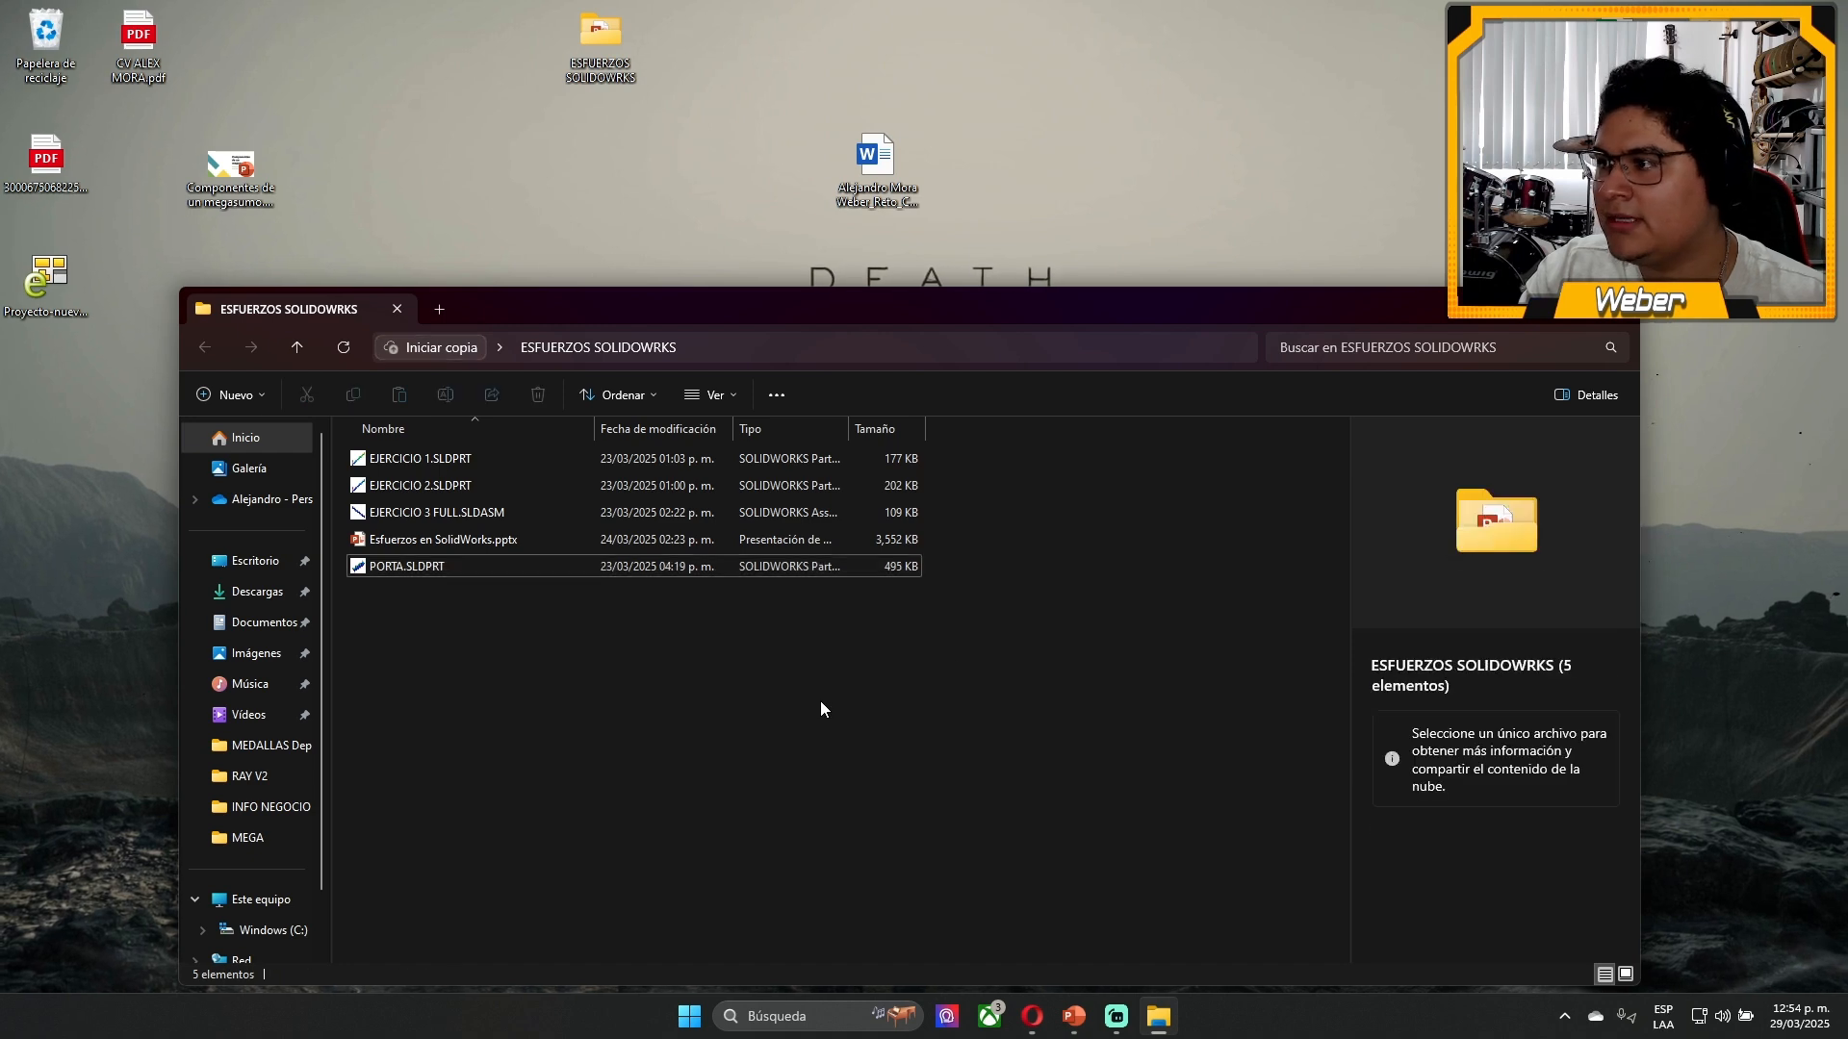
- Open the part EJERCICIO 1.SLDPRT from the ESFUERZOS SOLIDOWRKS folder in SOLIDWORKS and dismiss the welcome window
{"action": "left_click", "coordinate": [464, 464]}
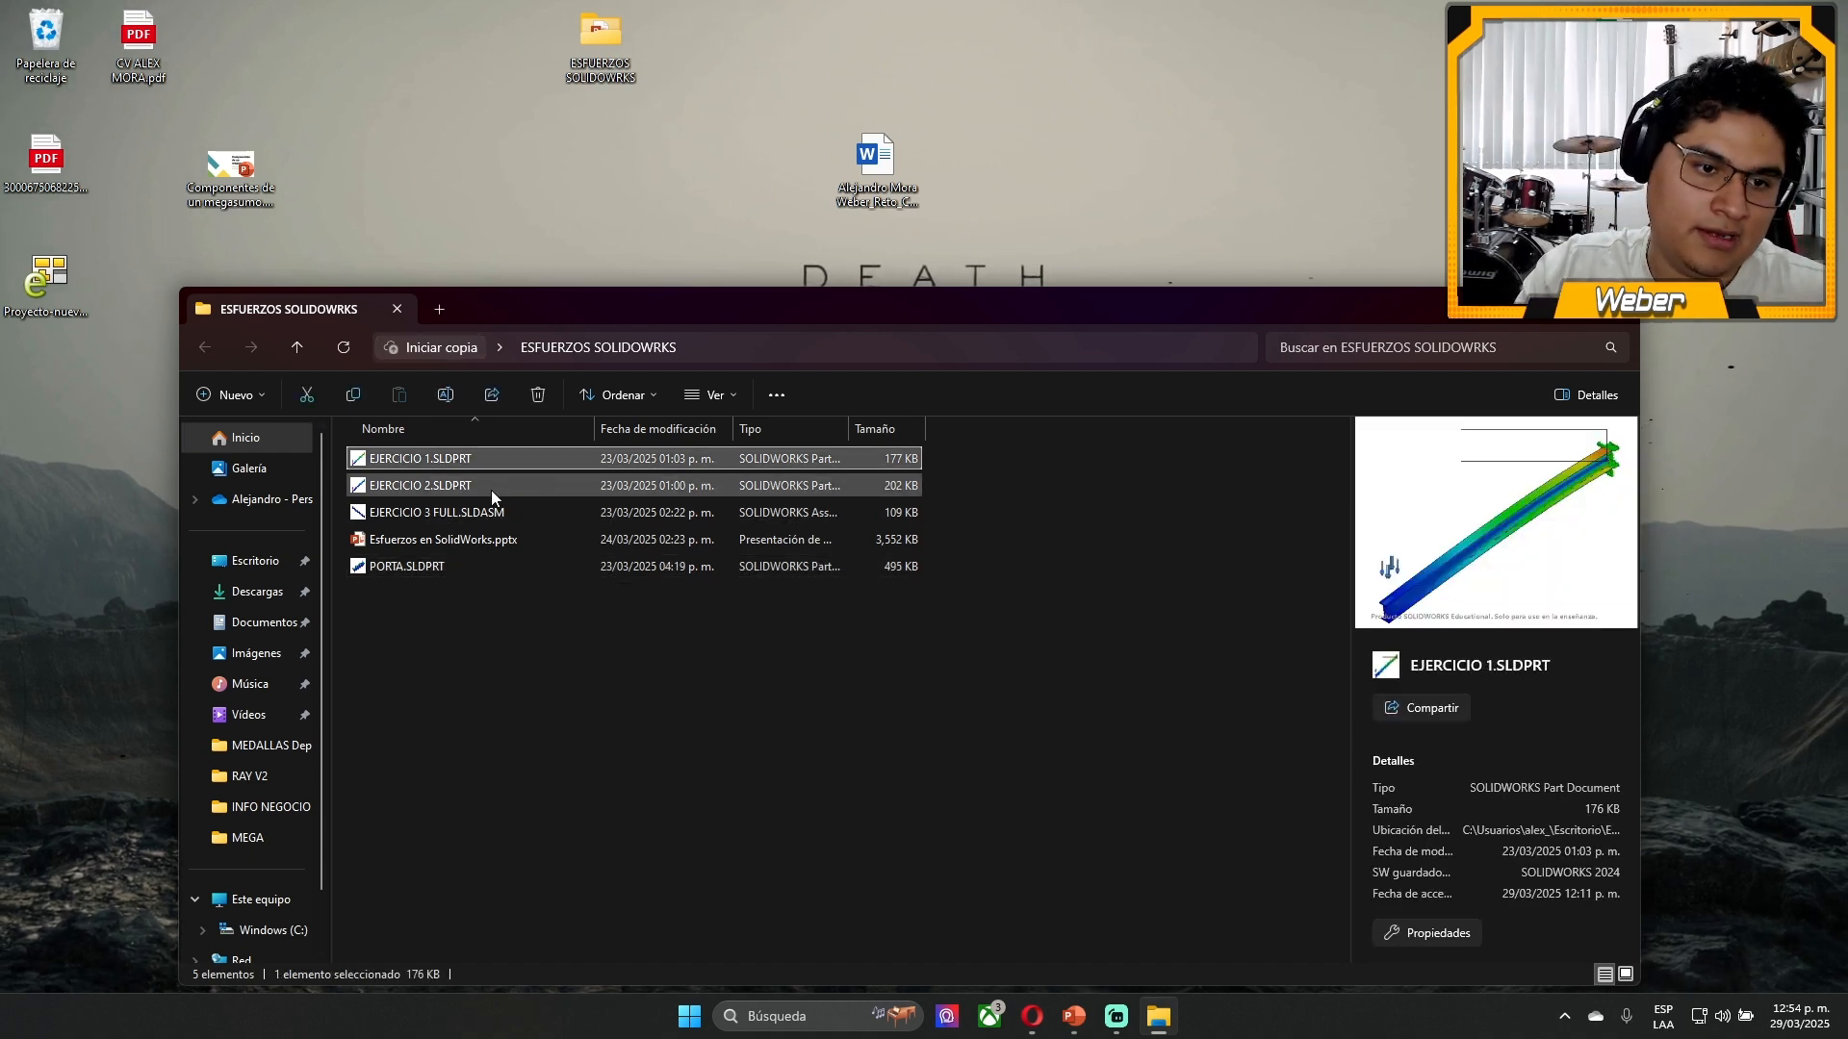
{"action": "double_click", "coordinate": [429, 459]}
{"action": "left_click_drag", "start_coordinate": [528, 298], "coordinate": [604, 160]}
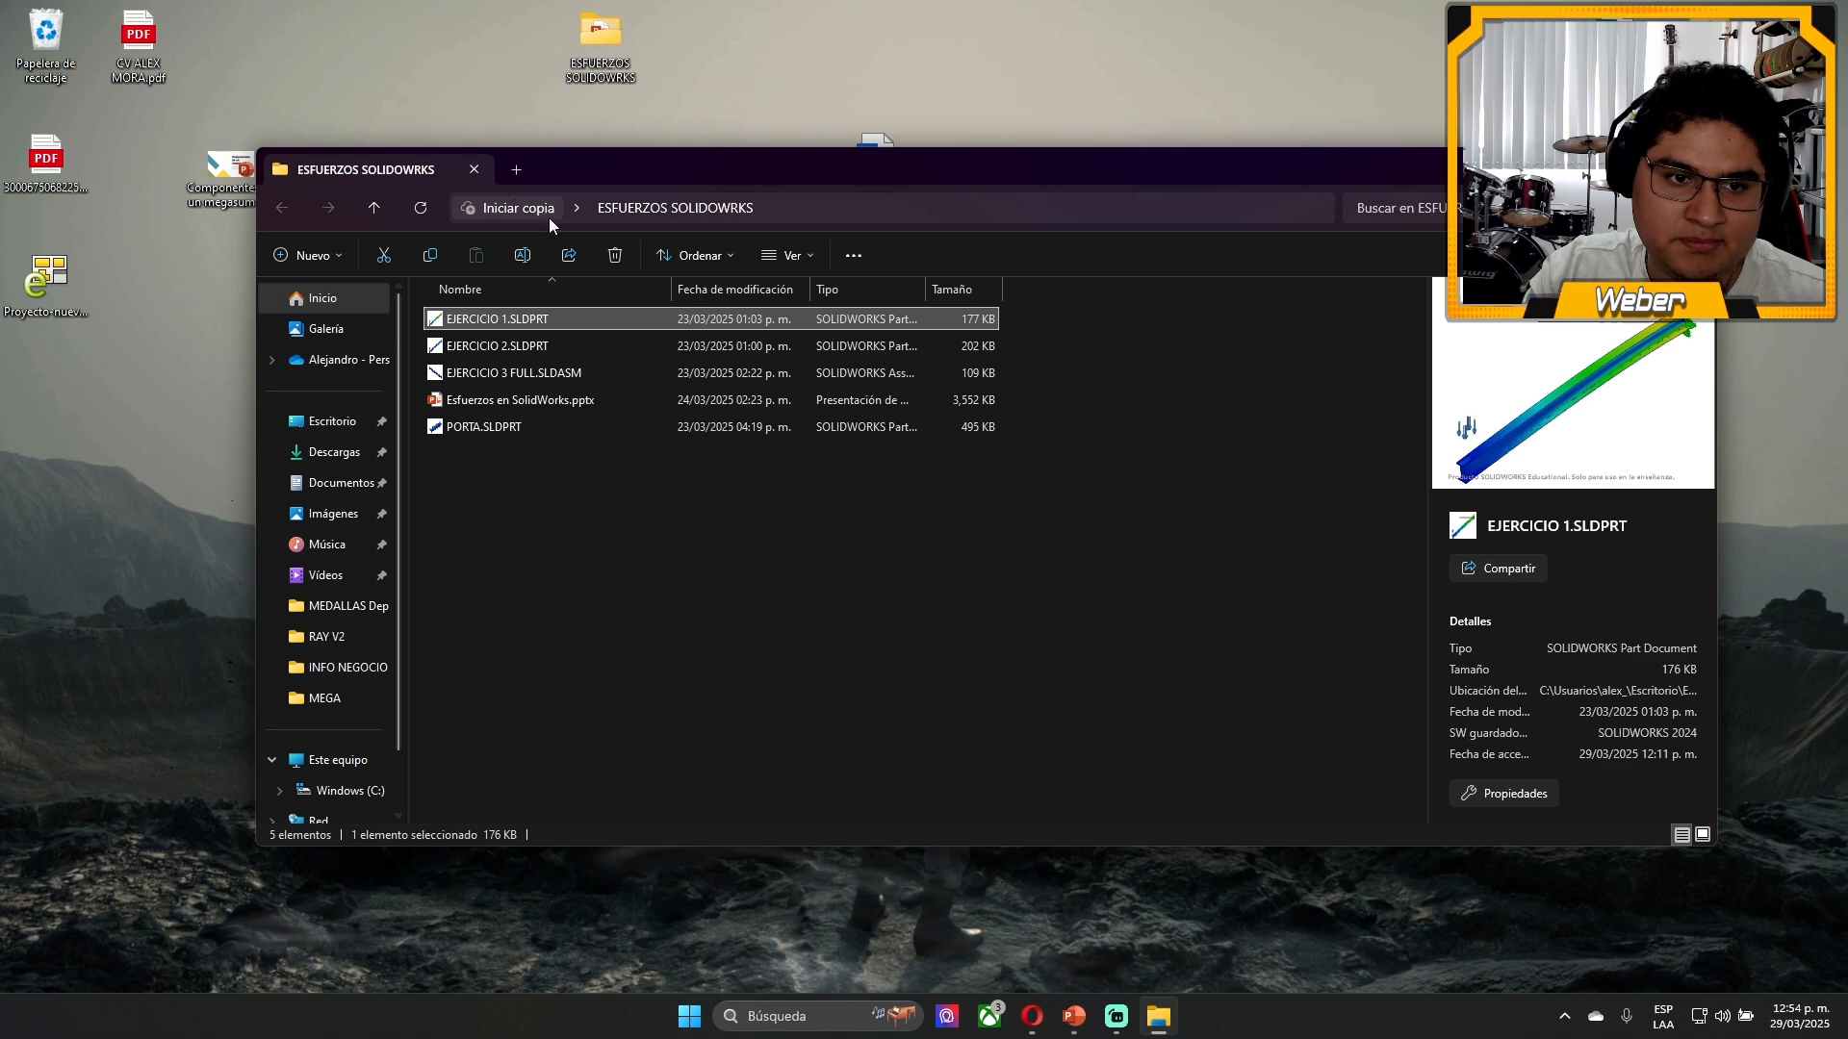
{"action": "left_click", "coordinate": [633, 645]}
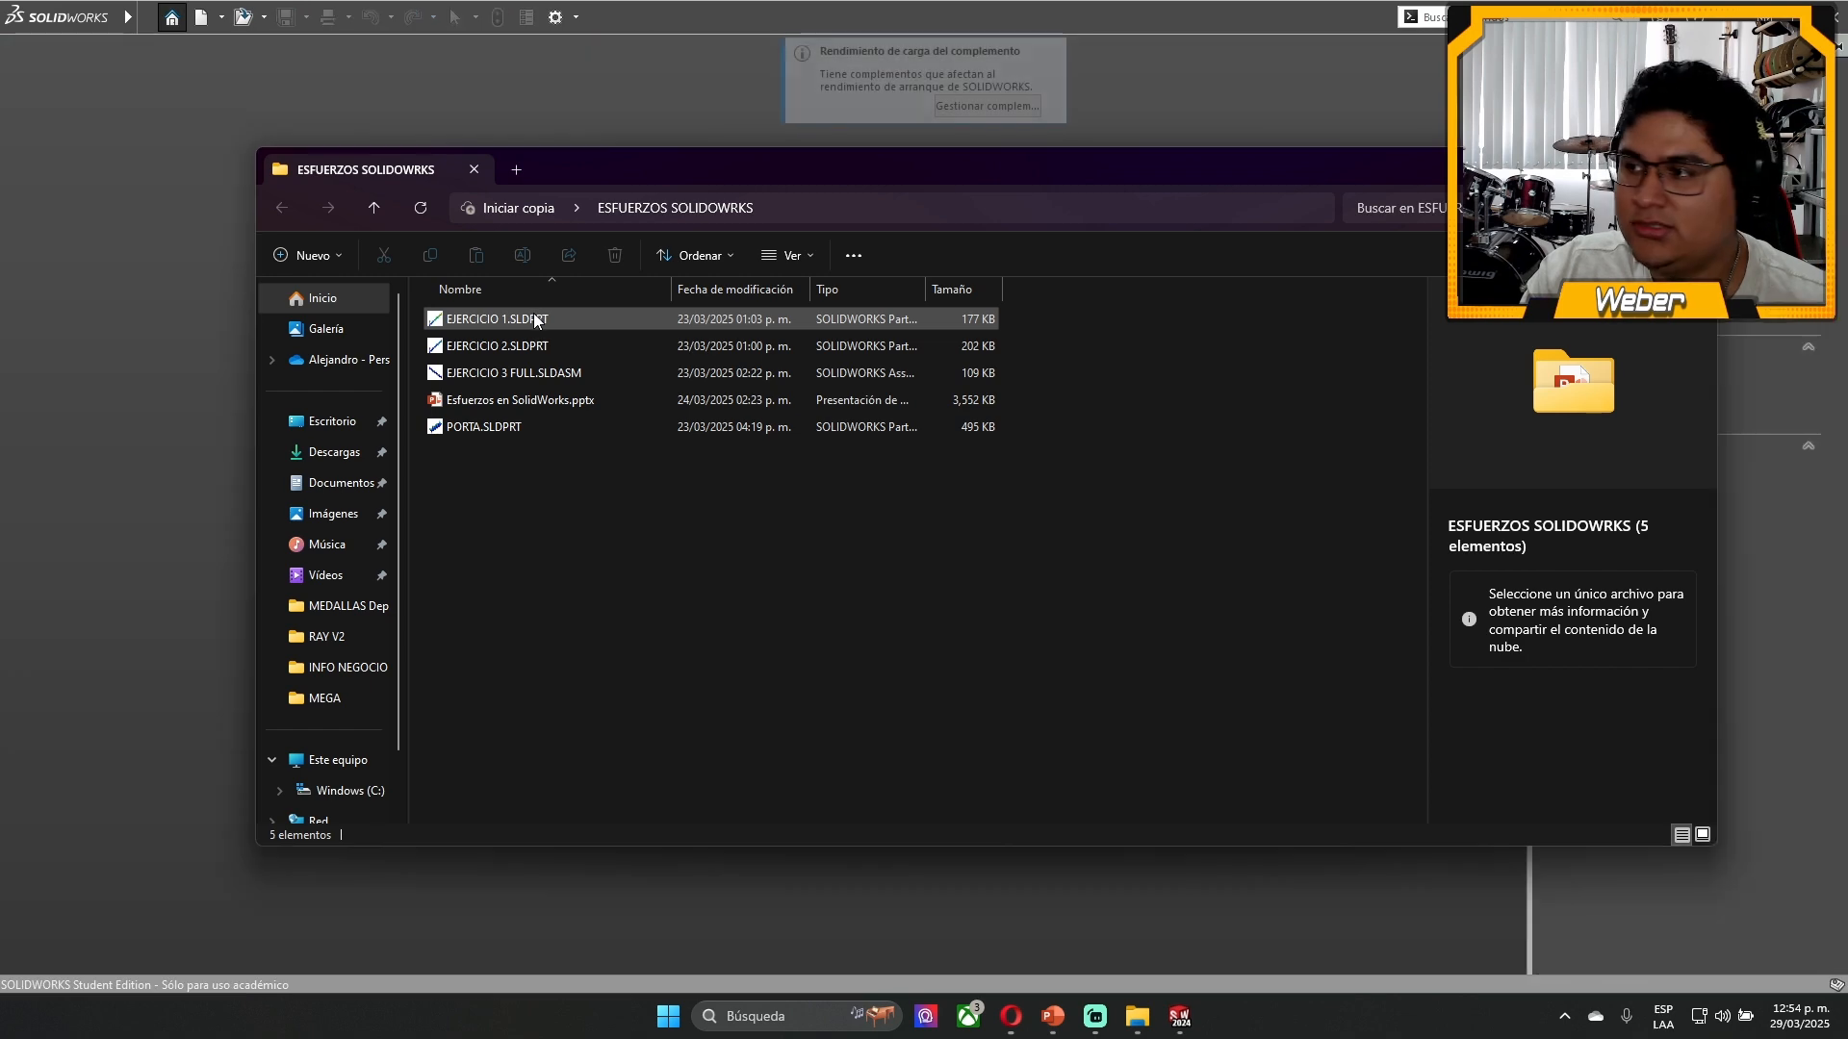
{"action": "left_click", "coordinate": [535, 321]}
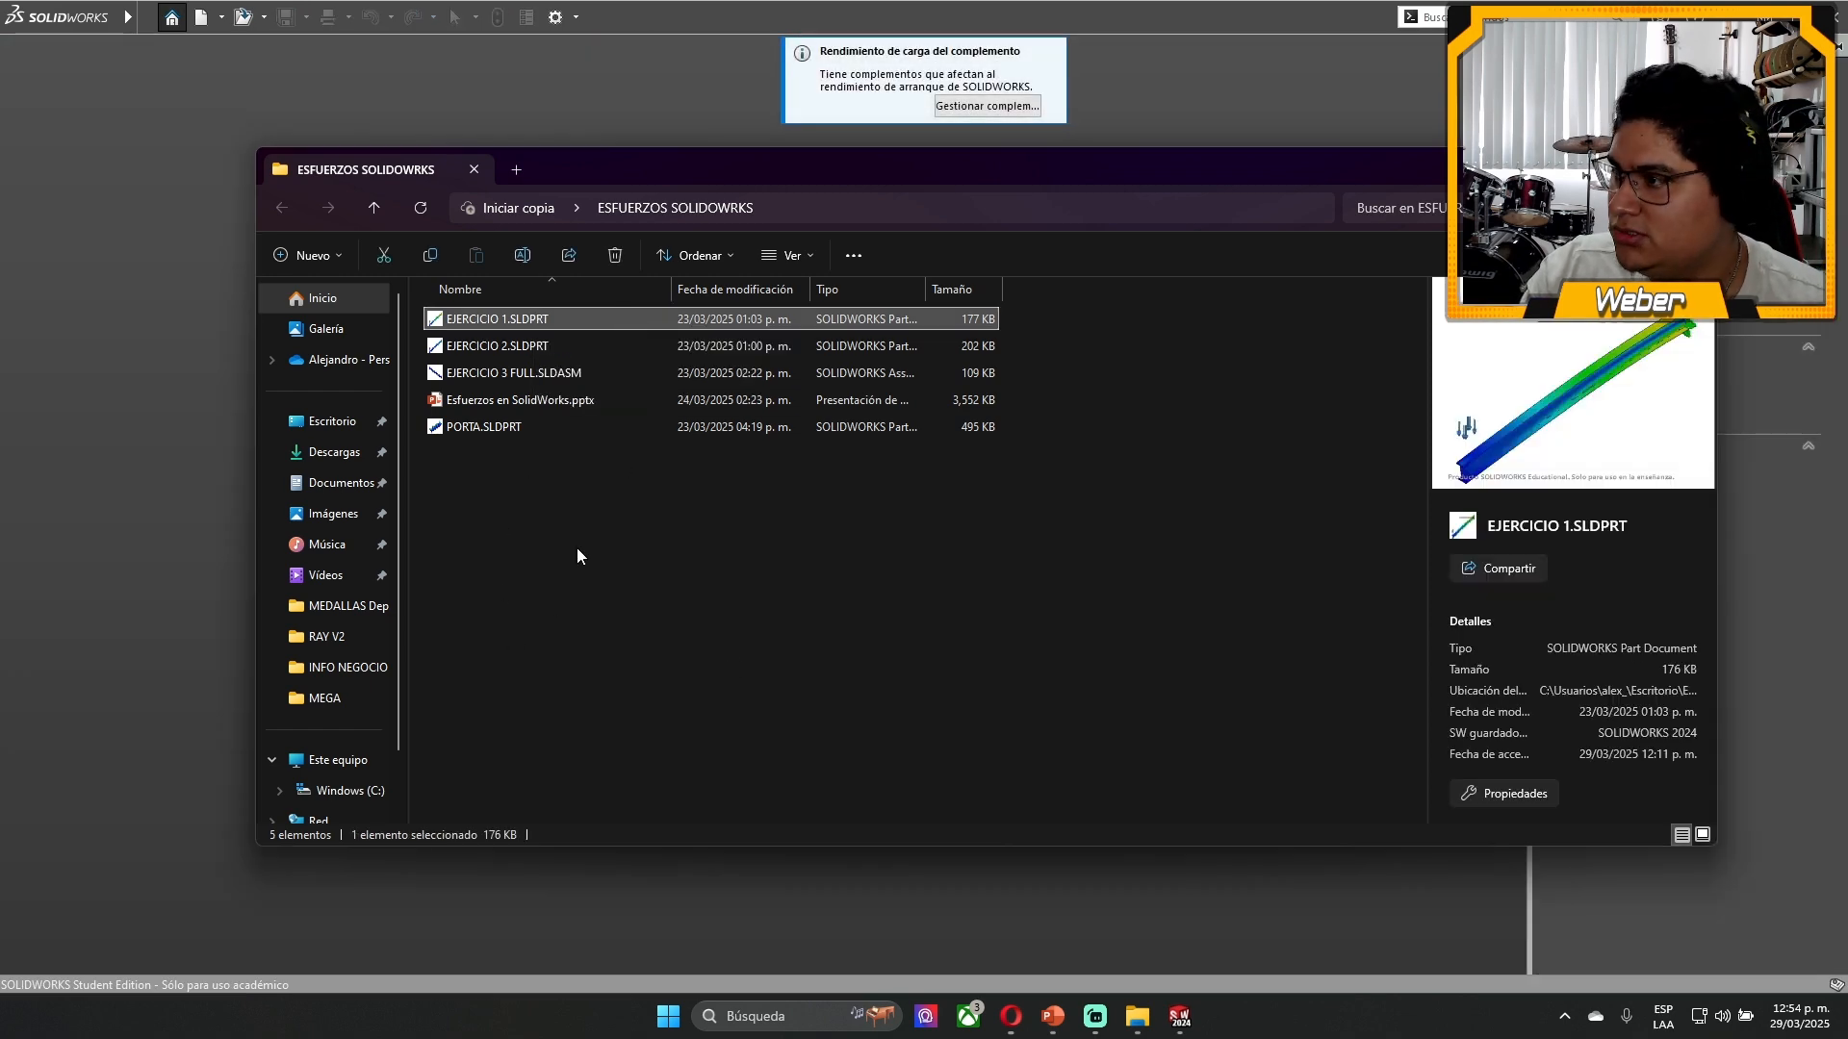
{"action": "left_click_drag", "start_coordinate": [531, 497], "coordinate": [778, 805]}
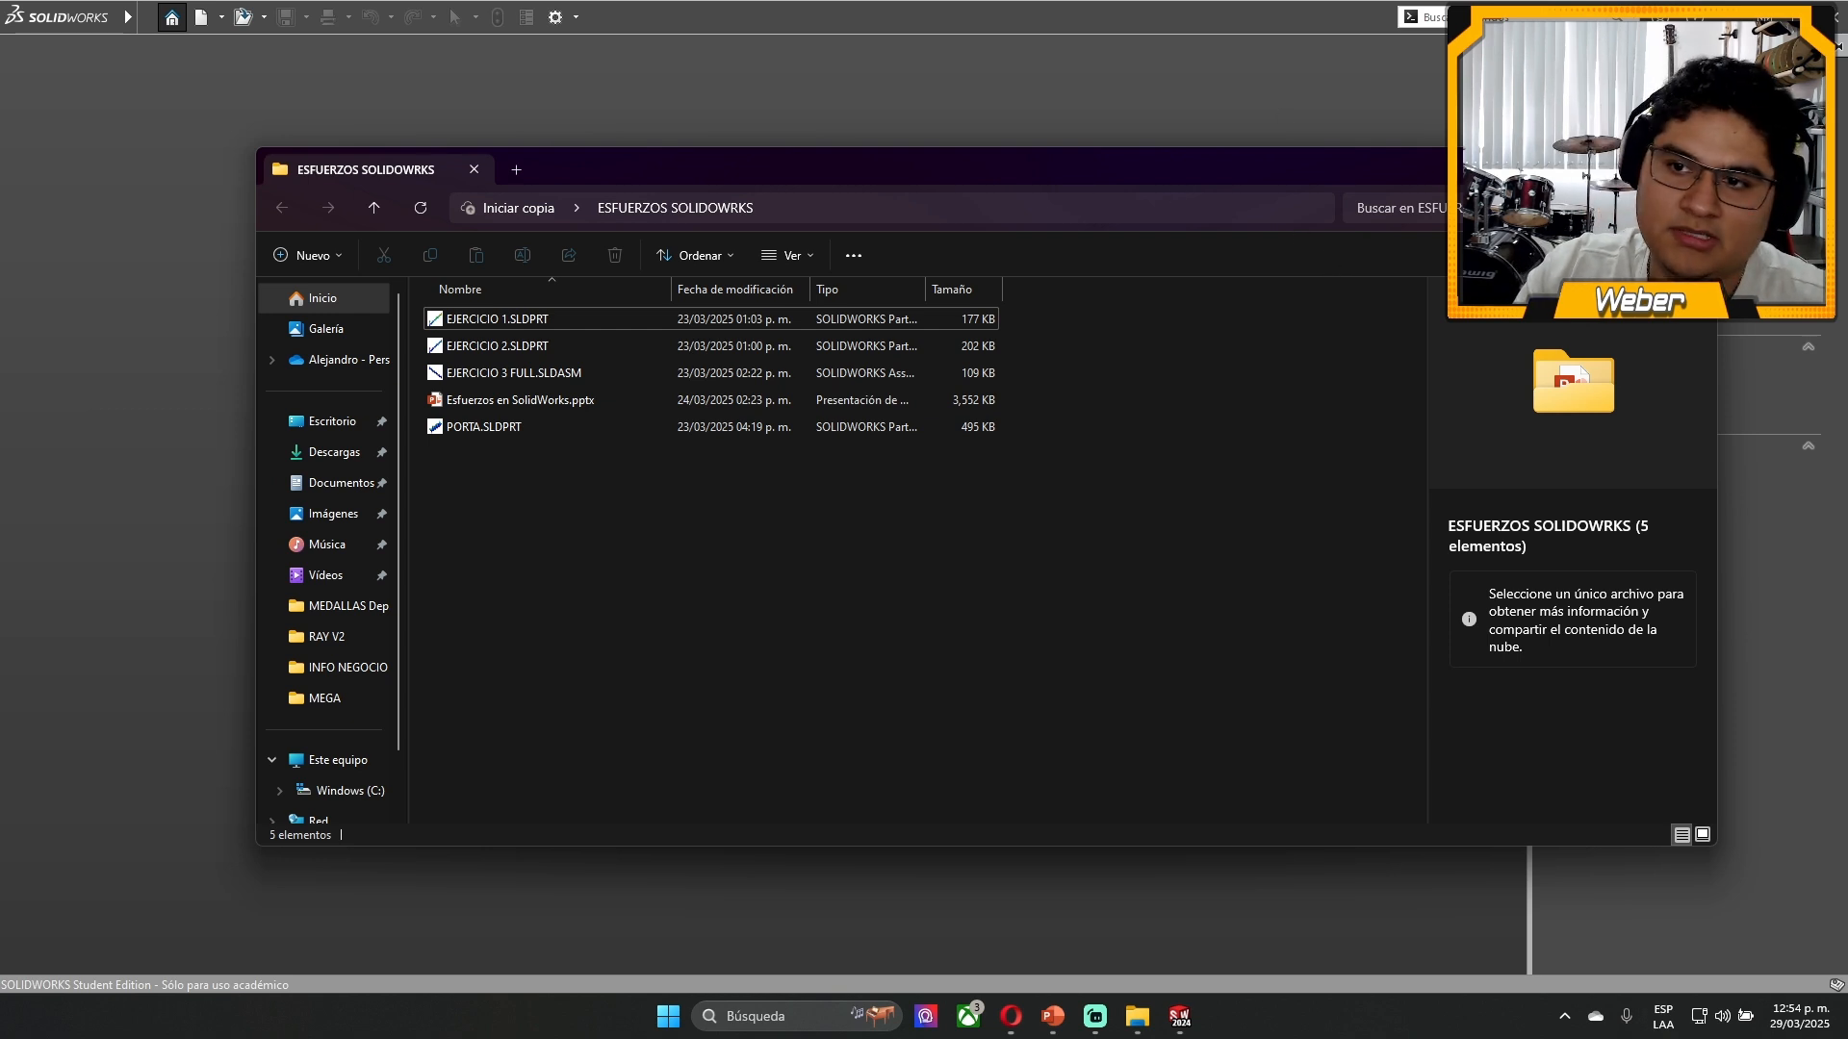
{"action": "left_click_drag", "start_coordinate": [470, 325], "coordinate": [895, 127]}
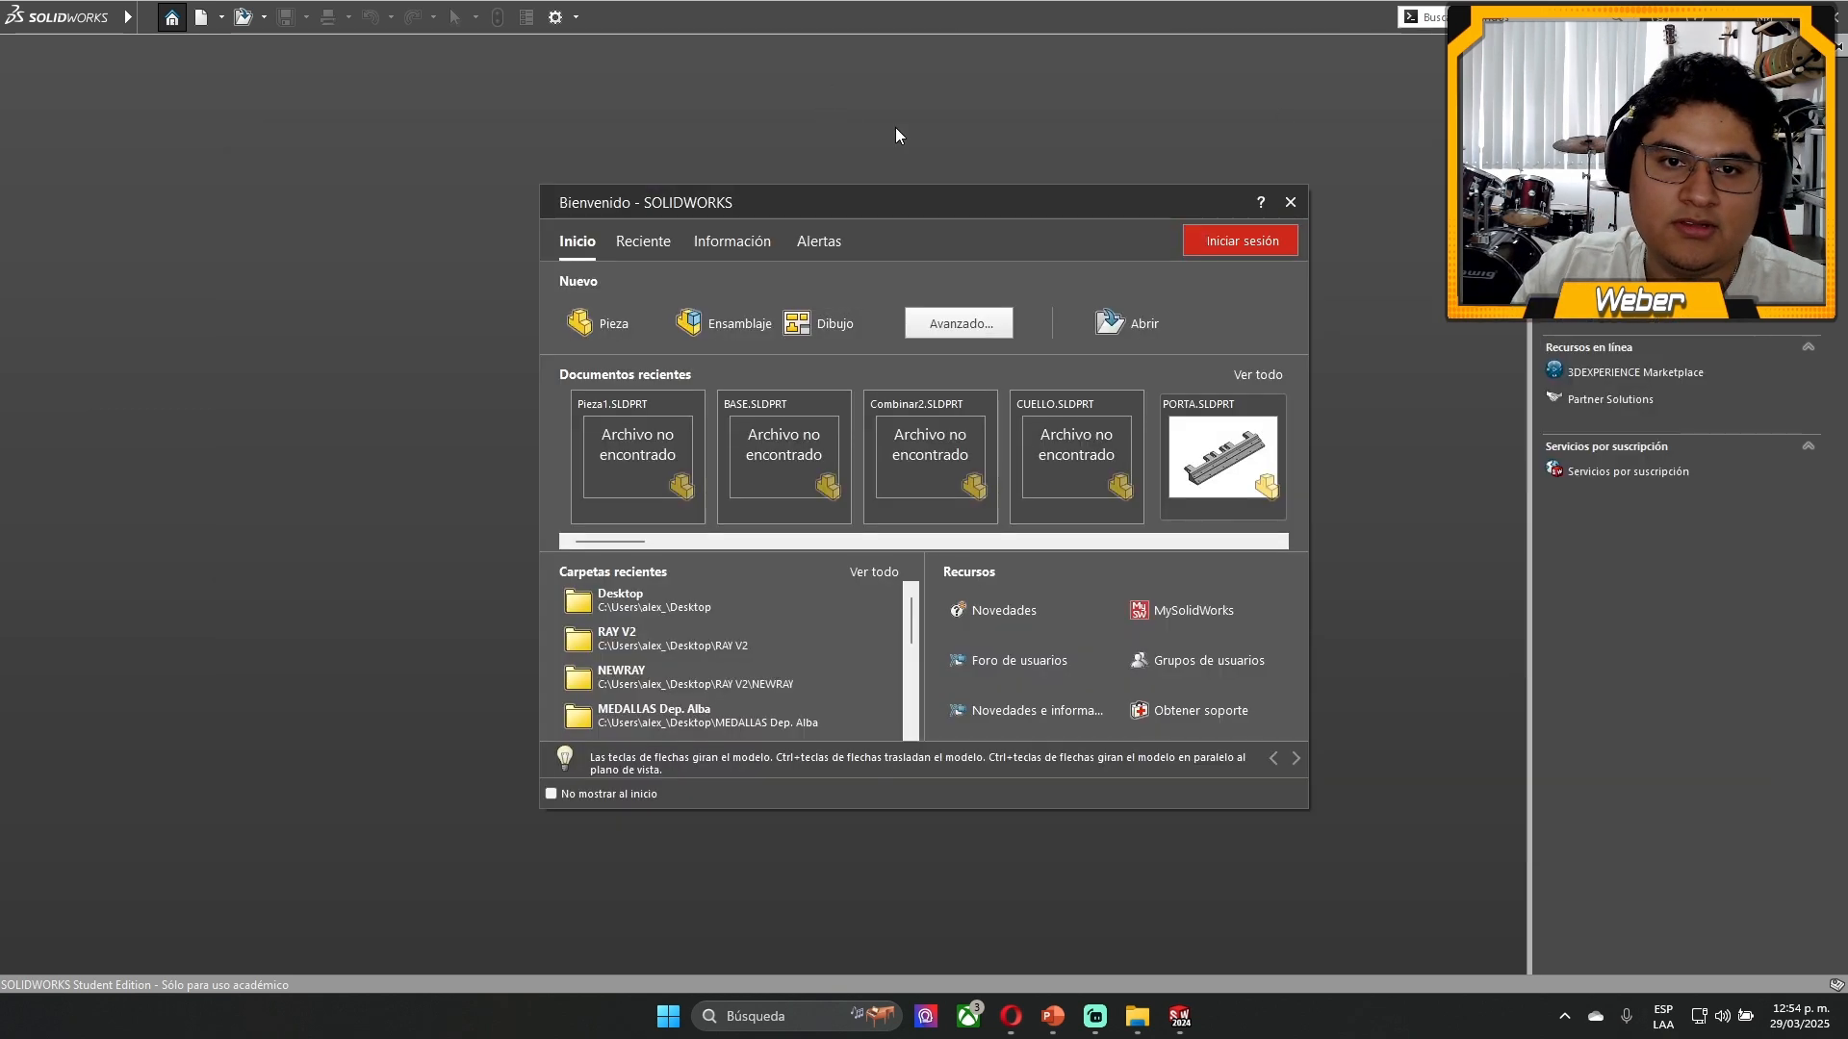
{"action": "left_click", "coordinate": [1290, 203]}
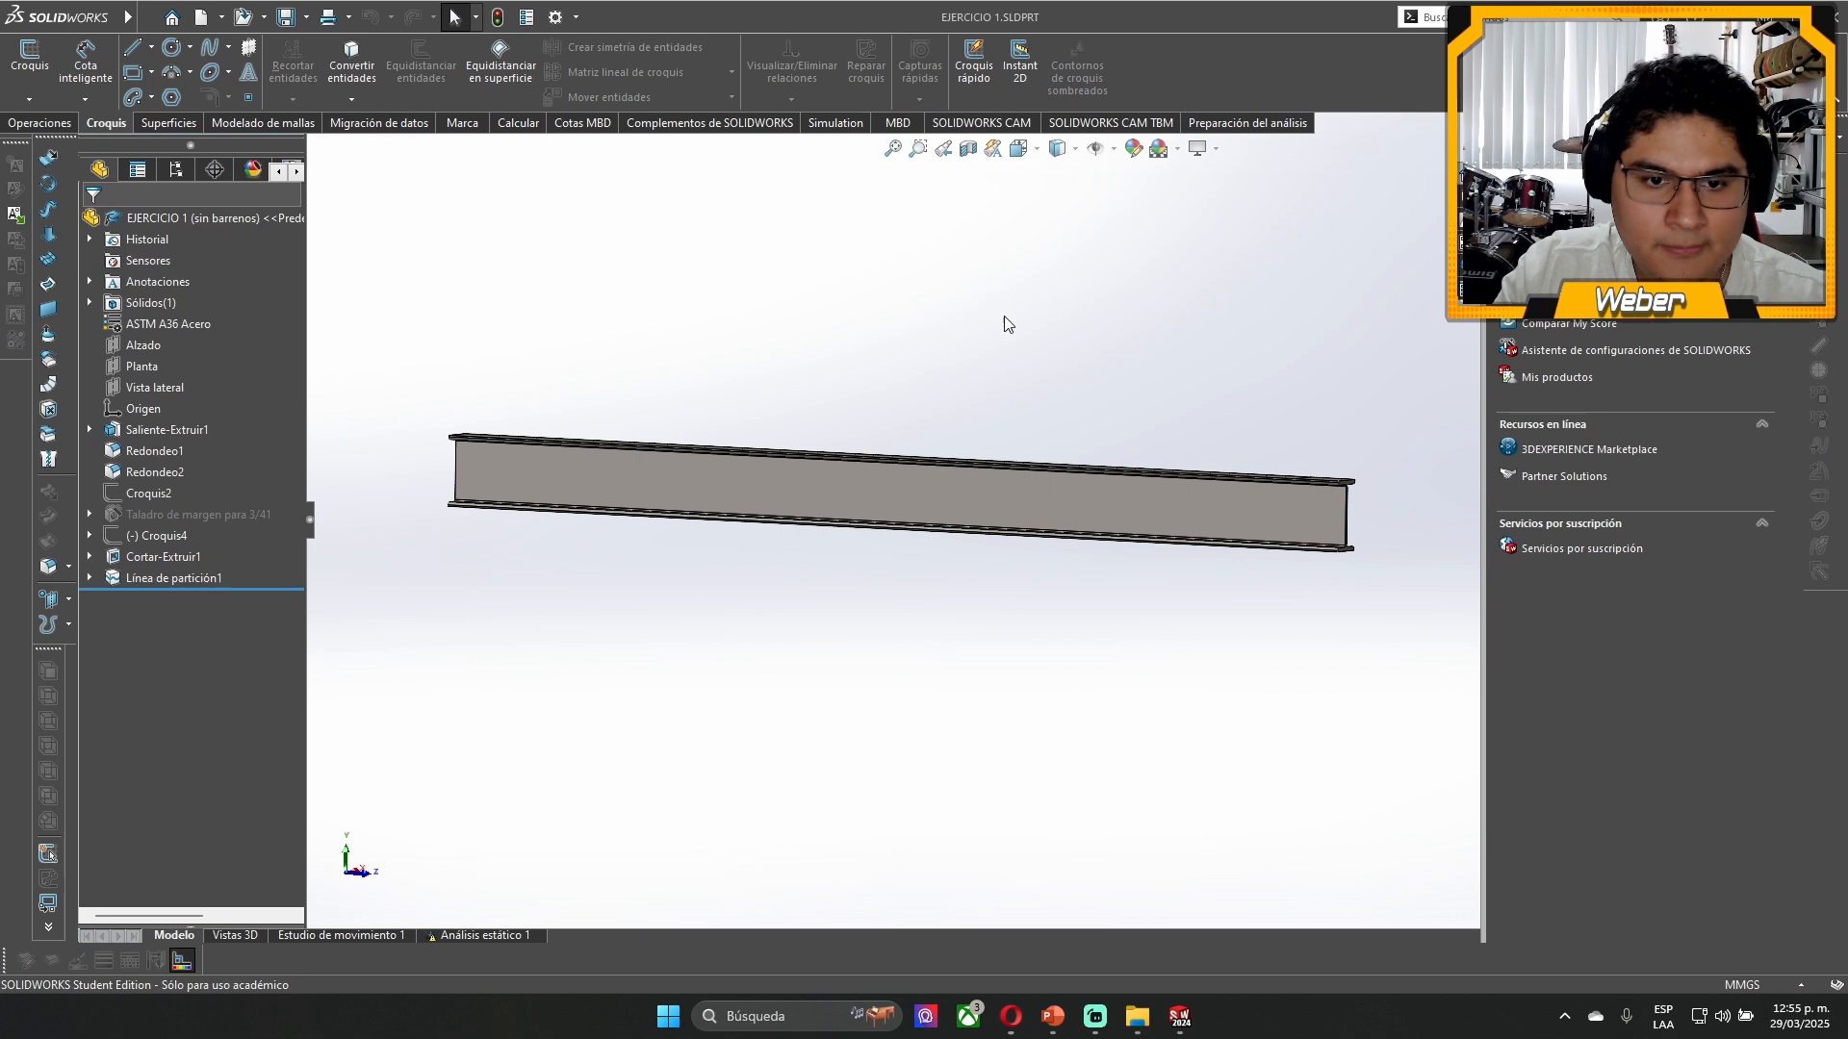
- Change the scene behind the beam model to a plain white background
{"action": "middle_click_drag", "start_coordinate": [957, 380], "coordinate": [978, 409]}
{"action": "scroll", "coordinate": [980, 412], "scroll_direction": "up", "scroll_amount": 2}
{"action": "scroll", "coordinate": [970, 416], "scroll_direction": "down", "scroll_amount": 5}
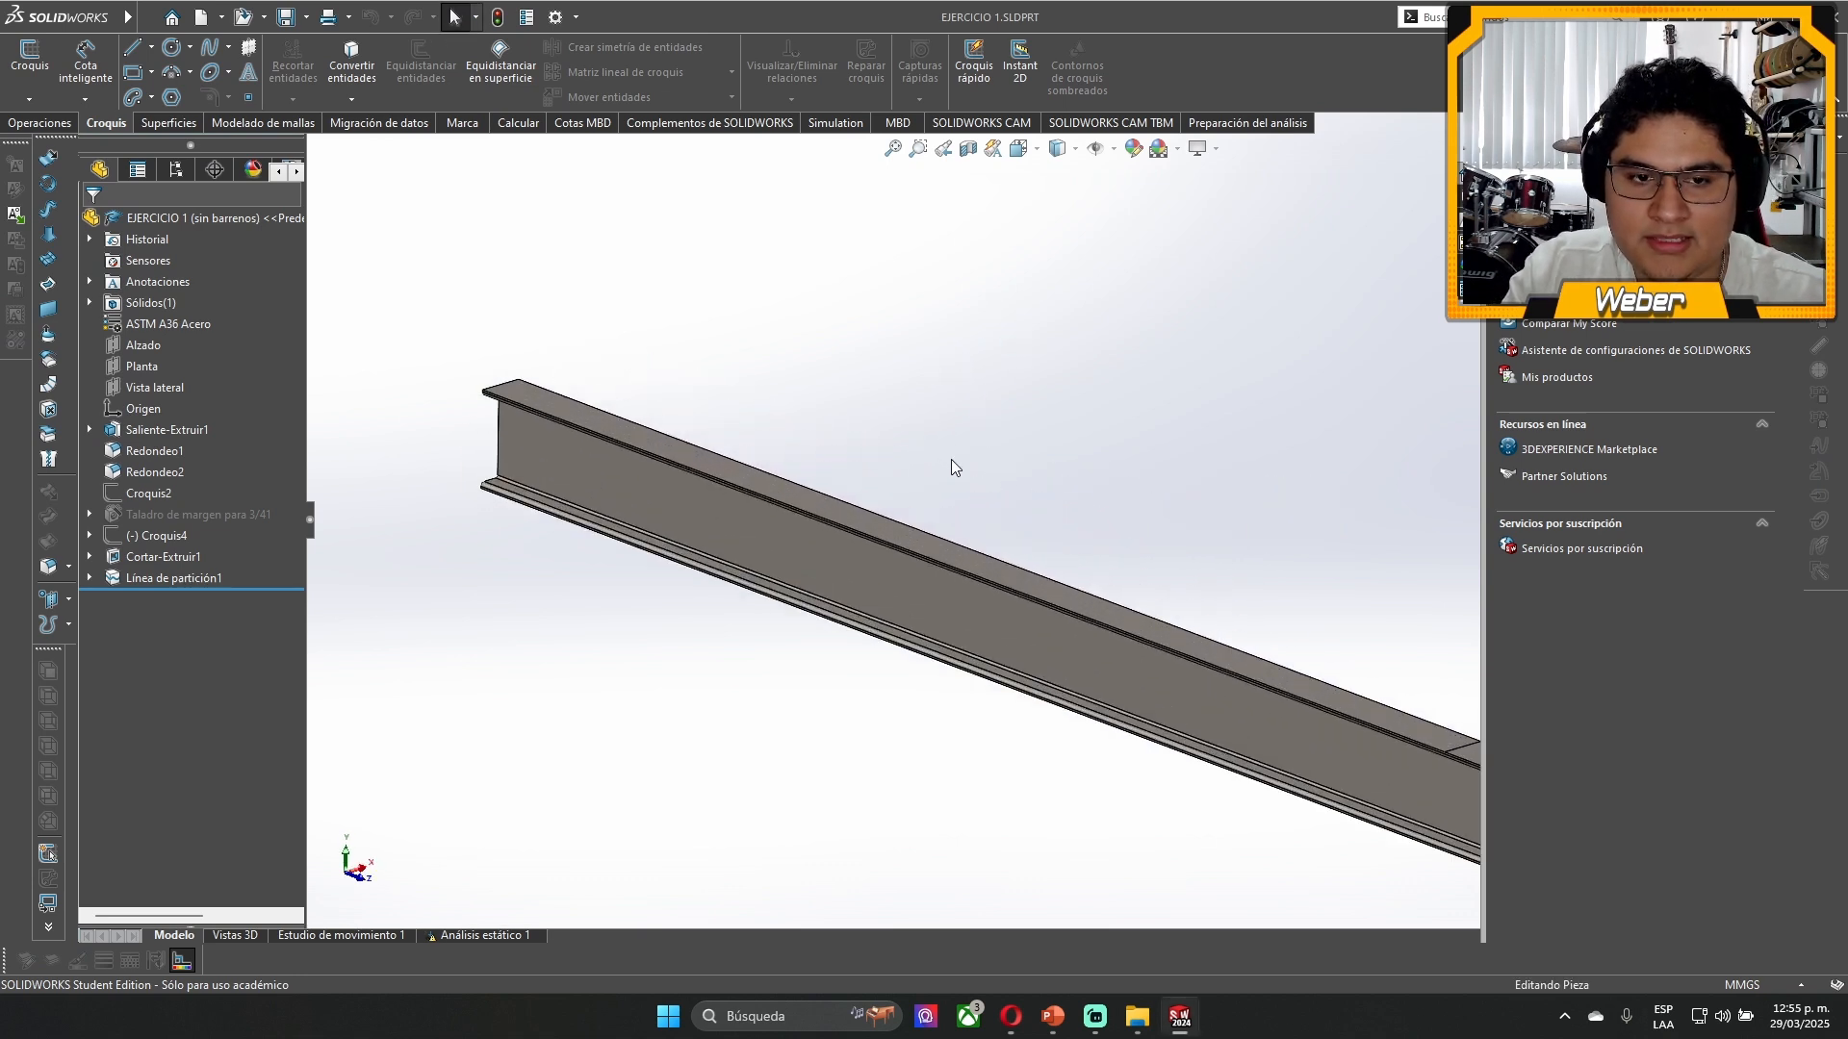
{"action": "scroll", "coordinate": [1018, 501], "scroll_direction": "up", "scroll_amount": 4}
{"action": "scroll", "coordinate": [1069, 539], "scroll_direction": "down", "scroll_amount": 2}
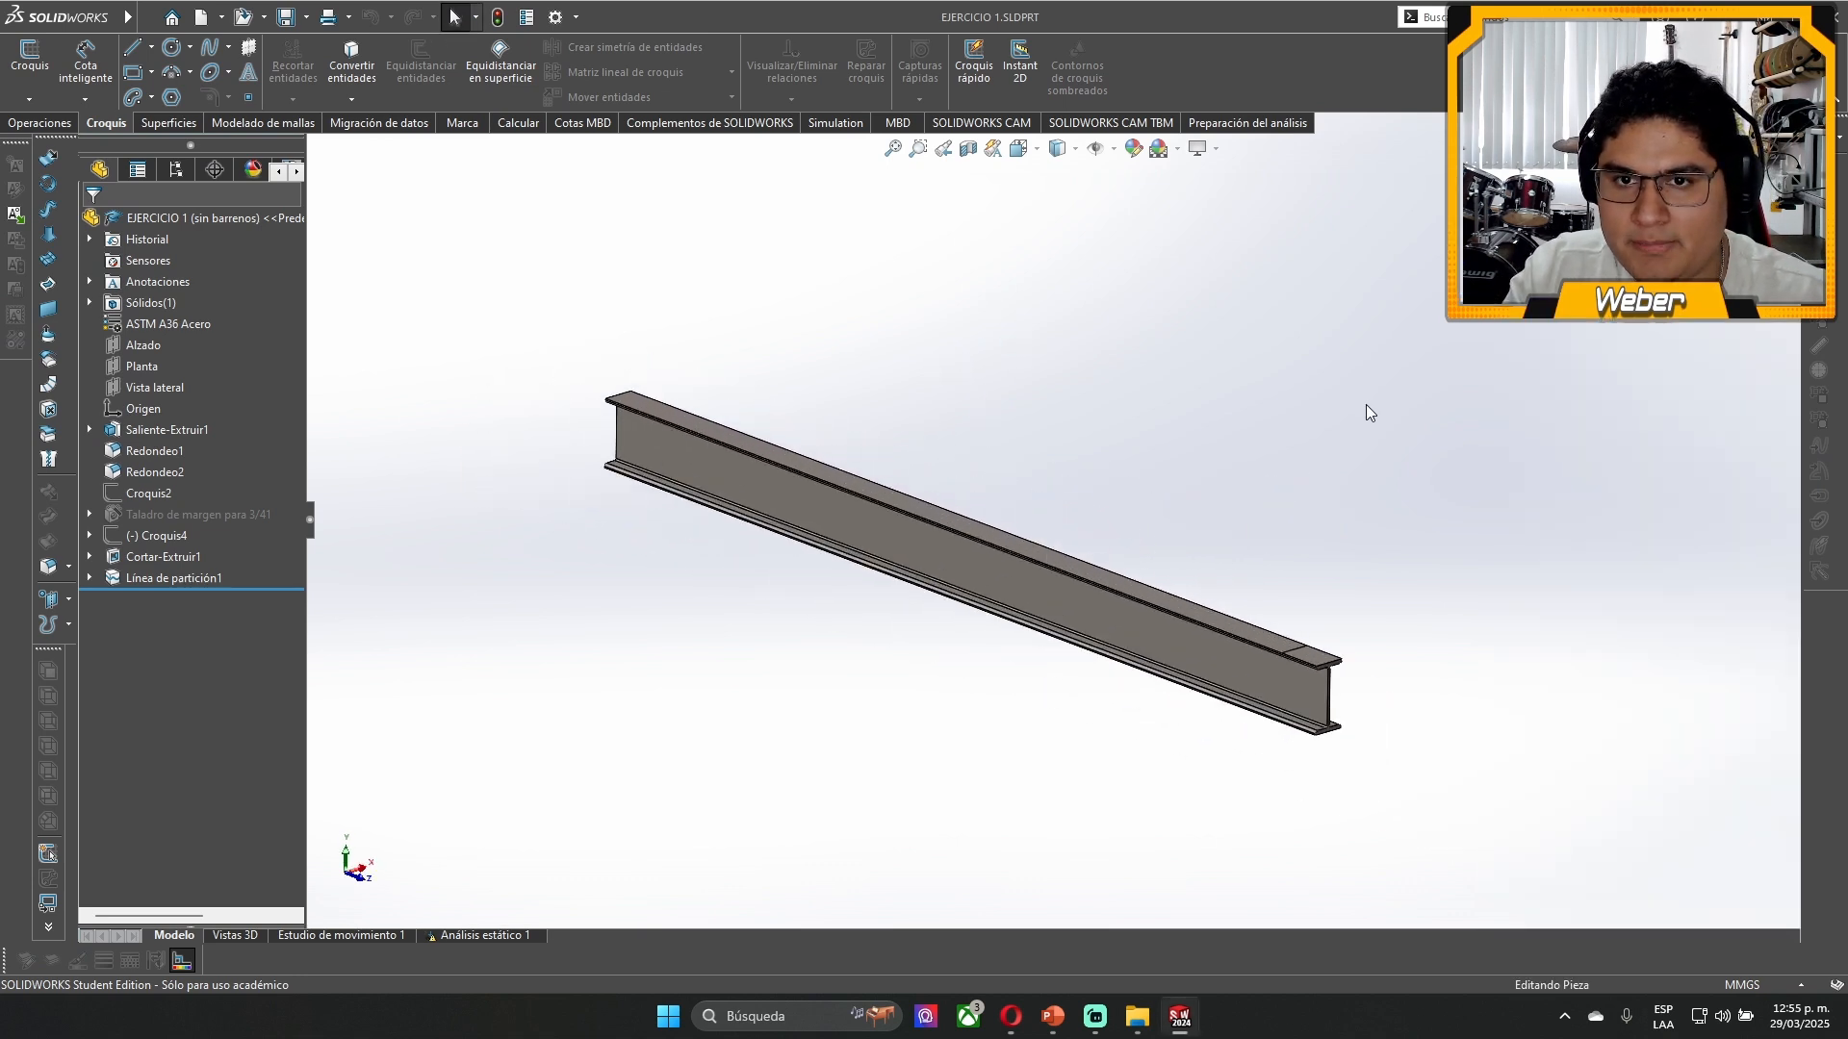
{"action": "left_click", "coordinate": [1178, 151]}
{"action": "left_click", "coordinate": [1203, 198]}
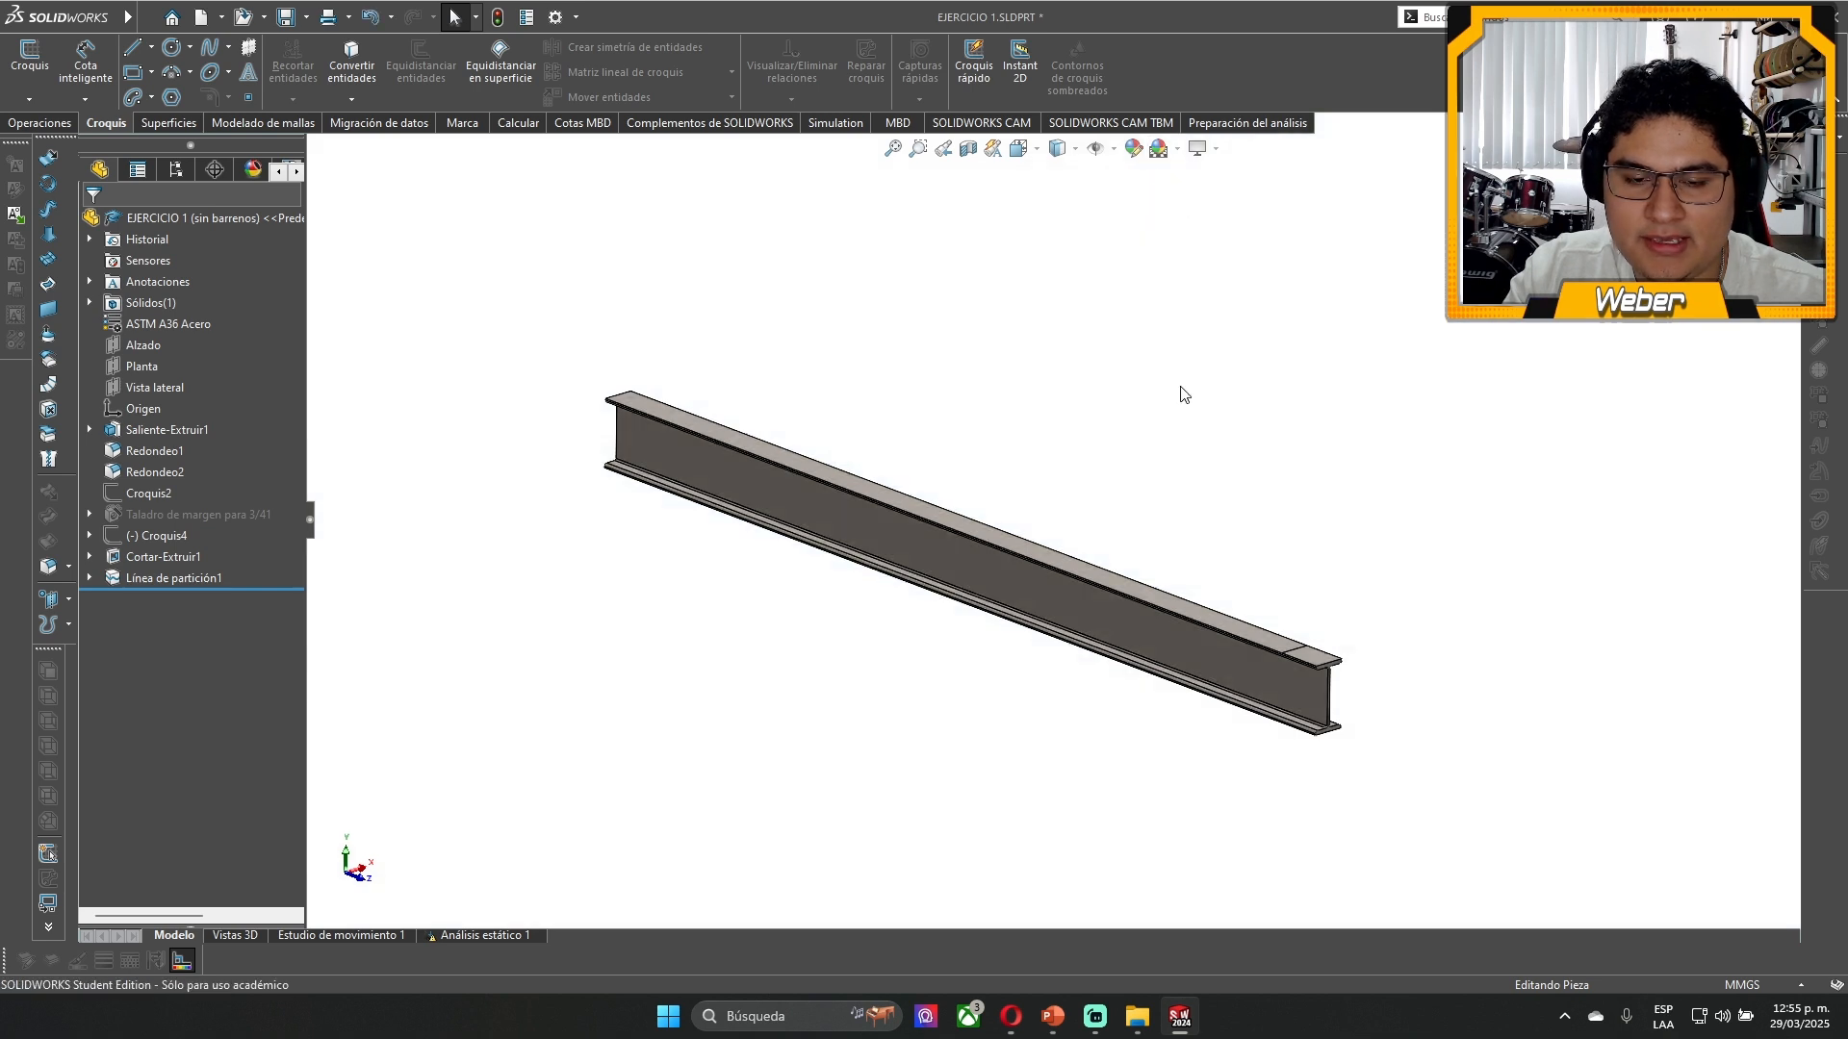
- Examine the I-beam from several angles and check the material assigned to it in the feature tree
{"action": "scroll", "coordinate": [1029, 545], "scroll_direction": "down", "scroll_amount": 1}
{"action": "middle_click_drag", "start_coordinate": [1030, 545], "coordinate": [1047, 491]}
{"action": "scroll", "coordinate": [998, 536], "scroll_direction": "up", "scroll_amount": 2}
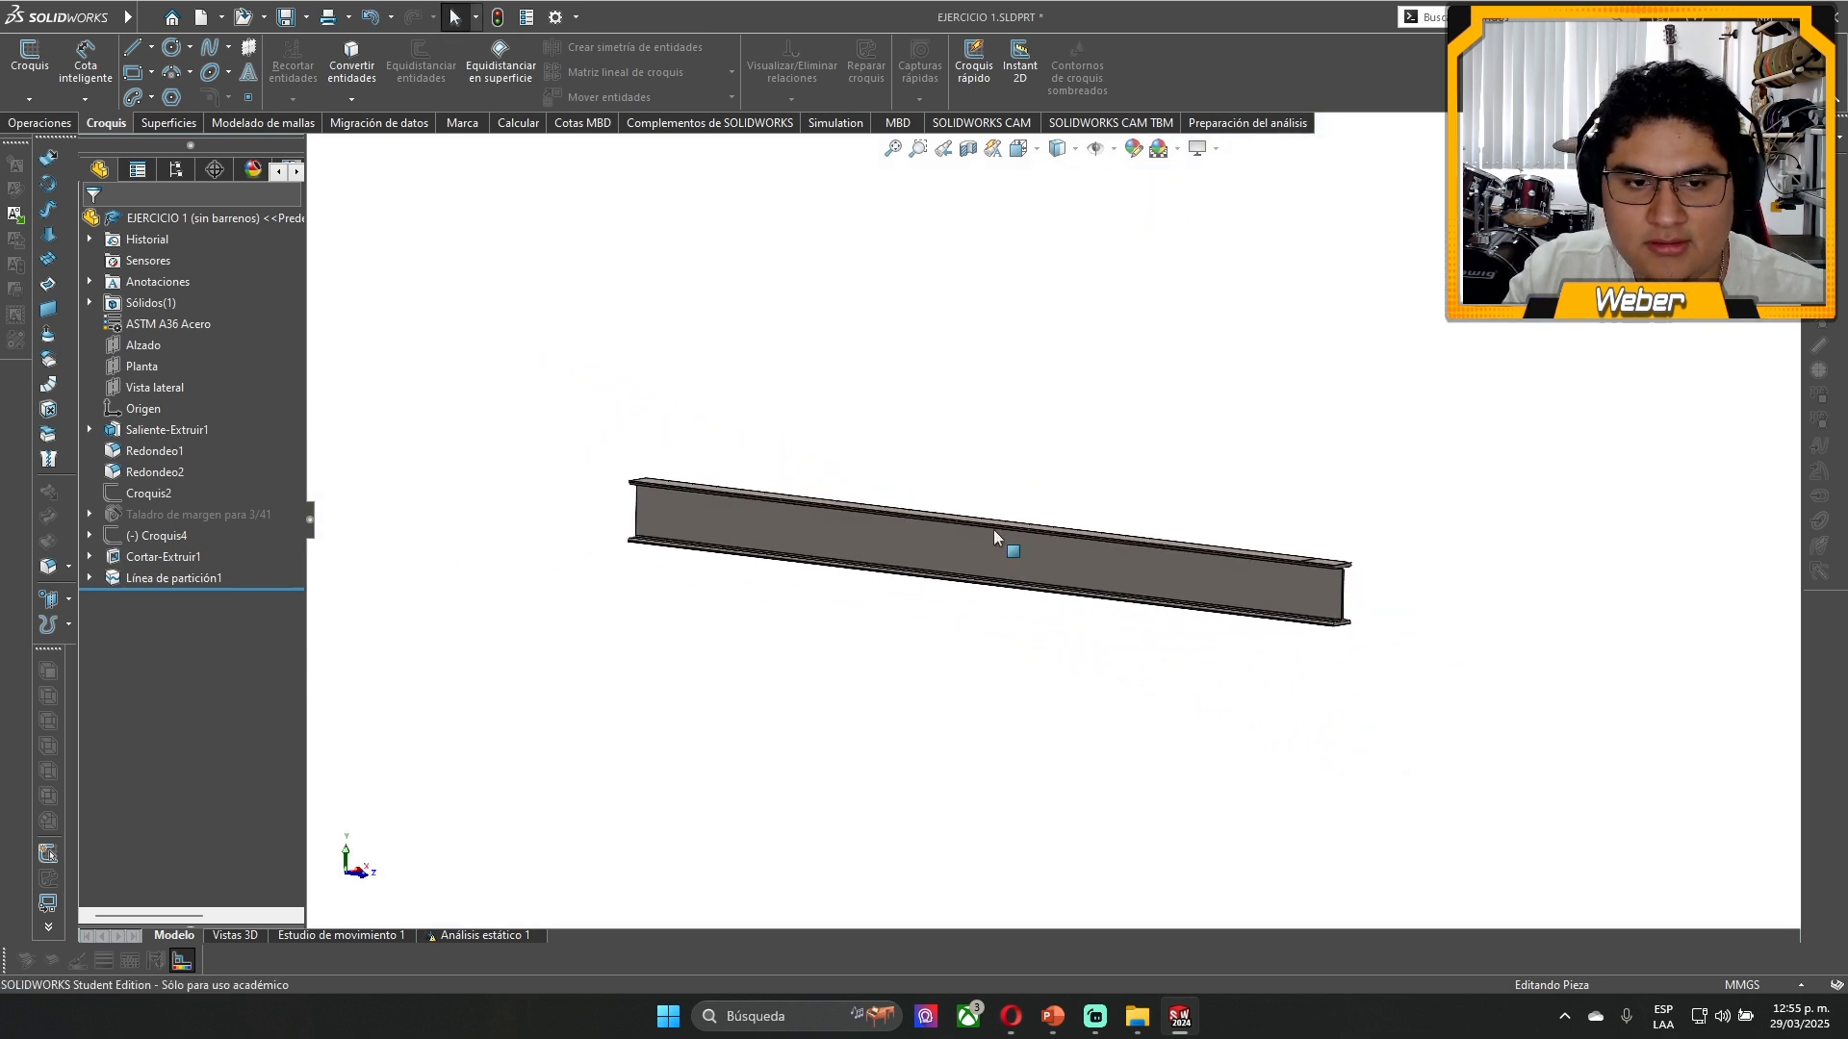
{"action": "scroll", "coordinate": [951, 524], "scroll_direction": "down", "scroll_amount": 3}
{"action": "scroll", "coordinate": [951, 524], "scroll_direction": "down", "scroll_amount": 1}
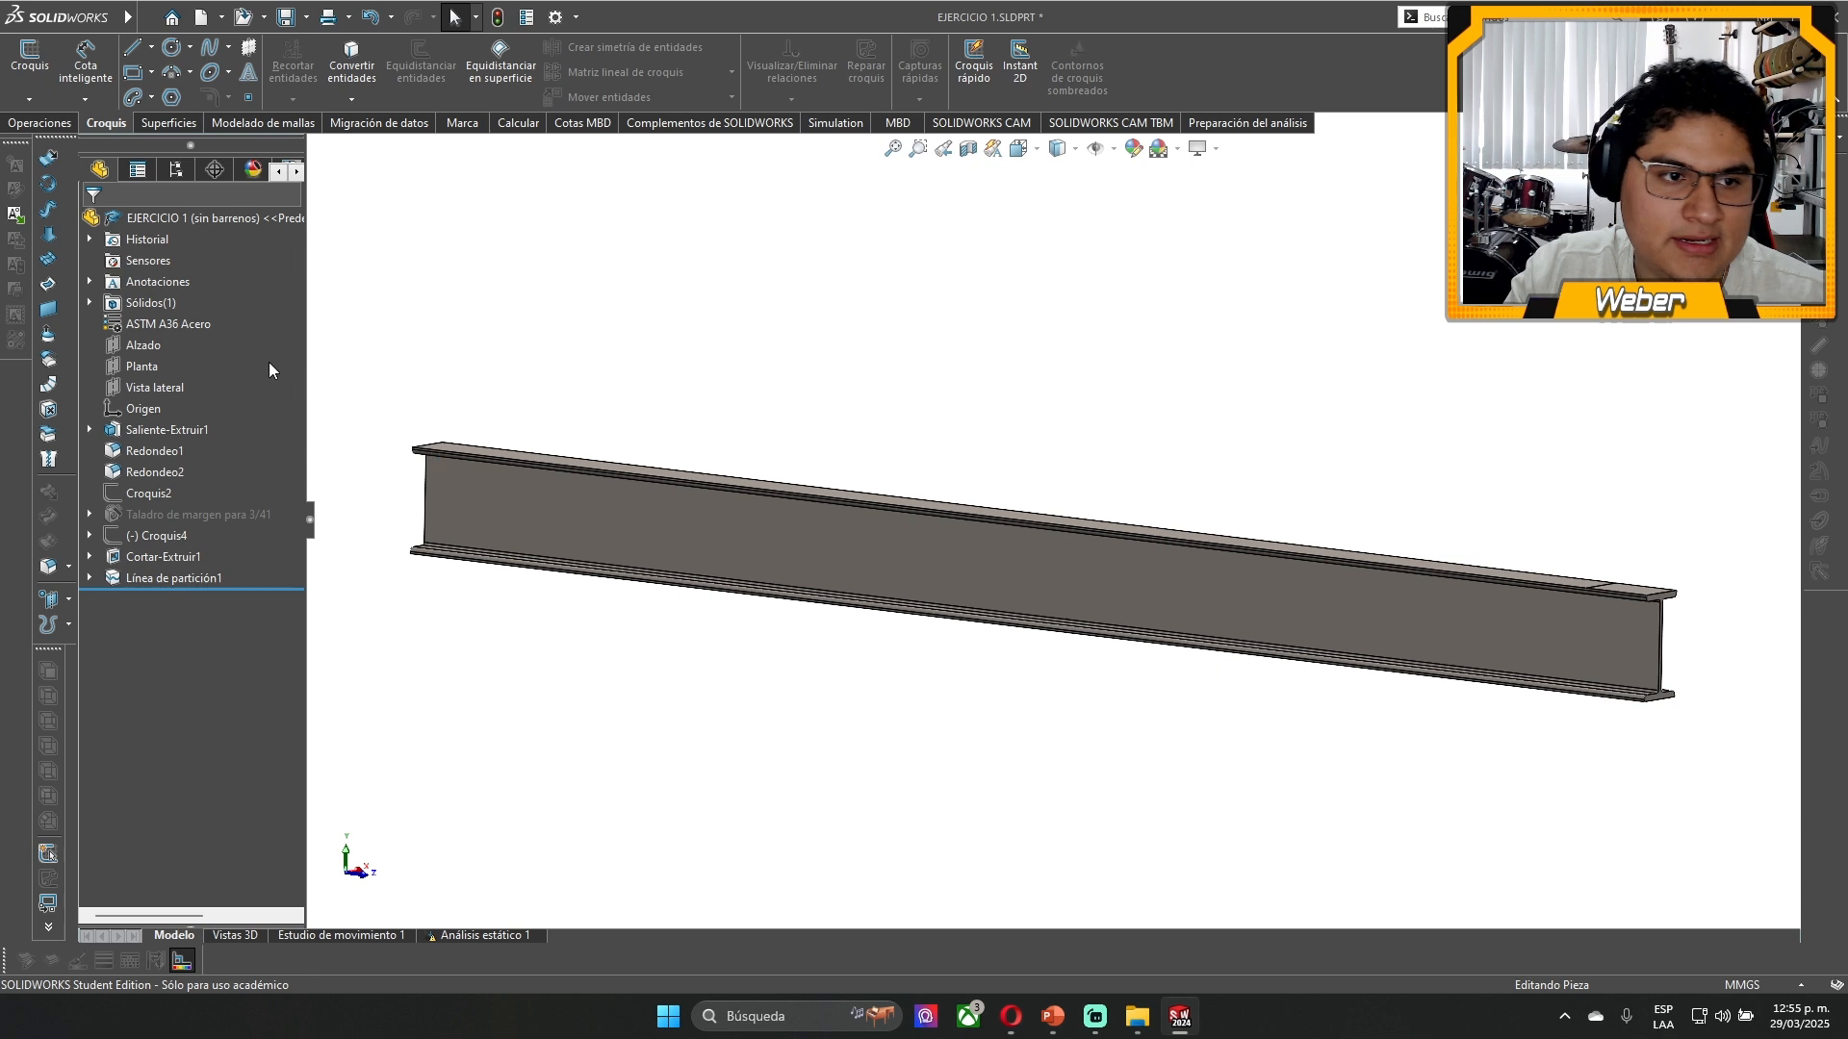
{"action": "left_click", "coordinate": [147, 328]}
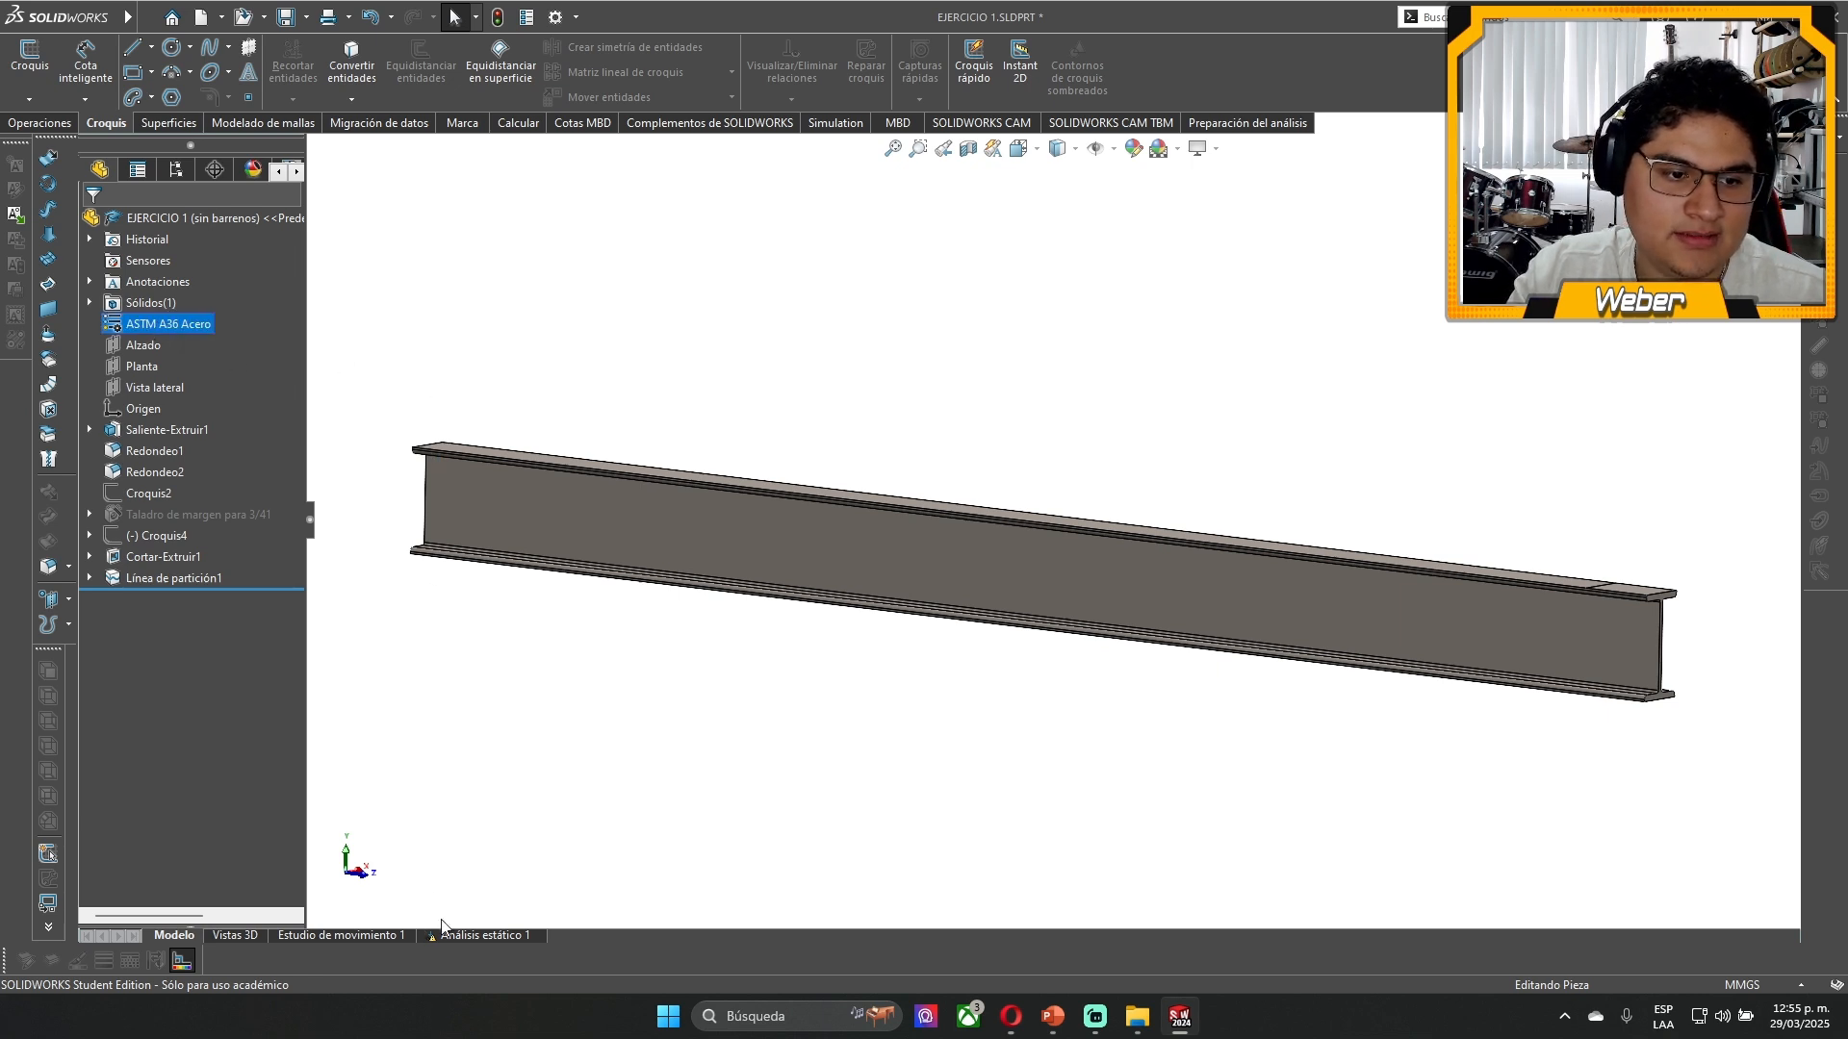
{"action": "left_click", "coordinate": [640, 787]}
{"action": "scroll", "coordinate": [988, 576], "scroll_direction": "up", "scroll_amount": 1}
{"action": "middle_click_drag", "start_coordinate": [986, 576], "coordinate": [1052, 609]}
{"action": "scroll", "coordinate": [1054, 608], "scroll_direction": "down", "scroll_amount": 2}
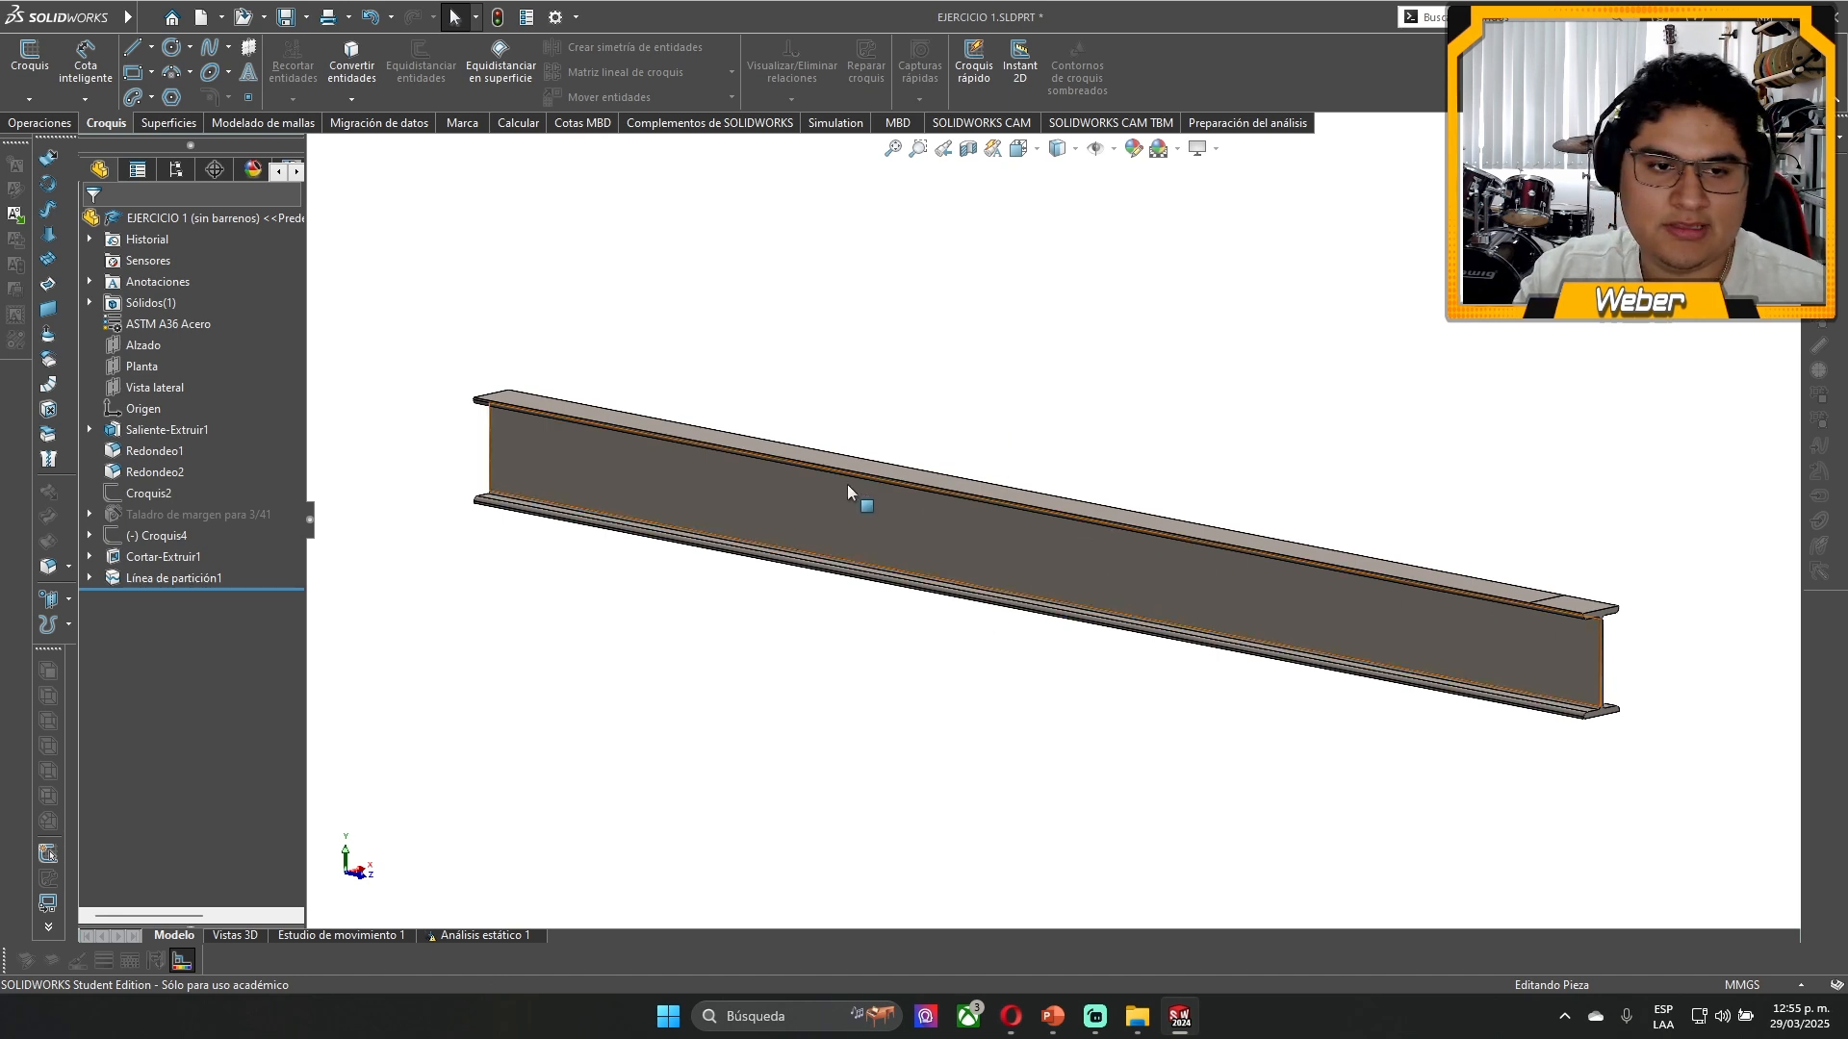
{"action": "mouse_move", "coordinate": [847, 484]}
{"action": "middle_mouse_down"}
{"action": "mouse_move", "coordinate": [838, 470]}
{"action": "mouse_move", "coordinate": [877, 496]}
{"action": "middle_mouse_up"}
{"action": "scroll", "coordinate": [877, 497], "scroll_direction": "up", "scroll_amount": 2}
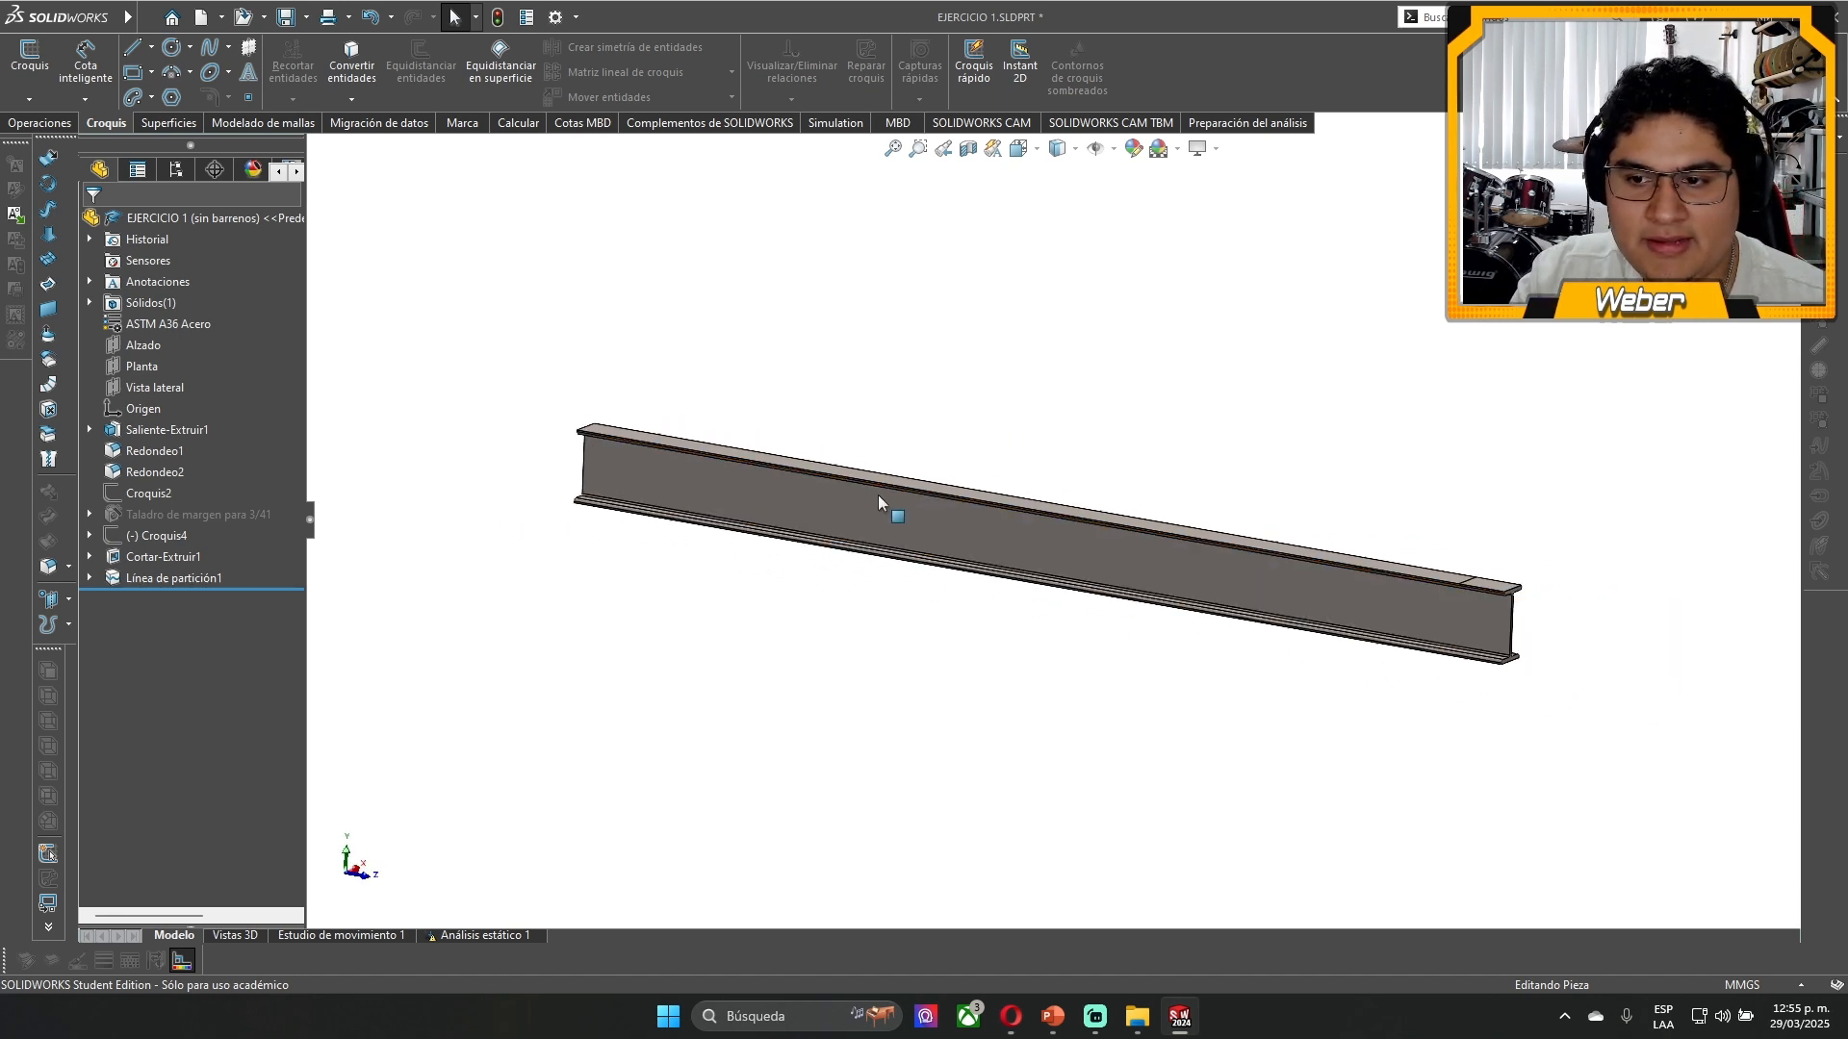
- Examine the split-line face at the end of the beam's upper flange and inspect the opposite end
{"action": "left_click", "coordinate": [1497, 583]}
{"action": "middle_click_drag", "start_coordinate": [915, 621], "coordinate": [733, 572]}
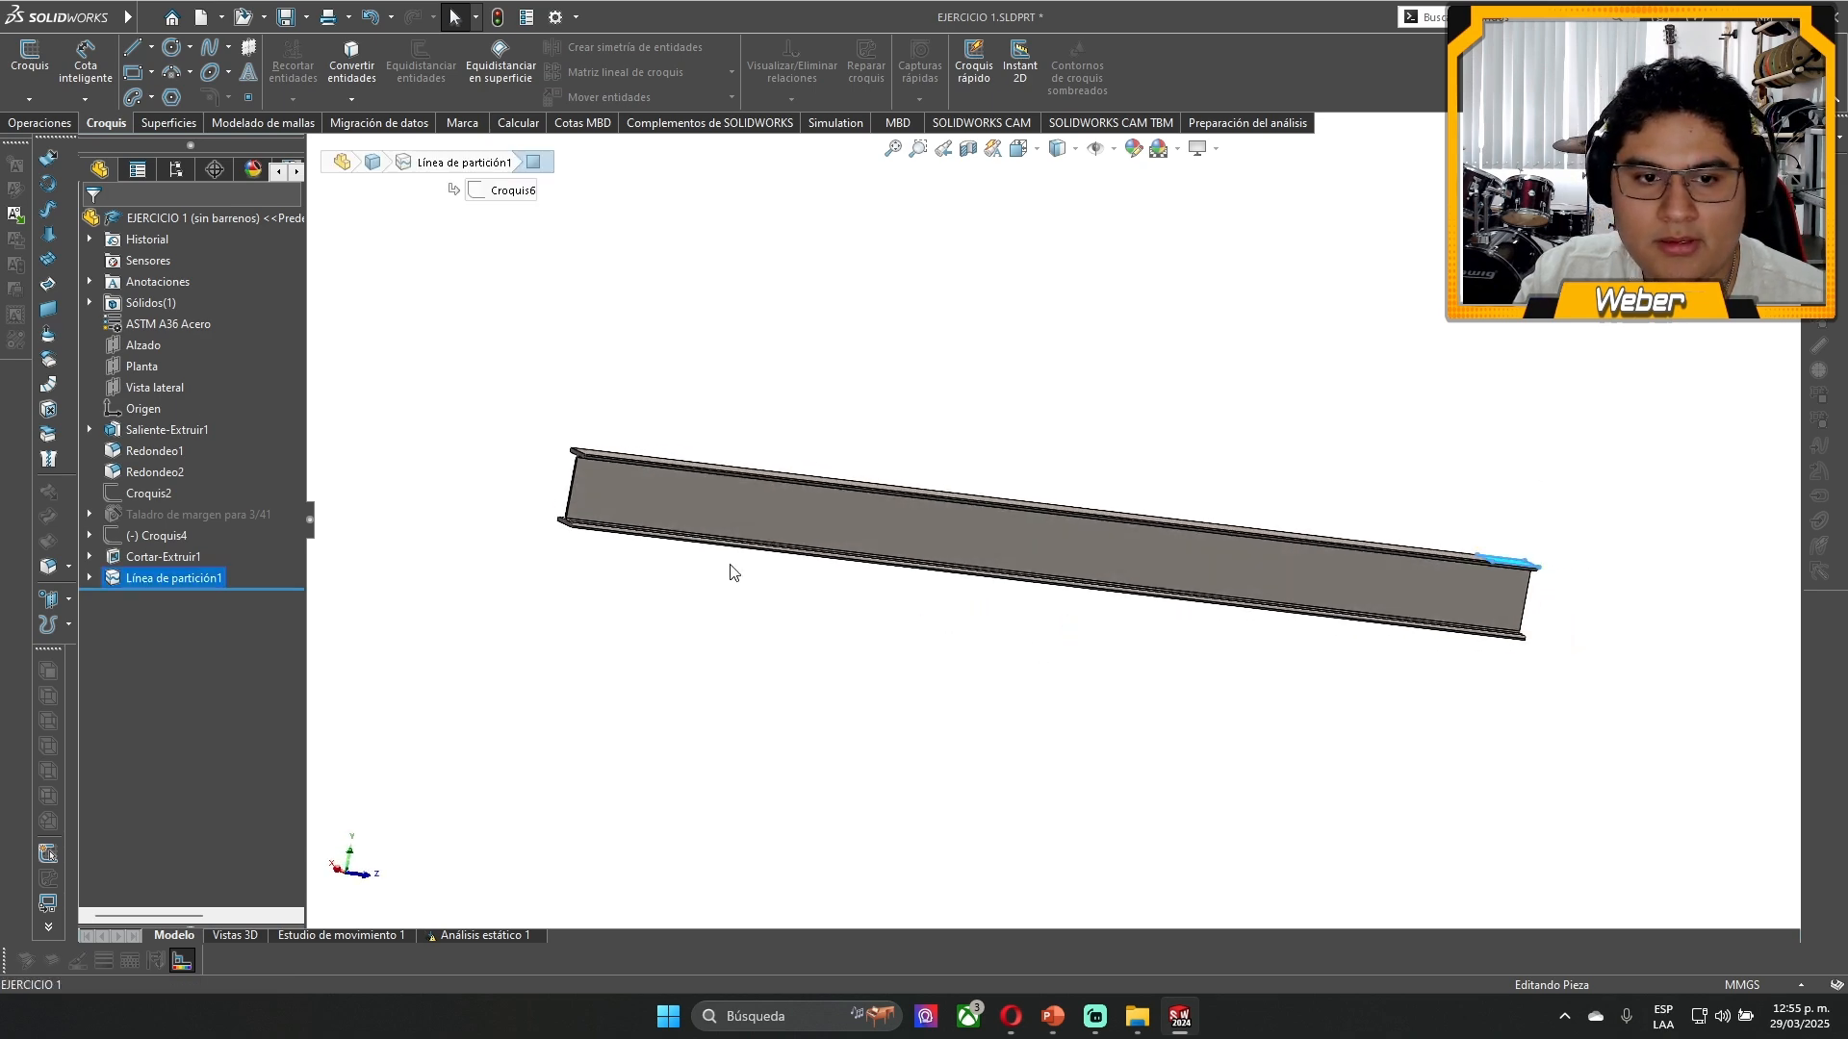
{"action": "scroll", "coordinate": [593, 524], "scroll_direction": "down", "scroll_amount": 5}
{"action": "left_click", "coordinate": [643, 443]}
{"action": "scroll", "coordinate": [962, 482], "scroll_direction": "up", "scroll_amount": 5}
{"action": "scroll", "coordinate": [1270, 510], "scroll_direction": "up", "scroll_amount": 4}
{"action": "middle_click_drag", "start_coordinate": [1270, 510], "coordinate": [1147, 573]}
{"action": "left_click", "coordinate": [1336, 452]}
{"action": "scroll", "coordinate": [1292, 492], "scroll_direction": "down", "scroll_amount": 4}
{"action": "scroll", "coordinate": [1270, 616], "scroll_direction": "up", "scroll_amount": 2}
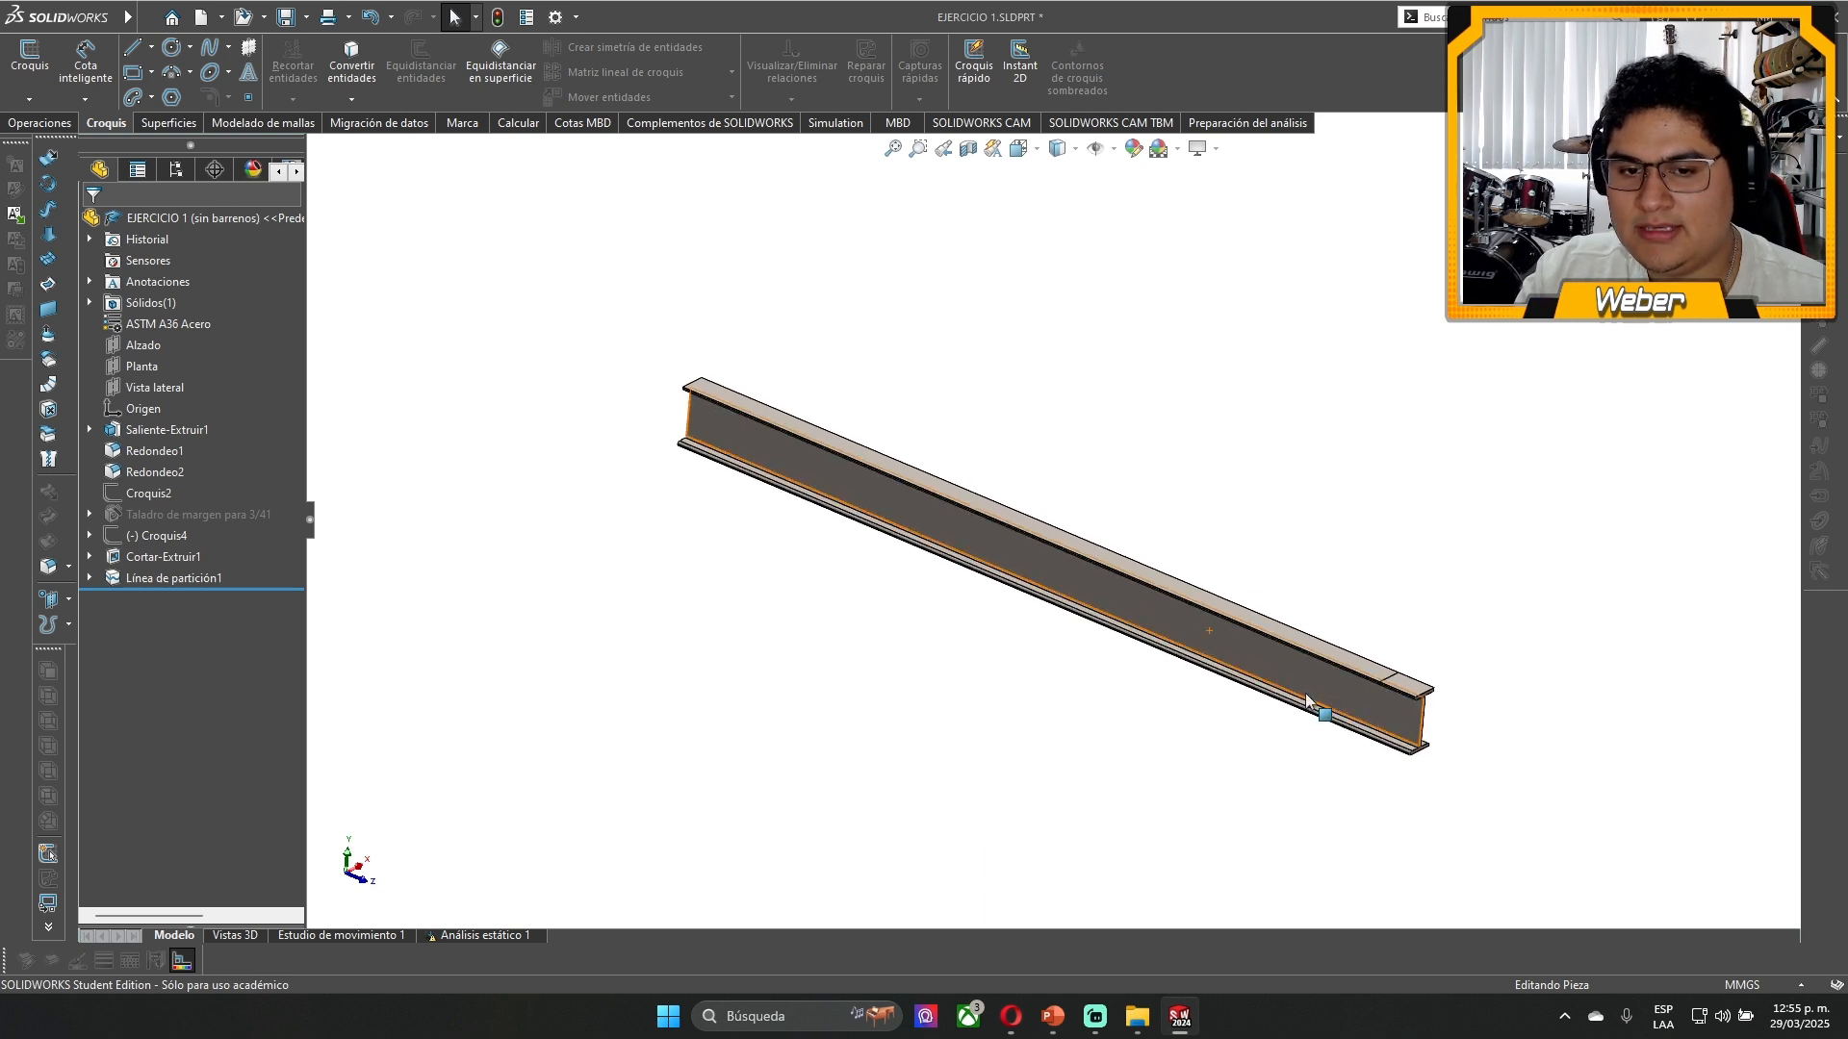
{"action": "scroll", "coordinate": [1257, 523], "scroll_direction": "down", "scroll_amount": 2}
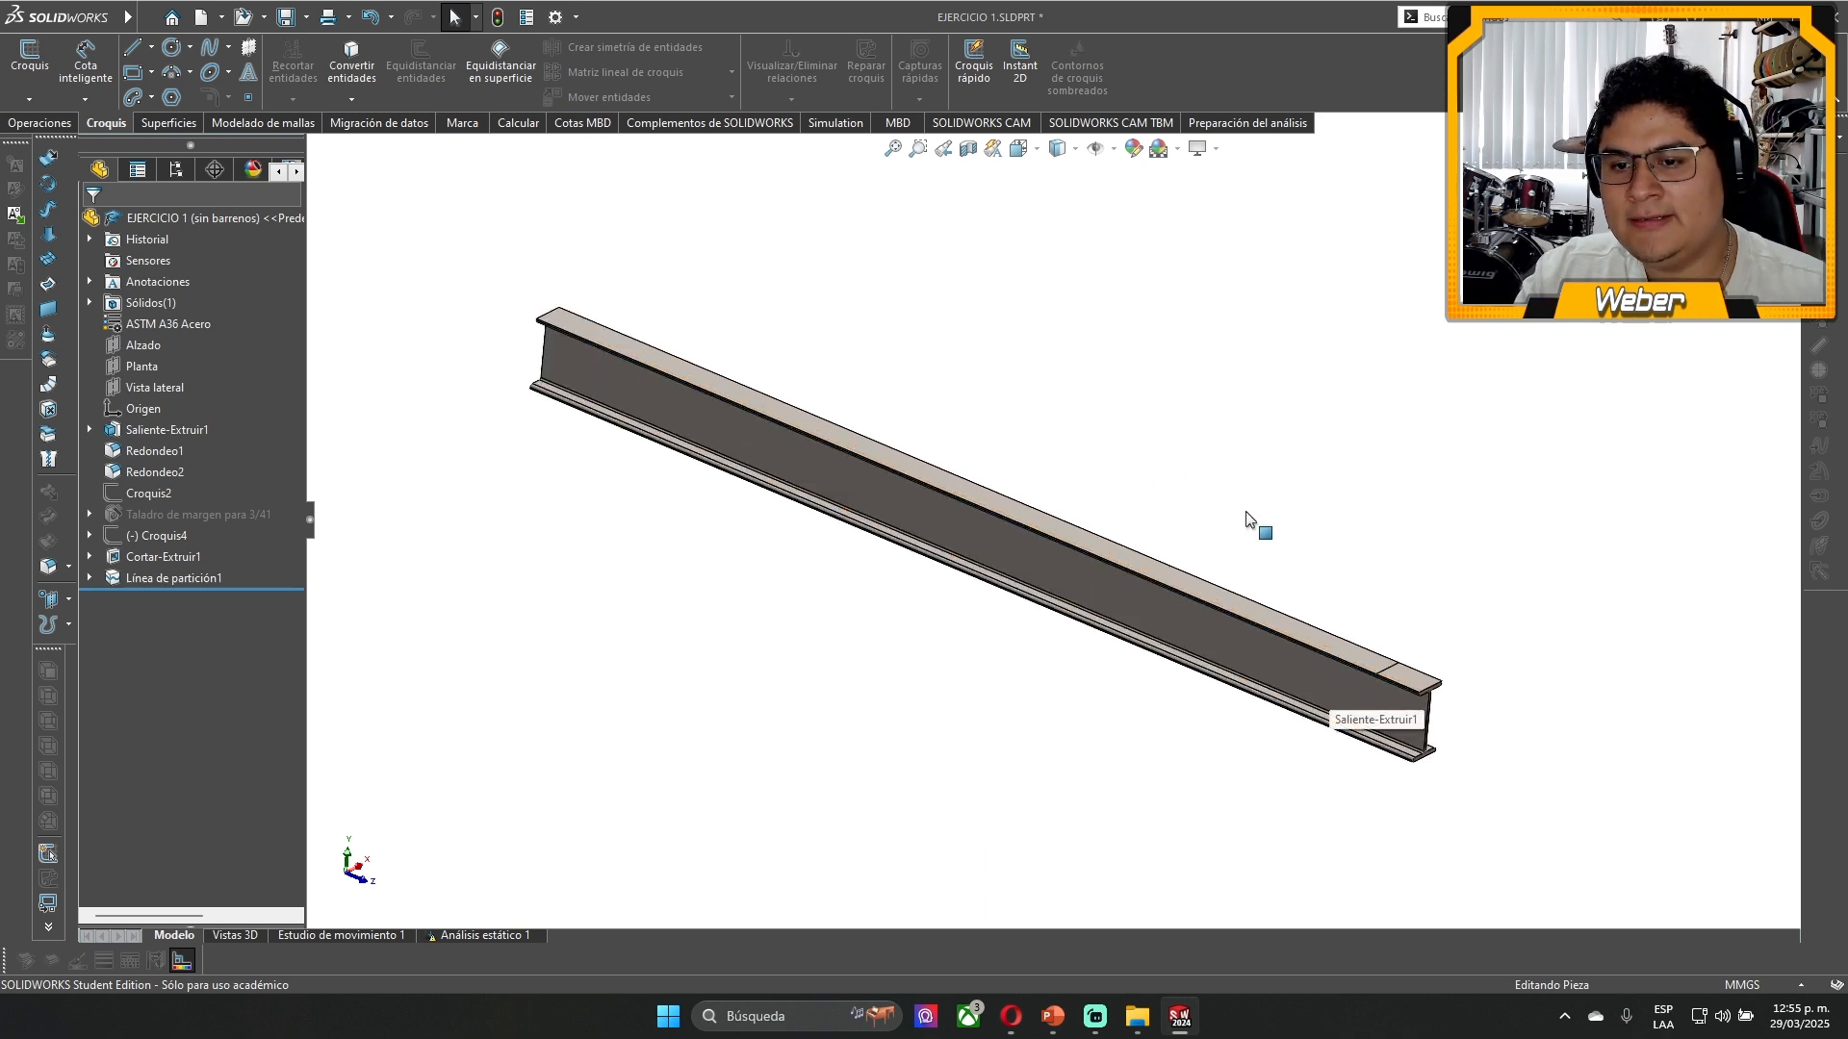
- Check in the add-ins manager that SOLIDWORKS Simulation is active and set to load at startup, and accept
{"action": "left_click", "coordinate": [575, 17]}
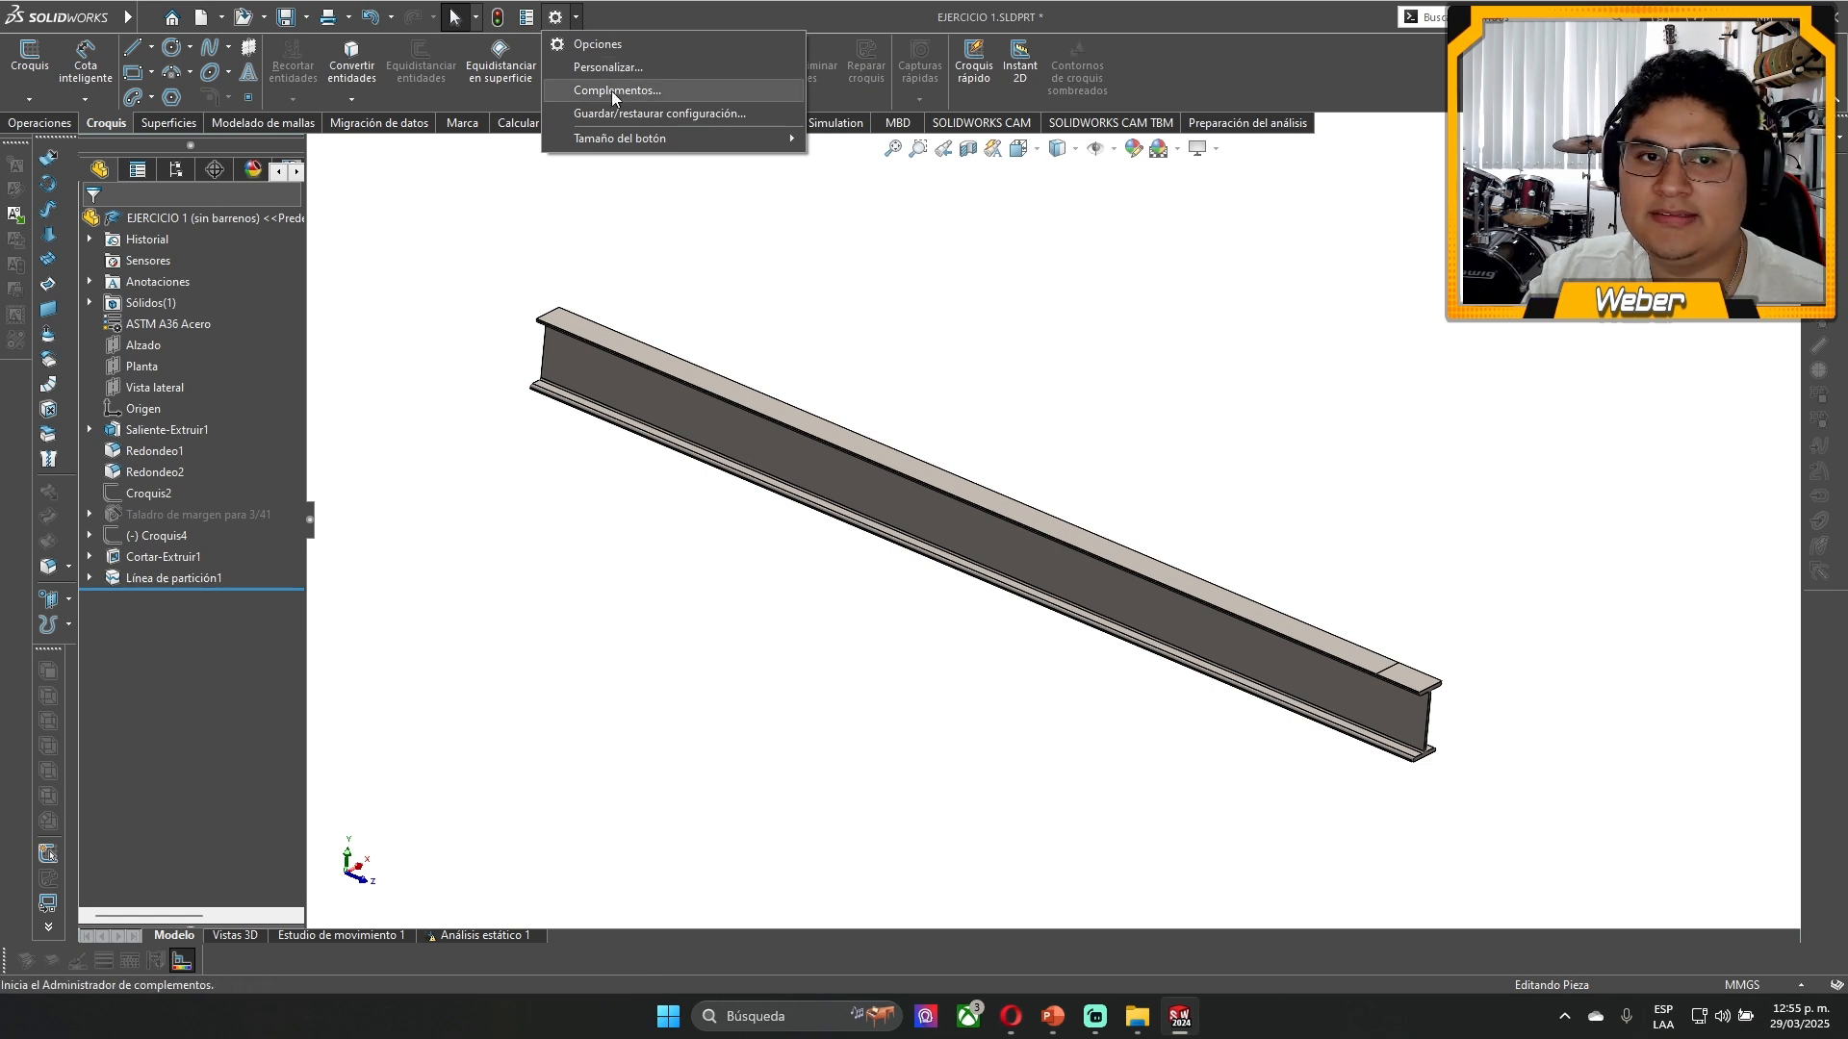
{"action": "left_click", "coordinate": [429, 330]}
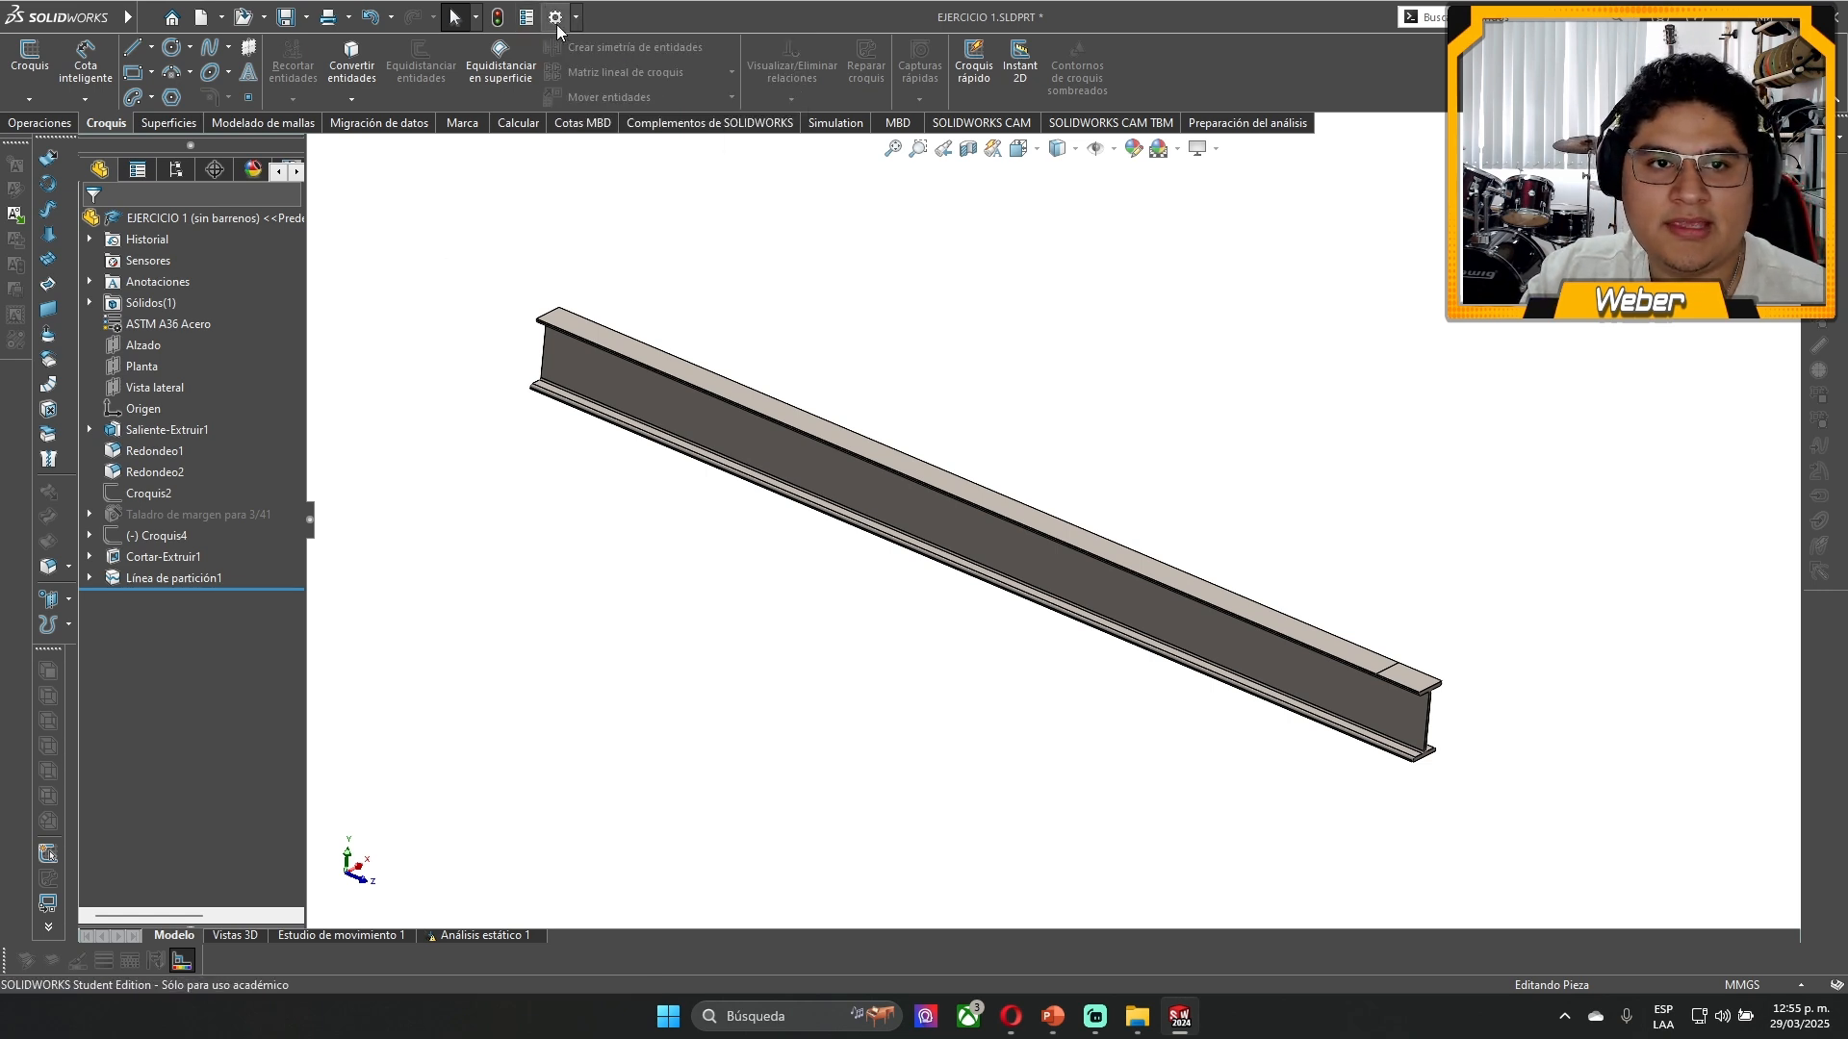
{"action": "left_click", "coordinate": [576, 17]}
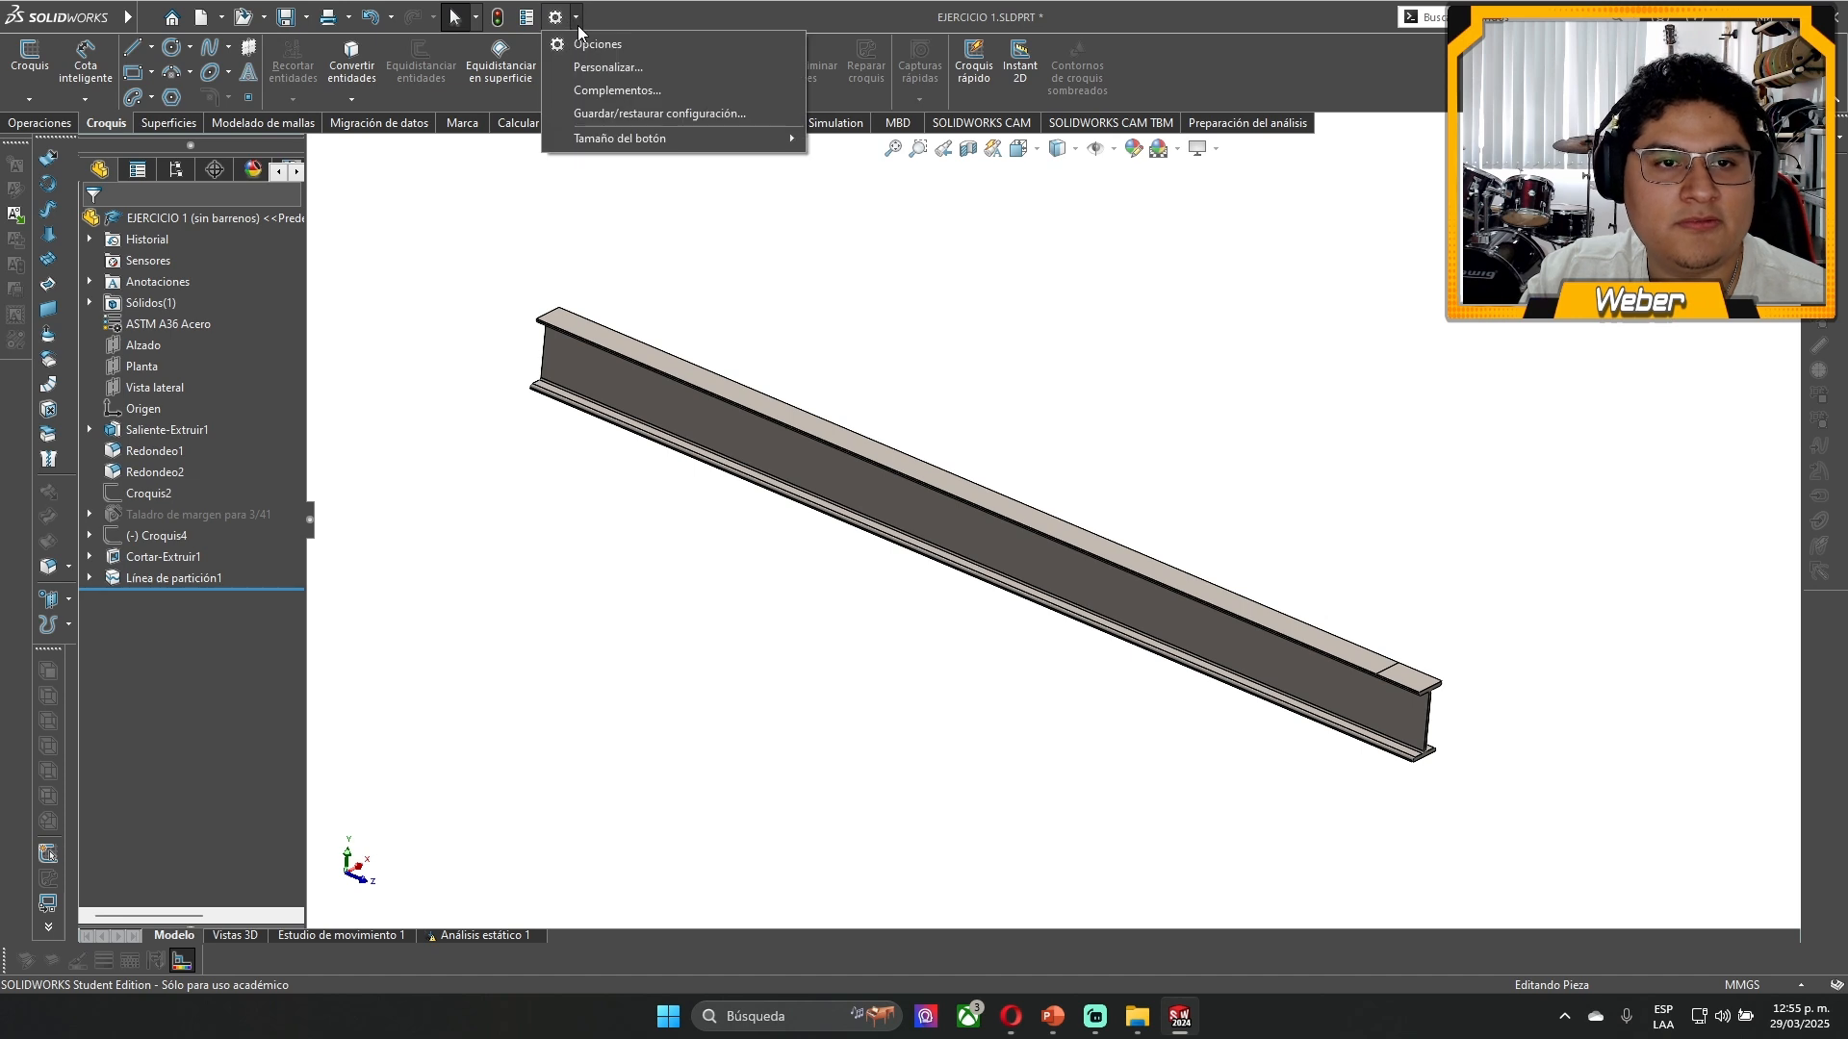
{"action": "left_click", "coordinate": [617, 90]}
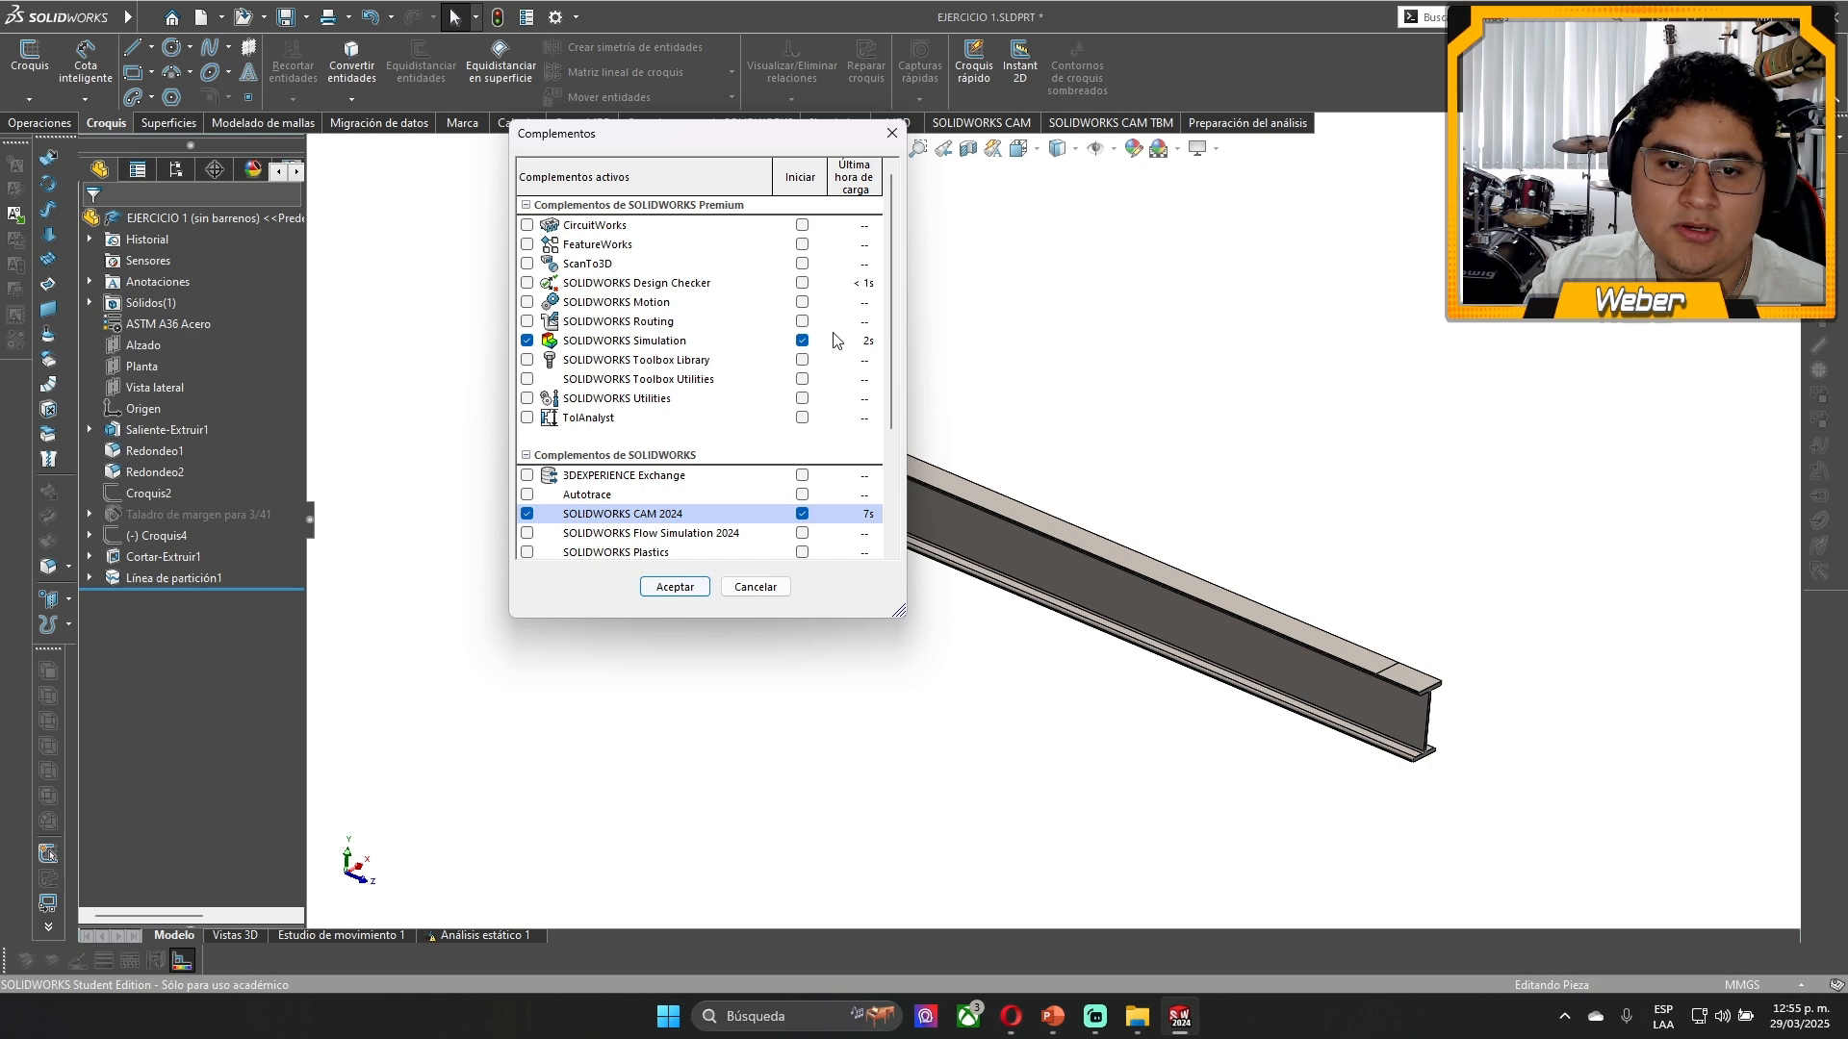
{"action": "left_click", "coordinate": [675, 587]}
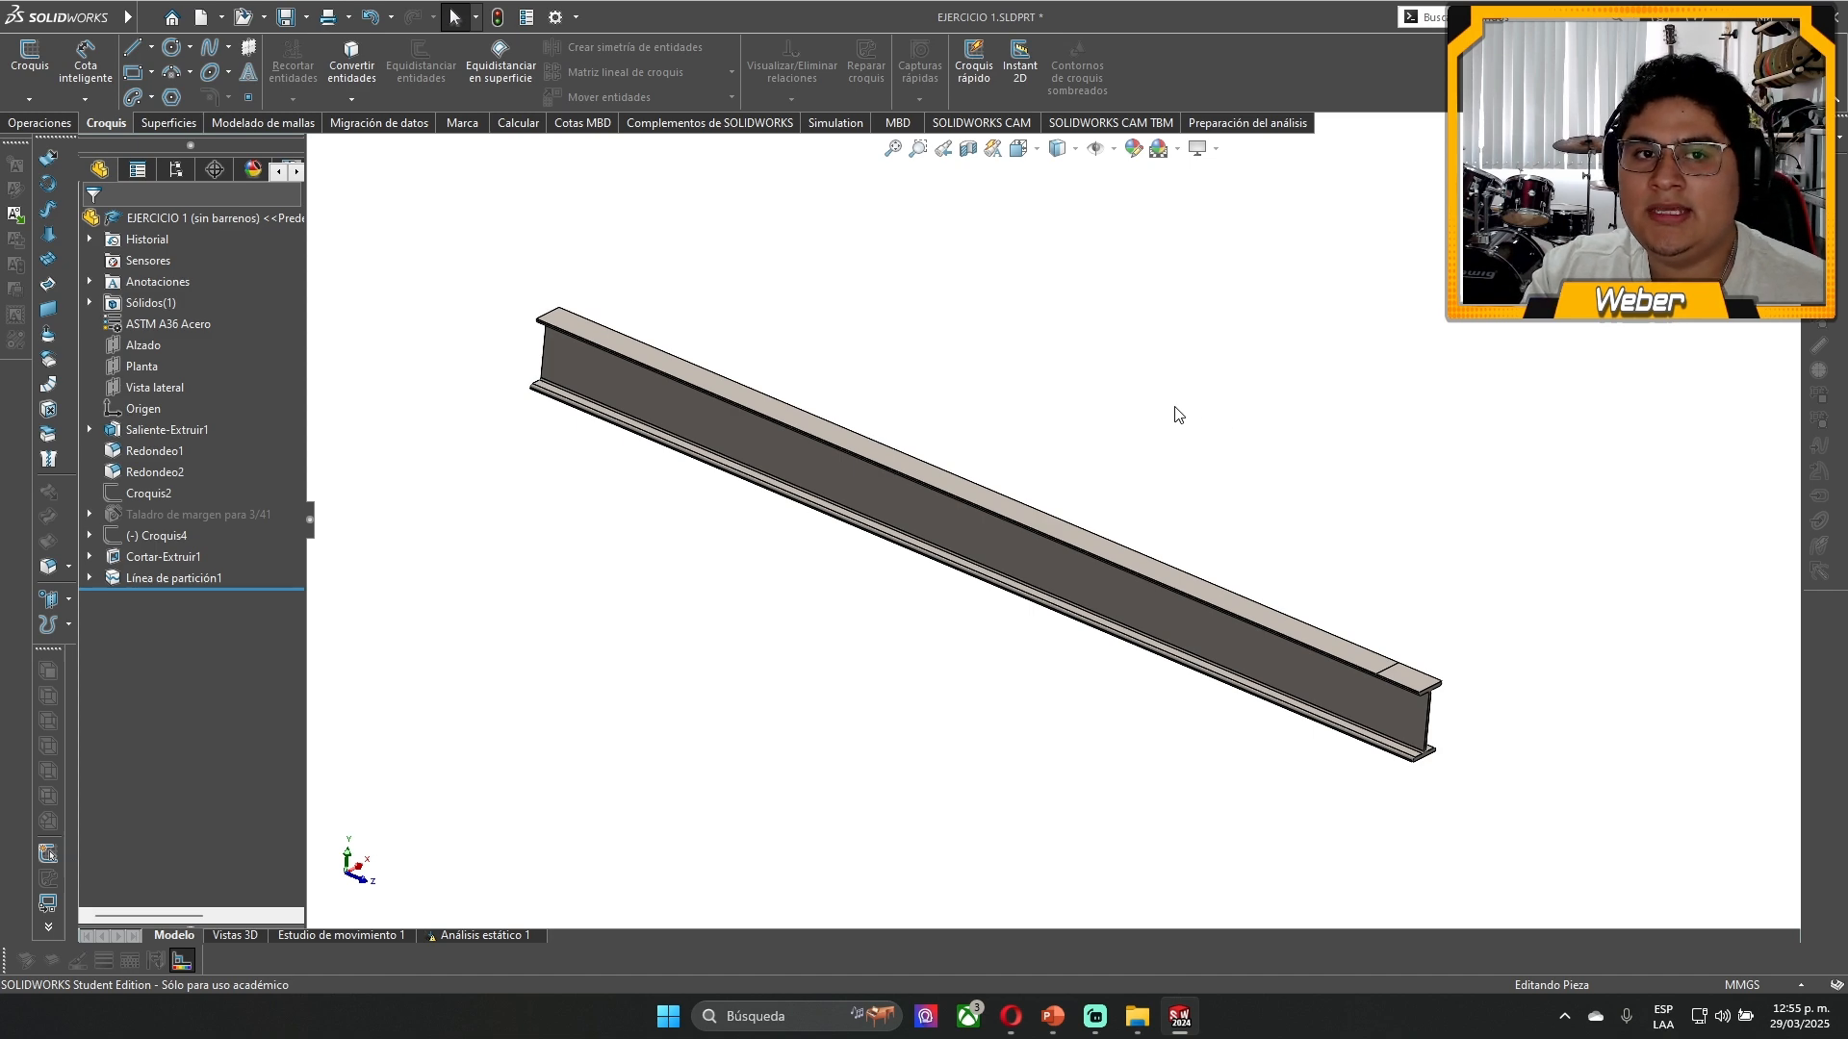
{"action": "left_click", "coordinate": [575, 16]}
{"action": "left_click", "coordinate": [589, 67]}
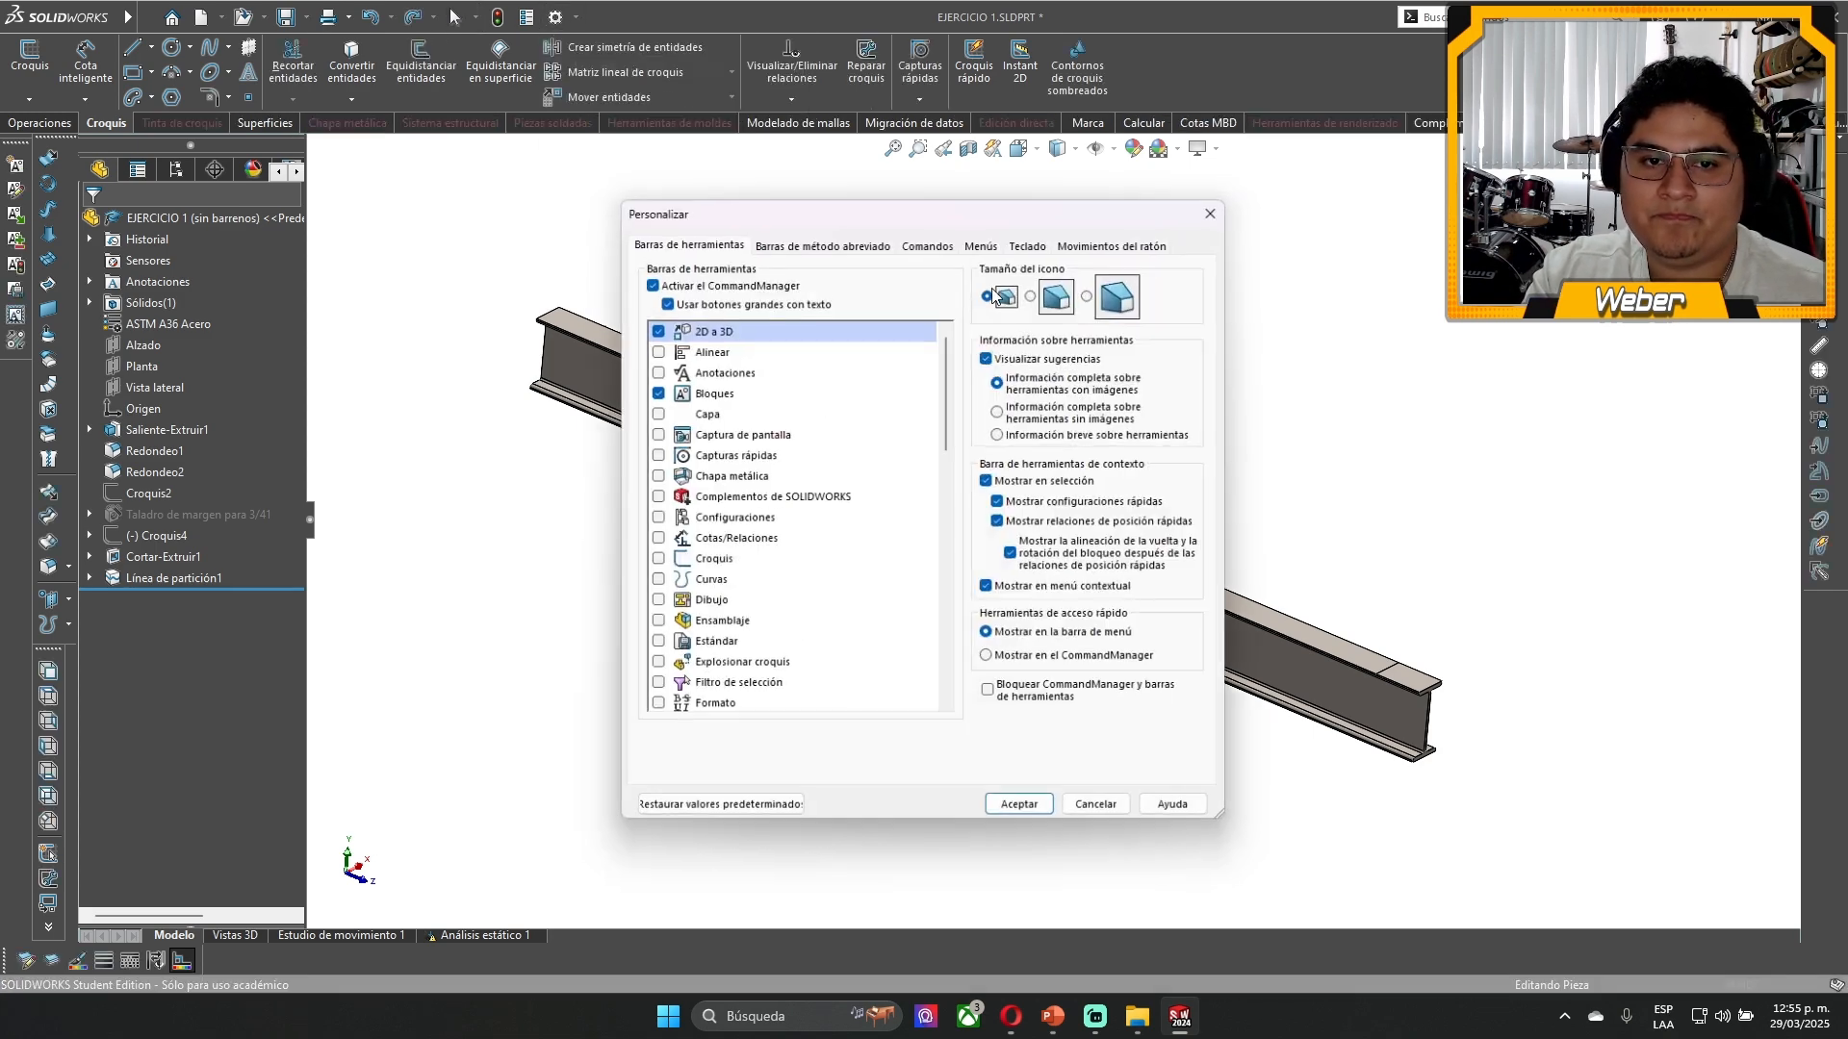
{"action": "left_click", "coordinate": [1210, 213]}
- Review the SOLIDWORKS Simulation entry in the add-ins manager once more and accept the existing selection
{"action": "left_click", "coordinate": [577, 18]}
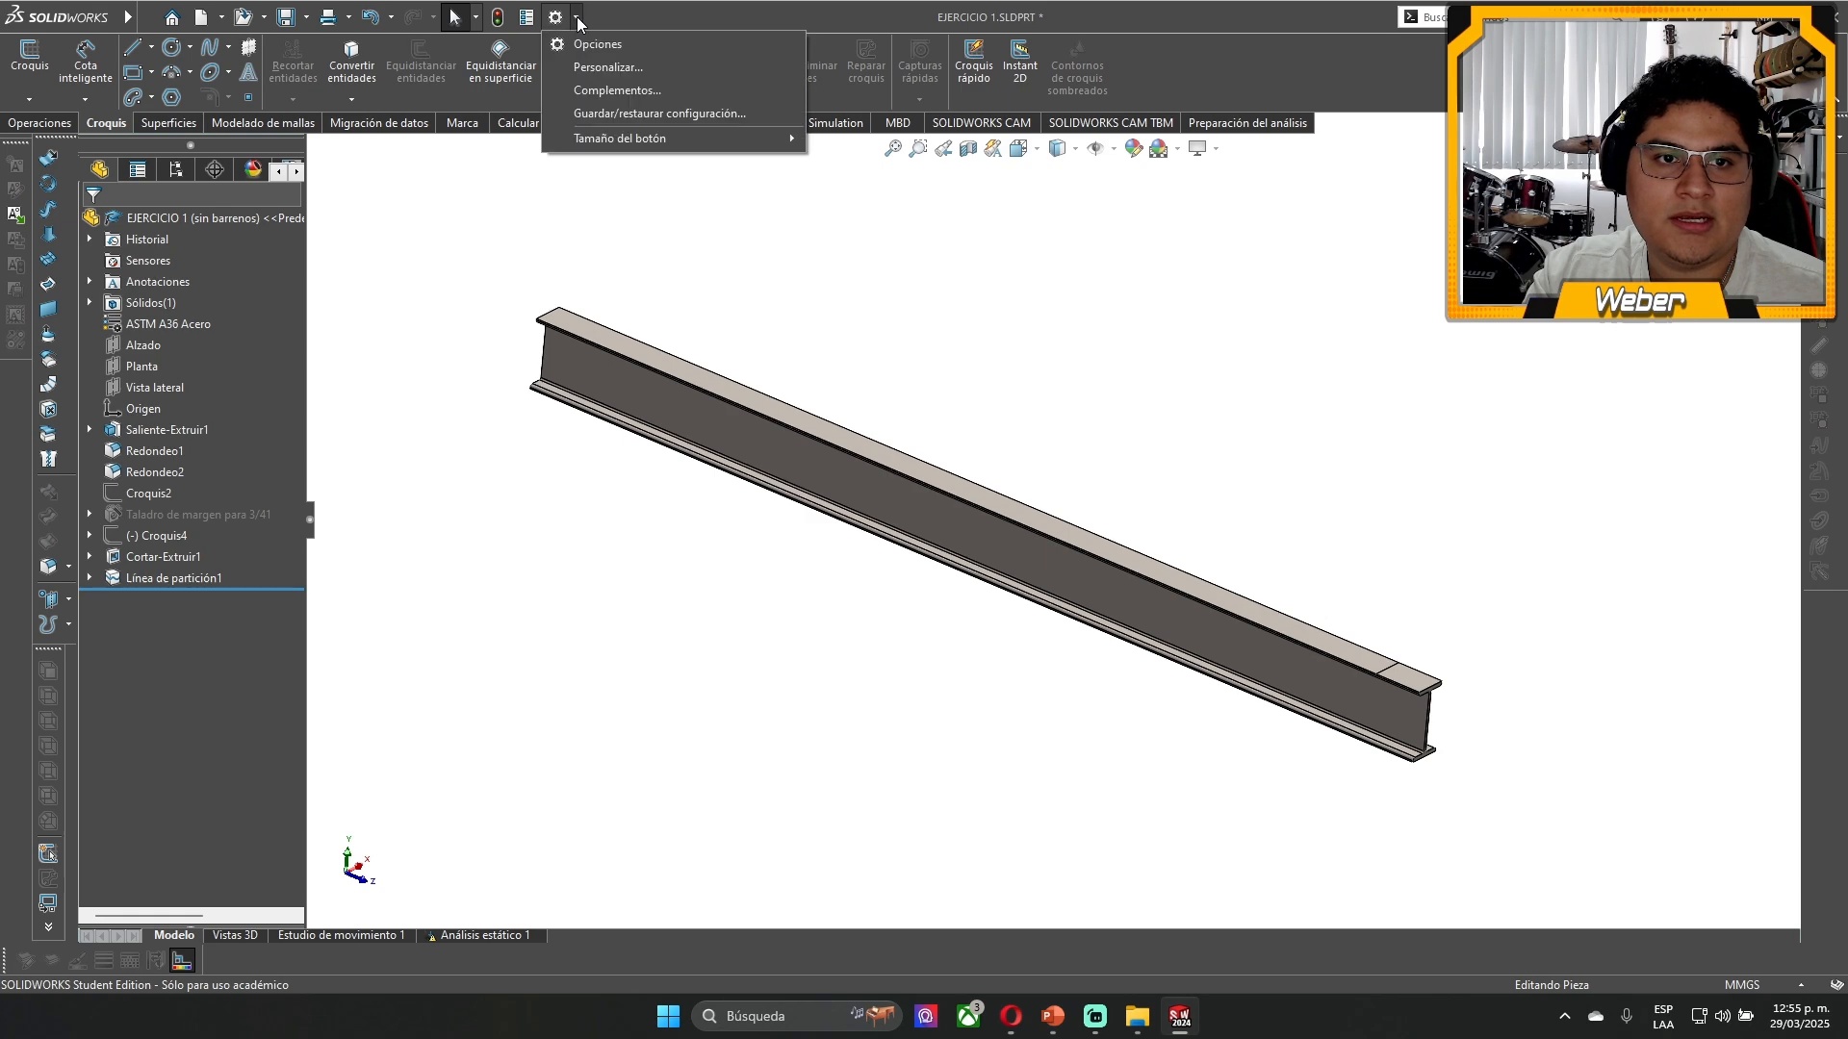
{"action": "left_click", "coordinate": [617, 89]}
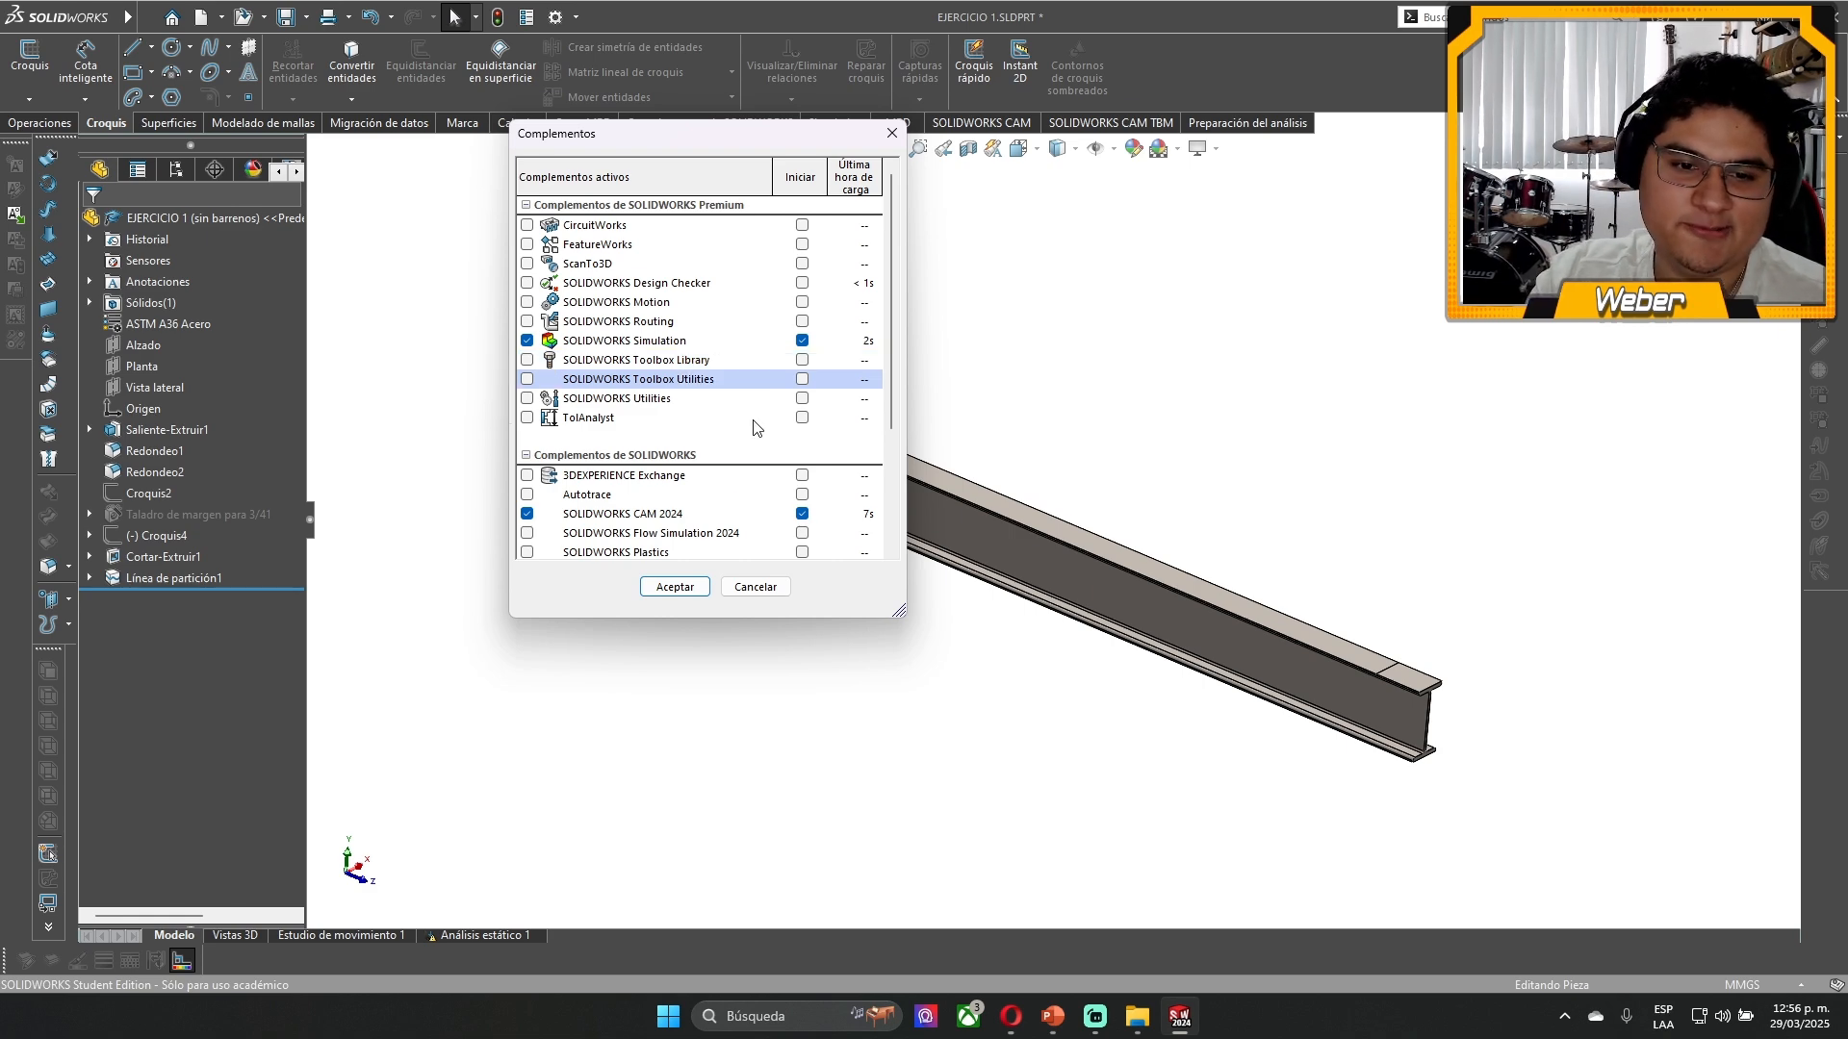
{"action": "left_click", "coordinate": [673, 587]}
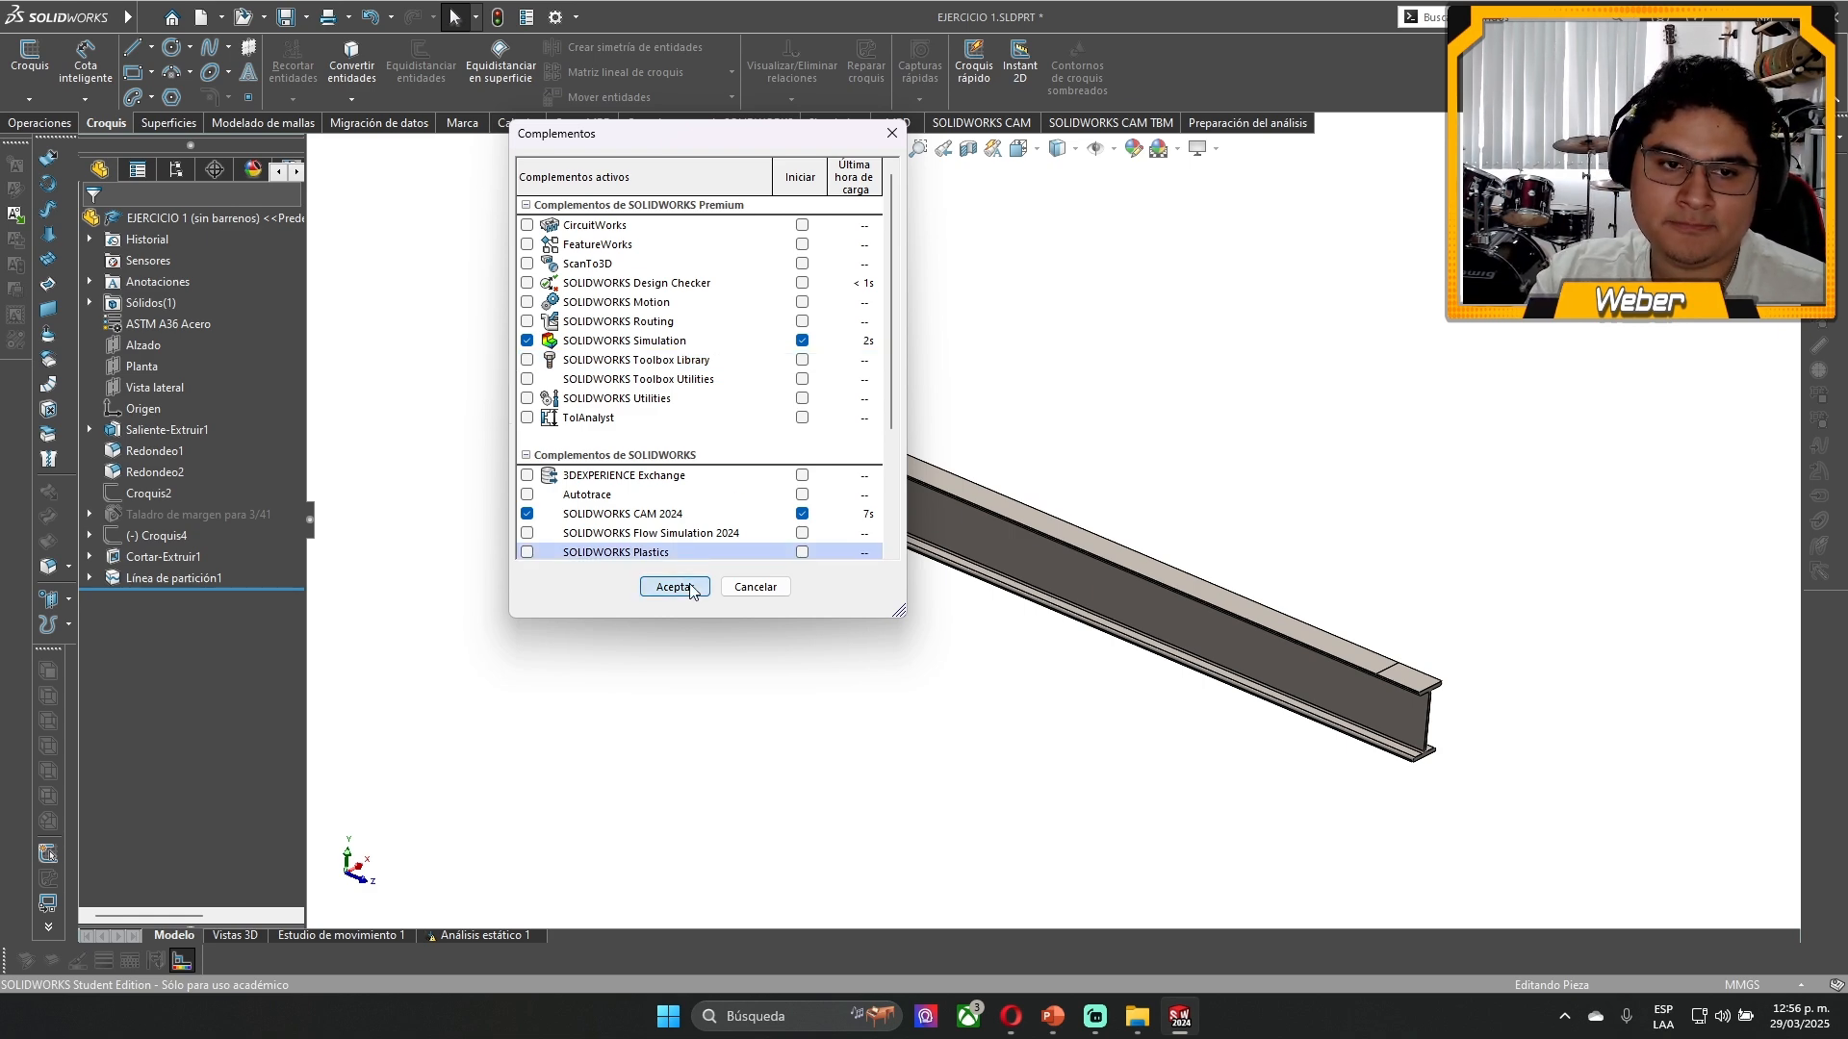
- Show the Simulation commands and check that Simulation is enabled among the CommandManager's available command groups
{"action": "middle_click_drag", "start_coordinate": [673, 549], "coordinate": [989, 600]}
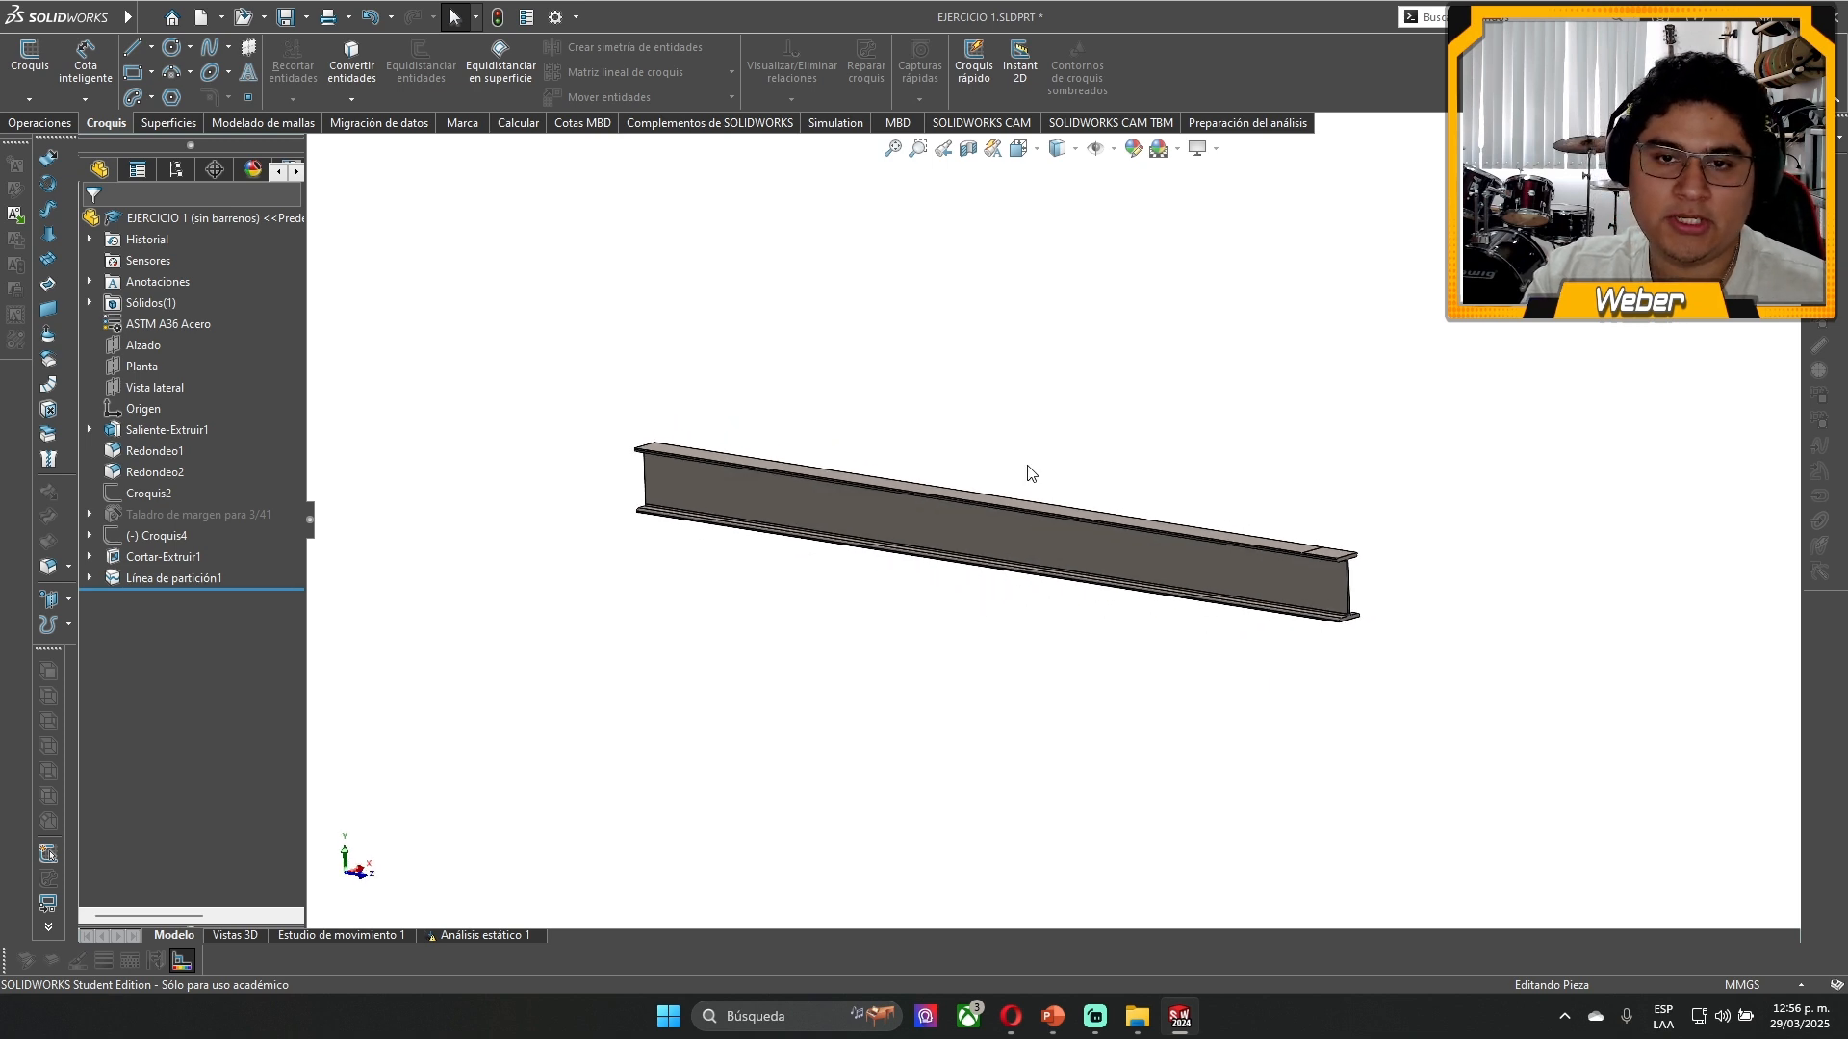
{"action": "scroll", "coordinate": [1028, 466], "scroll_direction": "down", "scroll_amount": 2}
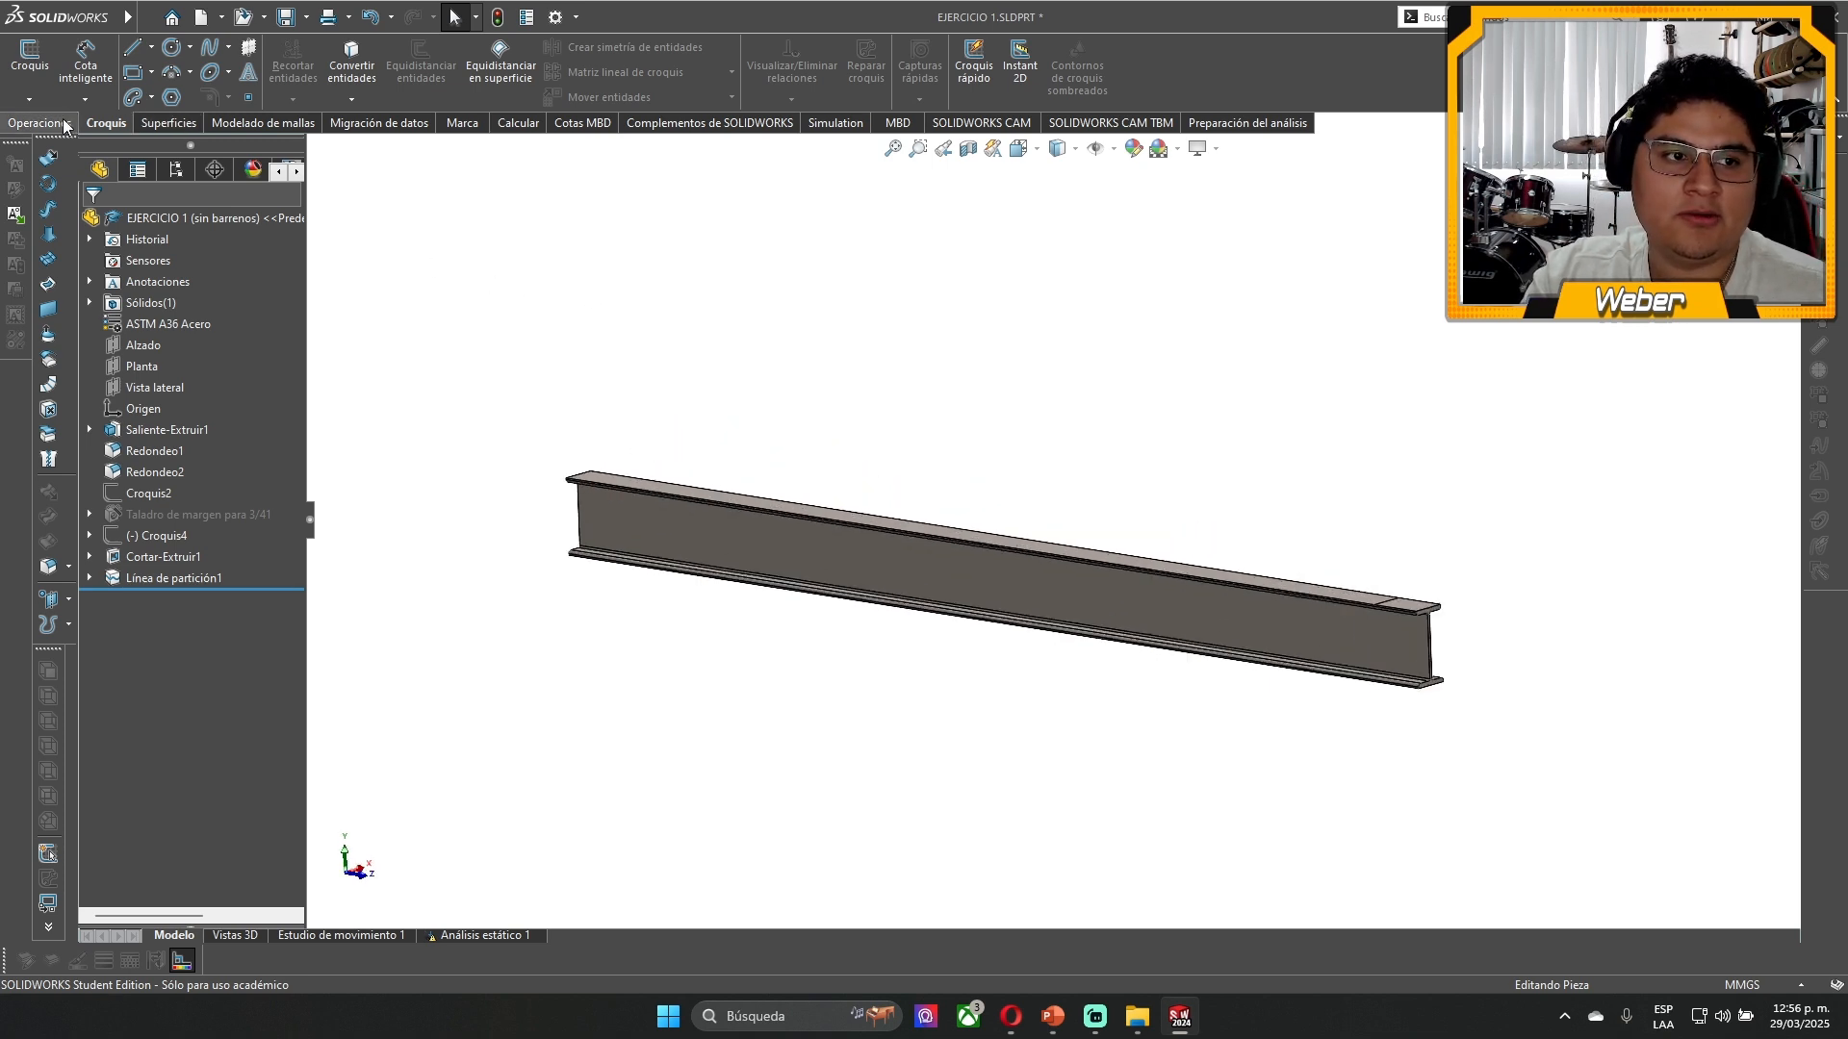
{"action": "left_click", "coordinate": [837, 122]}
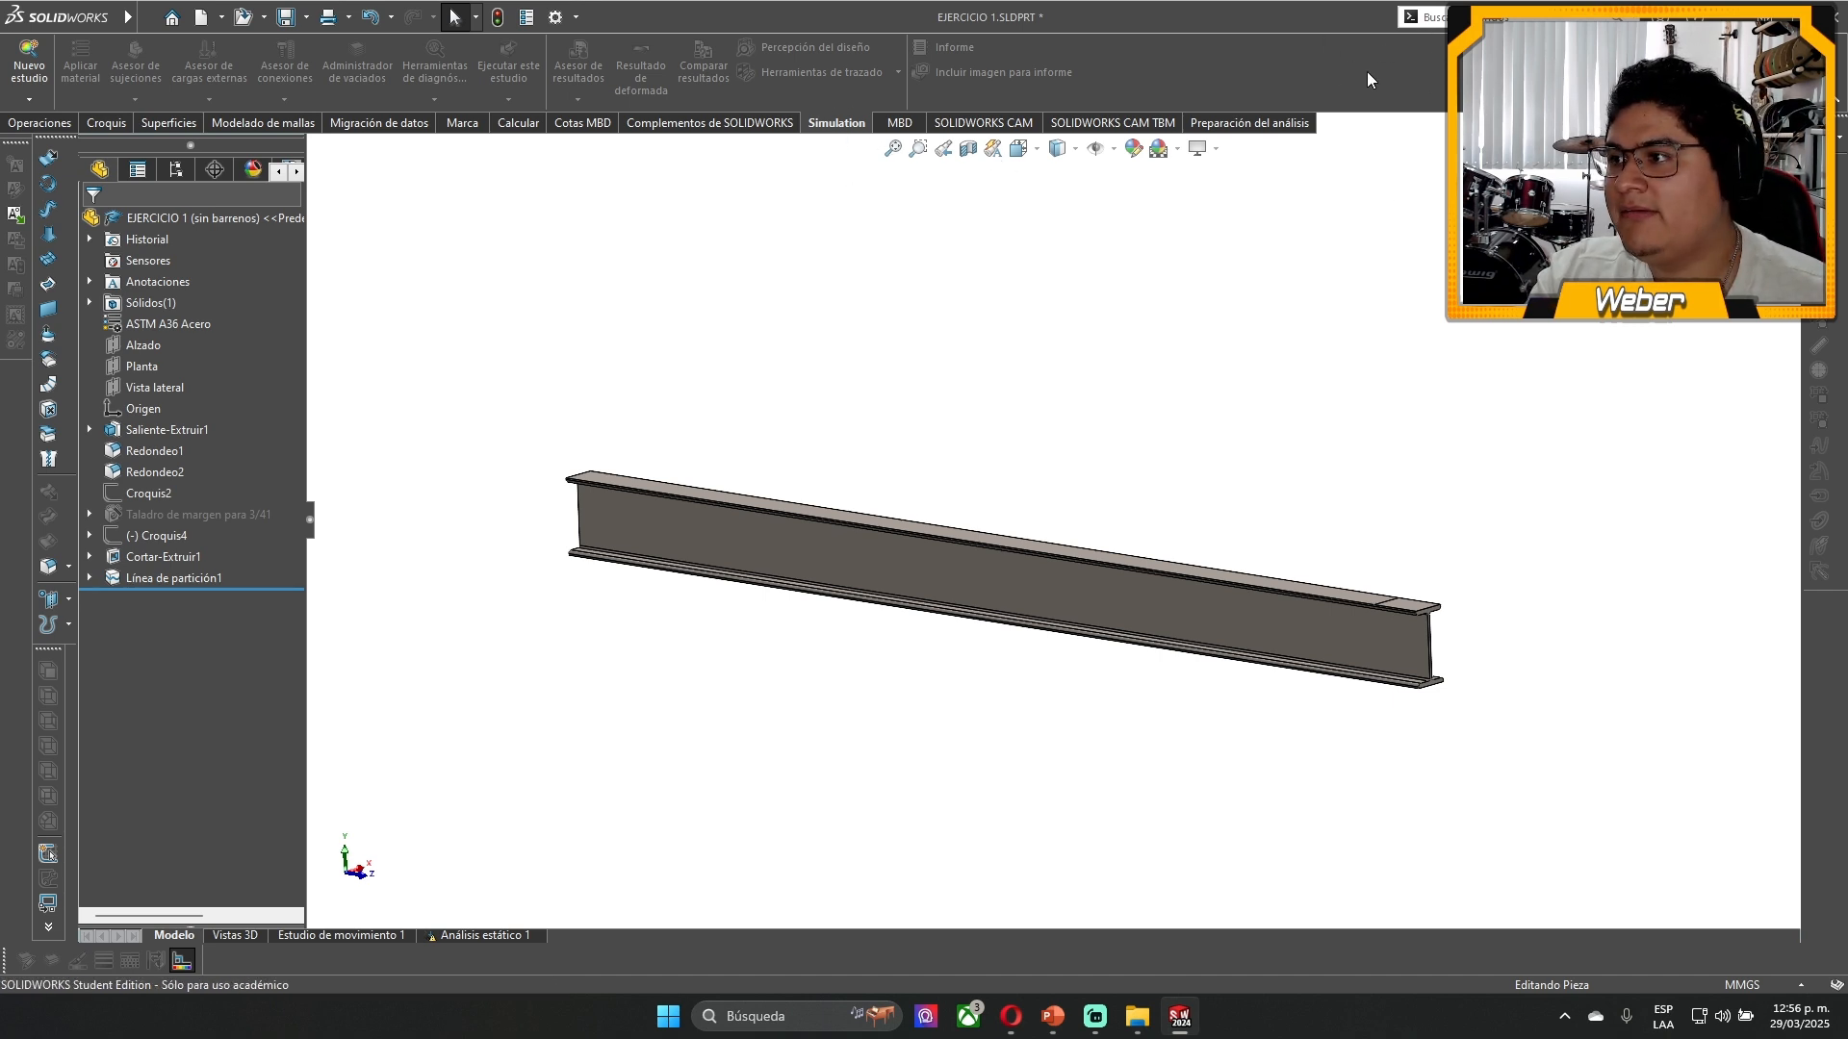
{"action": "right_click", "coordinate": [1291, 54]}
{"action": "right_click", "coordinate": [1203, 78]}
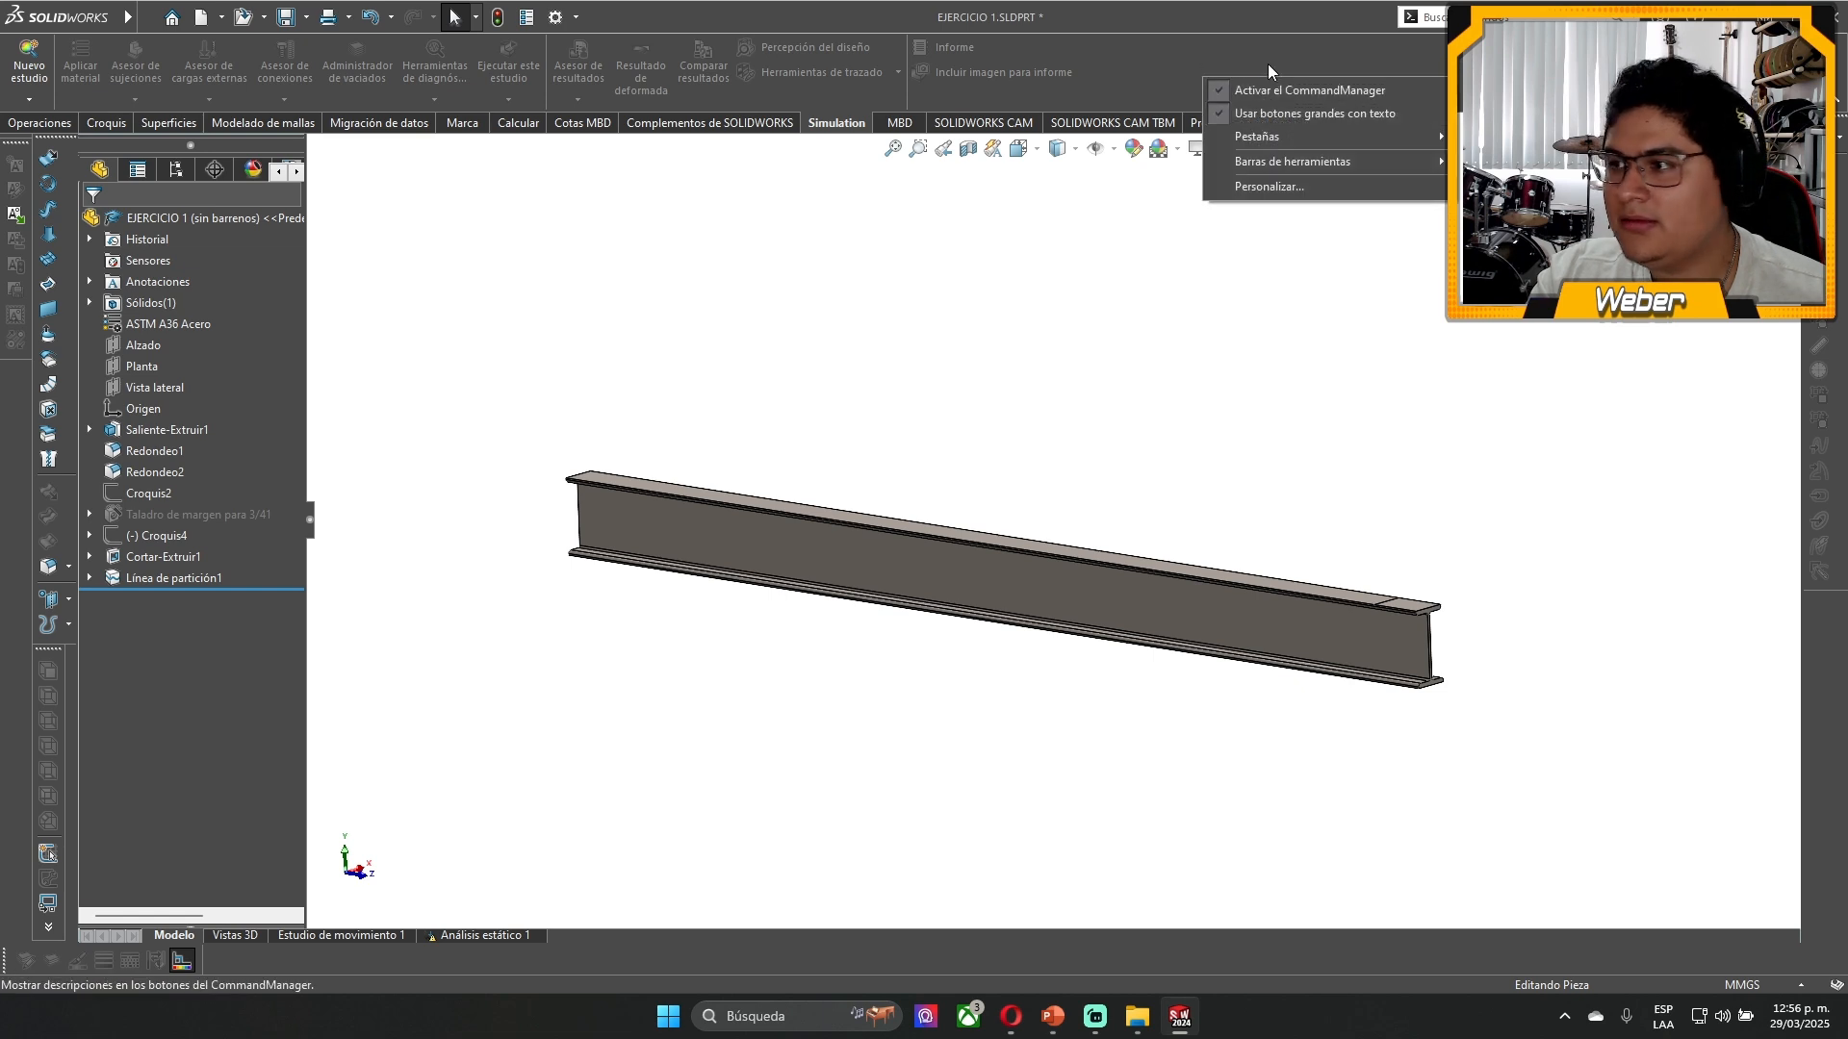
{"action": "right_click", "coordinate": [1284, 56]}
{"action": "right_click", "coordinate": [1212, 88]}
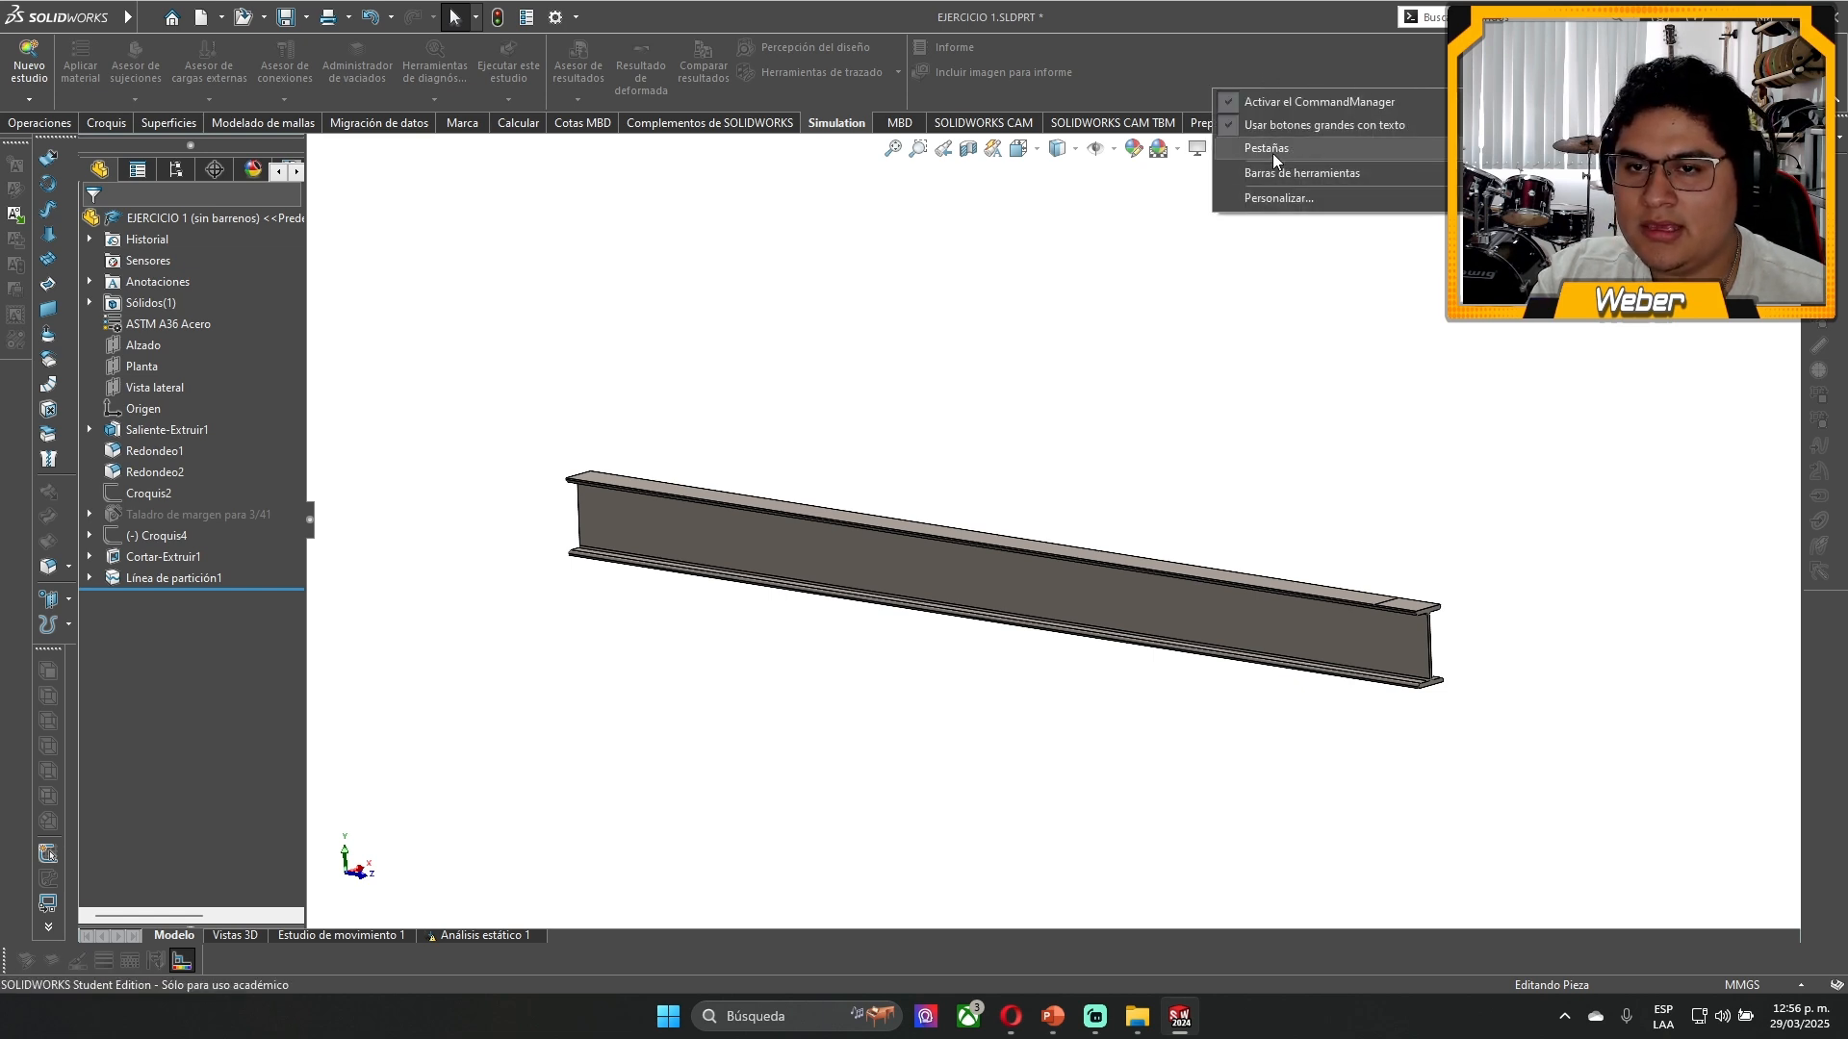
{"action": "mouse_move", "coordinate": [1272, 153]}
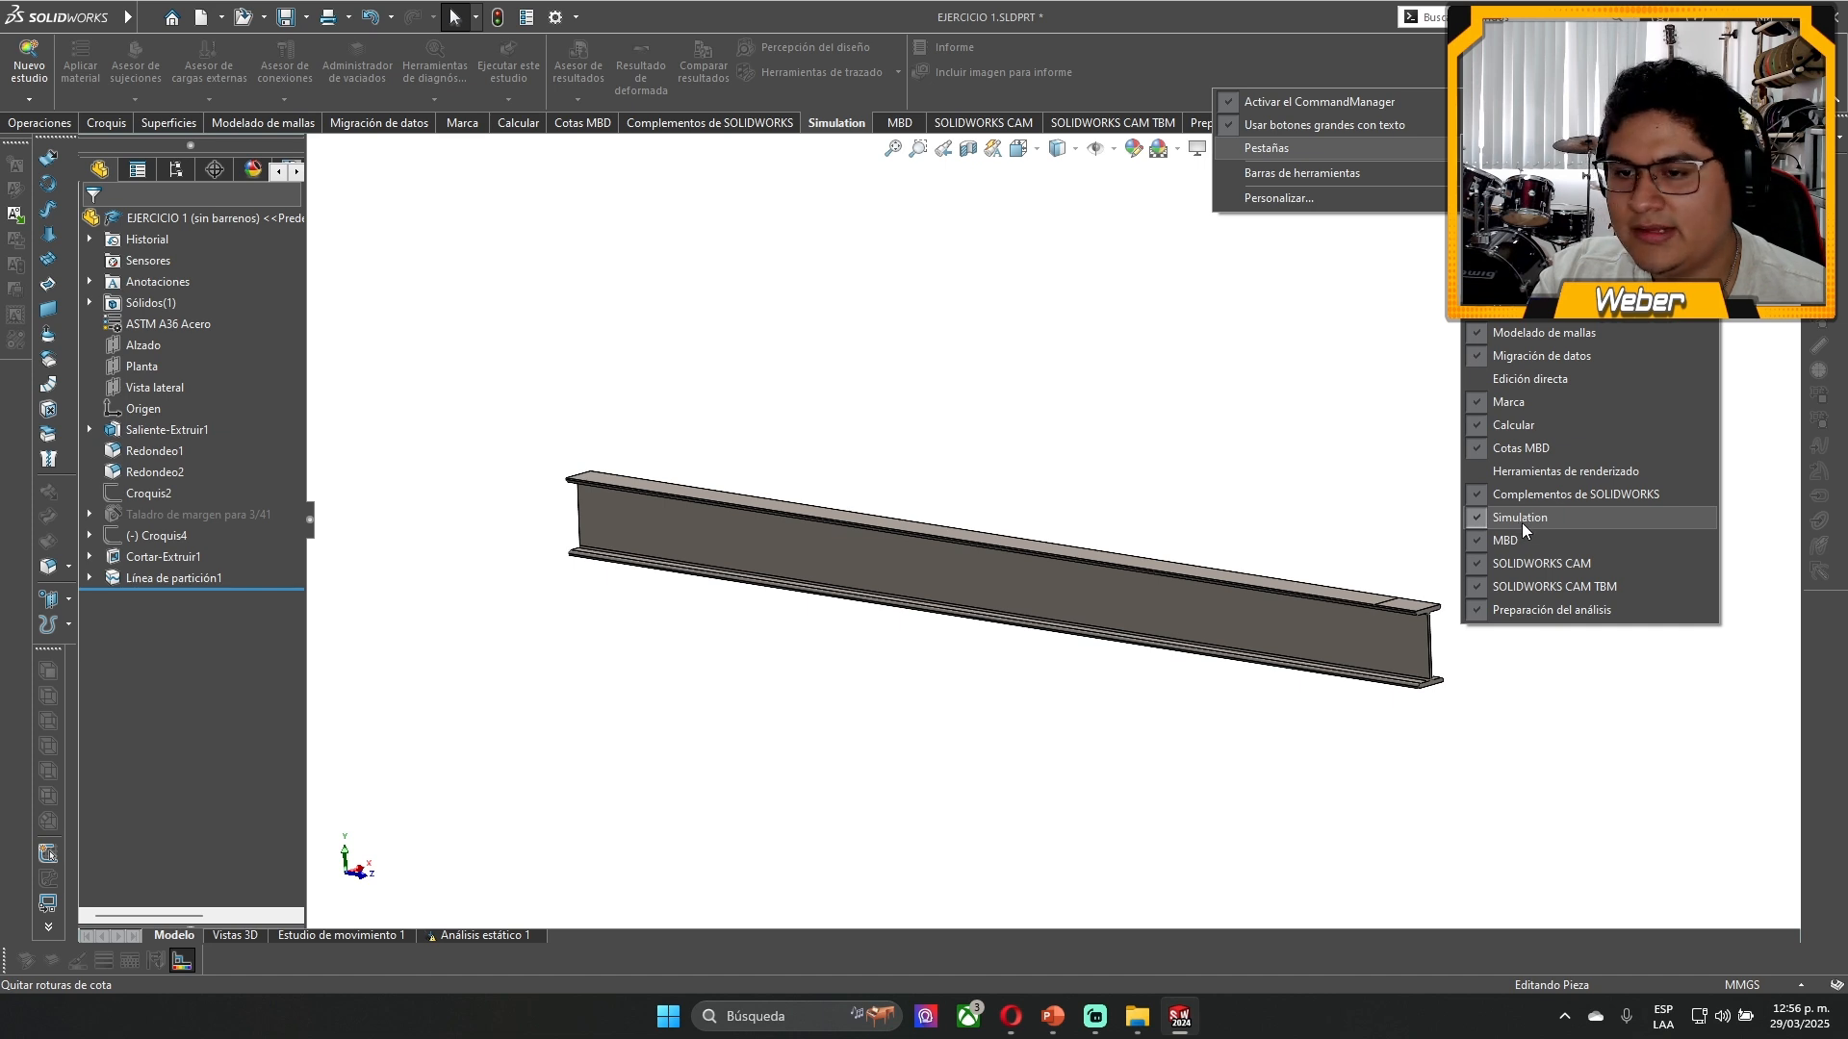
{"action": "left_click", "coordinate": [1265, 71]}
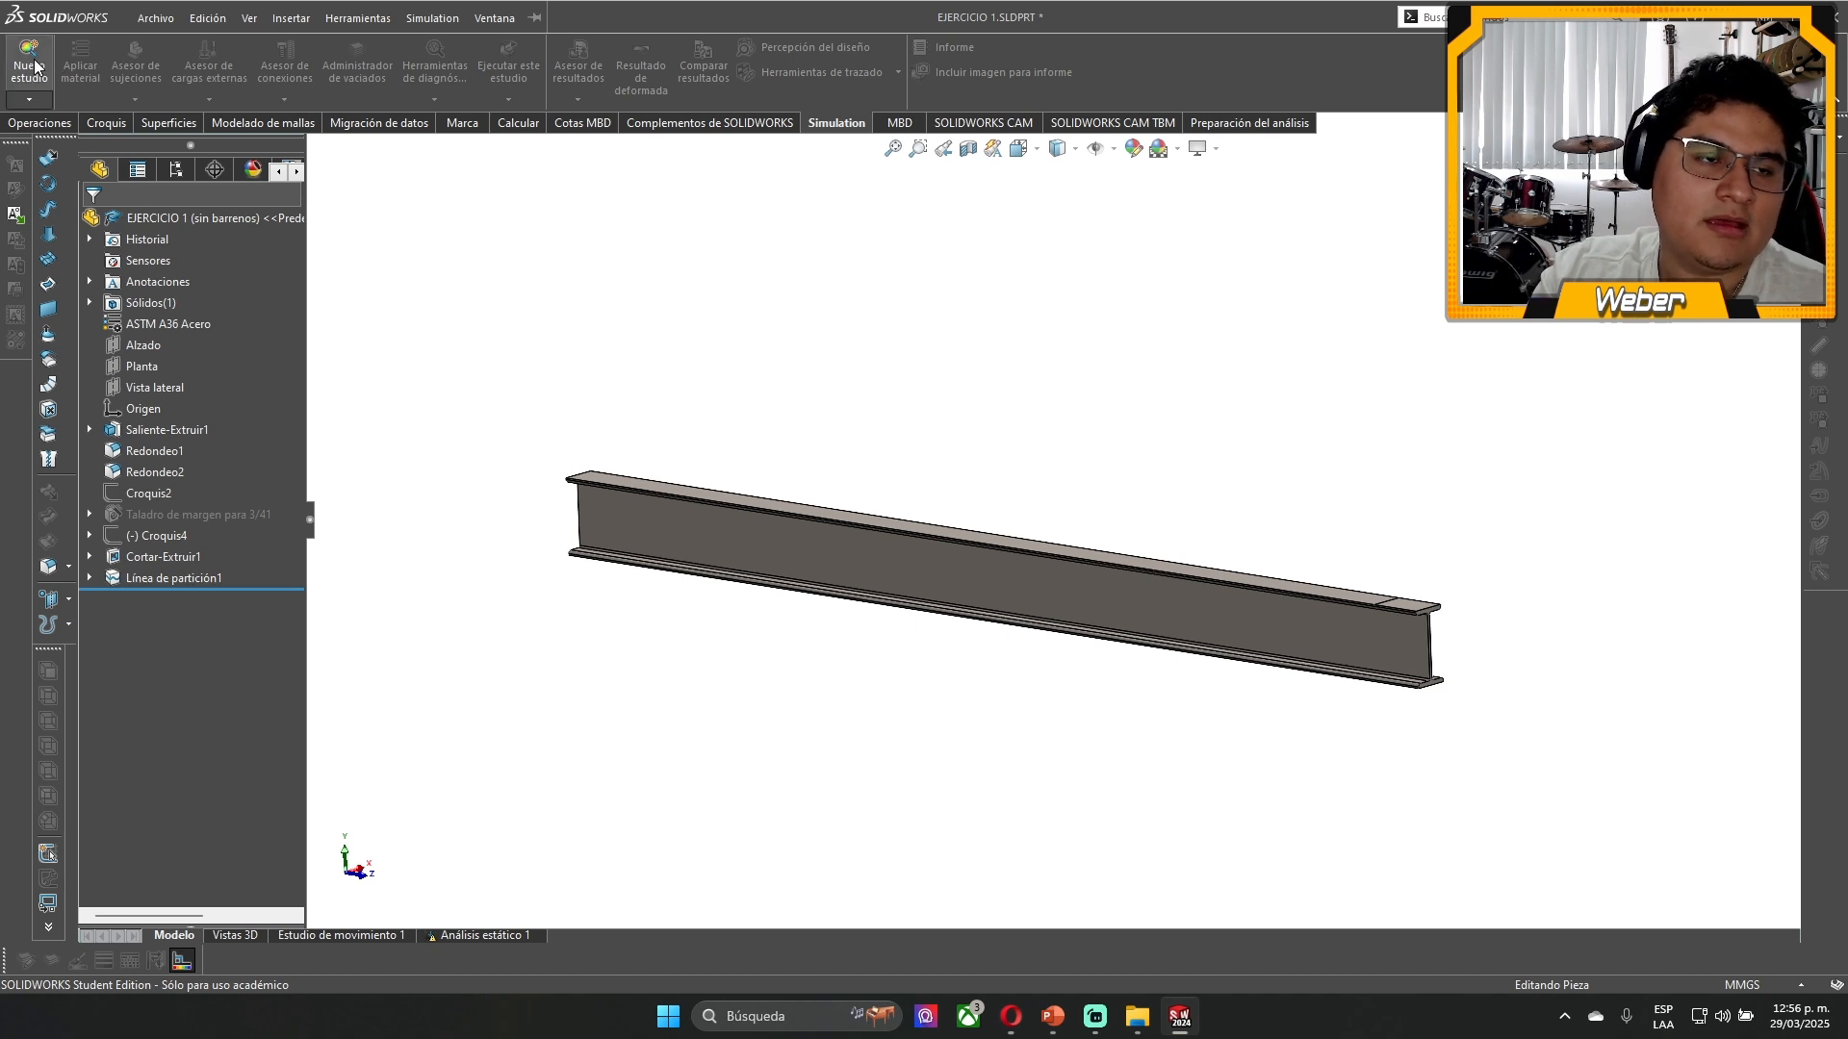
- Create a new static analysis study for the beam after reviewing the general, design insight, advanced and specialized study types
{"action": "left_click", "coordinate": [32, 73]}
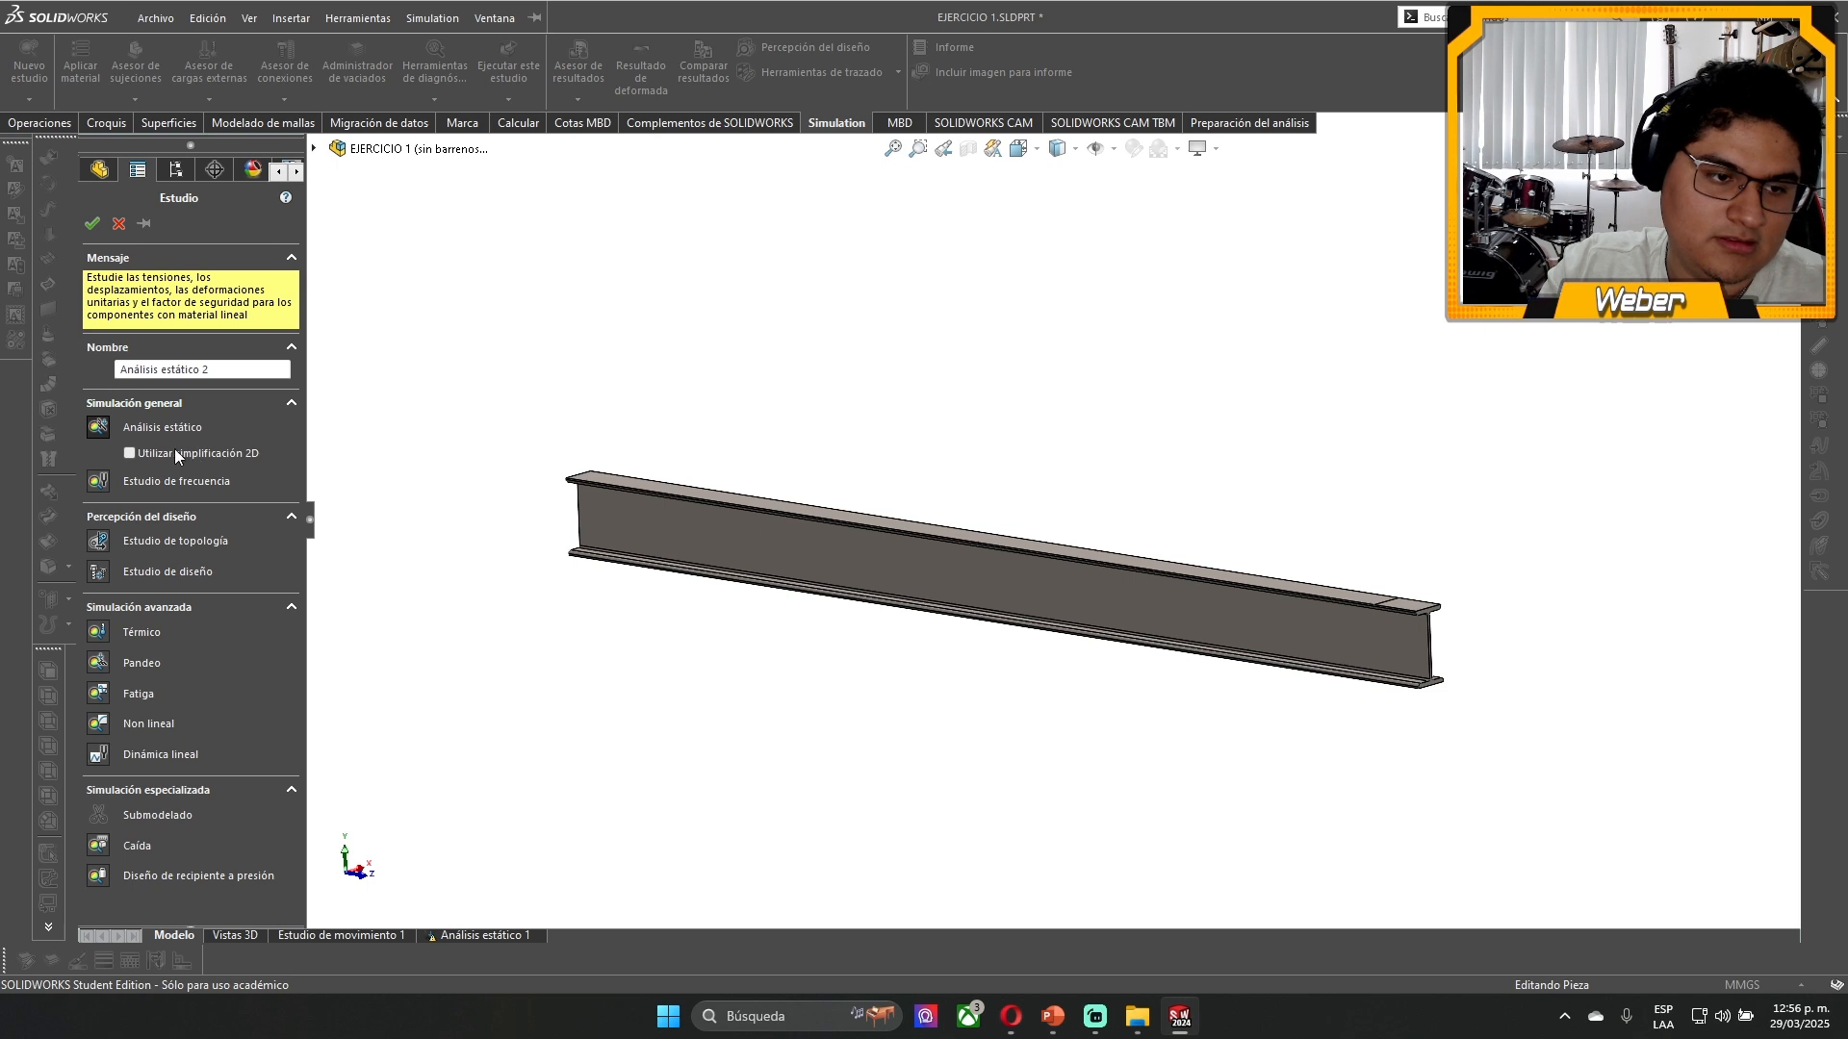
{"action": "left_click", "coordinate": [97, 427]}
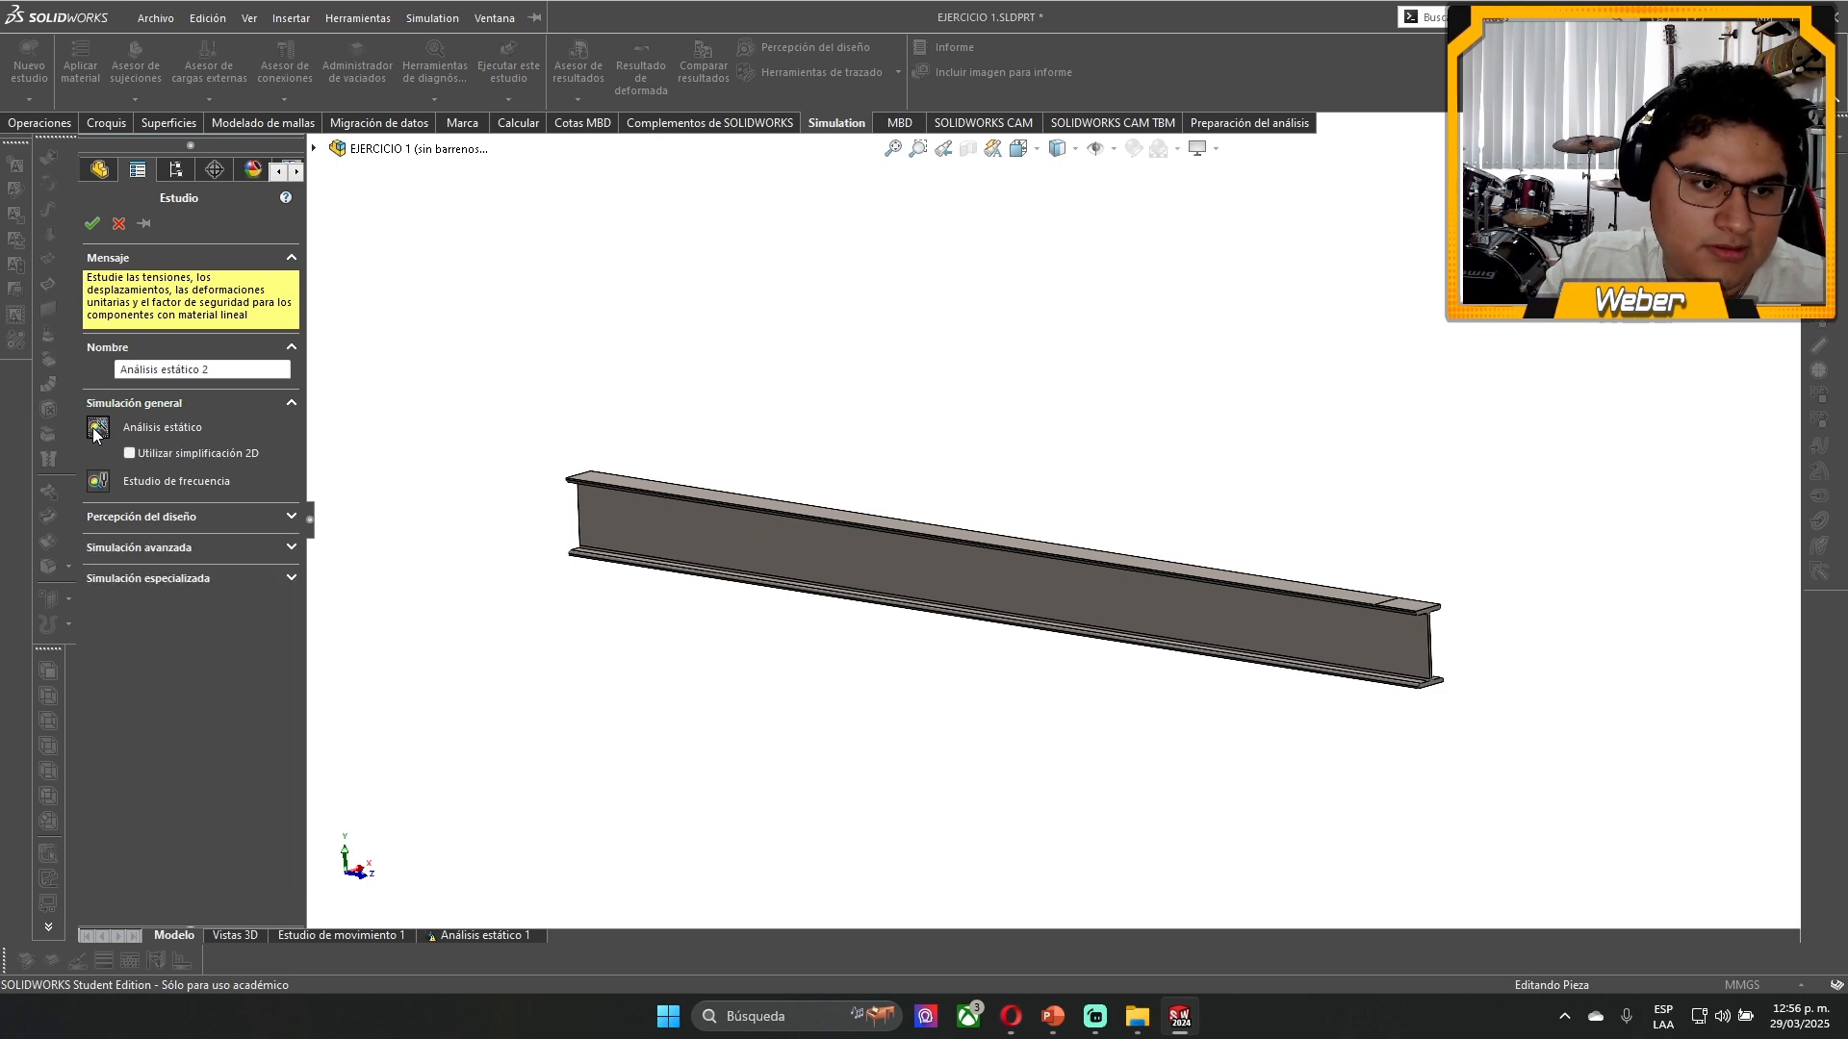
{"action": "left_click", "coordinate": [182, 518]}
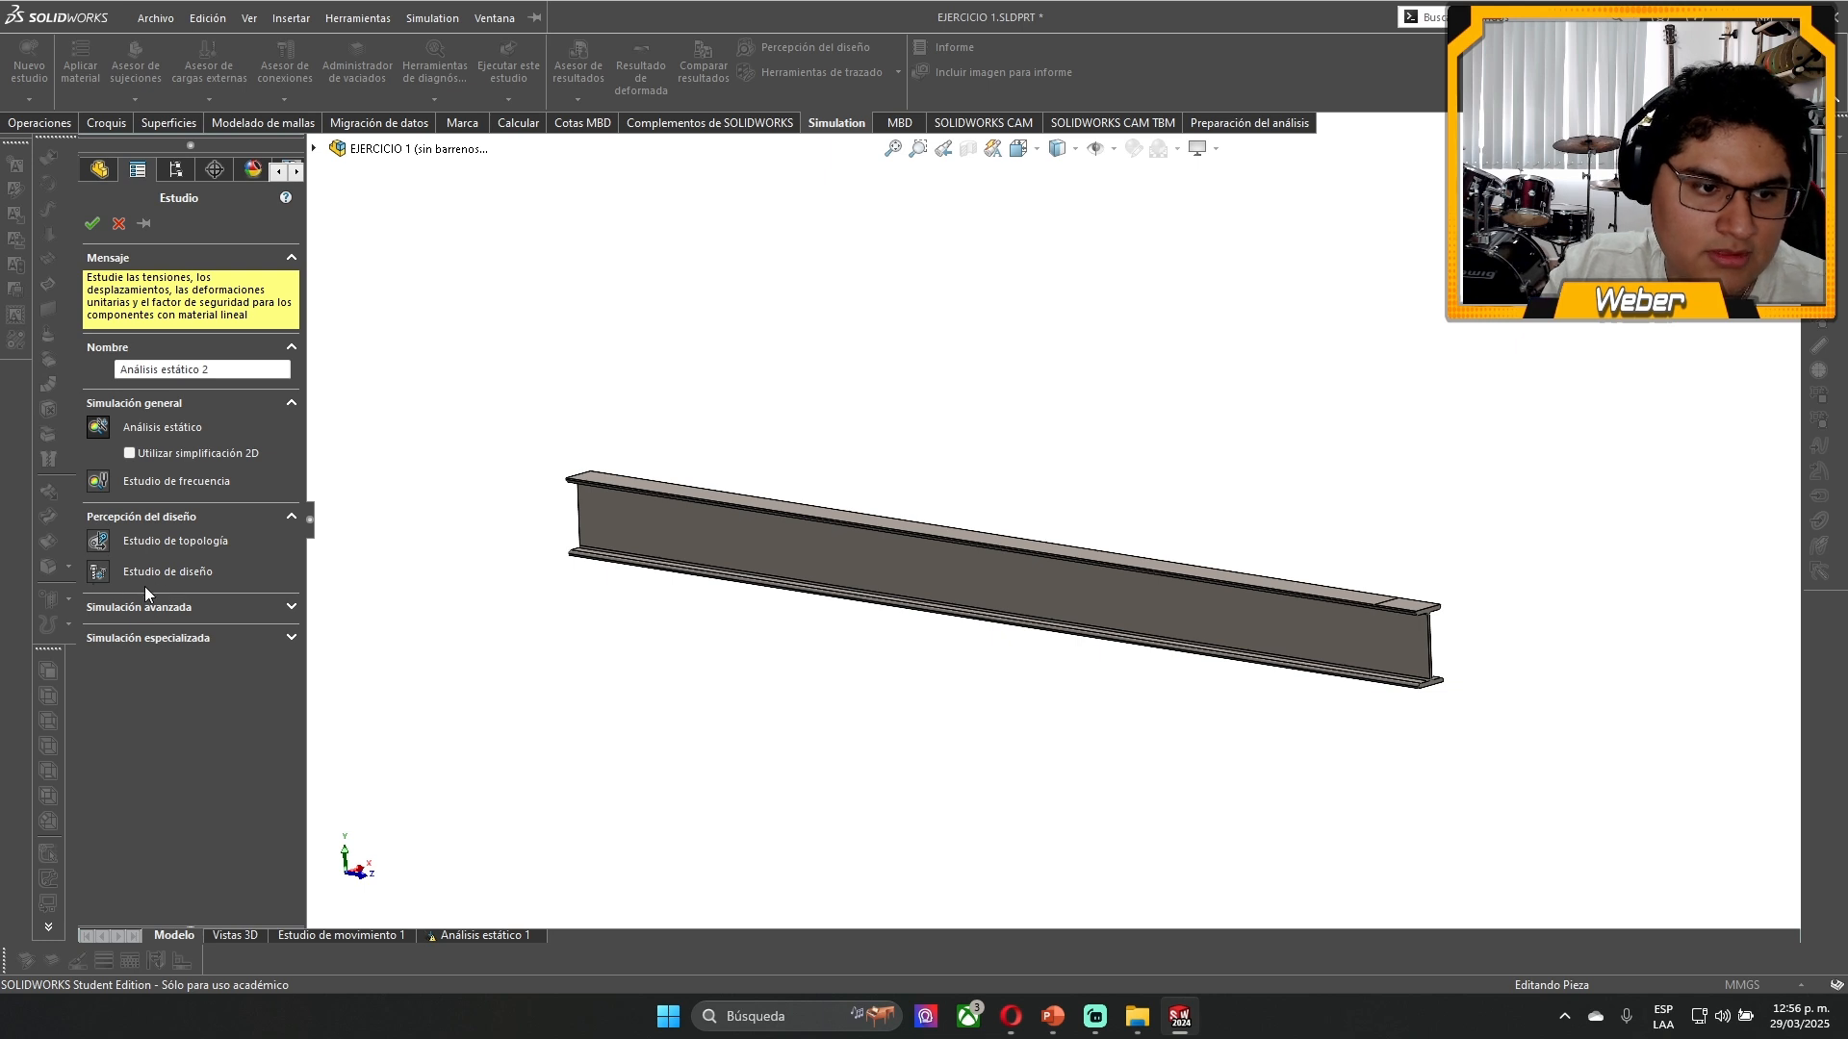
{"action": "left_click", "coordinate": [193, 608]}
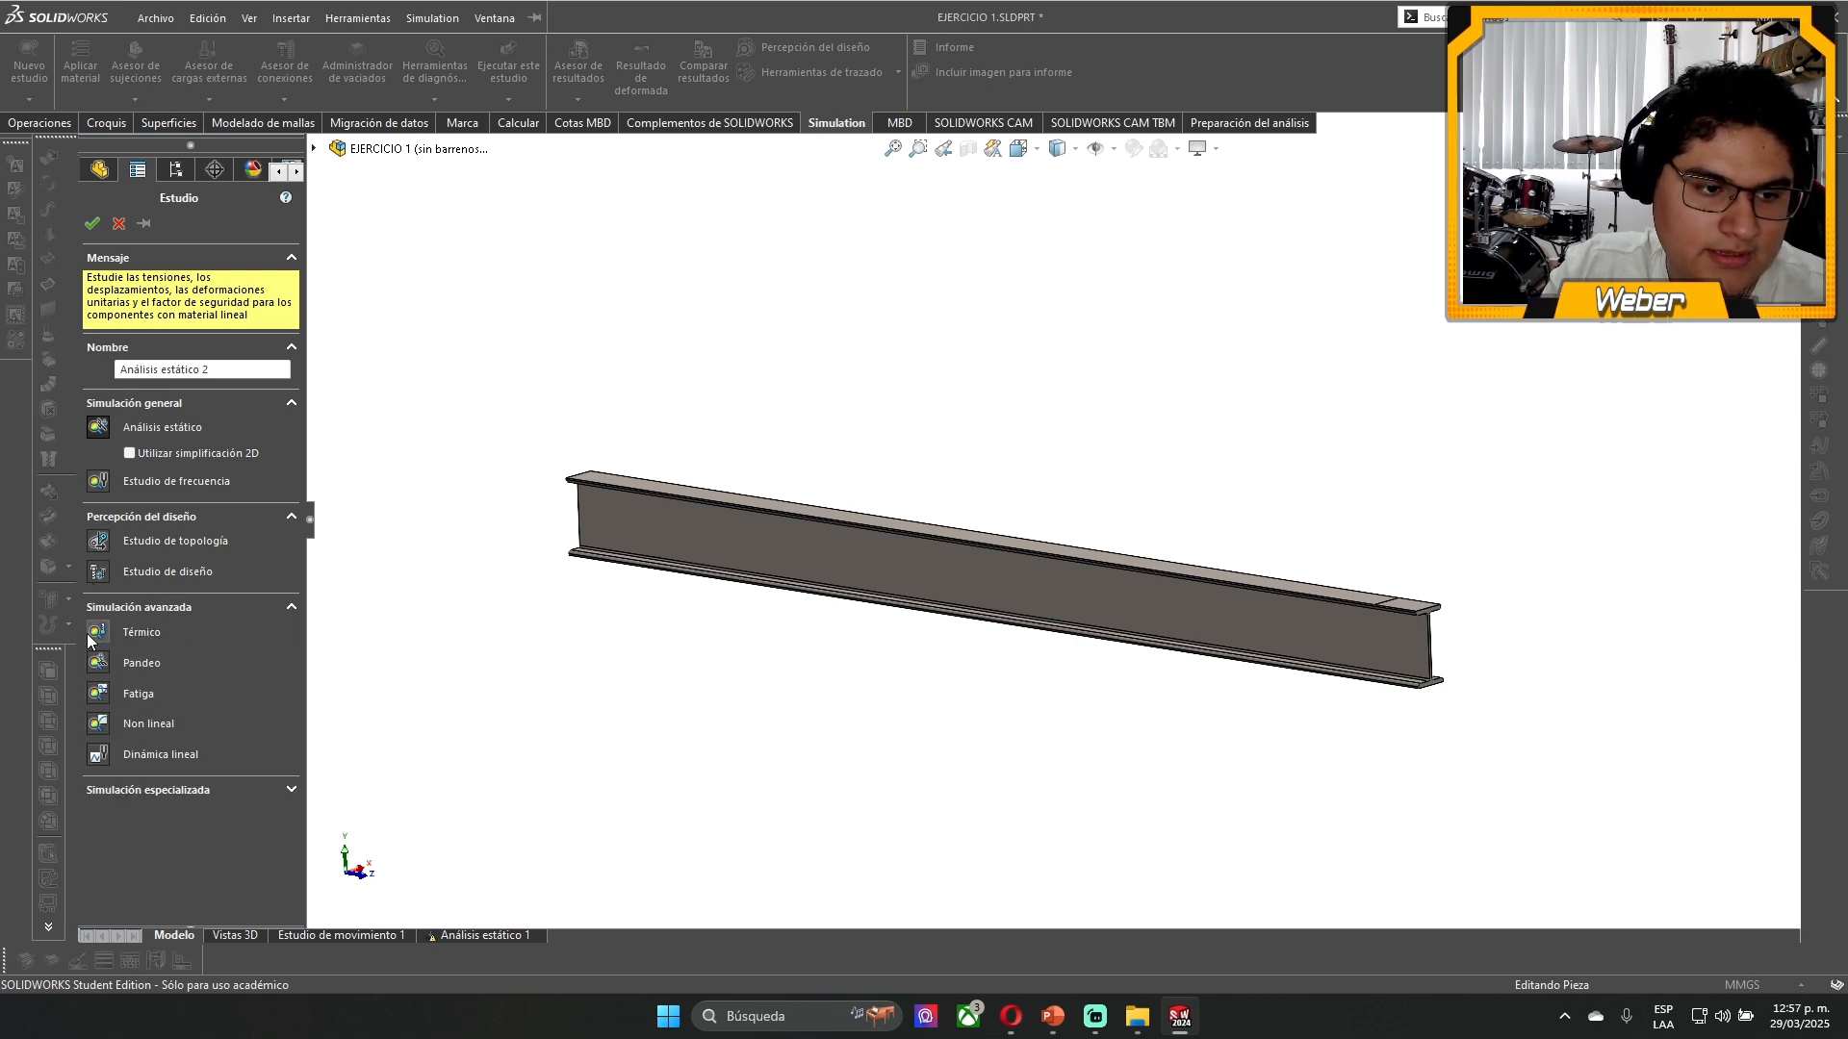
{"action": "left_click", "coordinate": [165, 788]}
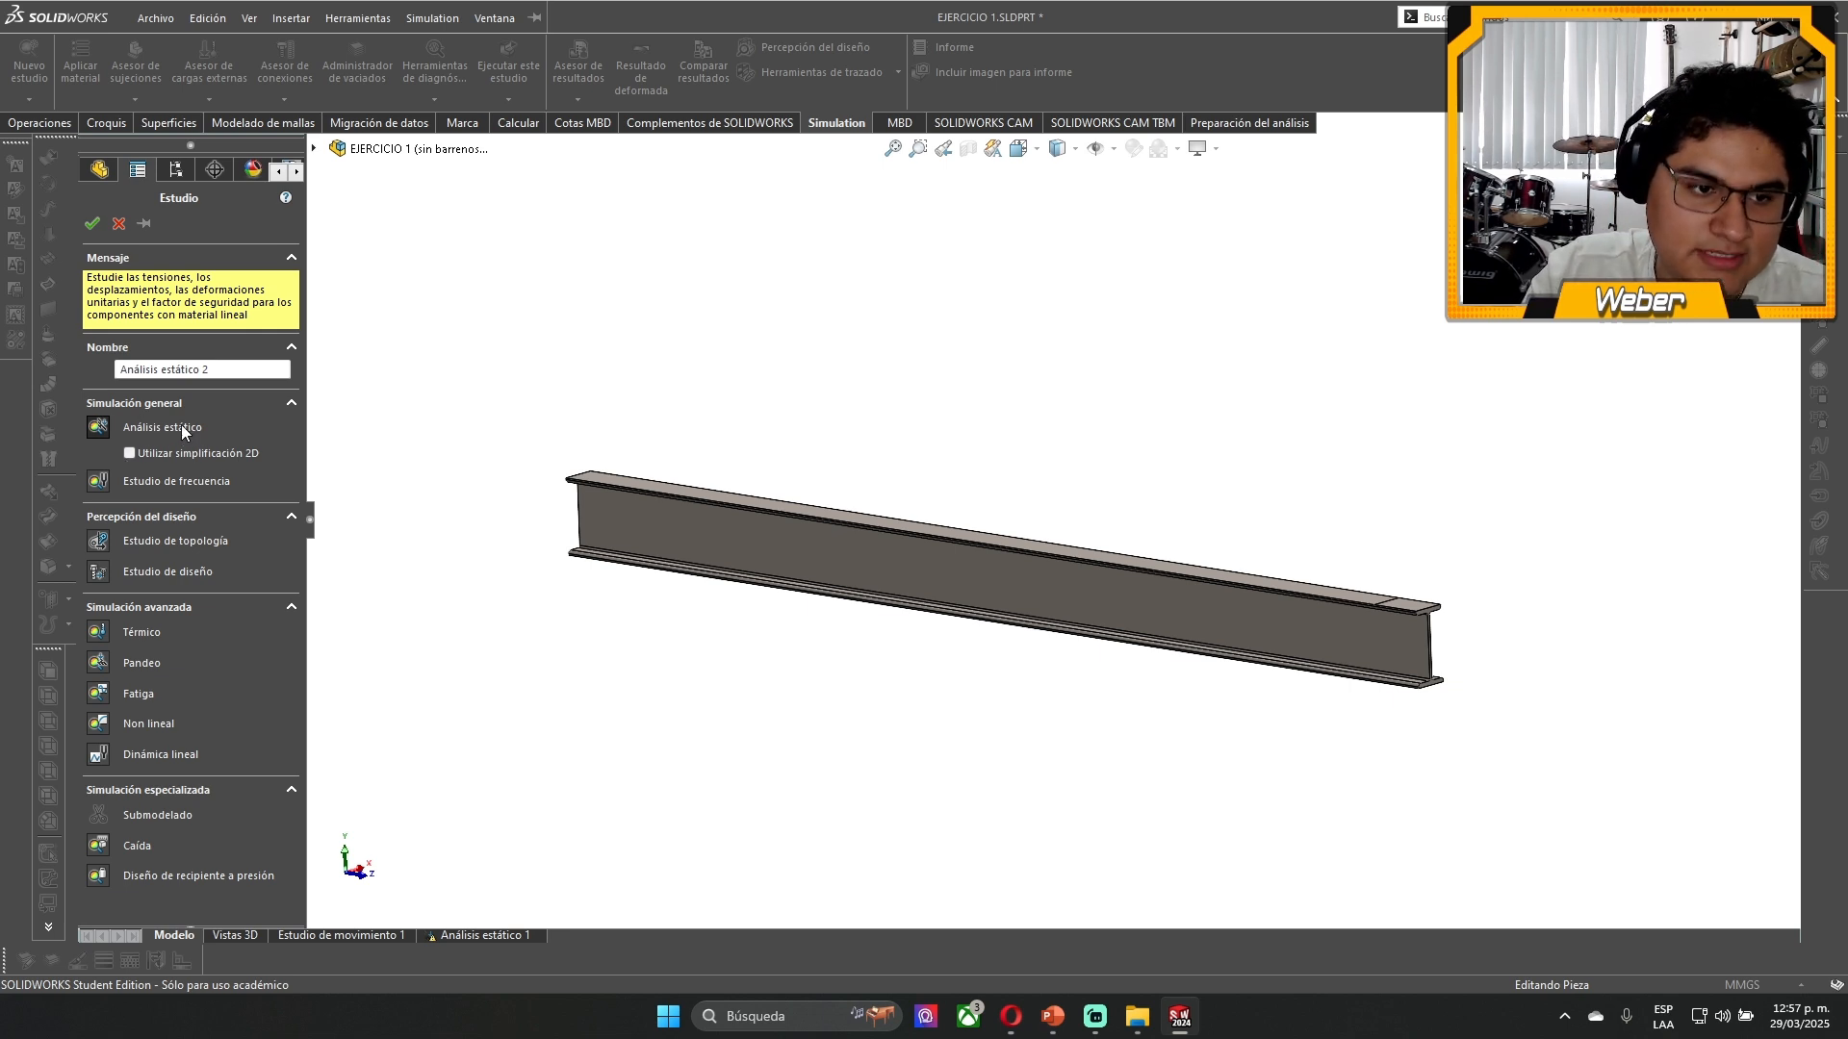
{"action": "left_click", "coordinate": [85, 228]}
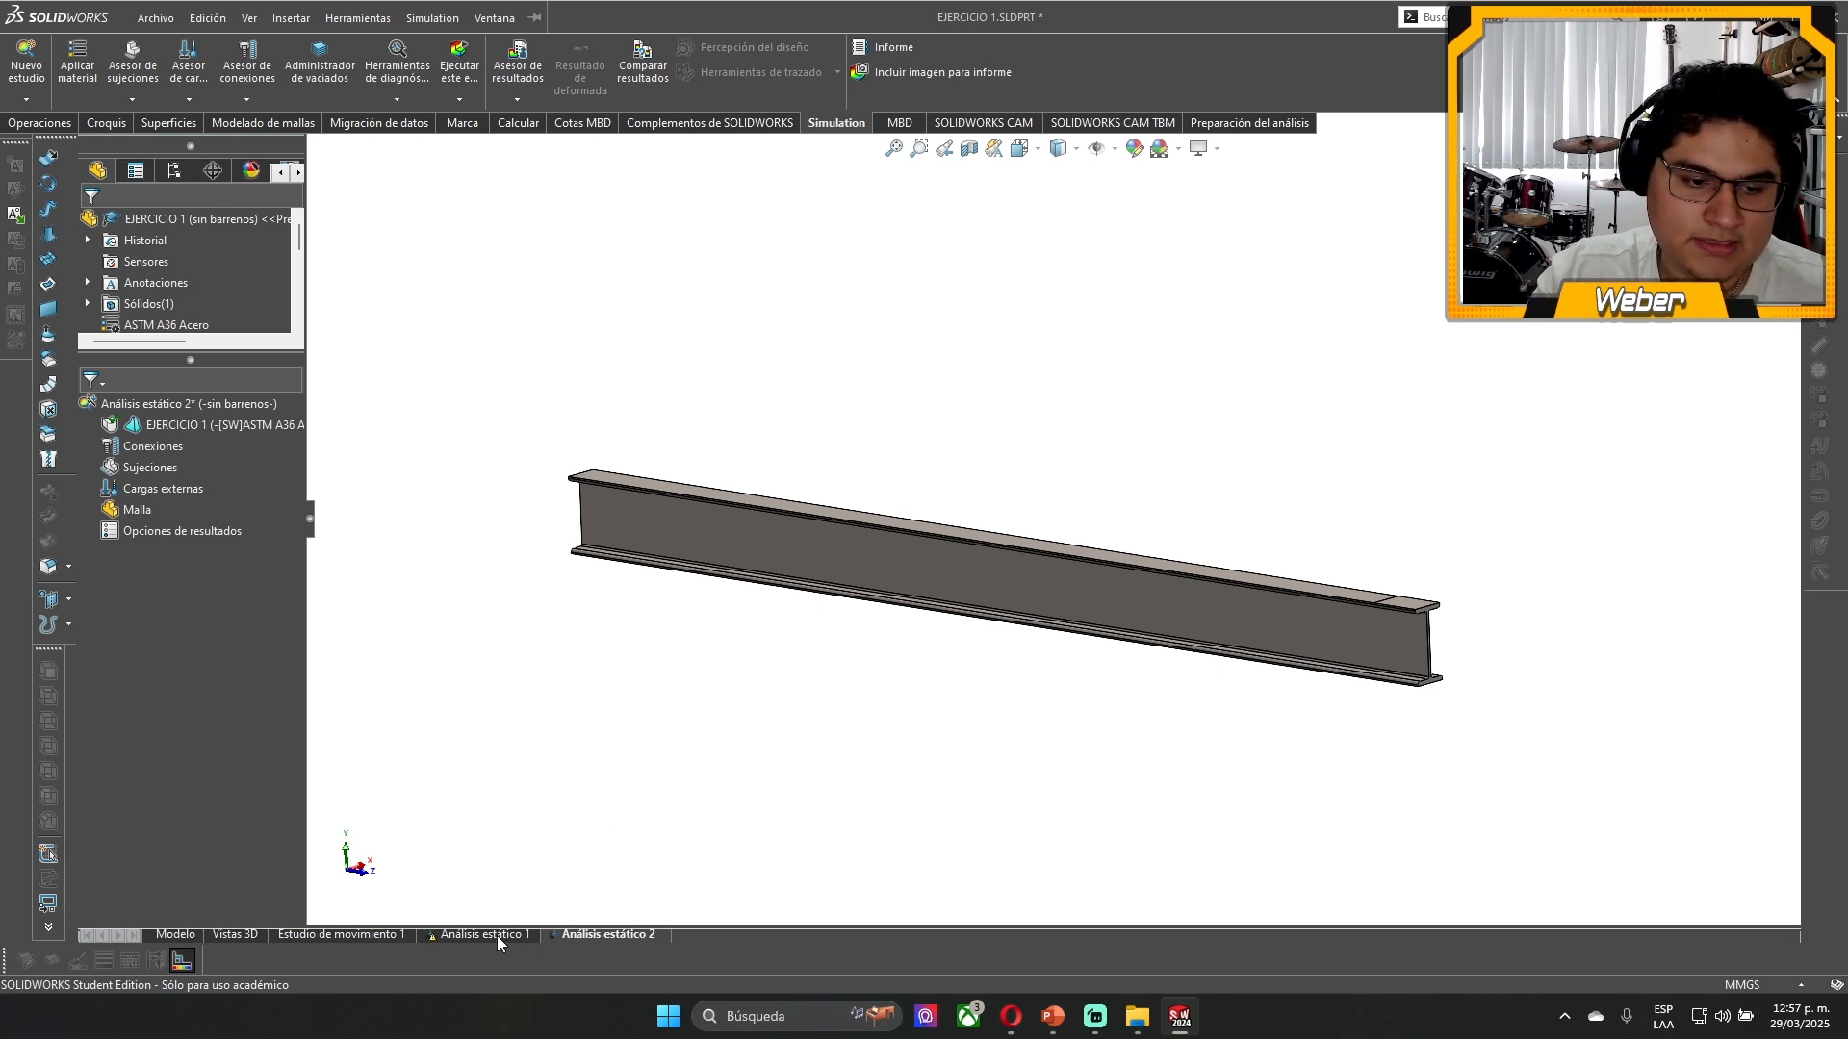
- Examine the beam's fixtures and end load in Análisis estático 1, and return to Análisis estático 2
{"action": "left_click", "coordinate": [470, 933]}
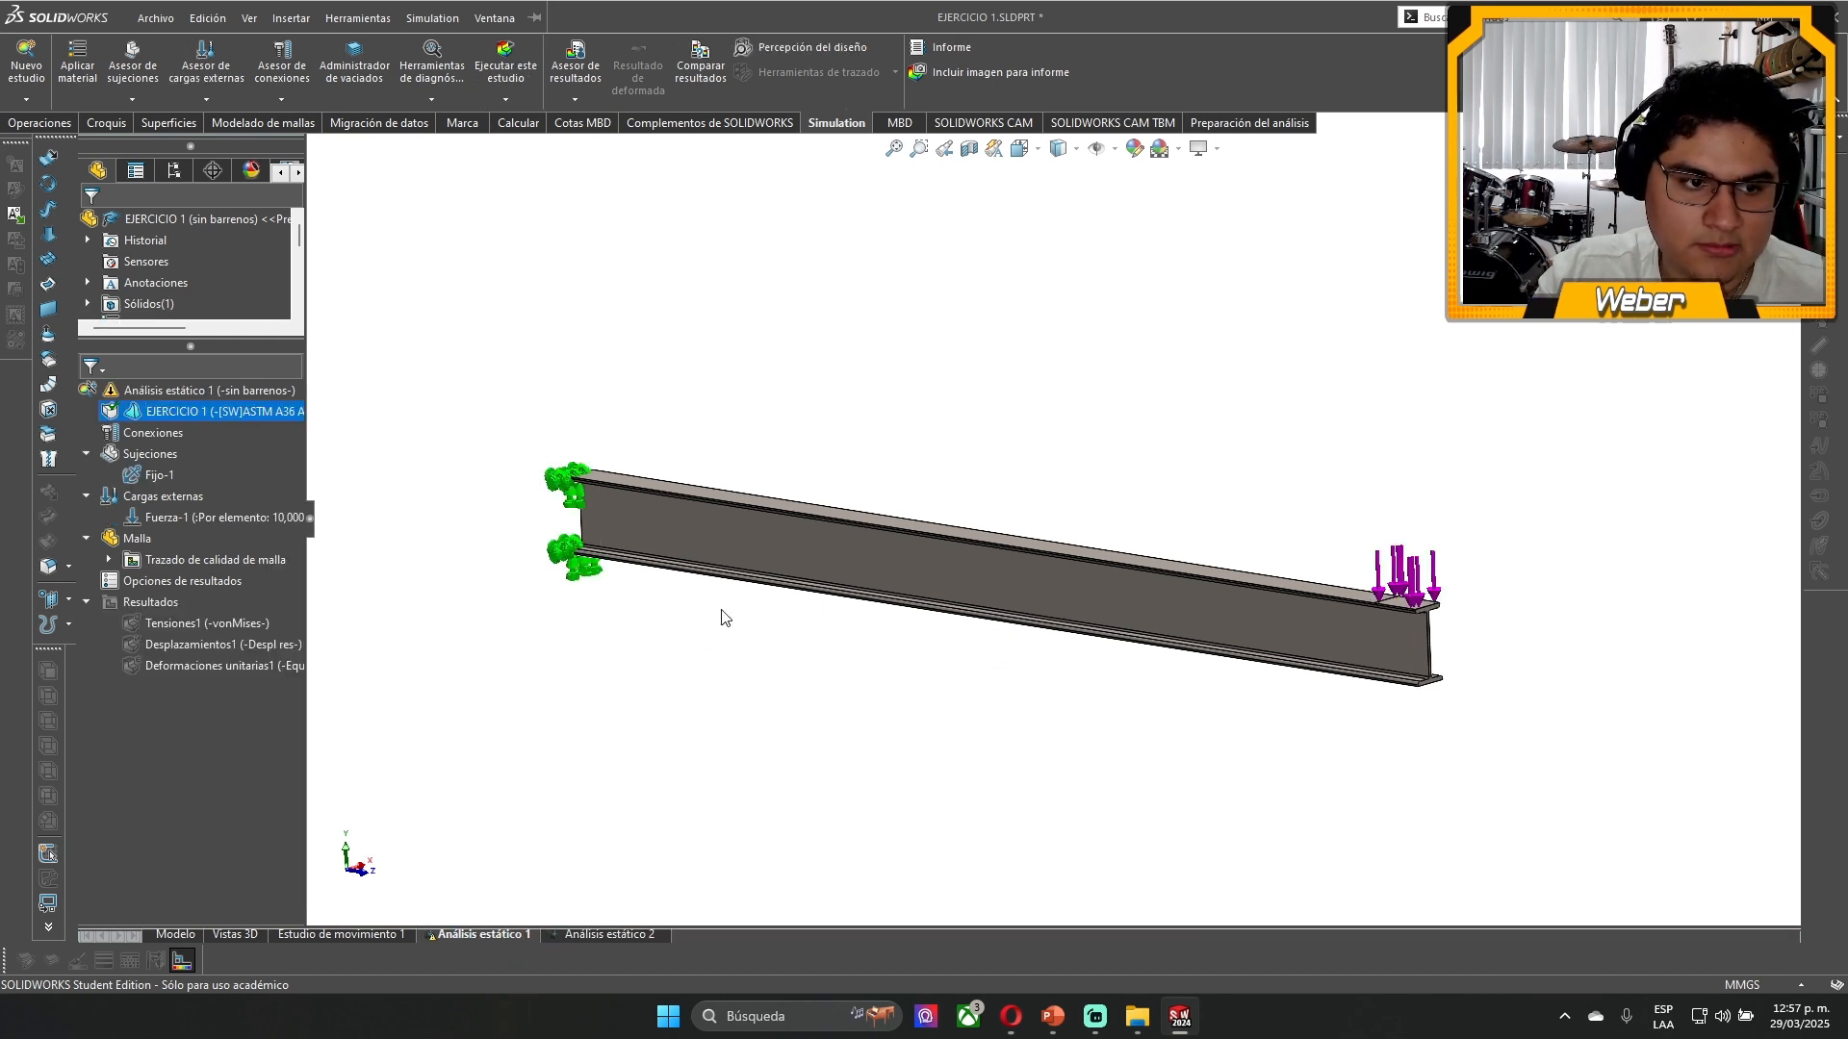
{"action": "middle_click_drag", "start_coordinate": [823, 546], "coordinate": [790, 552]}
{"action": "scroll", "coordinate": [1122, 497], "scroll_direction": "down", "scroll_amount": 1}
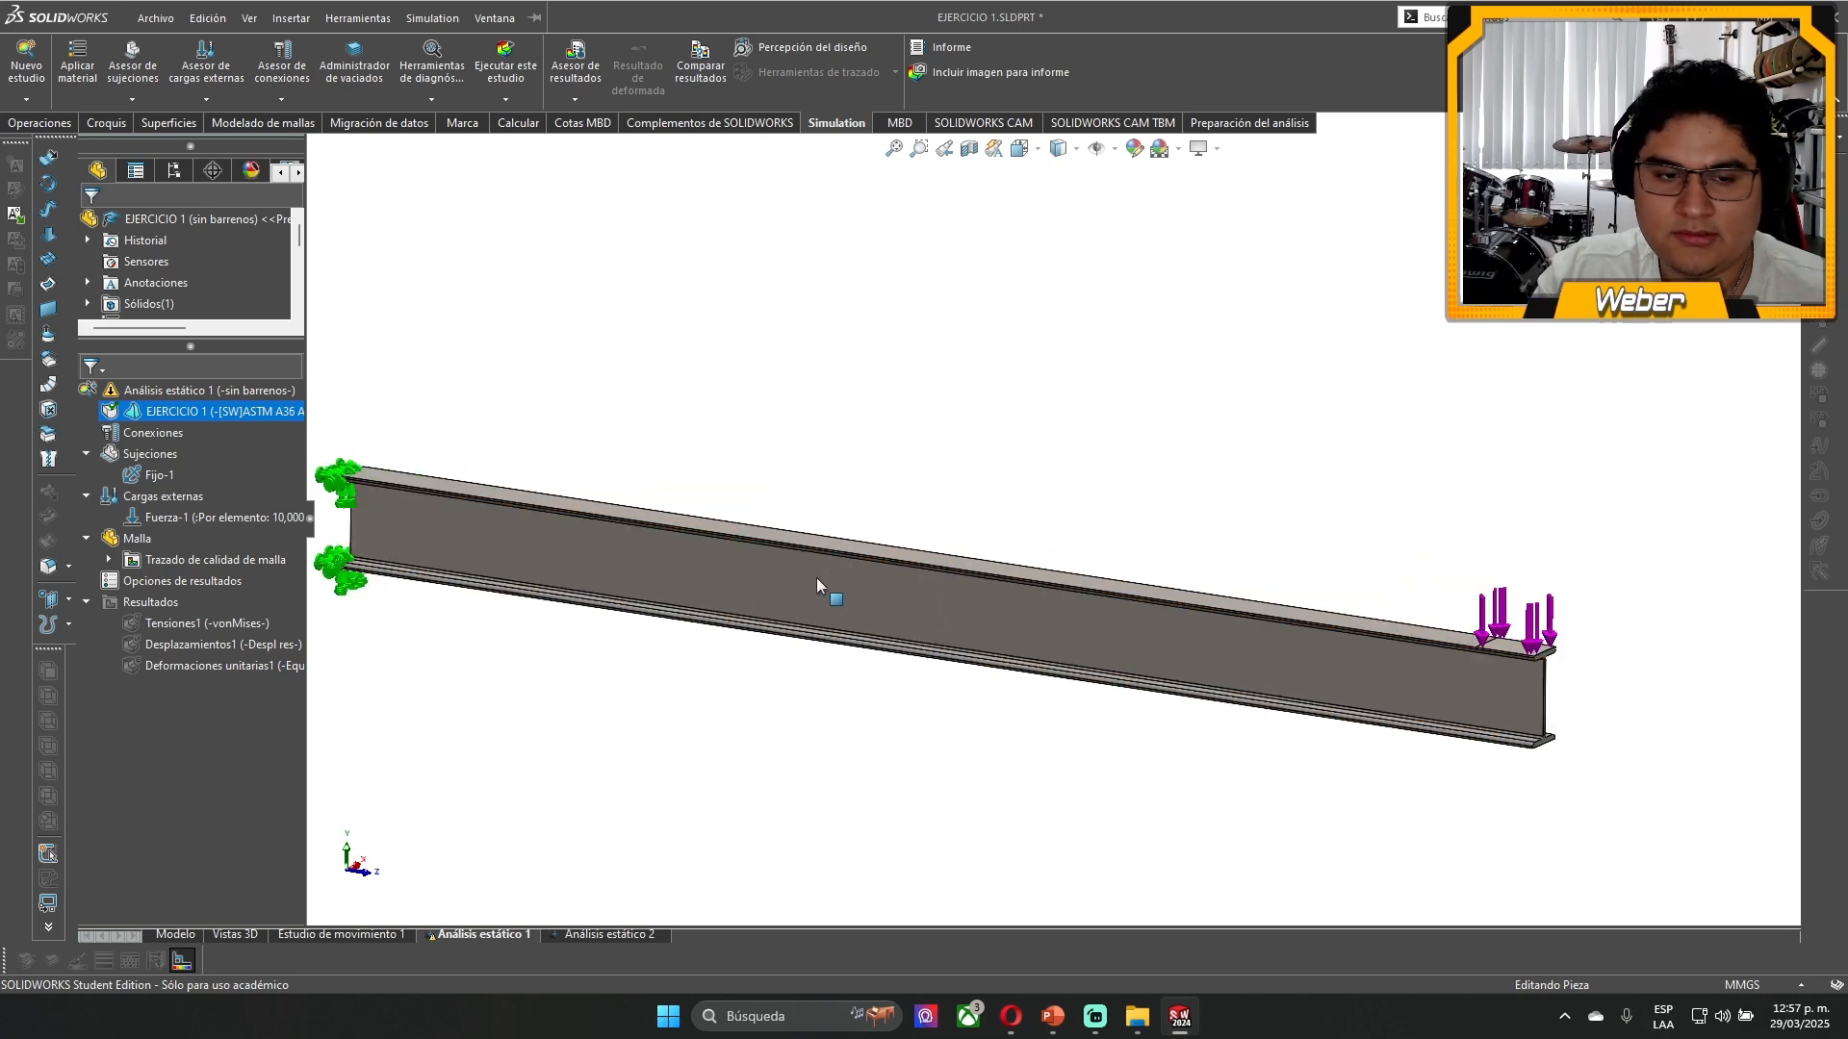
{"action": "scroll", "coordinate": [816, 578], "scroll_direction": "up", "scroll_amount": 2}
{"action": "scroll", "coordinate": [837, 539], "scroll_direction": "down", "scroll_amount": 1}
{"action": "middle_click_drag", "start_coordinate": [921, 537], "coordinate": [918, 585]}
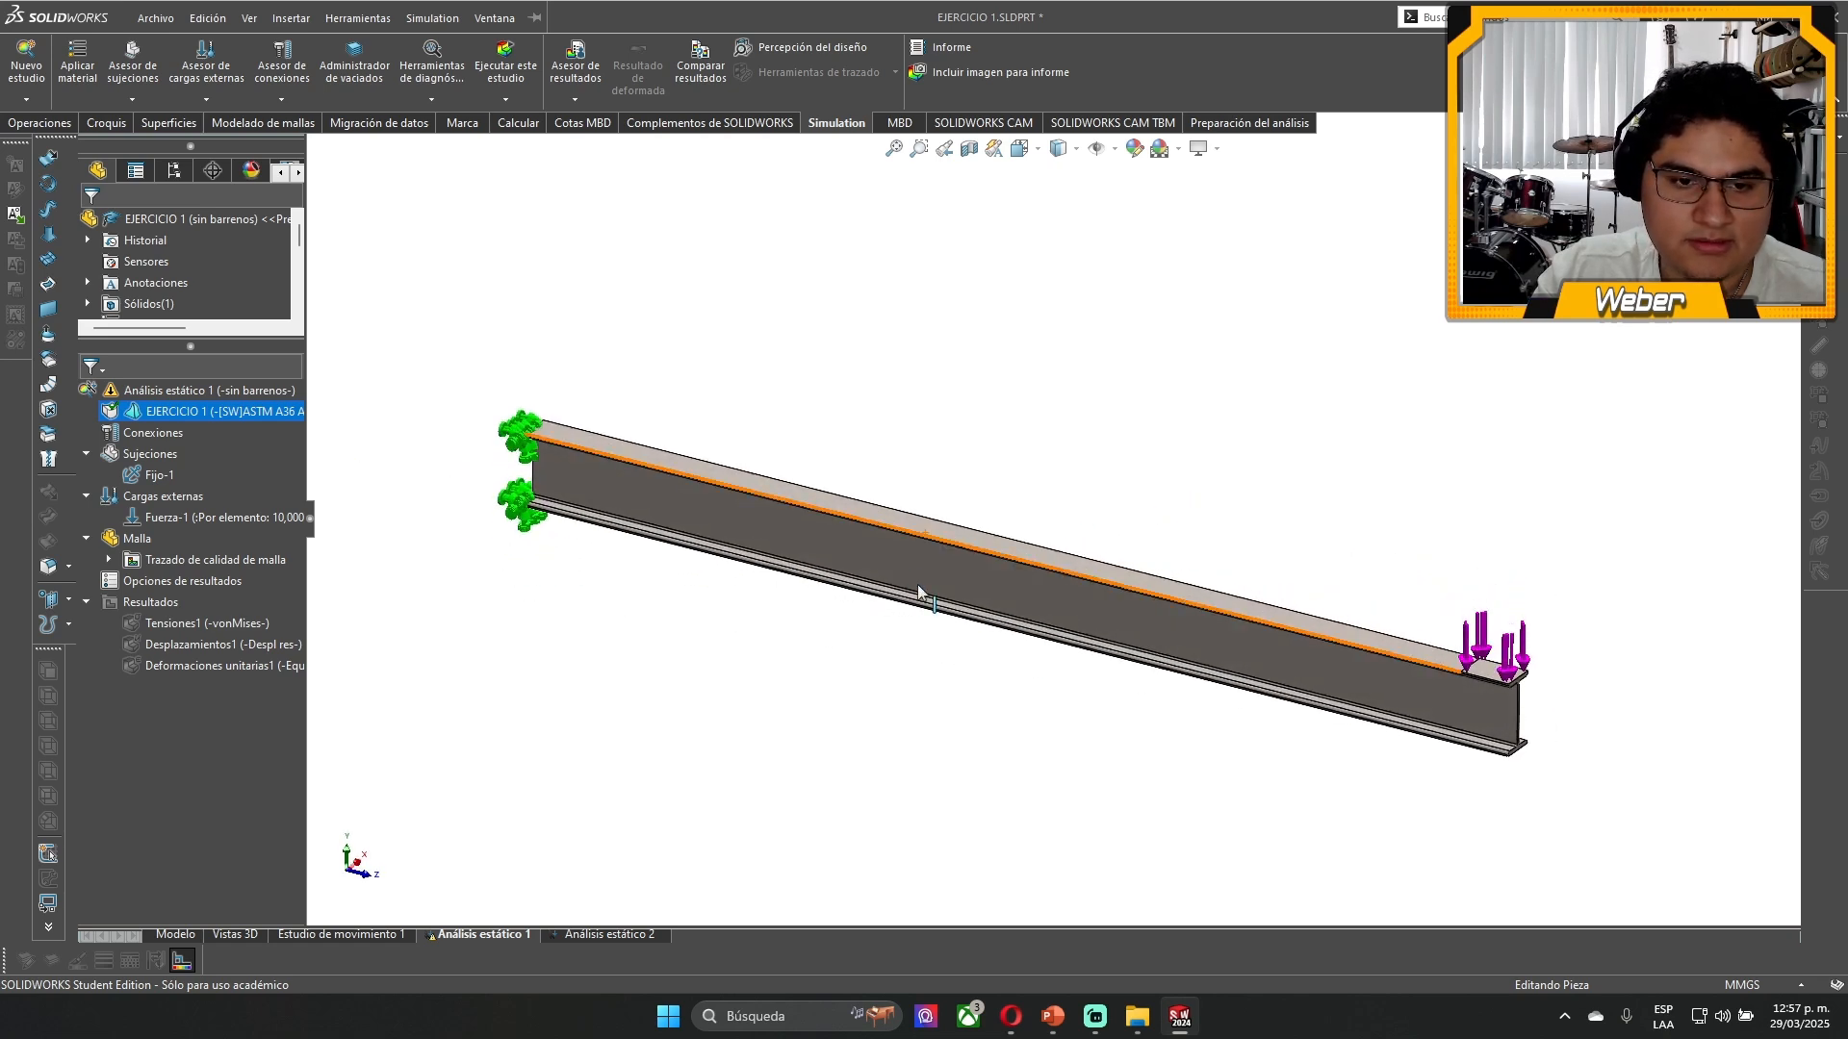
{"action": "left_click", "coordinate": [613, 934]}
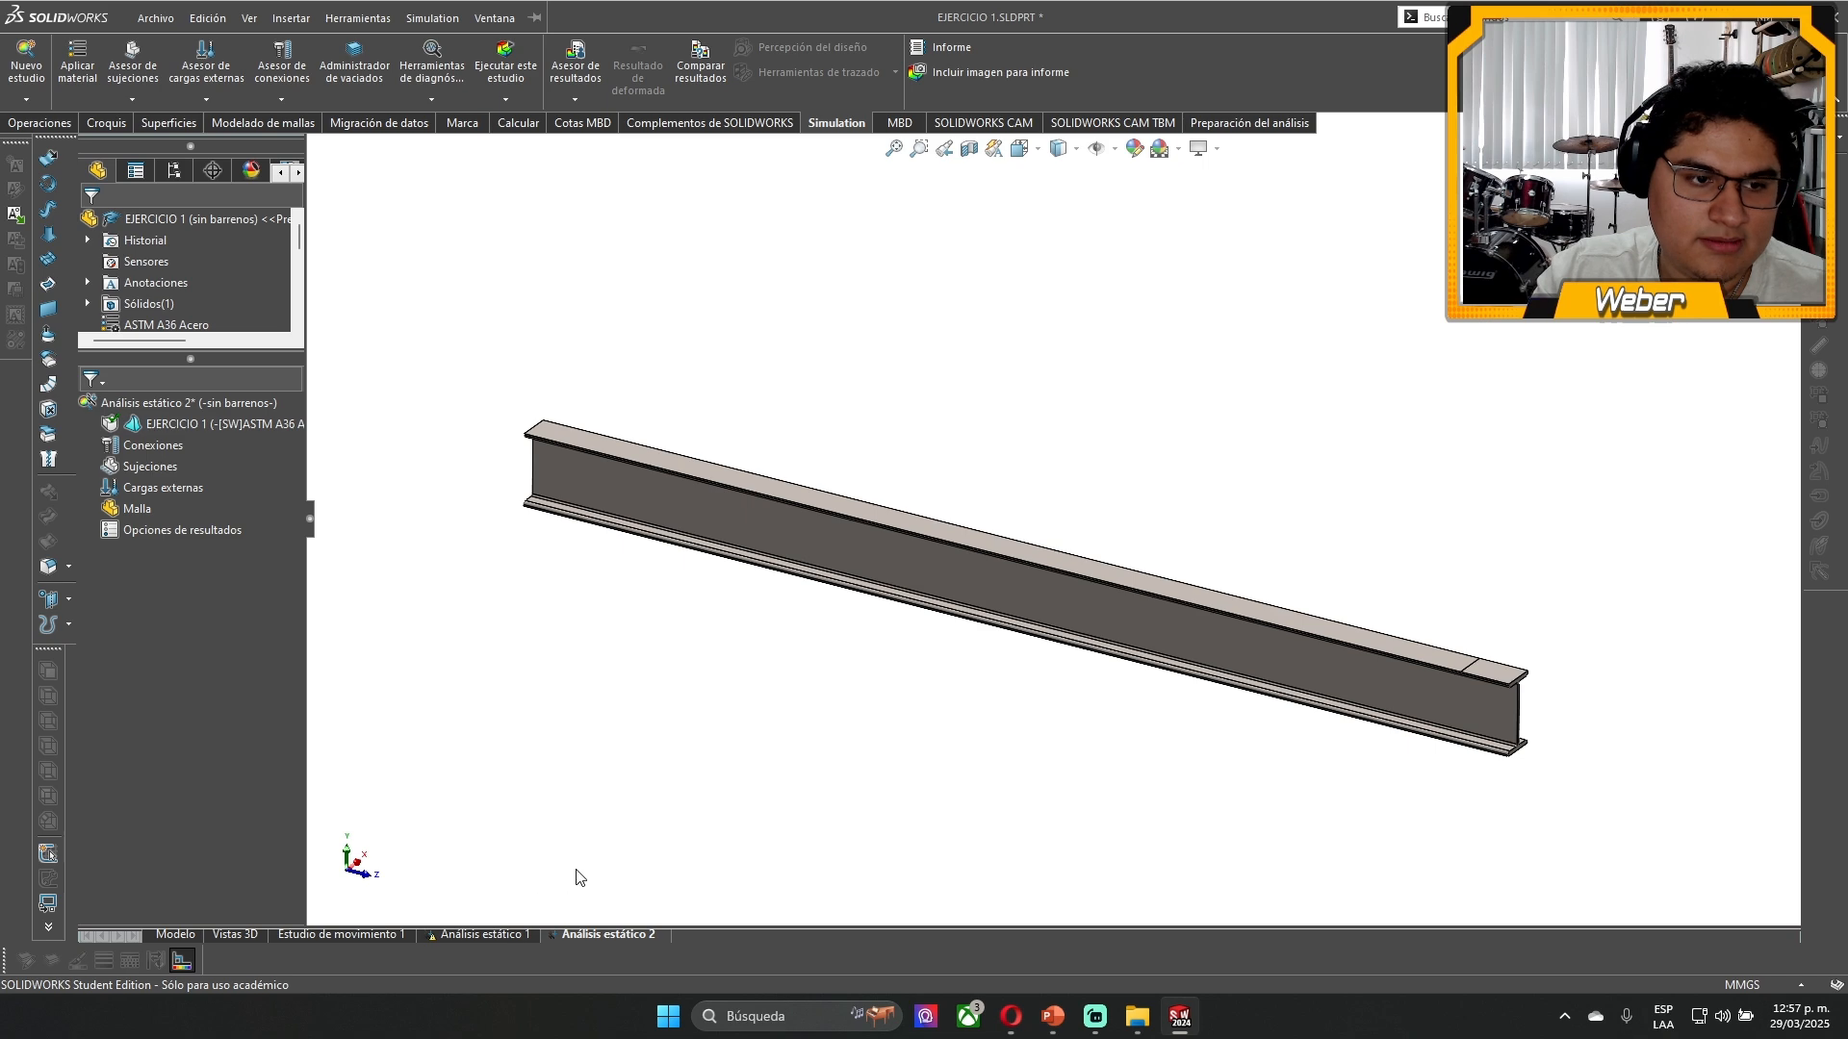
{"action": "key", "text": "z"}
{"action": "scroll", "coordinate": [1363, 607], "scroll_direction": "down", "scroll_amount": 1}
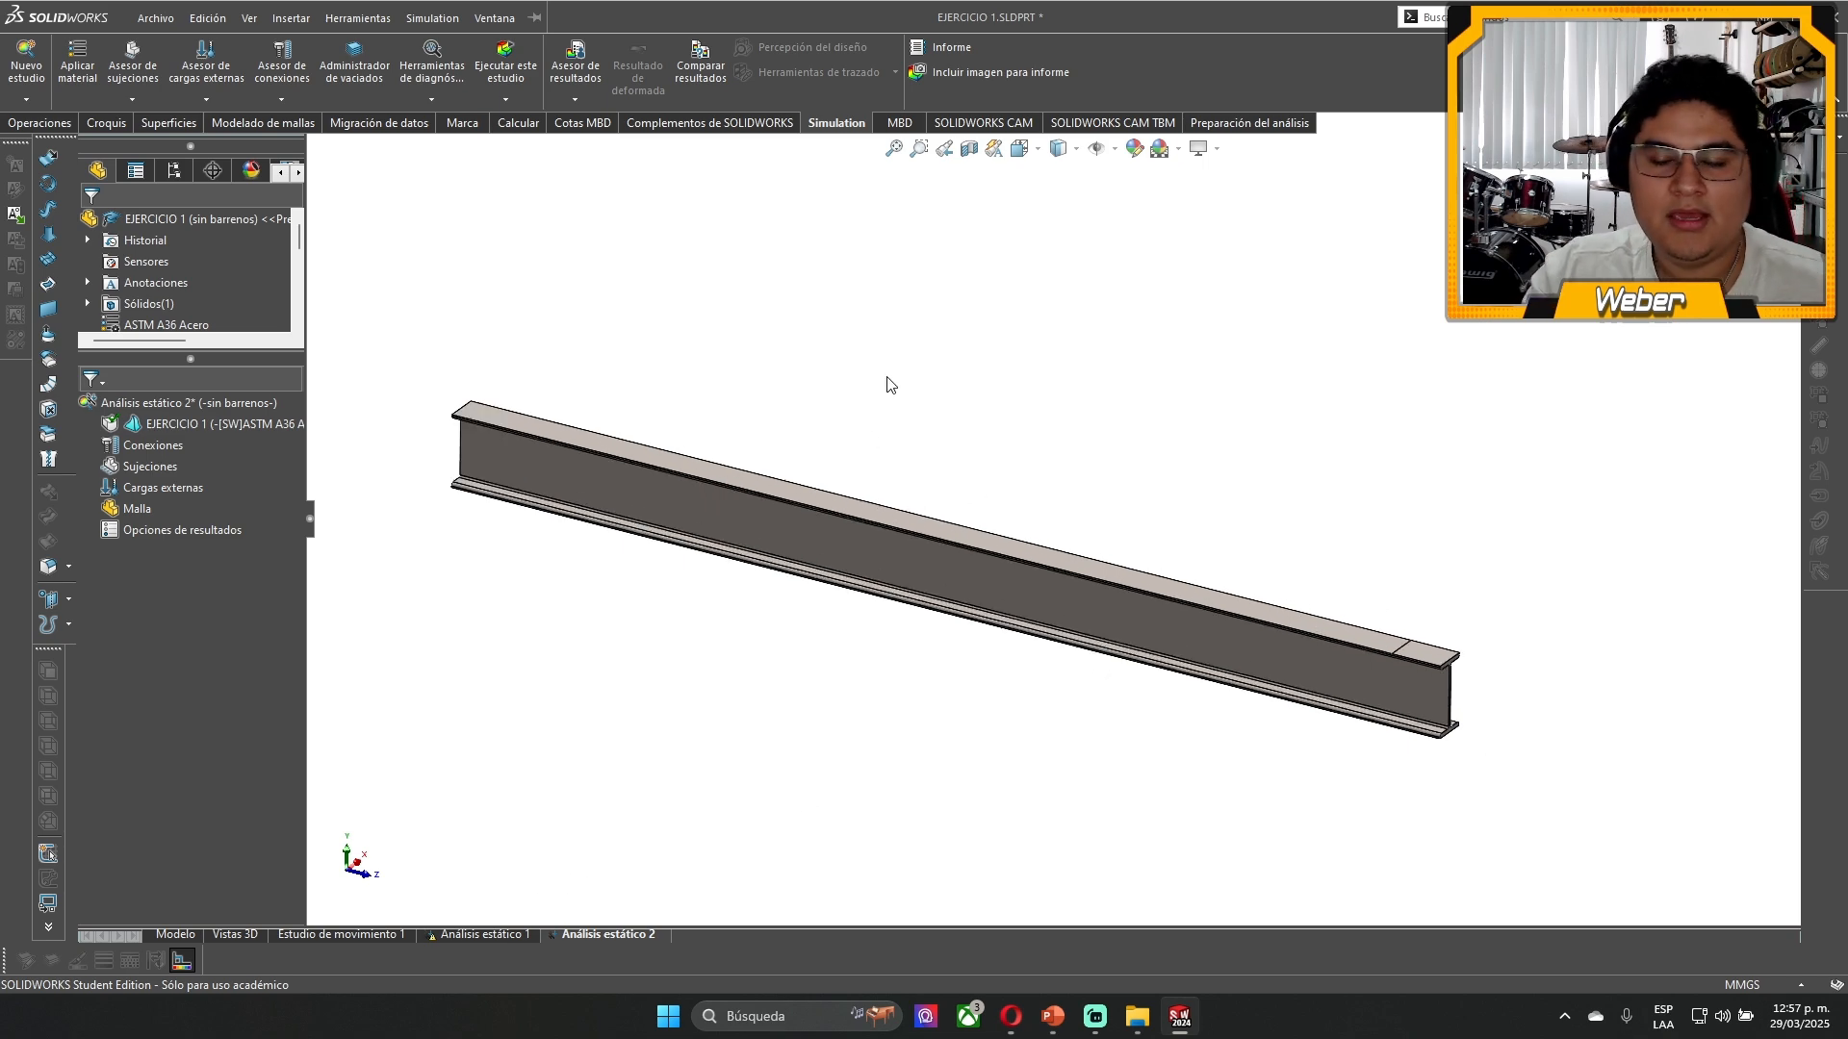
{"action": "key", "text": "z"}
{"action": "scroll", "coordinate": [1018, 453], "scroll_direction": "down", "scroll_amount": 2}
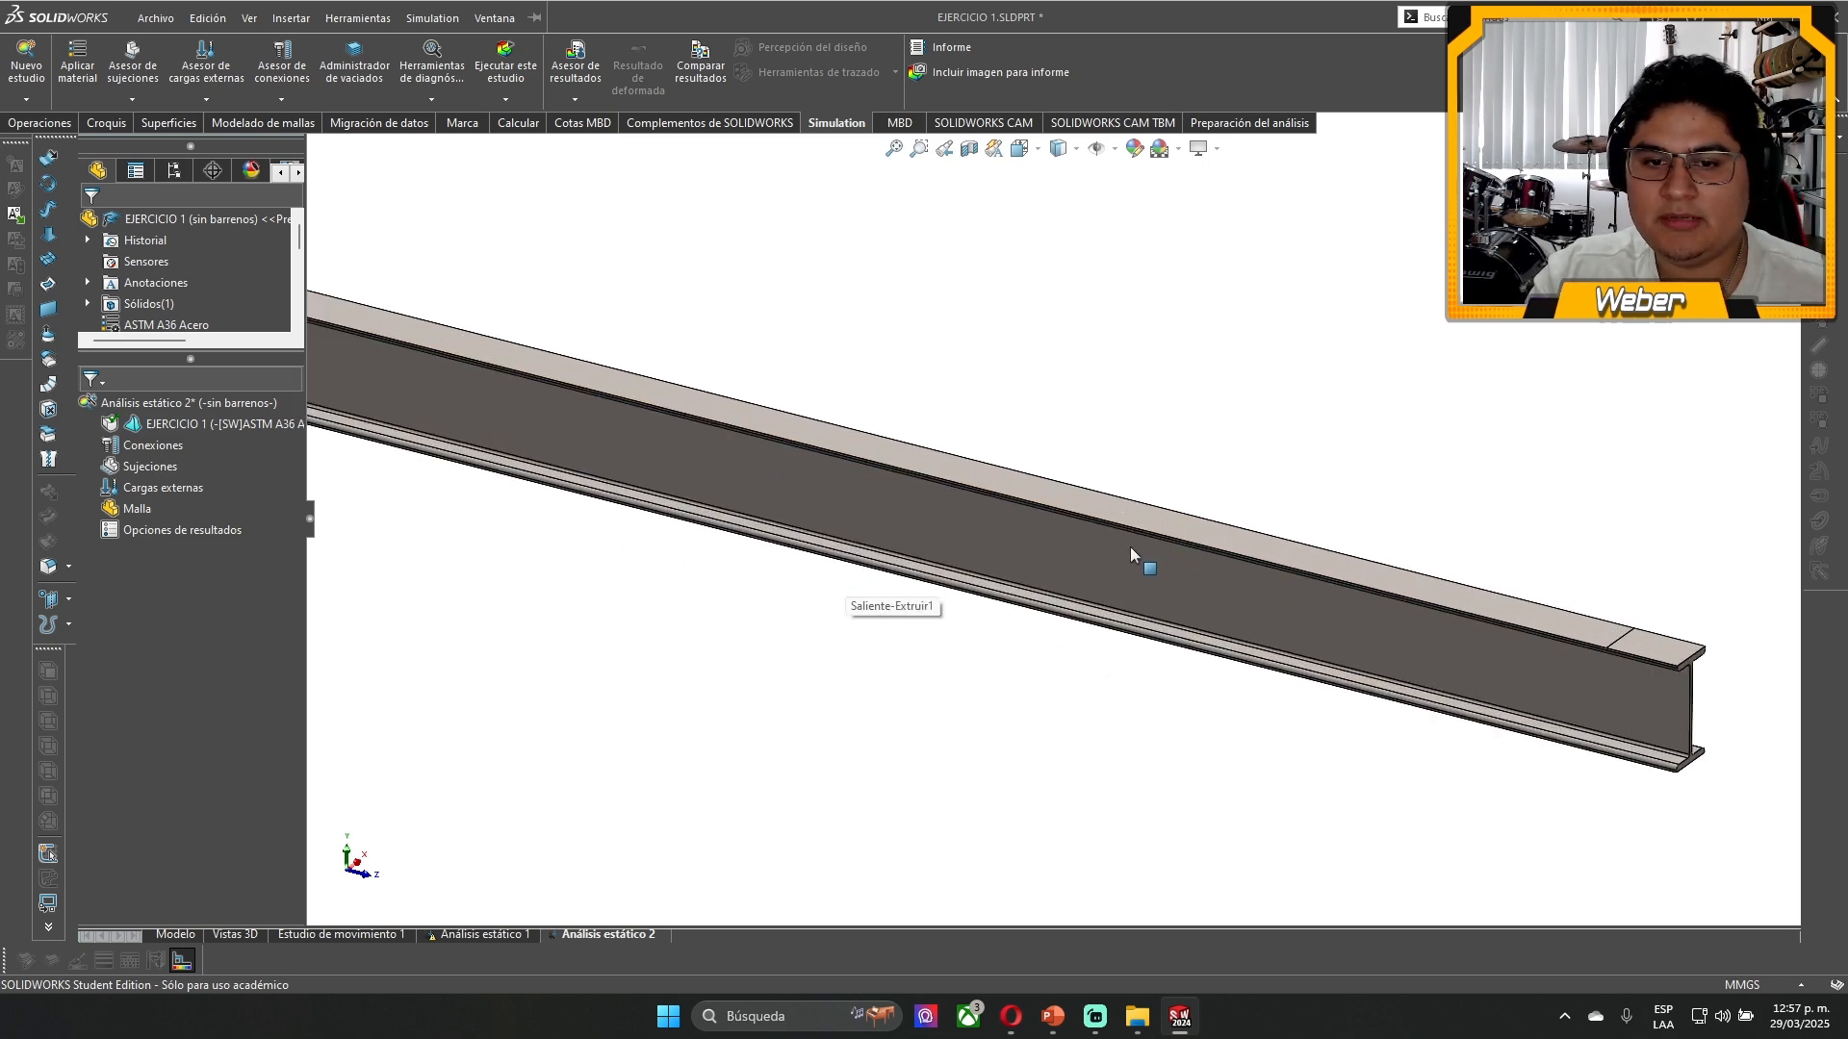
{"action": "left_click", "coordinate": [906, 472]}
{"action": "scroll", "coordinate": [958, 396], "scroll_direction": "up", "scroll_amount": 1}
{"action": "left_click", "coordinate": [957, 396]}
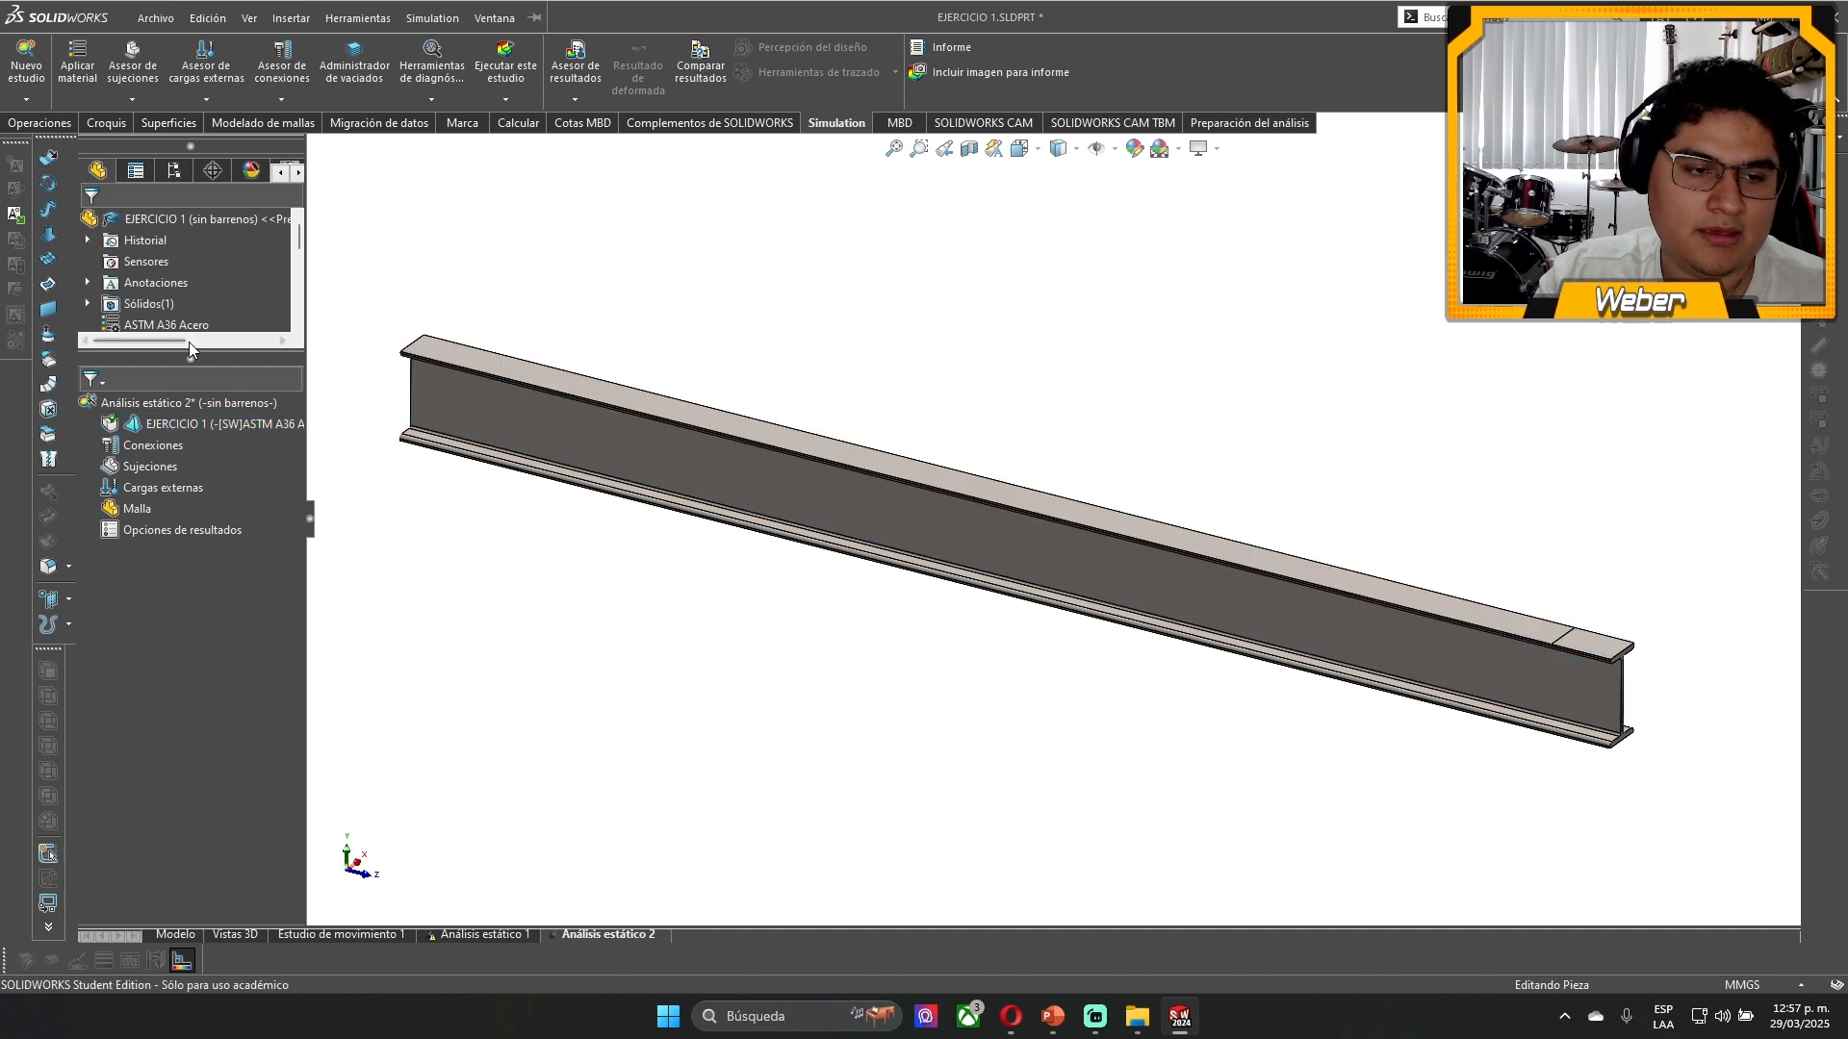
{"action": "scroll", "coordinate": [217, 281], "scroll_direction": "down", "scroll_amount": 1}
- Open the material editor for the EJERCICIO 1 body in Análisis estático 2 and locate ASTM A36 Acero among the steels
{"action": "left_click", "coordinate": [197, 425]}
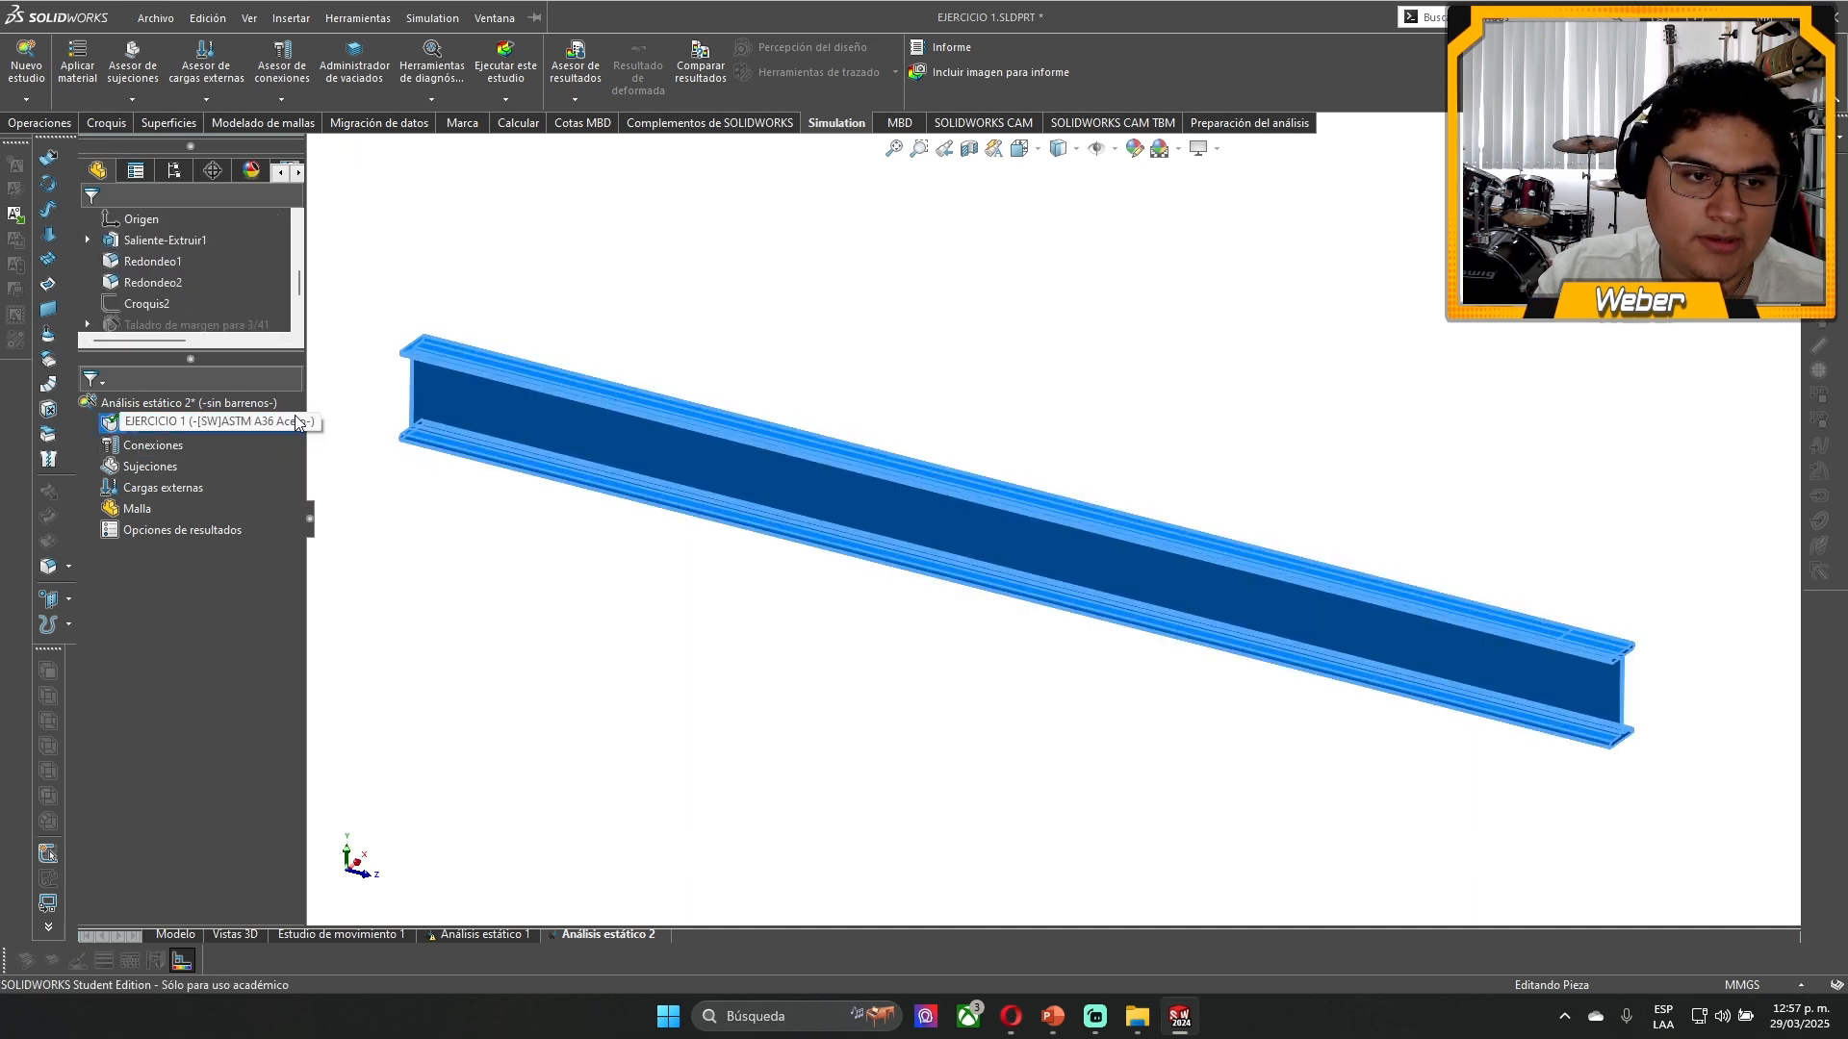
{"action": "left_click", "coordinate": [453, 522]}
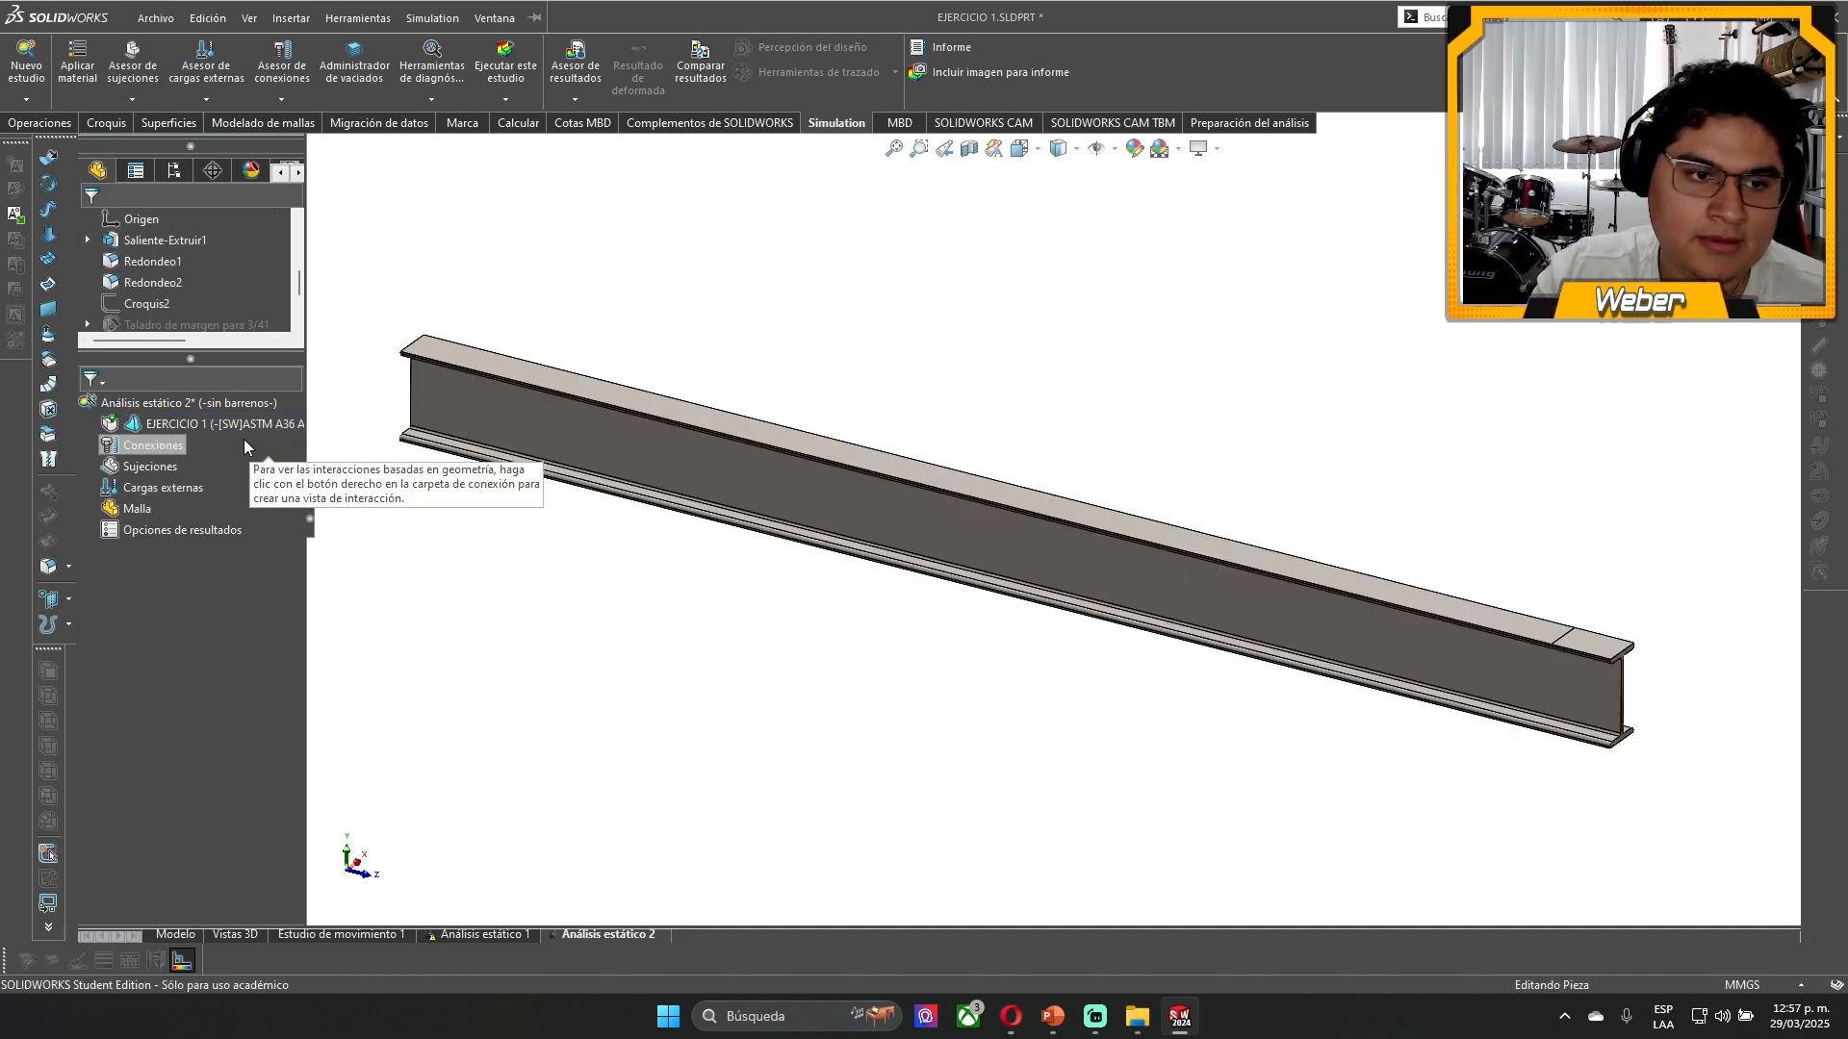
{"action": "left_click", "coordinate": [216, 428]}
{"action": "left_click", "coordinate": [256, 468]}
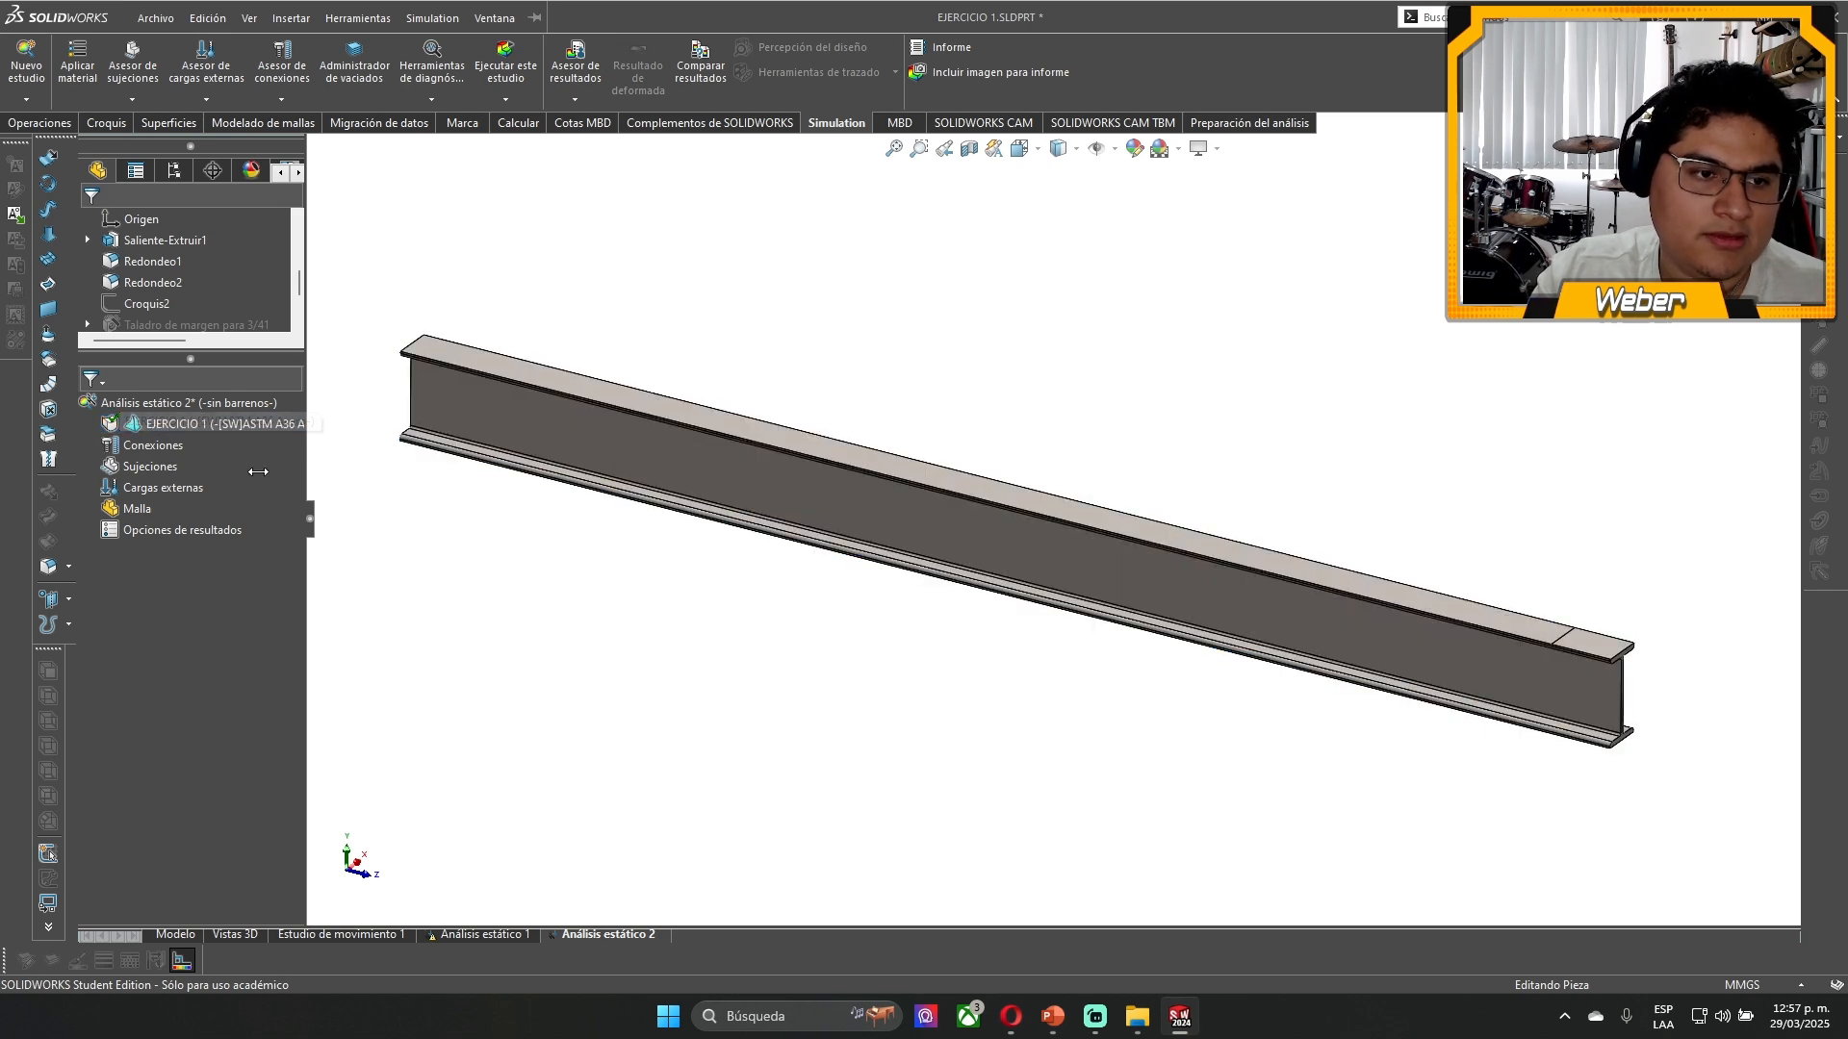
{"action": "left_click", "coordinate": [171, 430]}
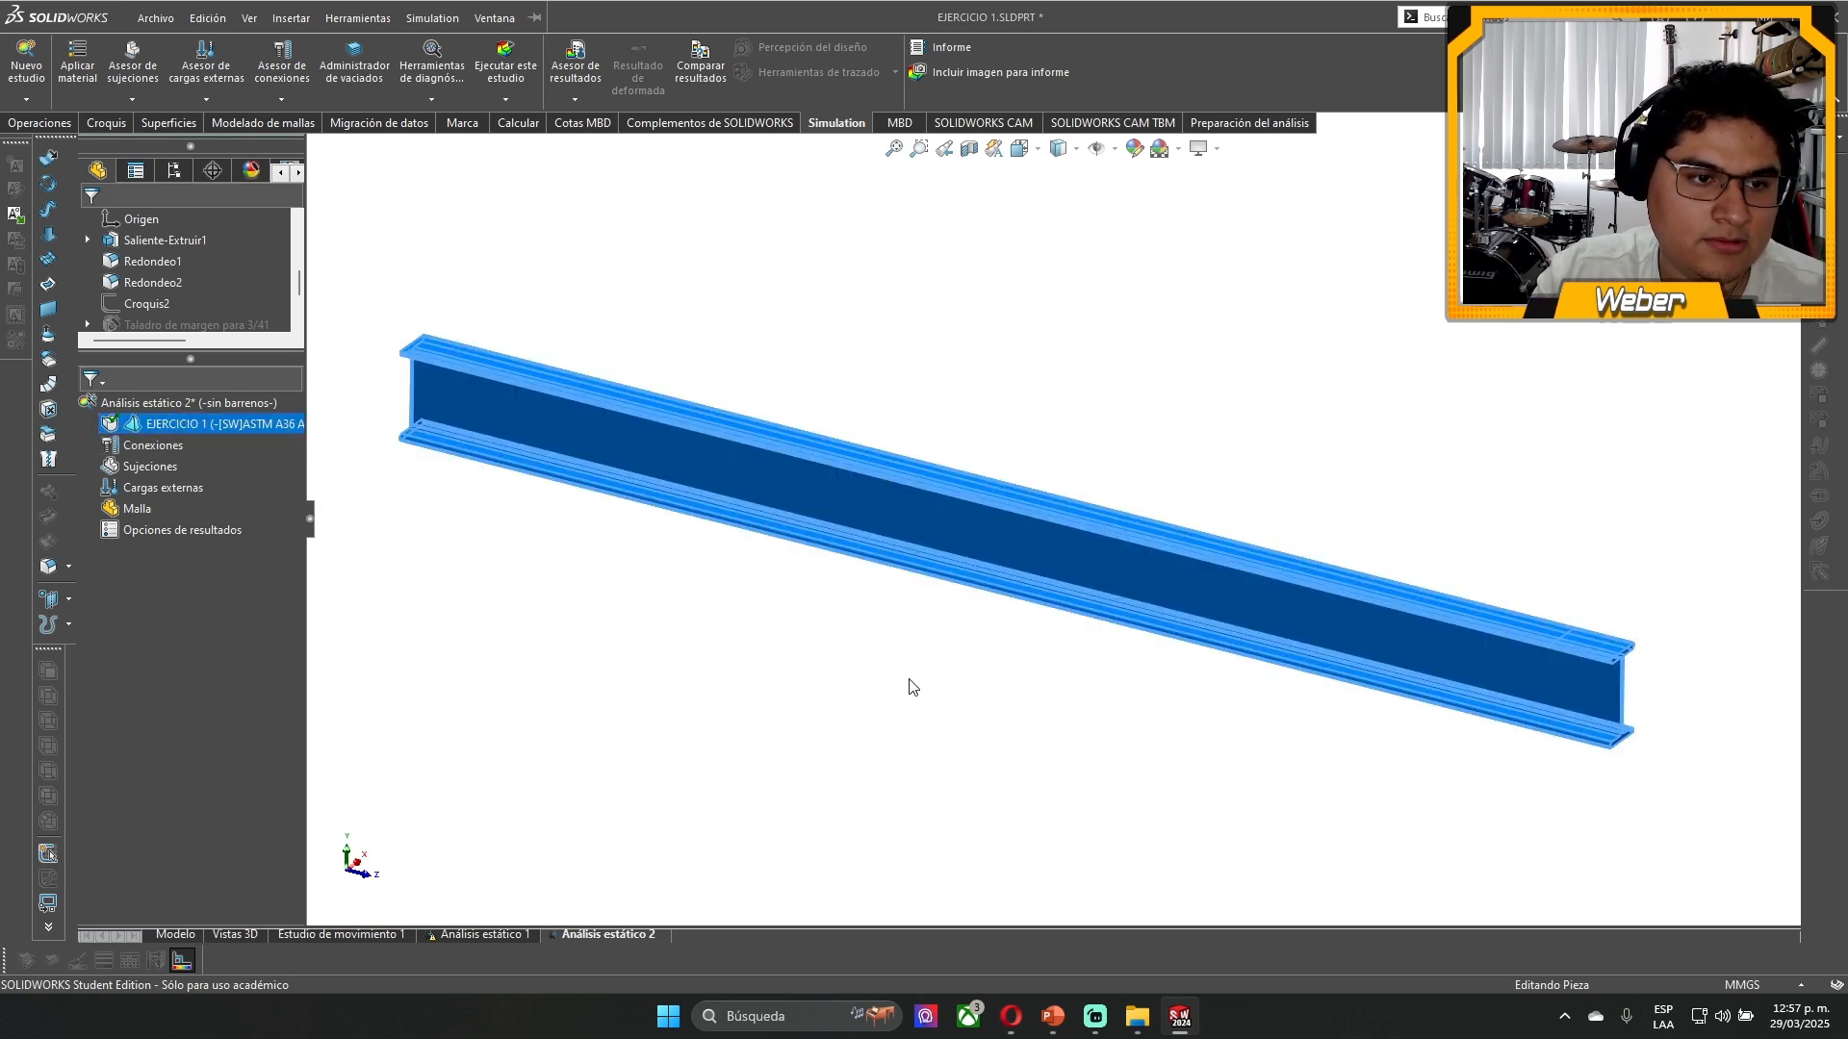
{"action": "right_click", "coordinate": [203, 430]}
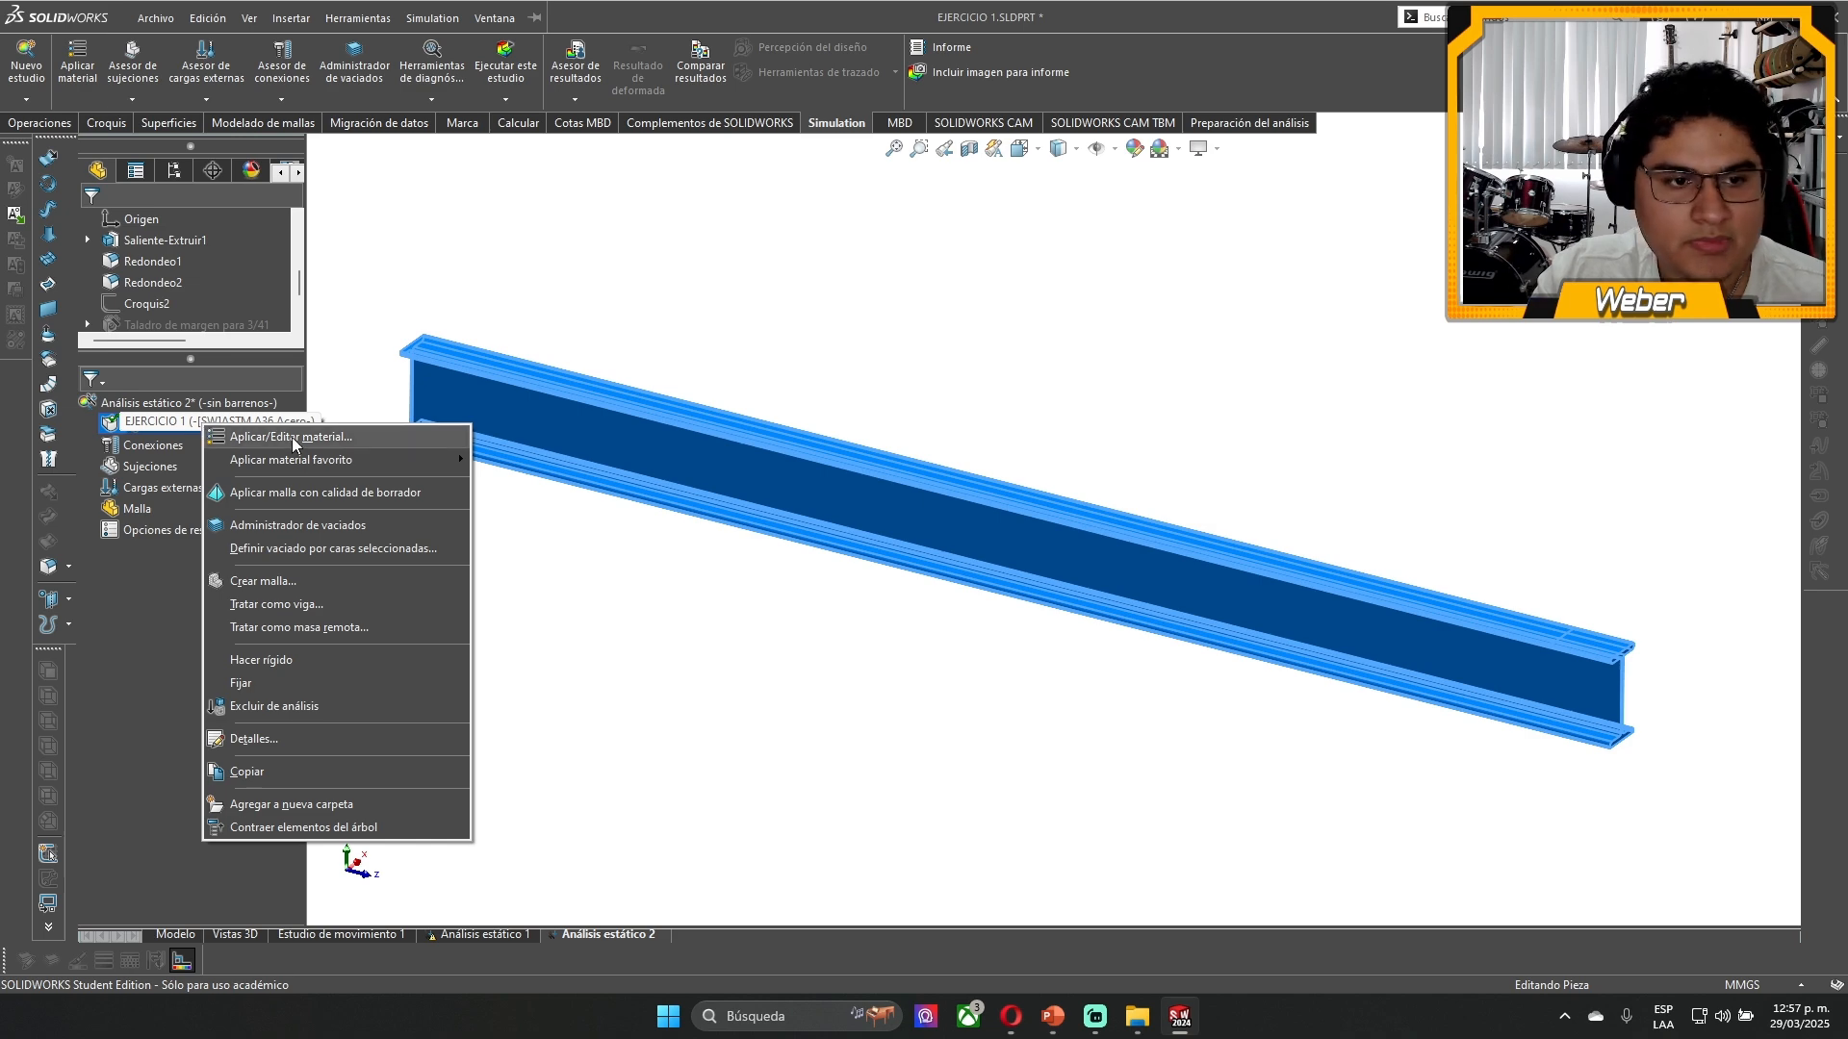
{"action": "left_click", "coordinate": [240, 437]}
{"action": "scroll", "coordinate": [223, 226], "scroll_direction": "up", "scroll_amount": 2}
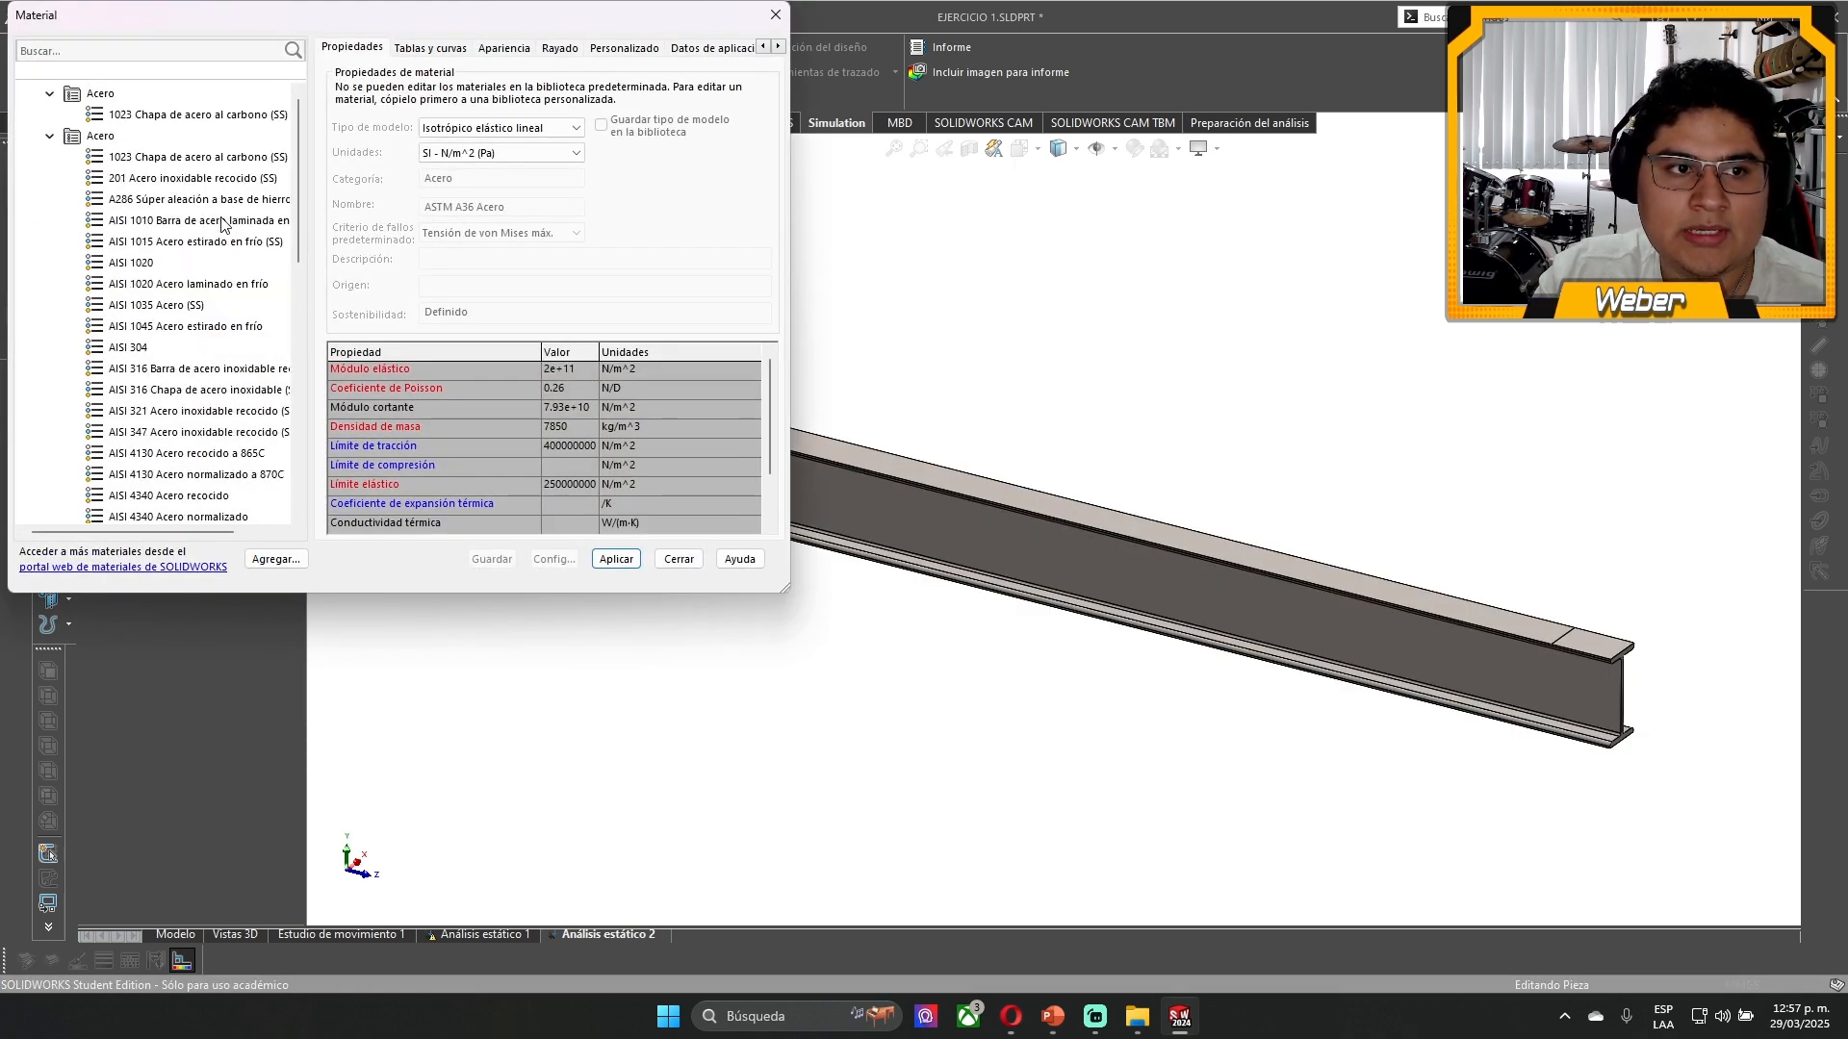
{"action": "scroll", "coordinate": [161, 283], "scroll_direction": "down", "scroll_amount": 10}
{"action": "scroll", "coordinate": [162, 286], "scroll_direction": "up", "scroll_amount": 5}
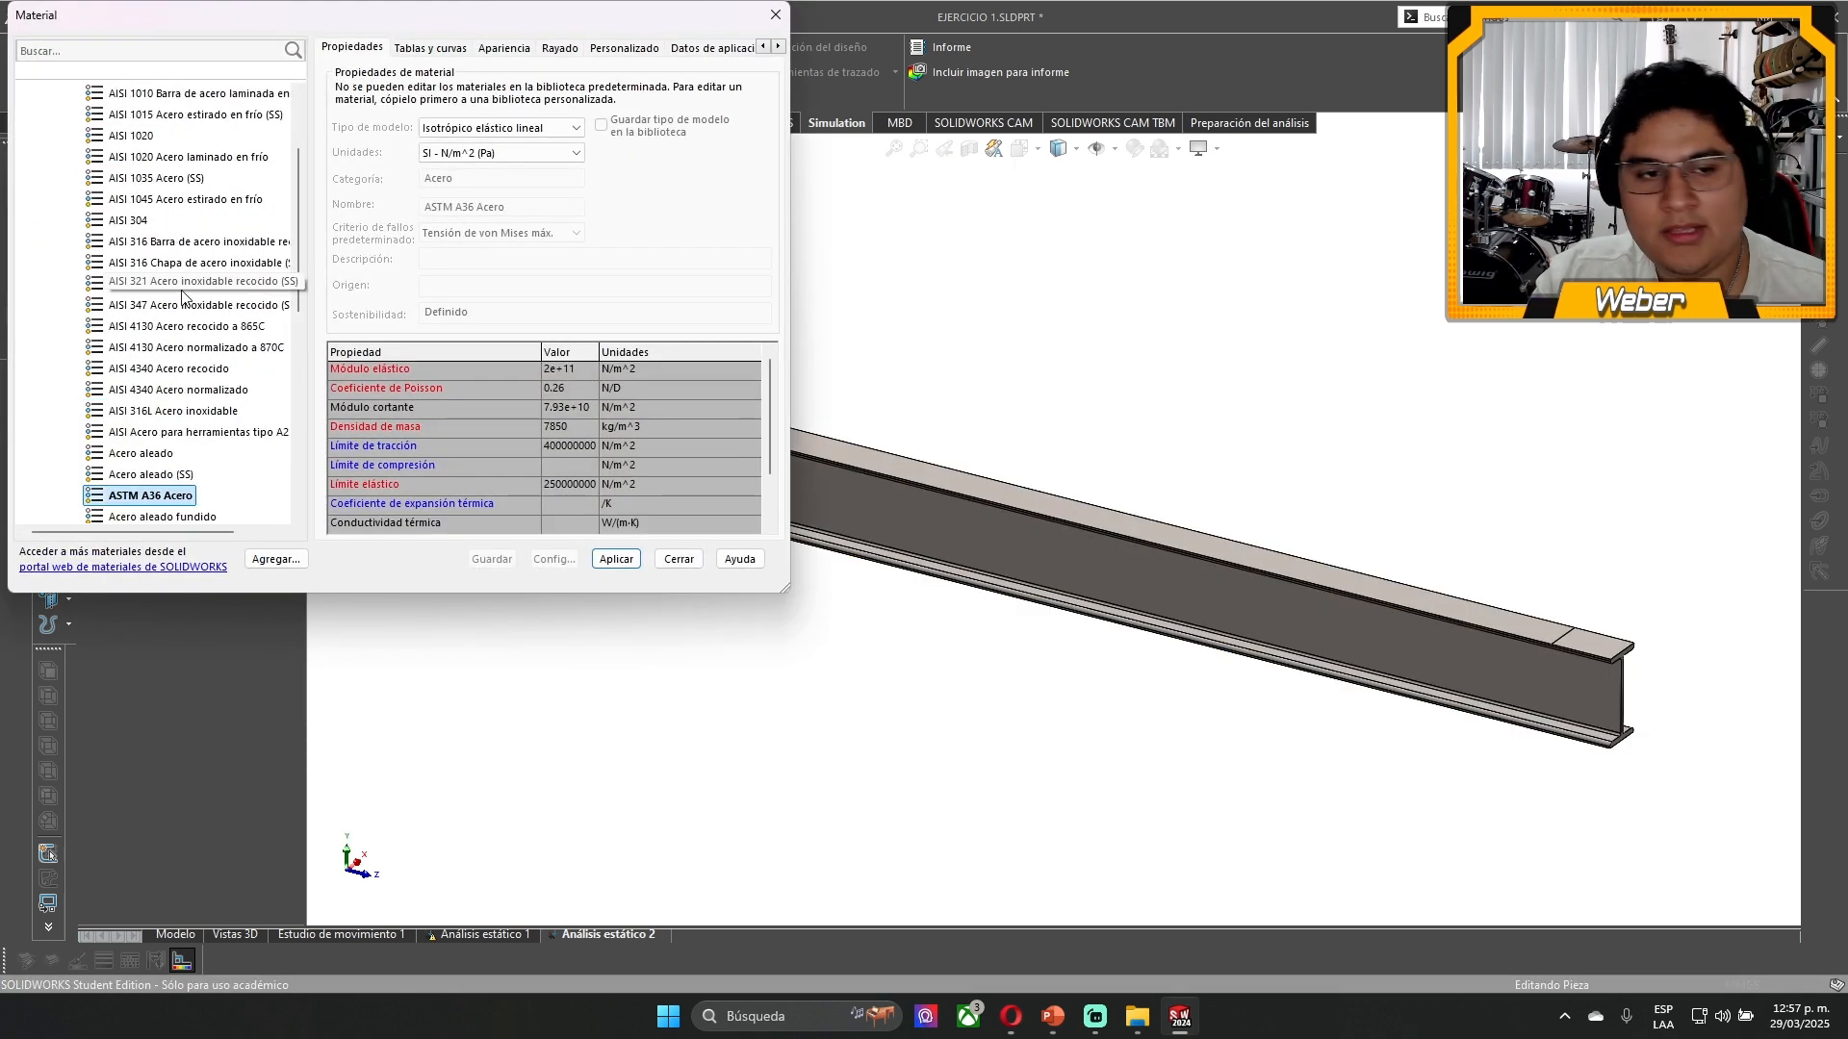
{"action": "left_click", "coordinate": [154, 310]}
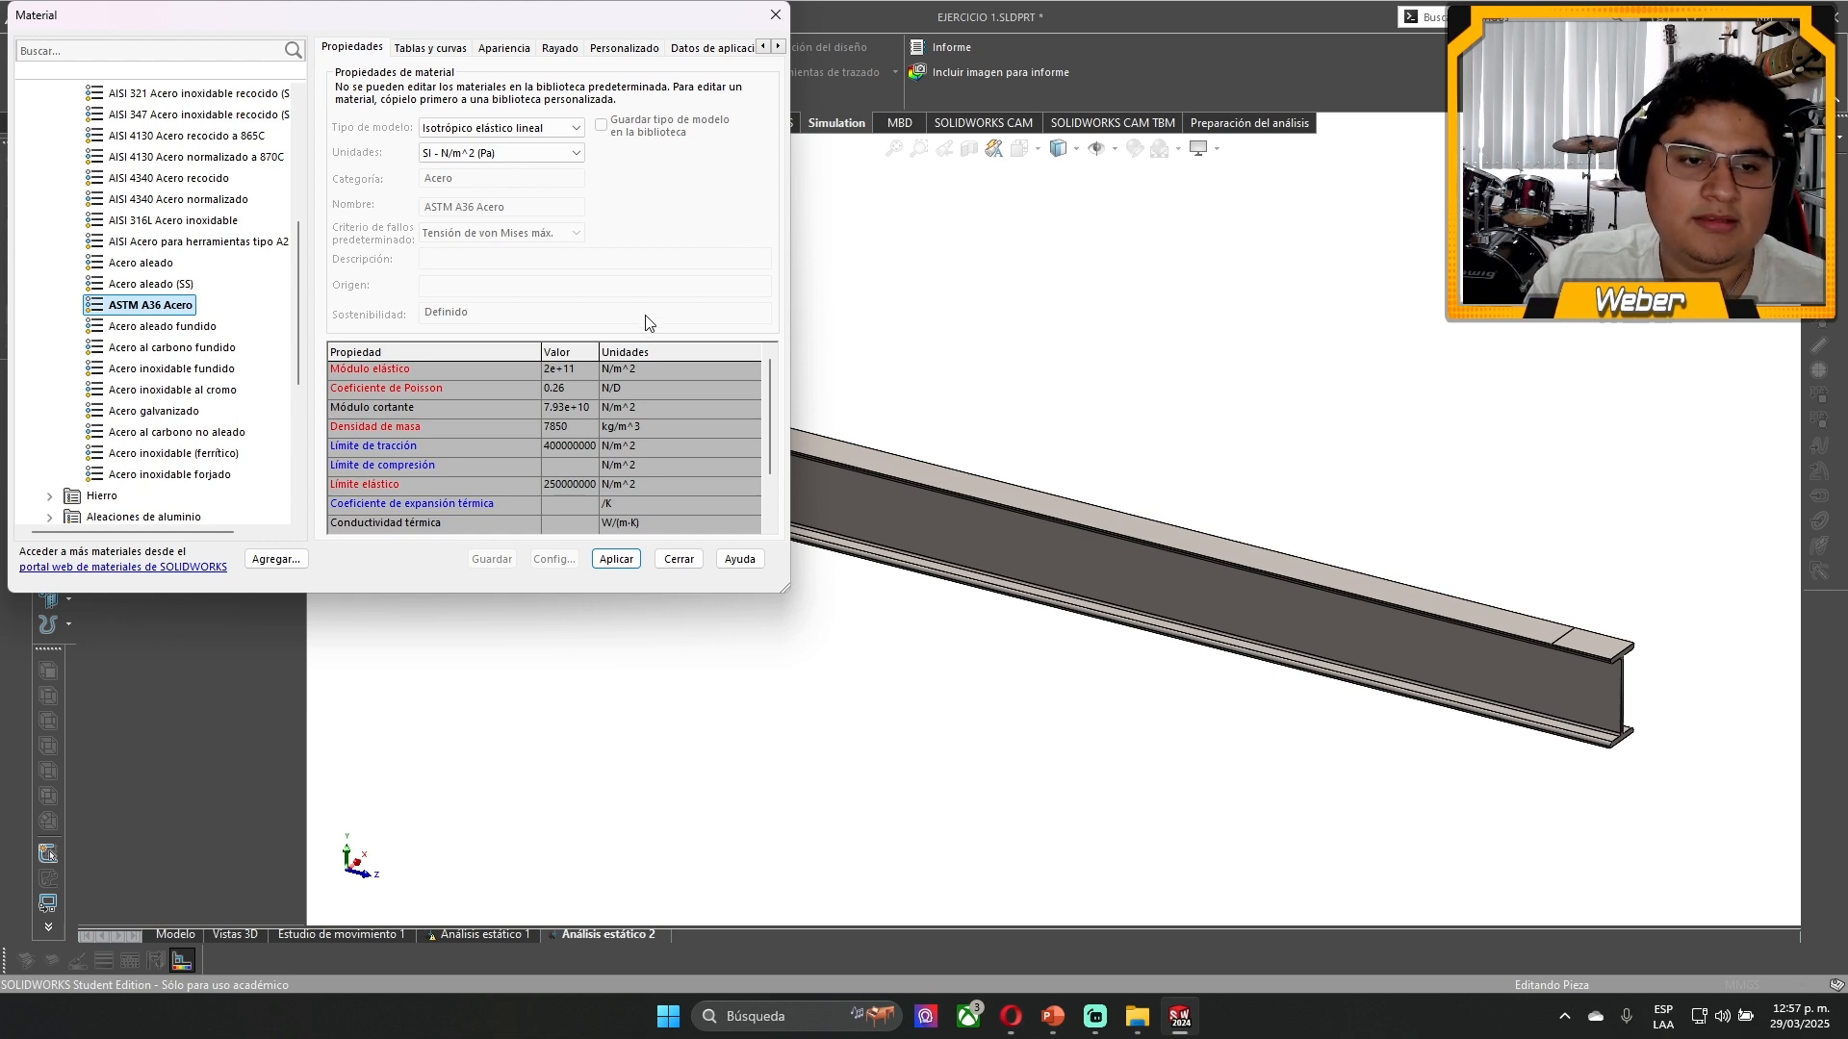
- Review the ASTM A36 Acero property table, including elastic modulus, Poisson's ratio, density and yield strength, and close the material editor without applying
{"action": "left_click_drag", "start_coordinate": [420, 15], "coordinate": [1144, 191]}
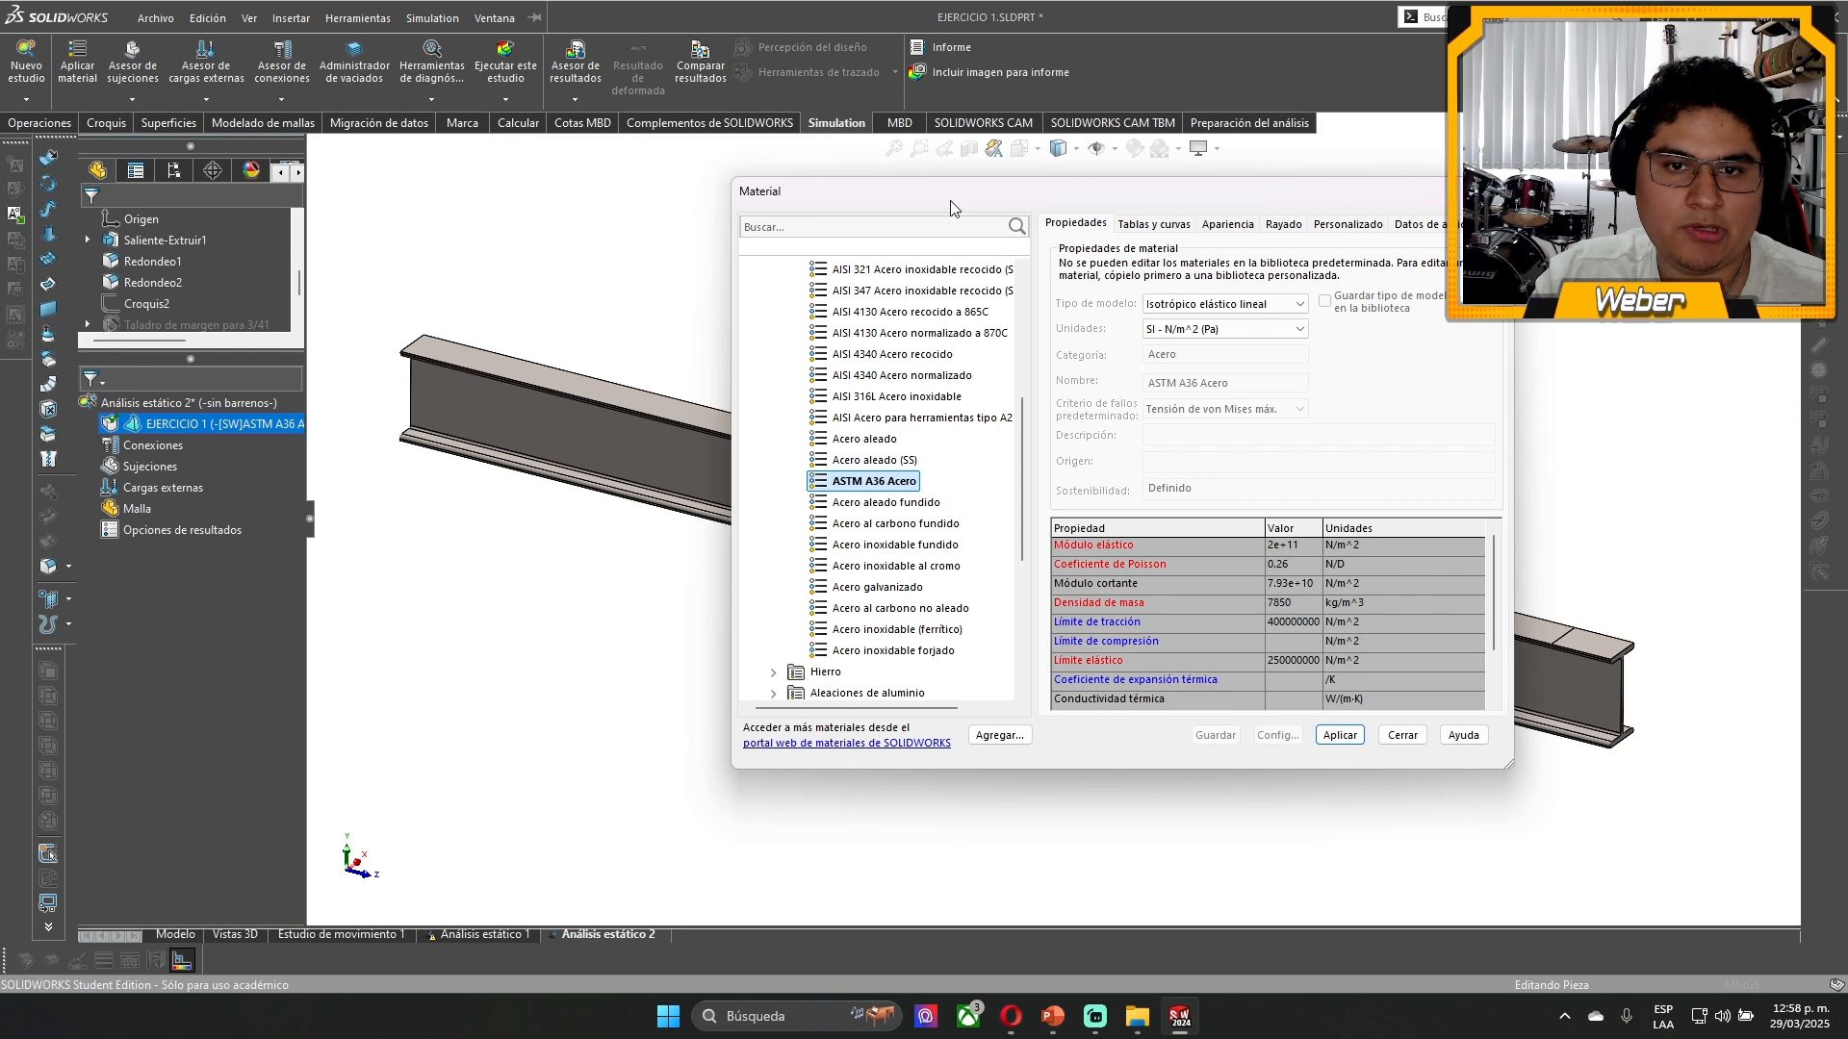
{"action": "left_click_drag", "start_coordinate": [950, 200], "coordinate": [400, 184]}
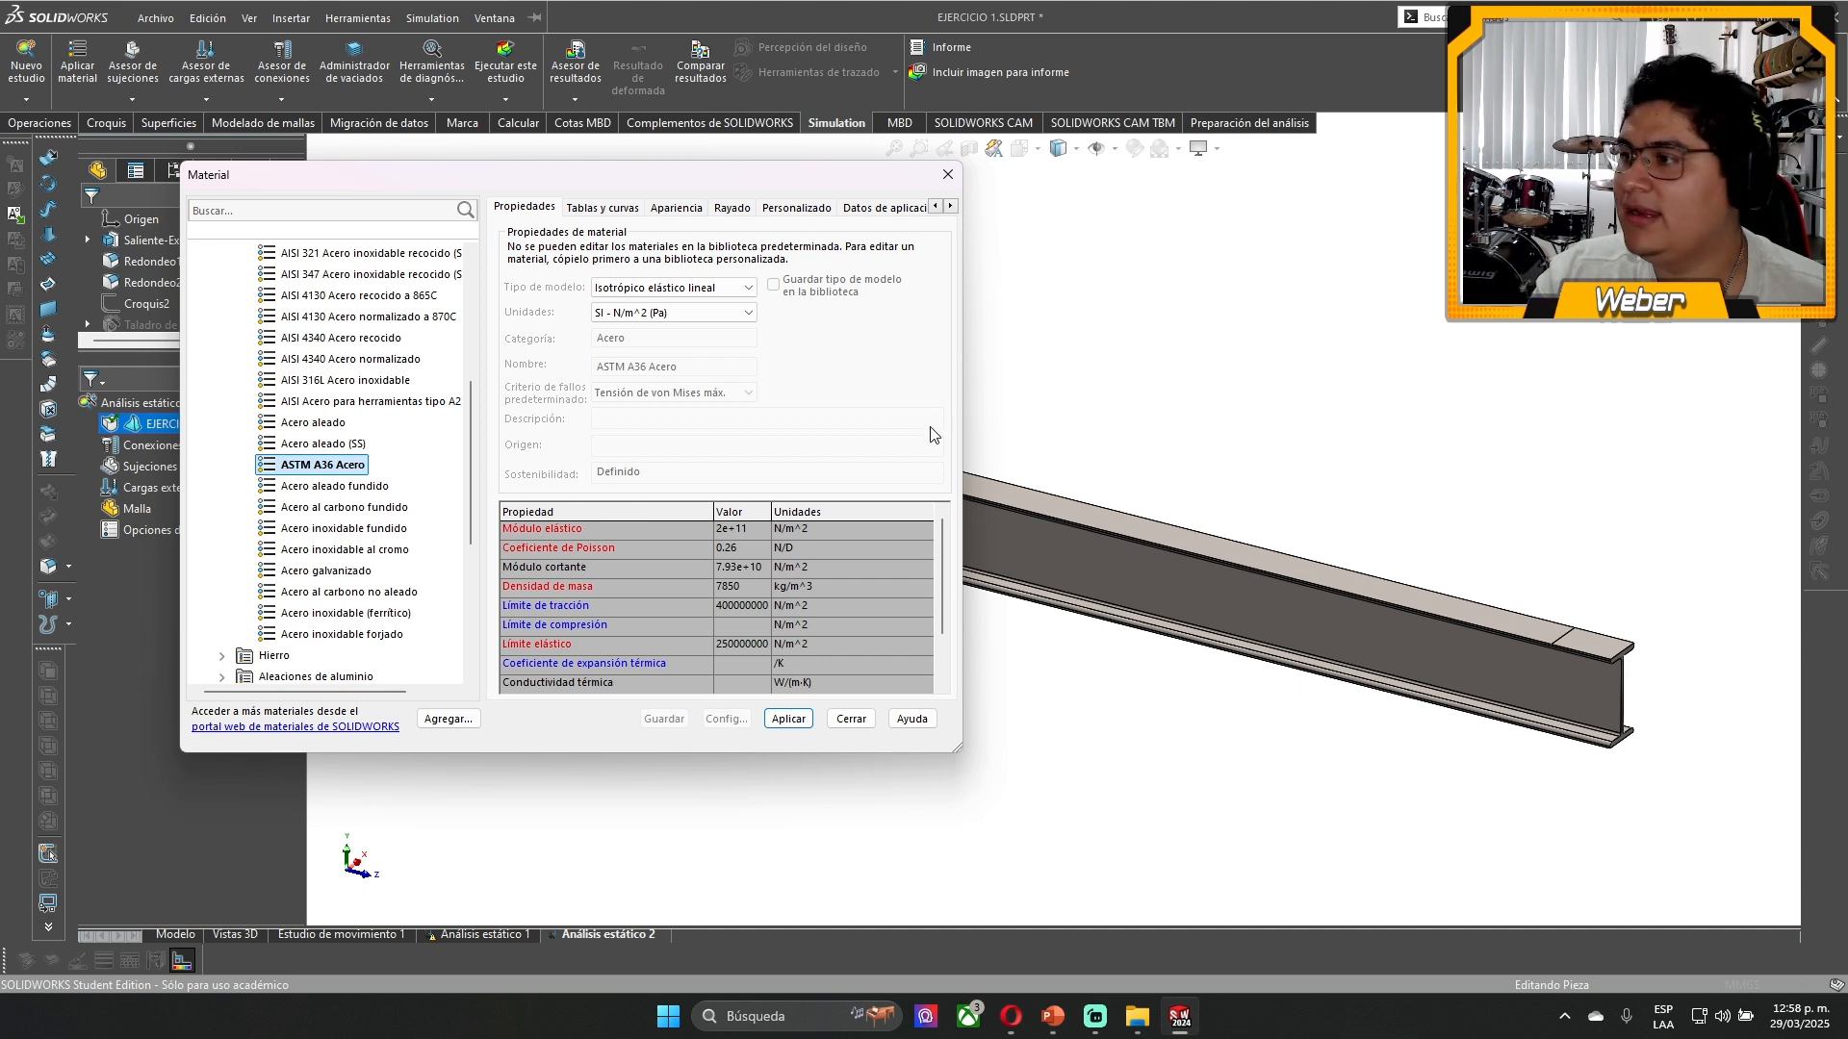
{"action": "left_click", "coordinate": [550, 532]}
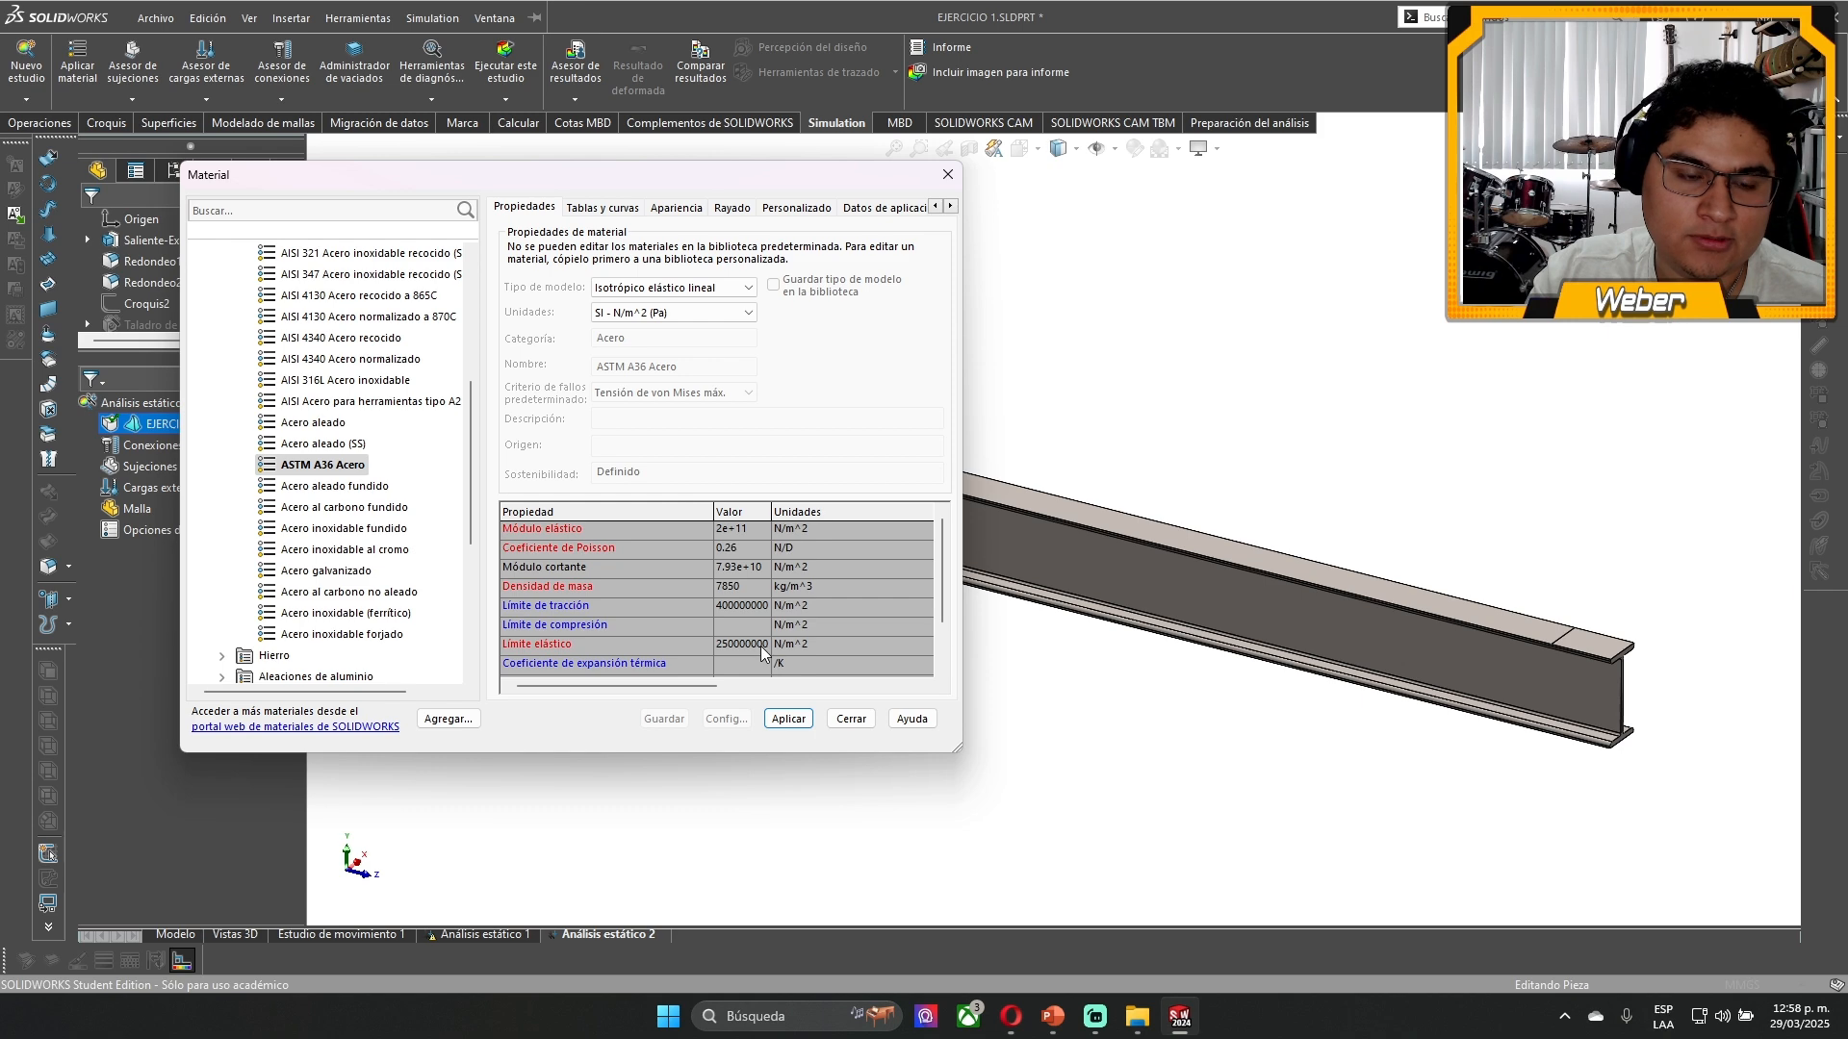
{"action": "left_click", "coordinate": [335, 486]}
{"action": "left_click", "coordinate": [334, 465]}
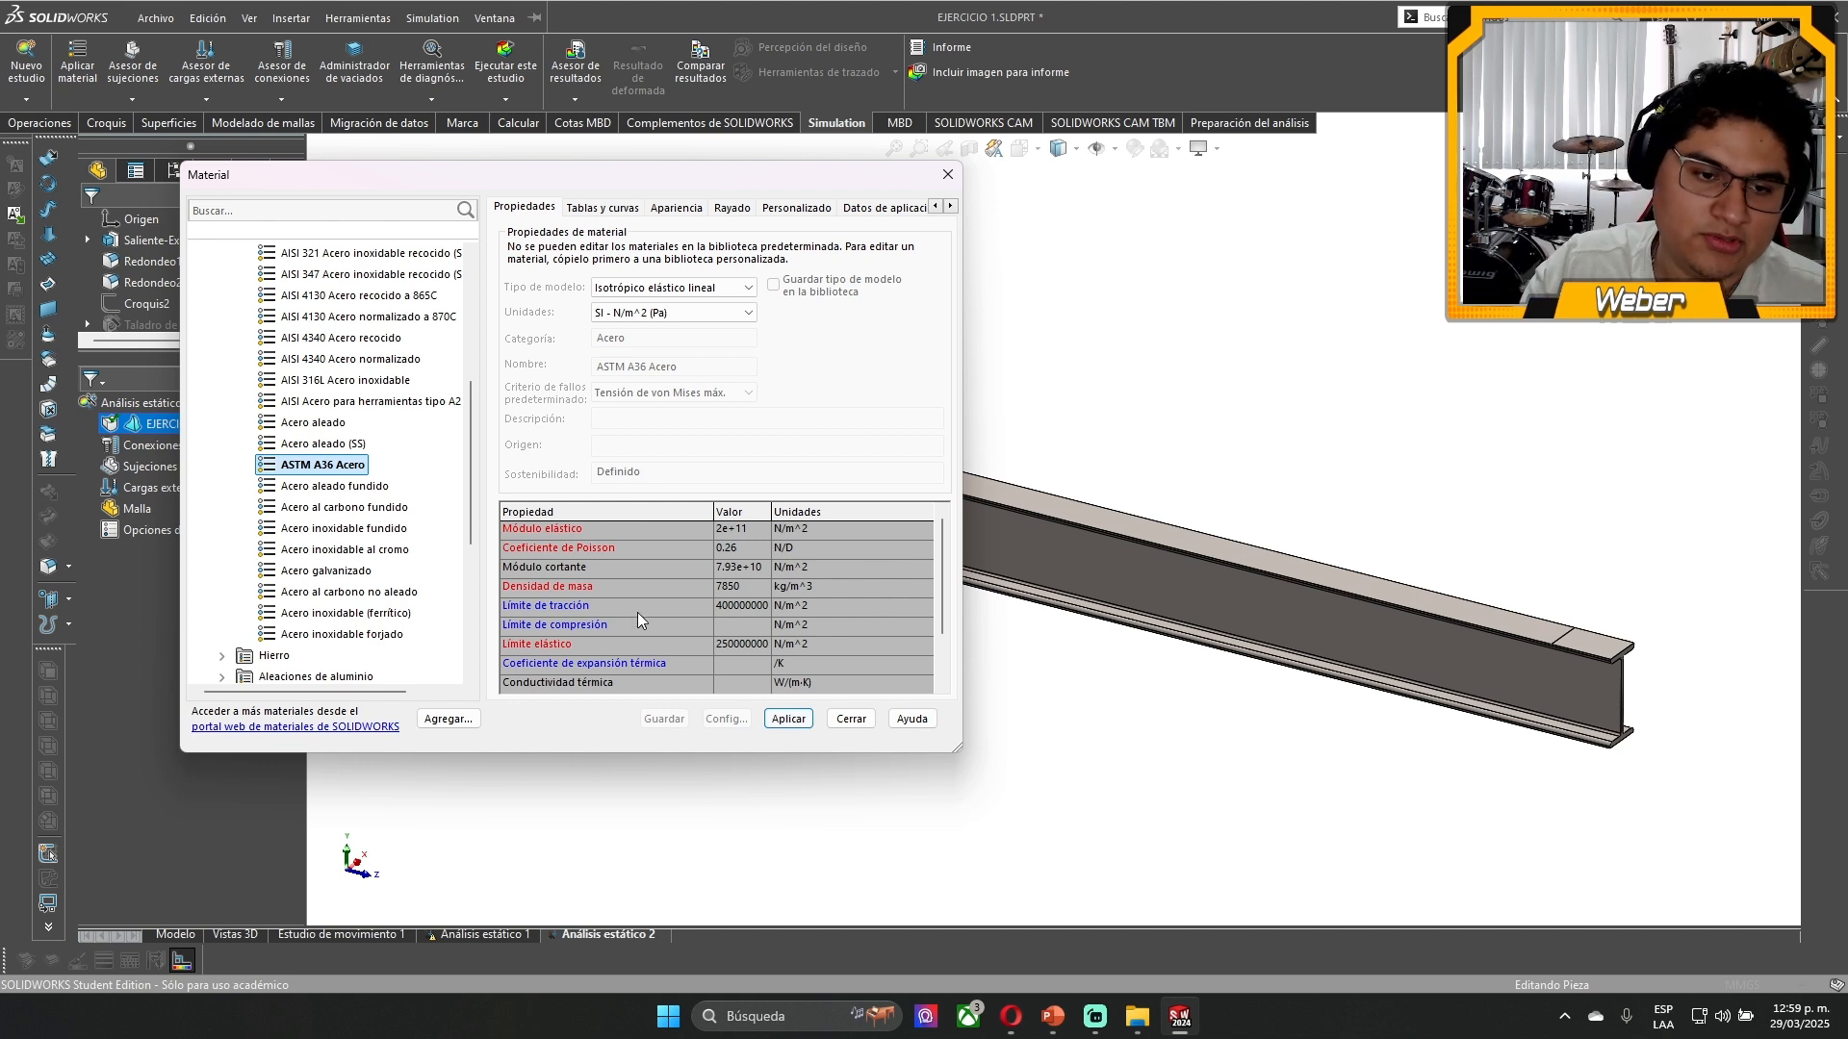
{"action": "left_click", "coordinate": [558, 569]}
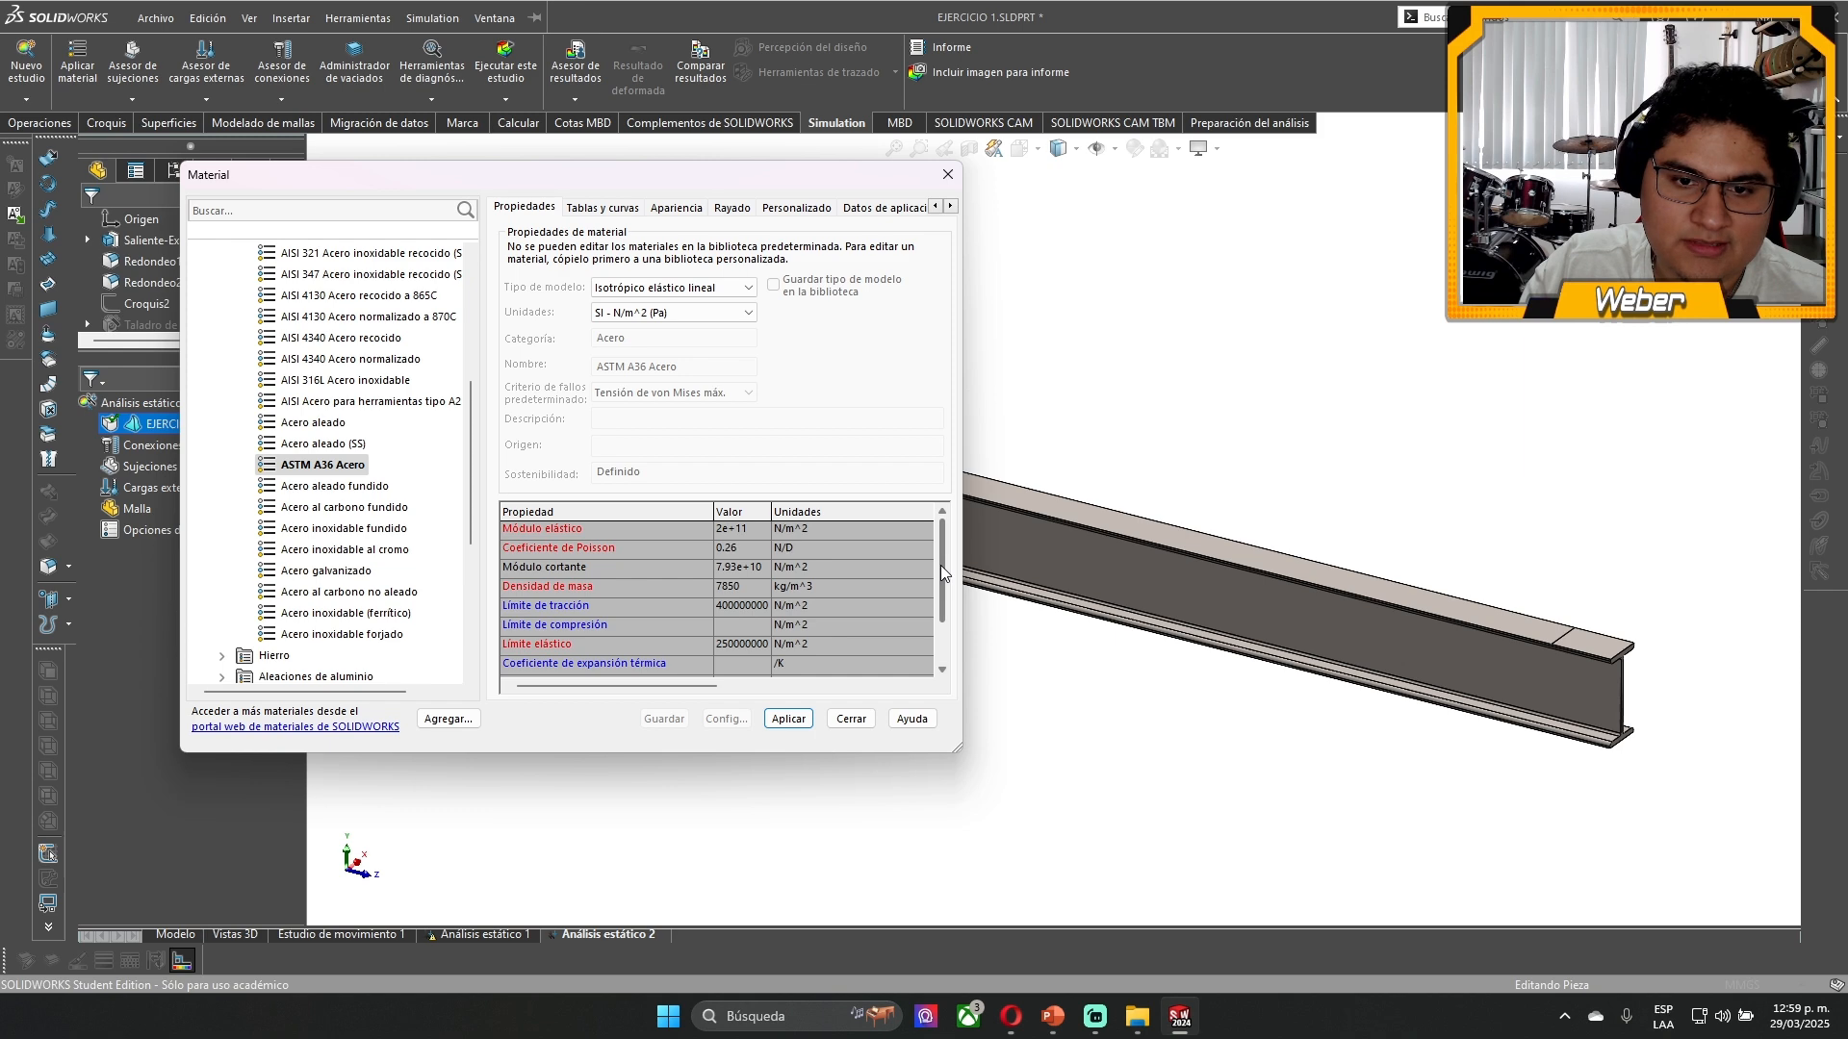
{"action": "left_click_drag", "start_coordinate": [939, 564], "coordinate": [955, 654]}
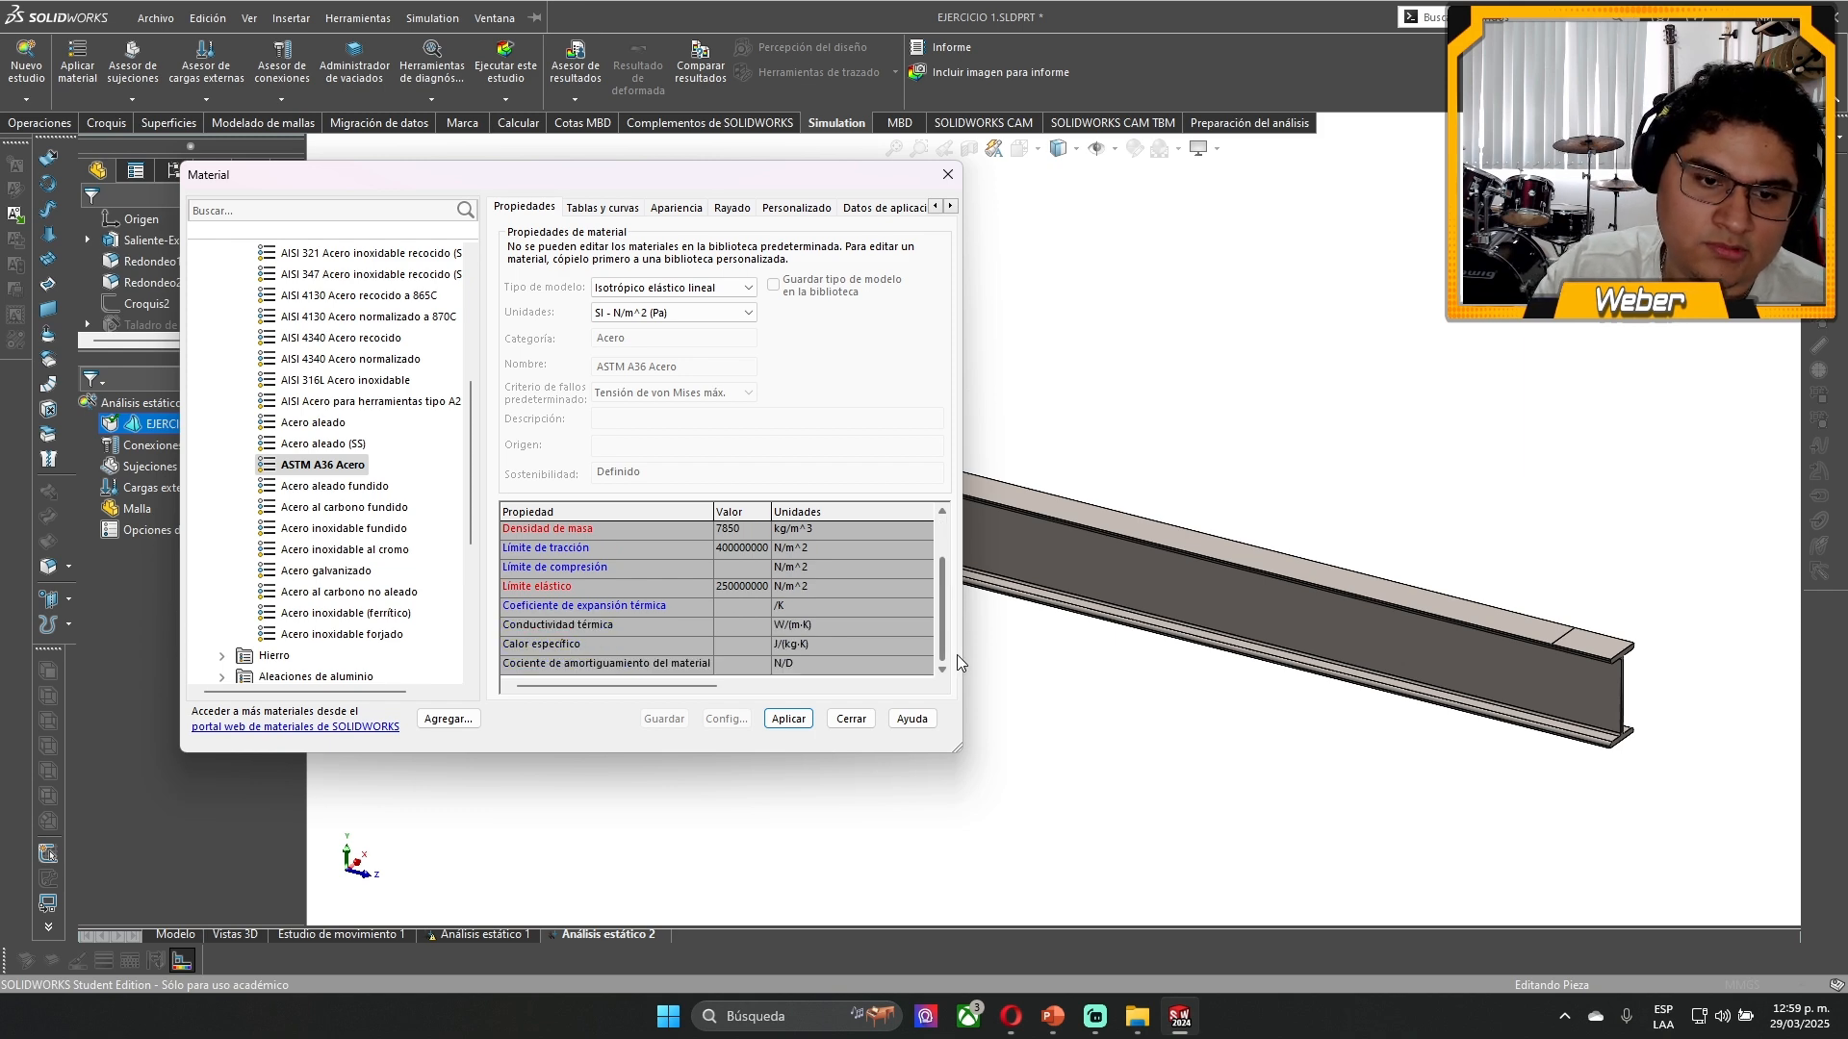
{"action": "scroll", "coordinate": [957, 654], "scroll_direction": "up", "scroll_amount": 1}
{"action": "left_click", "coordinate": [850, 724]}
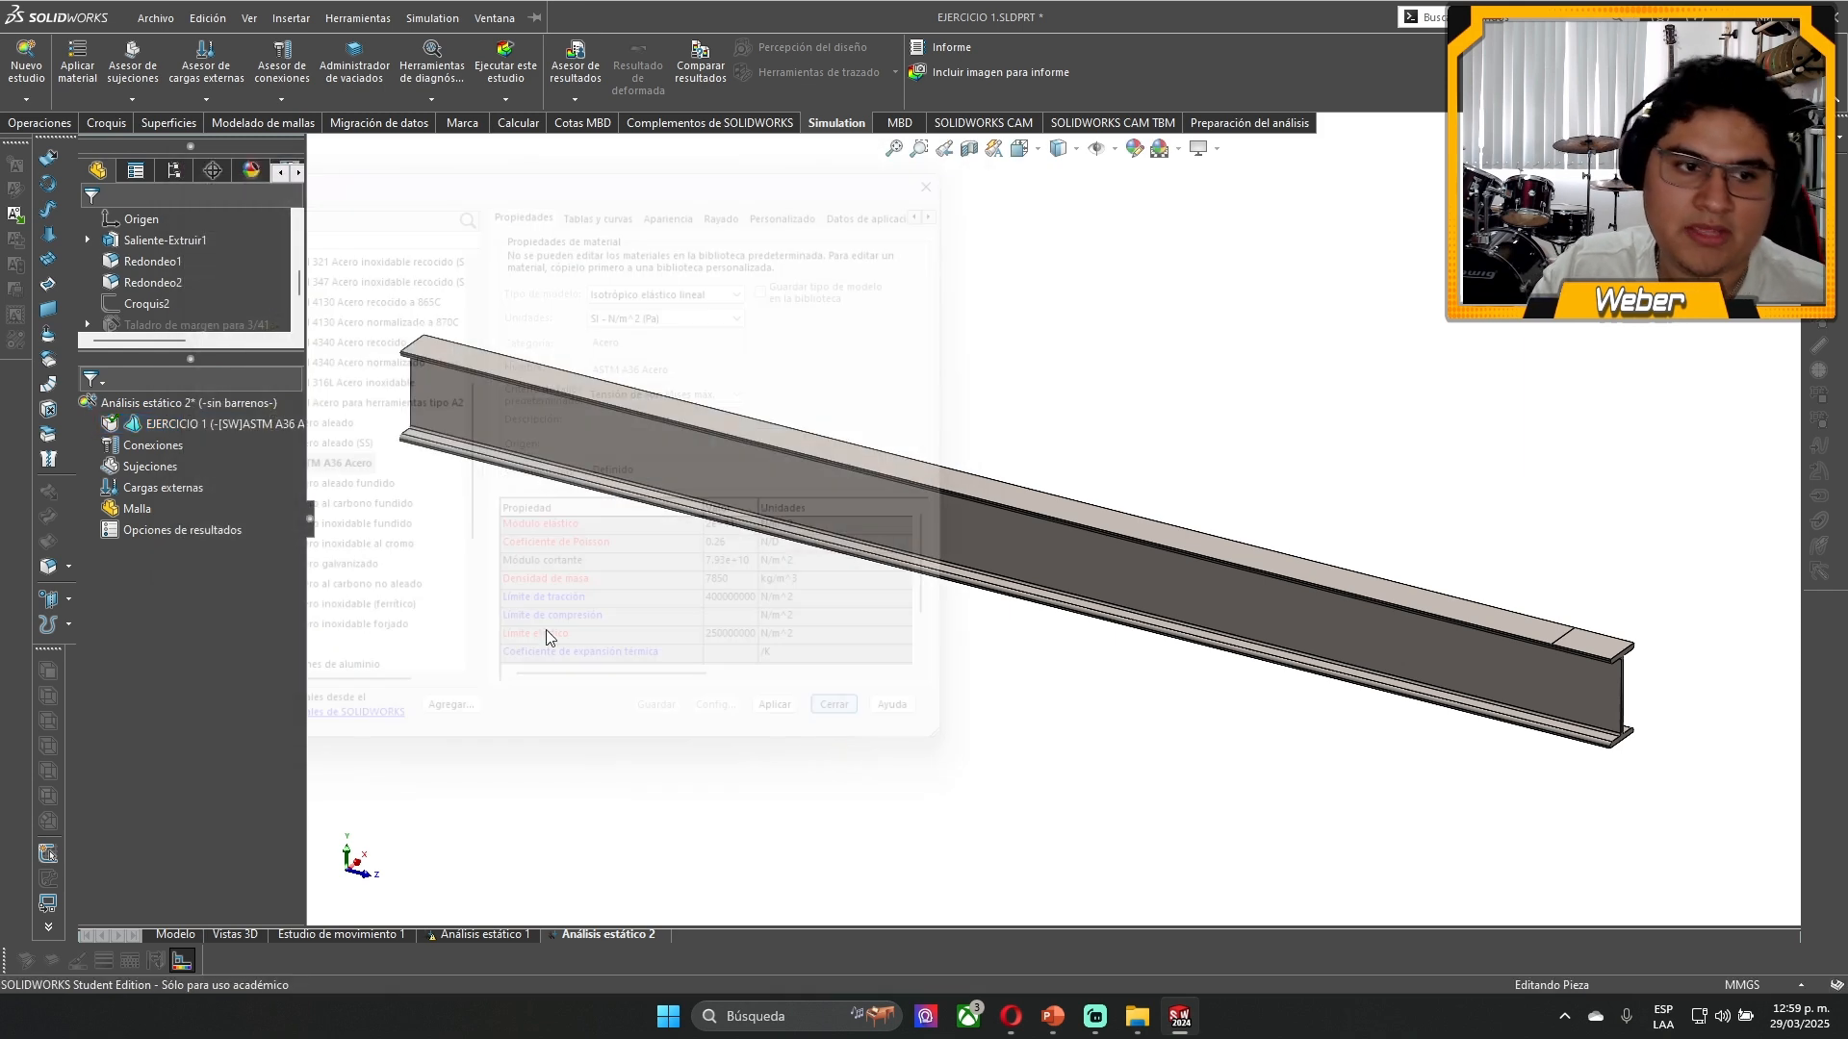
- Apply ASTM A36 Acero to the EJERCICIO 1 body in the new study and close the material editor
{"action": "right_click", "coordinate": [269, 428]}
{"action": "left_click", "coordinate": [331, 440]}
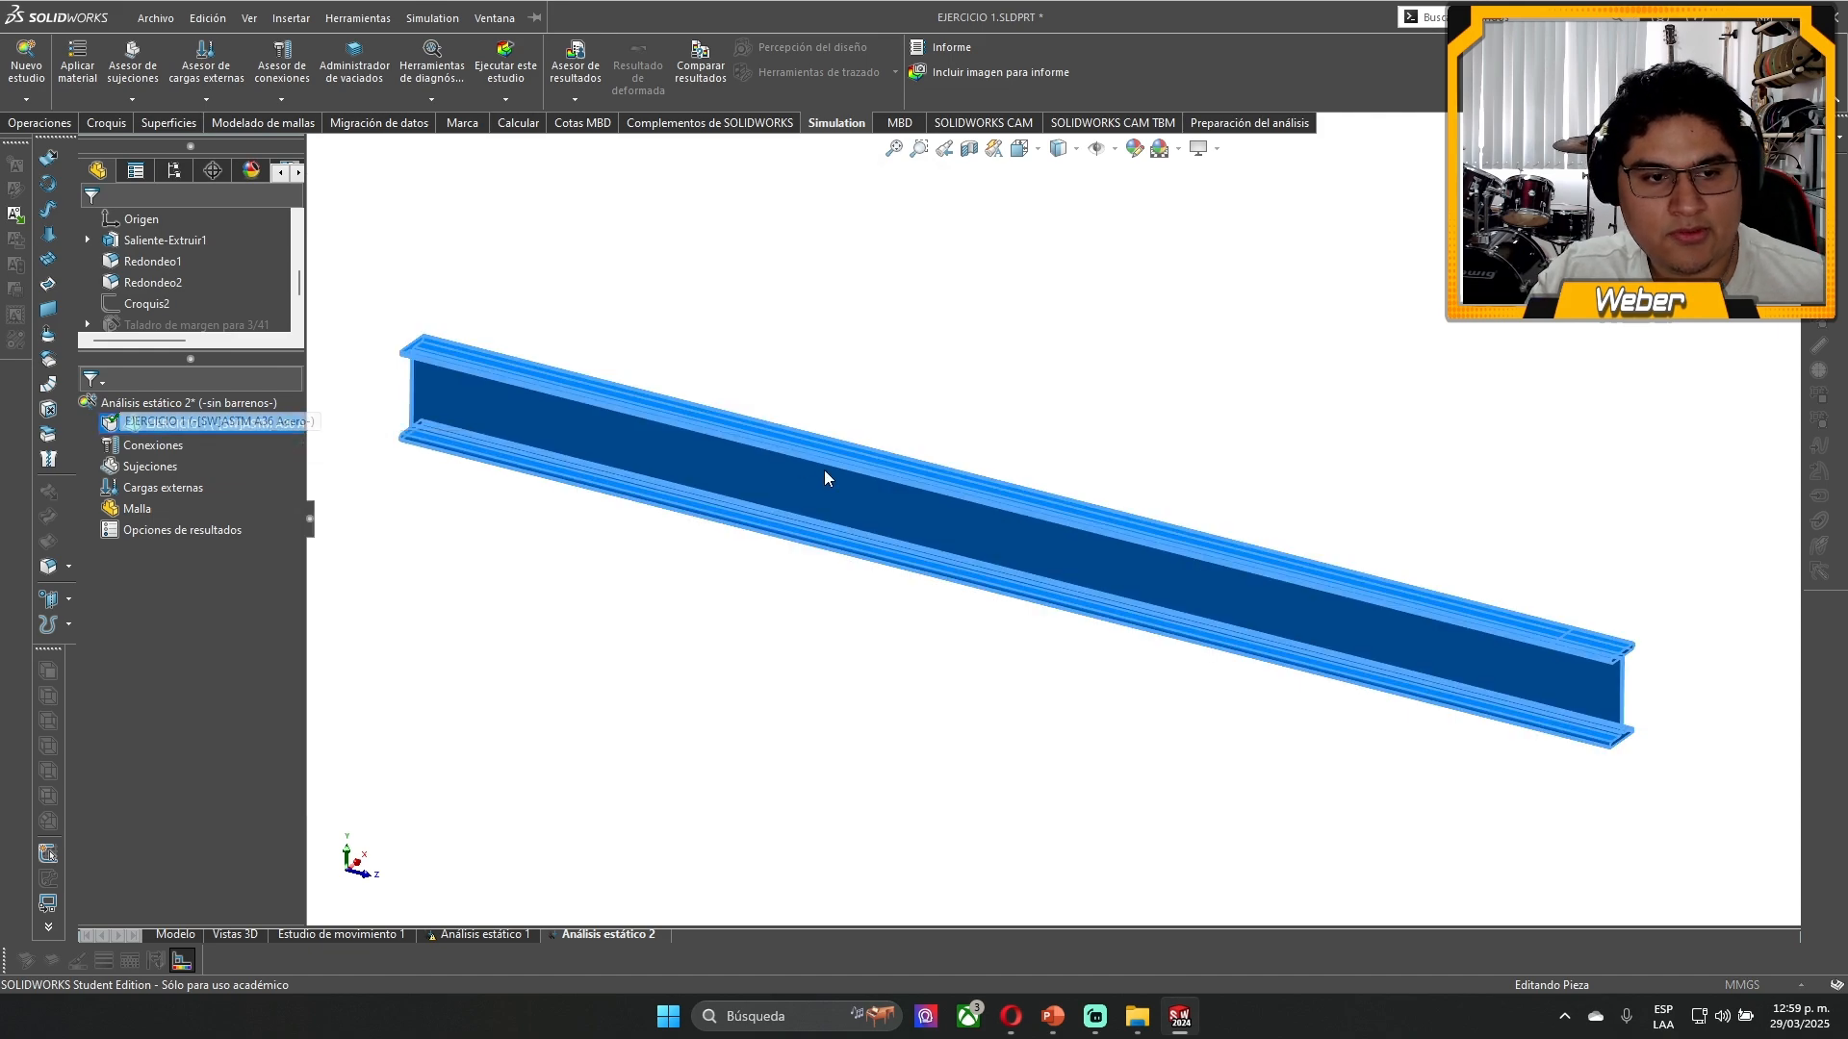
{"action": "left_click", "coordinate": [616, 558]}
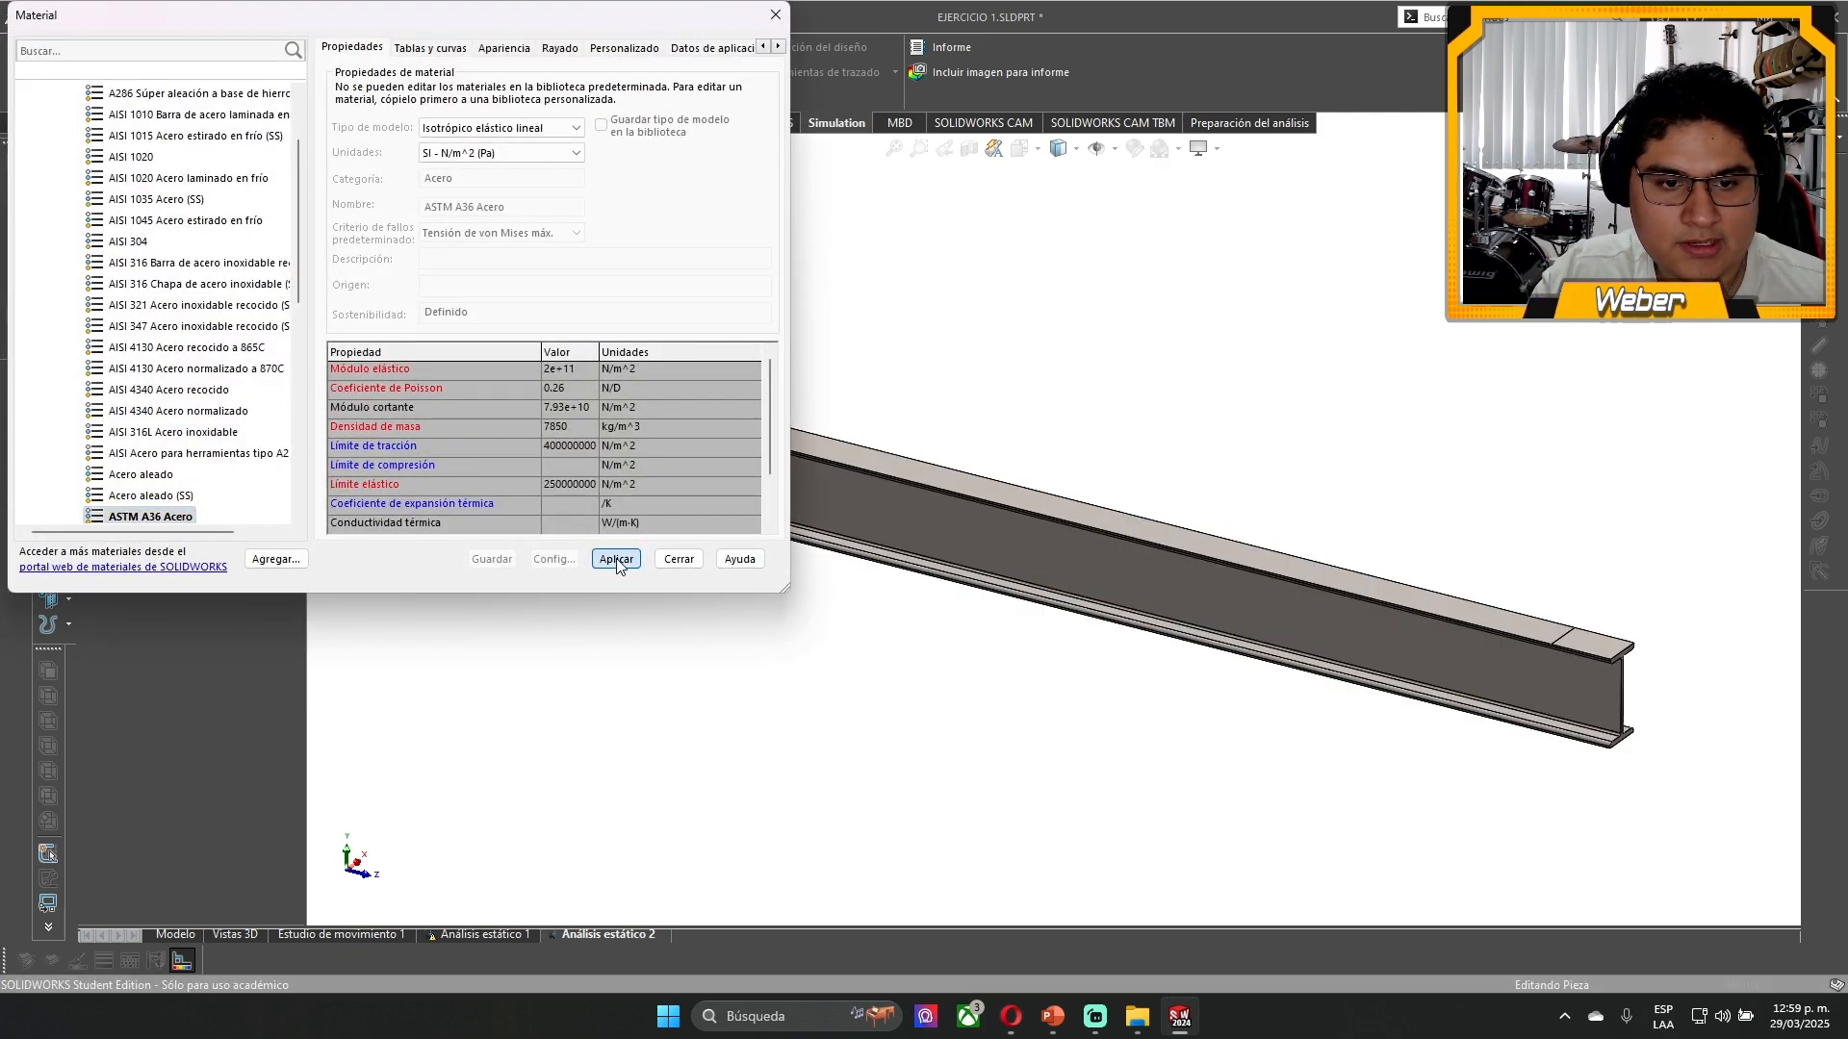
{"action": "left_click", "coordinate": [679, 558]}
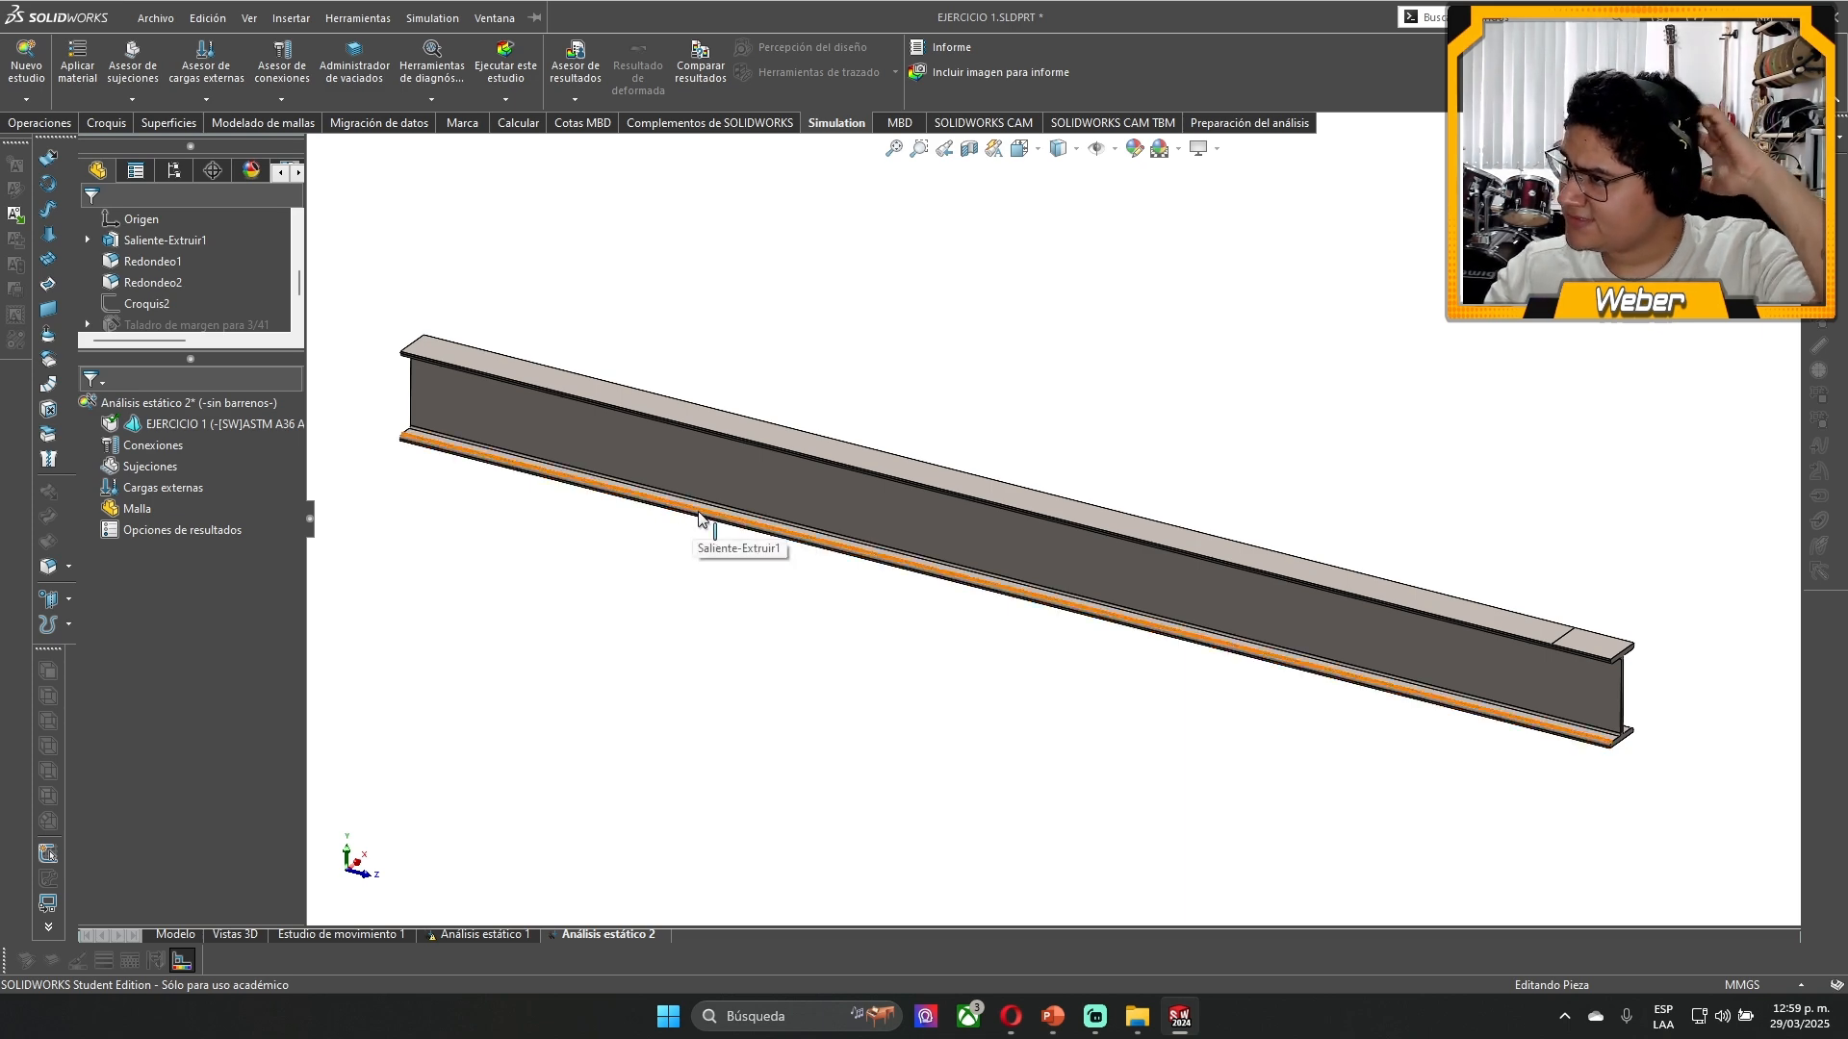
- Examine the connection types offered for Análisis estático 2, such as spring, pin, bolt and bearing
{"action": "left_click", "coordinate": [1063, 1022]}
{"action": "left_click", "coordinate": [1732, 21]}
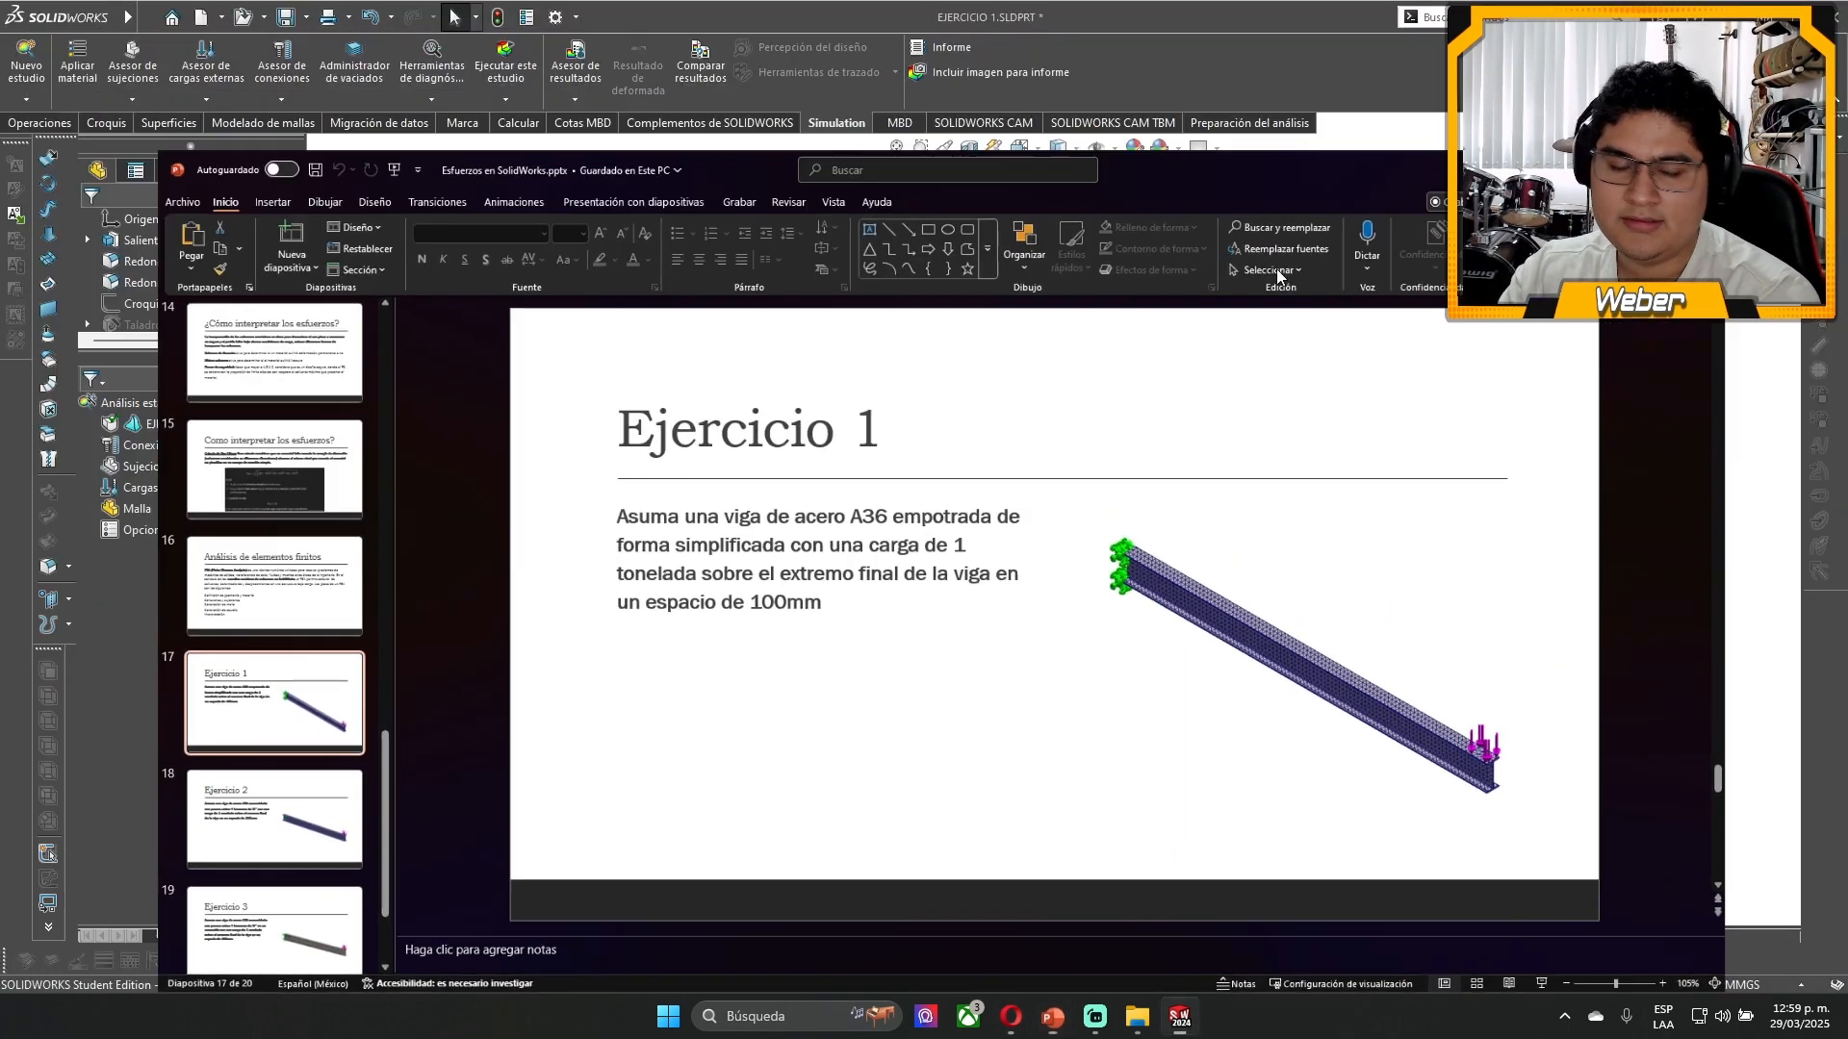
{"action": "left_click", "coordinate": [148, 465]}
{"action": "left_click", "coordinate": [152, 425]}
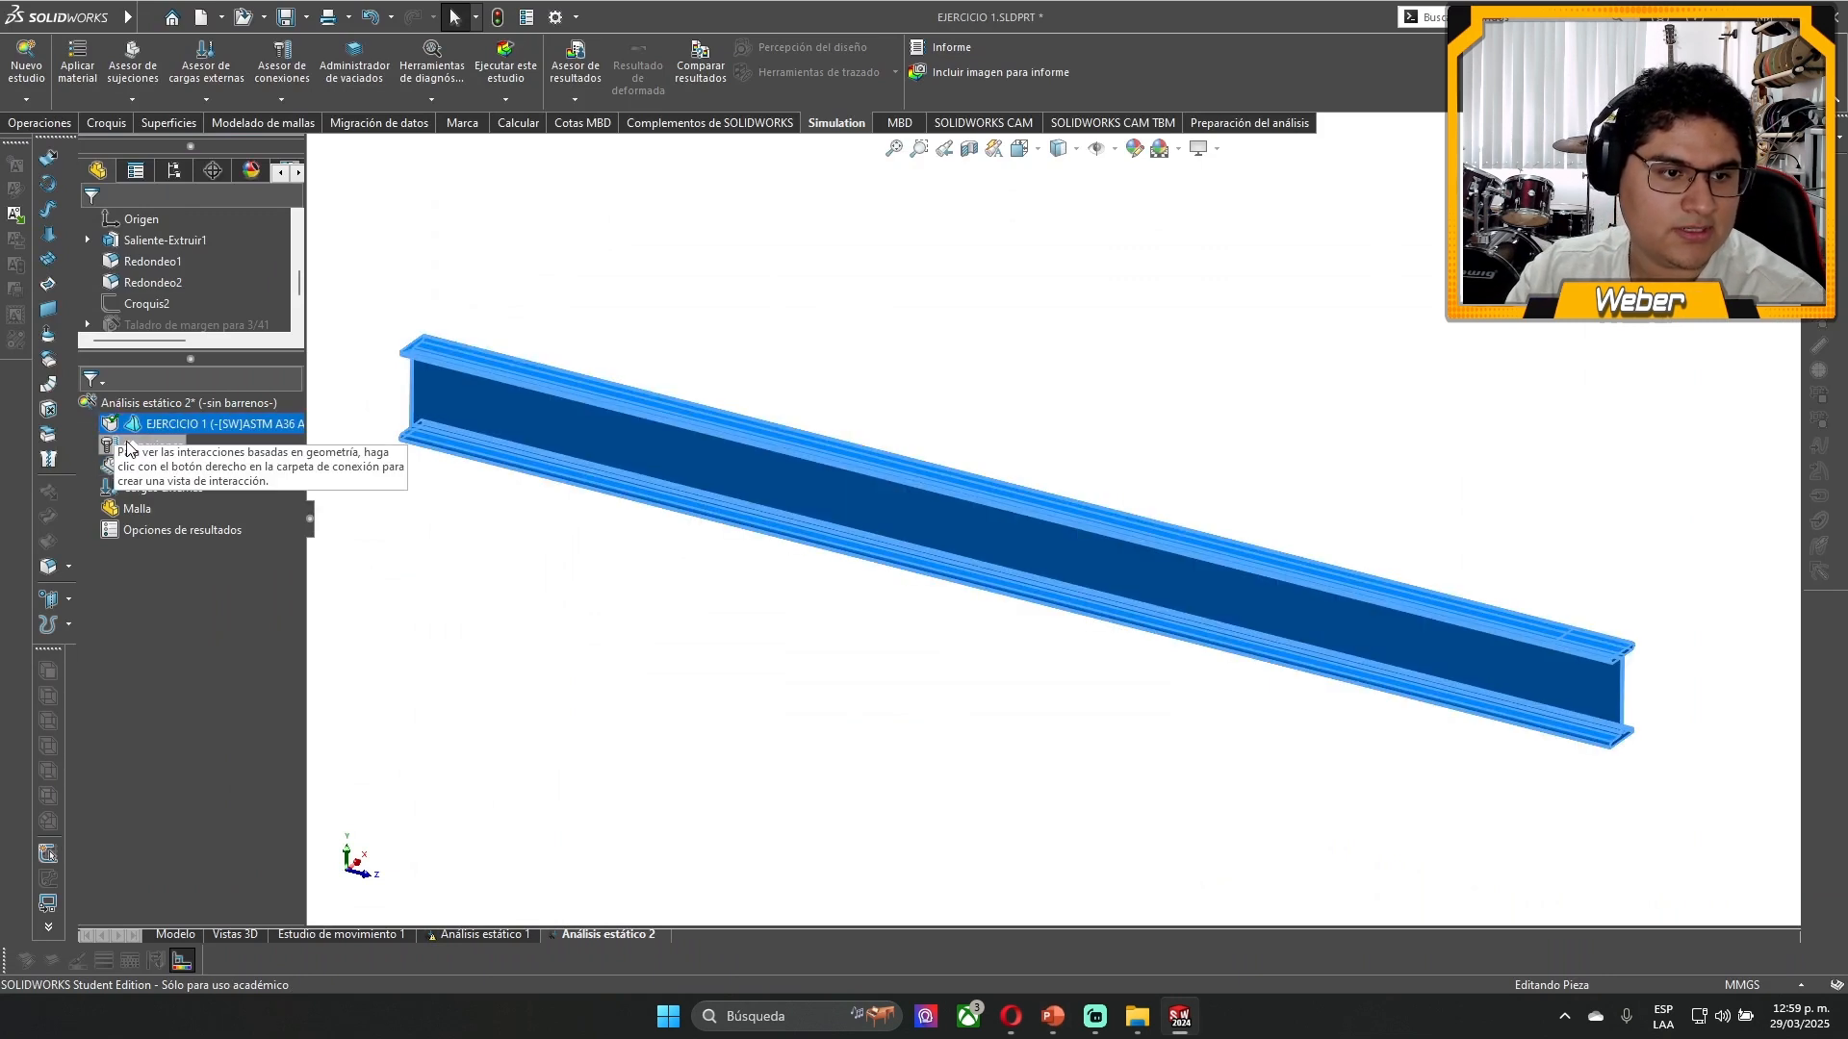
{"action": "left_click", "coordinate": [152, 446]}
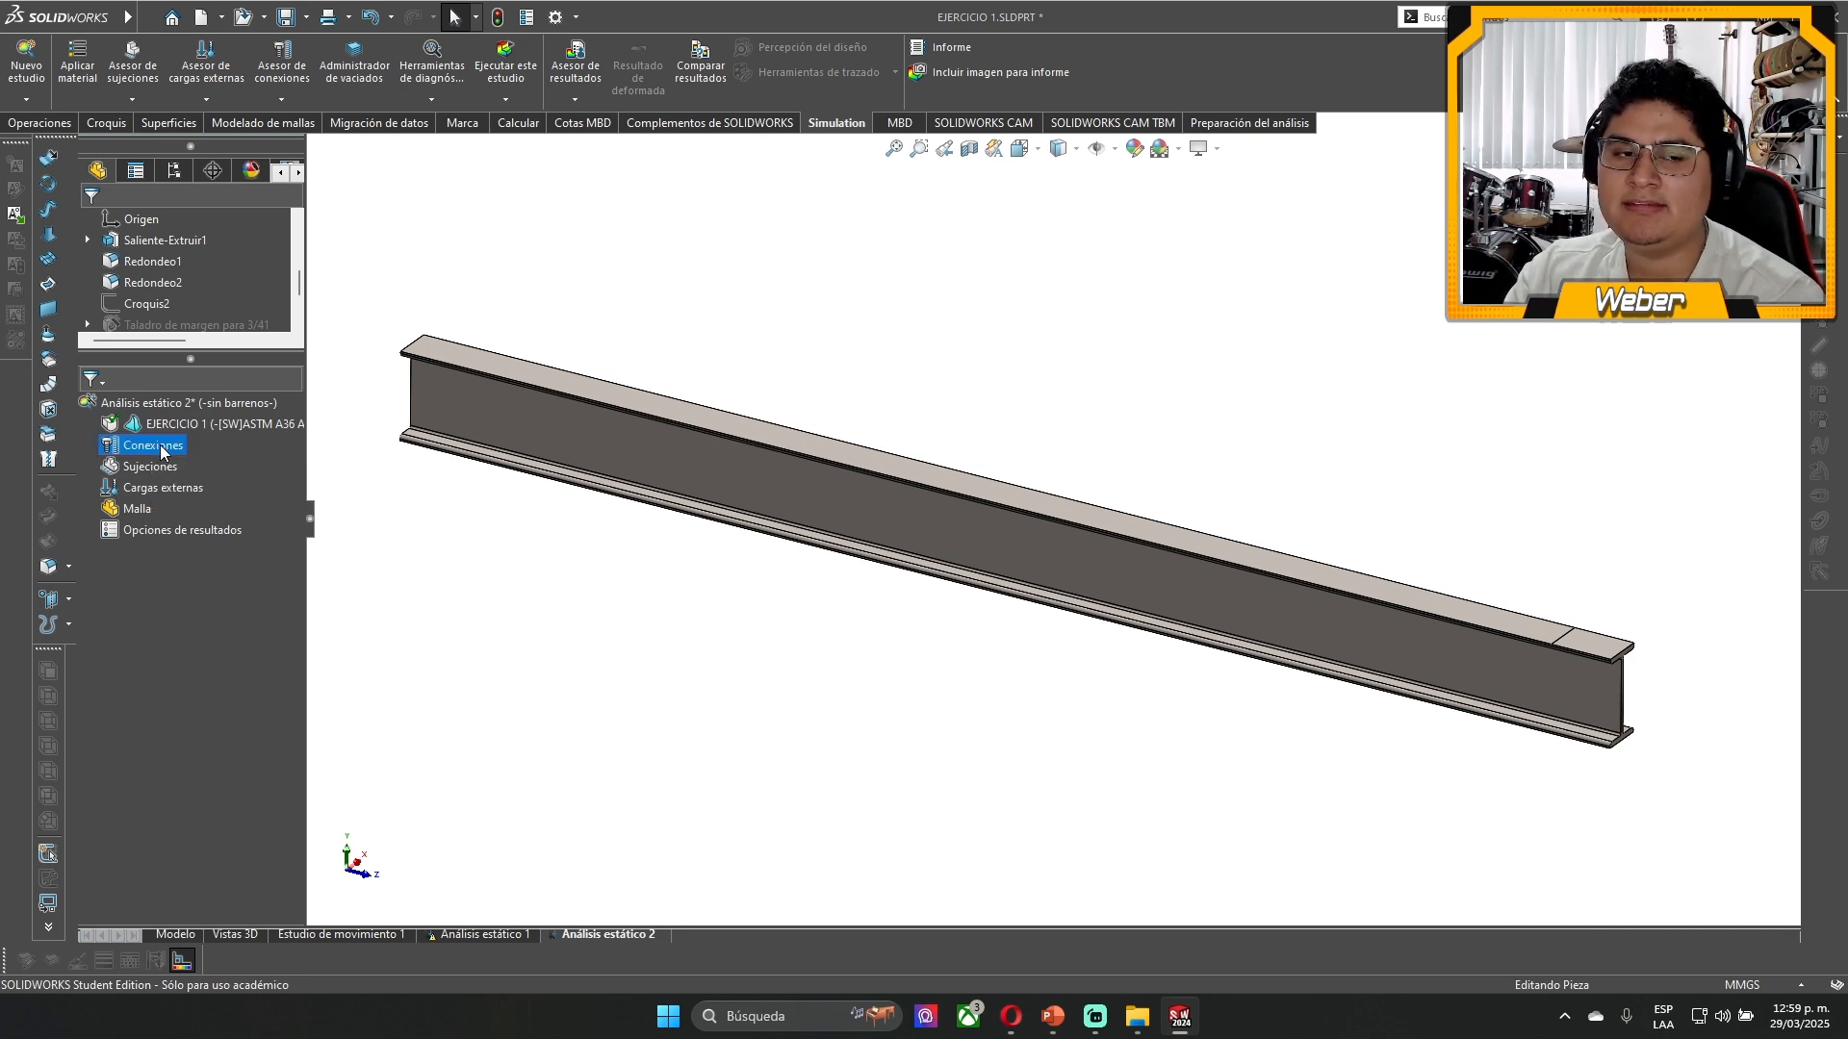
{"action": "right_click", "coordinate": [160, 444]}
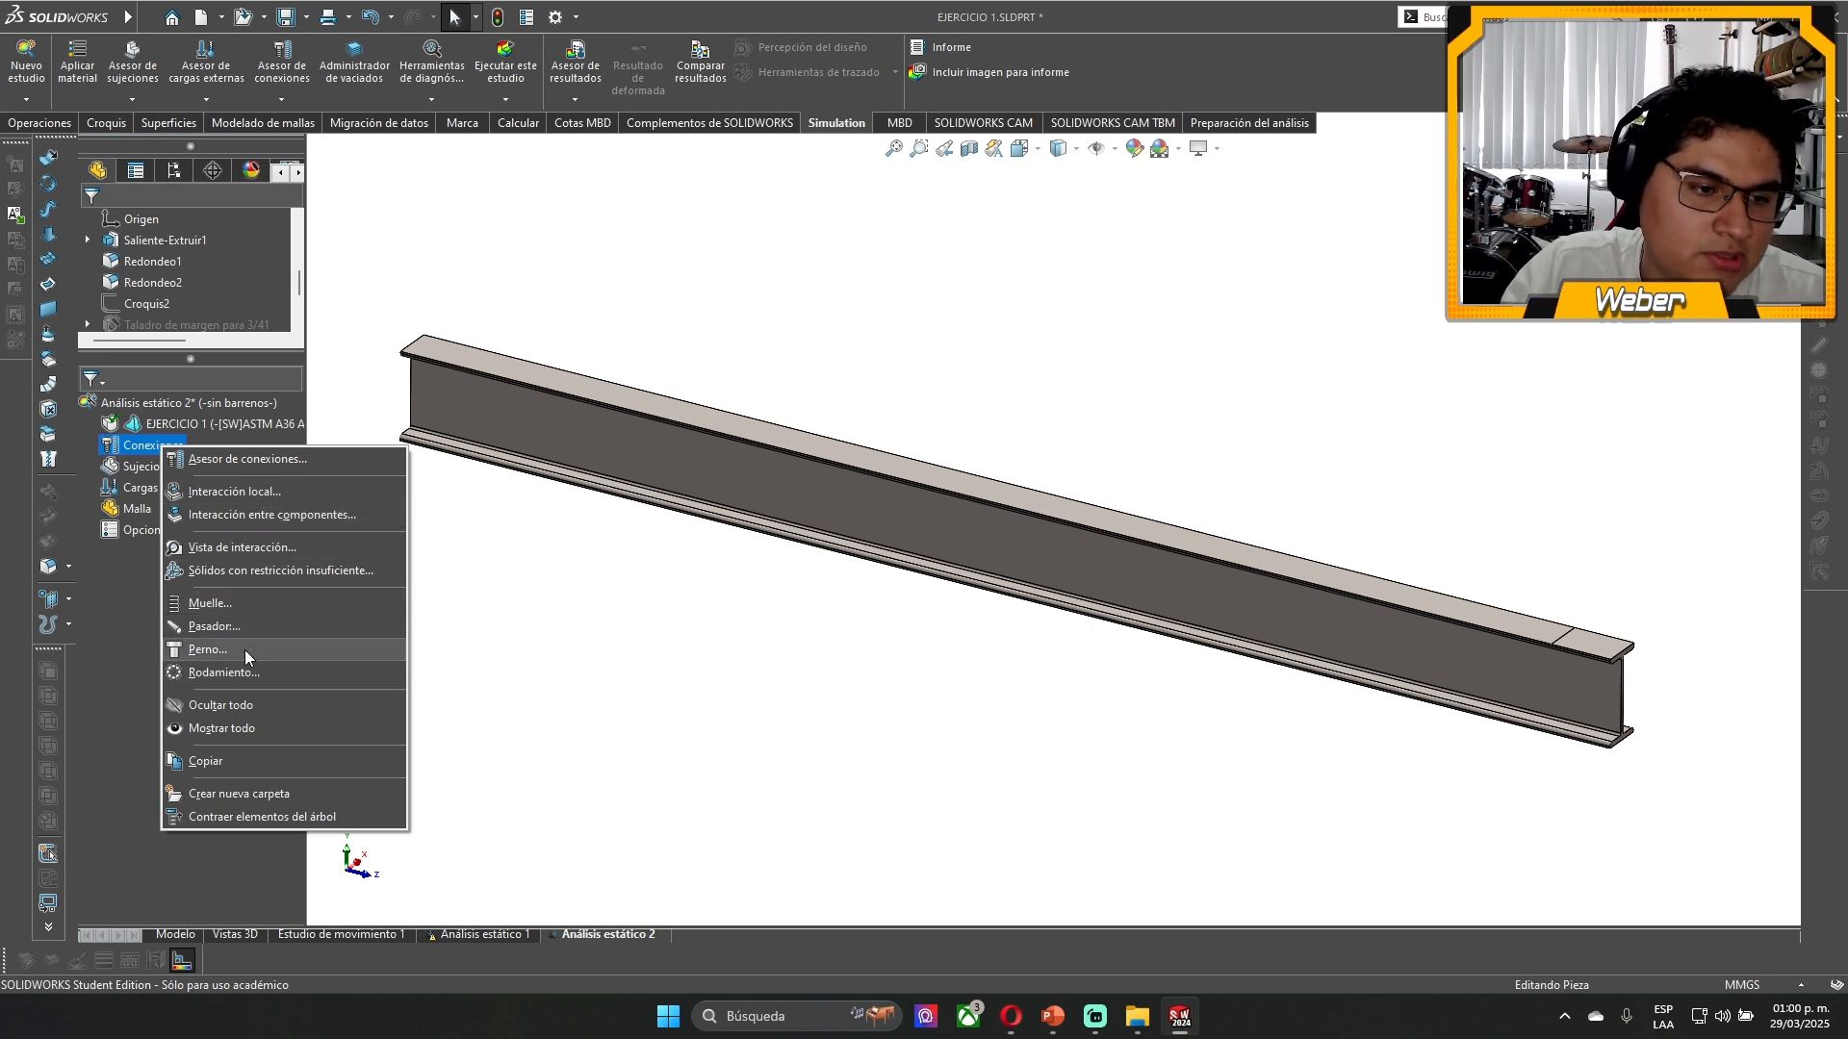
- Close the connection options and examine the fixture types offered for Análisis estático 2
{"action": "left_click", "coordinate": [607, 599]}
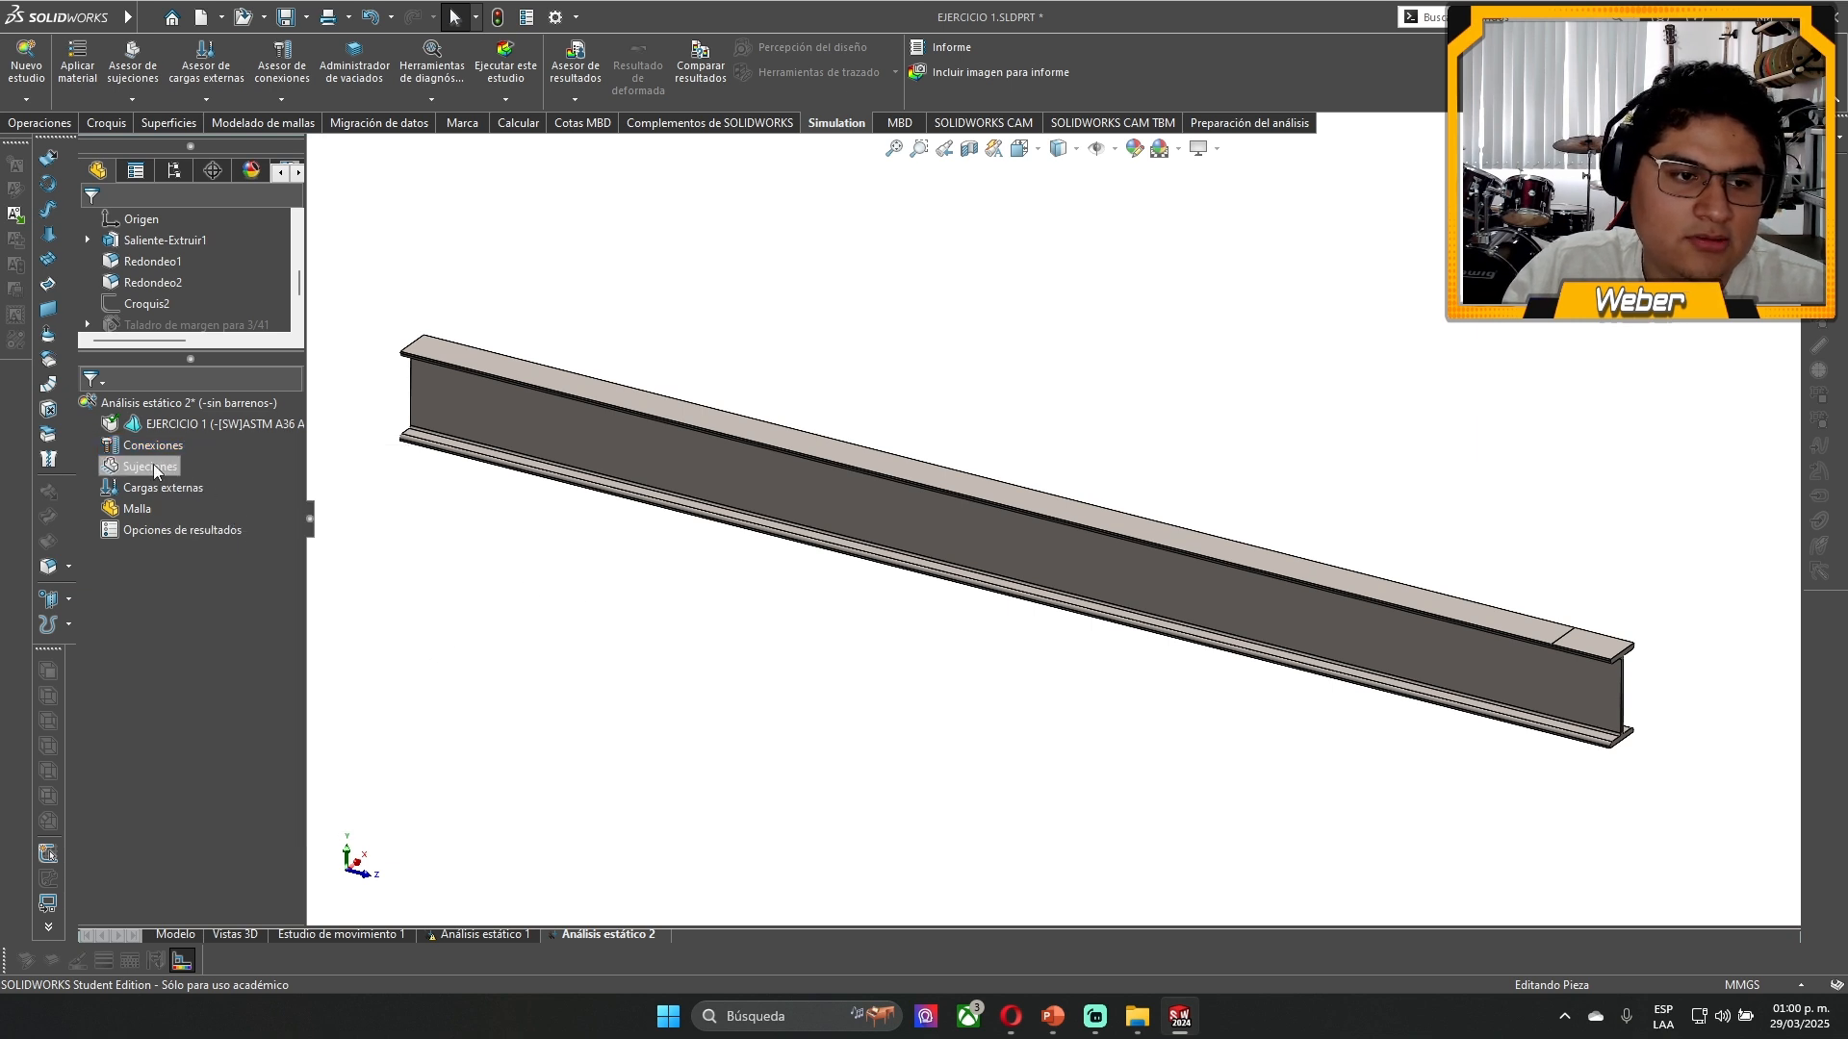
{"action": "left_click", "coordinate": [135, 446]}
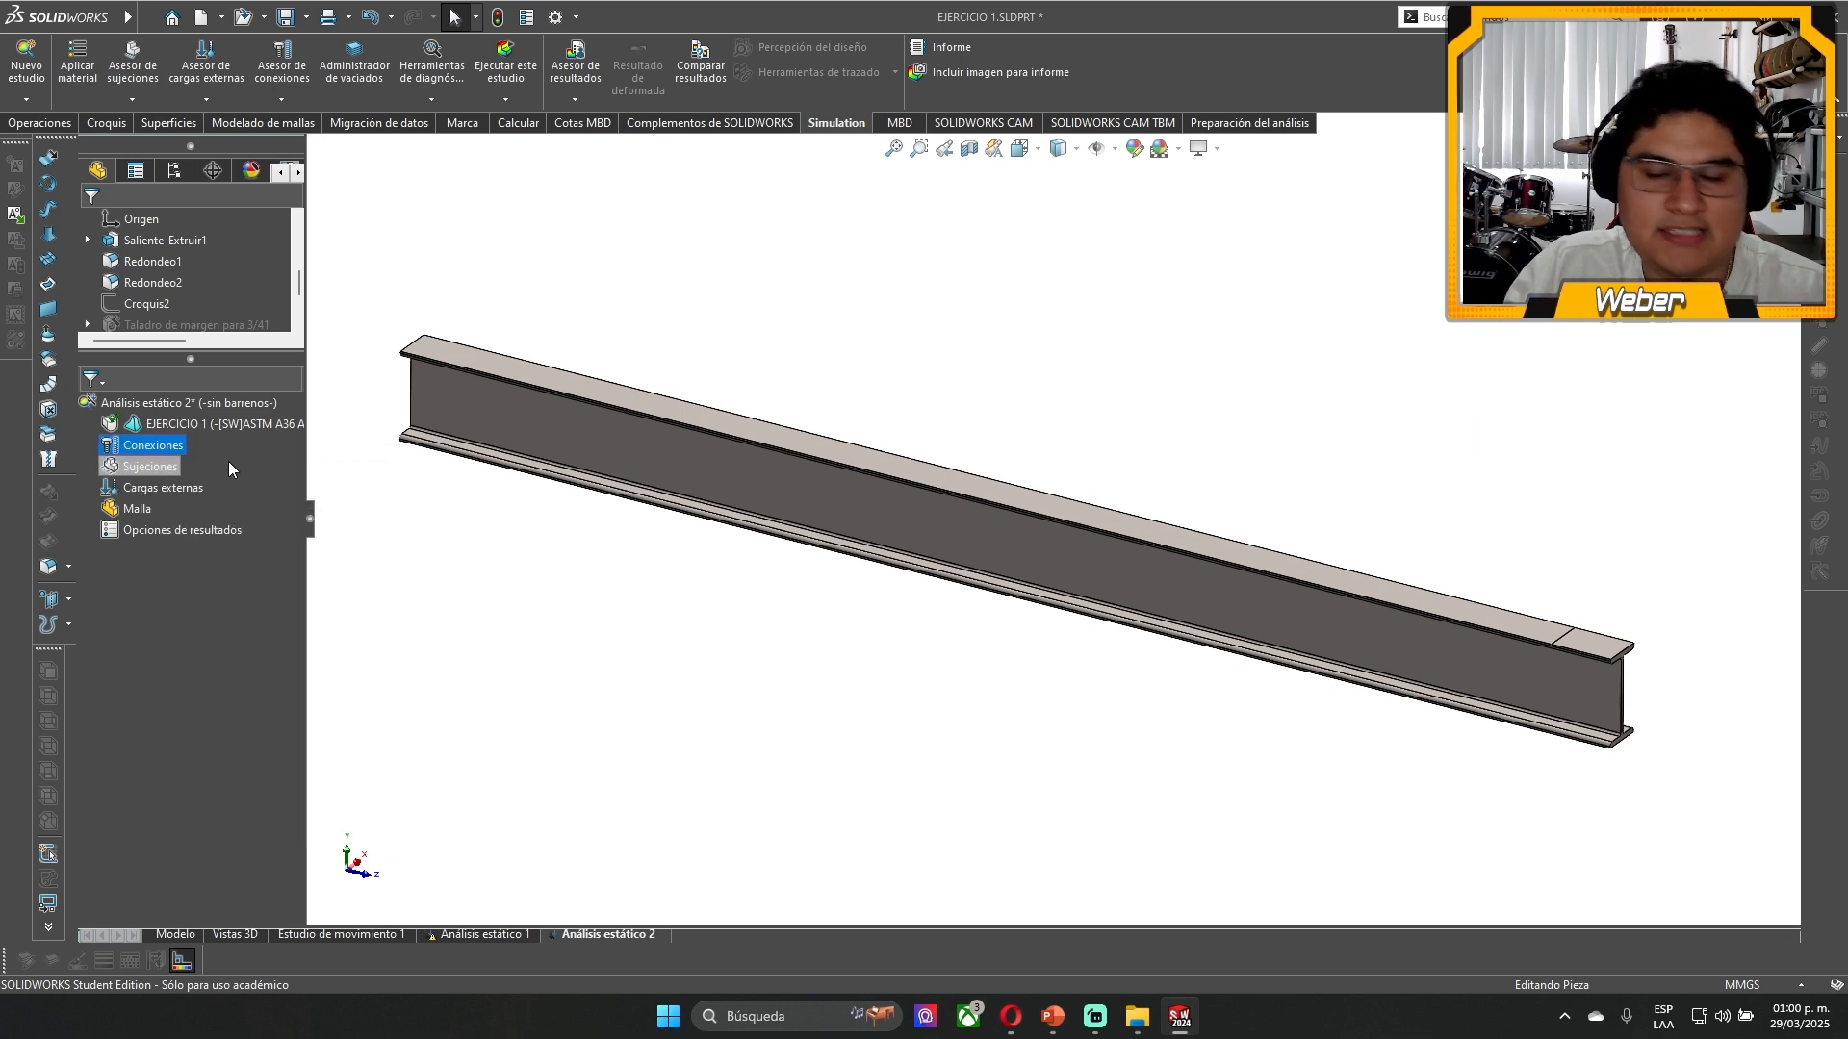
{"action": "left_click", "coordinate": [523, 584]}
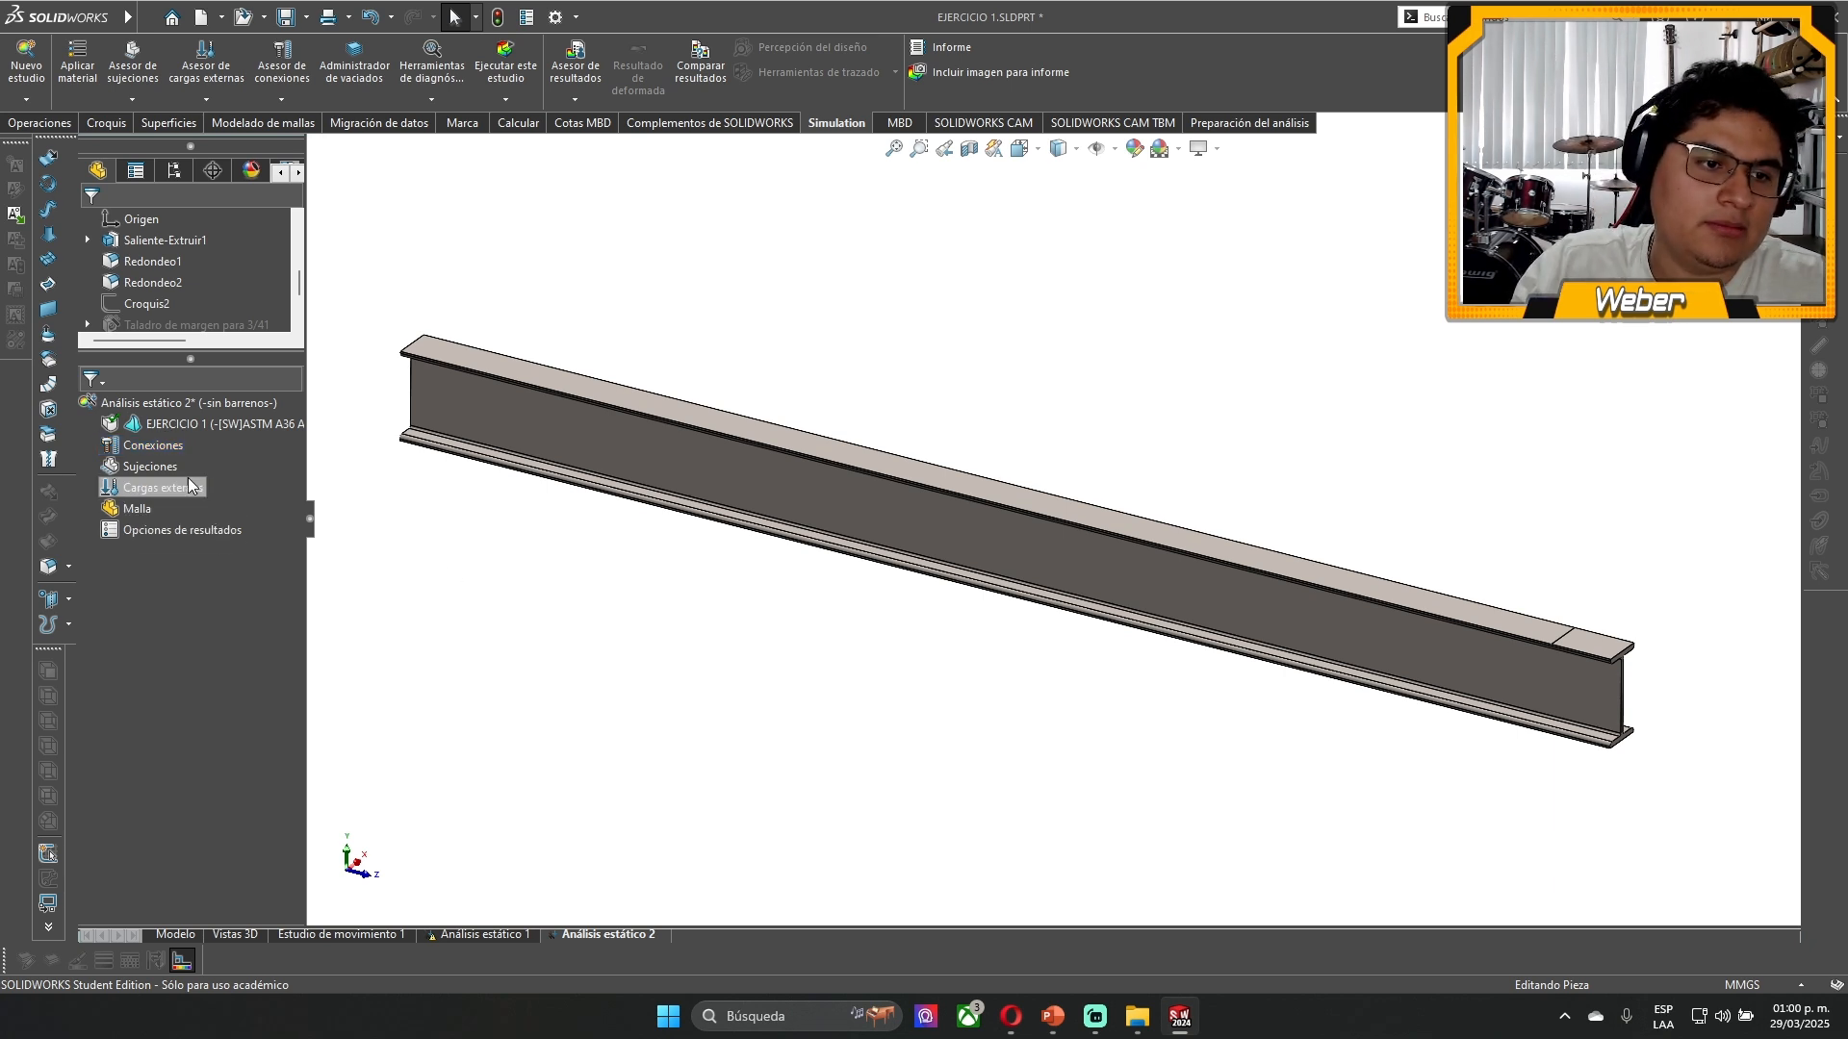
{"action": "right_click", "coordinate": [154, 470]}
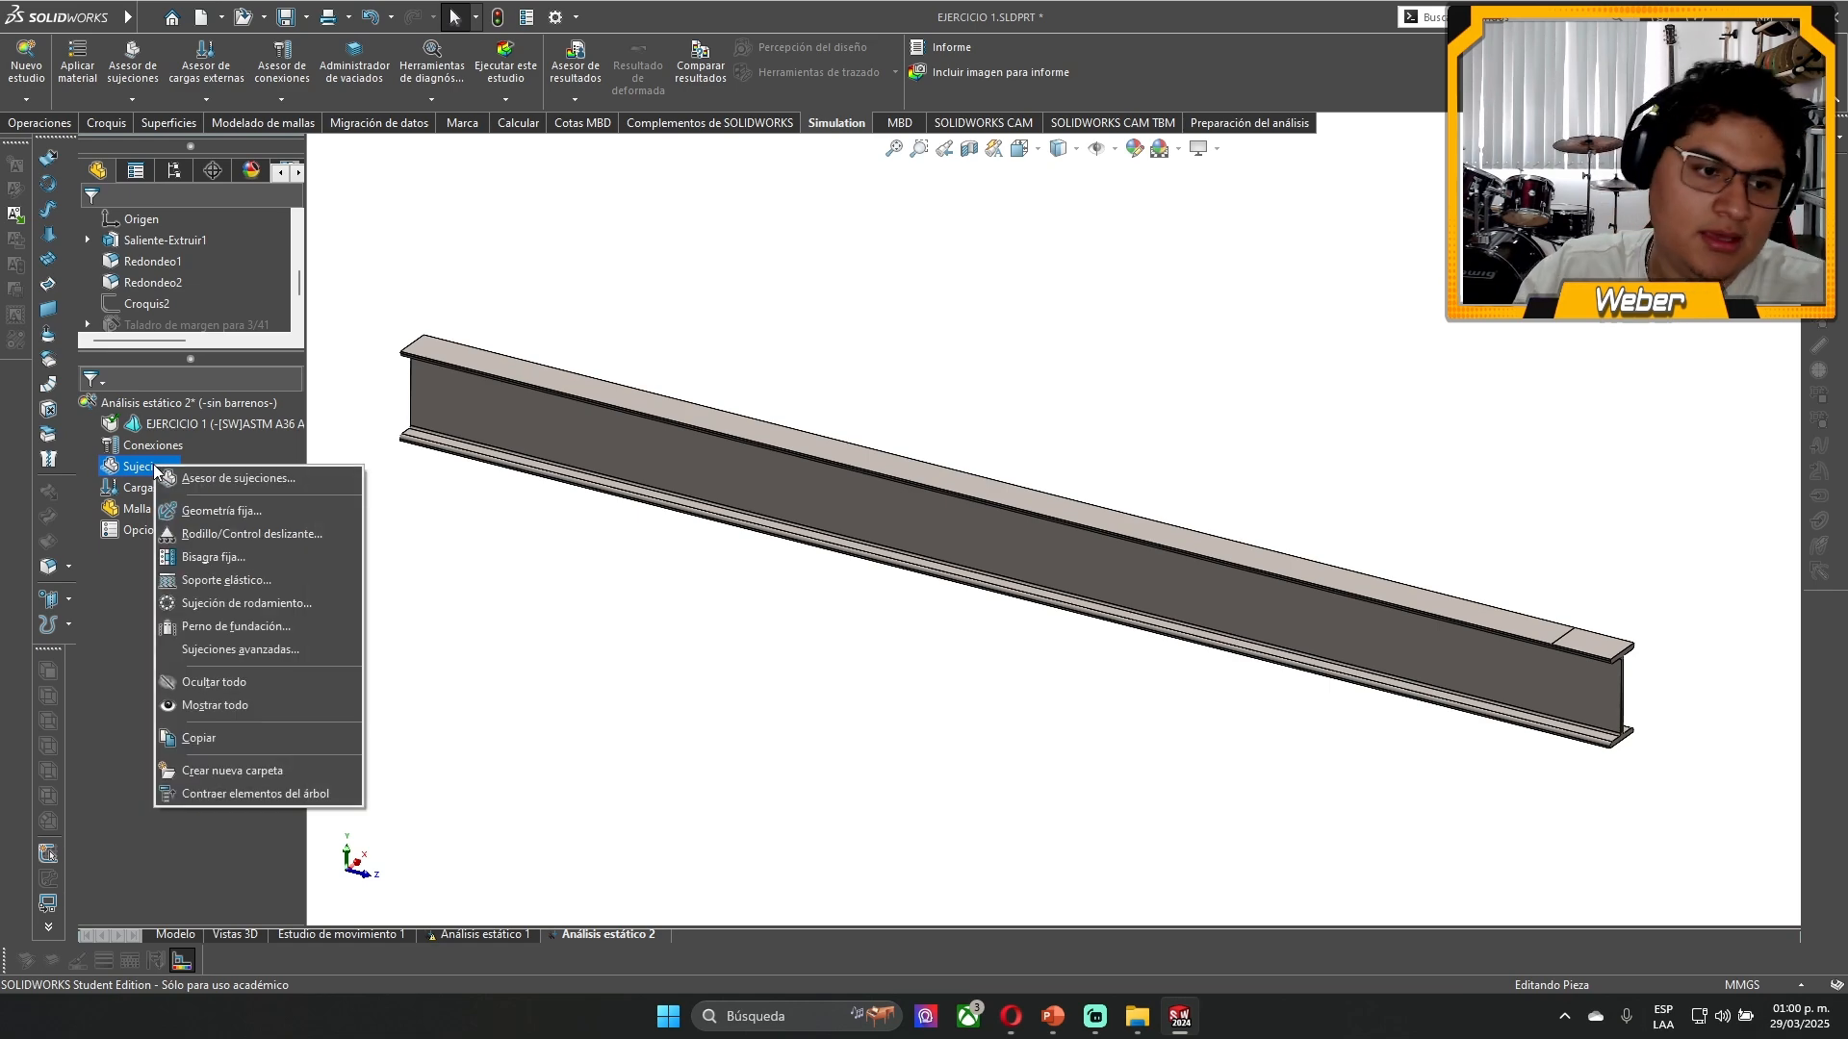
{"action": "left_click", "coordinate": [540, 583]}
- Start a fixed geometry (Geometría fija) fixture on the I-beam's end face, opposite the flange area split off for the load
{"action": "middle_click_drag", "start_coordinate": [507, 516], "coordinate": [650, 421]}
{"action": "scroll", "coordinate": [457, 472], "scroll_direction": "down", "scroll_amount": 5}
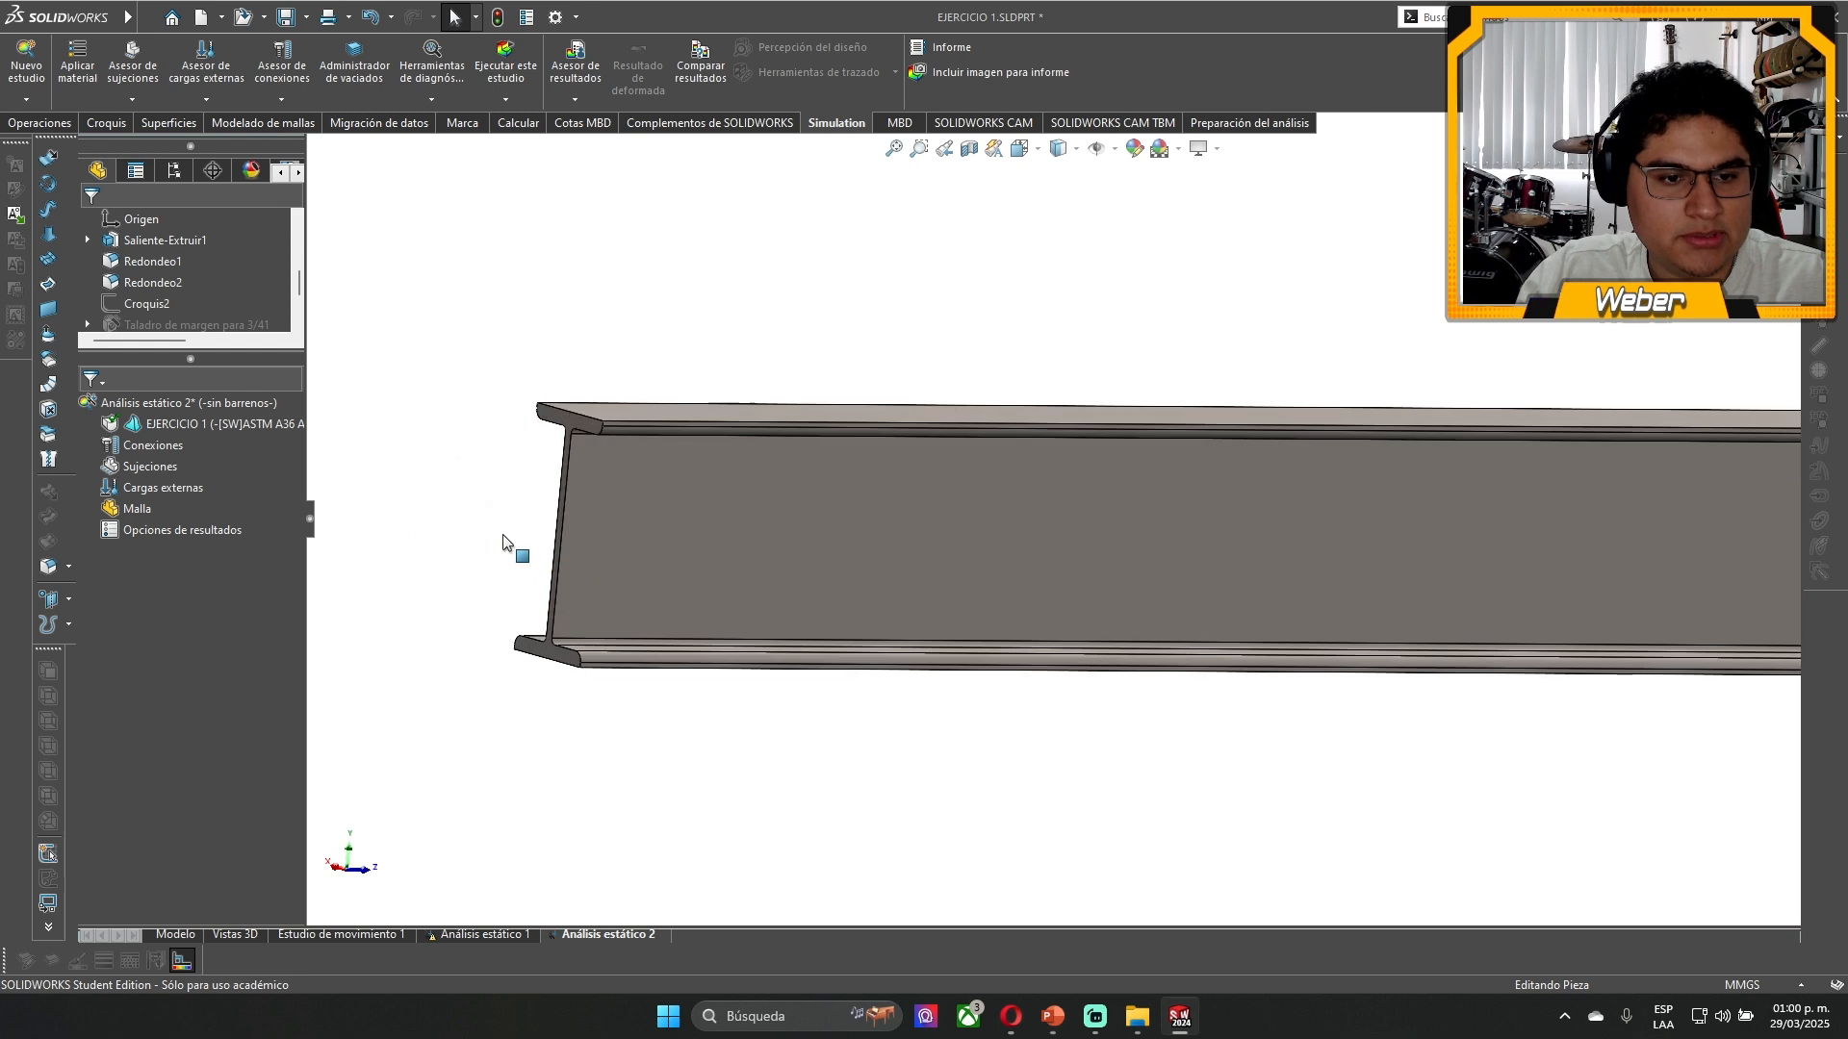
{"action": "scroll", "coordinate": [509, 433], "scroll_direction": "down", "scroll_amount": 7}
{"action": "left_click", "coordinate": [711, 384]}
{"action": "scroll", "coordinate": [847, 577], "scroll_direction": "up", "scroll_amount": 11}
{"action": "scroll", "coordinate": [1578, 558], "scroll_direction": "down", "scroll_amount": 4}
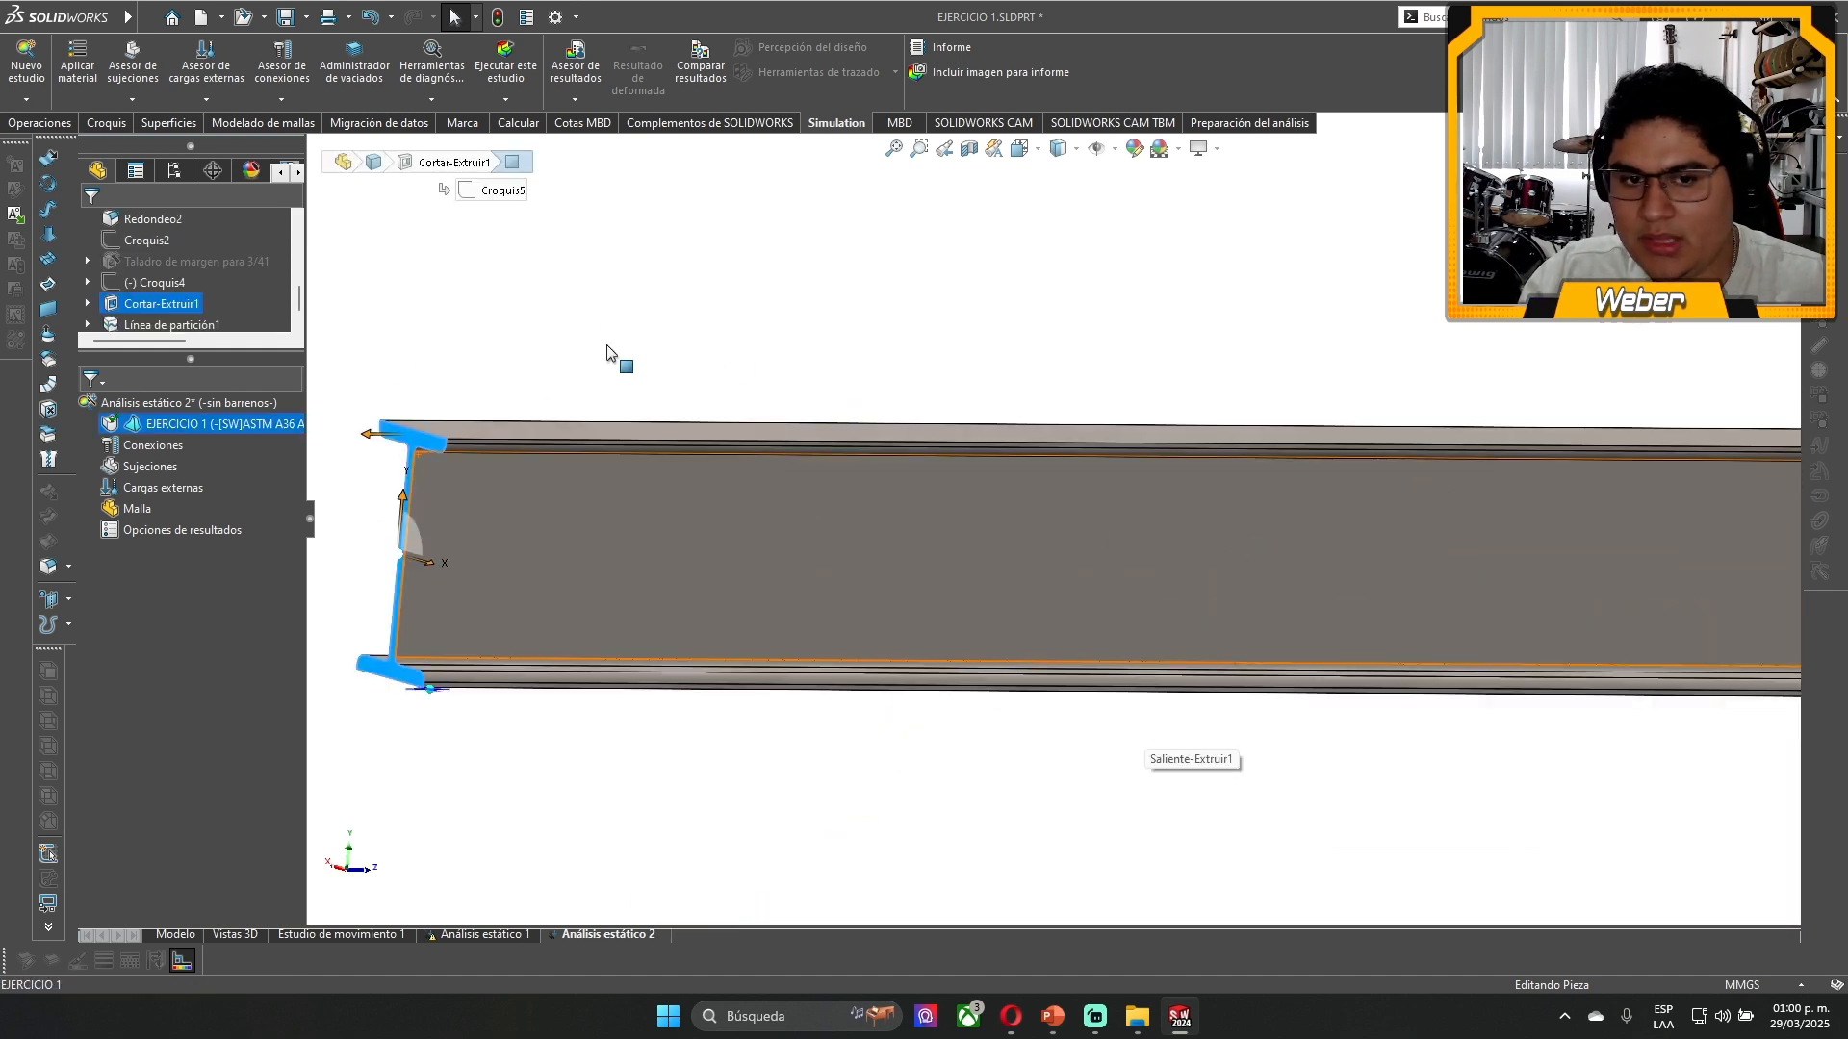
{"action": "right_click", "coordinate": [133, 467]}
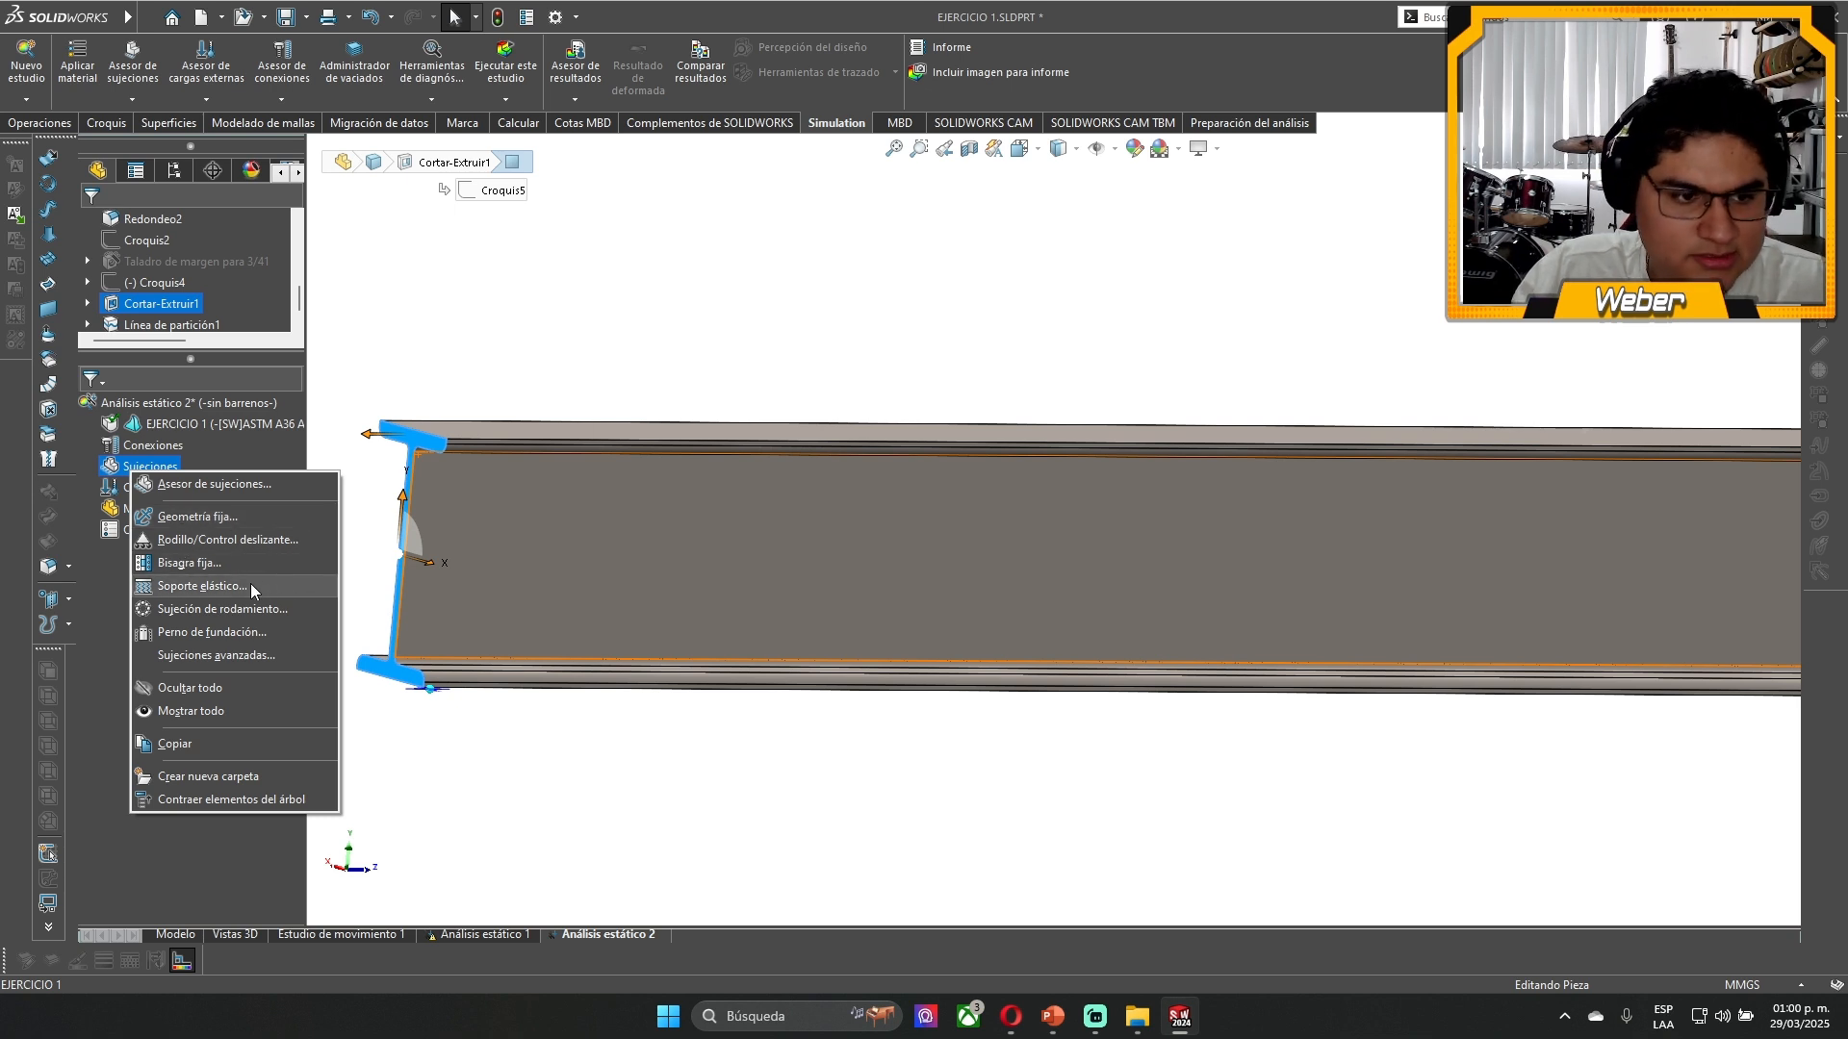
{"action": "left_click", "coordinate": [210, 522]}
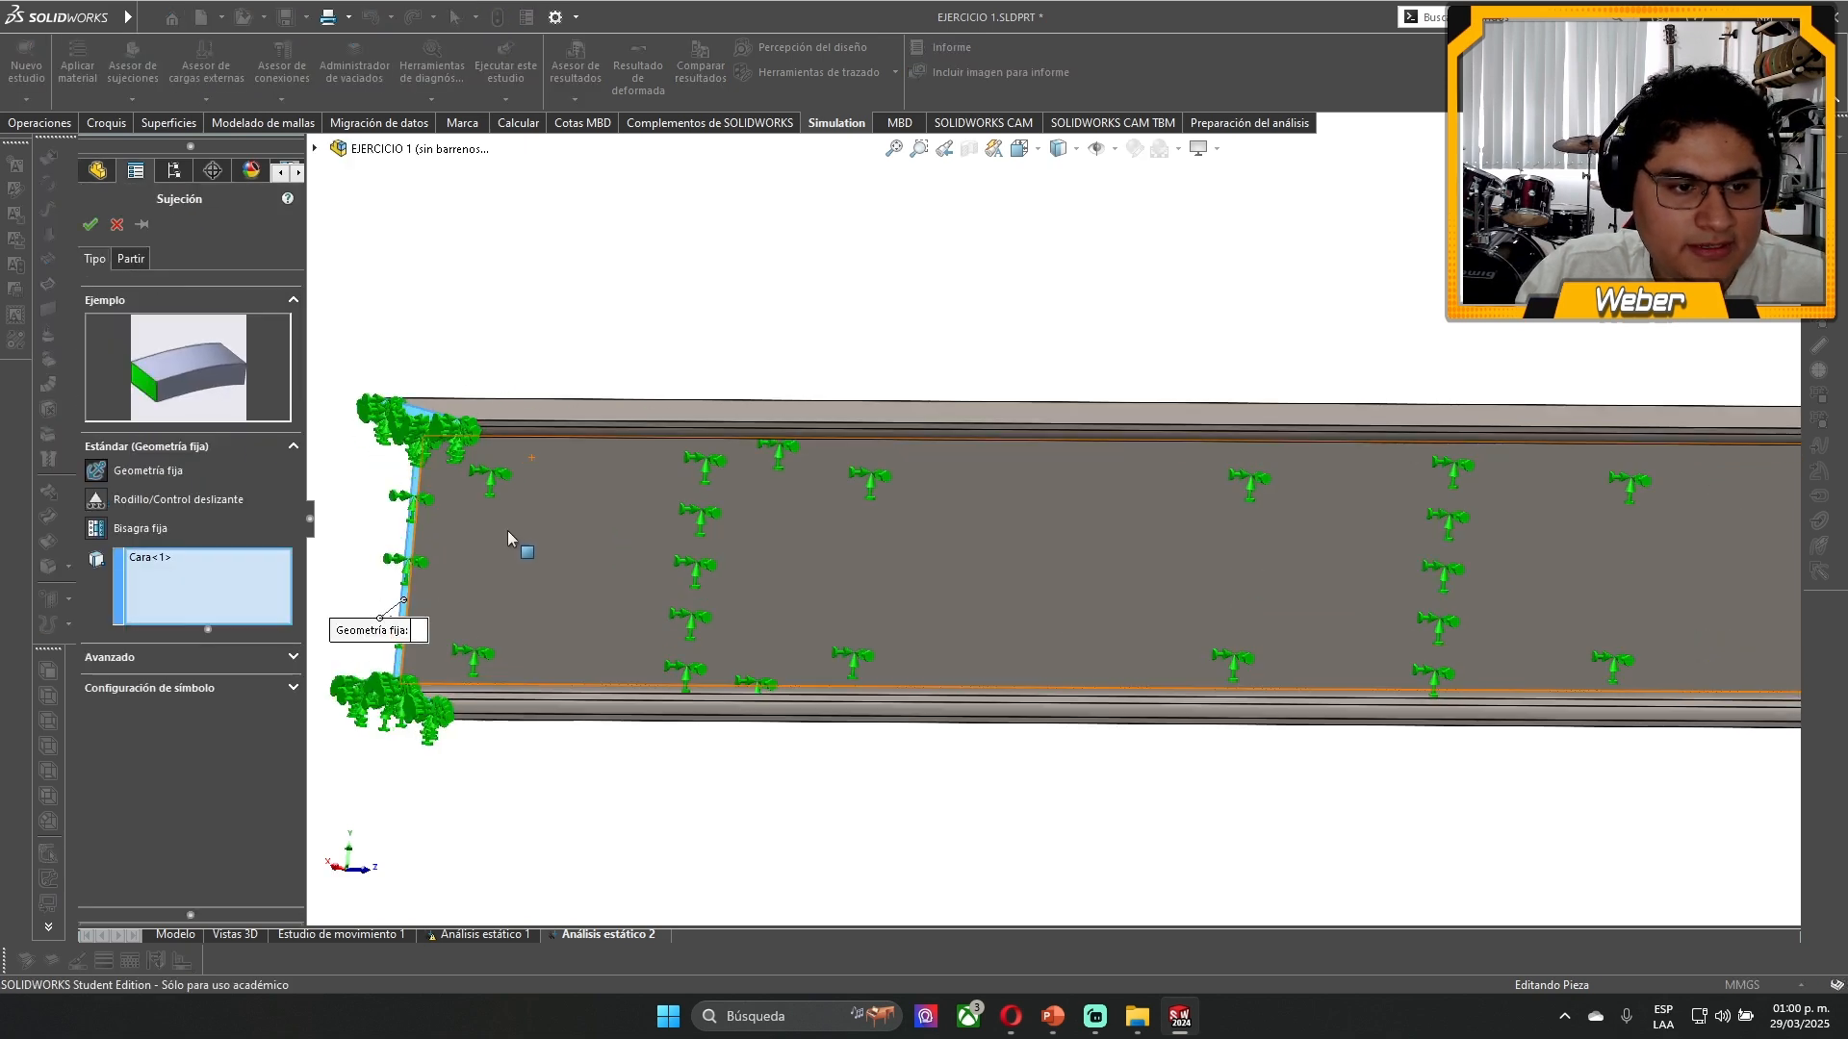
- Reselect the beam's end face for the fixed geometry fixture and examine its restraint symbols up close
{"action": "left_click", "coordinate": [426, 392]}
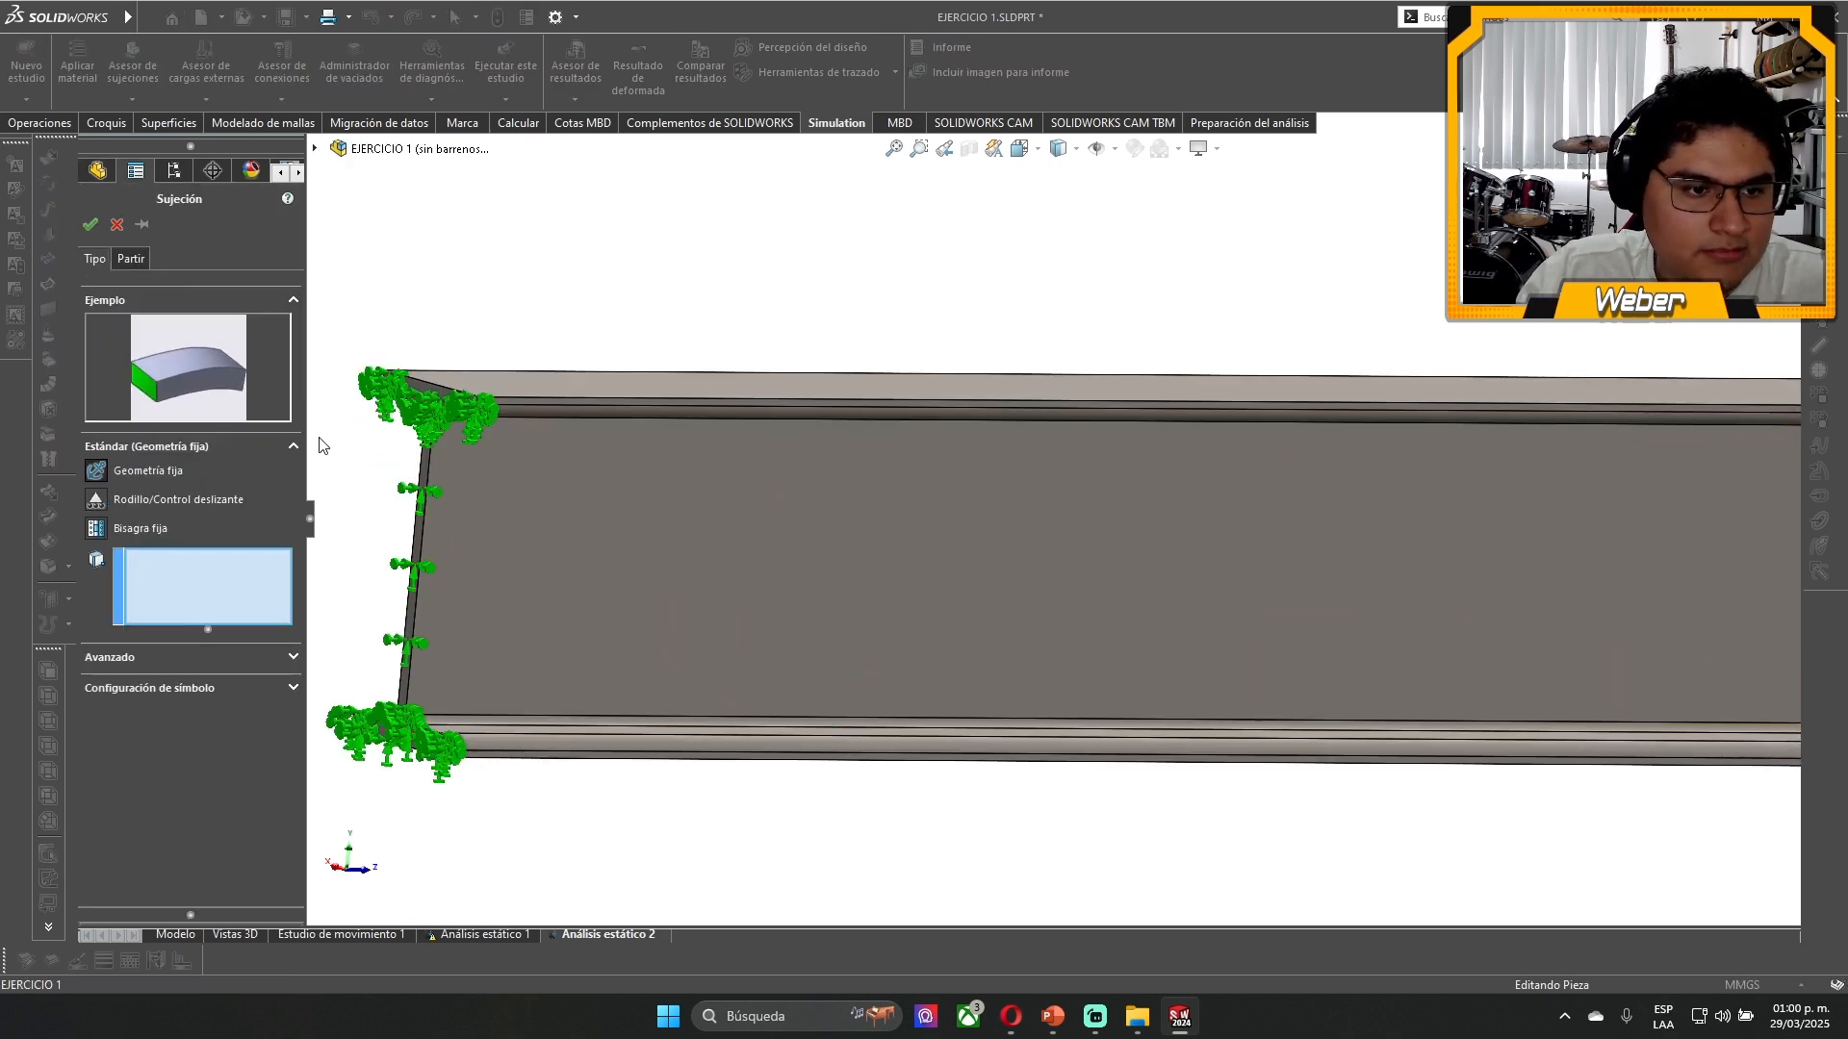
{"action": "scroll", "coordinate": [319, 445], "scroll_direction": "down", "scroll_amount": 4}
{"action": "left_click", "coordinate": [603, 303]}
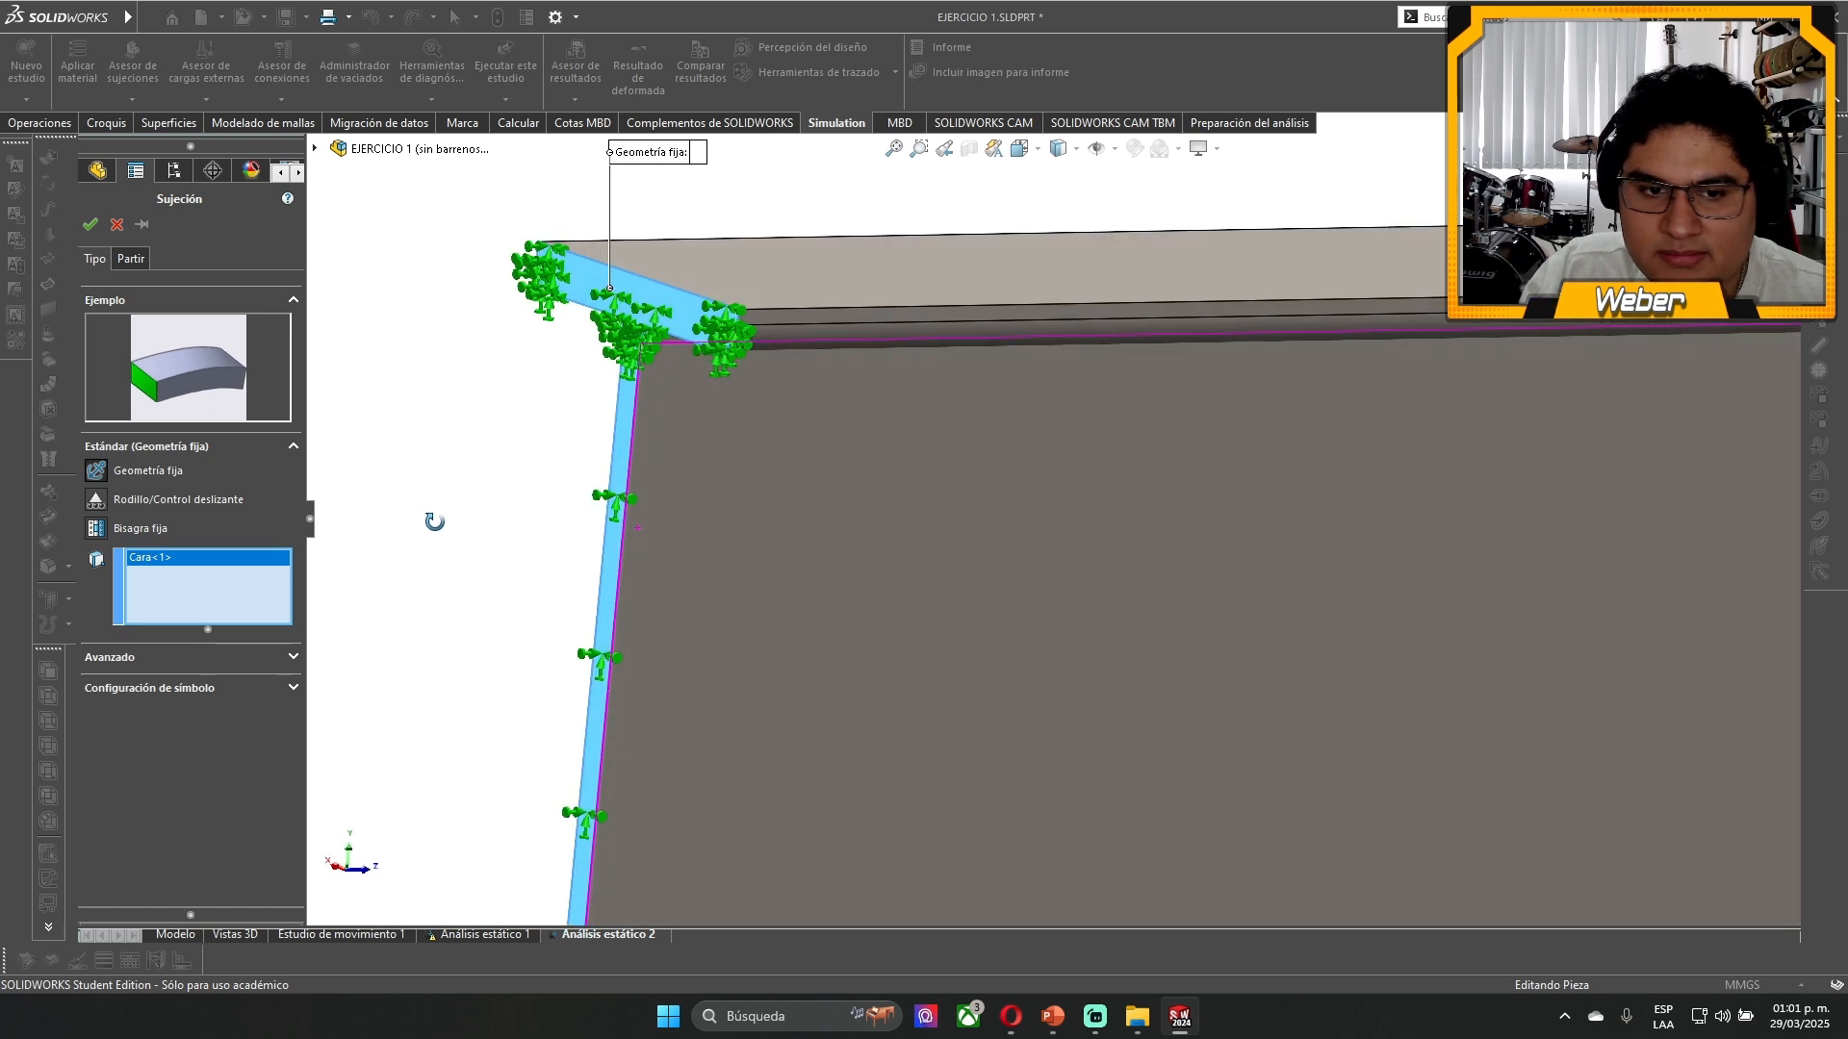
{"action": "middle_click_drag", "start_coordinate": [433, 524], "coordinate": [901, 520]}
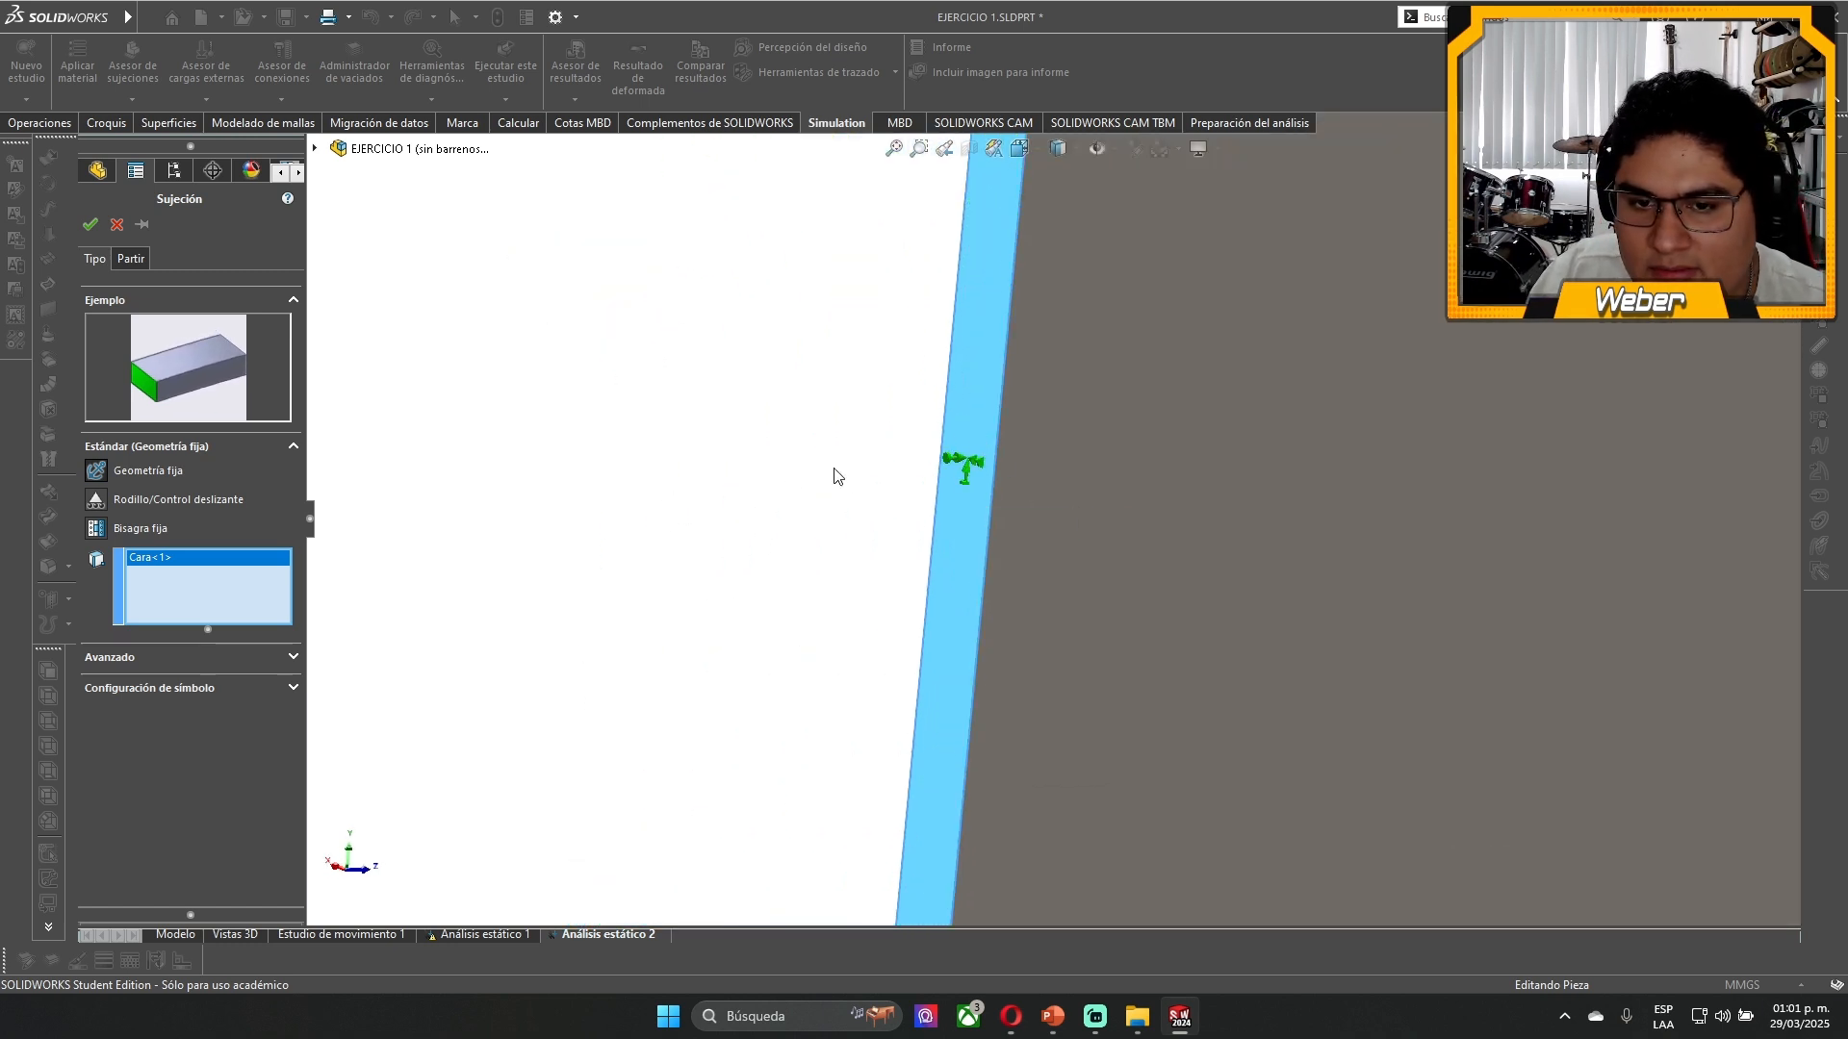
{"action": "scroll", "coordinate": [787, 456], "scroll_direction": "up", "scroll_amount": 5}
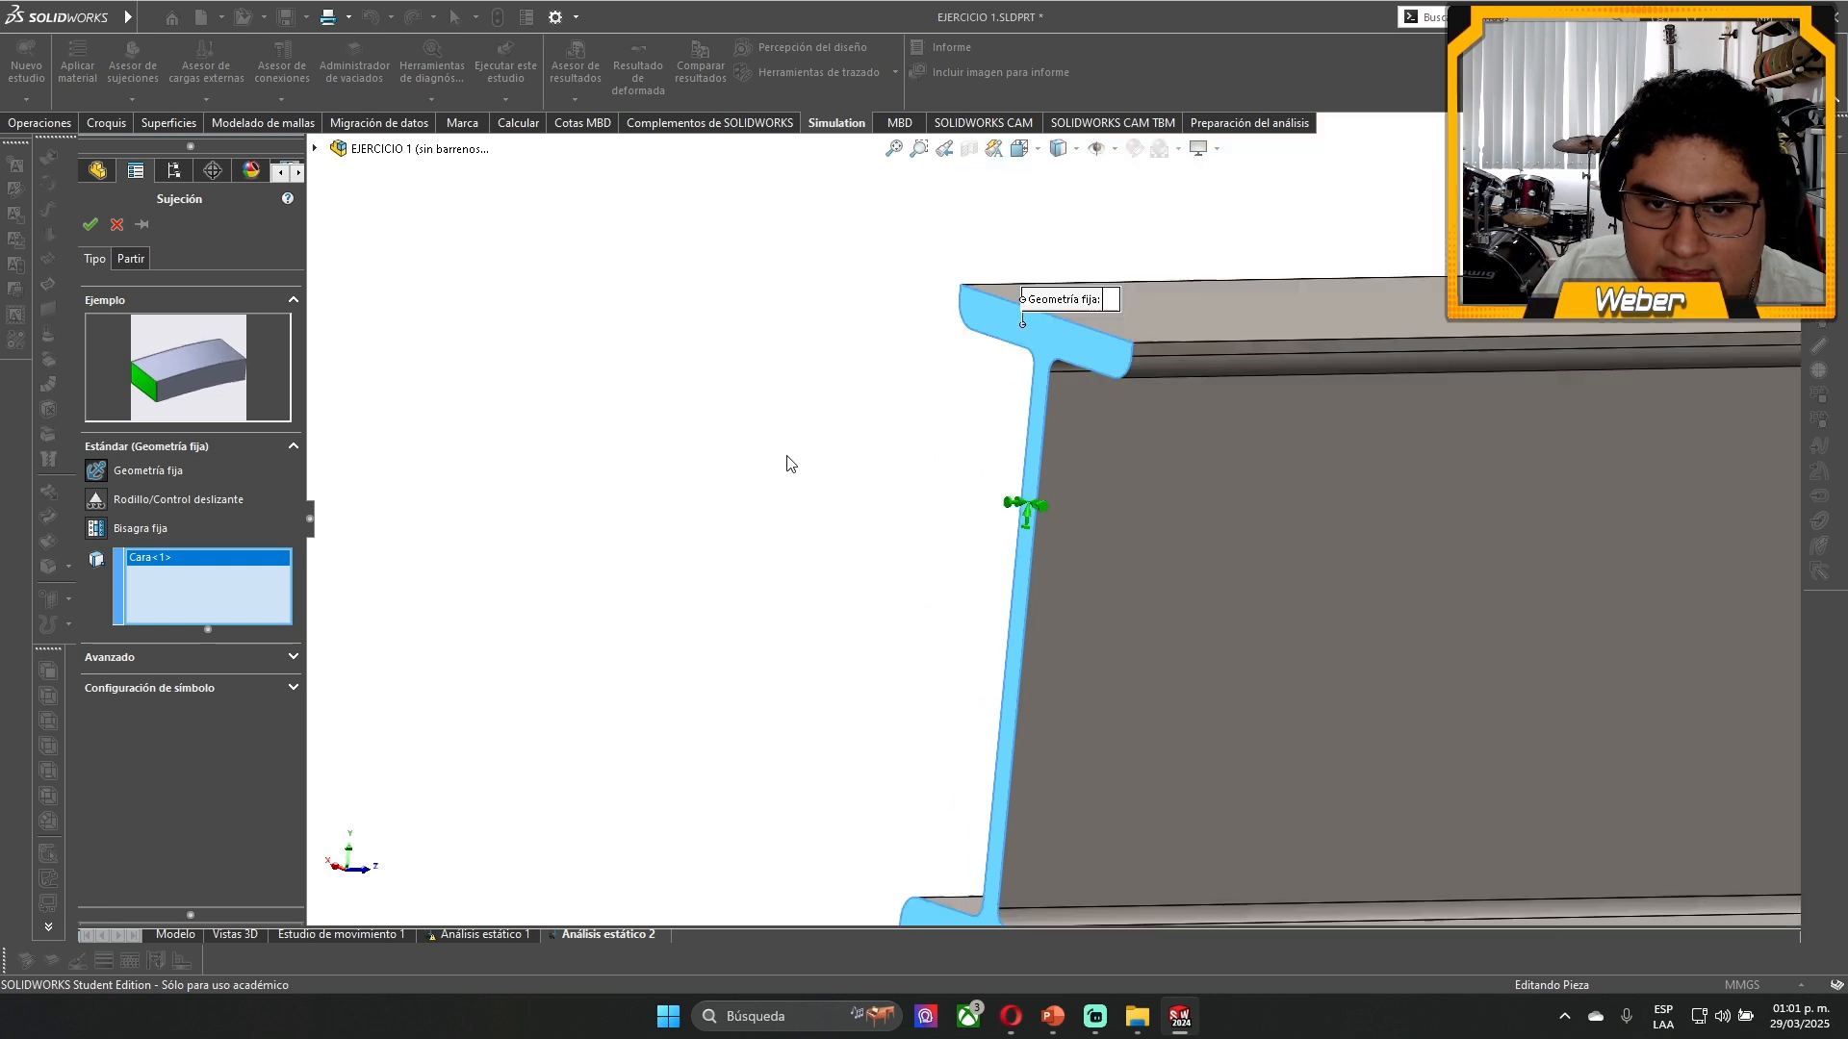
{"action": "scroll", "coordinate": [787, 456], "scroll_direction": "up", "scroll_amount": 6}
{"action": "scroll", "coordinate": [1314, 575], "scroll_direction": "down", "scroll_amount": 2}
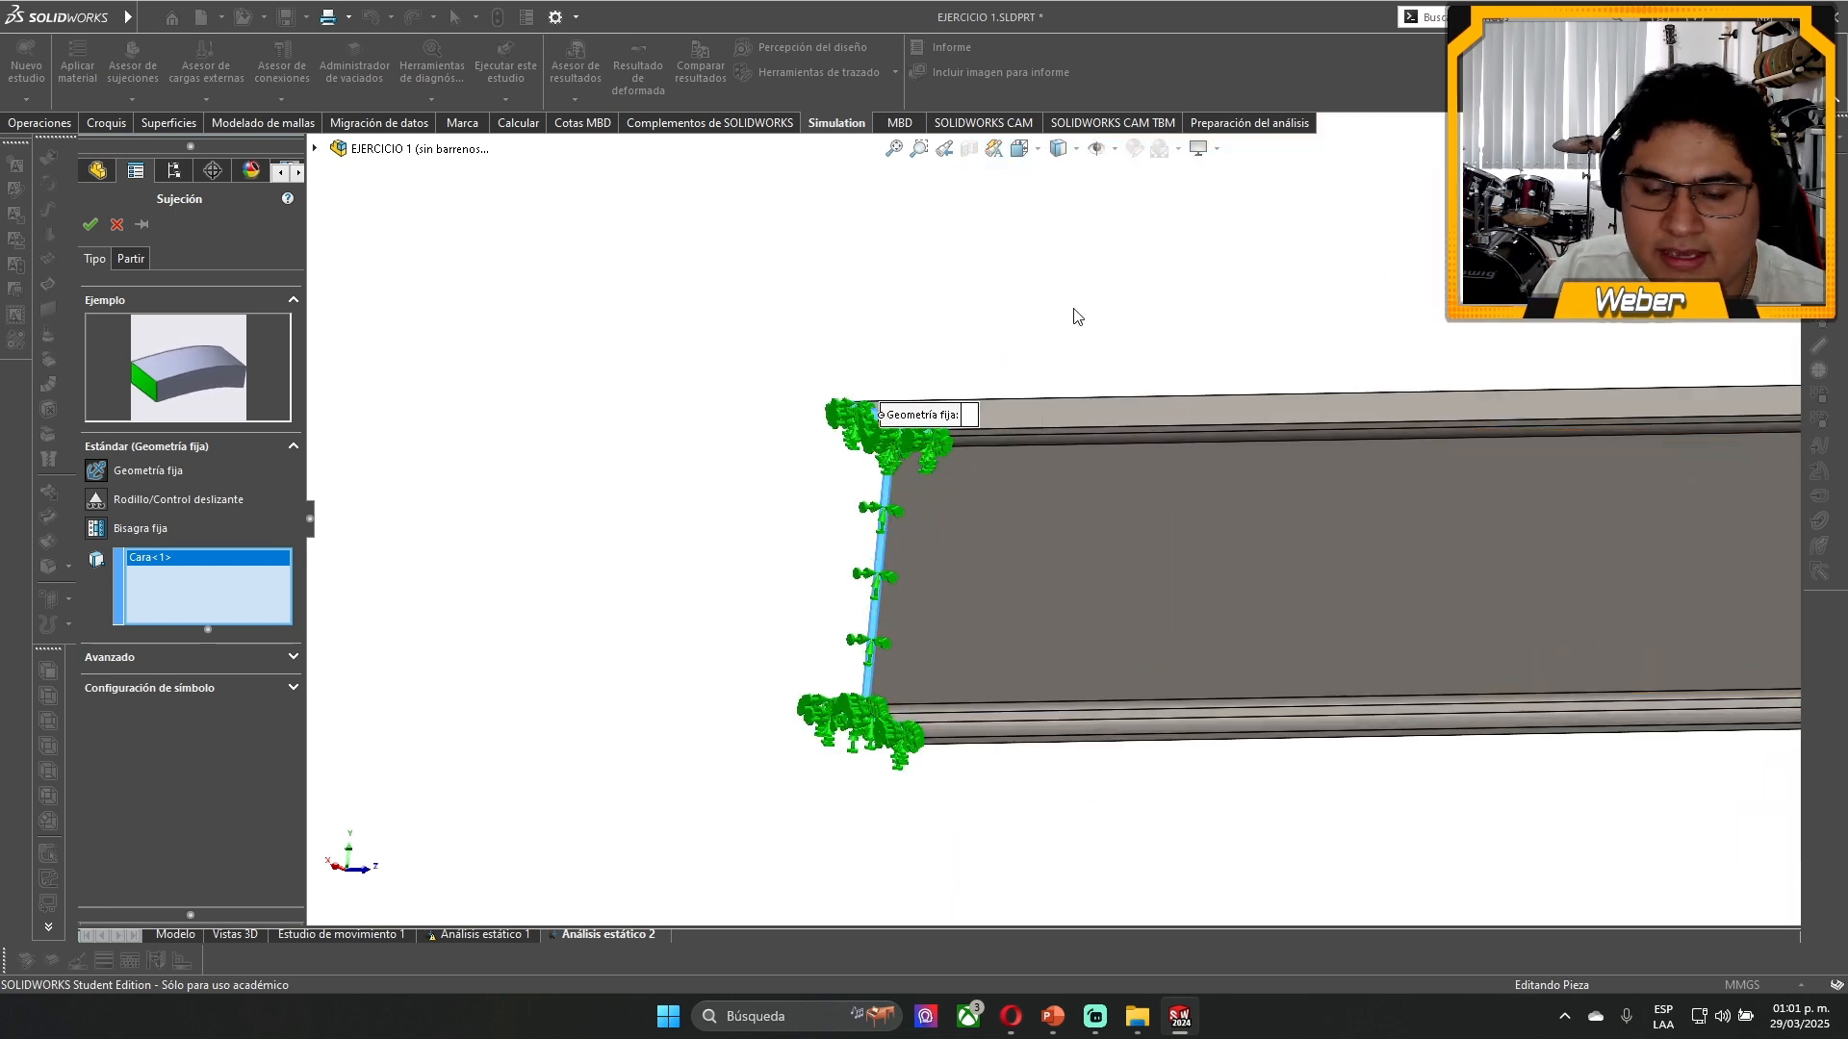
{"action": "scroll", "coordinate": [1260, 790], "scroll_direction": "down", "scroll_amount": 2}
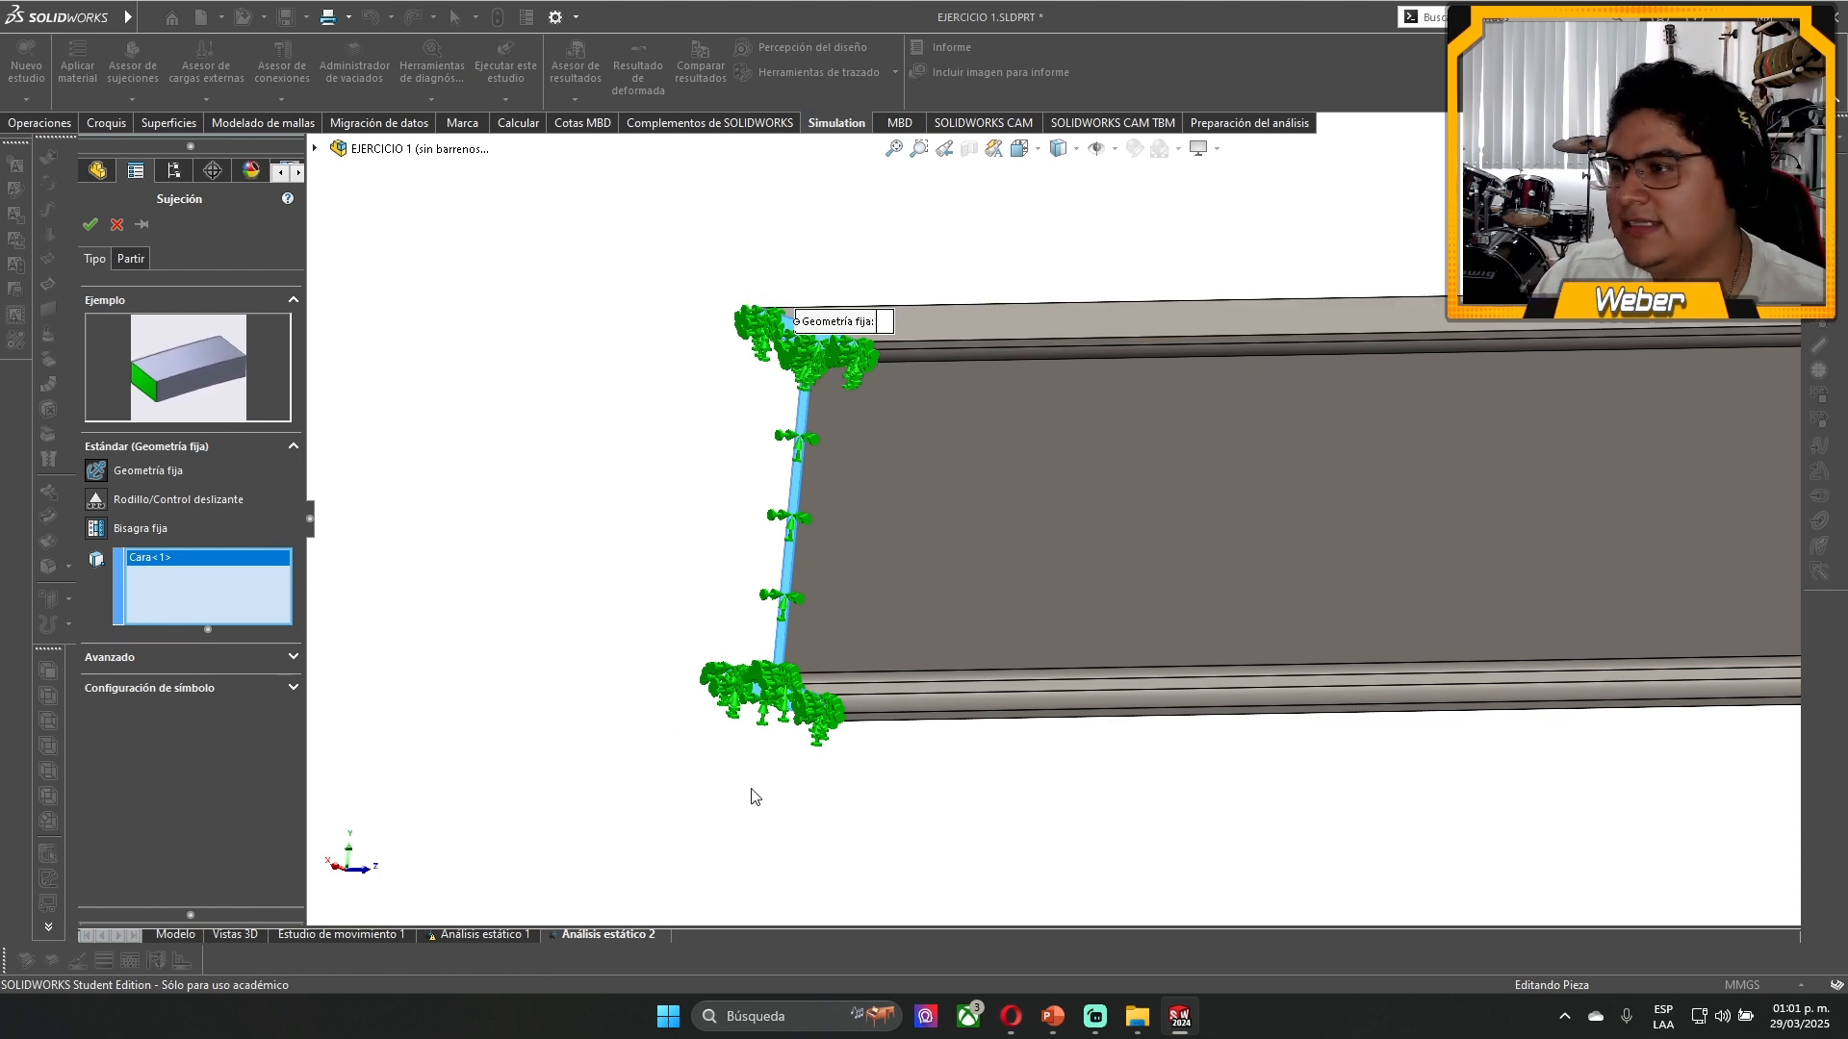
- Try the Rodillo/Control deslizante fixture on the end face and the Bisagra fija fixture on the upper flange's rounded face
{"action": "left_click", "coordinate": [100, 500]}
{"action": "scroll", "coordinate": [828, 360], "scroll_direction": "down", "scroll_amount": 2}
{"action": "scroll", "coordinate": [1258, 585], "scroll_direction": "up", "scroll_amount": 2}
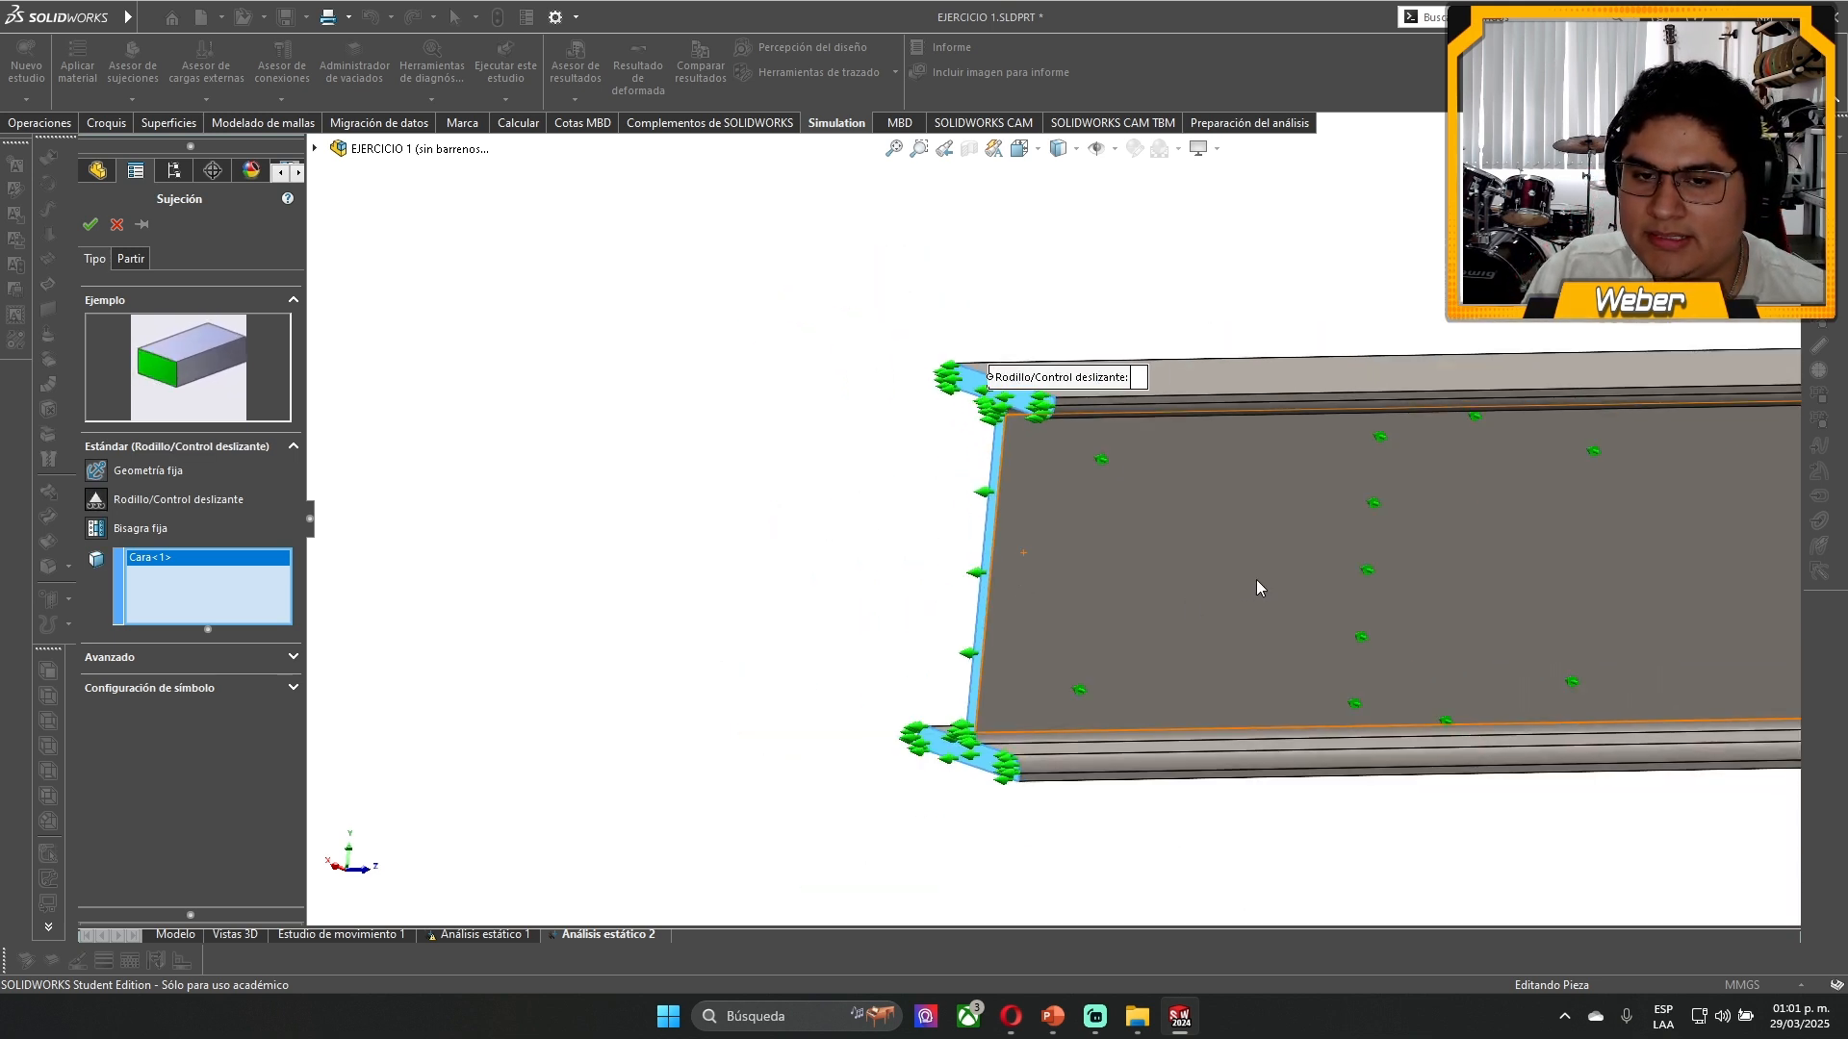
{"action": "scroll", "coordinate": [1110, 536], "scroll_direction": "down", "scroll_amount": 1}
{"action": "scroll", "coordinate": [792, 282], "scroll_direction": "down", "scroll_amount": 2}
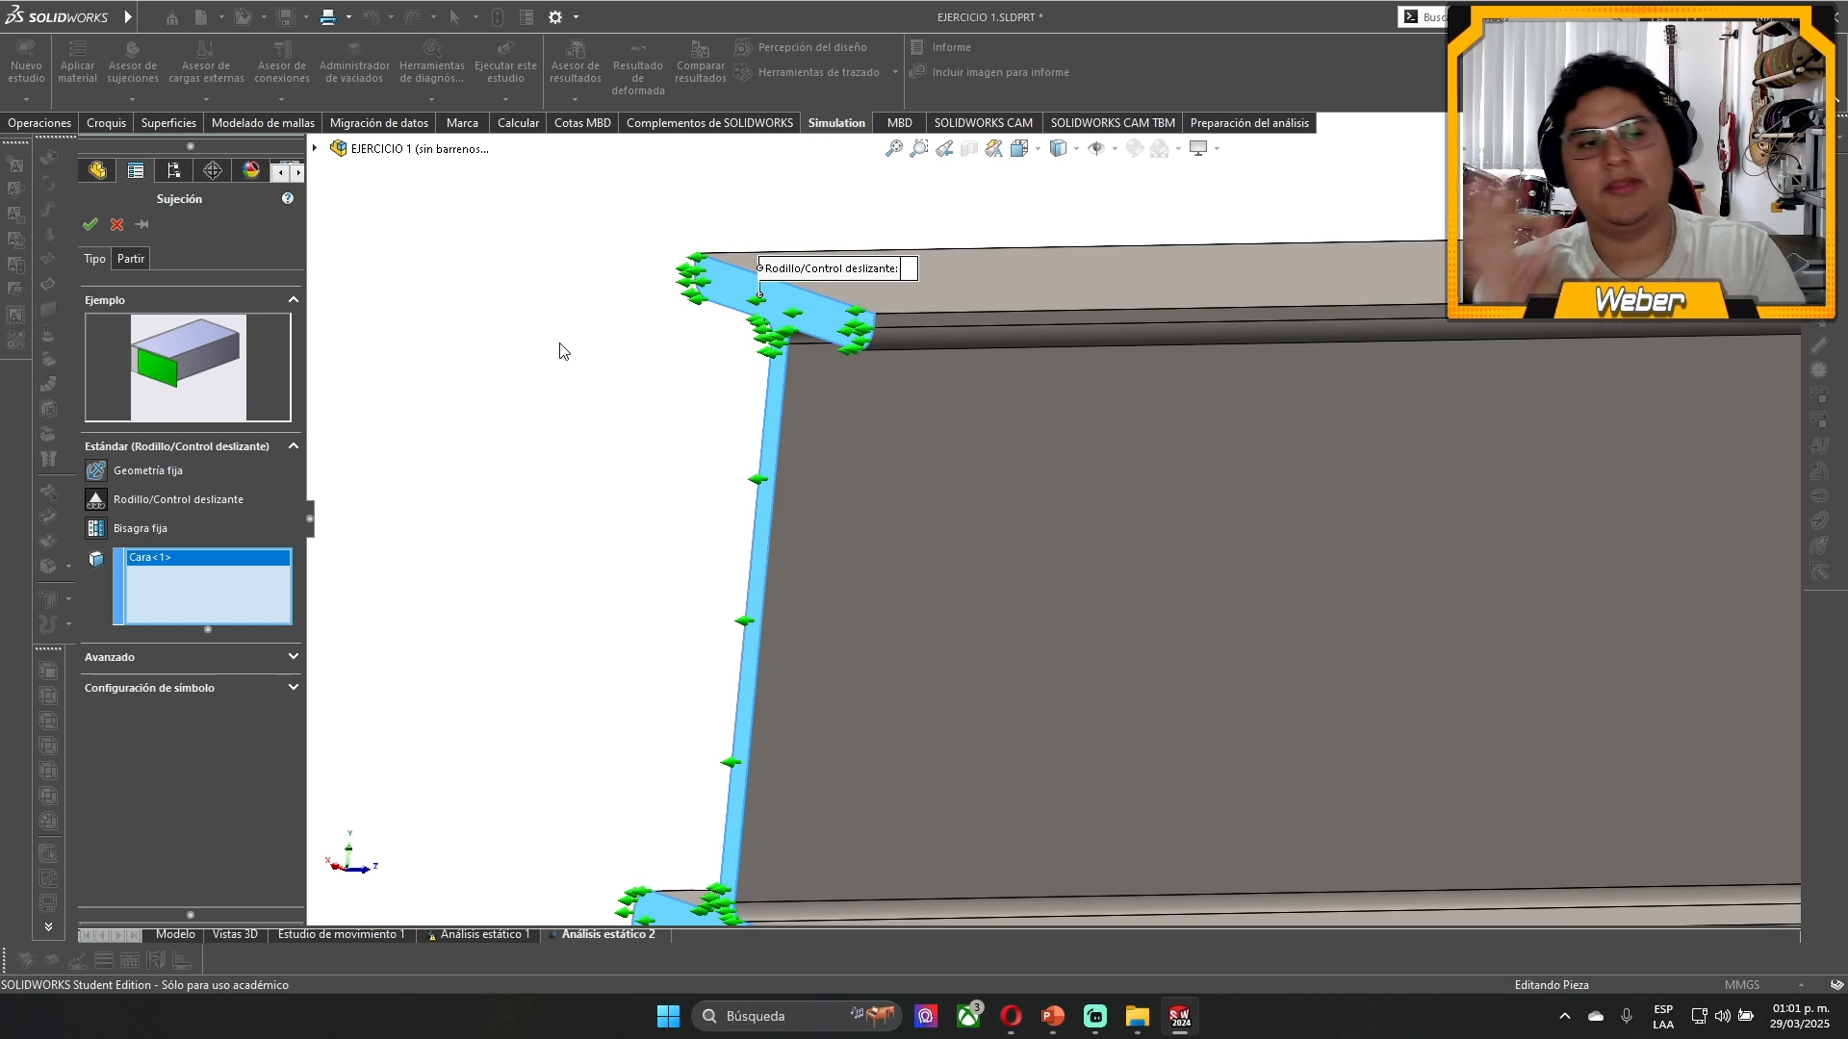
{"action": "left_click", "coordinate": [102, 530]}
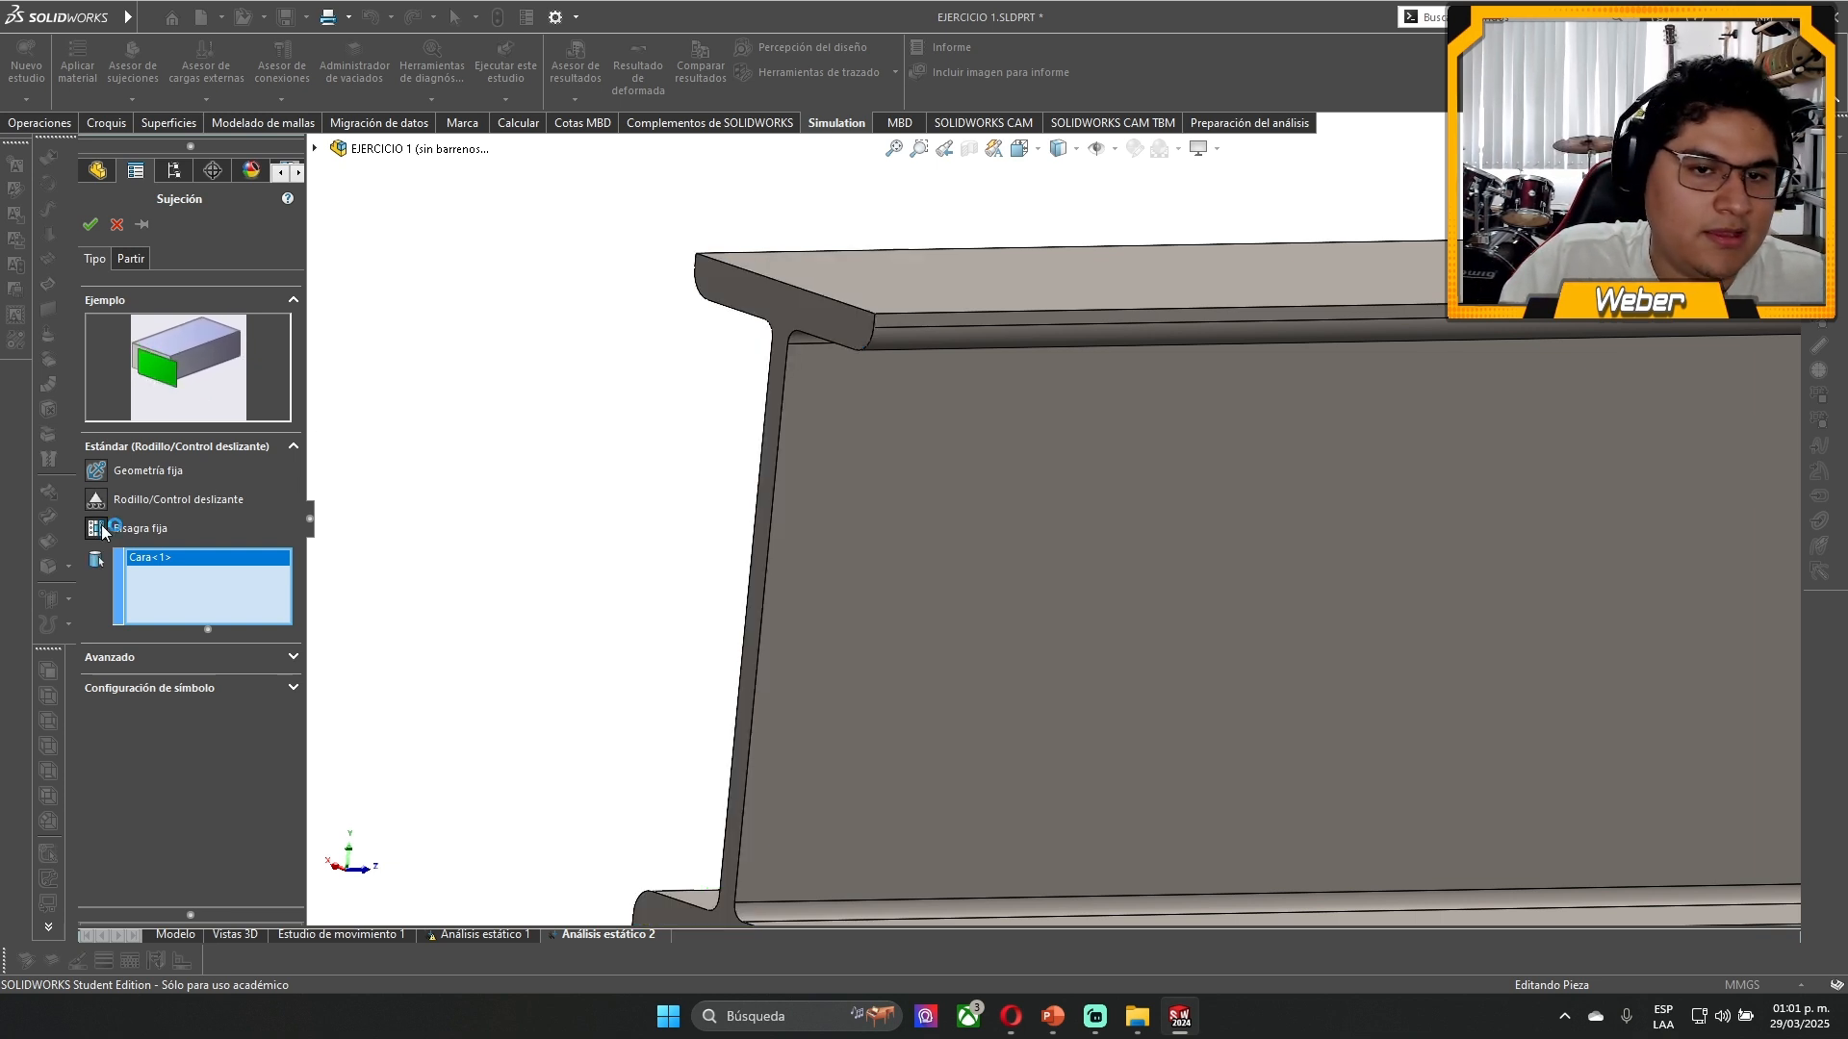
{"action": "left_click", "coordinate": [914, 345]}
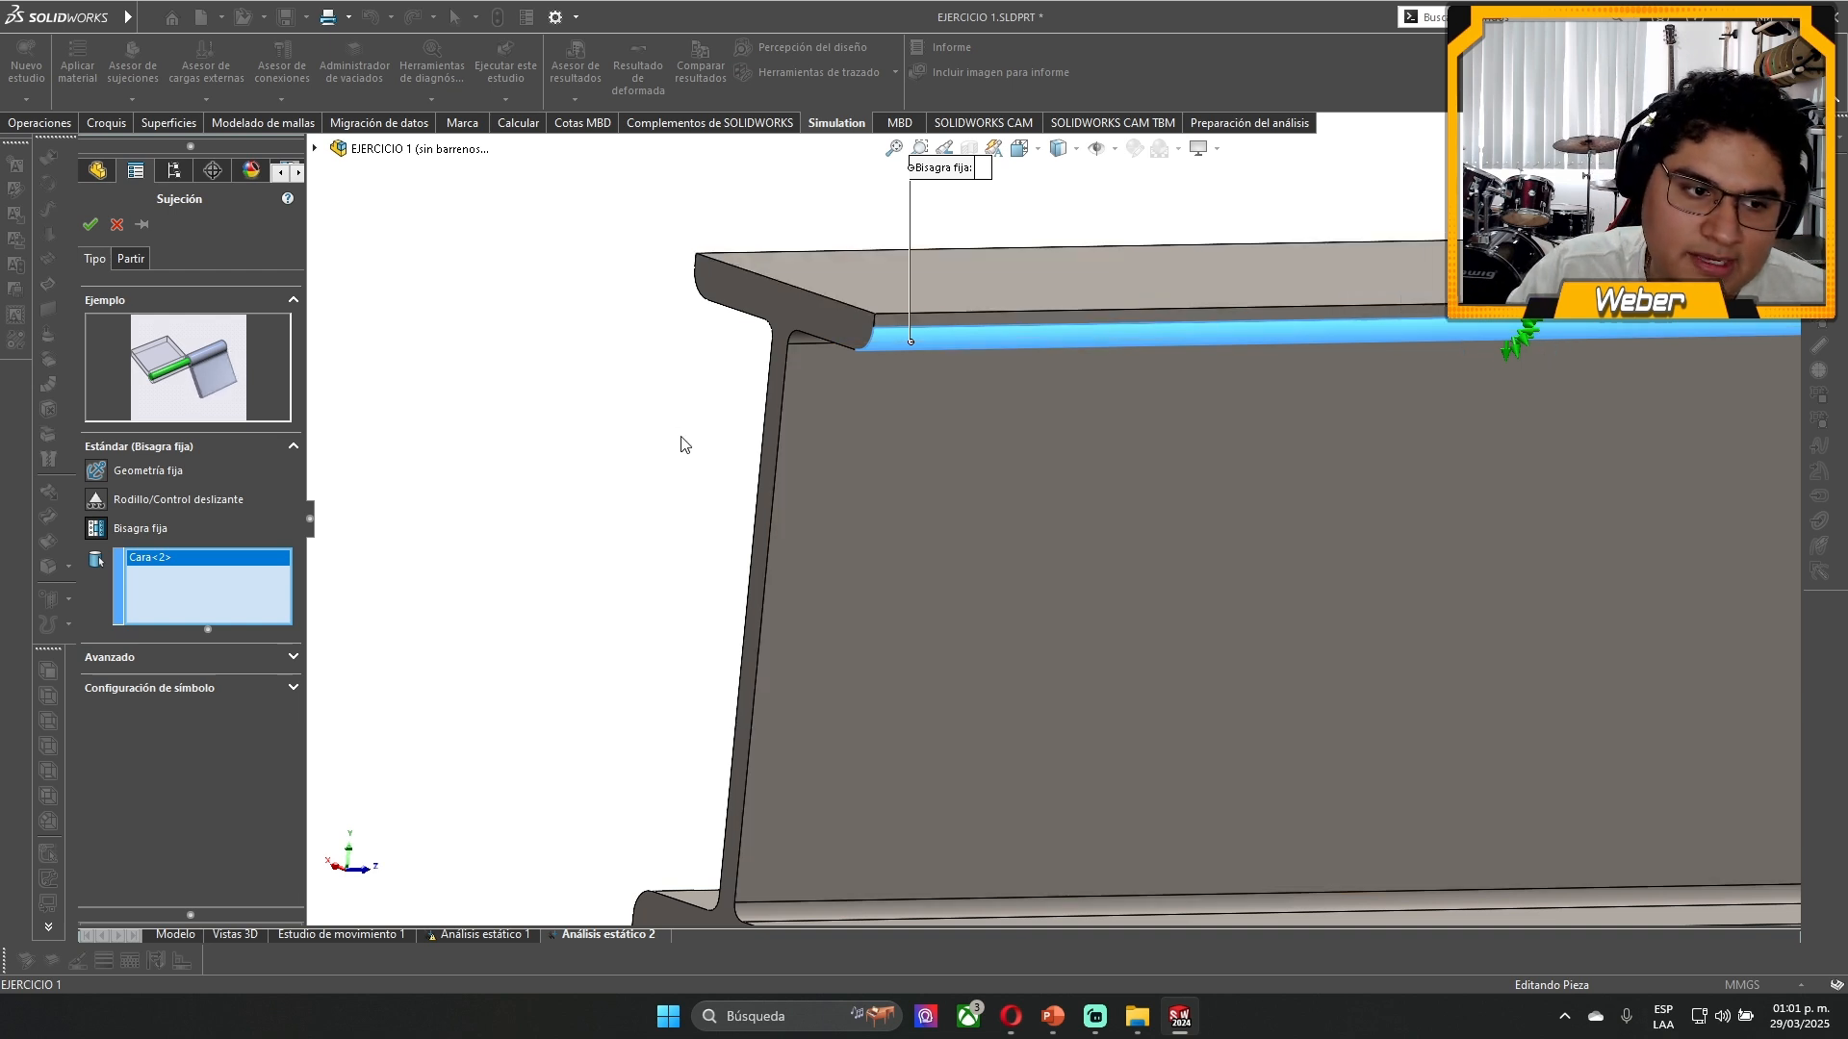
- Return the fixture to Geometría fija, replace the rounded face with the beam's end face, and apply it
{"action": "left_click", "coordinate": [146, 472]}
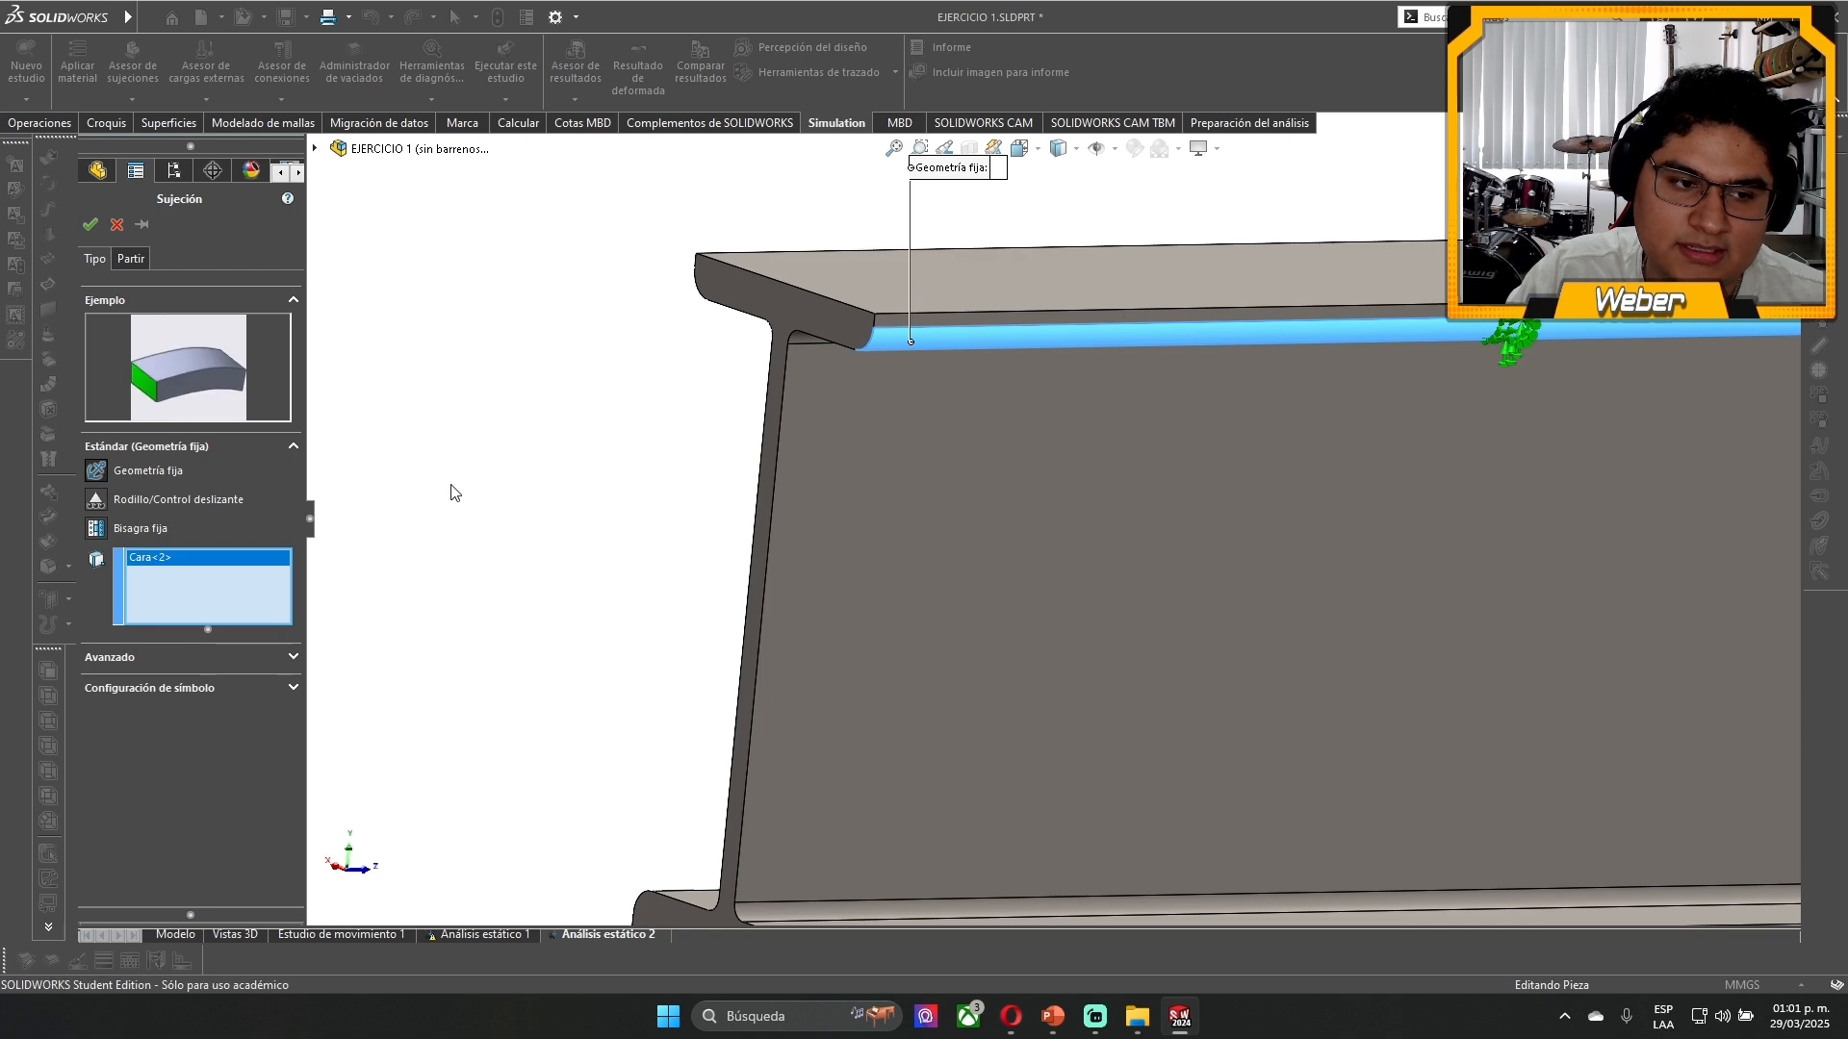
{"action": "left_click", "coordinate": [910, 348]}
{"action": "left_click", "coordinate": [827, 323]}
{"action": "scroll", "coordinate": [705, 747], "scroll_direction": "up", "scroll_amount": 3}
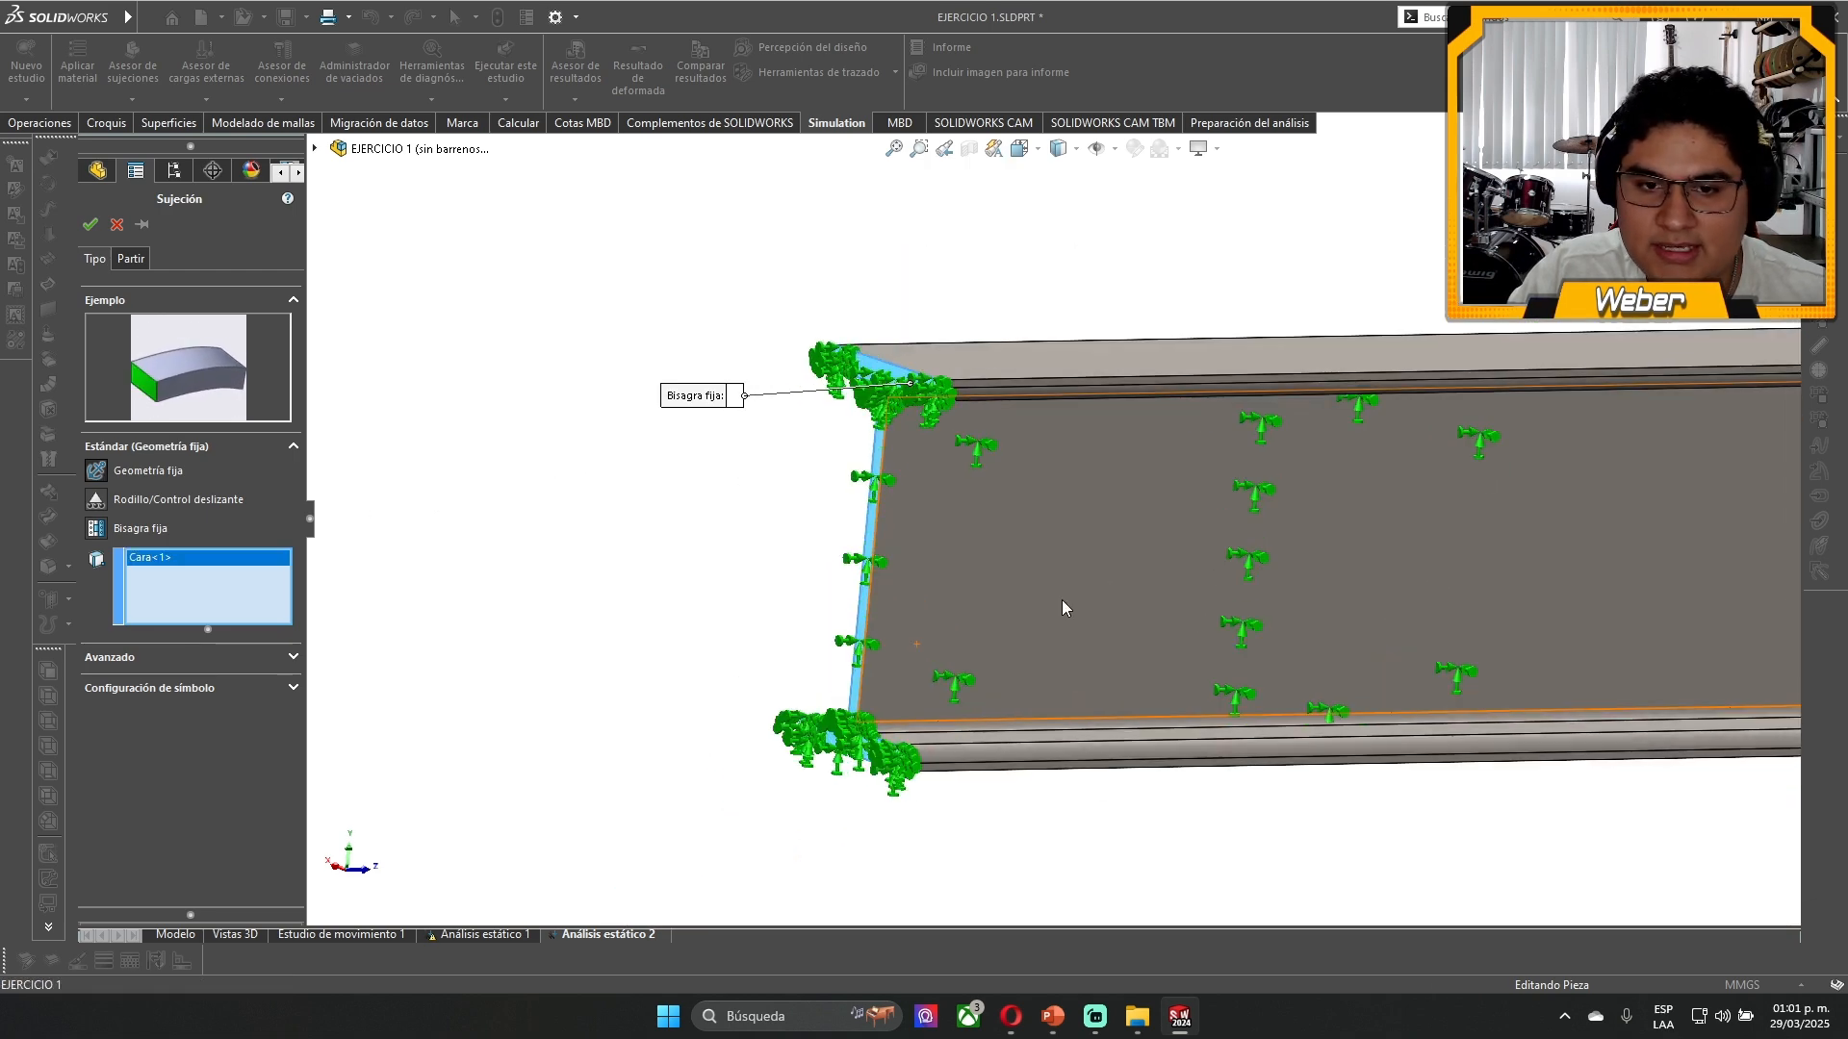
{"action": "left_click", "coordinate": [90, 225]}
- Examine the split area at the free end of the top flange, along with Línea de partición1 and its sketch Croquis6
{"action": "scroll", "coordinate": [1276, 516], "scroll_direction": "up", "scroll_amount": 4}
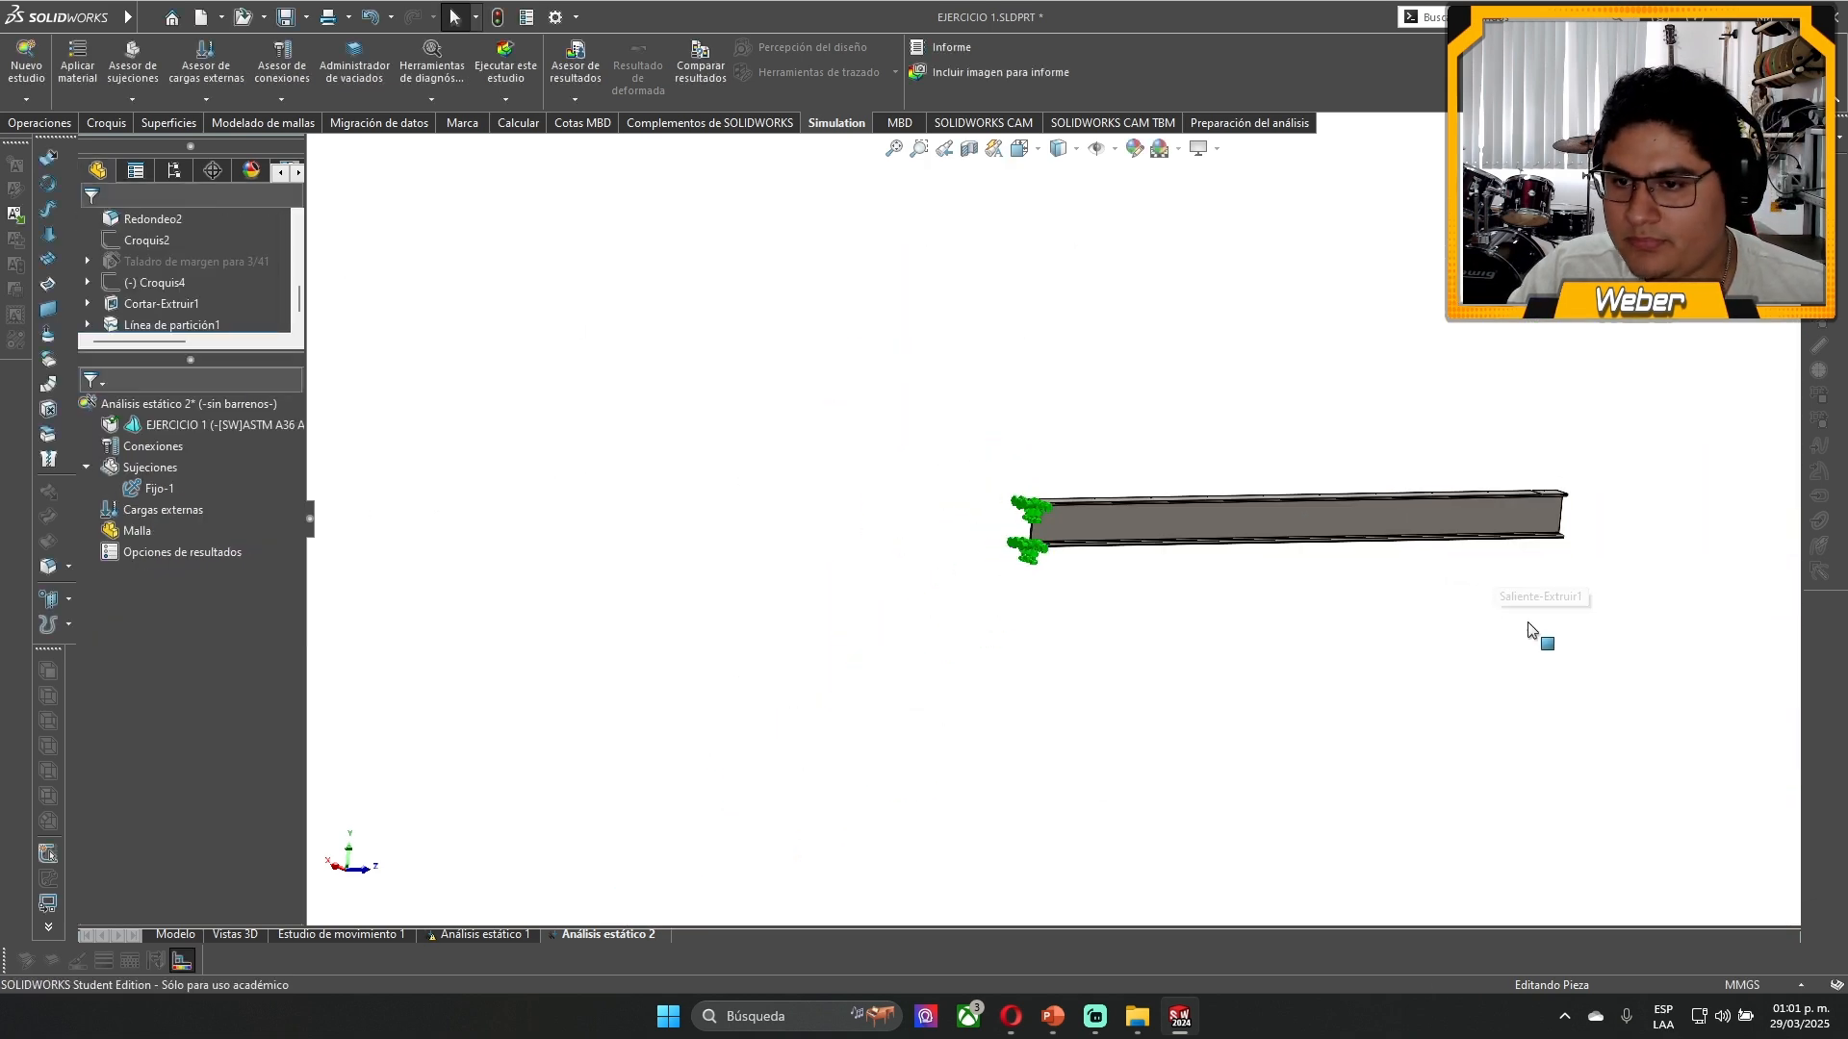
{"action": "scroll", "coordinate": [1427, 557], "scroll_direction": "down", "scroll_amount": 6}
{"action": "left_click", "coordinate": [1245, 517]}
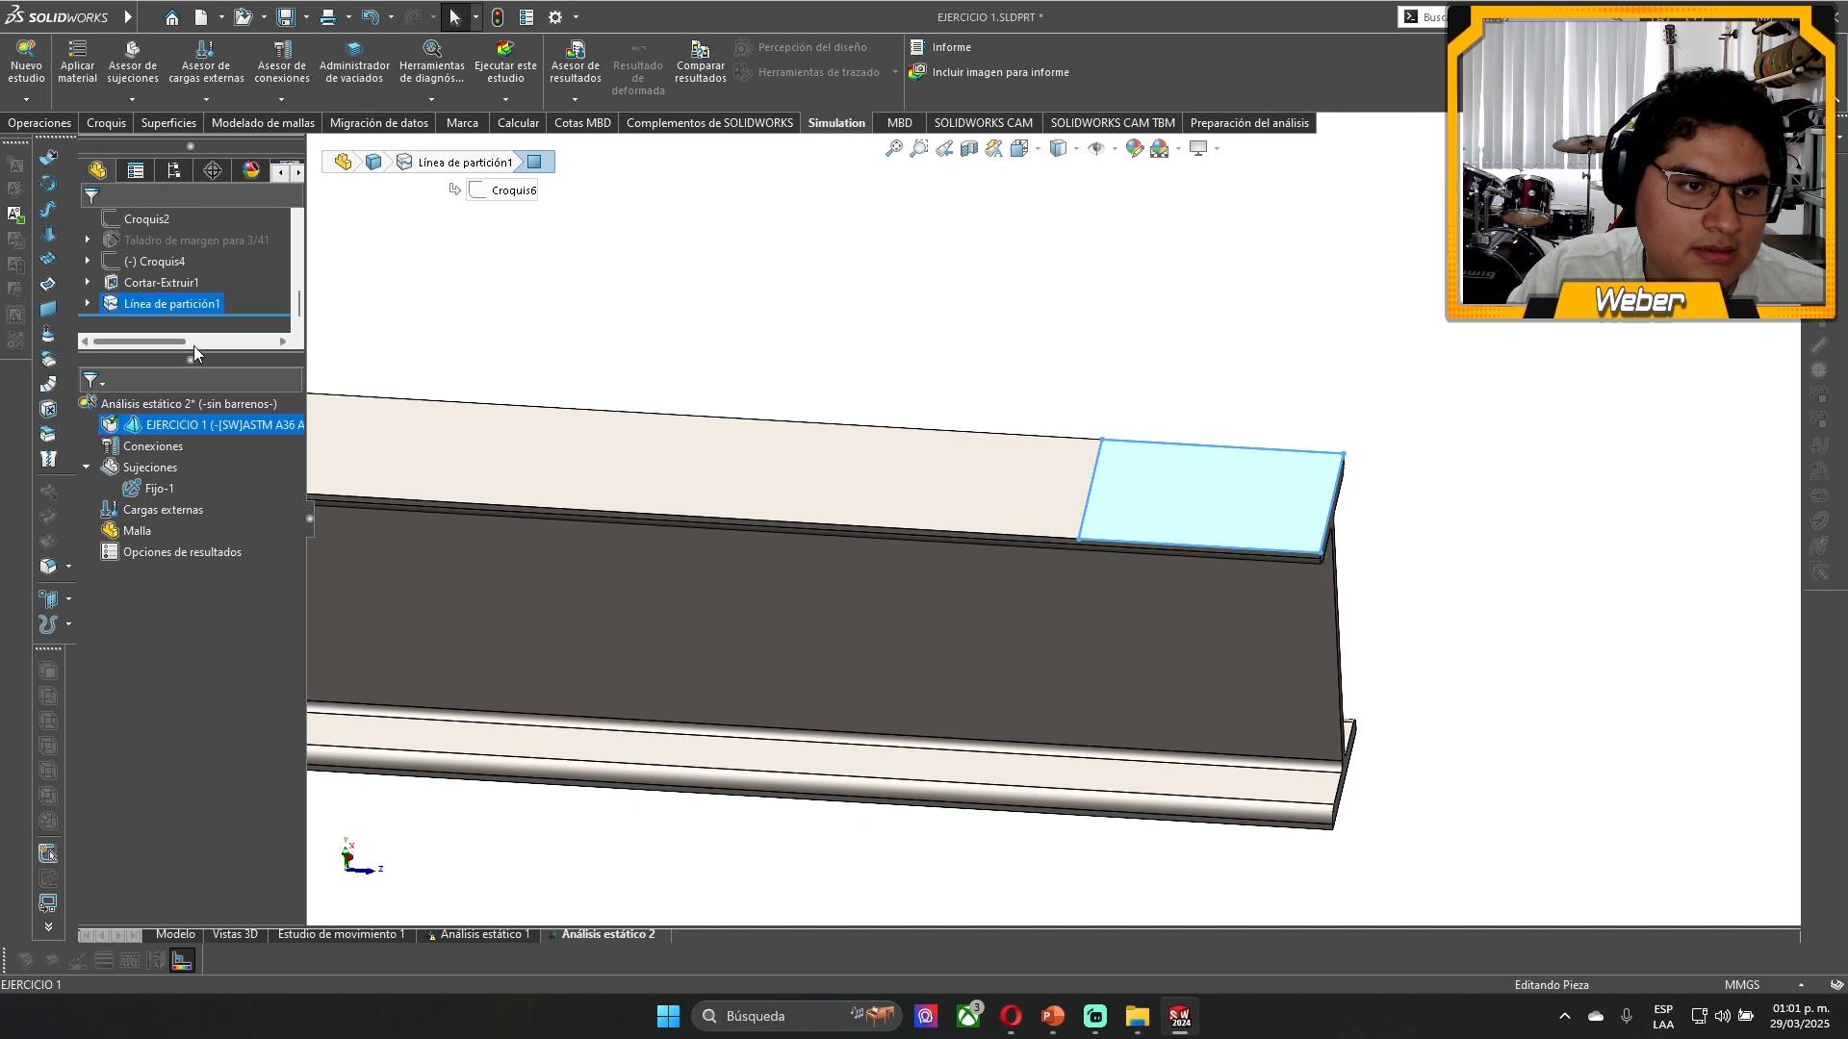
{"action": "left_click_drag", "start_coordinate": [194, 359], "coordinate": [204, 632]}
{"action": "left_click", "coordinate": [157, 555]}
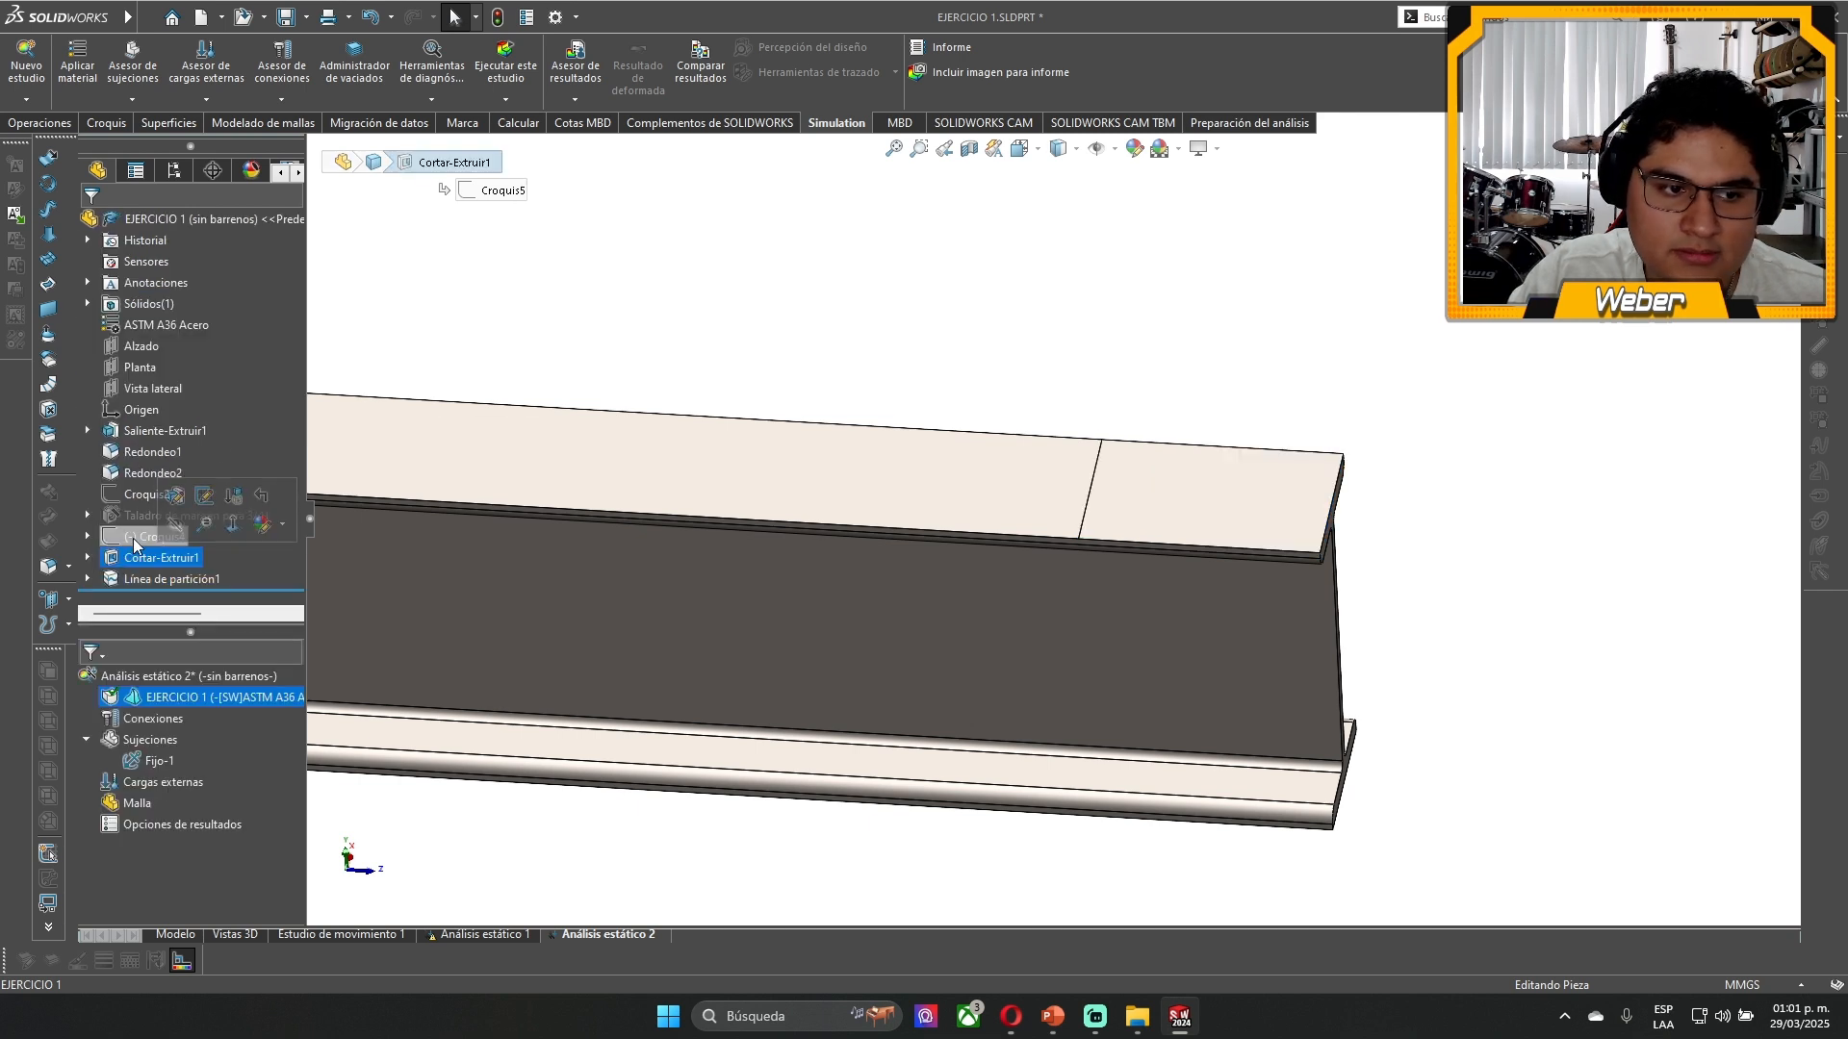
{"action": "left_click", "coordinate": [87, 578]}
{"action": "left_click", "coordinate": [153, 577]}
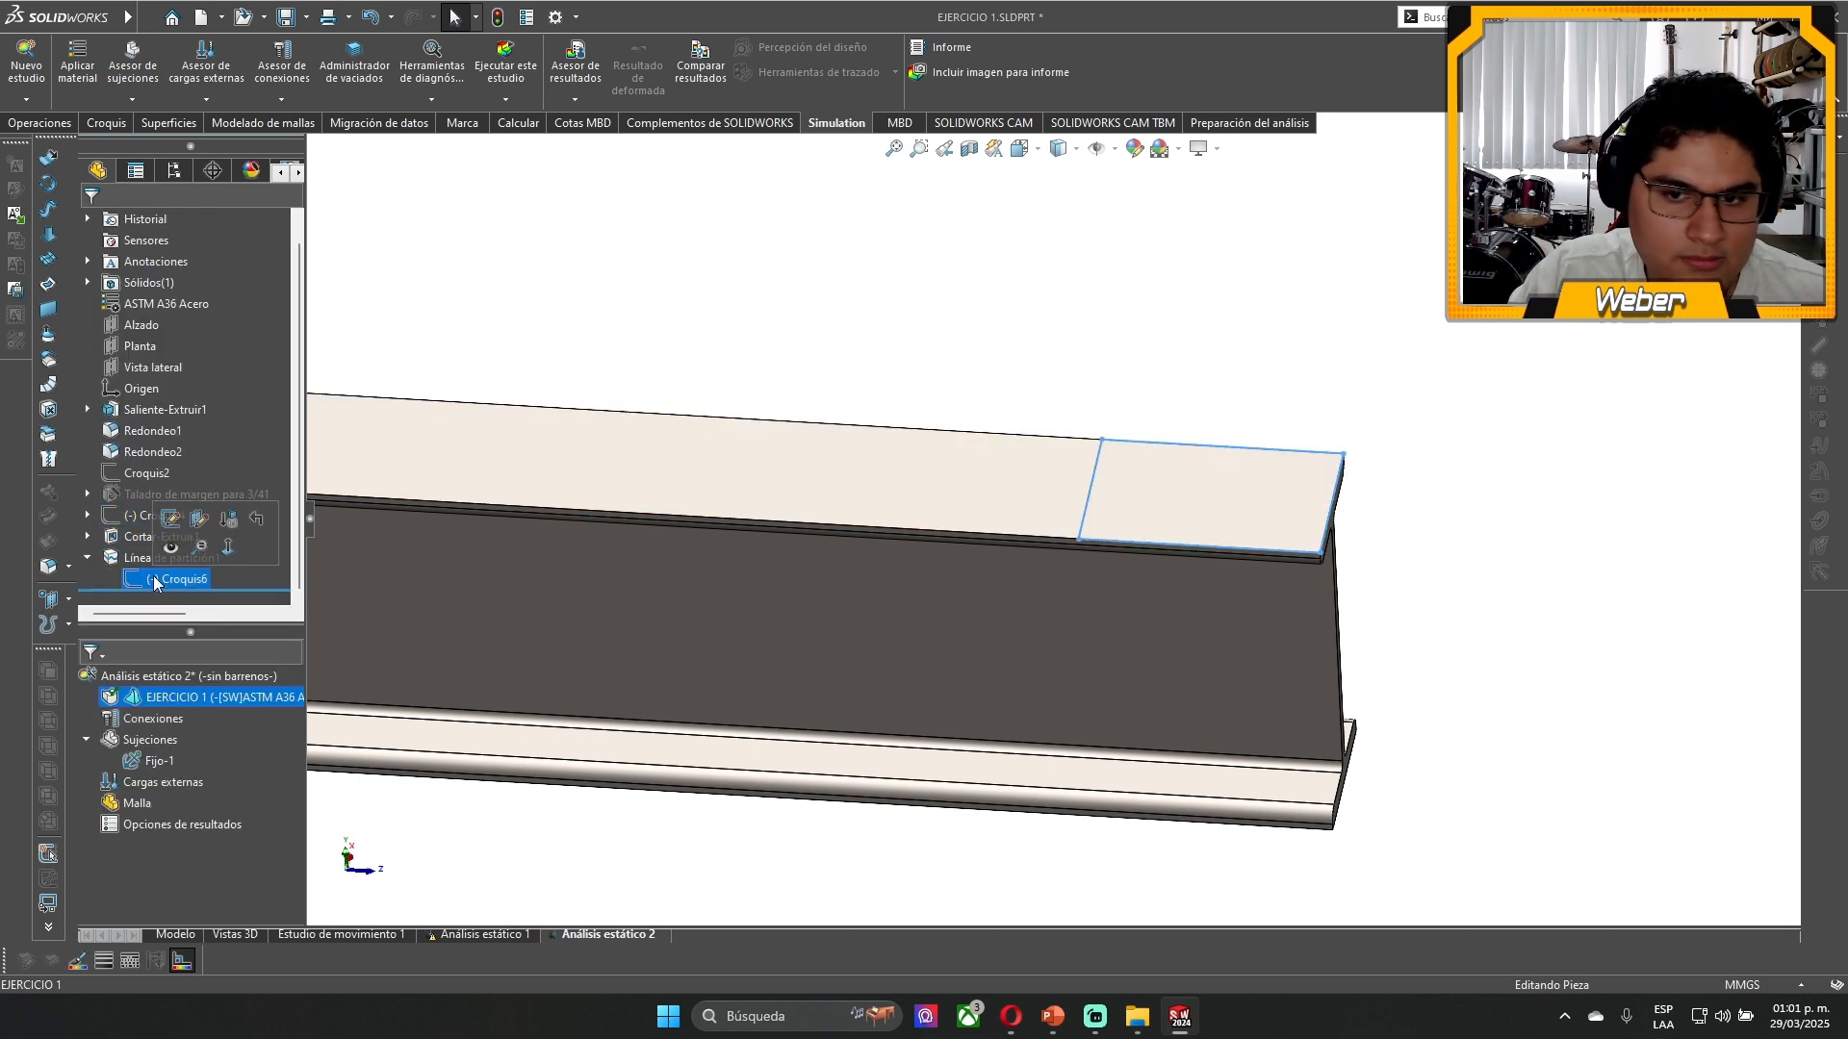
{"action": "left_click", "coordinate": [157, 558]}
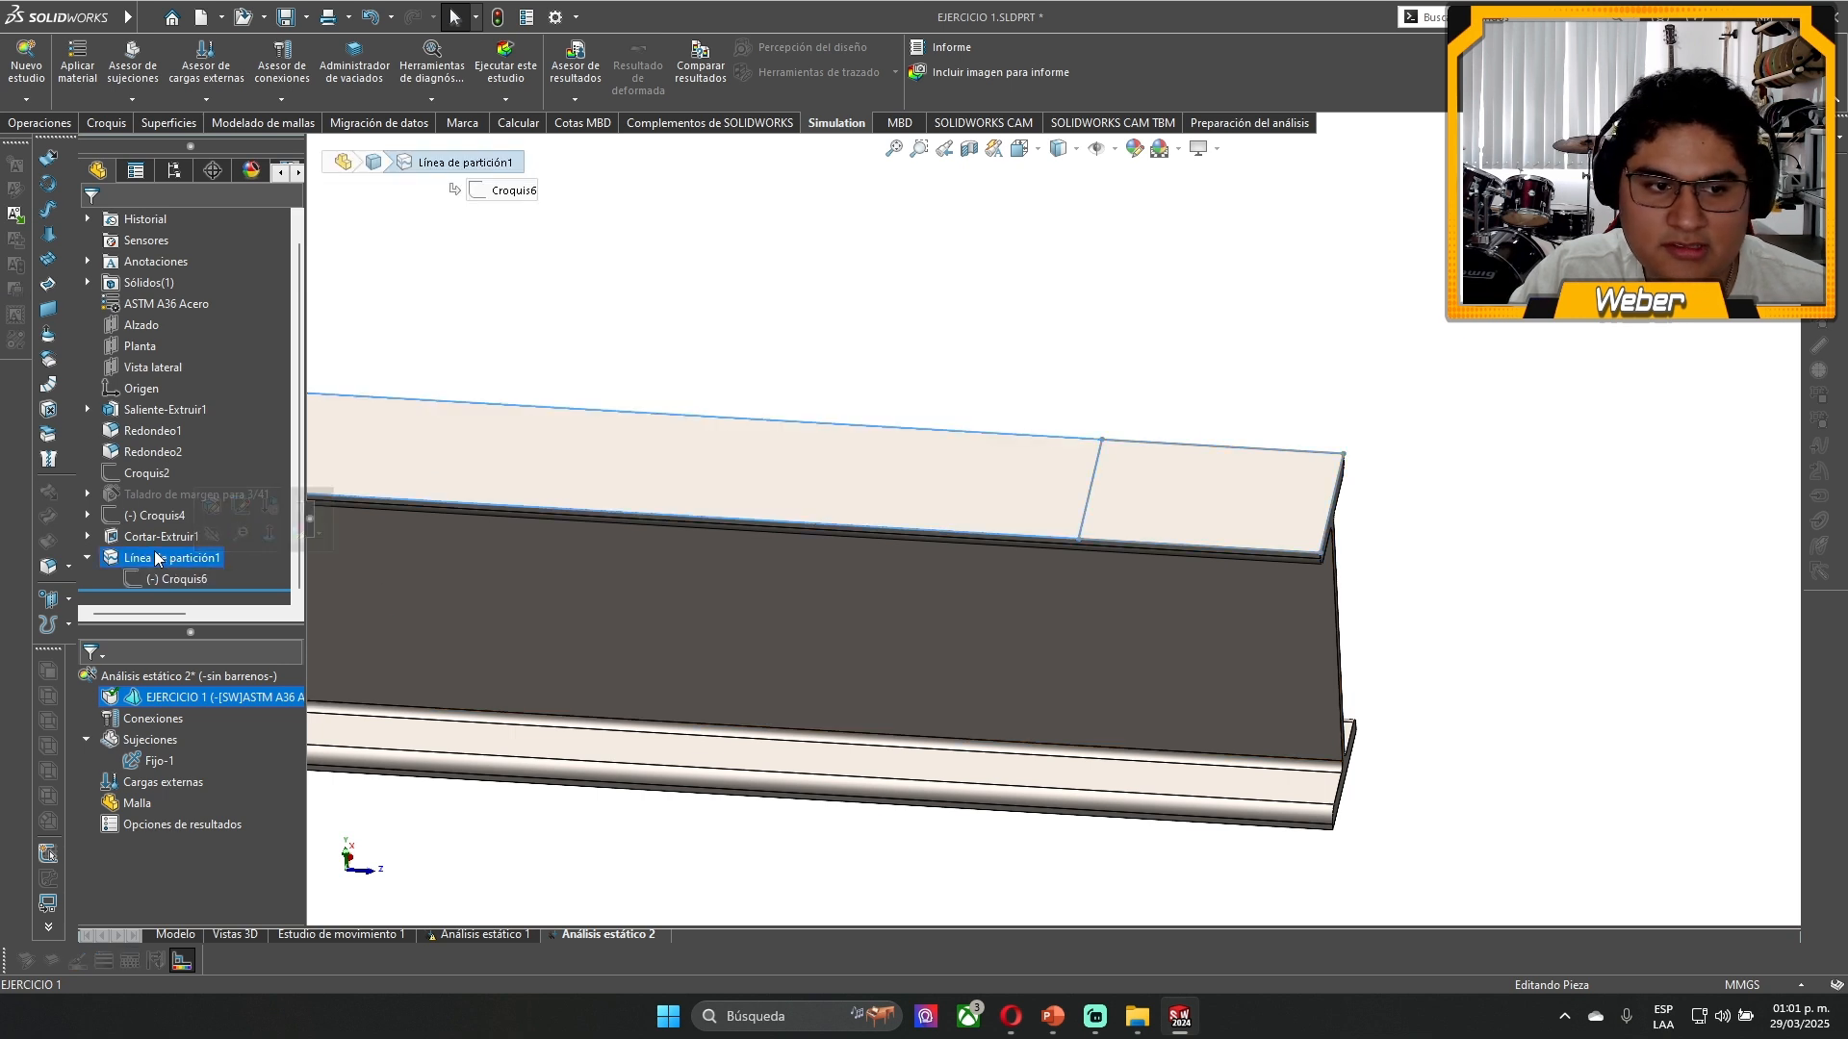
{"action": "left_click", "coordinate": [902, 363]}
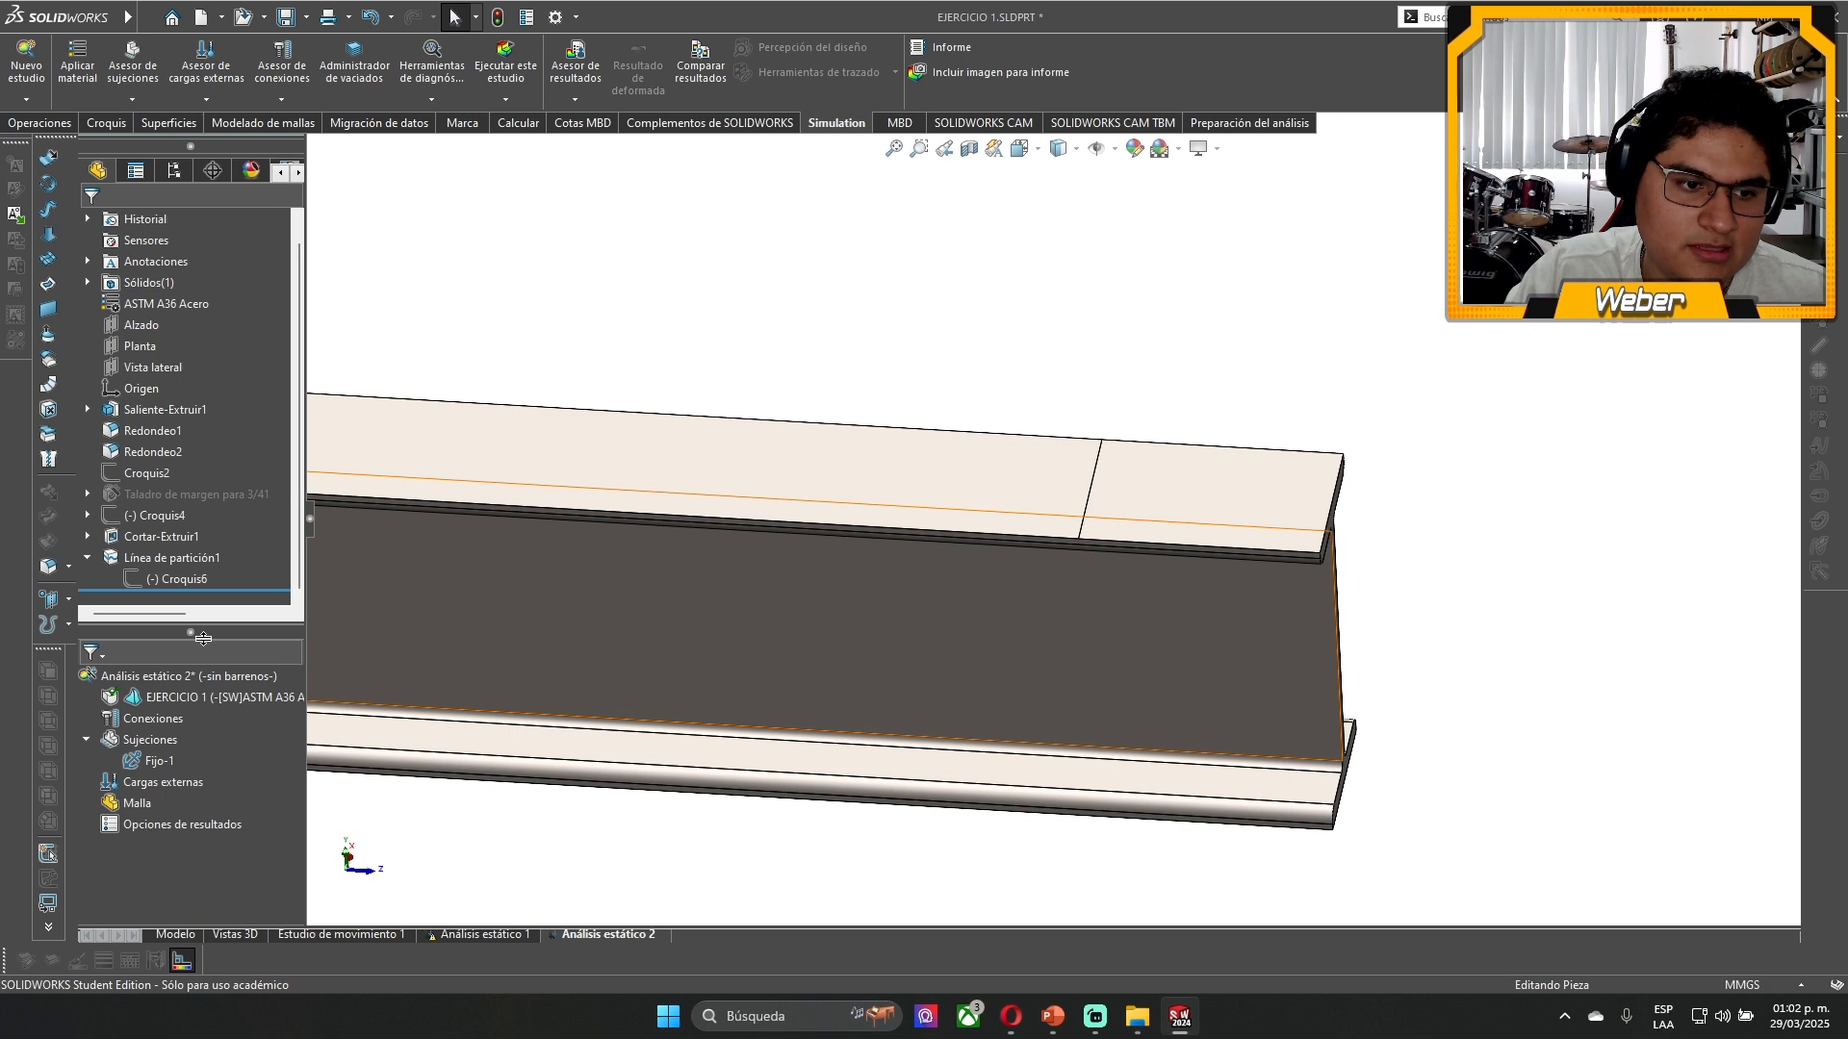
{"action": "left_click_drag", "start_coordinate": [200, 634], "coordinate": [249, 362]}
{"action": "left_click", "coordinate": [1145, 512]}
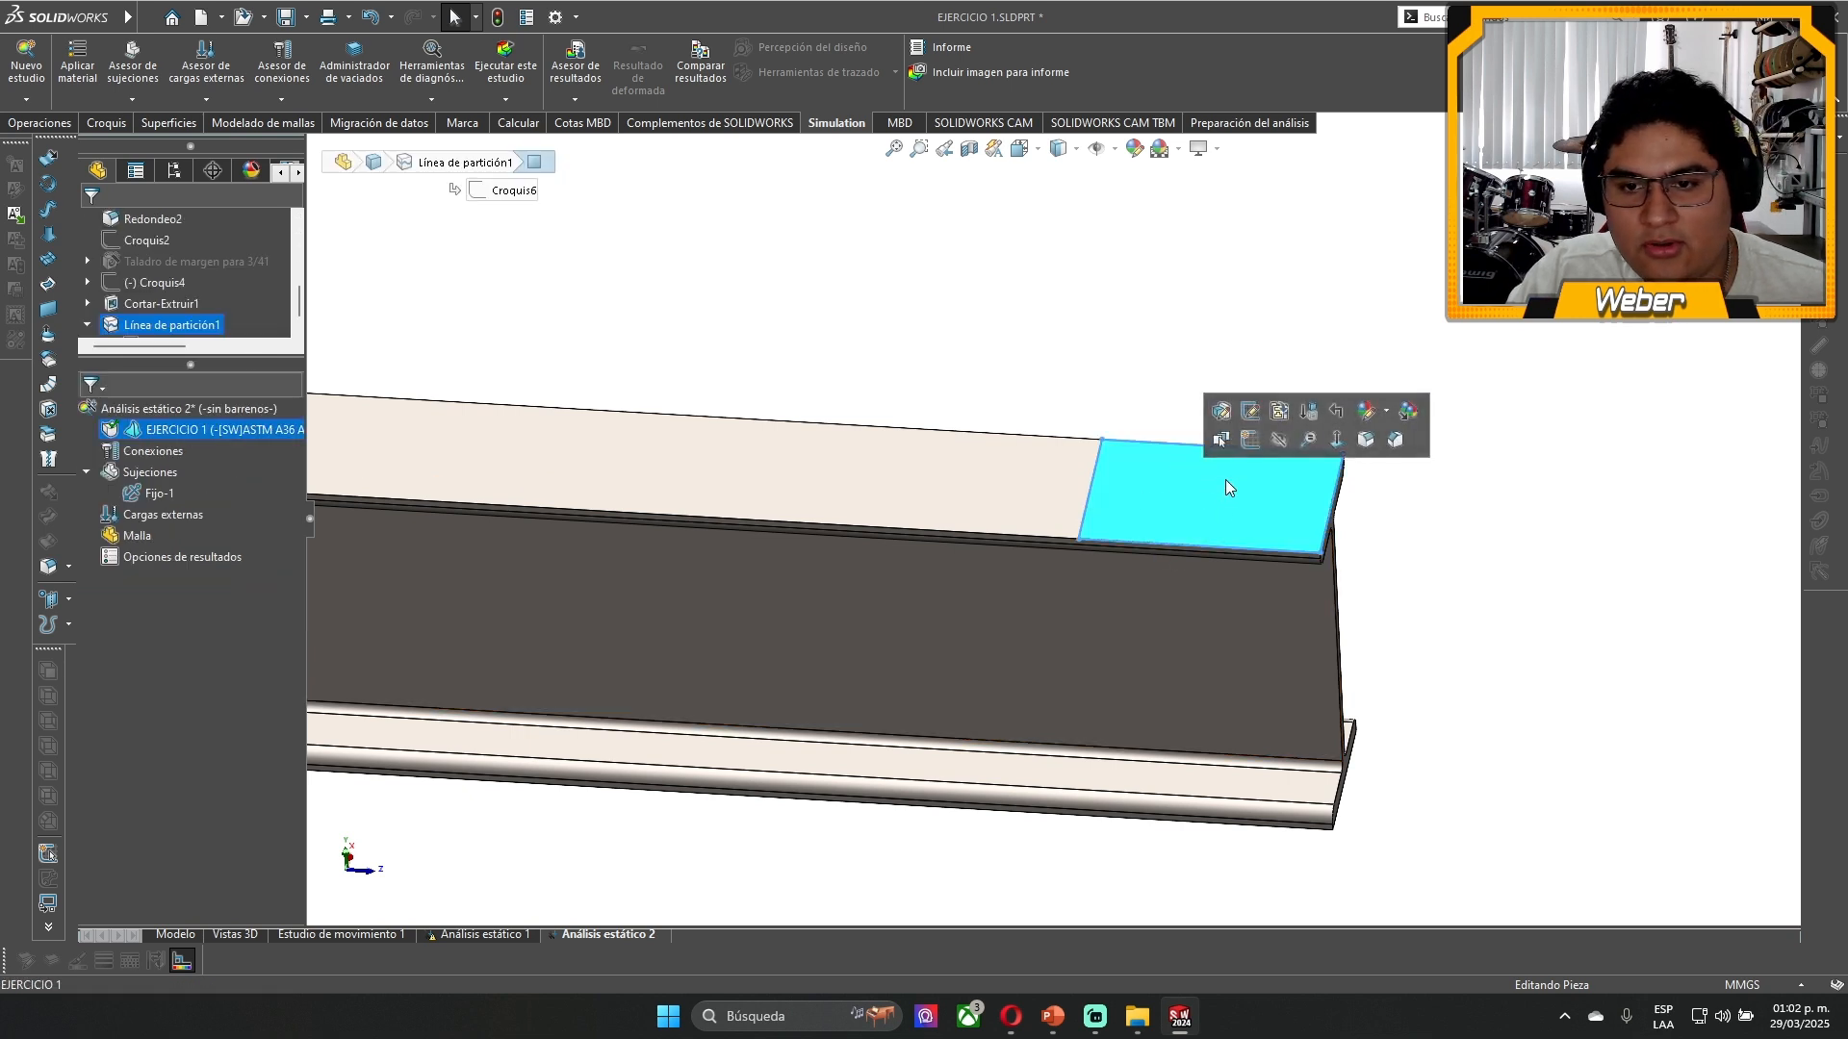
{"action": "left_click", "coordinate": [1076, 330]}
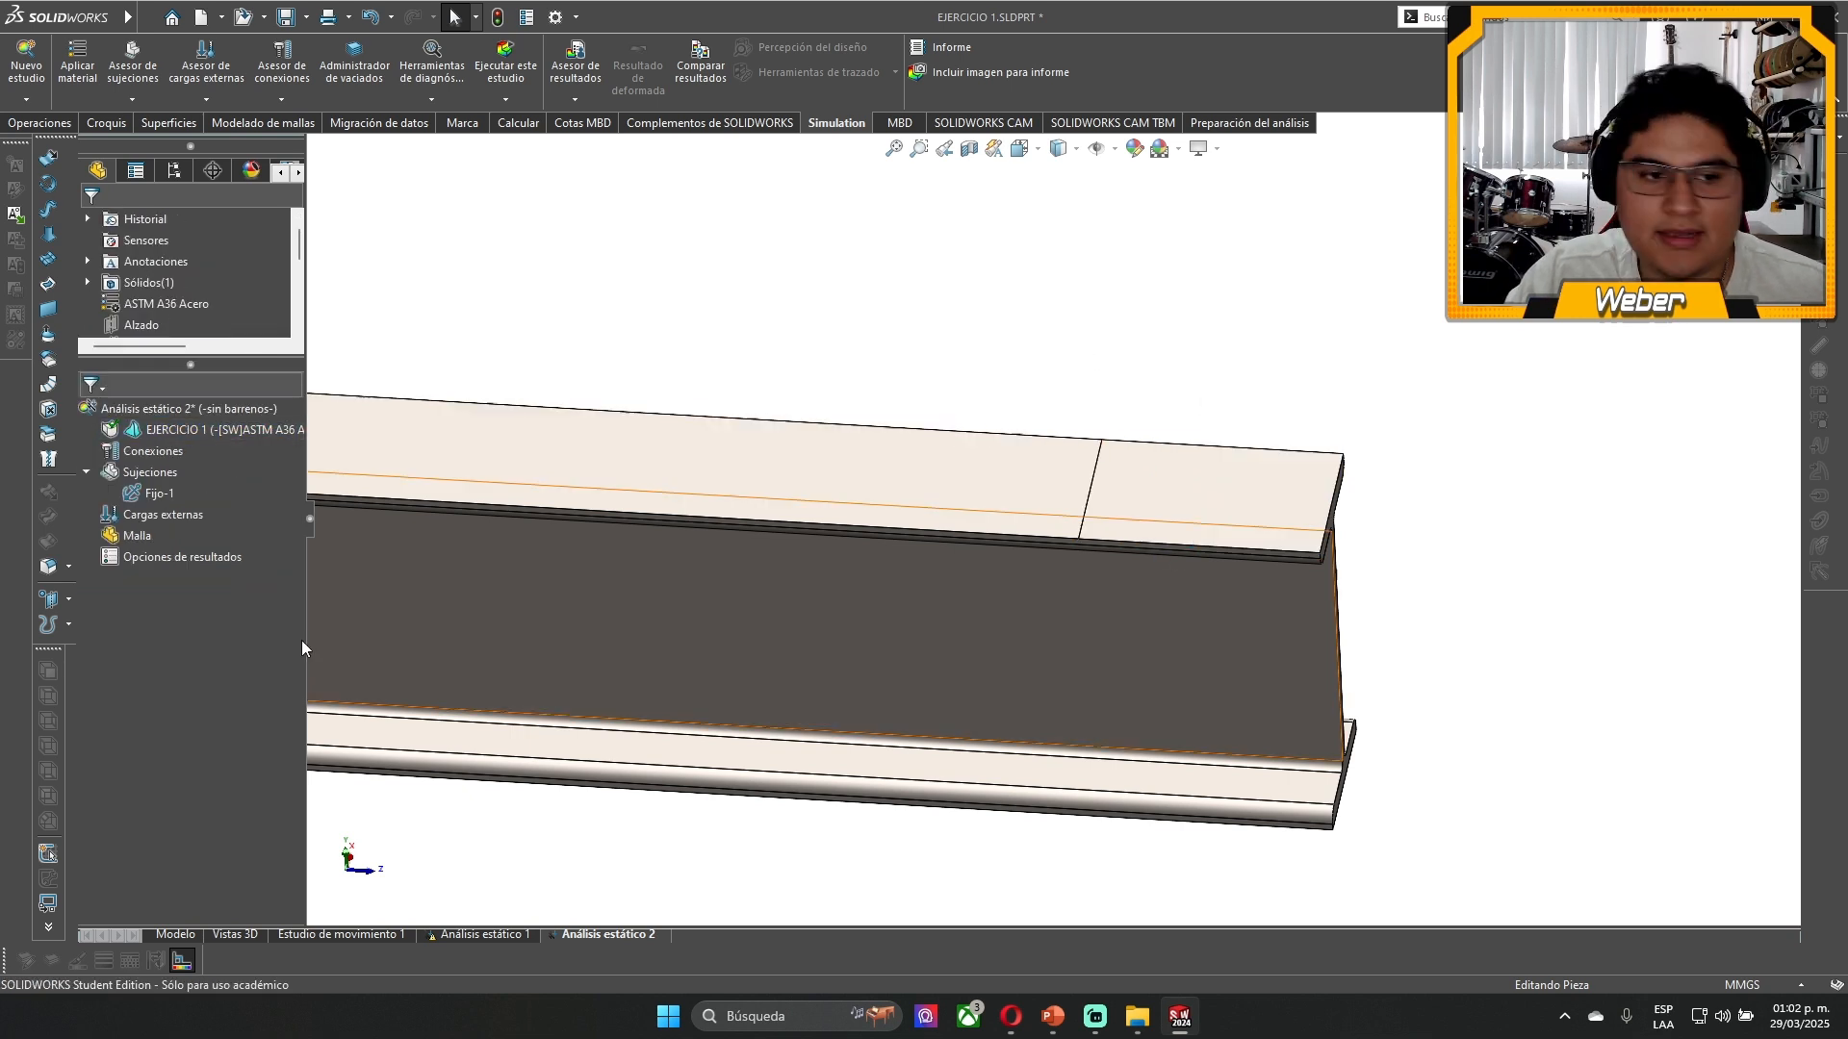
- Start an external force load on the split face at the free end of the top flange, using the vertical direction
{"action": "right_click", "coordinate": [170, 518]}
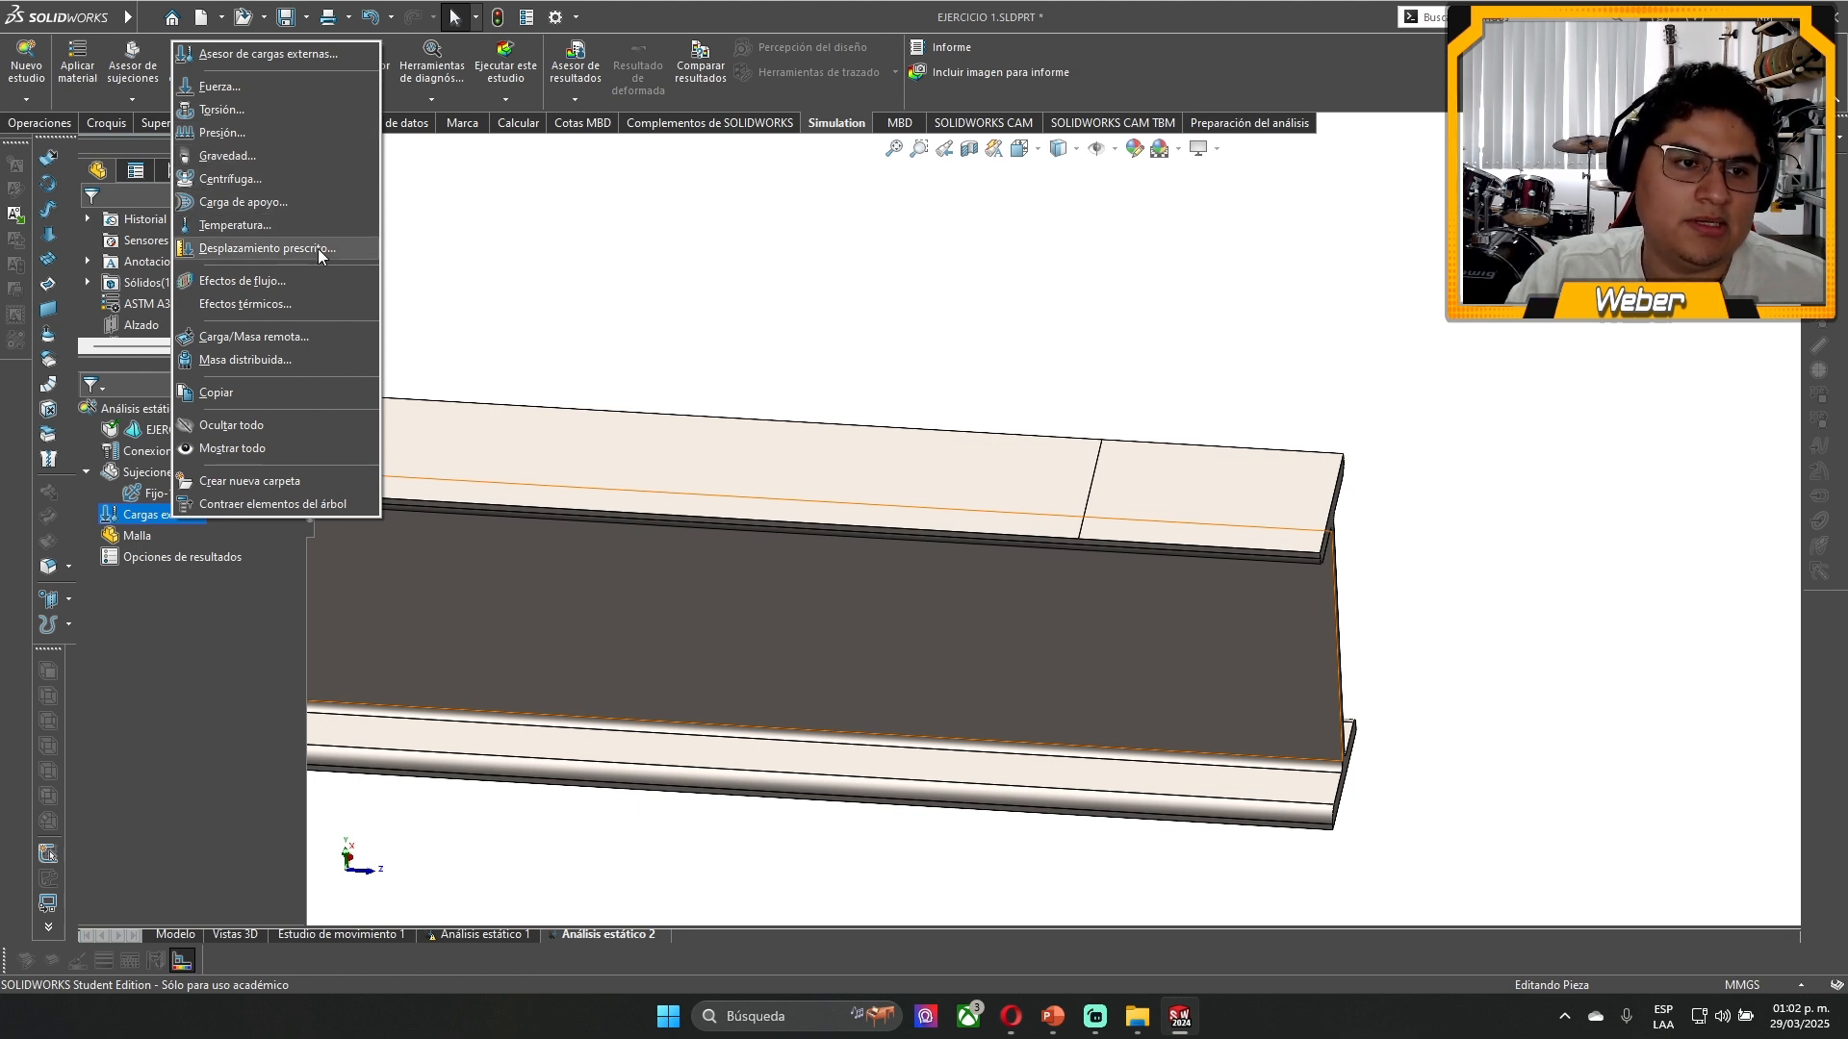
{"action": "left_click", "coordinate": [223, 89]}
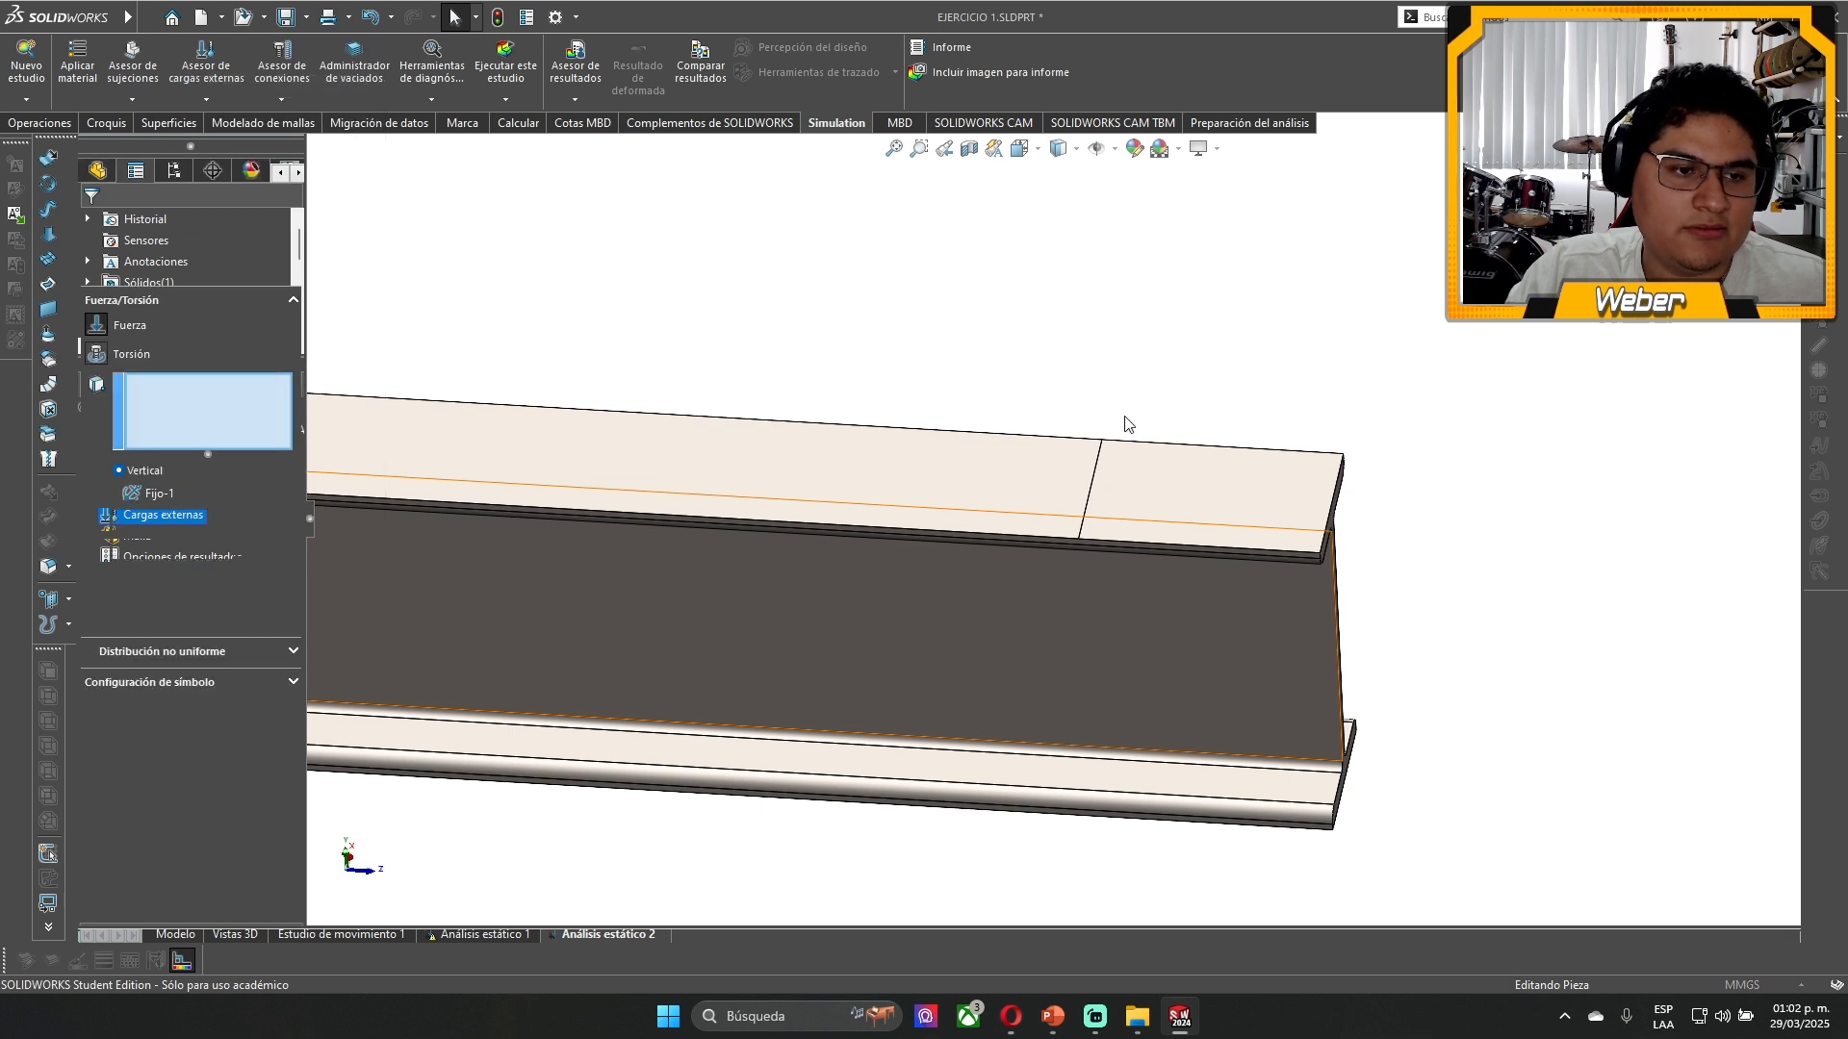
{"action": "scroll", "coordinate": [1414, 515], "scroll_direction": "down", "scroll_amount": 2}
{"action": "left_click", "coordinate": [1078, 503]}
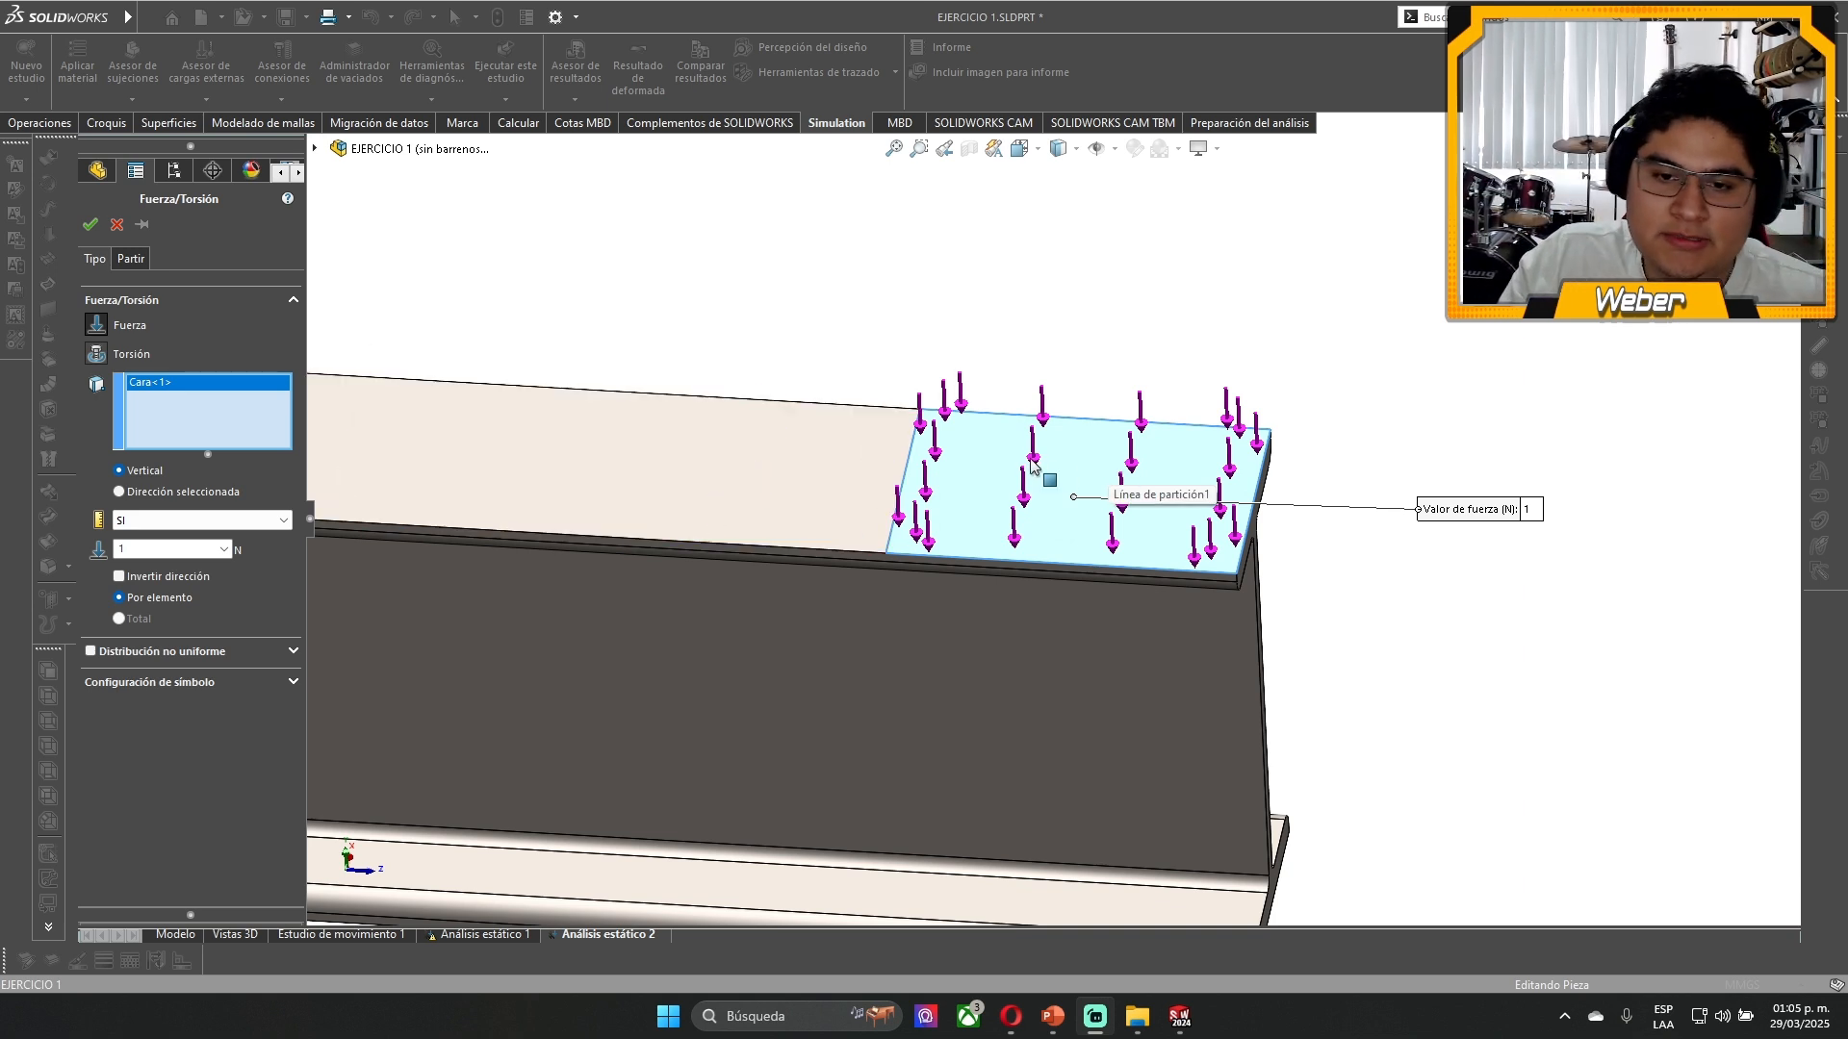
{"action": "scroll", "coordinate": [1115, 468], "scroll_direction": "down", "scroll_amount": 3}
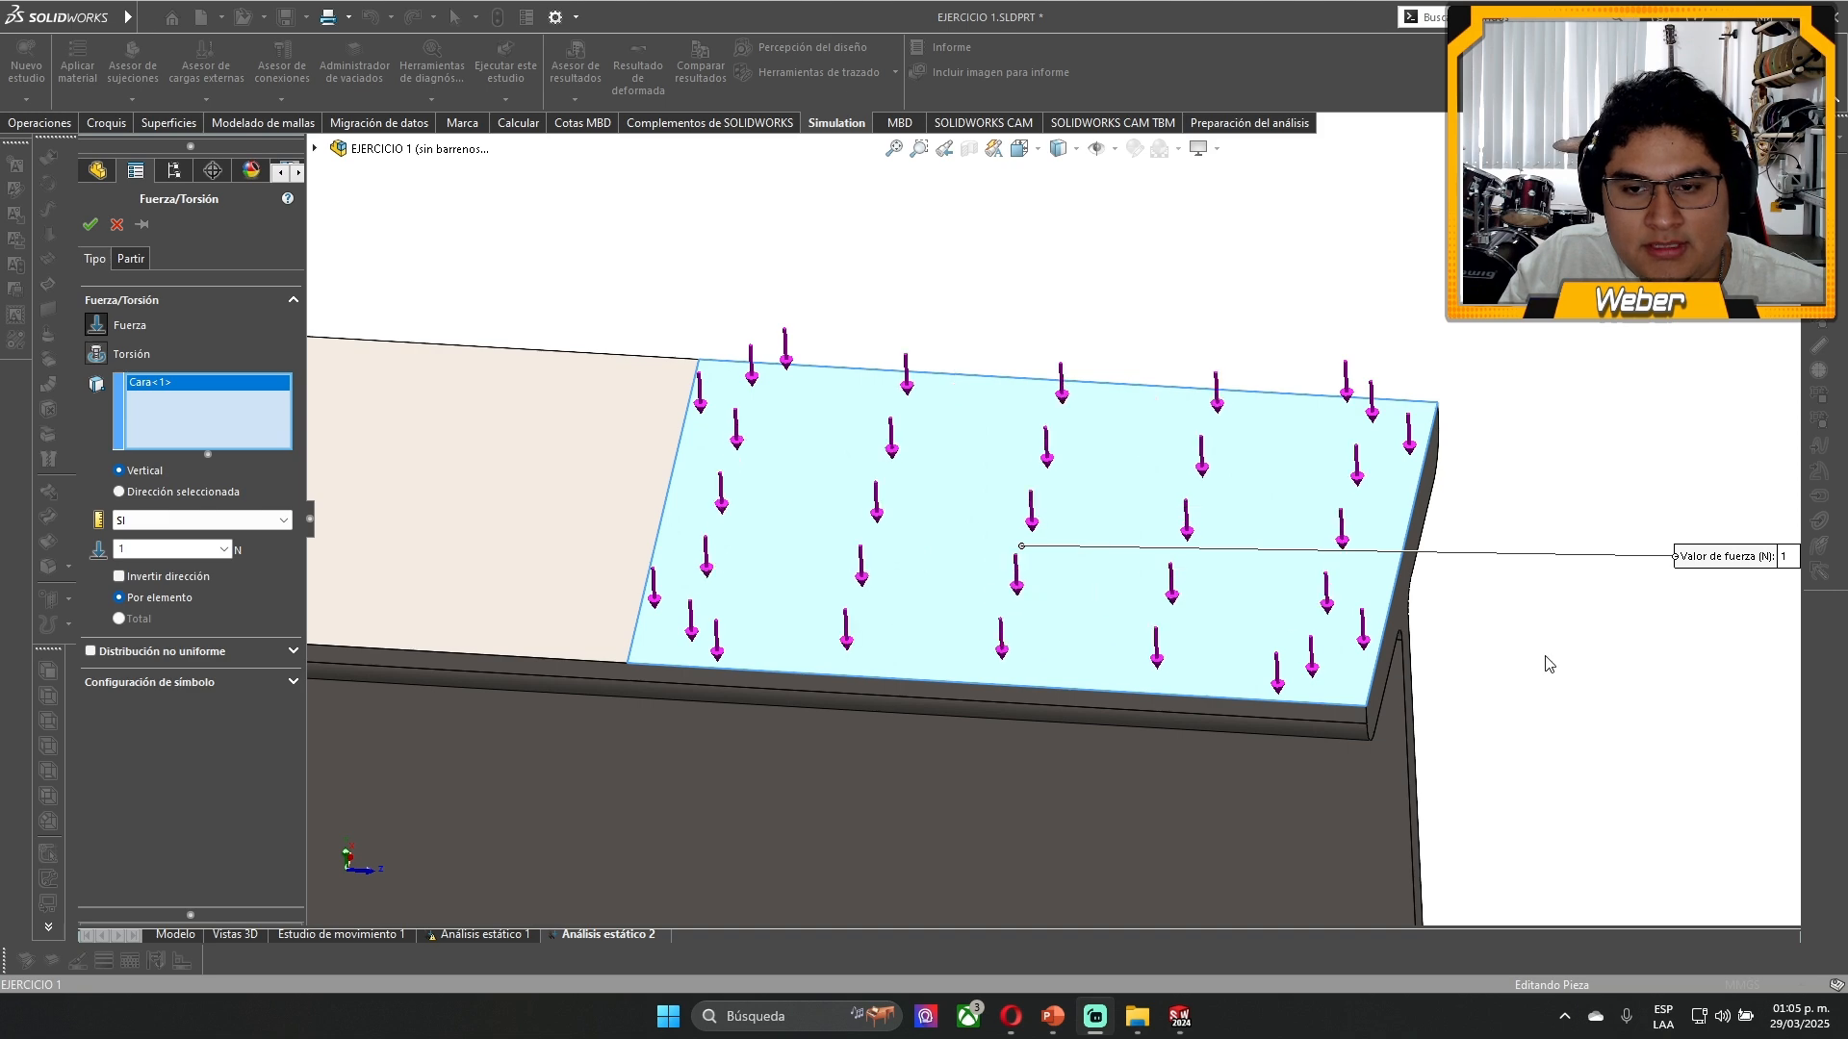
{"action": "middle_click_drag", "start_coordinate": [1582, 723], "coordinate": [1724, 664]}
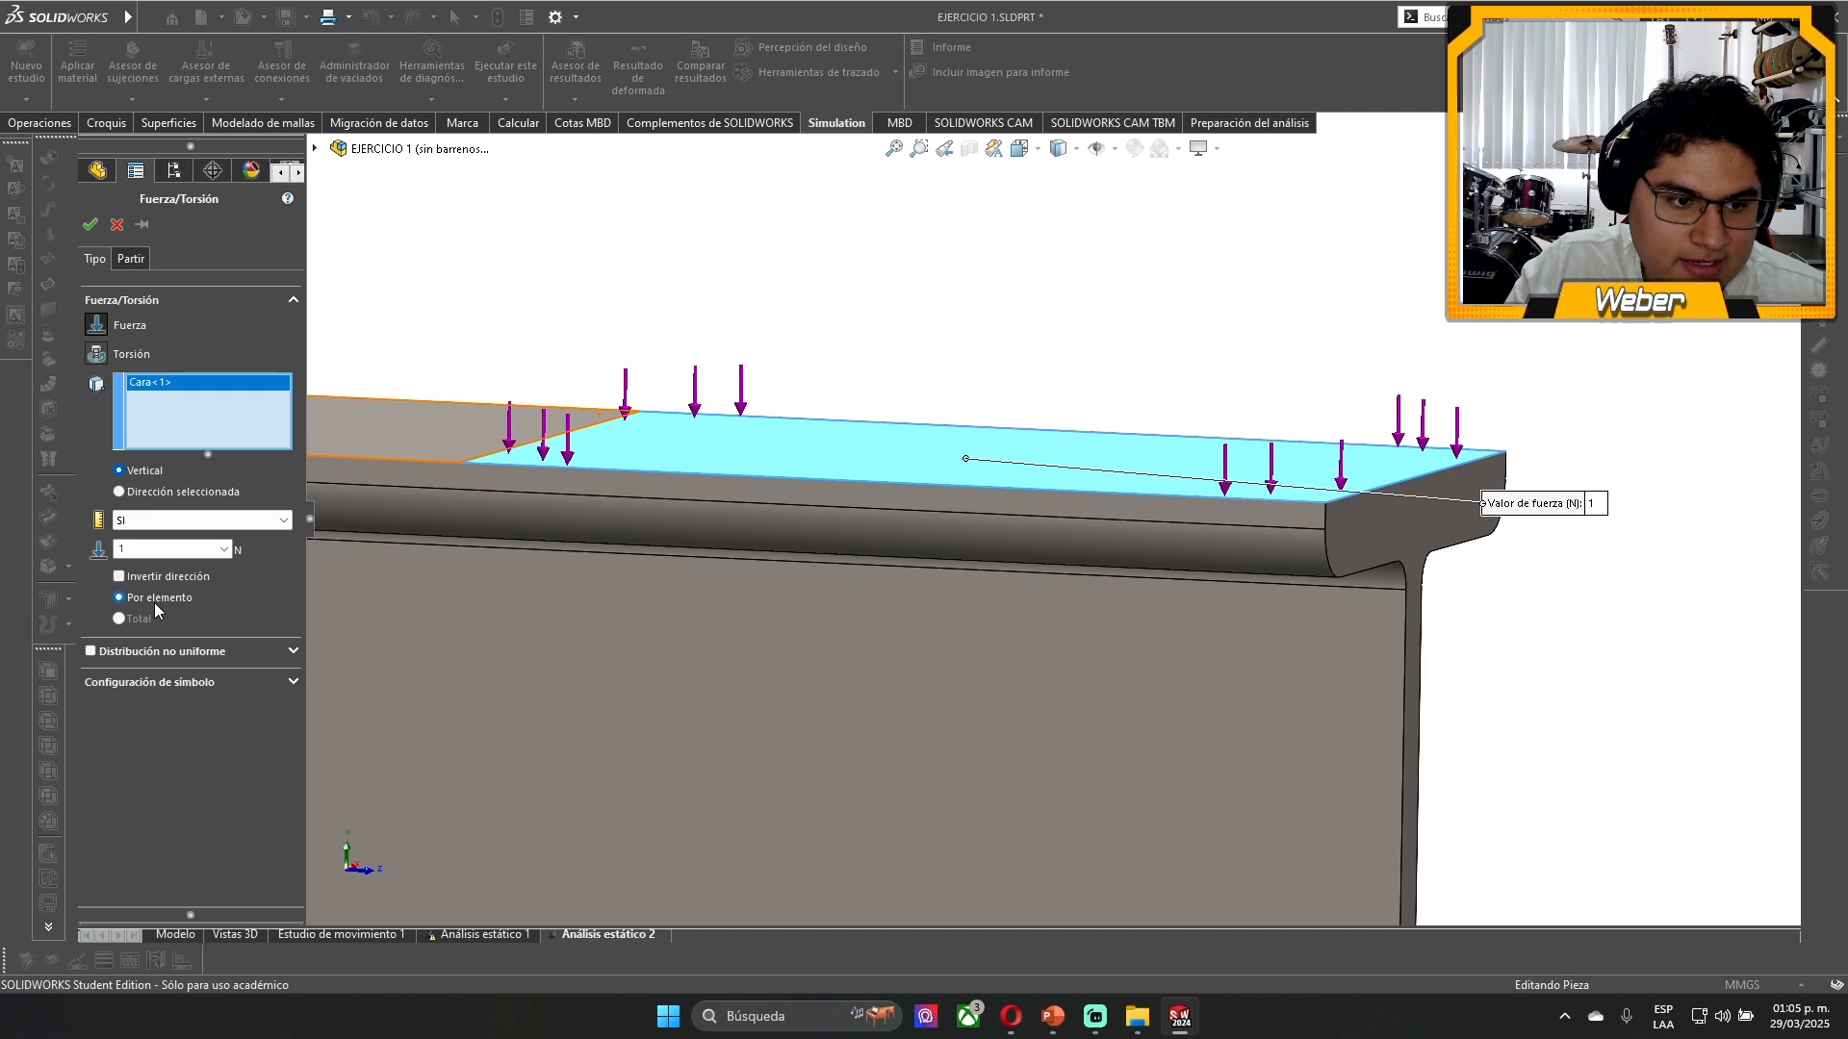
- Try reversing the force on the split face, and restore its downward direction
{"action": "left_click", "coordinate": [121, 577]}
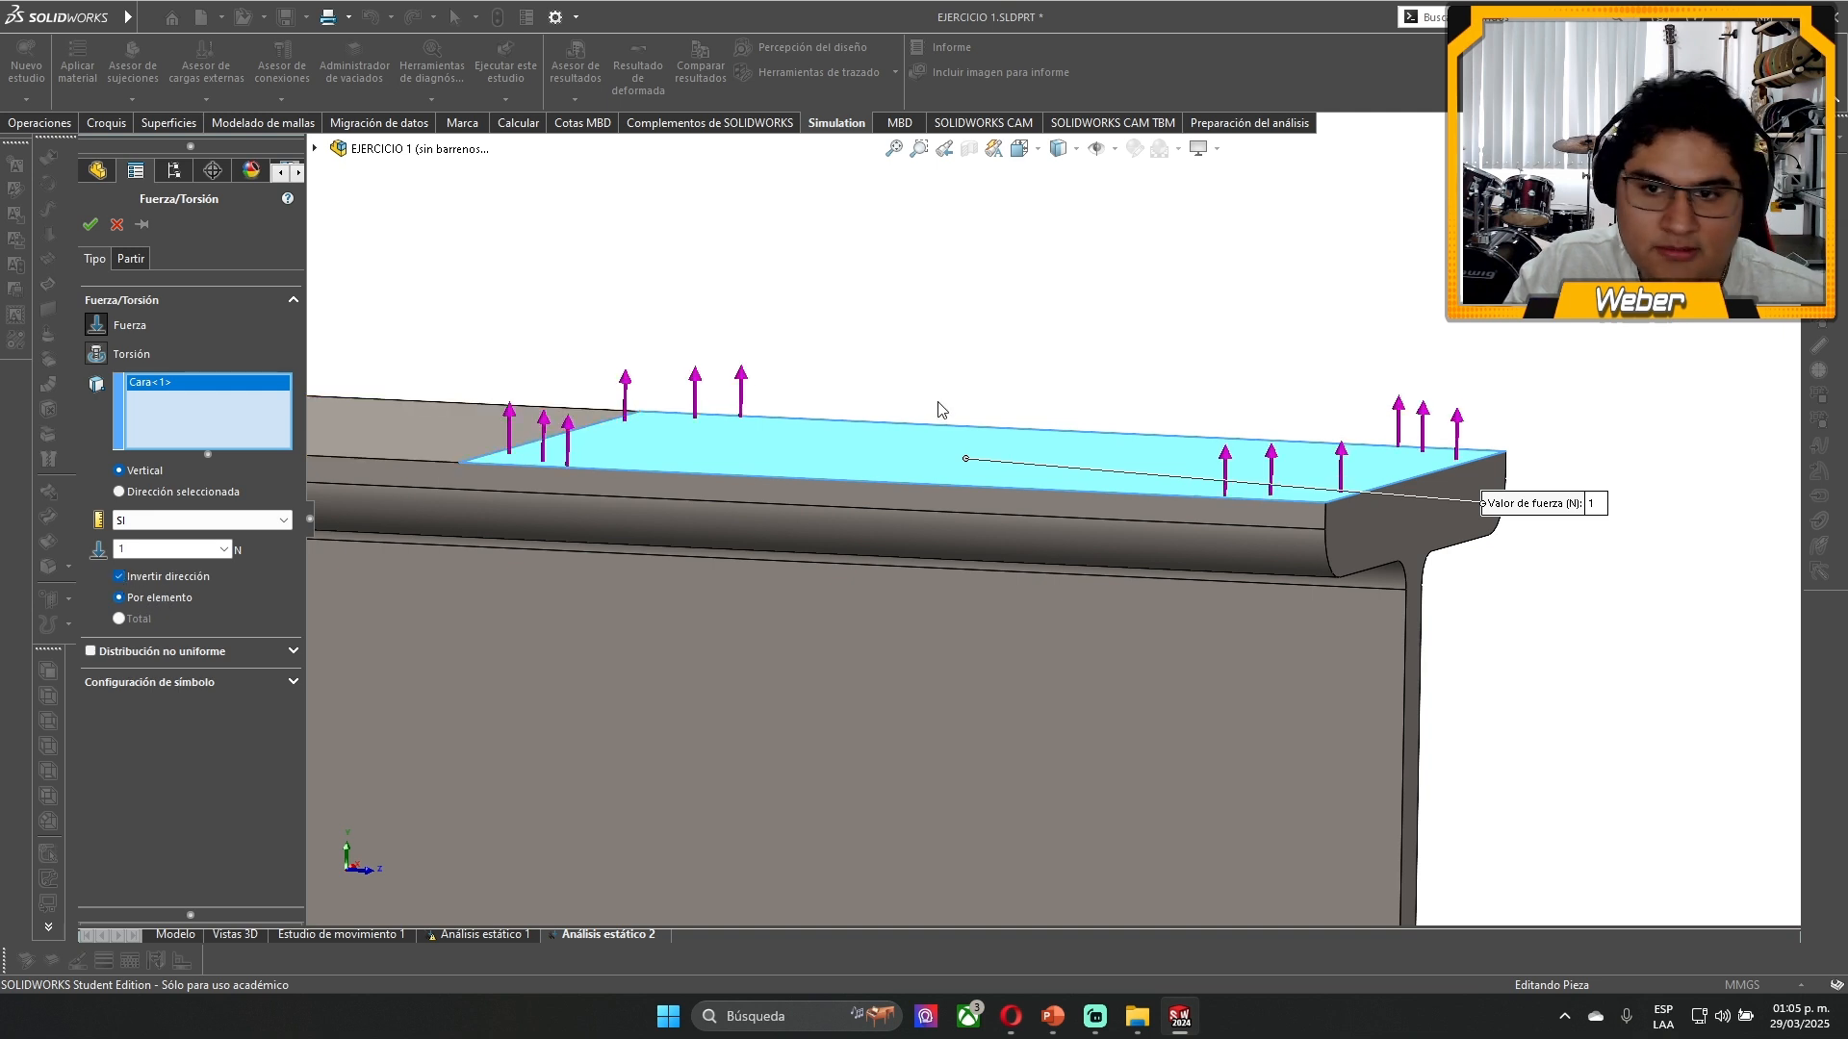
{"action": "middle_click_drag", "start_coordinate": [940, 408], "coordinate": [973, 313]}
{"action": "left_click", "coordinate": [120, 578]}
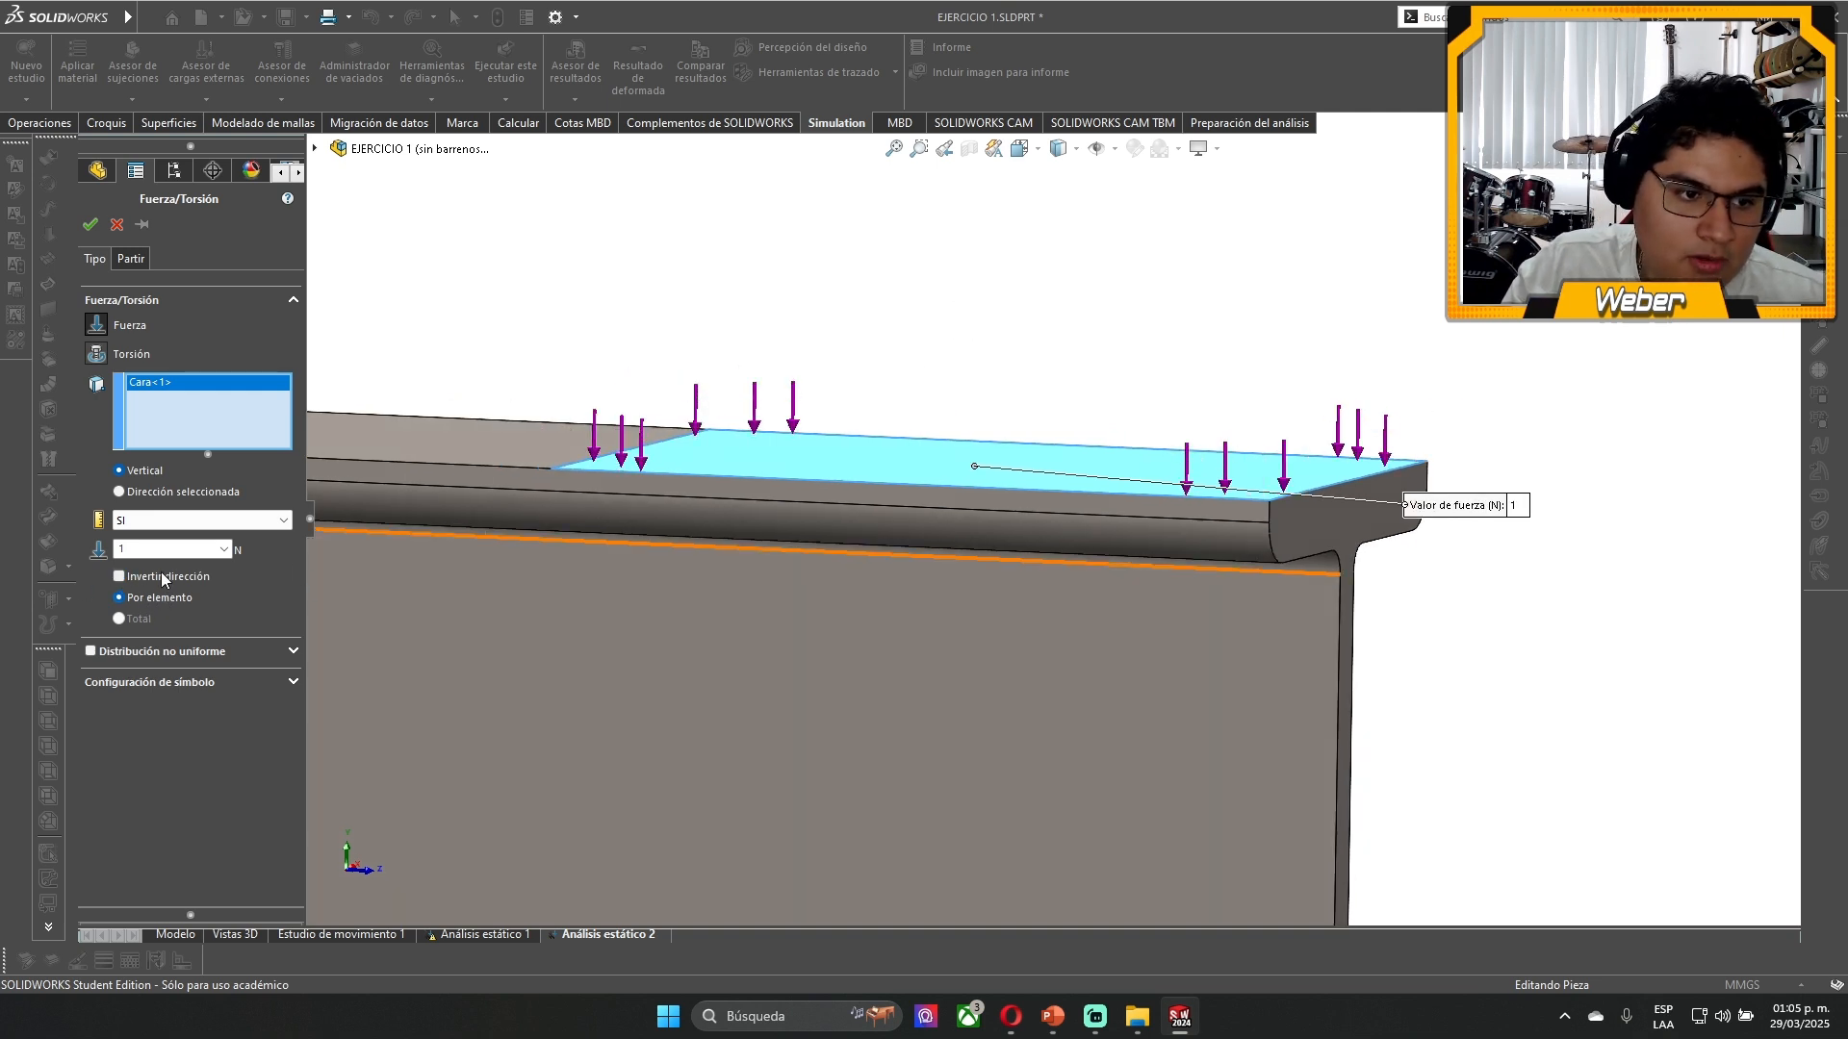
- Try directing the force along a flange edge and normal to the web, end and top faces, and restore the vertical direction
{"action": "left_click", "coordinate": [167, 491]}
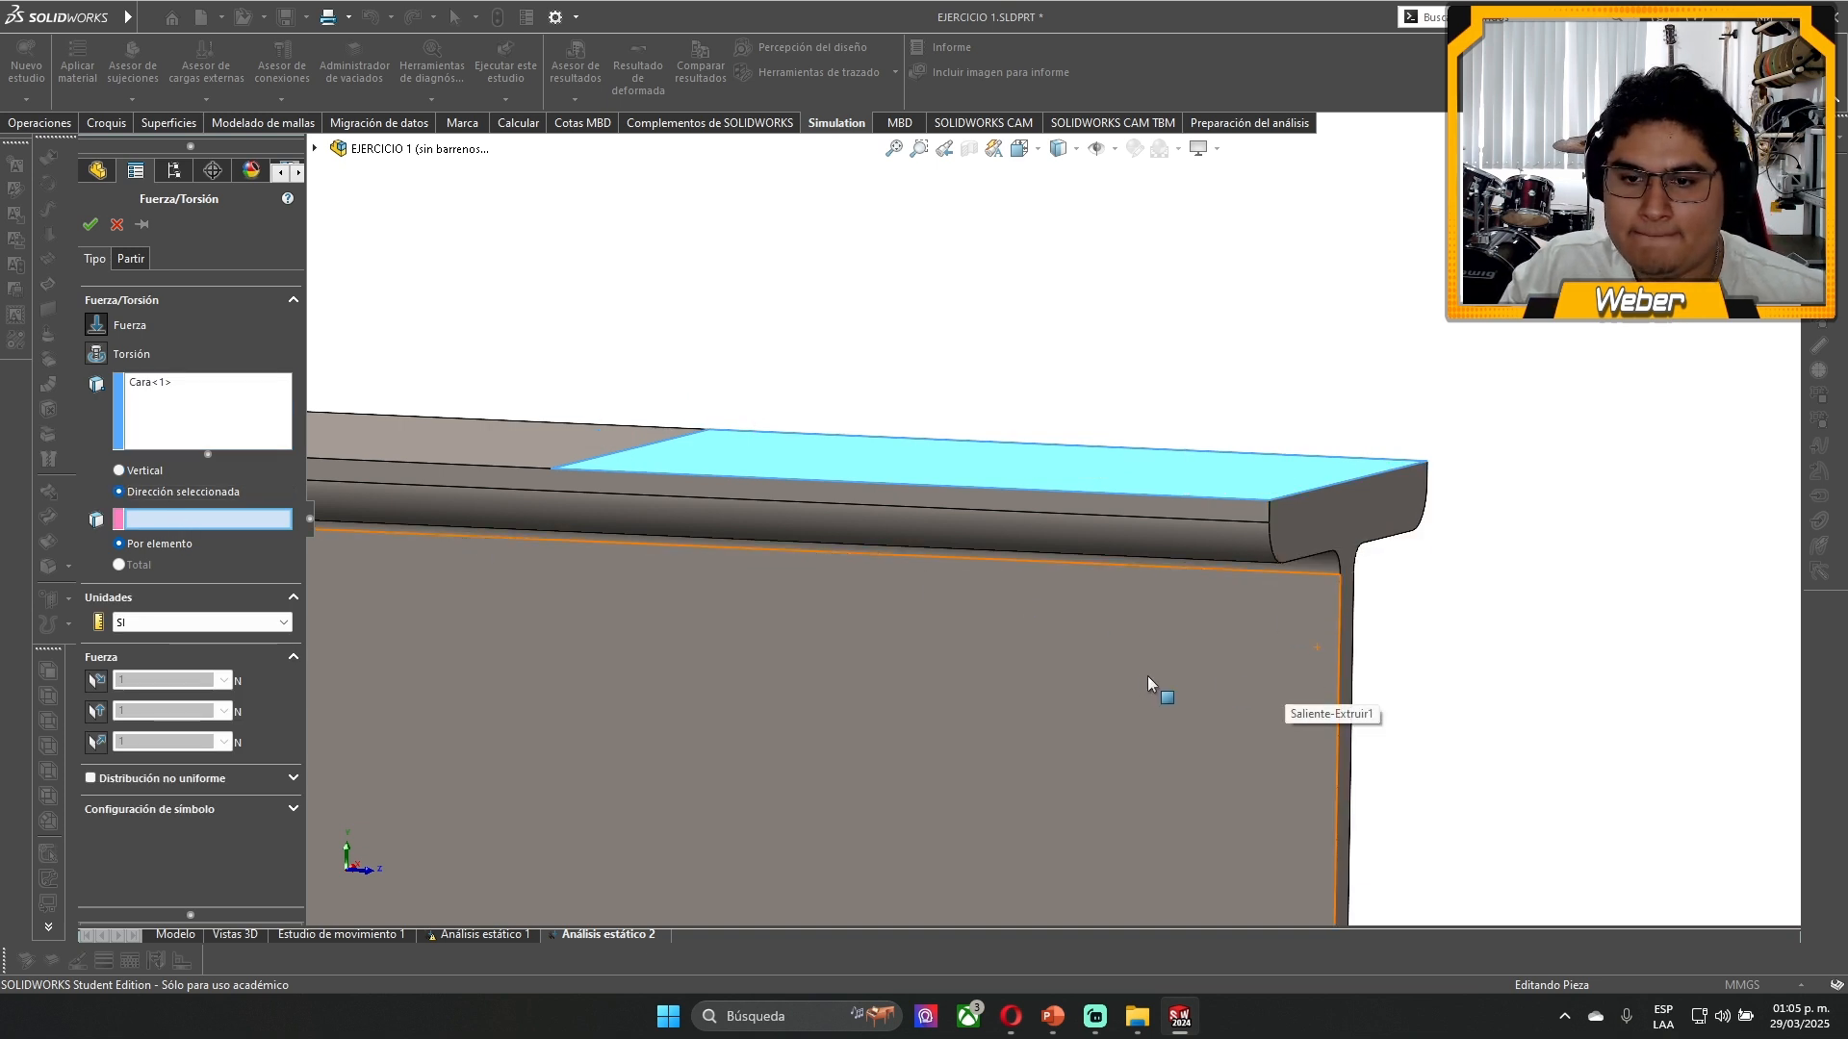
{"action": "left_click", "coordinate": [1192, 516]}
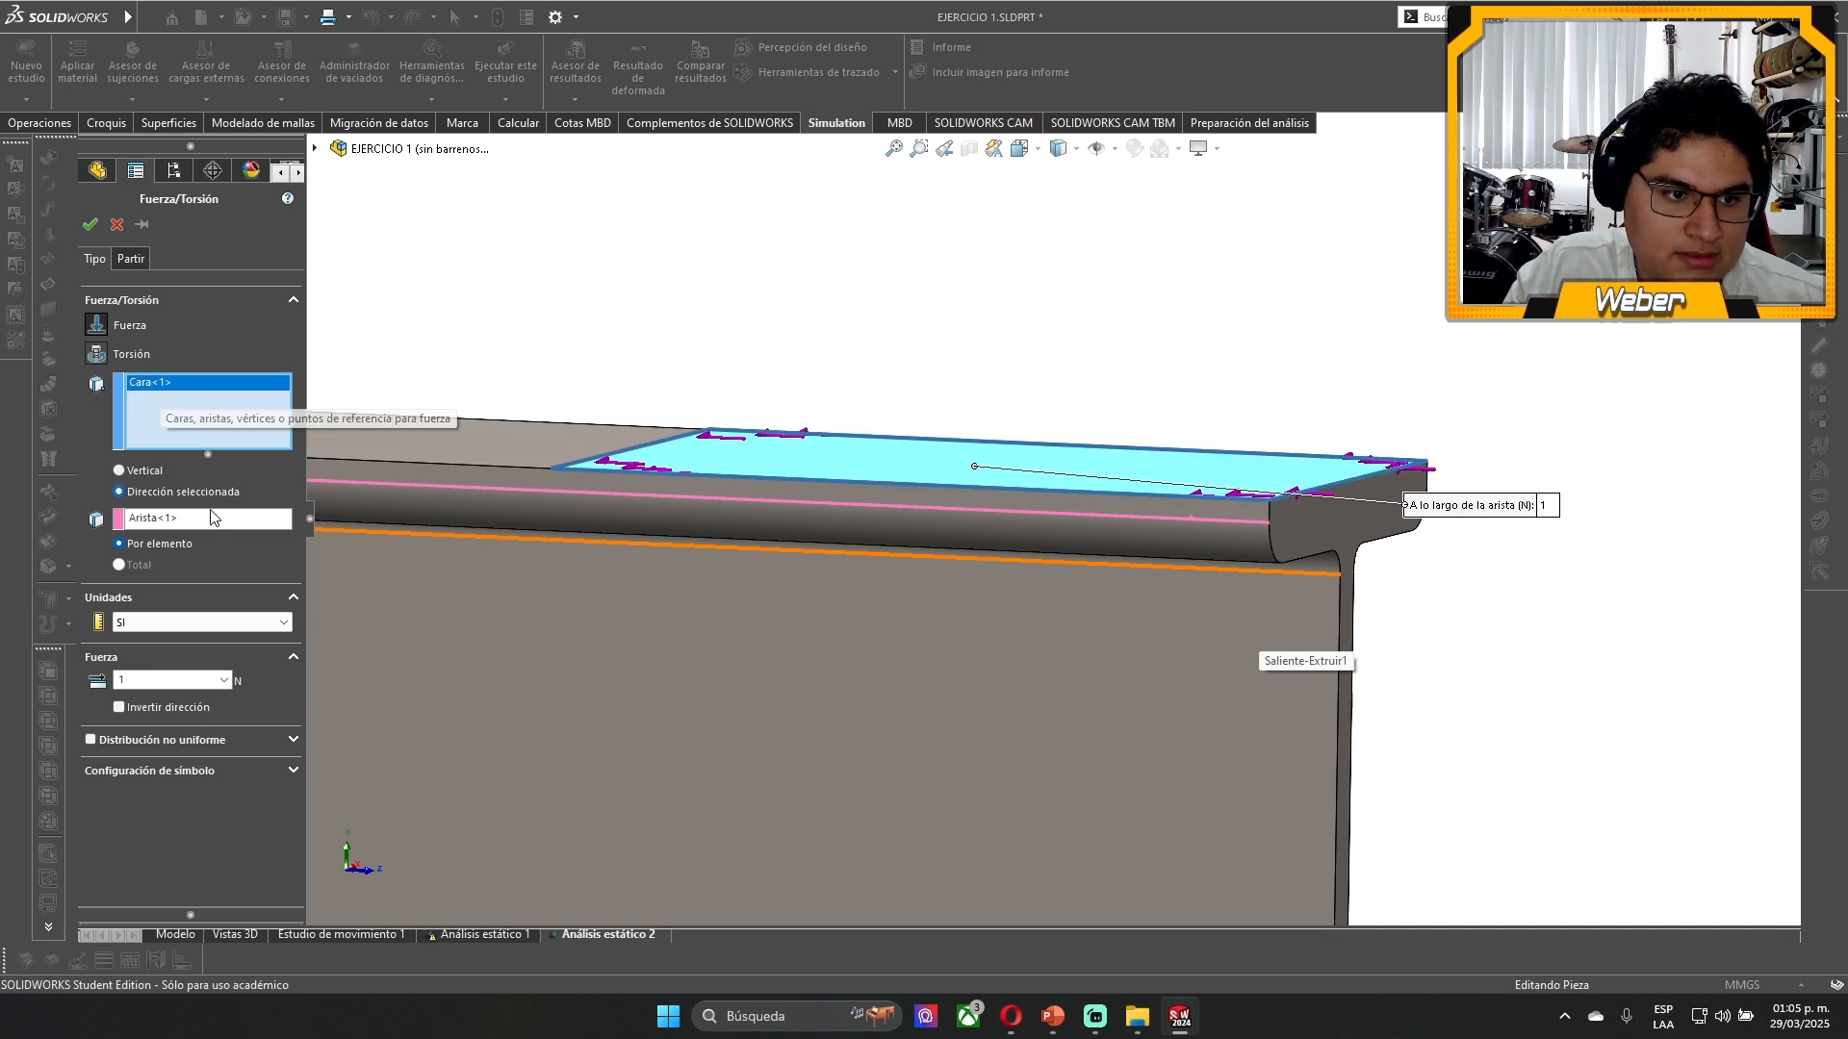
{"action": "left_click", "coordinate": [953, 722]}
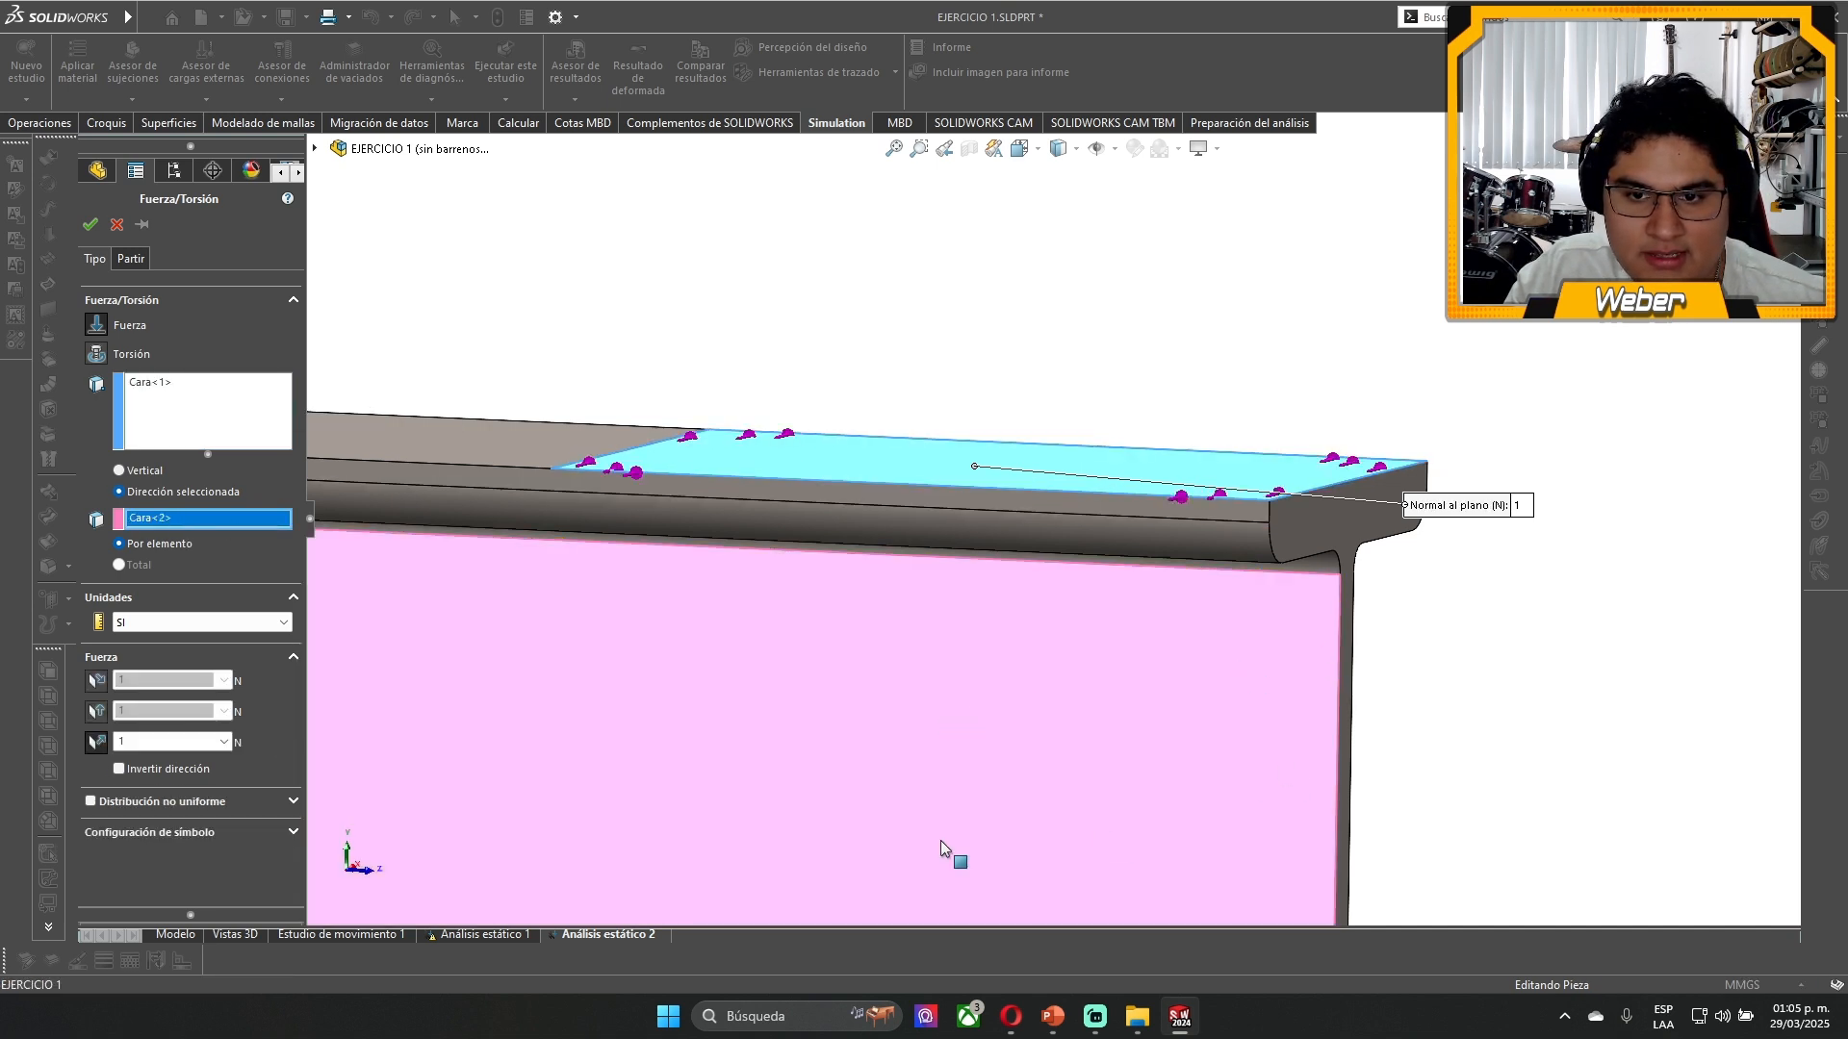
{"action": "left_click", "coordinate": [1350, 545]}
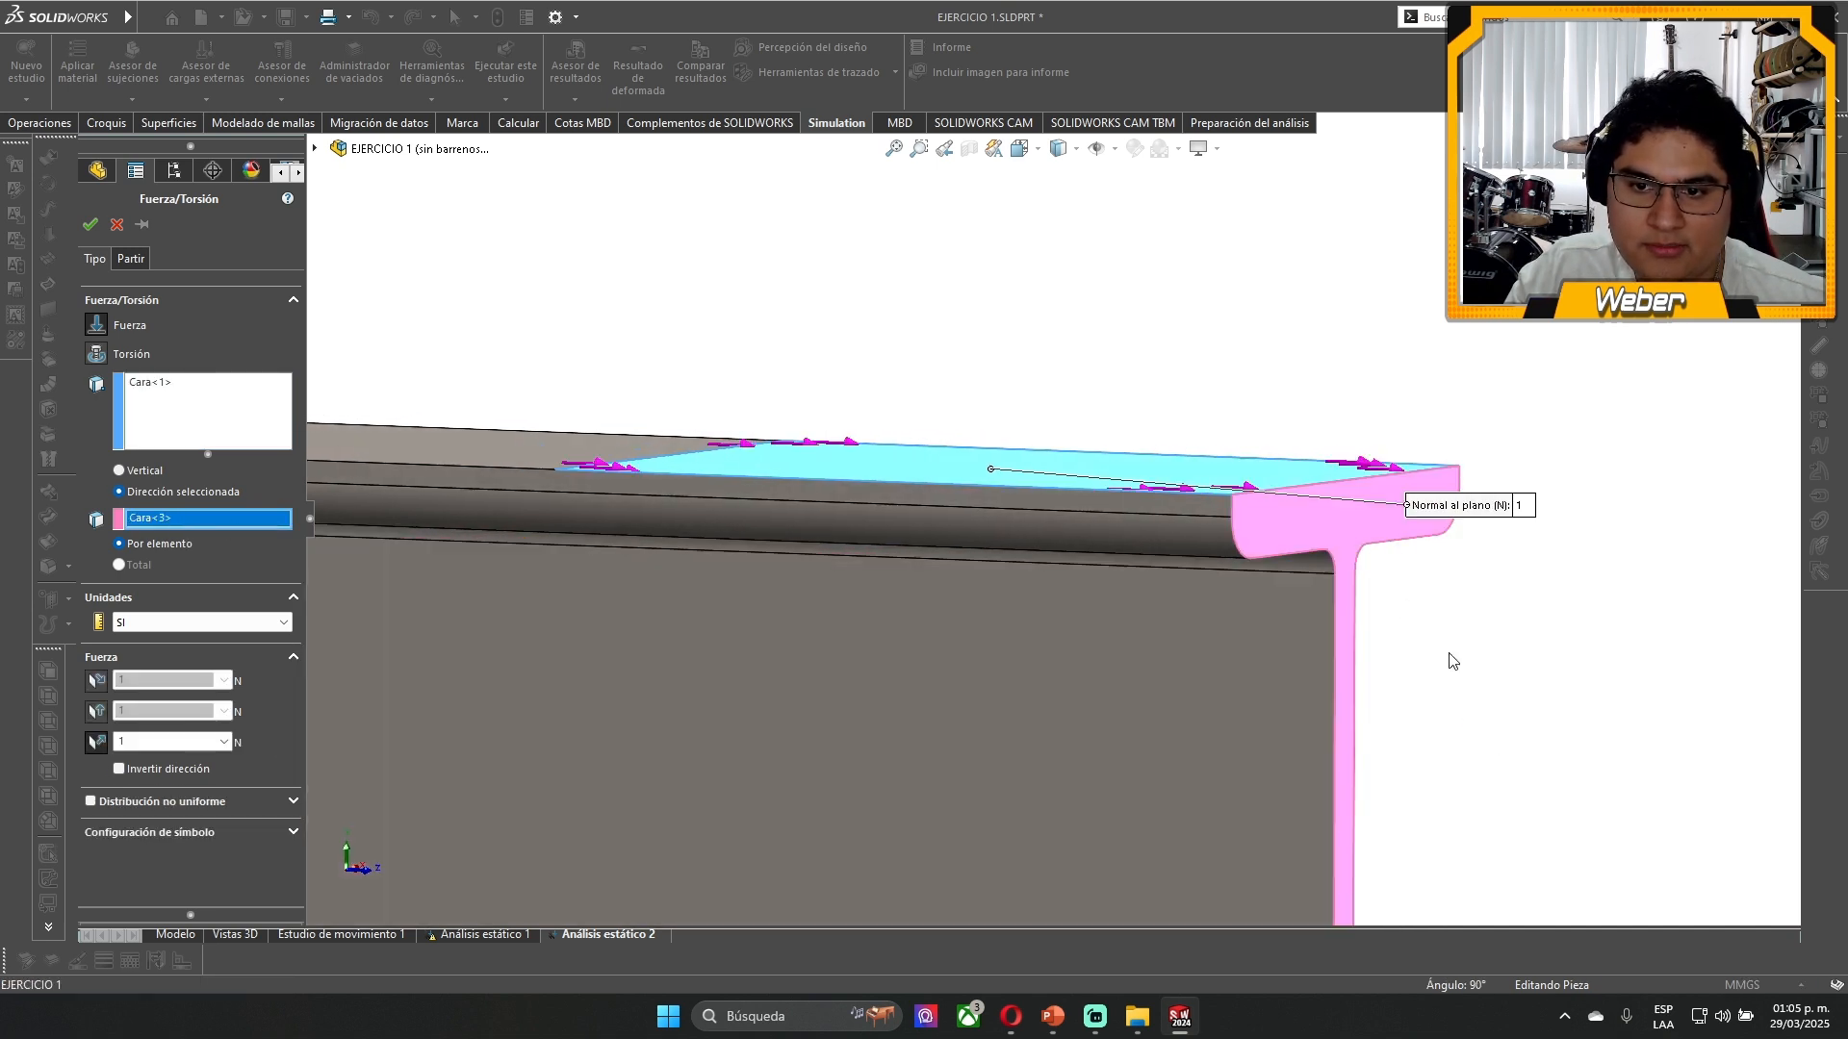
{"action": "middle_click_drag", "start_coordinate": [1449, 655], "coordinate": [1408, 678]}
{"action": "left_click", "coordinate": [1030, 467]}
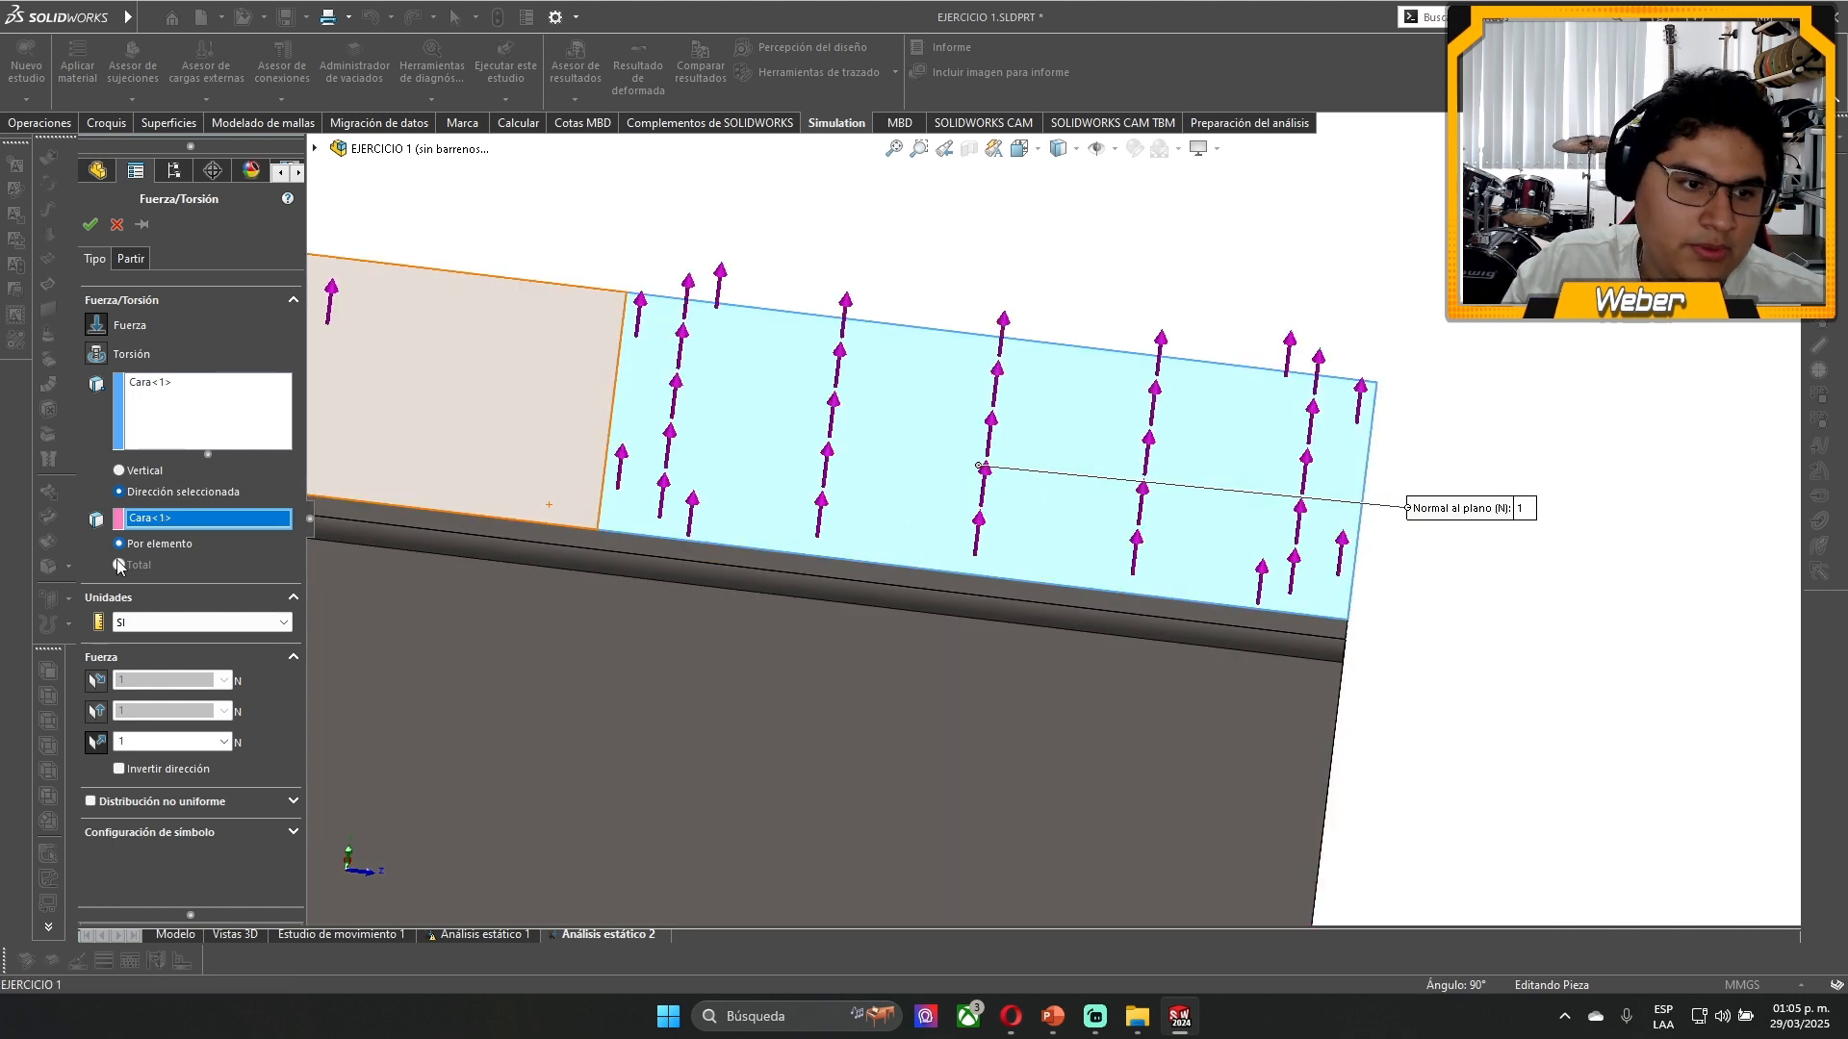
{"action": "left_click", "coordinate": [150, 474]}
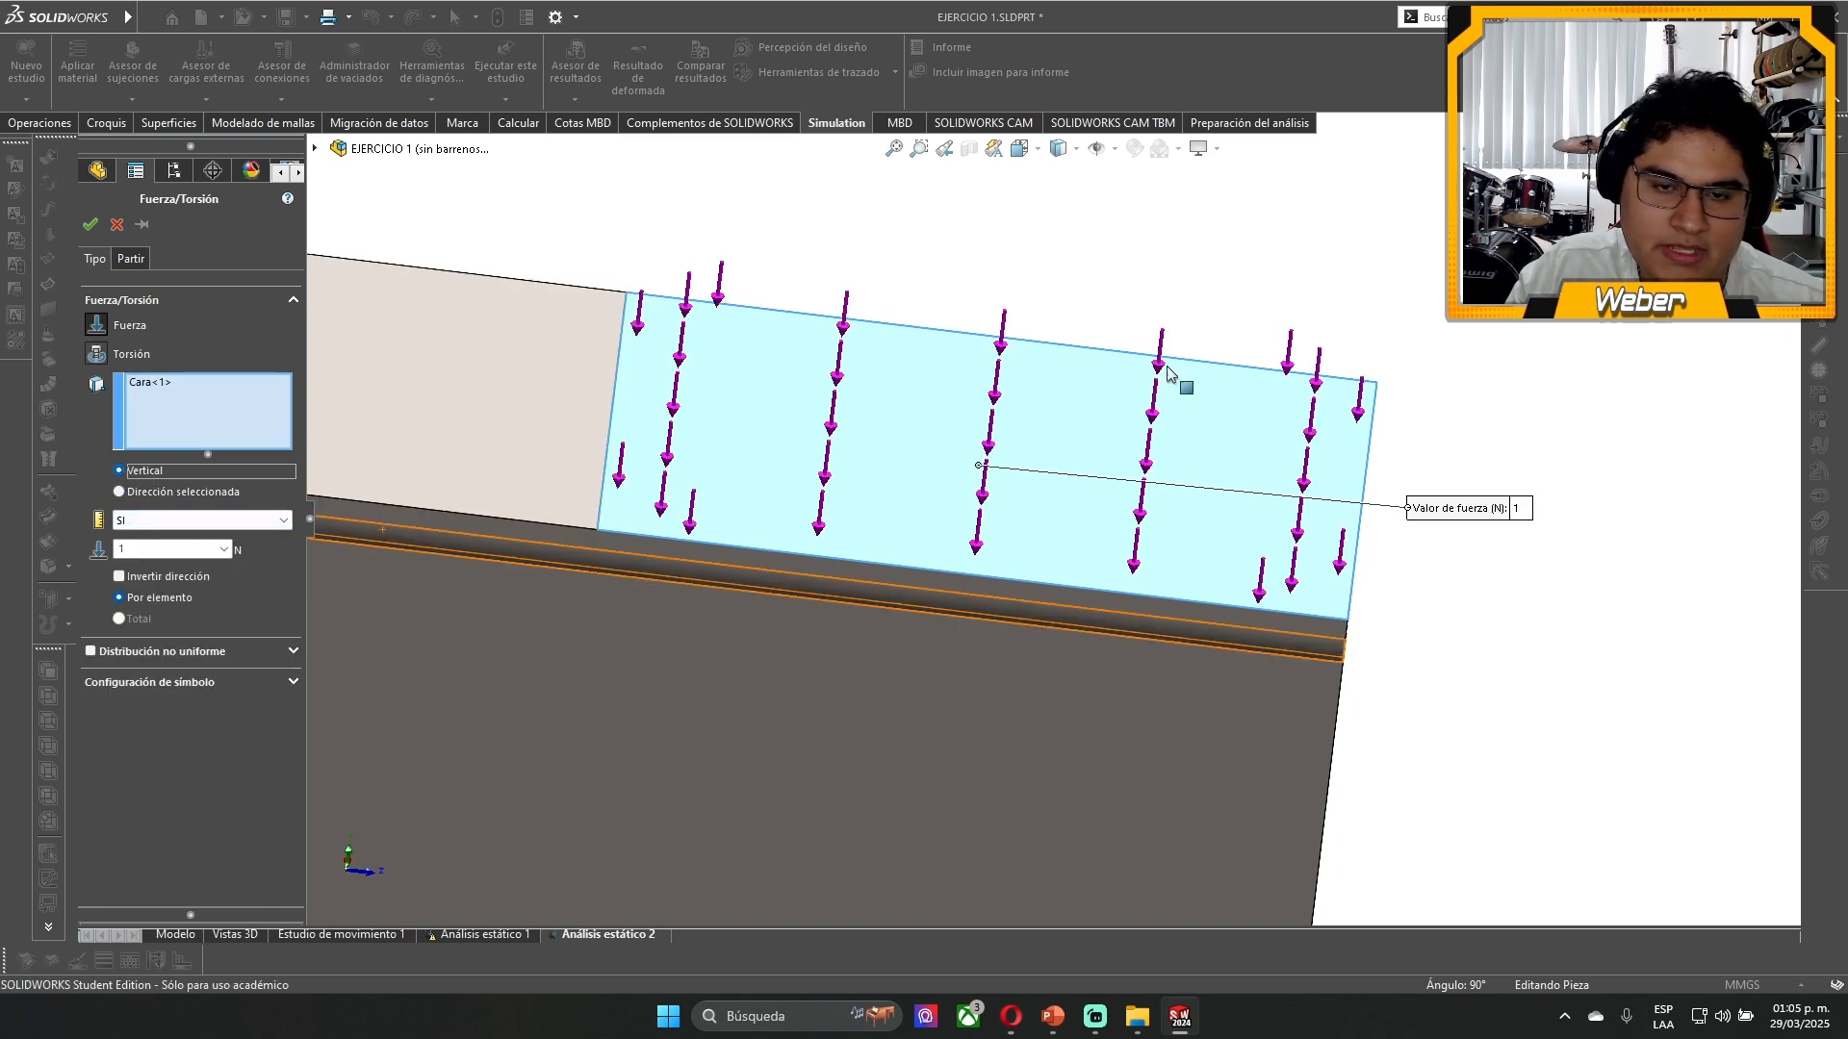
- Try English (IPS) units for the vertical force, return to SI, and set the force value to 10000 N
{"action": "middle_click_drag", "start_coordinate": [1184, 384], "coordinate": [1372, 430]}
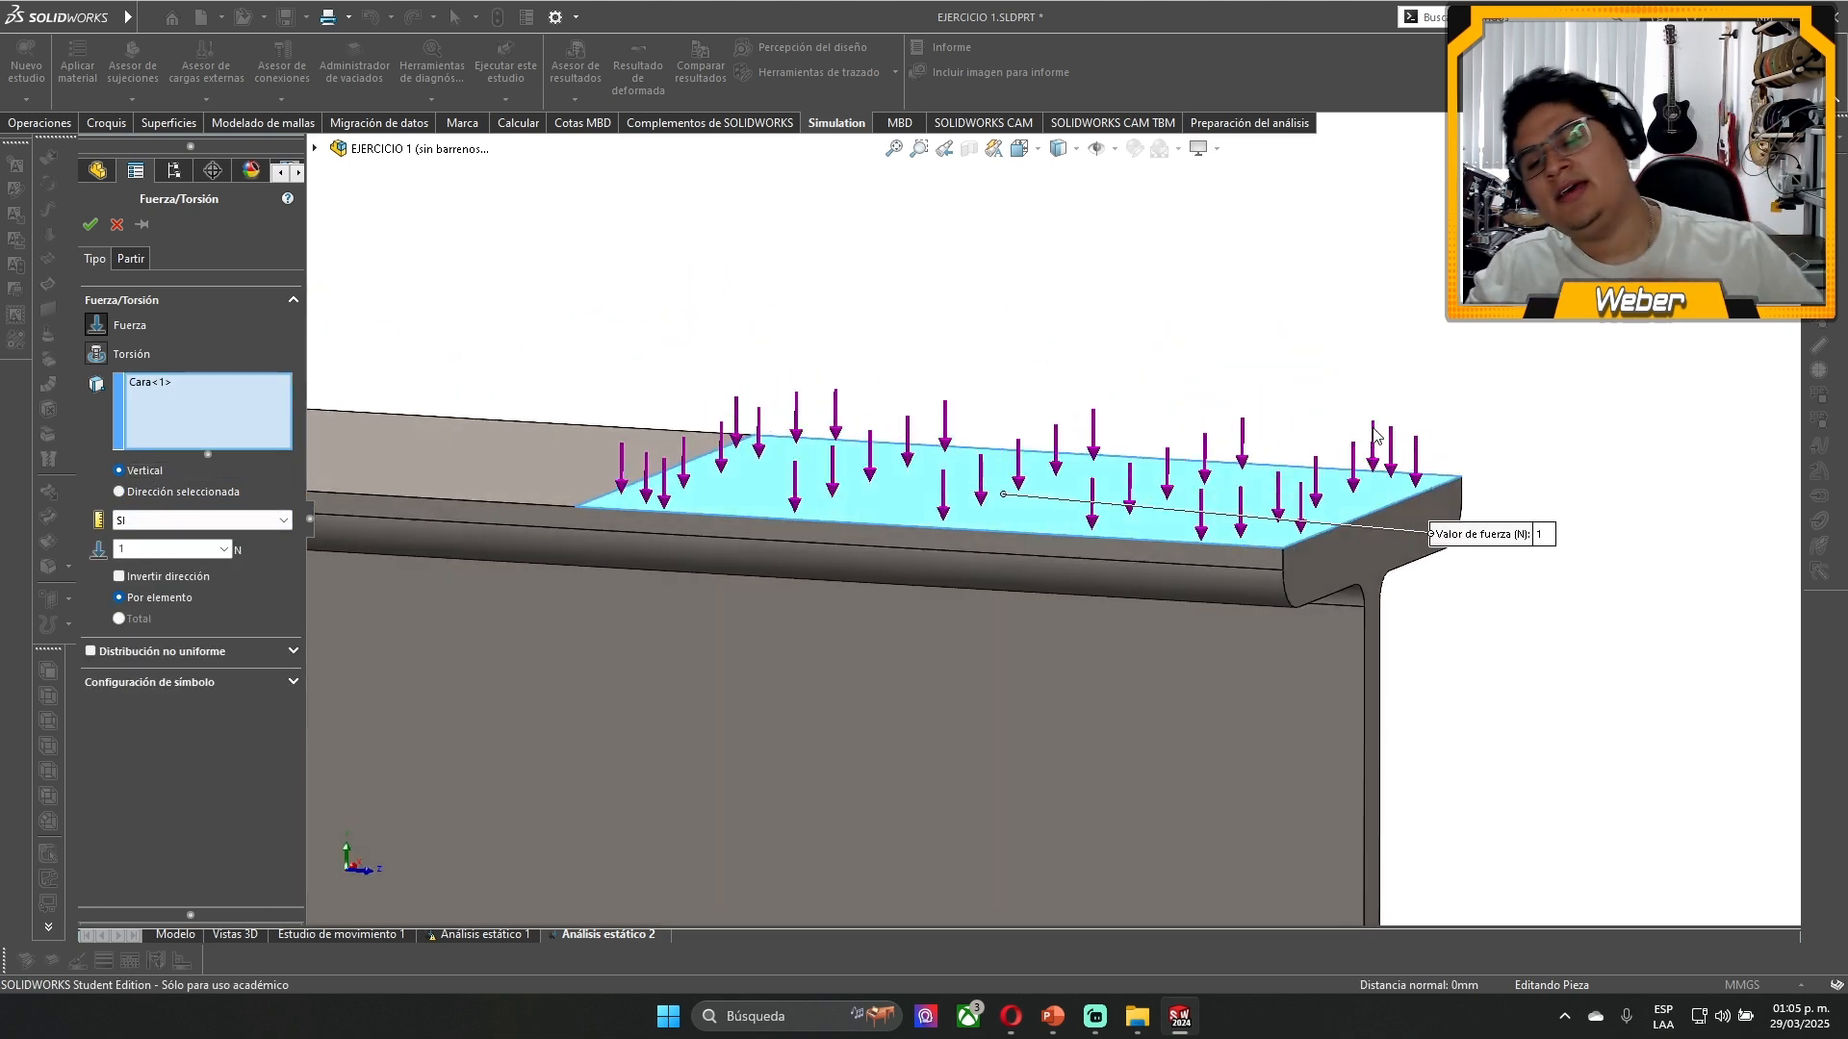
{"action": "scroll", "coordinate": [1254, 407], "scroll_direction": "down", "scroll_amount": 1}
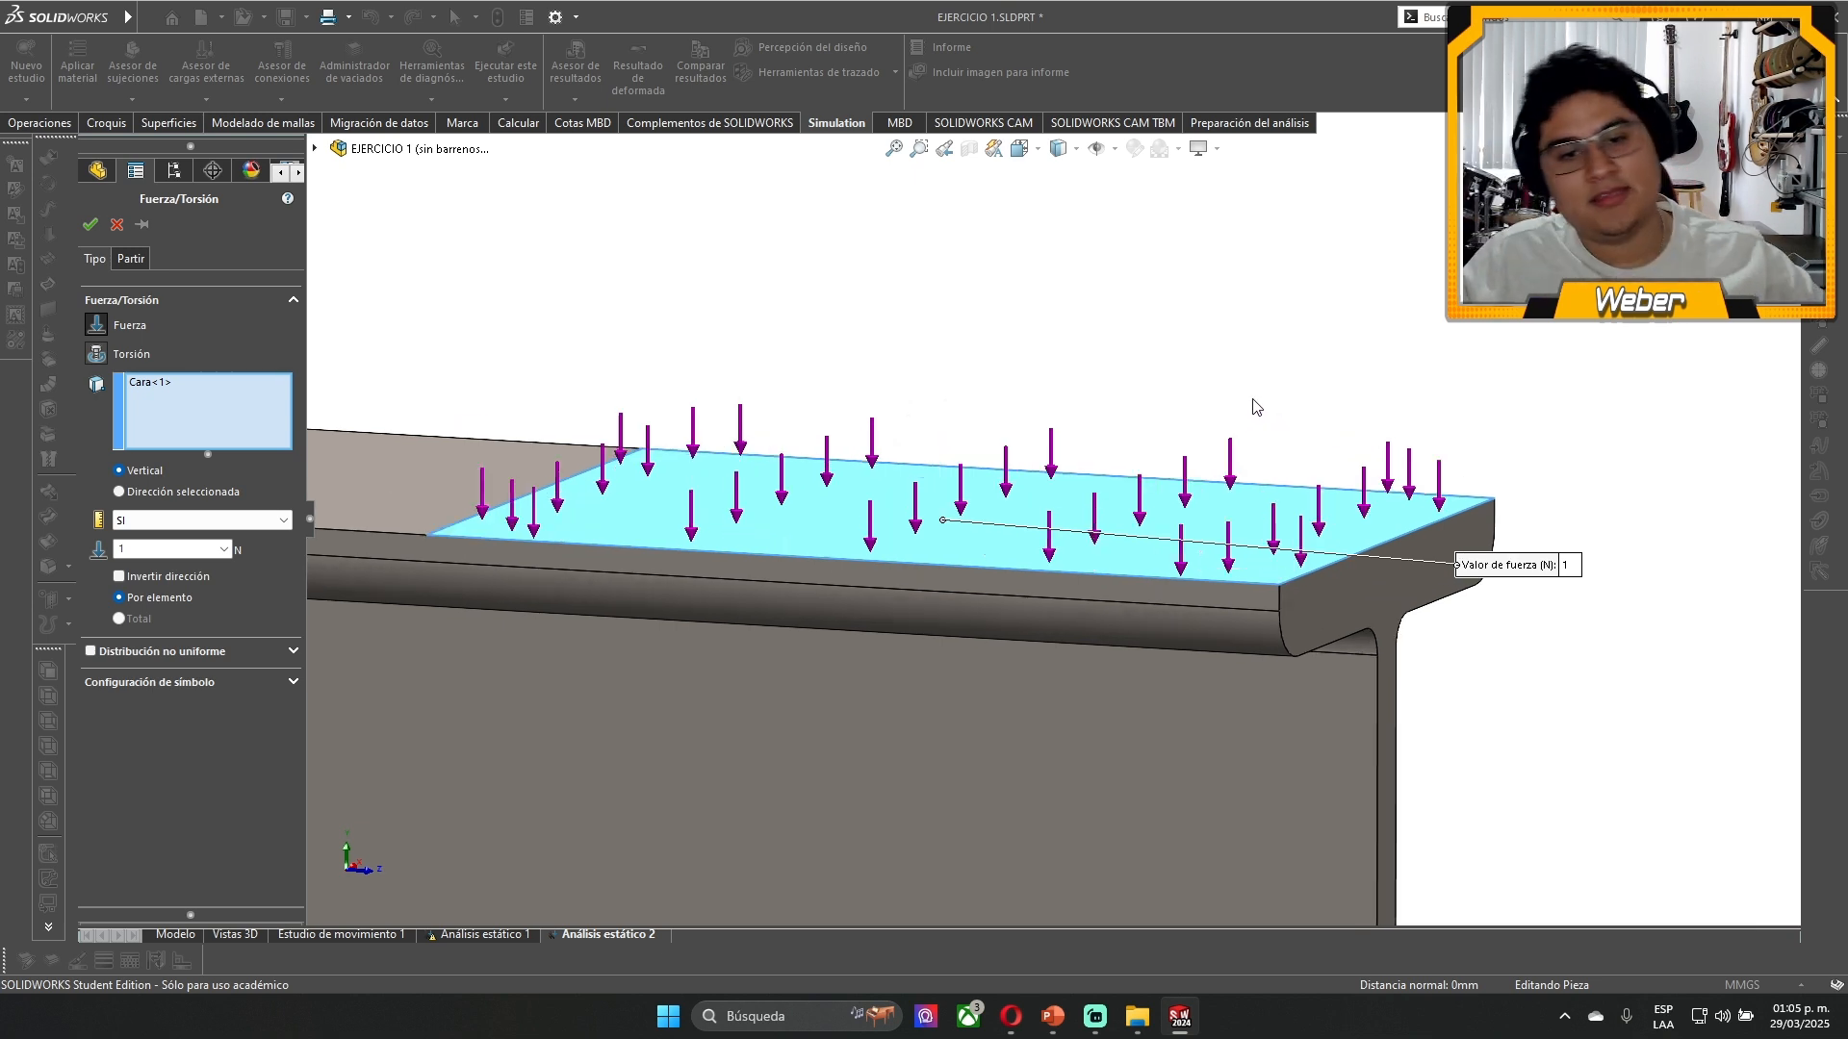
{"action": "left_click", "coordinate": [178, 521]}
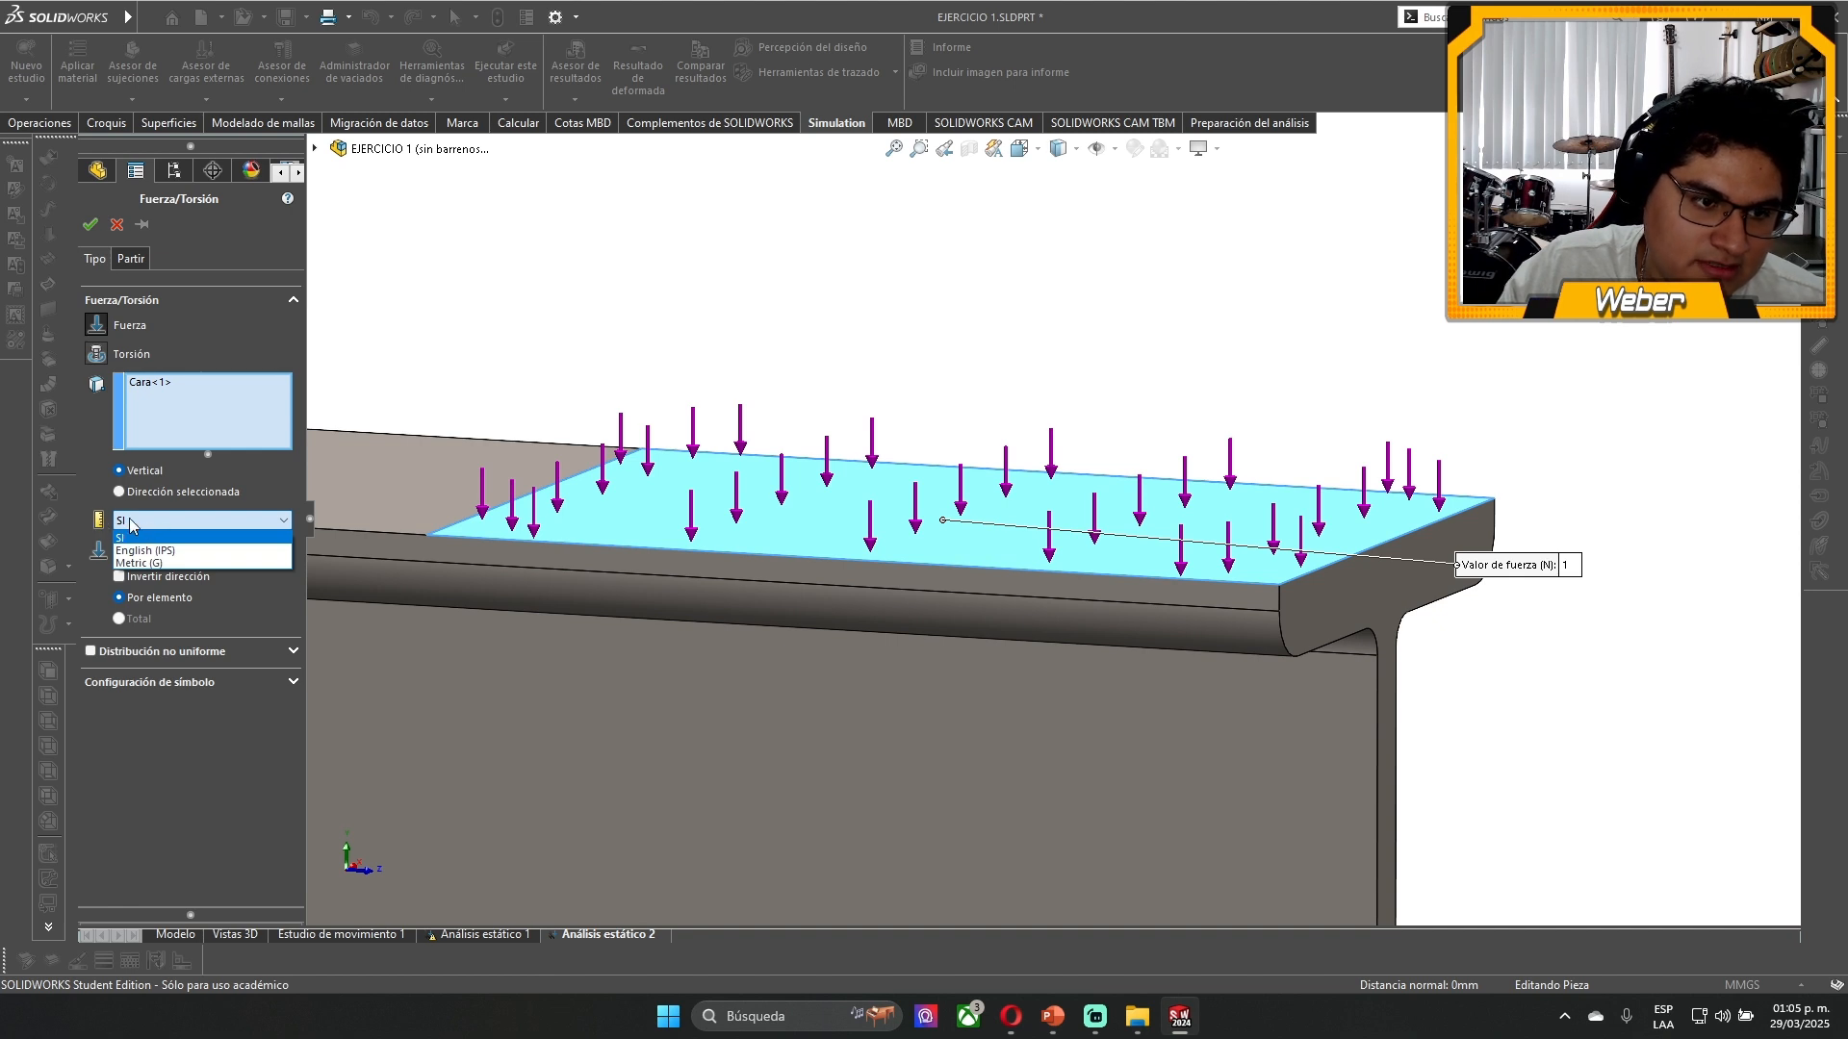
{"action": "left_click", "coordinate": [145, 551]}
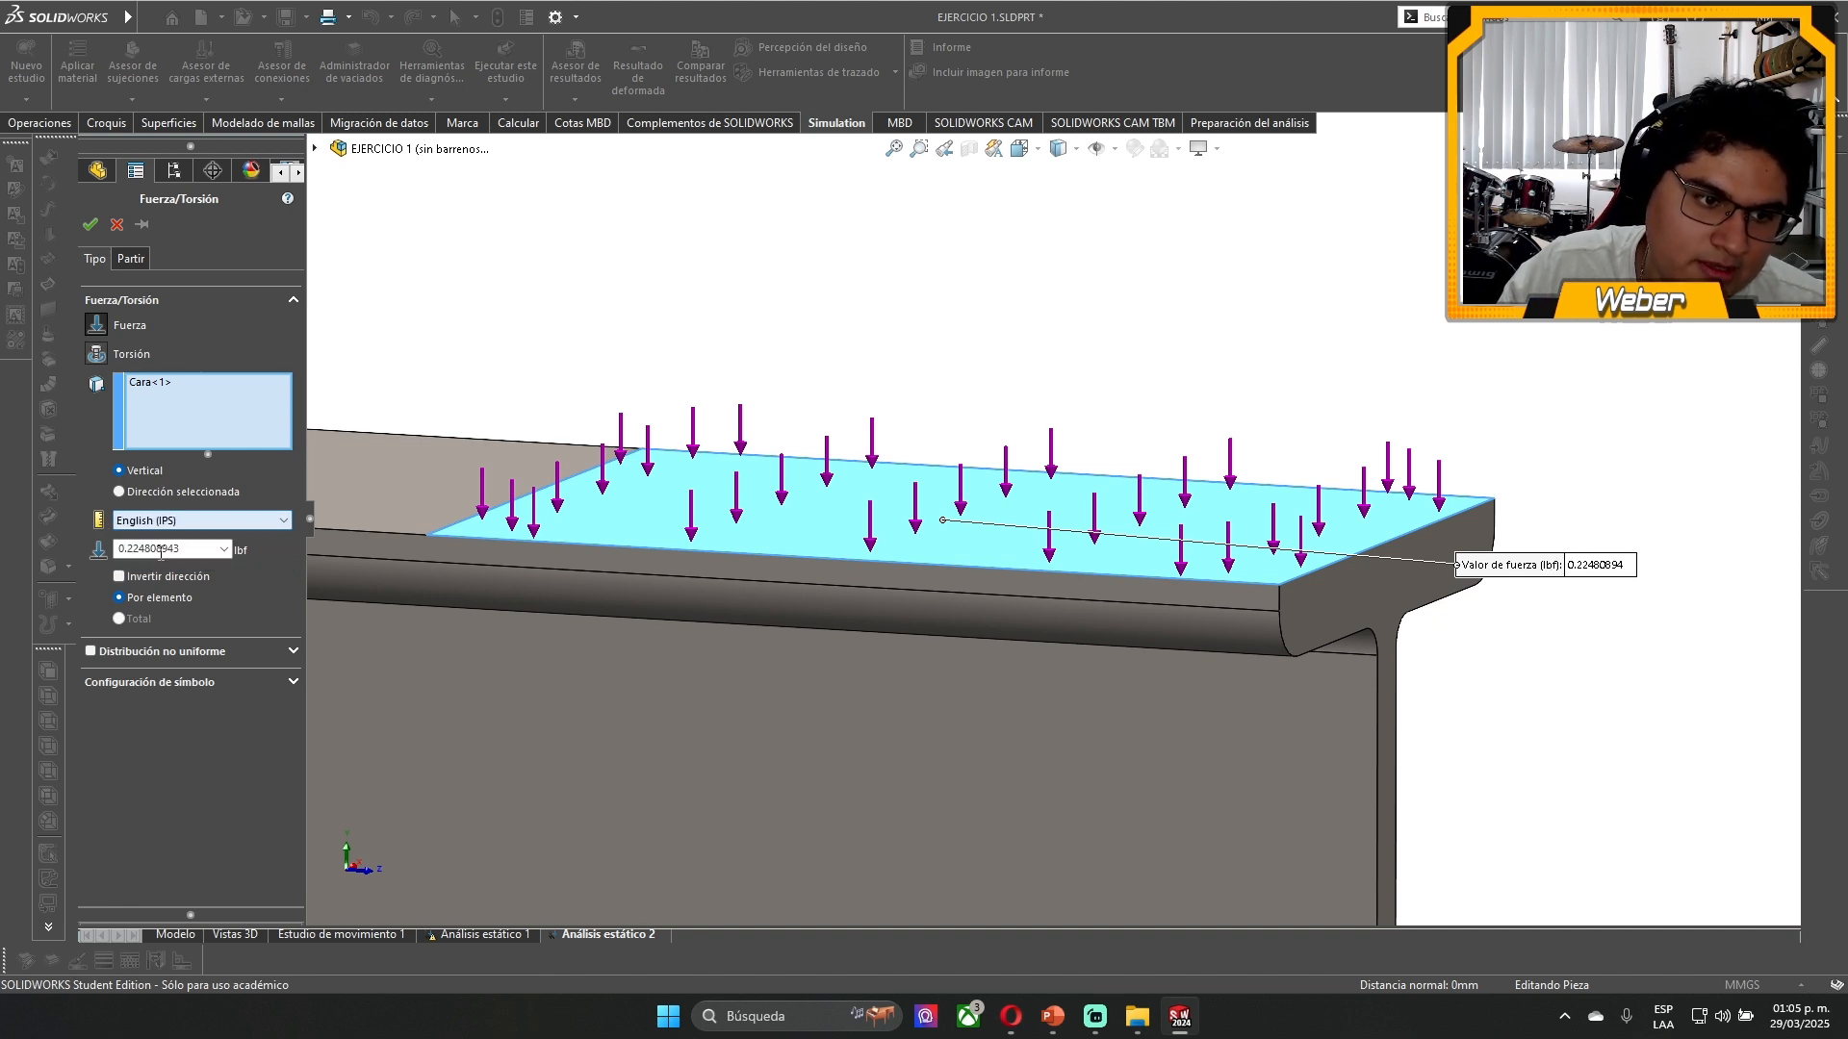
{"action": "left_click", "coordinate": [212, 521]}
{"action": "left_click", "coordinate": [169, 536]}
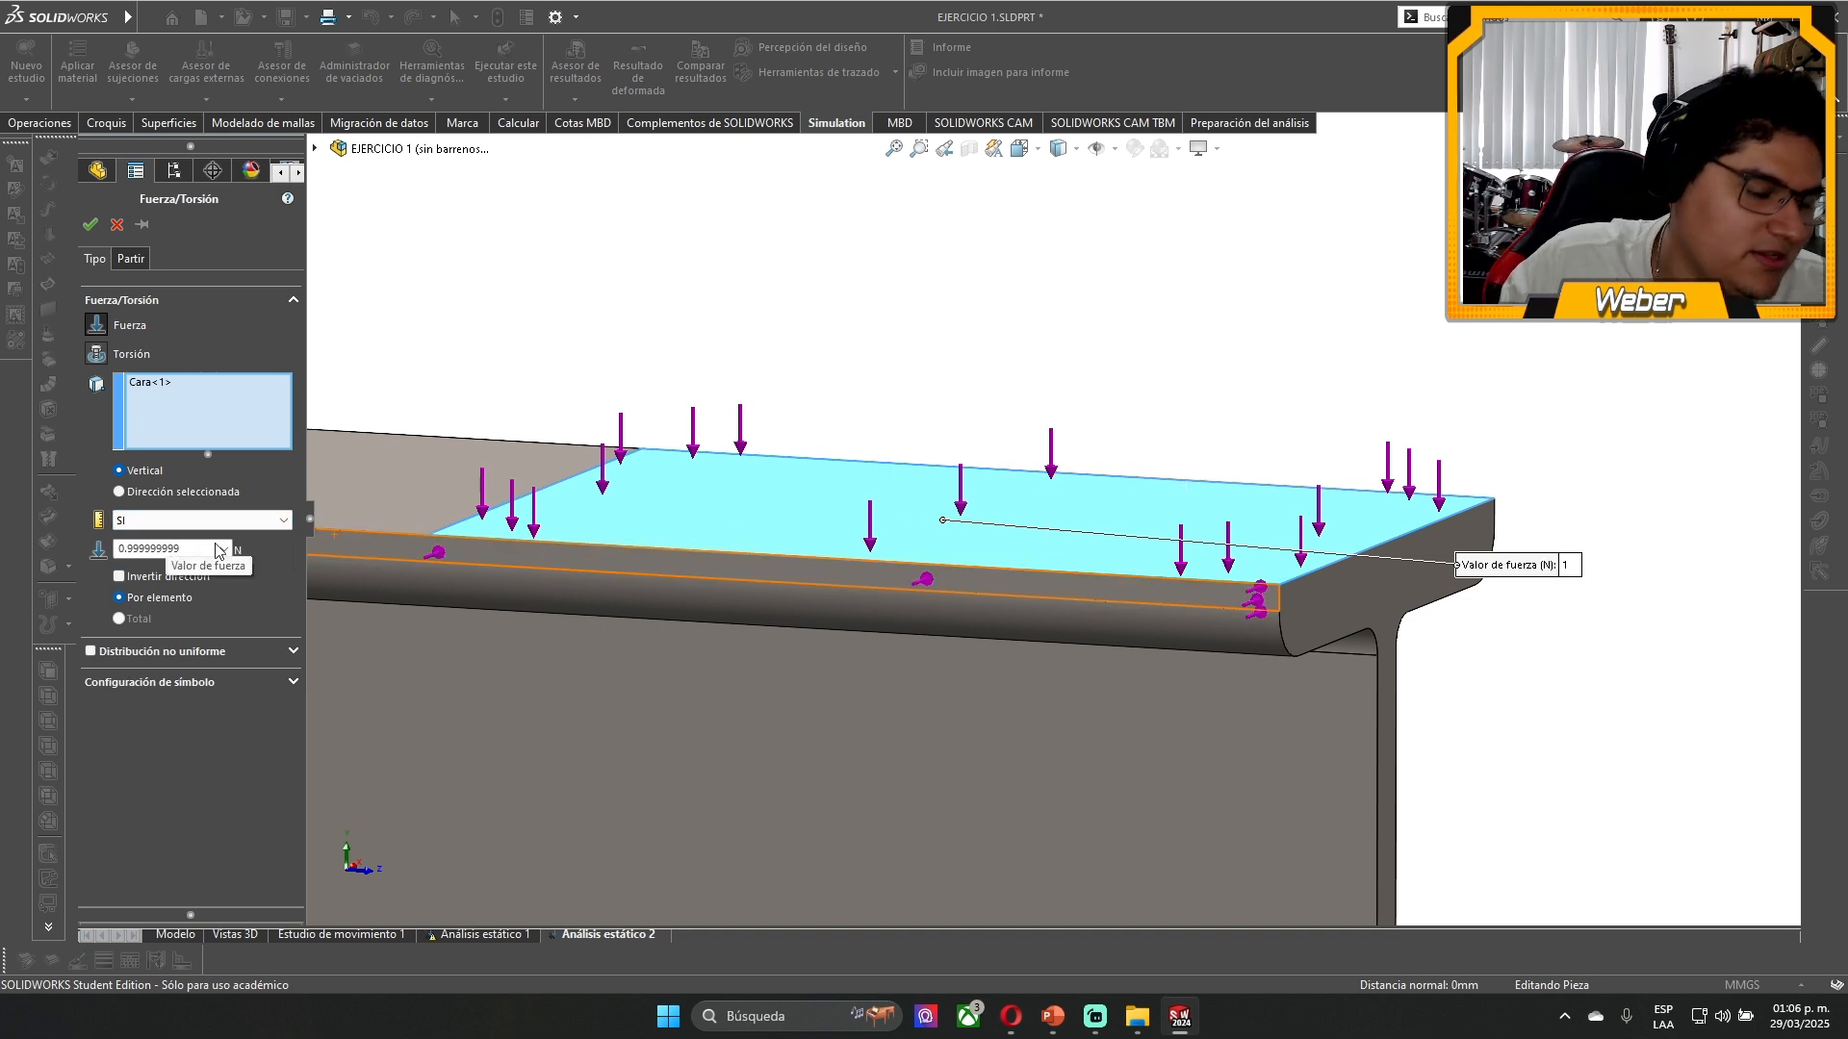
{"action": "double_click", "coordinate": [197, 551]}
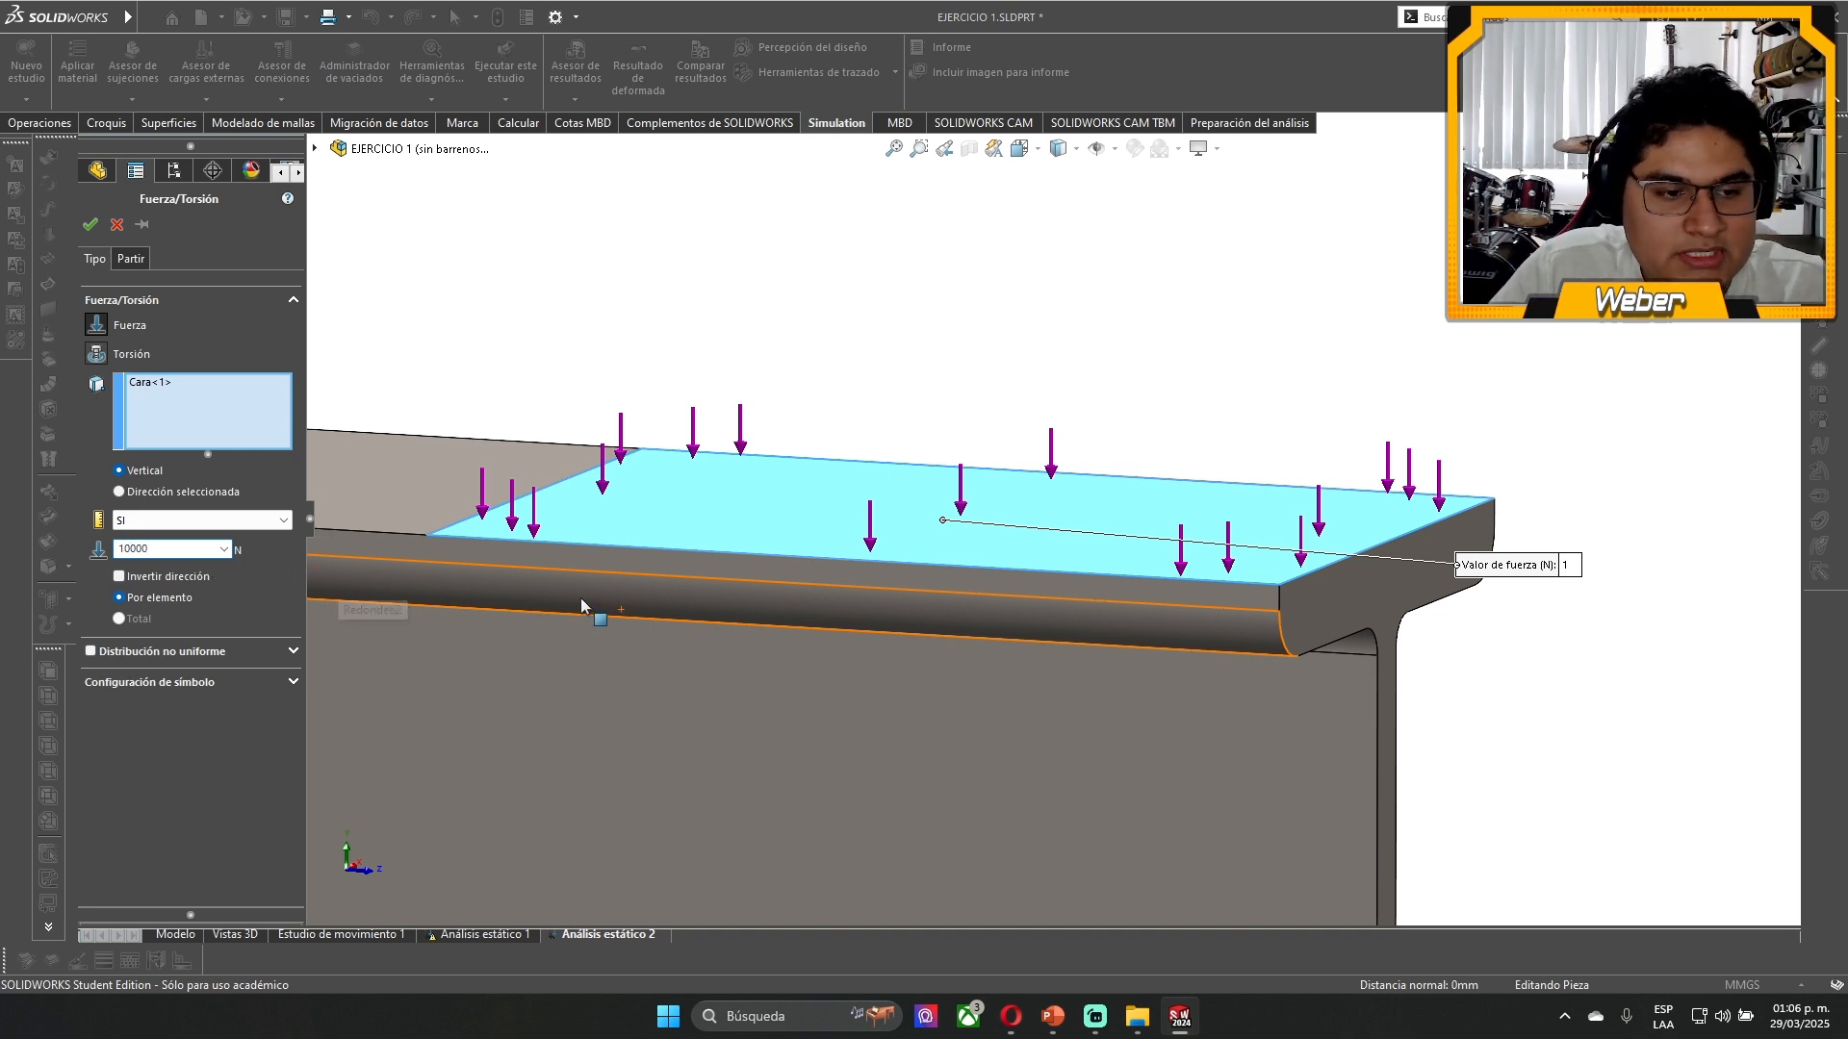
- Try adding the rest of the top flange face to the force with Total and Por elemento, and remove that face again
{"action": "scroll", "coordinate": [579, 599], "scroll_direction": "up", "scroll_amount": 3}
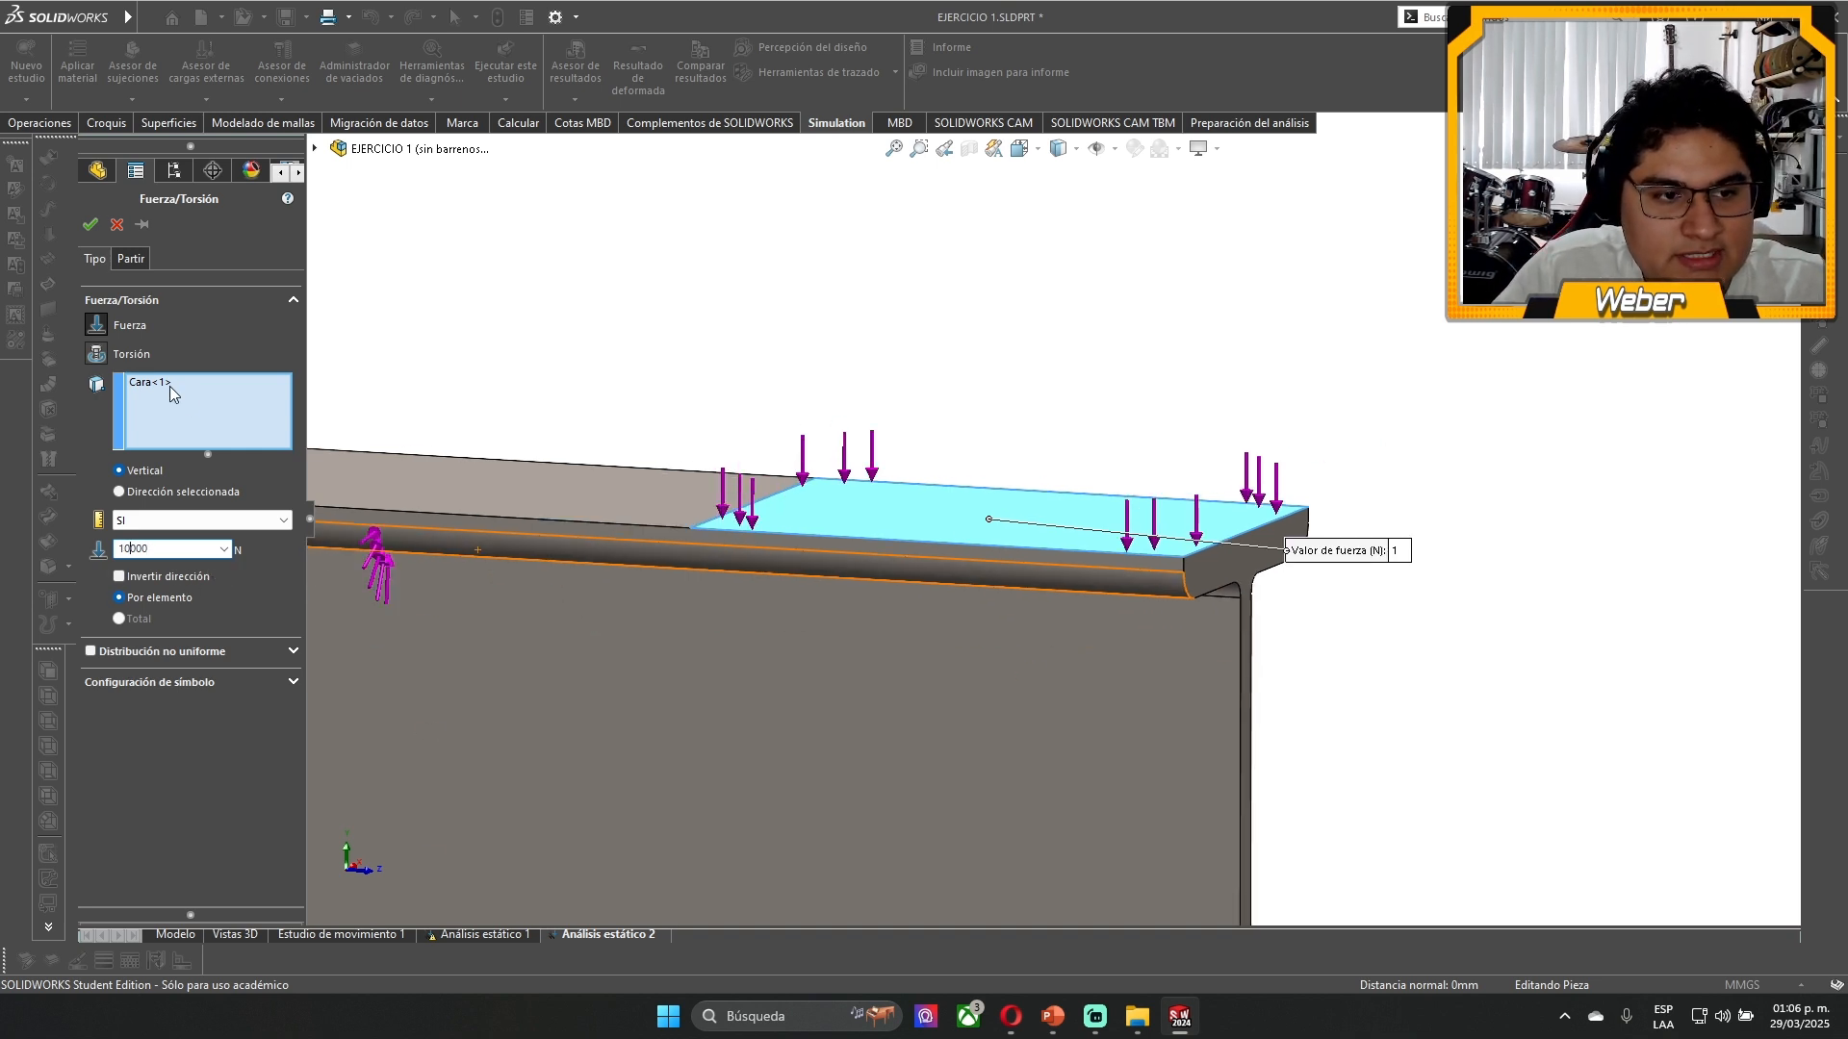
{"action": "left_click", "coordinate": [645, 500]}
{"action": "scroll", "coordinate": [614, 581], "scroll_direction": "up", "scroll_amount": 5}
{"action": "scroll", "coordinate": [607, 562], "scroll_direction": "down", "scroll_amount": 2}
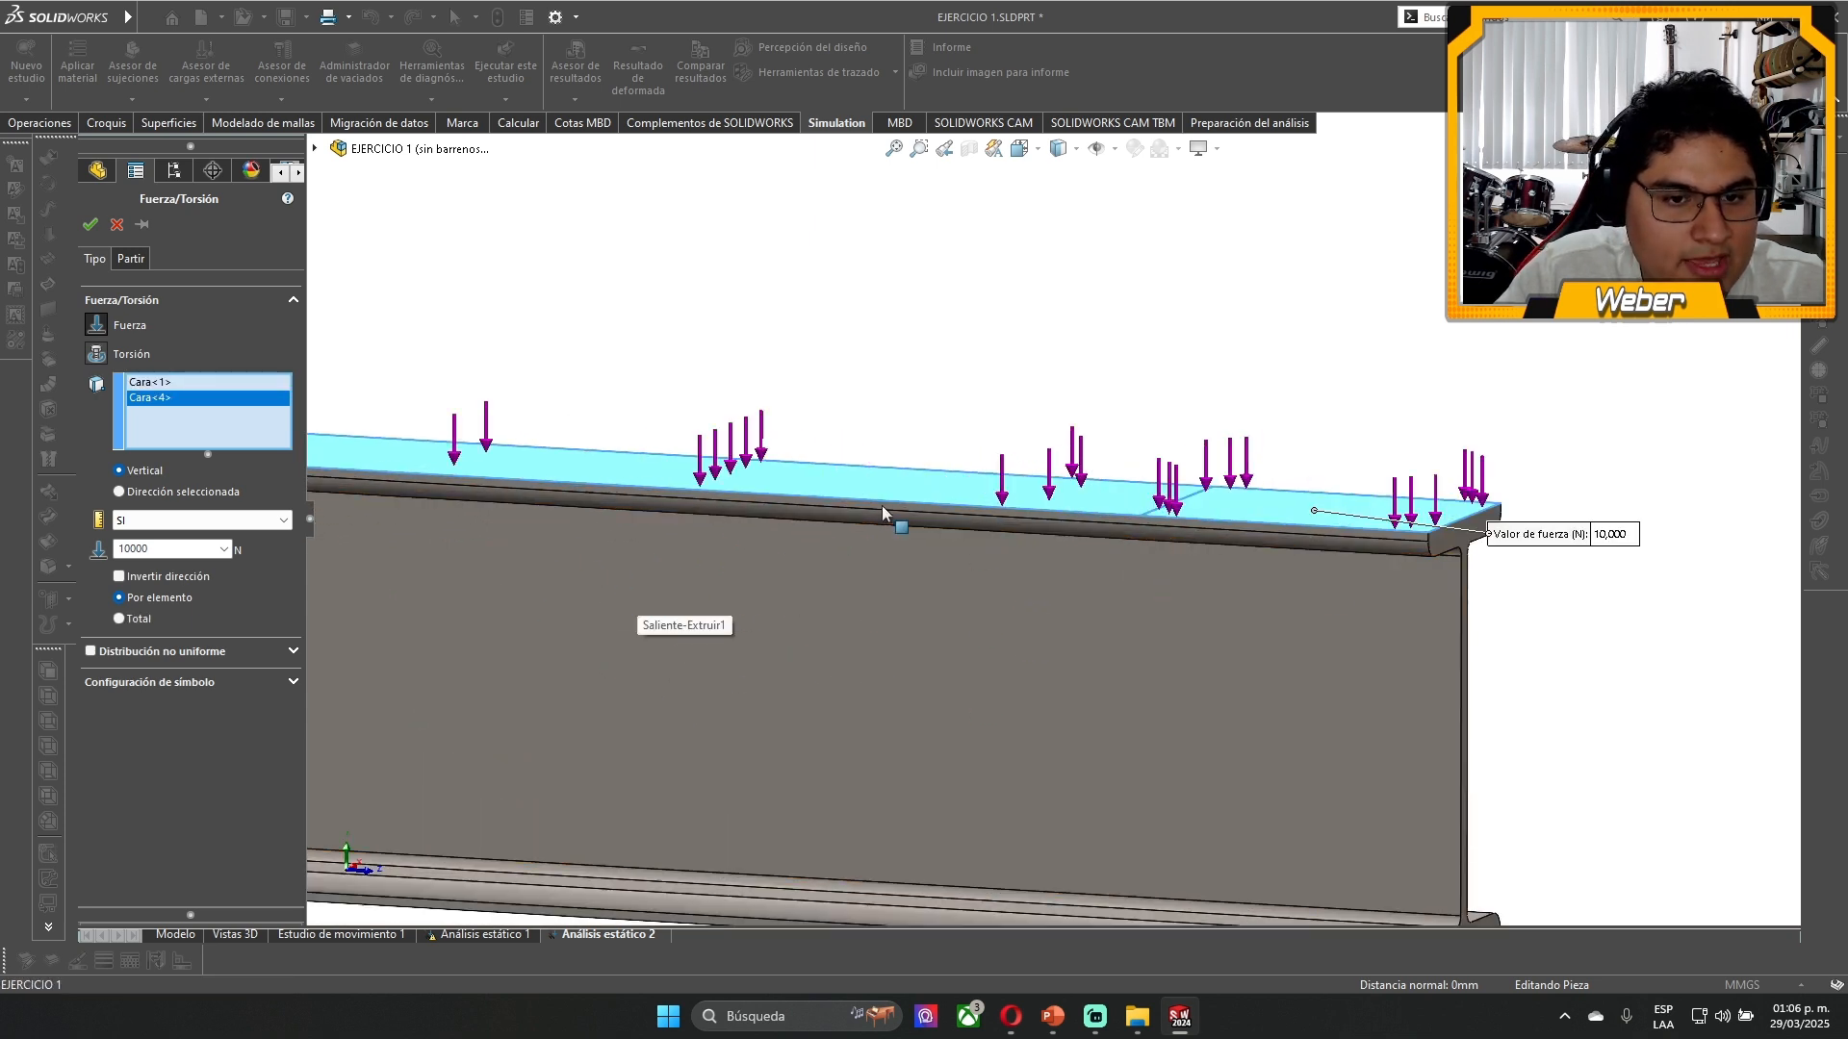
{"action": "double_click", "coordinate": [145, 547]}
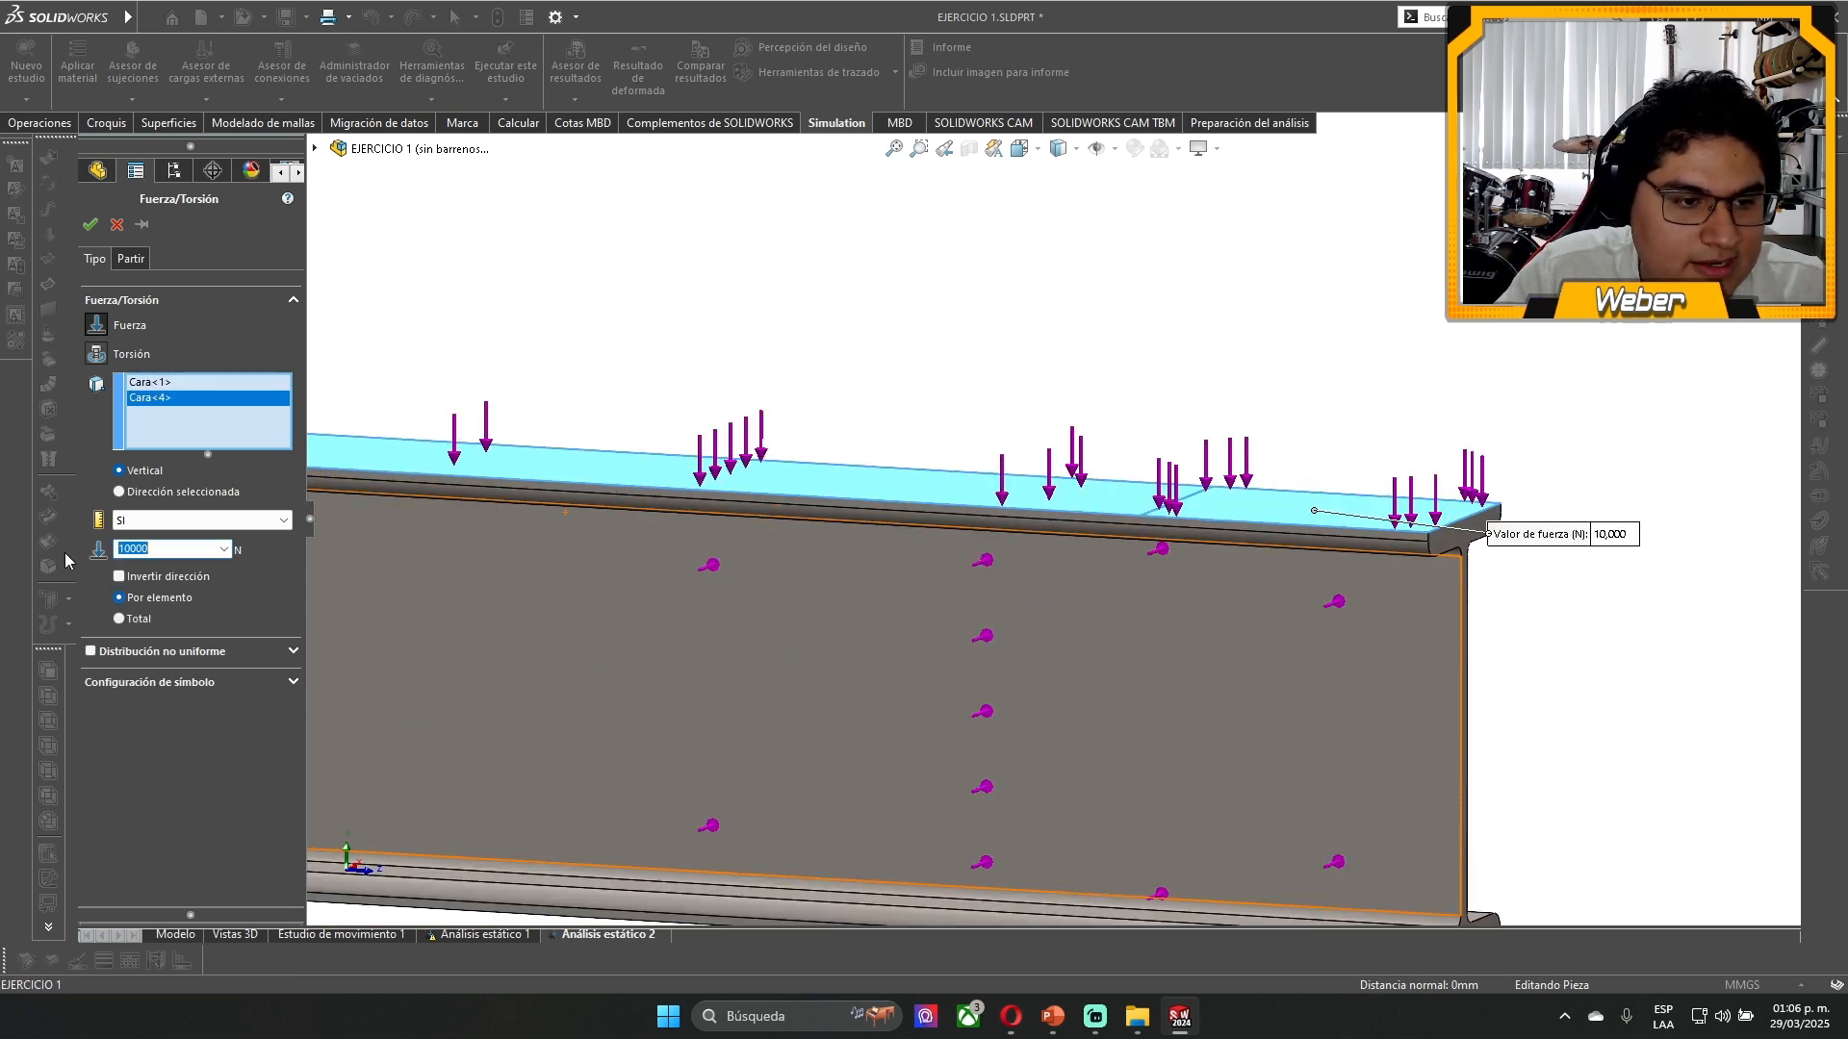
{"action": "left_click", "coordinate": [134, 618]}
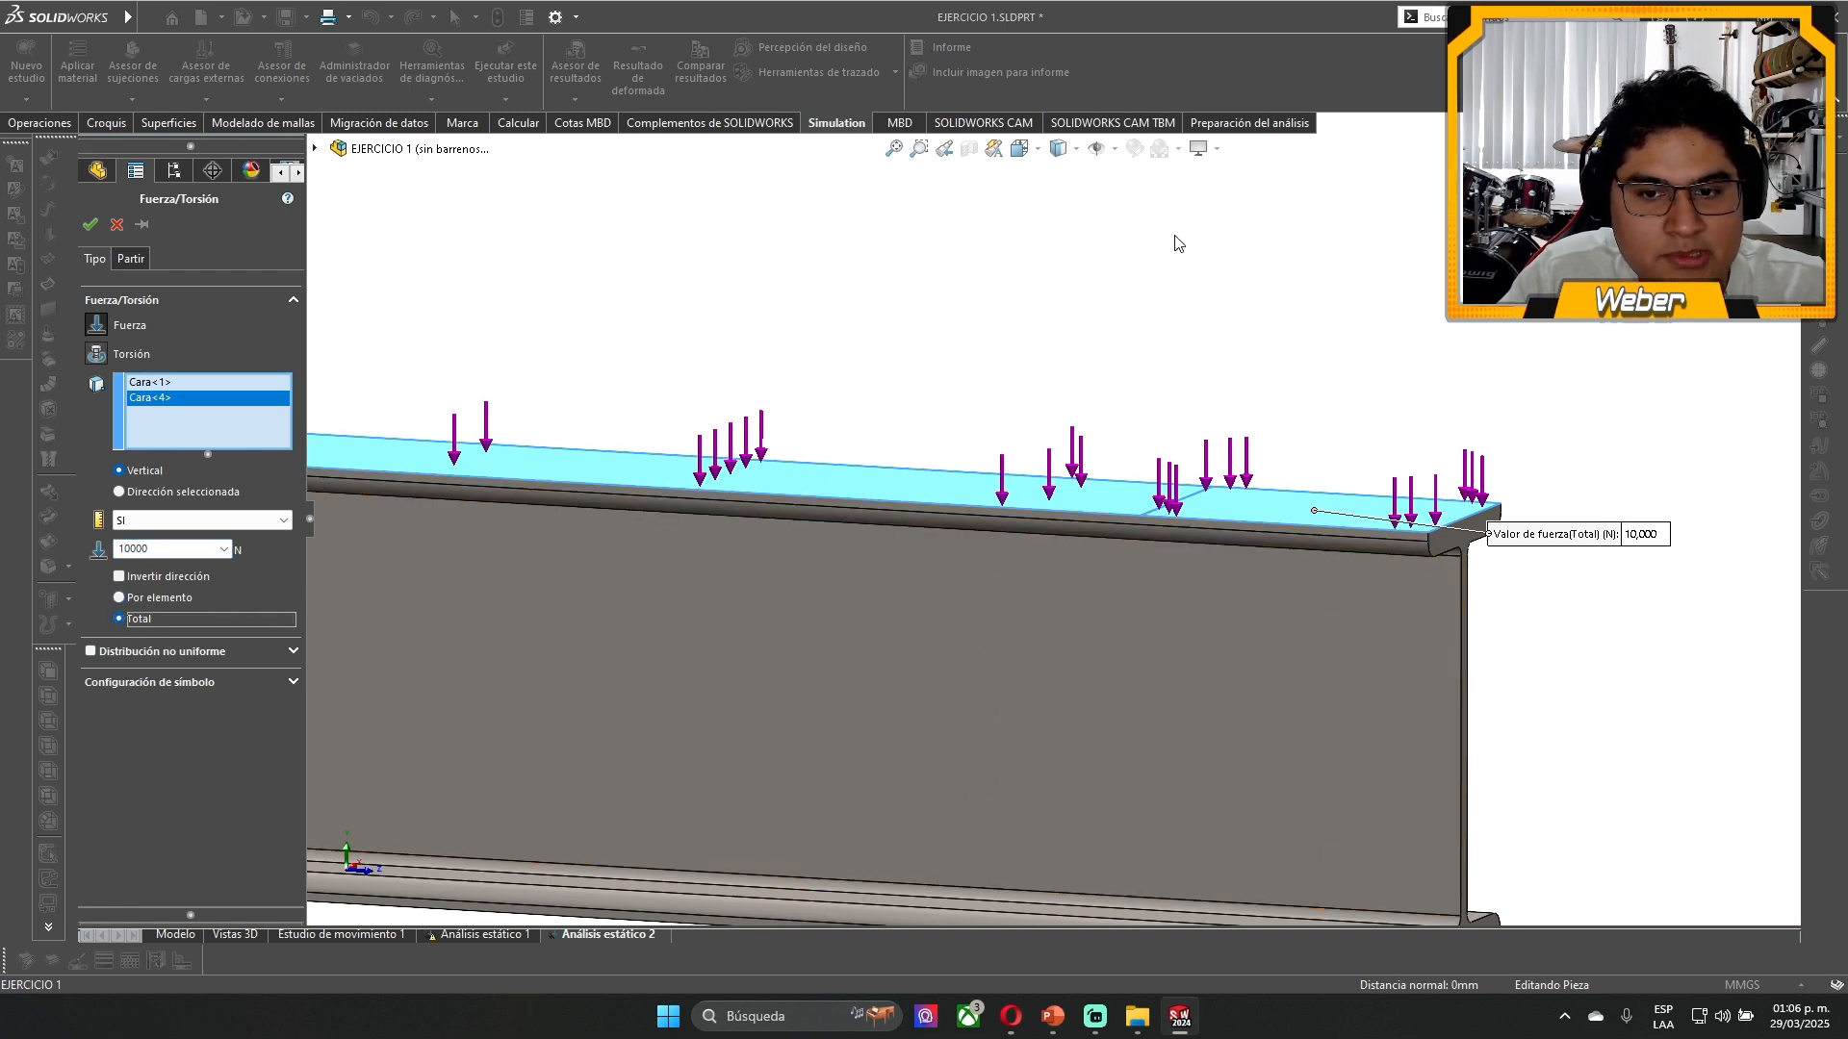
{"action": "left_click", "coordinate": [160, 597]}
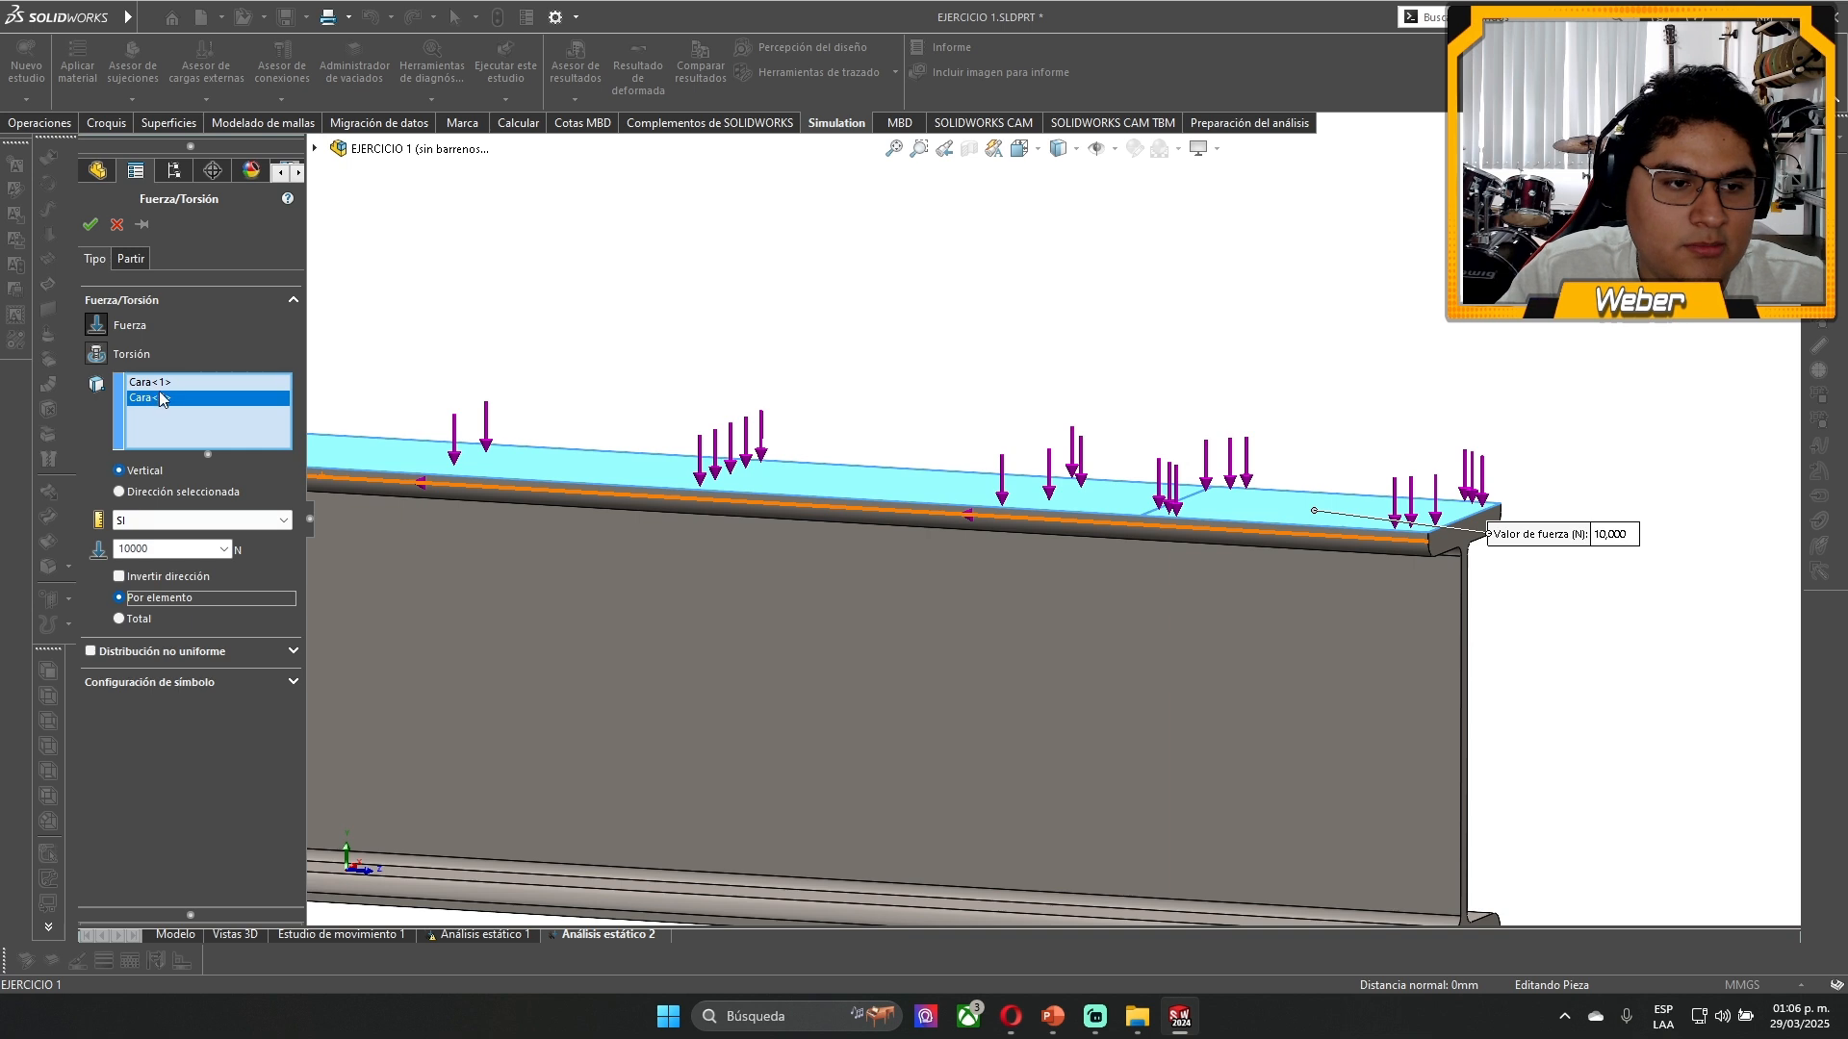
{"action": "middle_click_drag", "start_coordinate": [974, 339], "coordinate": [955, 390]}
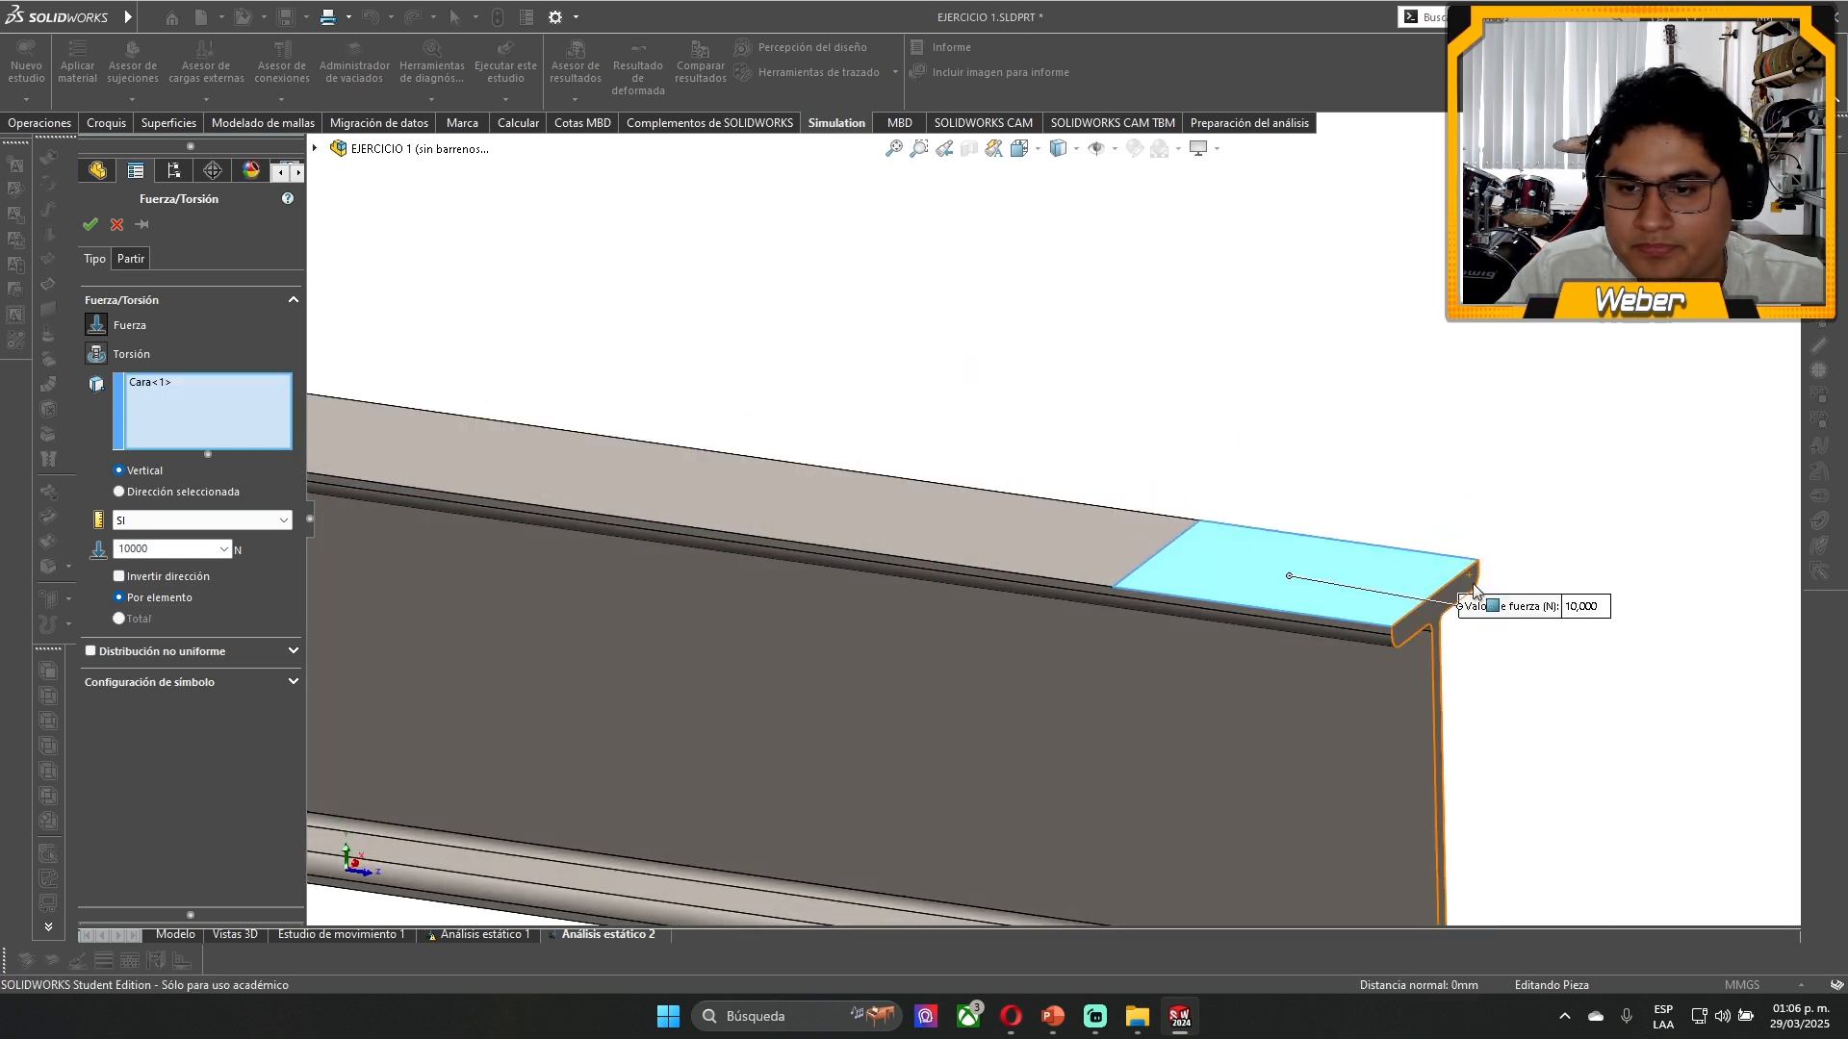
- Keep the force distribution uniform, set its symbol size to 200, and apply the load to the split face
{"action": "scroll", "coordinate": [1477, 606], "scroll_direction": "down", "scroll_amount": 4}
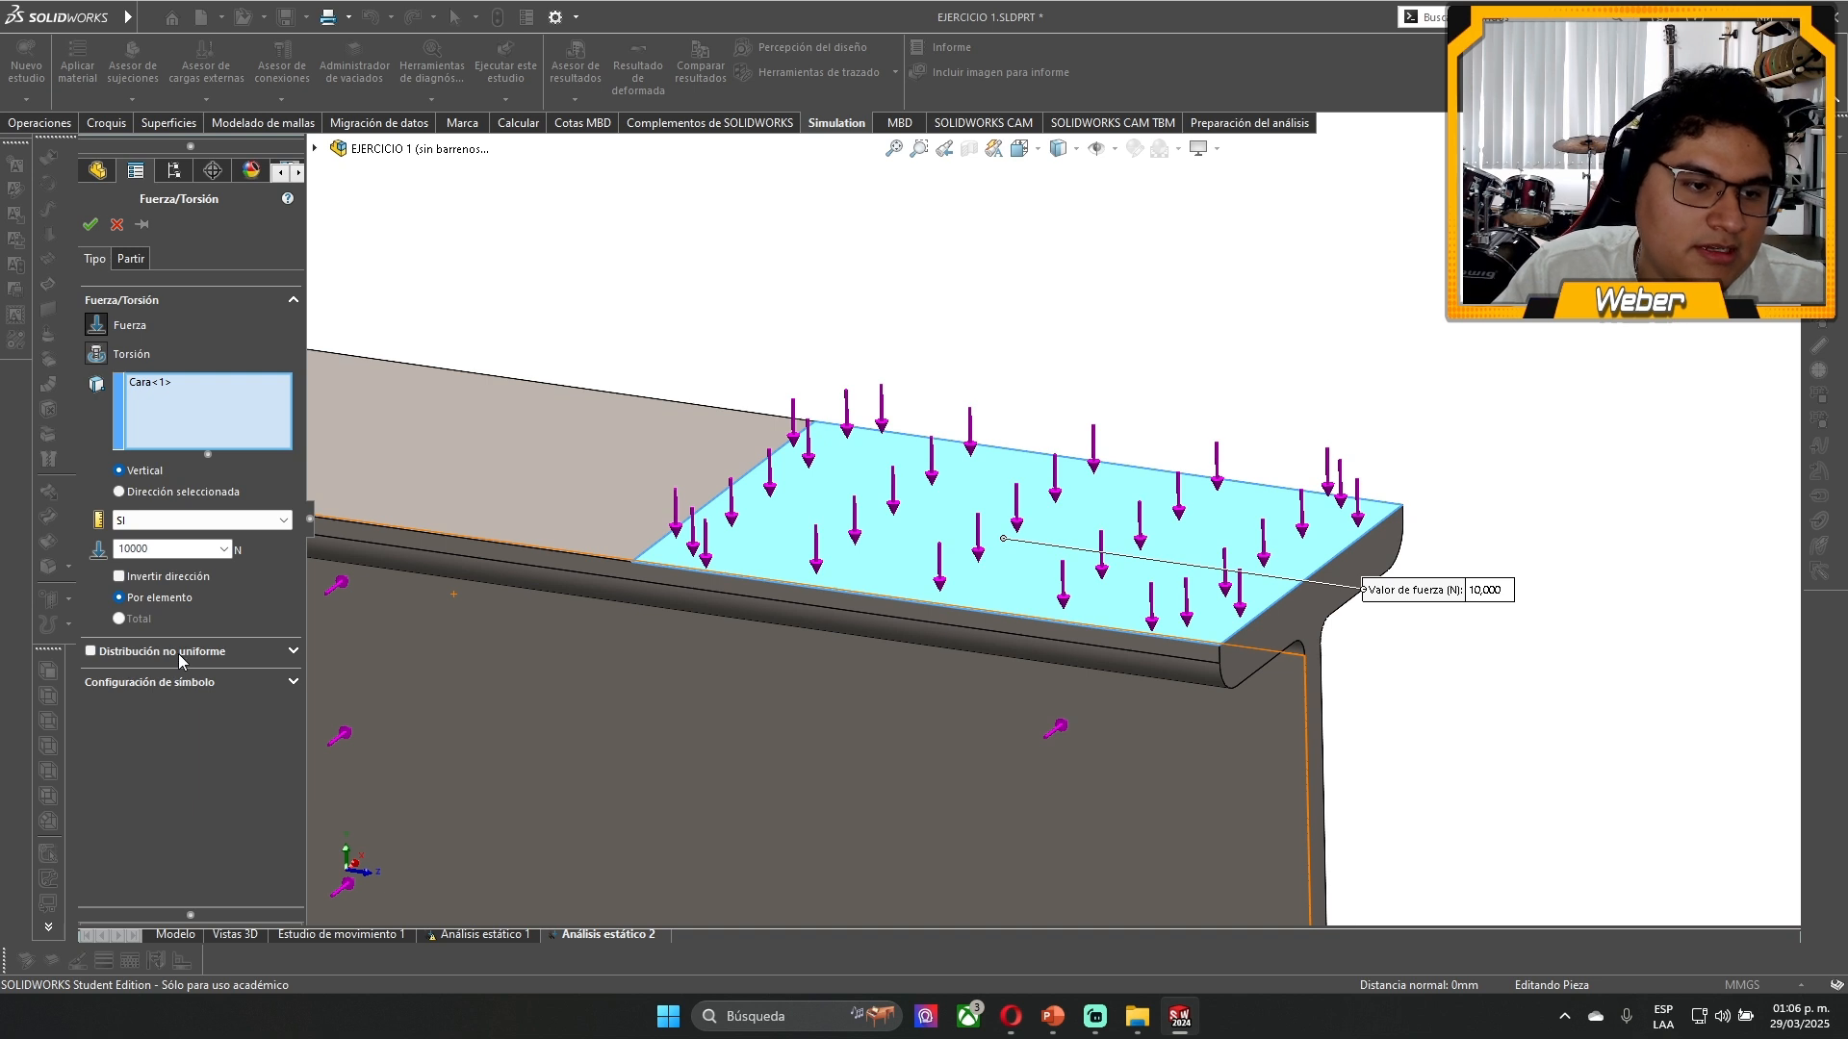
{"action": "left_click", "coordinate": [91, 651]}
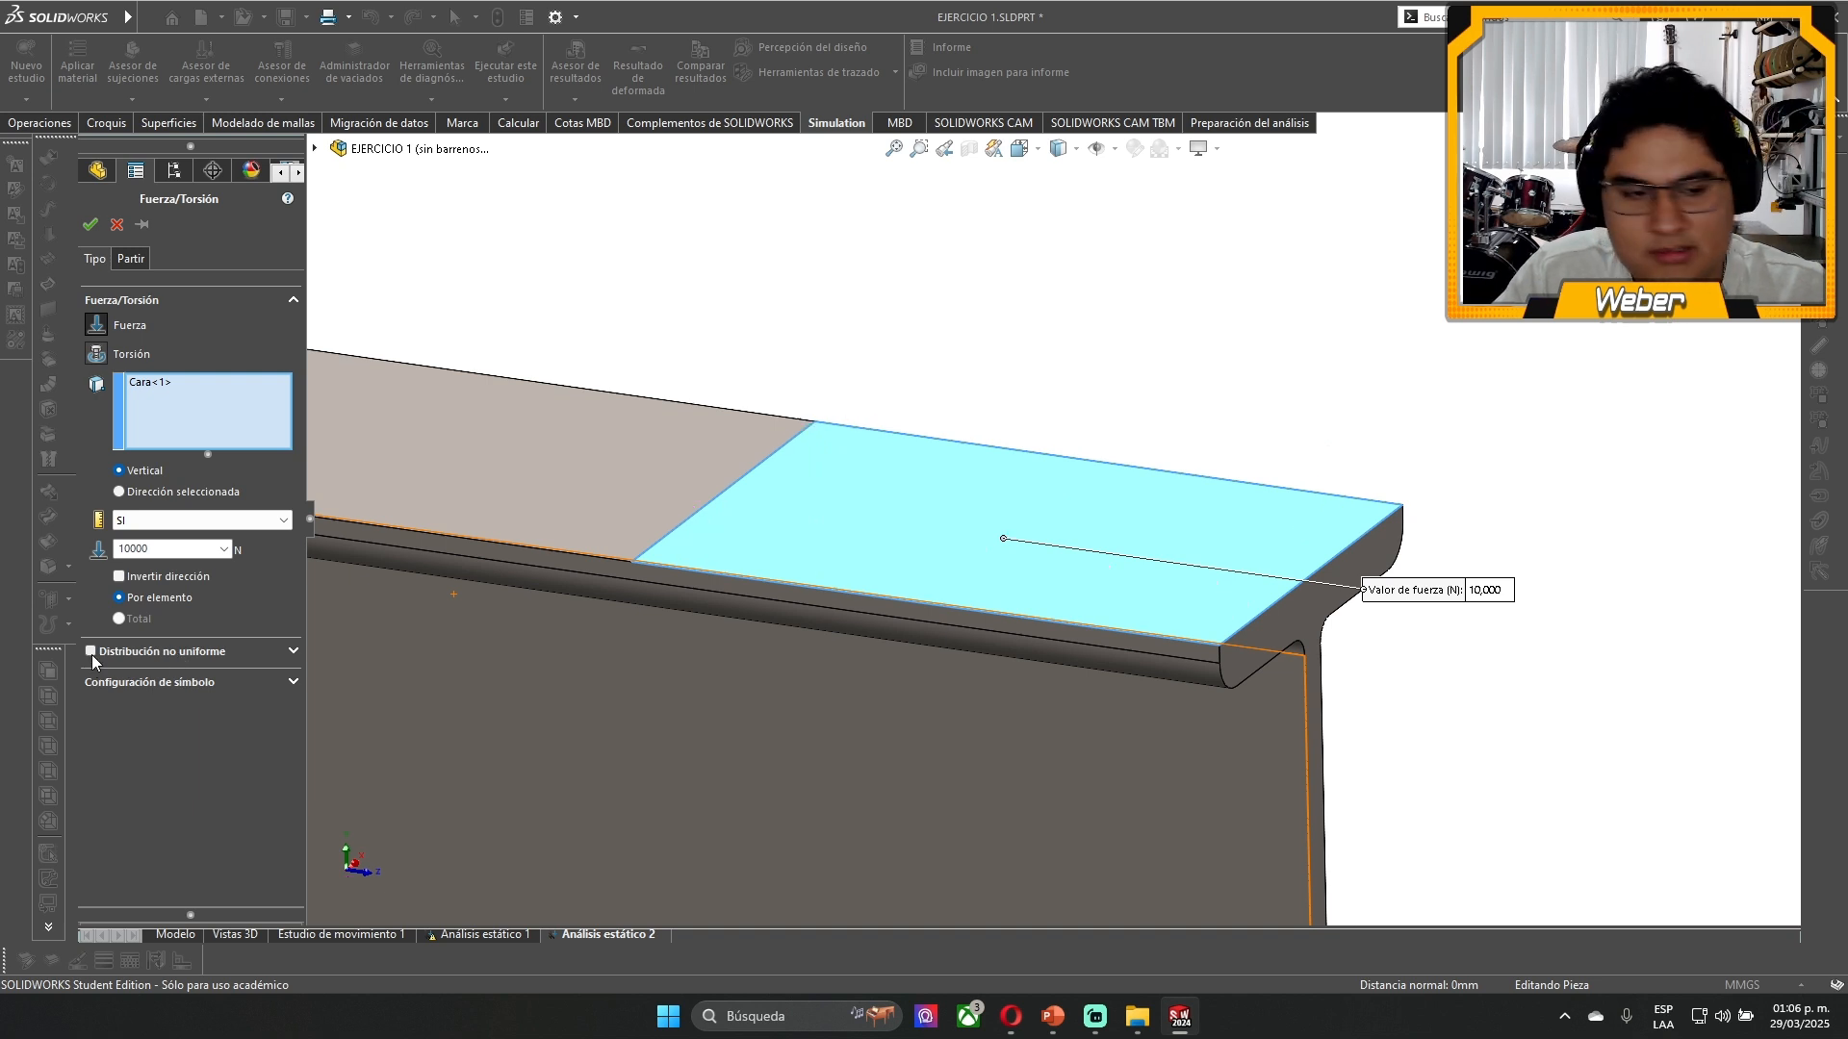
{"action": "left_click", "coordinate": [91, 652]}
{"action": "left_click", "coordinate": [142, 689]}
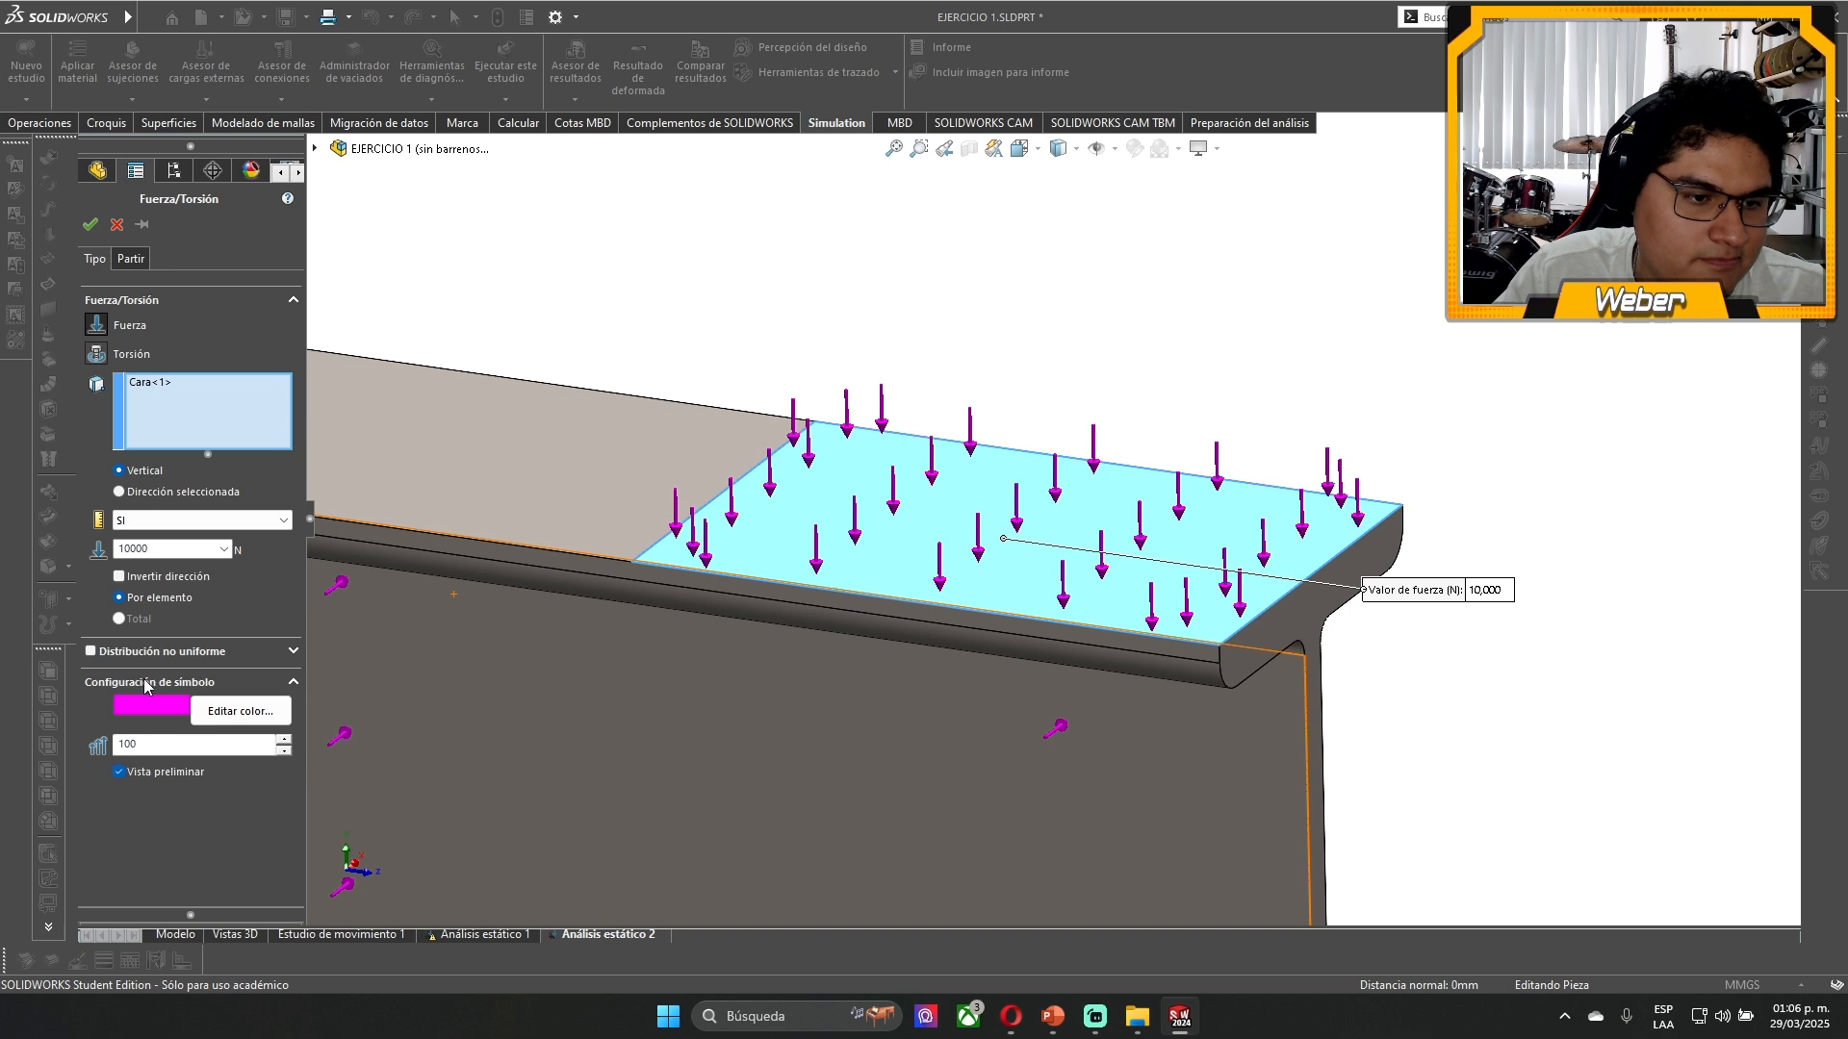
{"action": "left_click_drag", "start_coordinate": [153, 752], "coordinate": [58, 747]}
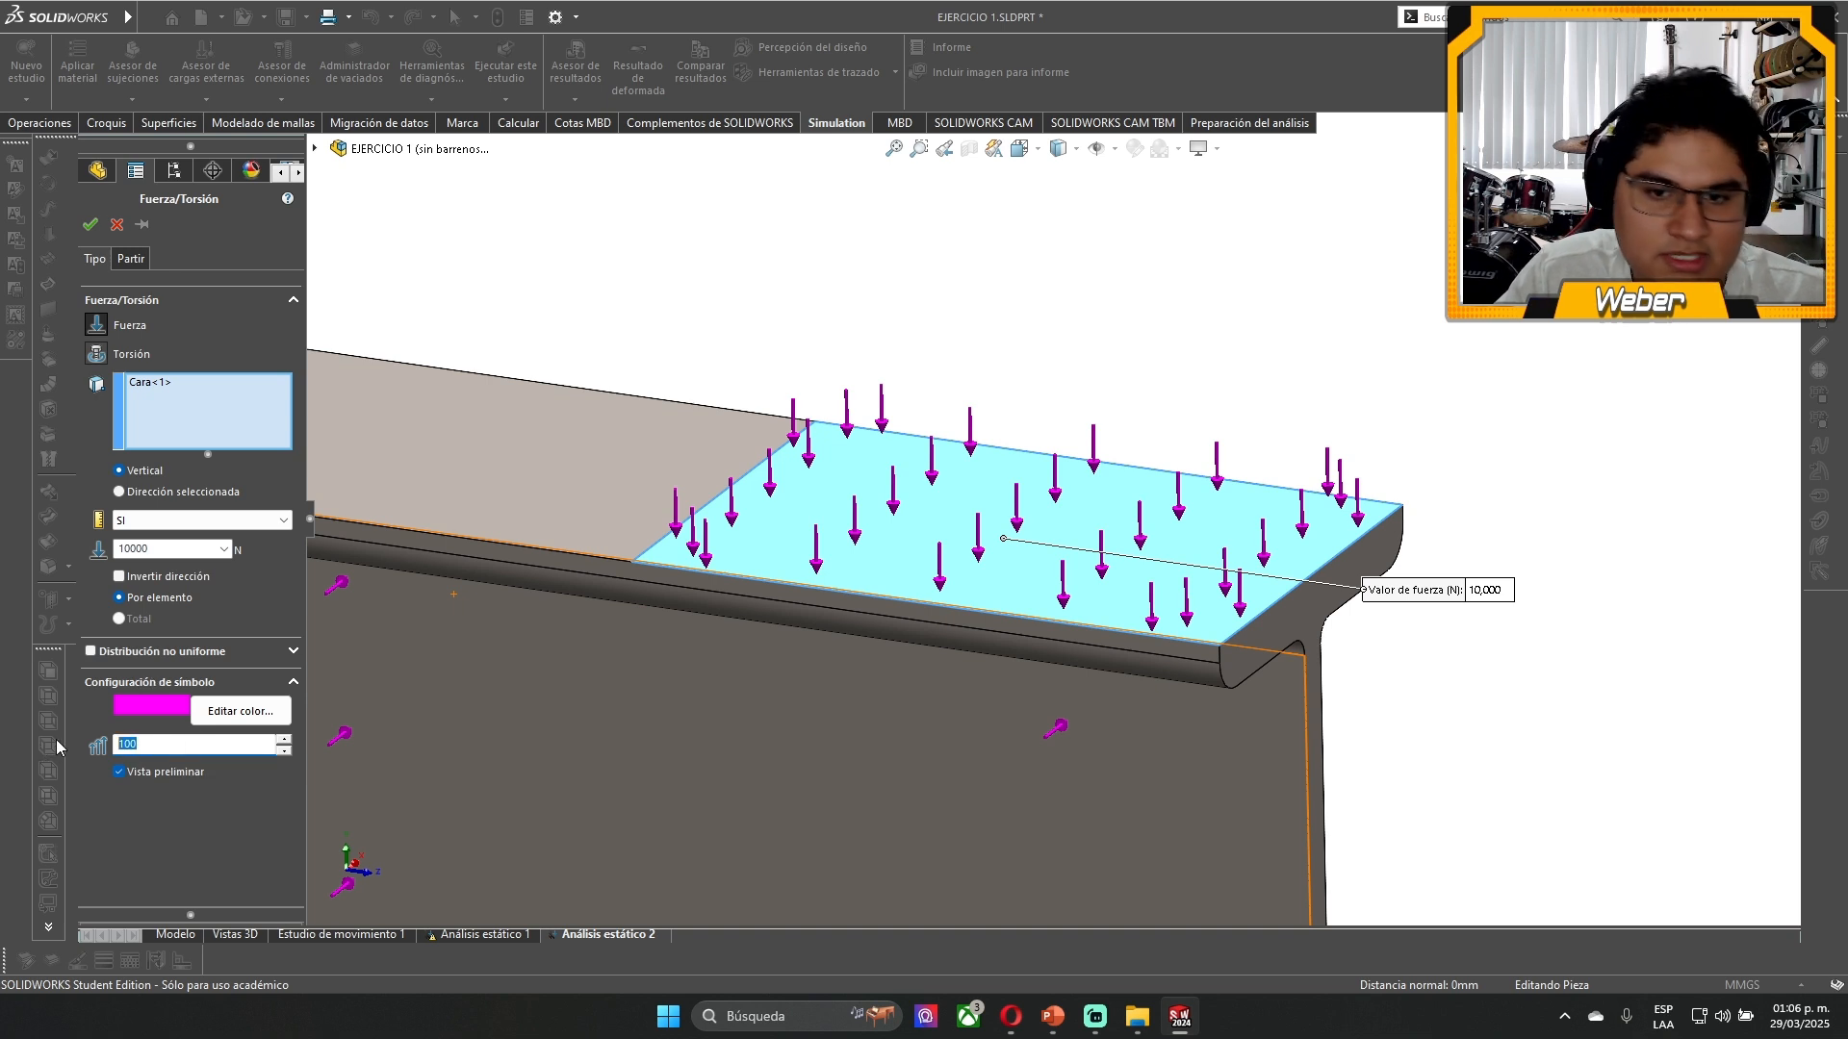
{"action": "type", "text": "200"}
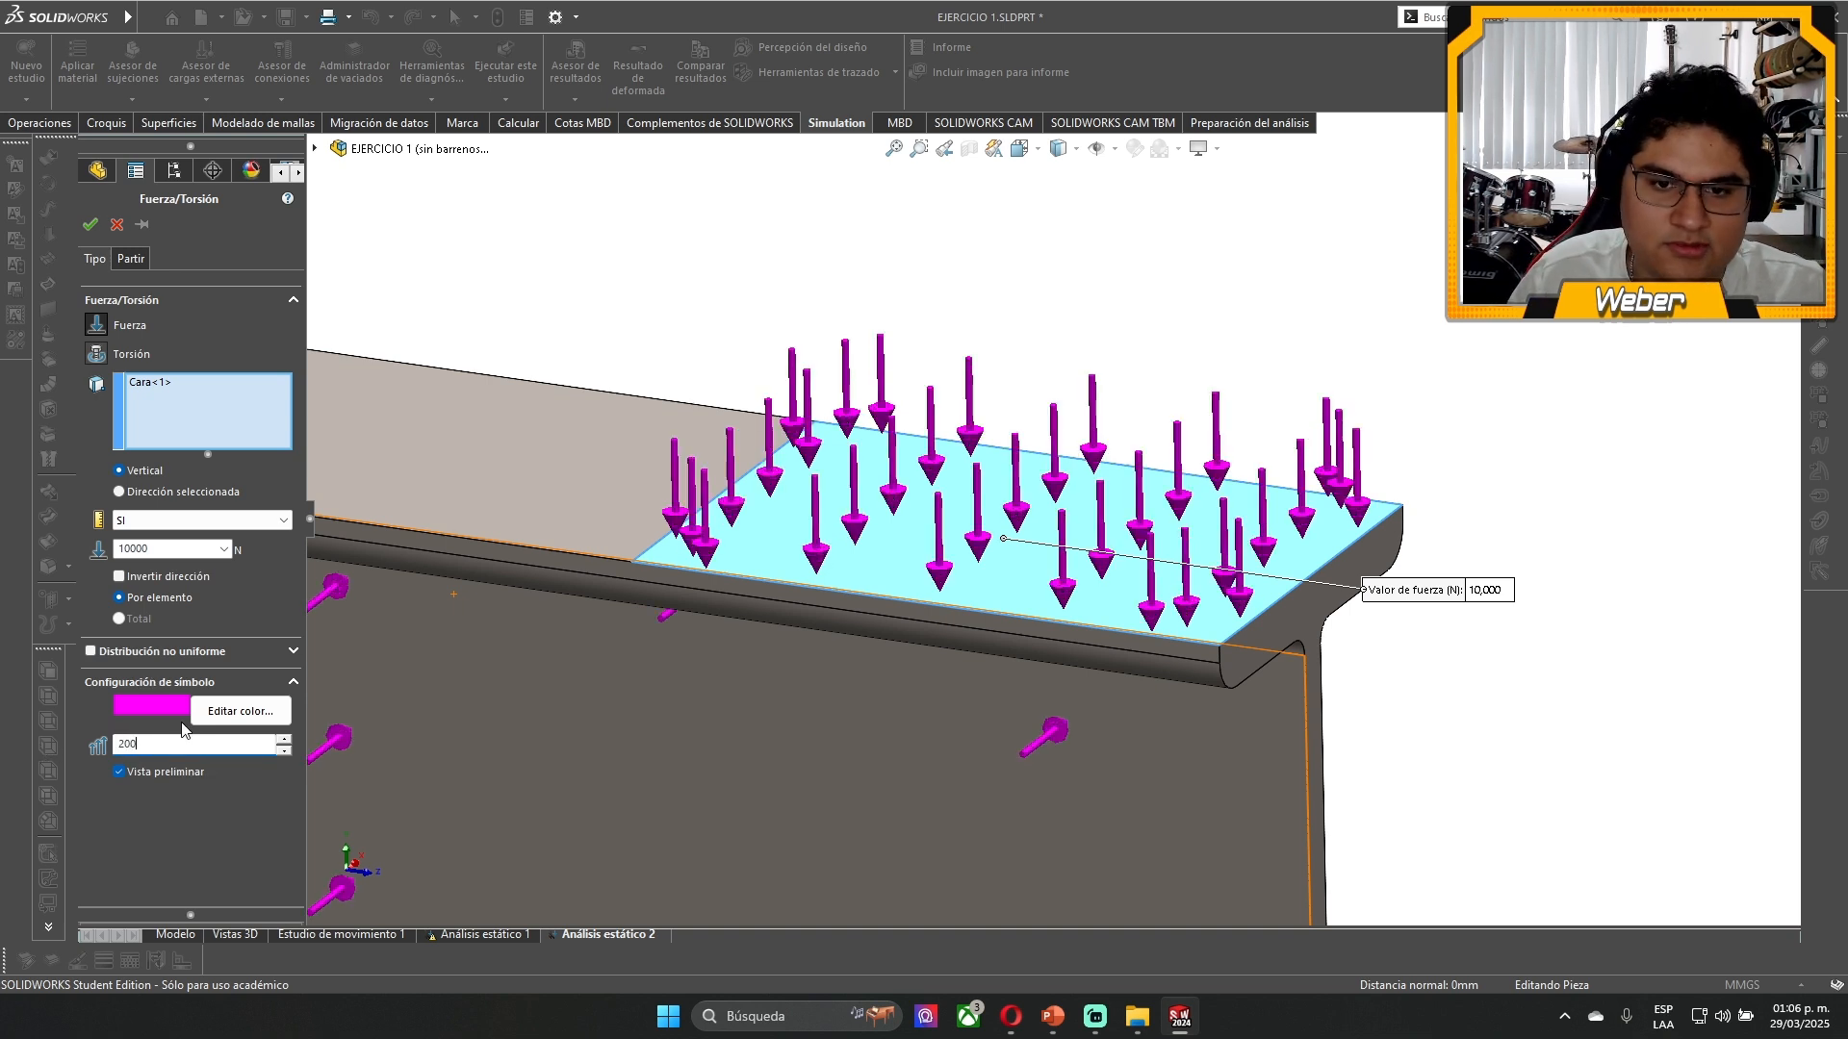
{"action": "left_click", "coordinate": [89, 225]}
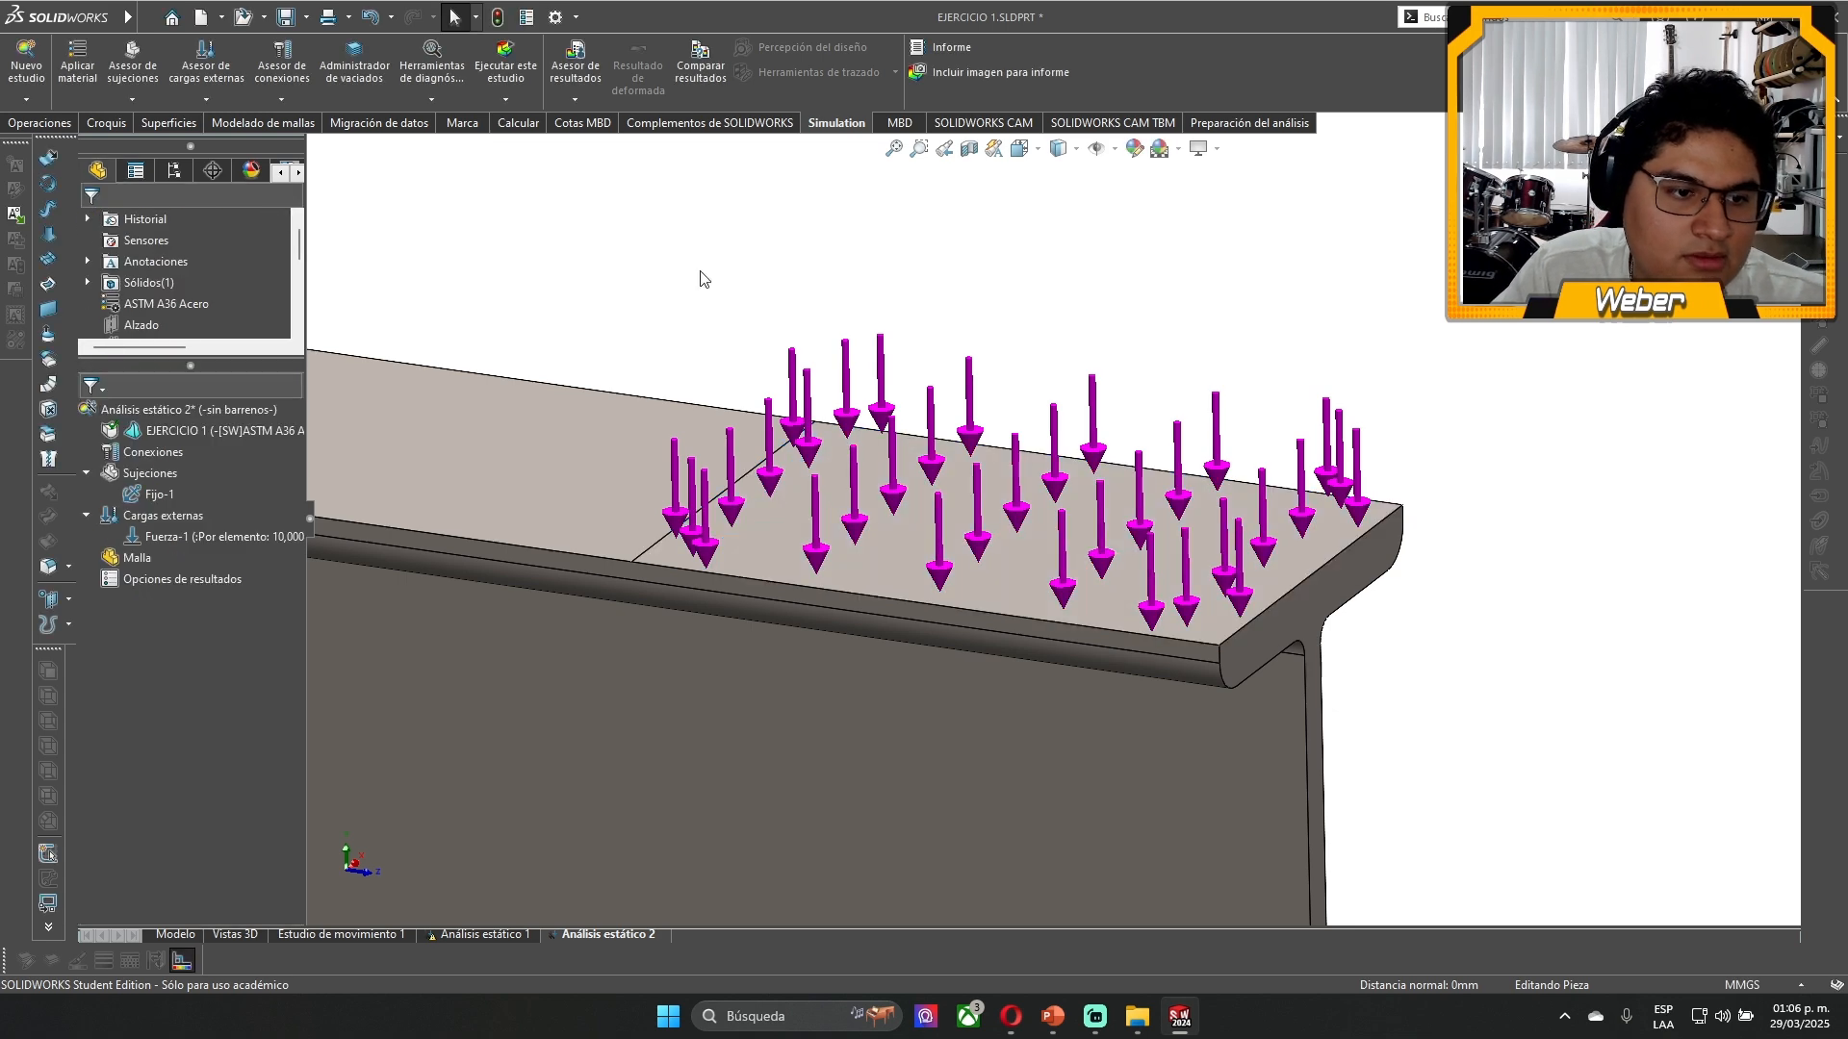
- Create the beam's mesh in Análisis estático 2 with the default density midway between coarse and fine
{"action": "scroll", "coordinate": [1042, 522], "scroll_direction": "up", "scroll_amount": 3}
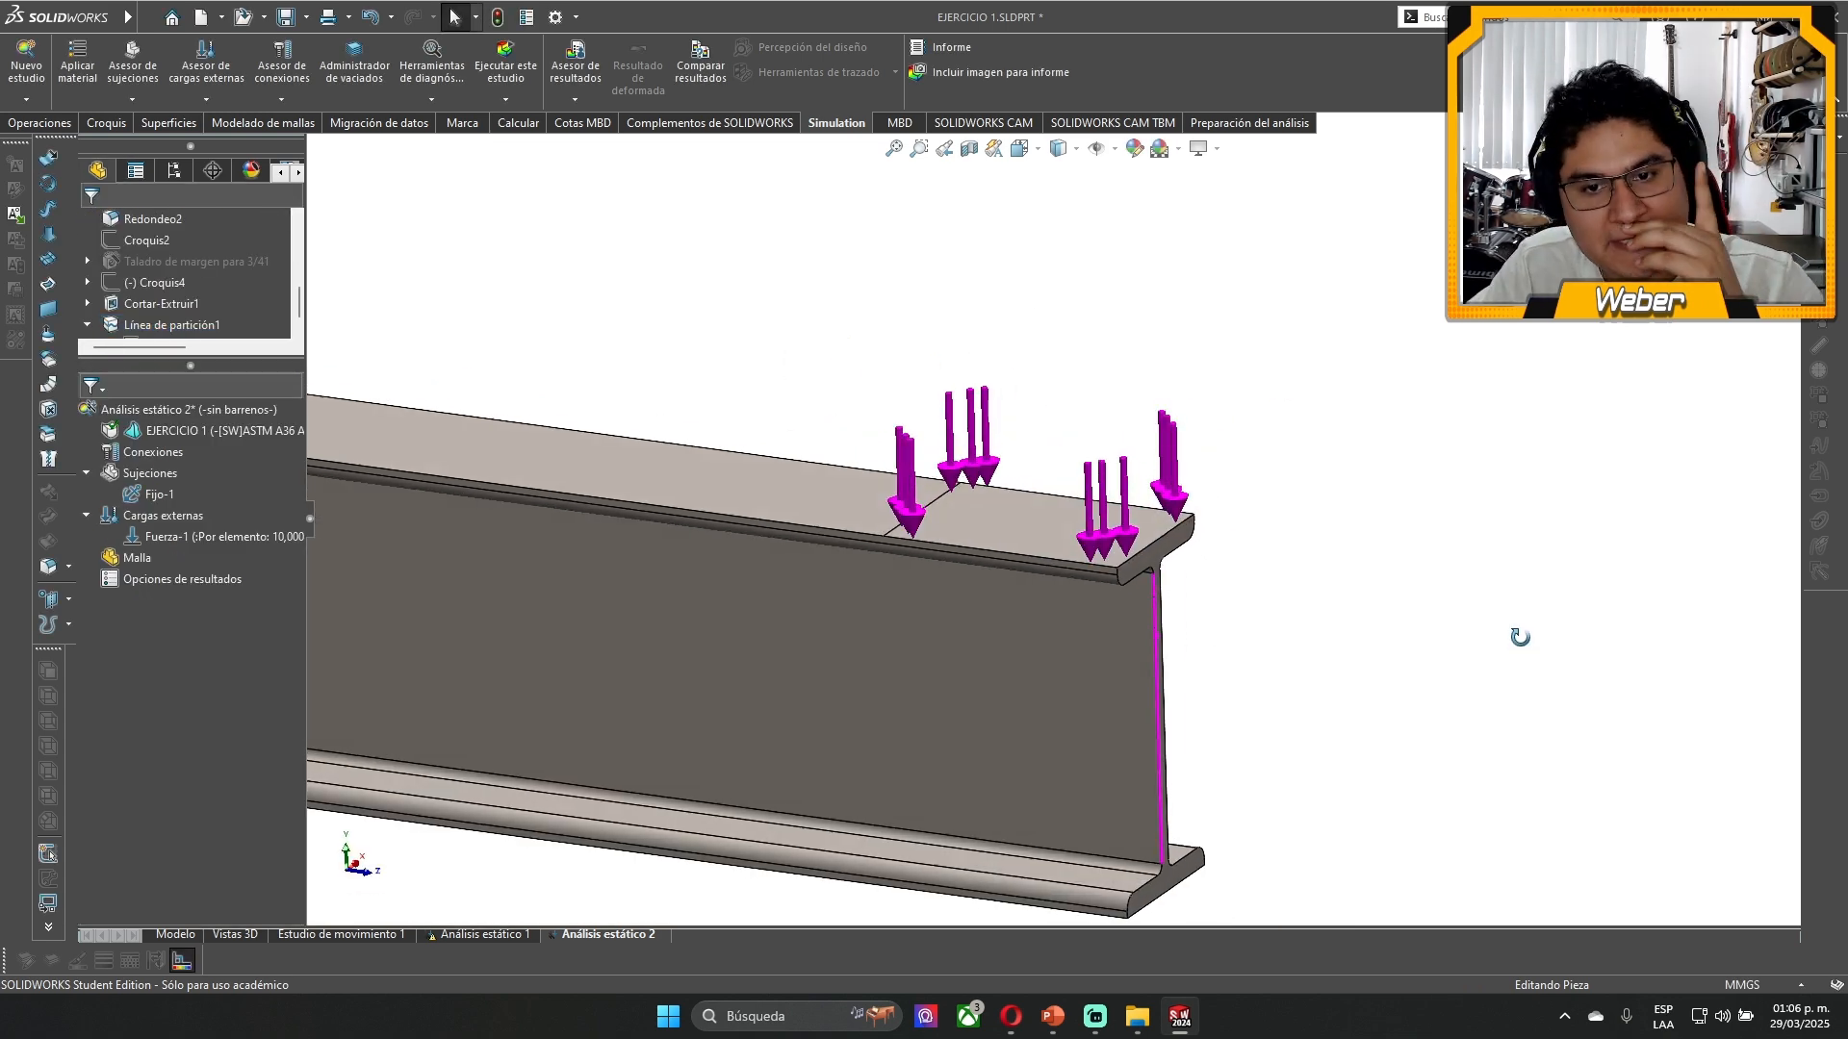
{"action": "left_click", "coordinate": [153, 533]}
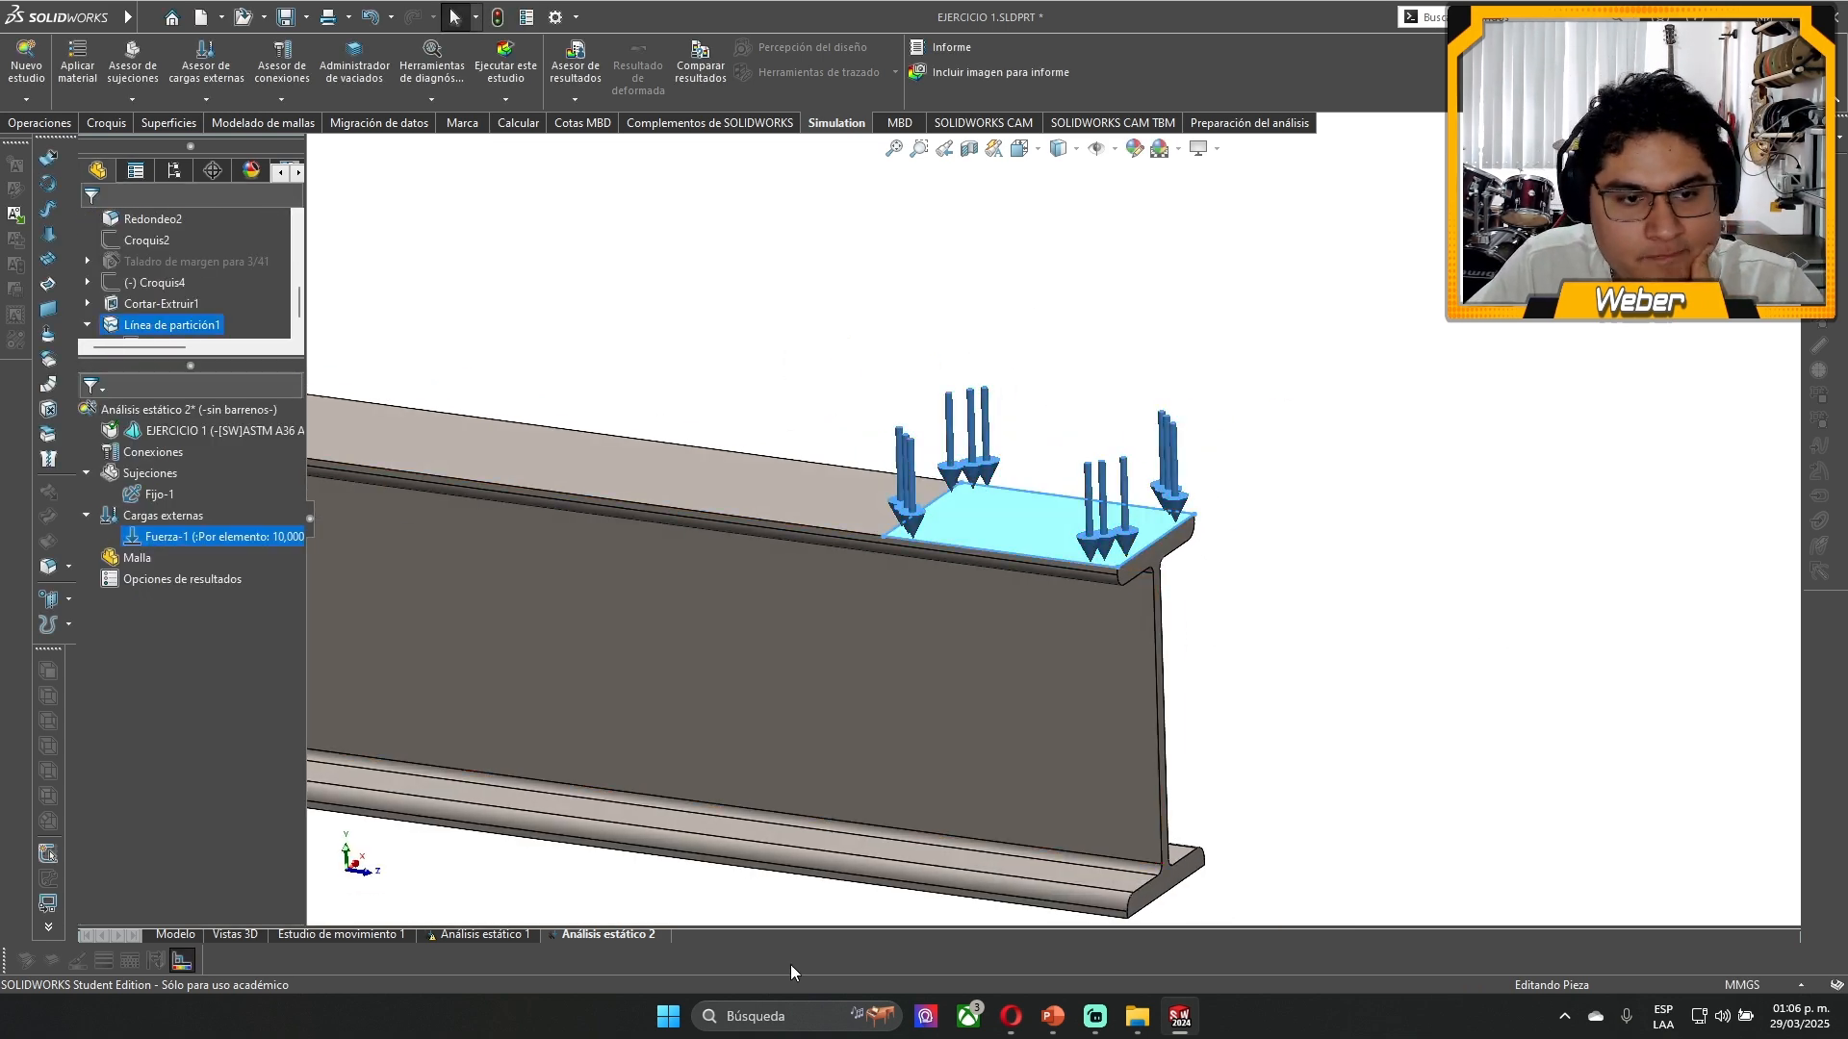
{"action": "scroll", "coordinate": [1312, 626], "scroll_direction": "up", "scroll_amount": 5}
{"action": "scroll", "coordinate": [664, 477], "scroll_direction": "down", "scroll_amount": 2}
{"action": "scroll", "coordinate": [665, 479], "scroll_direction": "down", "scroll_amount": 2}
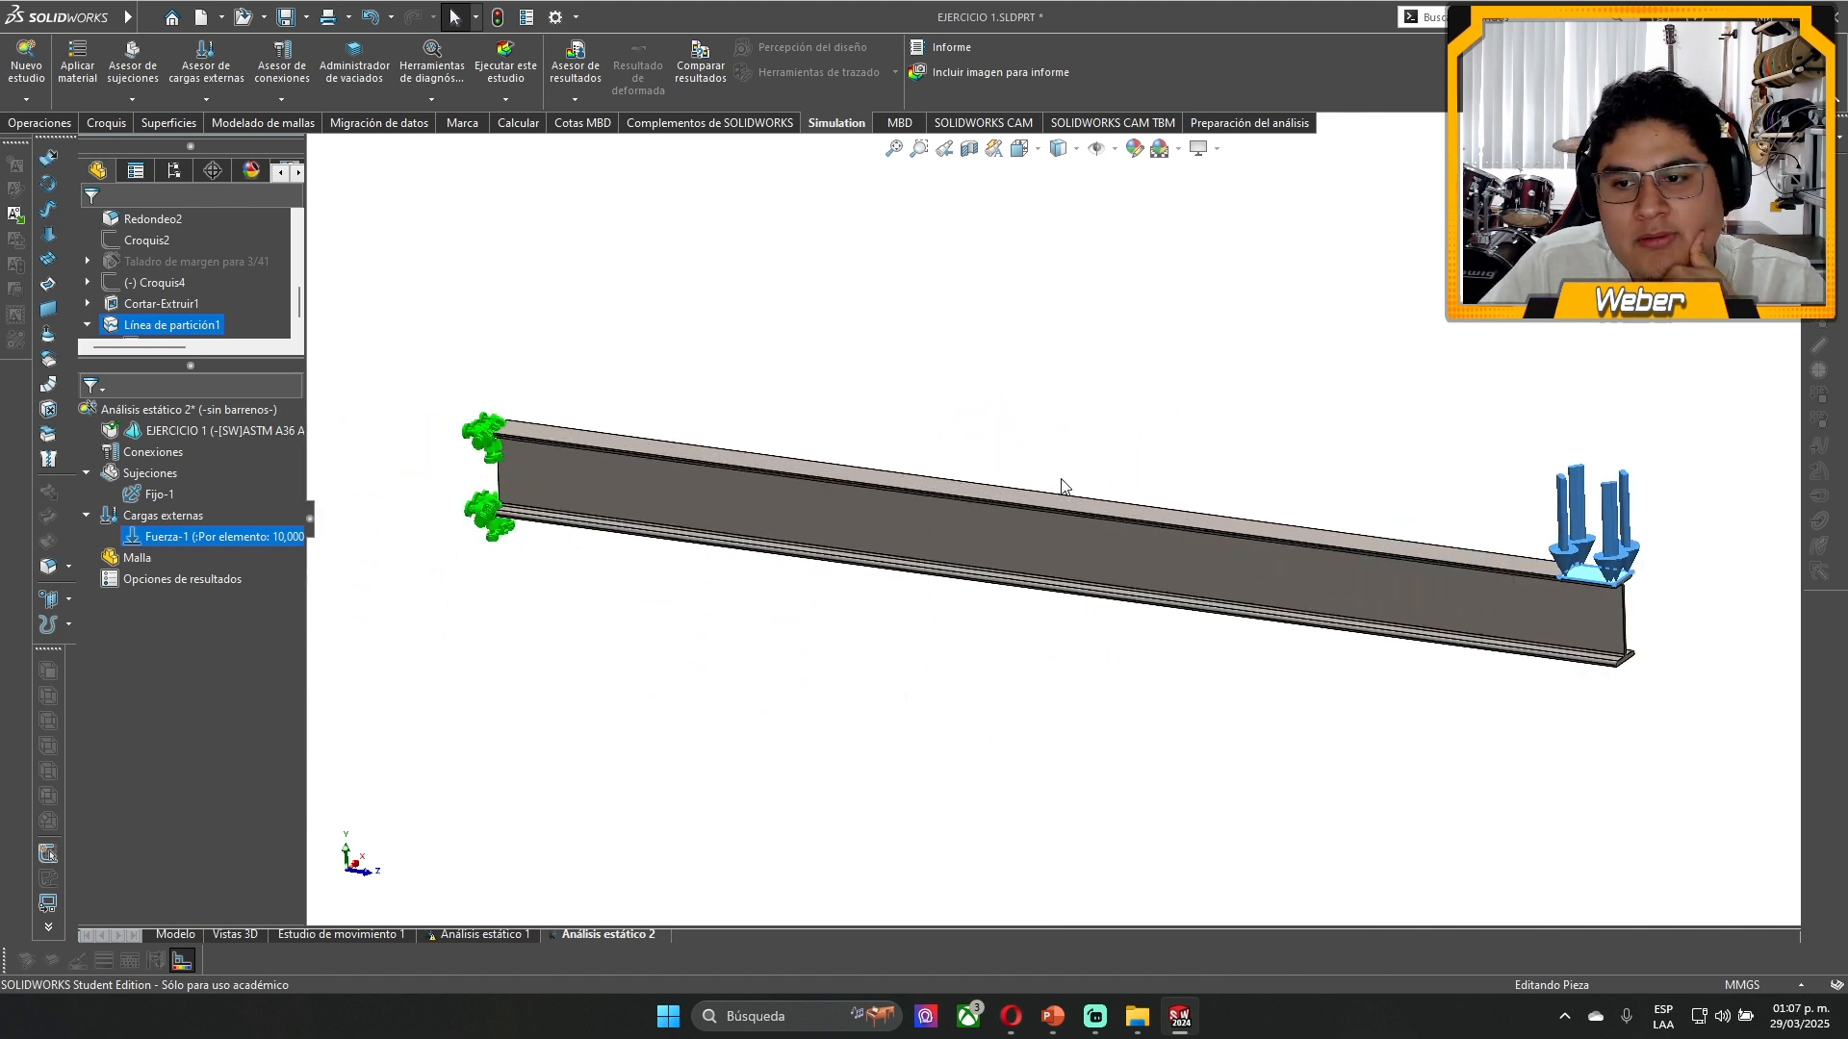
{"action": "left_click", "coordinate": [142, 556]}
{"action": "right_click", "coordinate": [146, 564]}
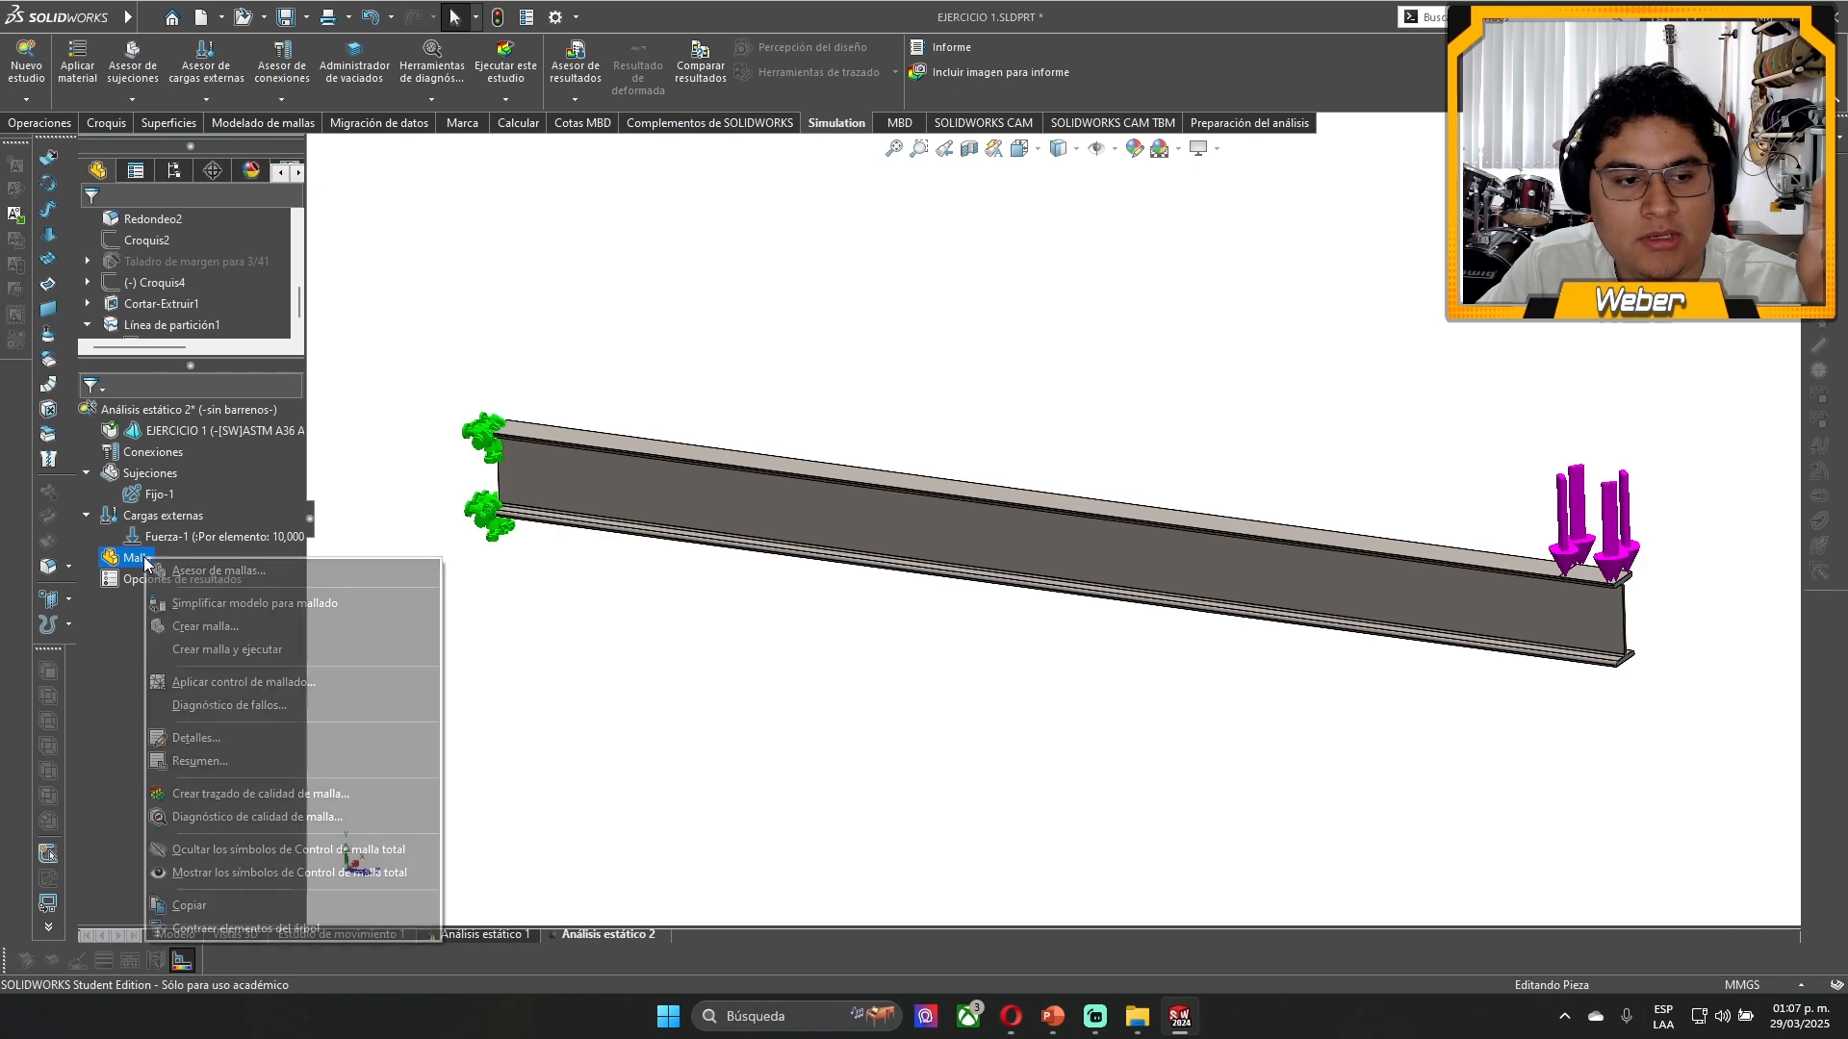
{"action": "key", "text": "Escape"}
{"action": "right_click", "coordinate": [132, 560]}
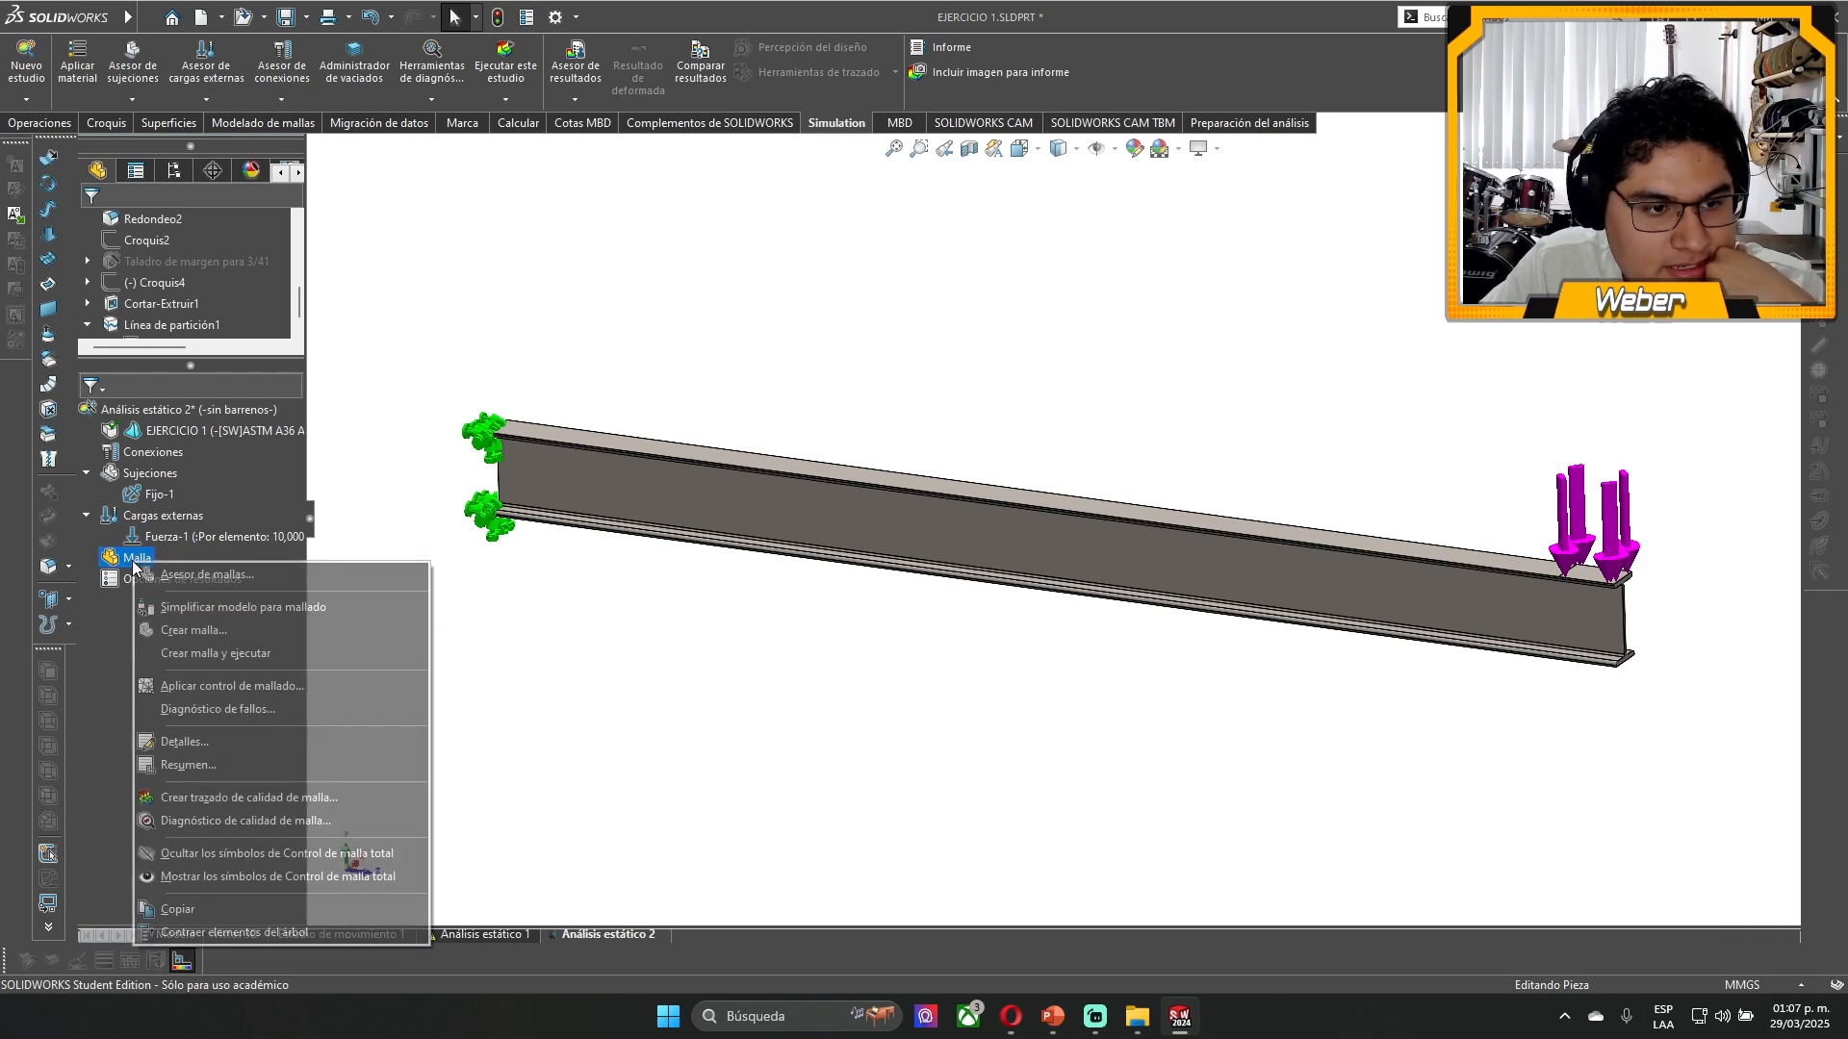
{"action": "left_click", "coordinate": [247, 630]}
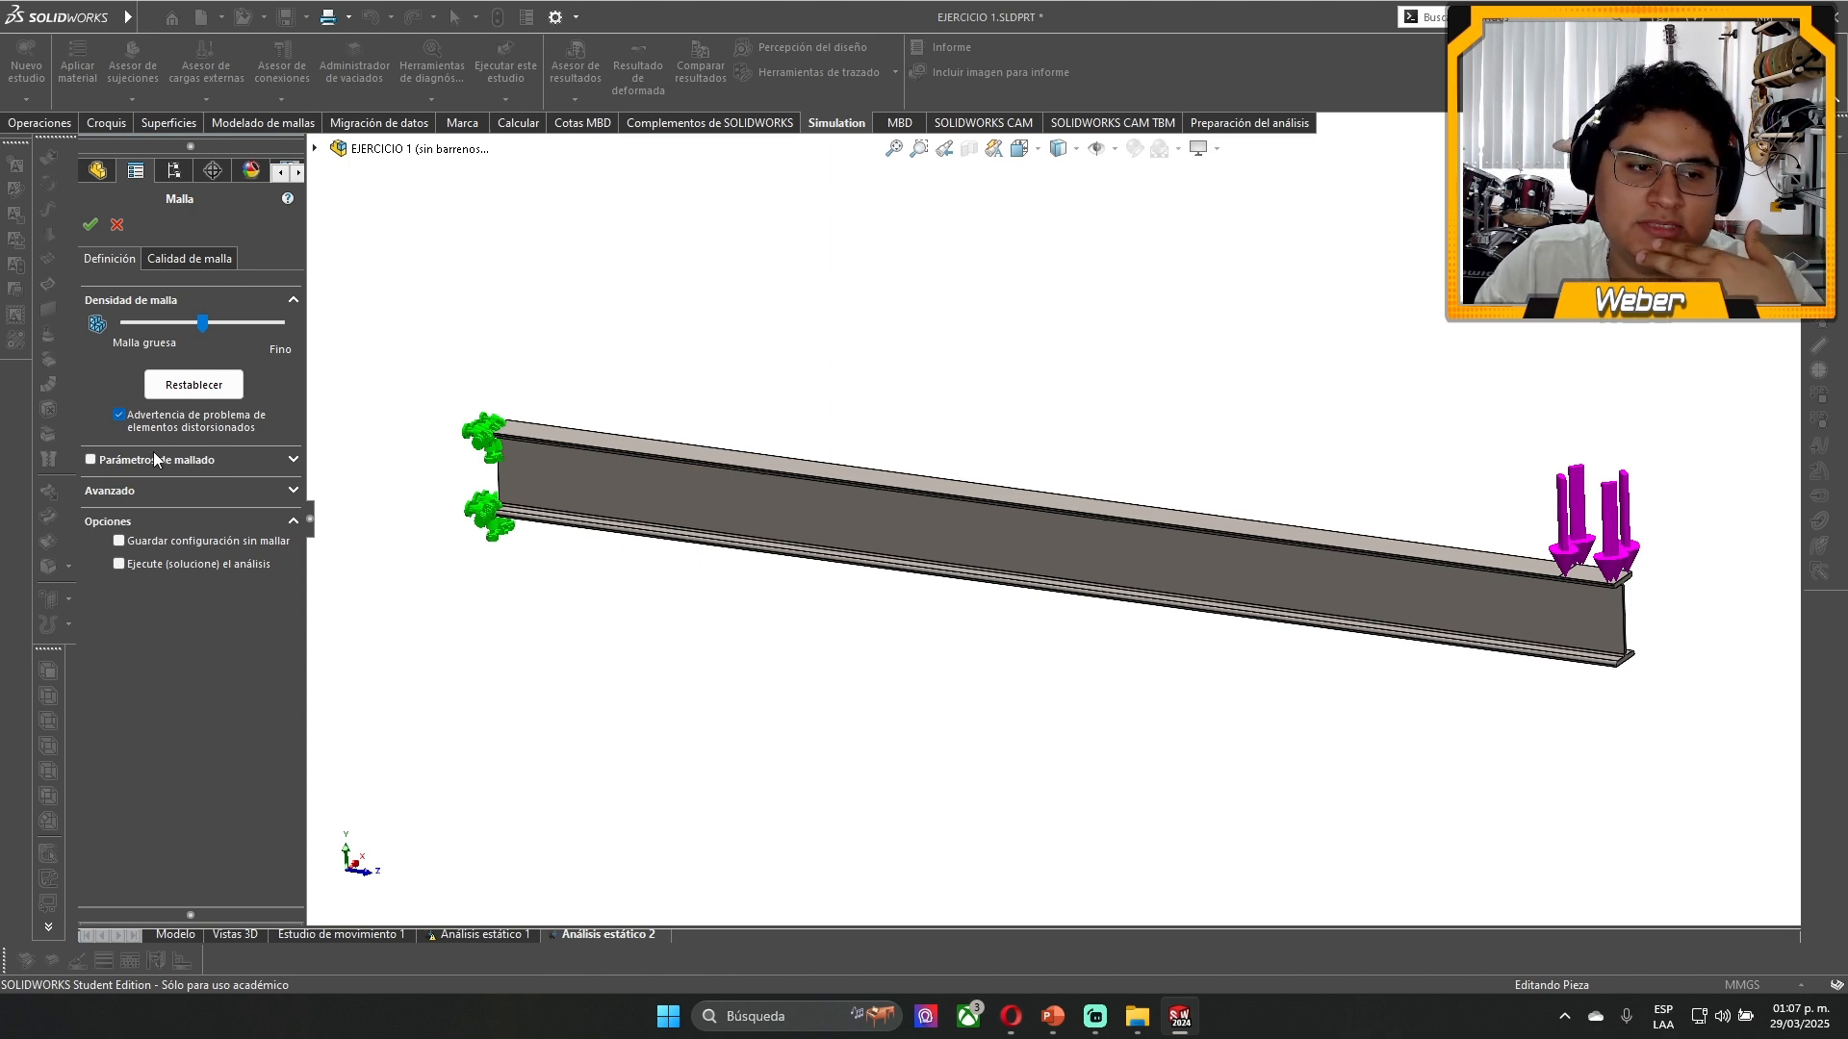
{"action": "scroll", "coordinate": [625, 447], "scroll_direction": "down", "scroll_amount": 6}
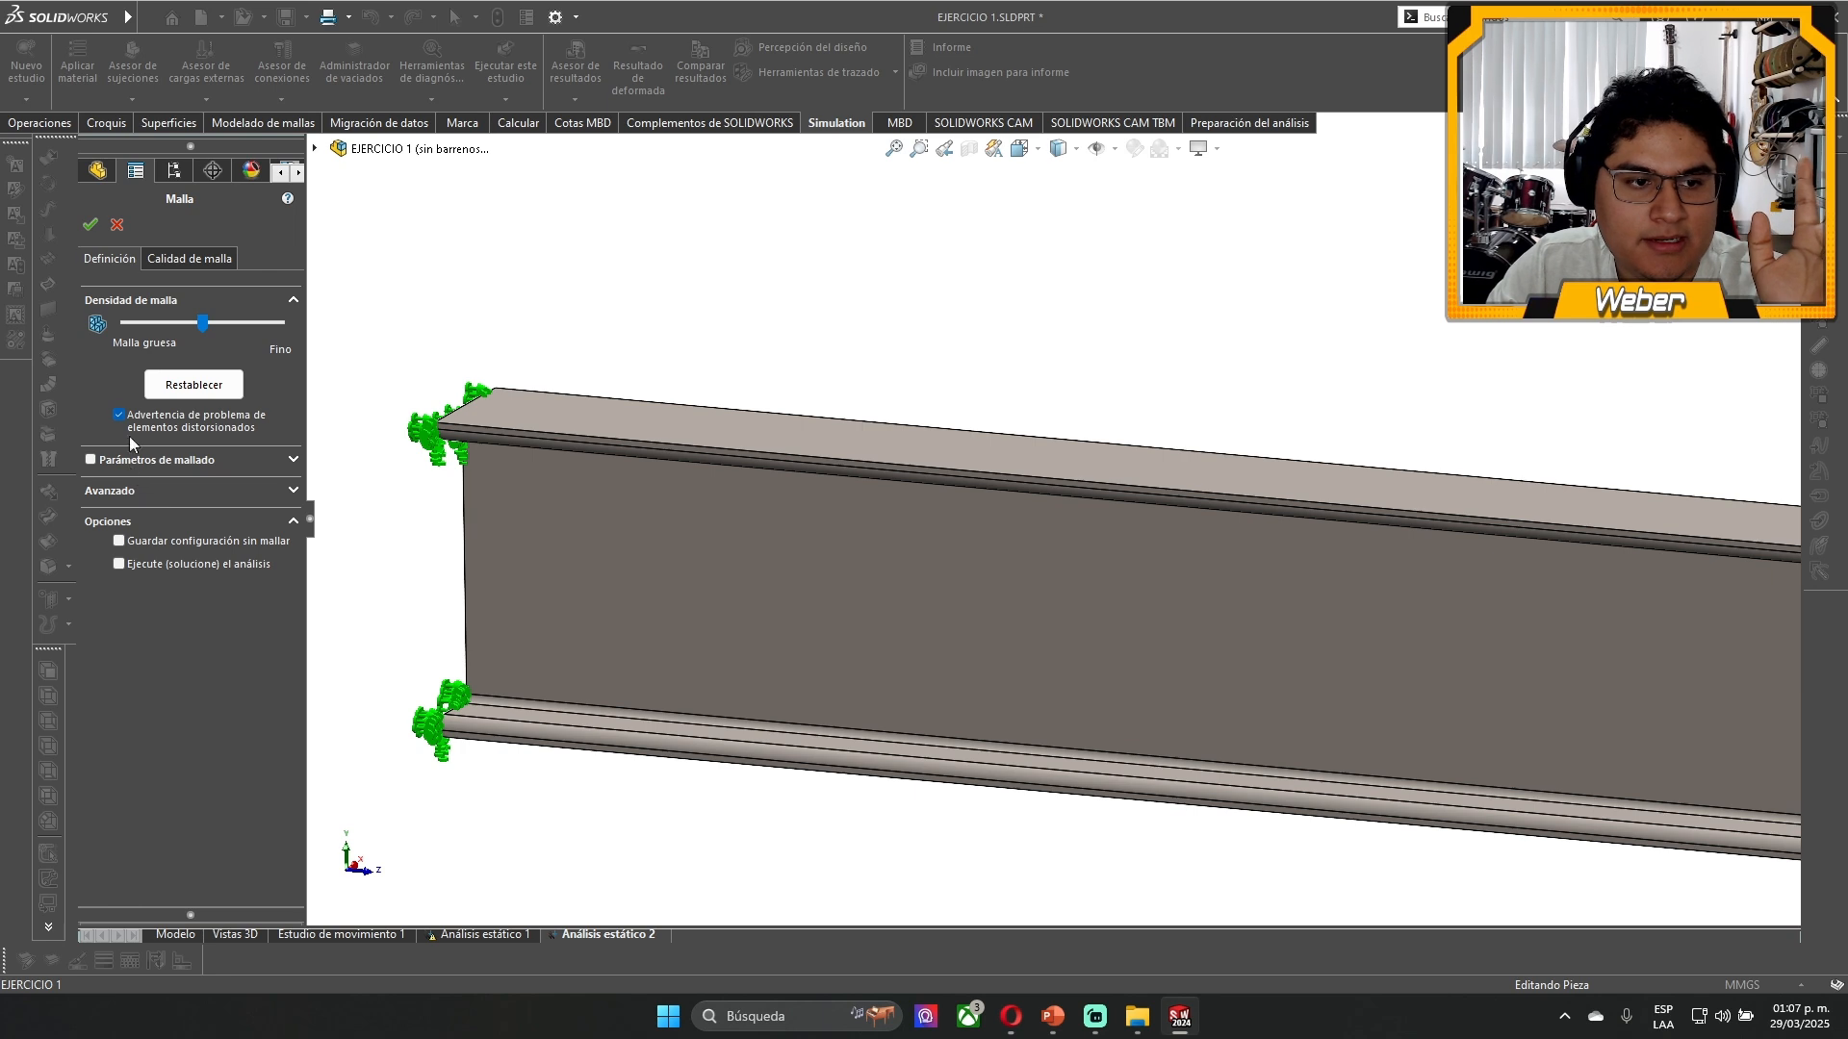
{"action": "left_click", "coordinate": [90, 224]}
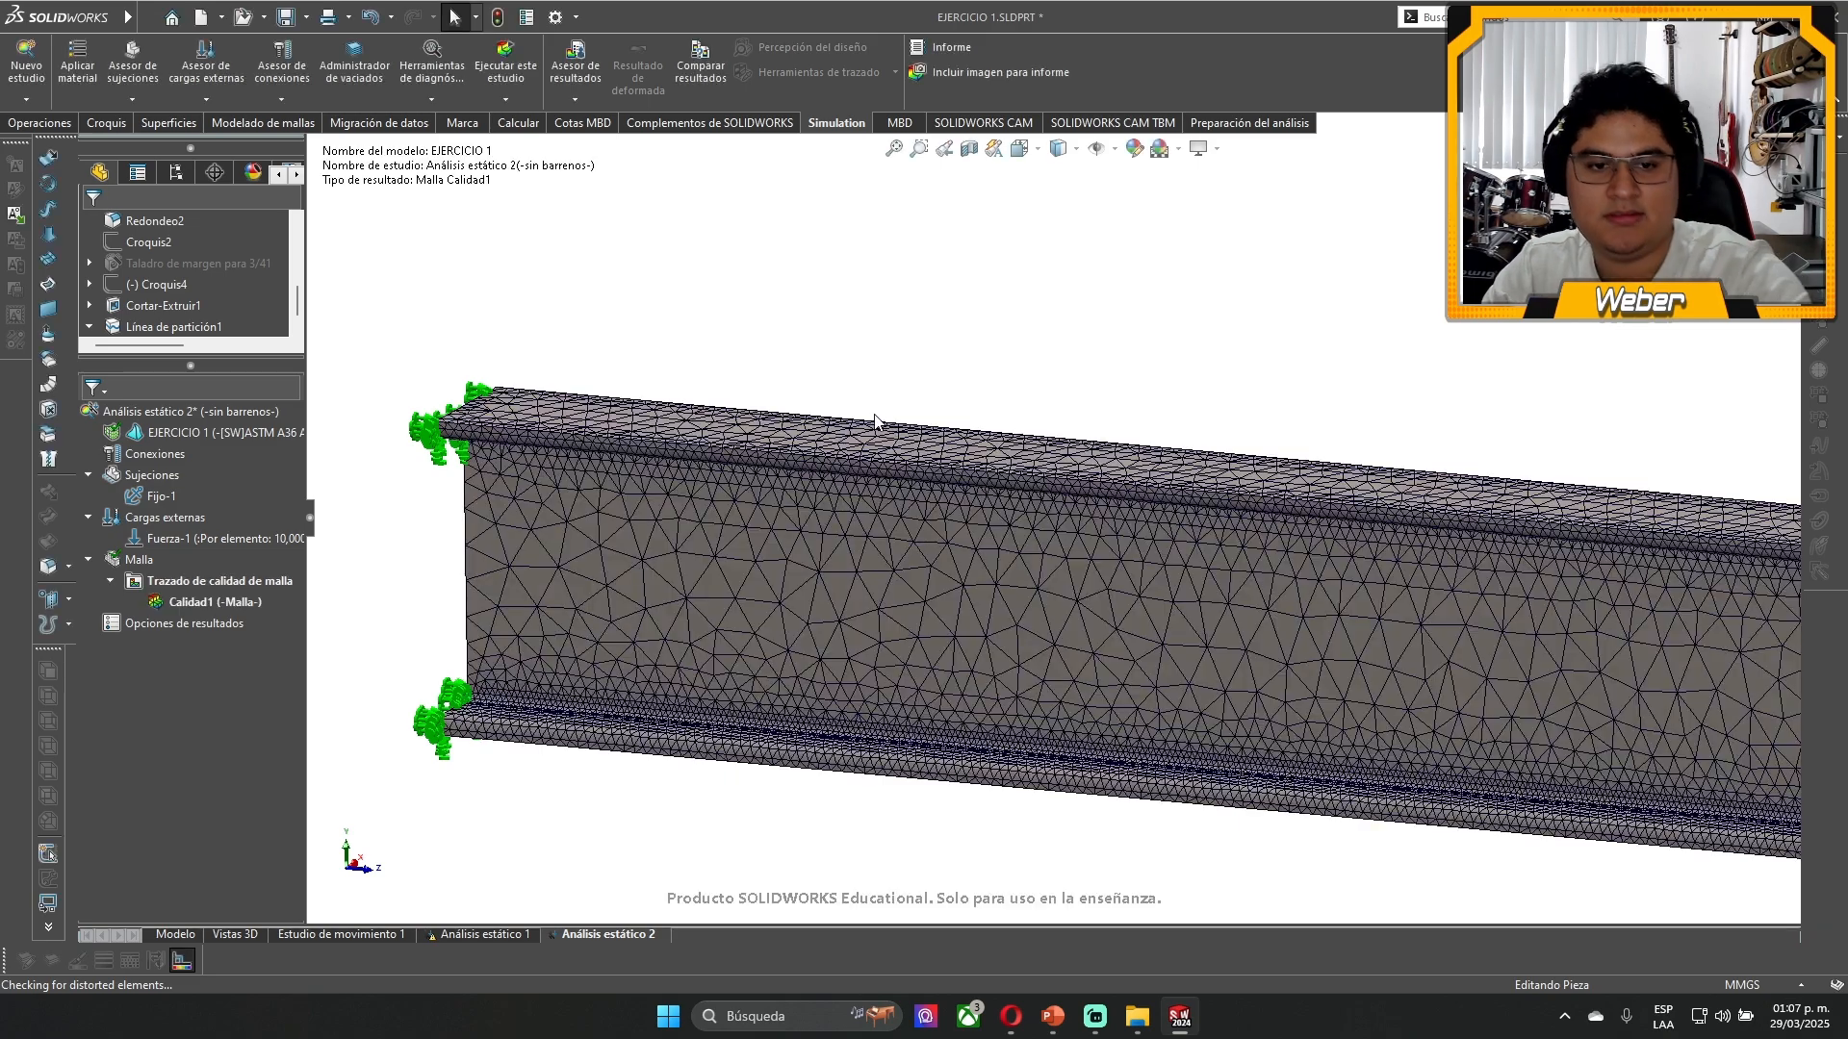
- Examine the generated mesh elements on the beam's web, fillets and flanges
{"action": "scroll", "coordinate": [568, 518], "scroll_direction": "down", "scroll_amount": 10}
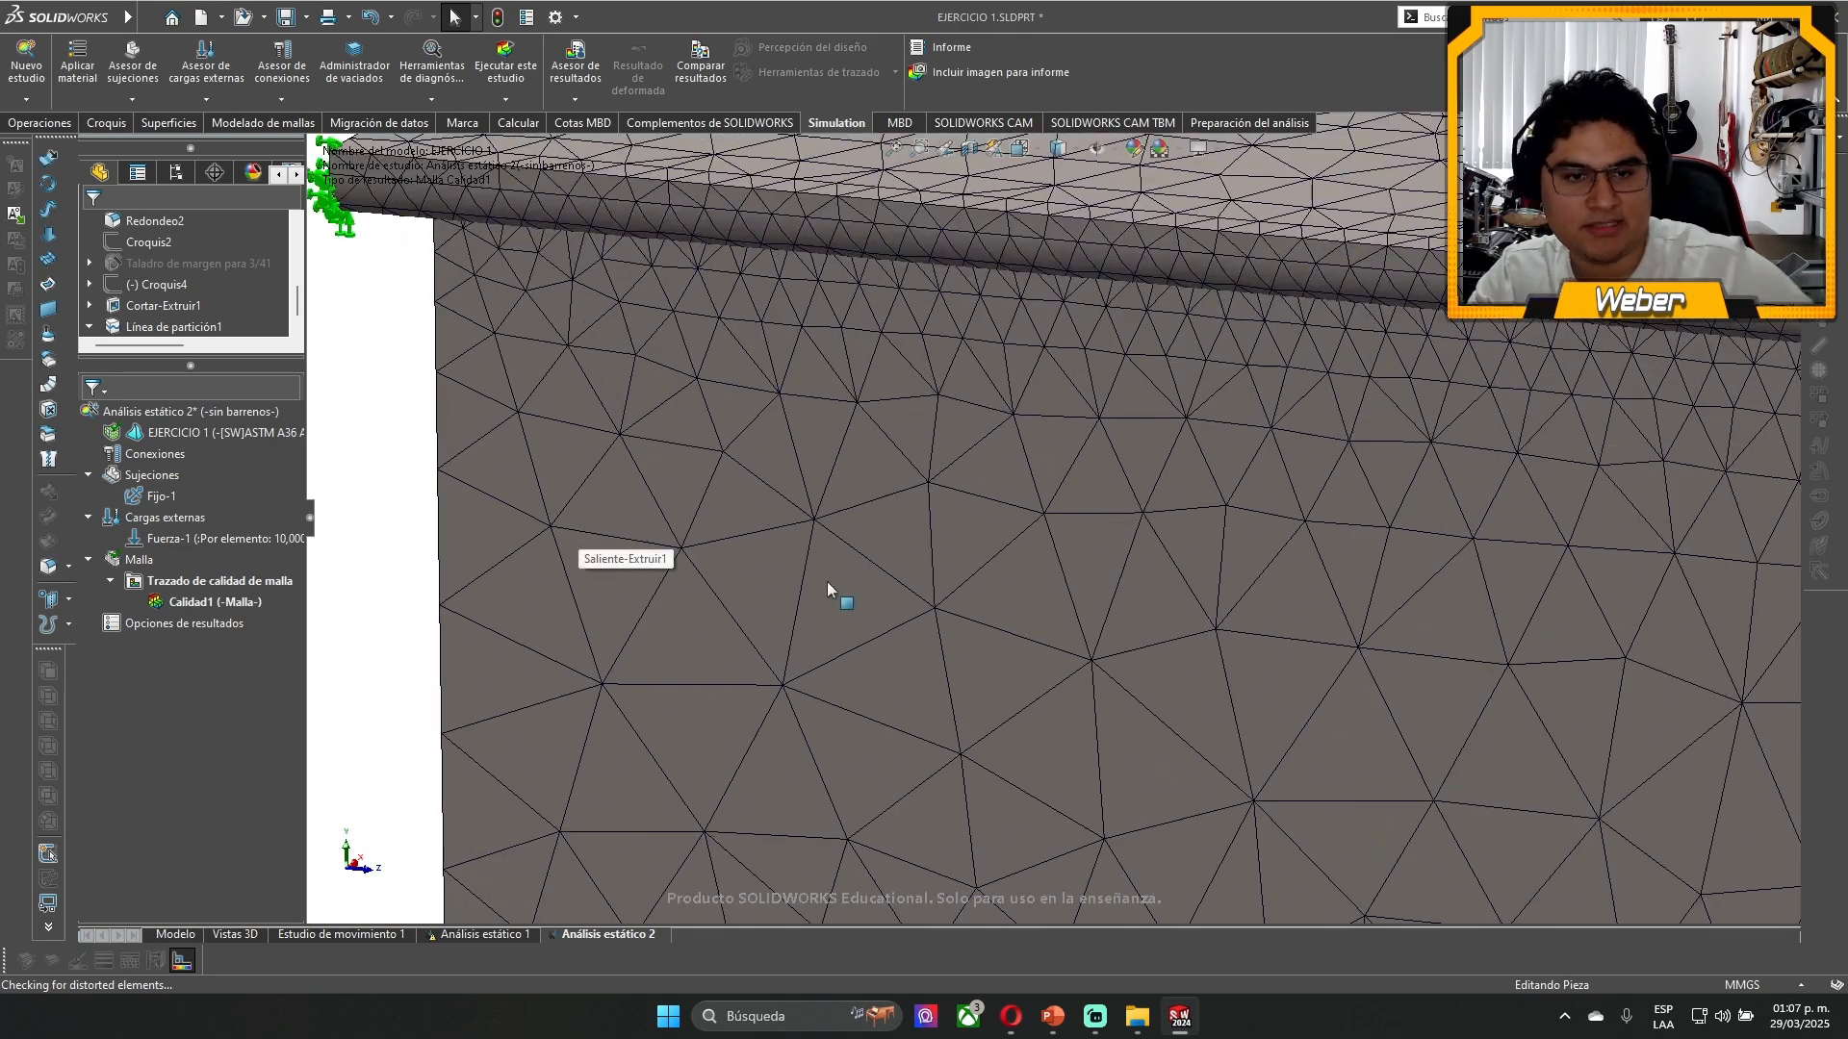
{"action": "scroll", "coordinate": [721, 544], "scroll_direction": "up", "scroll_amount": 8}
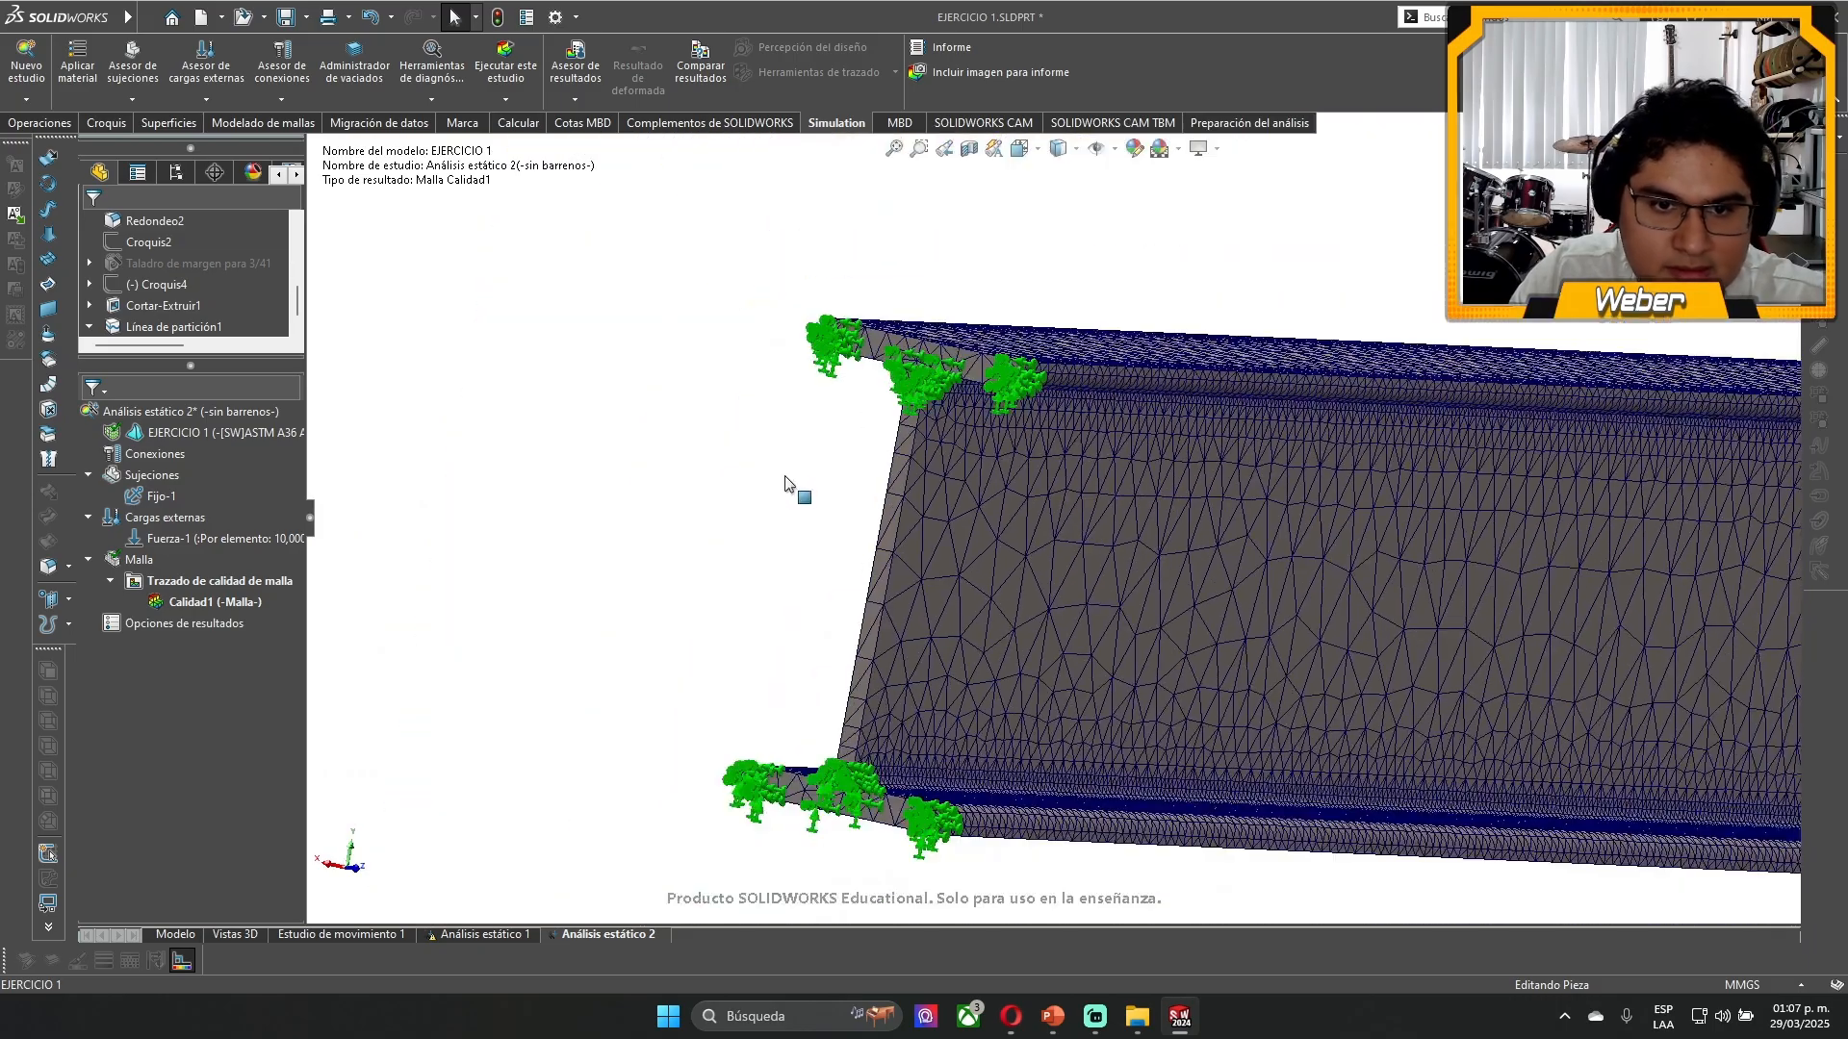
{"action": "scroll", "coordinate": [1338, 523], "scroll_direction": "up", "scroll_amount": 1}
{"action": "middle_click_drag", "start_coordinate": [1345, 523], "coordinate": [1191, 406]}
{"action": "scroll", "coordinate": [782, 347], "scroll_direction": "down", "scroll_amount": 5}
{"action": "scroll", "coordinate": [760, 323], "scroll_direction": "down", "scroll_amount": 3}
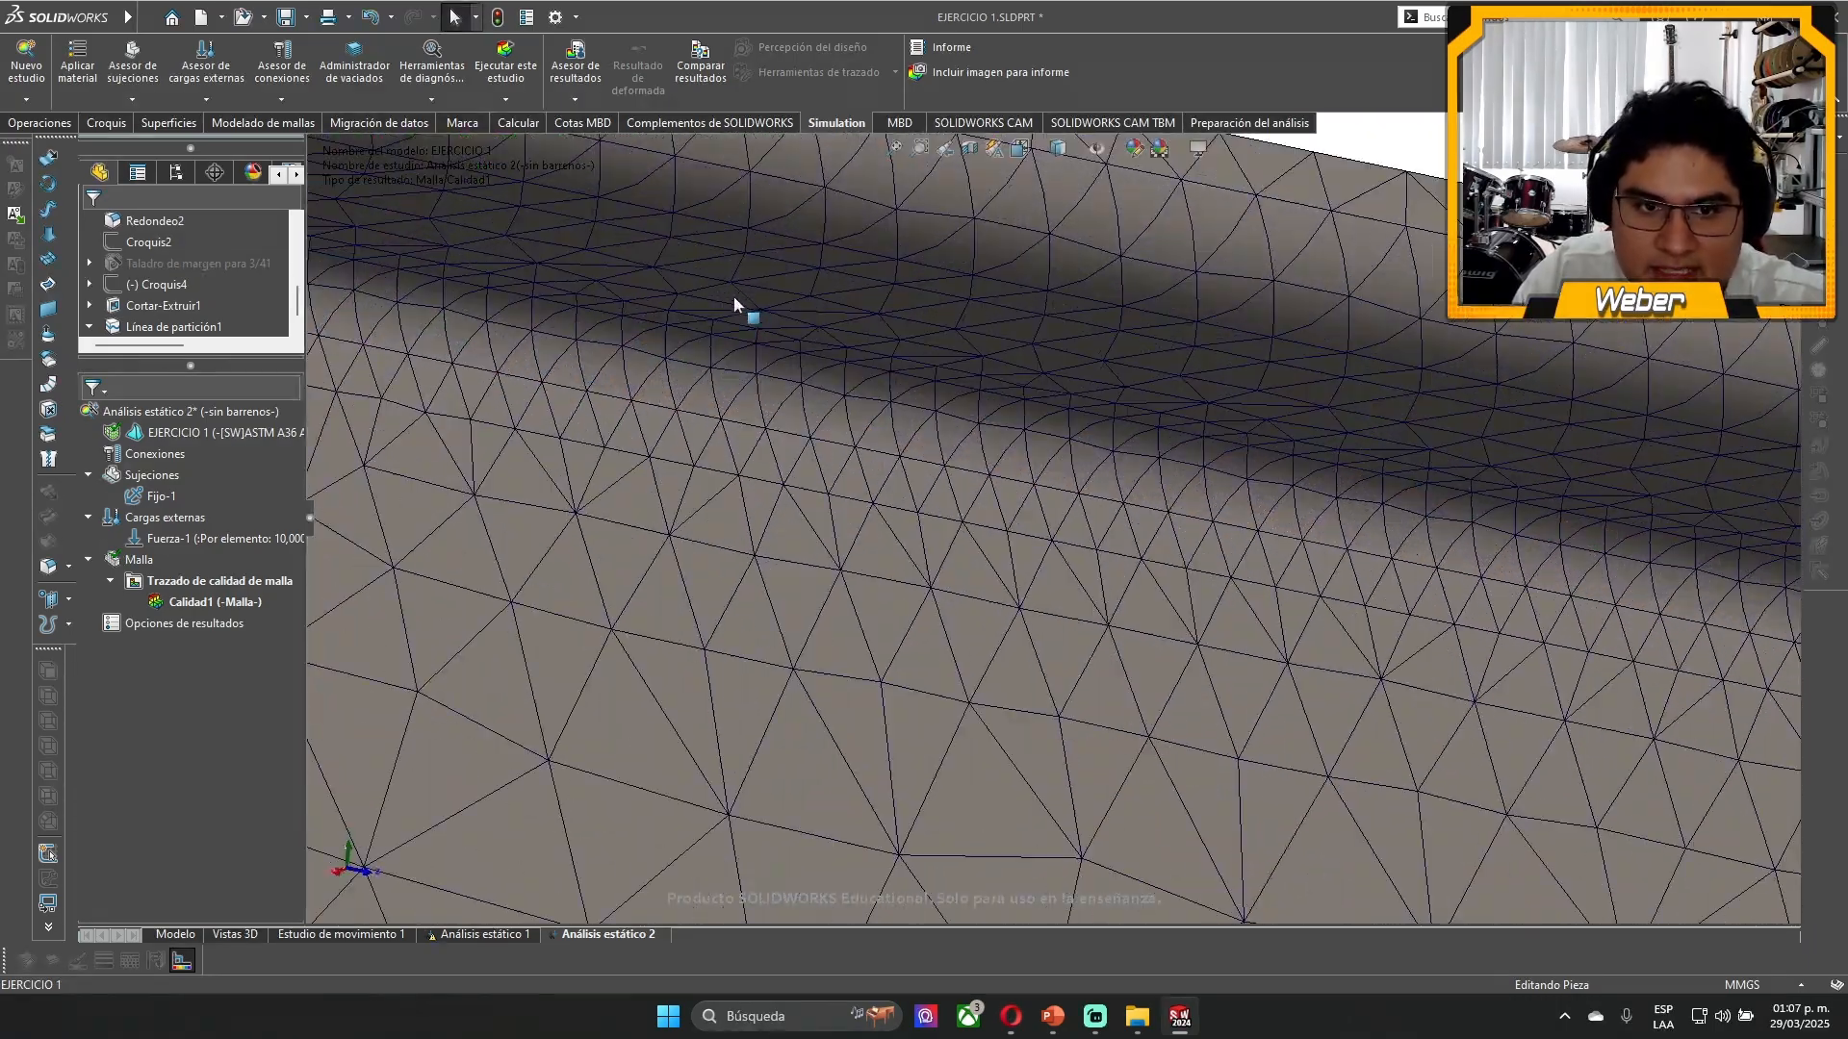
- Inspect the mesh along the beam's web and flanges around the fixed end
{"action": "scroll", "coordinate": [813, 568], "scroll_direction": "up", "scroll_amount": 3}
{"action": "scroll", "coordinate": [953, 665], "scroll_direction": "up", "scroll_amount": 3}
{"action": "middle_click_drag", "start_coordinate": [953, 664], "coordinate": [914, 539]}
{"action": "scroll", "coordinate": [947, 514], "scroll_direction": "down", "scroll_amount": 4}
{"action": "scroll", "coordinate": [949, 511], "scroll_direction": "up", "scroll_amount": 3}
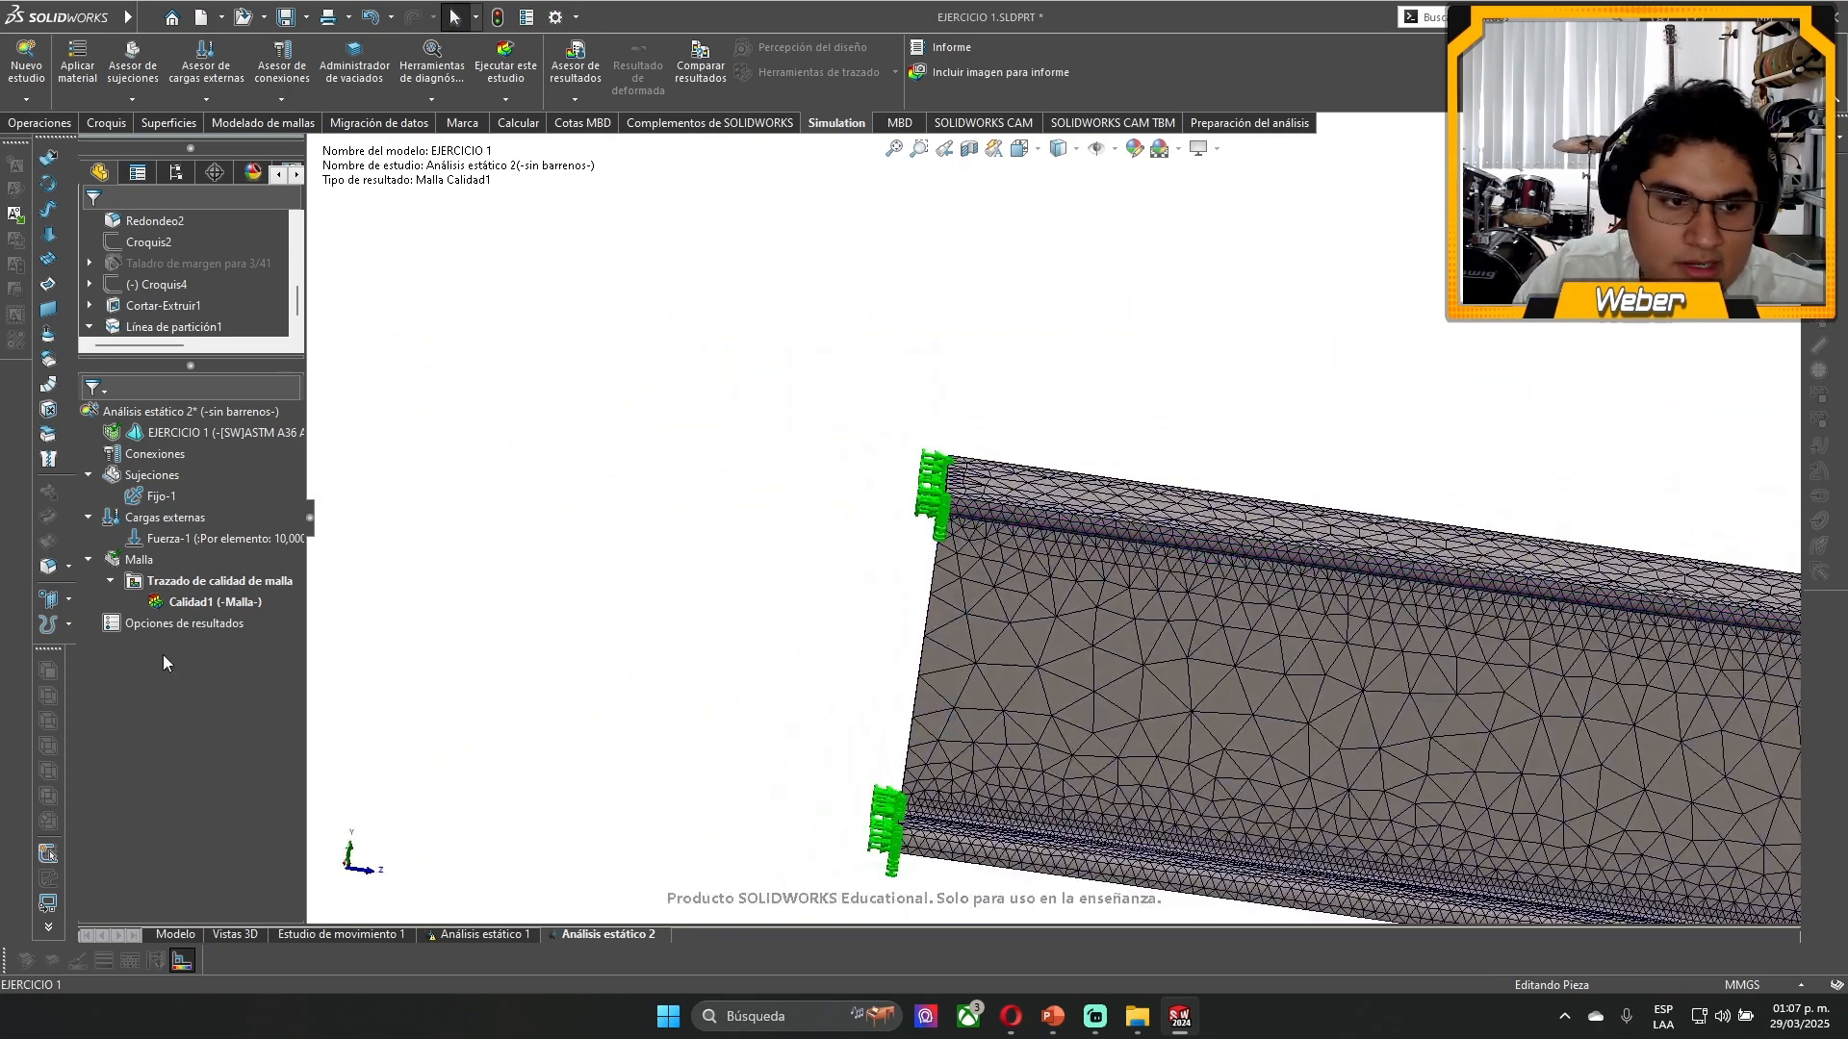
{"action": "right_click", "coordinate": [168, 603]}
{"action": "left_click", "coordinate": [394, 510]}
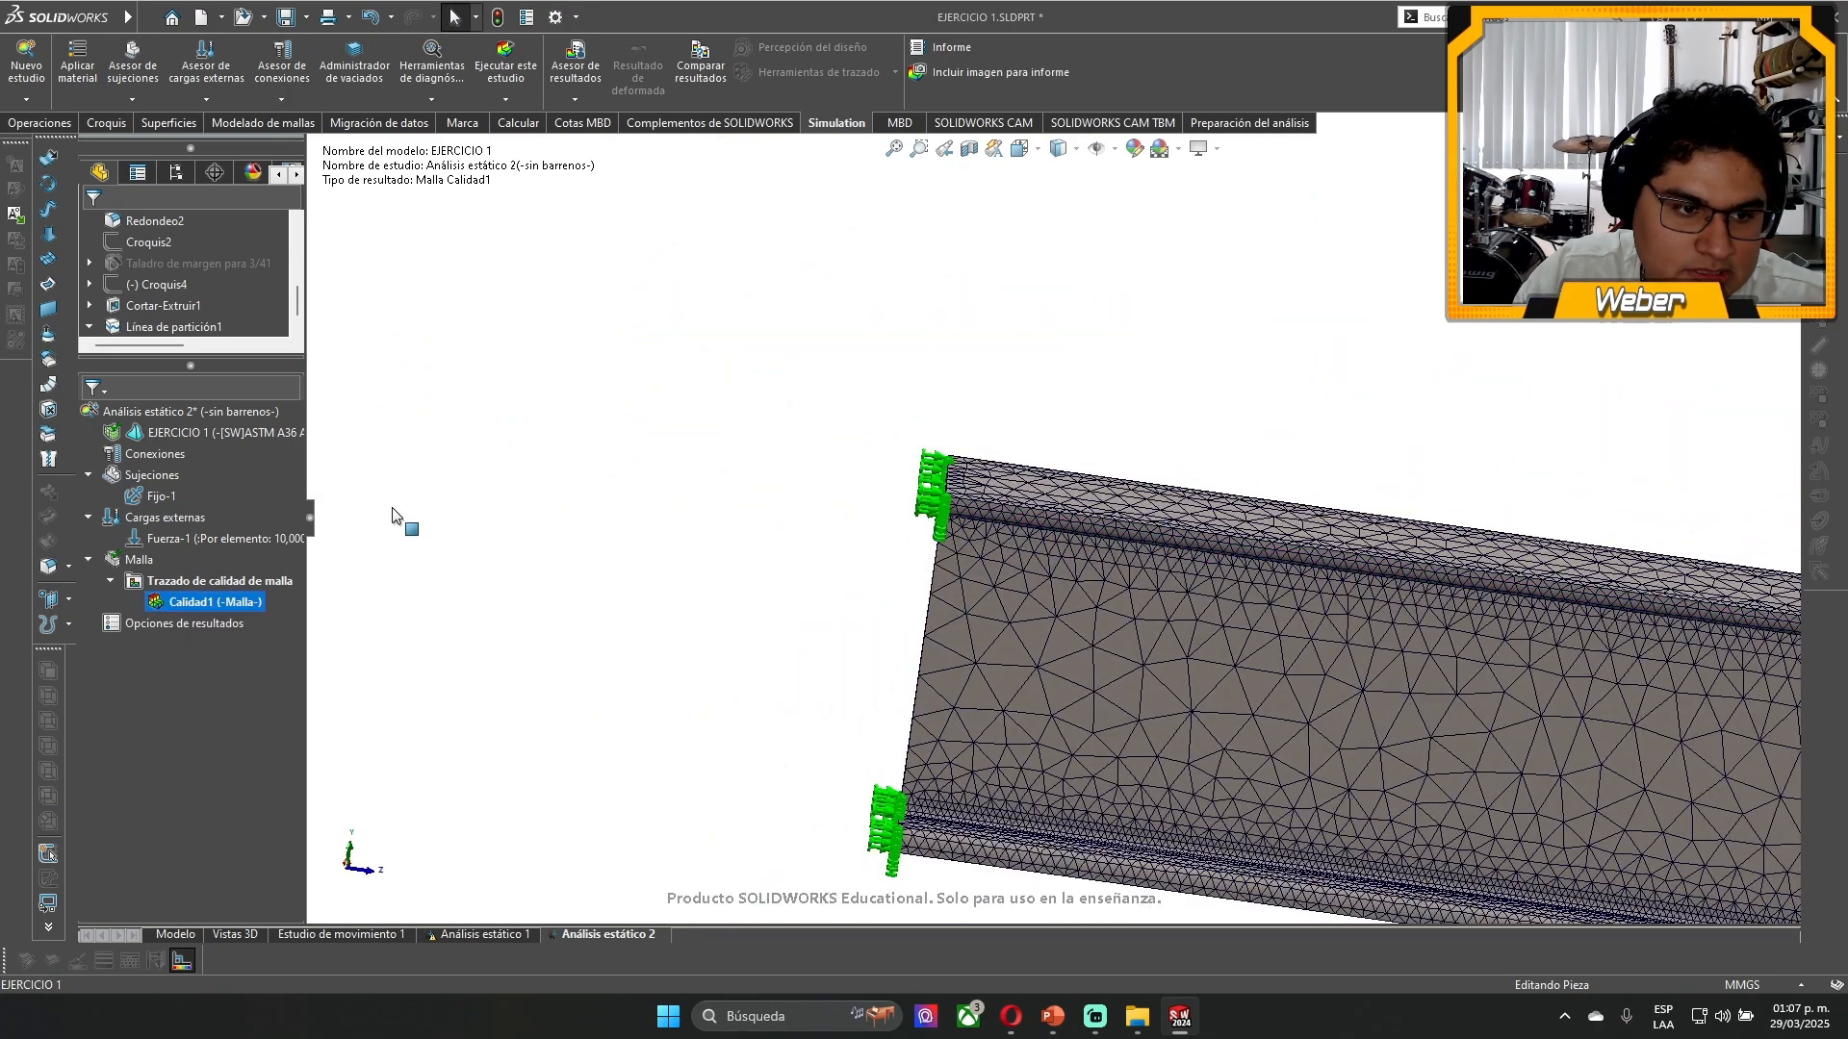
{"action": "scroll", "coordinate": [949, 491], "scroll_direction": "up", "scroll_amount": 5}
{"action": "scroll", "coordinate": [1411, 619], "scroll_direction": "down", "scroll_amount": 3}
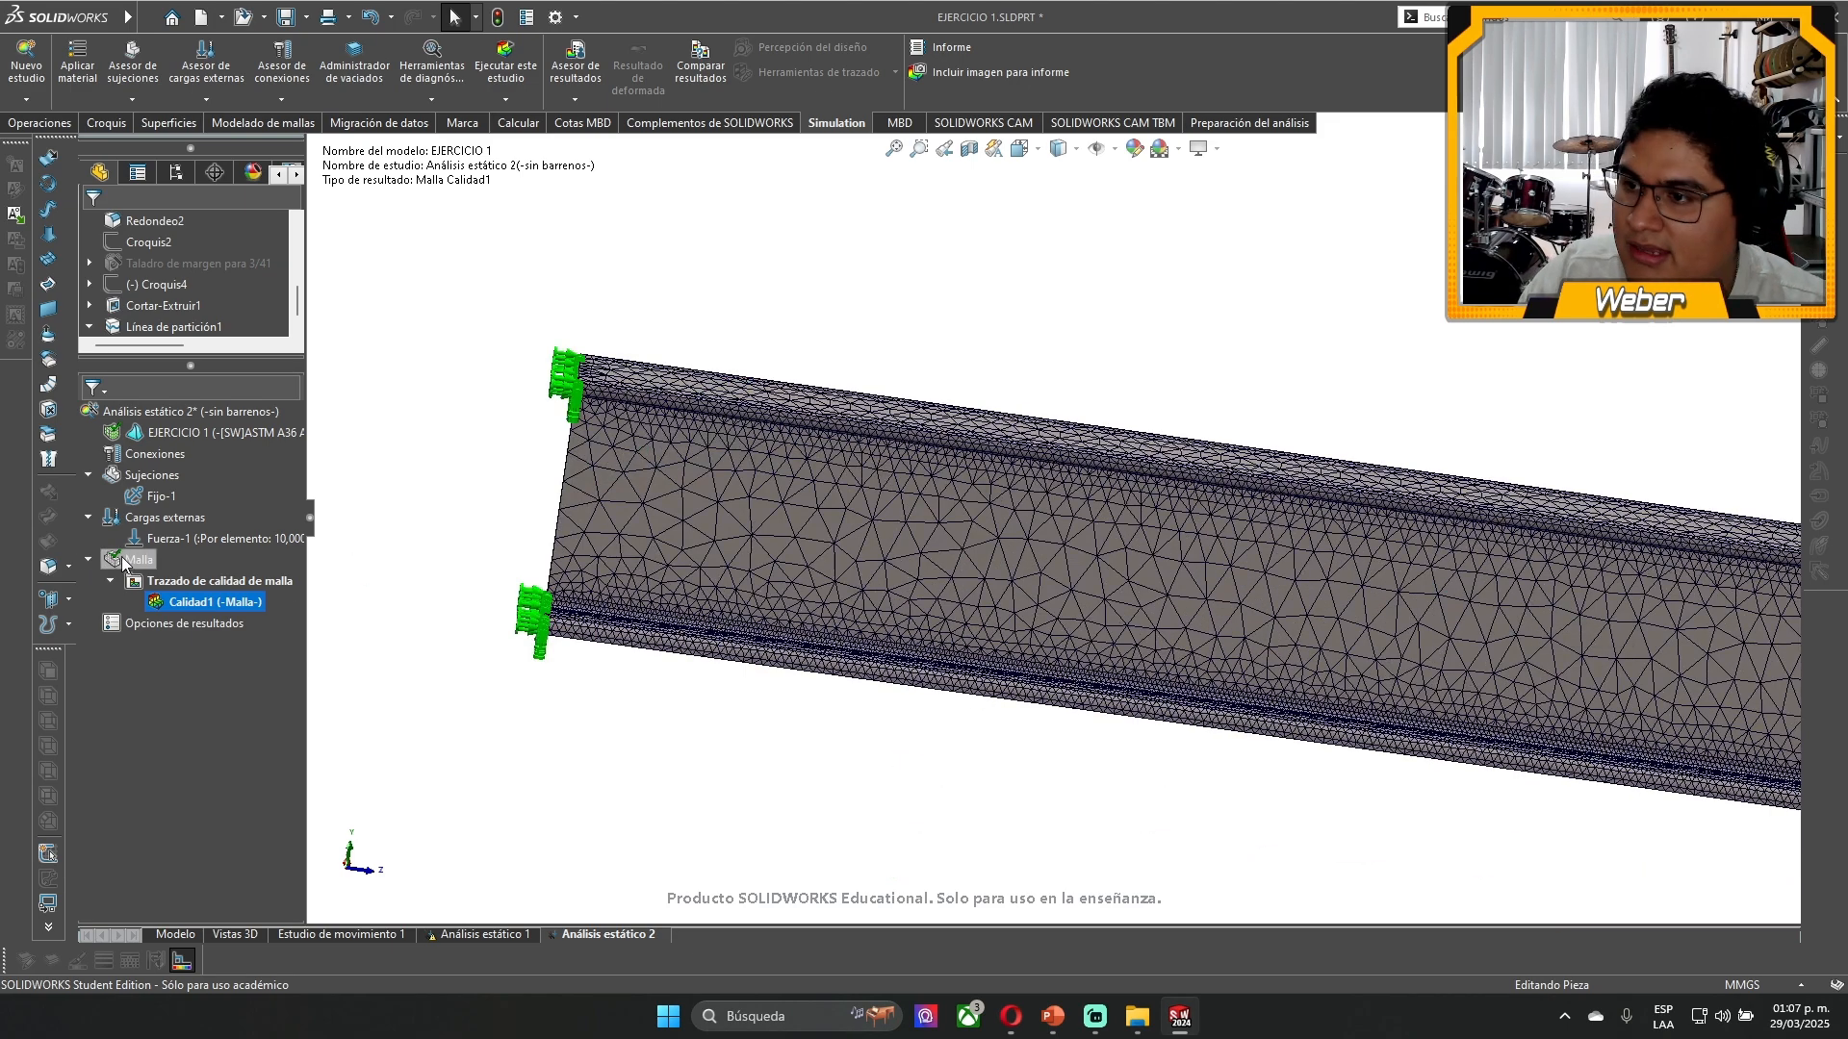
- Remesh the beam with mesh parameters enabled, using Malla estándar at the coarsest density with a global size of 40.71436953 mm
{"action": "right_click", "coordinate": [124, 564]}
{"action": "left_click", "coordinate": [196, 625]}
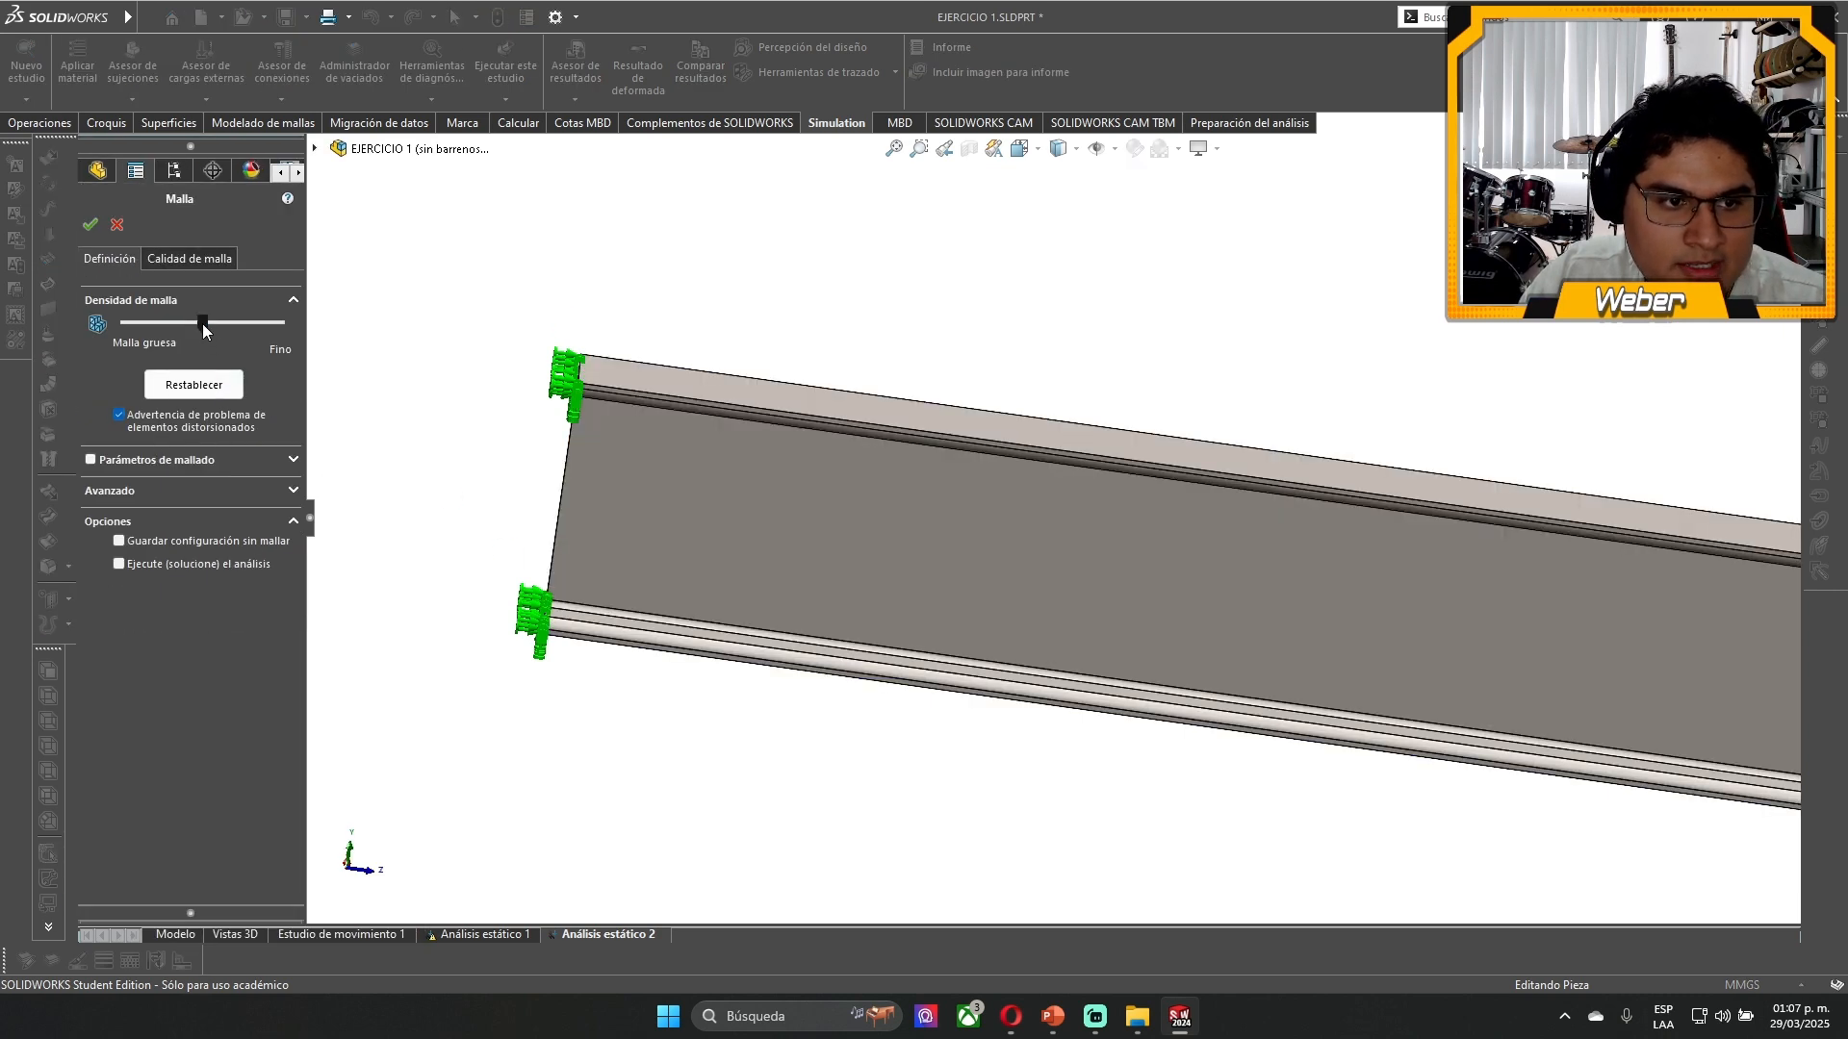
{"action": "left_click_drag", "start_coordinate": [205, 330], "coordinate": [255, 360]}
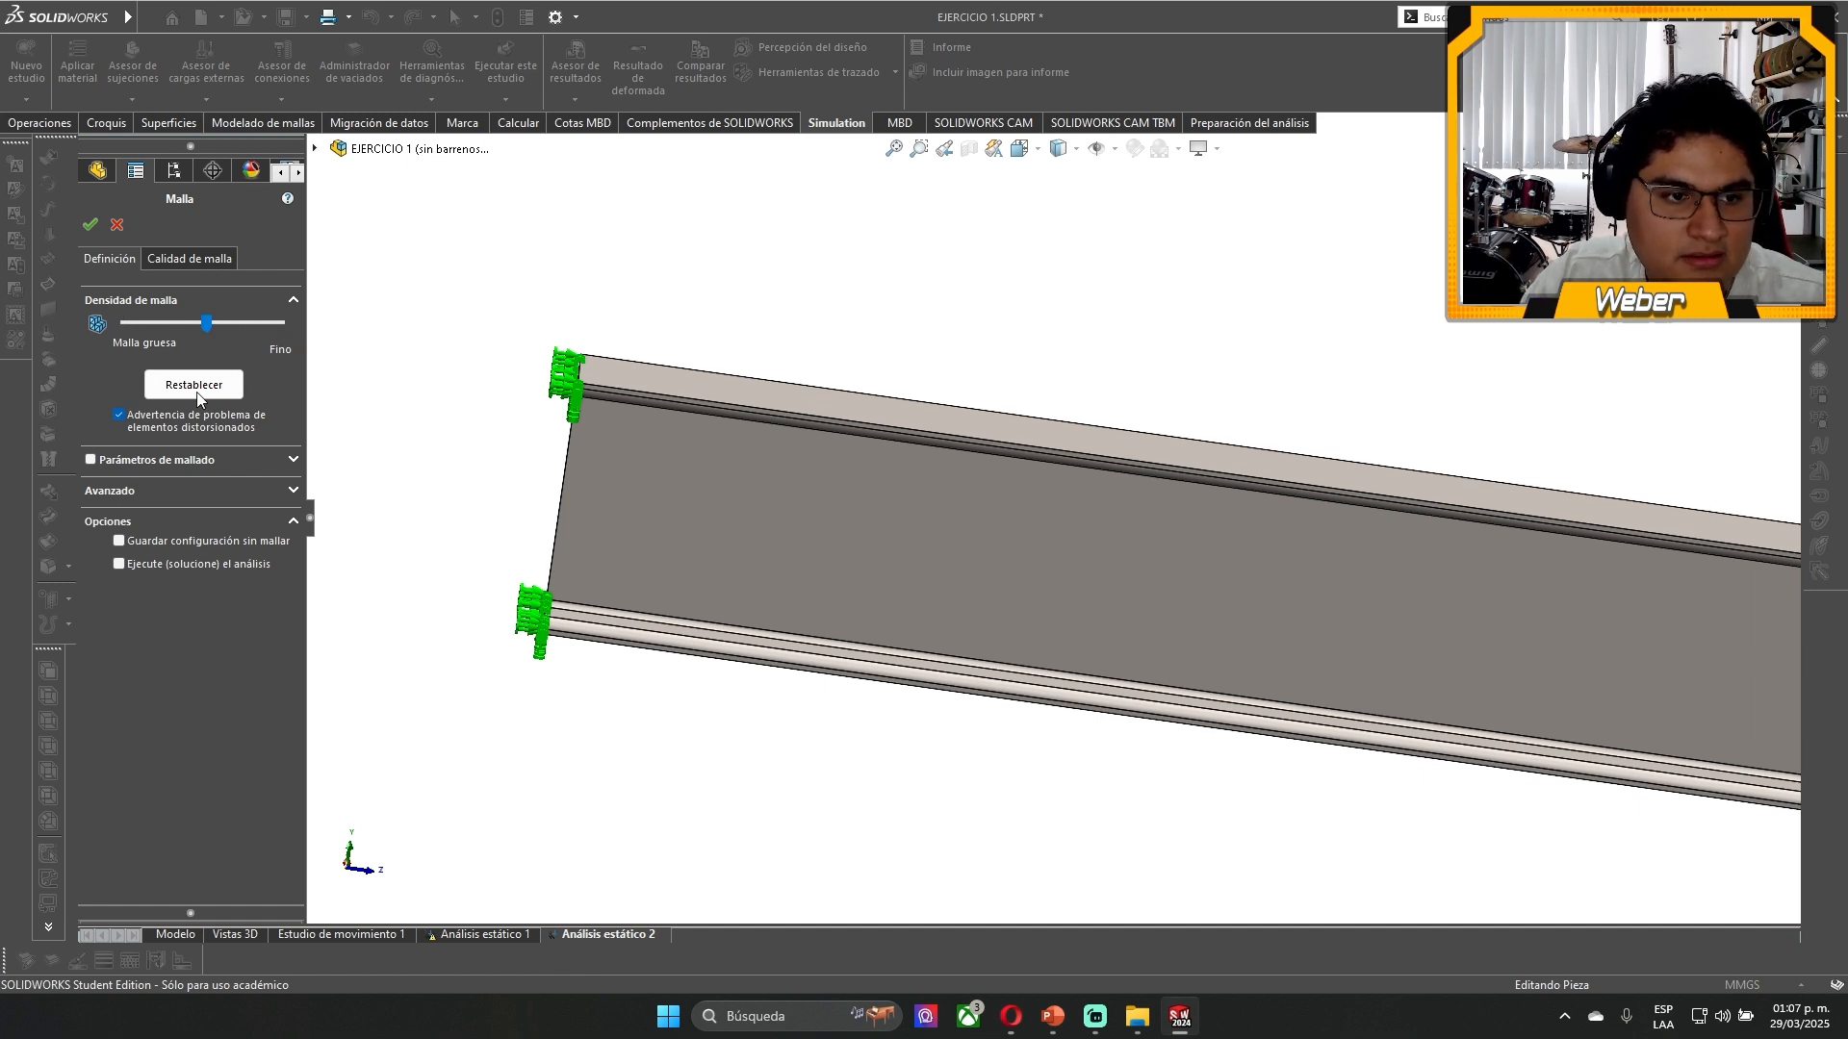
{"action": "left_click", "coordinate": [126, 461]}
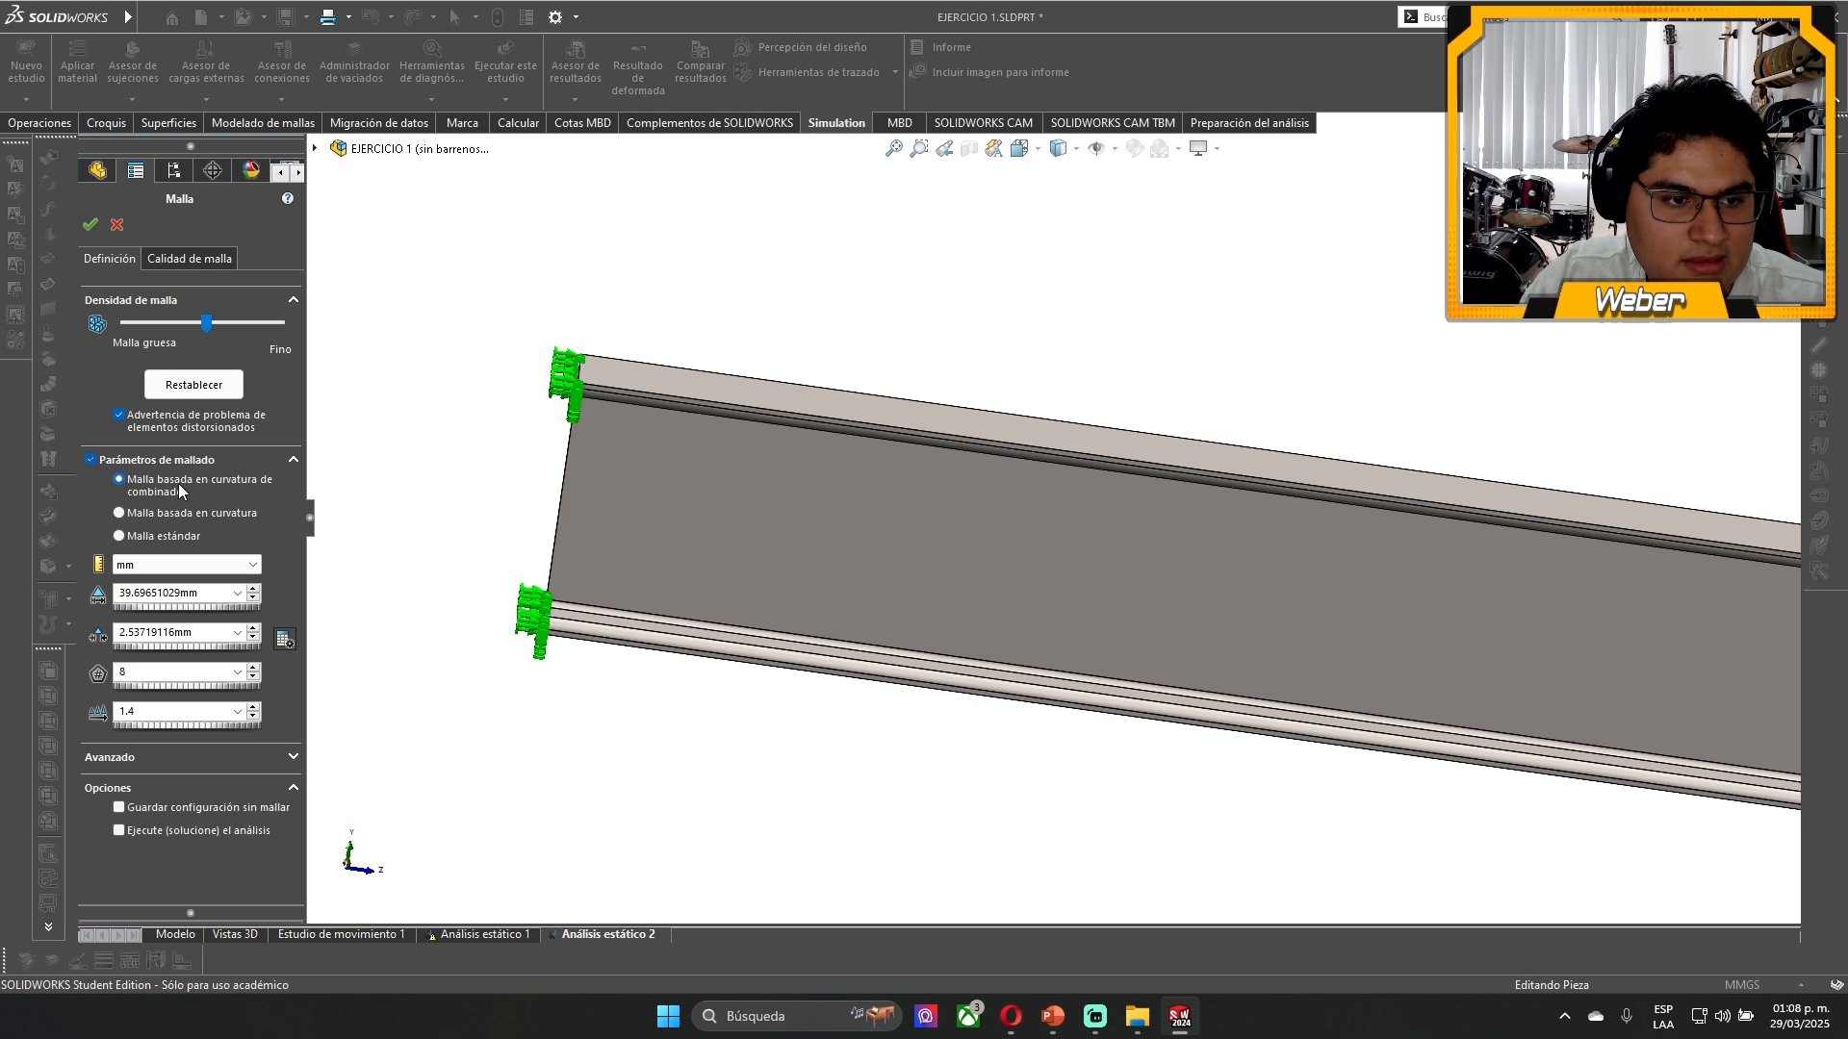
{"action": "left_click", "coordinate": [163, 492]}
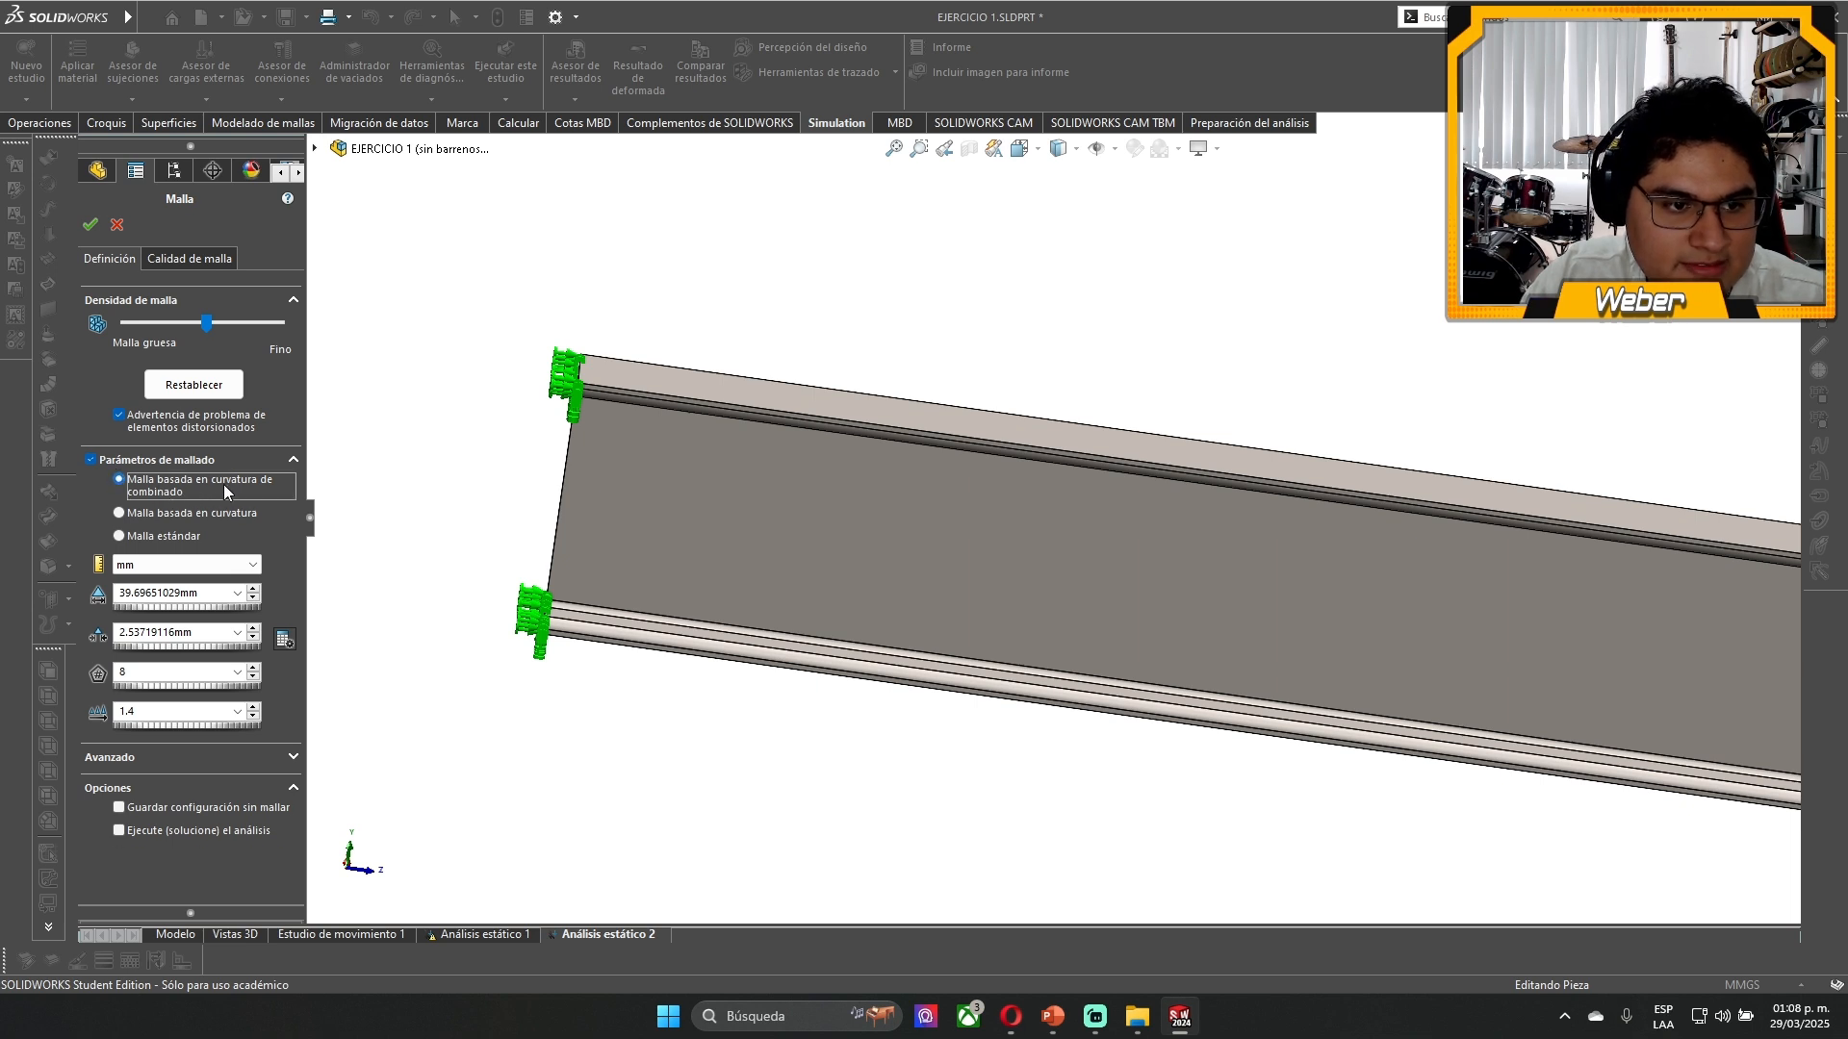
{"action": "left_click", "coordinate": [171, 534]}
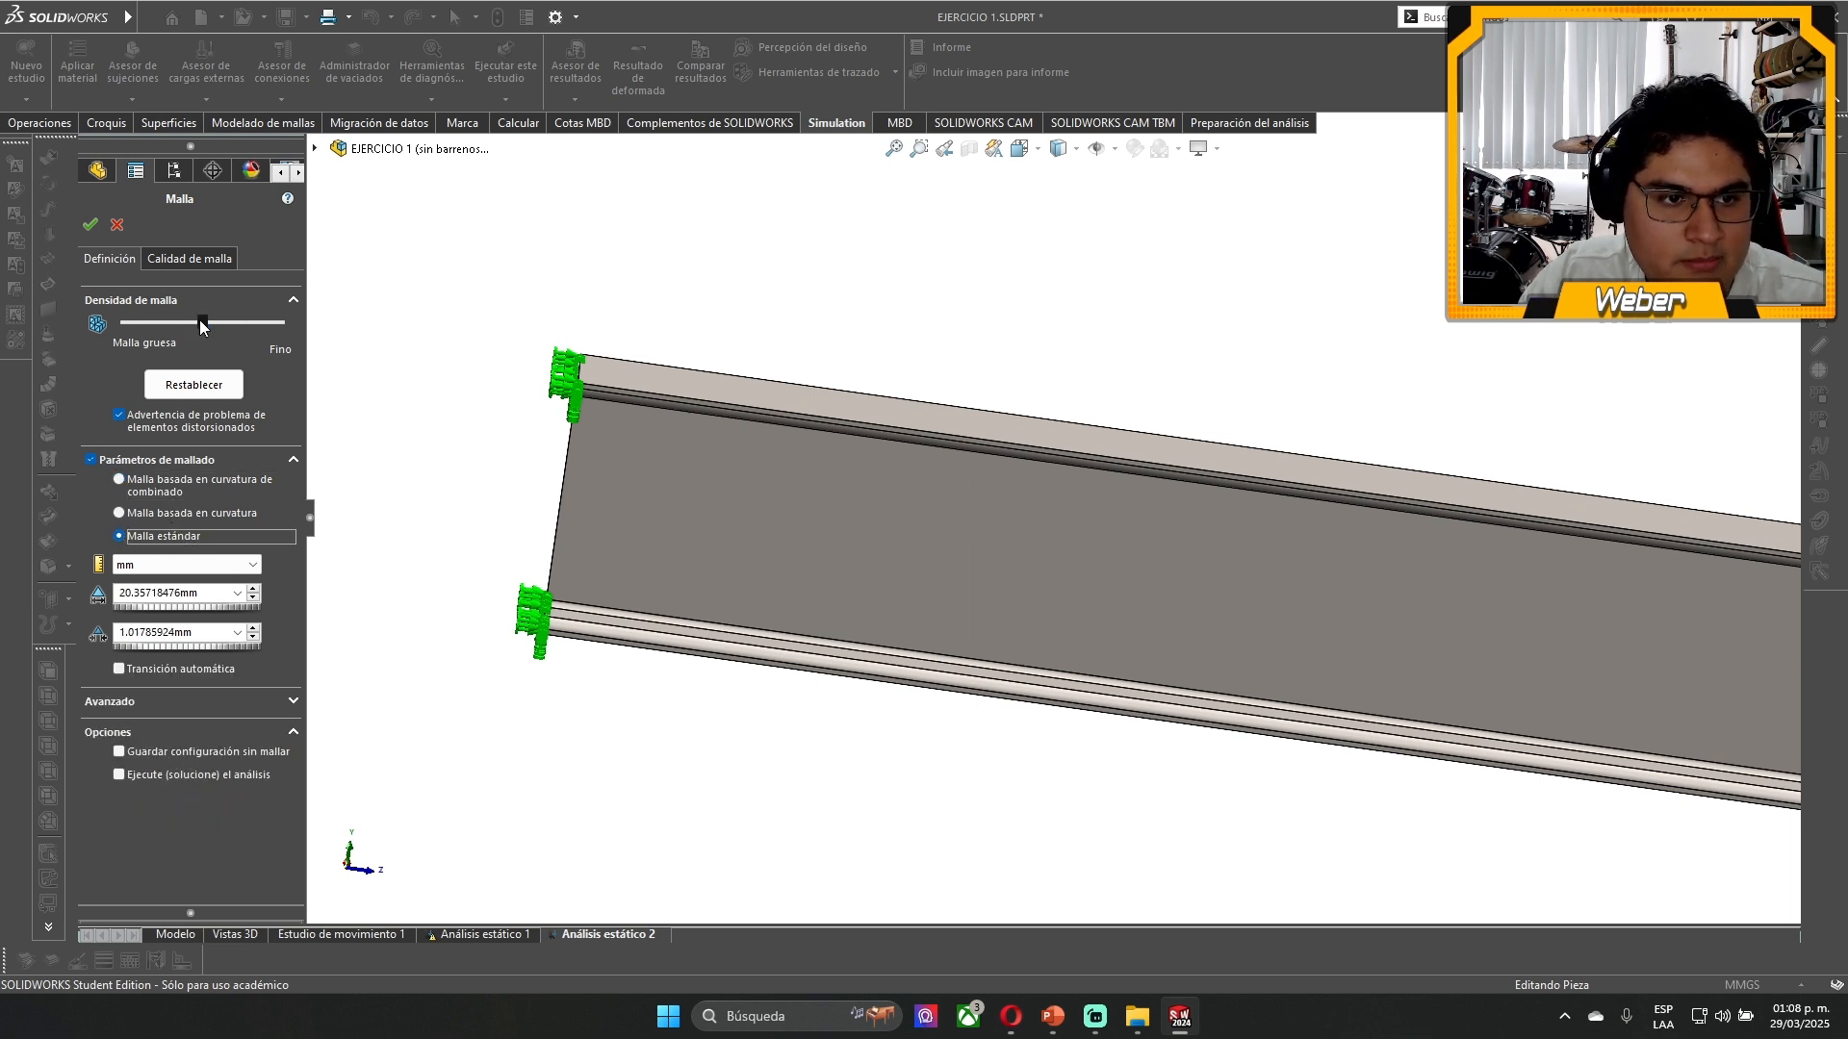
{"action": "left_click_drag", "start_coordinate": [203, 325], "coordinate": [126, 325]}
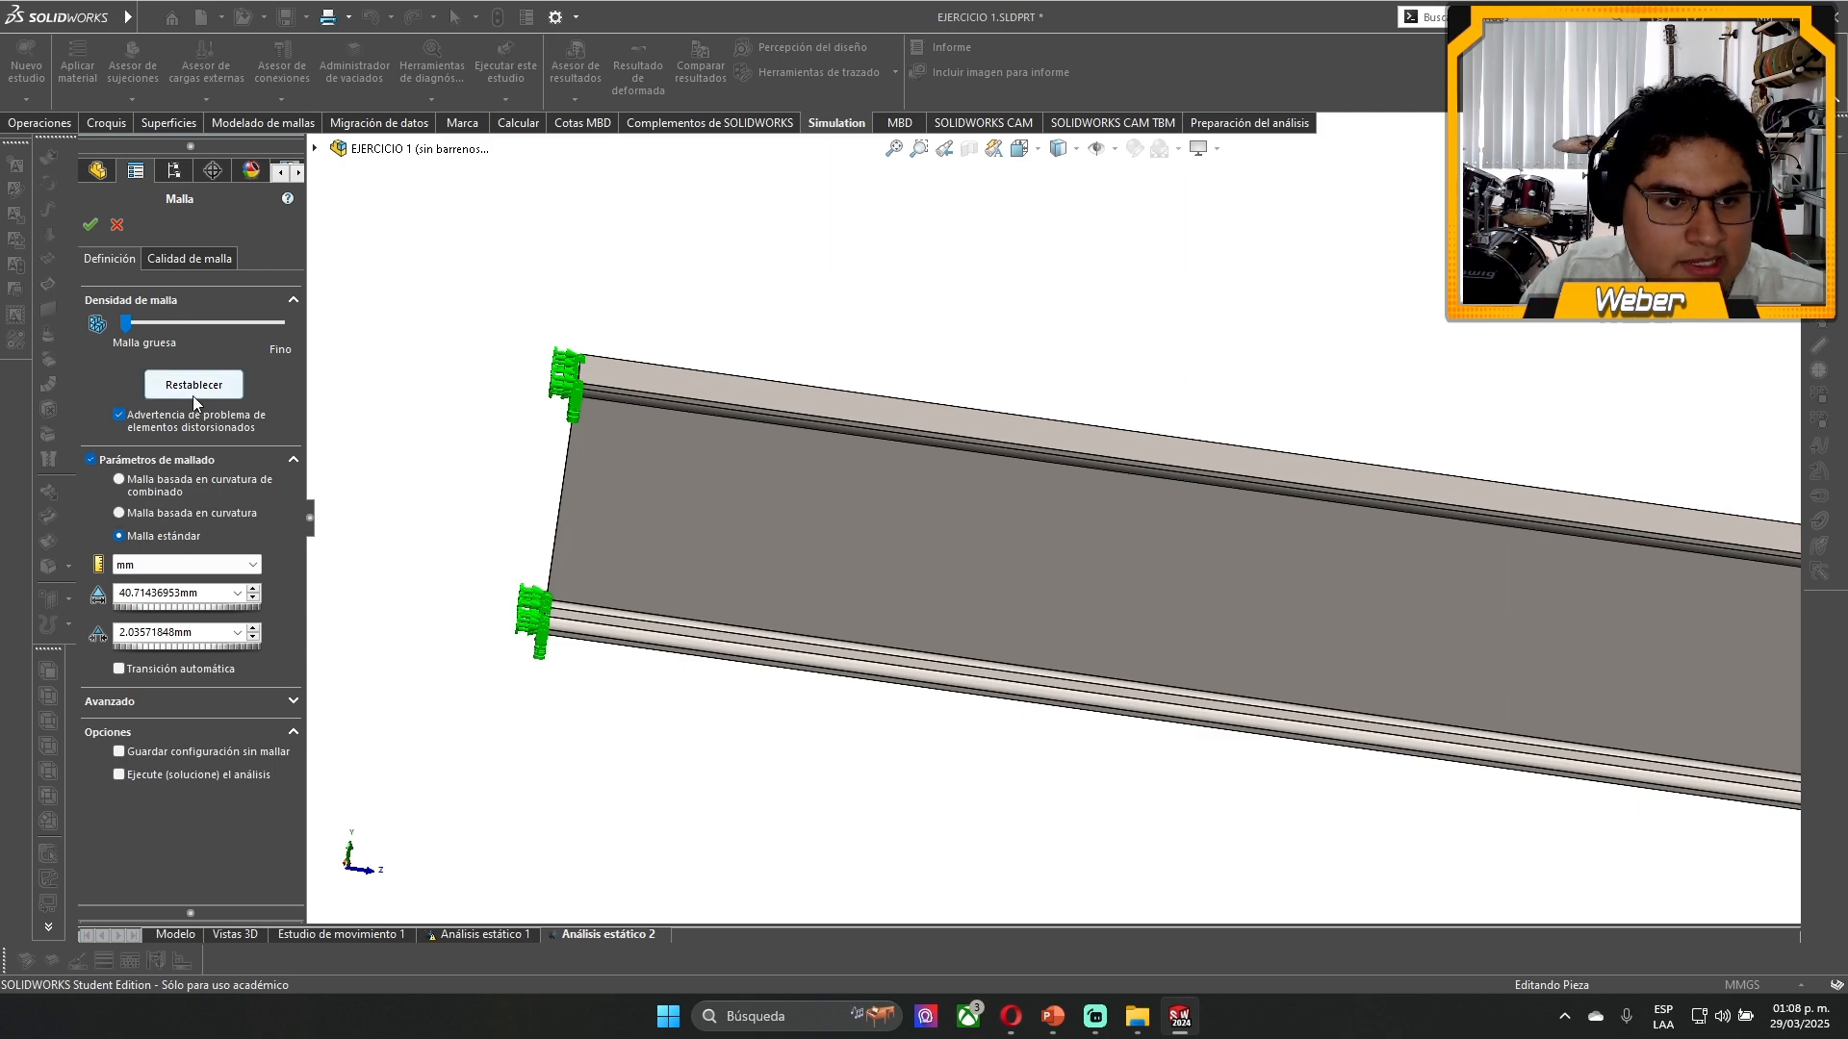
{"action": "left_click", "coordinate": [84, 228]}
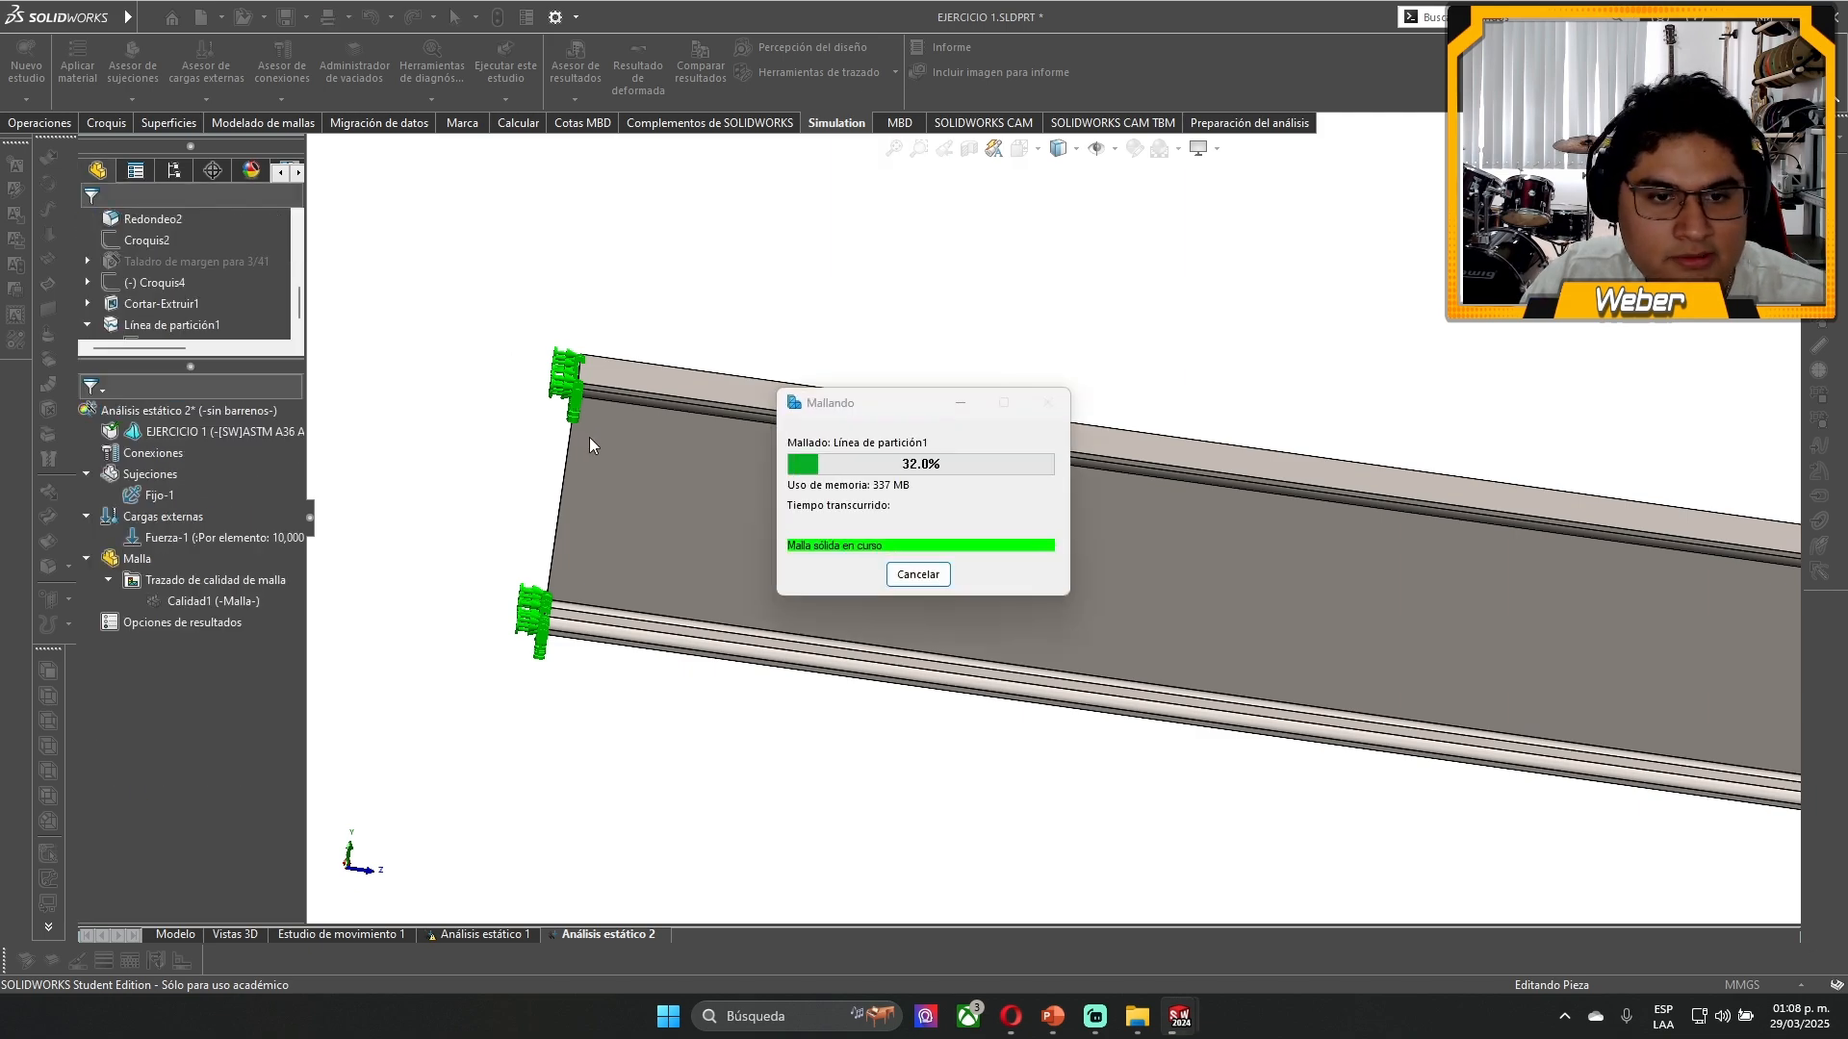
- Examine the coarse mesh elements on the web near the fixed end and highlight the Fijo-1 fixture
{"action": "scroll", "coordinate": [664, 453], "scroll_direction": "down", "scroll_amount": 3}
{"action": "middle_click_drag", "start_coordinate": [752, 442], "coordinate": [702, 560]}
{"action": "middle_click_drag", "start_coordinate": [649, 418], "coordinate": [646, 448]}
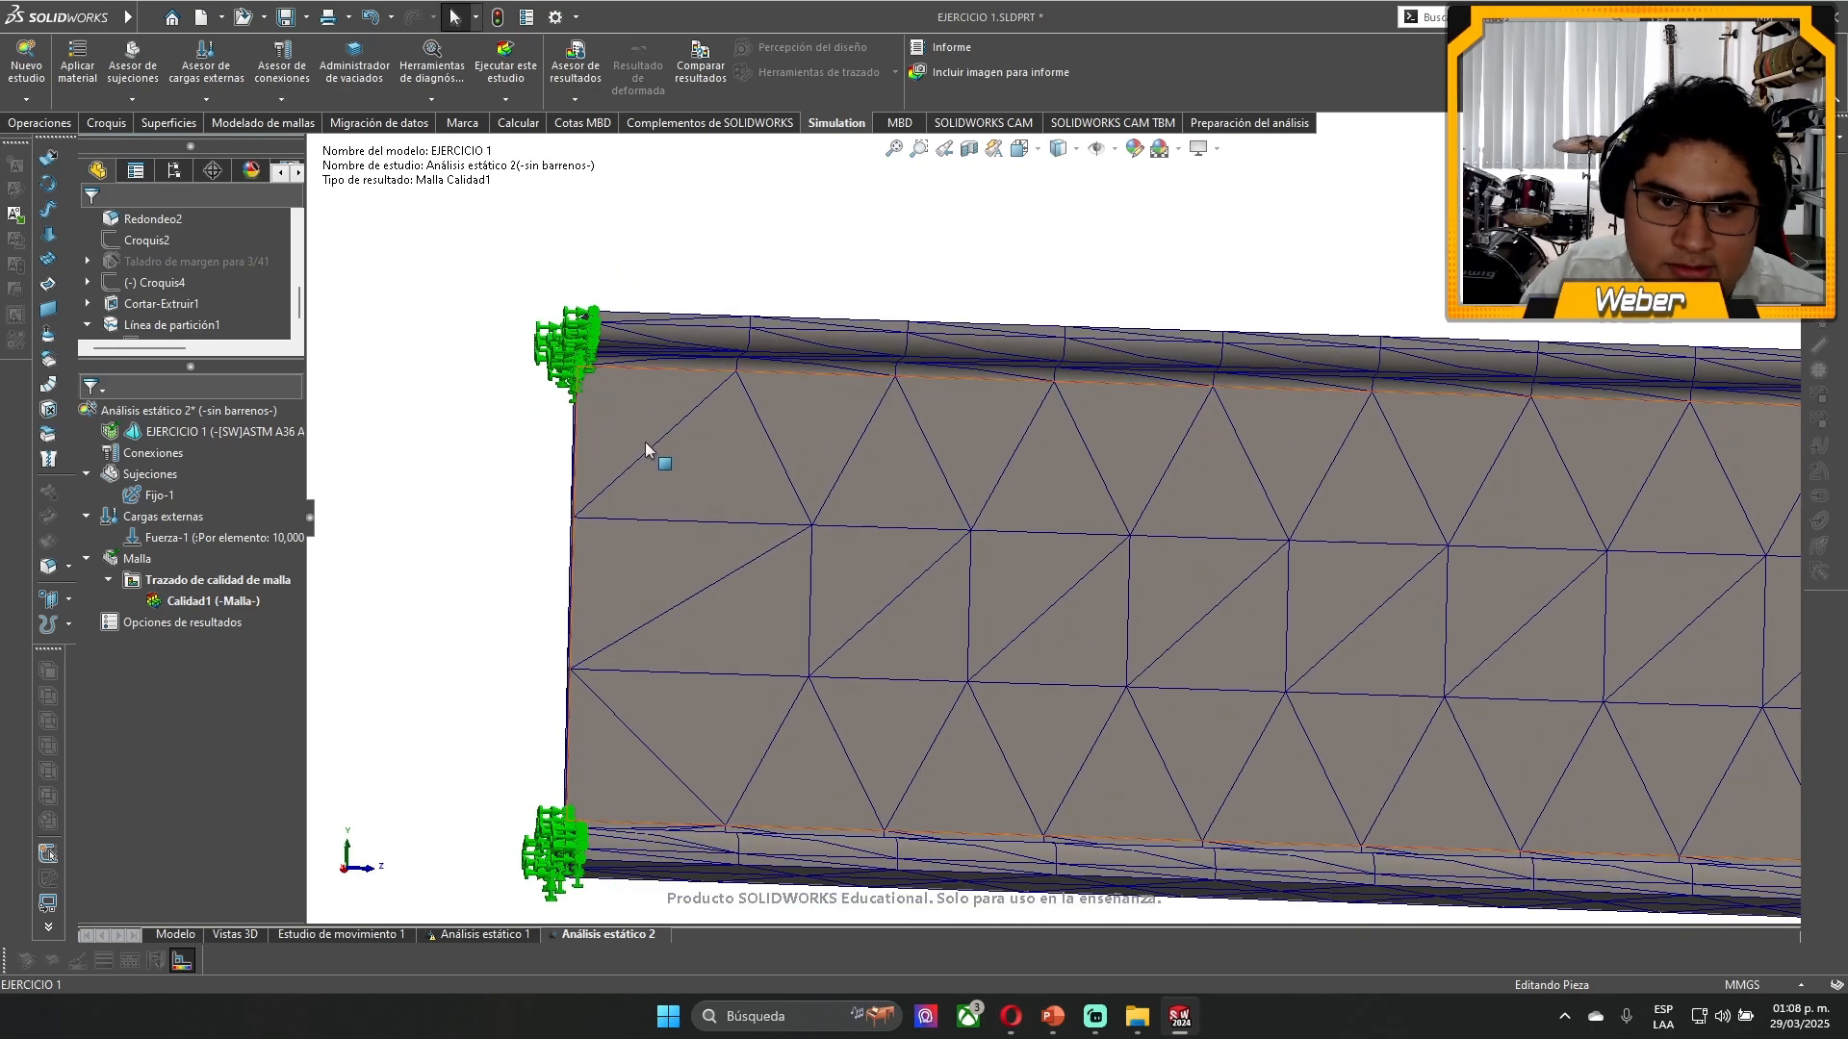
{"action": "scroll", "coordinate": [695, 581], "scroll_direction": "down", "scroll_amount": 5}
{"action": "mouse_move", "coordinate": [695, 581]}
{"action": "middle_mouse_down"}
{"action": "mouse_move", "coordinate": [671, 578]}
{"action": "mouse_move", "coordinate": [709, 611]}
{"action": "middle_mouse_up"}
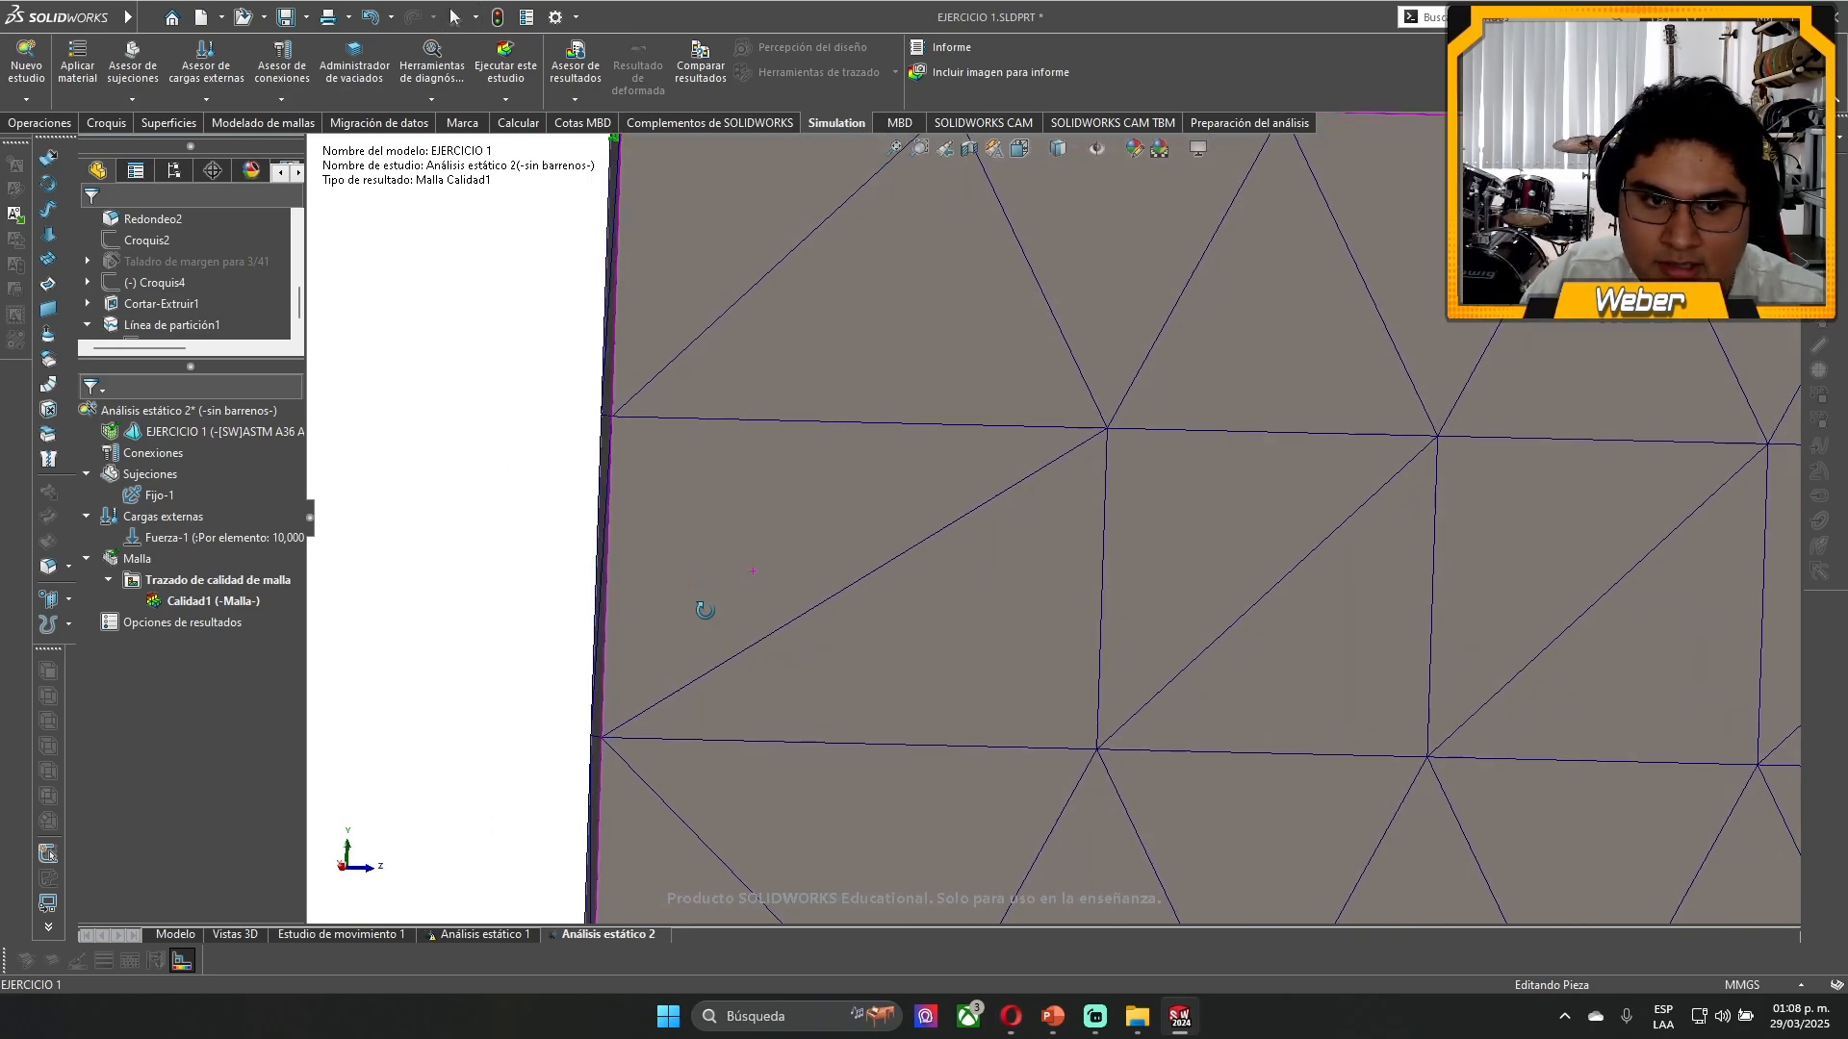
{"action": "scroll", "coordinate": [709, 616], "scroll_direction": "up", "scroll_amount": 5}
{"action": "scroll", "coordinate": [1087, 722], "scroll_direction": "down", "scroll_amount": 4}
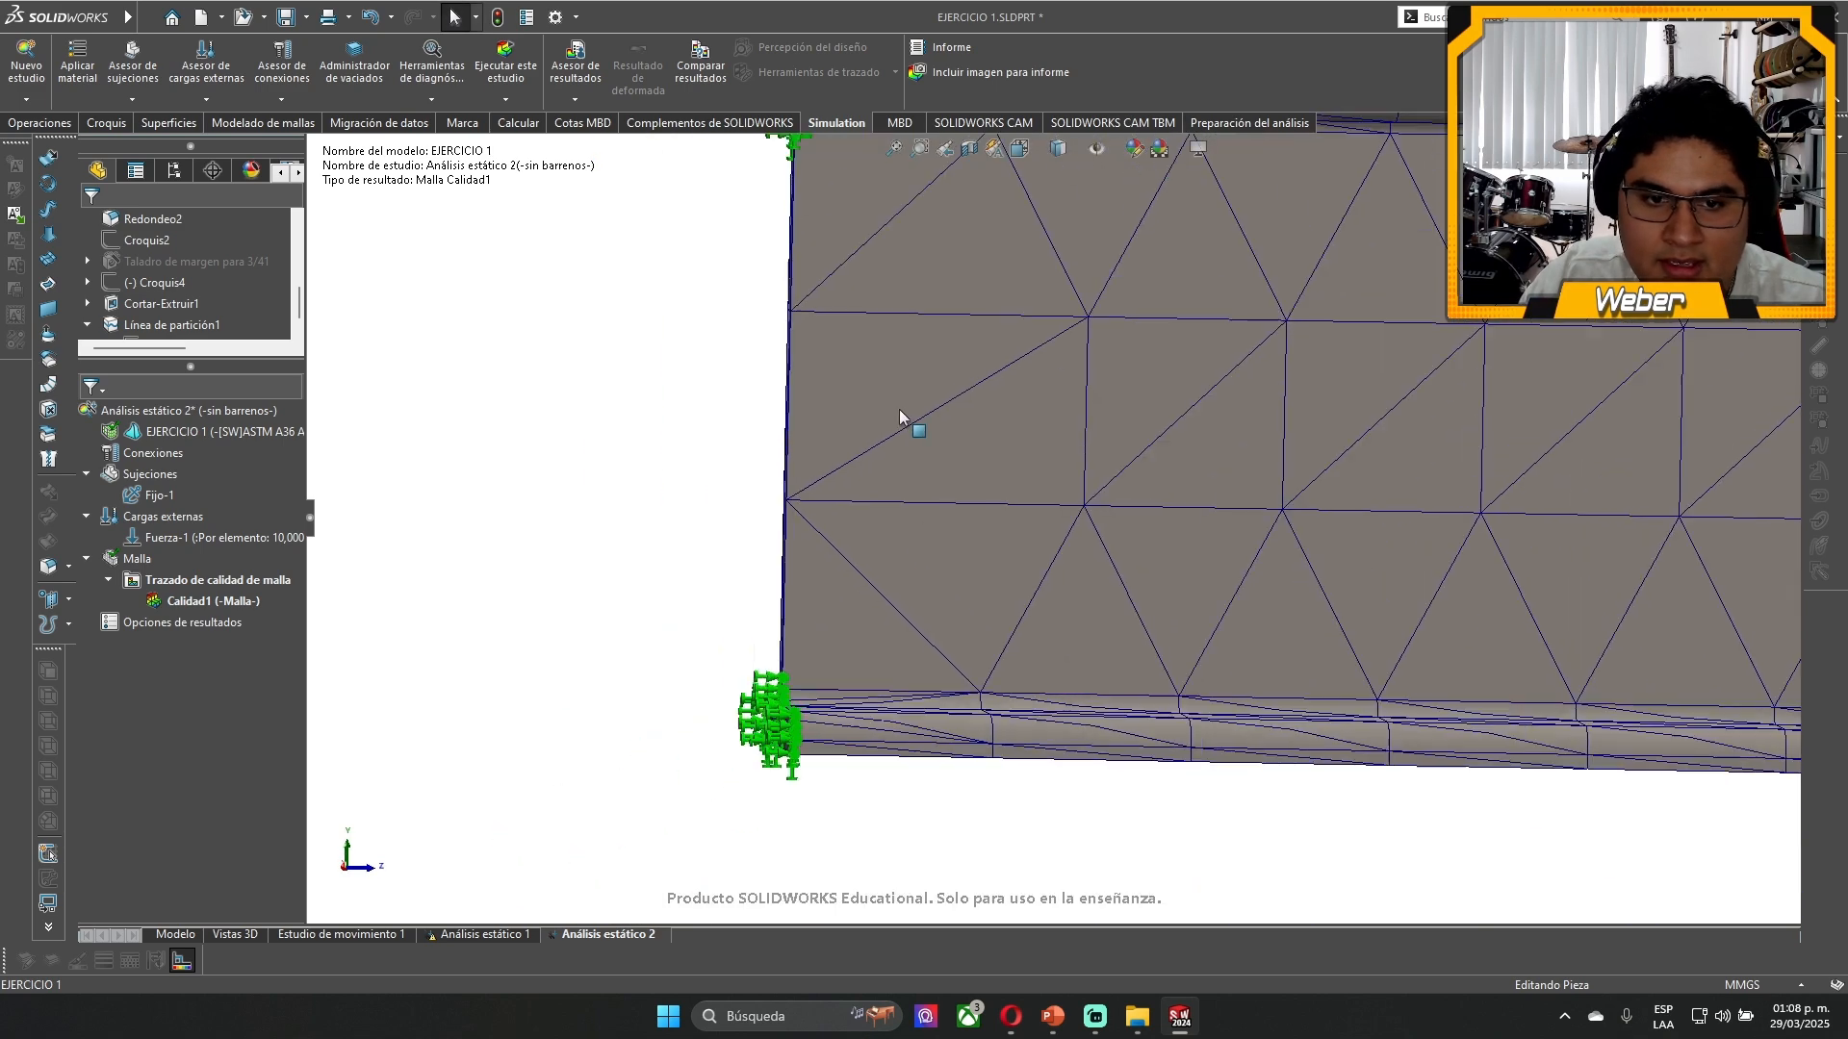
{"action": "left_click", "coordinate": [874, 299]}
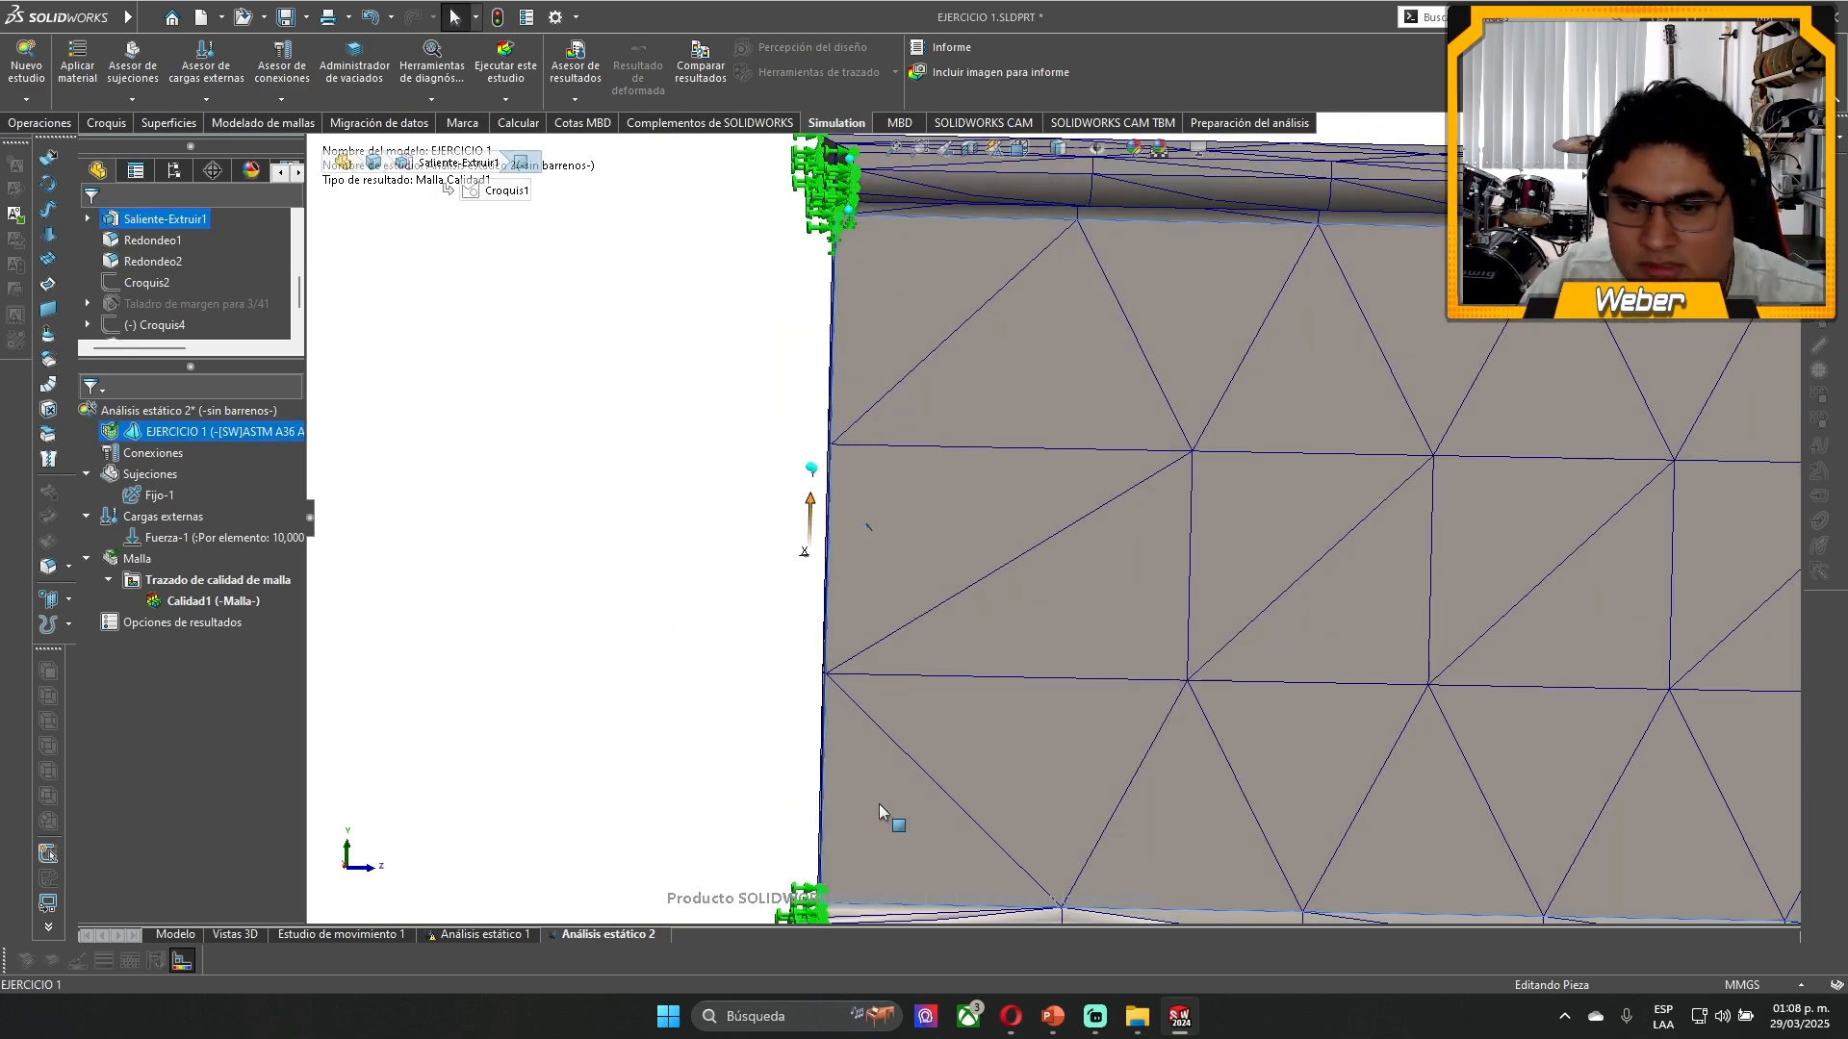
{"action": "scroll", "coordinate": [997, 661], "scroll_direction": "up", "scroll_amount": 2}
{"action": "left_click", "coordinate": [159, 495]}
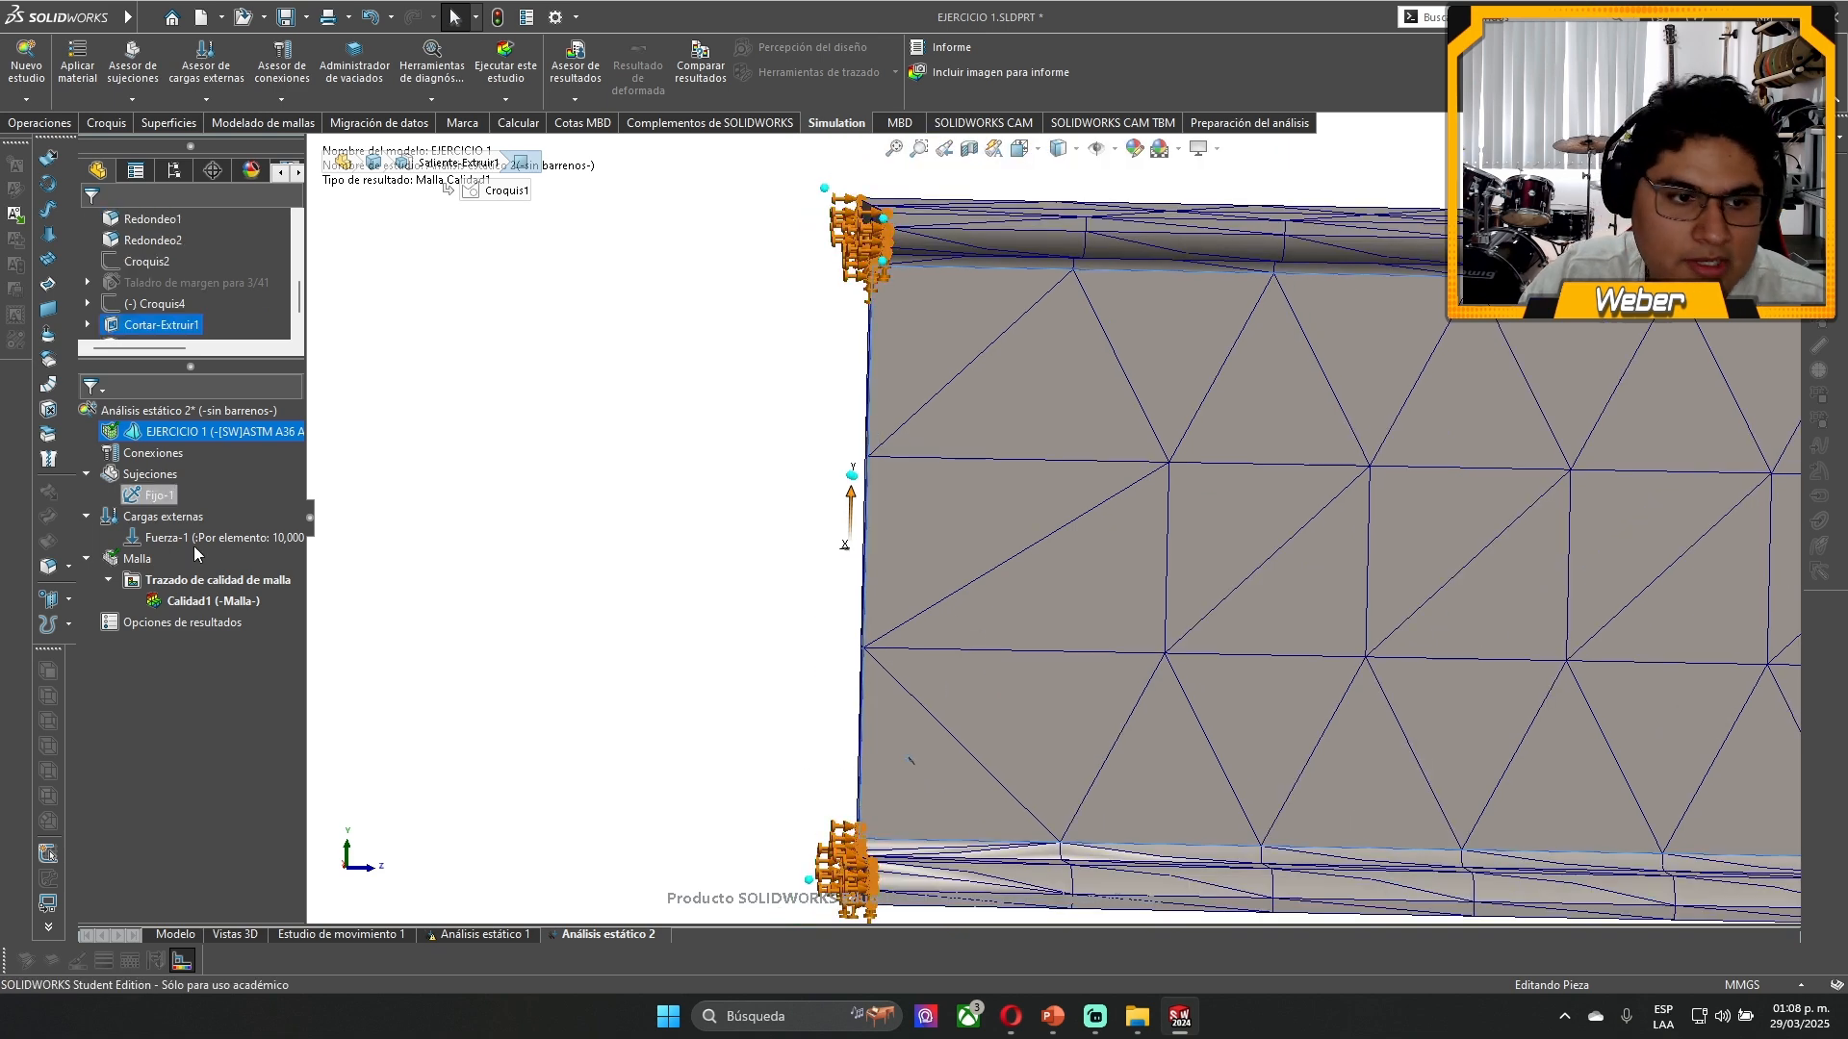
- Remesh the beam with Malla estándar at the finest density, giving a global size of 10.17859238 mm and a tolerance of 0.50892962 mm
{"action": "left_click", "coordinate": [168, 564]}
{"action": "right_click", "coordinate": [167, 564]}
{"action": "left_click", "coordinate": [240, 634]}
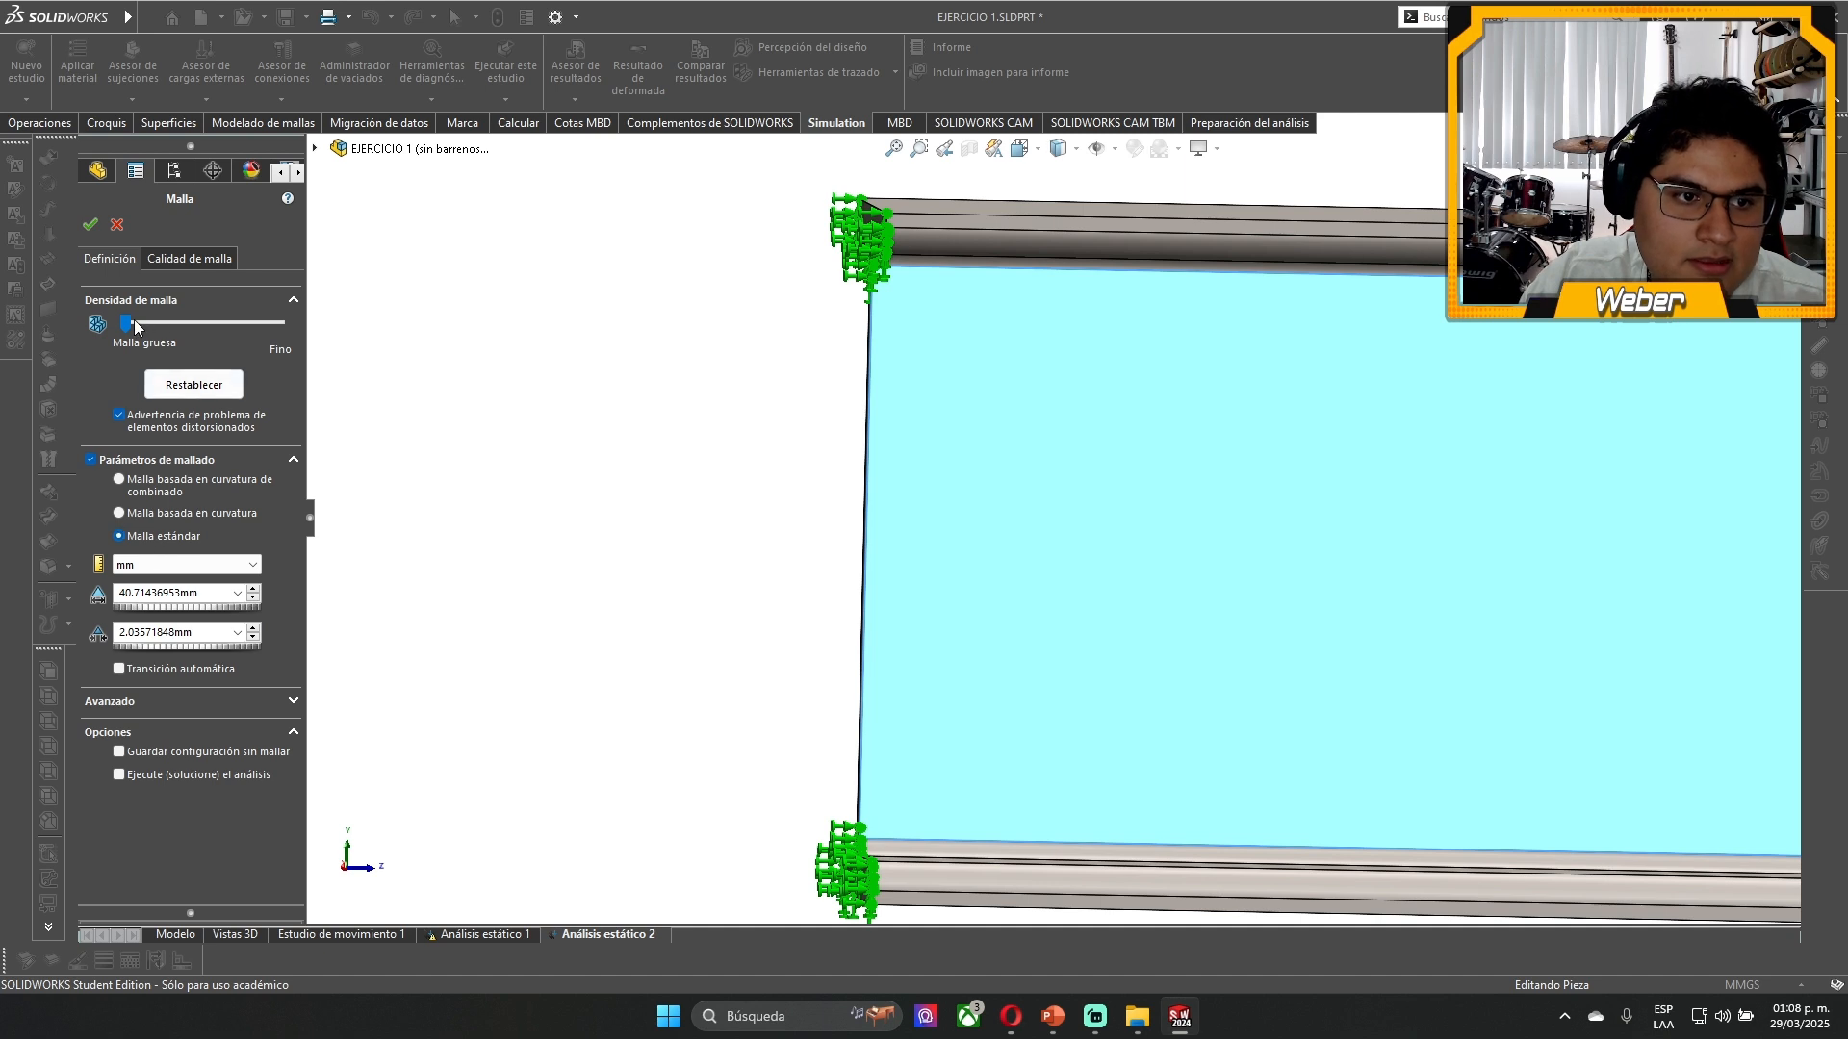
{"action": "left_click_drag", "start_coordinate": [135, 327], "coordinate": [281, 326]}
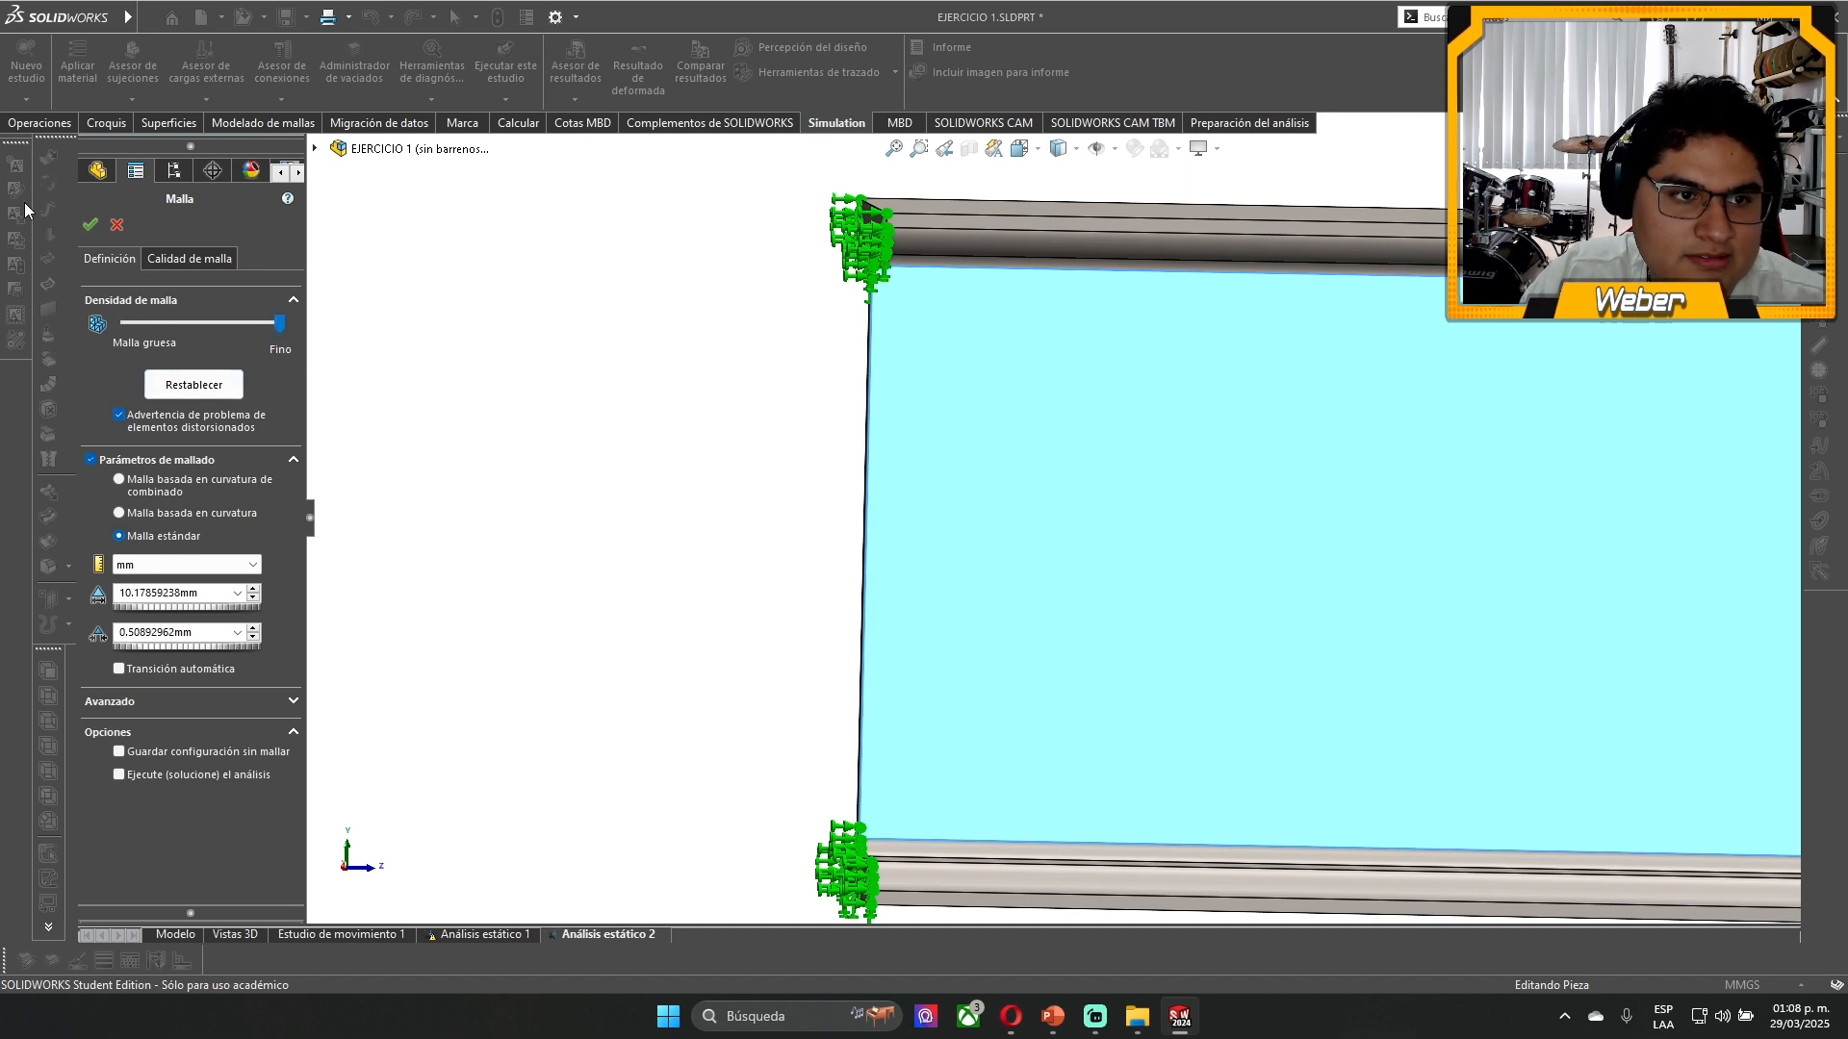
{"action": "left_click", "coordinate": [89, 225]}
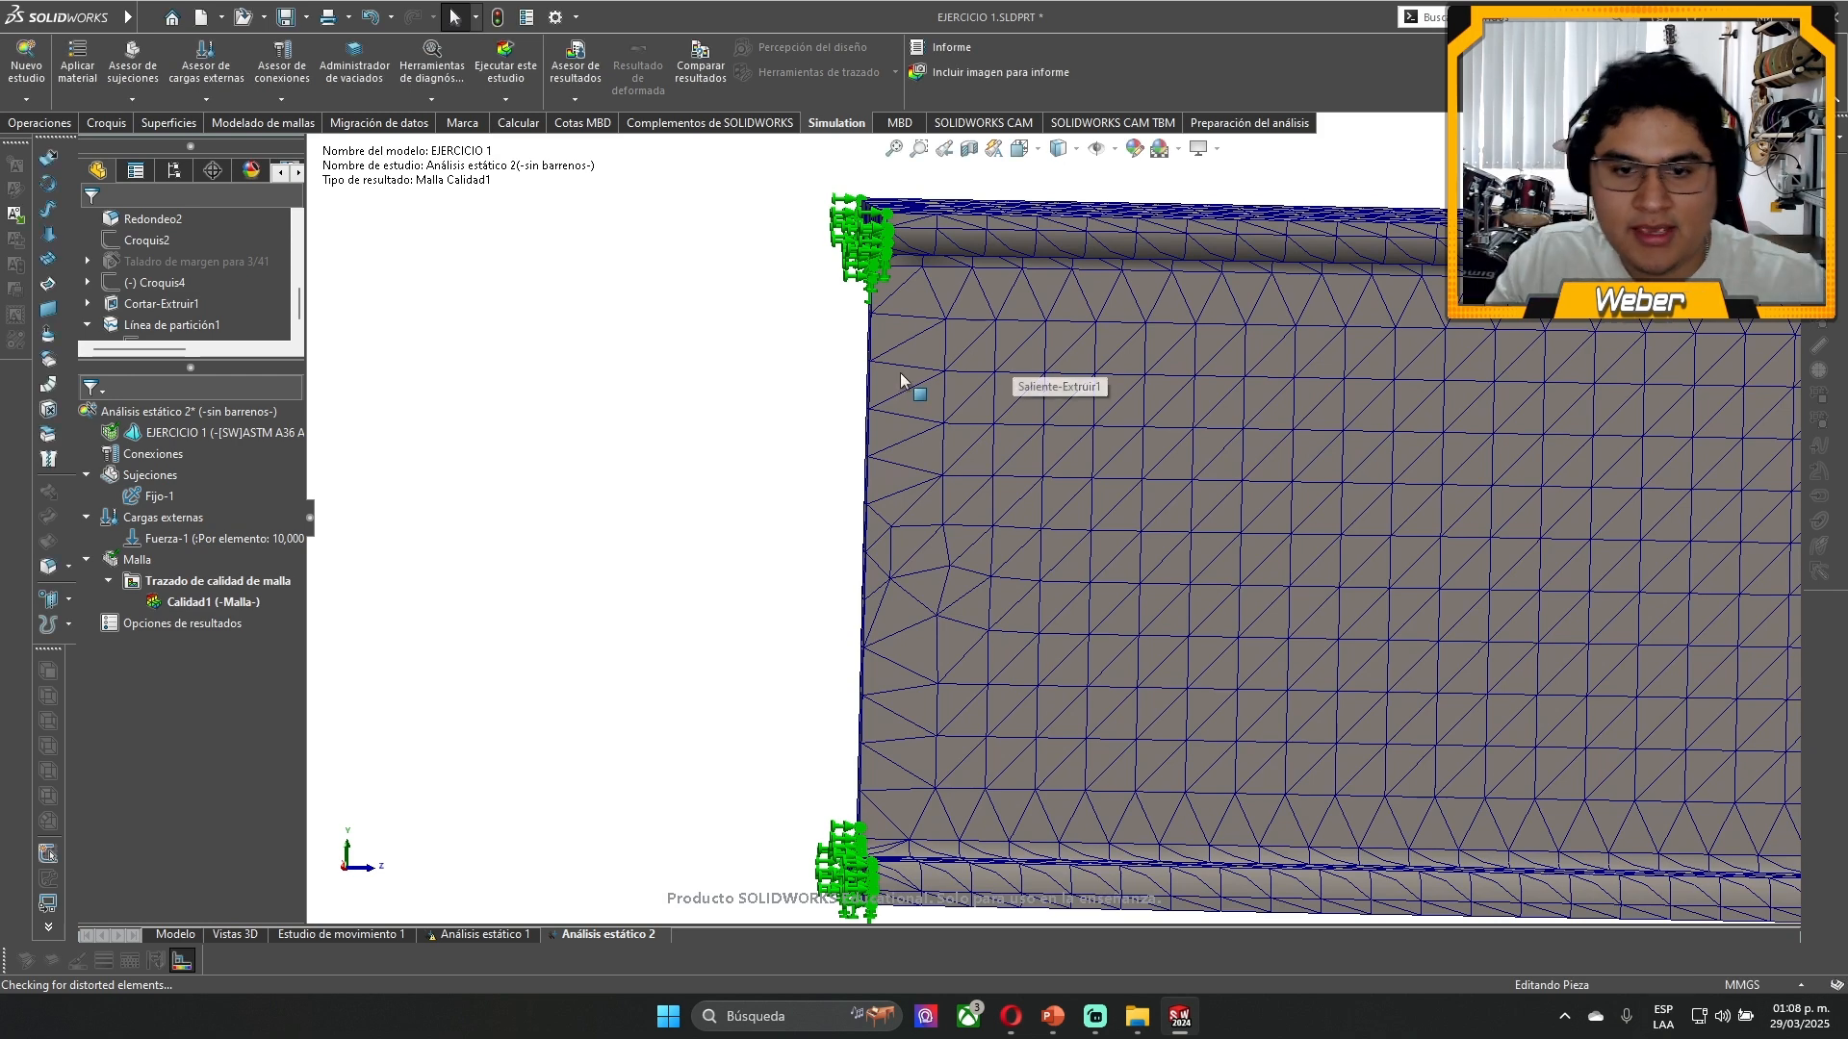
- Reopen the beam's mesh definition and review its density, global element size and tolerance
{"action": "left_click", "coordinate": [879, 795]}
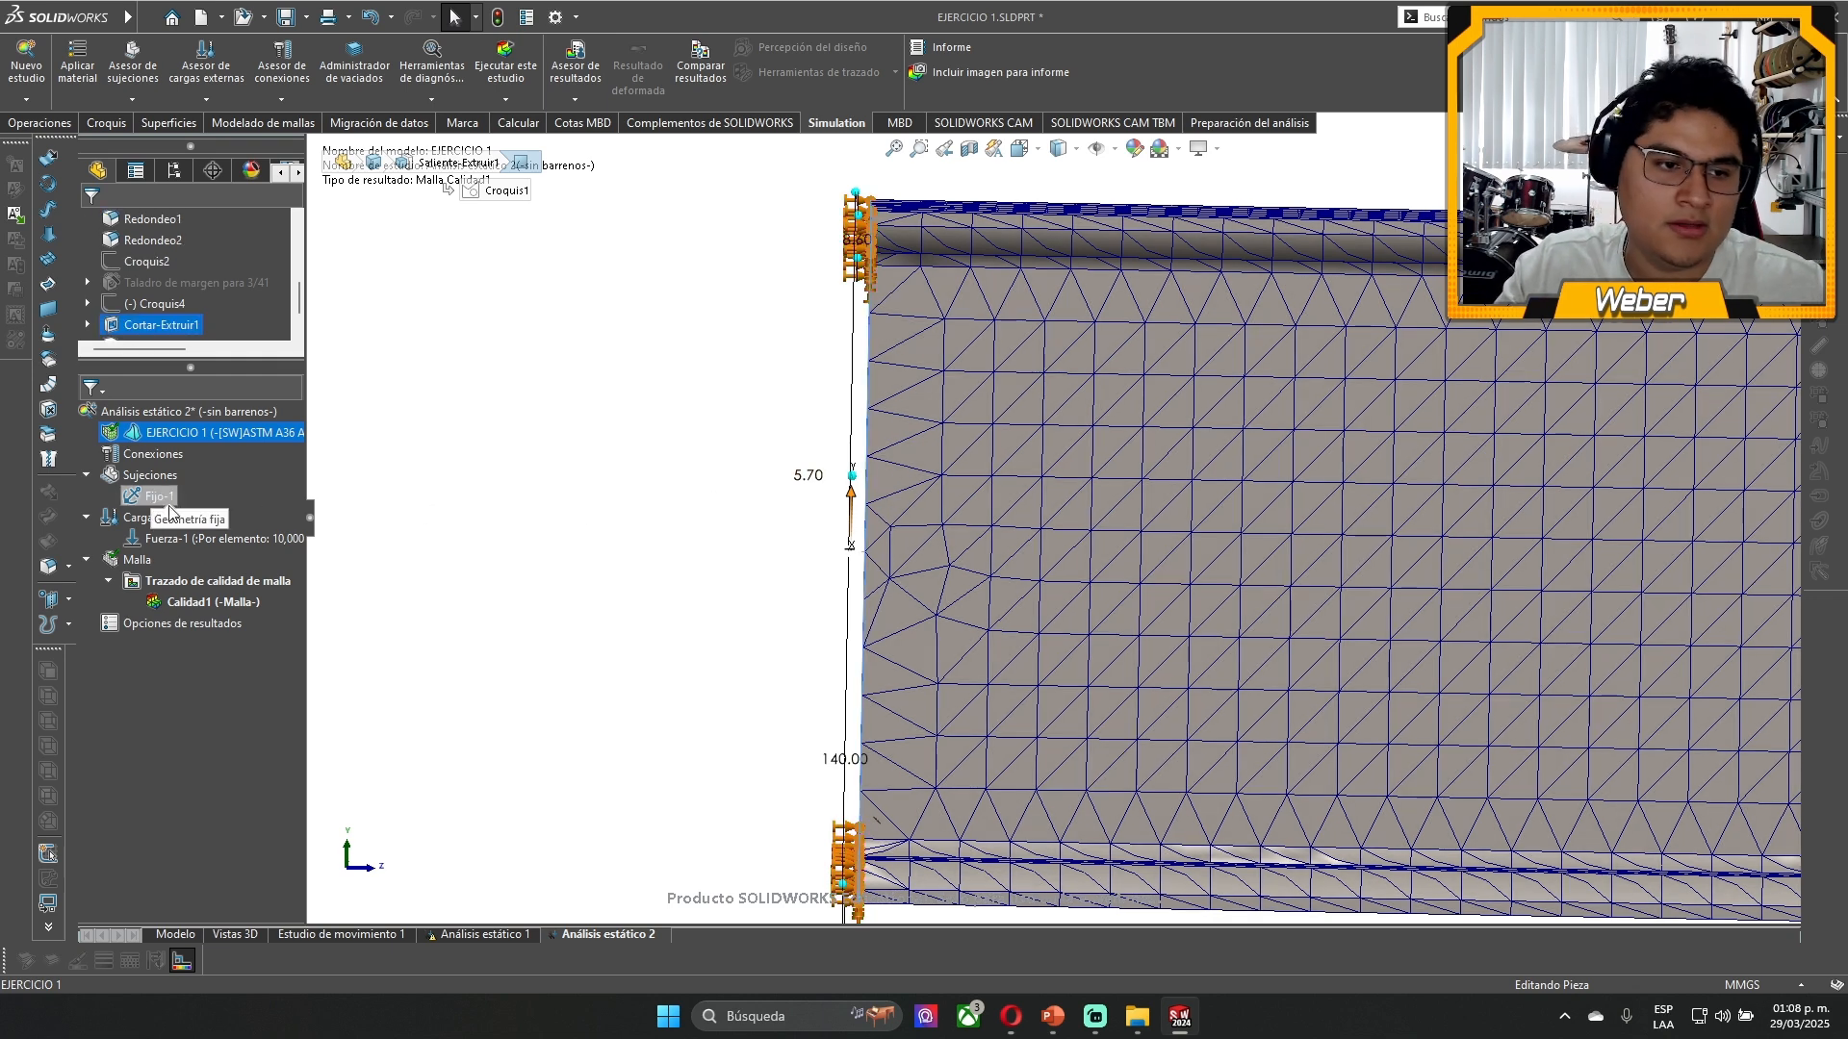
{"action": "right_click", "coordinate": [135, 560]}
{"action": "left_click", "coordinate": [191, 631]}
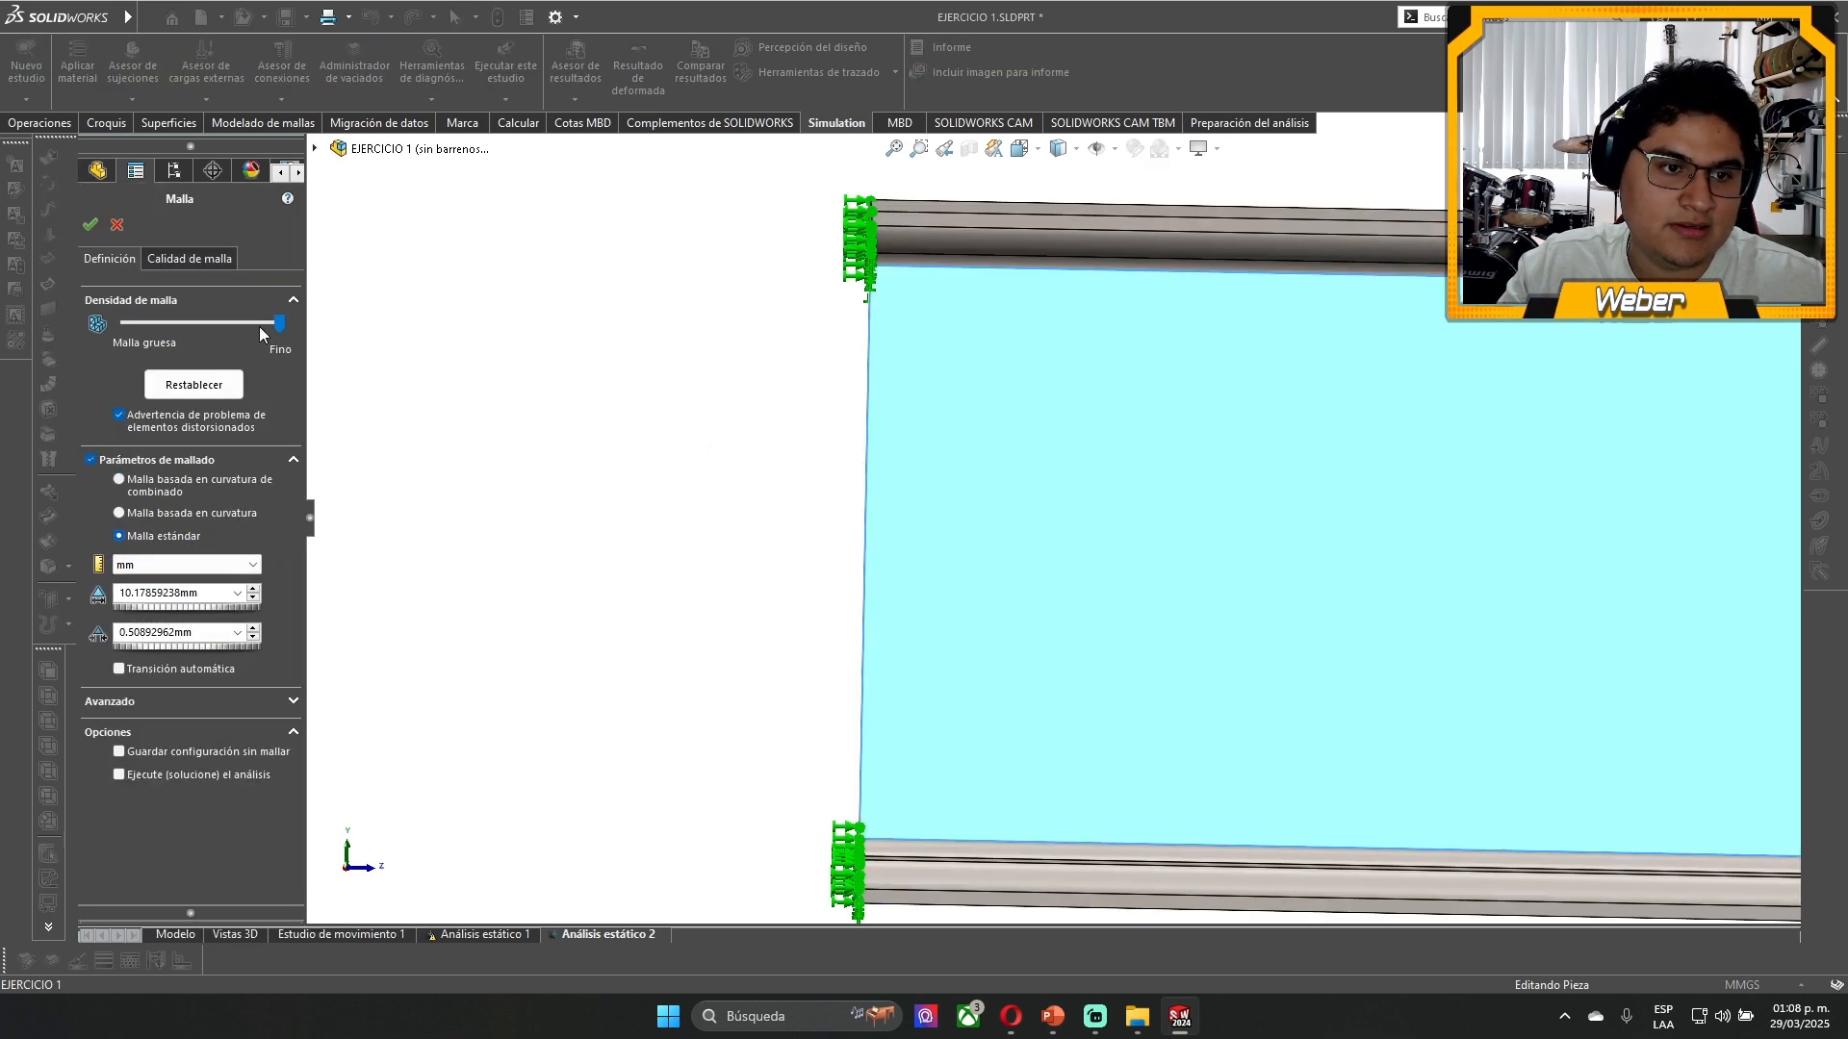
{"action": "left_click", "coordinate": [260, 328]}
{"action": "left_click_drag", "start_coordinate": [215, 324], "coordinate": [343, 363]}
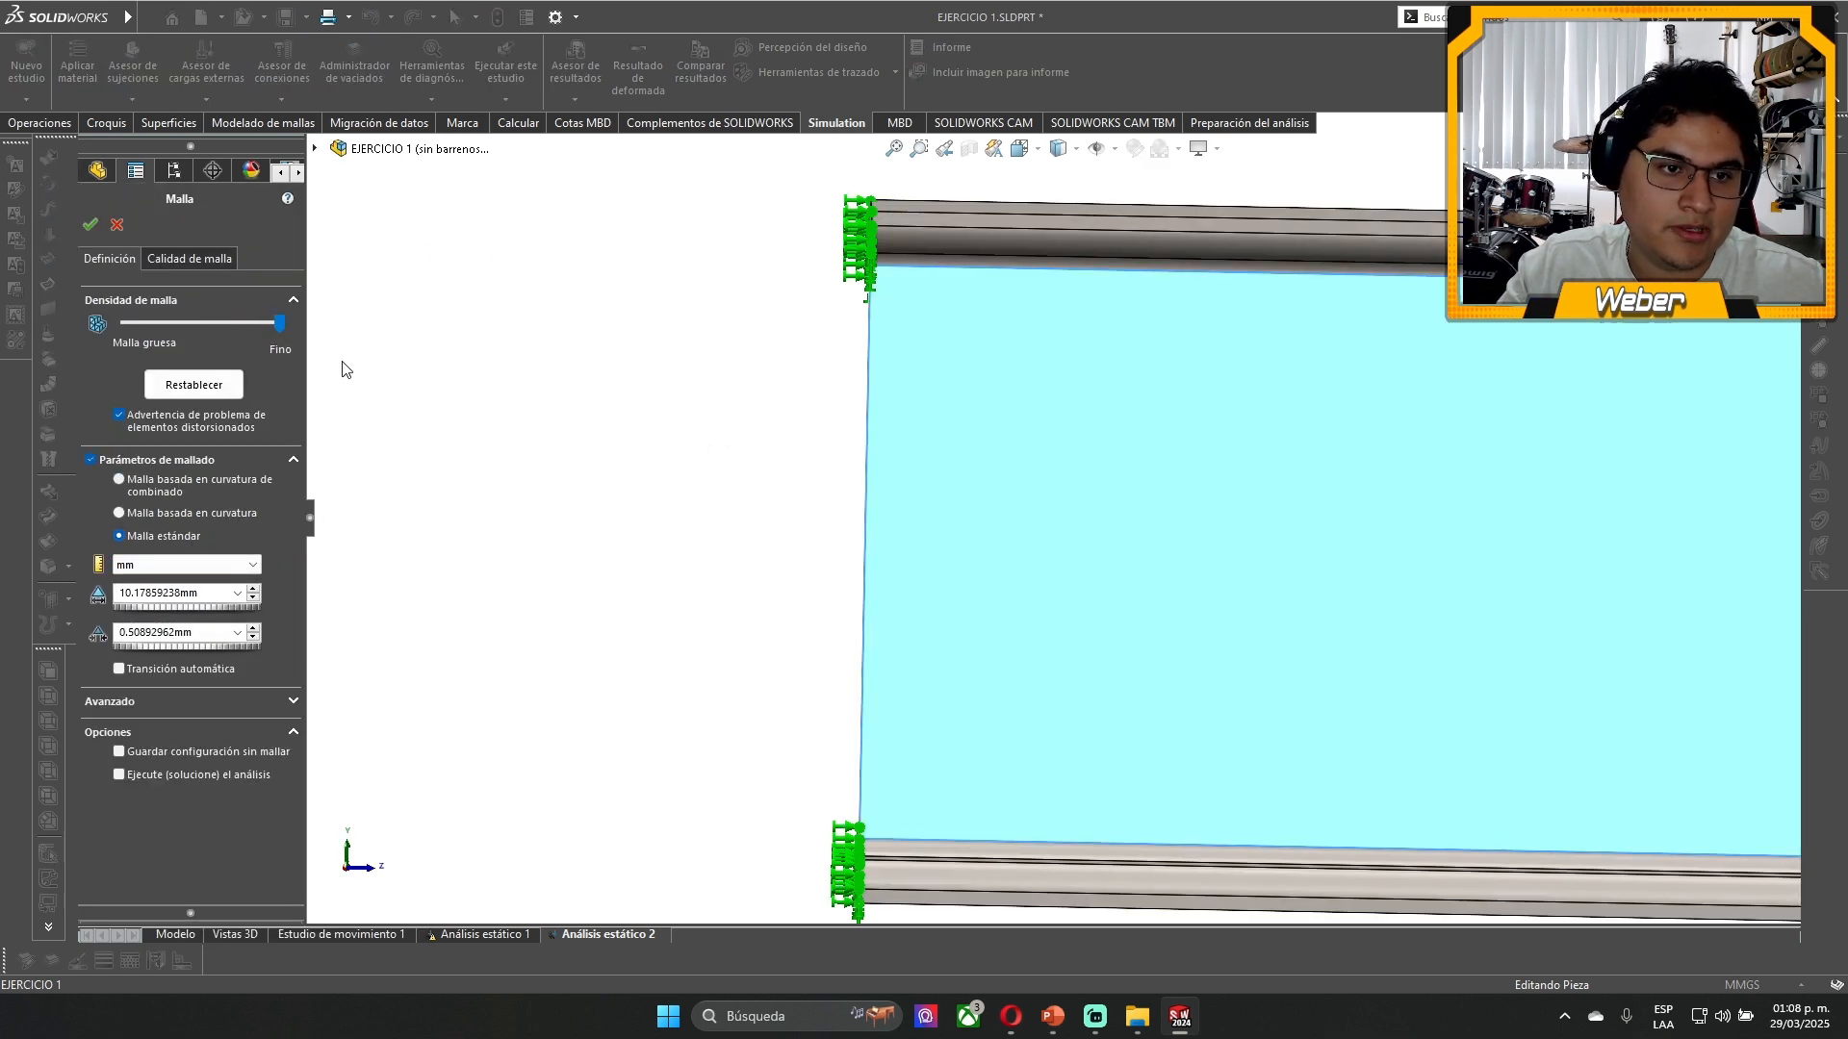
{"action": "double_click", "coordinate": [175, 598]}
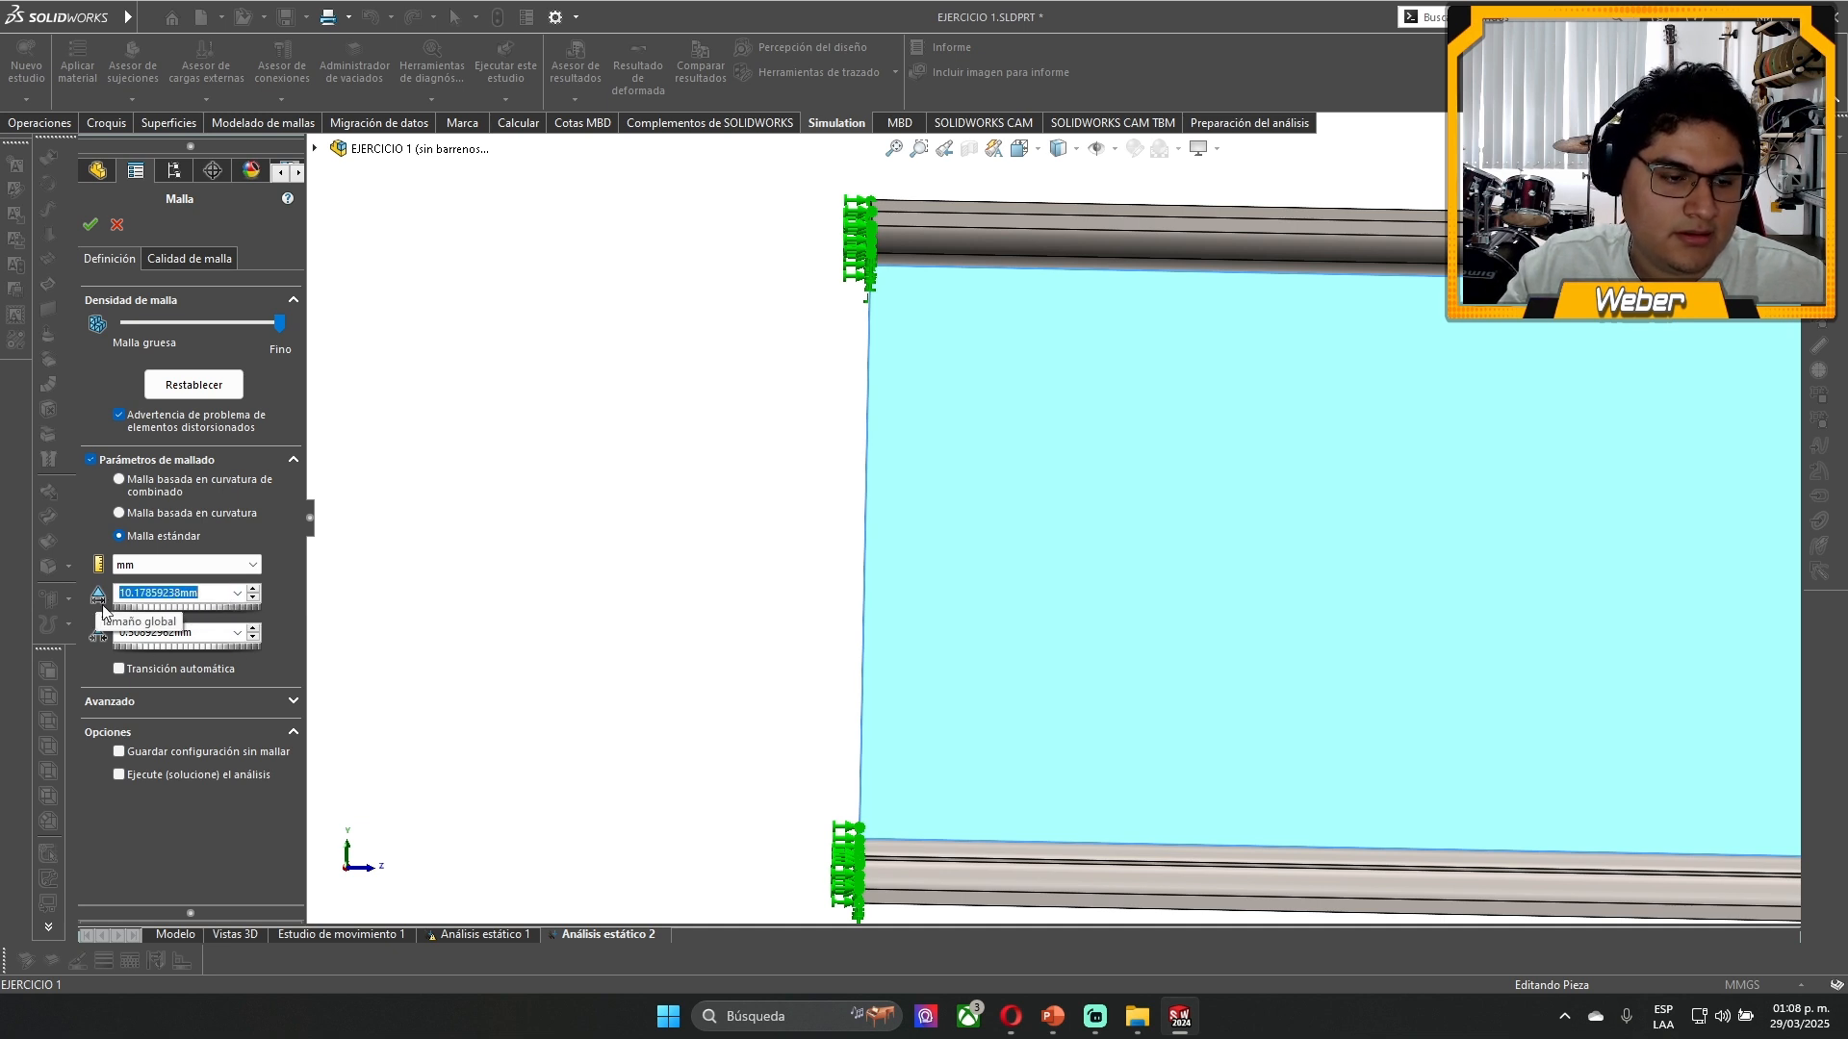
{"action": "double_click", "coordinate": [119, 635]}
{"action": "double_click", "coordinate": [160, 592]}
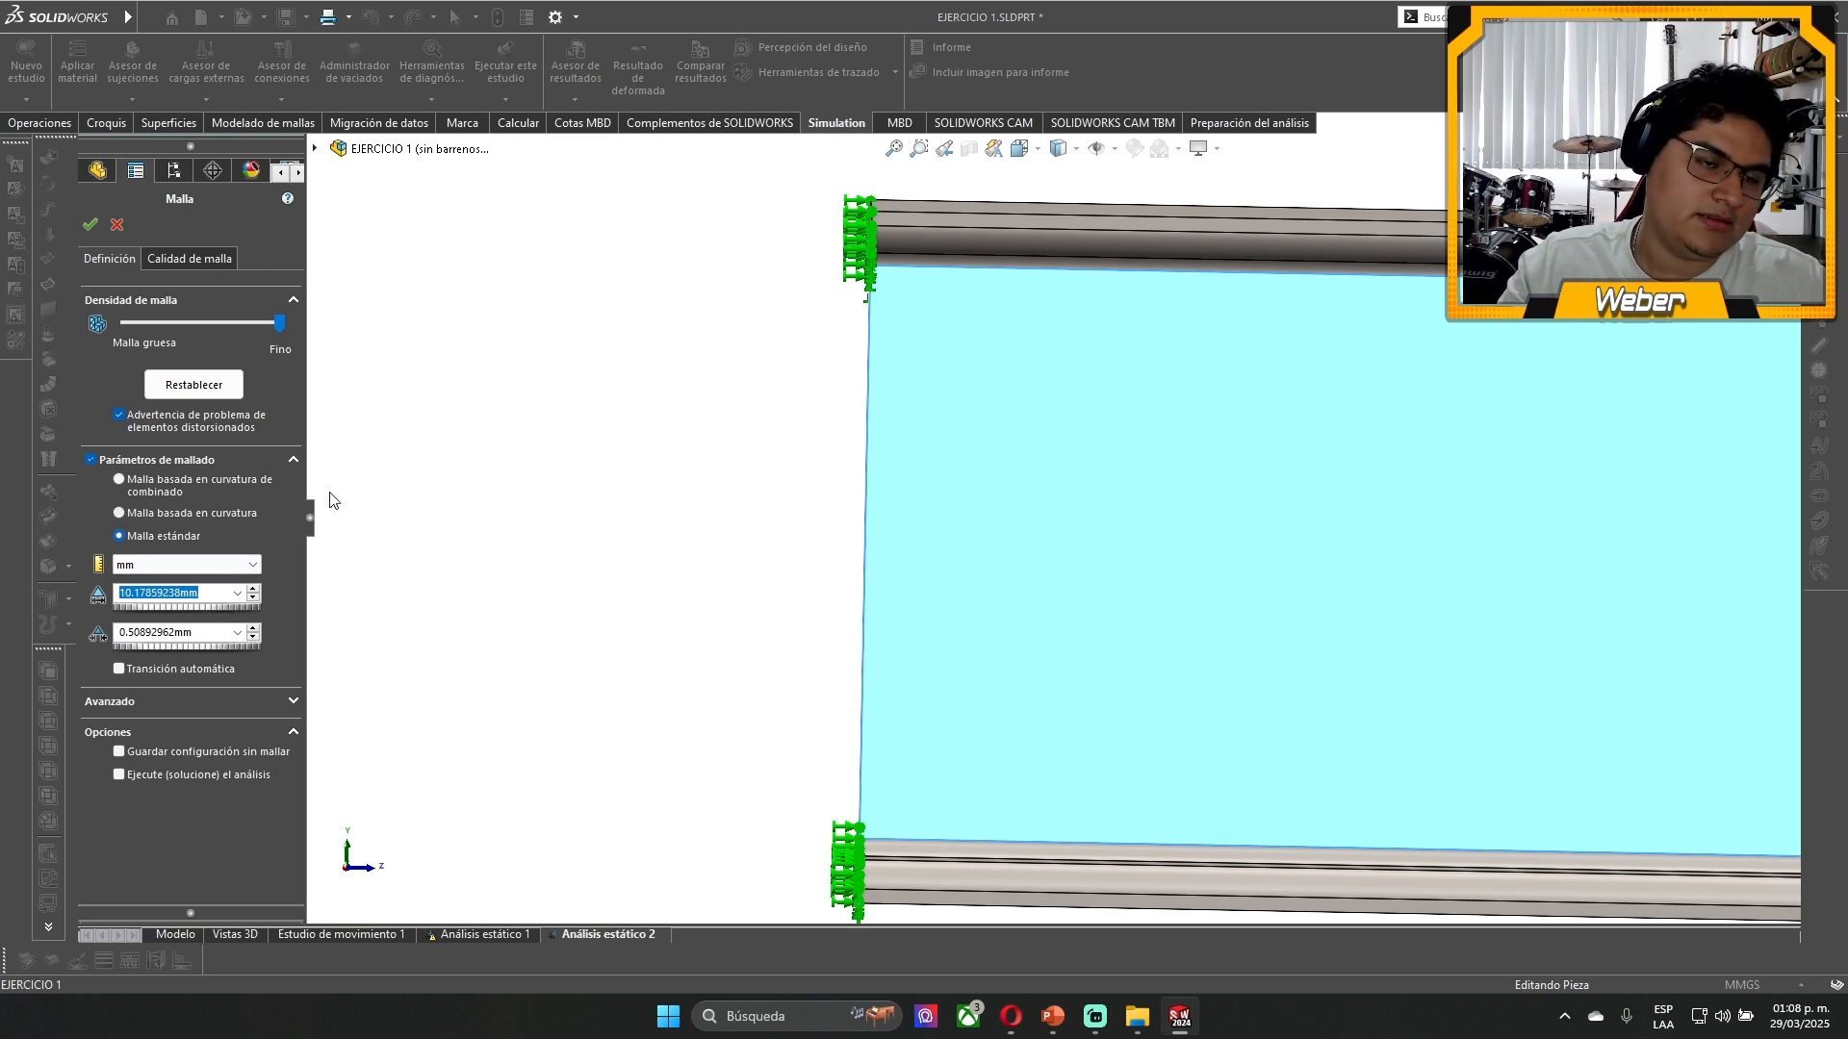
- Try a coarser and the default mesh density, and remesh the beam at the finest density with a 10.17859238 mm global size
{"action": "left_click_drag", "start_coordinate": [283, 328], "coordinate": [191, 332]}
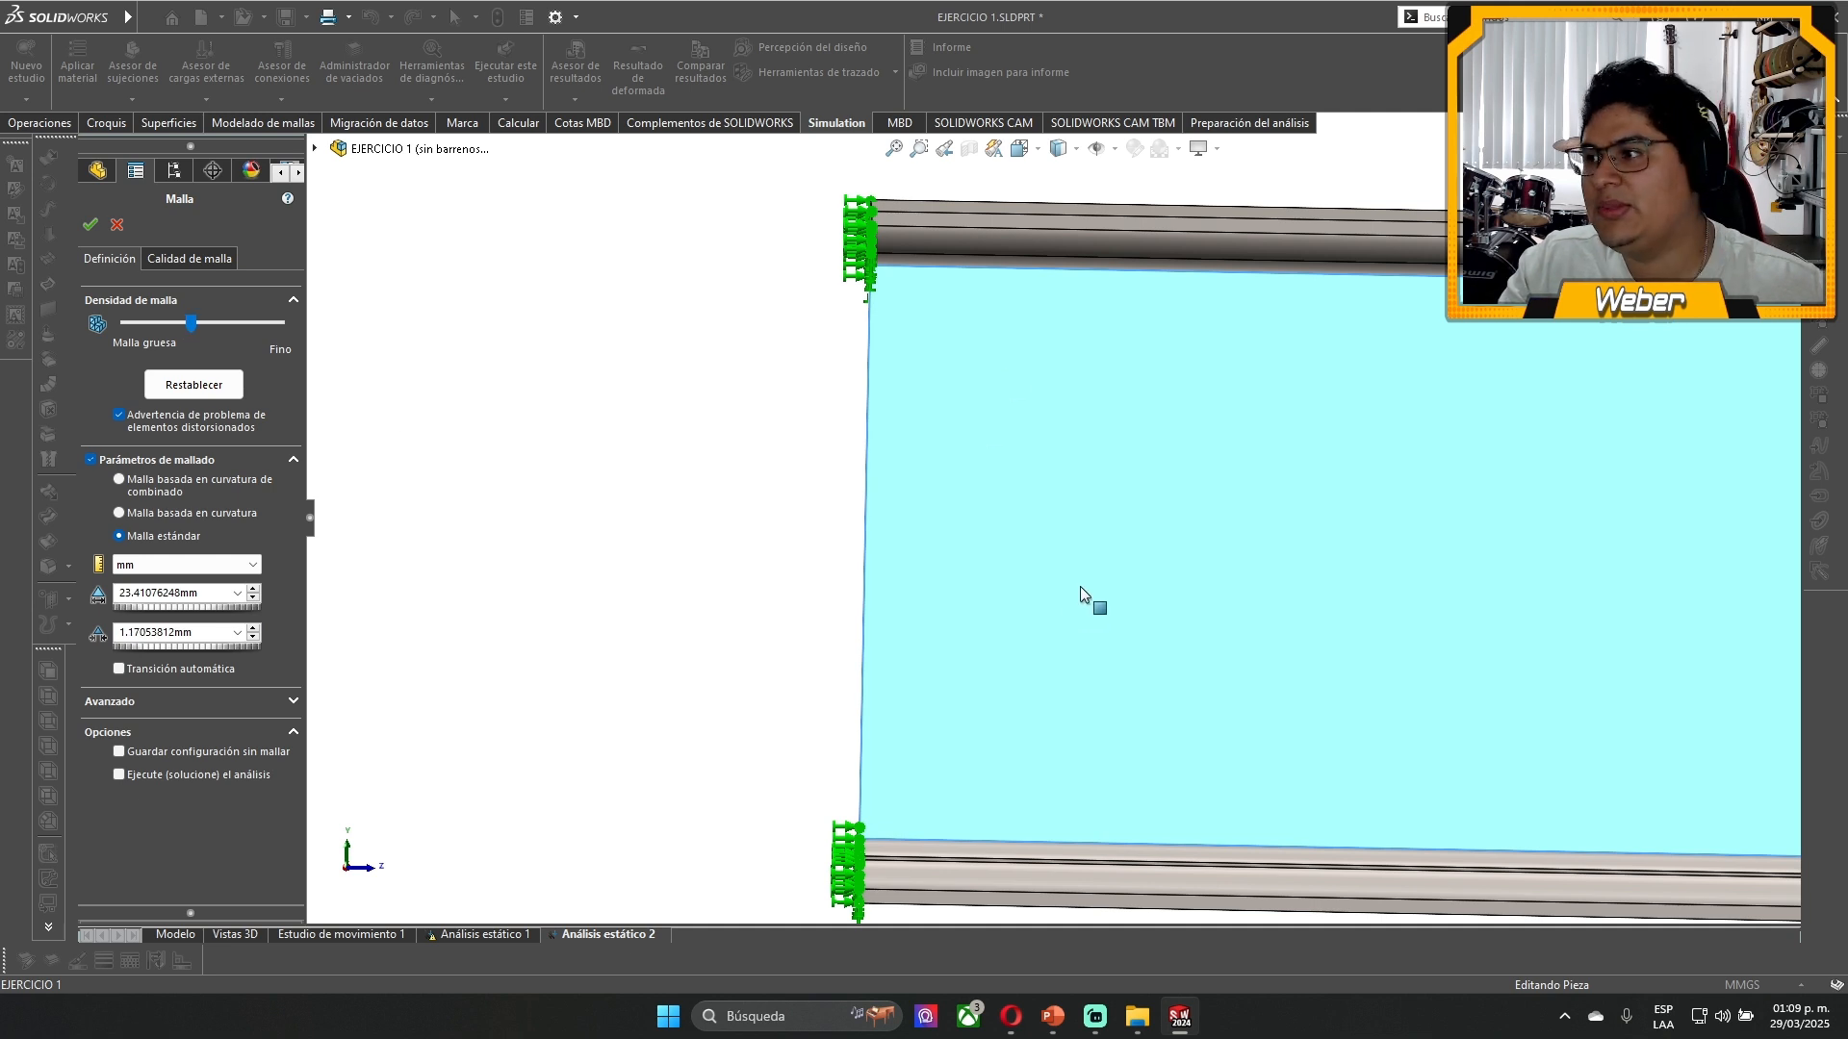
{"action": "scroll", "coordinate": [1080, 586], "scroll_direction": "up", "scroll_amount": 2}
{"action": "scroll", "coordinate": [1458, 599], "scroll_direction": "down", "scroll_amount": 2}
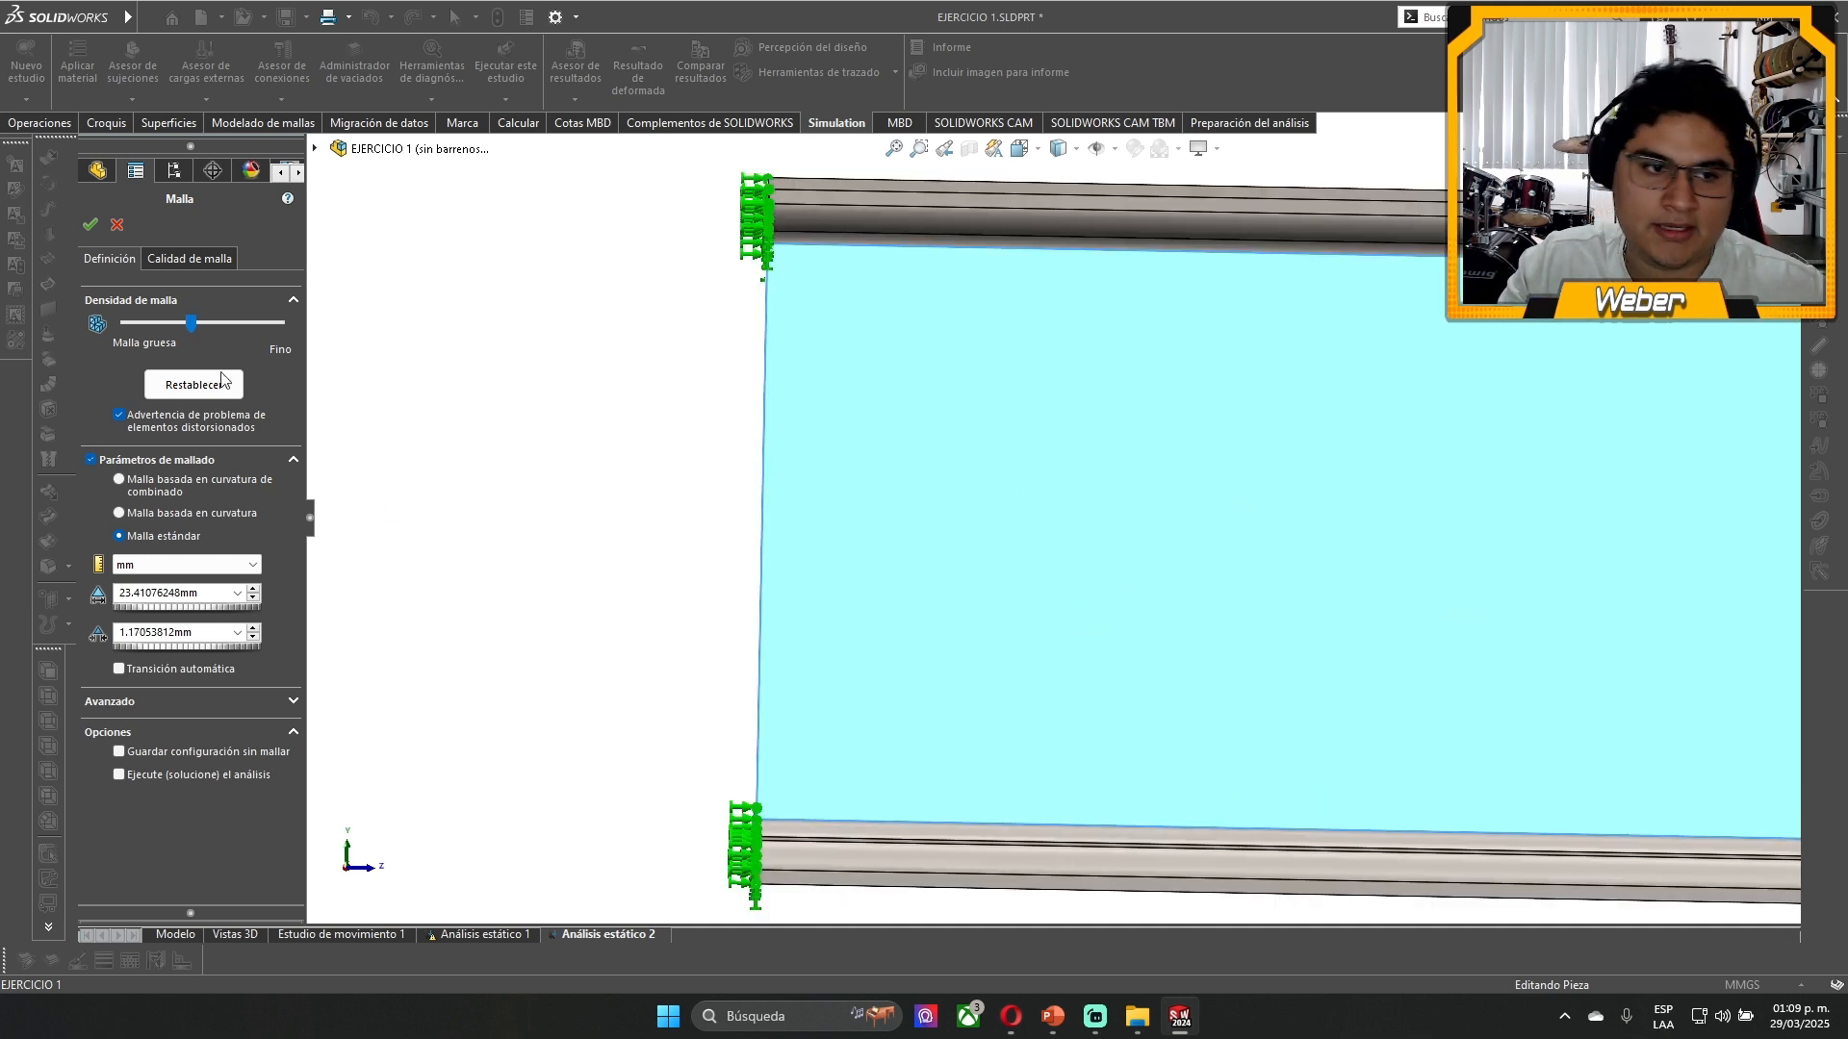
{"action": "left_click", "coordinate": [194, 385]}
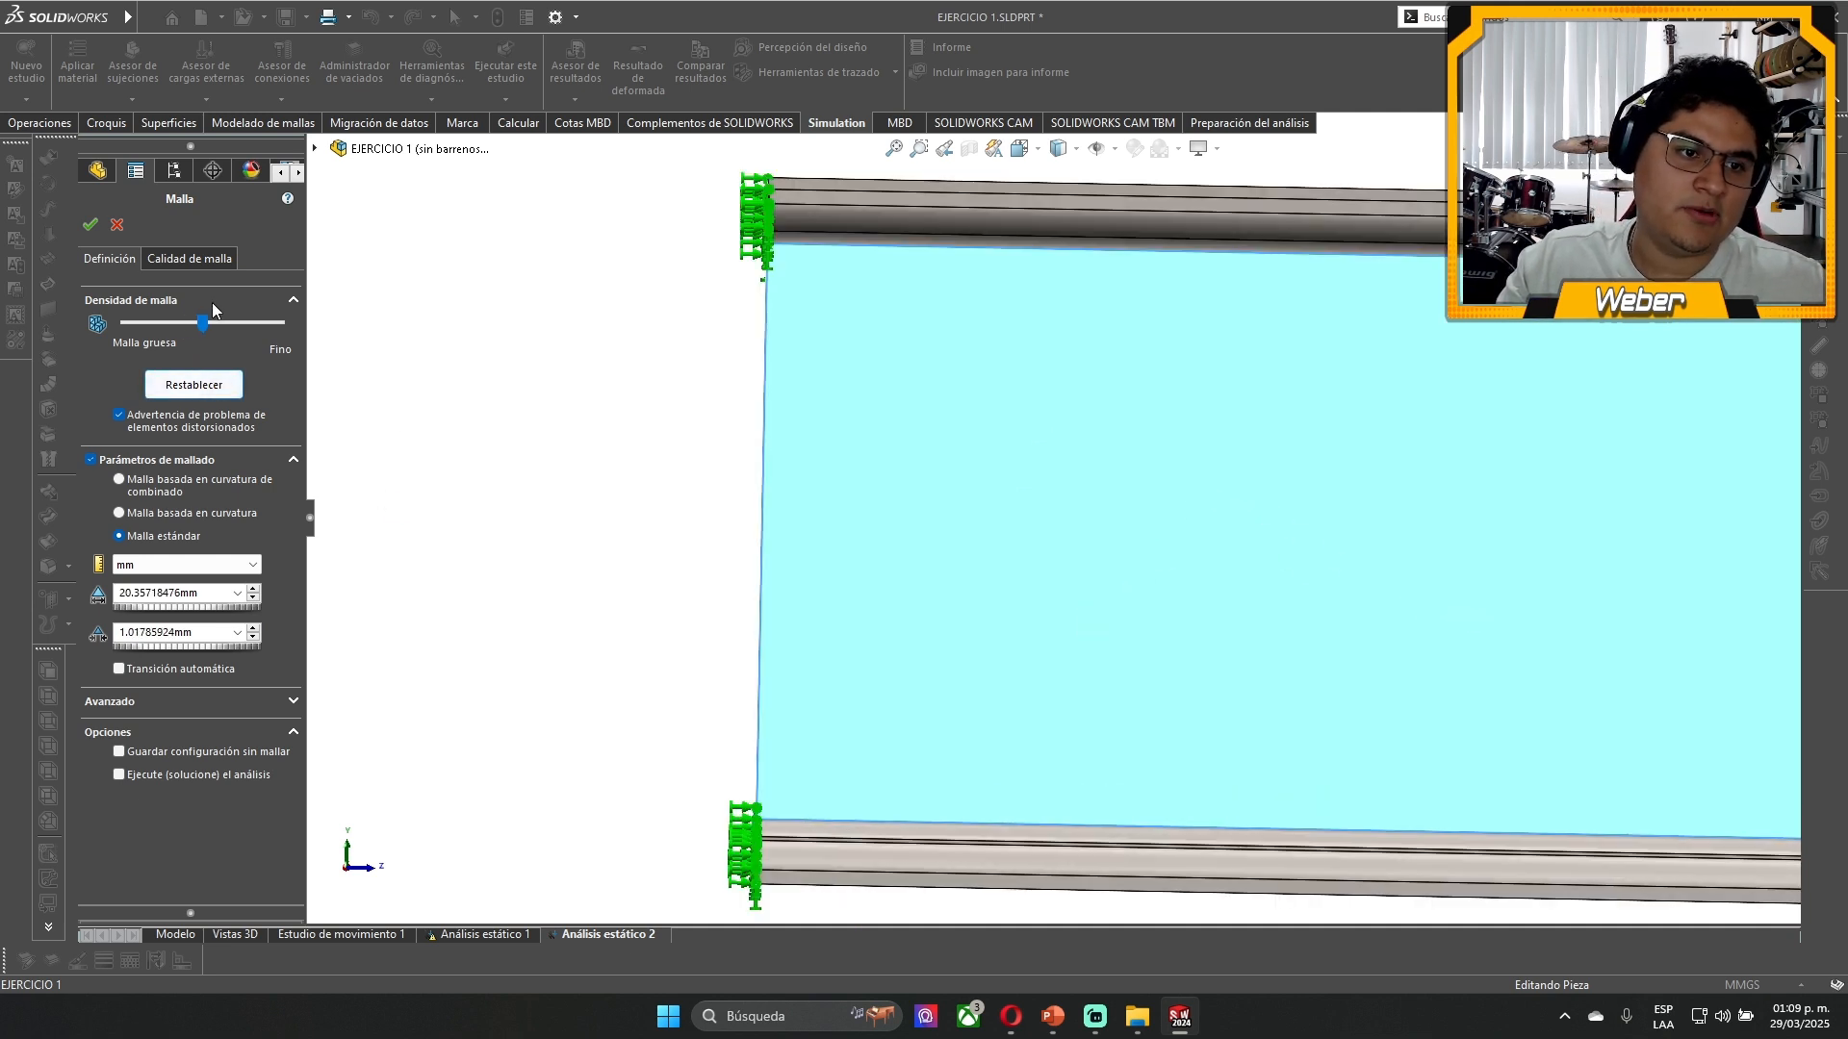
{"action": "left_click_drag", "start_coordinate": [202, 325], "coordinate": [375, 357]}
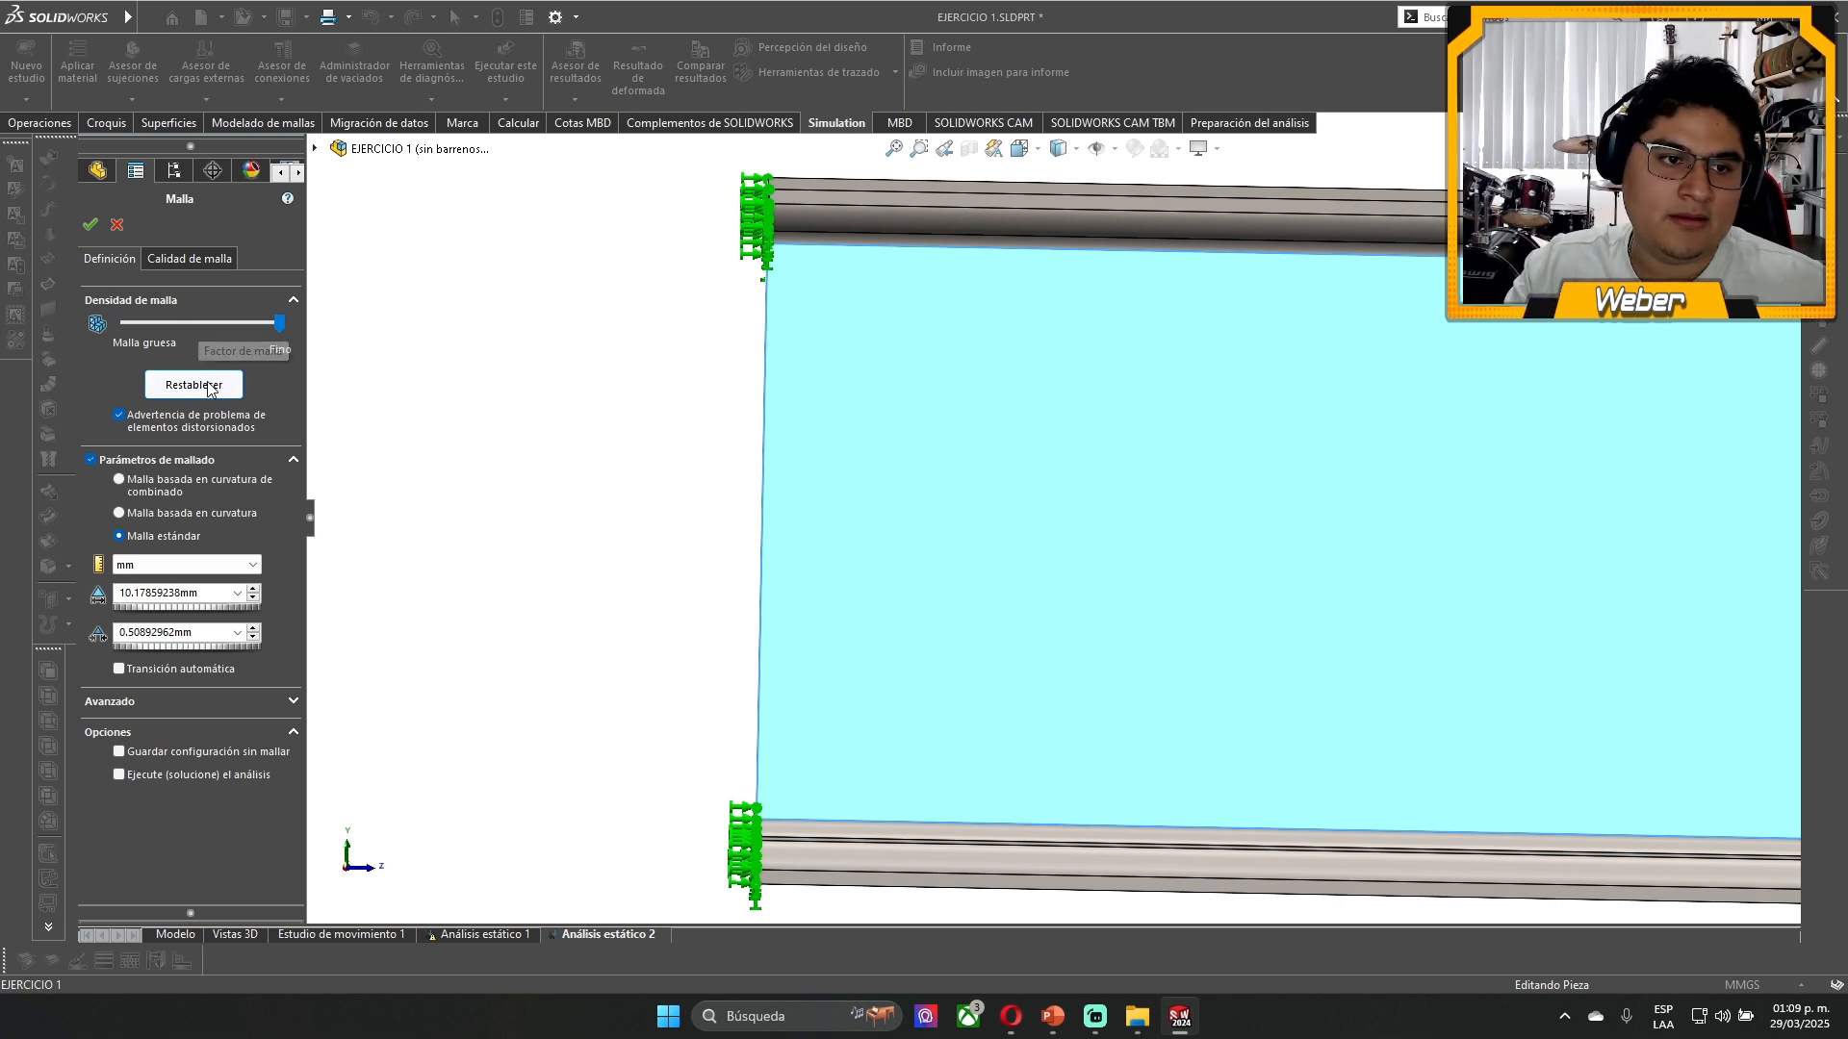
{"action": "left_click", "coordinate": [90, 224]}
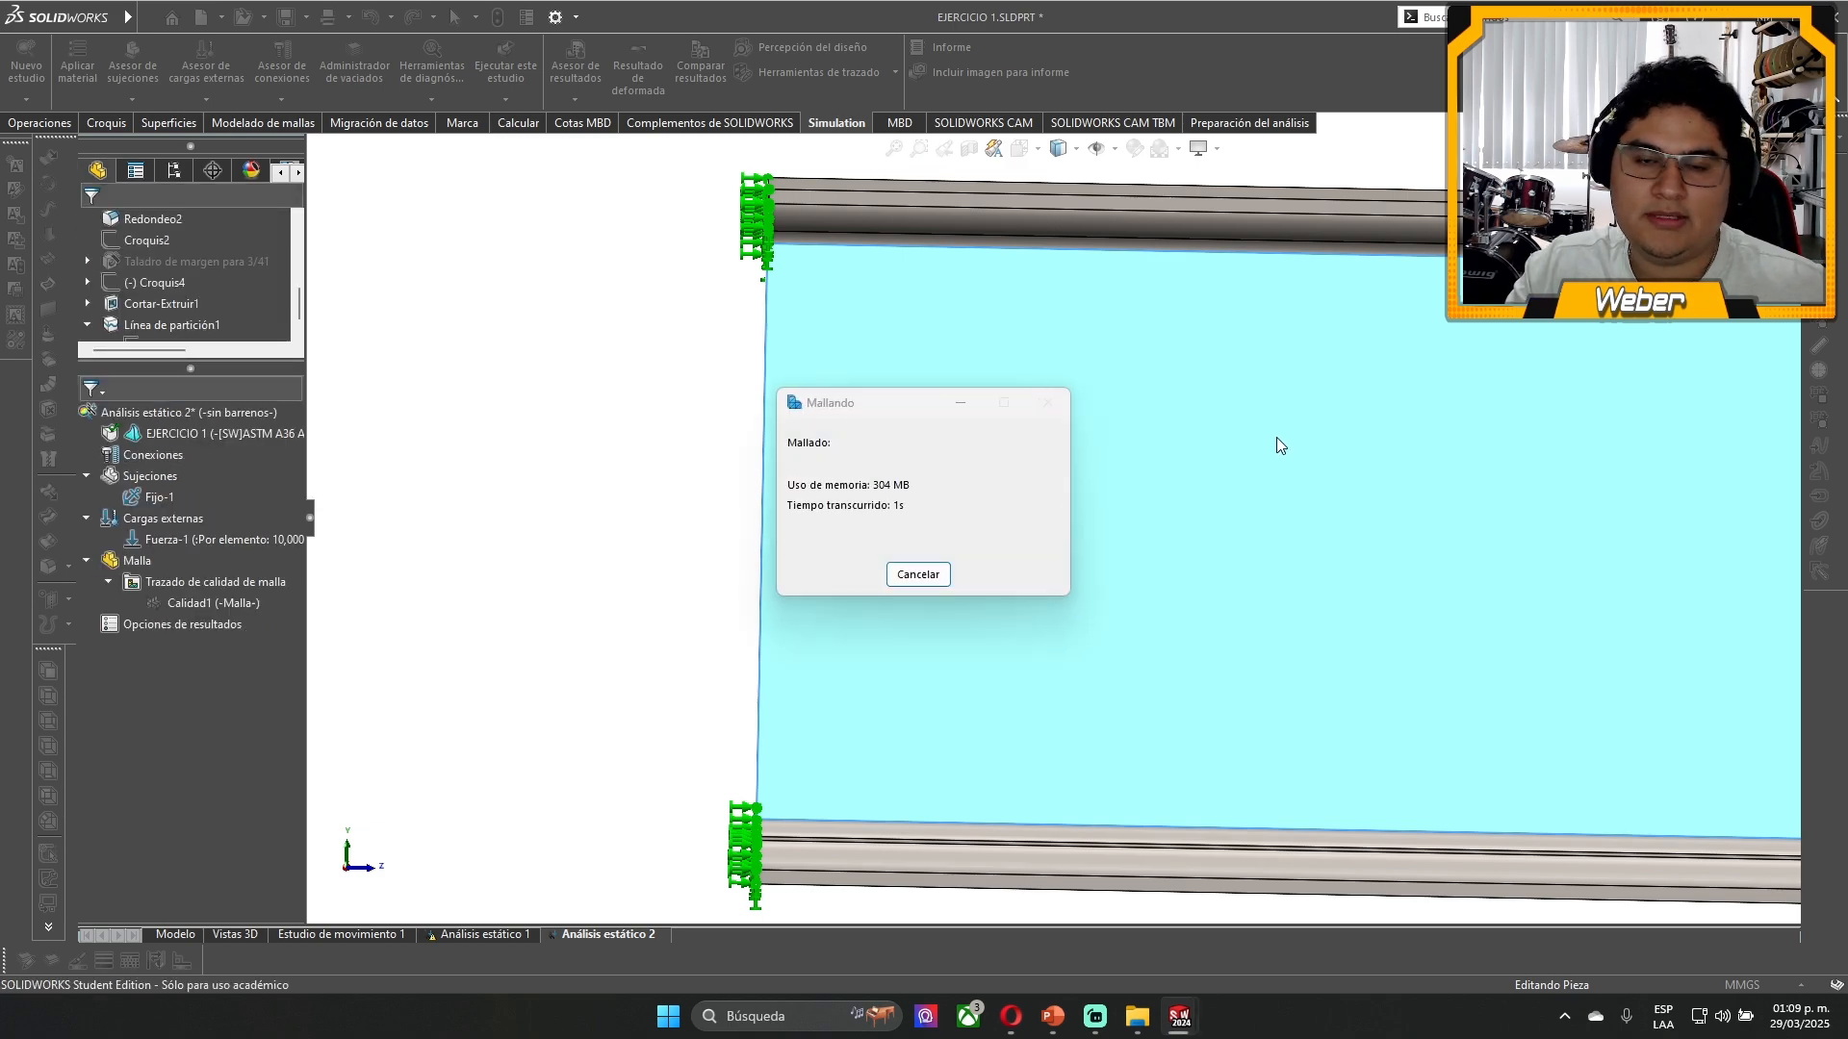
- Examine the fine mesh along the whole beam, from the fixed end to the loaded free end
{"action": "scroll", "coordinate": [1413, 511], "scroll_direction": "up", "scroll_amount": 5}
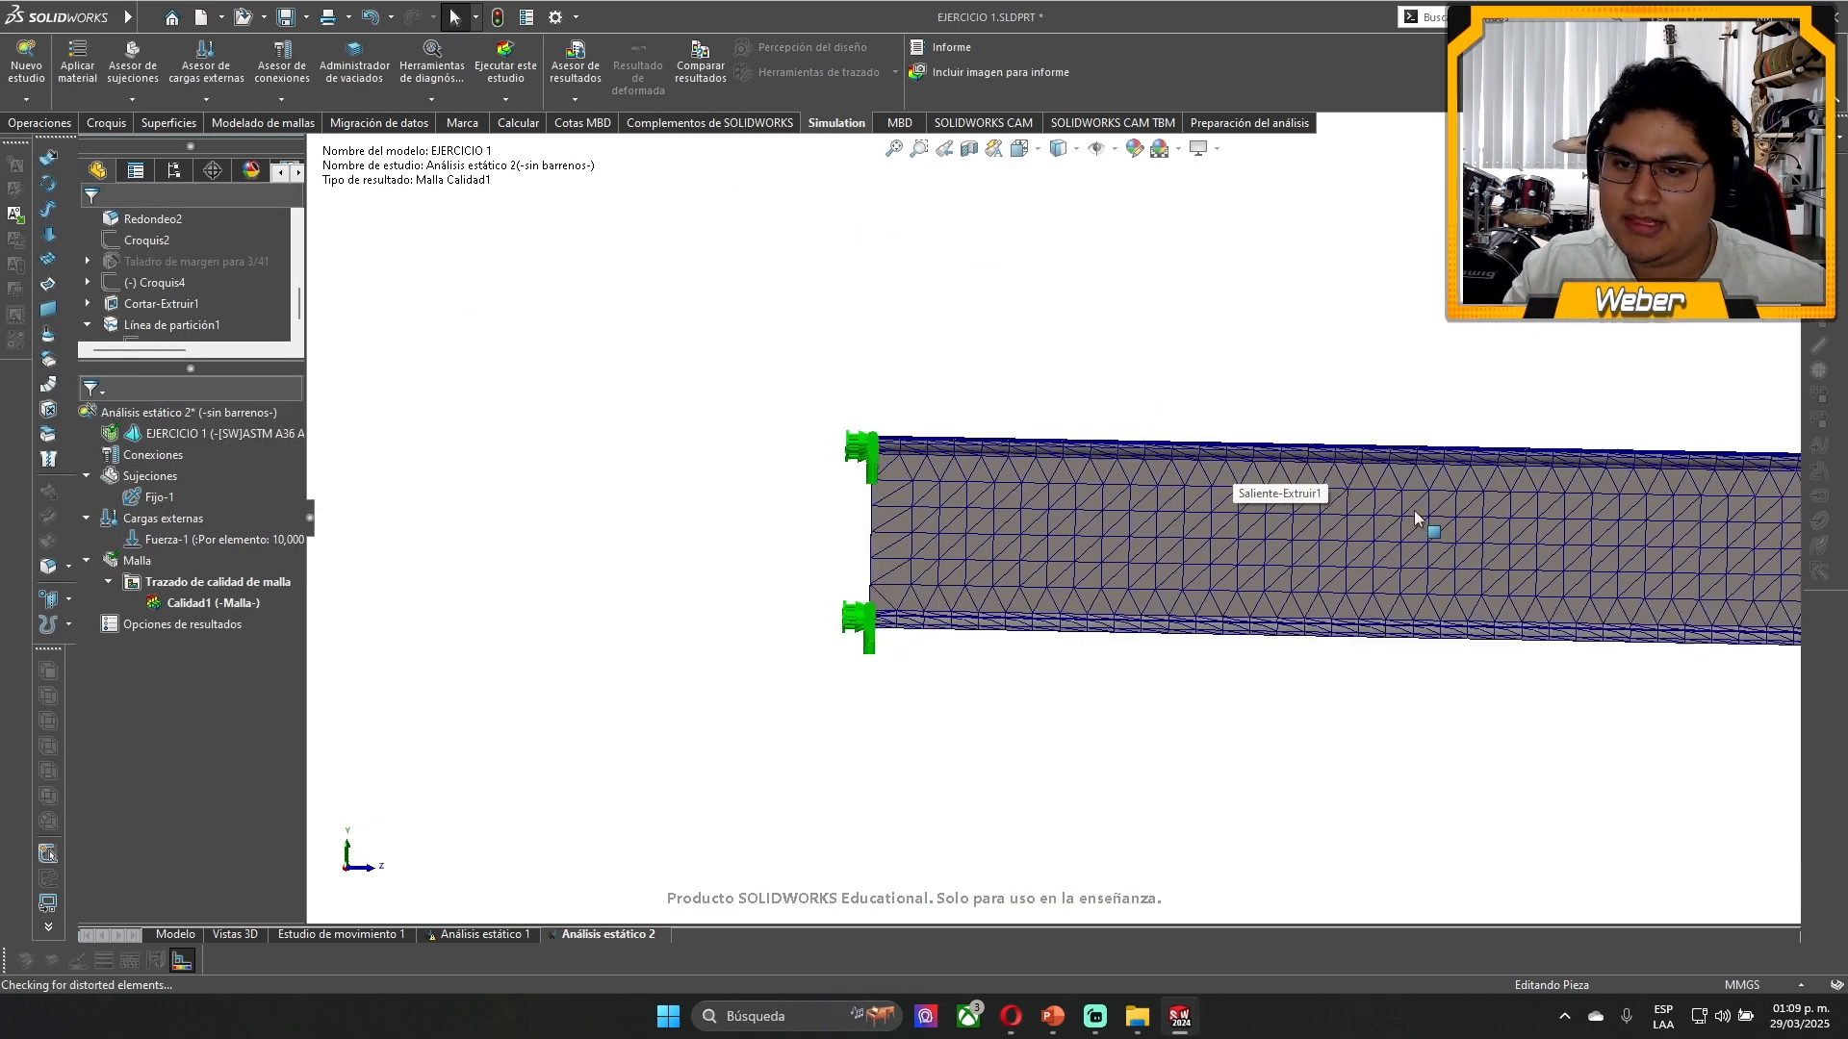
{"action": "scroll", "coordinate": [1305, 560], "scroll_direction": "down", "scroll_amount": 8}
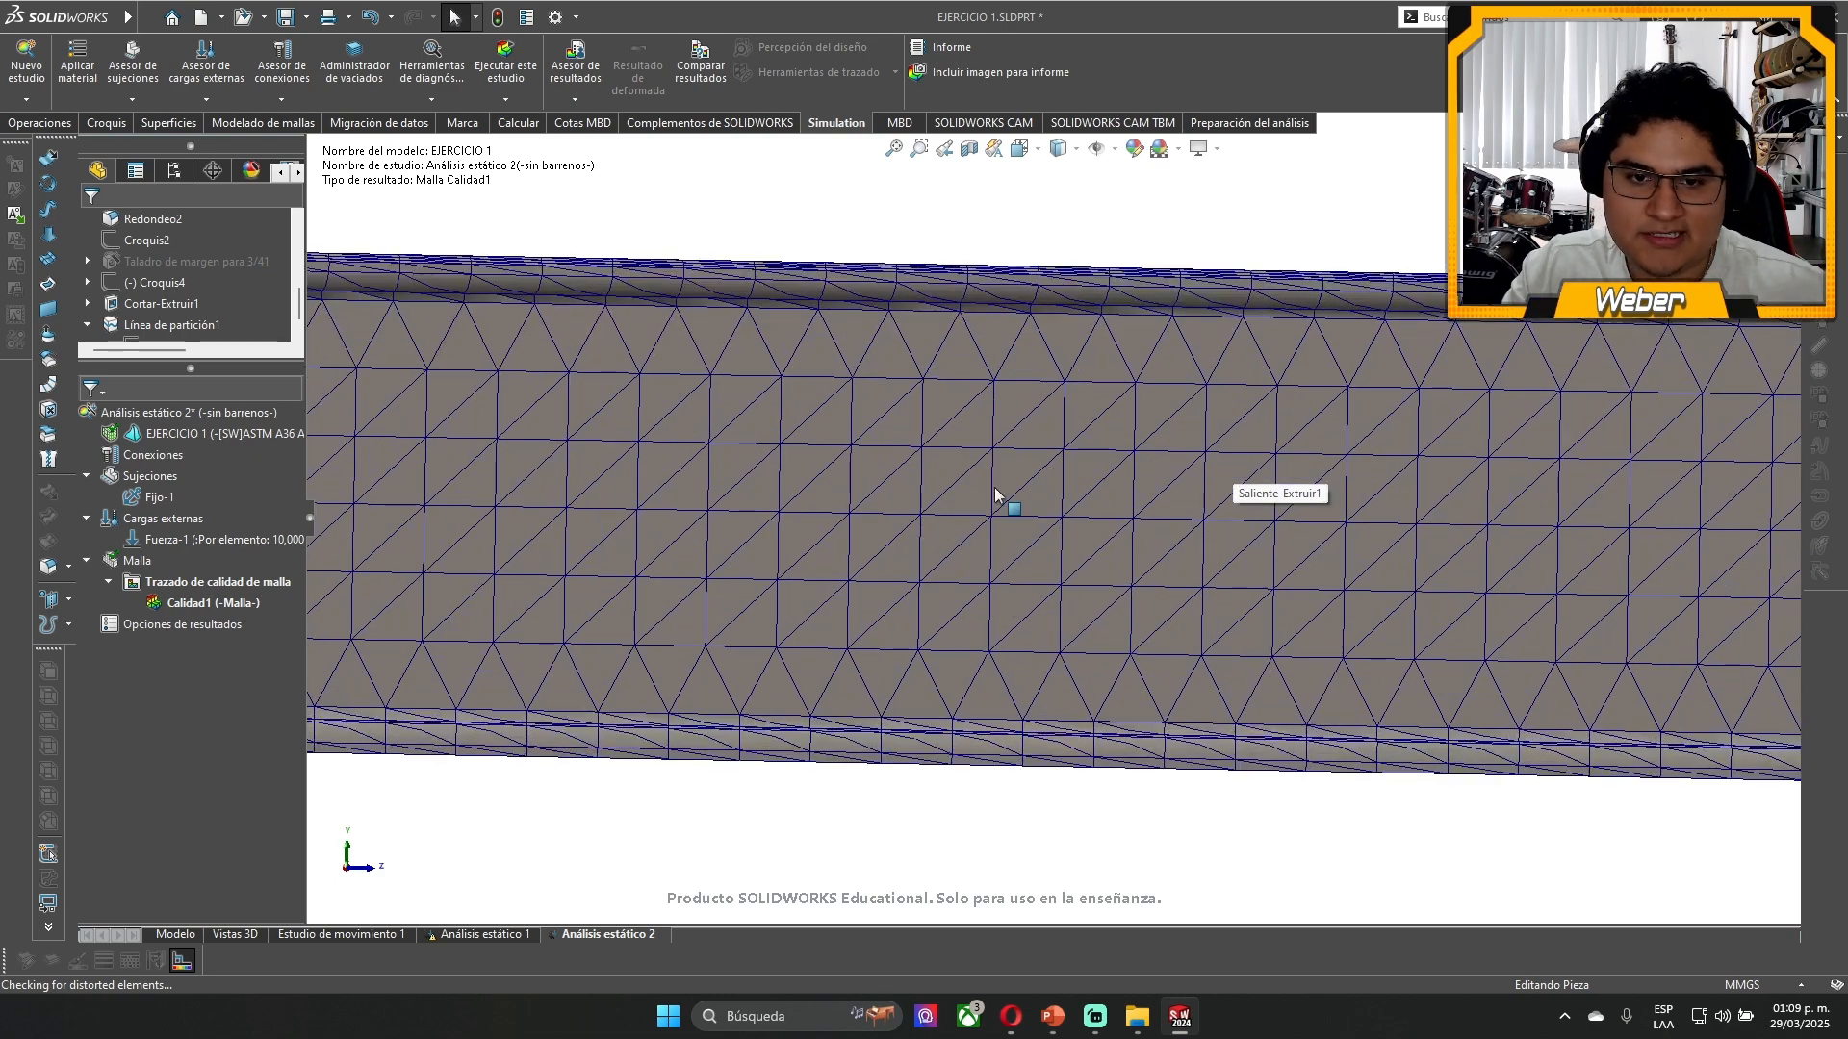
{"action": "scroll", "coordinate": [968, 456], "scroll_direction": "up", "scroll_amount": 5}
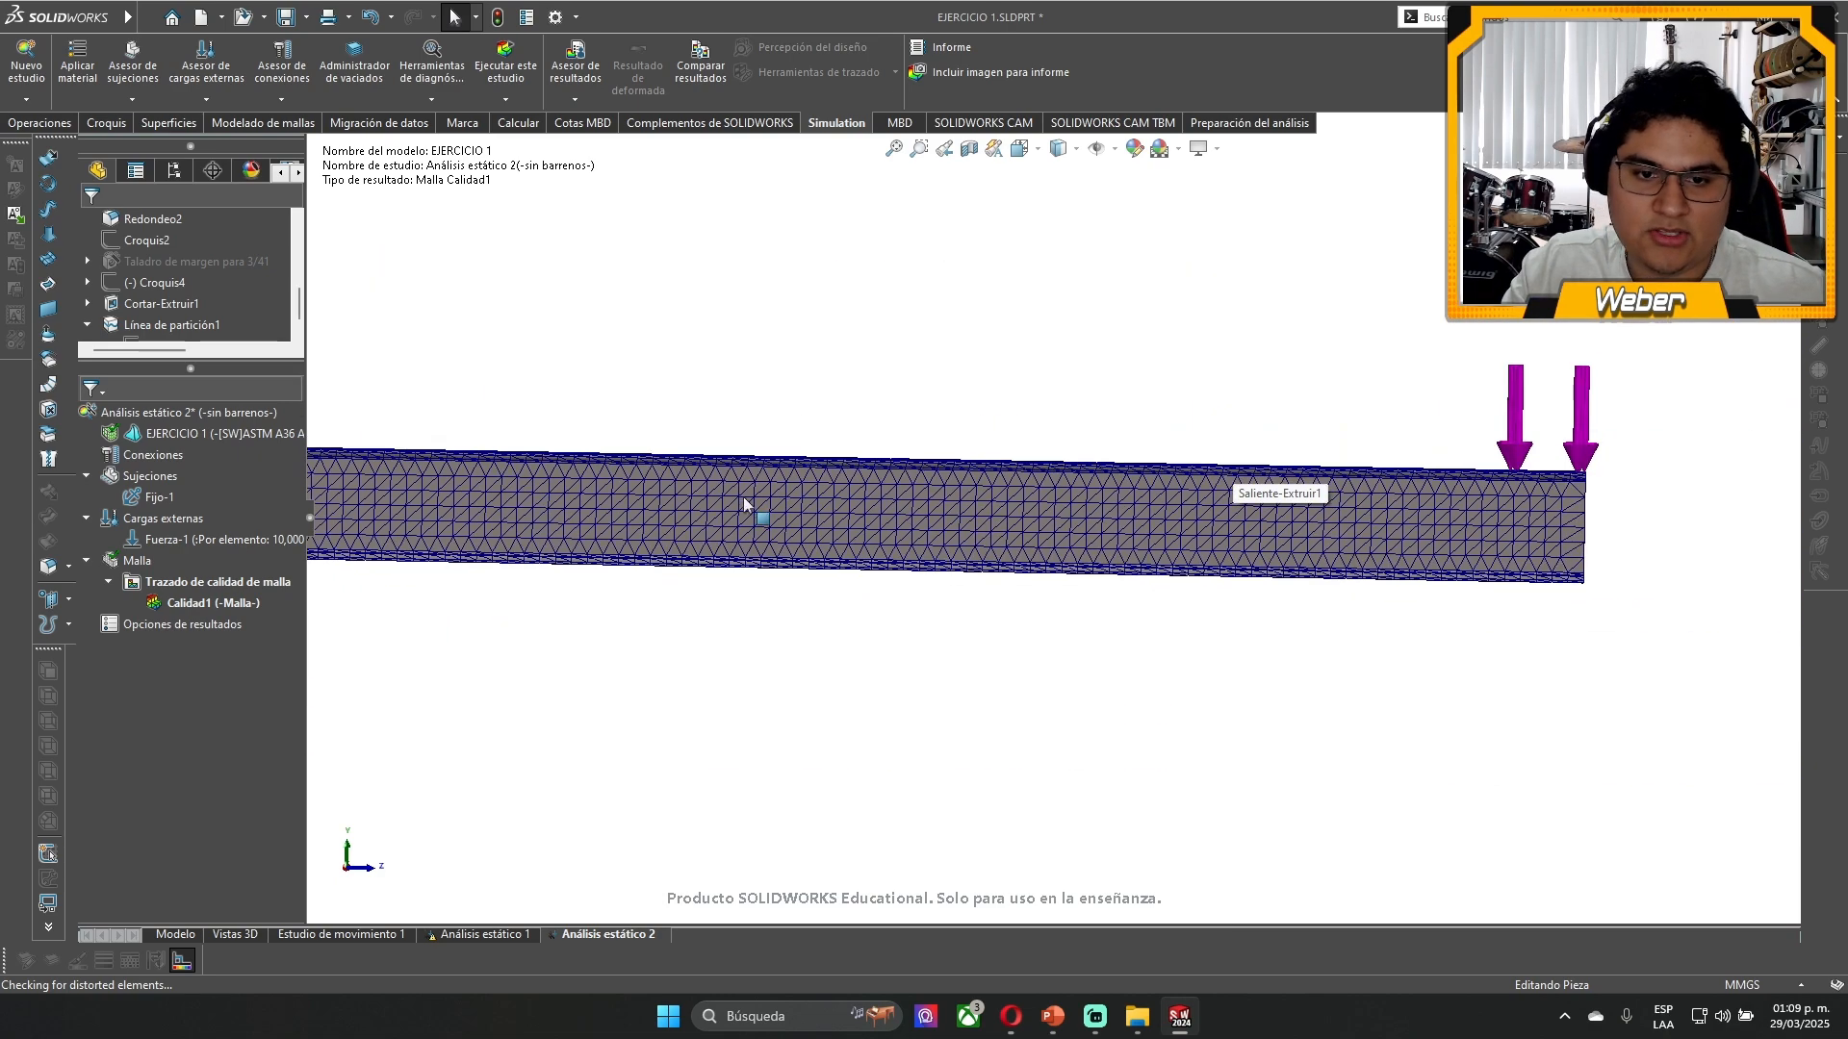
{"action": "scroll", "coordinate": [732, 510], "scroll_direction": "down", "scroll_amount": 10}
{"action": "scroll", "coordinate": [776, 209], "scroll_direction": "up", "scroll_amount": 5}
{"action": "middle_click_drag", "start_coordinate": [772, 350], "coordinate": [1008, 358]}
{"action": "scroll", "coordinate": [814, 256], "scroll_direction": "down", "scroll_amount": 3}
{"action": "middle_click_drag", "start_coordinate": [963, 529], "coordinate": [1028, 432]}
{"action": "scroll", "coordinate": [1006, 467], "scroll_direction": "up", "scroll_amount": 4}
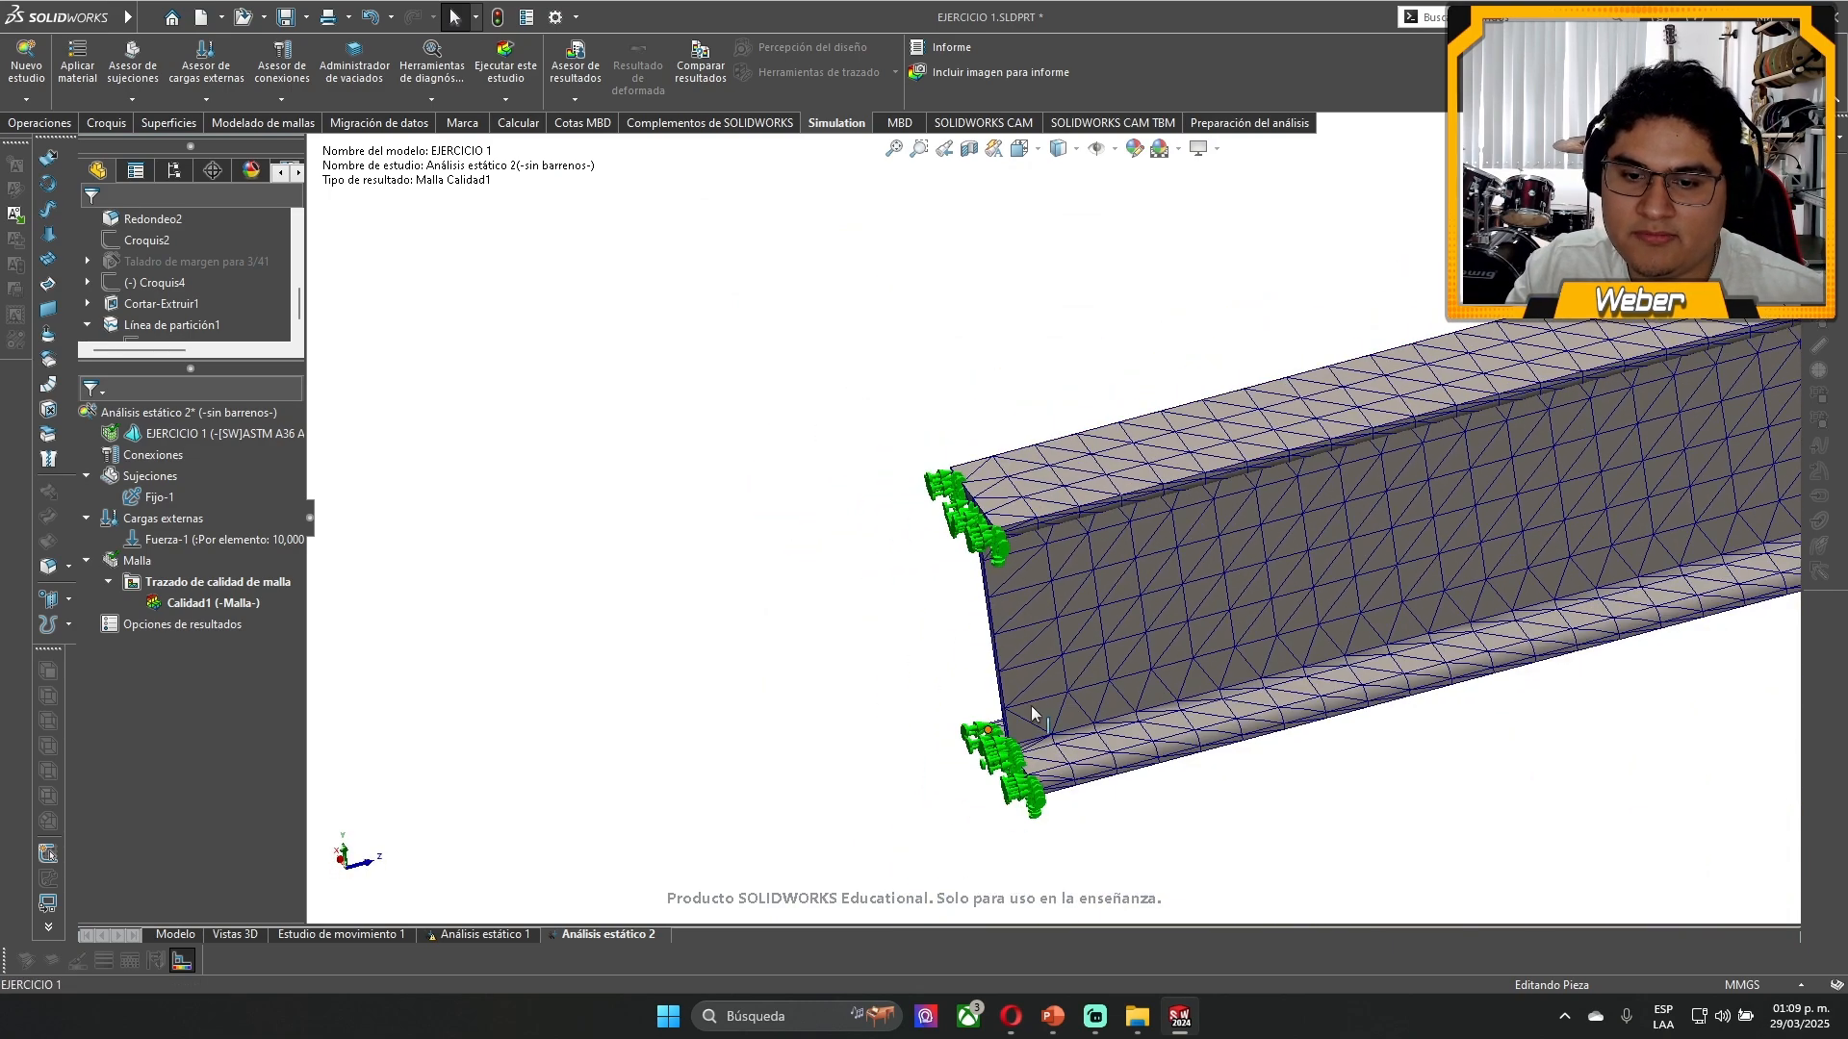
{"action": "middle_click_drag", "start_coordinate": [1031, 706], "coordinate": [886, 618]}
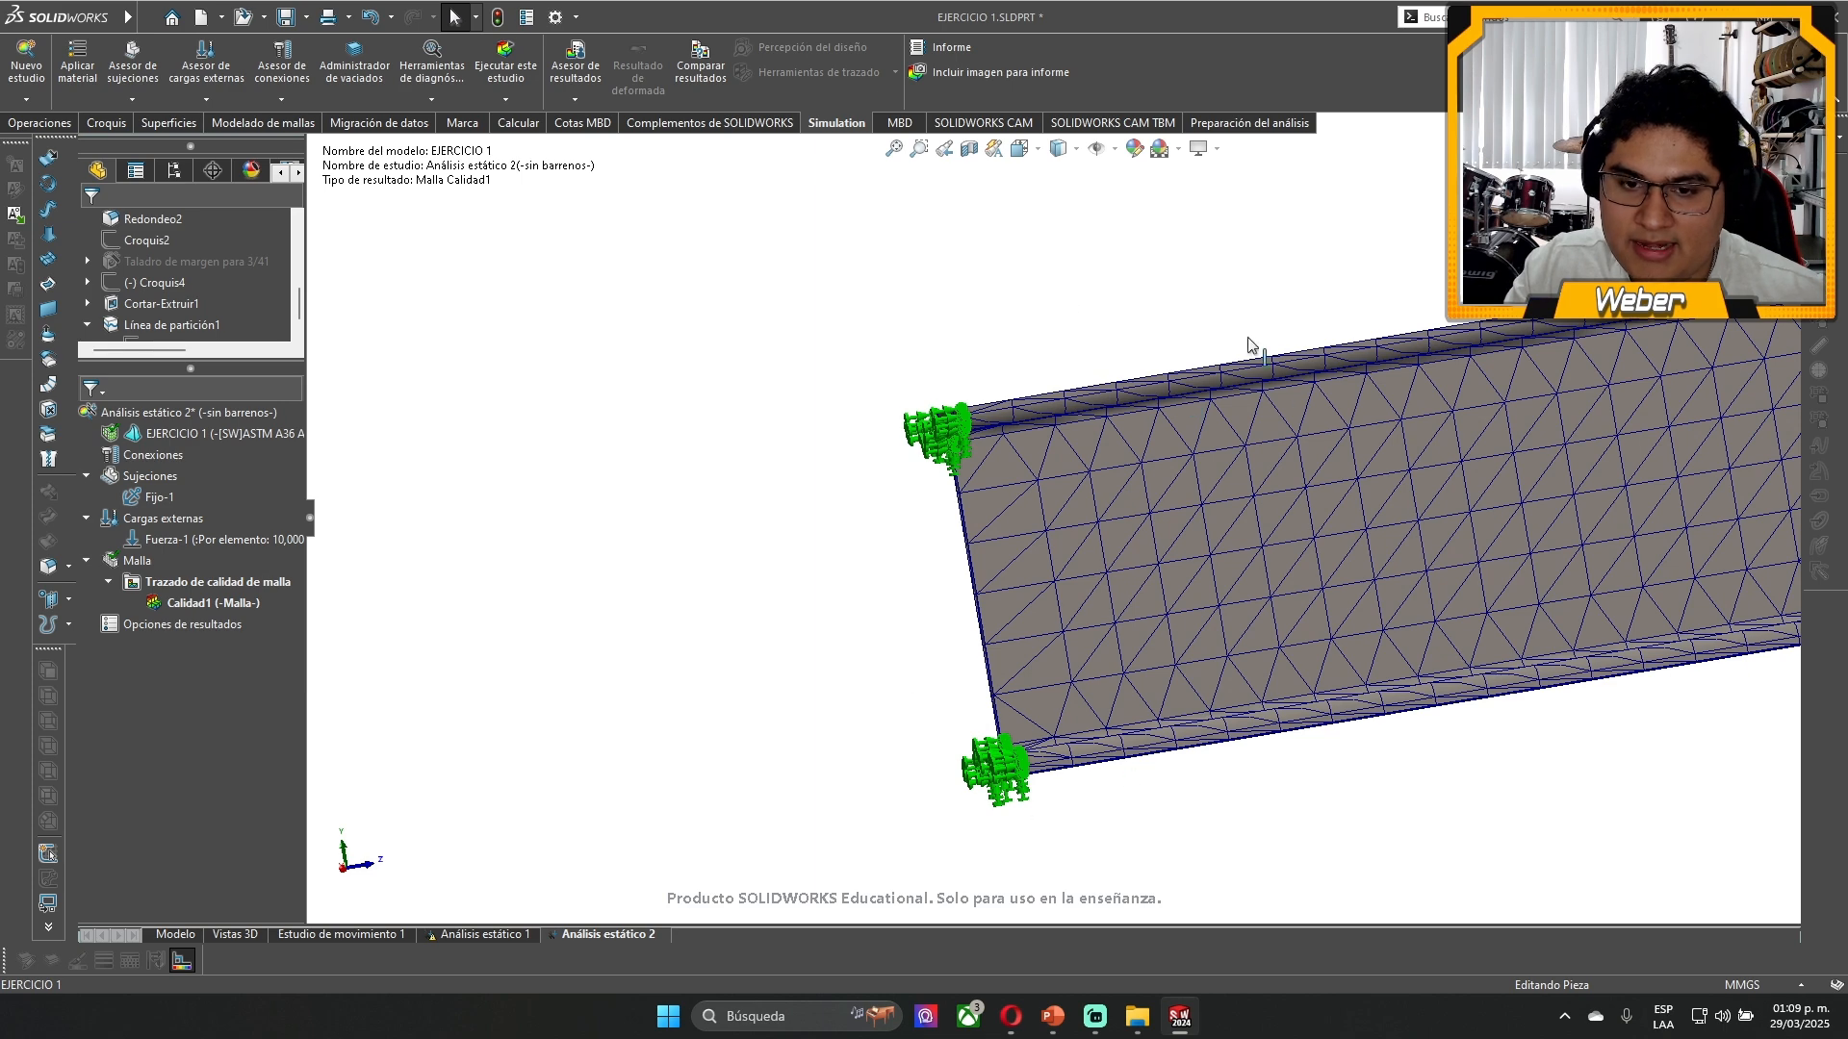
{"action": "scroll", "coordinate": [1531, 424], "scroll_direction": "up", "scroll_amount": 10}
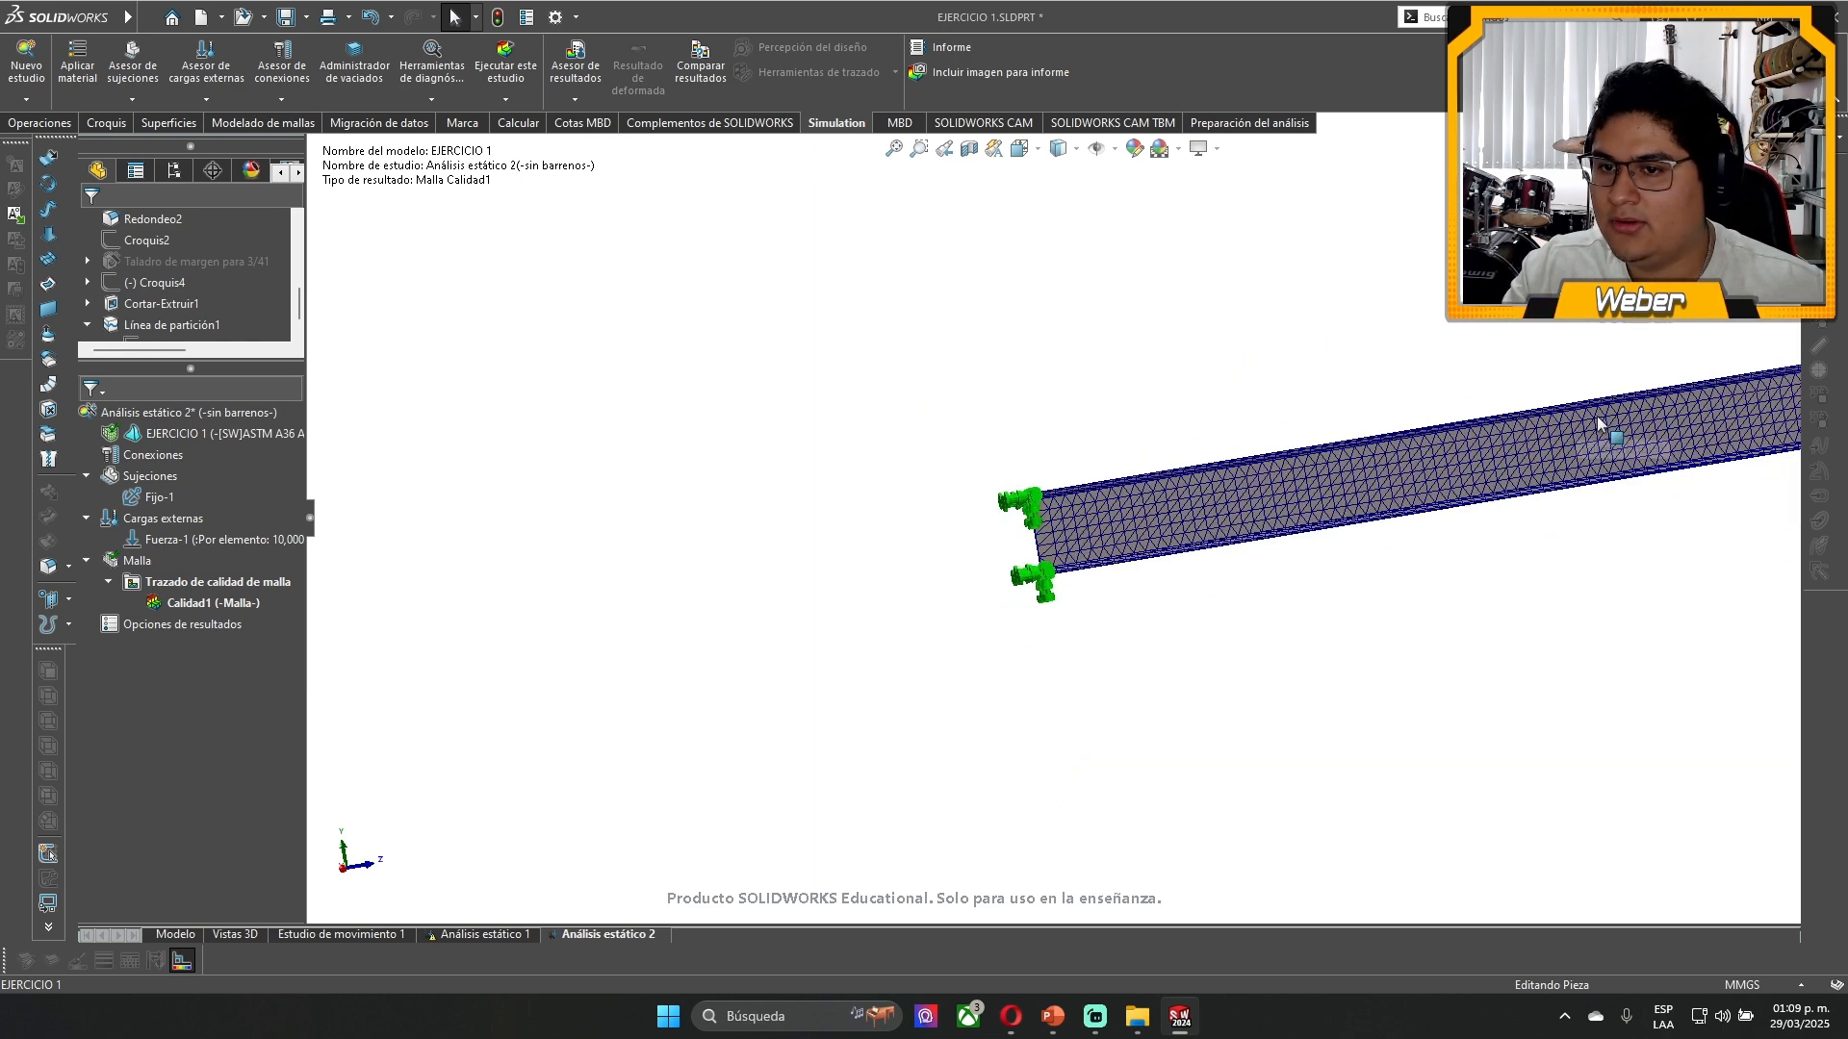
{"action": "scroll", "coordinate": [1597, 421], "scroll_direction": "down", "scroll_amount": 3}
{"action": "scroll", "coordinate": [775, 582], "scroll_direction": "up", "scroll_amount": 3}
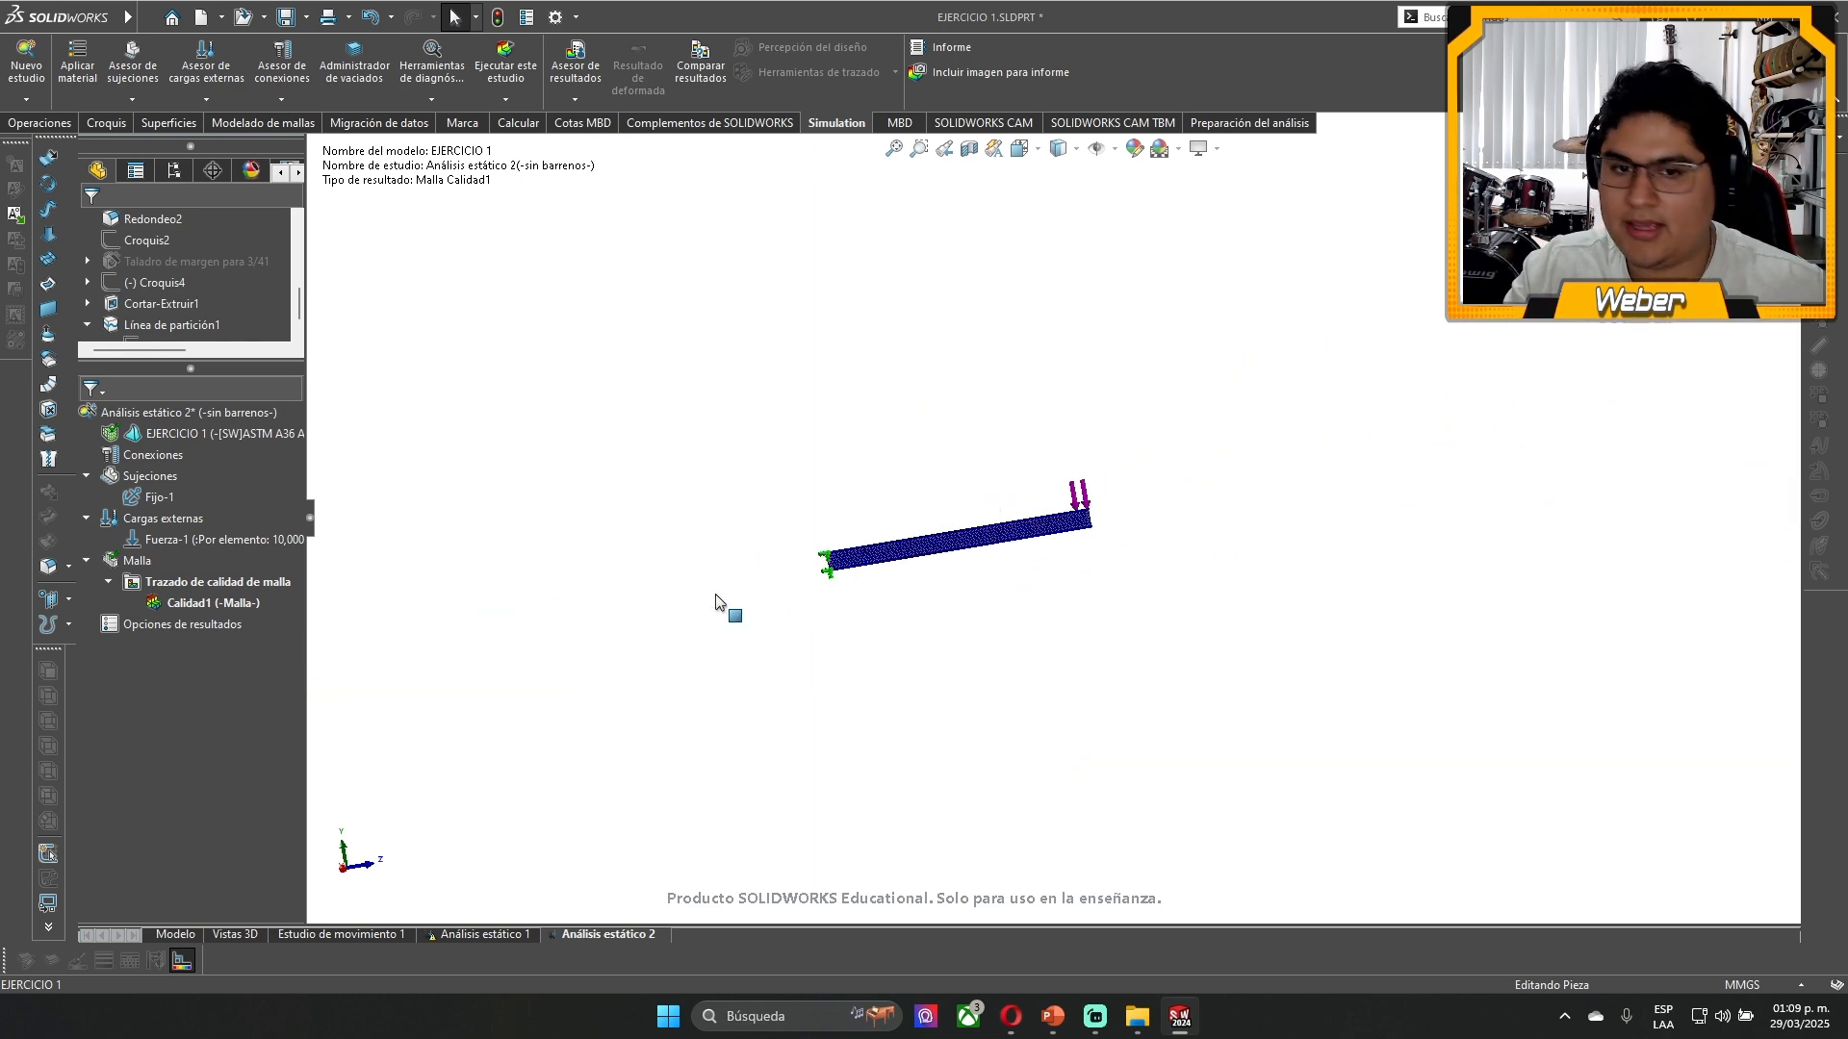
- Remesh the beam with Malla basada en curvatura at the default mesh density
{"action": "scroll", "coordinate": [871, 547], "scroll_direction": "down", "scroll_amount": 10}
{"action": "scroll", "coordinate": [939, 491], "scroll_direction": "down", "scroll_amount": 8}
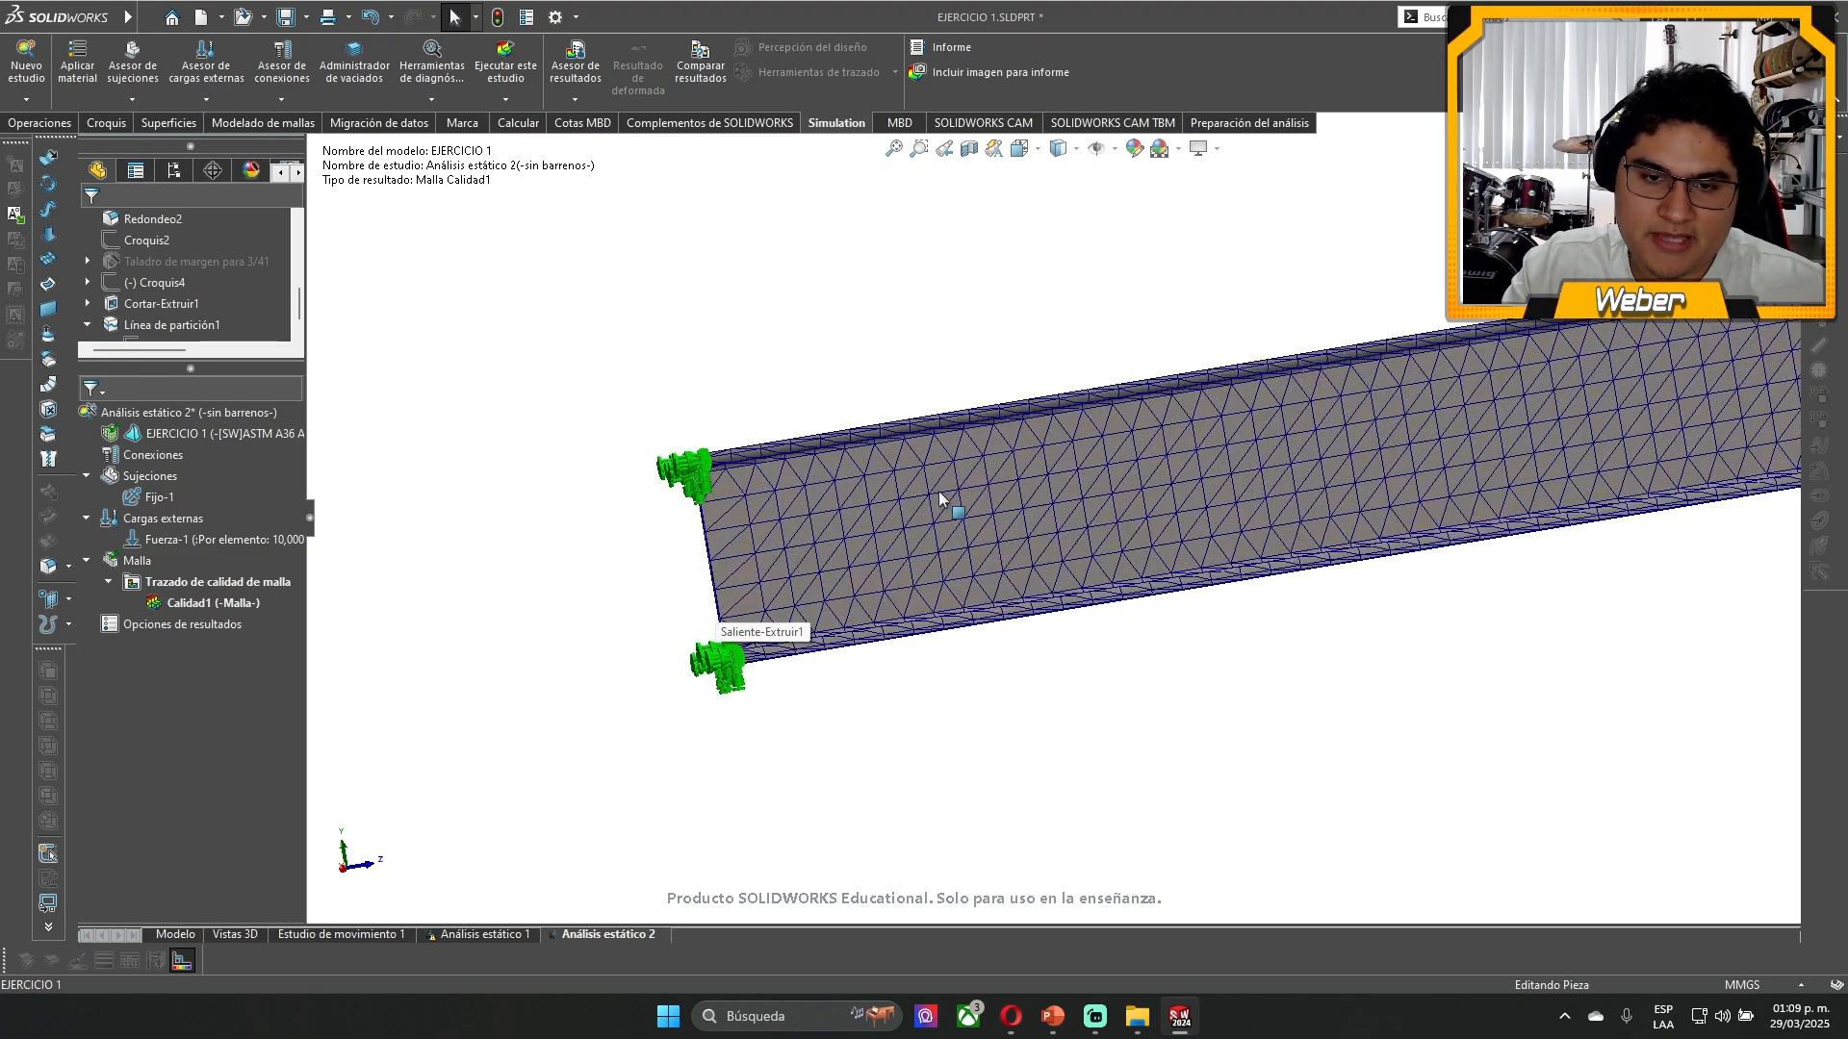
{"action": "middle_click_drag", "start_coordinate": [606, 568], "coordinate": [424, 778]}
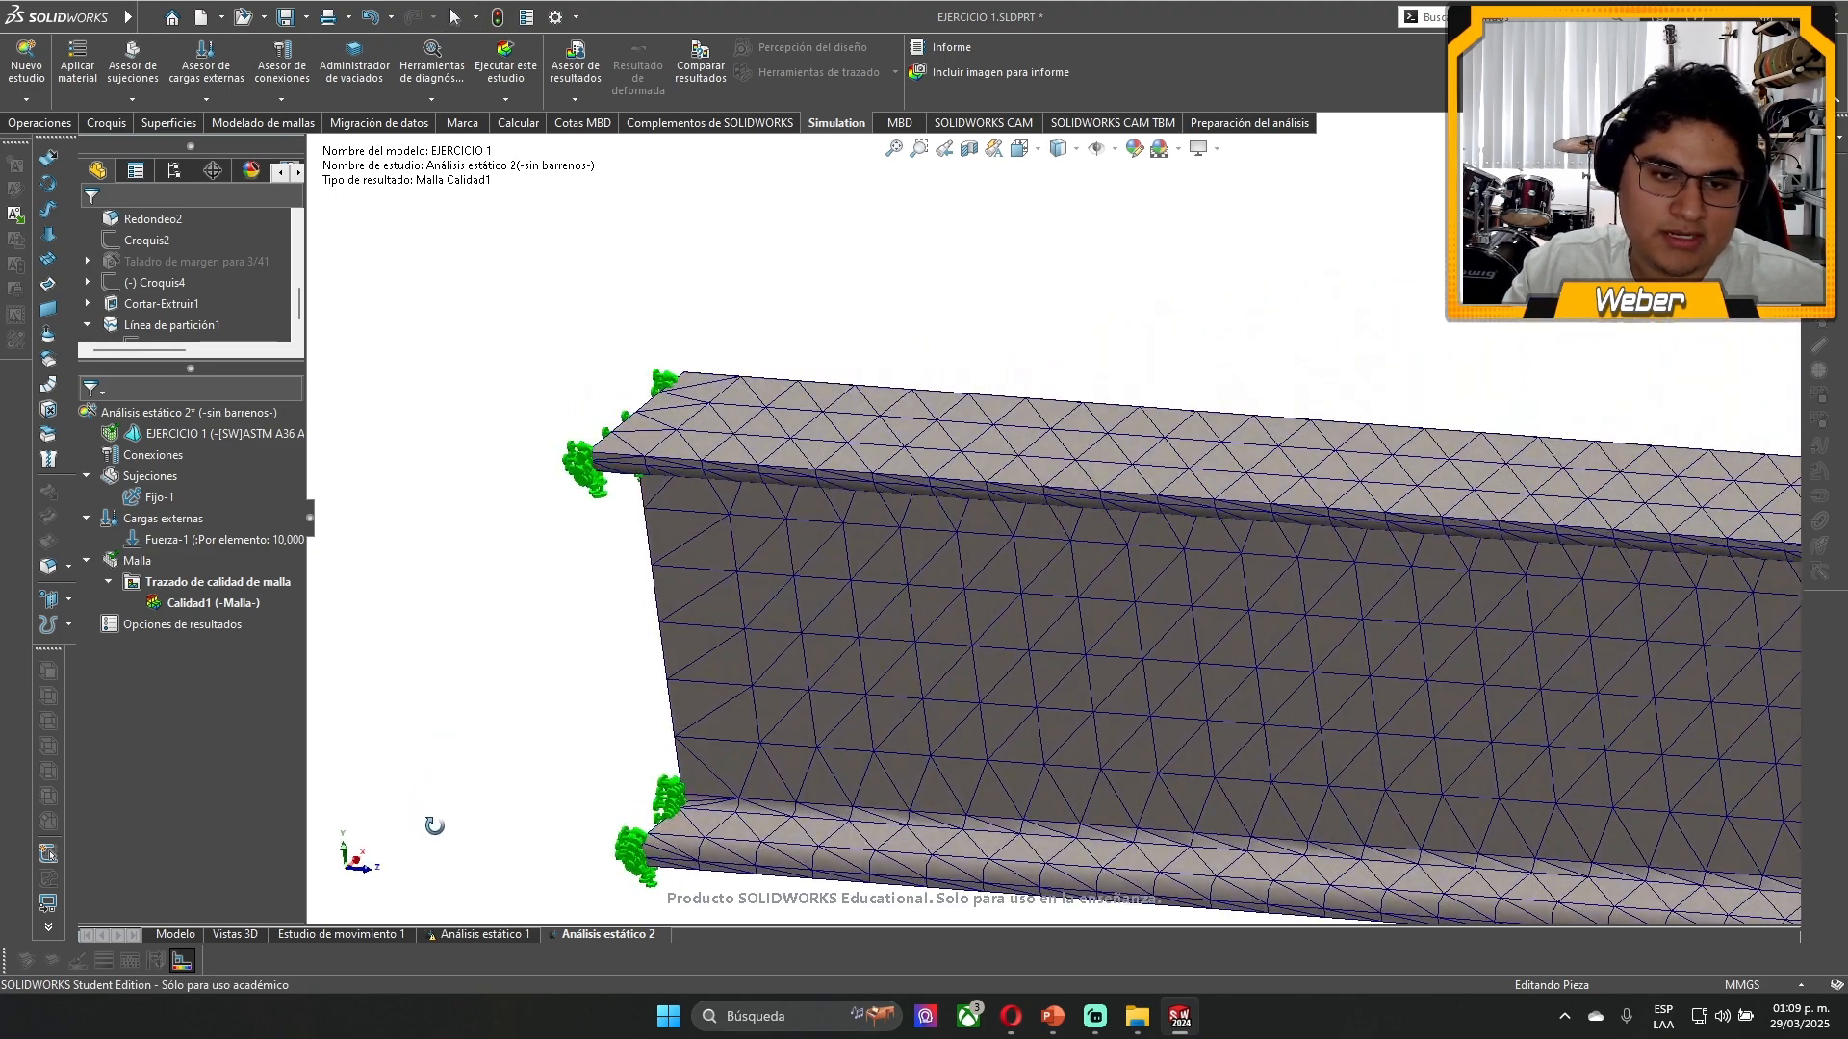
{"action": "middle_click_drag", "start_coordinate": [784, 648], "coordinate": [833, 635]}
{"action": "scroll", "coordinate": [812, 708], "scroll_direction": "down", "scroll_amount": 2}
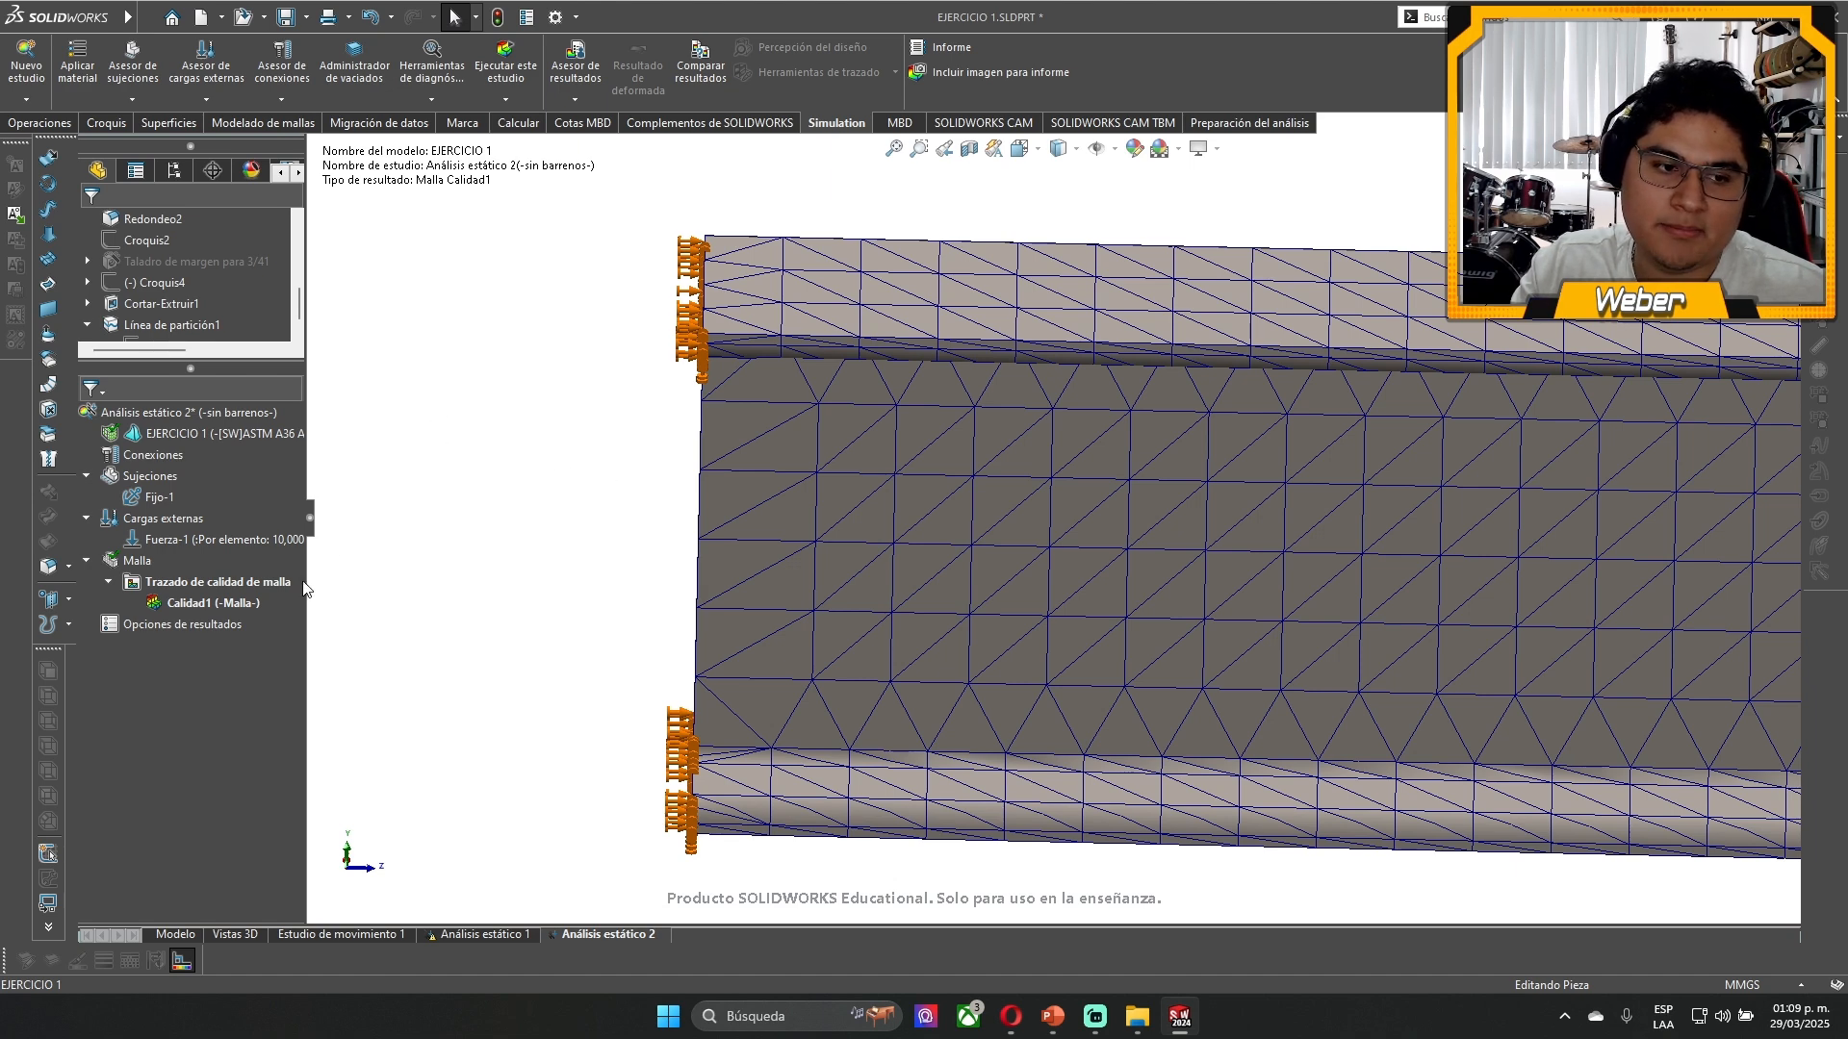
{"action": "left_click", "coordinate": [137, 560]}
{"action": "right_click", "coordinate": [137, 560]}
{"action": "left_click", "coordinate": [233, 631]}
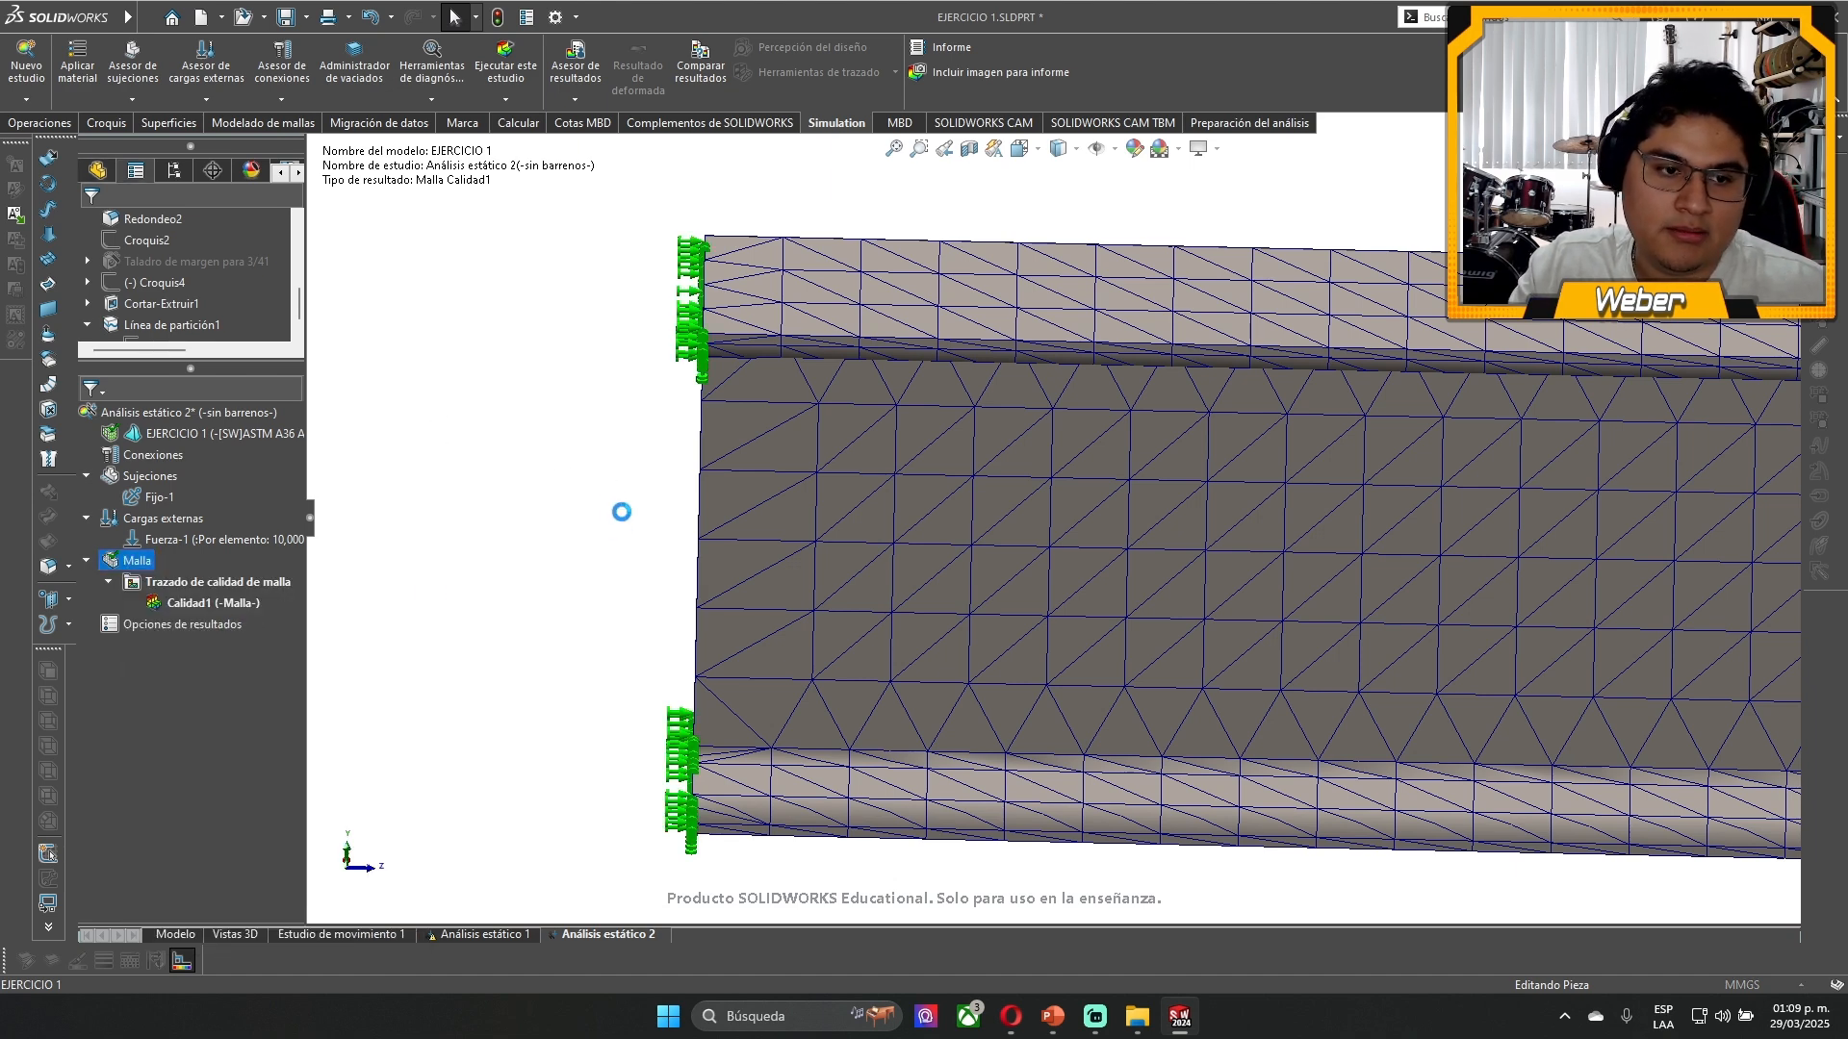
{"action": "left_click", "coordinate": [209, 377]}
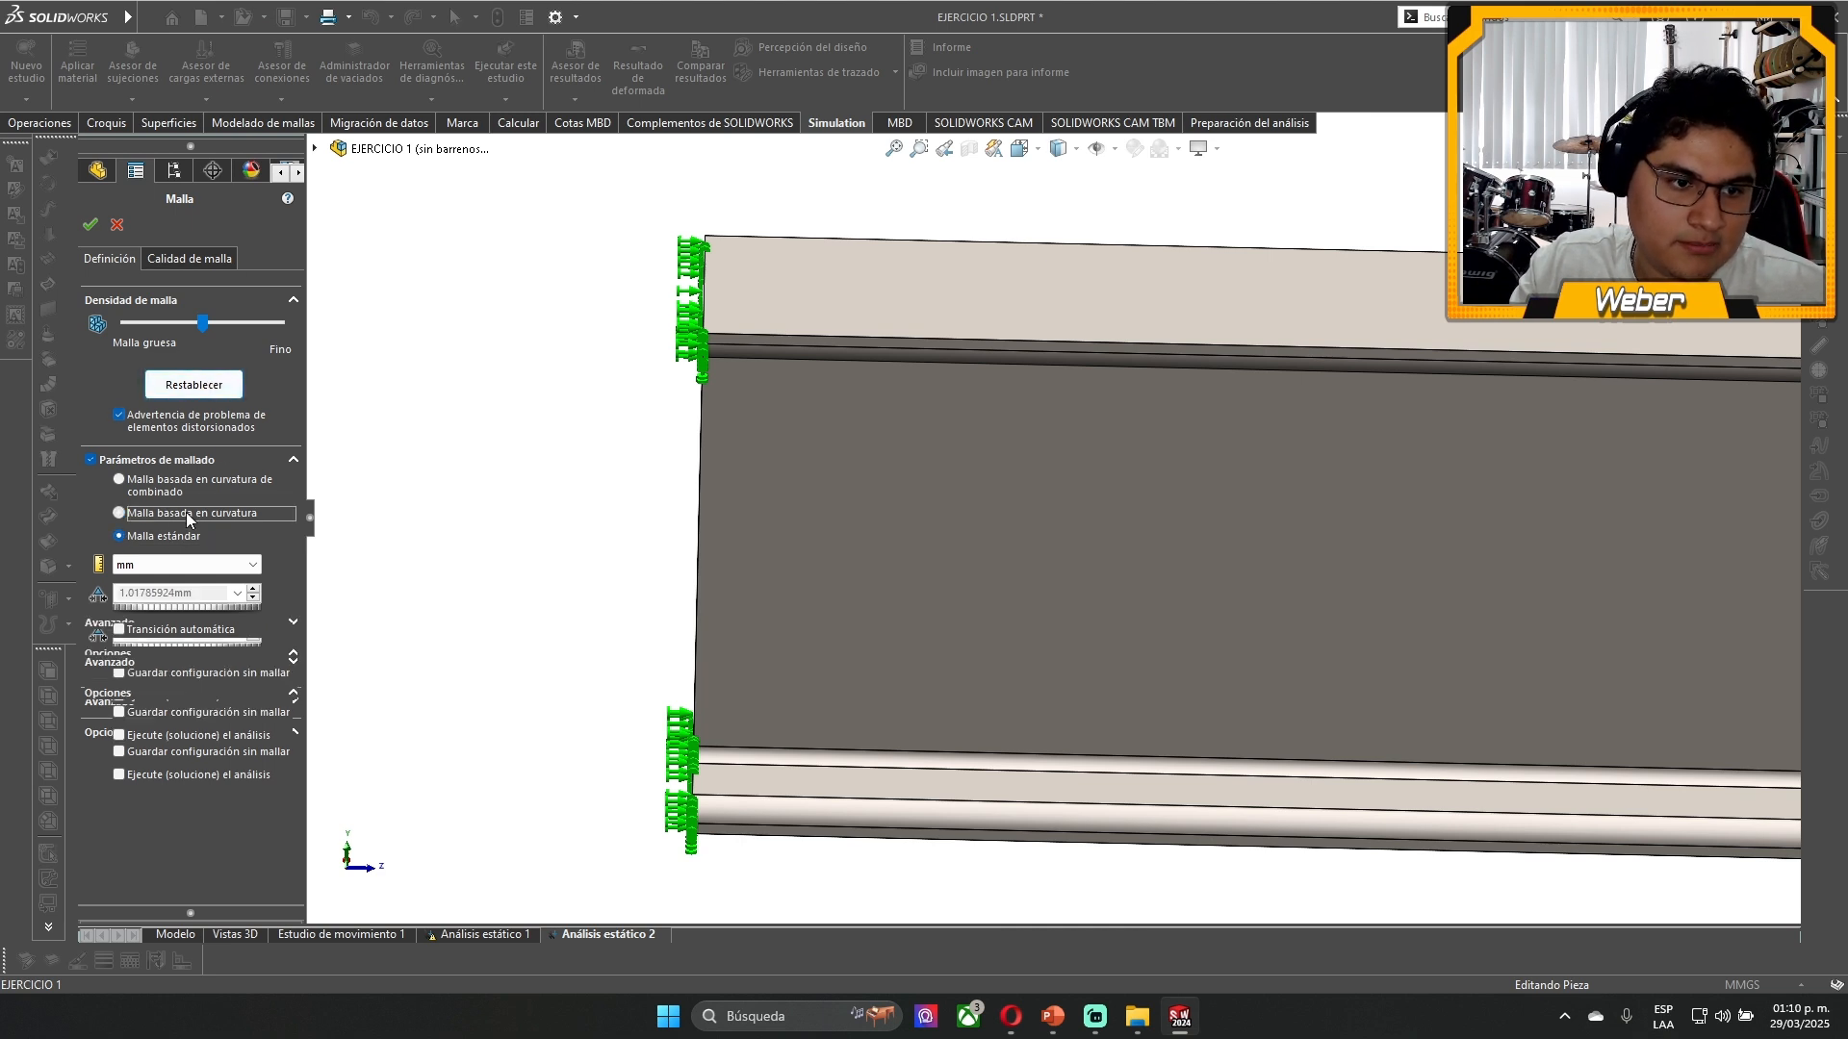
{"action": "left_click", "coordinate": [91, 224]}
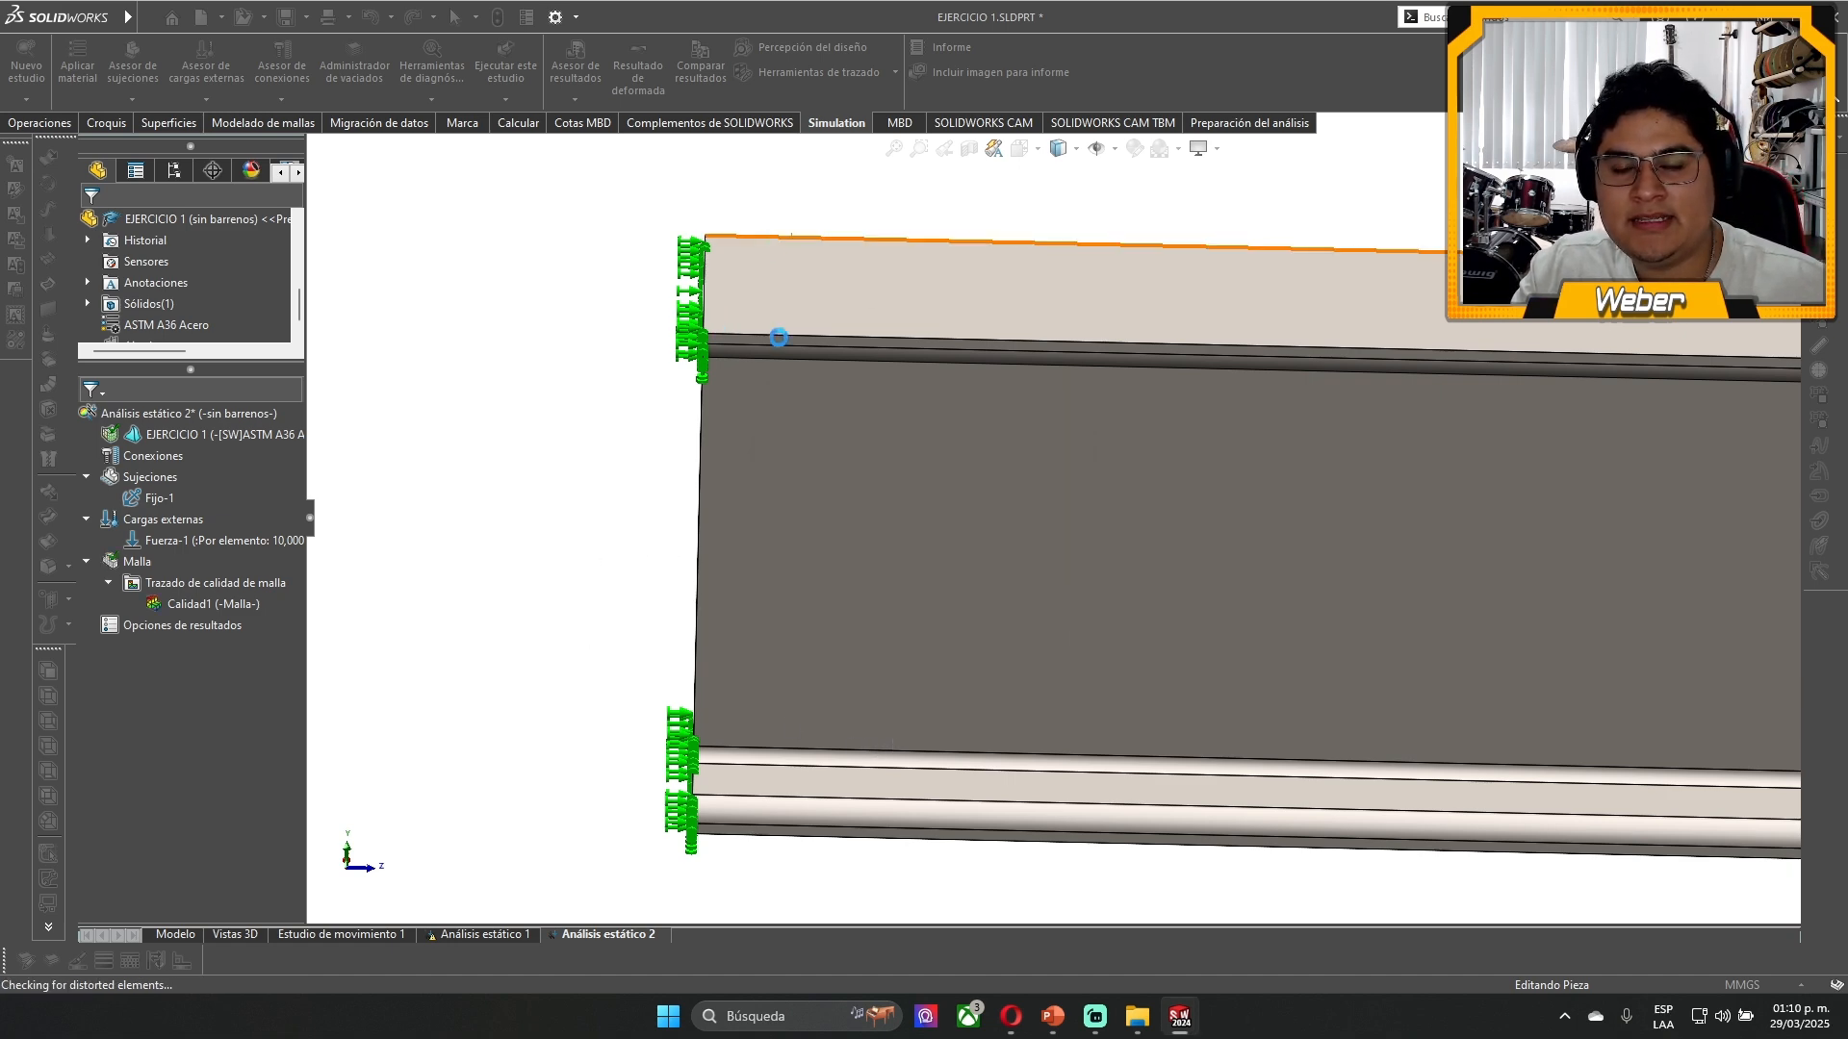
- Examine the curvature-based mesh on the flange, fillets and web, from the fixed end along the beam
{"action": "middle_click_drag", "start_coordinate": [811, 602], "coordinate": [841, 474]}
{"action": "scroll", "coordinate": [779, 433], "scroll_direction": "down", "scroll_amount": 5}
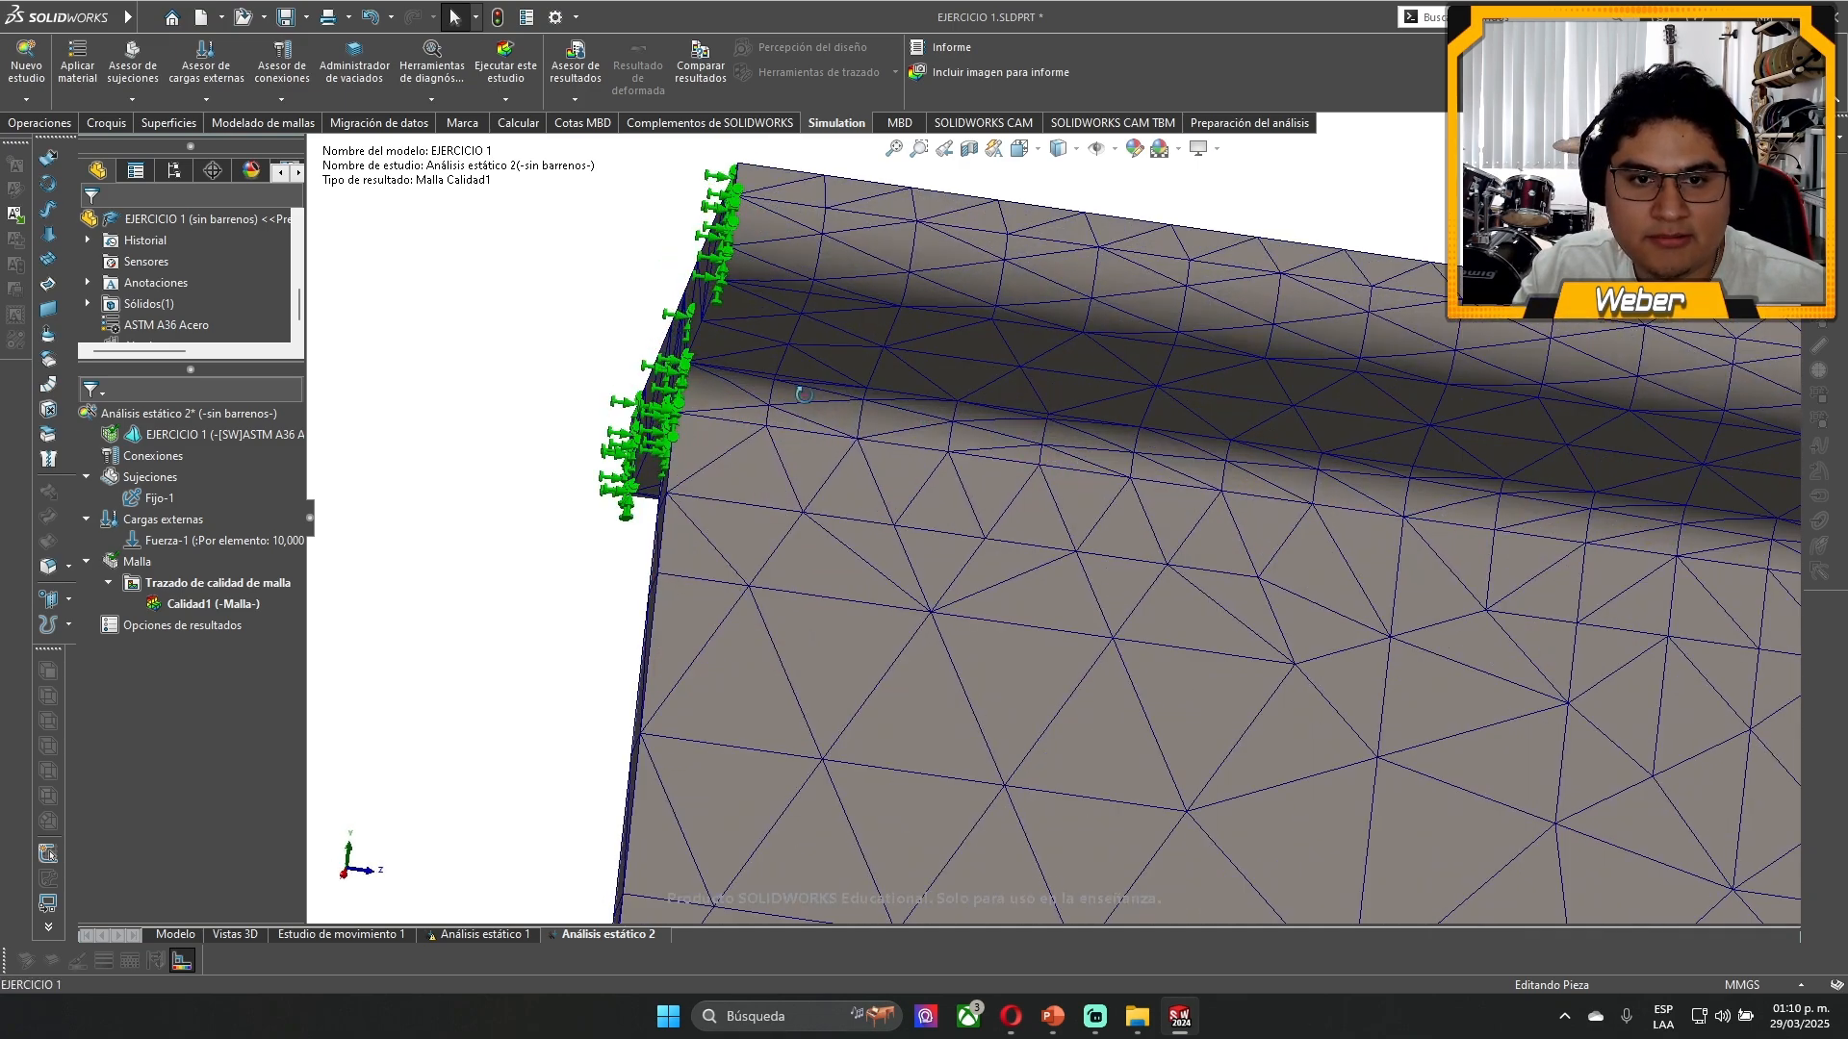
{"action": "middle_click_drag", "start_coordinate": [764, 335], "coordinate": [701, 339]}
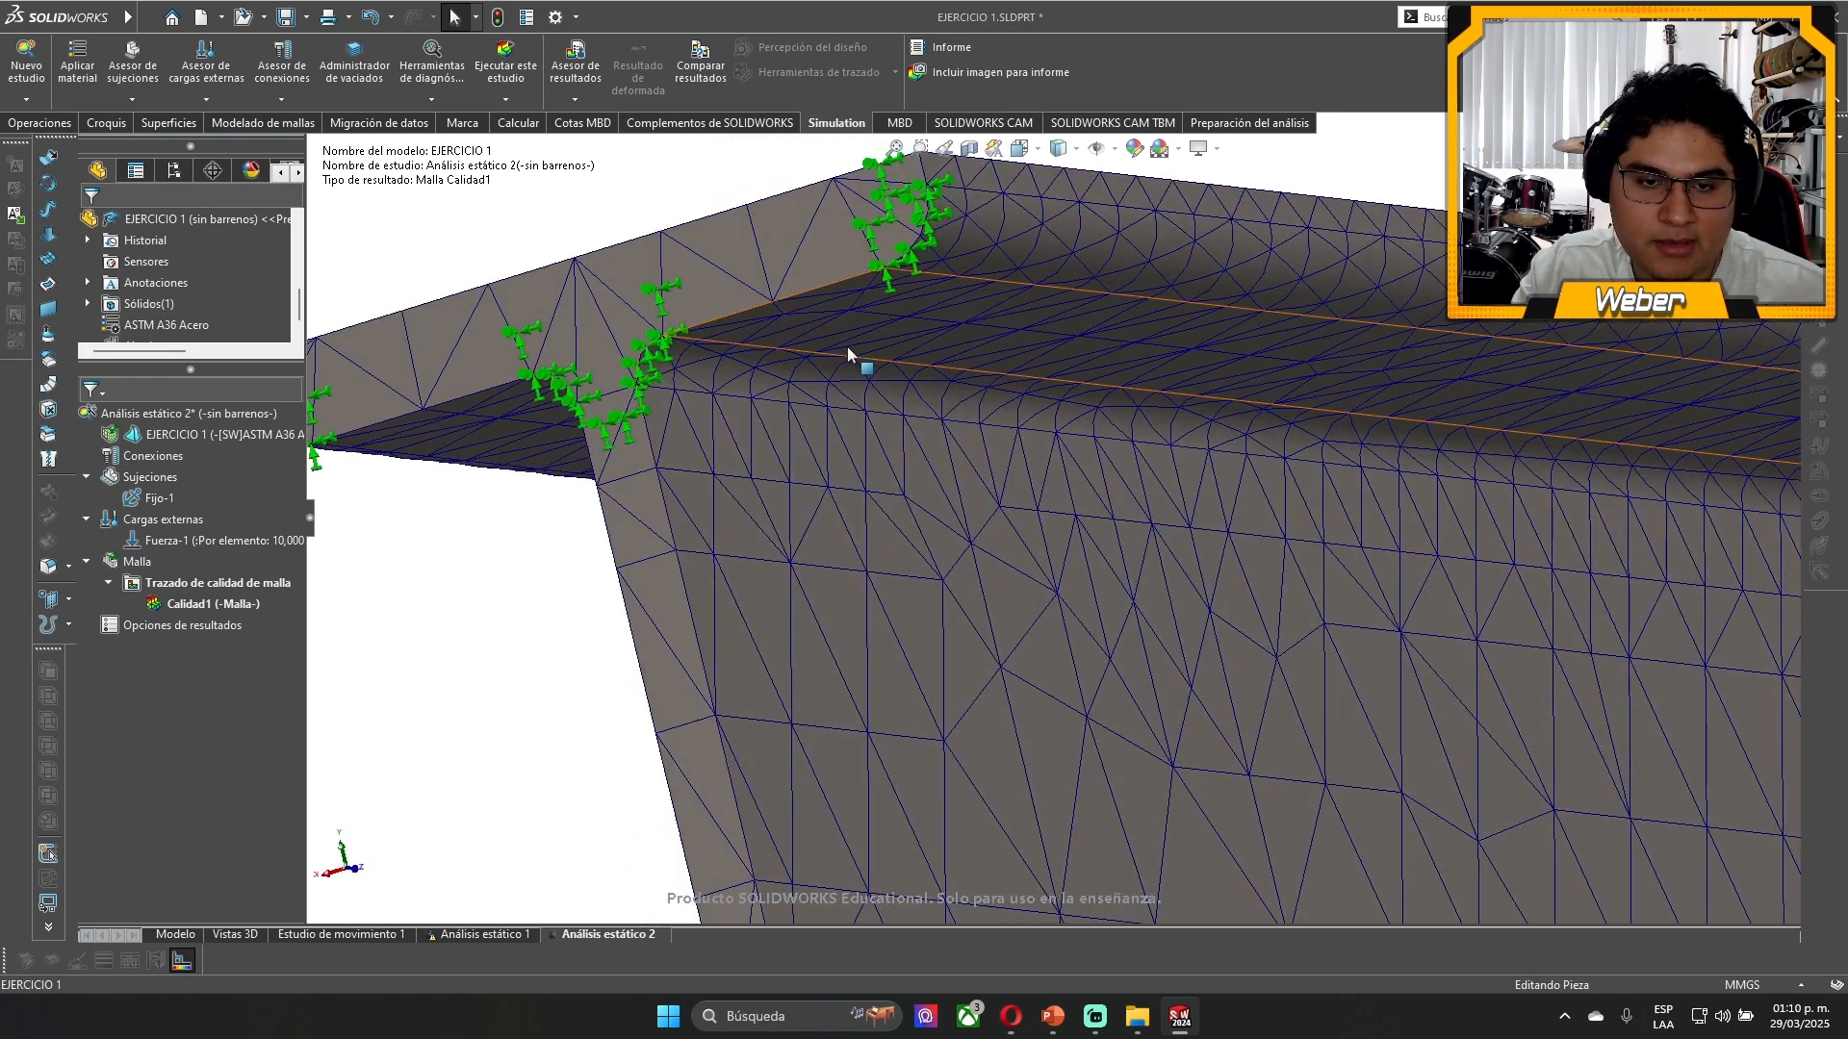
{"action": "middle_click_drag", "start_coordinate": [775, 474], "coordinate": [701, 424]}
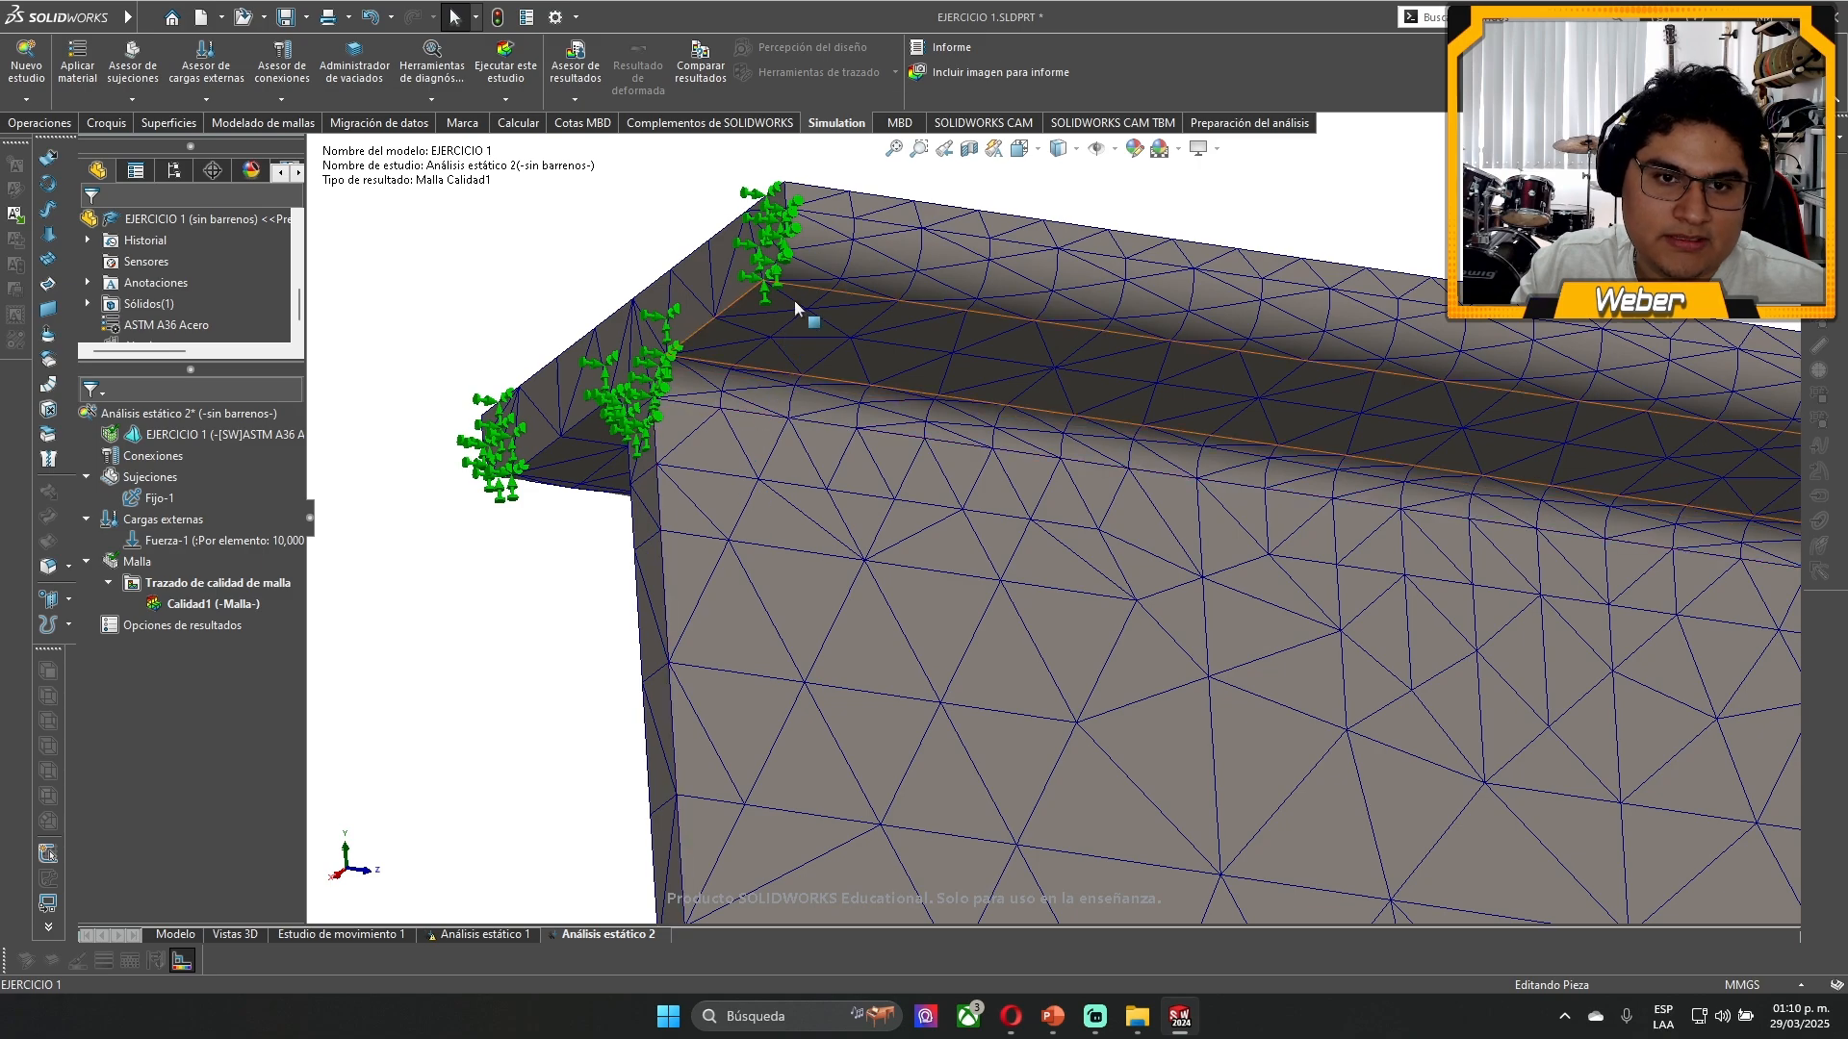
{"action": "scroll", "coordinate": [773, 485], "scroll_direction": "up", "scroll_amount": 4}
{"action": "scroll", "coordinate": [832, 491], "scroll_direction": "down", "scroll_amount": 5}
{"action": "scroll", "coordinate": [1090, 475], "scroll_direction": "up", "scroll_amount": 10}
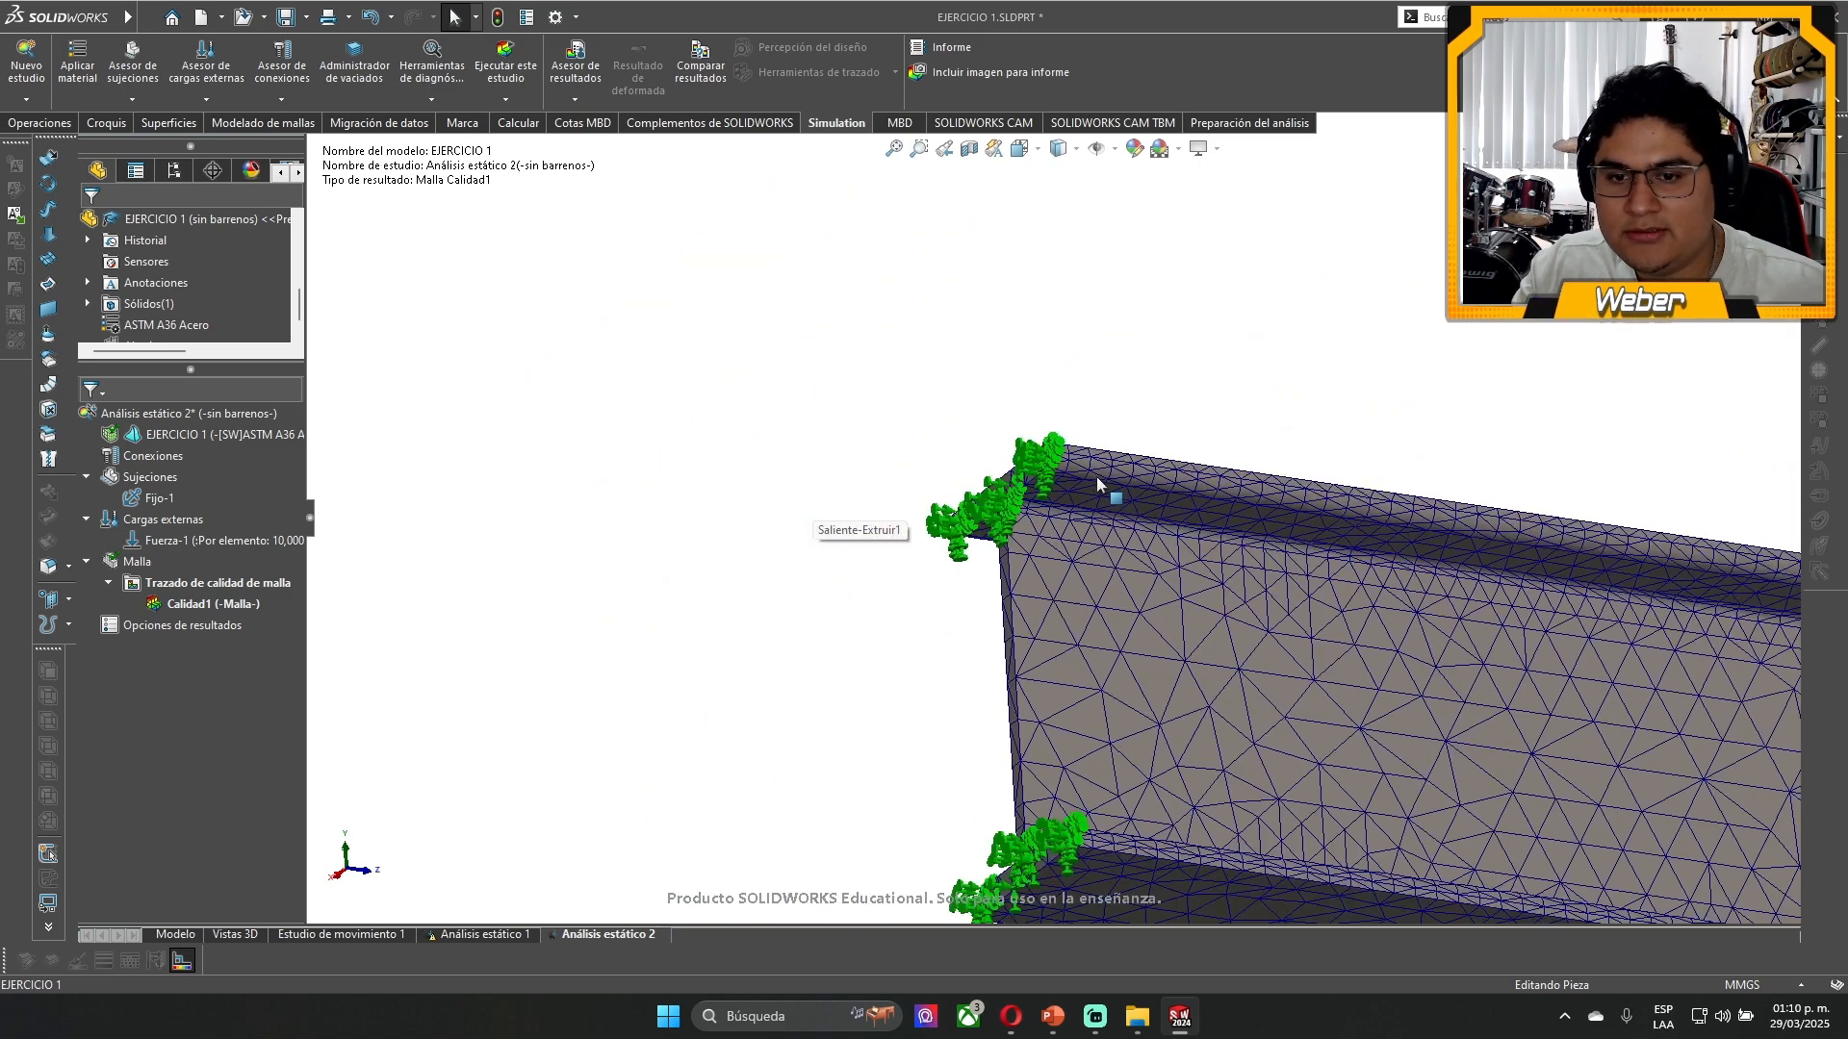
{"action": "scroll", "coordinate": [1072, 626], "scroll_direction": "down", "scroll_amount": 8}
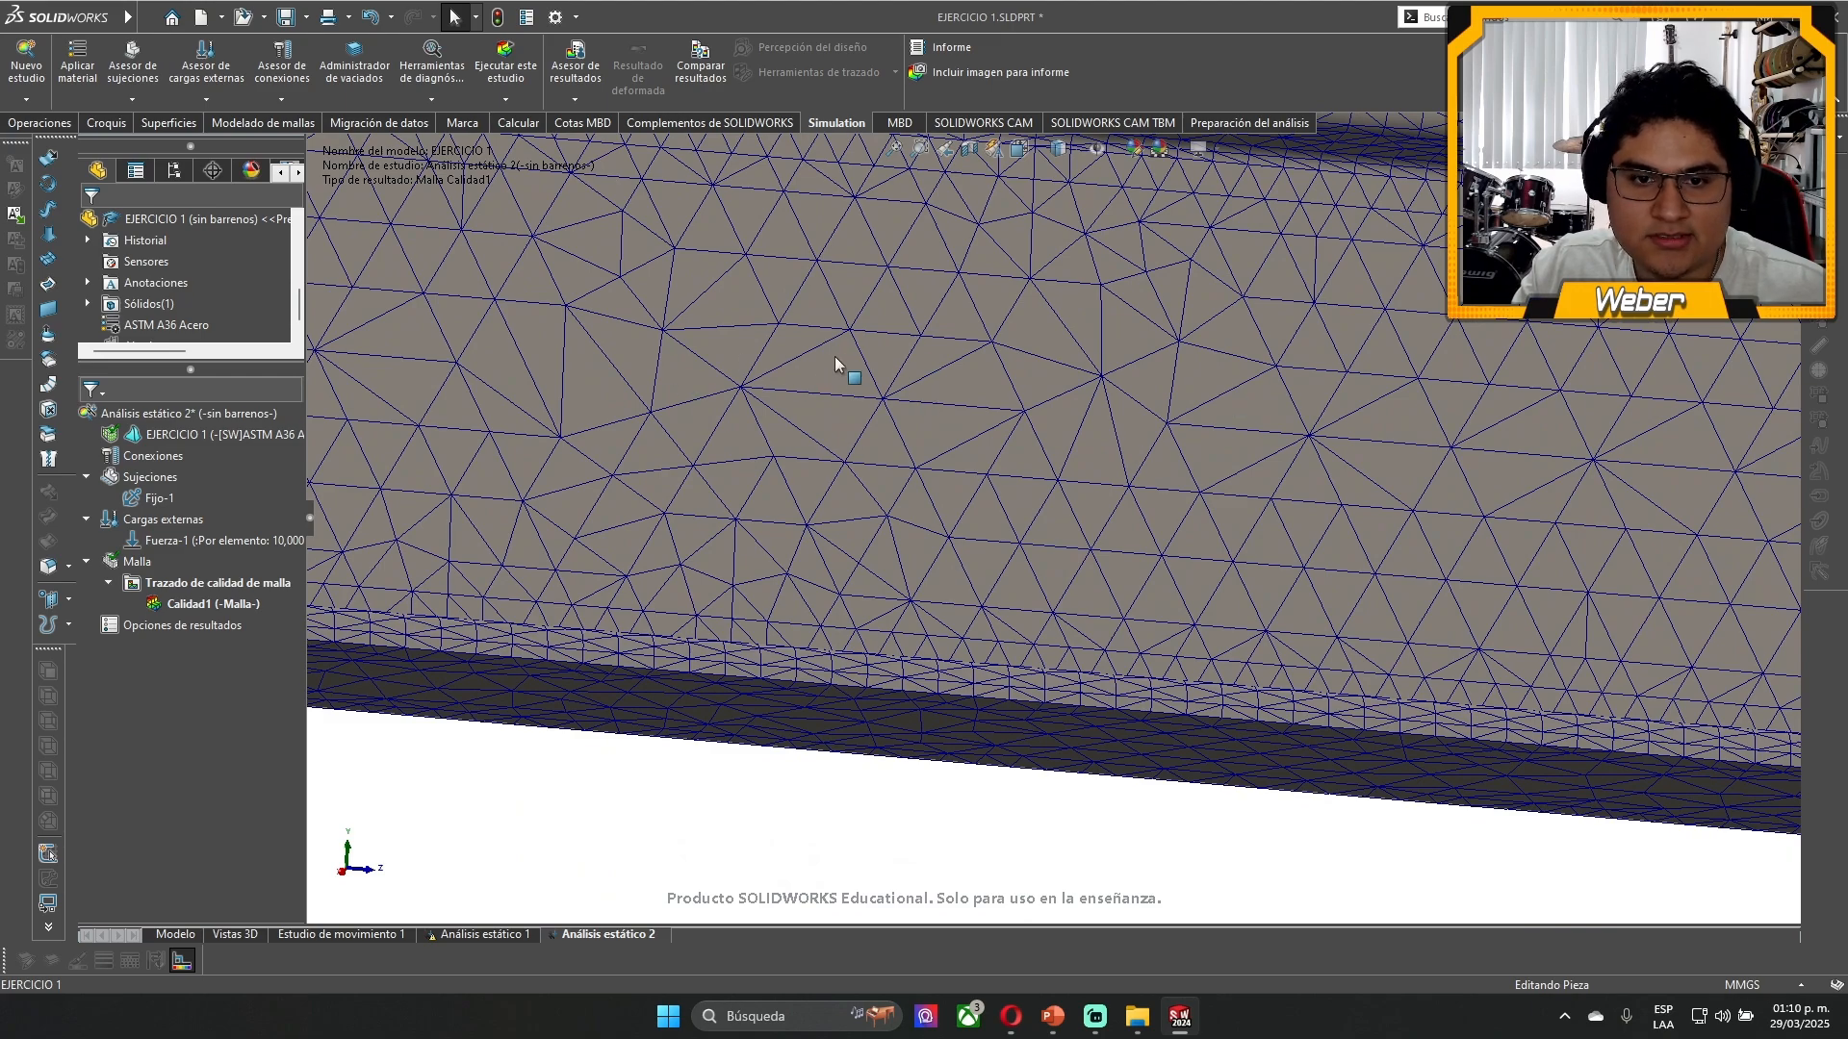
{"action": "scroll", "coordinate": [820, 379], "scroll_direction": "up", "scroll_amount": 6}
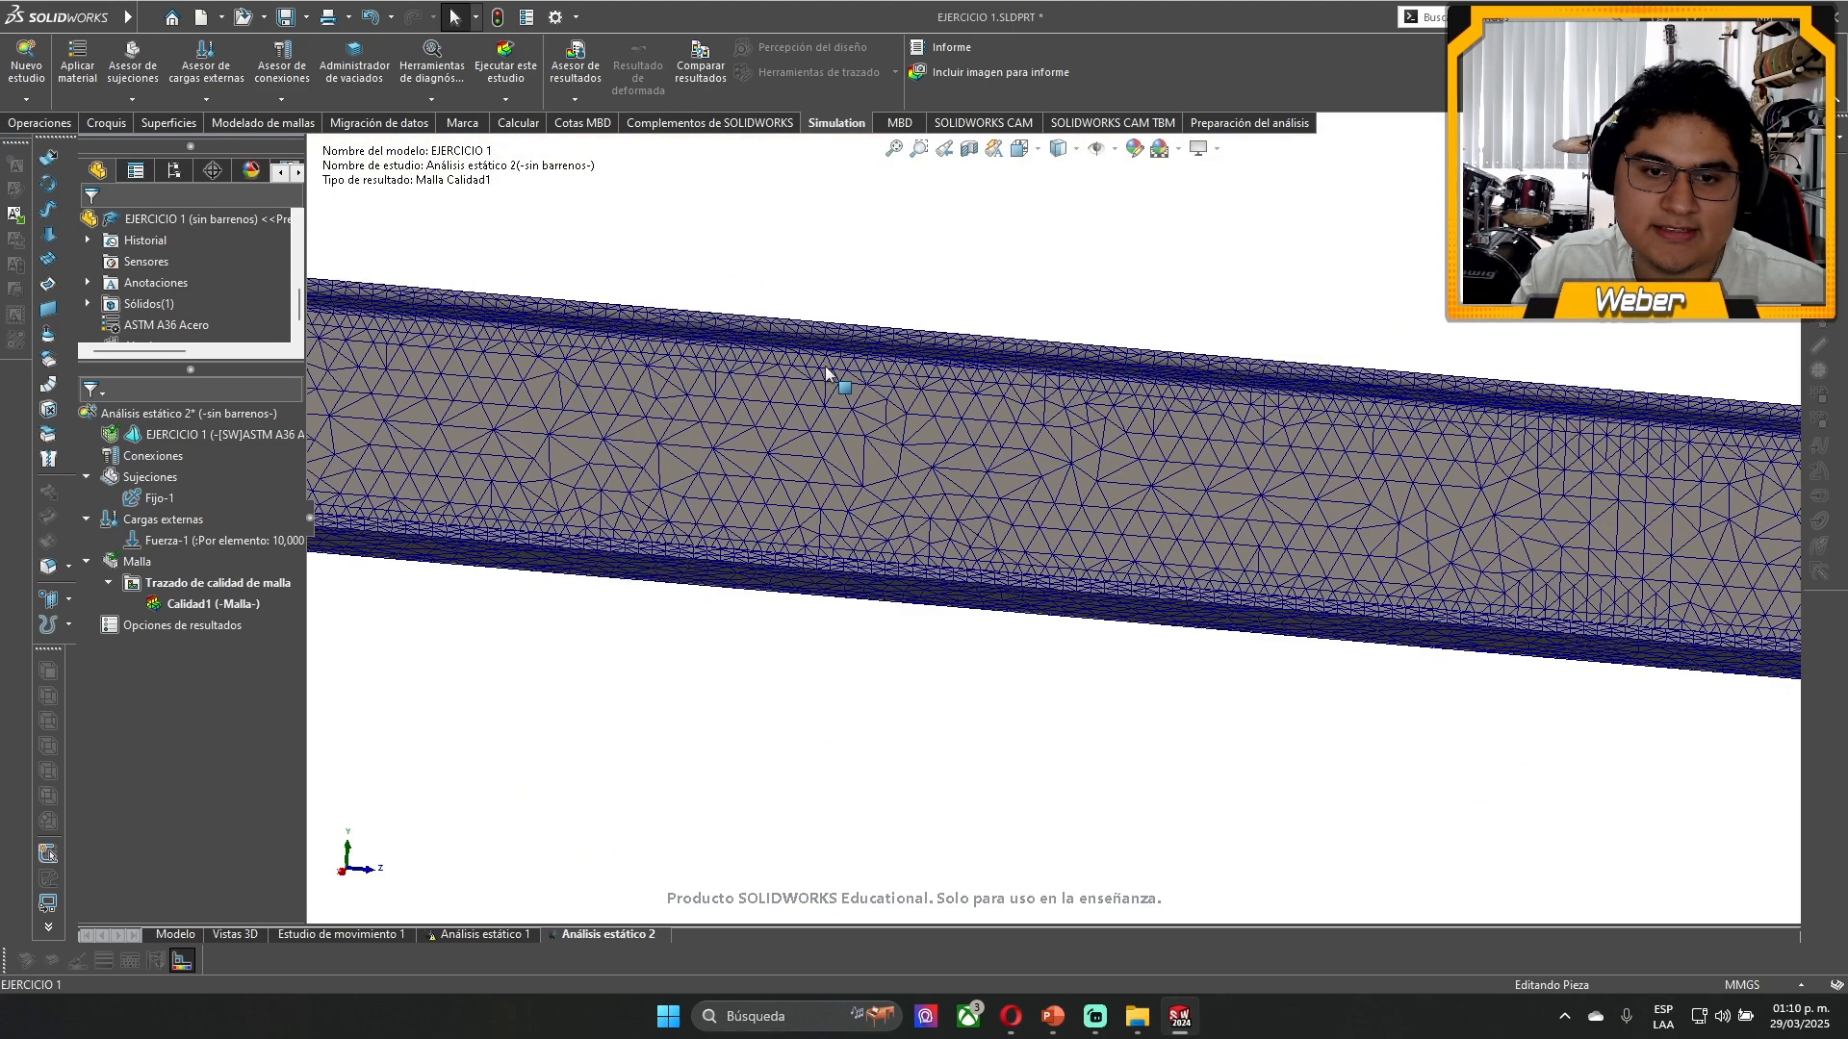
{"action": "scroll", "coordinate": [895, 454], "scroll_direction": "up", "scroll_amount": 5}
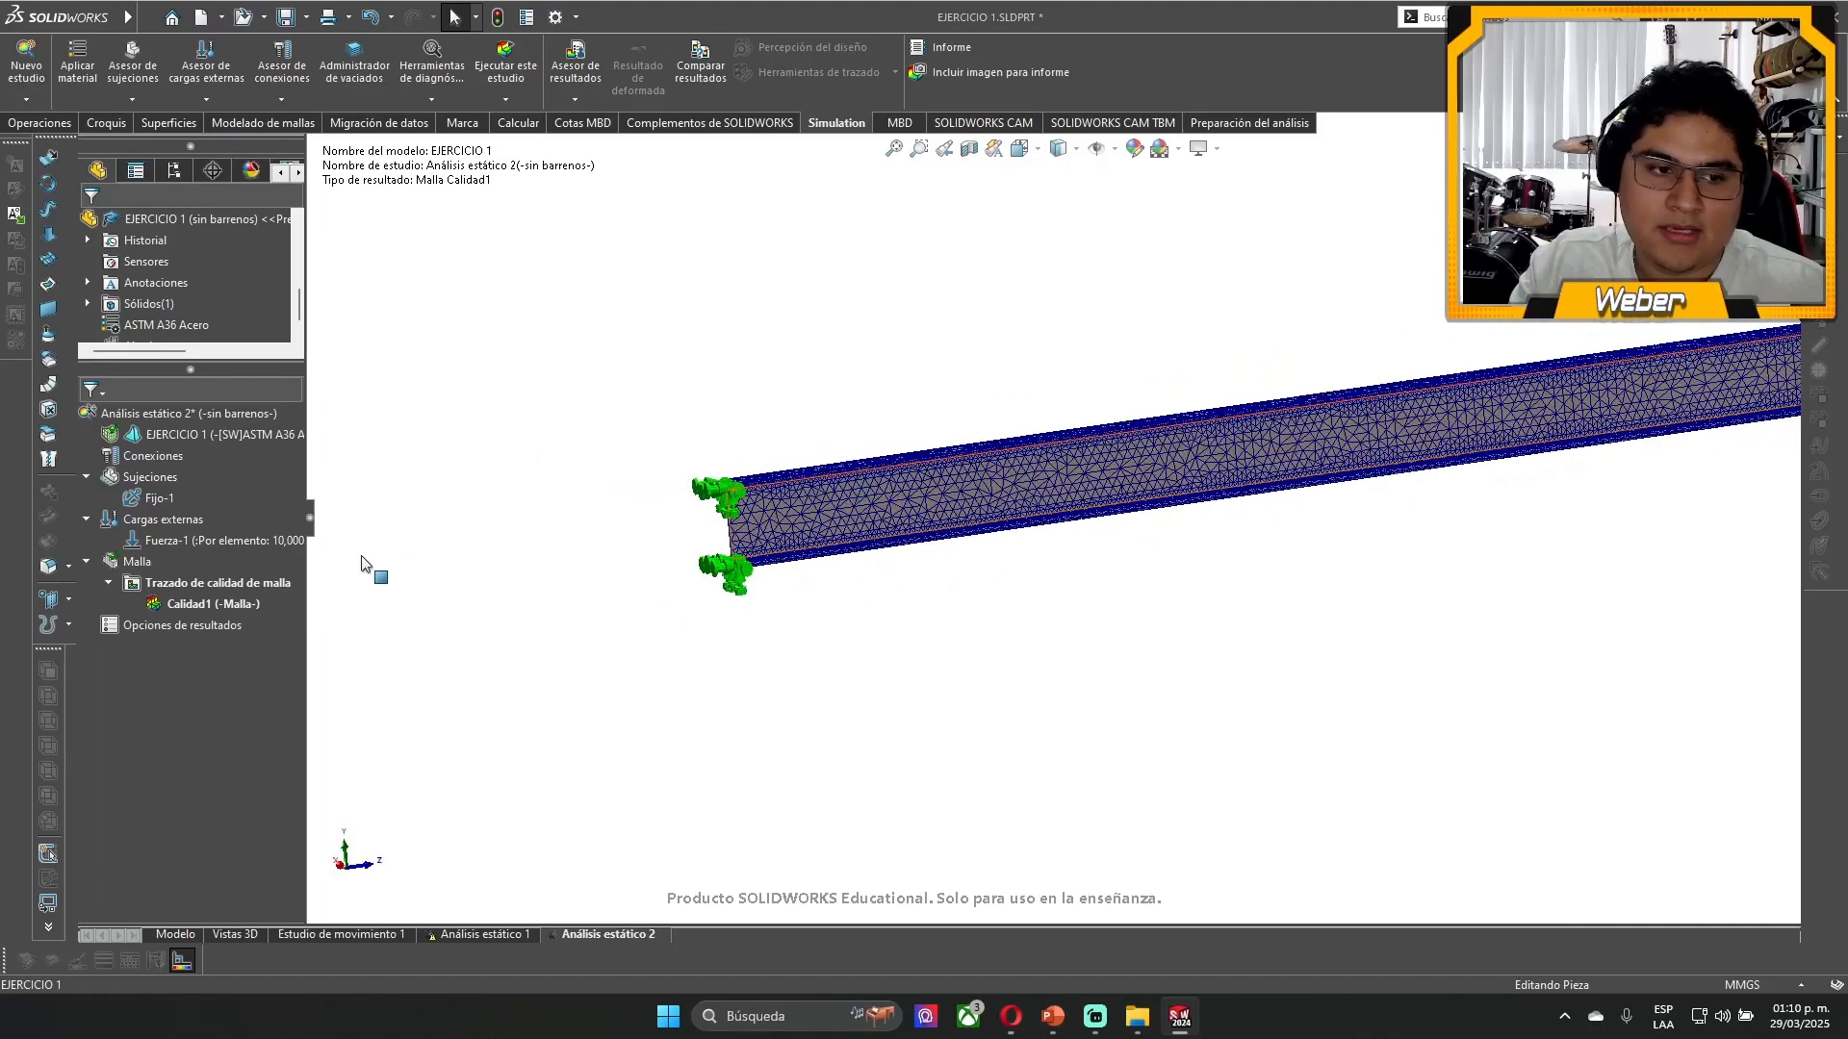
- Remesh the beam with Malla basada en curvatura de combinado at the coarsest density, with 81.42873905 mm maximum and 16.28574781 mm minimum element sizes
{"action": "right_click", "coordinate": [115, 561]}
{"action": "left_click", "coordinate": [169, 633]}
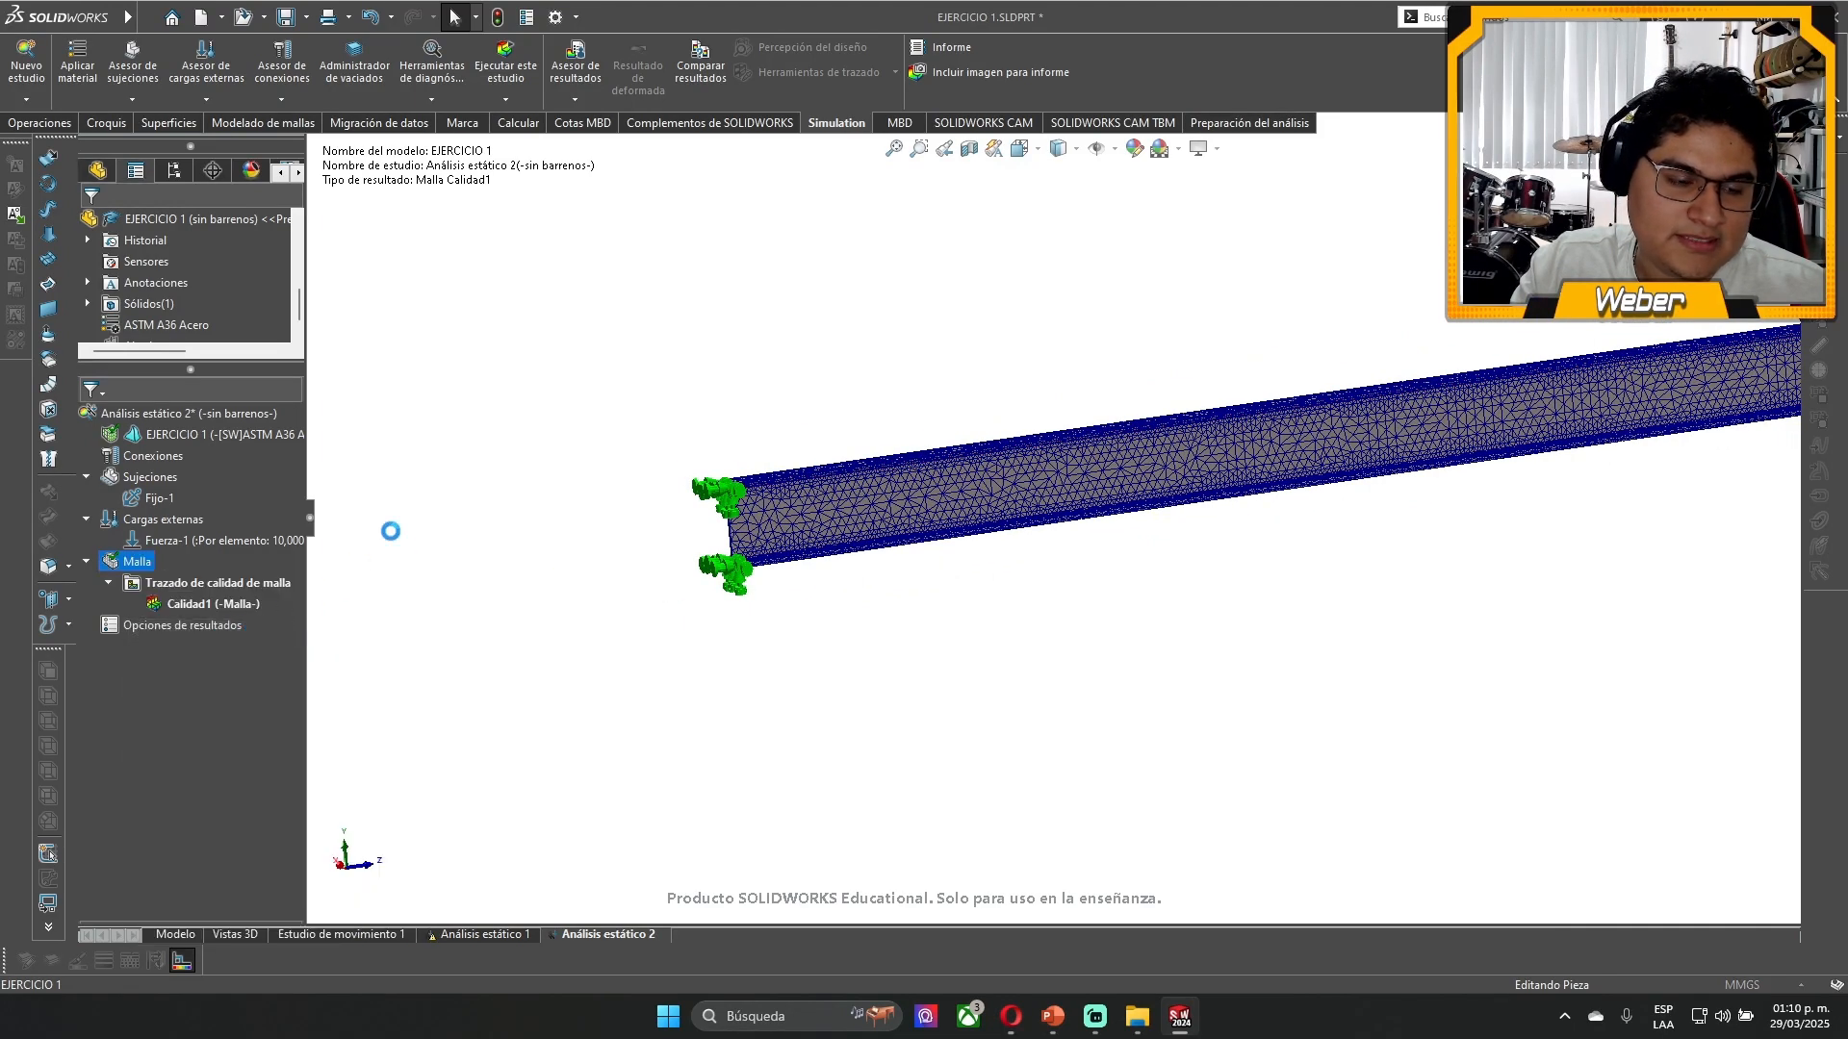
{"action": "left_click", "coordinate": [173, 490]}
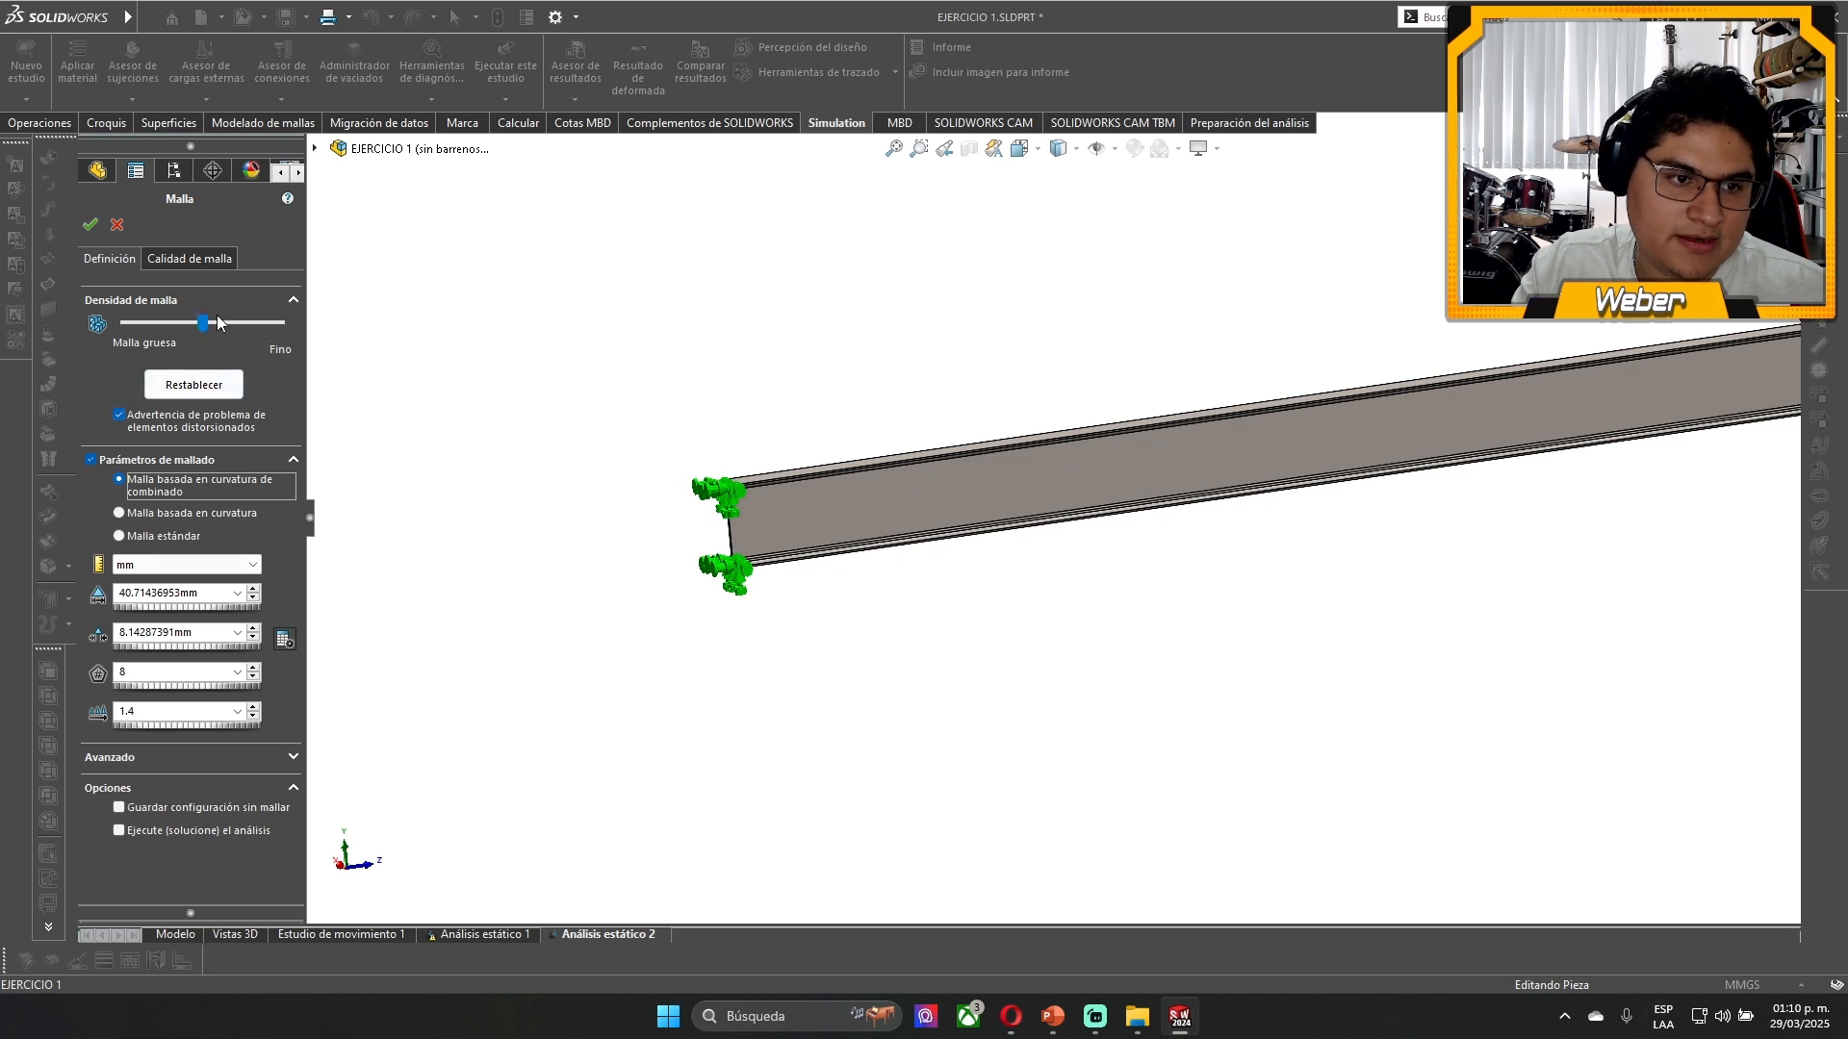
{"action": "left_click_drag", "start_coordinate": [202, 328], "coordinate": [317, 352]}
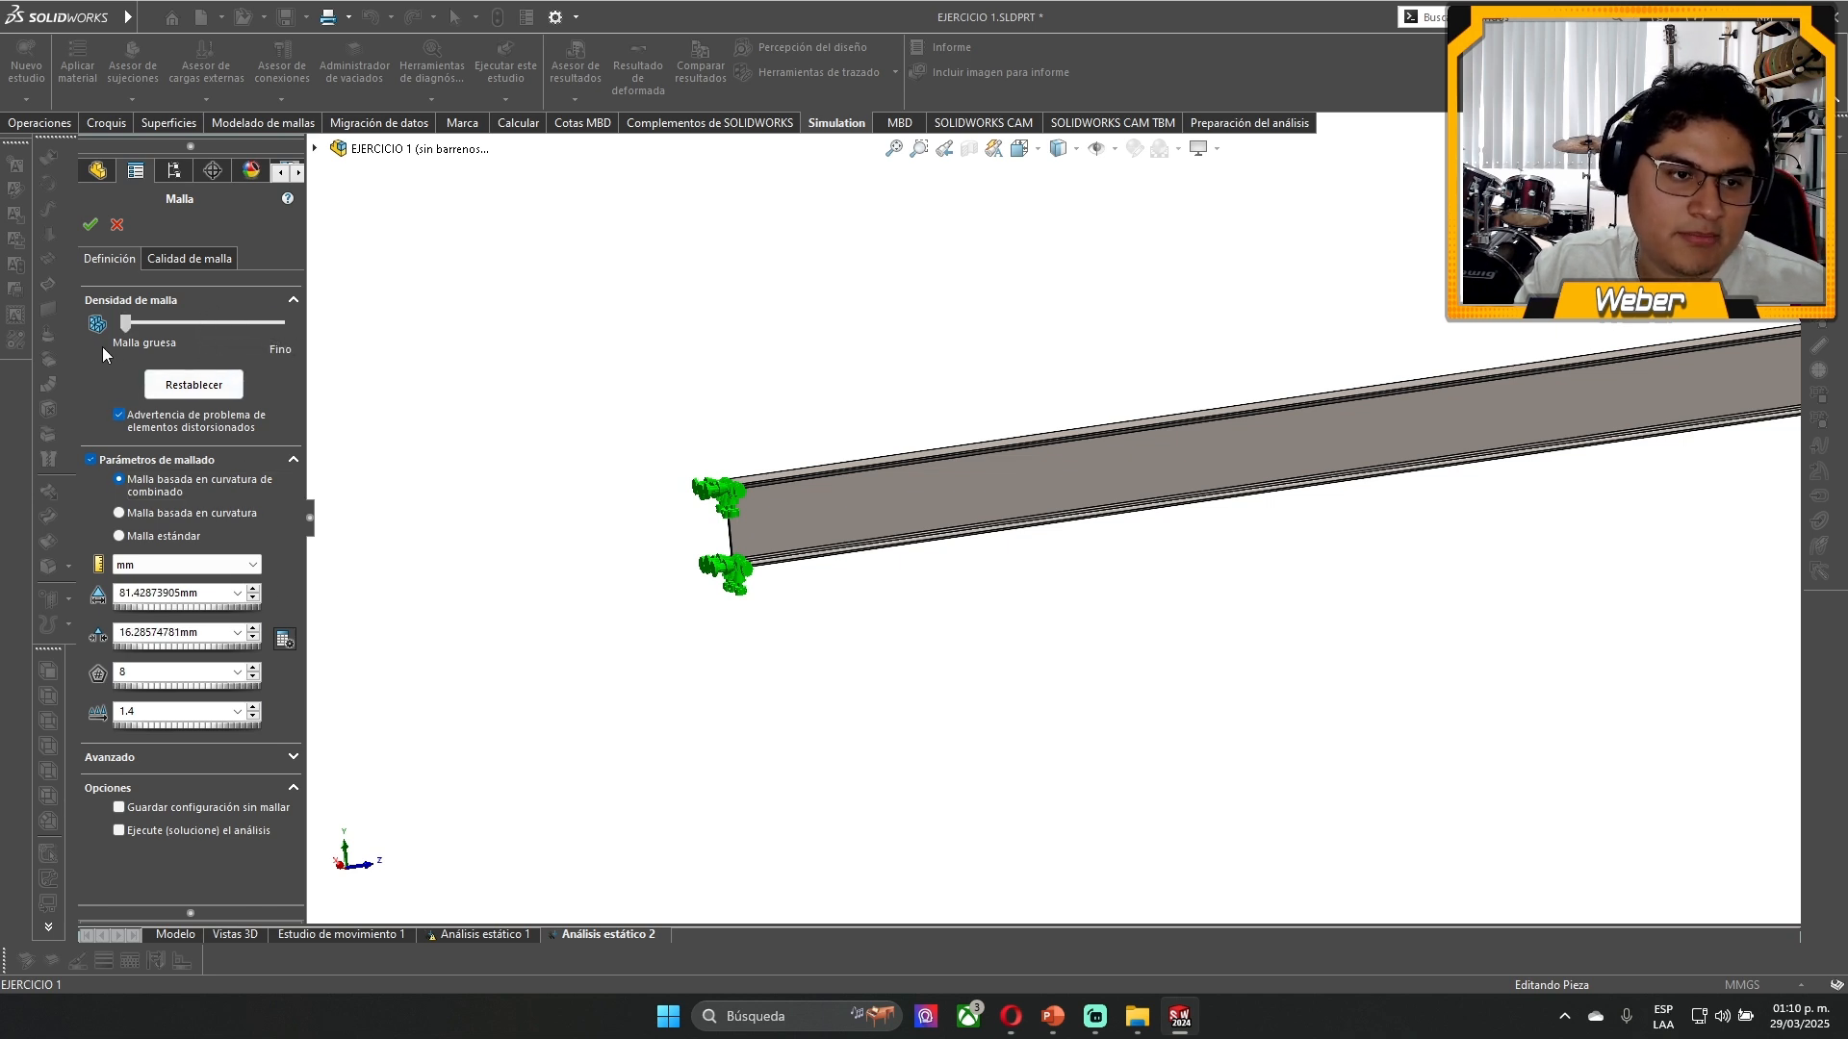
{"action": "left_click", "coordinate": [89, 224]}
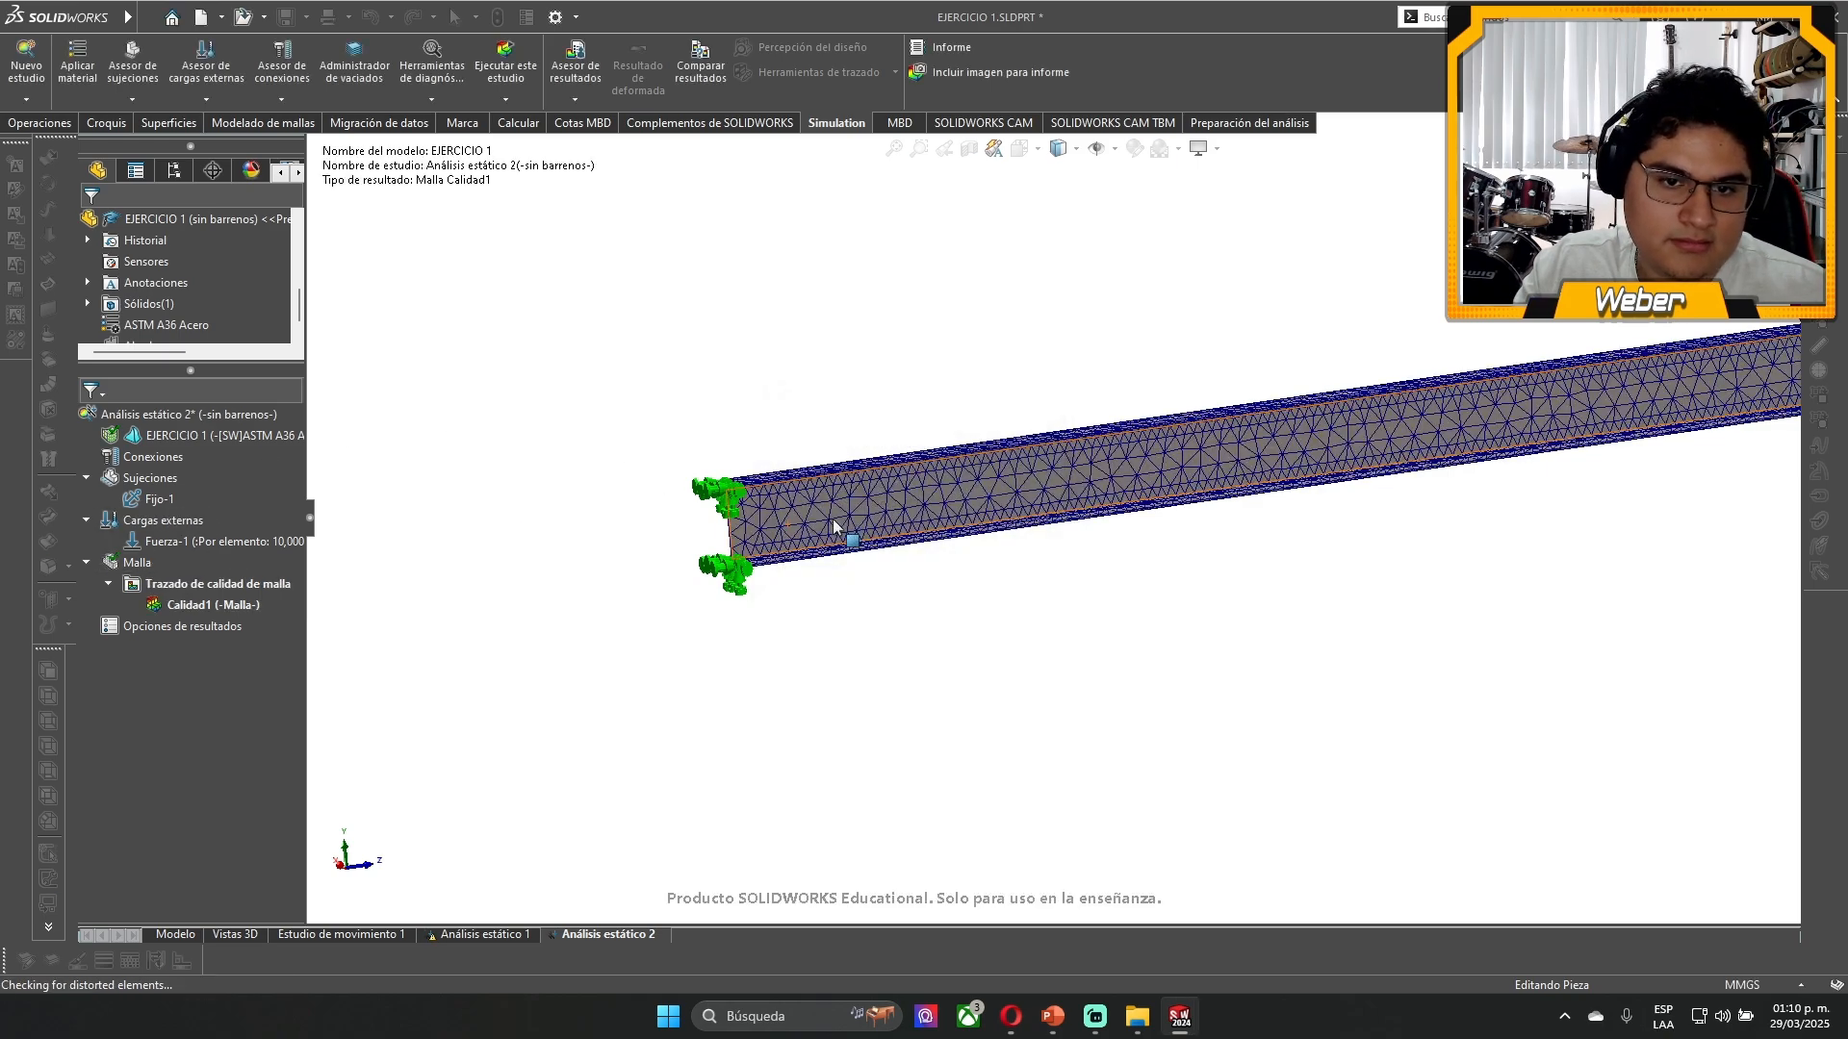
- Examine the coarse blended curvature-based mesh around the fixed end's fillet and along the whole beam
{"action": "scroll", "coordinate": [833, 526], "scroll_direction": "down", "scroll_amount": 6}
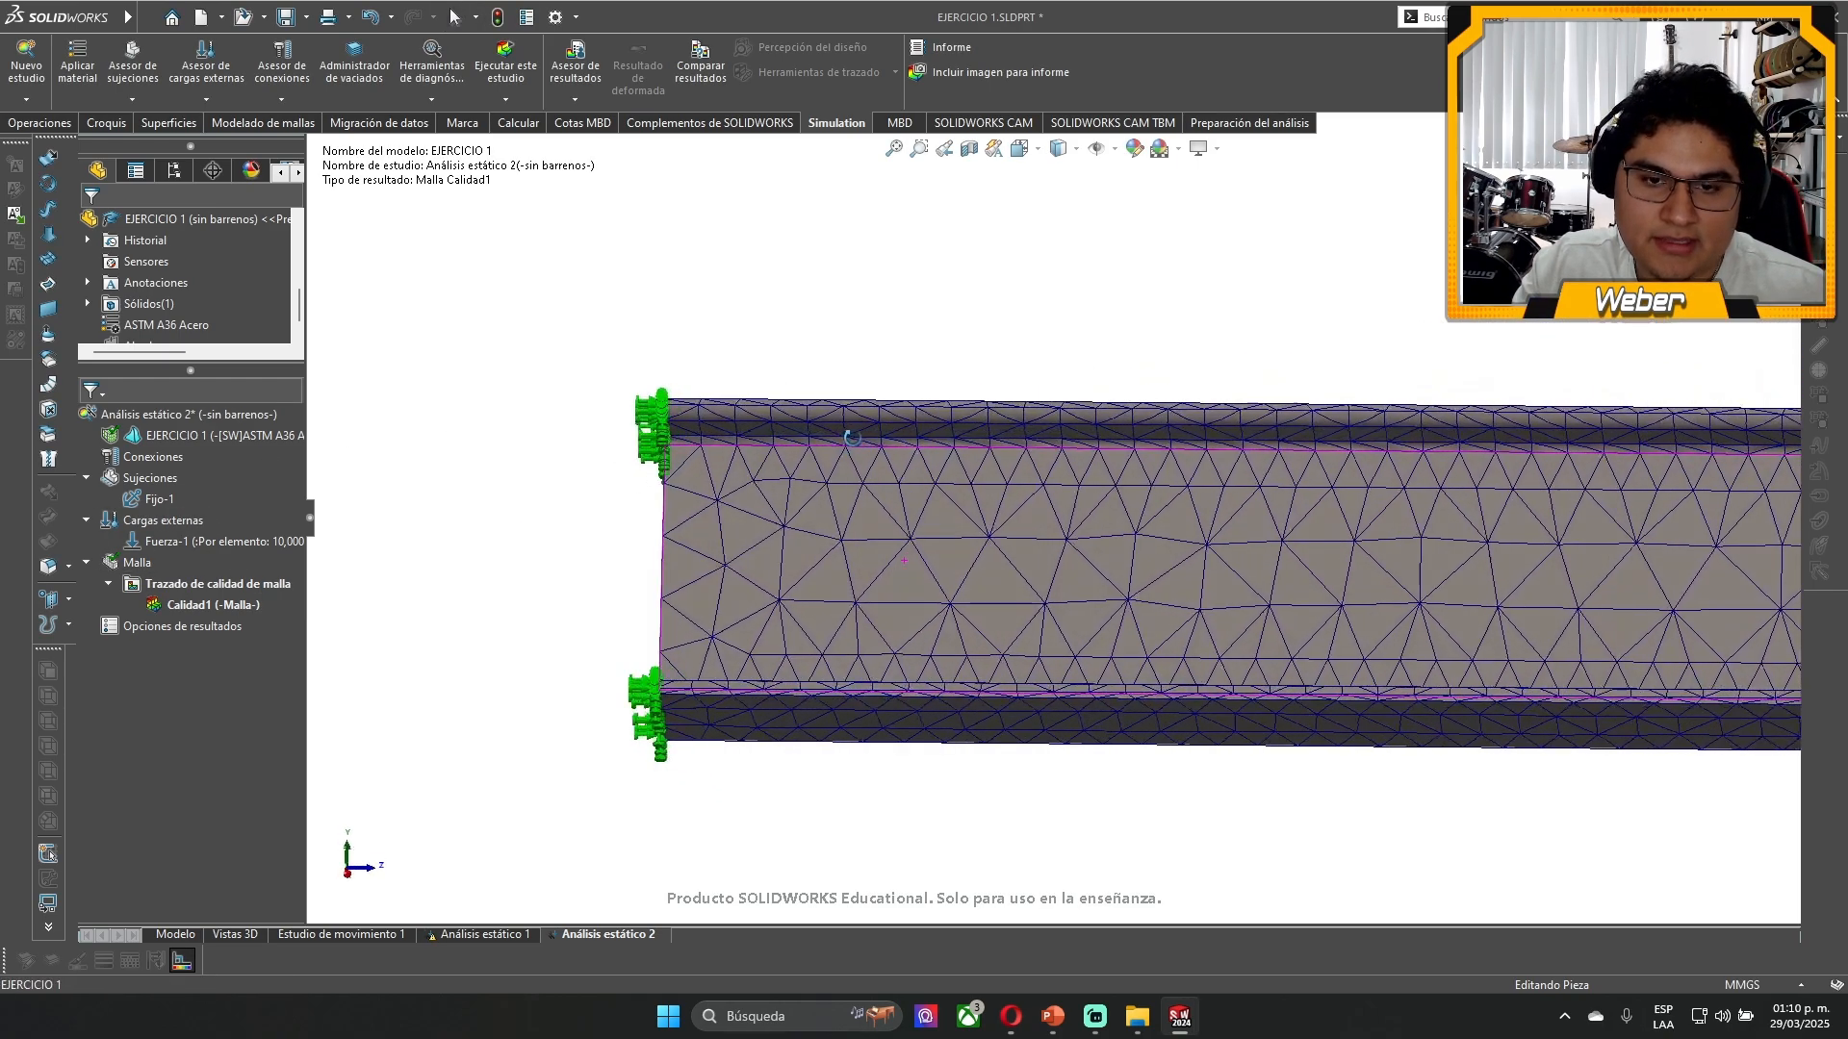
{"action": "middle_click_drag", "start_coordinate": [852, 438], "coordinate": [955, 434]}
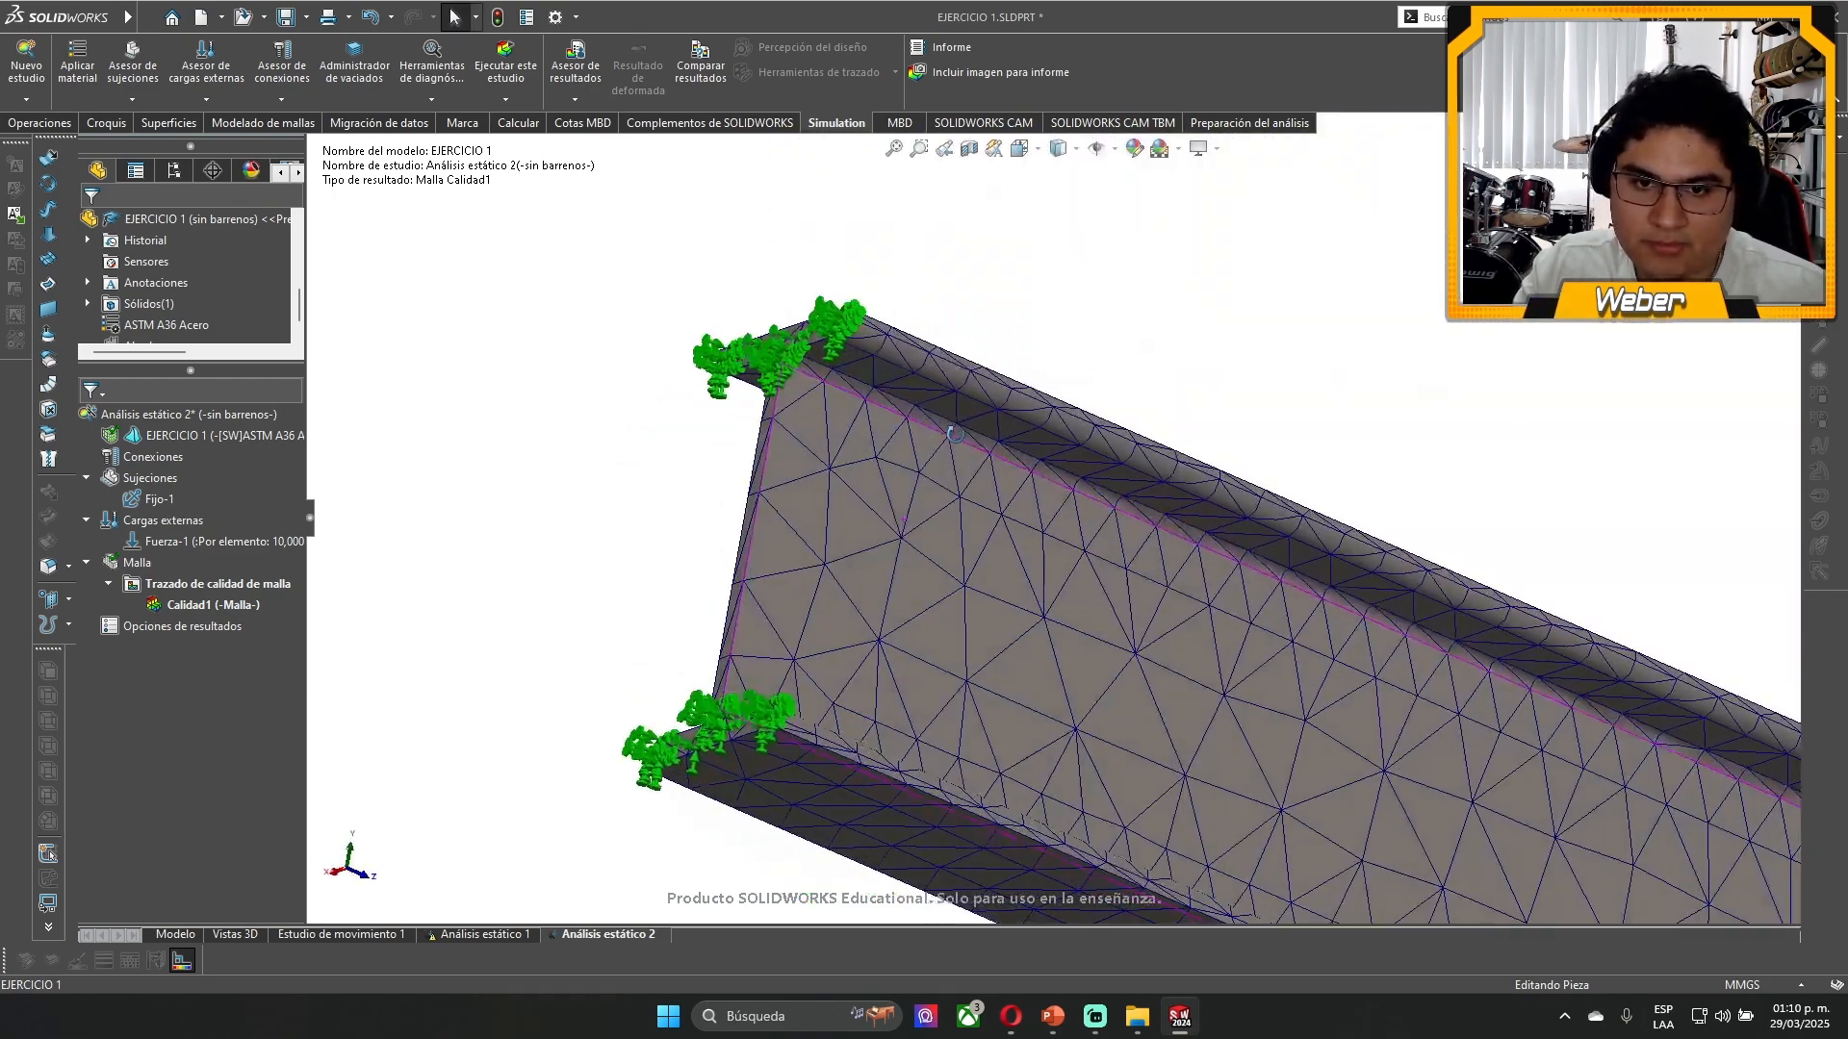
{"action": "scroll", "coordinate": [938, 430], "scroll_direction": "down", "scroll_amount": 3}
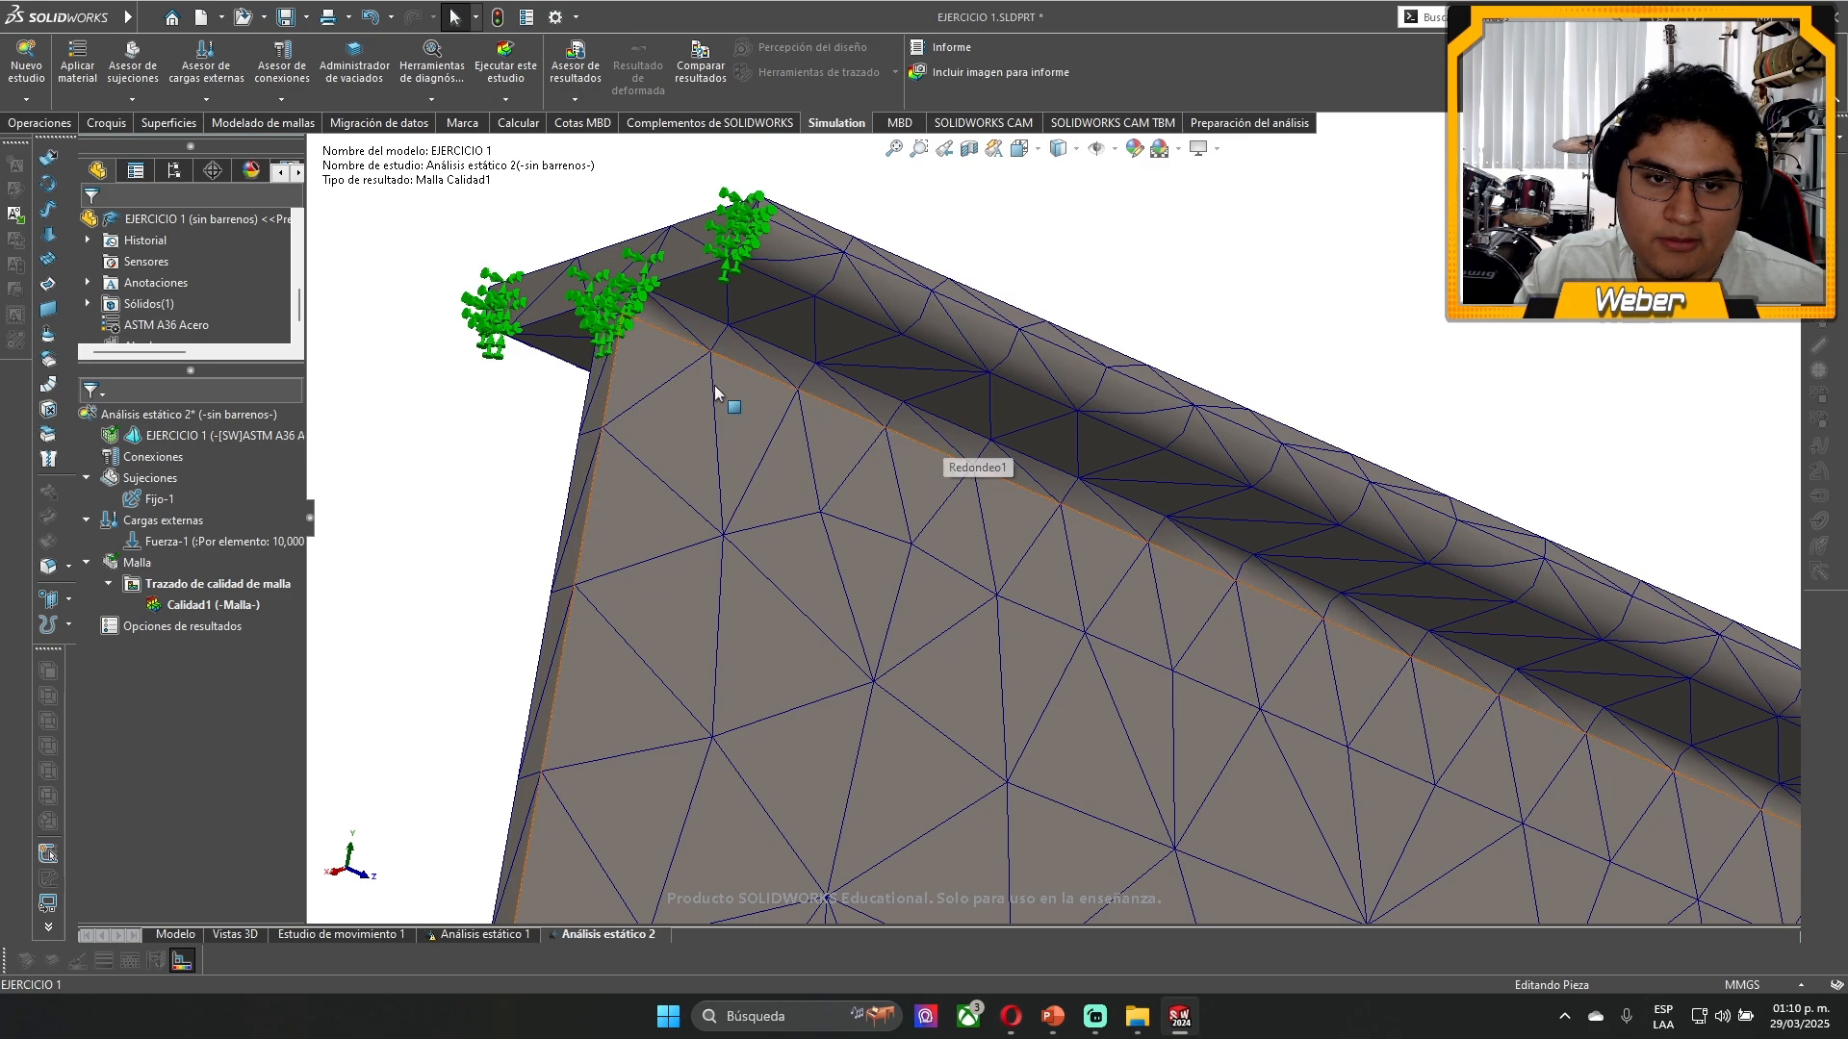
{"action": "left_click", "coordinate": [746, 356]}
{"action": "middle_click_drag", "start_coordinate": [747, 357], "coordinate": [912, 599]}
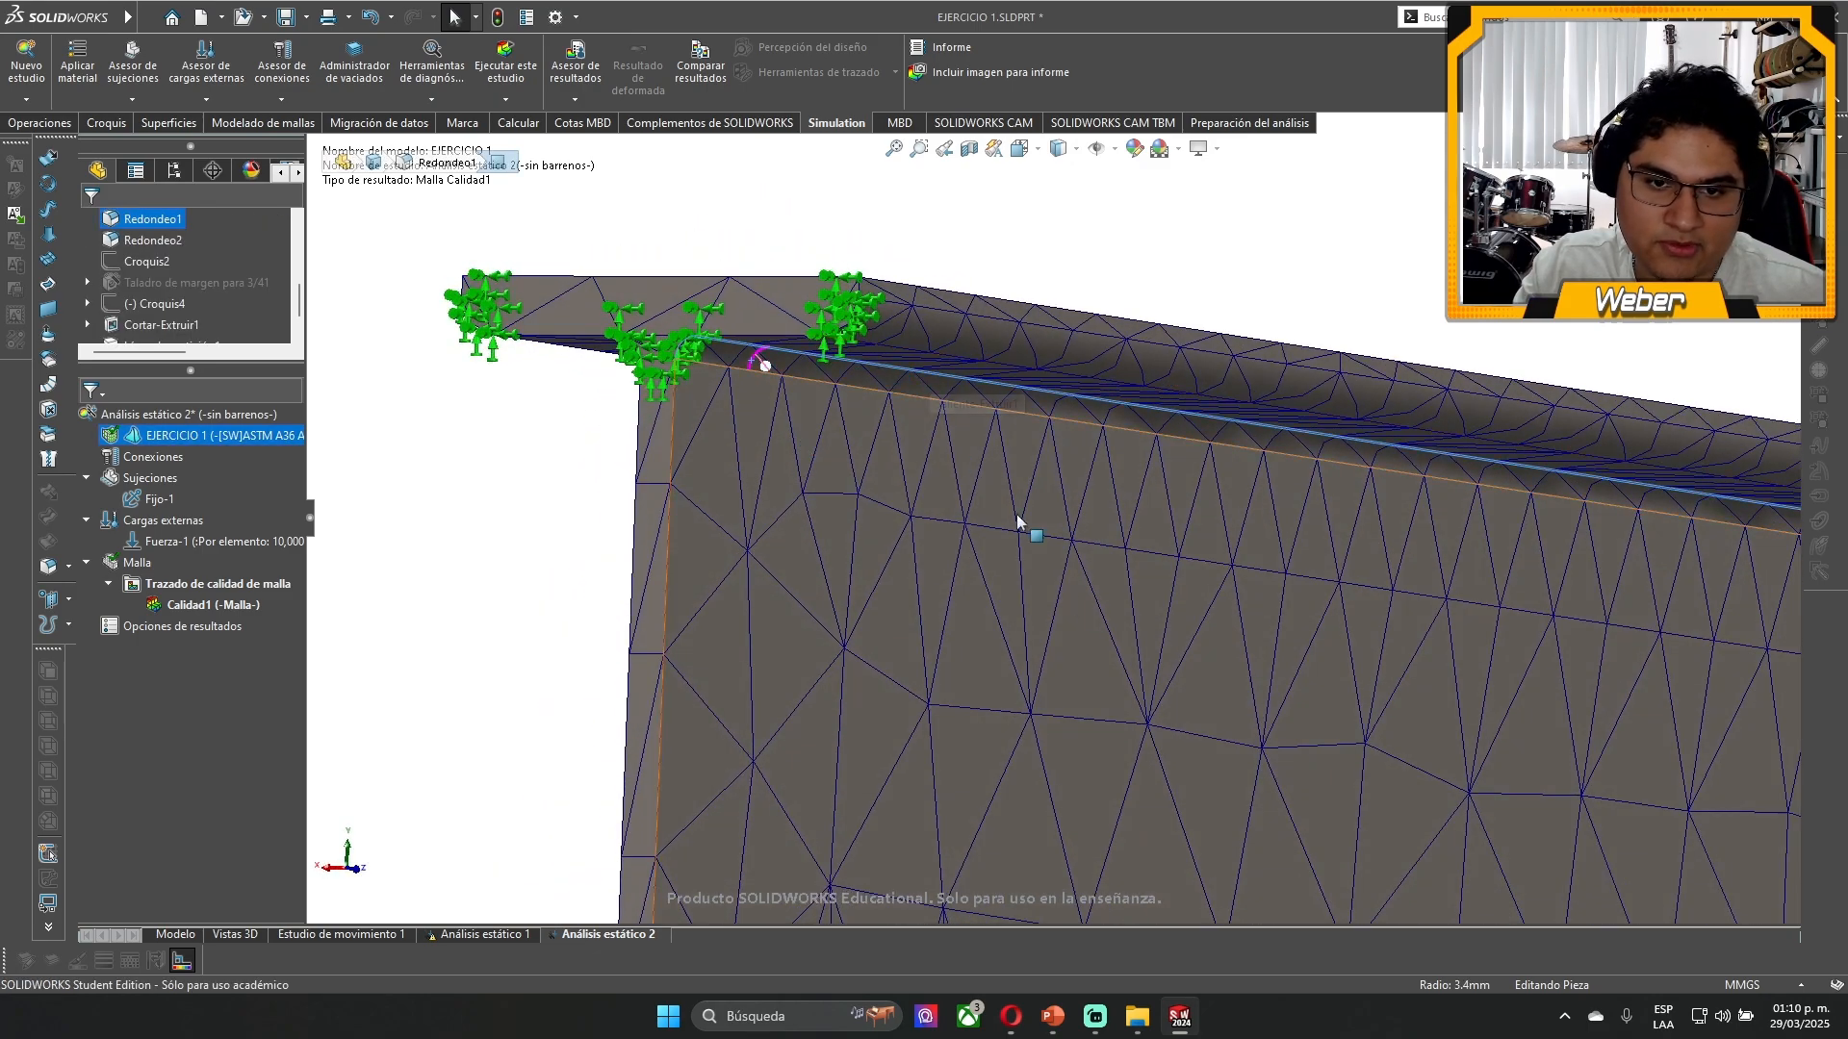
{"action": "scroll", "coordinate": [1058, 549], "scroll_direction": "up", "scroll_amount": 5}
{"action": "middle_click_drag", "start_coordinate": [1451, 619], "coordinate": [1394, 681]}
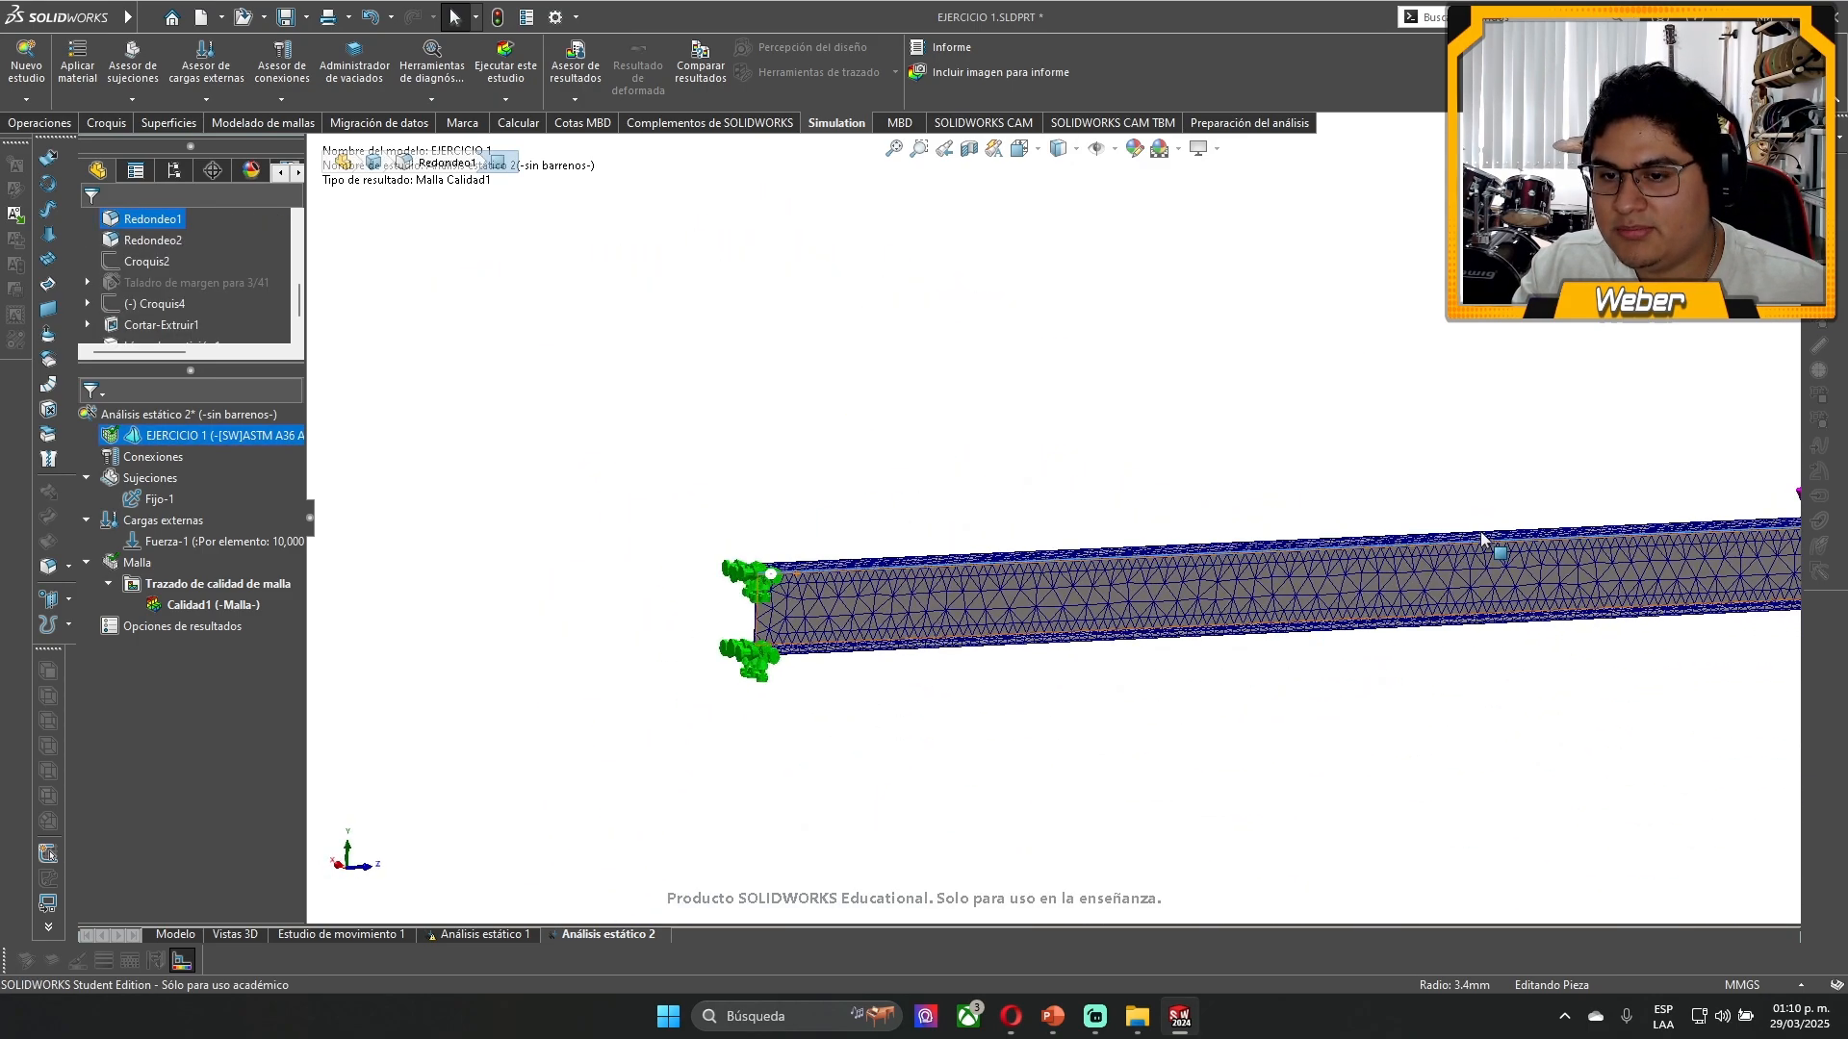
{"action": "scroll", "coordinate": [1482, 533], "scroll_direction": "up", "scroll_amount": 2}
{"action": "scroll", "coordinate": [1393, 527], "scroll_direction": "down", "scroll_amount": 2}
{"action": "left_click", "coordinate": [1016, 369]}
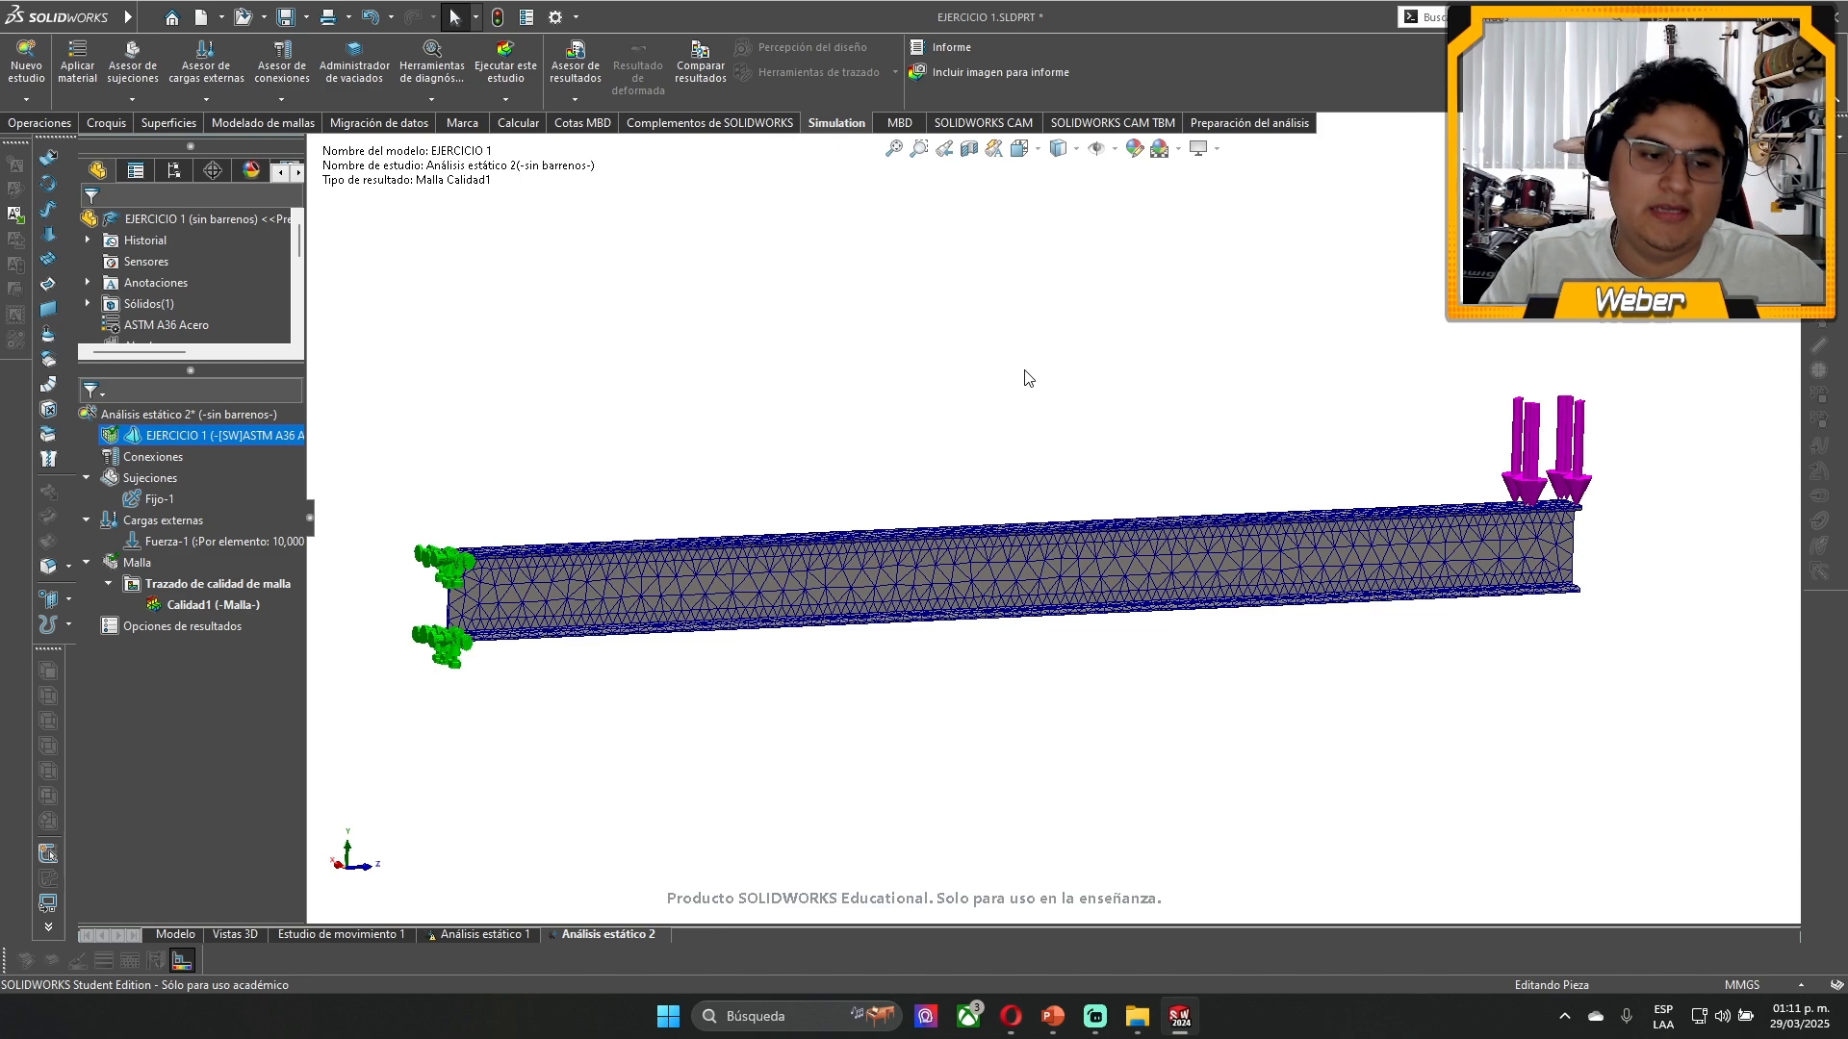
- Try the finest density, and remesh the beam with Malla basada en curvatura at the default density, with 40.71436953 mm maximum and 2.60224734 mm minimum elements
{"action": "right_click", "coordinate": [136, 562]}
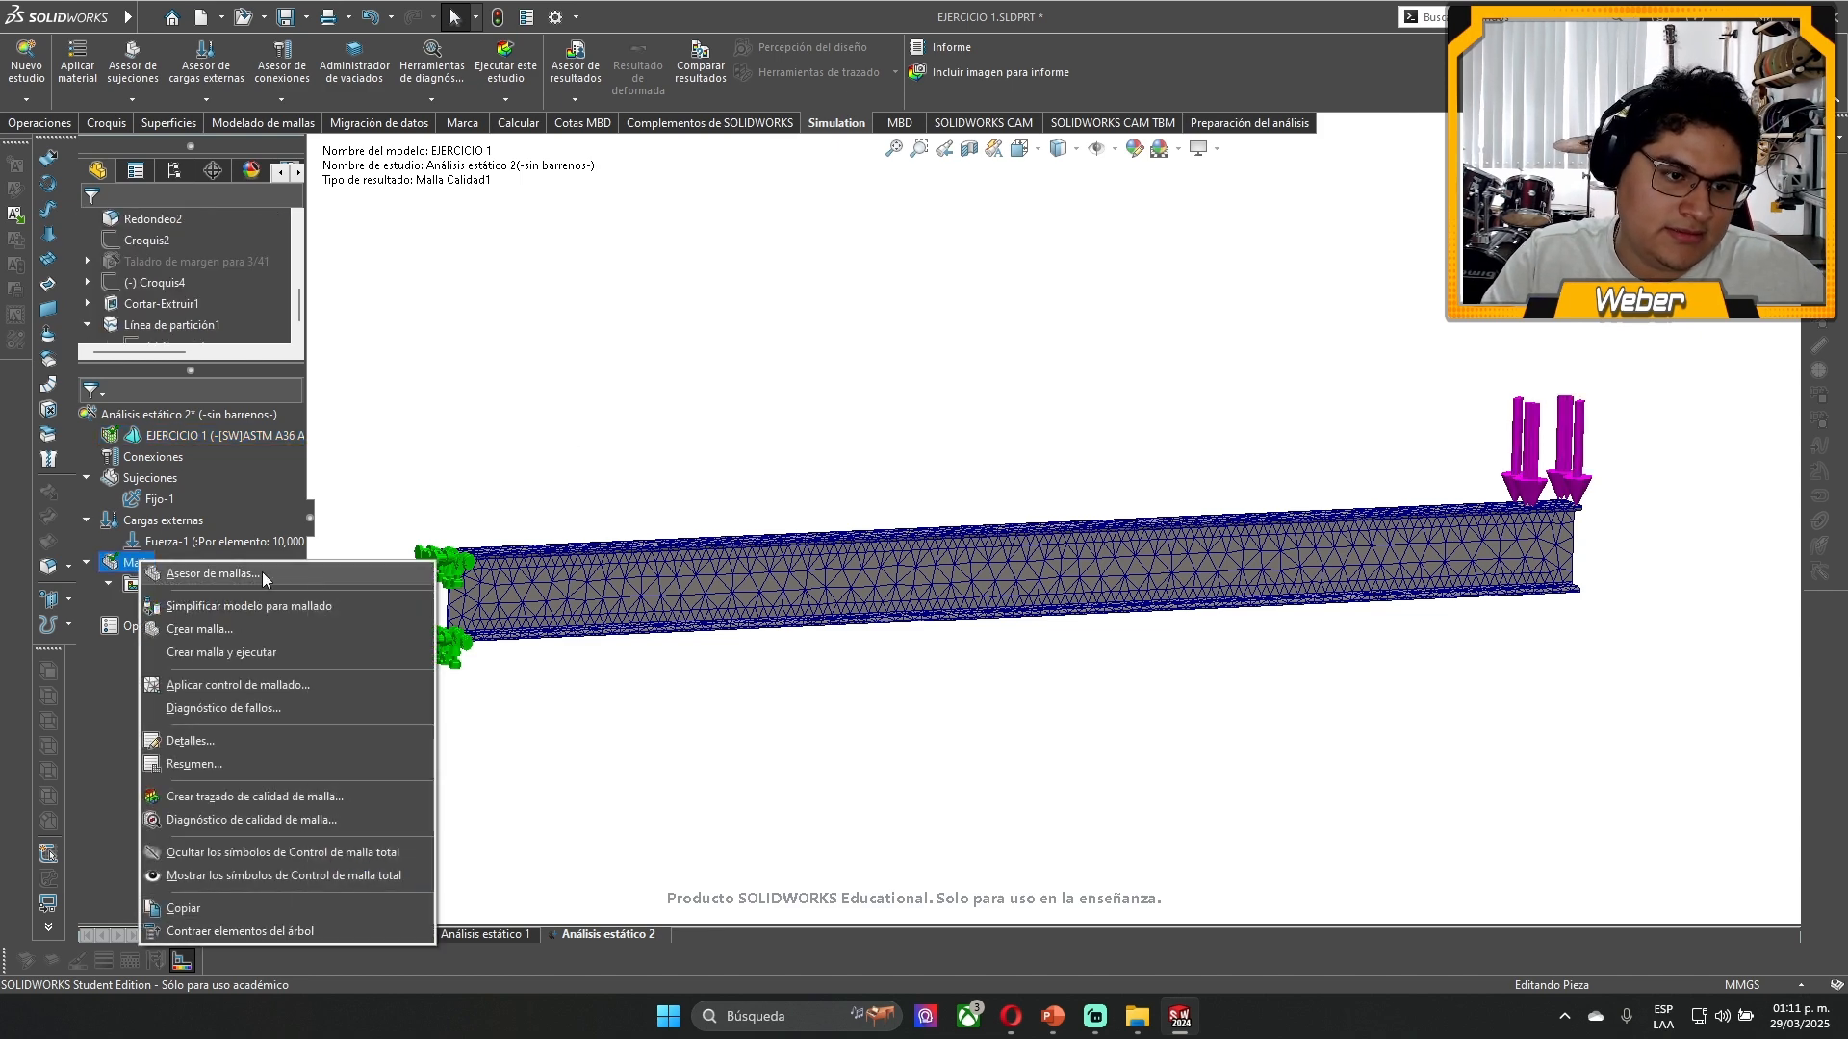
{"action": "left_click", "coordinate": [298, 631]}
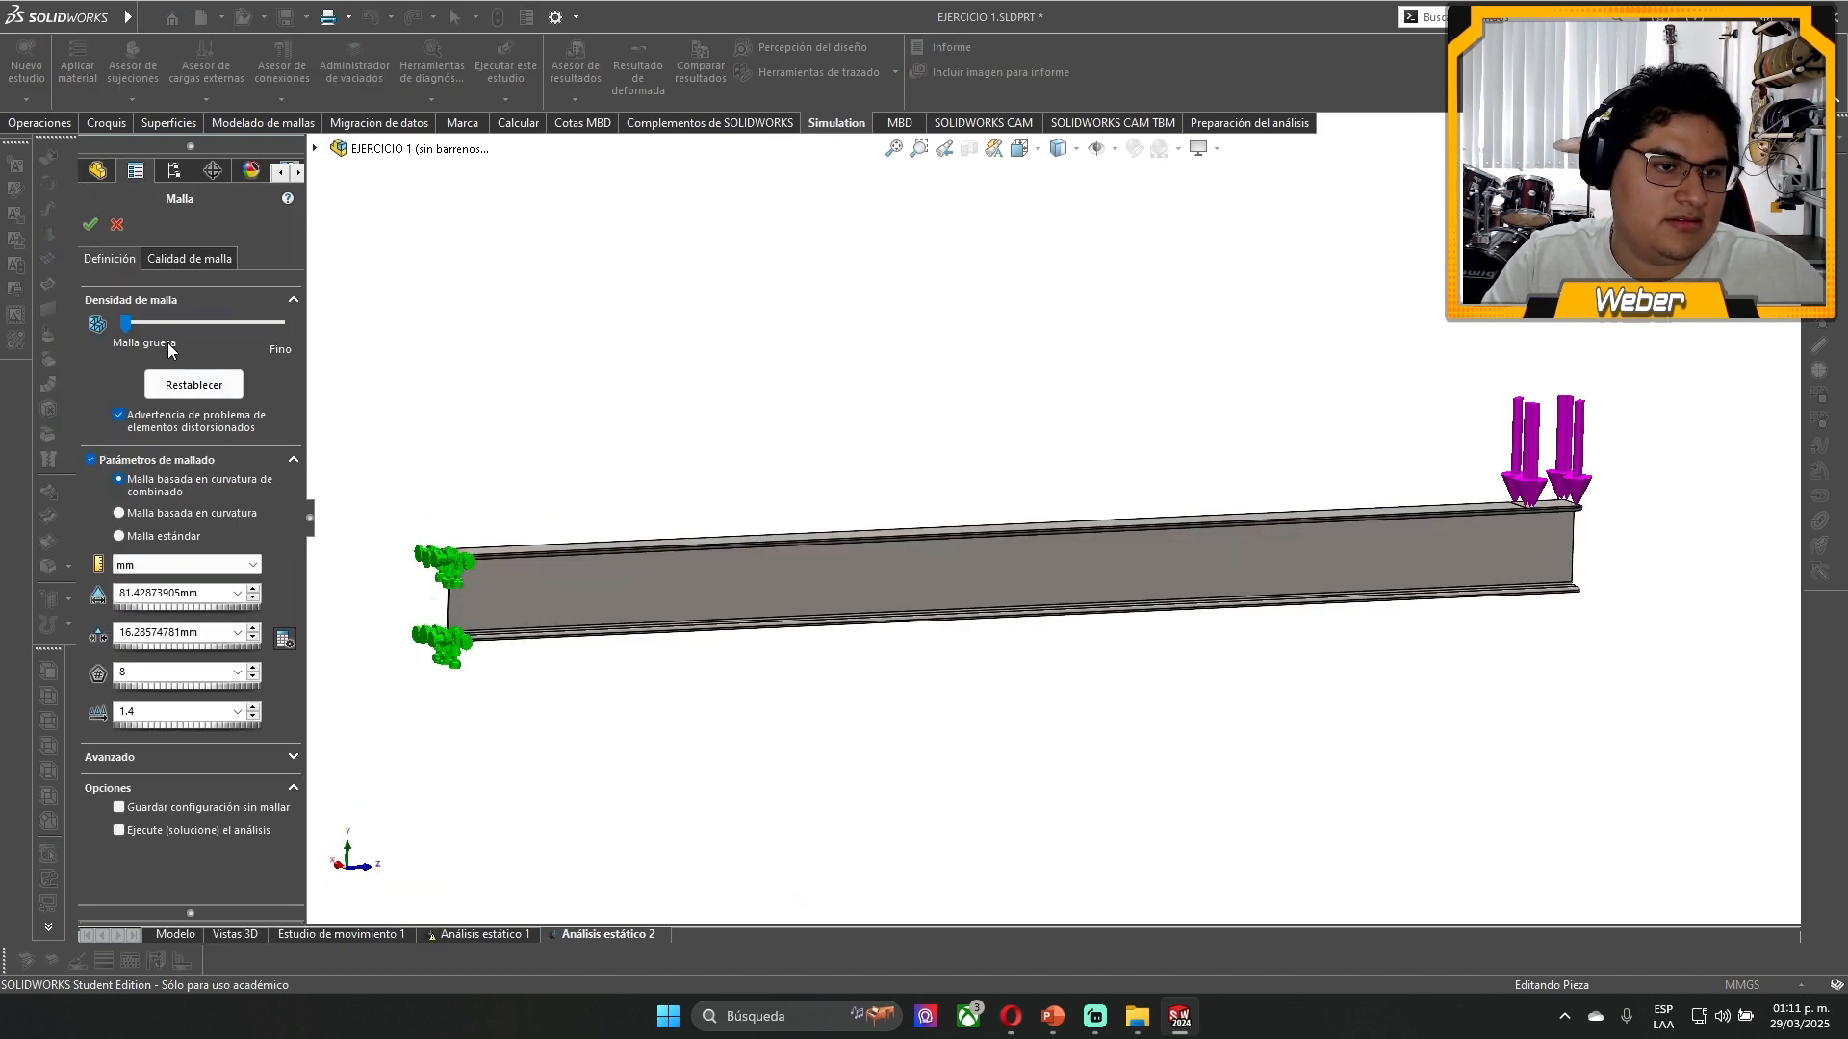
{"action": "left_click", "coordinate": [206, 322]}
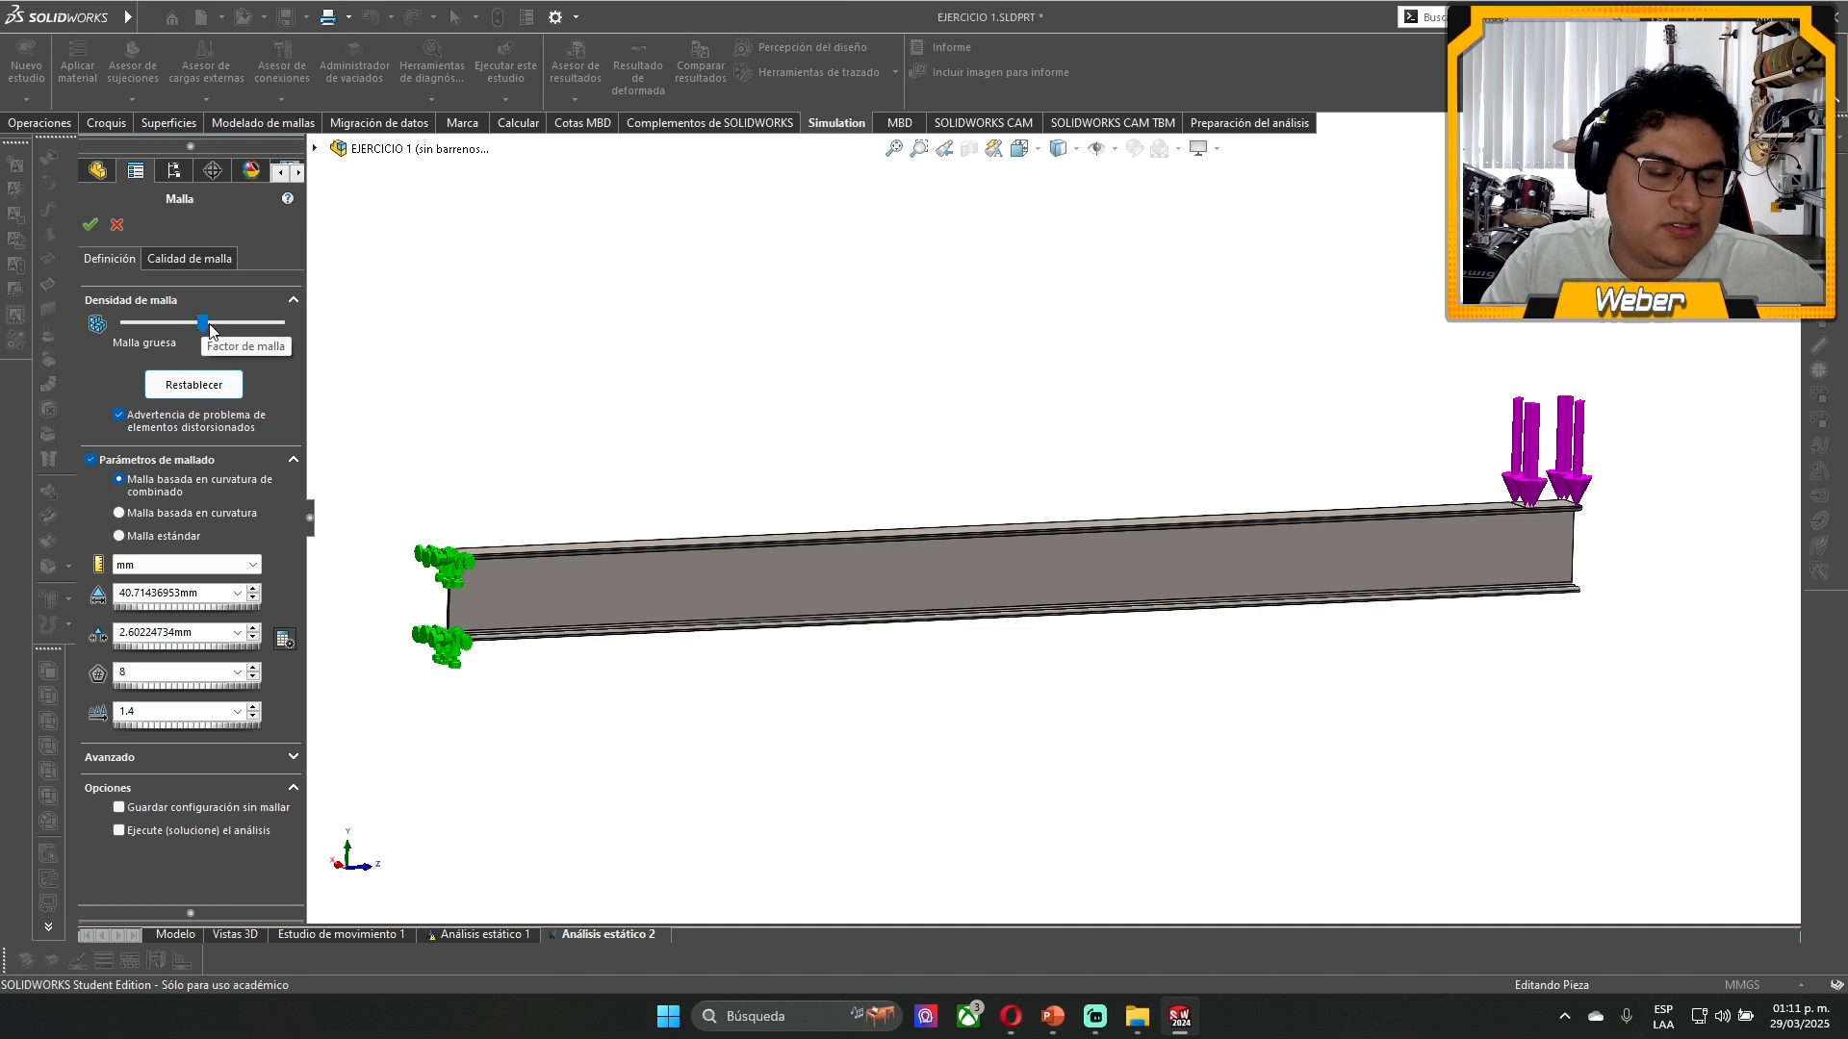
{"action": "left_click_drag", "start_coordinate": [203, 323], "coordinate": [394, 370]}
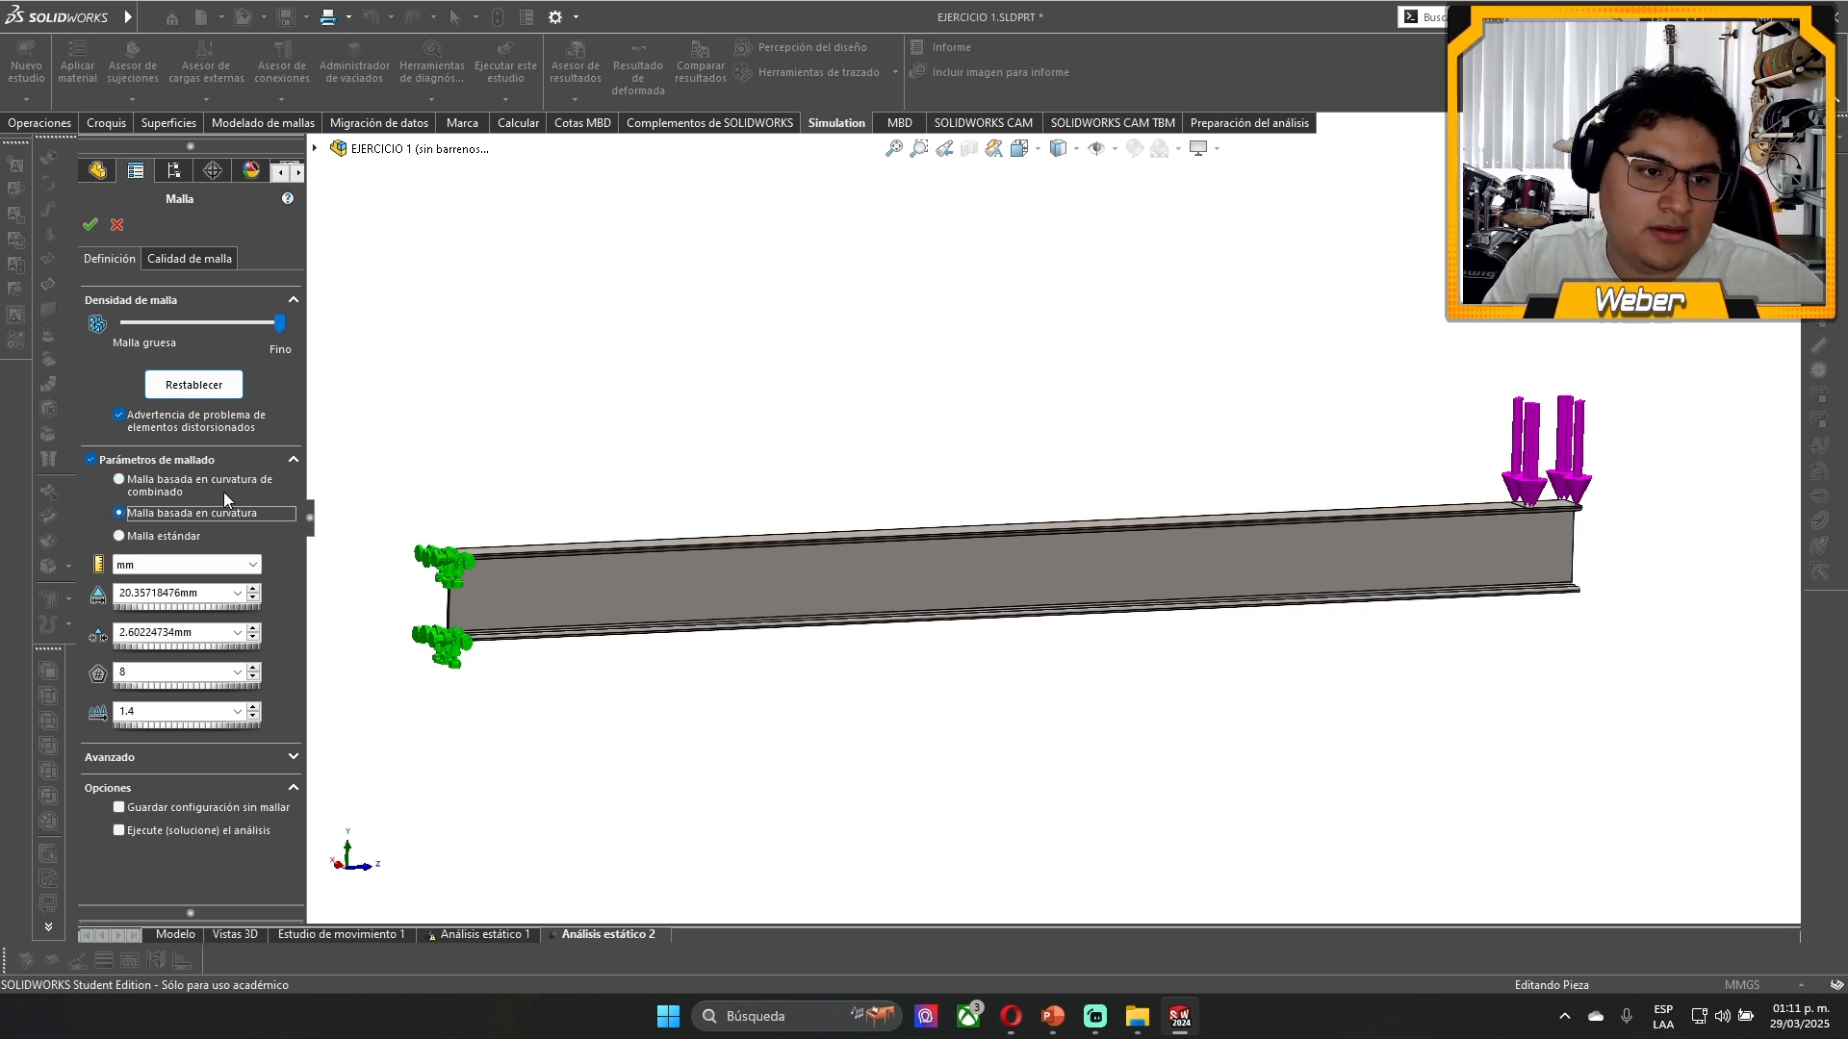
{"action": "left_click", "coordinate": [173, 487]}
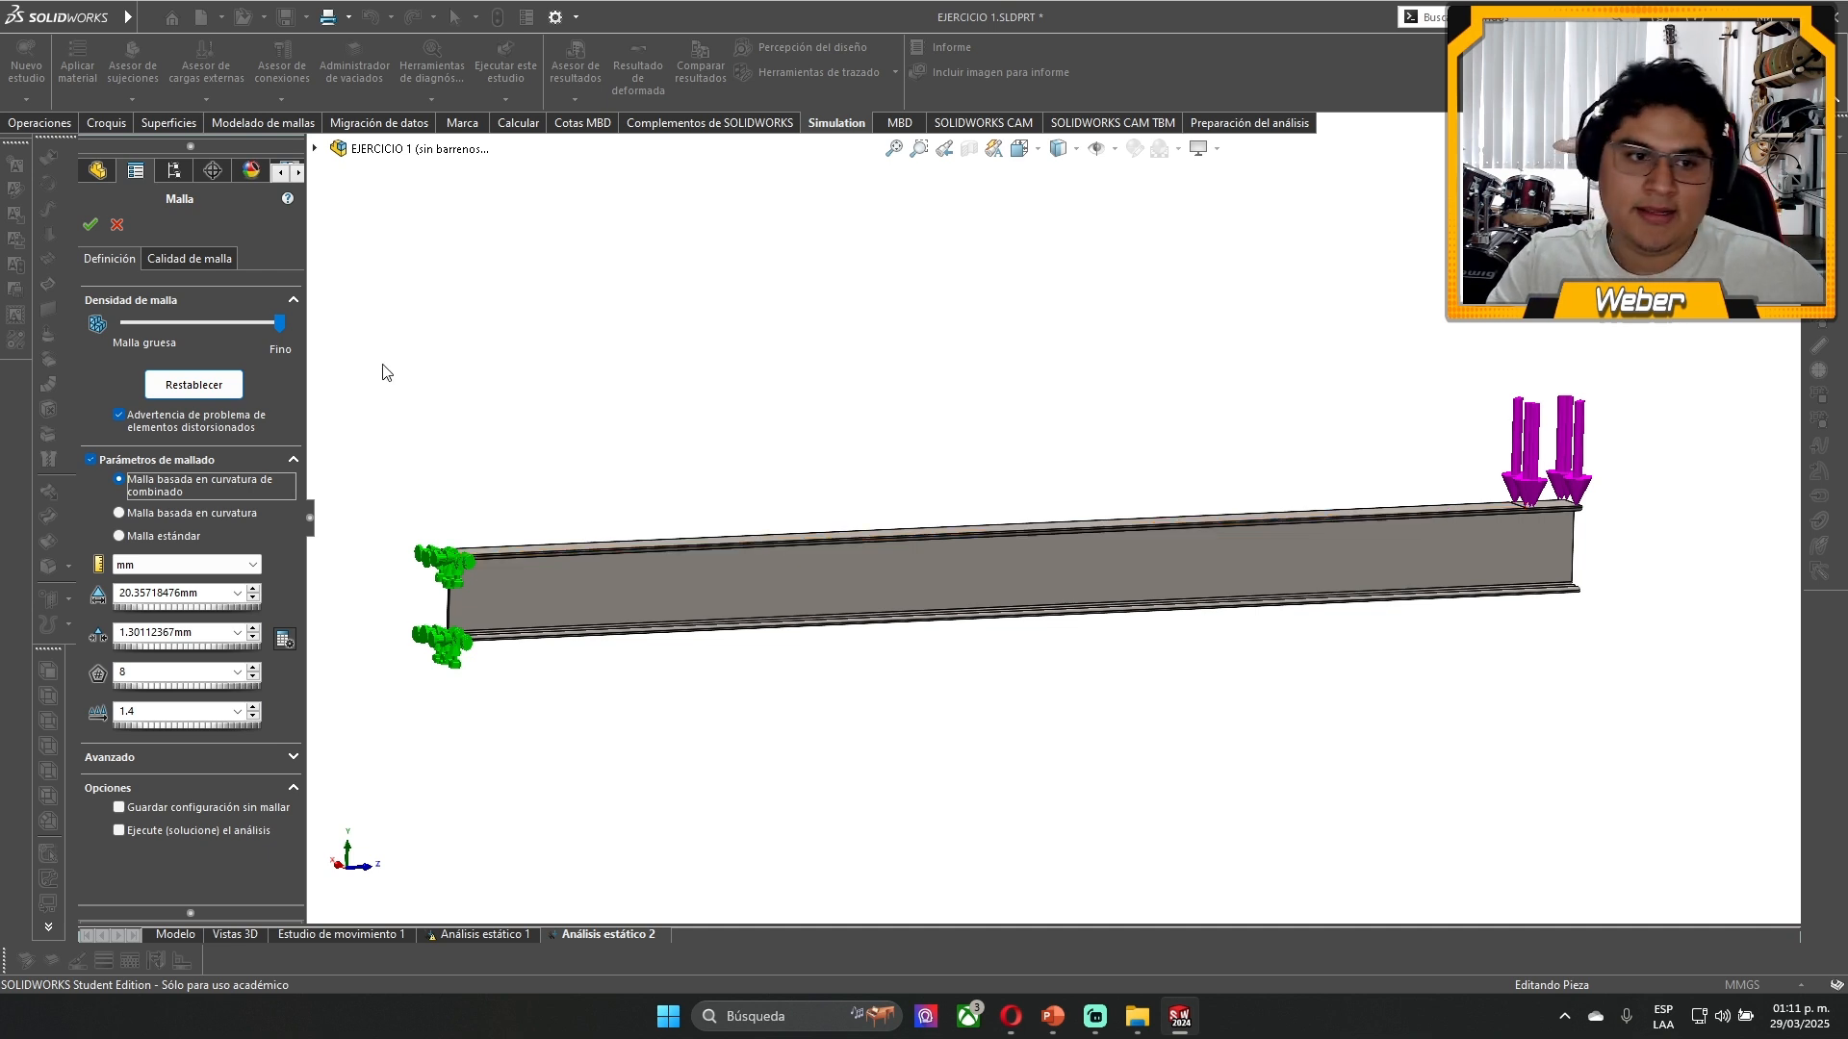
{"action": "left_click", "coordinate": [276, 332]}
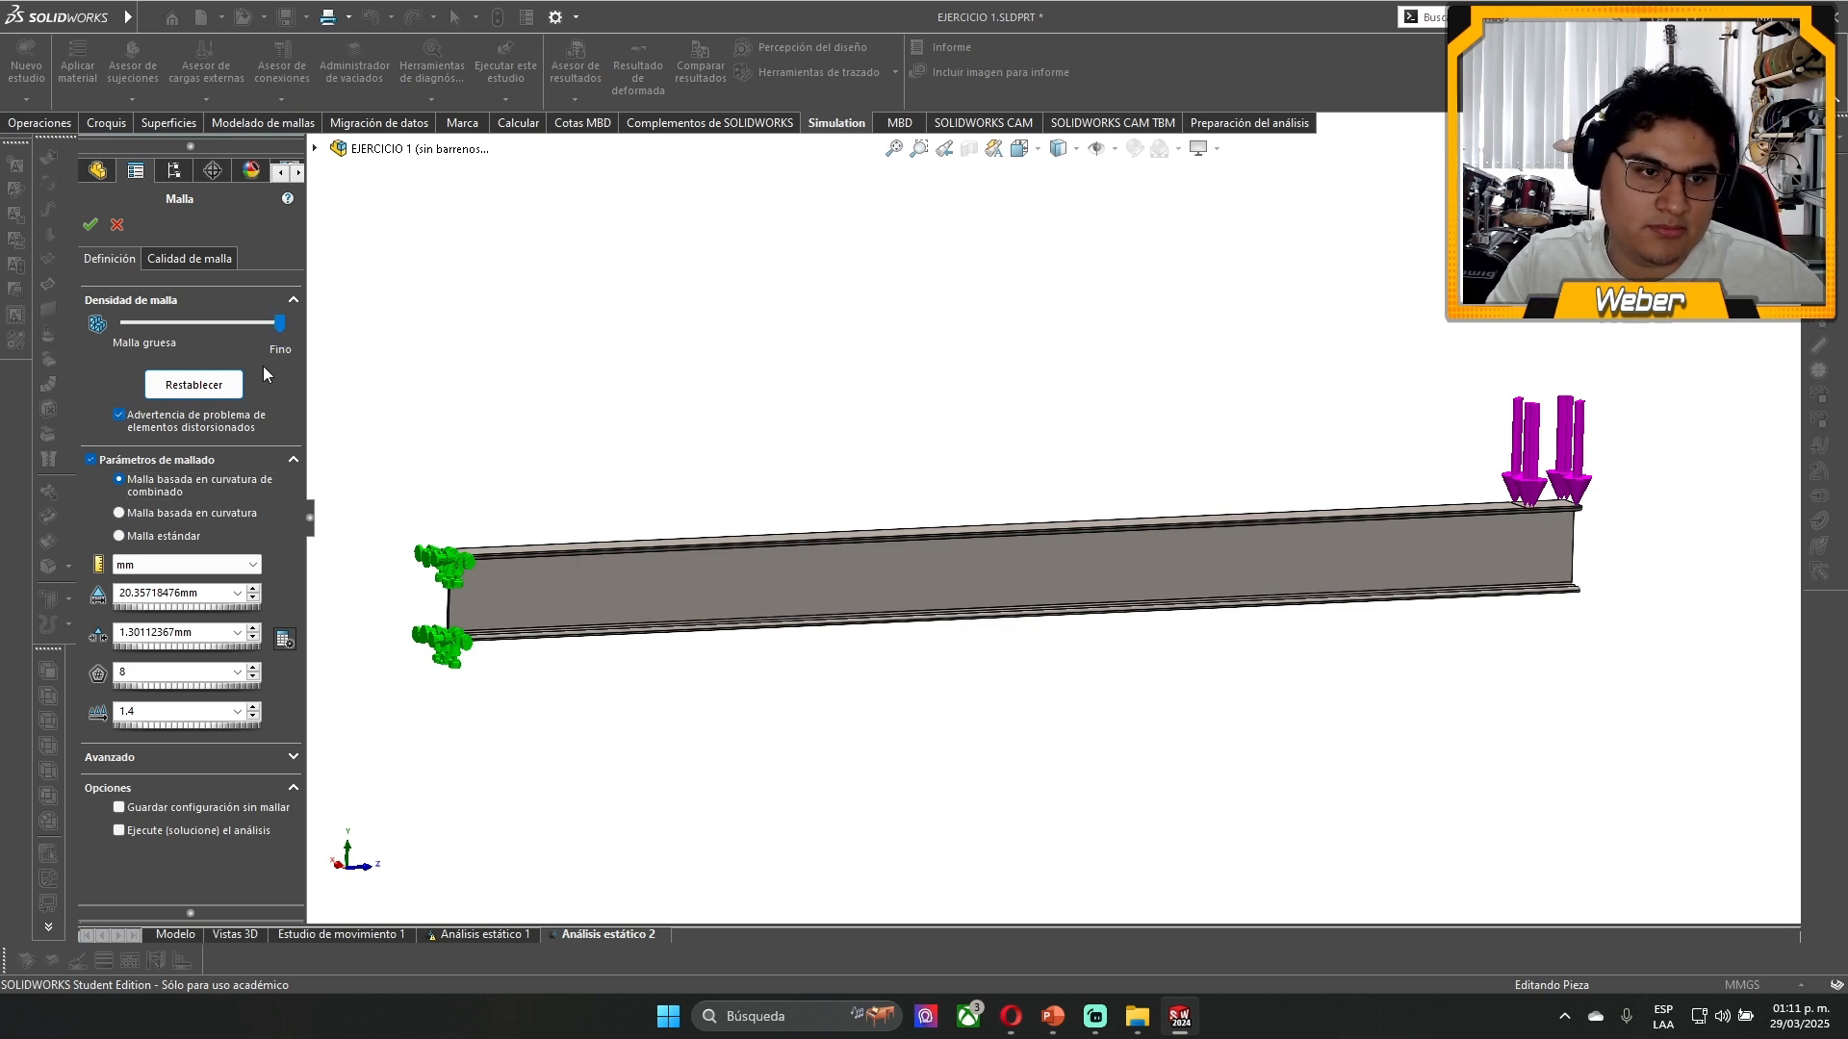
{"action": "left_click", "coordinate": [207, 385]}
{"action": "left_click", "coordinate": [243, 528]}
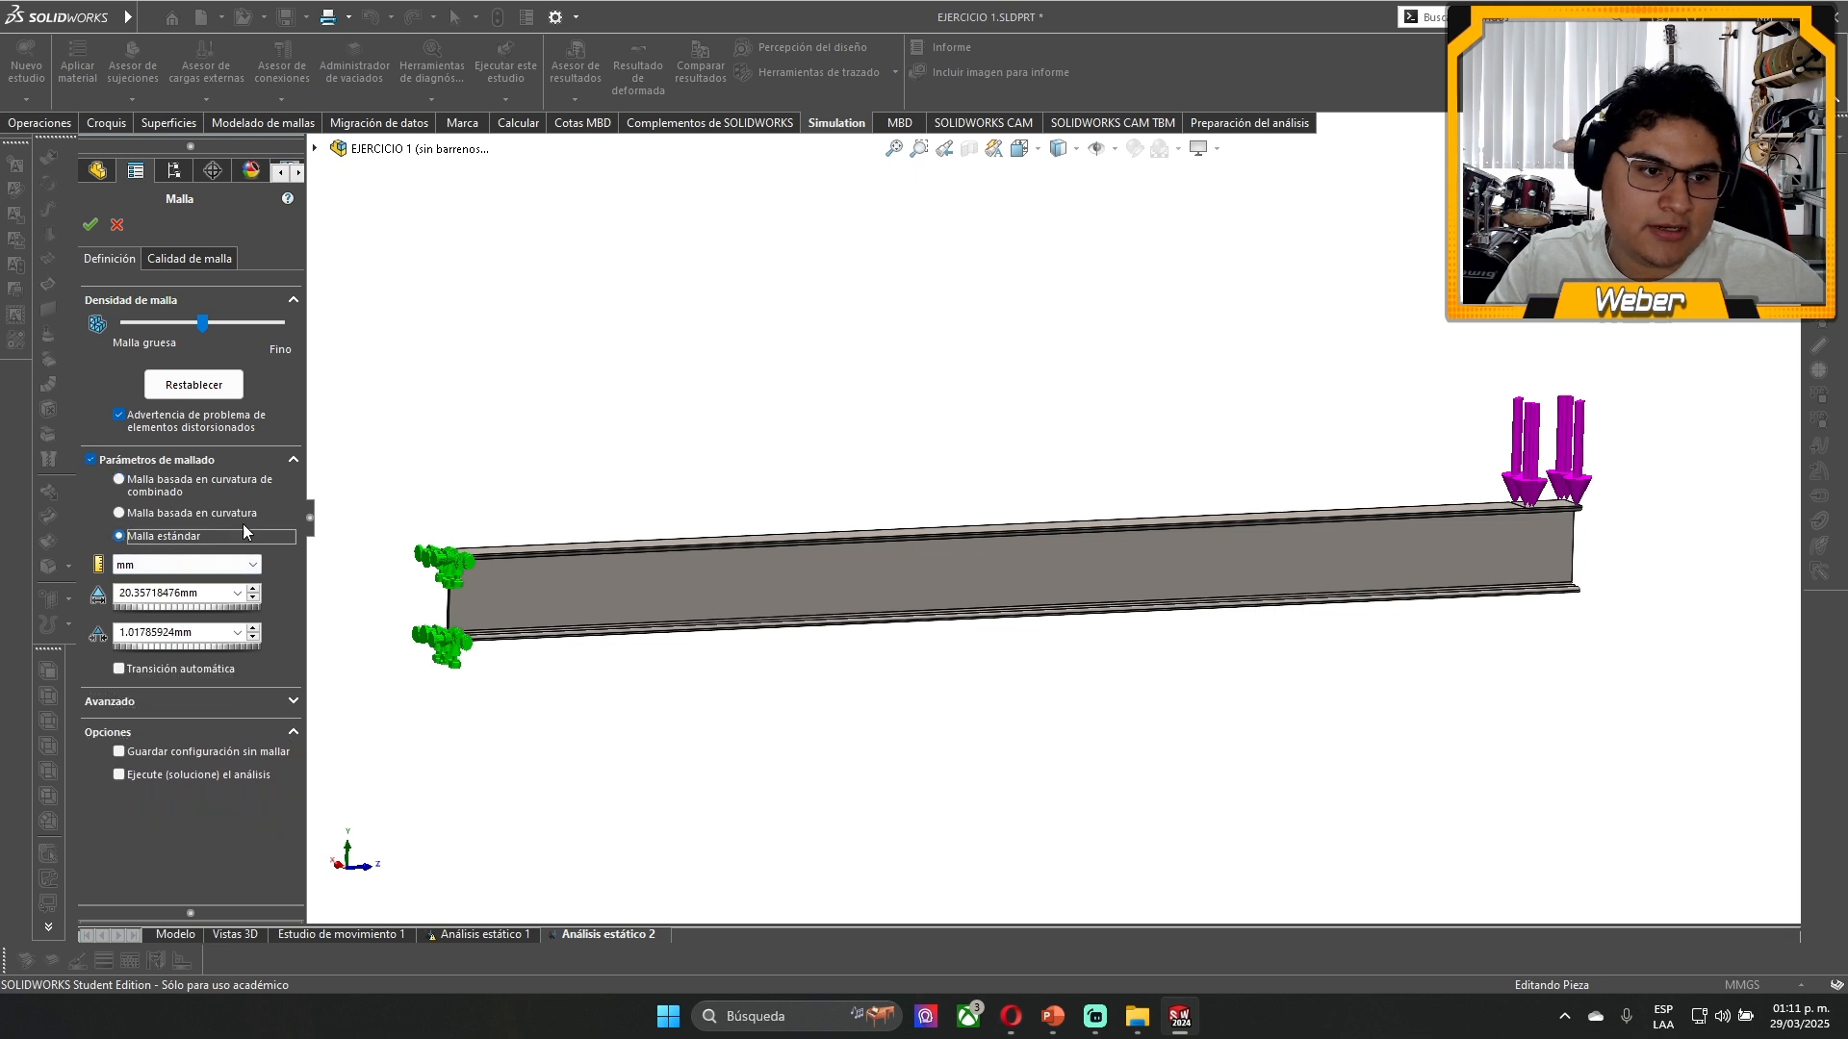
{"action": "left_click", "coordinate": [154, 490]}
{"action": "left_click", "coordinate": [165, 510]}
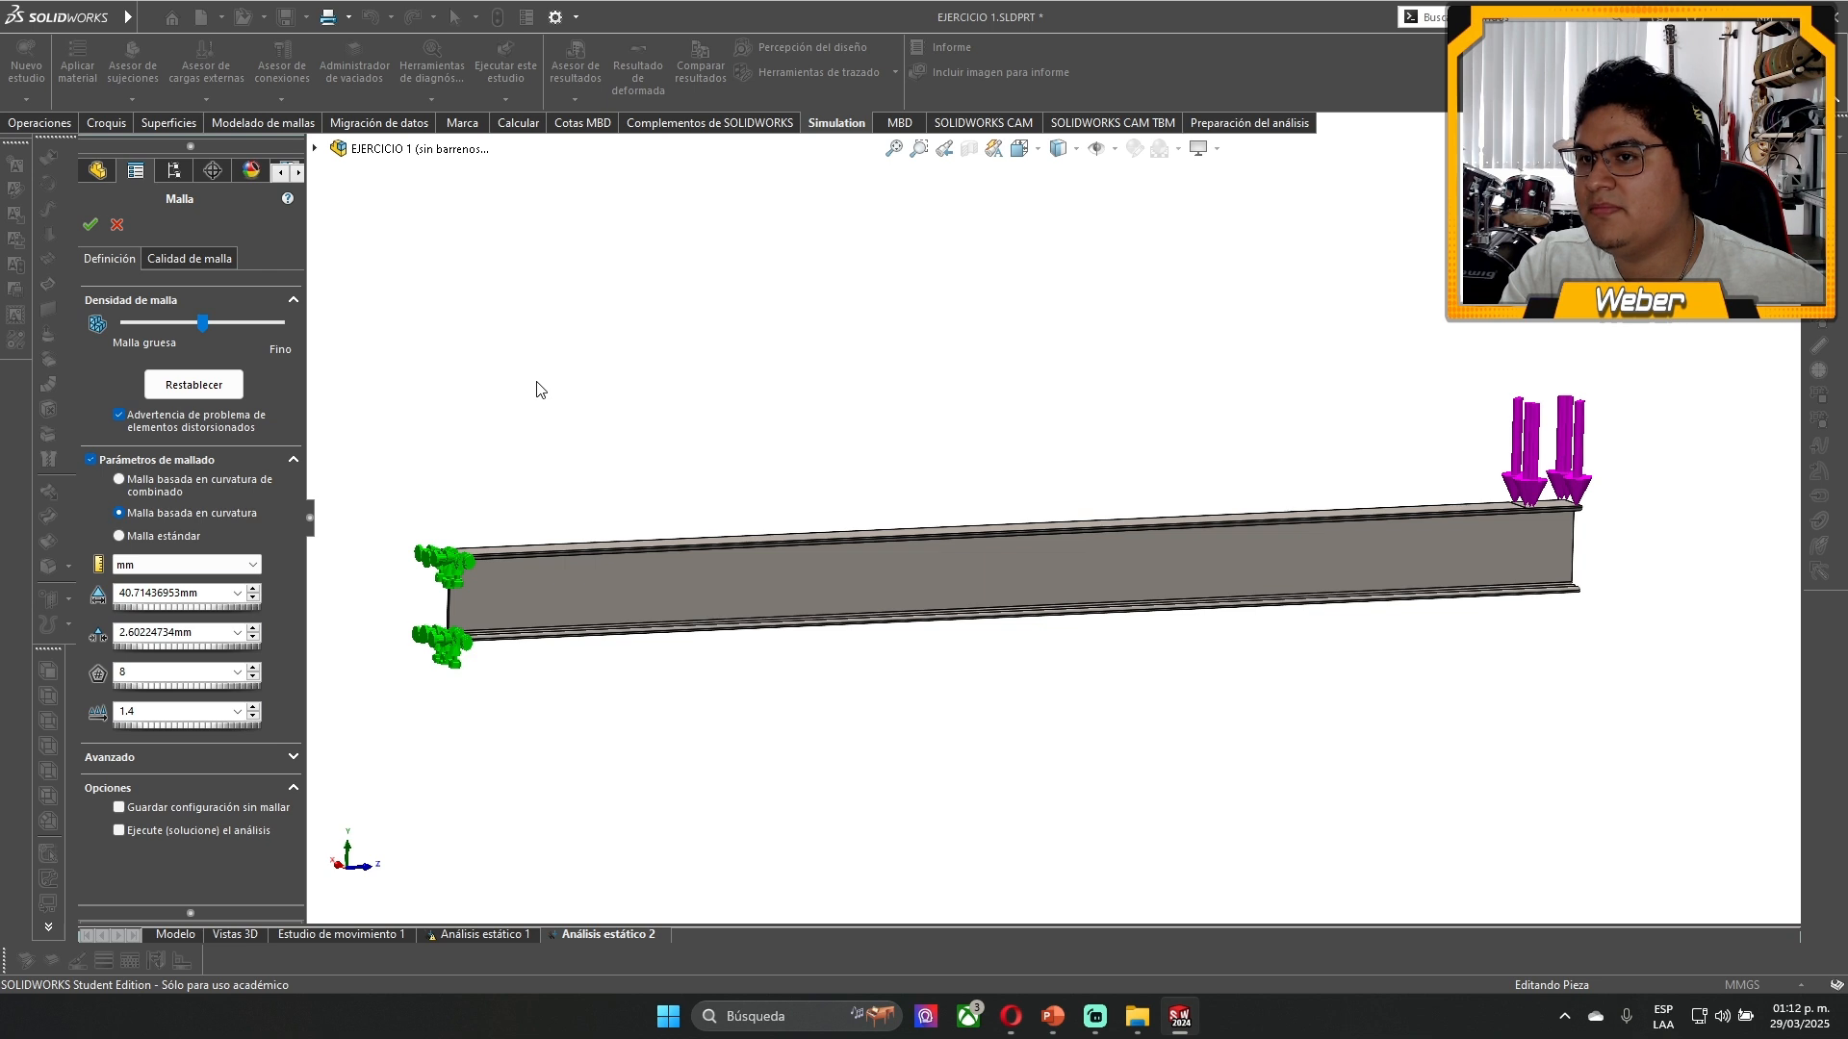
{"action": "left_click", "coordinate": [89, 225]}
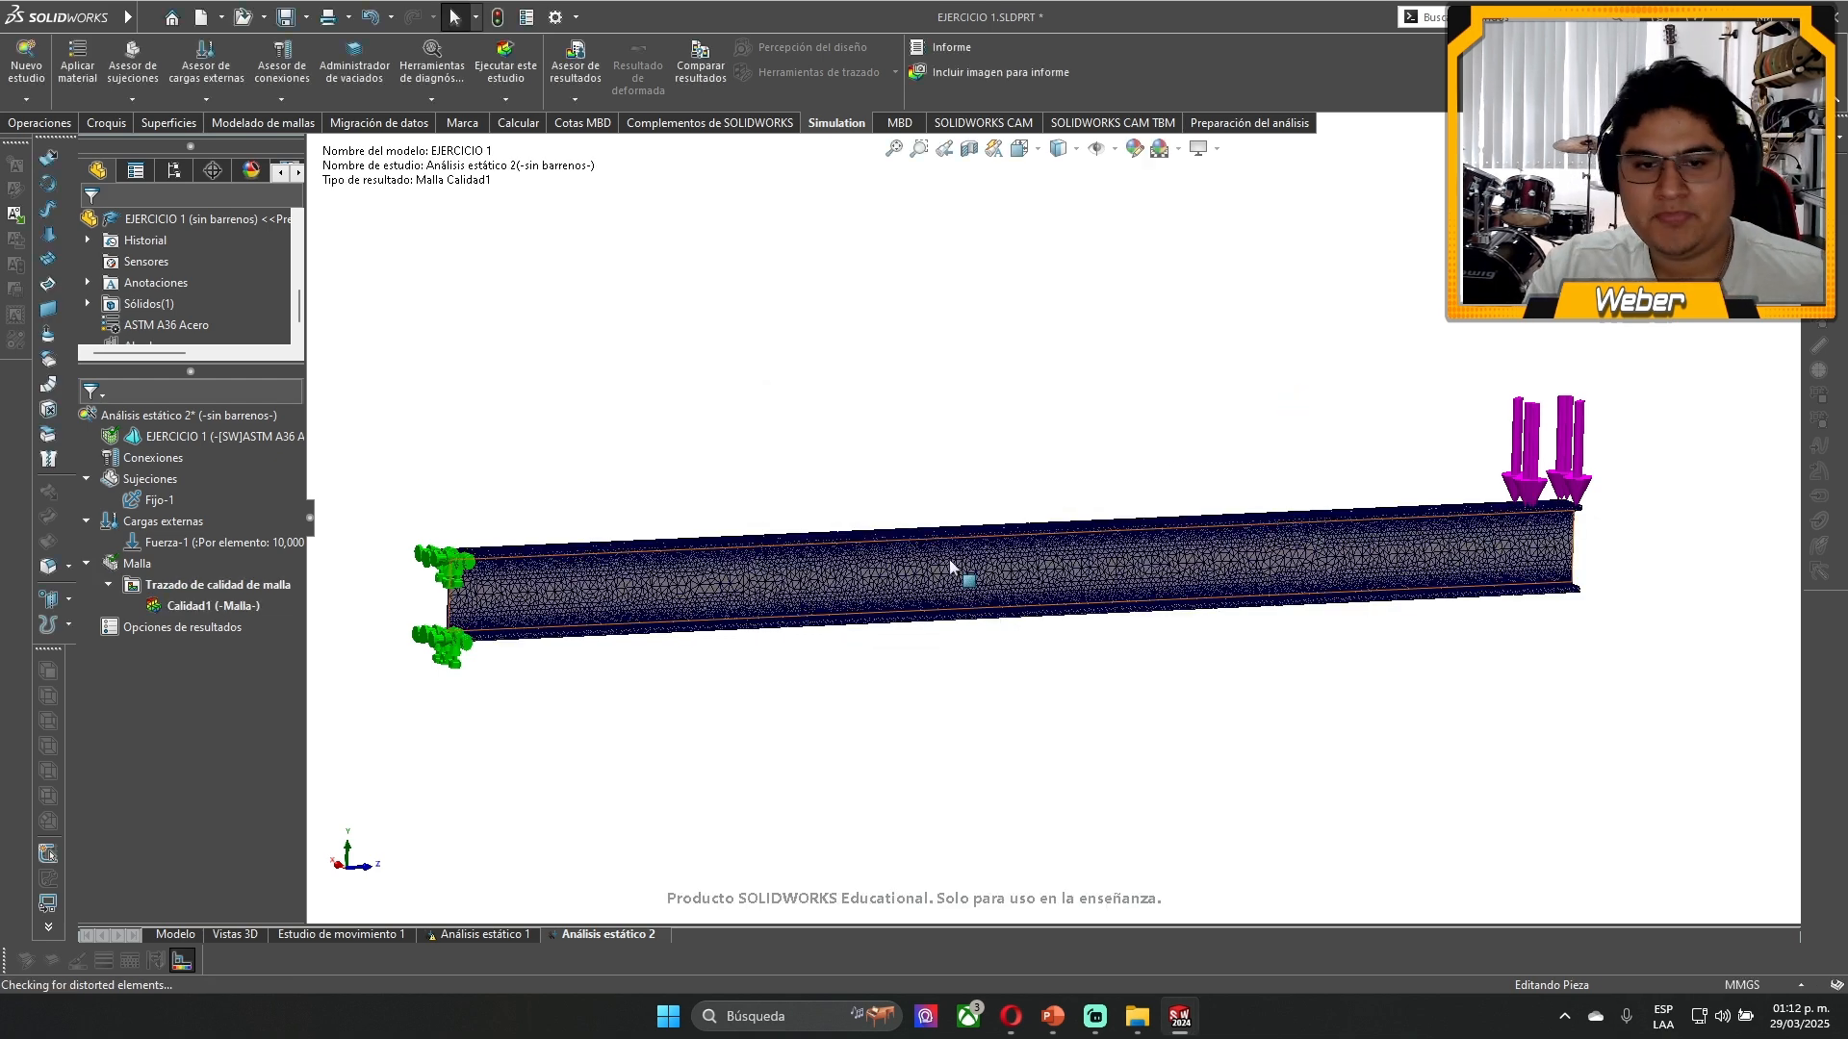
- Remesh the beam from reset mesh settings with Malla basada en curvatura de combinado at the coarsest density
{"action": "middle_click_drag", "start_coordinate": [968, 581], "coordinate": [948, 659]}
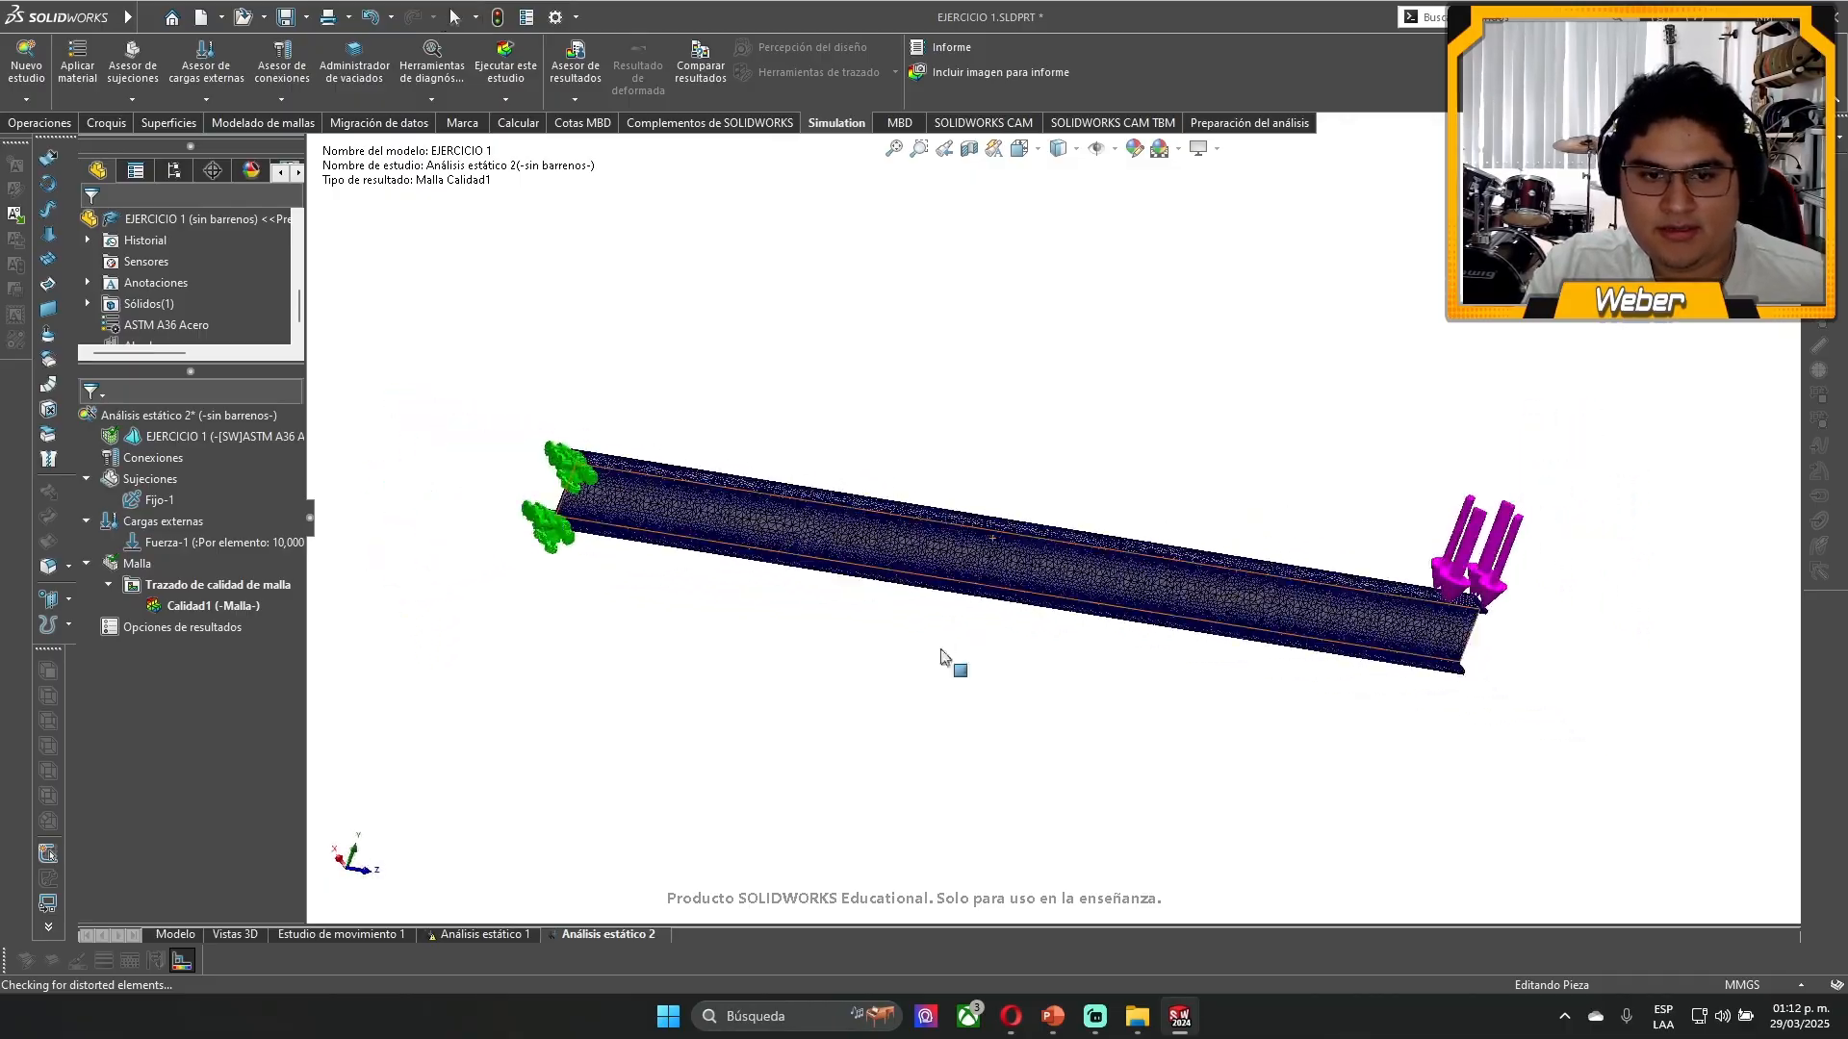
{"action": "scroll", "coordinate": [655, 472], "scroll_direction": "down", "scroll_amount": 8}
{"action": "middle_click_drag", "start_coordinate": [859, 611], "coordinate": [796, 792]}
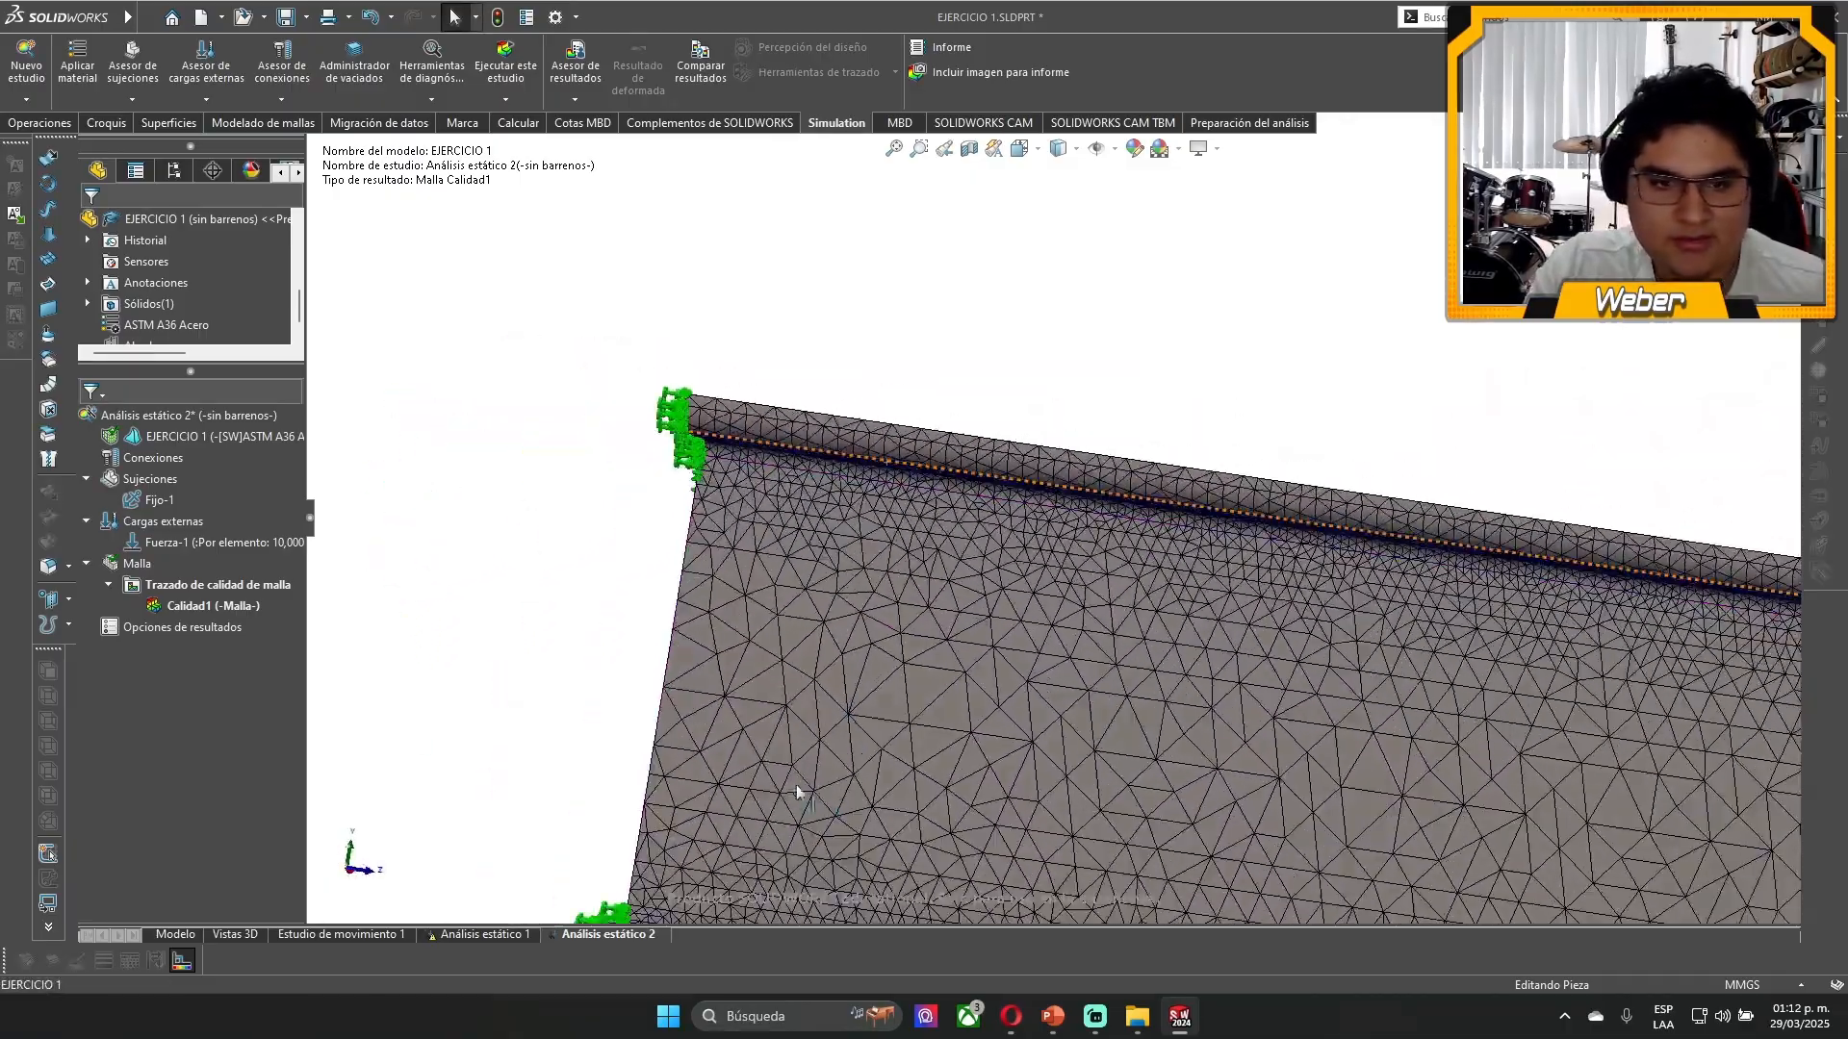
{"action": "right_click", "coordinate": [168, 582]}
{"action": "left_click", "coordinate": [188, 595]}
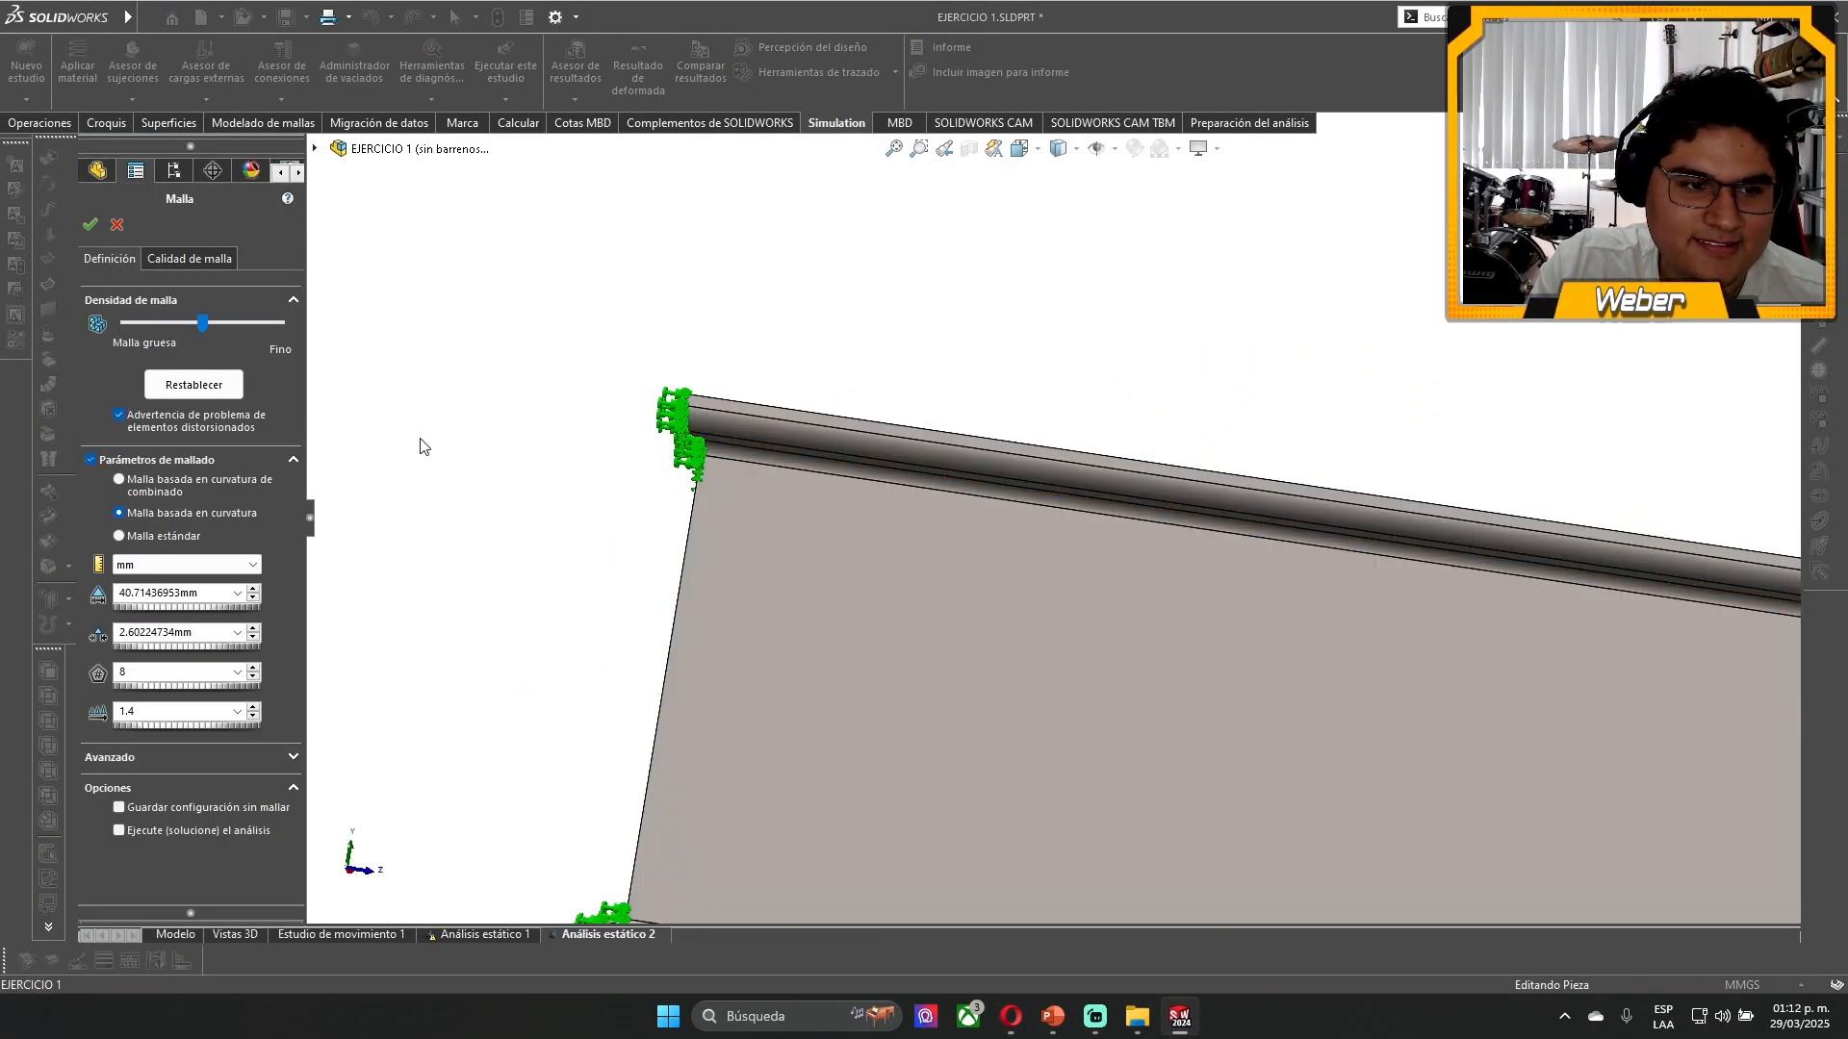
{"action": "left_click", "coordinate": [226, 385]}
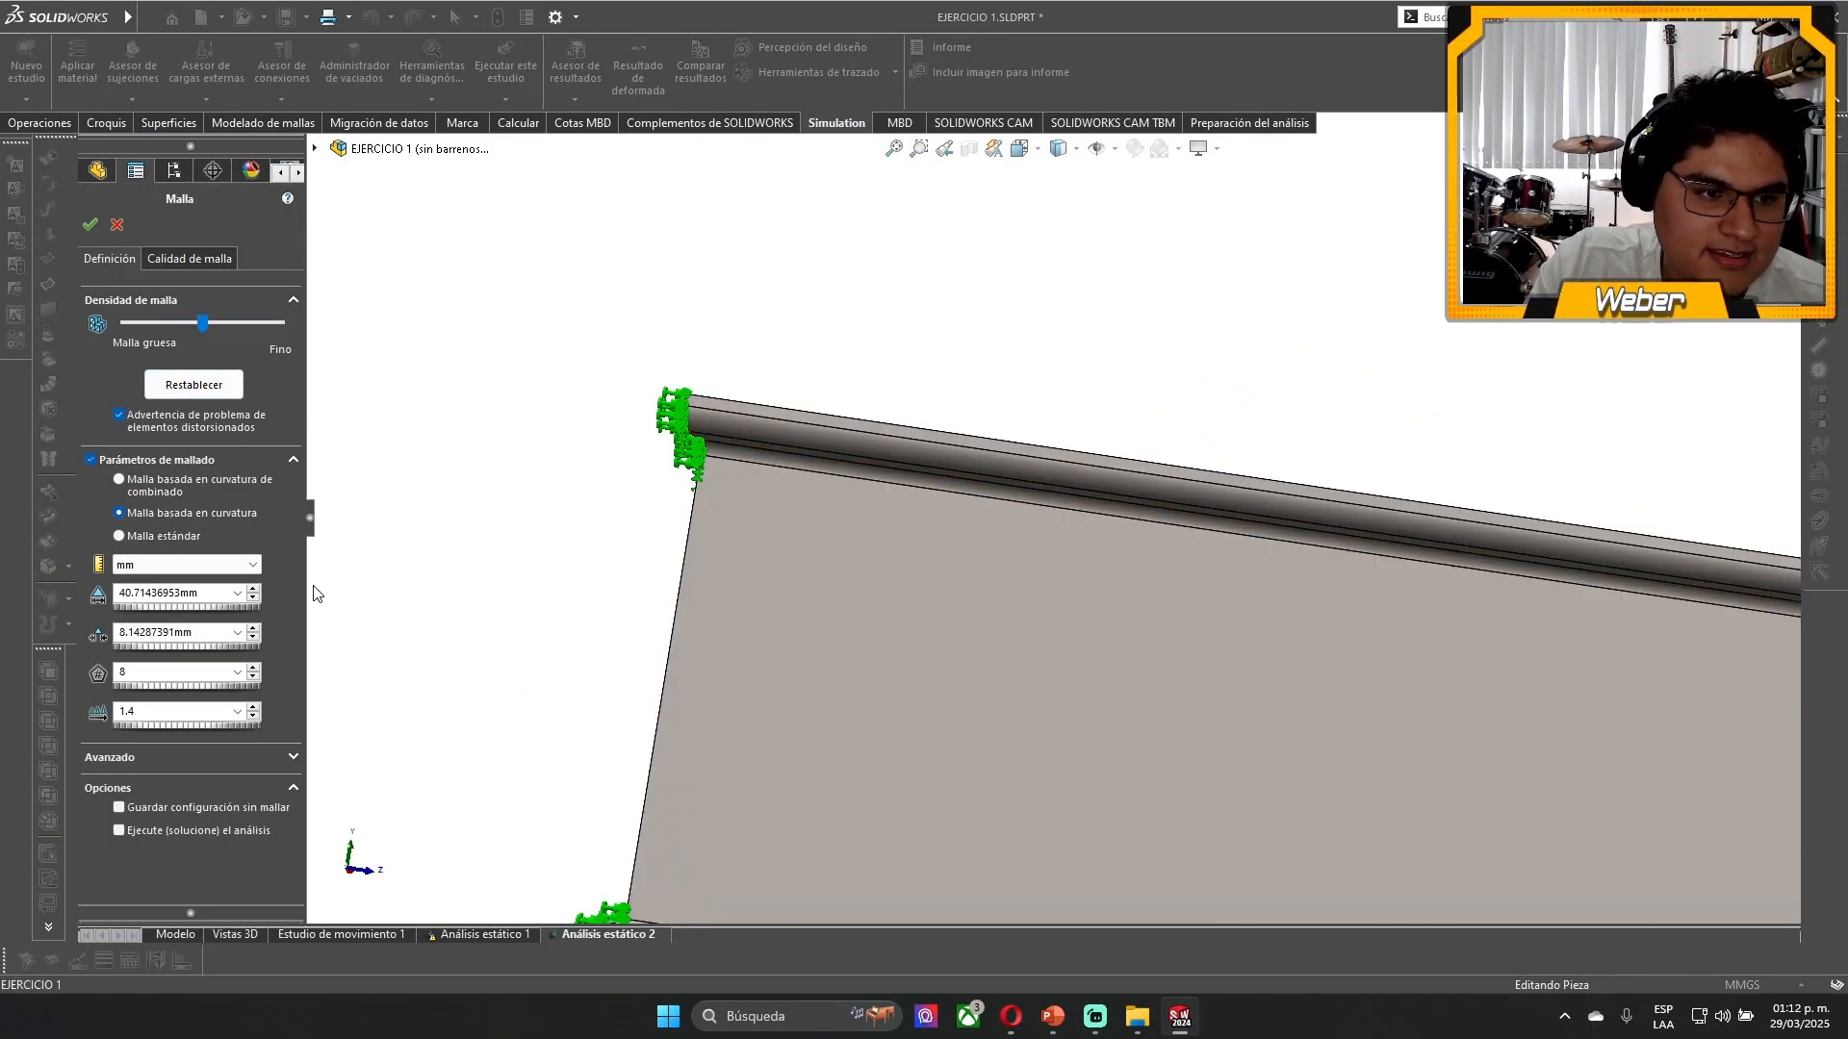
{"action": "left_click", "coordinate": [219, 481]}
{"action": "left_click_drag", "start_coordinate": [202, 323], "coordinate": [125, 323]}
{"action": "left_click", "coordinate": [89, 224]}
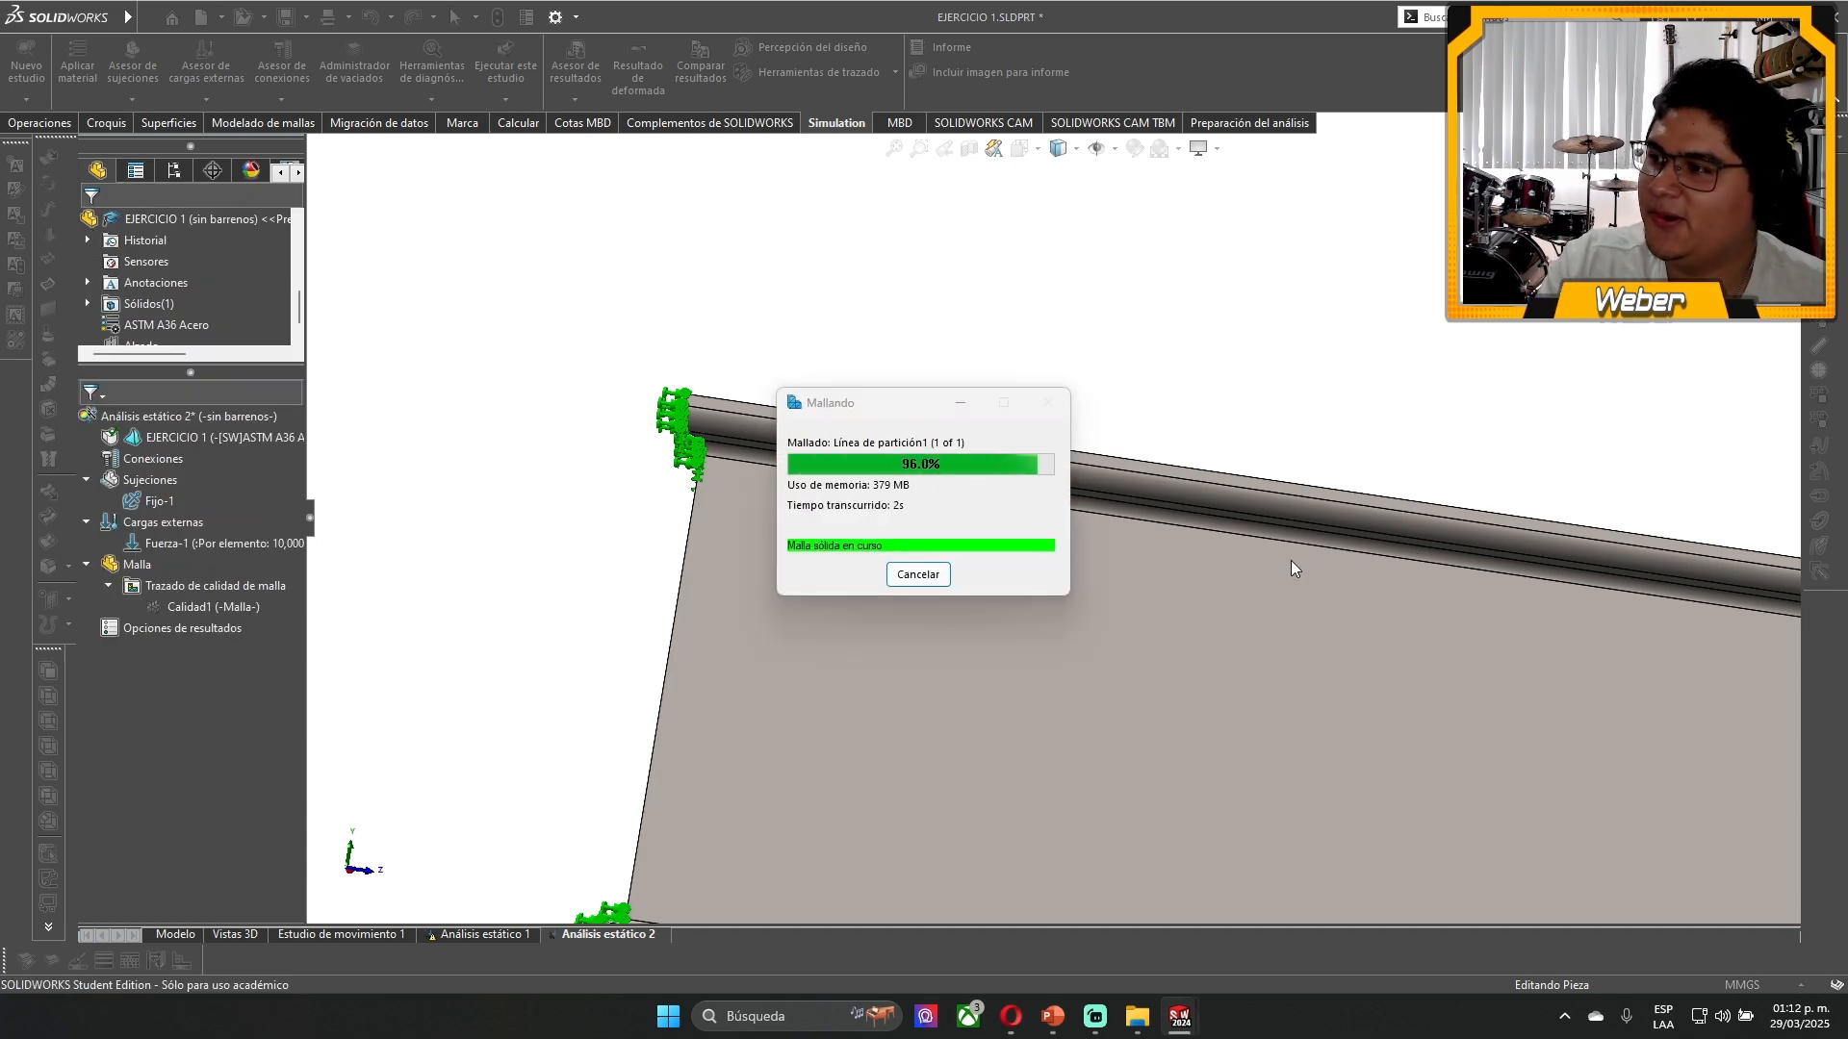
- Examine the coarse mesh on the flanges and web at the fixed end and along the whole beam
{"action": "scroll", "coordinate": [1324, 599], "scroll_direction": "up", "scroll_amount": 6}
{"action": "middle_click_drag", "start_coordinate": [1063, 679], "coordinate": [1066, 598]}
{"action": "scroll", "coordinate": [1067, 605], "scroll_direction": "down", "scroll_amount": 5}
{"action": "scroll", "coordinate": [806, 484], "scroll_direction": "down", "scroll_amount": 5}
{"action": "middle_click_drag", "start_coordinate": [803, 484], "coordinate": [879, 702]}
{"action": "scroll", "coordinate": [798, 695], "scroll_direction": "up", "scroll_amount": 4}
{"action": "scroll", "coordinate": [878, 702], "scroll_direction": "up", "scroll_amount": 8}
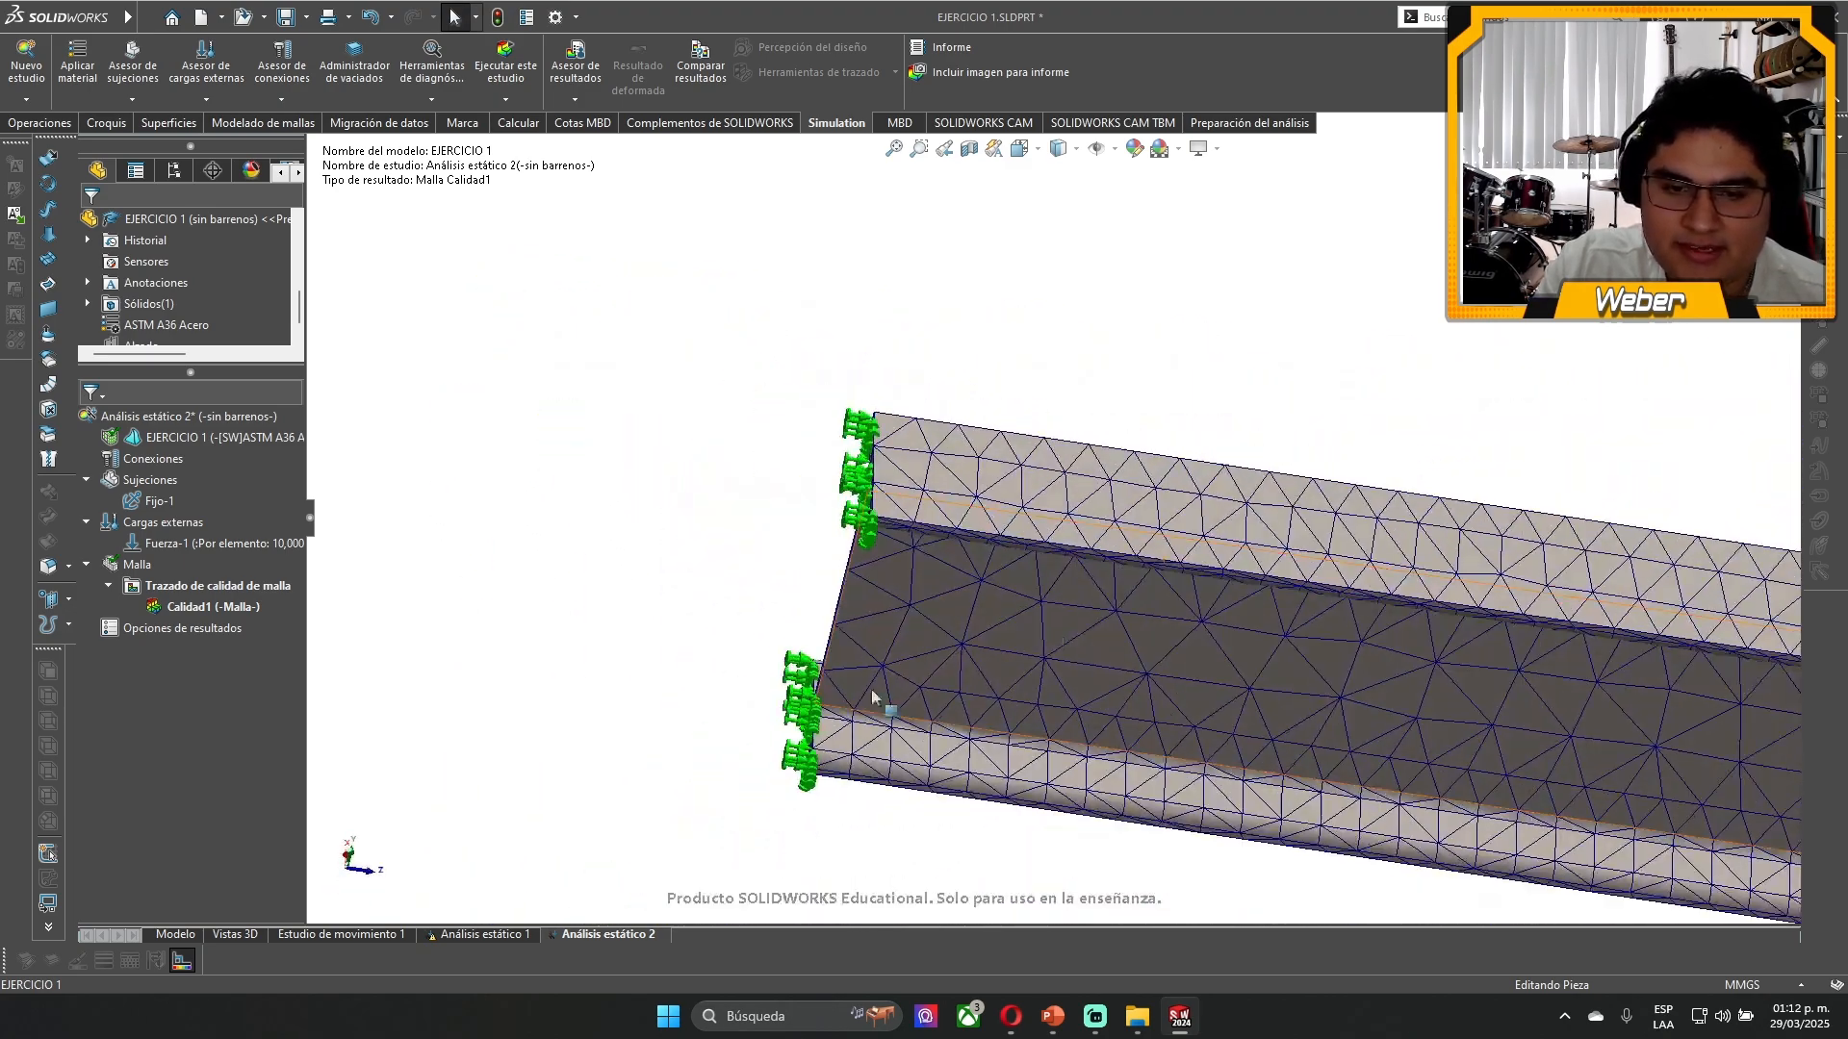
{"action": "scroll", "coordinate": [1485, 549], "scroll_direction": "up", "scroll_amount": 2}
{"action": "scroll", "coordinate": [1314, 556], "scroll_direction": "down", "scroll_amount": 10}
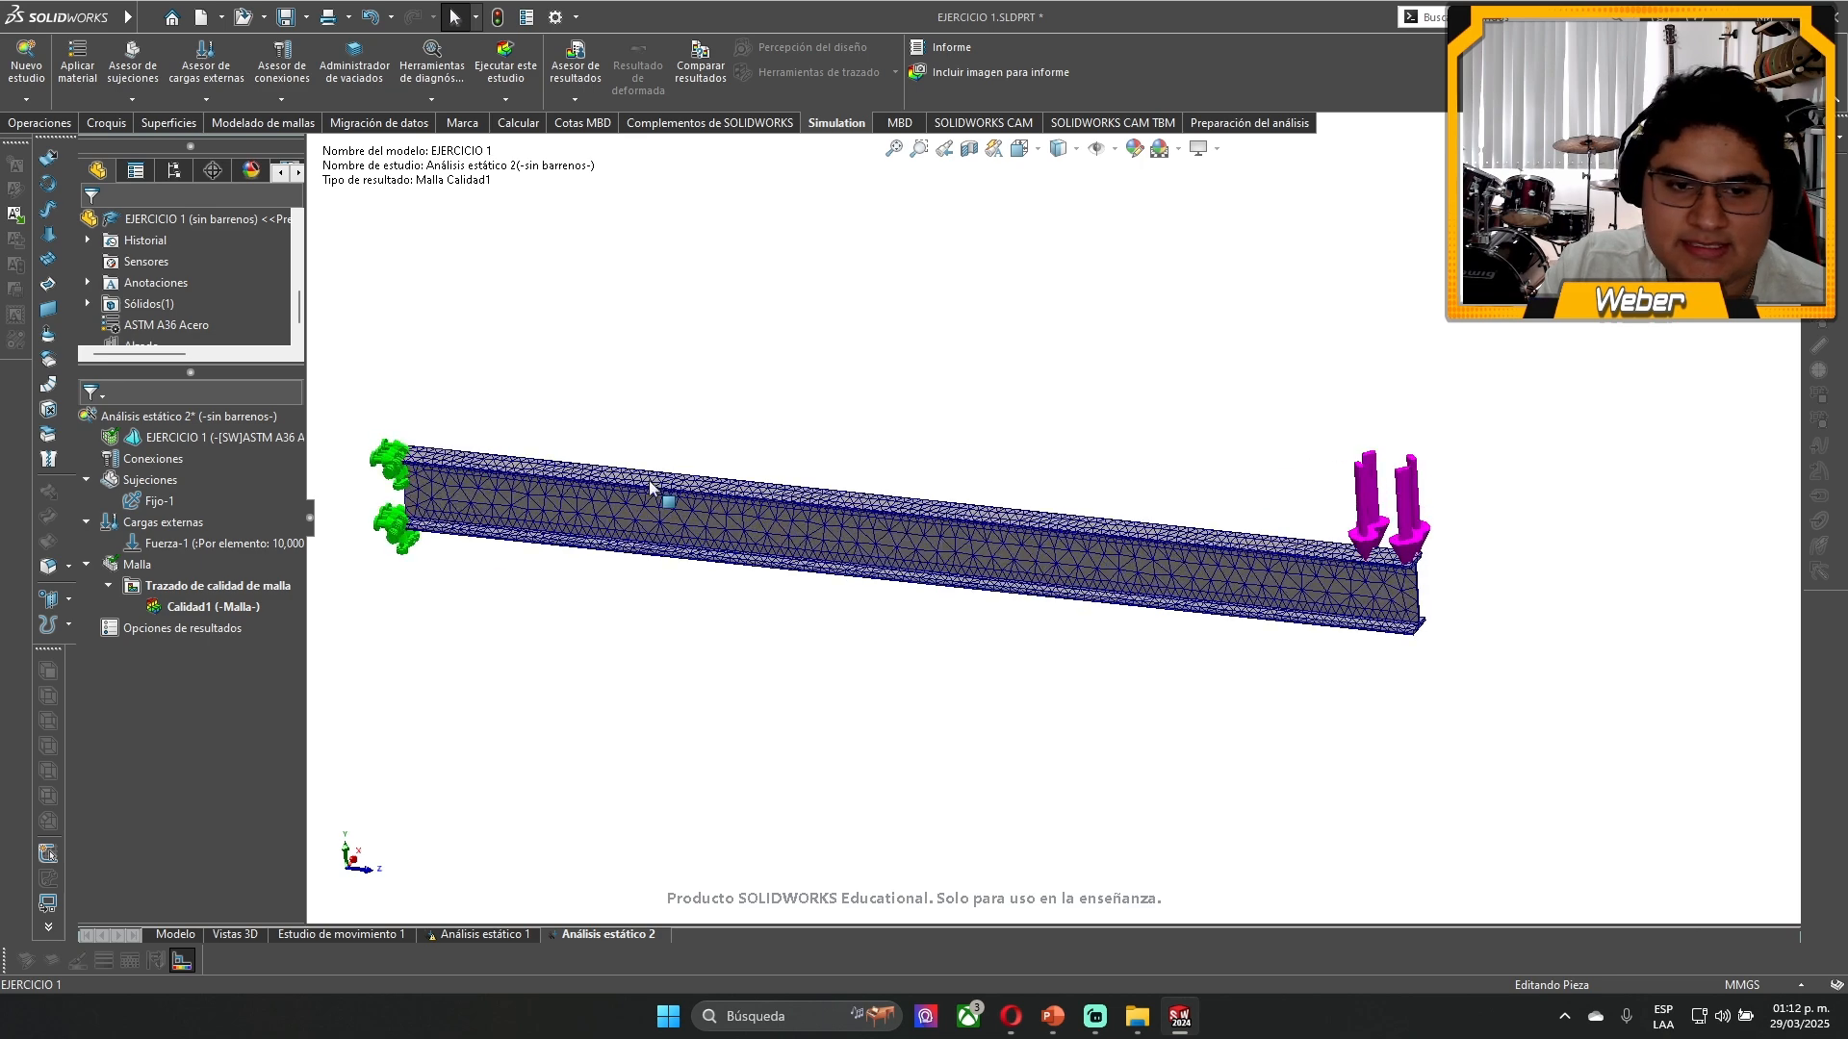
{"action": "scroll", "coordinate": [472, 458], "scroll_direction": "up", "scroll_amount": 2}
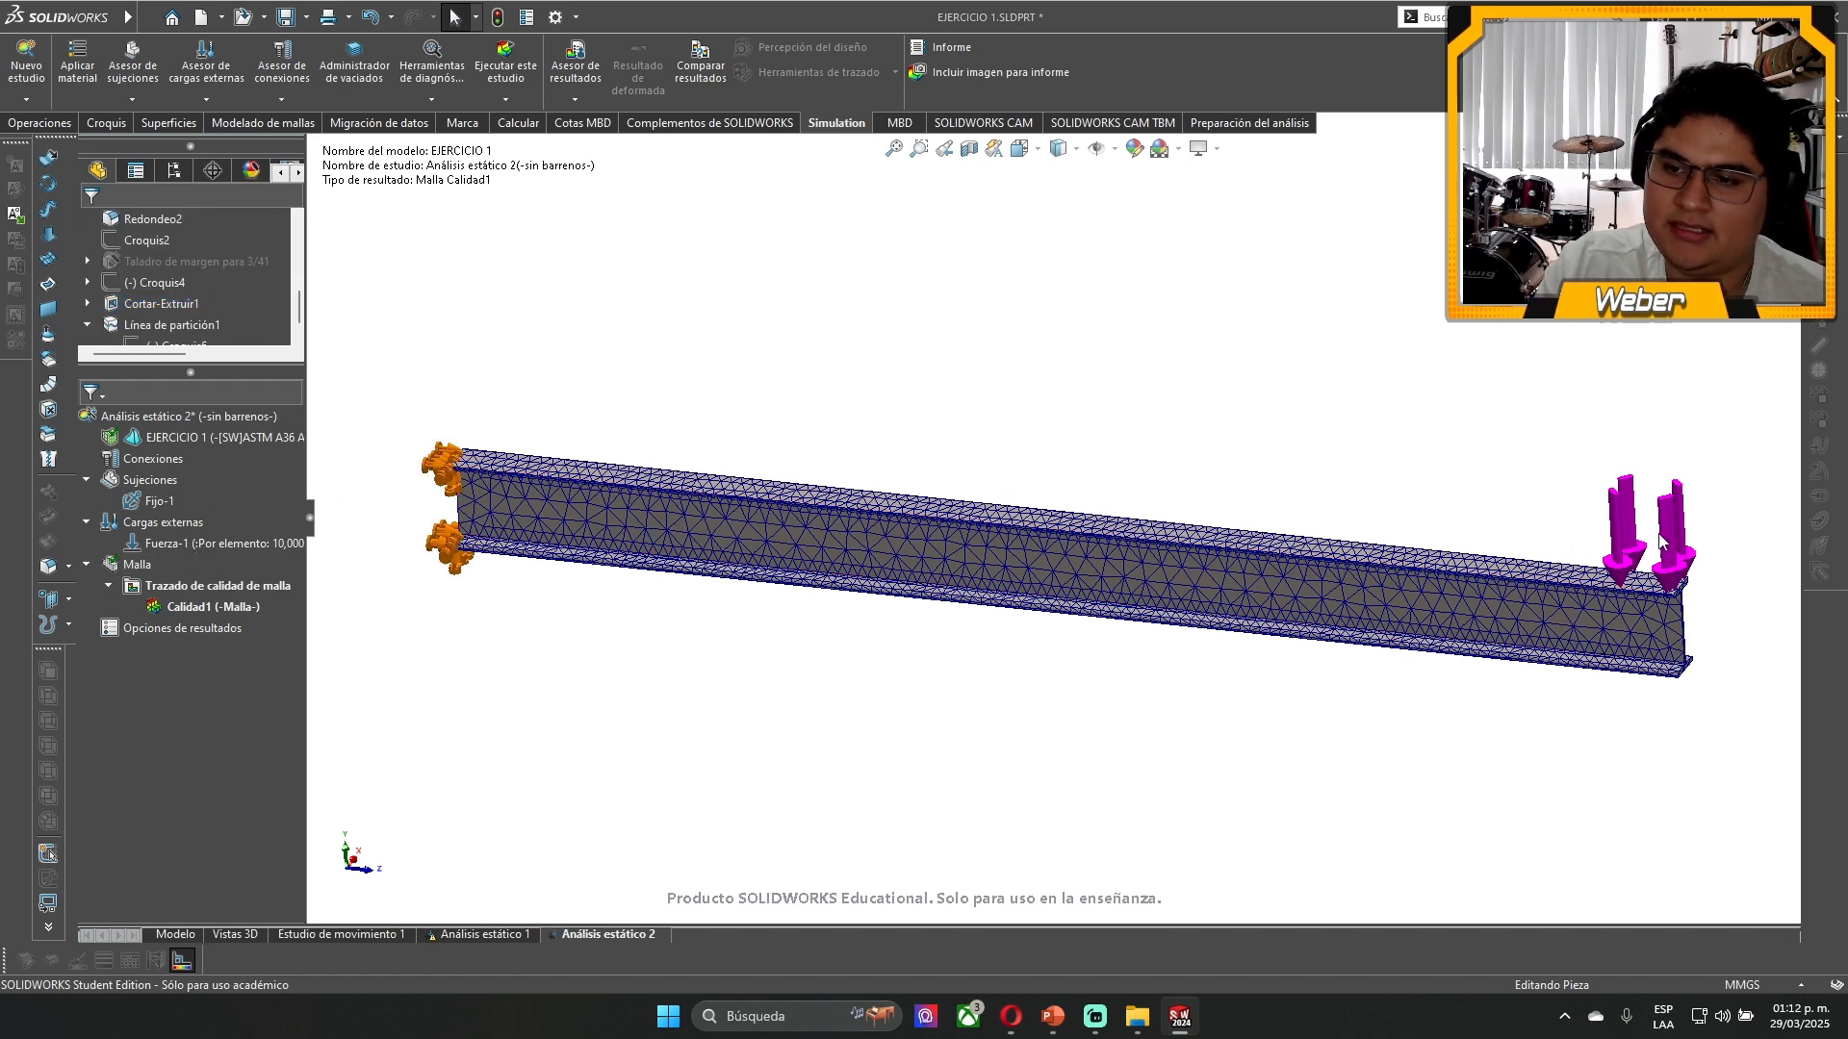
- Run the static study Análisis estático 2 on the coarsely meshed beam
{"action": "left_click", "coordinate": [206, 437]}
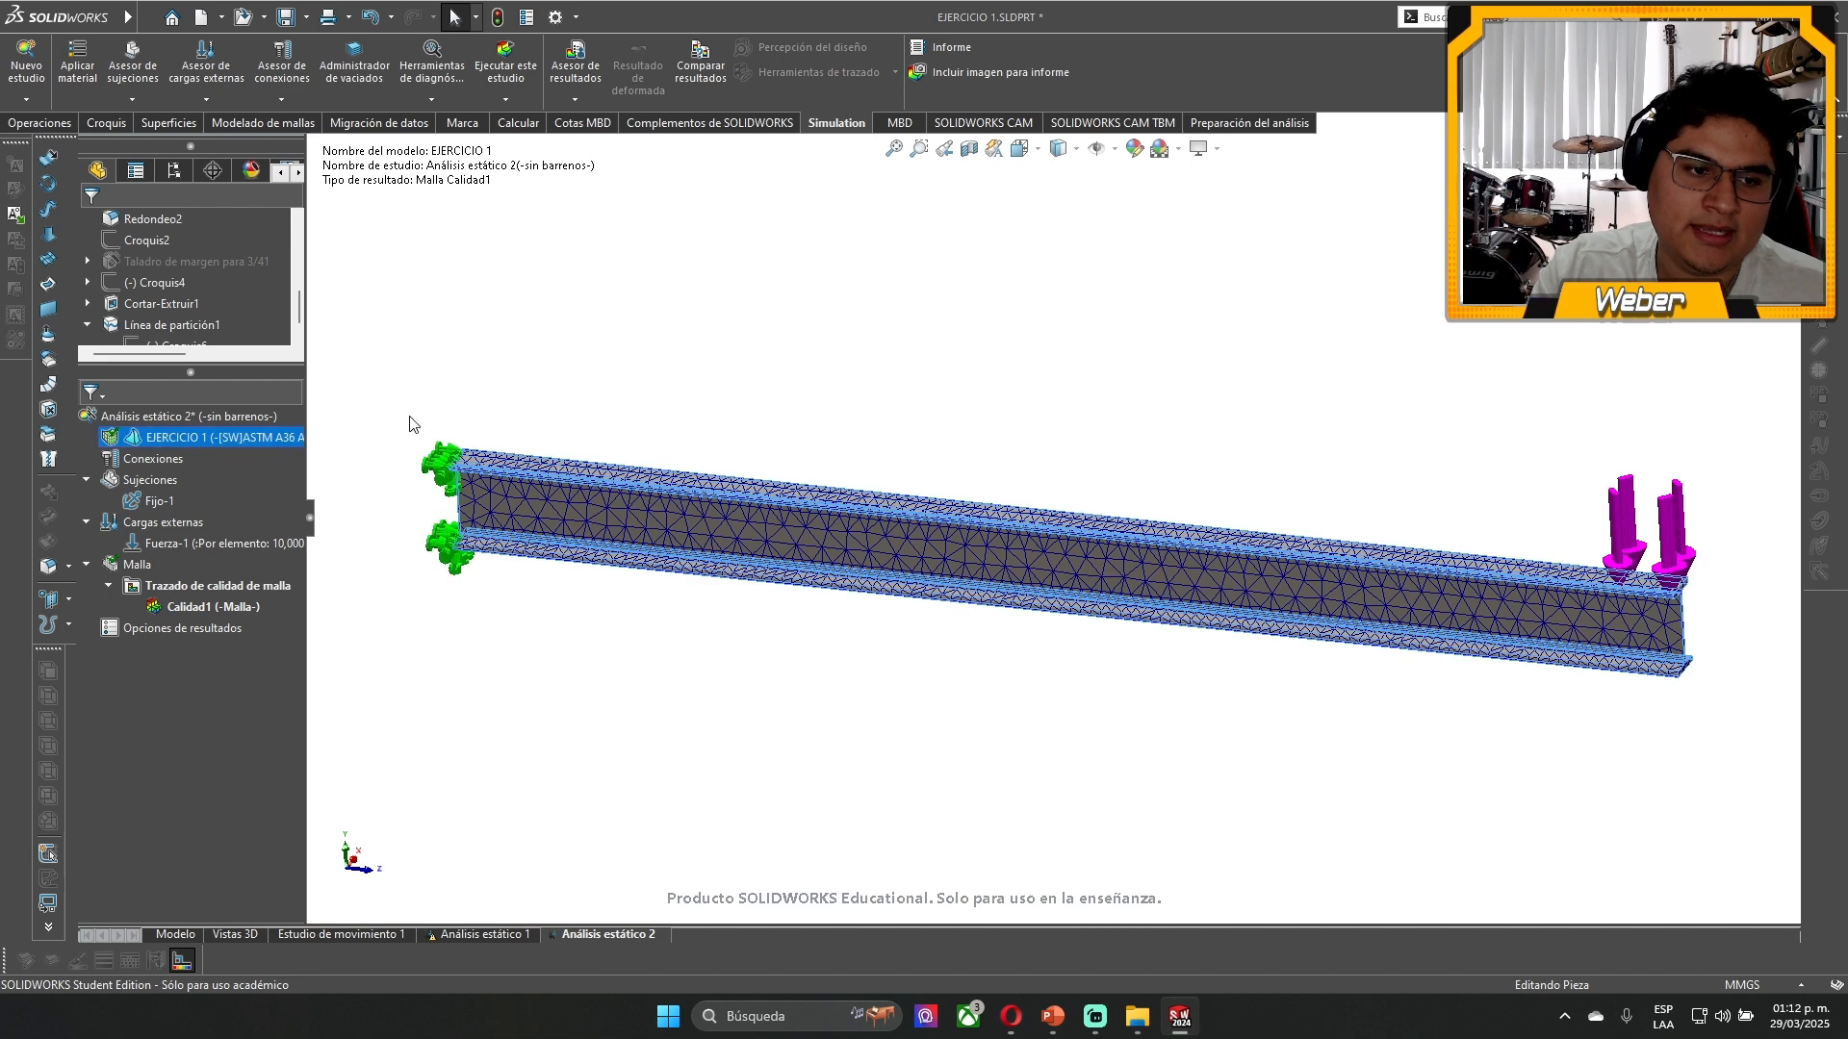
{"action": "left_click", "coordinate": [494, 55]}
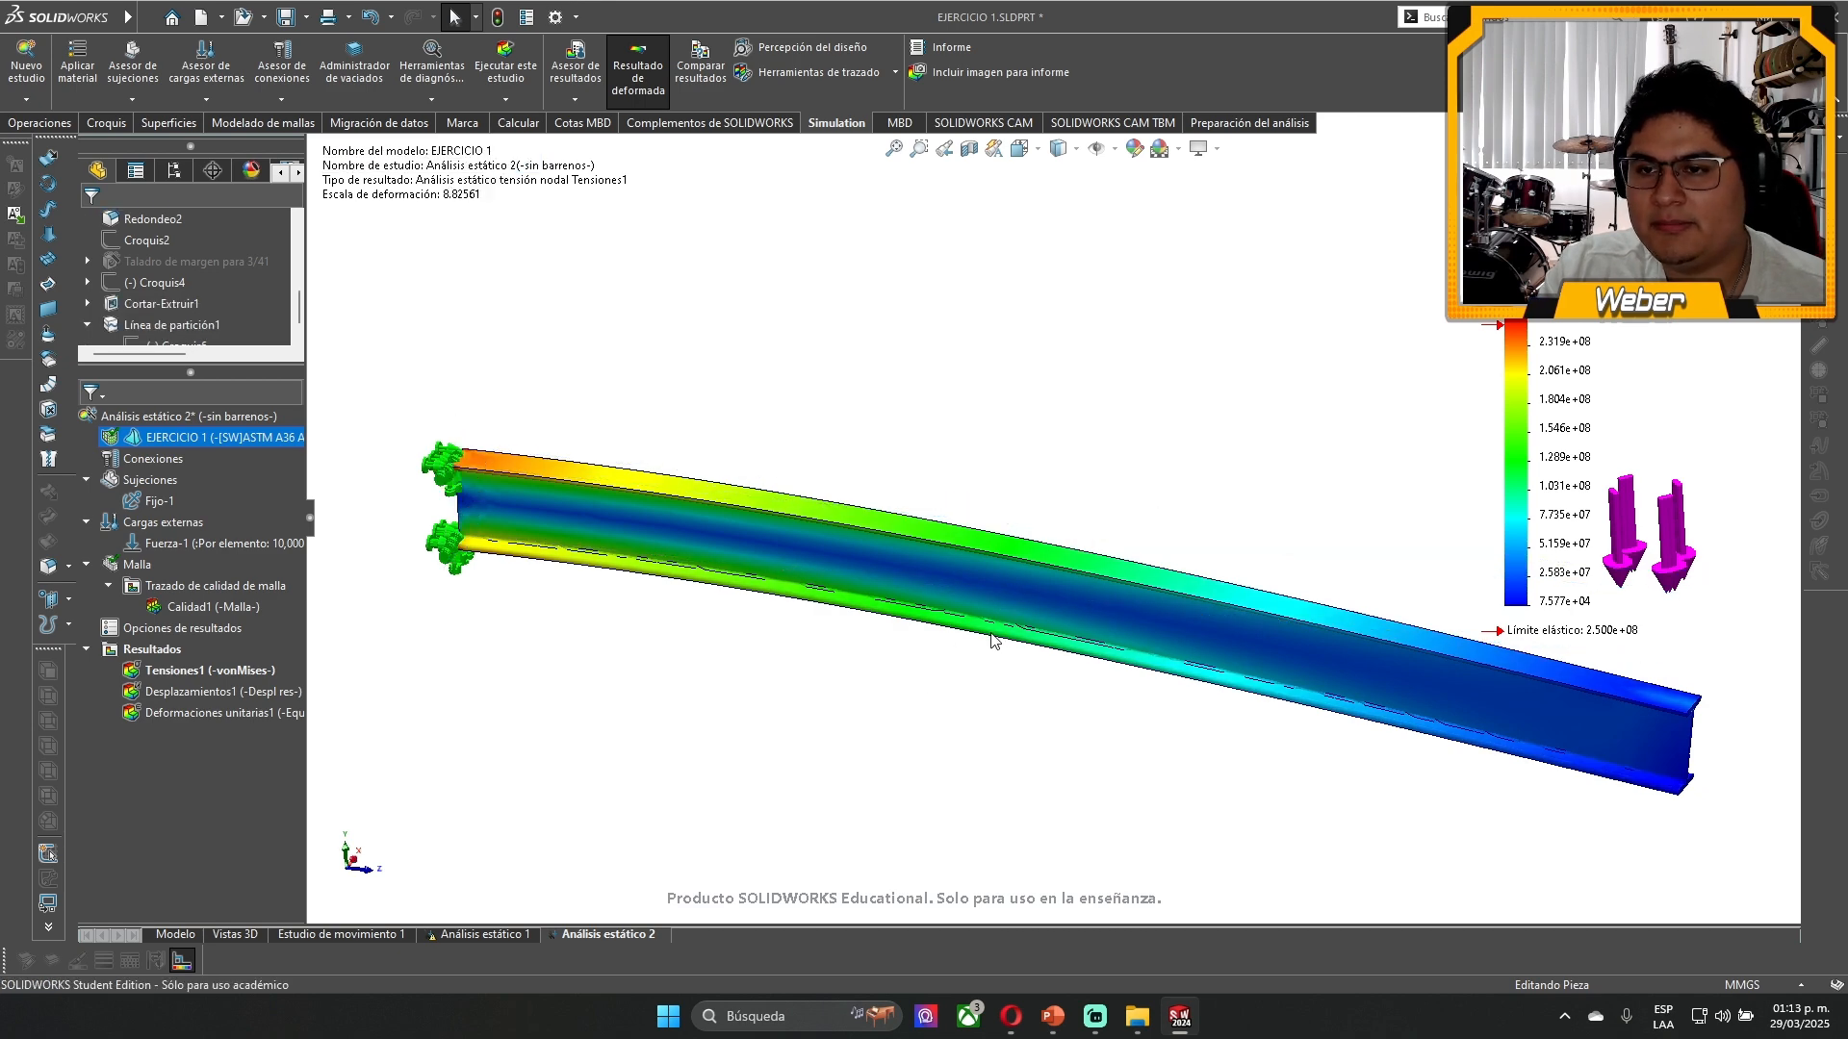
{"action": "scroll", "coordinate": [1140, 597], "scroll_direction": "up", "scroll_amount": 4}
{"action": "scroll", "coordinate": [1185, 544], "scroll_direction": "down", "scroll_amount": 3}
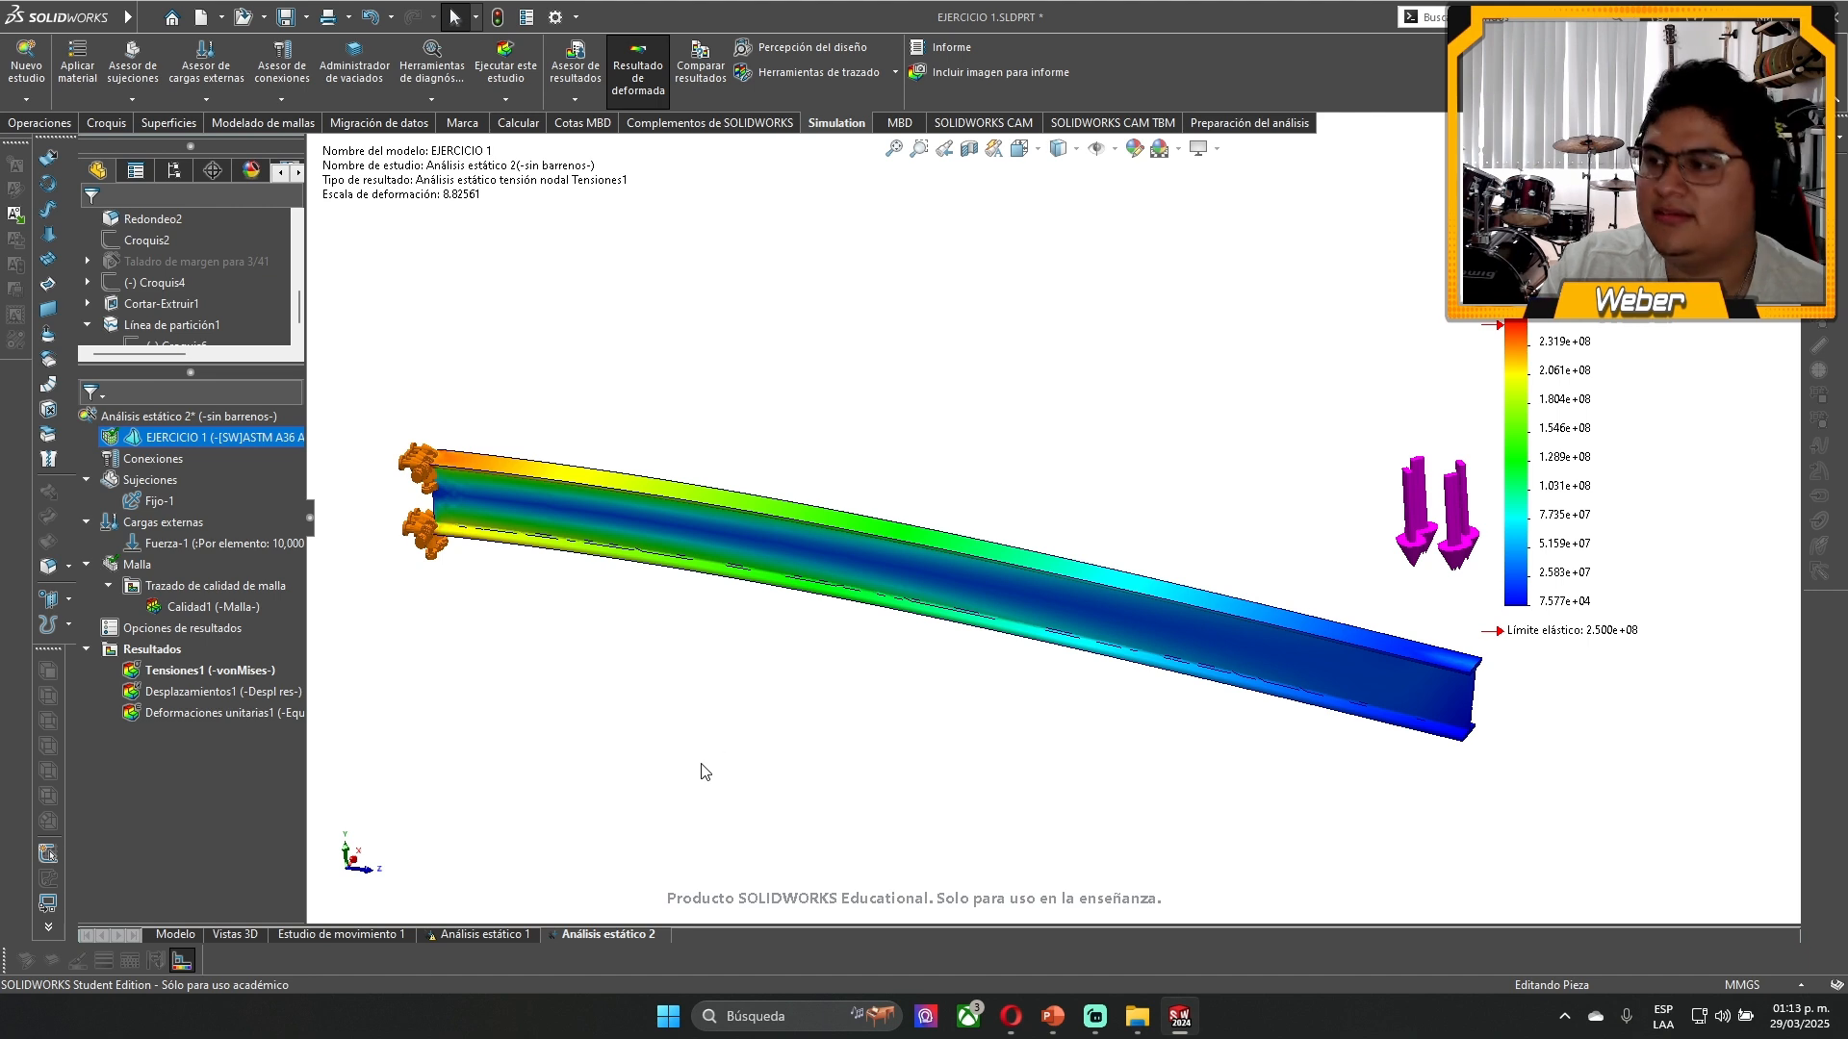
- Review the Desplazamientos1 and Deformaciones unitarias1 plots, and return to the Tensiones1 von Mises plot
{"action": "left_click", "coordinate": [154, 674]}
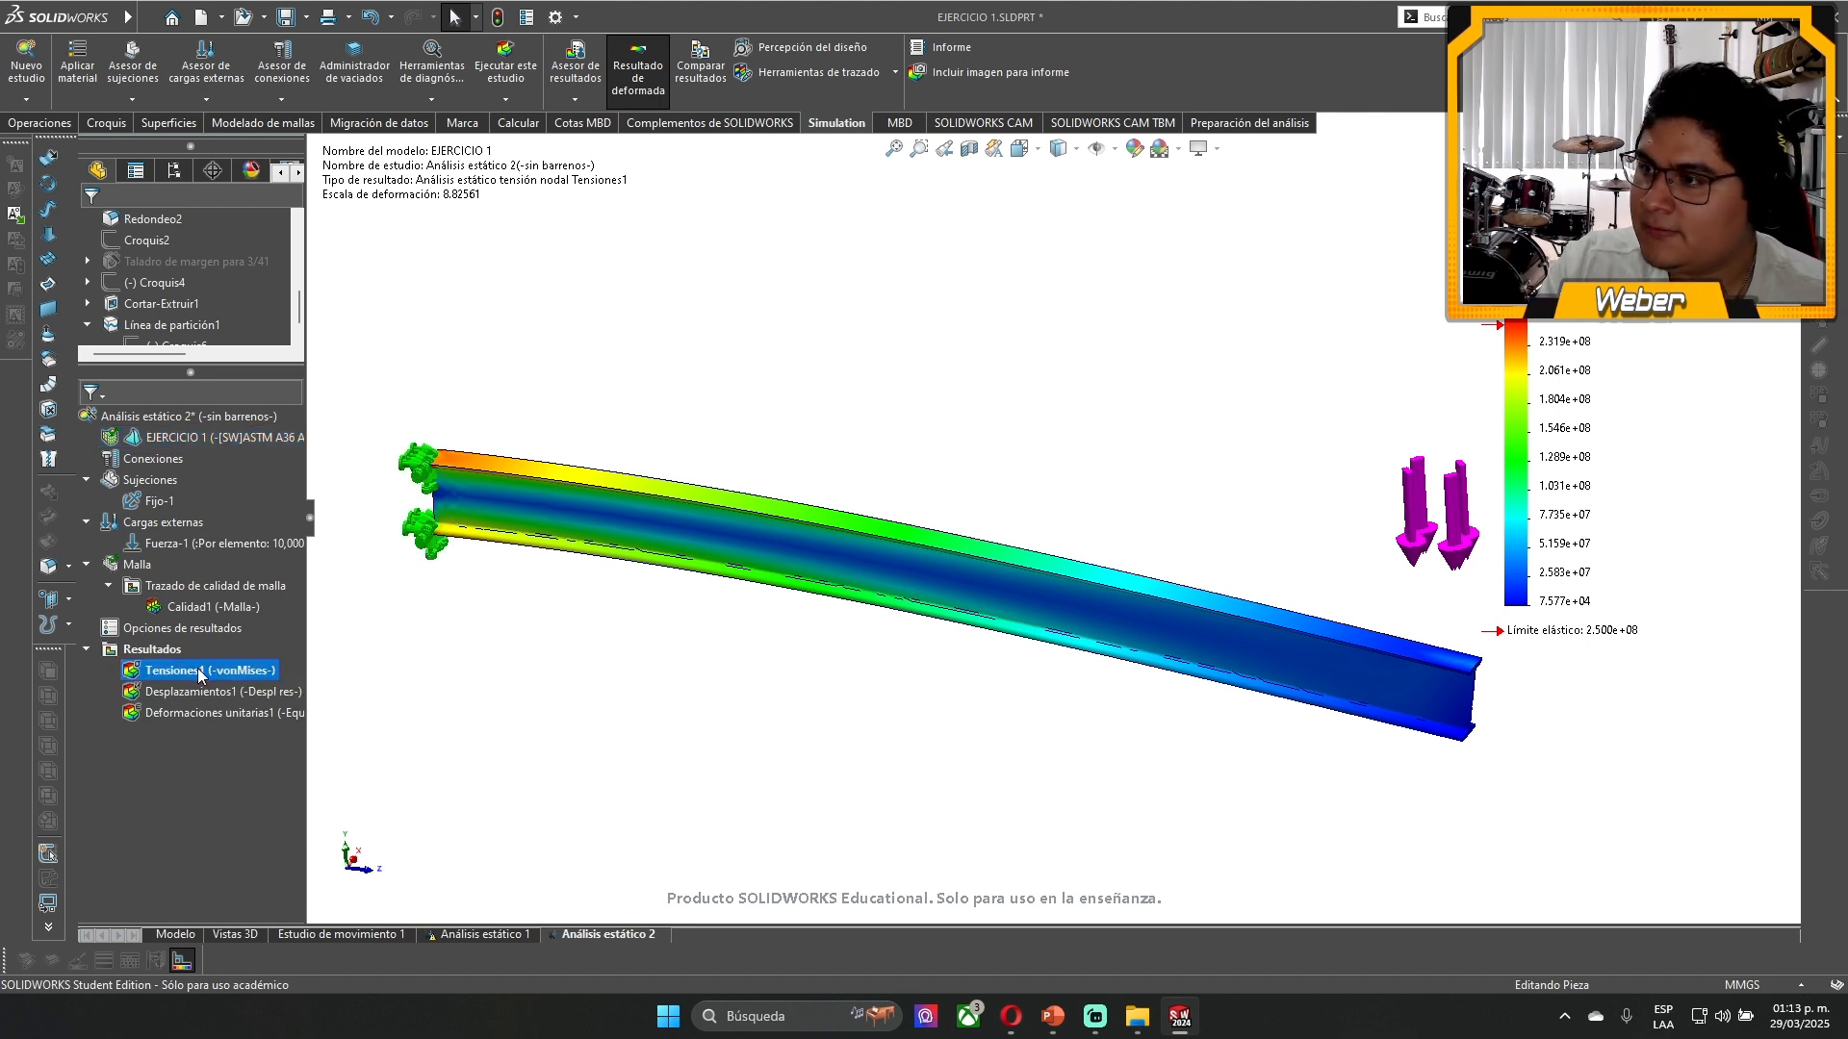
{"action": "double_click", "coordinate": [170, 693]}
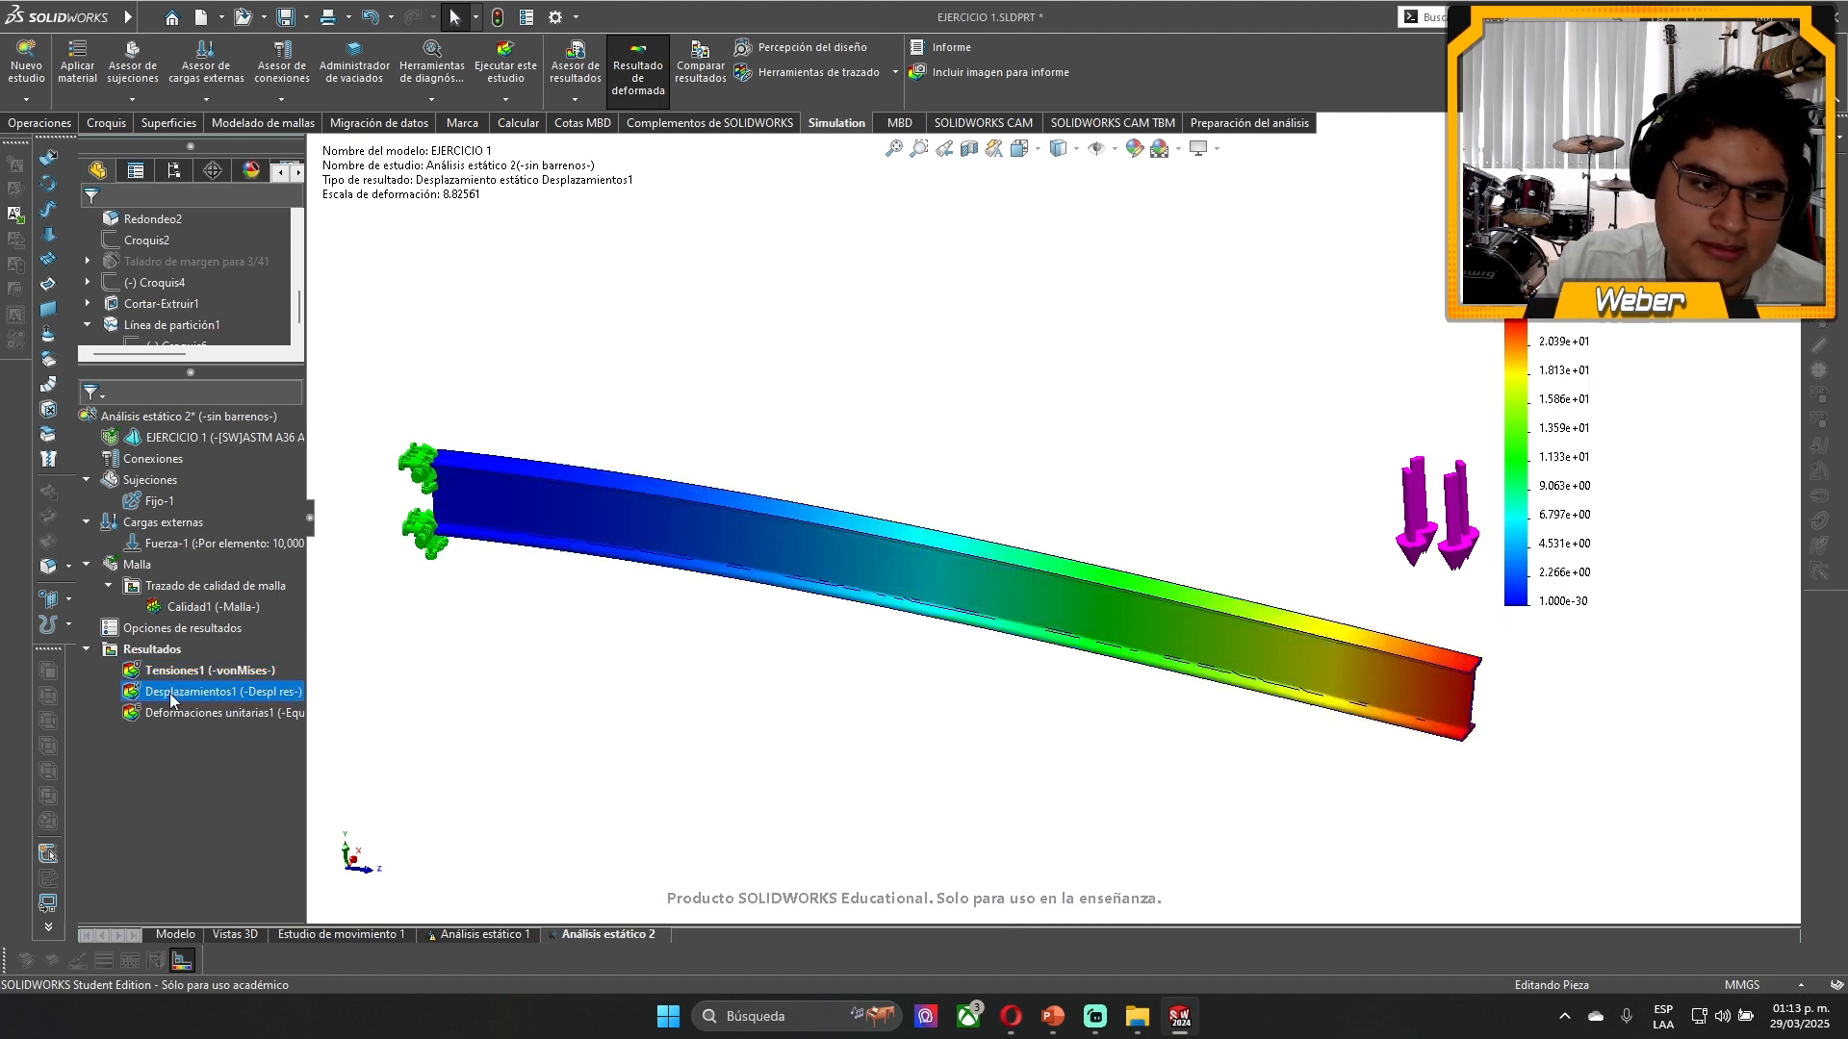
{"action": "double_click", "coordinate": [206, 710]}
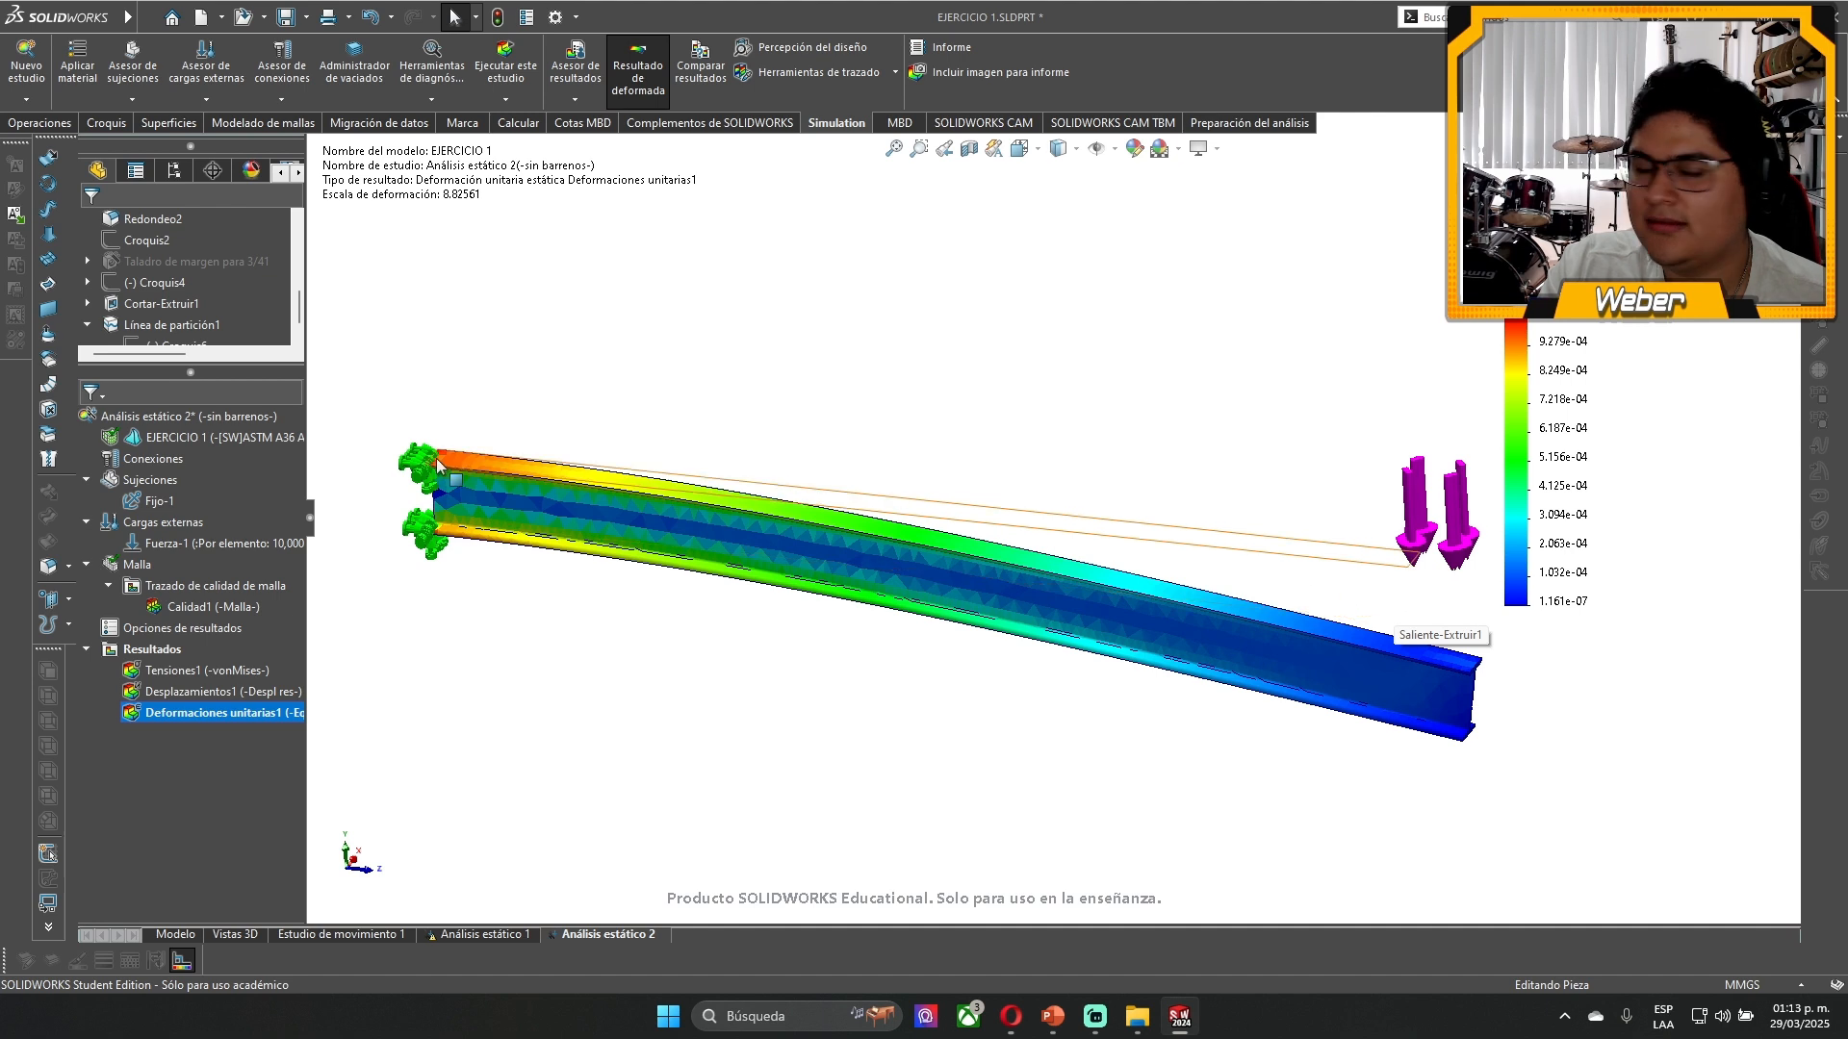
{"action": "double_click", "coordinate": [176, 673]}
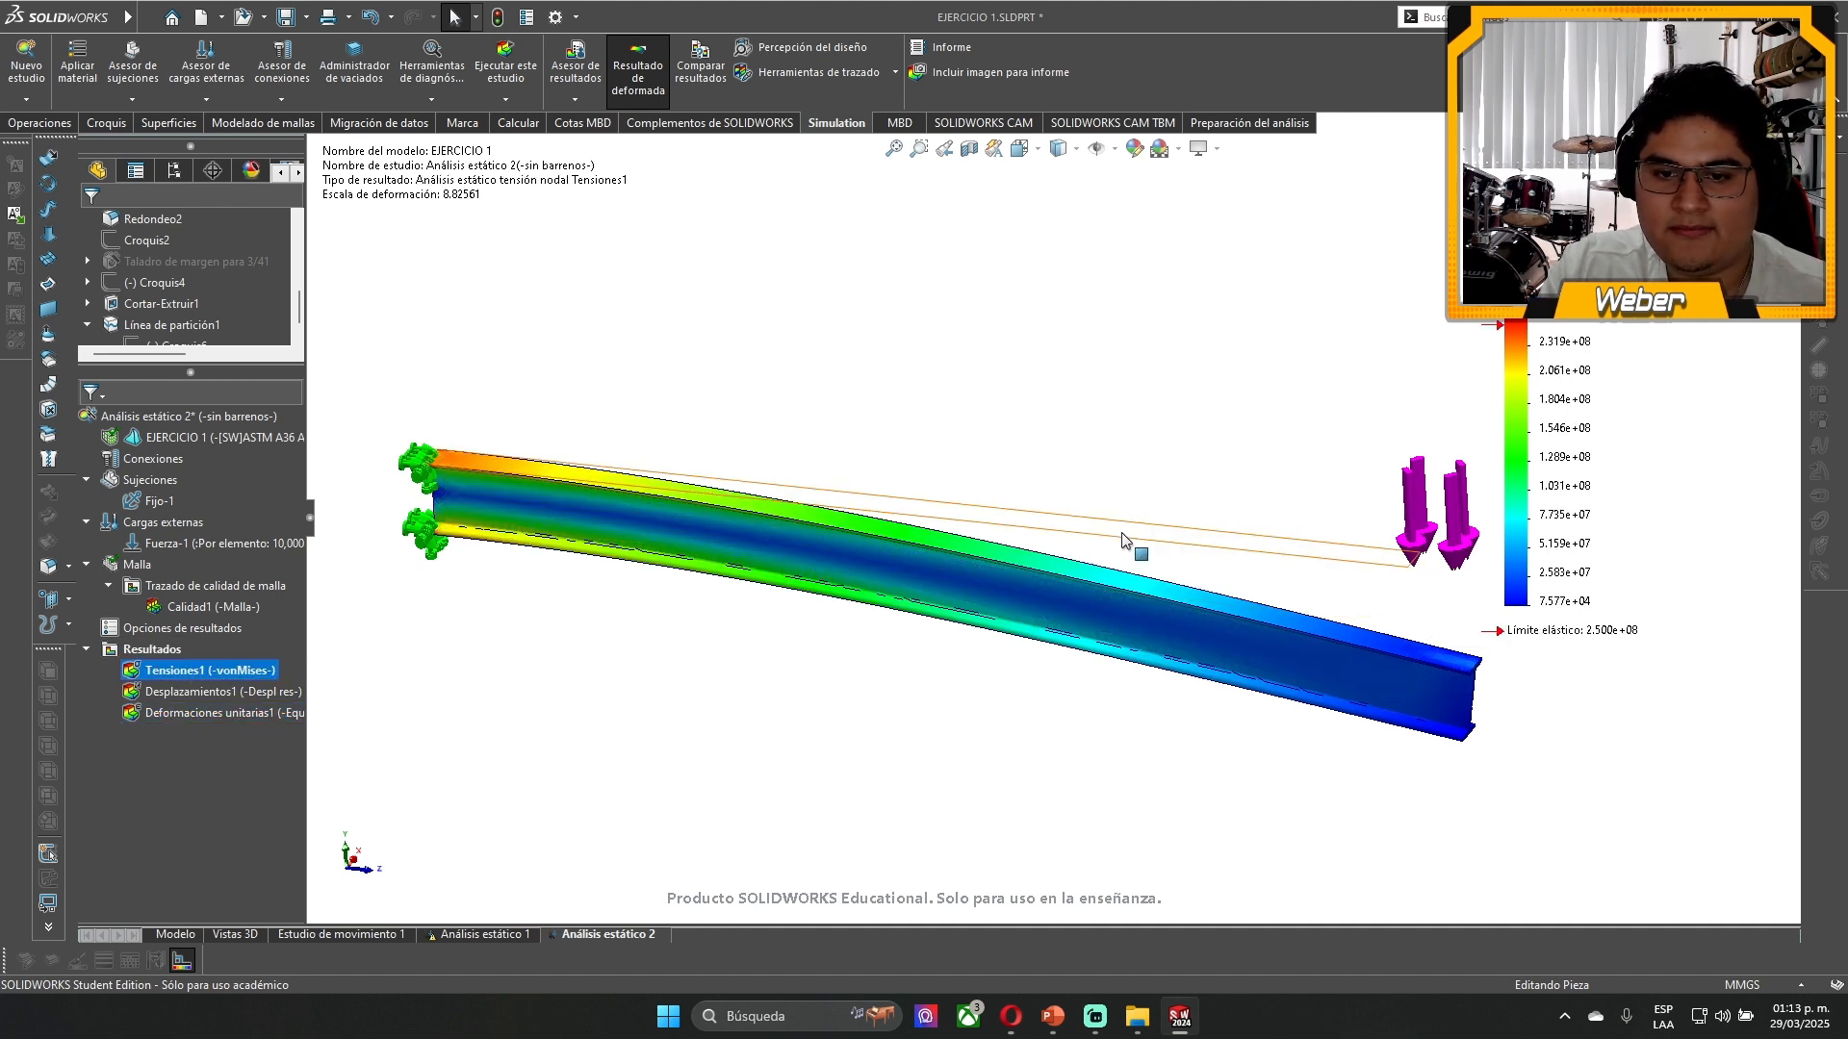
{"action": "left_click", "coordinate": [1259, 577]}
{"action": "left_click", "coordinate": [1179, 733]}
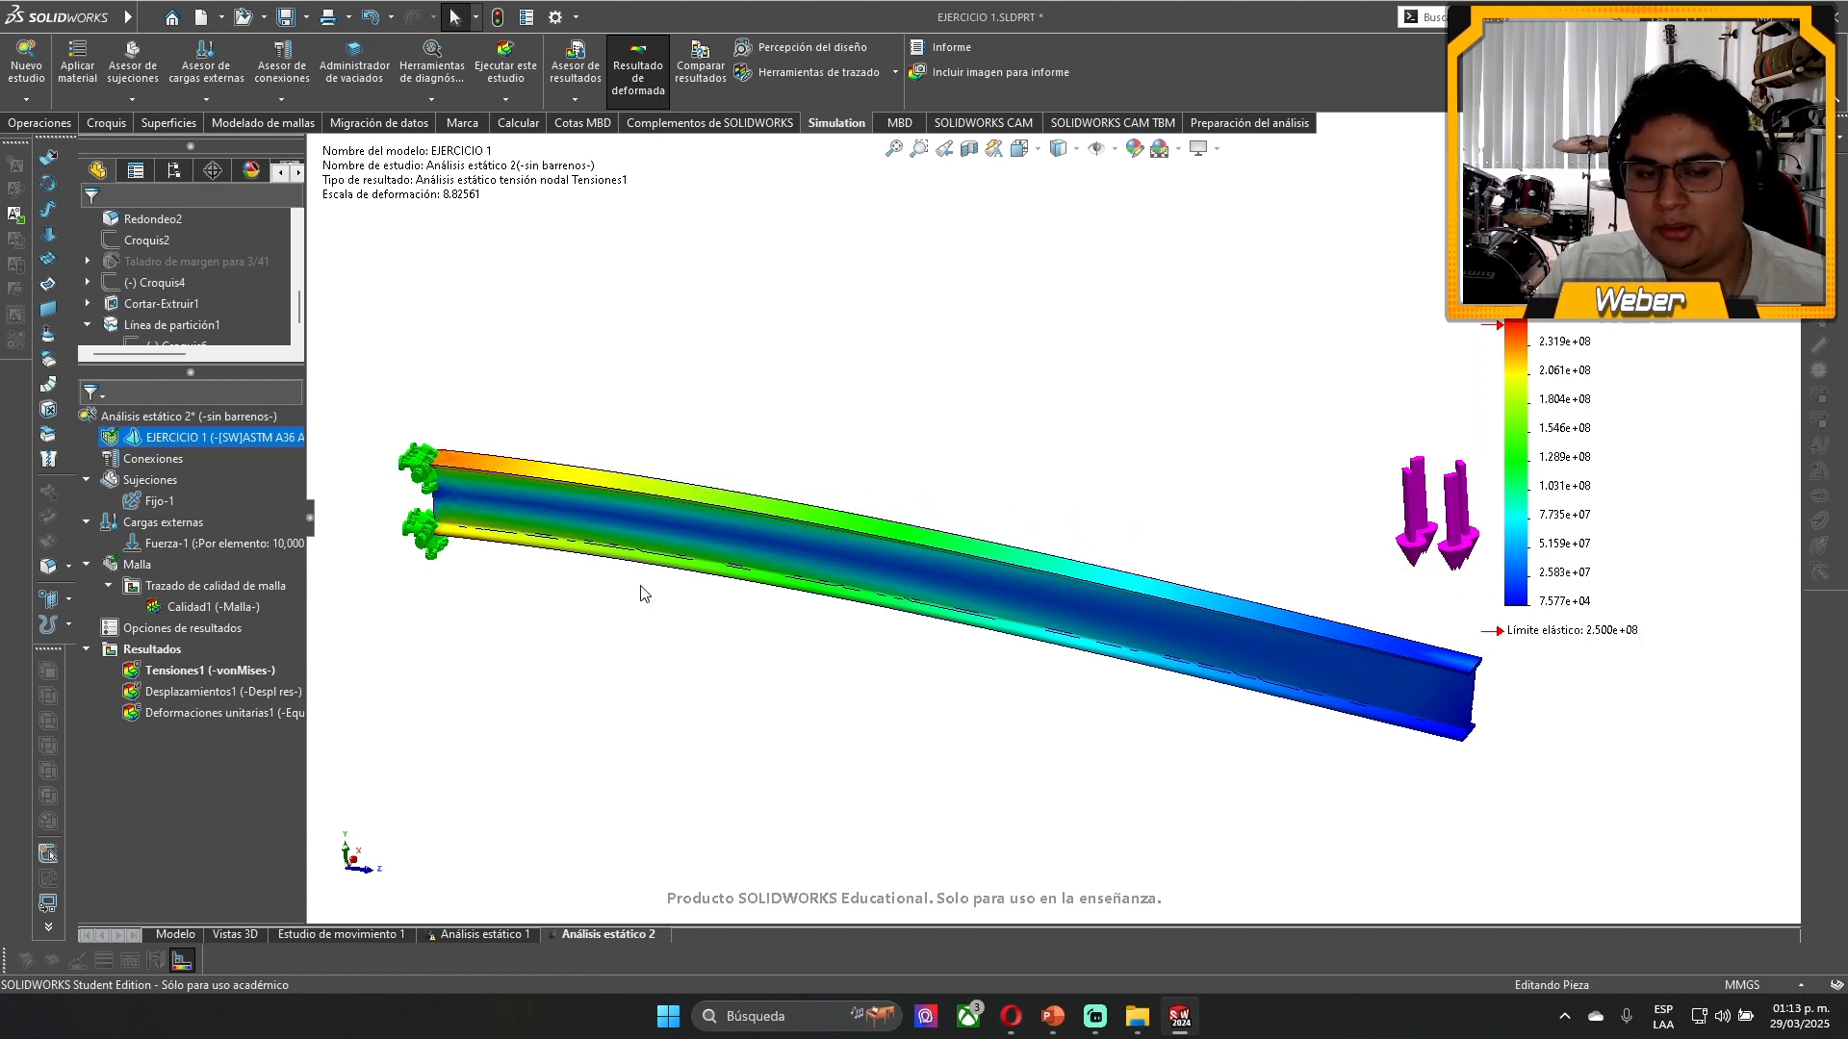
- Reposition the von Mises legend beside the beam and set the stress plot's deformed shape to Escala real
{"action": "left_click_drag", "start_coordinate": [1593, 460], "coordinate": [1648, 539]}
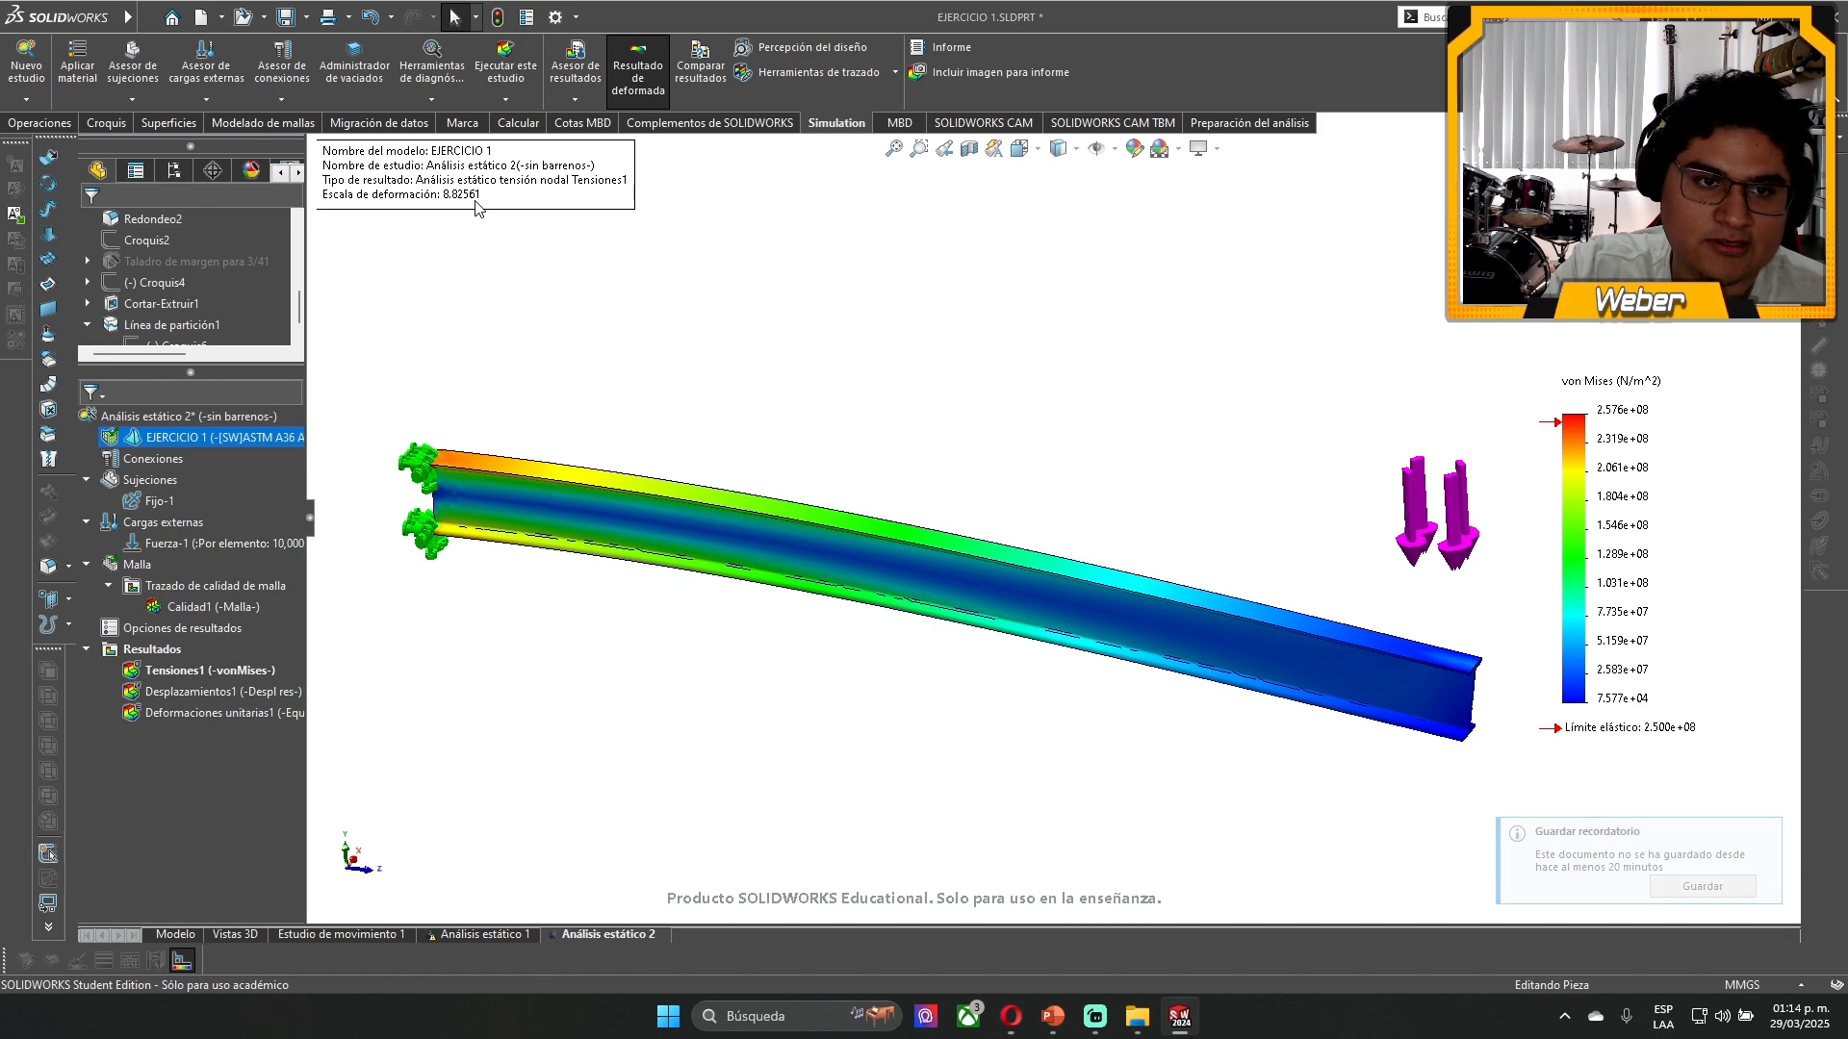
{"action": "left_click", "coordinate": [474, 201]}
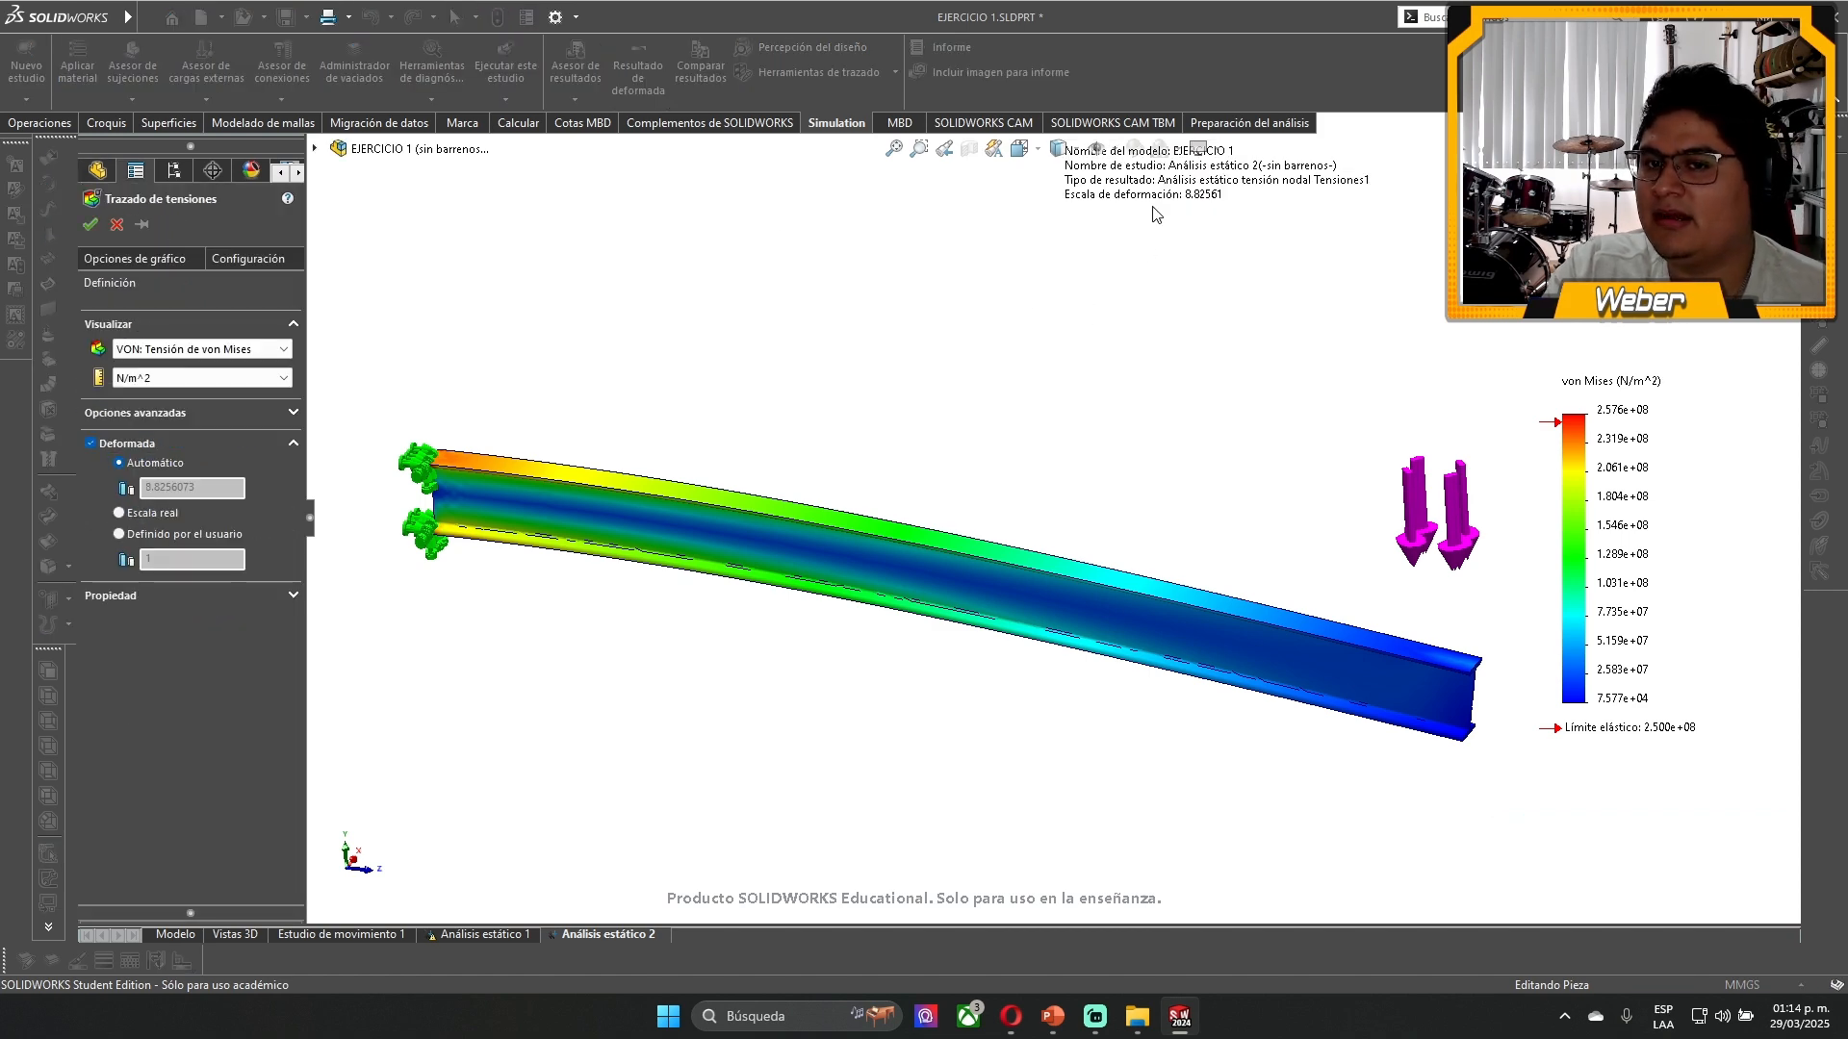
{"action": "left_click", "coordinate": [1771, 171]}
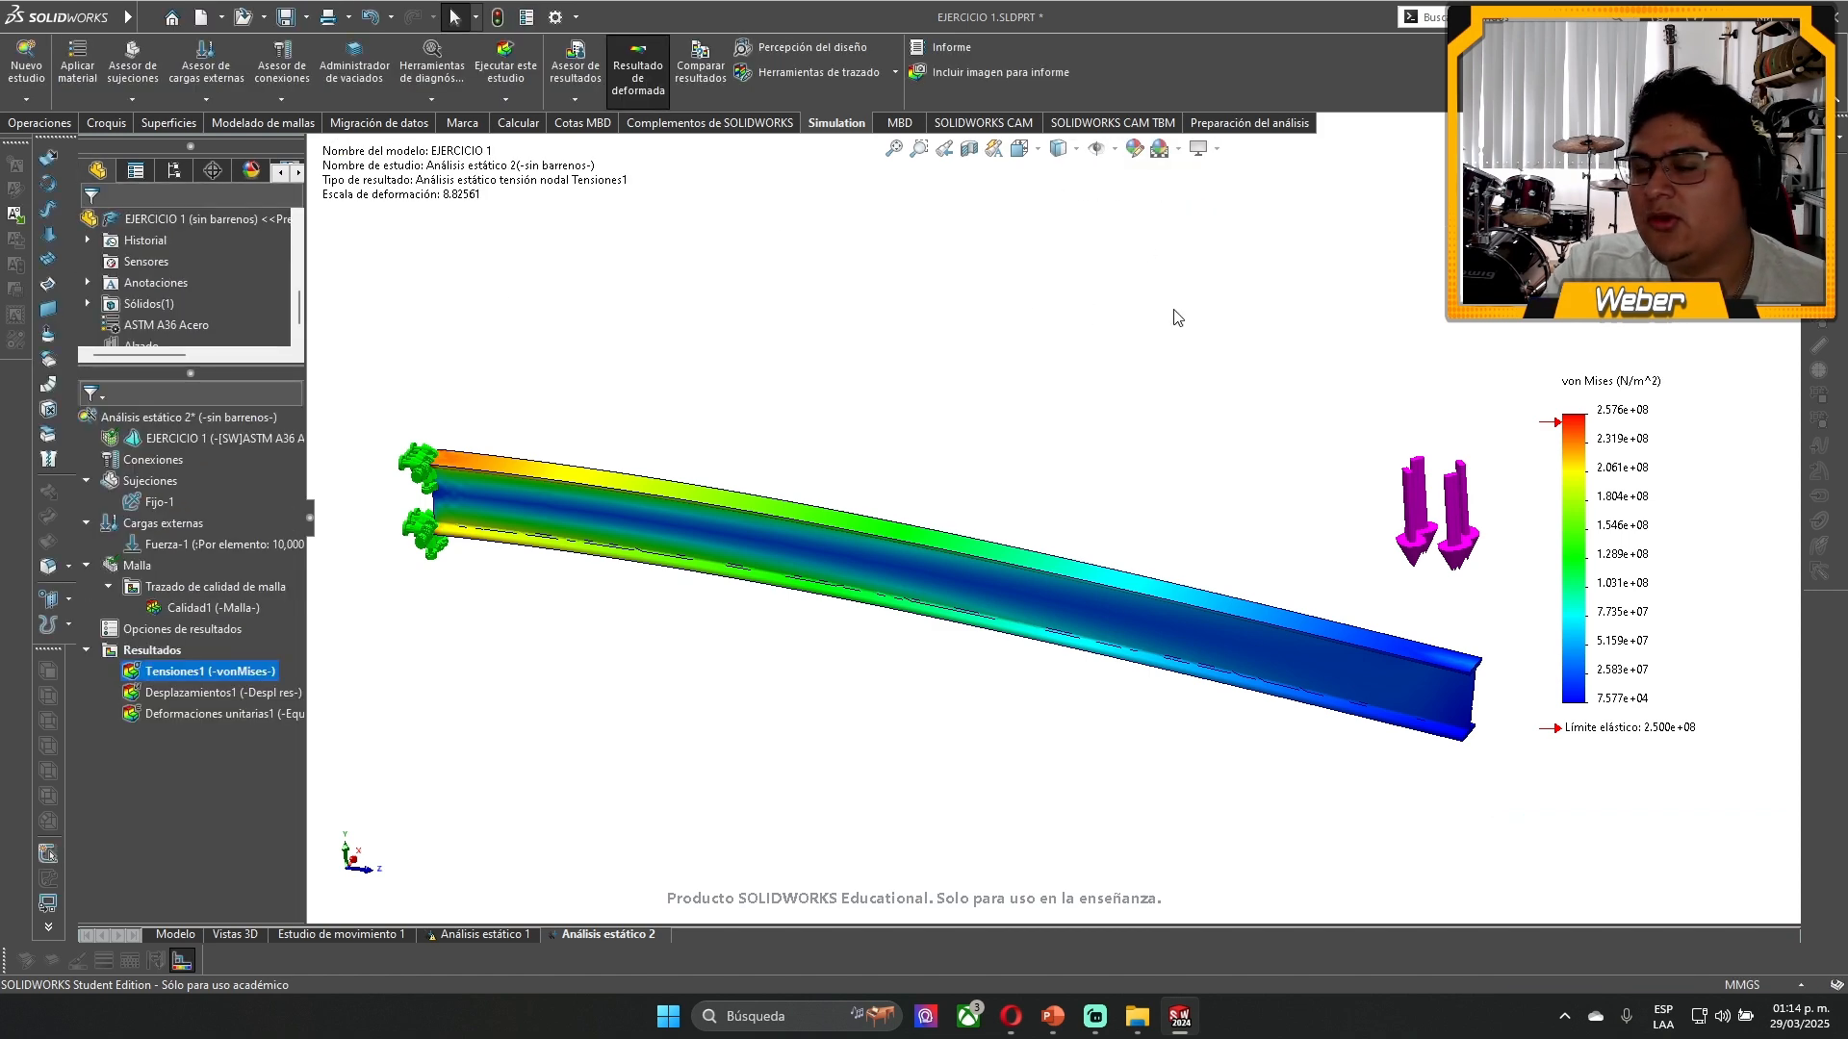
{"action": "double_click", "coordinate": [478, 195]}
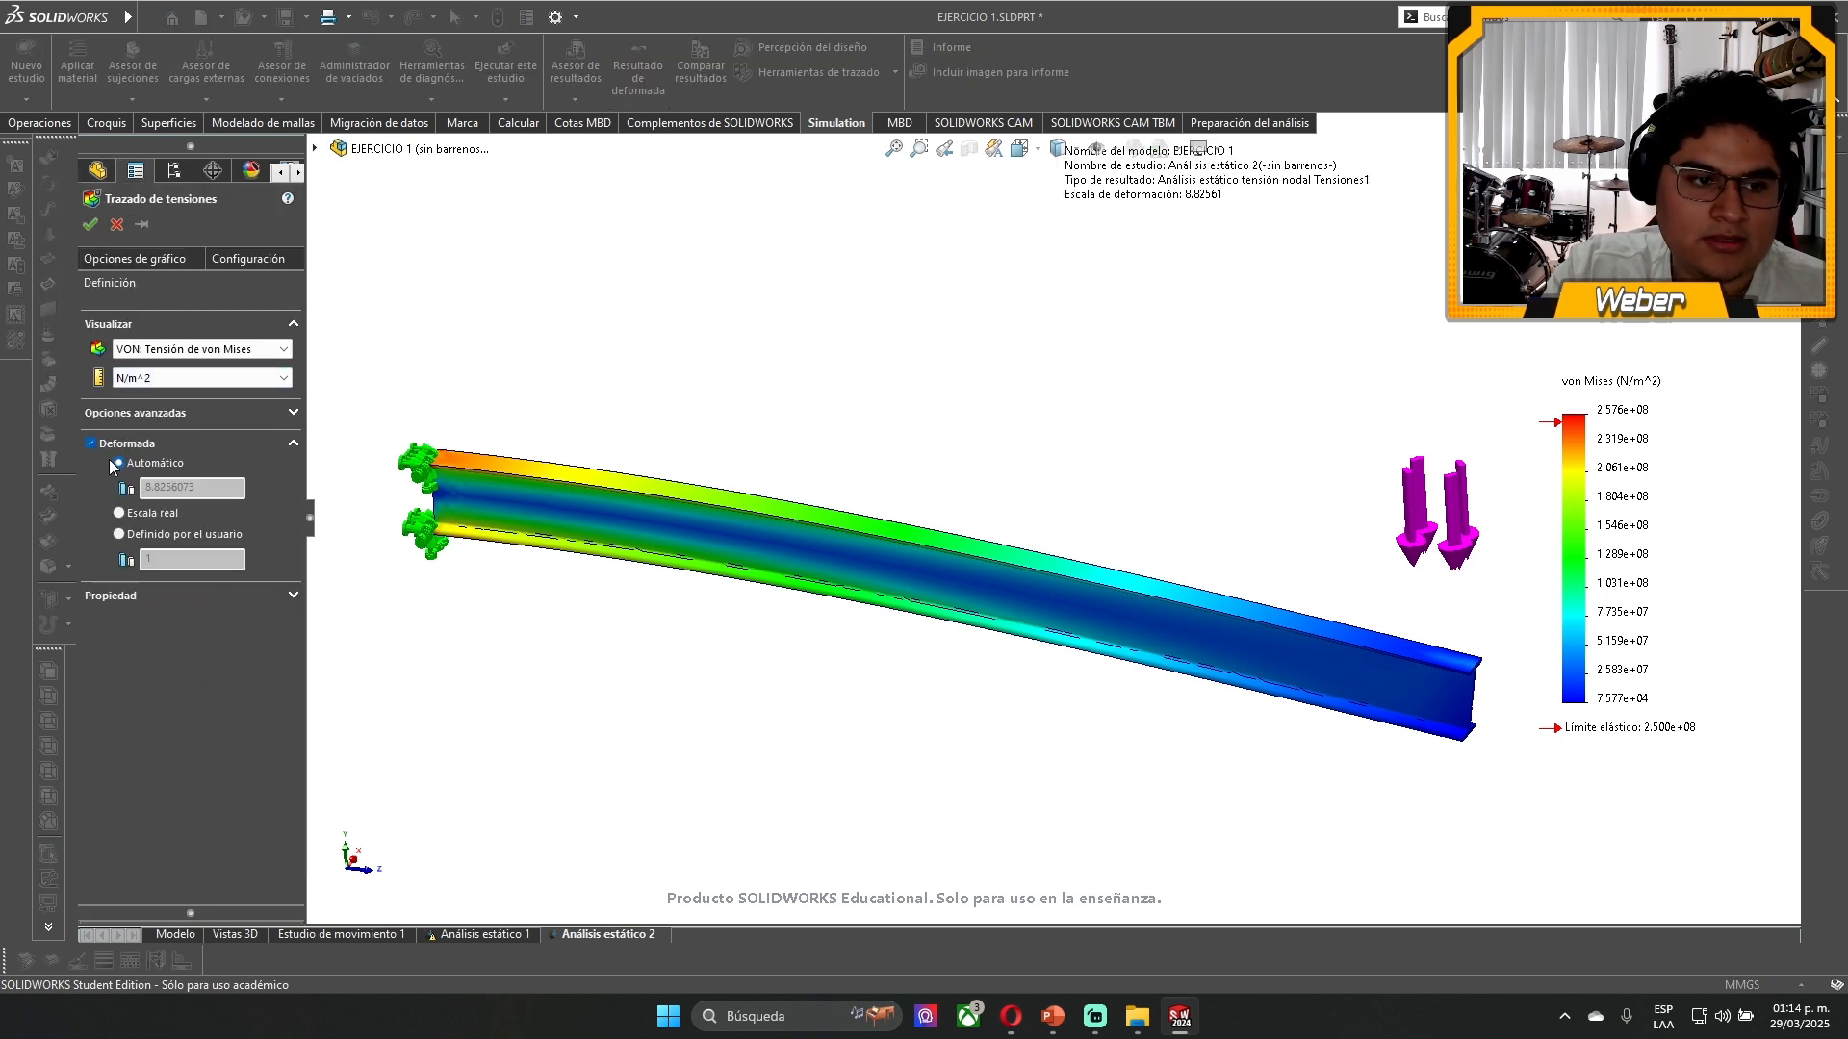
{"action": "left_click", "coordinate": [121, 513]}
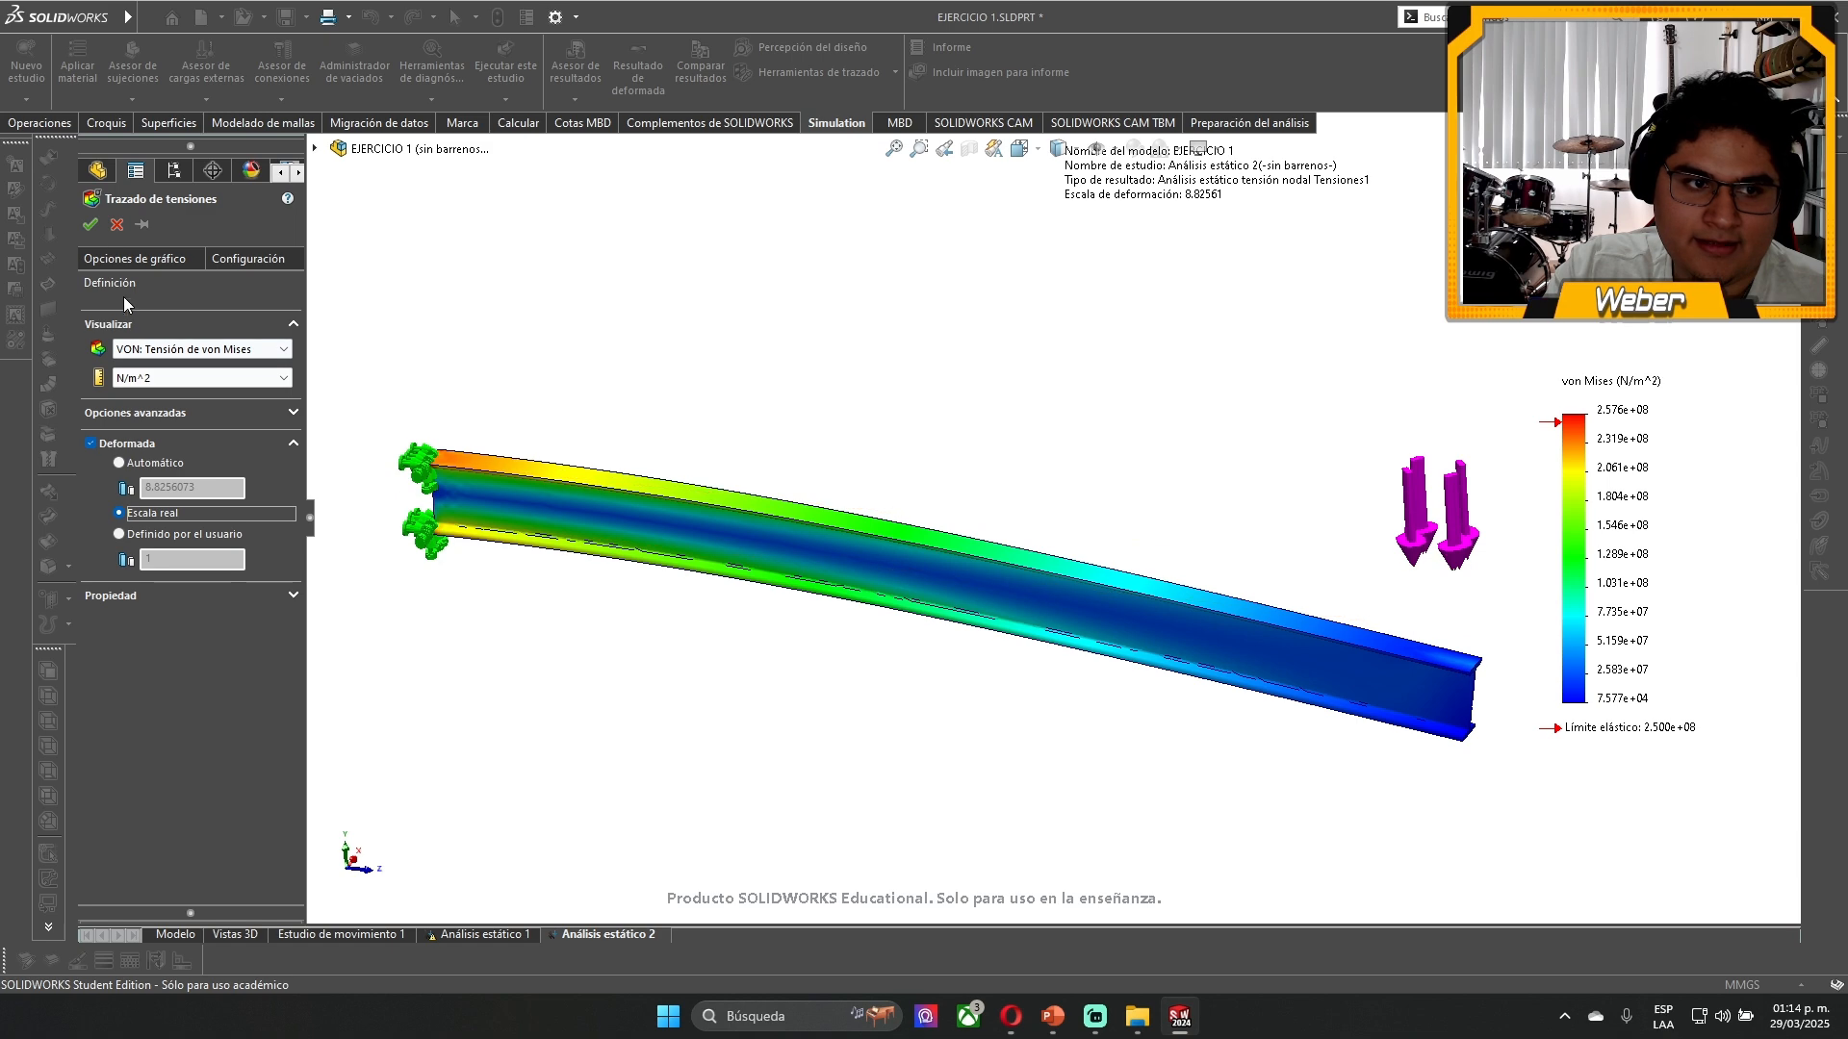
{"action": "left_click", "coordinate": [91, 225]}
- Examine the true-scale deformed beam in the Izquierda view, comparing it with its undeformed edges at the loaded end and along its length
{"action": "middle_click_drag", "start_coordinate": [964, 457], "coordinate": [960, 404]}
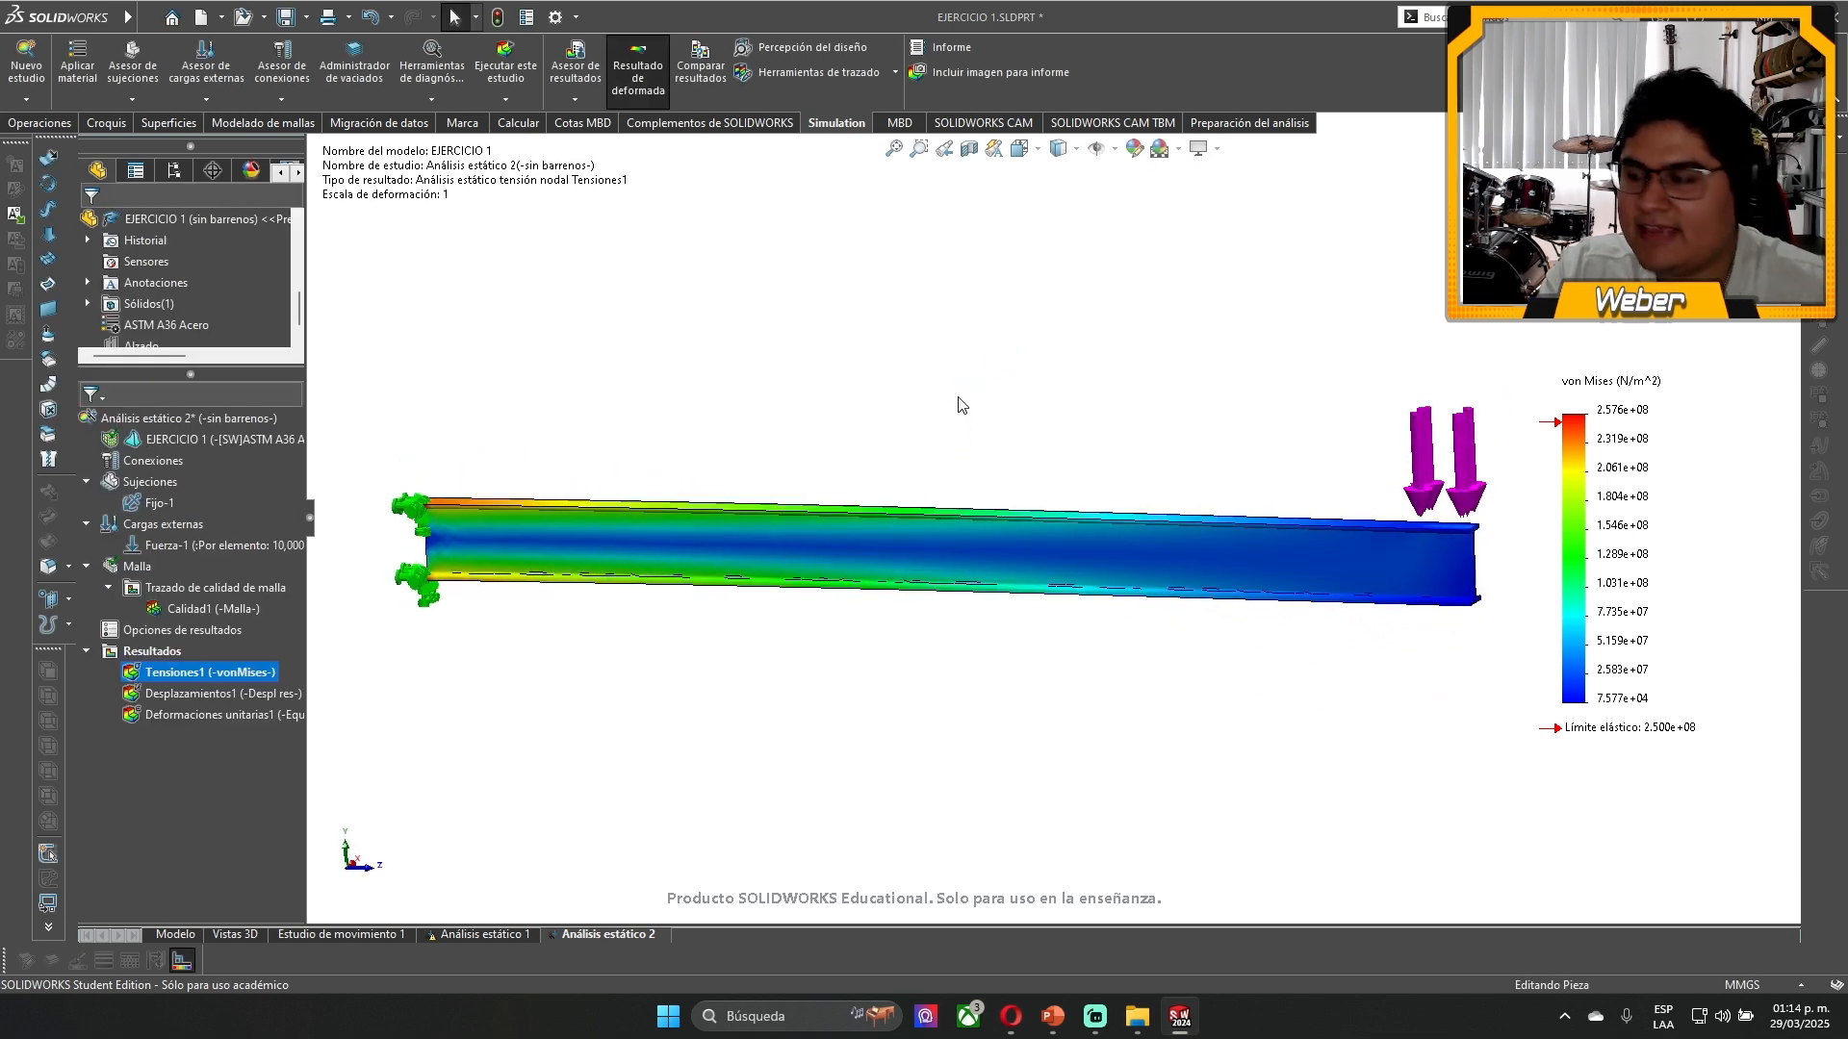
{"action": "key", "text": "space"}
{"action": "left_click", "coordinate": [793, 630]}
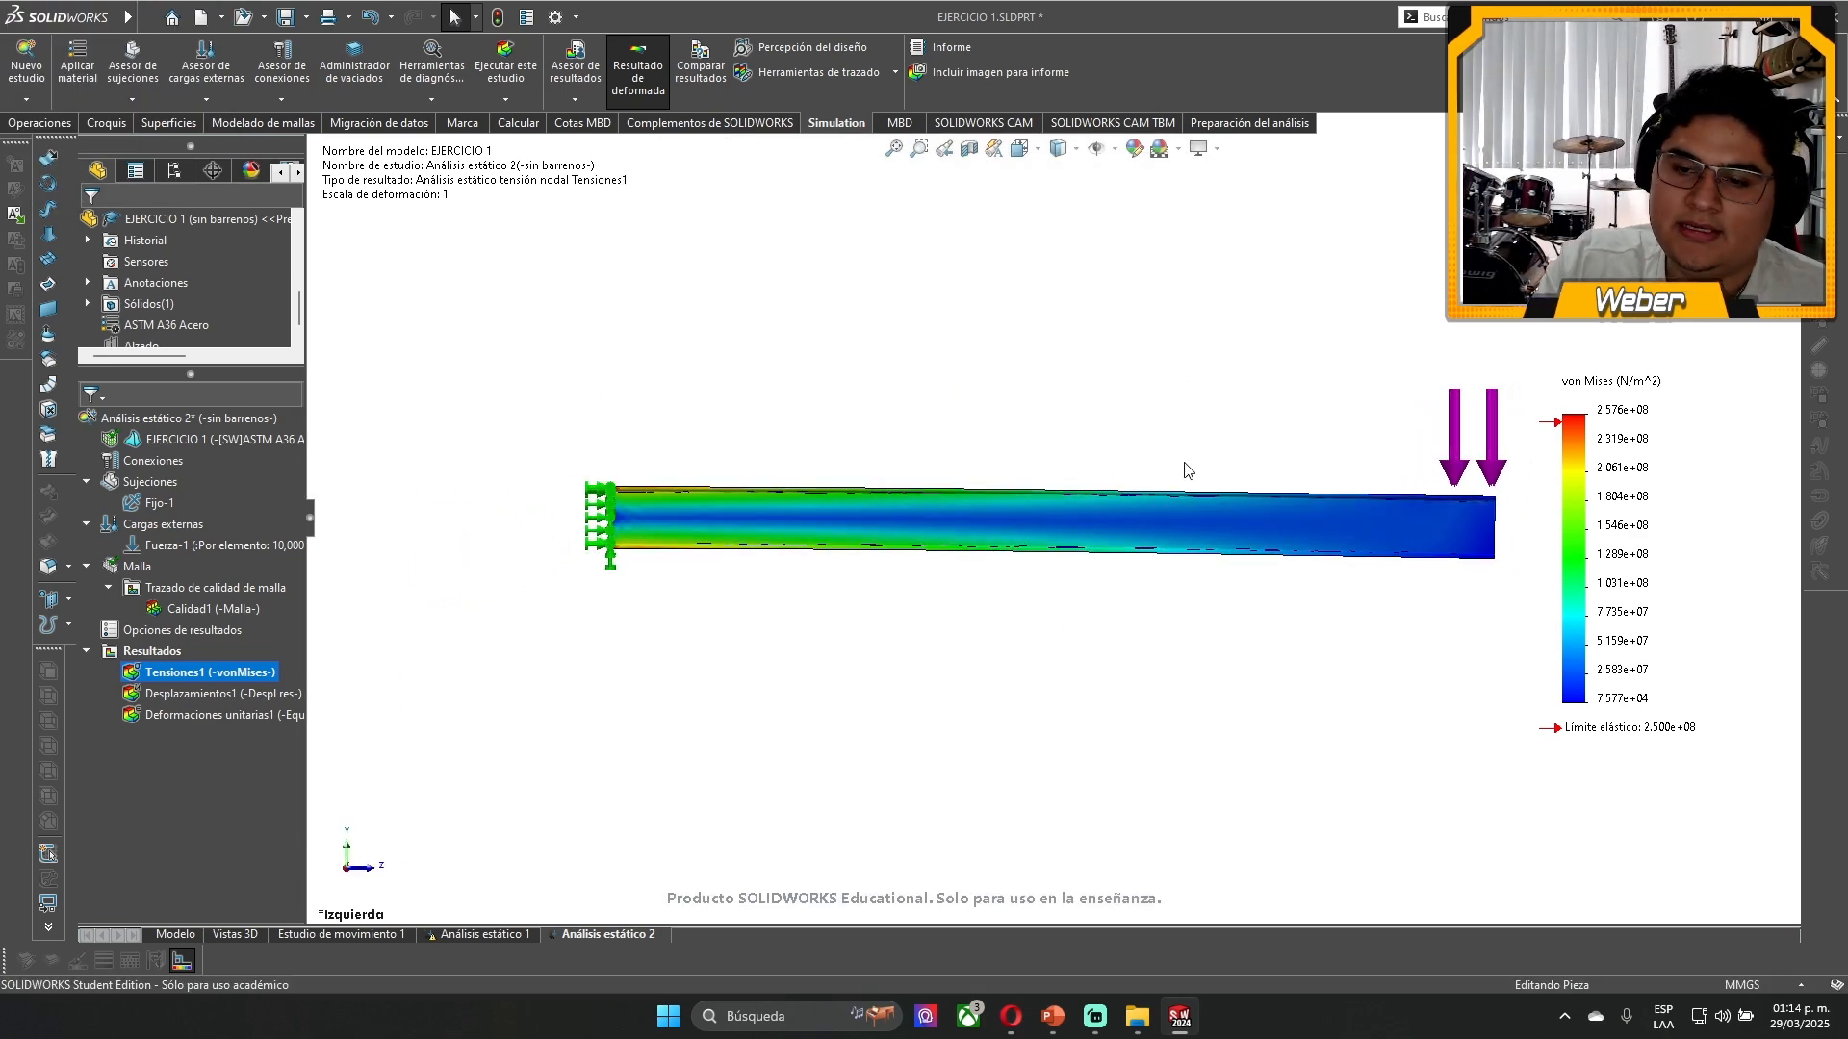
{"action": "scroll", "coordinate": [1434, 491], "scroll_direction": "down", "scroll_amount": 5}
{"action": "left_click", "coordinate": [1345, 511]}
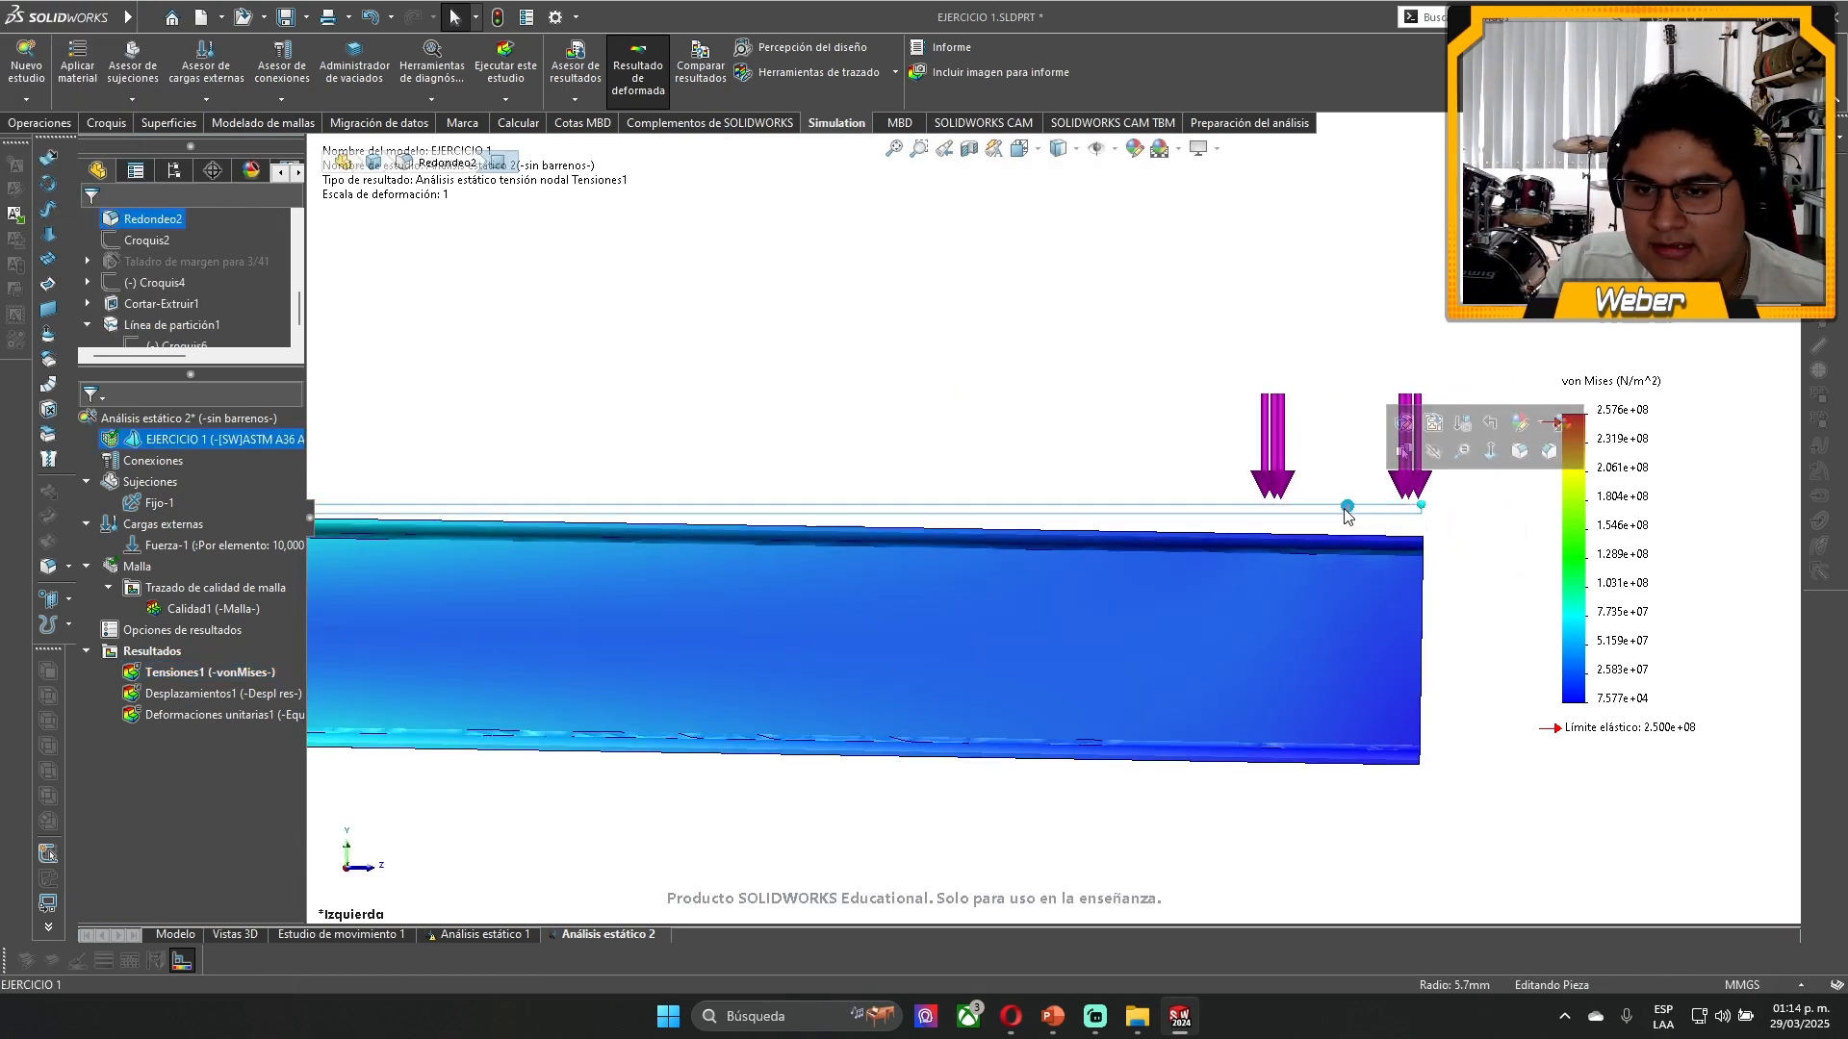
{"action": "left_click", "coordinate": [1293, 507]}
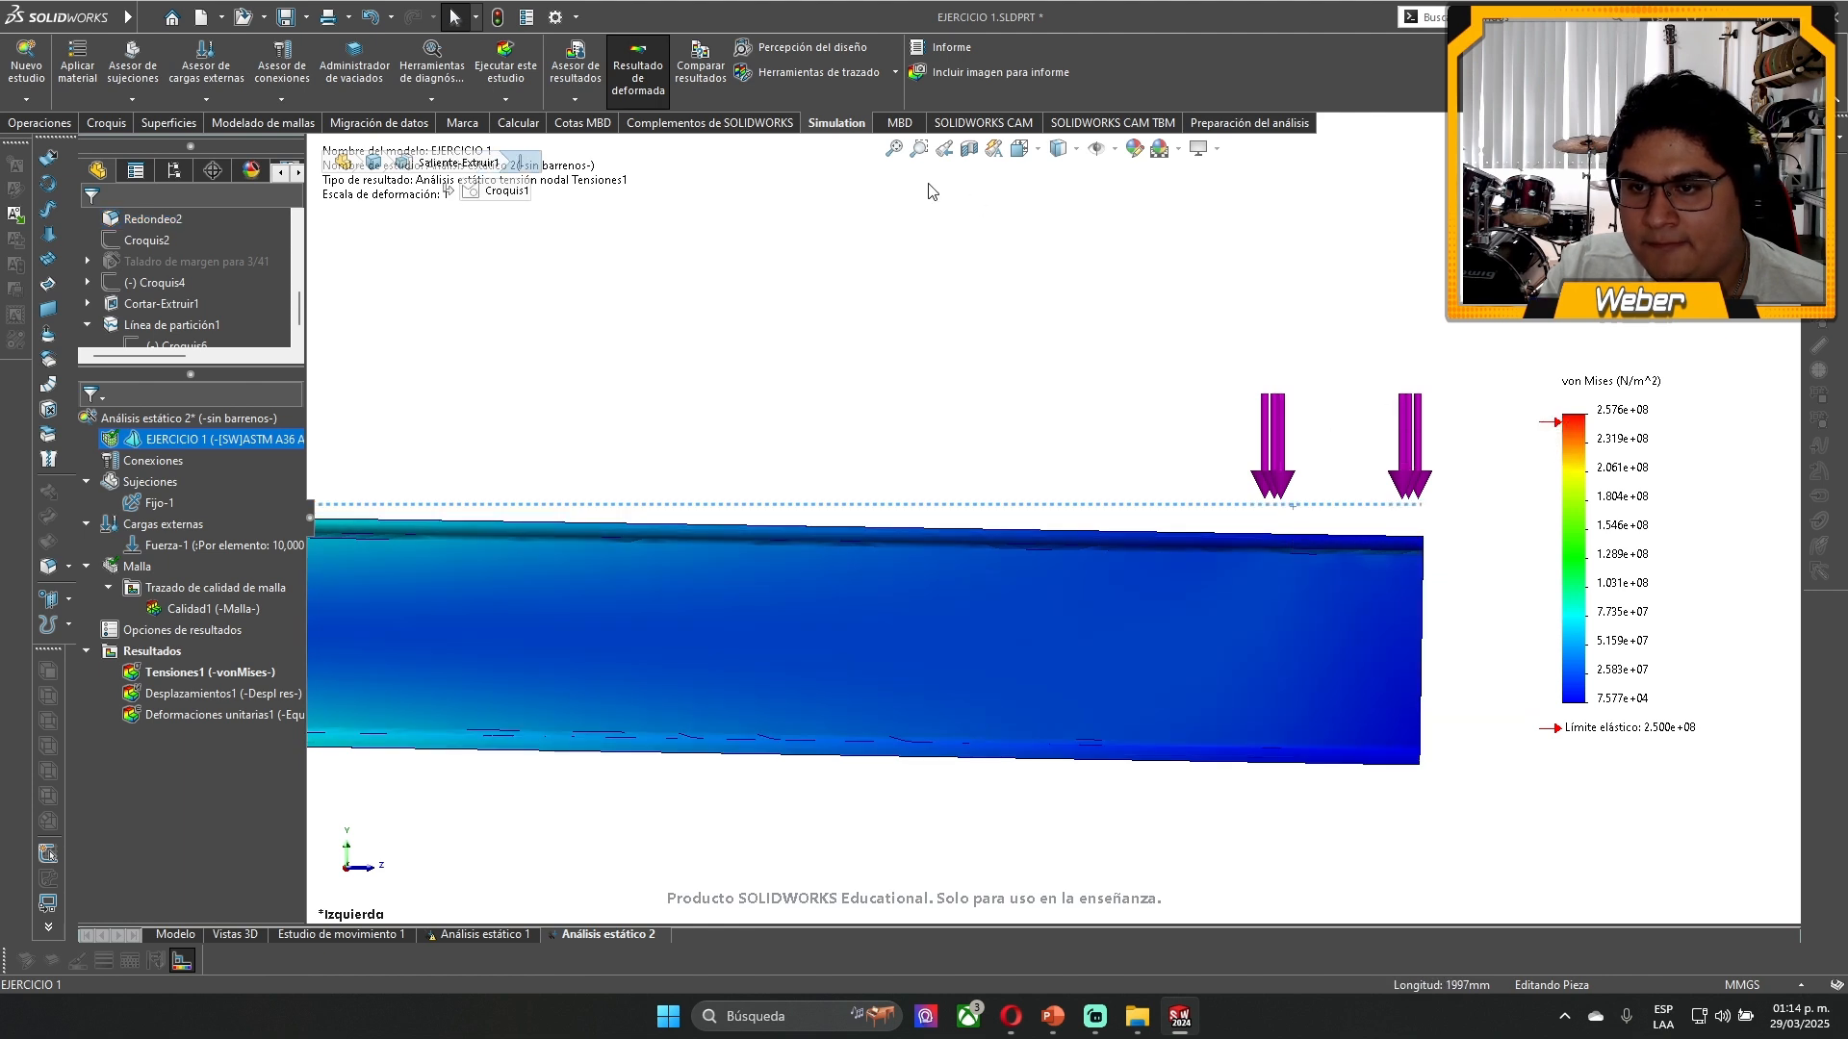
{"action": "scroll", "coordinate": [991, 585], "scroll_direction": "up", "scroll_amount": 5}
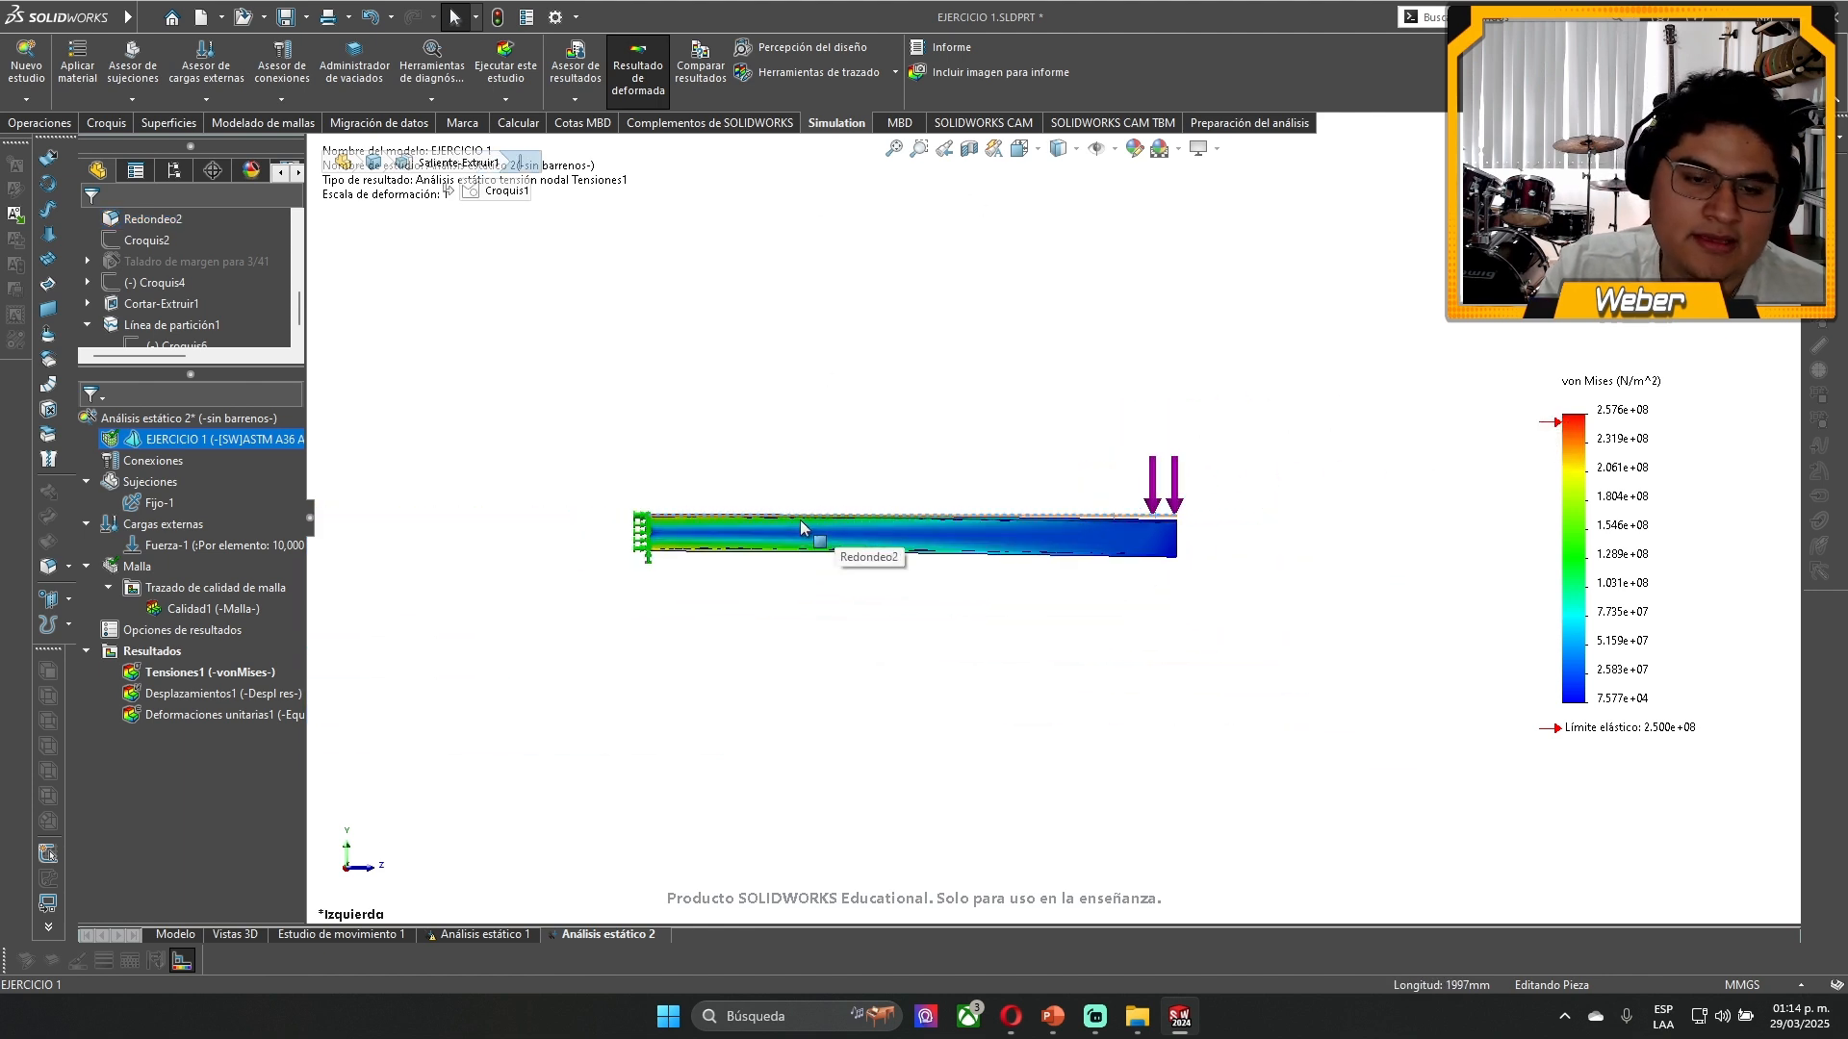
{"action": "scroll", "coordinate": [800, 520], "scroll_direction": "down", "scroll_amount": 3}
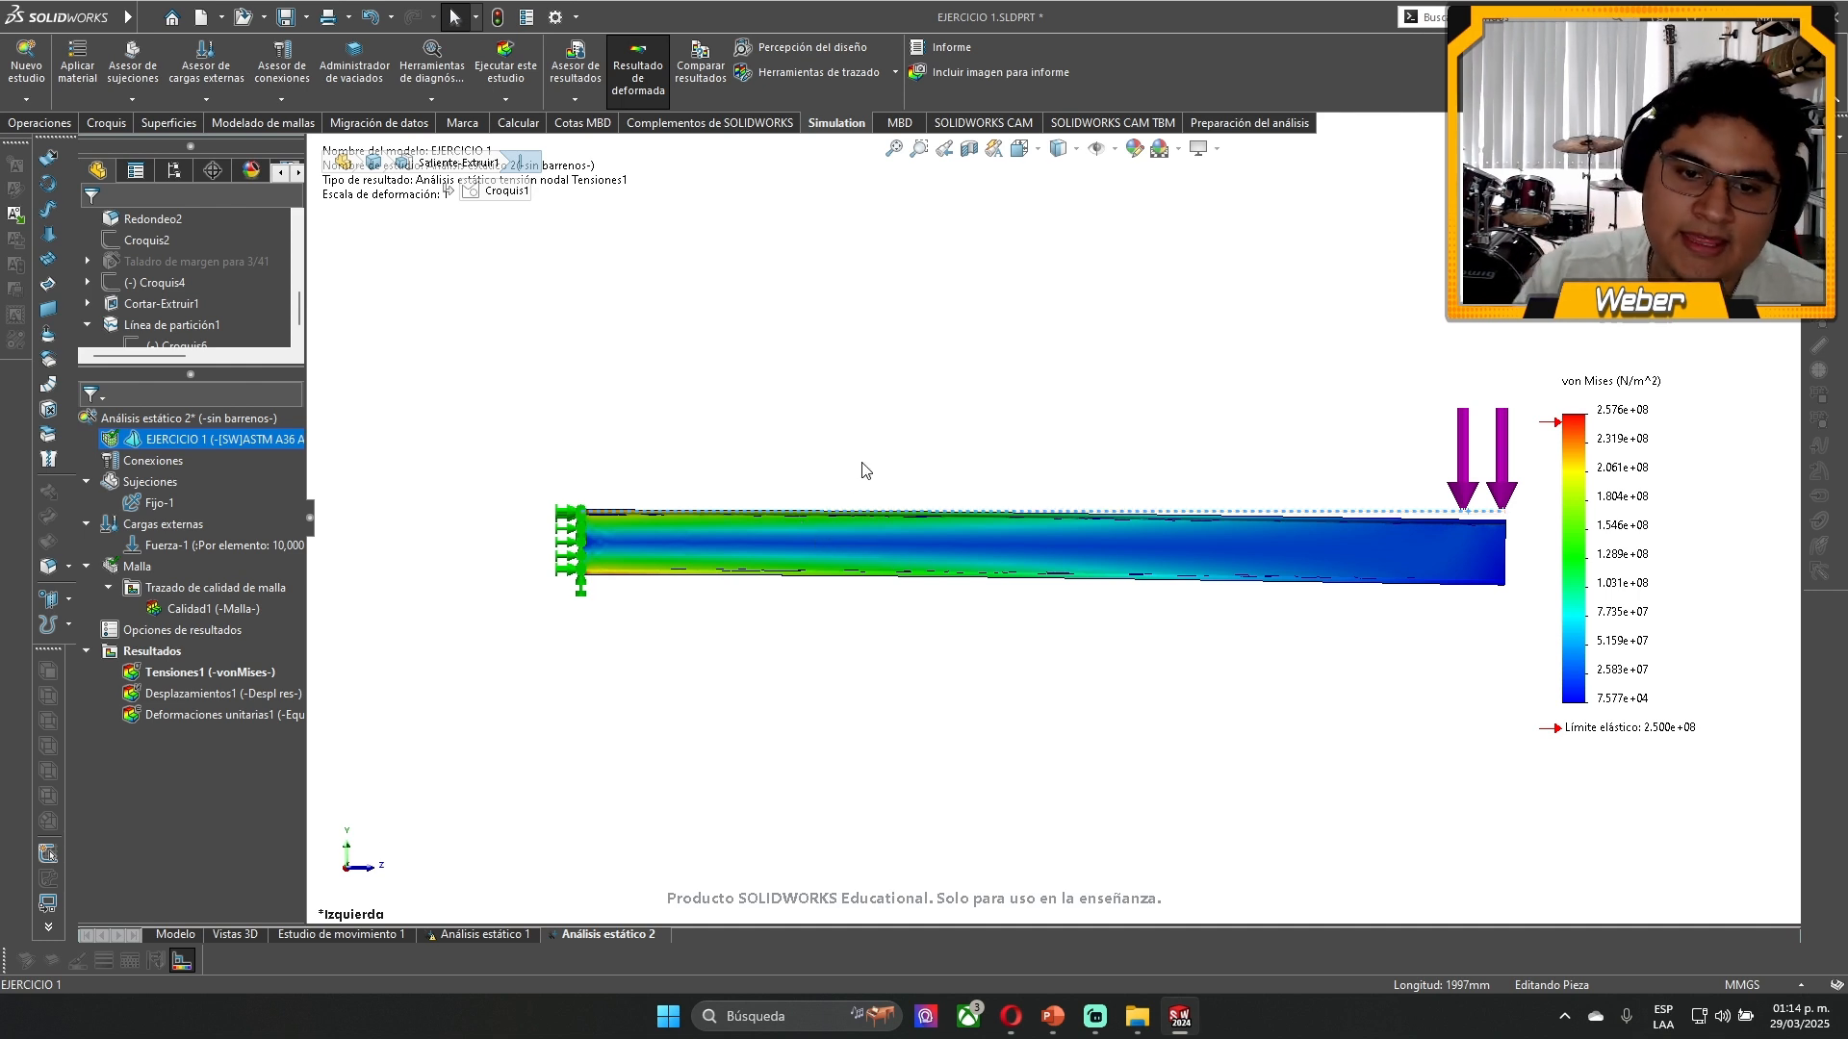
{"action": "left_click", "coordinate": [891, 423]}
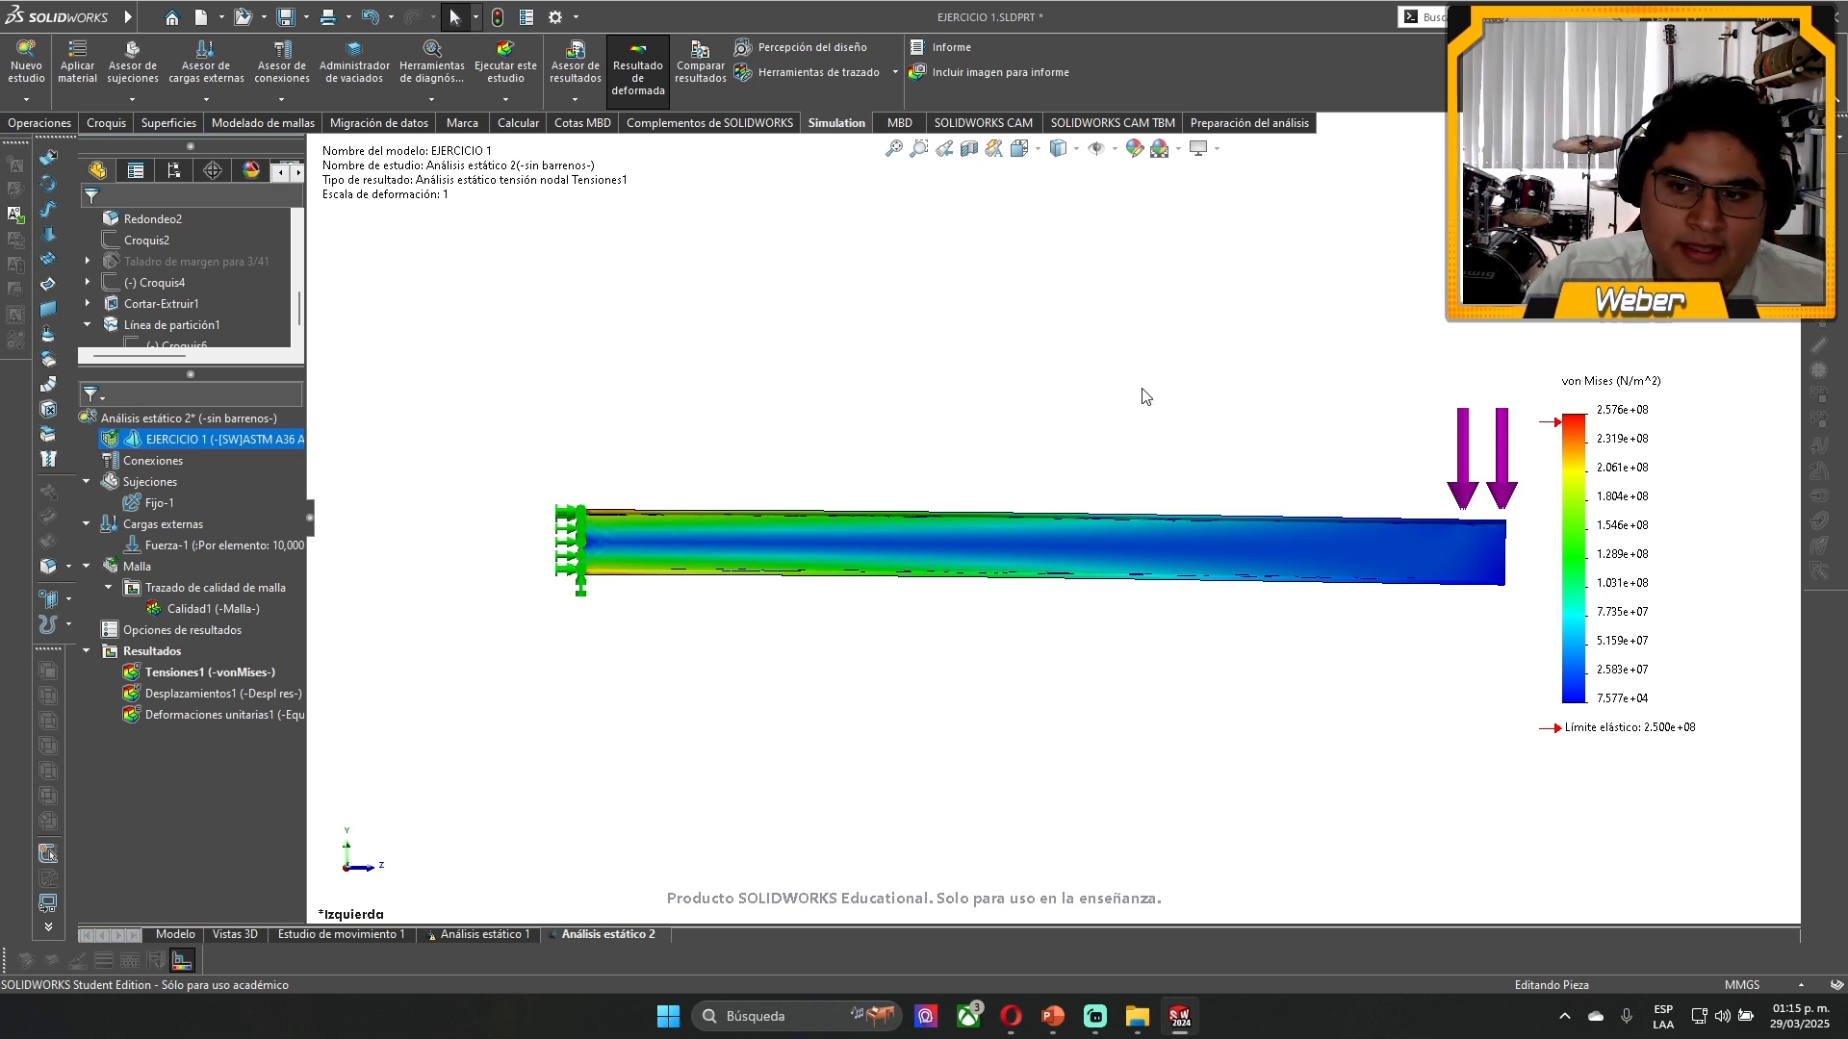
{"action": "left_click", "coordinate": [1440, 555]}
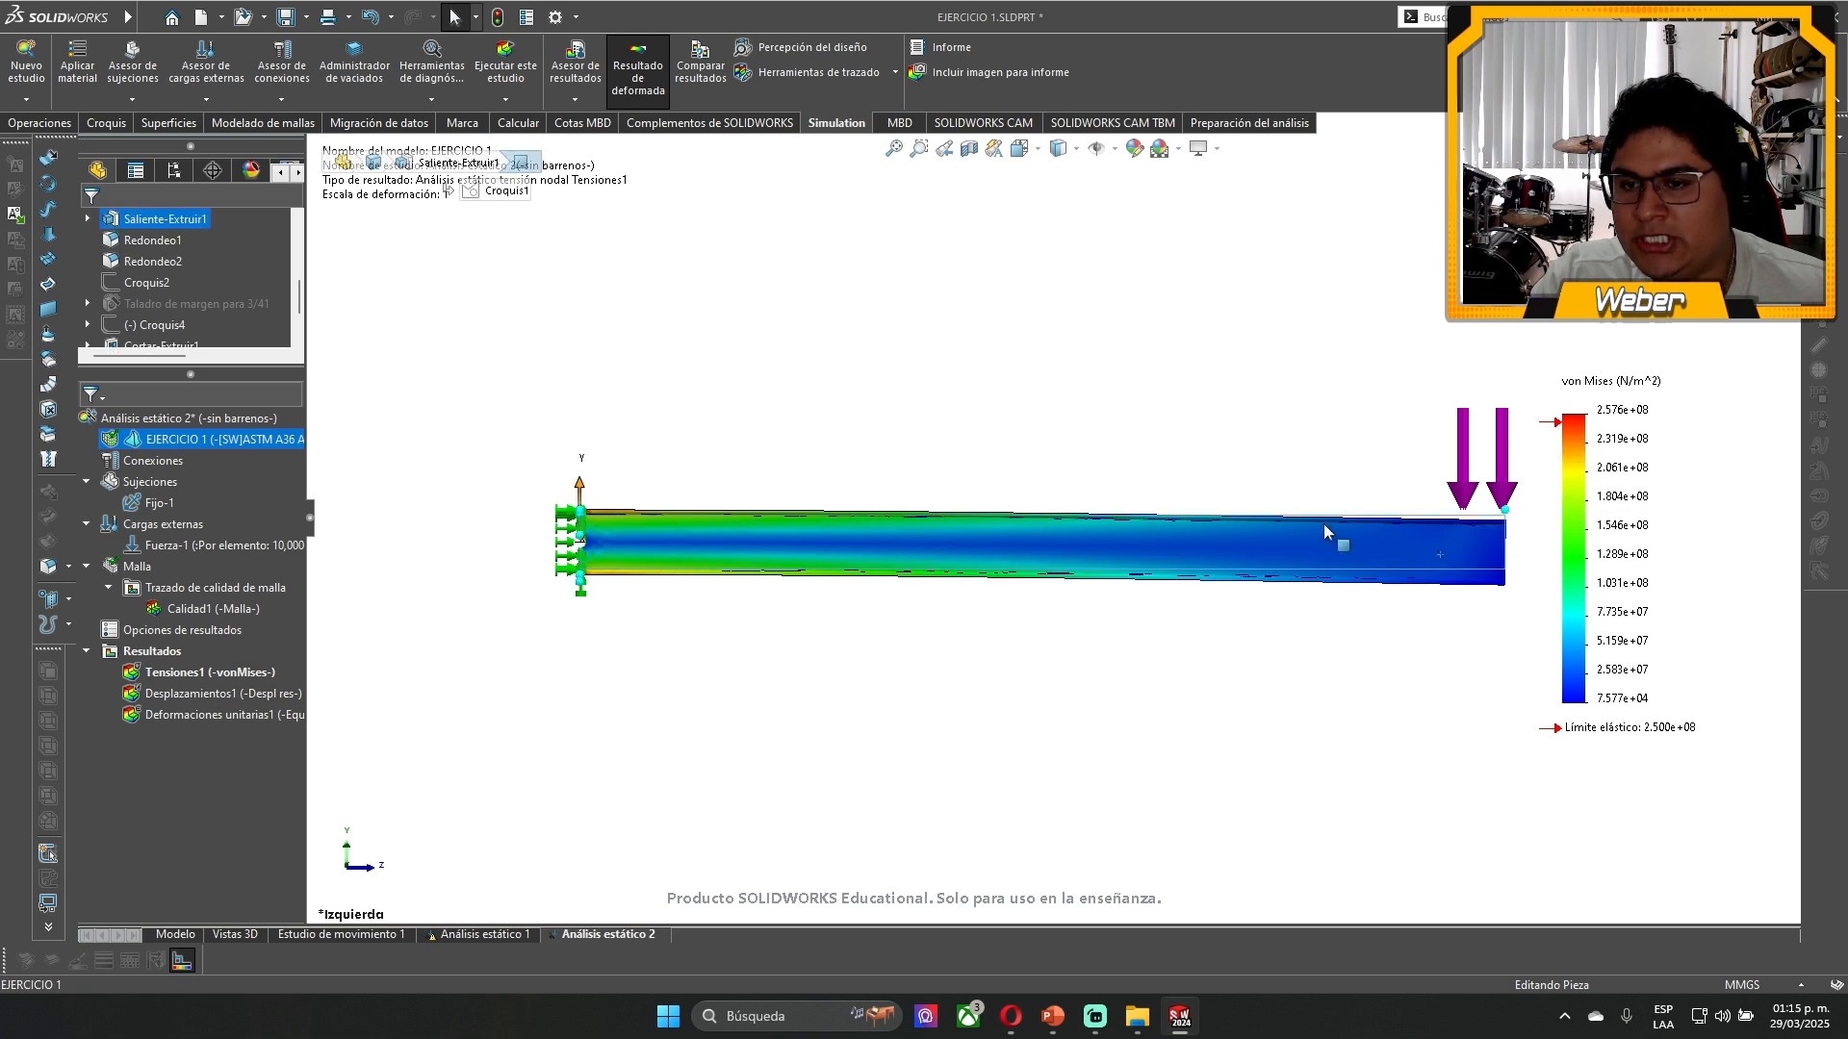
{"action": "left_click", "coordinate": [1218, 421]}
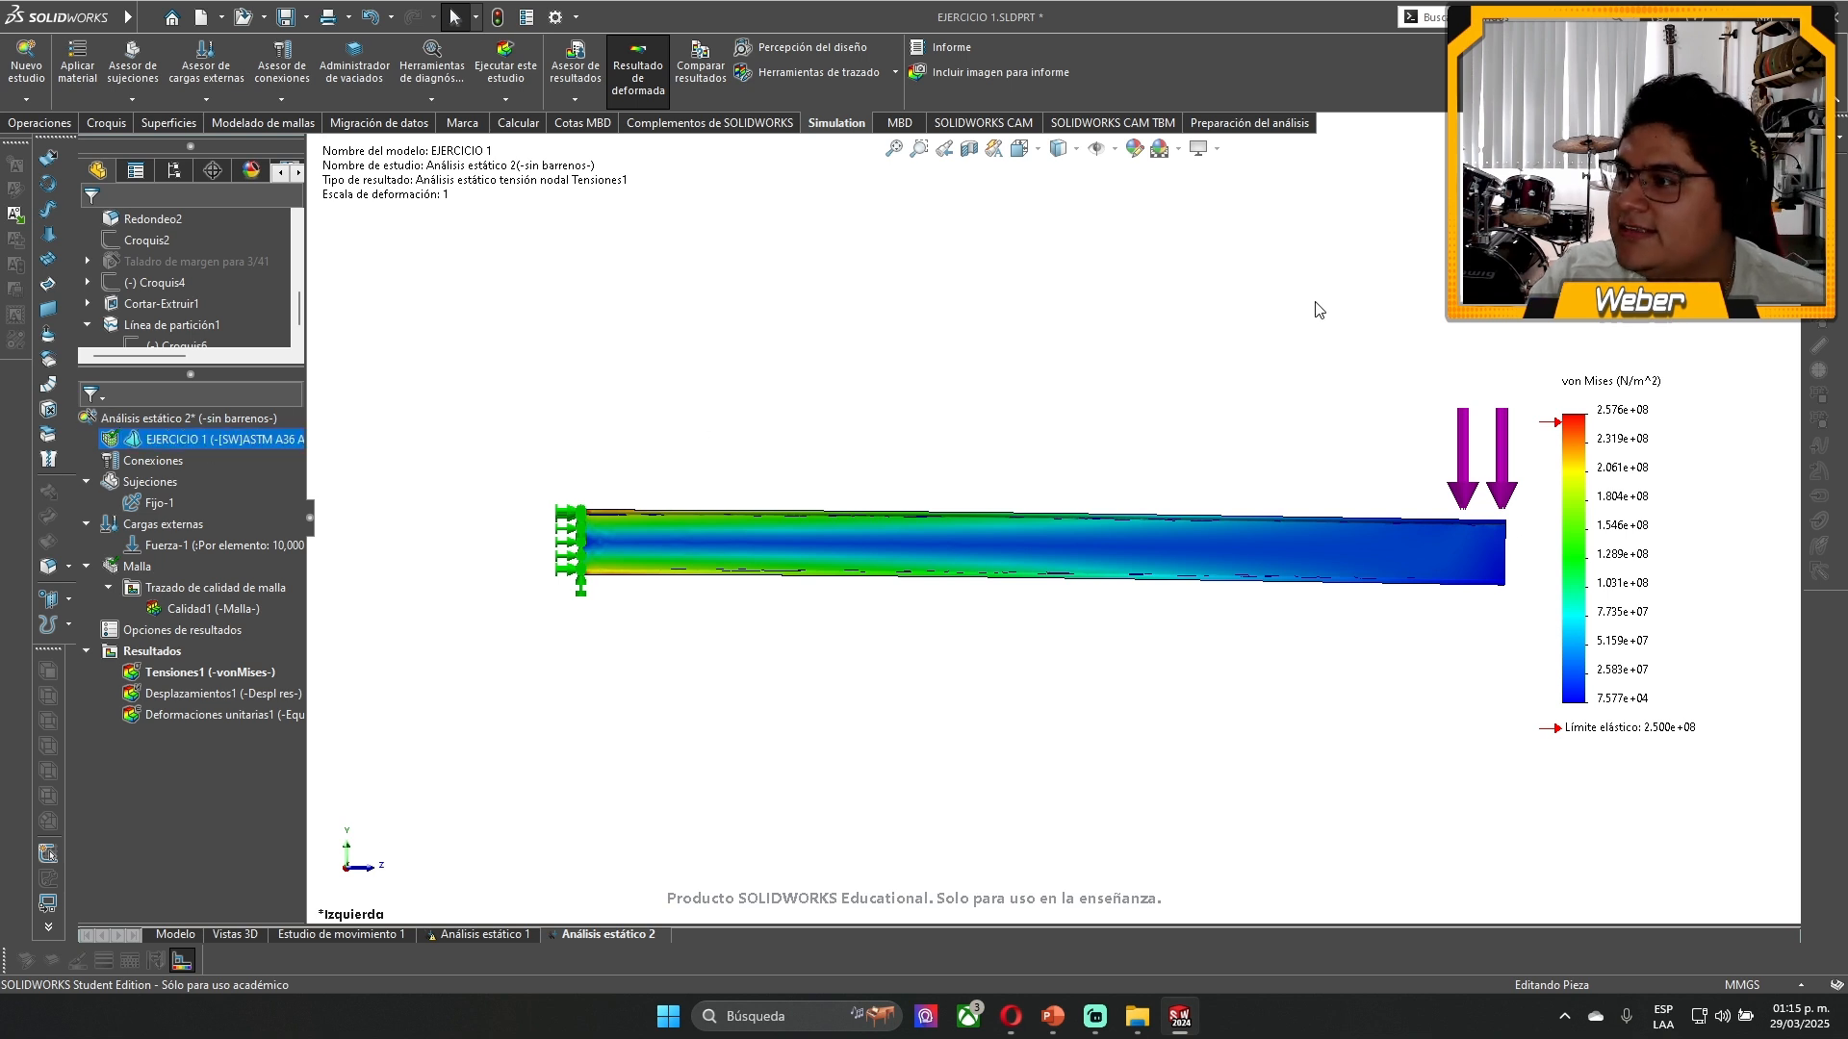
{"action": "scroll", "coordinate": [1501, 385], "scroll_direction": "up", "scroll_amount": 2}
{"action": "scroll", "coordinate": [1627, 388], "scroll_direction": "down", "scroll_amount": 1}
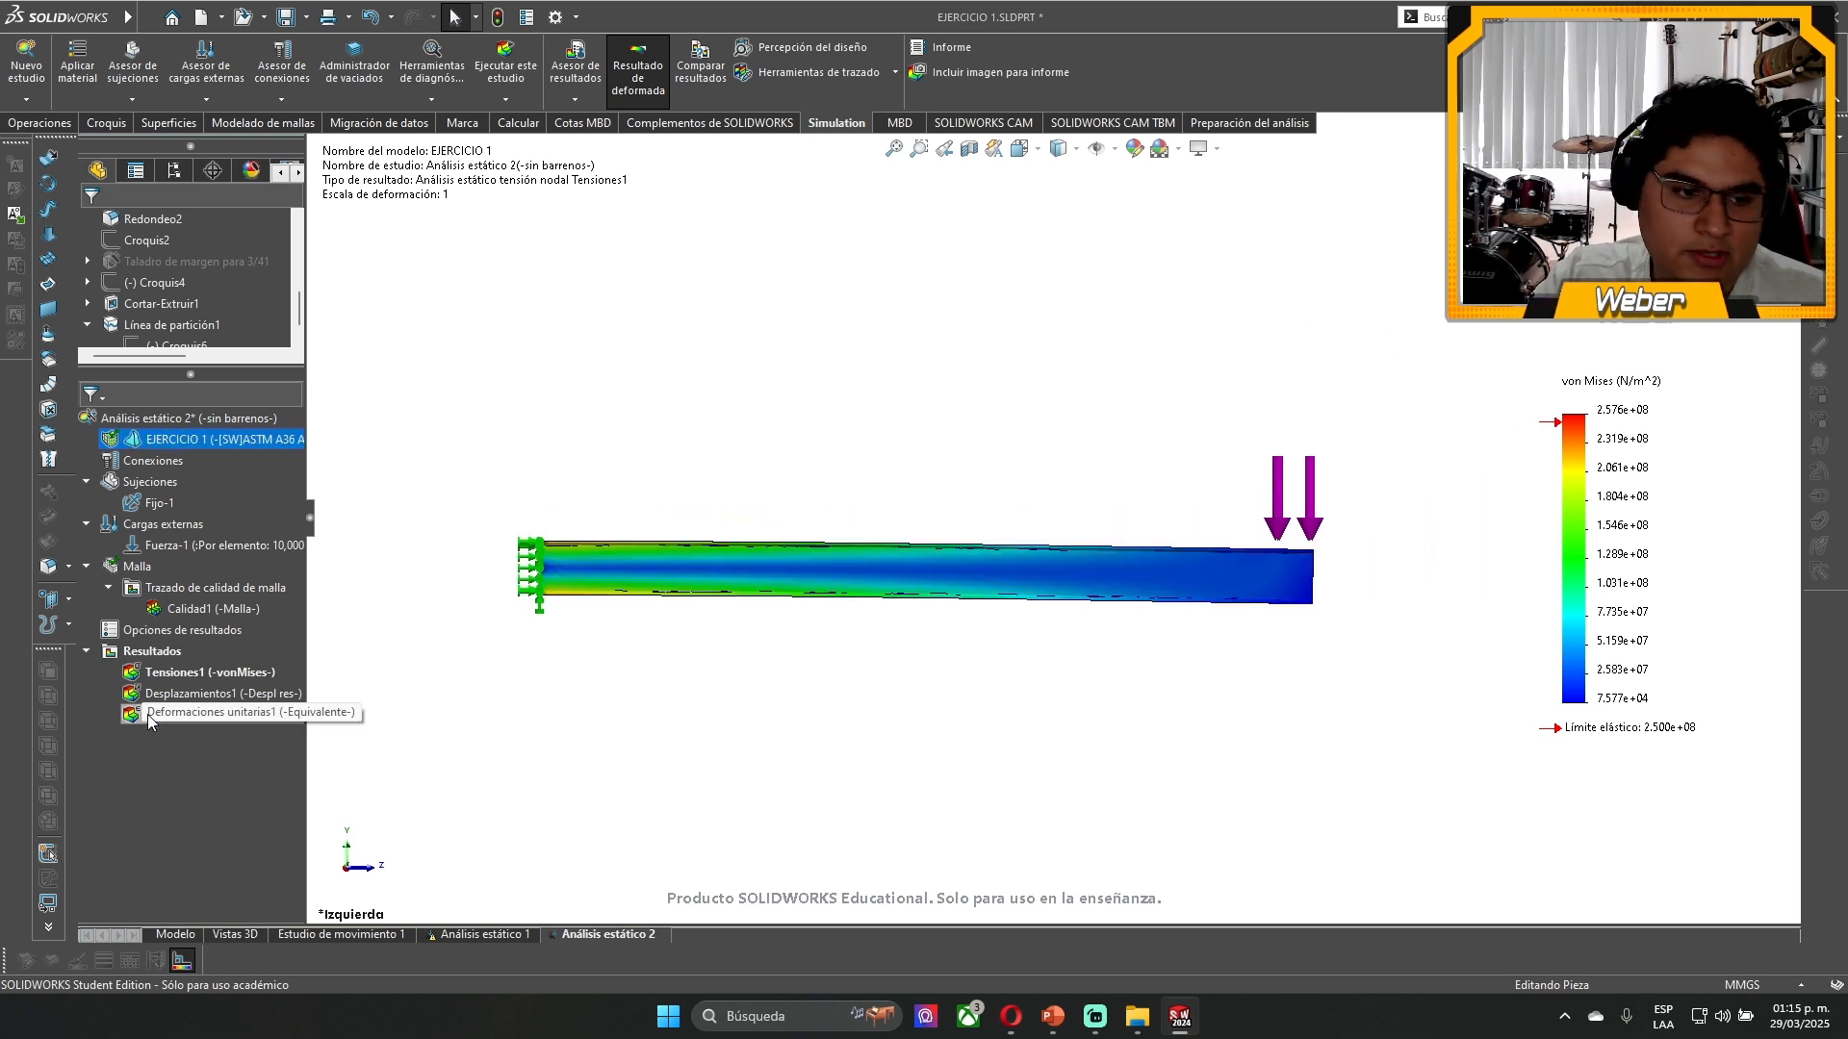
- Show the Desplazamientos1 plot and set its deformed shape to Escala real
{"action": "double_click", "coordinate": [192, 694]}
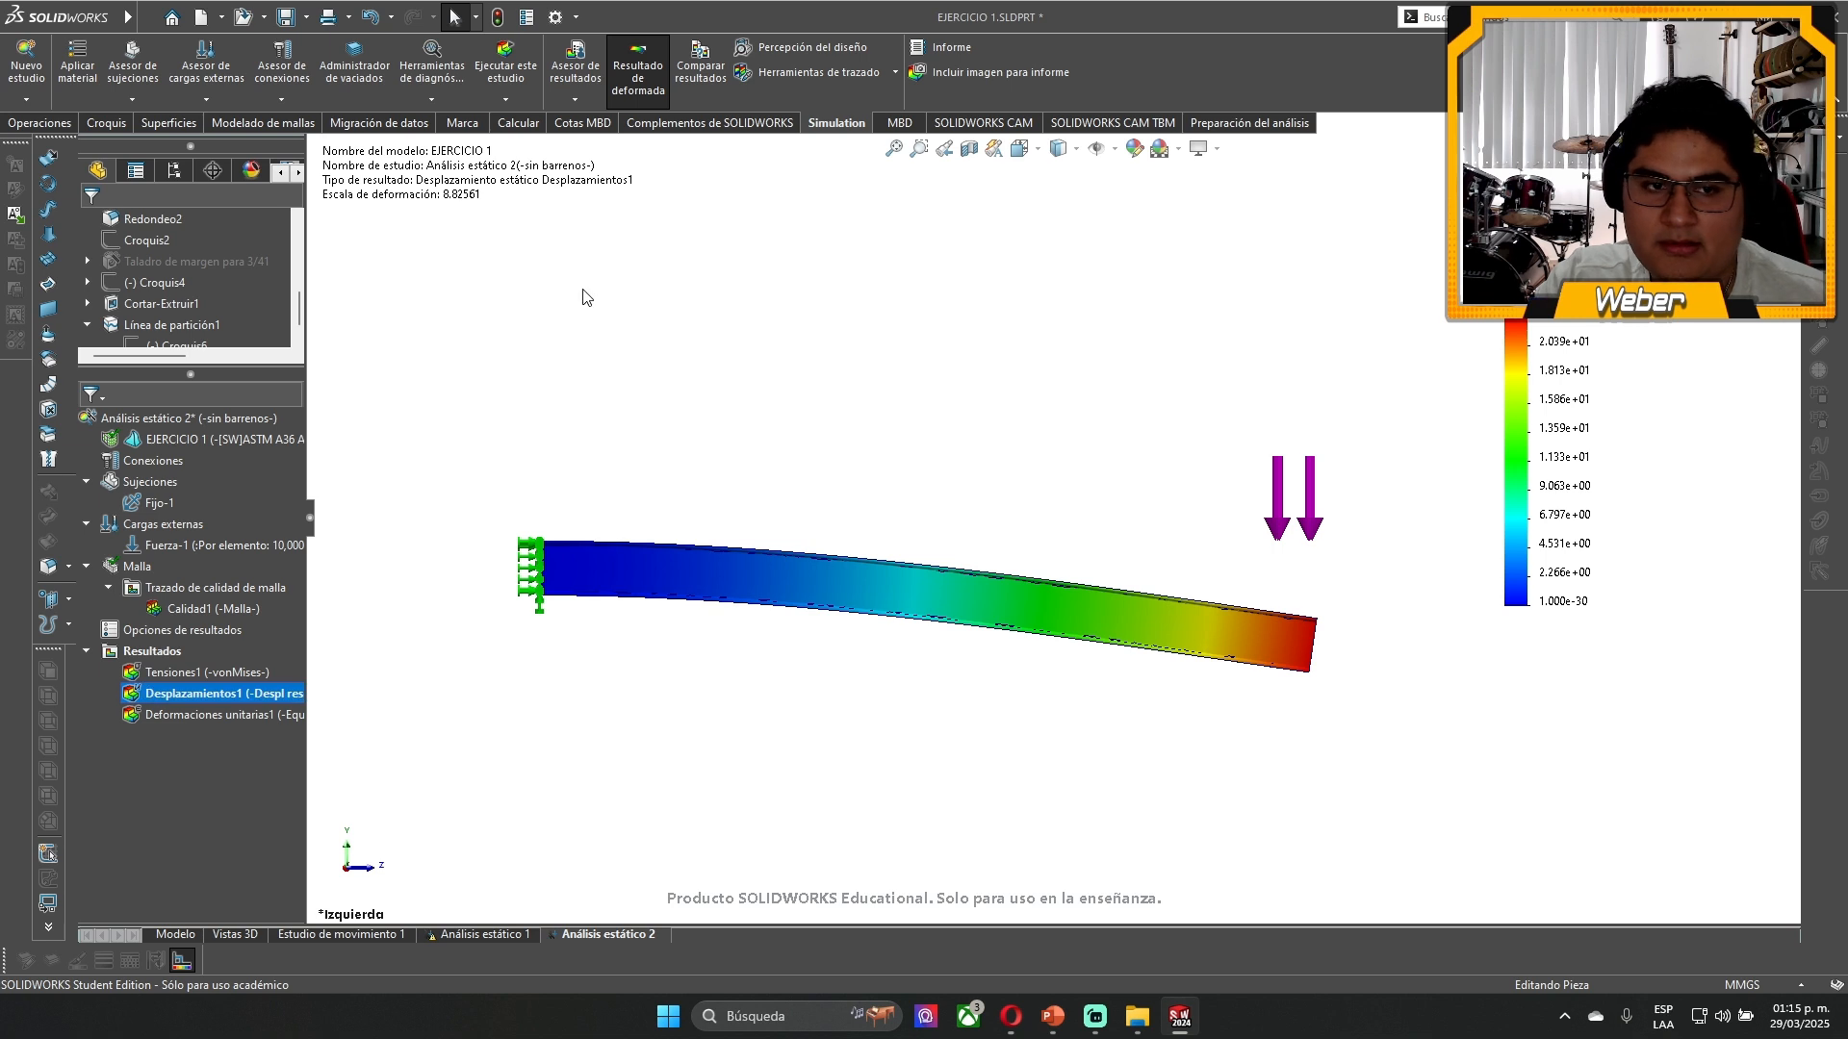
{"action": "double_click", "coordinate": [512, 197]}
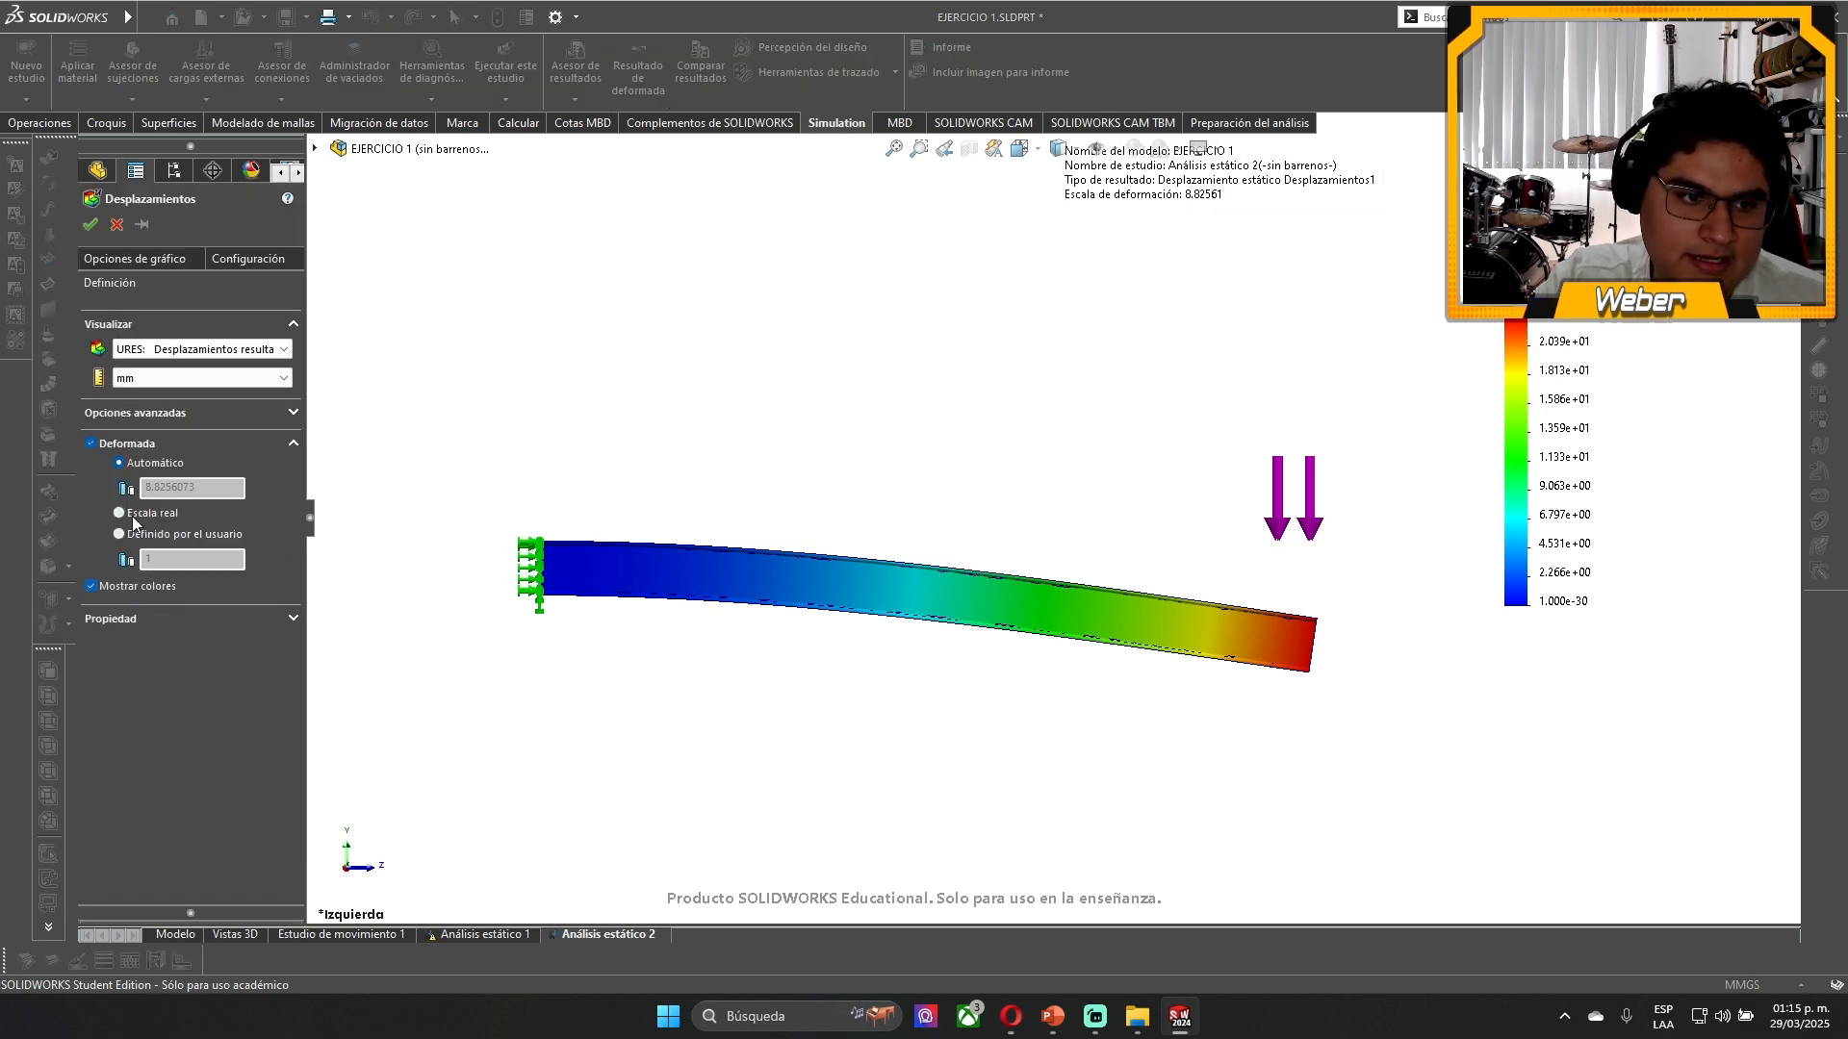
{"action": "left_click", "coordinate": [130, 516]}
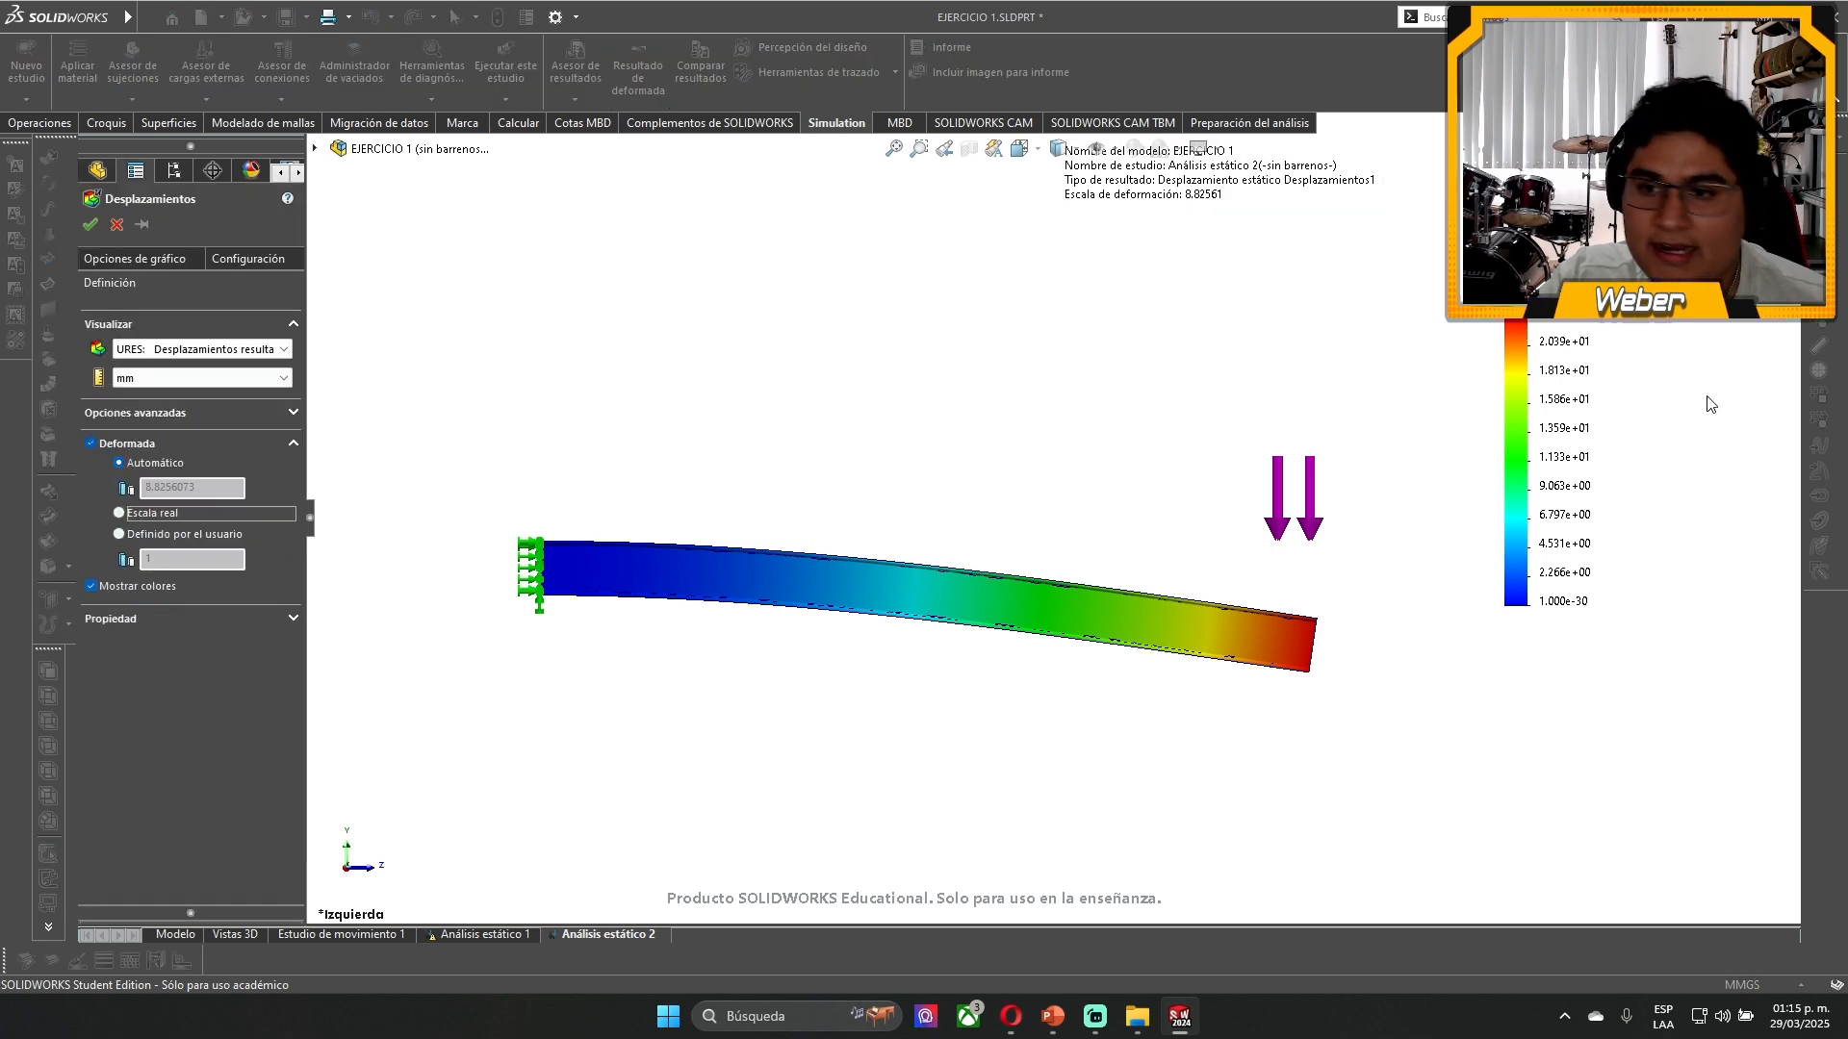
{"action": "left_click_drag", "start_coordinate": [1606, 451], "coordinate": [1620, 624]}
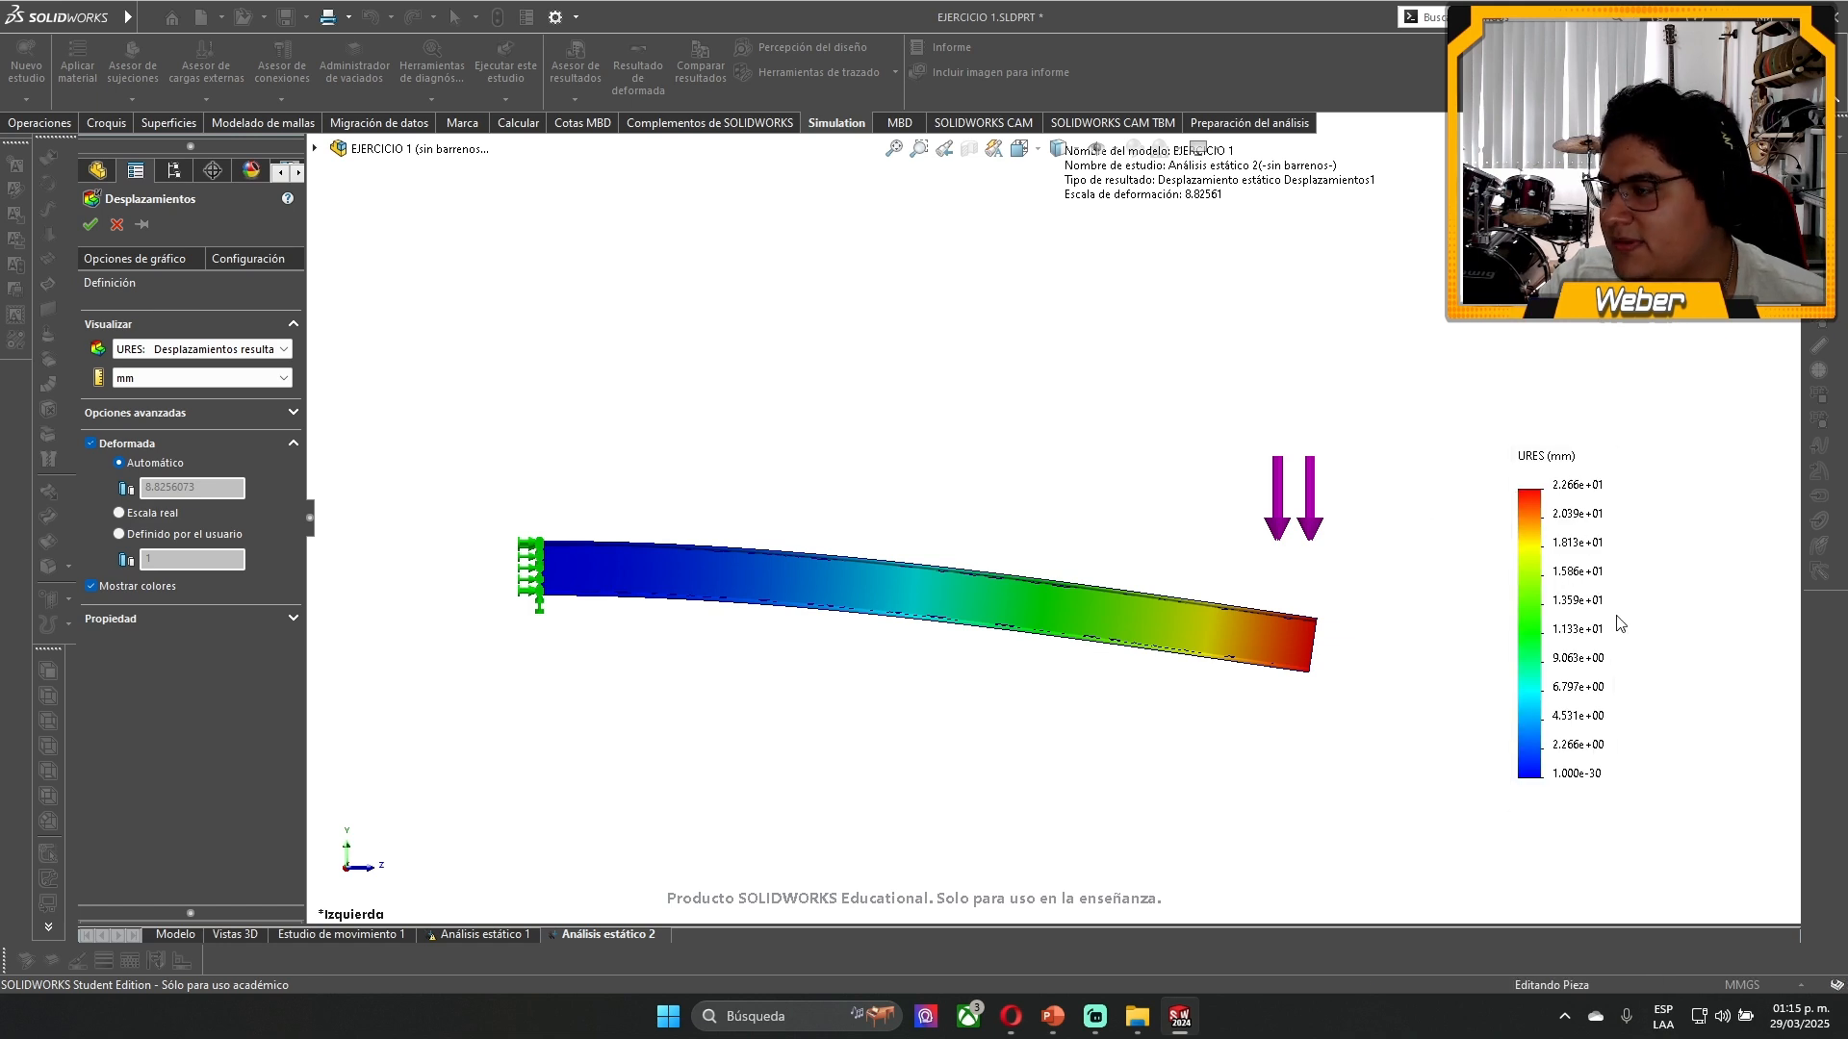
{"action": "left_click", "coordinate": [118, 512]}
{"action": "left_click", "coordinate": [93, 224]}
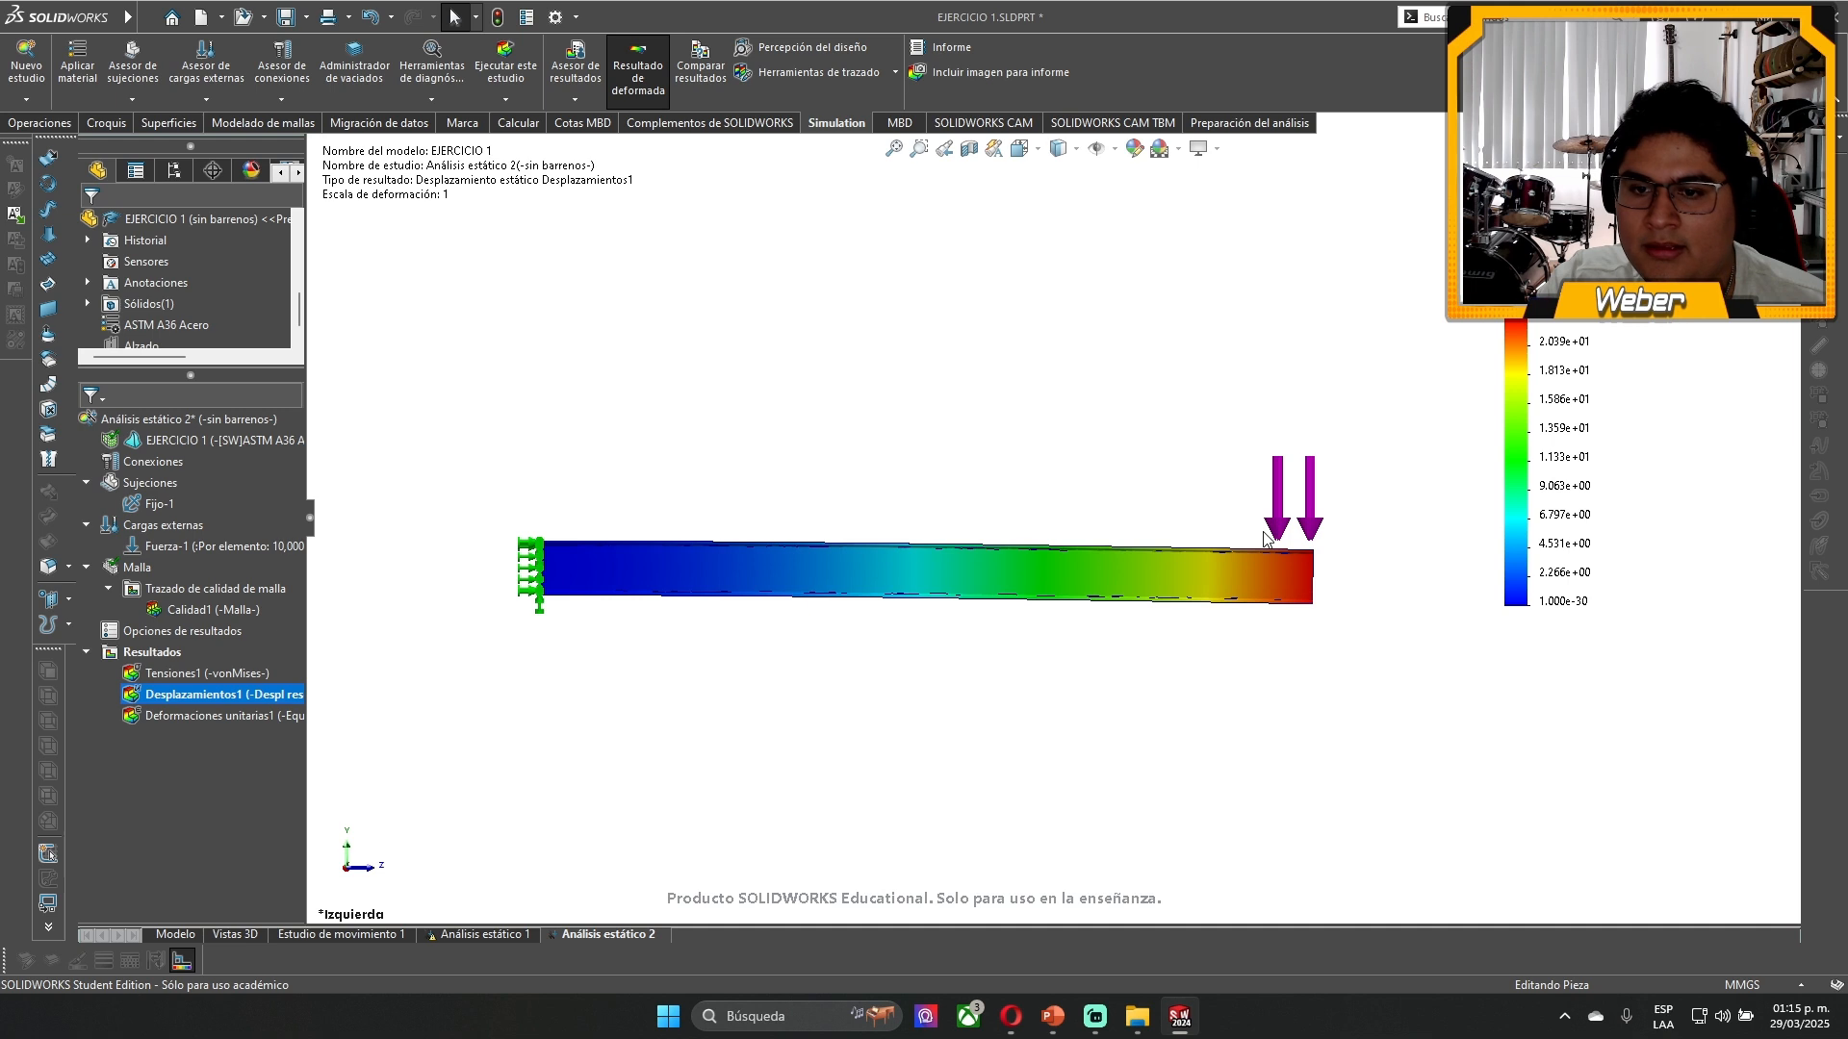
- Move the URES legend clear of the beam, above its loaded end
{"action": "scroll", "coordinate": [812, 610], "scroll_direction": "down", "scroll_amount": 3}
{"action": "left_click_drag", "start_coordinate": [1555, 375], "coordinate": [1444, 467]}
{"action": "key", "text": "f"}
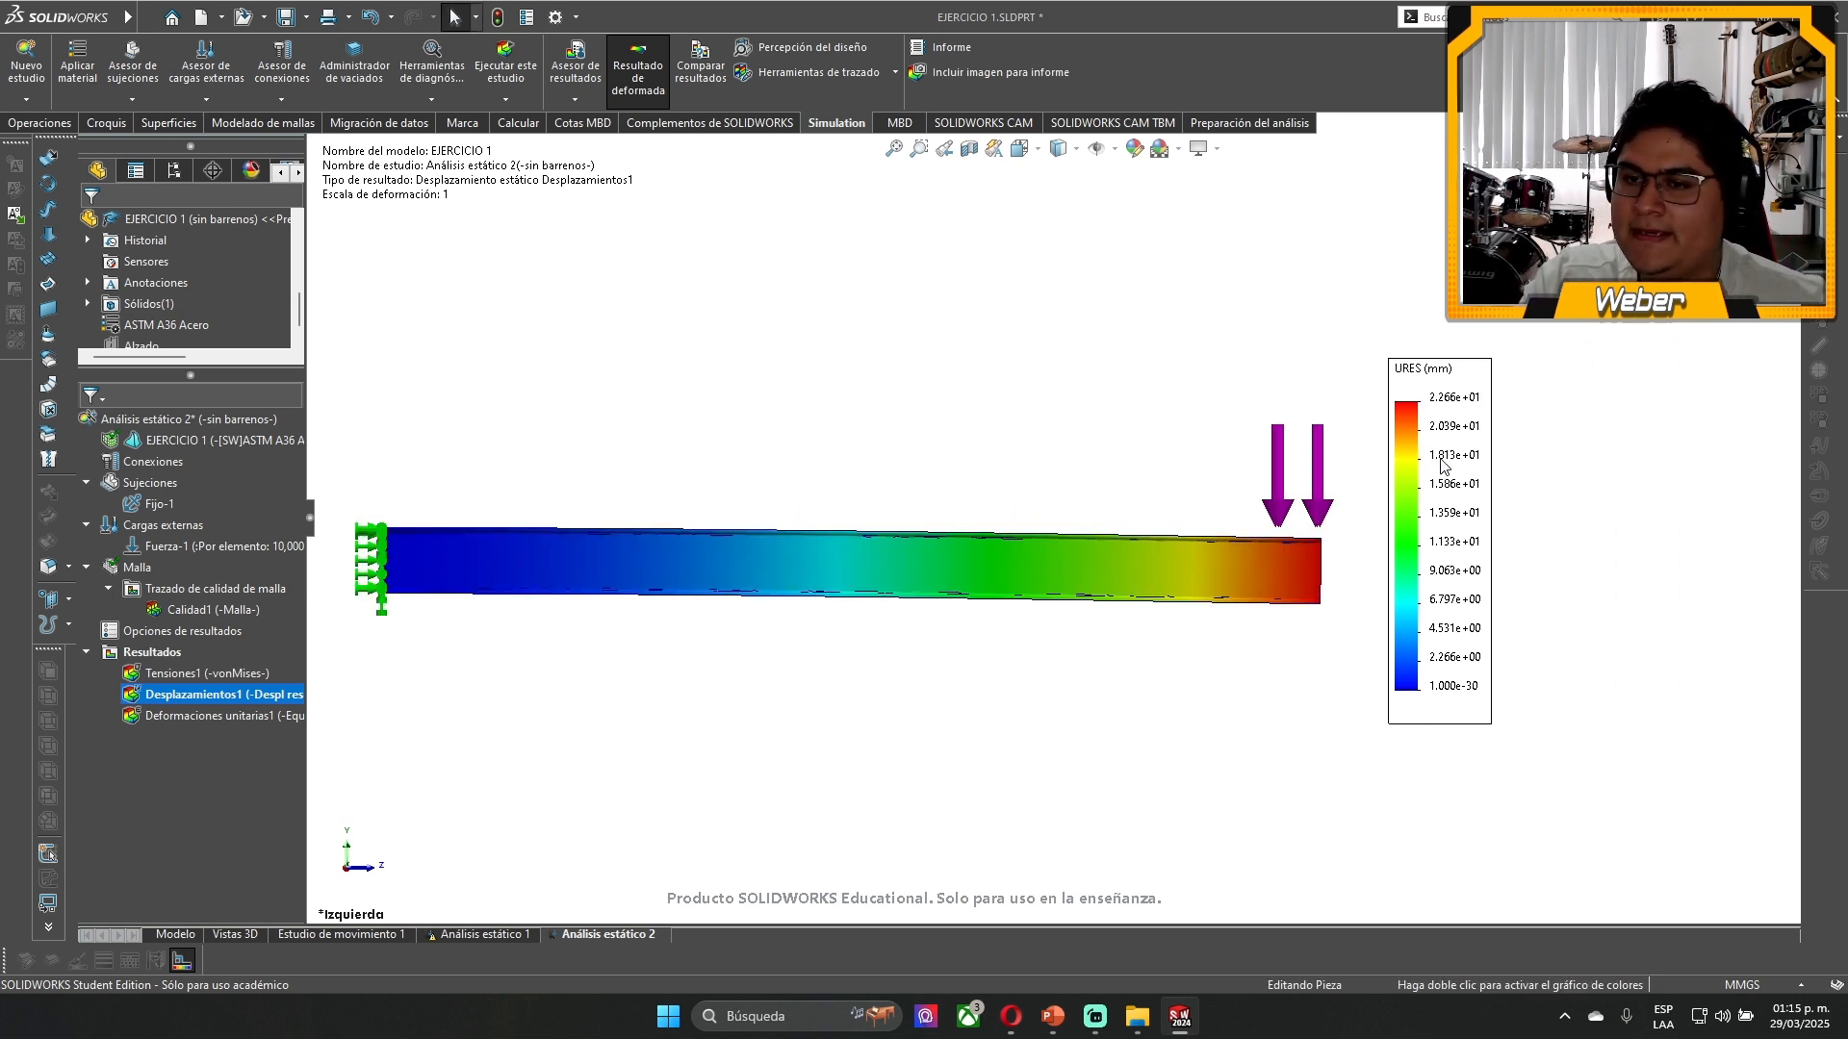
{"action": "scroll", "coordinate": [1434, 465], "scroll_direction": "down", "scroll_amount": 1}
{"action": "scroll", "coordinate": [1001, 500], "scroll_direction": "up", "scroll_amount": 3}
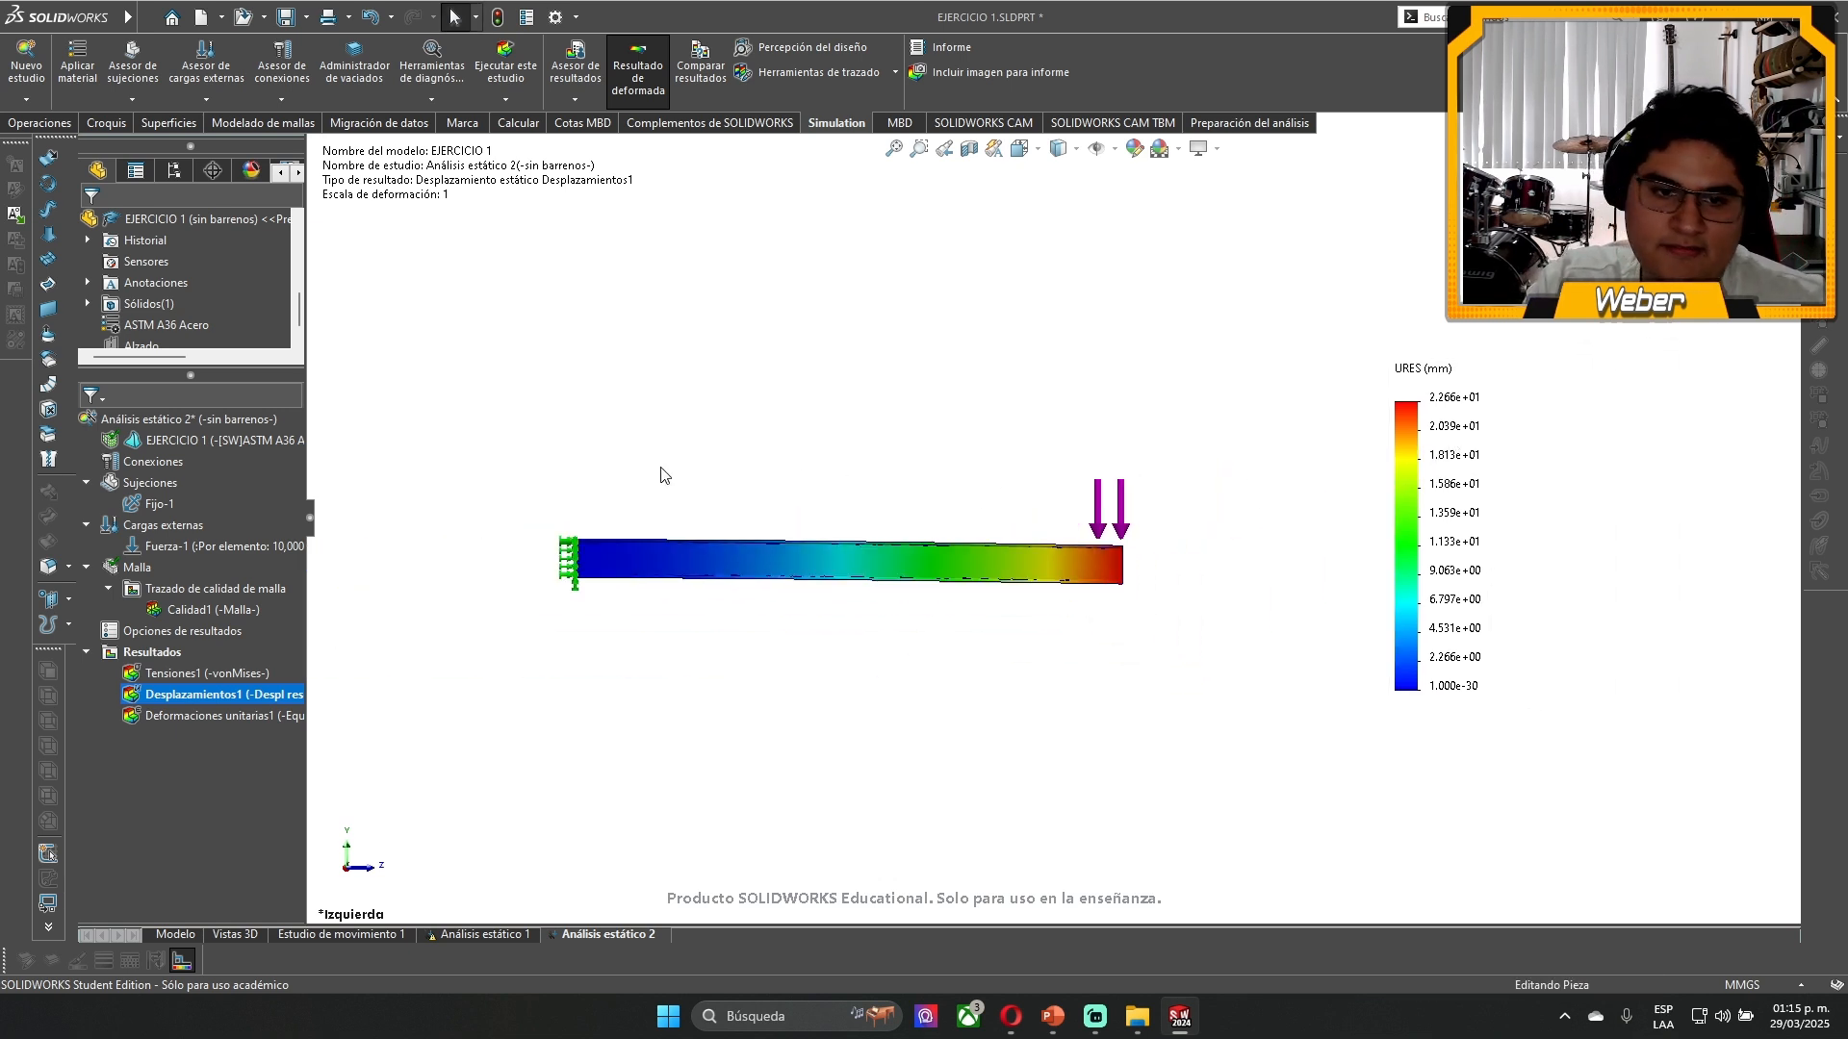
{"action": "scroll", "coordinate": [853, 619], "scroll_direction": "down", "scroll_amount": 3}
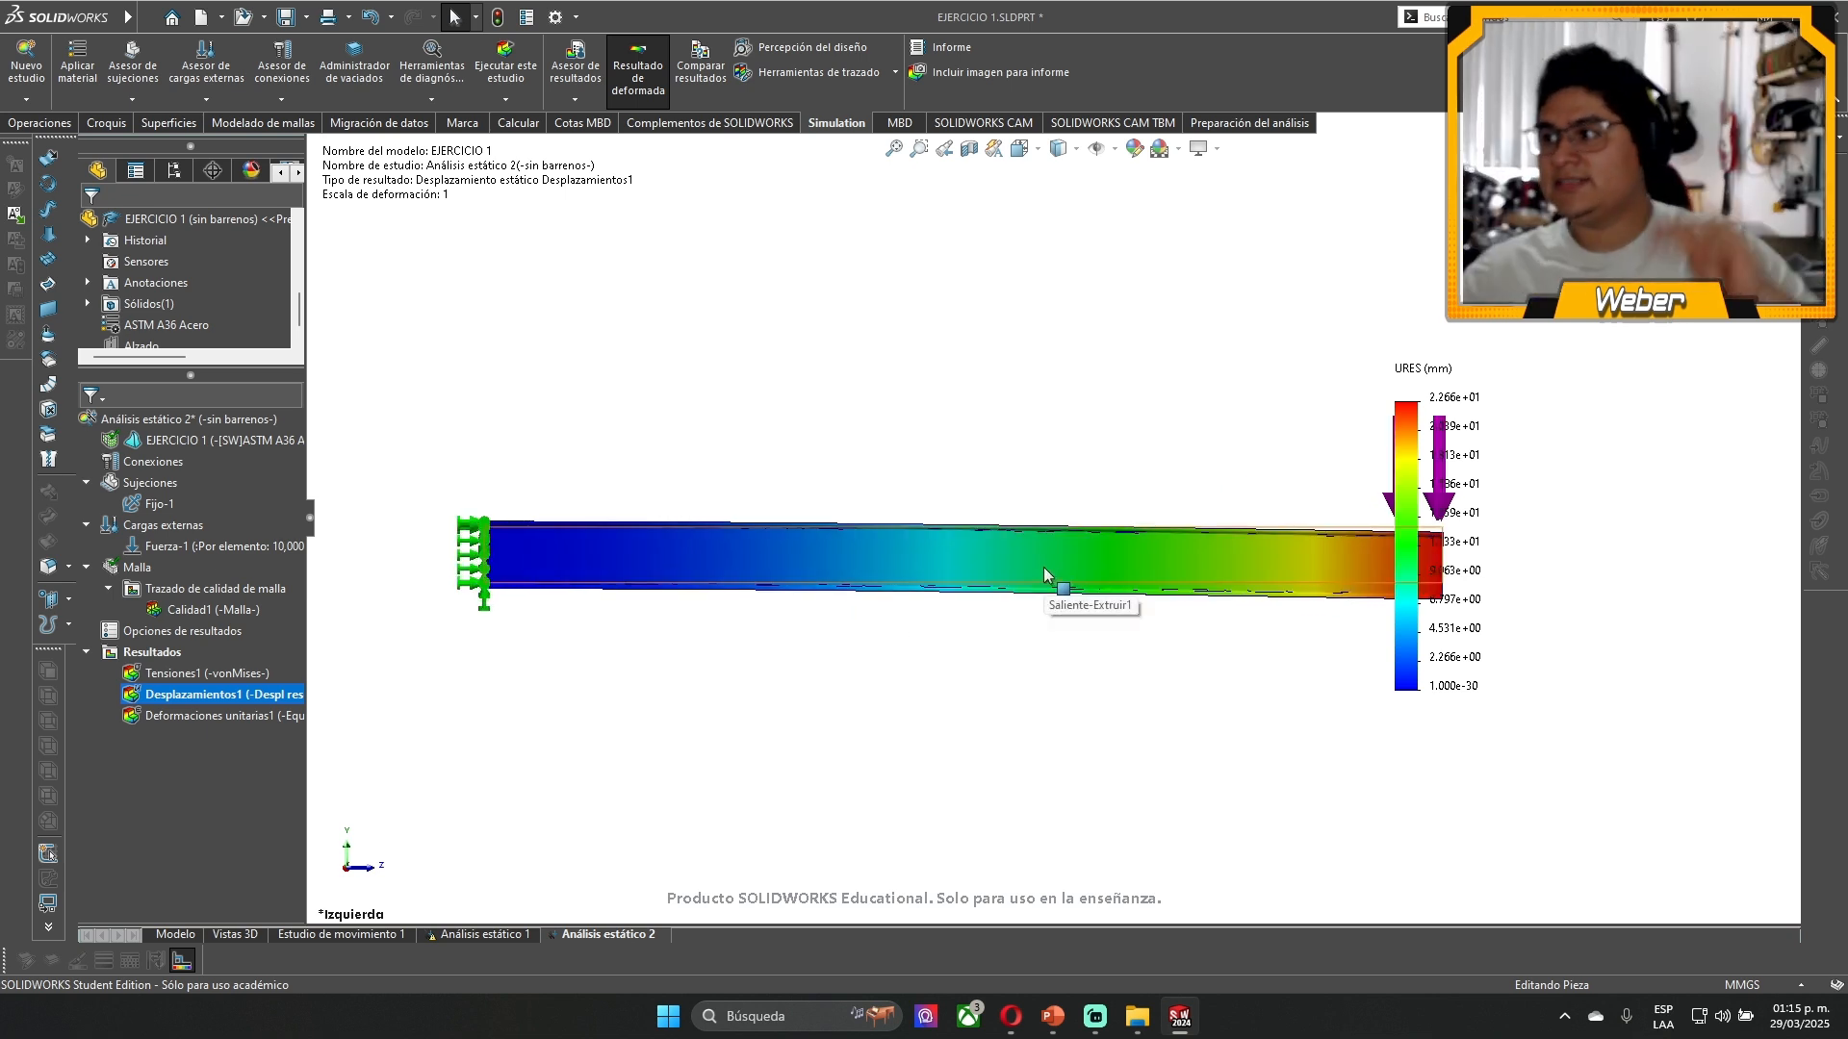
{"action": "left_click_drag", "start_coordinate": [1435, 650], "coordinate": [1297, 433]}
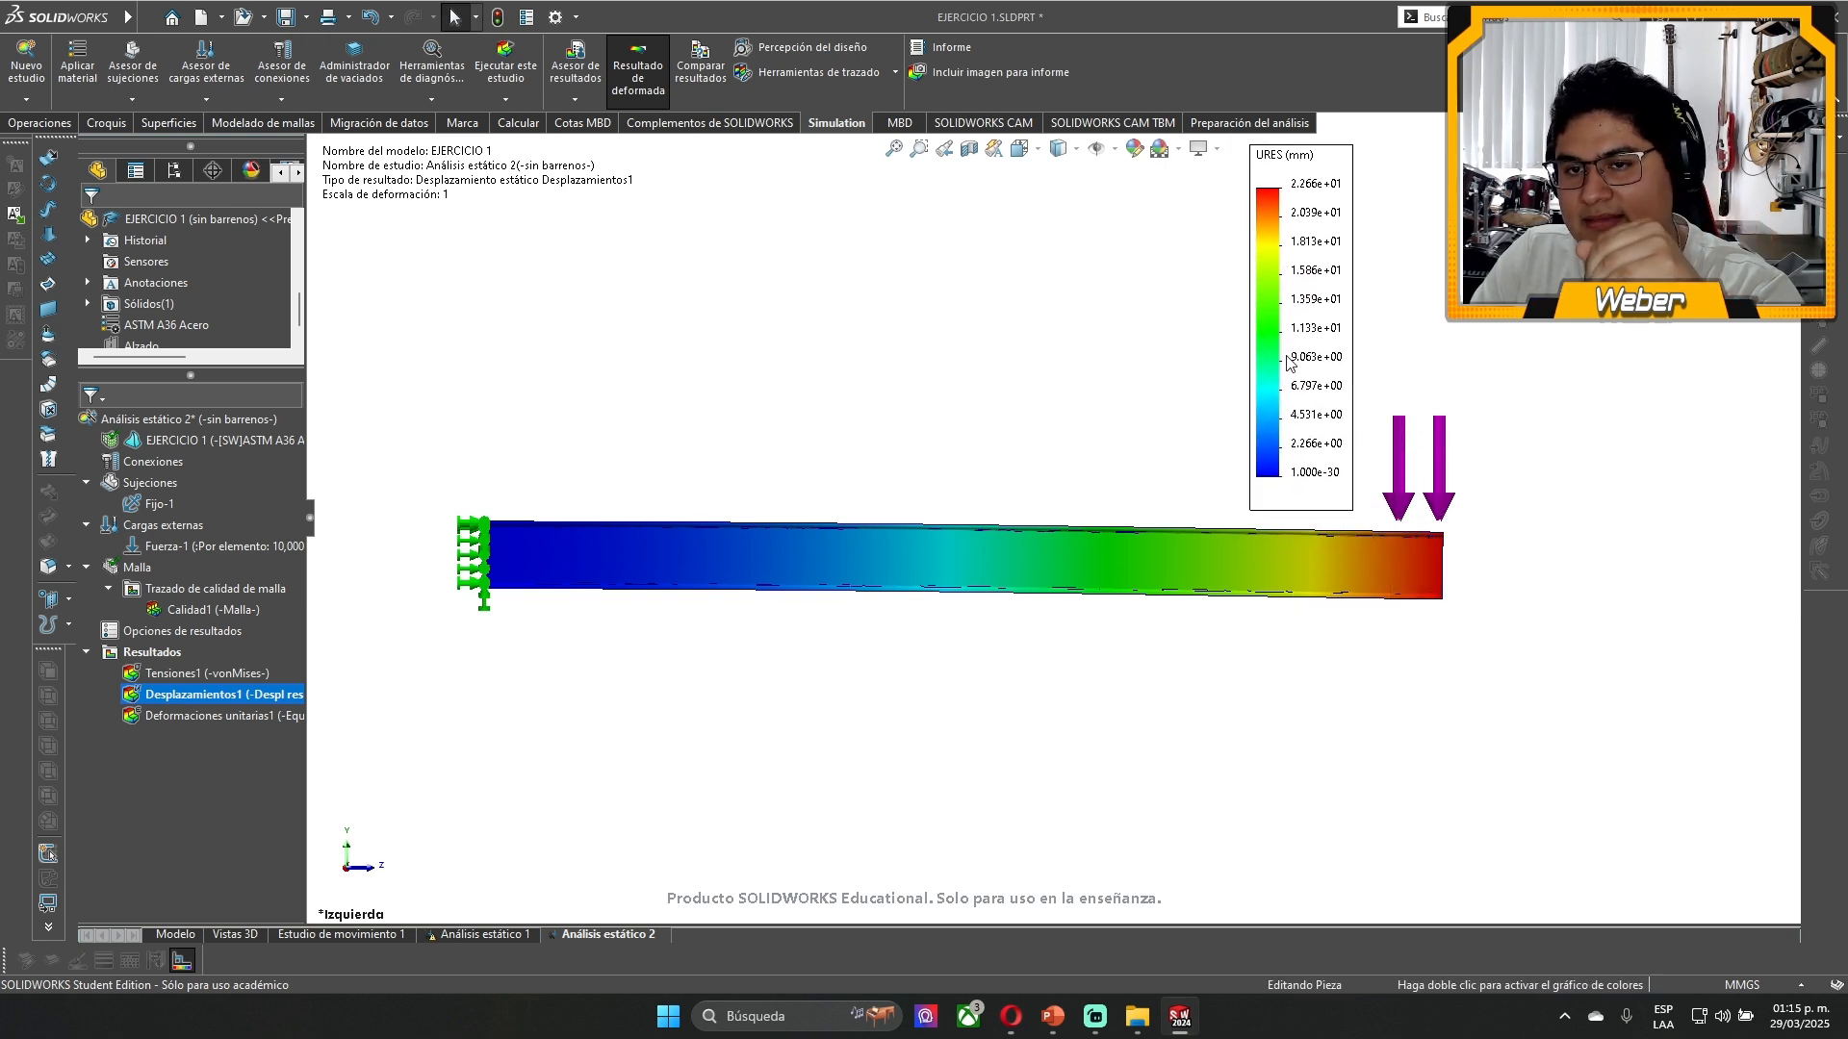
{"action": "left_click_drag", "start_coordinate": [1287, 356], "coordinate": [1294, 368]}
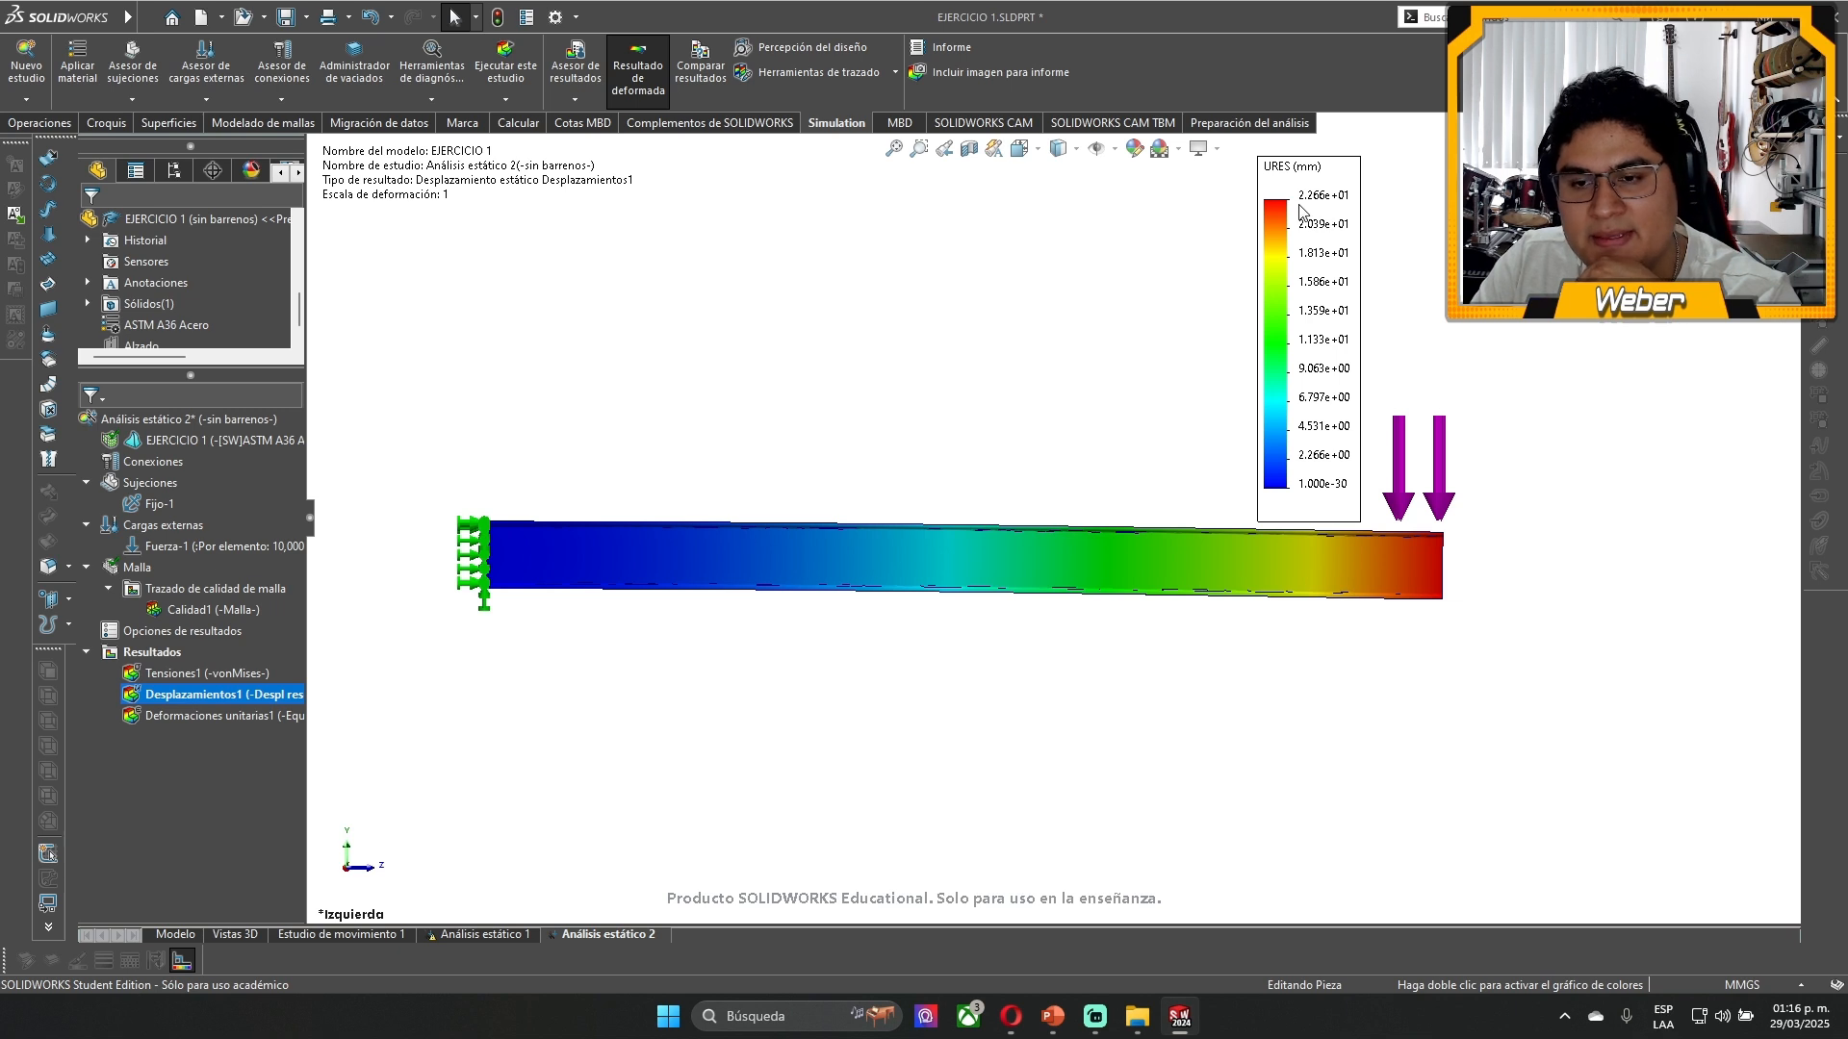
- Examine the true-scale displacement at the loaded end and along the beam, and move the URES legend beyond the loaded end
{"action": "scroll", "coordinate": [1442, 543], "scroll_direction": "down", "scroll_amount": 3}
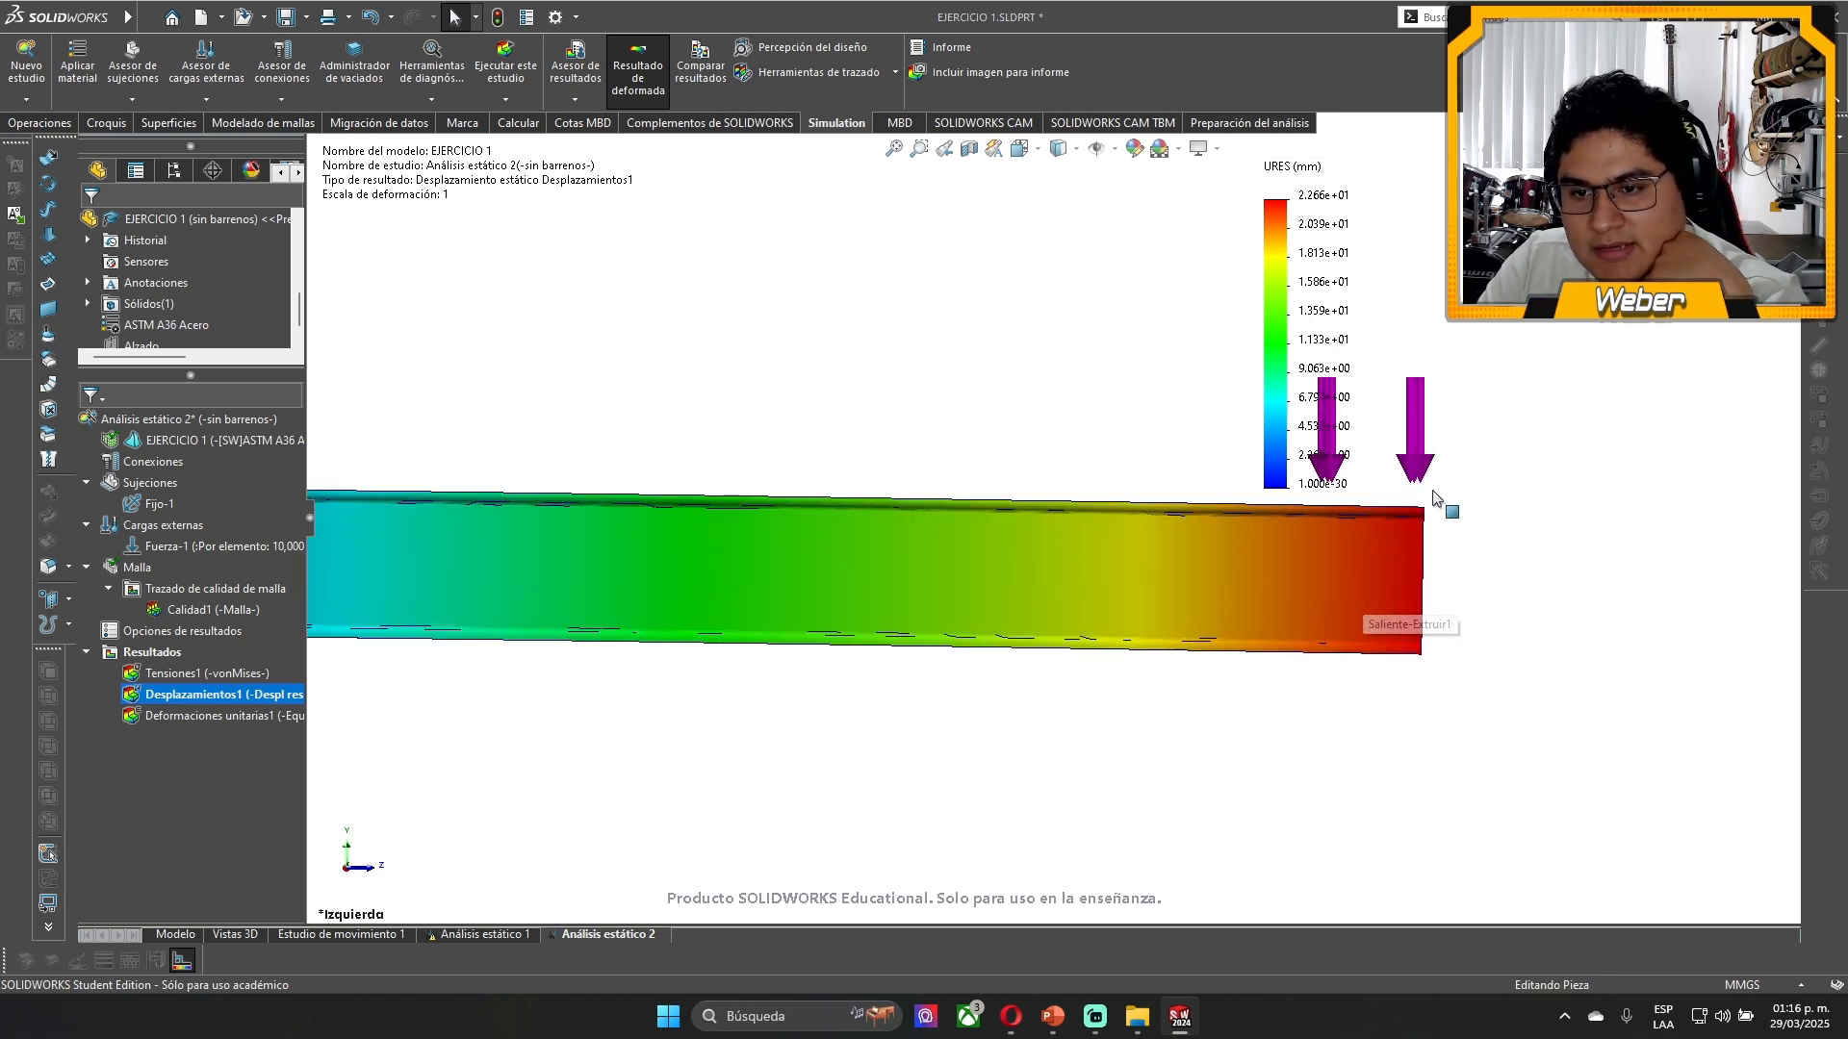
{"action": "scroll", "coordinate": [1397, 524], "scroll_direction": "down", "scroll_amount": 3}
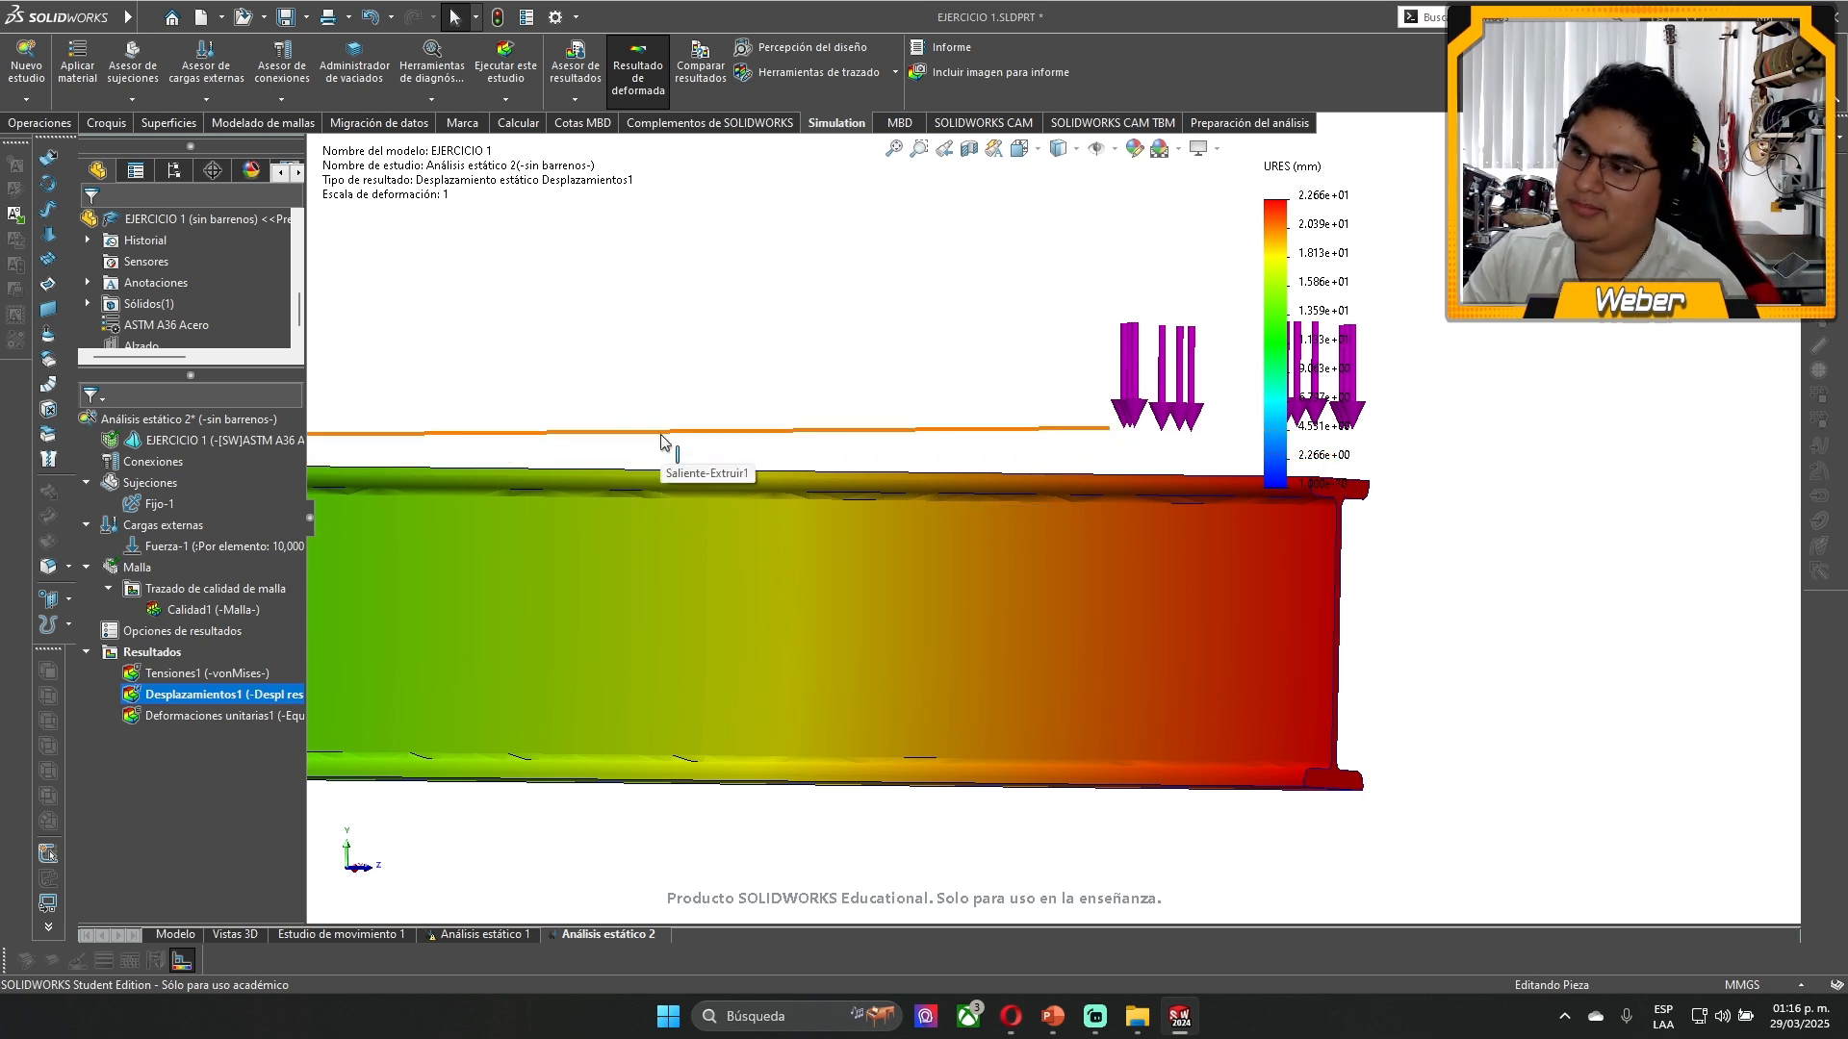
{"action": "scroll", "coordinate": [661, 442], "scroll_direction": "up", "scroll_amount": 5}
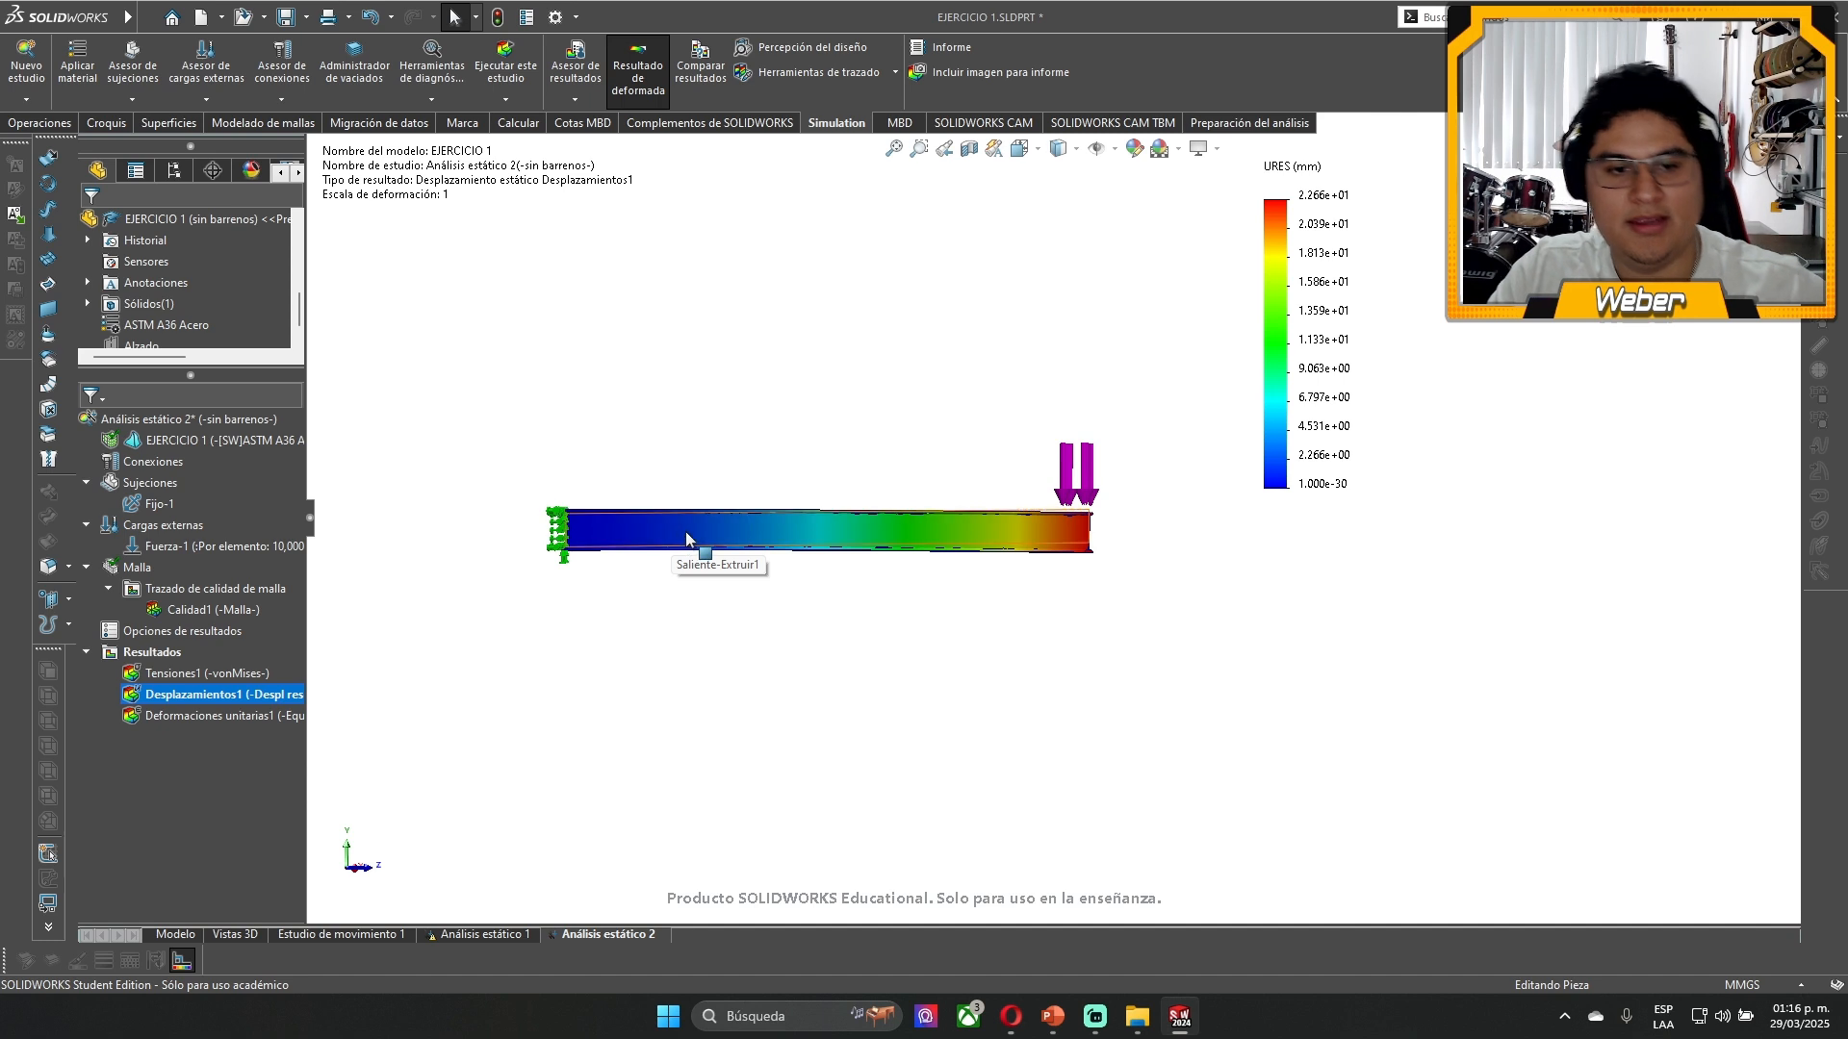
{"action": "scroll", "coordinate": [686, 533], "scroll_direction": "down", "scroll_amount": 1}
{"action": "middle_click_drag", "start_coordinate": [687, 533], "coordinate": [959, 501]}
{"action": "scroll", "coordinate": [958, 501], "scroll_direction": "up", "scroll_amount": 2}
{"action": "scroll", "coordinate": [1138, 416], "scroll_direction": "down", "scroll_amount": 3}
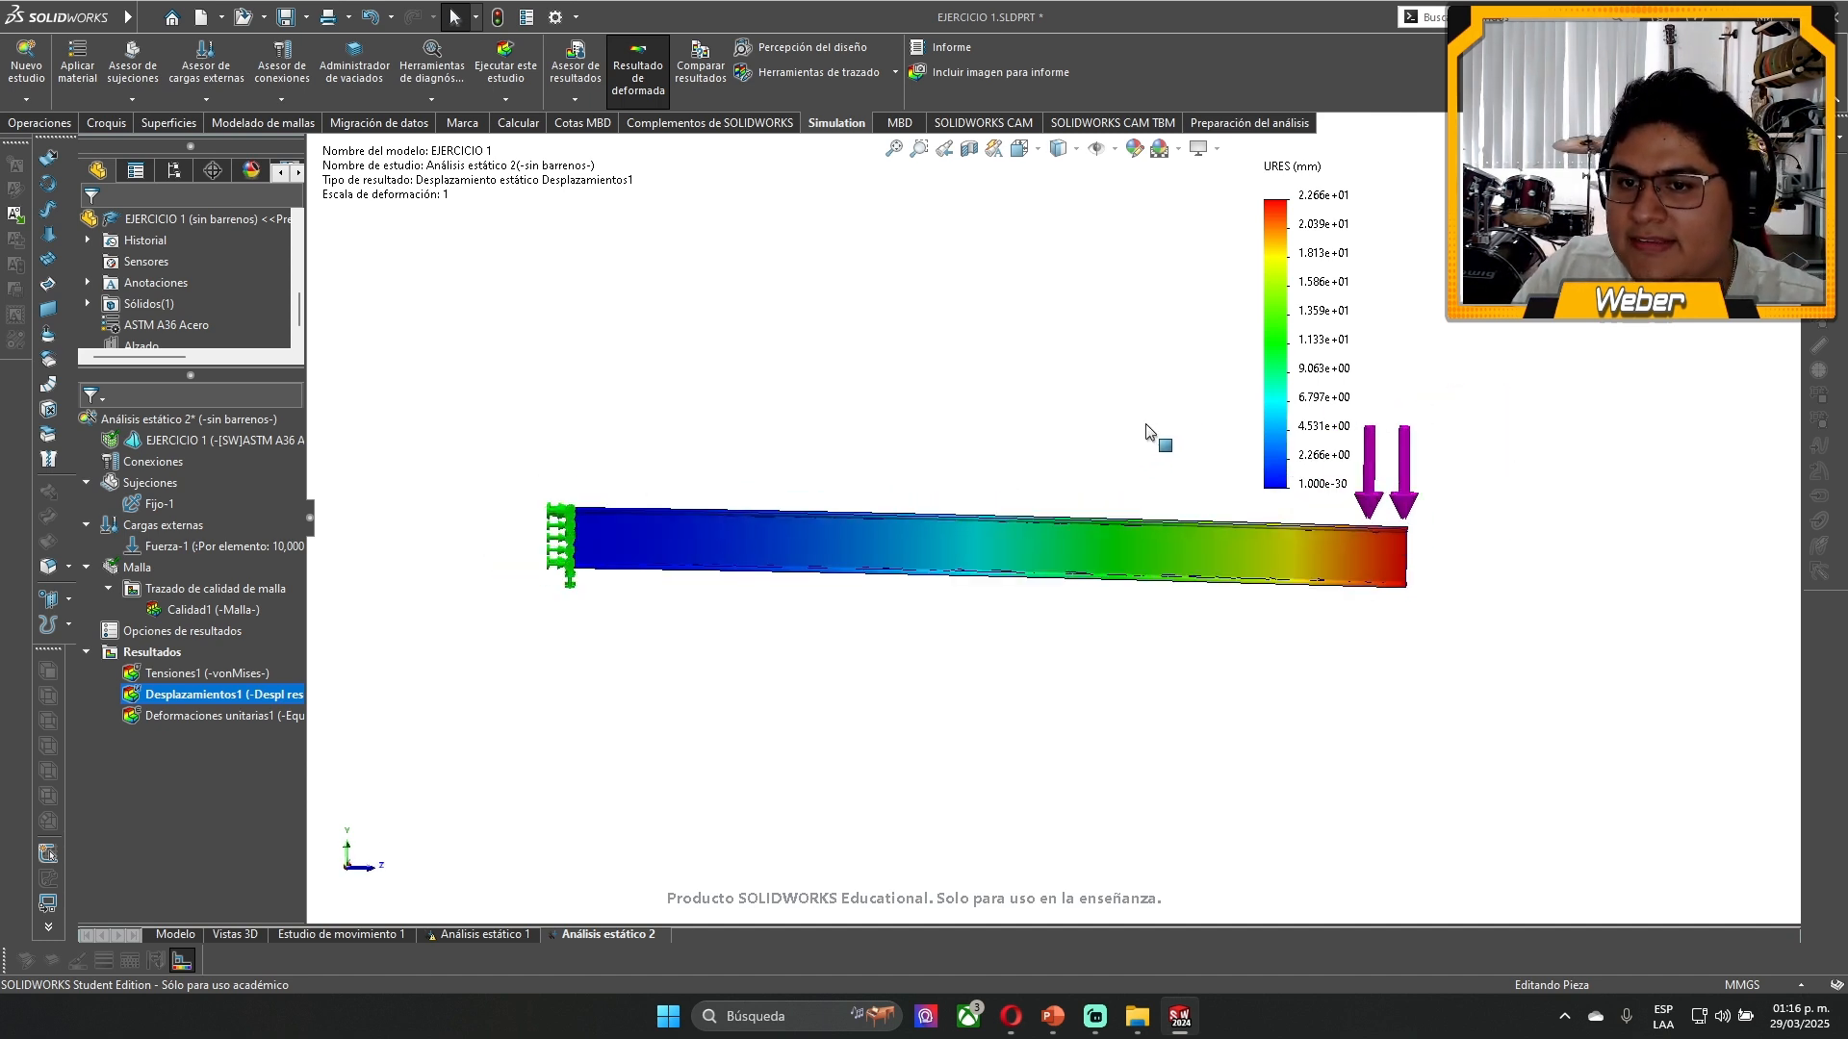
{"action": "scroll", "coordinate": [922, 649], "scroll_direction": "up", "scroll_amount": 2}
{"action": "left_click_drag", "start_coordinate": [1332, 320], "coordinate": [1511, 517]}
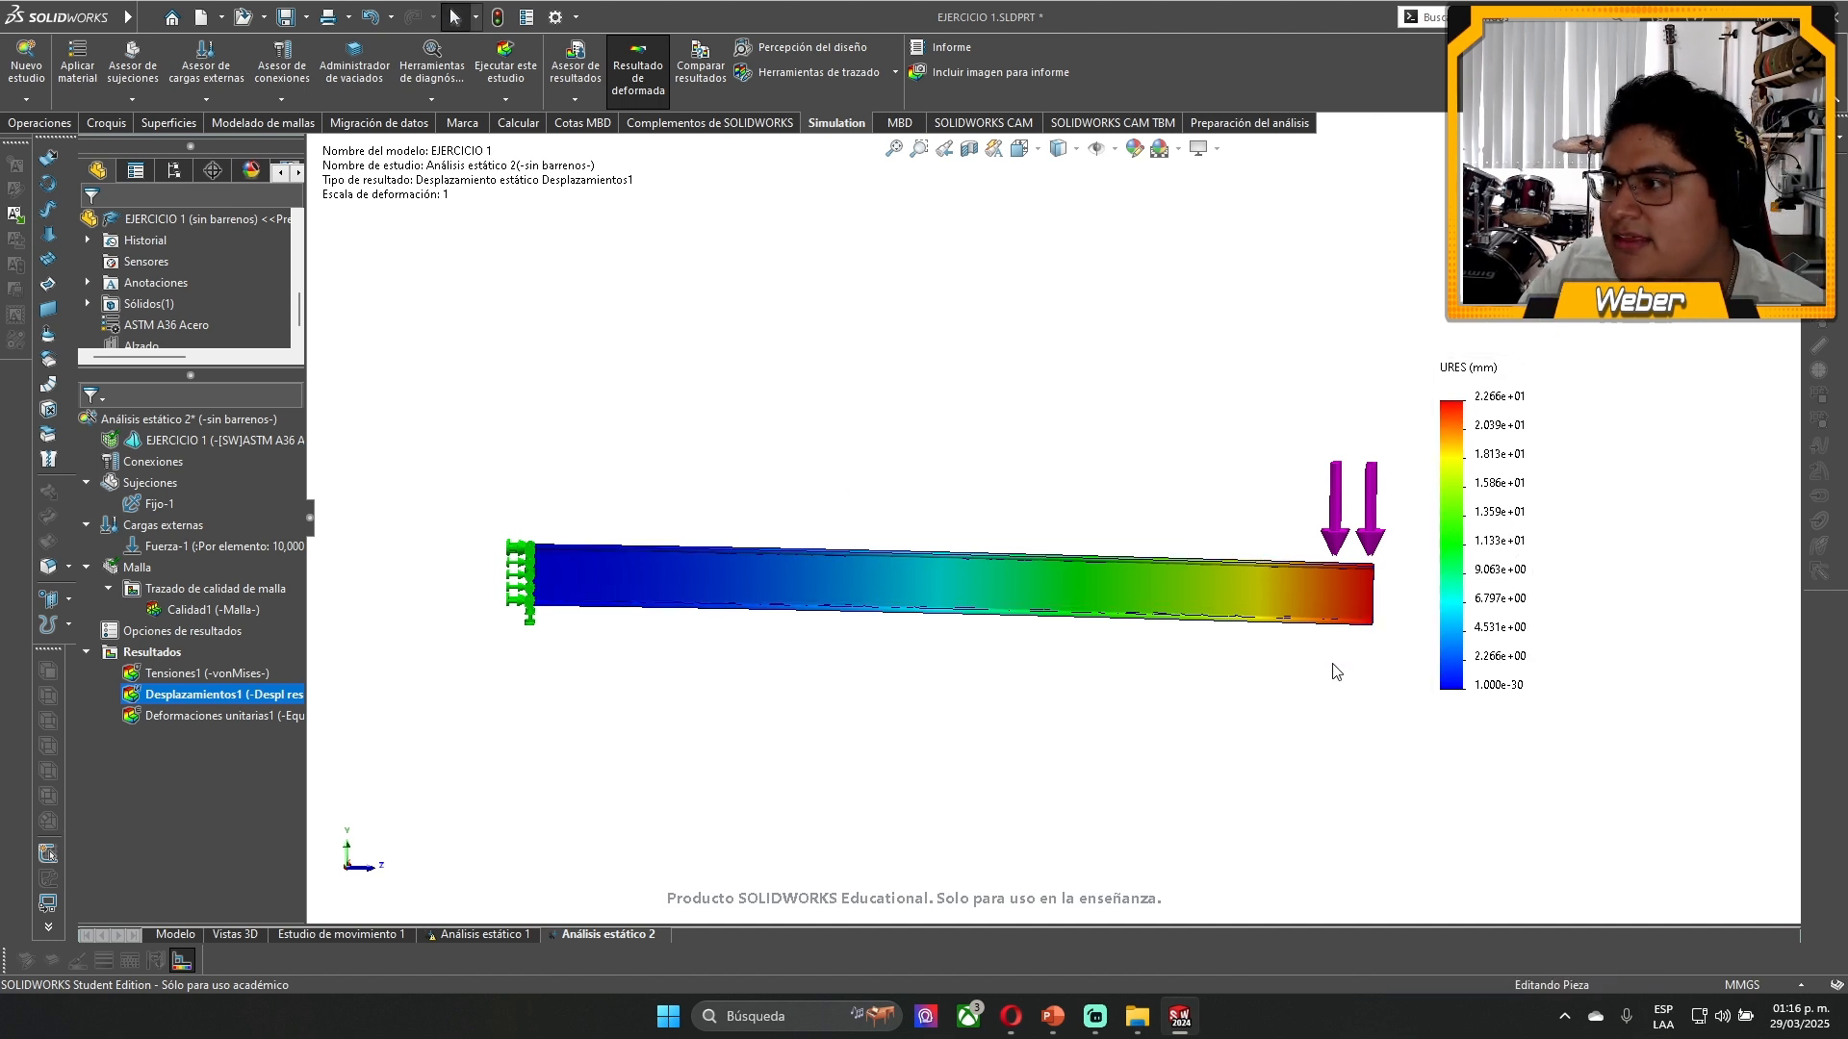
- Show the Deformaciones unitarias1 plot at Escala real and move the ESTRN legend above the beam
{"action": "double_click", "coordinate": [176, 714]}
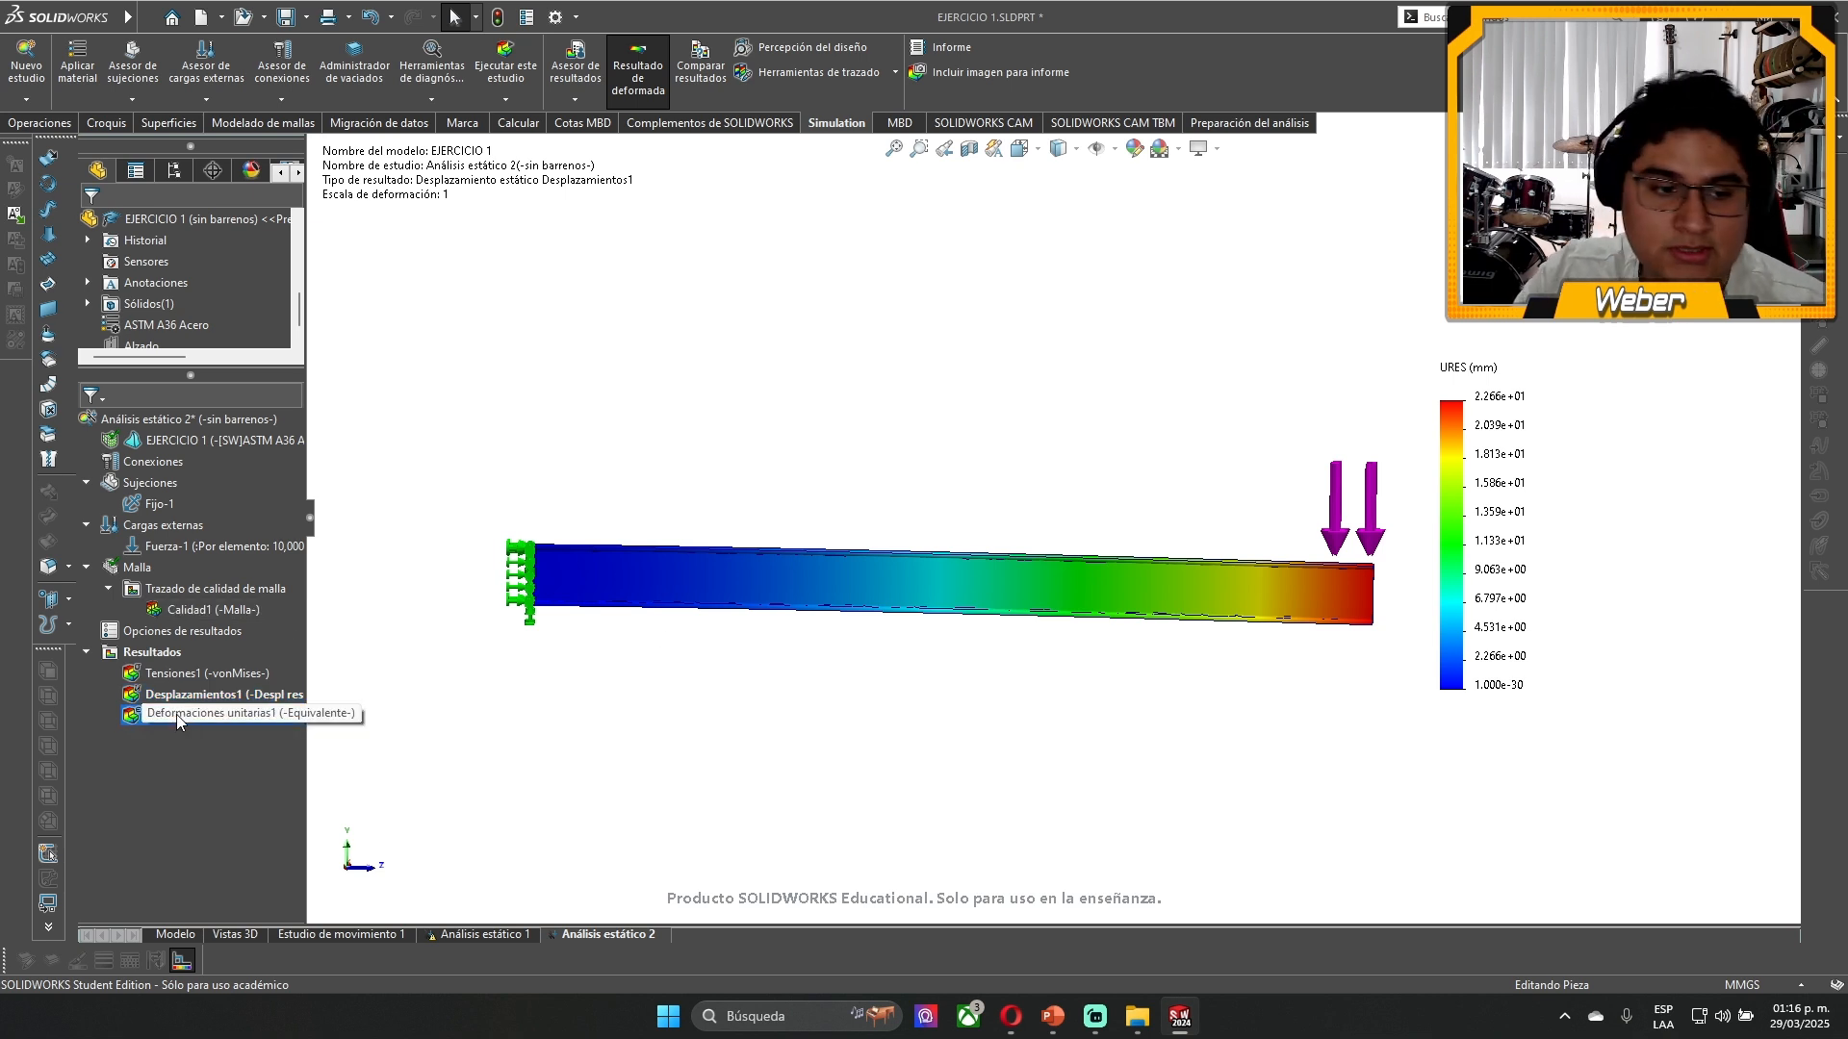
{"action": "double_click", "coordinate": [431, 171]}
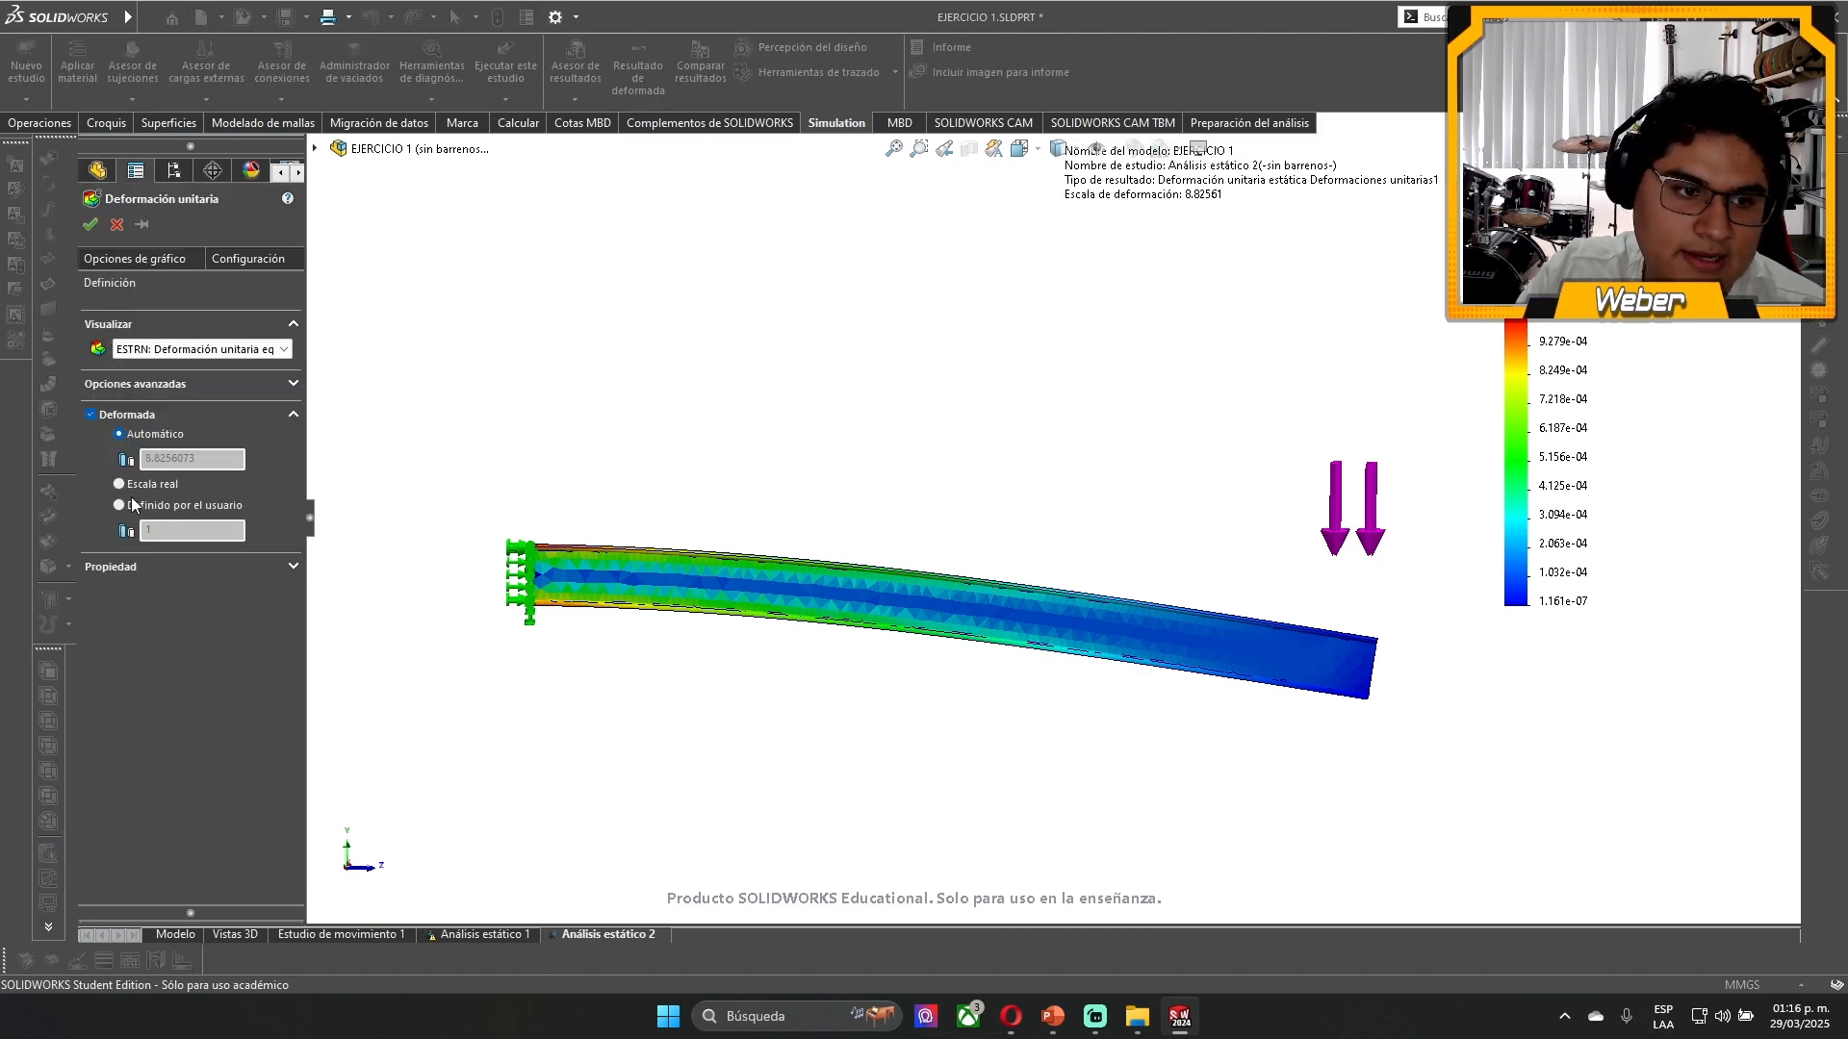
{"action": "left_click", "coordinate": [119, 484]}
{"action": "left_click", "coordinate": [88, 225]}
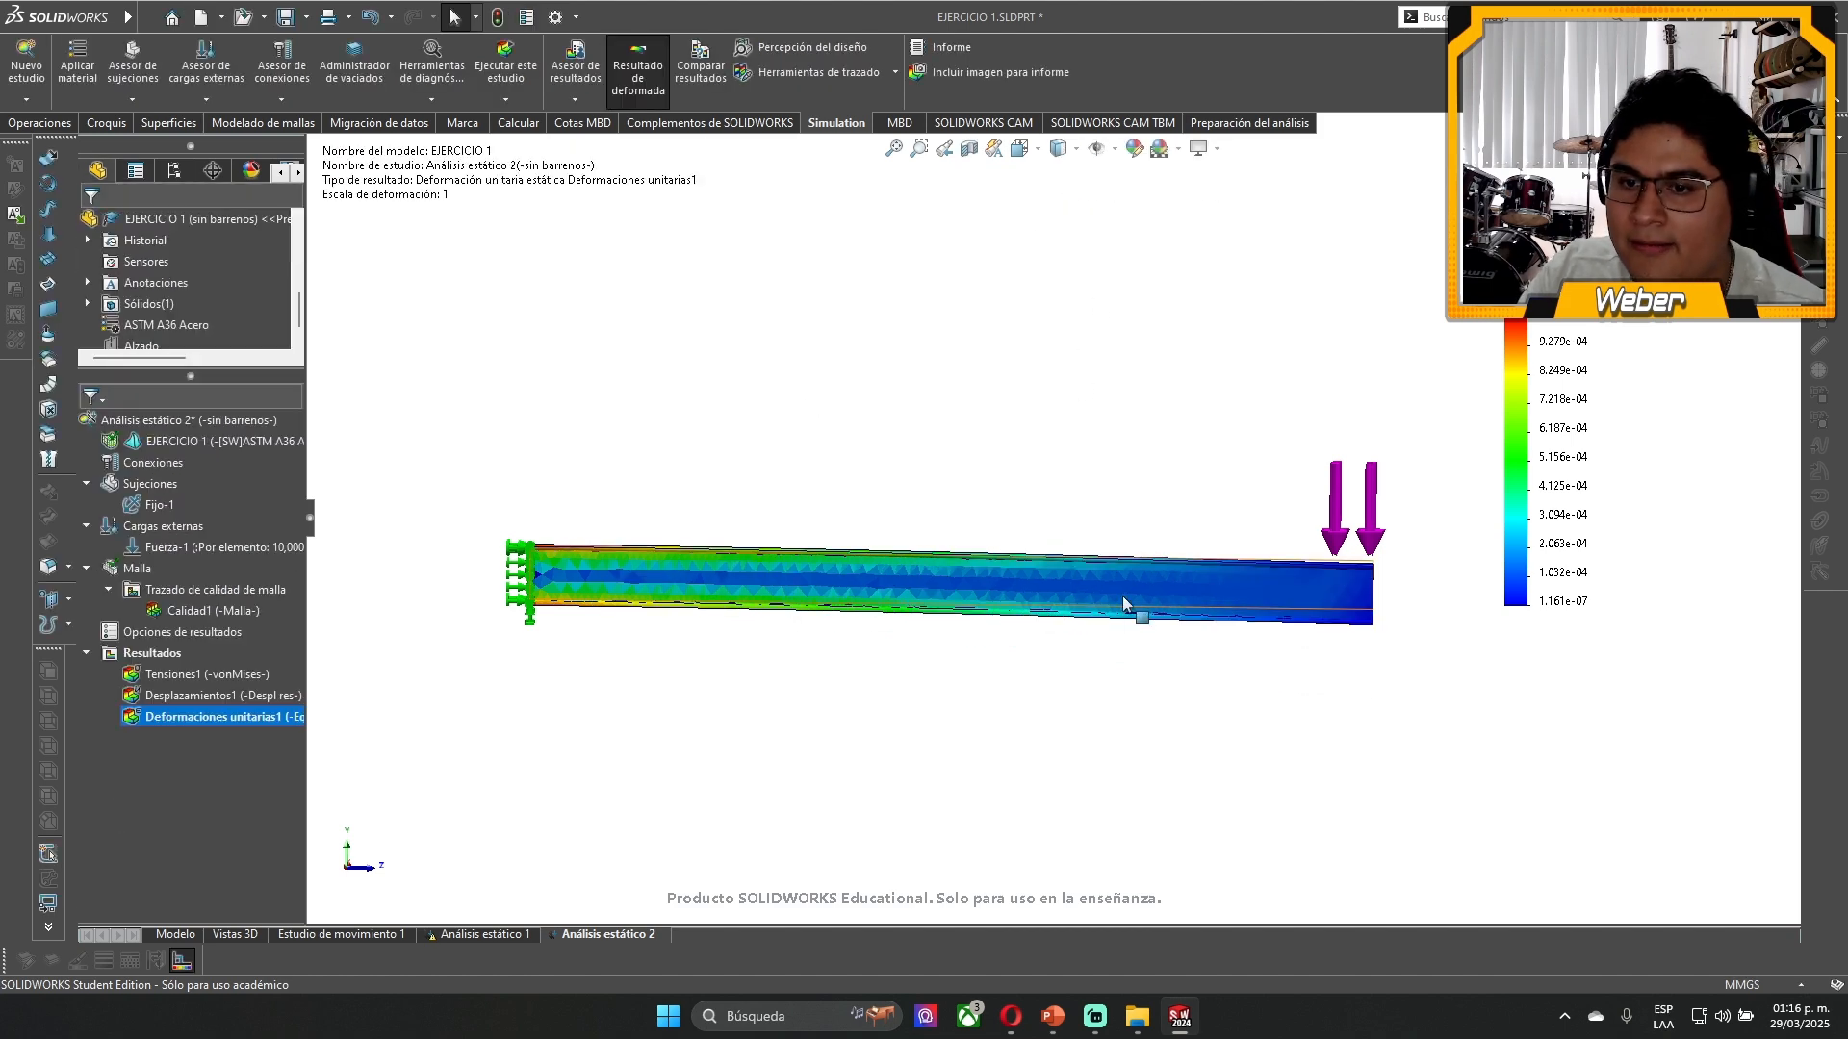
{"action": "scroll", "coordinate": [1020, 616], "scroll_direction": "down", "scroll_amount": 1}
{"action": "left_click_drag", "start_coordinate": [1528, 485], "coordinate": [865, 348]}
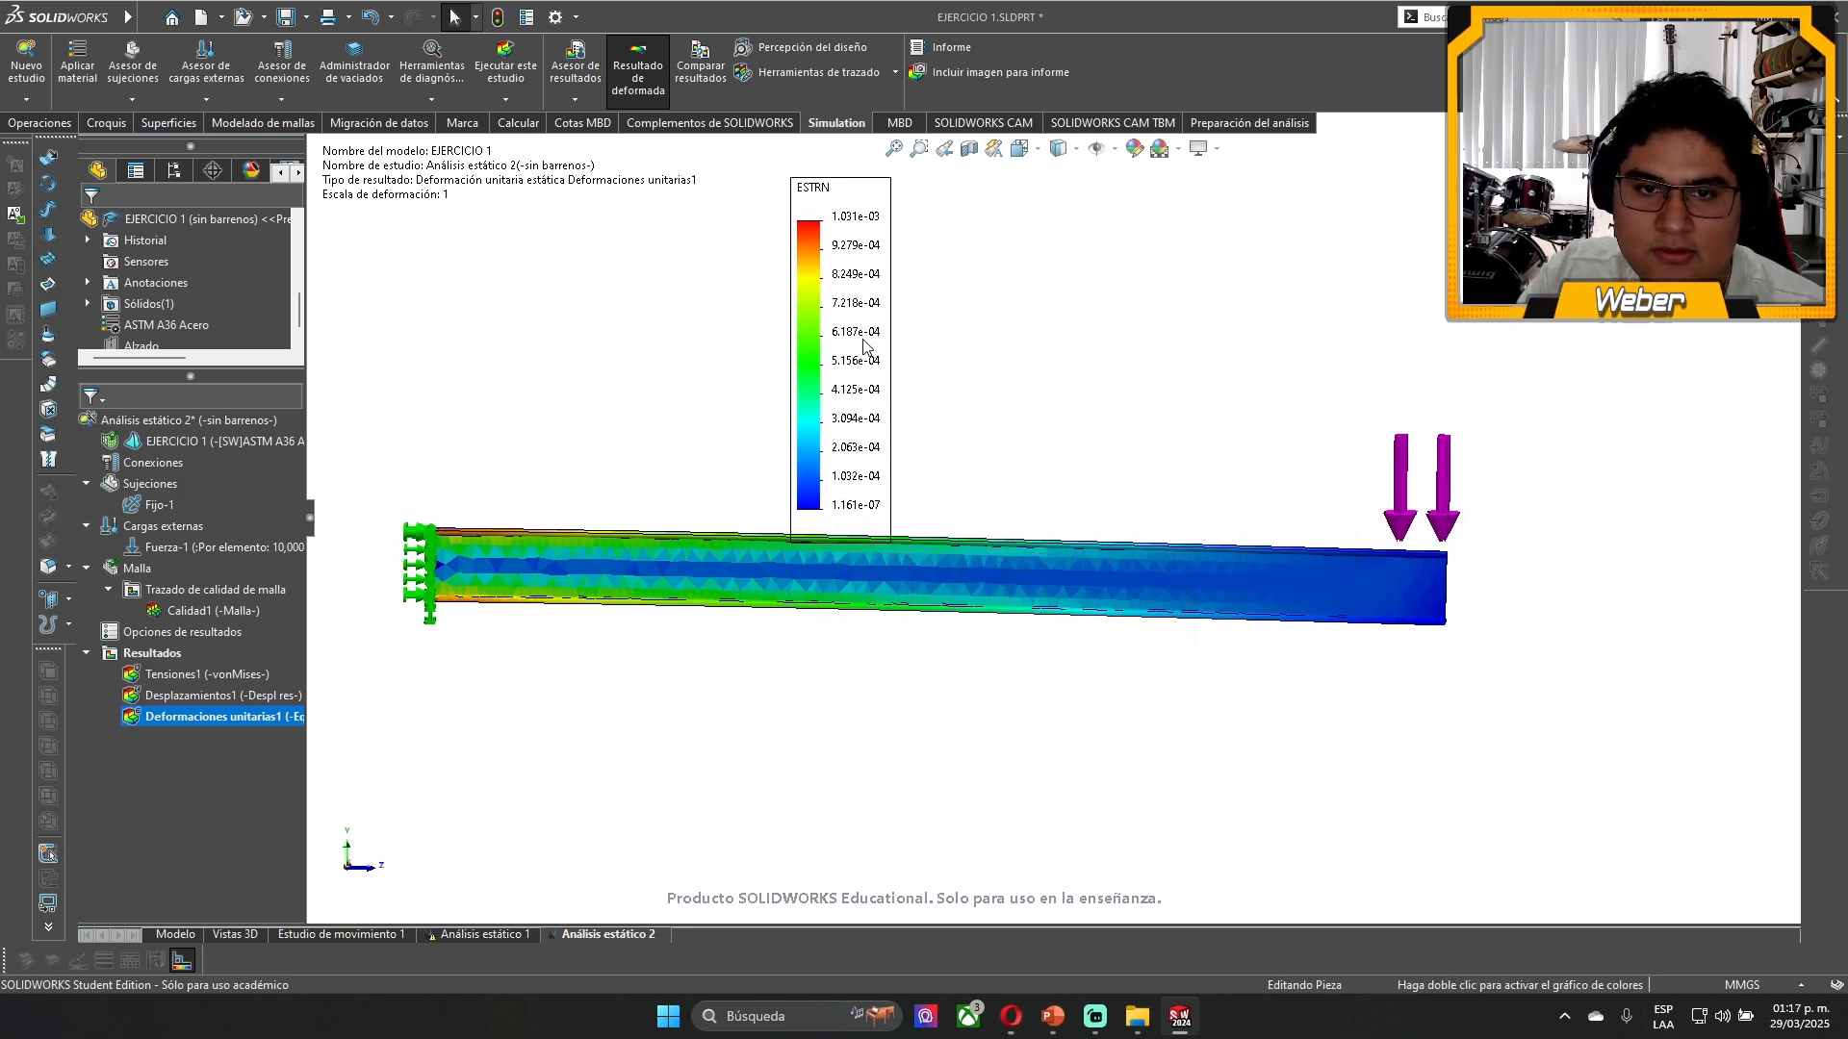
{"action": "scroll", "coordinate": [847, 308], "scroll_direction": "down", "scroll_amount": 1}
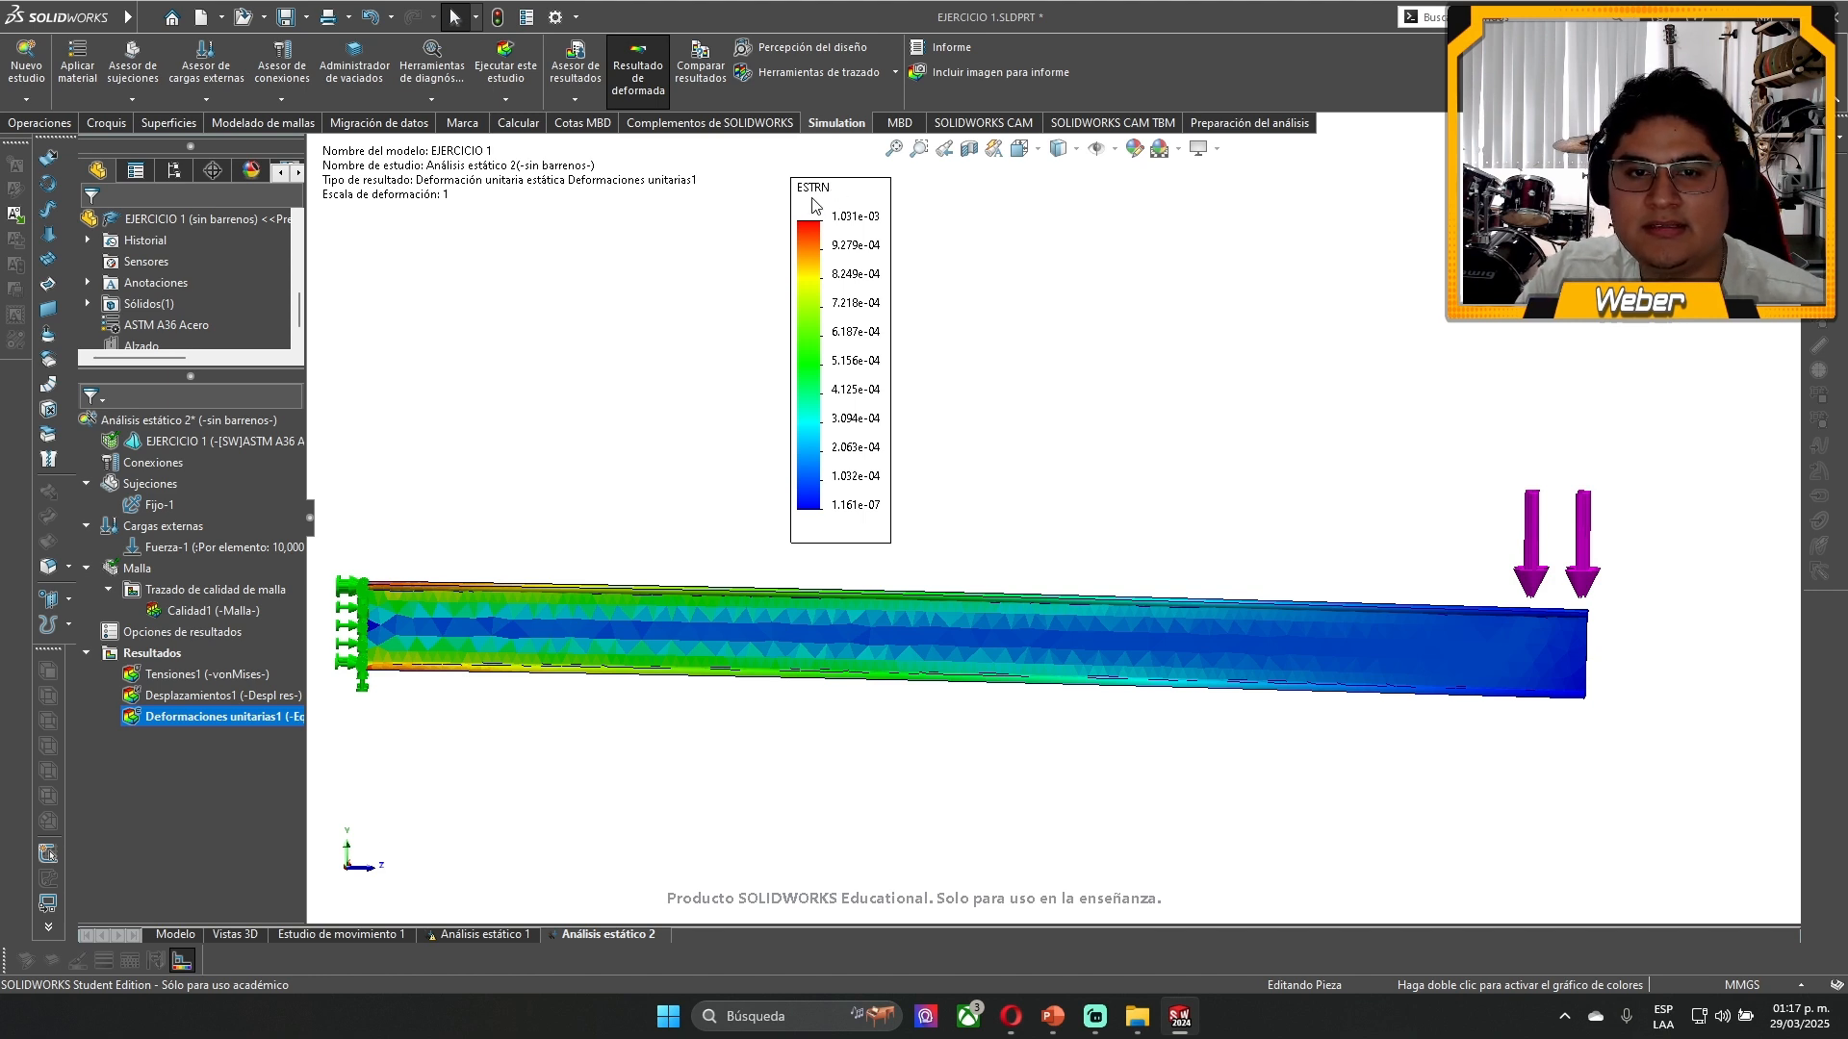
- Switch to the Opera browser and search Google in a new tab for "estrn solidworks meaning"
{"action": "key", "text": "alt+Tab"}
{"action": "key", "text": "alt+Tab"}
{"action": "key", "text": "alt+Tab"}
{"action": "key", "text": "alt+Tab"}
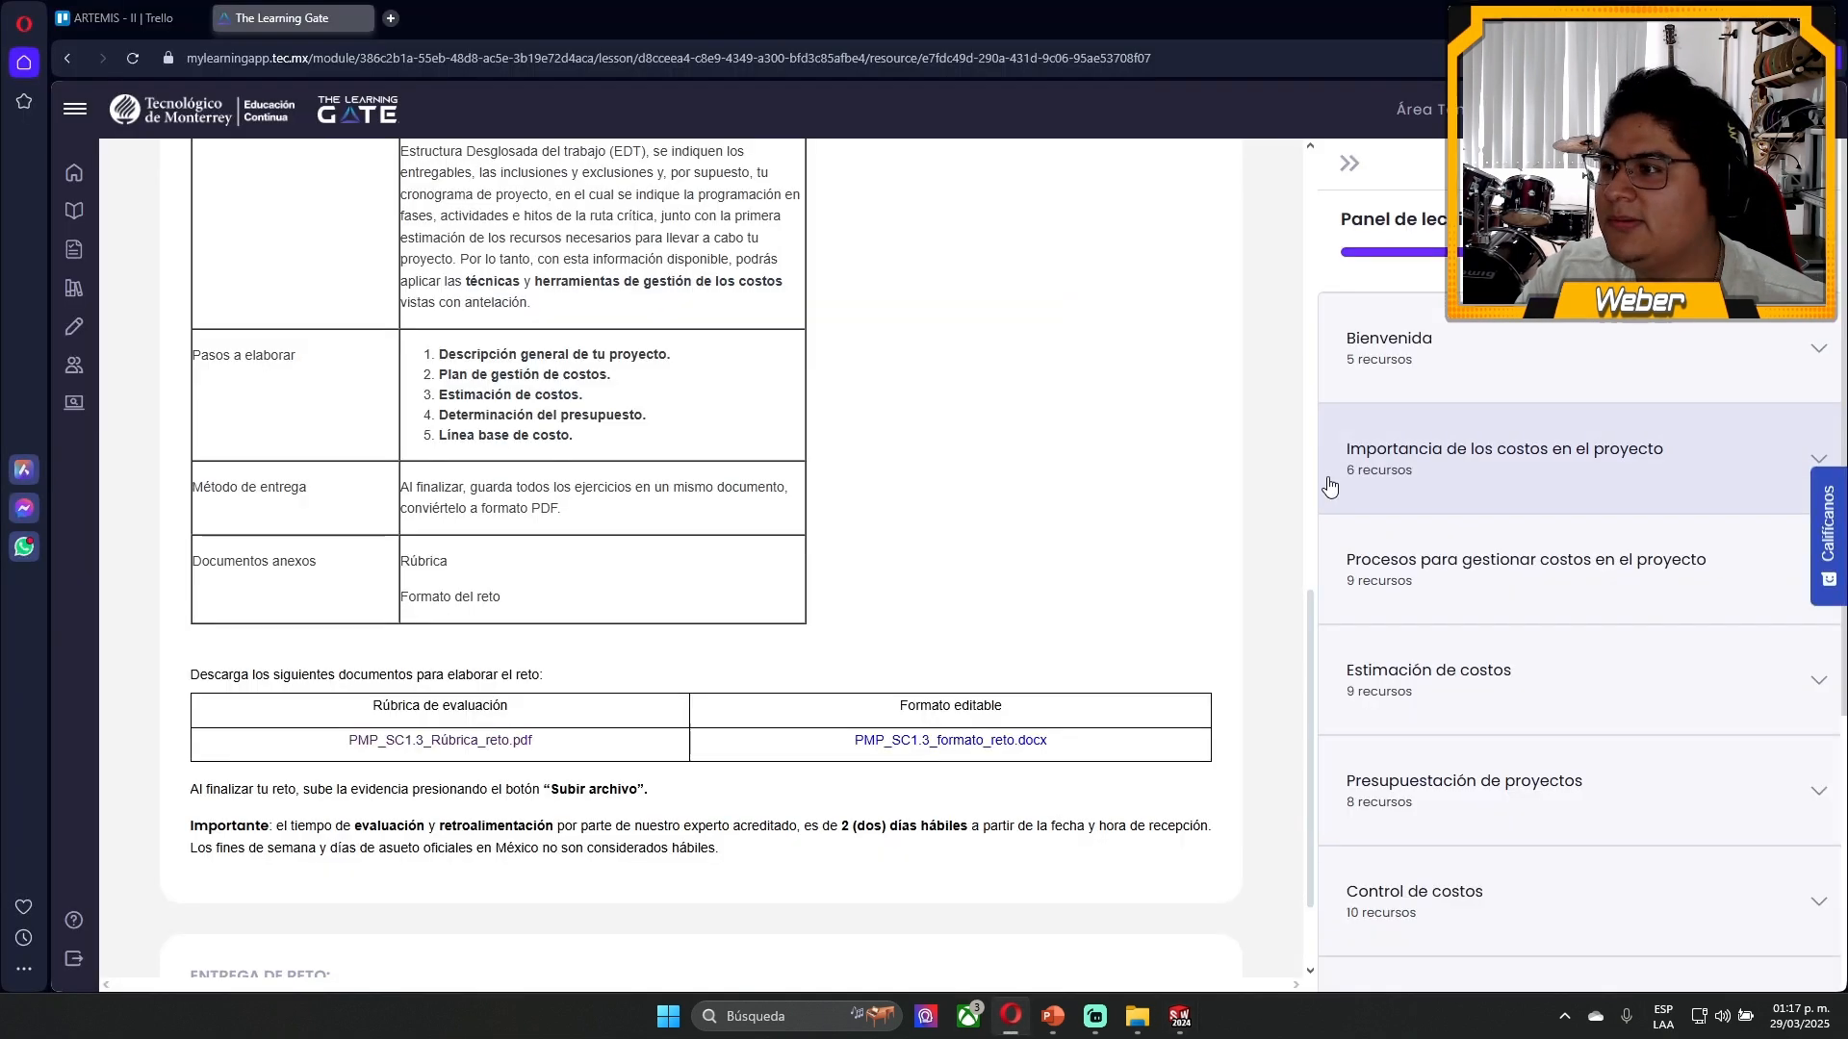
{"action": "left_click", "coordinate": [391, 19]}
{"action": "type", "text": "STR"}
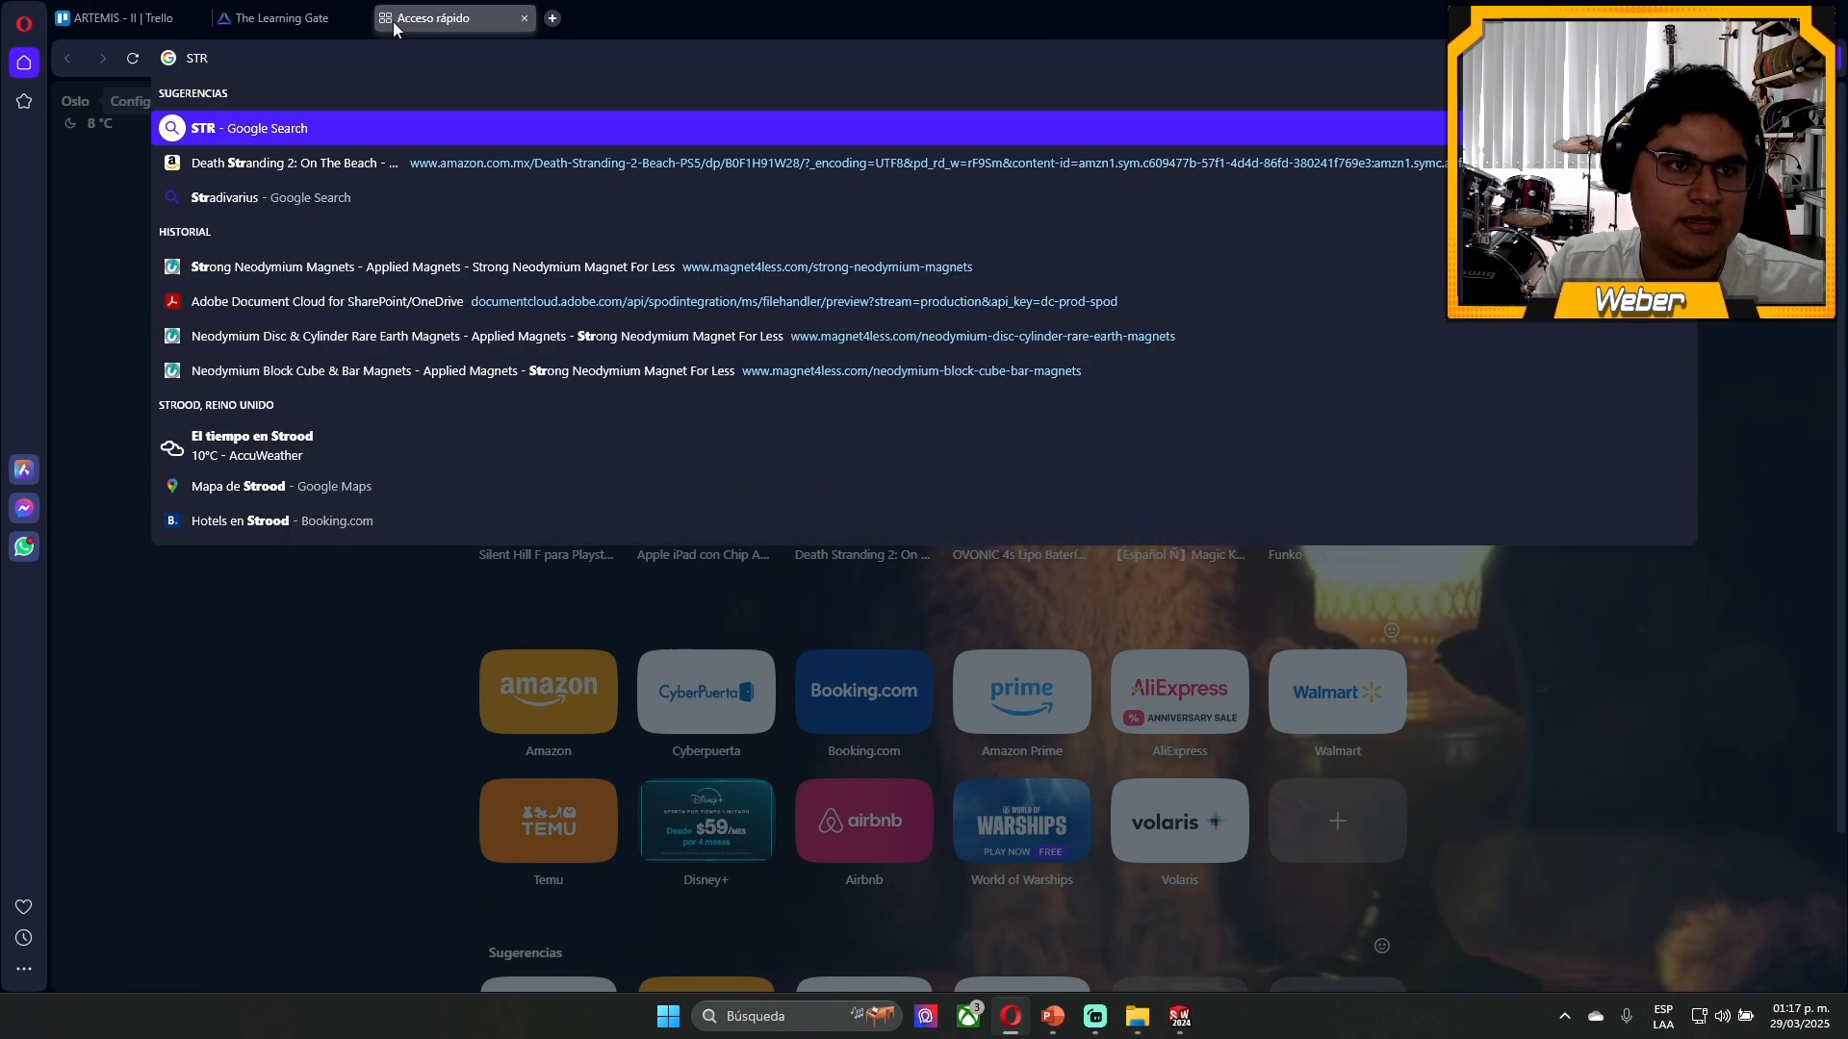
{"action": "key", "text": "BackSpace"}
{"action": "key", "text": "BackSpace"}
{"action": "key", "text": "BackSpace"}
{"action": "type", "text": "EST"}
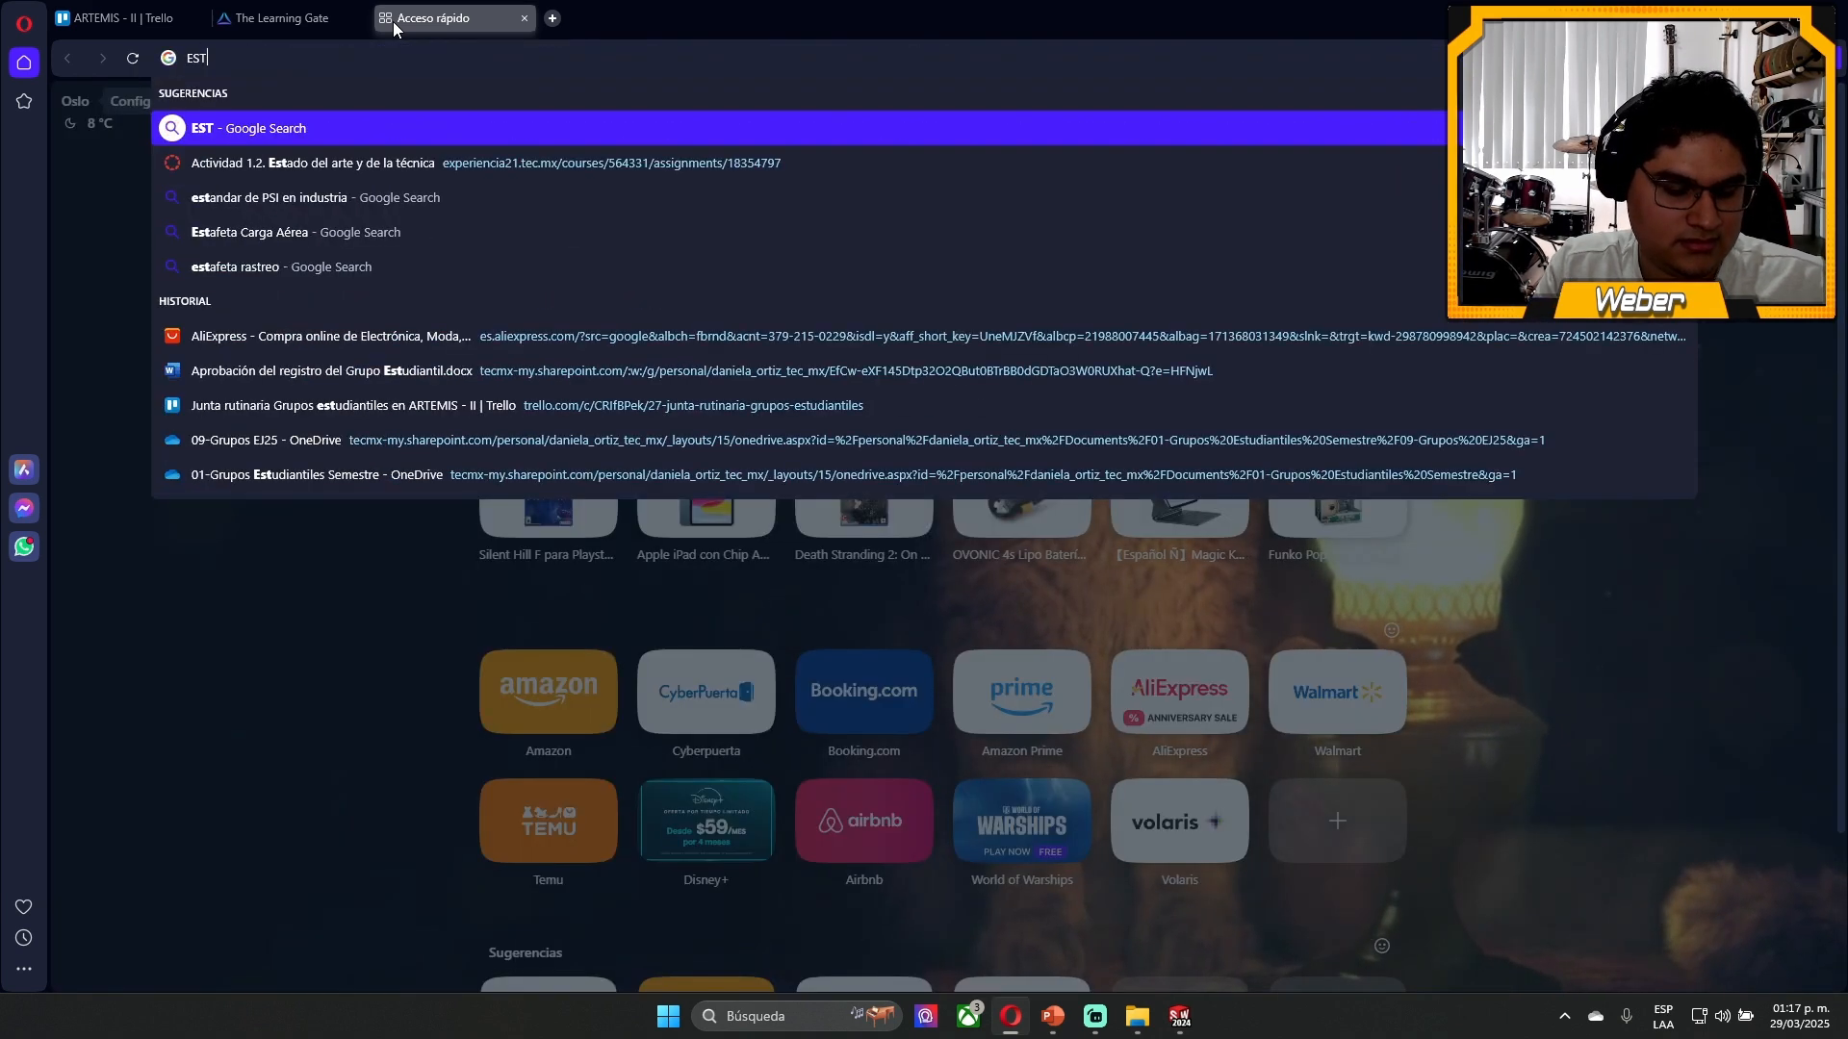
{"action": "type", "text": "RN Solidw"}
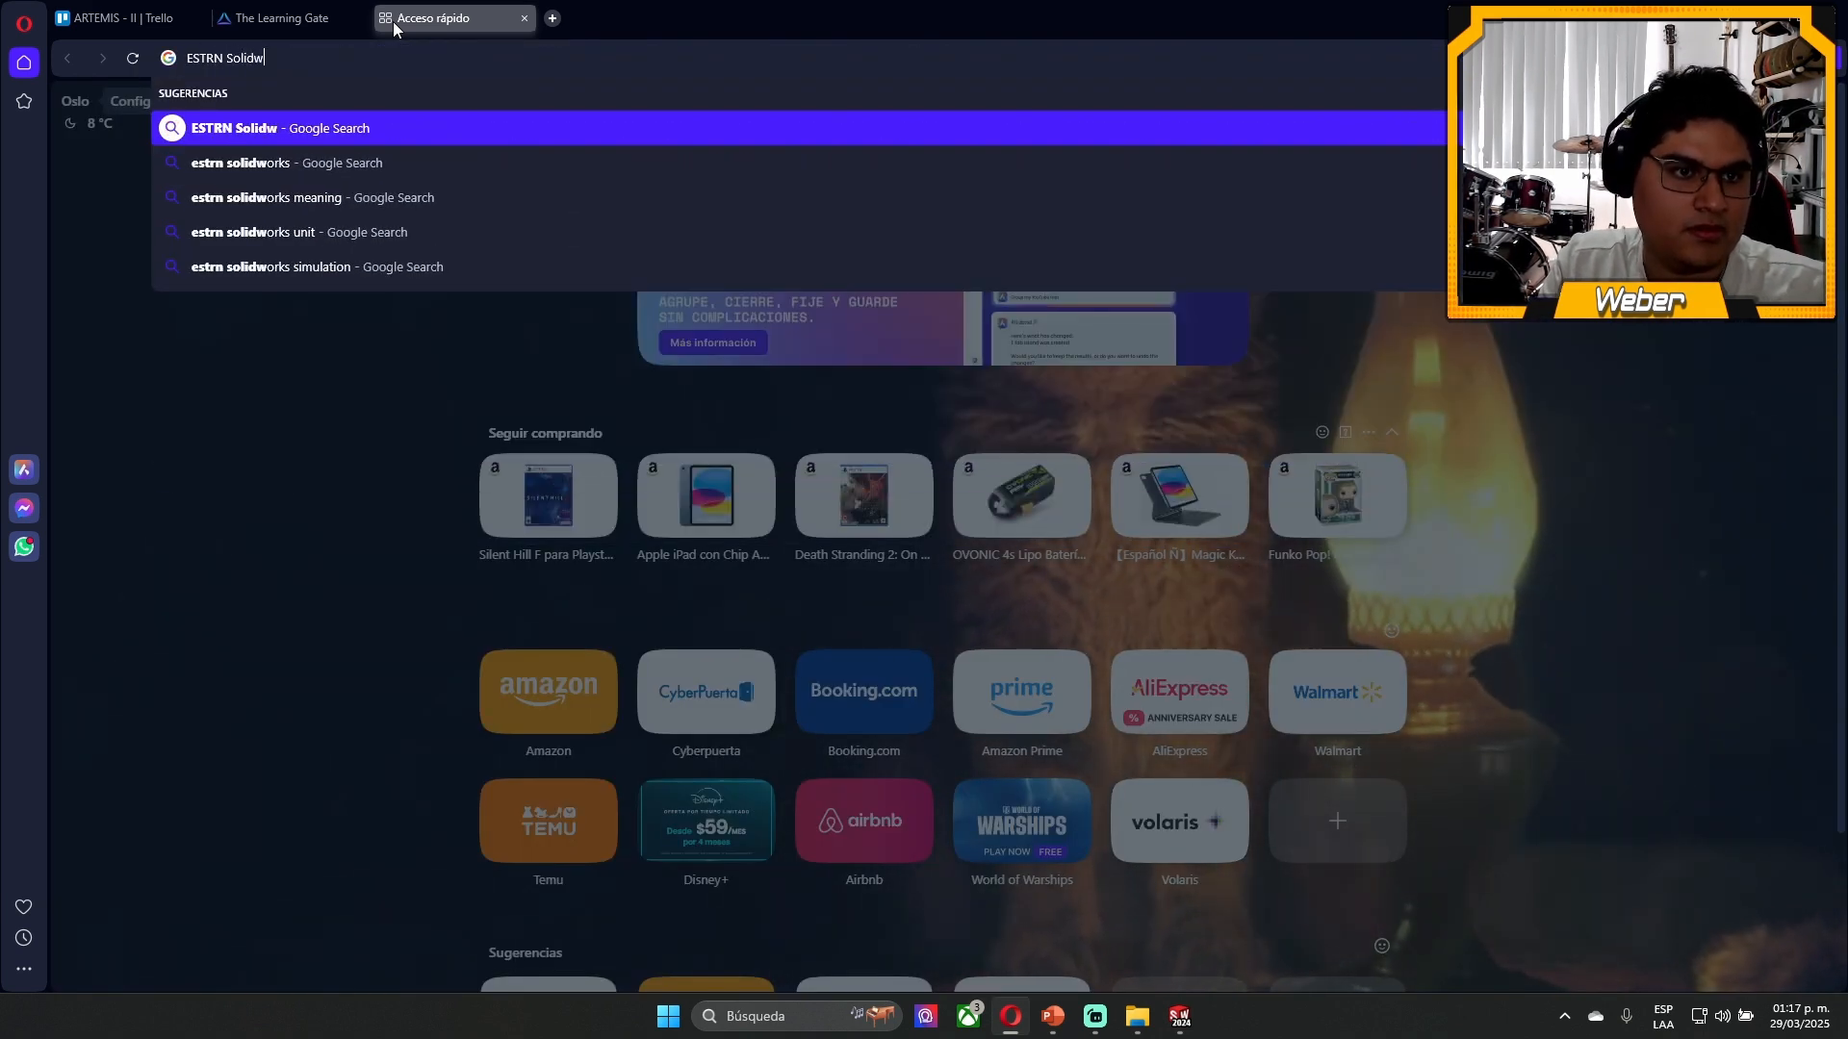
{"action": "key", "text": "Down"}
{"action": "key", "text": "Down"}
{"action": "key", "text": "Return"}
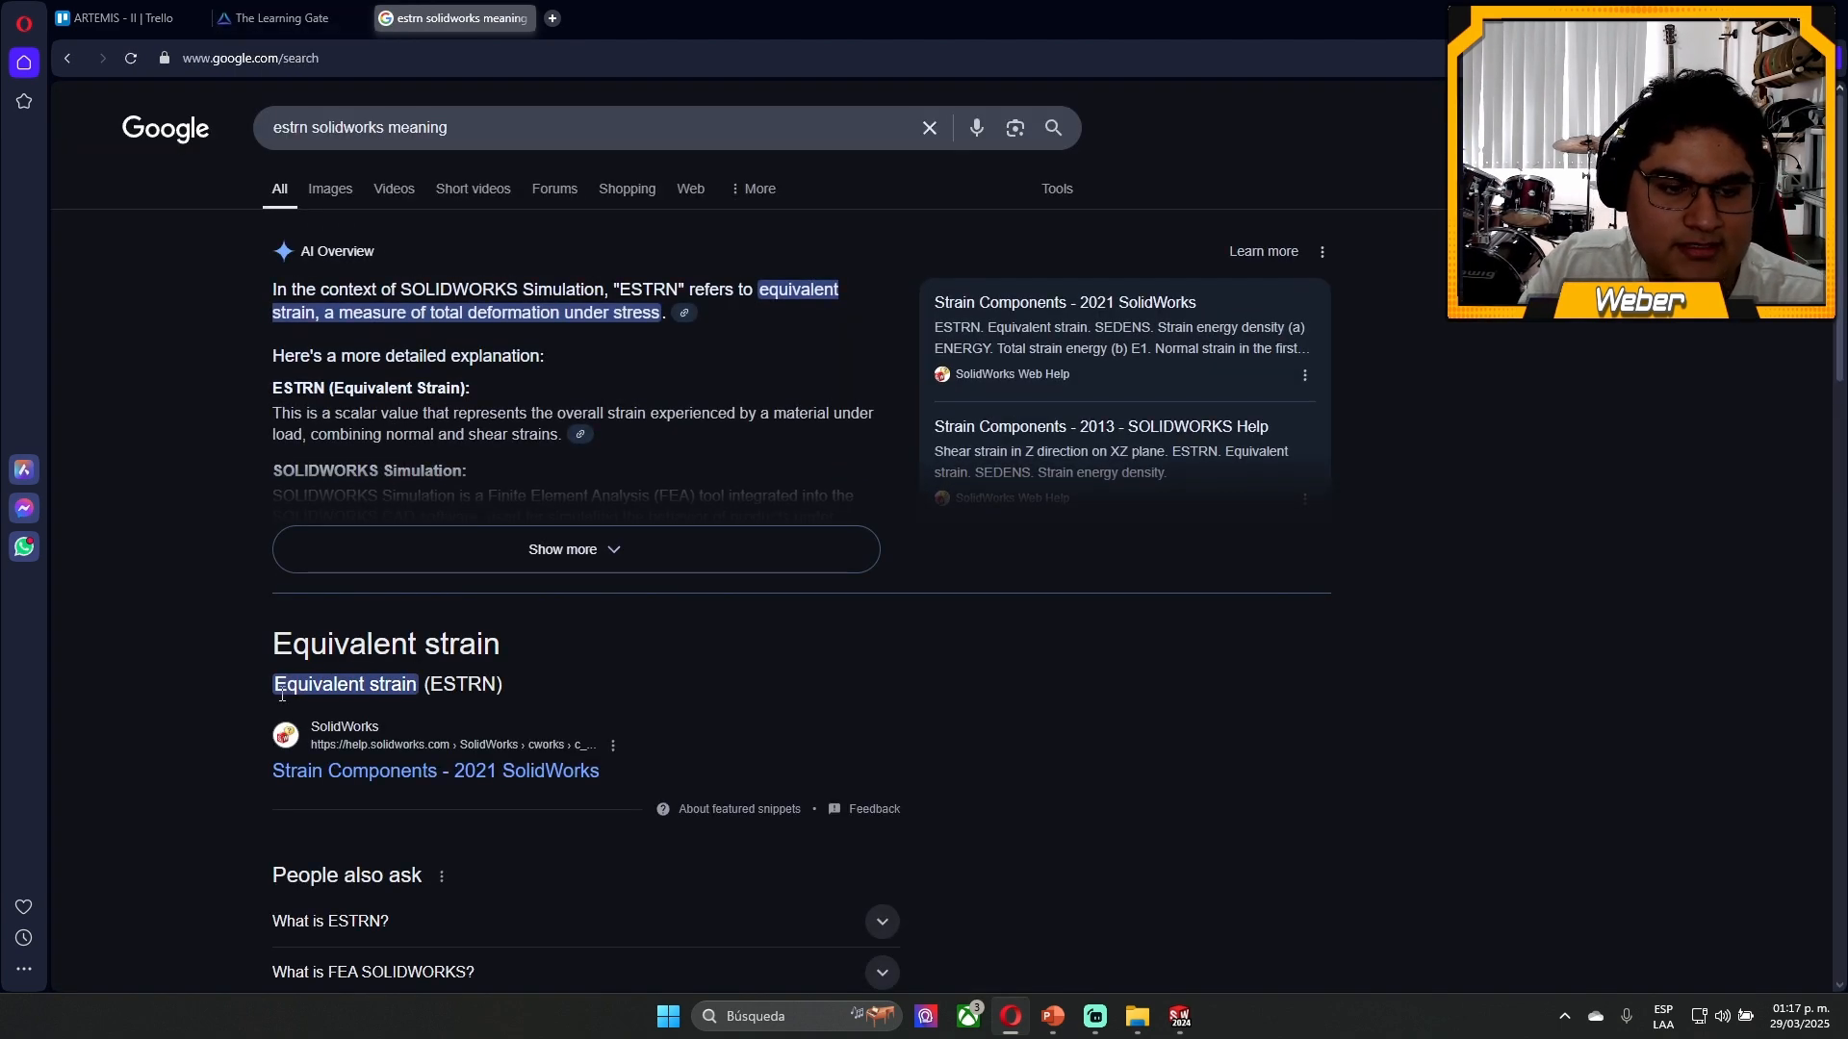
- Return to SOLIDWORKS, inspect the strain plot at the beam's fixed end, and move the ESTRN legend beside that end
{"action": "key", "text": "alt+Tab"}
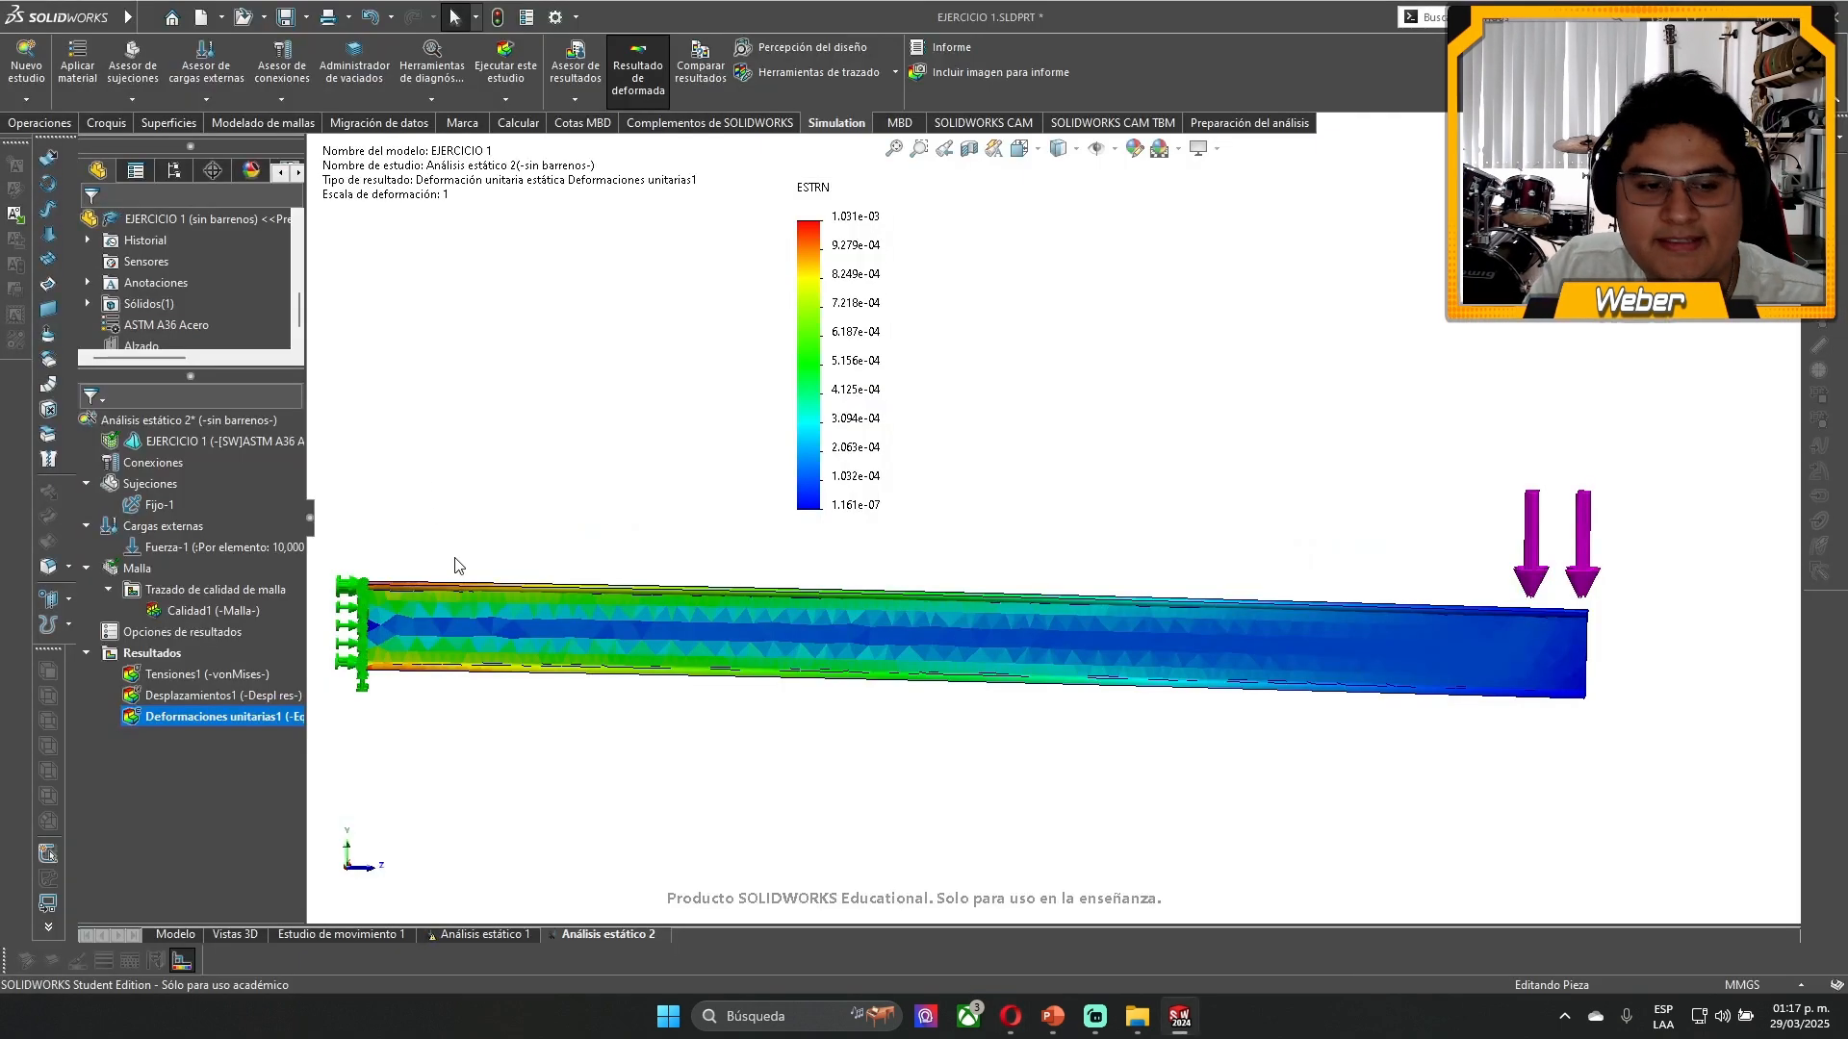
{"action": "scroll", "coordinate": [463, 656], "scroll_direction": "down", "scroll_amount": 3}
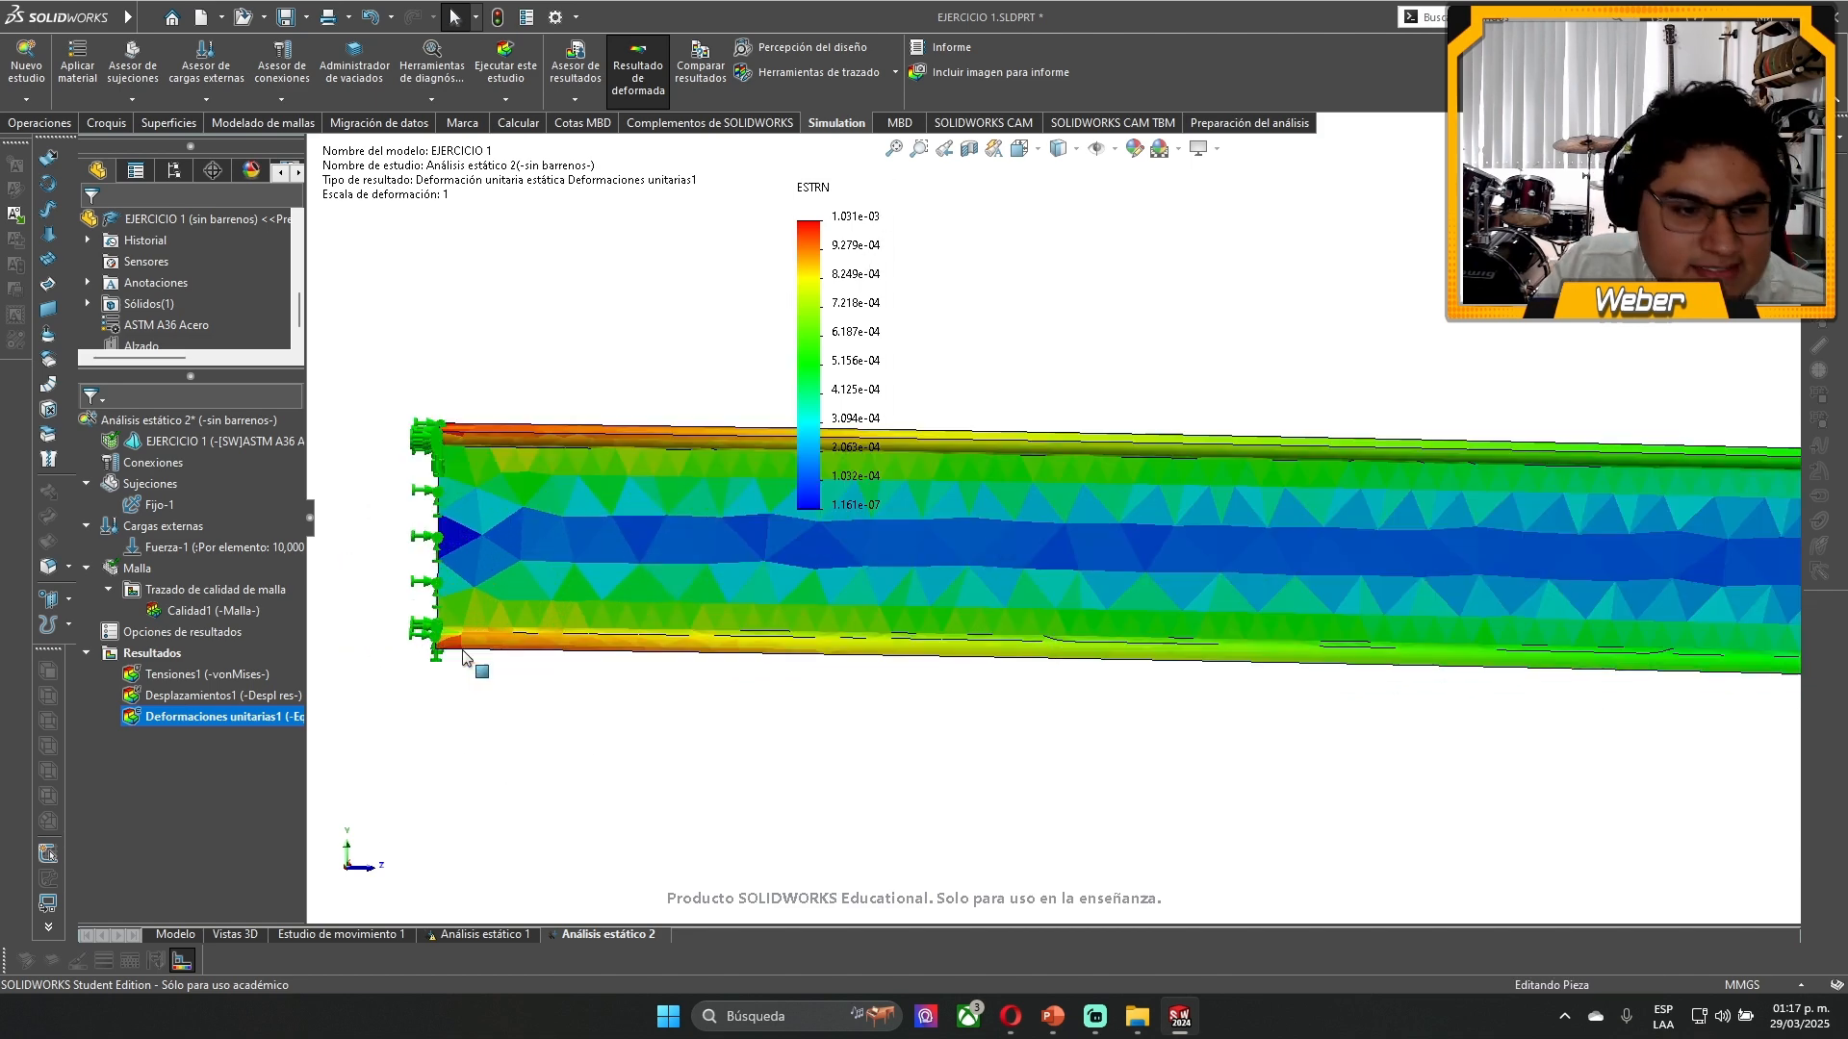
{"action": "middle_click_drag", "start_coordinate": [463, 656], "coordinate": [568, 381]}
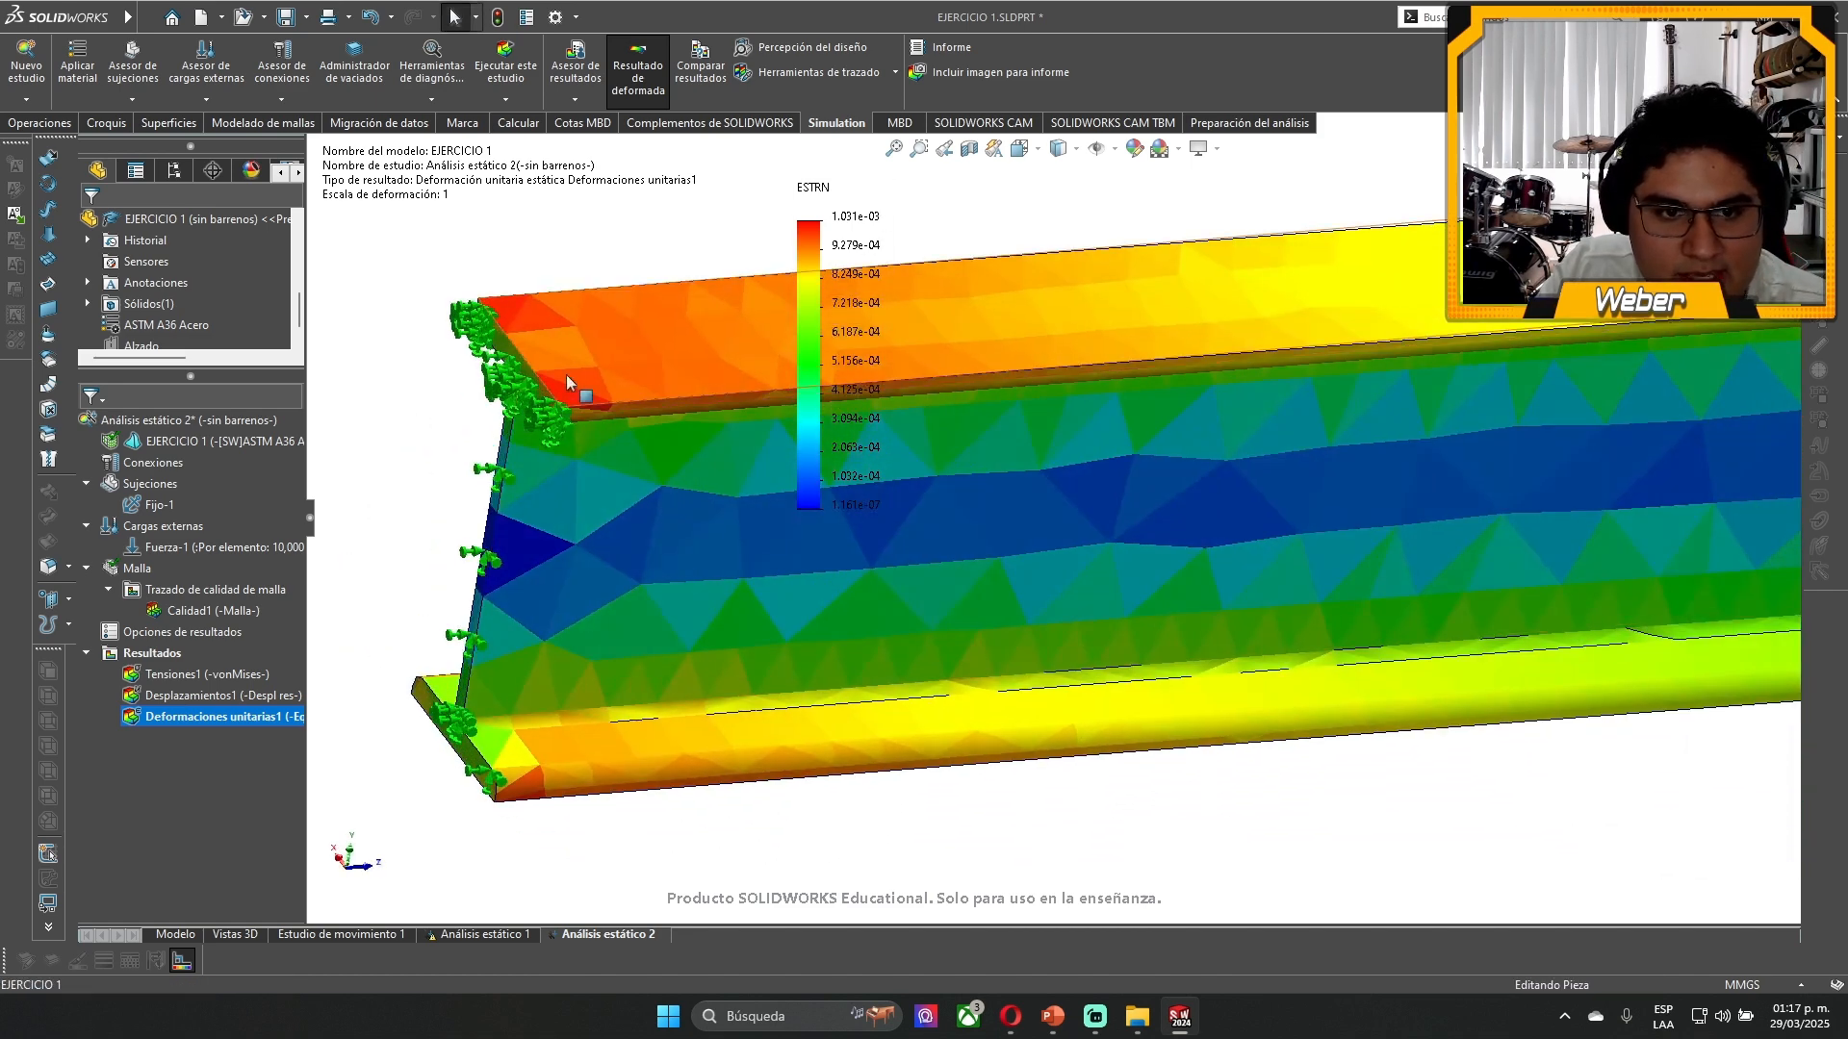
{"action": "scroll", "coordinate": [565, 382], "scroll_direction": "down", "scroll_amount": 3}
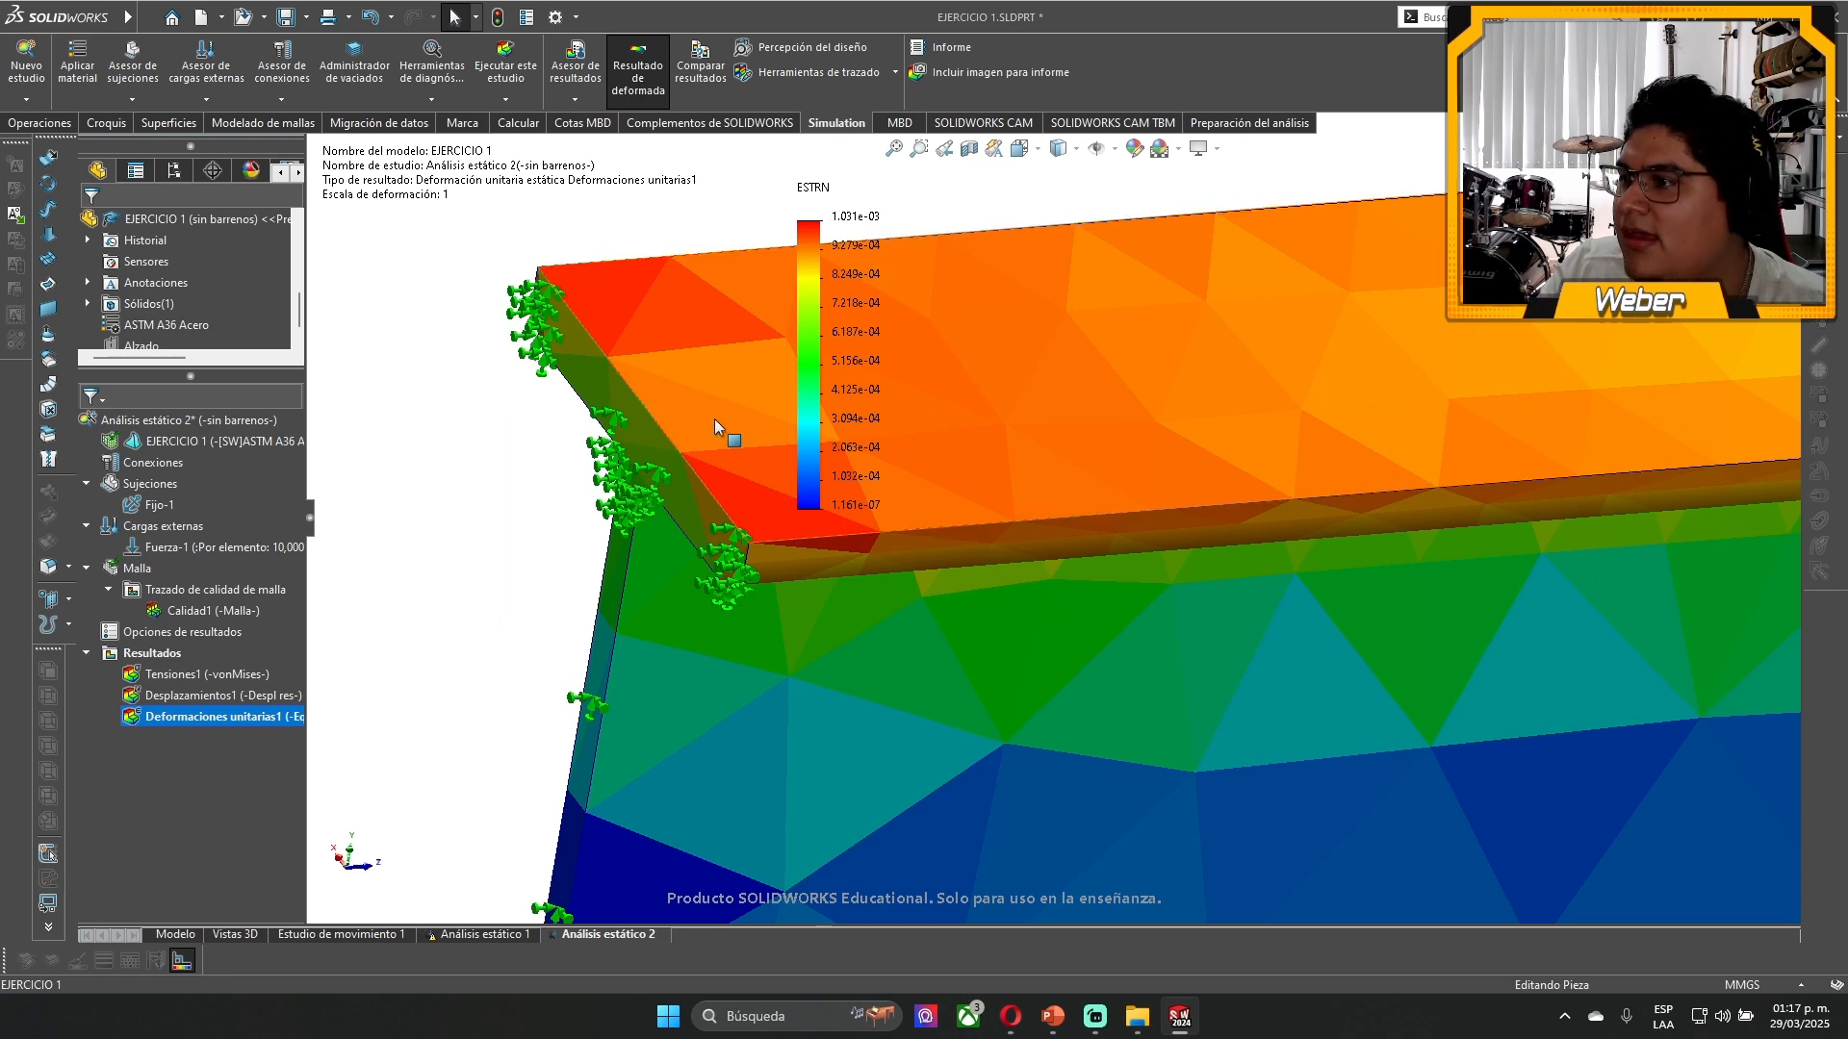
{"action": "scroll", "coordinate": [714, 421], "scroll_direction": "up", "scroll_amount": 6}
{"action": "scroll", "coordinate": [1122, 637], "scroll_direction": "down", "scroll_amount": 2}
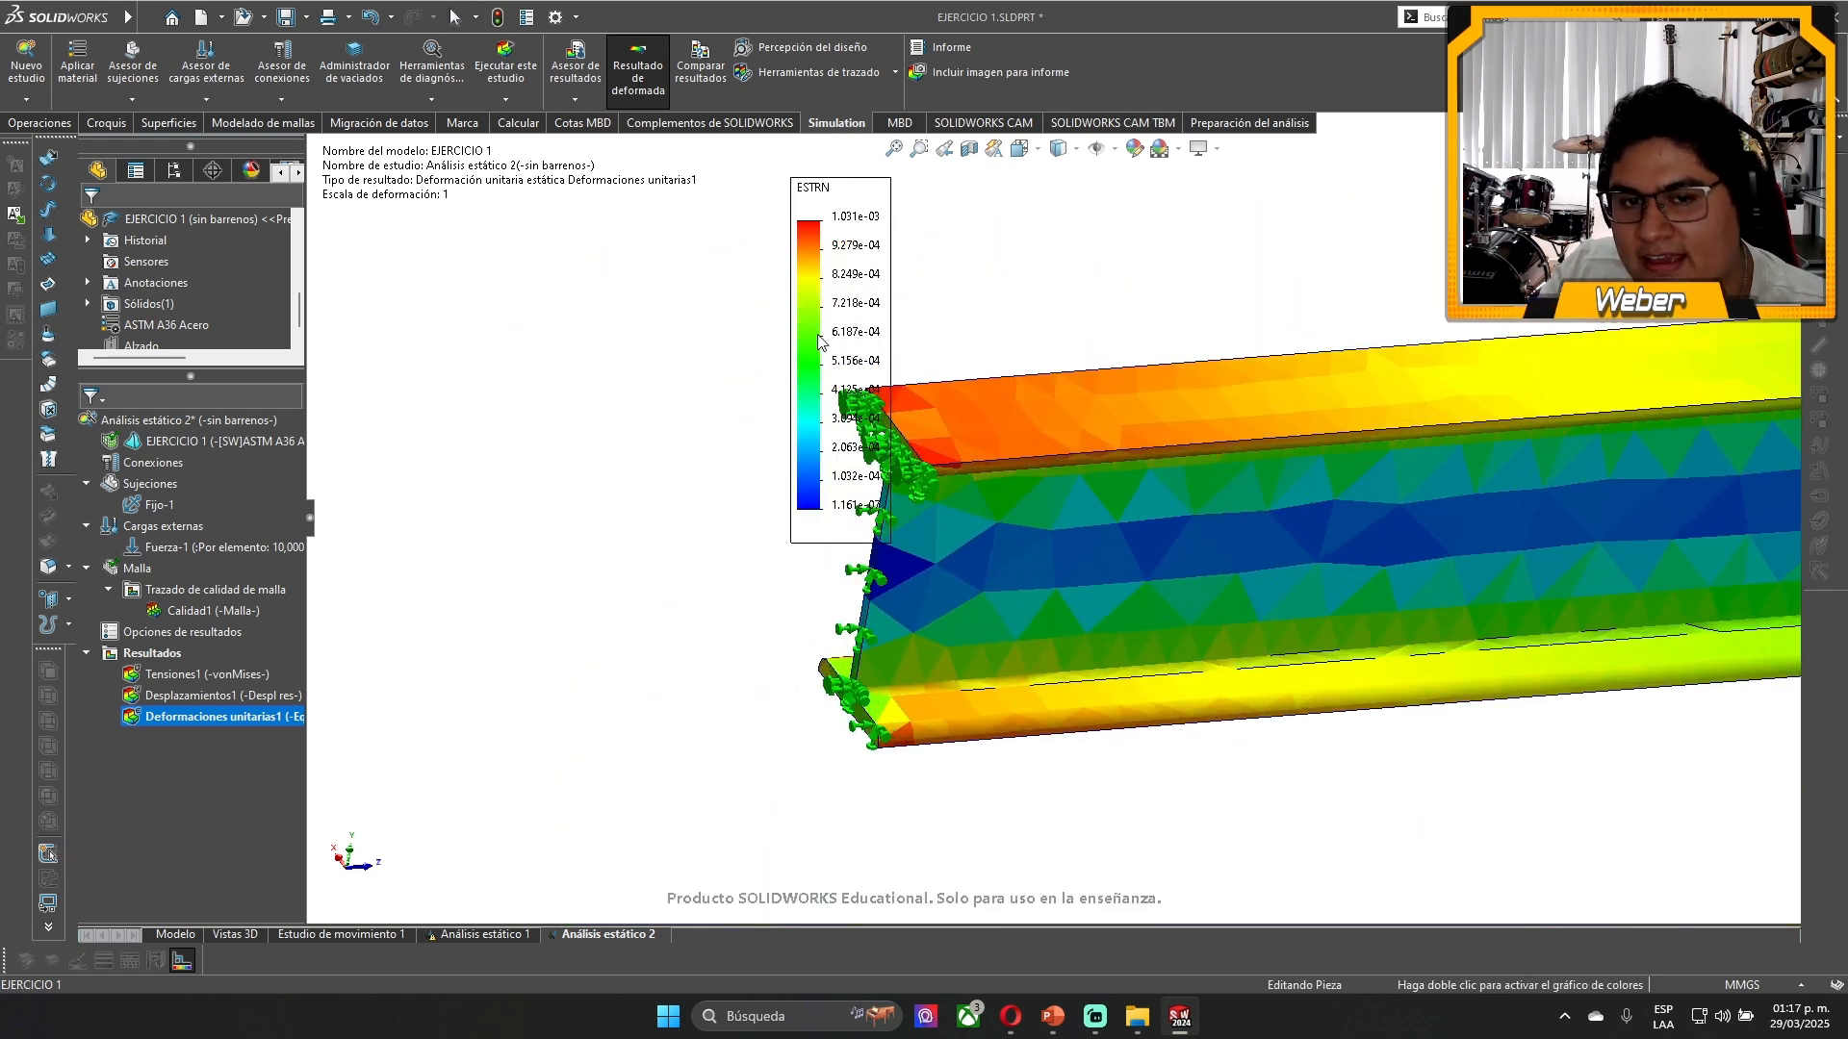
{"action": "left_click_drag", "start_coordinate": [819, 341], "coordinate": [390, 423]}
{"action": "scroll", "coordinate": [911, 612], "scroll_direction": "down", "scroll_amount": 2}
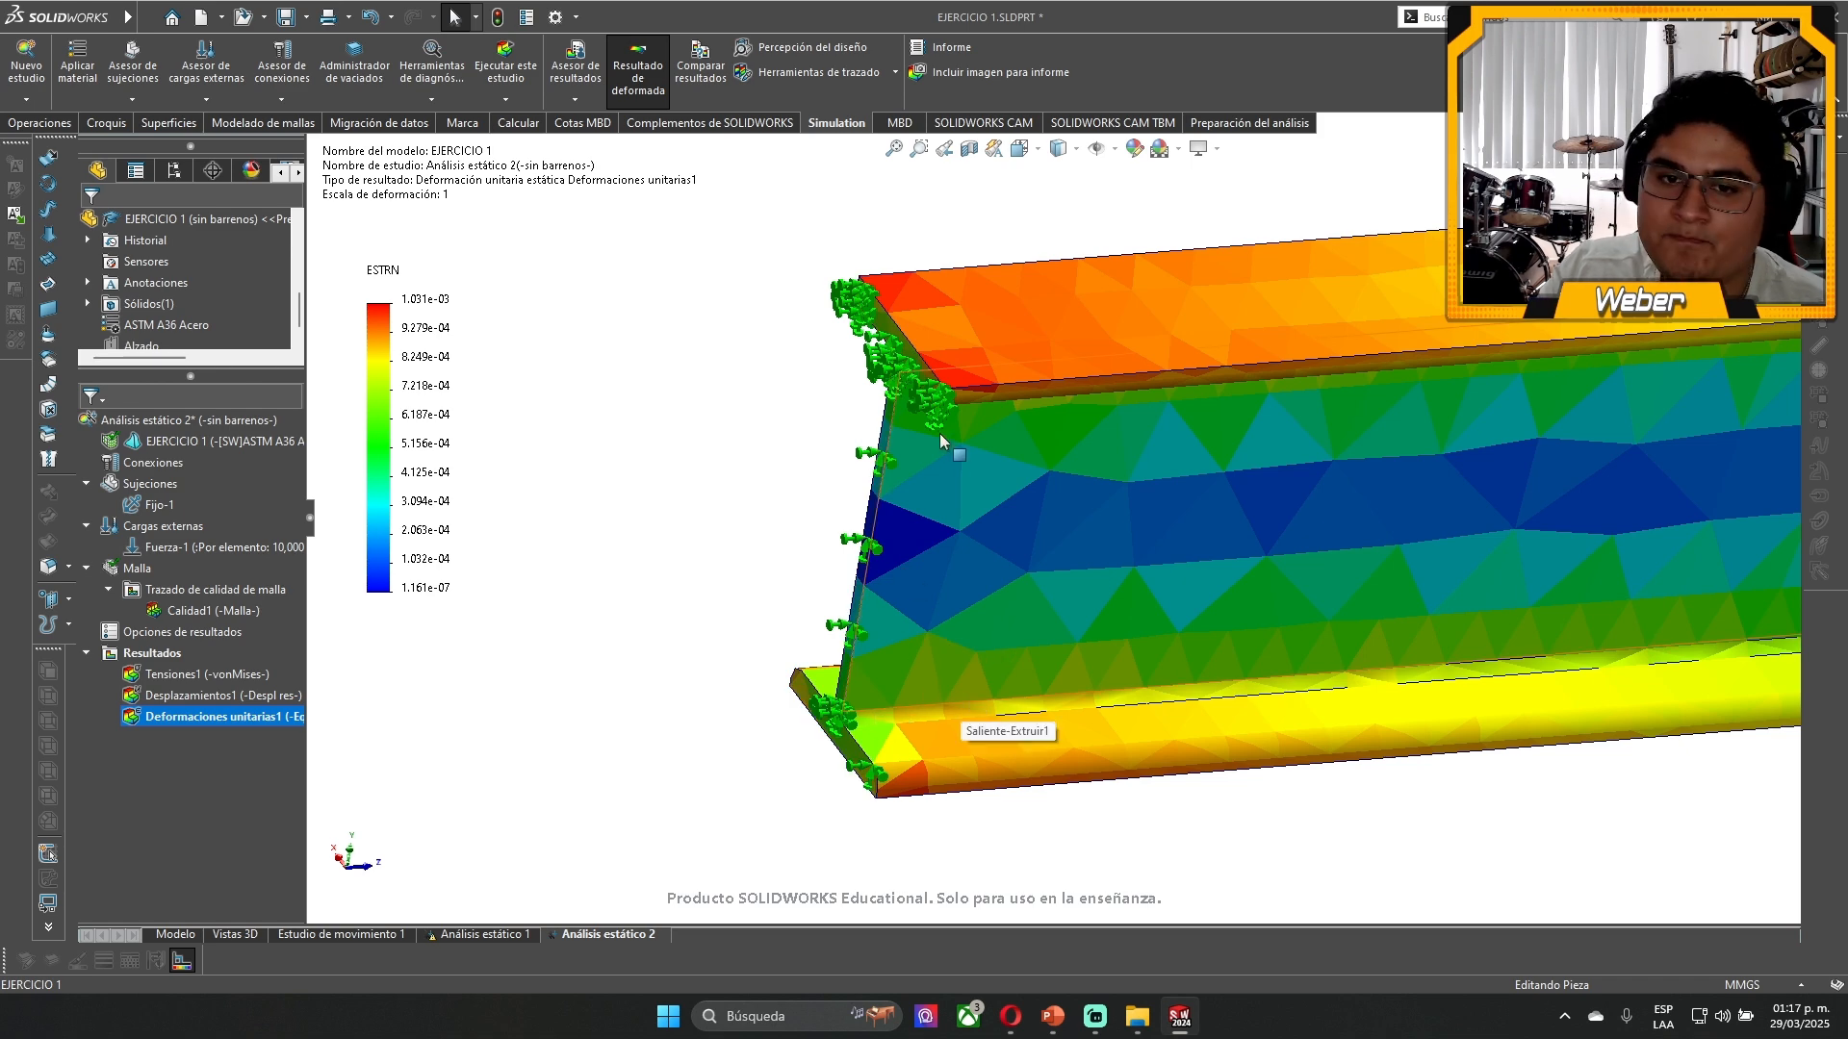
- Examine the equivalent strain in the upper flange's corners and the web at the fixed end
{"action": "scroll", "coordinate": [939, 433], "scroll_direction": "down", "scroll_amount": 2}
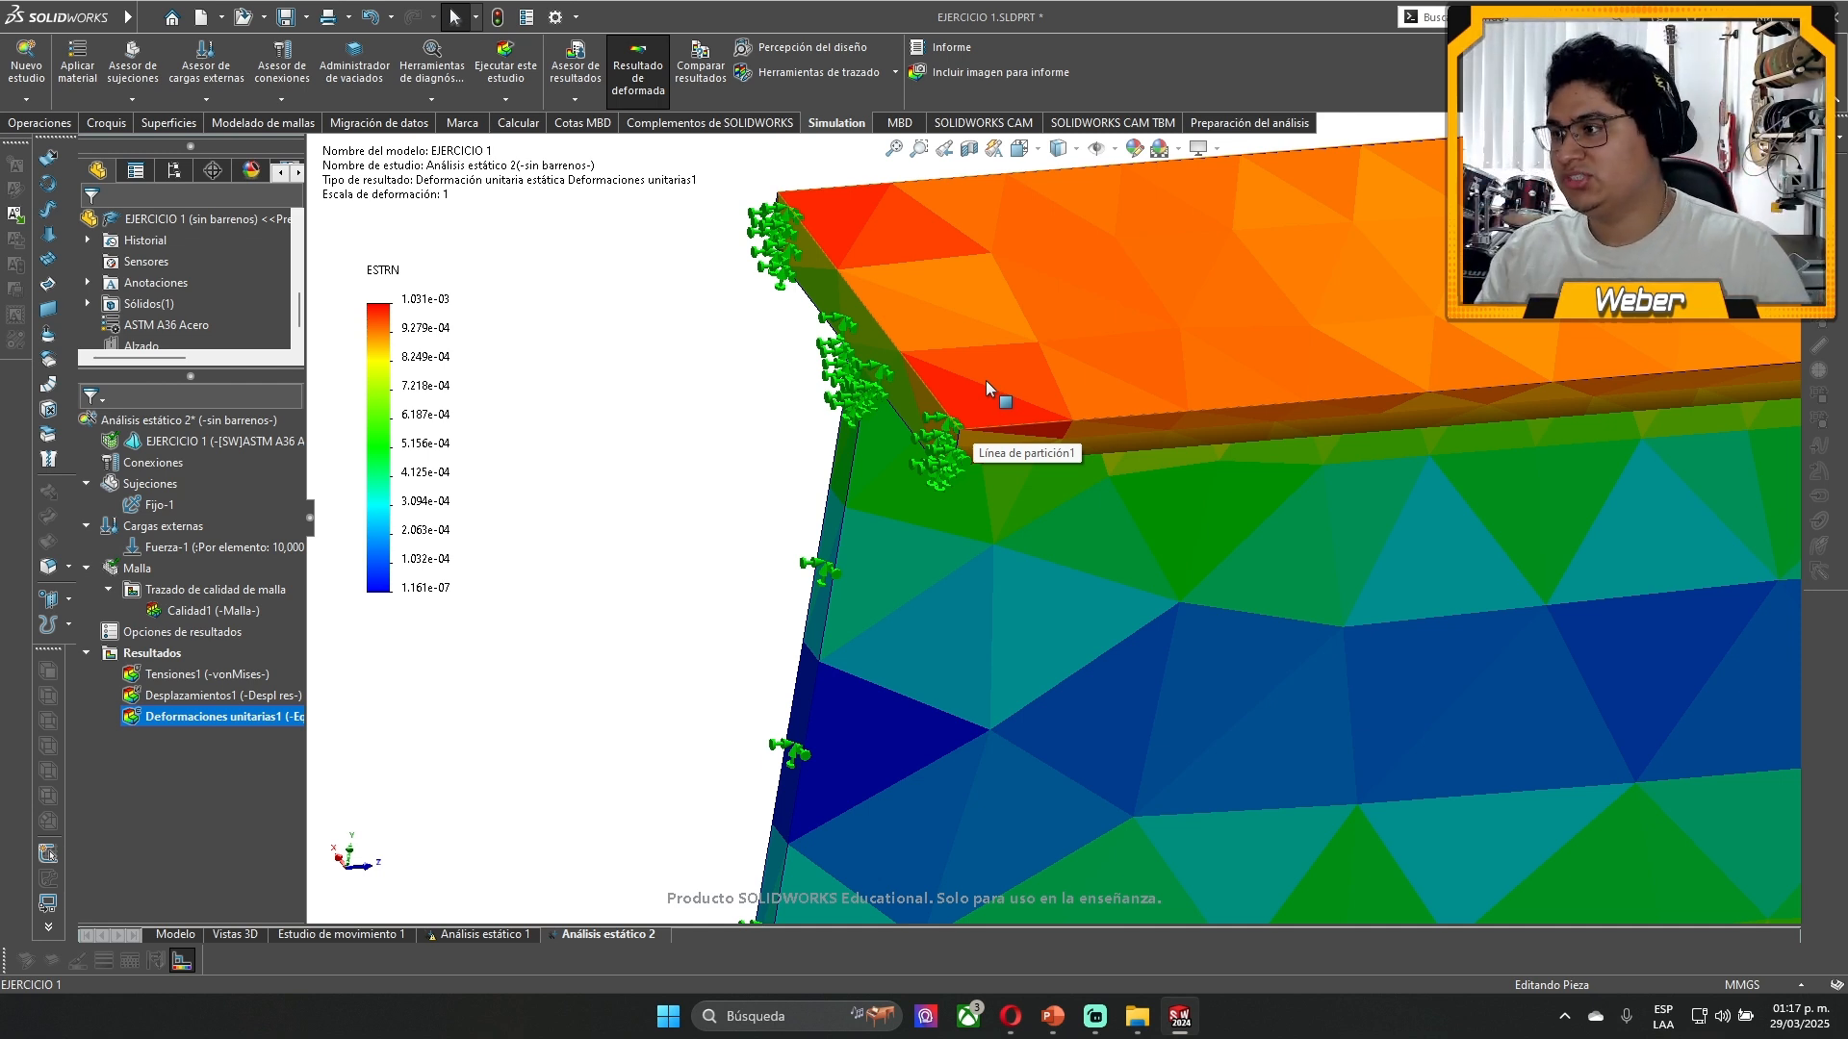
{"action": "middle_click_drag", "start_coordinate": [1099, 622], "coordinate": [1100, 603]}
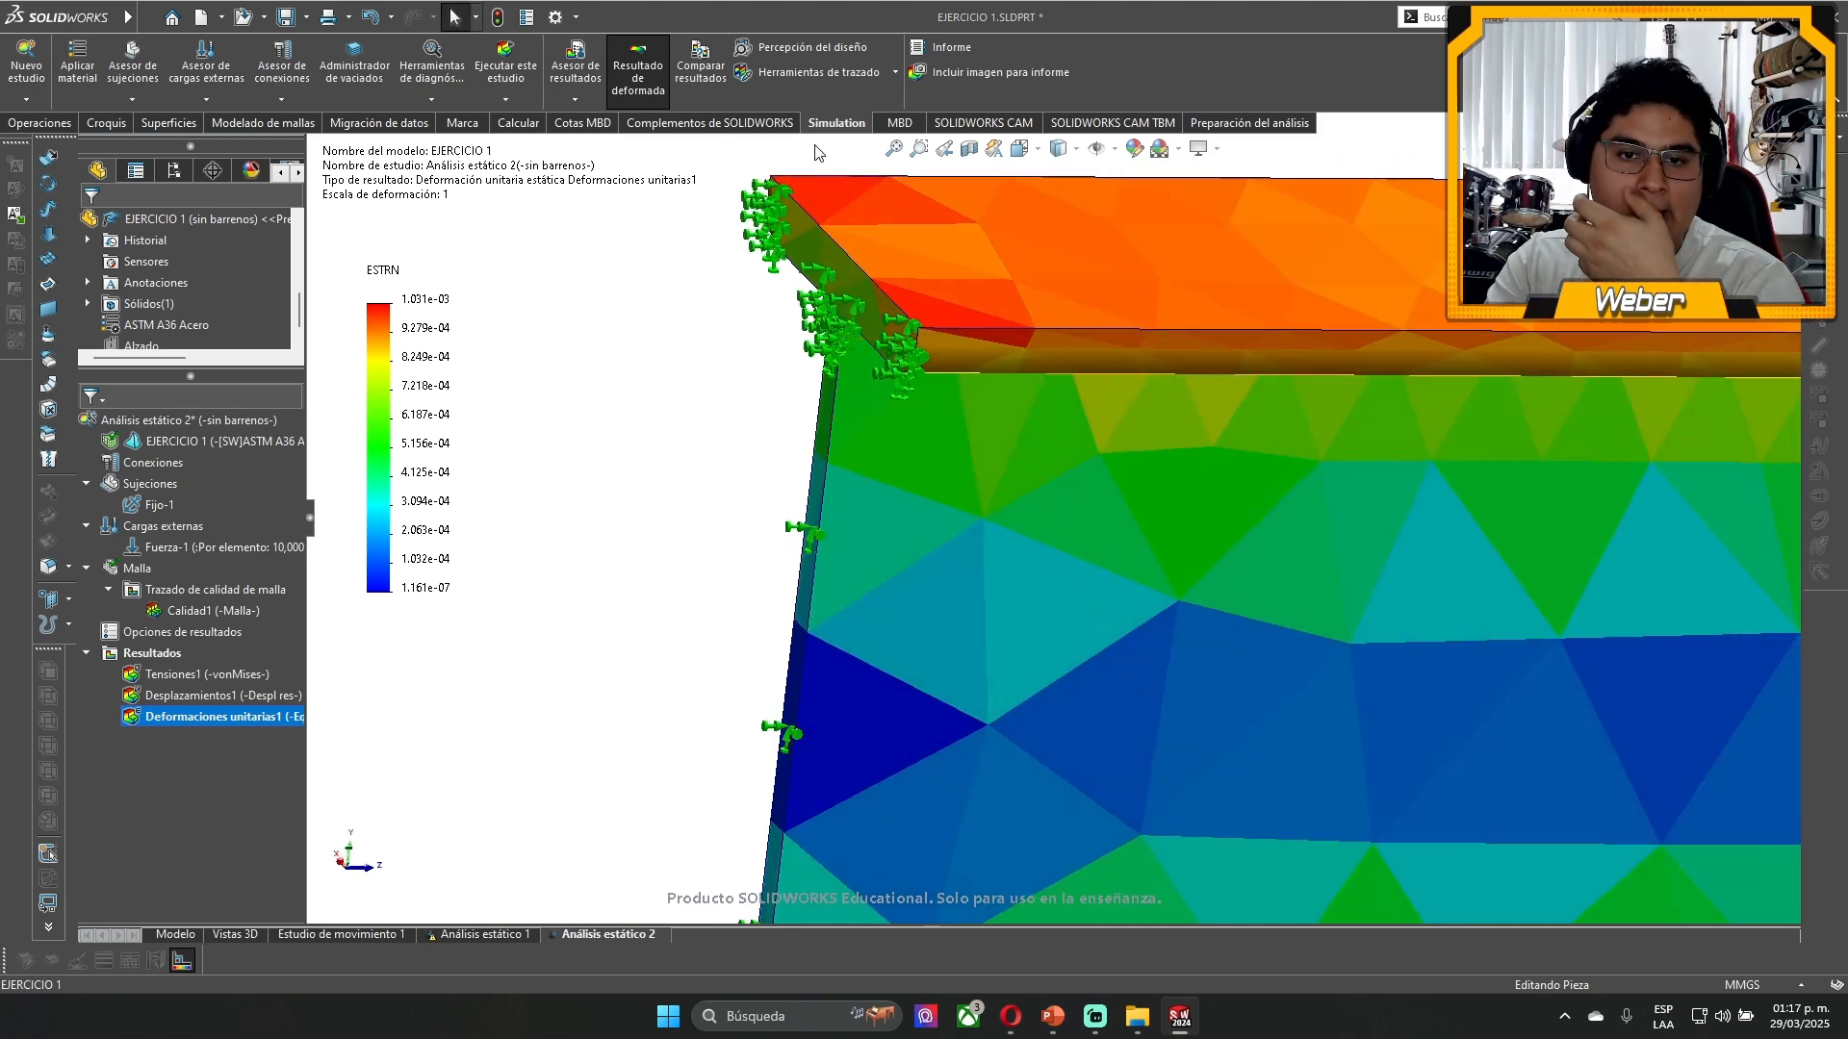
{"action": "scroll", "coordinate": [997, 314], "scroll_direction": "up", "scroll_amount": 1}
{"action": "scroll", "coordinate": [997, 314], "scroll_direction": "down", "scroll_amount": 3}
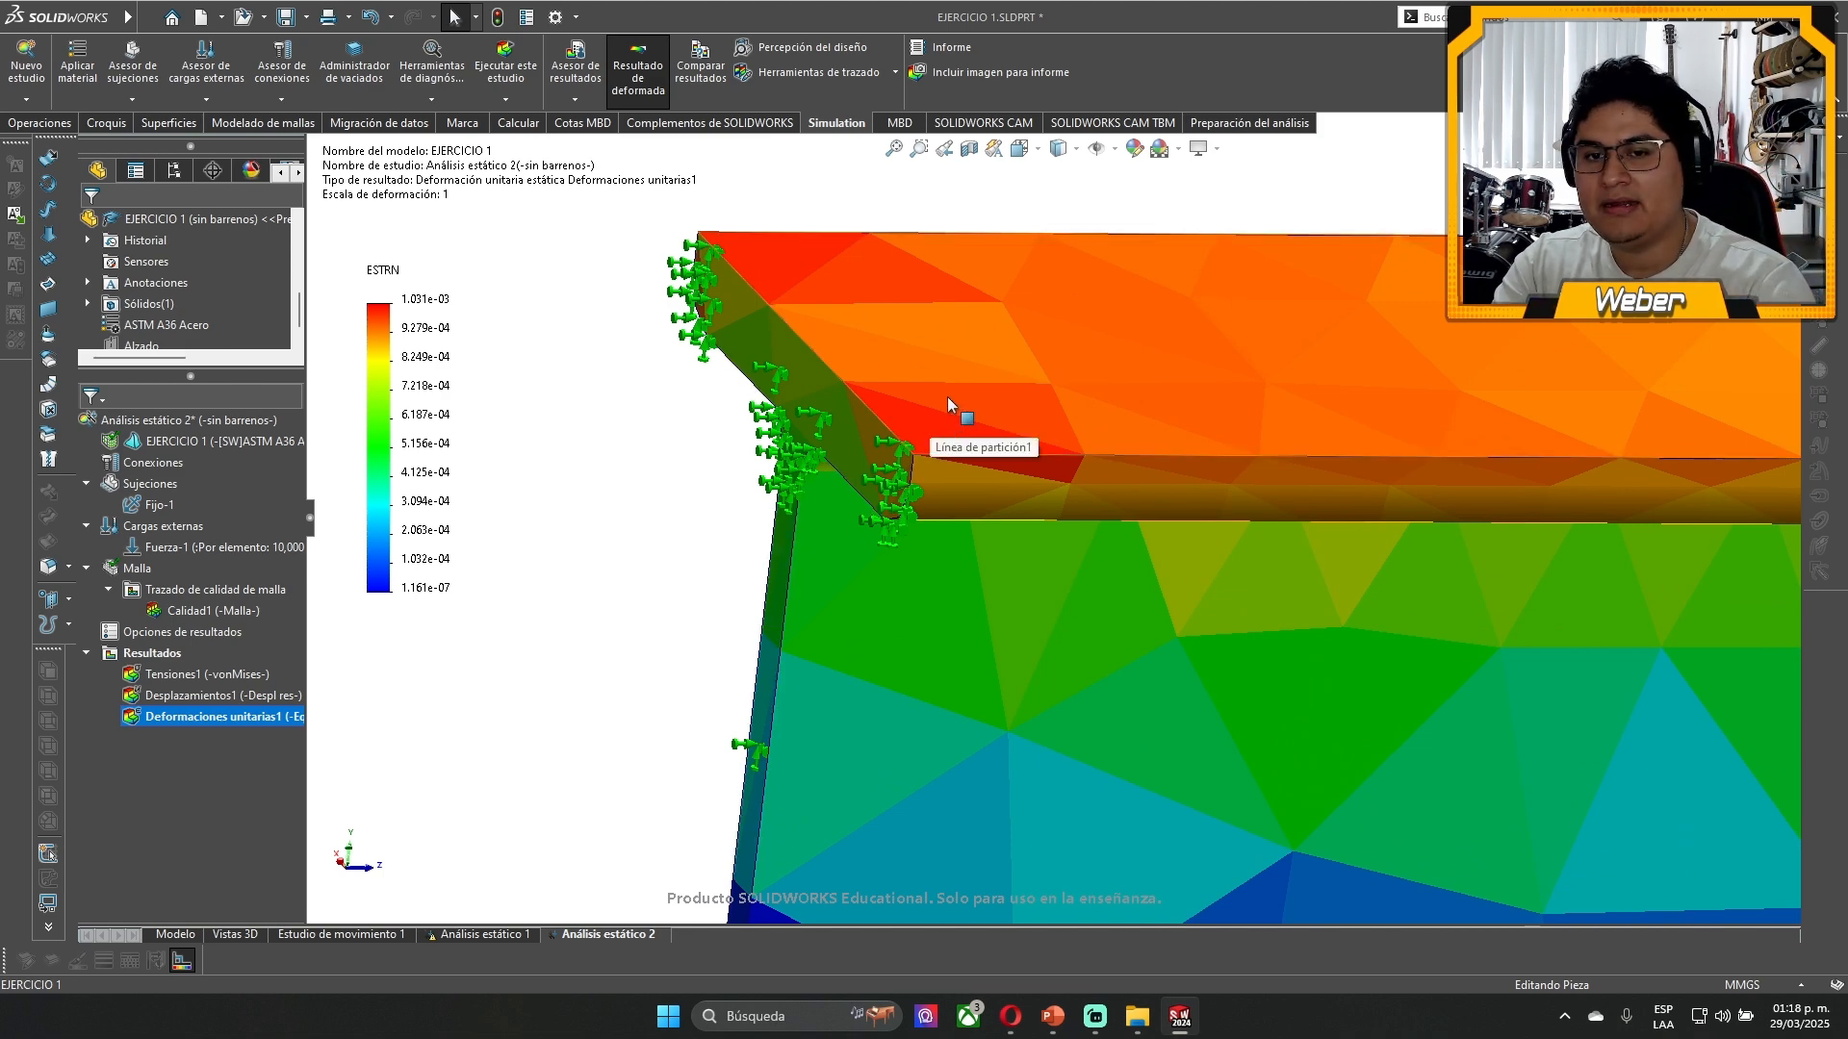
{"action": "scroll", "coordinate": [950, 384], "scroll_direction": "up", "scroll_amount": 10}
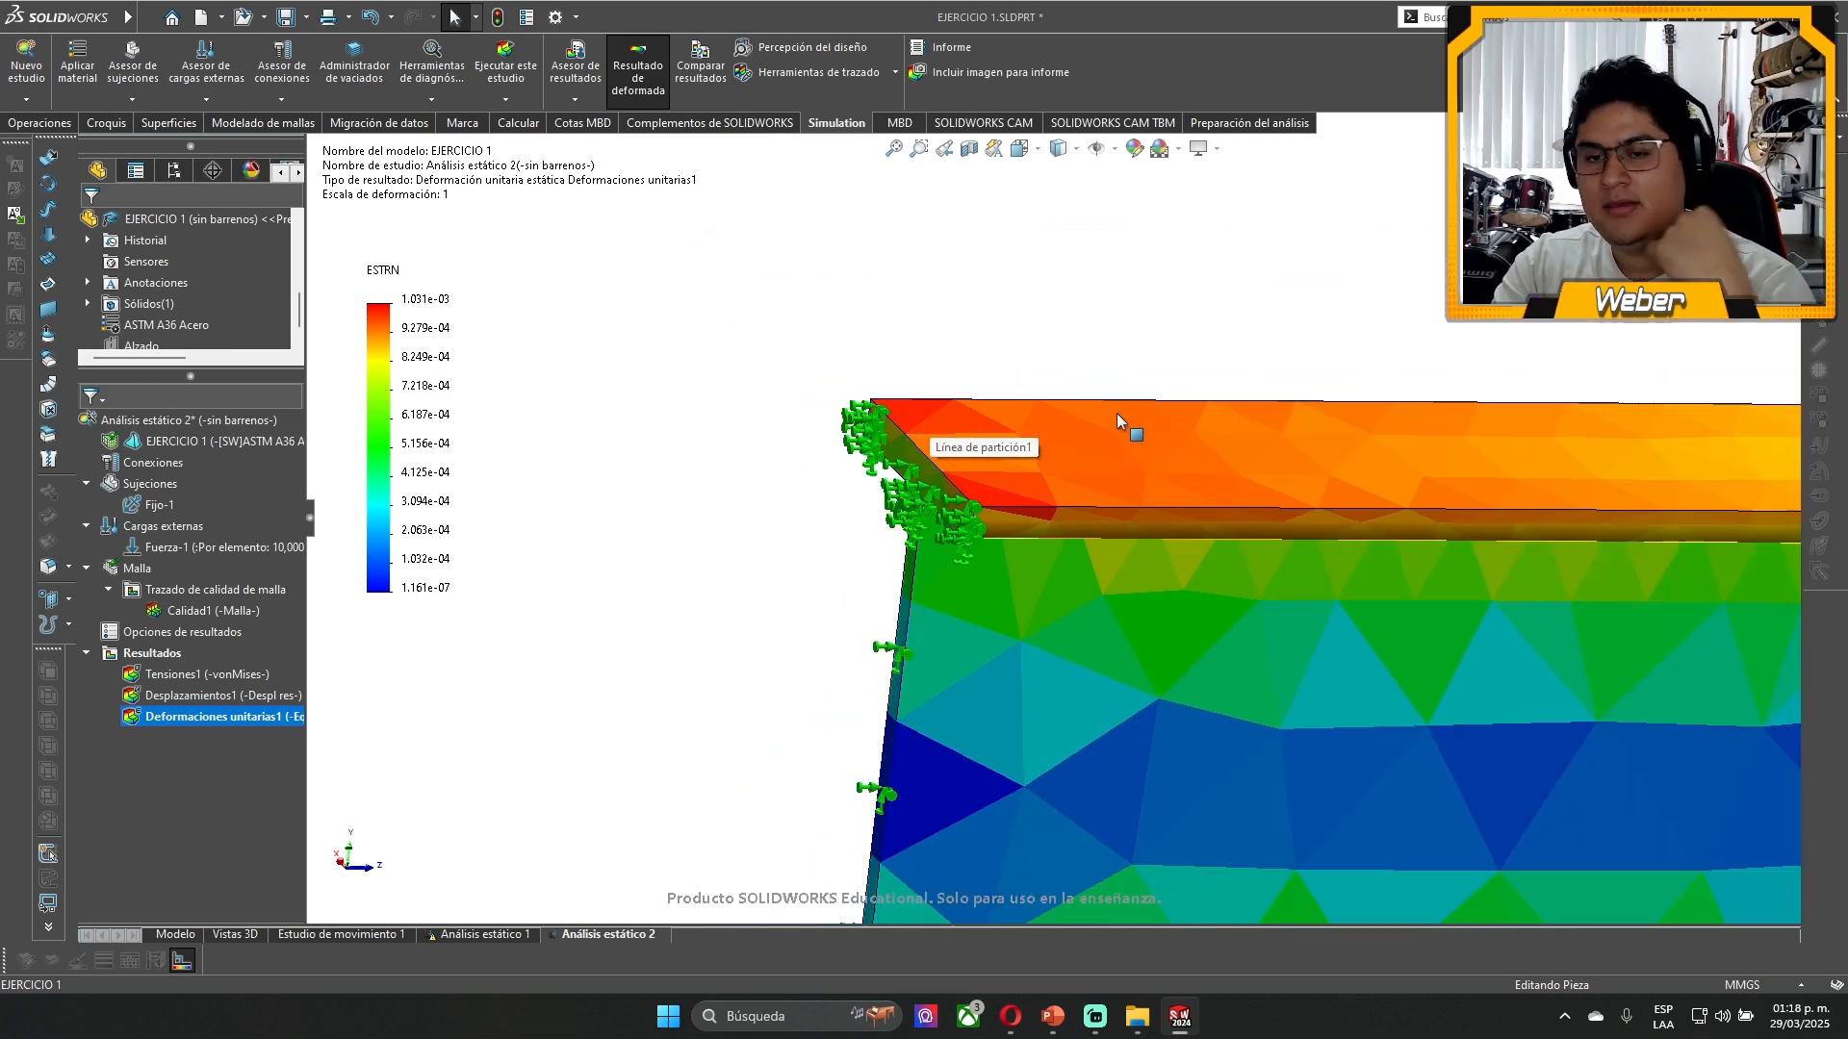
- Compare the equivalent strain on the upper flange, web and lower flange near the beam's fixed end
{"action": "middle_click_drag", "start_coordinate": [1342, 565], "coordinate": [1284, 549]}
{"action": "scroll", "coordinate": [1161, 539], "scroll_direction": "down", "scroll_amount": 5}
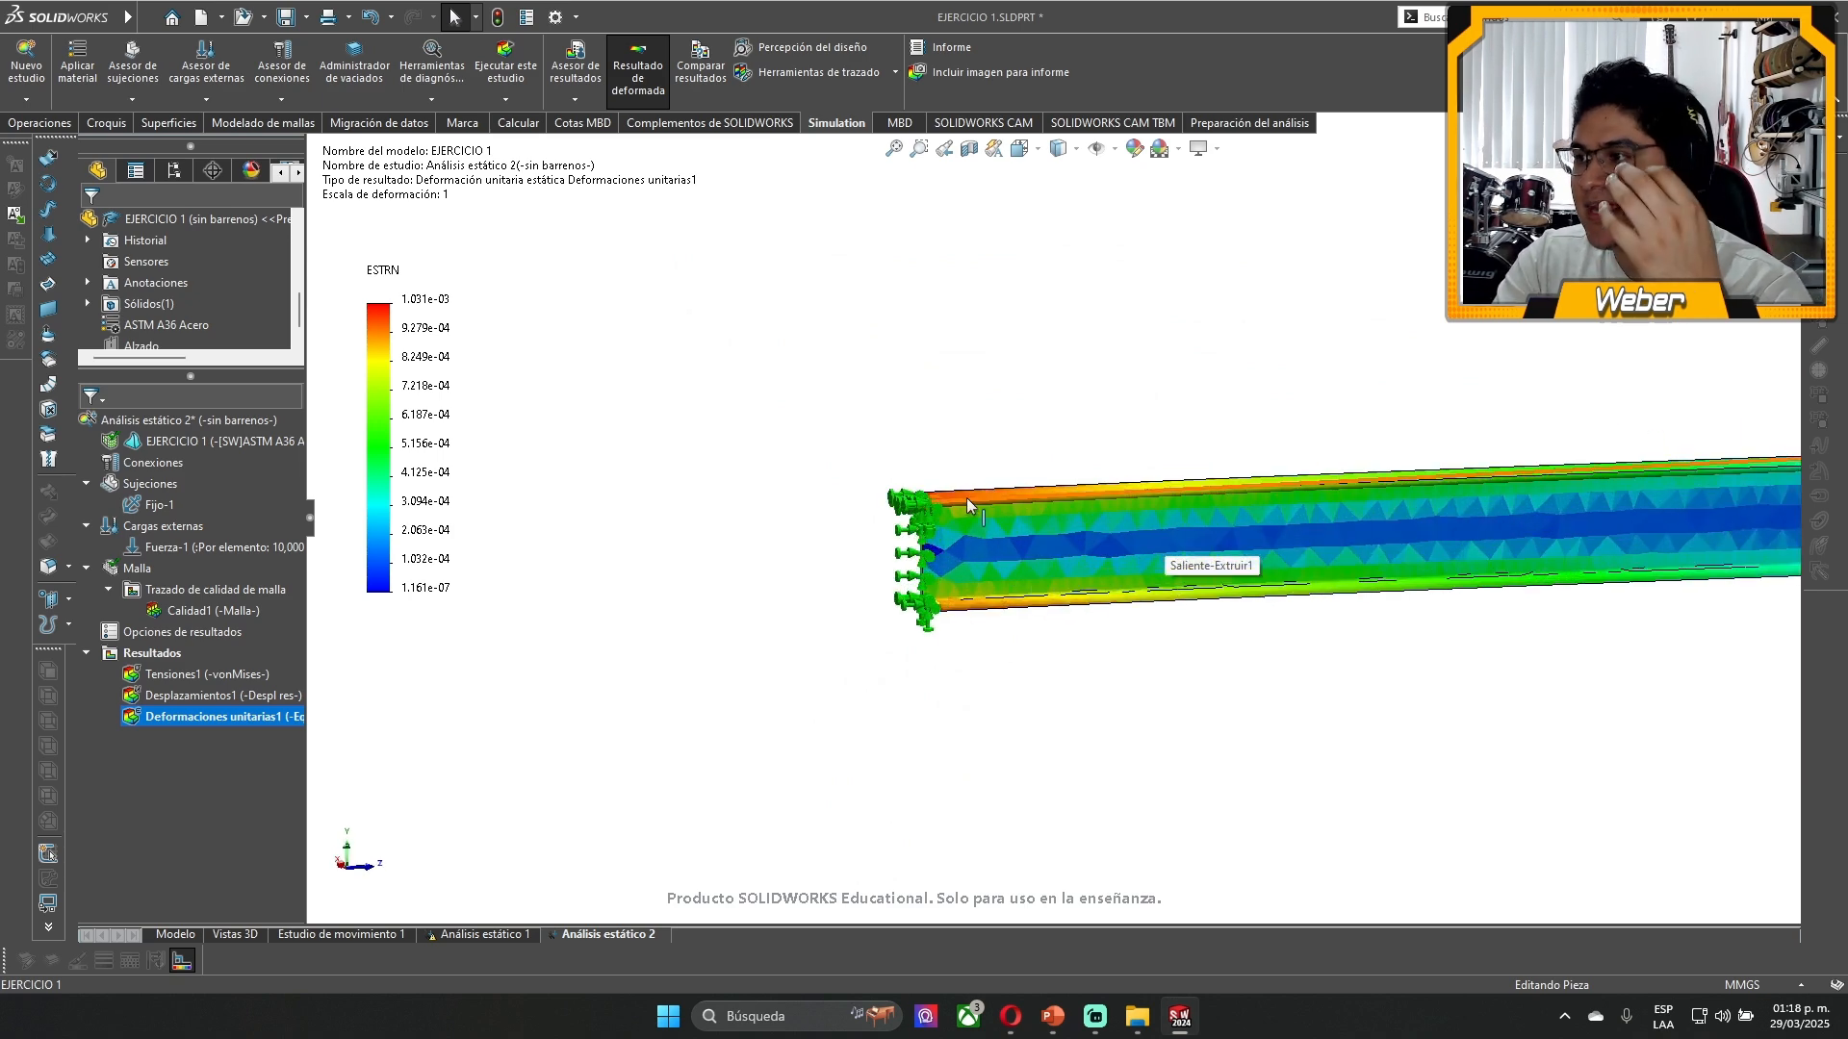
{"action": "middle_click_drag", "start_coordinate": [966, 497], "coordinate": [933, 498]}
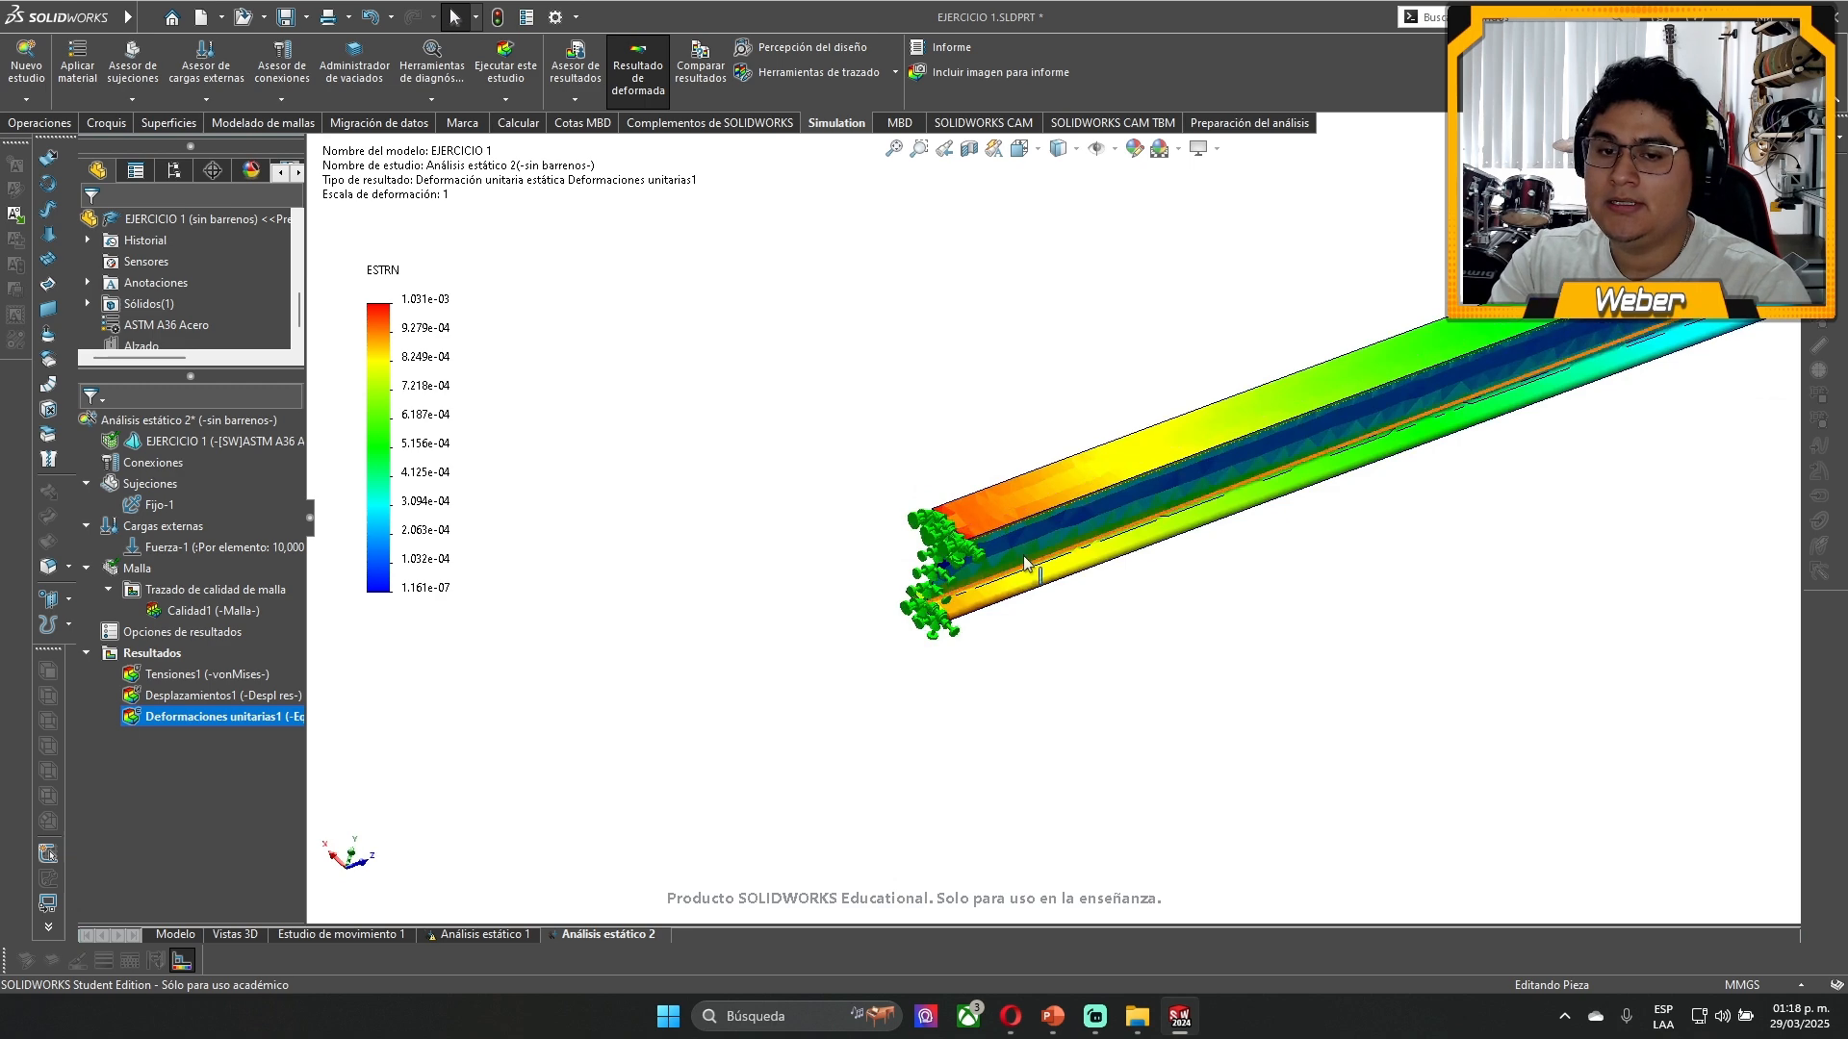
{"action": "scroll", "coordinate": [929, 498], "scroll_direction": "down", "scroll_amount": 3}
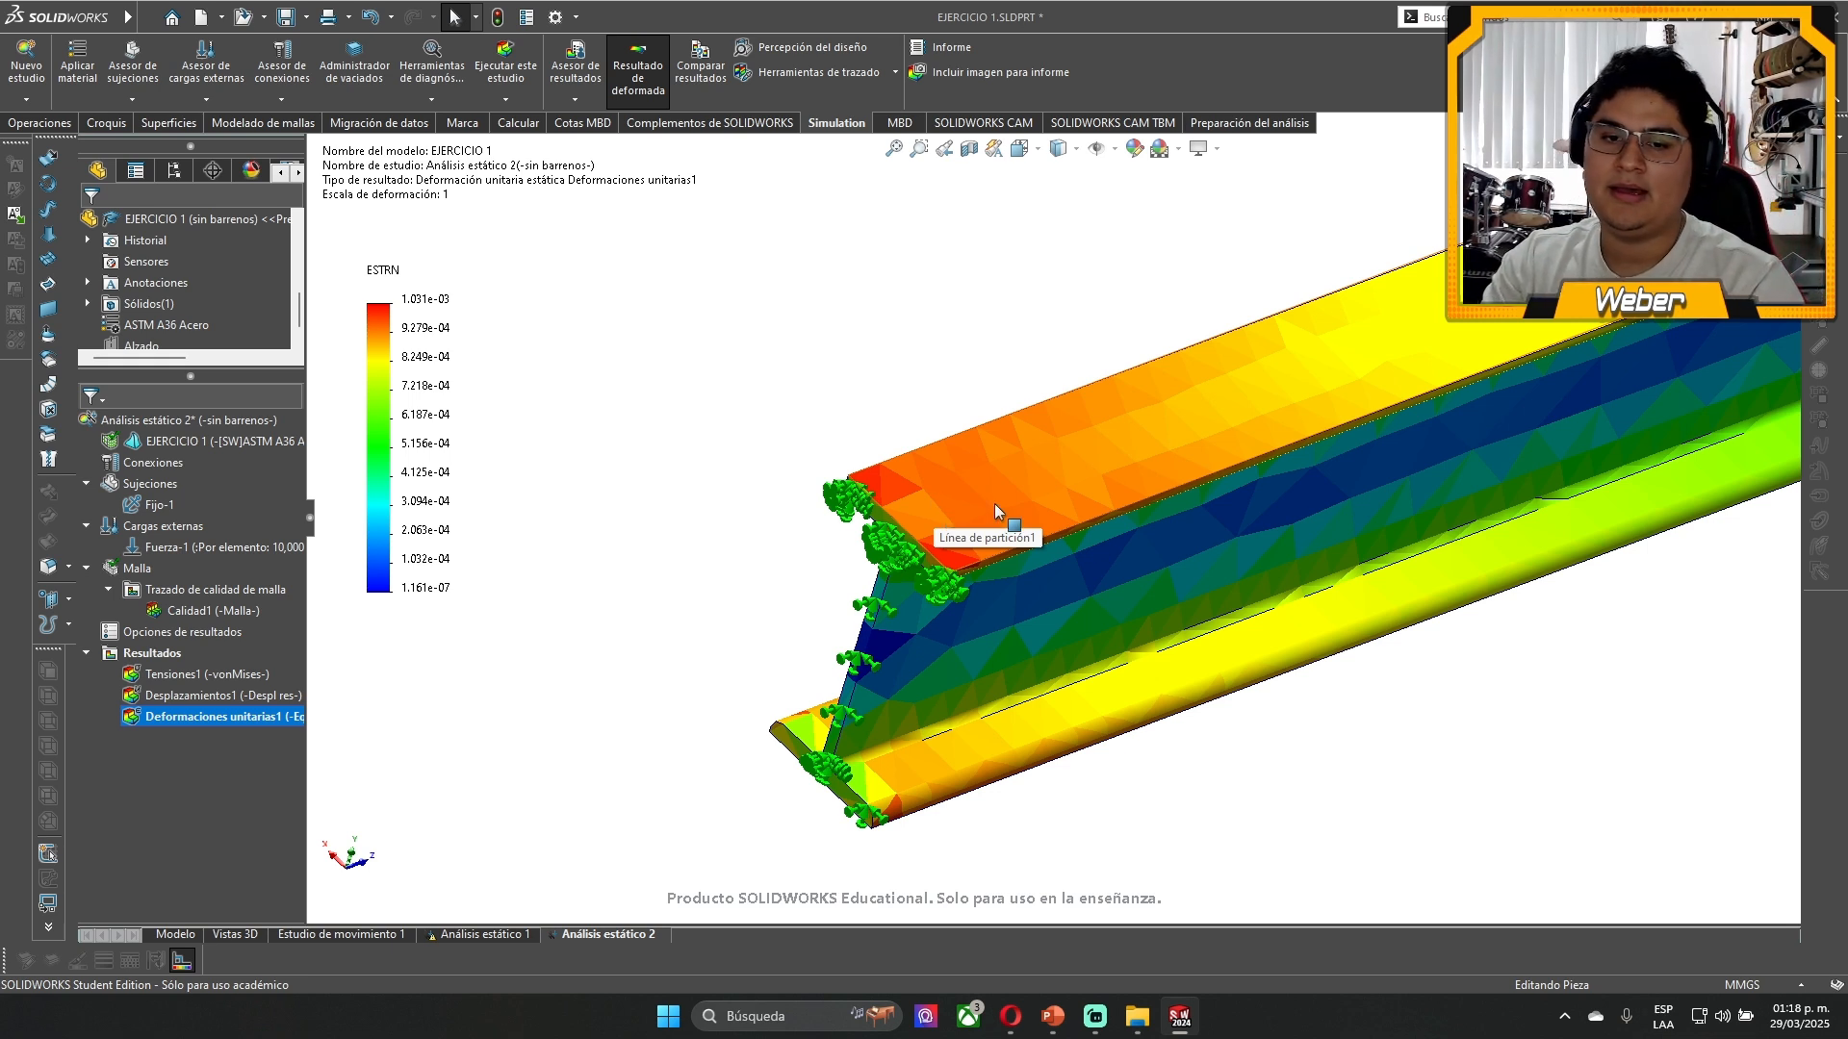
{"action": "scroll", "coordinate": [950, 529], "scroll_direction": "up", "scroll_amount": 3}
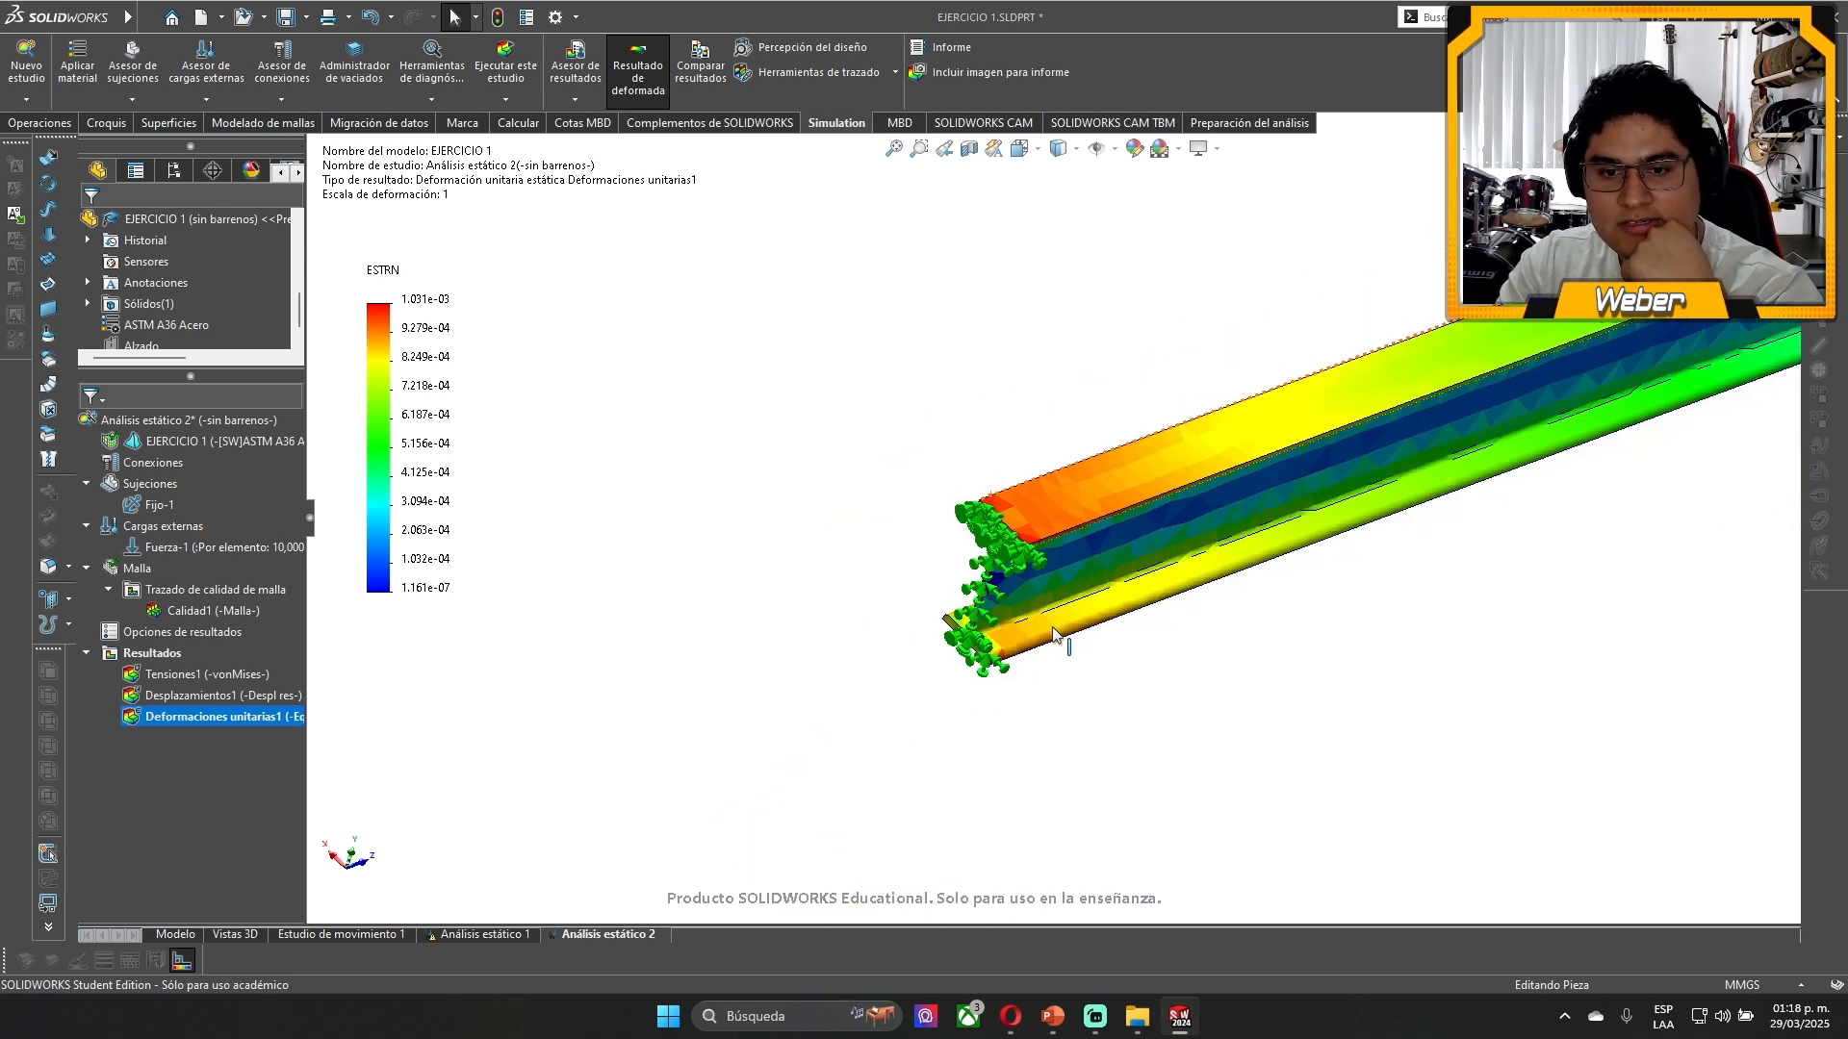
{"action": "scroll", "coordinate": [1055, 635], "scroll_direction": "up", "scroll_amount": 2}
{"action": "middle_click_drag", "start_coordinate": [1357, 548], "coordinate": [1237, 359]}
{"action": "scroll", "coordinate": [544, 654], "scroll_direction": "down", "scroll_amount": 3}
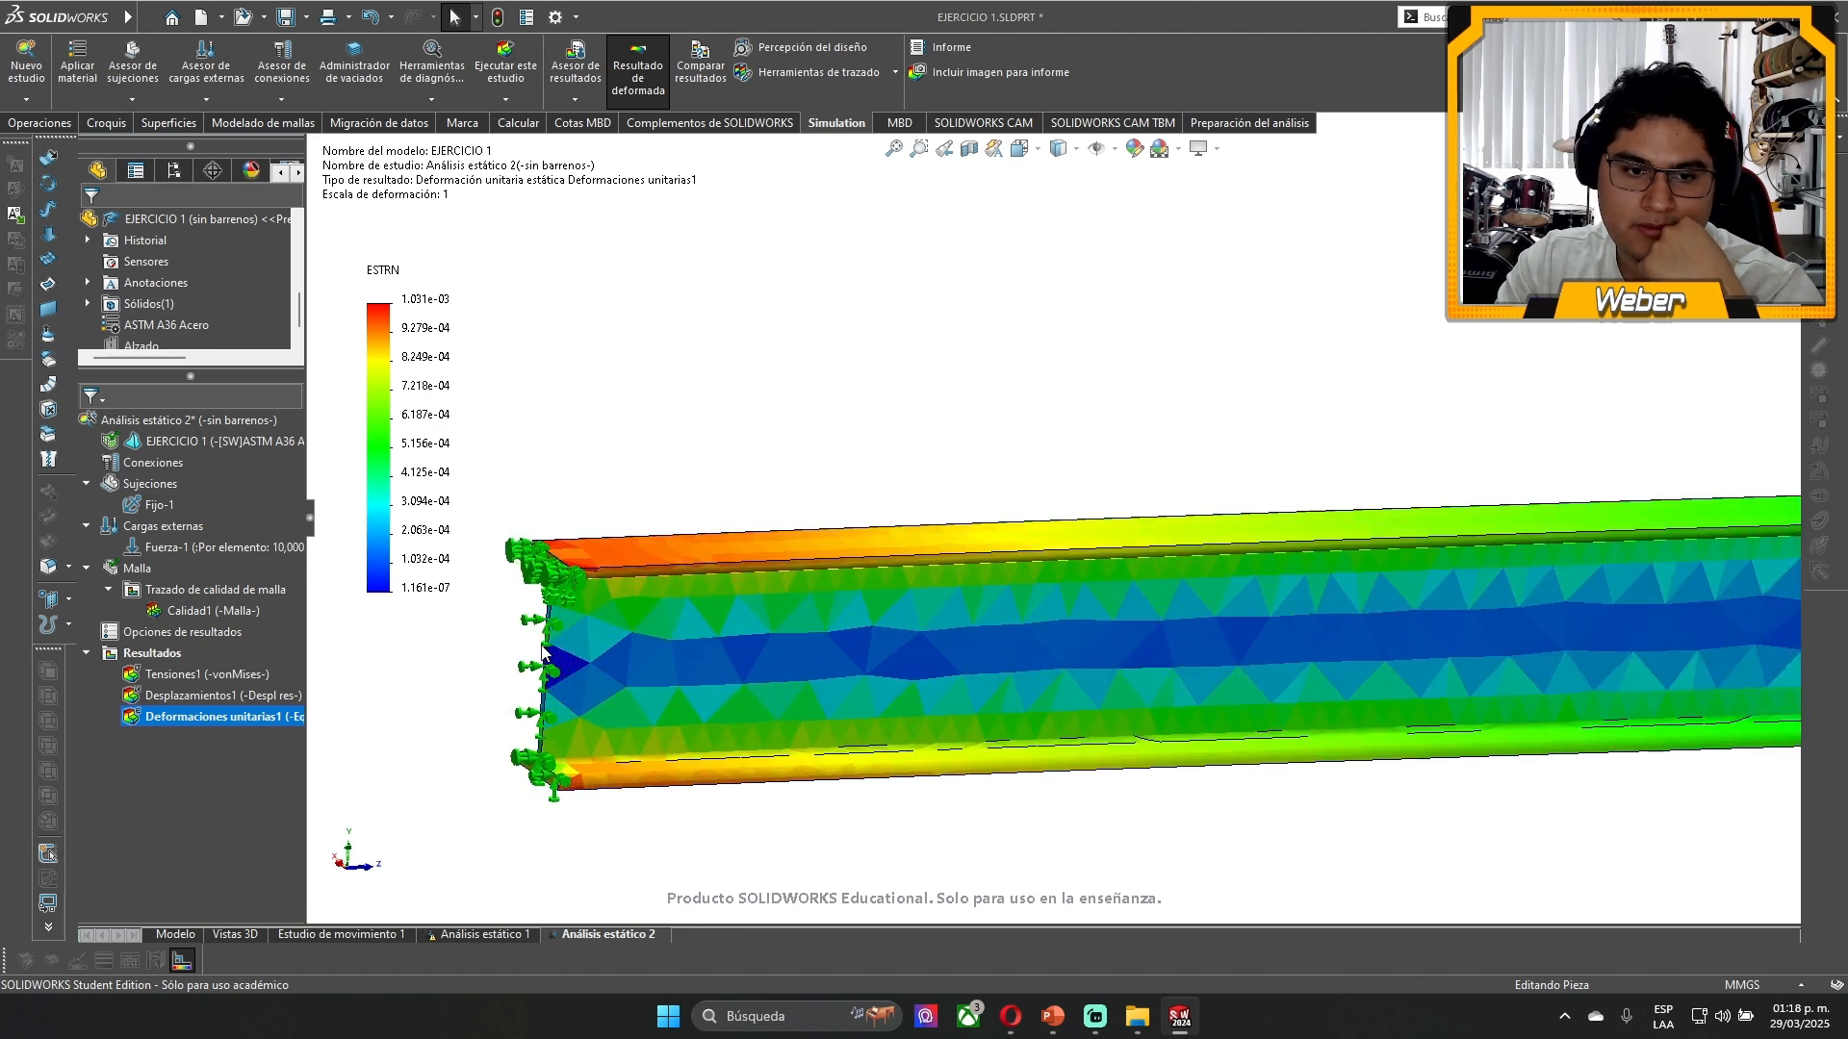
{"action": "scroll", "coordinate": [566, 591], "scroll_direction": "down", "scroll_amount": 5}
{"action": "middle_click_drag", "start_coordinate": [787, 514], "coordinate": [800, 547]}
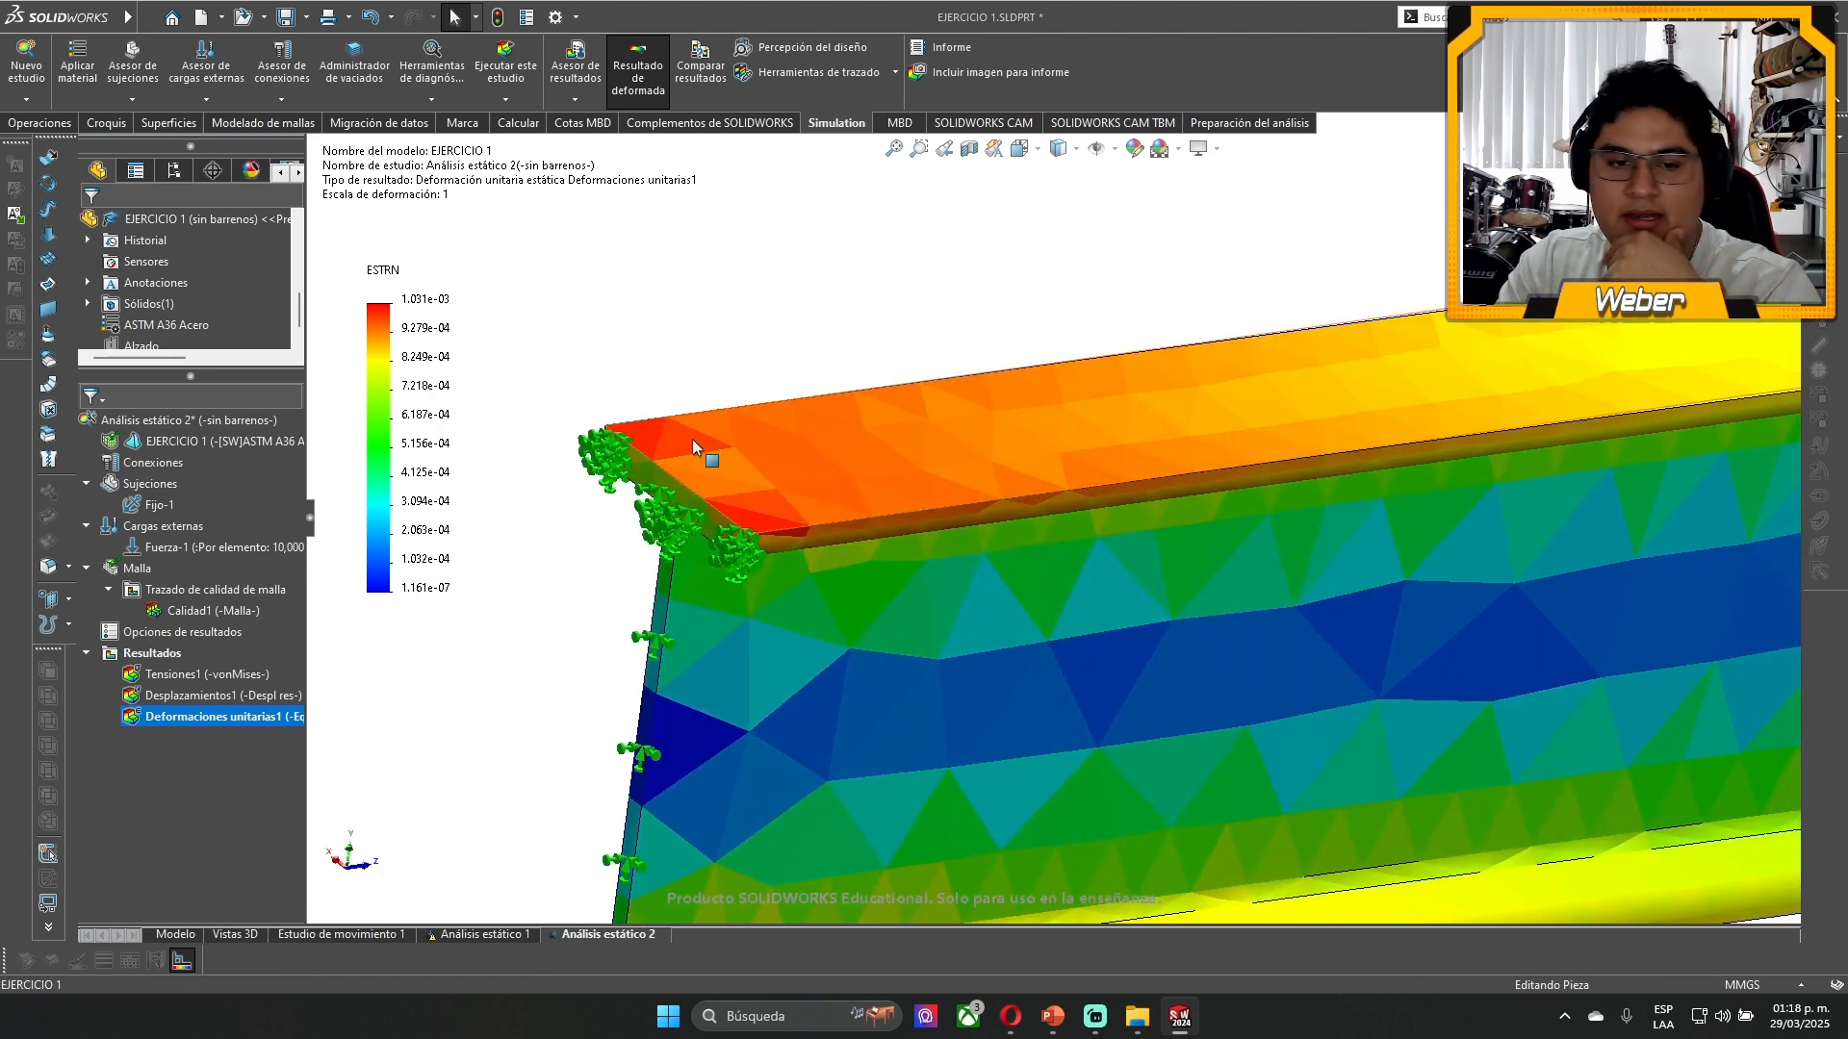
- Show the Tensiones1 von Mises plot for the whole beam and move its legend above the beam's middle
{"action": "double_click", "coordinate": [197, 673]}
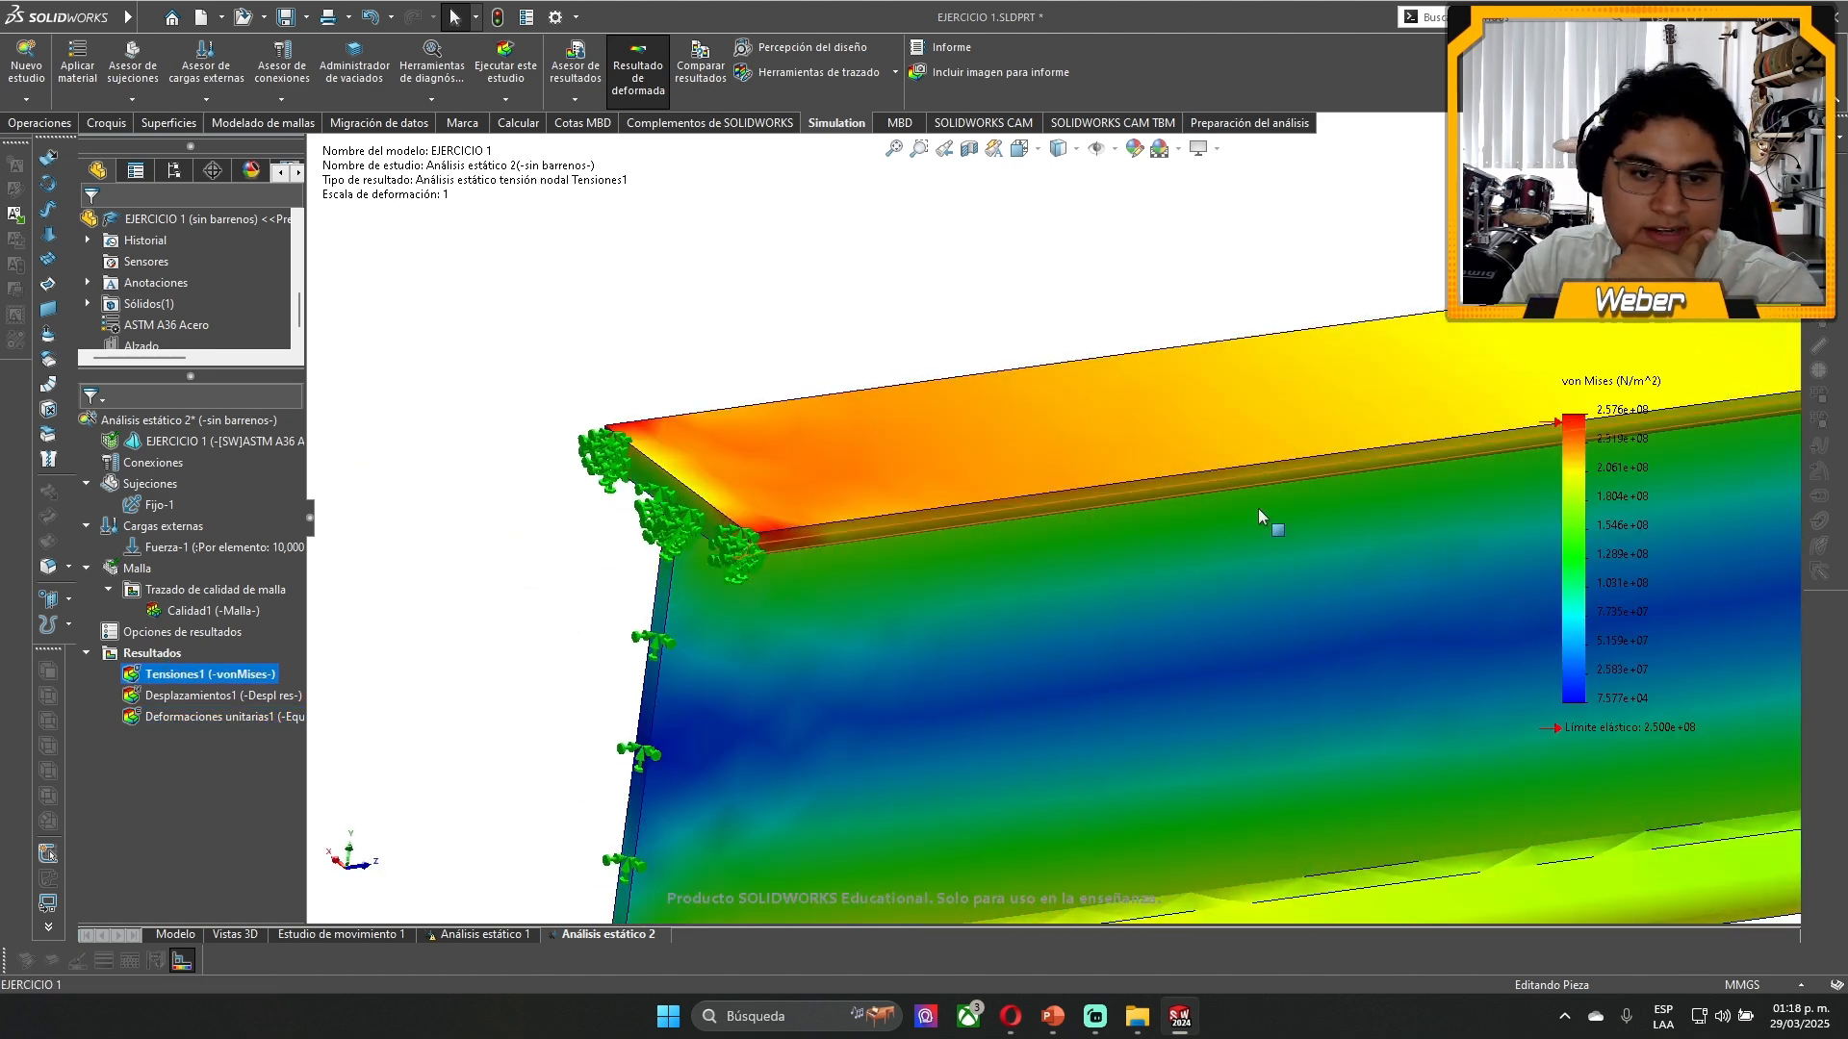
{"action": "scroll", "coordinate": [1259, 510], "scroll_direction": "up", "scroll_amount": 14}
{"action": "scroll", "coordinate": [1376, 467], "scroll_direction": "down", "scroll_amount": 3}
{"action": "scroll", "coordinate": [1010, 464], "scroll_direction": "down", "scroll_amount": 3}
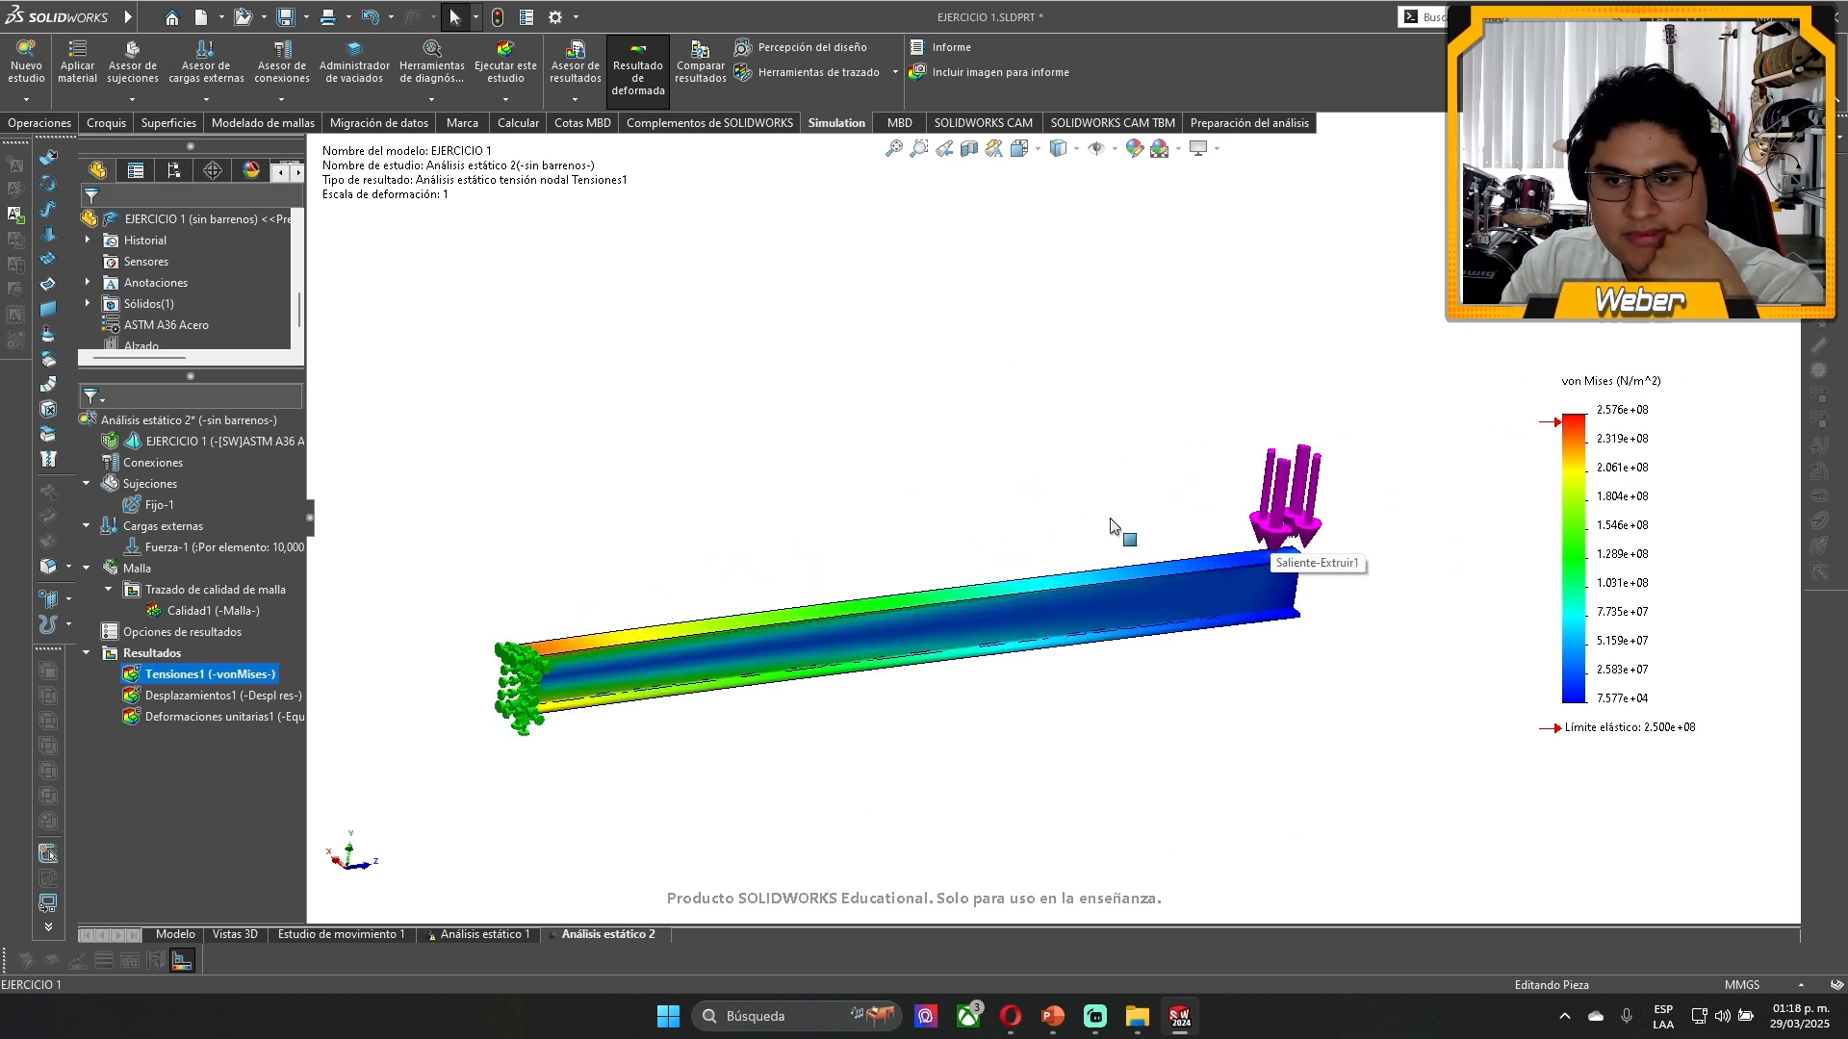
{"action": "left_click_drag", "start_coordinate": [1616, 510], "coordinate": [786, 337]}
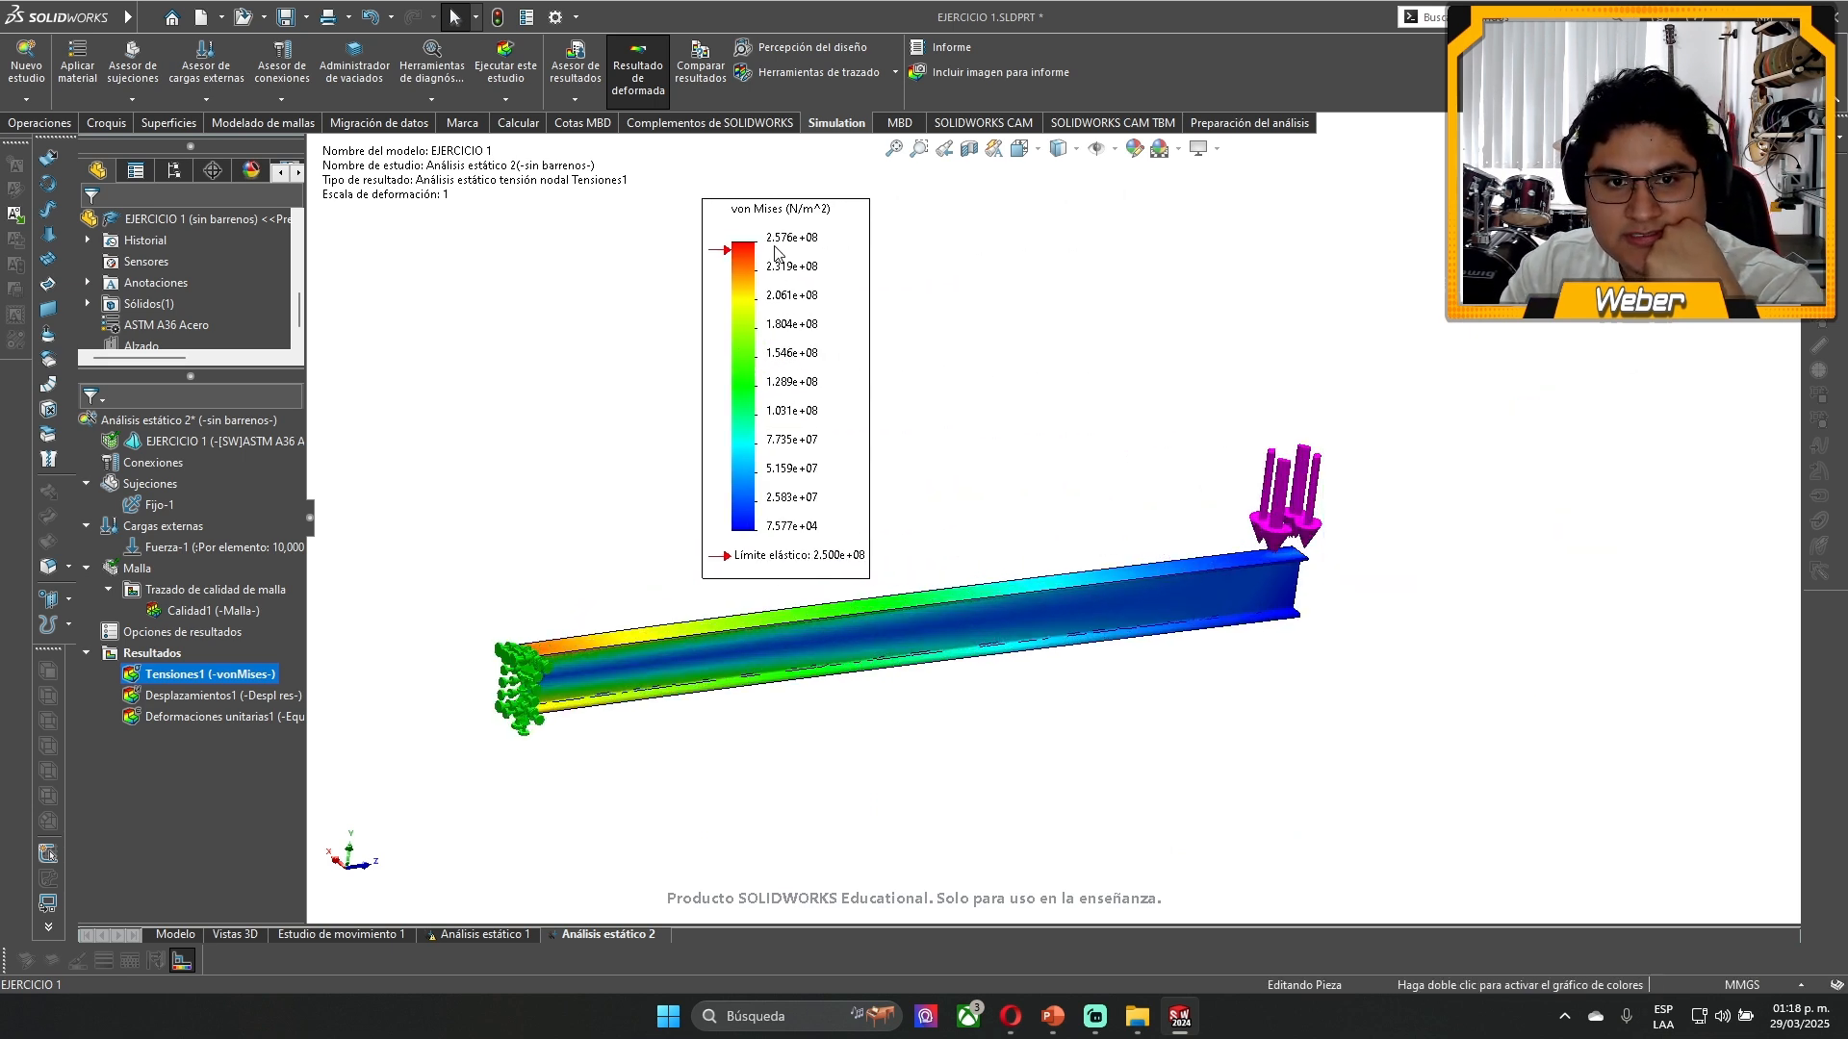
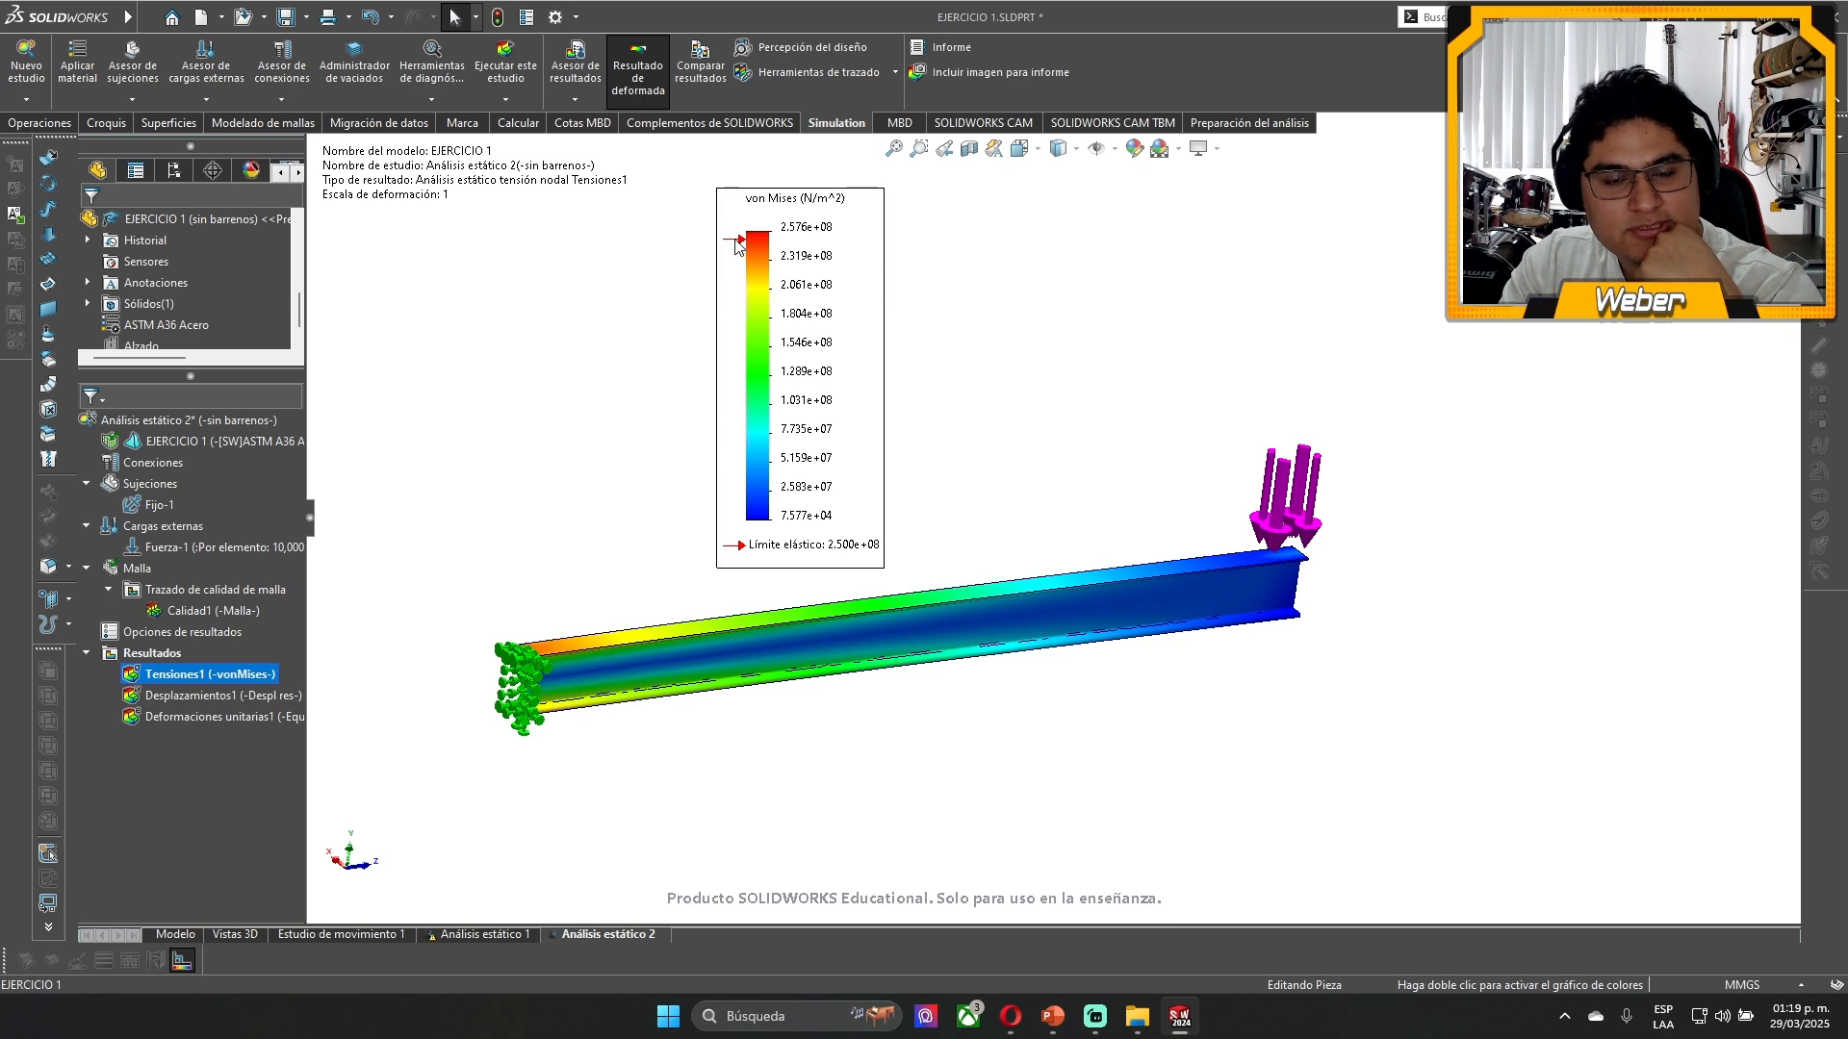
- Examine the von Mises stress at the fixed end, on the upper flange's corners and along the web
{"action": "scroll", "coordinate": [674, 607], "scroll_direction": "down", "scroll_amount": 5}
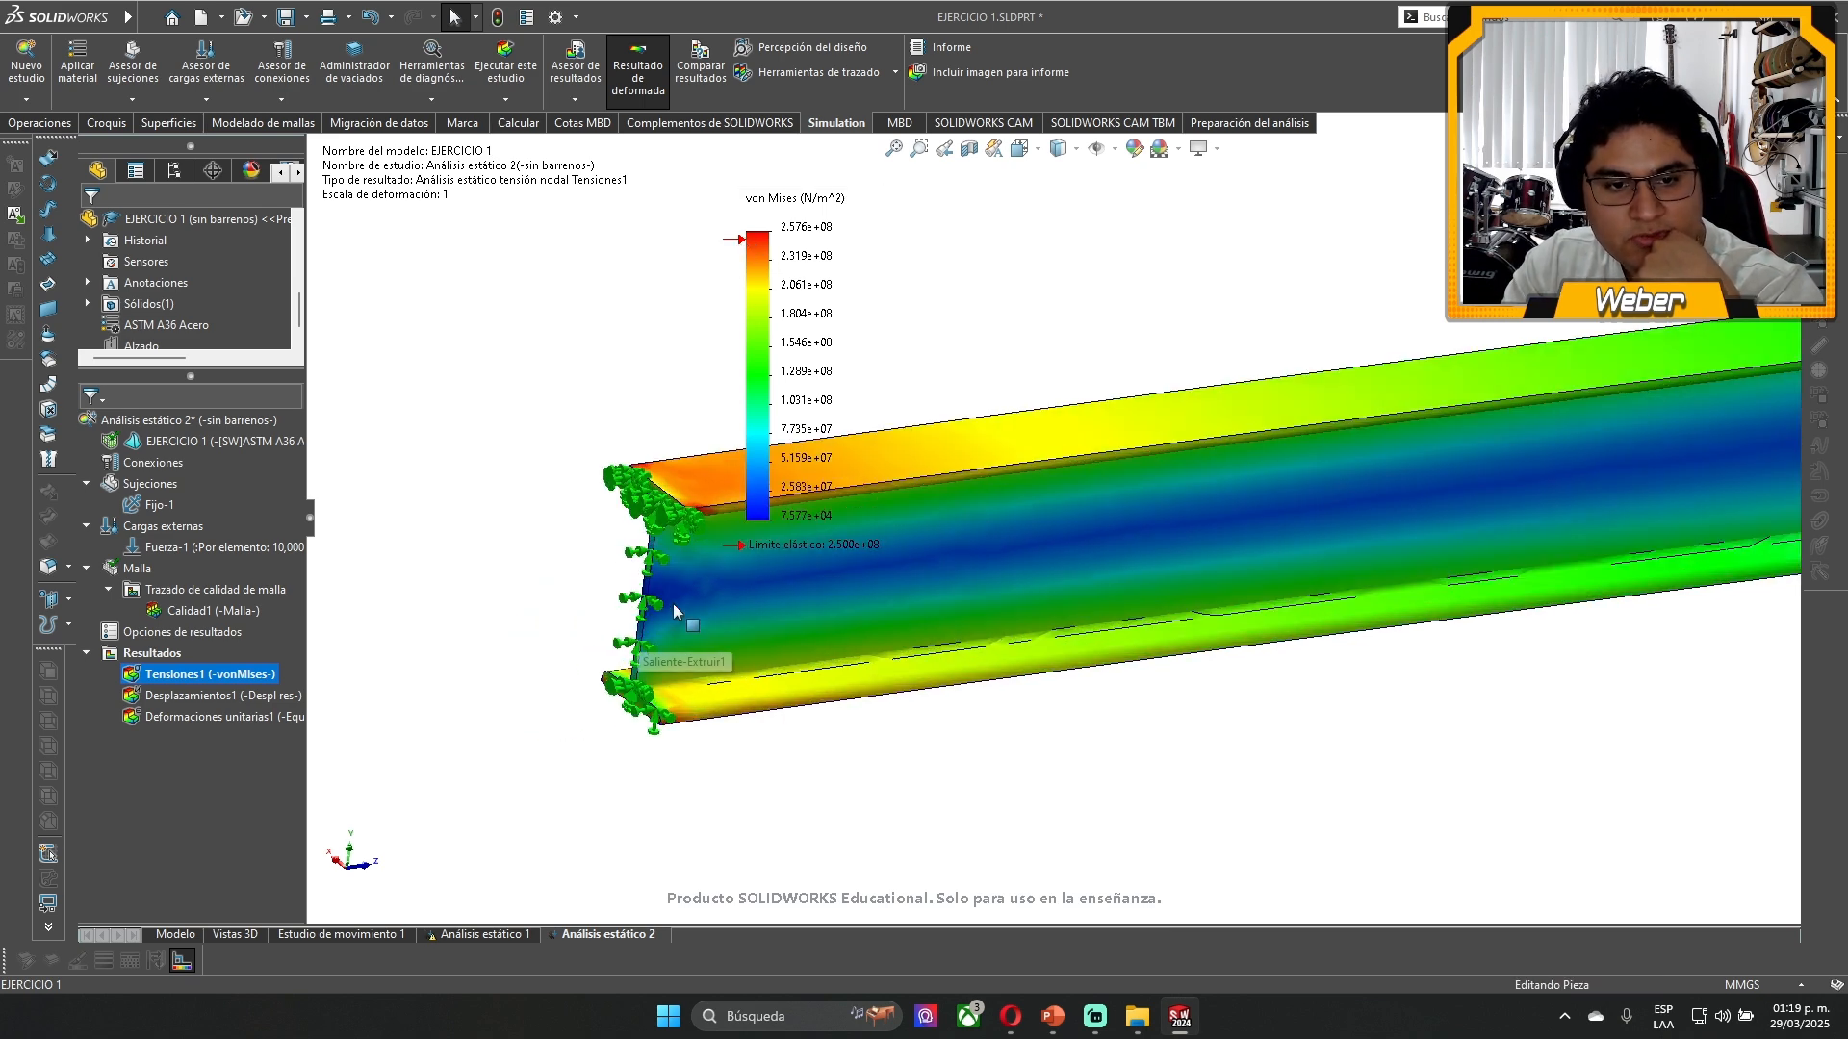
{"action": "scroll", "coordinate": [674, 606], "scroll_direction": "down", "scroll_amount": 1}
{"action": "scroll", "coordinate": [700, 483], "scroll_direction": "down", "scroll_amount": 4}
{"action": "scroll", "coordinate": [699, 483], "scroll_direction": "up", "scroll_amount": 6}
{"action": "scroll", "coordinate": [966, 516], "scroll_direction": "down", "scroll_amount": 1}
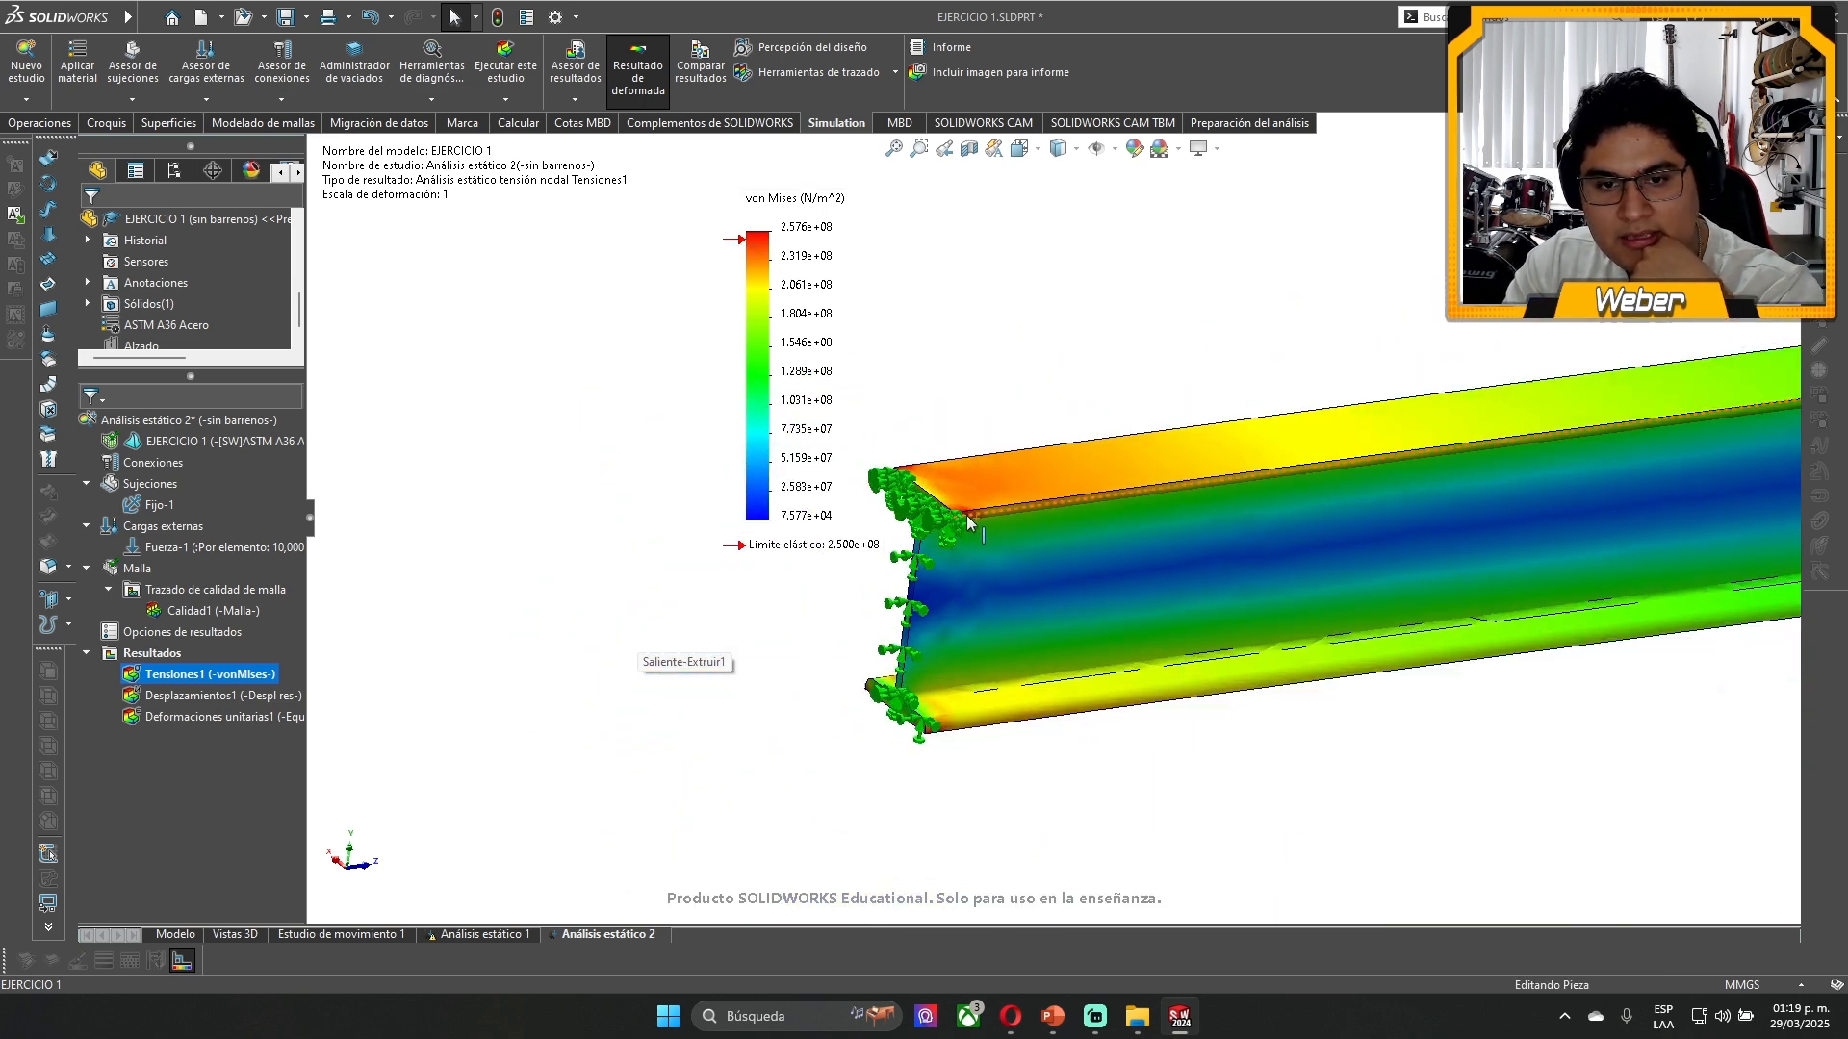
{"action": "scroll", "coordinate": [967, 516], "scroll_direction": "down", "scroll_amount": 8}
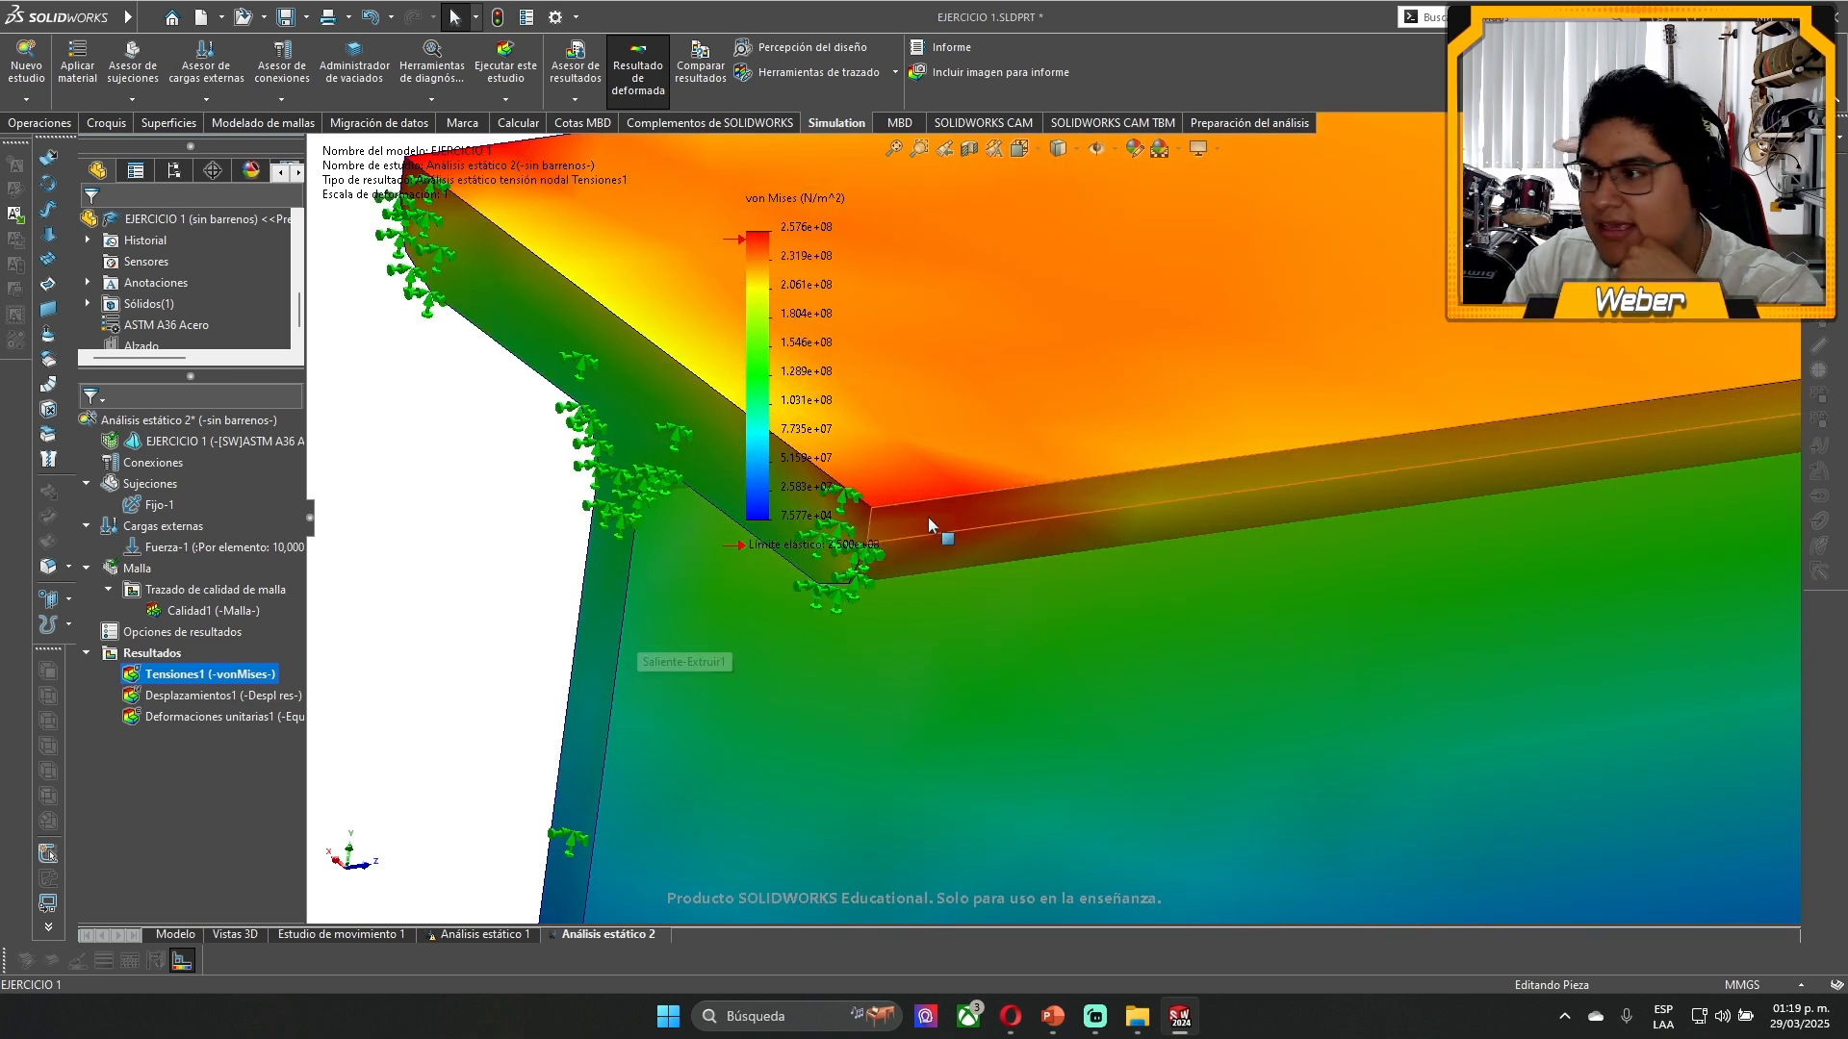
{"action": "scroll", "coordinate": [666, 325], "scroll_direction": "up", "scroll_amount": 2}
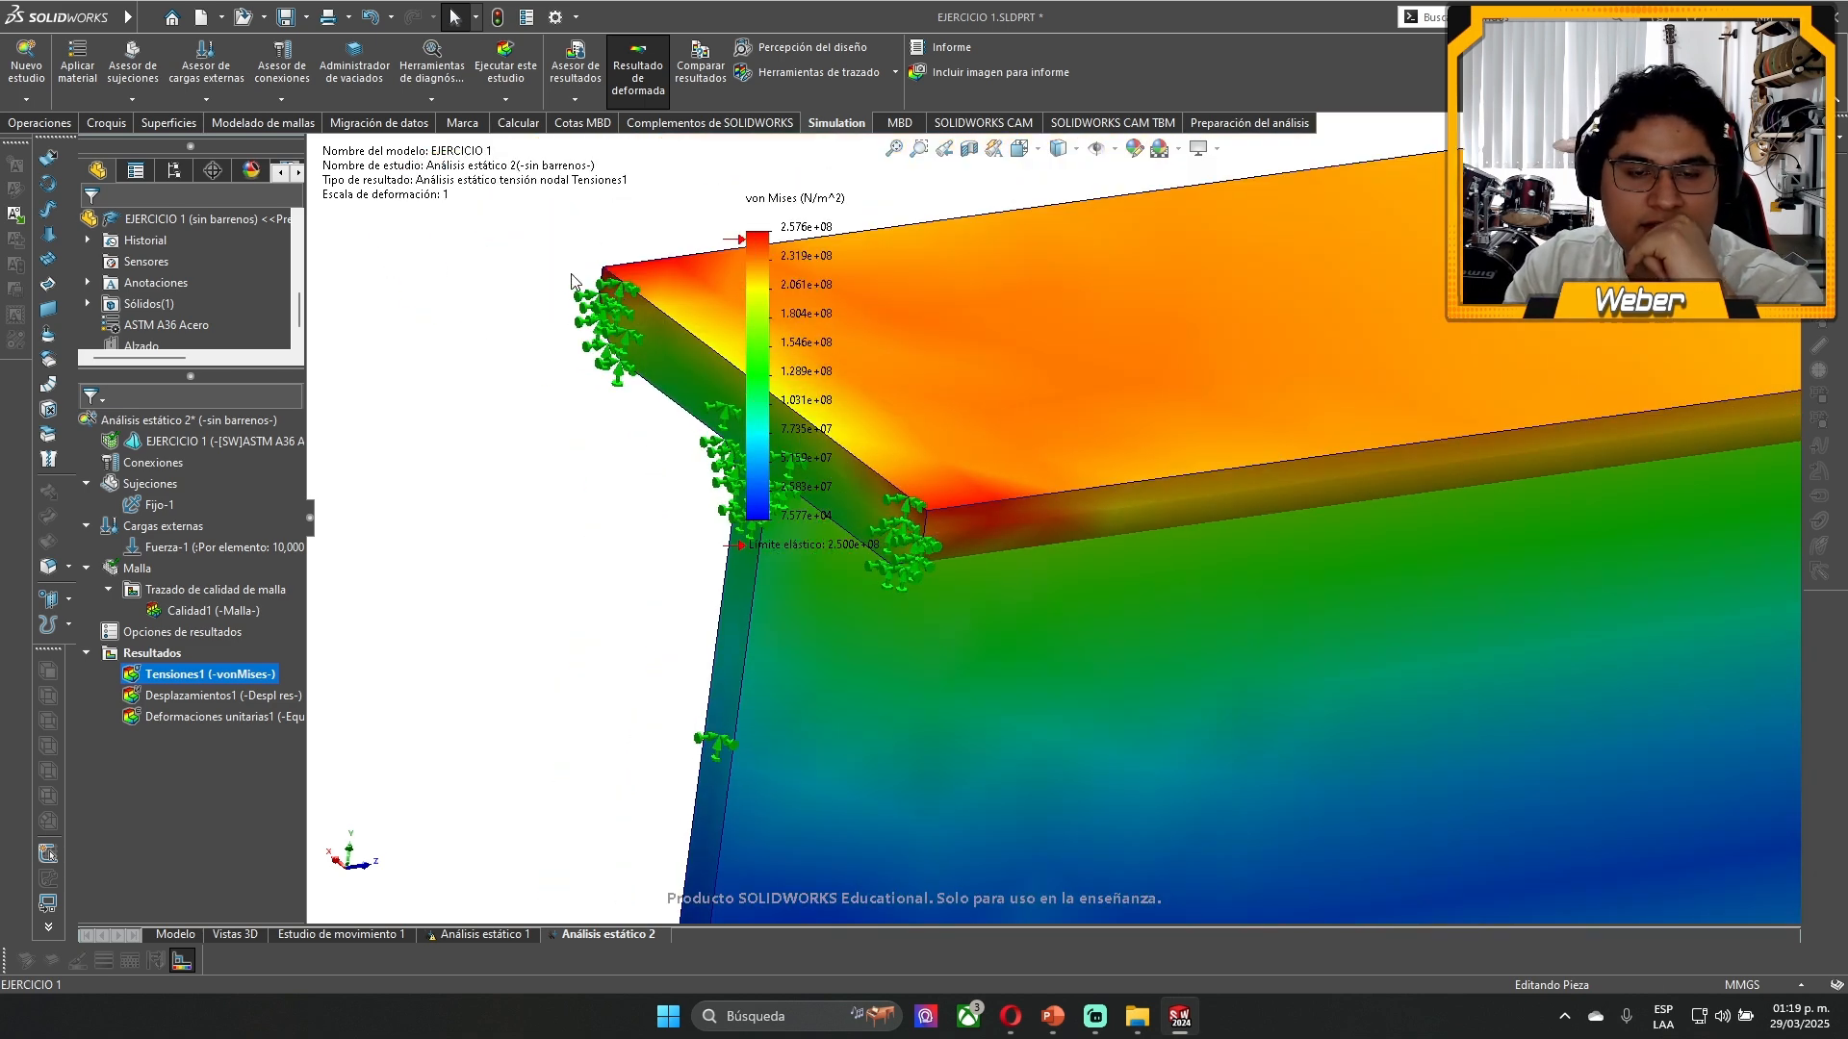
{"action": "scroll", "coordinate": [1019, 487], "scroll_direction": "down", "scroll_amount": 2}
{"action": "scroll", "coordinate": [1037, 508], "scroll_direction": "up", "scroll_amount": 4}
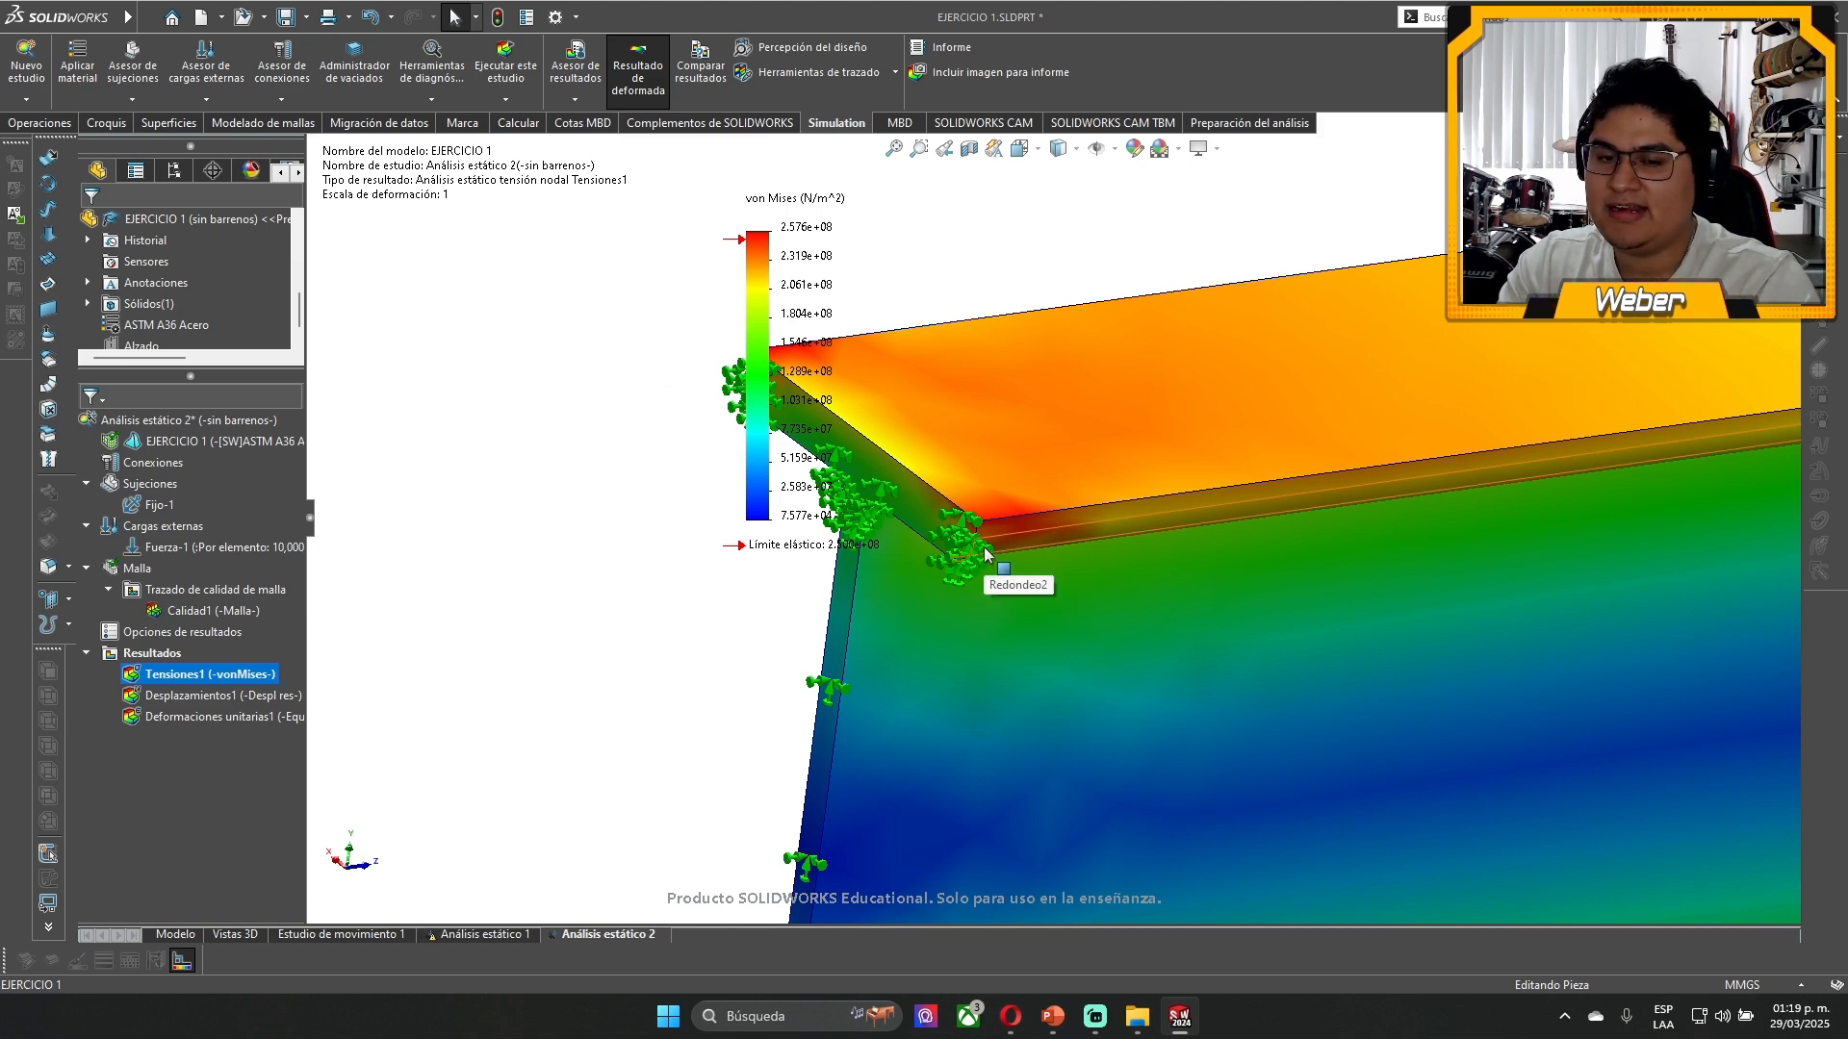
{"action": "scroll", "coordinate": [1155, 639], "scroll_direction": "up", "scroll_amount": 3}
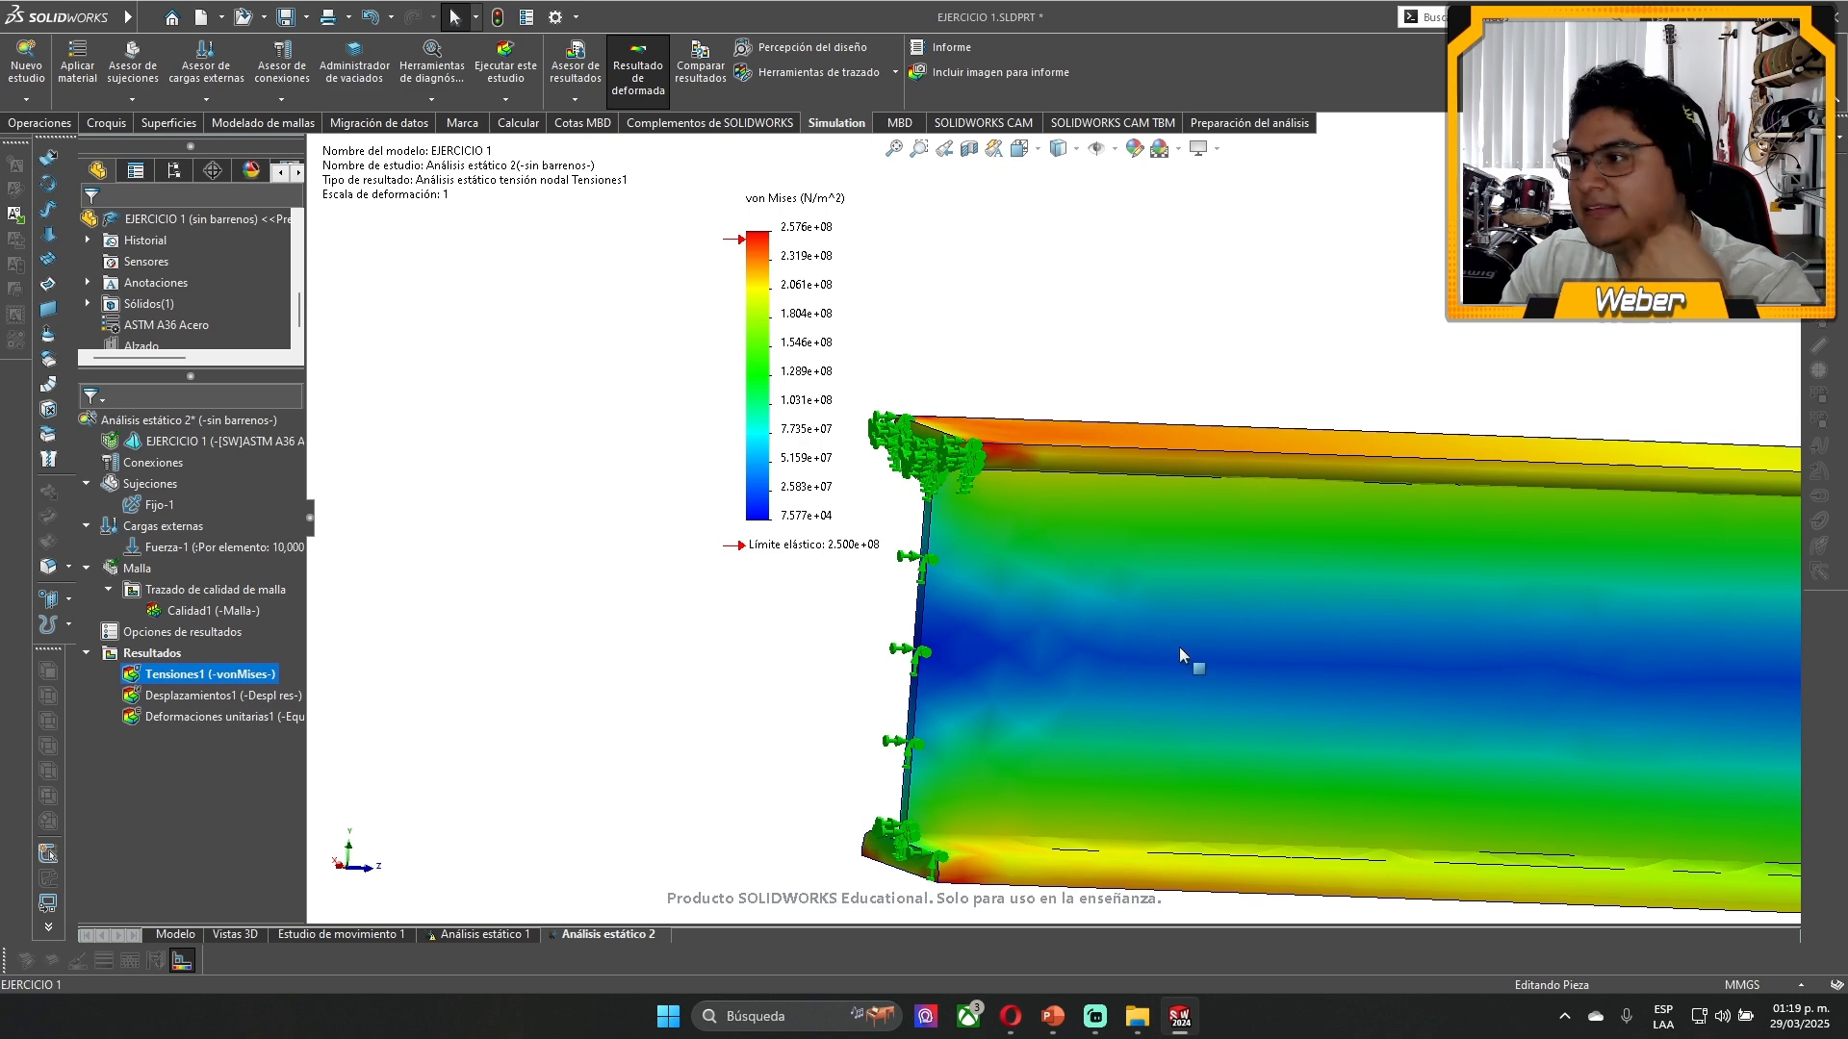
- Show the whole beam and move the von Mises legend beside the loaded end
{"action": "scroll", "coordinate": [1193, 651], "scroll_direction": "up", "scroll_amount": 5}
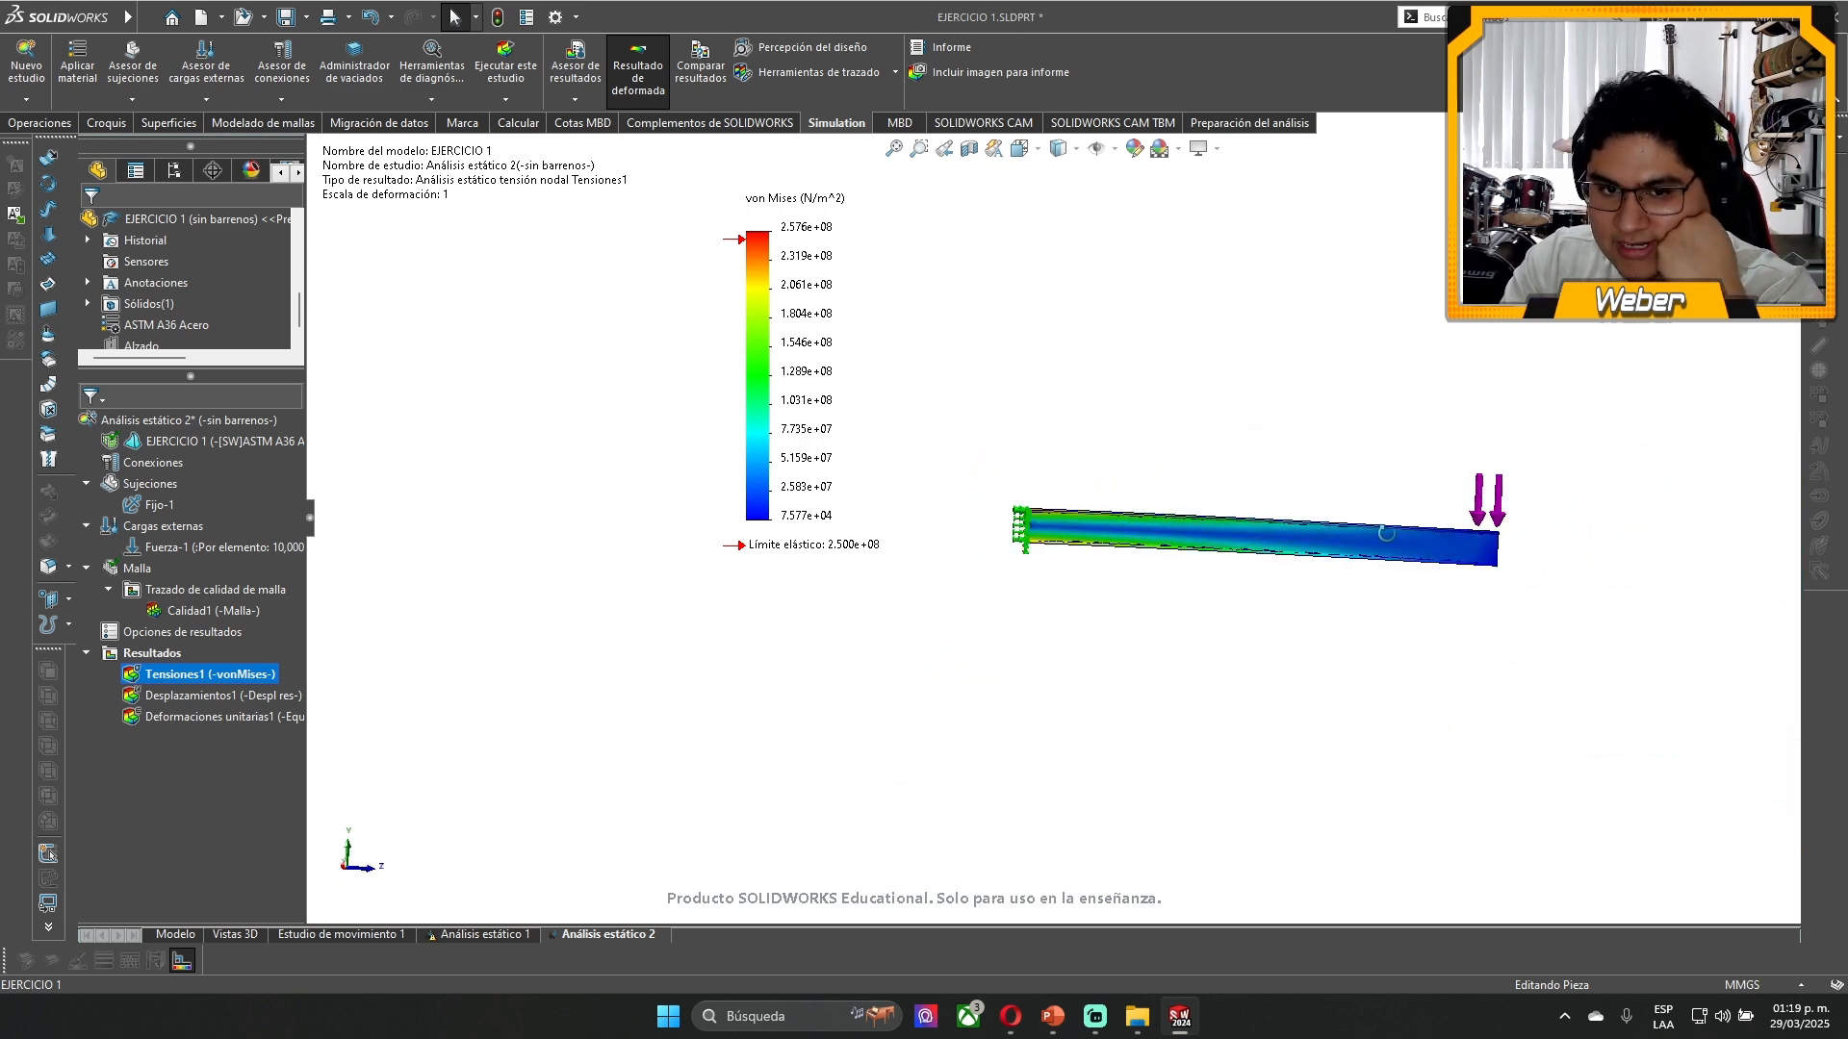
{"action": "scroll", "coordinate": [1362, 571], "scroll_direction": "down", "scroll_amount": 5}
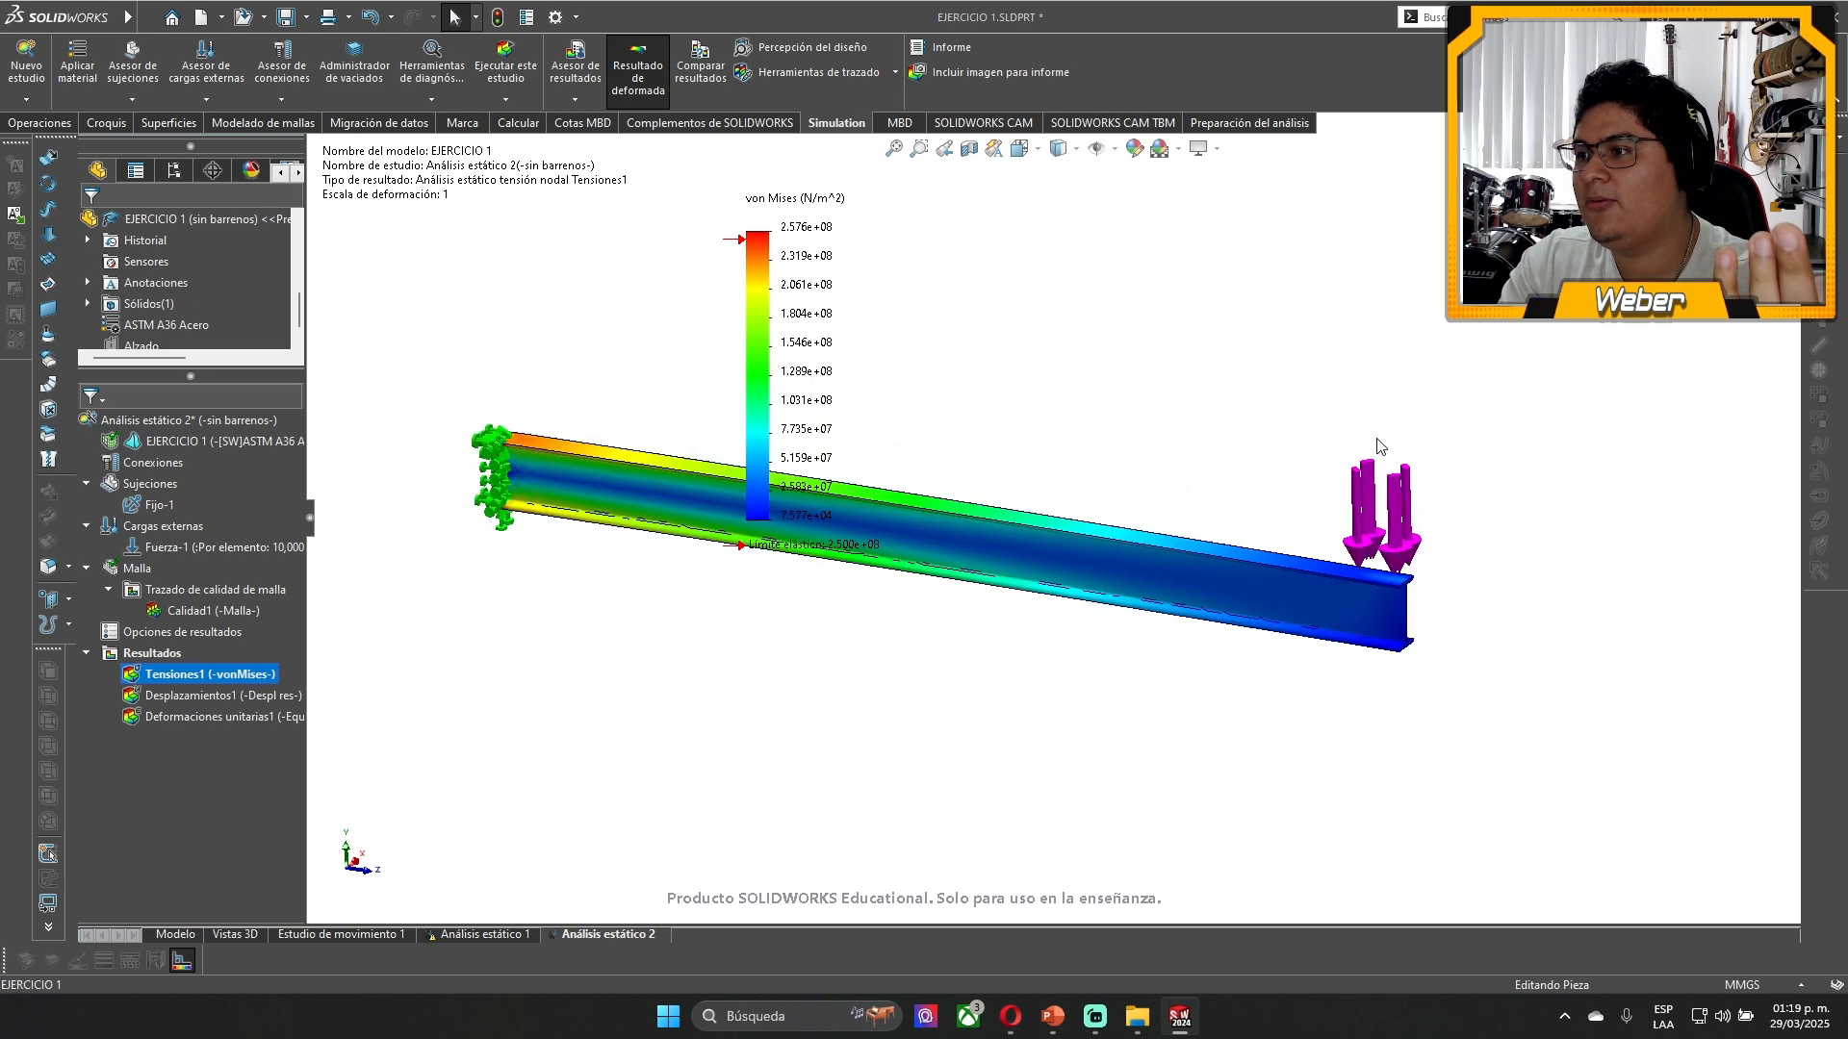
{"action": "left_click_drag", "start_coordinate": [799, 396], "coordinate": [1490, 554]}
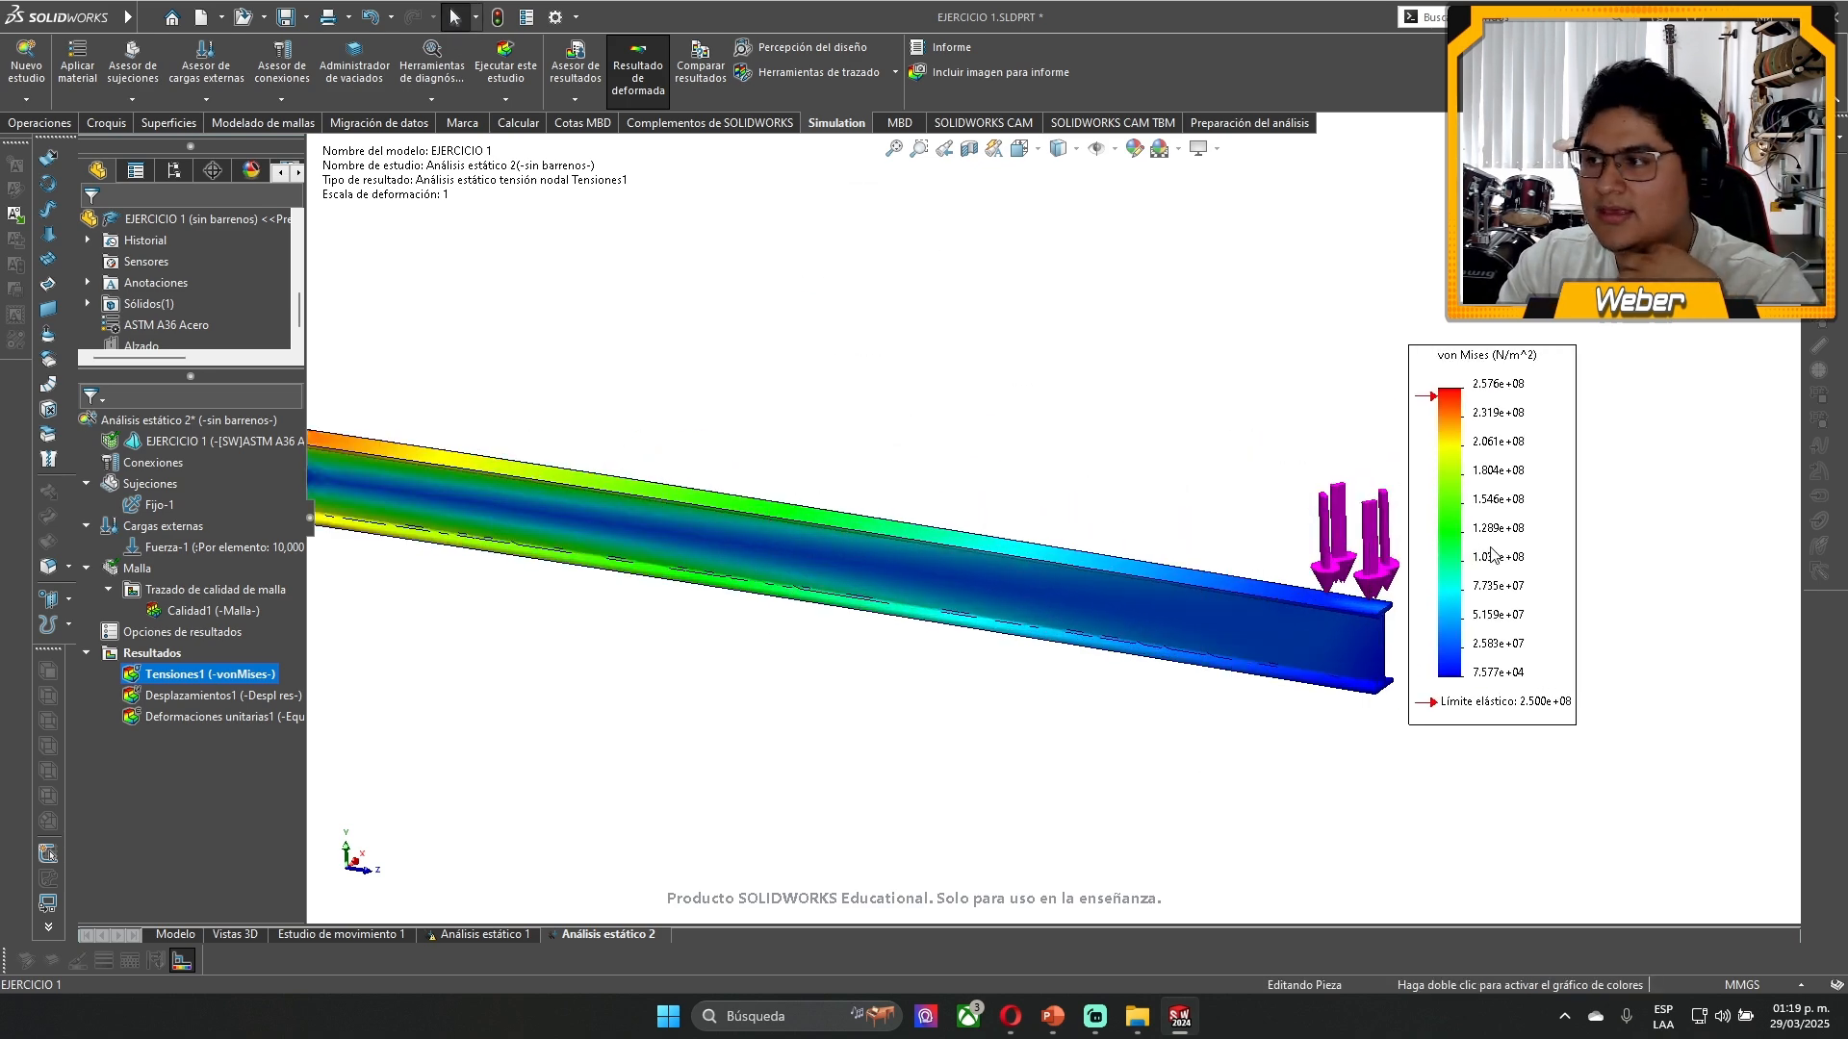
{"action": "scroll", "coordinate": [742, 408], "scroll_direction": "up", "scroll_amount": 2}
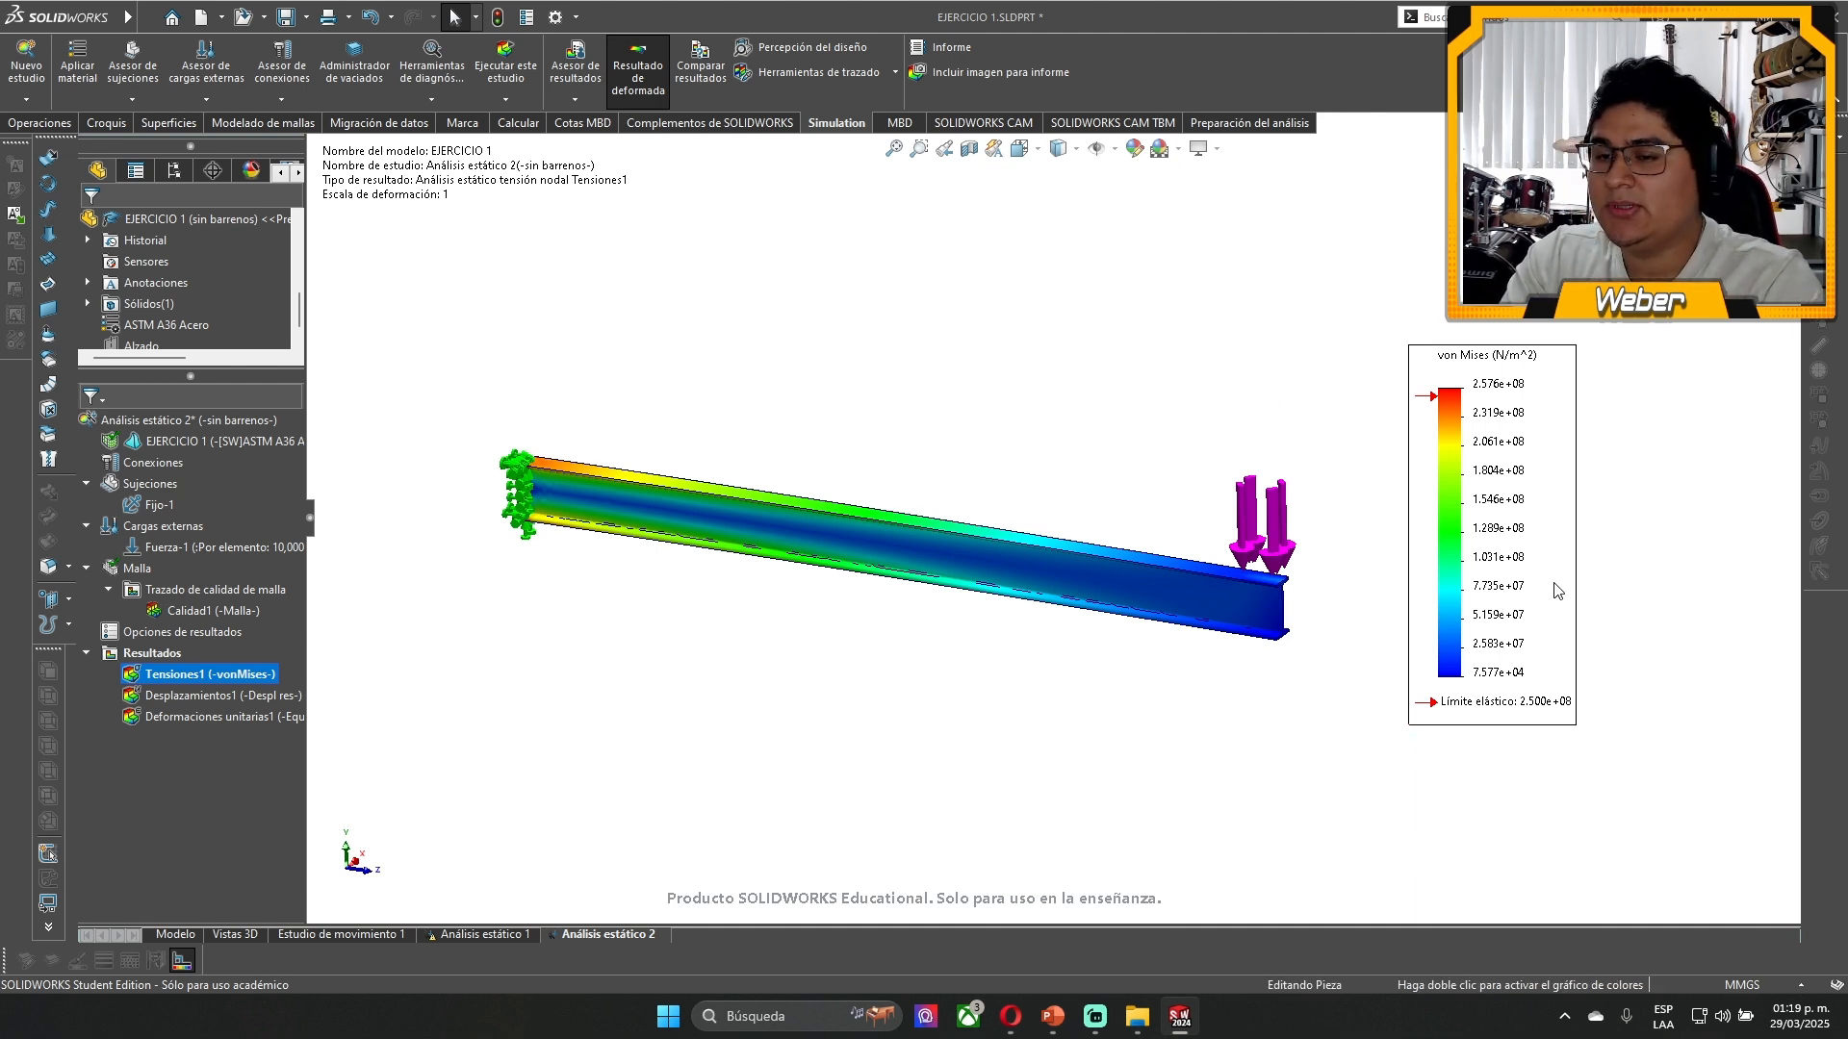
- Close EJERCICIO 1 without saving, clear the browser away and switch to the ESFUERZOS SOLIDOWRKS folder in File Explorer
{"action": "left_click", "coordinate": [1826, 17]}
{"action": "left_click", "coordinate": [878, 528]}
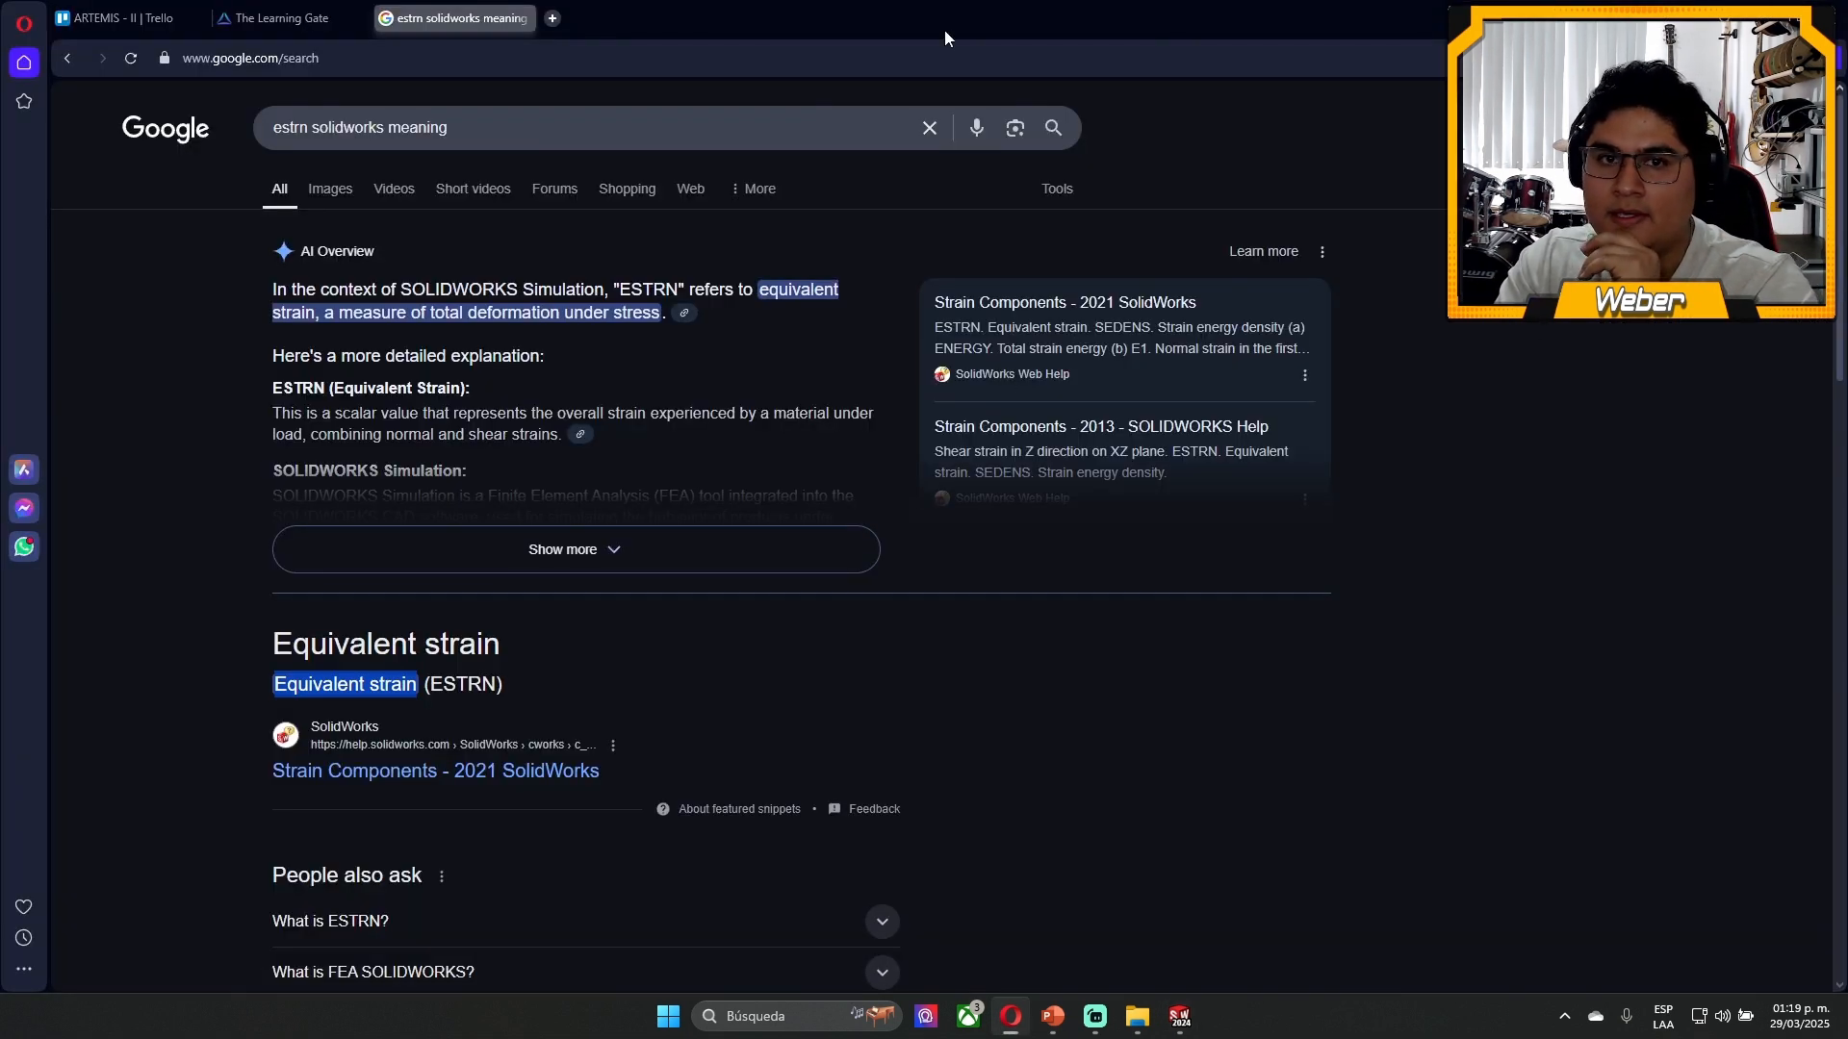
{"action": "middle_click", "coordinate": [494, 6]}
{"action": "left_click", "coordinate": [1737, 16]}
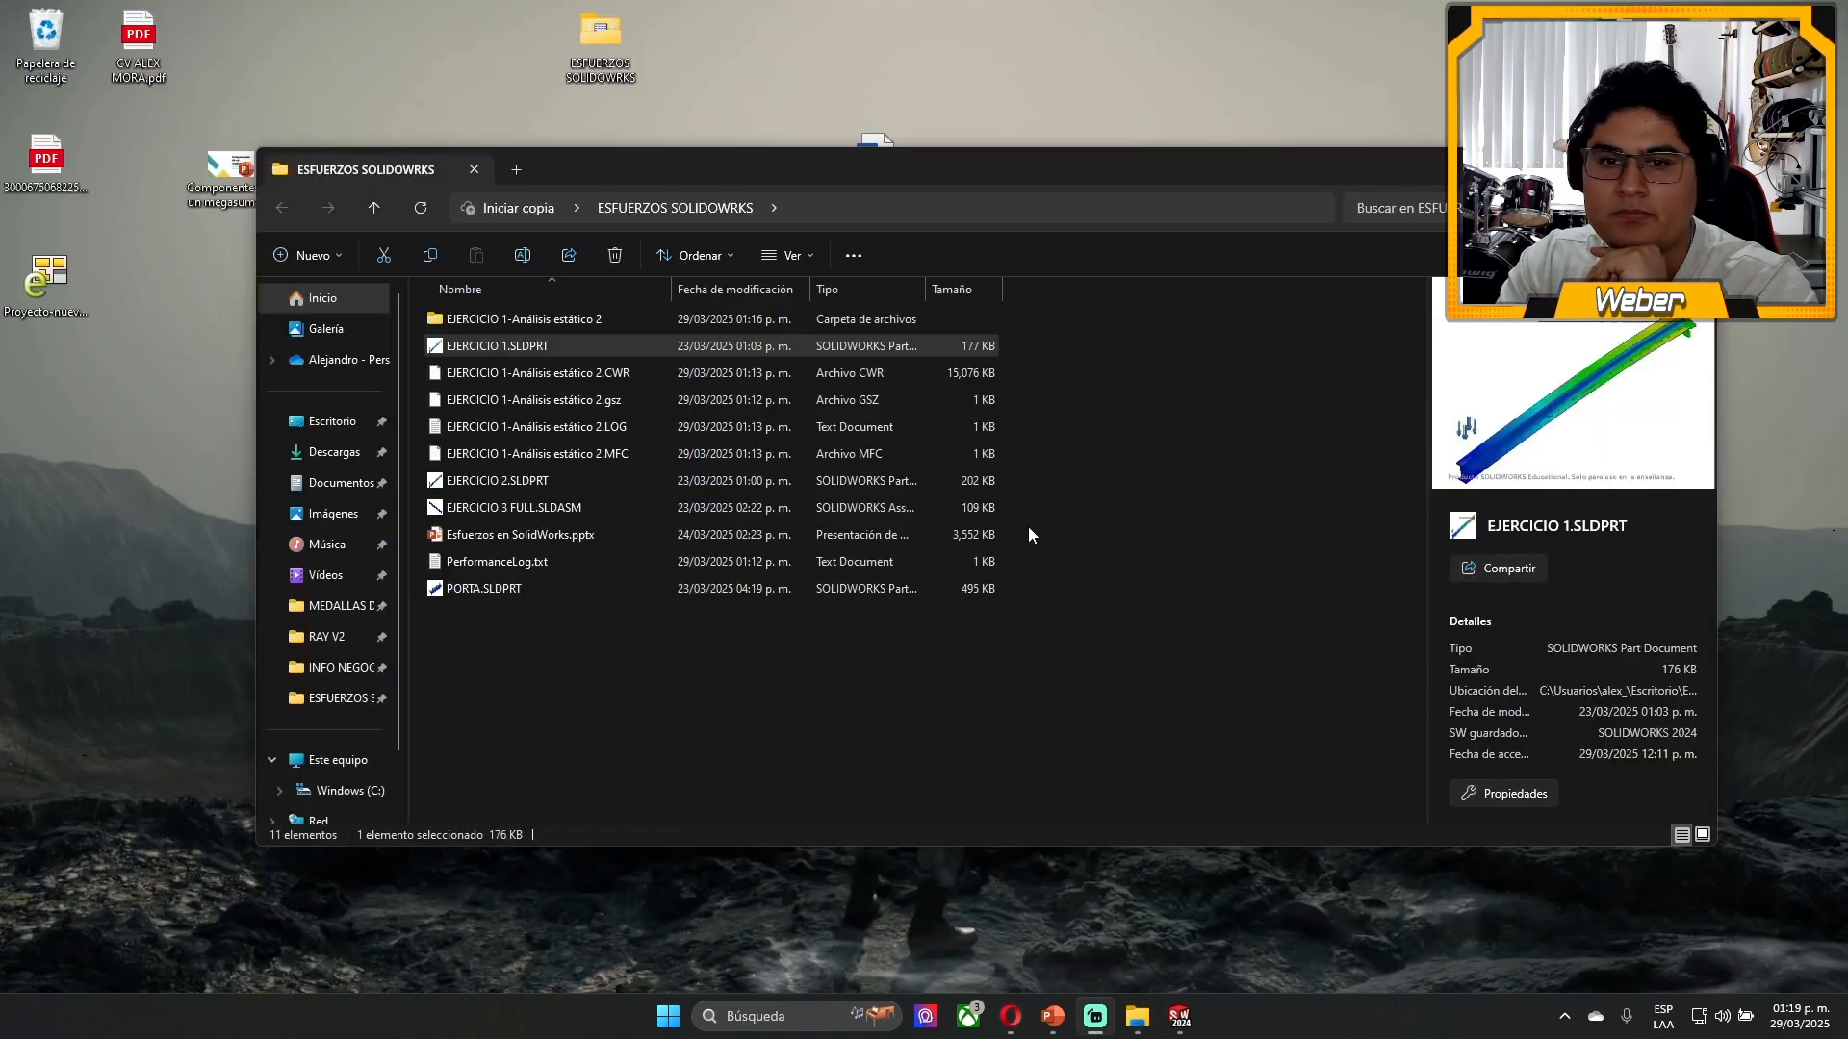
{"action": "left_click", "coordinate": [635, 795]}
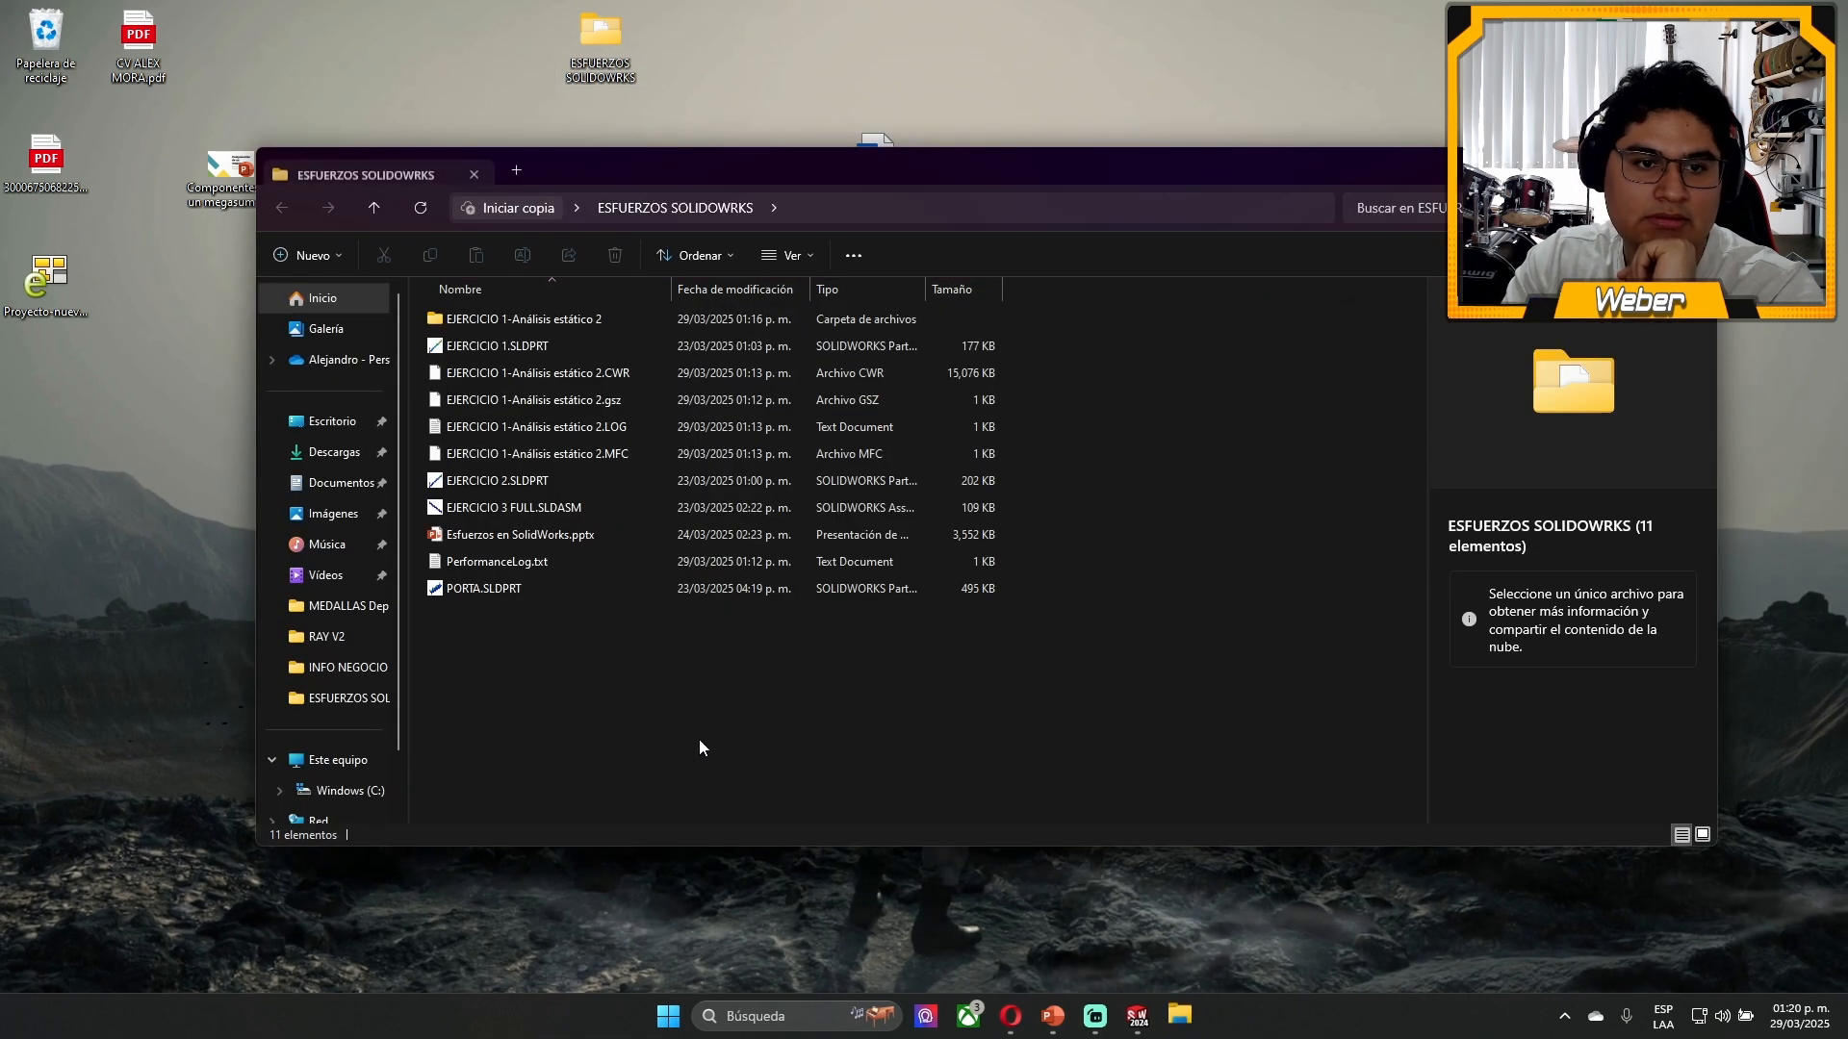
- Inspect the model files, the generated Análisis estático 2 files and the EJERCICIO 1-Análisis estático 2 subfolder
{"action": "left_click", "coordinate": [520, 347]}
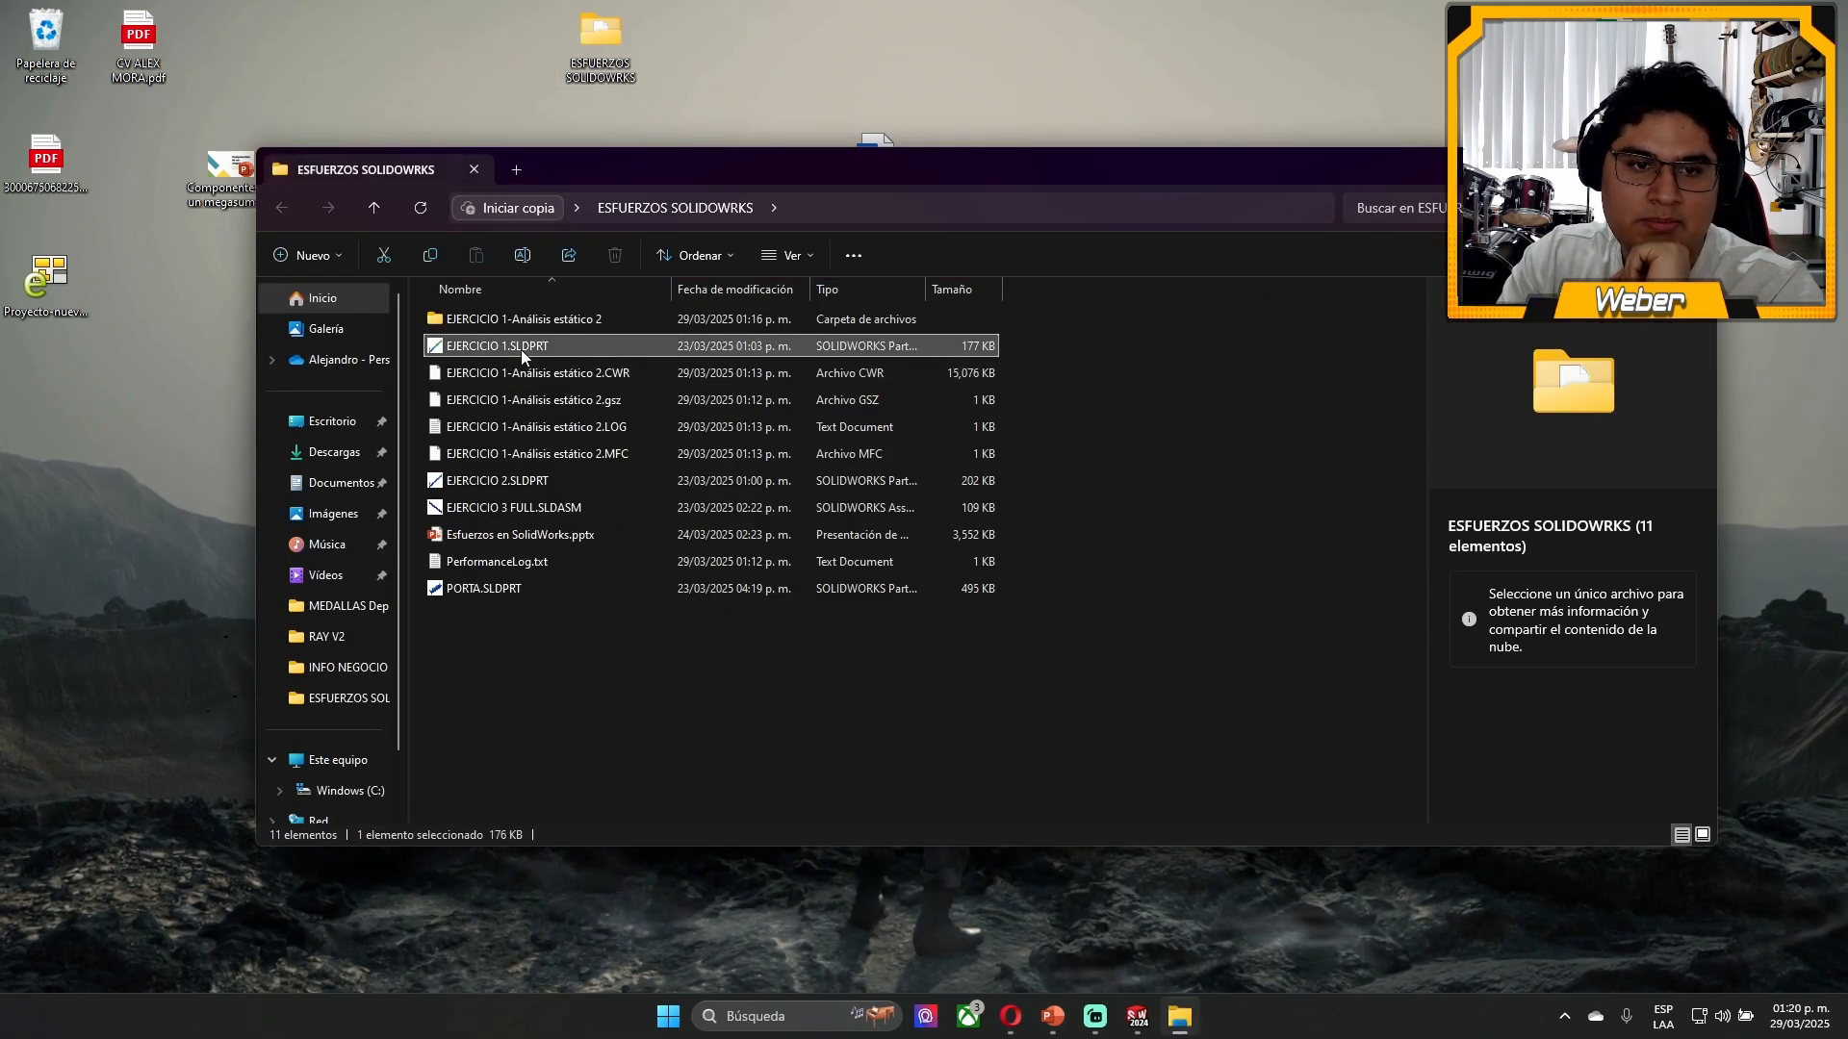
{"action": "left_click", "coordinate": [510, 502]}
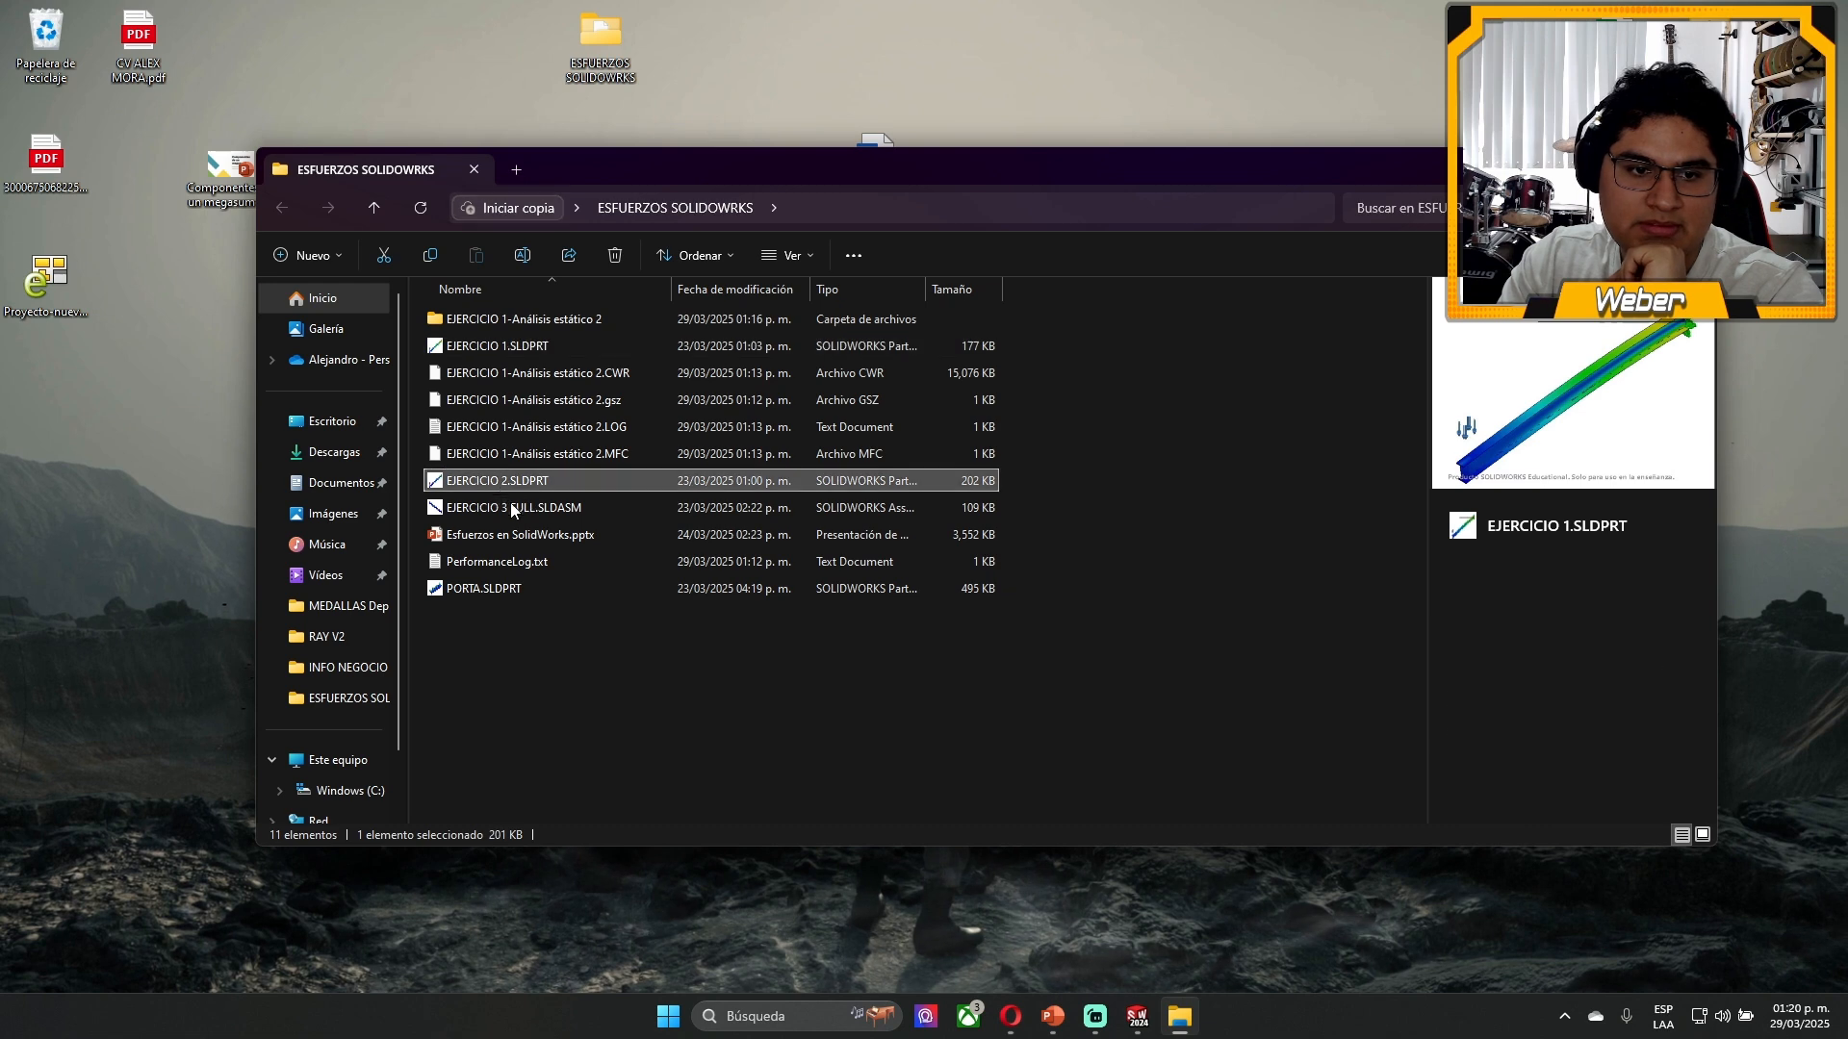
{"action": "left_click", "coordinate": [506, 537]}
{"action": "left_click", "coordinate": [518, 587]}
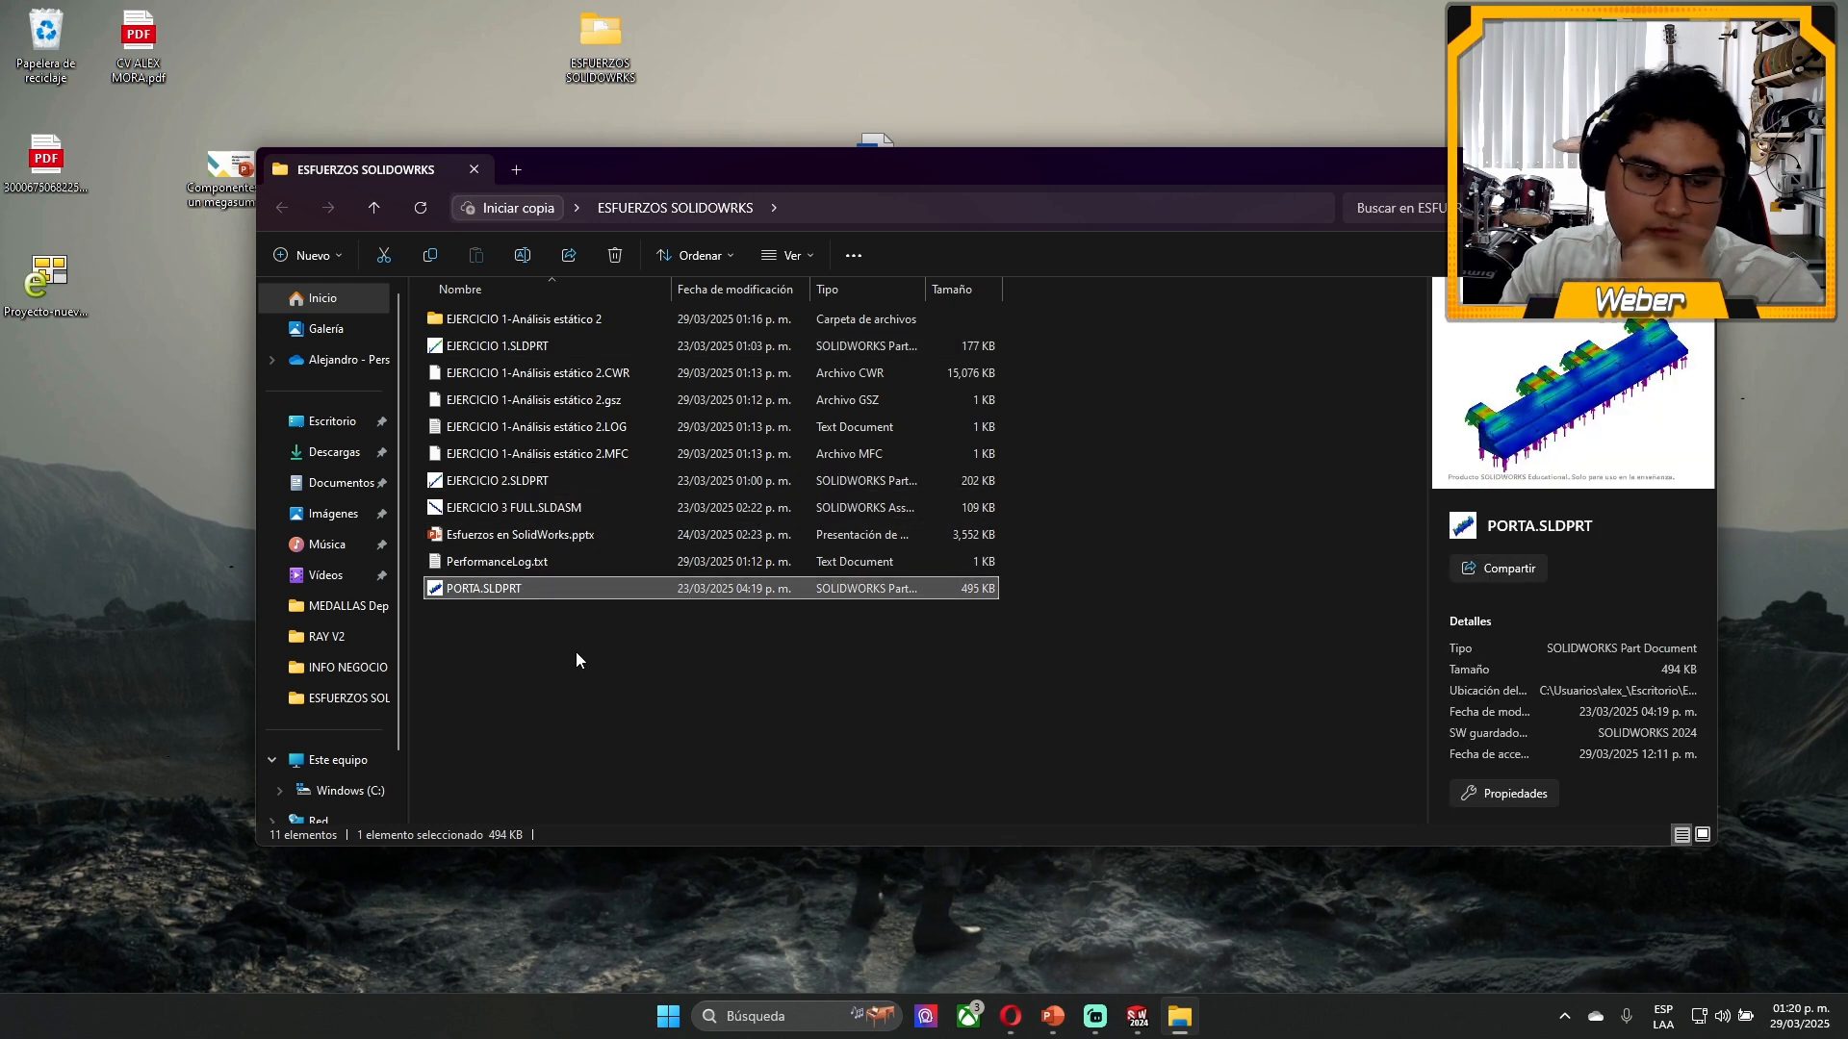
{"action": "left_click", "coordinate": [556, 674]}
{"action": "left_click_drag", "start_coordinate": [519, 558], "coordinate": [528, 523]}
{"action": "left_click_drag", "start_coordinate": [1059, 447], "coordinate": [610, 373]}
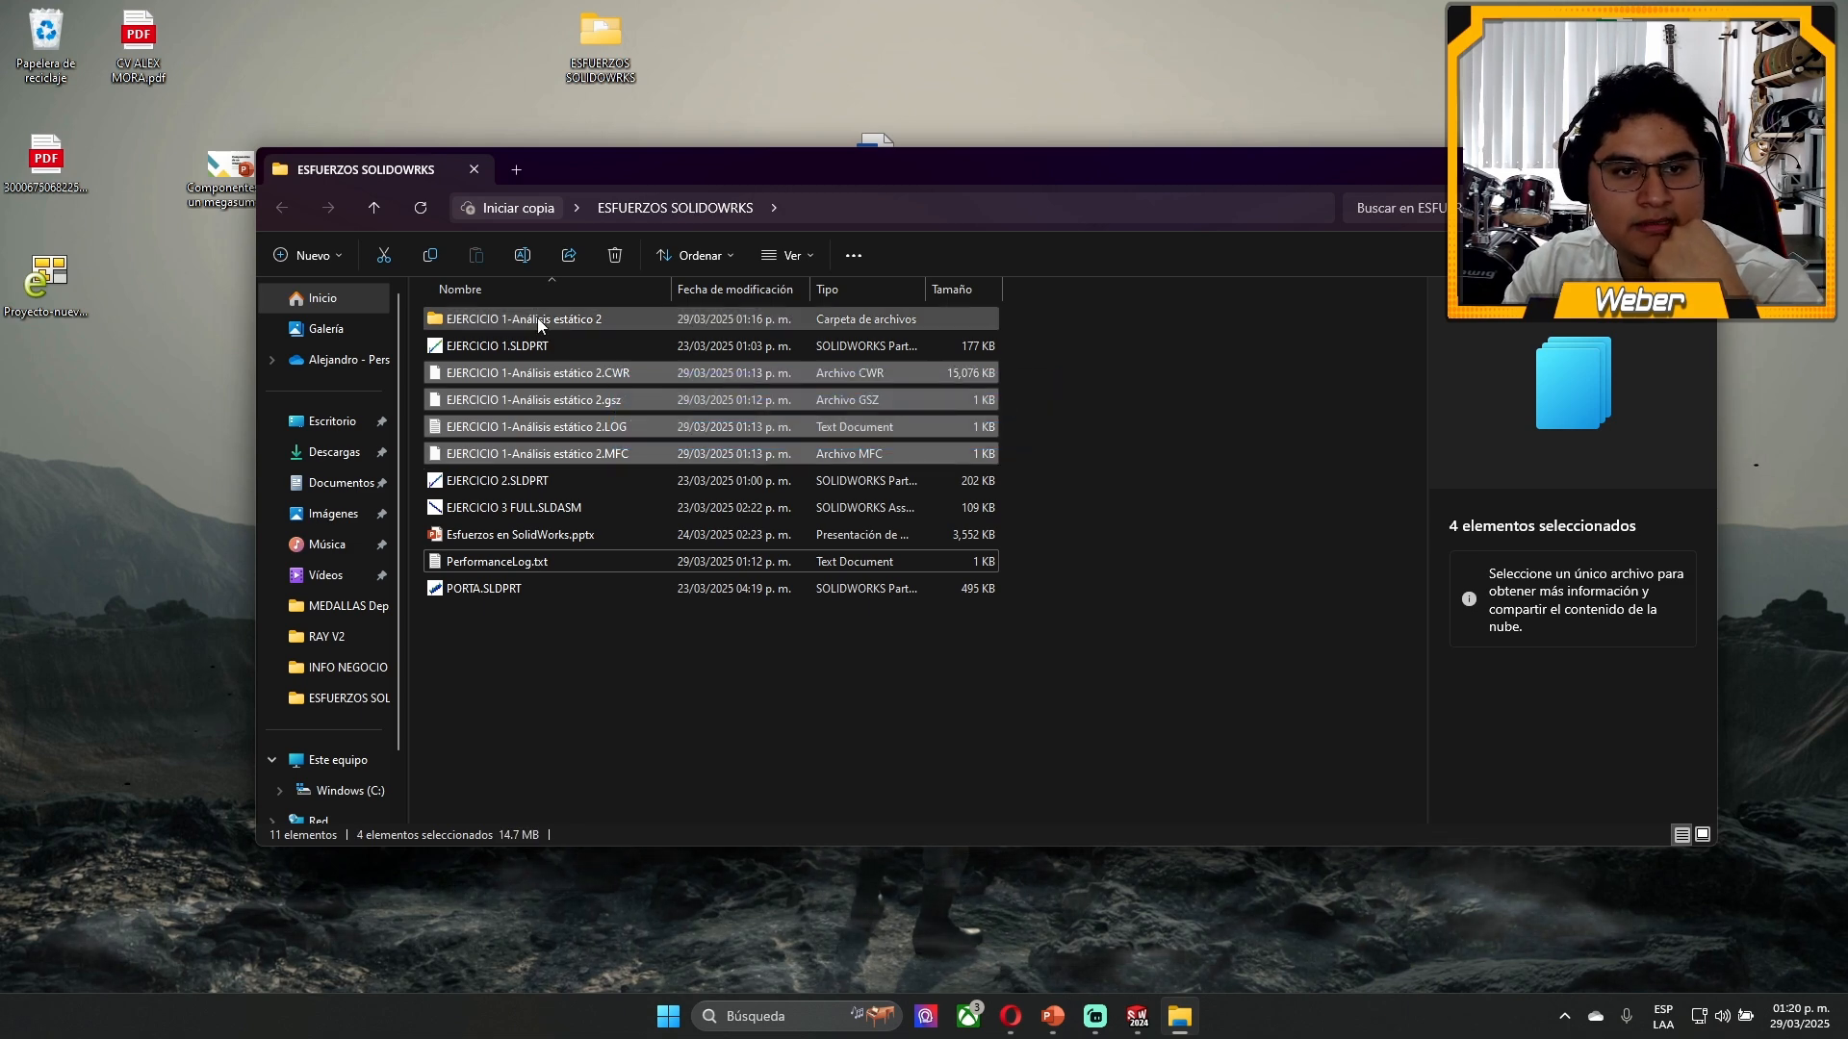
{"action": "double_click", "coordinate": [539, 319]}
{"action": "key", "text": "alt+Left"}
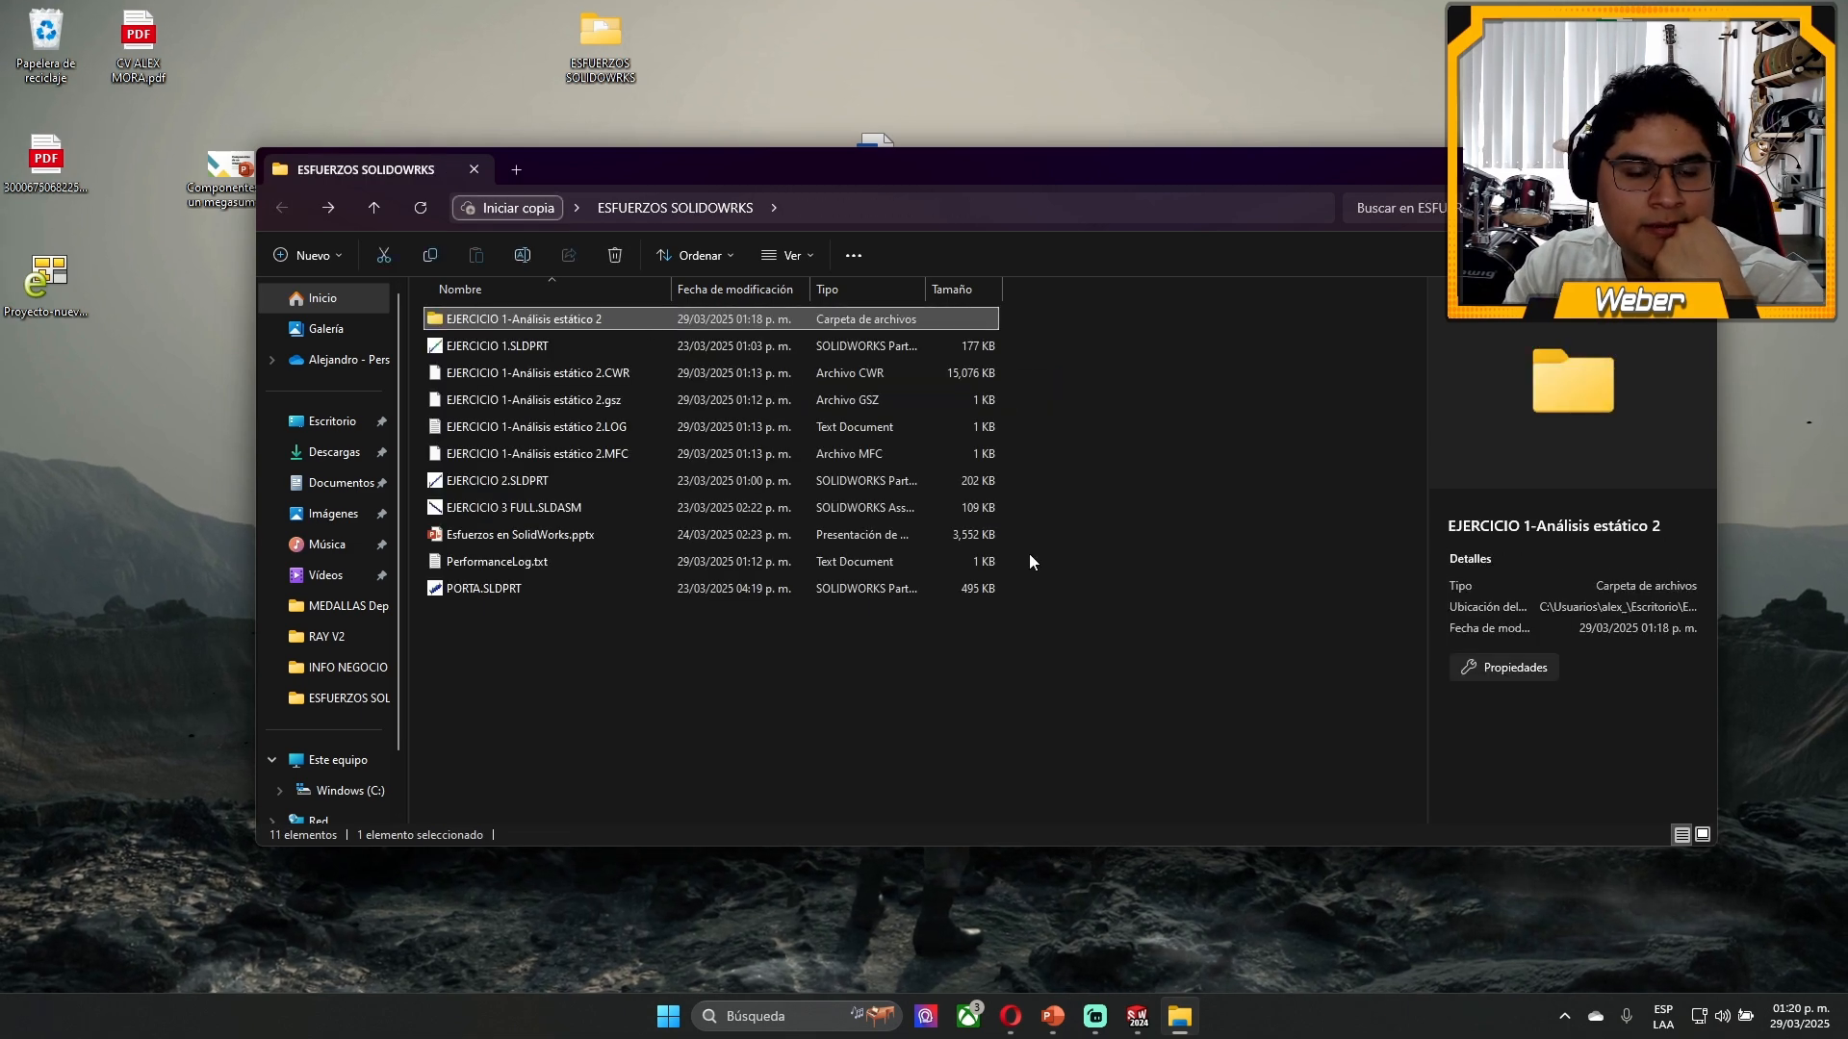
- Delete the EJERCICIO 1-Análisis estático 2 subfolder, its CWR, gsz, LOG and MFC files, and PerformanceLog.txt
{"action": "key", "text": "Delete"}
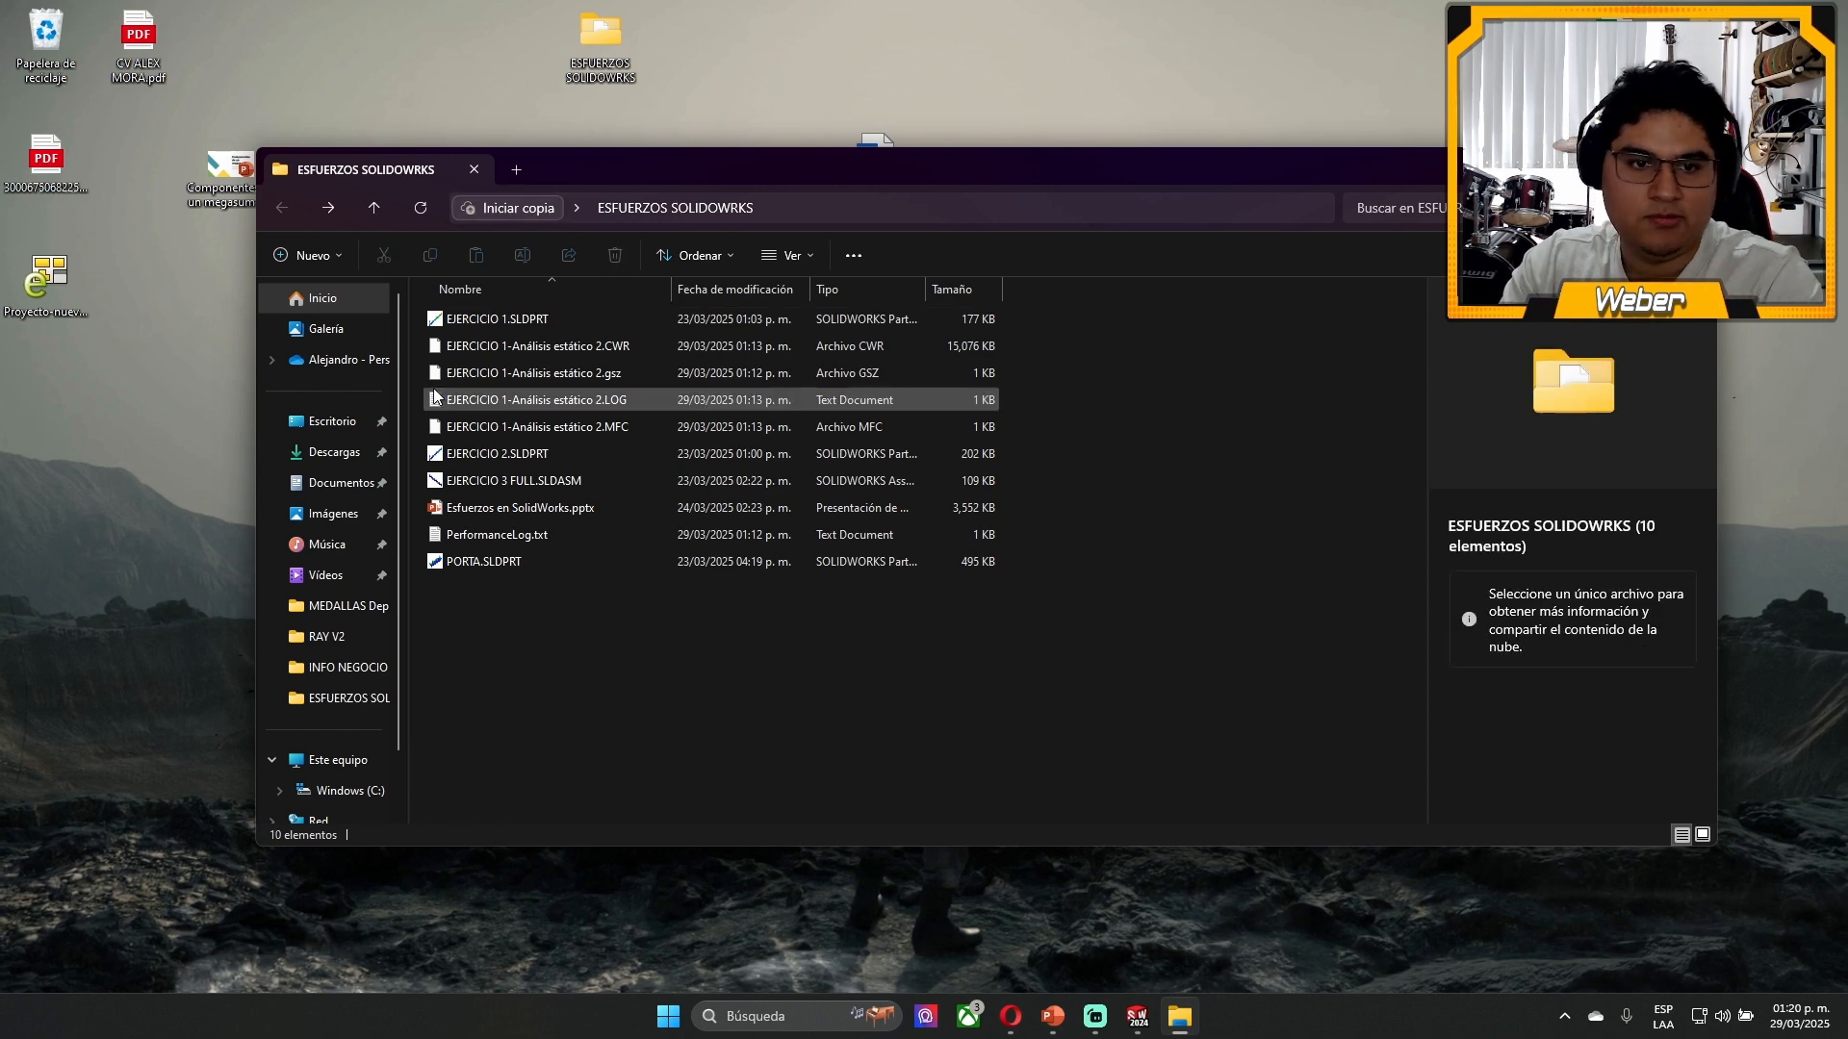
{"action": "left_click", "coordinate": [516, 352]}
{"action": "key", "text": "Delete"}
{"action": "key", "text": "Delete"}
{"action": "left_click", "coordinate": [520, 346]}
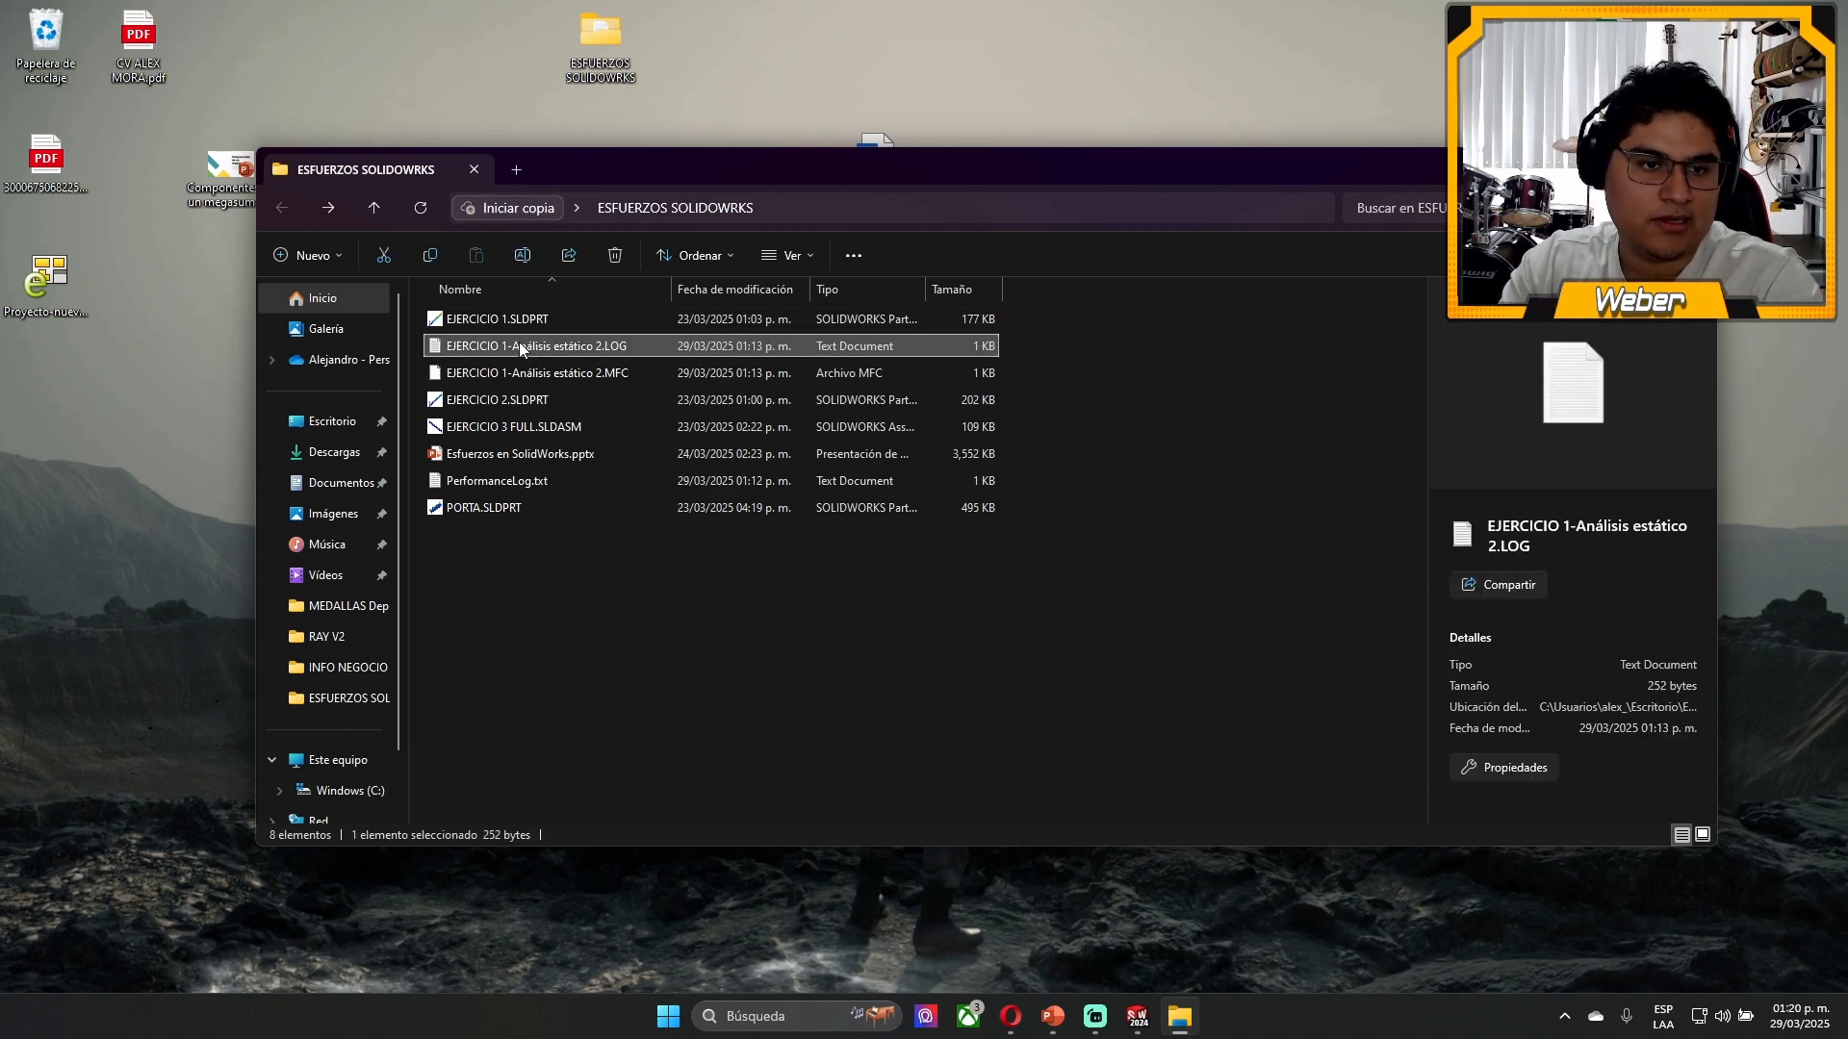
{"action": "key", "text": "Delete"}
{"action": "left_click", "coordinate": [520, 346]}
{"action": "key", "text": "Delete"}
{"action": "left_click", "coordinate": [547, 426]}
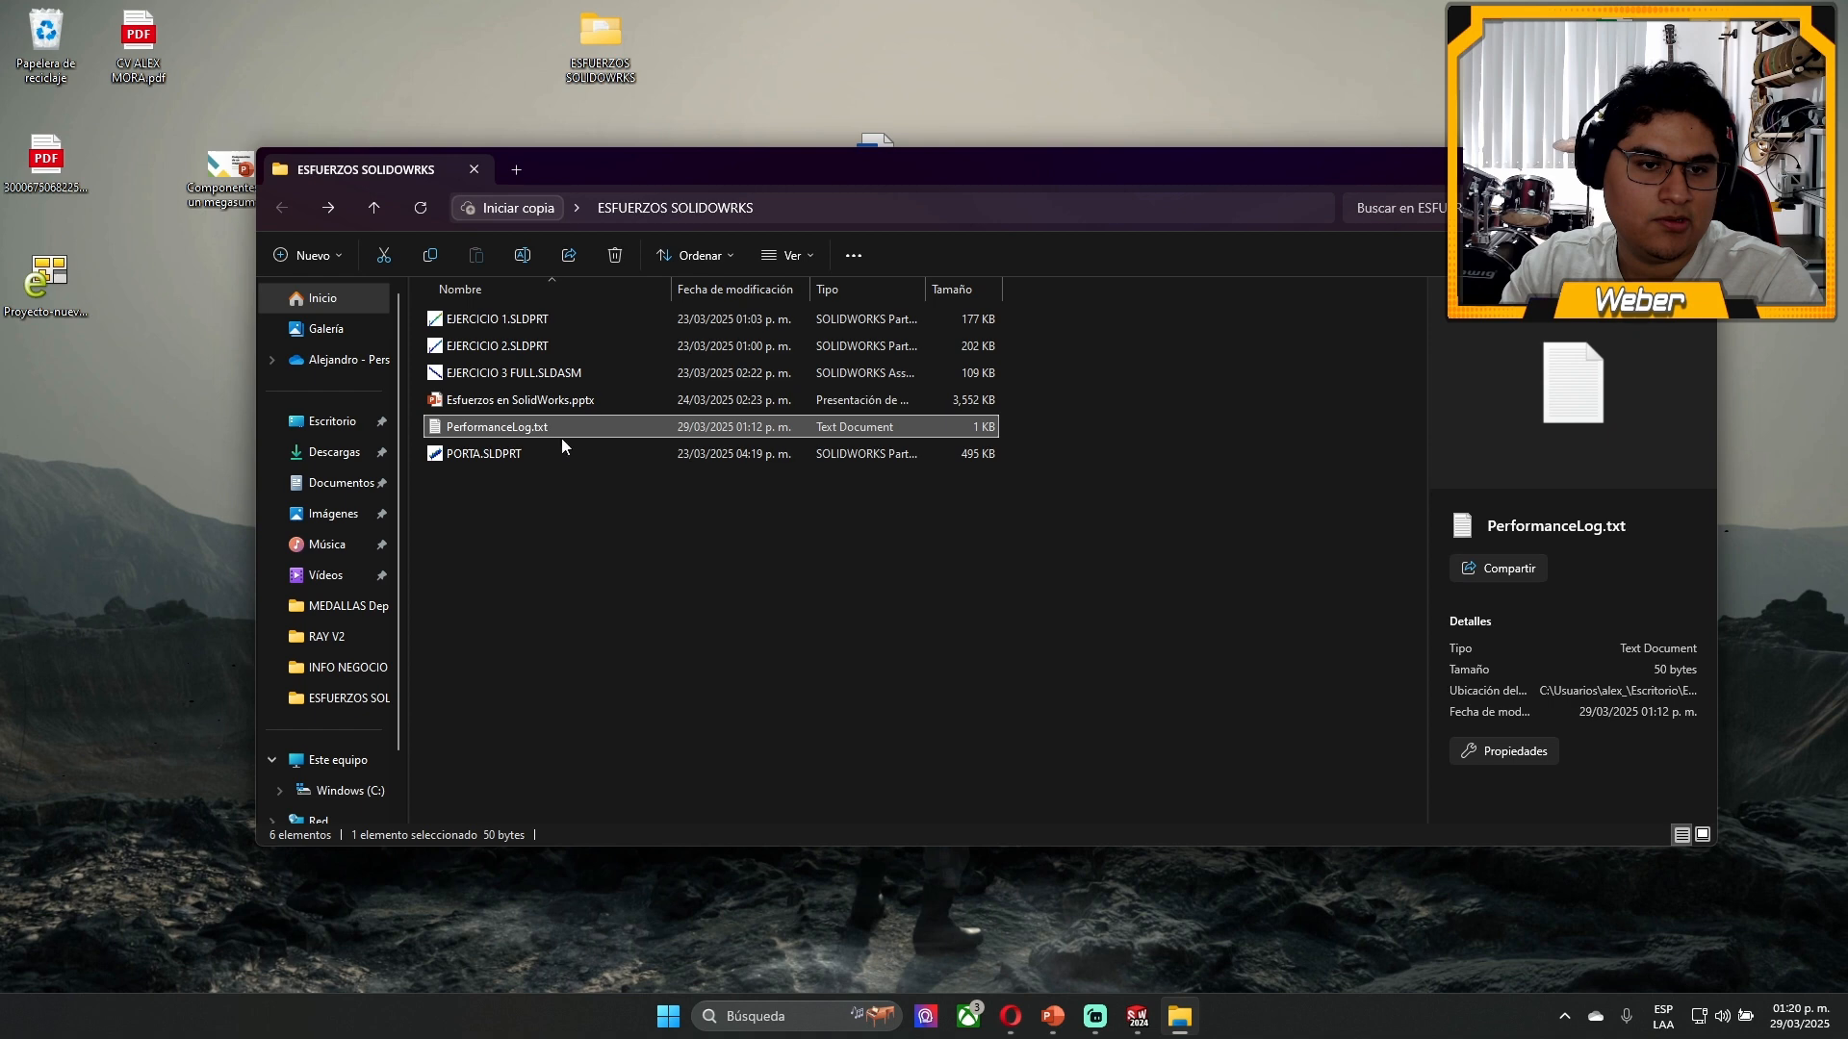
{"action": "key", "text": "Delete"}
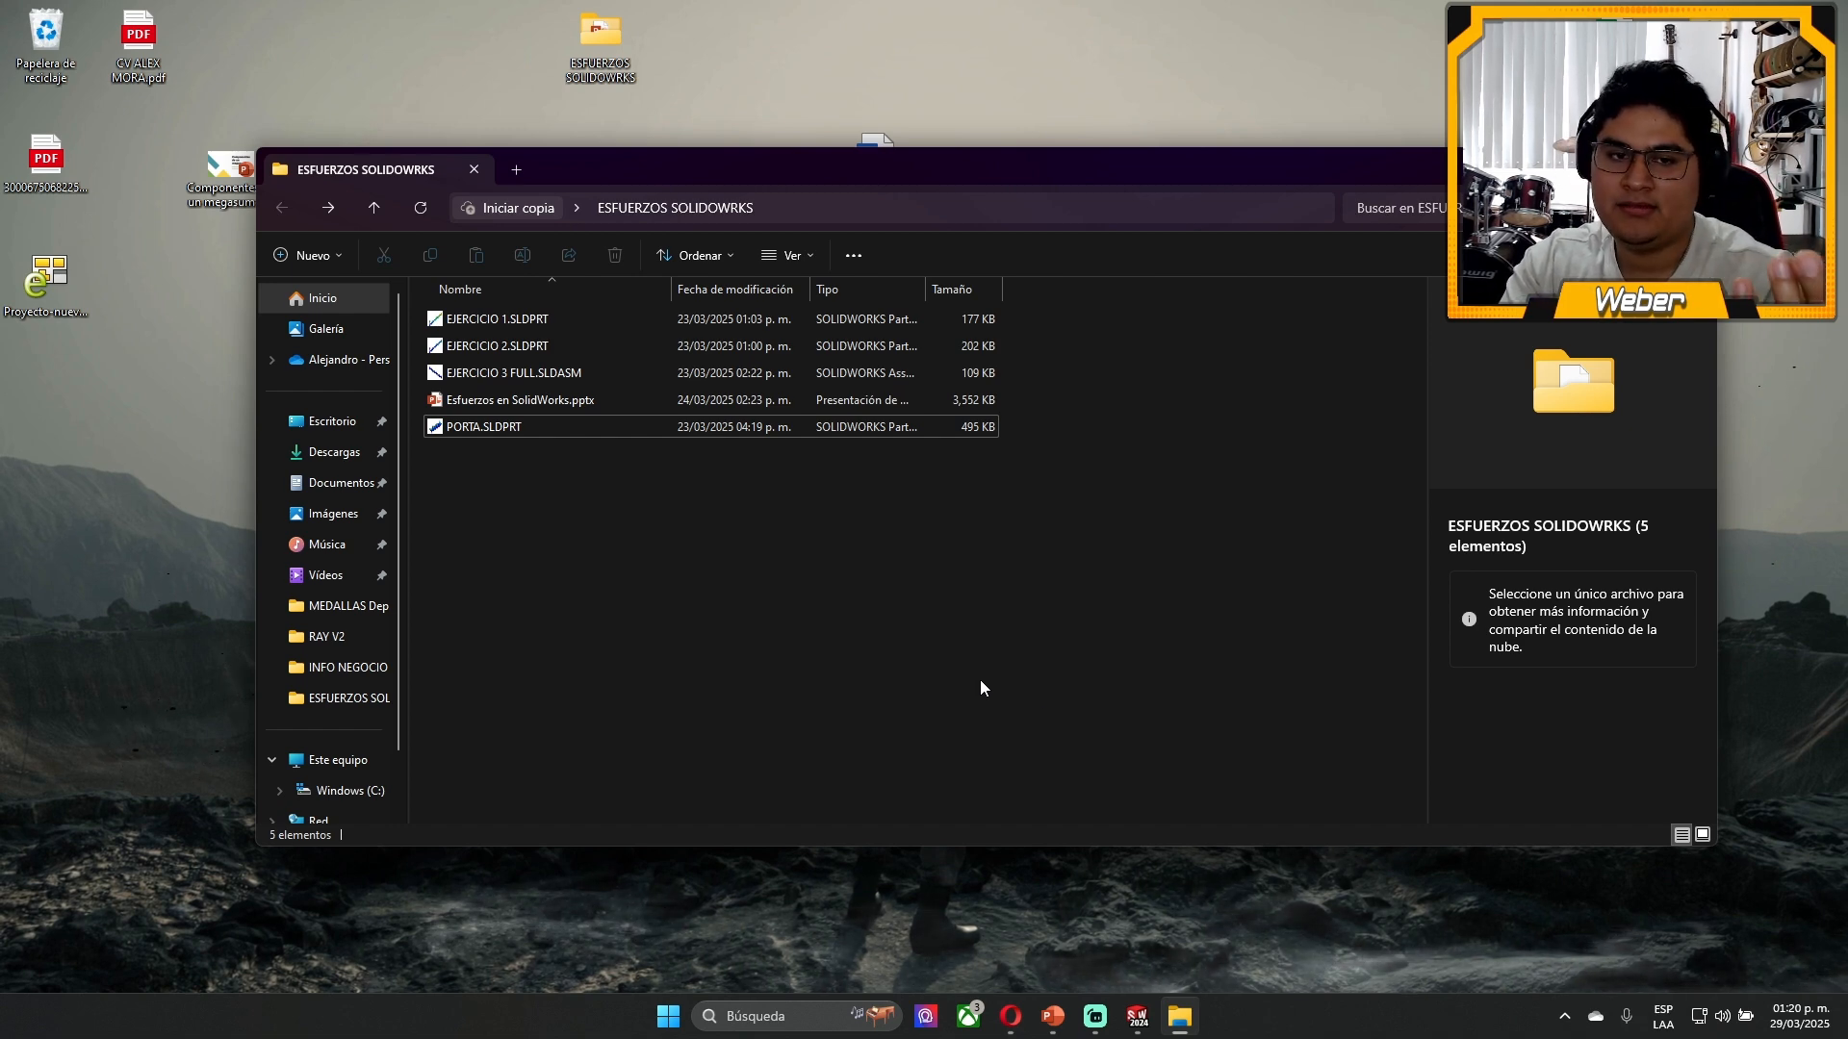
- Open EJERCICIO 2.SLDPRT in SOLIDWORKS and show the four holes in the beam's web up close
{"action": "left_click", "coordinate": [531, 347]}
{"action": "double_click", "coordinate": [627, 346]}
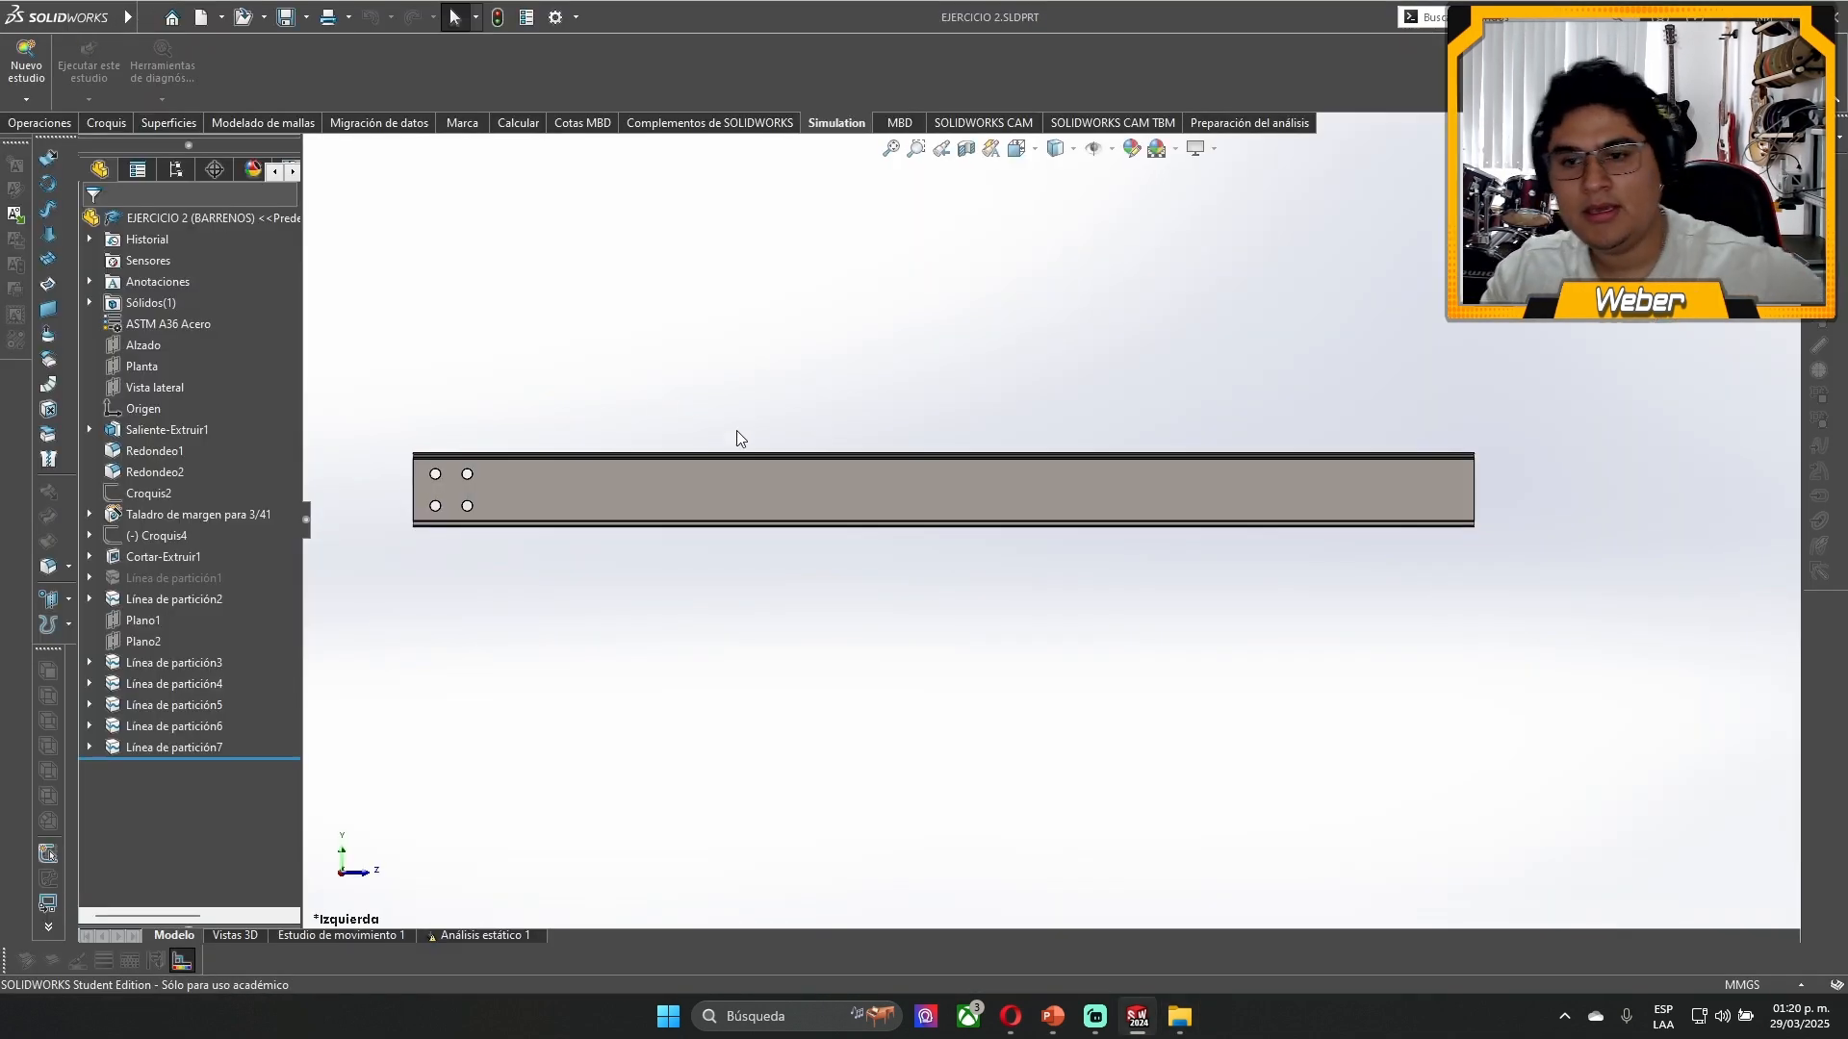
{"action": "middle_click_drag", "start_coordinate": [738, 437], "coordinate": [979, 581]}
{"action": "scroll", "coordinate": [755, 408], "scroll_direction": "down", "scroll_amount": 8}
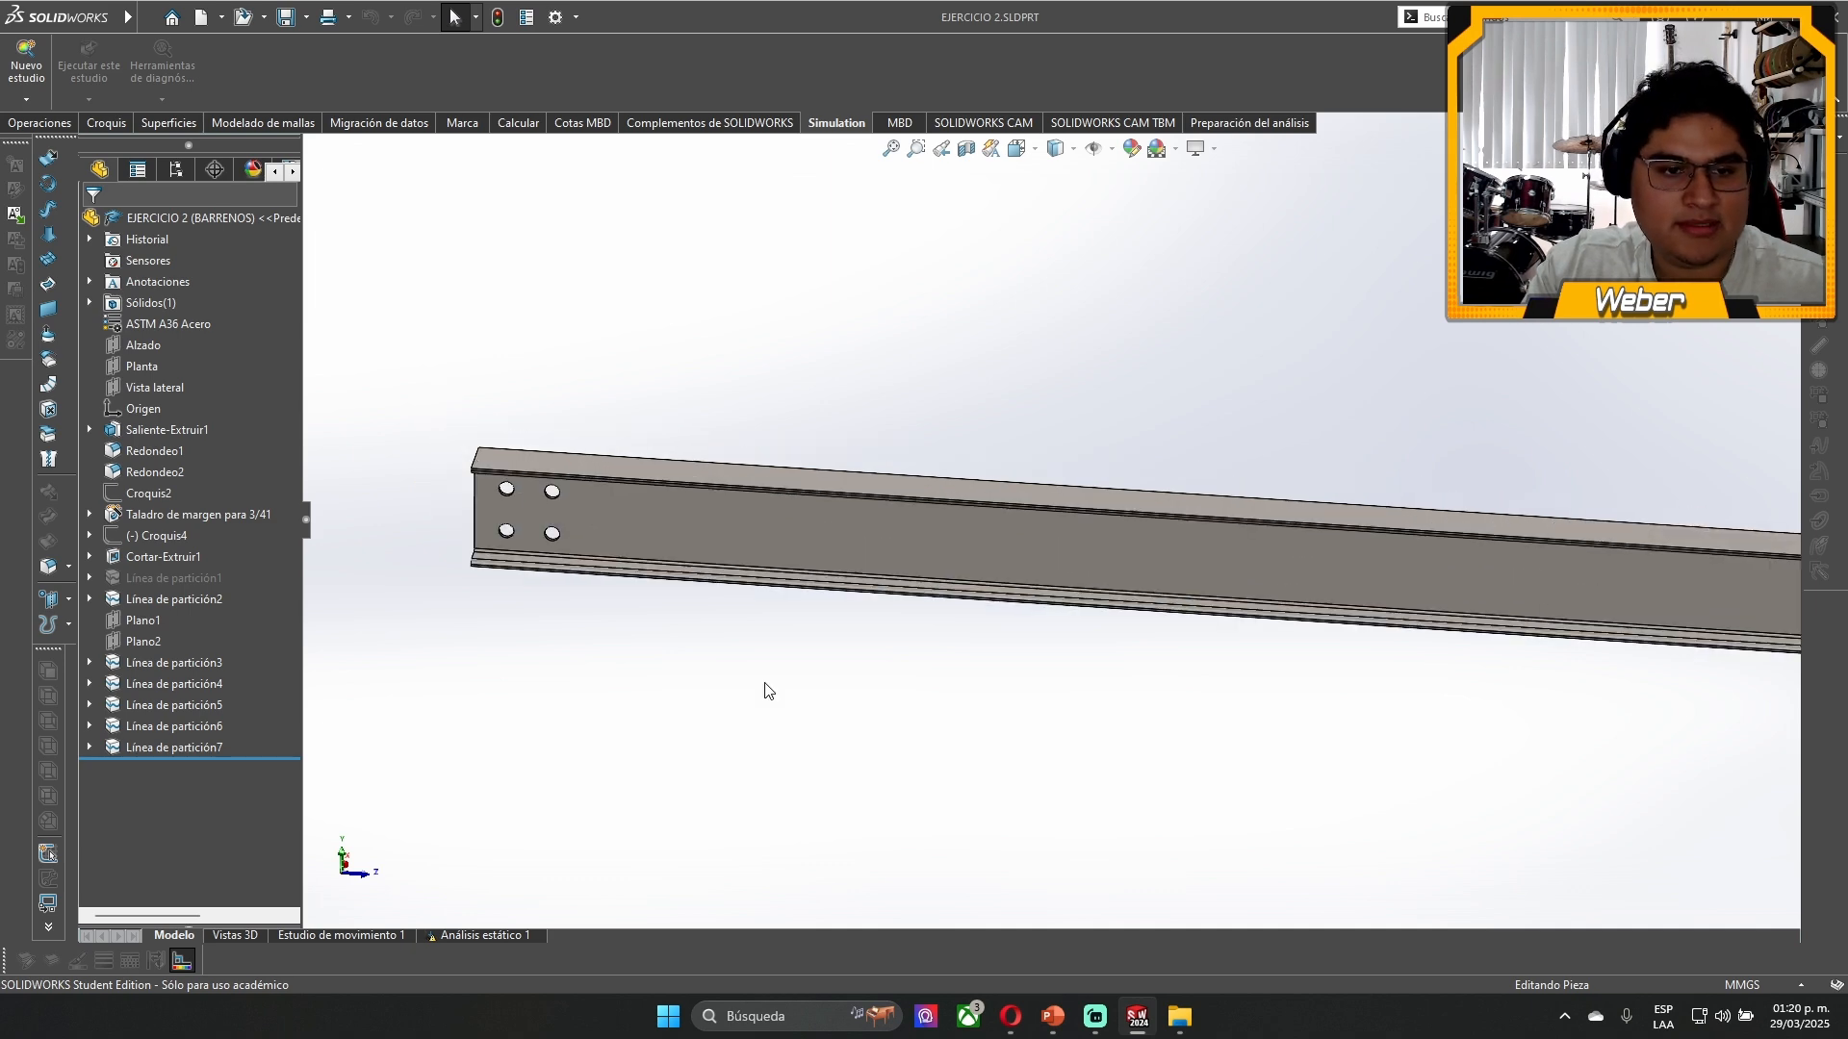
{"action": "scroll", "coordinate": [673, 394], "scroll_direction": "down", "scroll_amount": 4}
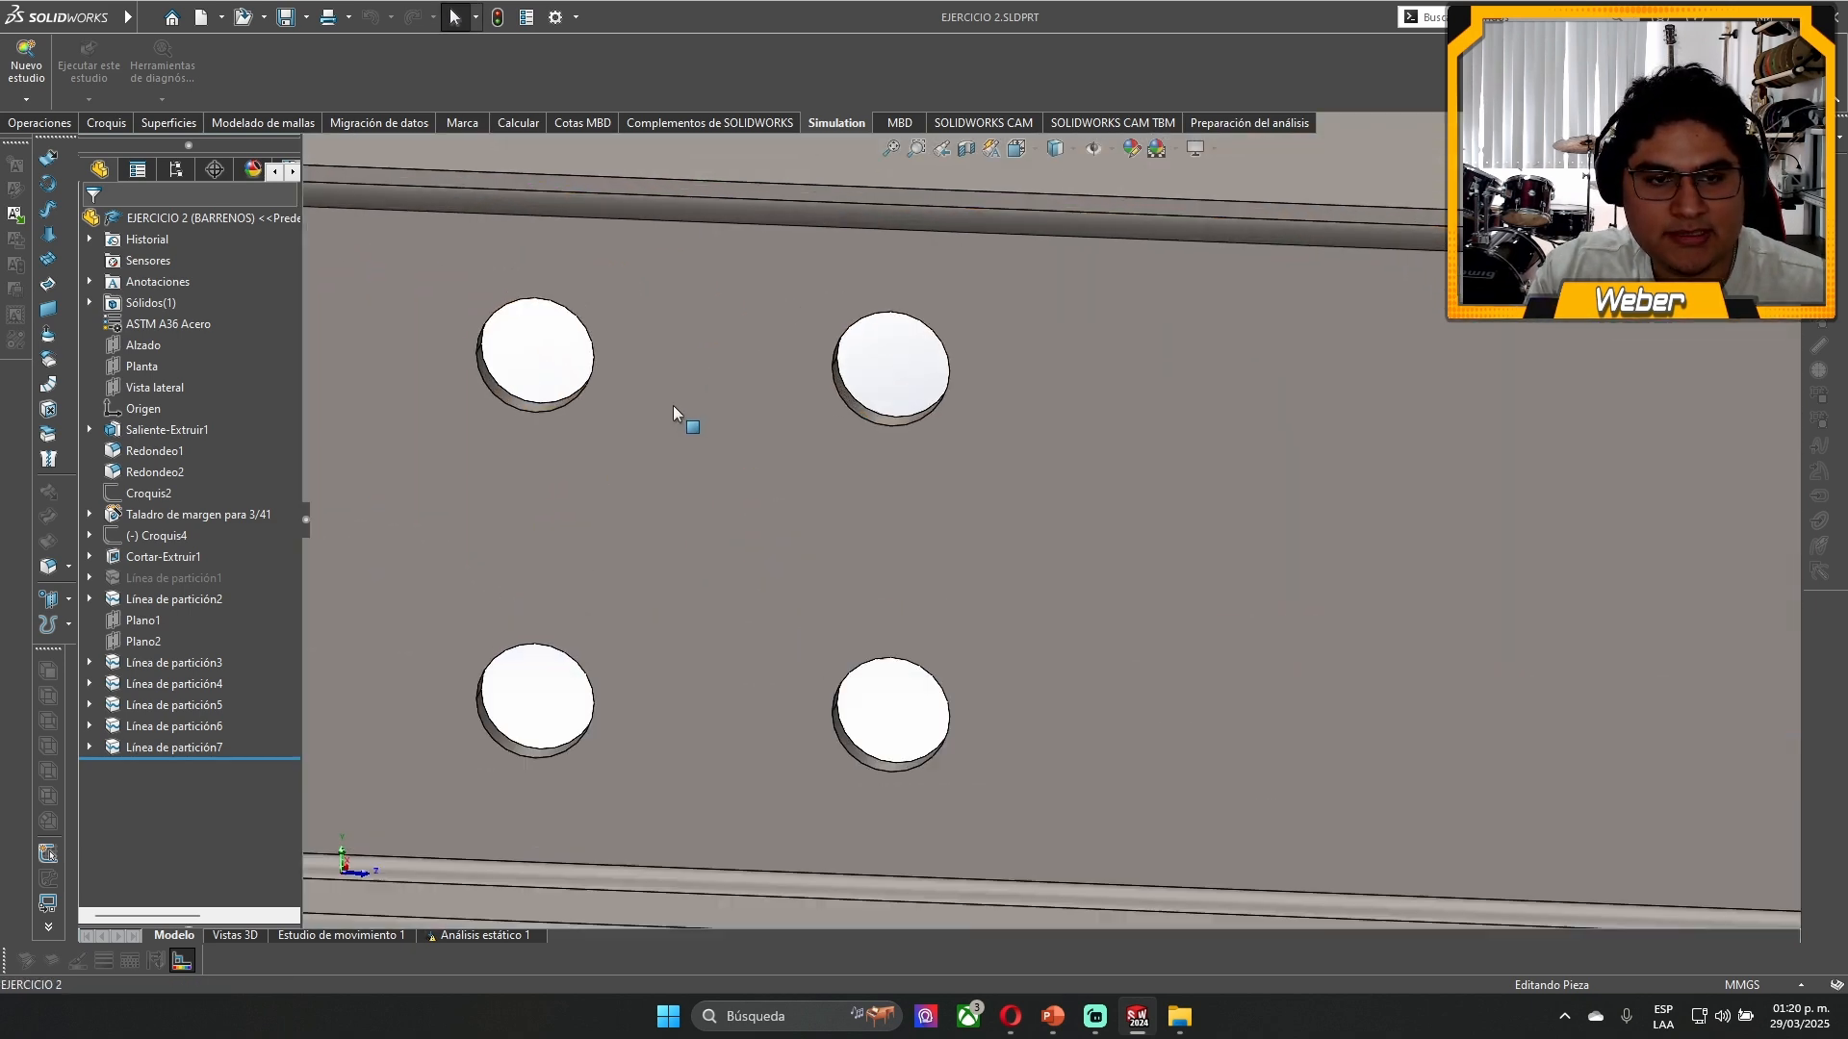
{"action": "middle_click_drag", "start_coordinate": [673, 406], "coordinate": [679, 354]}
- Examine the web face, the four holes and the flanges at the beam's drilled end
{"action": "scroll", "coordinate": [680, 354], "scroll_direction": "up", "scroll_amount": 8}
{"action": "middle_click_drag", "start_coordinate": [1501, 402], "coordinate": [1608, 511]}
{"action": "scroll", "coordinate": [1271, 574], "scroll_direction": "down", "scroll_amount": 3}
{"action": "left_click", "coordinate": [944, 588]}
{"action": "scroll", "coordinate": [818, 591], "scroll_direction": "up", "scroll_amount": 3}
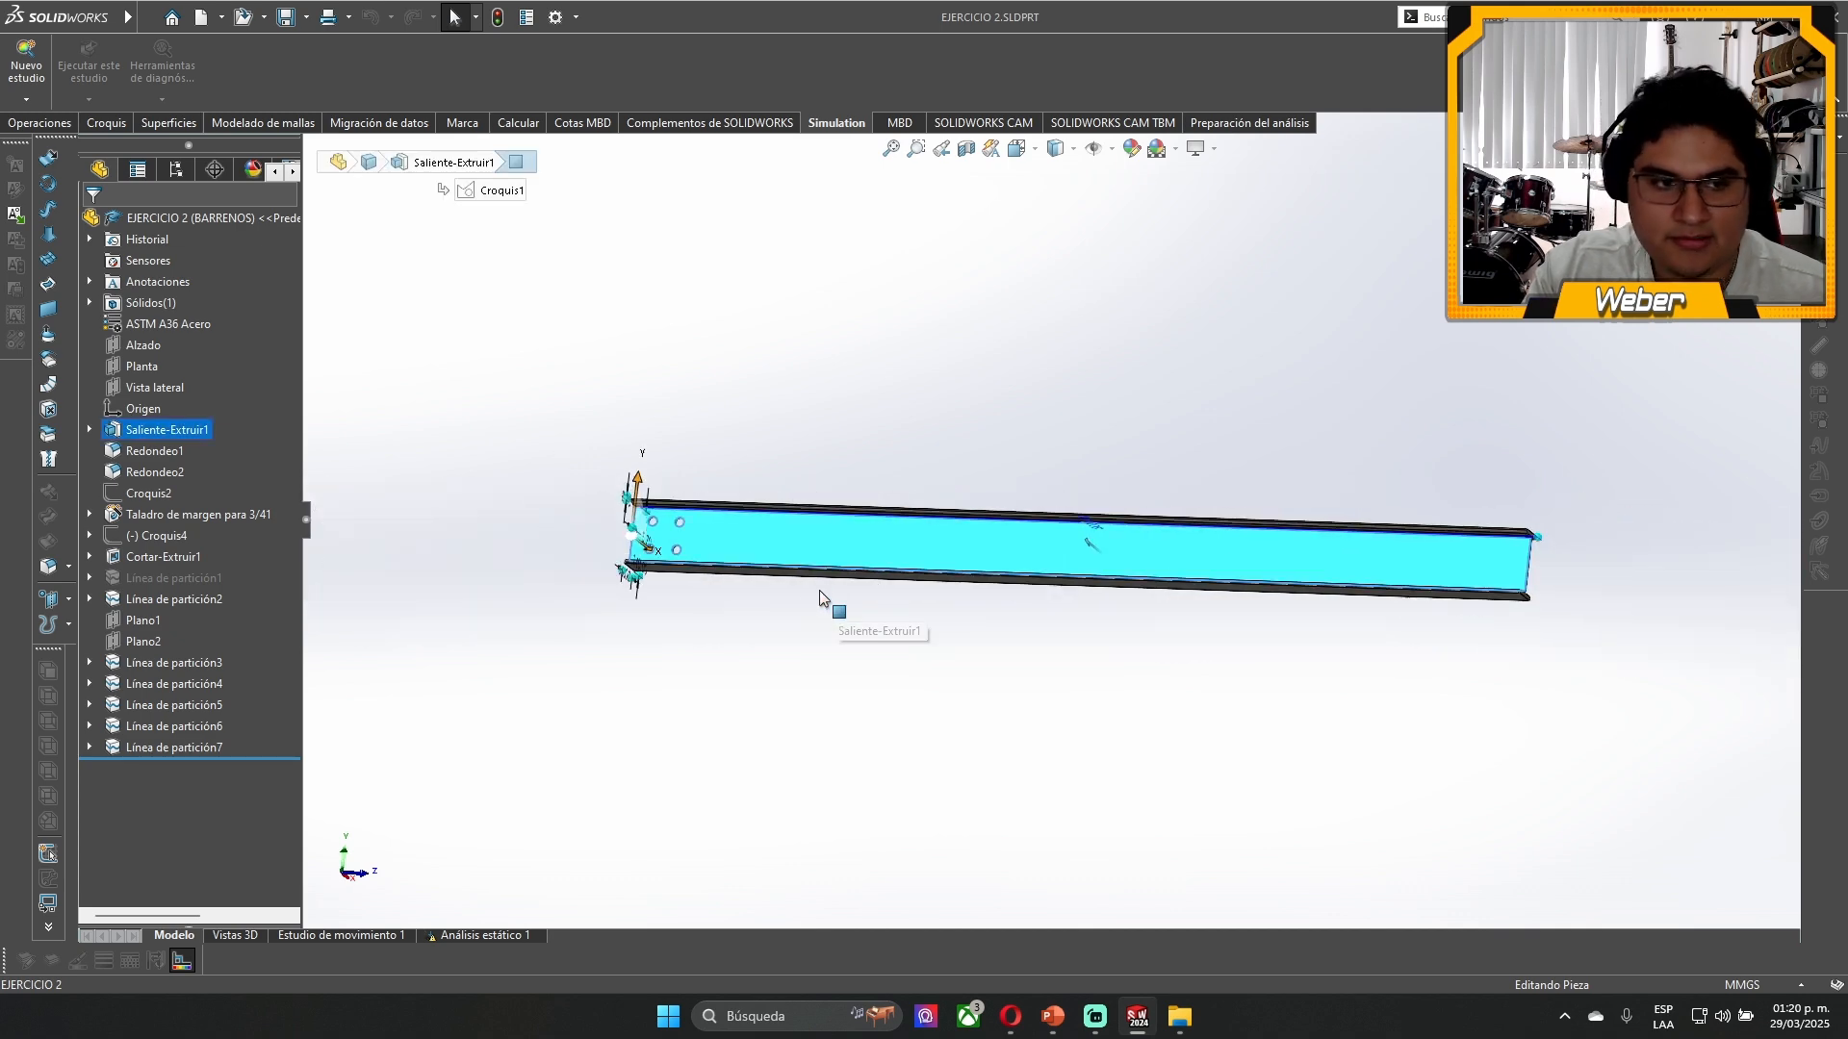
{"action": "scroll", "coordinate": [714, 531], "scroll_direction": "down", "scroll_amount": 6}
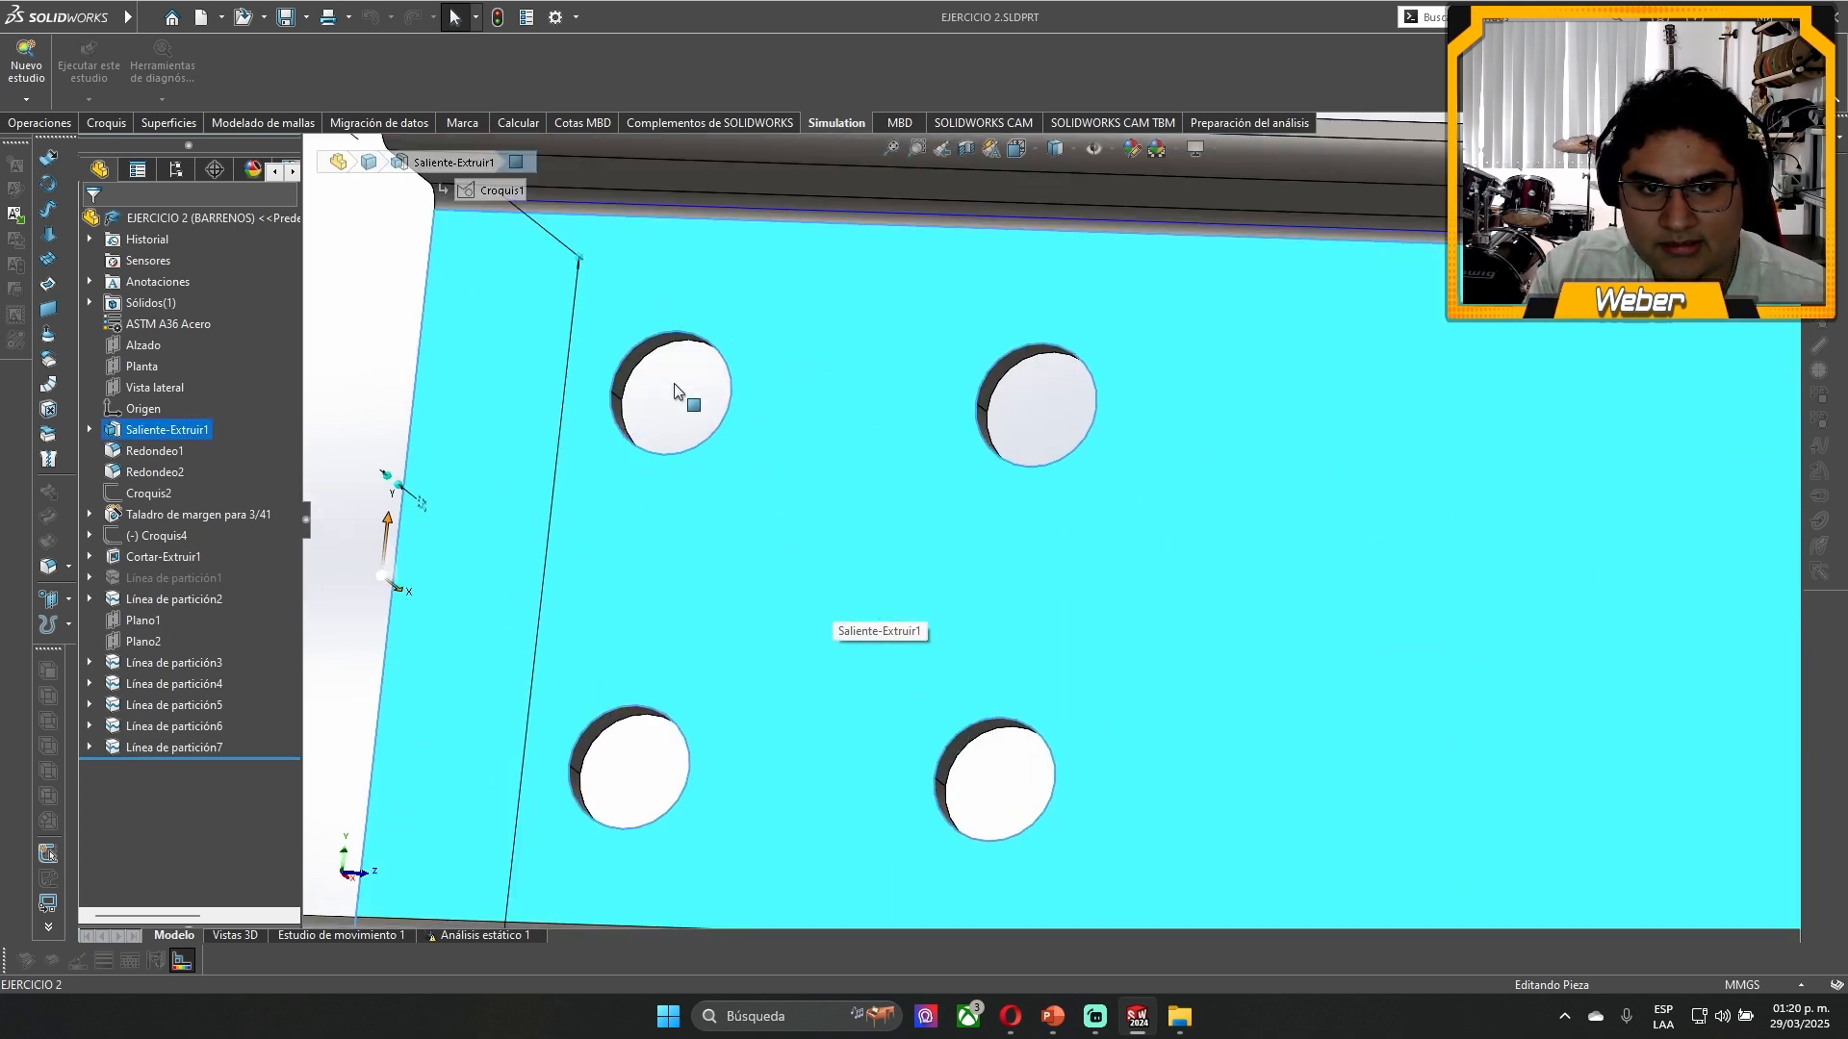
{"action": "left_click", "coordinate": [678, 414]}
{"action": "left_click", "coordinate": [383, 464]}
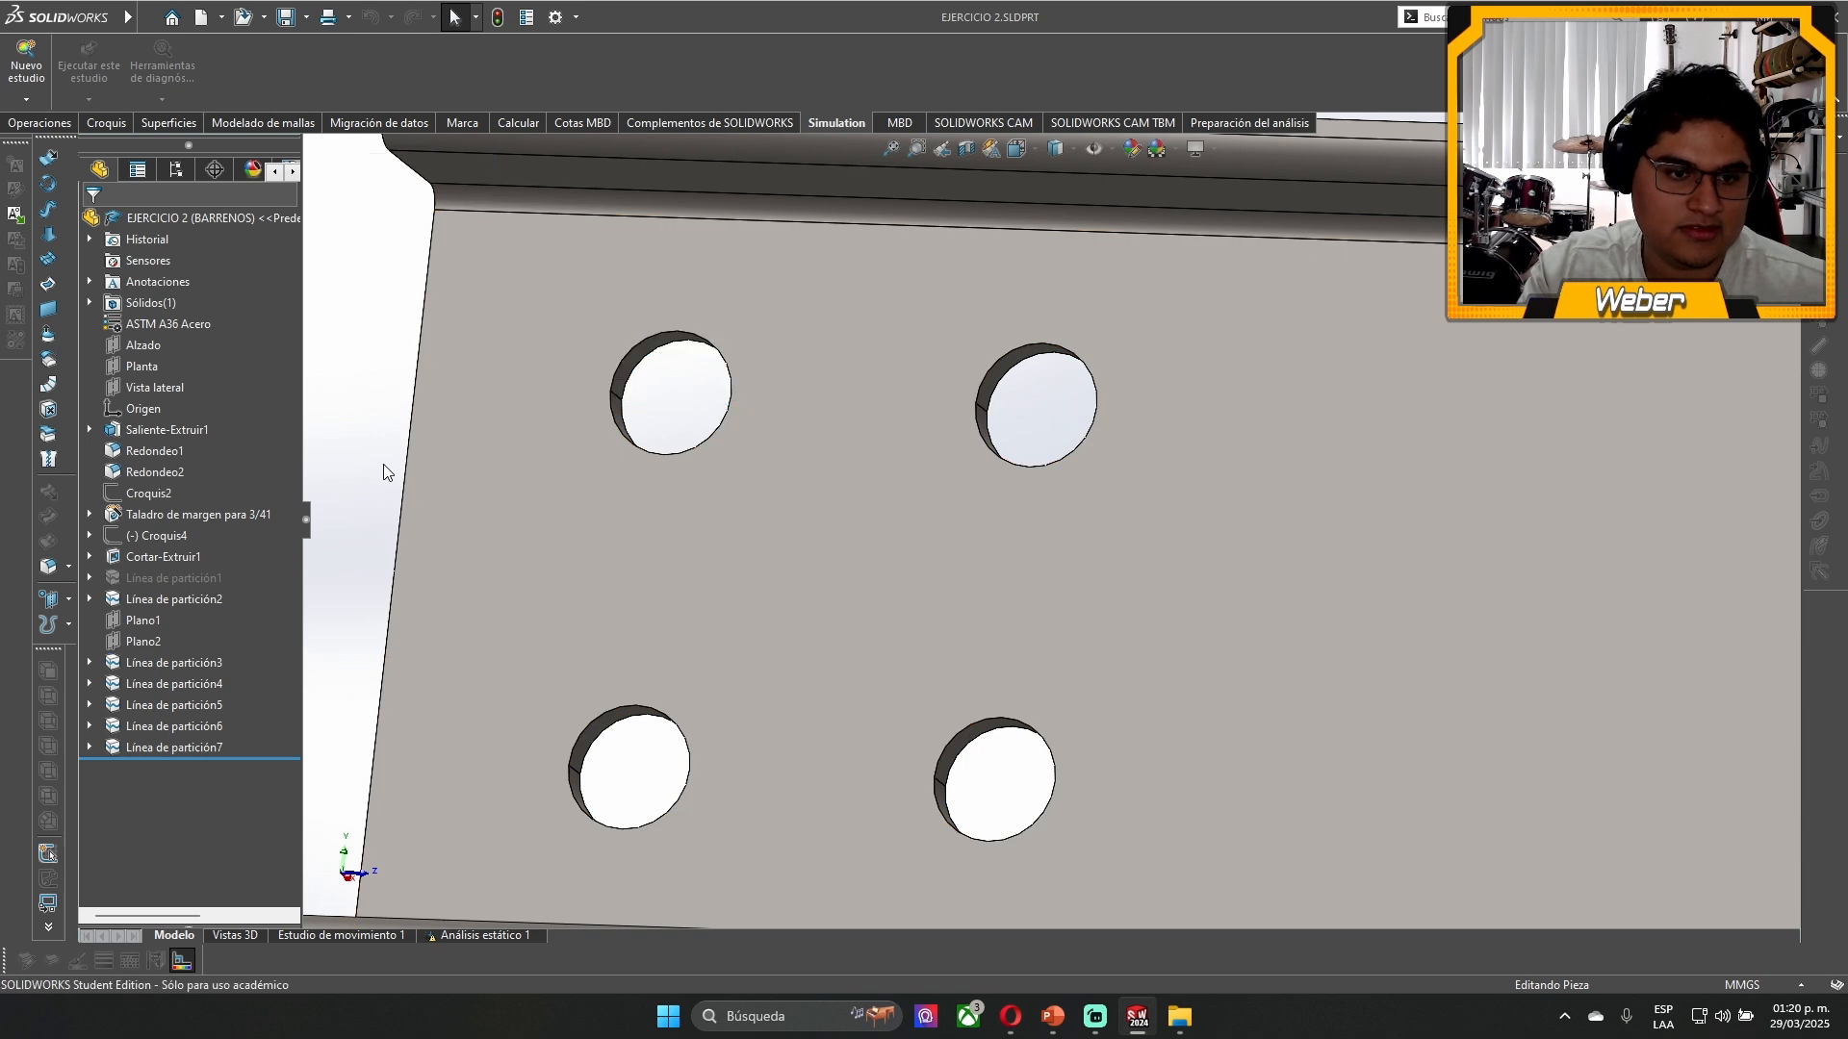
{"action": "scroll", "coordinate": [968, 407], "scroll_direction": "up", "scroll_amount": 6}
{"action": "scroll", "coordinate": [1322, 441], "scroll_direction": "up", "scroll_amount": 6}
{"action": "scroll", "coordinate": [1203, 528], "scroll_direction": "down", "scroll_amount": 5}
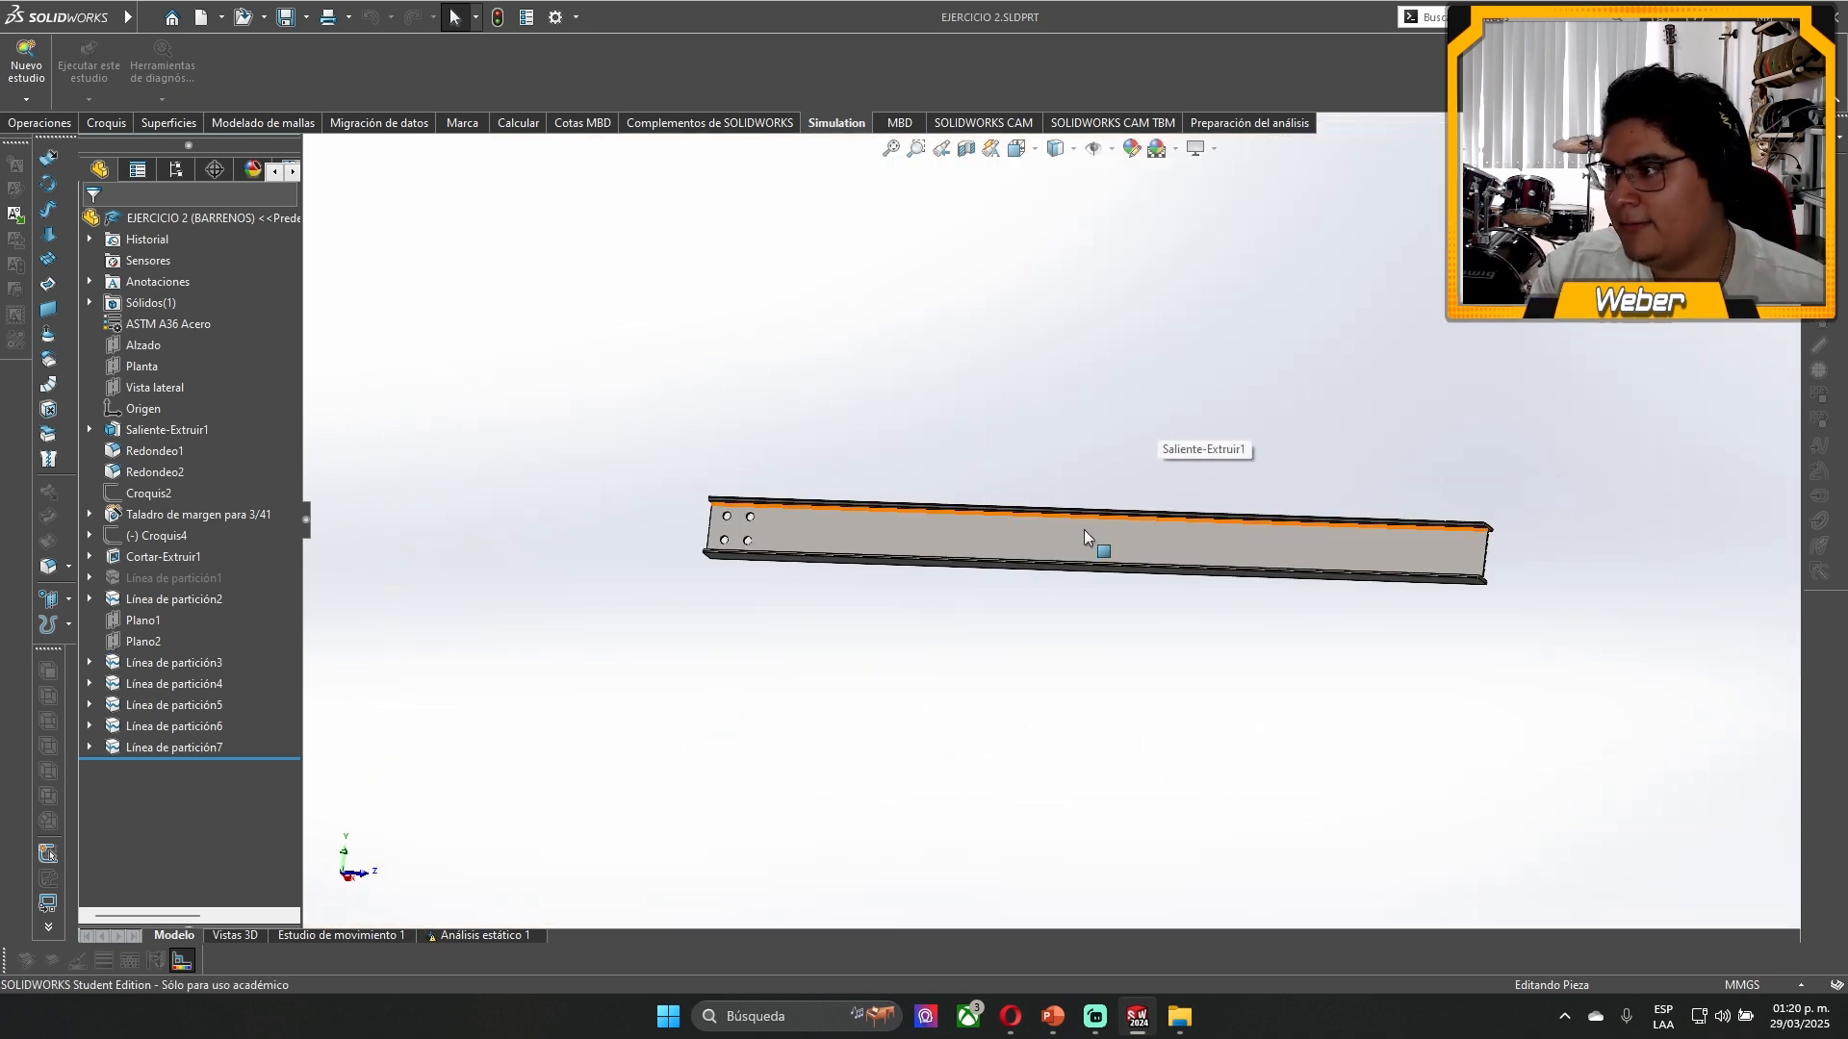
{"action": "middle_click_drag", "start_coordinate": [1084, 530], "coordinate": [759, 497]}
{"action": "scroll", "coordinate": [741, 493], "scroll_direction": "down", "scroll_amount": 10}
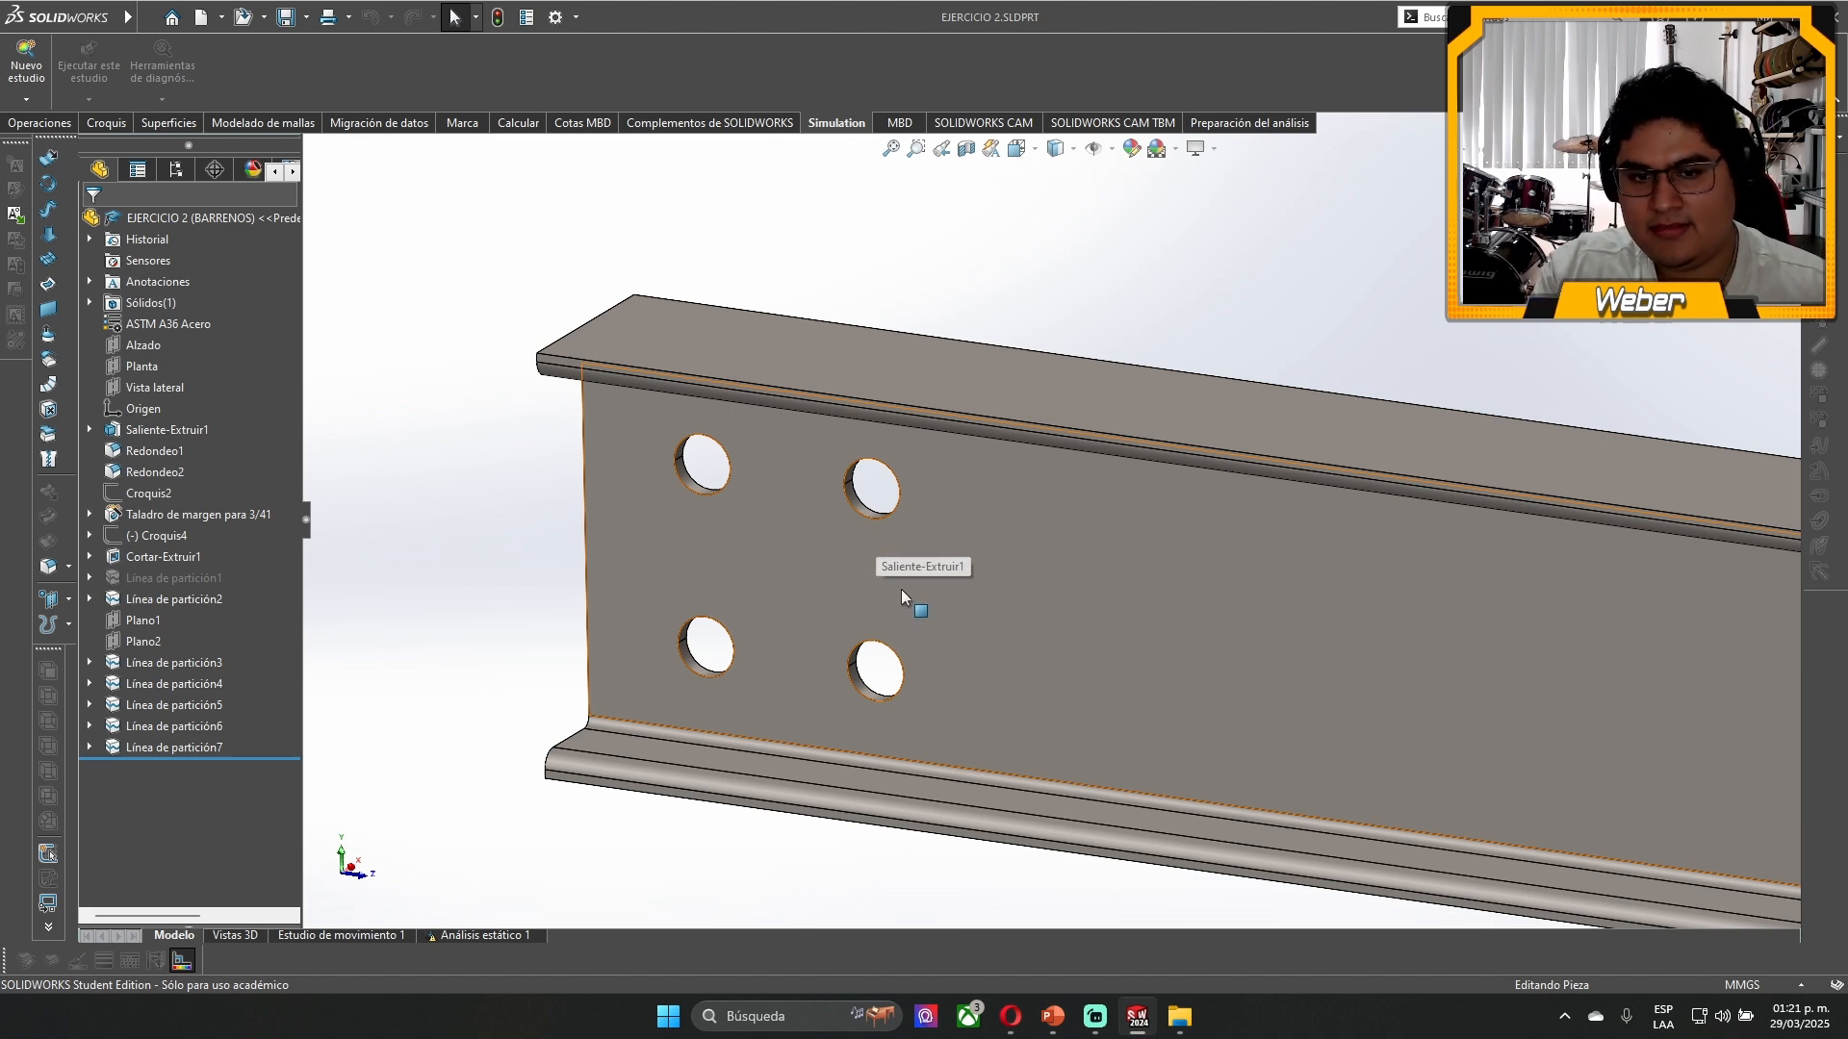
{"action": "scroll", "coordinate": [947, 585], "scroll_direction": "up", "scroll_amount": 5}
{"action": "scroll", "coordinate": [1070, 556], "scroll_direction": "down", "scroll_amount": 3}
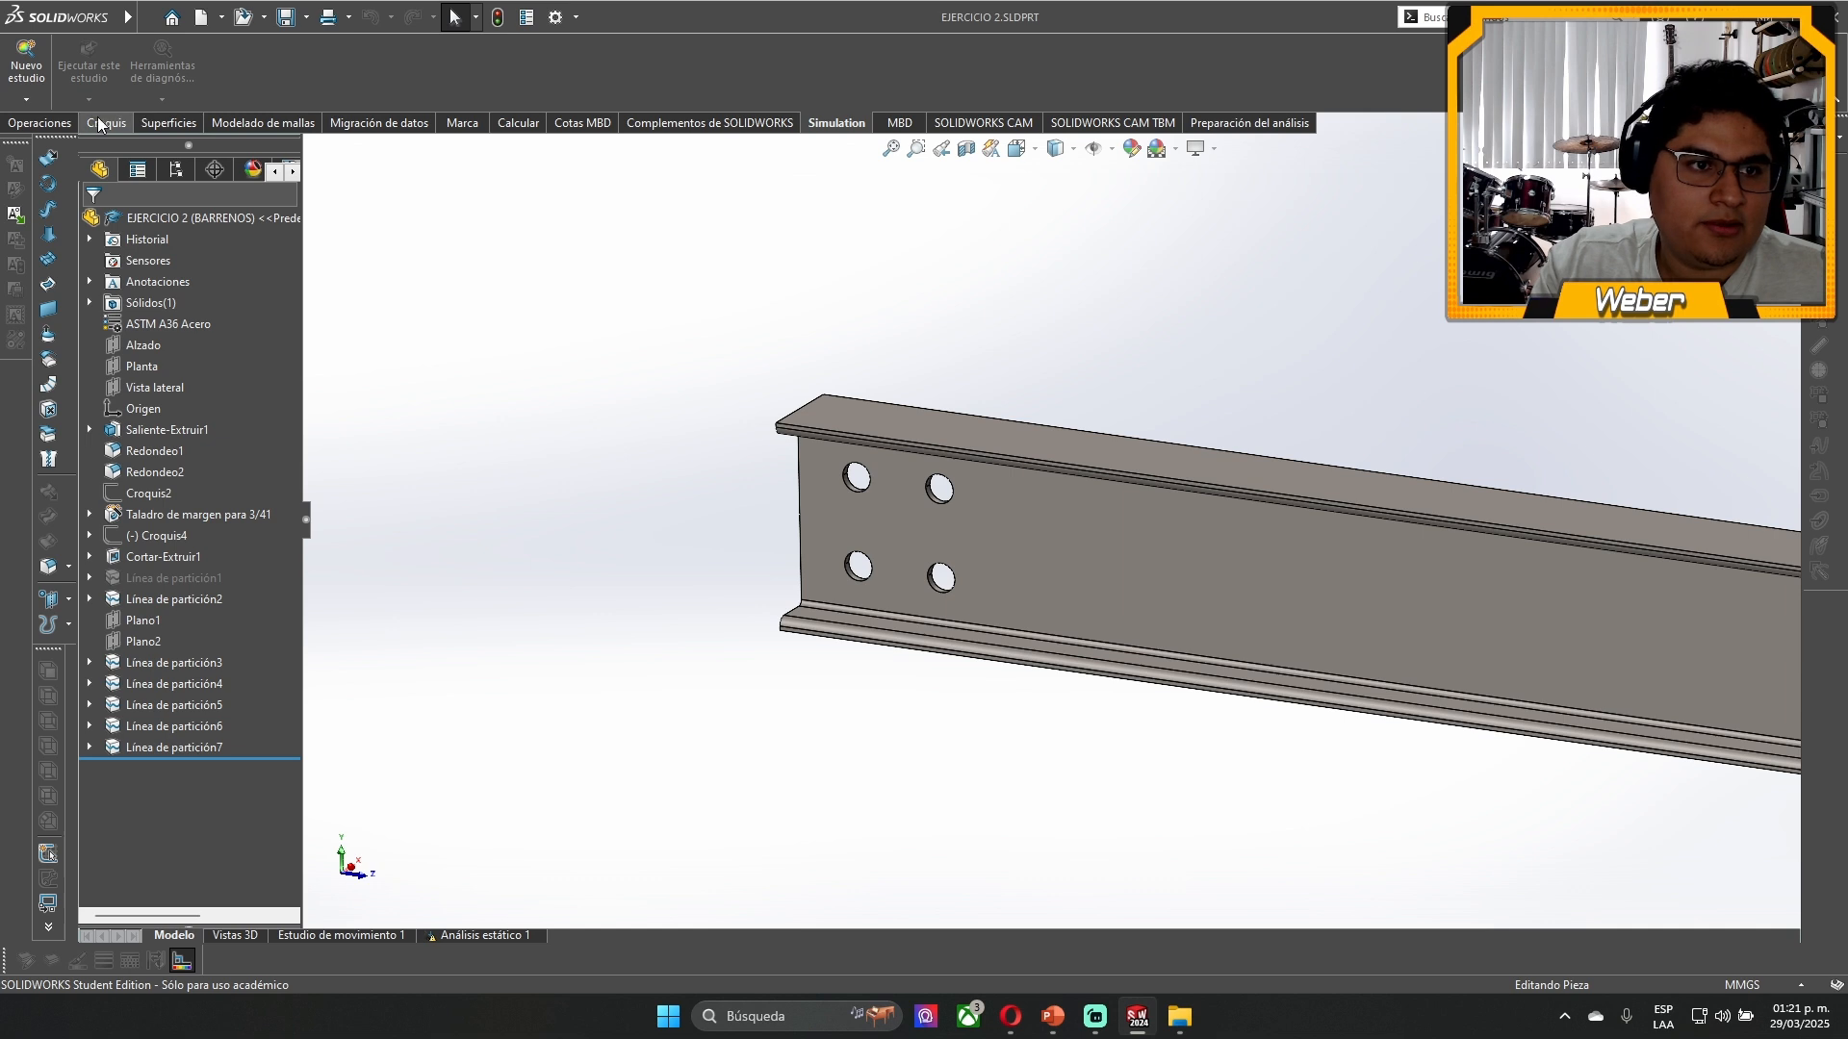
- Create the static study Análisis estático 2 and check the beam's ASTM A36 Acero material properties
{"action": "left_click", "coordinate": [26, 65]}
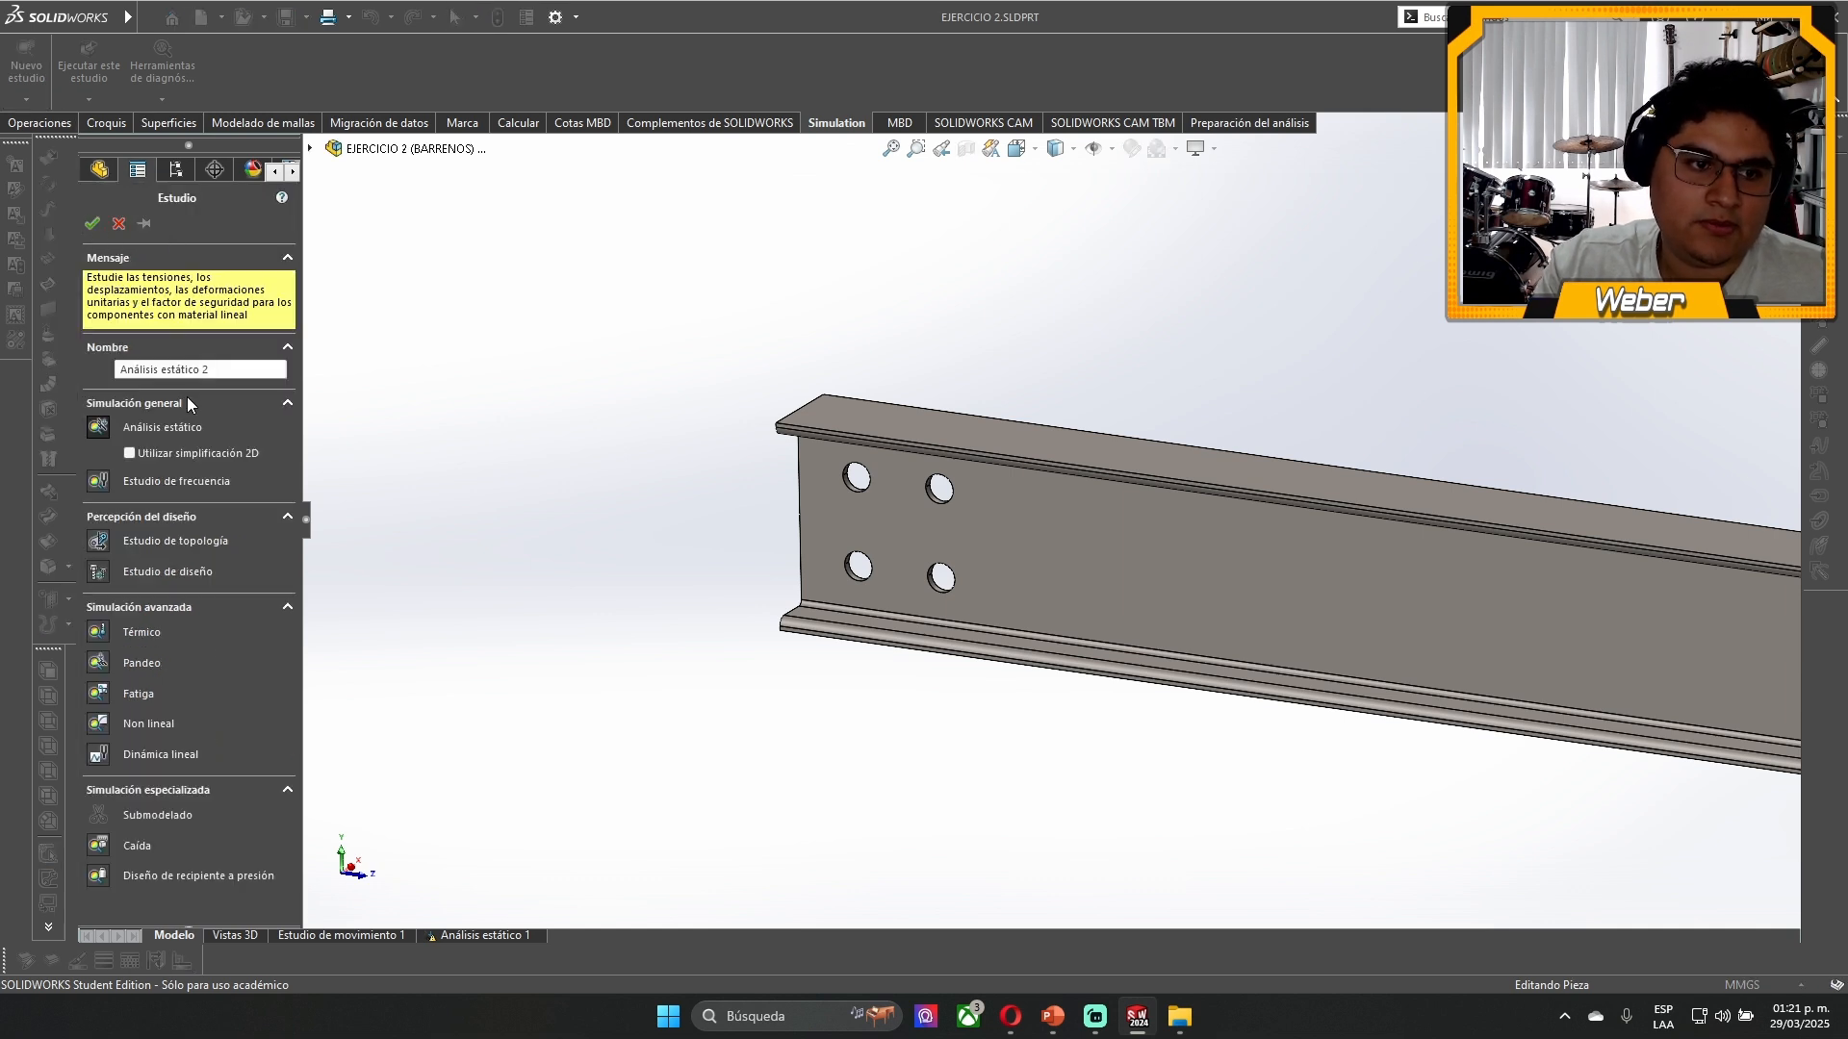
{"action": "left_click", "coordinate": [92, 223]}
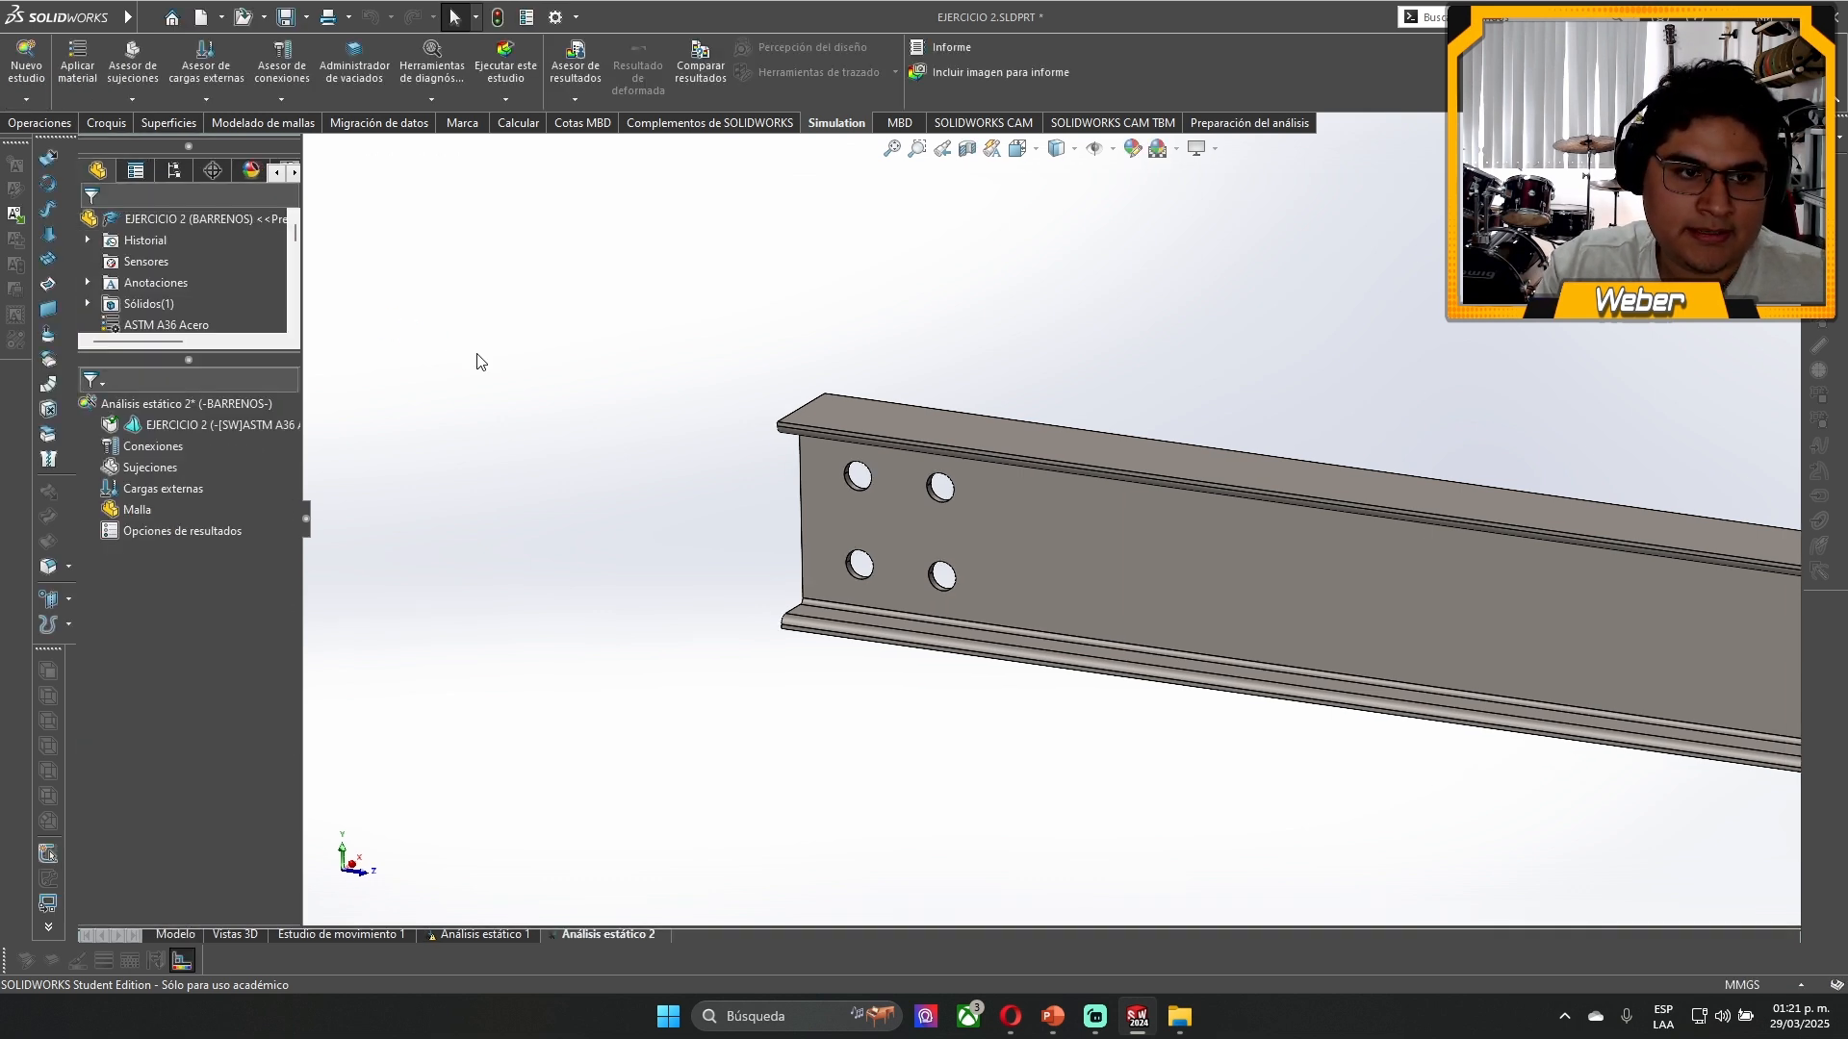
{"action": "right_click", "coordinate": [158, 434]}
{"action": "left_click", "coordinate": [399, 441]}
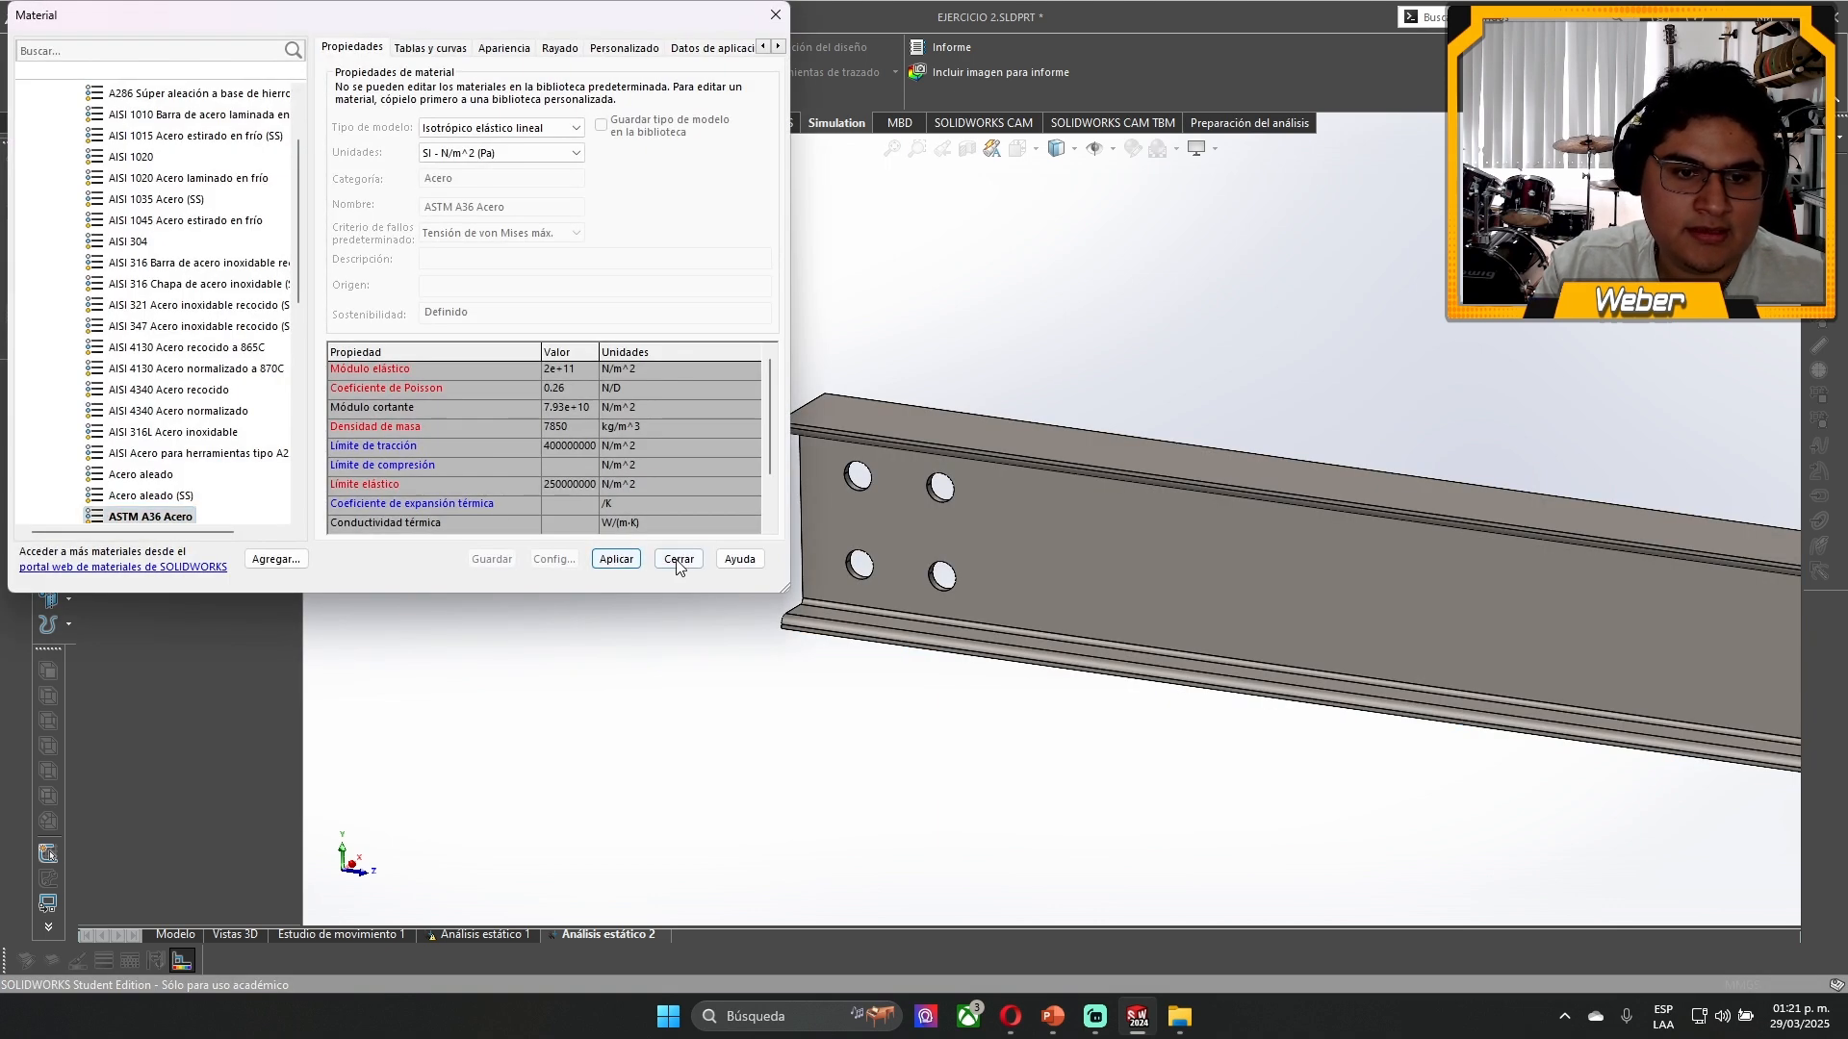
{"action": "left_click", "coordinate": [679, 560]}
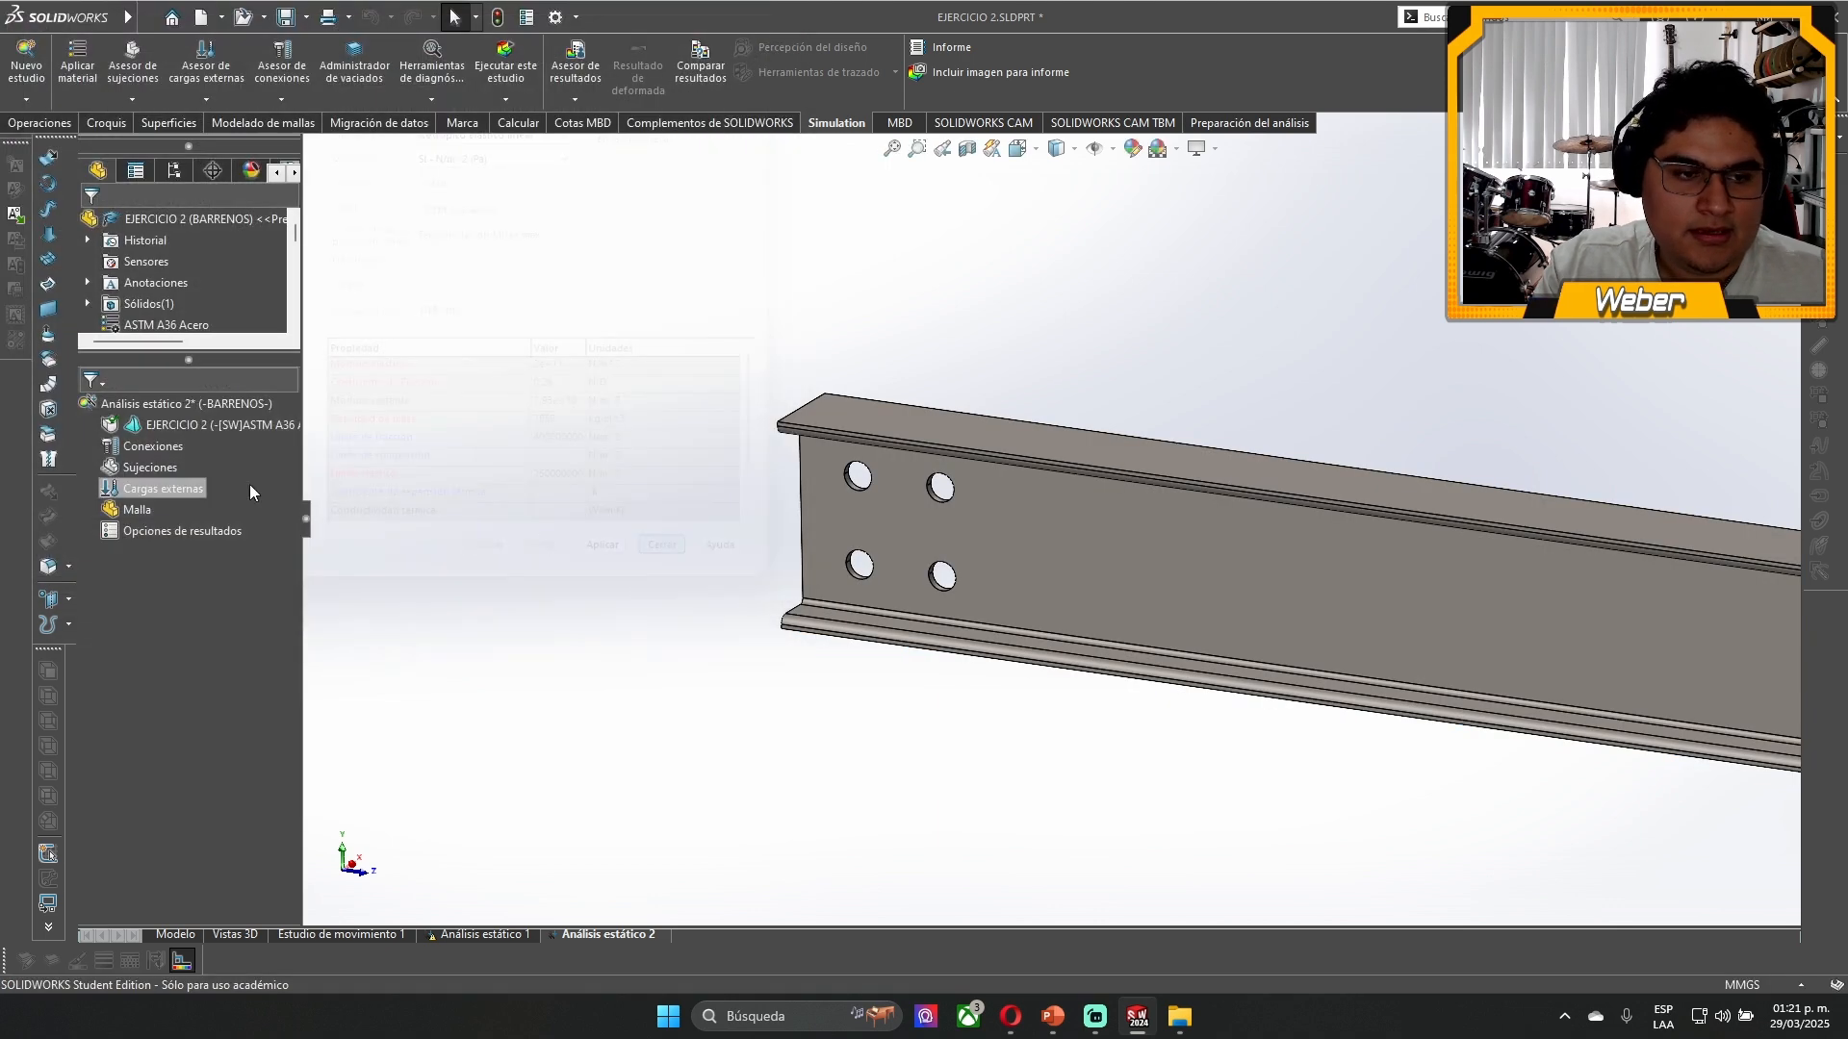
- Apply a vertical 10000 N force to the split top-flange face at the beam end opposite the holes
{"action": "right_click", "coordinate": [179, 492]}
{"action": "left_click", "coordinate": [245, 534]}
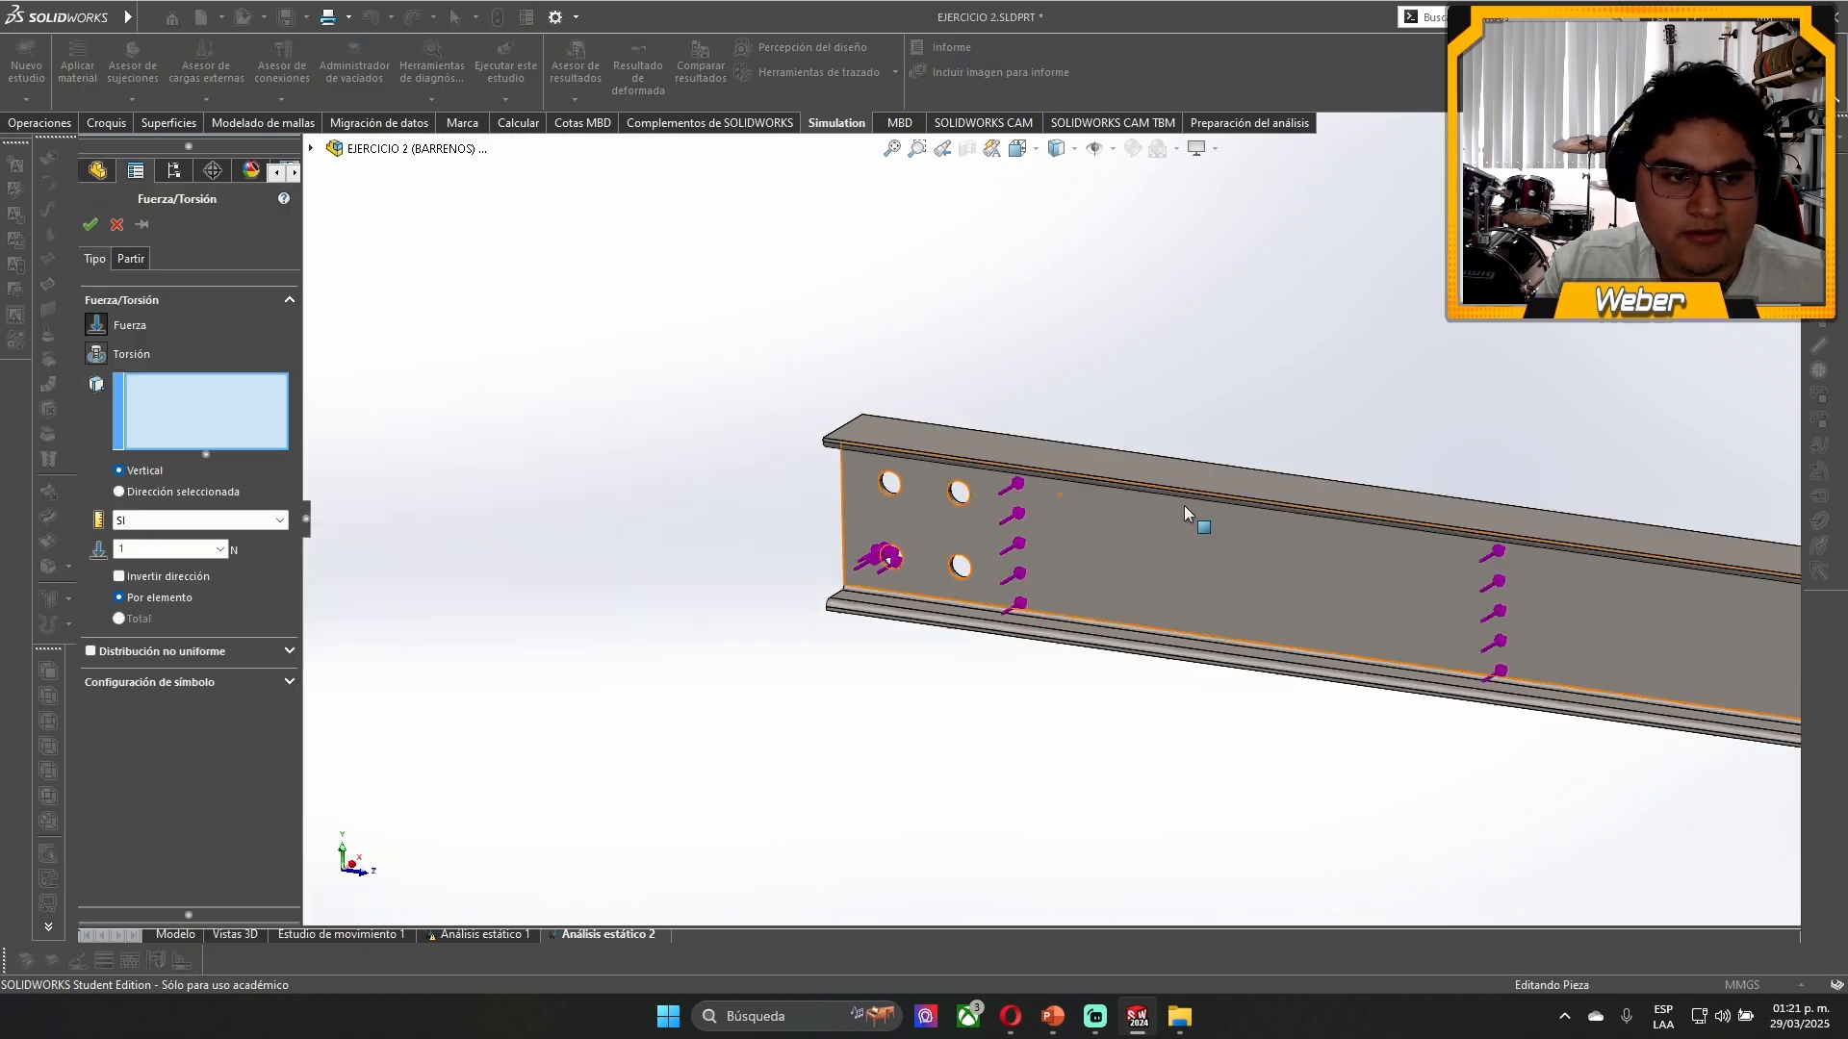
{"action": "scroll", "coordinate": [1186, 510], "scroll_direction": "up", "scroll_amount": 5}
{"action": "scroll", "coordinate": [1107, 550], "scroll_direction": "down", "scroll_amount": 5}
{"action": "scroll", "coordinate": [1107, 550], "scroll_direction": "down", "scroll_amount": 5}
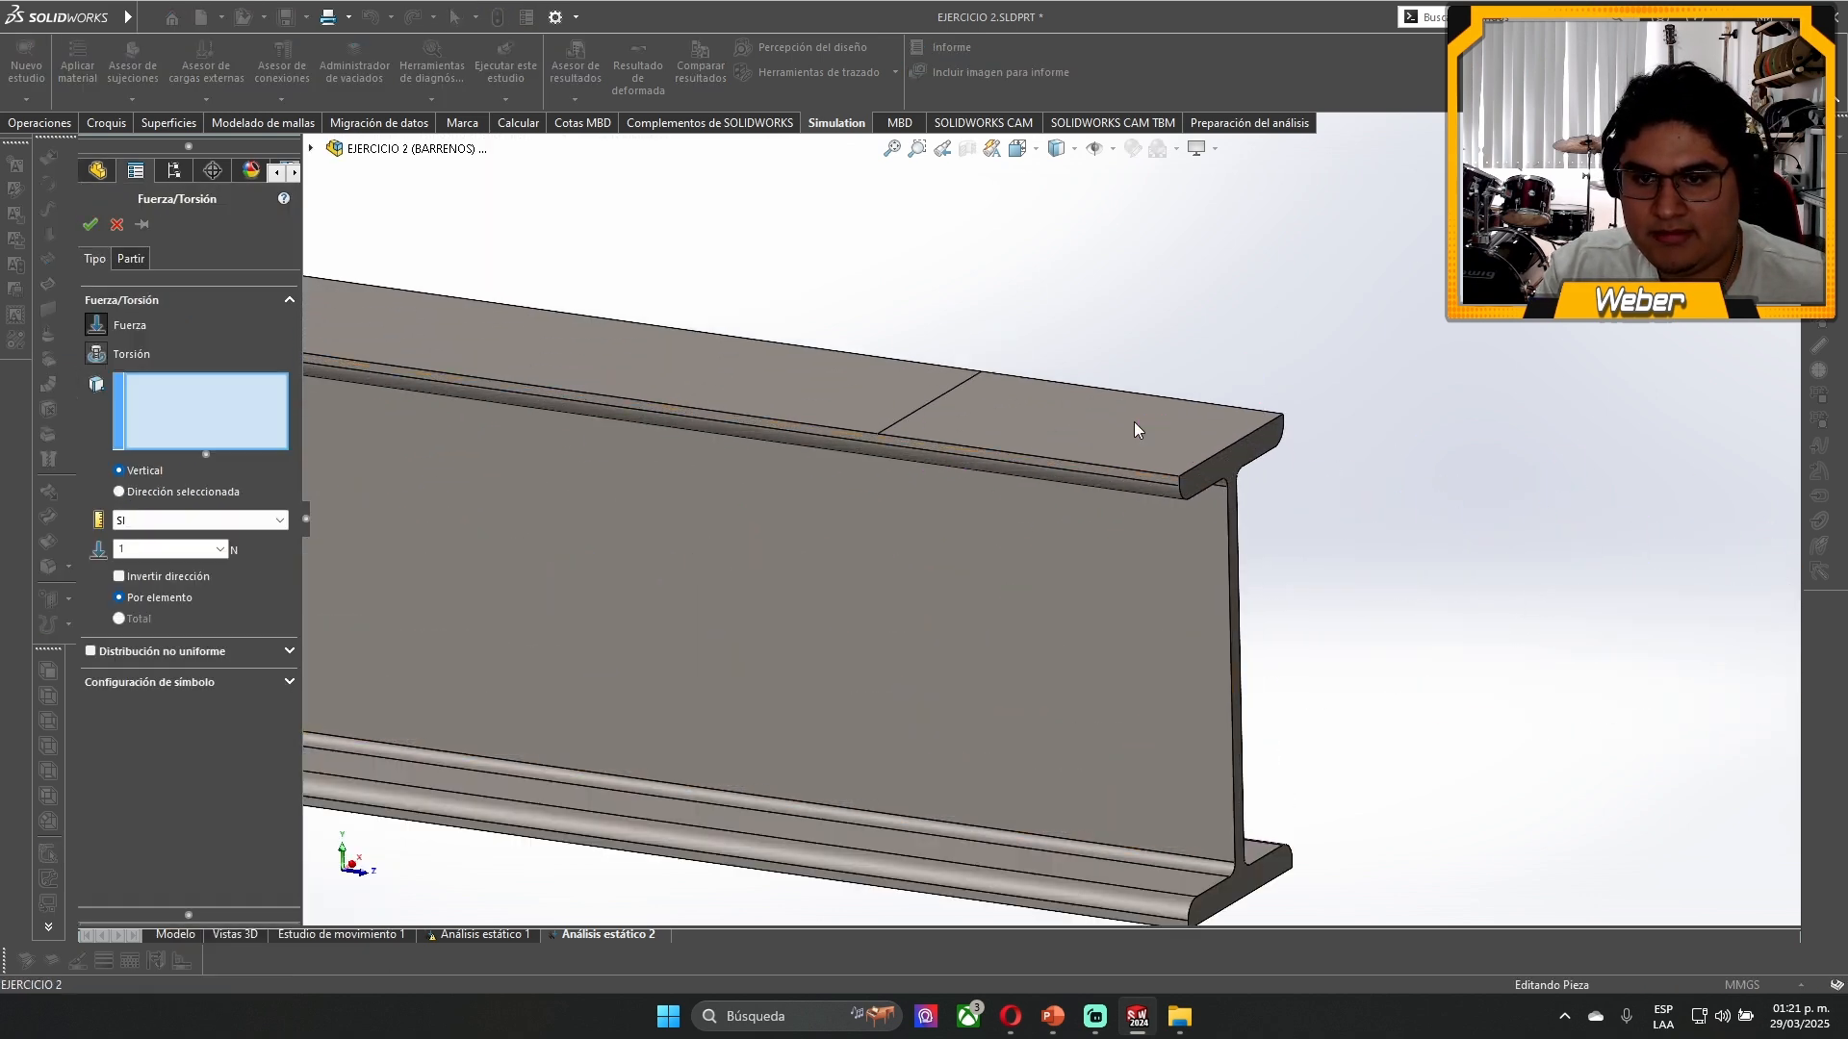
{"action": "left_click", "coordinate": [1134, 422]}
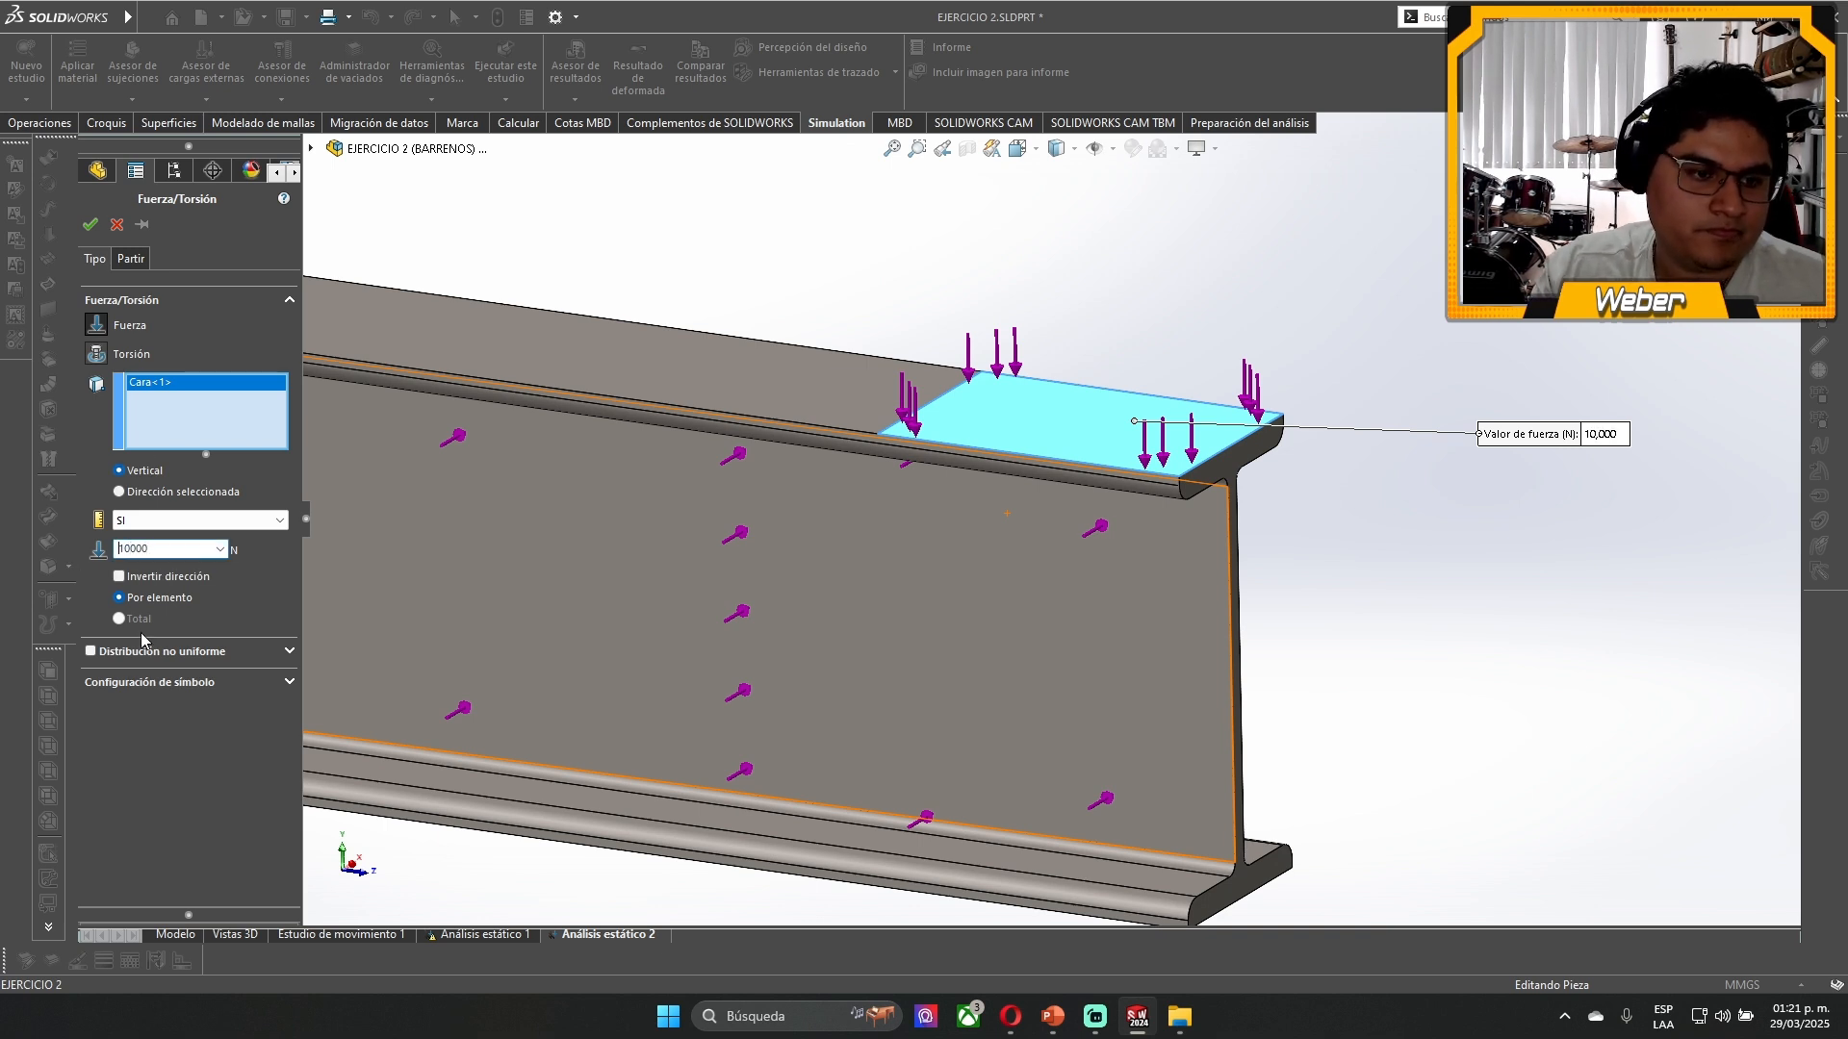
- Set the force's symbol size to 200 and accept the load
{"action": "left_click", "coordinate": [176, 683]}
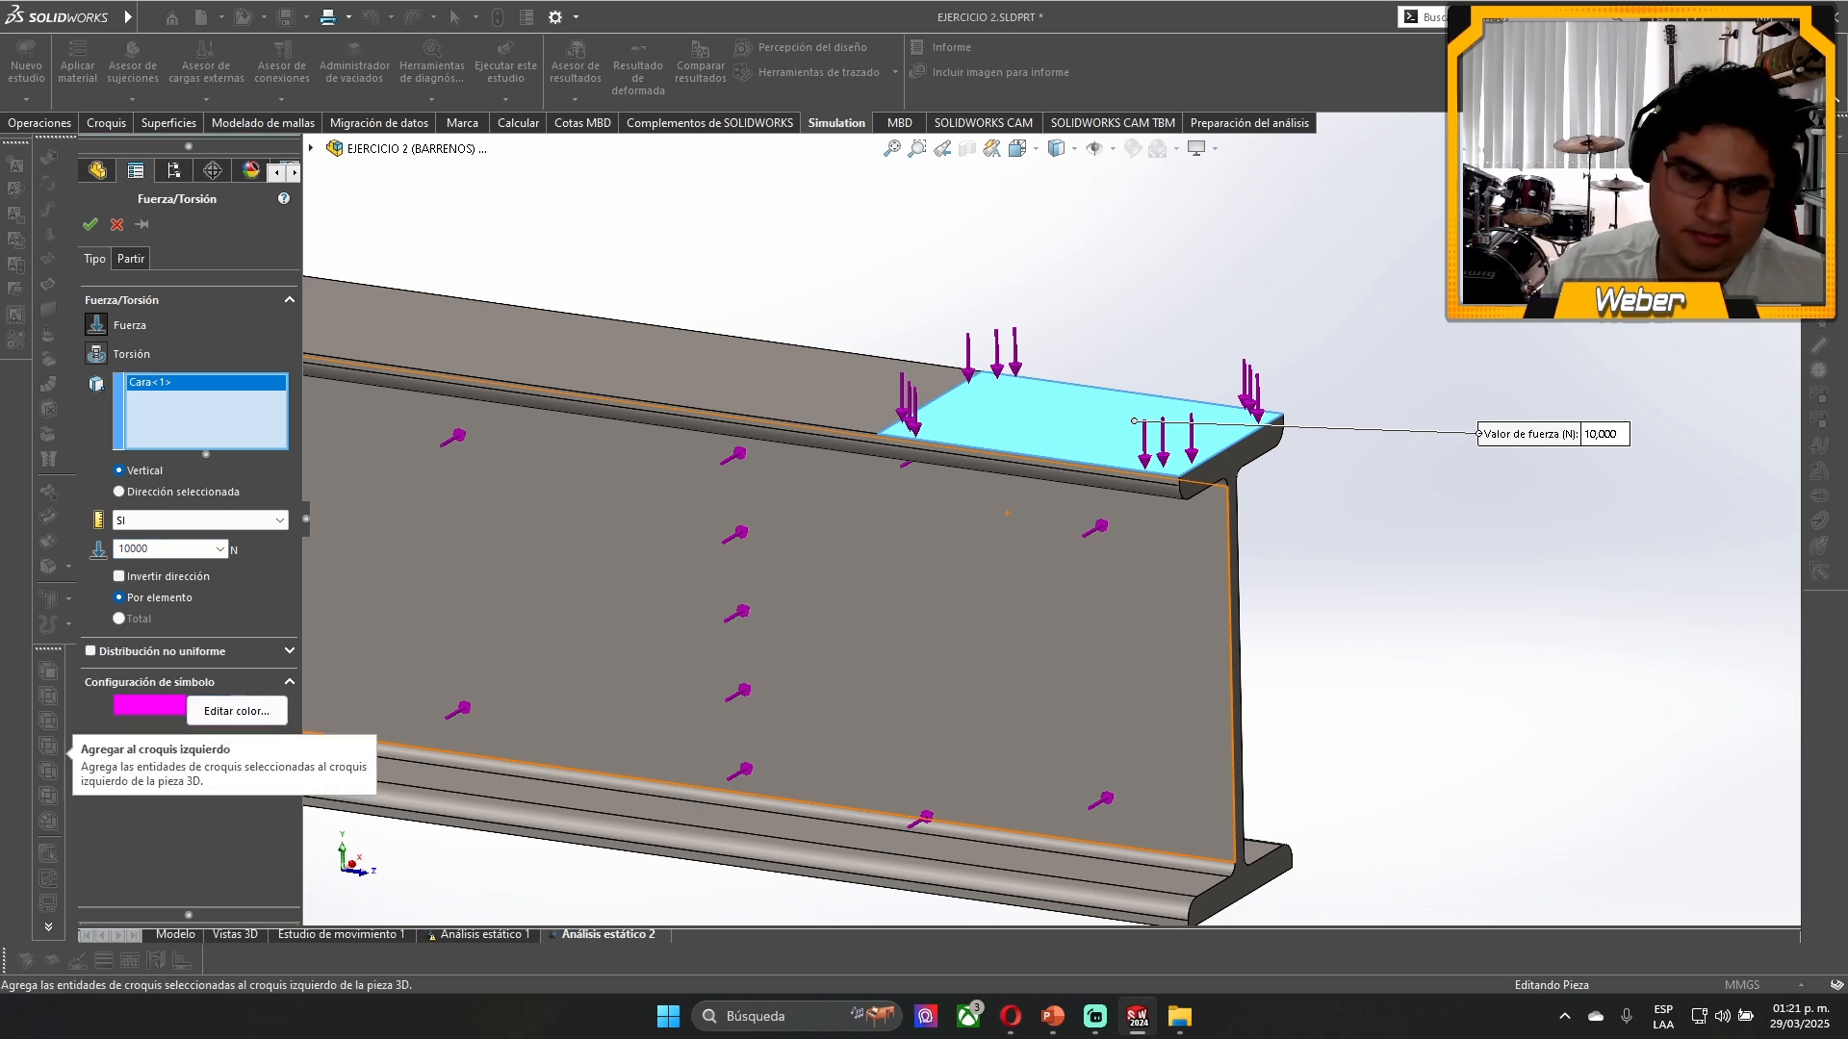
{"action": "type", "text": "200"}
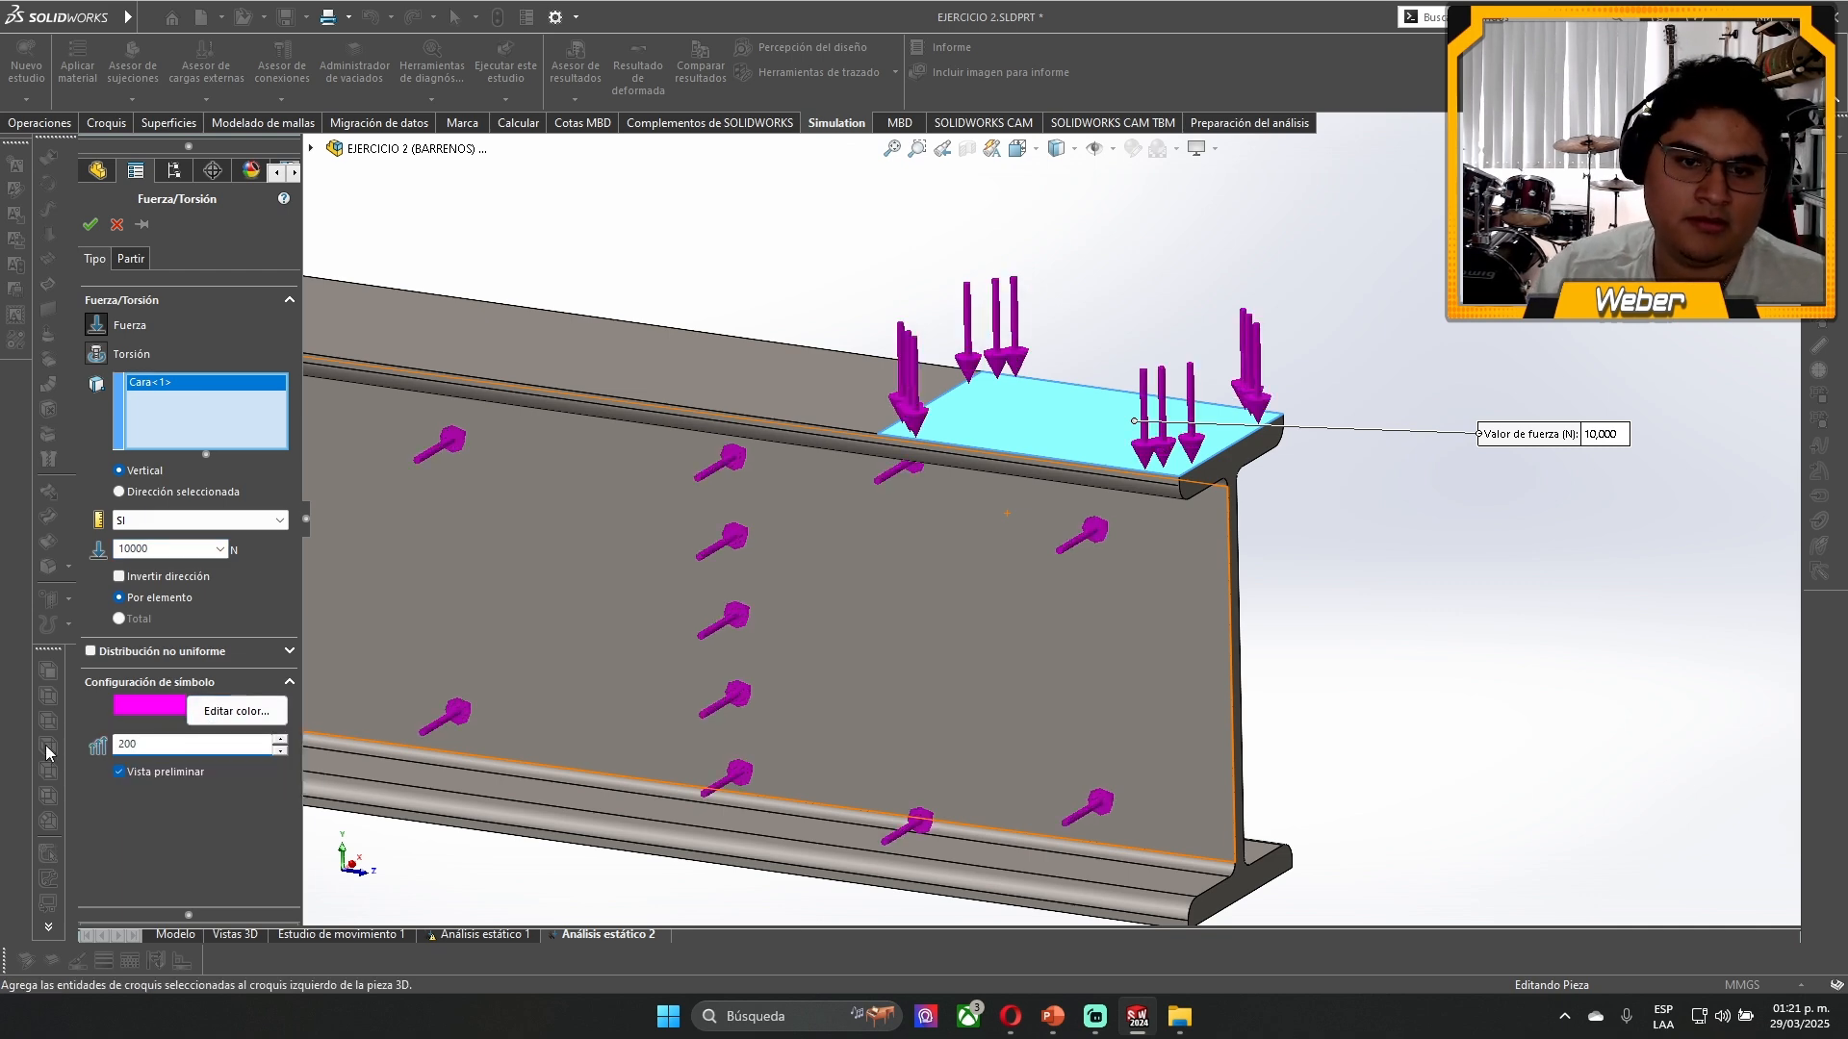
{"action": "left_click", "coordinate": [91, 225]}
- Start a roller/slider fixture and select both half faces of the upper web hole nearest the beam's end
{"action": "scroll", "coordinate": [775, 263], "scroll_direction": "up", "scroll_amount": 5}
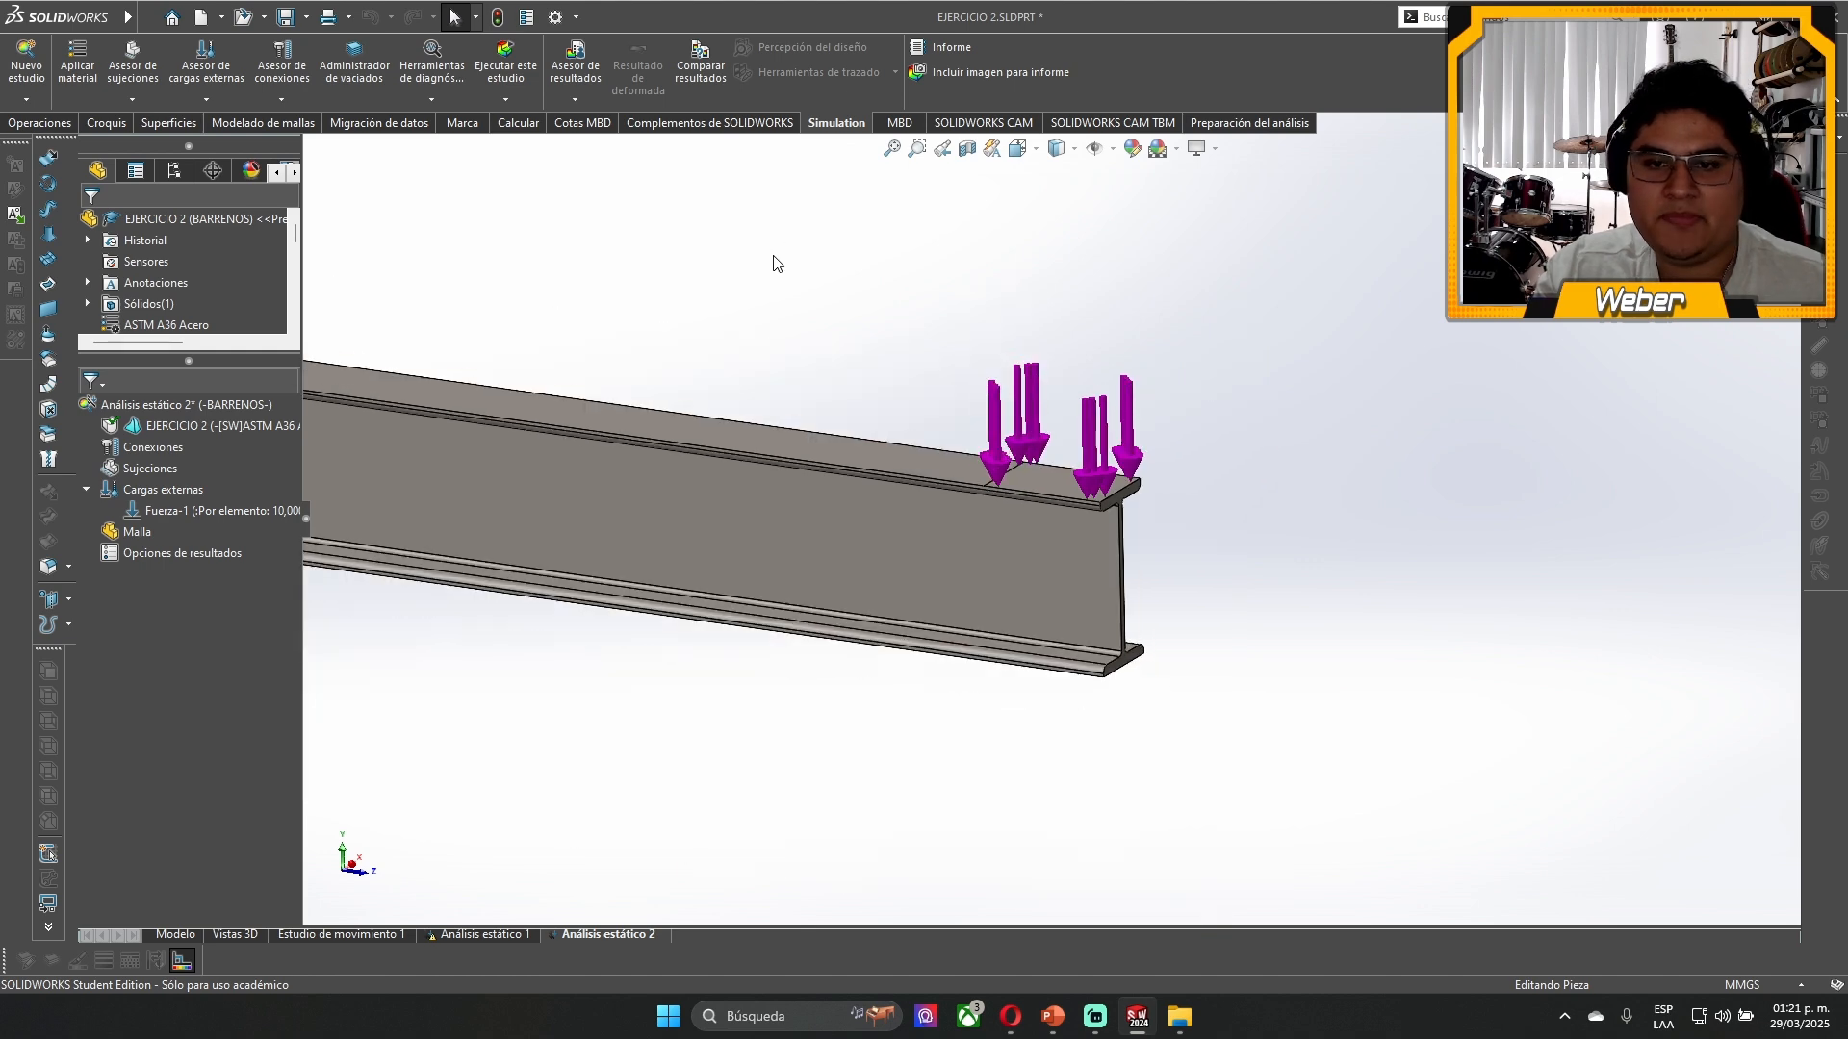
{"action": "scroll", "coordinate": [712, 483], "scroll_direction": "down", "scroll_amount": 10}
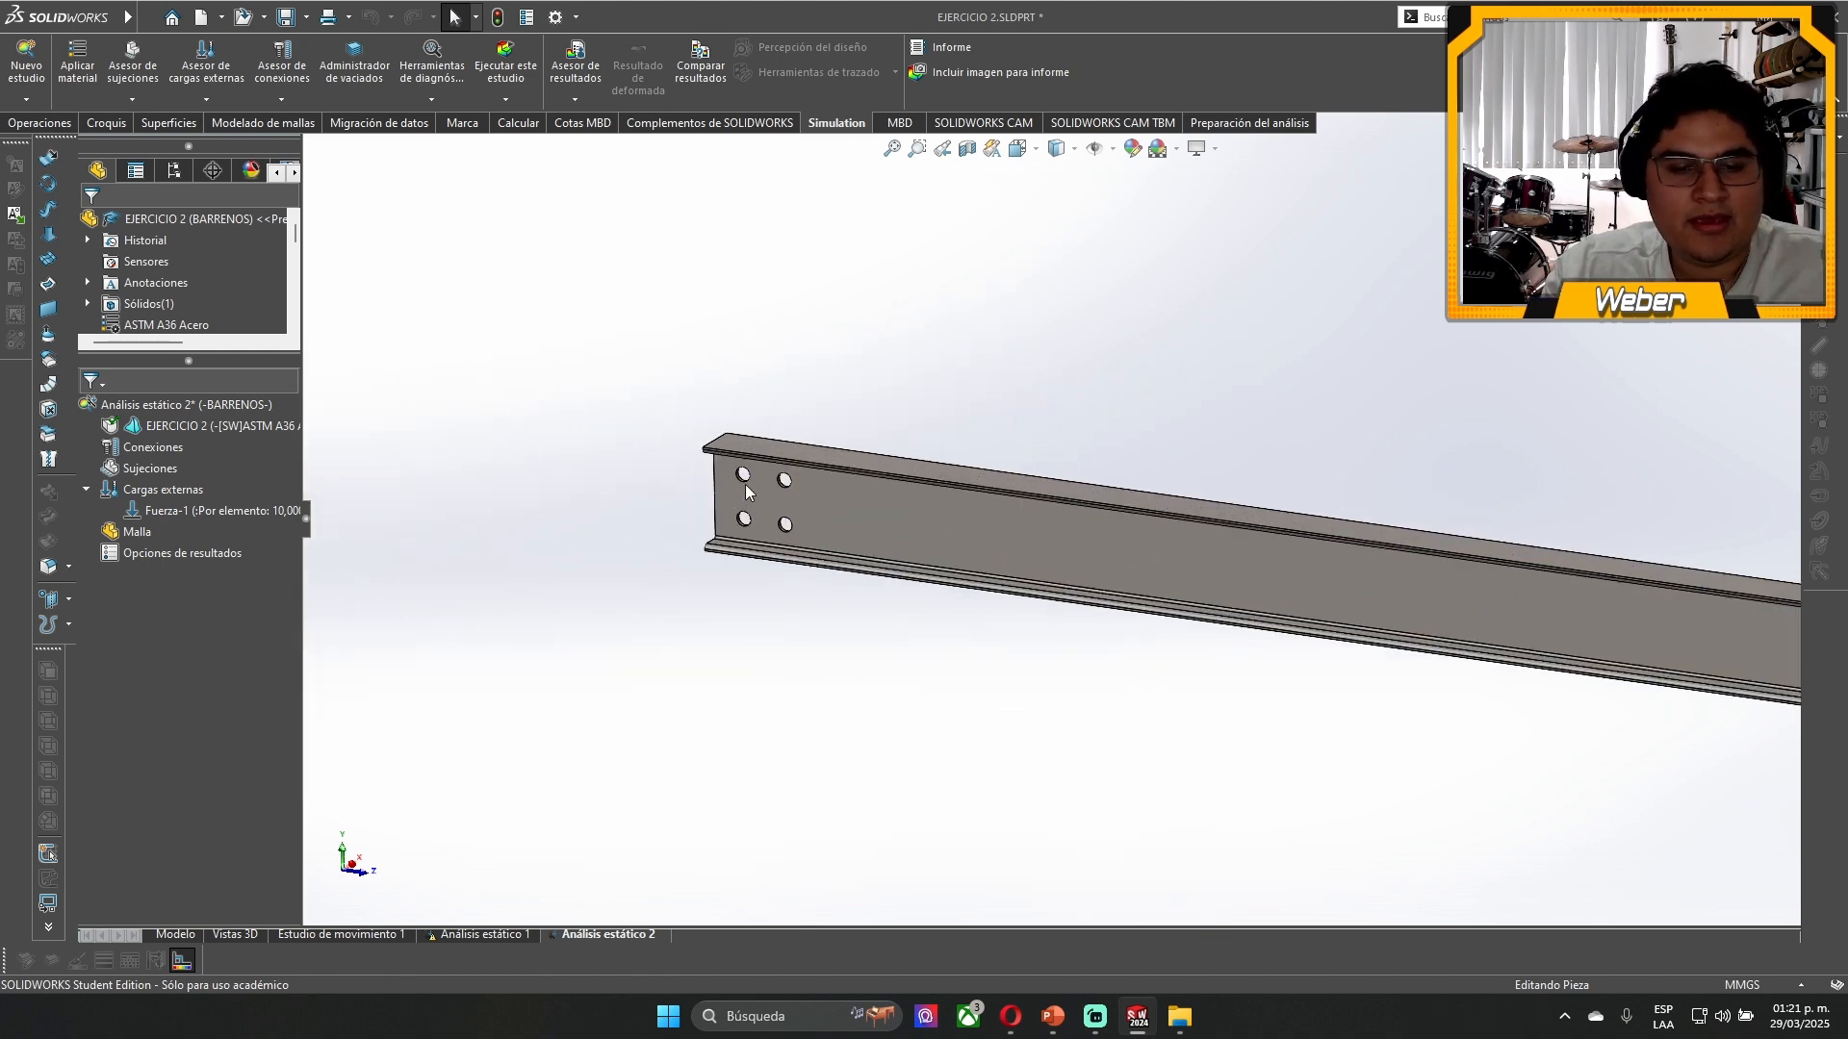
{"action": "scroll", "coordinate": [770, 441], "scroll_direction": "down", "scroll_amount": 3}
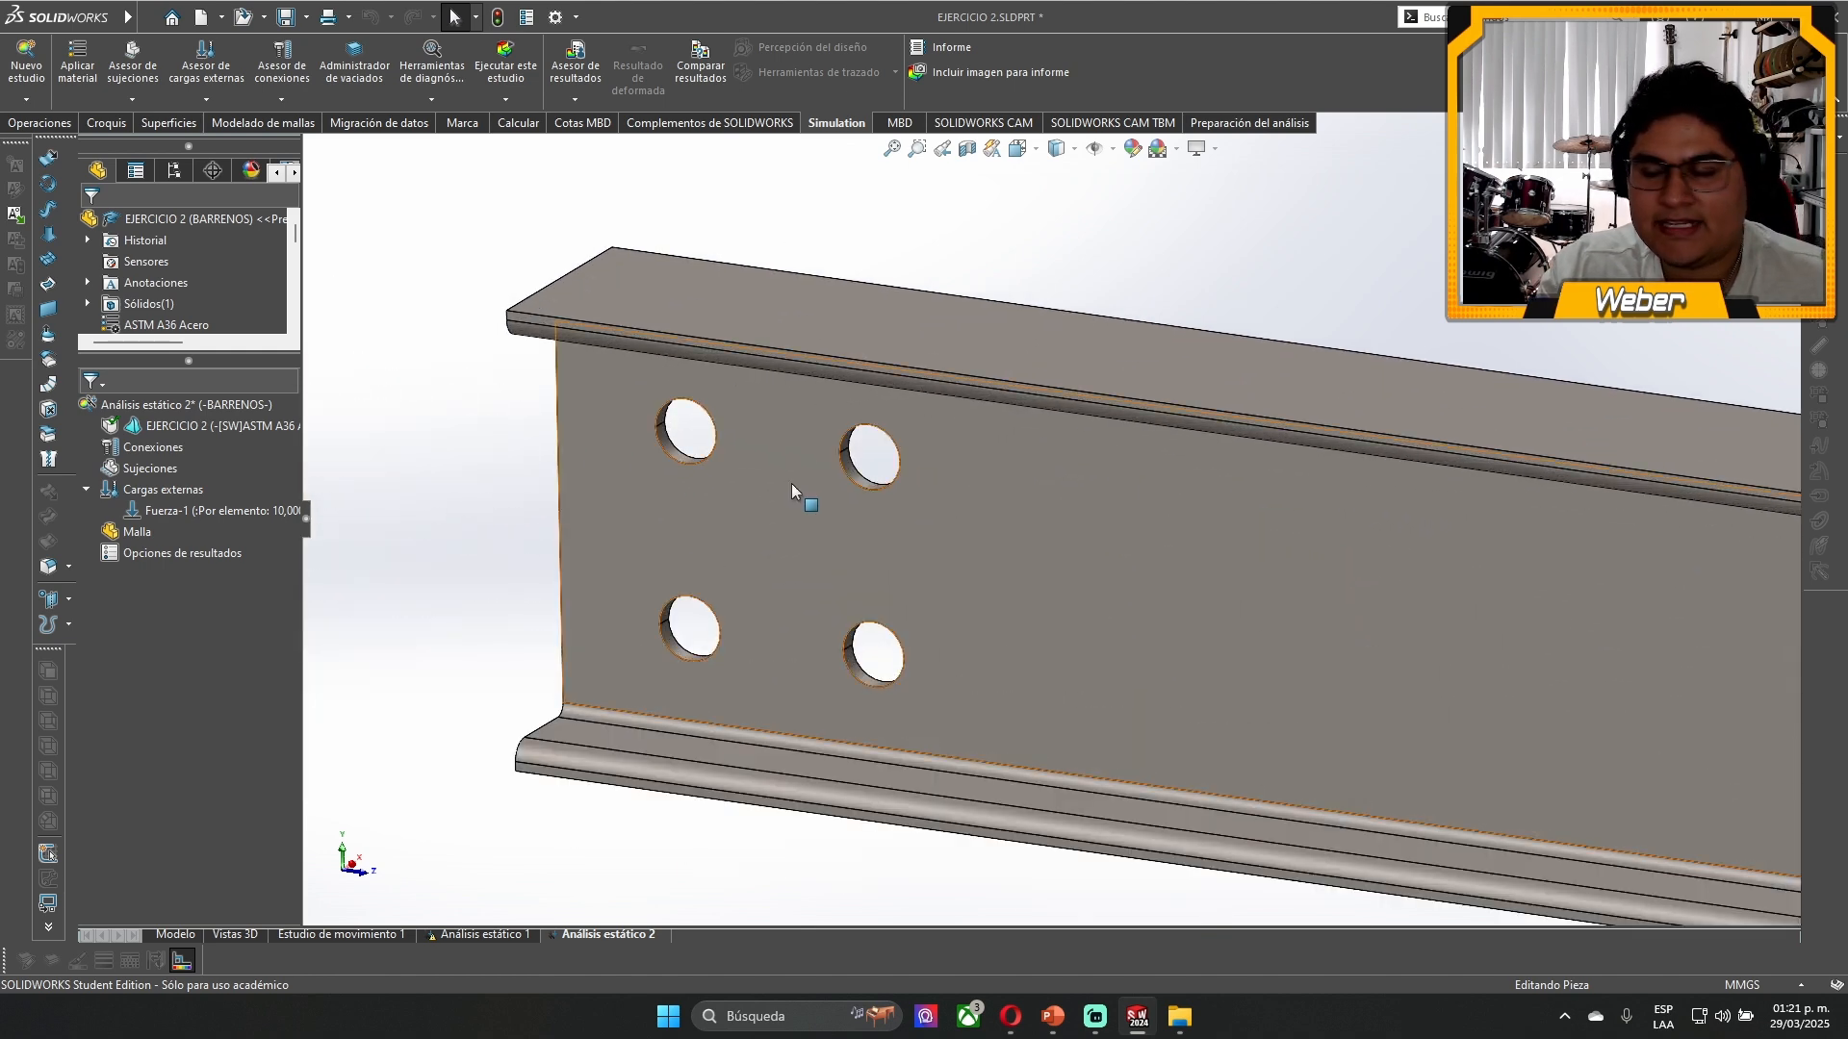
{"action": "right_click", "coordinate": [150, 467]}
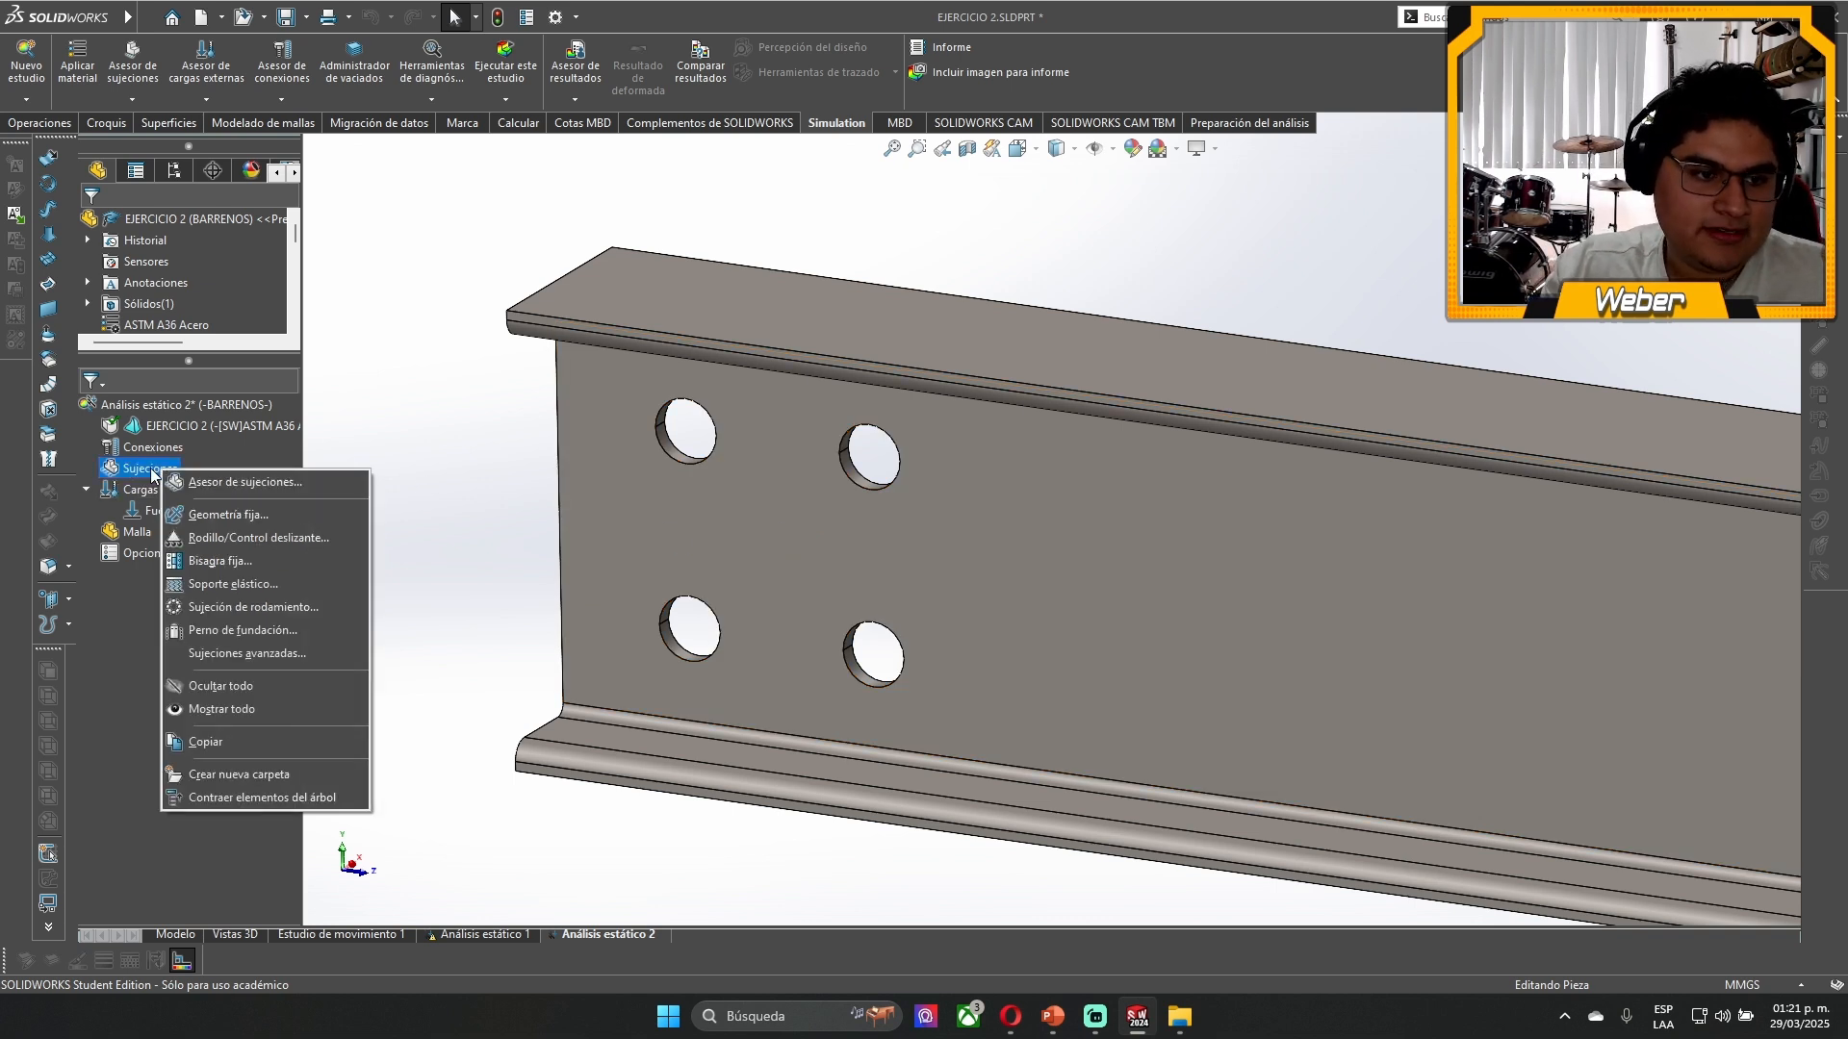
{"action": "left_click", "coordinate": [252, 537]}
{"action": "scroll", "coordinate": [839, 485], "scroll_direction": "down", "scroll_amount": 2}
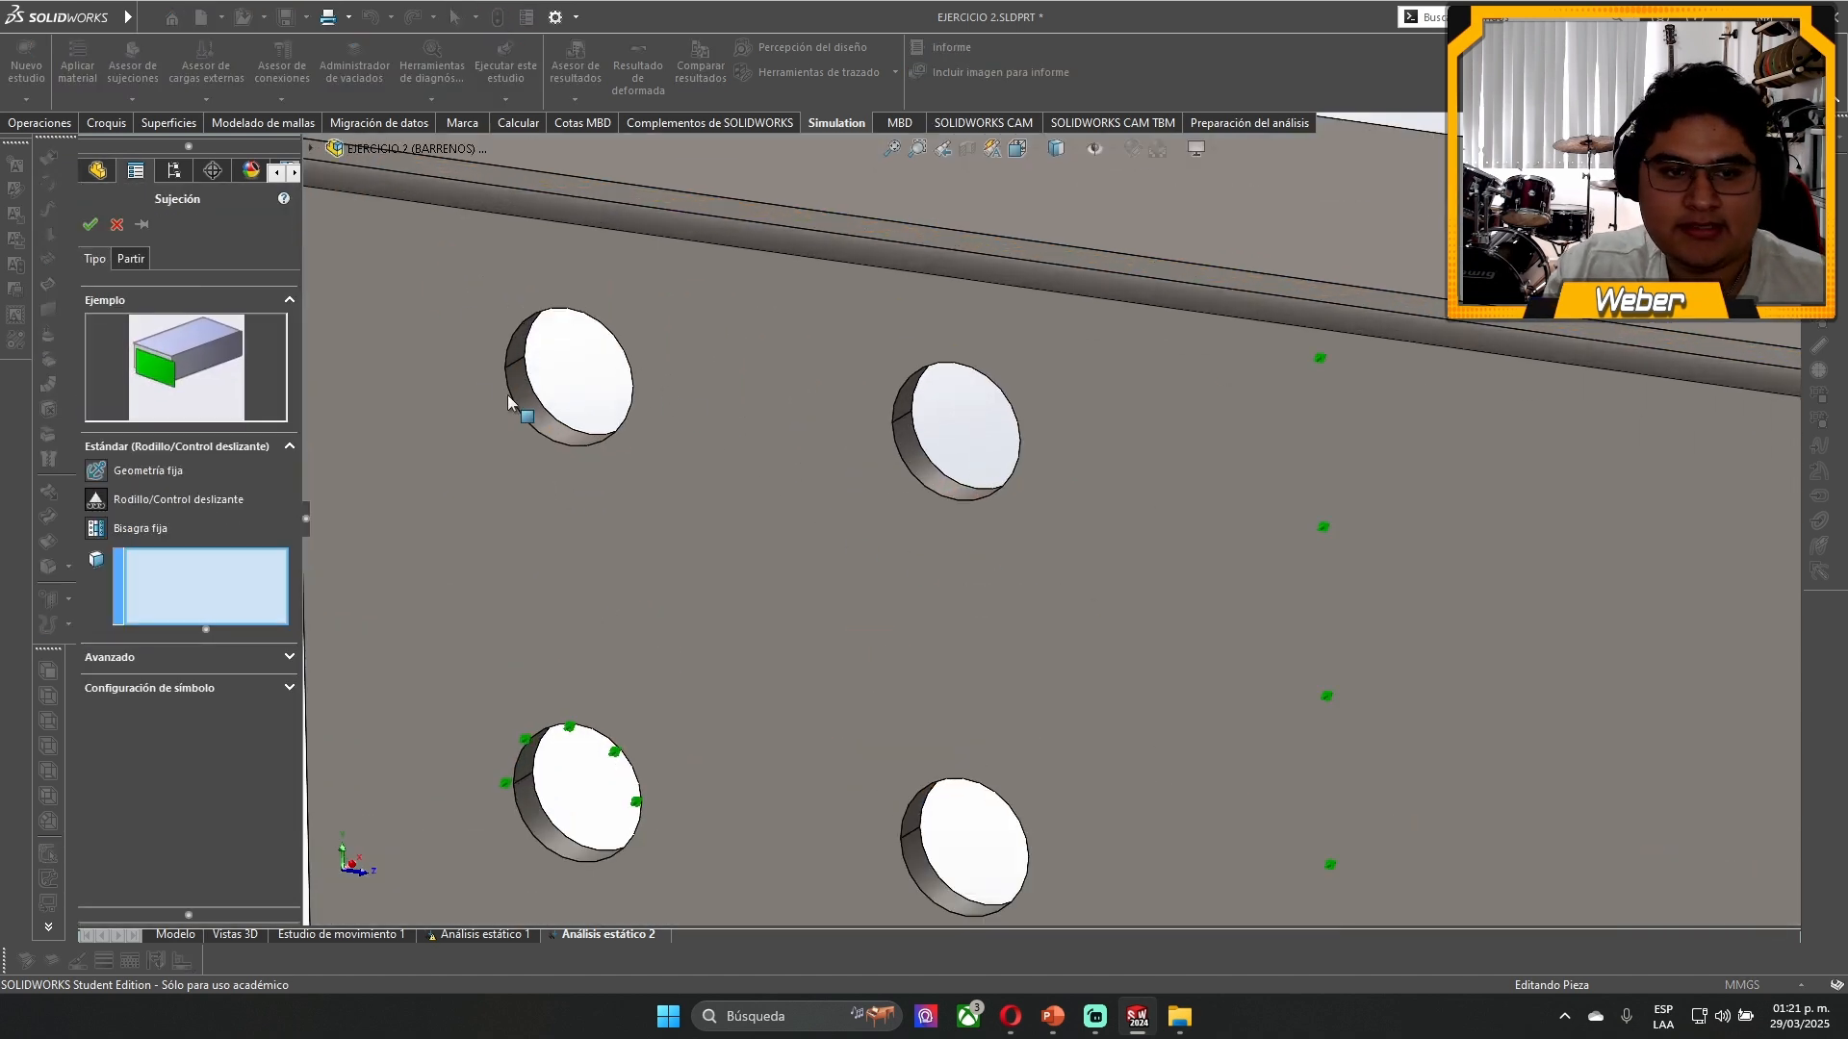
{"action": "left_click", "coordinate": [515, 392]}
{"action": "middle_click_drag", "start_coordinate": [529, 392], "coordinate": [580, 241]}
{"action": "left_click", "coordinate": [567, 294]}
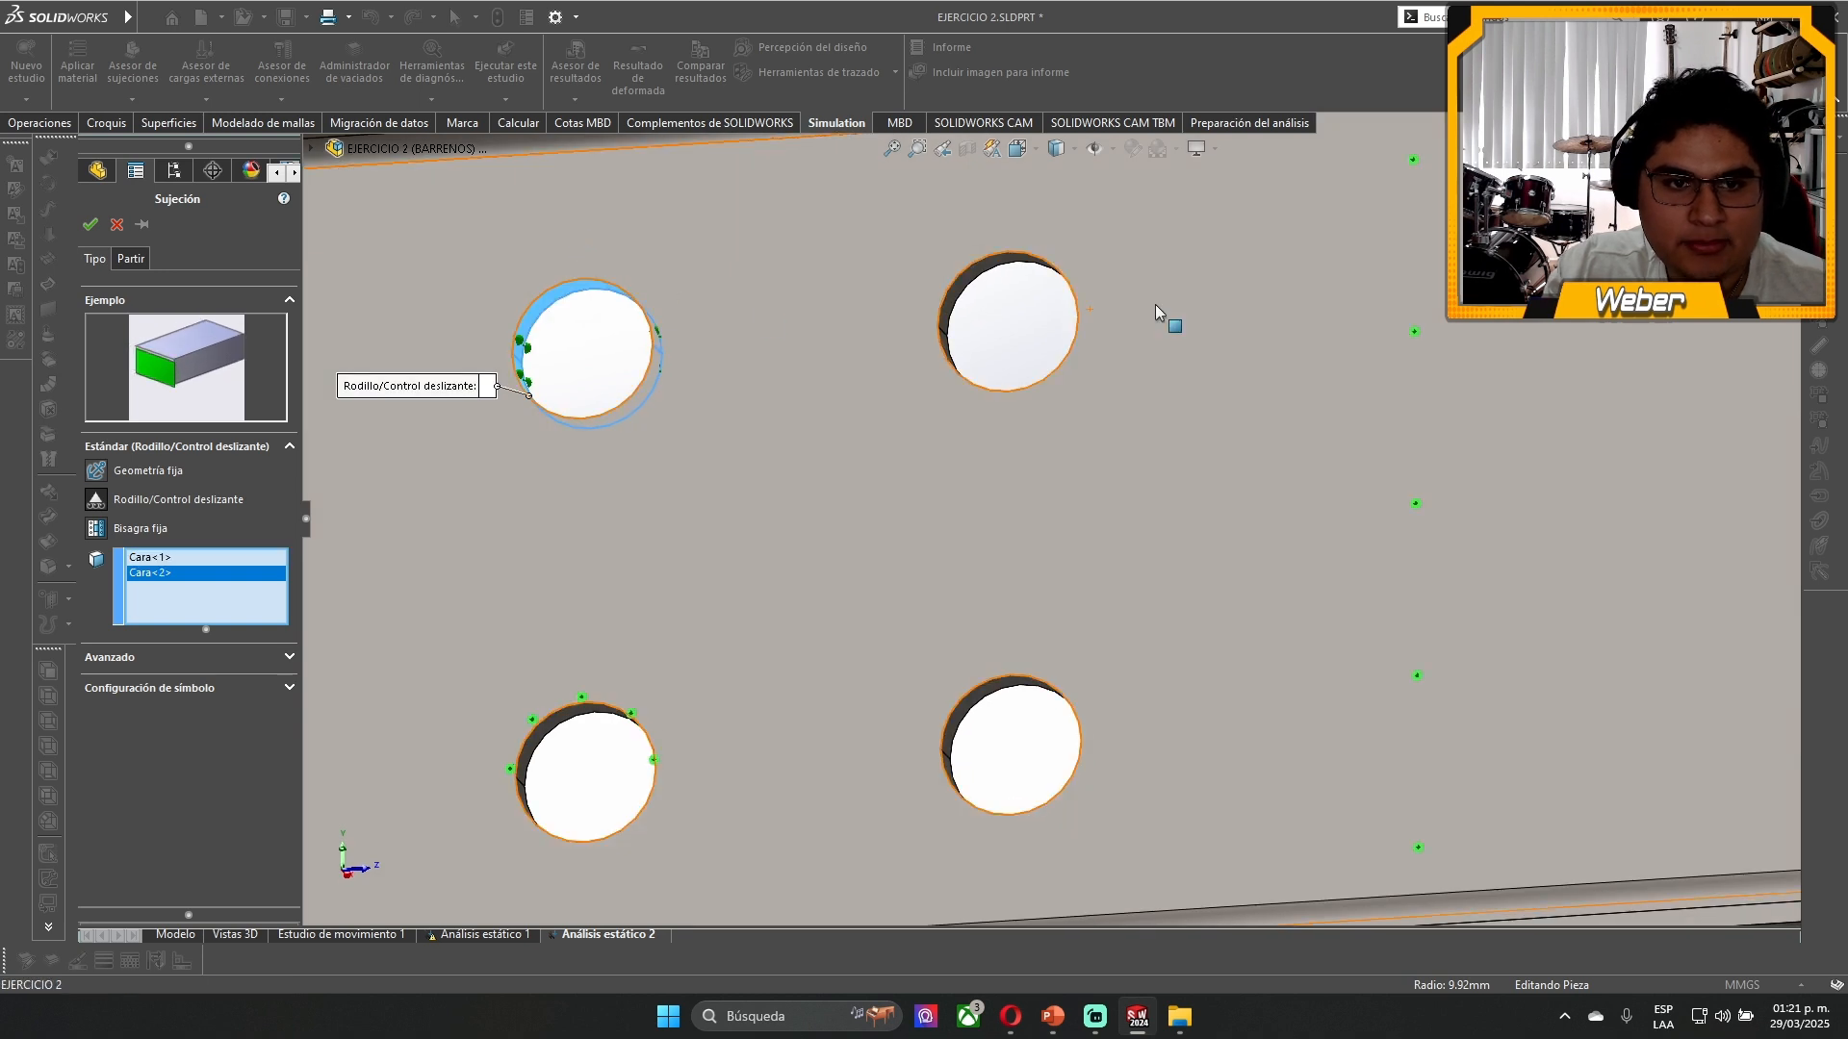
- Add both half faces of the two lower holes and the upper half face of the upper inner hole to the fixture
{"action": "left_click", "coordinate": [1020, 274]}
{"action": "left_click", "coordinate": [954, 716]}
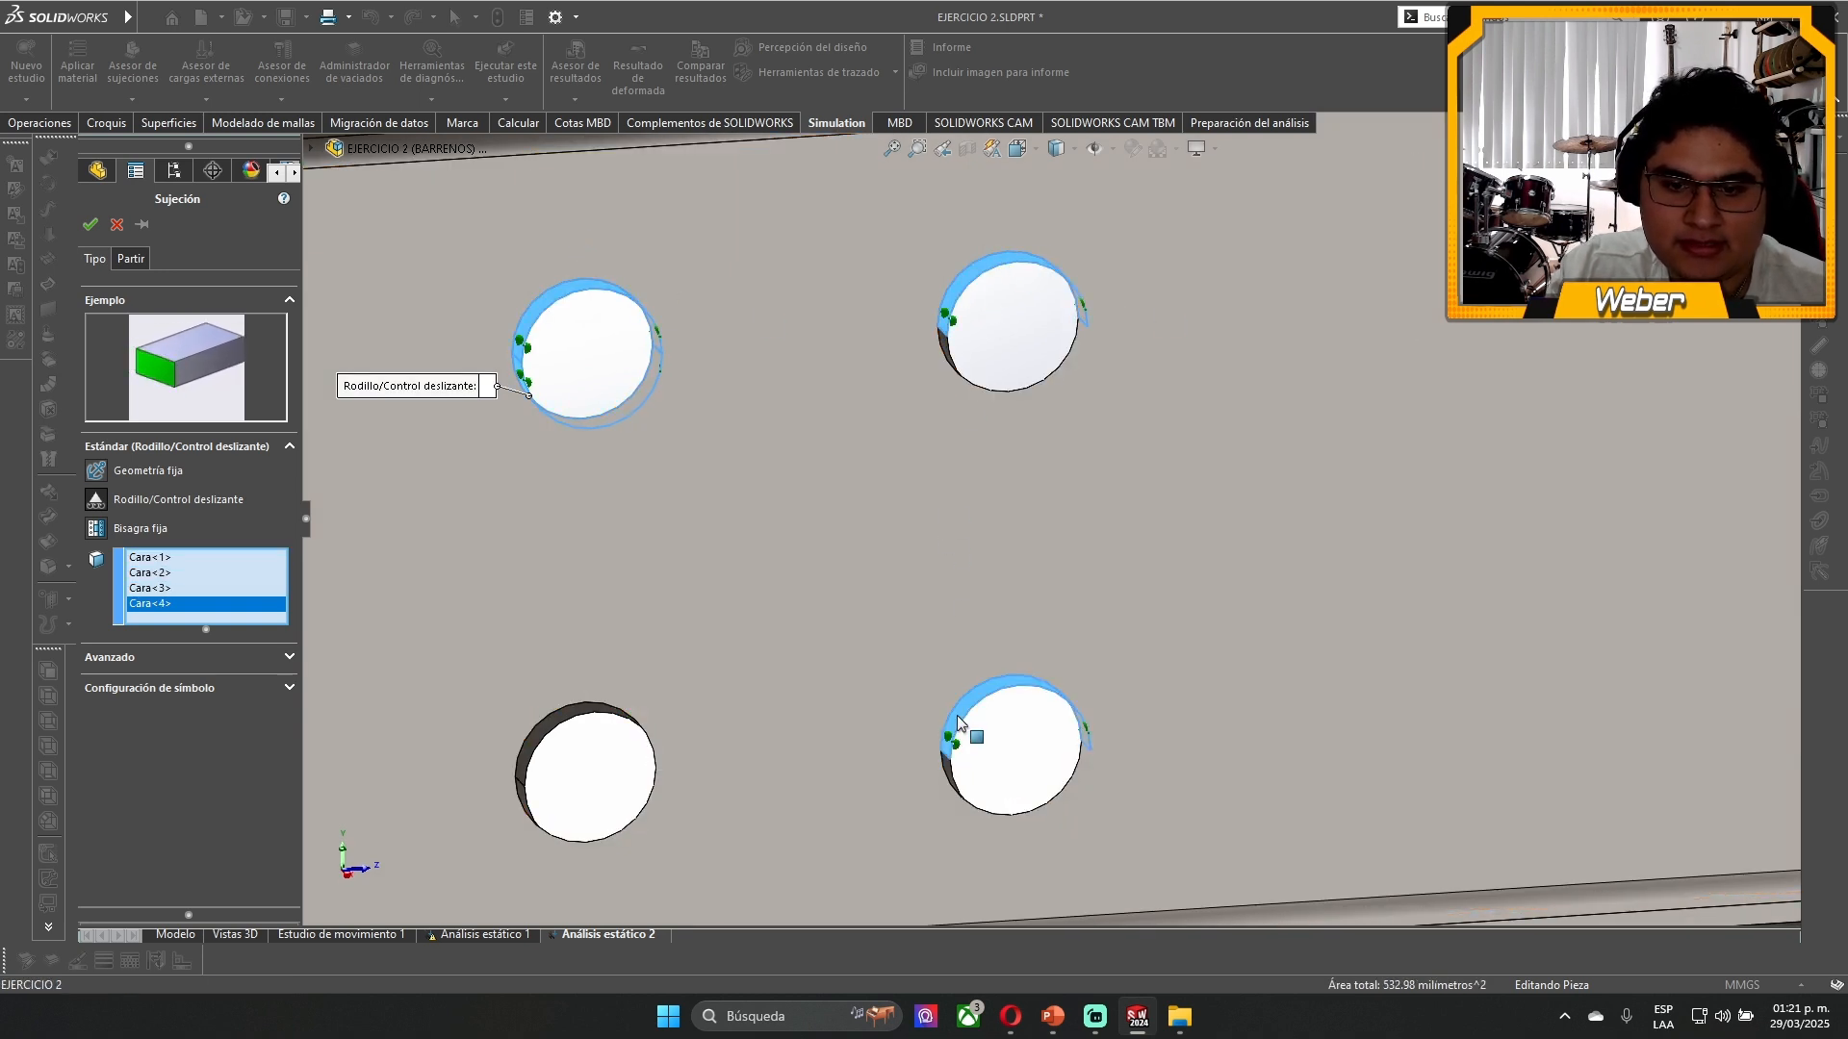
{"action": "middle_click_drag", "start_coordinate": [956, 728], "coordinate": [968, 815]}
{"action": "left_click", "coordinate": [973, 808]}
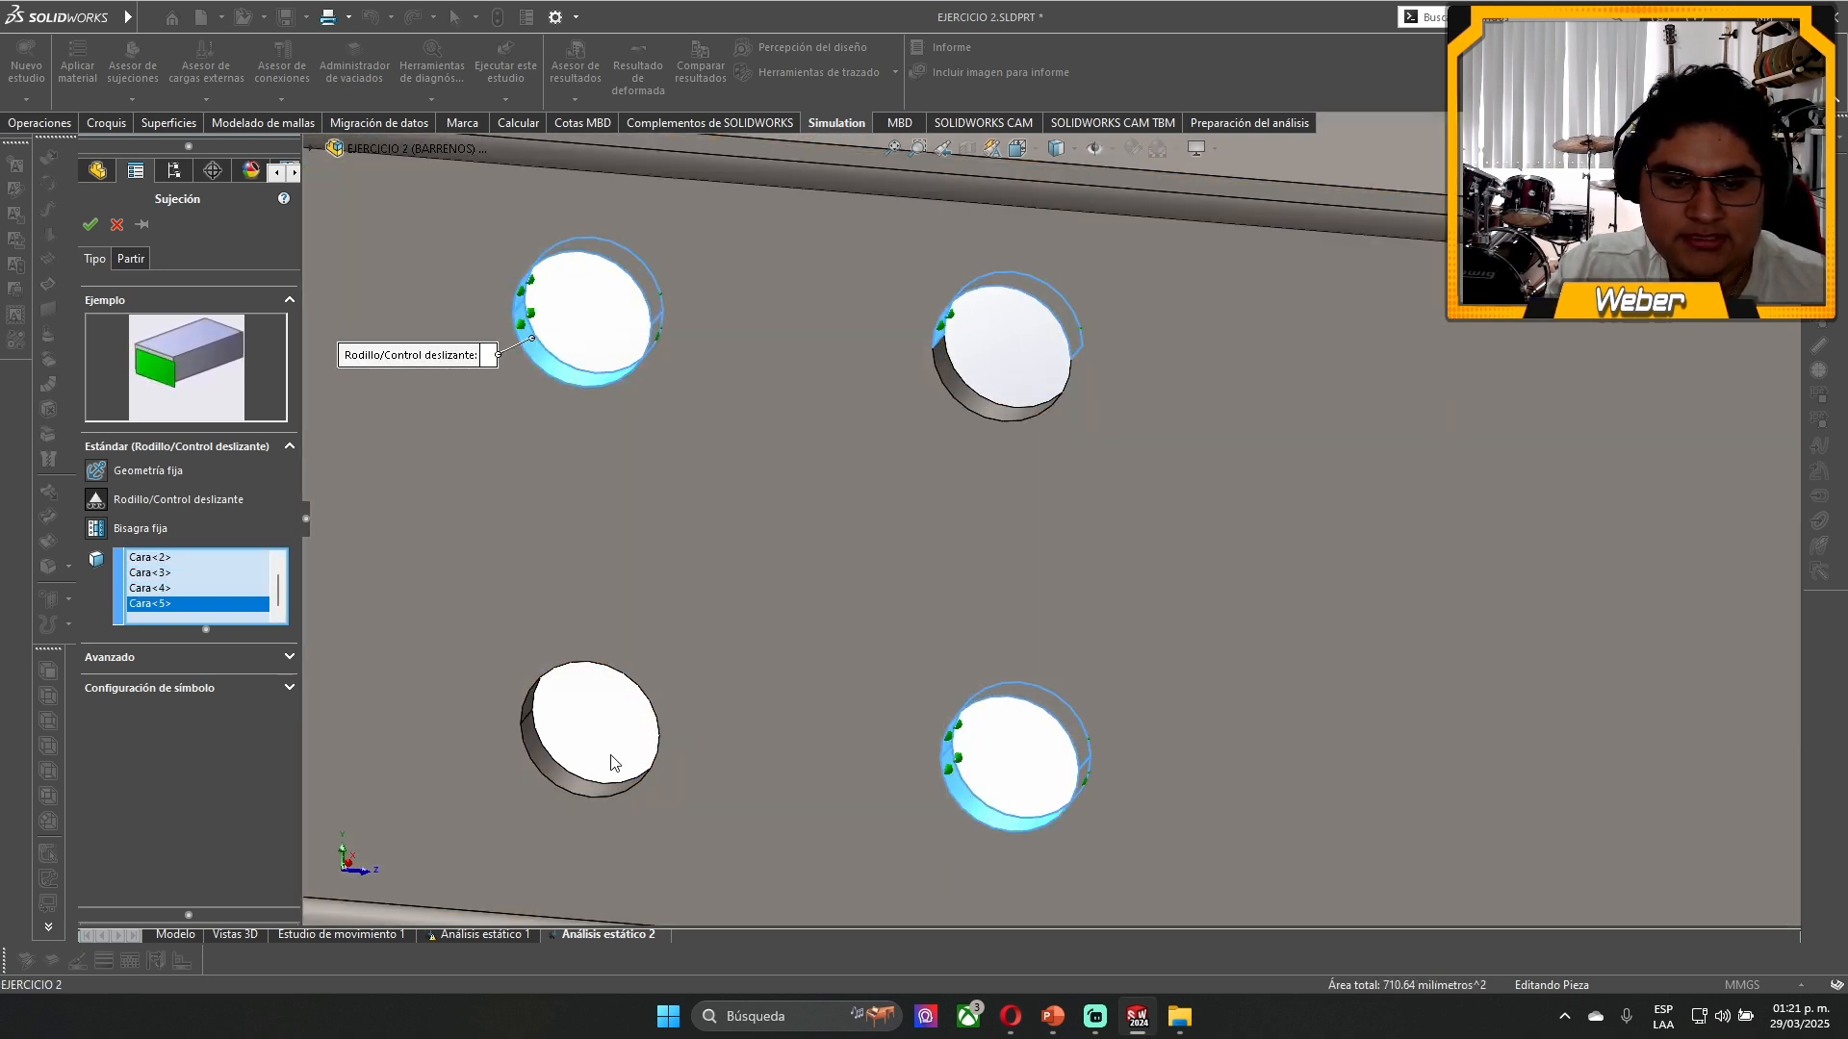
{"action": "left_click", "coordinate": [528, 729]}
{"action": "scroll", "coordinate": [673, 713], "scroll_direction": "up", "scroll_amount": 5}
{"action": "left_click", "coordinate": [1010, 553]}
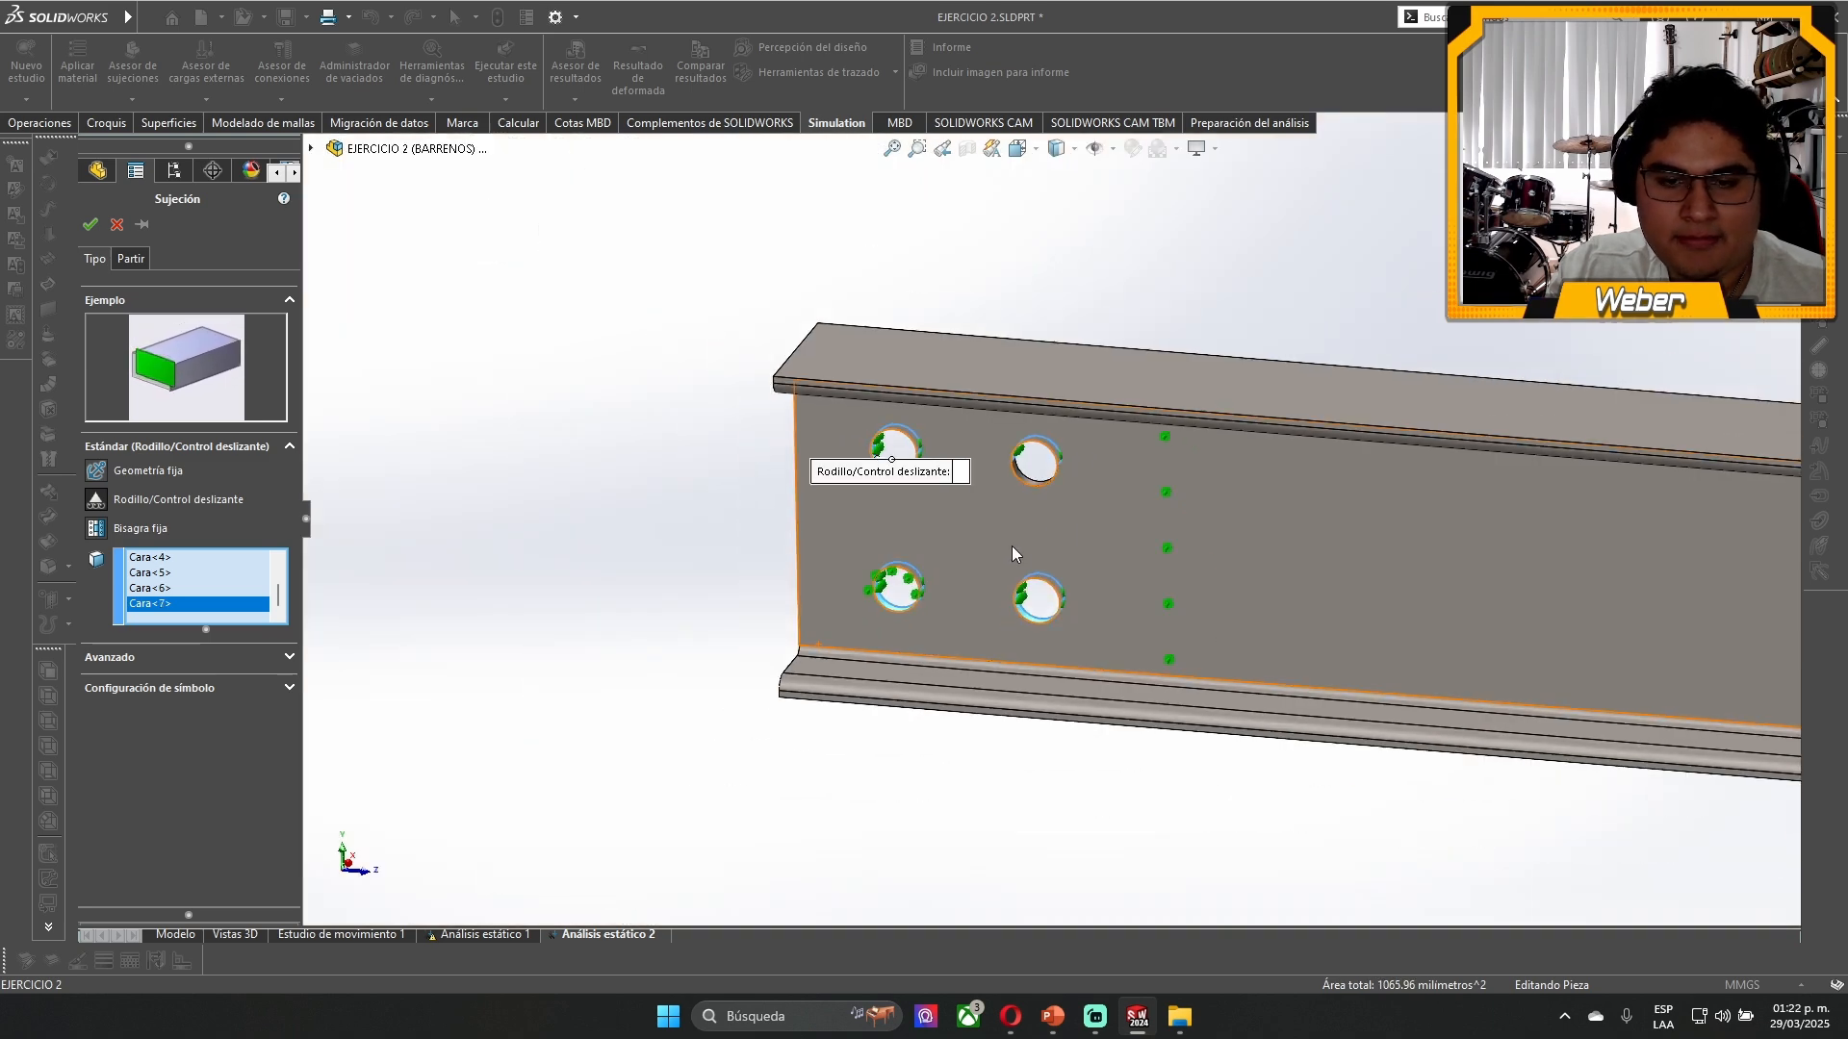
- Add the upper inner hole's lower half face and accept the roller/slider fixture on the four holes
{"action": "scroll", "coordinate": [1020, 539], "scroll_direction": "down", "scroll_amount": 3}
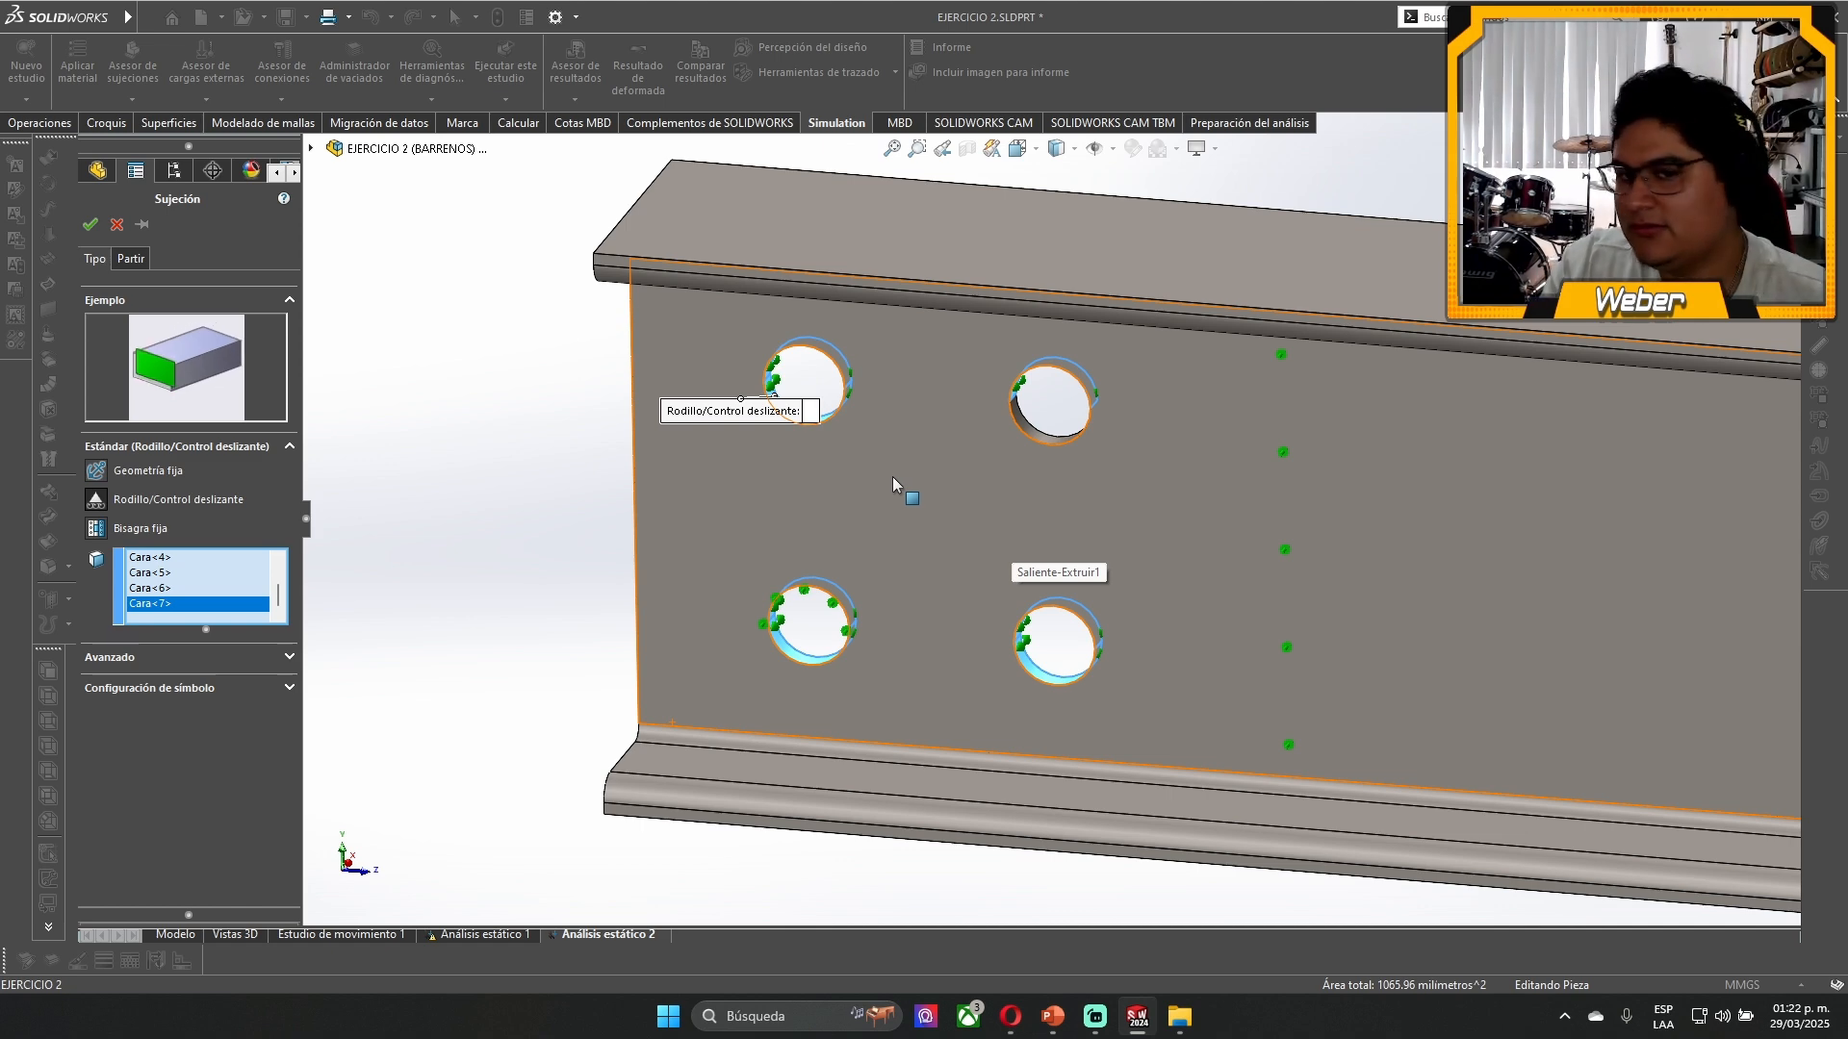
{"action": "scroll", "coordinate": [885, 477], "scroll_direction": "down", "scroll_amount": 5}
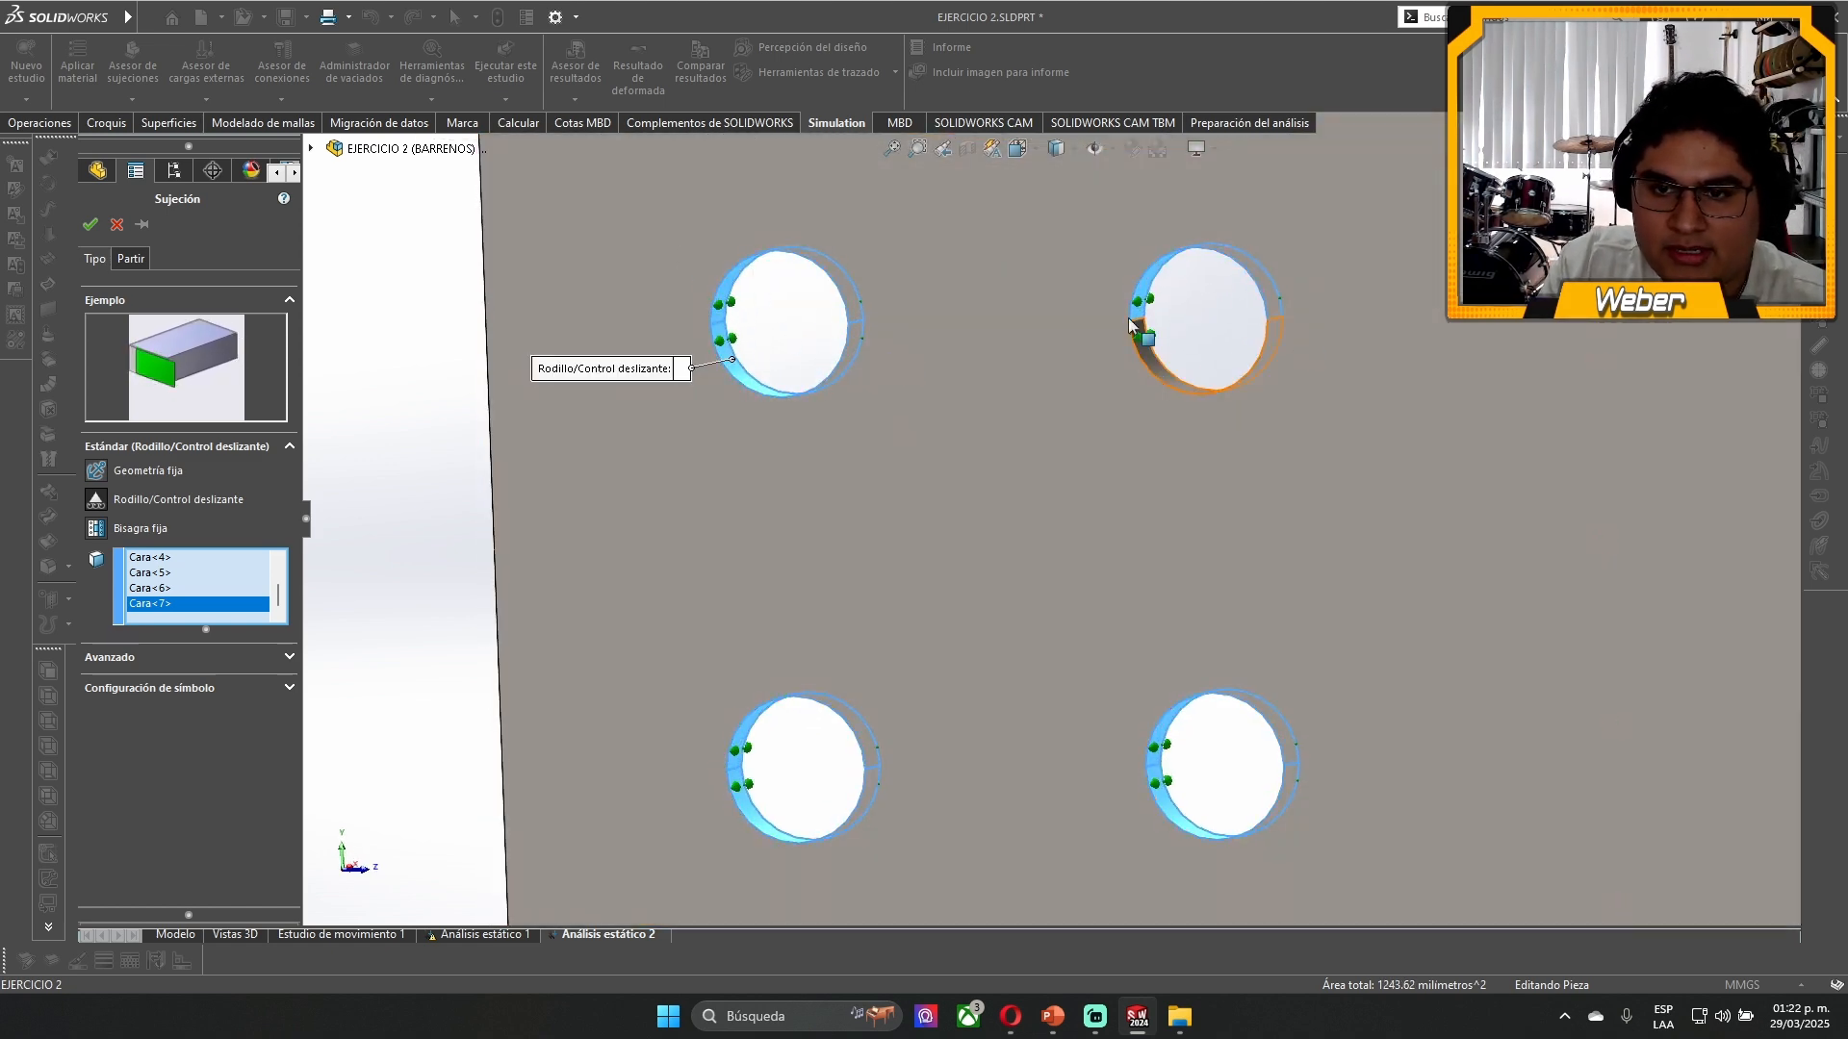
{"action": "left_click", "coordinate": [1140, 339]}
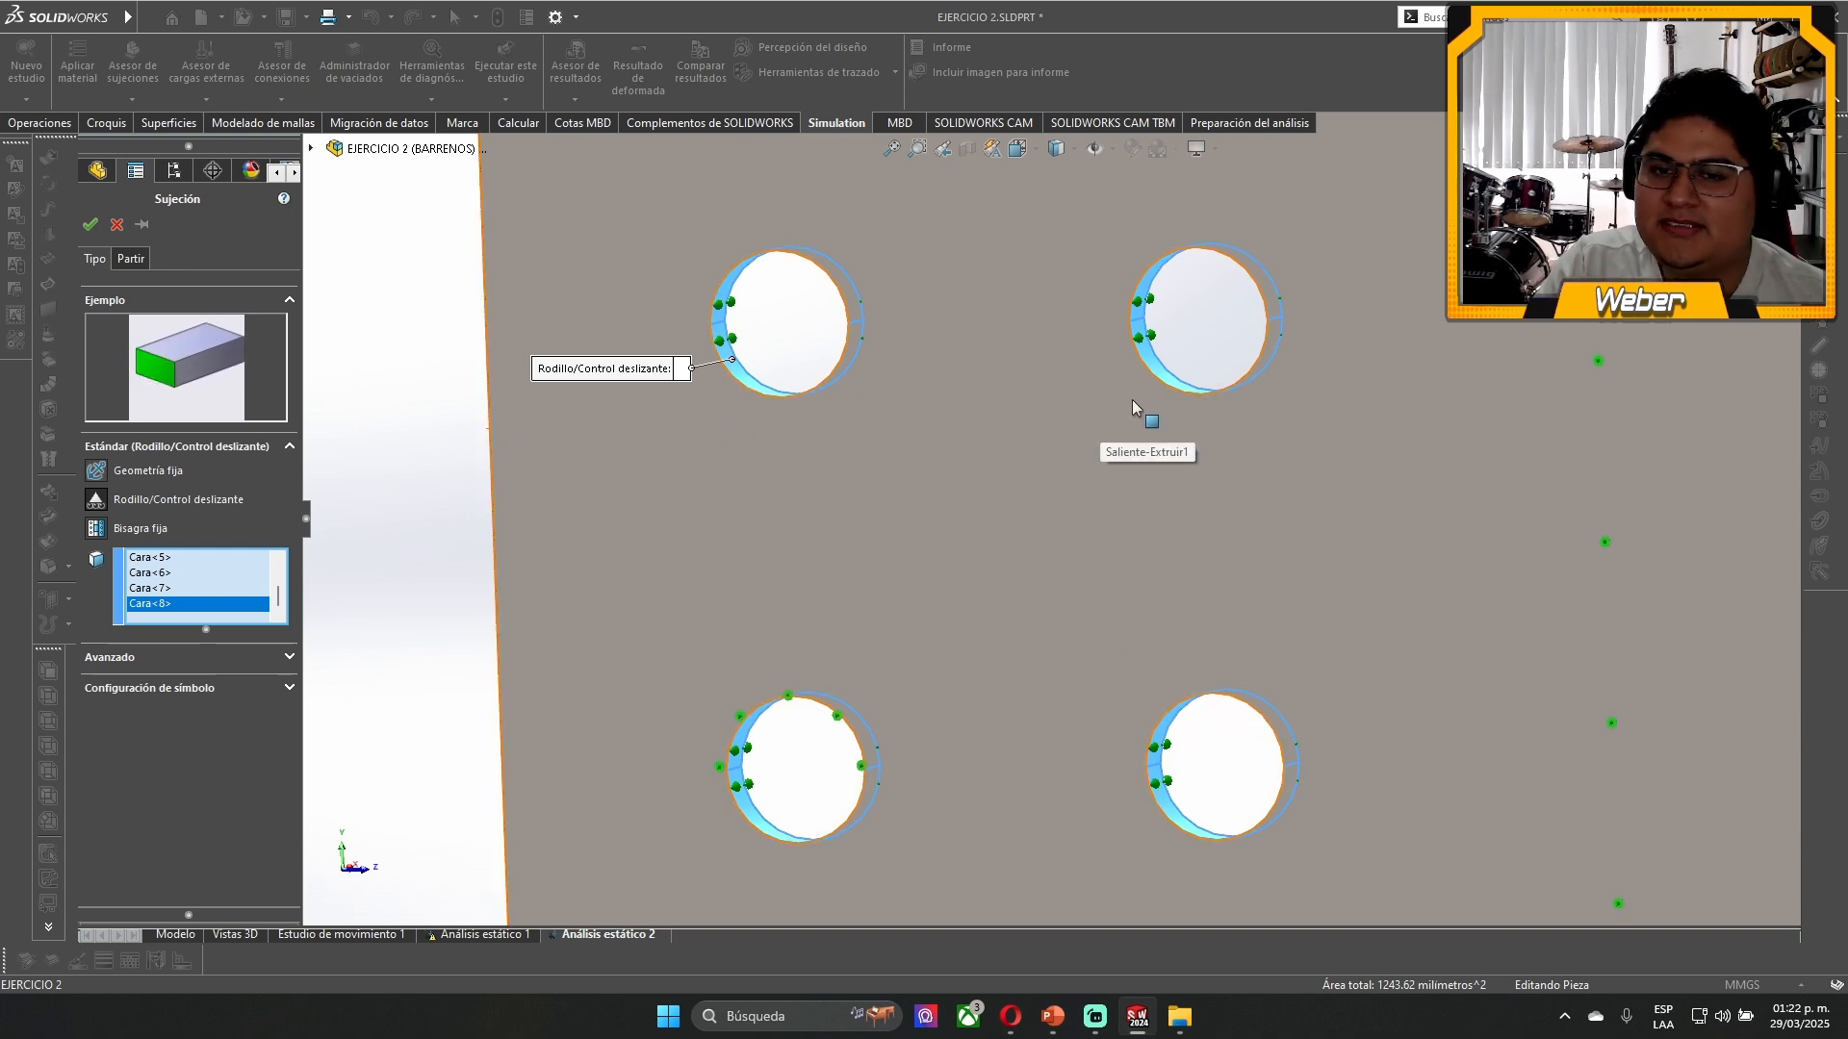
{"action": "middle_click_drag", "start_coordinate": [1132, 400], "coordinate": [1166, 429]}
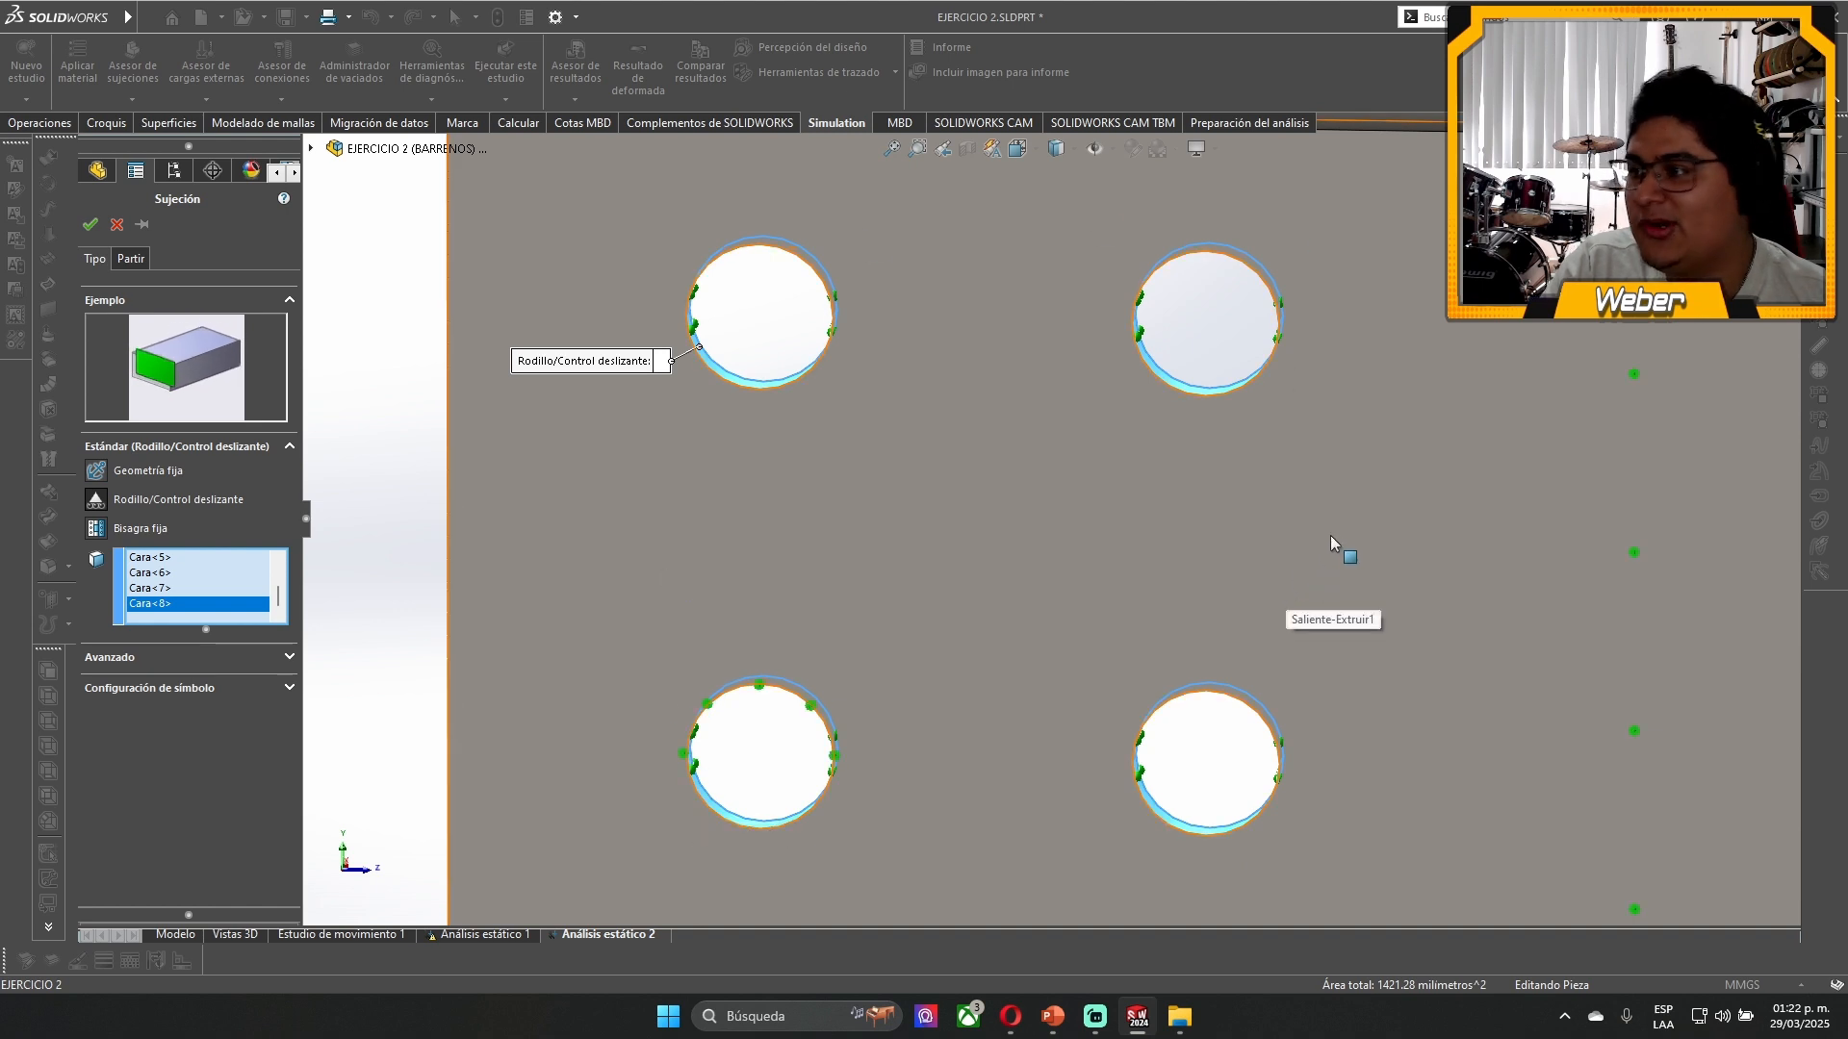
{"action": "left_click", "coordinate": [88, 227]}
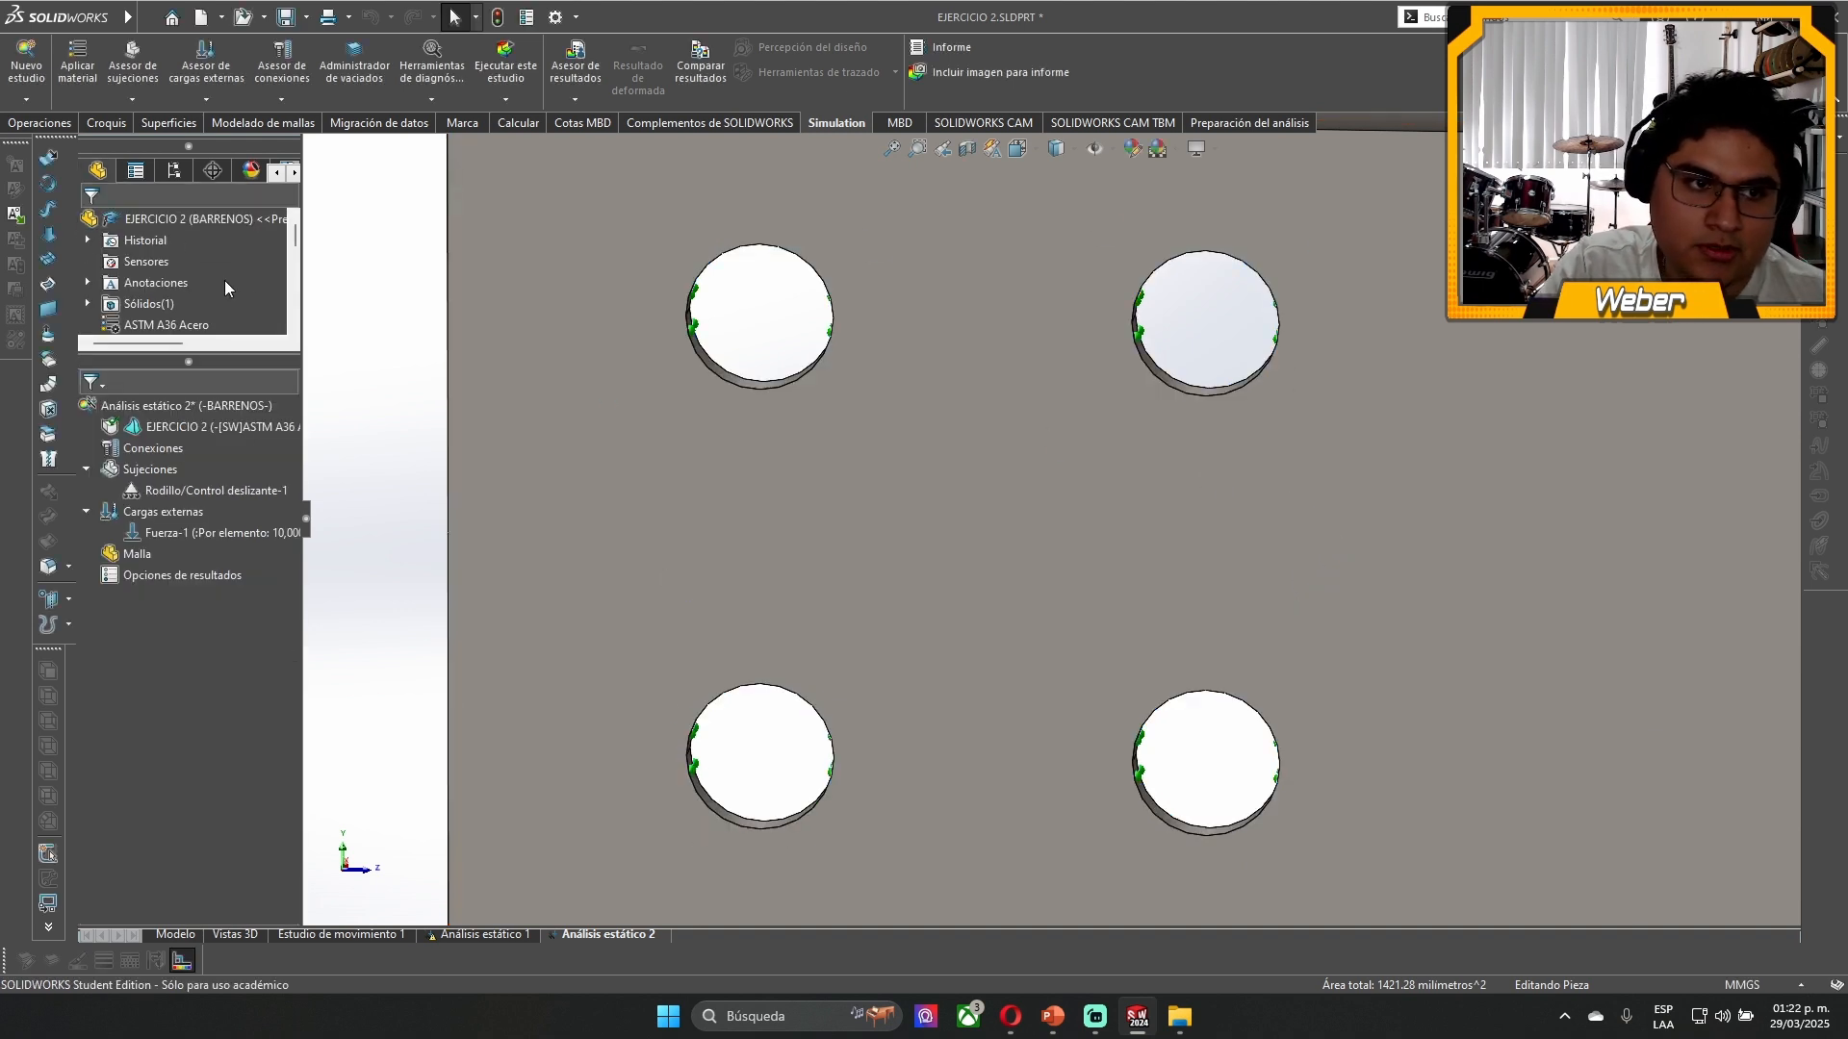
- Apply a second roller/slider fixture to the two opposite side faces of the beam's web
{"action": "right_click", "coordinate": [142, 468]}
{"action": "left_click", "coordinate": [208, 528]}
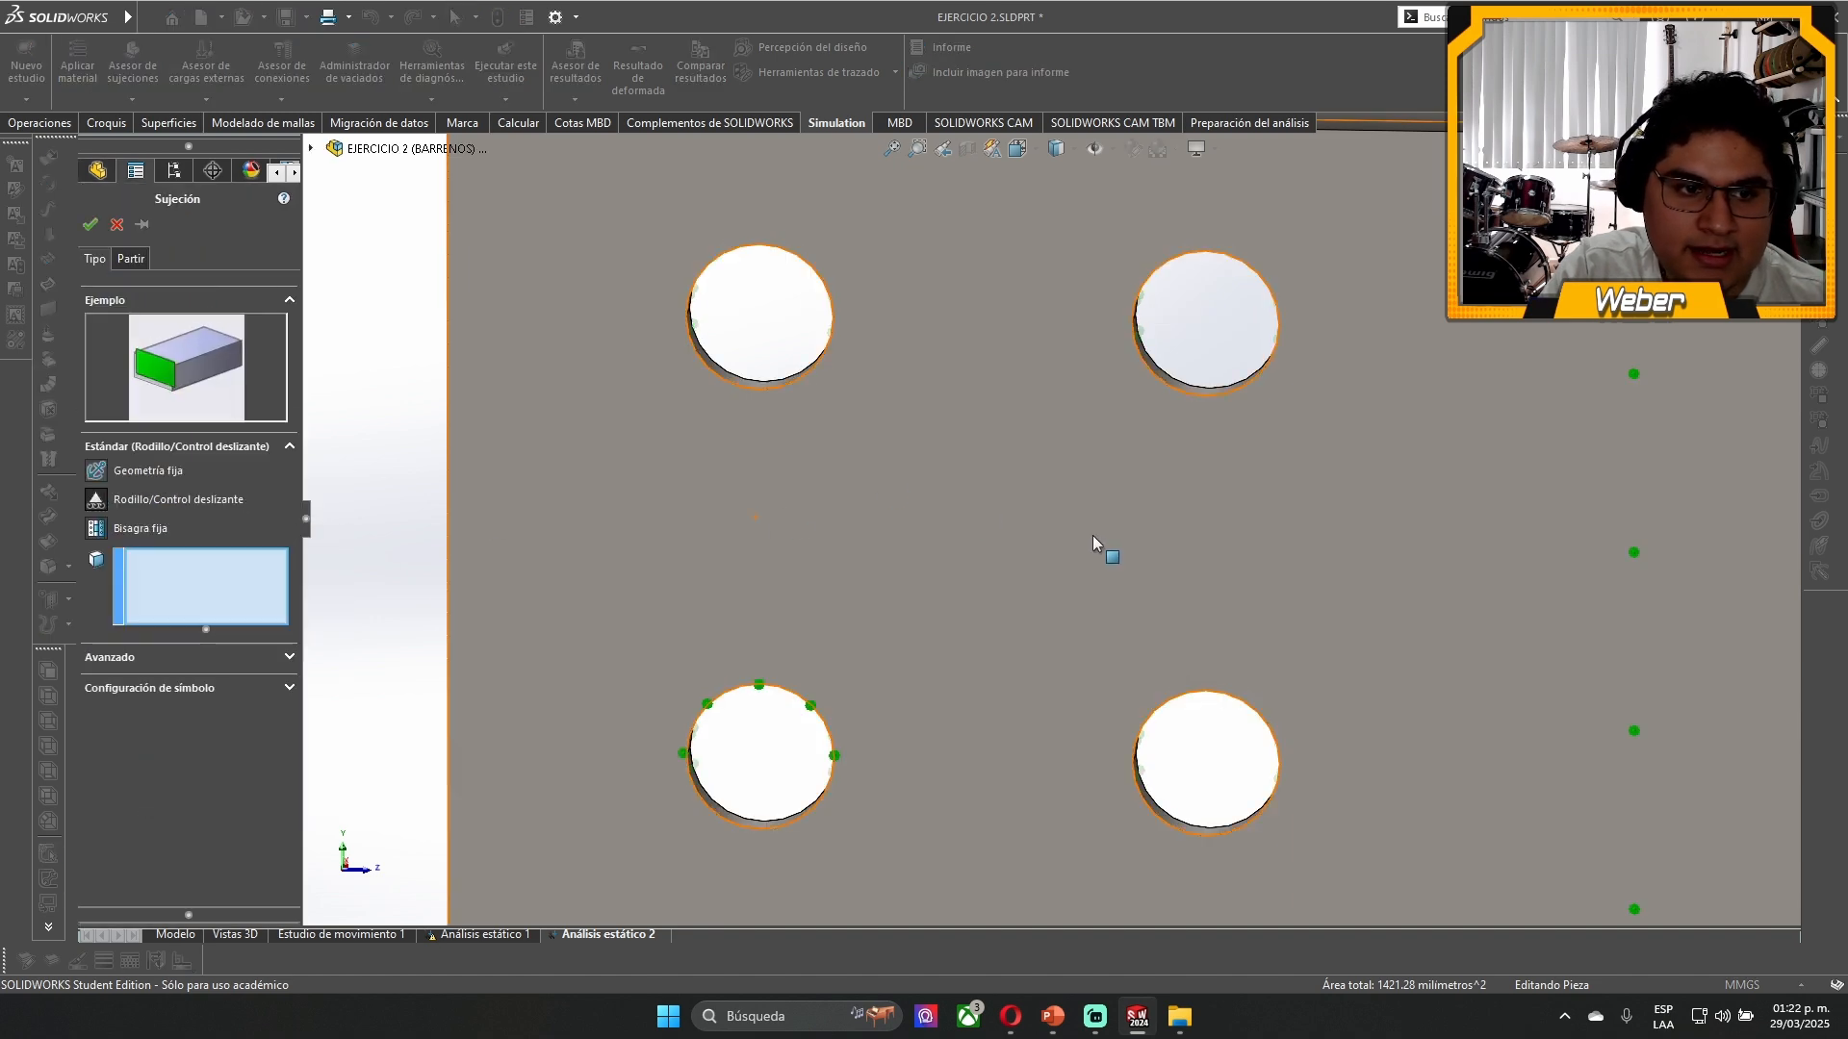
{"action": "left_click", "coordinate": [860, 500]}
{"action": "middle_click_drag", "start_coordinate": [860, 500], "coordinate": [946, 524]}
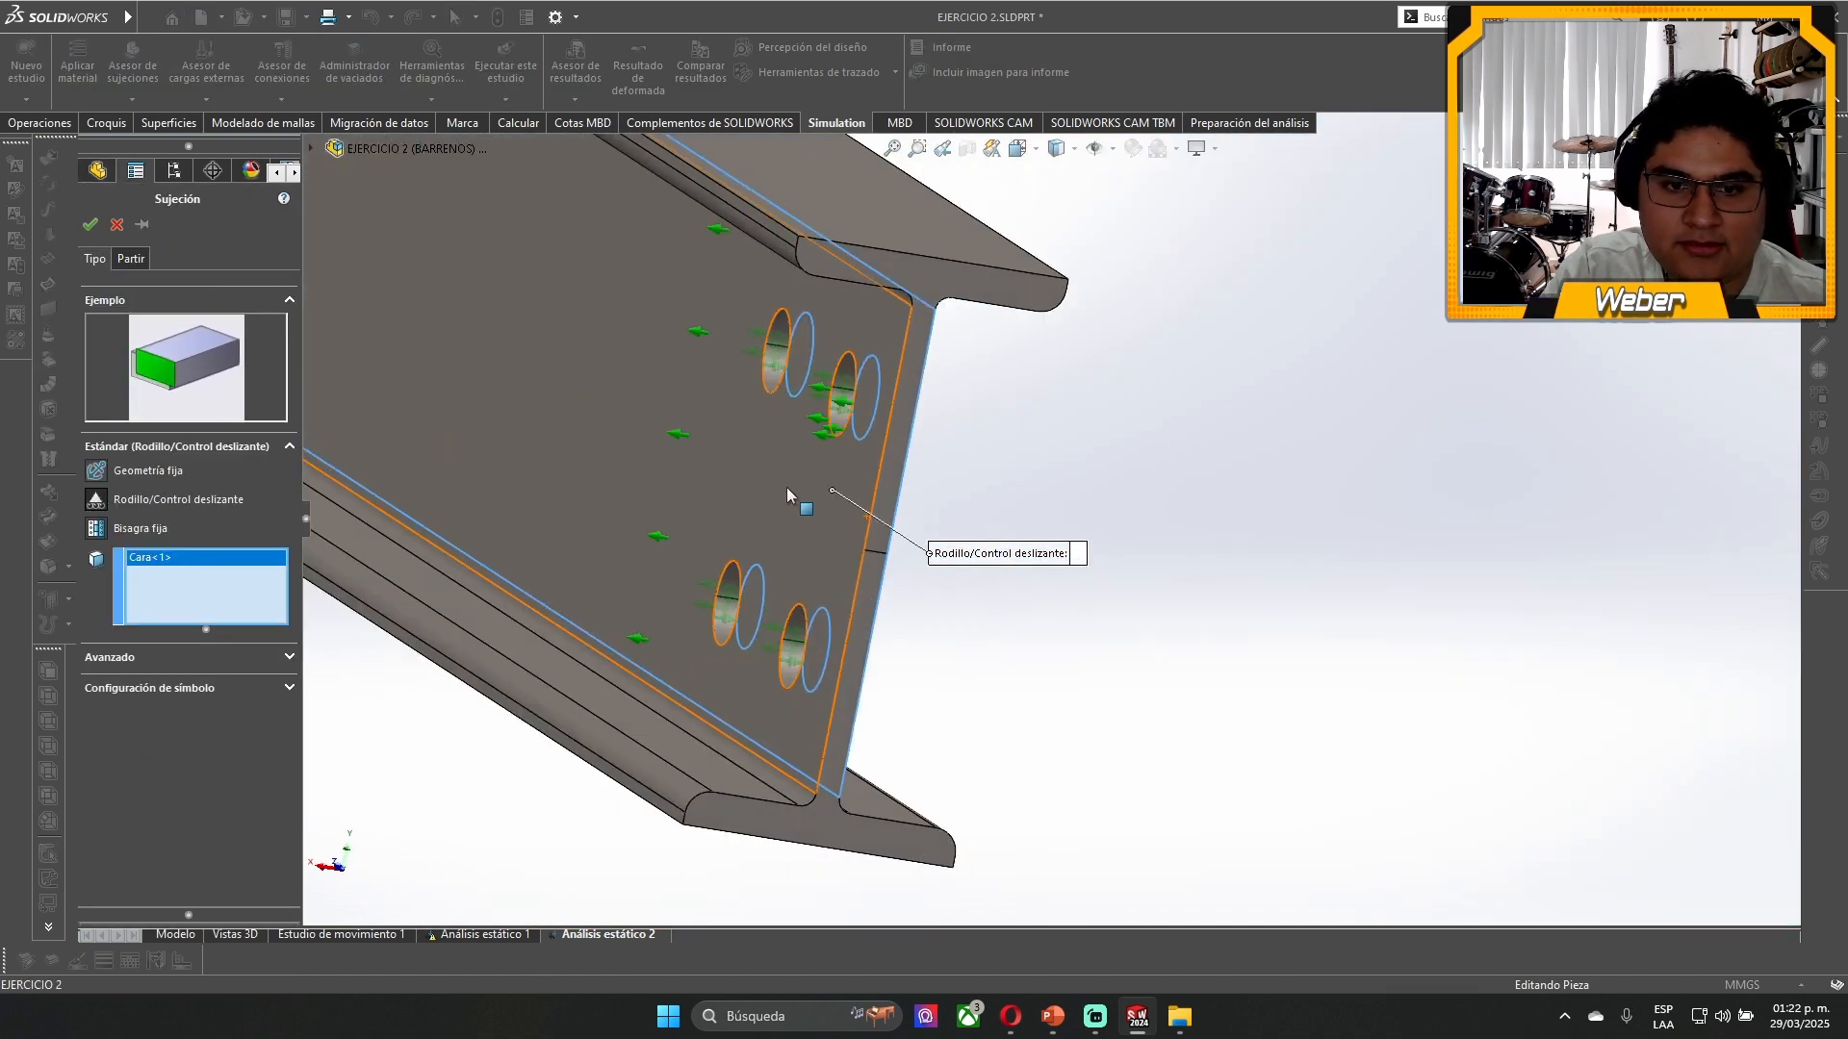
{"action": "left_click", "coordinate": [787, 487]}
{"action": "middle_click_drag", "start_coordinate": [895, 610], "coordinate": [820, 605]}
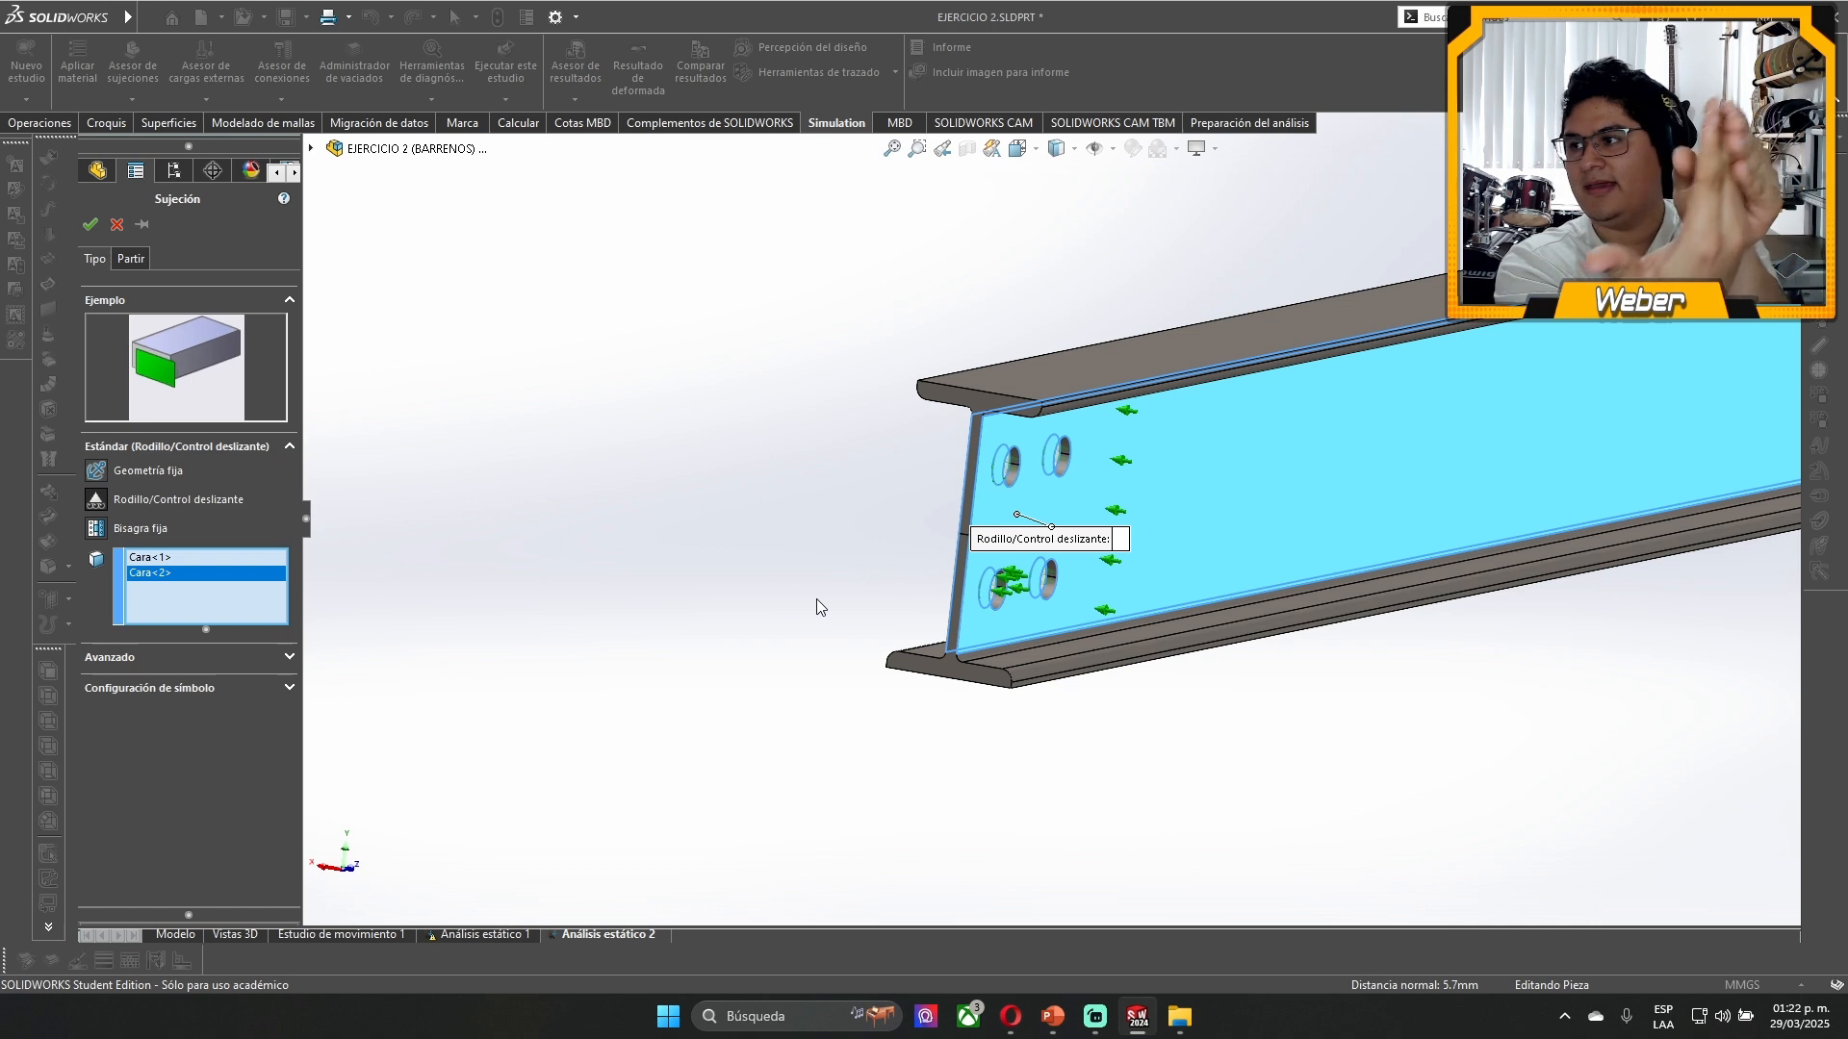
{"action": "middle_click_drag", "start_coordinate": [816, 599], "coordinate": [1070, 445]}
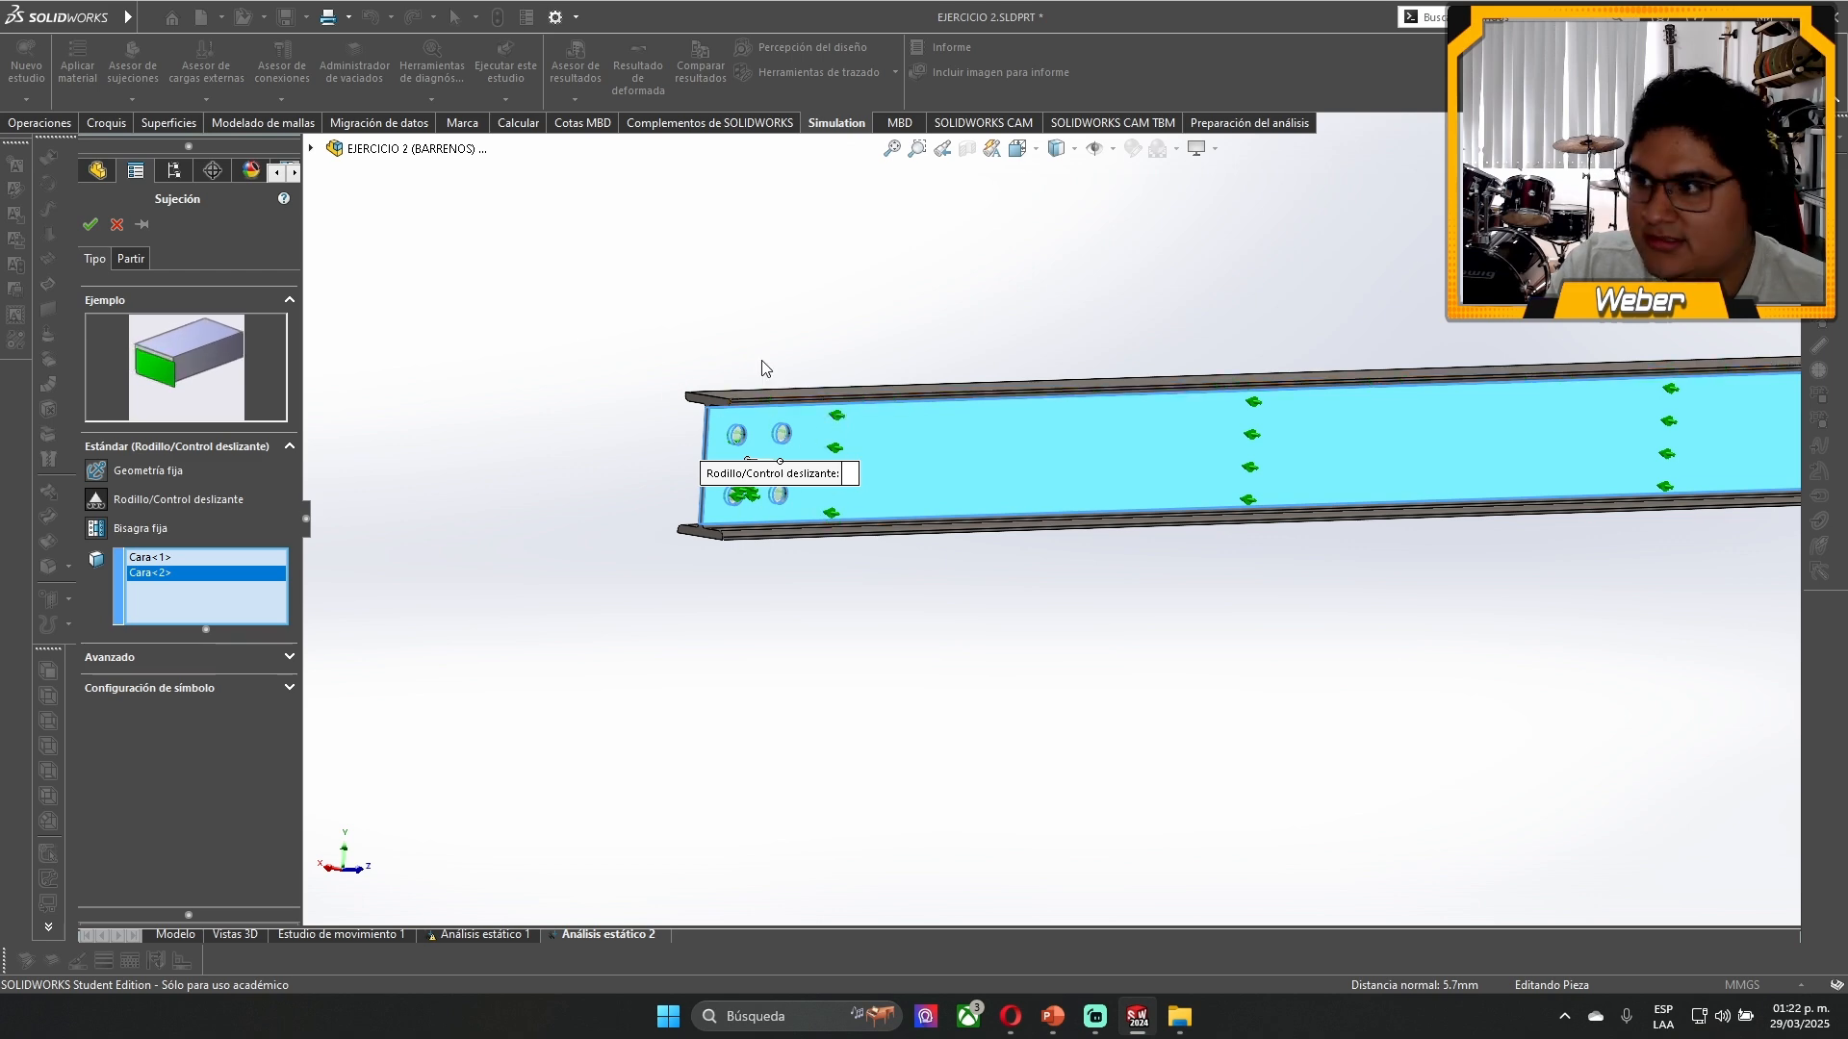
{"action": "middle_click_drag", "start_coordinate": [1064, 381], "coordinate": [1370, 724]}
{"action": "scroll", "coordinate": [1359, 604], "scroll_direction": "up", "scroll_amount": 12}
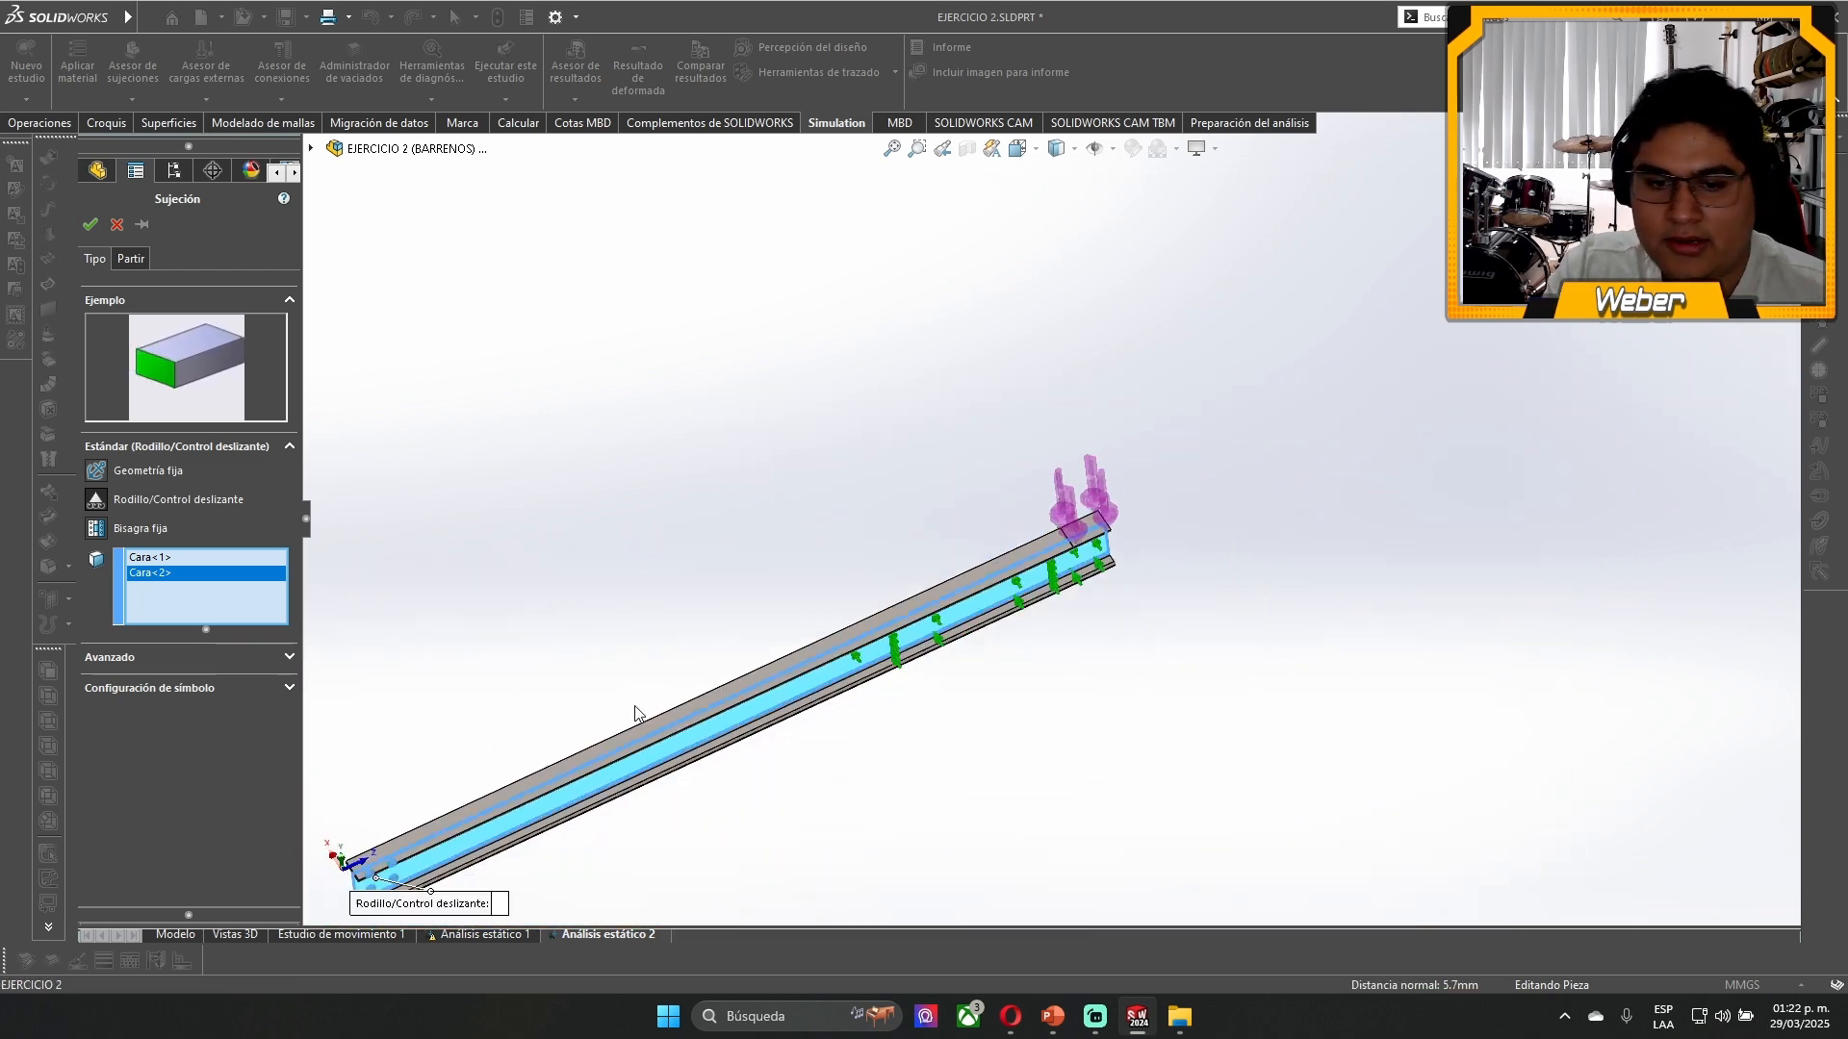
{"action": "scroll", "coordinate": [780, 664], "scroll_direction": "down", "scroll_amount": 4}
{"action": "scroll", "coordinate": [770, 602], "scroll_direction": "down", "scroll_amount": 8}
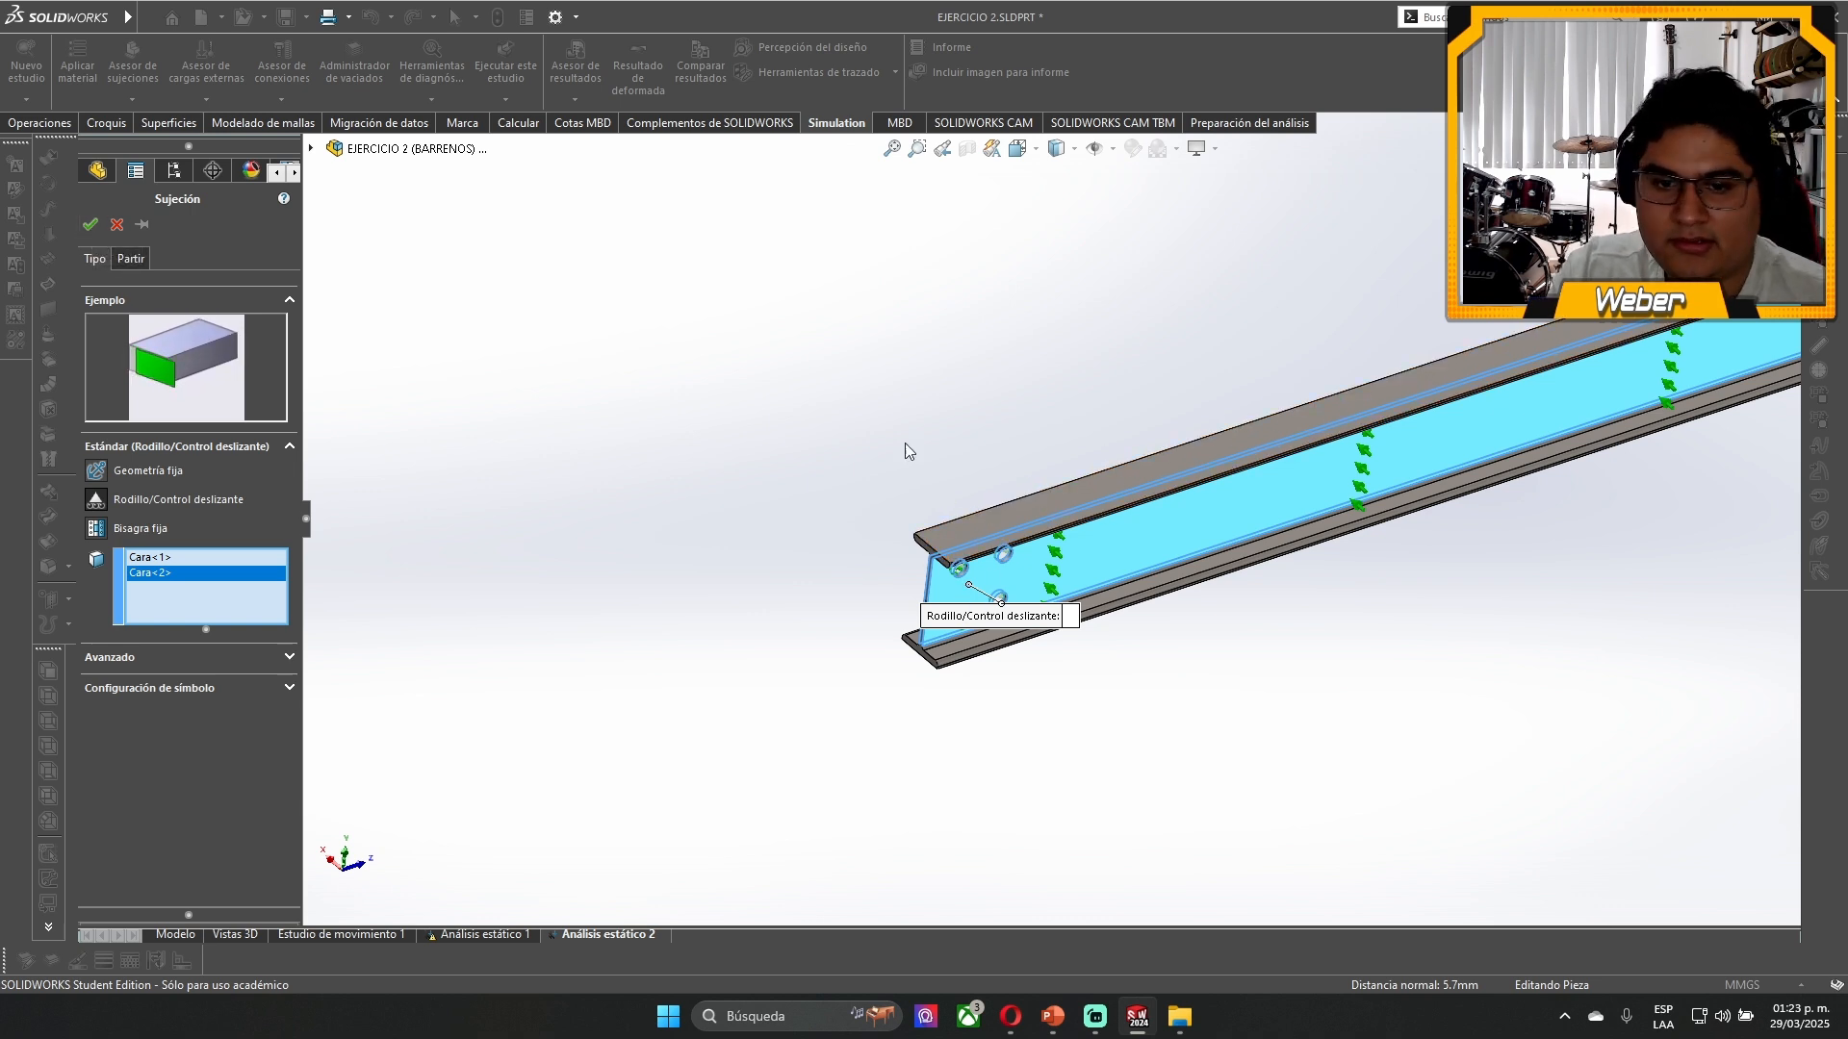
{"action": "left_click", "coordinate": [93, 225]}
- Apply a third roller/slider fixture to the lower part of the beam's end face beside the holes and check the fixtures' faces
{"action": "scroll", "coordinate": [1165, 544], "scroll_direction": "down", "scroll_amount": 5}
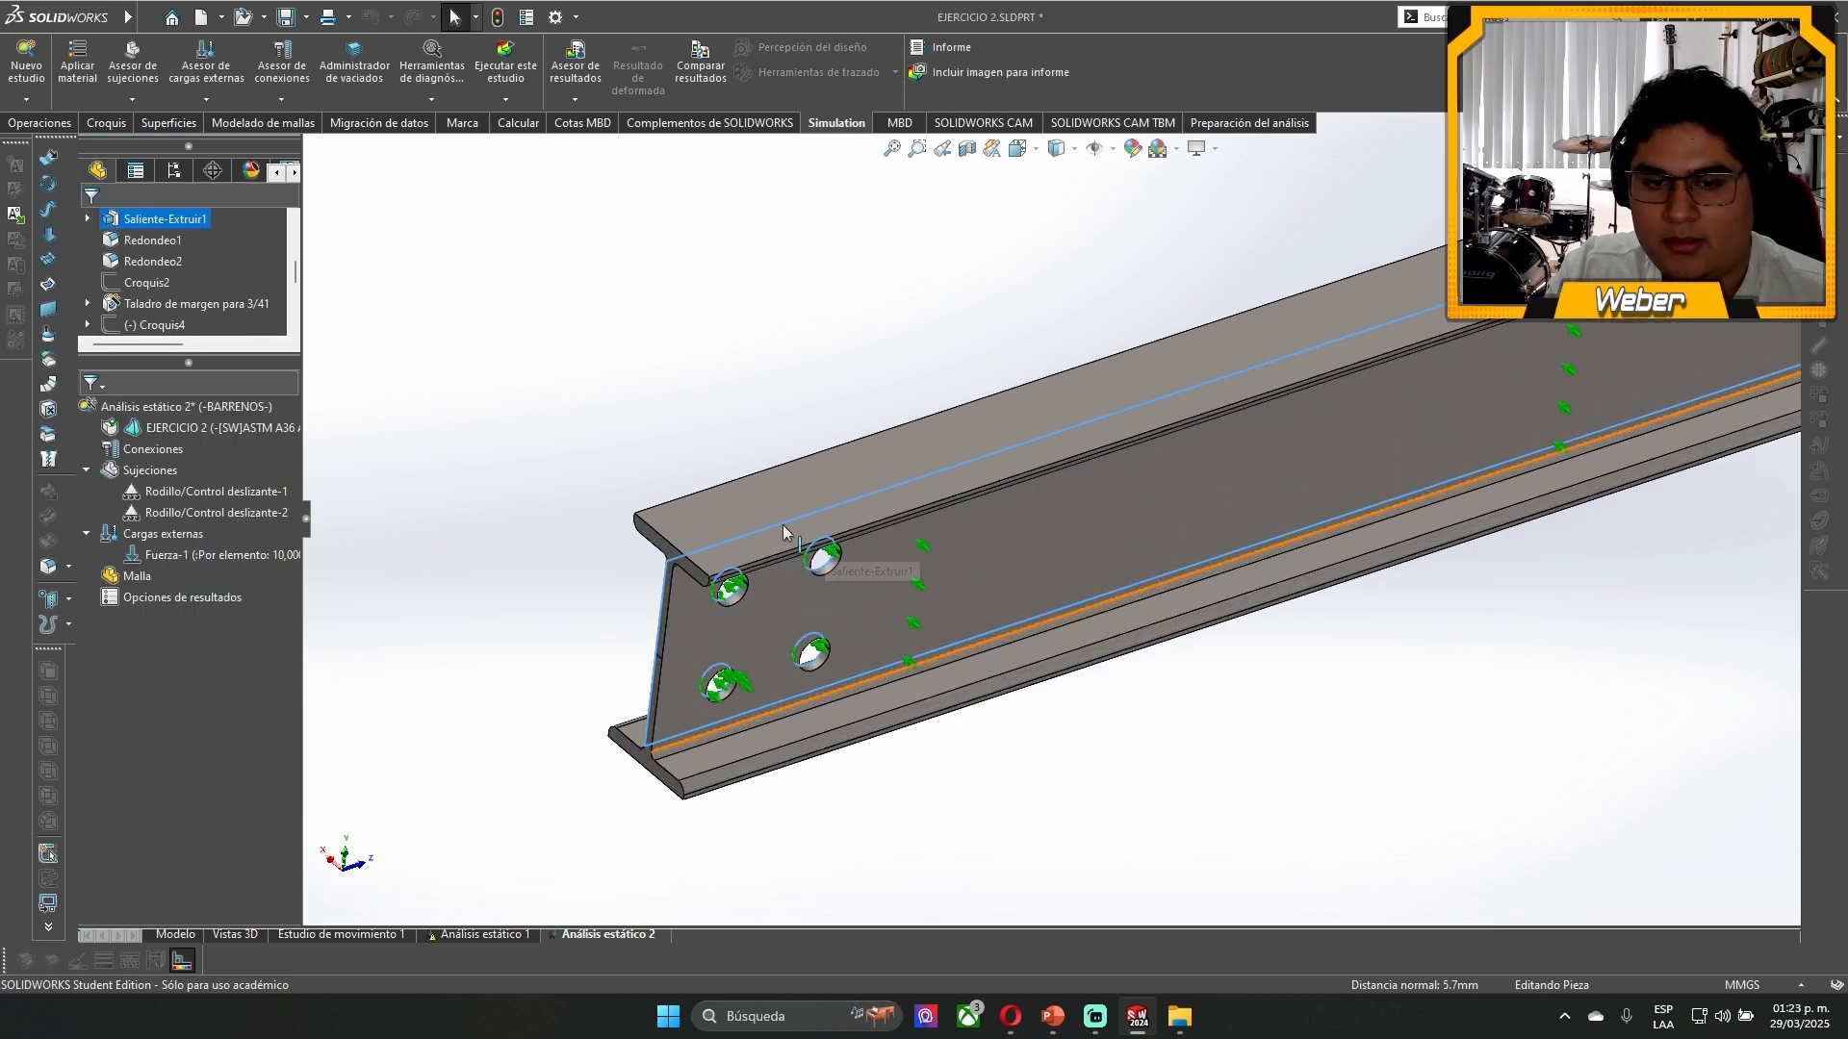
{"action": "left_click", "coordinate": [212, 491]}
{"action": "right_click", "coordinate": [150, 471]}
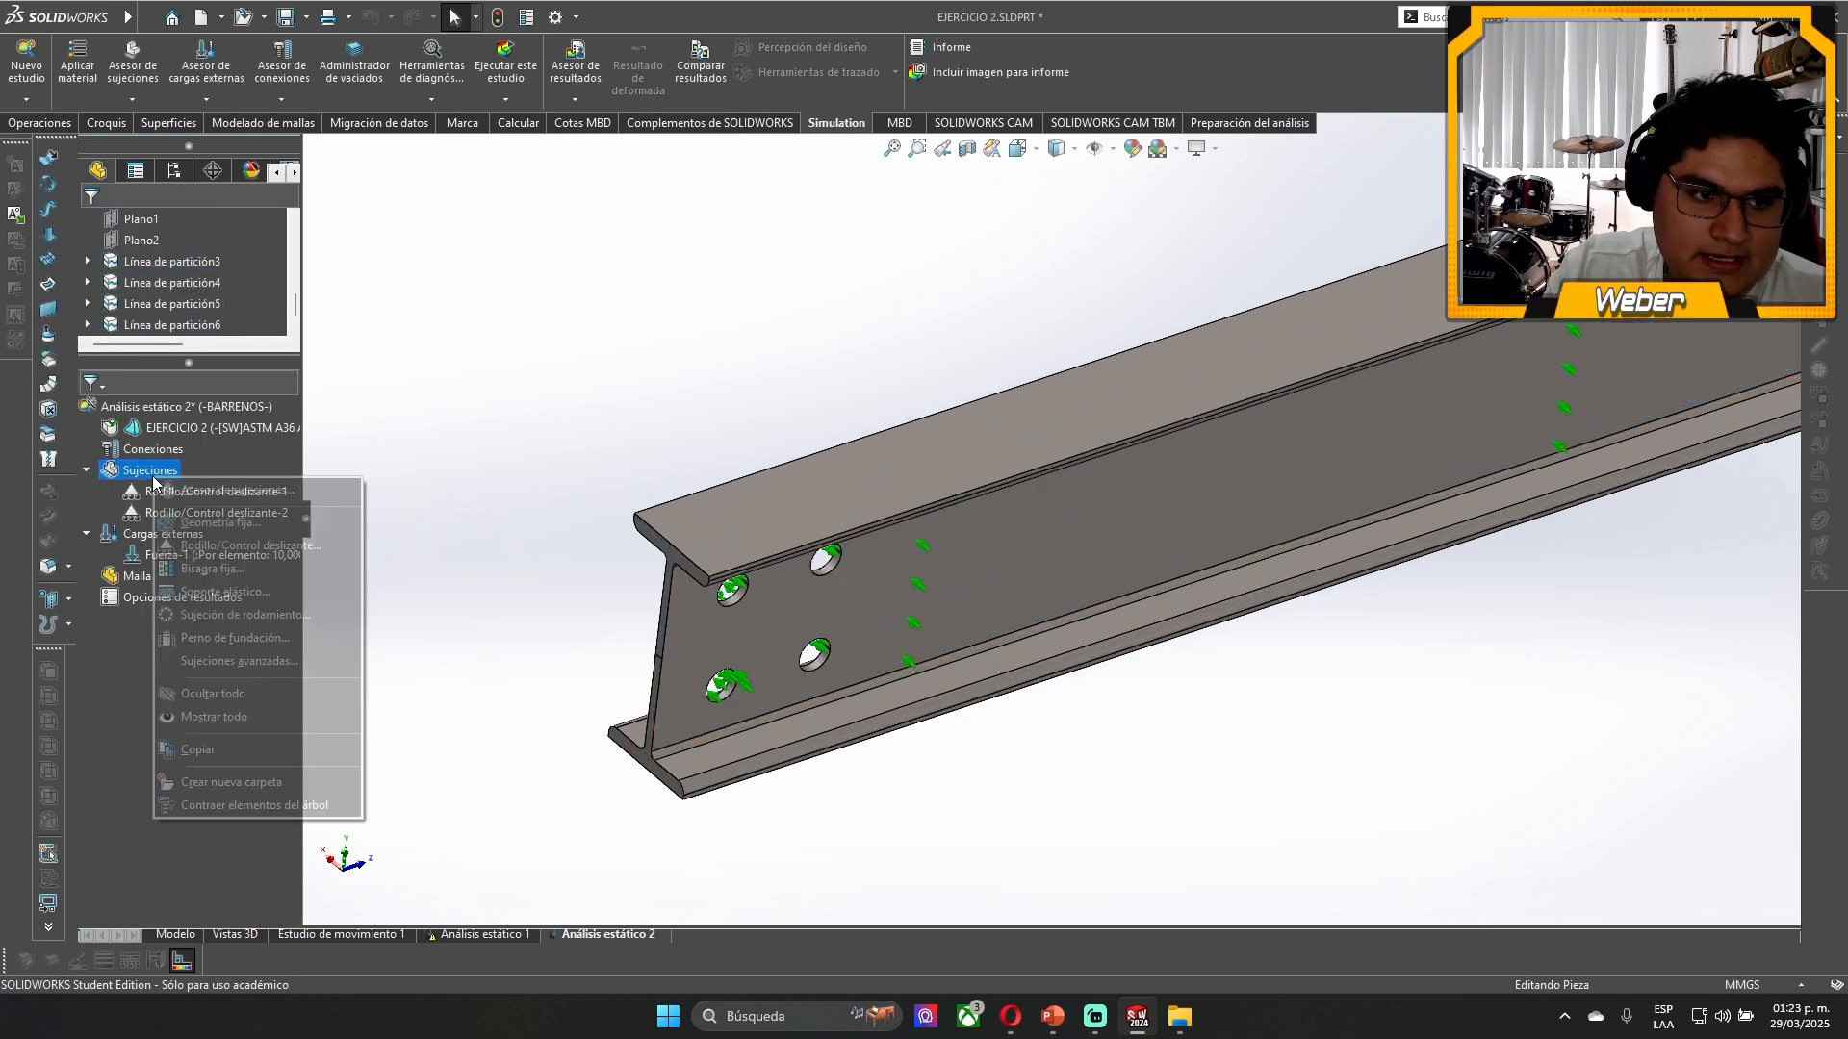
{"action": "left_click", "coordinate": [227, 546]}
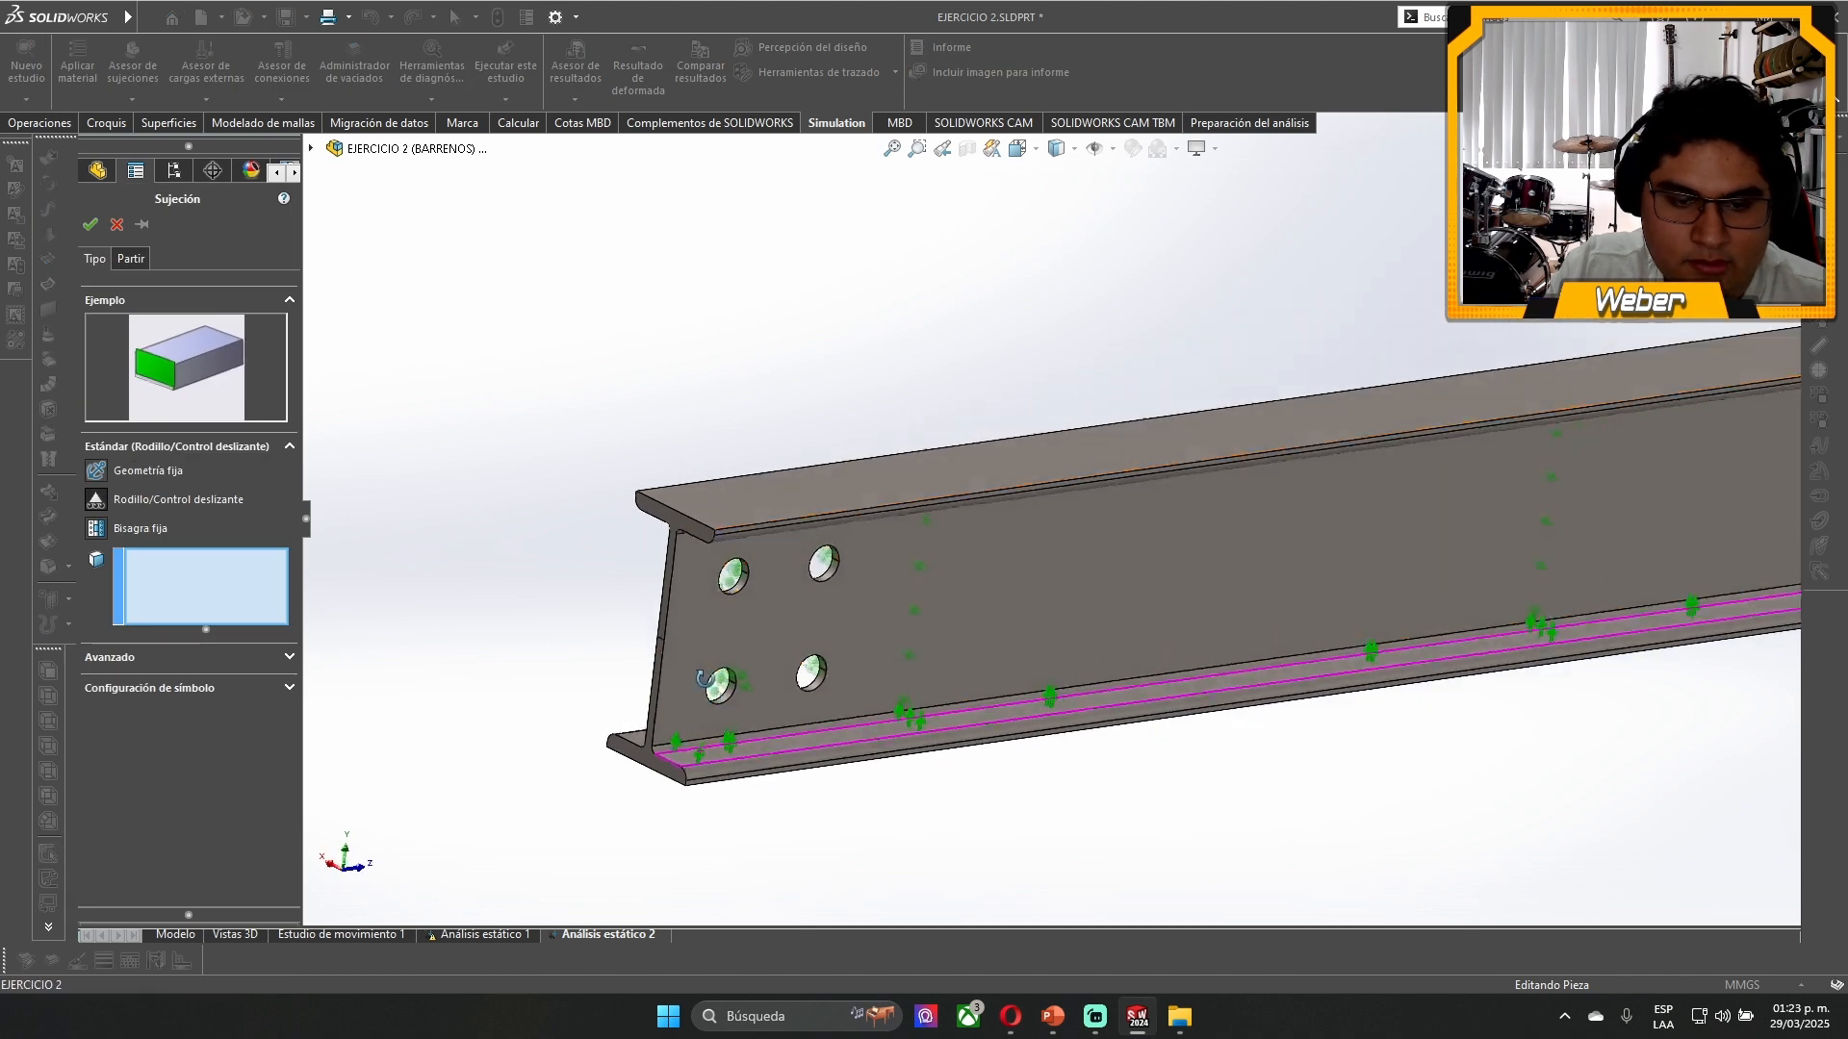
{"action": "scroll", "coordinate": [688, 753], "scroll_direction": "down", "scroll_amount": 5}
{"action": "left_click", "coordinate": [765, 731]}
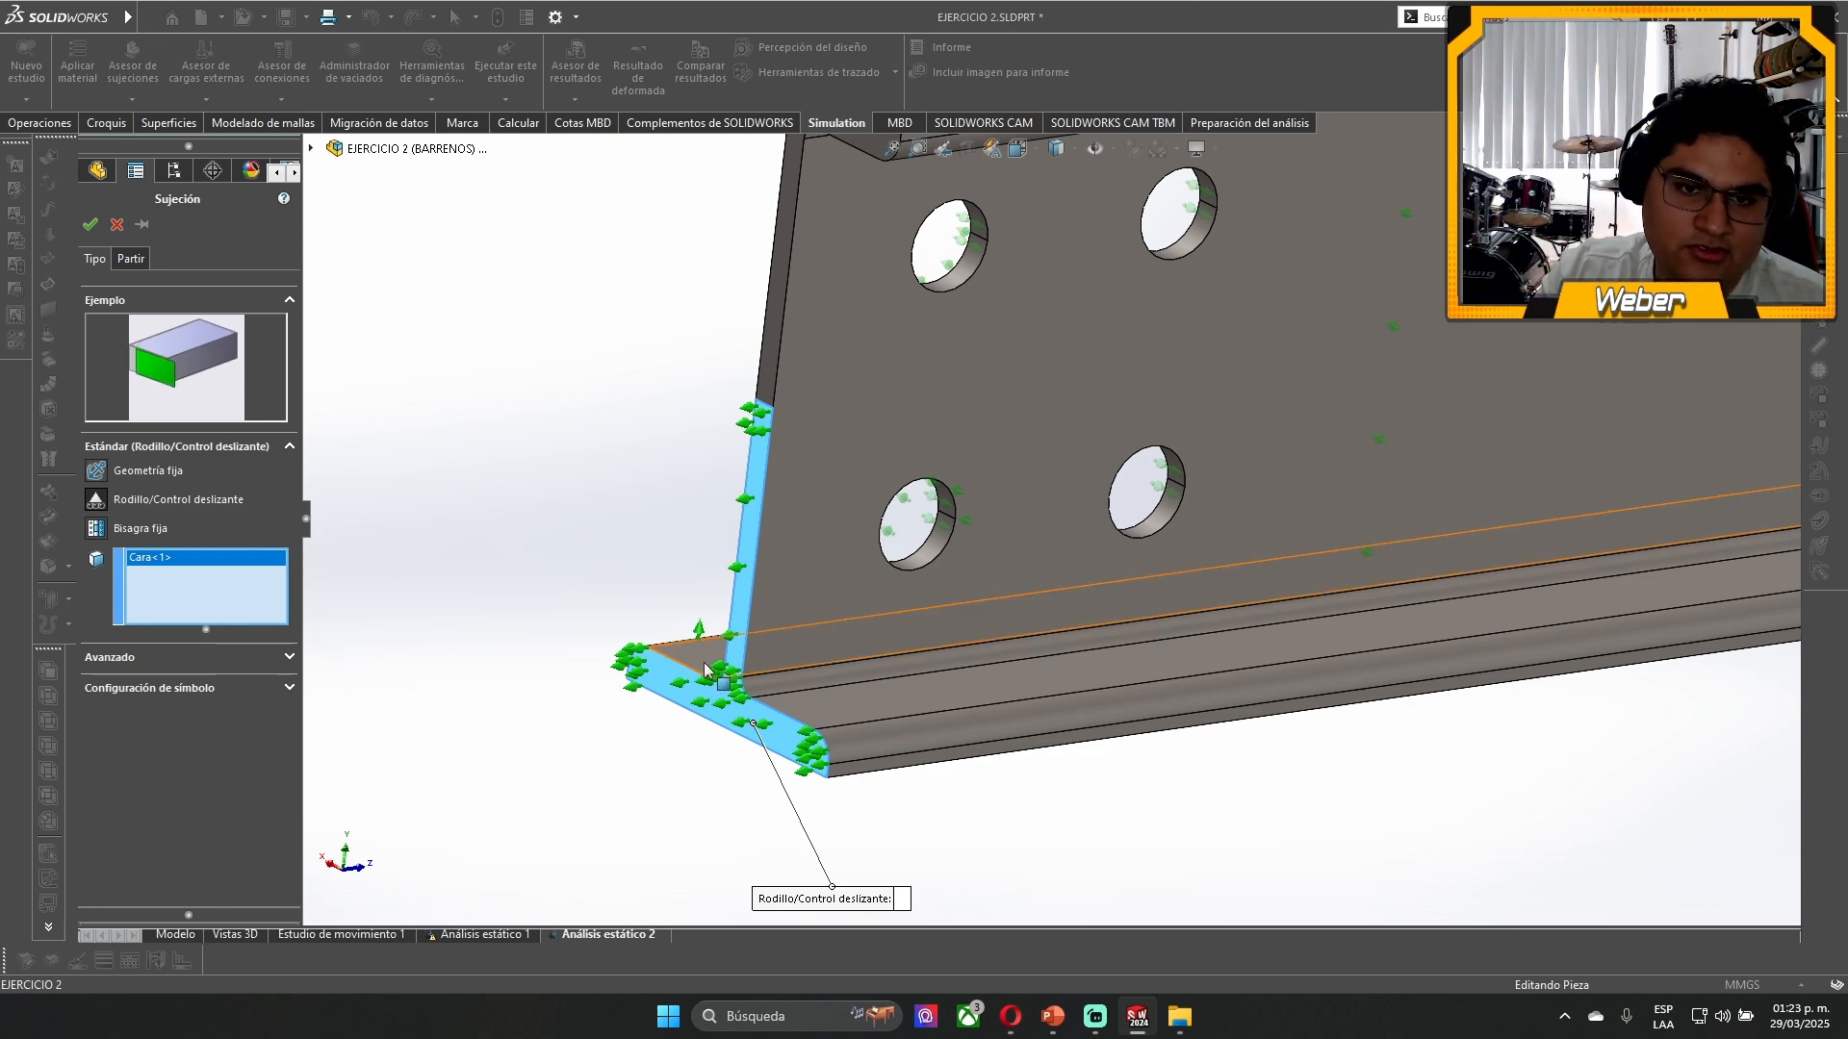
{"action": "left_click", "coordinate": [91, 225]}
{"action": "scroll", "coordinate": [1024, 379], "scroll_direction": "up", "scroll_amount": 10}
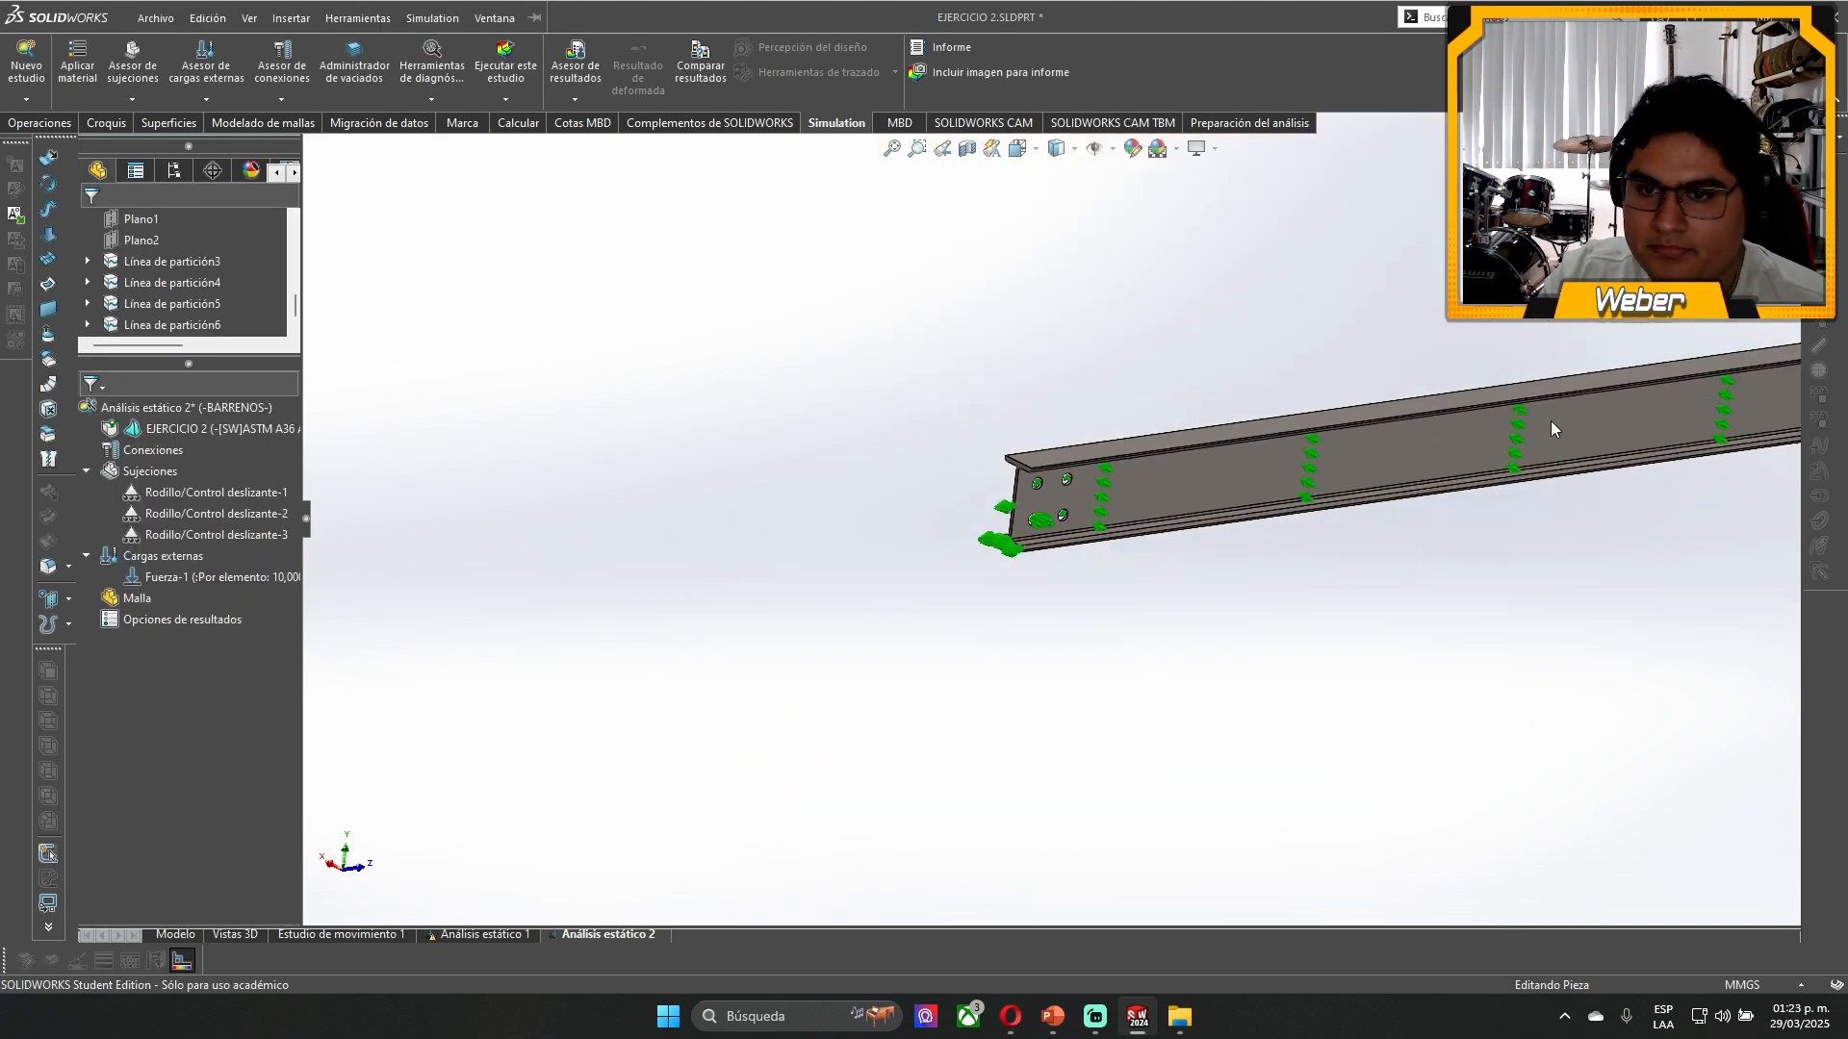
{"action": "scroll", "coordinate": [1151, 597], "scroll_direction": "down", "scroll_amount": 3}
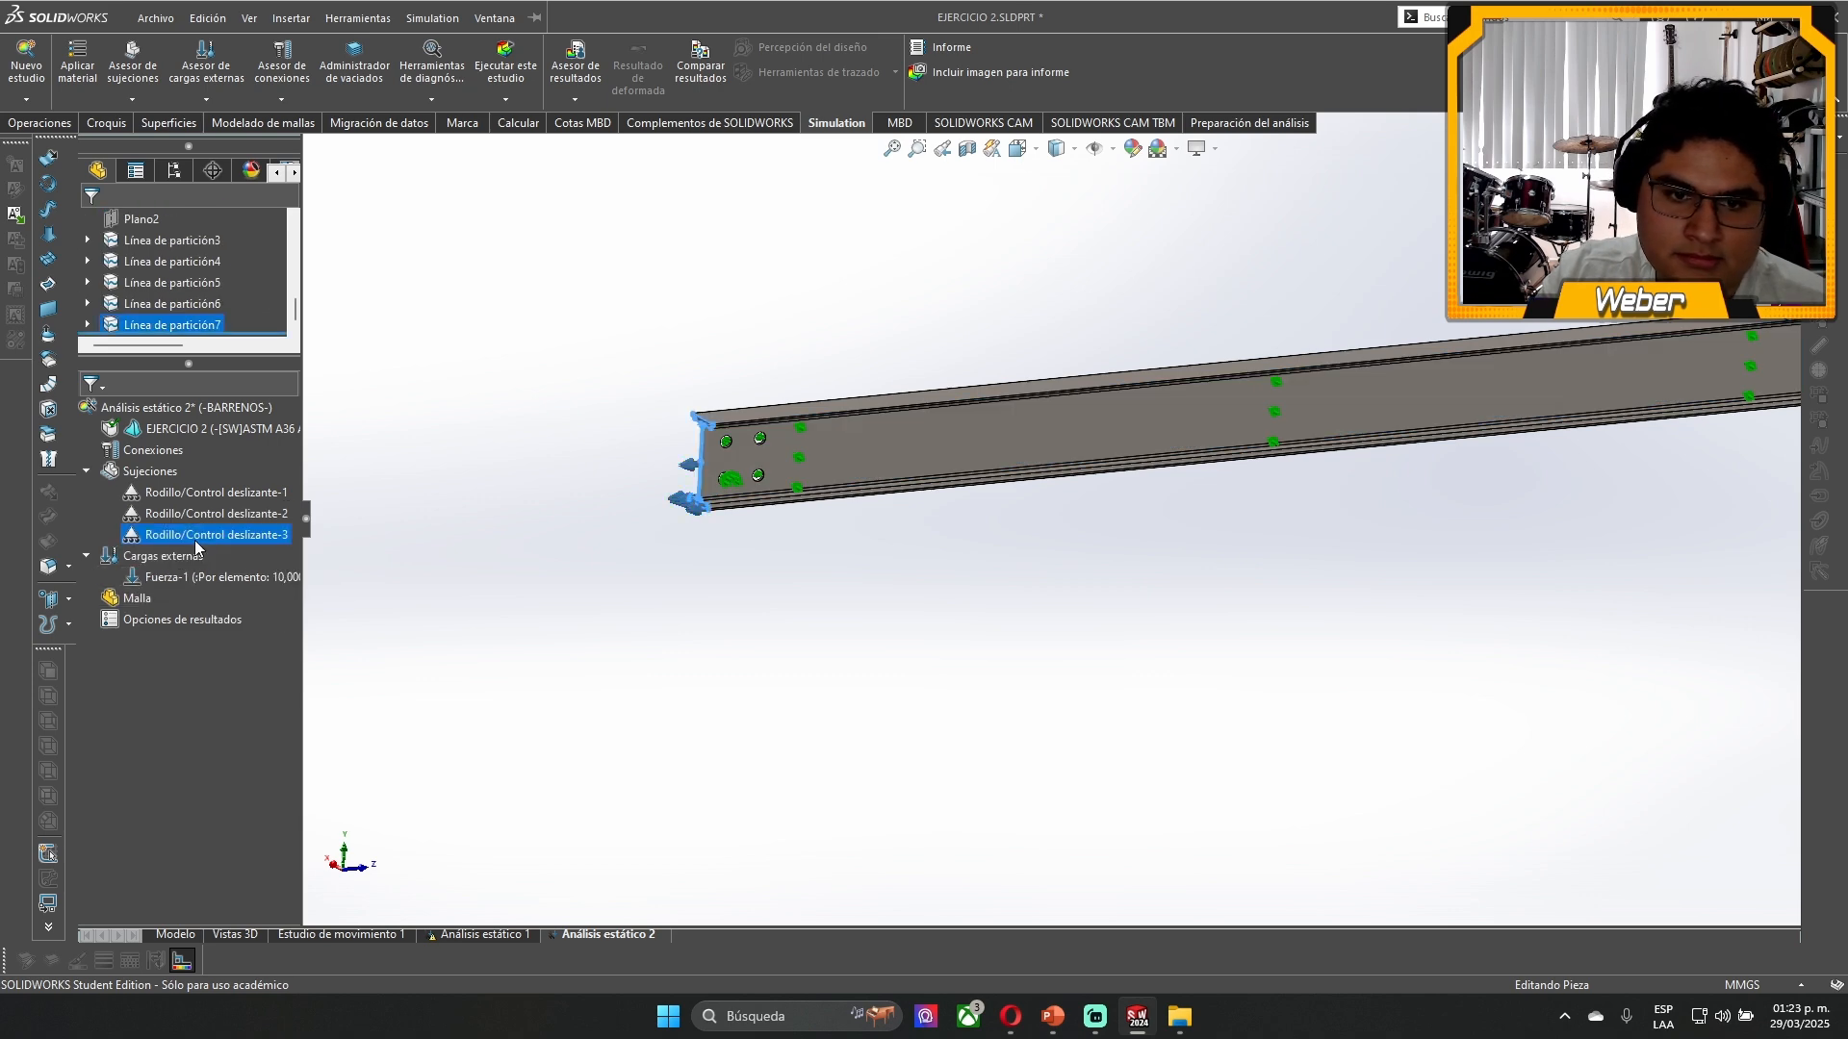
{"action": "left_click", "coordinate": [207, 513]}
{"action": "left_click", "coordinate": [1189, 626]}
- Mesh the beam with the curvature-based mesh at the coarsest density setting
{"action": "scroll", "coordinate": [1297, 482], "scroll_direction": "up", "scroll_amount": 3}
{"action": "scroll", "coordinate": [1191, 440], "scroll_direction": "down", "scroll_amount": 3}
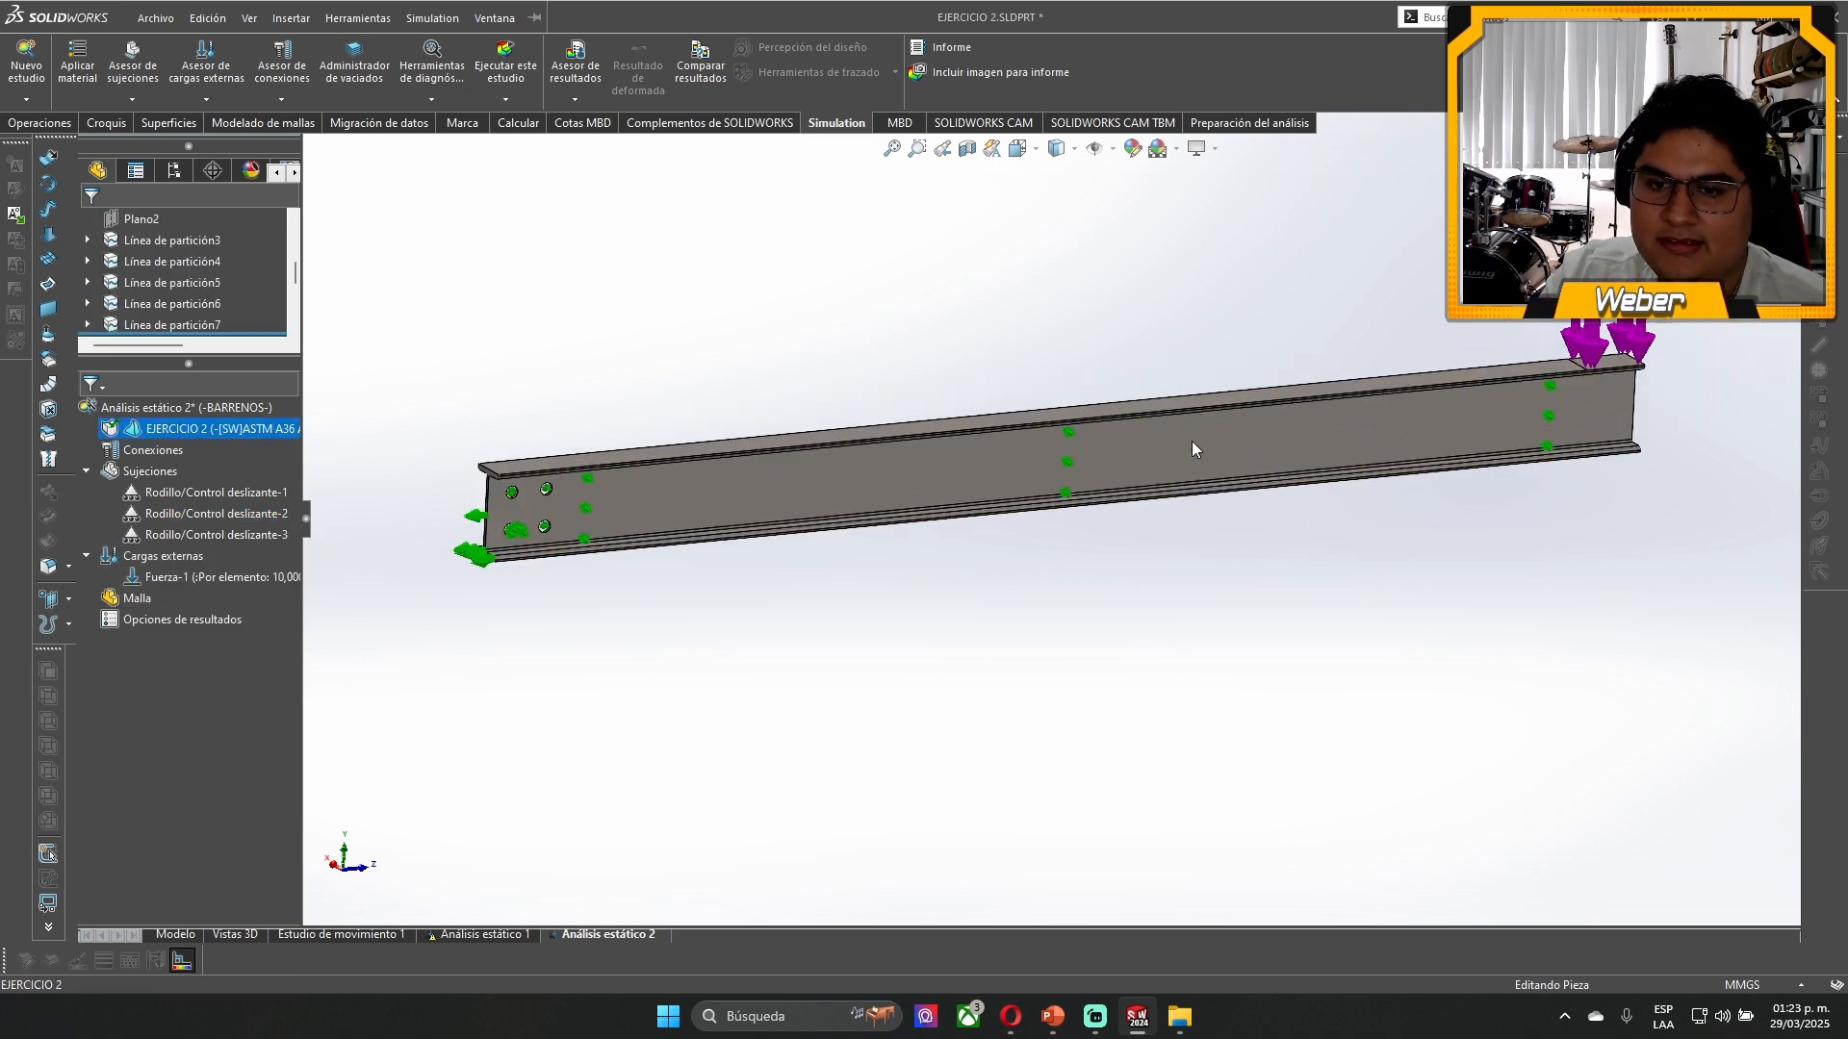
{"action": "right_click", "coordinate": [137, 597]}
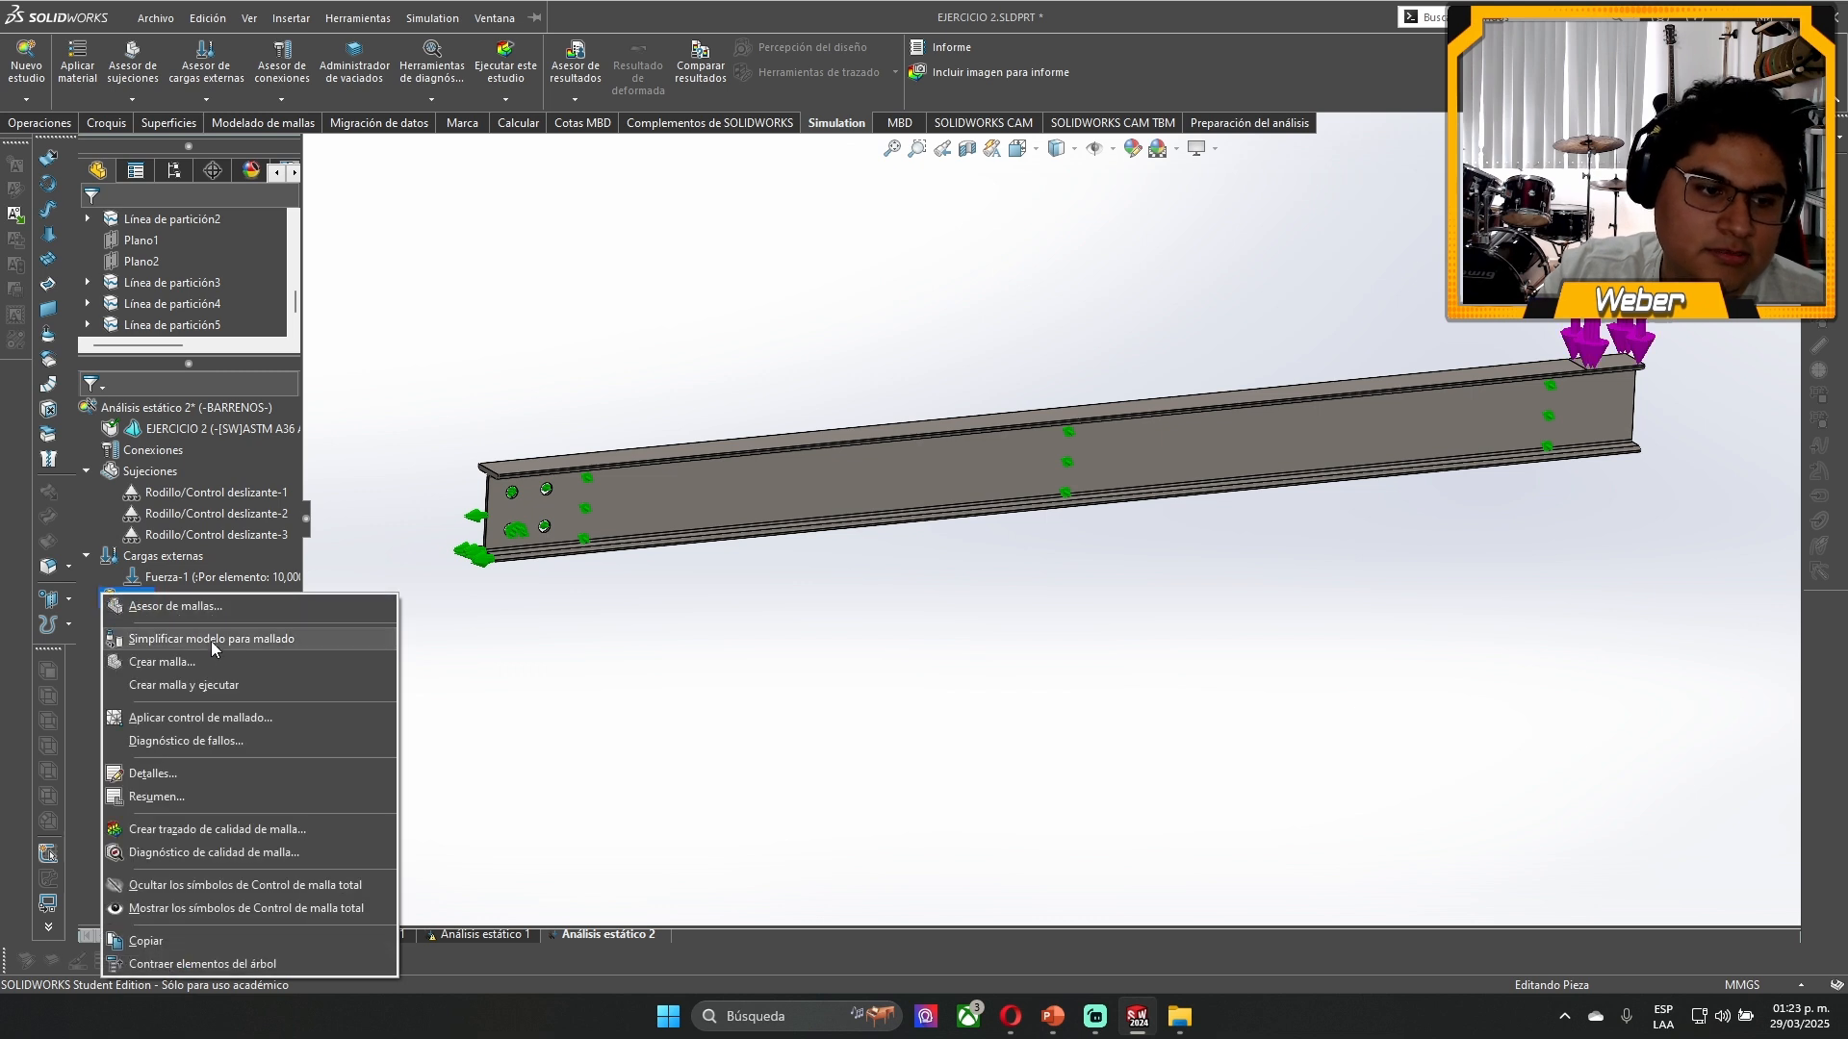
{"action": "left_click", "coordinate": [193, 637]}
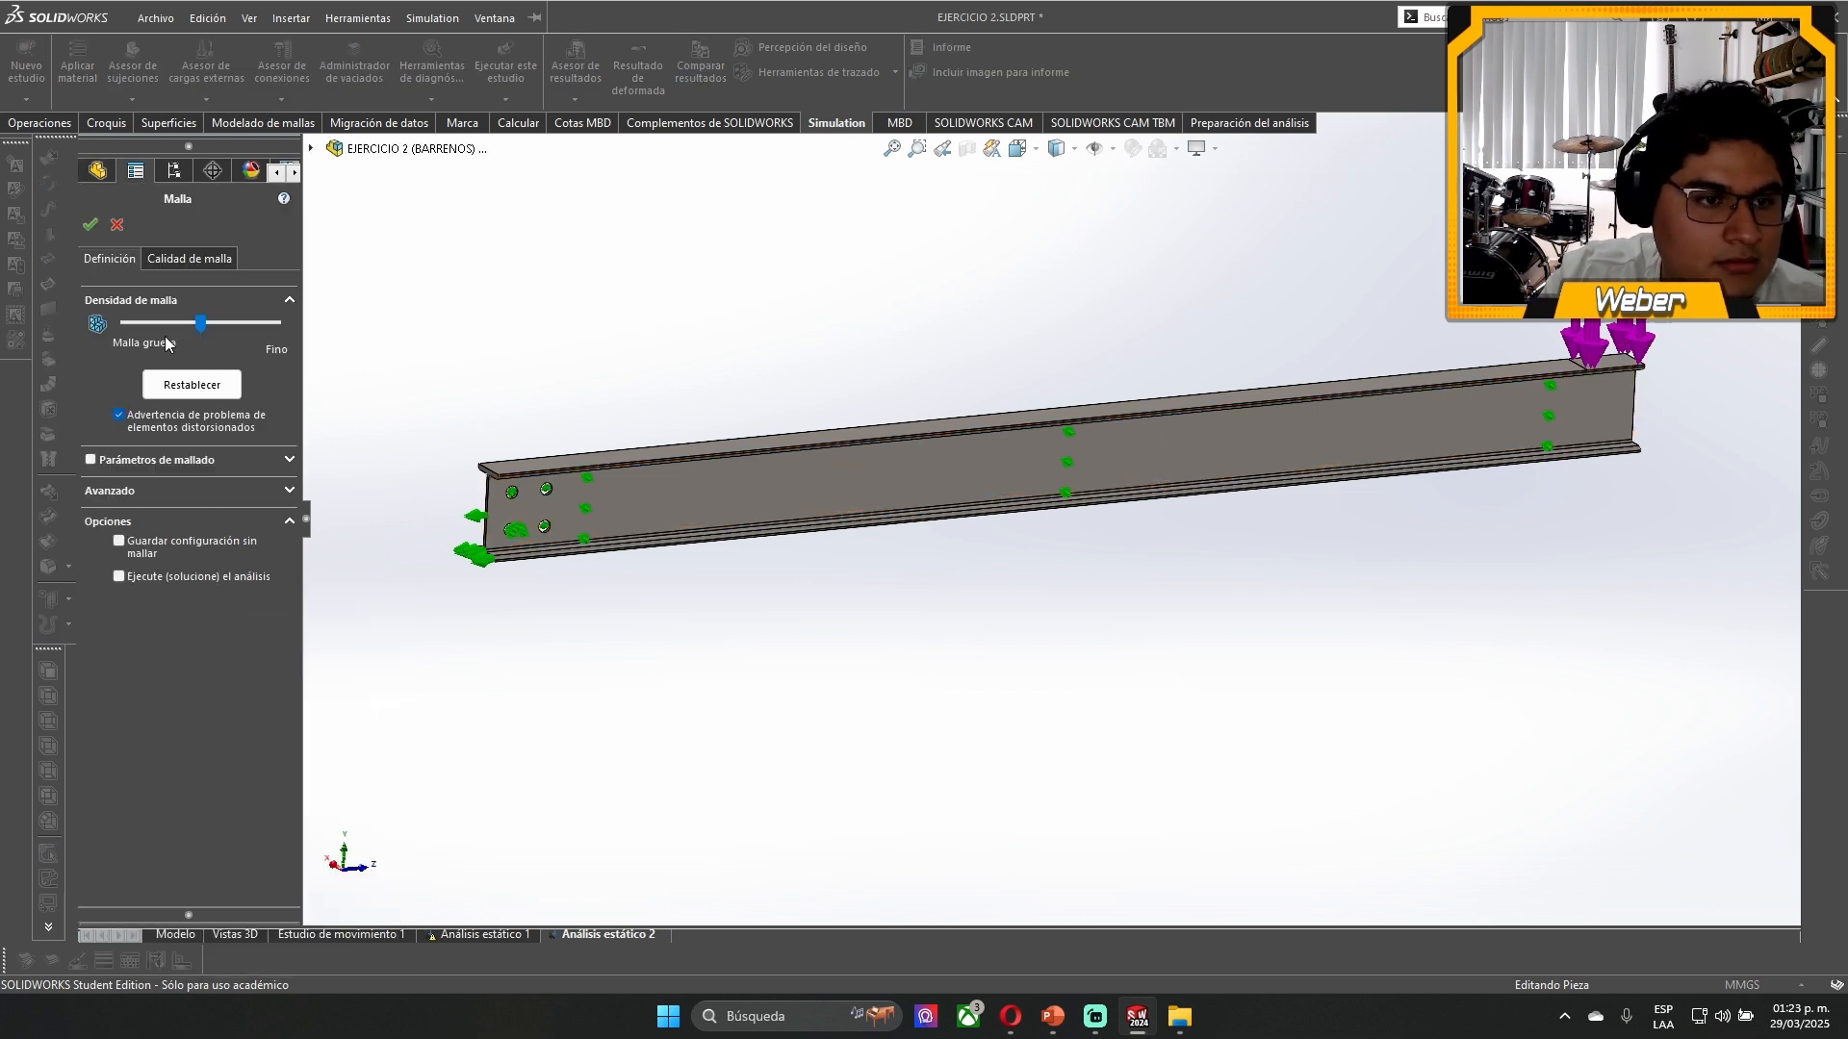
{"action": "left_click_drag", "start_coordinate": [196, 323], "coordinate": [171, 323]}
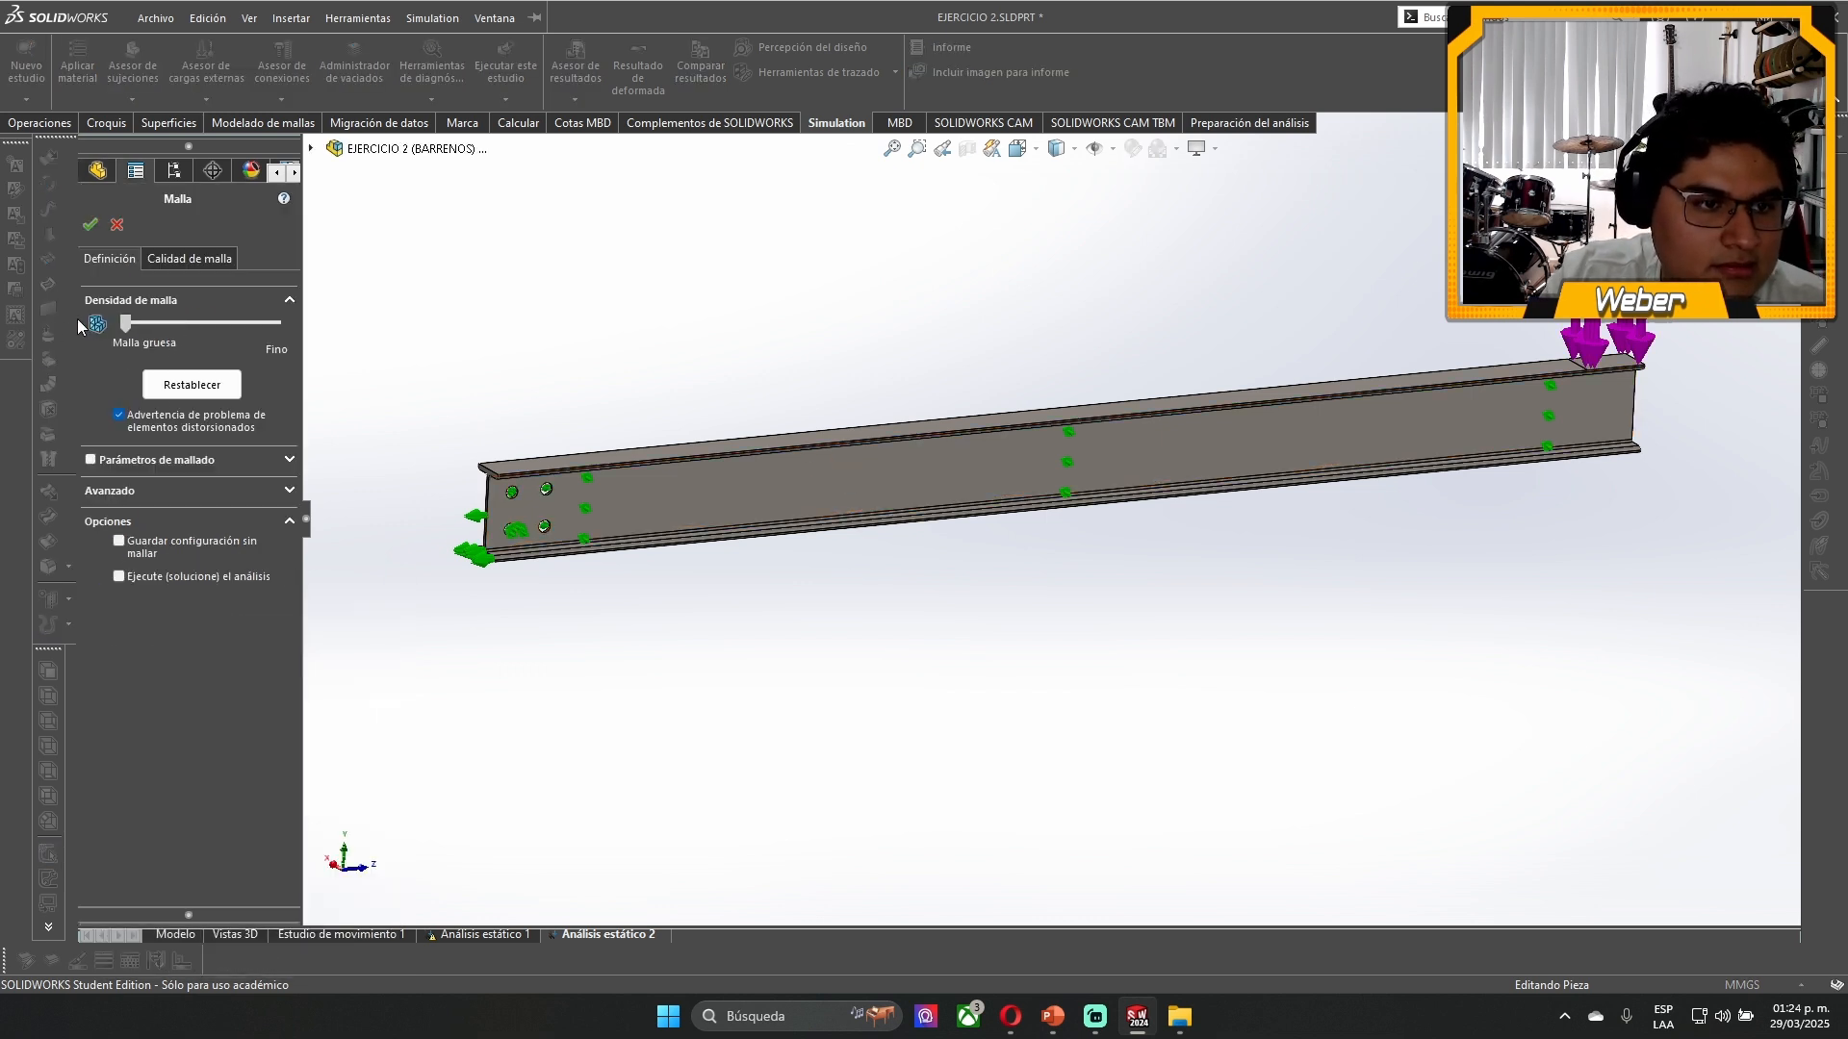
{"action": "left_click", "coordinate": [92, 459]}
{"action": "left_click", "coordinate": [179, 513]}
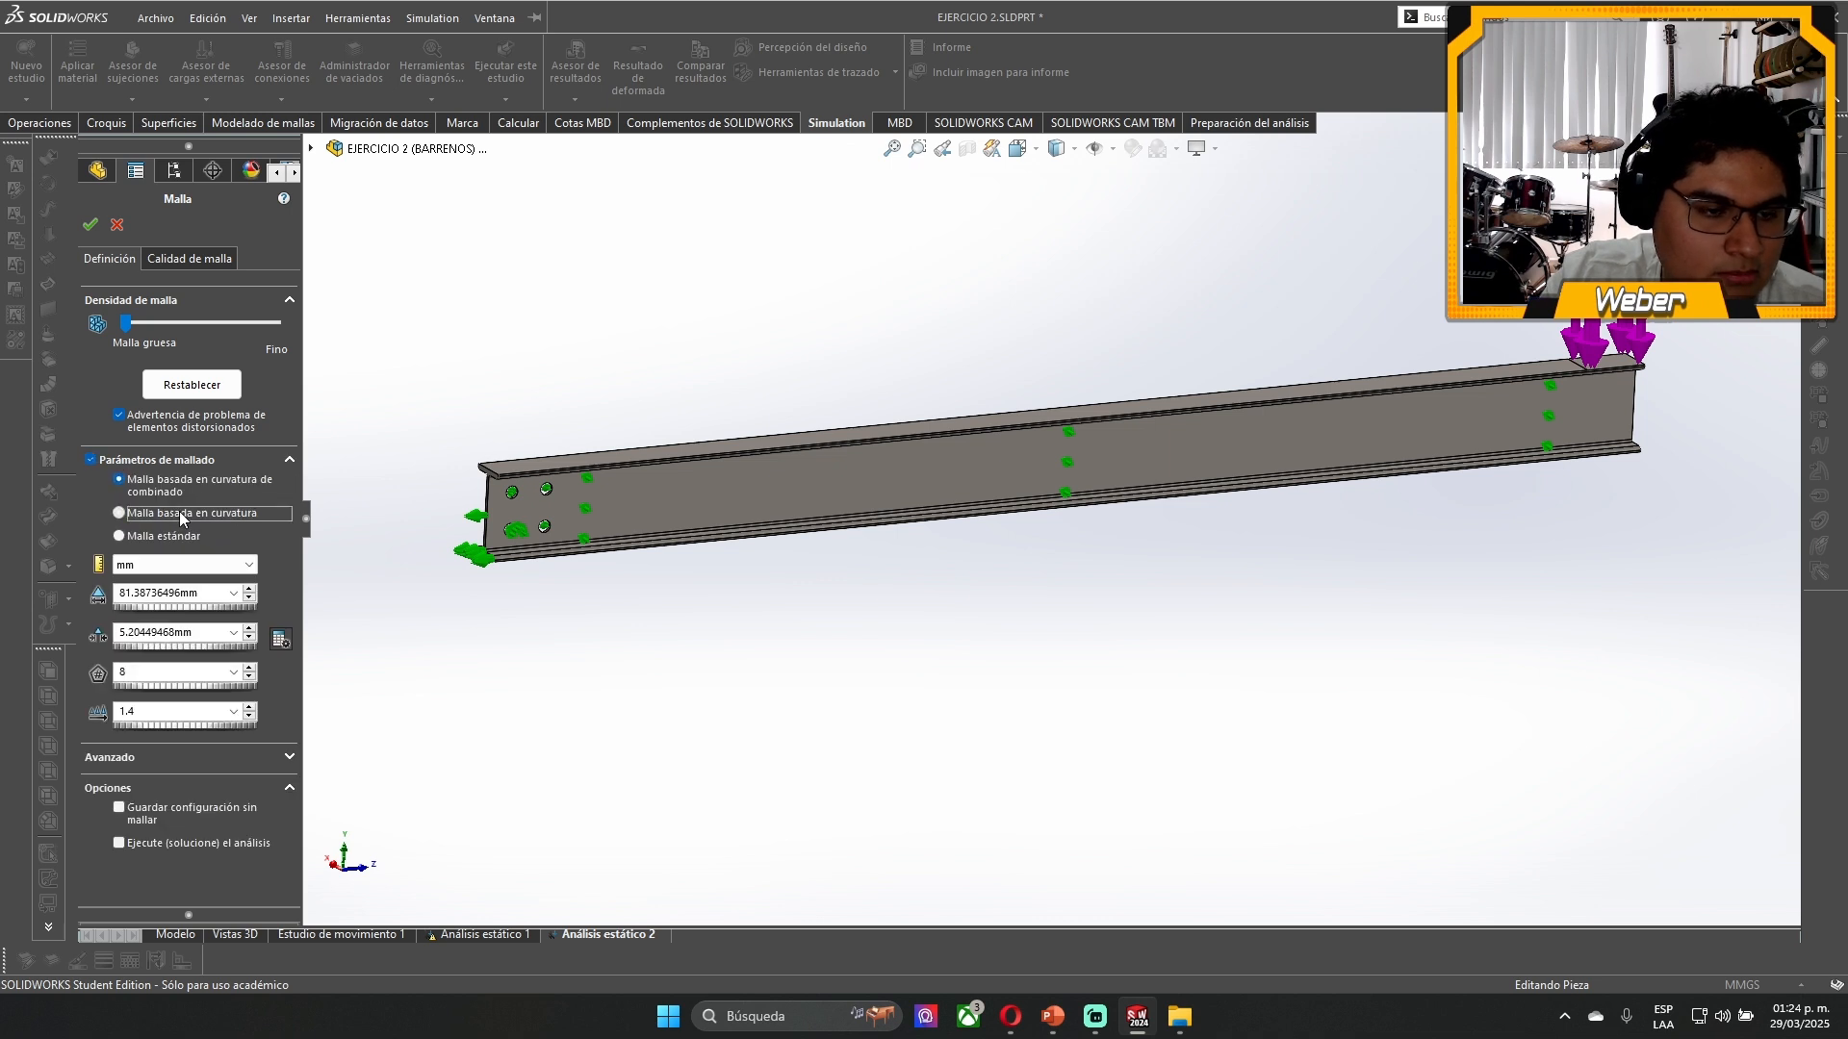
{"action": "left_click", "coordinate": [90, 225]}
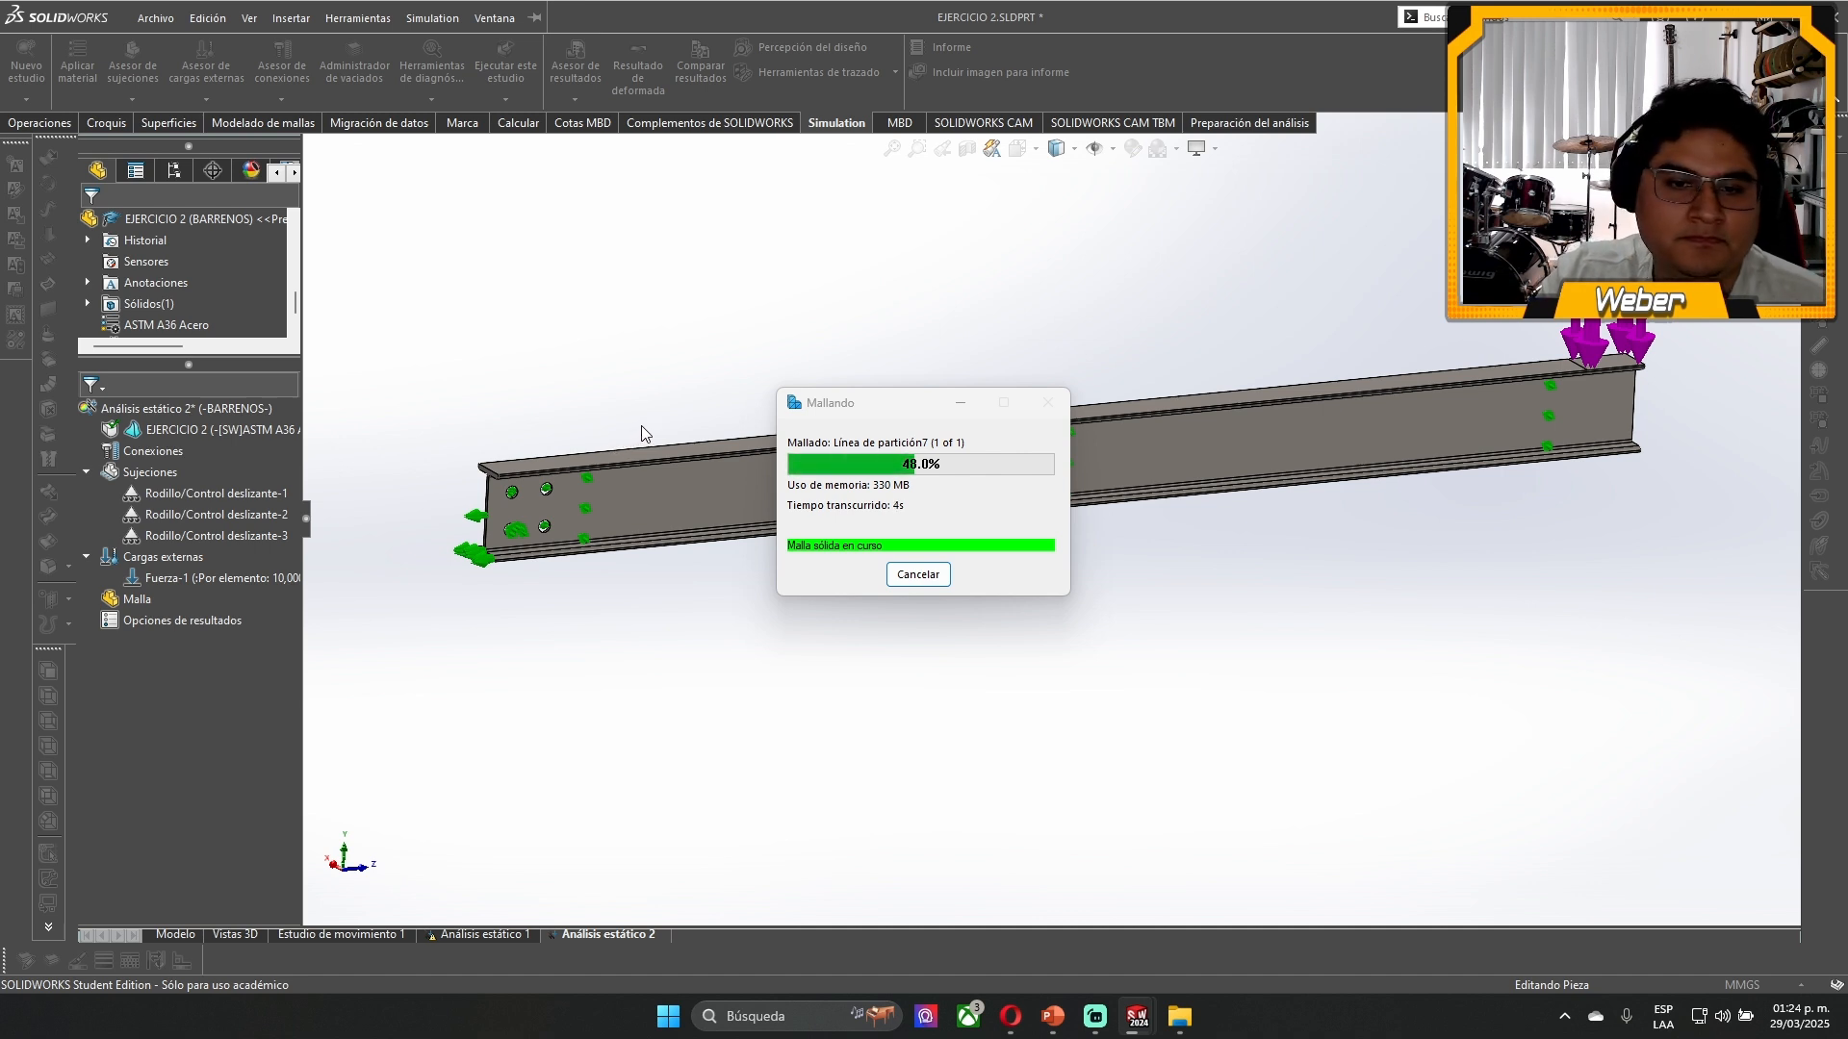
{"action": "left_click_drag", "start_coordinate": [835, 404], "coordinate": [644, 620]}
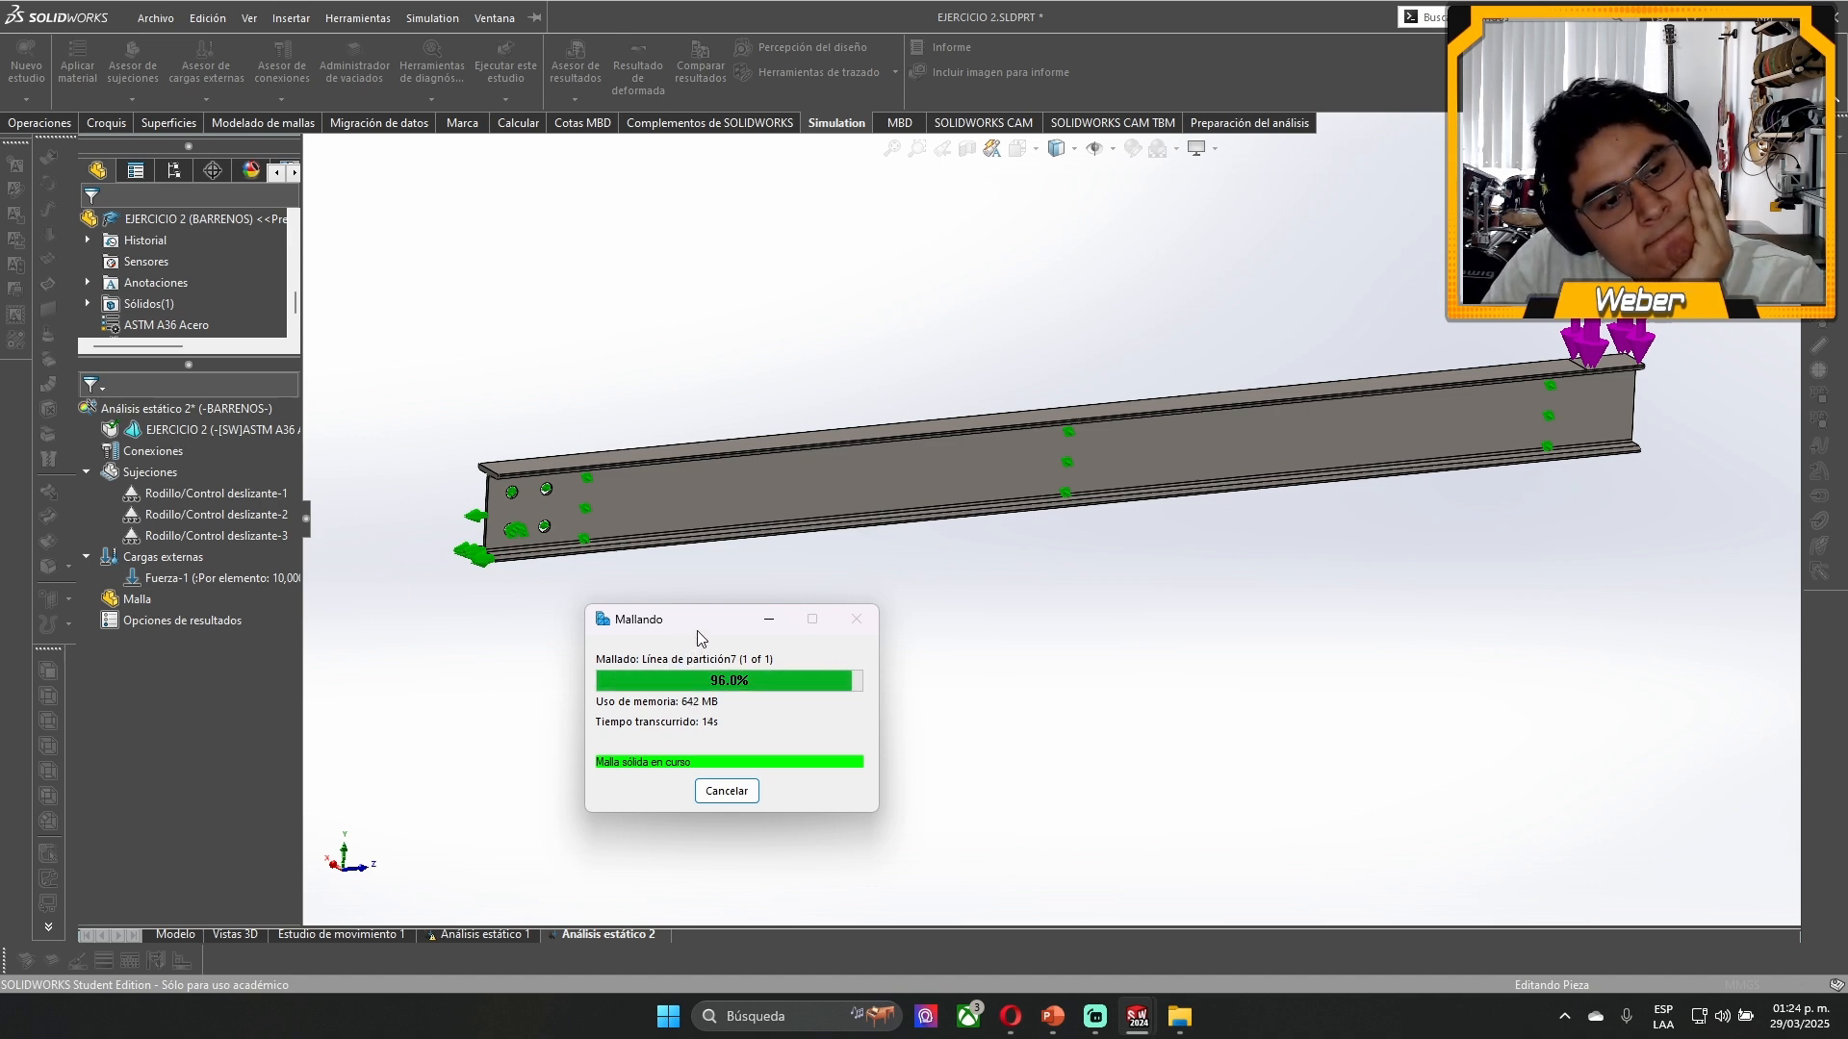
{"action": "left_click_drag", "start_coordinate": [698, 638], "coordinate": [624, 266]}
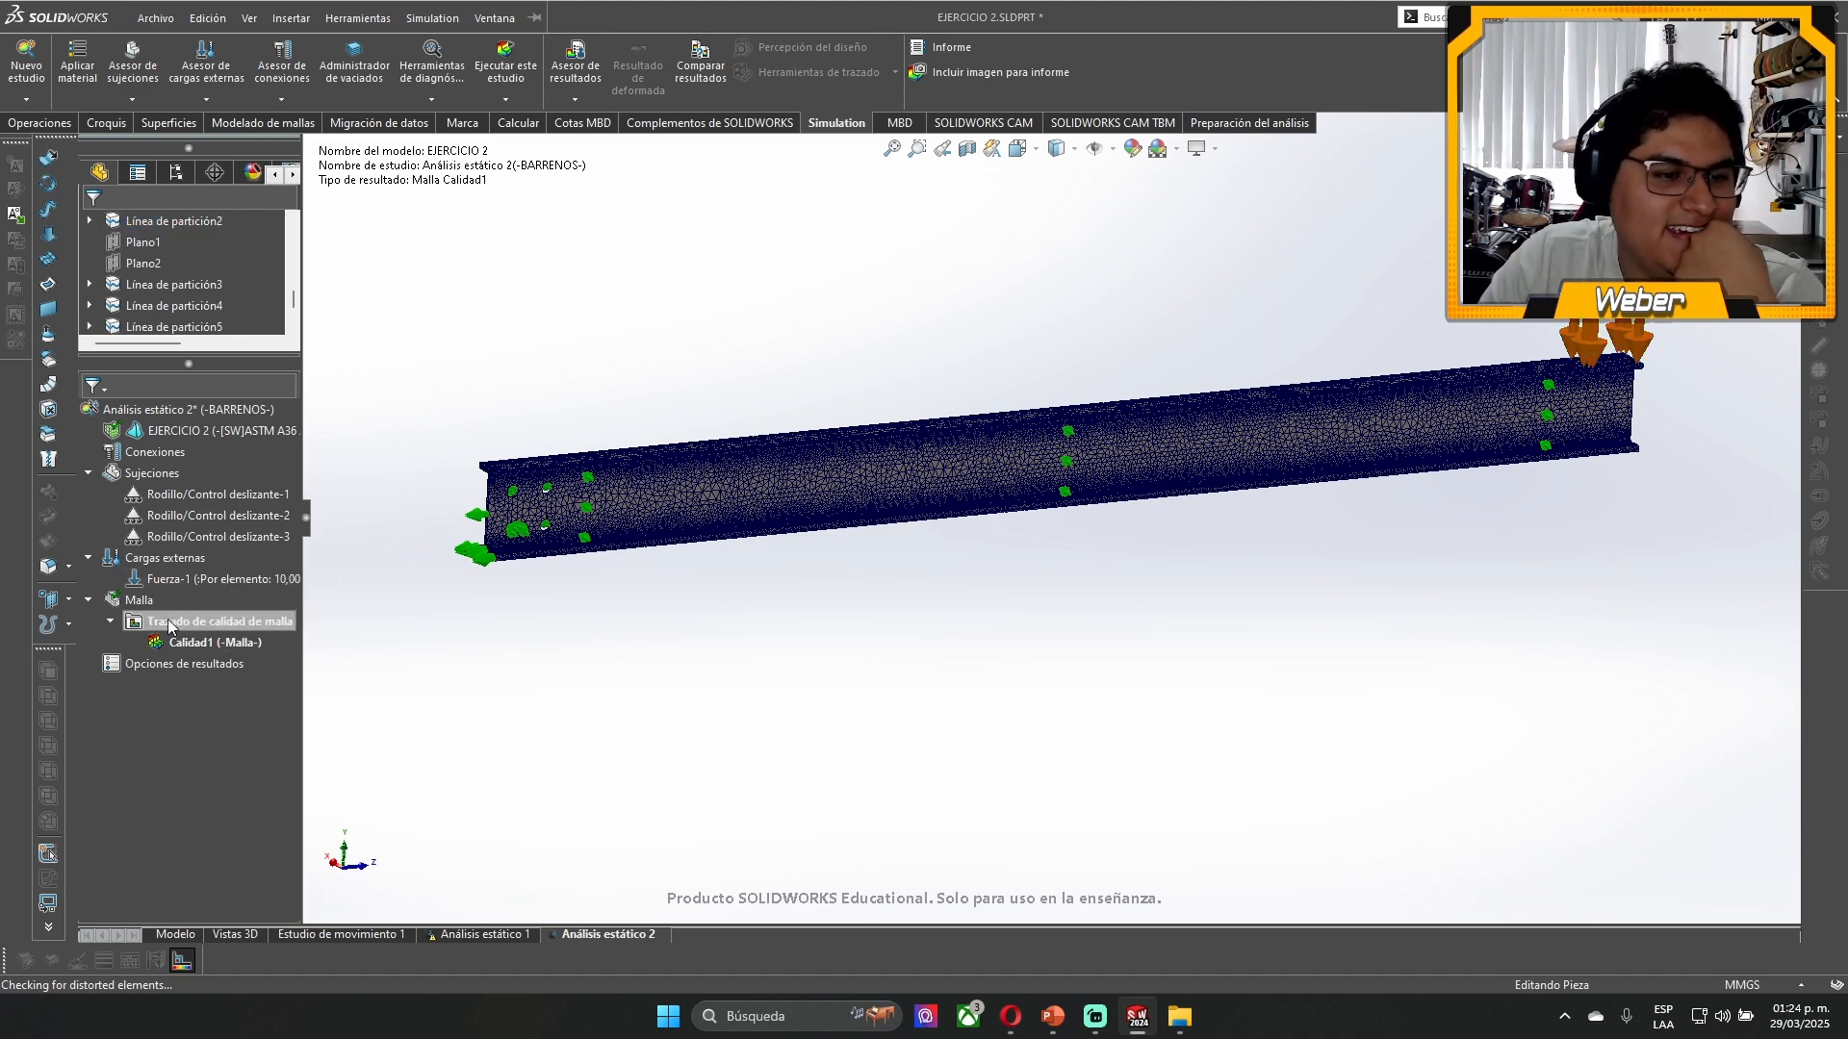
- Remesh the beam with the standard mesh at the coarsest density setting
{"action": "right_click", "coordinate": [140, 600]}
{"action": "left_click", "coordinate": [255, 679]}
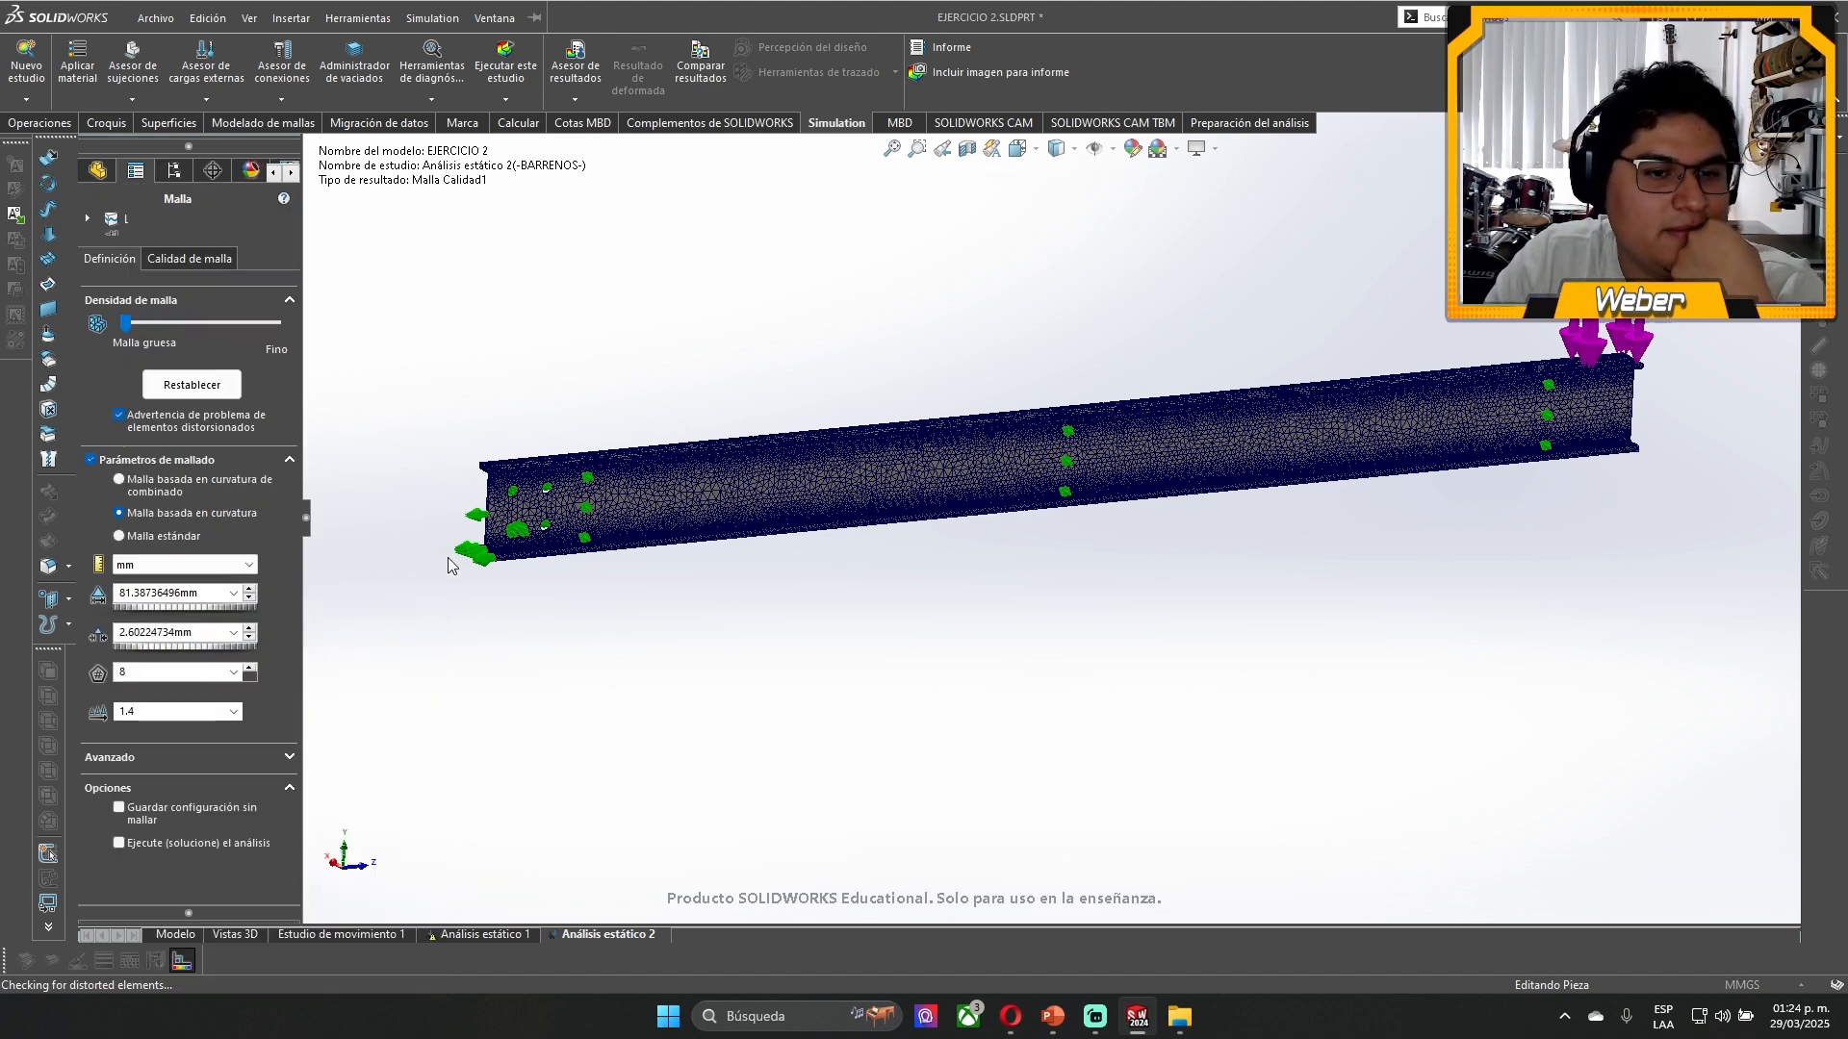
{"action": "left_click", "coordinate": [147, 539]}
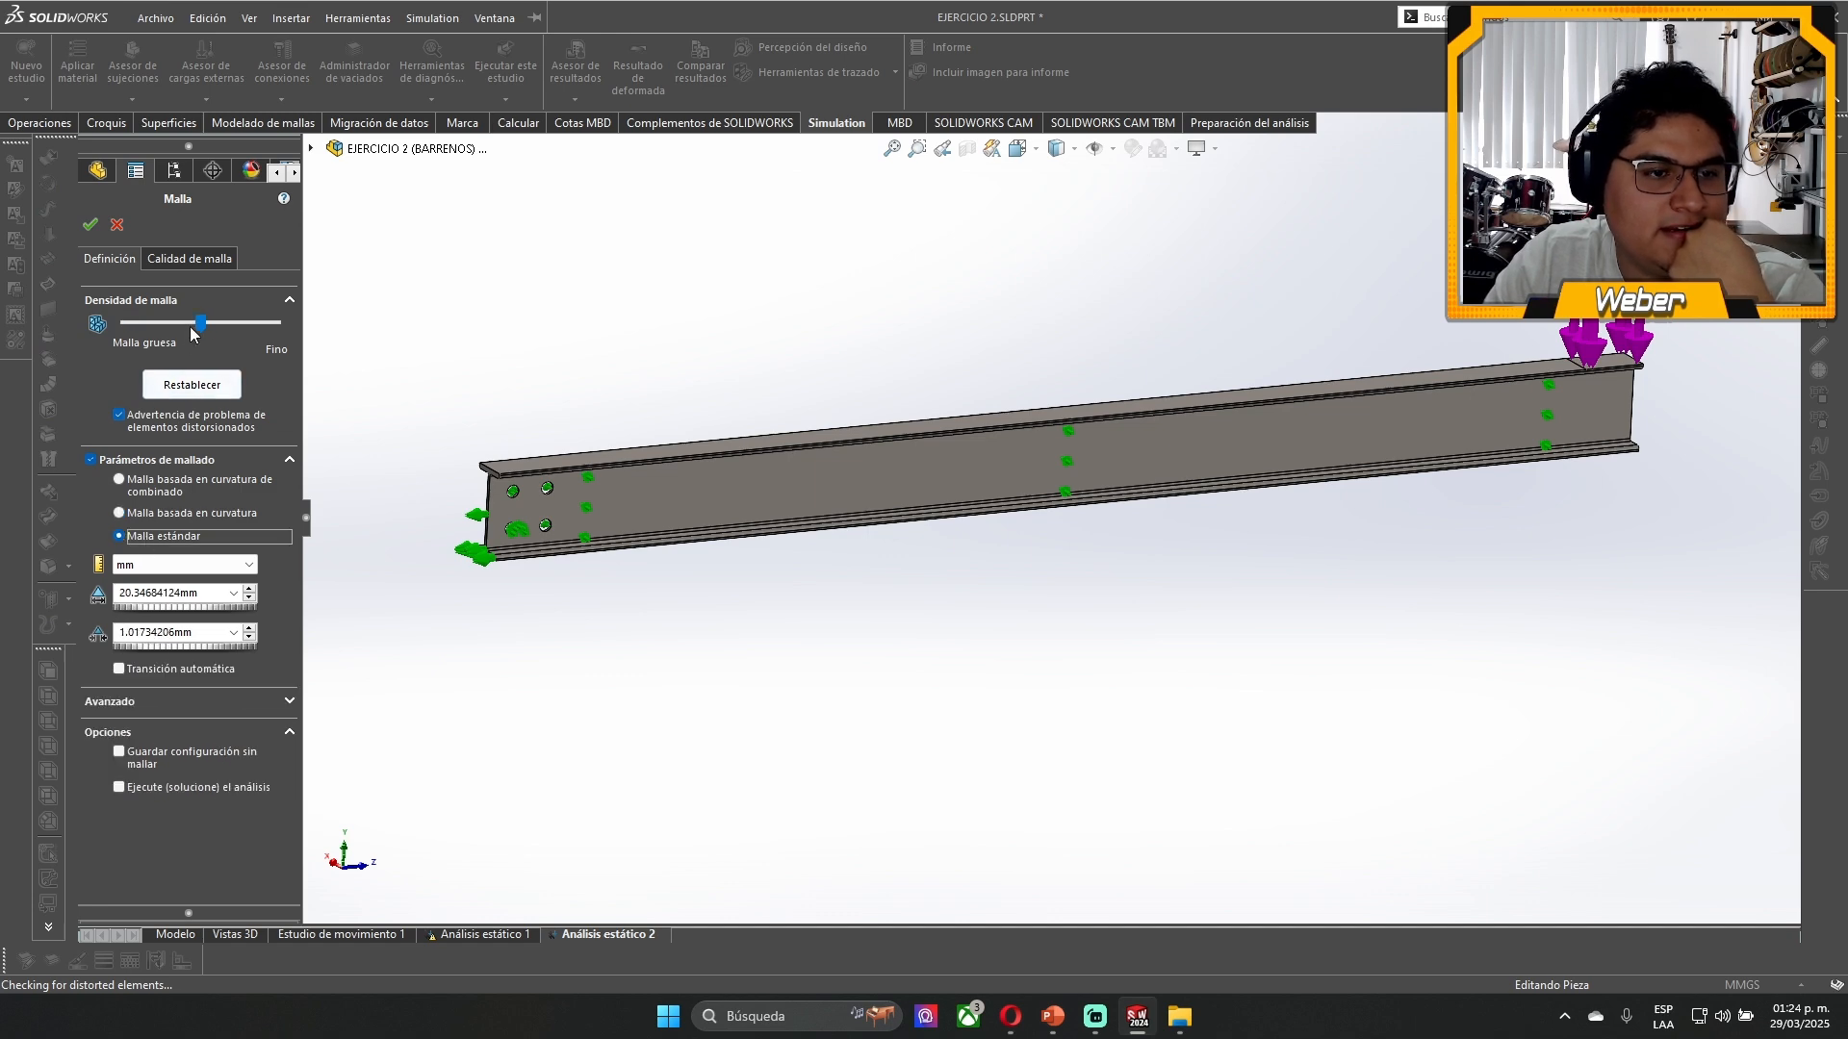
{"action": "left_click_drag", "start_coordinate": [194, 325], "coordinate": [155, 323]}
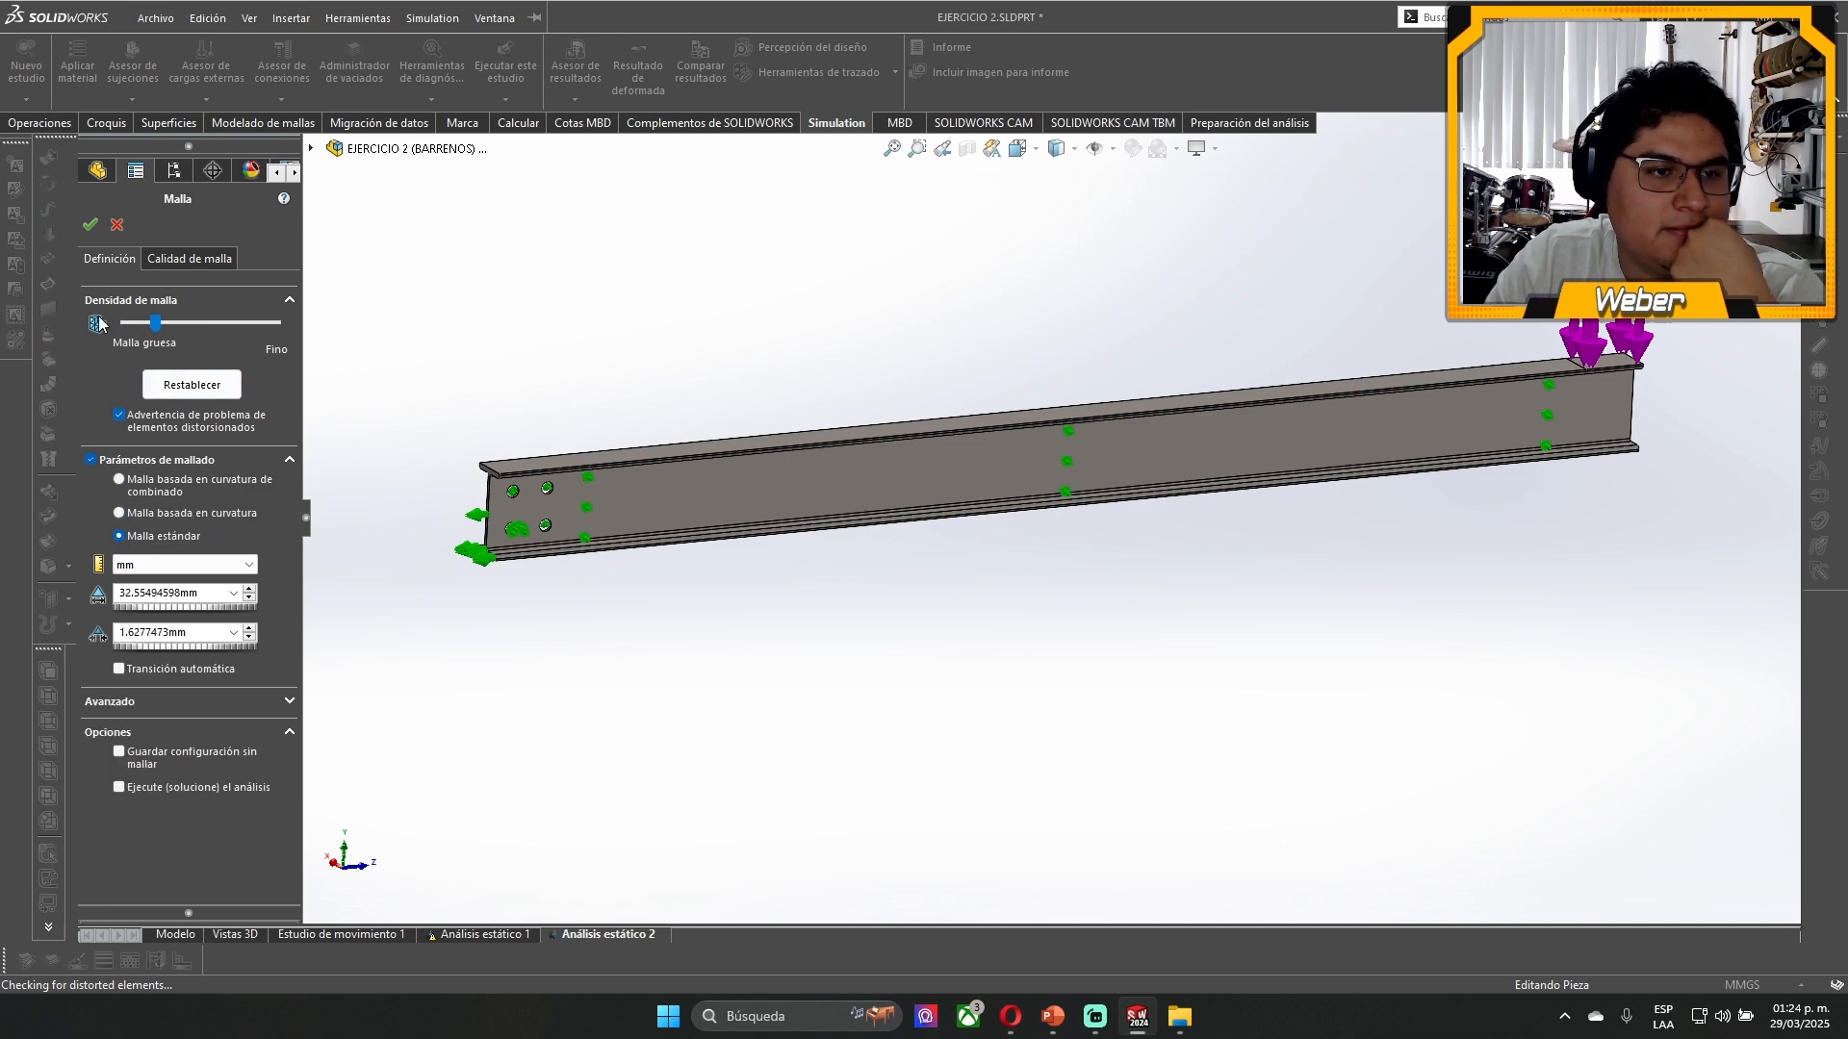
{"action": "left_click", "coordinate": [90, 227]}
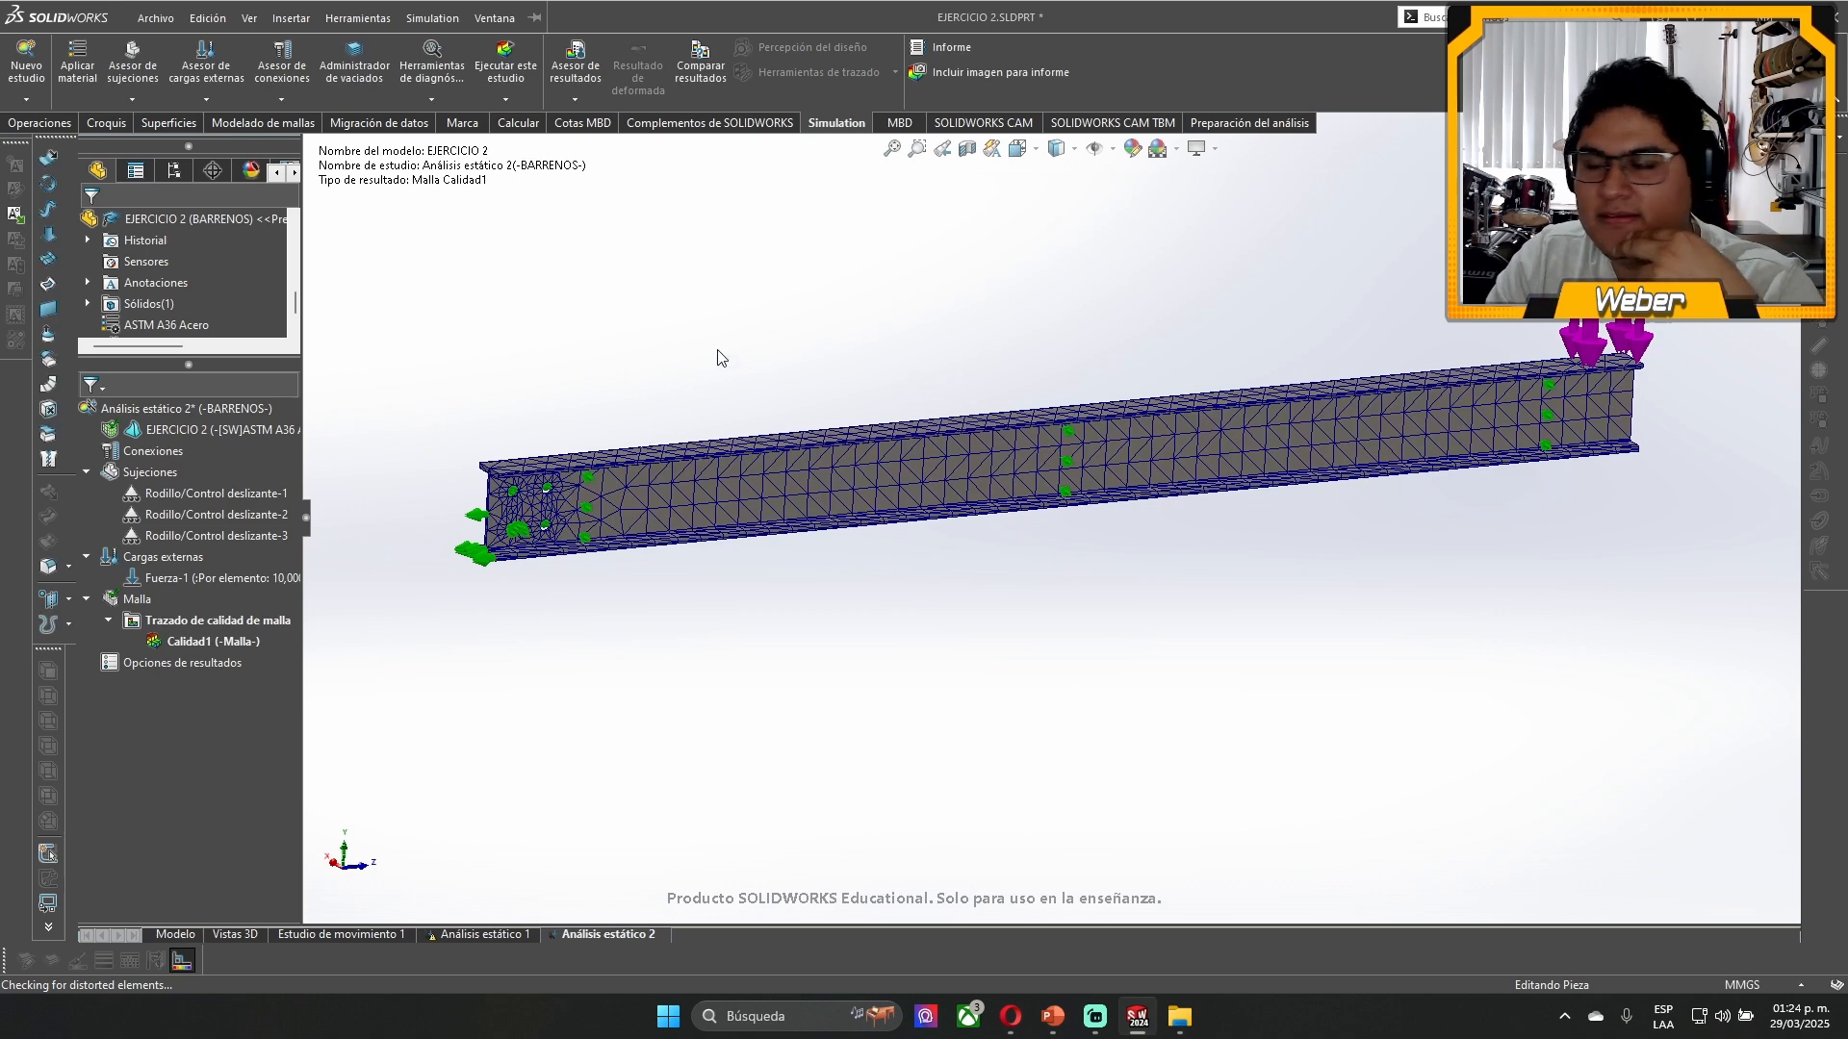
{"action": "scroll", "coordinate": [616, 457], "scroll_direction": "down", "scroll_amount": 8}
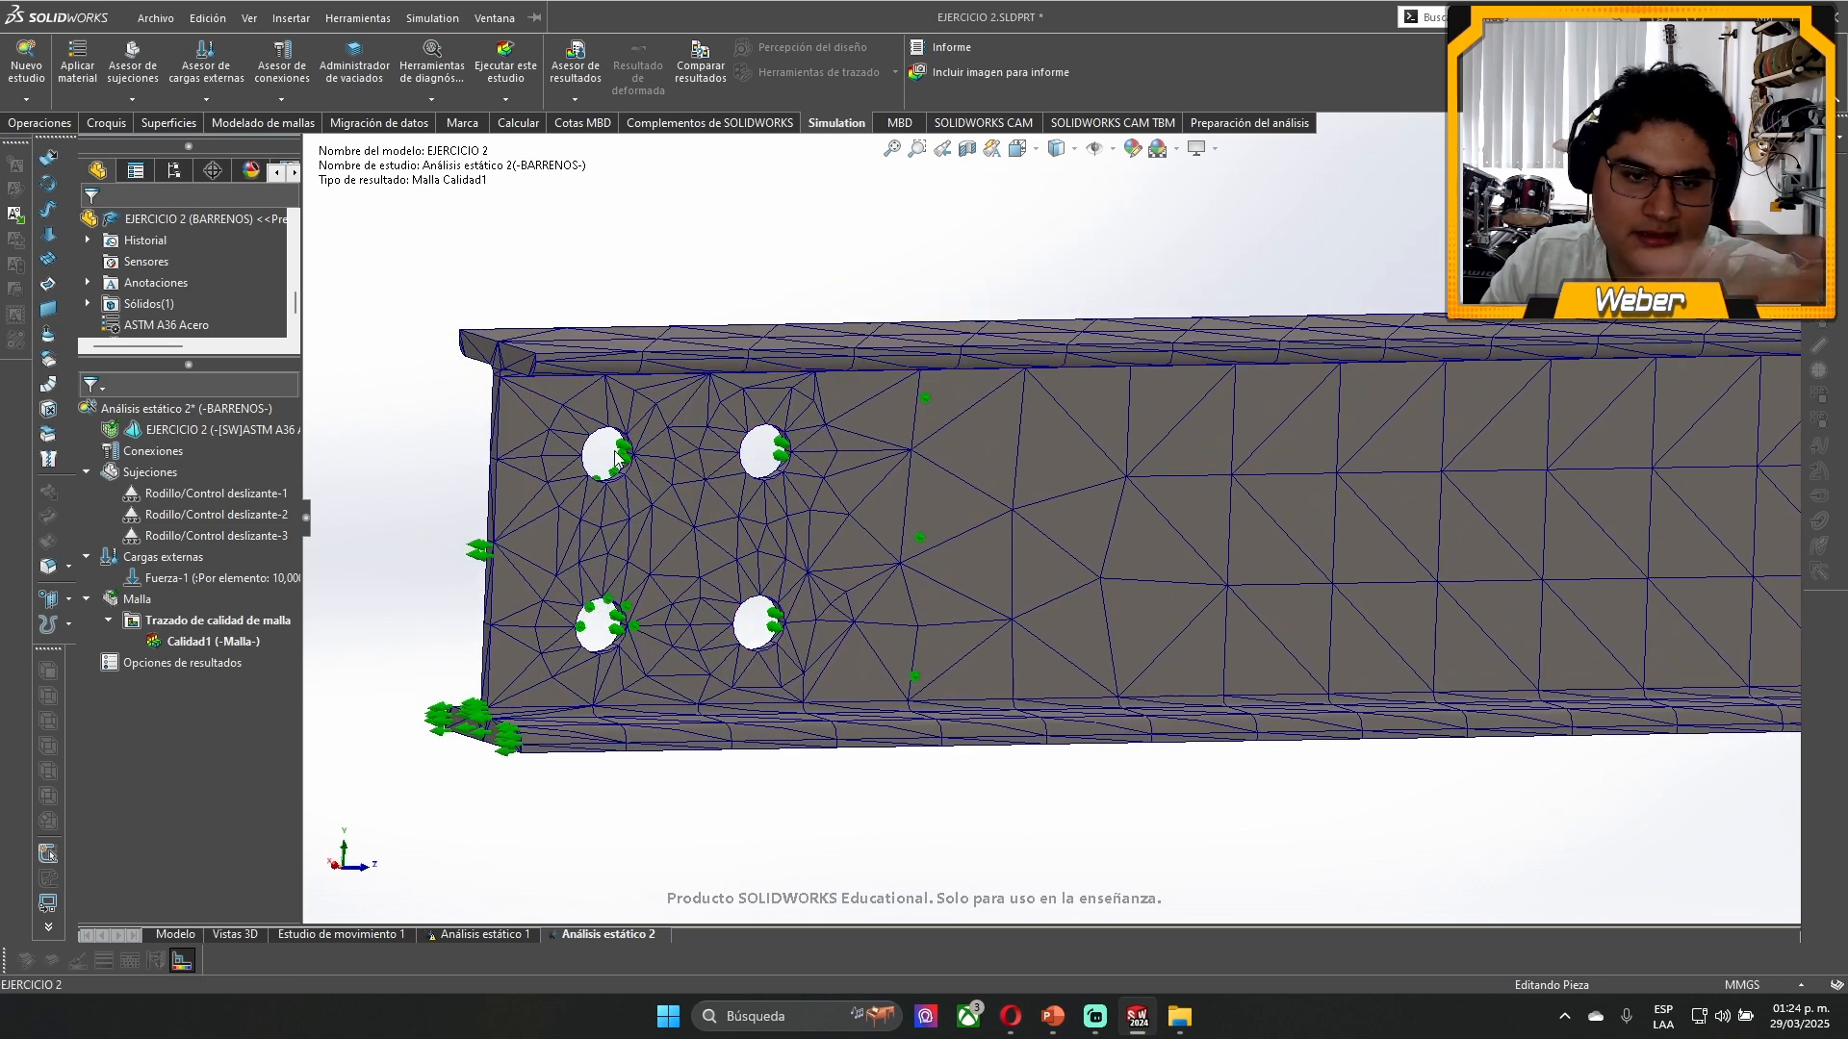
- Regenerate the coarse standard mesh with the same settings and inspect it around the holes and along the beam
{"action": "right_click", "coordinate": [118, 597]}
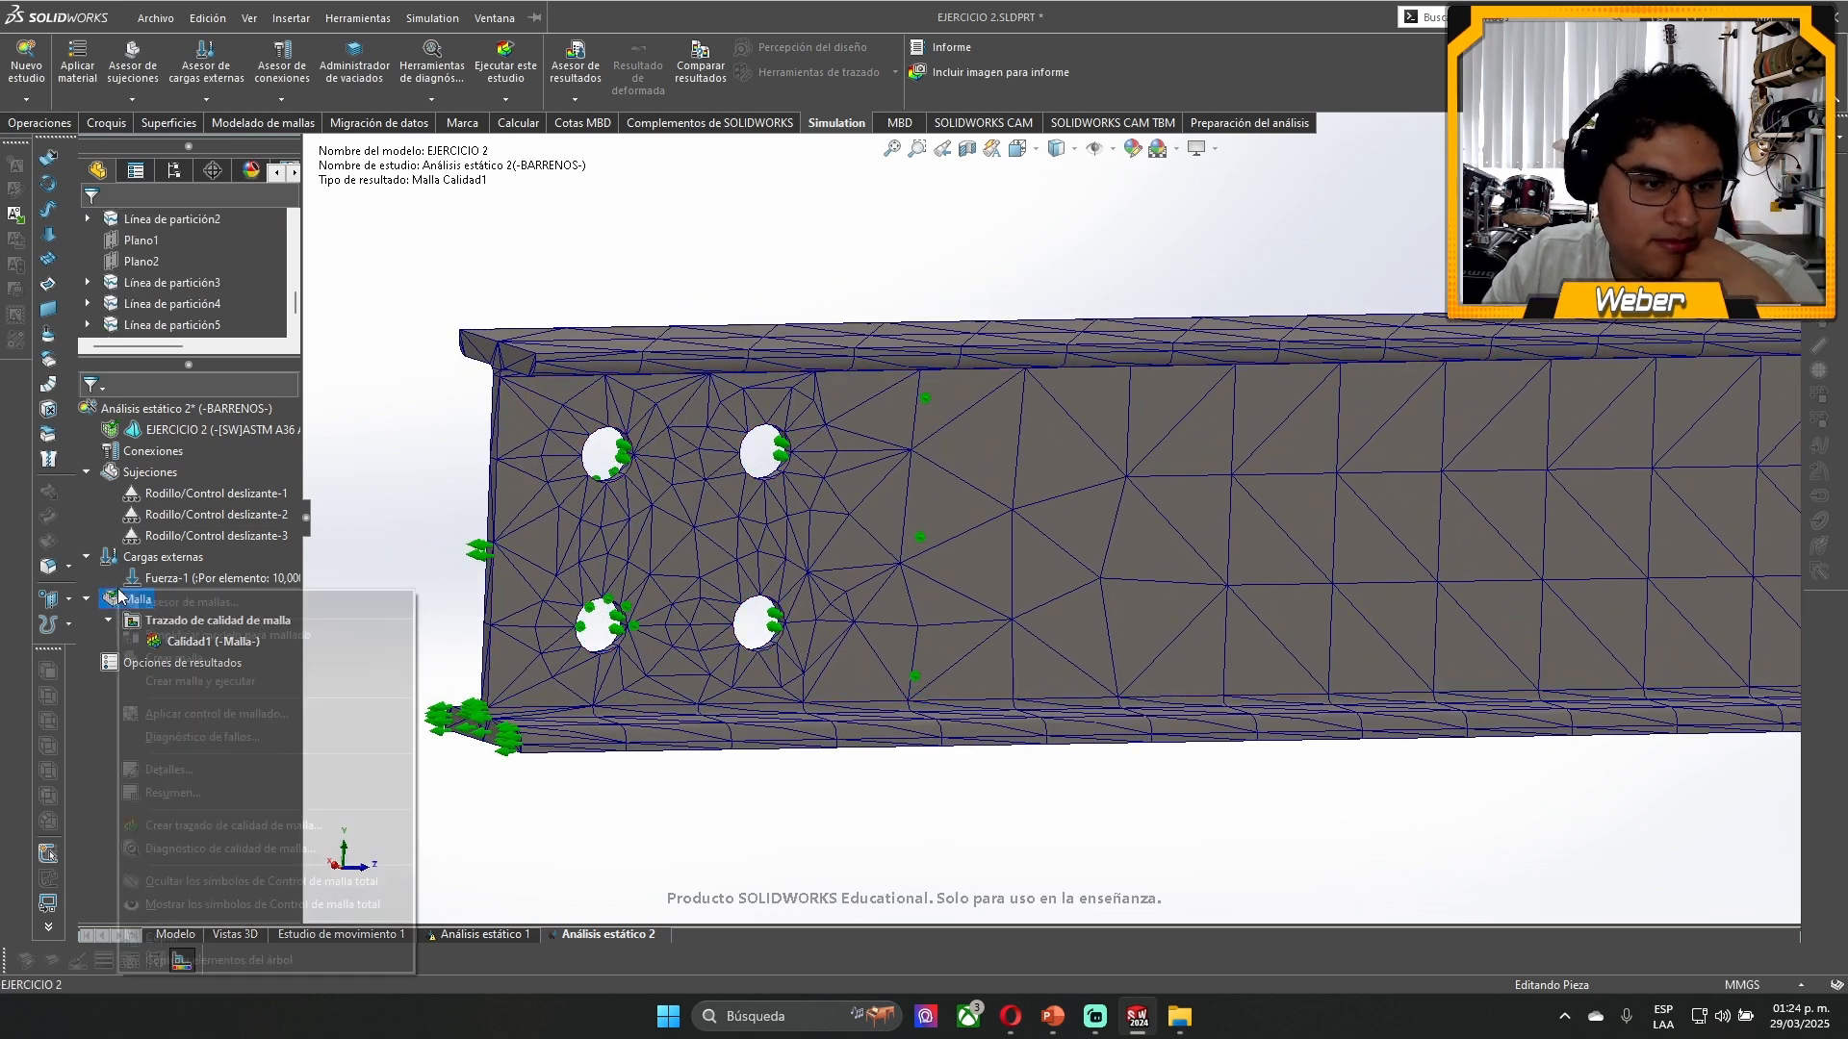
{"action": "left_click", "coordinate": [158, 659]}
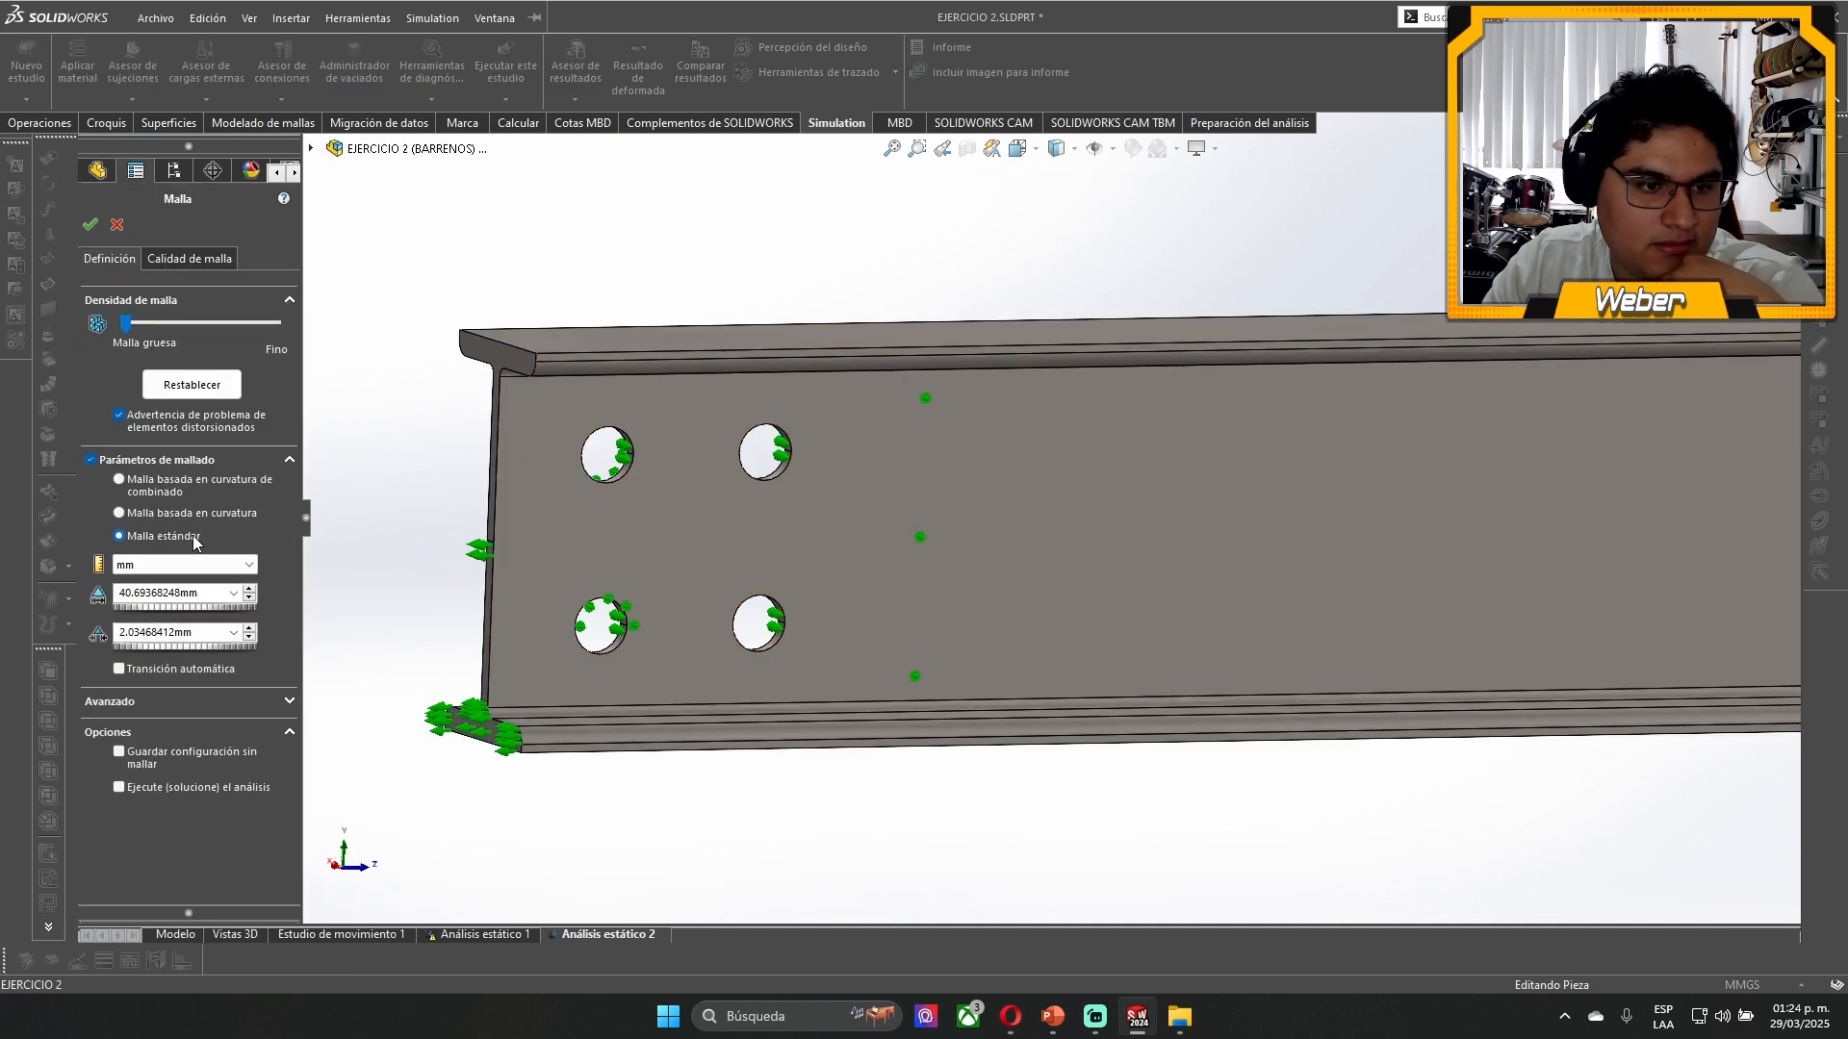
{"action": "left_click", "coordinate": [90, 224]}
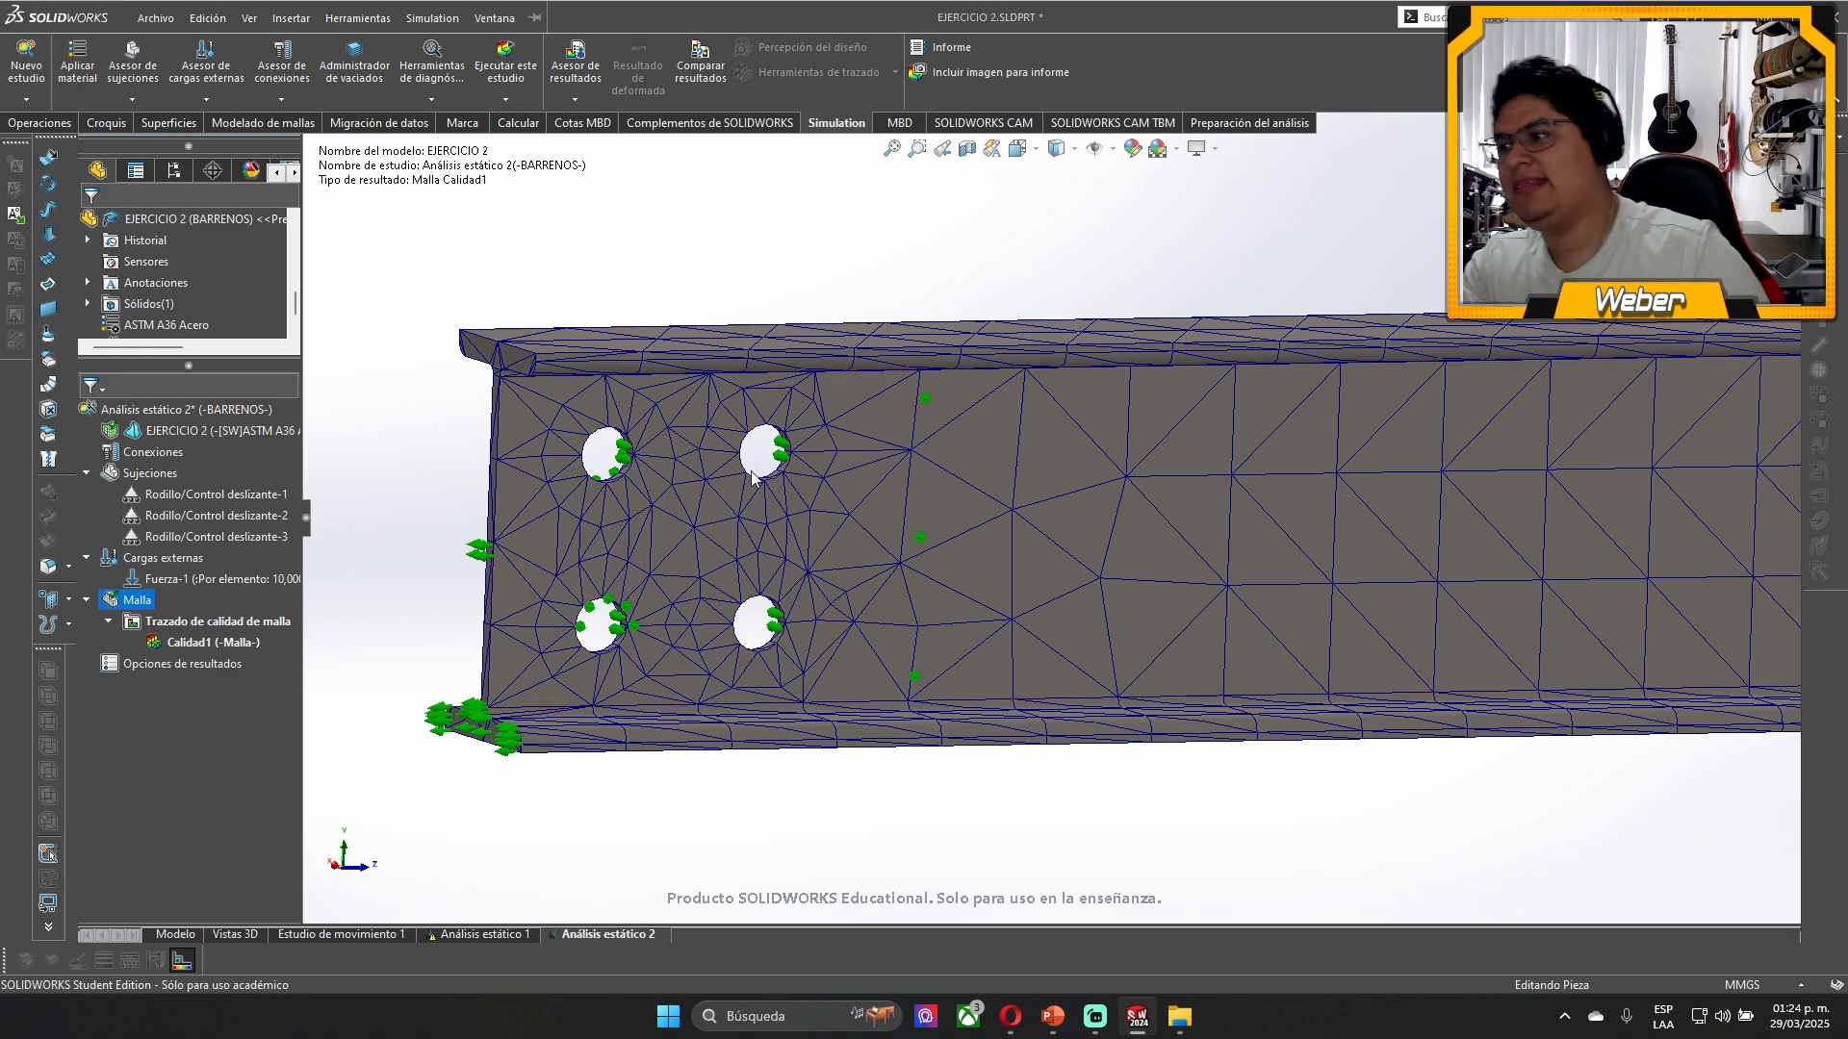
{"action": "scroll", "coordinate": [680, 510], "scroll_direction": "down", "scroll_amount": 2}
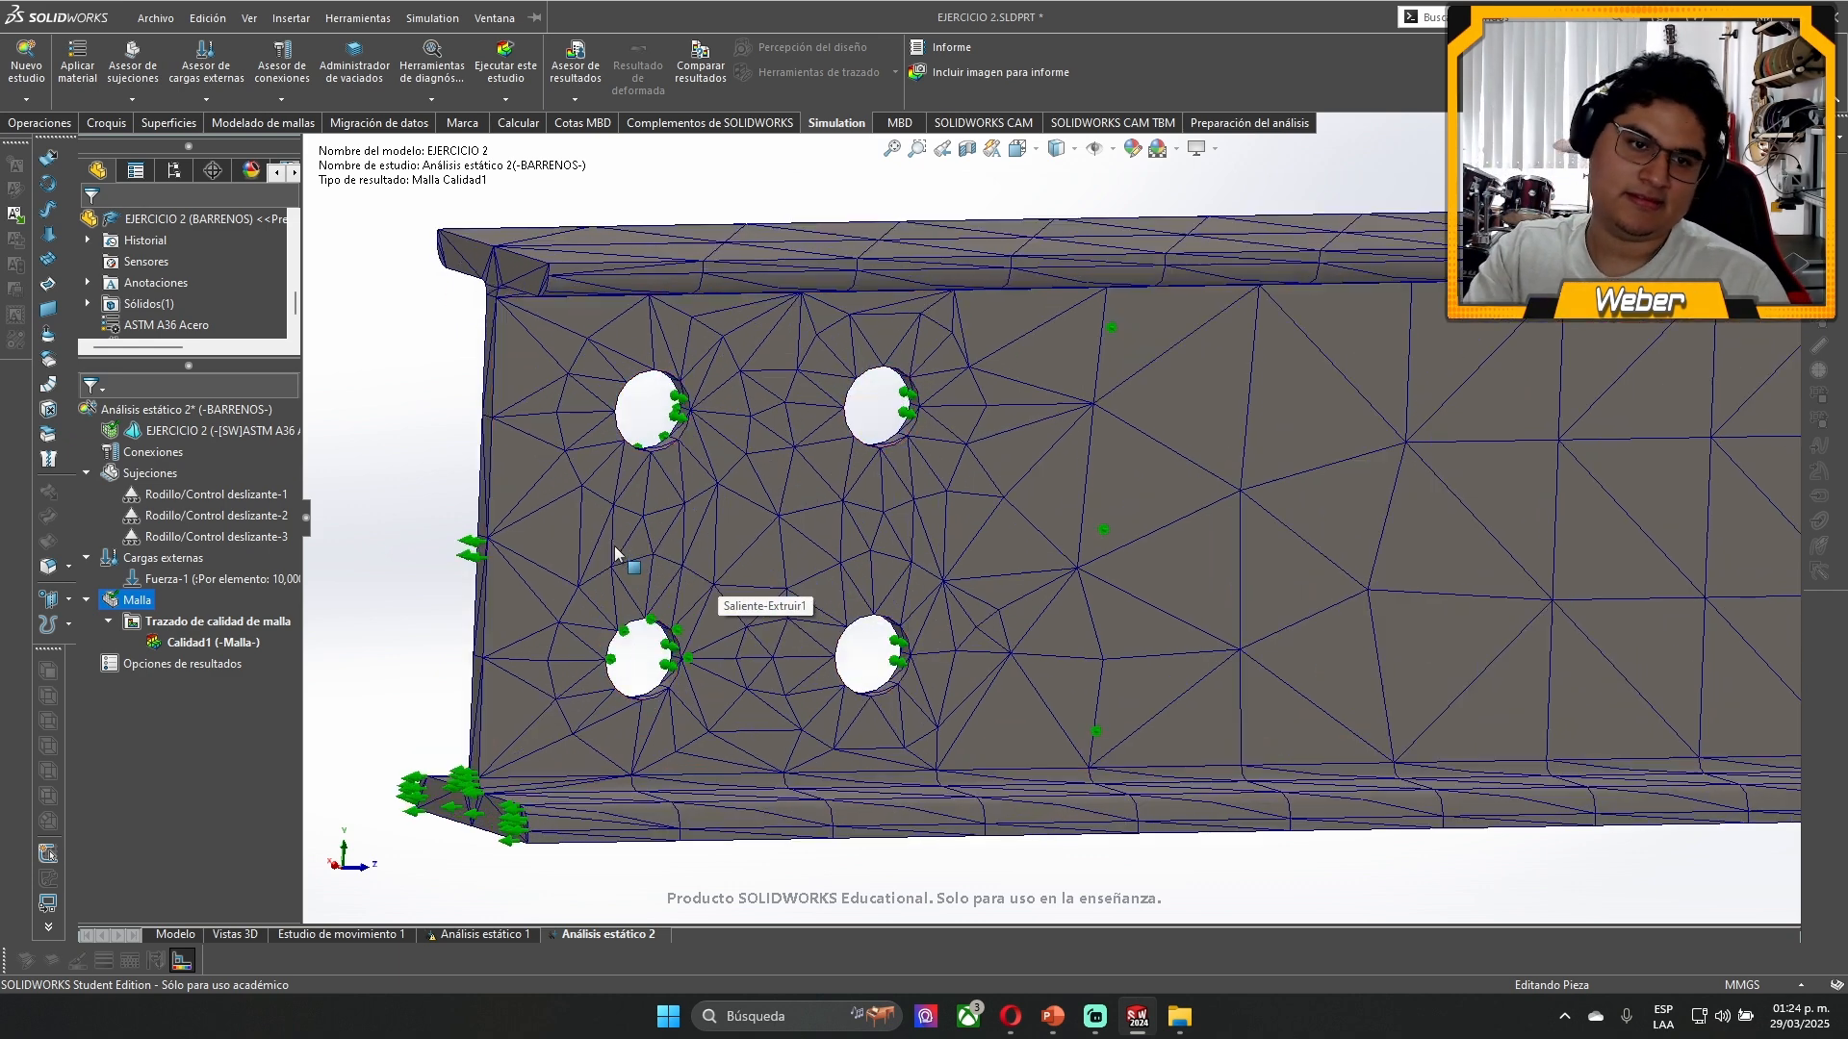
{"action": "scroll", "coordinate": [1408, 430], "scroll_direction": "up", "scroll_amount": 6}
{"action": "scroll", "coordinate": [1562, 528], "scroll_direction": "down", "scroll_amount": 2}
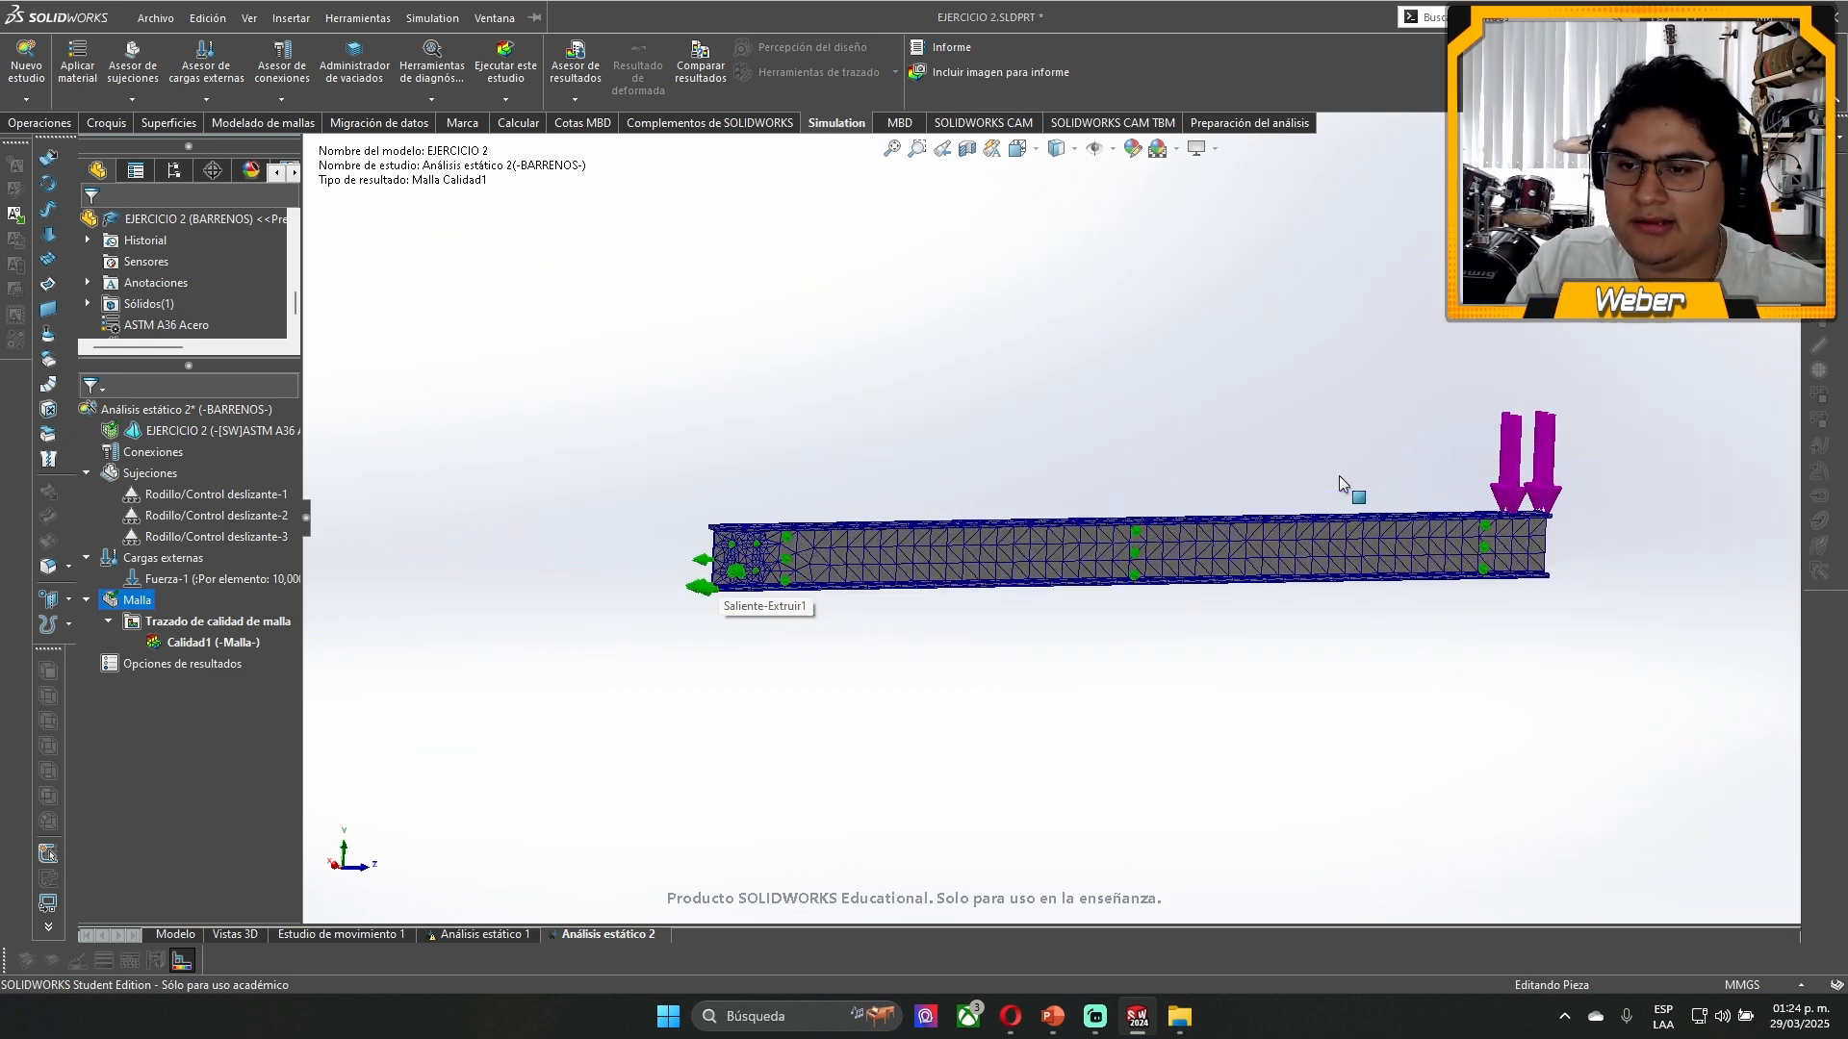
{"action": "middle_click_drag", "start_coordinate": [1211, 508], "coordinate": [1276, 507]}
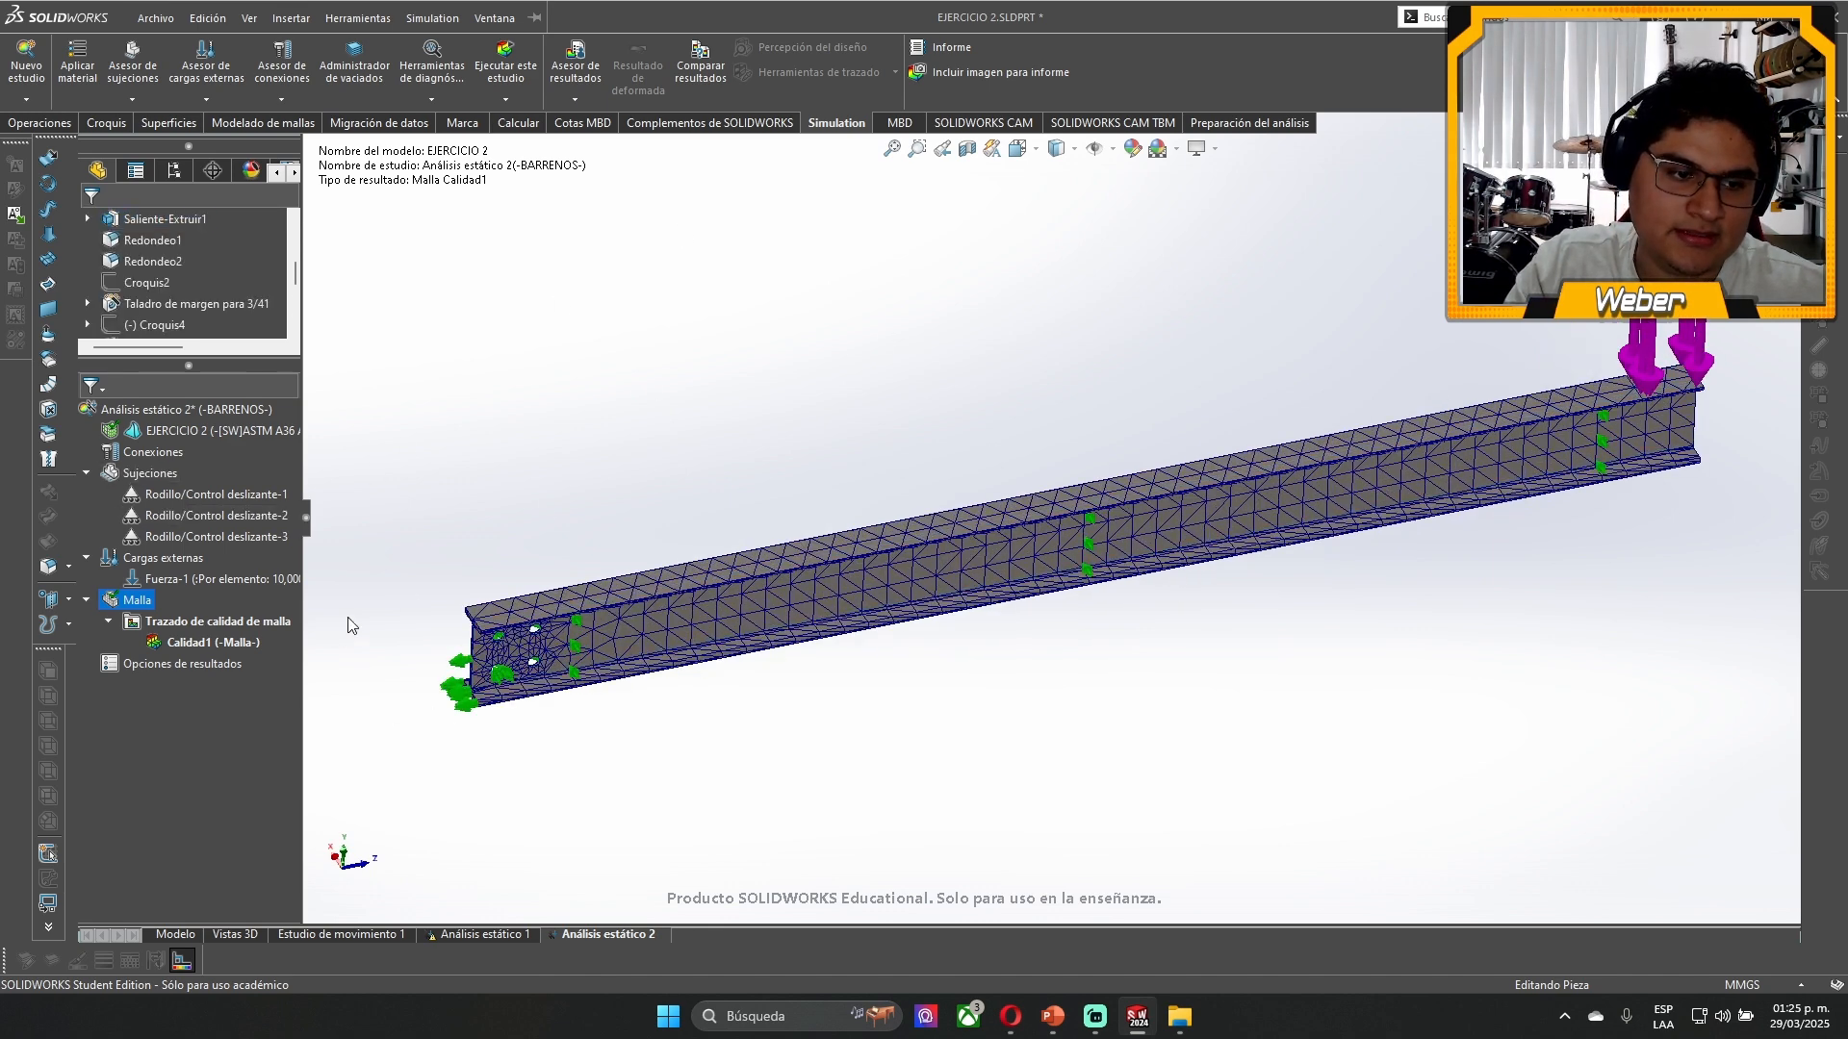
- Try to run the static study with the large displacements option, then stop the solver and dismiss its notice
{"action": "left_click", "coordinate": [500, 72]}
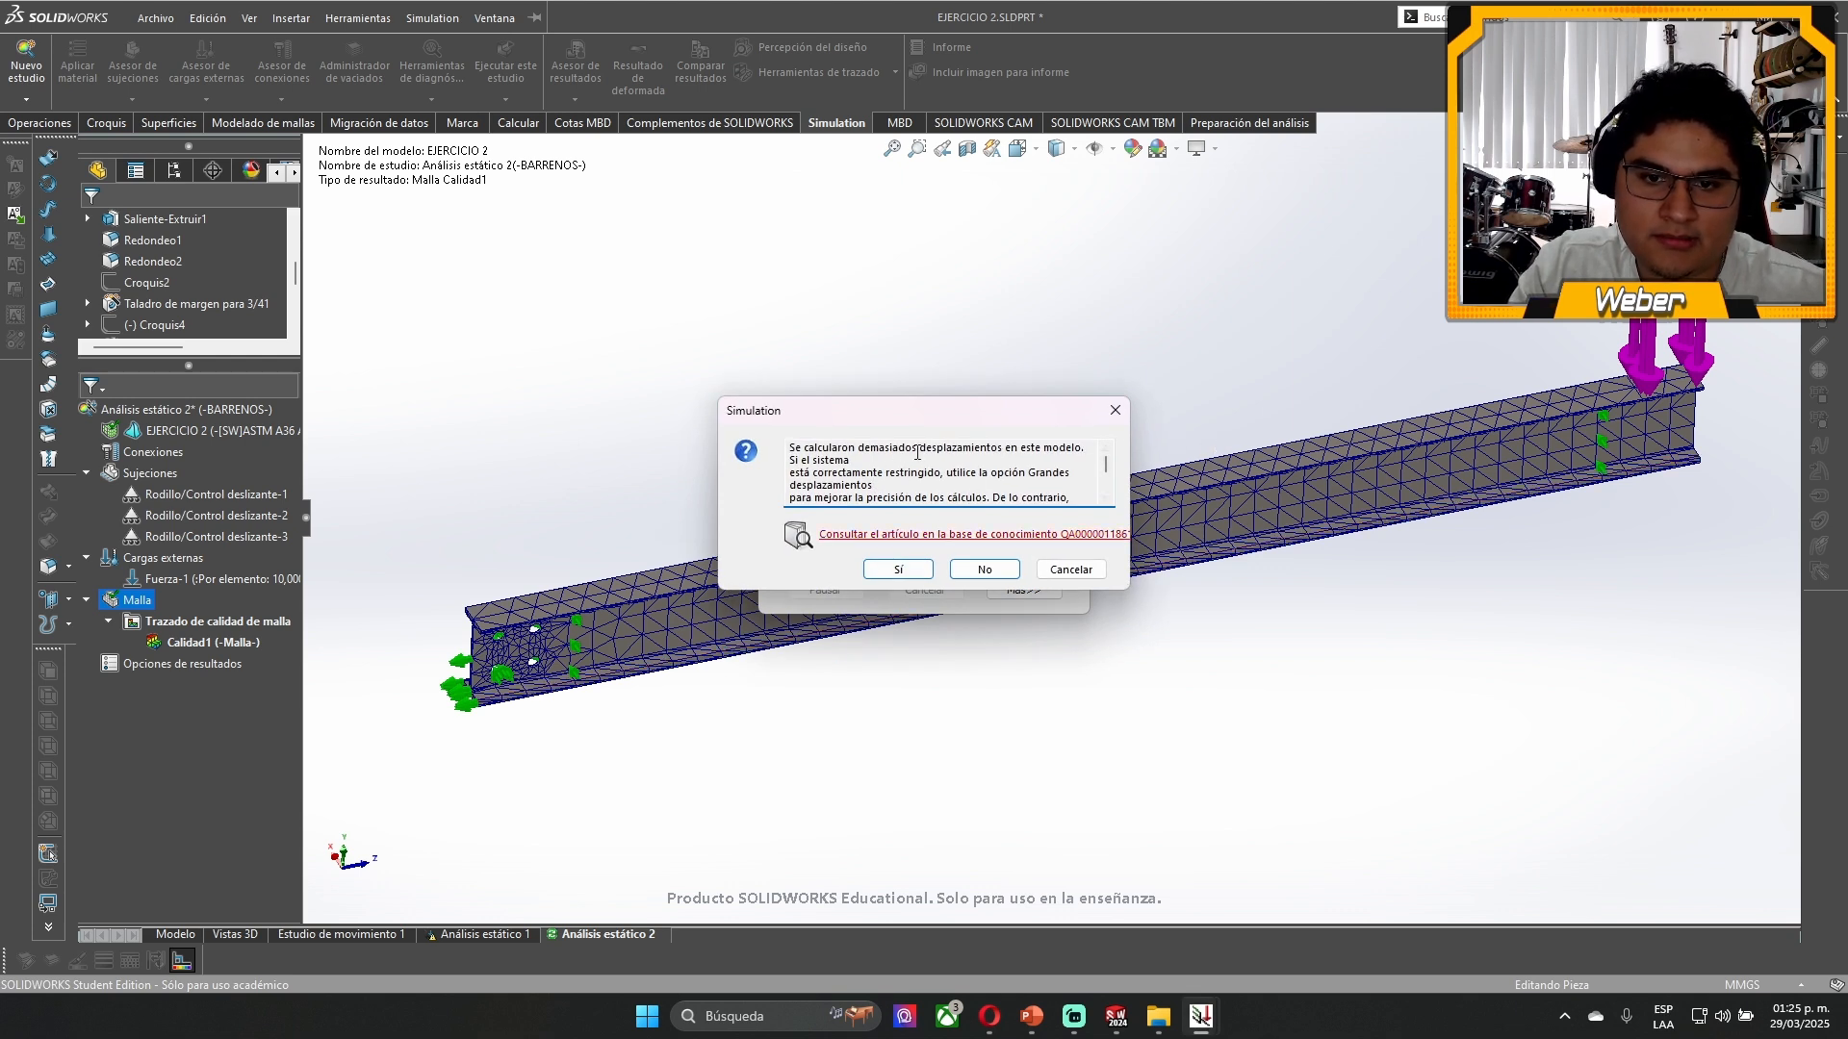
{"action": "left_click_drag", "start_coordinate": [1004, 448], "coordinate": [937, 474]}
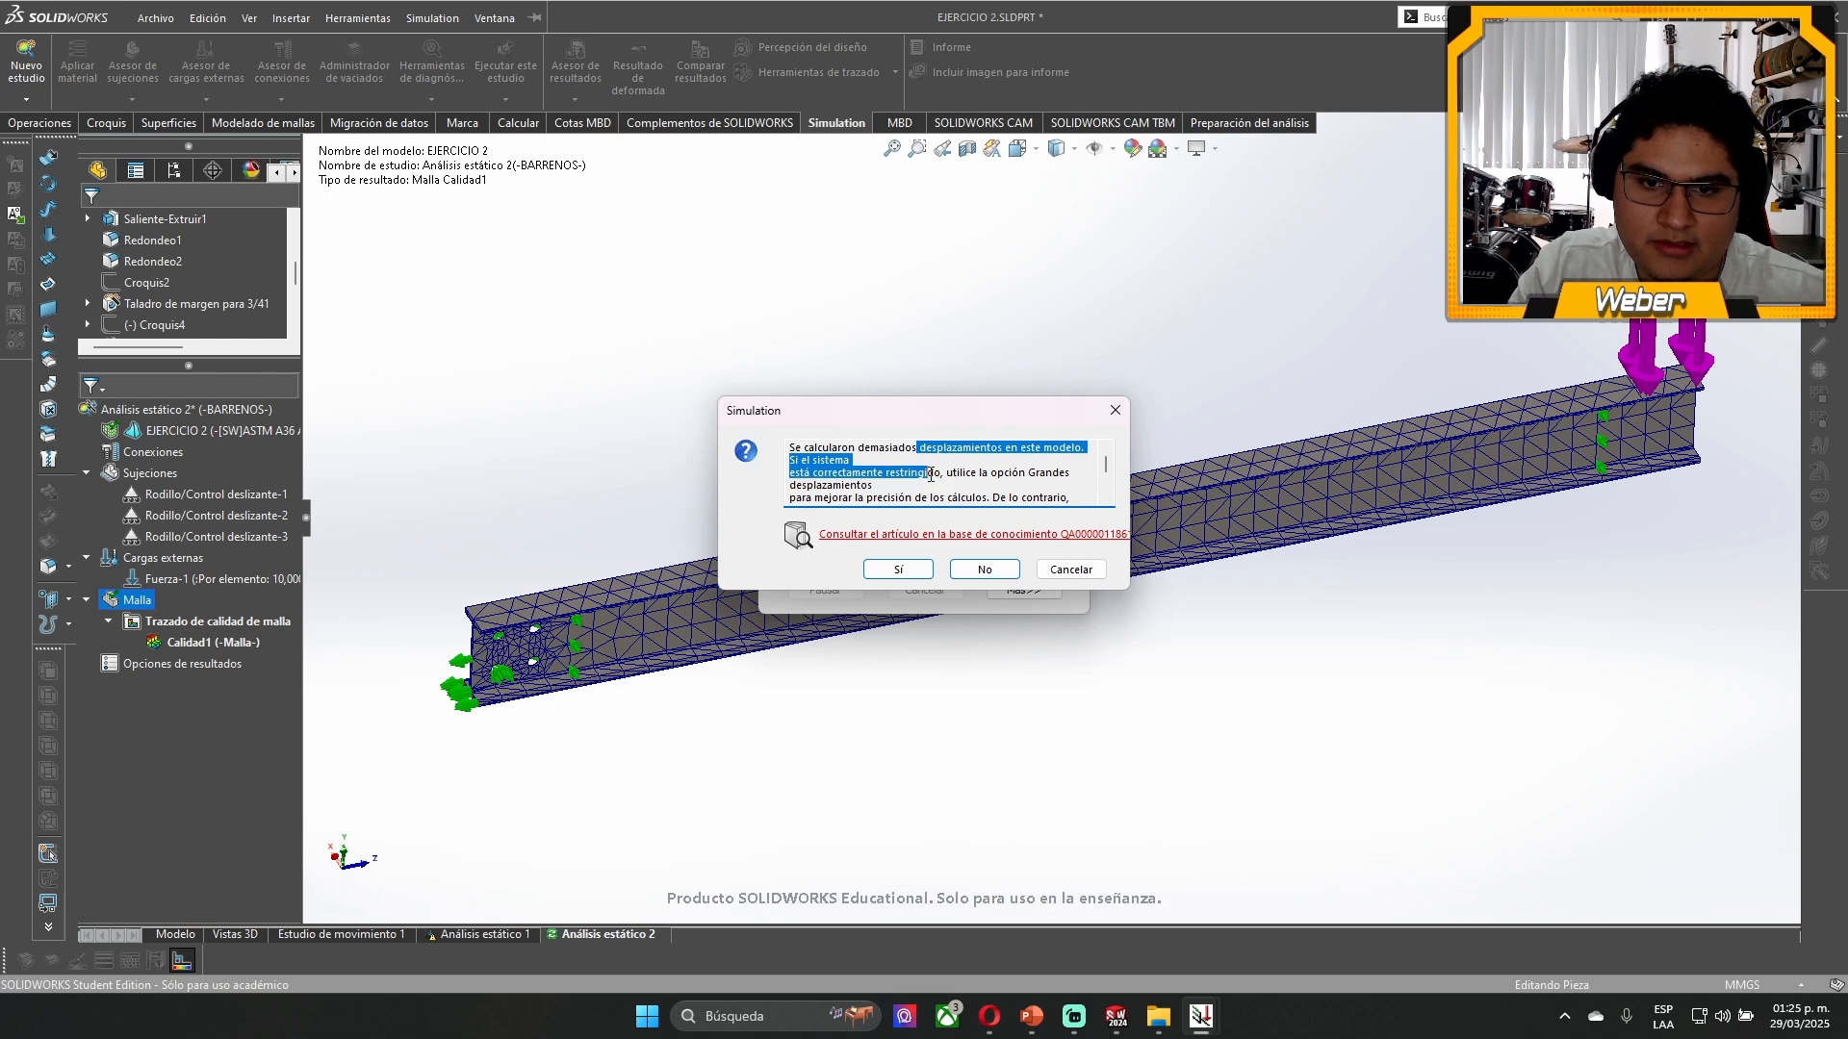
{"action": "left_click", "coordinate": [931, 474]}
{"action": "scroll", "coordinate": [924, 474], "scroll_direction": "down", "scroll_amount": 3}
{"action": "left_click", "coordinate": [899, 570]}
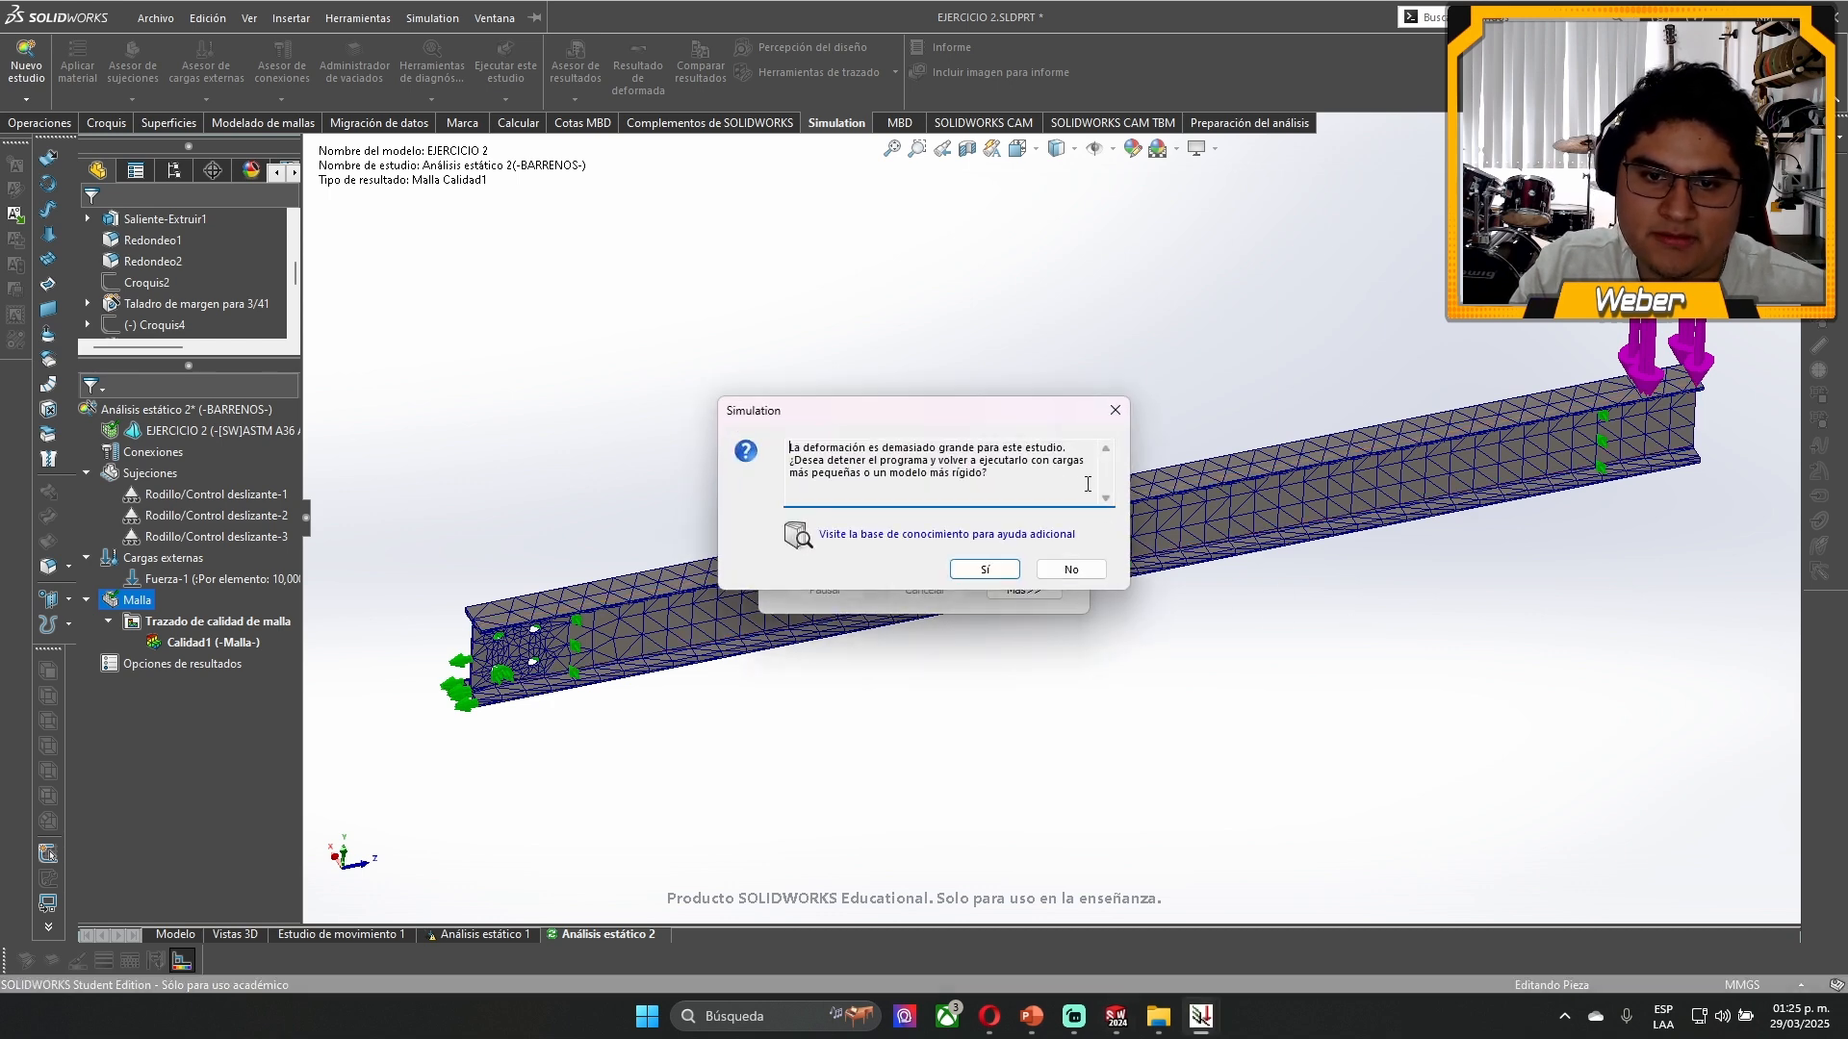
{"action": "left_click", "coordinate": [963, 574]}
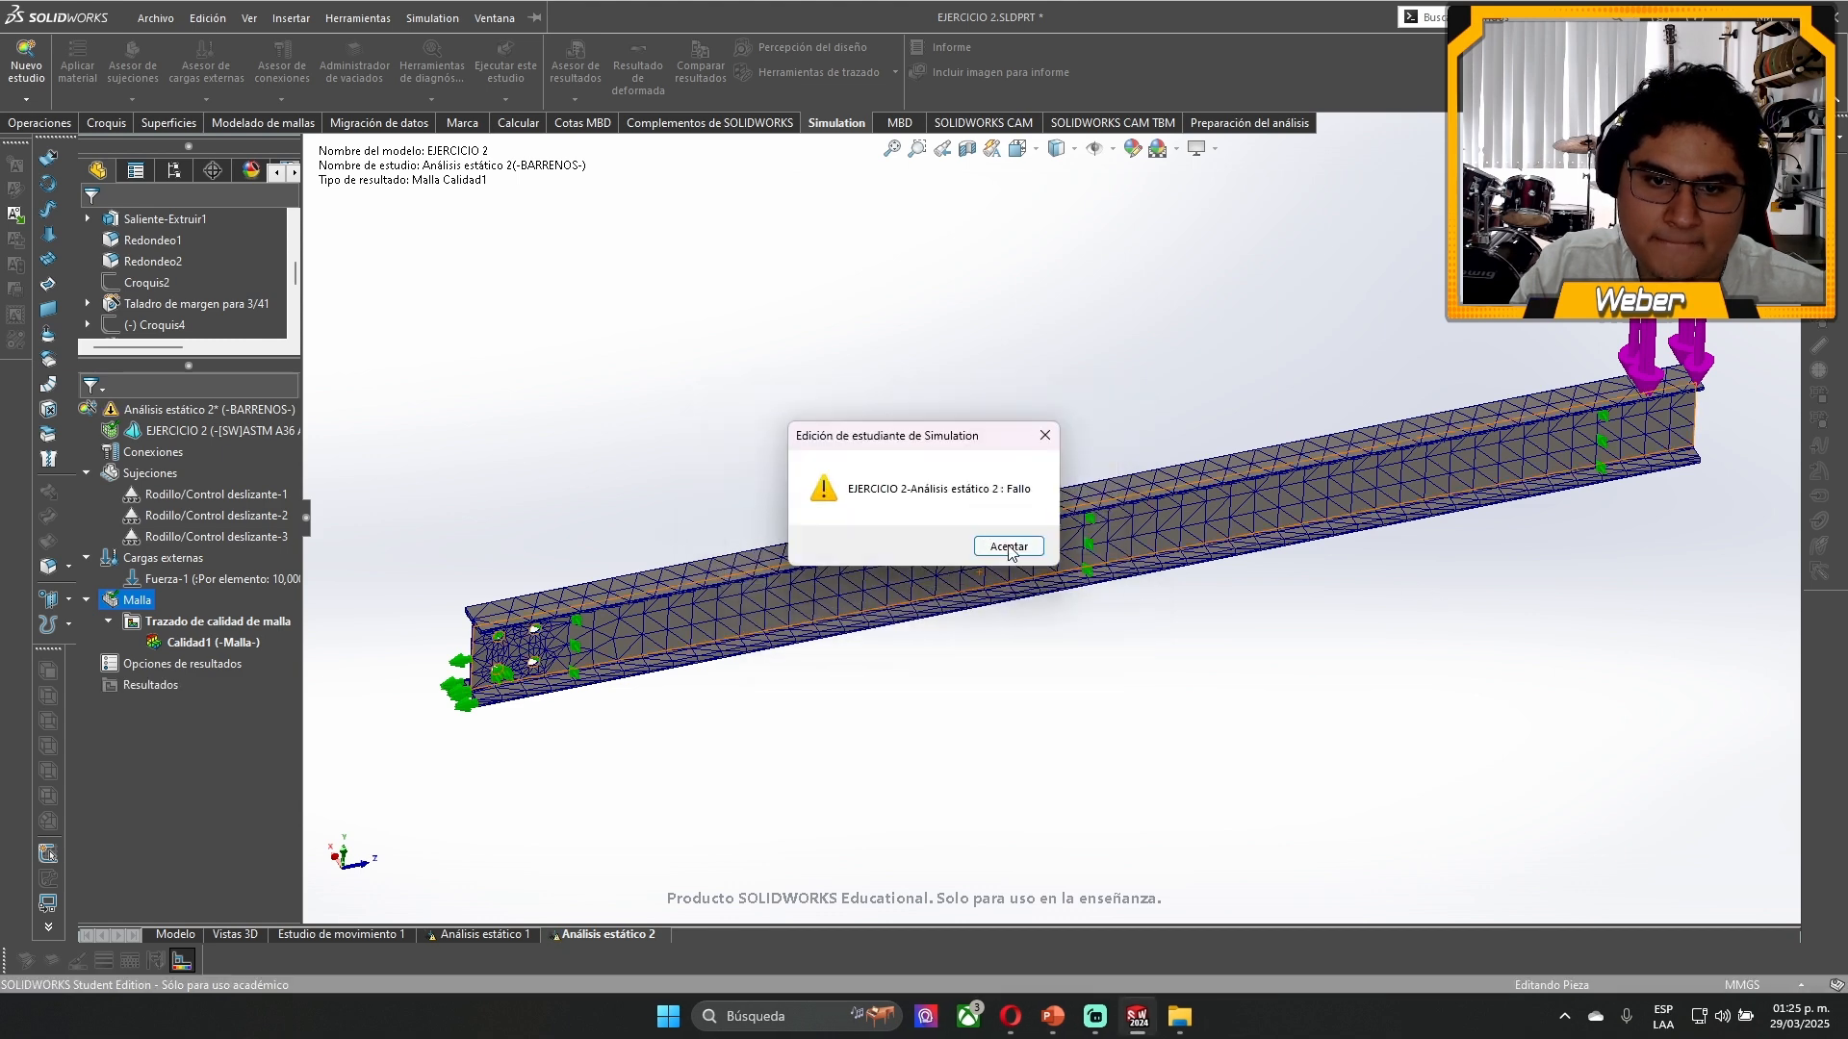
{"action": "left_click", "coordinate": [1007, 546]}
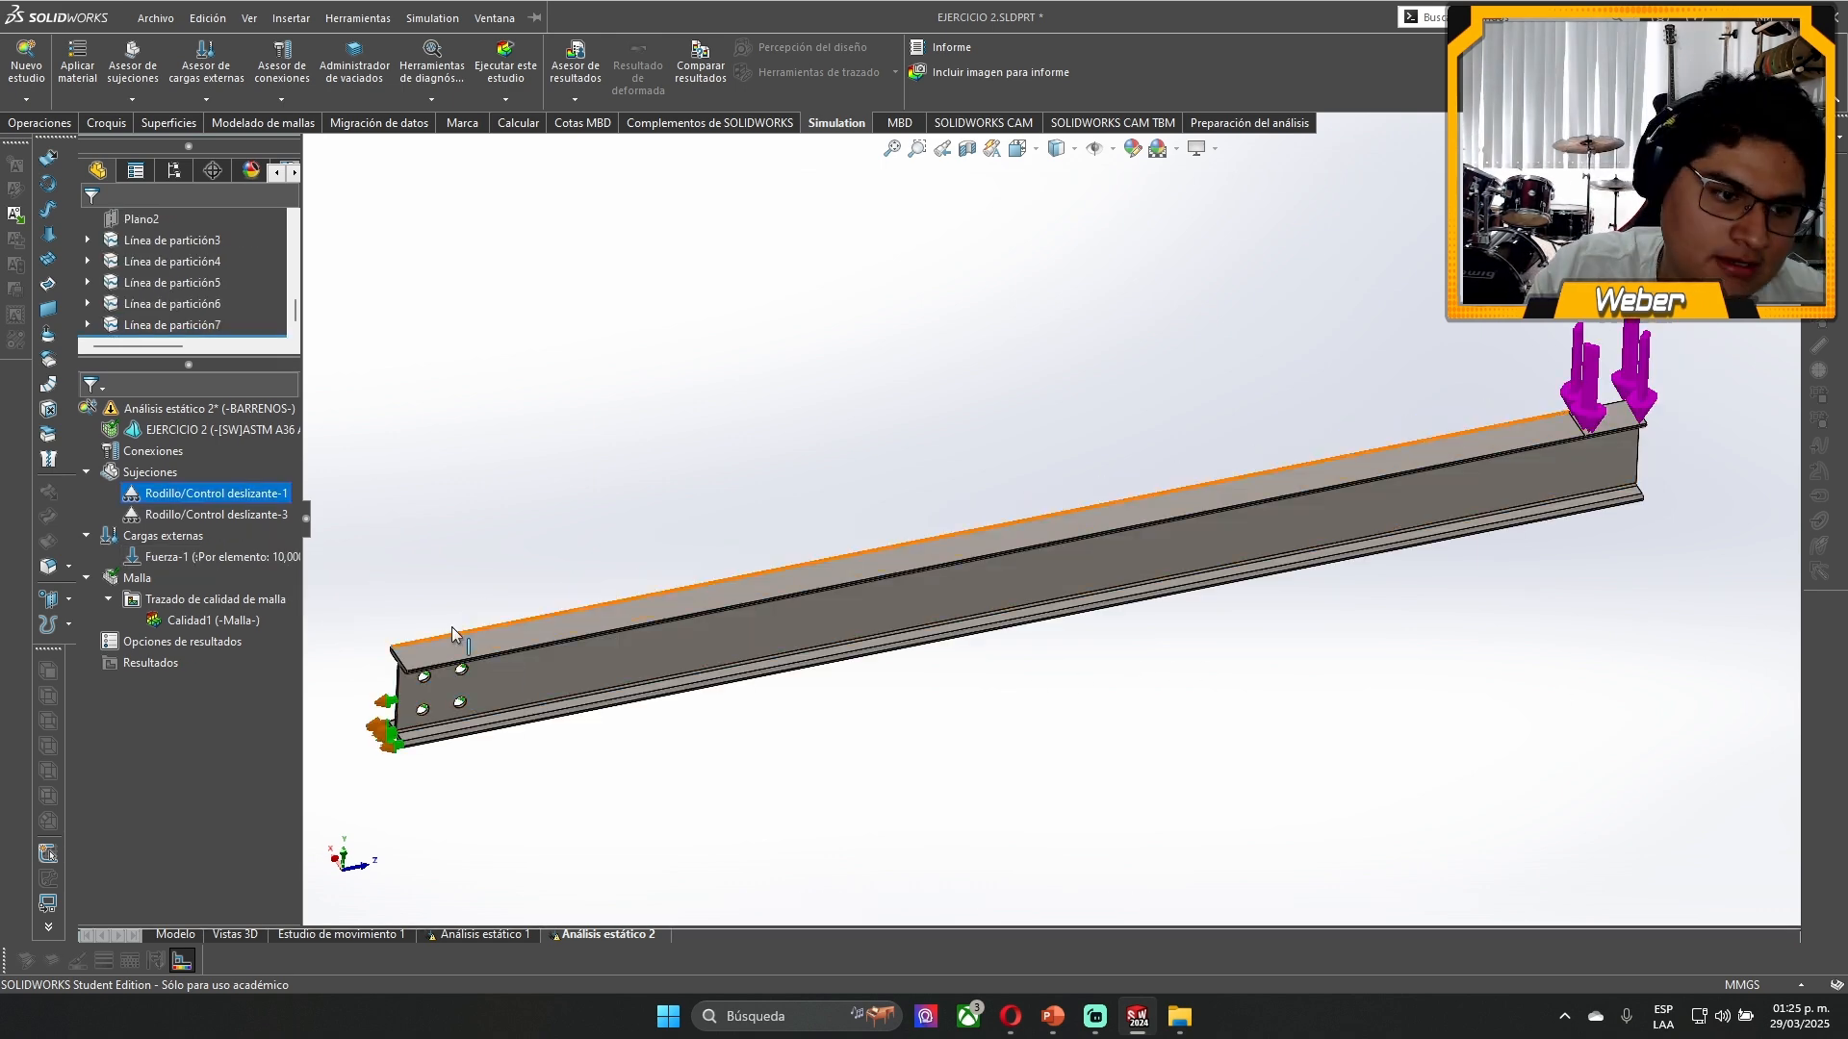
- Delete the roller/slider fixture on the web's side faces and inspect the split faces of the two upper holes
{"action": "left_click", "coordinate": [456, 666]}
{"action": "scroll", "coordinate": [446, 683], "scroll_direction": "down", "scroll_amount": 5}
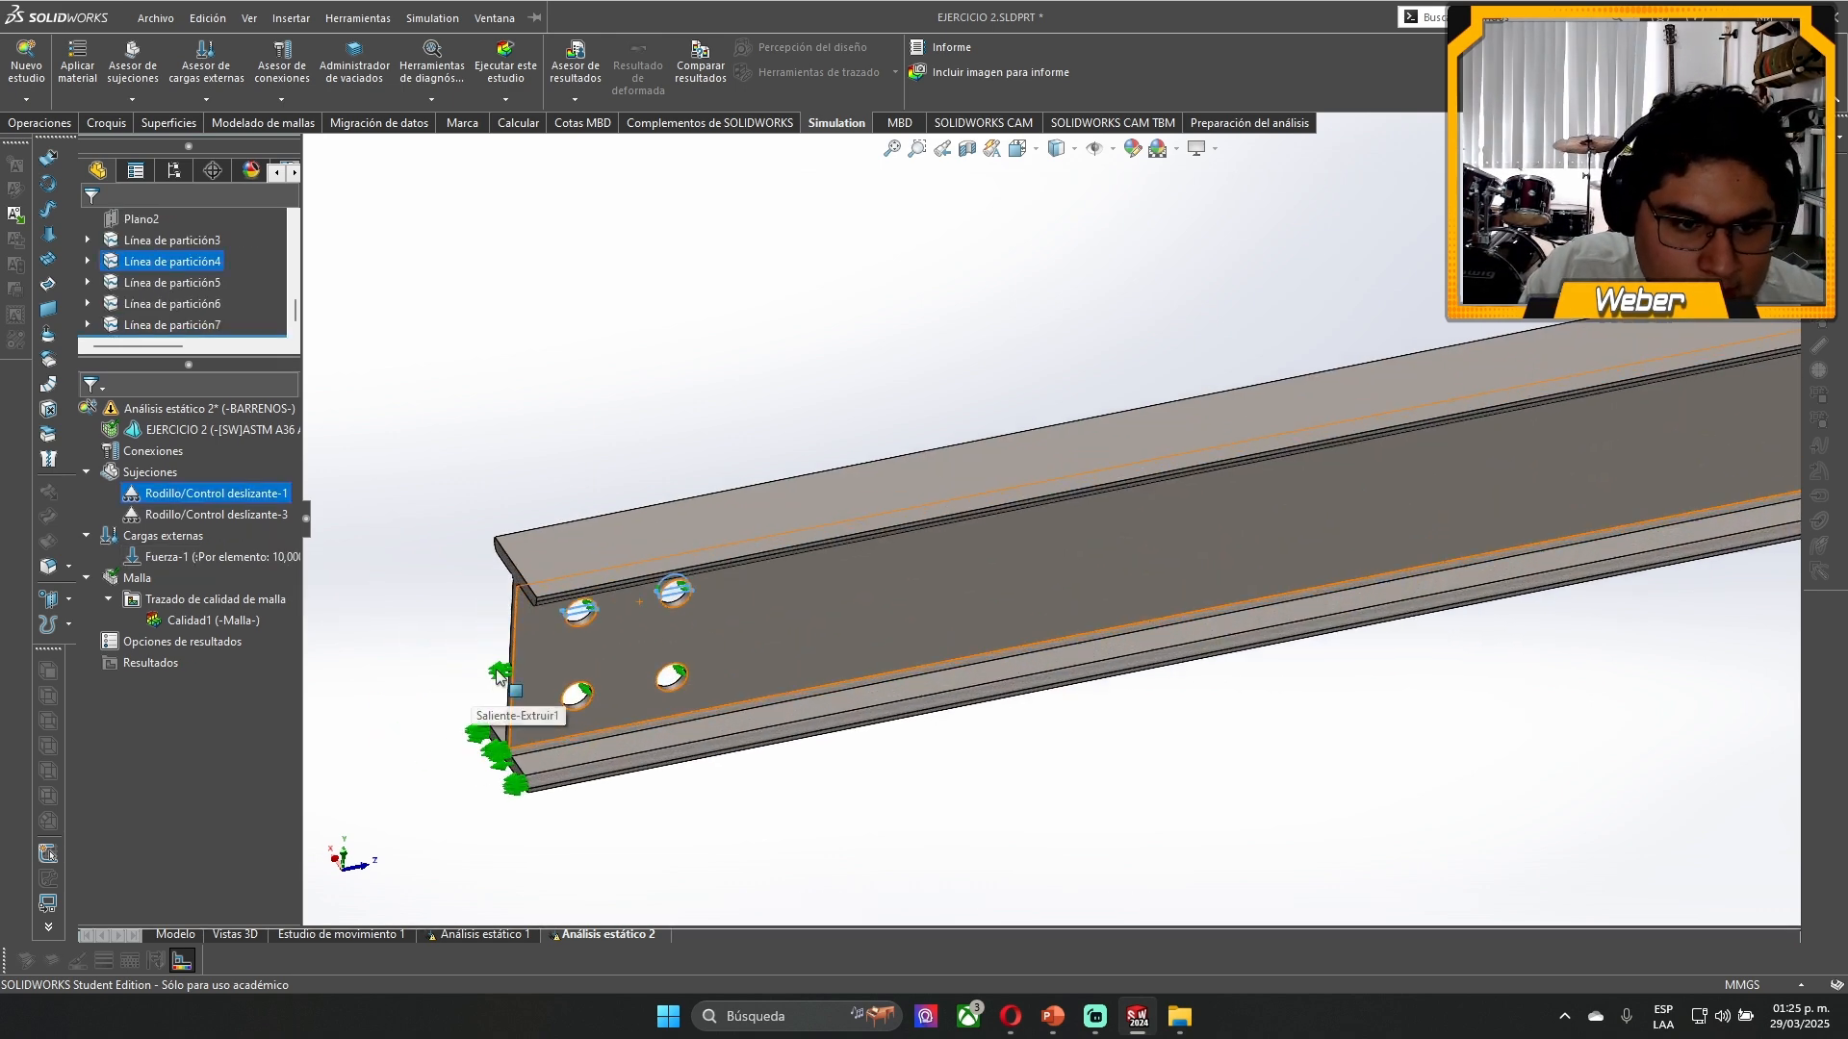
{"action": "scroll", "coordinate": [739, 654], "scroll_direction": "down", "scroll_amount": 2}
{"action": "middle_click_drag", "start_coordinate": [740, 645], "coordinate": [684, 464]}
{"action": "scroll", "coordinate": [577, 472], "scroll_direction": "down", "scroll_amount": 6}
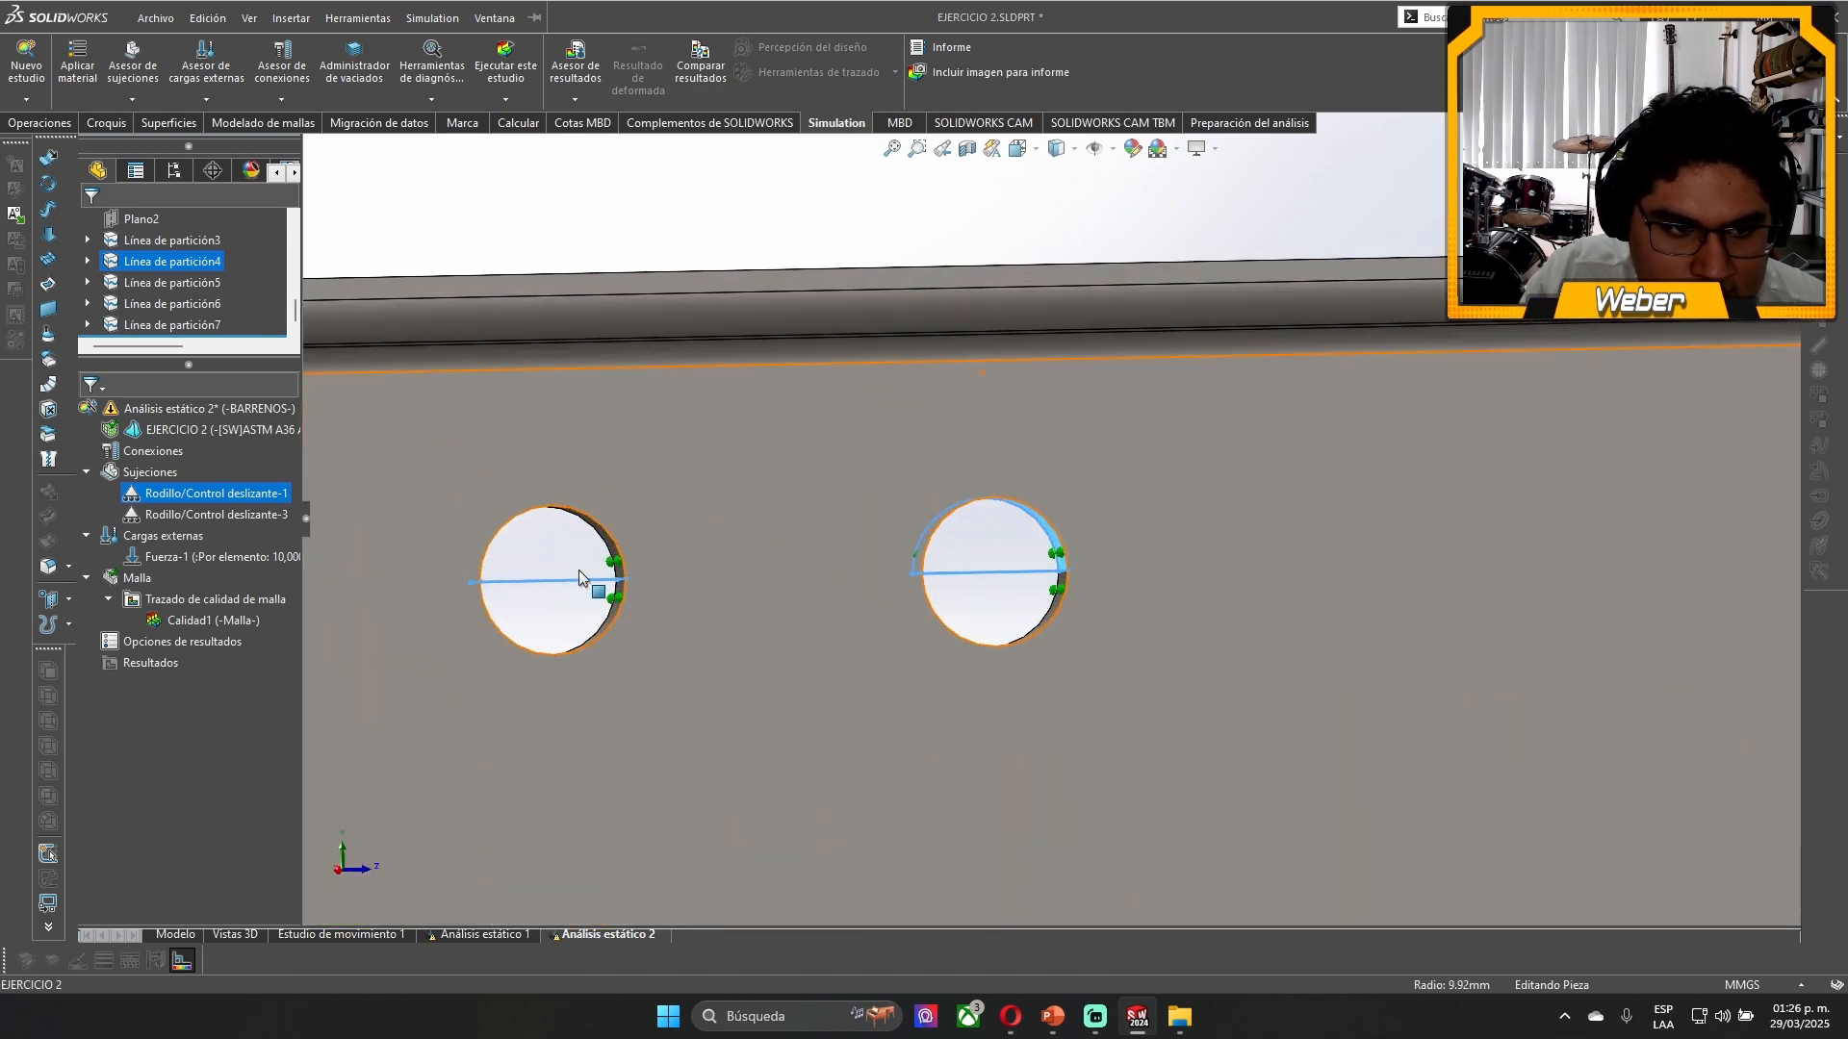
{"action": "middle_click_drag", "start_coordinate": [579, 569], "coordinate": [541, 545]}
{"action": "left_click", "coordinate": [513, 552]}
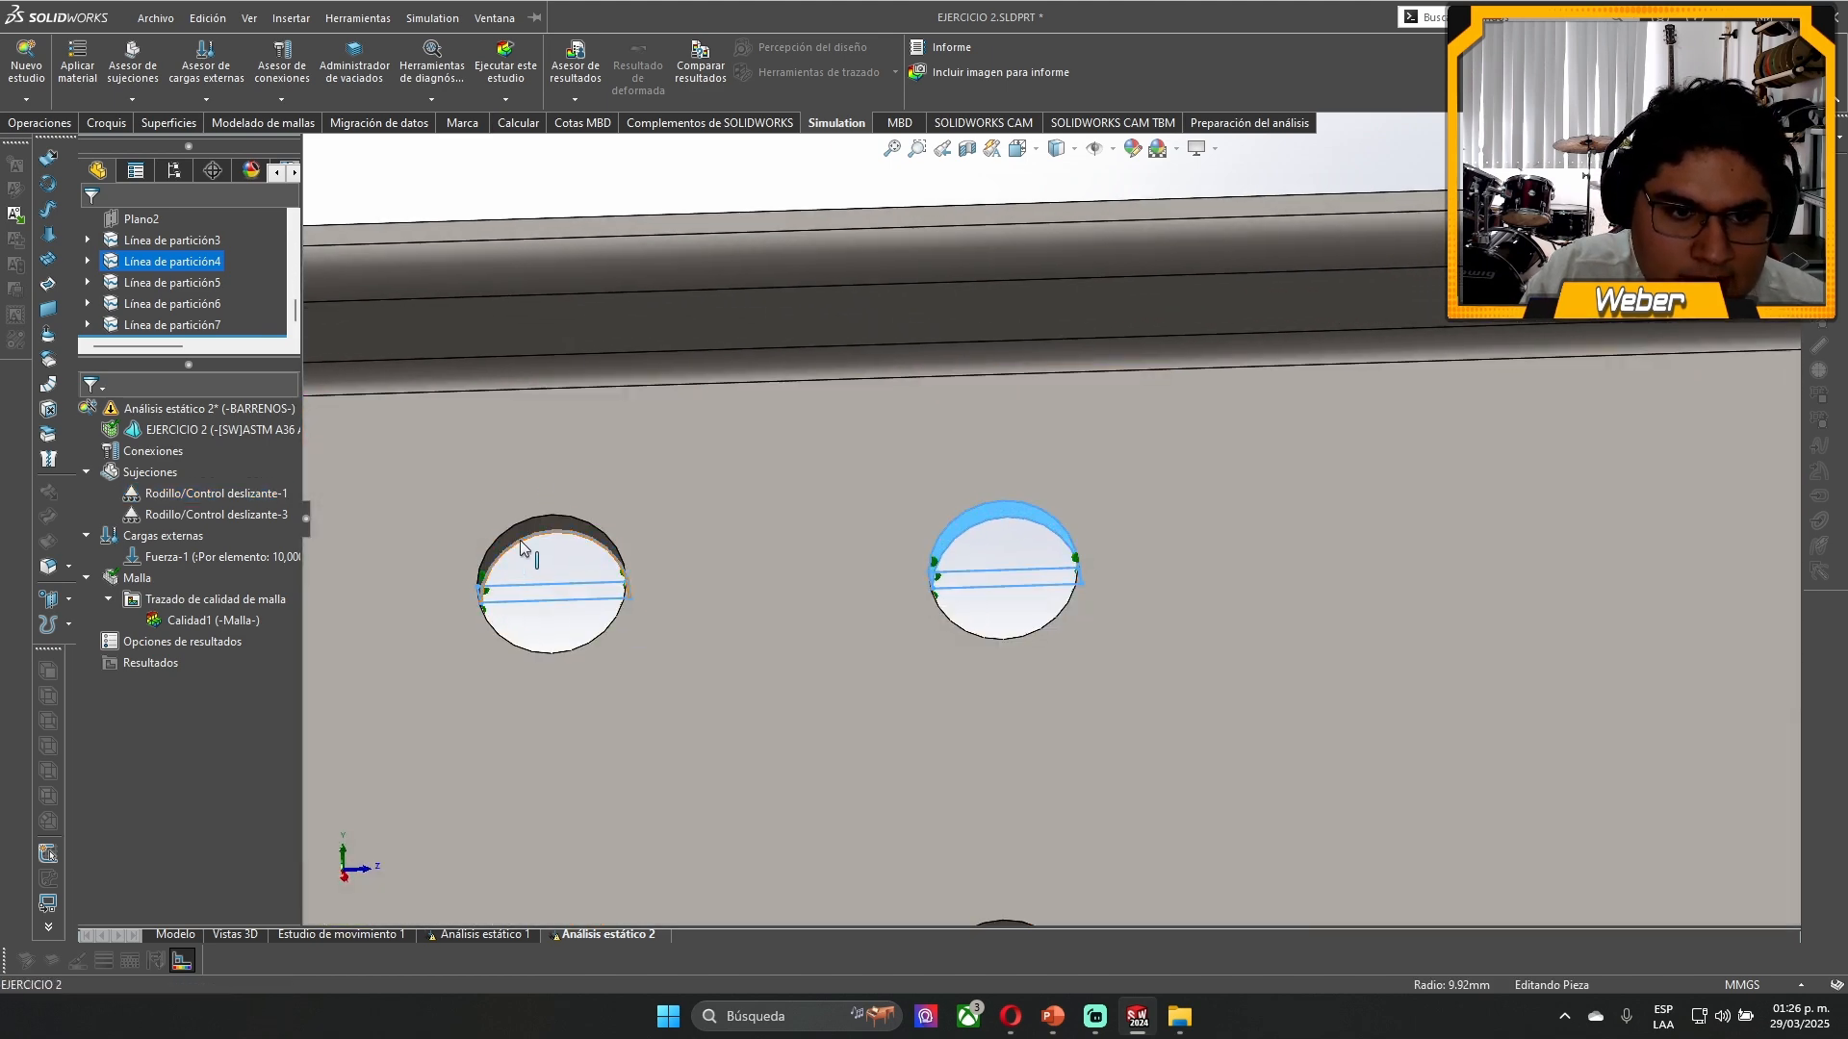
{"action": "left_click", "coordinate": [999, 511]}
{"action": "left_click", "coordinate": [996, 570]}
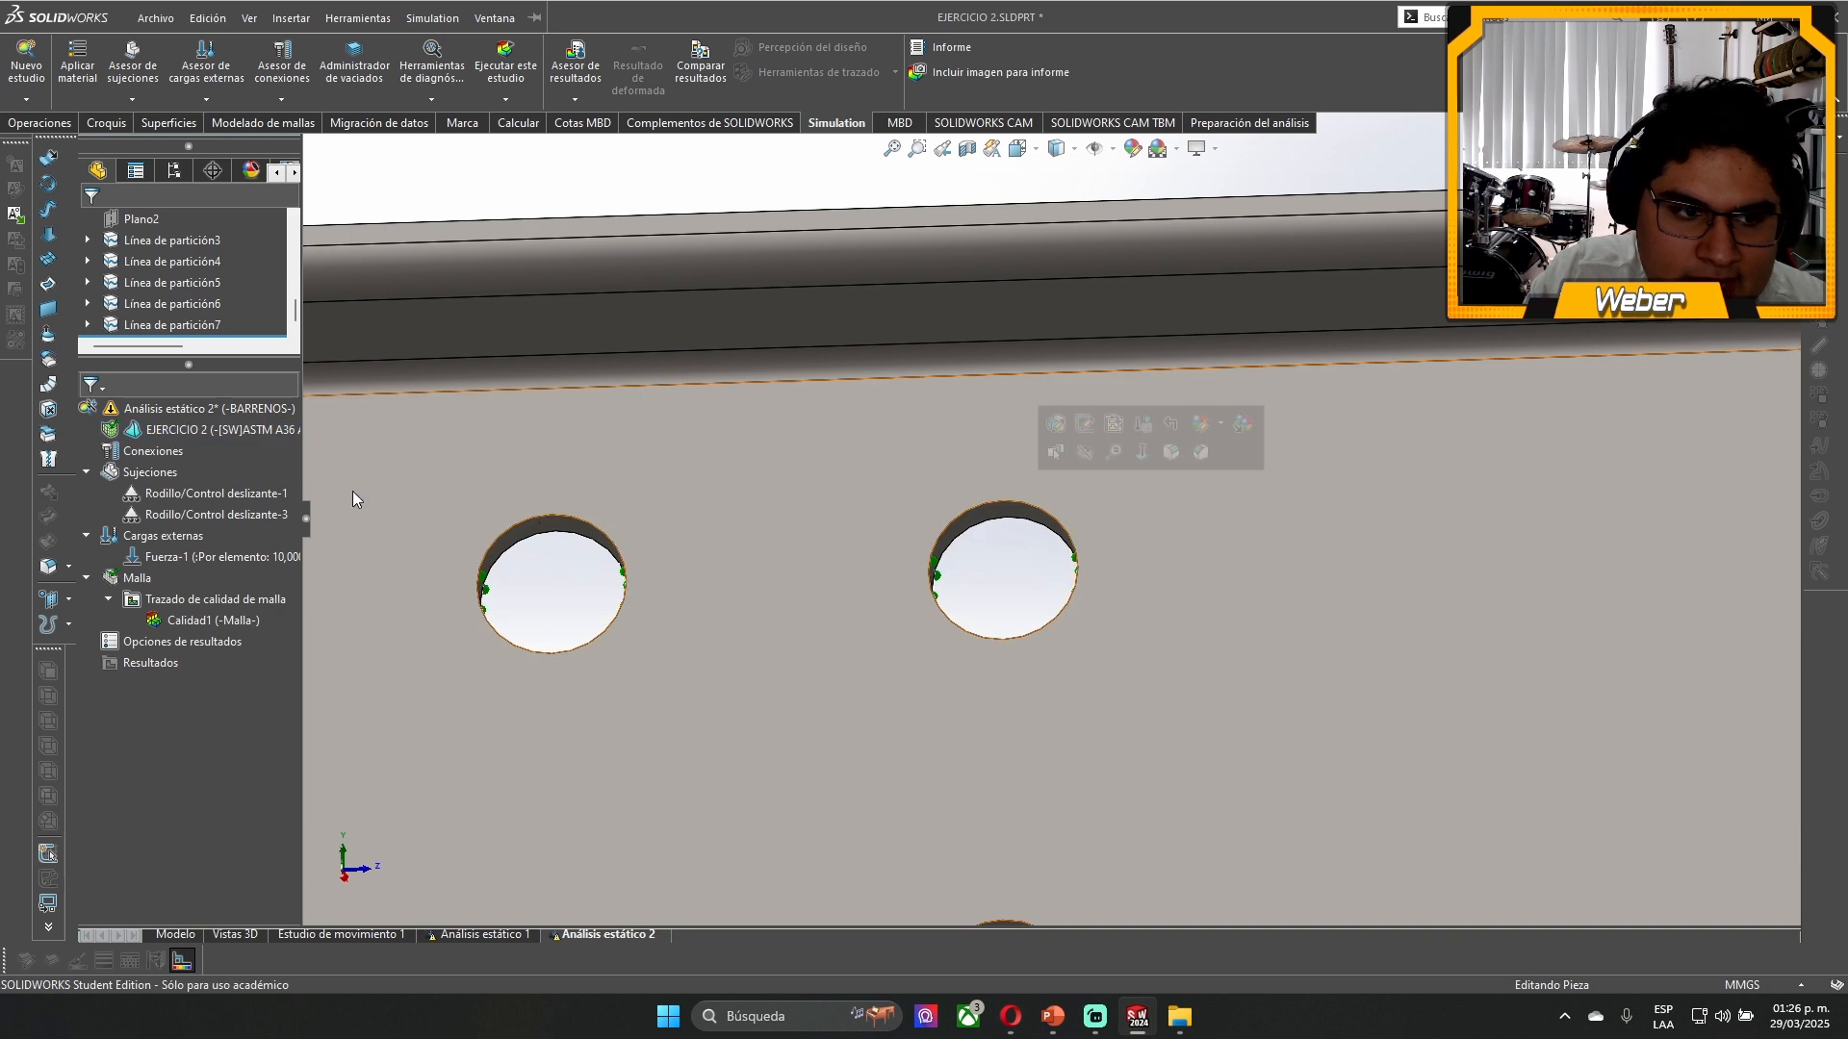
- Change the roller/slider fixture on the four holes to a fixed hinge, keeping its selected faces
{"action": "left_click", "coordinate": [242, 497]}
{"action": "right_click", "coordinate": [242, 499]}
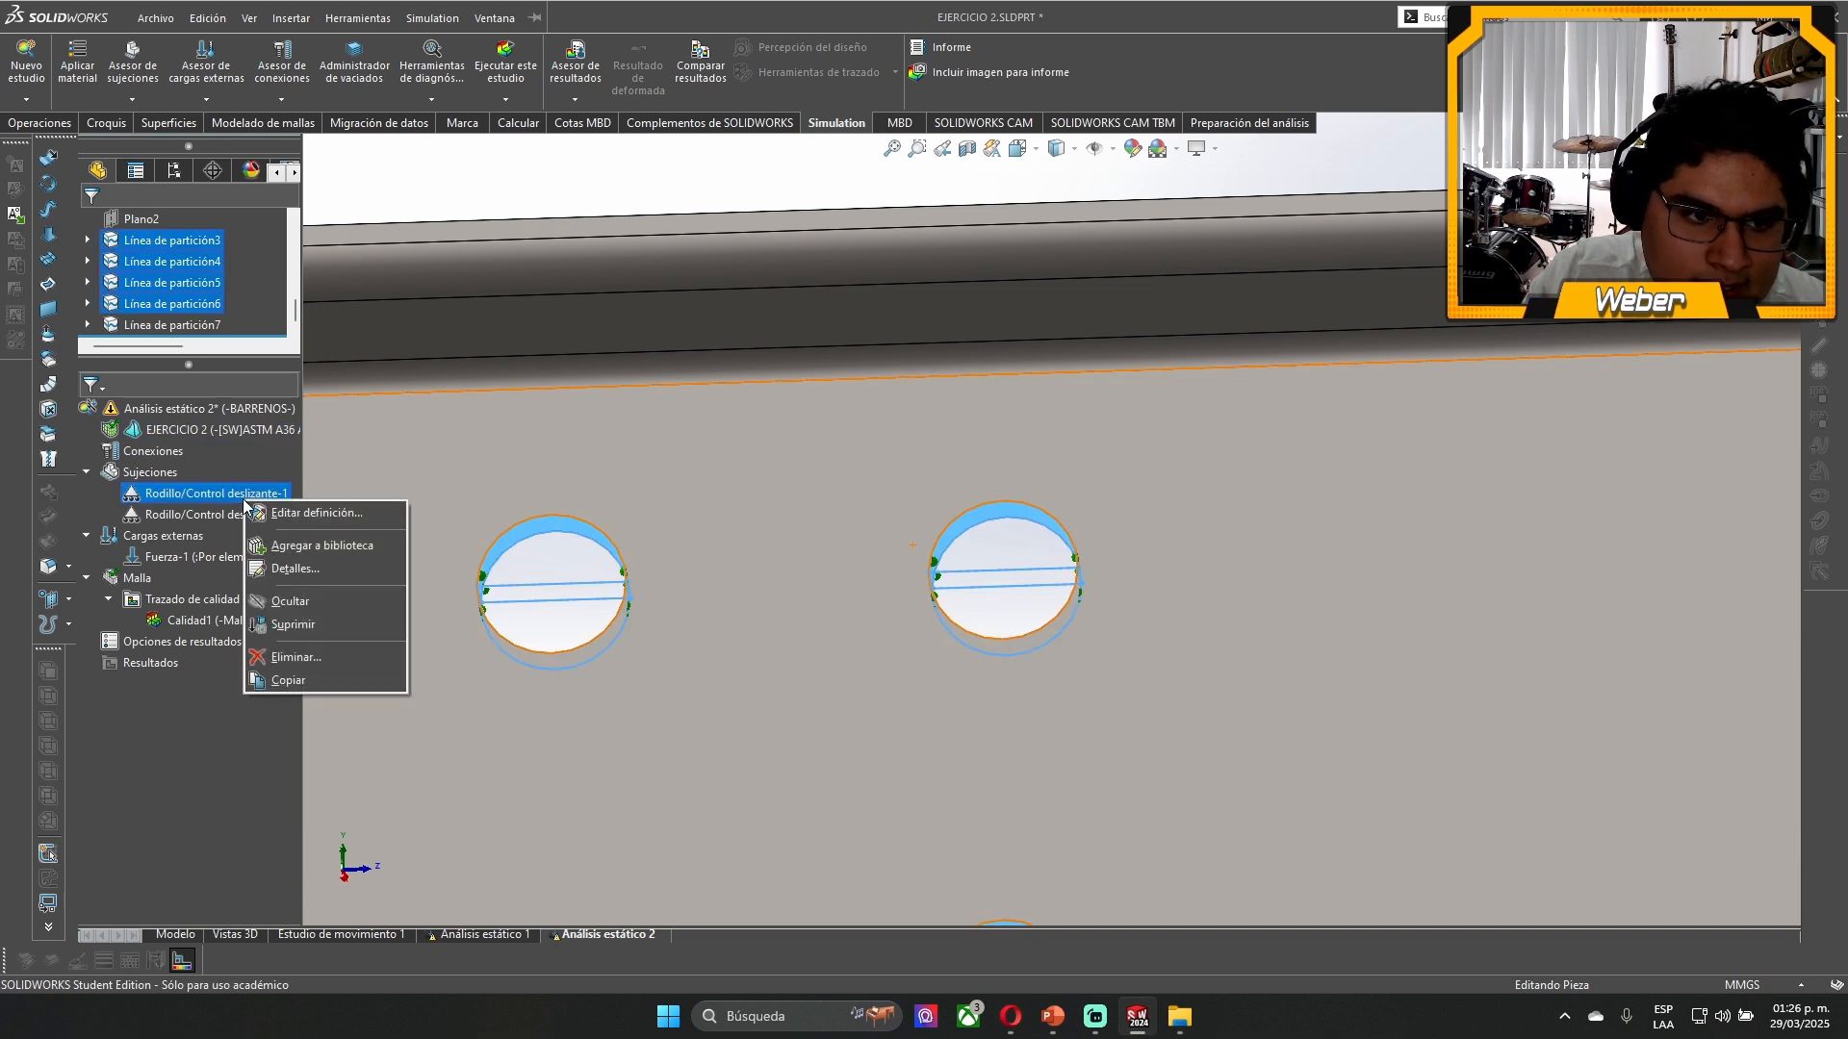
{"action": "left_click", "coordinate": [341, 515]}
{"action": "left_click", "coordinate": [108, 531]}
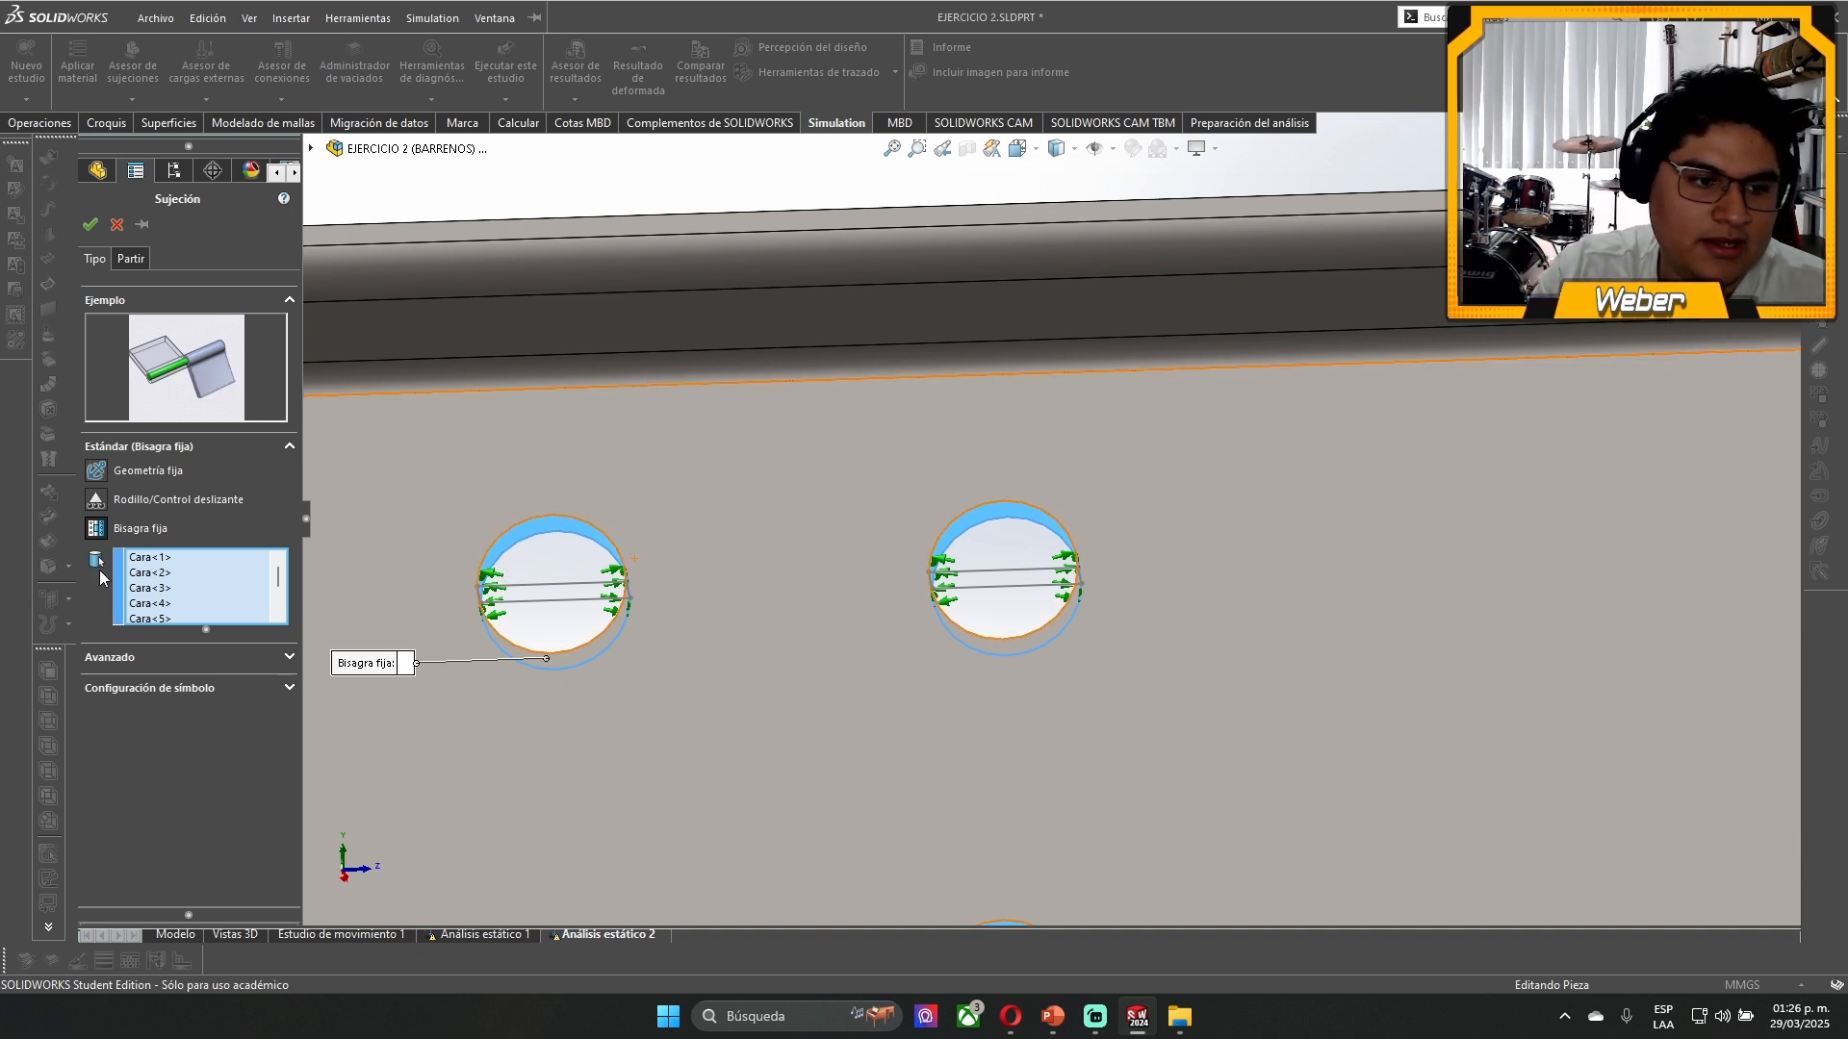
{"action": "scroll", "coordinate": [742, 598], "scroll_direction": "up", "scroll_amount": 4}
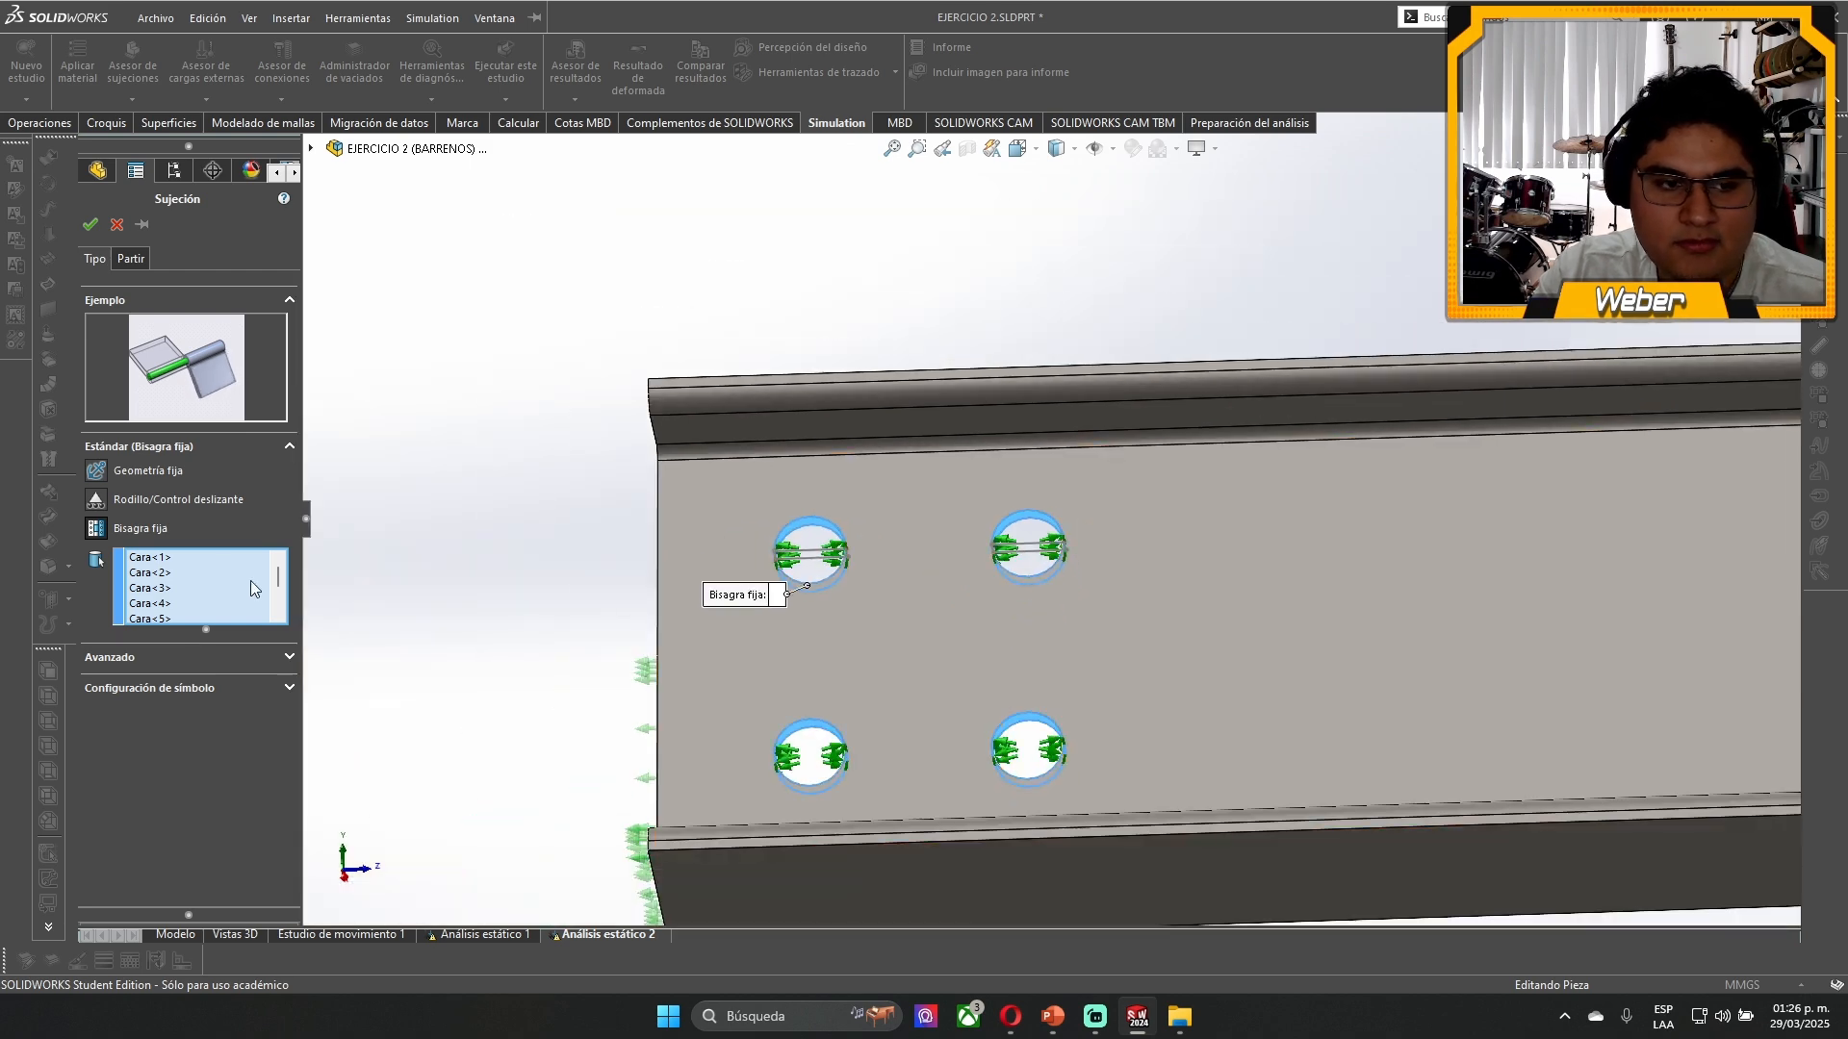
{"action": "left_click", "coordinate": [90, 225]}
- Run the static study again with the fixed hinge and the remaining roller/slider fixture
{"action": "scroll", "coordinate": [1080, 446], "scroll_direction": "up", "scroll_amount": 8}
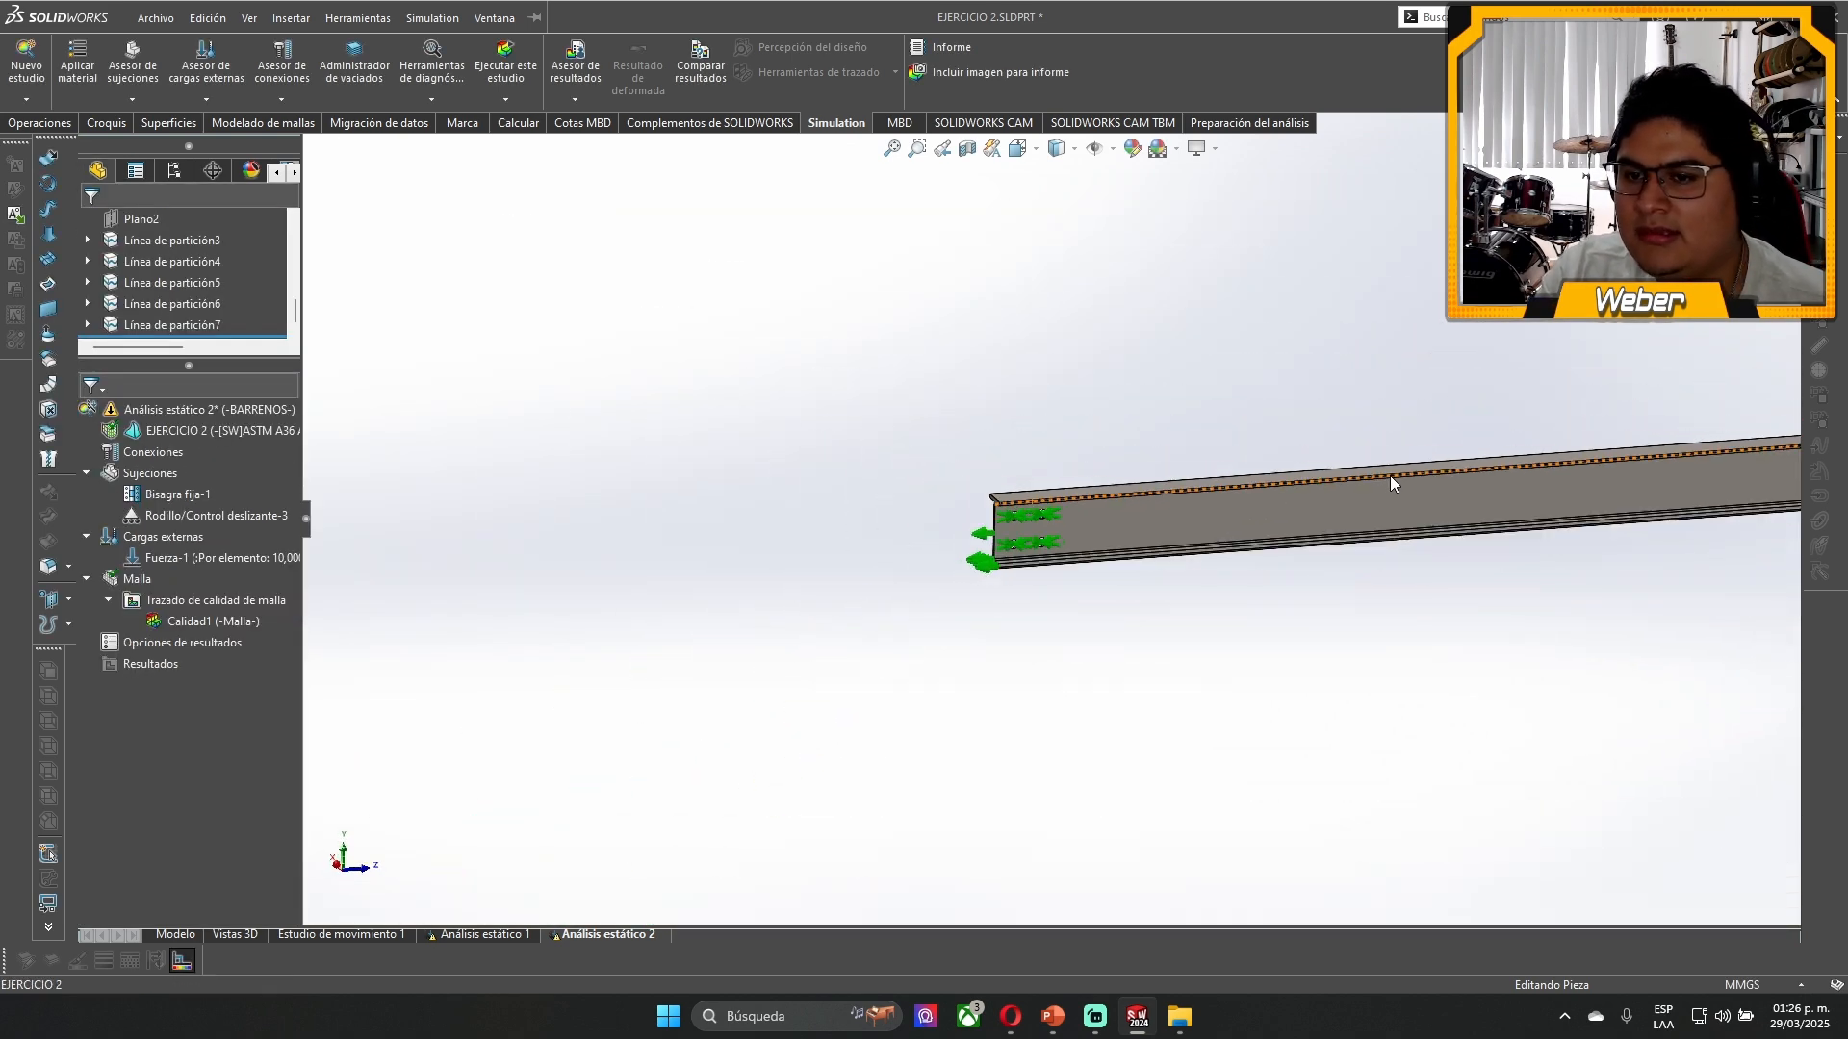
{"action": "scroll", "coordinate": [1389, 475], "scroll_direction": "up", "scroll_amount": 6}
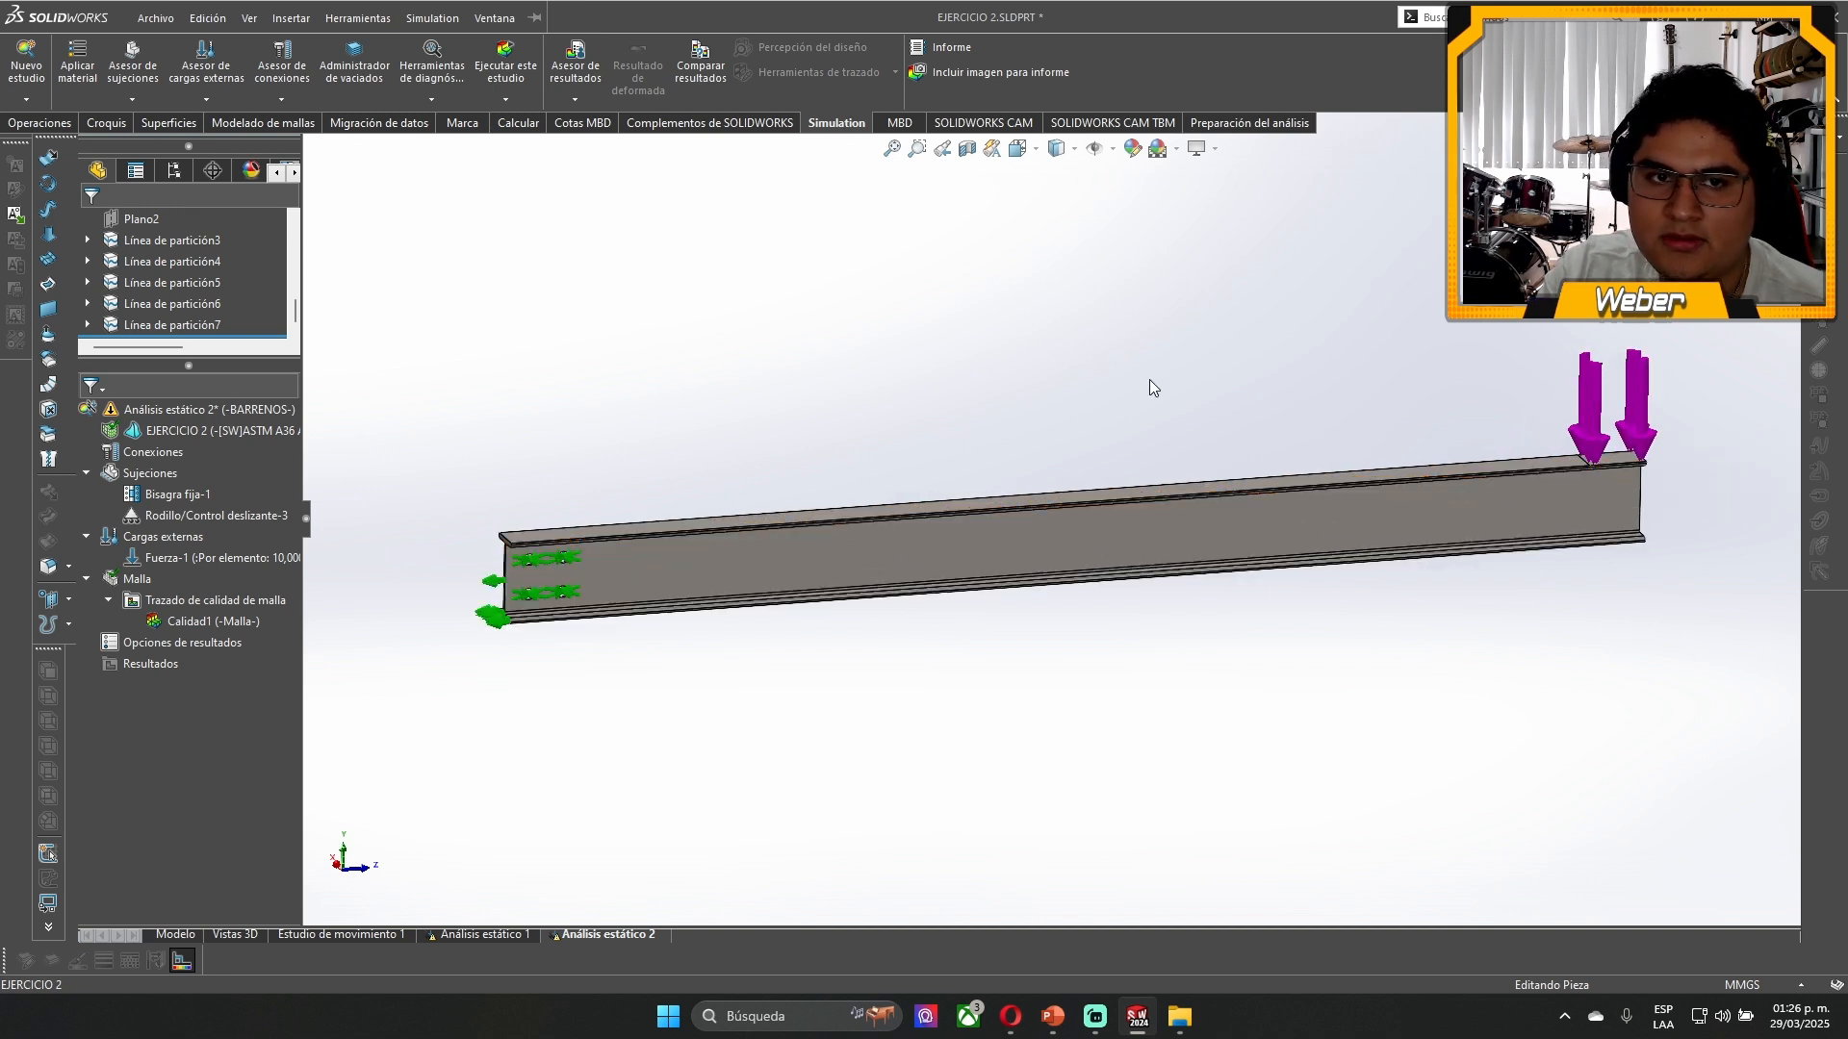
{"action": "scroll", "coordinate": [1217, 382], "scroll_direction": "down", "scroll_amount": 2}
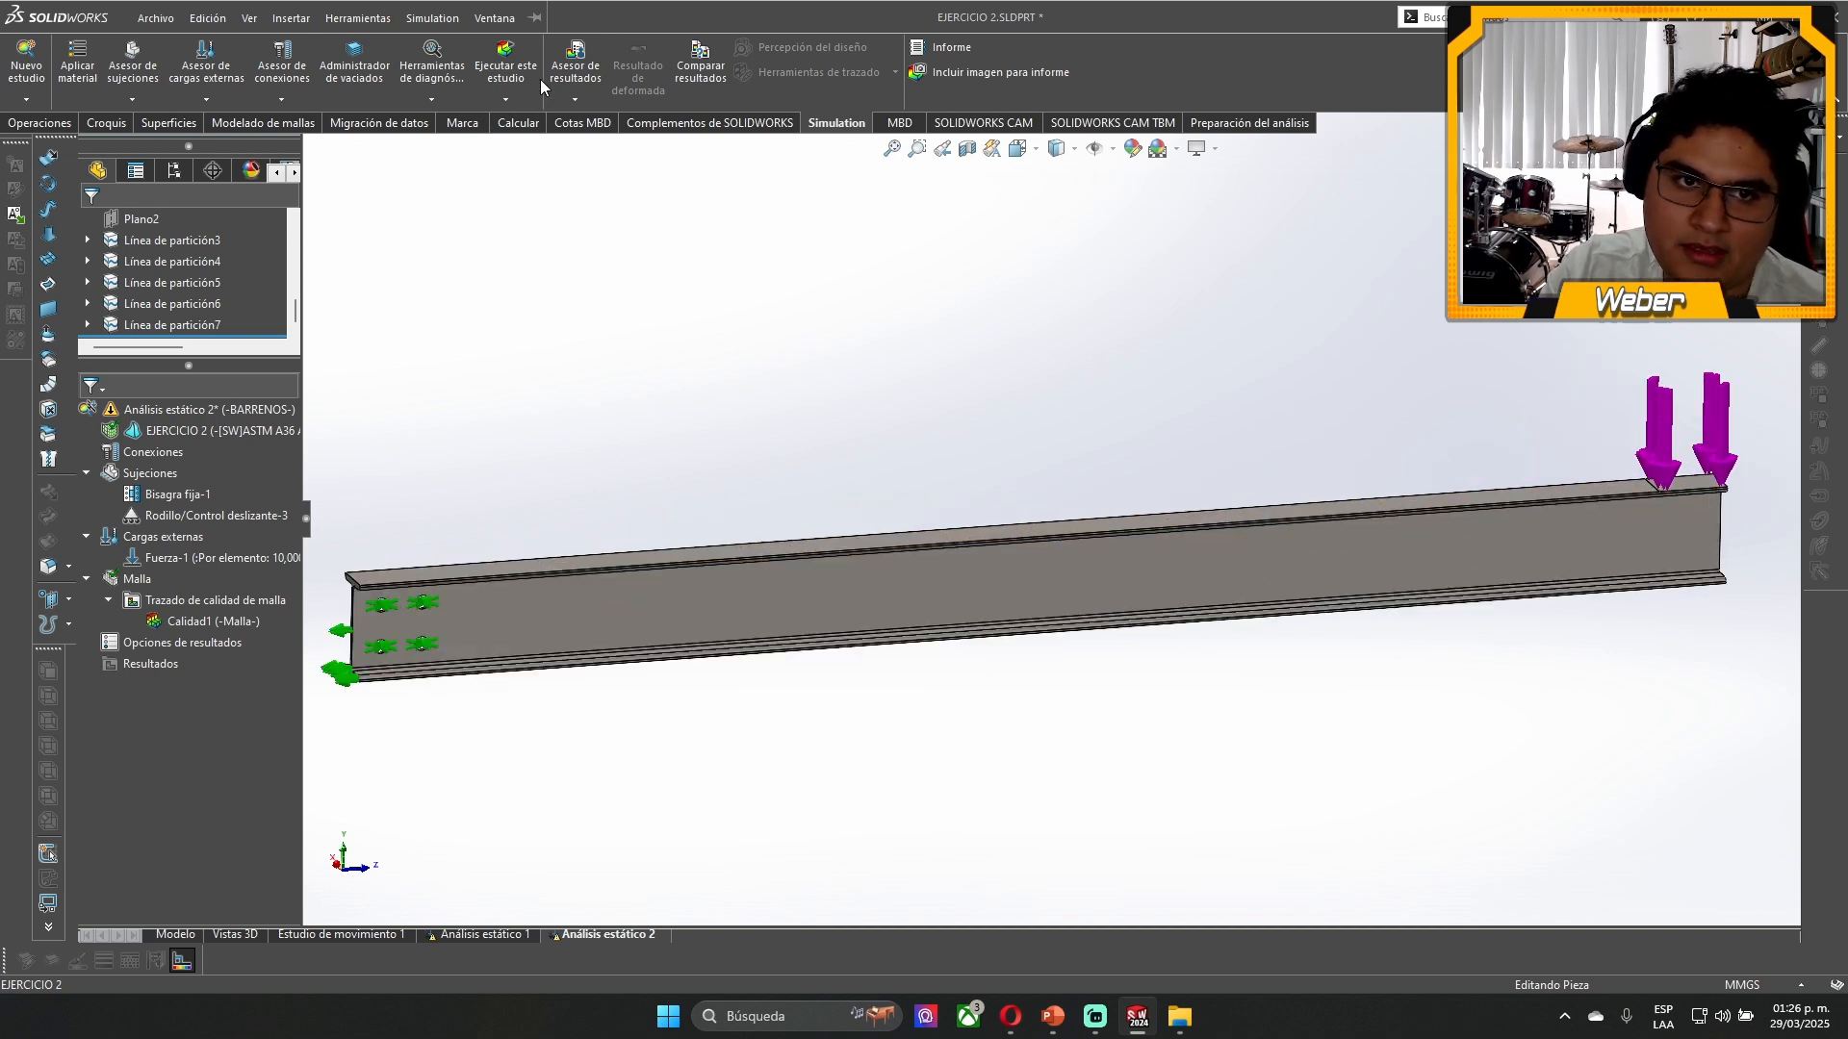
{"action": "left_click", "coordinate": [506, 68]}
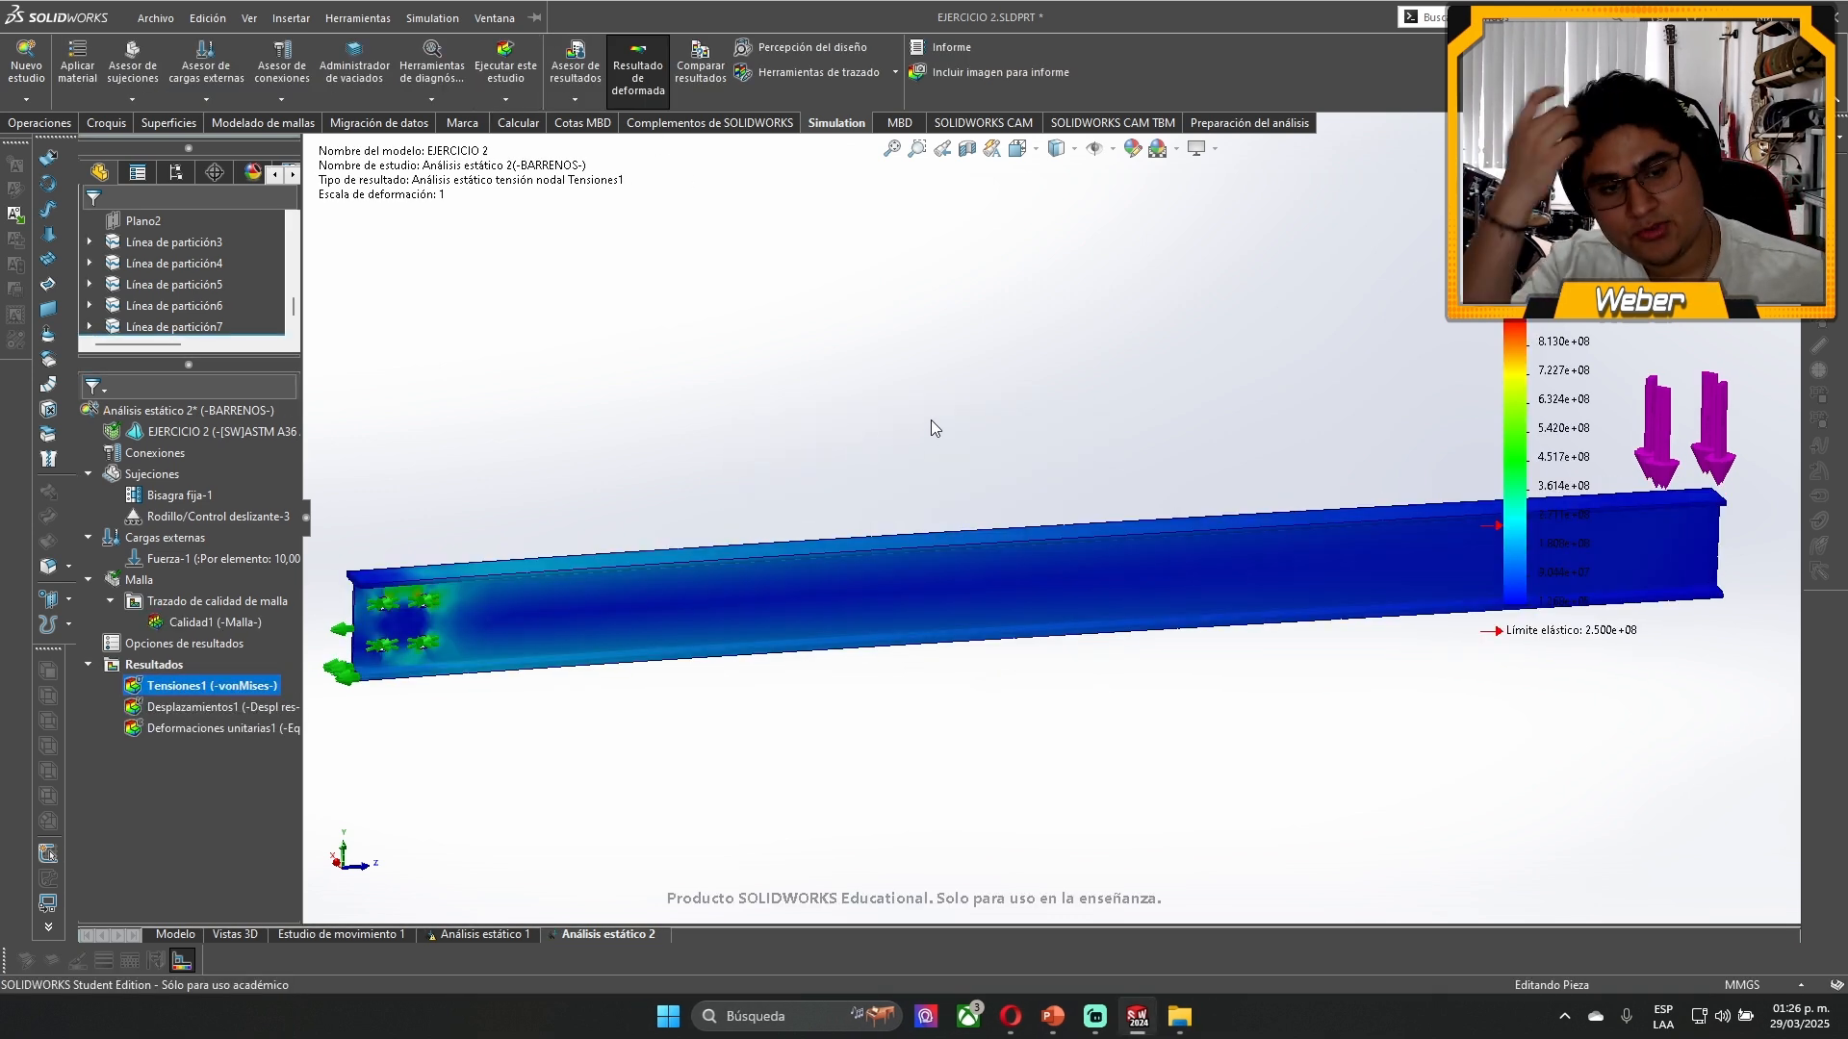
- Move the von Mises stress legend above the beam's supported end so that its whole scale can be read
{"action": "scroll", "coordinate": [932, 419], "scroll_direction": "up", "scroll_amount": 4}
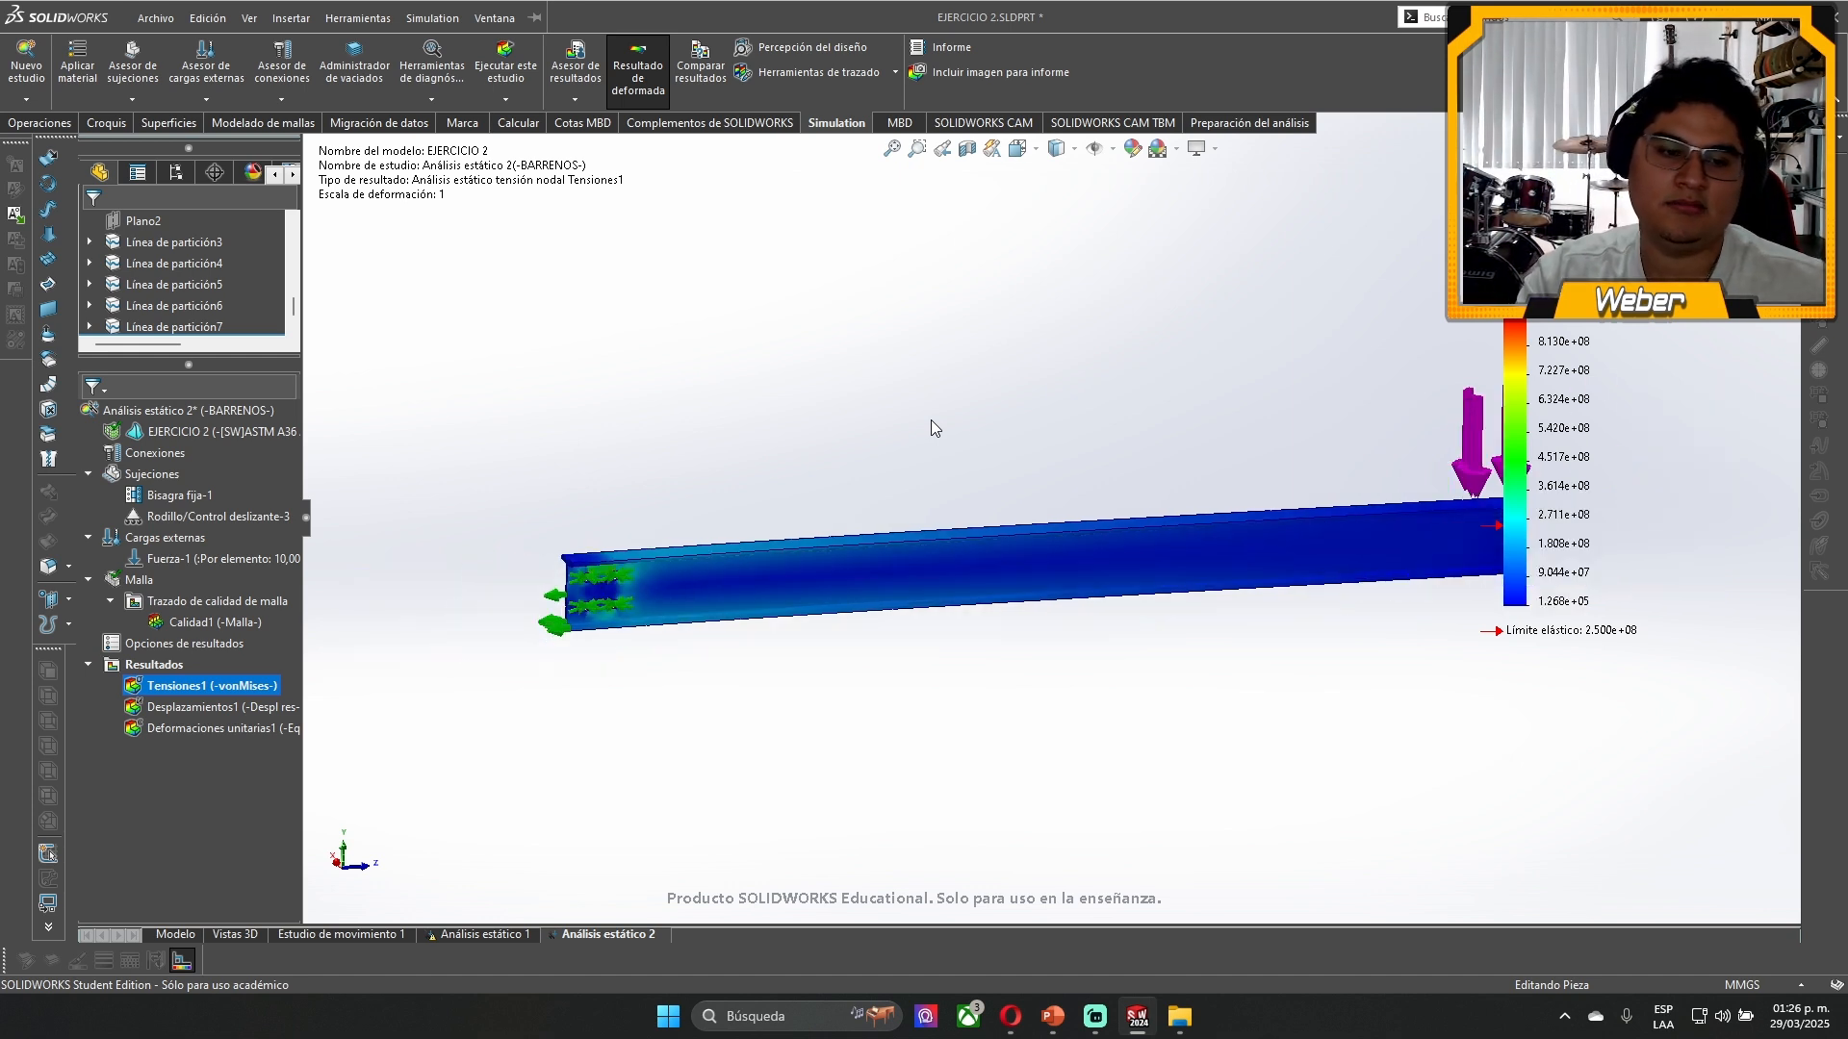
{"action": "scroll", "coordinate": [1020, 447], "scroll_direction": "down", "scroll_amount": 2}
{"action": "scroll", "coordinate": [1007, 447], "scroll_direction": "up", "scroll_amount": 1}
{"action": "scroll", "coordinate": [1386, 531], "scroll_direction": "up", "scroll_amount": 2}
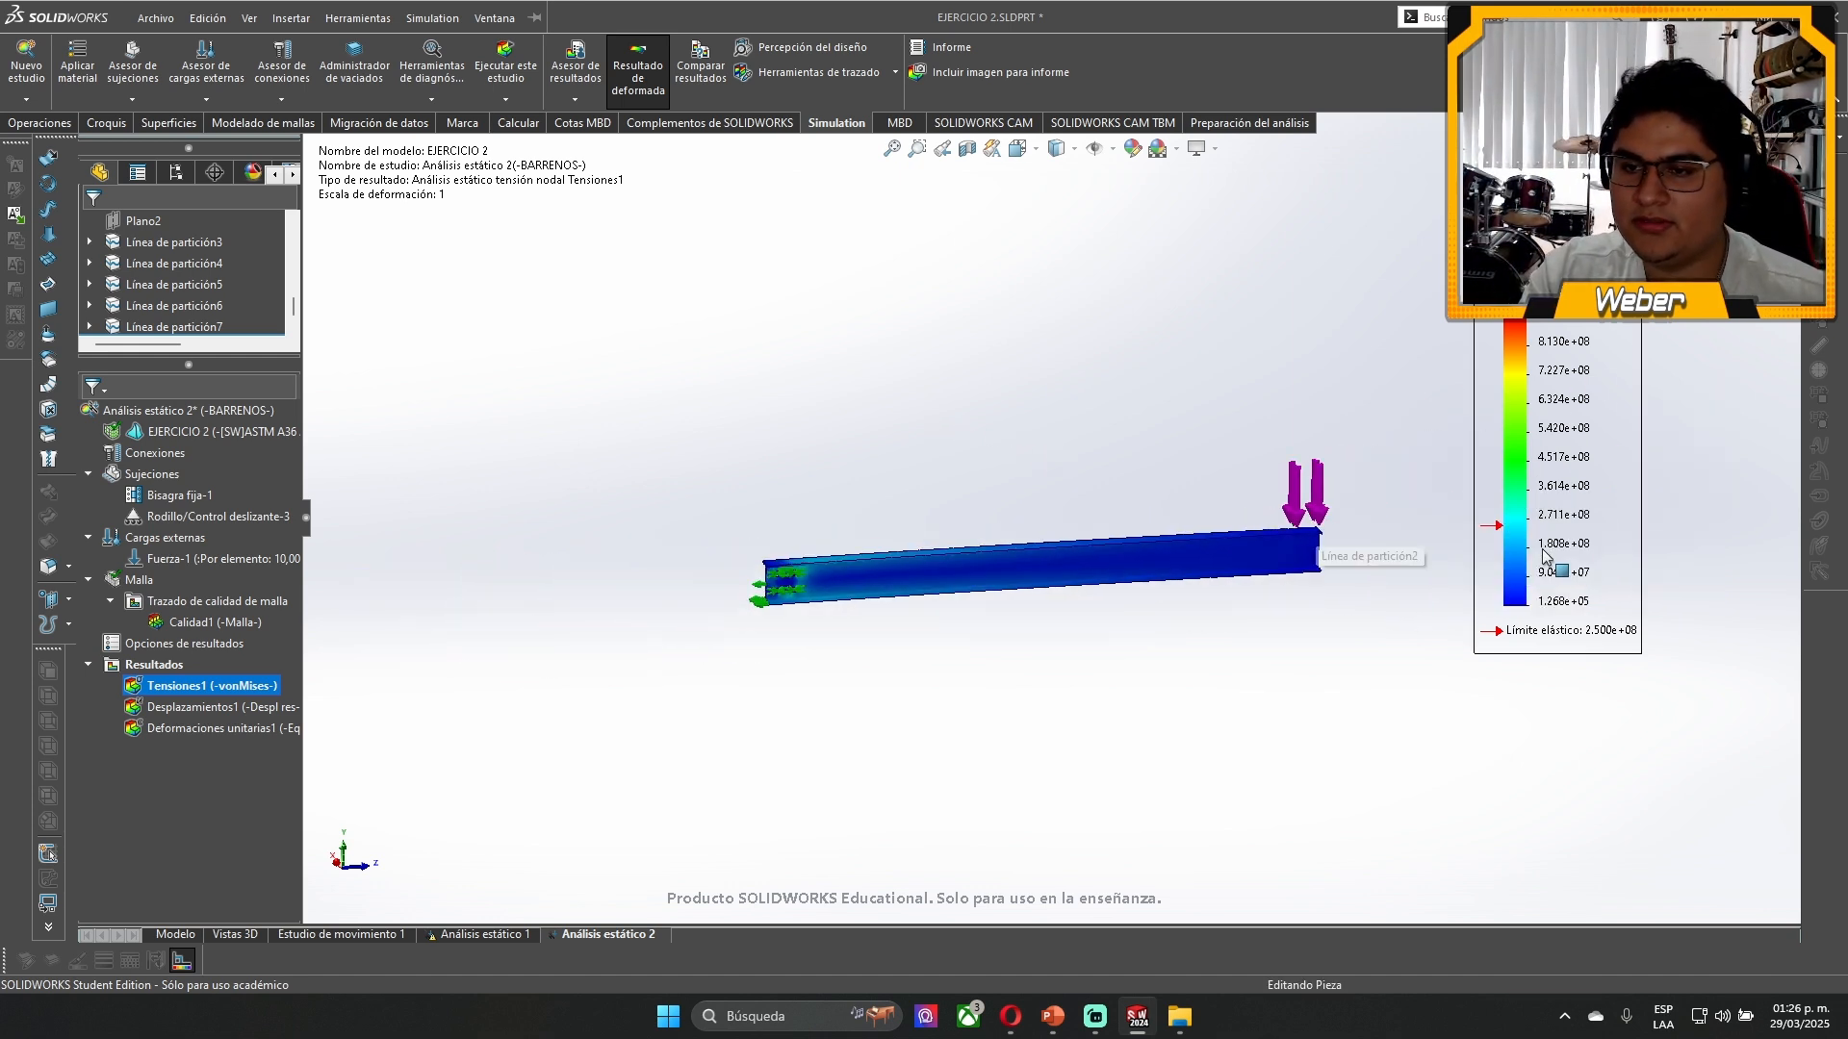
{"action": "scroll", "coordinate": [1367, 529], "scroll_direction": "down", "scroll_amount": 2}
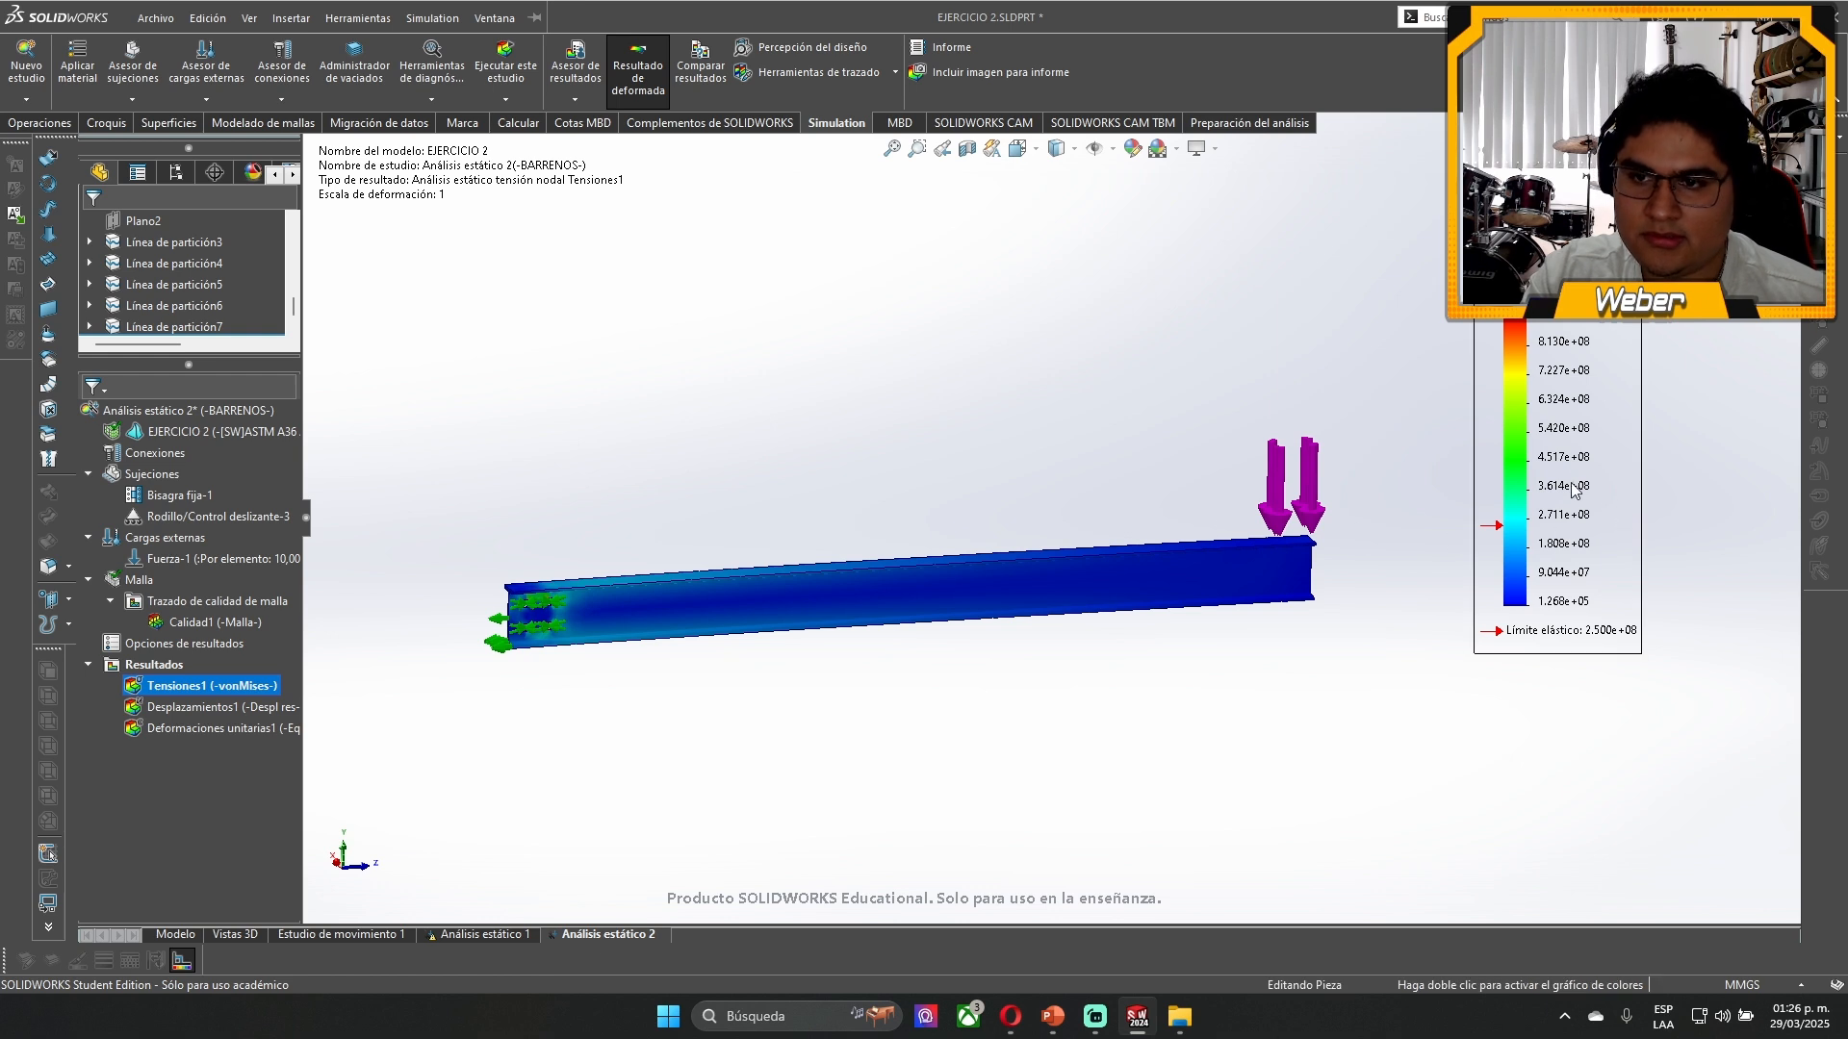
{"action": "left_click_drag", "start_coordinate": [1559, 462], "coordinate": [641, 375]}
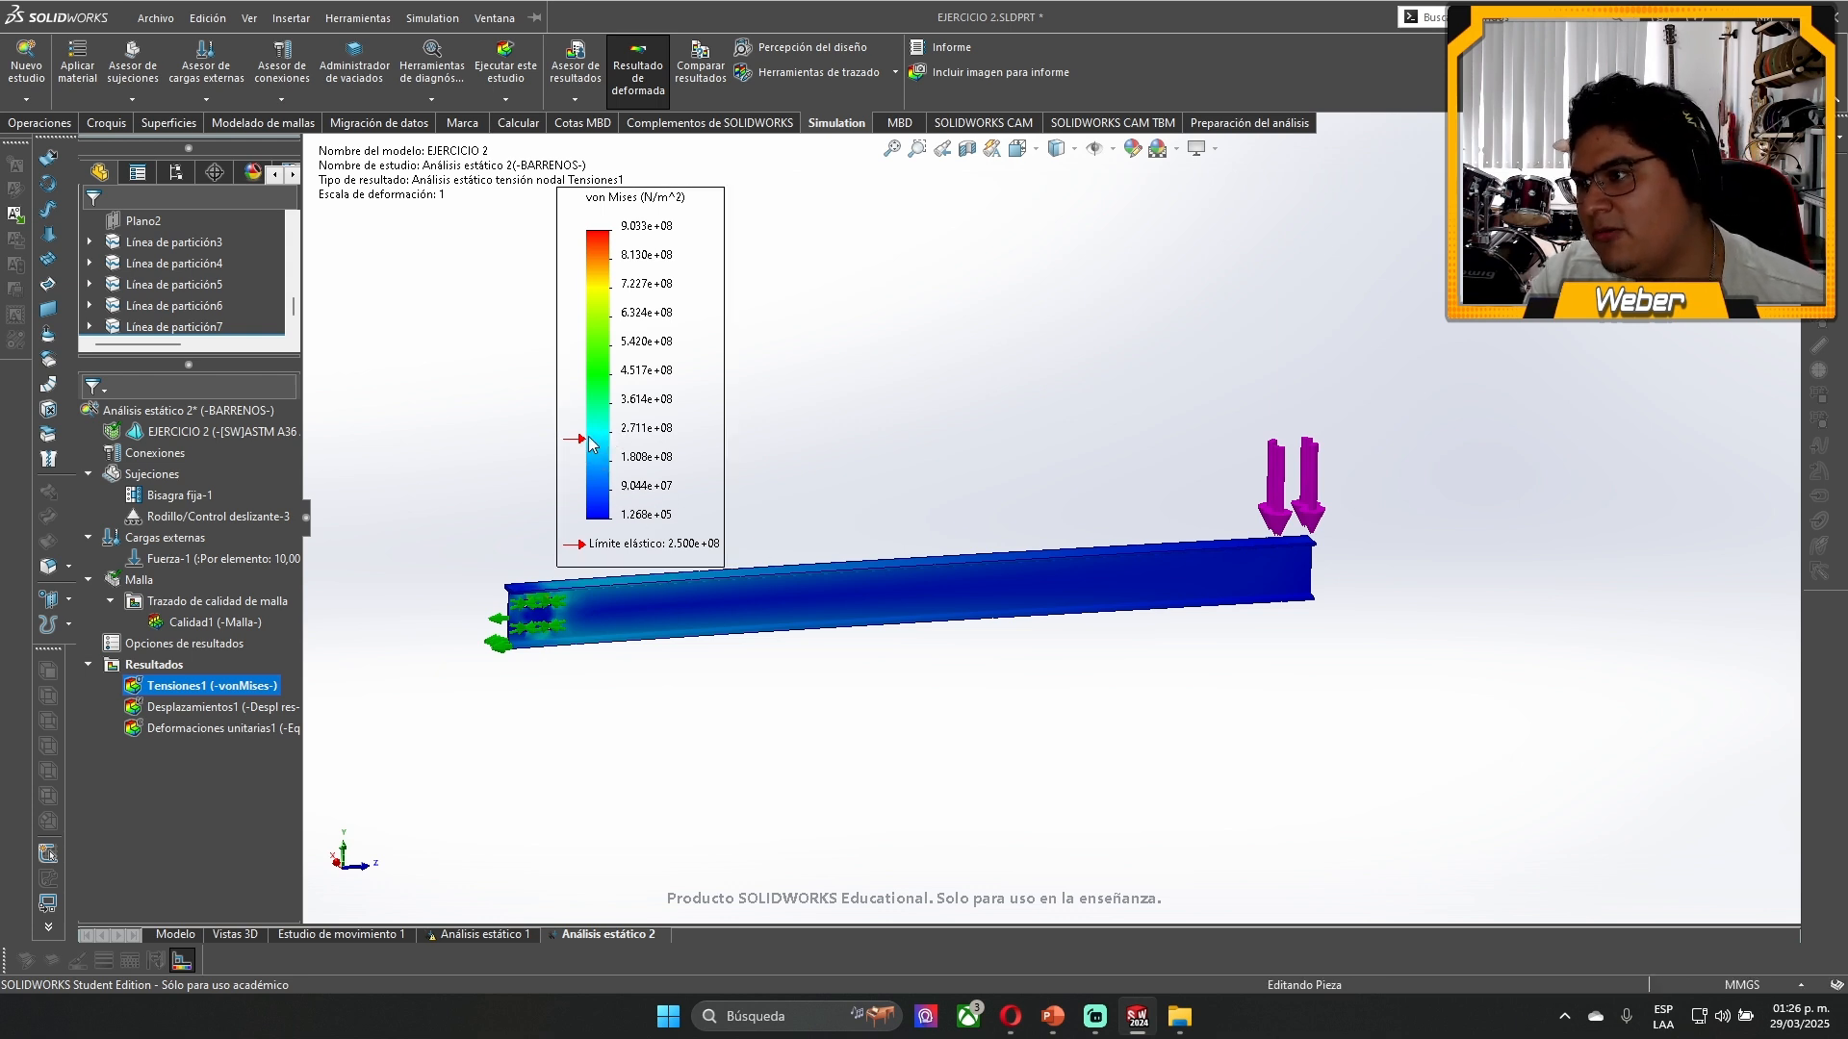
- Examine the von Mises stress distribution around the four holes at the beam's supported end
{"action": "scroll", "coordinate": [591, 614], "scroll_direction": "down", "scroll_amount": 5}
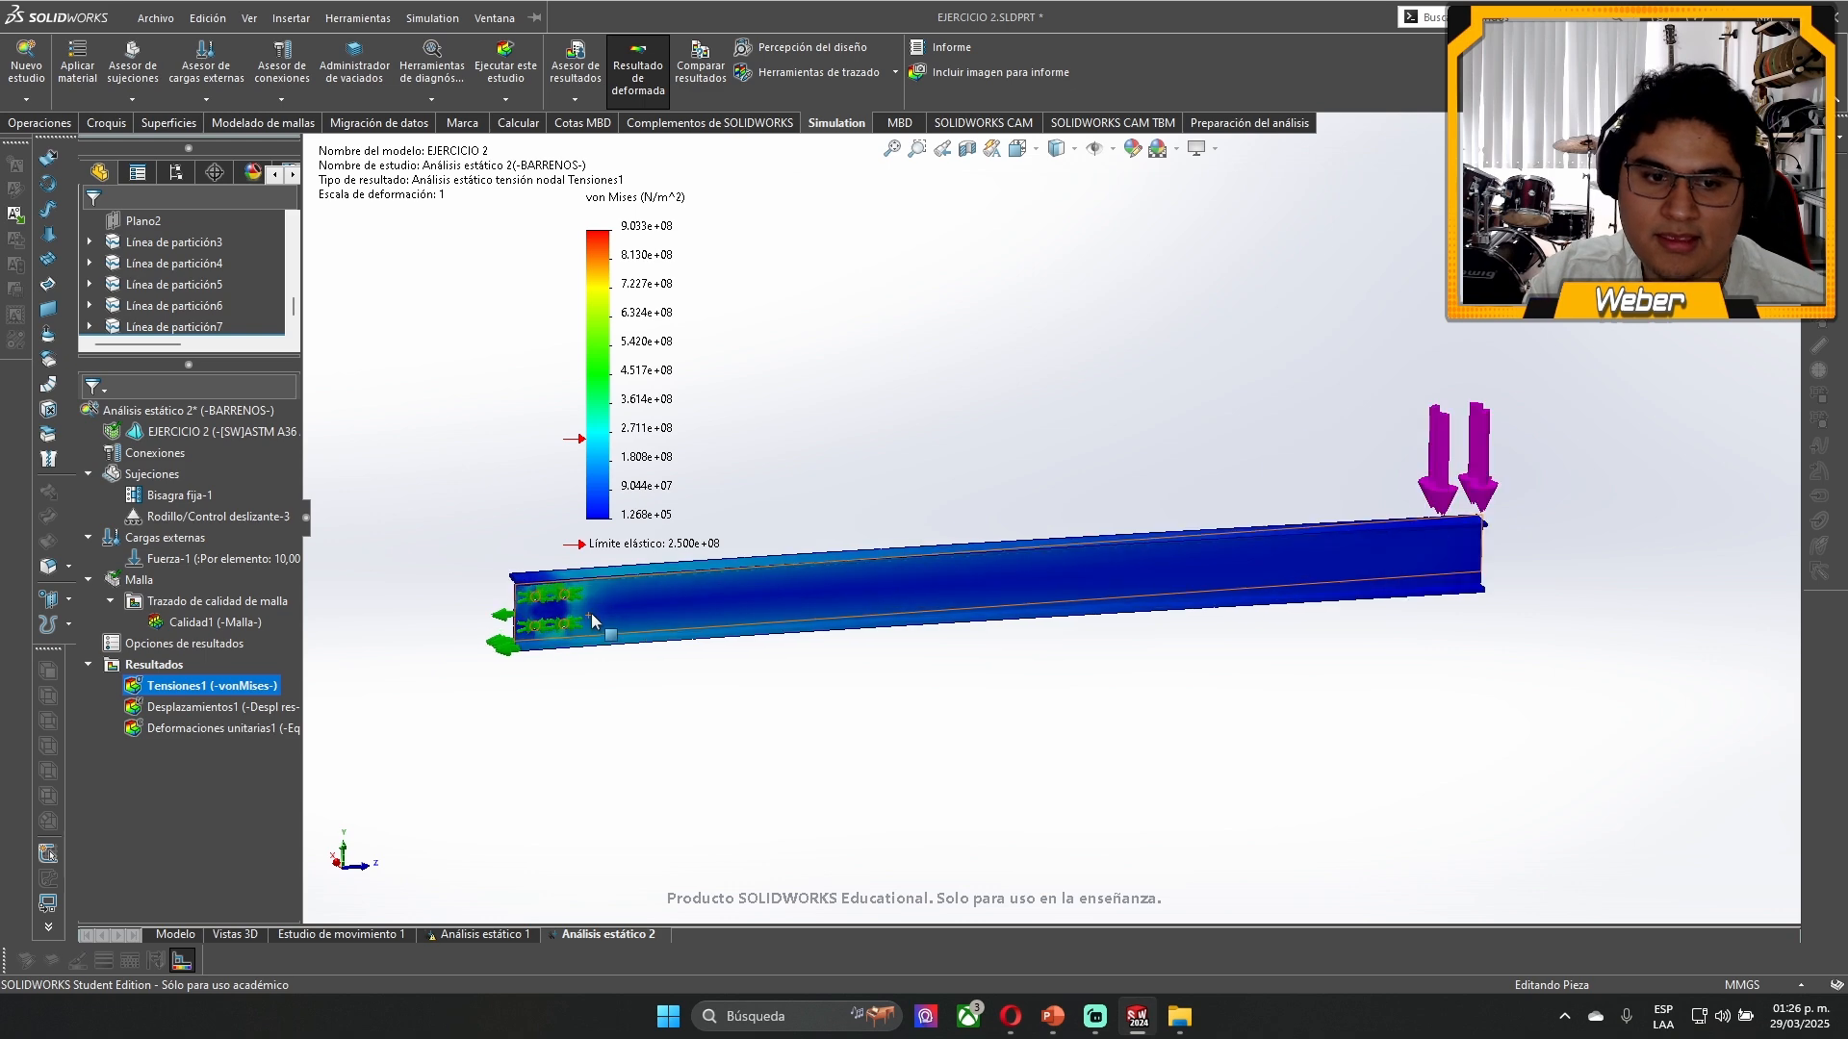
{"action": "scroll", "coordinate": [647, 588], "scroll_direction": "down", "scroll_amount": 6}
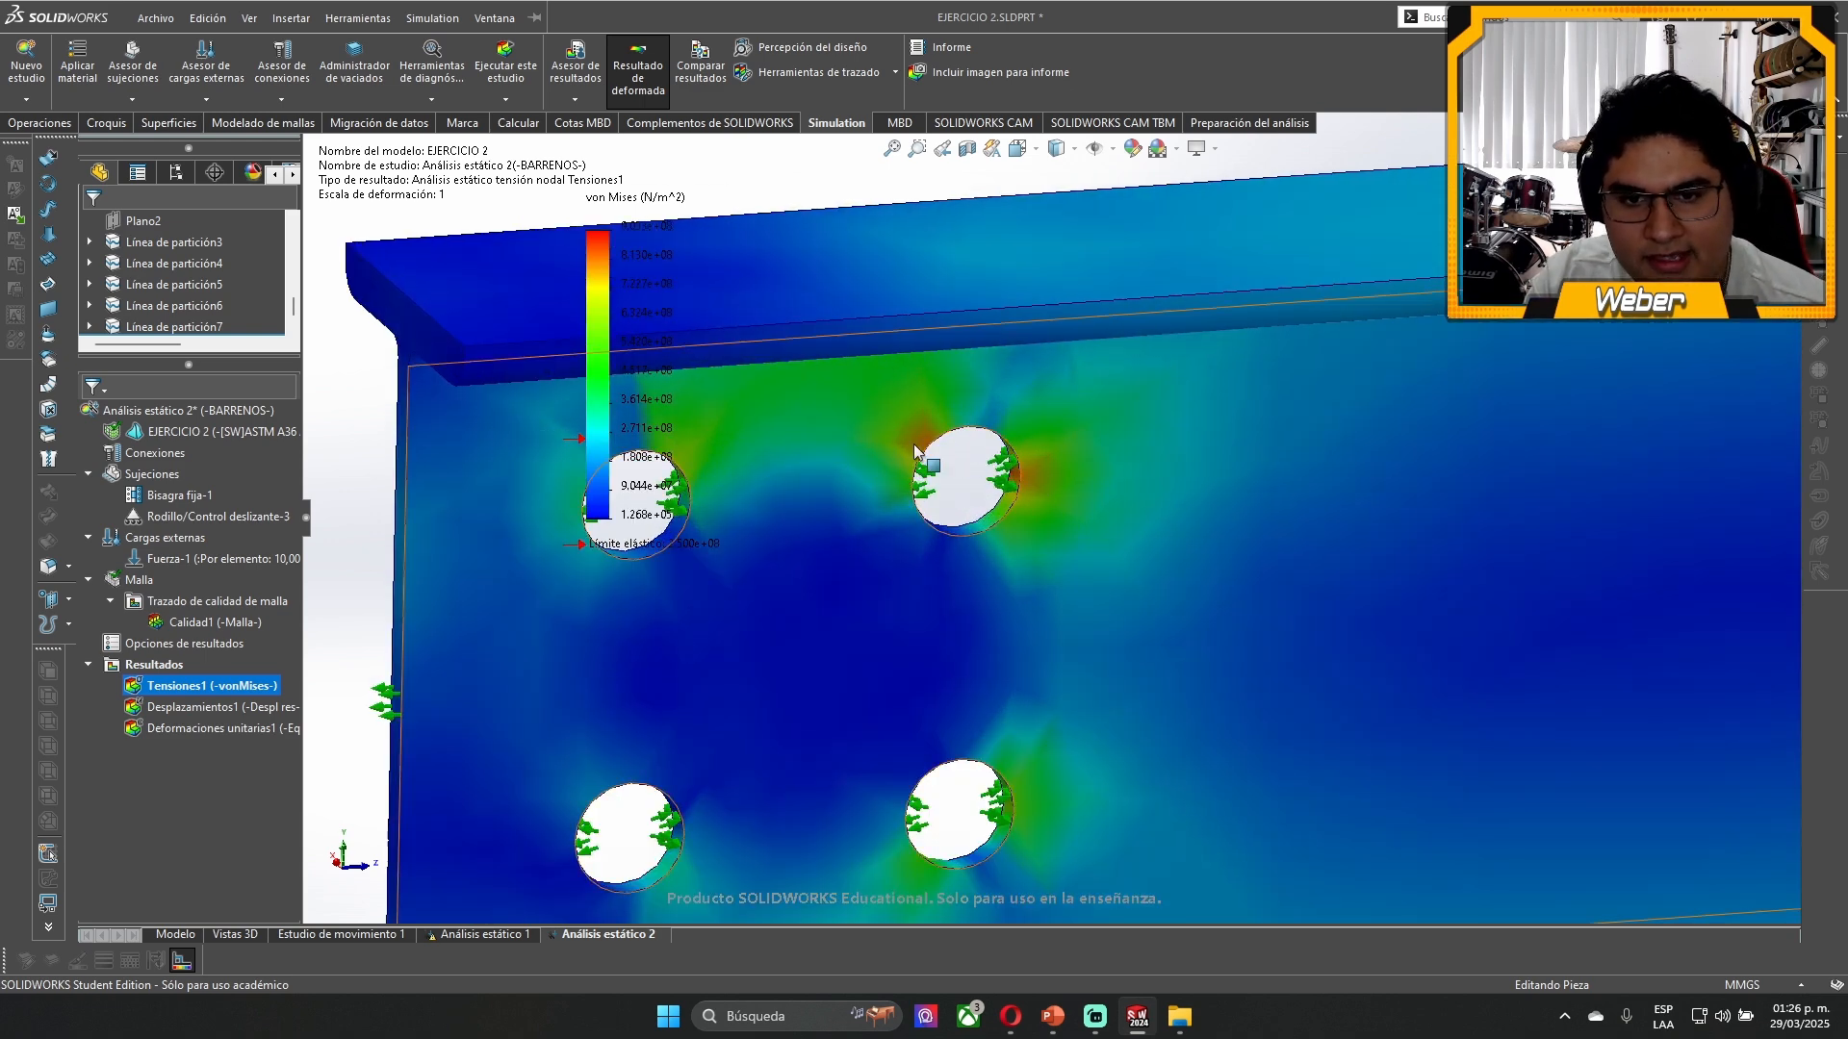
{"action": "scroll", "coordinate": [1028, 487], "scroll_direction": "up", "scroll_amount": 3}
{"action": "scroll", "coordinate": [1051, 496], "scroll_direction": "down", "scroll_amount": 3}
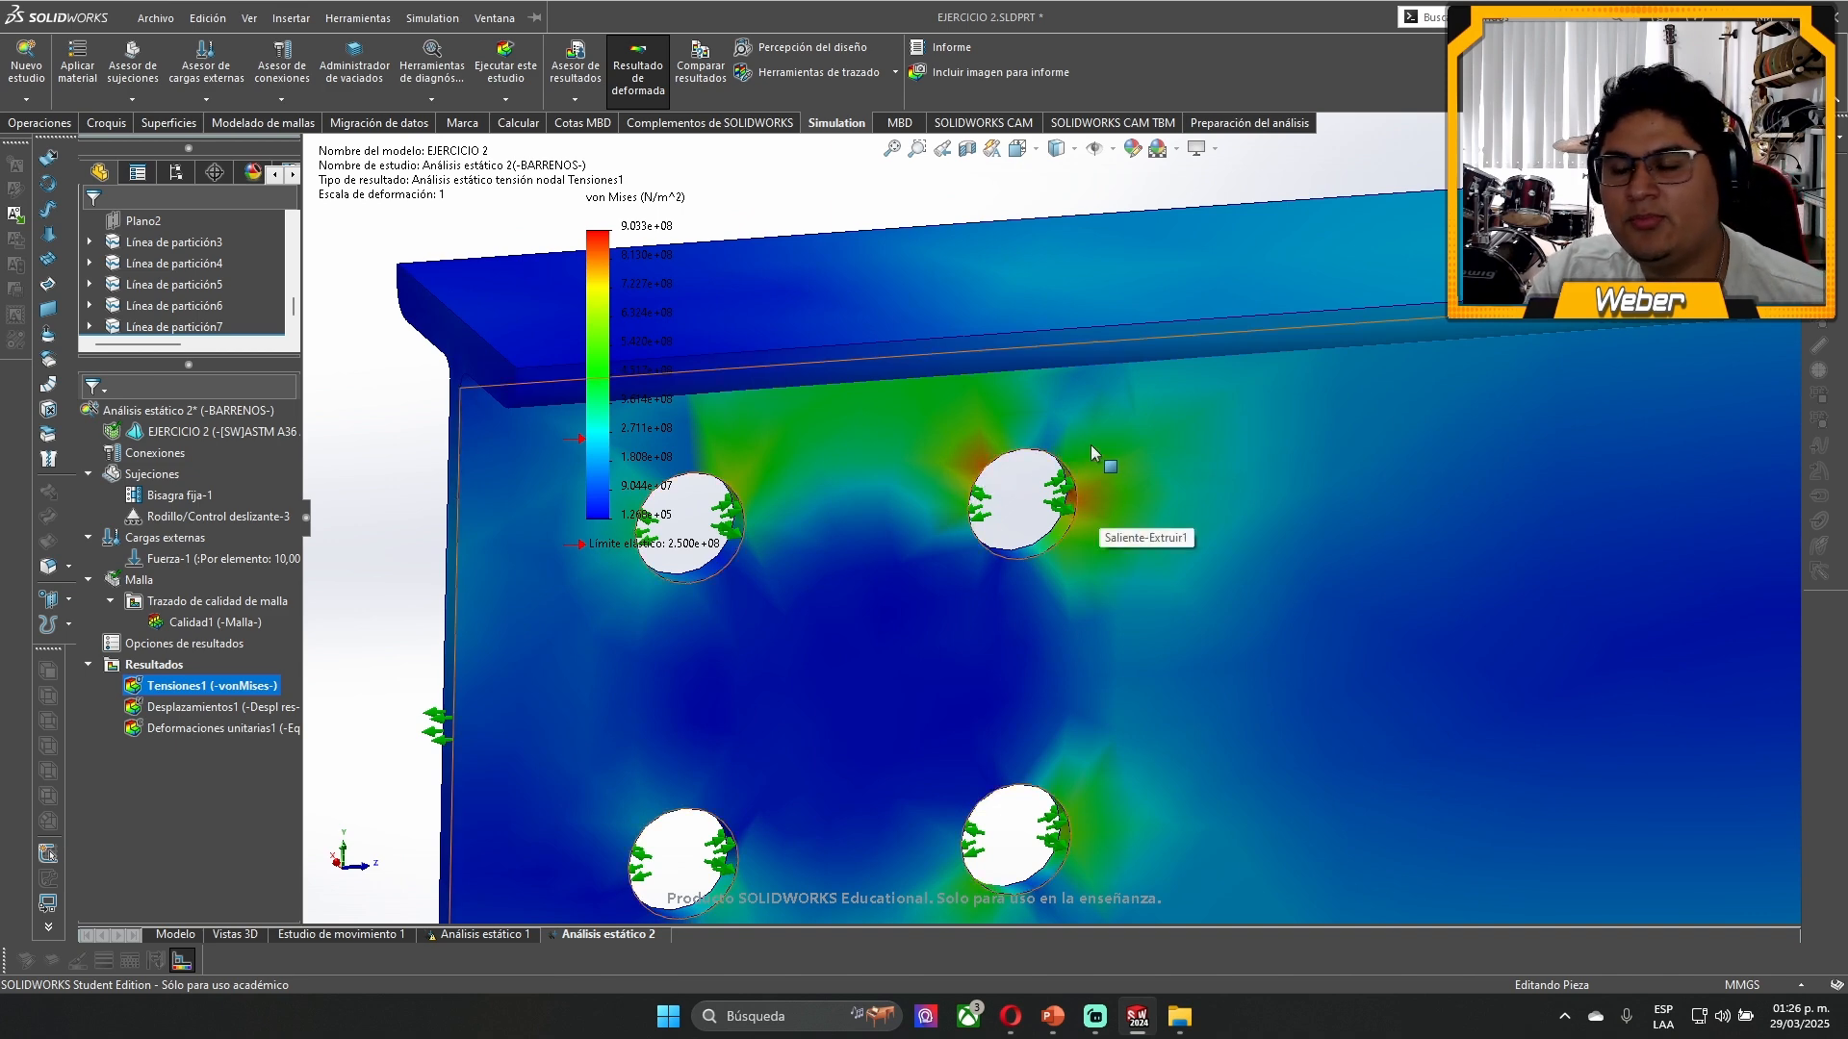
{"action": "scroll", "coordinate": [1088, 447], "scroll_direction": "up", "scroll_amount": 3}
{"action": "scroll", "coordinate": [1058, 548], "scroll_direction": "down", "scroll_amount": 2}
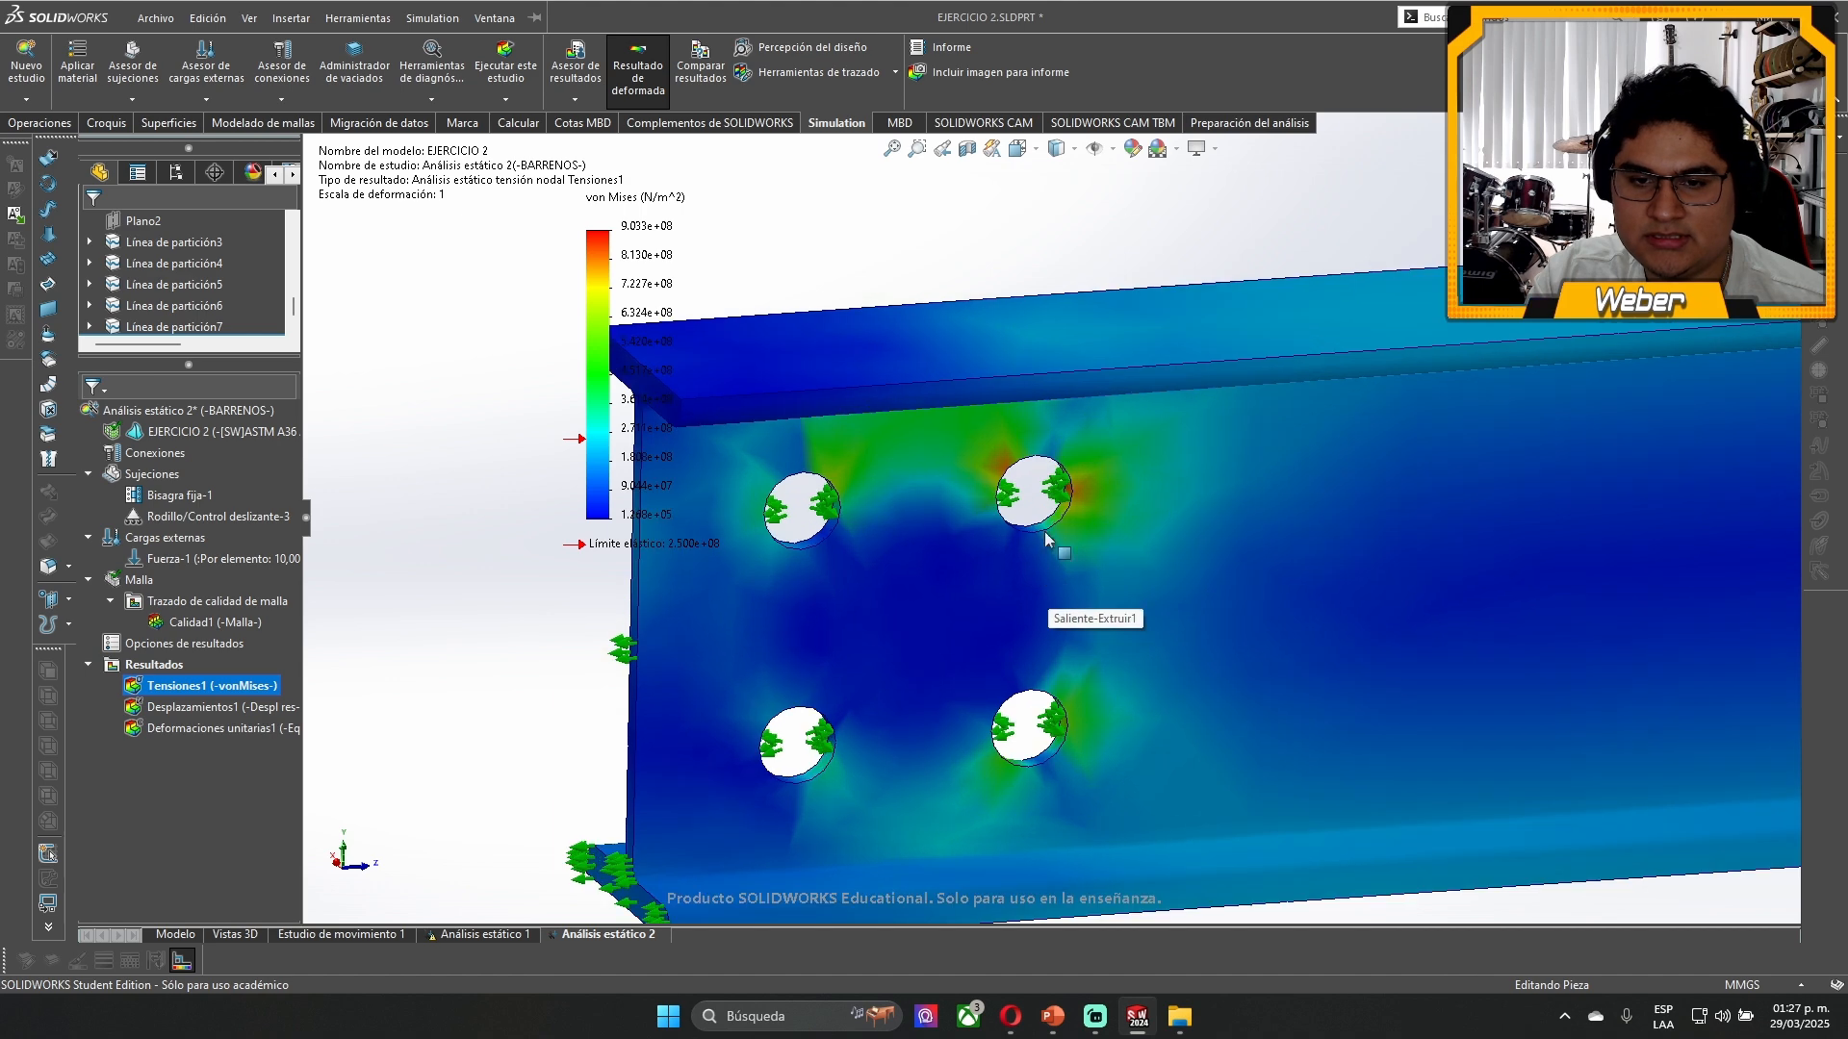
{"action": "scroll", "coordinate": [1048, 537], "scroll_direction": "down", "scroll_amount": 3}
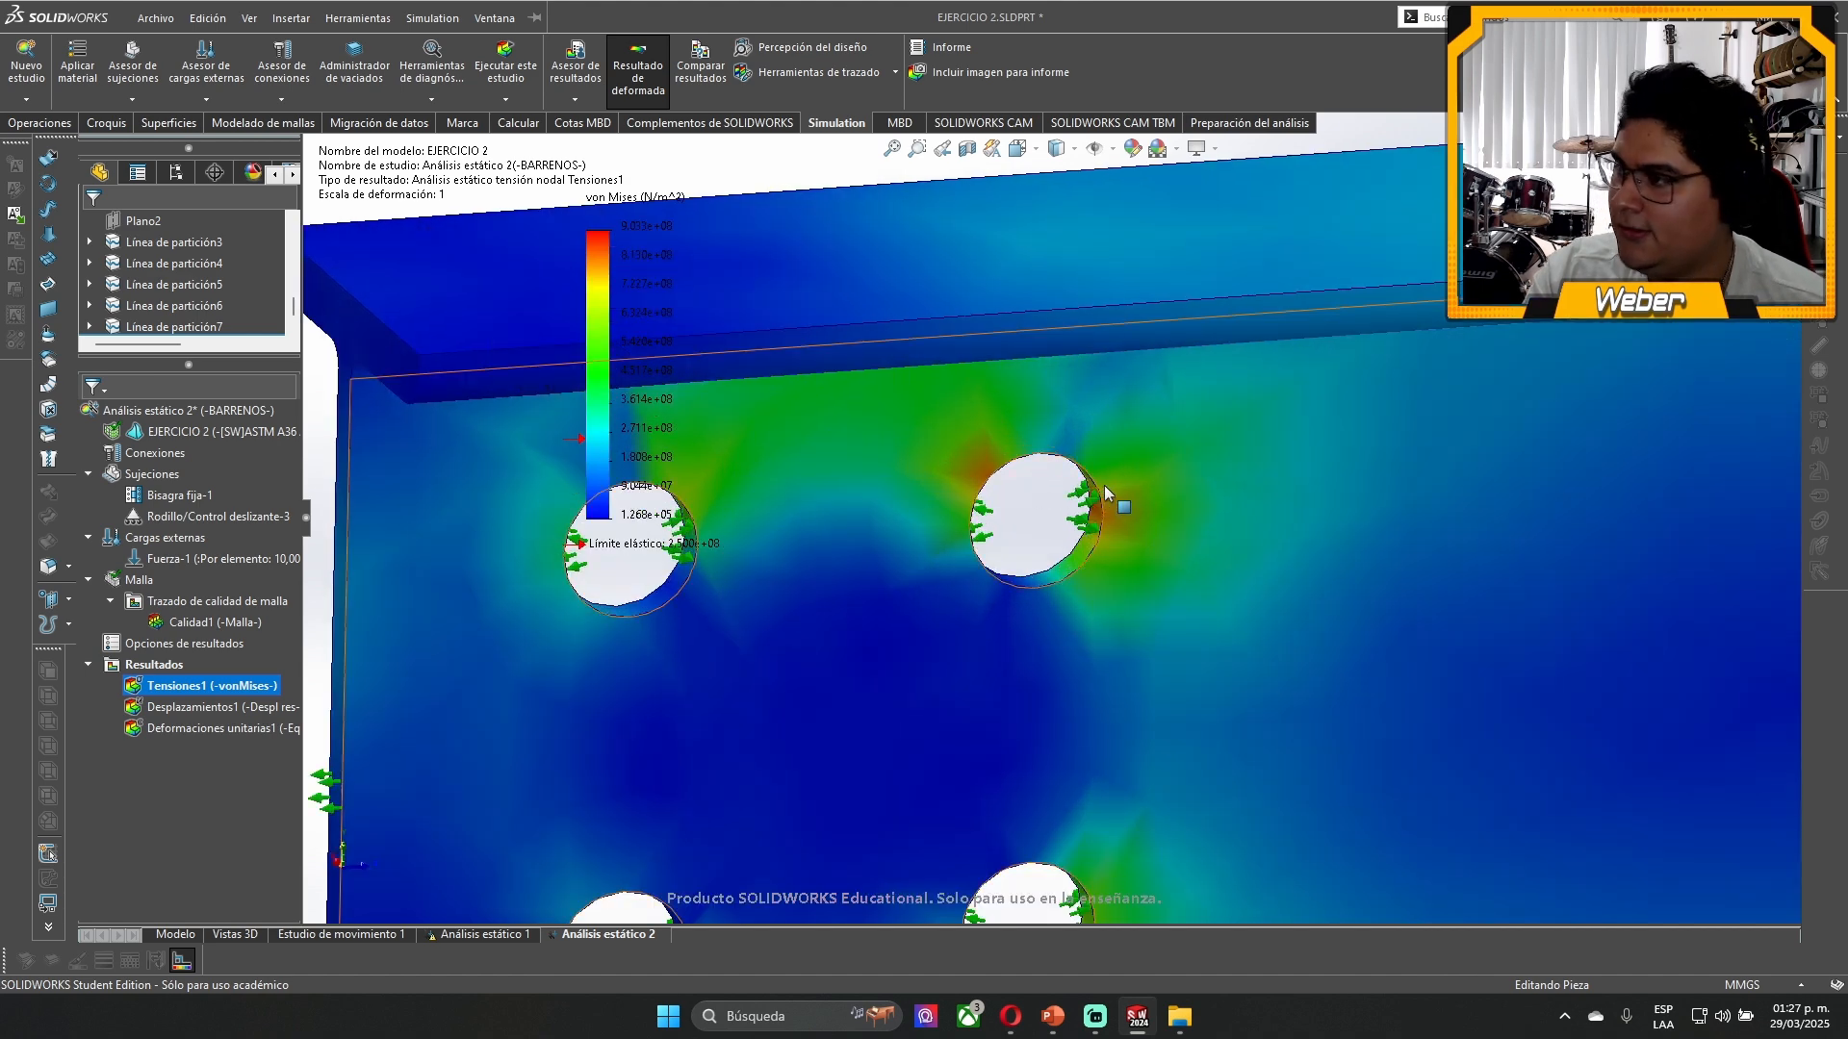
{"action": "scroll", "coordinate": [1095, 475], "scroll_direction": "up", "scroll_amount": 5}
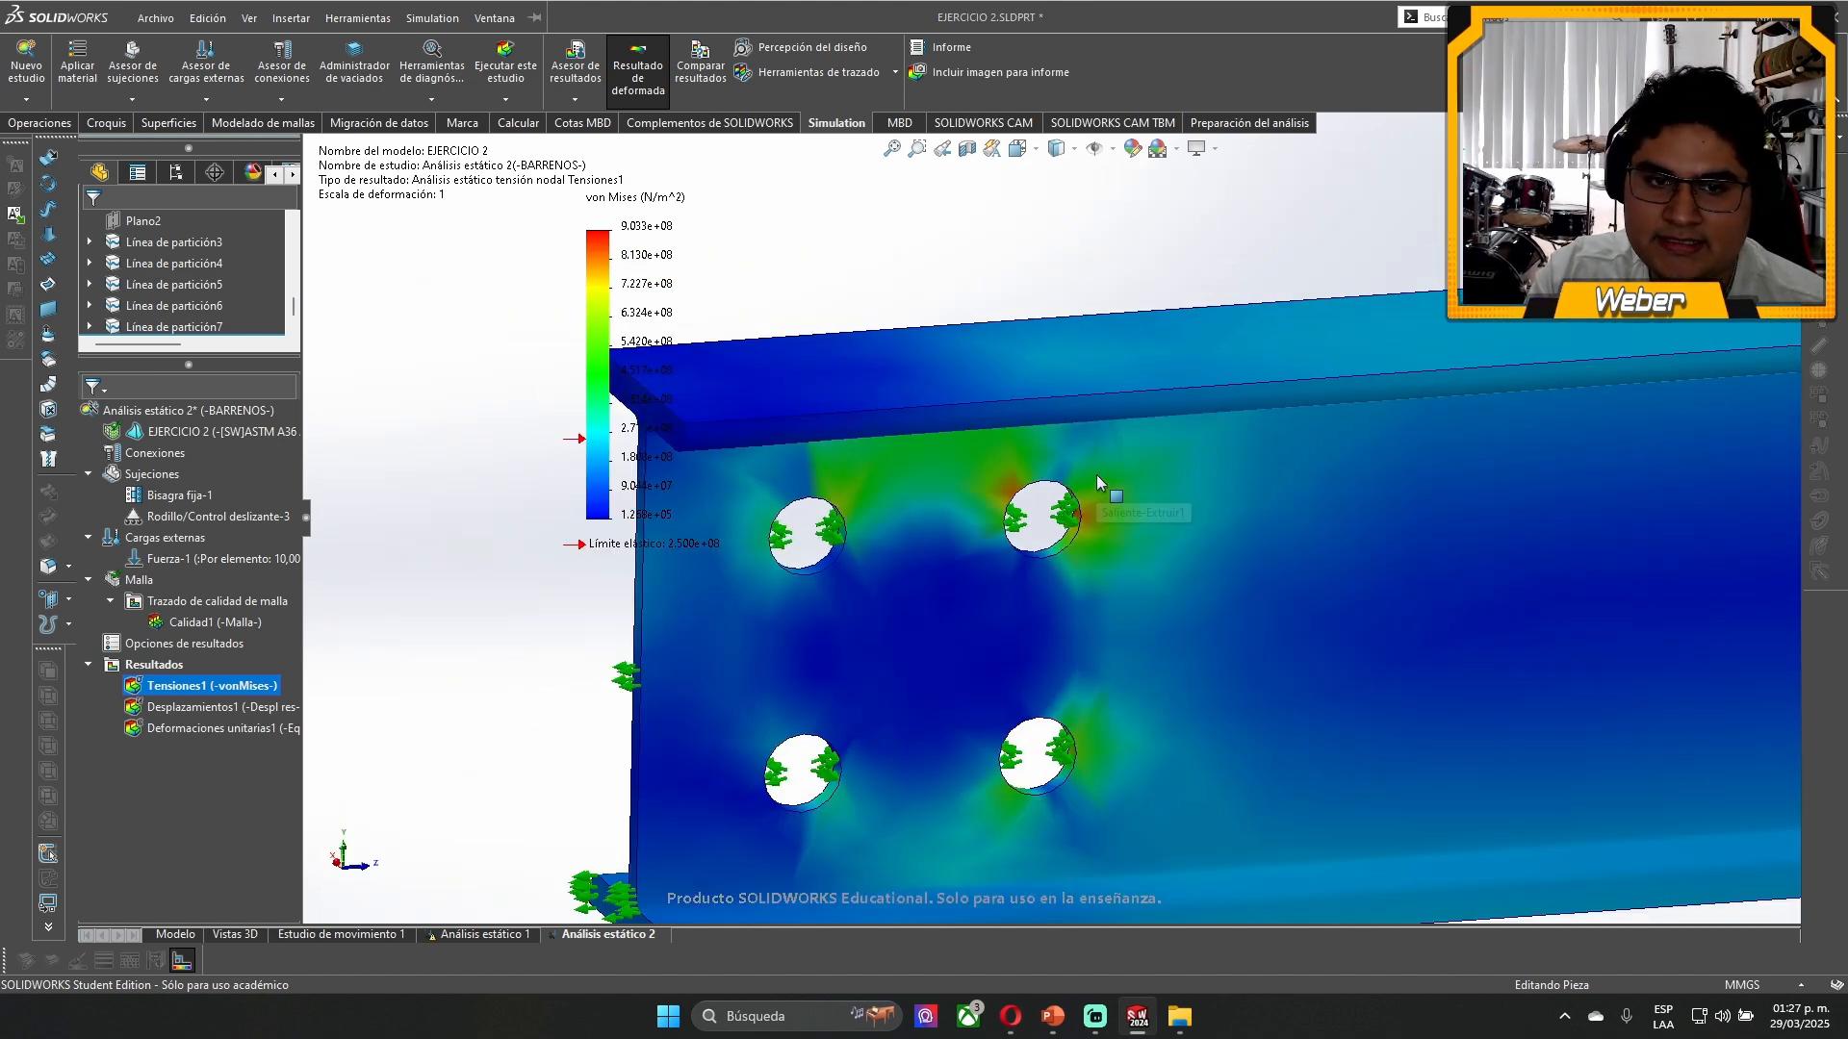
{"action": "scroll", "coordinate": [1118, 478], "scroll_direction": "down", "scroll_amount": 2}
- Move the von Mises legend clear of the beam's supported end and compare its scale with the stresses along the beam
{"action": "left_click_drag", "start_coordinate": [560, 406], "coordinate": [348, 575]}
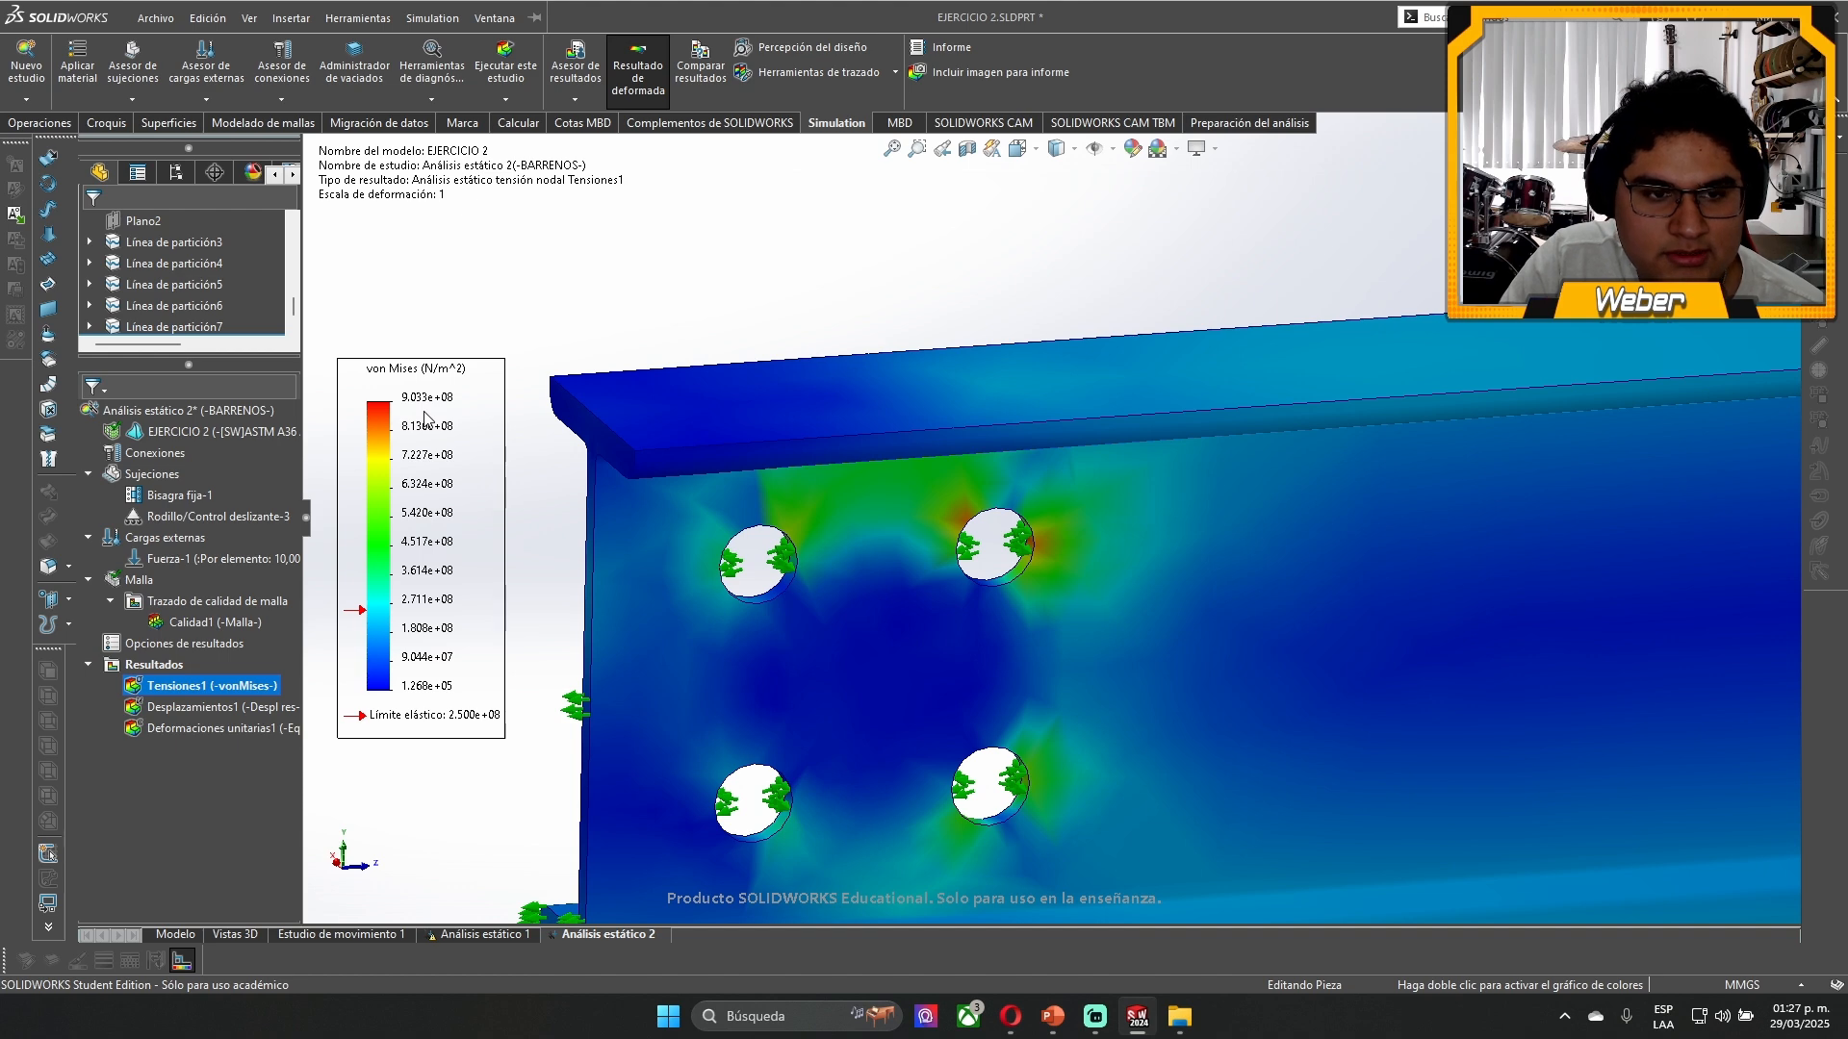
{"action": "scroll", "coordinate": [1095, 533], "scroll_direction": "up", "scroll_amount": 10}
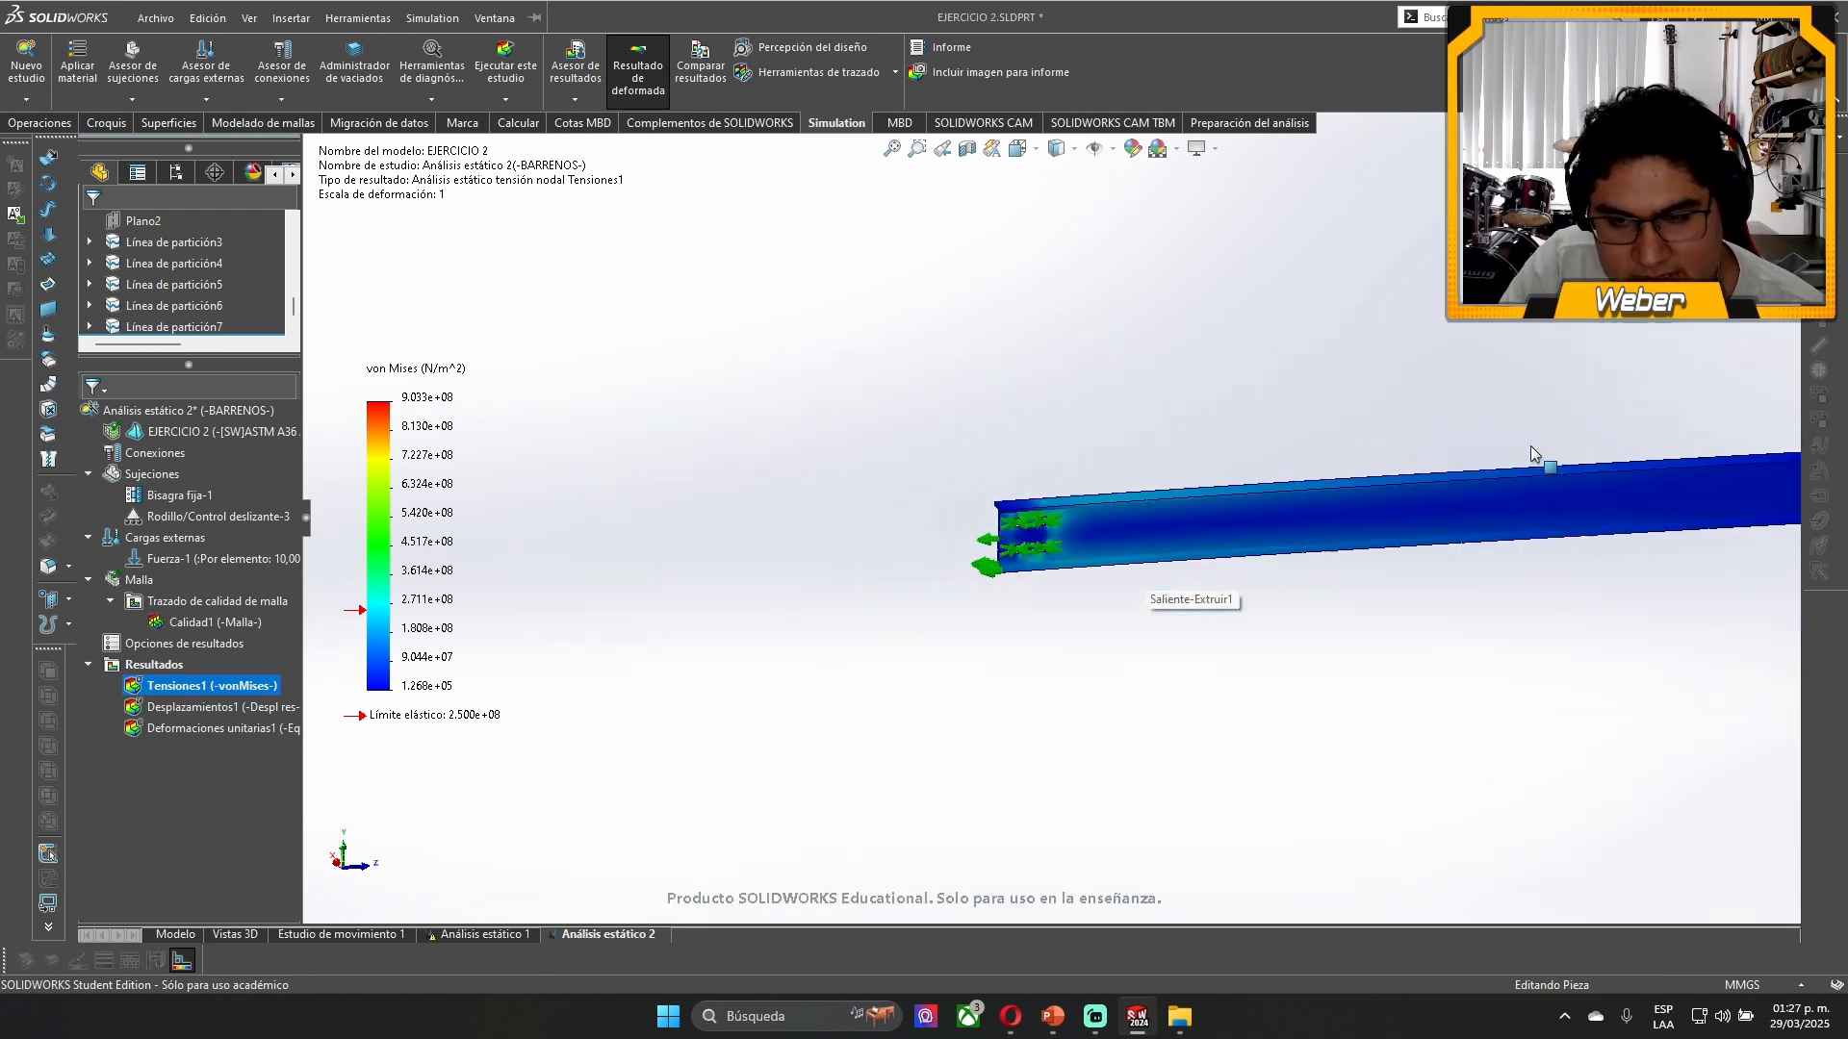
{"action": "scroll", "coordinate": [1561, 438], "scroll_direction": "down", "scroll_amount": 3}
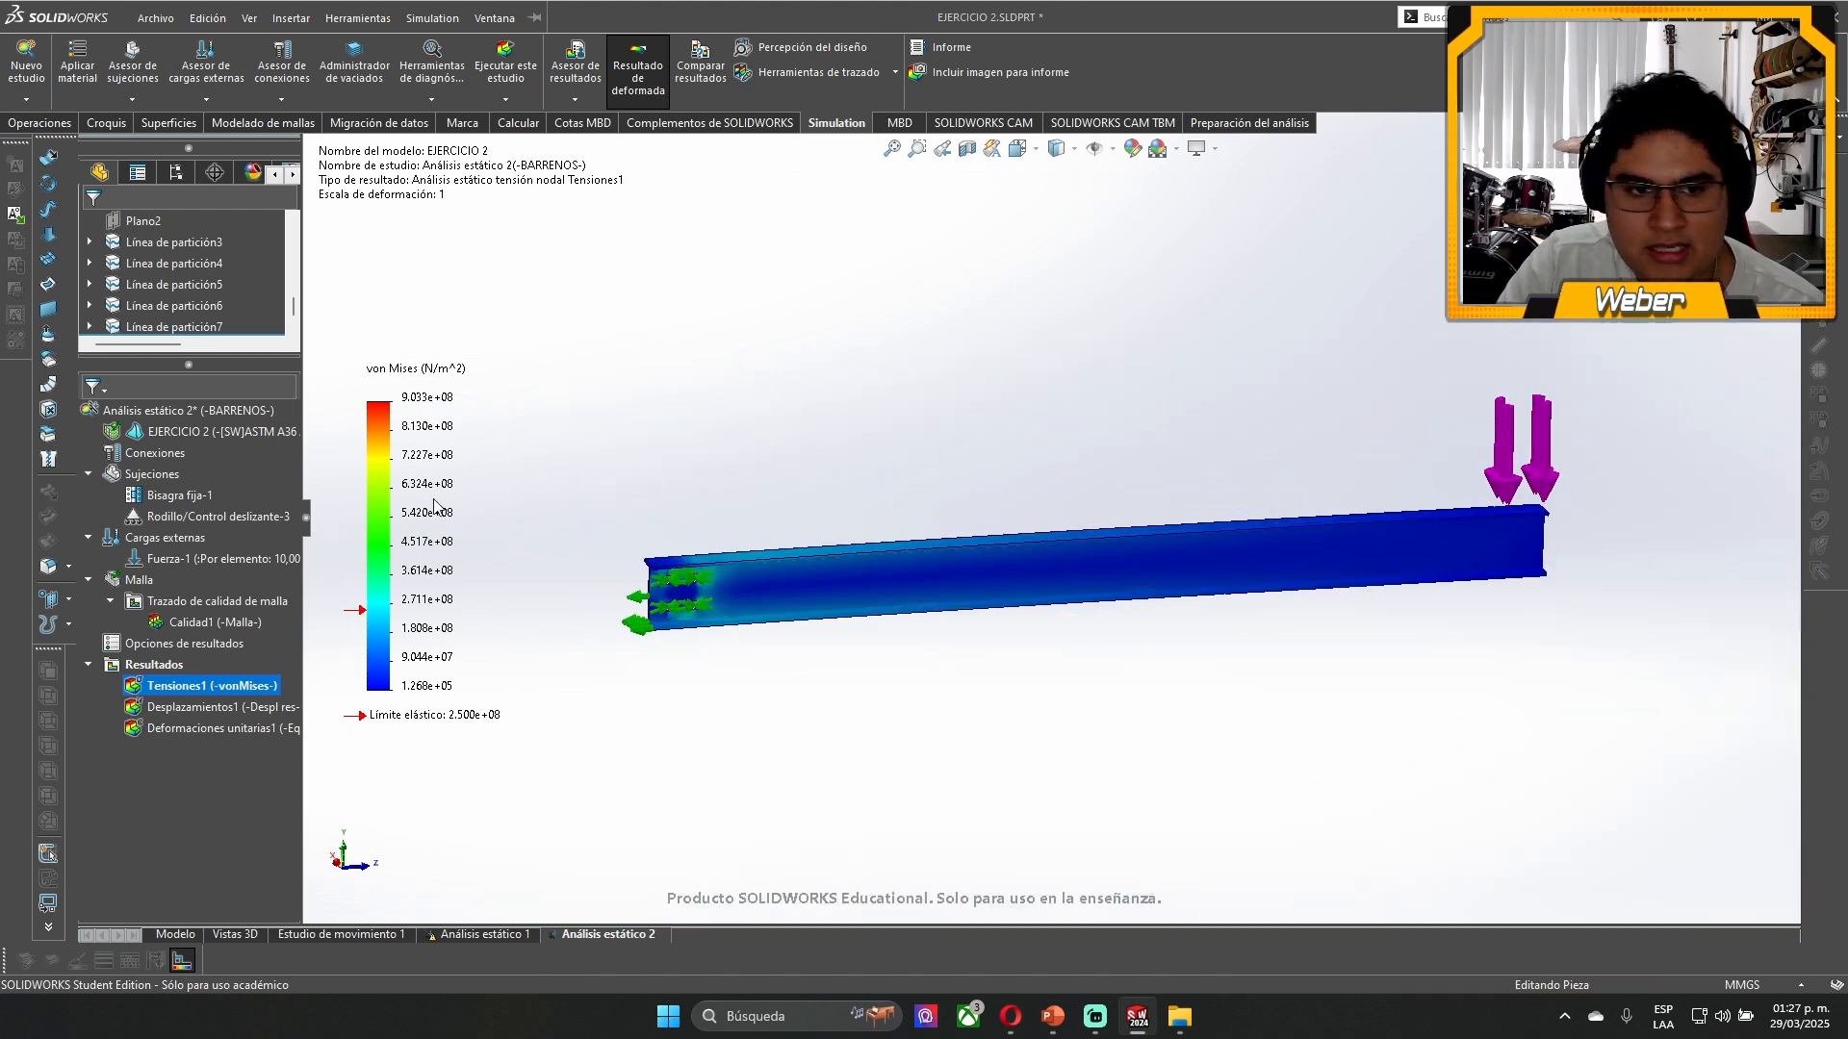
- Display the Desplazamientos1 displacement plot and examine the beam from its supported end to its loaded end
{"action": "double_click", "coordinate": [171, 710]}
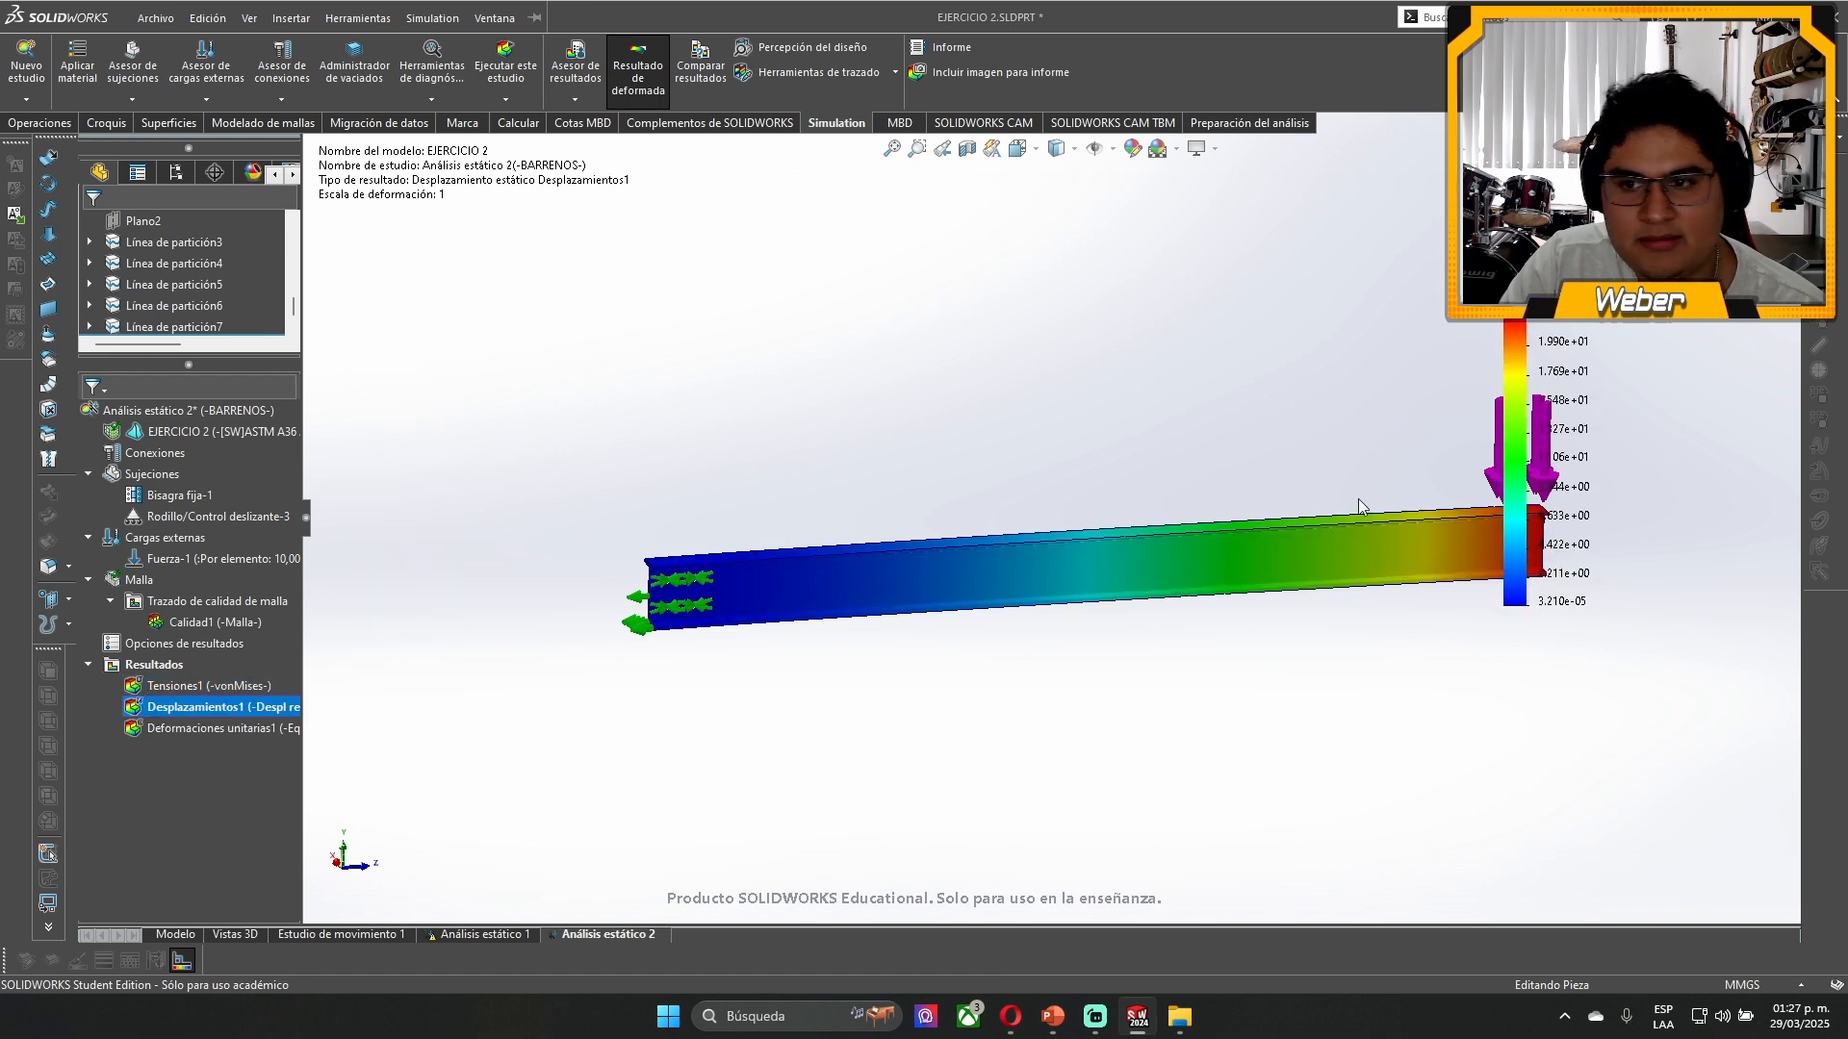
{"action": "middle_click_drag", "start_coordinate": [1361, 504], "coordinate": [1155, 544]}
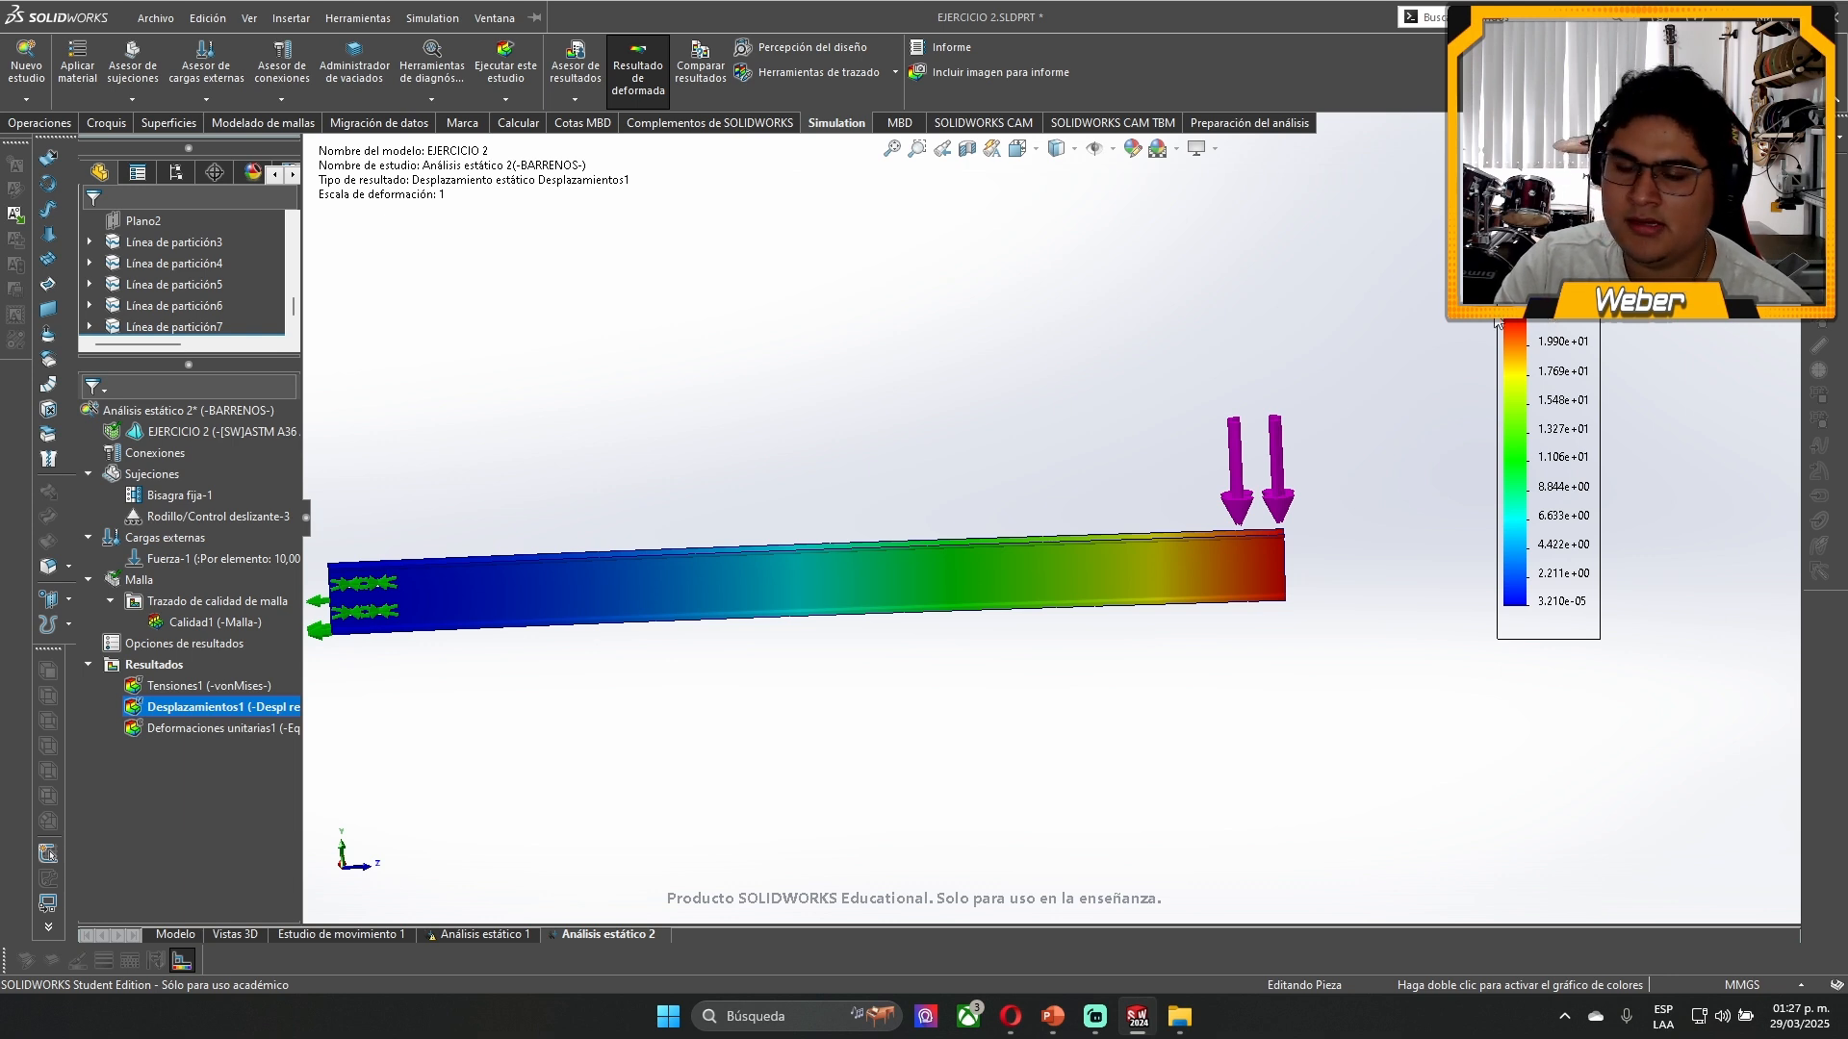
{"action": "scroll", "coordinate": [893, 503], "scroll_direction": "up", "scroll_amount": 1}
{"action": "scroll", "coordinate": [685, 613], "scroll_direction": "down", "scroll_amount": 2}
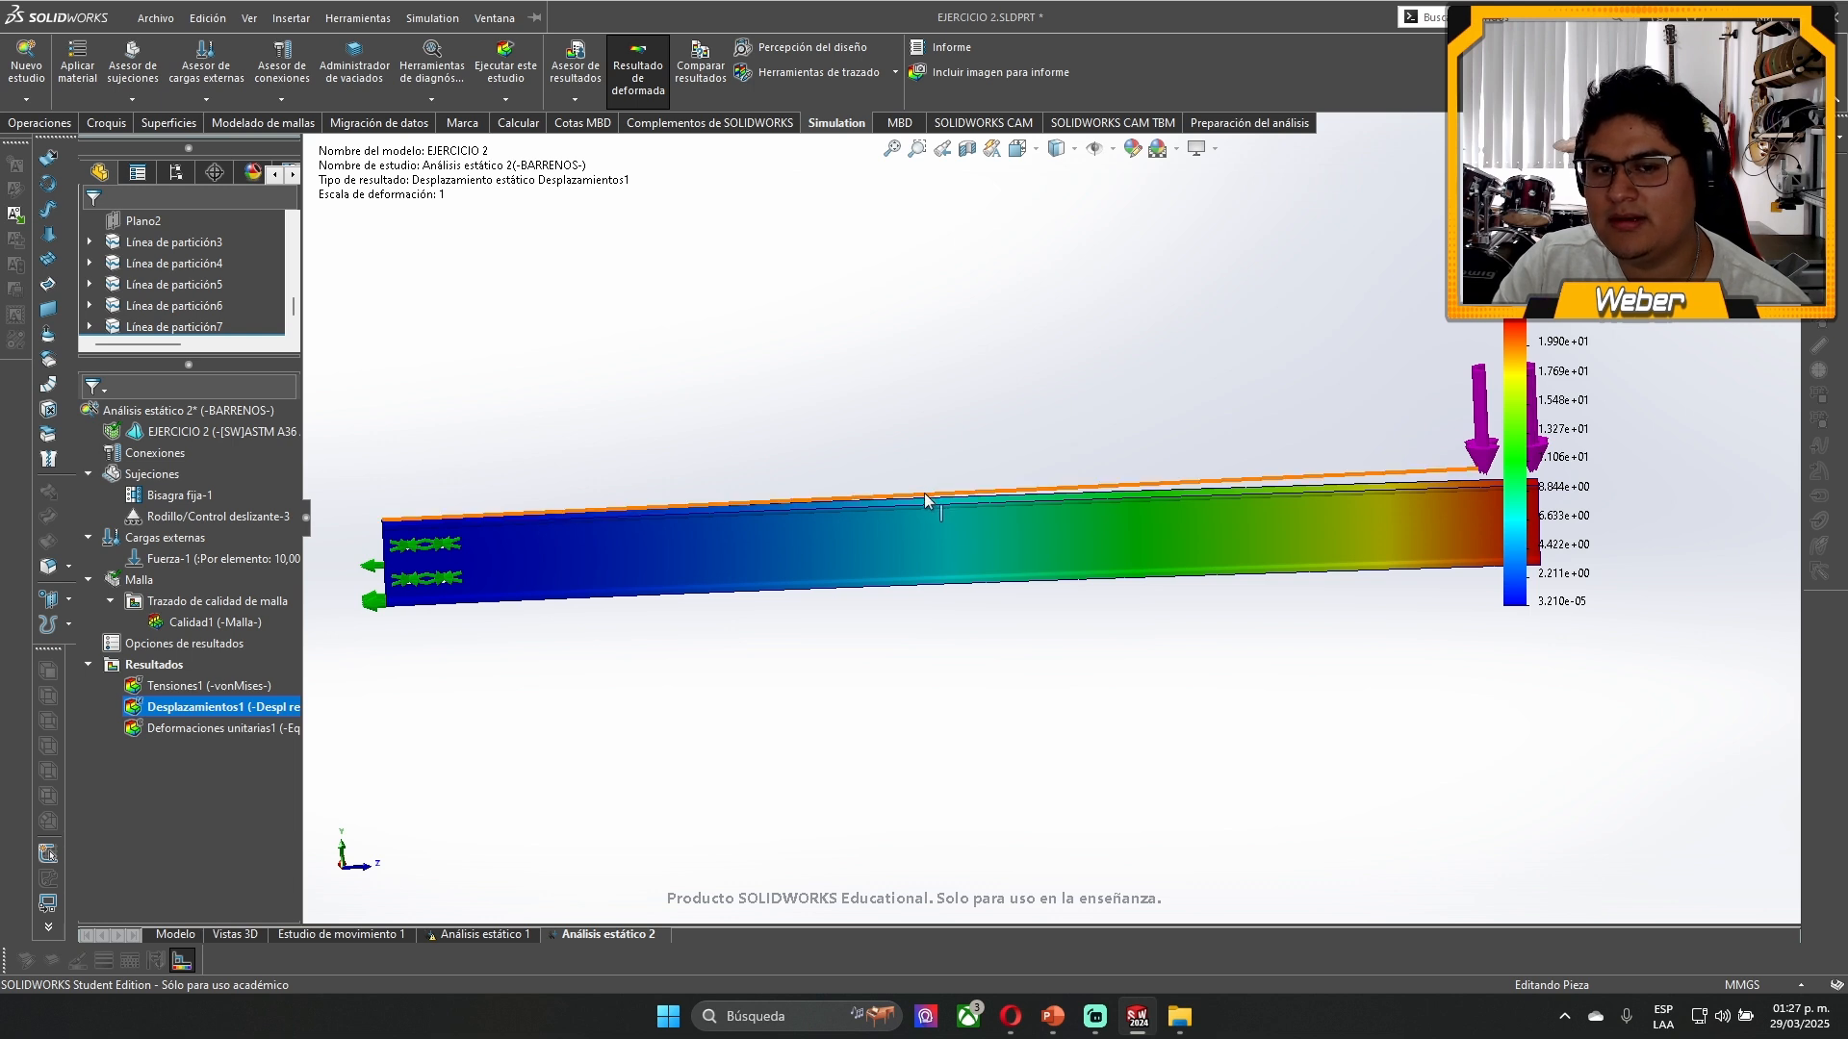
- Display the Deformaciones unitarias1 strain plot and examine the strains around the four holes and along the beam
{"action": "key", "text": "Down"}
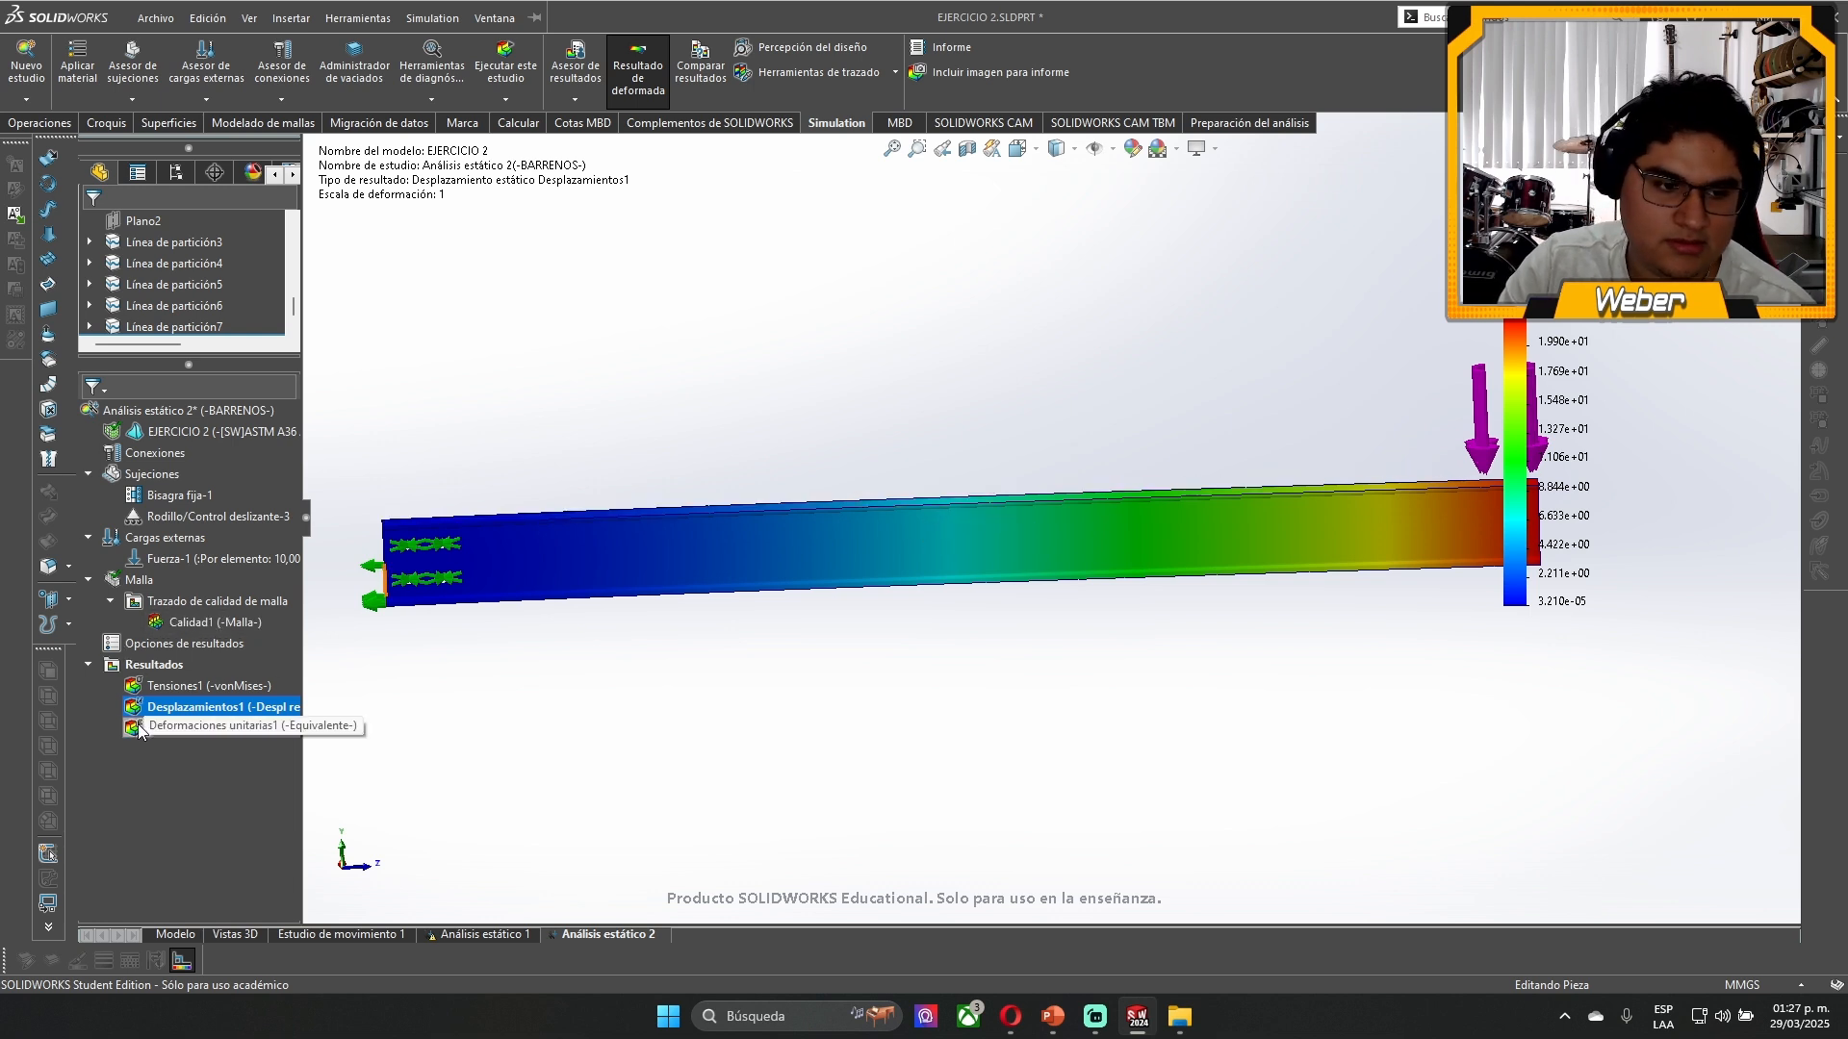
{"action": "scroll", "coordinate": [523, 533], "scroll_direction": "down", "scroll_amount": 5}
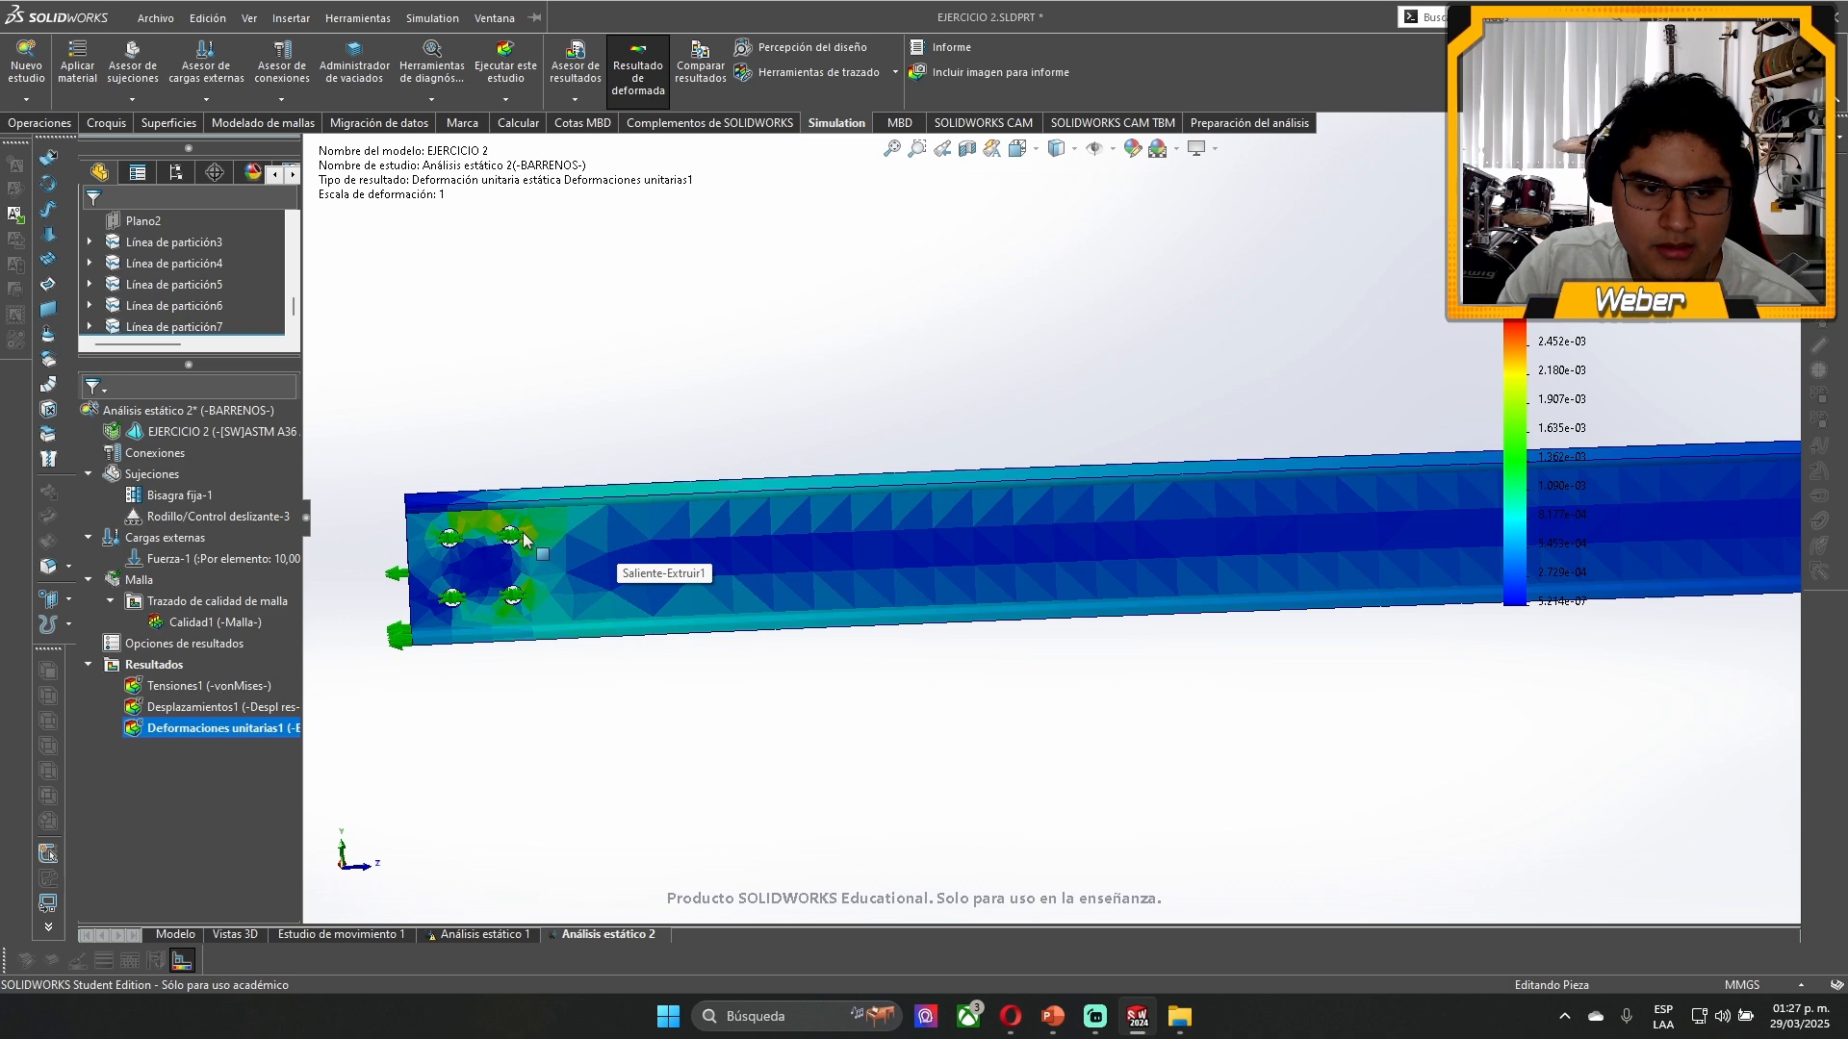
{"action": "middle_click_drag", "start_coordinate": [574, 545], "coordinate": [633, 524]}
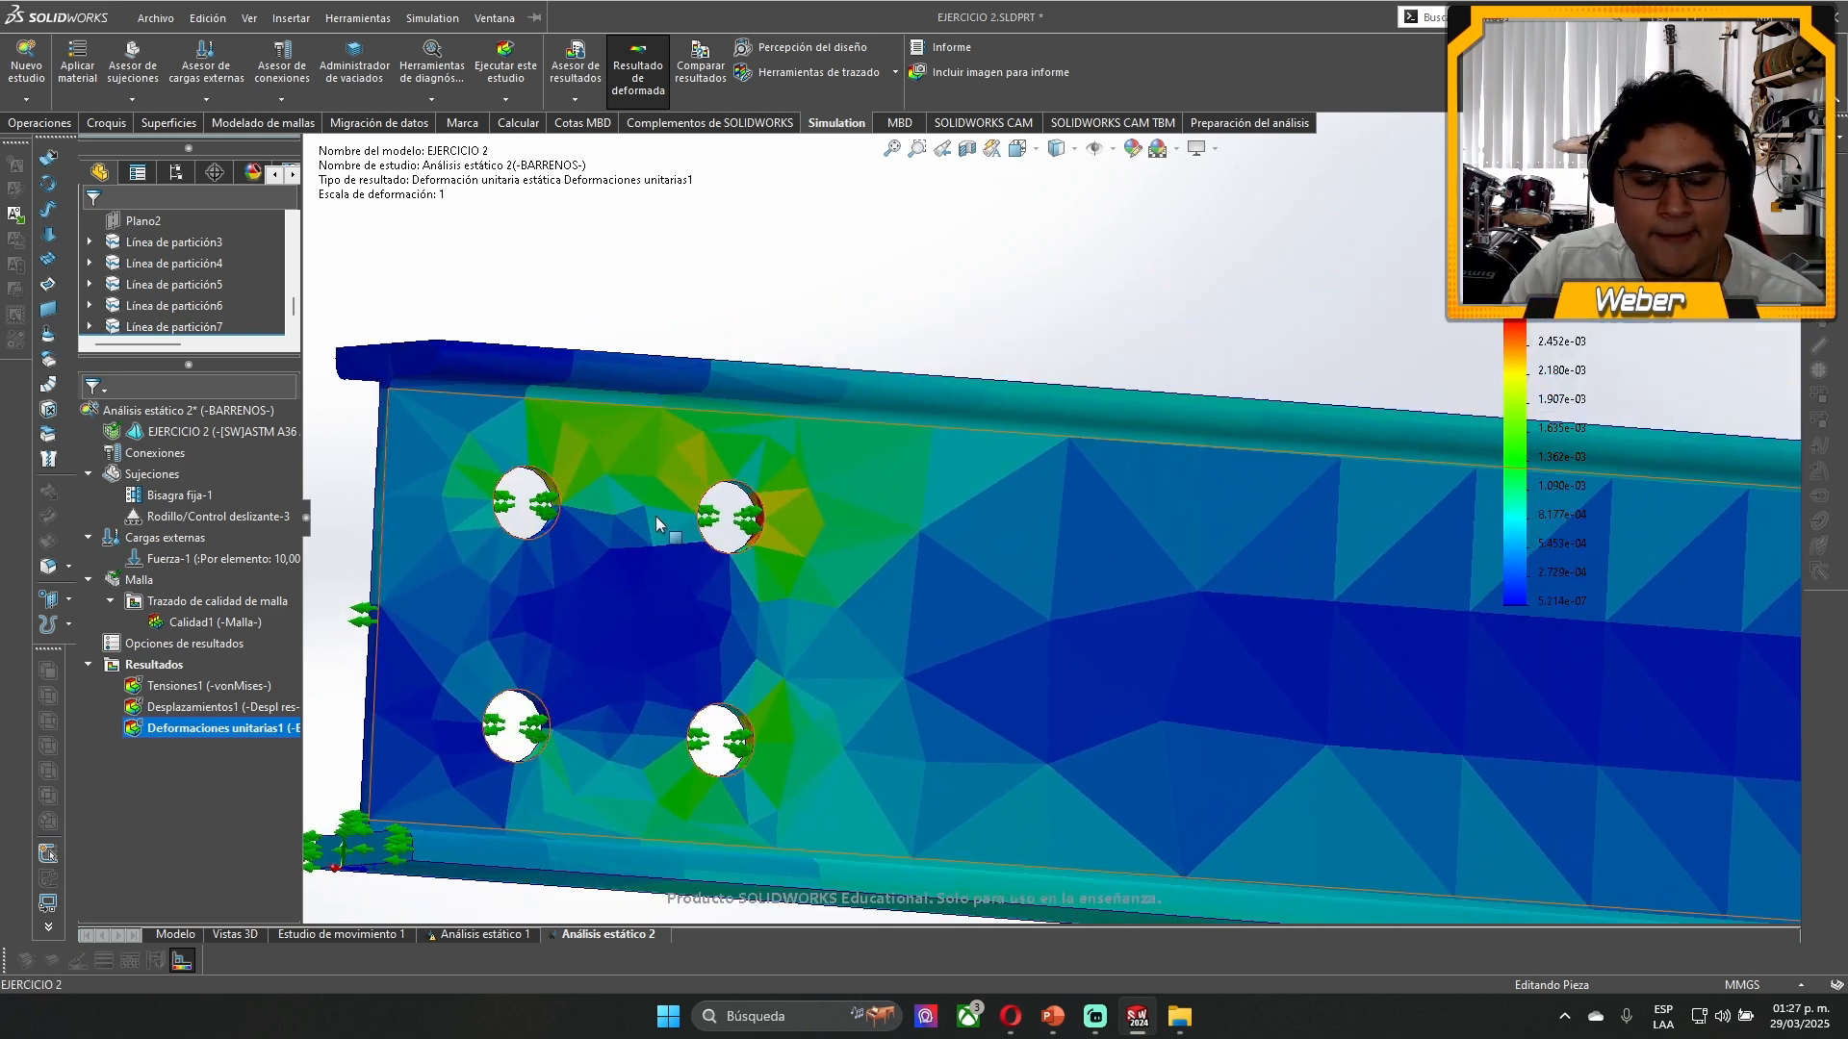
{"action": "scroll", "coordinate": [691, 485], "scroll_direction": "down", "scroll_amount": 8}
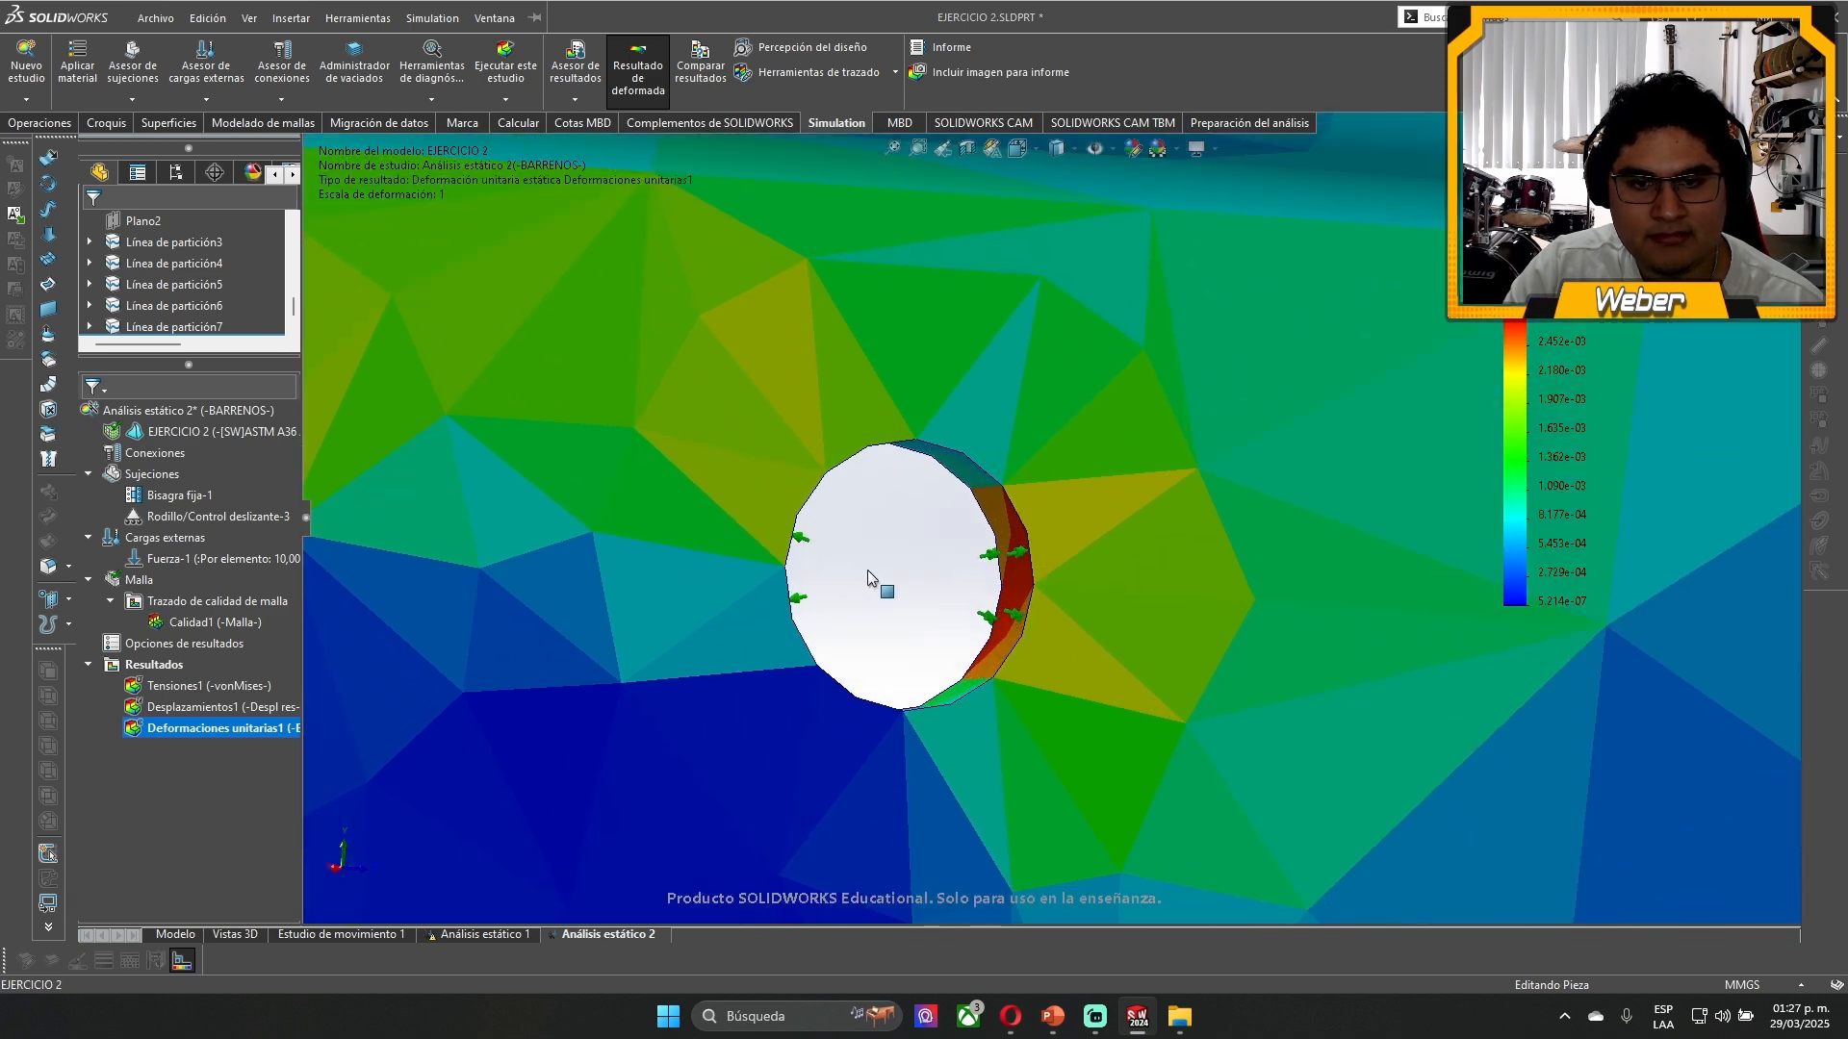
{"action": "scroll", "coordinate": [845, 593], "scroll_direction": "up", "scroll_amount": 10}
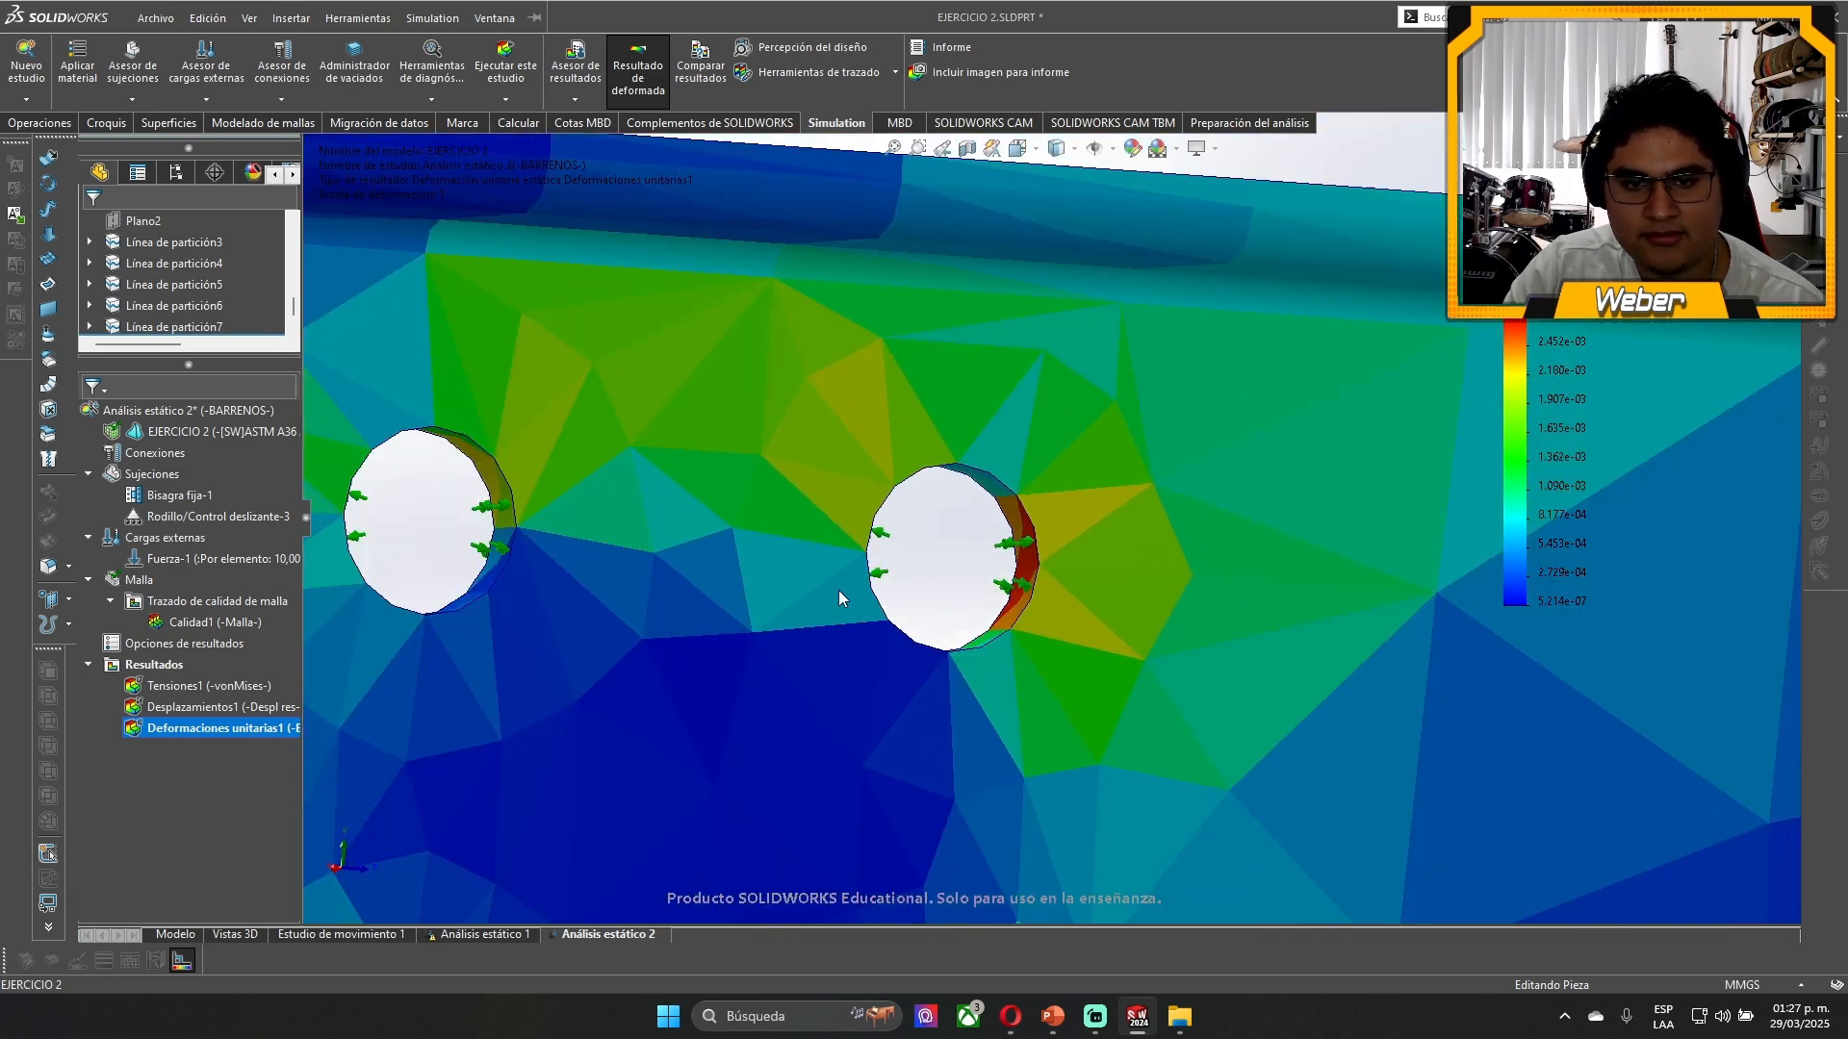
{"action": "middle_click_drag", "start_coordinate": [1235, 577], "coordinate": [941, 548]}
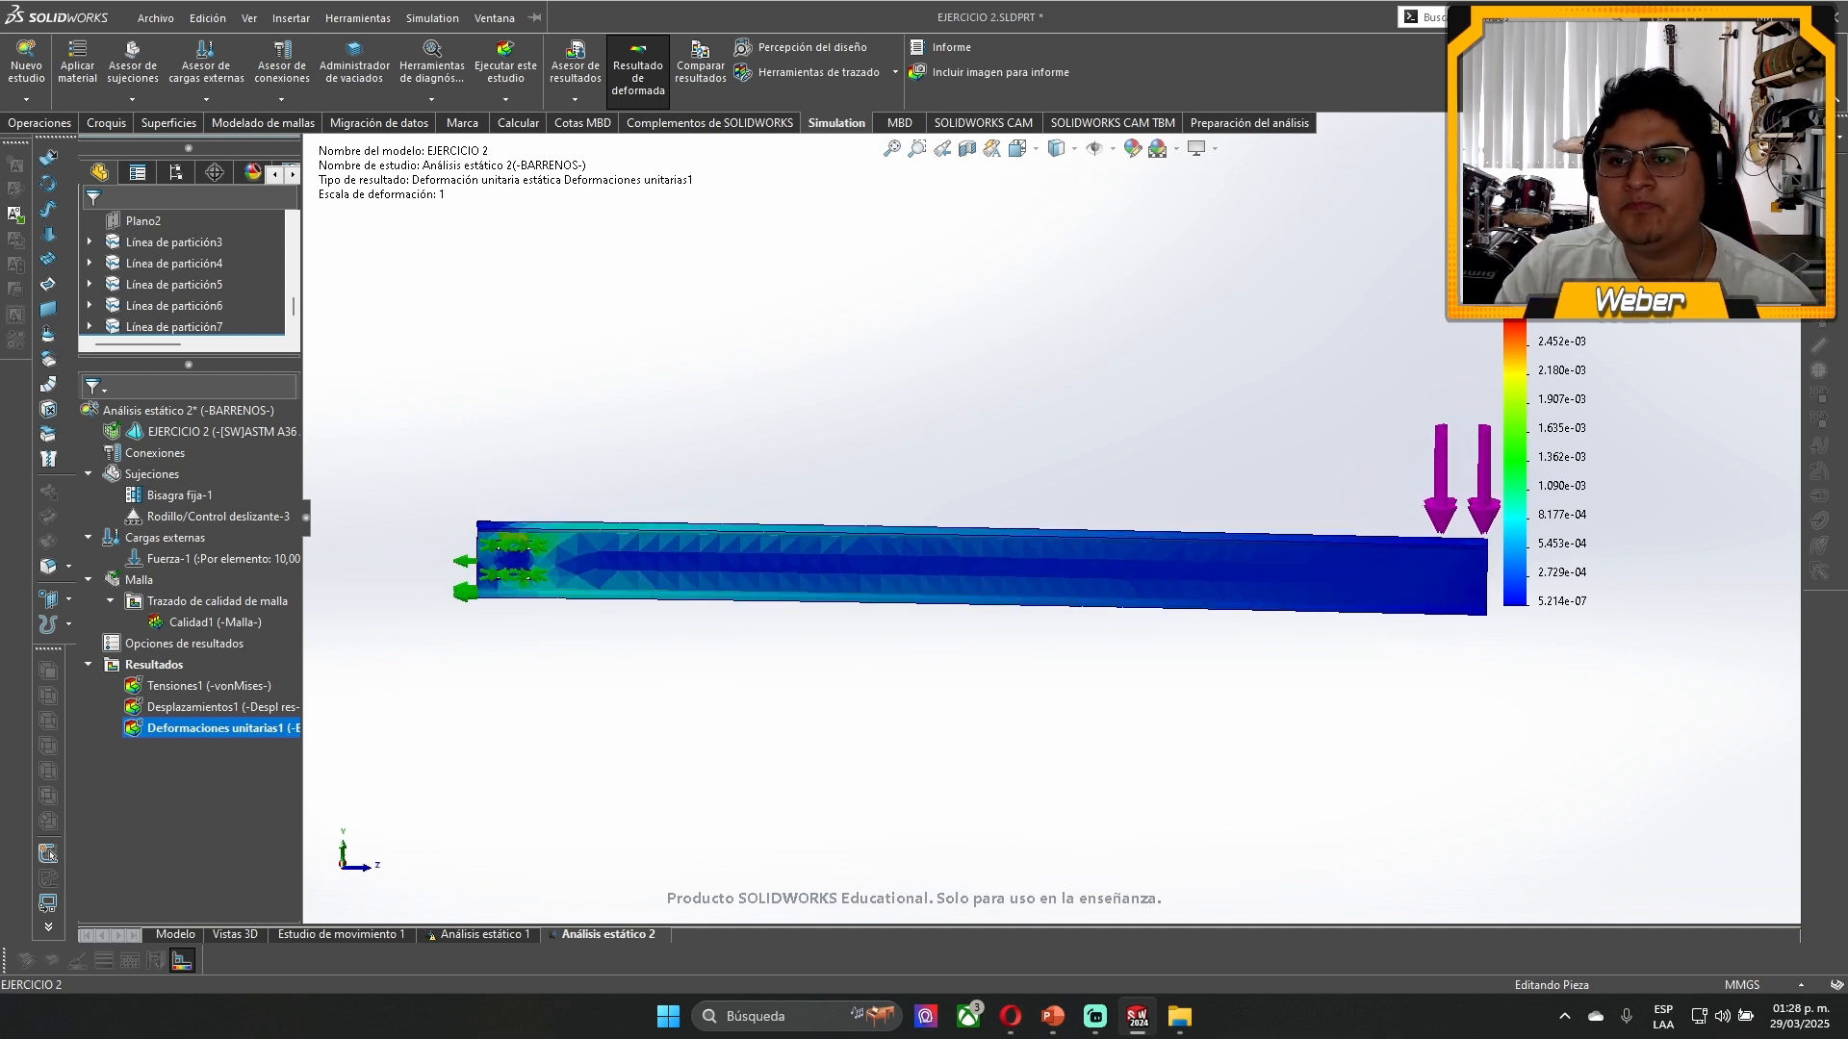
- Close the EJERCICIO 2 part without saving and switch to the ESFUERZOS SOLIDOWRKS folder in File Explorer
{"action": "left_click", "coordinate": [1787, 147]}
{"action": "left_click", "coordinate": [870, 511]}
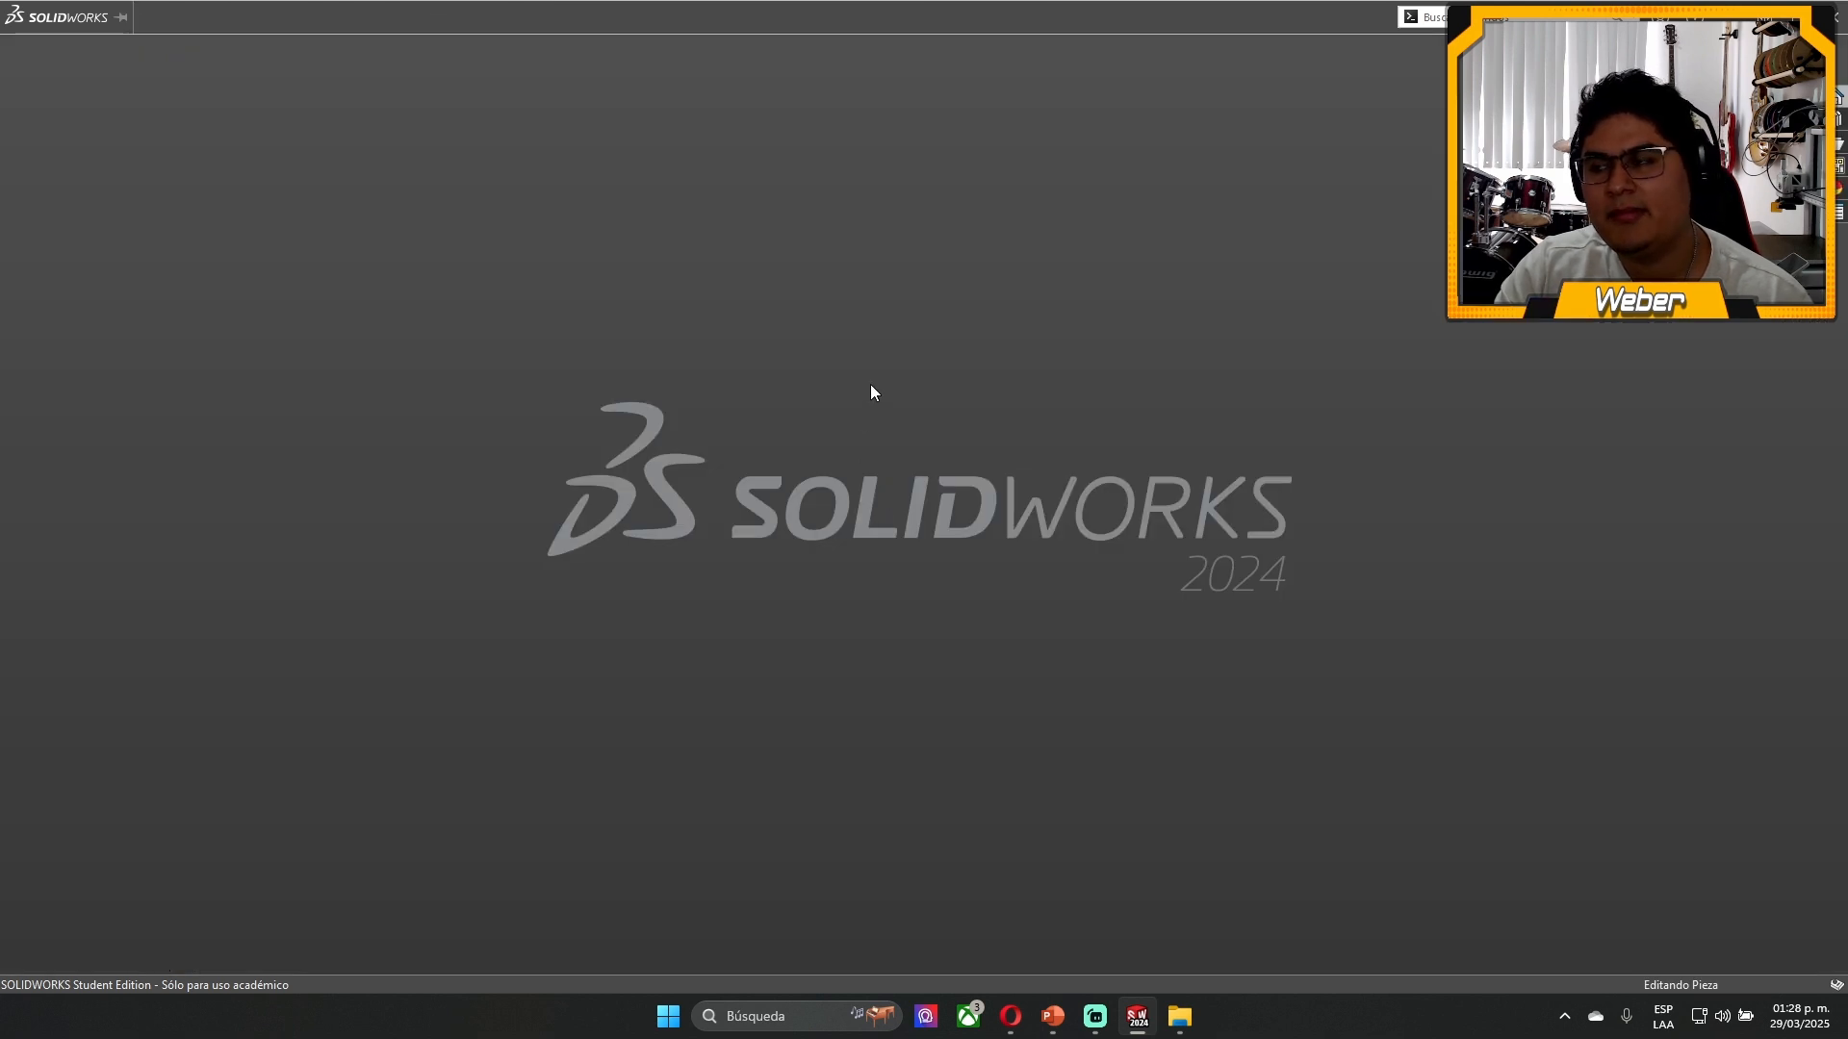
{"action": "left_click", "coordinate": [1168, 1018]}
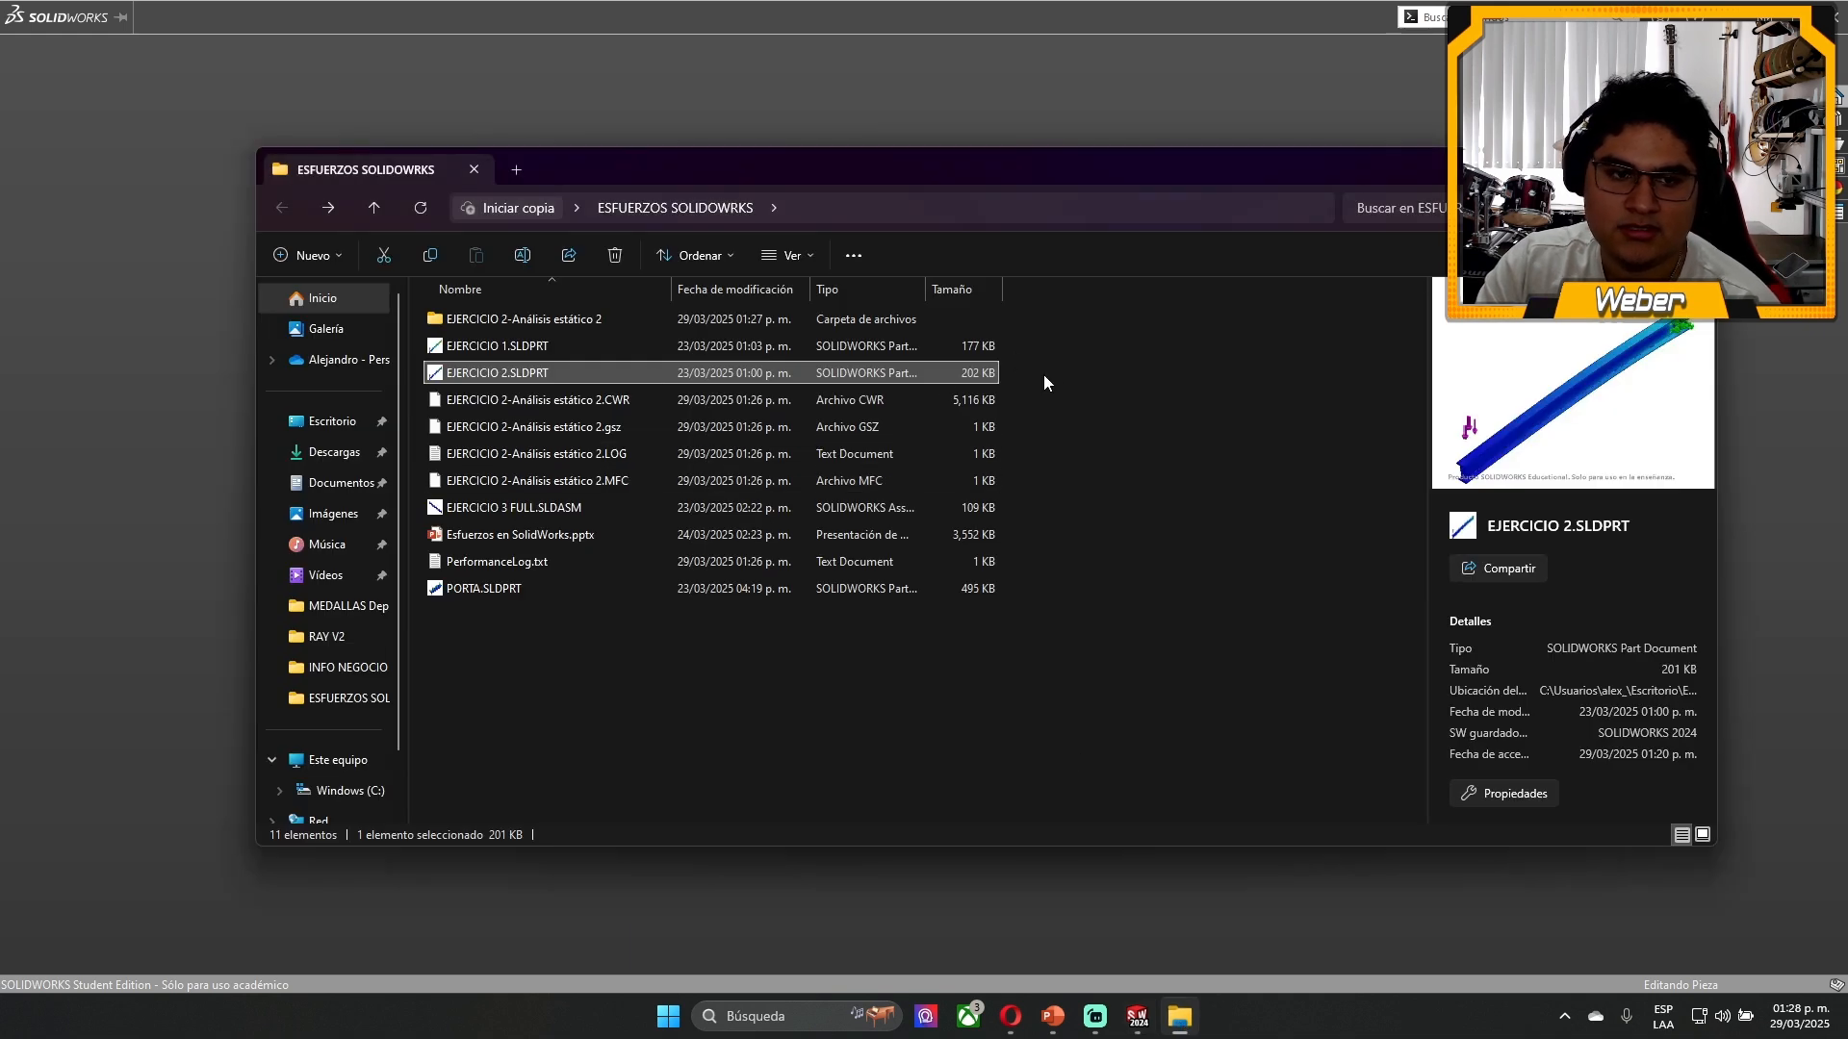
- Delete the CWR, gsz, LOG and MFC files of EJERCICIO 2-Análisis estático 2, along with PerformanceLog.txt
{"action": "left_click_drag", "start_coordinate": [1058, 396], "coordinate": [553, 477]}
{"action": "key", "text": "Delete"}
{"action": "left_click", "coordinate": [523, 458]}
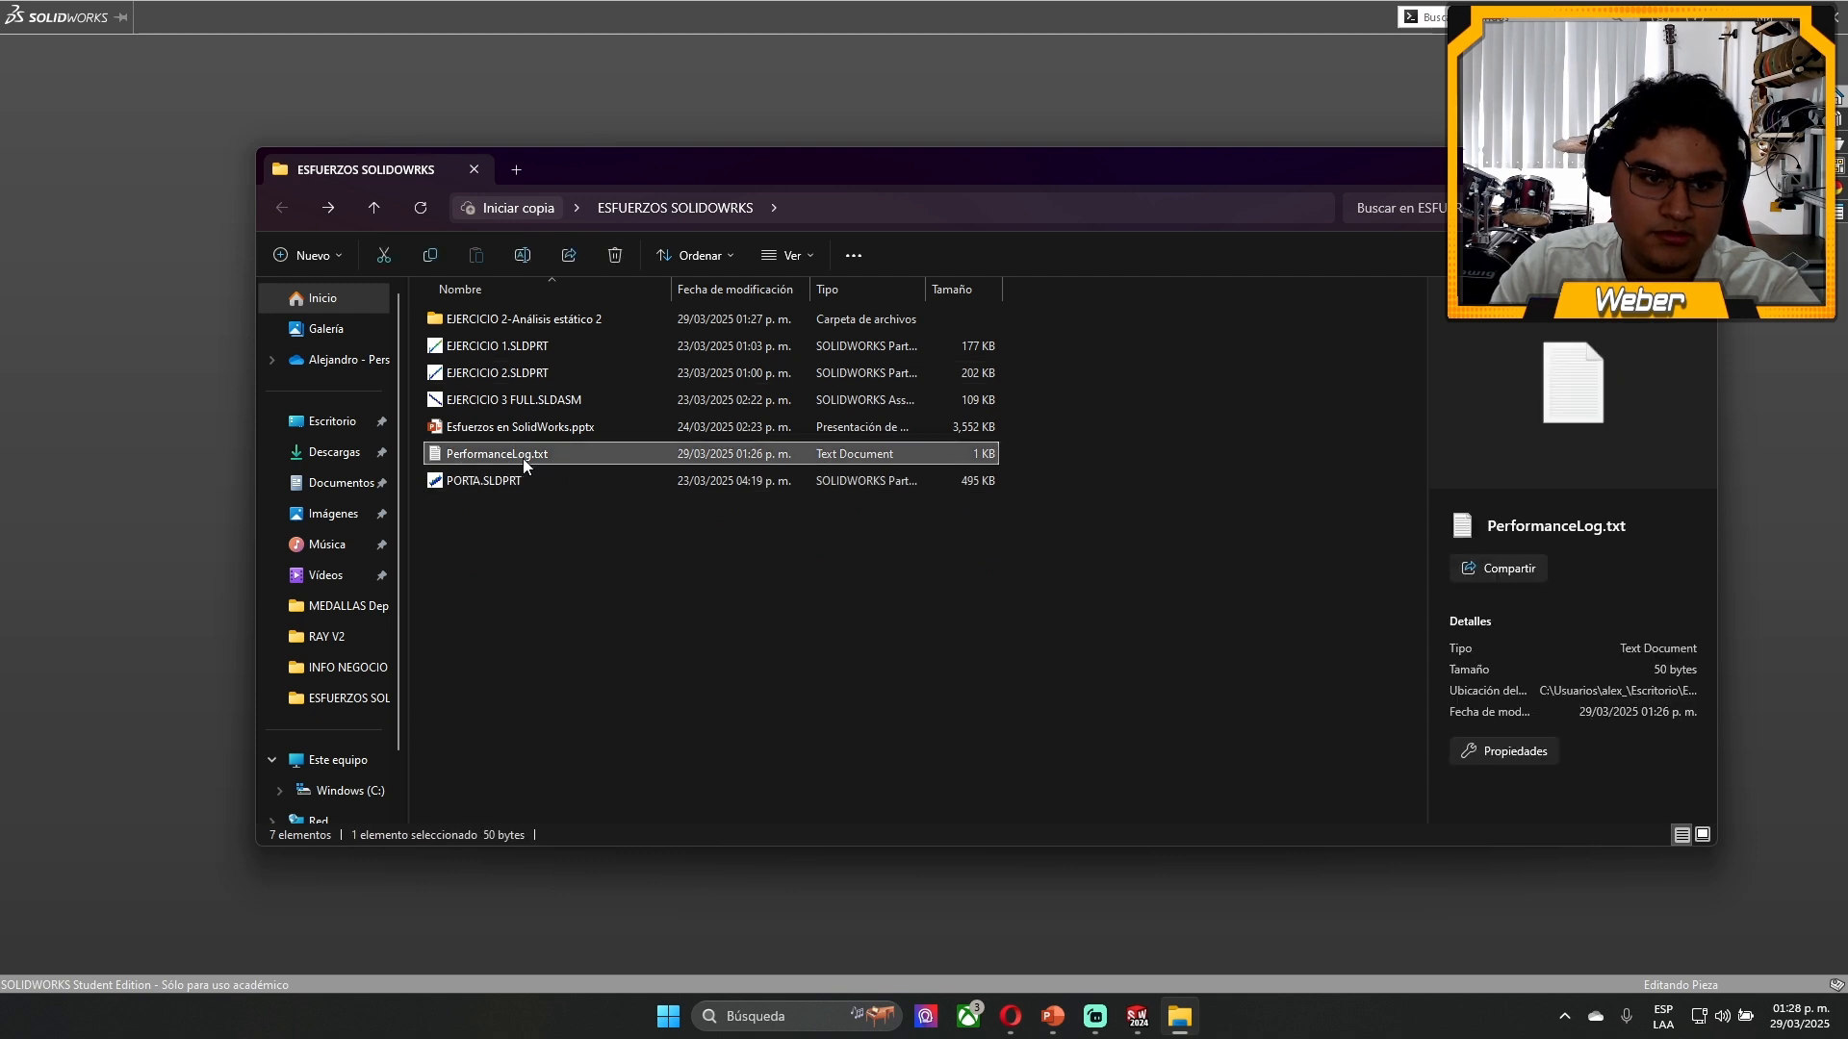
{"action": "key", "text": "Delete"}
- Try to open the EJERCICIO 3 FULL.SLDASM assembly with its missing components suppressed, then close it
{"action": "left_click", "coordinate": [543, 400]}
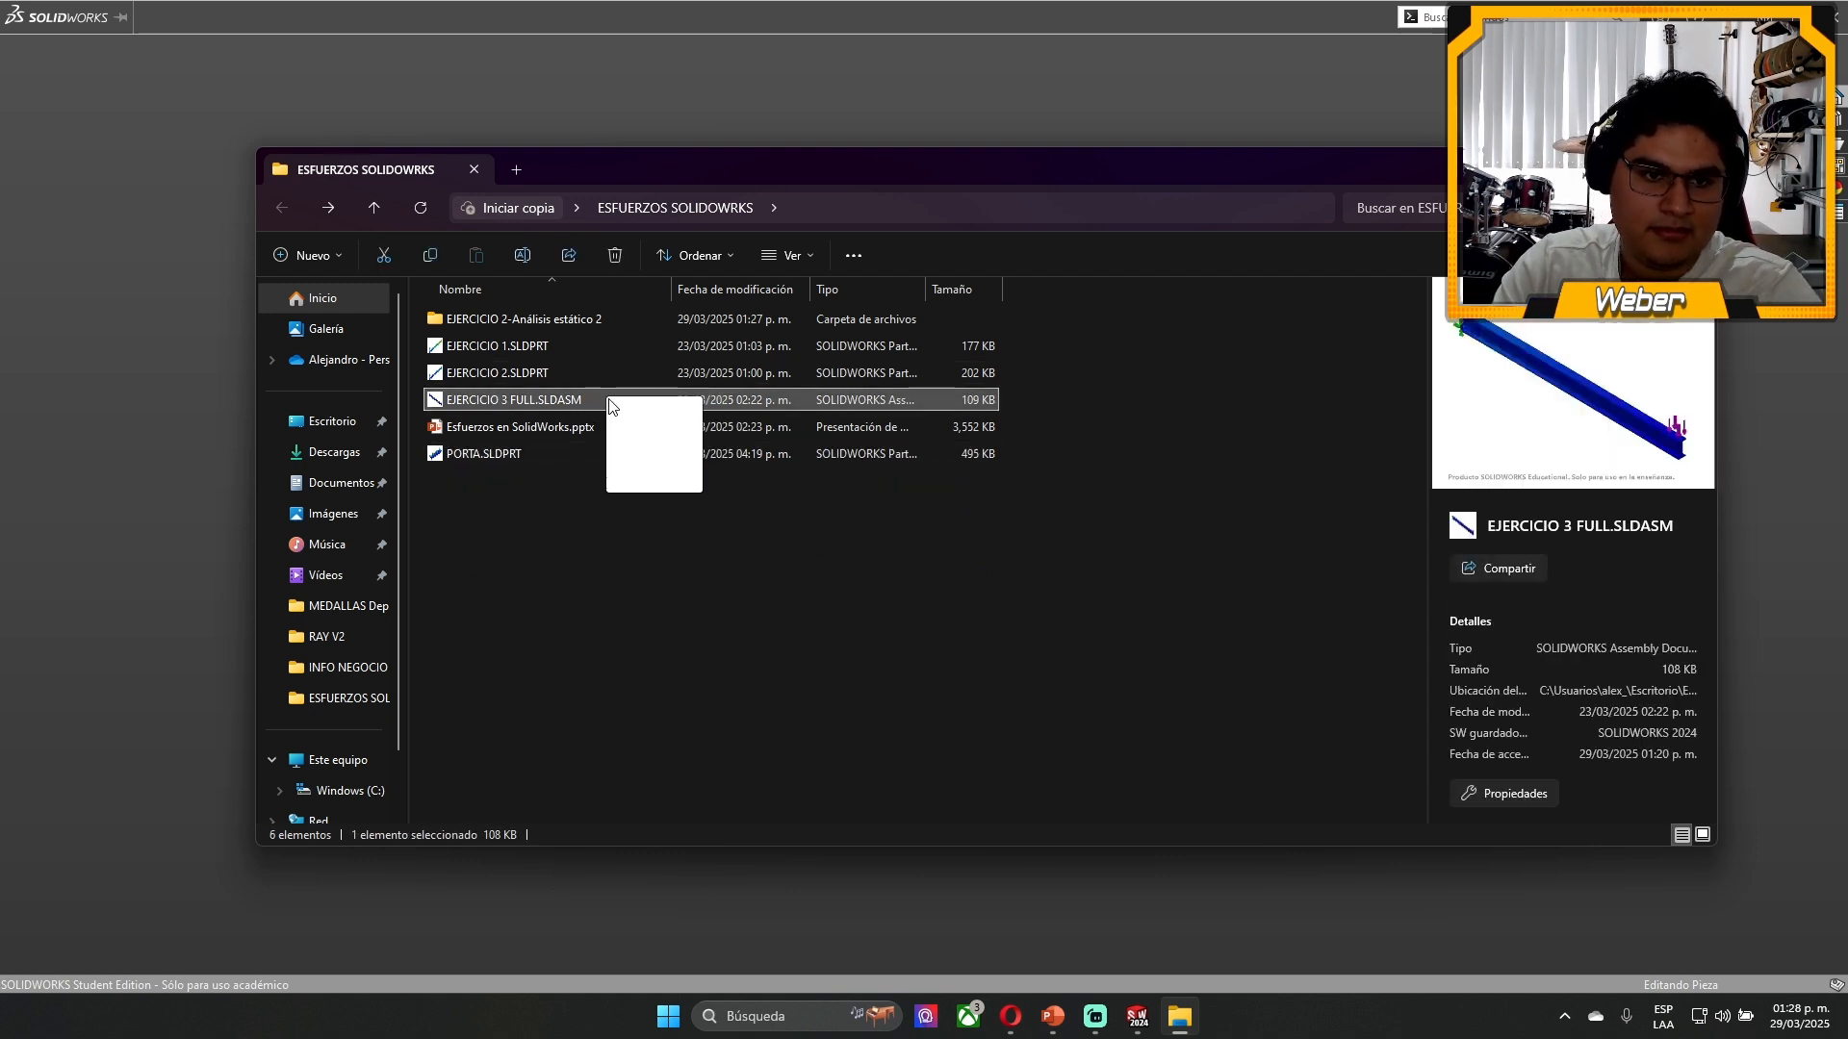
{"action": "double_click", "coordinate": [609, 399]}
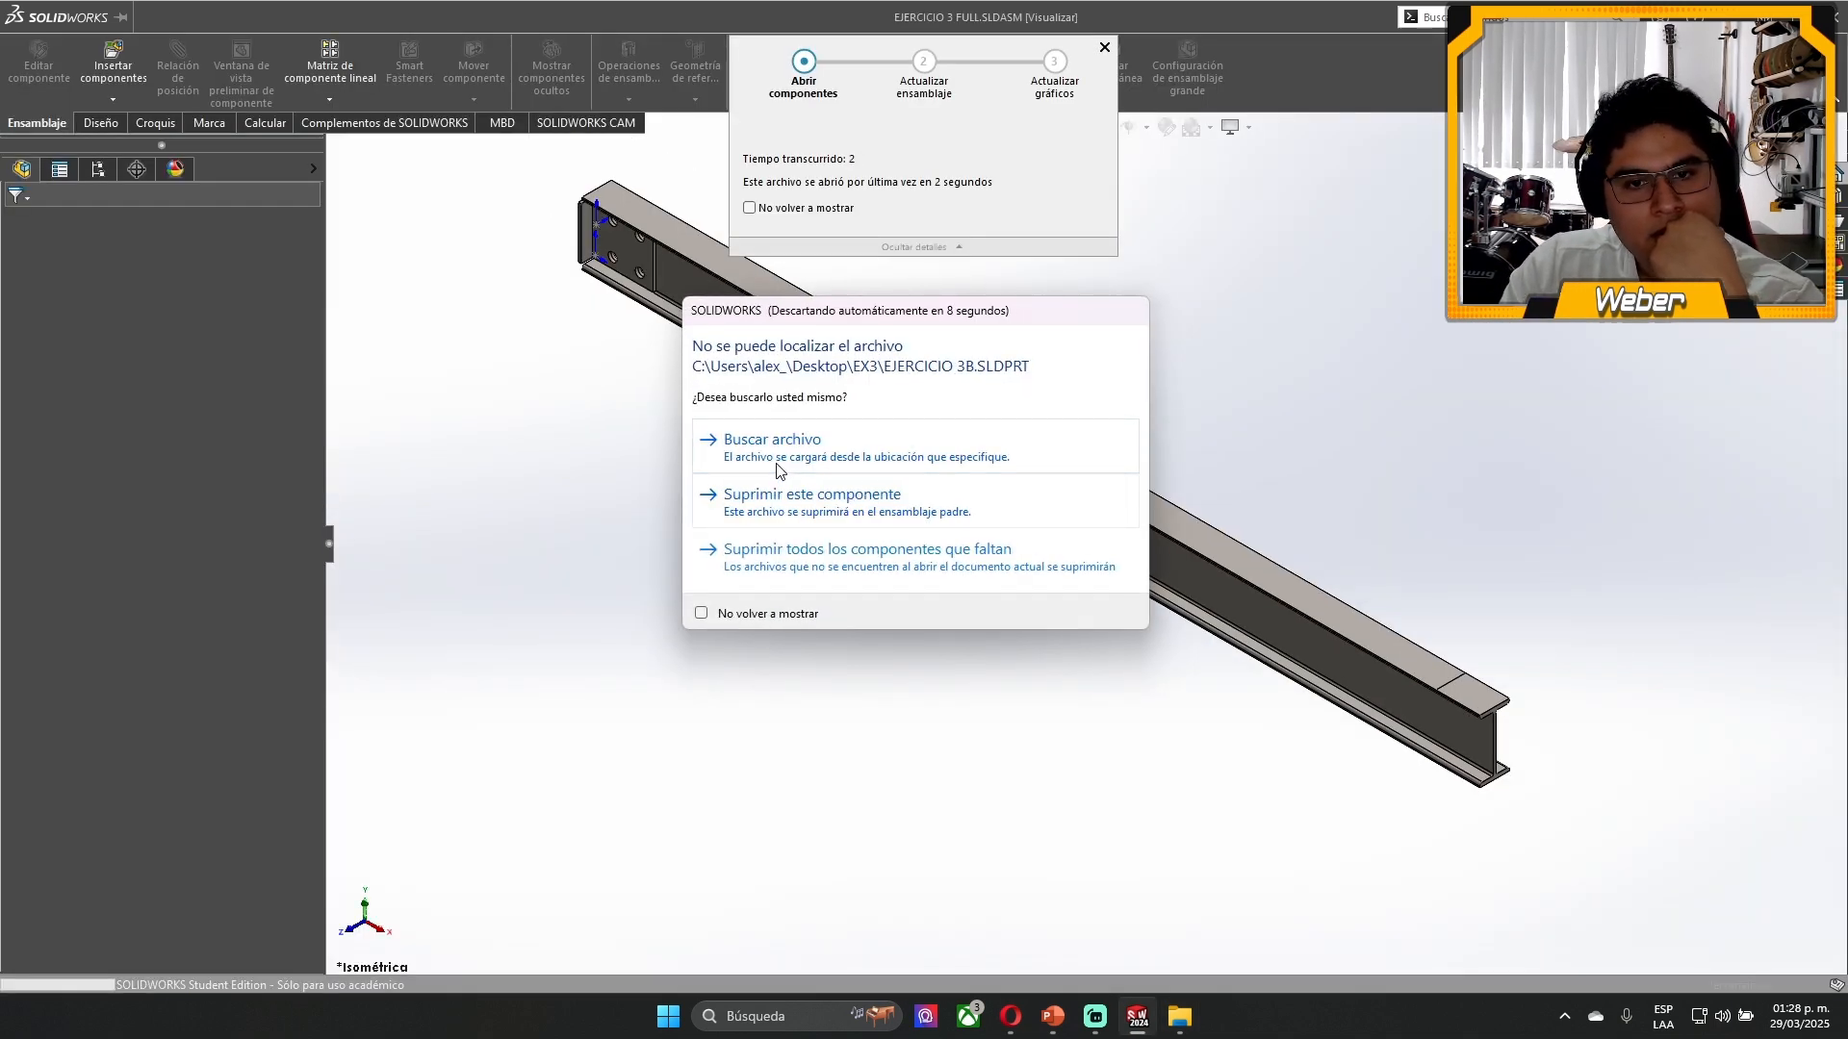
{"action": "left_click", "coordinate": [770, 517]}
{"action": "left_click", "coordinate": [795, 518]}
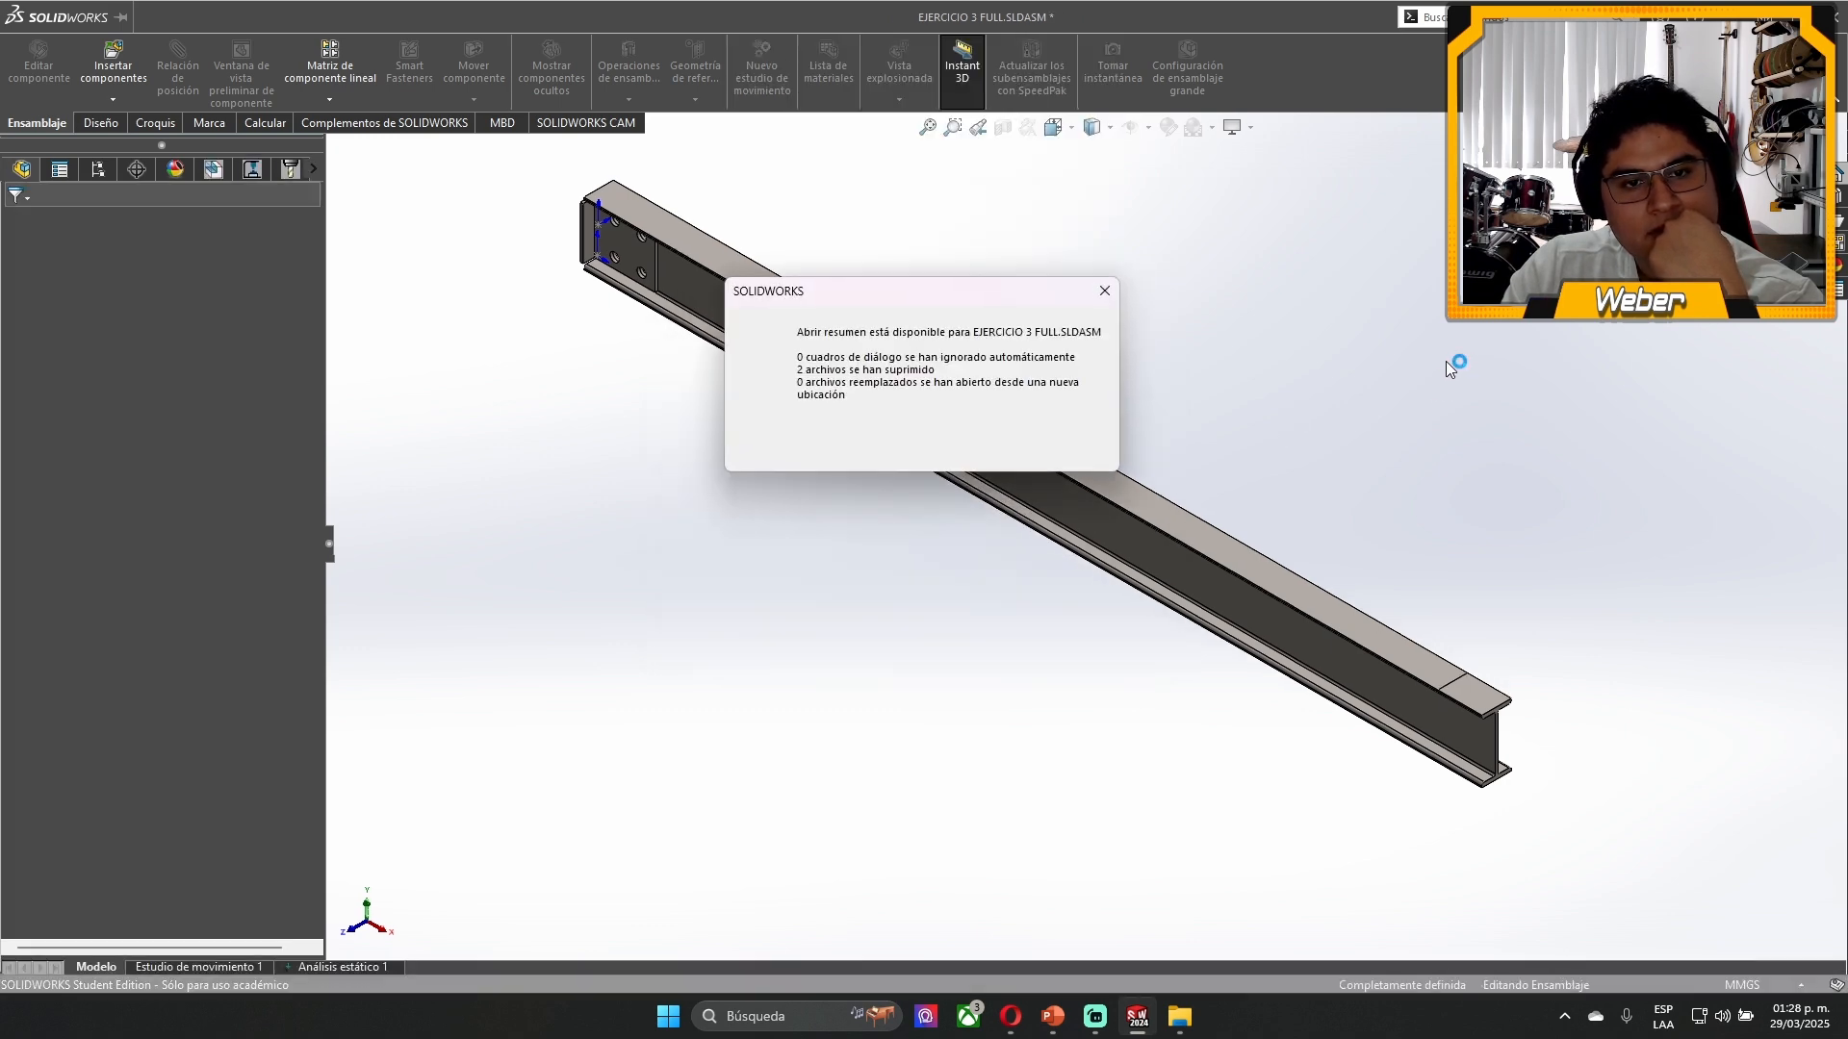
{"action": "left_click", "coordinate": [1104, 291]}
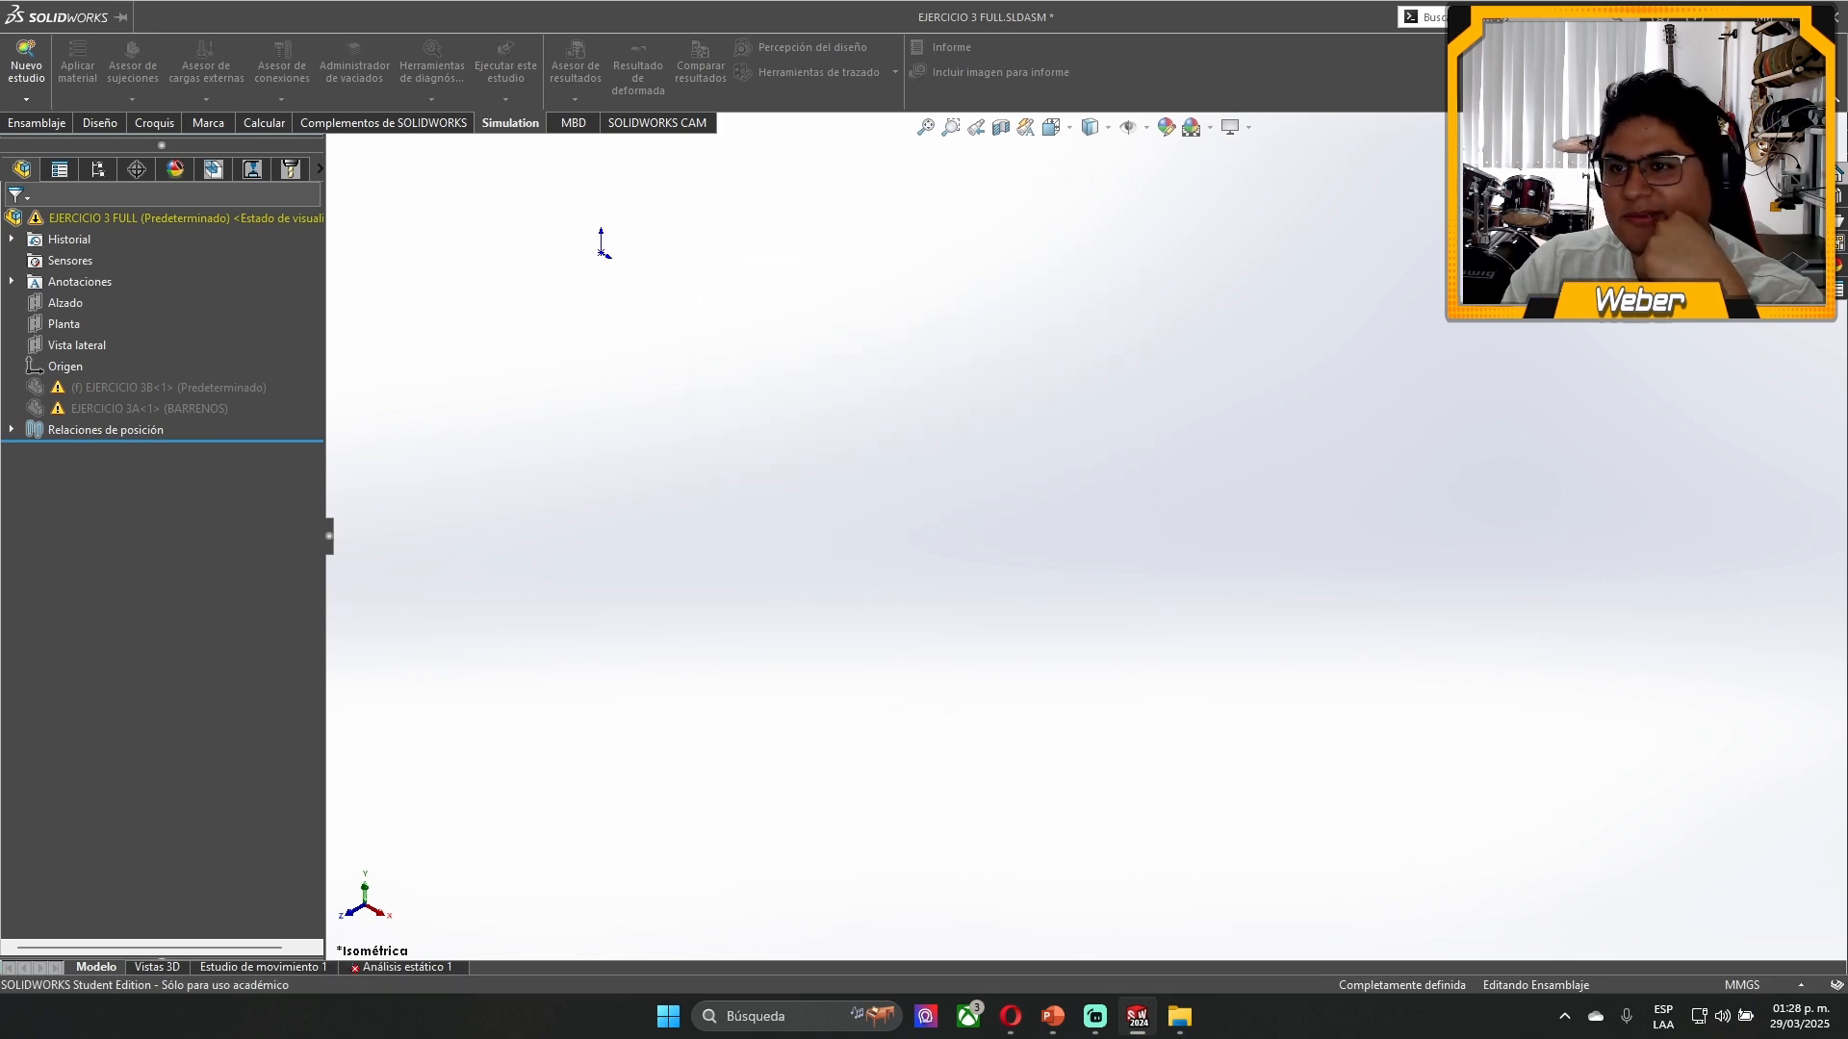
{"action": "left_click", "coordinate": [1832, 17]}
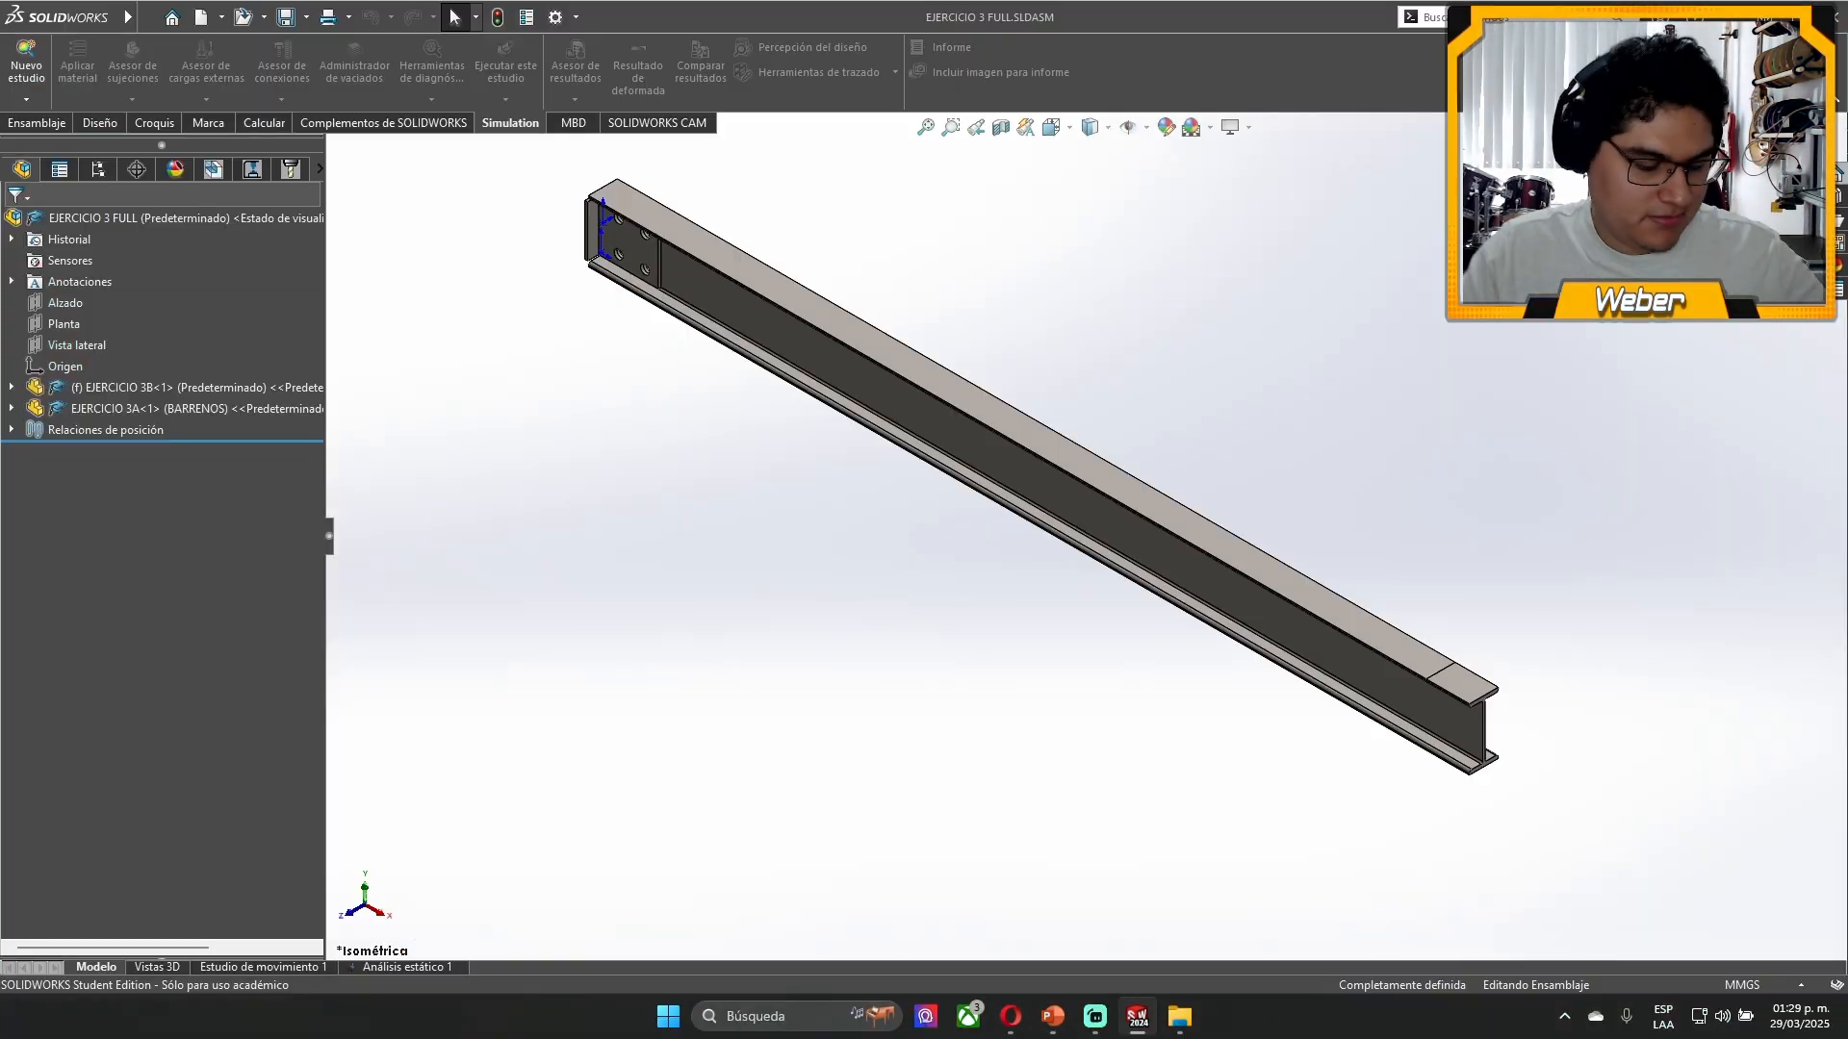
- Examine the EJERCICIO 3 FULL beam assembly, especially the bracket joint with four holes at its supported end
{"action": "left_click", "coordinate": [657, 122]}
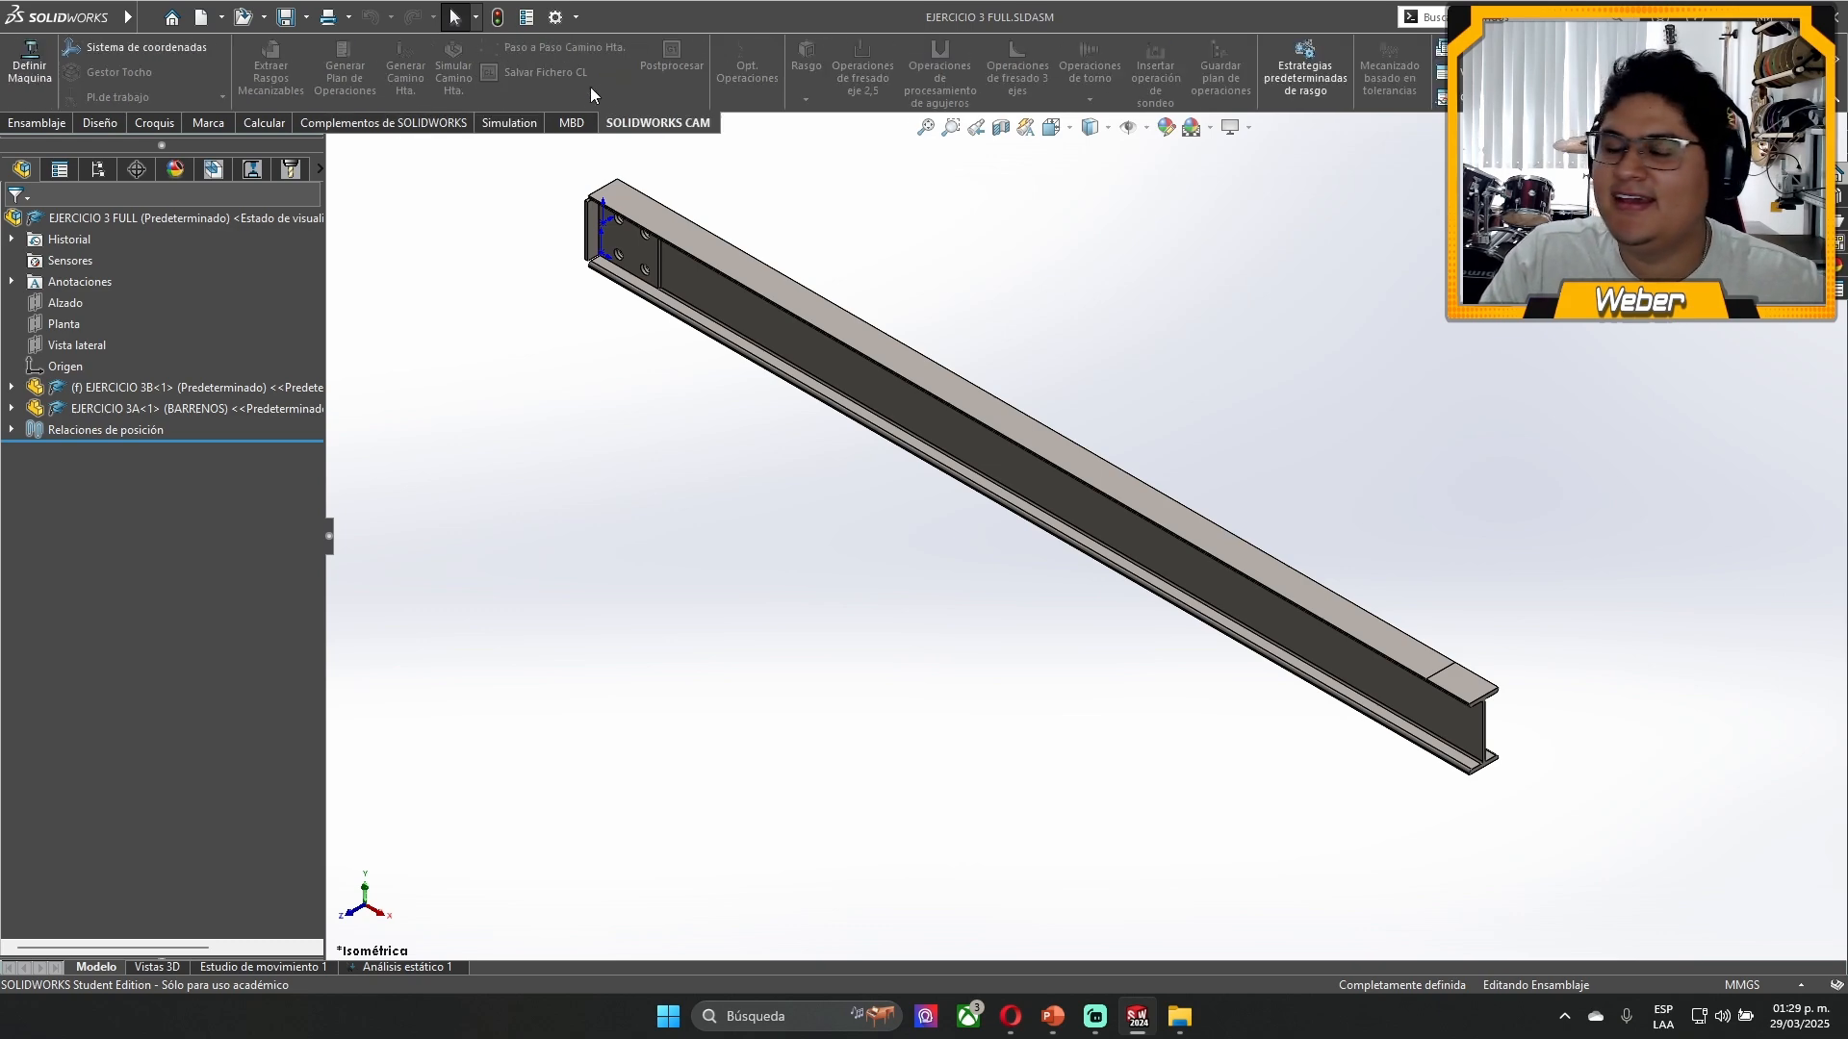
{"action": "middle_click_drag", "start_coordinate": [792, 317], "coordinate": [868, 377], "text": "ctrl"}
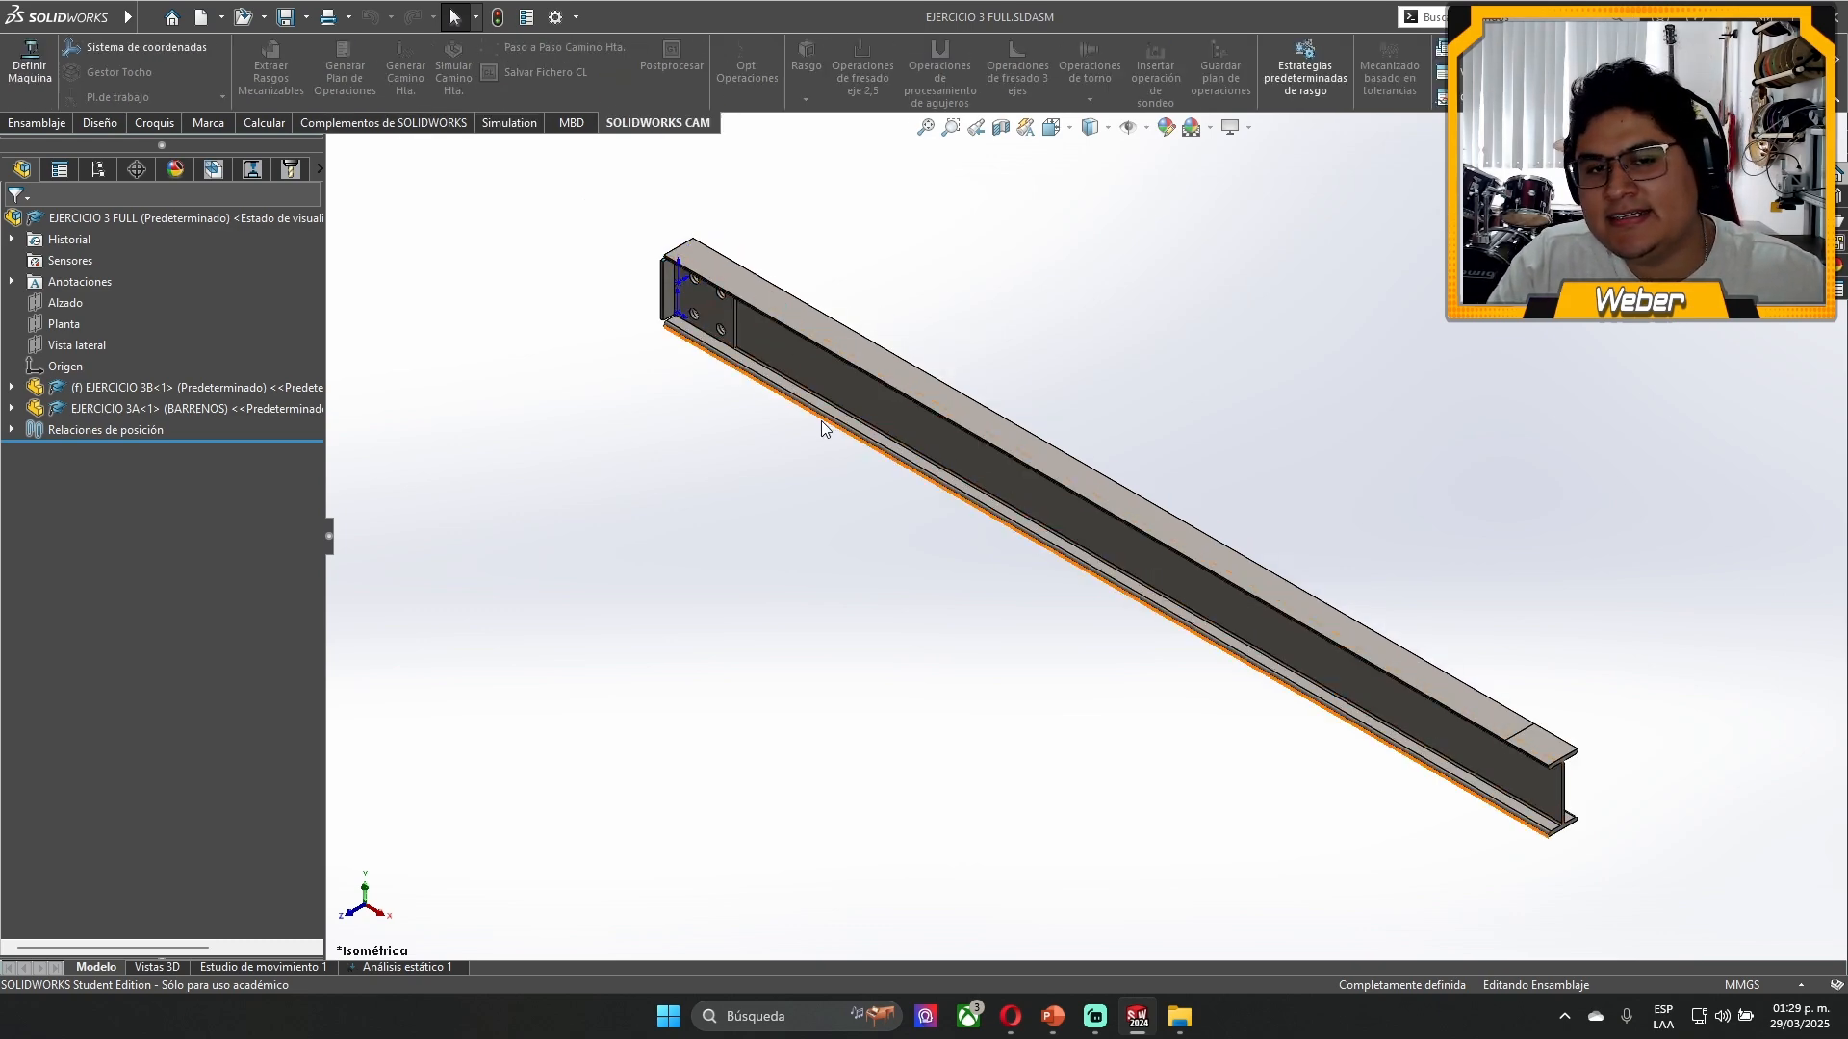
{"action": "middle_click_drag", "start_coordinate": [741, 433], "coordinate": [850, 240]}
{"action": "scroll", "coordinate": [953, 525], "scroll_direction": "down", "scroll_amount": 2}
{"action": "middle_click_drag", "start_coordinate": [953, 527], "coordinate": [944, 657]}
{"action": "scroll", "coordinate": [998, 664], "scroll_direction": "up", "scroll_amount": 1}
{"action": "scroll", "coordinate": [685, 504], "scroll_direction": "down", "scroll_amount": 3}
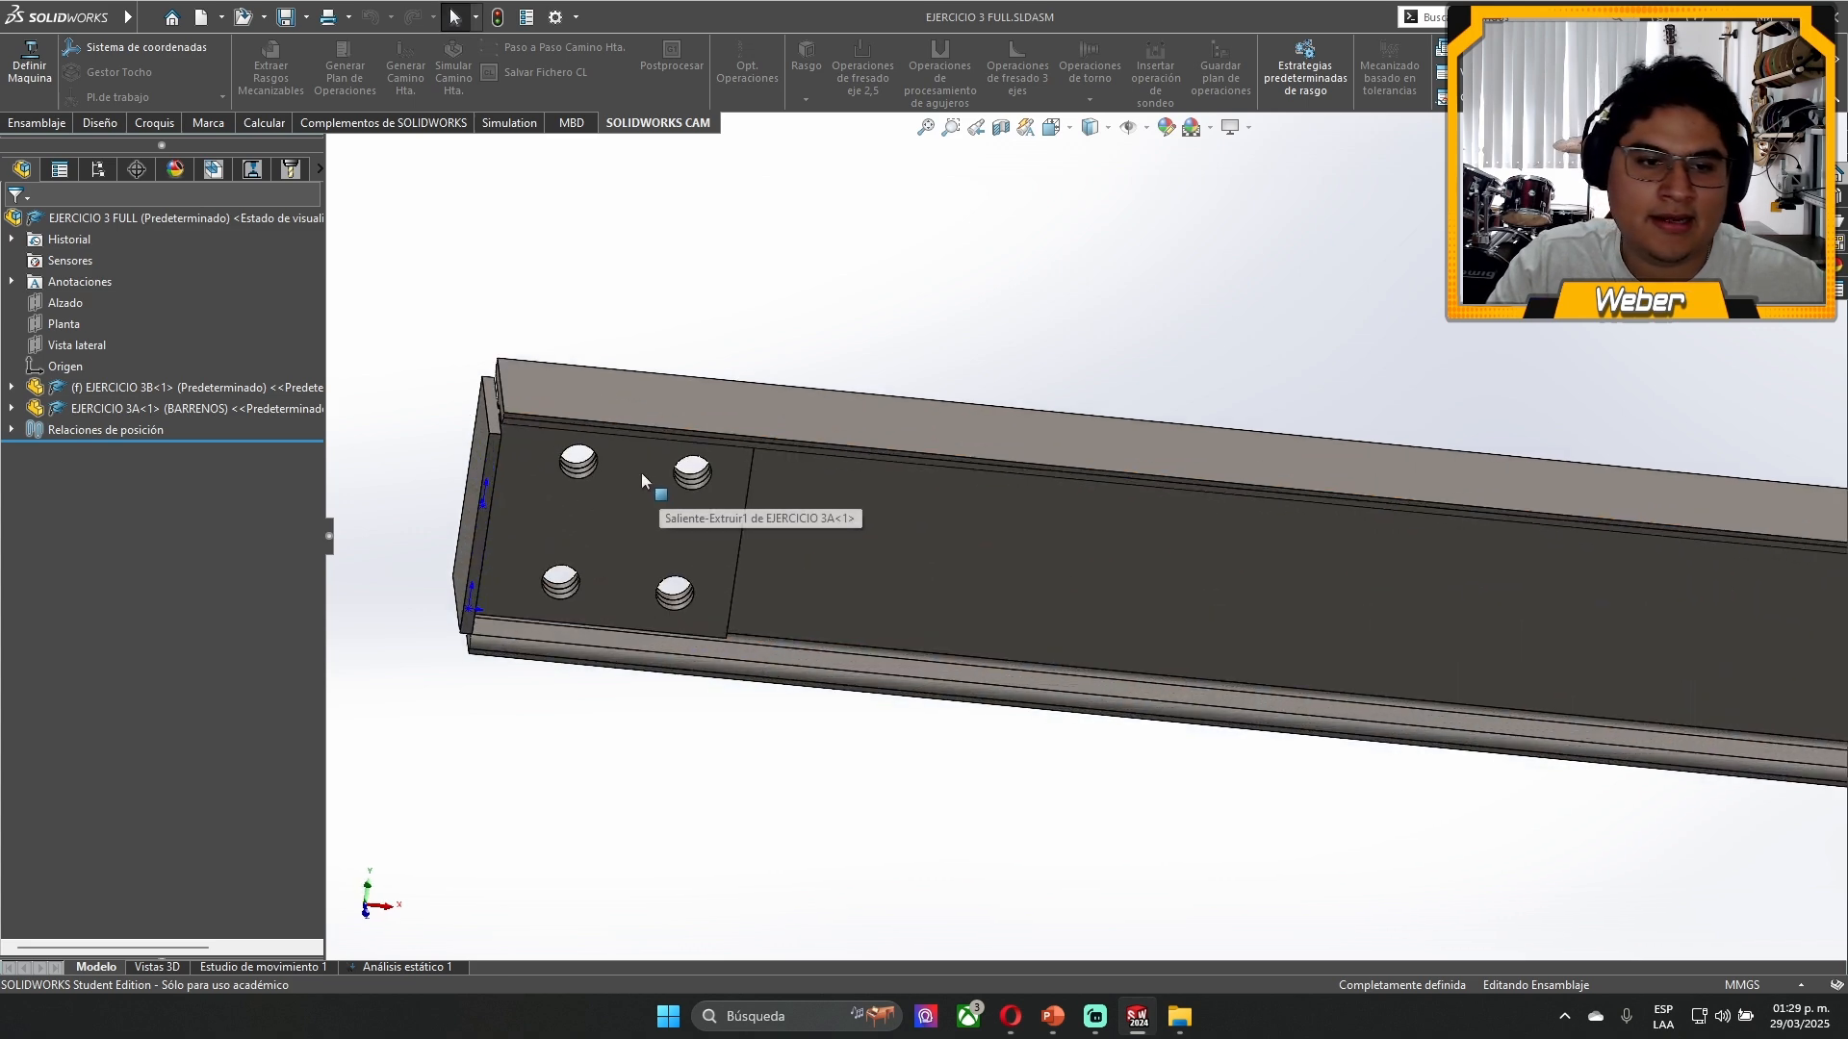
{"action": "scroll", "coordinate": [1294, 548], "scroll_direction": "up", "scroll_amount": 4}
{"action": "scroll", "coordinate": [1348, 548], "scroll_direction": "down", "scroll_amount": 2}
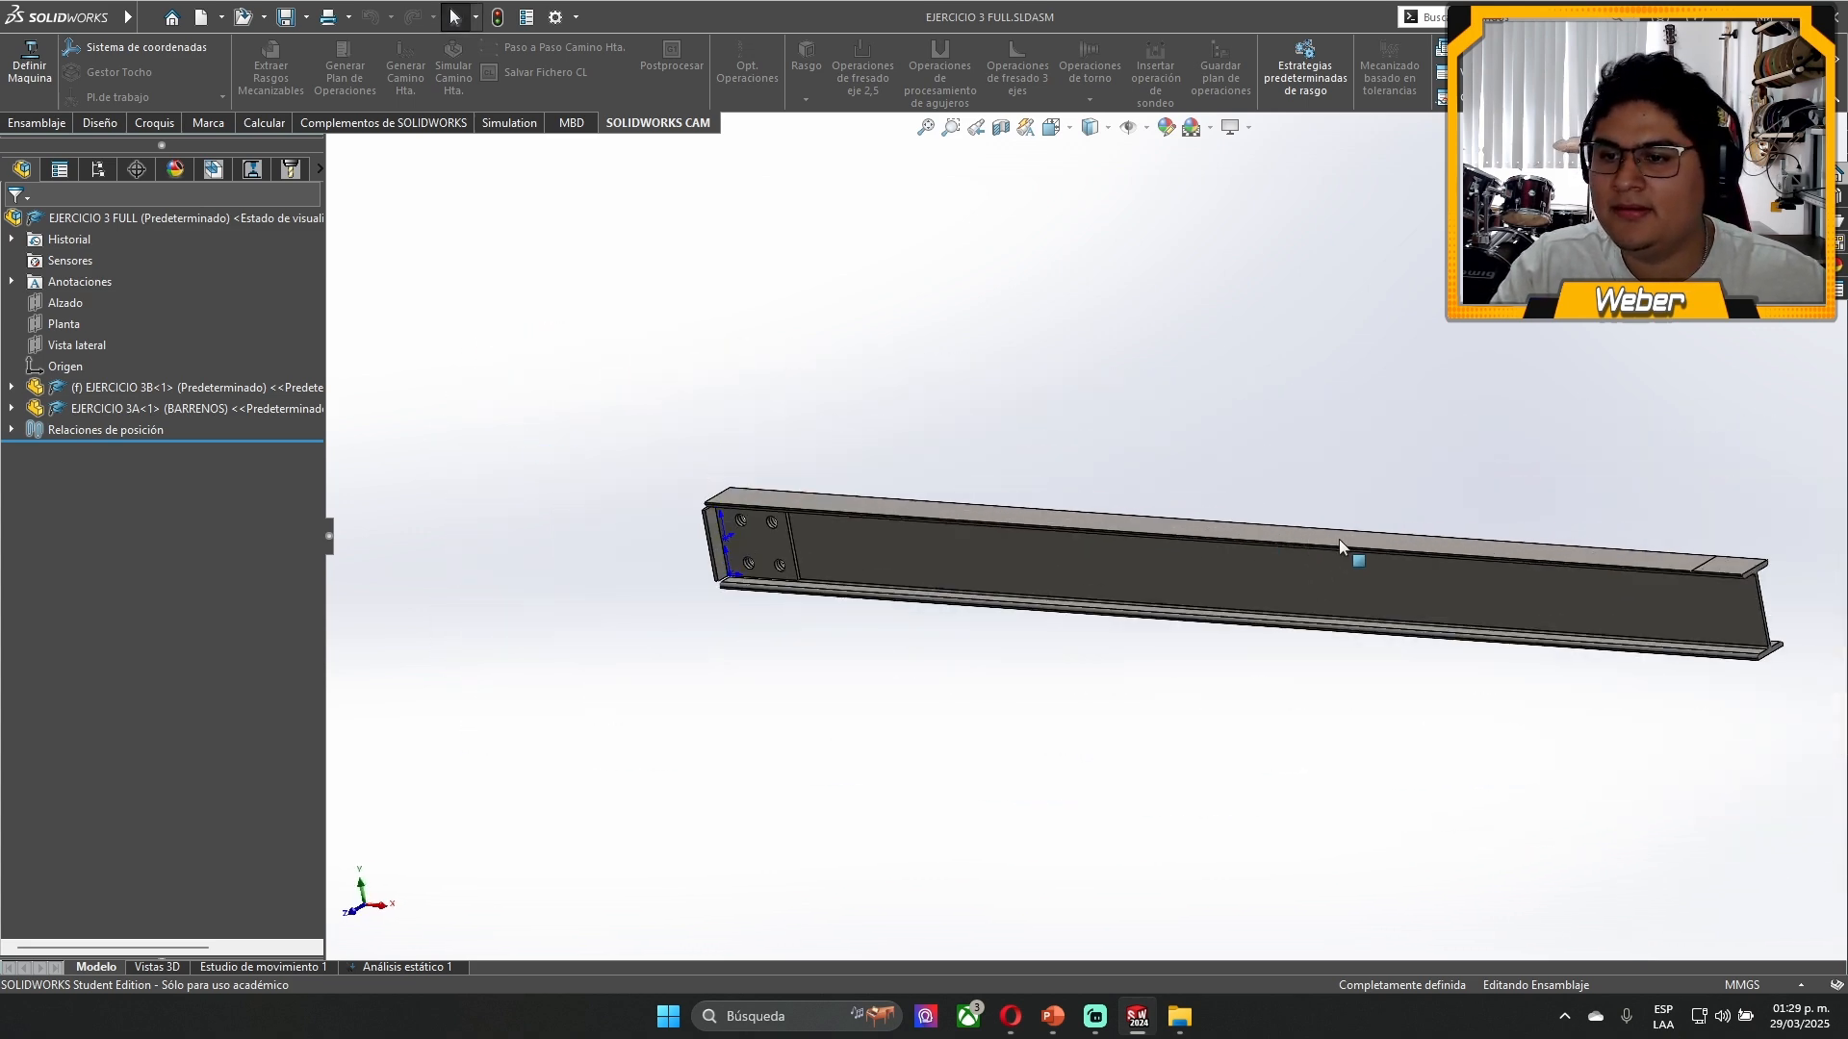
{"action": "scroll", "coordinate": [1113, 569], "scroll_direction": "down", "scroll_amount": 1}
{"action": "scroll", "coordinate": [757, 521], "scroll_direction": "down", "scroll_amount": 1}
{"action": "scroll", "coordinate": [557, 494], "scroll_direction": "down", "scroll_amount": 2}
{"action": "scroll", "coordinate": [557, 494], "scroll_direction": "down", "scroll_amount": 3}
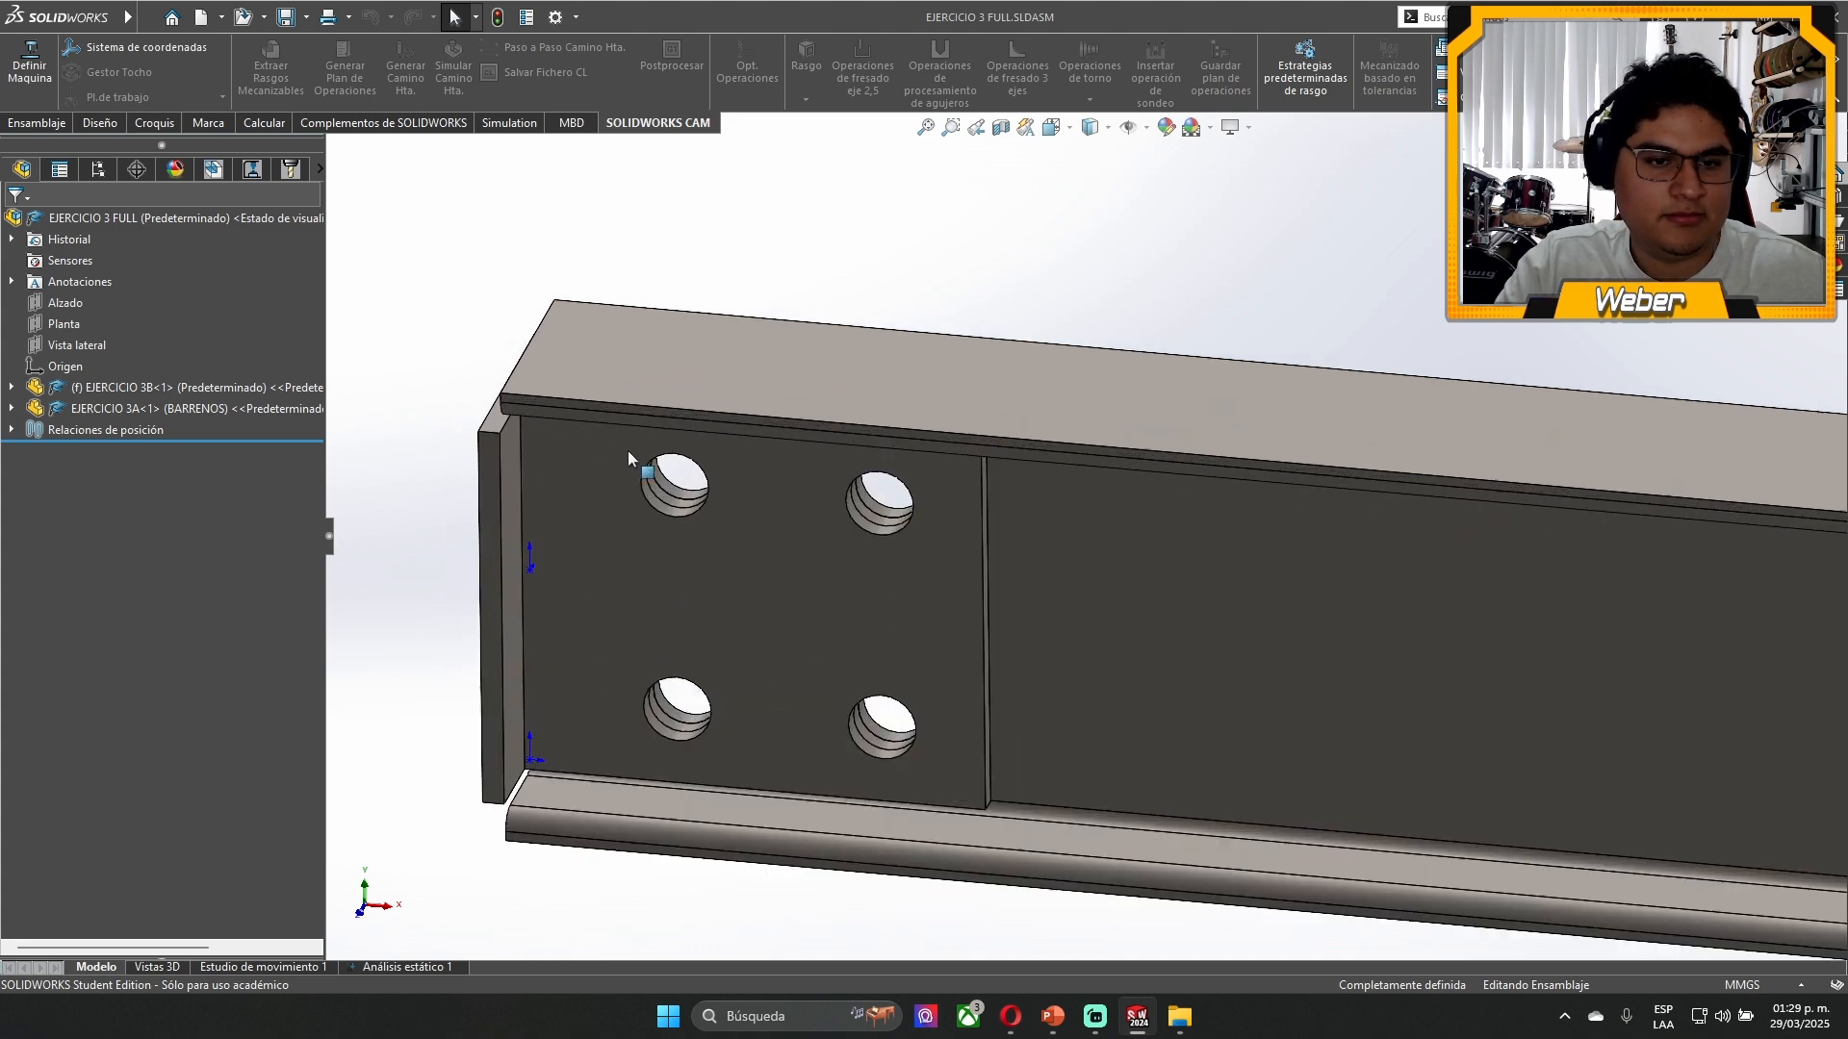
- Create an exploded view of the Predeterminado configuration, moving the EJERCICIO 3B bracket about 164 mm along X away from the beam
{"action": "left_click", "coordinate": [603, 544]}
{"action": "left_click", "coordinate": [587, 344]}
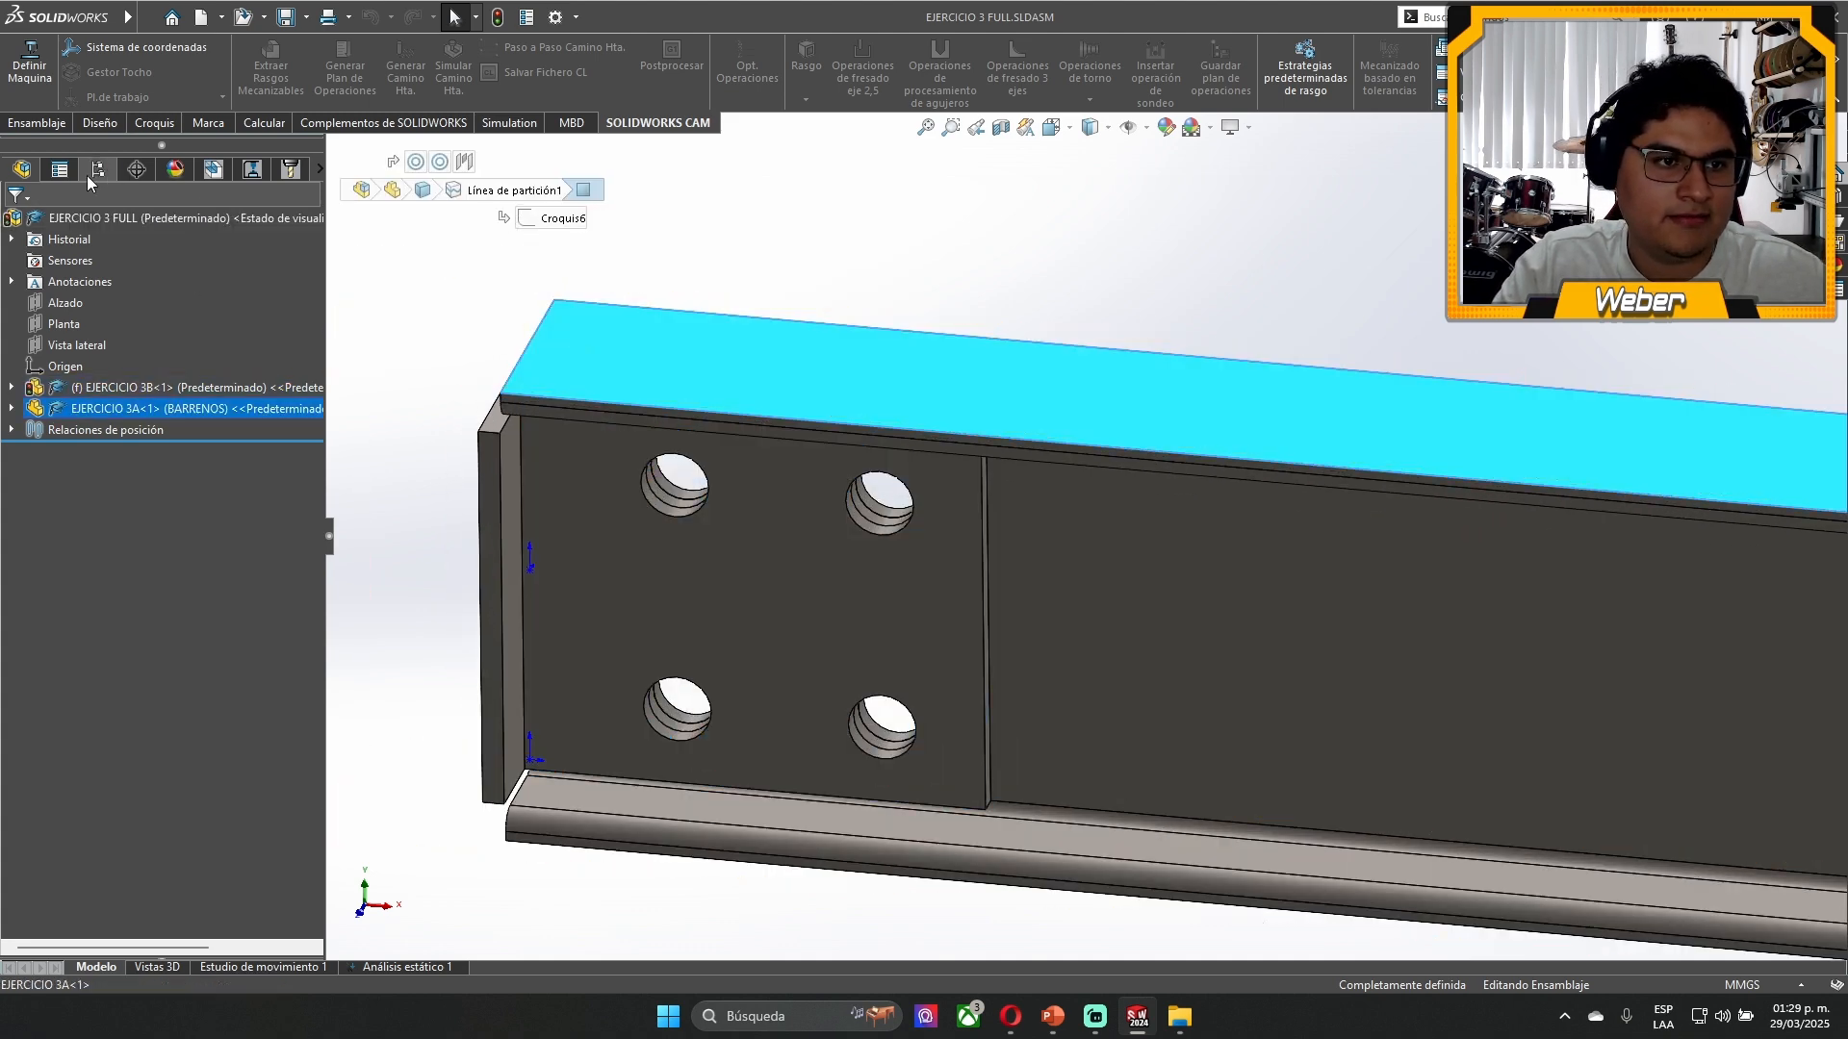
{"action": "left_click", "coordinate": [93, 174]}
{"action": "left_click", "coordinate": [281, 254]}
{"action": "right_click", "coordinate": [196, 258]}
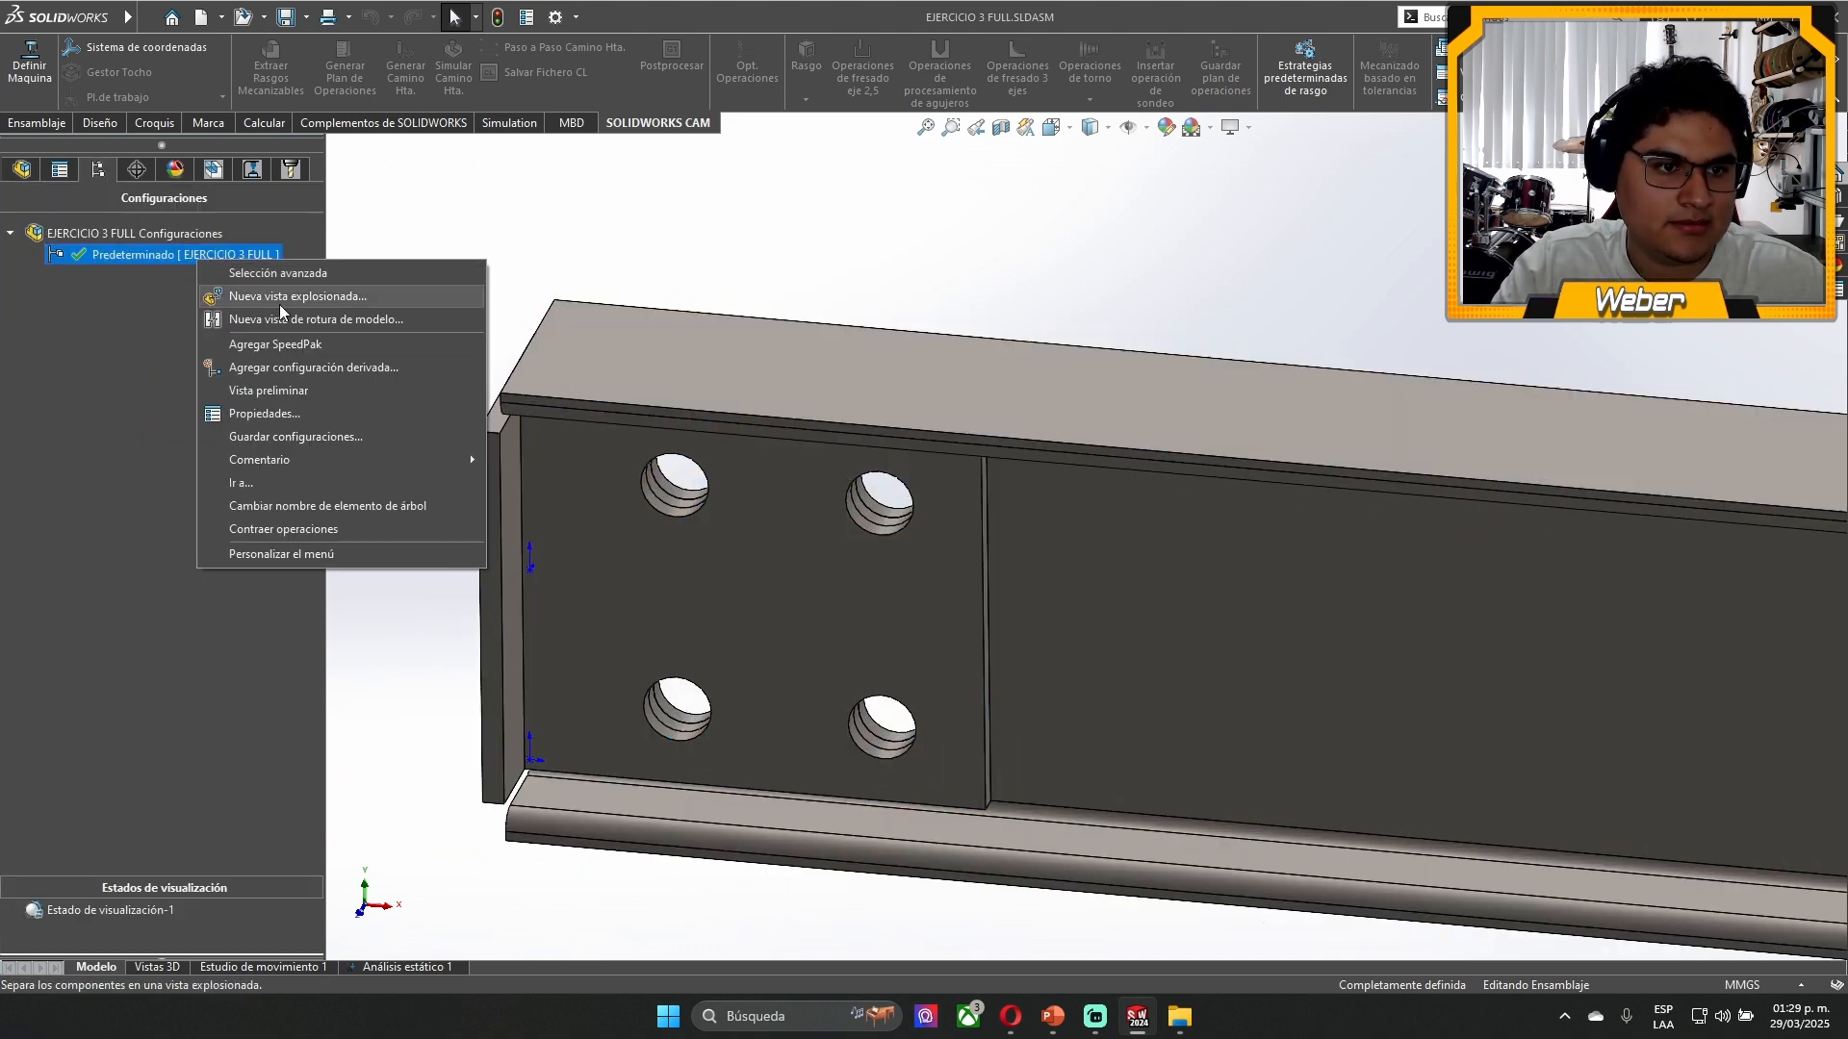
{"action": "left_click", "coordinate": [279, 300]}
{"action": "left_click", "coordinate": [737, 563]}
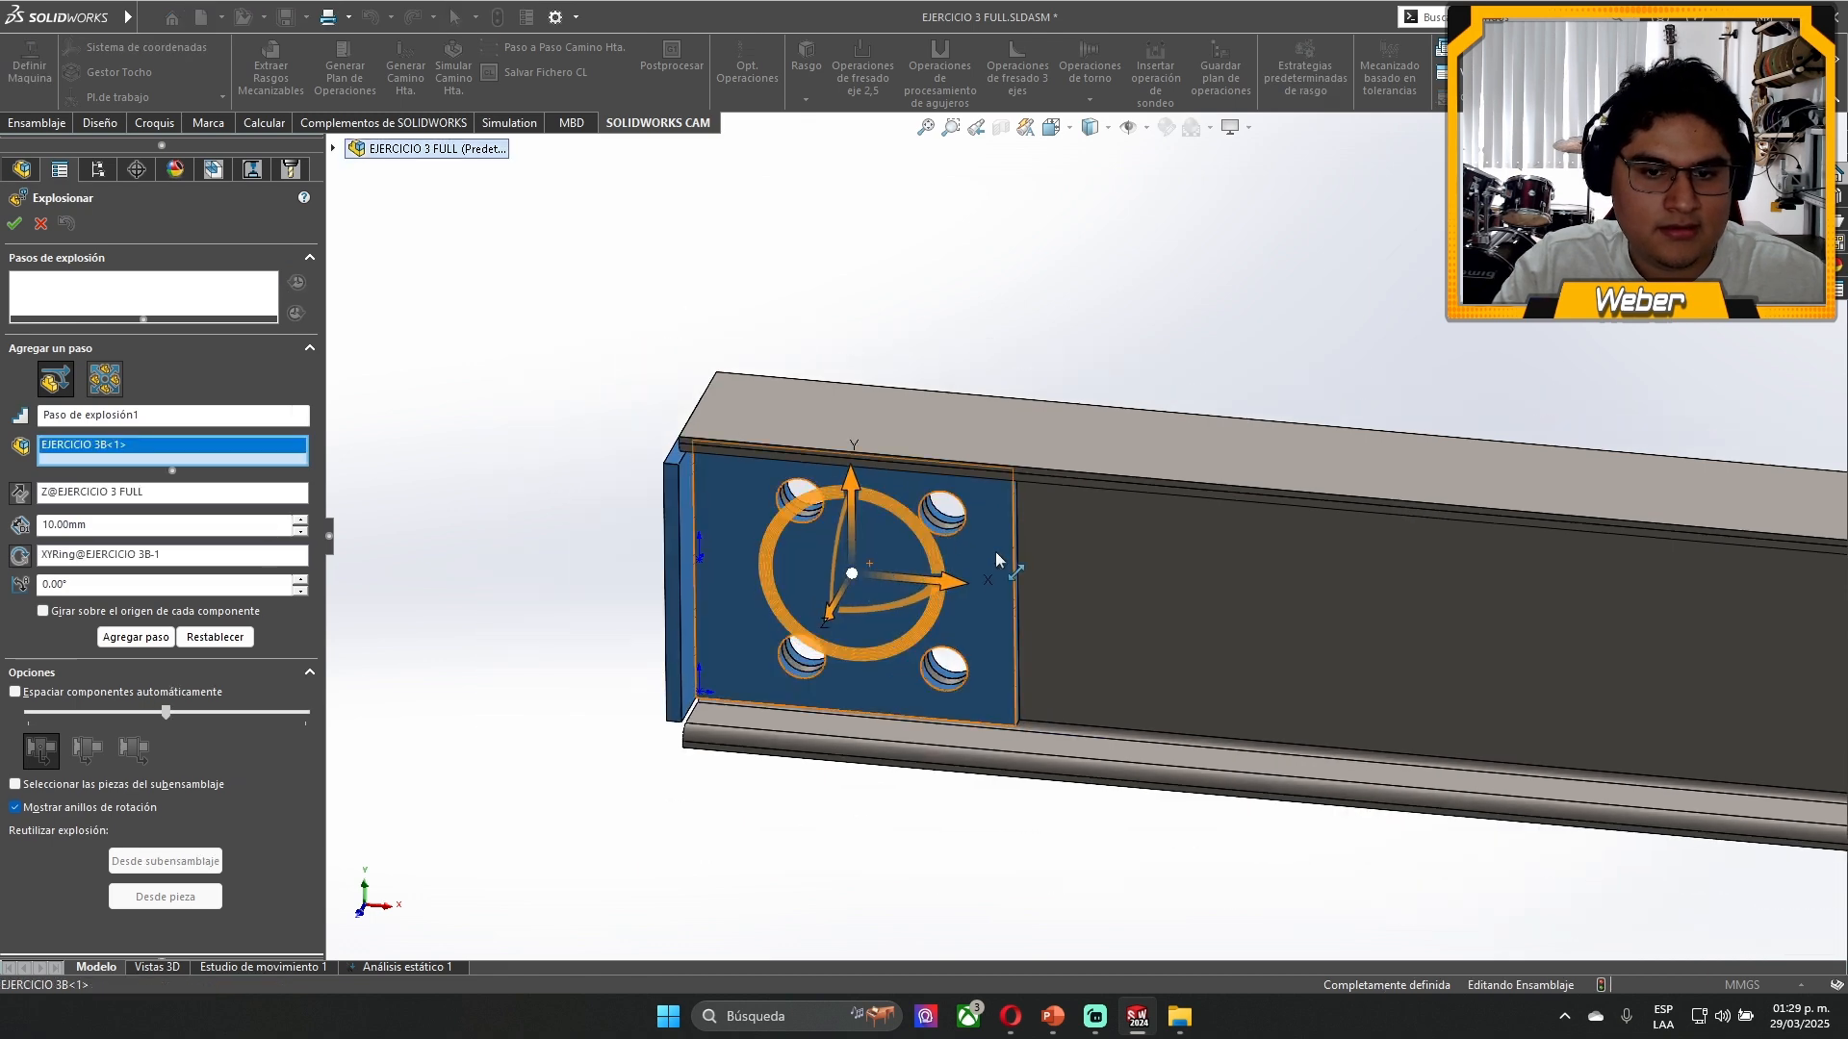
{"action": "left_click_drag", "start_coordinate": [953, 592], "coordinate": [512, 551]}
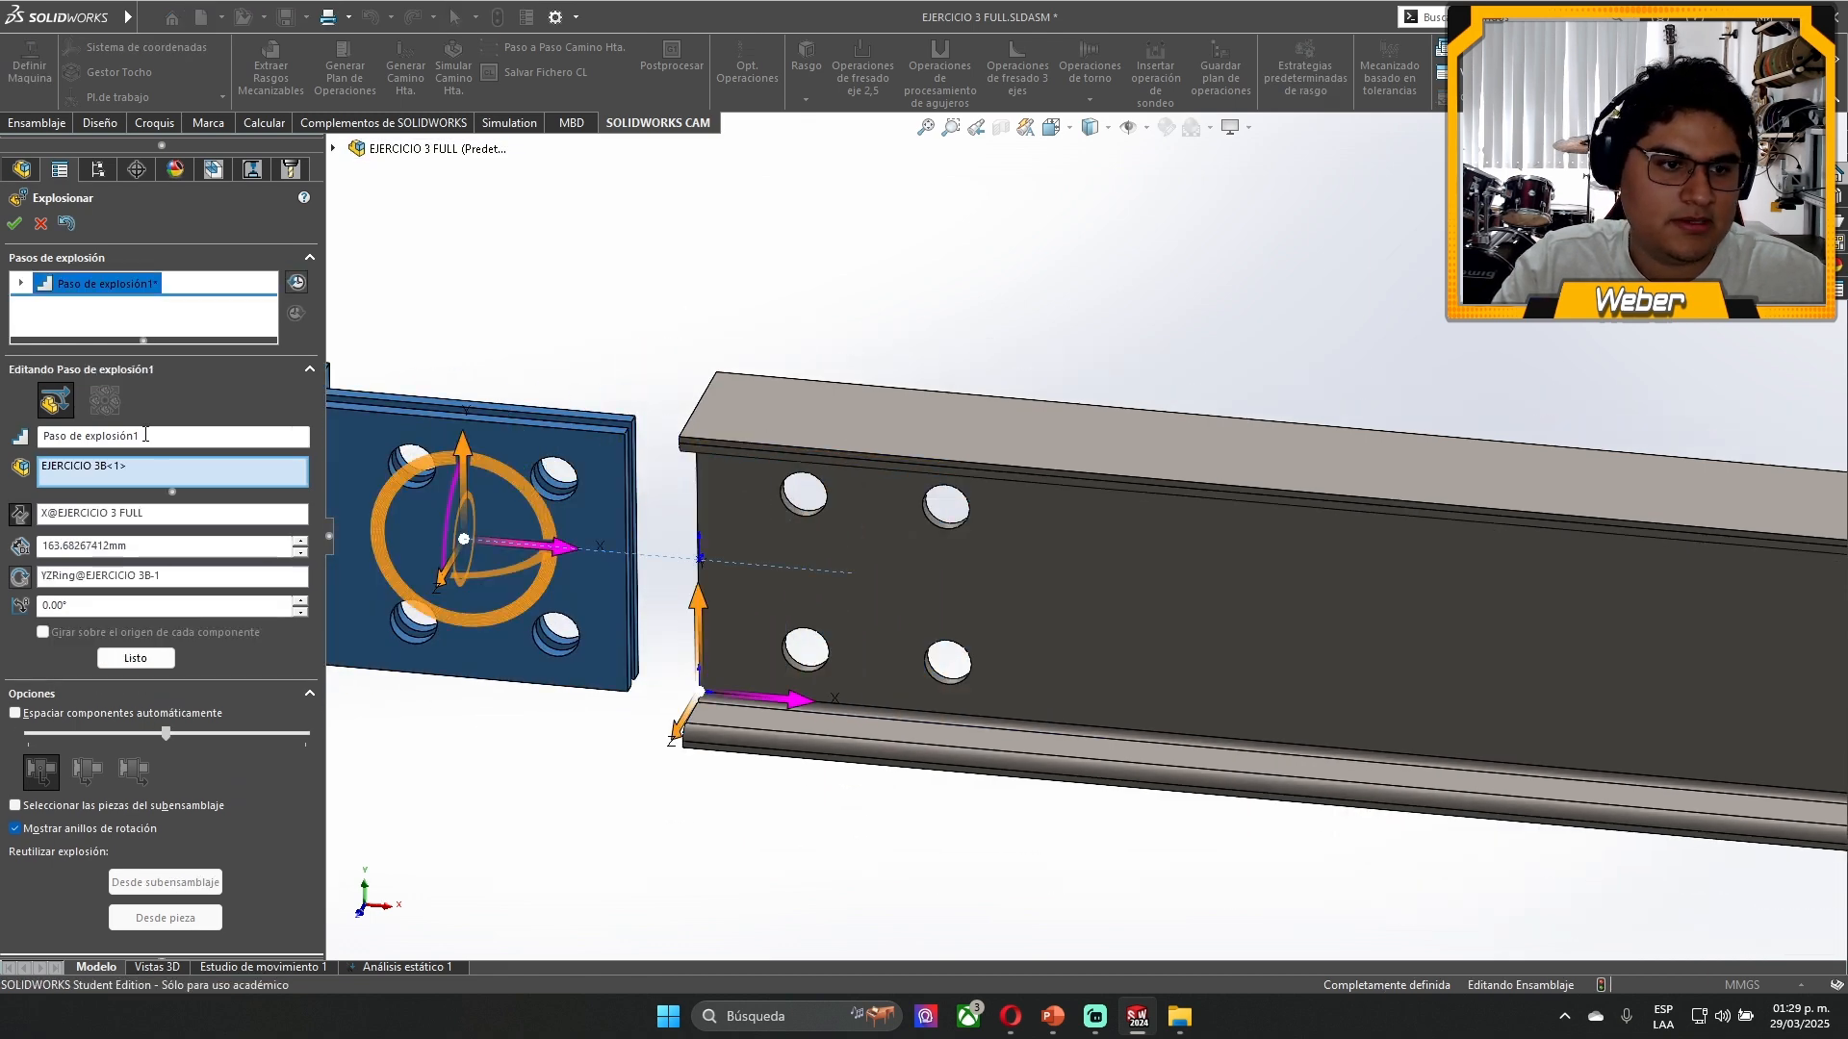
{"action": "left_click", "coordinate": [13, 223]}
- Inspect the holes of the separated bracket and beam, then collapse the exploded view
{"action": "middle_click_drag", "start_coordinate": [577, 337], "coordinate": [957, 511]}
{"action": "middle_click_drag", "start_coordinate": [978, 668], "coordinate": [748, 533]}
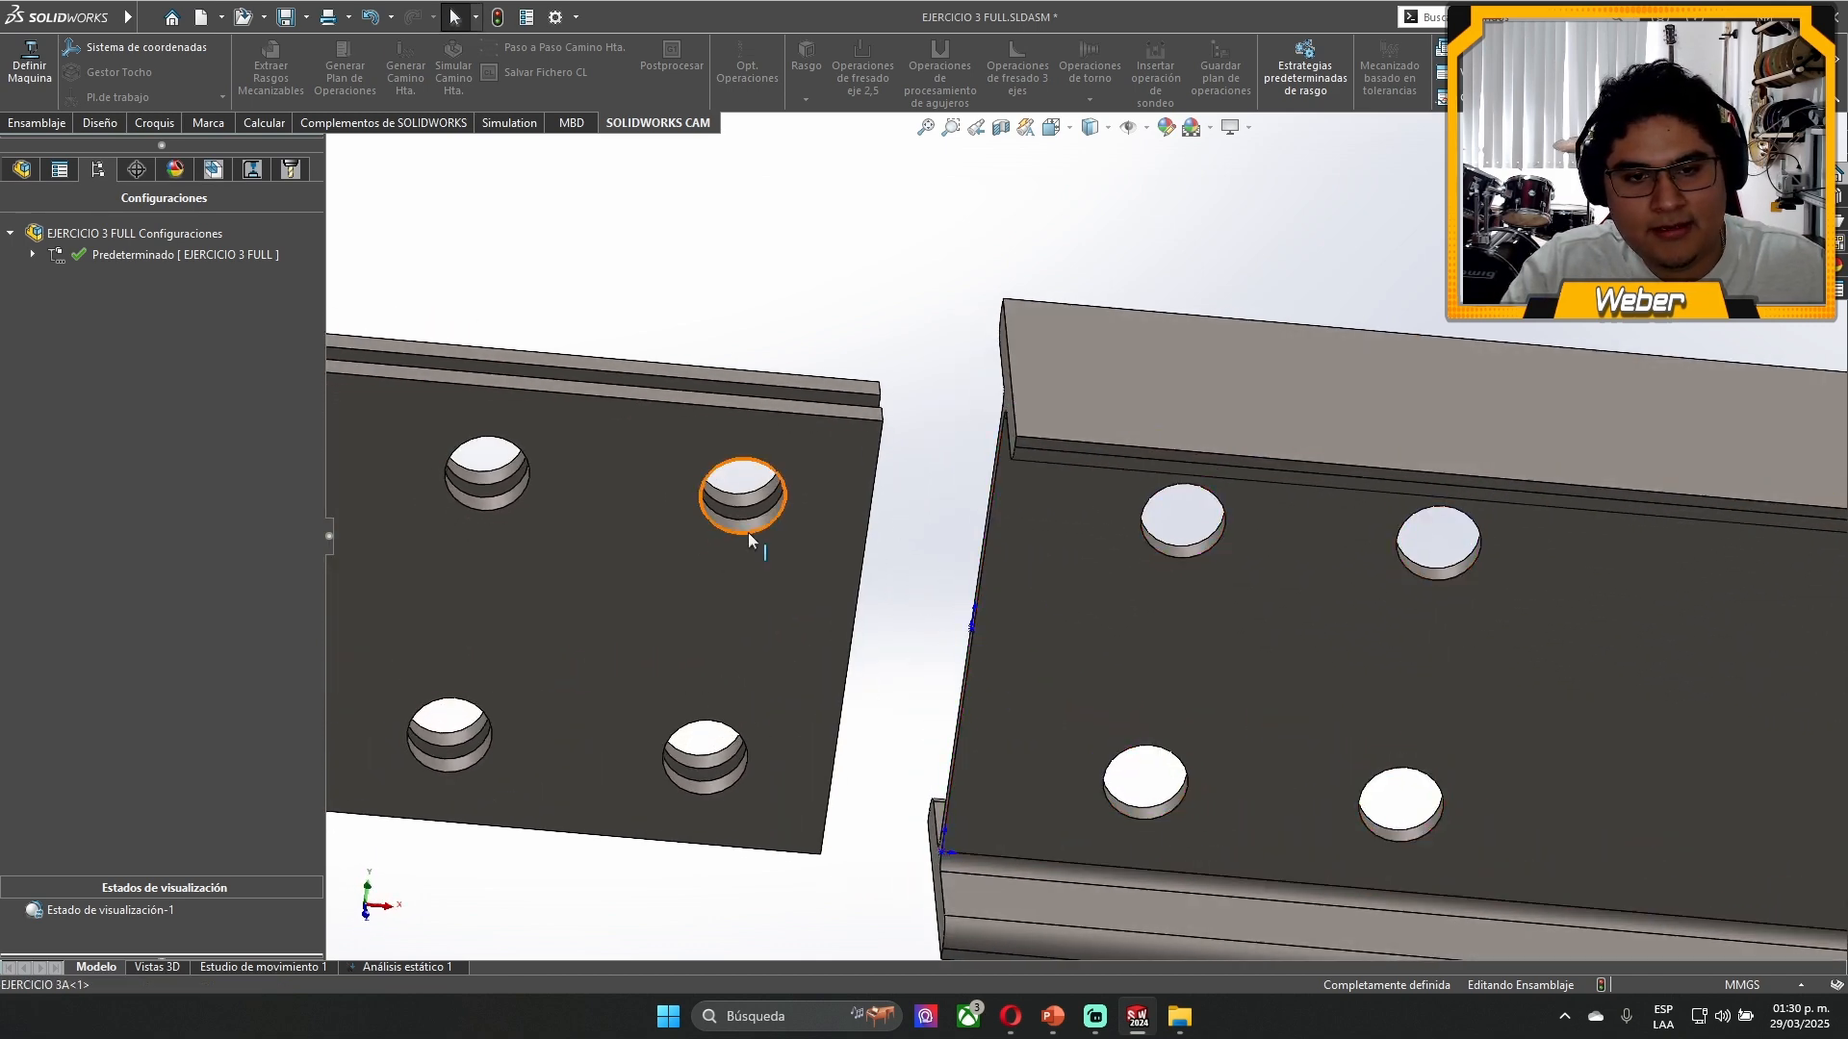
{"action": "scroll", "coordinate": [709, 448], "scroll_direction": "up", "scroll_amount": 5}
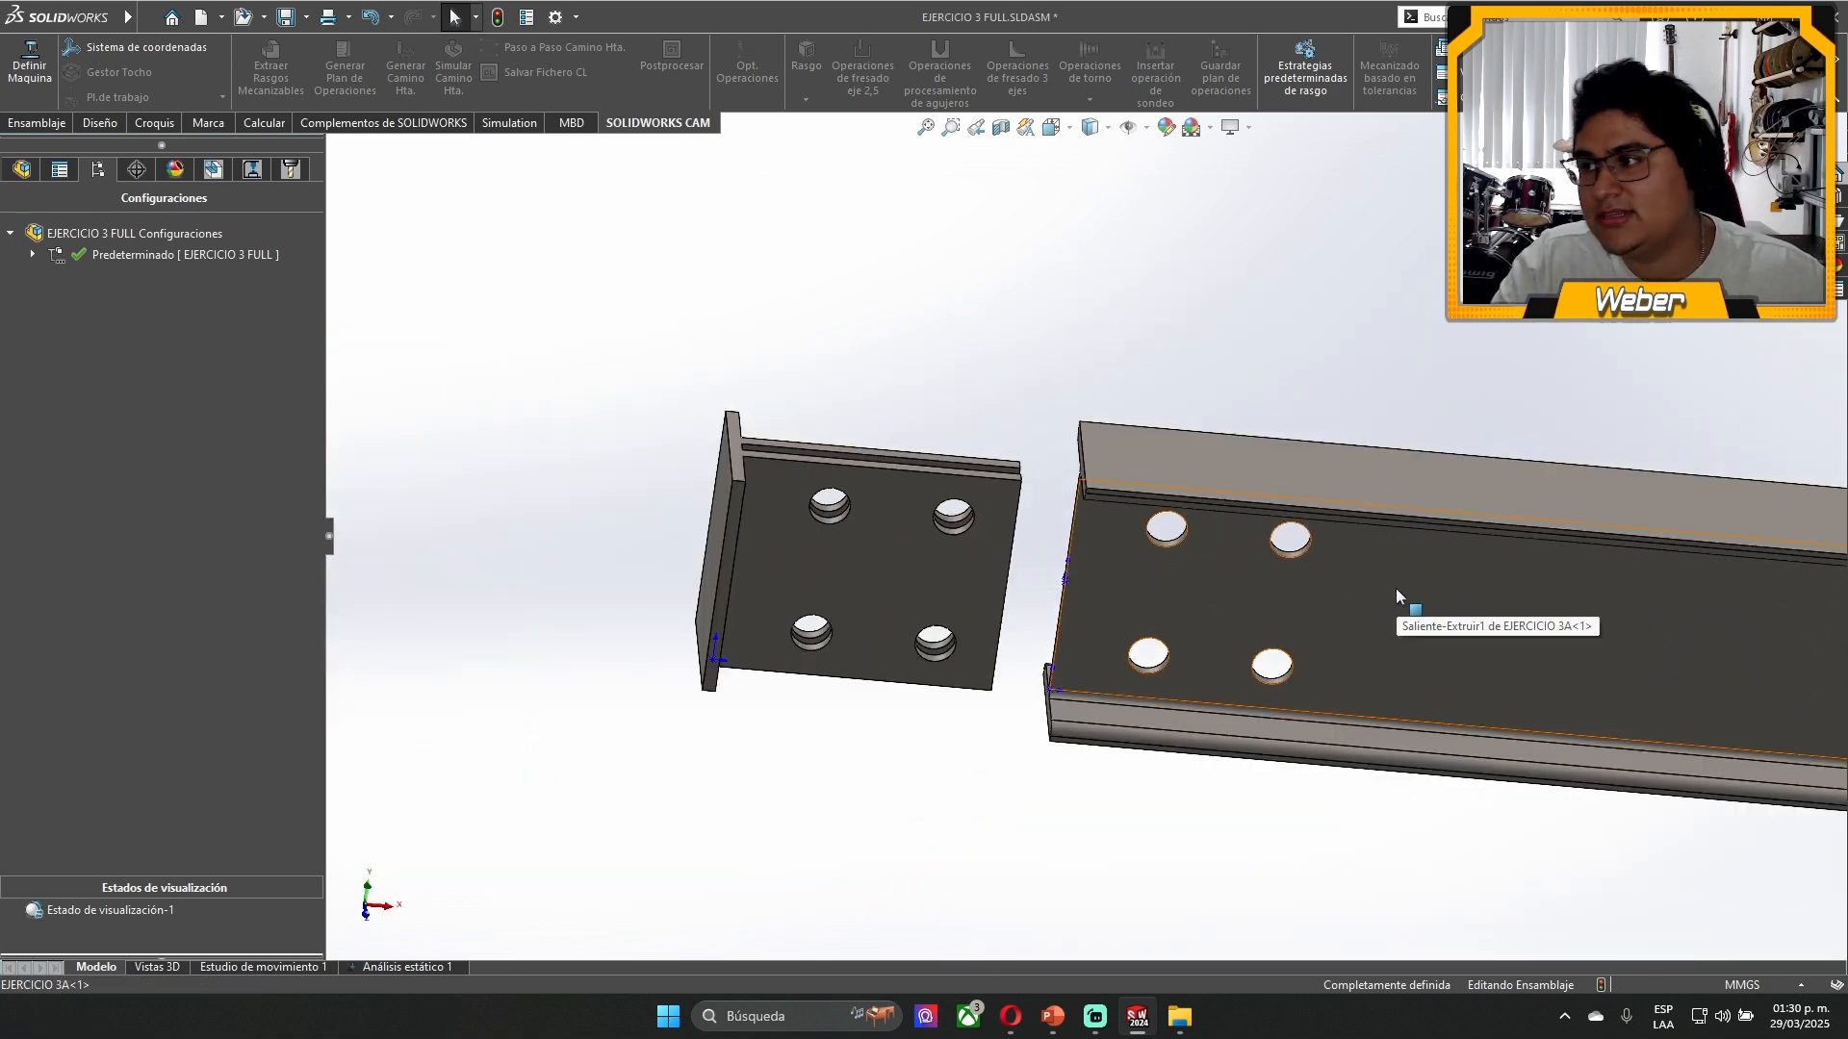
{"action": "left_click", "coordinate": [31, 254]}
{"action": "right_click", "coordinate": [151, 277]}
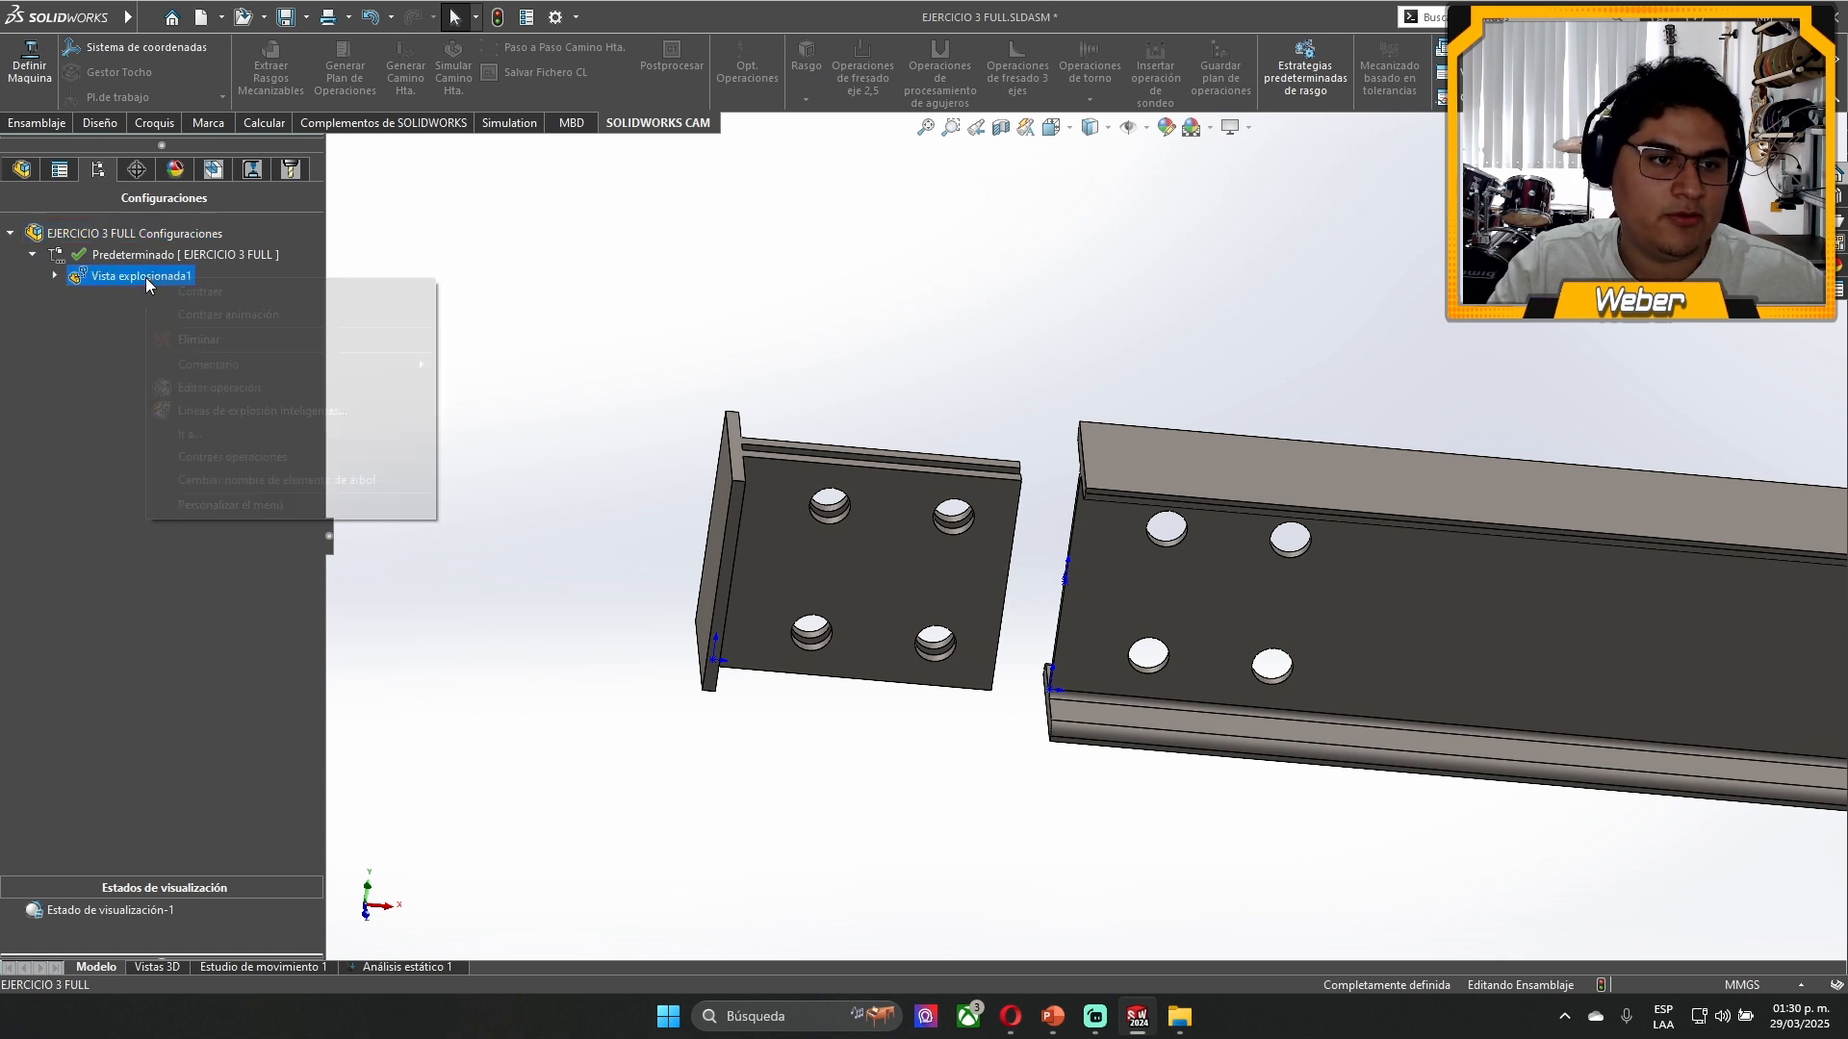
{"action": "left_click", "coordinate": [201, 291]}
- Create a new static simulation study named Análisis estático 2 for the beam assembly
{"action": "scroll", "coordinate": [1466, 595], "scroll_direction": "up", "scroll_amount": 12}
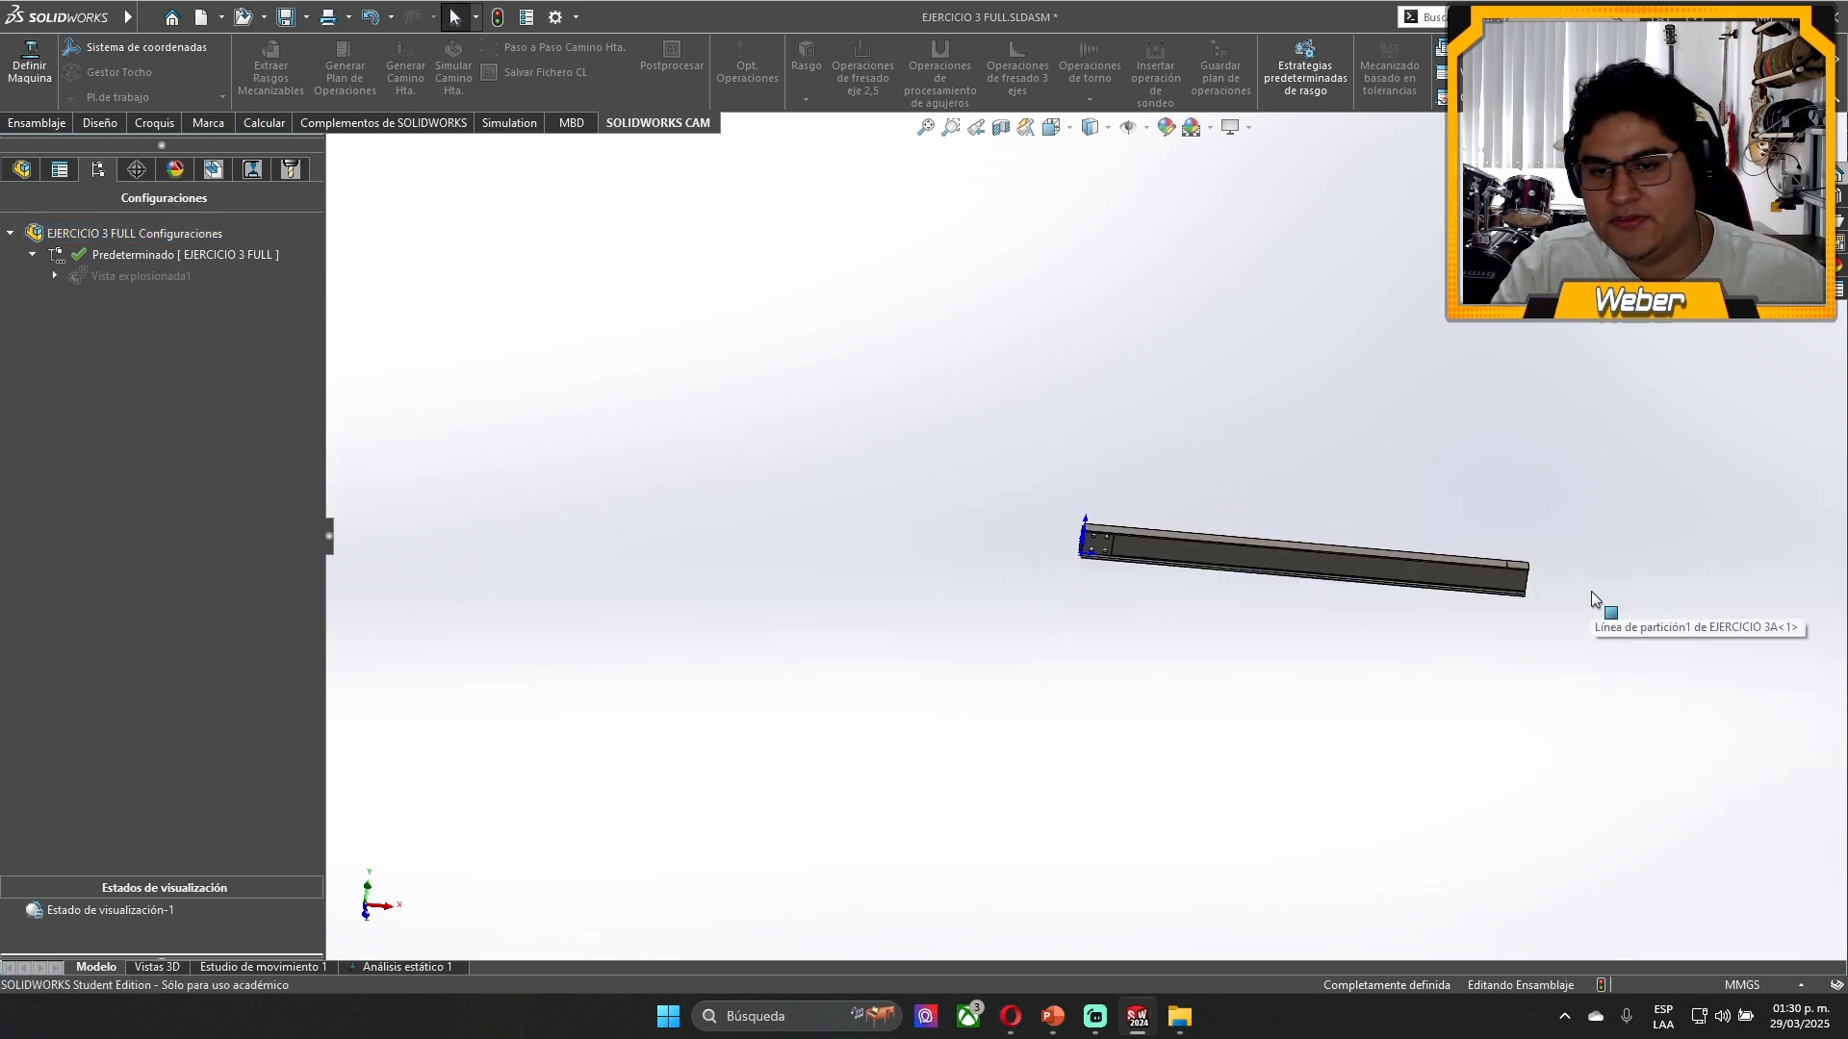
{"action": "scroll", "coordinate": [1353, 562], "scroll_direction": "down", "scroll_amount": 3}
{"action": "scroll", "coordinate": [1172, 519], "scroll_direction": "down", "scroll_amount": 2}
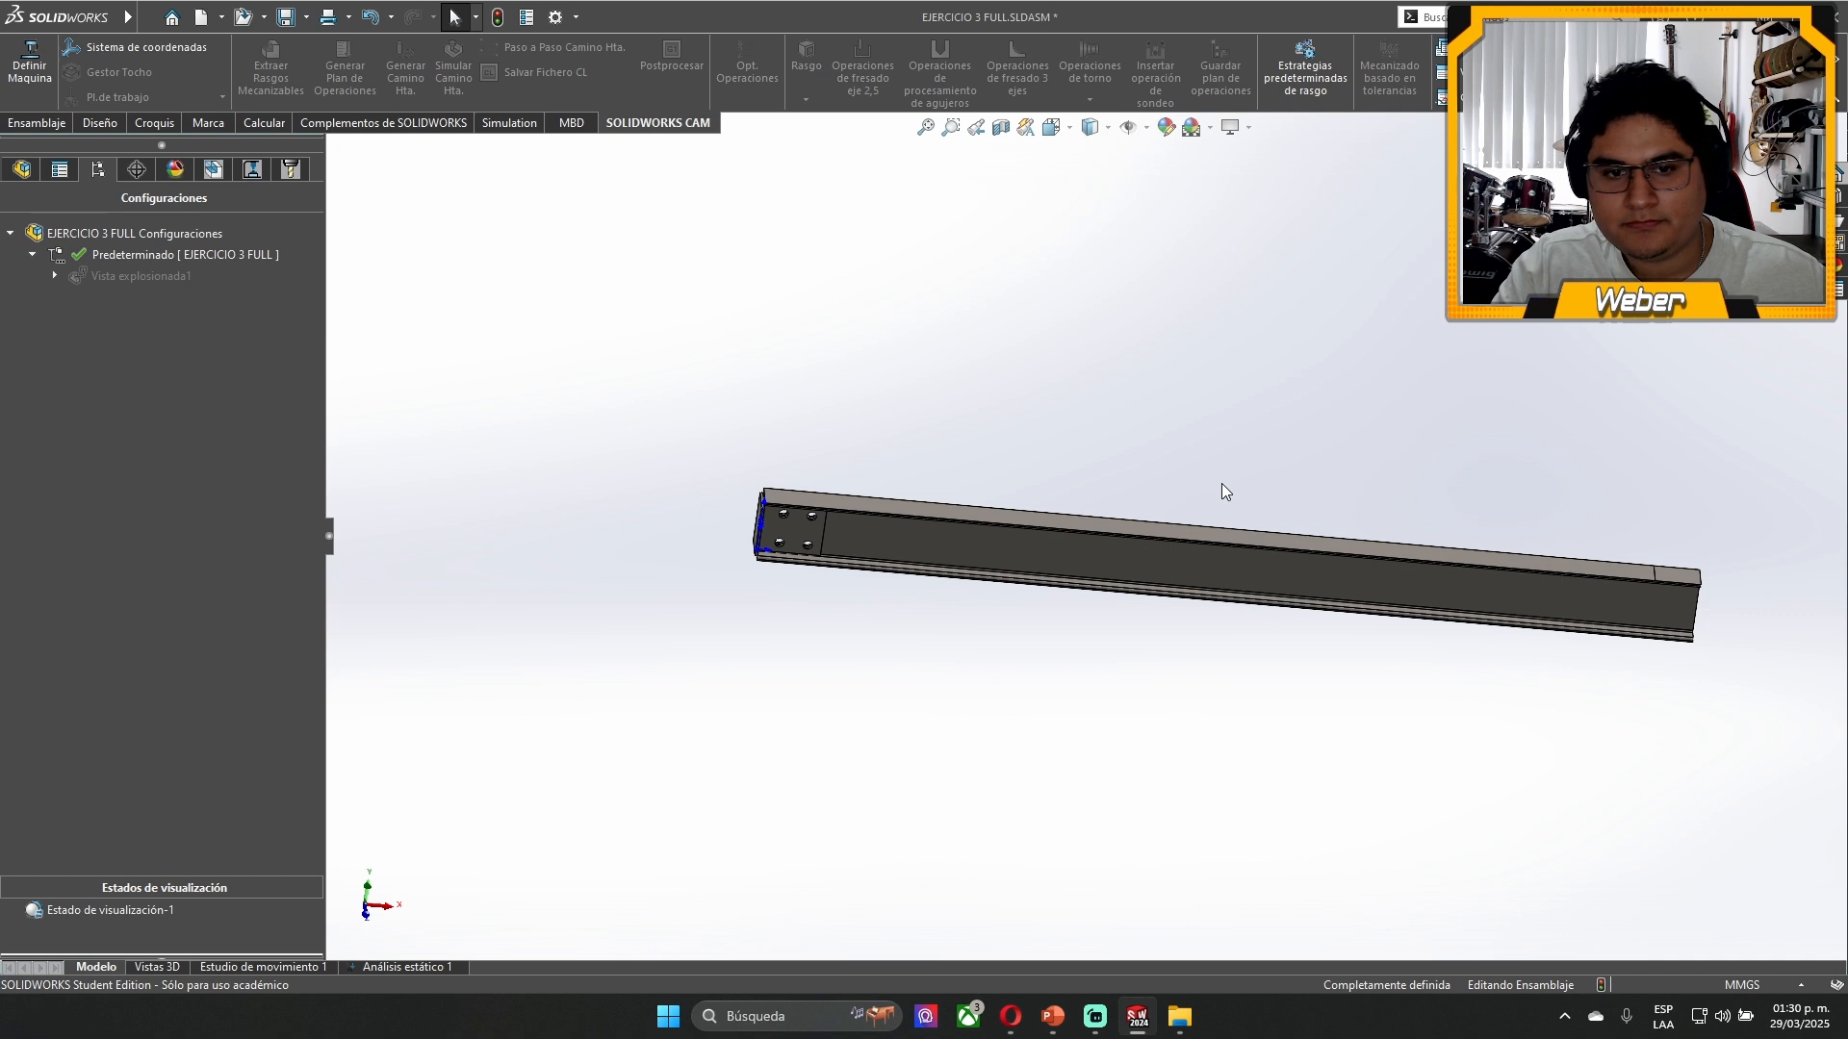
{"action": "scroll", "coordinate": [1221, 483], "scroll_direction": "down", "scroll_amount": 4}
{"action": "left_click", "coordinate": [23, 170]}
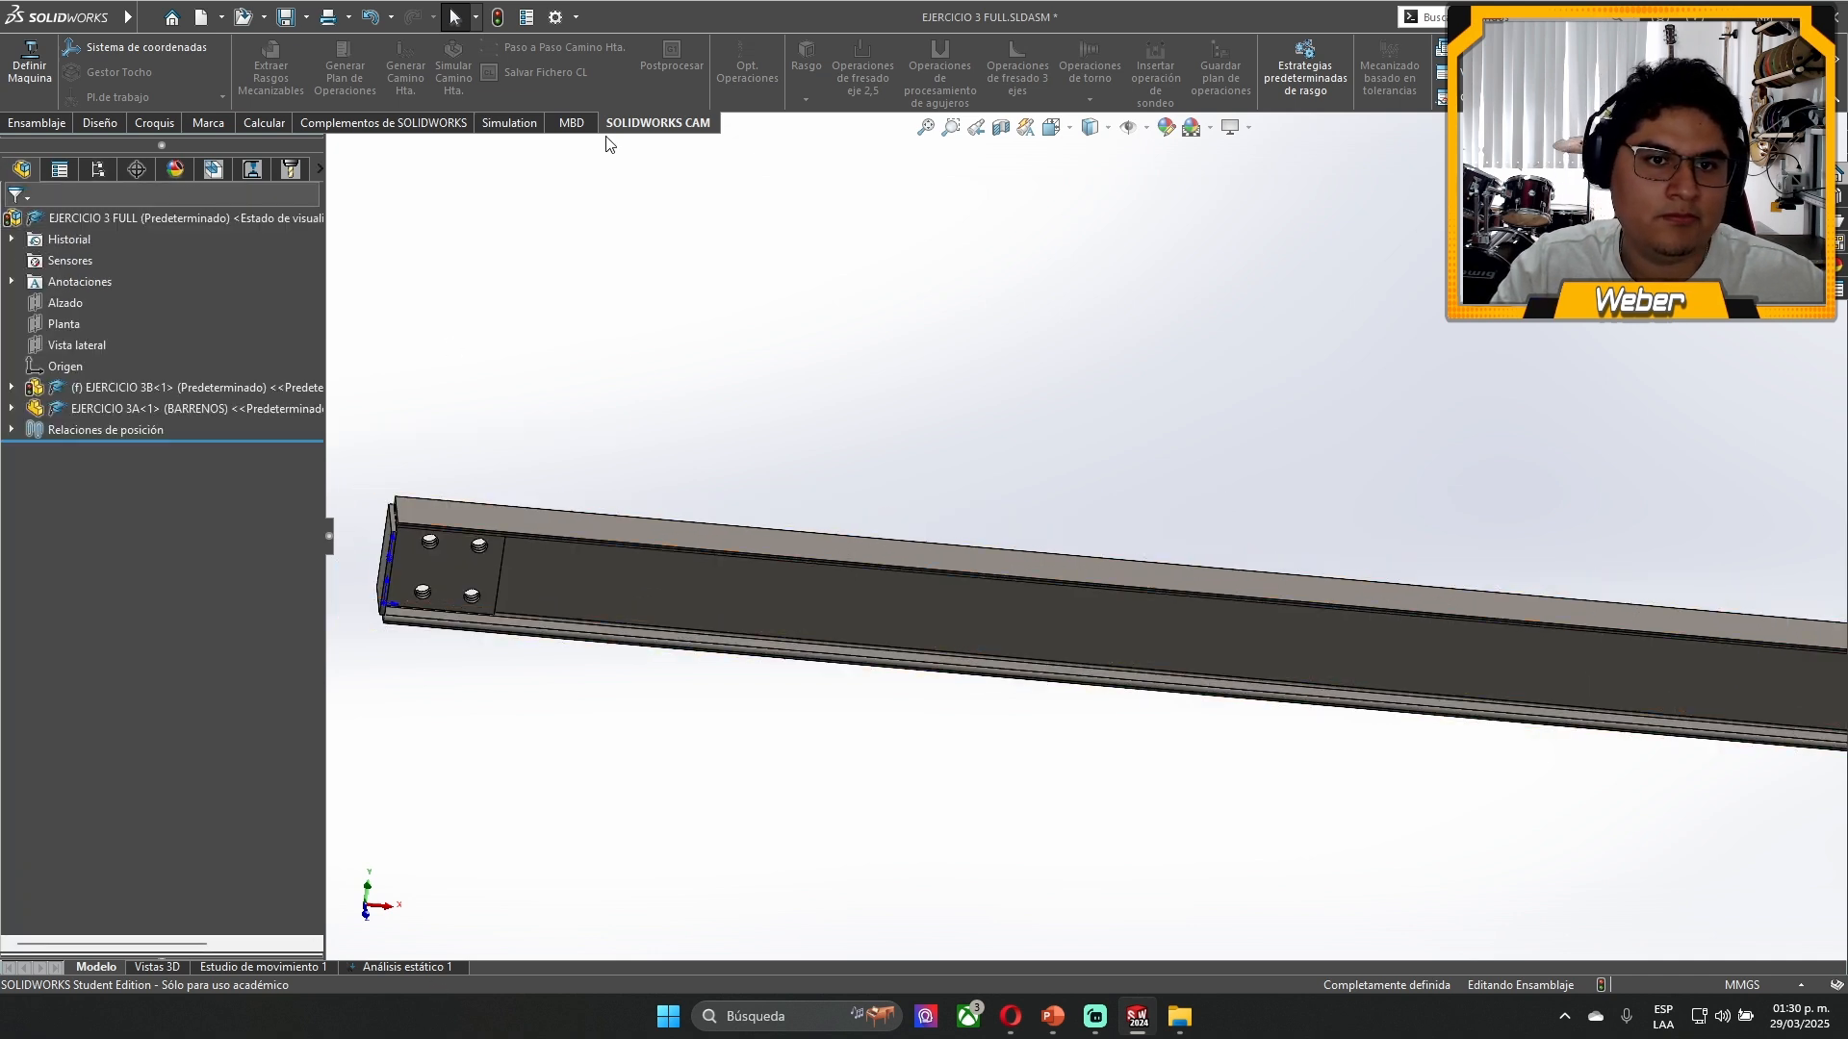
{"action": "left_click", "coordinate": [509, 122]}
{"action": "left_click", "coordinate": [27, 68]}
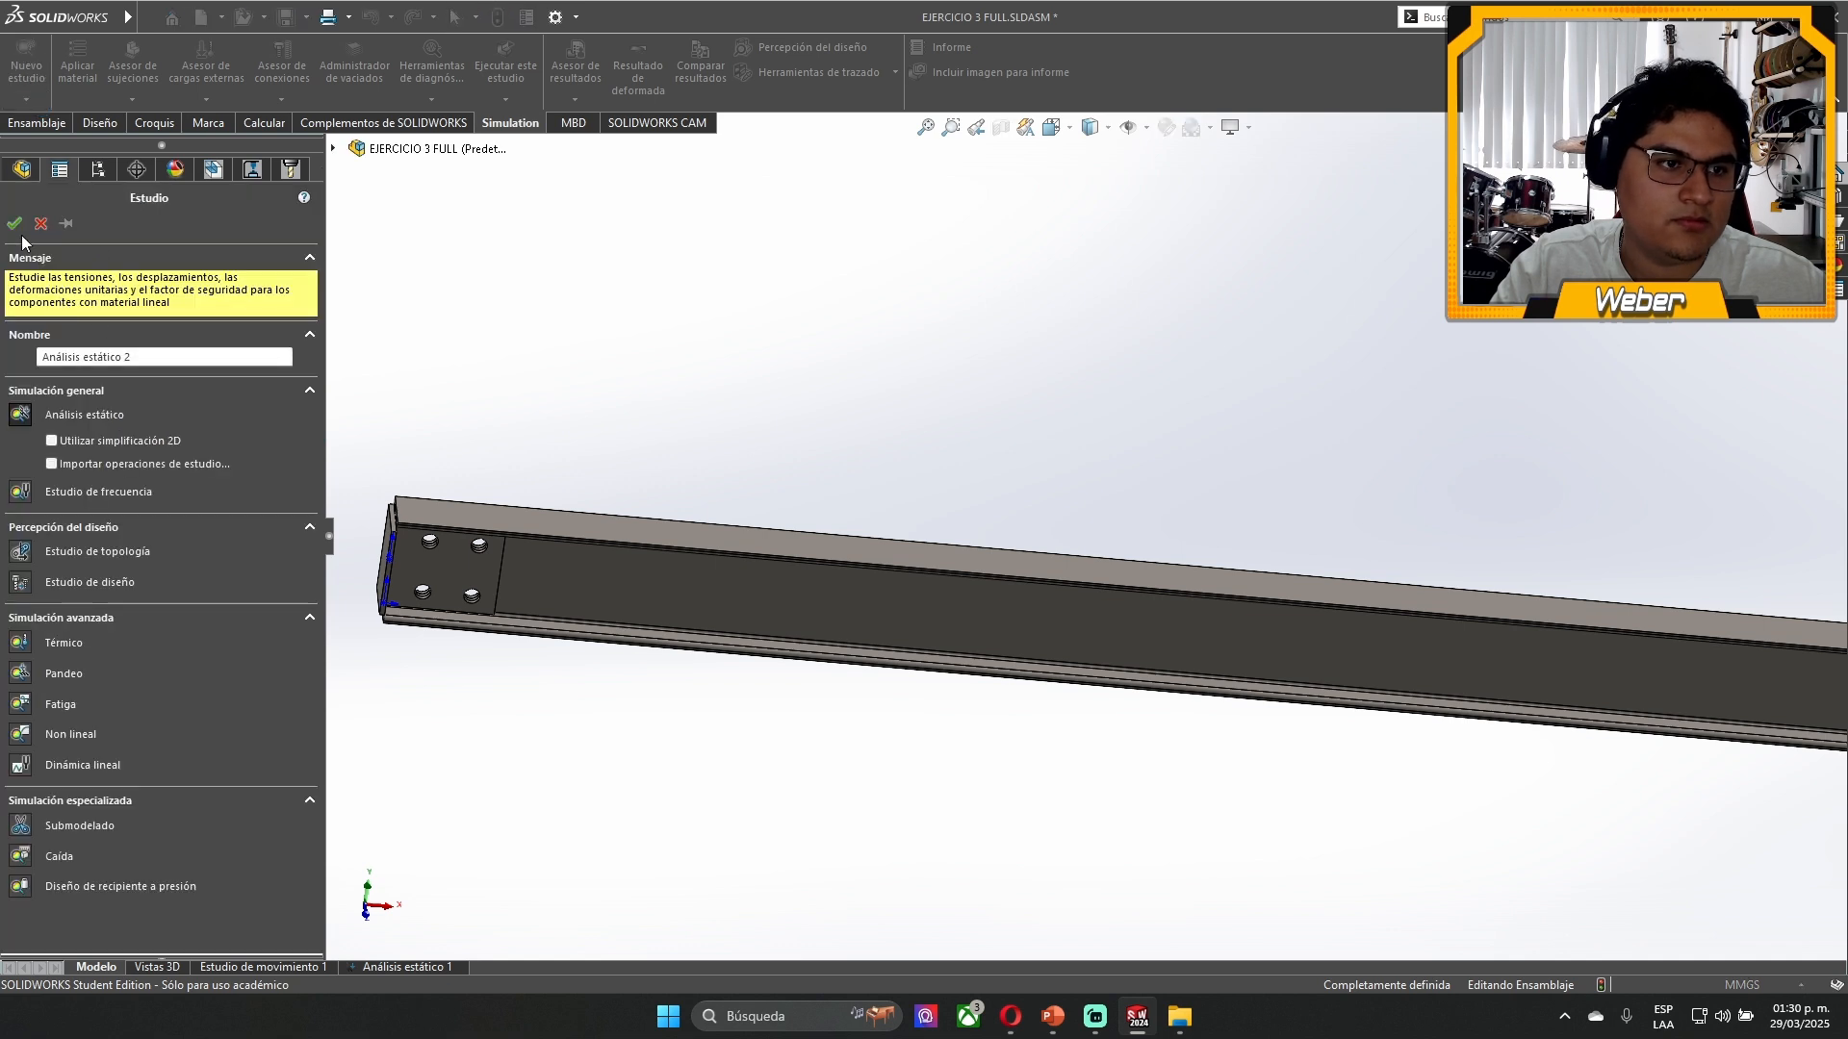
{"action": "left_click", "coordinate": [16, 224]}
- Apply ASTM A36 Acero to all parts of the study and expand the list of parts
{"action": "scroll", "coordinate": [1208, 474], "scroll_direction": "up", "scroll_amount": 3}
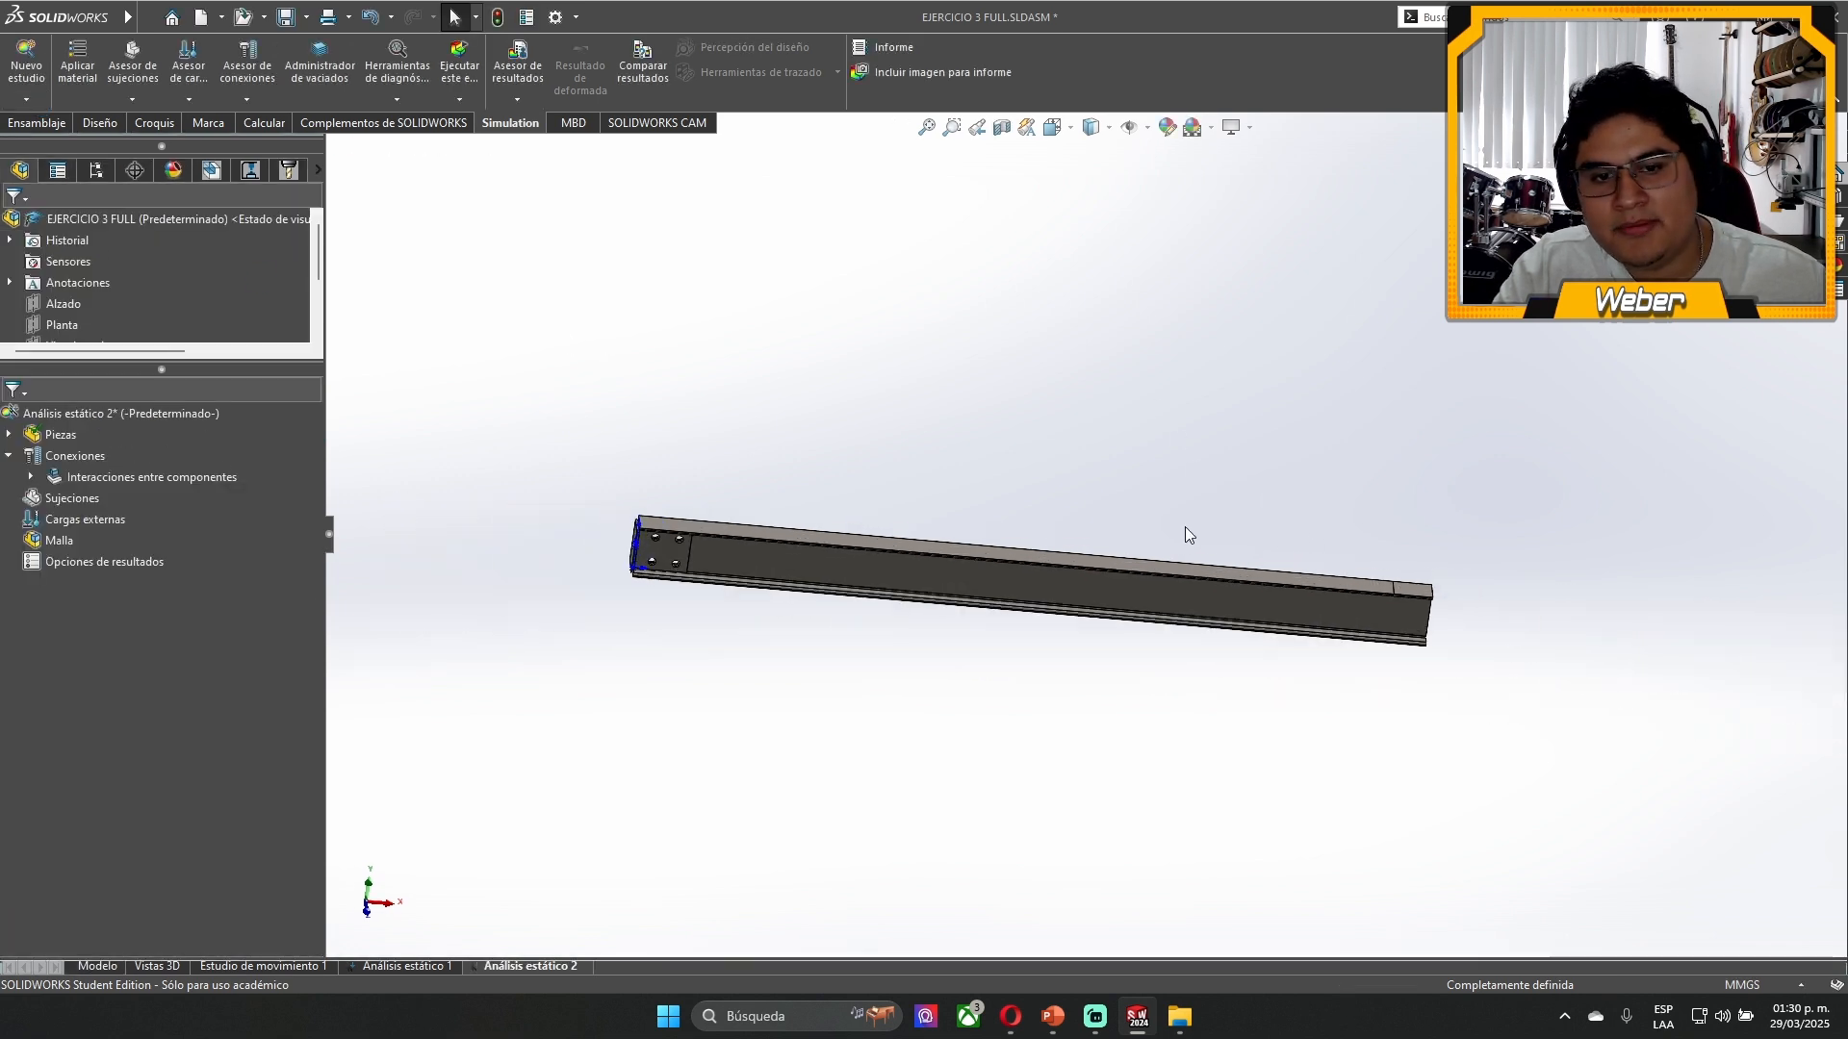
{"action": "scroll", "coordinate": [1190, 535], "scroll_direction": "down", "scroll_amount": 2}
{"action": "right_click", "coordinate": [54, 440]}
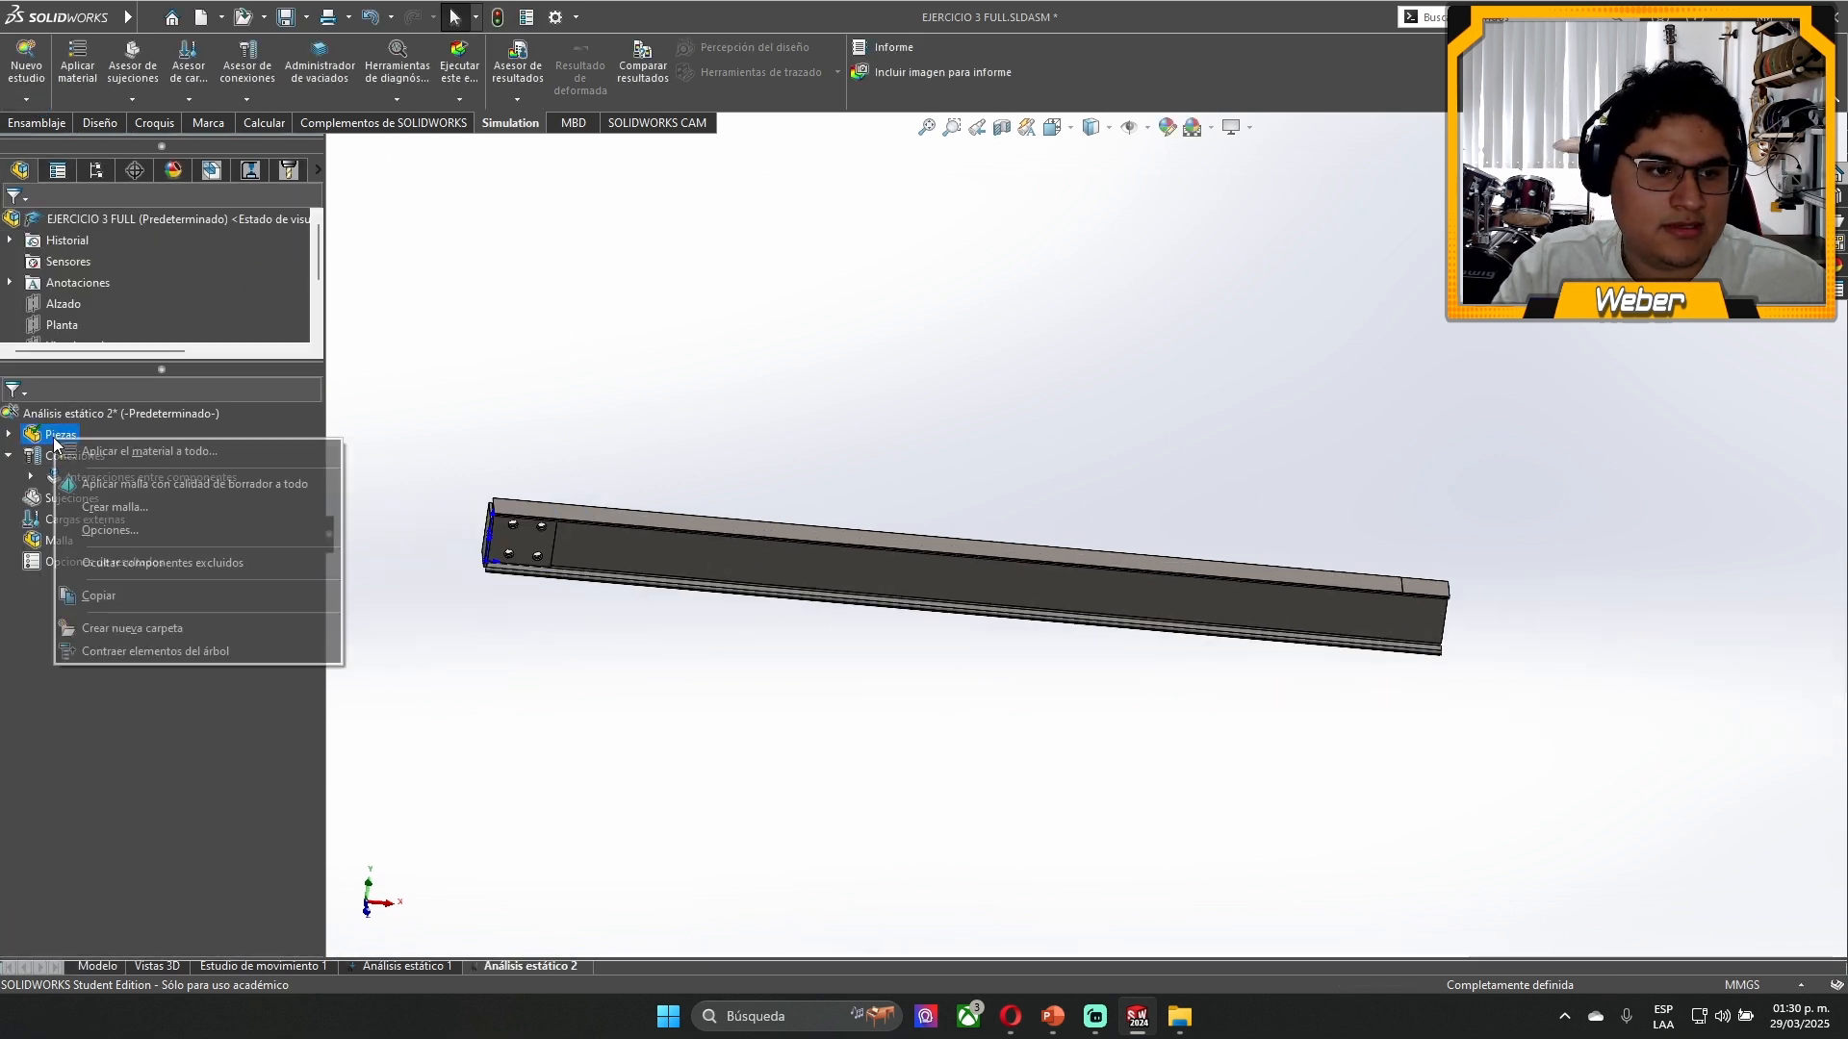
{"action": "left_click", "coordinate": [145, 451]}
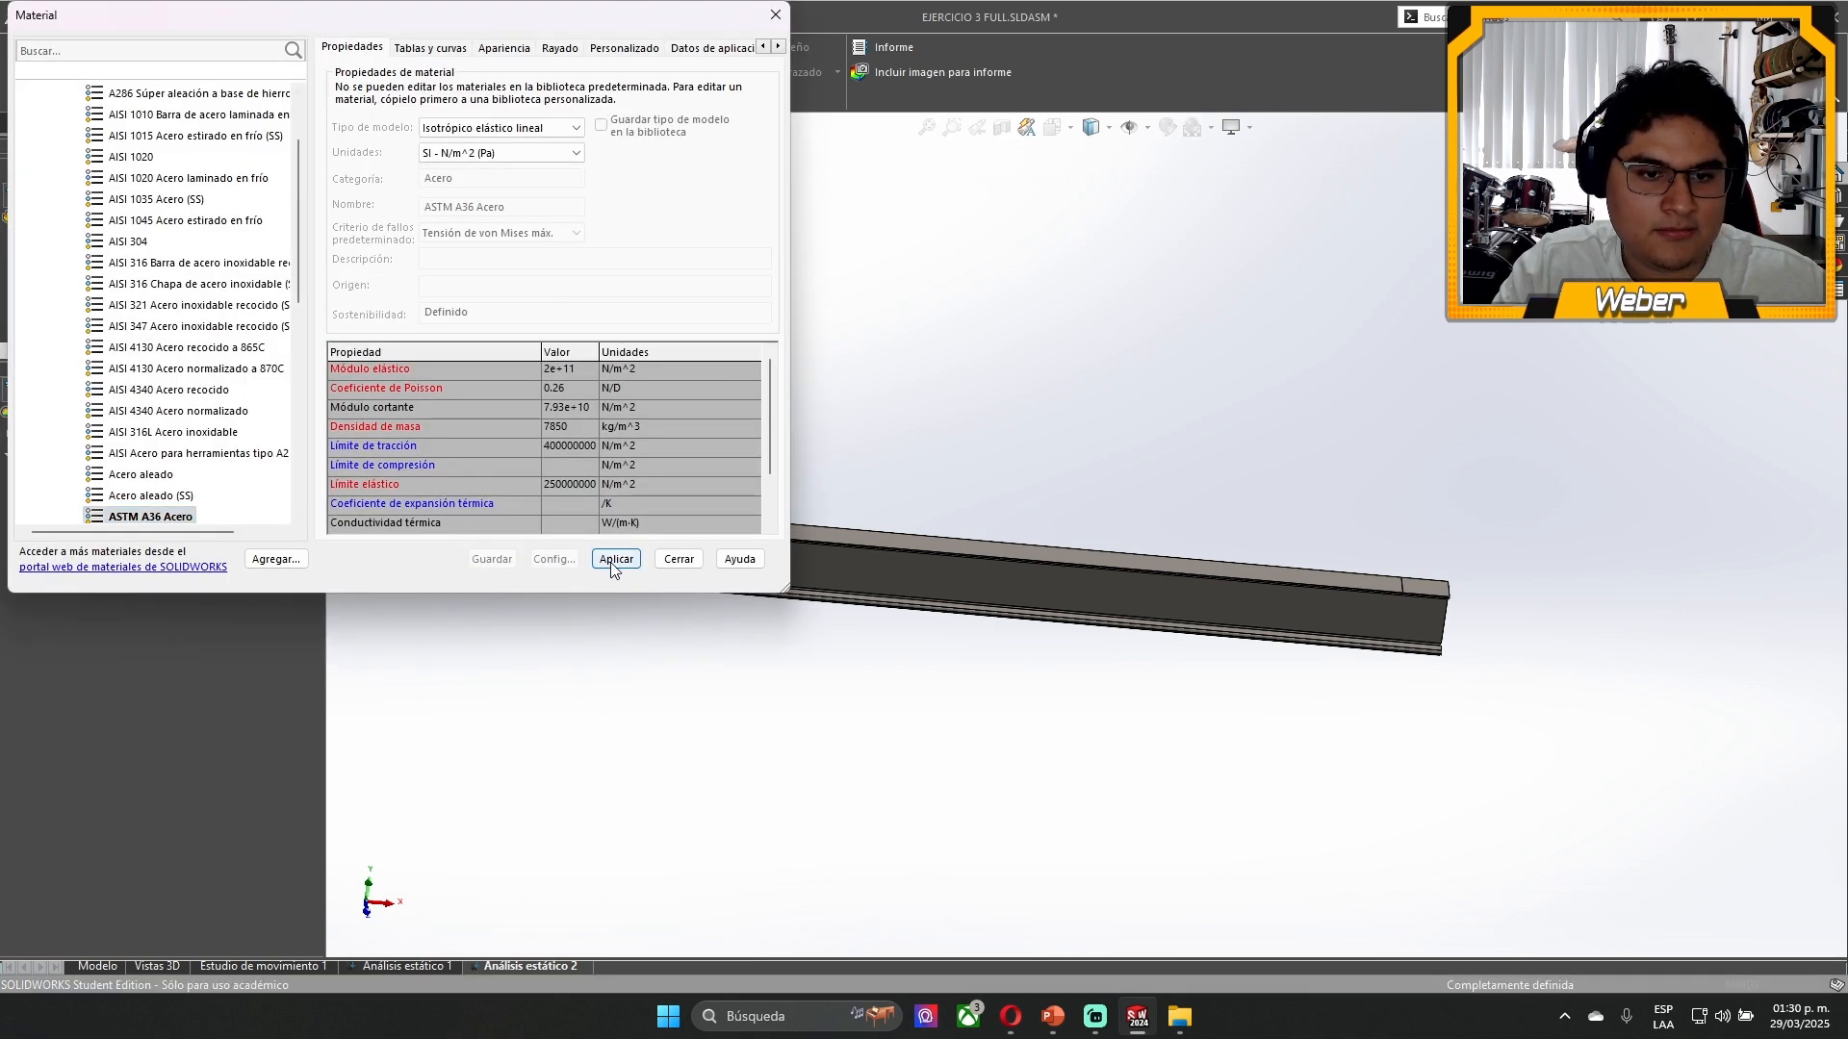
{"action": "left_click", "coordinate": [679, 561]}
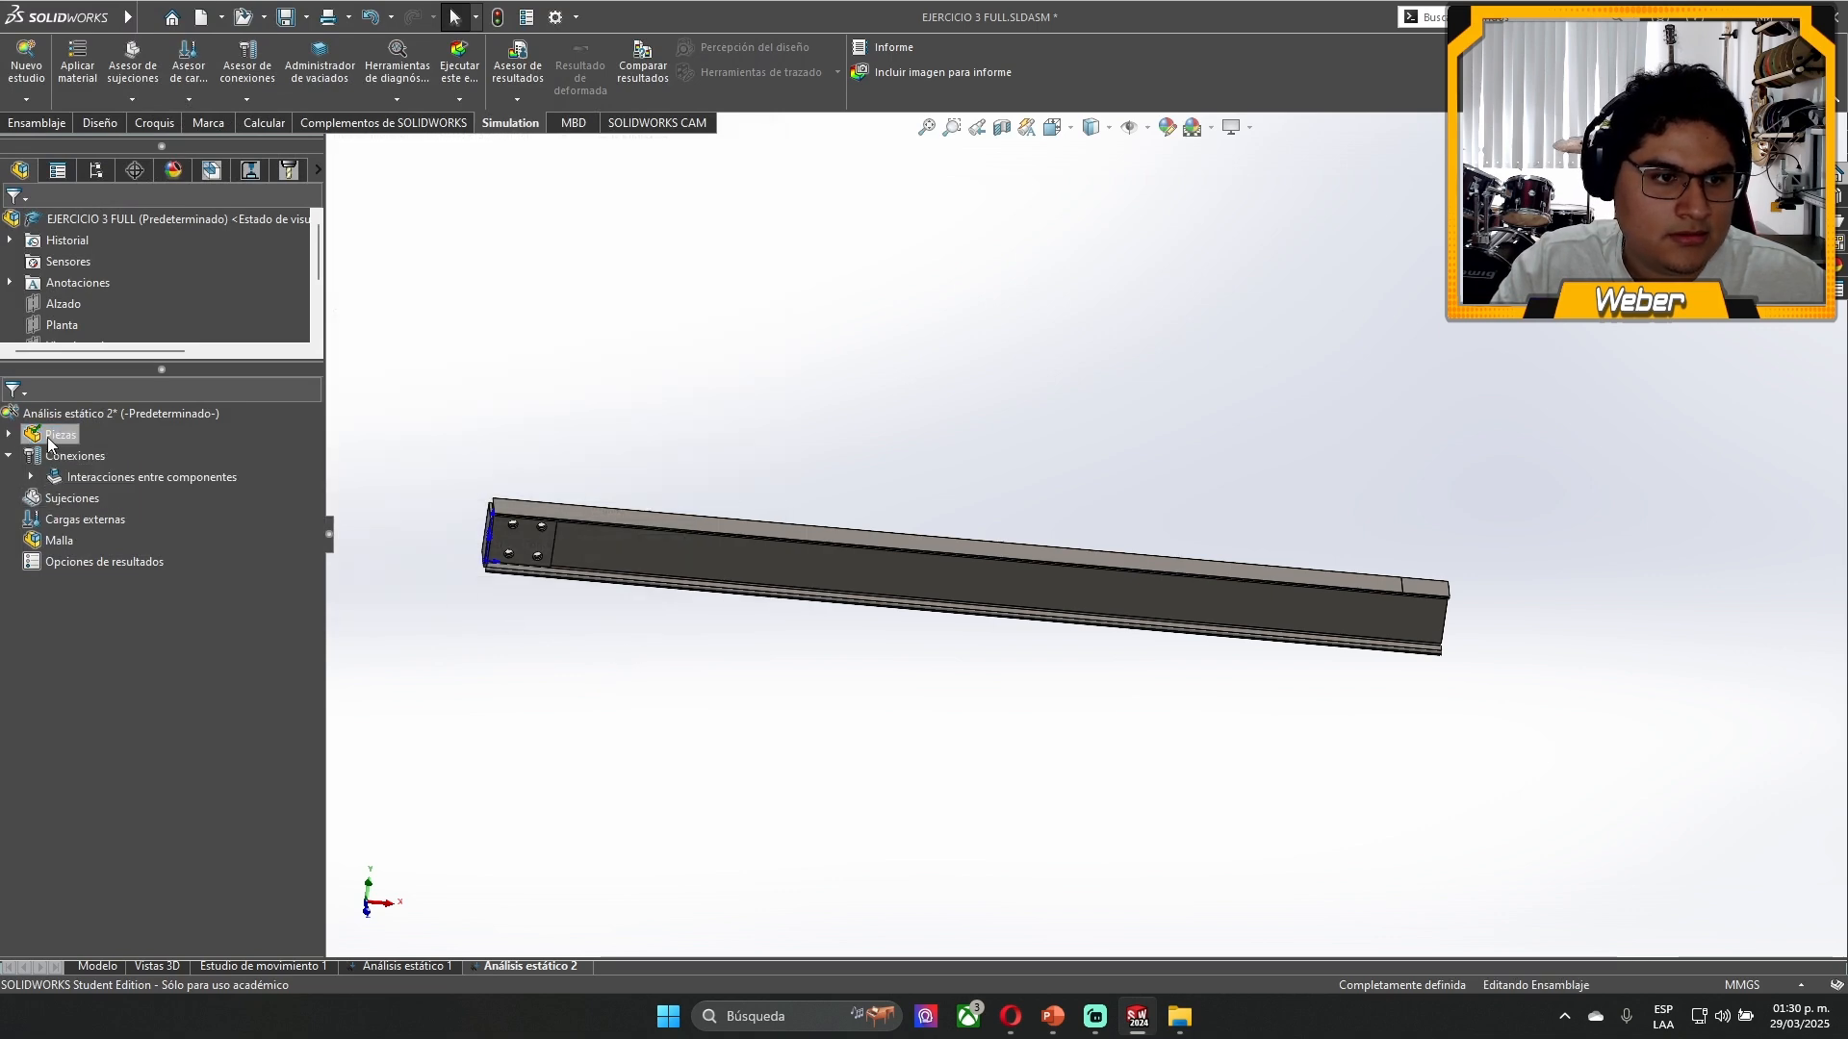
{"action": "left_click", "coordinate": [12, 437]}
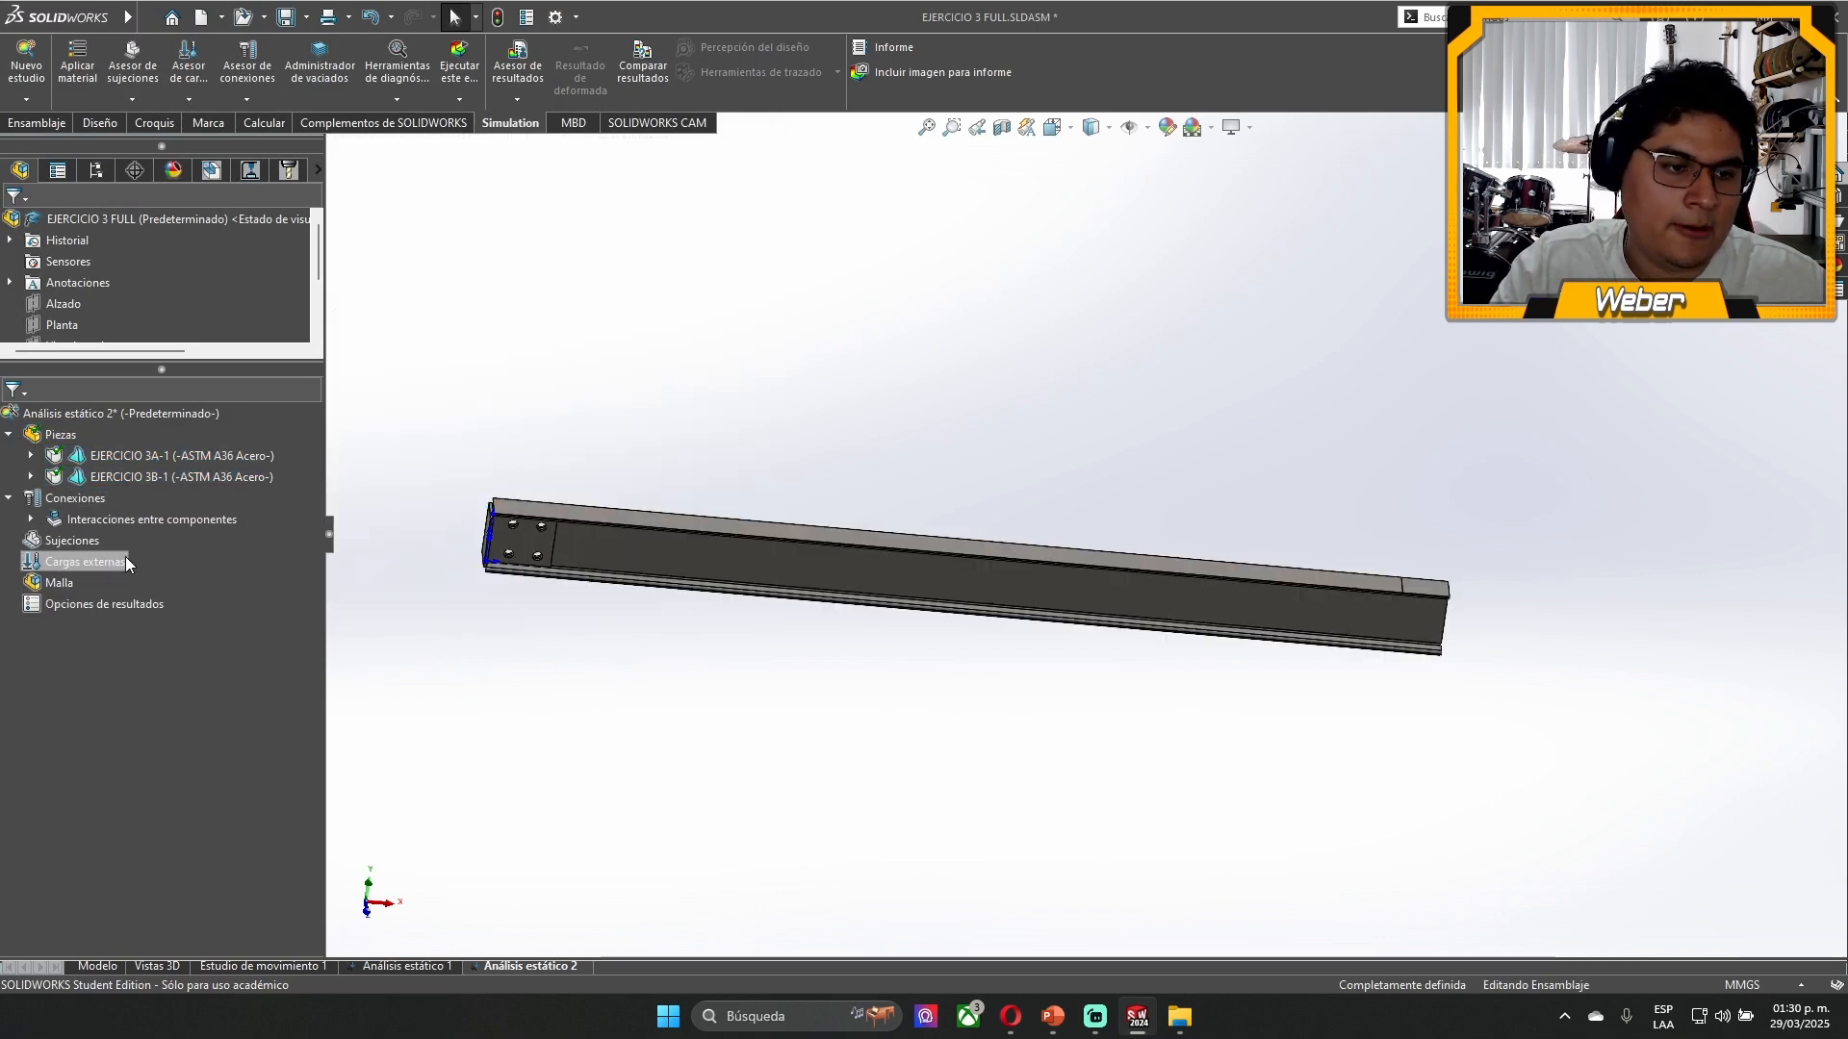
- Apply a 10000 N vertical force to the split face on the upper flange at the beam's free end, with symbol size 200
{"action": "right_click", "coordinate": [77, 564]}
{"action": "key", "text": "Escape"}
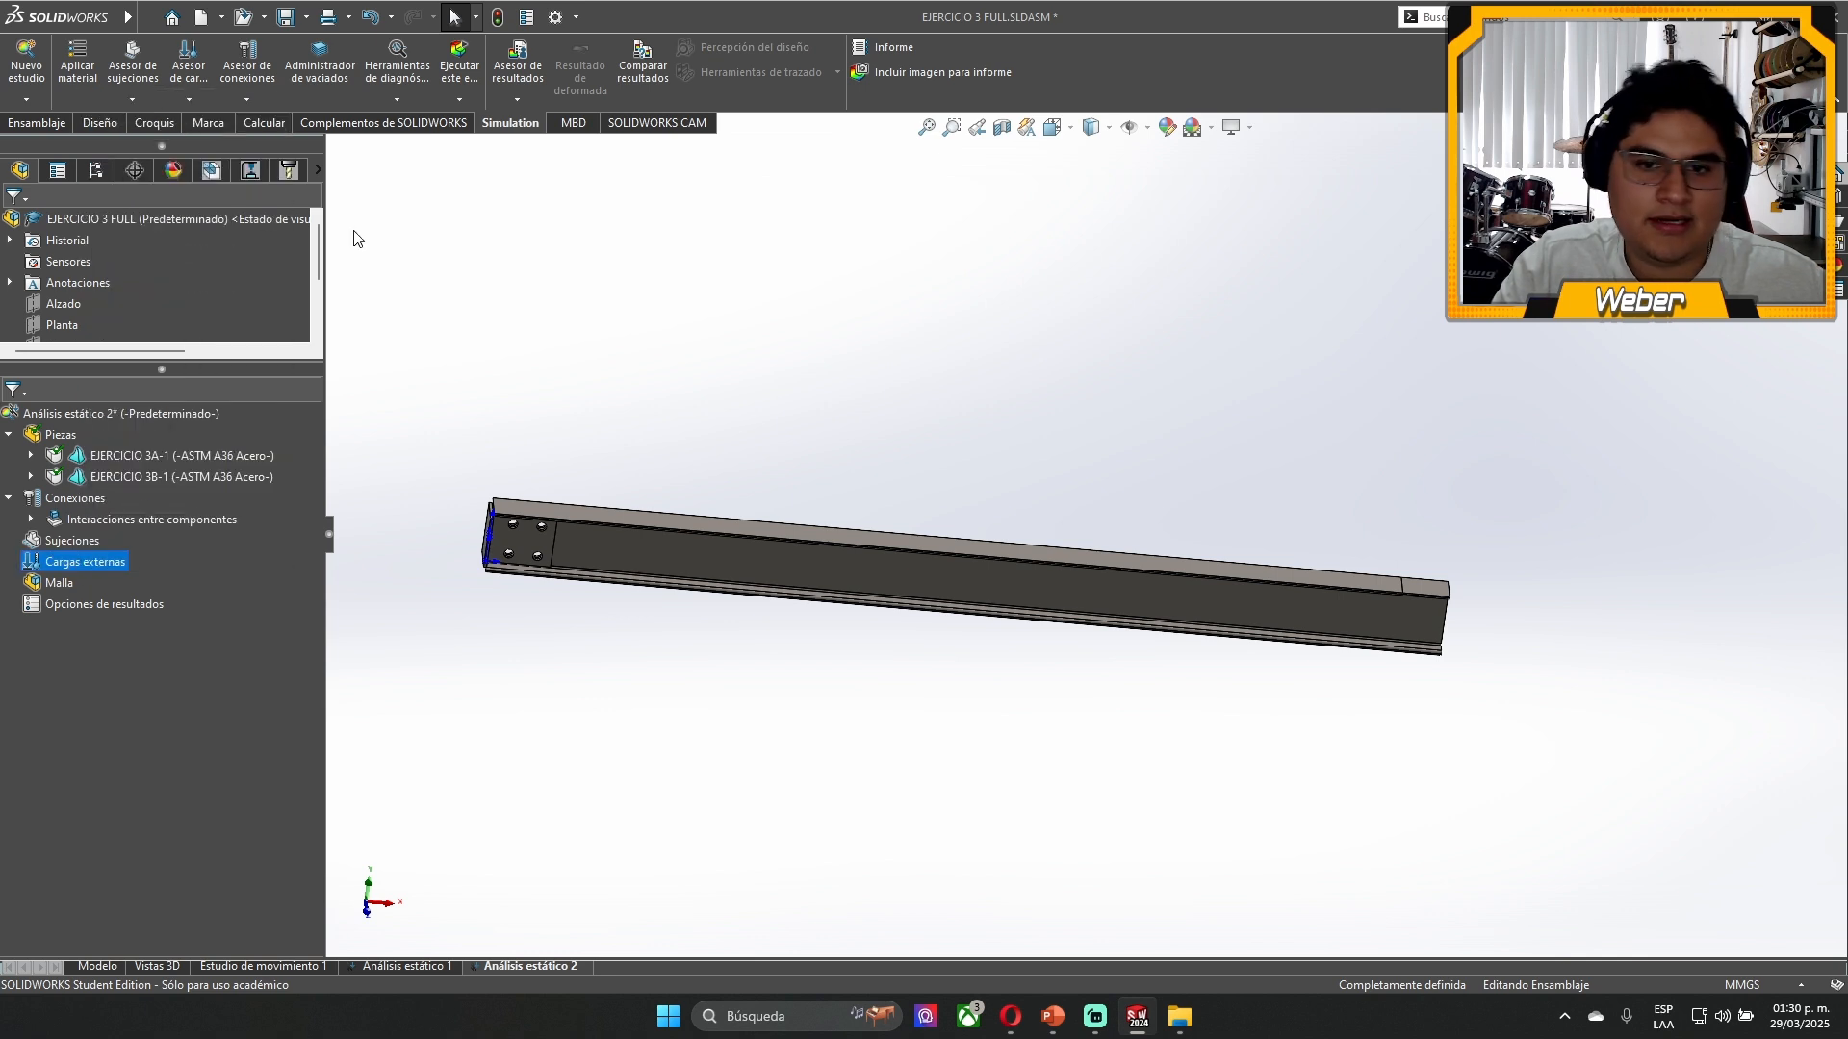
{"action": "scroll", "coordinate": [1300, 574], "scroll_direction": "down", "scroll_amount": 5}
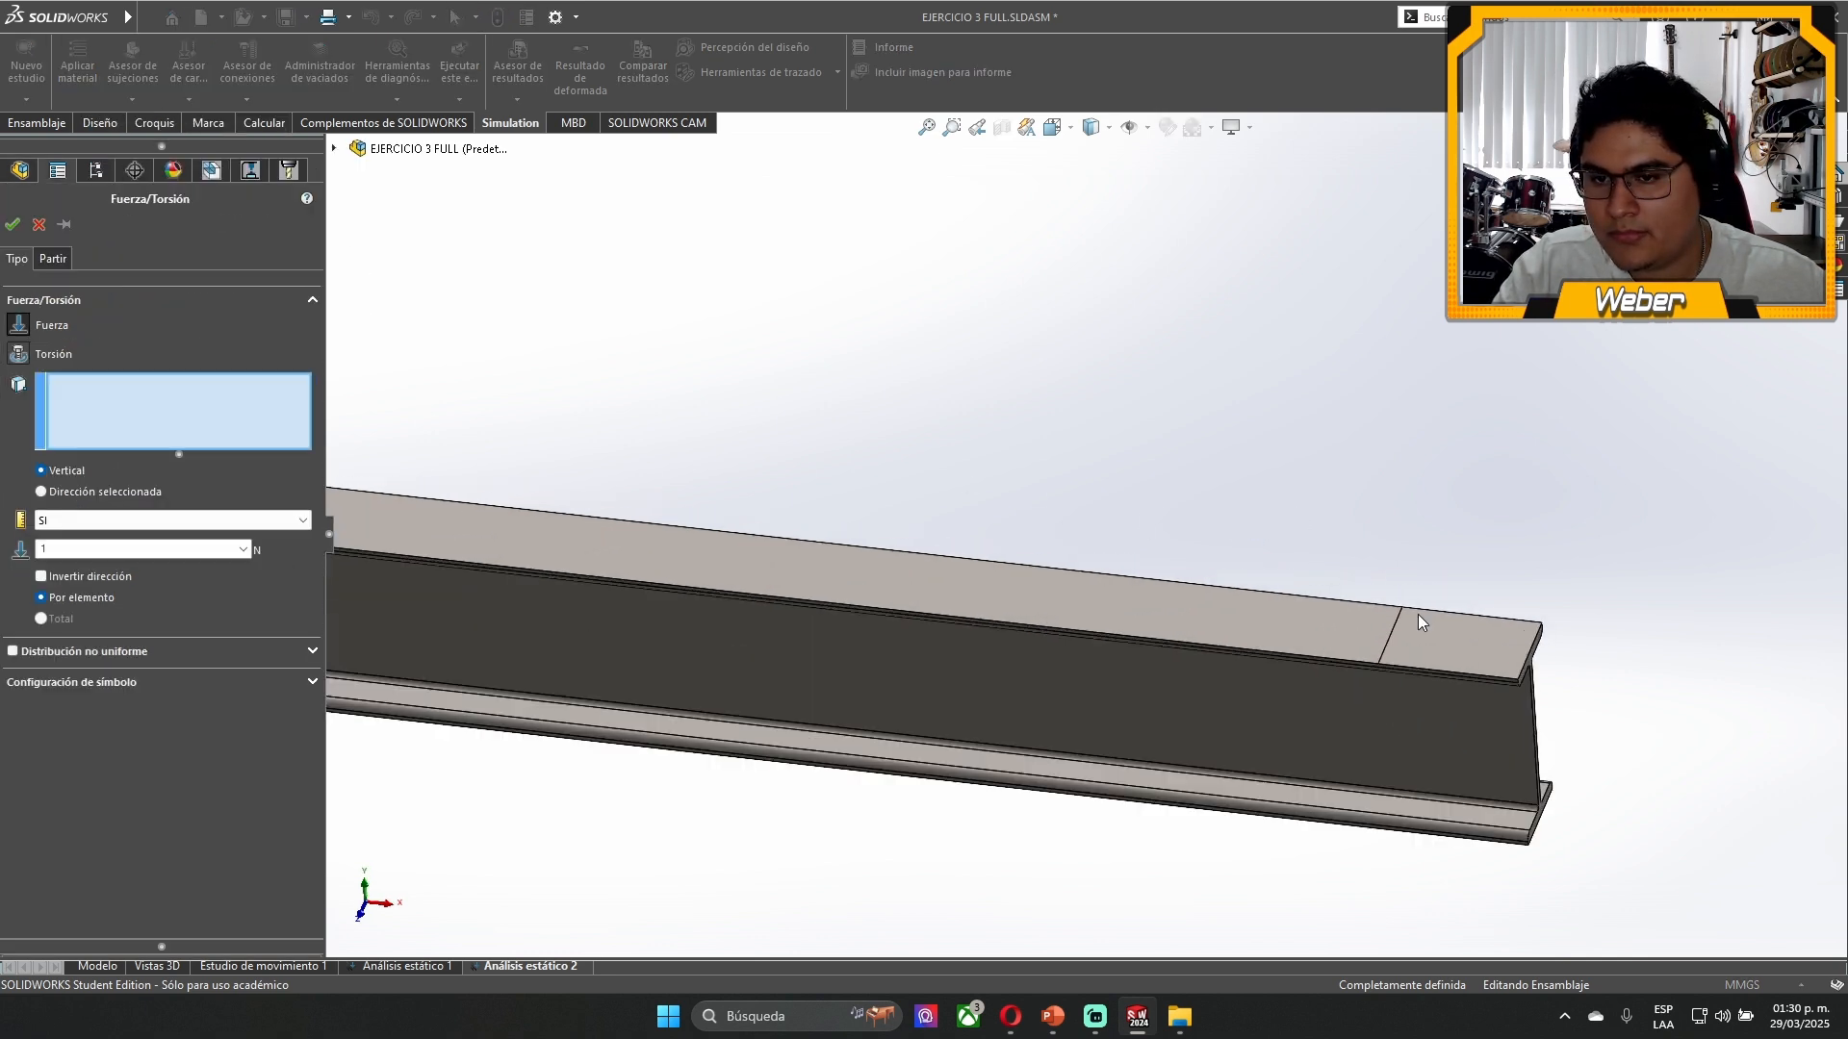
{"action": "left_click", "coordinate": [1374, 646]}
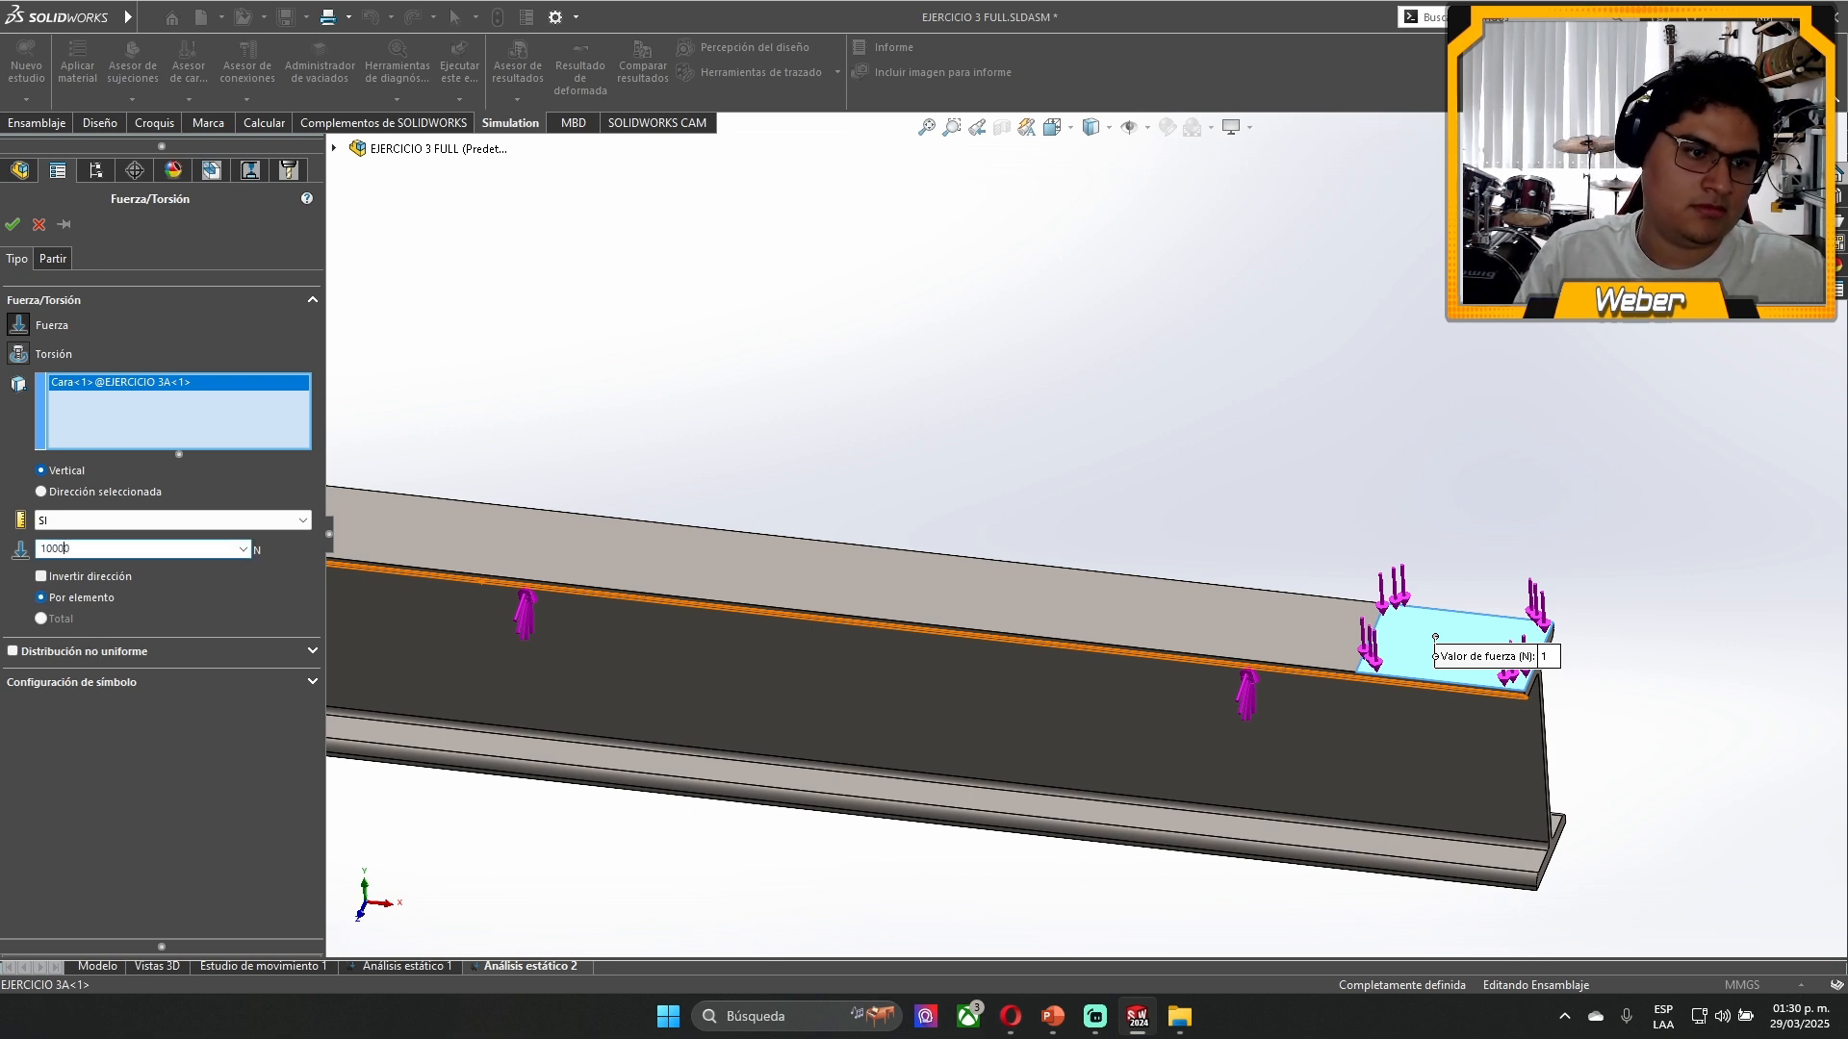
{"action": "left_click", "coordinate": [65, 681]}
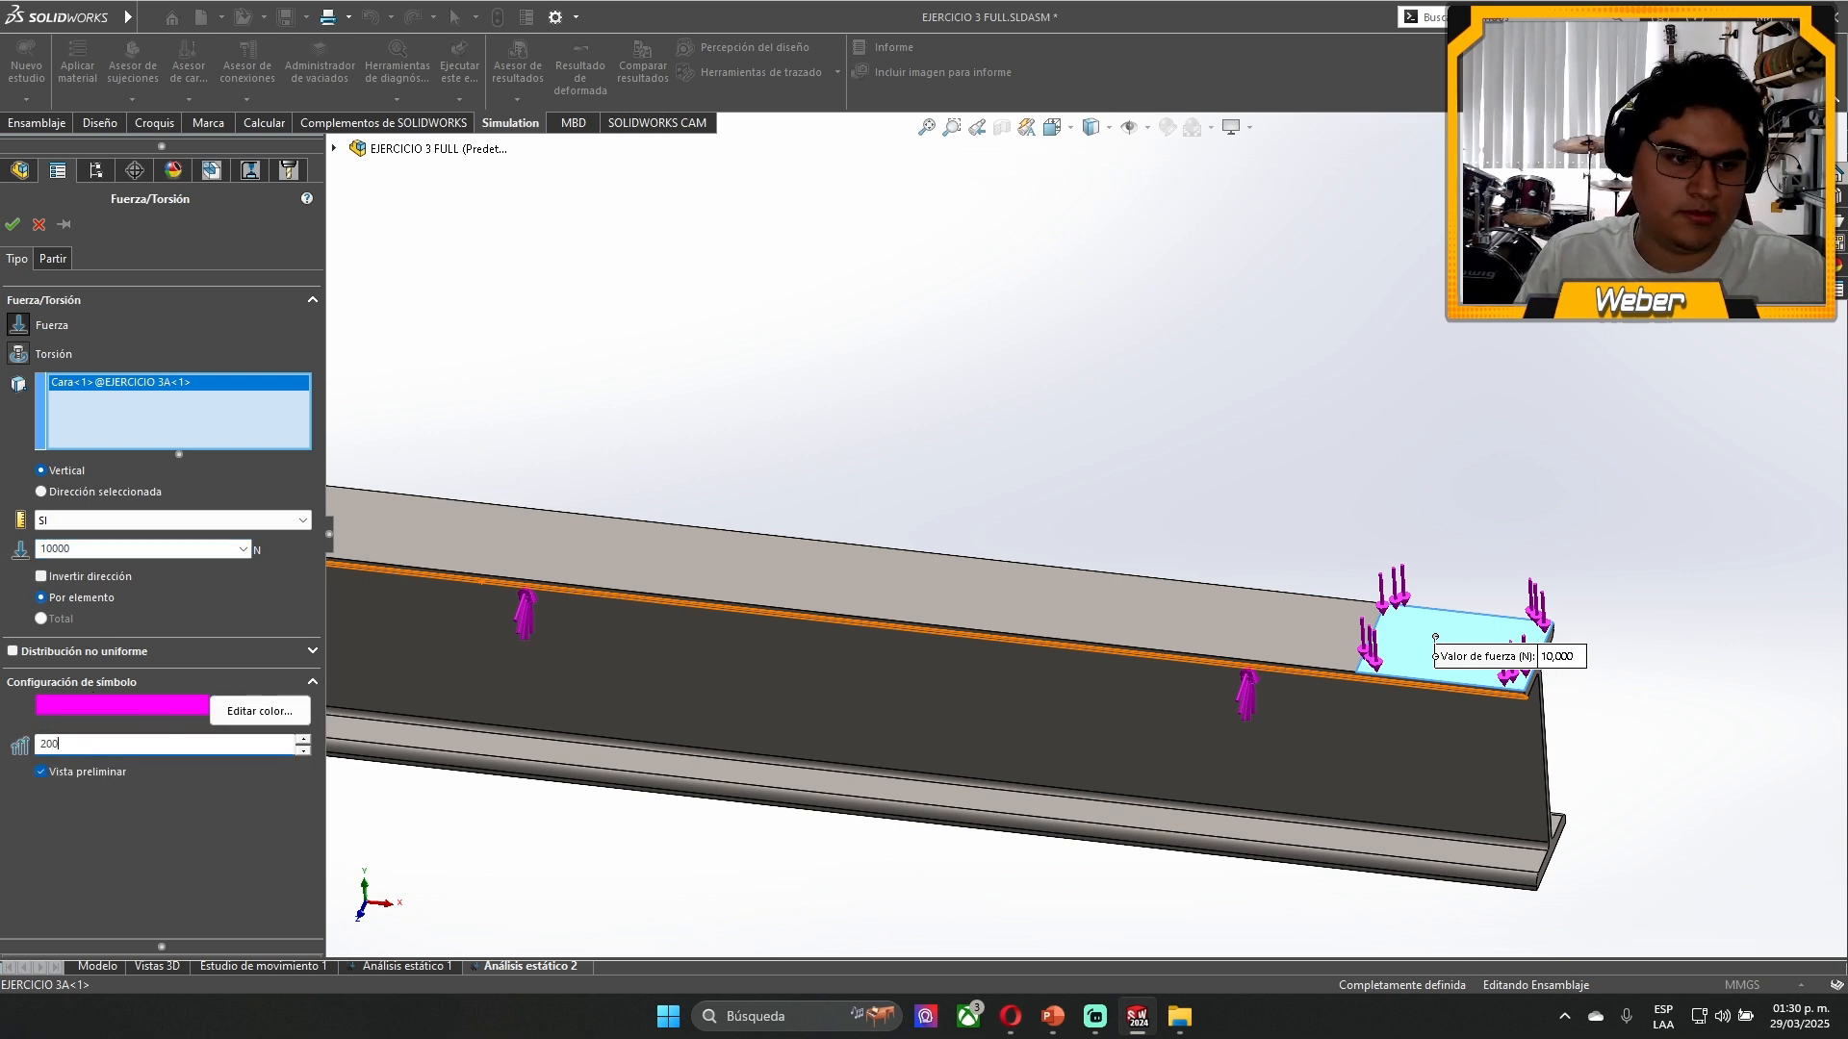
{"action": "left_click", "coordinate": [13, 224]}
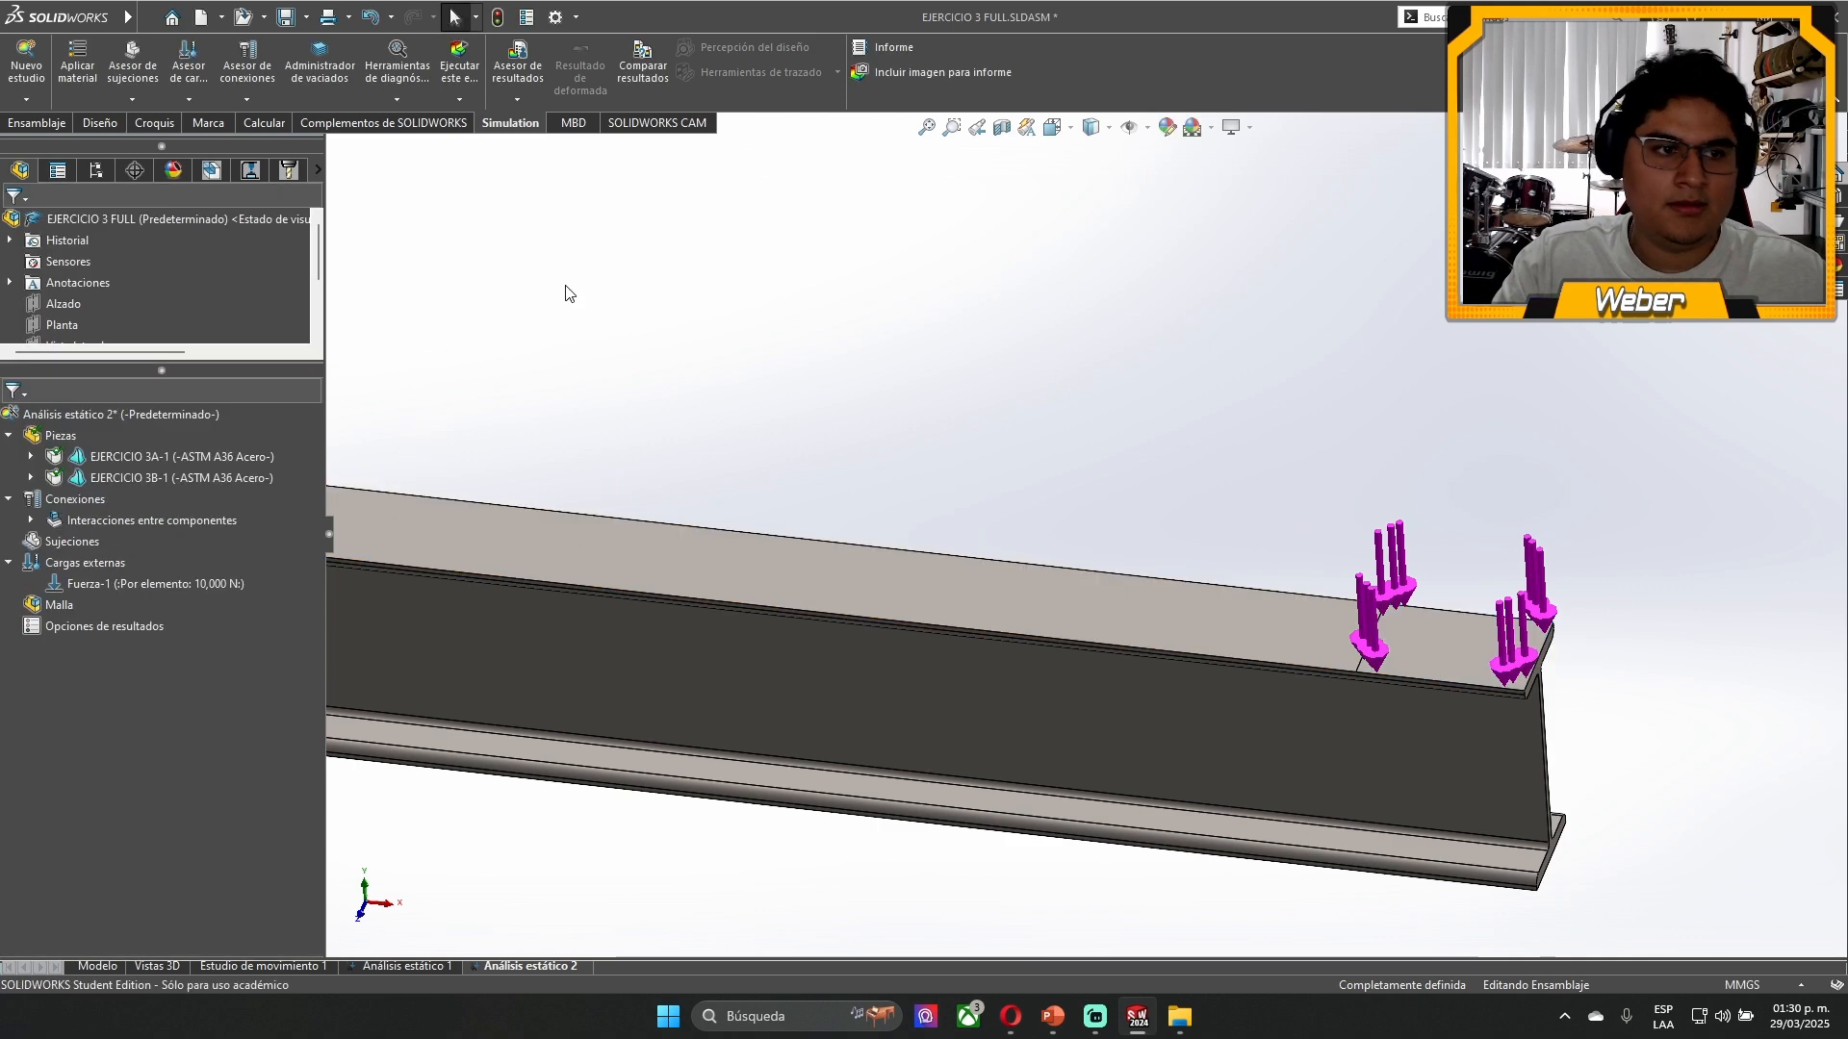
- Examine the supported end of the beam, especially the outer face of the EJERCICIO 3B bracket's end plate
{"action": "scroll", "coordinate": [618, 363], "scroll_direction": "up", "scroll_amount": 8}
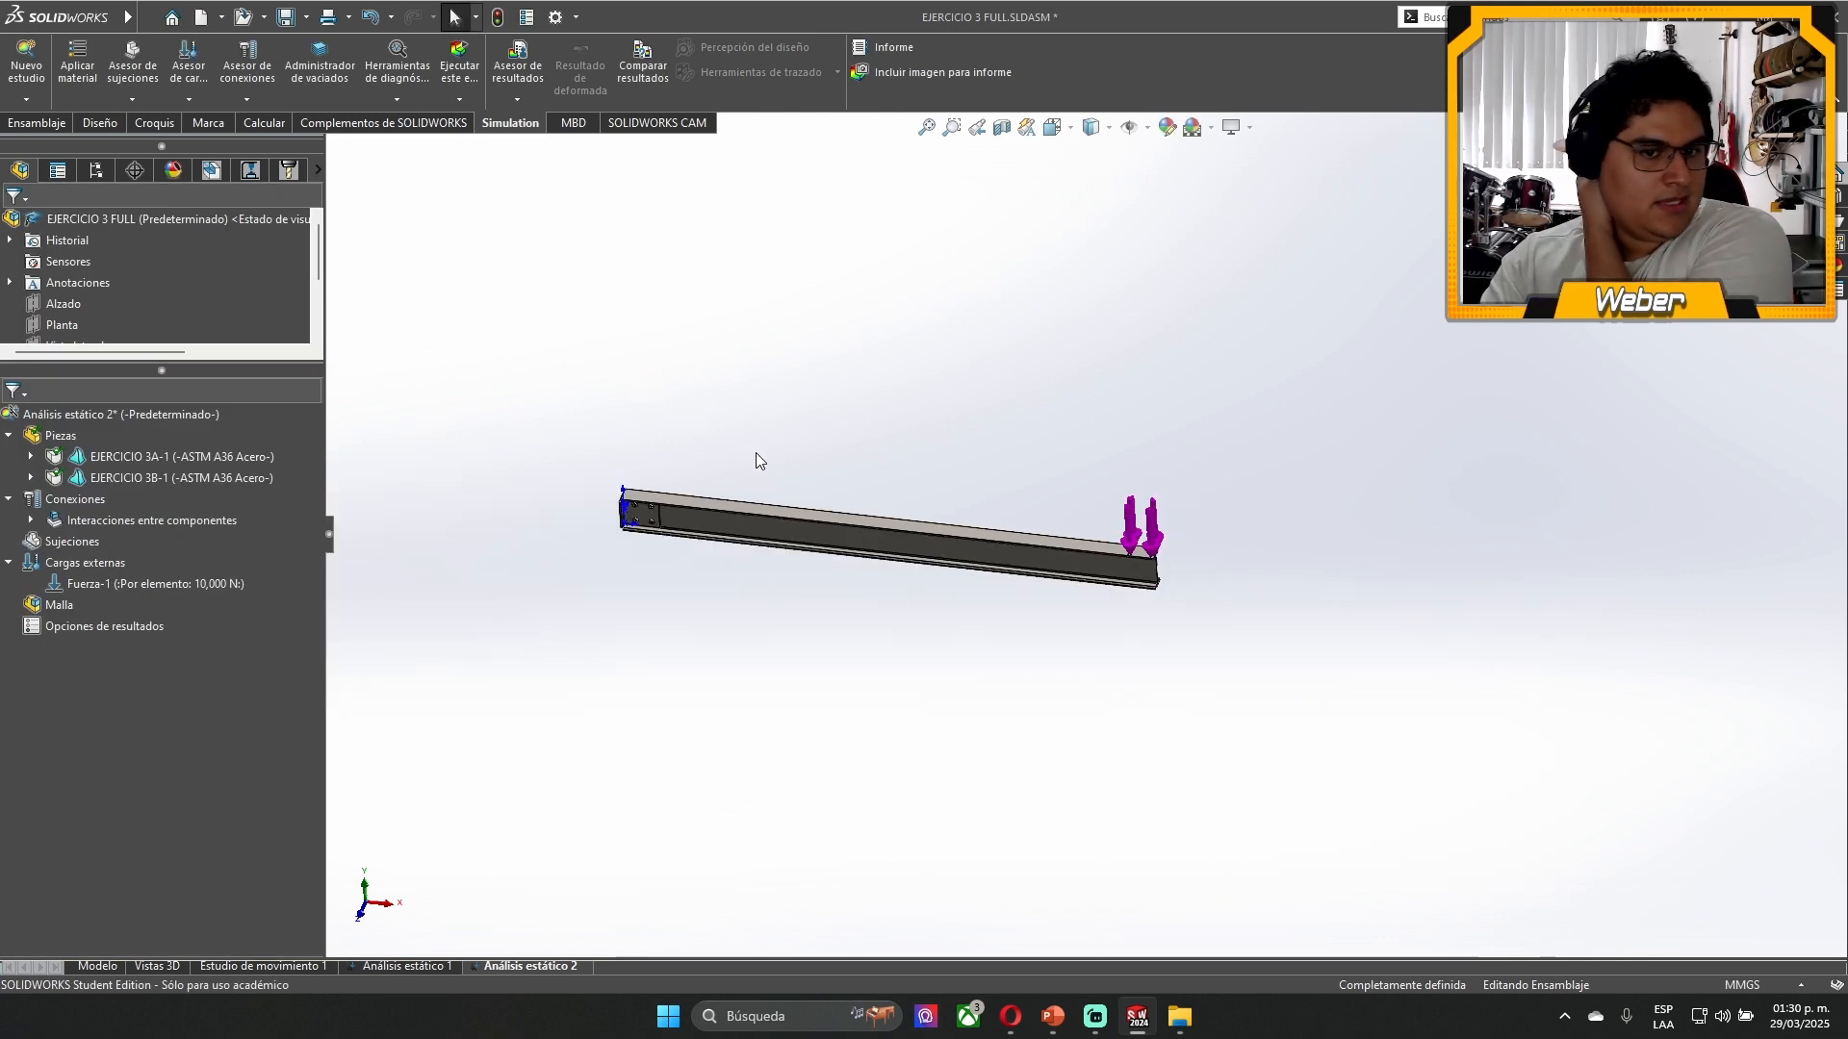
{"action": "scroll", "coordinate": [731, 518], "scroll_direction": "down", "scroll_amount": 5}
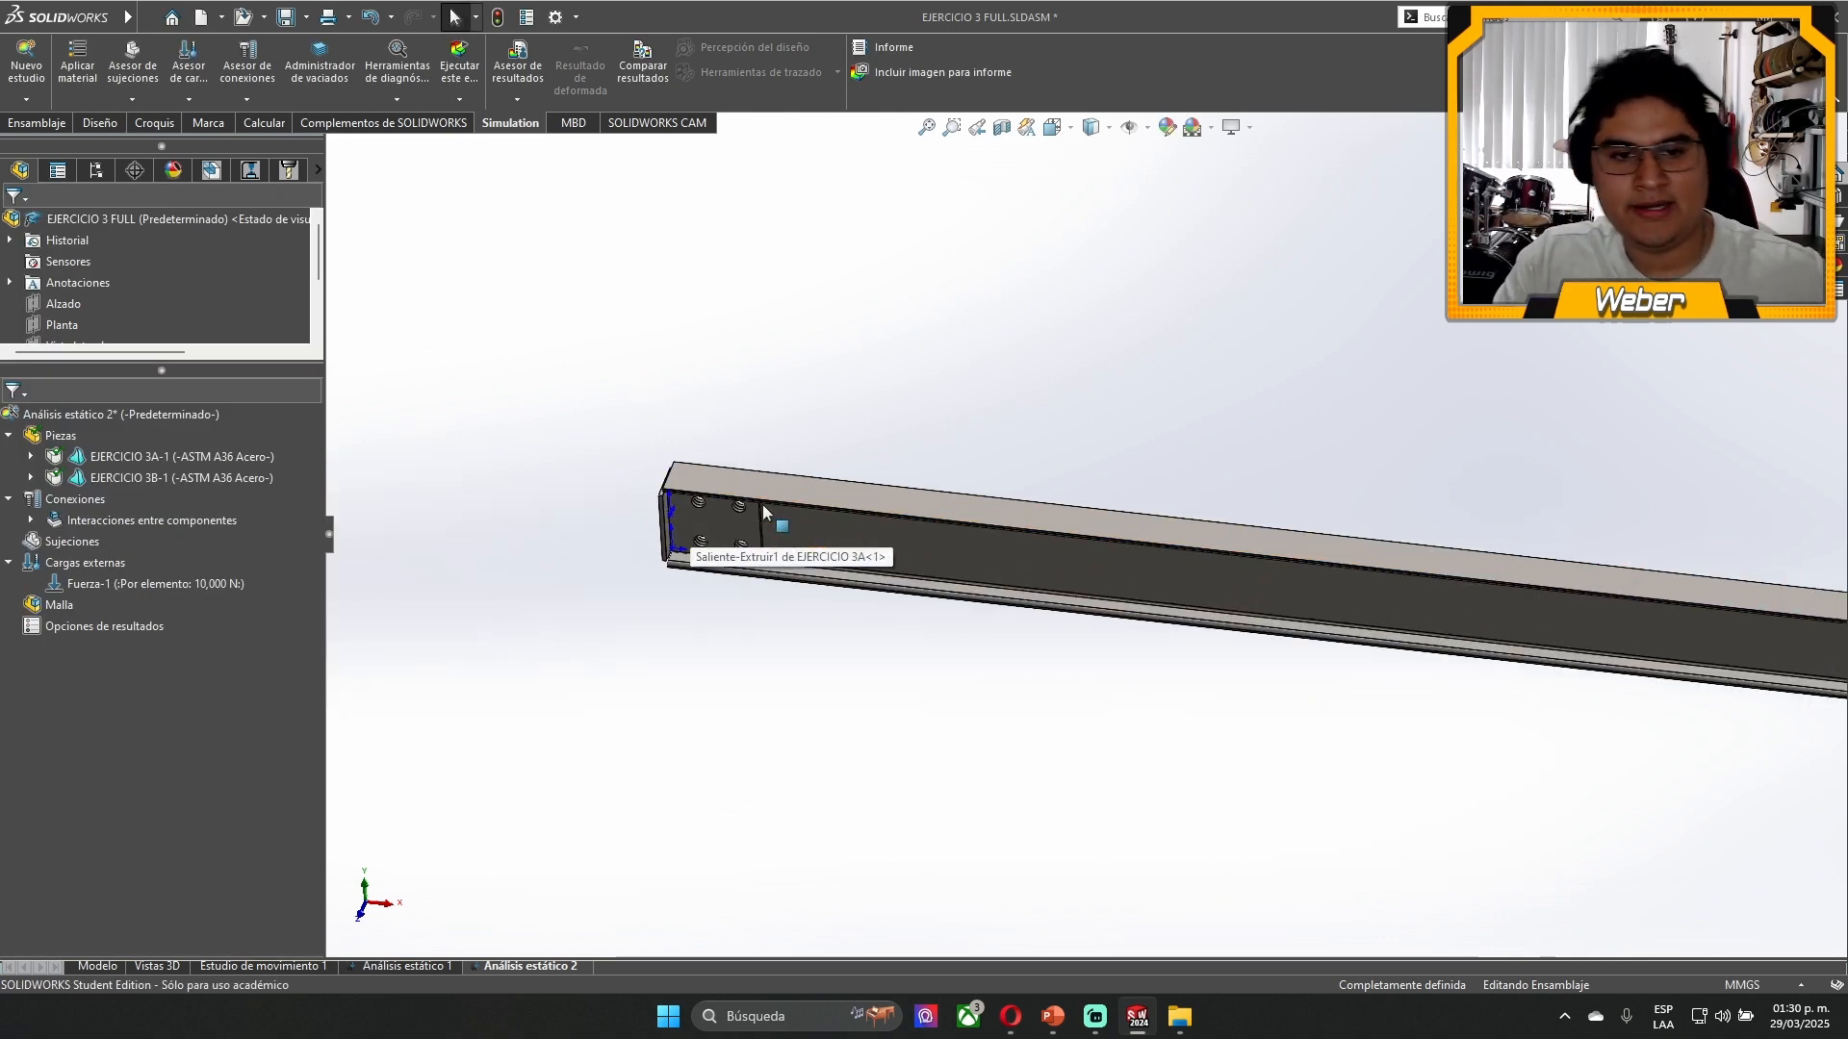
{"action": "scroll", "coordinate": [1345, 524], "scroll_direction": "up", "scroll_amount": 3}
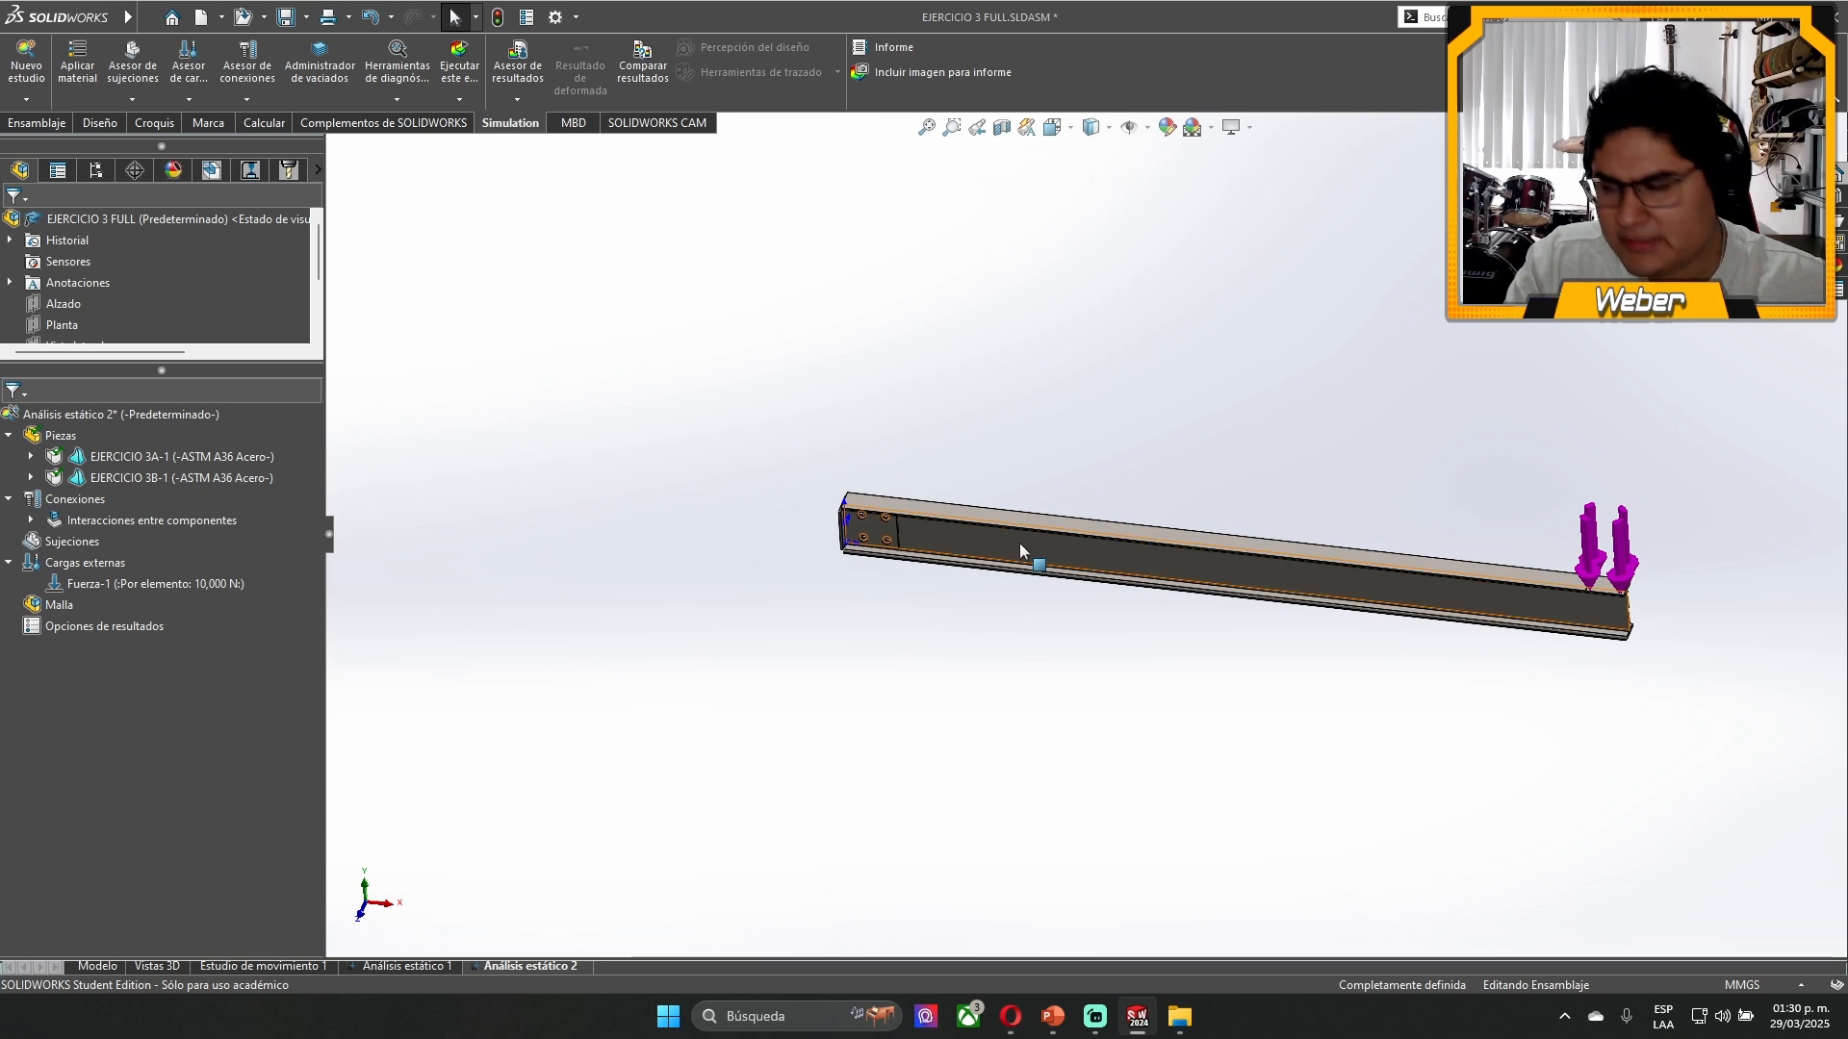
{"action": "scroll", "coordinate": [914, 533], "scroll_direction": "down", "scroll_amount": 4}
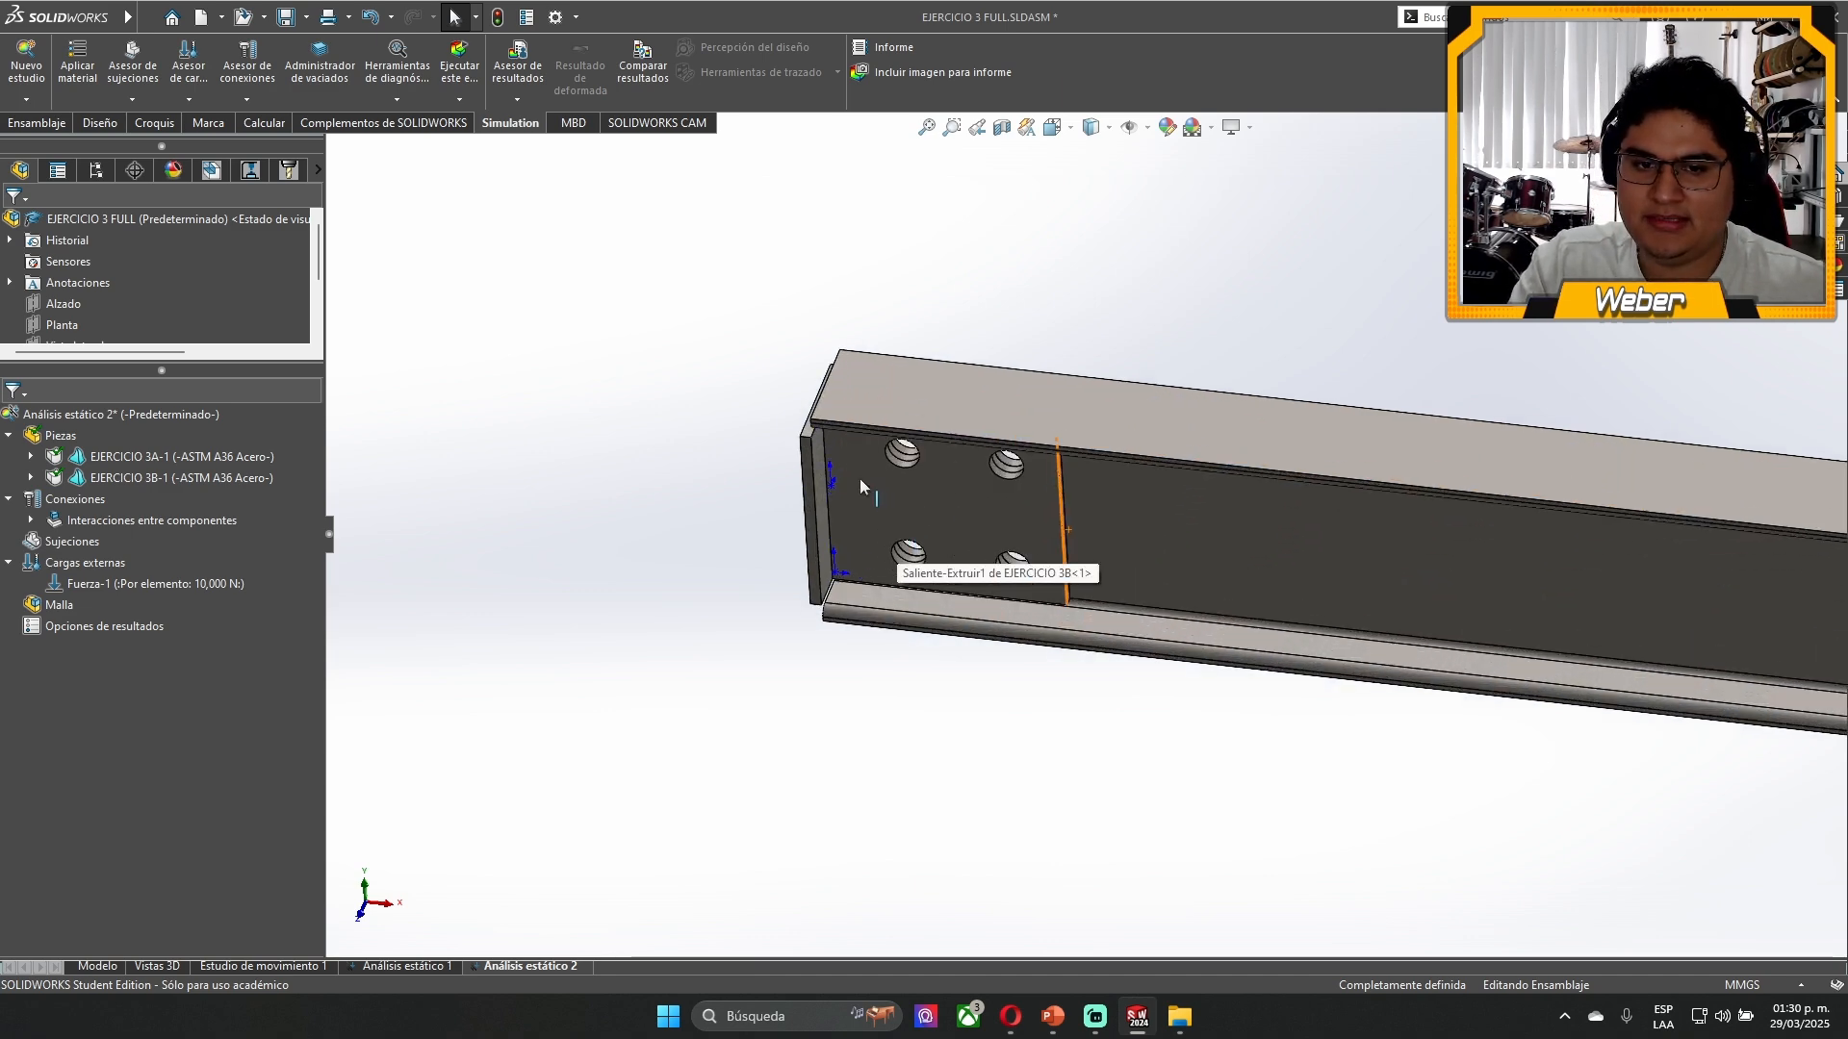
{"action": "left_click", "coordinate": [828, 541]}
{"action": "left_click", "coordinate": [829, 541]}
{"action": "middle_click_drag", "start_coordinate": [849, 527], "coordinate": [934, 424]}
{"action": "left_click", "coordinate": [829, 450]}
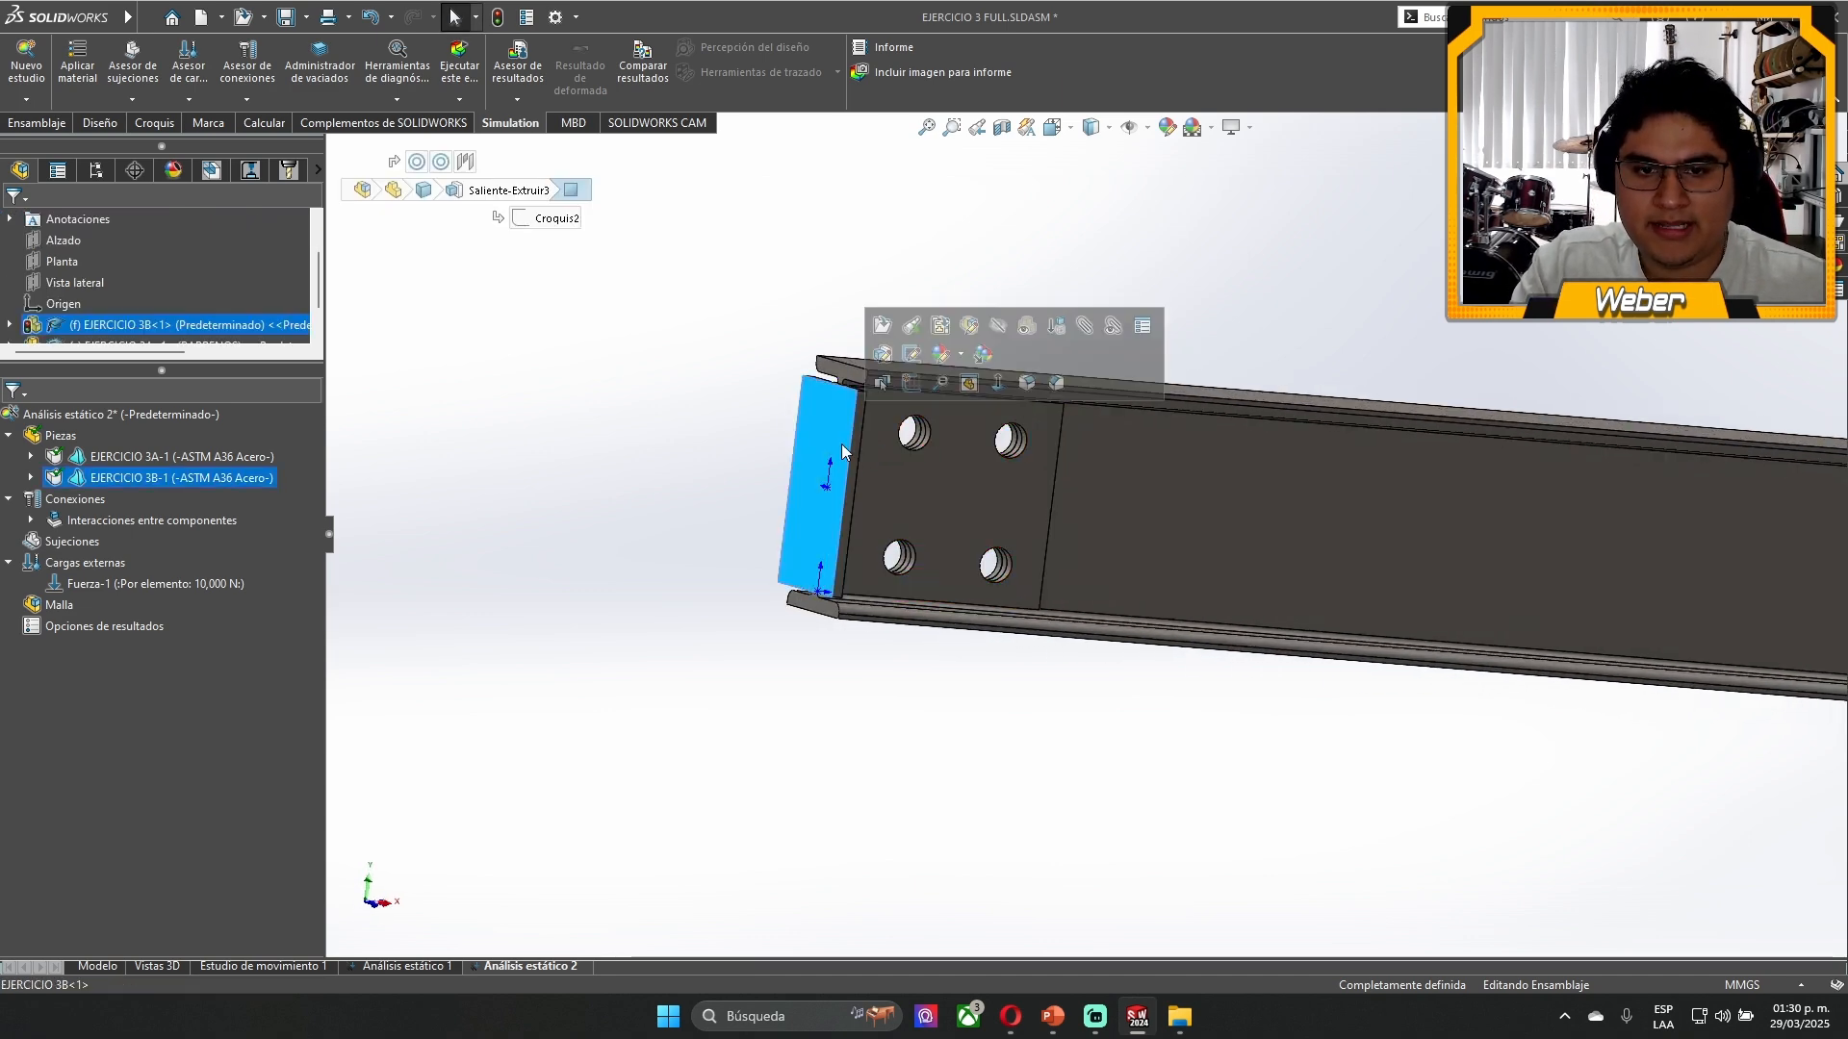
{"action": "left_click", "coordinate": [861, 712]}
{"action": "scroll", "coordinate": [905, 409], "scroll_direction": "down", "scroll_amount": 5}
{"action": "left_click", "coordinate": [727, 578]}
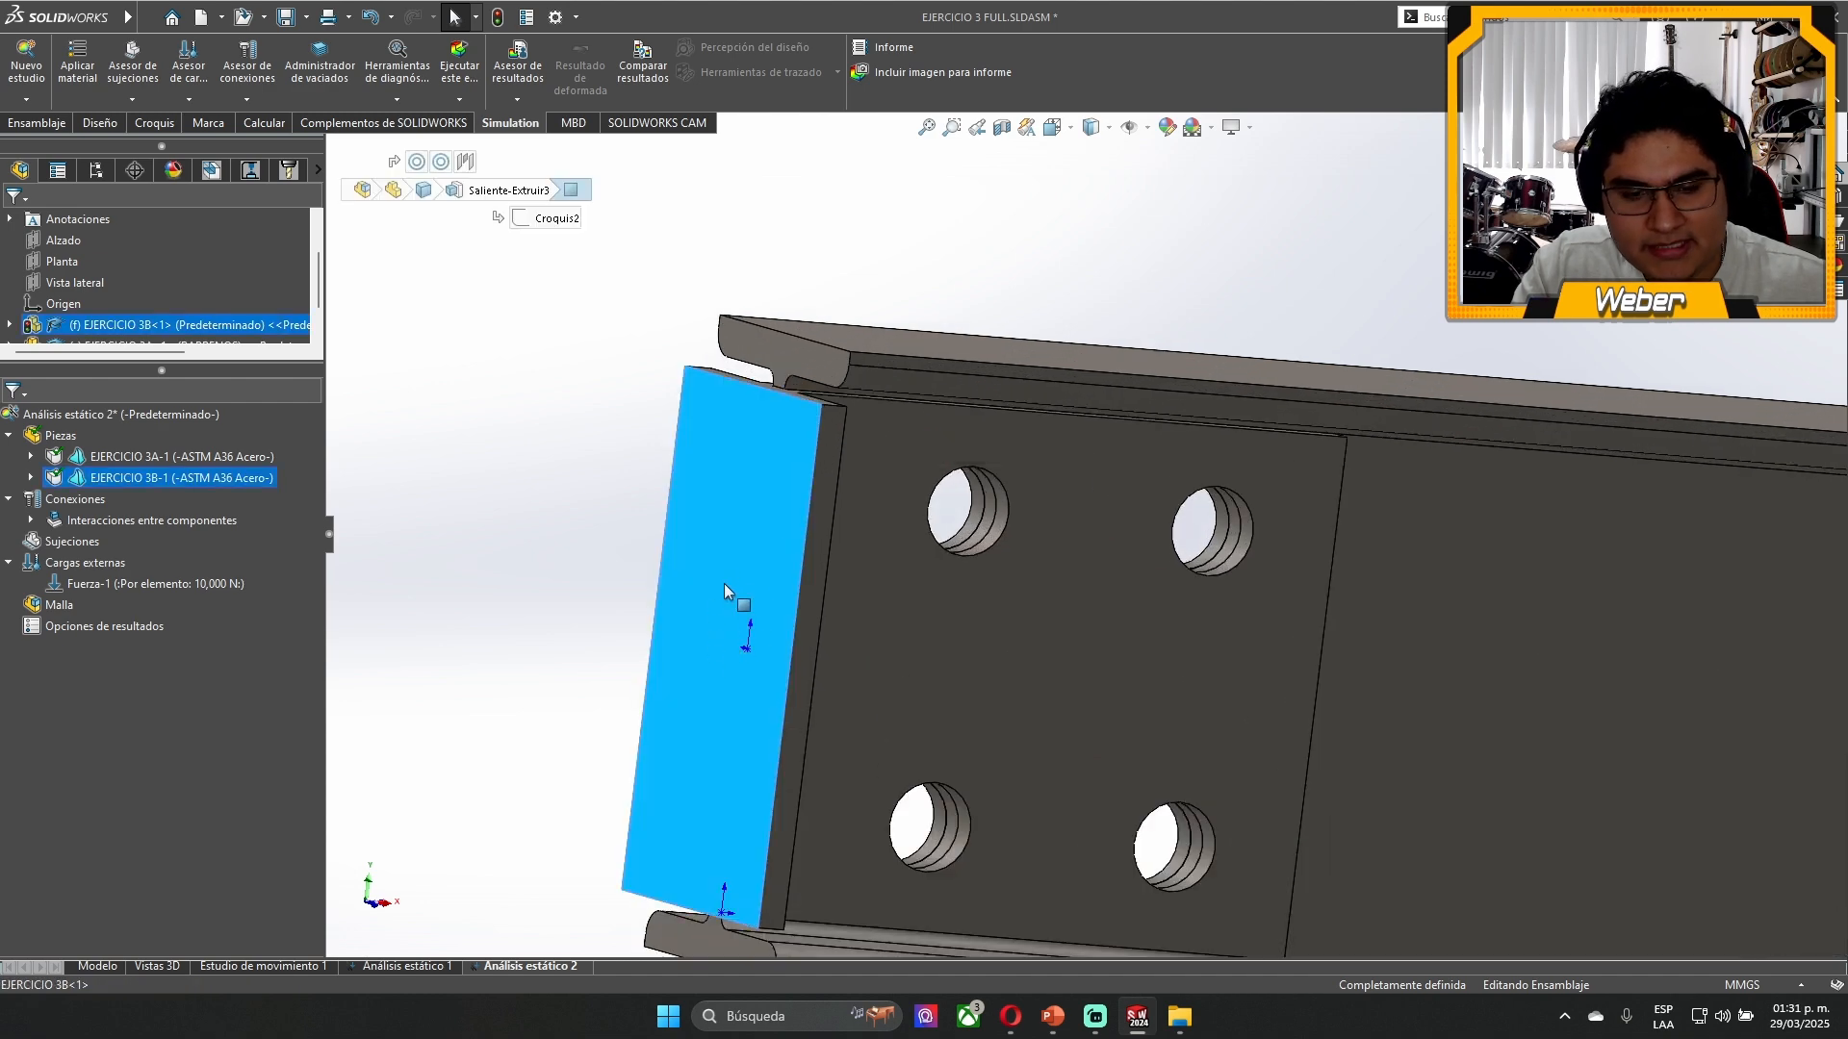
{"action": "left_click", "coordinate": [446, 550]}
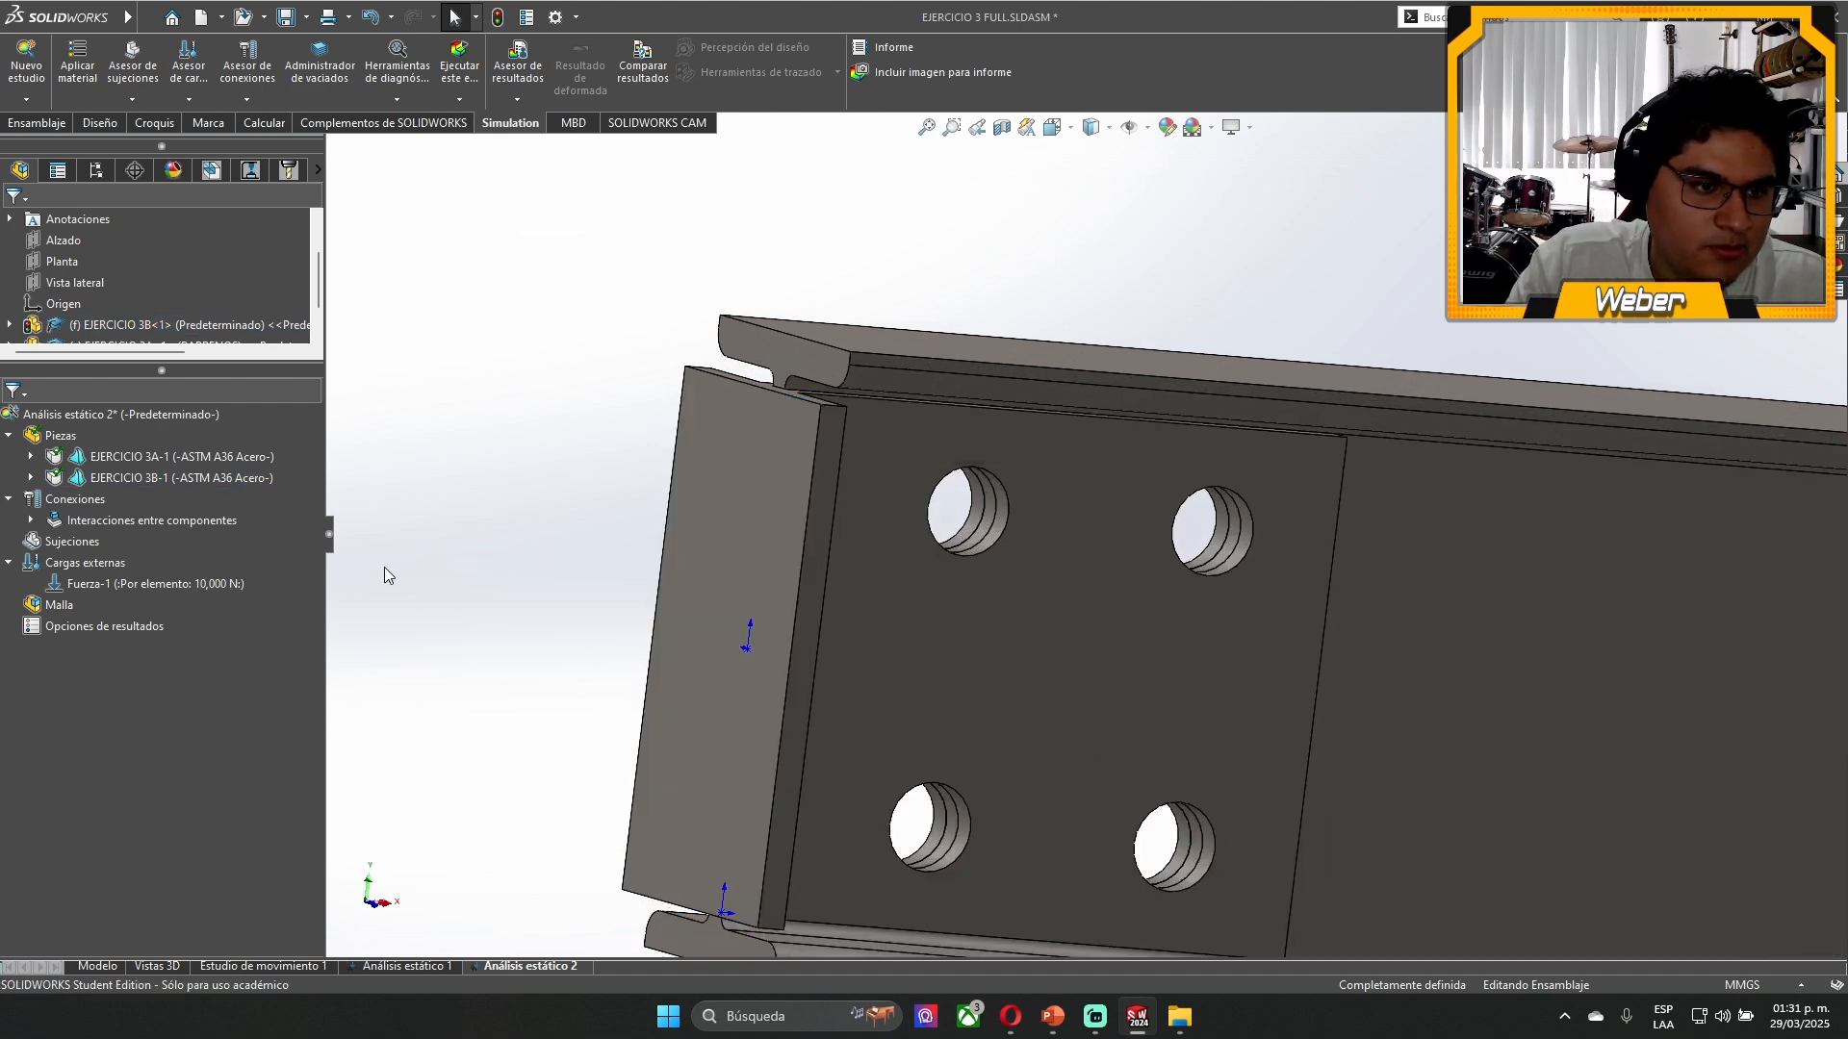
- Add a fixed geometry fixture to the outer face of the EJERCICIO 3B bracket's end plate
{"action": "left_click", "coordinate": [62, 577]}
{"action": "left_click", "coordinate": [96, 565]}
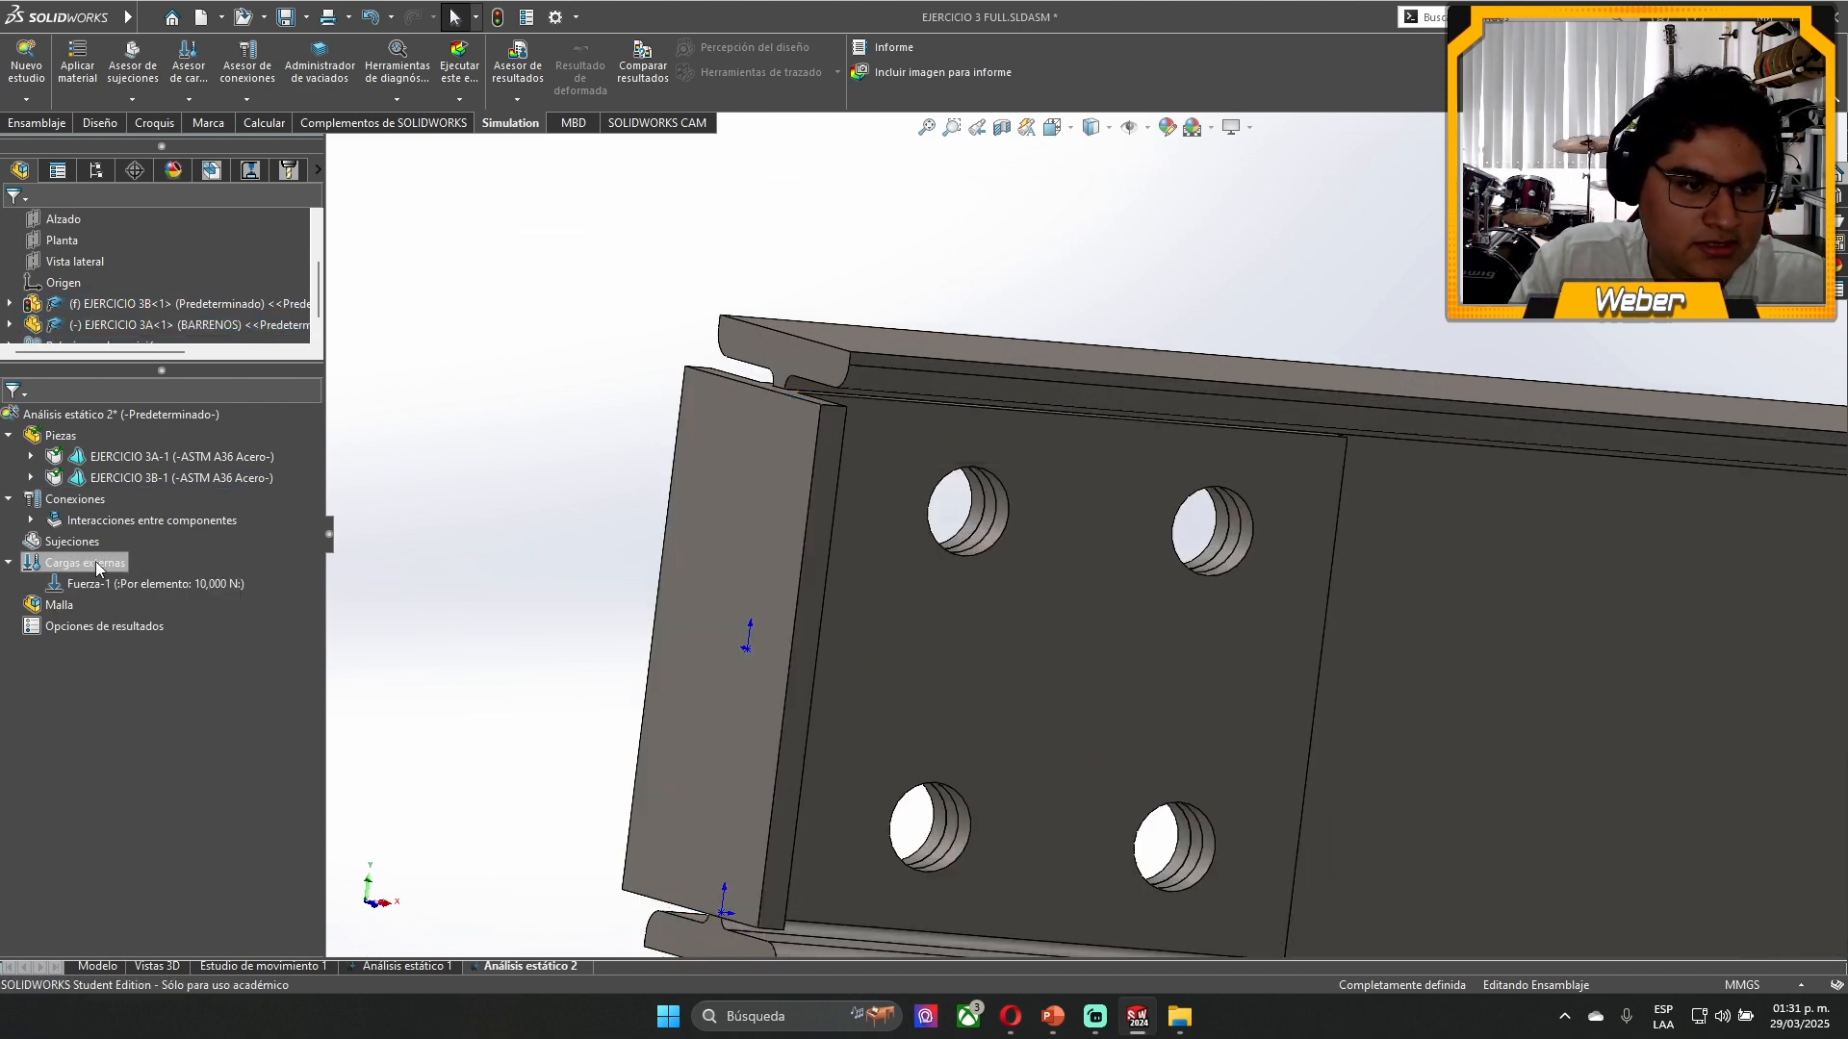
{"action": "right_click", "coordinate": [83, 551]}
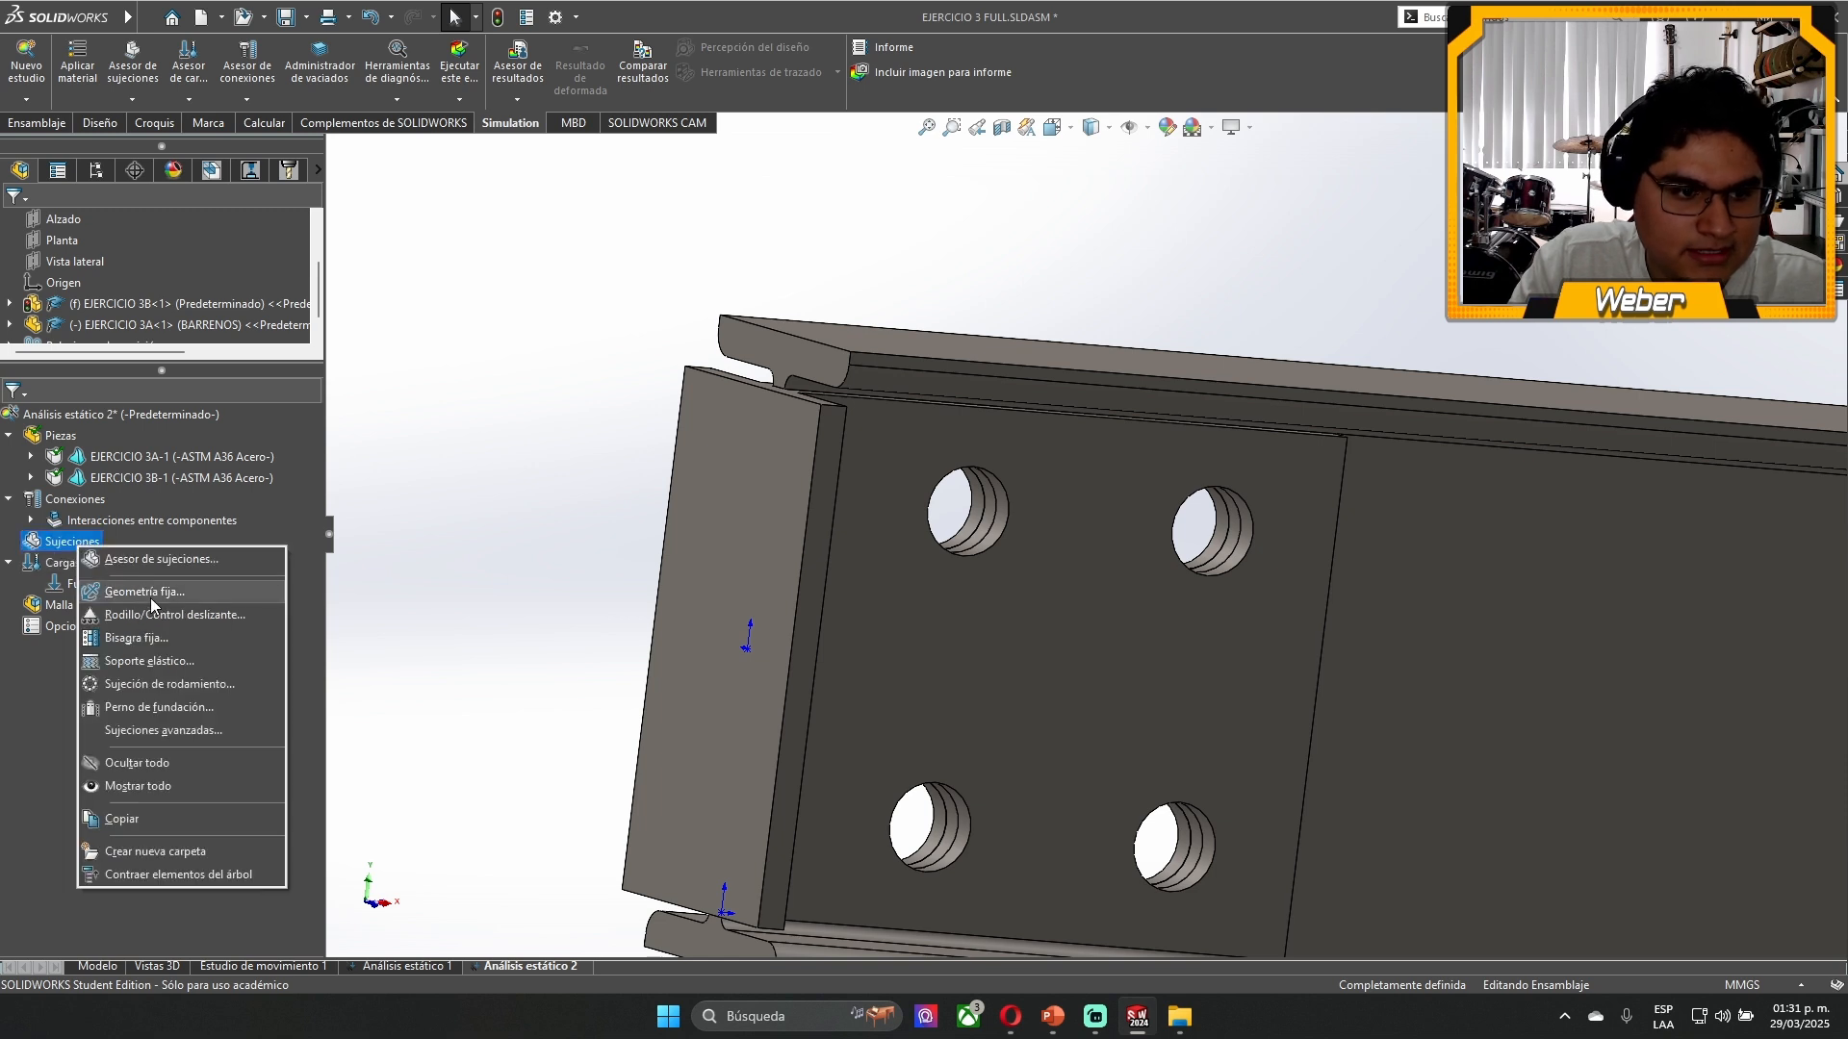
{"action": "left_click", "coordinate": [150, 598]}
{"action": "left_click", "coordinate": [757, 604]}
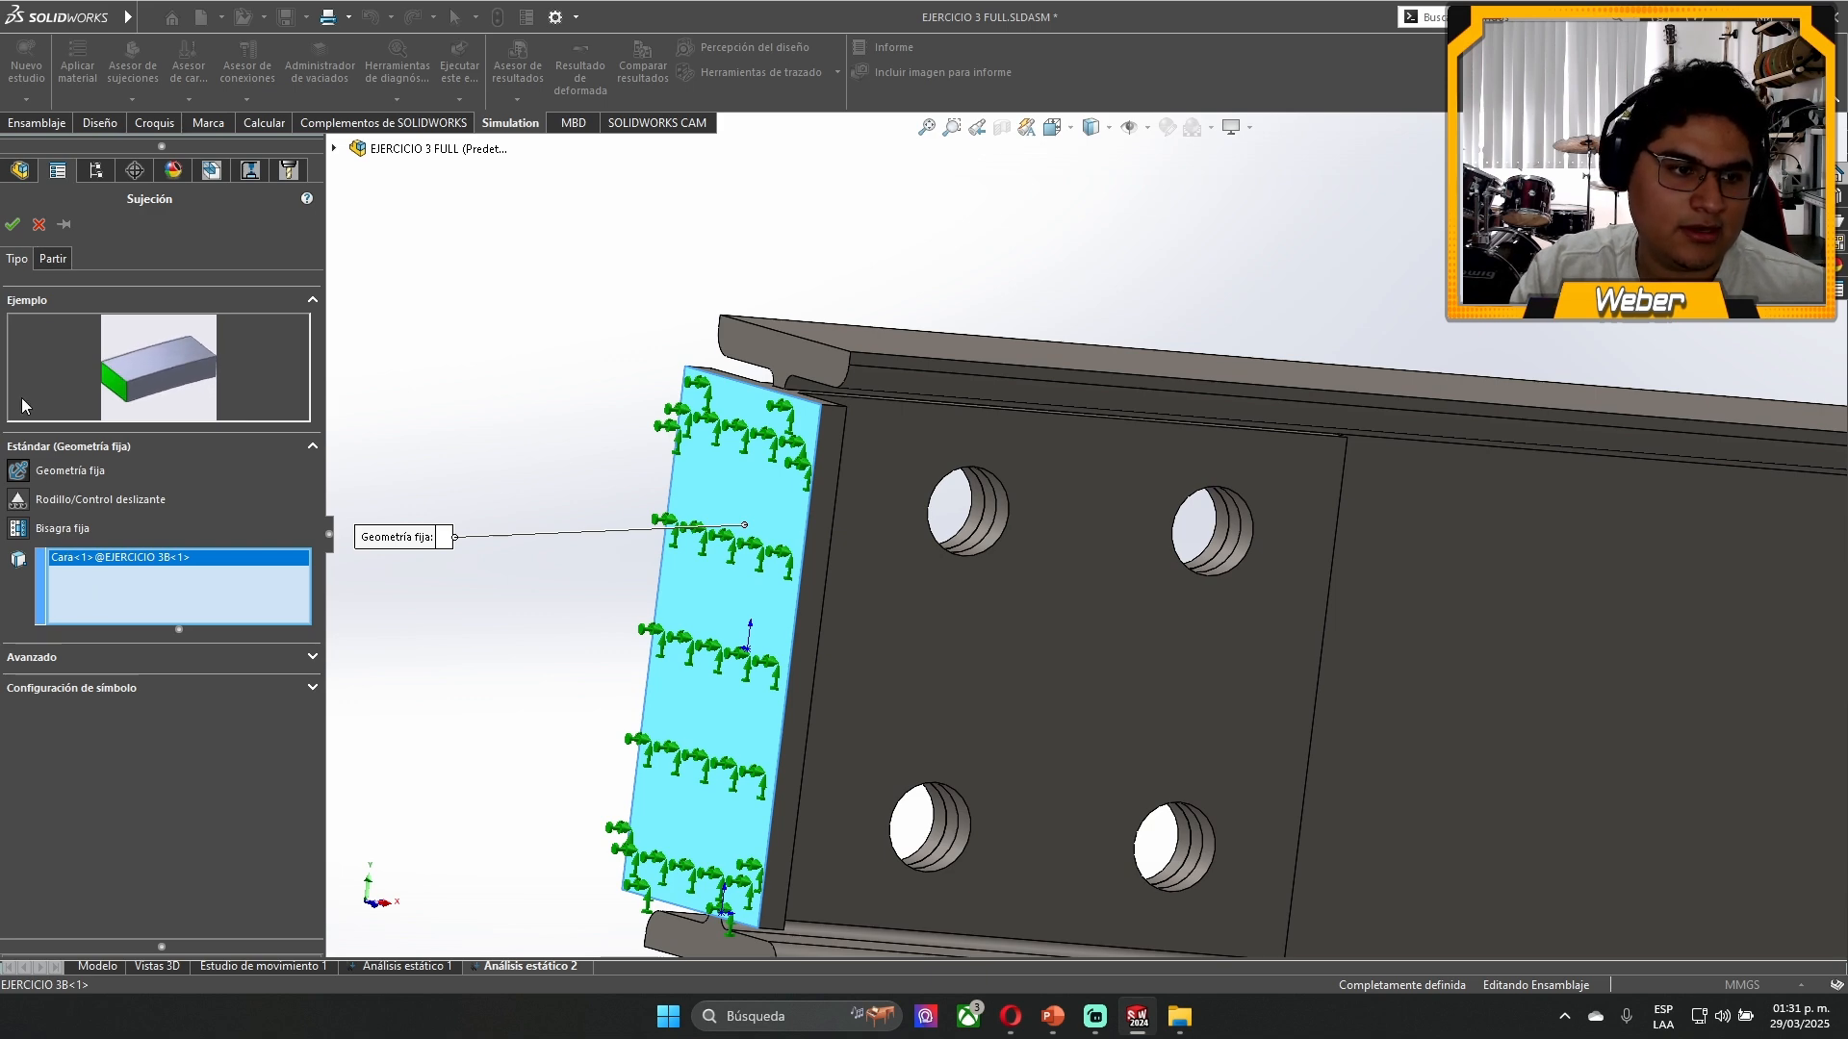
{"action": "left_click", "coordinate": [13, 224]}
- Examine how the drilled bracket plates and the beam web fit together around the four holes
{"action": "middle_click_drag", "start_coordinate": [598, 647], "coordinate": [515, 648]}
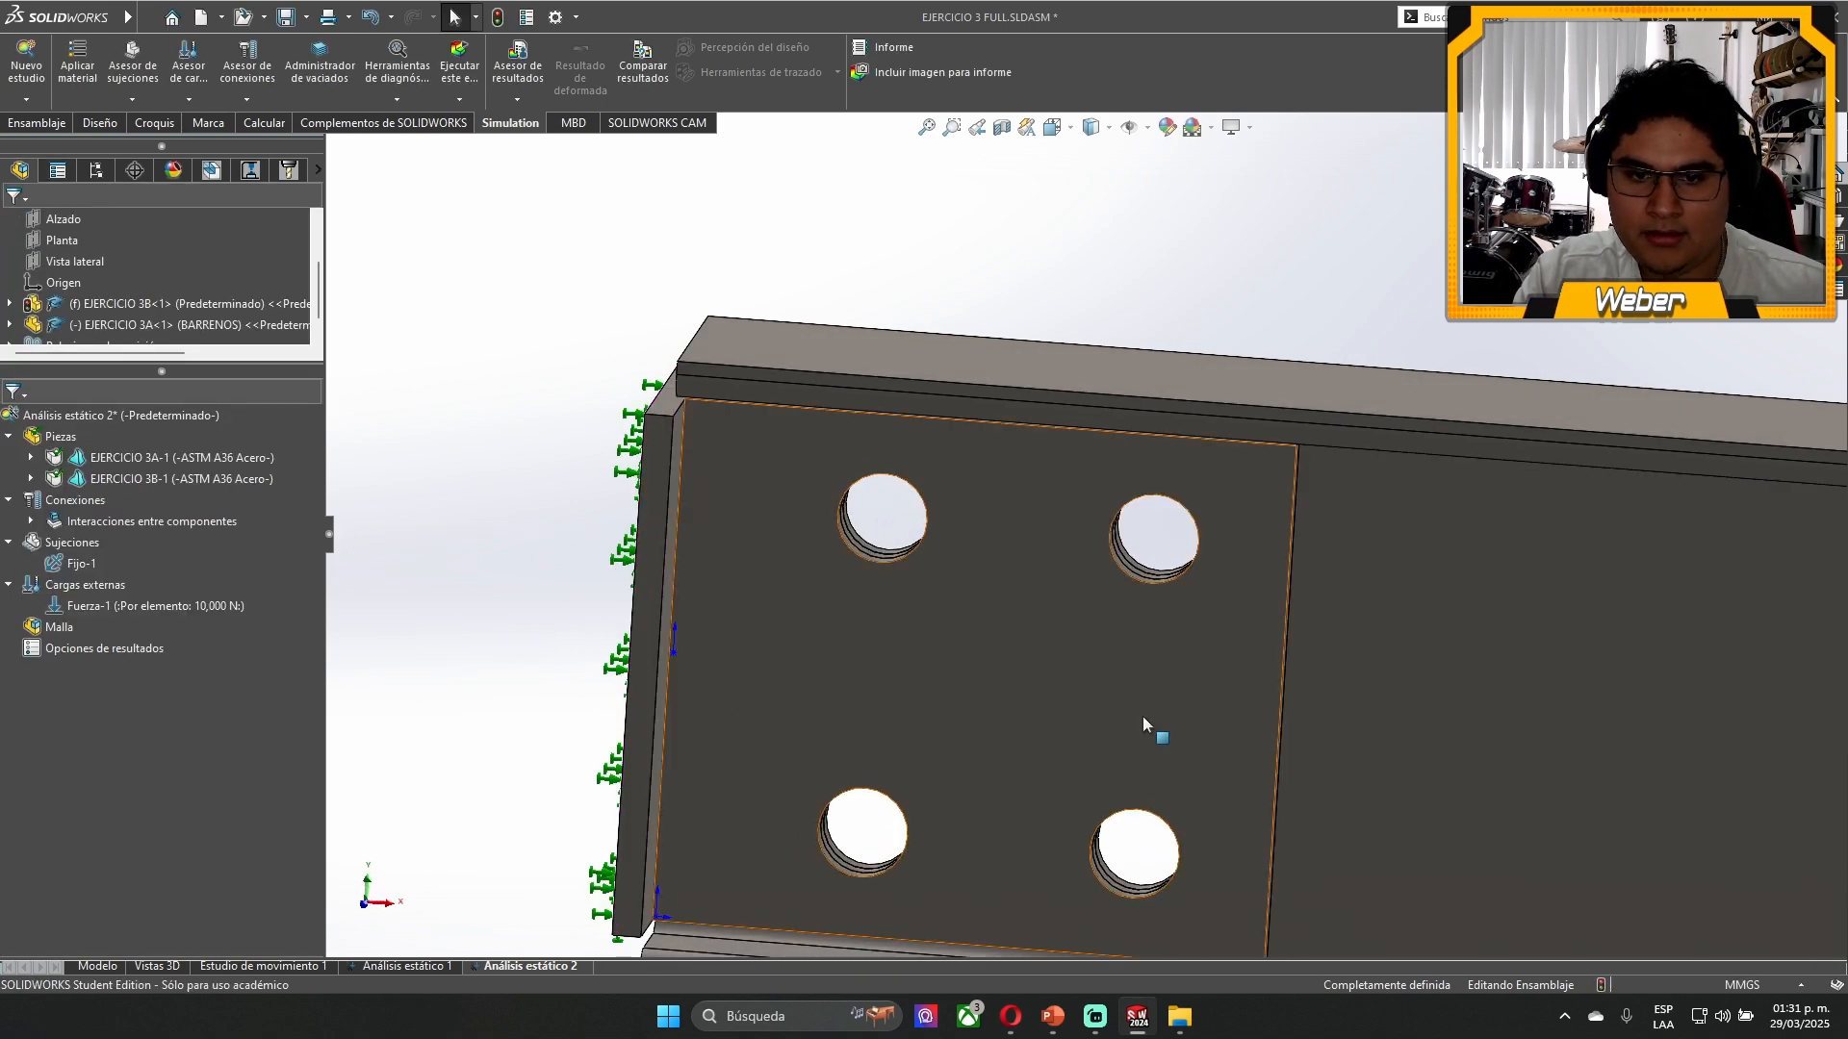
{"action": "middle_click_drag", "start_coordinate": [1106, 642], "coordinate": [1049, 637]}
{"action": "scroll", "coordinate": [1049, 637], "scroll_direction": "down", "scroll_amount": 2}
{"action": "left_click", "coordinate": [1026, 633]}
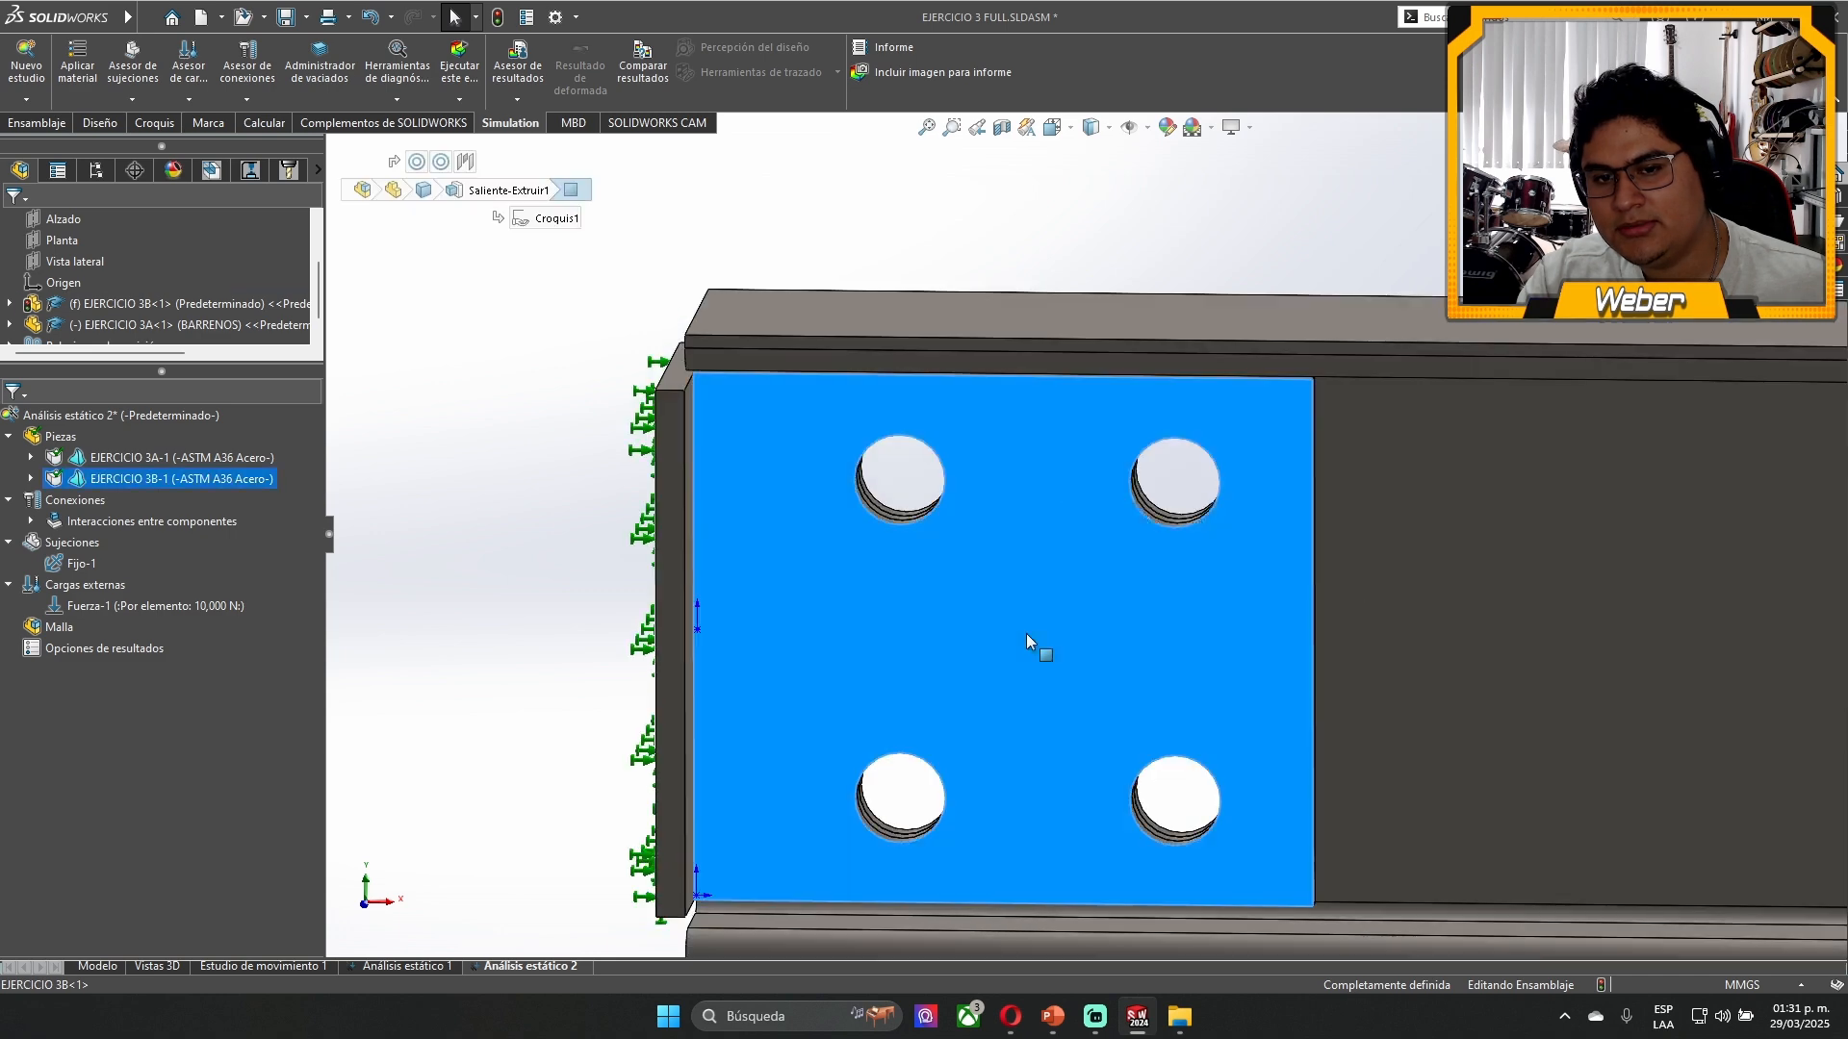
{"action": "scroll", "coordinate": [972, 626], "scroll_direction": "up", "scroll_amount": 2}
{"action": "left_click", "coordinate": [1452, 592]}
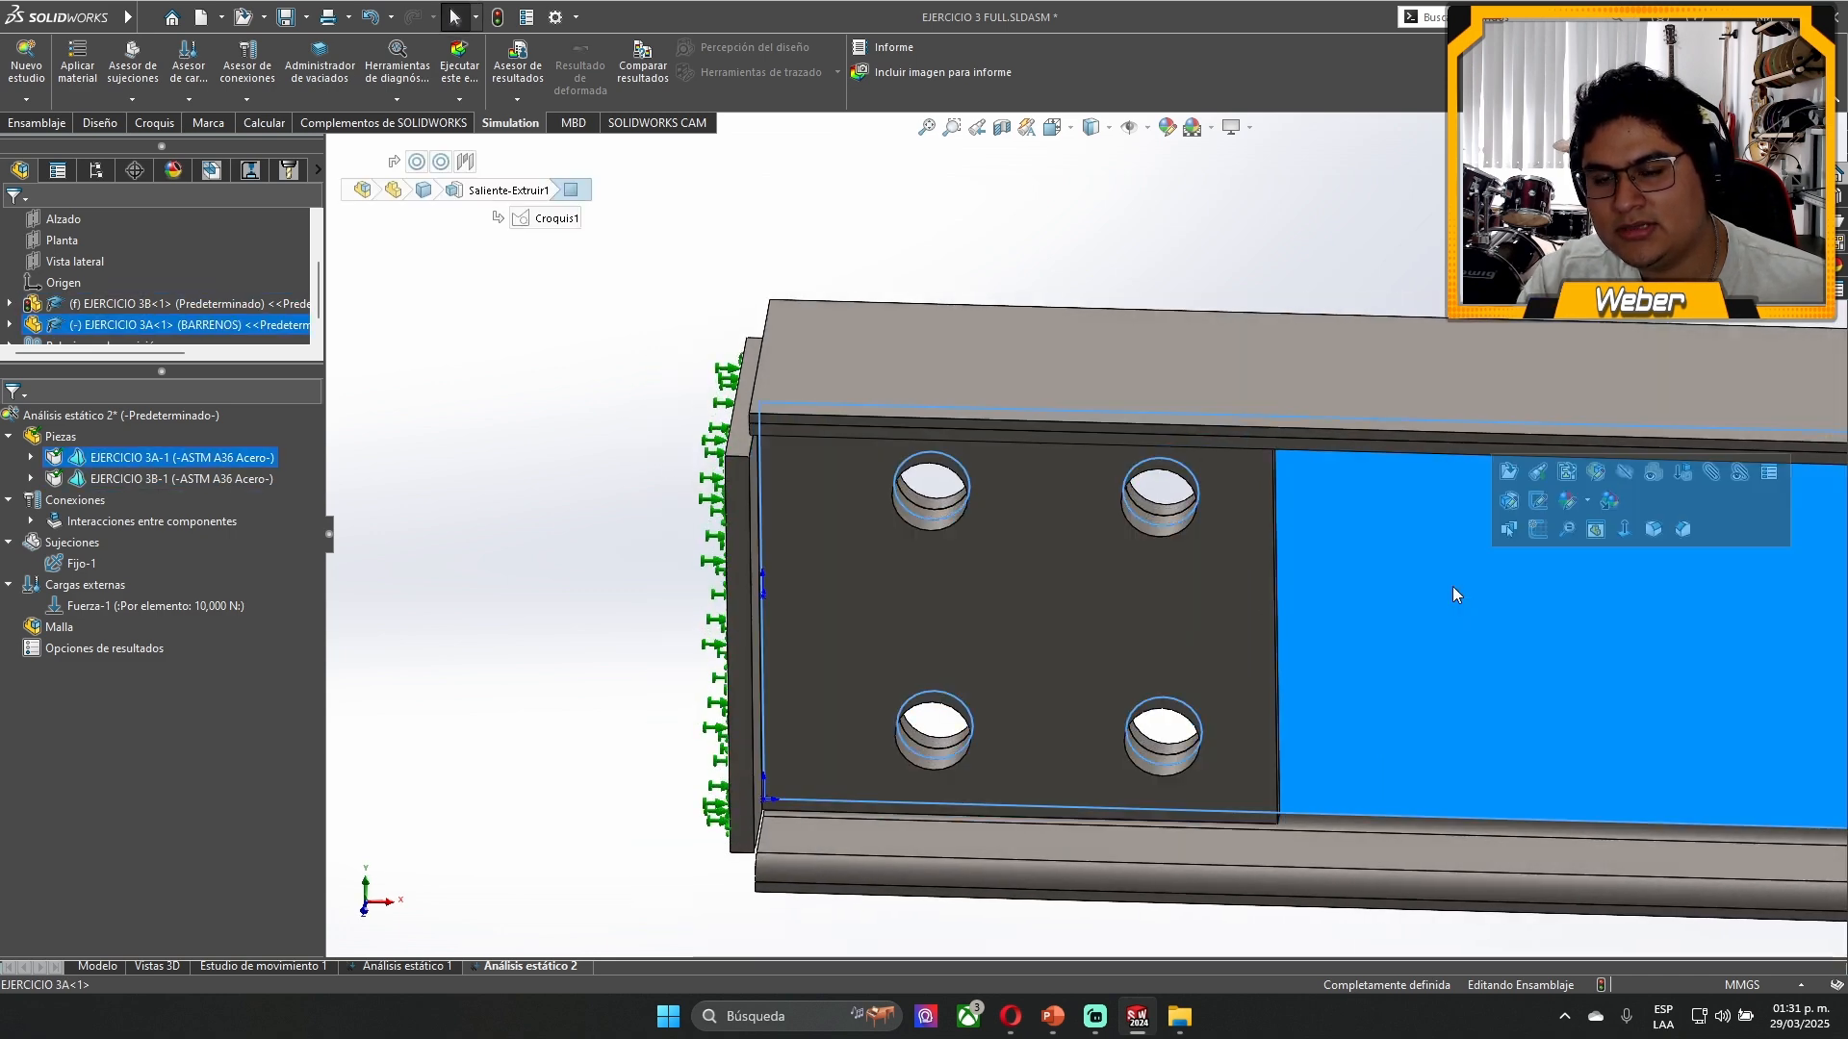
{"action": "middle_click_drag", "start_coordinate": [1453, 589], "coordinate": [1265, 376]}
{"action": "left_click", "coordinate": [1251, 372]}
{"action": "left_click", "coordinate": [394, 473]}
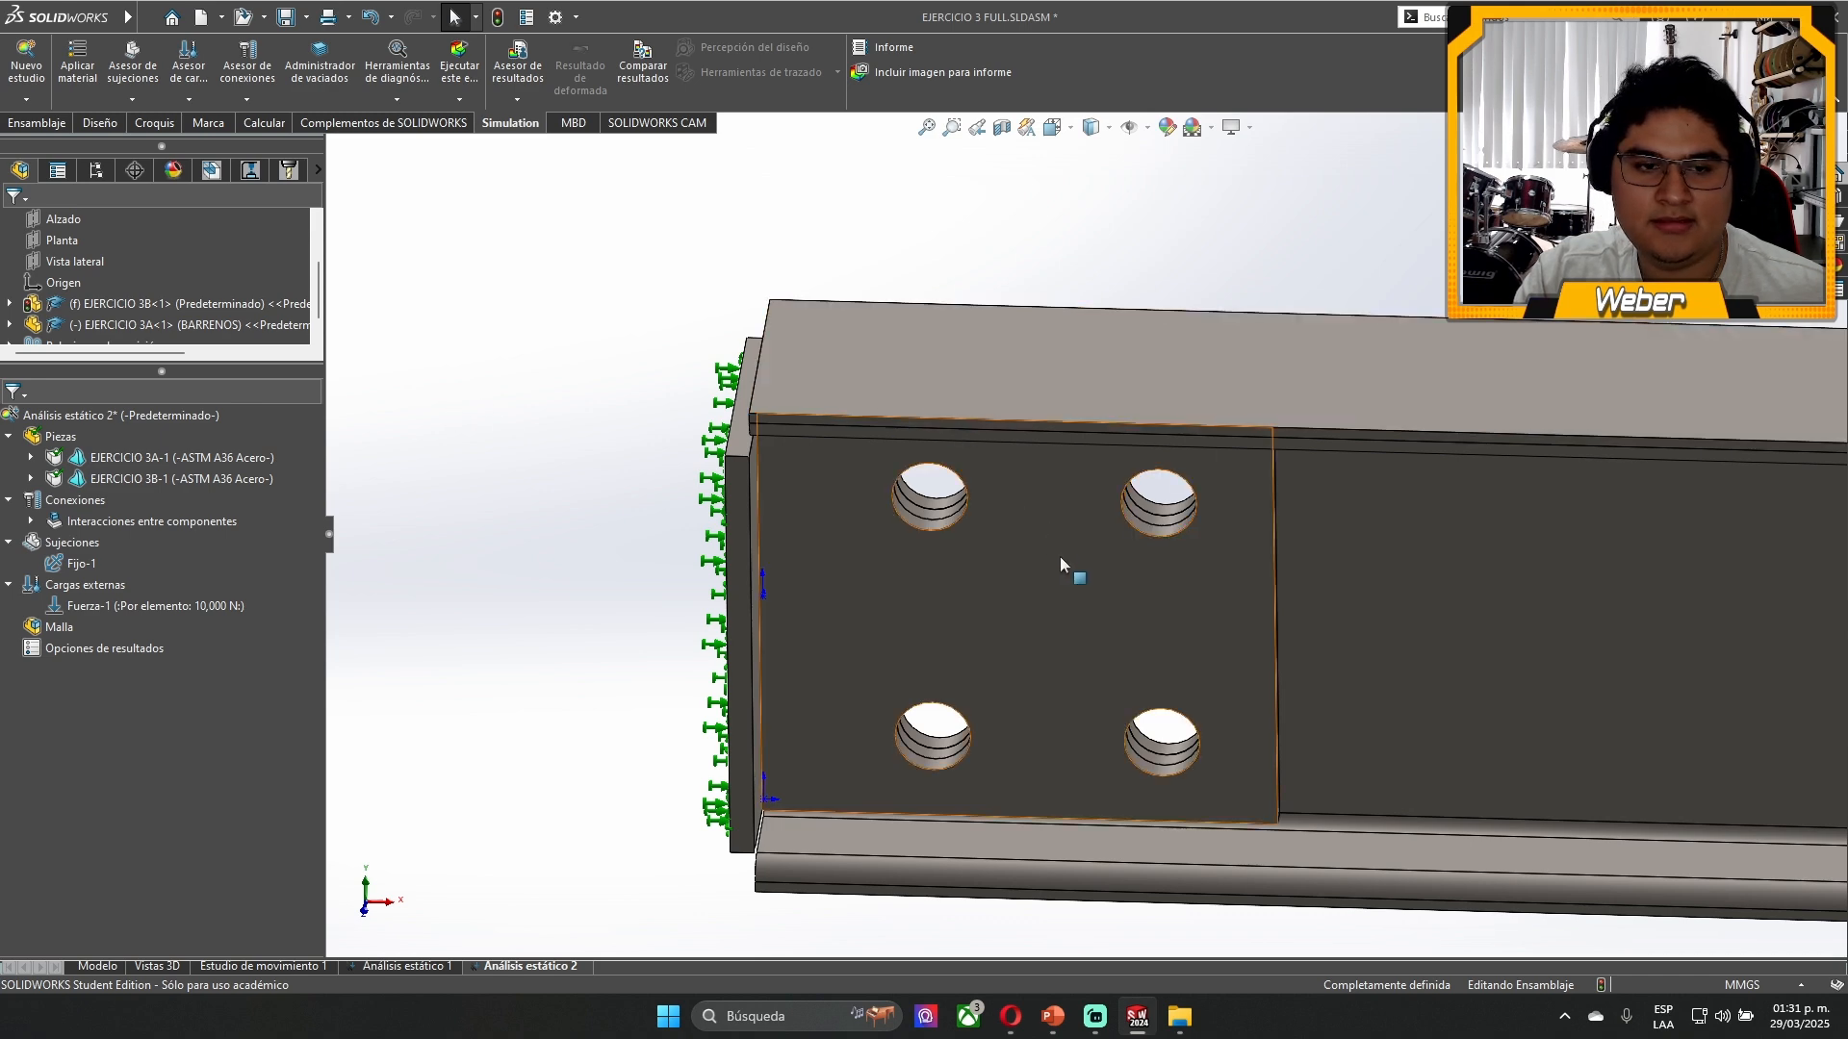
- Explode the assembly with its existing exploded view so the beam separates from the bracket
{"action": "scroll", "coordinate": [1107, 548], "scroll_direction": "up", "scroll_amount": 2}
{"action": "scroll", "coordinate": [1112, 539], "scroll_direction": "down", "scroll_amount": 3}
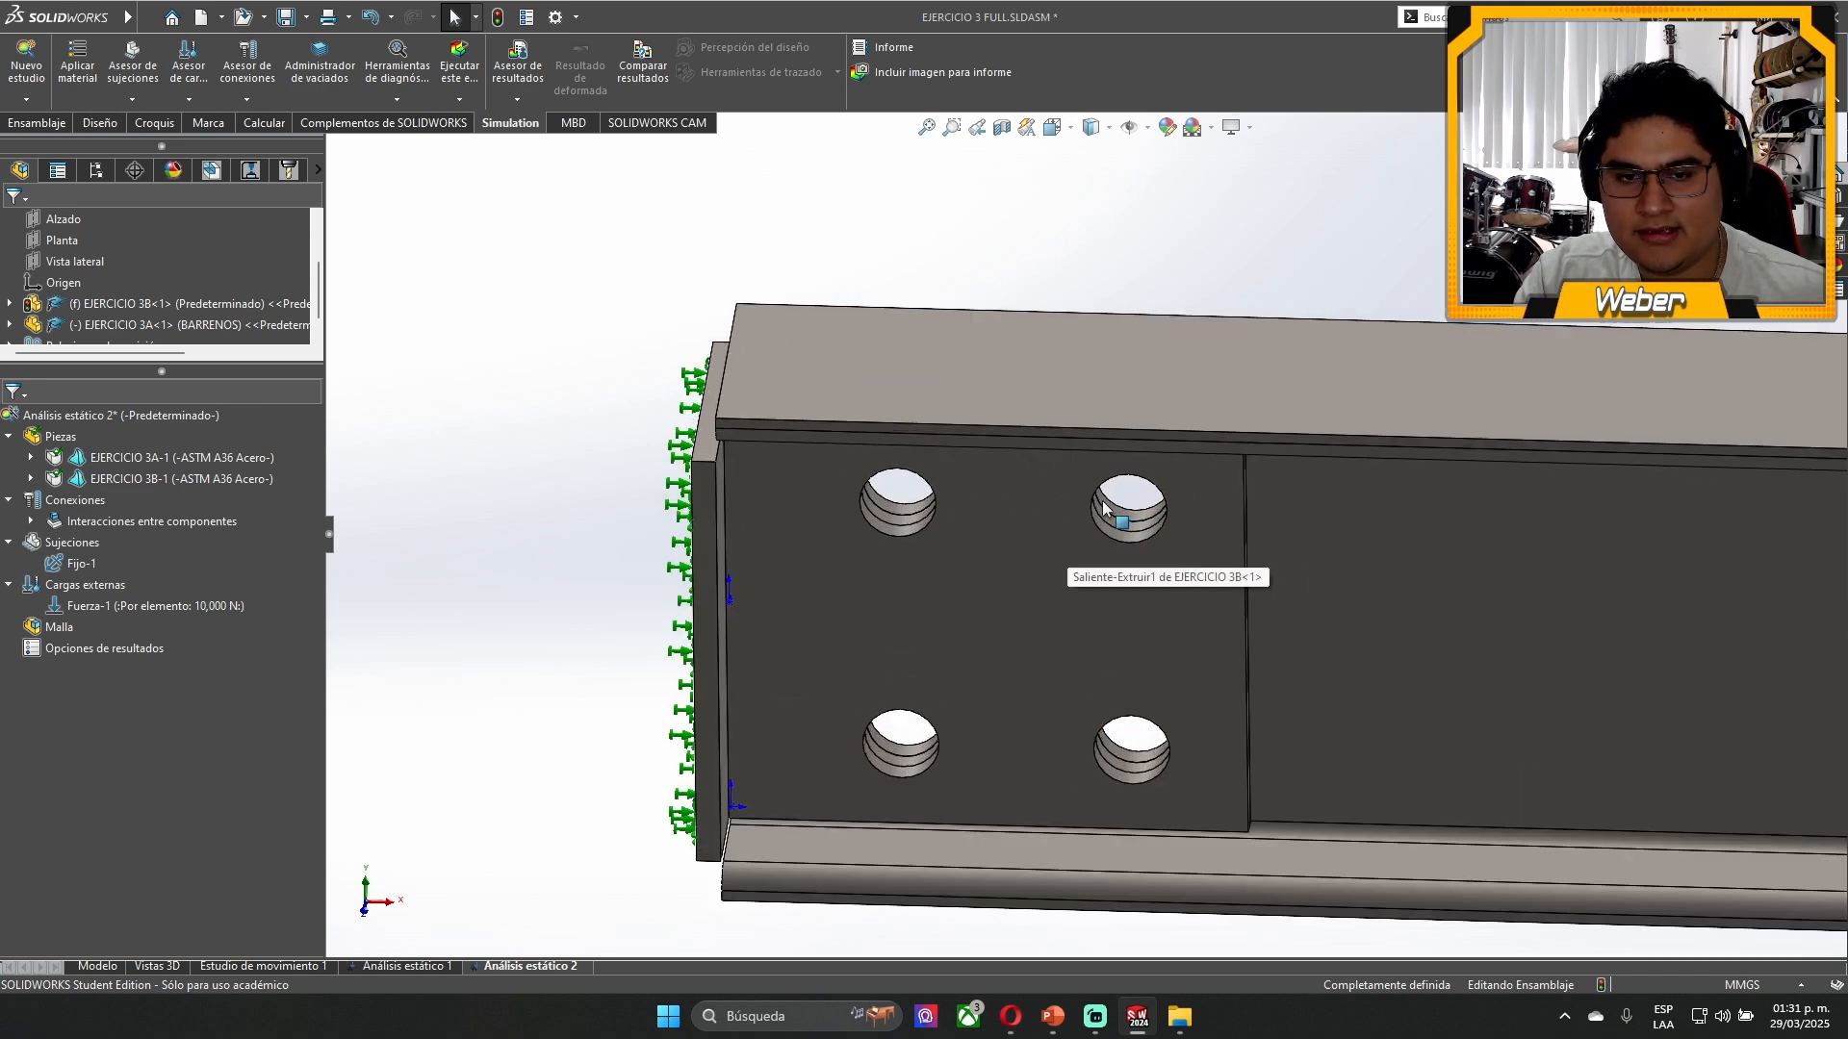
{"action": "scroll", "coordinate": [1159, 535], "scroll_direction": "down", "scroll_amount": 2}
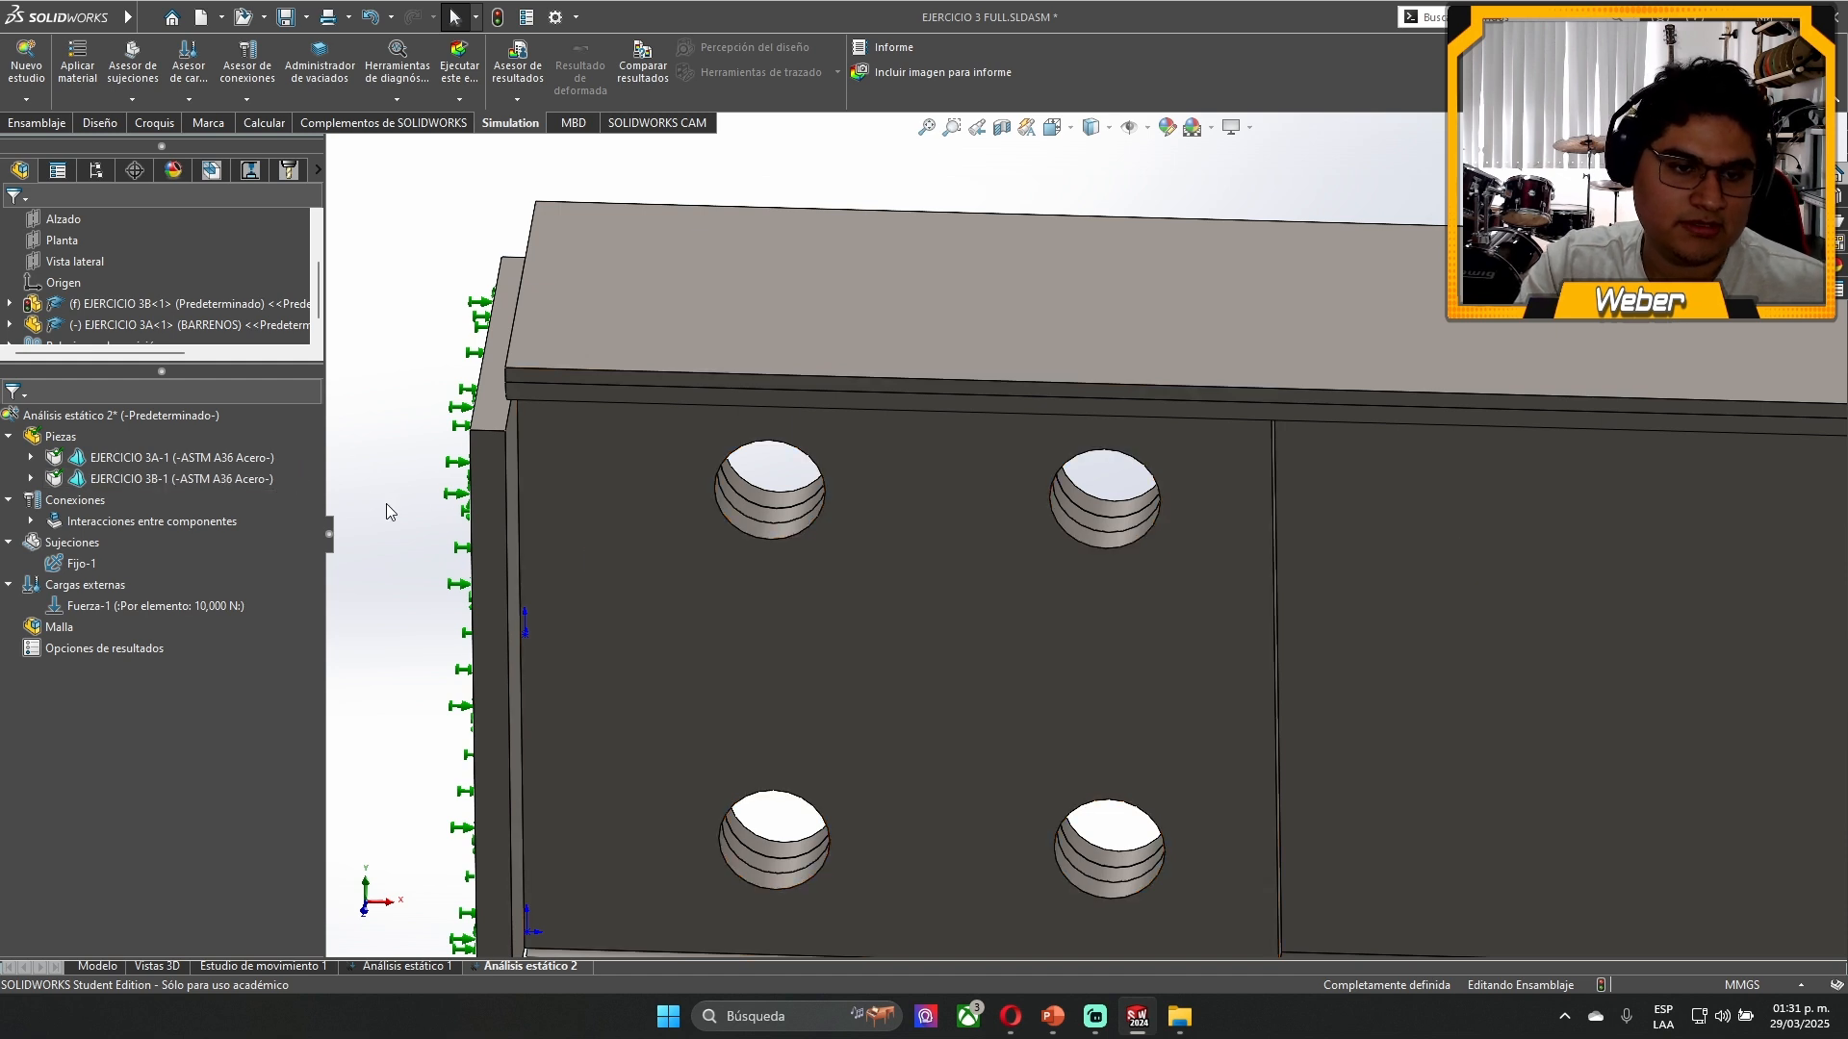
{"action": "left_click", "coordinate": [637, 485]}
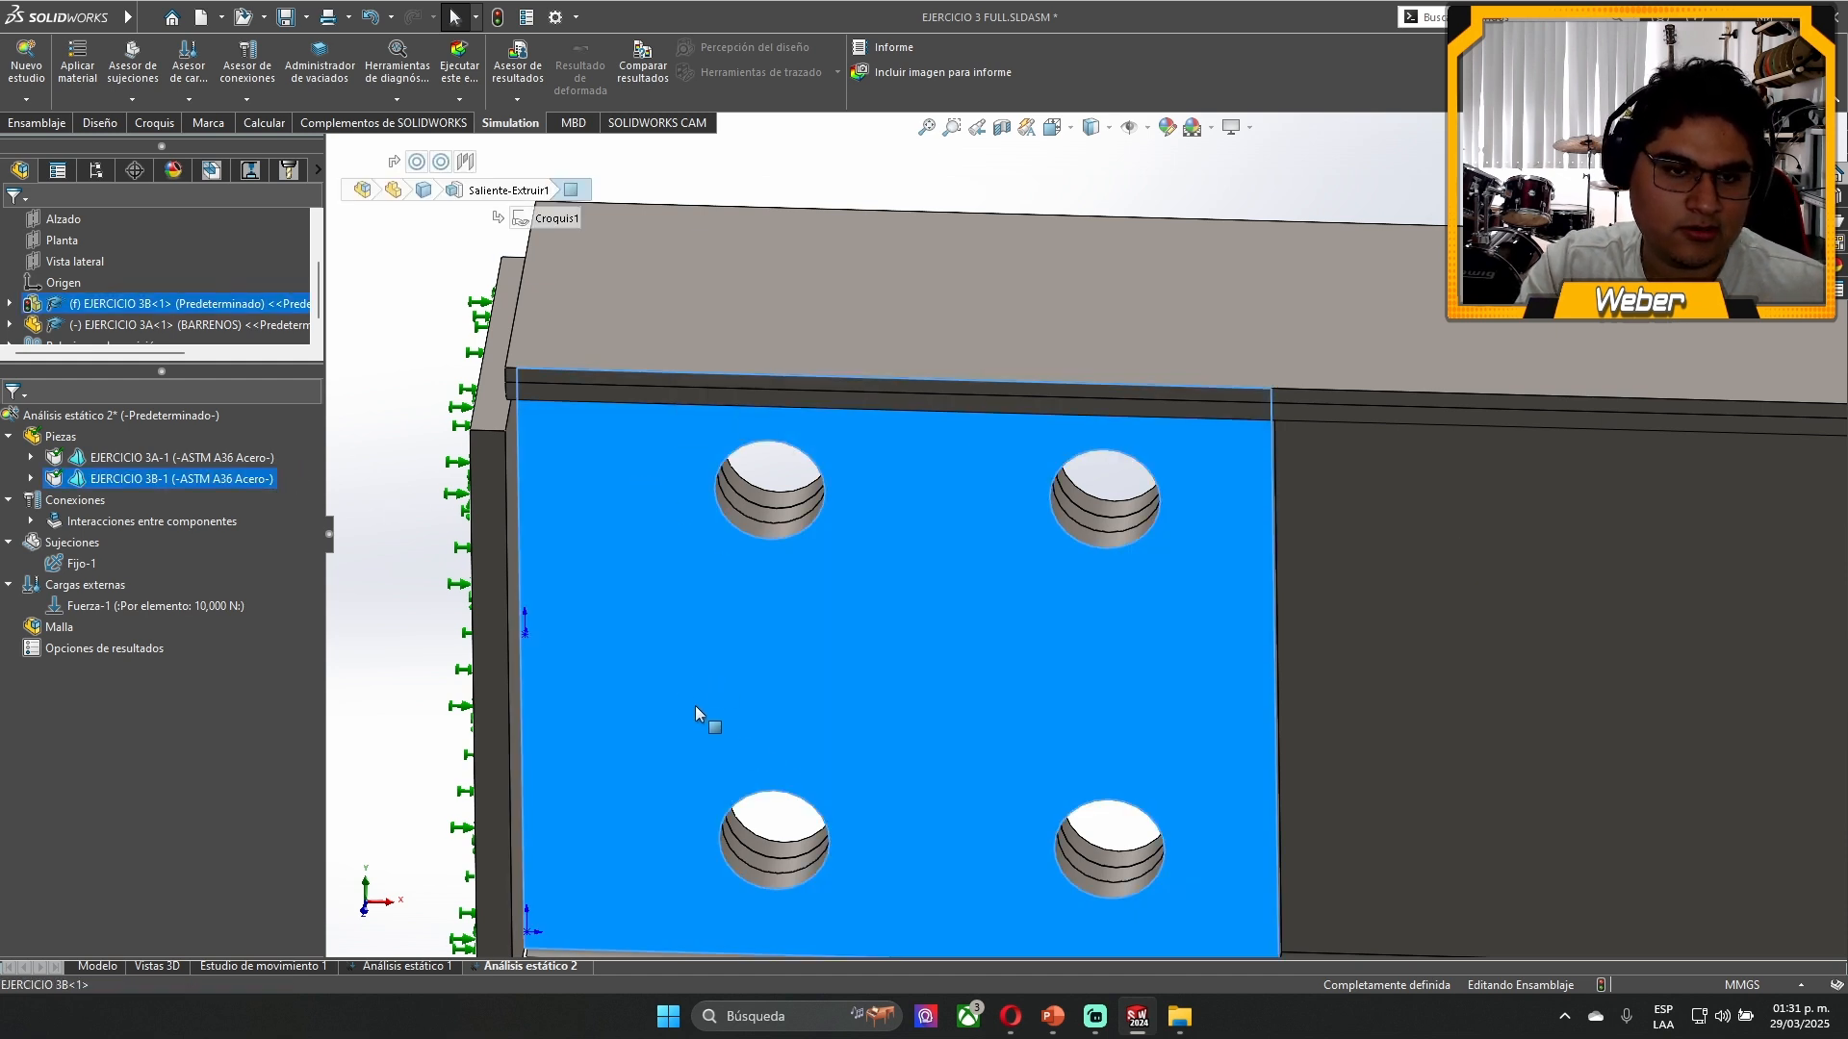
{"action": "left_click", "coordinate": [1430, 631]}
{"action": "left_click", "coordinate": [408, 485]}
{"action": "left_click", "coordinate": [96, 170]}
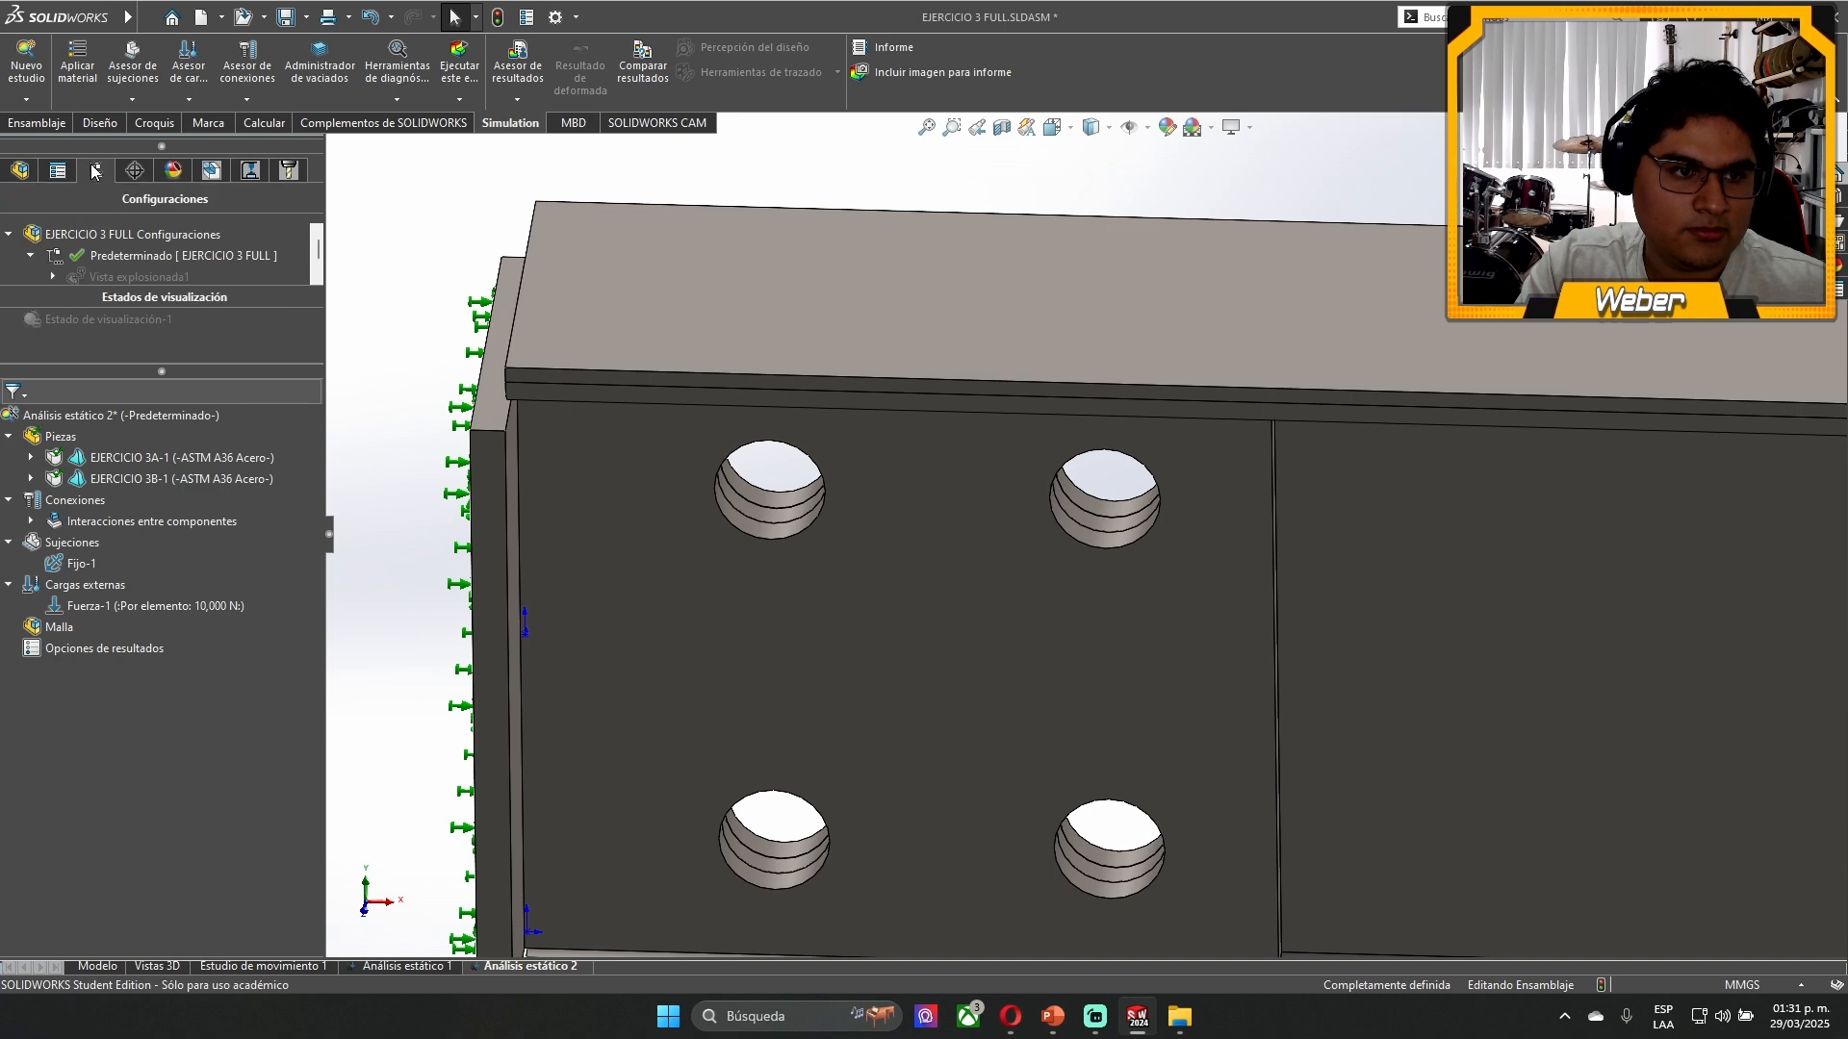
{"action": "right_click", "coordinate": [89, 277]}
{"action": "left_click", "coordinate": [106, 284]}
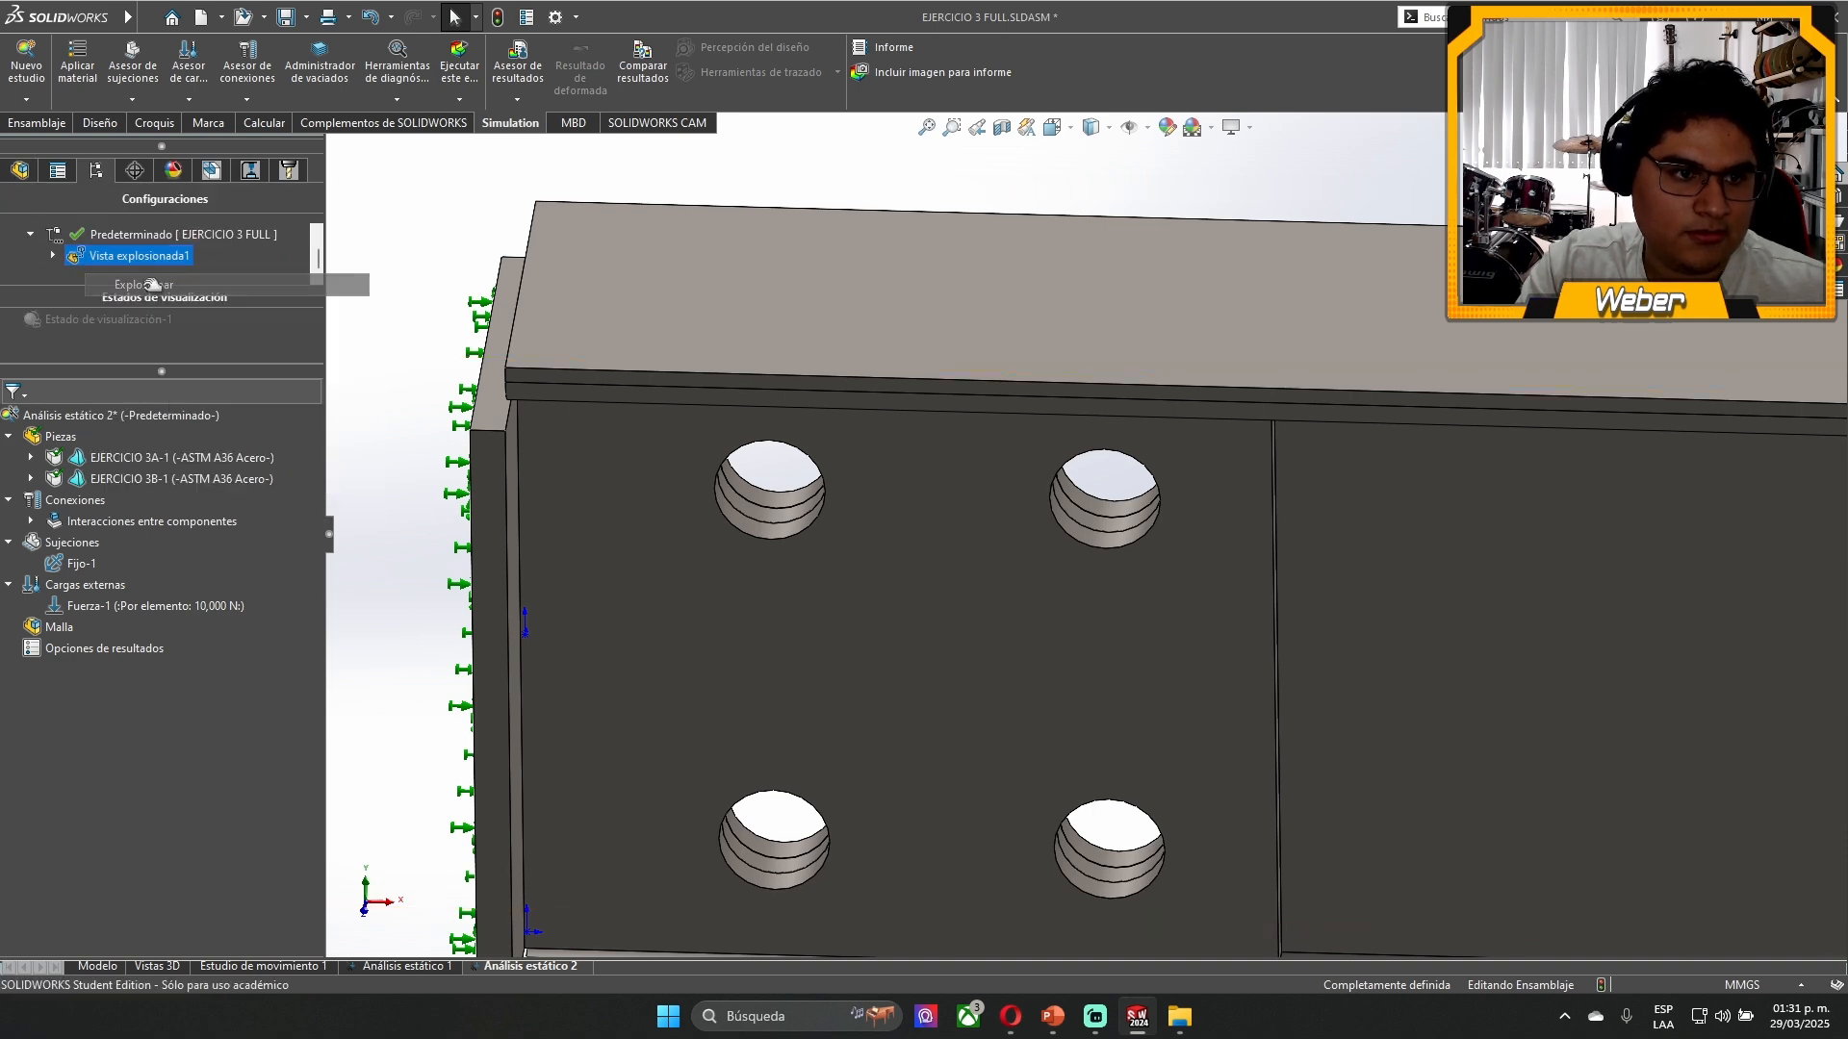
{"action": "scroll", "coordinate": [909, 655], "scroll_direction": "up", "scroll_amount": 2}
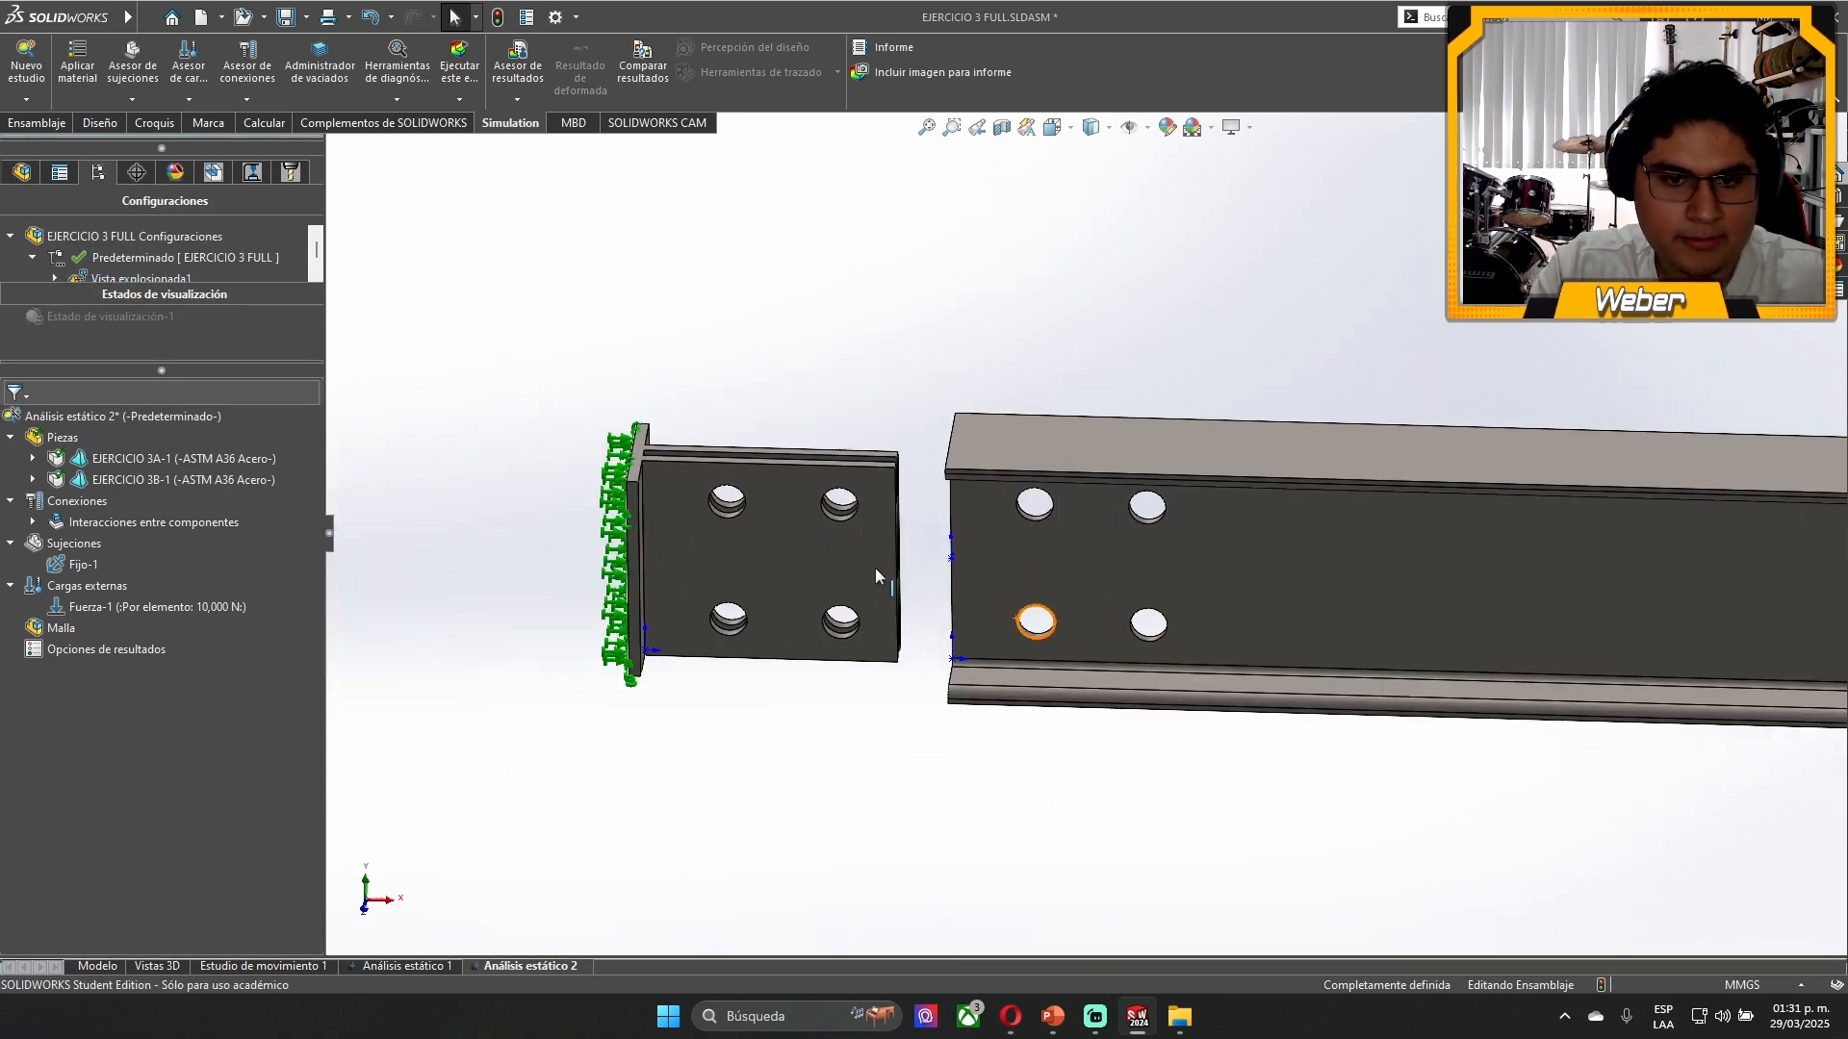
- Examine the inner faces of the two drilled bracket plates and the beam web faces that fit between them
{"action": "scroll", "coordinate": [875, 567], "scroll_direction": "down", "scroll_amount": 2}
{"action": "middle_click_drag", "start_coordinate": [864, 557], "coordinate": [956, 651]}
{"action": "scroll", "coordinate": [960, 452], "scroll_direction": "down", "scroll_amount": 2}
{"action": "scroll", "coordinate": [963, 443], "scroll_direction": "down", "scroll_amount": 3}
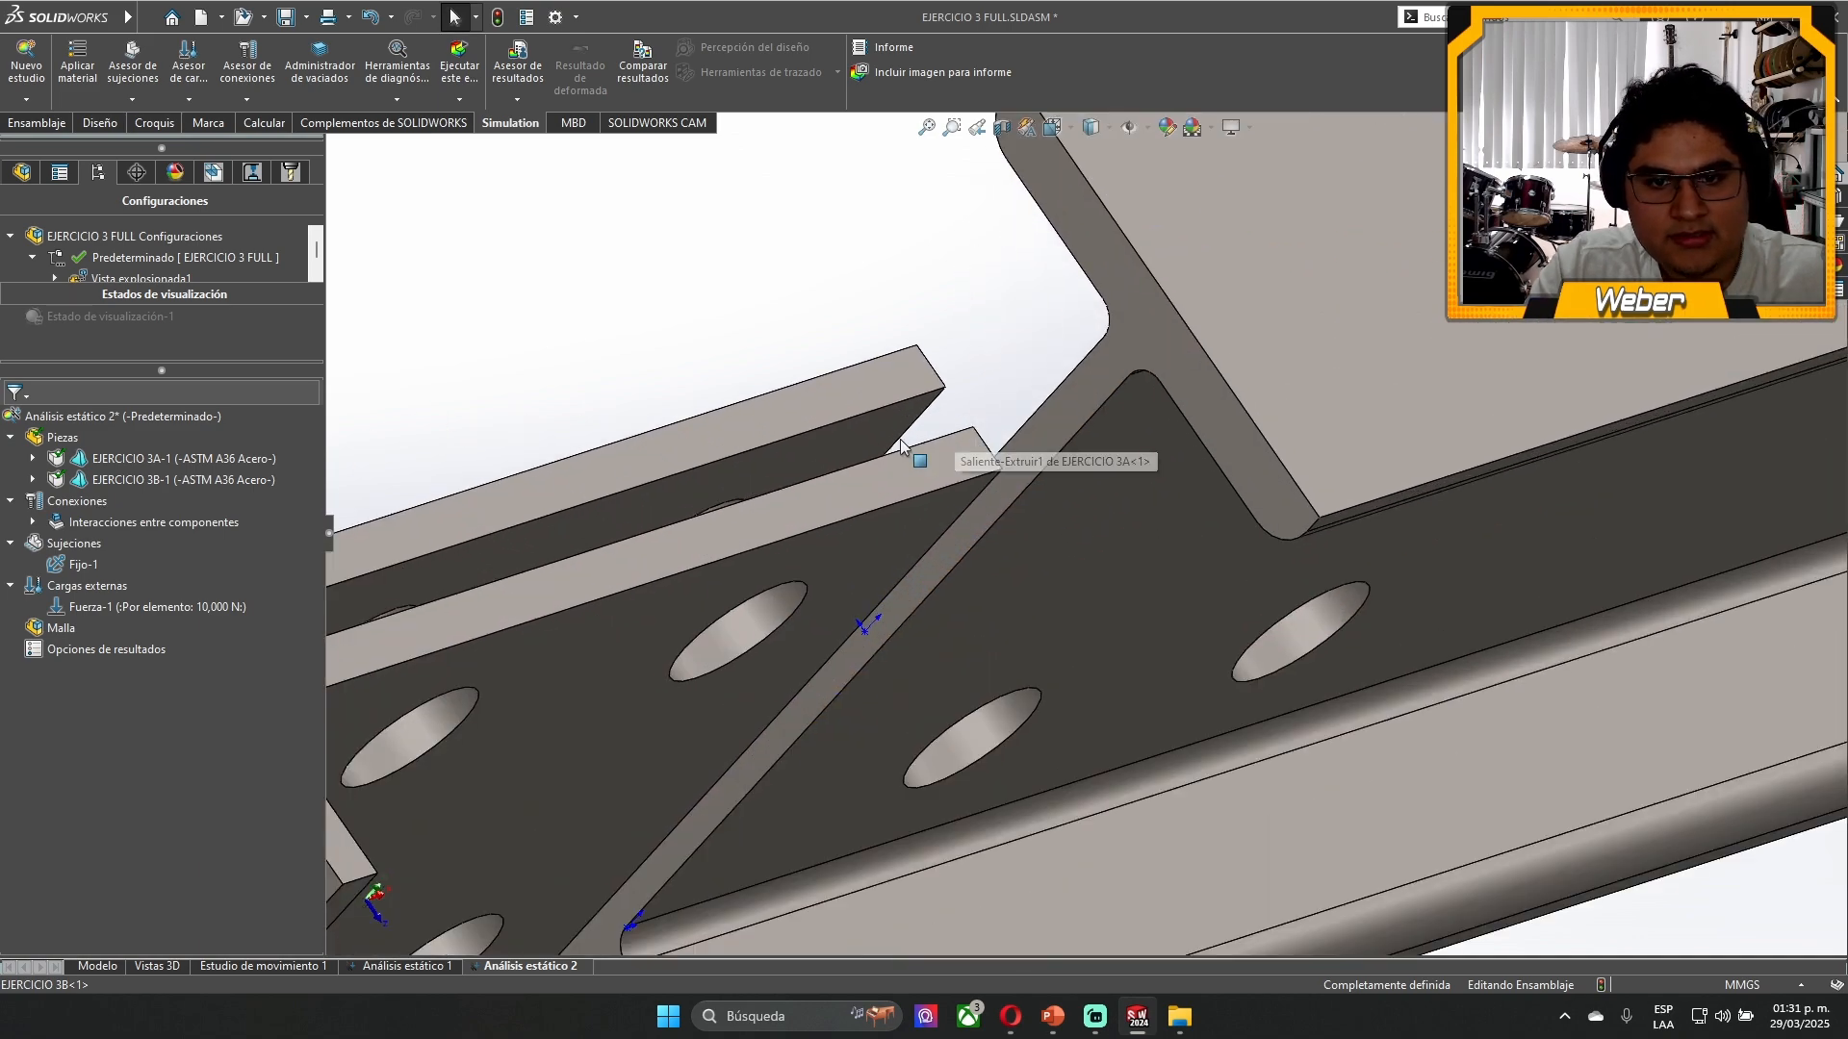
{"action": "left_click", "coordinate": [905, 447]}
{"action": "middle_click_drag", "start_coordinate": [962, 407], "coordinate": [905, 286]}
{"action": "left_click", "coordinate": [905, 286]}
{"action": "middle_click_drag", "start_coordinate": [929, 392], "coordinate": [703, 315]}
{"action": "left_click", "coordinate": [714, 319]}
{"action": "middle_click_drag", "start_coordinate": [880, 268], "coordinate": [771, 551]}
{"action": "left_click", "coordinate": [895, 271]}
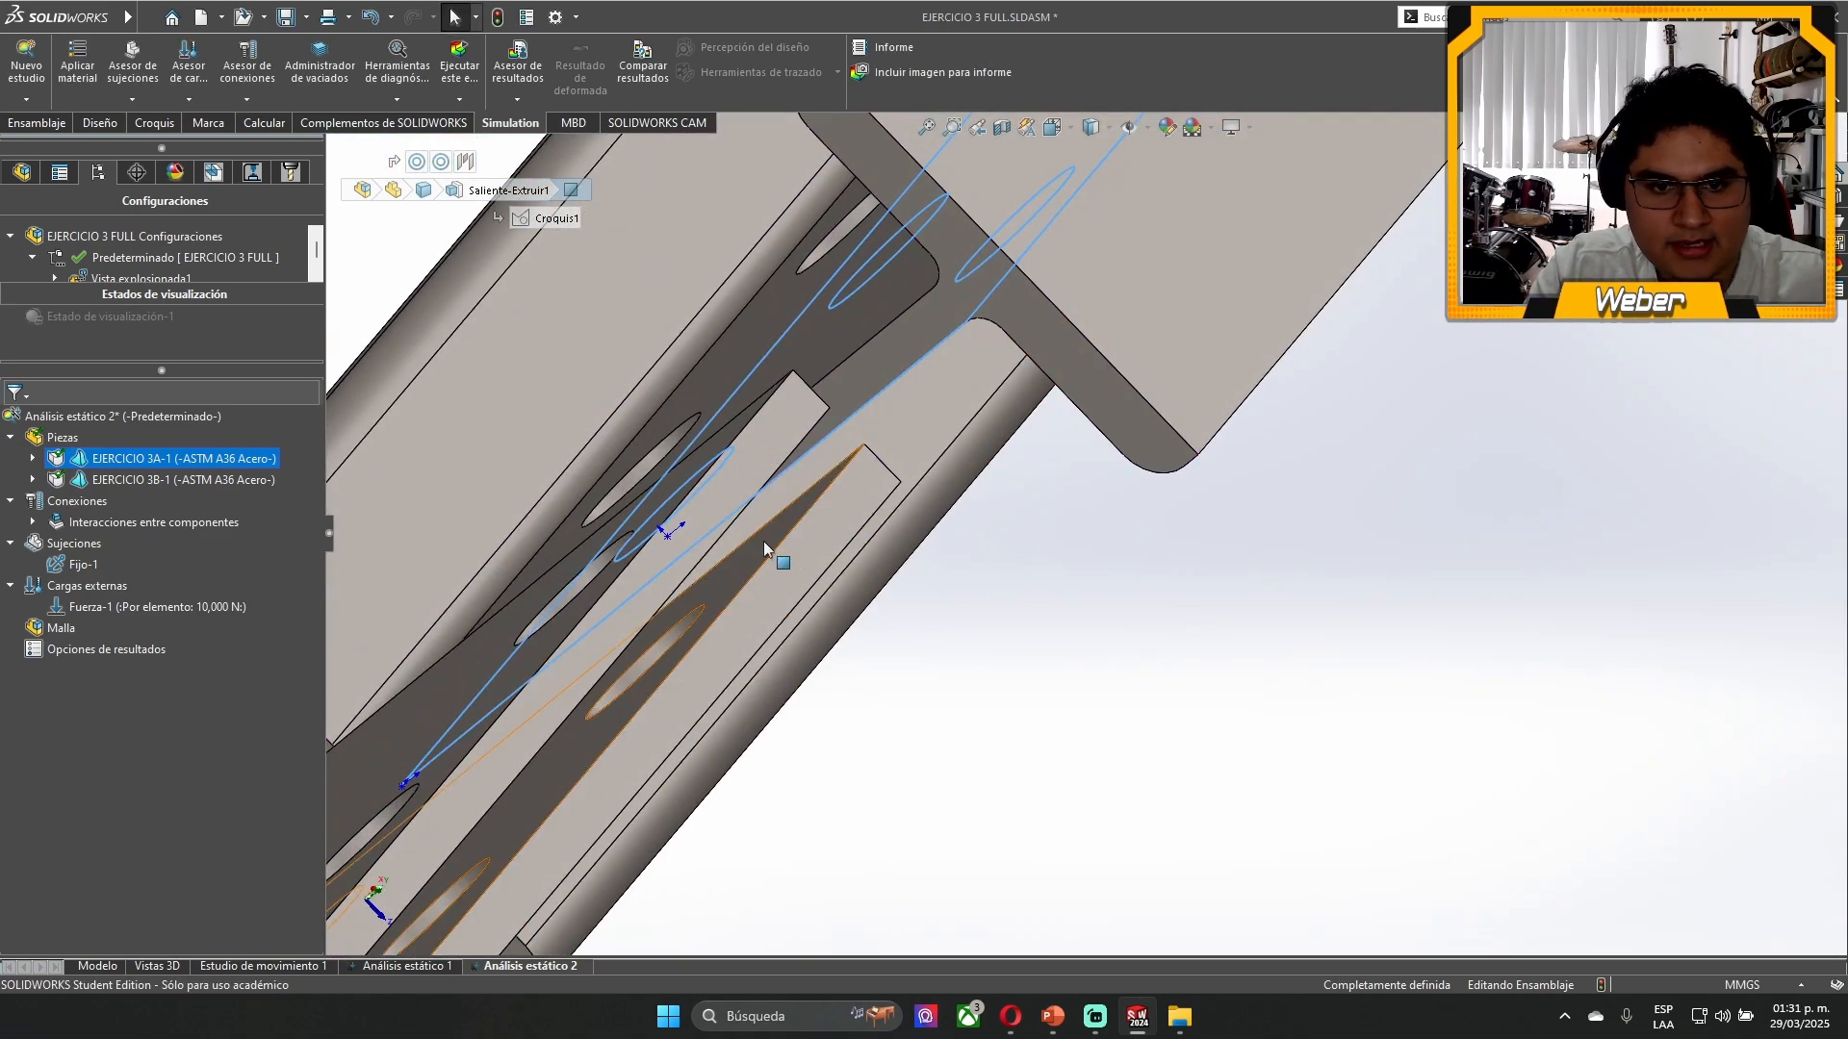
{"action": "left_click", "coordinate": [771, 551]}
- Examine the bracket's end plate from below and the beam end that faces it
{"action": "left_click", "coordinate": [978, 350]}
{"action": "middle_click_drag", "start_coordinate": [950, 482], "coordinate": [673, 569]}
{"action": "left_click", "coordinate": [677, 699]}
{"action": "scroll", "coordinate": [673, 627], "scroll_direction": "down", "scroll_amount": 5}
{"action": "left_click", "coordinate": [673, 627]}
{"action": "scroll", "coordinate": [649, 558], "scroll_direction": "up", "scroll_amount": 4}
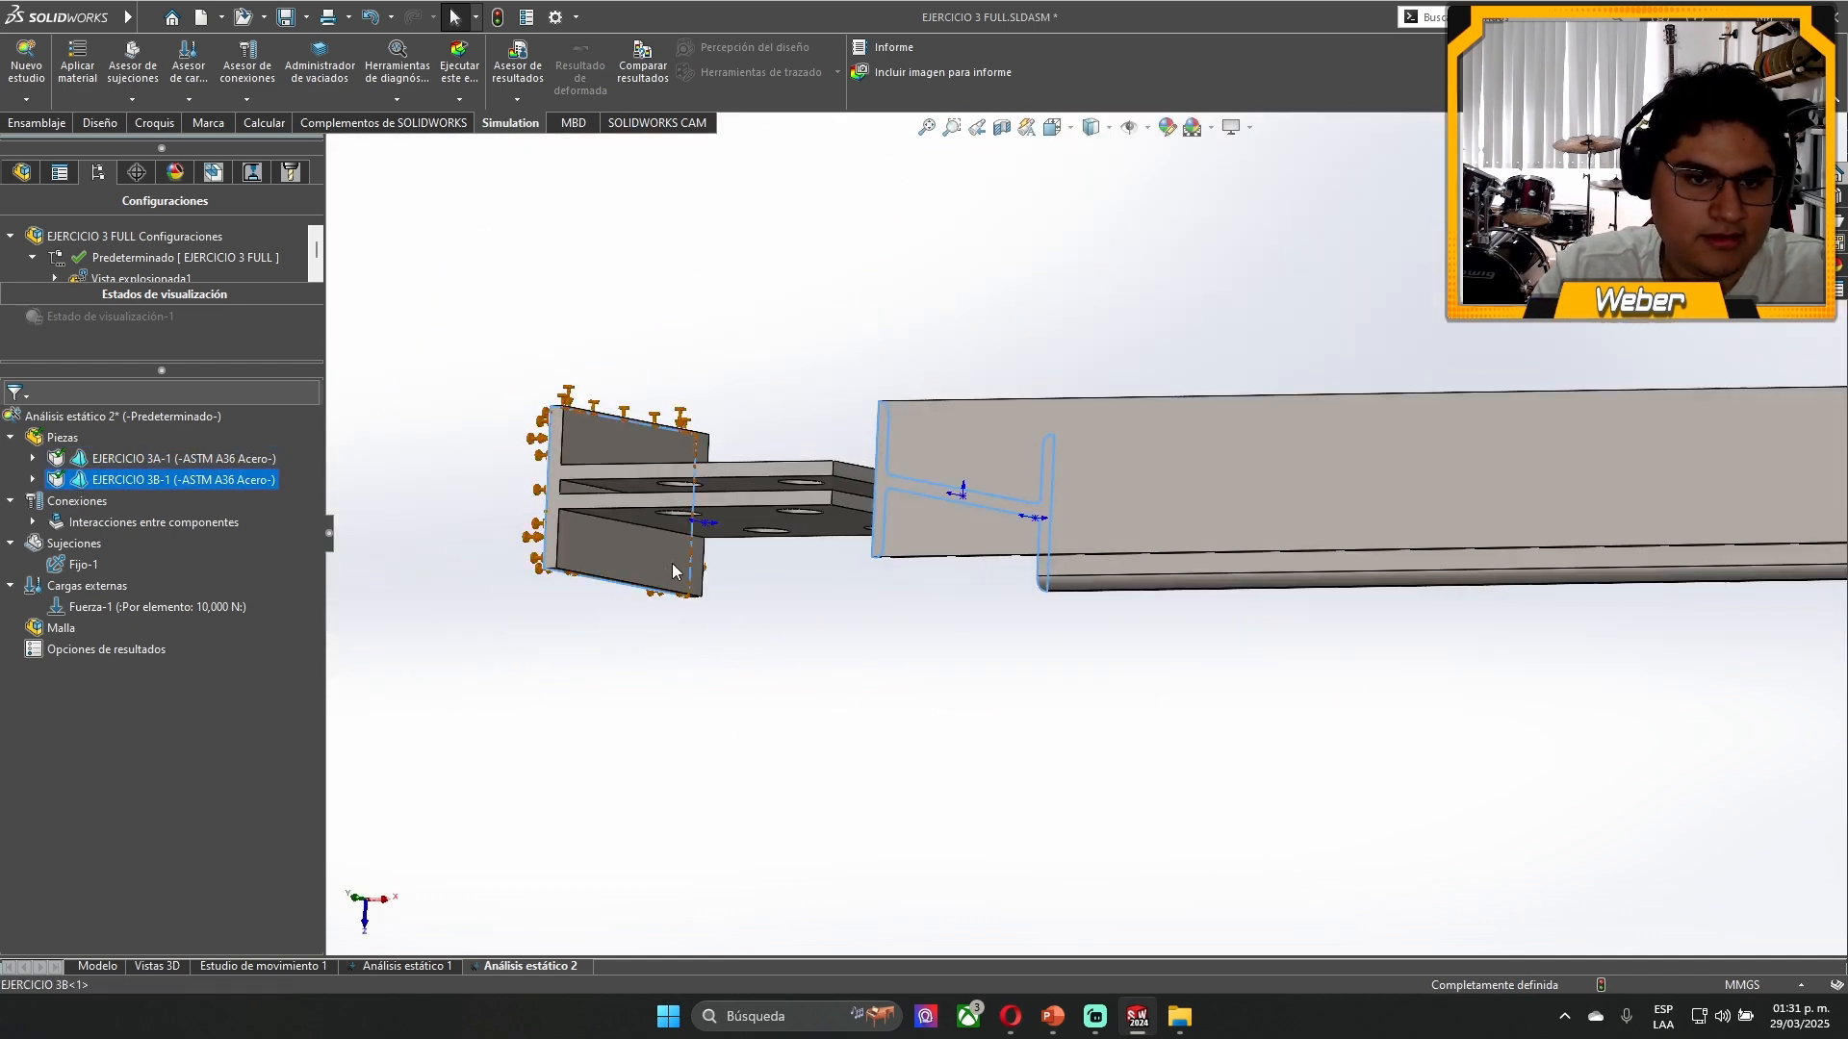
{"action": "scroll", "coordinate": [589, 545], "scroll_direction": "down", "scroll_amount": 4}
{"action": "left_click", "coordinate": [599, 417]}
{"action": "middle_click_drag", "start_coordinate": [943, 791], "coordinate": [1025, 666]}
{"action": "left_click", "coordinate": [1276, 779]}
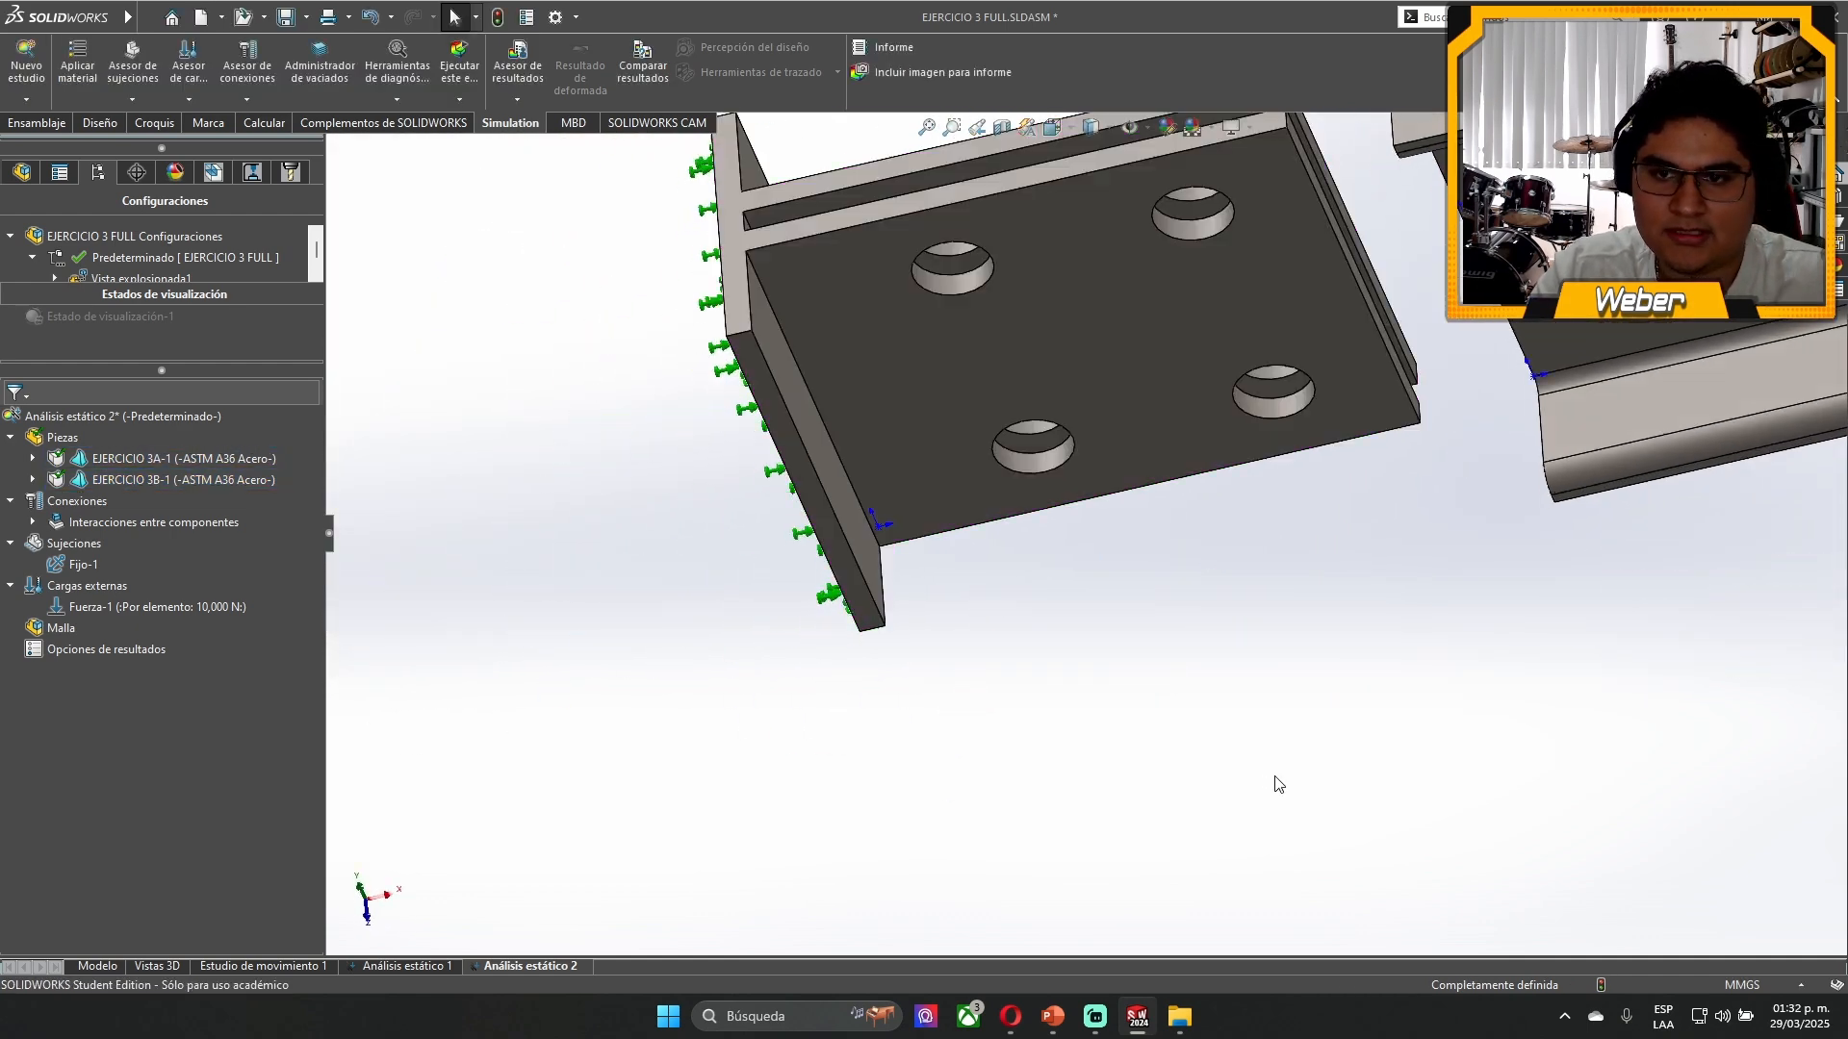
{"action": "scroll", "coordinate": [1338, 665], "scroll_direction": "up", "scroll_amount": 5}
{"action": "middle_click_drag", "start_coordinate": [1353, 635], "coordinate": [1408, 457]}
{"action": "scroll", "coordinate": [1407, 440], "scroll_direction": "down", "scroll_amount": 8}
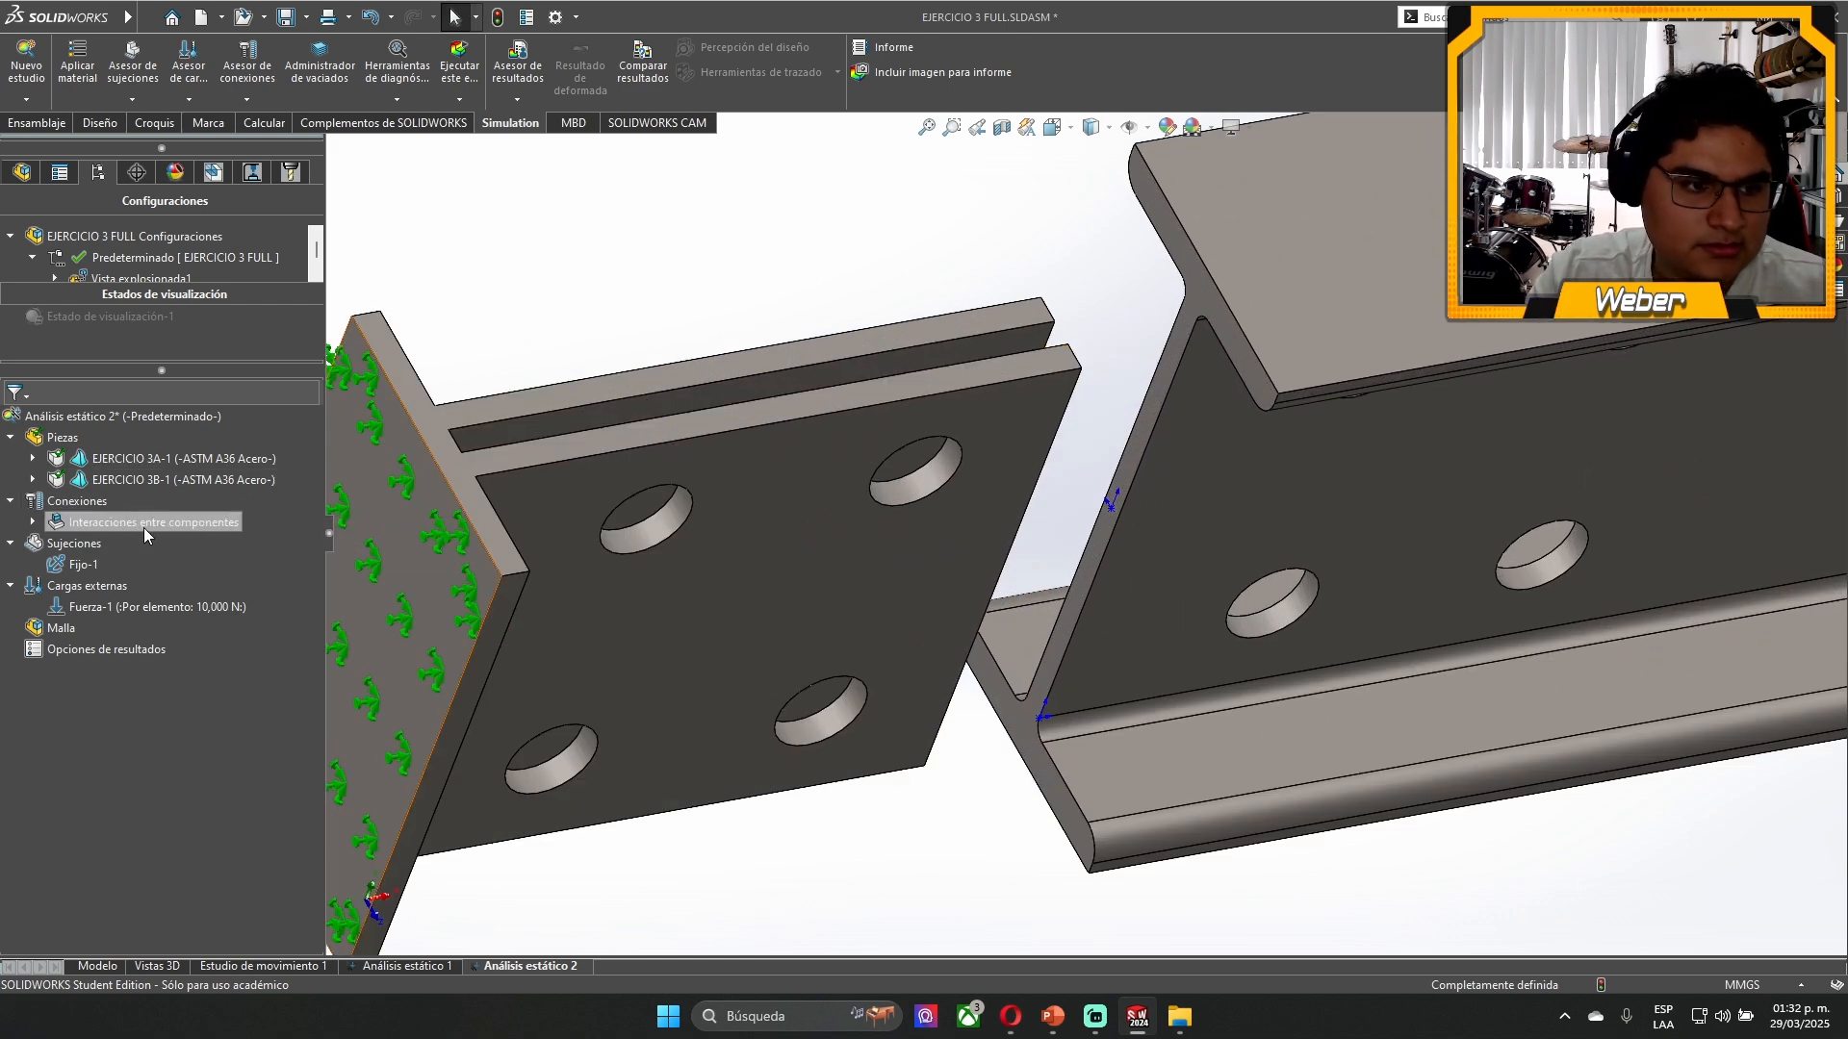
- Delete the component interactions folder with its global bonded interaction from the study's connections
{"action": "left_click", "coordinate": [32, 523]}
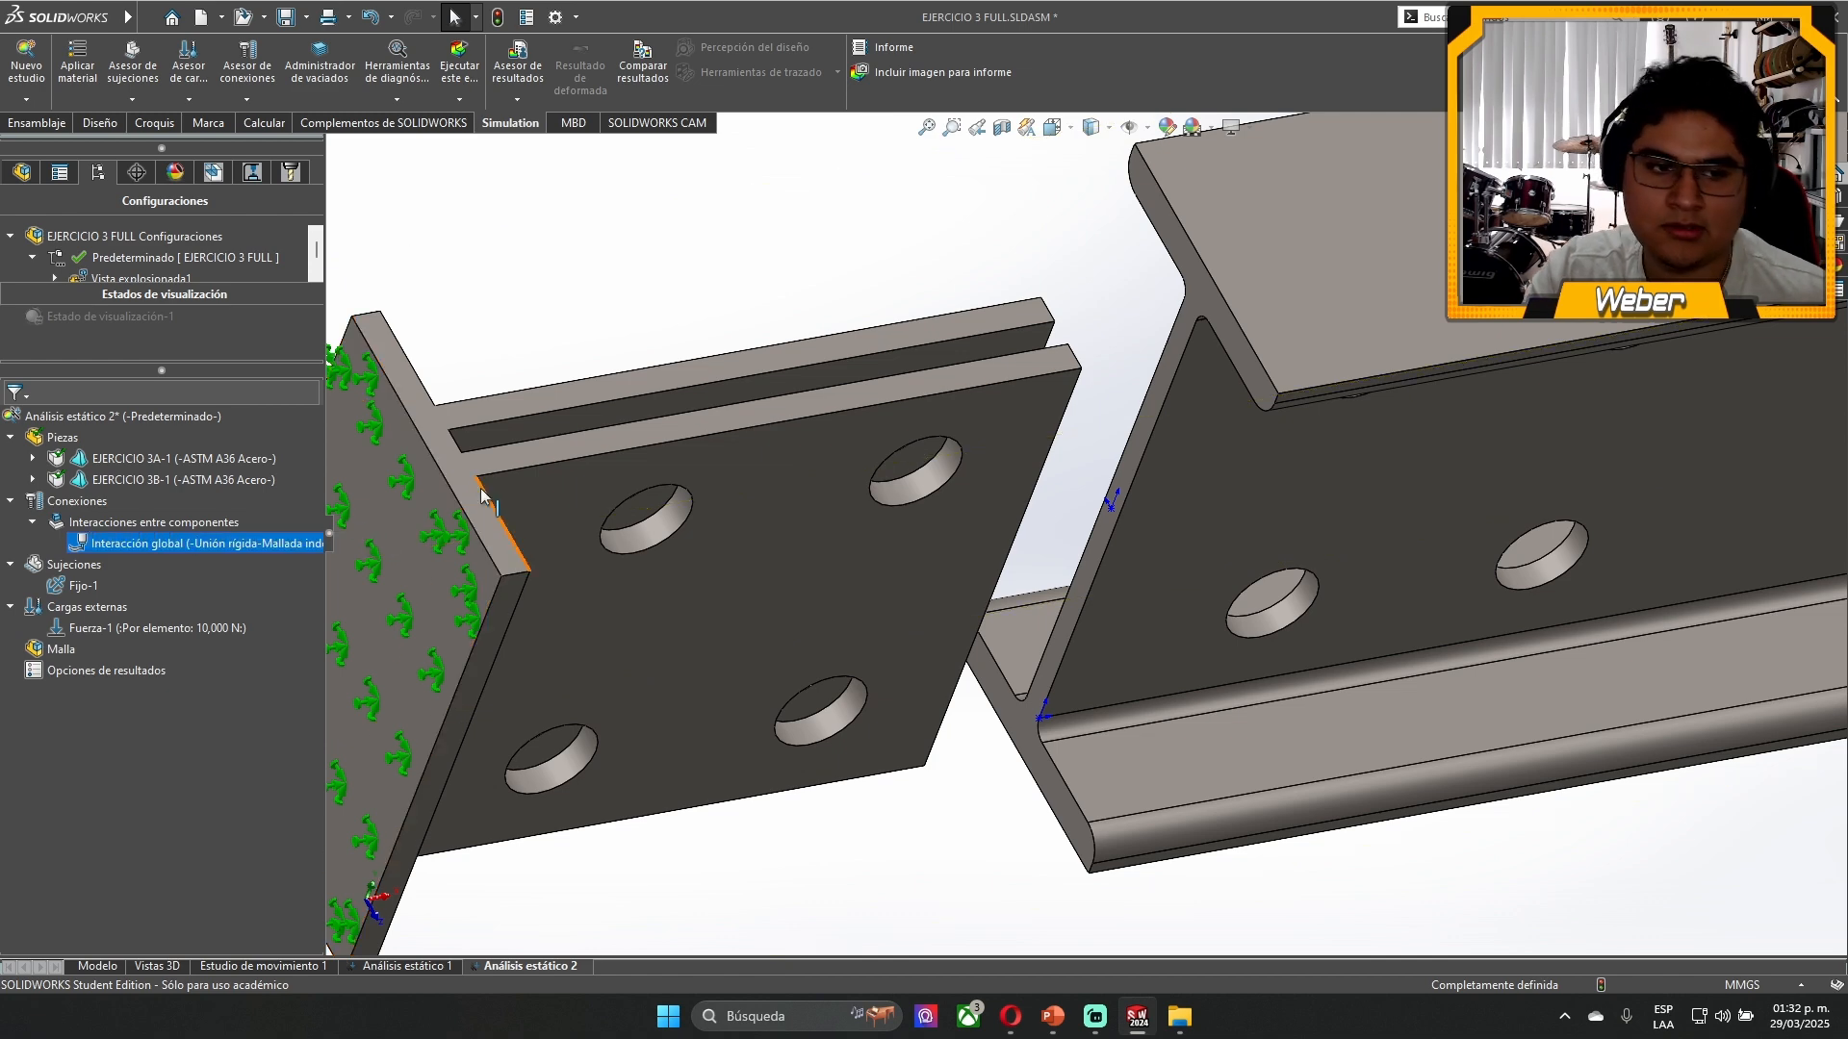
{"action": "left_click", "coordinate": [845, 445]}
{"action": "left_click", "coordinate": [1303, 452]}
{"action": "right_click", "coordinate": [144, 523]}
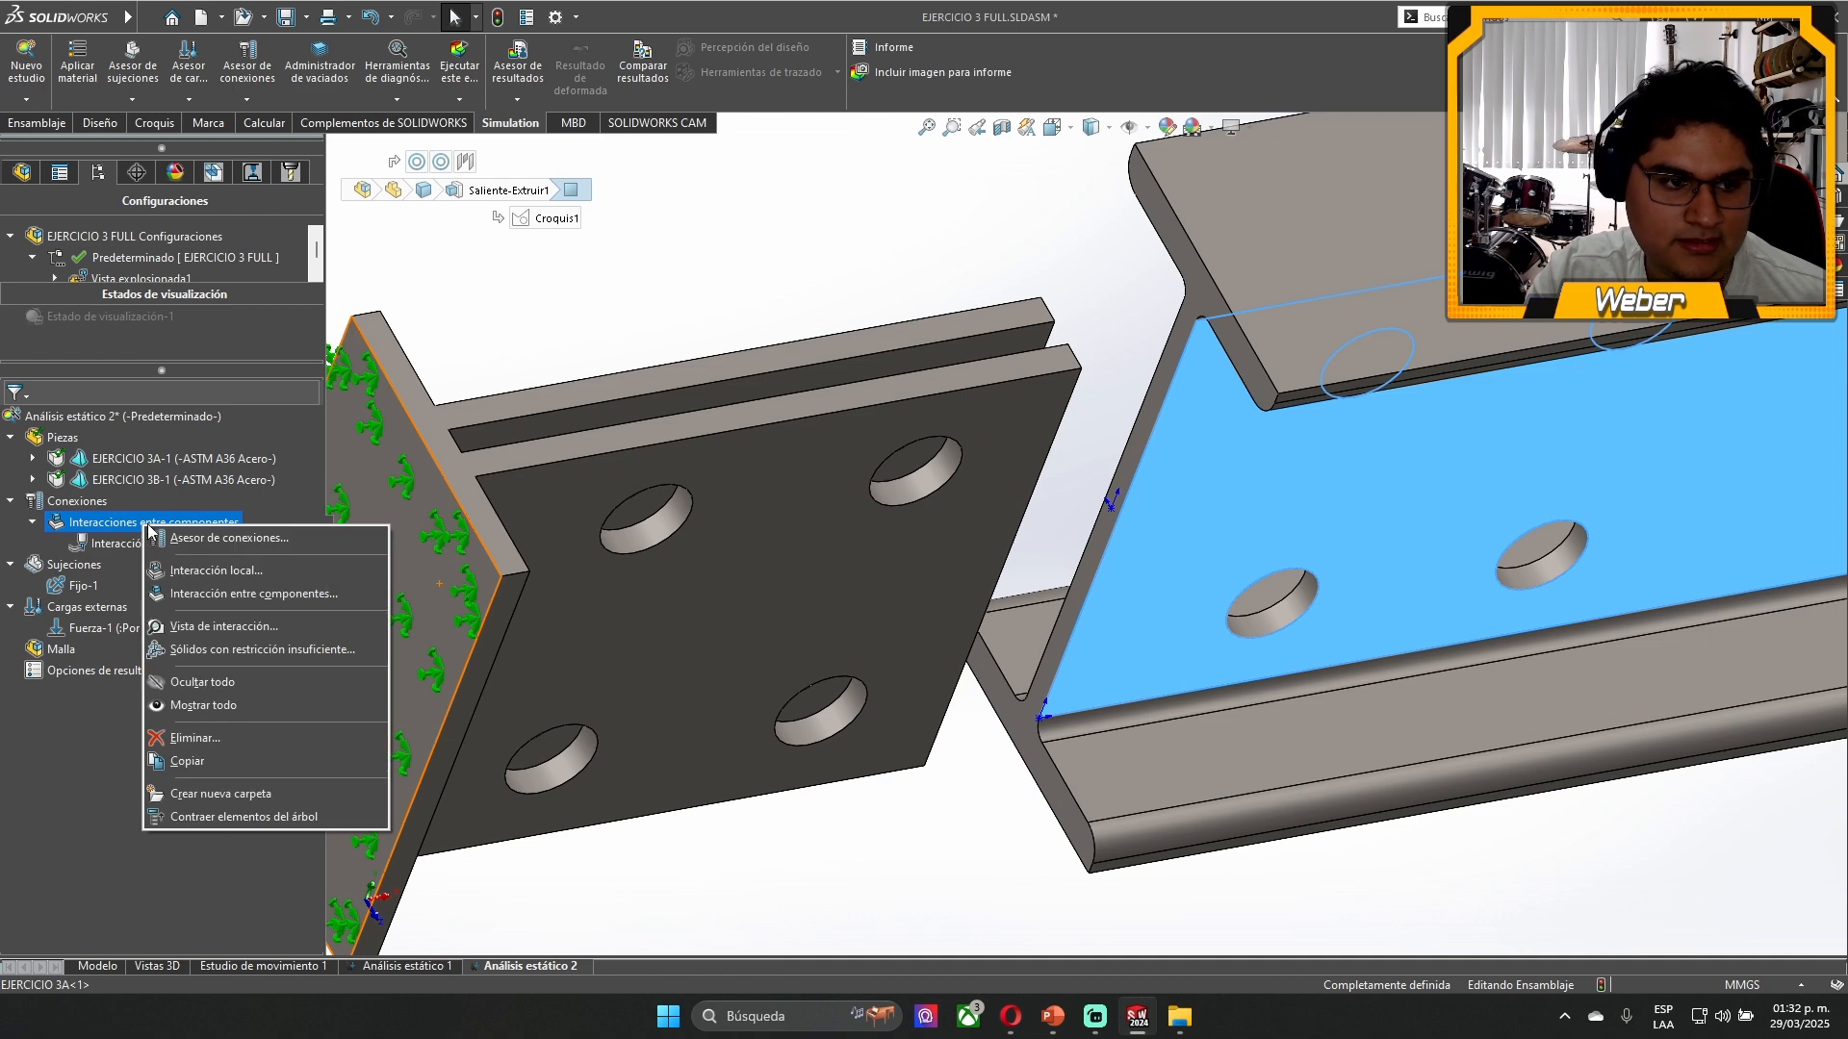
{"action": "left_click", "coordinate": [193, 737]}
{"action": "left_click", "coordinate": [973, 544]}
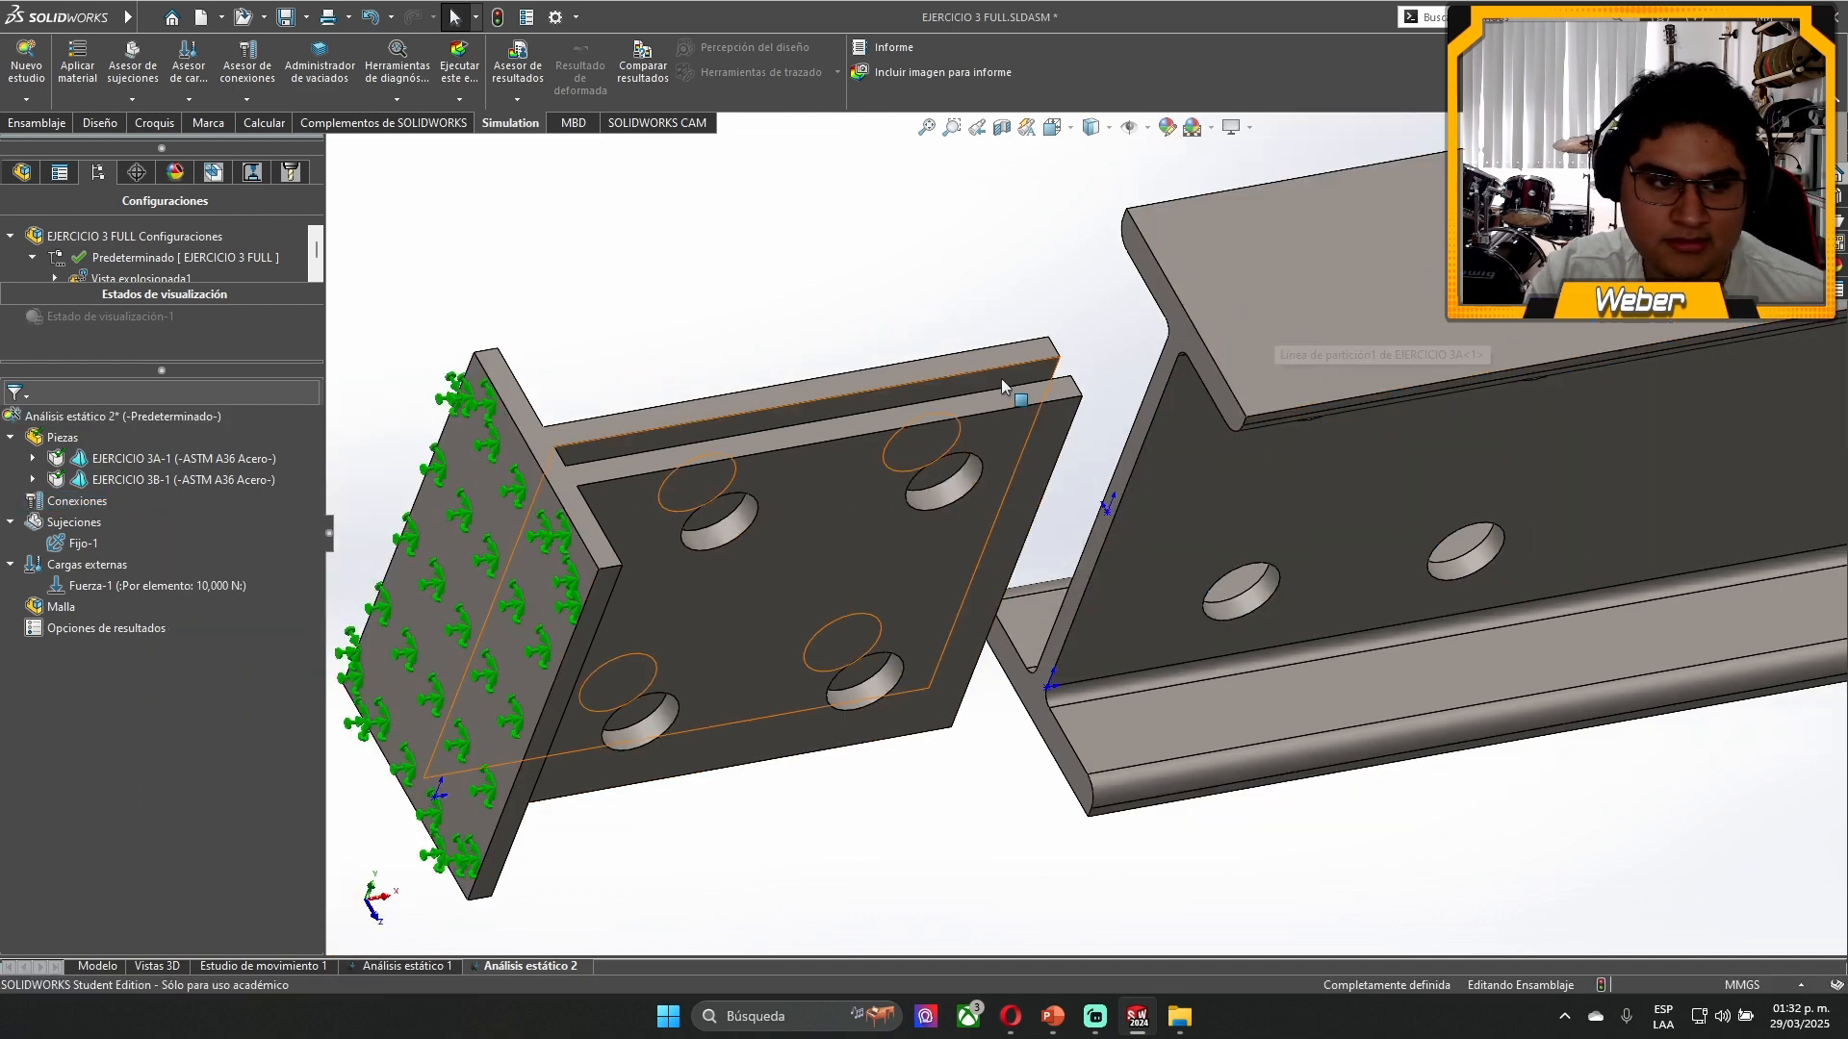
{"action": "right_click", "coordinate": [79, 512]}
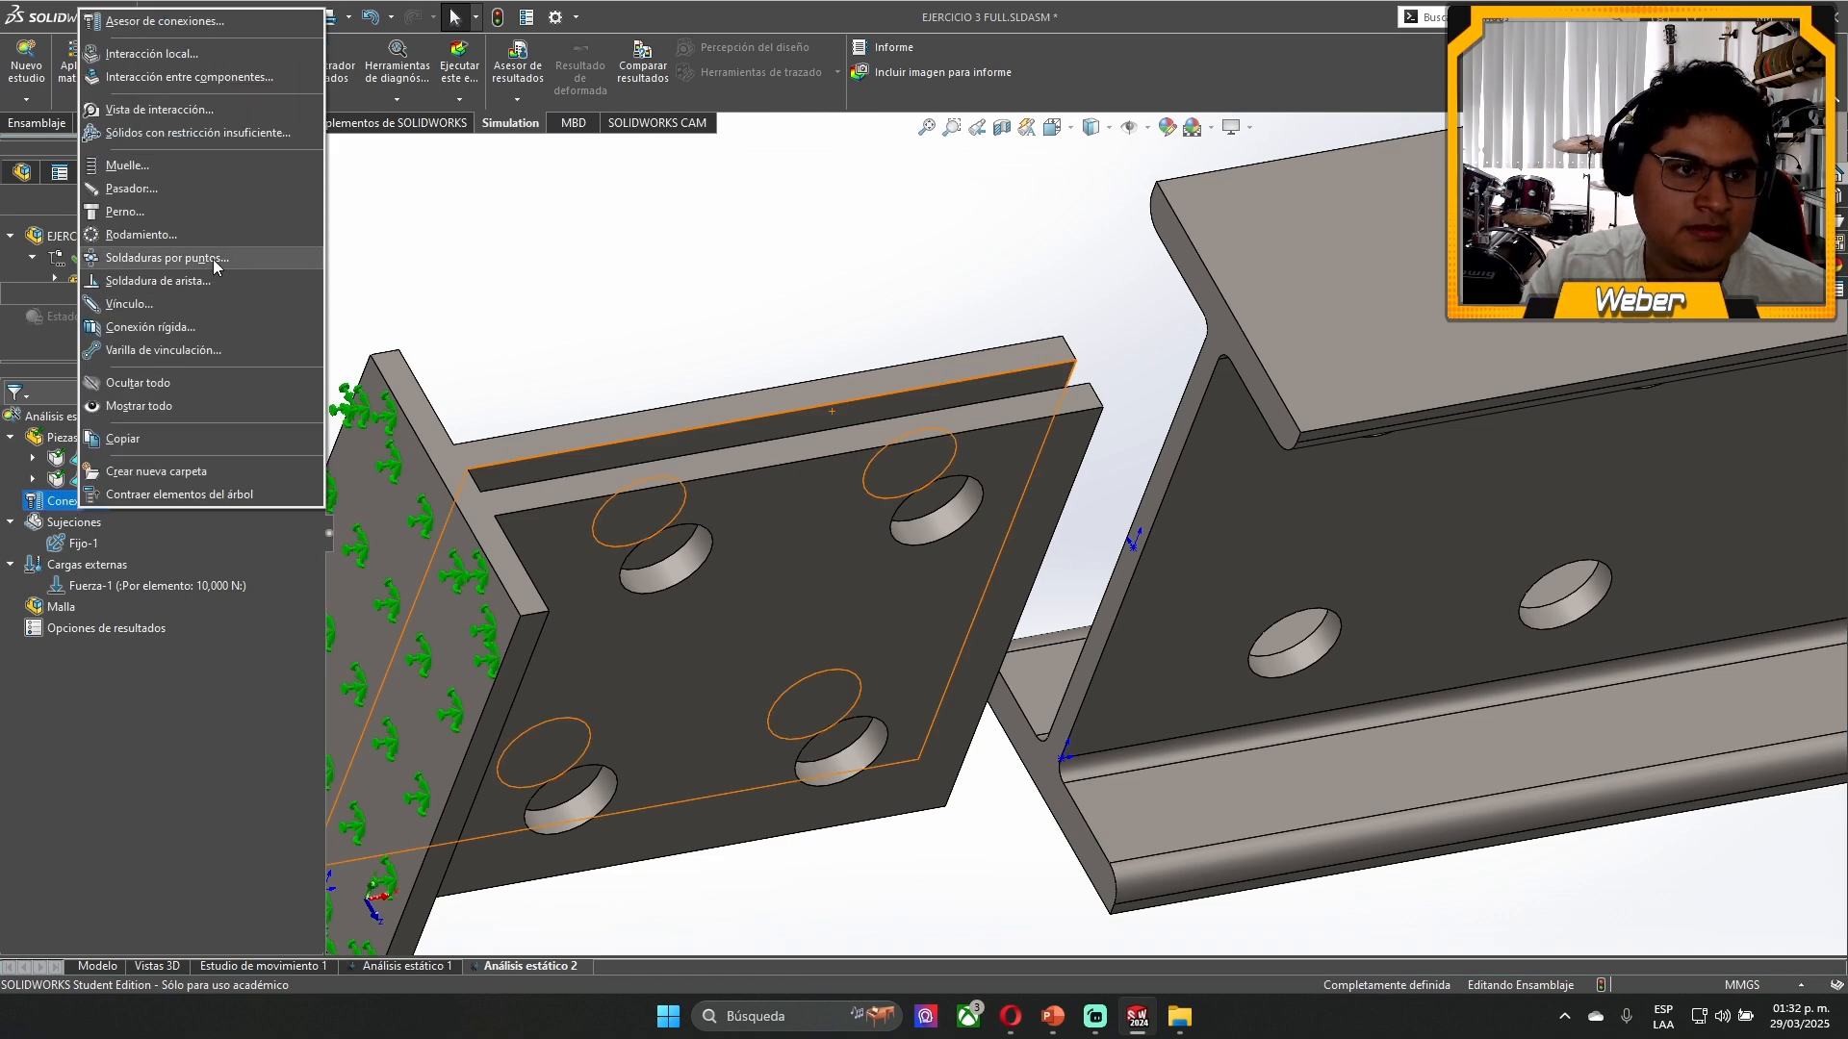
{"action": "left_click", "coordinate": [208, 77]}
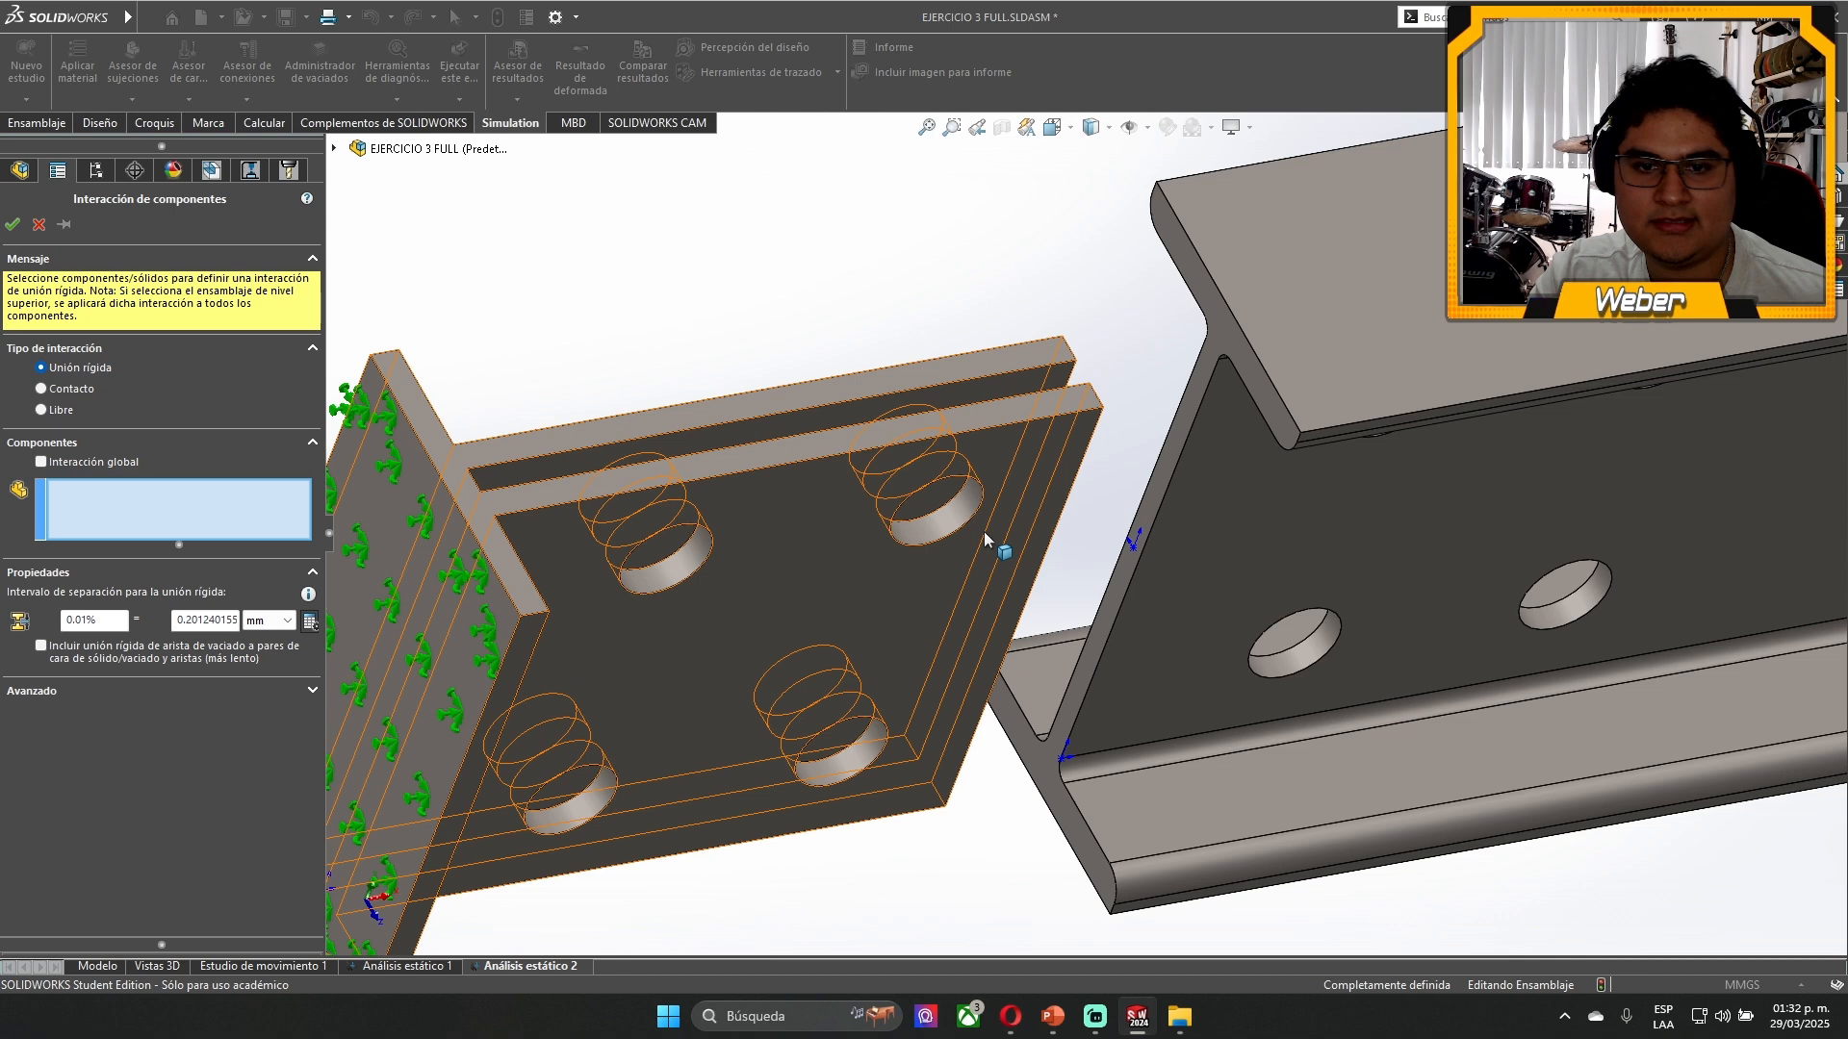
{"action": "left_click", "coordinate": [73, 390]}
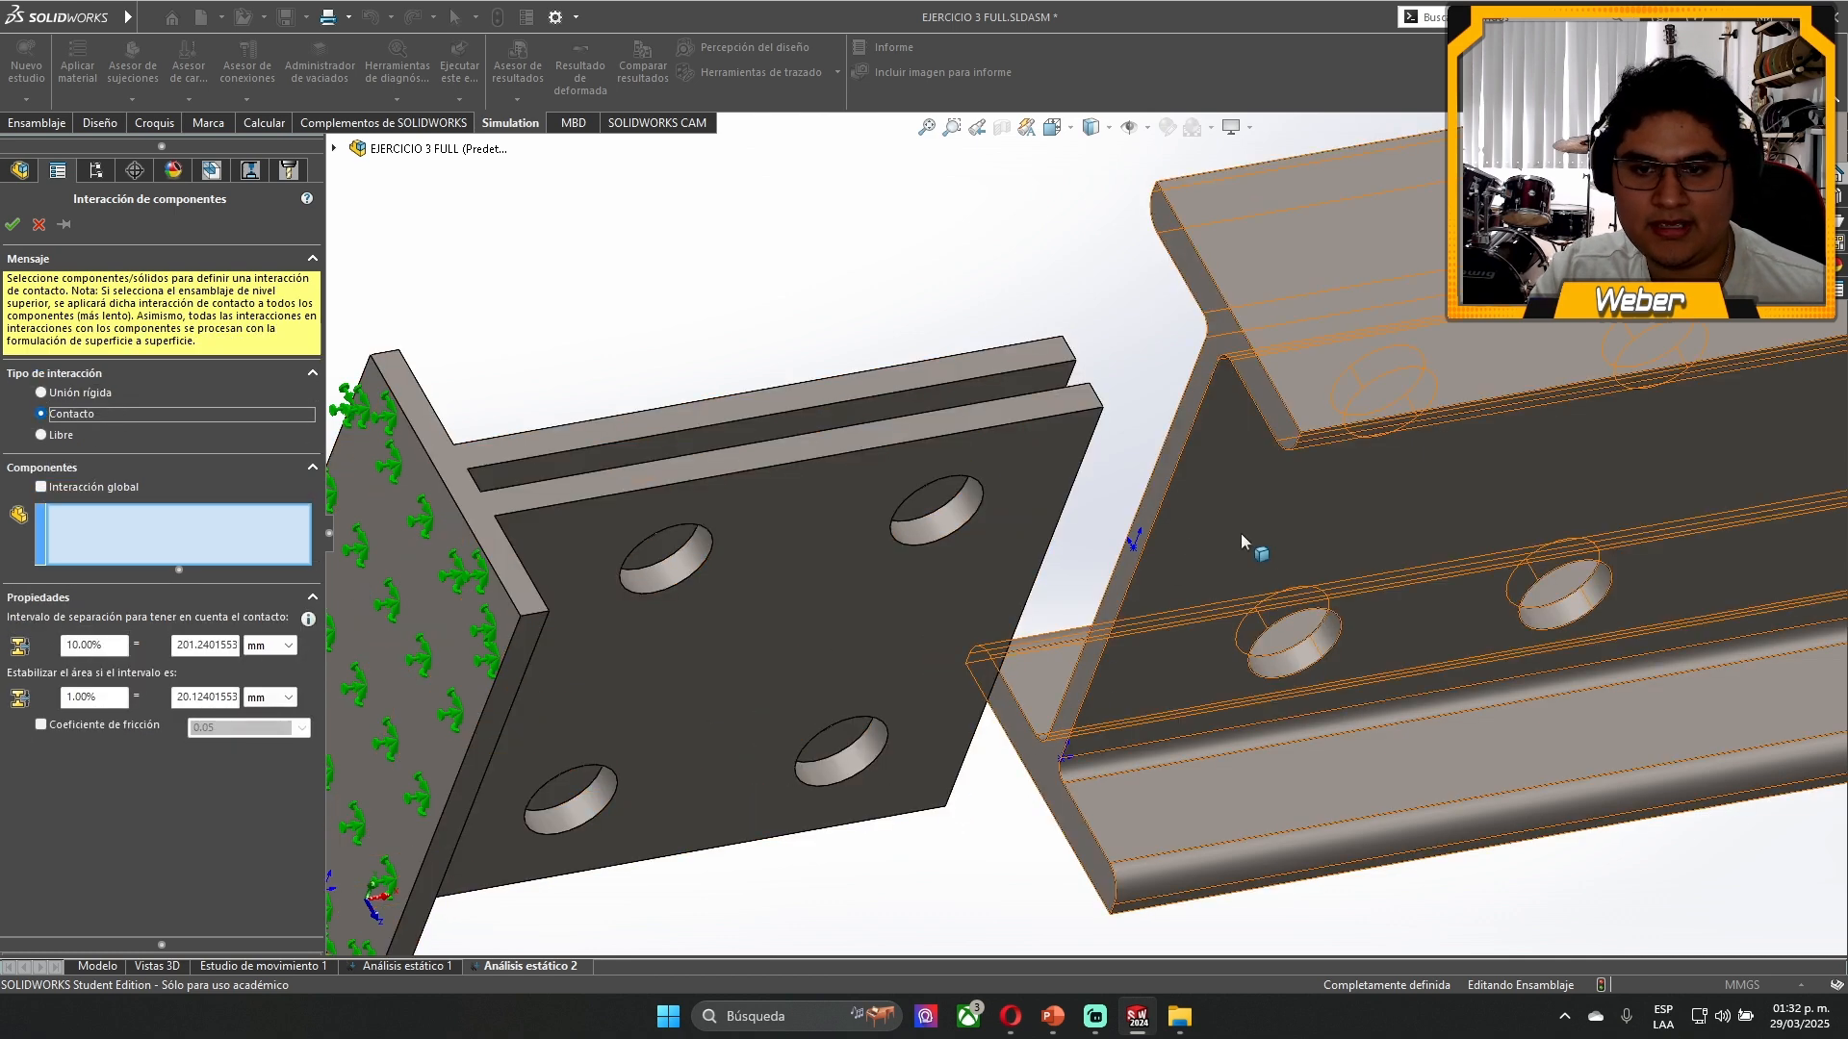
{"action": "left_click", "coordinate": [1185, 529]}
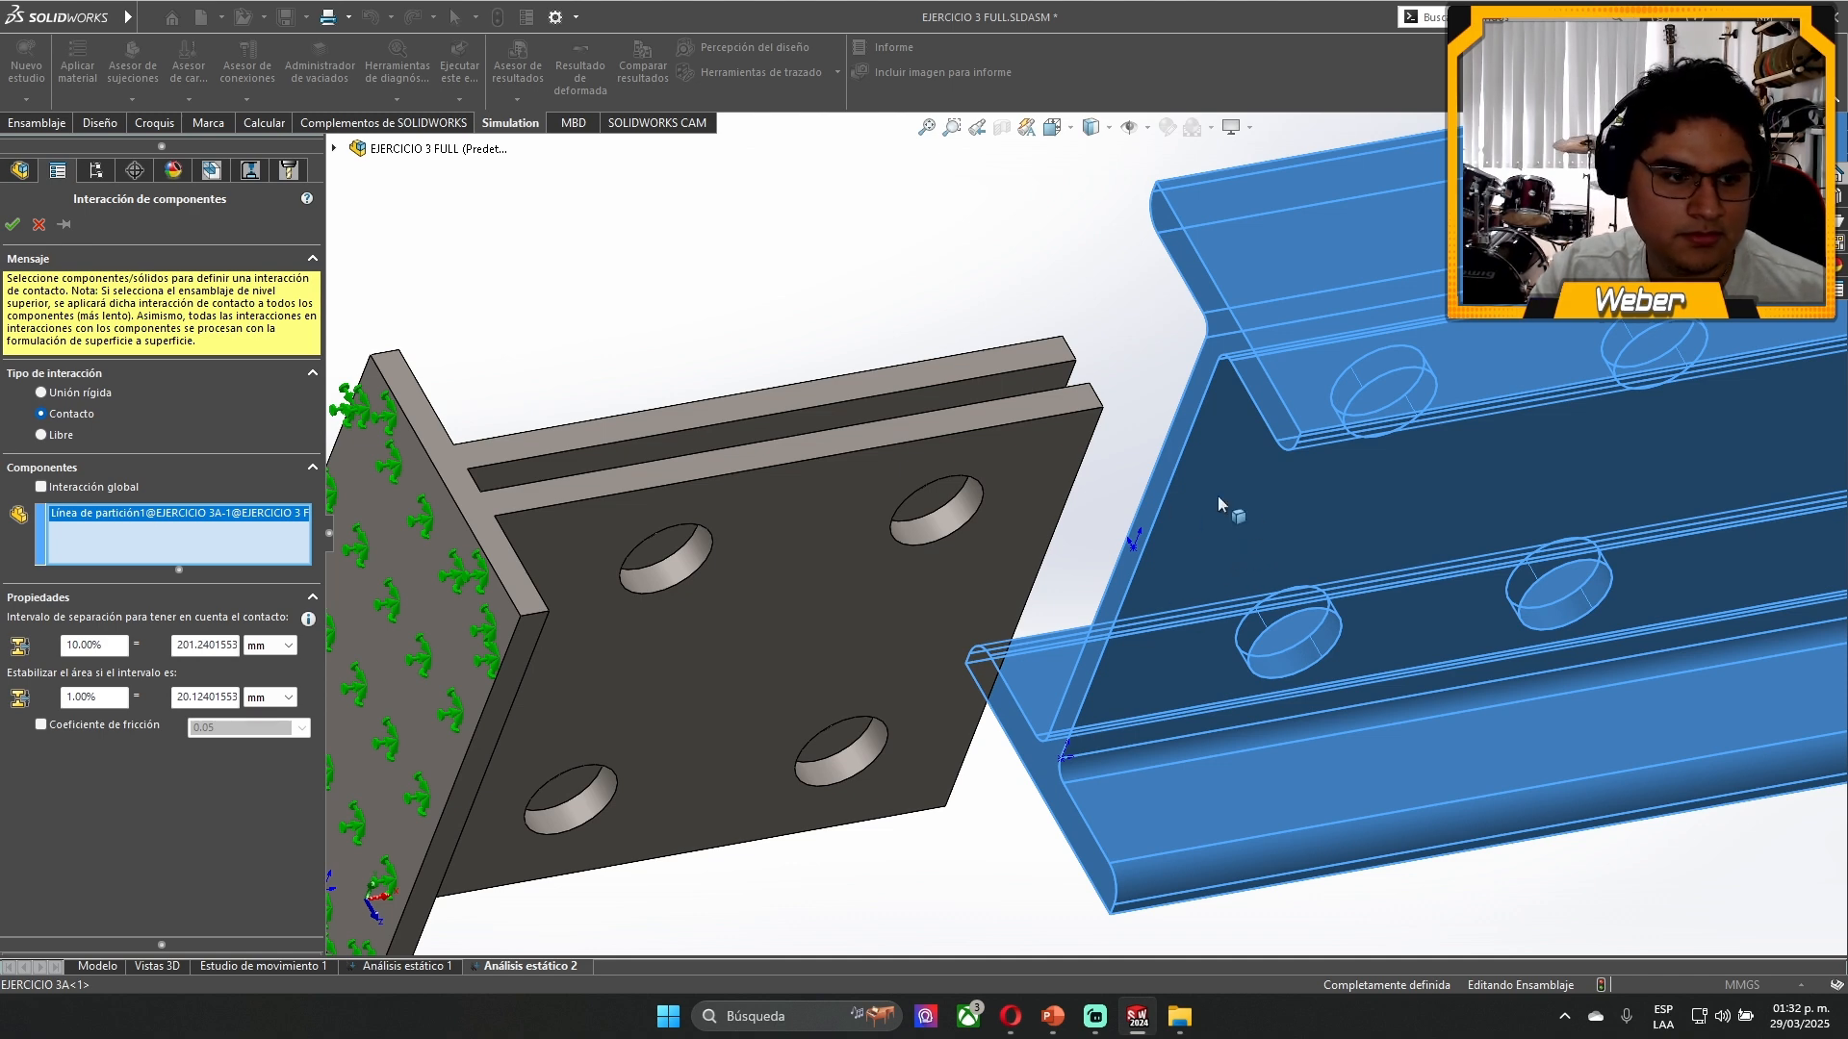
{"action": "left_click", "coordinate": [39, 225]}
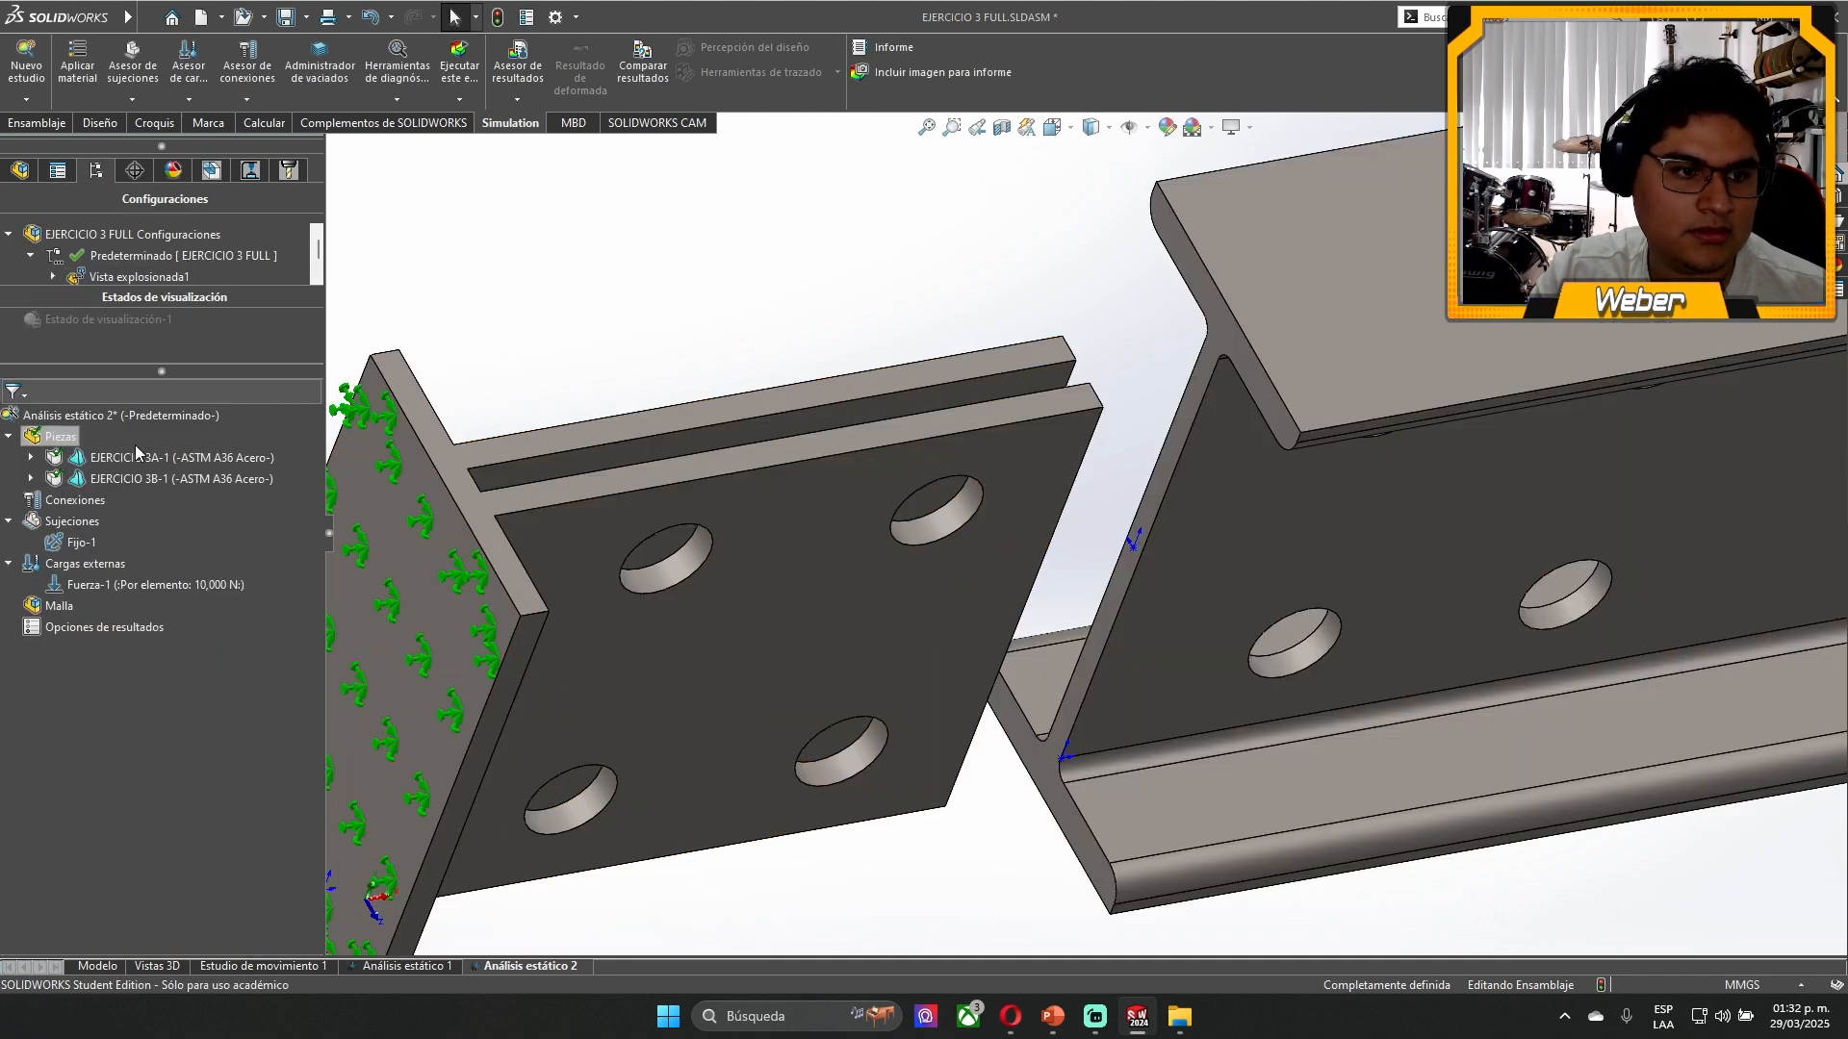
- Start a manual local interaction of type Contact with the near face of the EJERCICIO 3A beam web as the second set
{"action": "right_click", "coordinate": [63, 501]}
{"action": "left_click", "coordinate": [160, 51]}
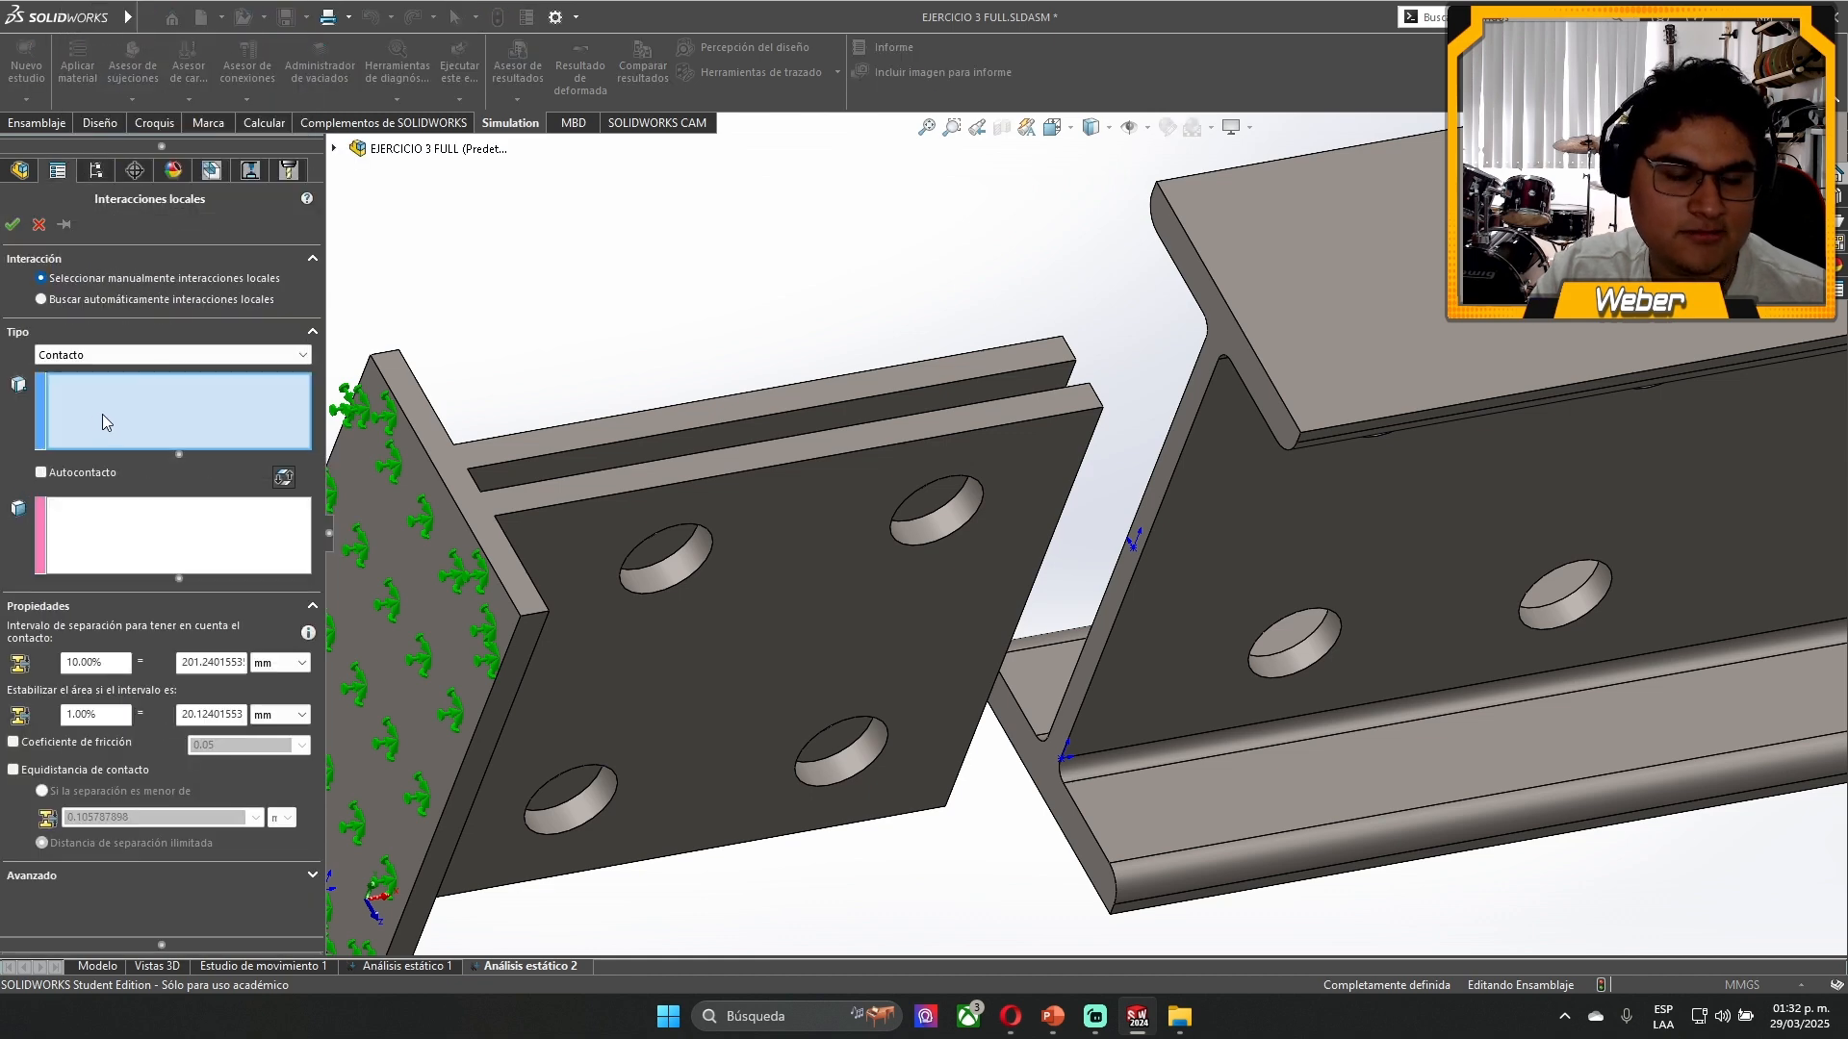
{"action": "left_click", "coordinate": [1228, 630]}
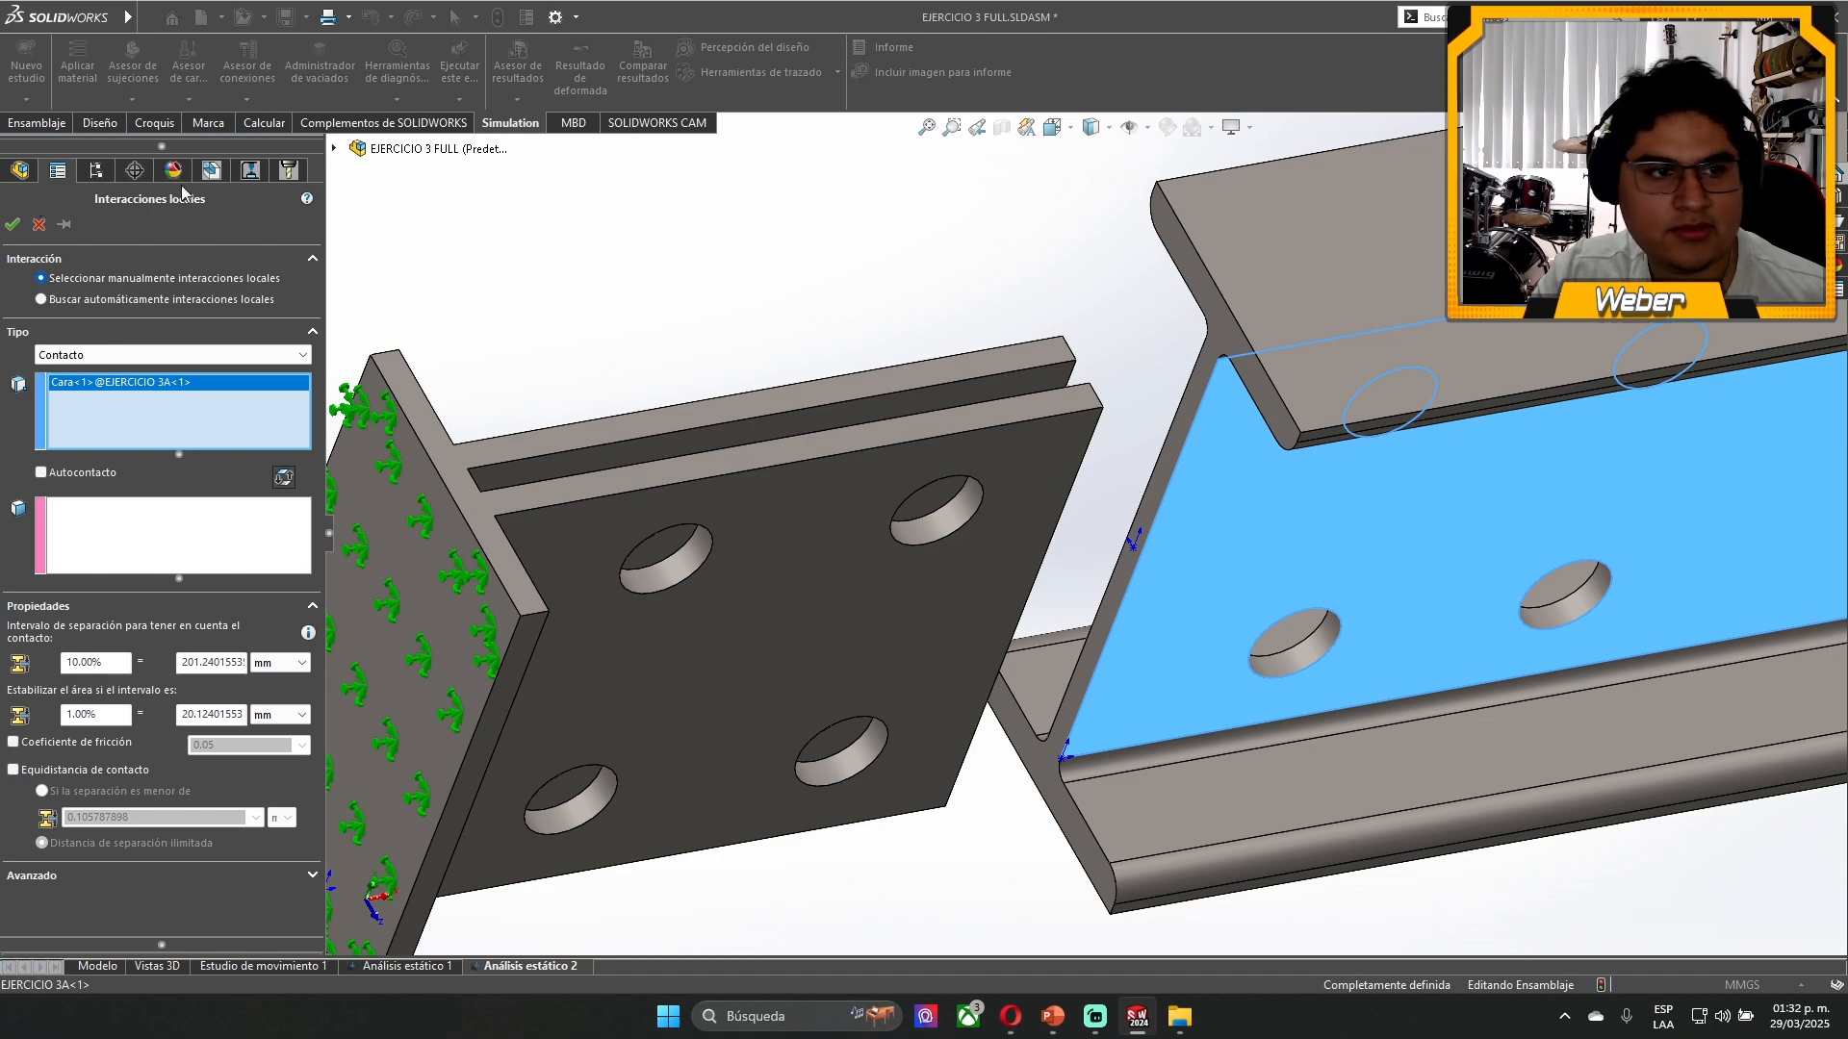
{"action": "middle_click_drag", "start_coordinate": [693, 351], "coordinate": [912, 475]}
{"action": "scroll", "coordinate": [912, 475], "scroll_direction": "up", "scroll_amount": 3}
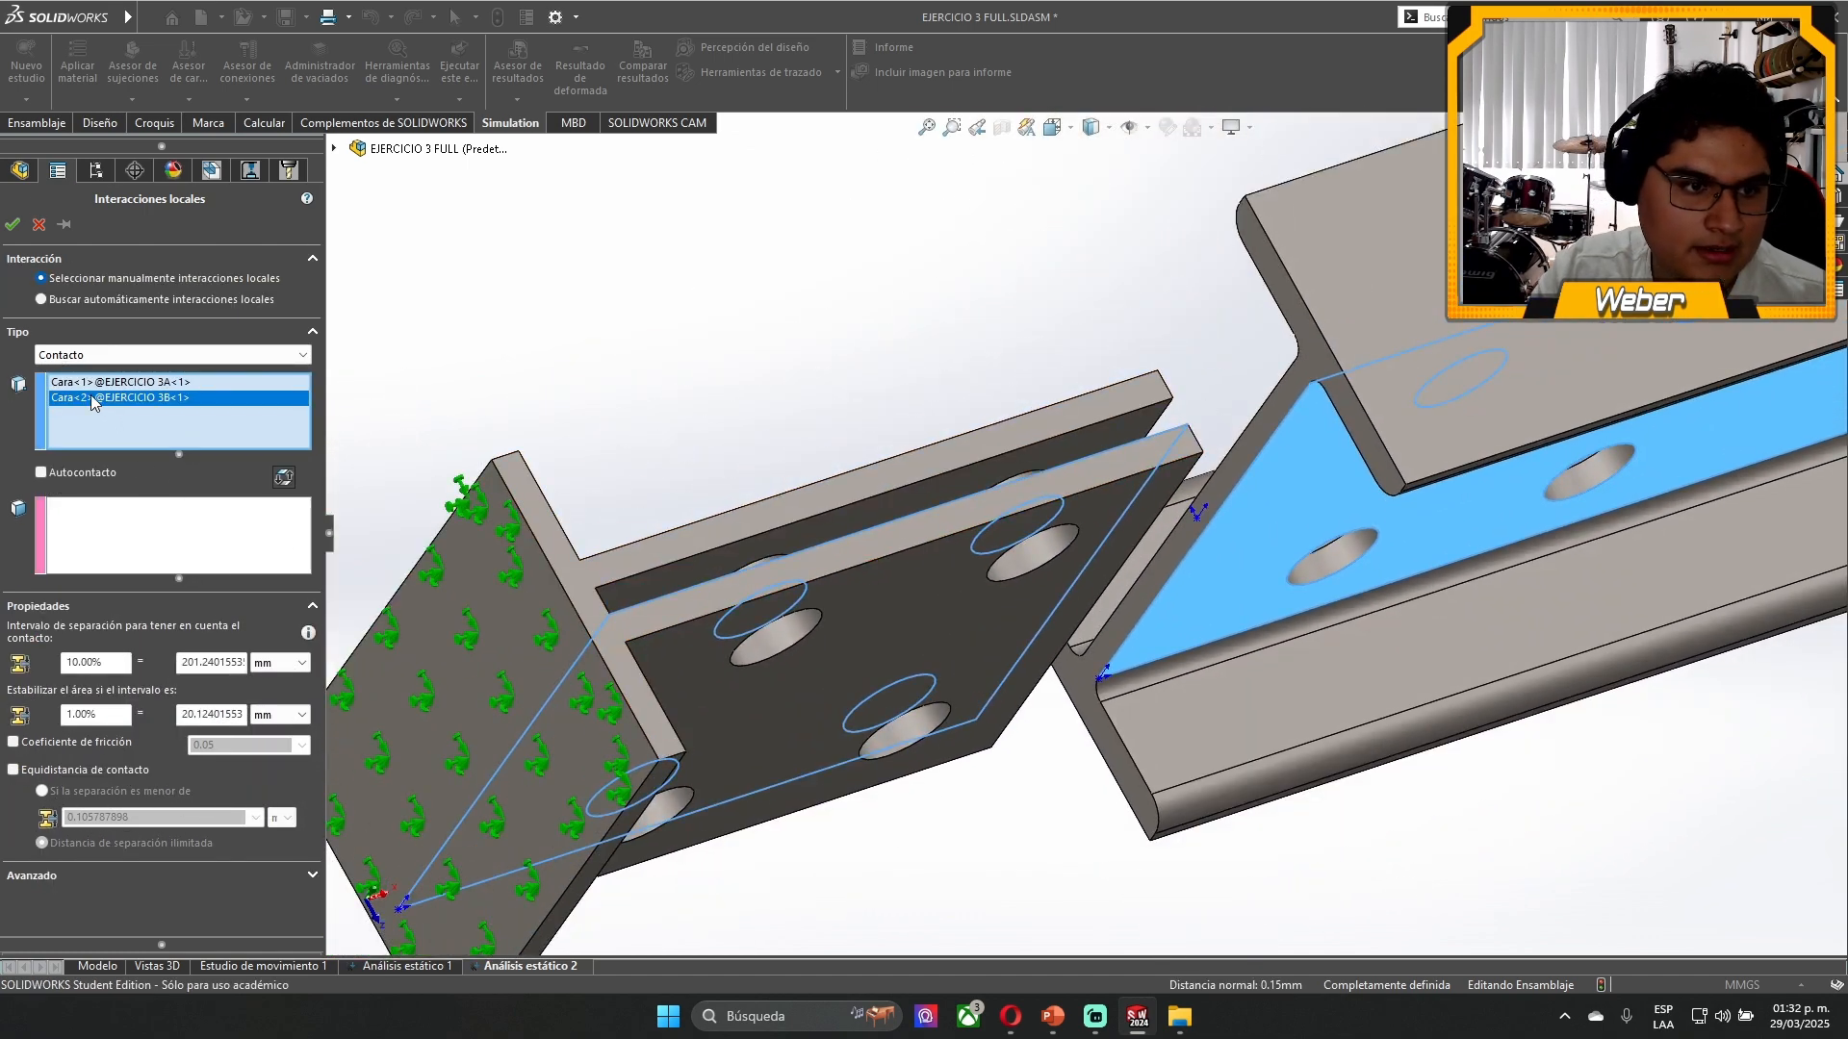
{"action": "left_click", "coordinate": [283, 478]}
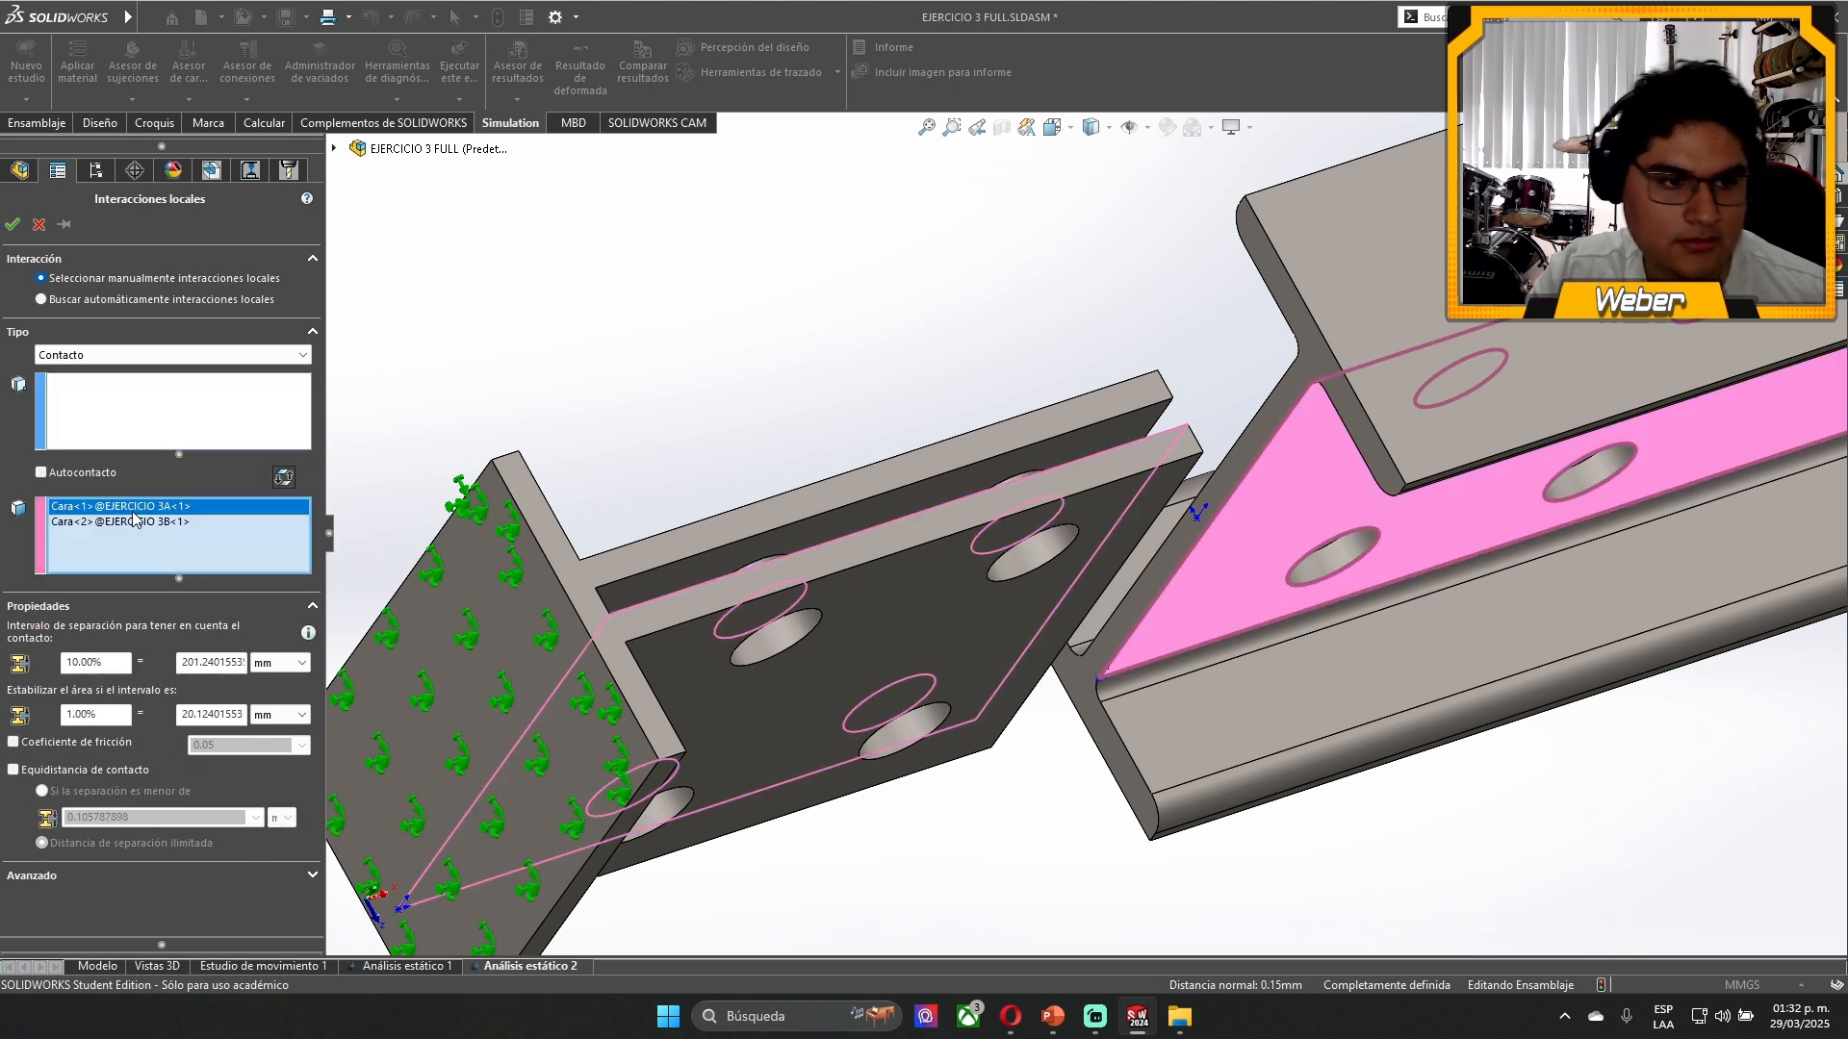
{"action": "key", "text": "Delete"}
{"action": "key", "text": "Delete"}
{"action": "left_click", "coordinate": [1322, 476]}
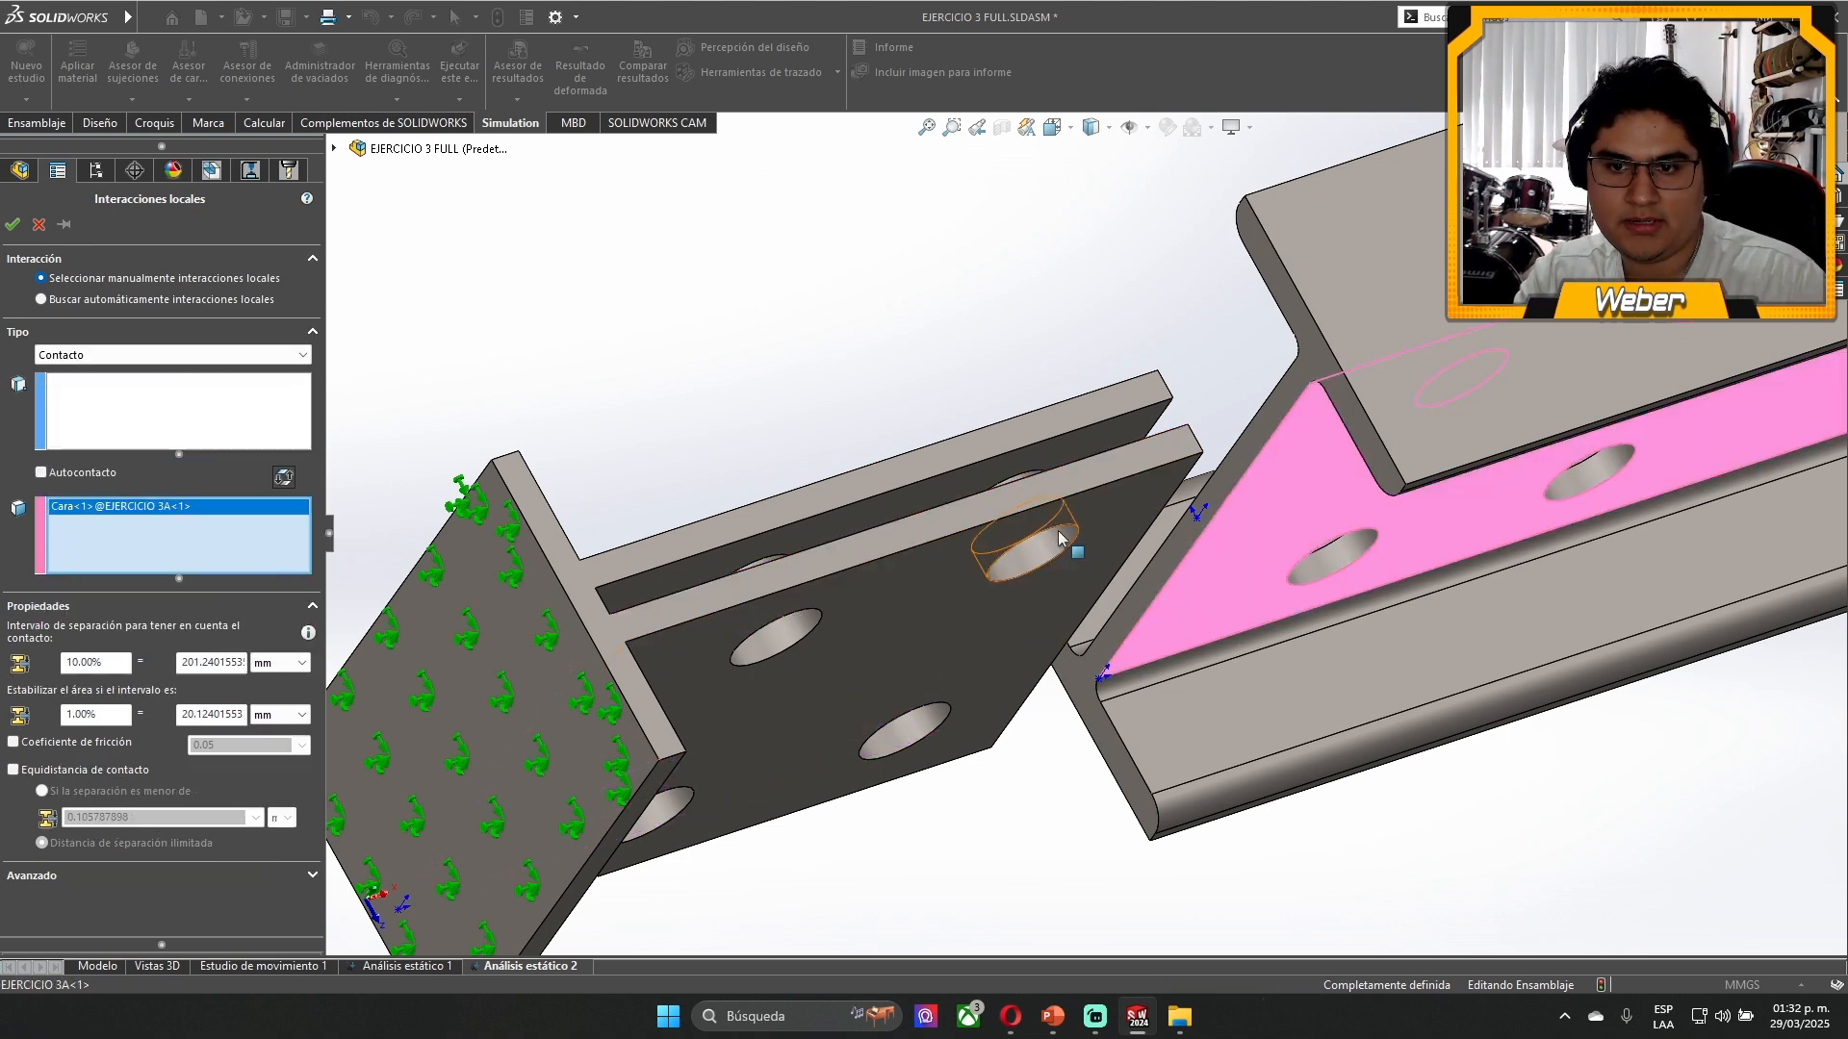
- Add the inner face of the near EJERCICIO 3B bracket plate as the first set and accept the Contact interaction
{"action": "left_click", "coordinate": [161, 441]}
{"action": "middle_click_drag", "start_coordinate": [806, 381], "coordinate": [852, 539]}
{"action": "left_click", "coordinate": [923, 521]}
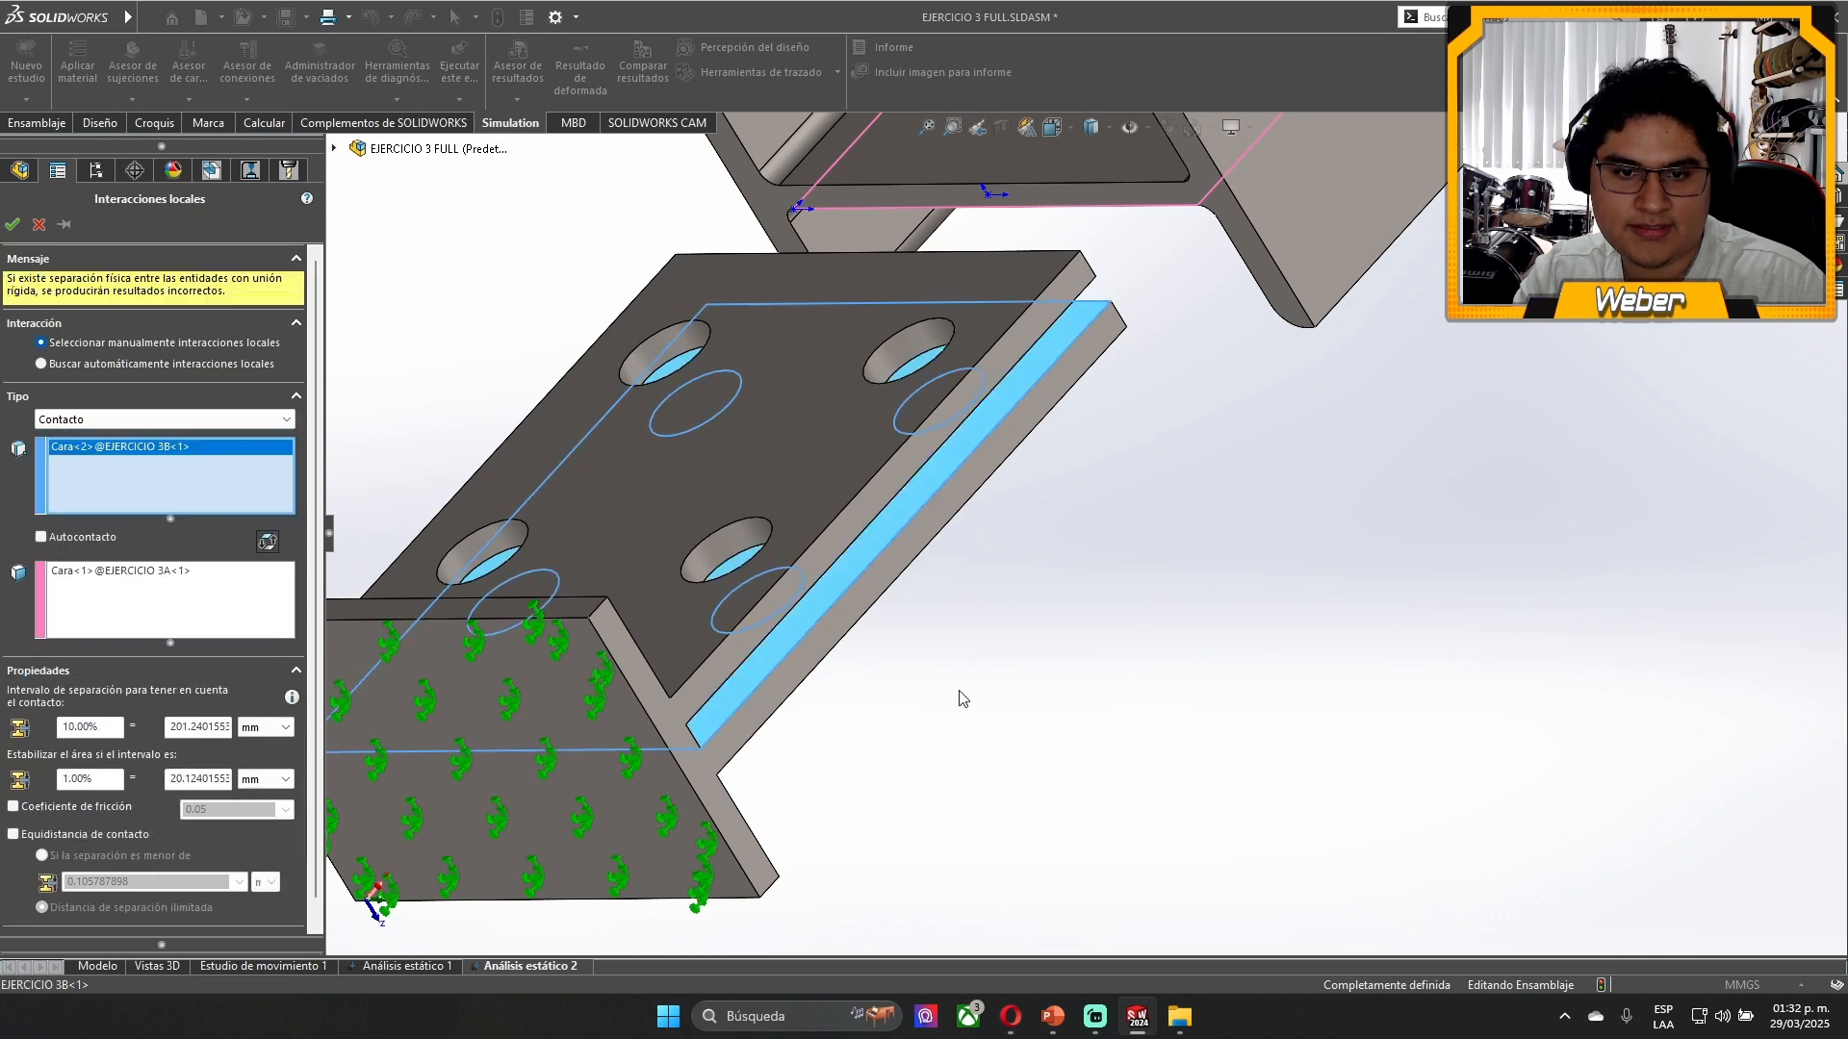
{"action": "middle_click_drag", "start_coordinate": [960, 697], "coordinate": [911, 522]}
{"action": "scroll", "coordinate": [911, 522], "scroll_direction": "up", "scroll_amount": 1}
{"action": "scroll", "coordinate": [1221, 477], "scroll_direction": "down", "scroll_amount": 2}
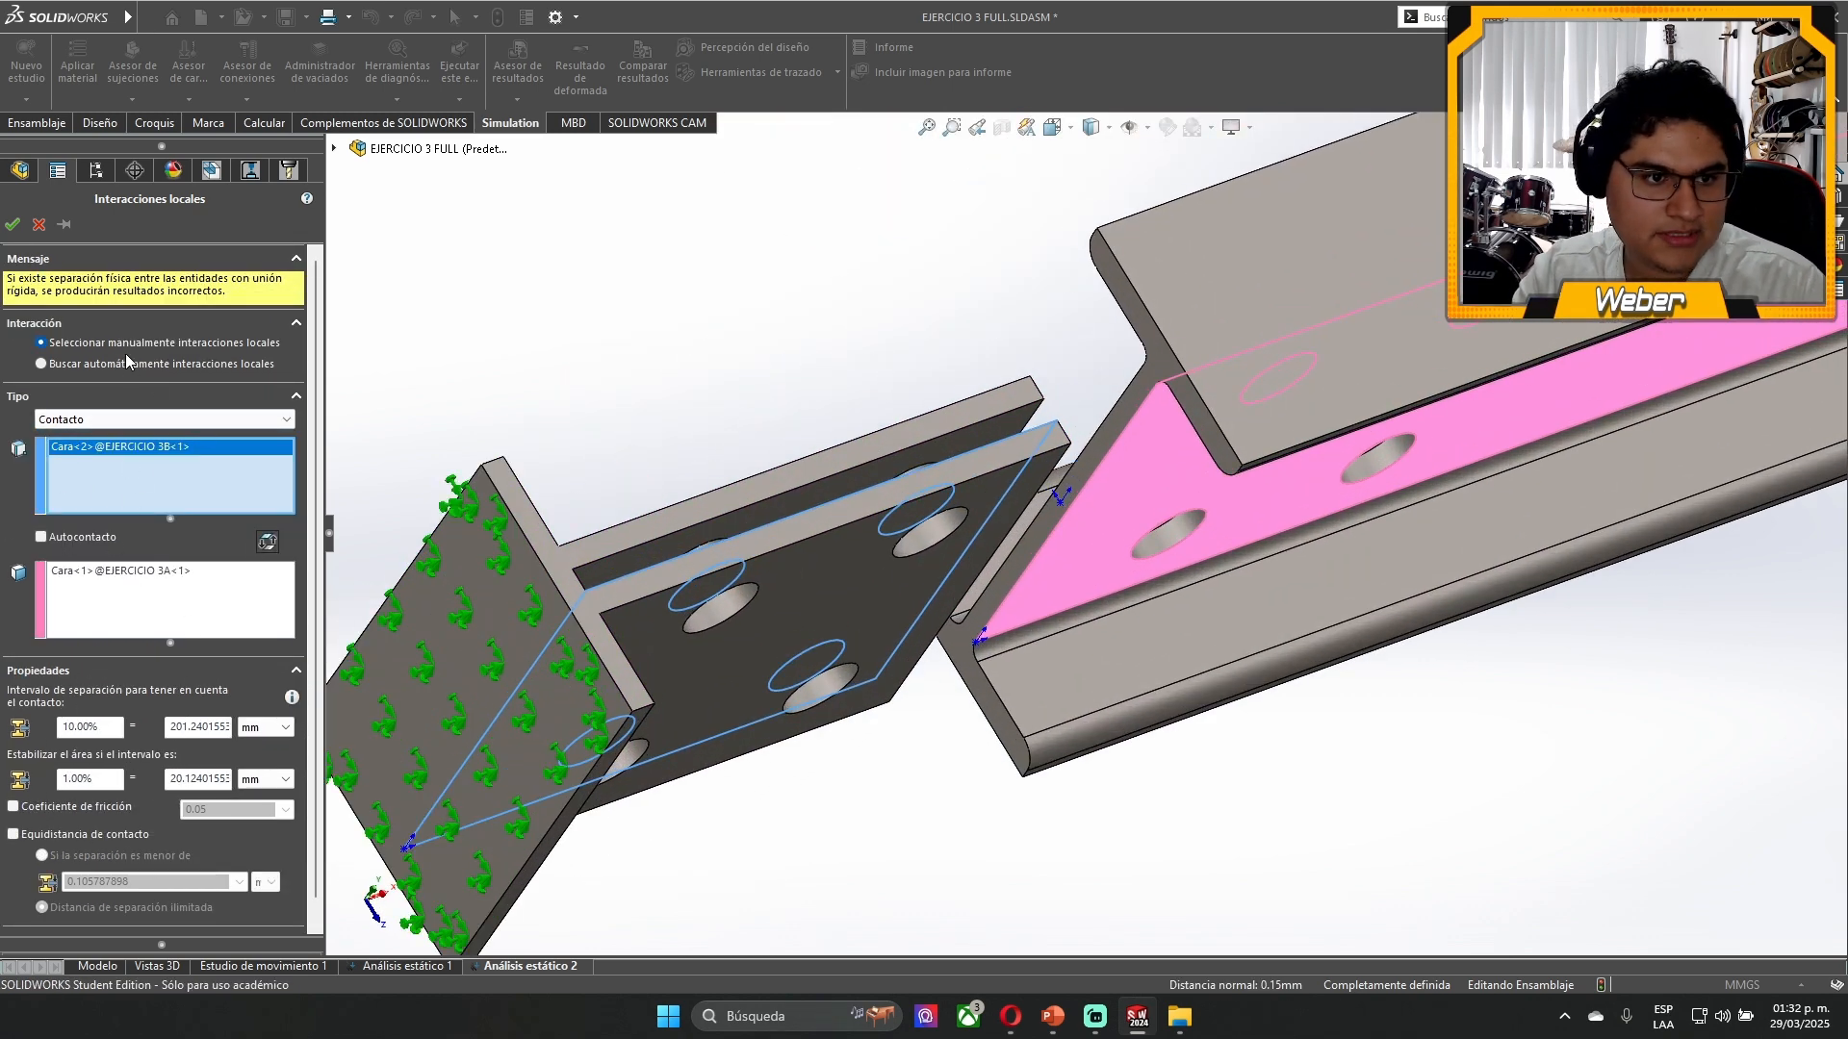
{"action": "left_click", "coordinate": [123, 419]}
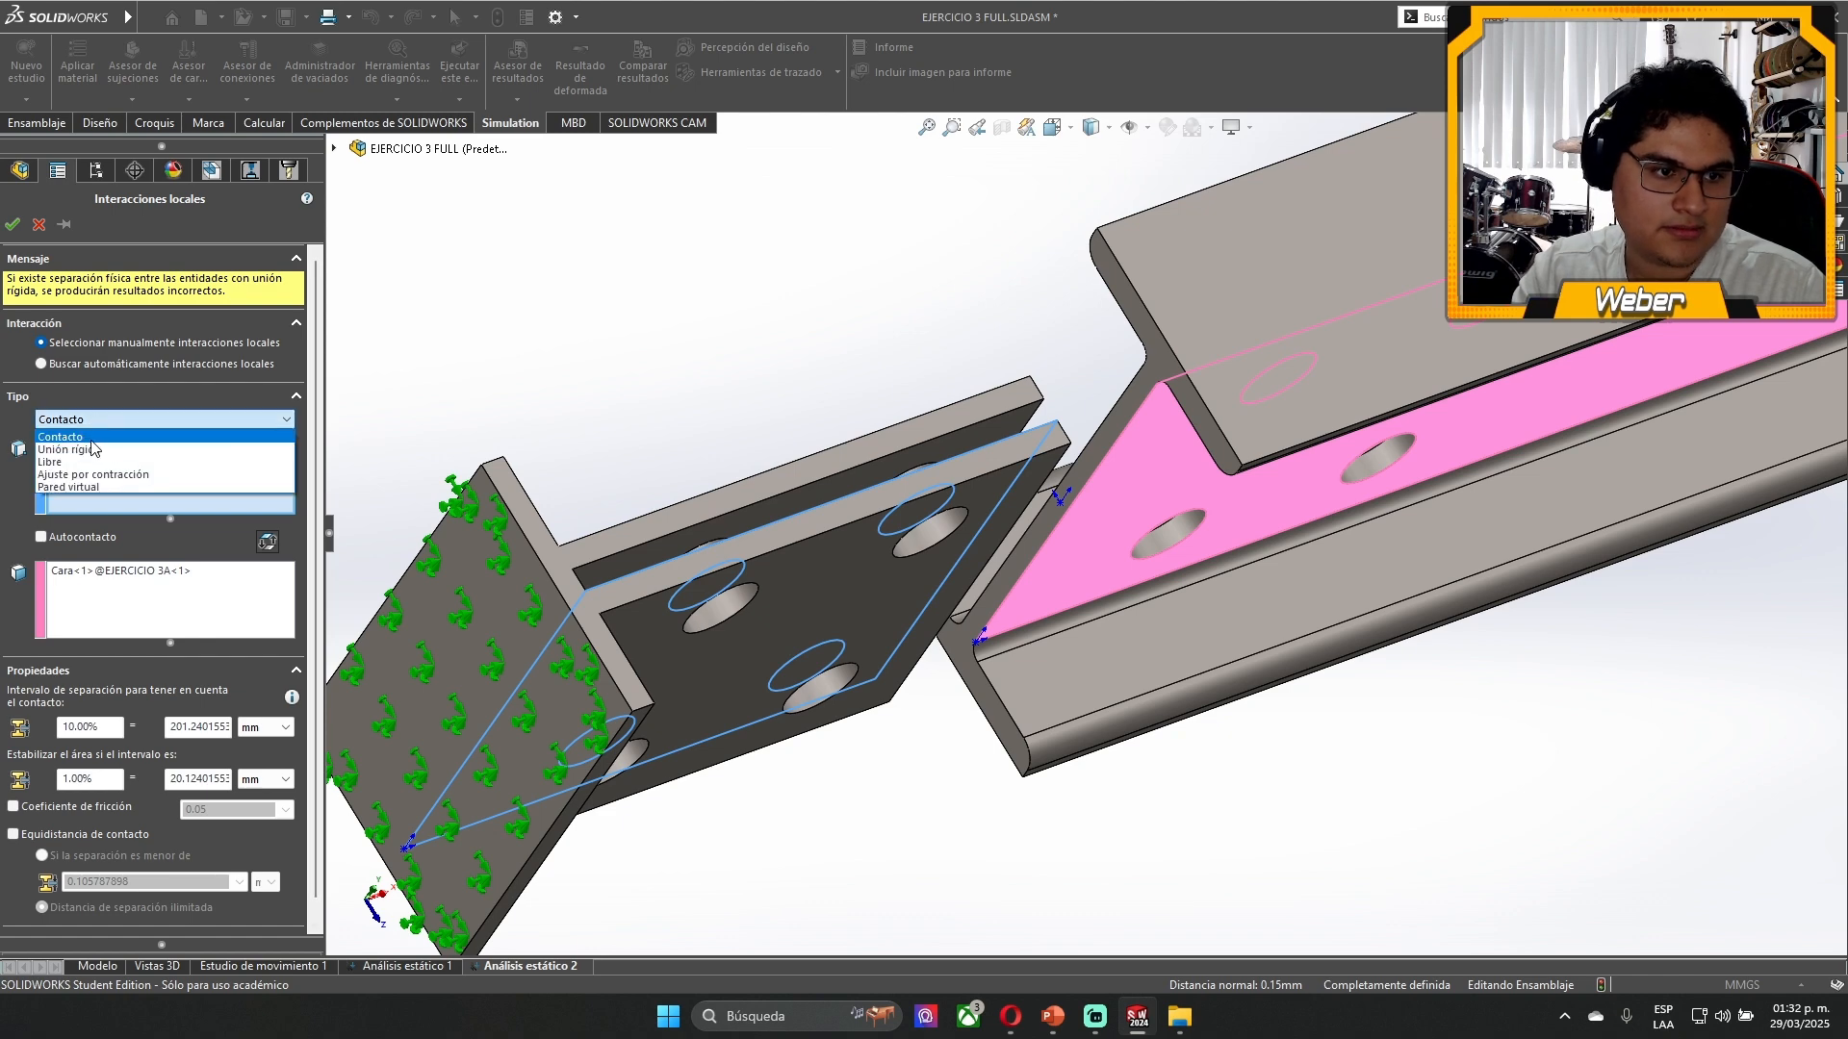
{"action": "left_click", "coordinate": [90, 440]}
{"action": "left_click", "coordinate": [13, 225]}
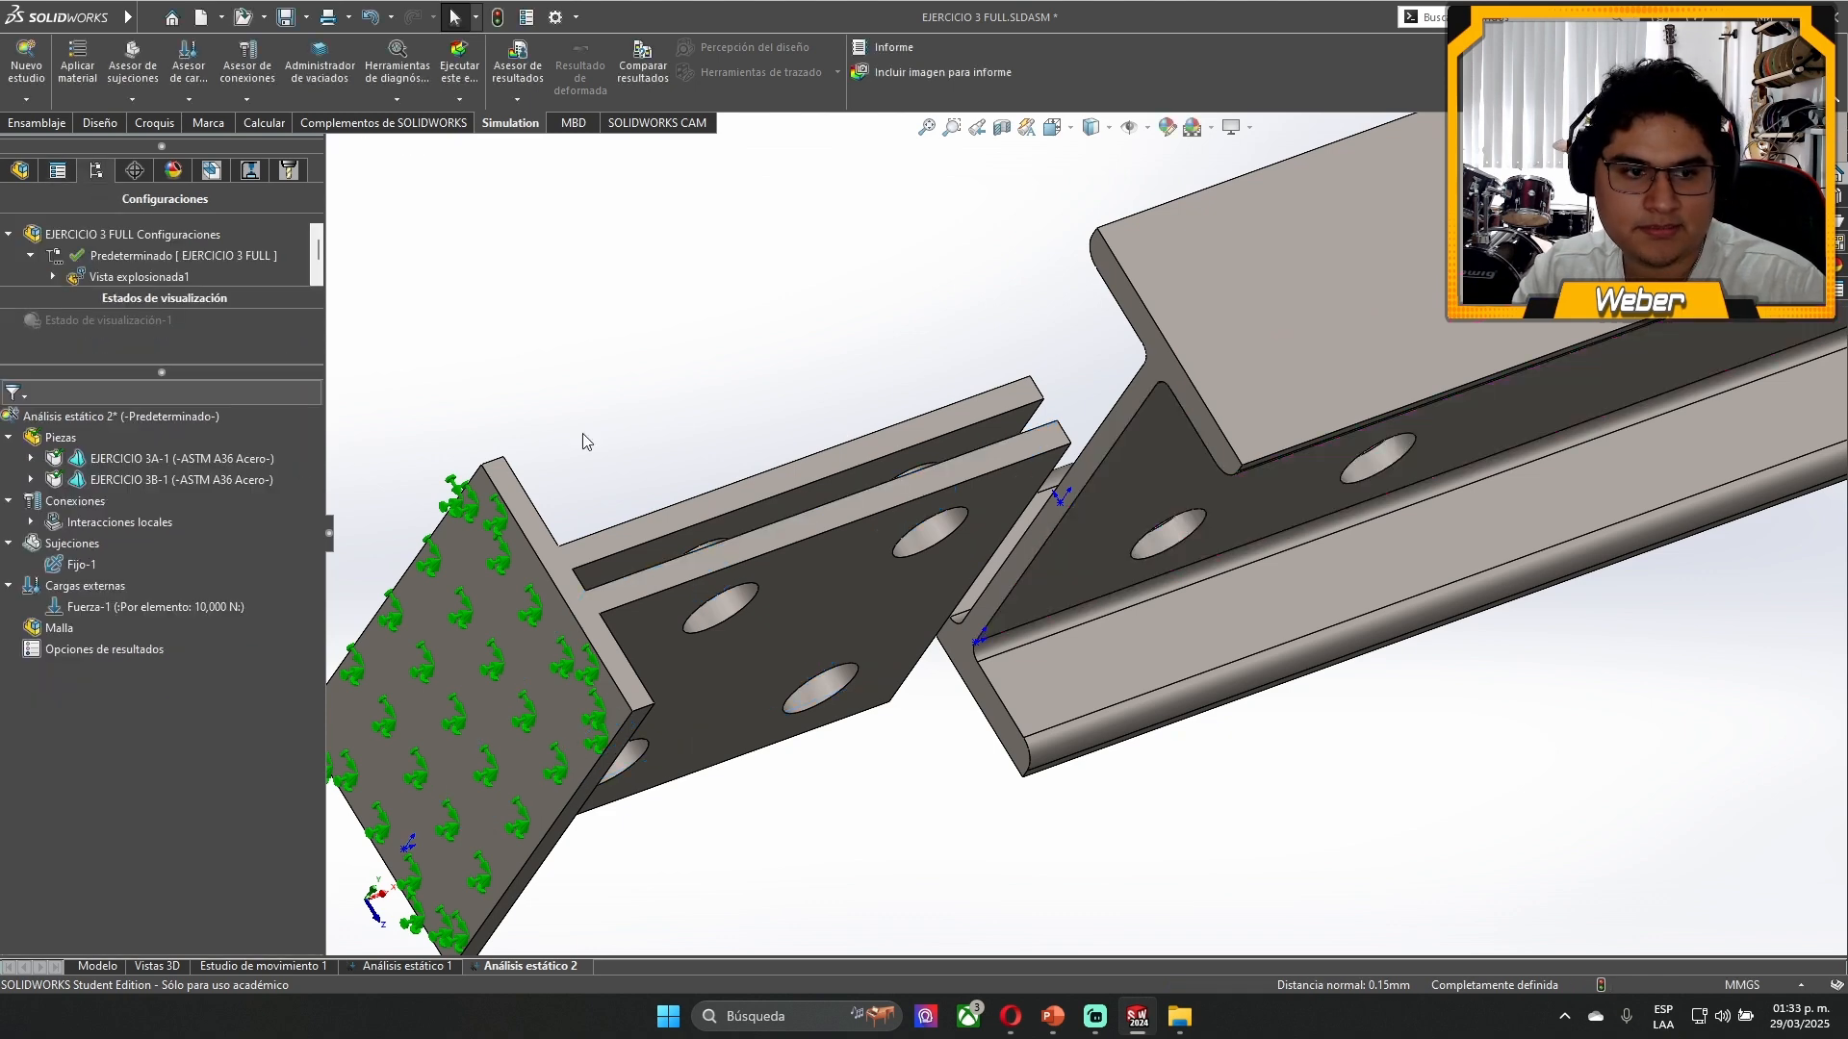
- Create a local Contact interaction between the inner face of the far bracket plate and the opposite face of the beam web
{"action": "right_click", "coordinate": [52, 530]}
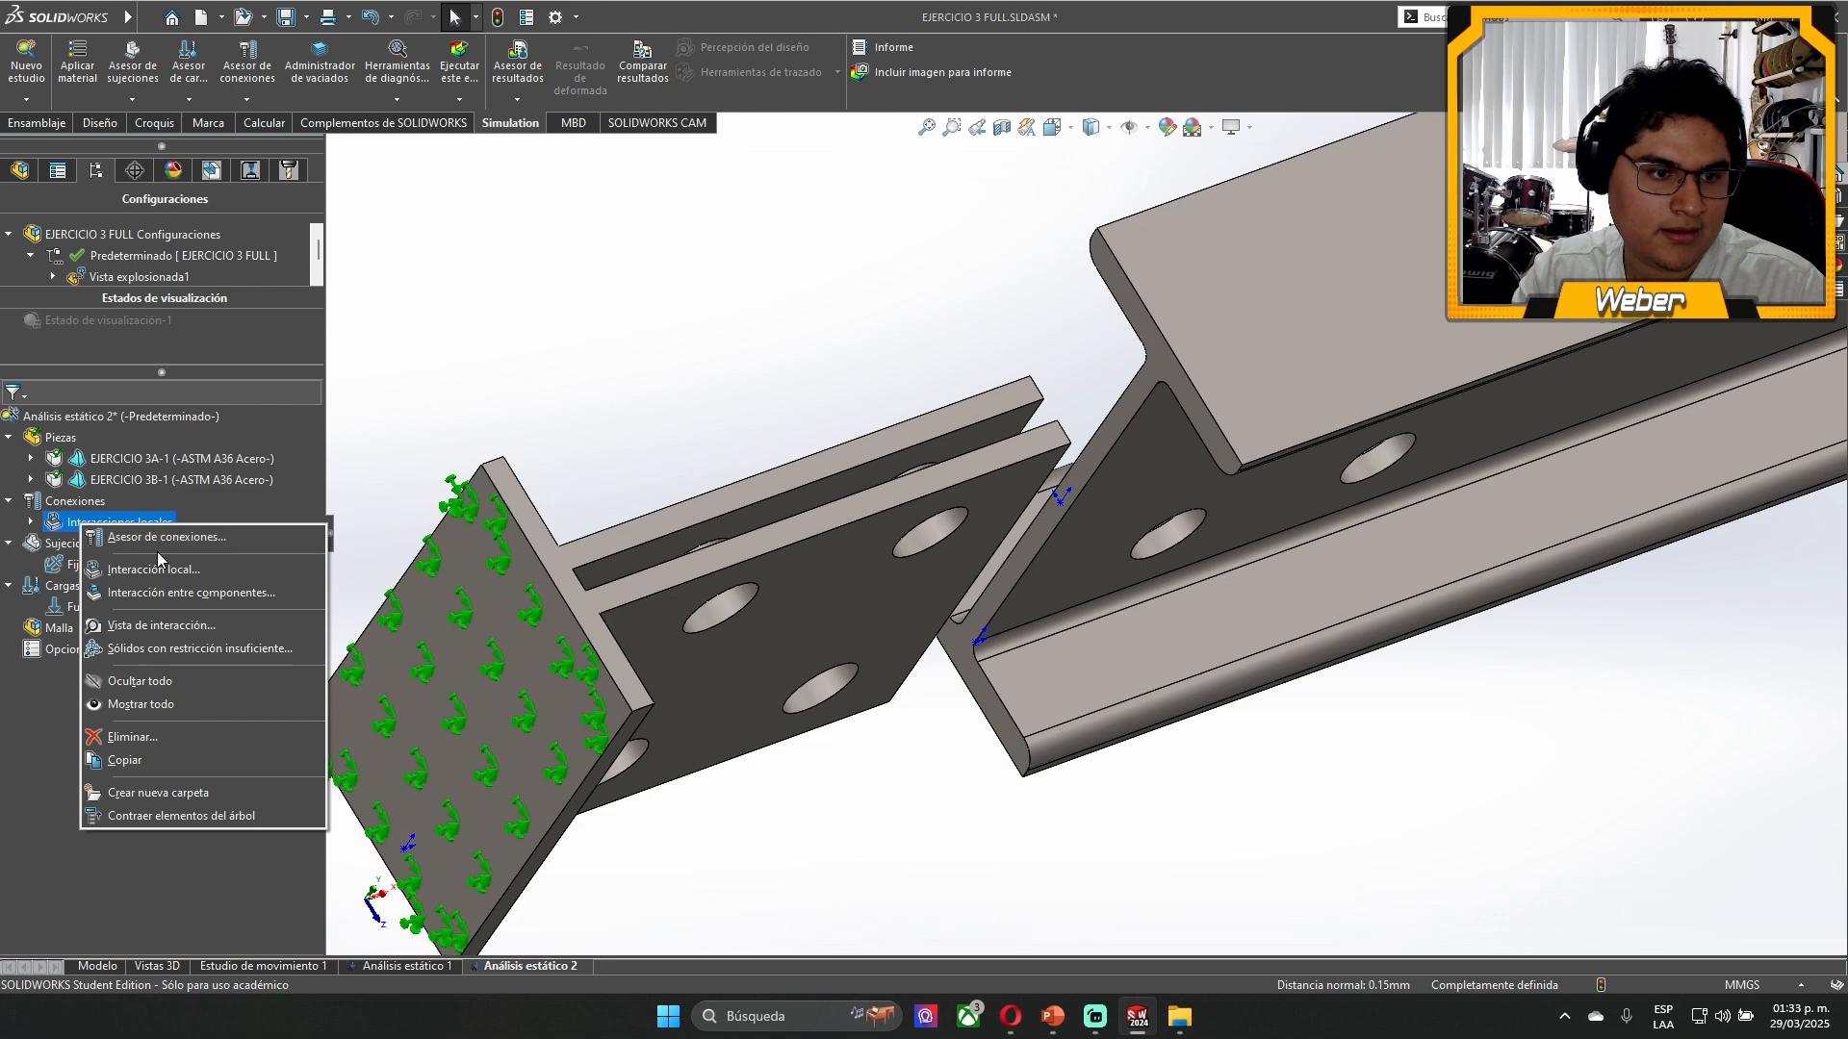
{"action": "key", "text": "Escape"}
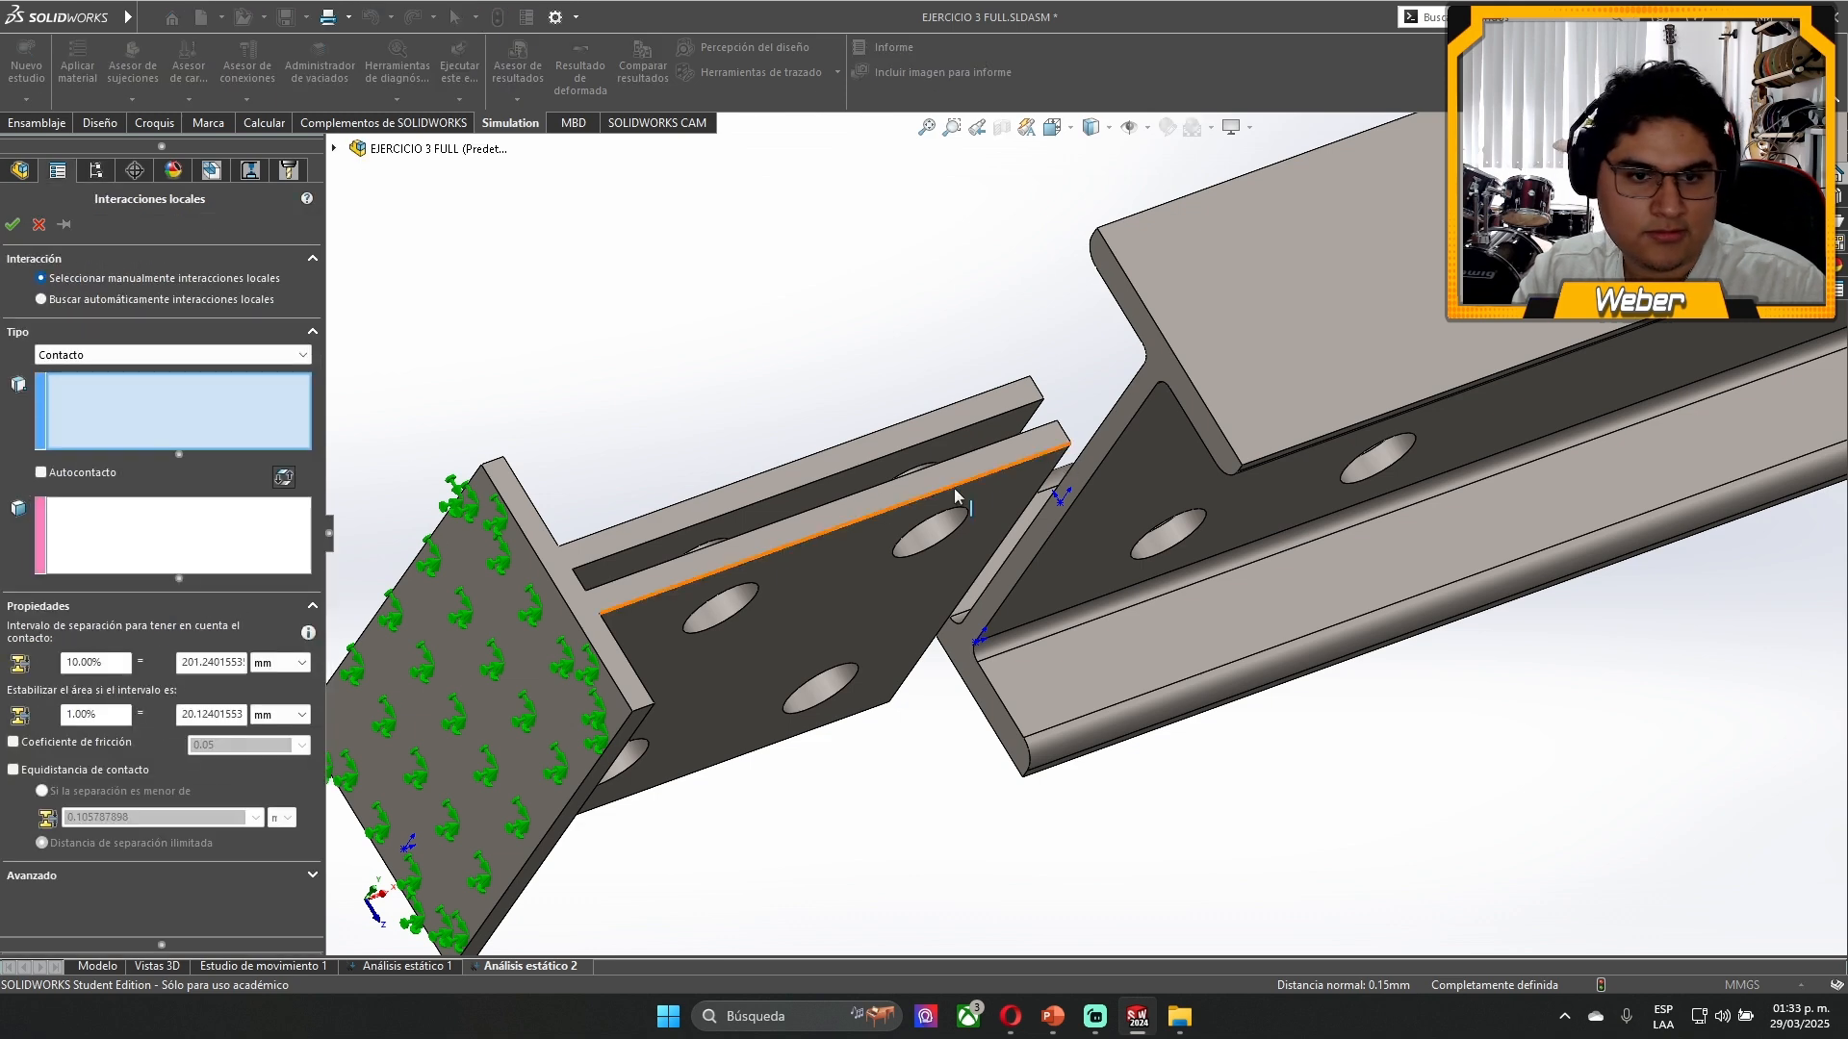
{"action": "left_click", "coordinate": [987, 430]}
{"action": "left_click", "coordinate": [260, 542]}
{"action": "middle_click_drag", "start_coordinate": [1126, 399], "coordinate": [1215, 385]}
{"action": "left_click", "coordinate": [1044, 356]}
{"action": "middle_click_drag", "start_coordinate": [1049, 424], "coordinate": [941, 393]}
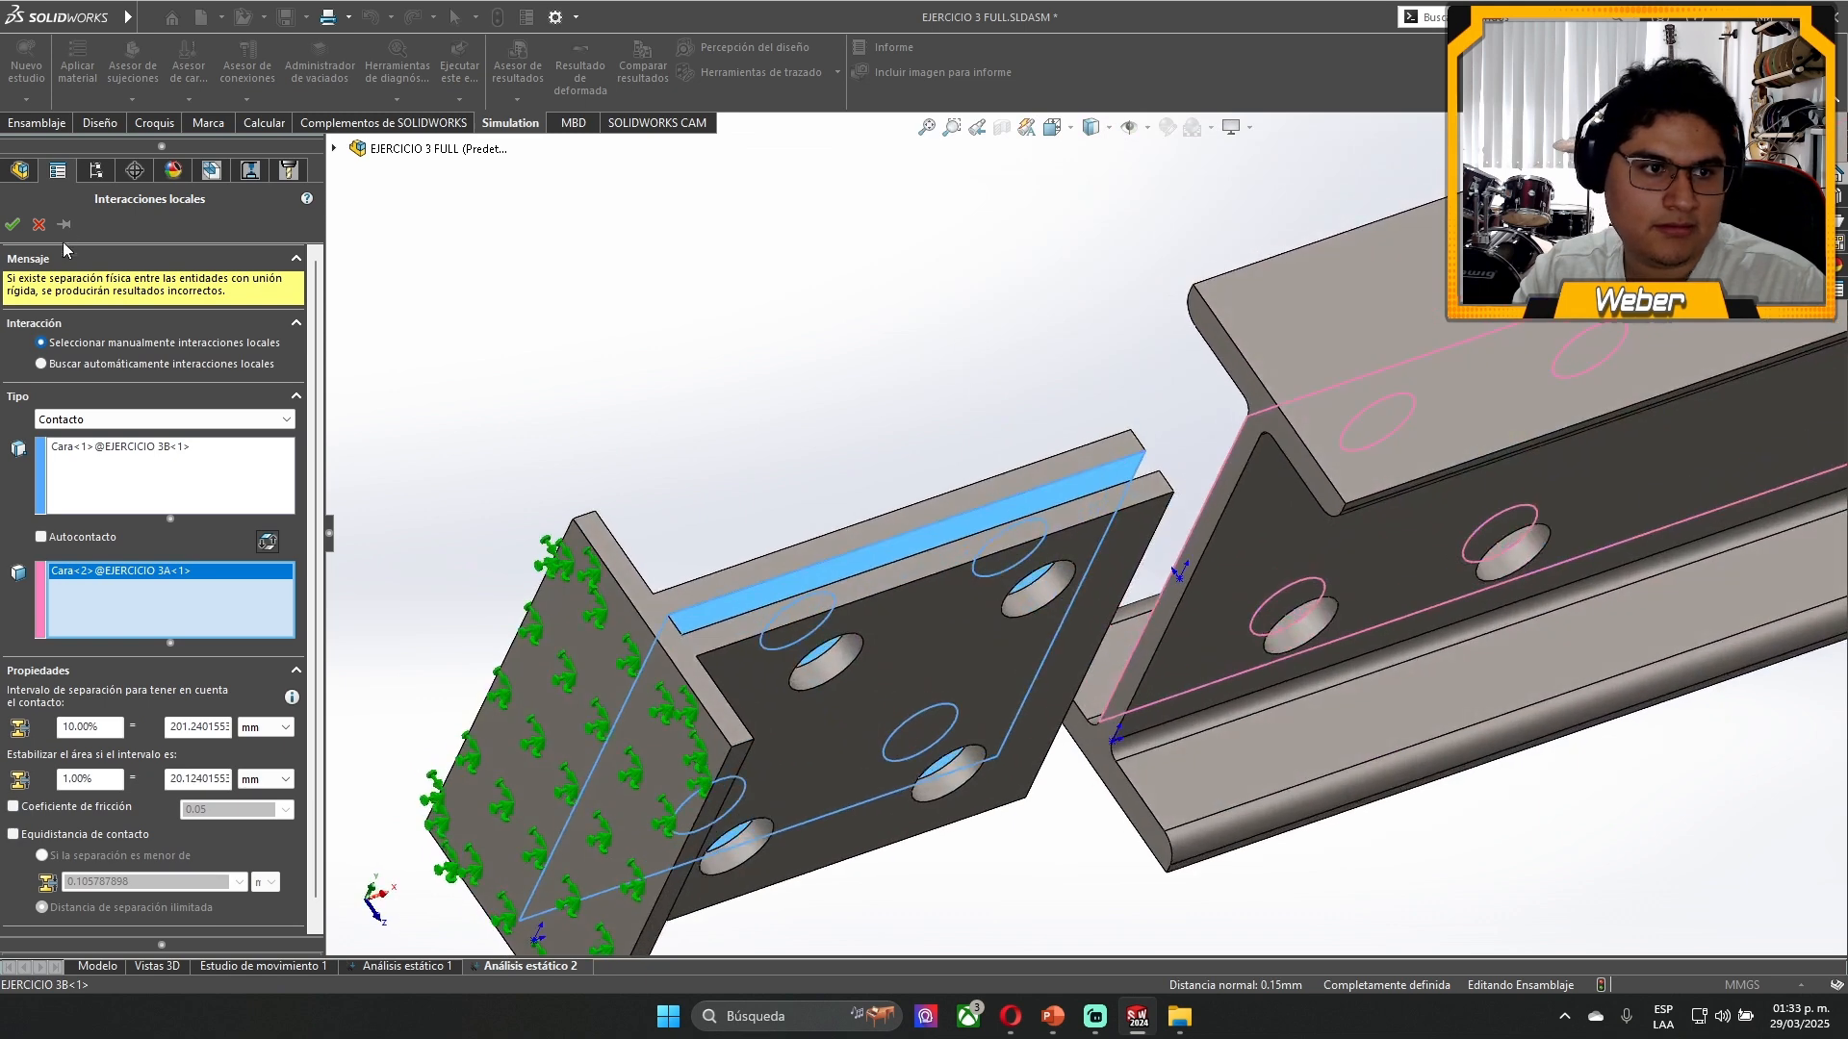
{"action": "left_click", "coordinate": [15, 225]}
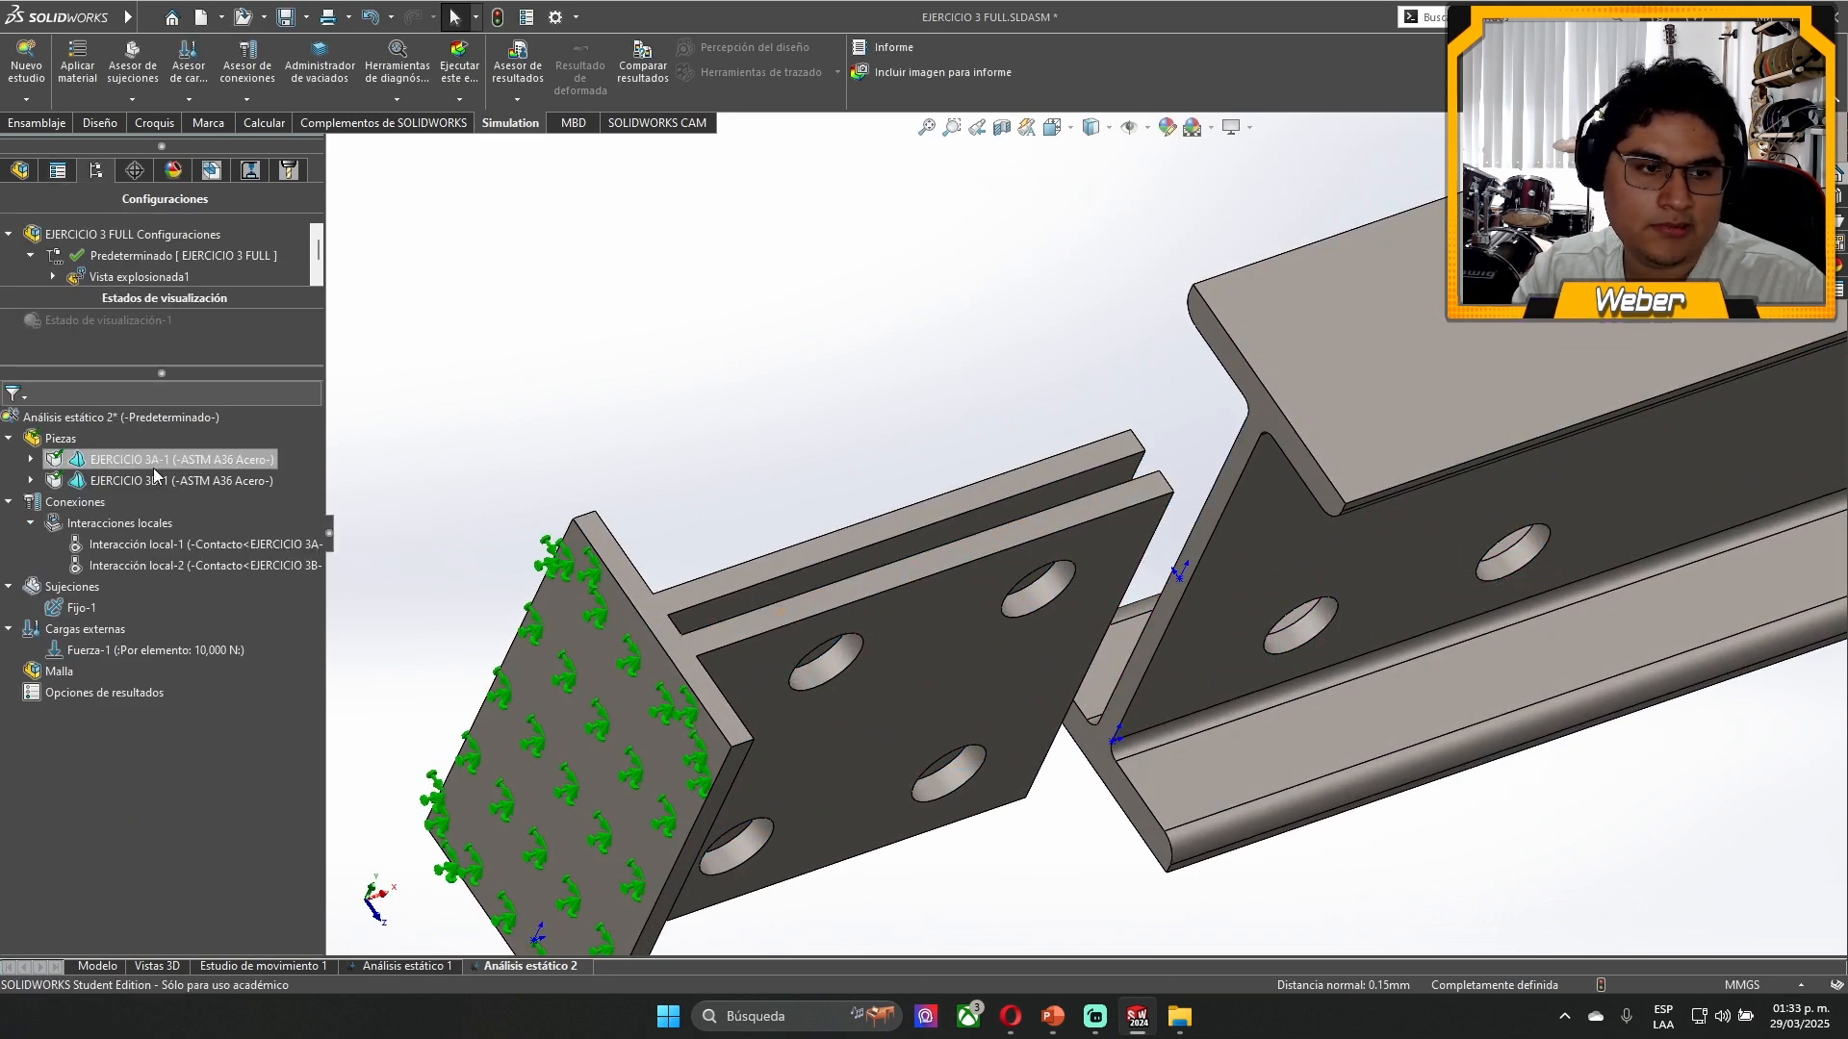
- Create a local Contact interaction between the end face of the EJERCICIO 3A beam and the EJERCICIO 3B base plate face between its two plates
{"action": "right_click", "coordinate": [119, 523]}
{"action": "left_click", "coordinate": [1211, 544]}
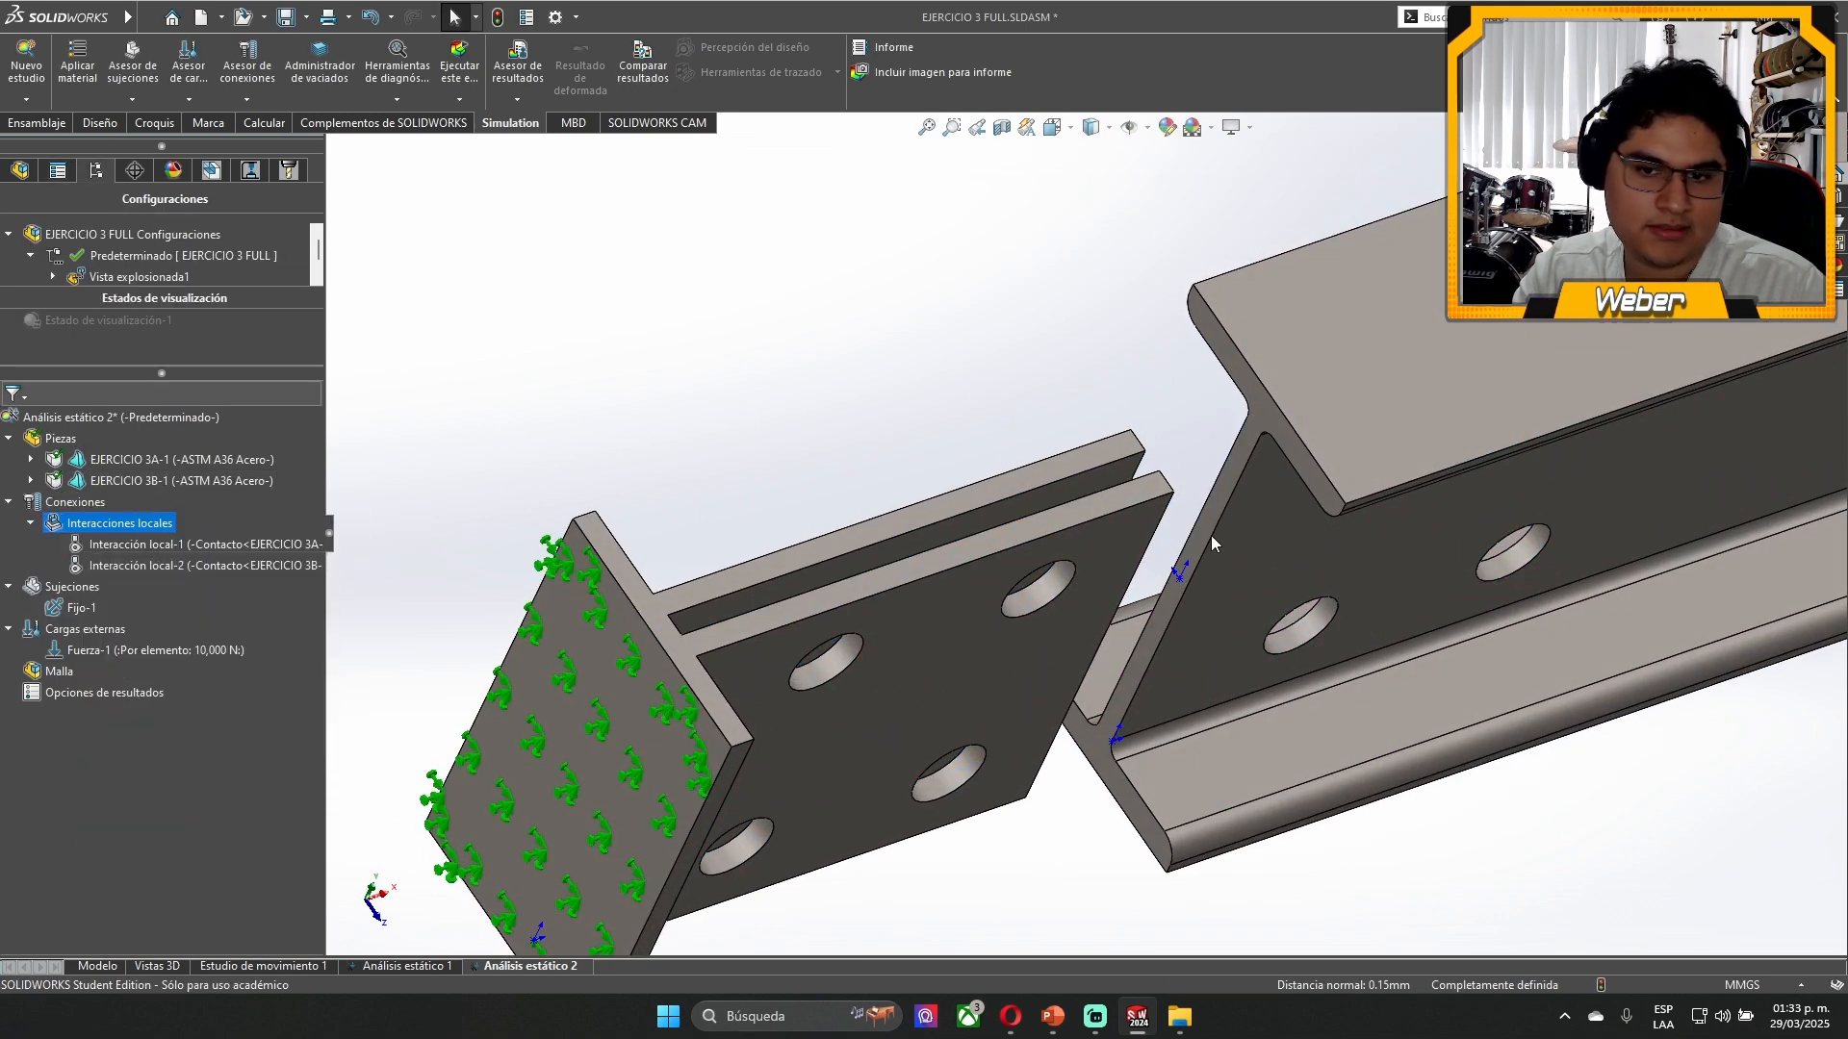
{"action": "left_click", "coordinate": [1212, 544]}
{"action": "left_click", "coordinate": [310, 566]}
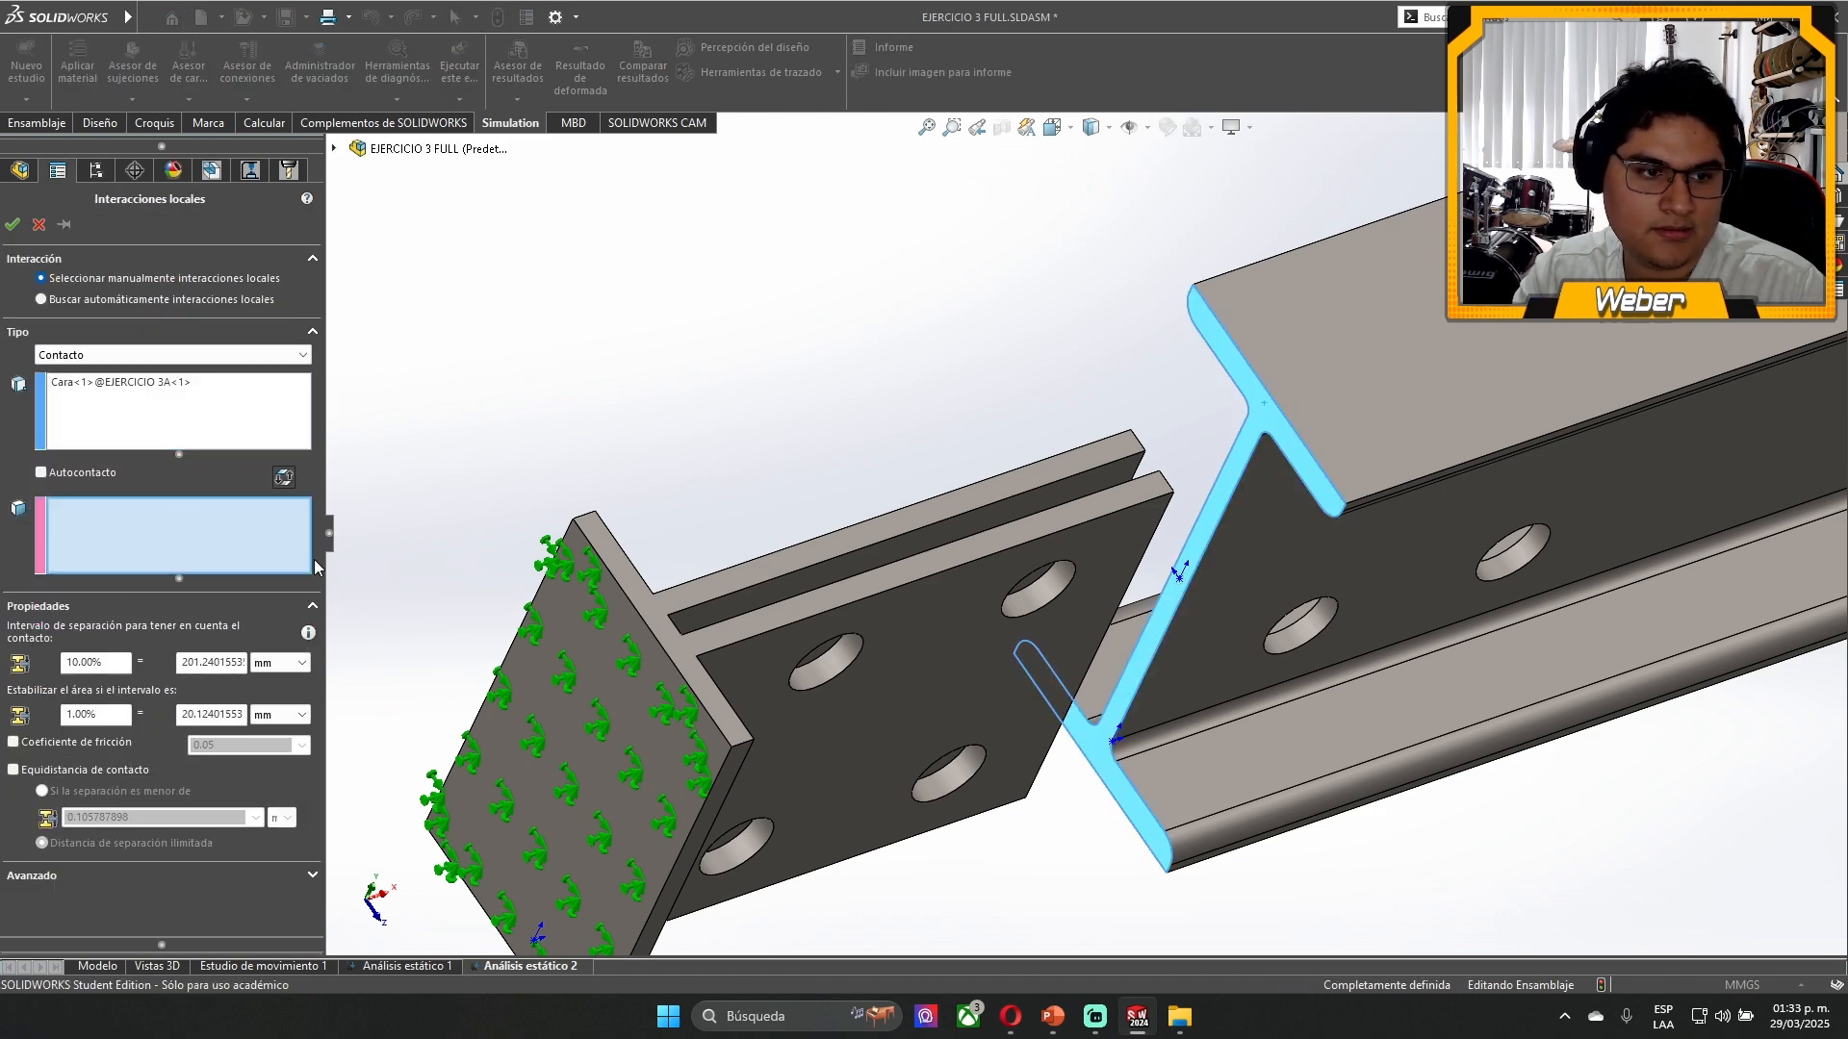
{"action": "middle_click_drag", "start_coordinate": [847, 703], "coordinate": [693, 644]}
{"action": "scroll", "coordinate": [693, 645], "scroll_direction": "down", "scroll_amount": 3}
{"action": "left_click", "coordinate": [723, 566]}
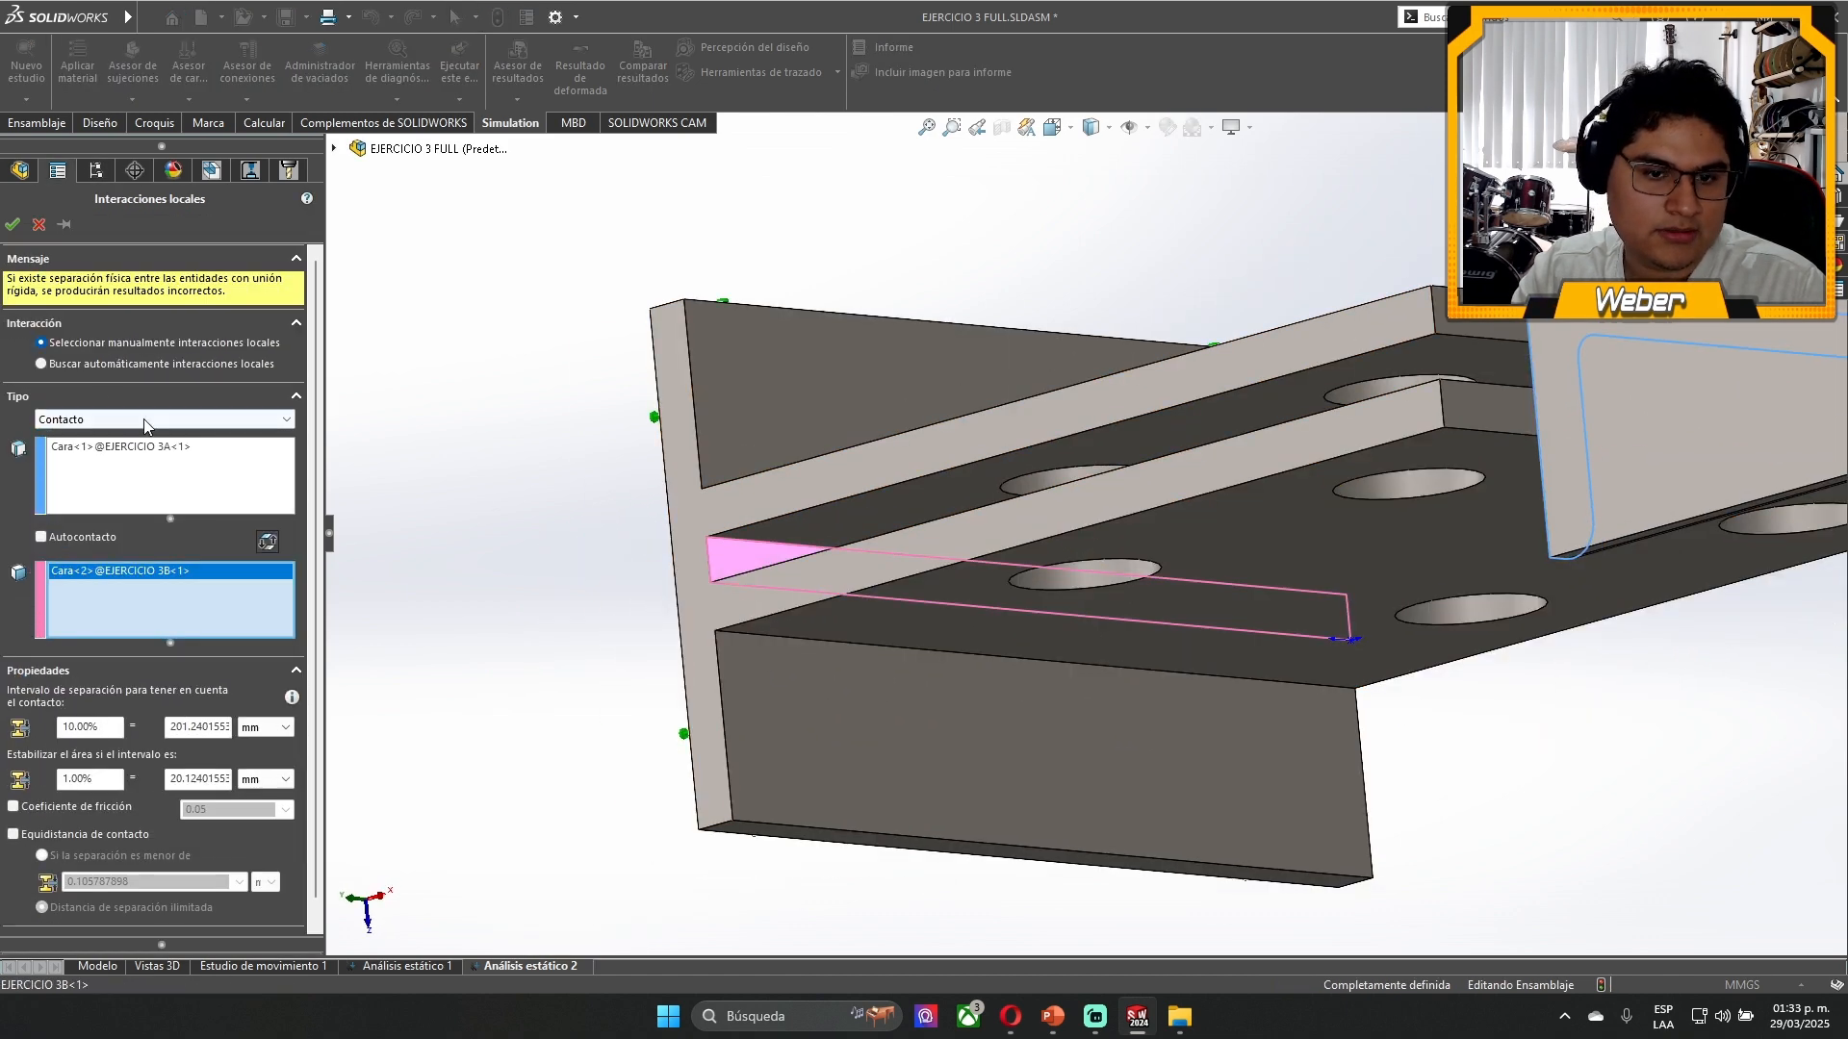
{"action": "left_click", "coordinate": [12, 224]}
- Collapse the assembly's exploded view so the beam sits back inside the bracket
{"action": "scroll", "coordinate": [1001, 491], "scroll_direction": "up", "scroll_amount": 5}
{"action": "middle_click_drag", "start_coordinate": [1183, 687], "coordinate": [1295, 453]}
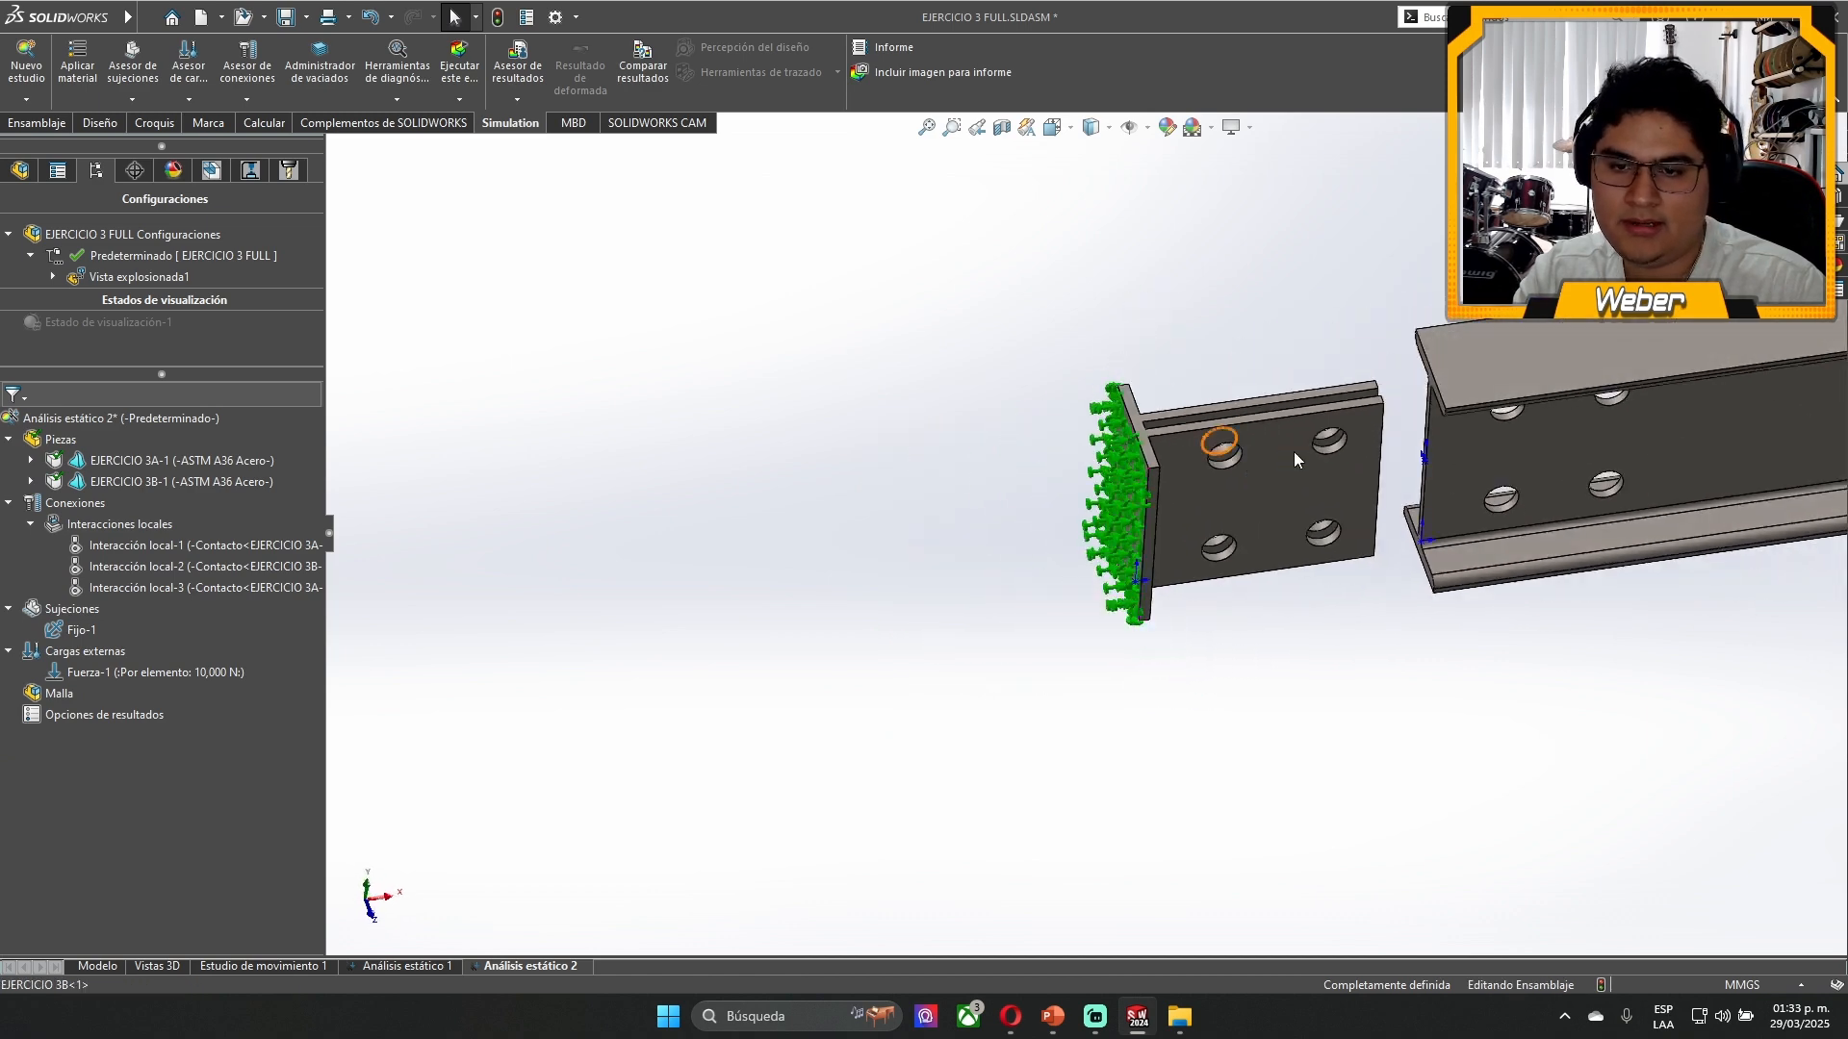
{"action": "scroll", "coordinate": [1333, 445], "scroll_direction": "up", "scroll_amount": 5}
{"action": "scroll", "coordinate": [1449, 420], "scroll_direction": "down", "scroll_amount": 4}
{"action": "scroll", "coordinate": [1059, 554], "scroll_direction": "down", "scroll_amount": 5}
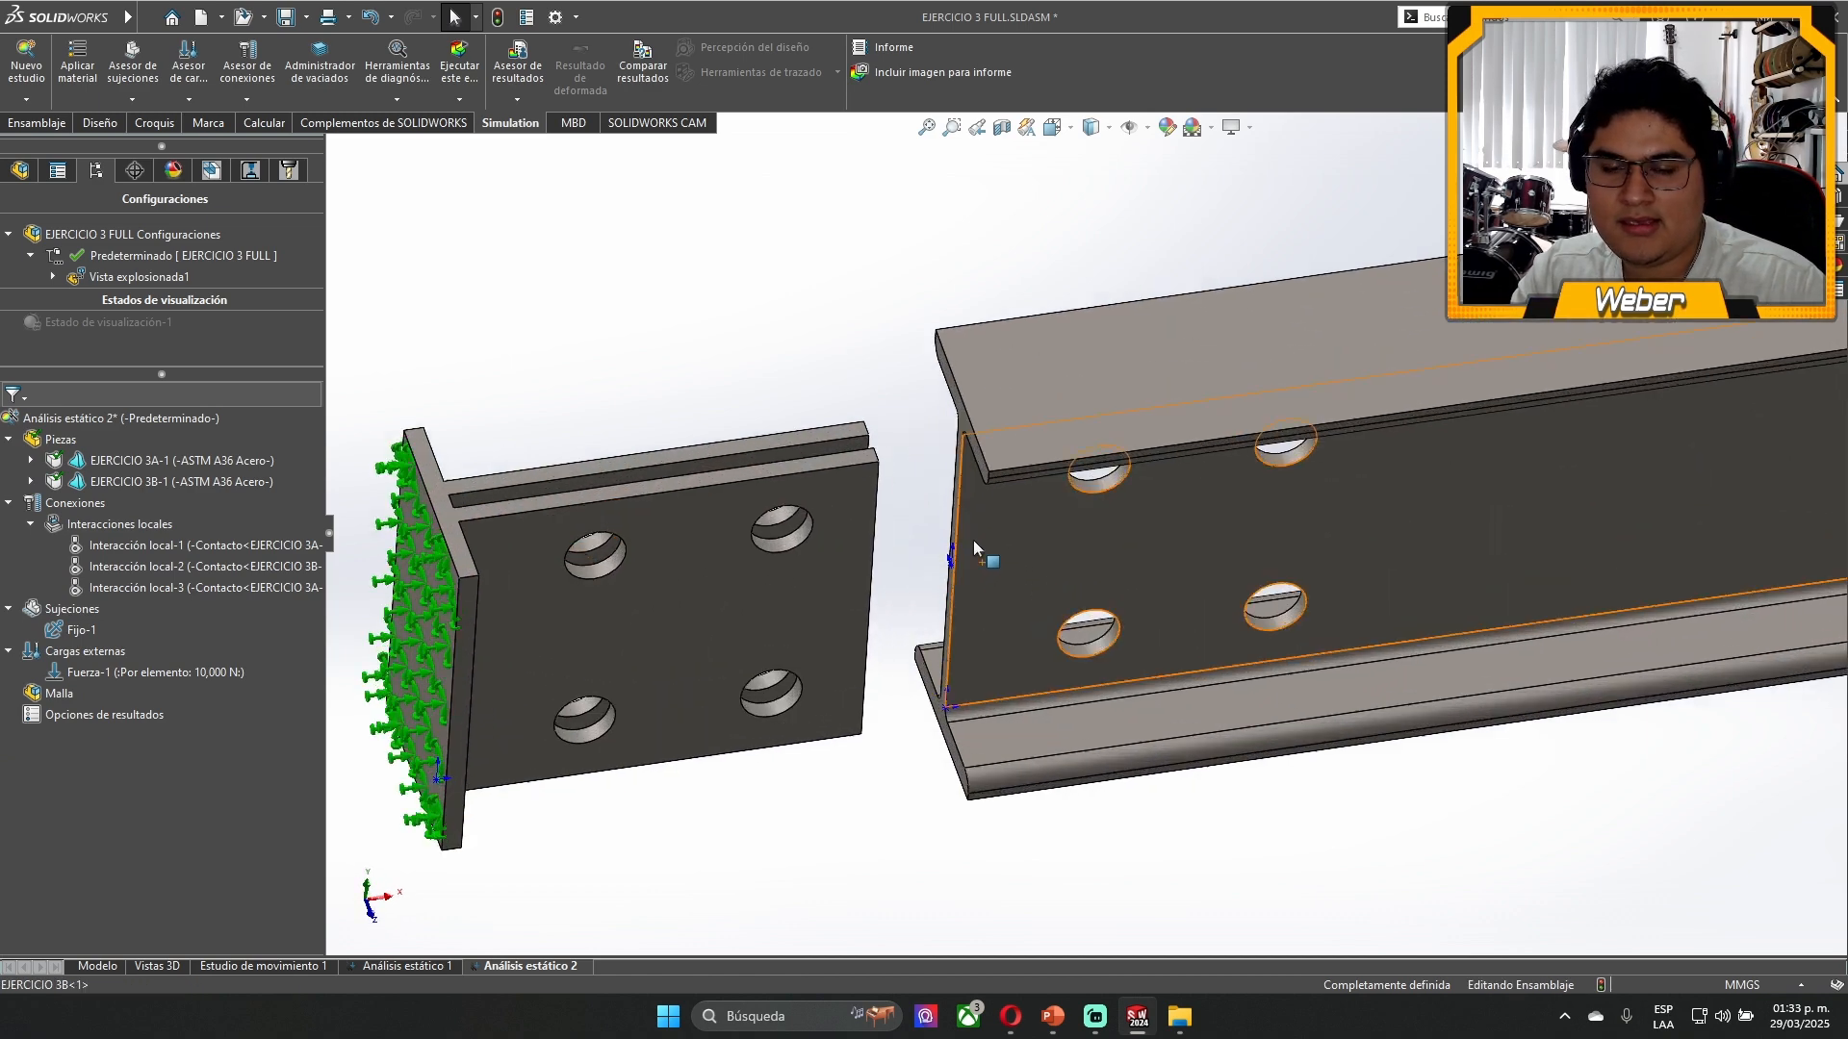
{"action": "scroll", "coordinate": [973, 540], "scroll_direction": "down", "scroll_amount": 3}
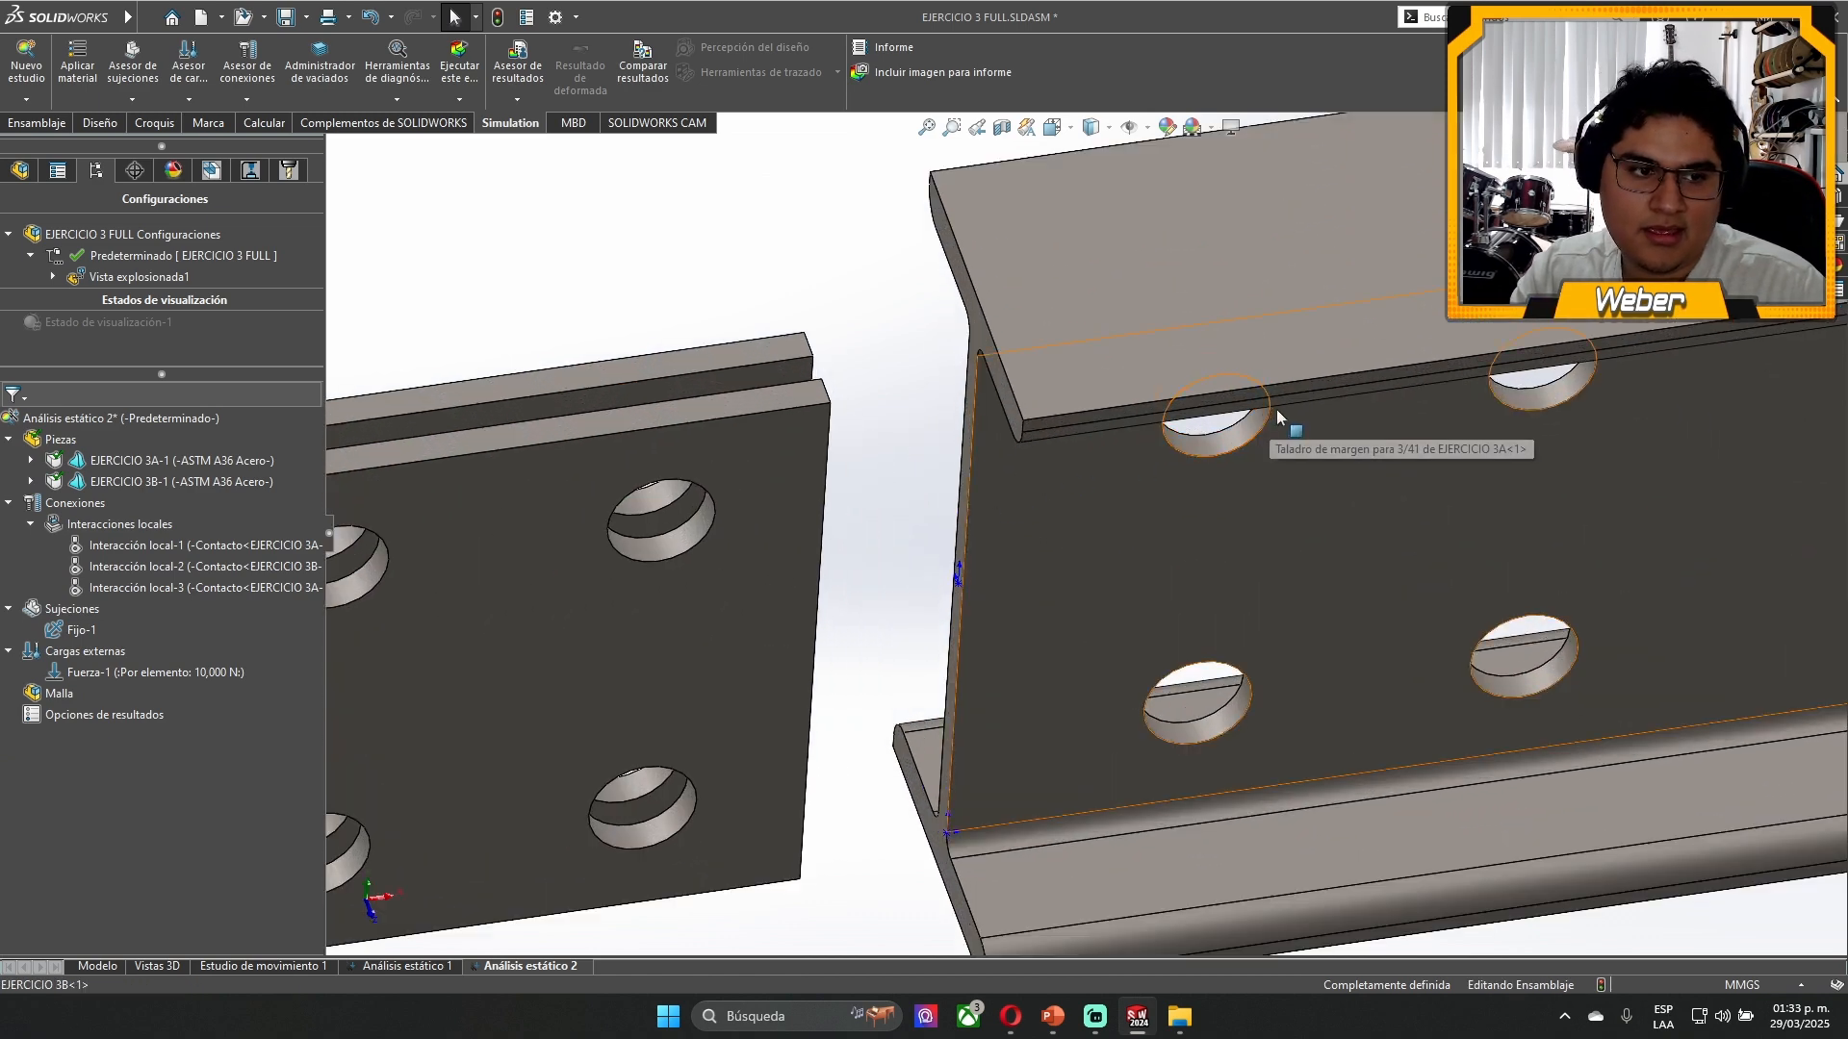
{"action": "scroll", "coordinate": [1259, 410], "scroll_direction": "up", "scroll_amount": 2}
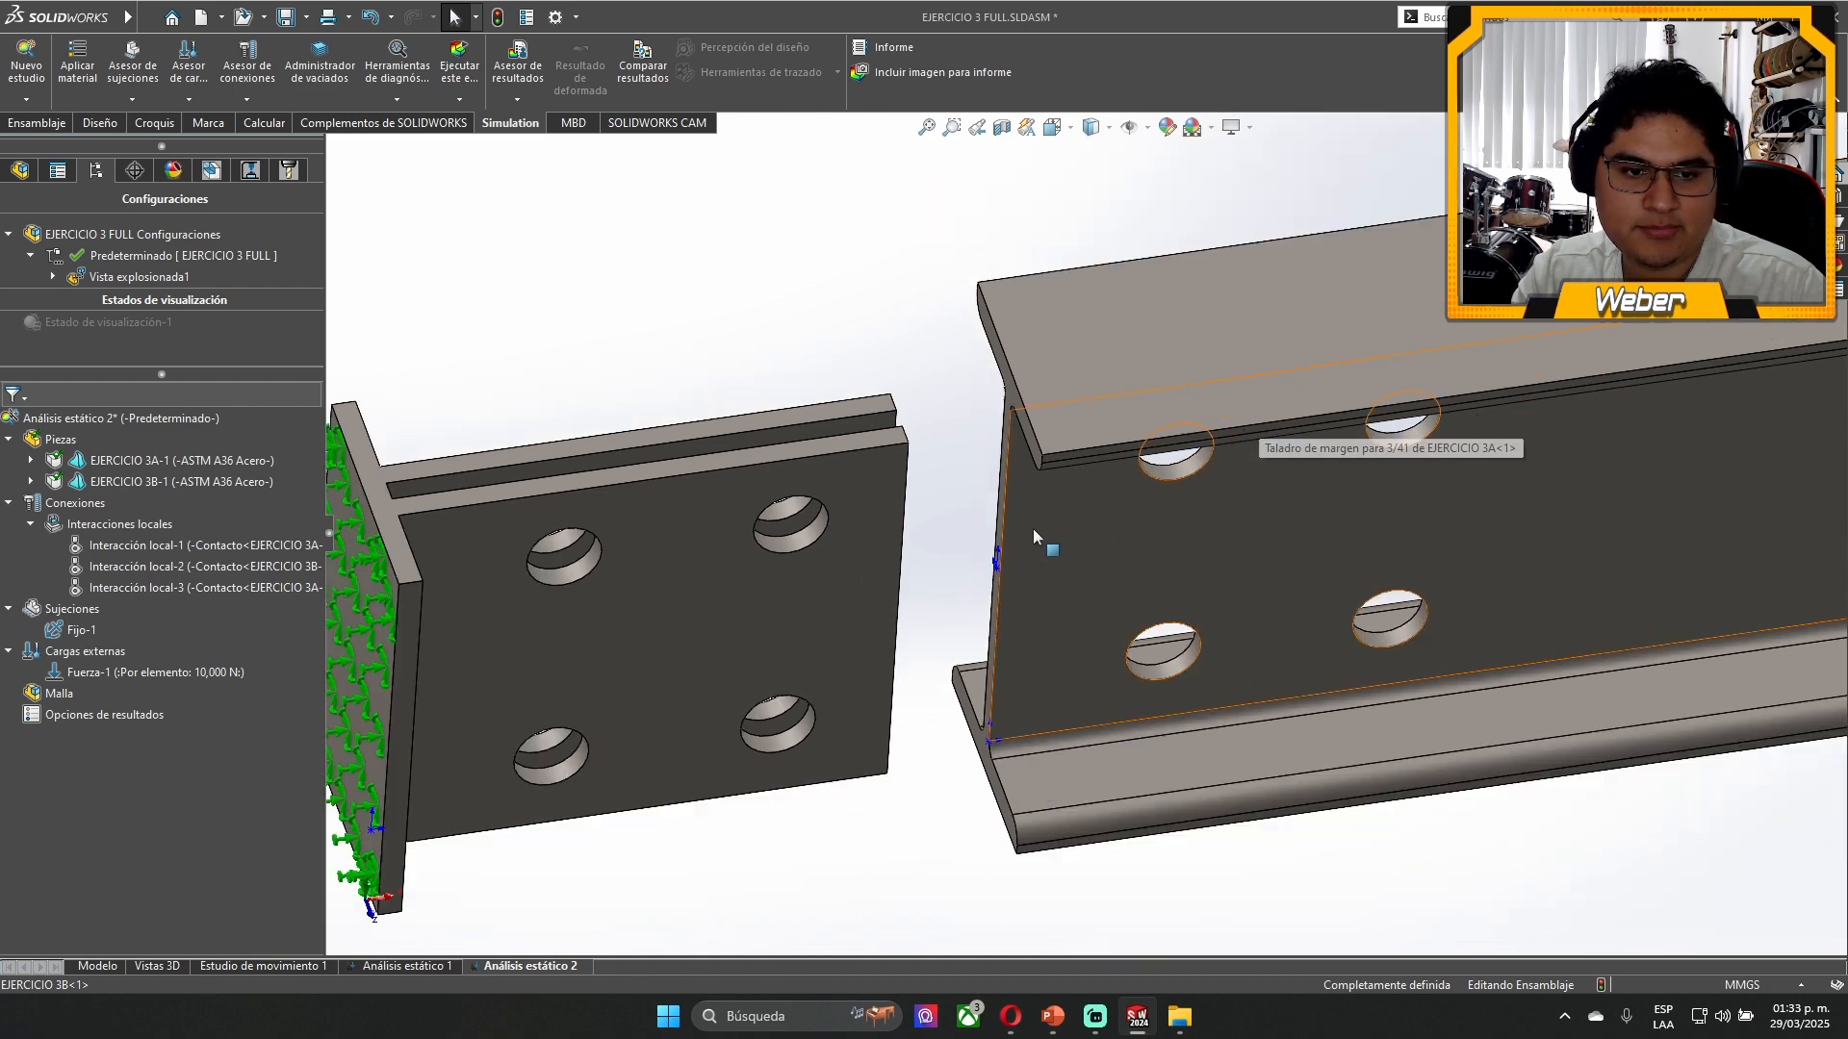
{"action": "scroll", "coordinate": [1218, 483], "scroll_direction": "up", "scroll_amount": 4}
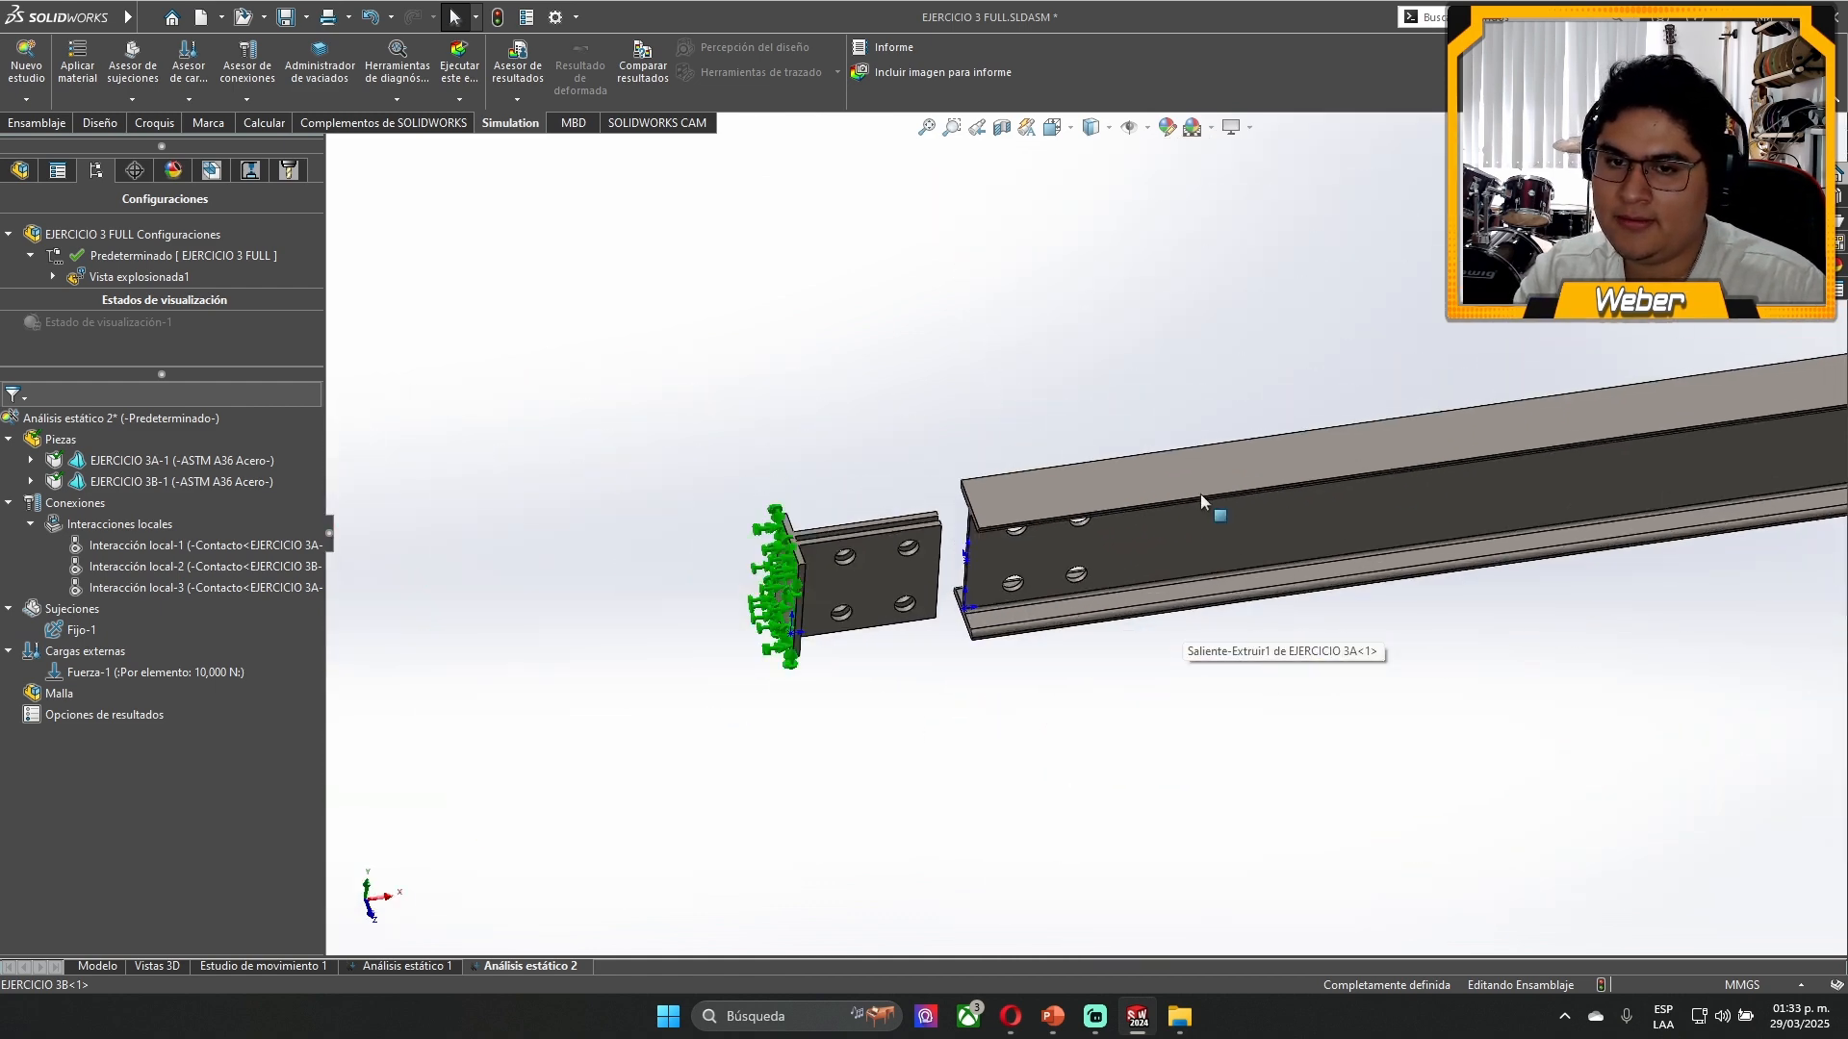
{"action": "scroll", "coordinate": [610, 568], "scroll_direction": "down", "scroll_amount": 4}
{"action": "scroll", "coordinate": [770, 604], "scroll_direction": "down", "scroll_amount": 1}
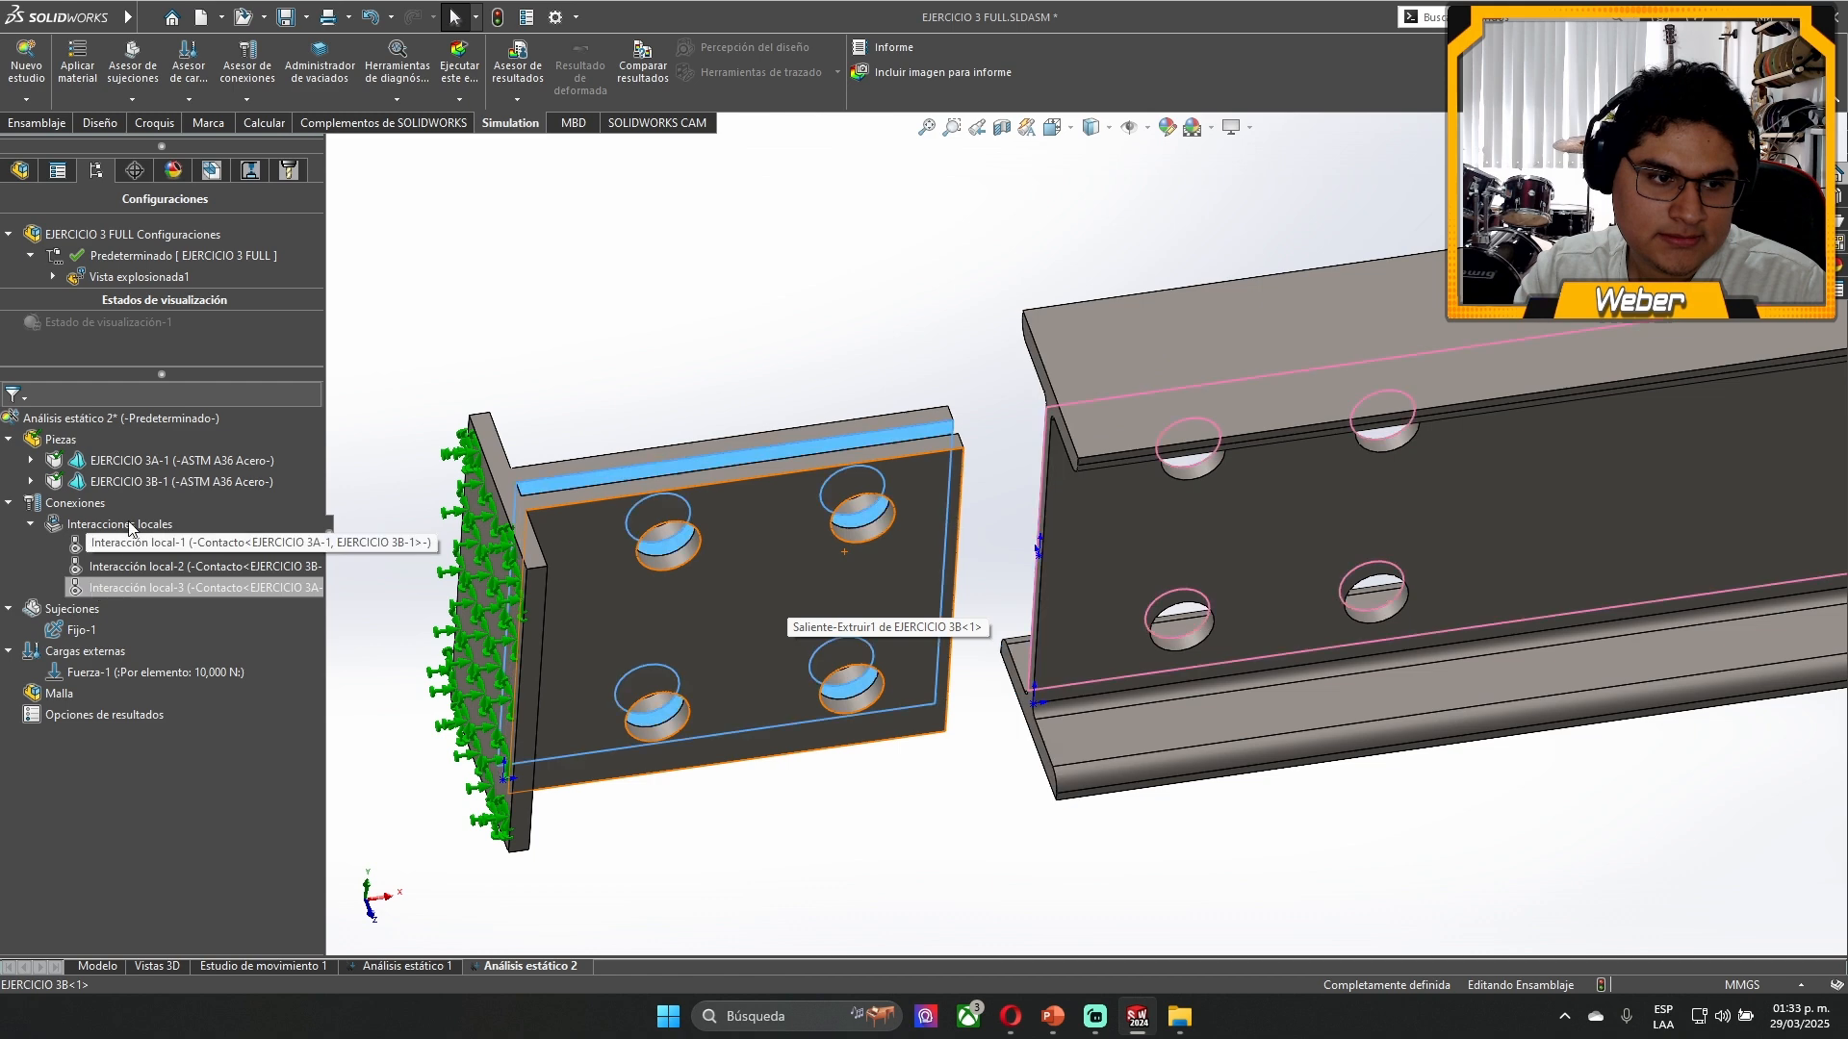
{"action": "right_click", "coordinate": [121, 277]}
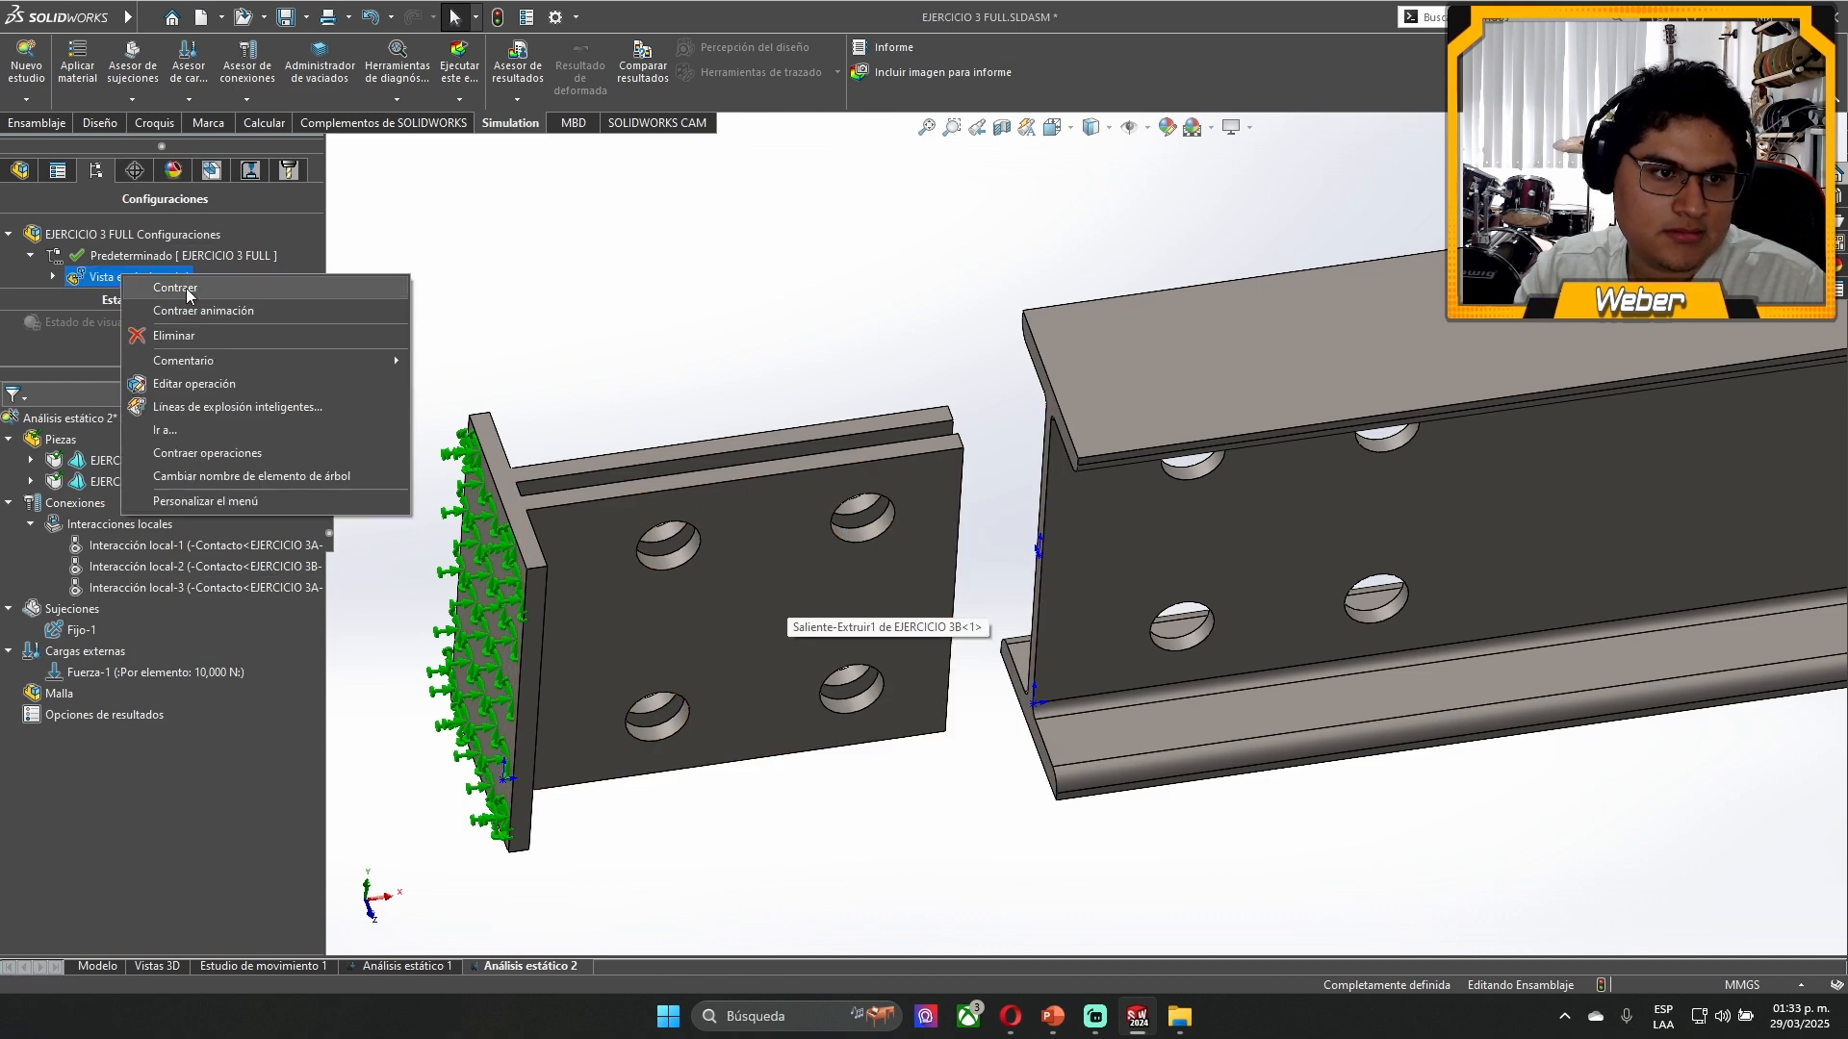
{"action": "left_click", "coordinate": [186, 287]}
{"action": "left_click", "coordinate": [776, 254]}
{"action": "scroll", "coordinate": [1328, 476], "scroll_direction": "up", "scroll_amount": 3}
{"action": "middle_click_drag", "start_coordinate": [1328, 476], "coordinate": [1289, 389]}
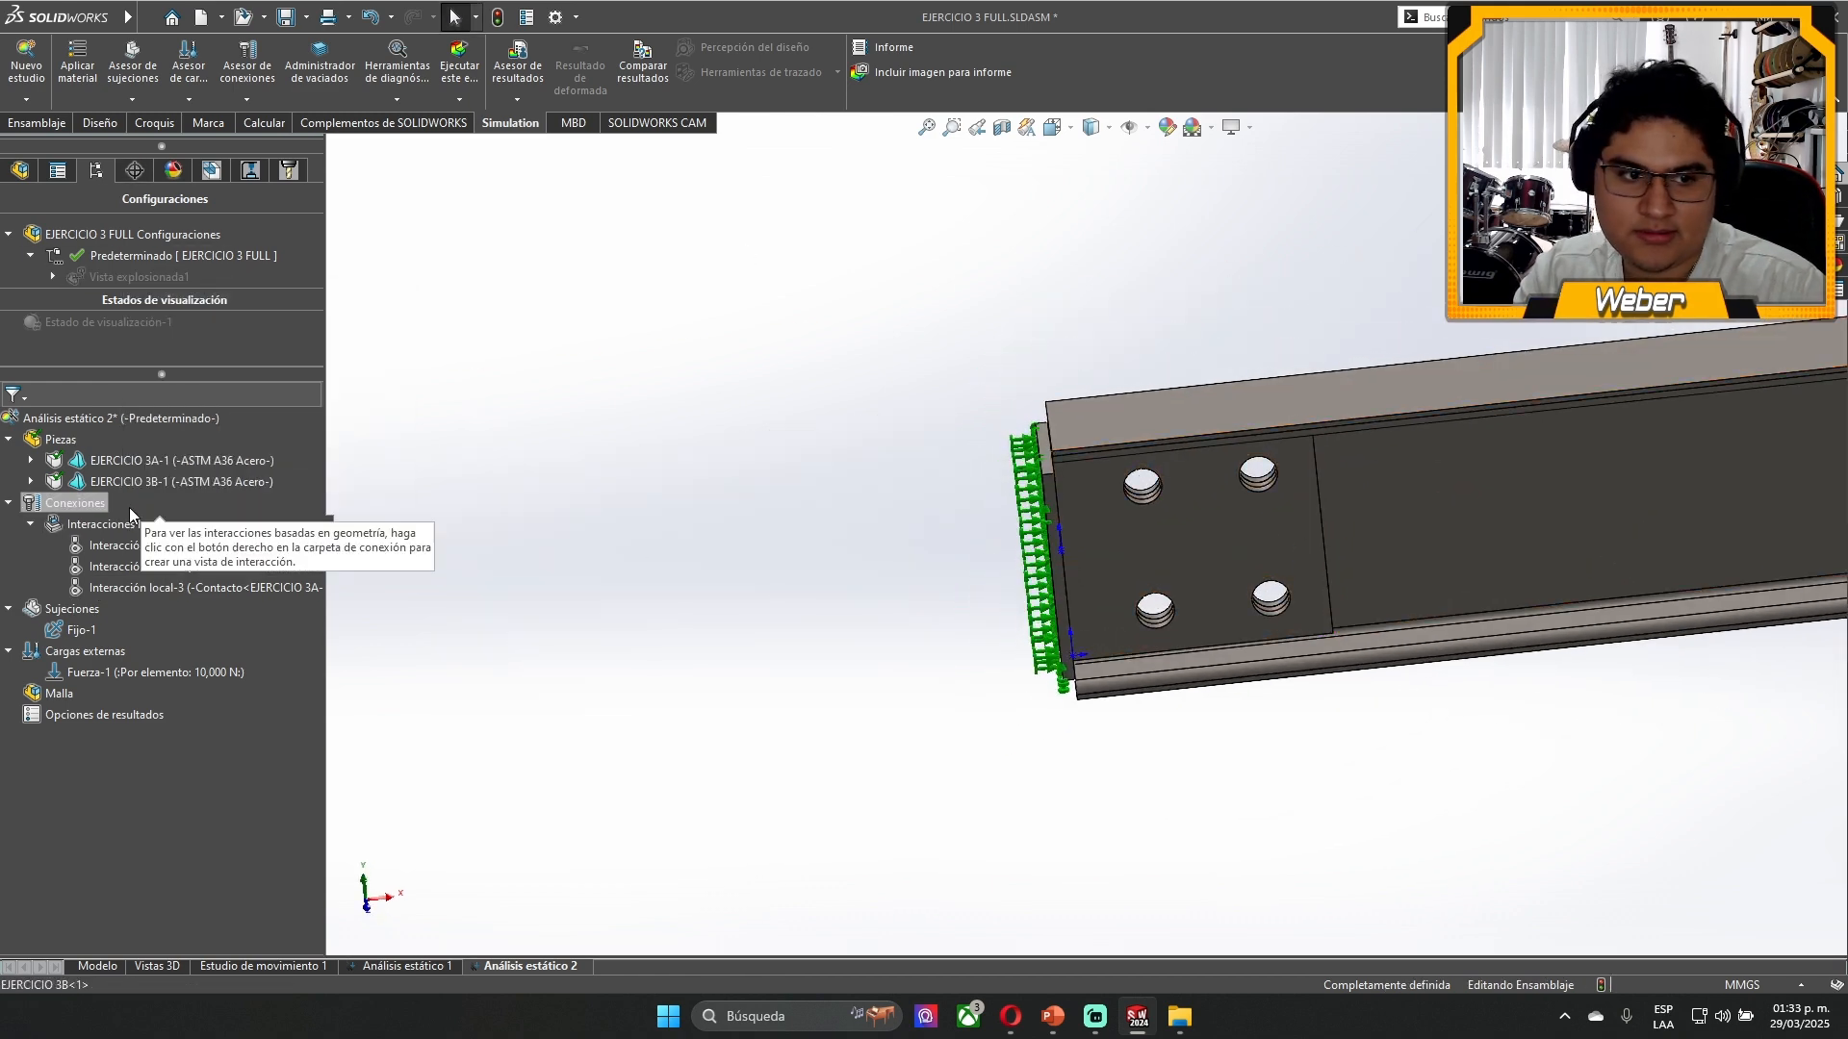
- Create a pin connector through the coaxial faces of the upper hole nearest the fixed plate, with retaining ring and key (no rotation)
{"action": "left_click", "coordinate": [124, 546]}
{"action": "left_click", "coordinate": [552, 603]}
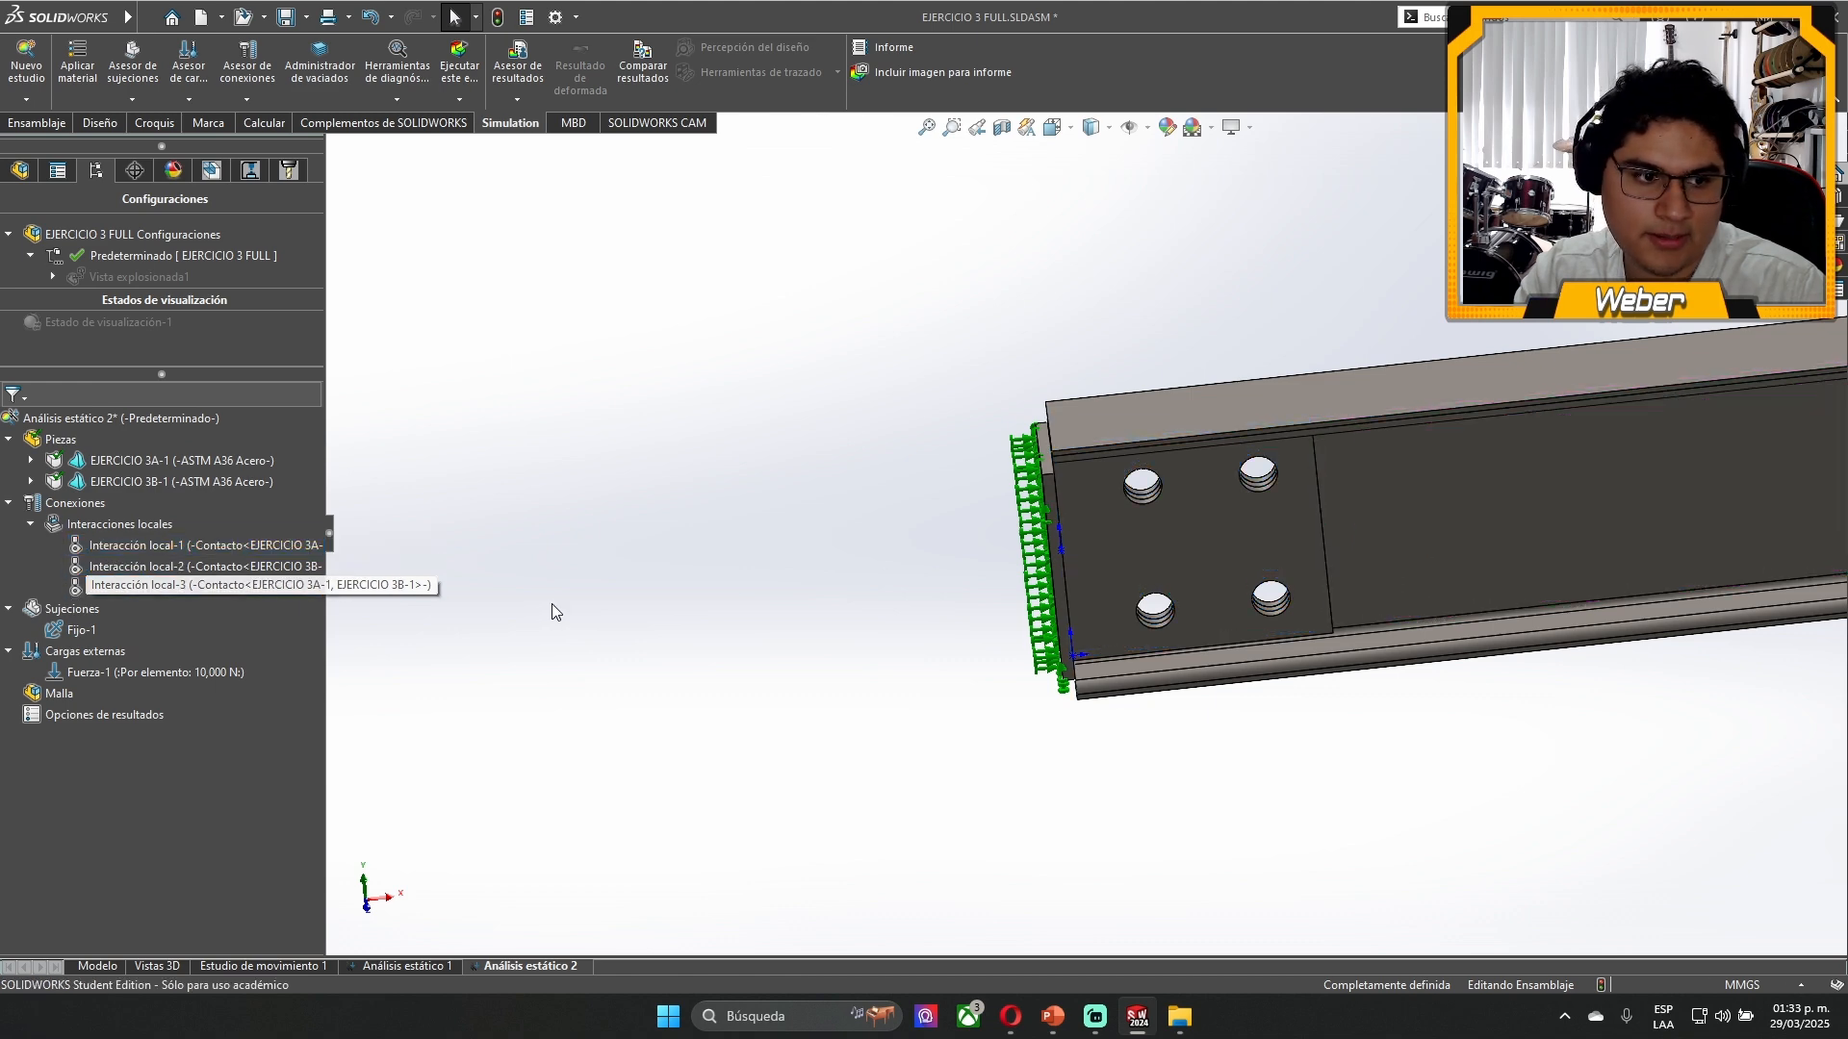
{"action": "scroll", "coordinate": [1501, 492], "scroll_direction": "up", "scroll_amount": 1}
{"action": "scroll", "coordinate": [1060, 613], "scroll_direction": "down", "scroll_amount": 6}
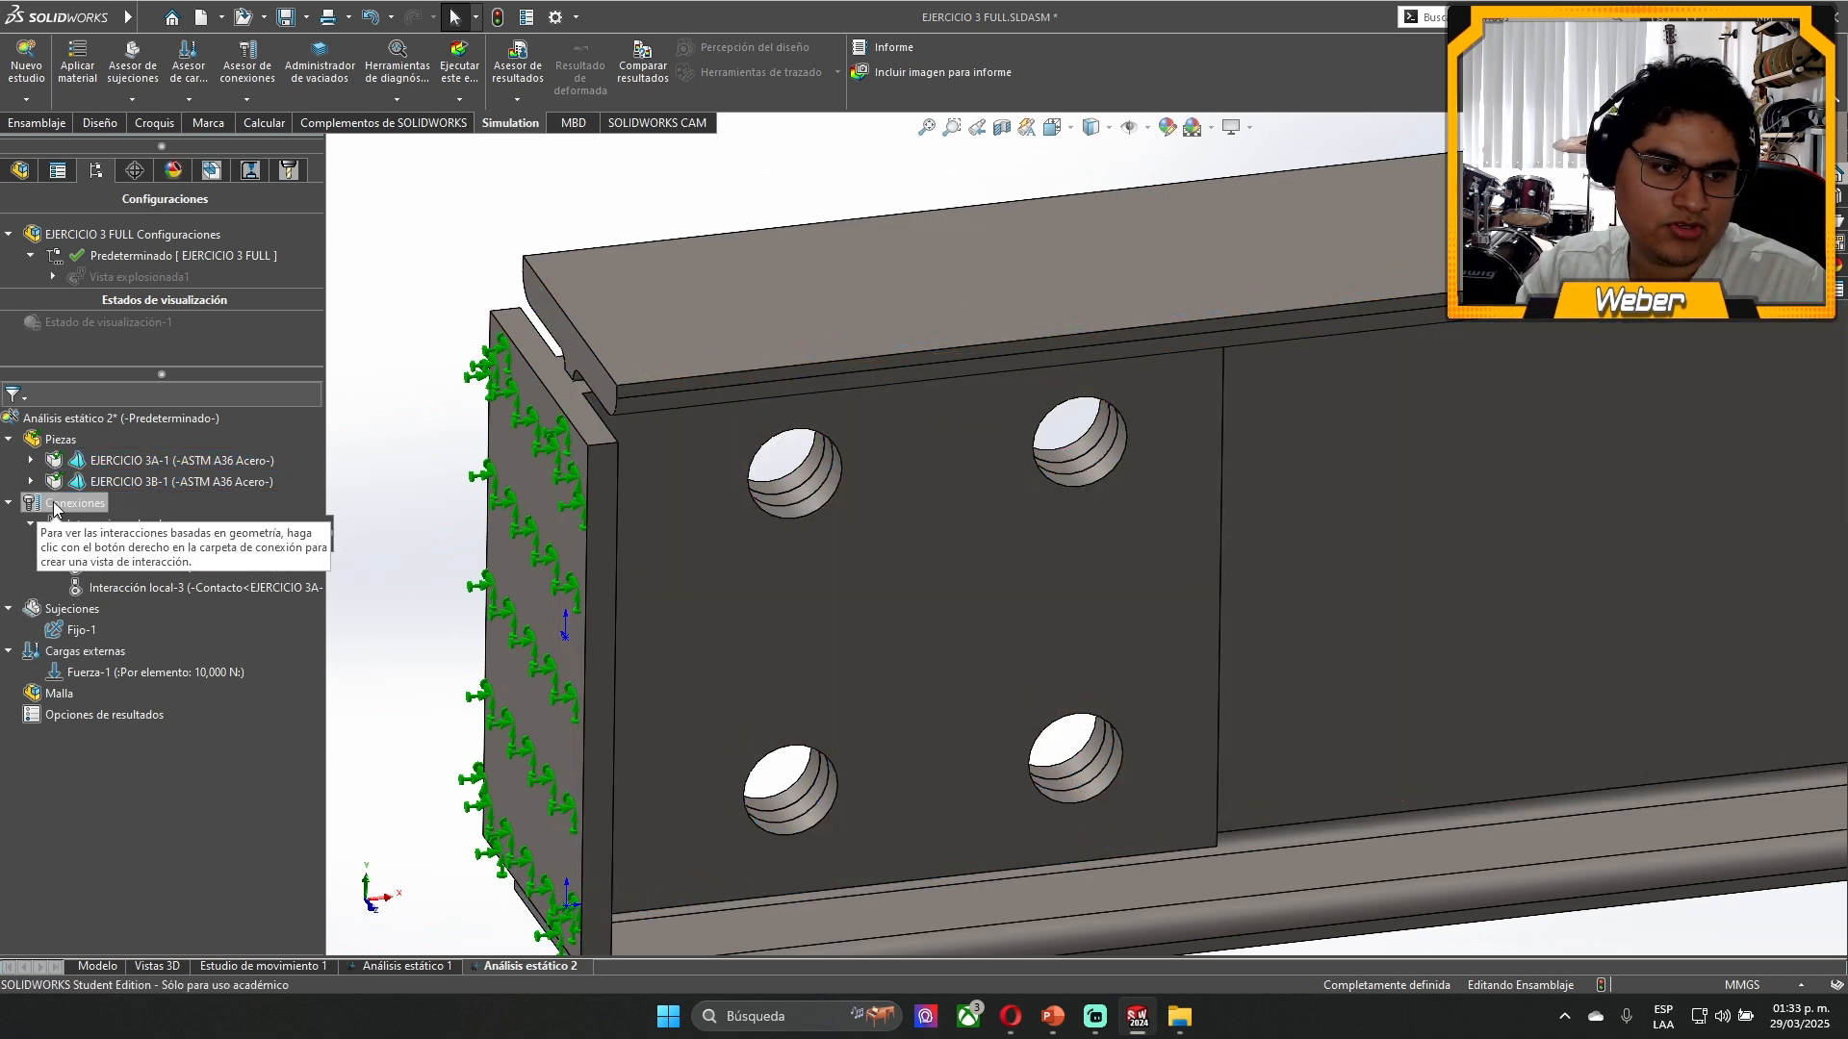
{"action": "right_click", "coordinate": [55, 504]}
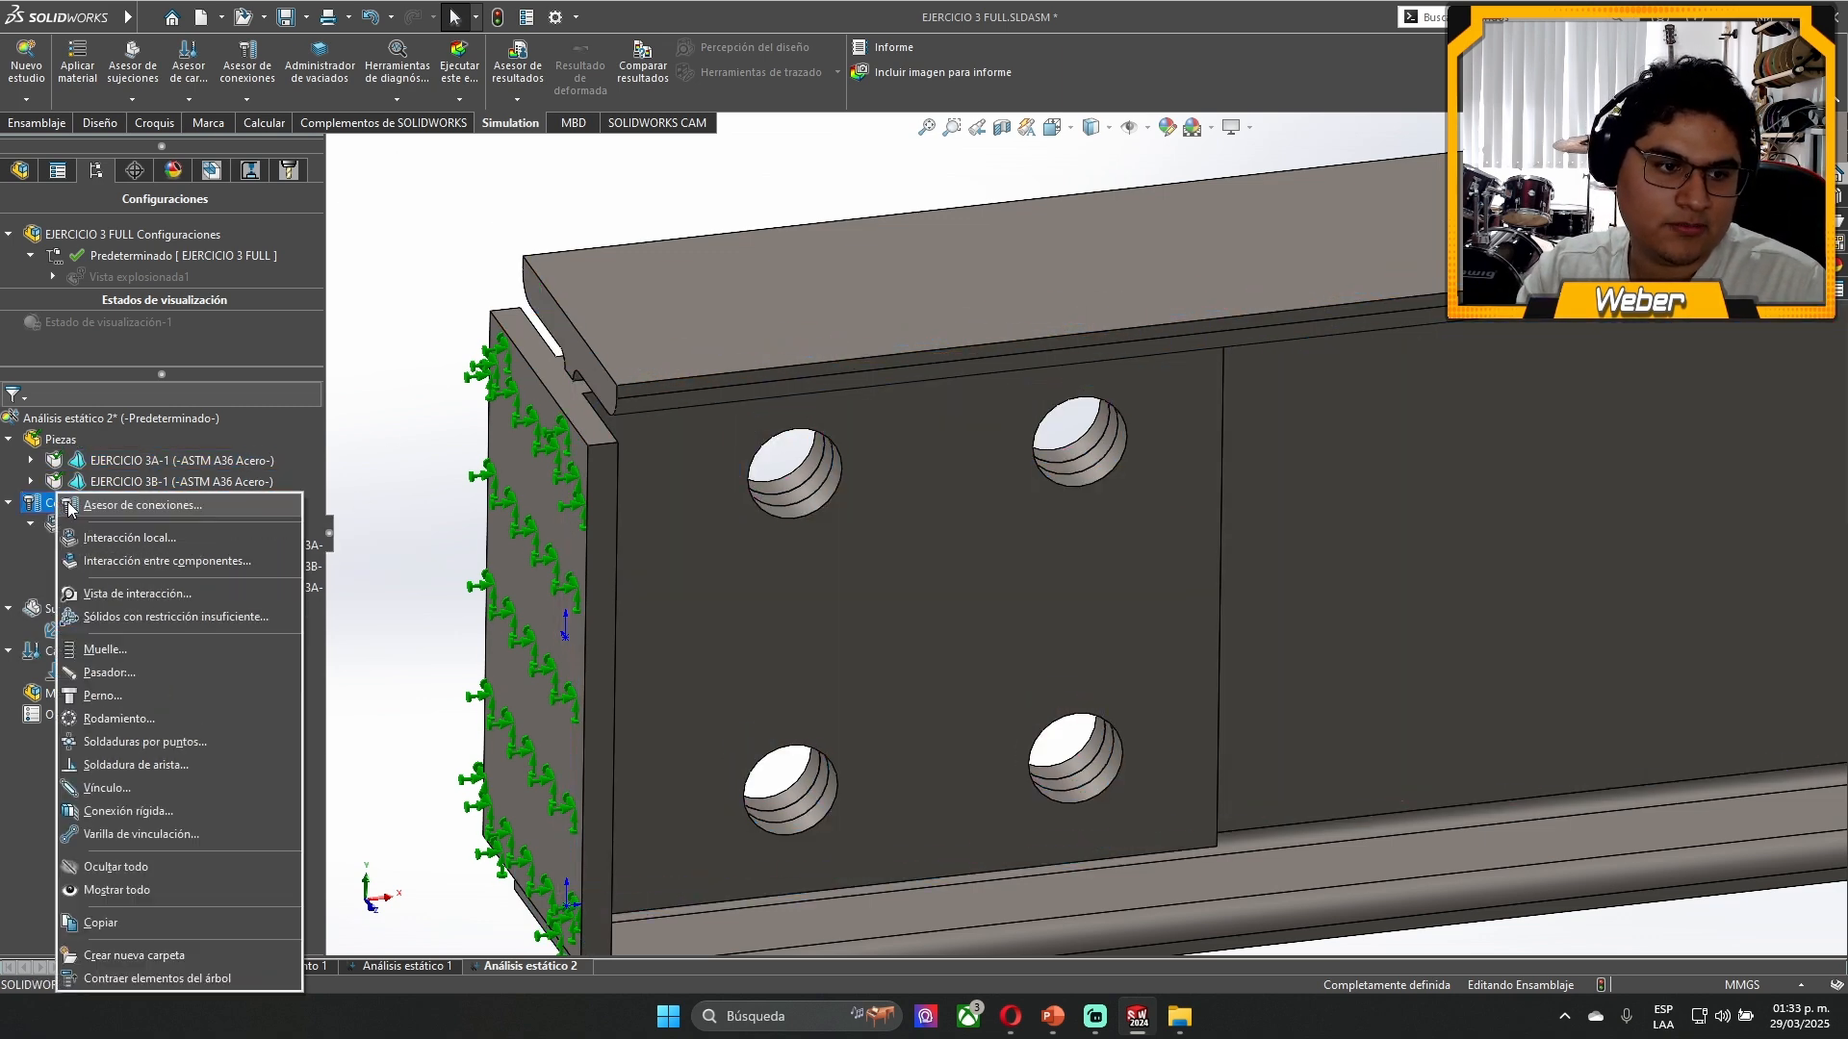
{"action": "left_click", "coordinate": [102, 679]}
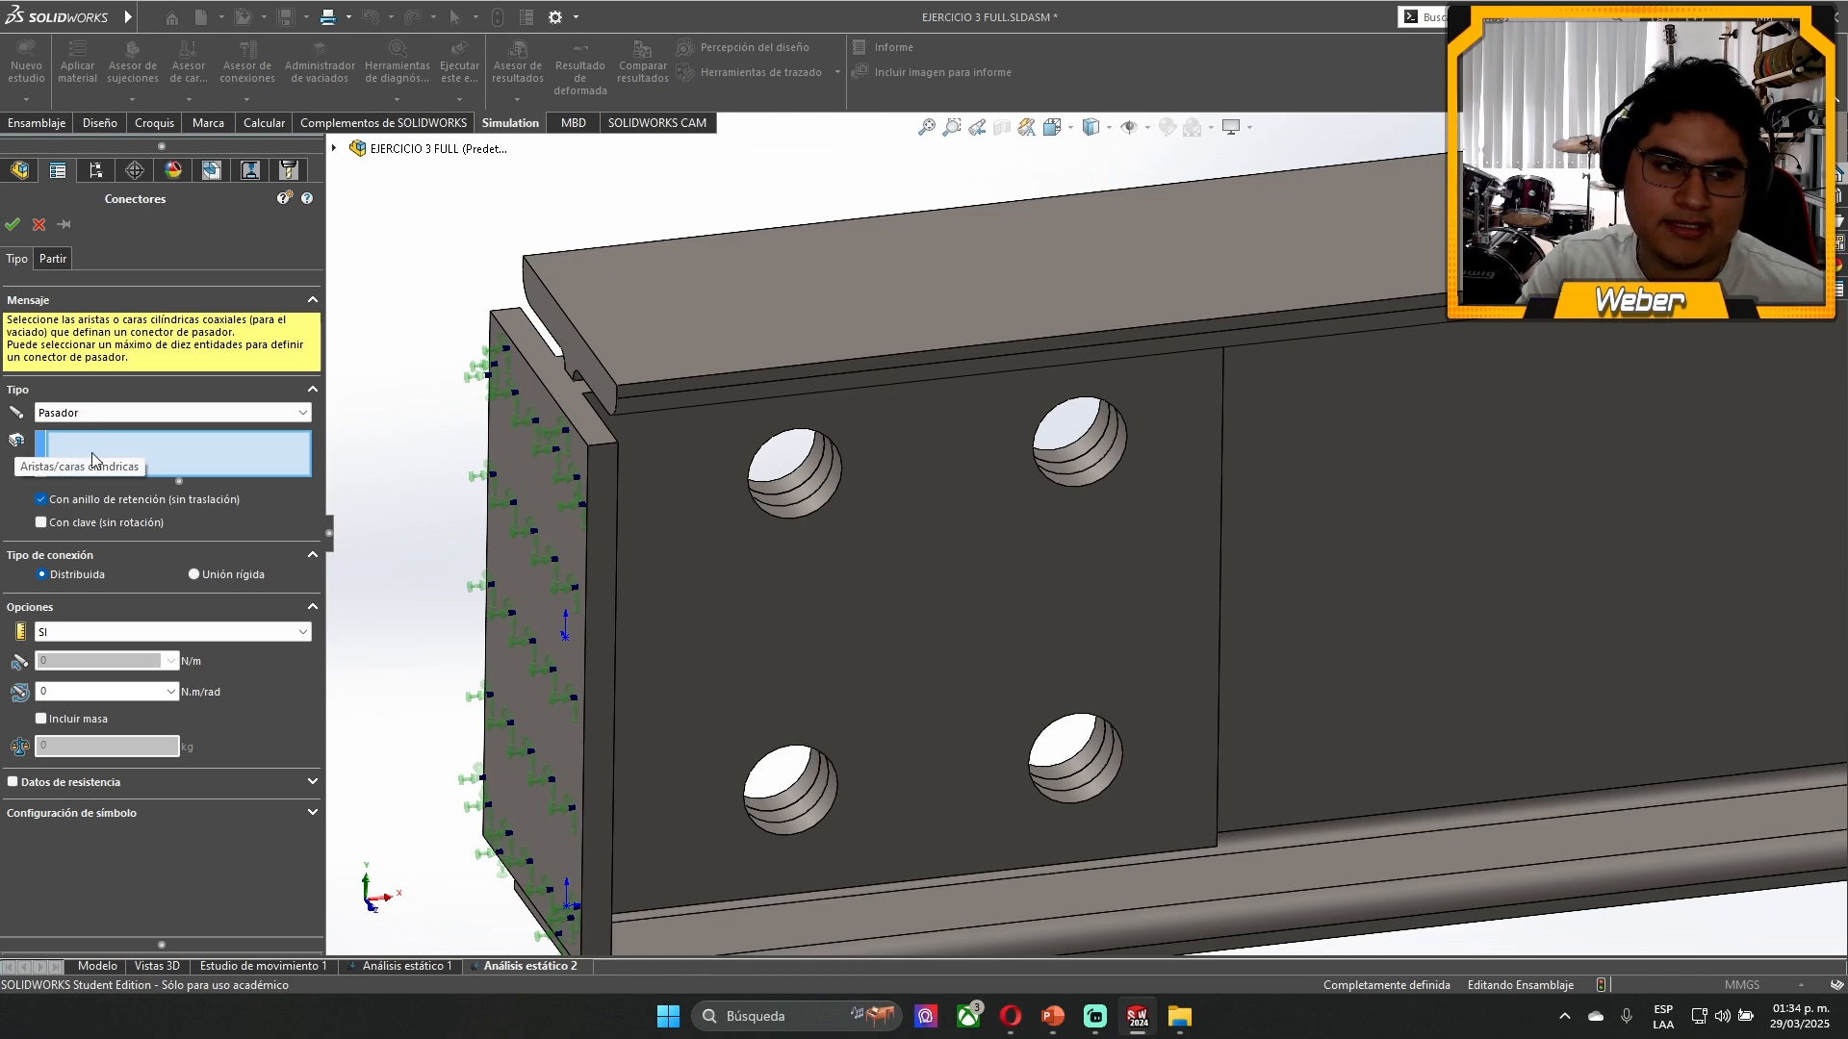
{"action": "scroll", "coordinate": [761, 476], "scroll_direction": "down", "scroll_amount": 5}
{"action": "left_click", "coordinate": [929, 495]}
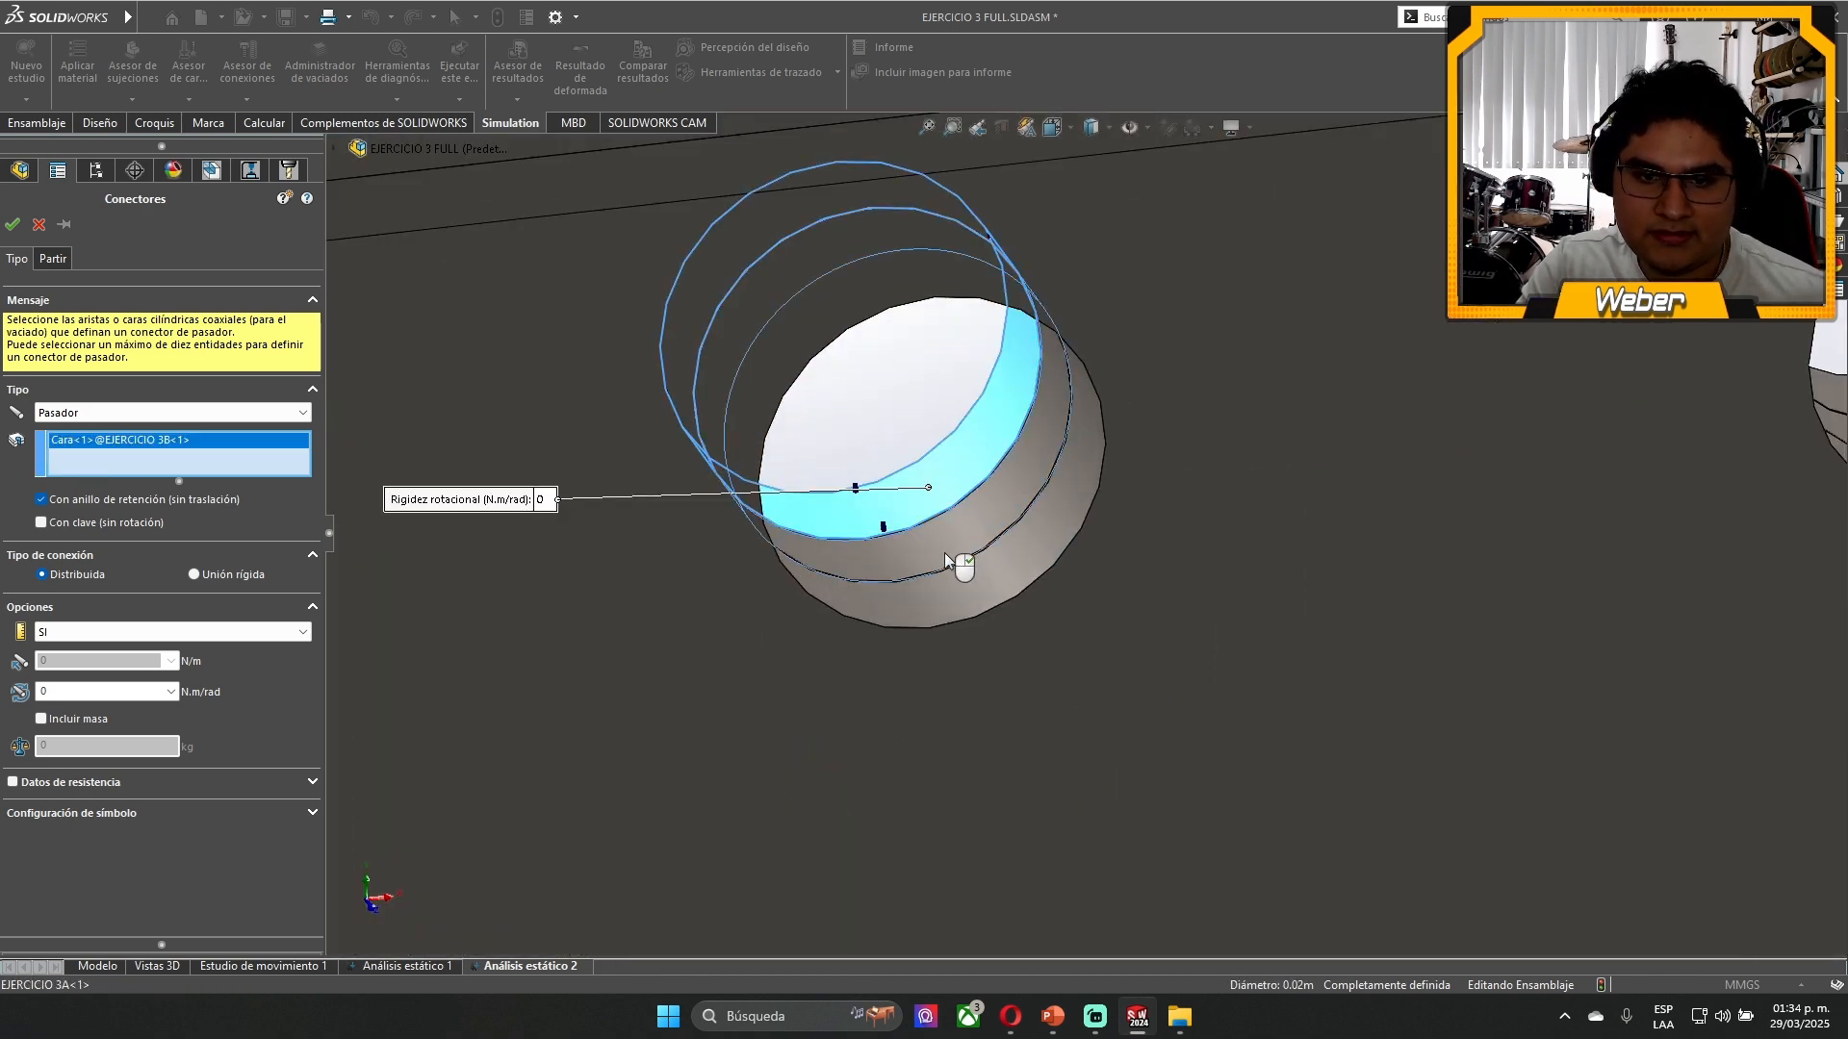
{"action": "left_click", "coordinate": [975, 617]}
{"action": "scroll", "coordinate": [1217, 414], "scroll_direction": "up", "scroll_amount": 3}
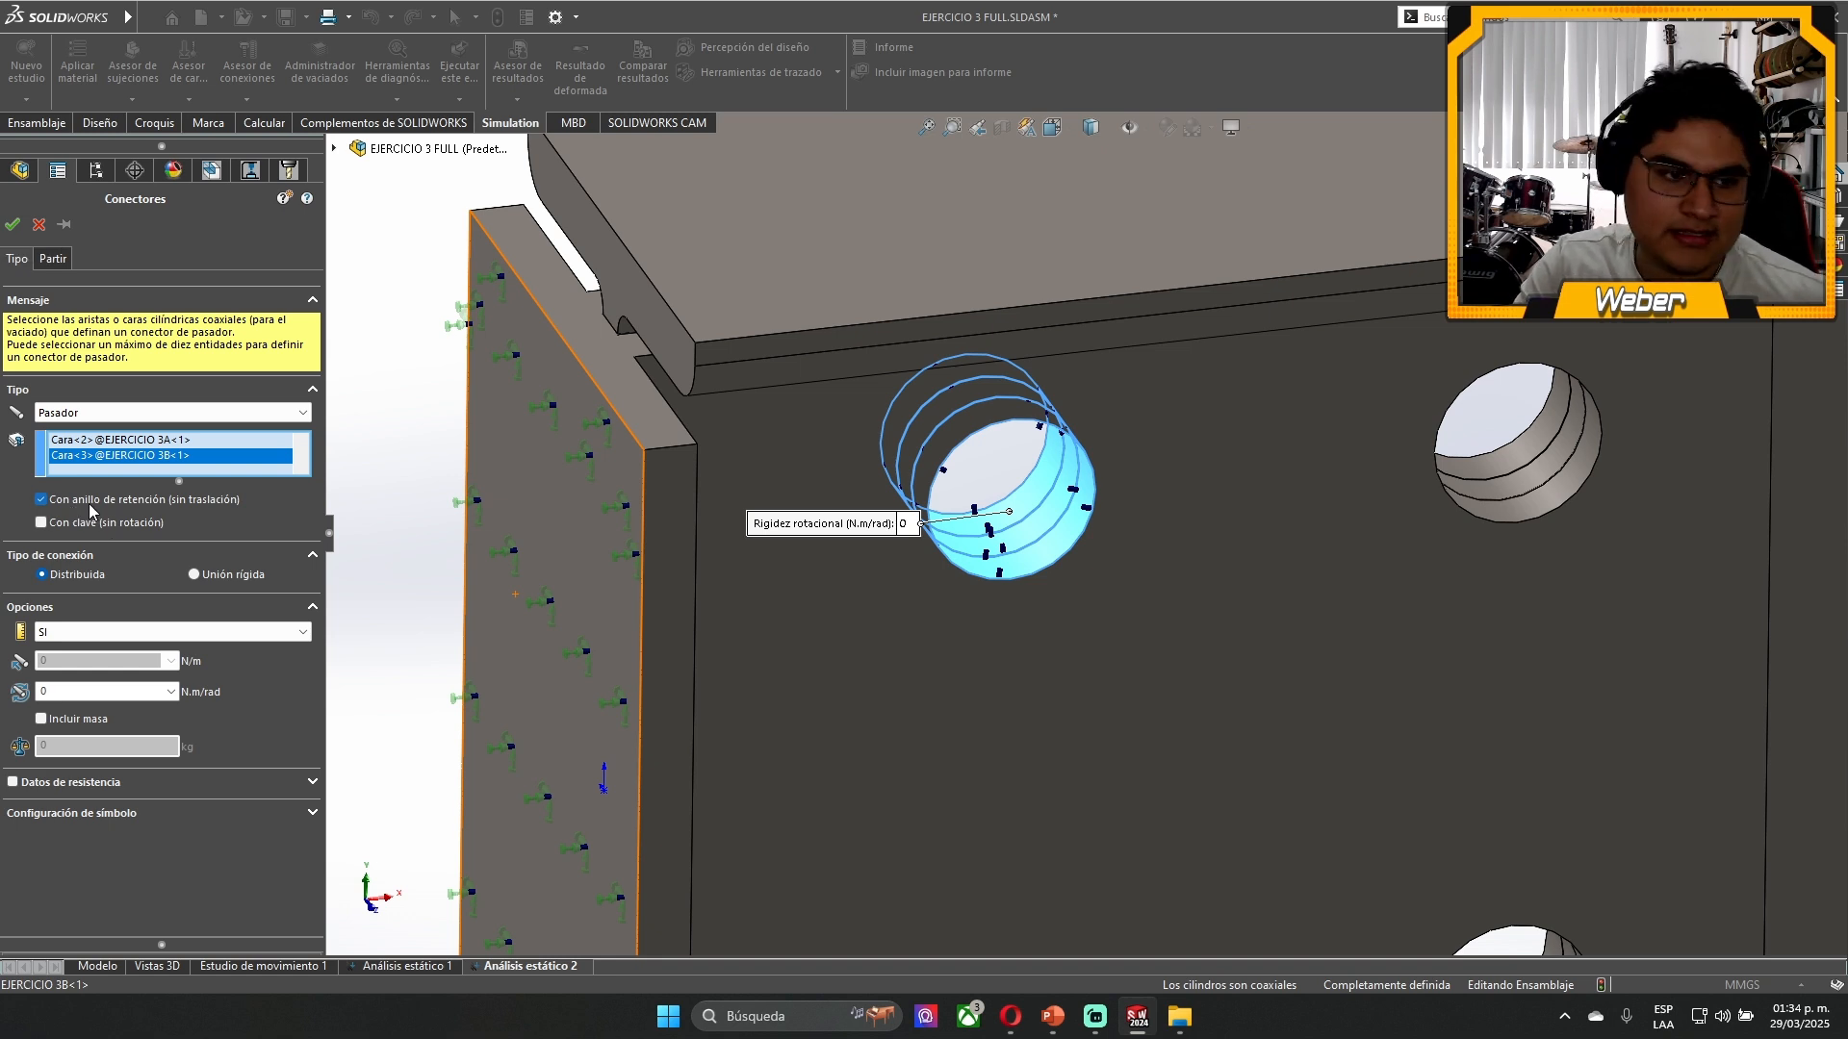
{"action": "left_click", "coordinate": [125, 524]}
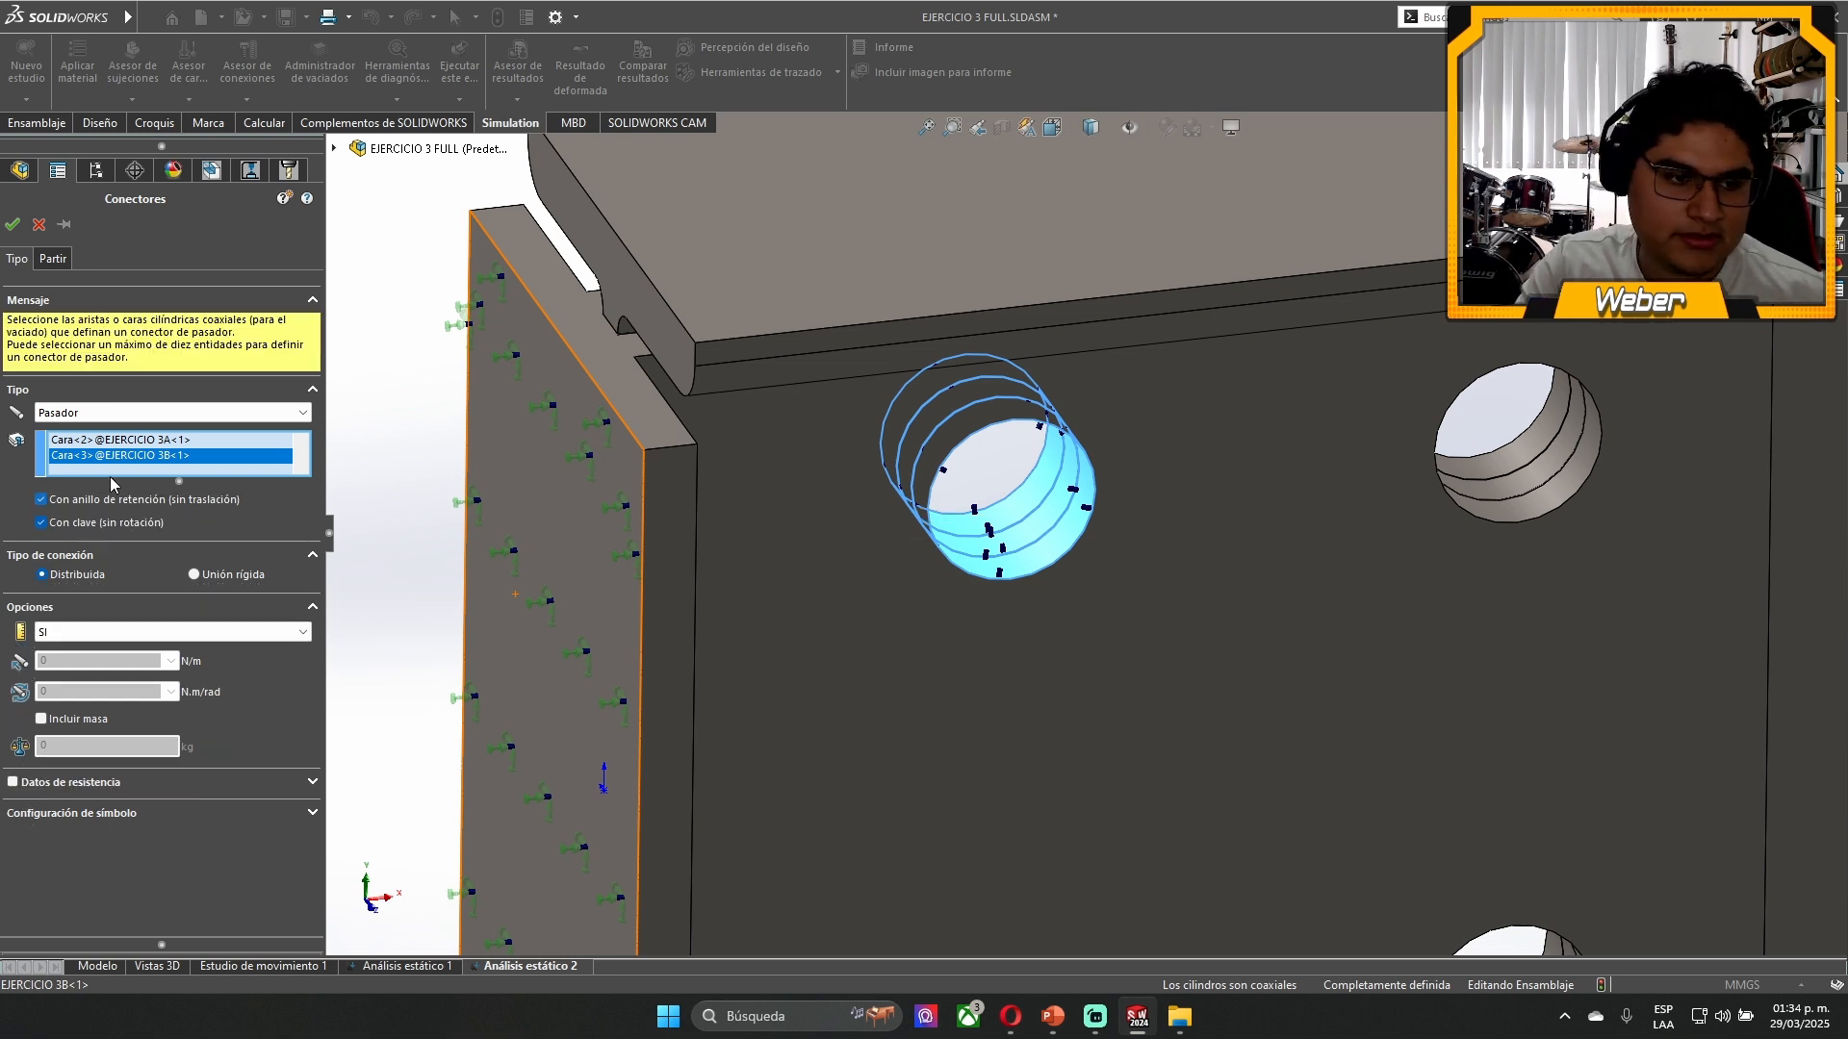
{"action": "left_click", "coordinate": [13, 227]}
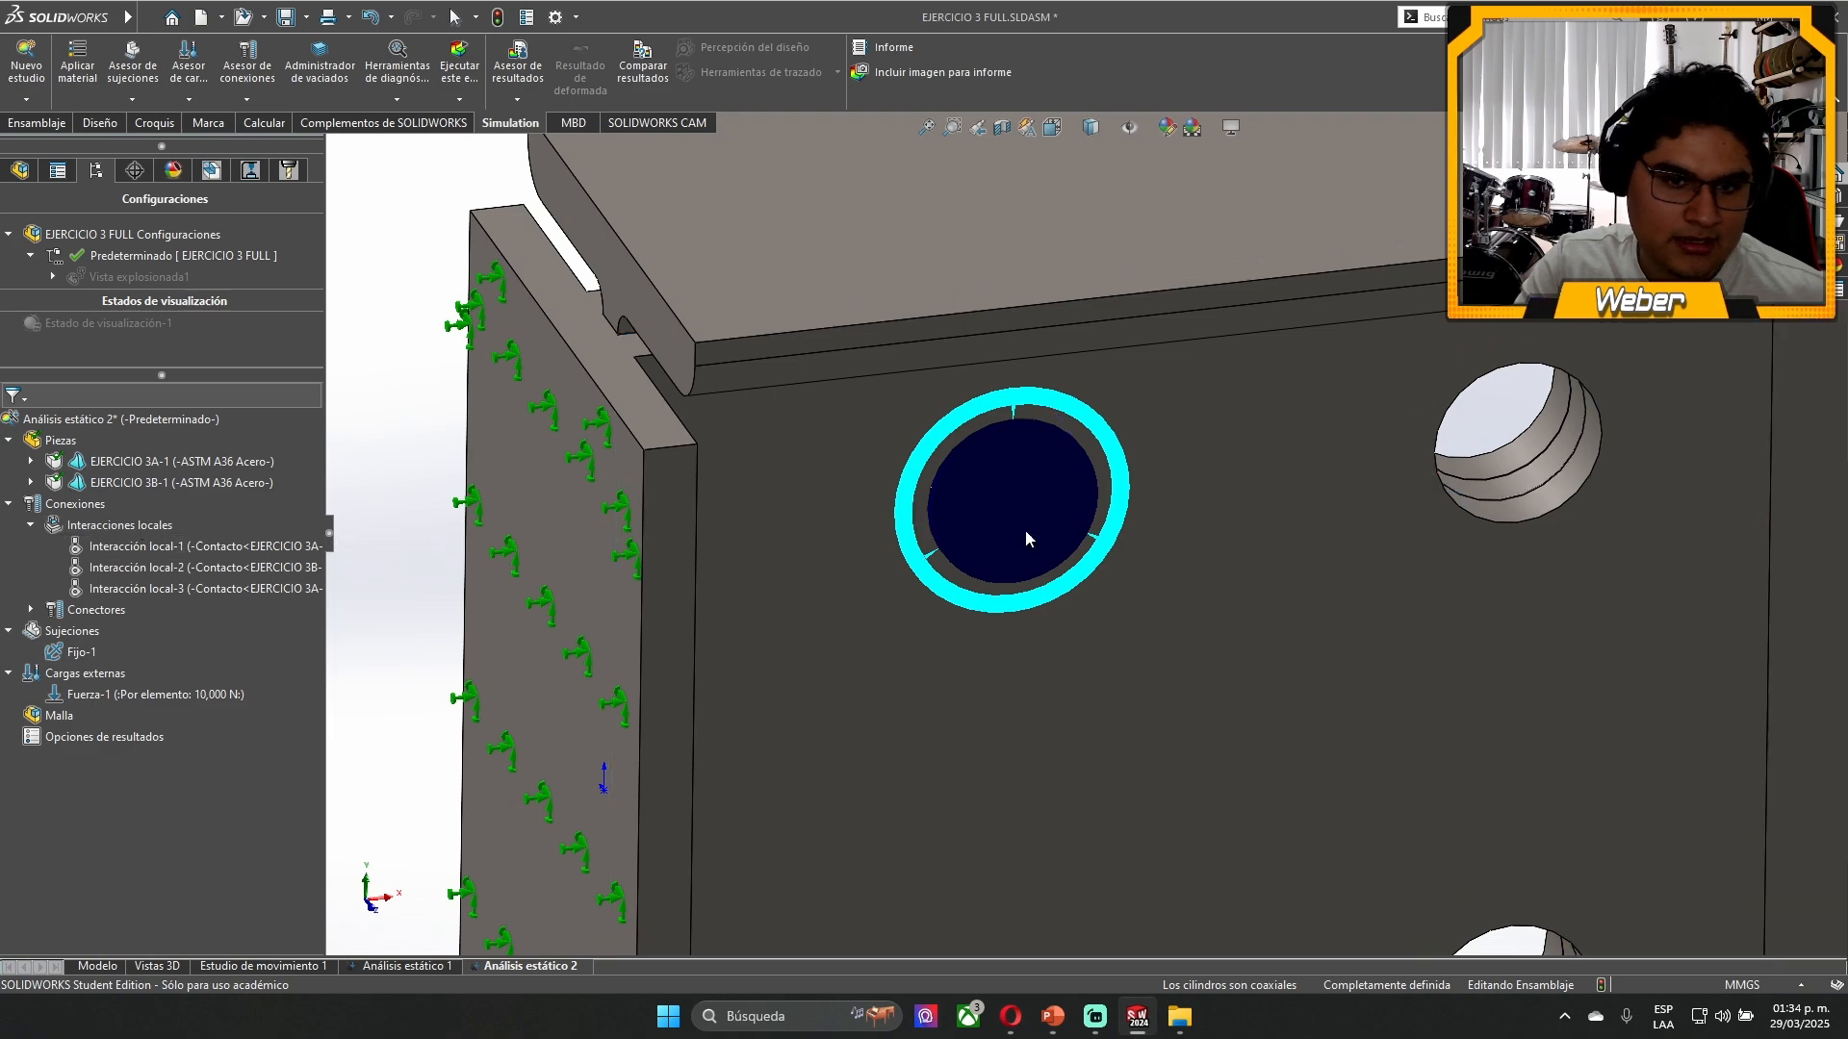
- Add a pin connector with retaining ring and key through the coaxial faces of the upper hole farther from the fixed plate
{"action": "middle_click_drag", "start_coordinate": [1085, 508], "coordinate": [1053, 624]}
{"action": "scroll", "coordinate": [1097, 574], "scroll_direction": "down", "scroll_amount": 3}
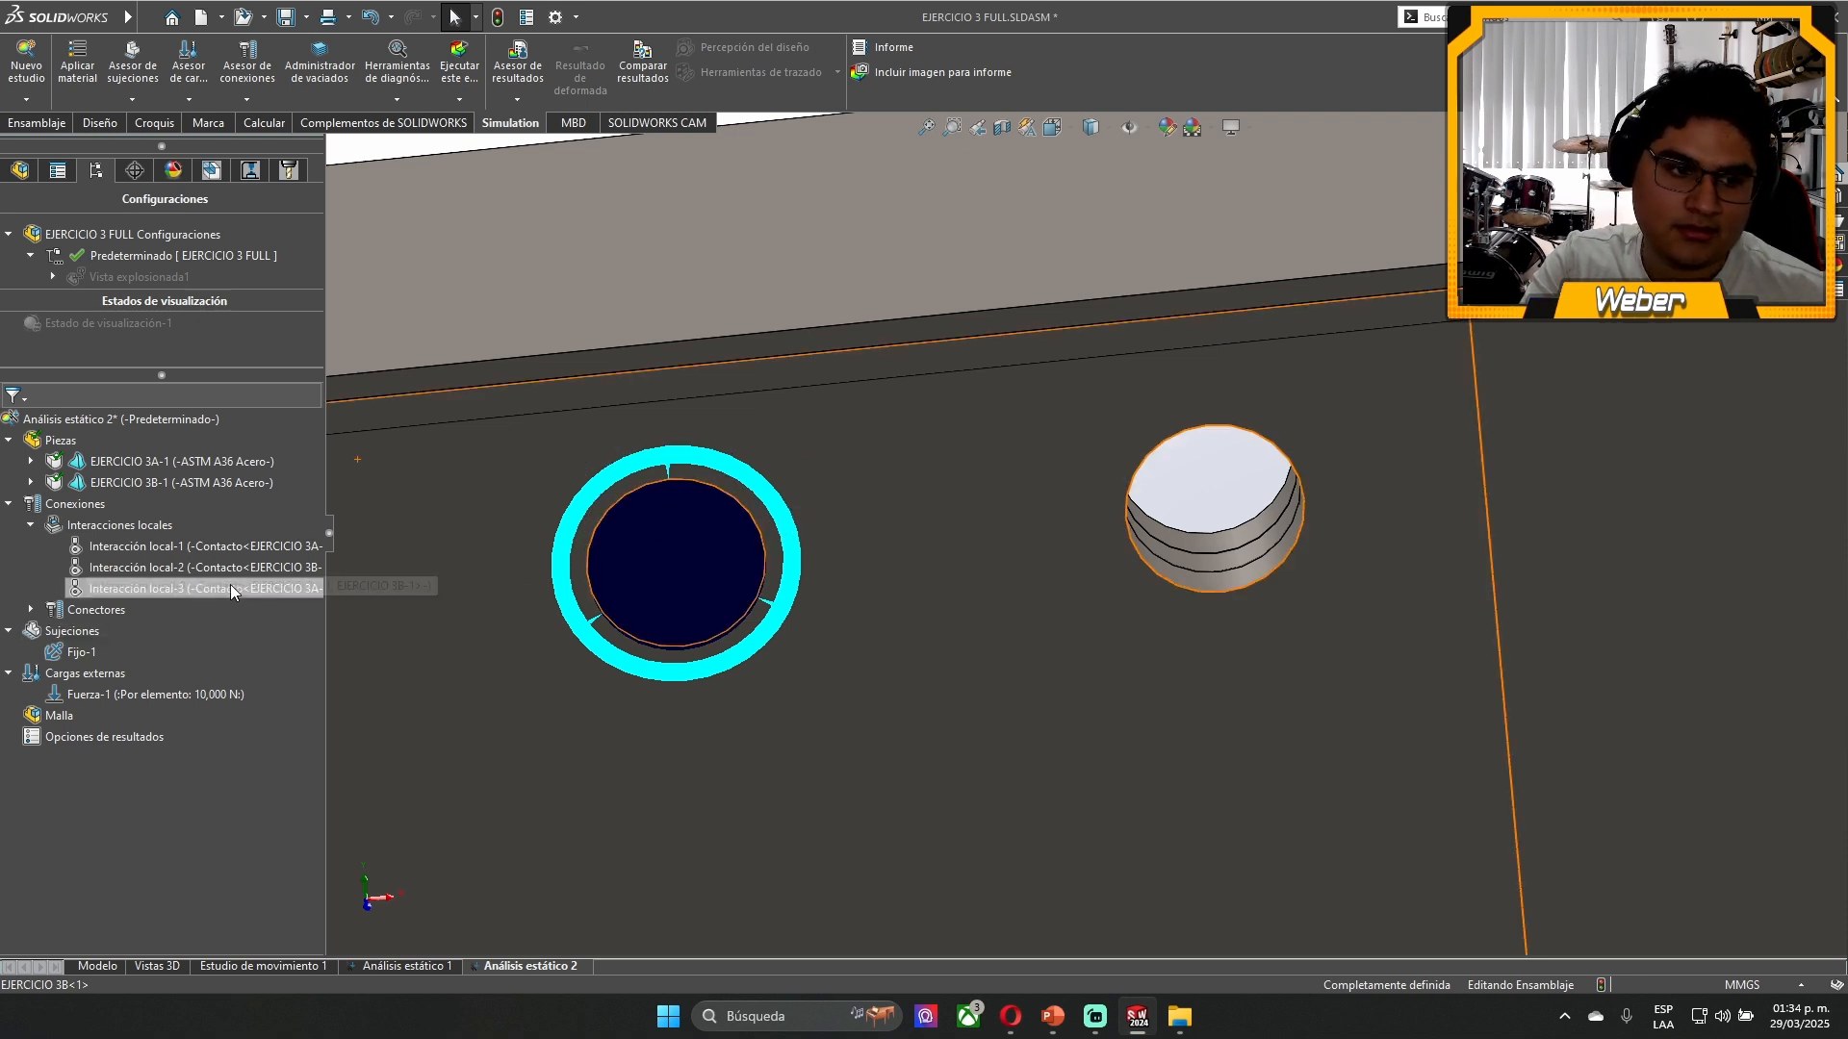
{"action": "left_click", "coordinate": [30, 610]}
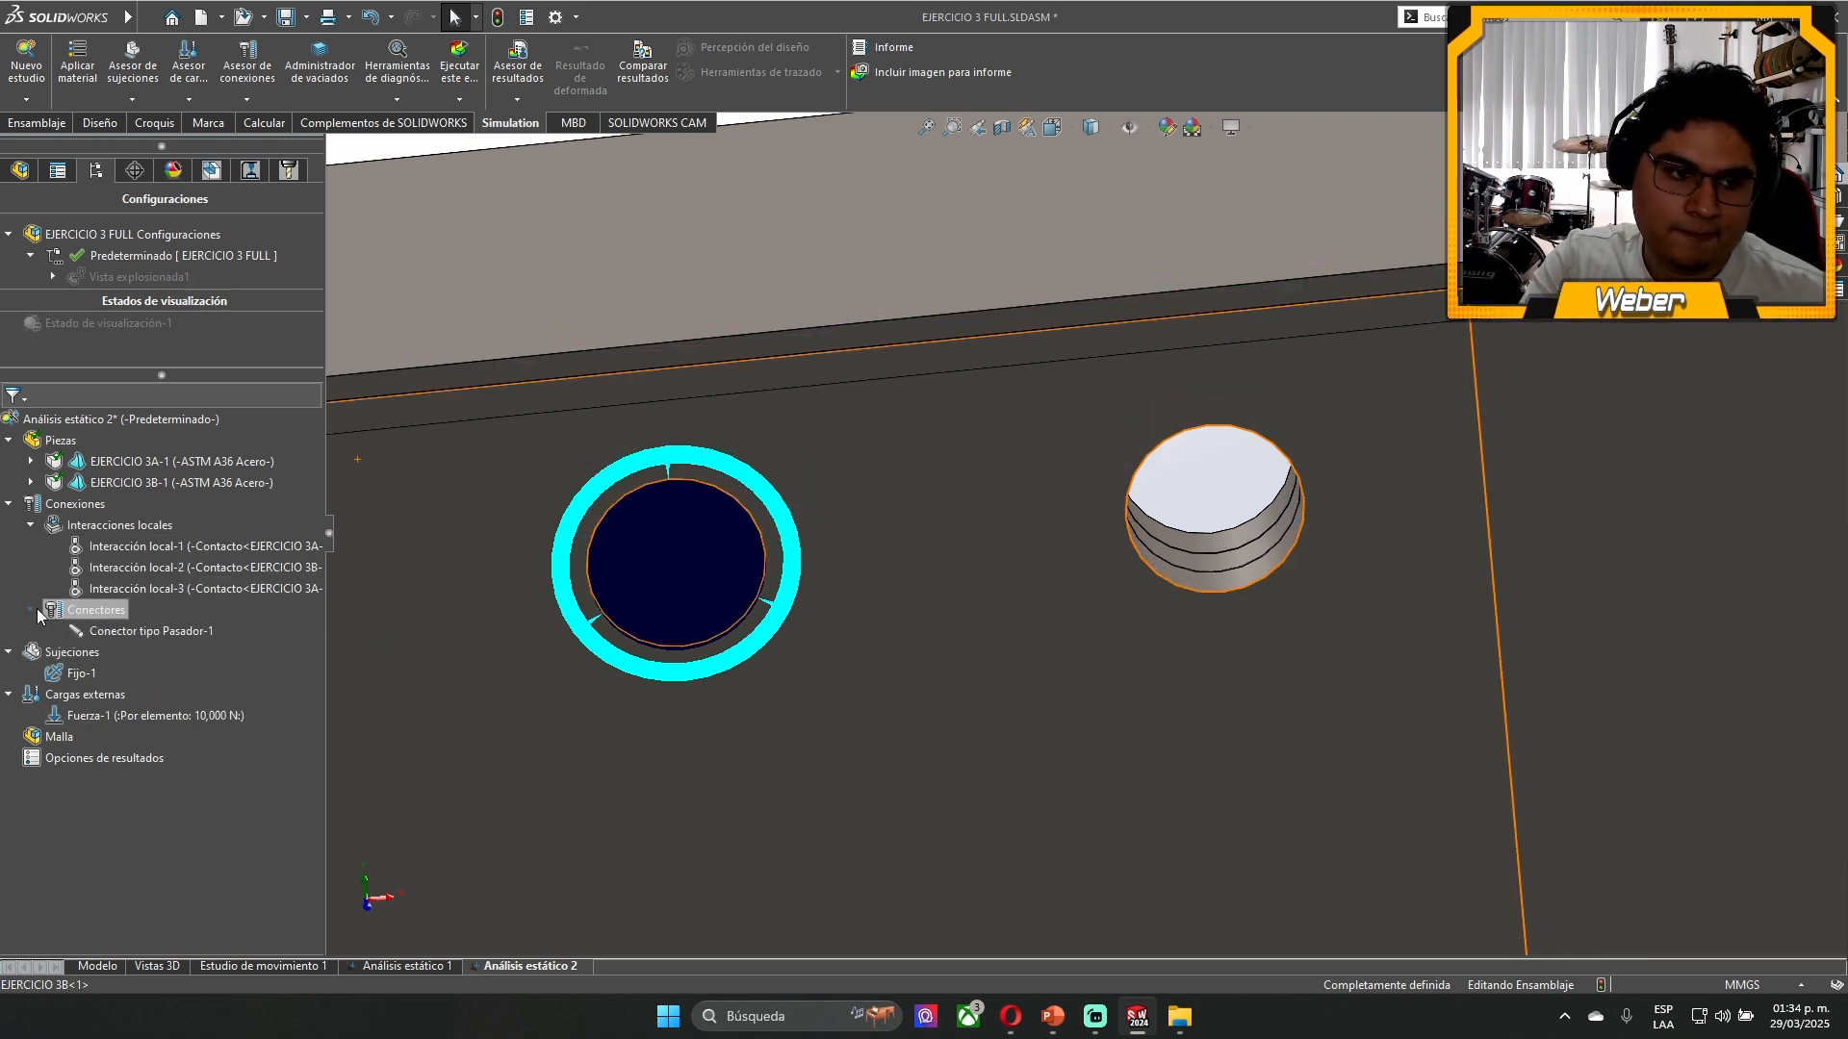
{"action": "right_click", "coordinate": [87, 610]}
{"action": "left_click", "coordinate": [160, 266]}
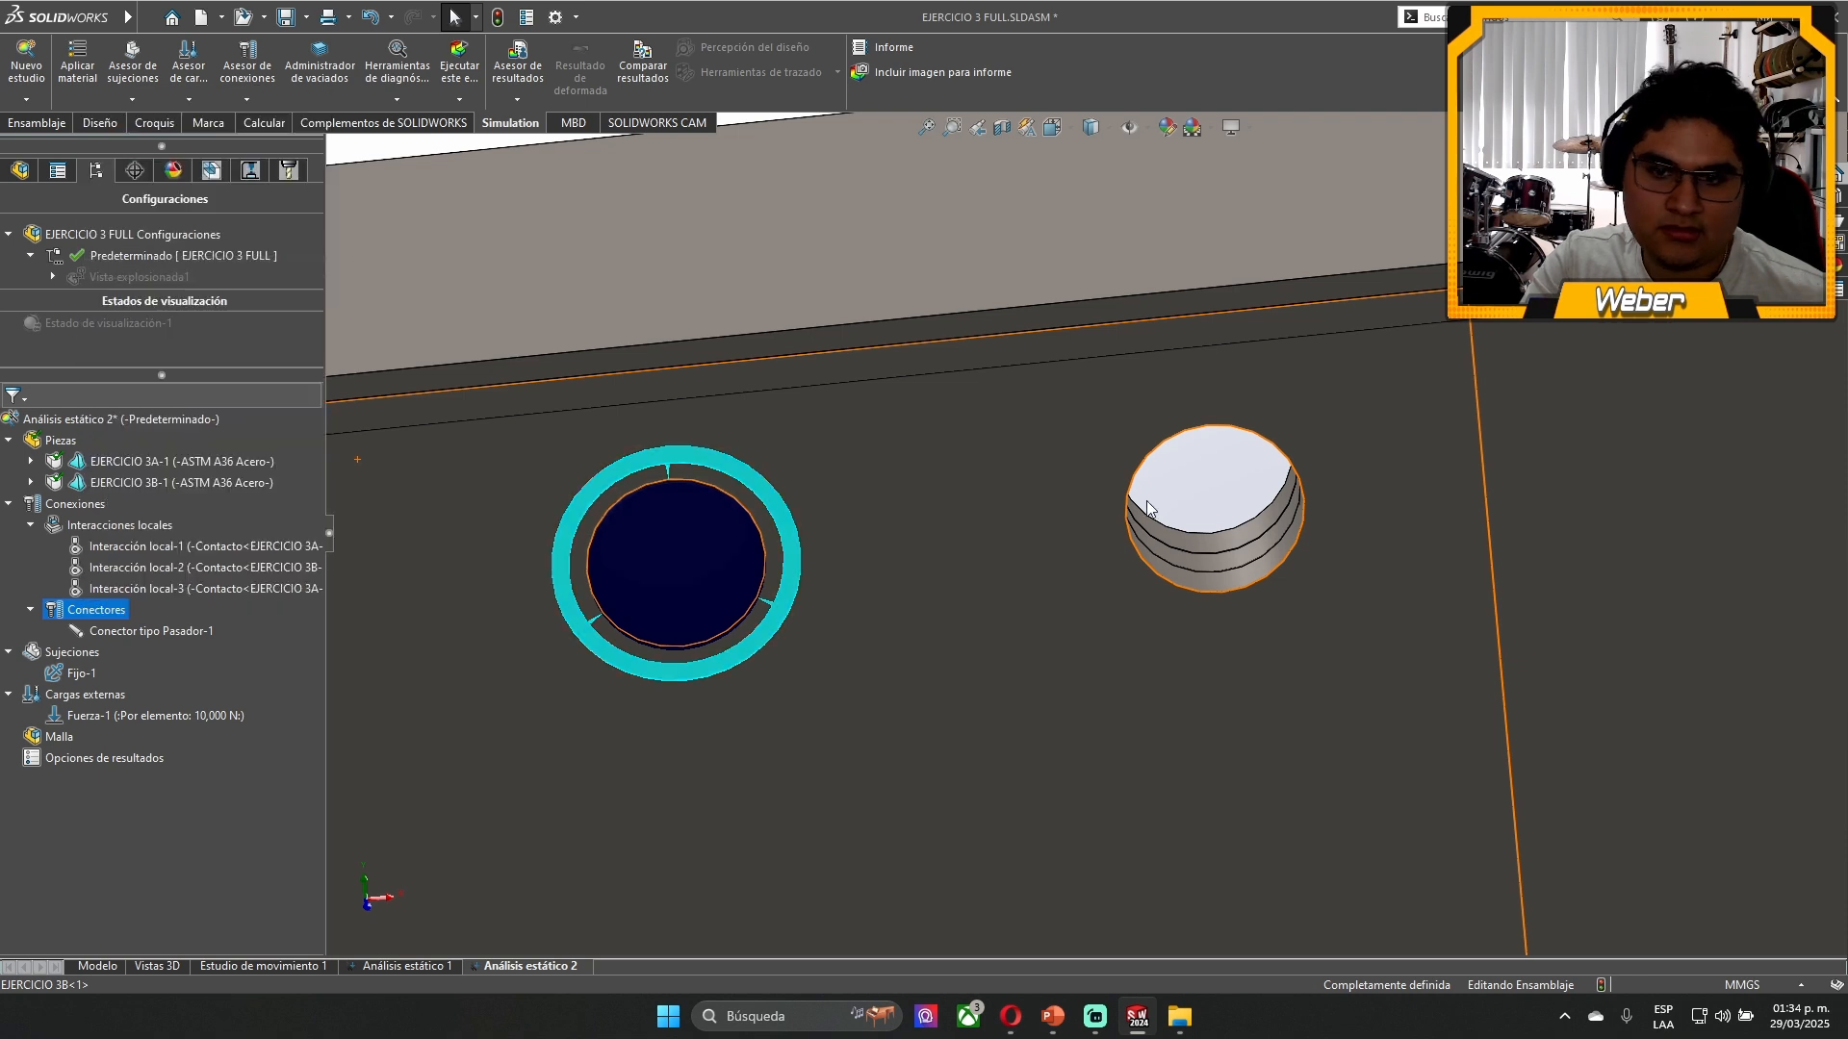
{"action": "scroll", "coordinate": [1235, 537], "scroll_direction": "up", "scroll_amount": 3}
{"action": "left_click", "coordinate": [1209, 534]}
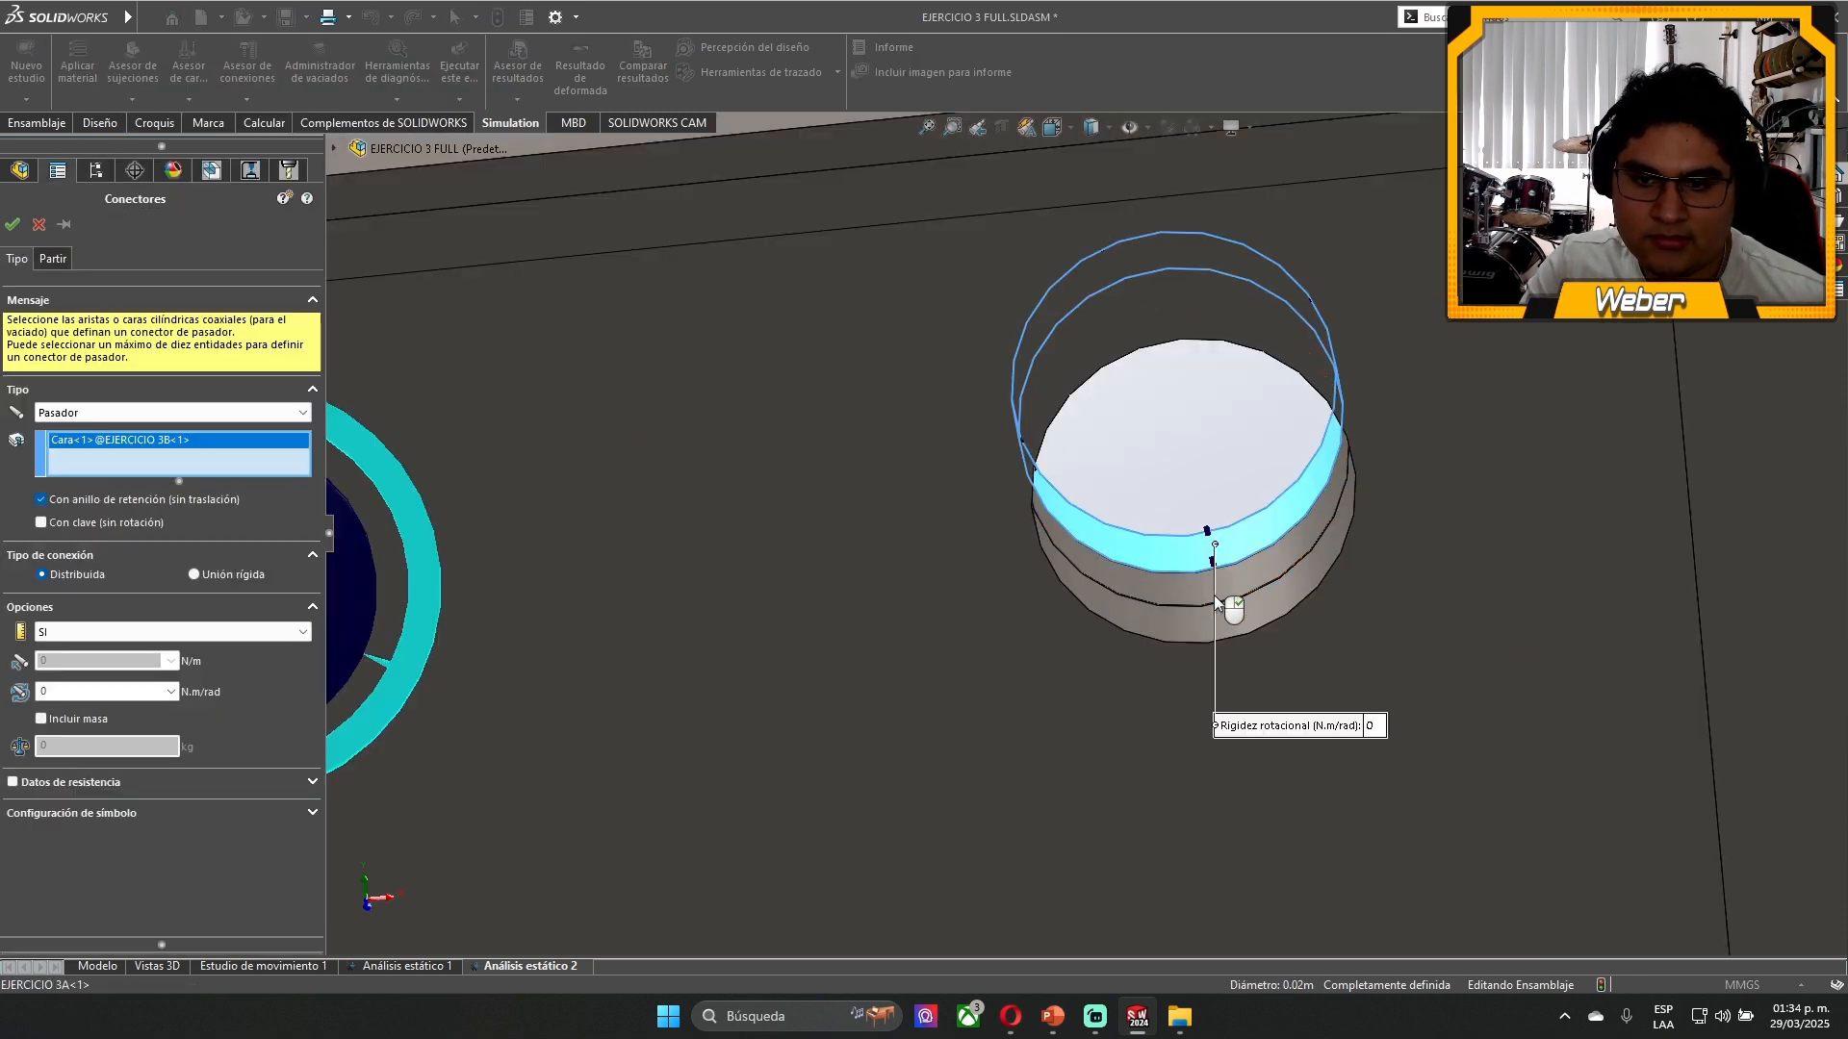
{"action": "left_click", "coordinate": [41, 523]}
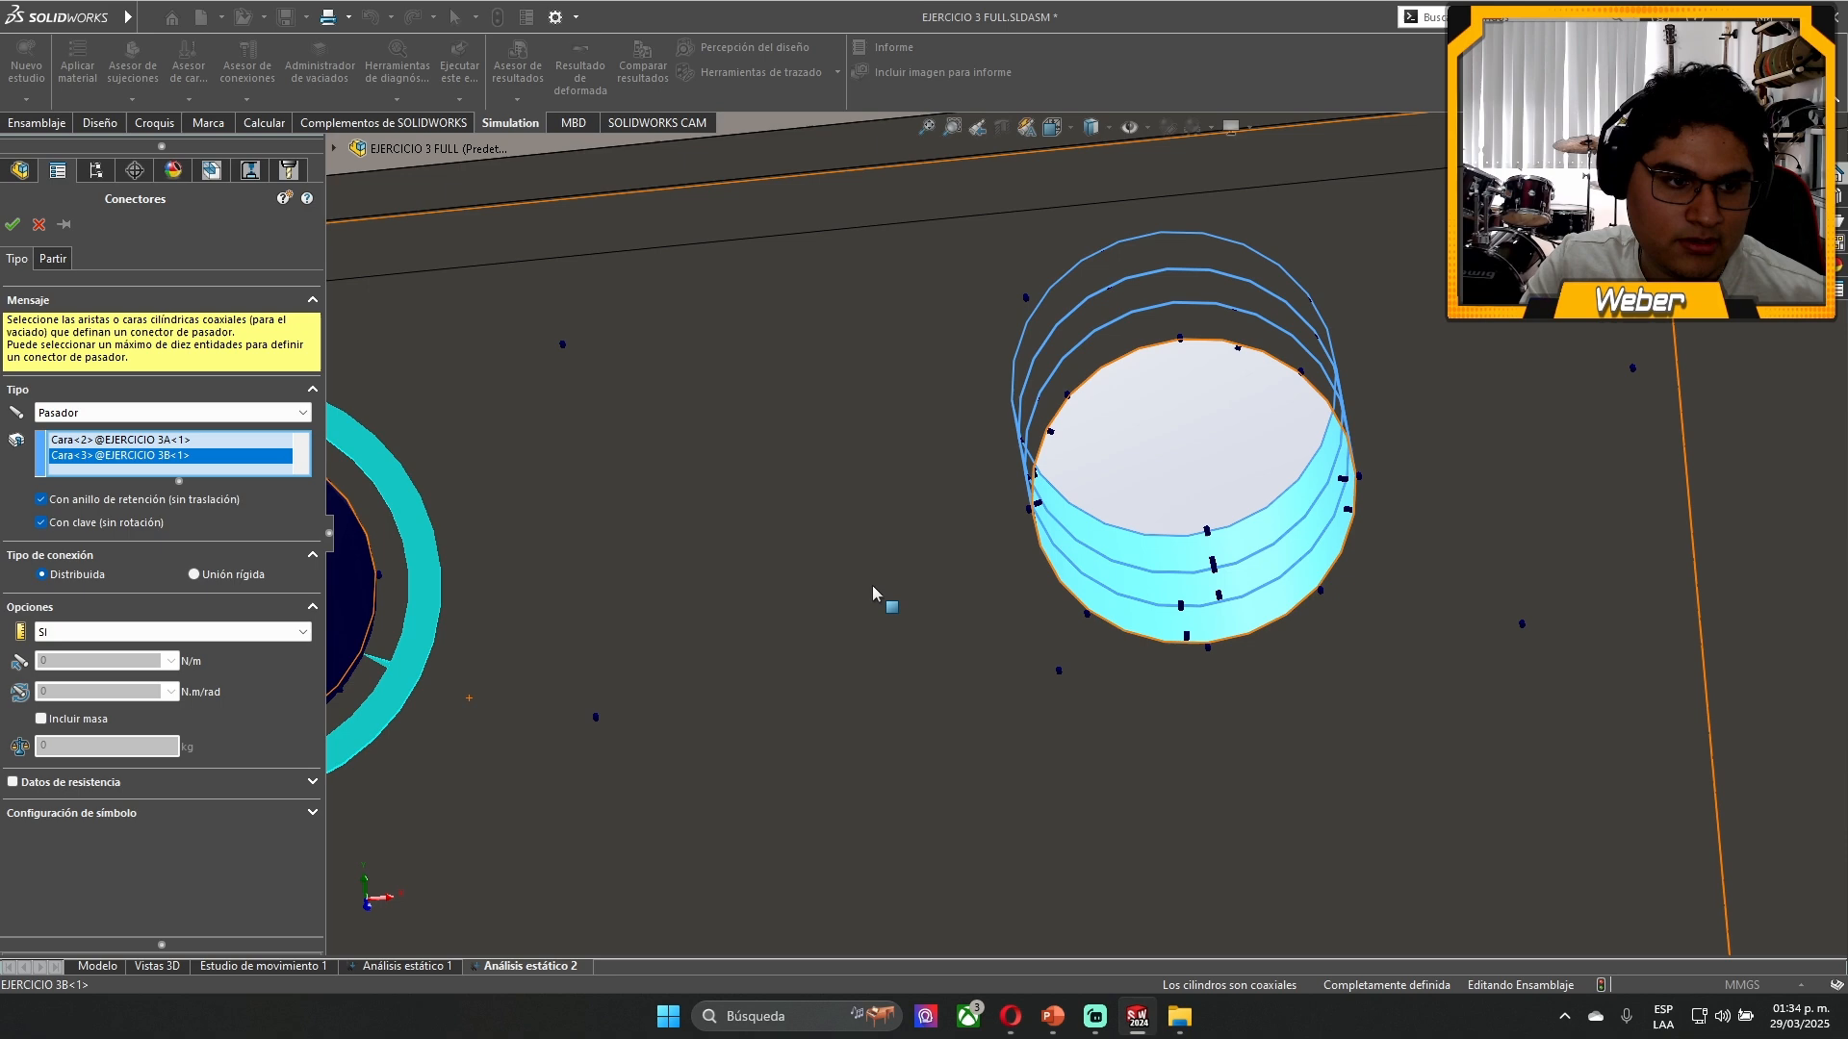
{"action": "scroll", "coordinate": [878, 602], "scroll_direction": "down", "scroll_amount": 5}
{"action": "scroll", "coordinate": [1107, 690], "scroll_direction": "down", "scroll_amount": 1}
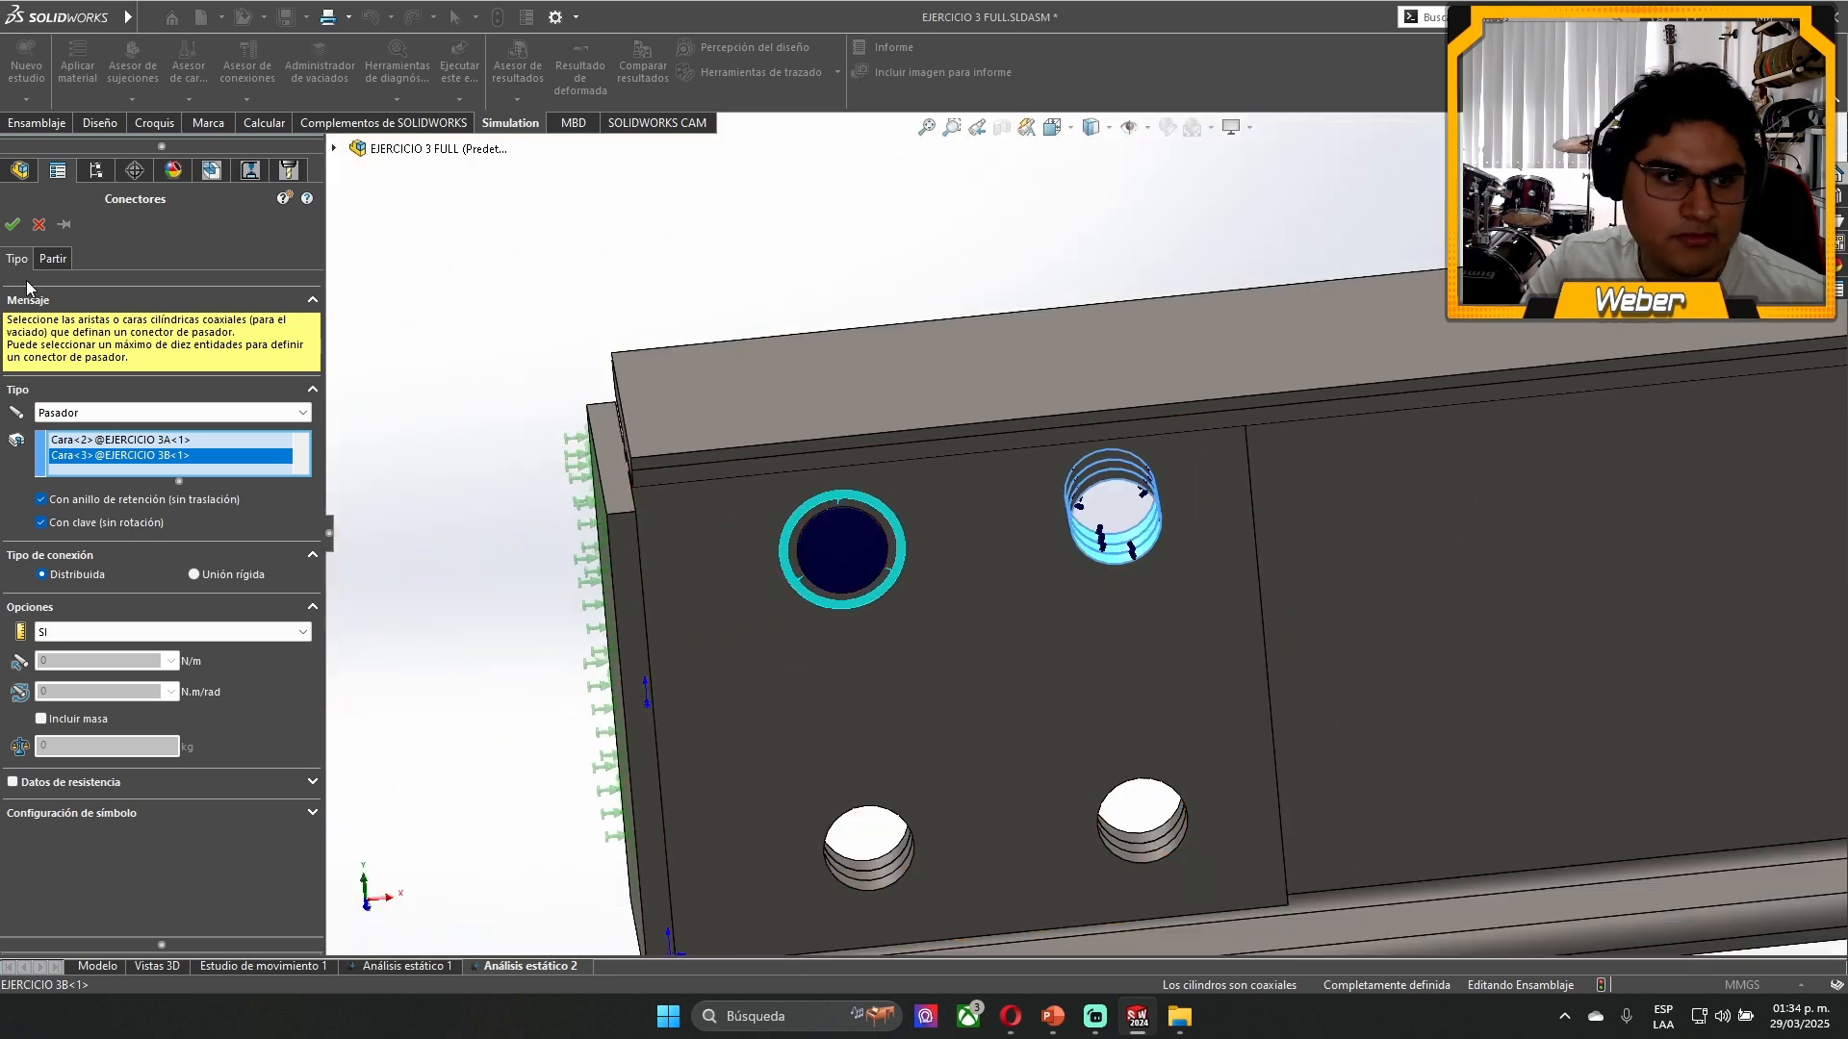
{"action": "left_click", "coordinate": [12, 224]}
- Add a pin connector with retaining ring and key through the coaxial faces of the lower hole nearest the fixed plate
{"action": "left_click", "coordinate": [200, 590]}
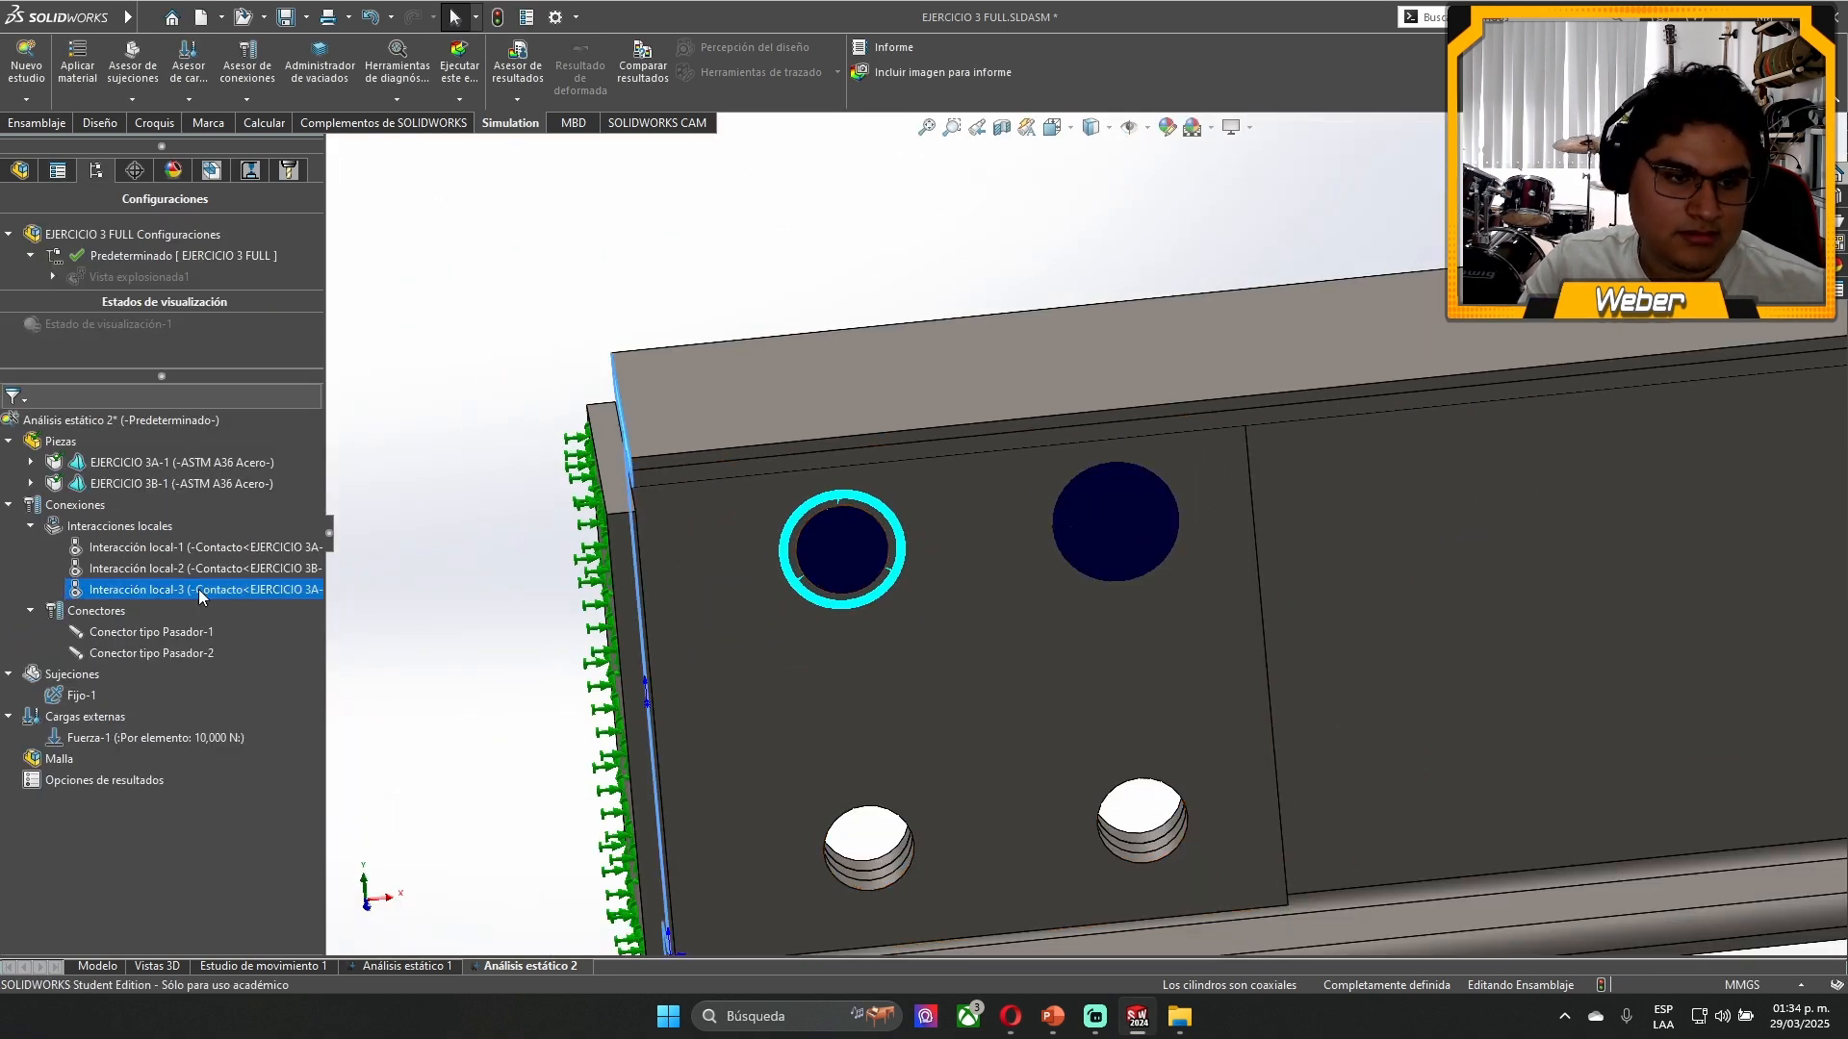
{"action": "right_click", "coordinate": [101, 612]}
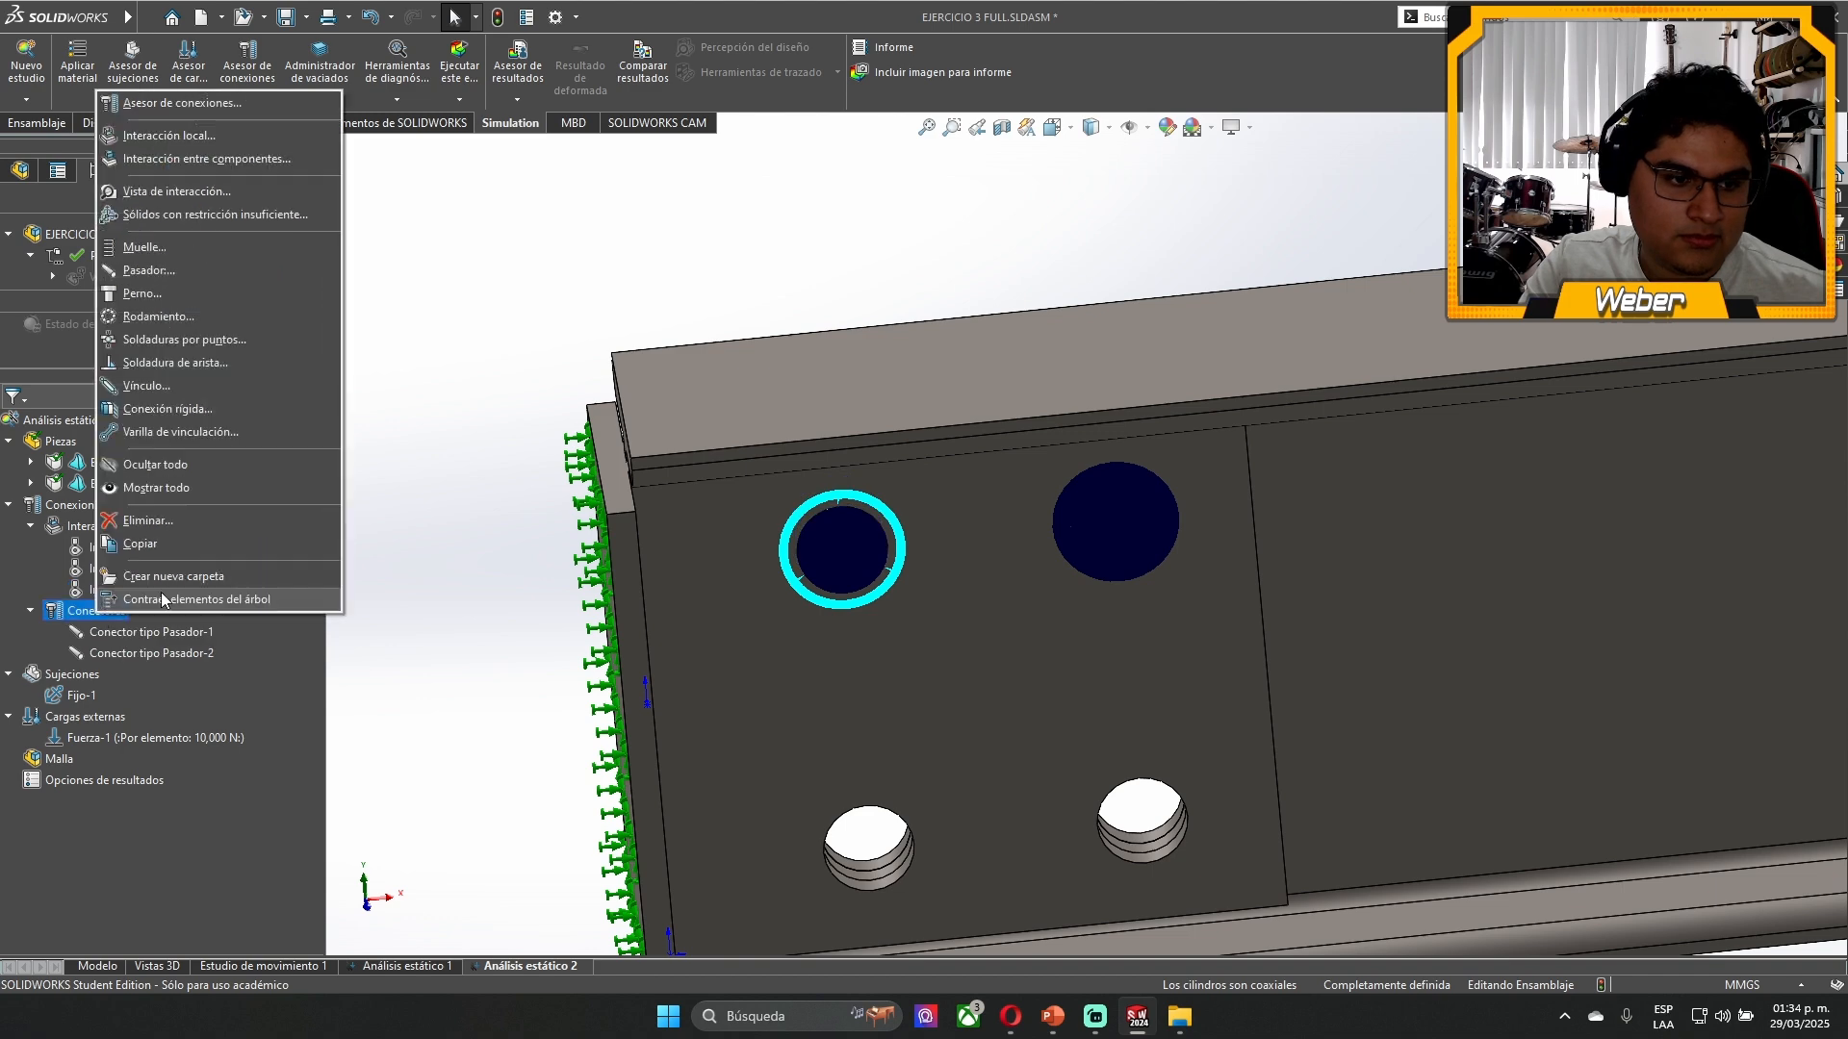
{"action": "left_click", "coordinate": [187, 271]}
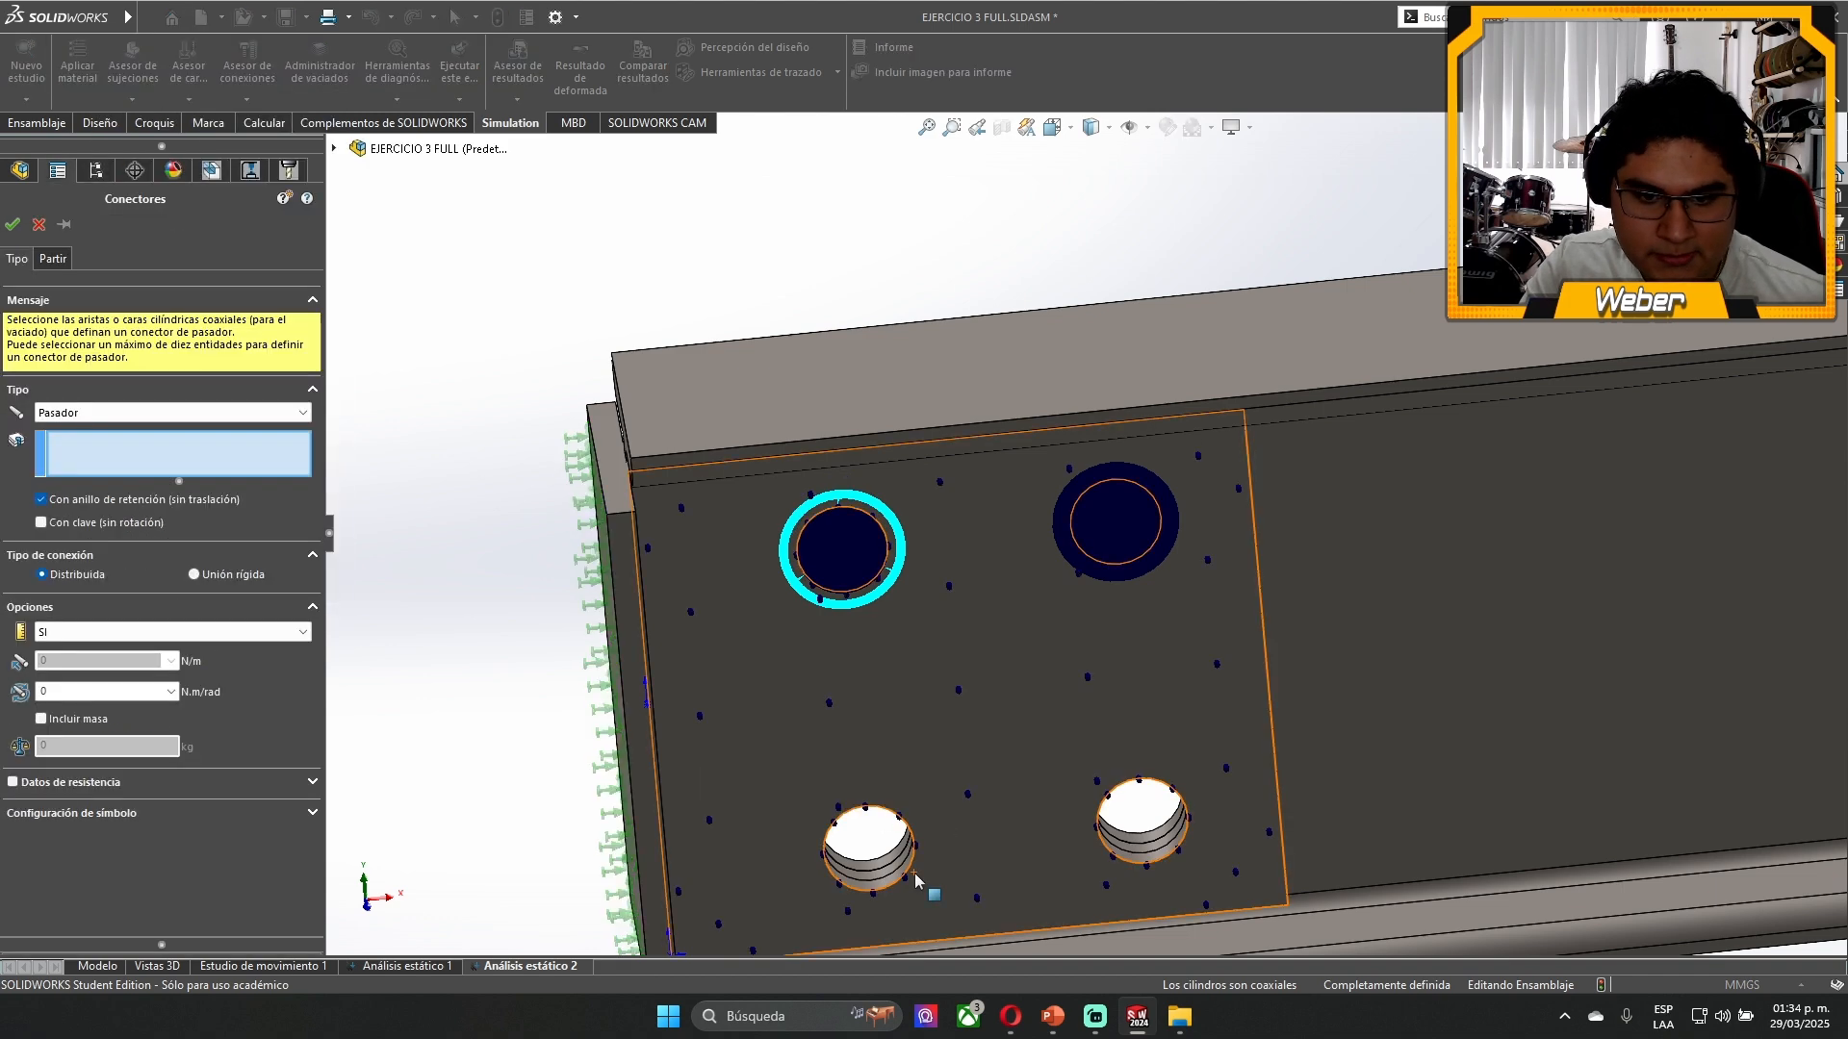
{"action": "scroll", "coordinate": [924, 881], "scroll_direction": "down", "scroll_amount": 5}
{"action": "left_click", "coordinate": [916, 663]}
{"action": "left_click", "coordinate": [886, 760]}
{"action": "left_click", "coordinate": [885, 760]}
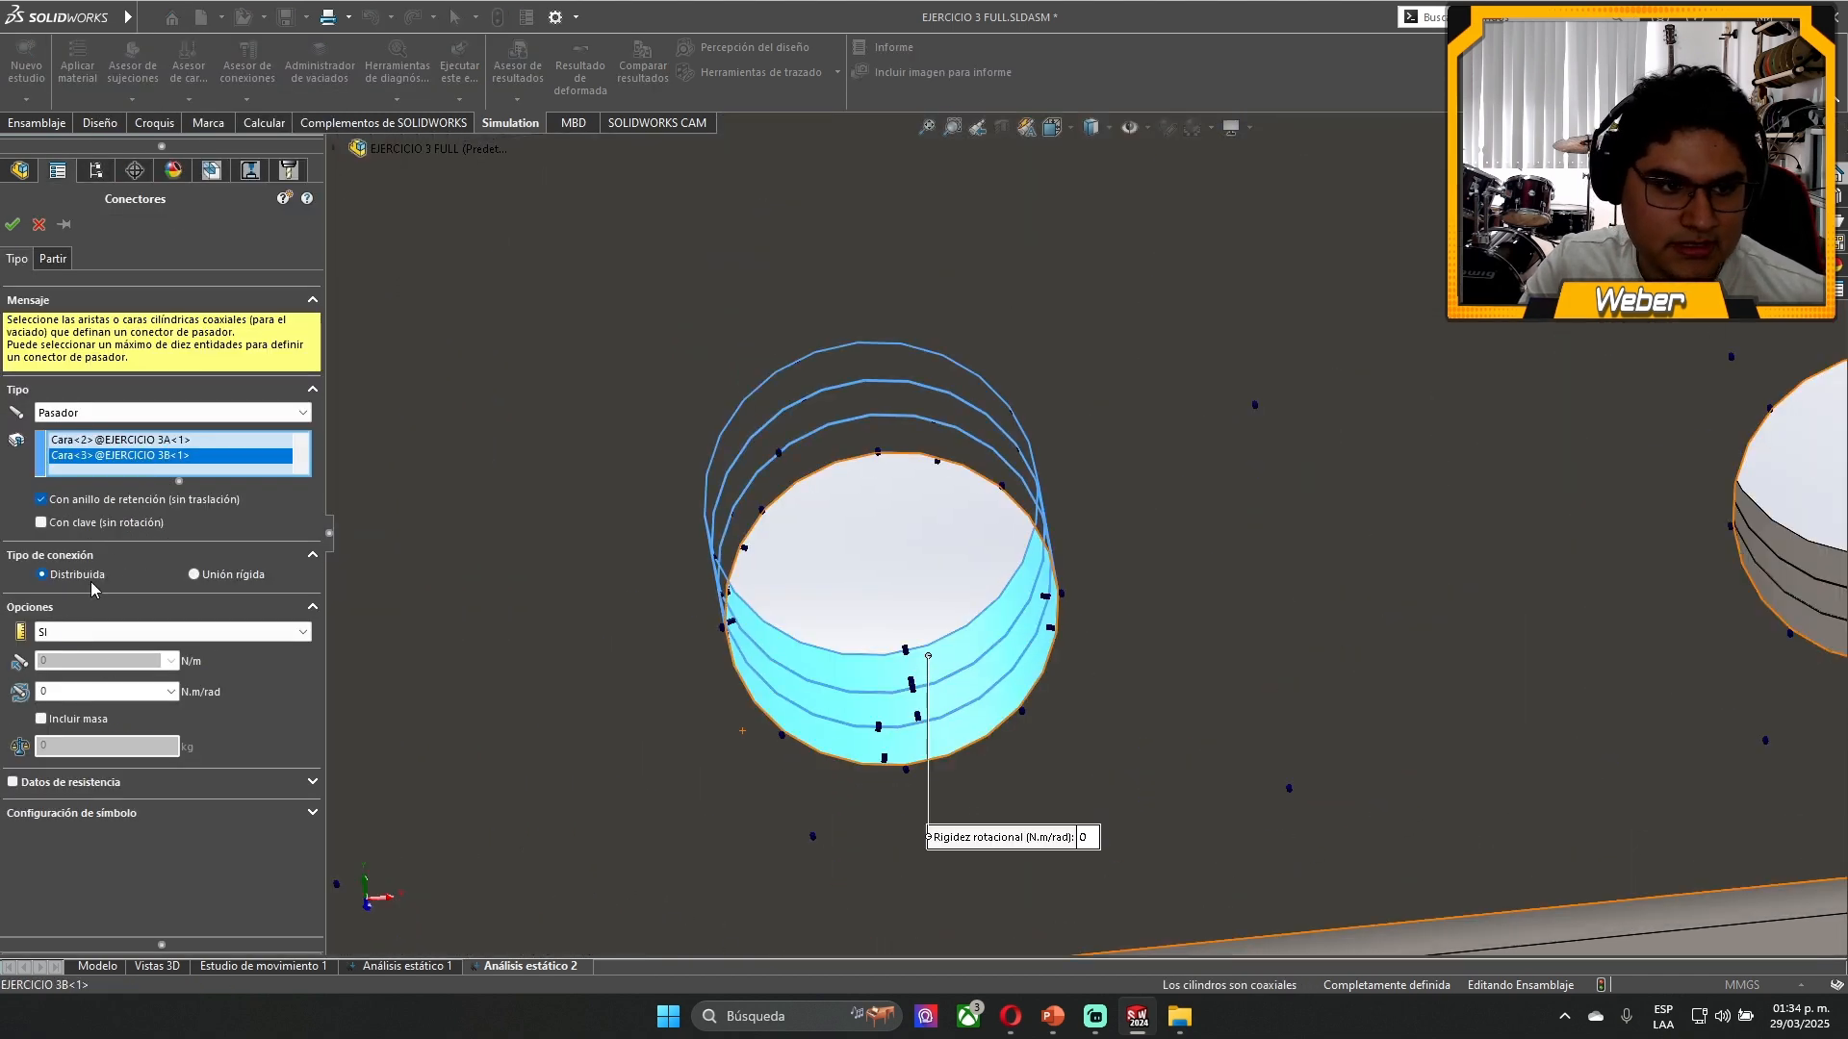
{"action": "left_click", "coordinate": [113, 524]}
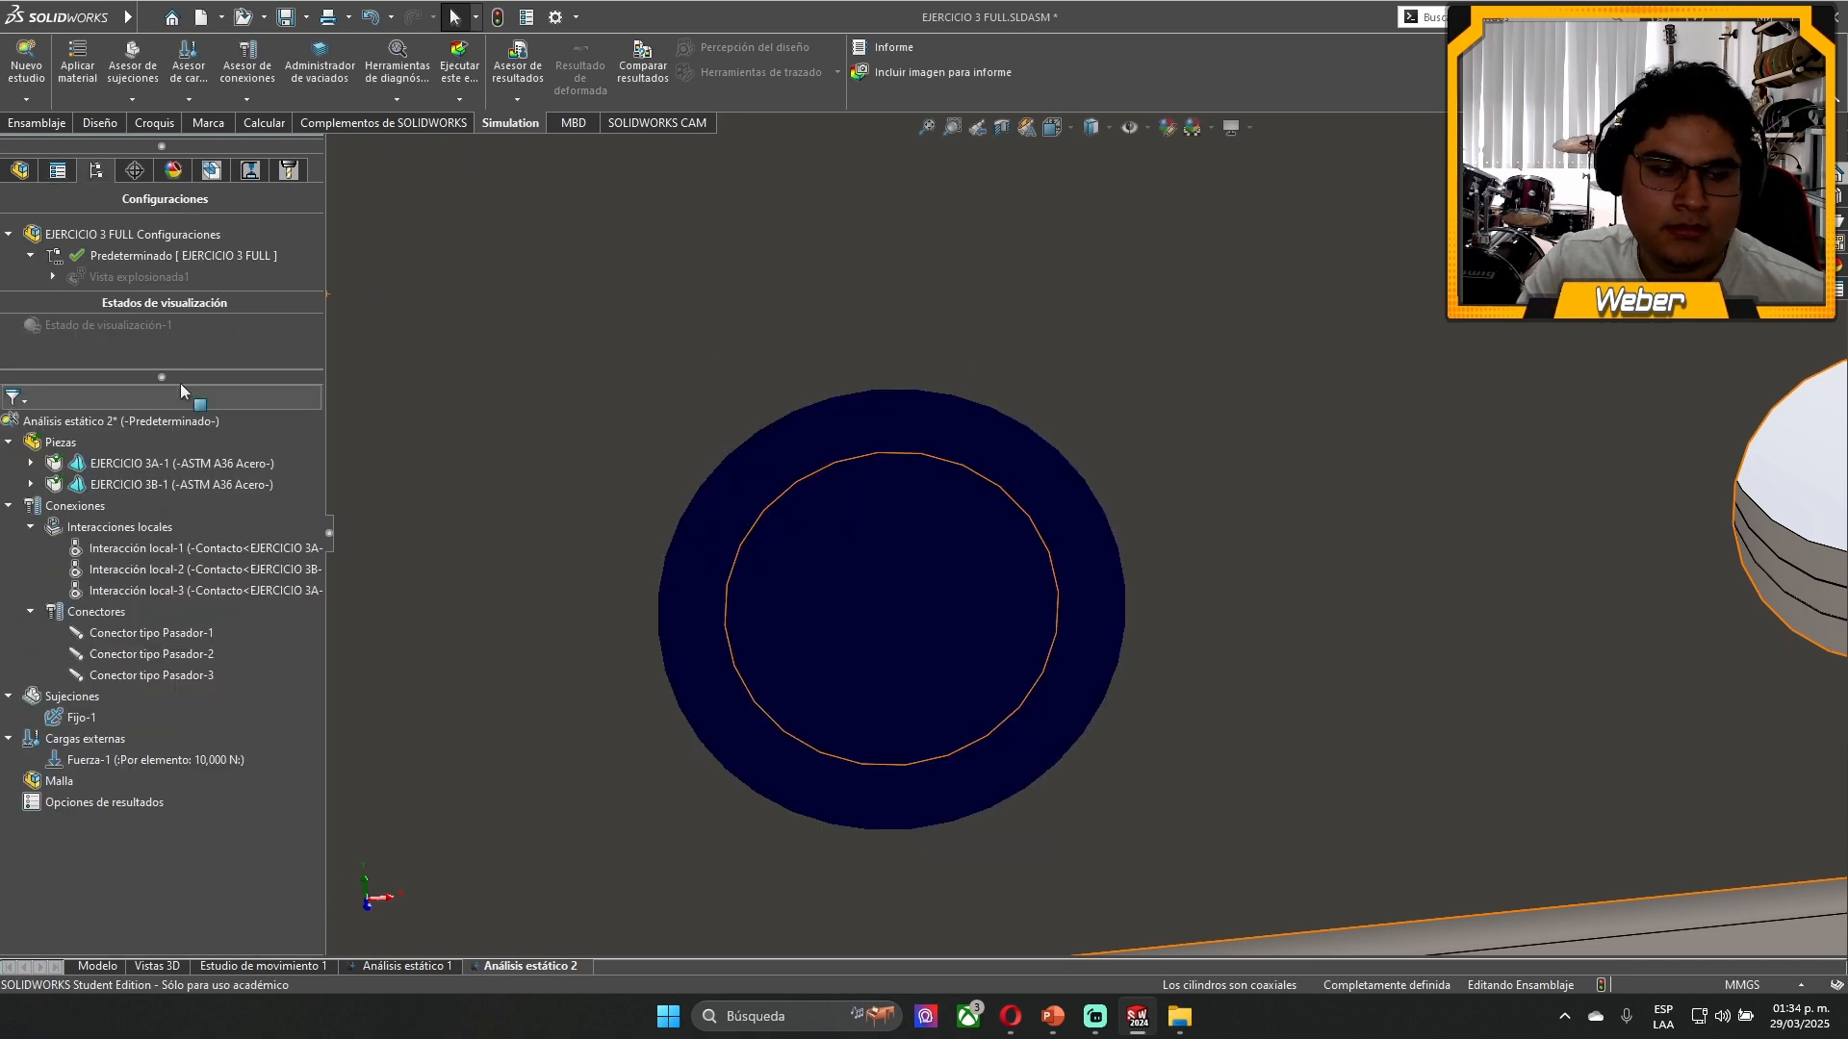
- Add a pin connector with retaining ring through the three coaxial faces of the remaining lower hole
{"action": "right_click", "coordinate": [94, 612]}
{"action": "left_click", "coordinate": [146, 261]}
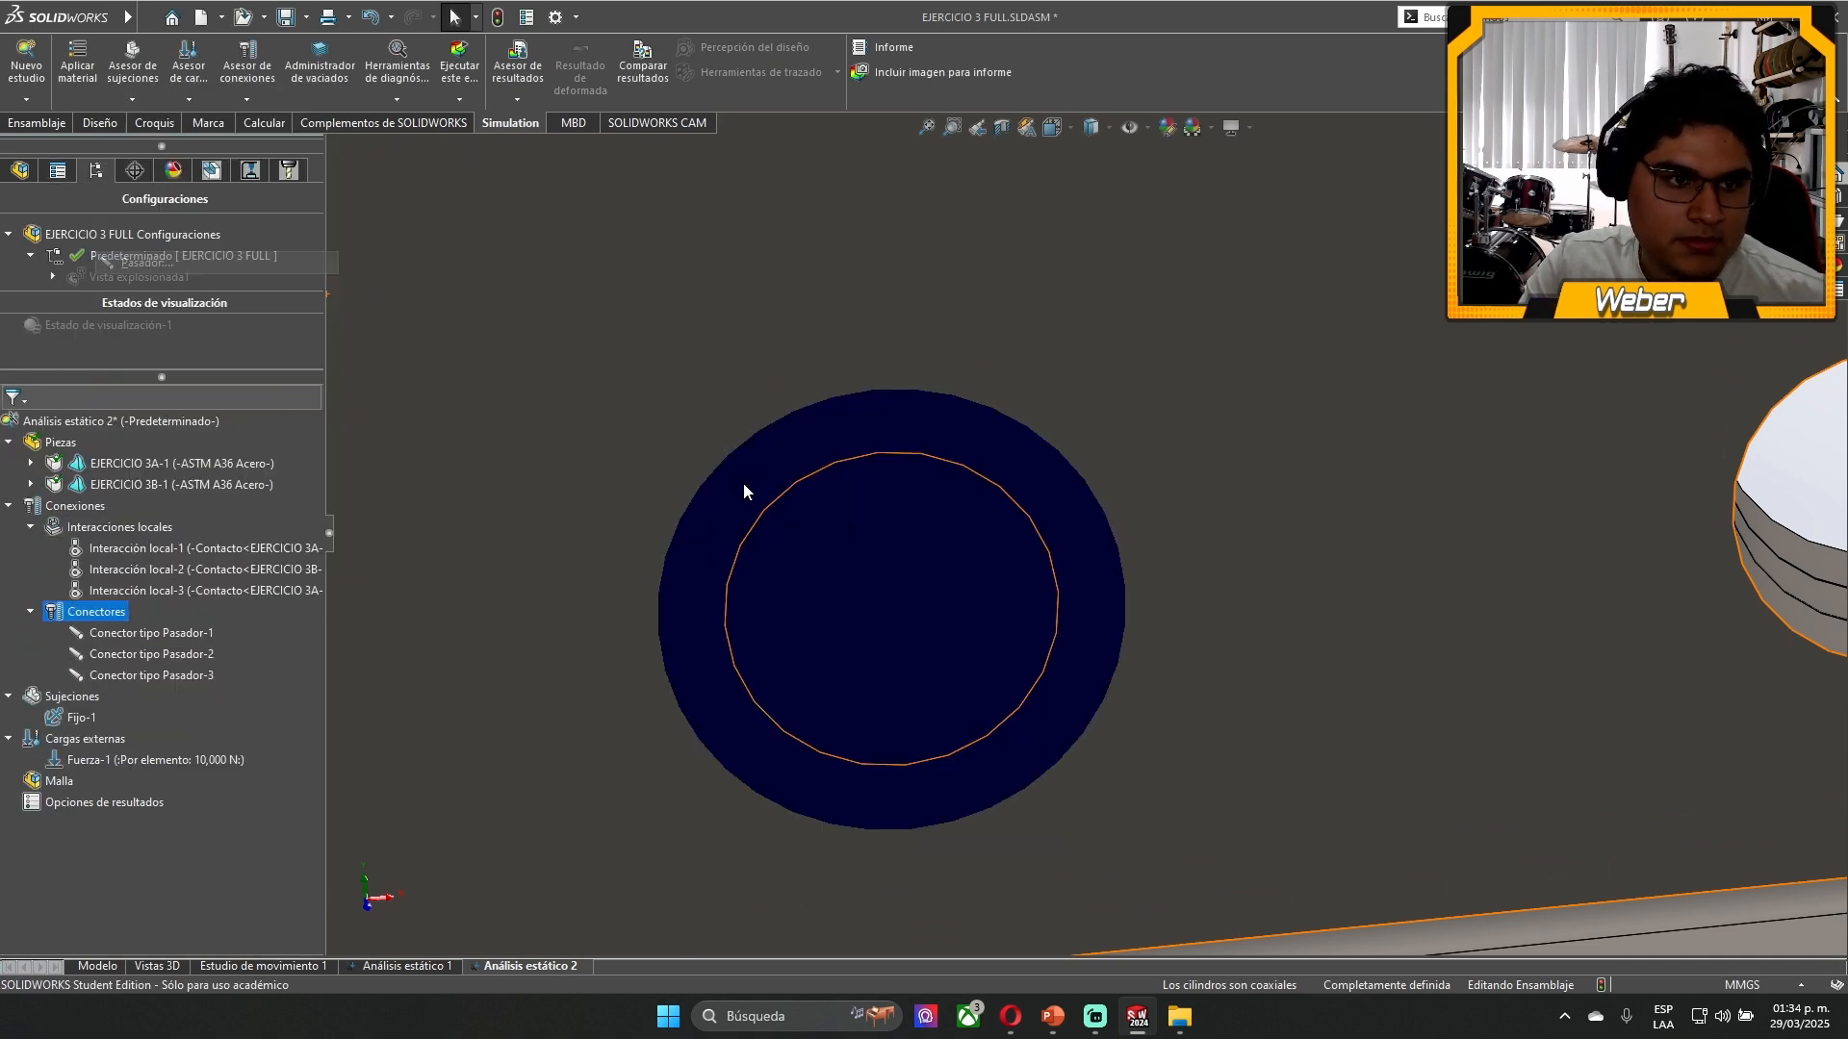
{"action": "scroll", "coordinate": [1675, 508], "scroll_direction": "down", "scroll_amount": 3}
{"action": "scroll", "coordinate": [1636, 525], "scroll_direction": "up", "scroll_amount": 4}
{"action": "scroll", "coordinate": [1527, 556], "scroll_direction": "down", "scroll_amount": 3}
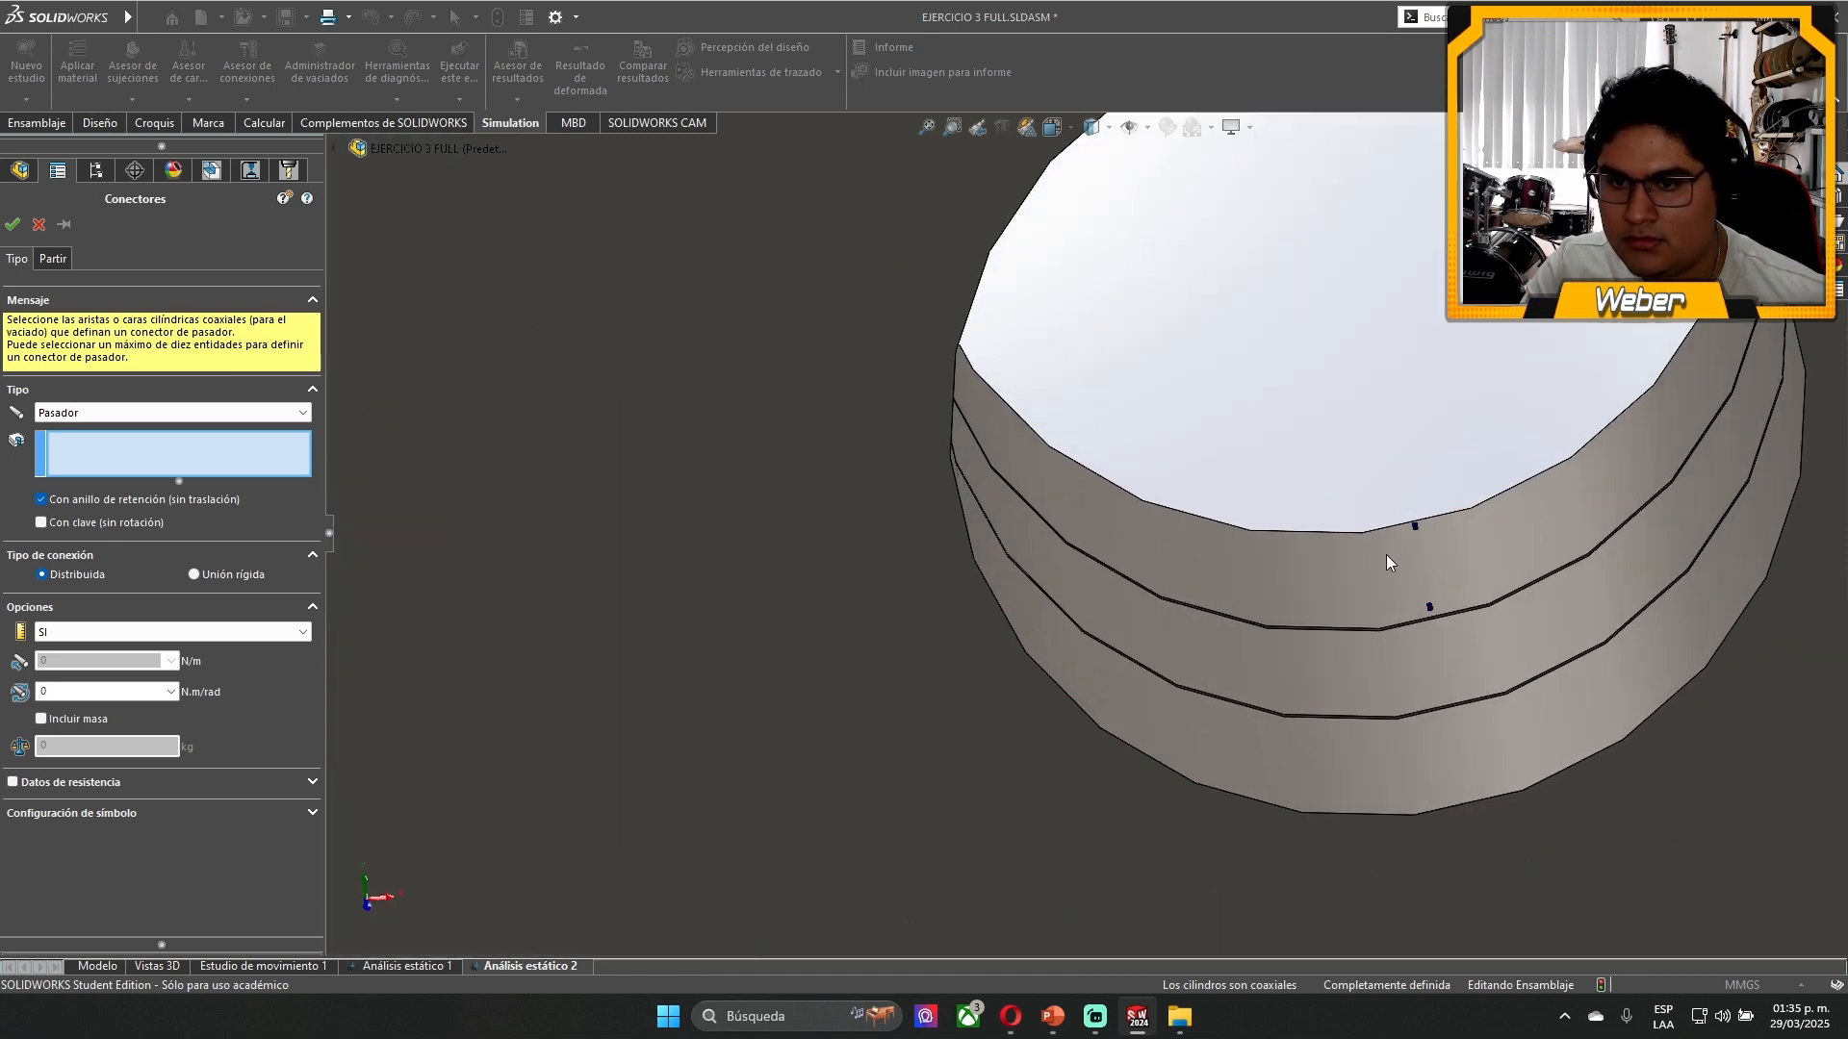
{"action": "left_click", "coordinate": [1334, 700]}
{"action": "left_click", "coordinate": [1327, 591]}
{"action": "left_click", "coordinate": [1313, 758]}
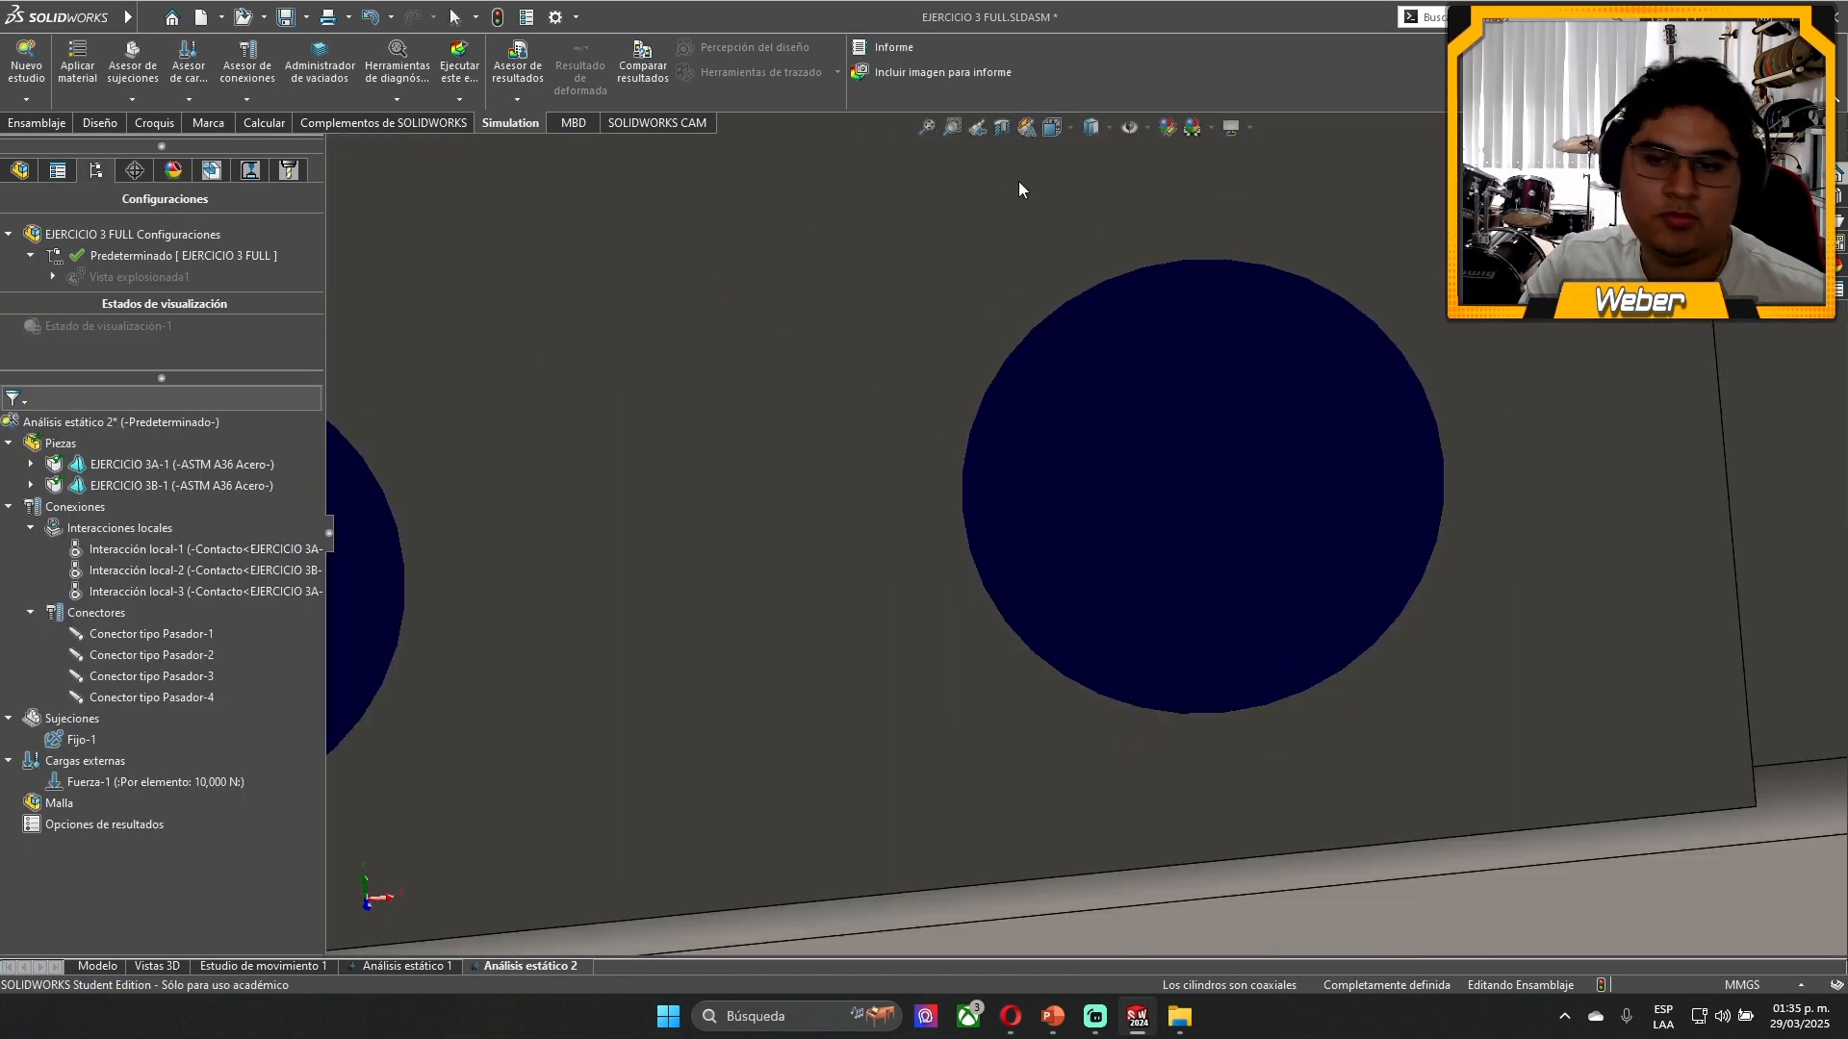
{"action": "left_click", "coordinate": [12, 225]}
{"action": "scroll", "coordinate": [1019, 181], "scroll_direction": "up", "scroll_amount": 3}
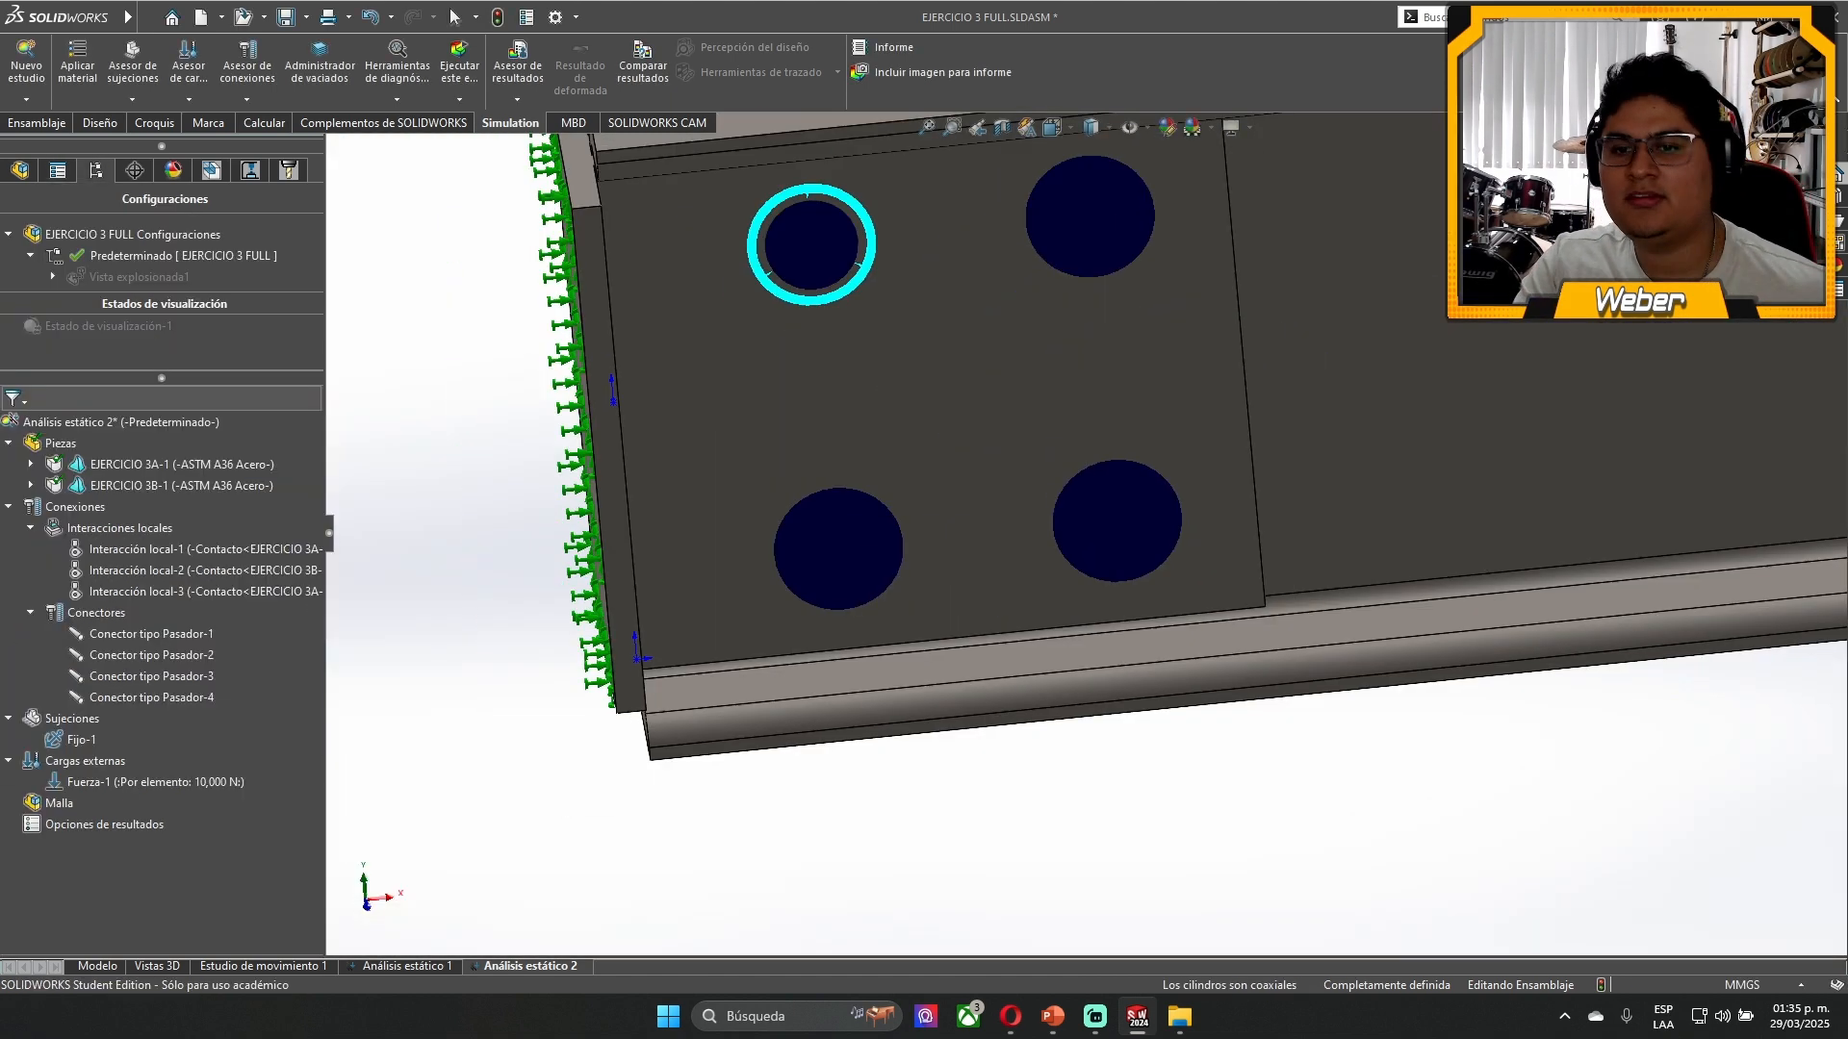
{"action": "scroll", "coordinate": [1558, 412], "scroll_direction": "up", "scroll_amount": 5}
{"action": "middle_click_drag", "start_coordinate": [1557, 411], "coordinate": [1348, 483]}
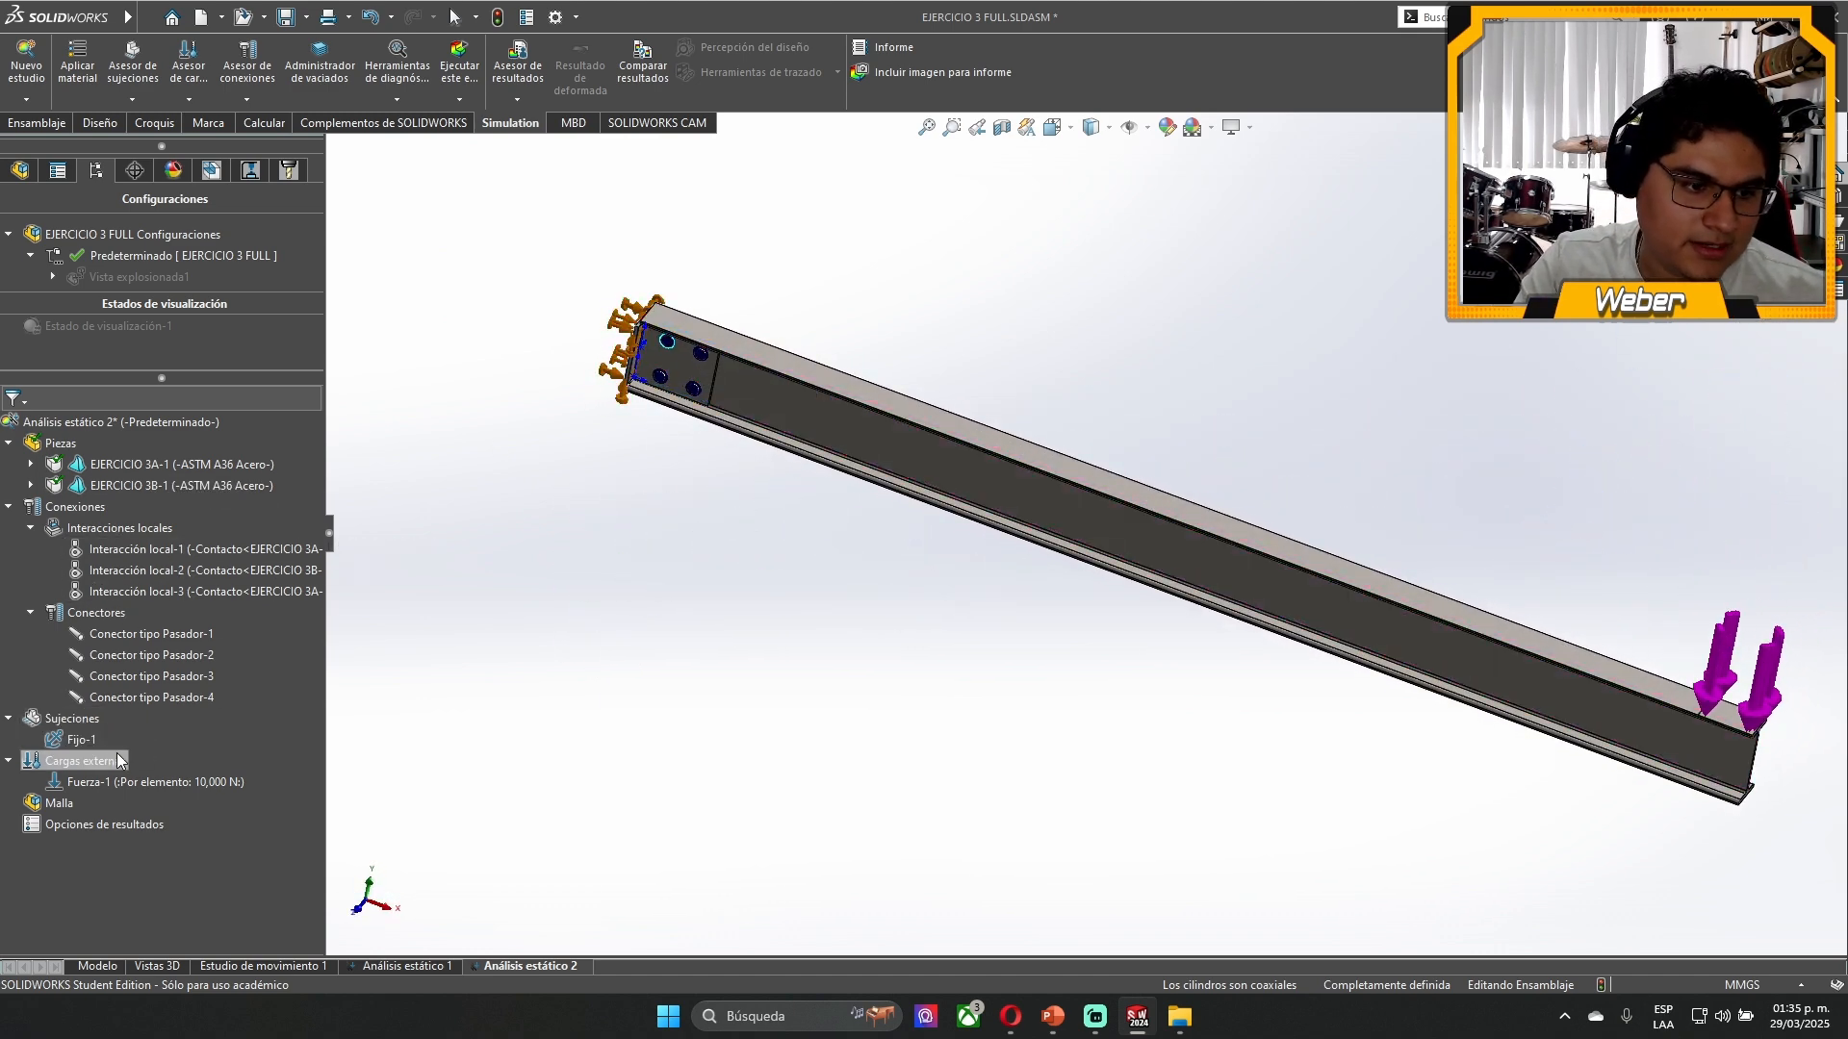
- Mesh the assembly with a standard mesh at the coarsest density and inspect the elements around the bracket holes
{"action": "right_click", "coordinate": [29, 804]}
{"action": "left_click", "coordinate": [126, 483]}
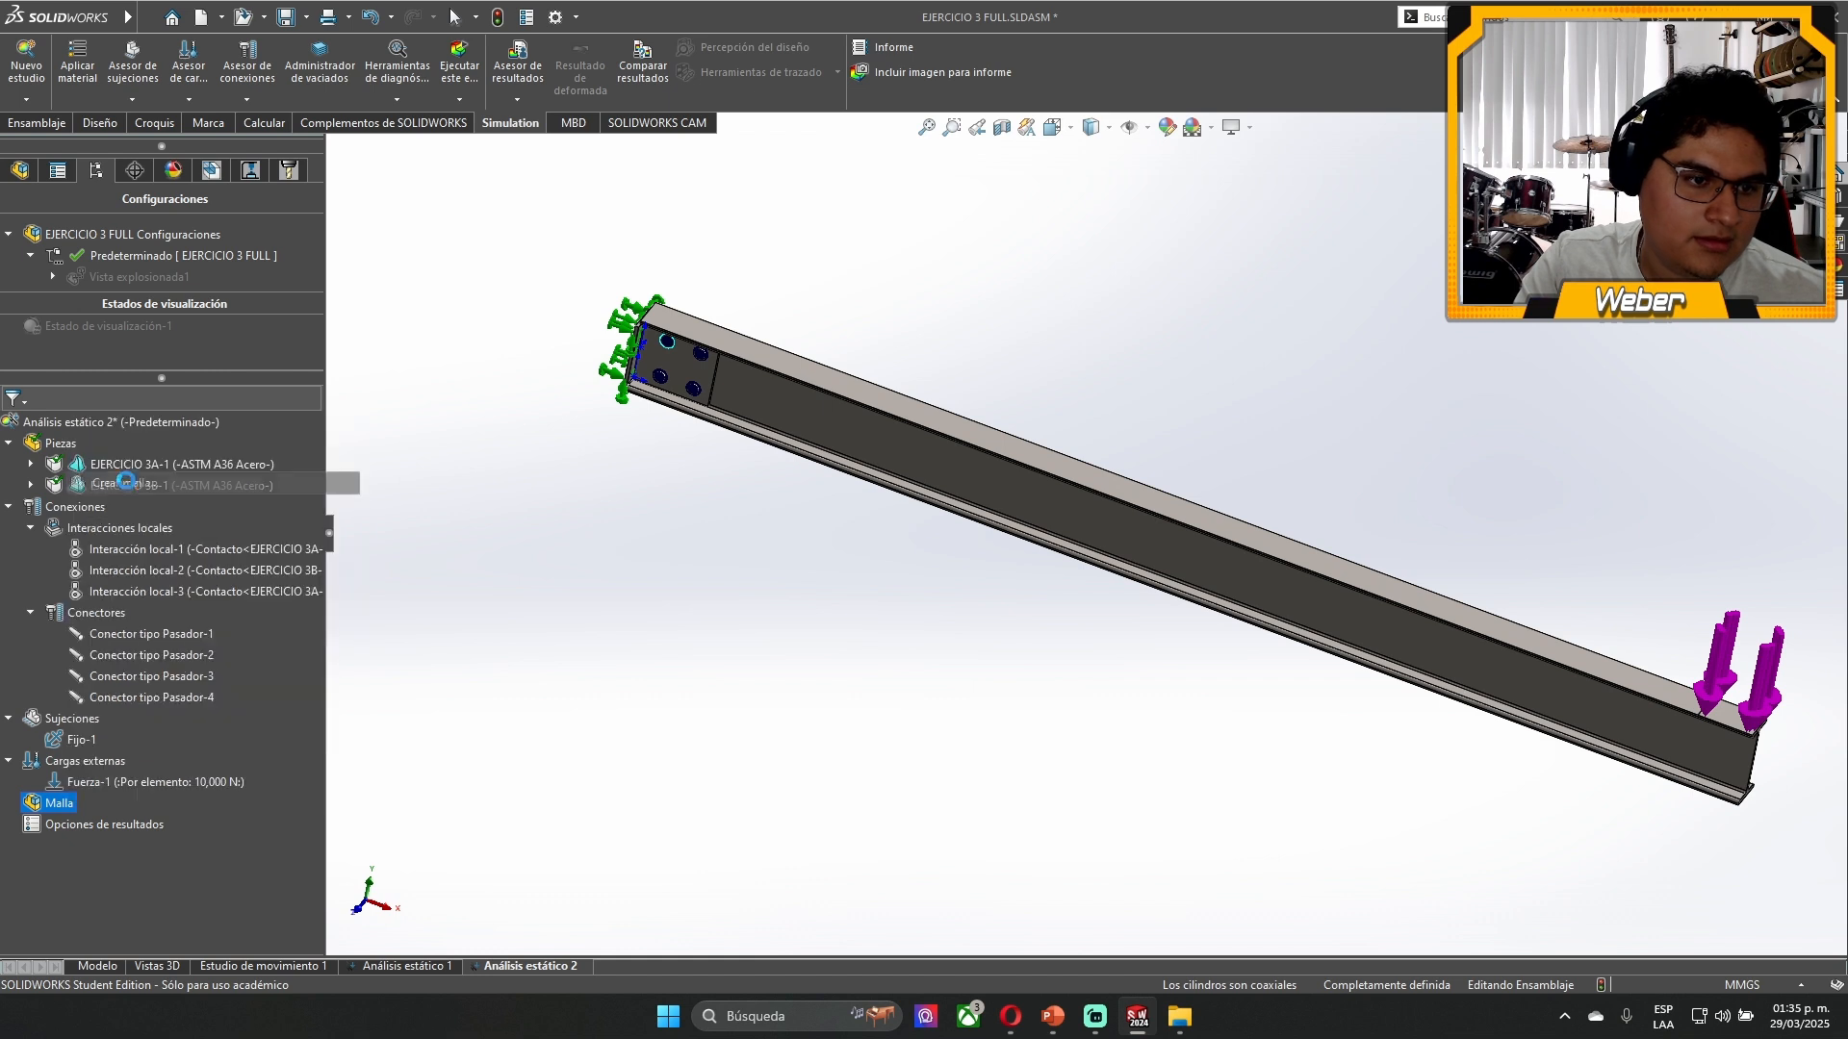
{"action": "left_click", "coordinate": [74, 459]}
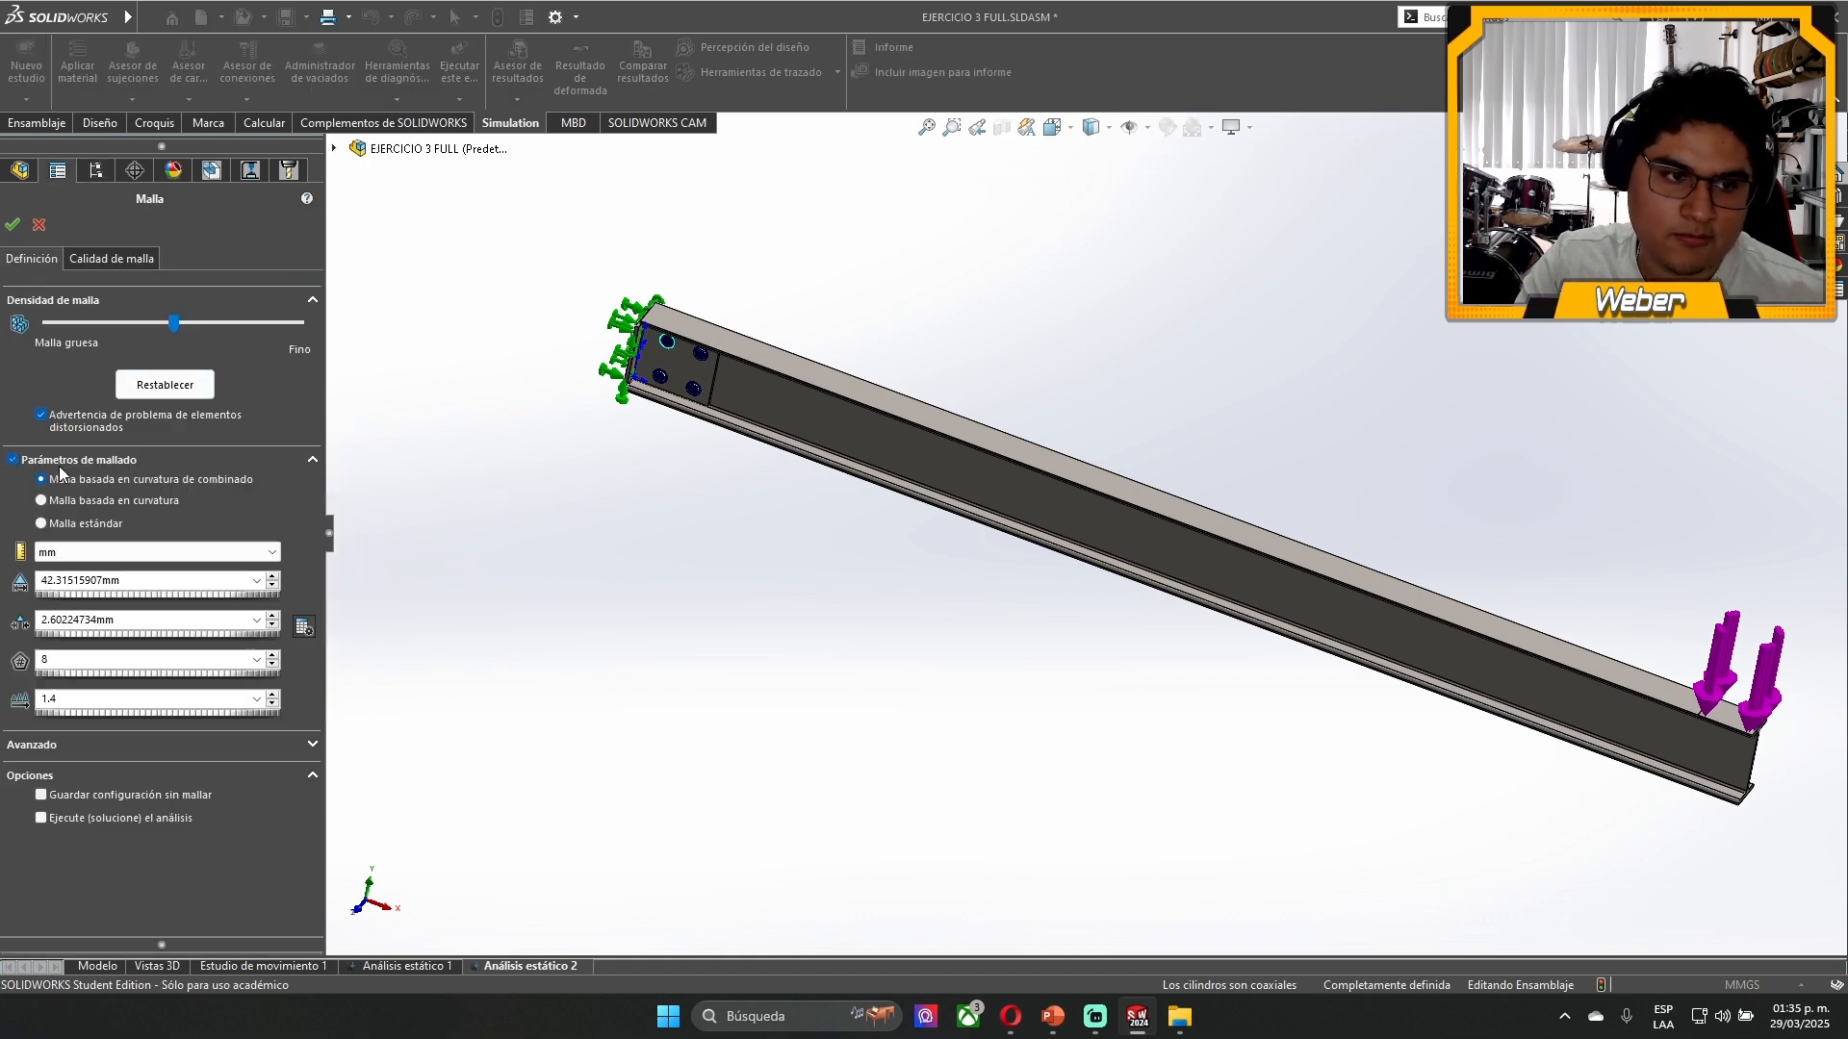
{"action": "left_click", "coordinate": [81, 523]}
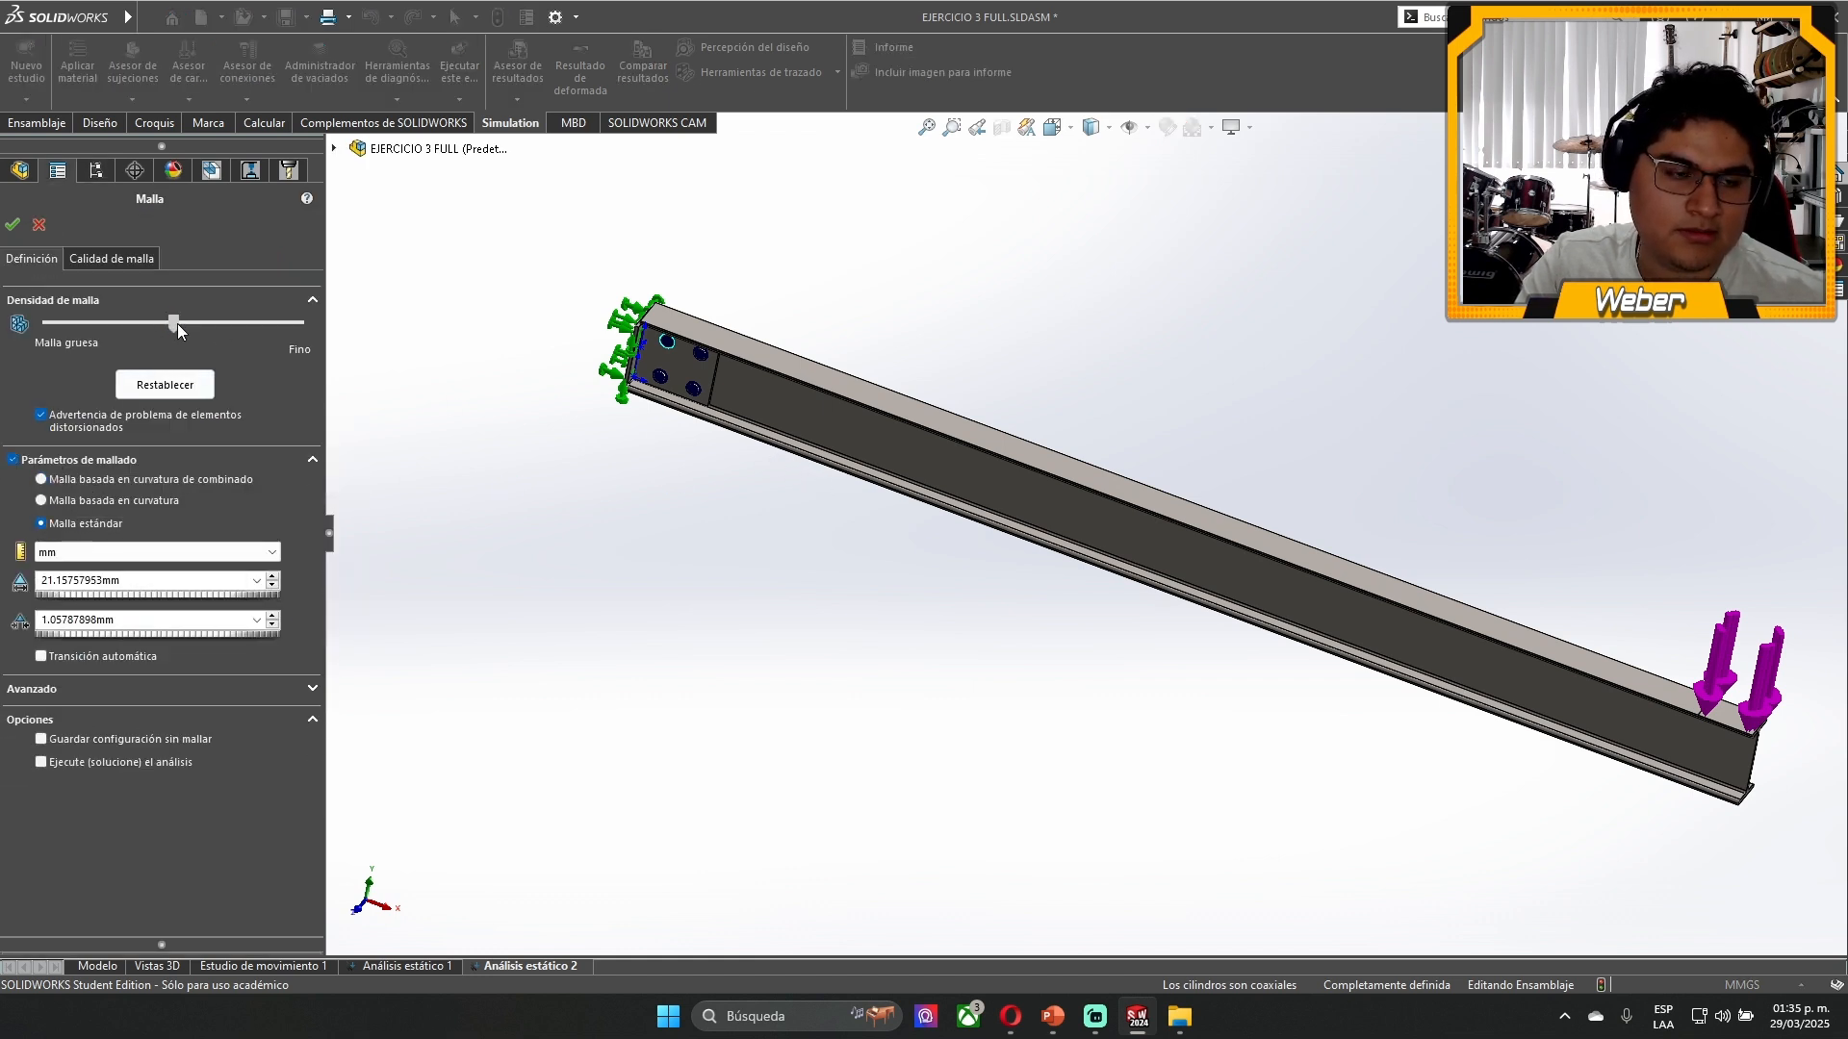
{"action": "left_click_drag", "start_coordinate": [174, 324], "coordinate": [23, 328]}
{"action": "left_click", "coordinate": [12, 224]}
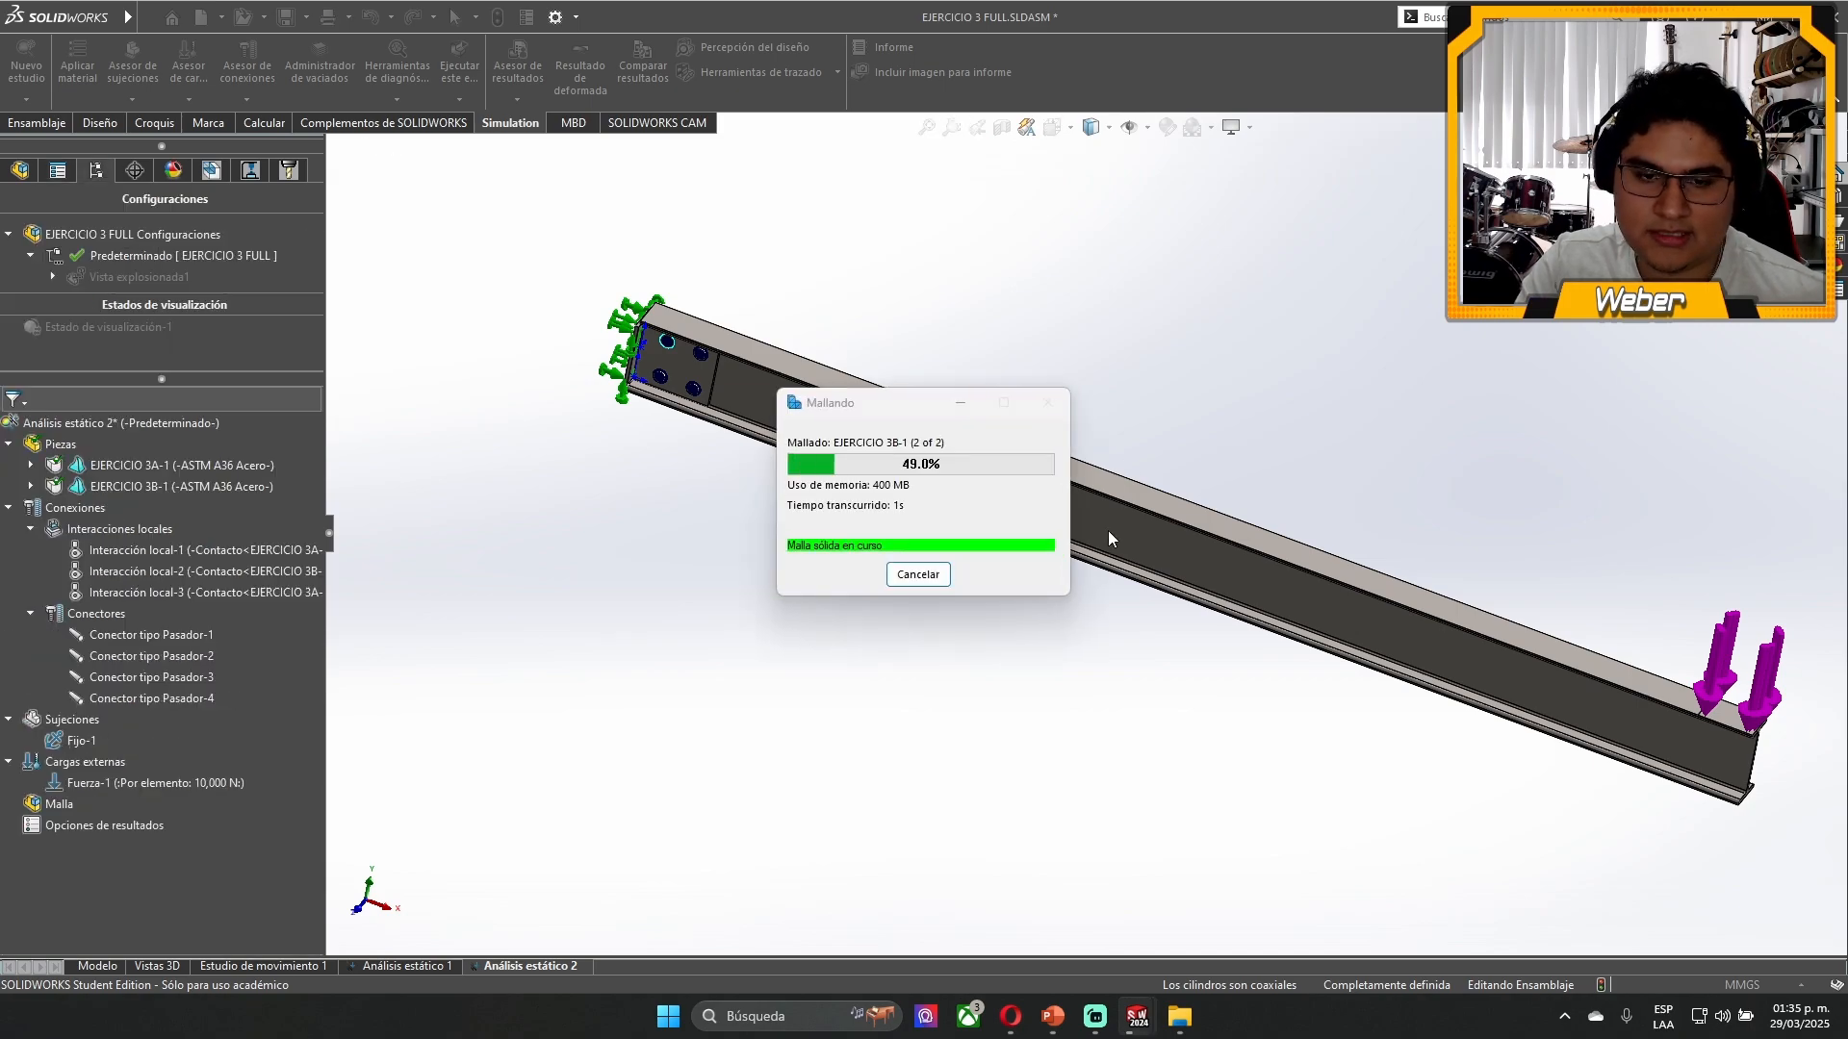
{"action": "middle_click_drag", "start_coordinate": [1142, 619], "coordinate": [1139, 496]}
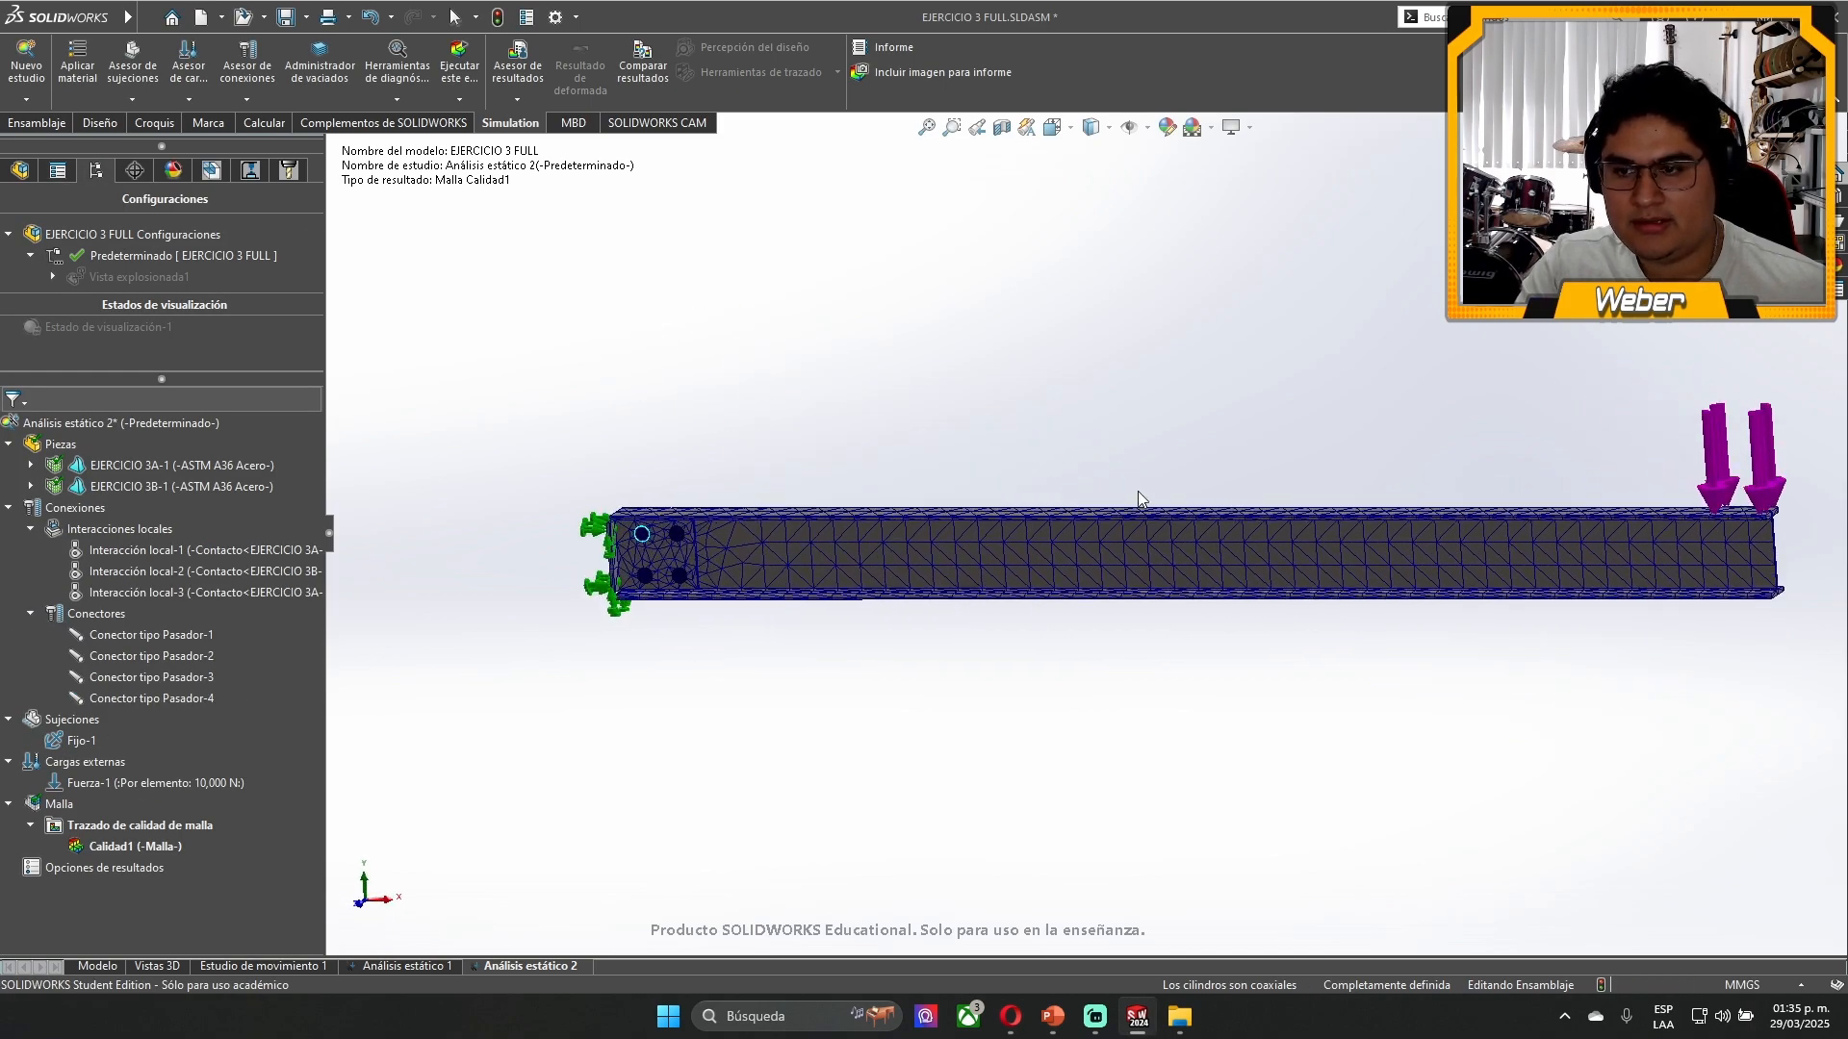
{"action": "scroll", "coordinate": [642, 555], "scroll_direction": "down", "scroll_amount": 10}
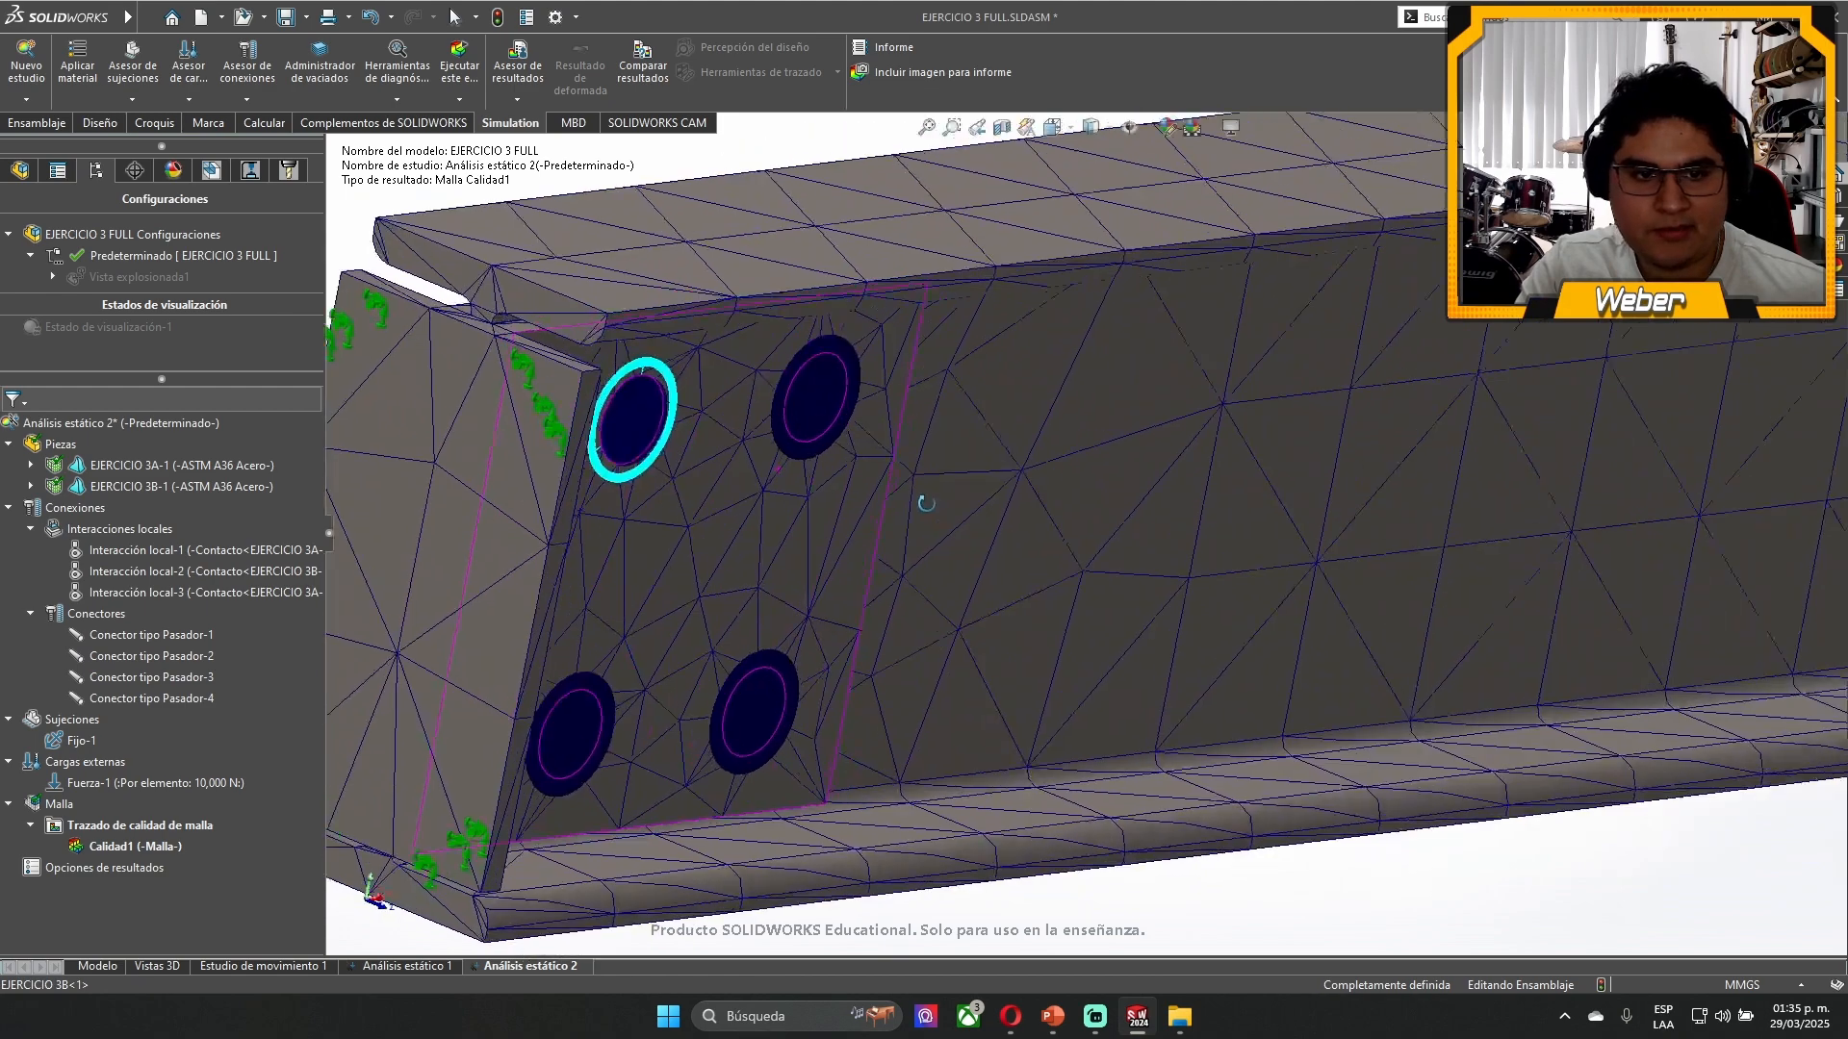
{"action": "scroll", "coordinate": [926, 503], "scroll_direction": "up", "scroll_amount": 10}
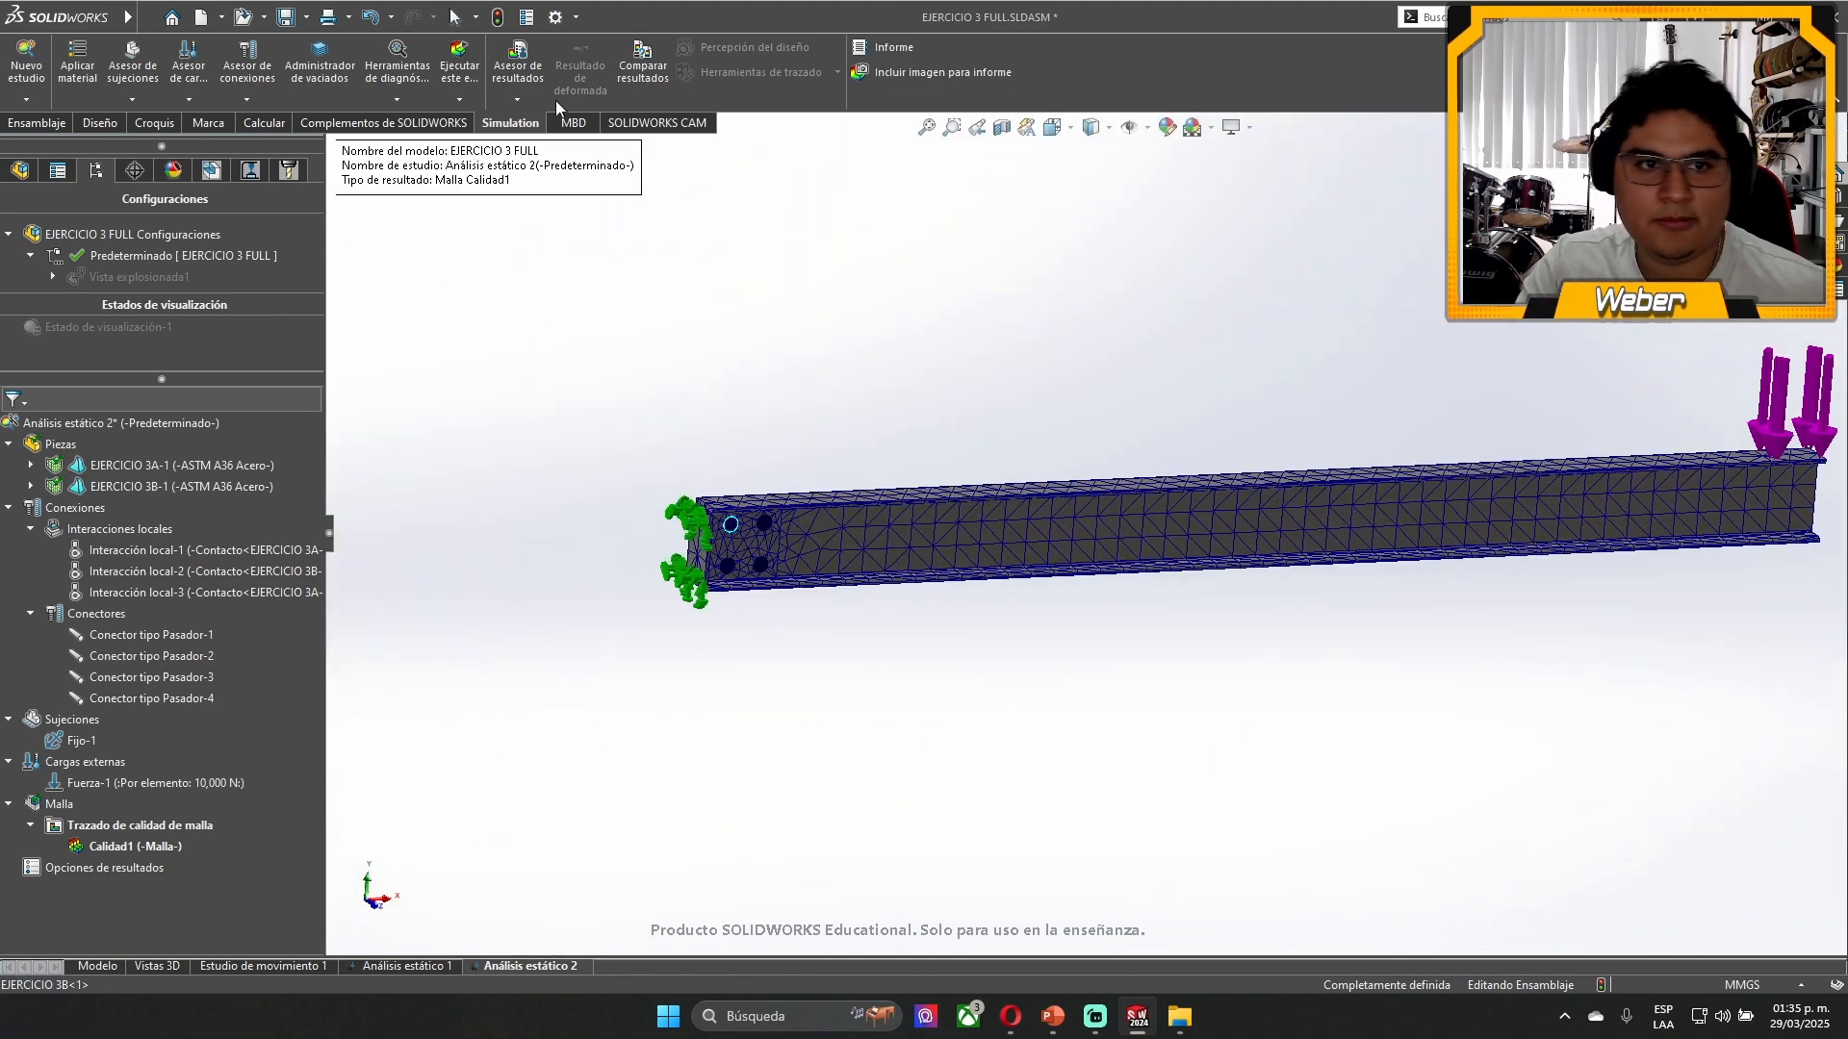
- Run the static study Análisis estático 2 with the detailed solver information expanded
{"action": "left_click", "coordinate": [459, 65]}
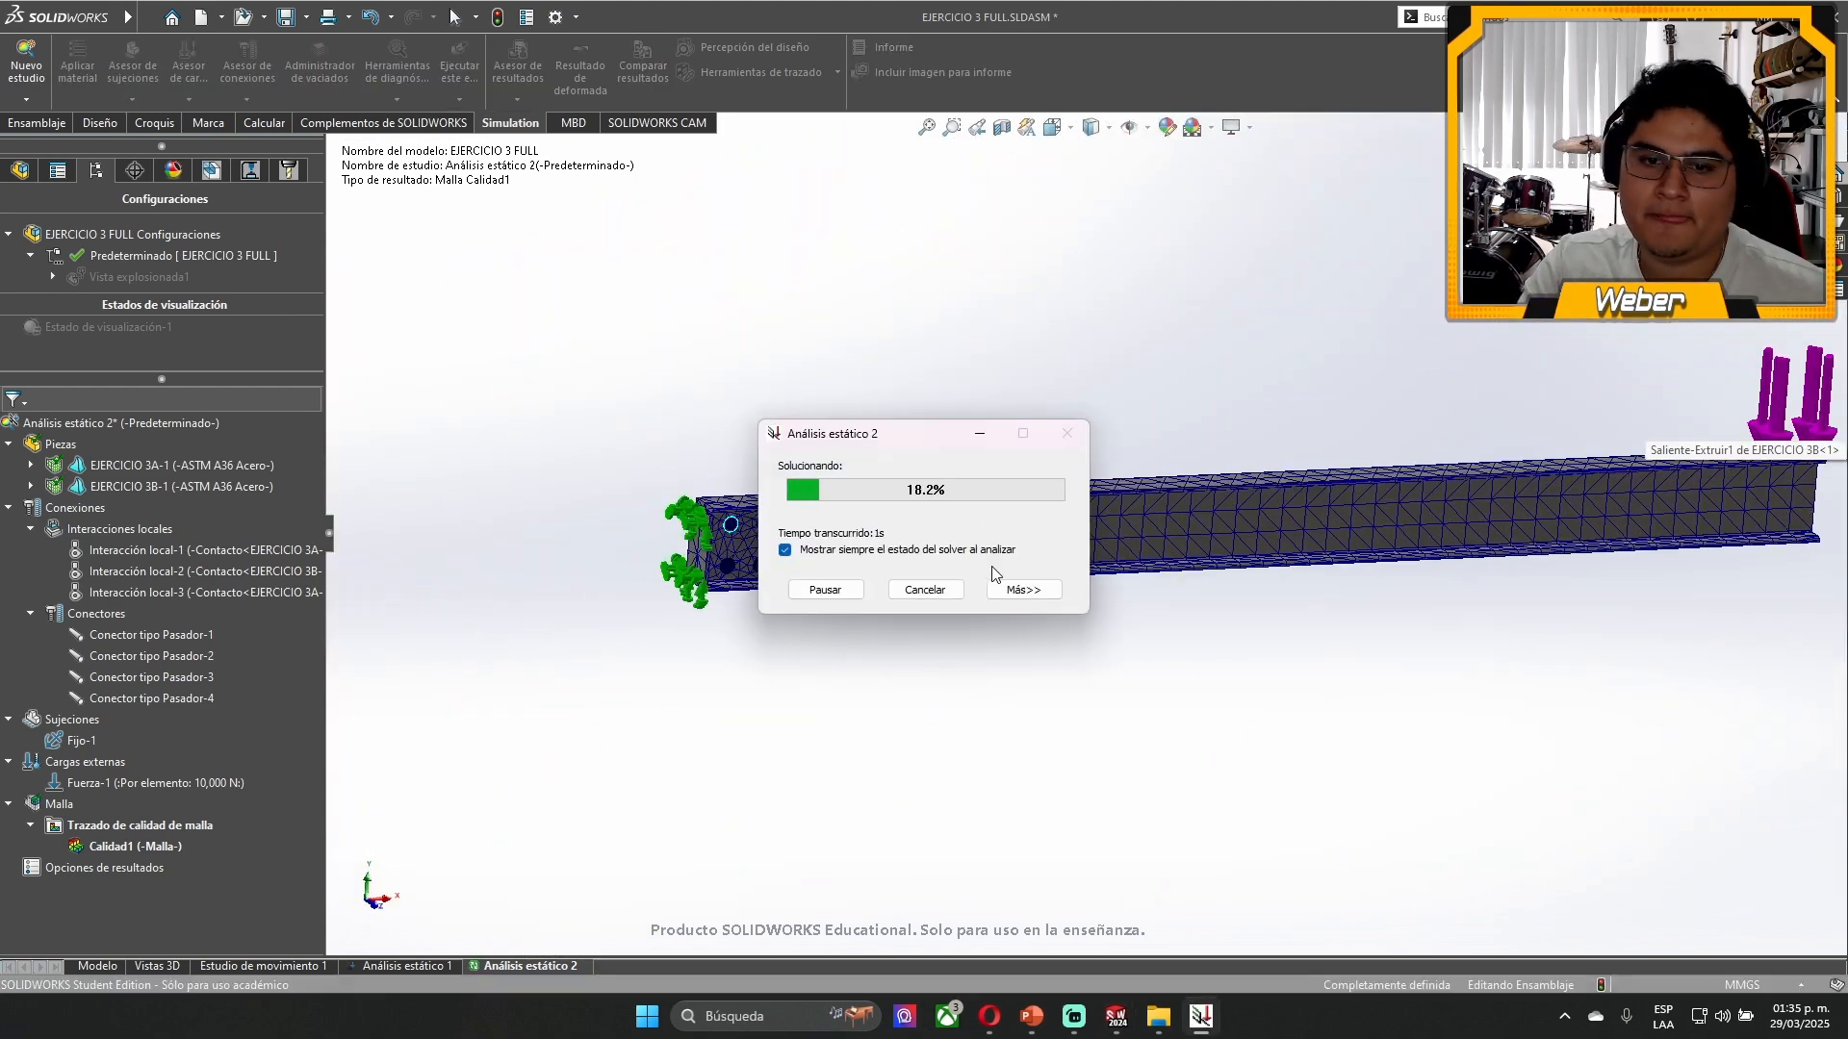
{"action": "left_click", "coordinate": [1010, 589]}
{"action": "left_click_drag", "start_coordinate": [945, 440], "coordinate": [1152, 214]}
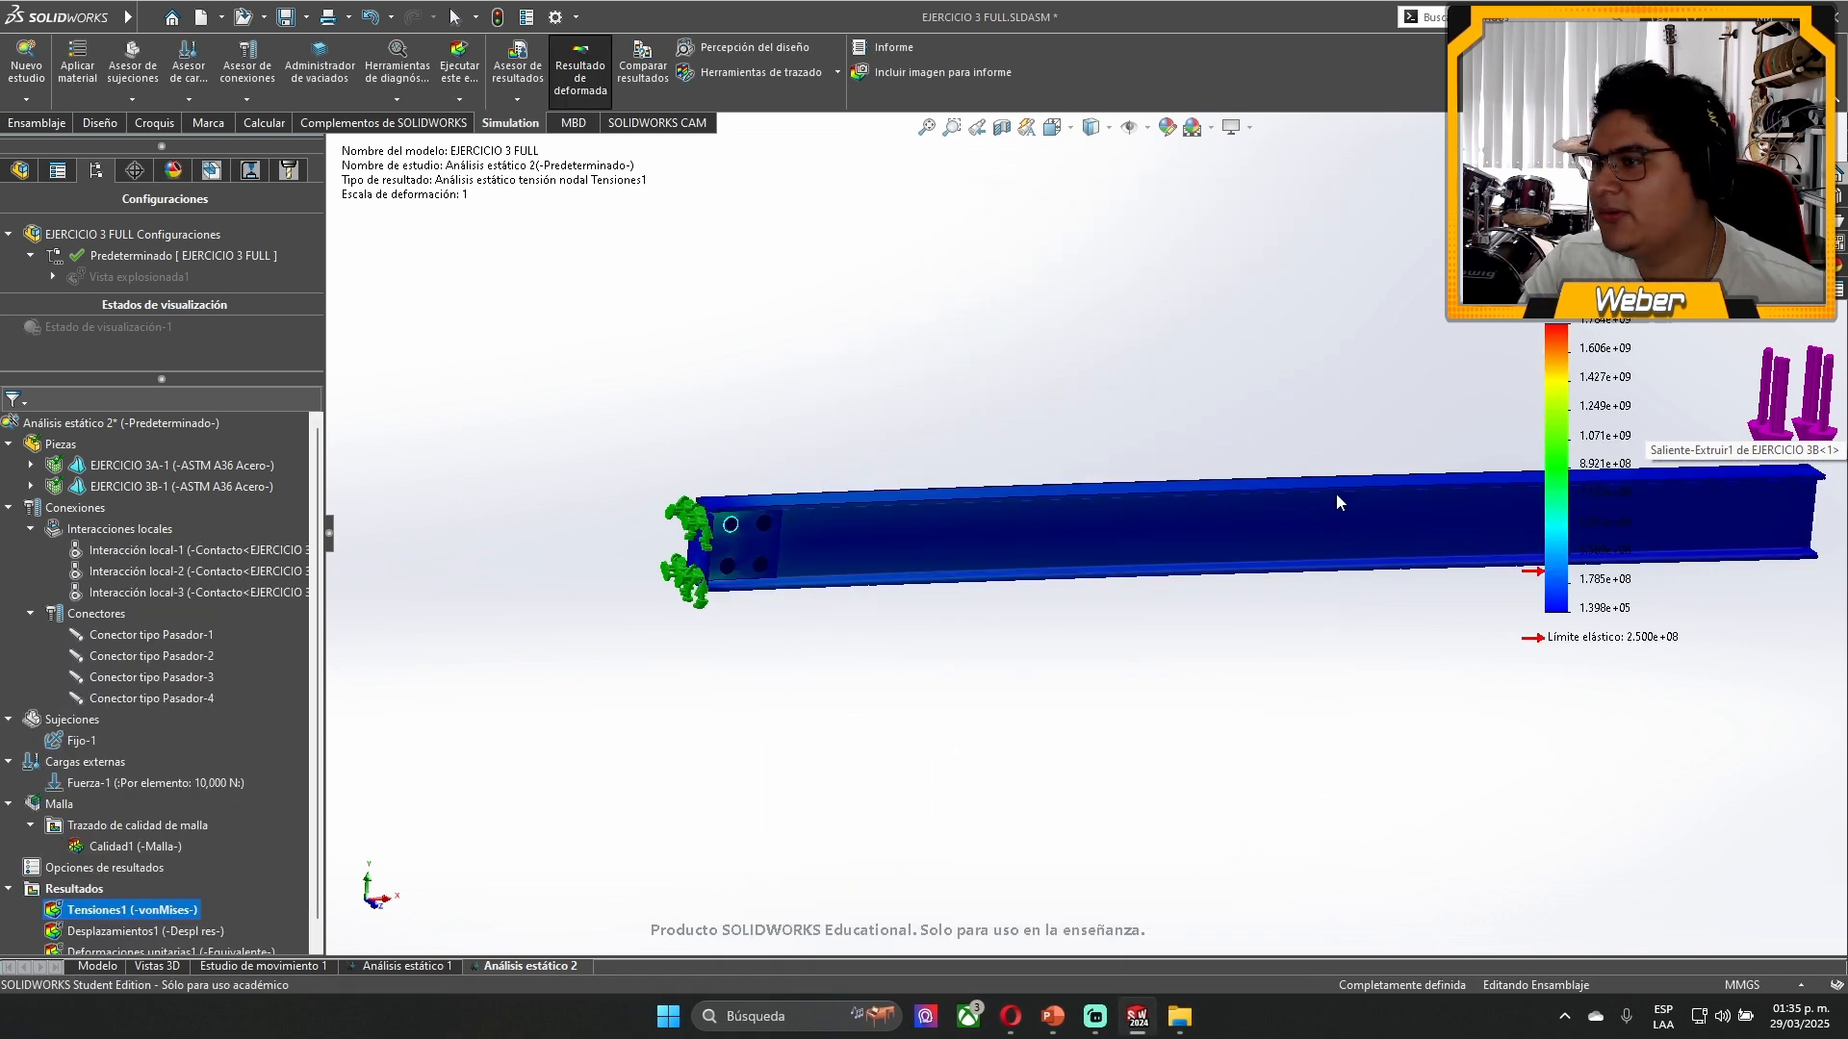
{"action": "middle_click_drag", "start_coordinate": [1313, 485], "coordinate": [1364, 612]}
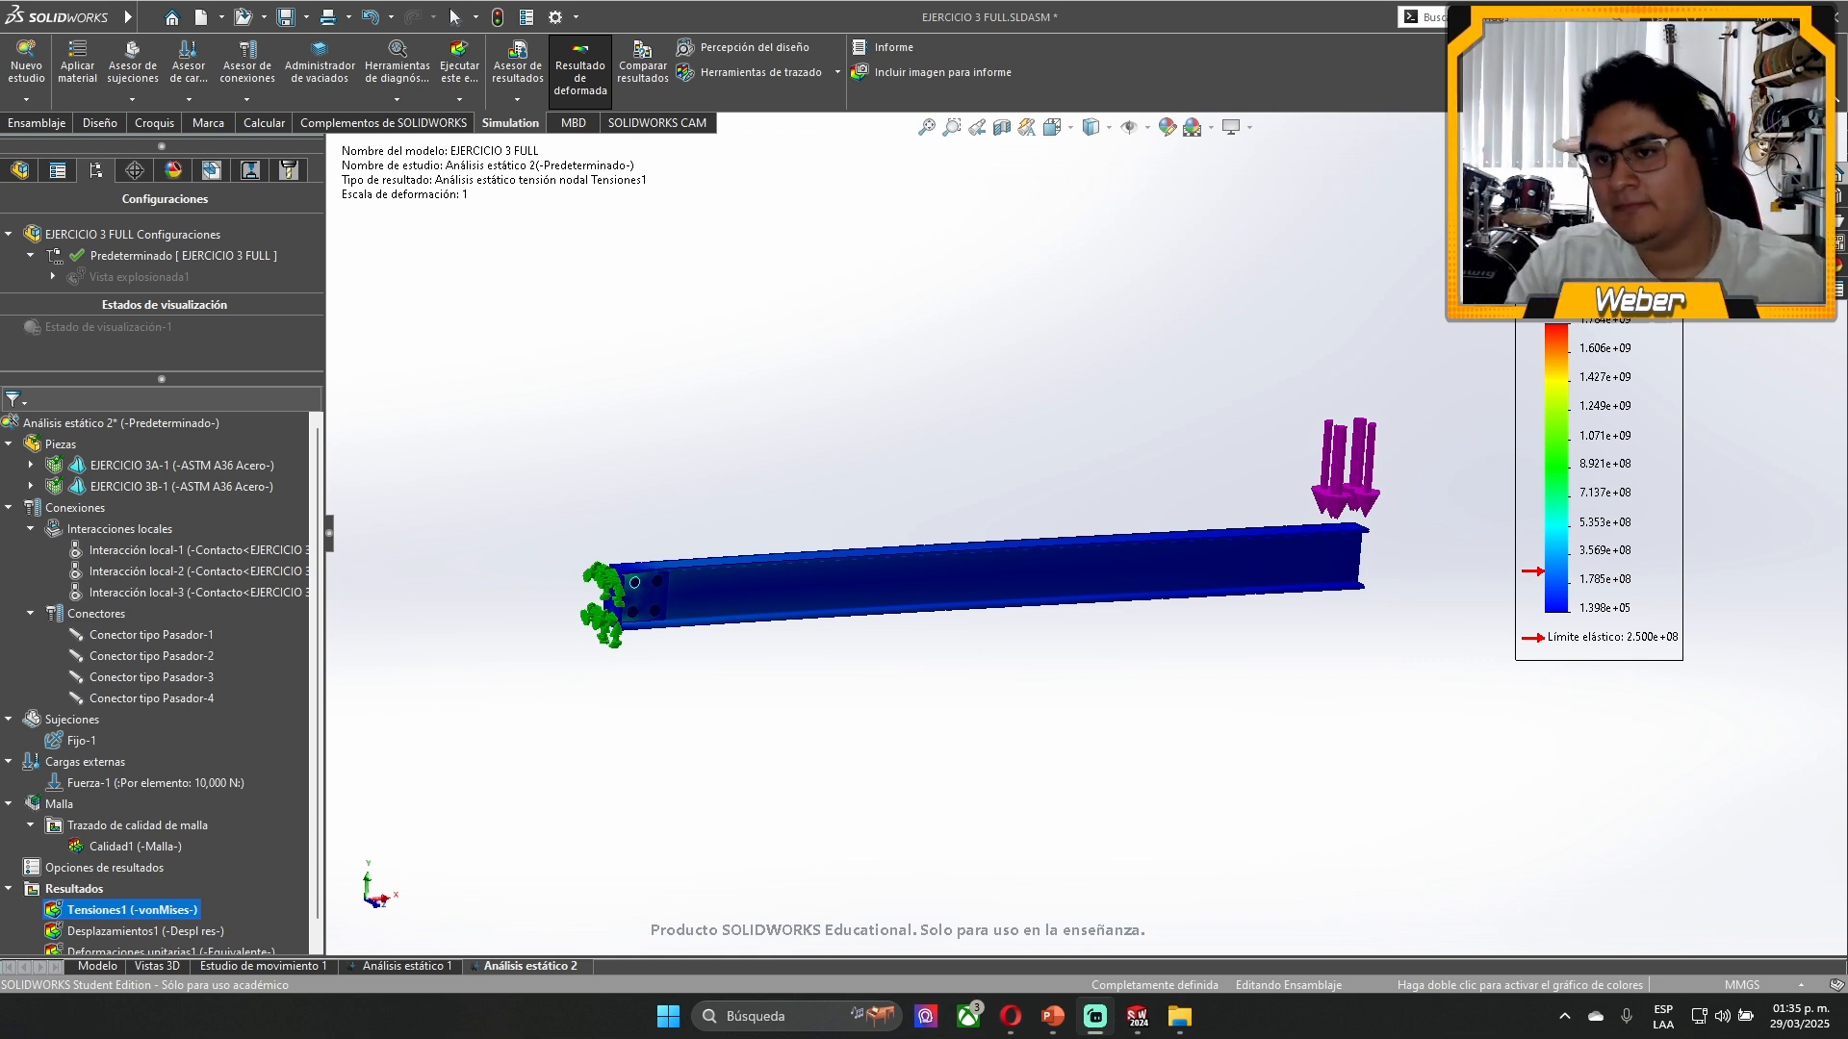
- Examine the von Mises stress at the bracket's four holes, keeping the color legend clear of the model
{"action": "left_click_drag", "start_coordinate": [1601, 496], "coordinate": [763, 365]}
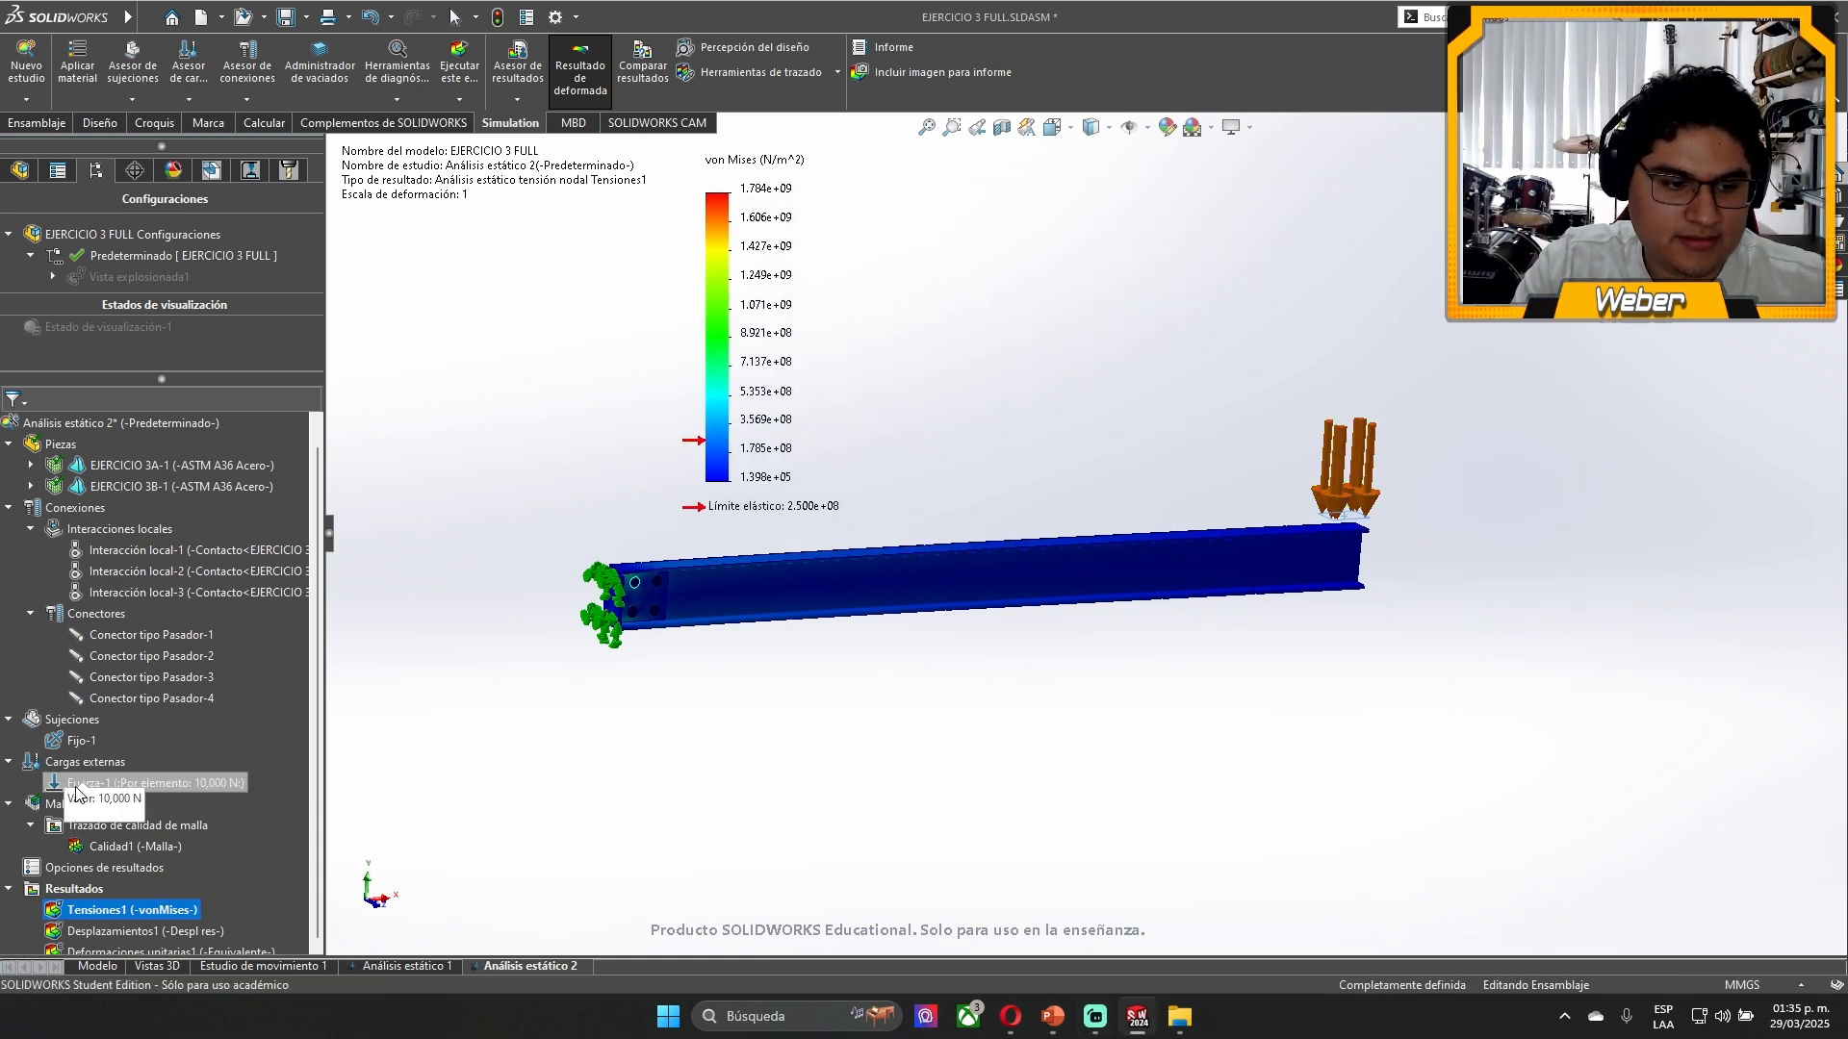
{"action": "scroll", "coordinate": [79, 799], "scroll_direction": "down", "scroll_amount": 1}
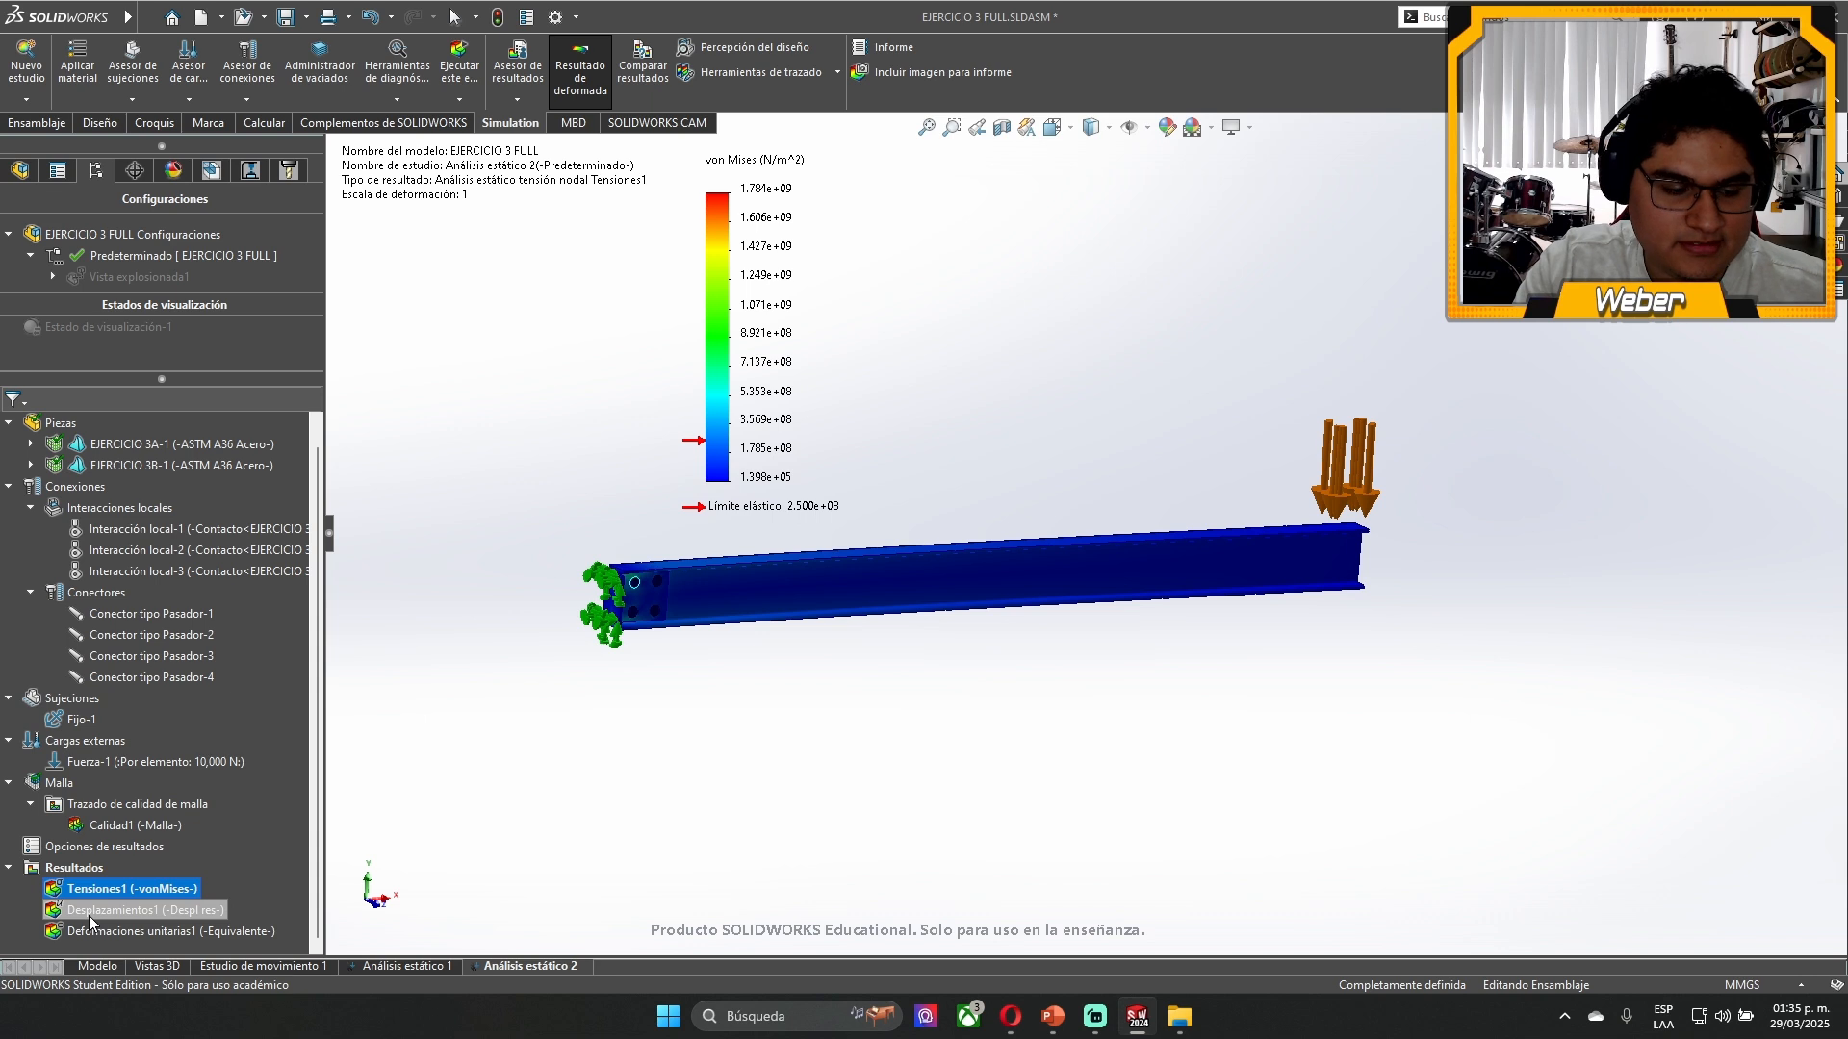
{"action": "left_click", "coordinate": [129, 931]}
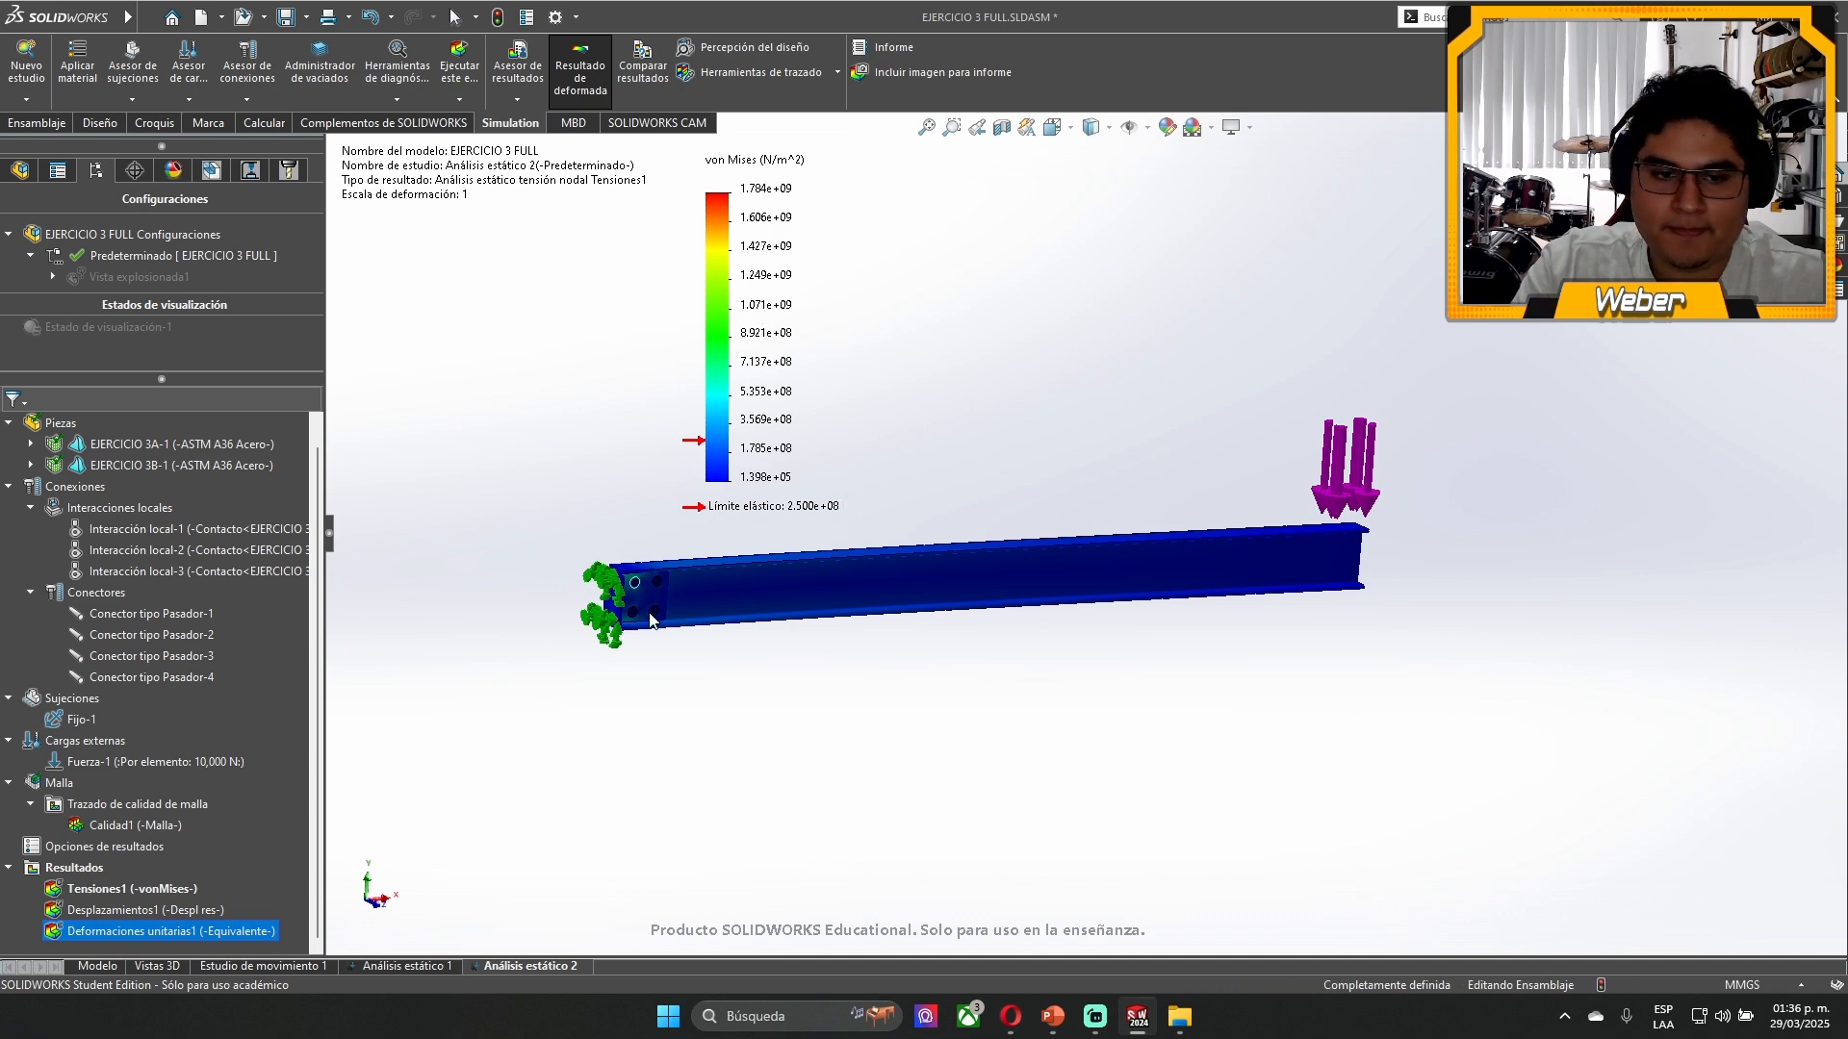
{"action": "scroll", "coordinate": [651, 620], "scroll_direction": "down", "scroll_amount": 3}
{"action": "scroll", "coordinate": [895, 423], "scroll_direction": "up", "scroll_amount": 2}
{"action": "scroll", "coordinate": [941, 493], "scroll_direction": "down", "scroll_amount": 6}
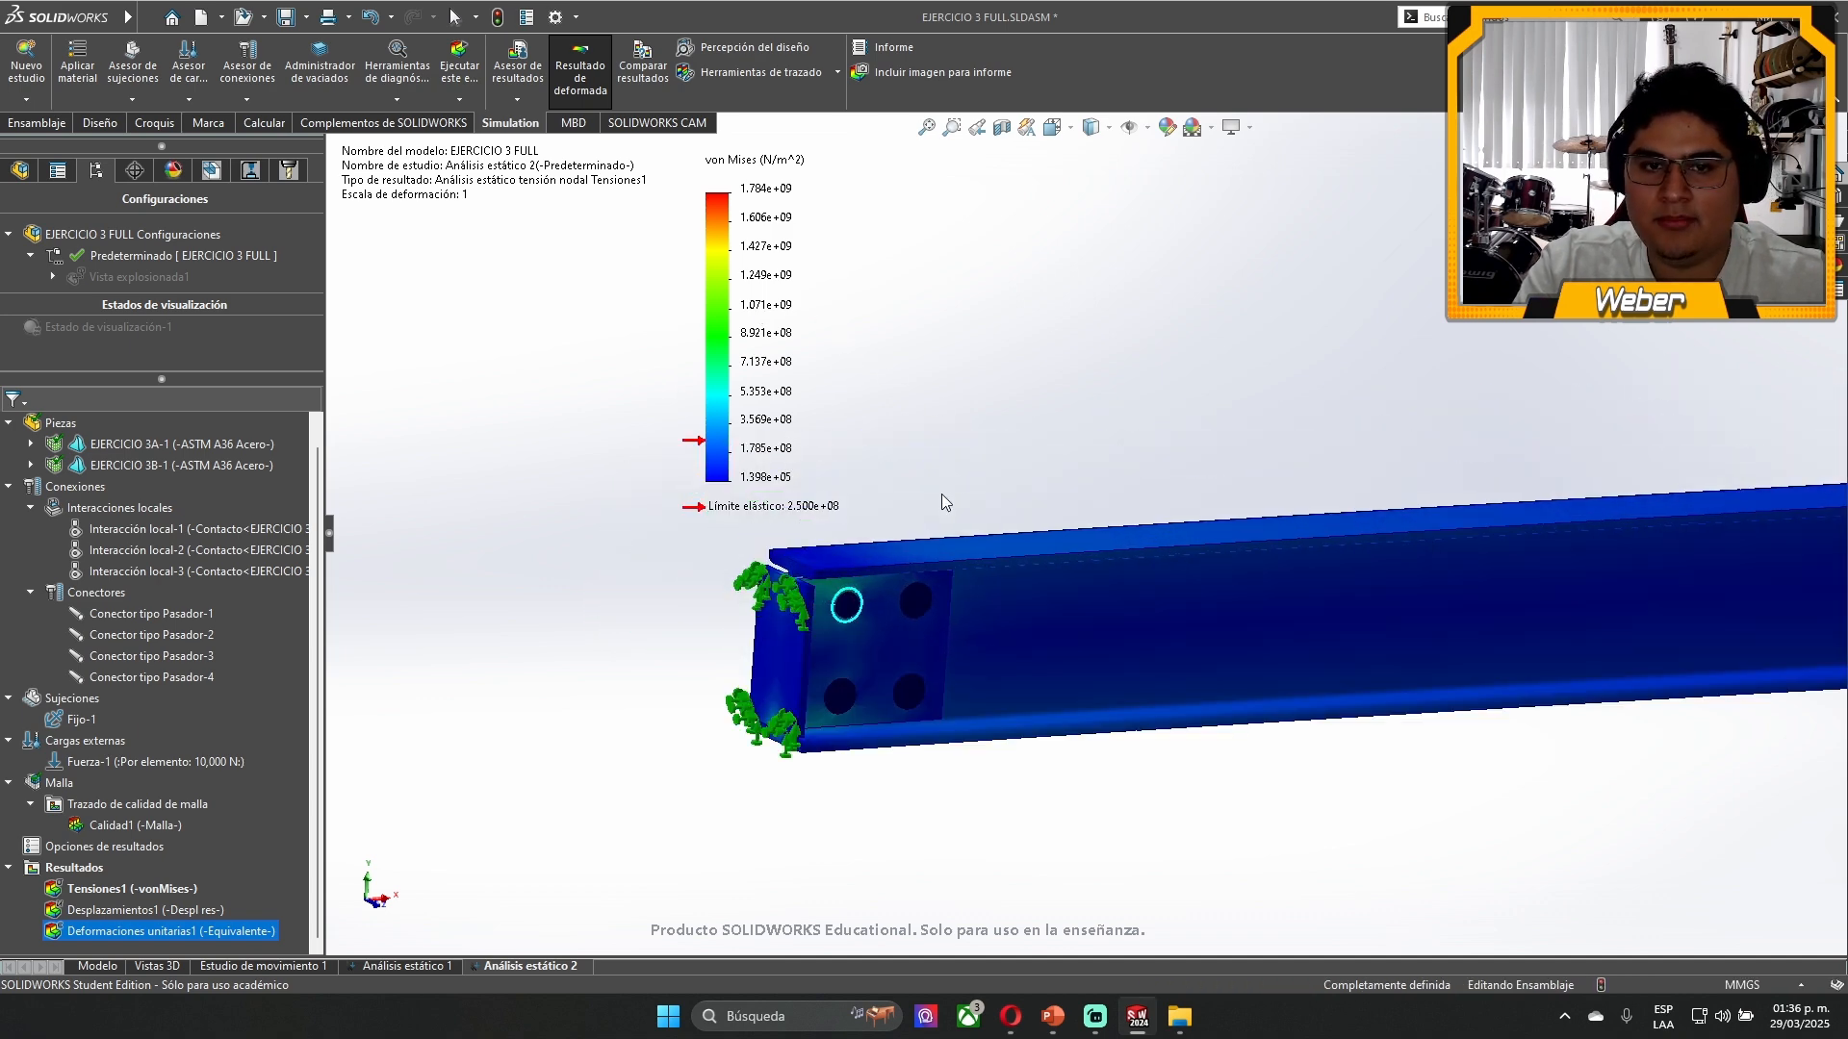
{"action": "scroll", "coordinate": [505, 484], "scroll_direction": "down", "scroll_amount": 2}
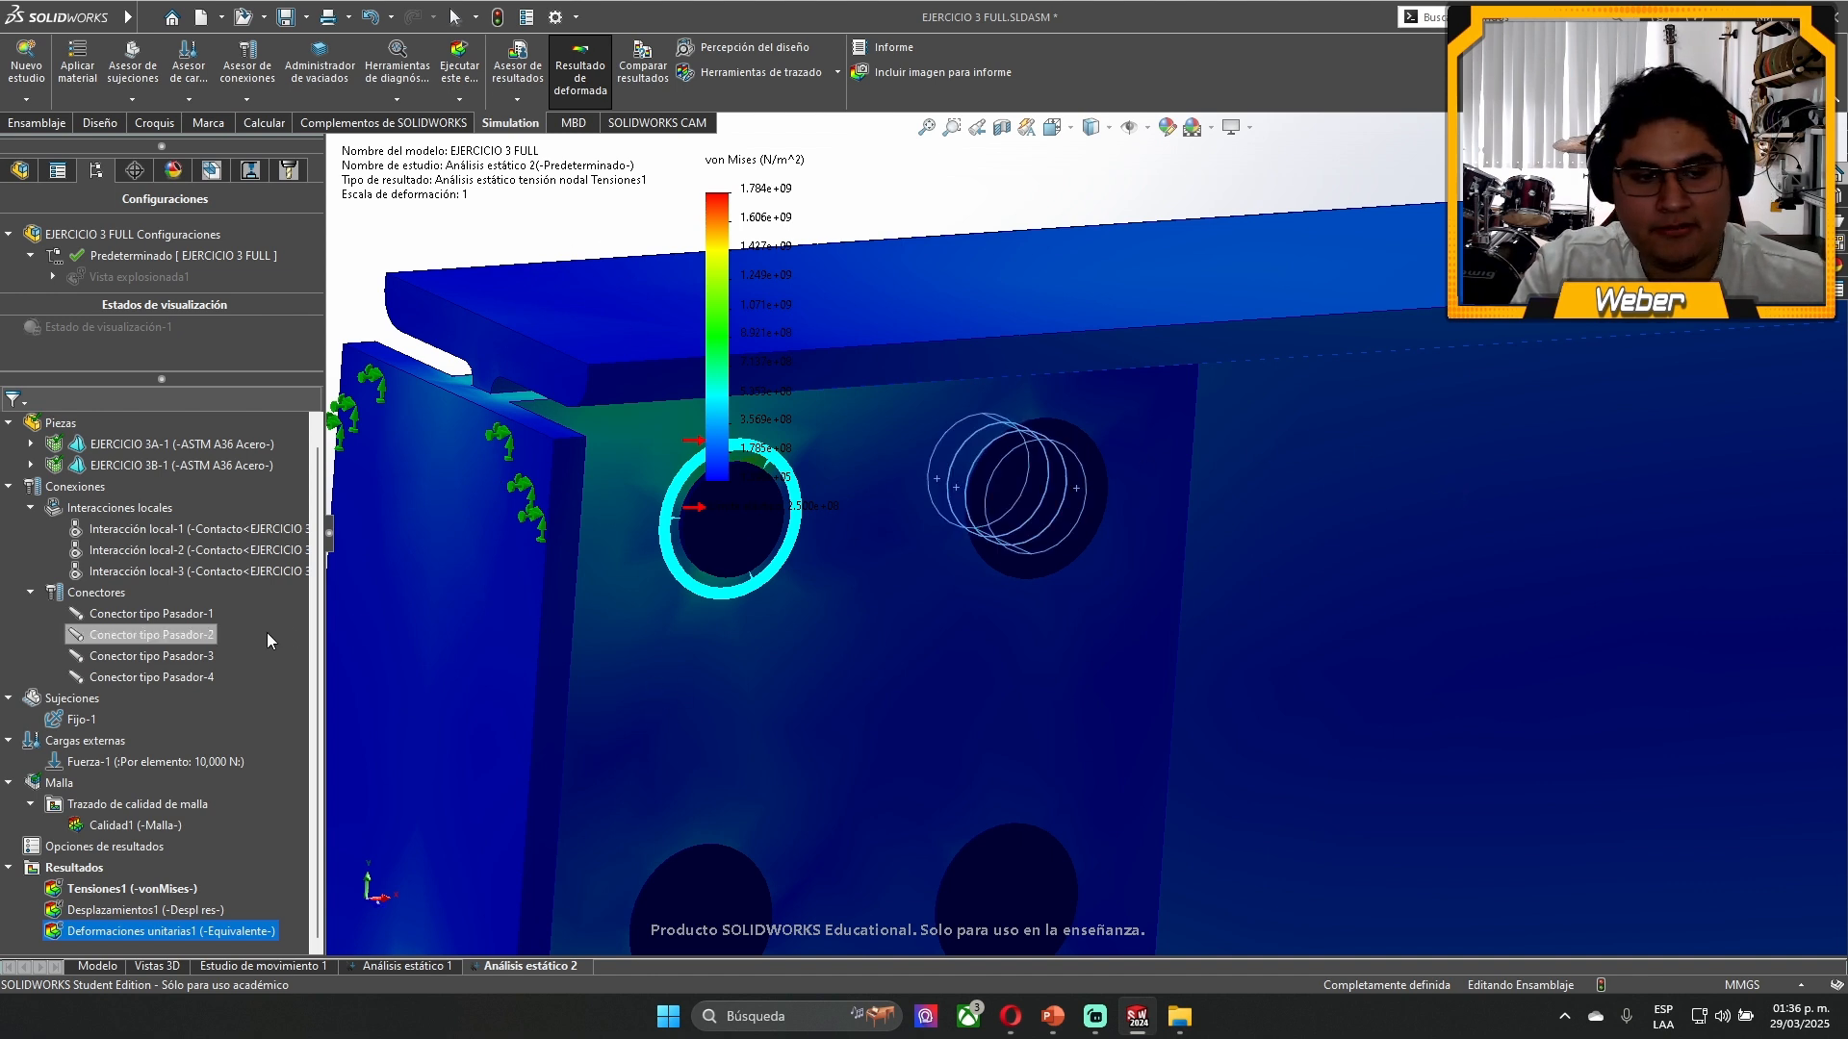
{"action": "middle_click_drag", "start_coordinate": [1035, 511], "coordinate": [989, 606]}
{"action": "scroll", "coordinate": [1039, 443], "scroll_direction": "down", "scroll_amount": 1}
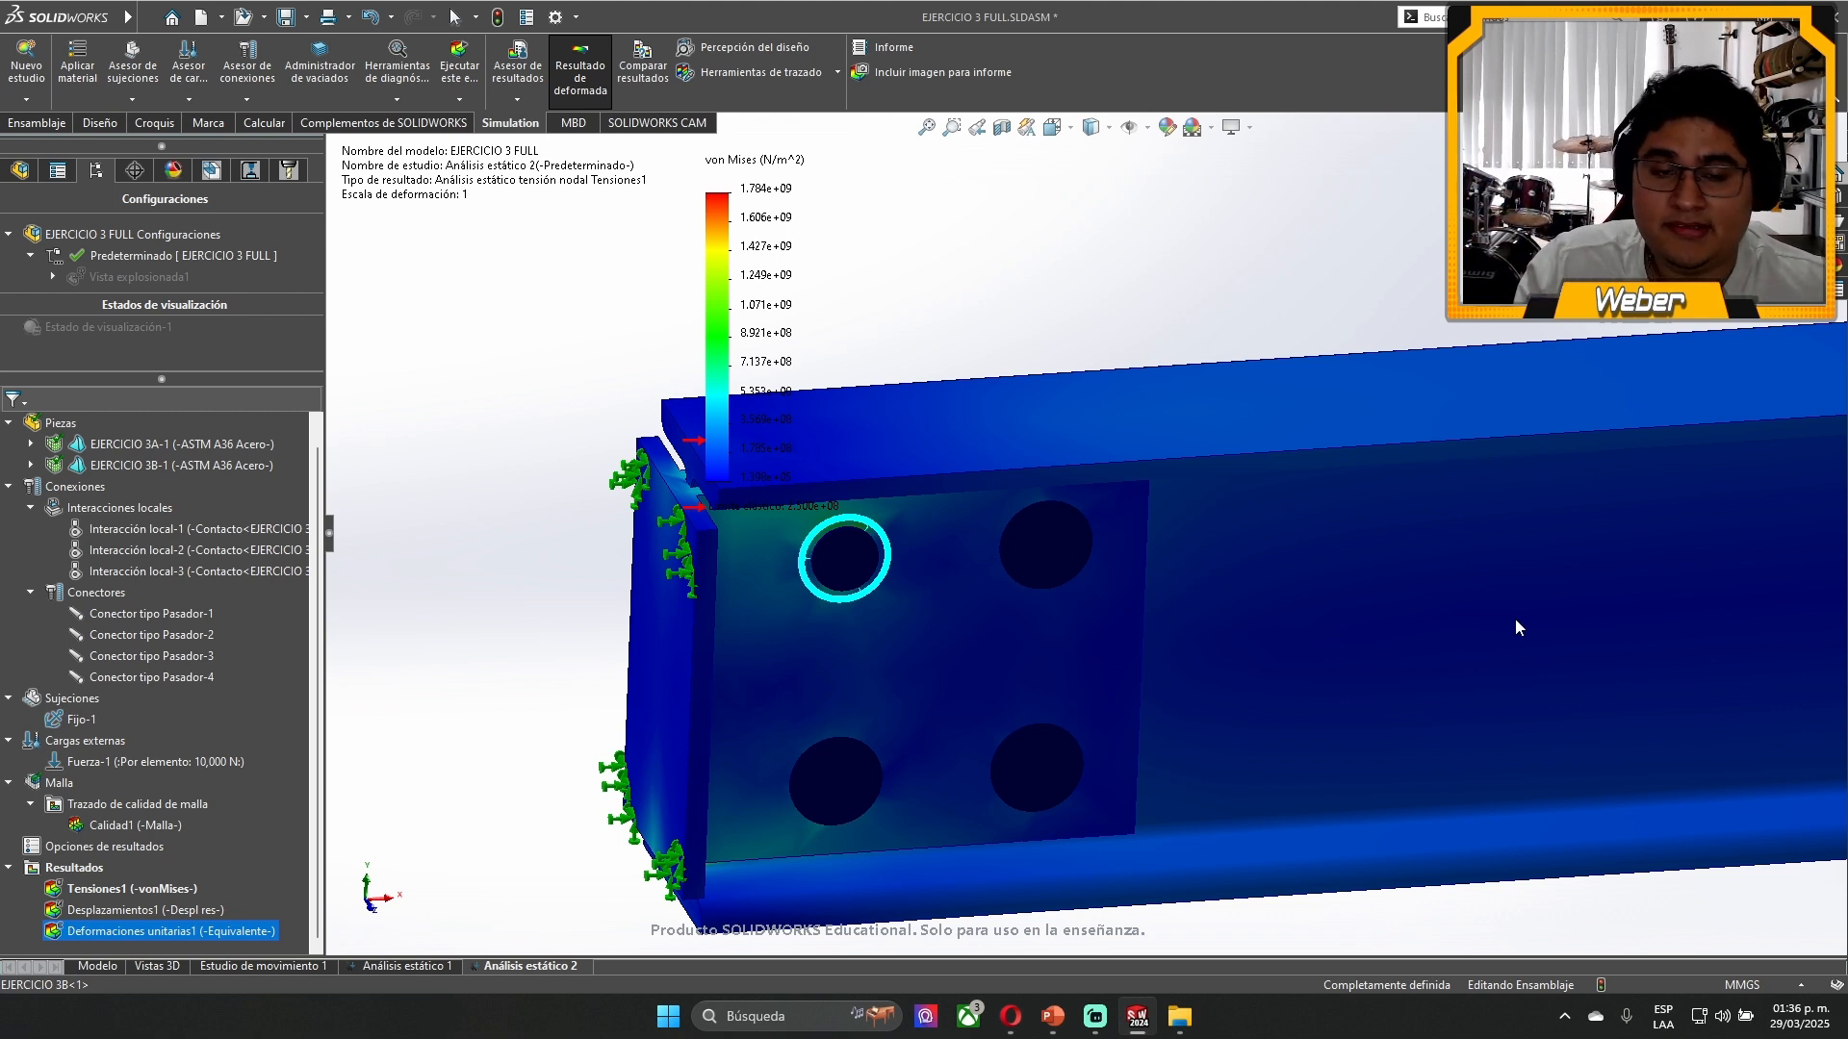
{"action": "left_click_drag", "start_coordinate": [744, 506], "coordinate": [433, 734]}
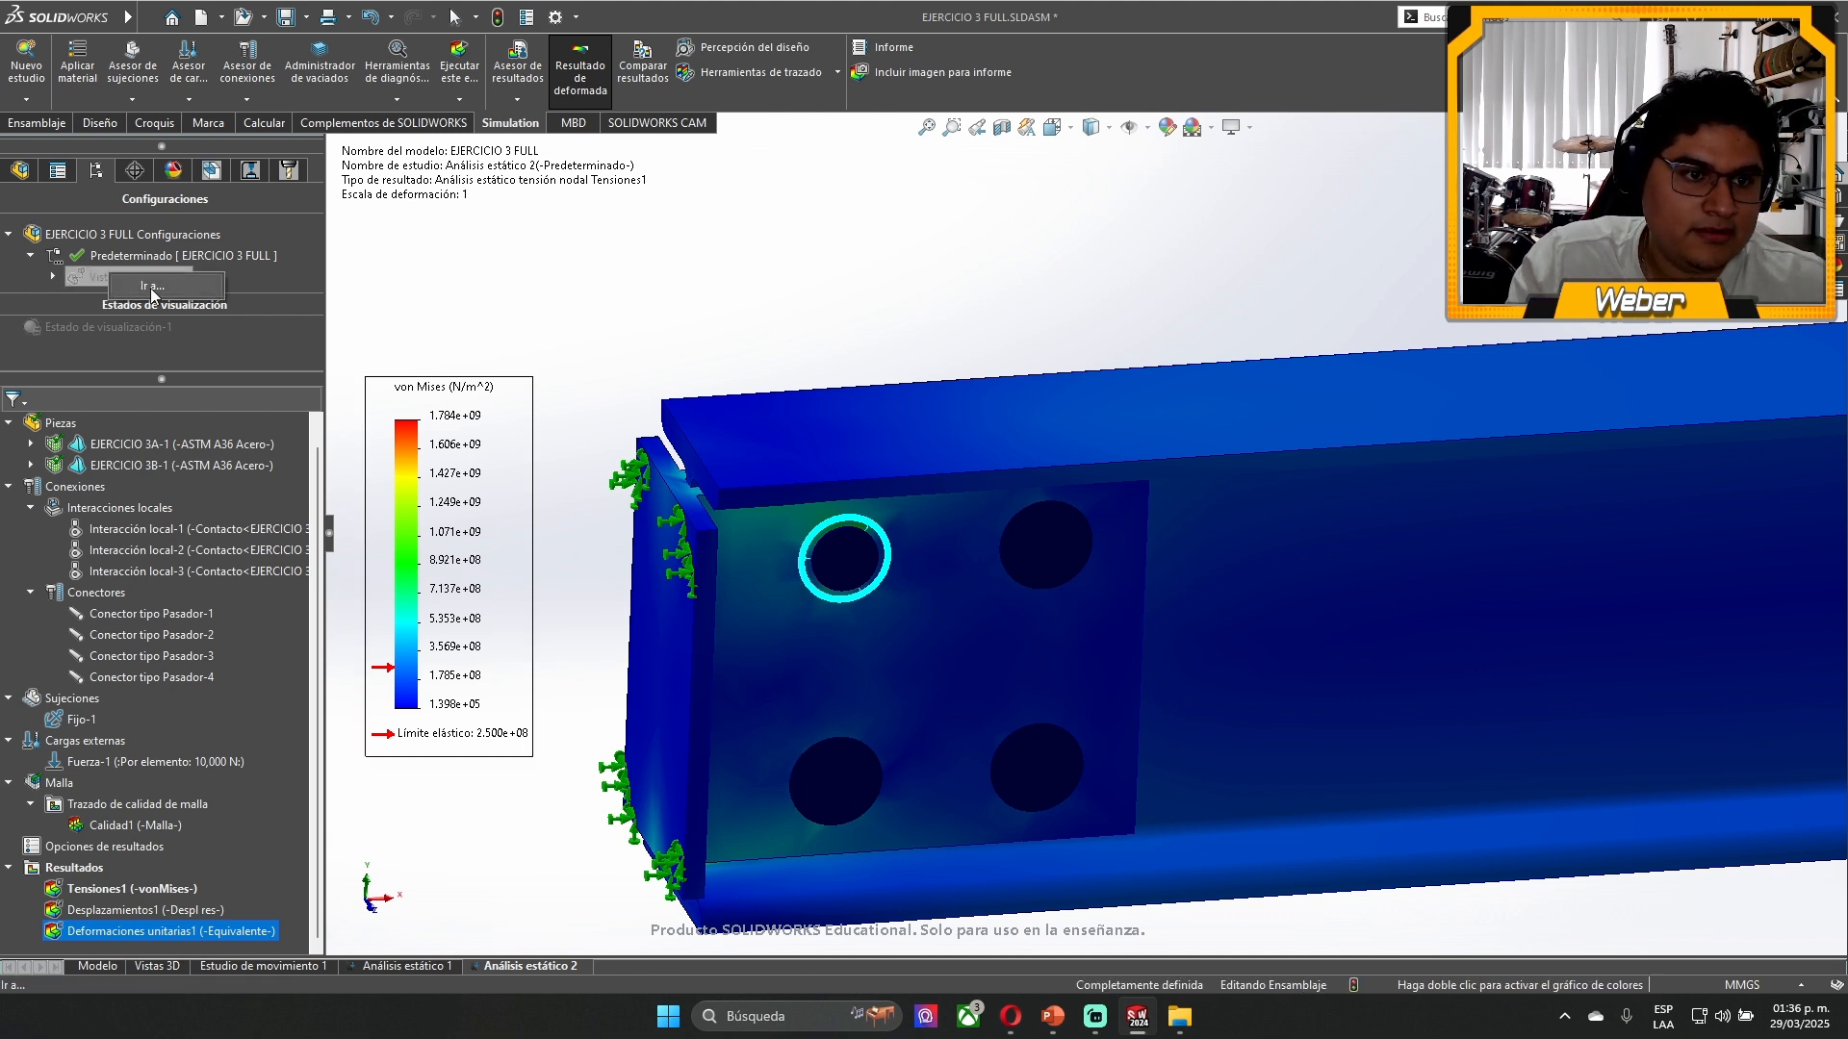
{"action": "left_click", "coordinate": [53, 278]}
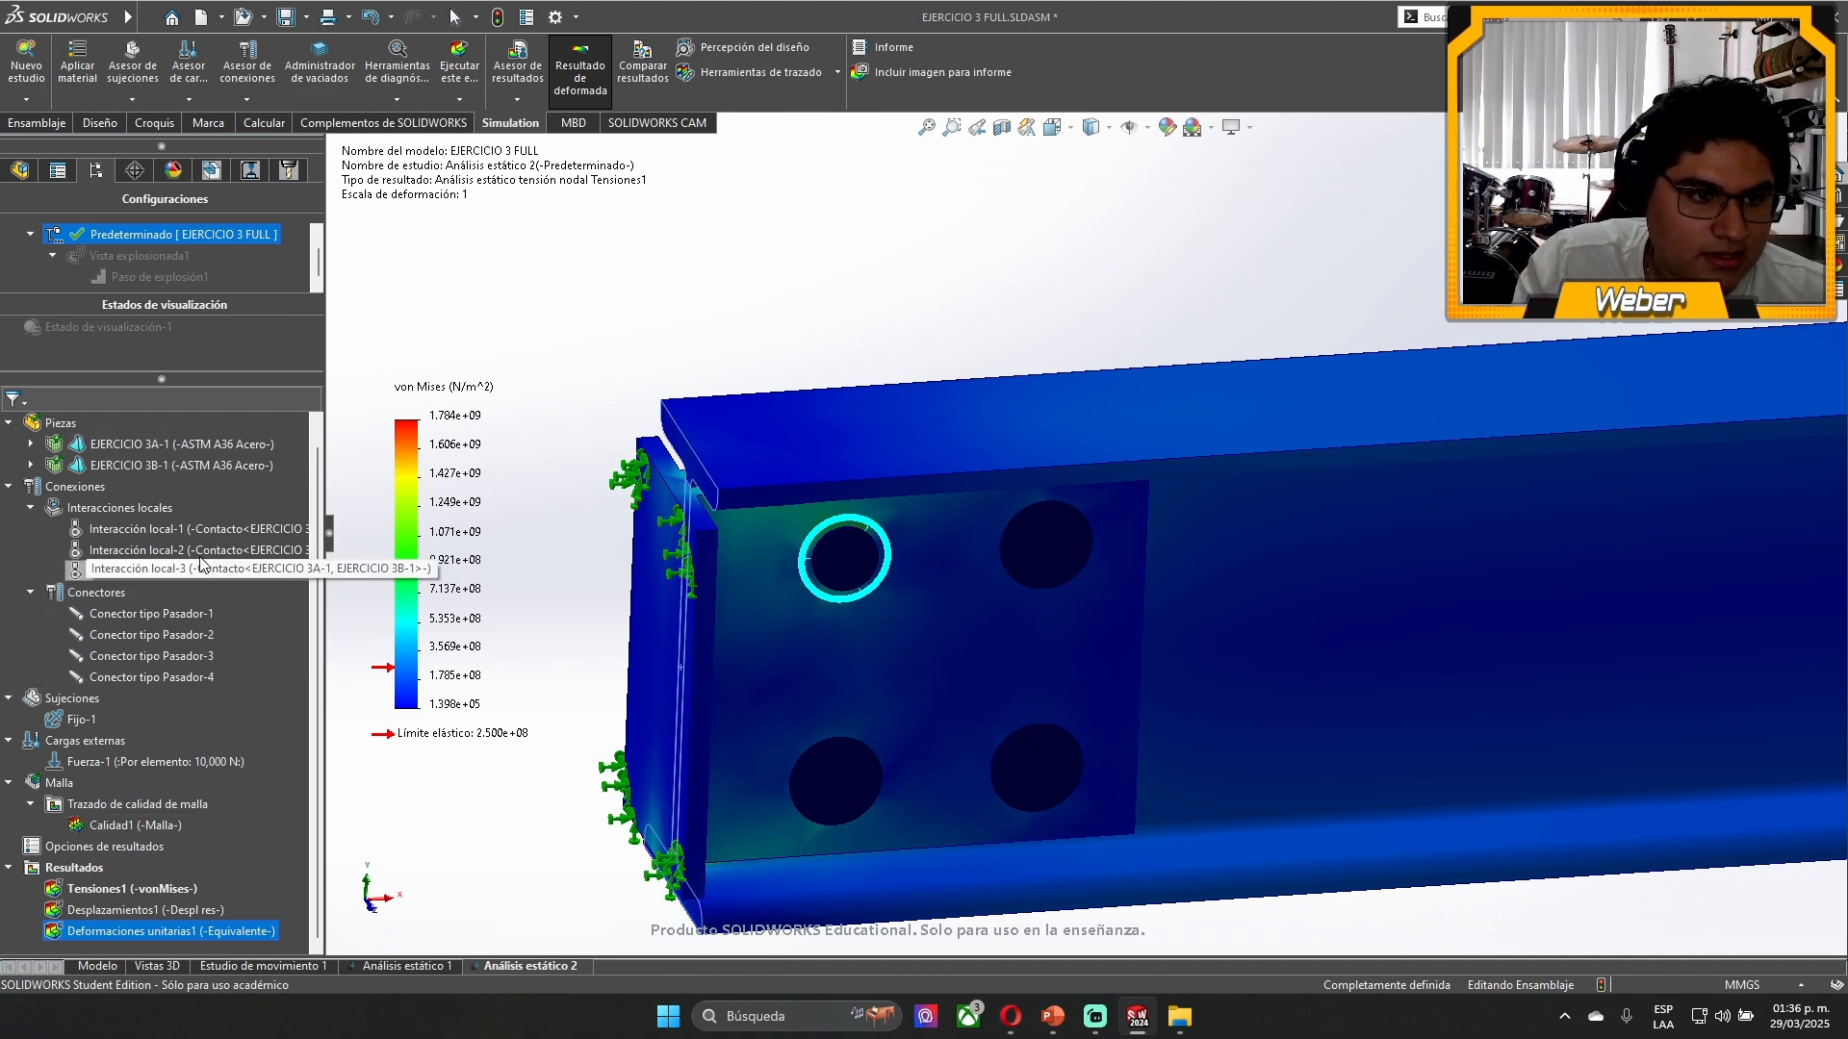
{"action": "left_click", "coordinate": [820, 635]}
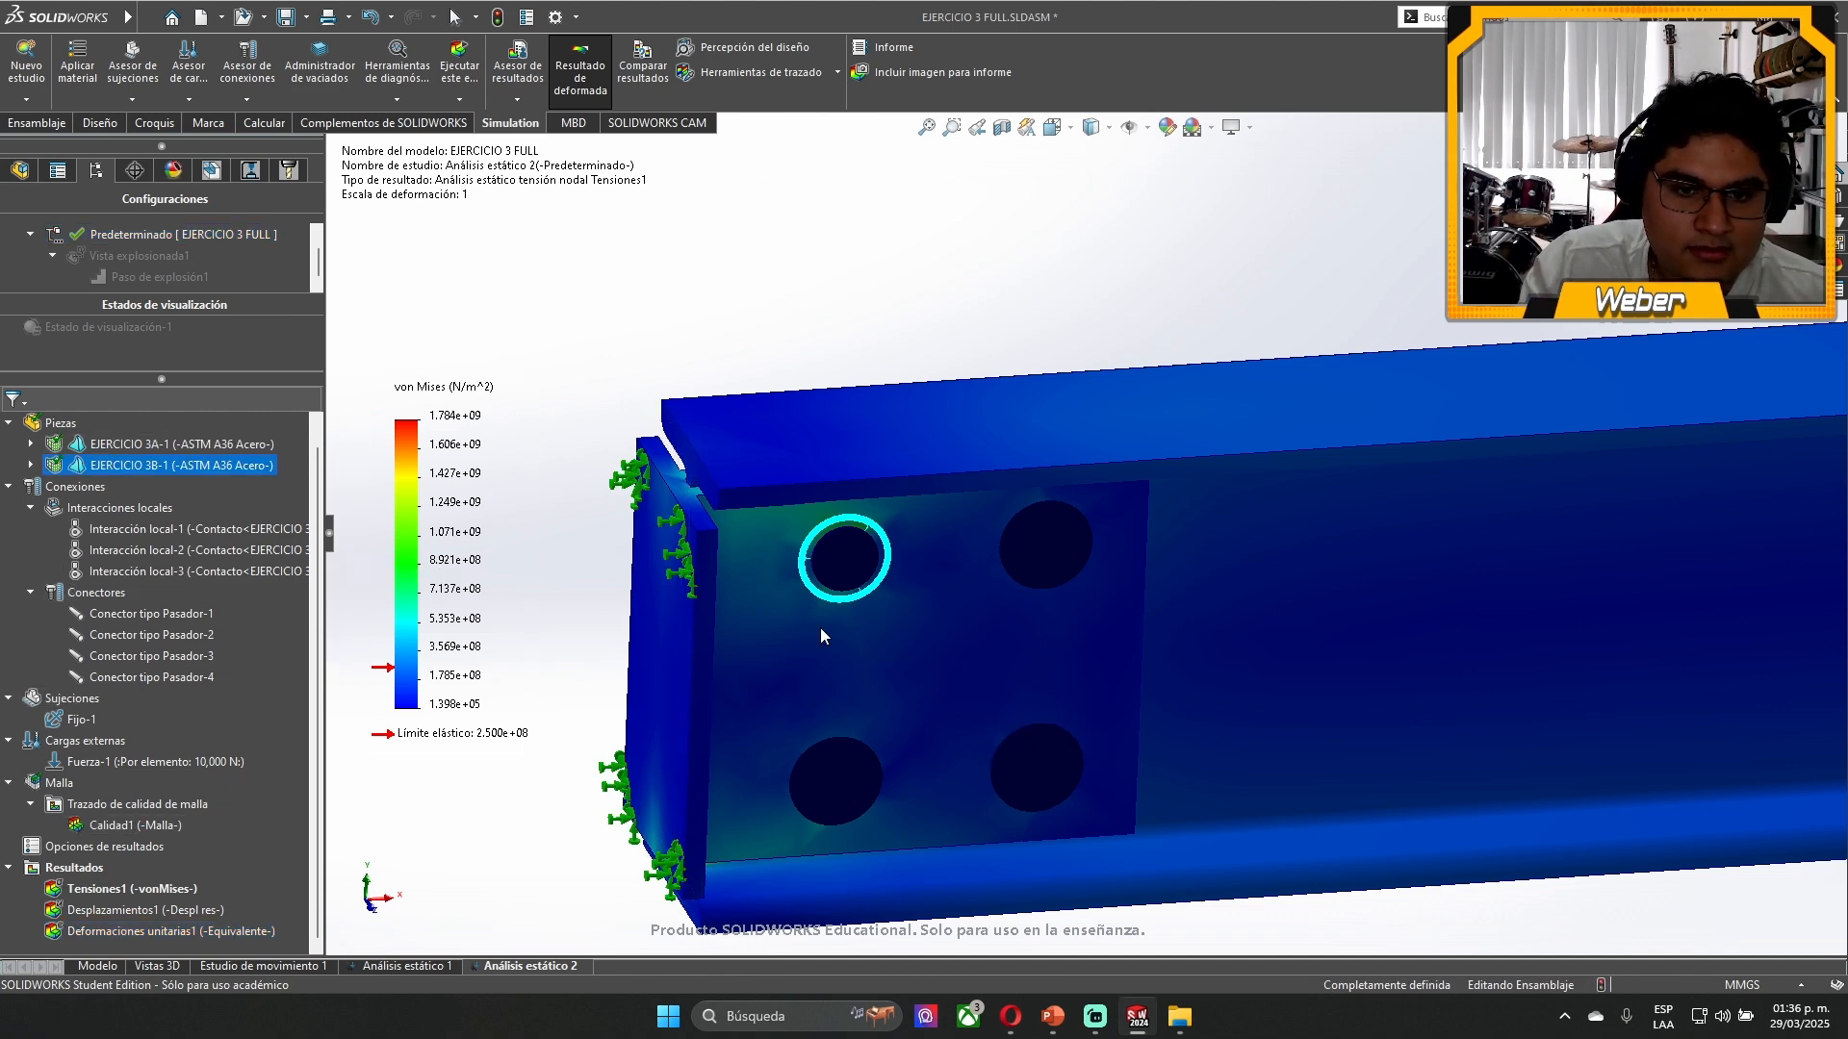
{"action": "right_click", "coordinate": [152, 466]}
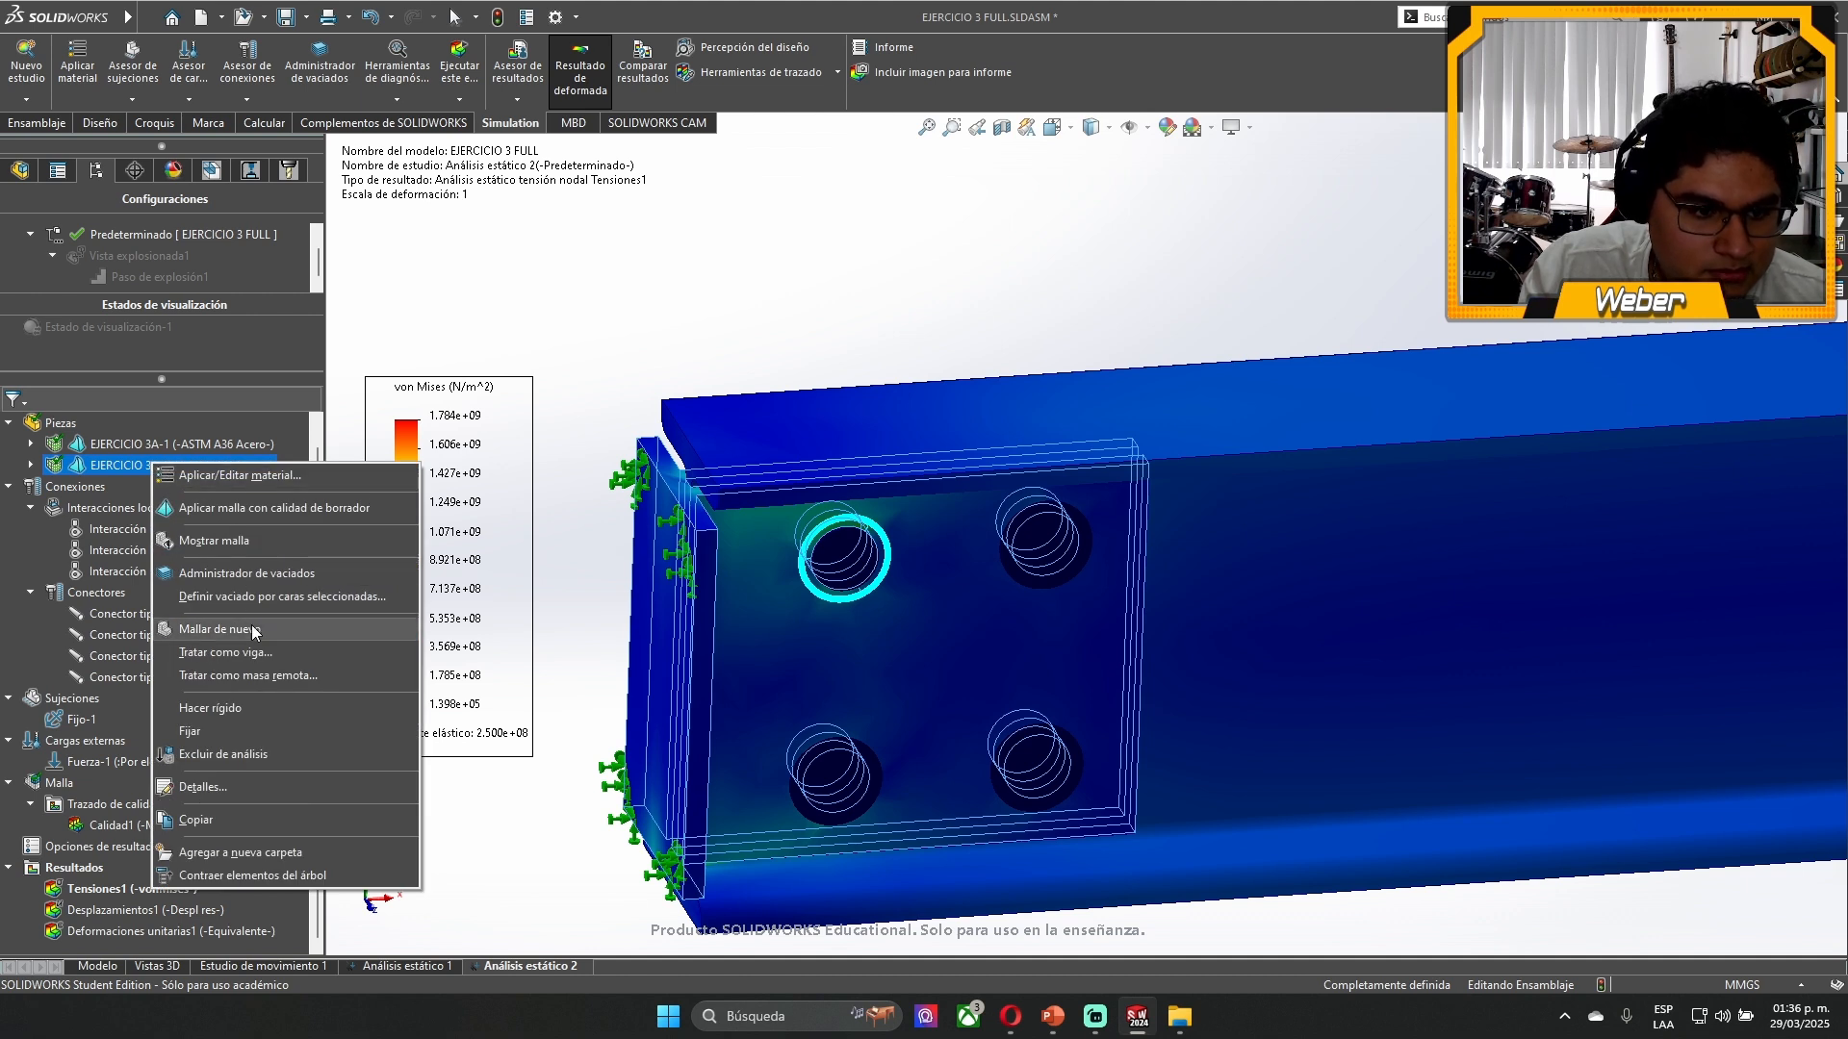
{"action": "left_click", "coordinate": [594, 803]}
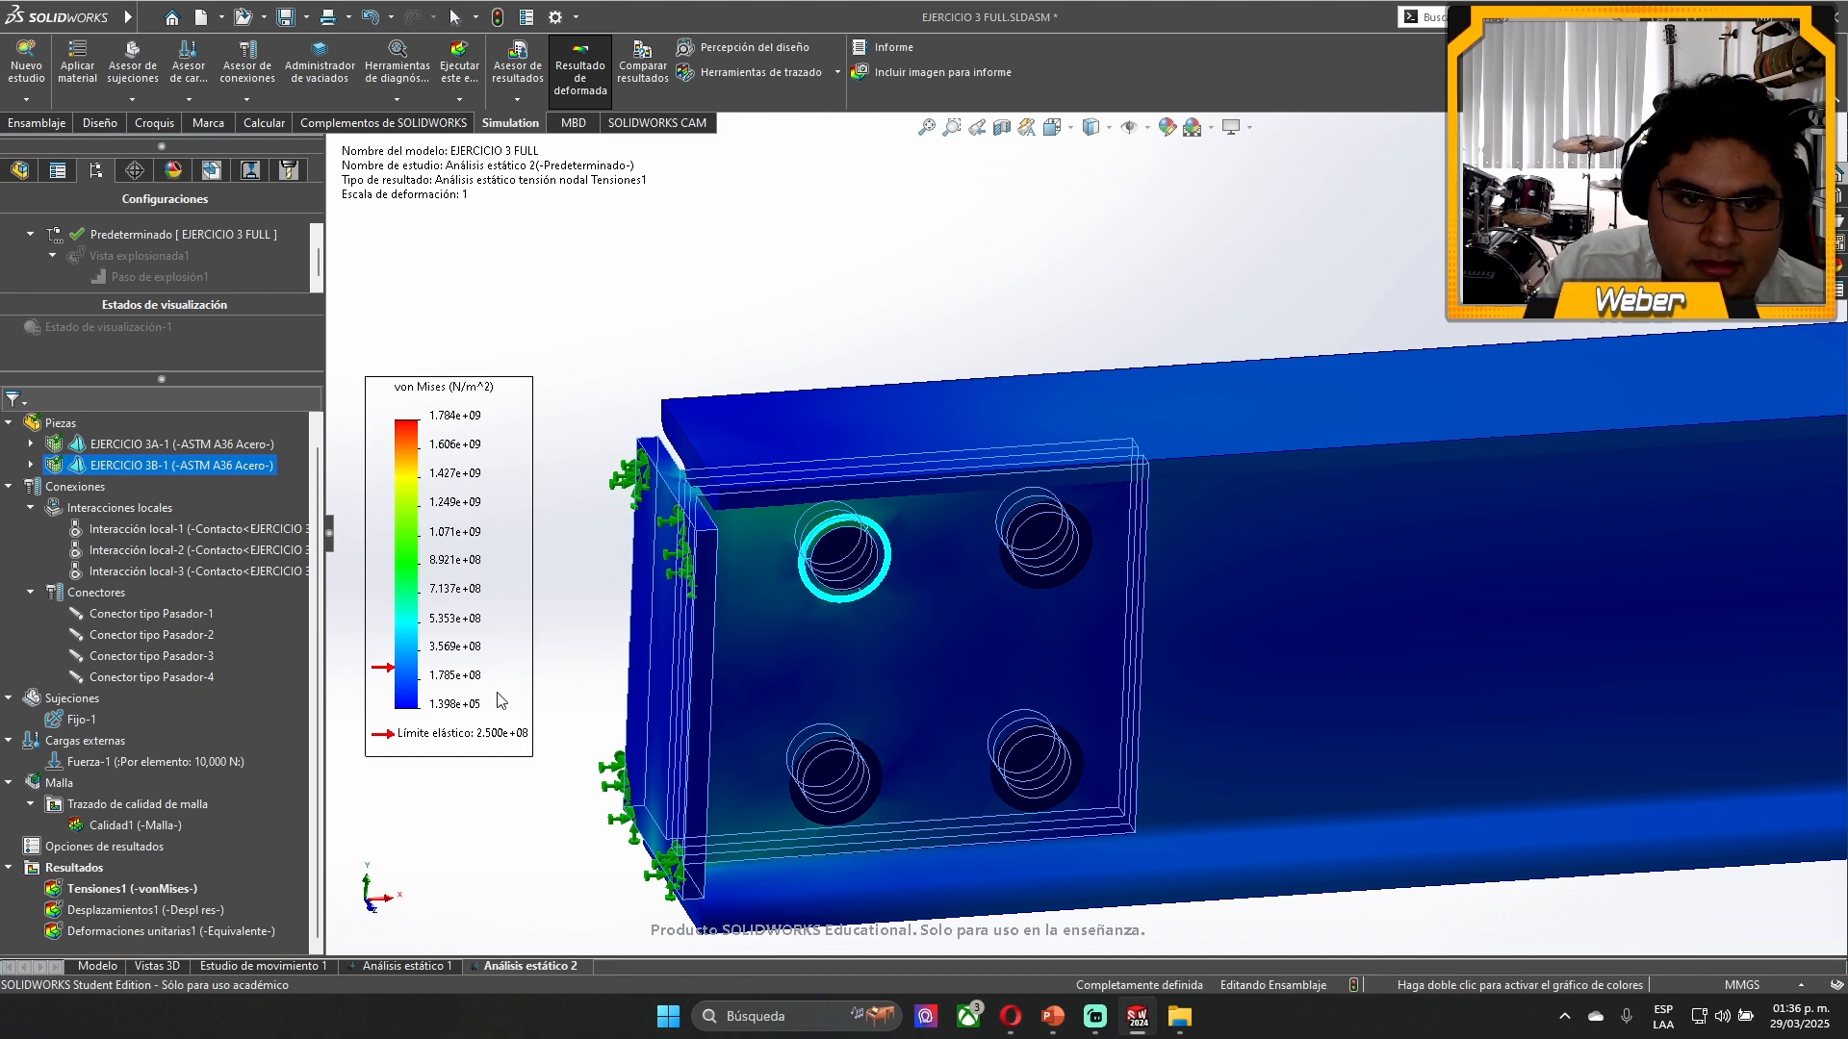
- Reposition the von Mises legend and examine the stress around the upper hole nearest the fixed plate
{"action": "left_click_drag", "start_coordinate": [494, 674], "coordinate": [541, 523]}
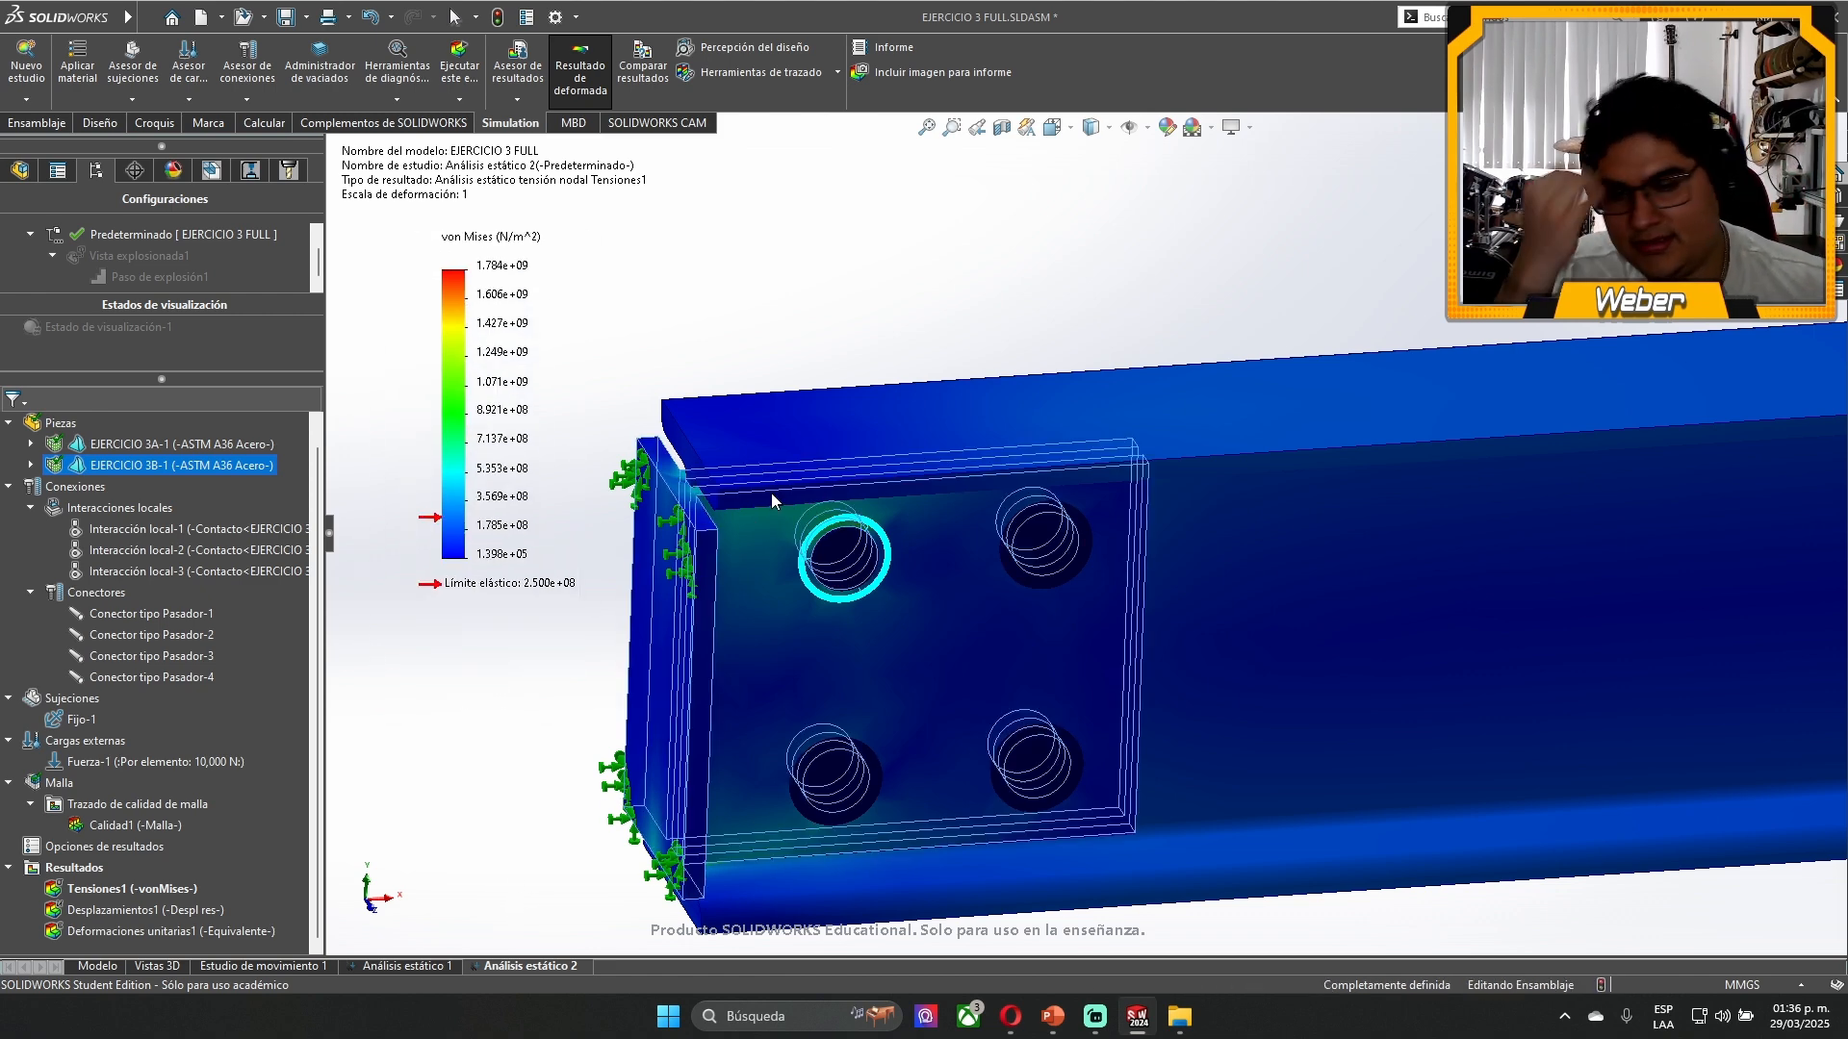
{"action": "scroll", "coordinate": [770, 492], "scroll_direction": "down", "scroll_amount": 5}
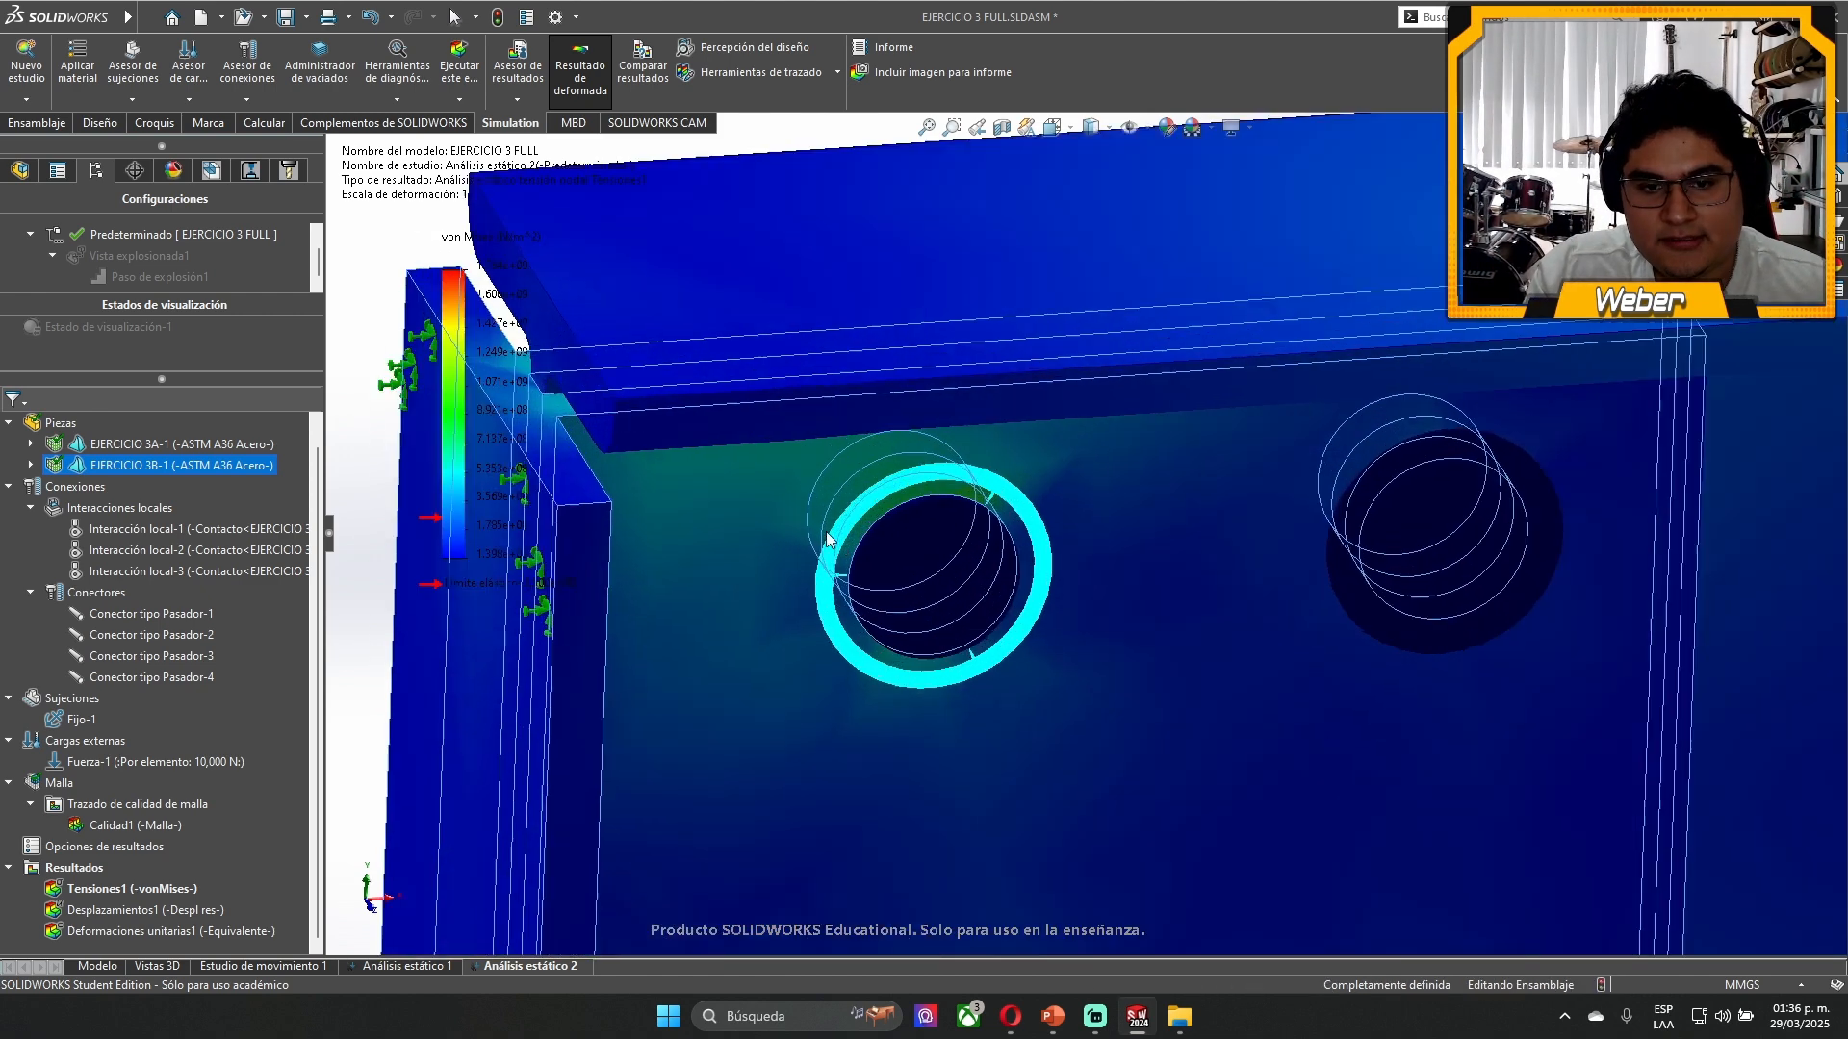
{"action": "mouse_move", "coordinate": [967, 445]}
{"action": "middle_mouse_down"}
{"action": "mouse_move", "coordinate": [1084, 557]}
{"action": "mouse_move", "coordinate": [904, 539]}
{"action": "mouse_move", "coordinate": [955, 389]}
{"action": "mouse_move", "coordinate": [907, 349]}
{"action": "mouse_move", "coordinate": [1048, 566]}
{"action": "middle_mouse_up"}
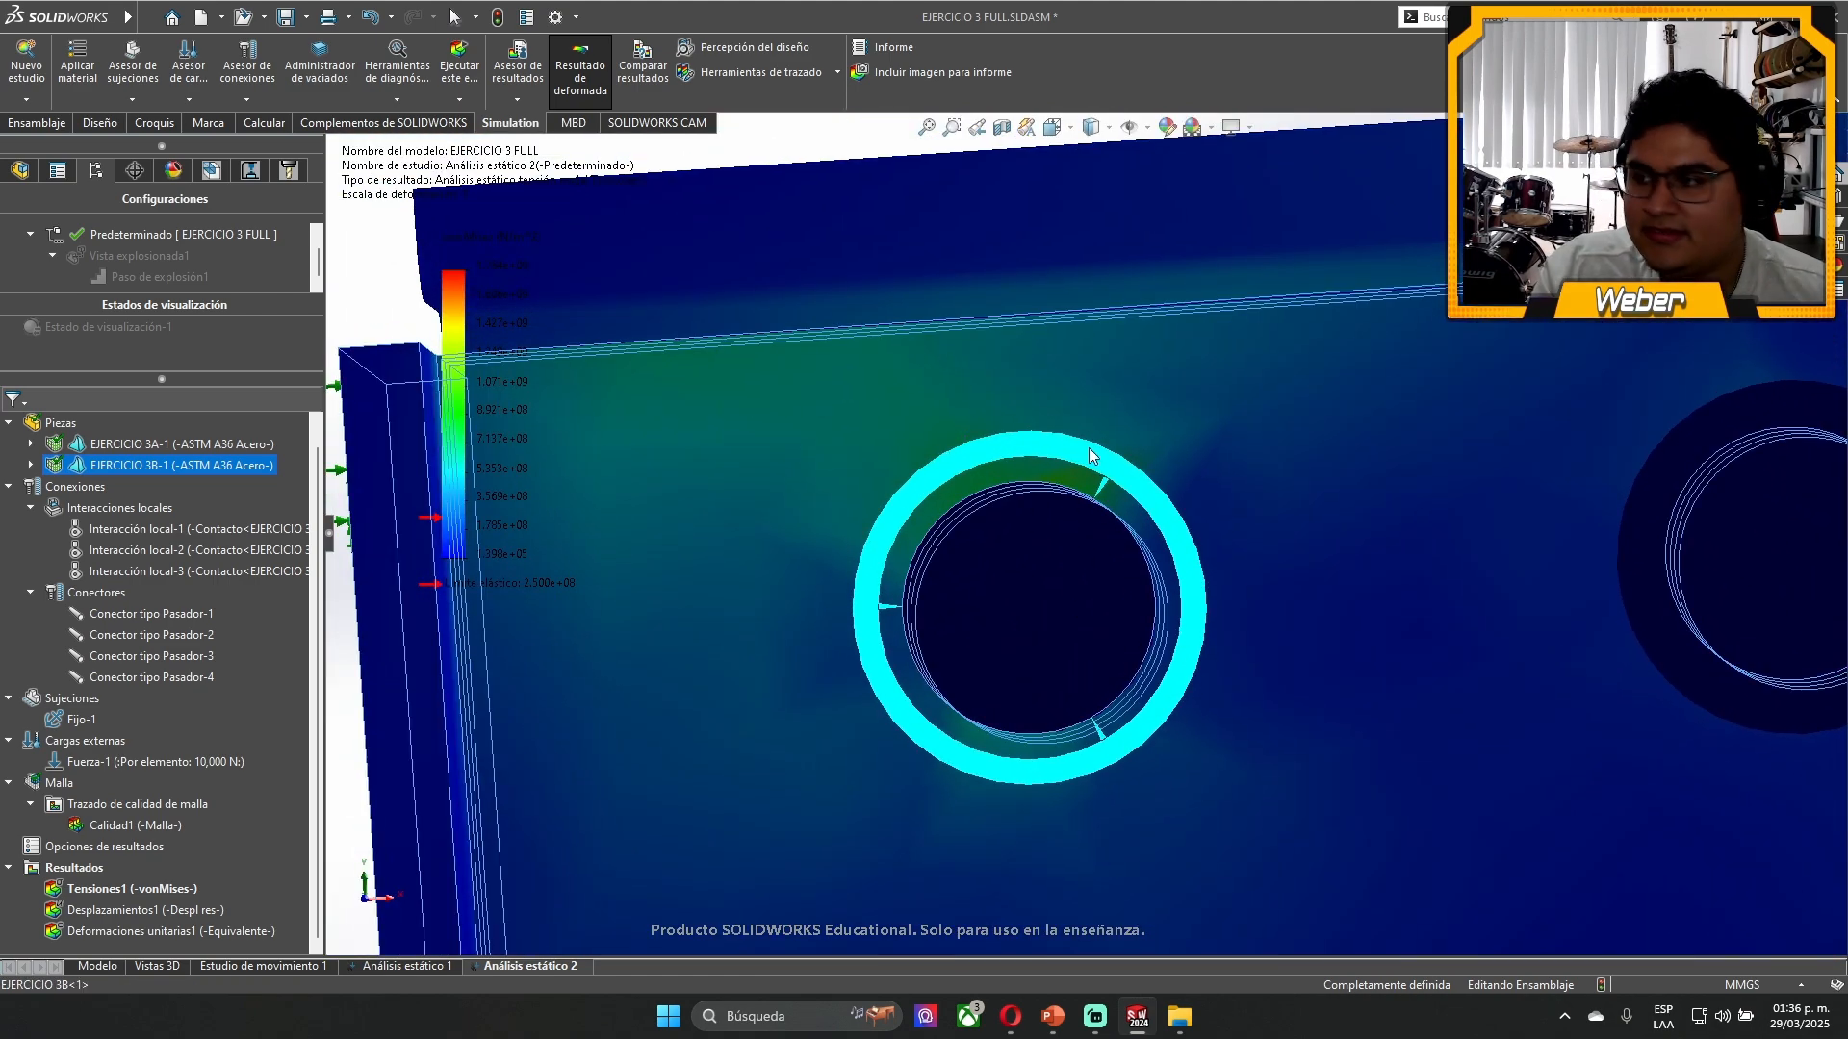
{"action": "scroll", "coordinate": [1097, 454], "scroll_direction": "up", "scroll_amount": 5}
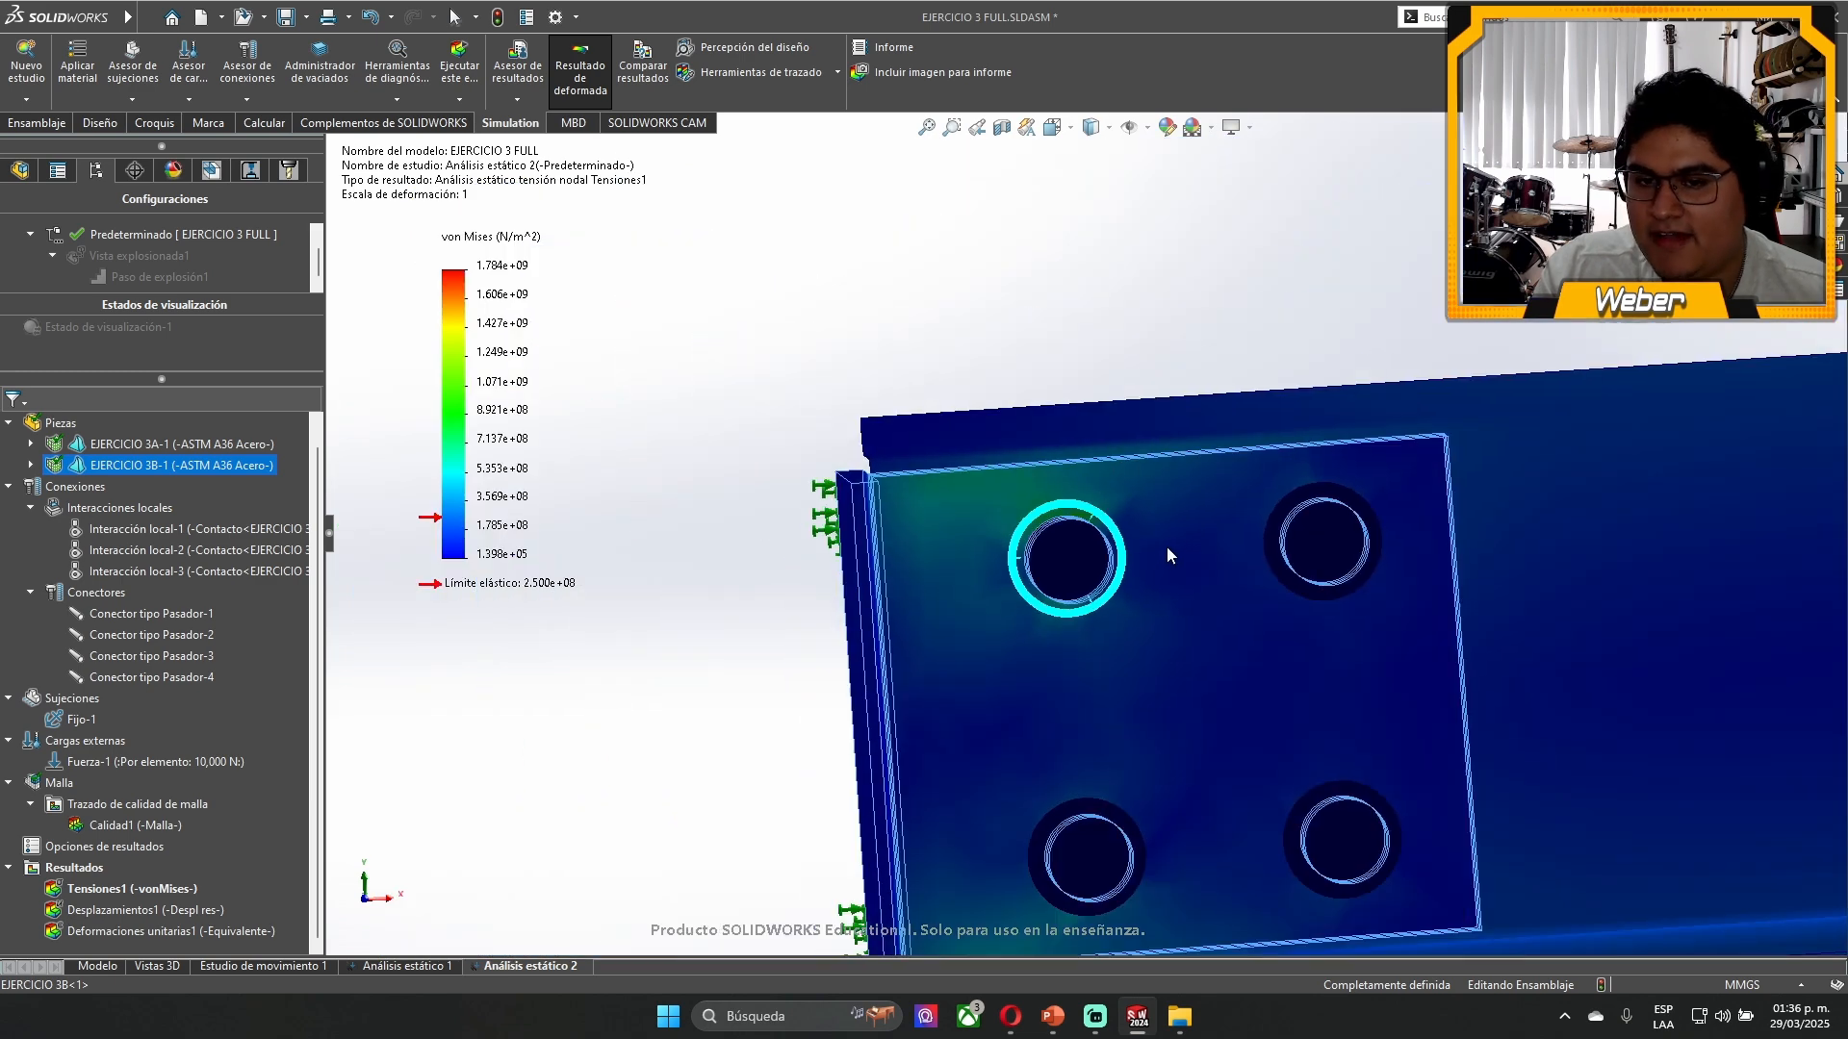
{"action": "middle_click_drag", "start_coordinate": [1138, 545], "coordinate": [1196, 660]}
{"action": "scroll", "coordinate": [1169, 587], "scroll_direction": "down", "scroll_amount": 5}
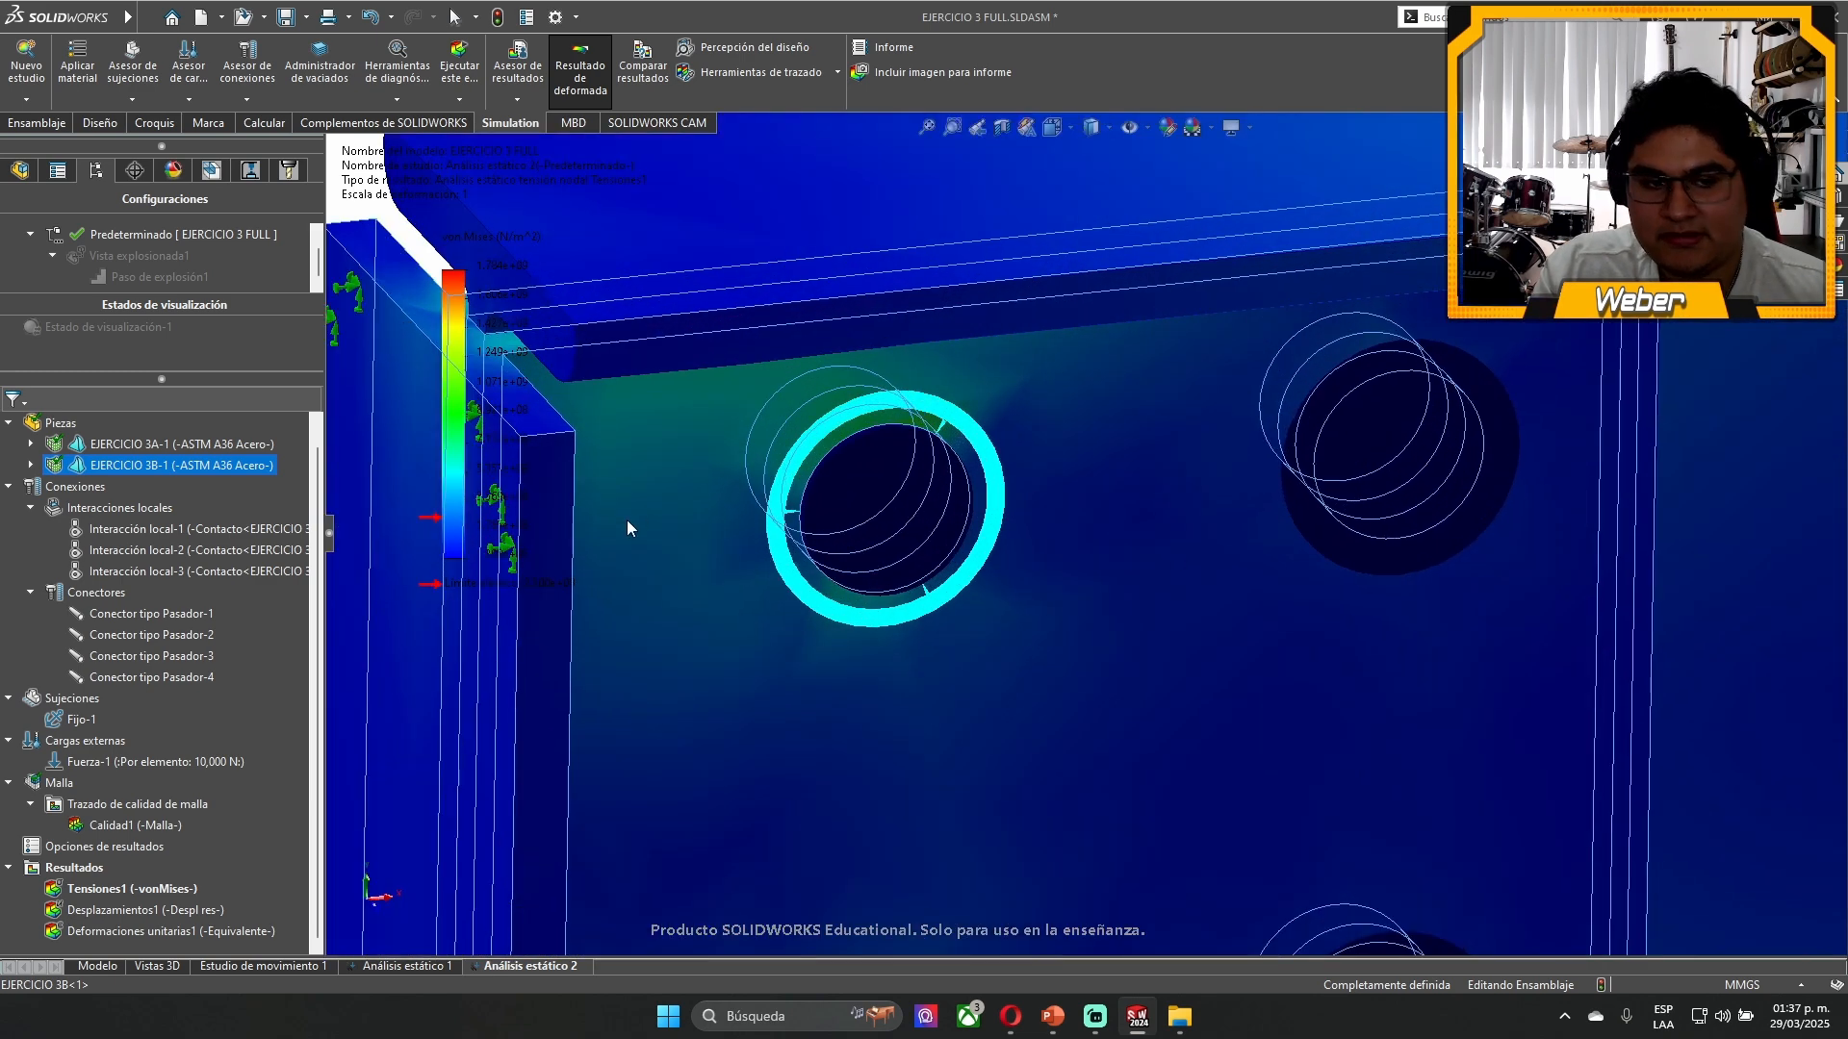
- Display the Desplazamientos1 resultant displacement plot and examine the beam's loaded free end
{"action": "left_click", "coordinate": [114, 910]}
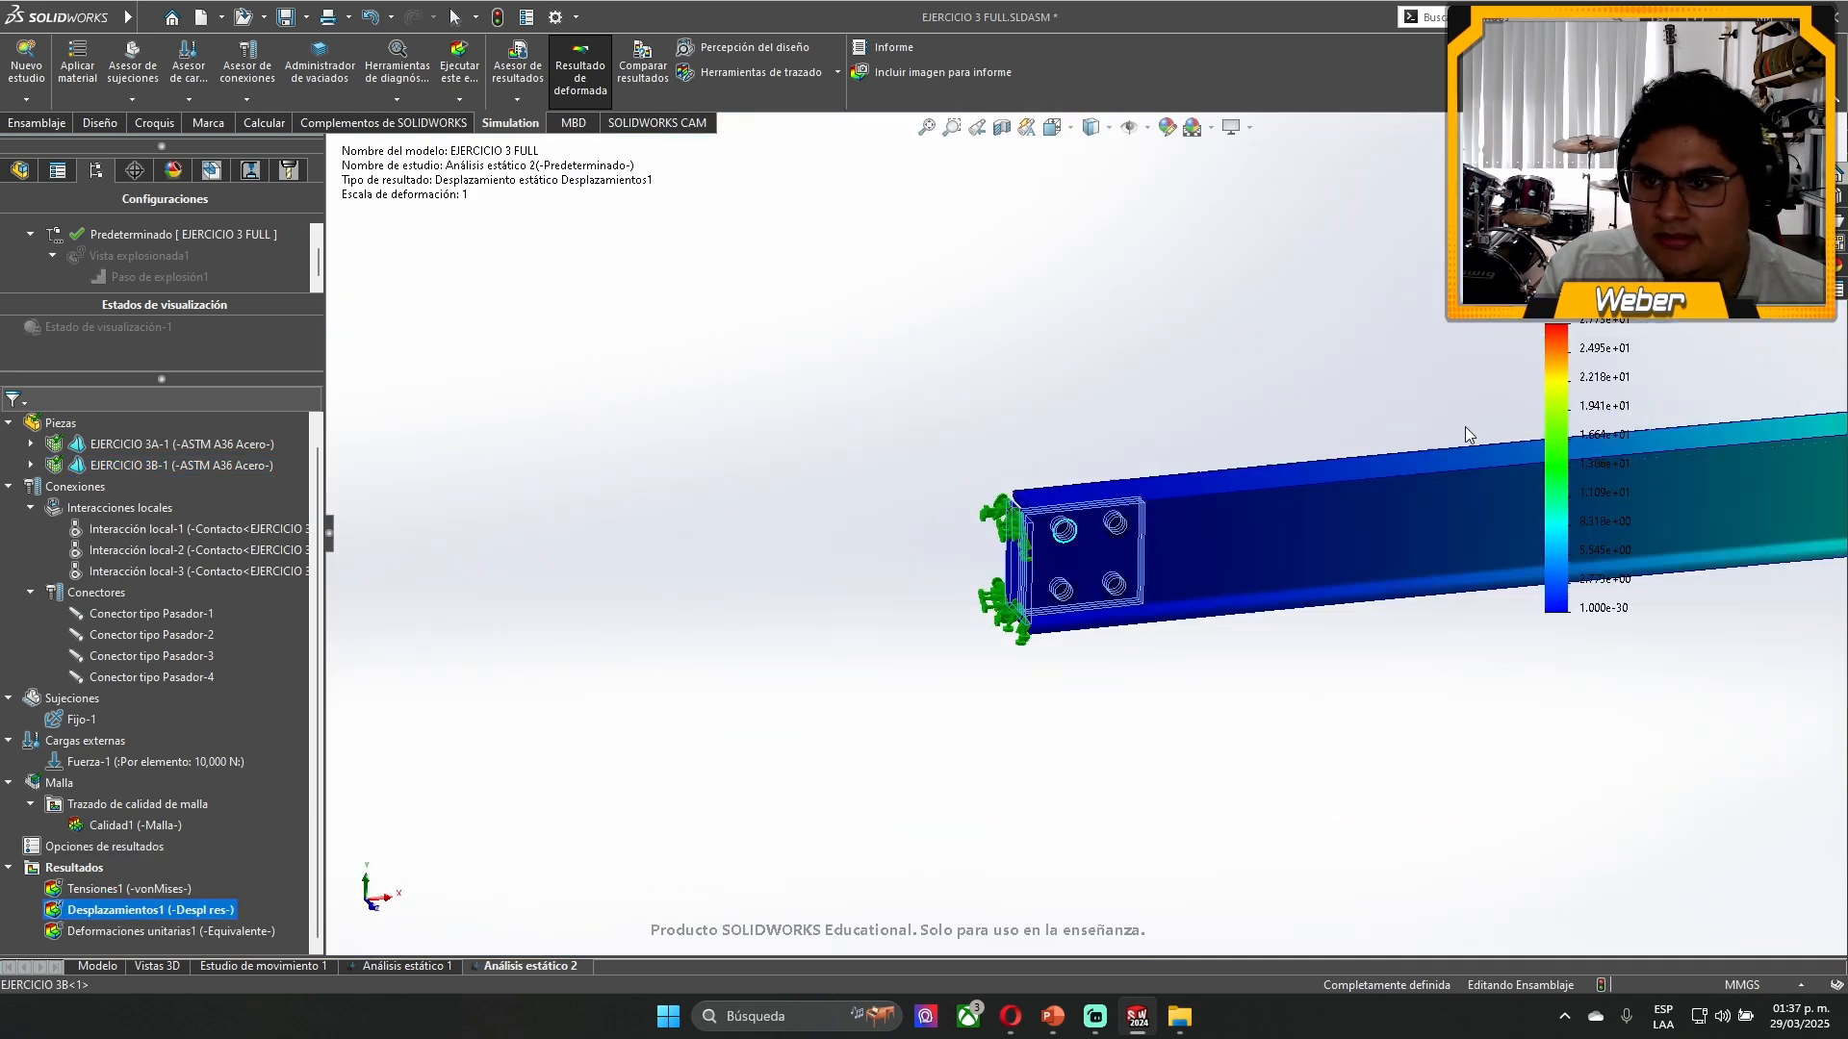
{"action": "scroll", "coordinate": [1409, 471], "scroll_direction": "down", "scroll_amount": 6}
{"action": "middle_click_drag", "start_coordinate": [1086, 711], "coordinate": [1126, 616]}
{"action": "scroll", "coordinate": [1579, 712], "scroll_direction": "up", "scroll_amount": 1}
{"action": "scroll", "coordinate": [1582, 718], "scroll_direction": "down", "scroll_amount": 4}
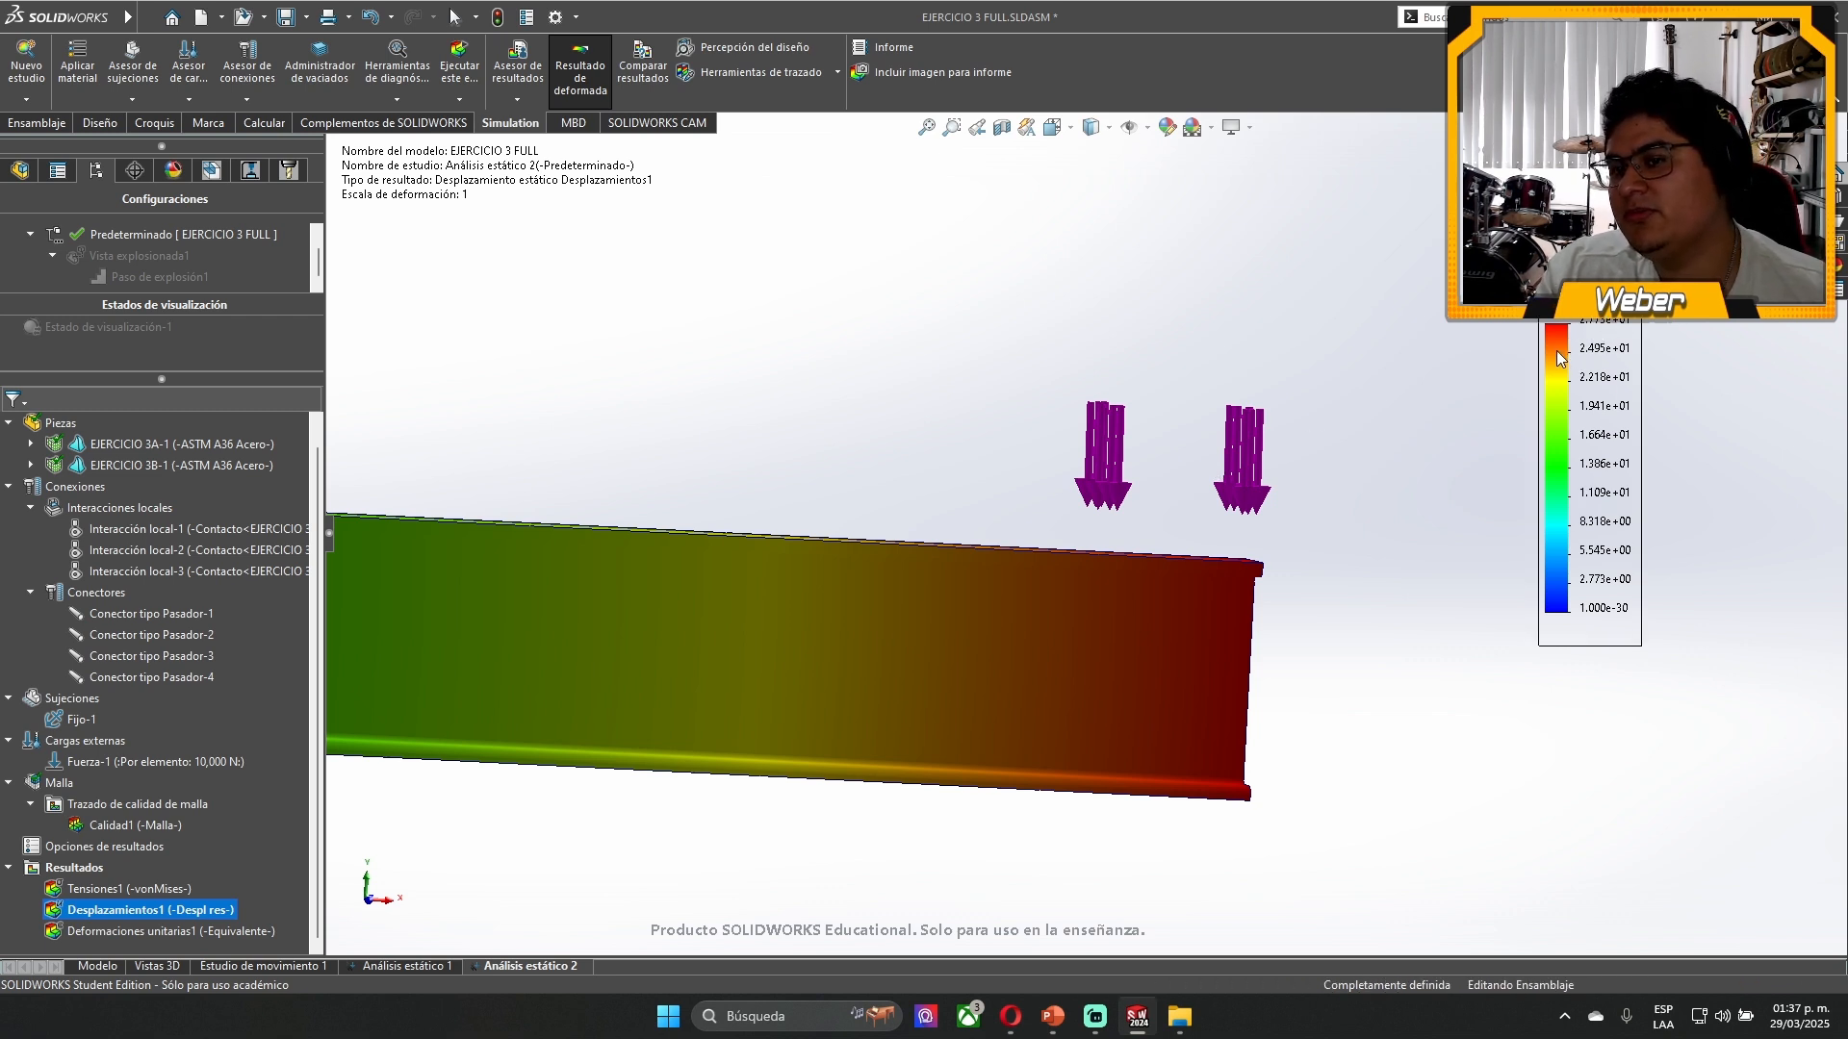
{"action": "scroll", "coordinate": [1117, 569], "scroll_direction": "up", "scroll_amount": 5}
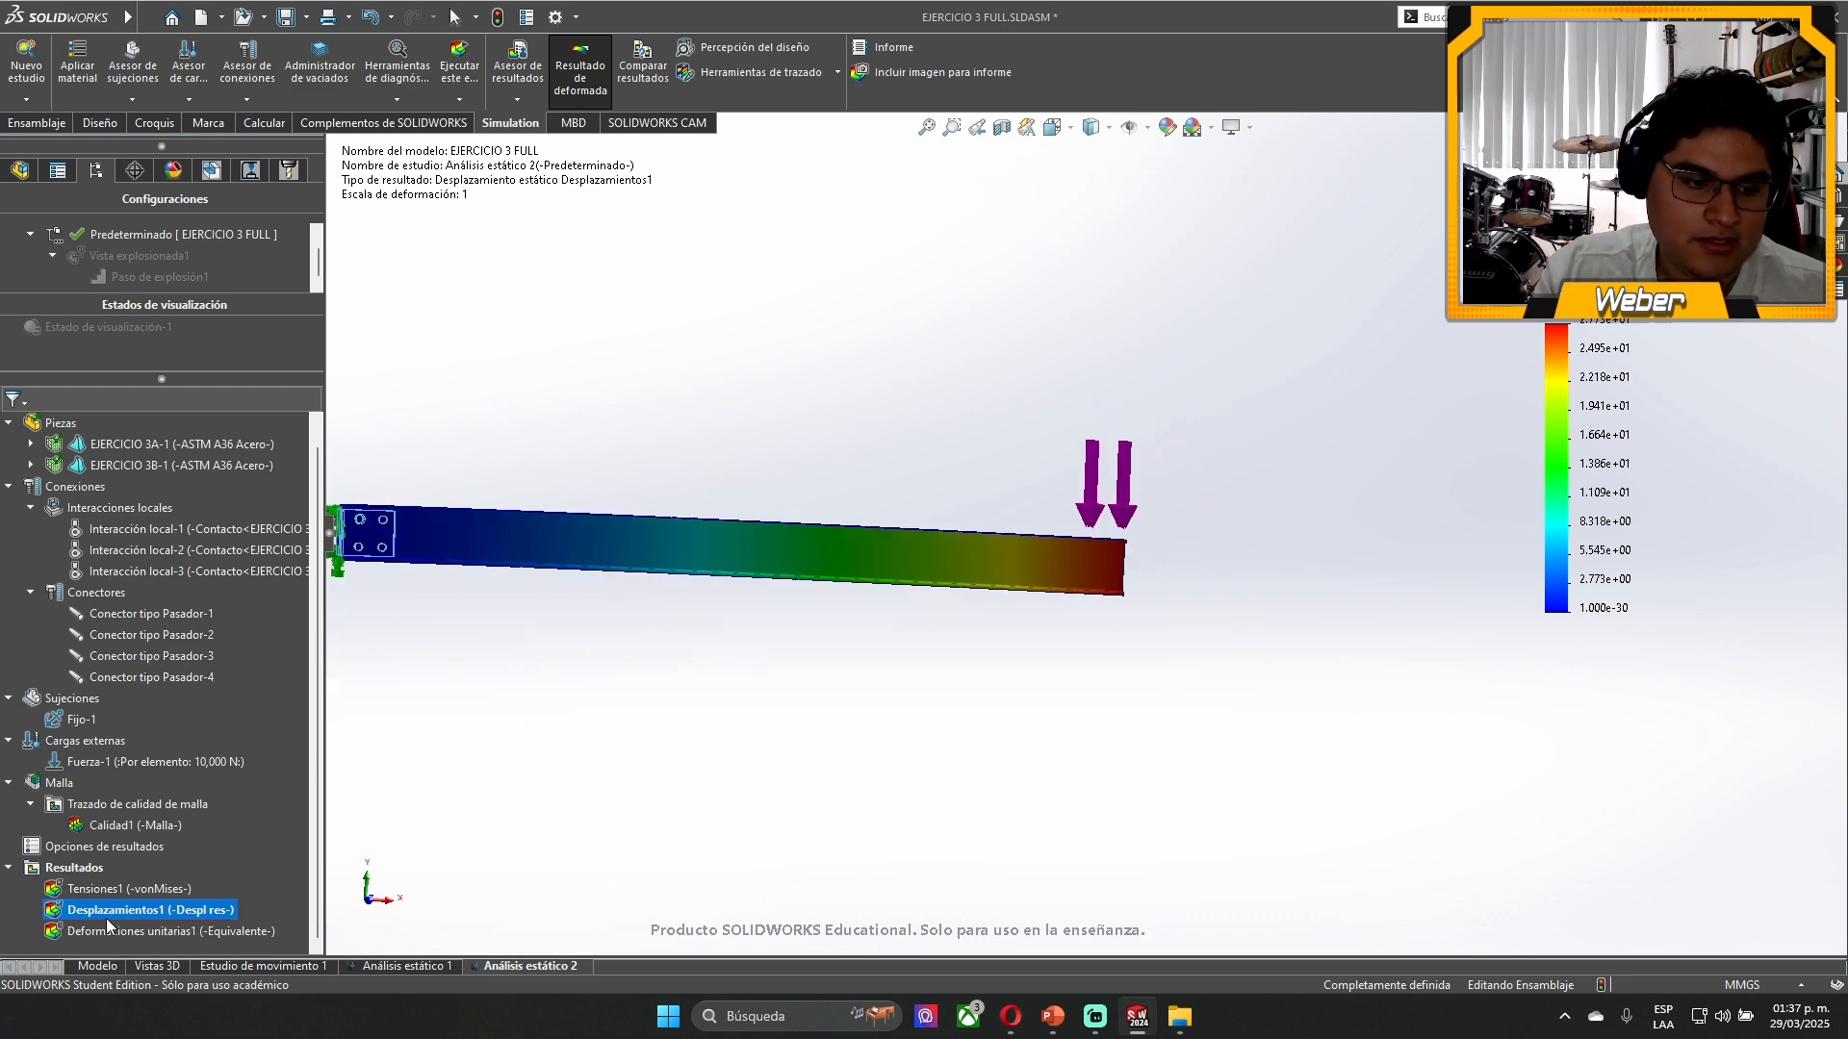
- Display the Deformaciones unitarias1 equivalent strain plot and examine the bracket holes and fixed plate
{"action": "double_click", "coordinate": [149, 931]}
{"action": "scroll", "coordinate": [647, 510], "scroll_direction": "down", "scroll_amount": 10}
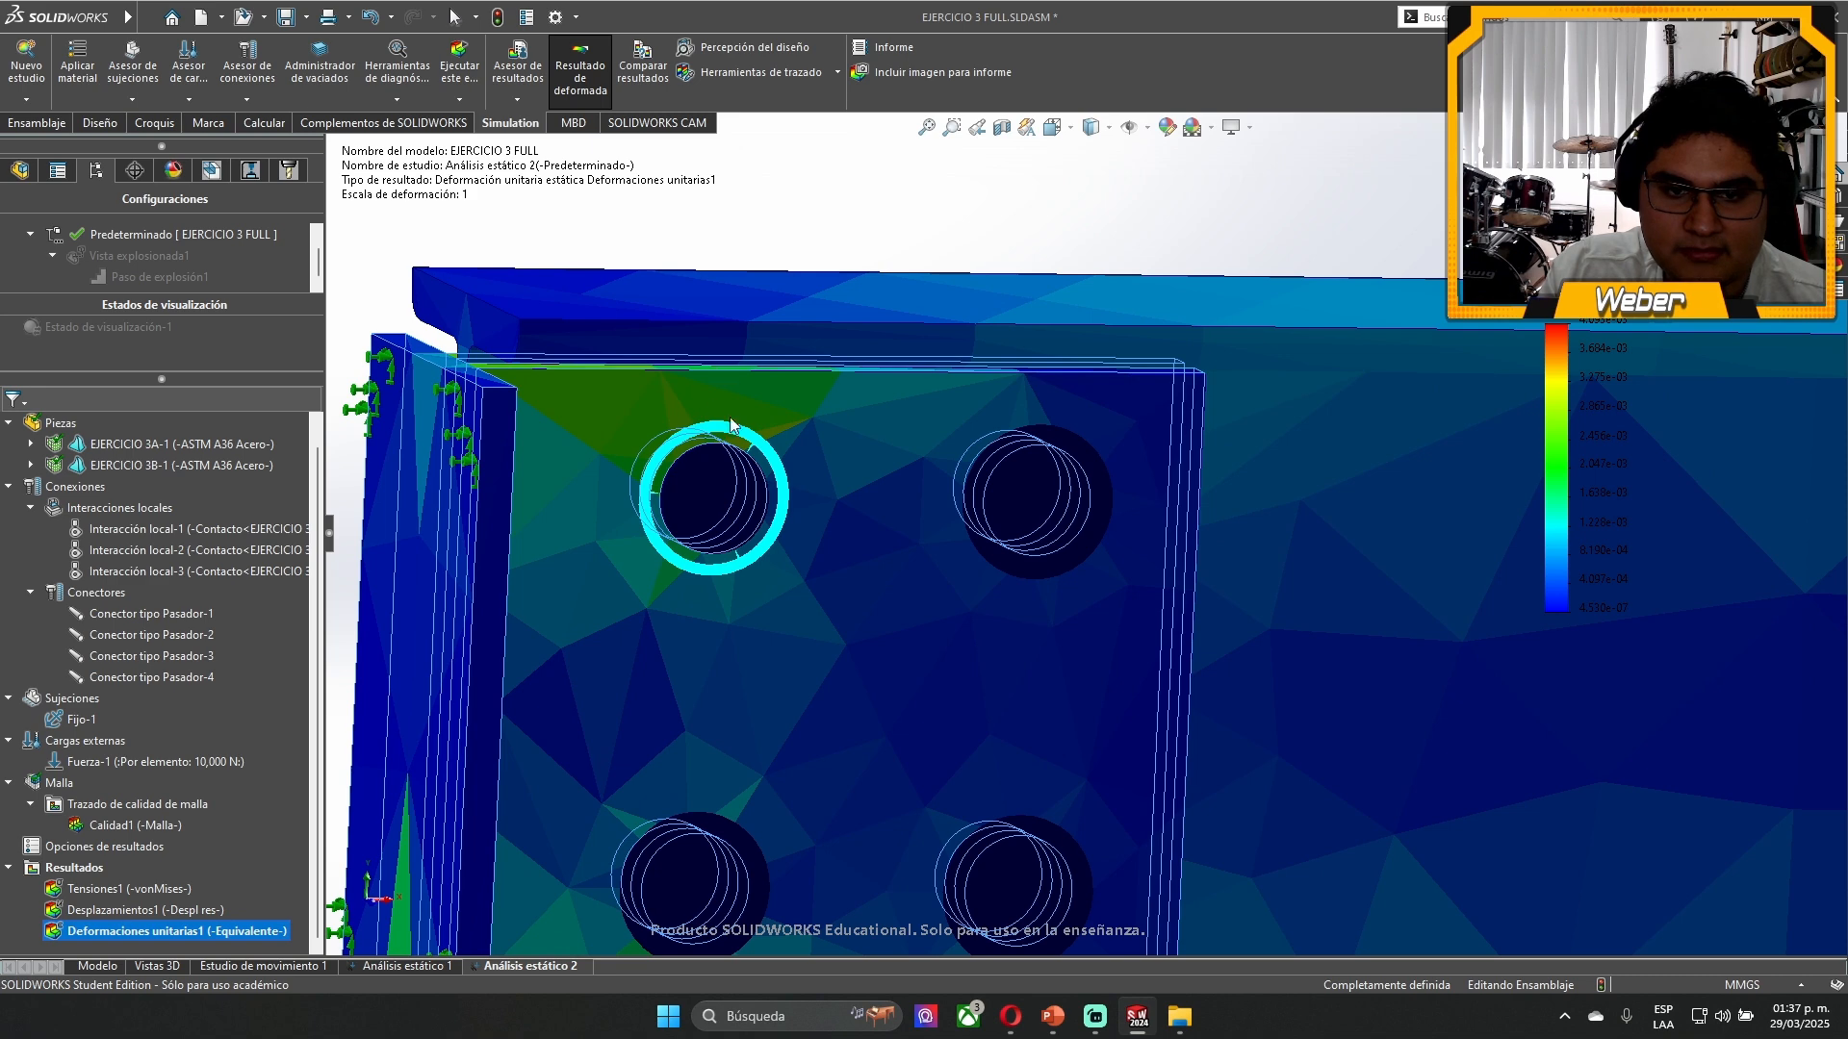
{"action": "scroll", "coordinate": [618, 489], "scroll_direction": "up", "scroll_amount": 8}
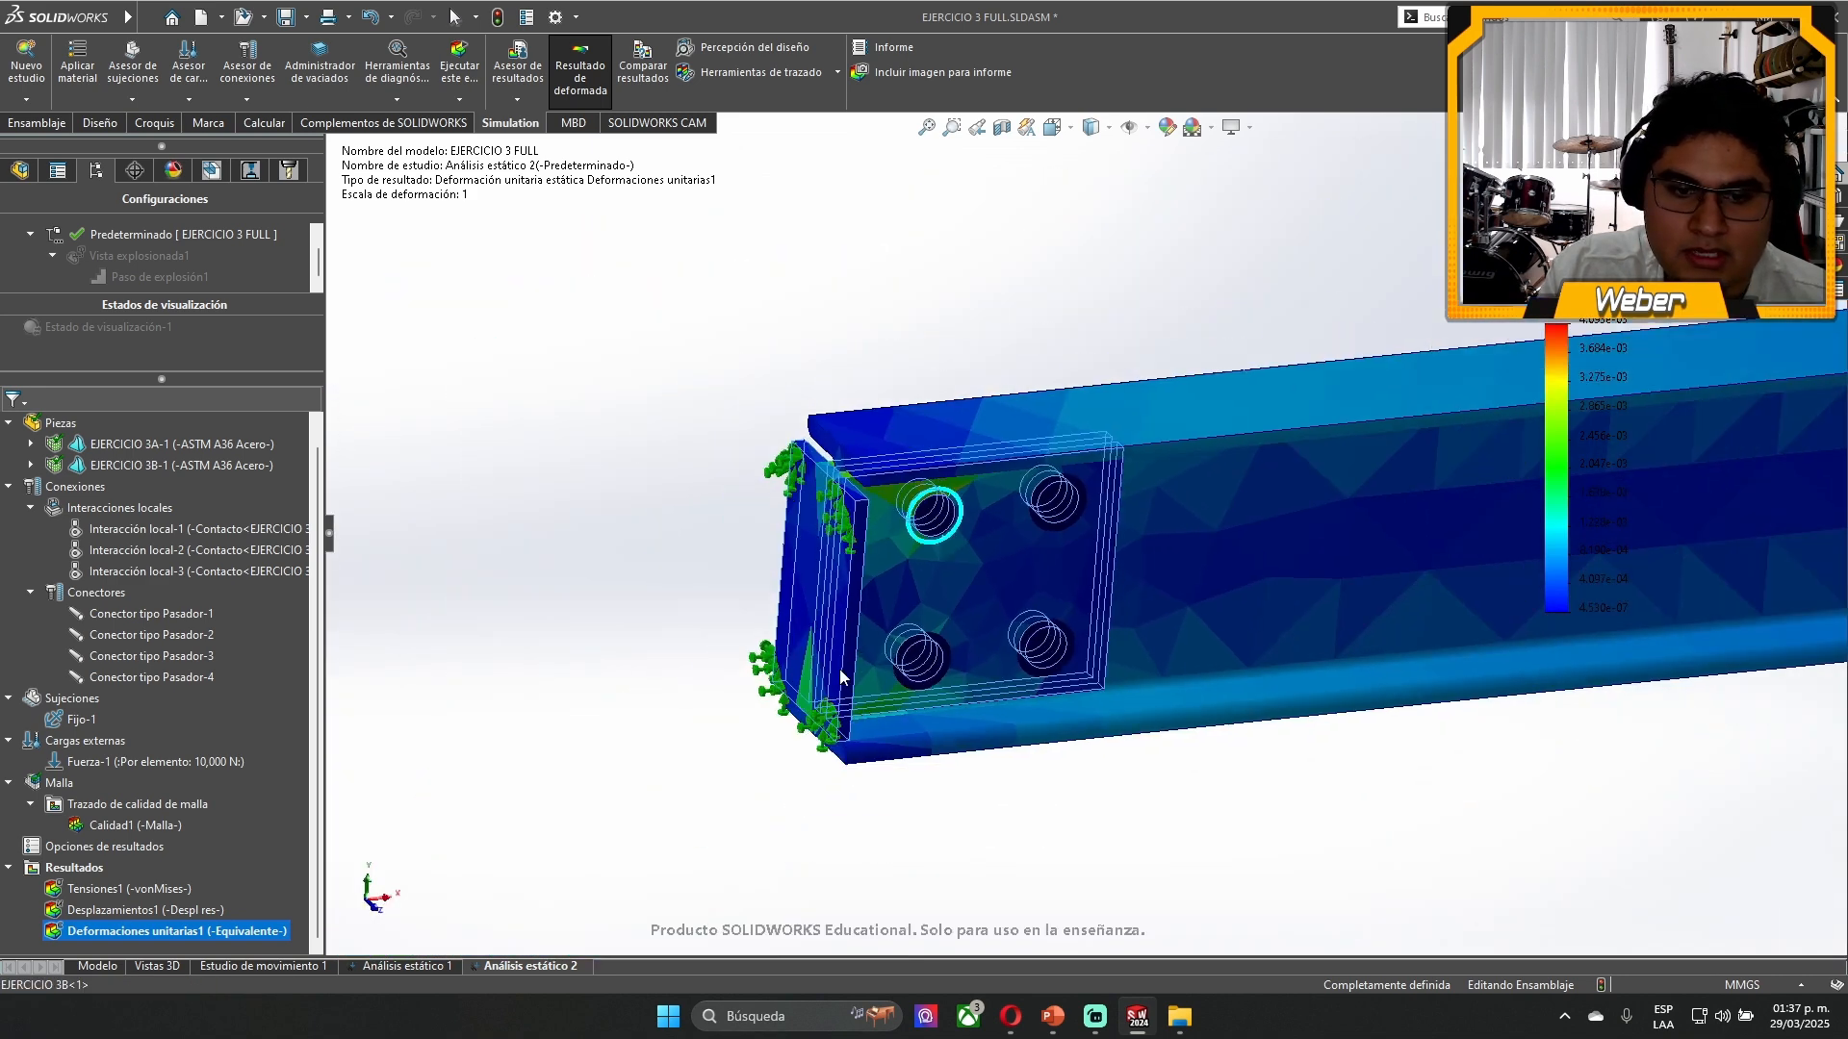
{"action": "scroll", "coordinate": [1107, 419], "scroll_direction": "down", "scroll_amount": 5}
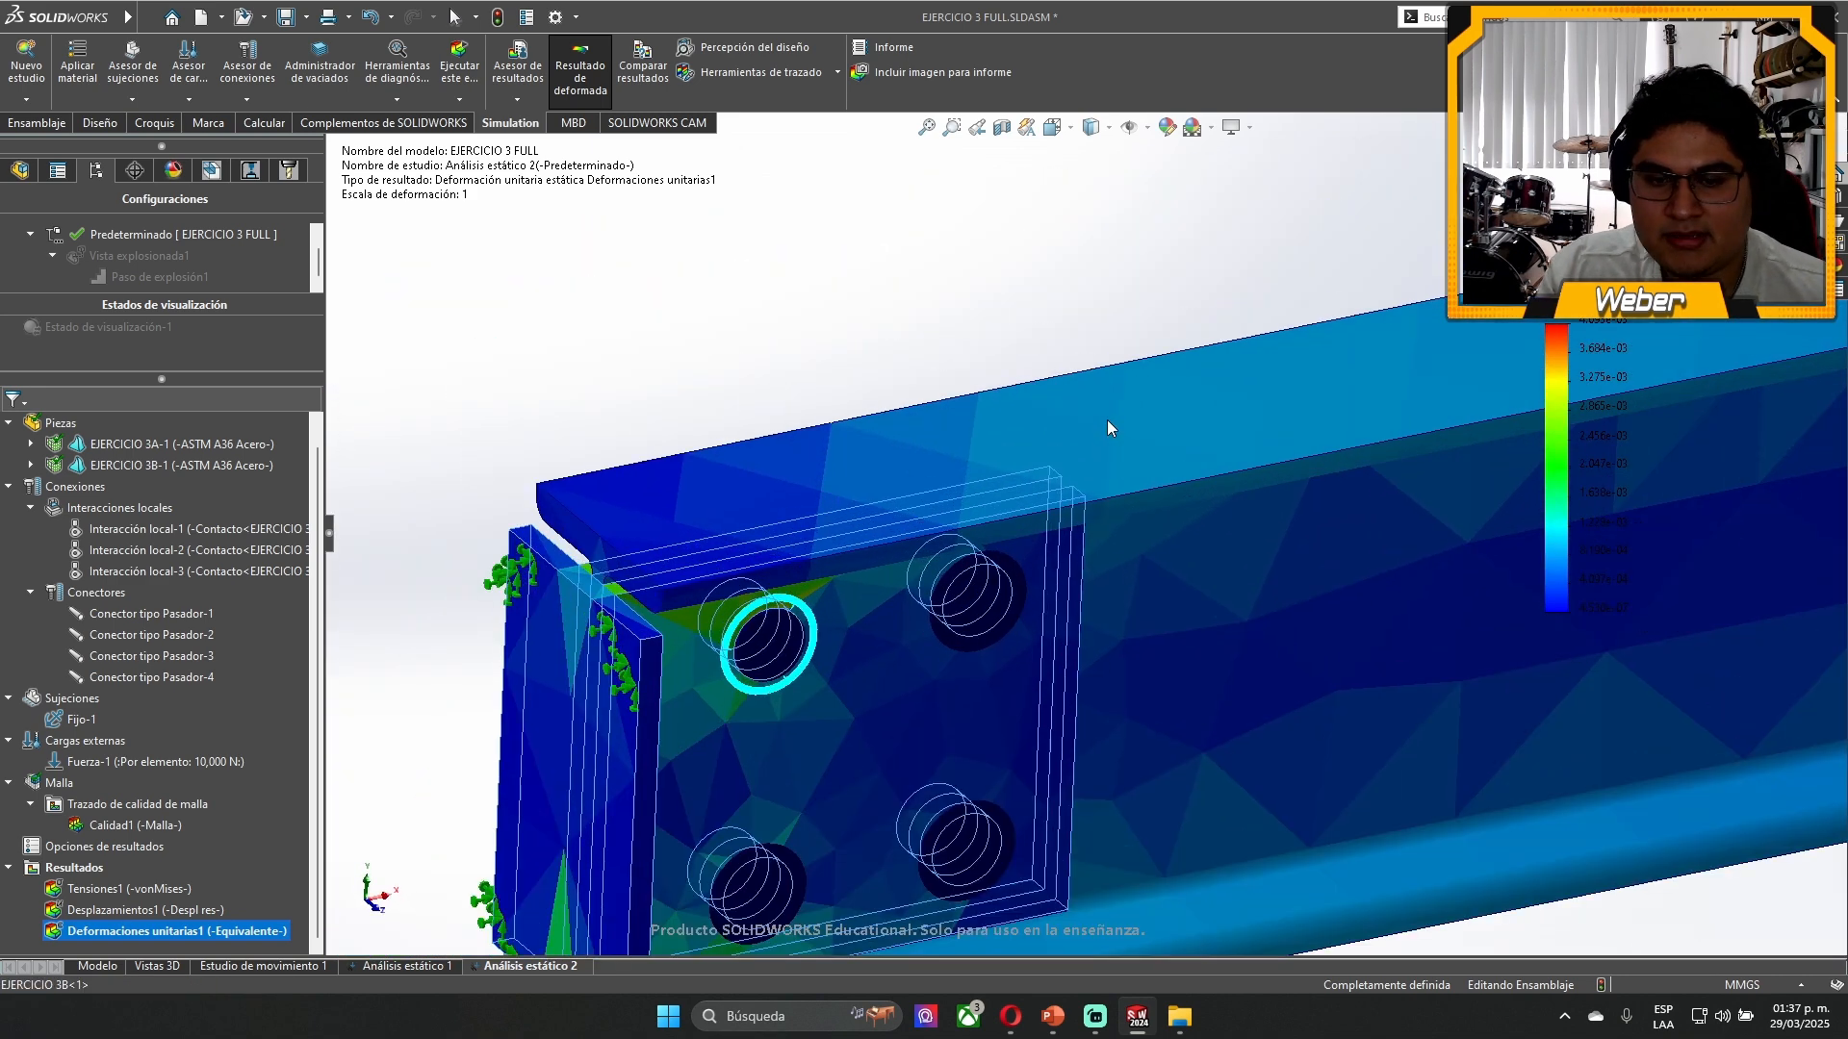
- Display the Tensiones1 von Mises plot and start a section clipping of it on the Alzado plane
{"action": "double_click", "coordinate": [112, 889]}
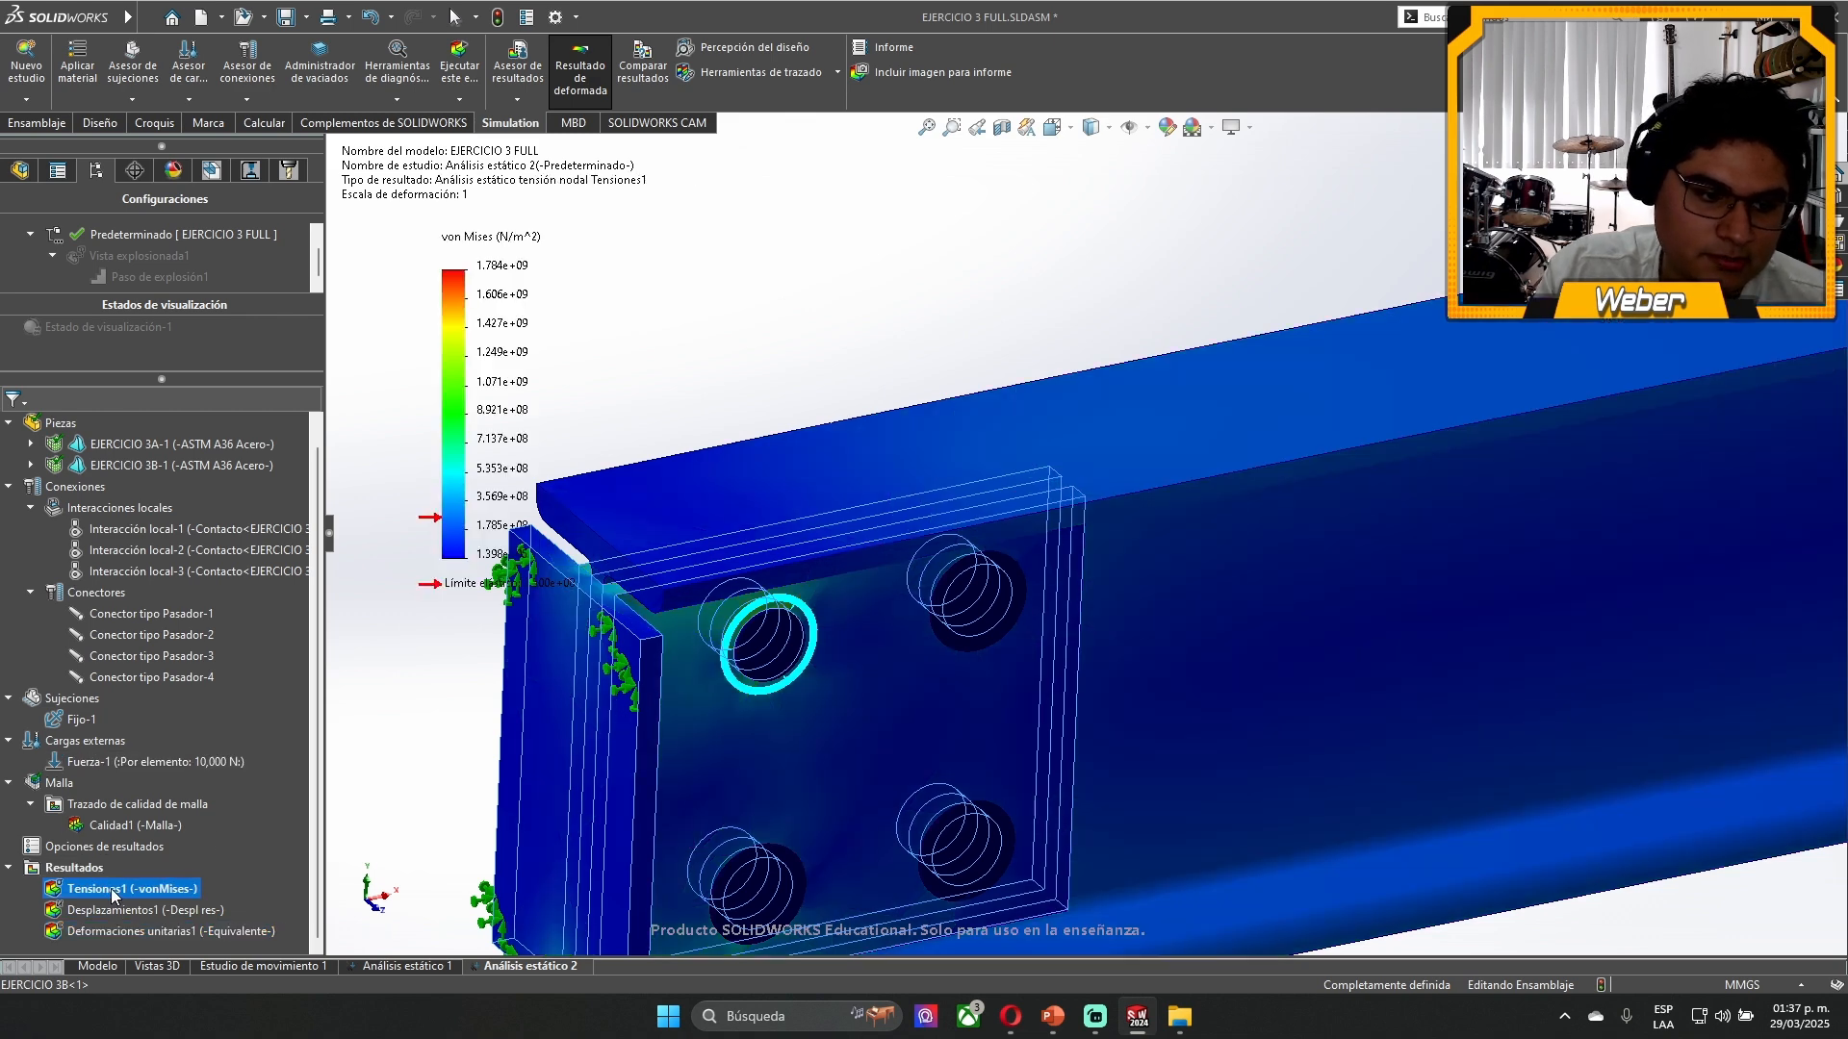
{"action": "right_click", "coordinate": [111, 891]}
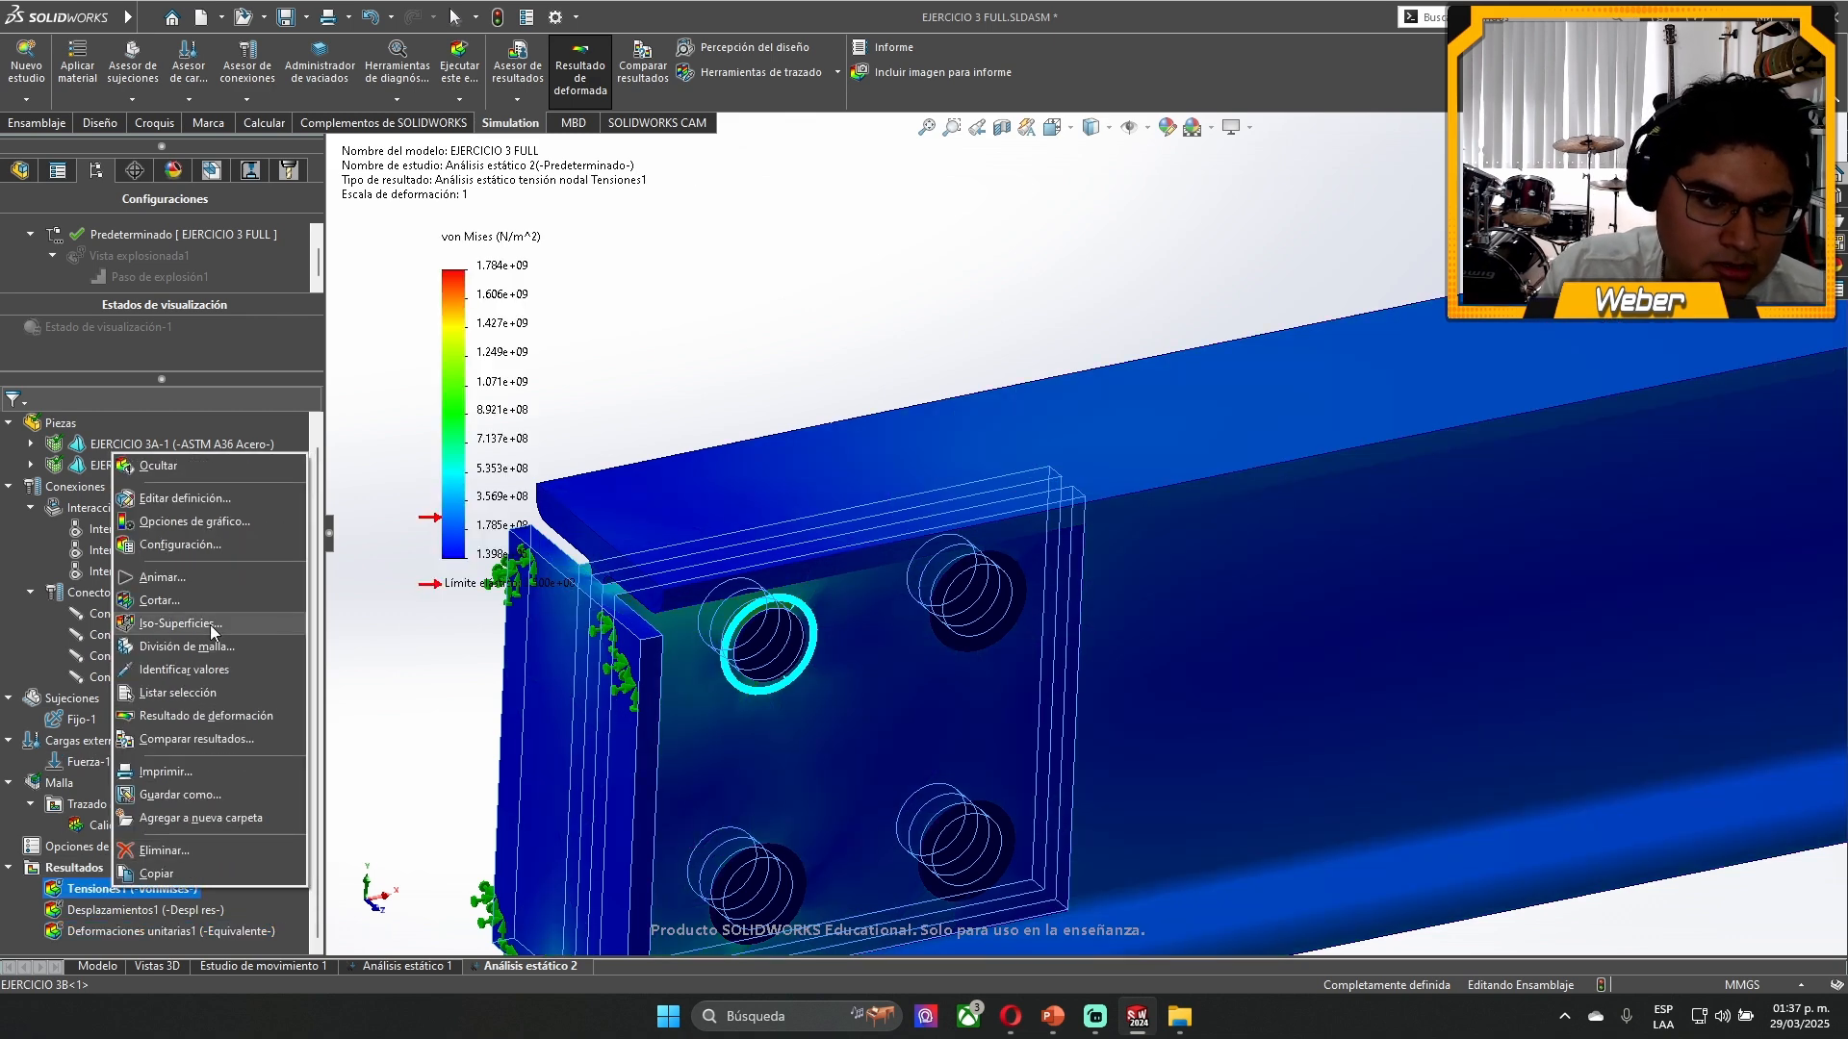
{"action": "left_click", "coordinate": [162, 599]}
{"action": "scroll", "coordinate": [1003, 596], "scroll_direction": "up", "scroll_amount": 3}
{"action": "middle_click_drag", "start_coordinate": [1068, 649], "coordinate": [1054, 583]}
{"action": "scroll", "coordinate": [1053, 616], "scroll_direction": "down", "scroll_amount": 3}
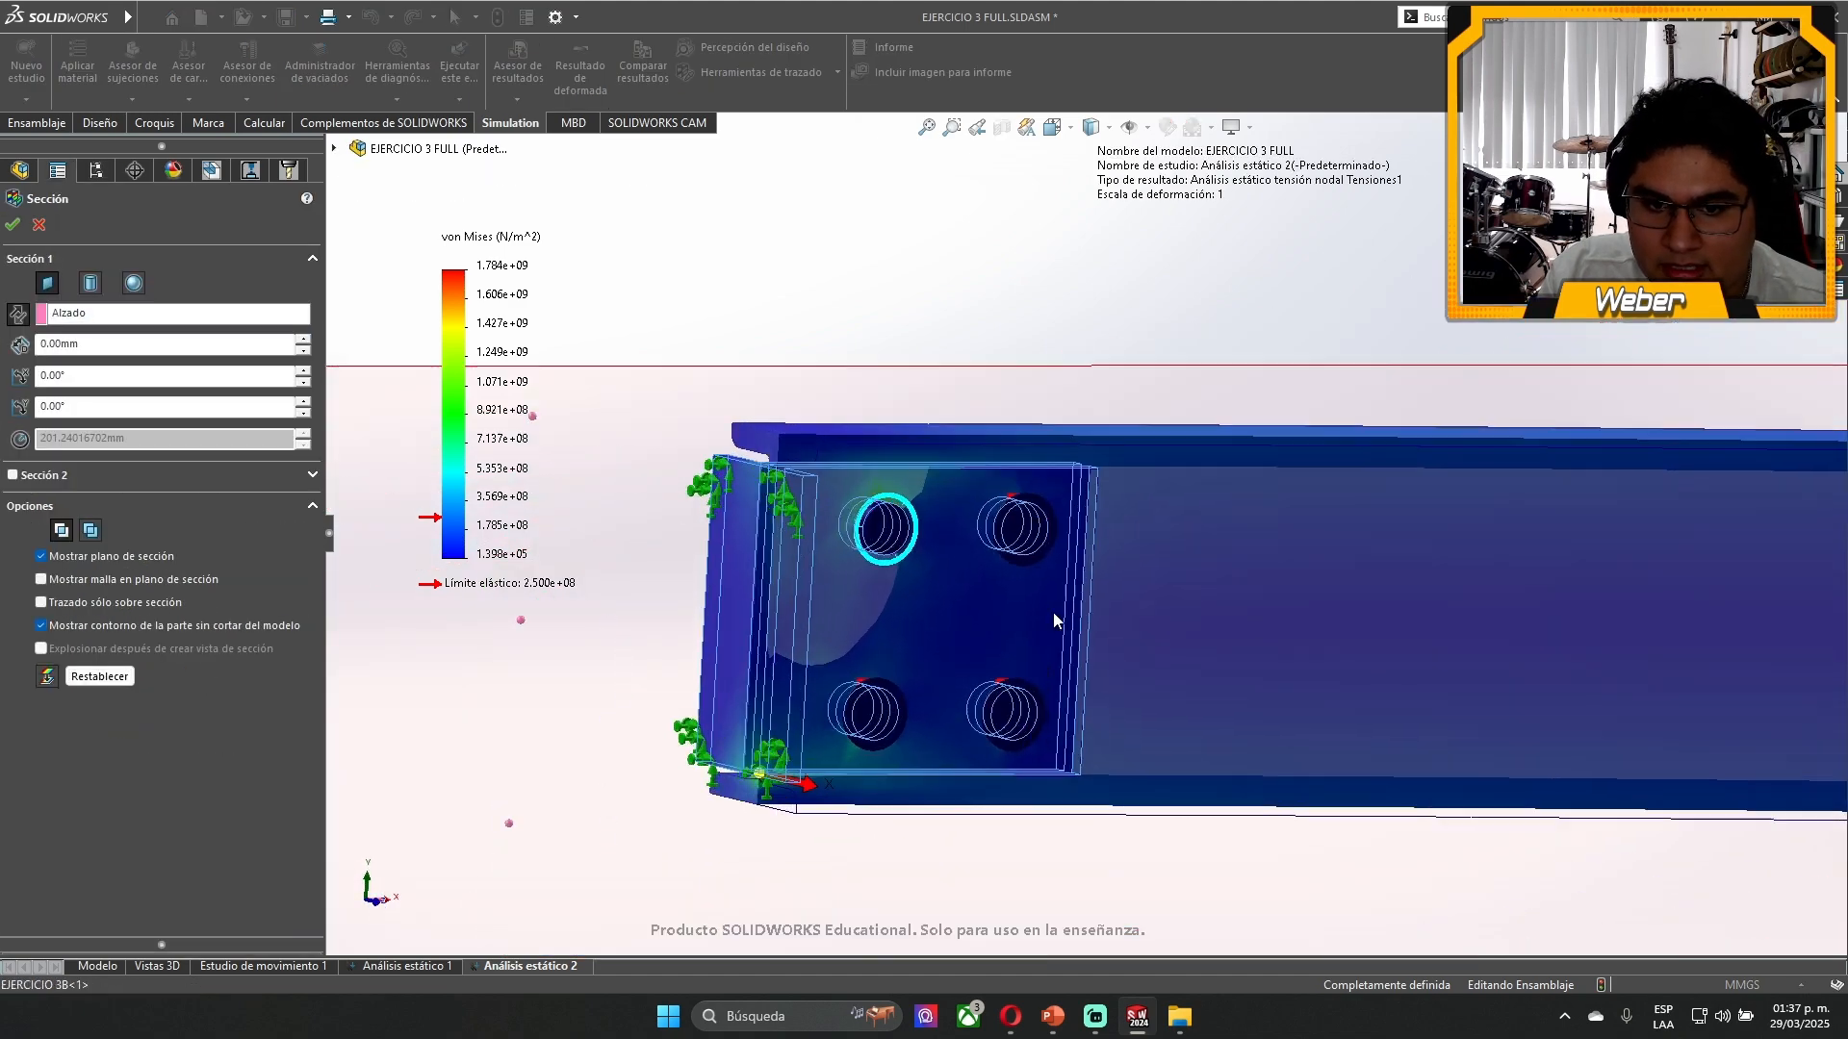
- Shift the Alzado section plane to an offset of about -7.36 mm so it cuts through the bracket's four-hole plate
{"action": "middle_click_drag", "start_coordinate": [911, 519], "coordinate": [729, 935]}
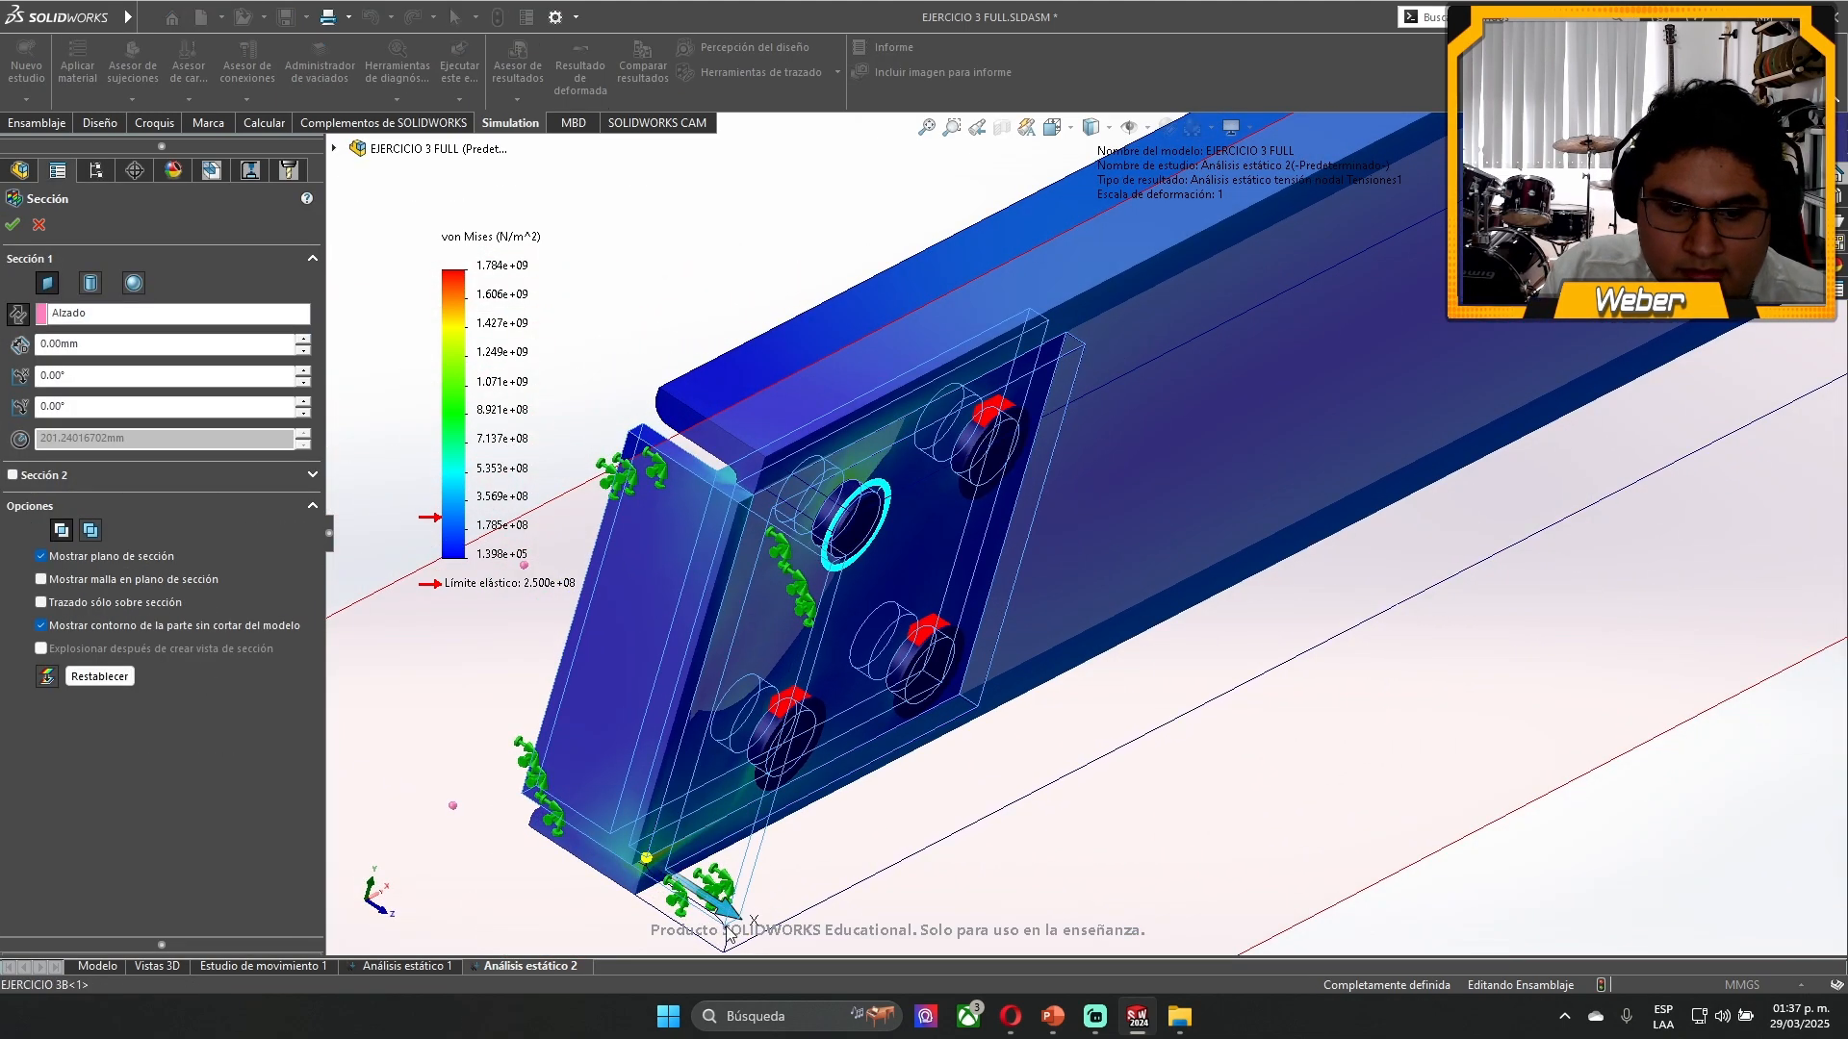
{"action": "left_click_drag", "start_coordinate": [733, 913], "coordinate": [667, 887]}
{"action": "middle_click_drag", "start_coordinate": [667, 888], "coordinate": [749, 948]}
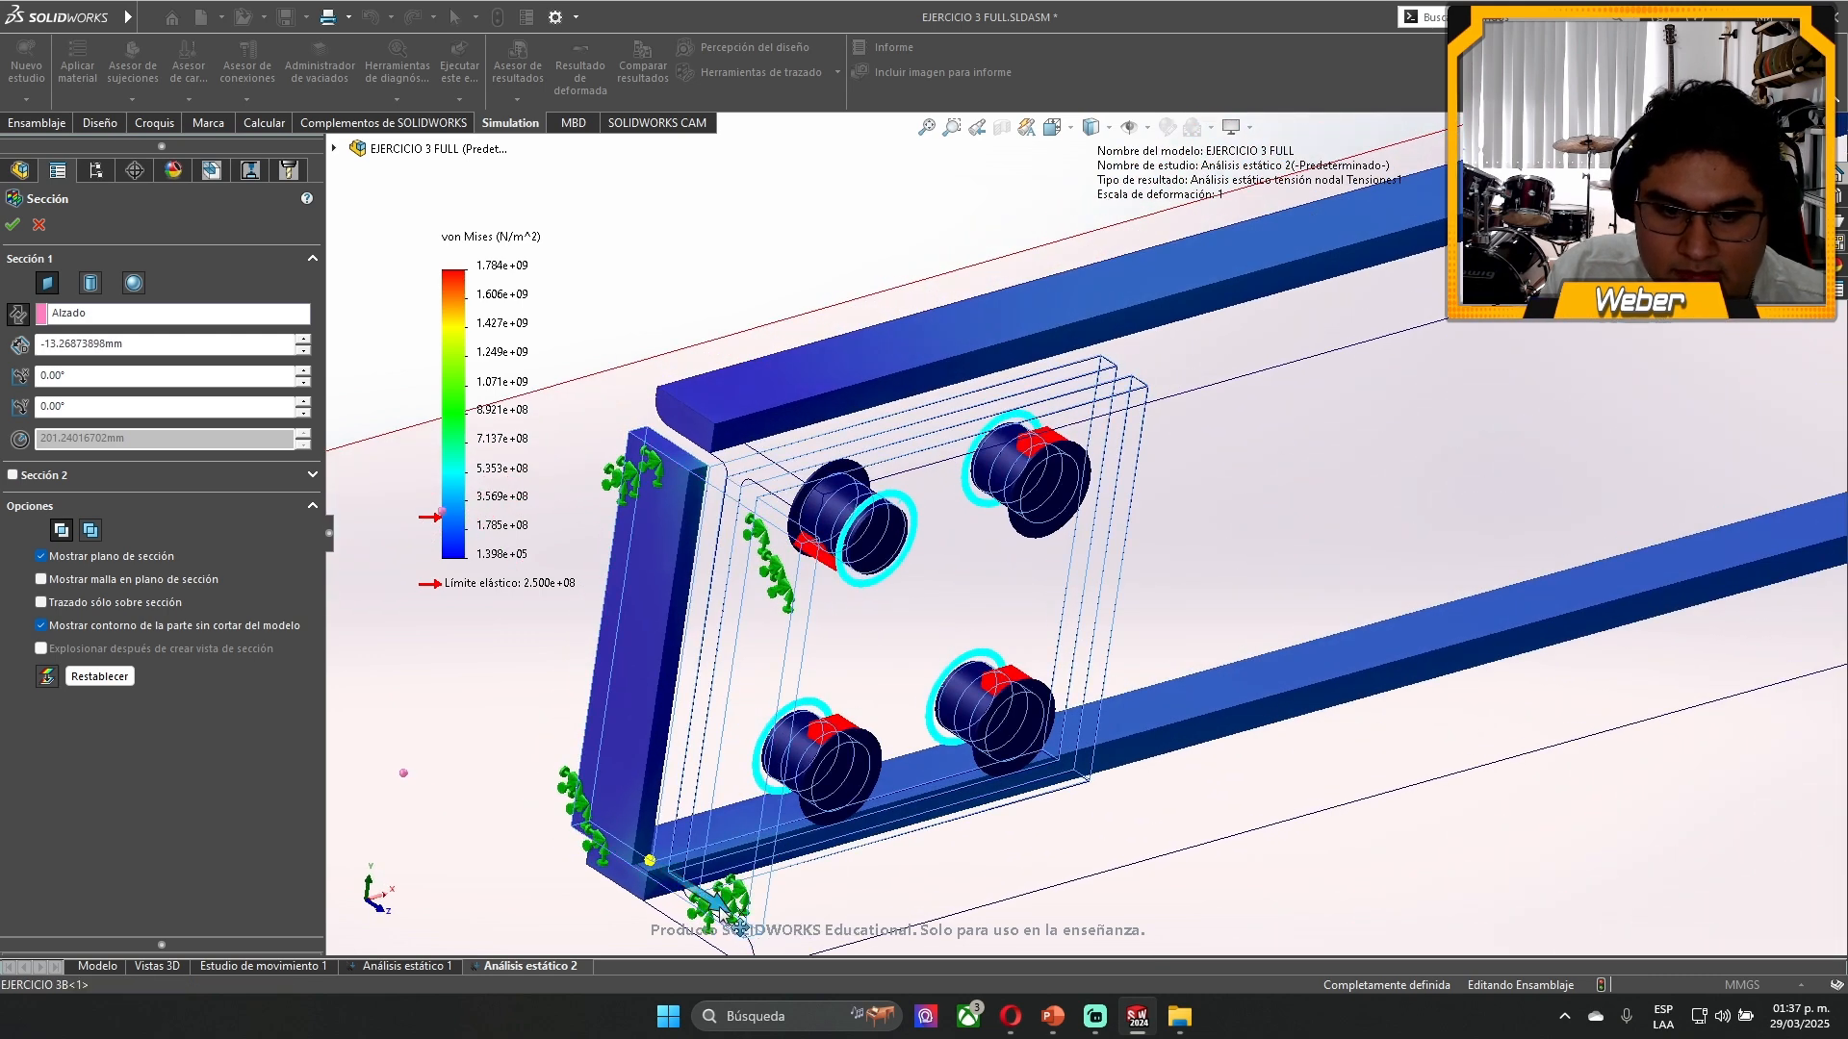
{"action": "mouse_move", "coordinate": [723, 912]}
{"action": "left_mouse_down"}
{"action": "mouse_move", "coordinate": [782, 963]}
{"action": "mouse_move", "coordinate": [864, 986]}
{"action": "mouse_move", "coordinate": [729, 939]}
{"action": "mouse_move", "coordinate": [750, 924]}
{"action": "left_mouse_up"}
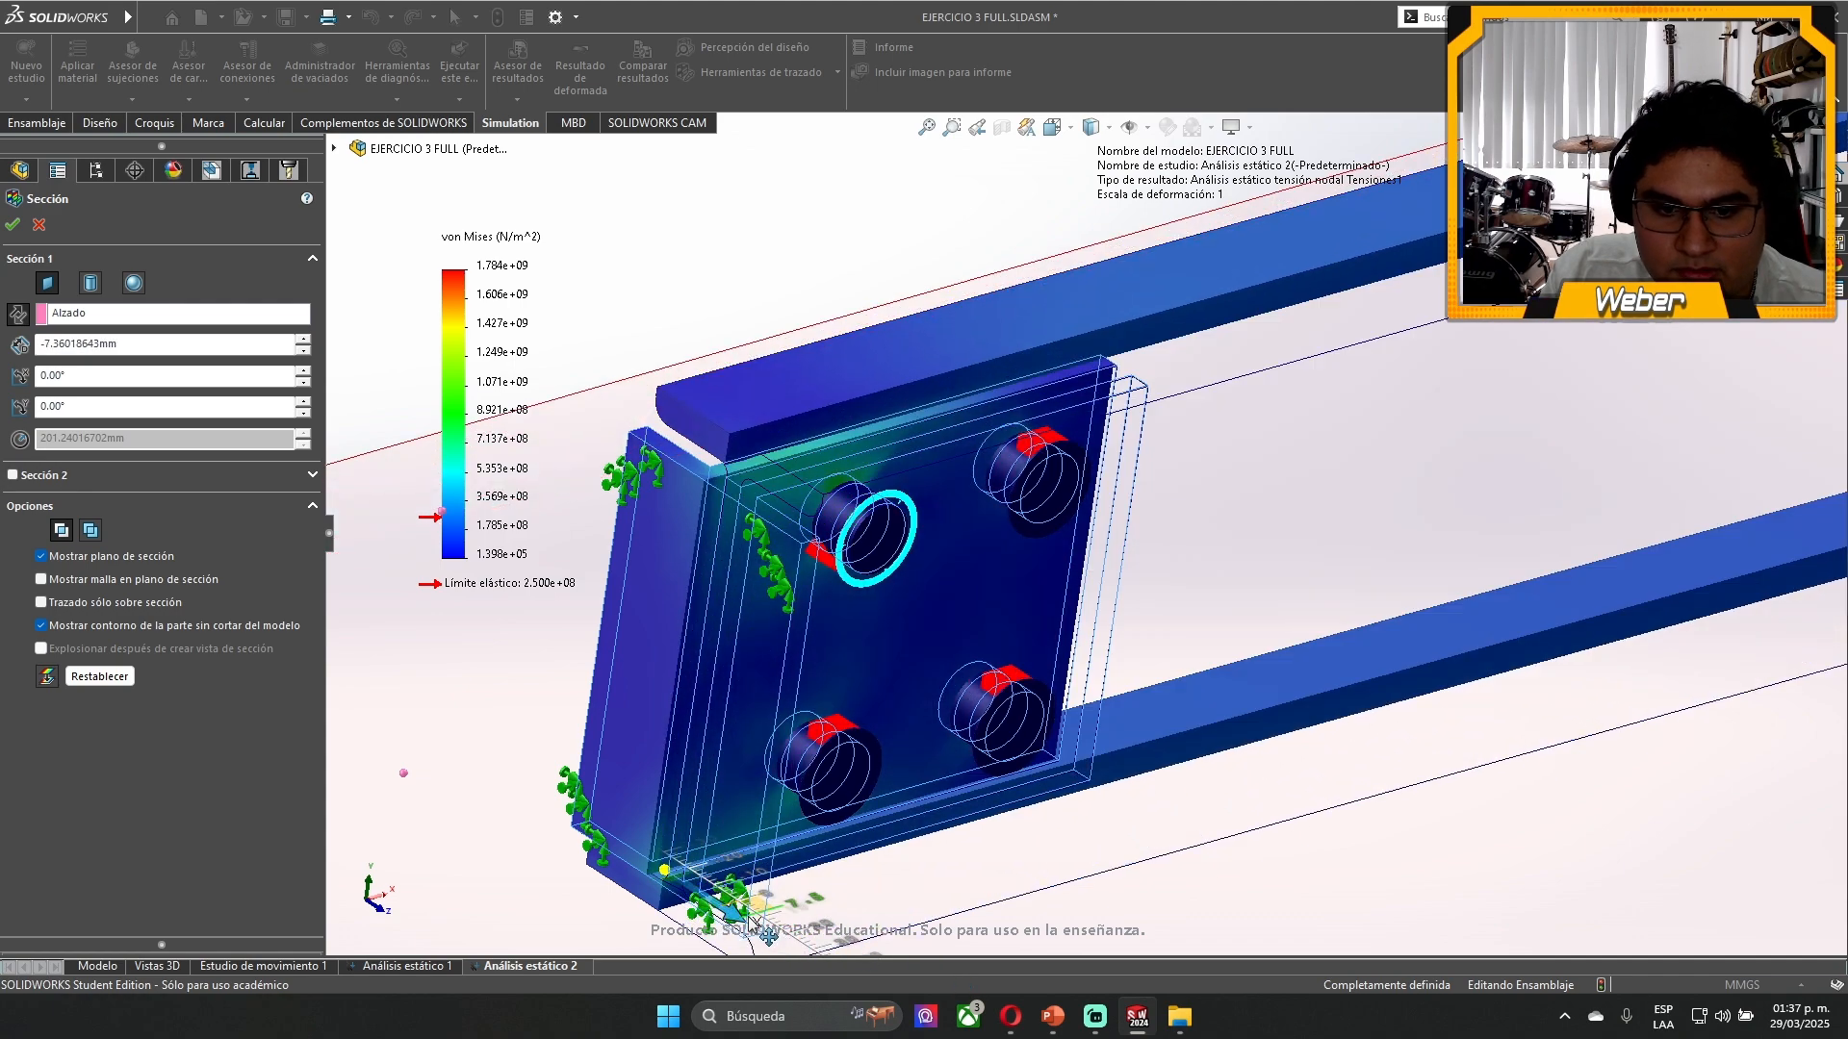
- Examine the sectioned stress around the four holes, move the section plane out to about 35.8 mm, and discard the section
{"action": "middle_click_drag", "start_coordinate": [1034, 568], "coordinate": [942, 495]}
{"action": "scroll", "coordinate": [942, 494], "scroll_direction": "up", "scroll_amount": 1}
{"action": "scroll", "coordinate": [857, 499], "scroll_direction": "down", "scroll_amount": 5}
{"action": "scroll", "coordinate": [900, 530], "scroll_direction": "up", "scroll_amount": 8}
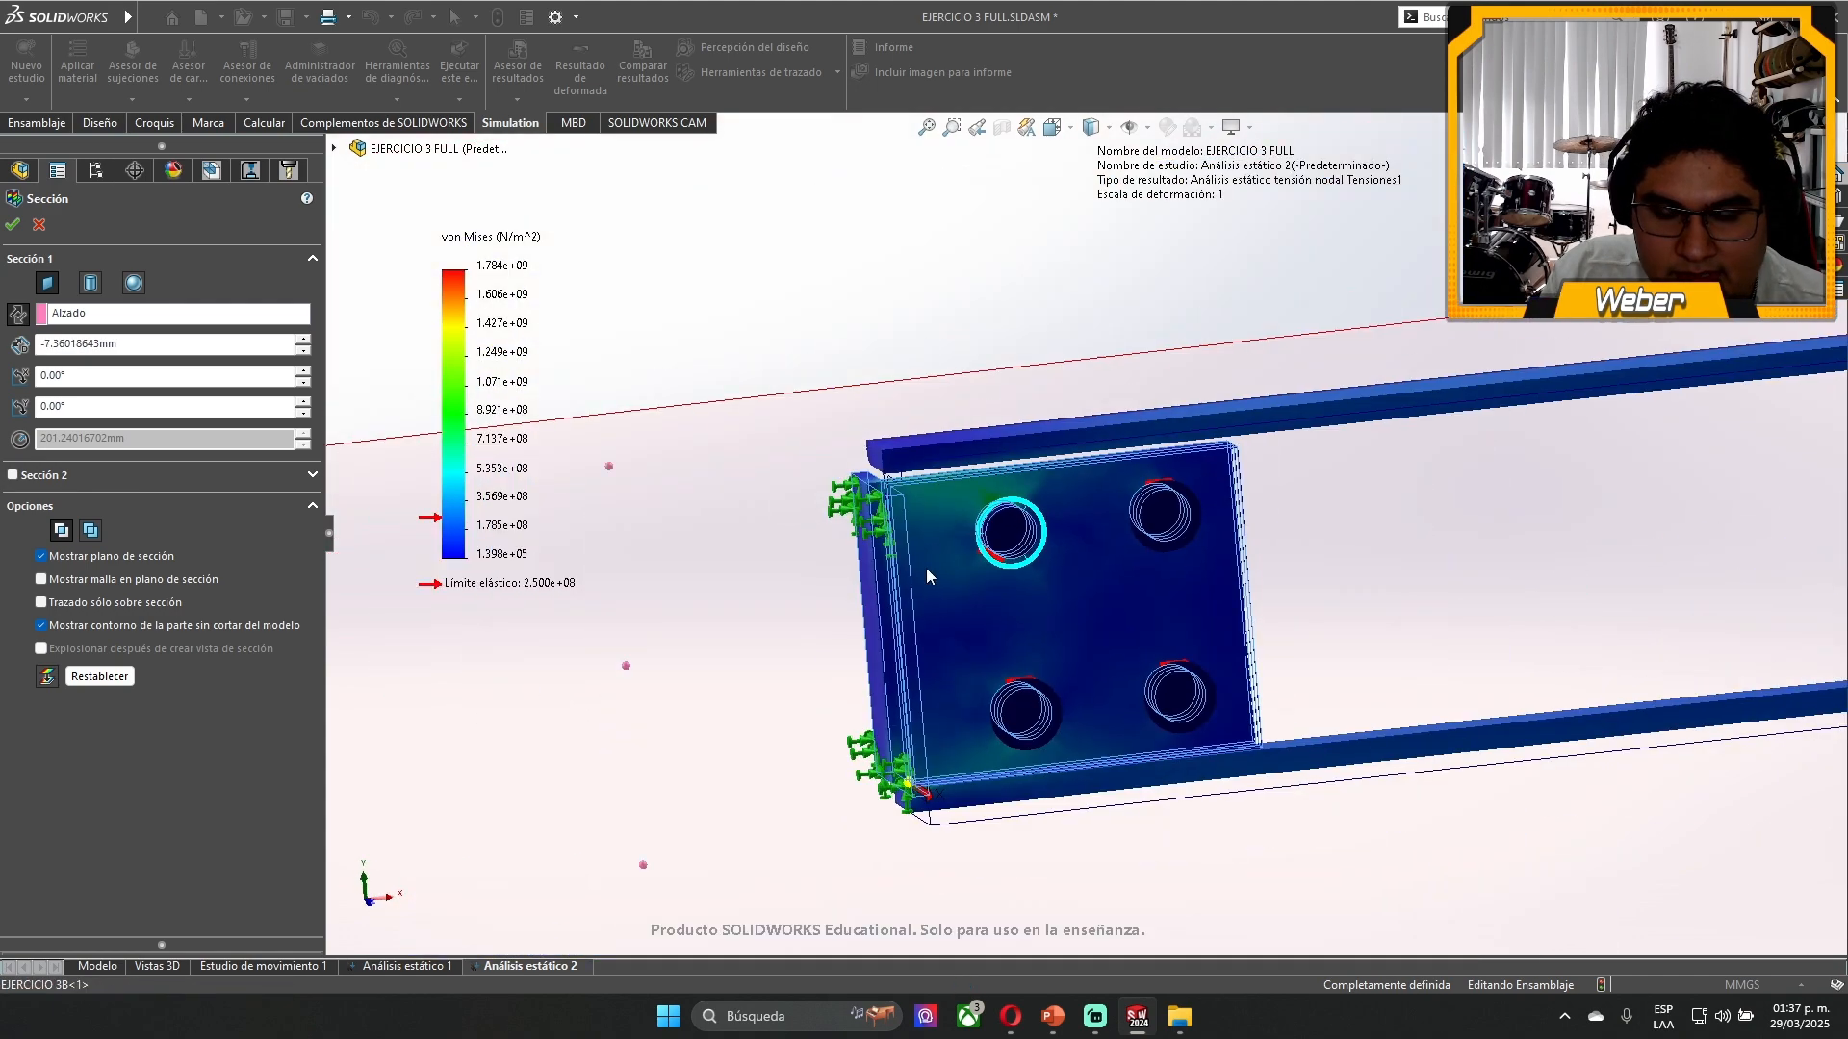
{"action": "scroll", "coordinate": [1053, 654], "scroll_direction": "down", "scroll_amount": 3}
{"action": "scroll", "coordinate": [1083, 663], "scroll_direction": "down", "scroll_amount": 3}
{"action": "scroll", "coordinate": [1093, 435], "scroll_direction": "down", "scroll_amount": 3}
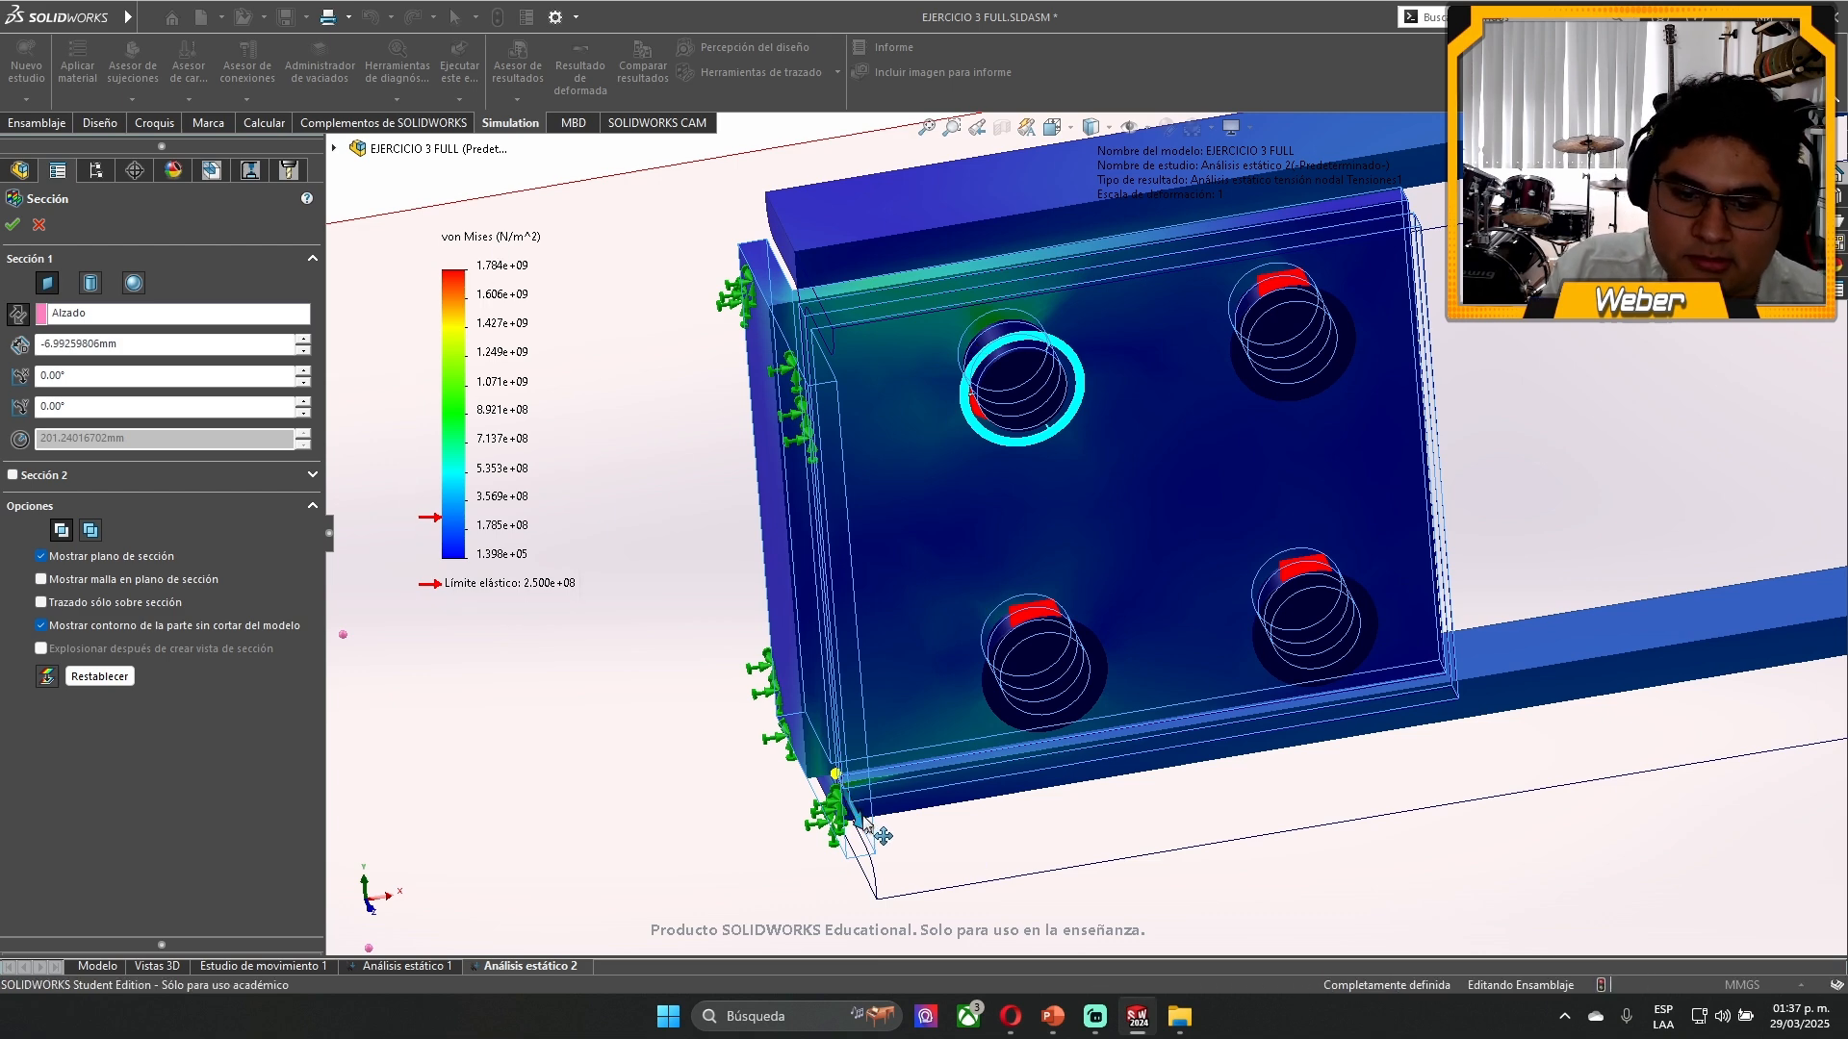
{"action": "left_click_drag", "start_coordinate": [882, 836], "coordinate": [1007, 920]}
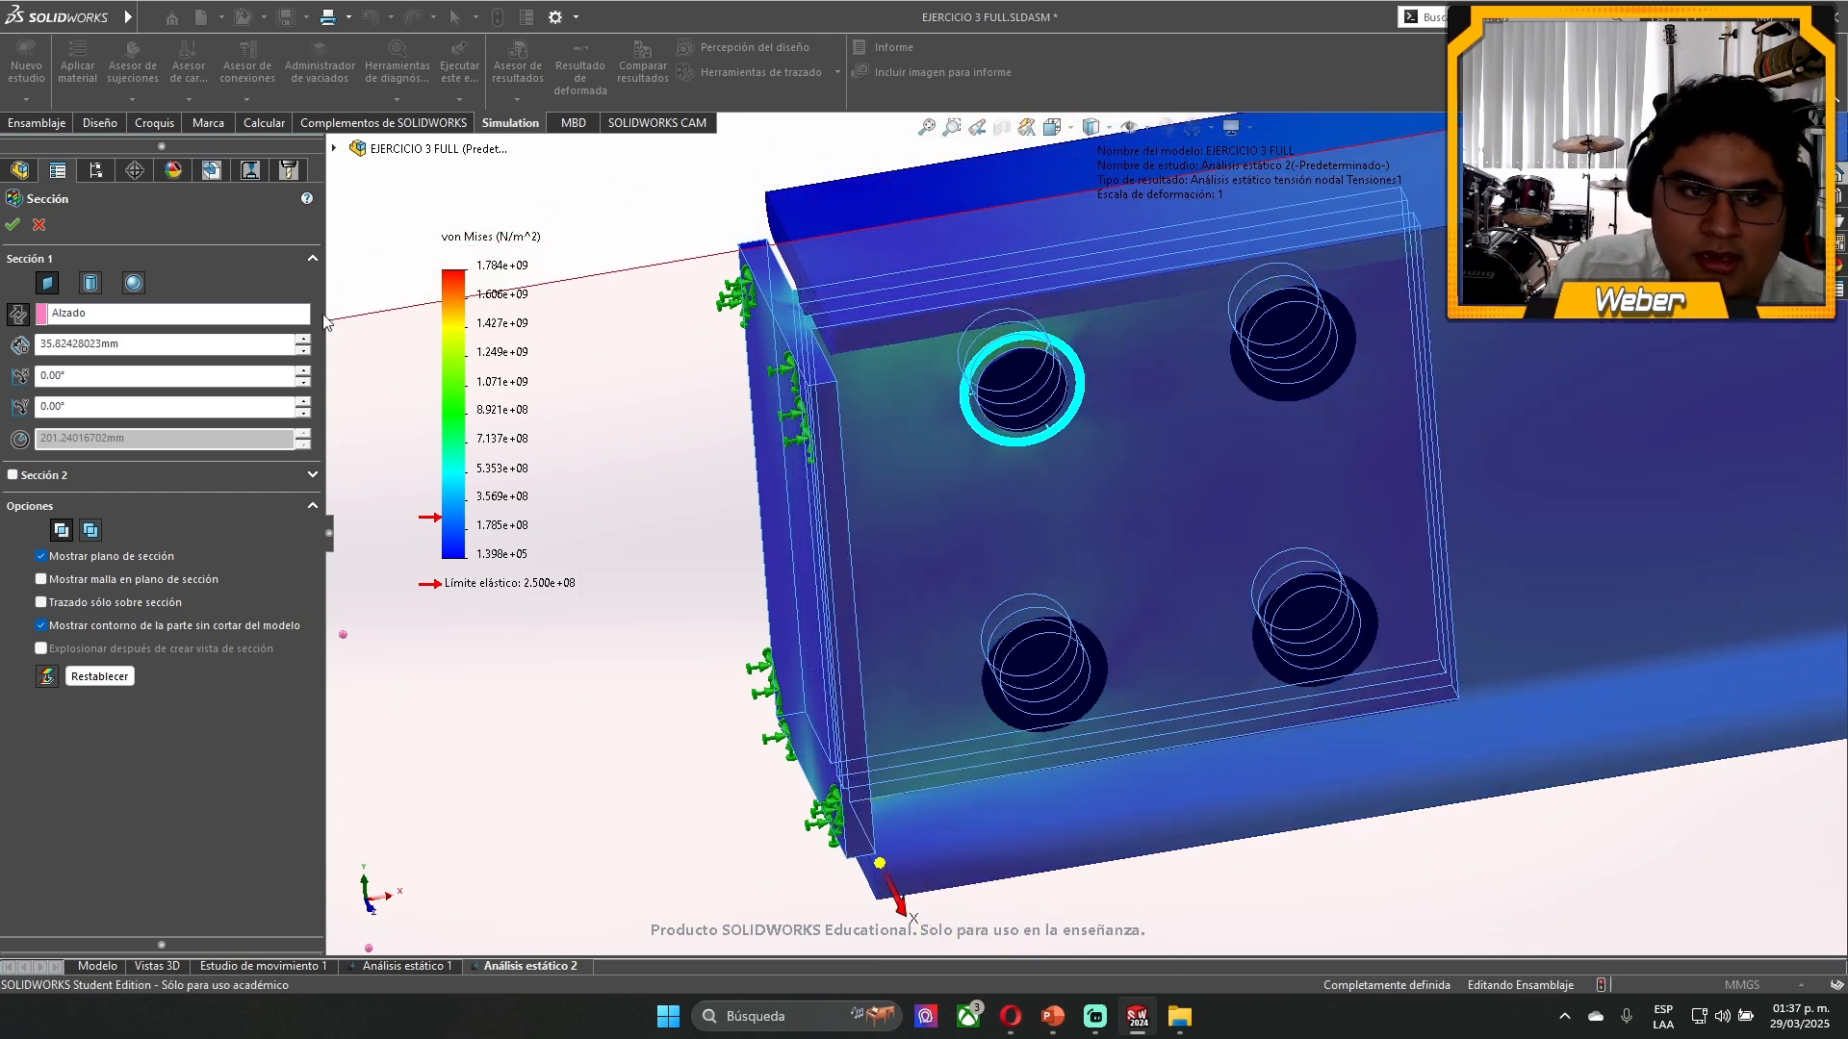
{"action": "left_click", "coordinate": [40, 225]}
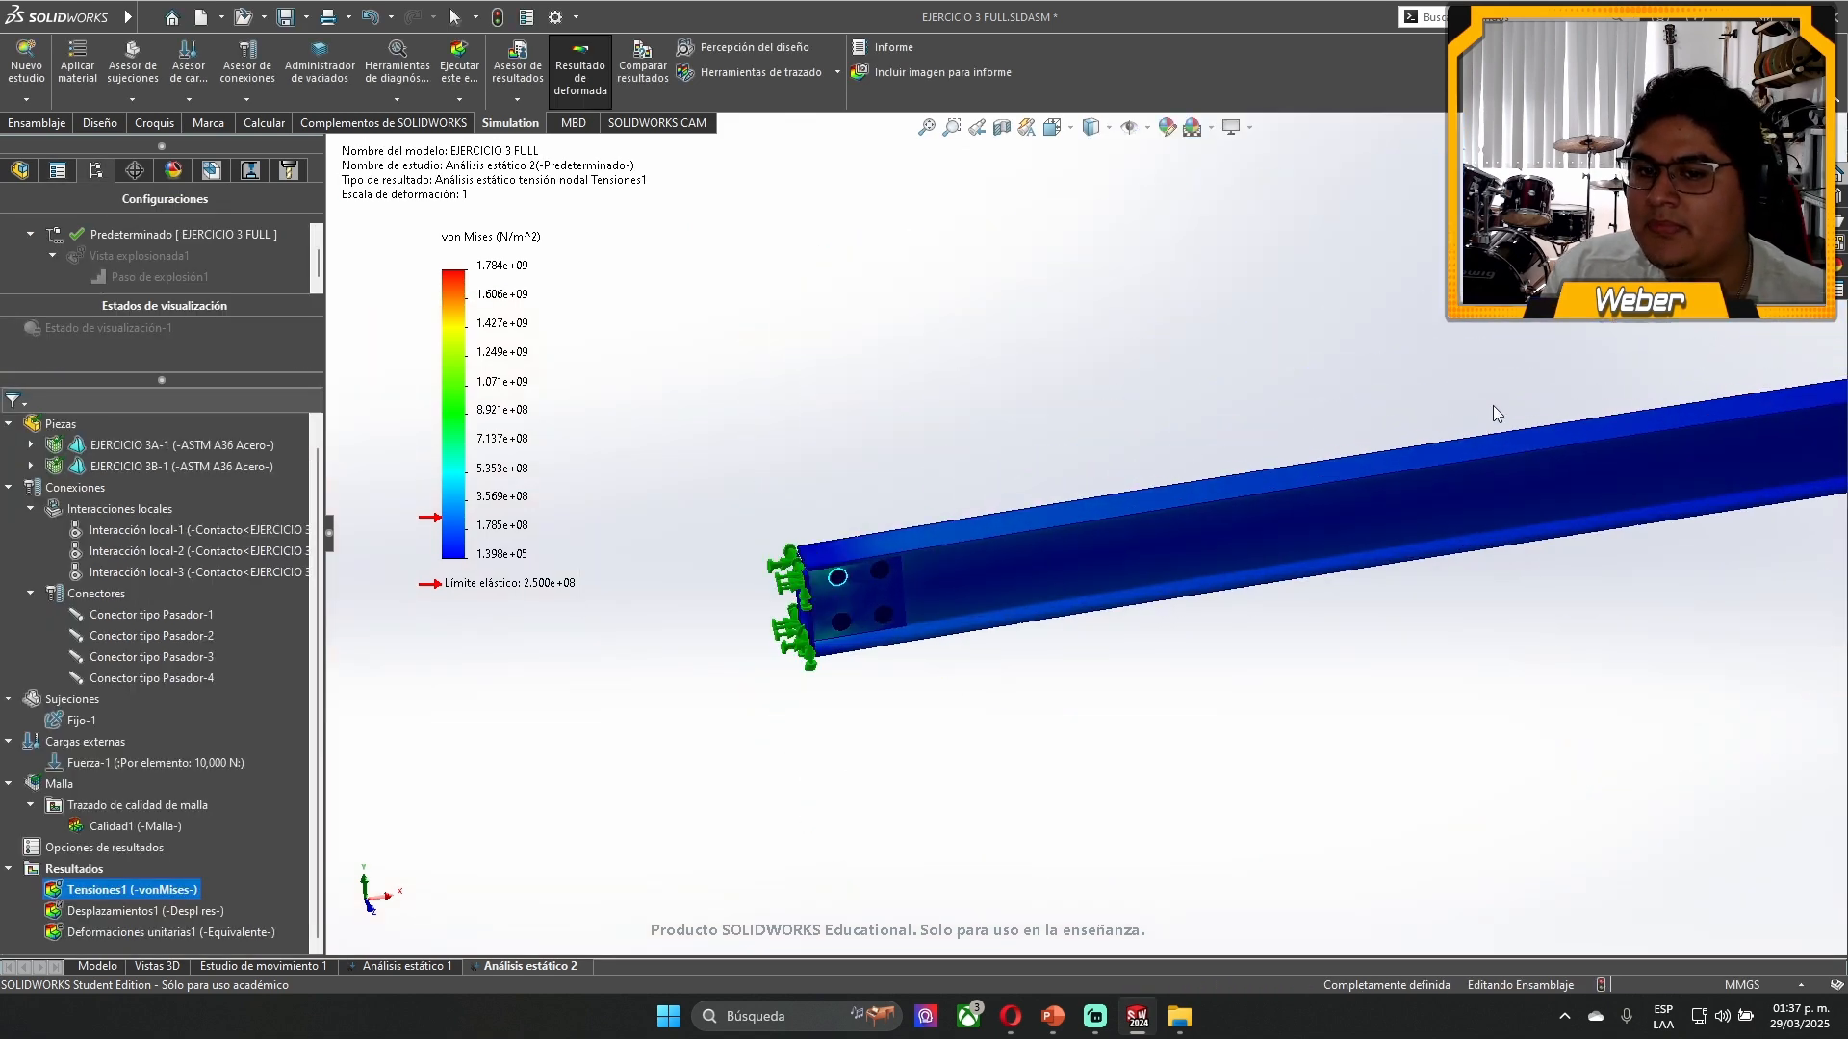
- Animate the Tensiones1 von Mises plot, watch the beam deform from the front view, and close the animation
{"action": "right_click", "coordinate": [146, 885]}
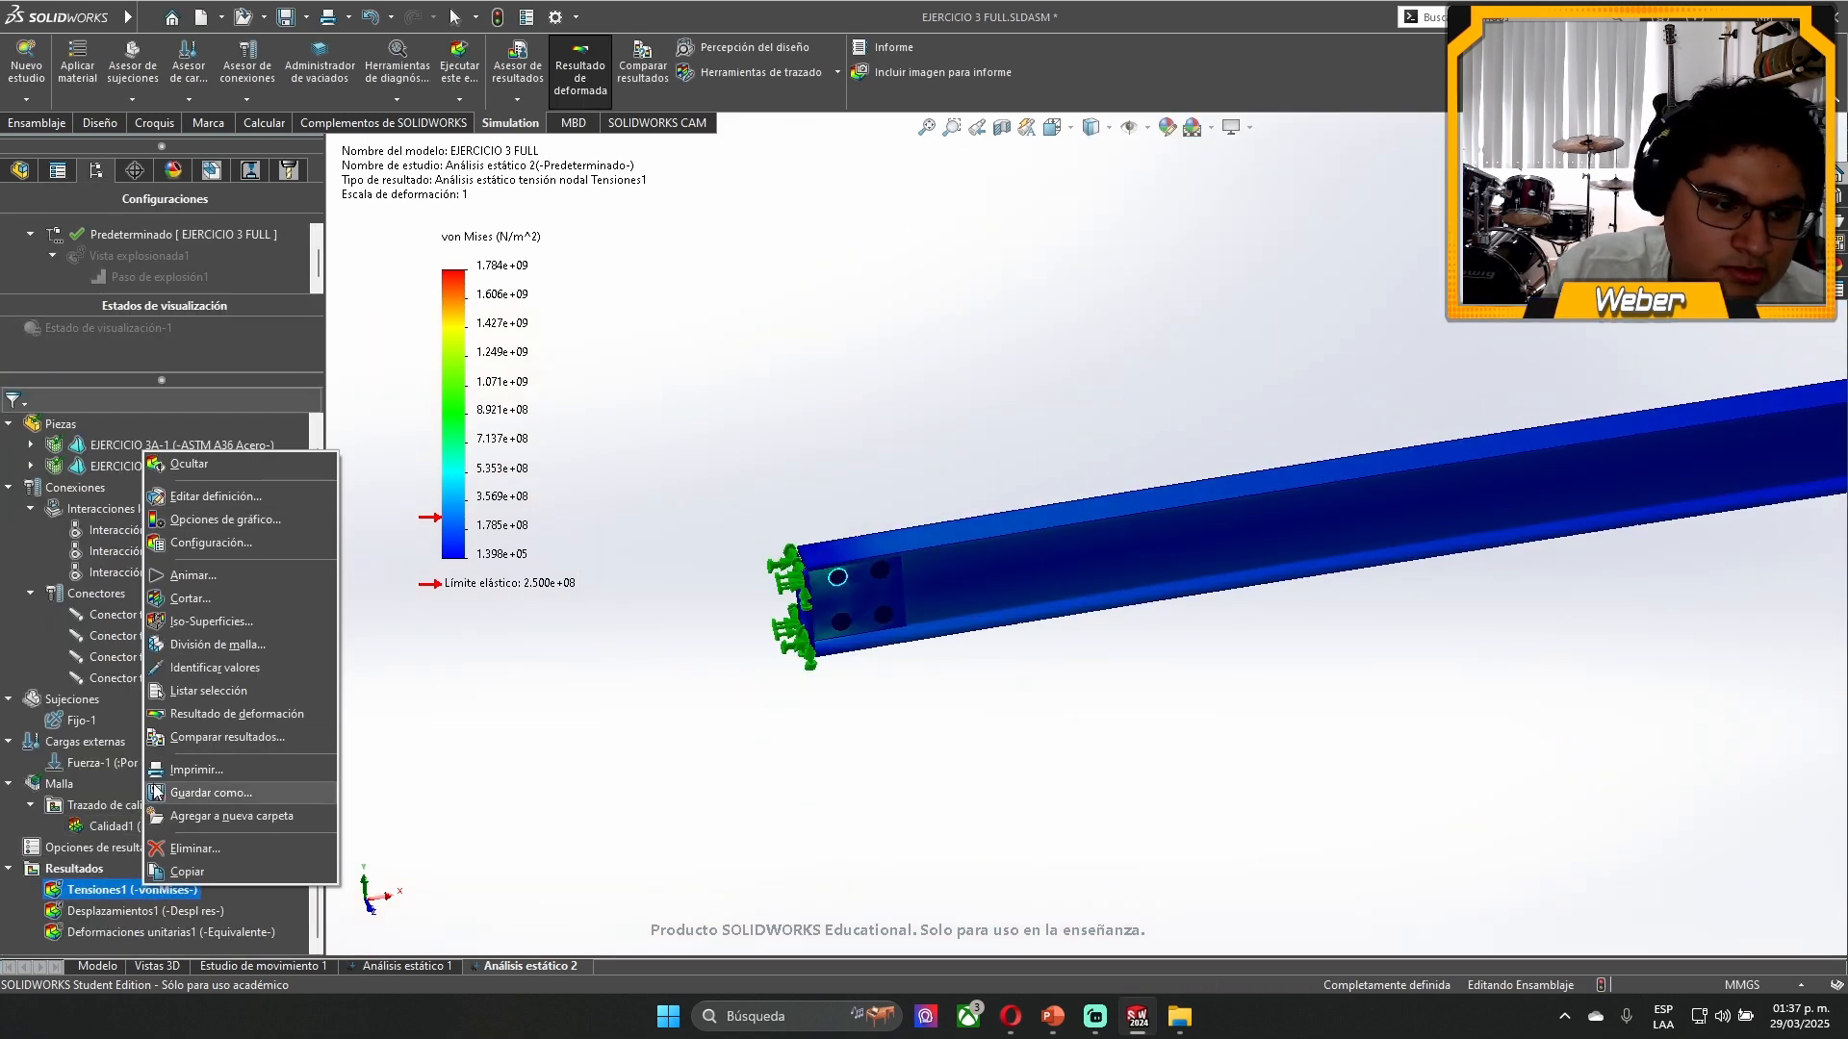
{"action": "left_click", "coordinate": [223, 575]}
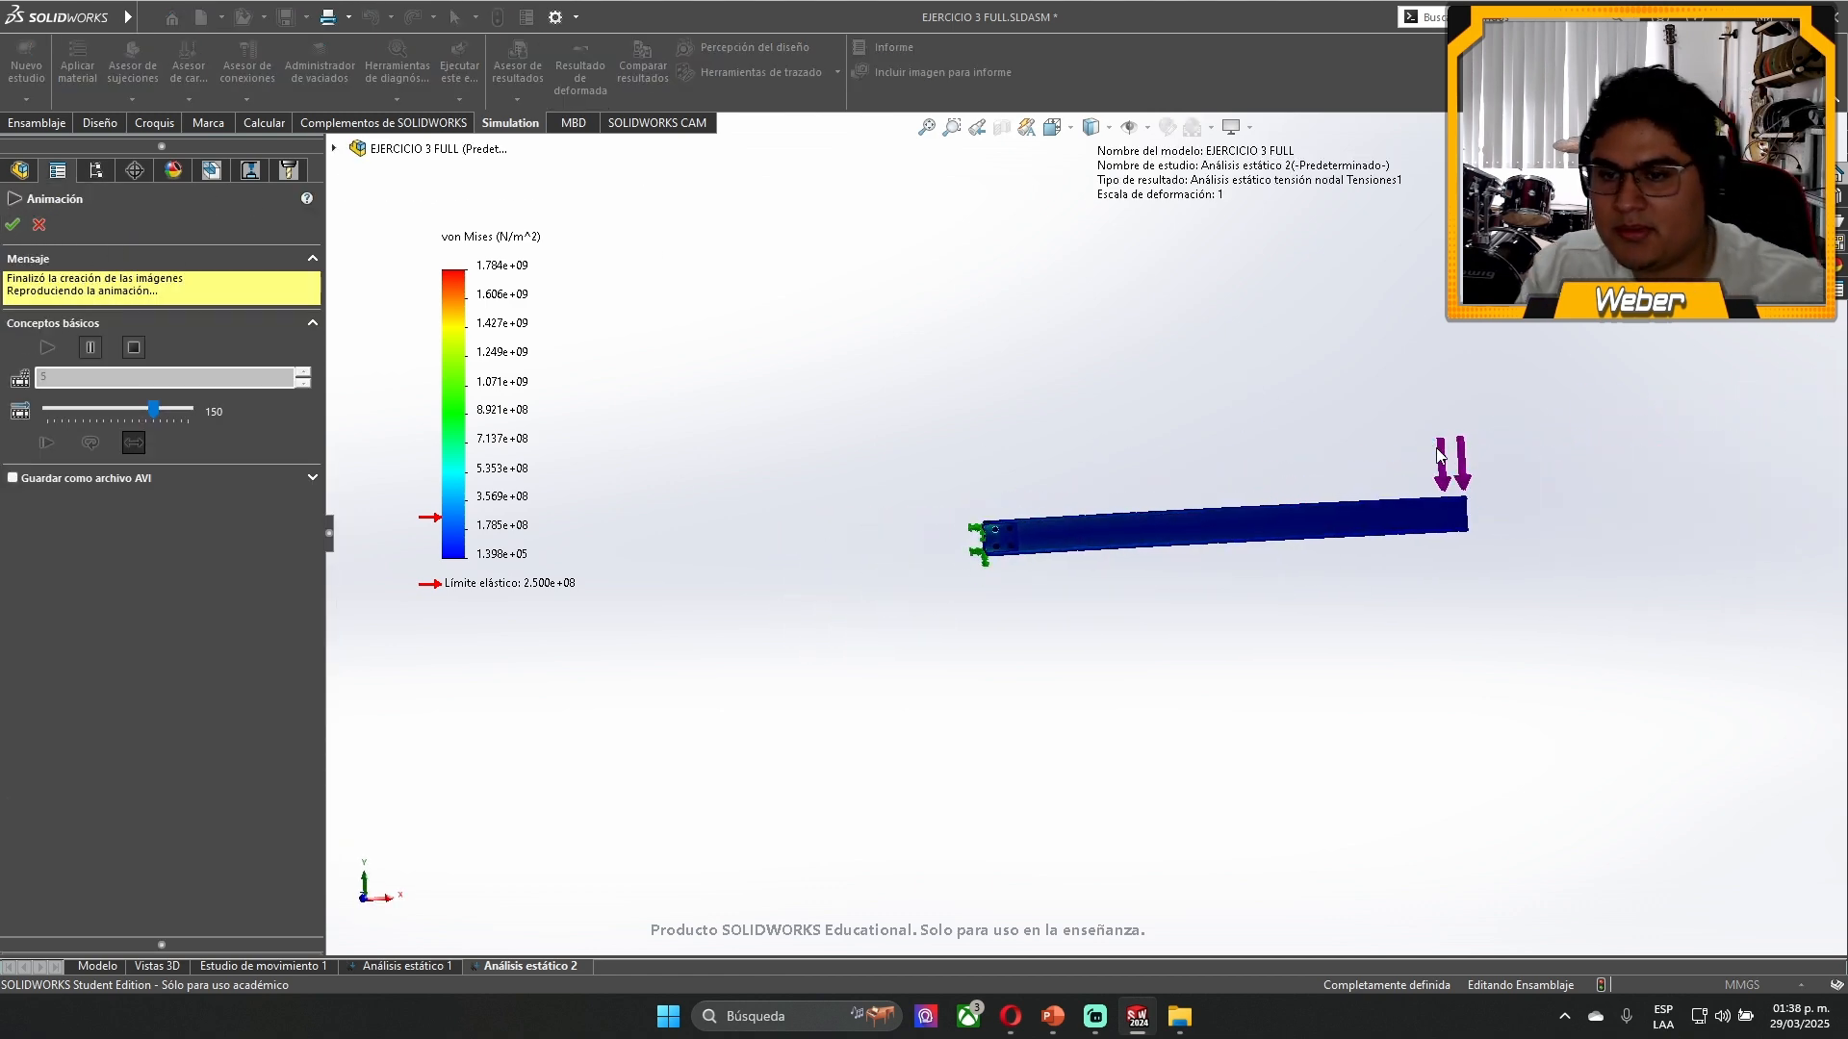
{"action": "key", "text": "space"}
{"action": "left_click", "coordinate": [927, 606]}
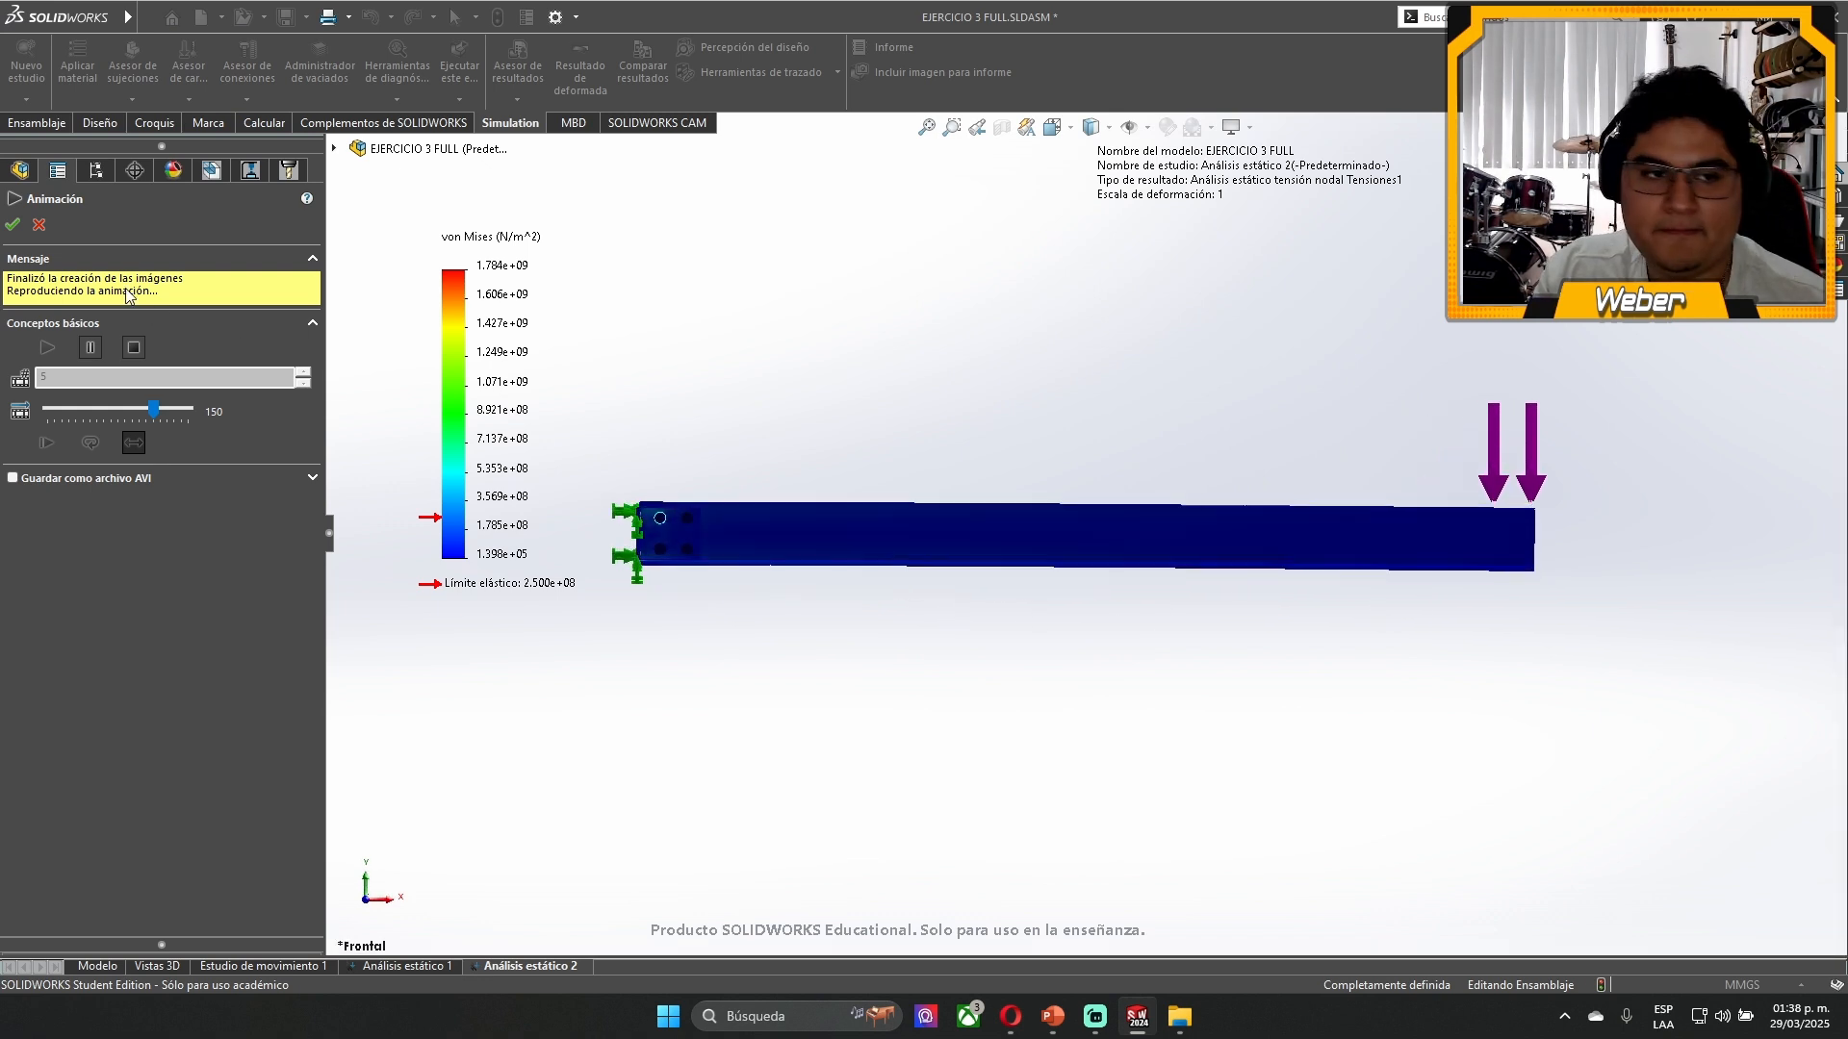
{"action": "left_click", "coordinate": [38, 225]}
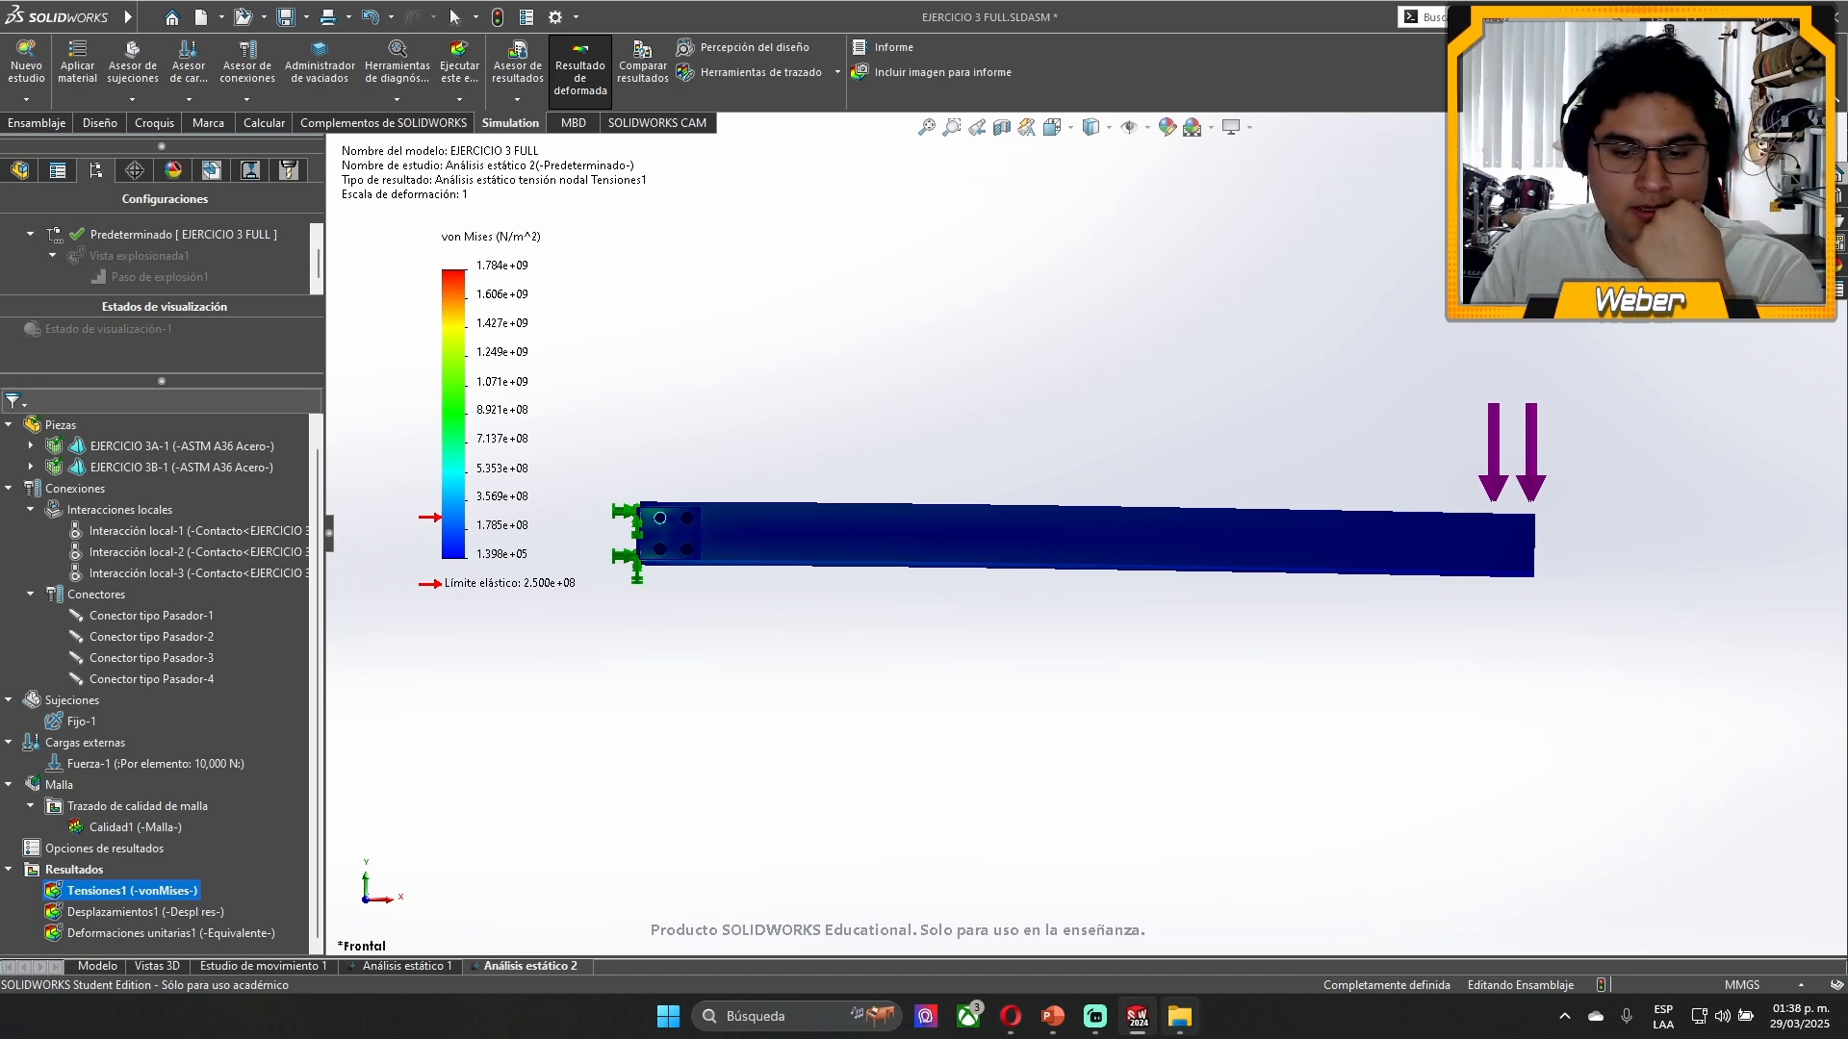
- Switch to the Esfuerzos en SolidWorks.pptx presentation in PowerPoint and go through the exercise slides to Ejercicio 4
{"action": "left_click", "coordinate": [1053, 1015]}
{"action": "left_click", "coordinate": [183, 773]}
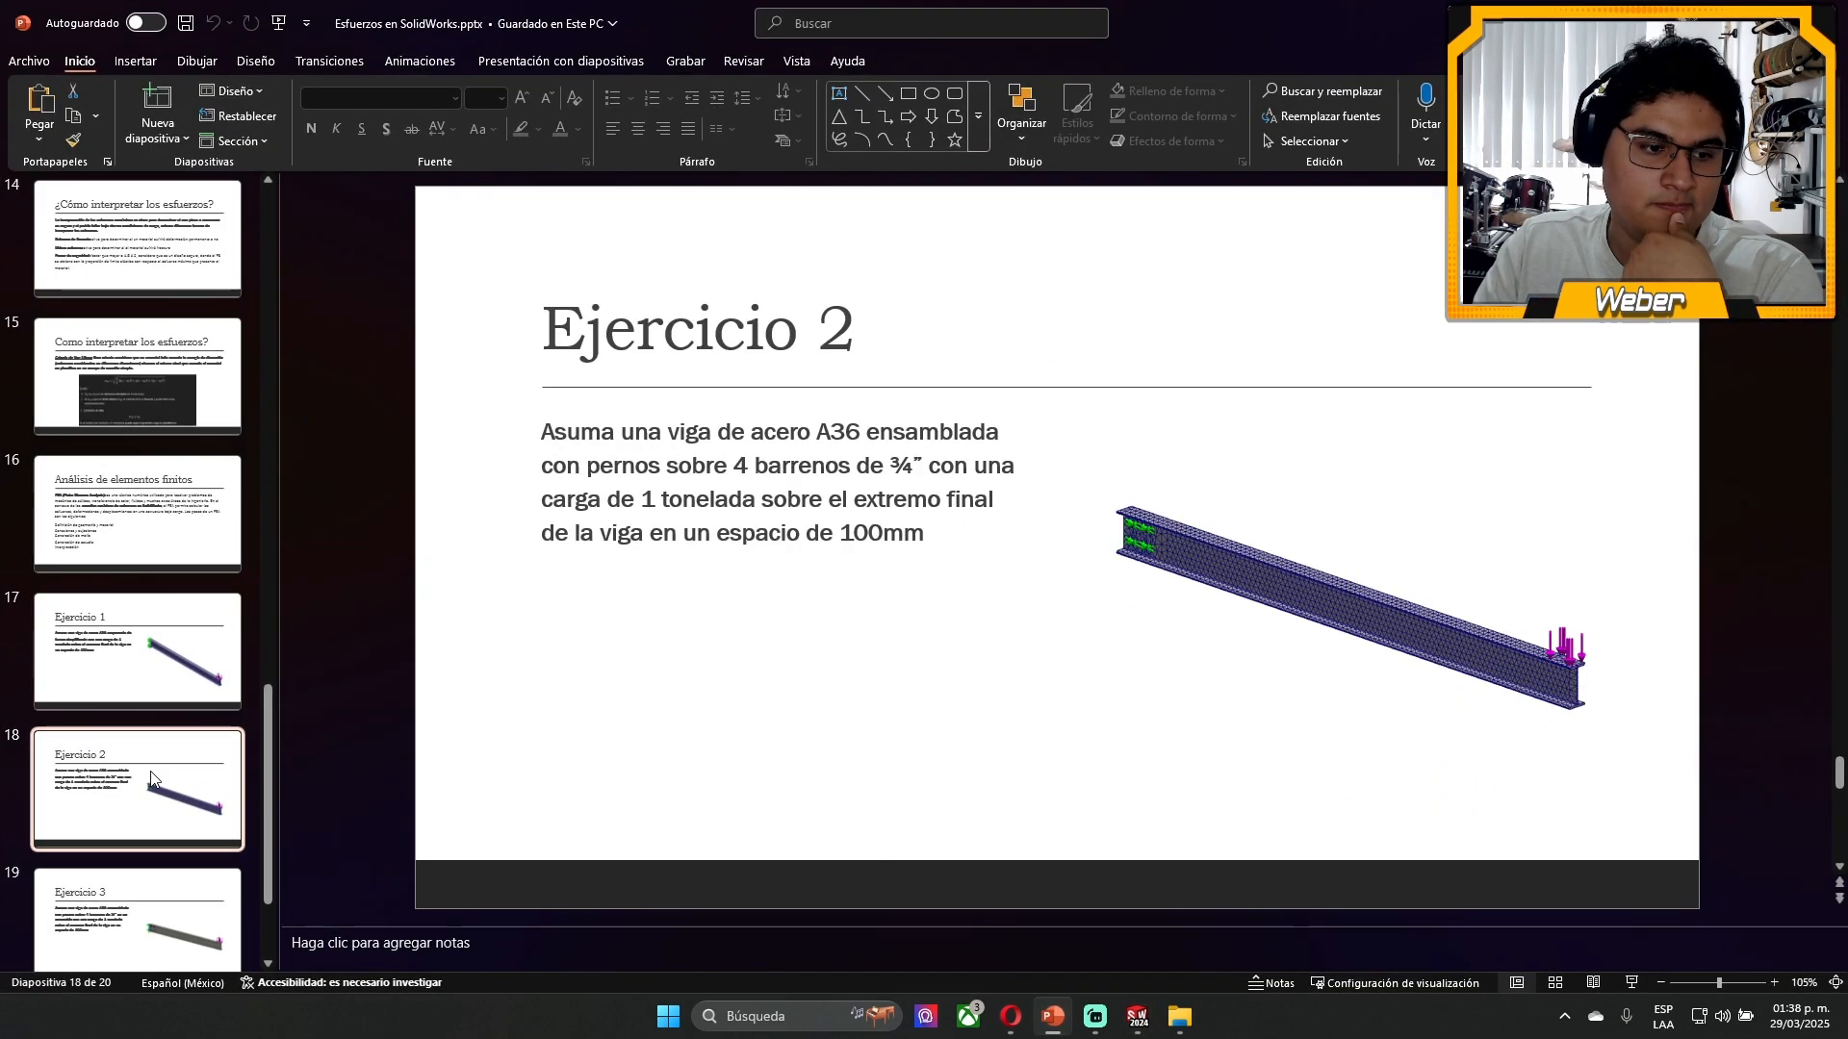
{"action": "scroll", "coordinate": [202, 674], "scroll_direction": "down", "scroll_amount": 2}
{"action": "left_click", "coordinate": [148, 724]}
{"action": "left_click", "coordinate": [166, 635]}
{"action": "left_click", "coordinate": [154, 720]}
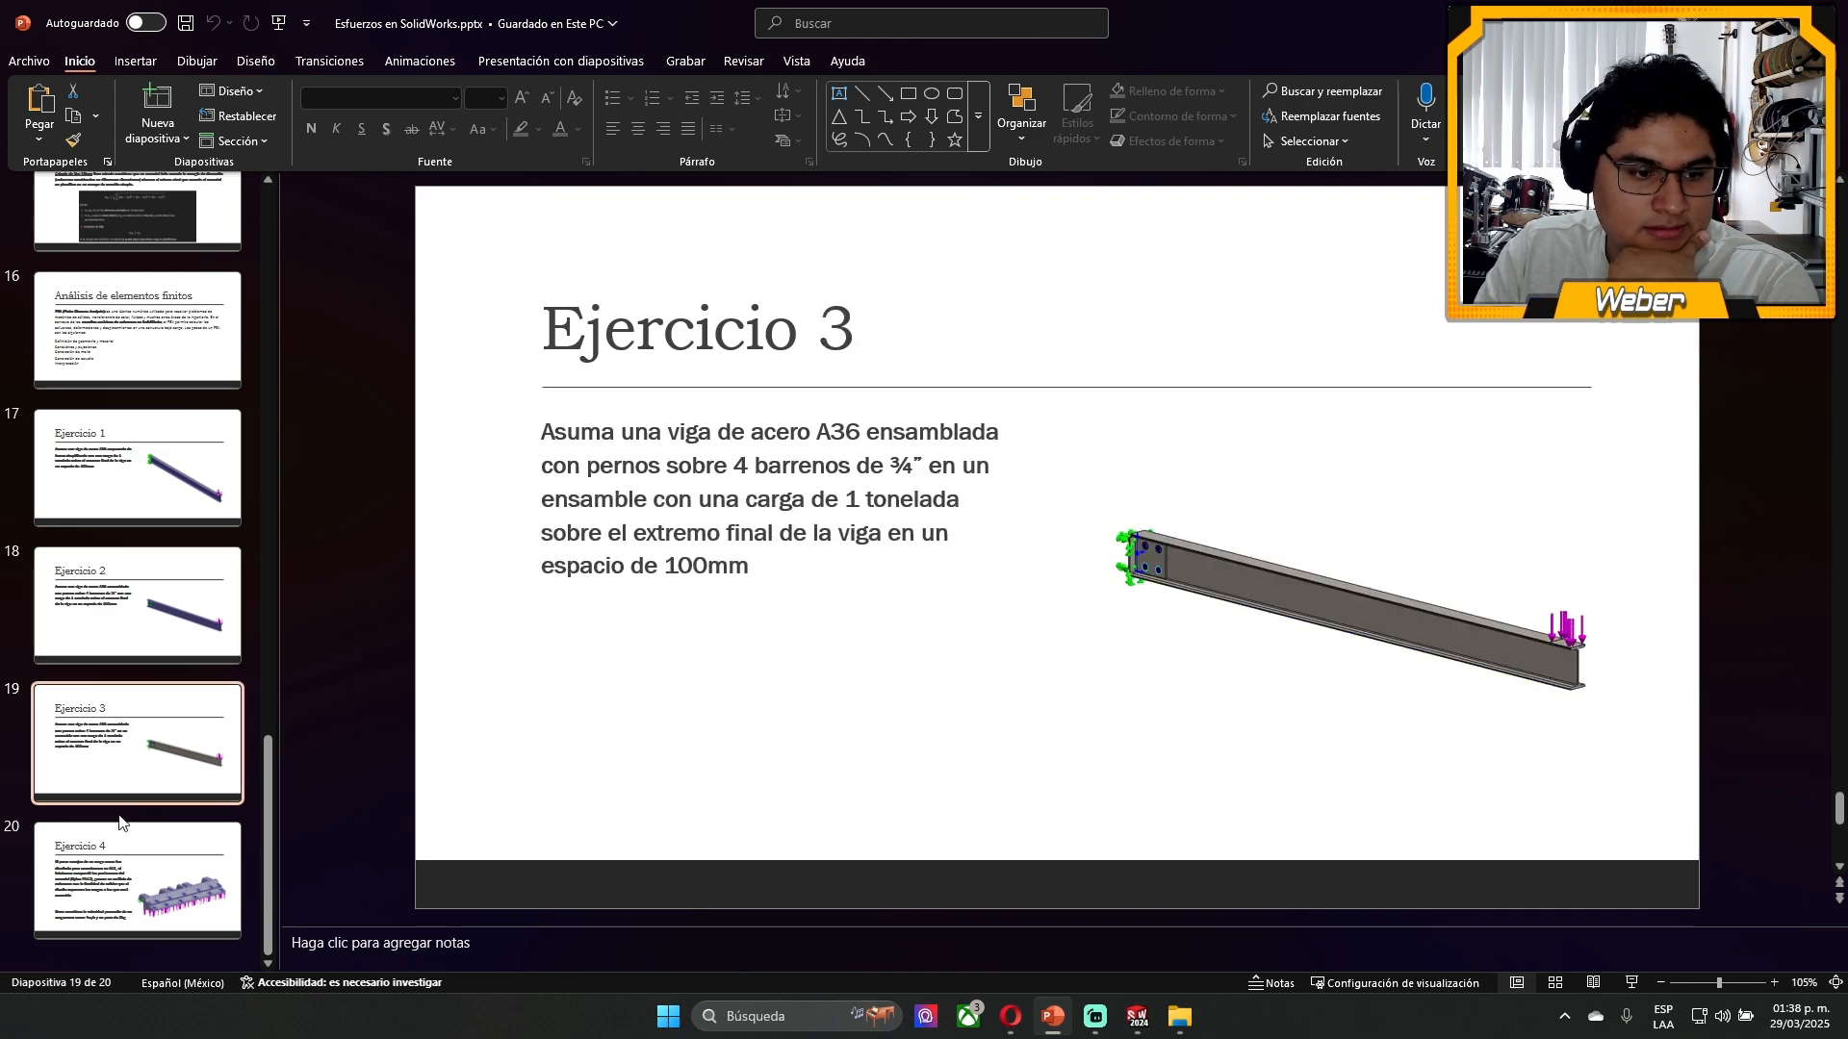
{"action": "left_click", "coordinate": [123, 849]}
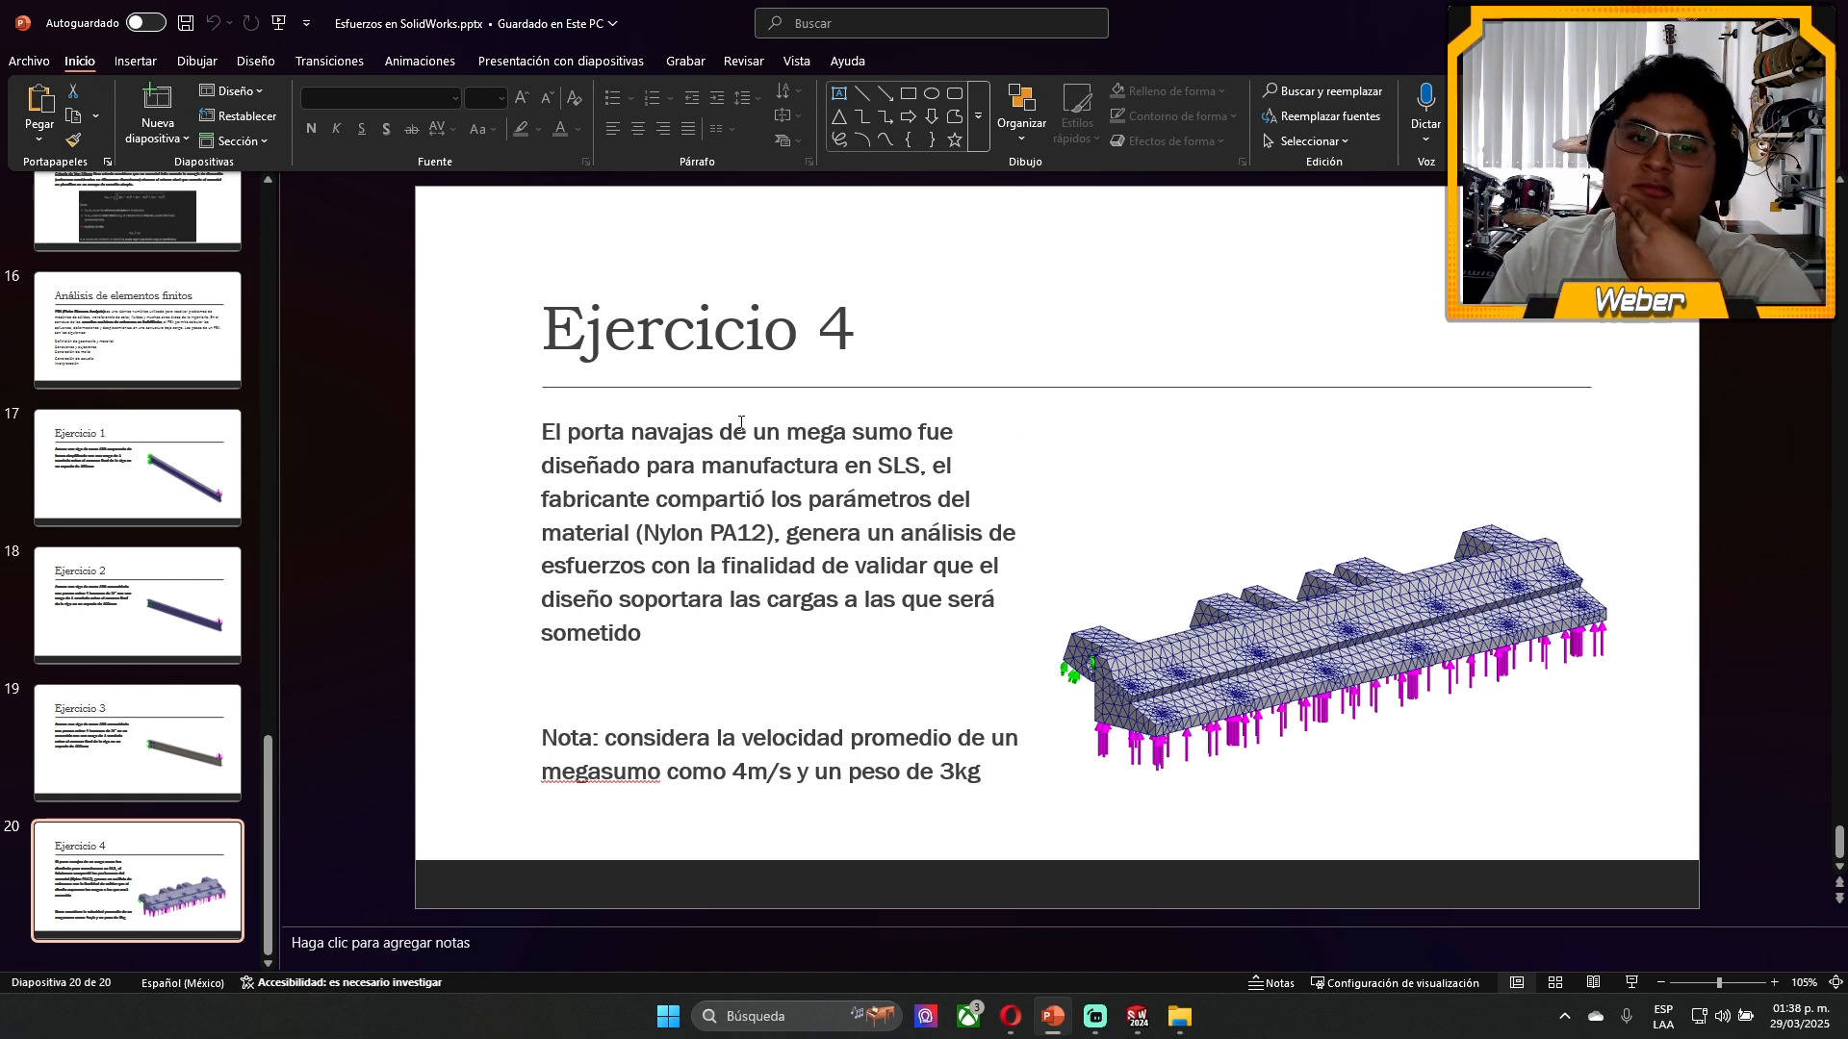
- Read the Ejercicio 4 statement, selecting the words "en SLS" and the material name "Nylon PA12" in its text
{"action": "left_click", "coordinate": [896, 469]}
{"action": "left_click_drag", "start_coordinate": [920, 469], "coordinate": [845, 469]}
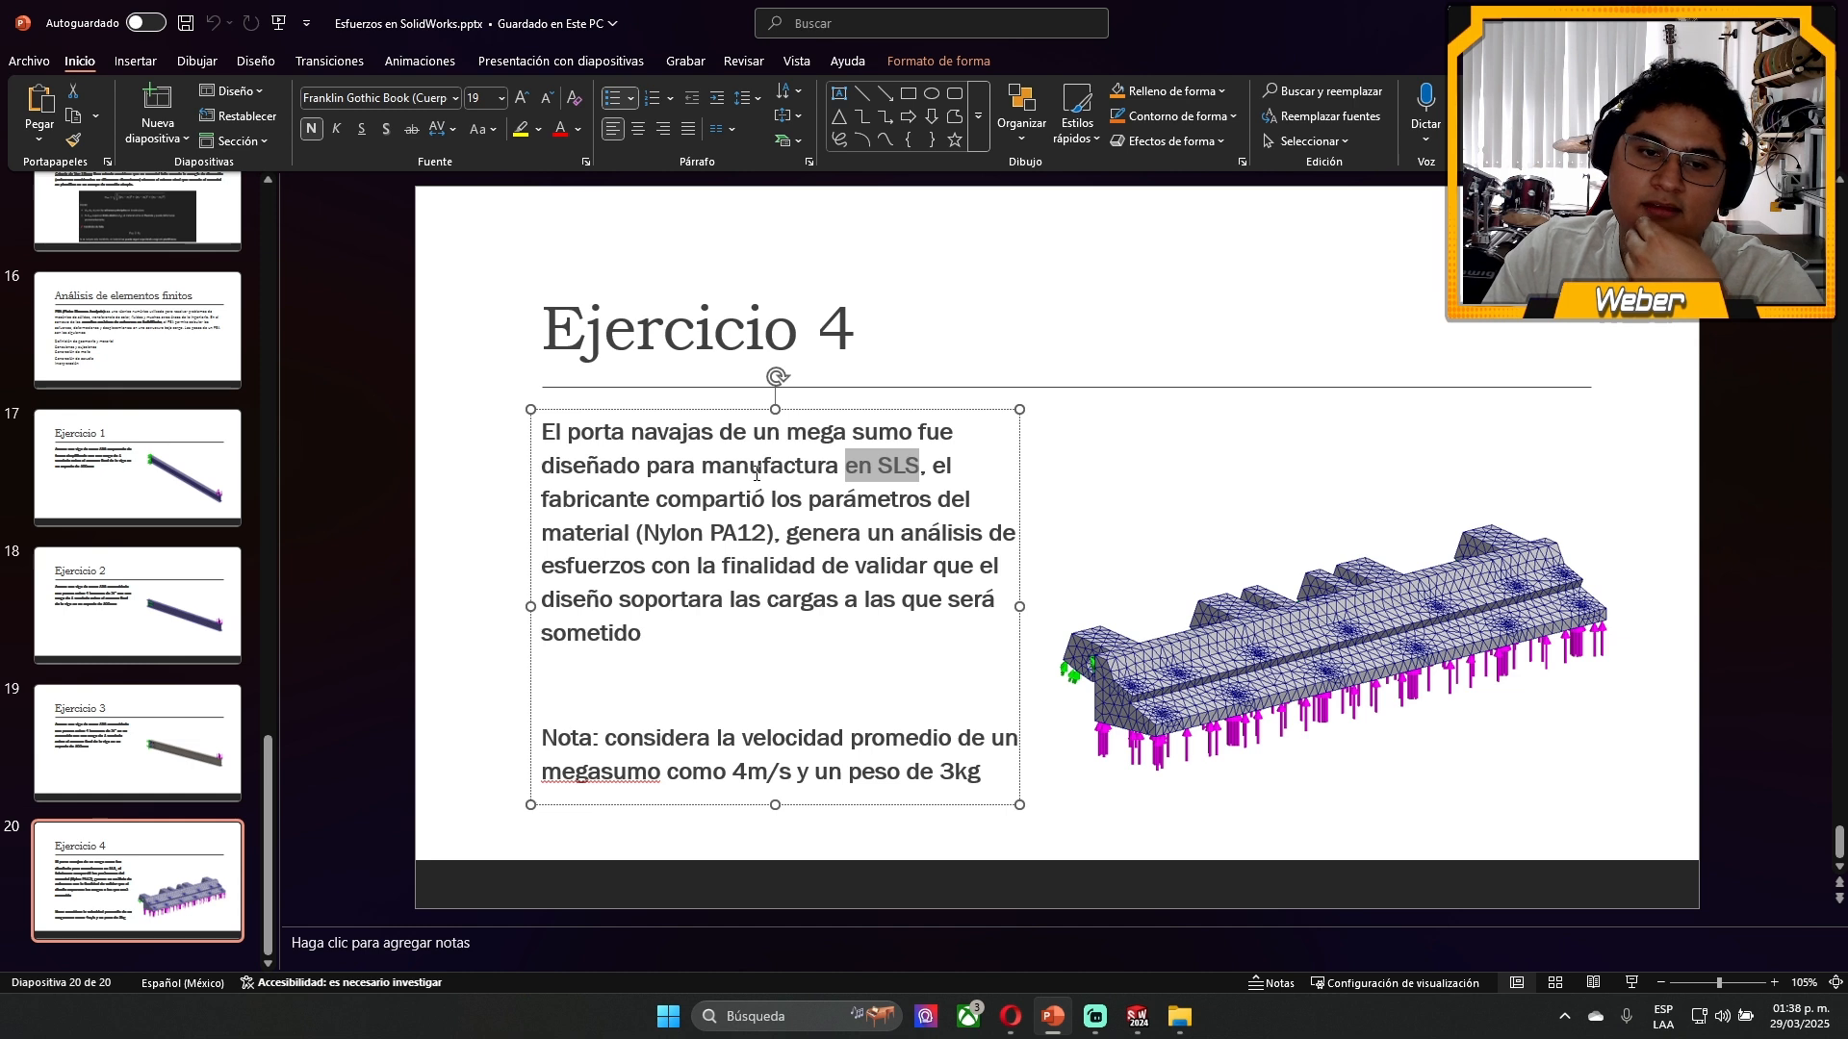
{"action": "left_click_drag", "start_coordinate": [645, 528], "coordinate": [767, 532]}
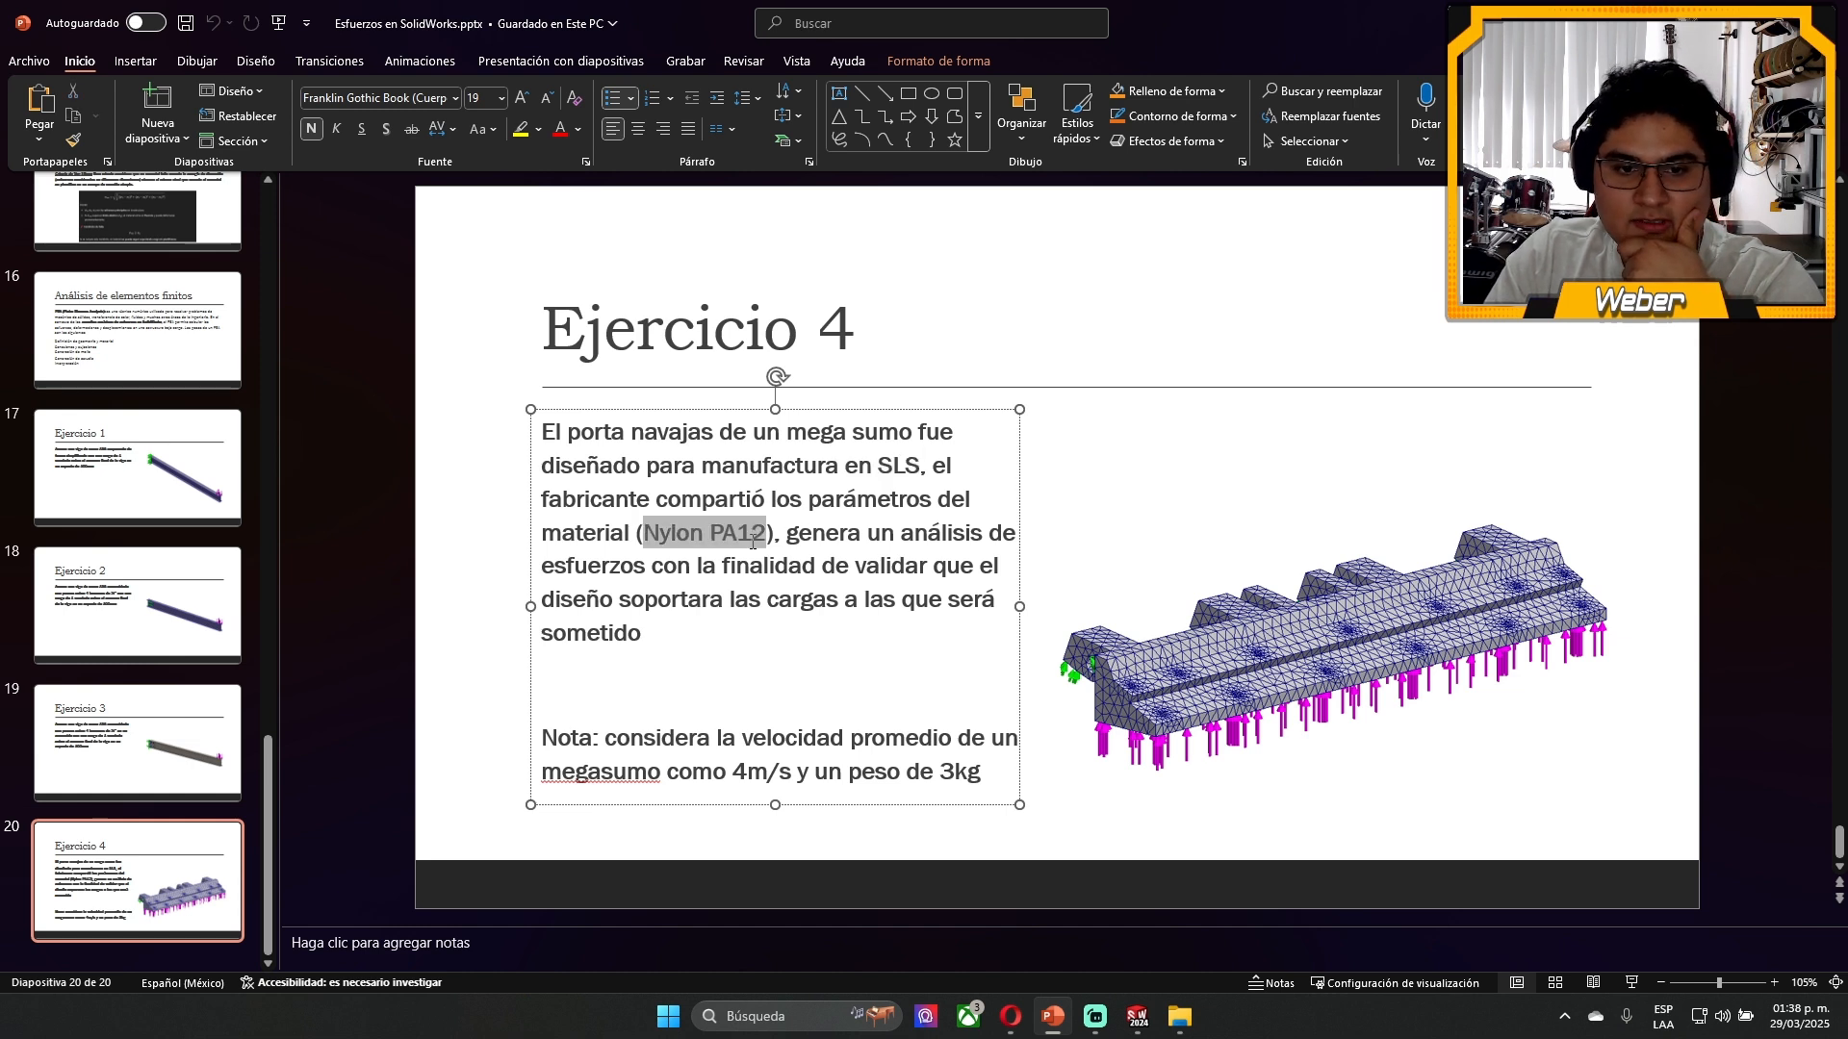
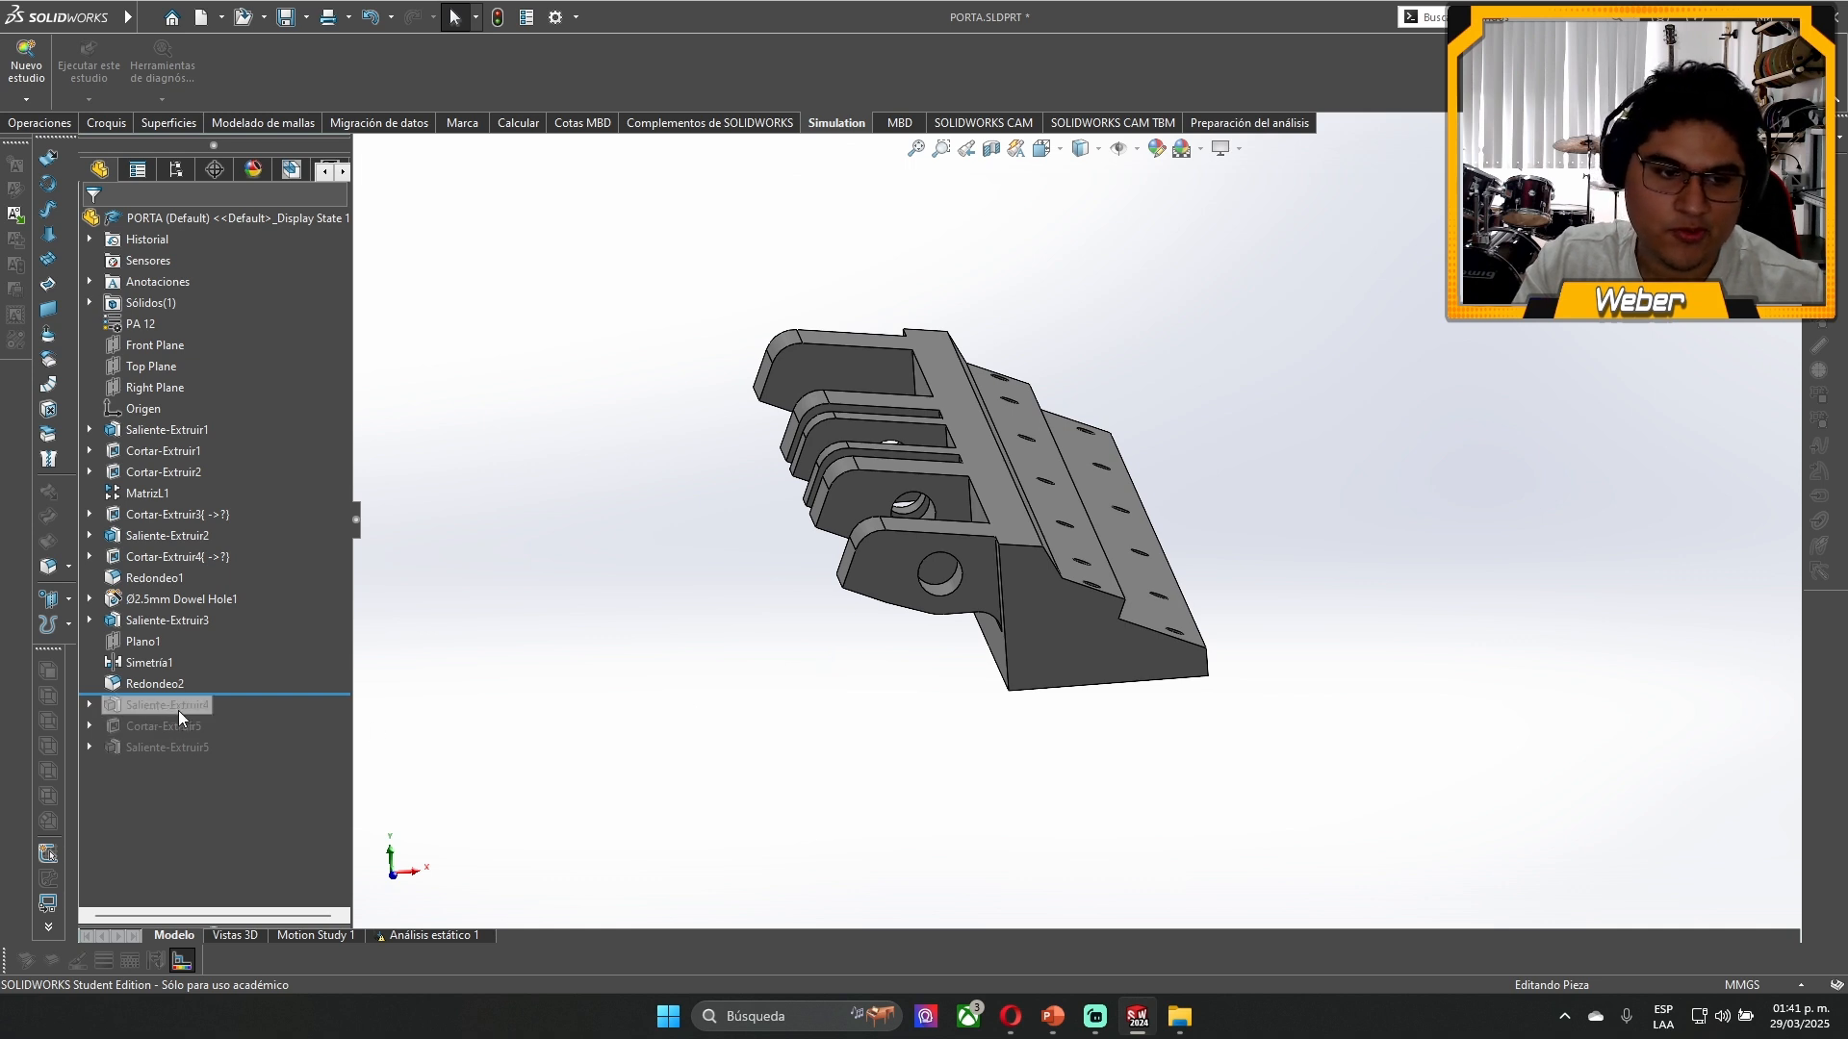
- Roll the feature history forward past Saliente-Extruir5 and back to just after Redondeo2
{"action": "left_click_drag", "start_coordinate": [265, 694], "coordinate": [289, 755]}
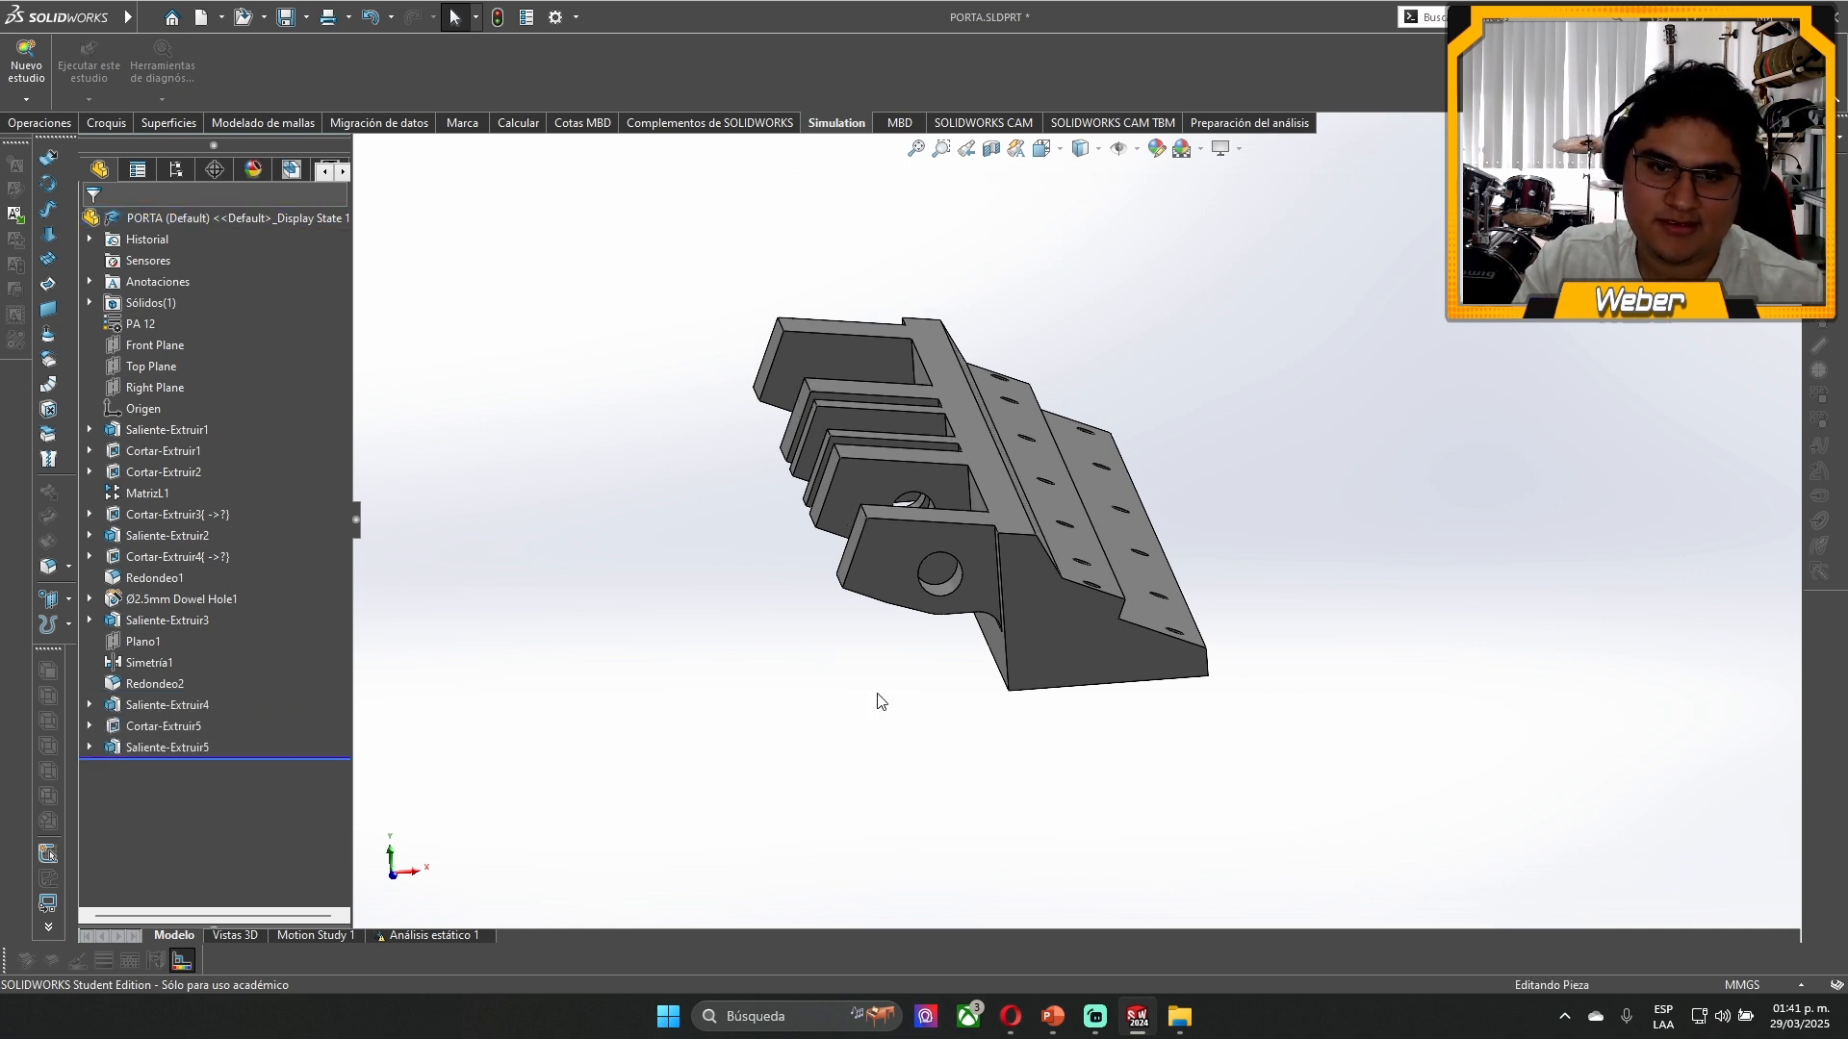
{"action": "left_click", "coordinate": [282, 756]}
{"action": "left_click_drag", "start_coordinate": [257, 702], "coordinate": [258, 694]}
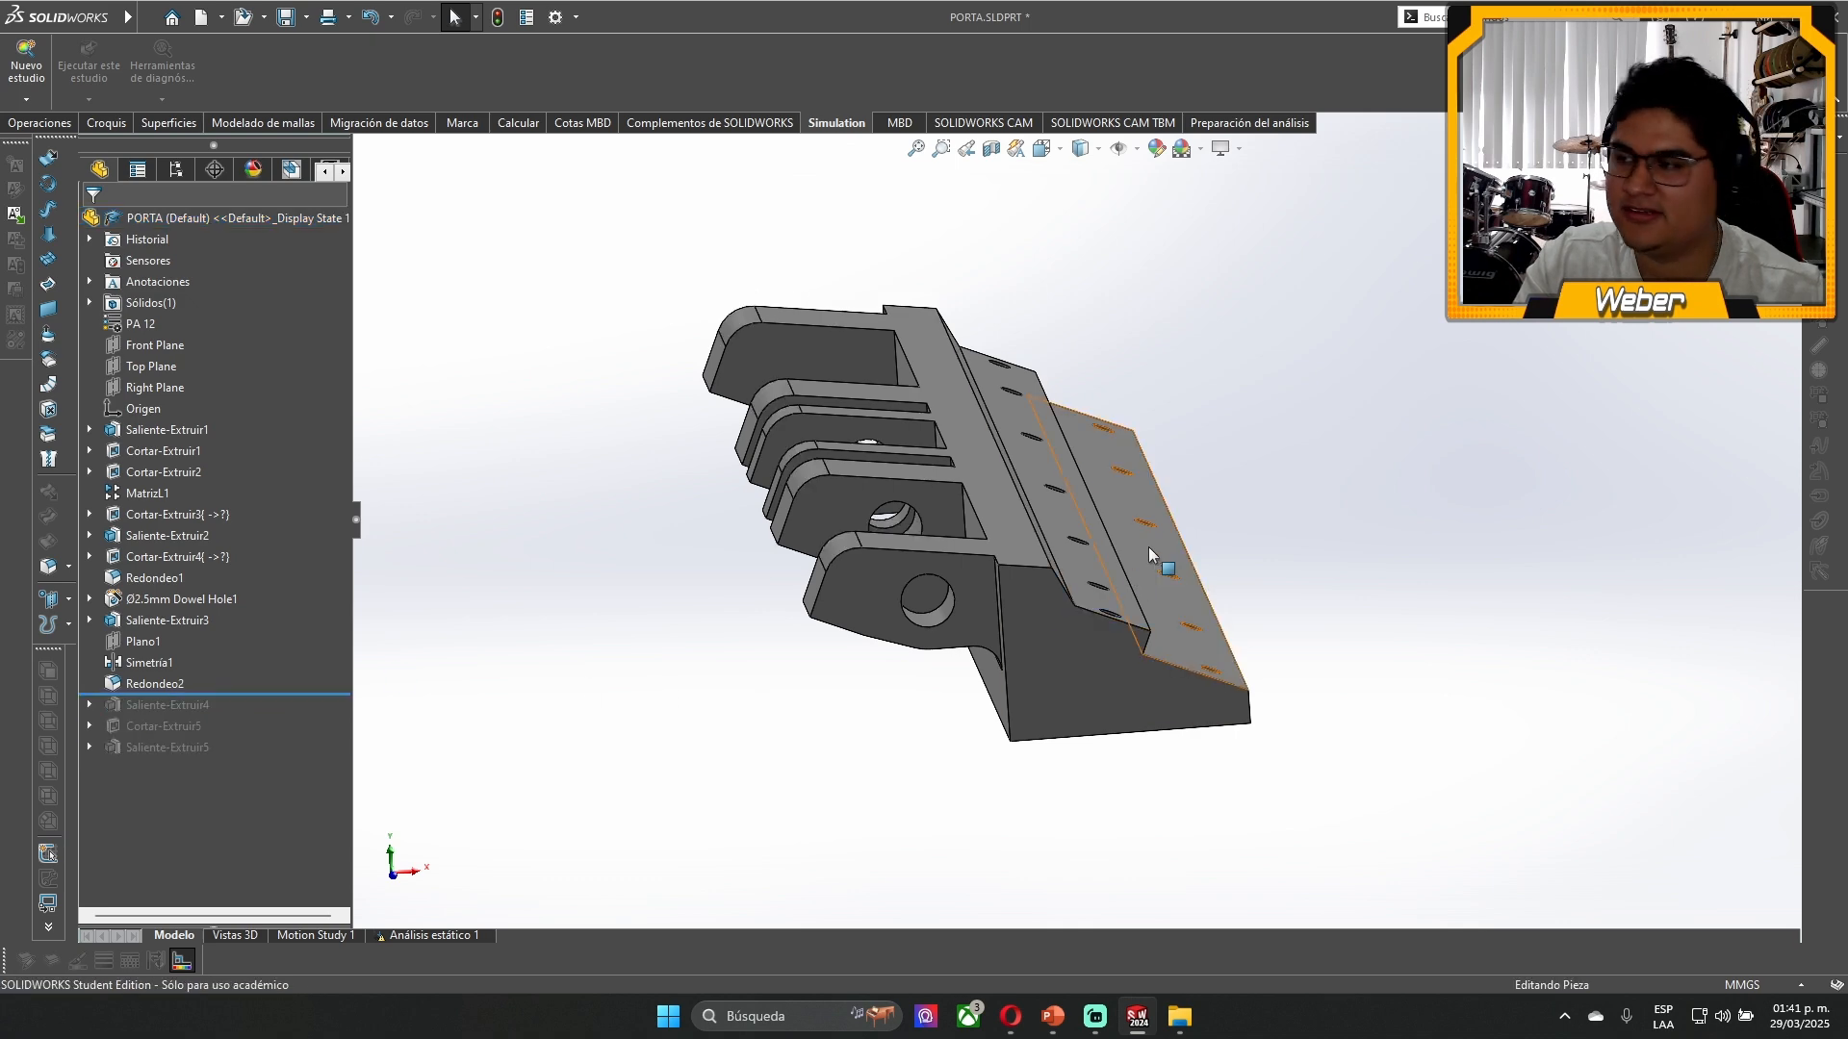
- Create a new static study named Análisis estático 2 for the PORTA part
{"action": "scroll", "coordinate": [1151, 556], "scroll_direction": "down", "scroll_amount": 2}
{"action": "scroll", "coordinate": [1088, 570], "scroll_direction": "down", "scroll_amount": 2}
{"action": "scroll", "coordinate": [1080, 539], "scroll_direction": "up", "scroll_amount": 4}
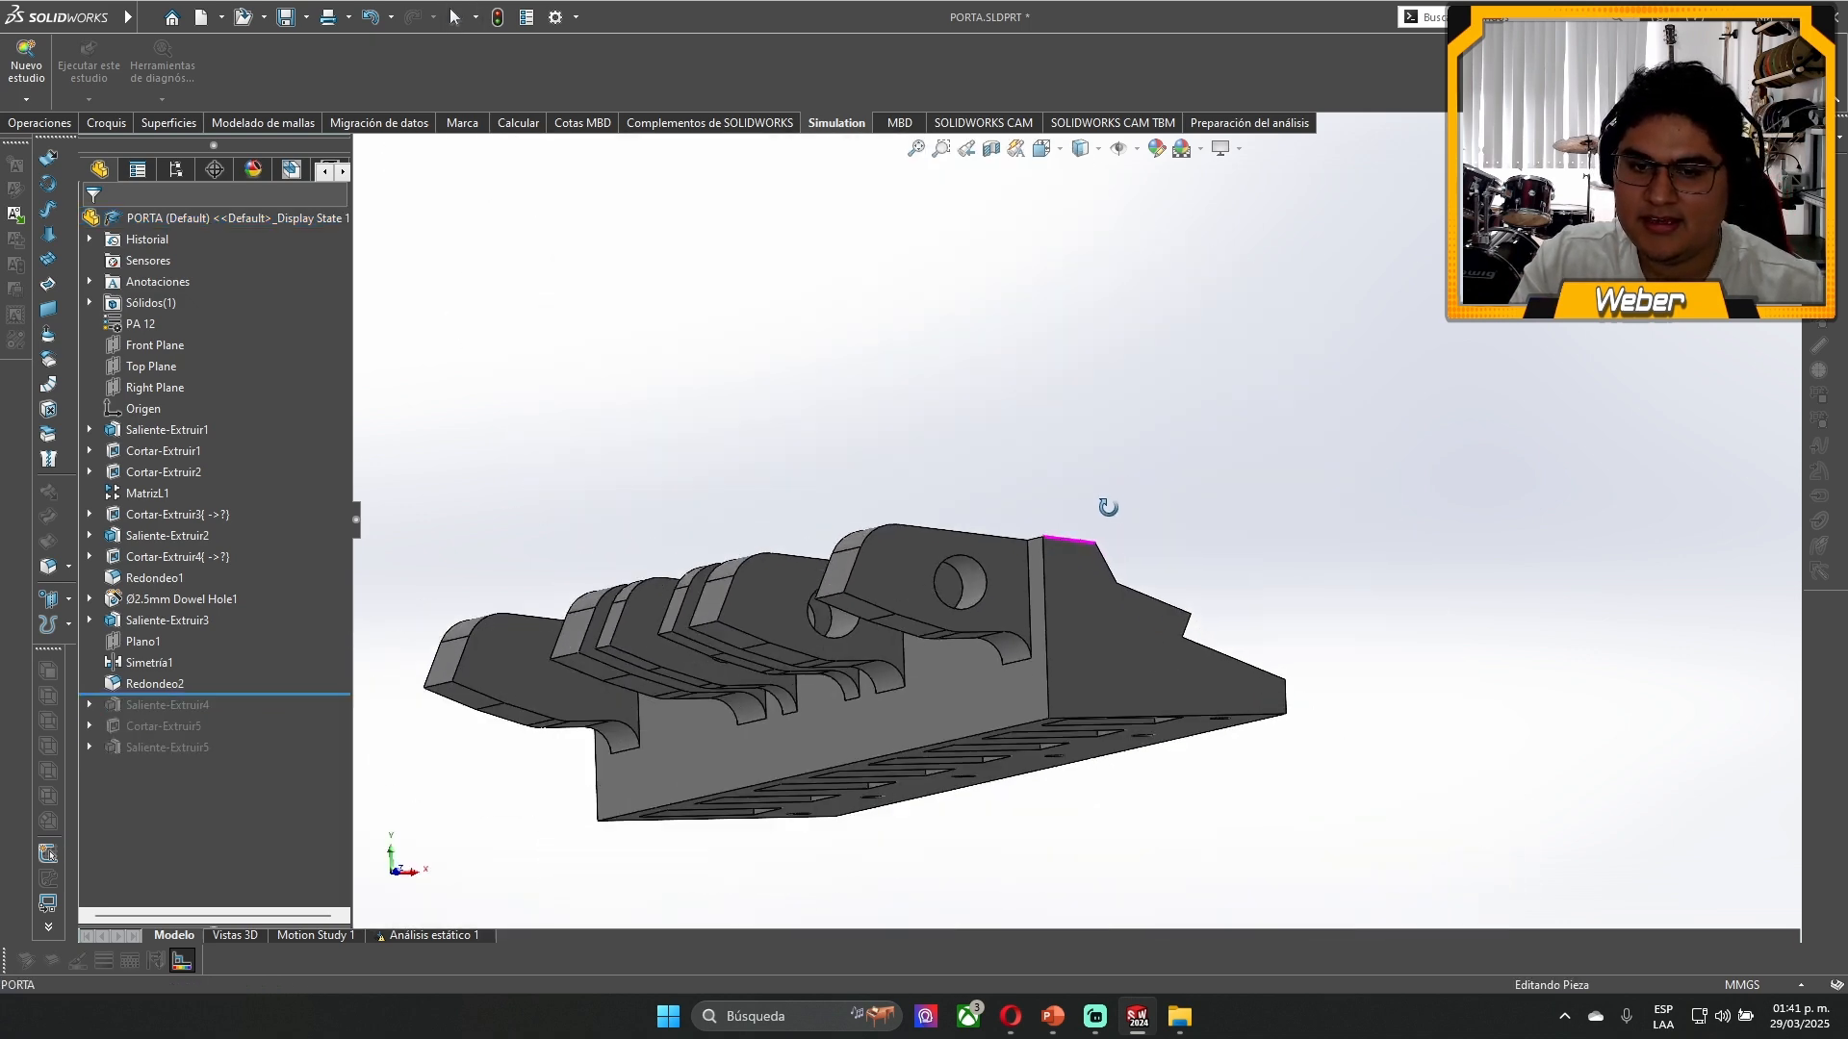
{"action": "scroll", "coordinate": [1080, 602], "scroll_direction": "down", "scroll_amount": 2}
{"action": "left_click", "coordinate": [26, 71]}
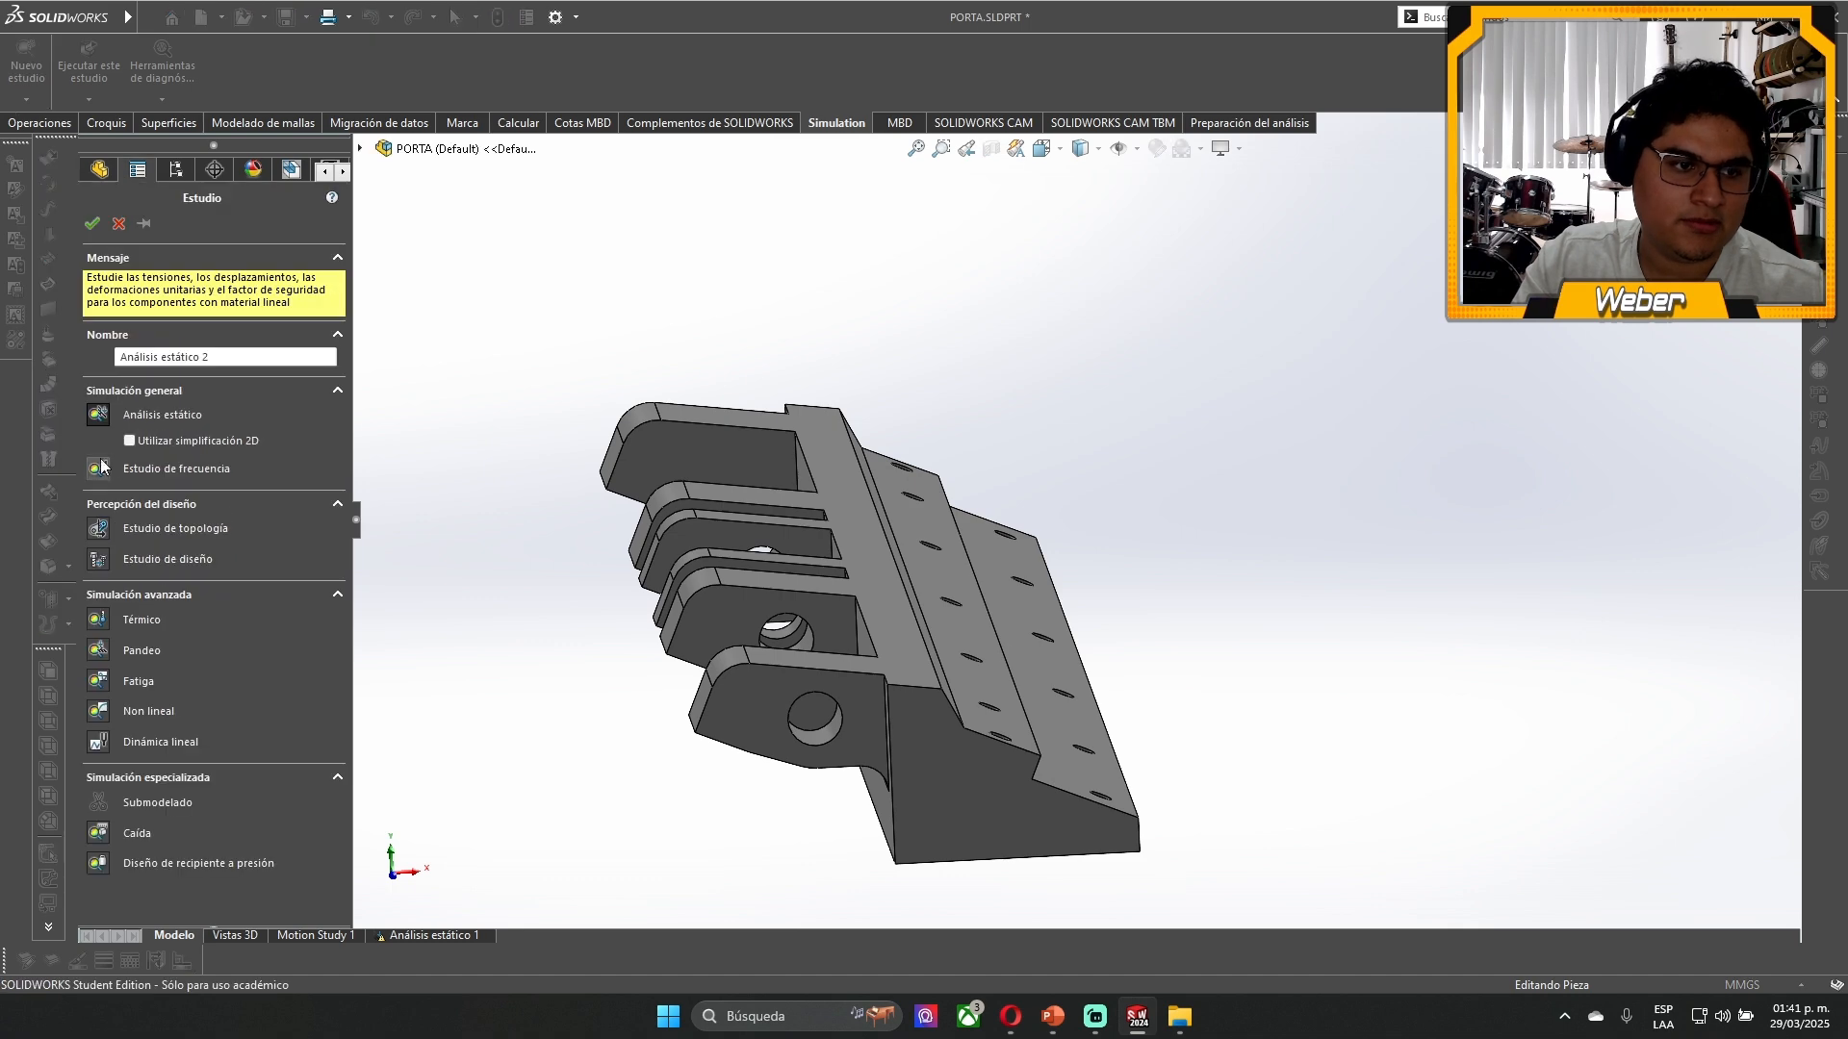
{"action": "left_click", "coordinate": [95, 224]}
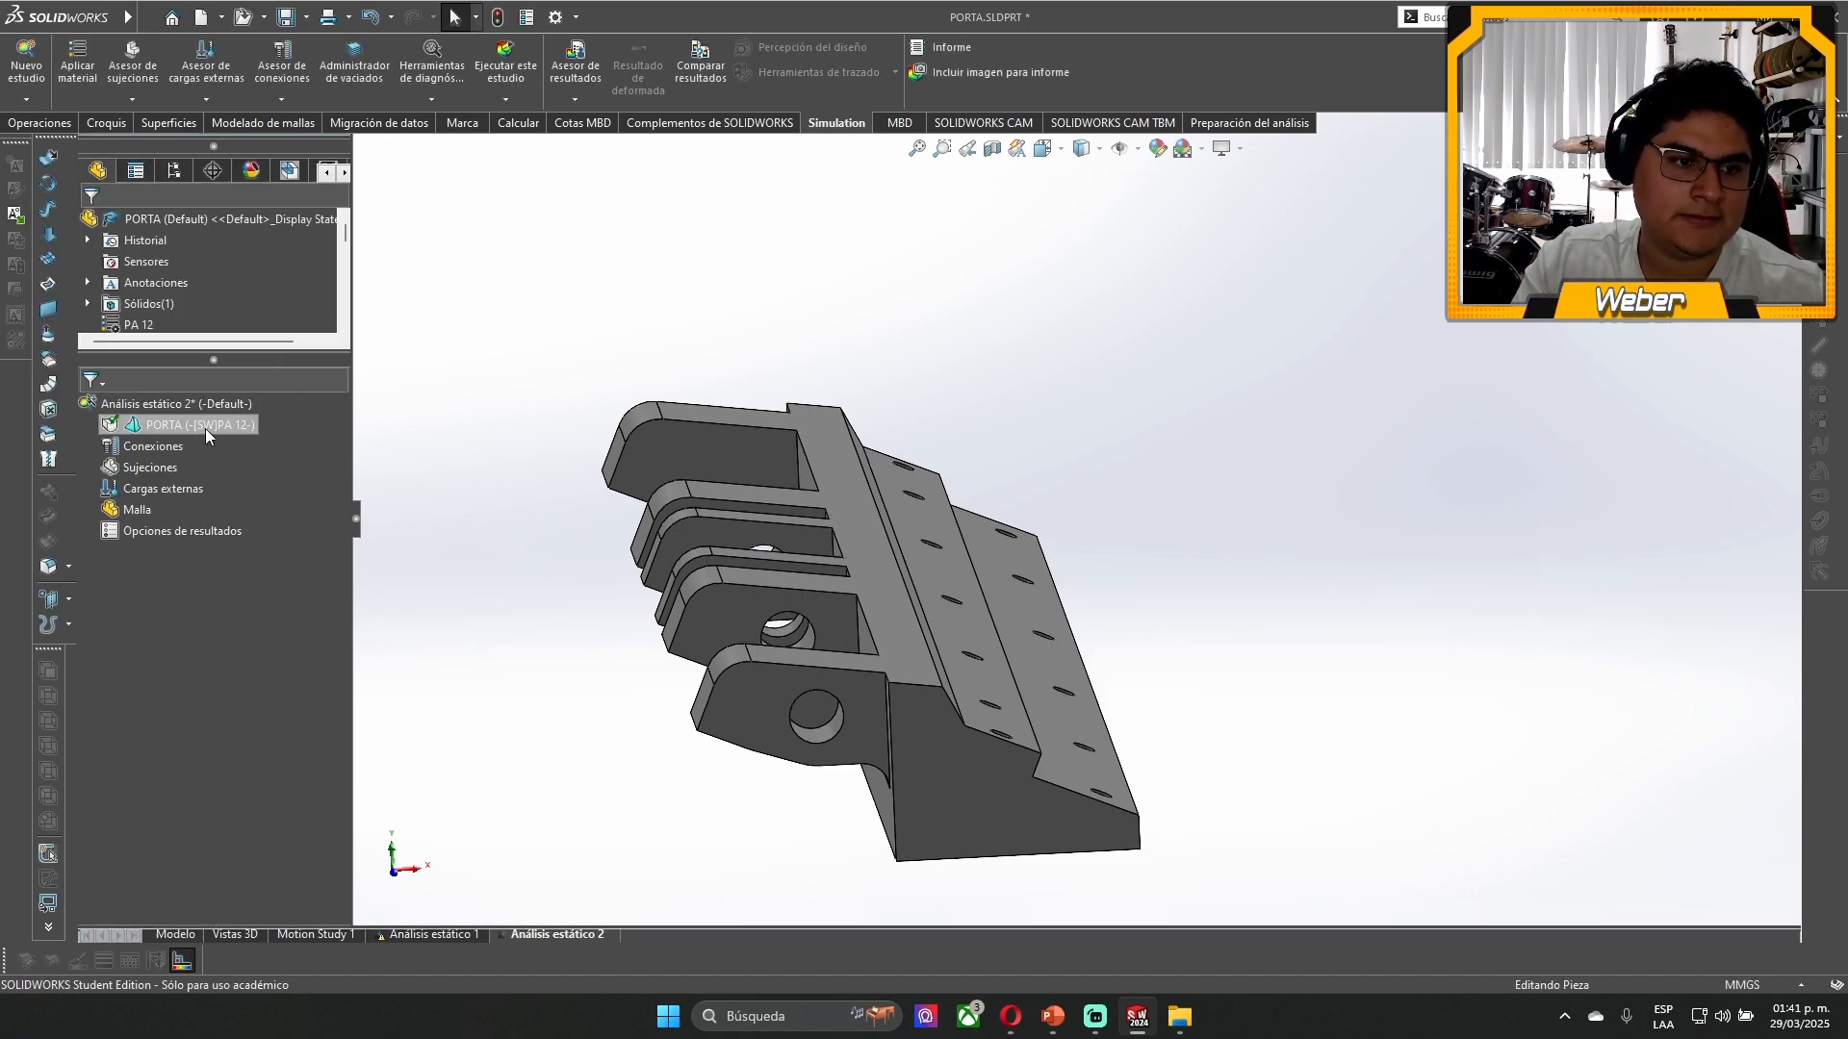
- Review the part's PA 12 material properties, browse the custom PORTA material category, and close the material library
{"action": "right_click", "coordinate": [180, 438]}
{"action": "left_click", "coordinate": [355, 445]}
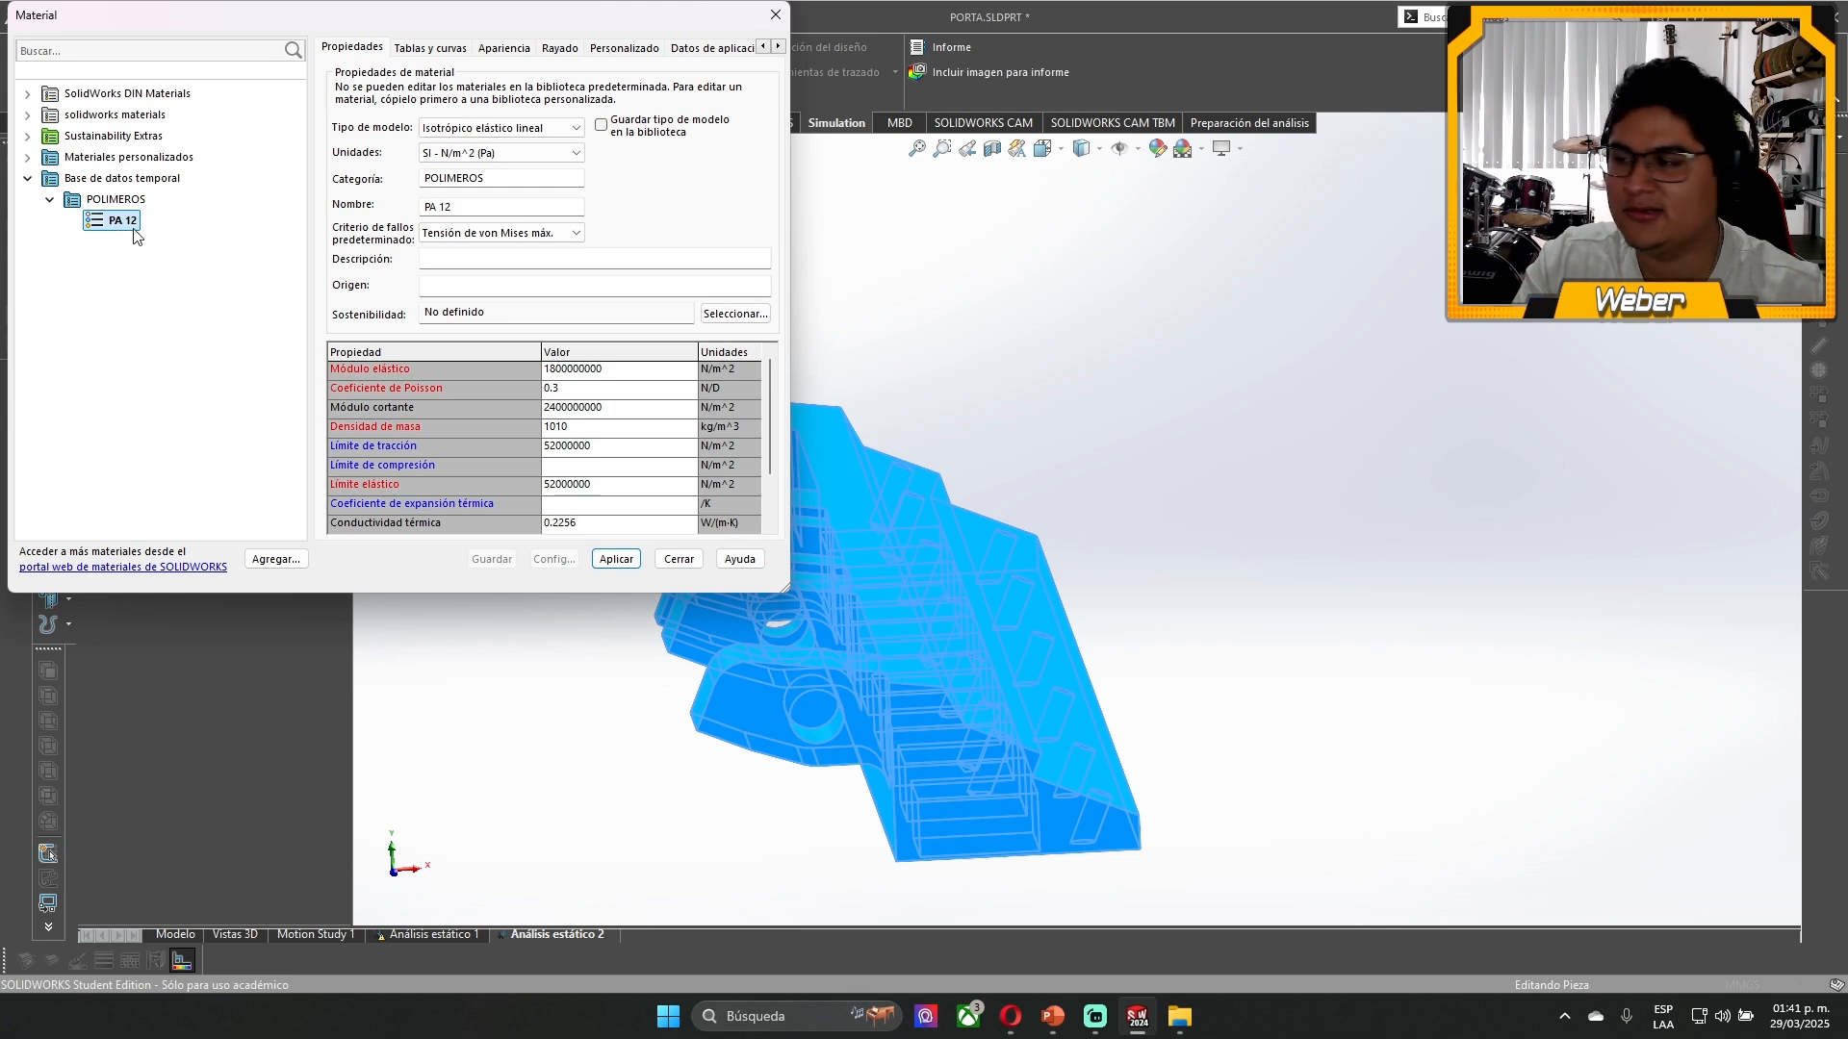
{"action": "left_click", "coordinate": [103, 181]}
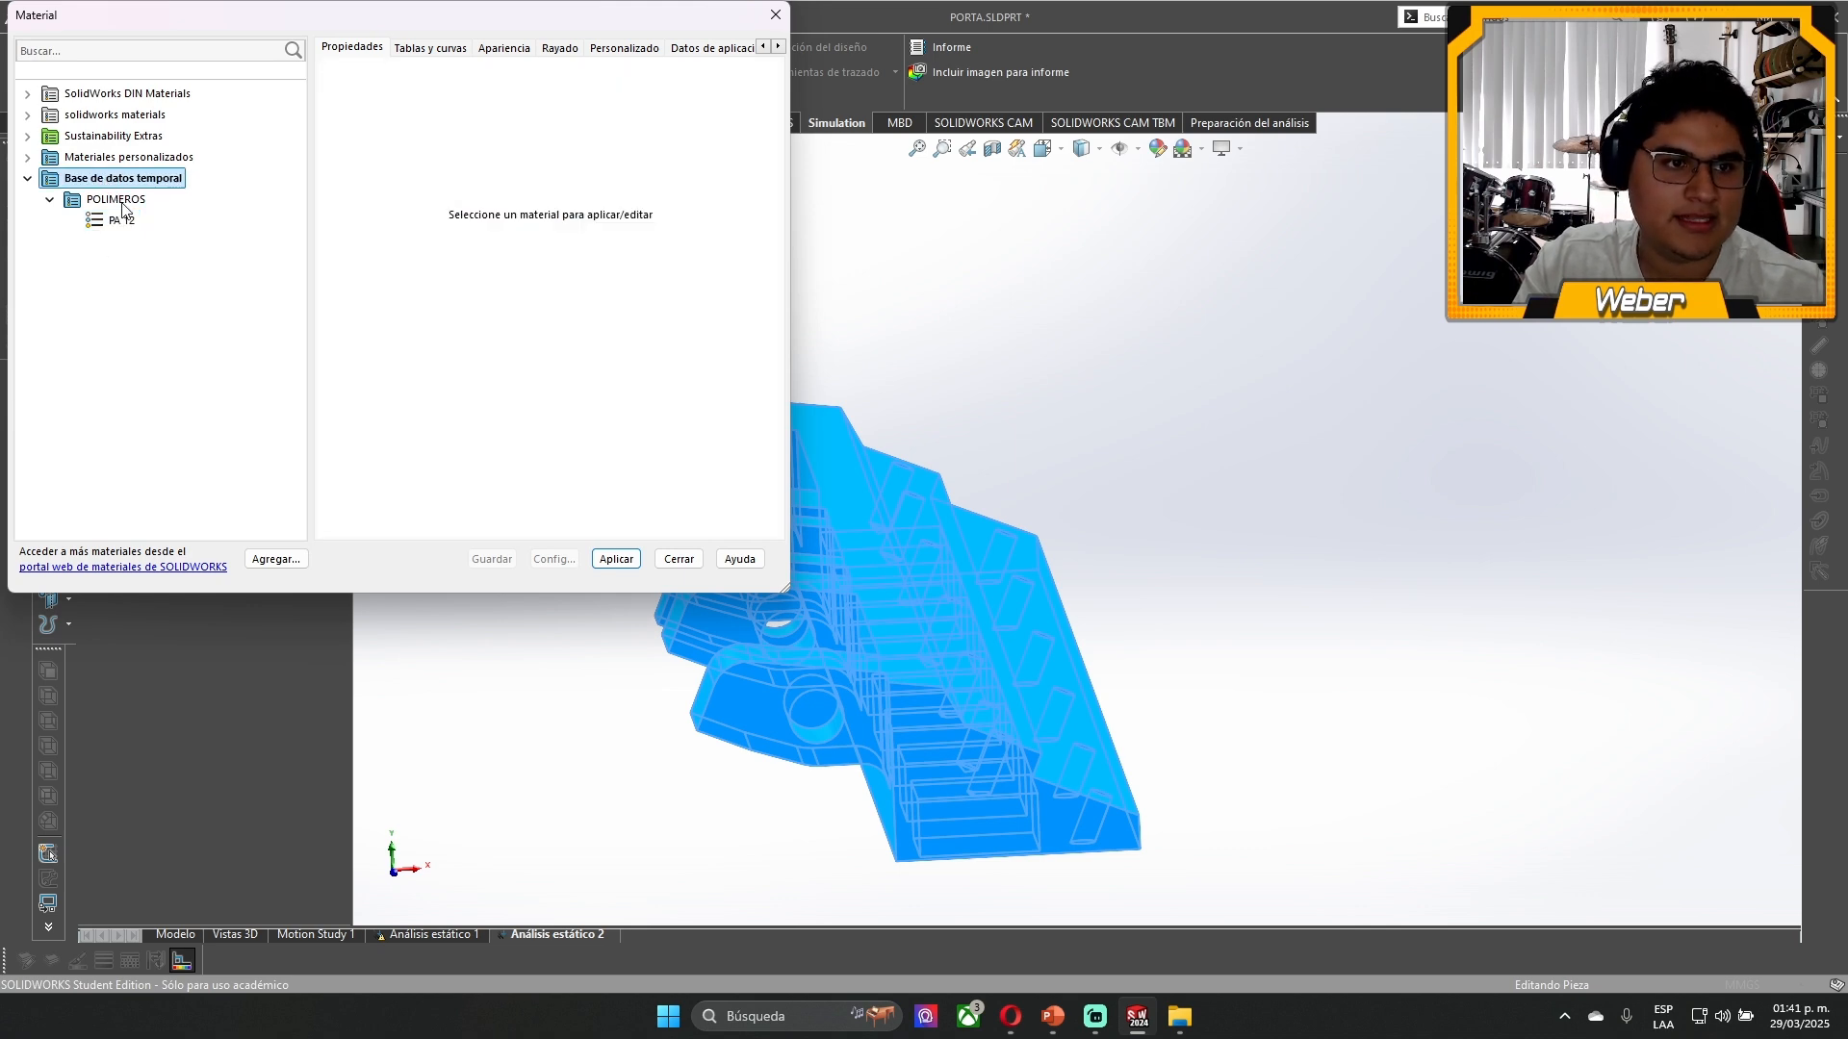
{"action": "left_click", "coordinate": [122, 220]}
{"action": "left_click", "coordinate": [55, 161]}
{"action": "double_click", "coordinate": [55, 162]}
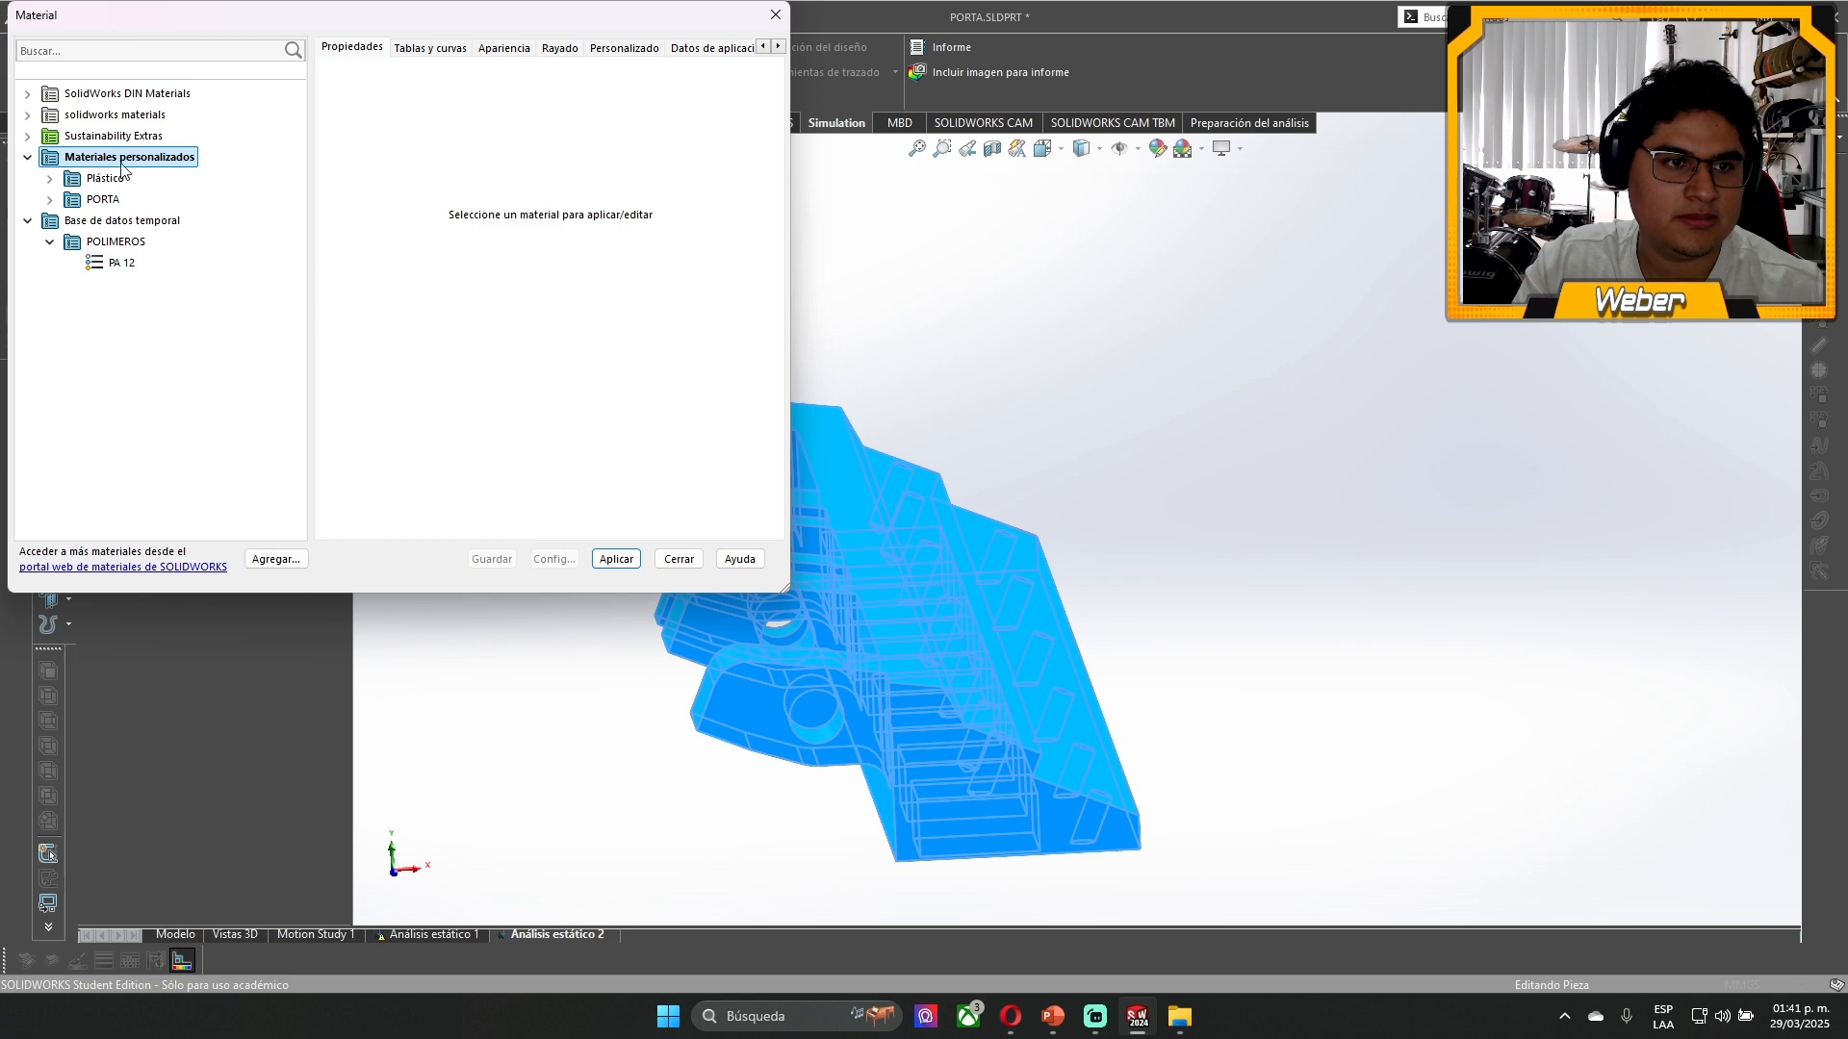
{"action": "left_click", "coordinate": [50, 199]}
{"action": "left_click", "coordinate": [123, 220]}
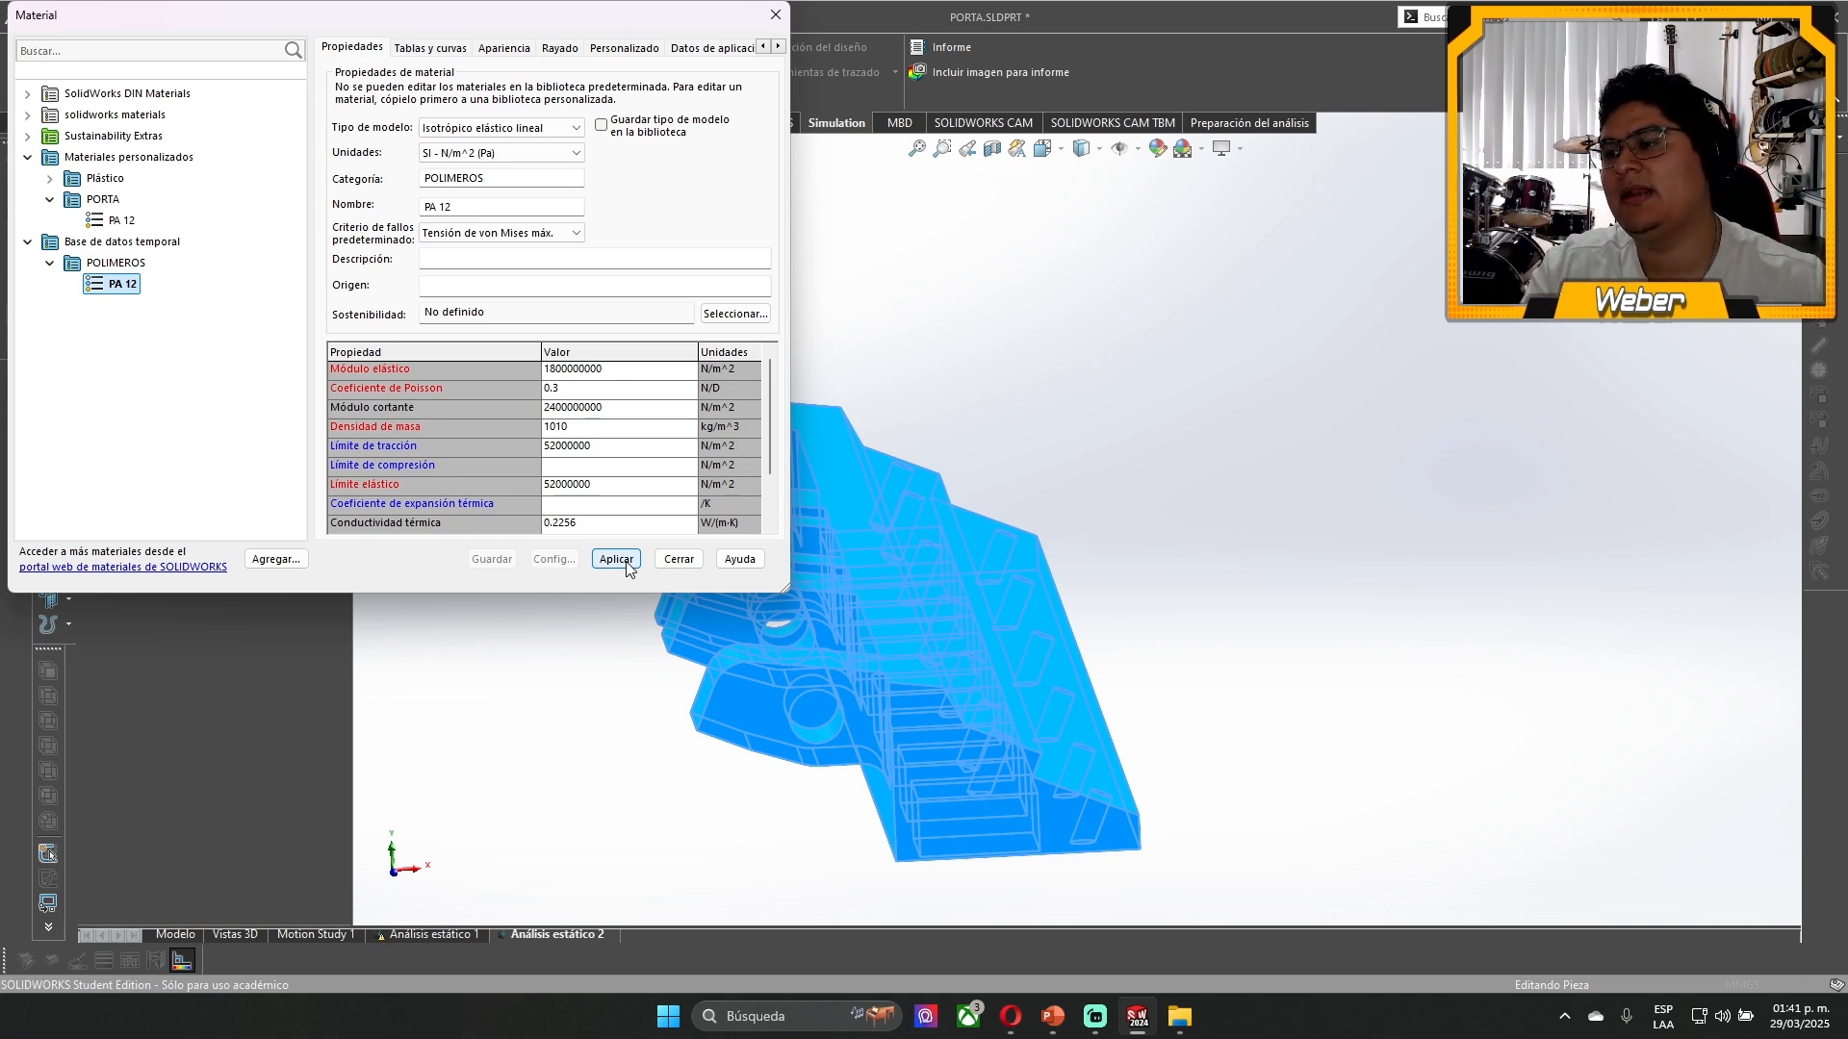
{"action": "left_click", "coordinate": [679, 559]}
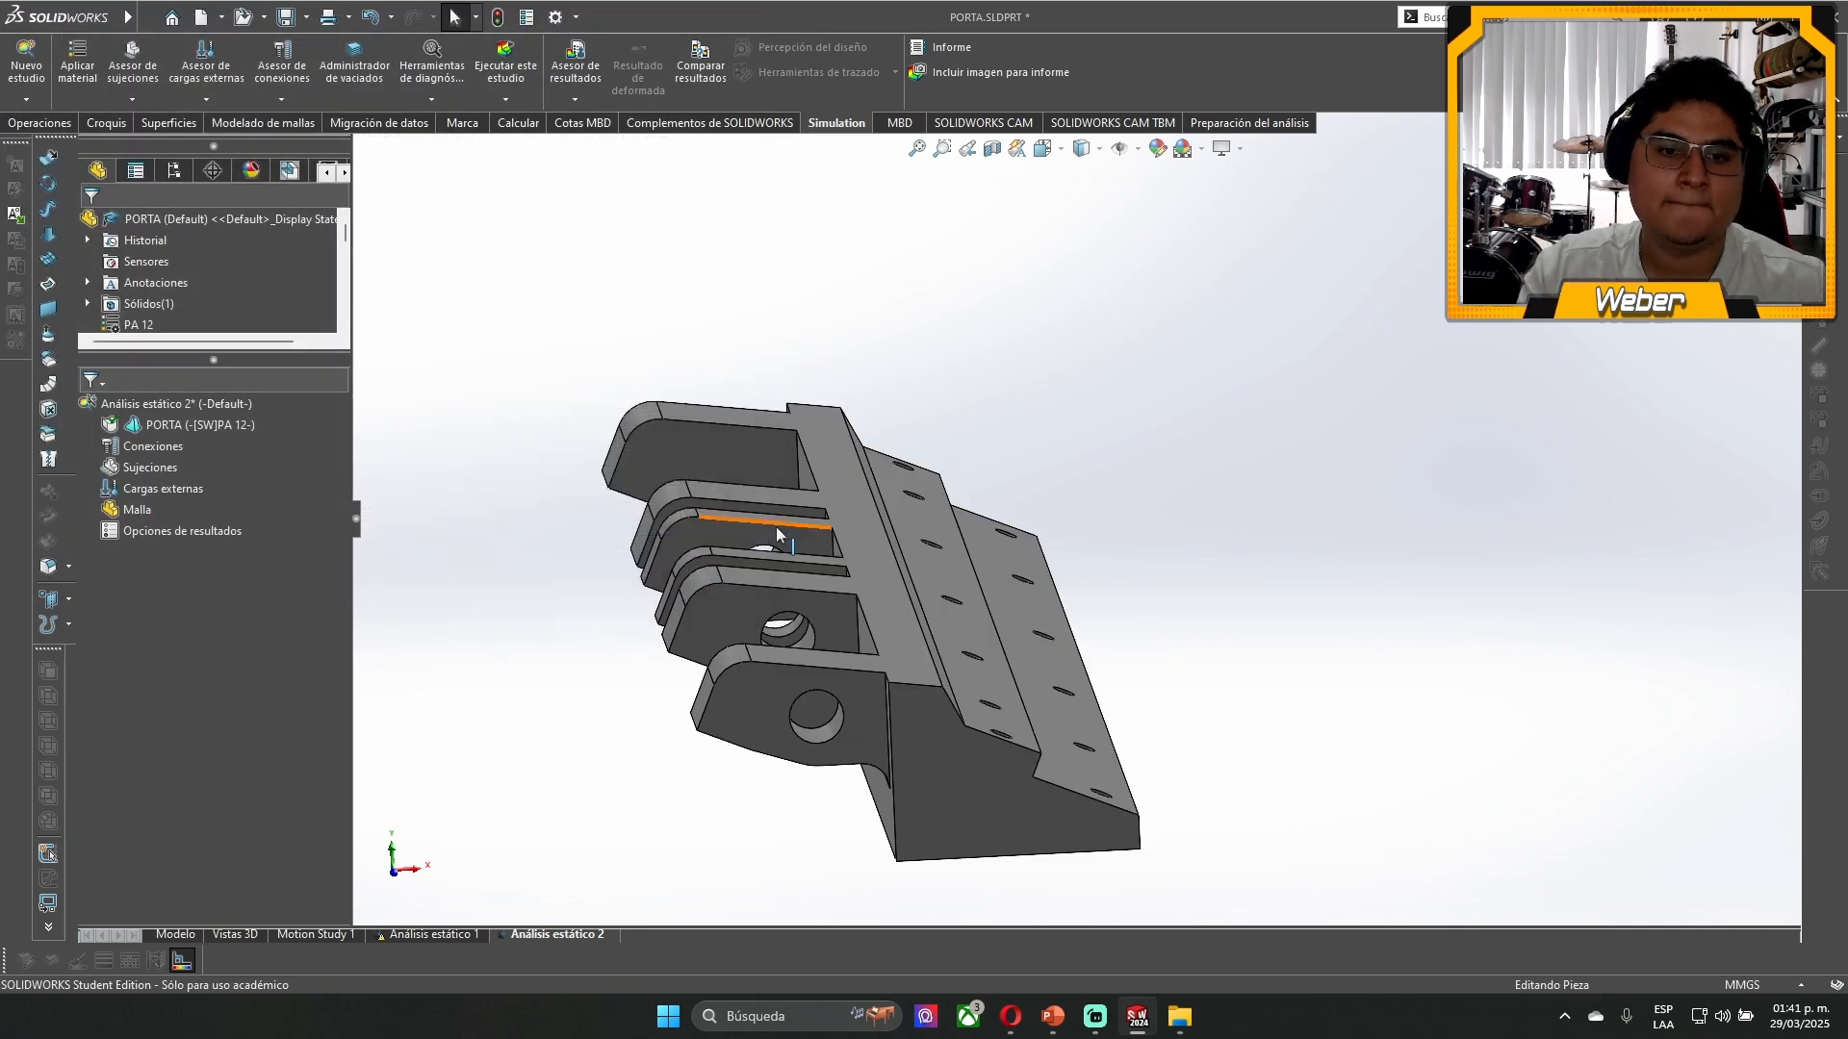
- Begin a roller/slider fixture and select the flat underside tip faces of the four middle lugs
{"action": "mouse_move", "coordinate": [1111, 668]}
{"action": "middle_mouse_down"}
{"action": "mouse_move", "coordinate": [1072, 487]}
{"action": "mouse_move", "coordinate": [1117, 704]}
{"action": "middle_mouse_up"}
{"action": "scroll", "coordinate": [1080, 705], "scroll_direction": "down", "scroll_amount": 3}
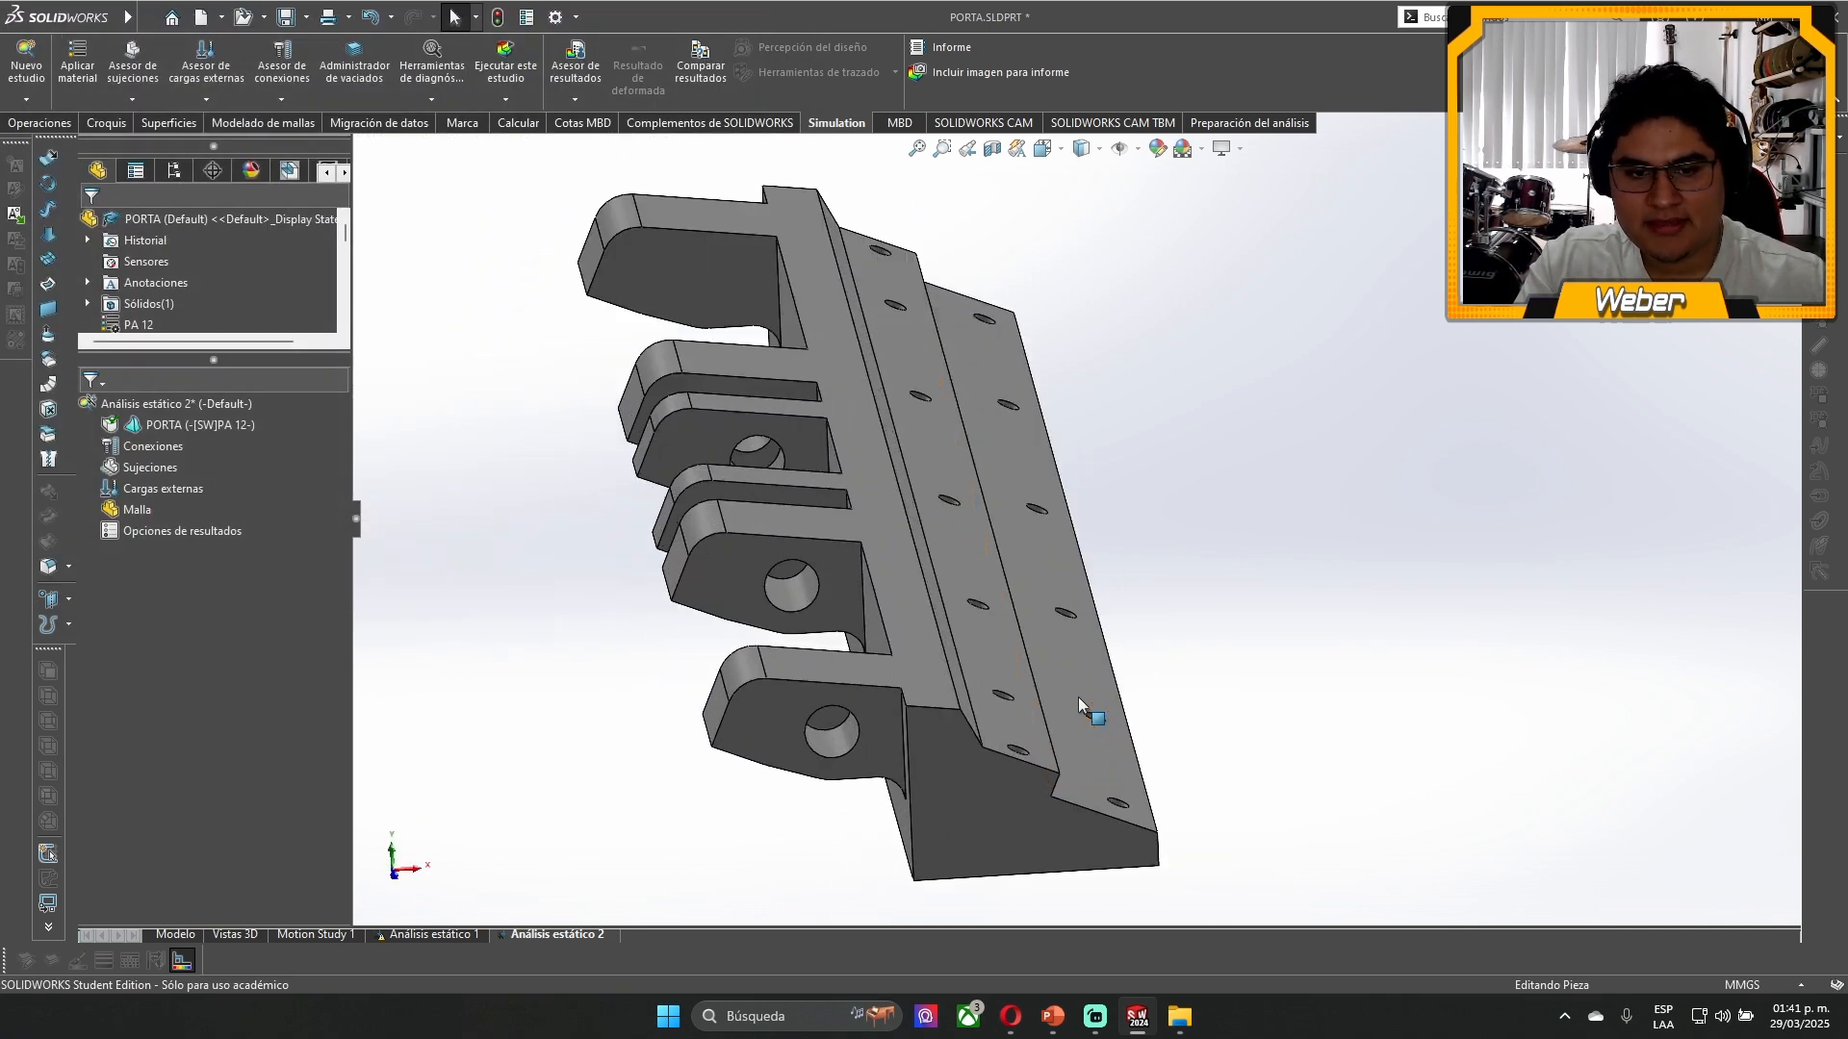
{"action": "right_click", "coordinate": [162, 452]}
{"action": "right_click", "coordinate": [134, 469]}
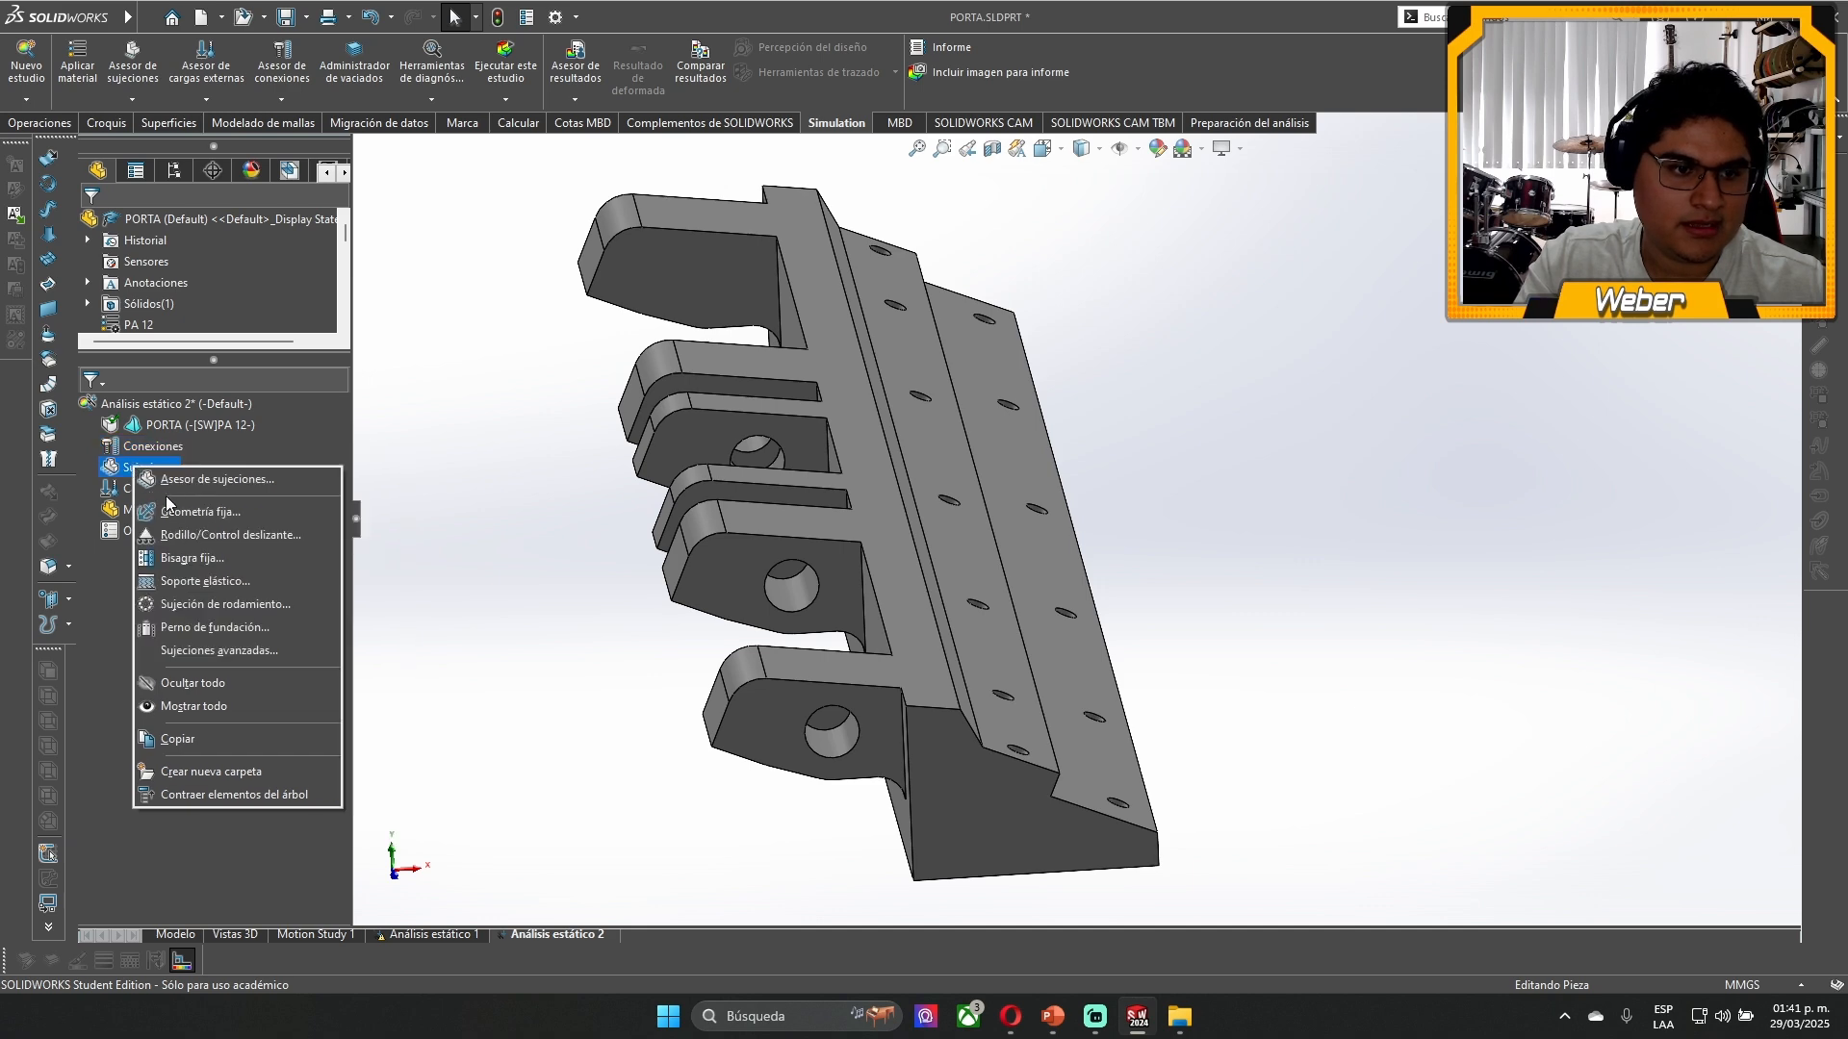
{"action": "left_click", "coordinate": [223, 534]}
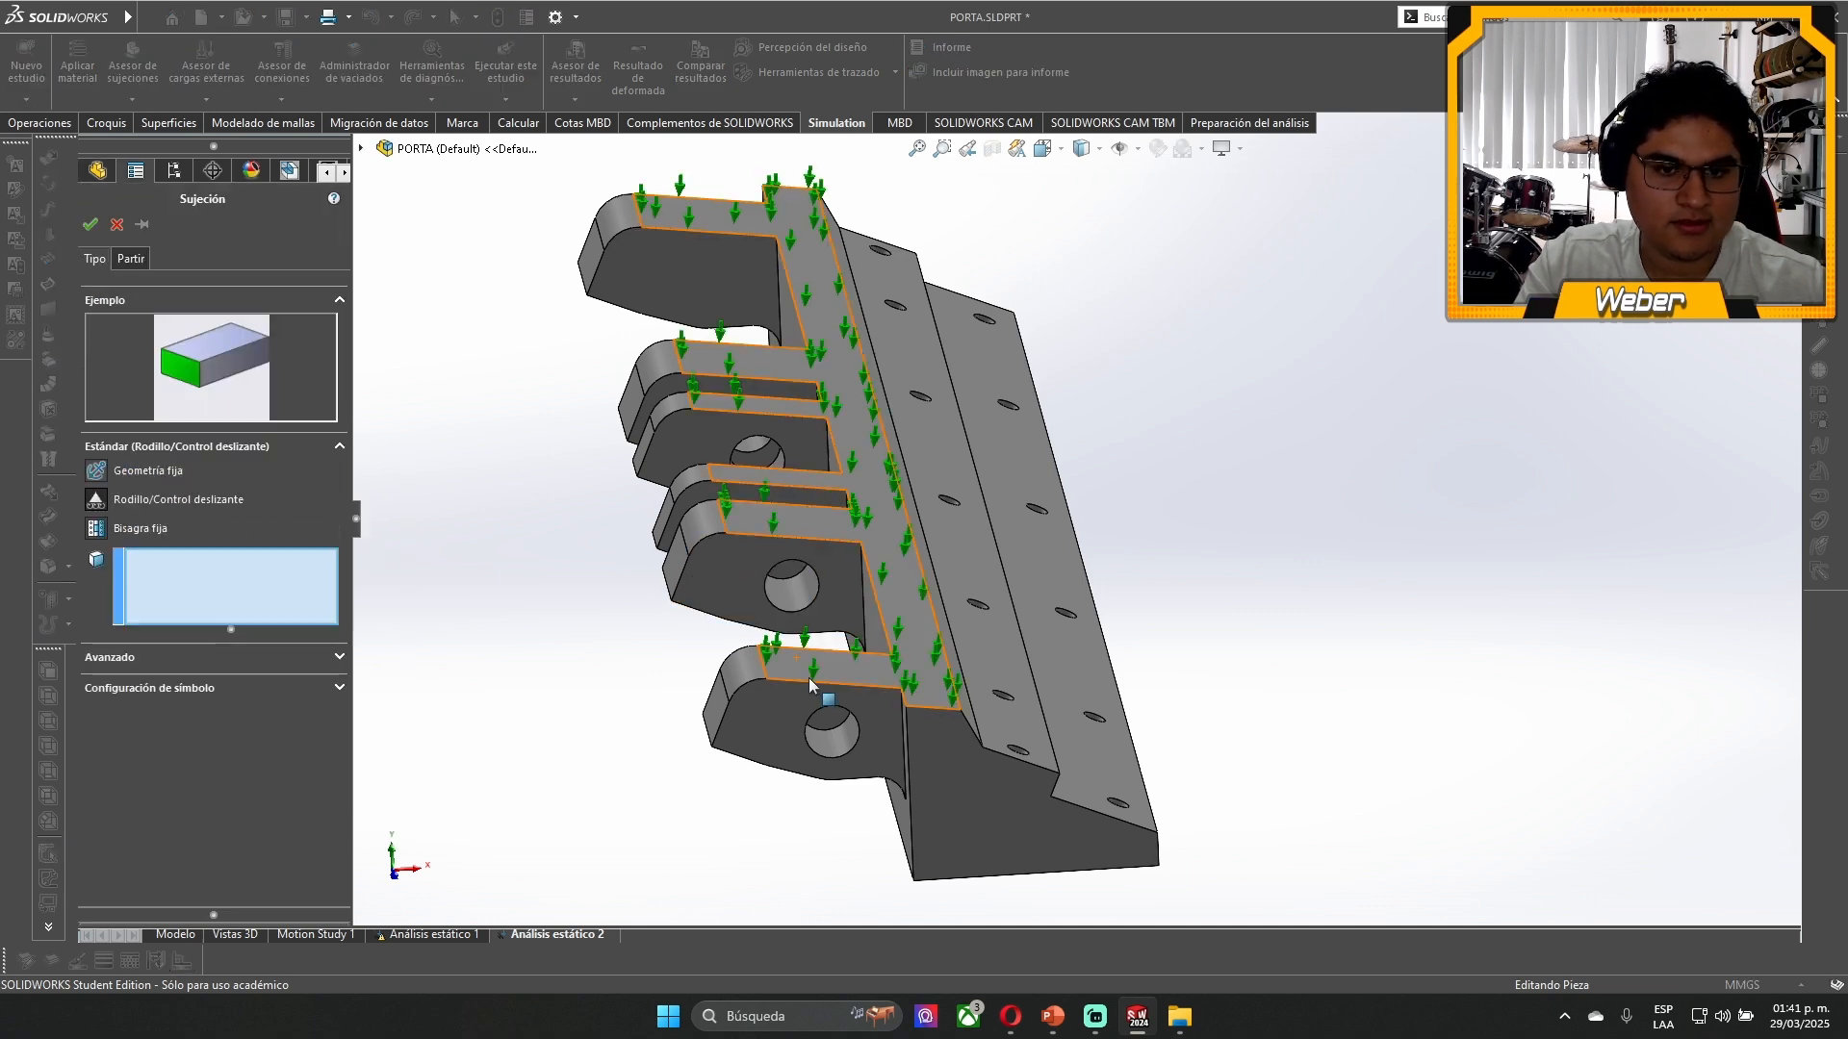
{"action": "middle_click_drag", "start_coordinate": [809, 685], "coordinate": [805, 414]}
{"action": "scroll", "coordinate": [807, 404], "scroll_direction": "down", "scroll_amount": 4}
{"action": "left_click", "coordinate": [759, 307]}
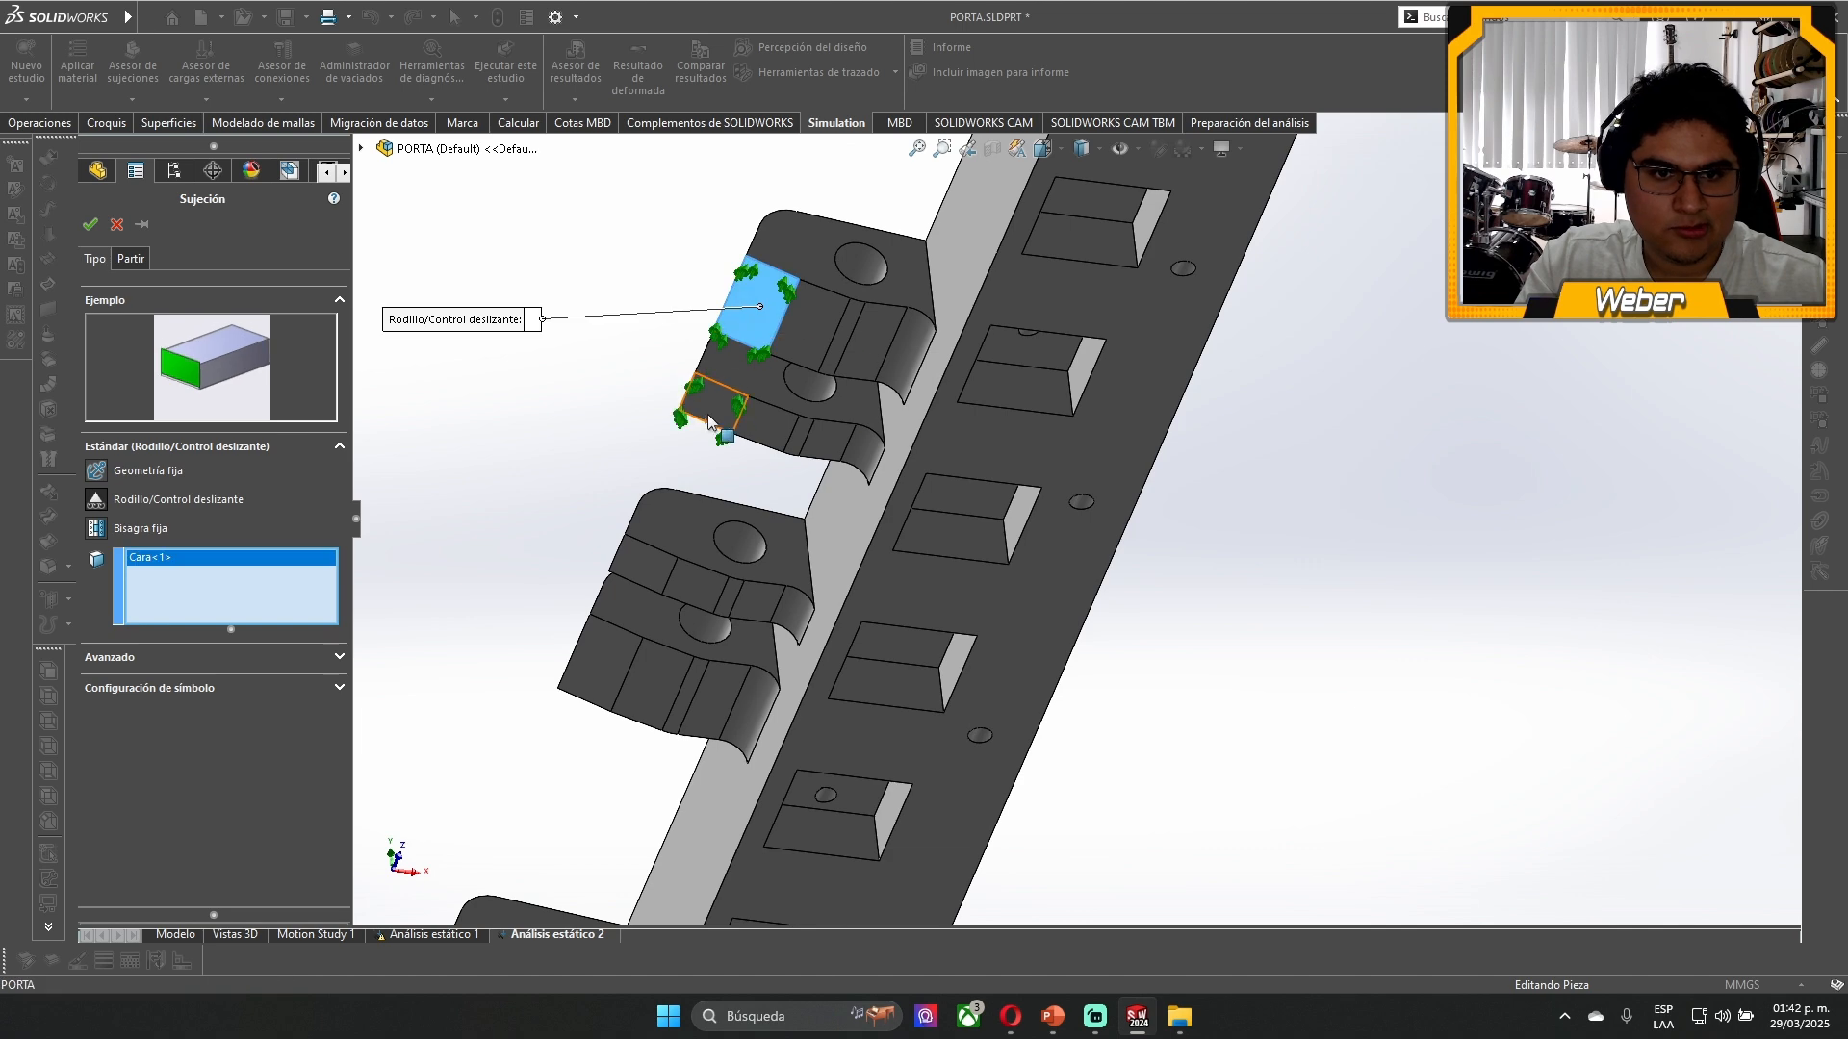
{"action": "left_click", "coordinate": [710, 420]}
{"action": "left_click", "coordinate": [642, 569]}
{"action": "left_click", "coordinate": [607, 662]}
- Add the underside tip faces of the two end lugs to the roller/slider fixture and accept it
{"action": "scroll", "coordinate": [616, 673], "scroll_direction": "up", "scroll_amount": 3}
{"action": "scroll", "coordinate": [639, 792], "scroll_direction": "down", "scroll_amount": 3}
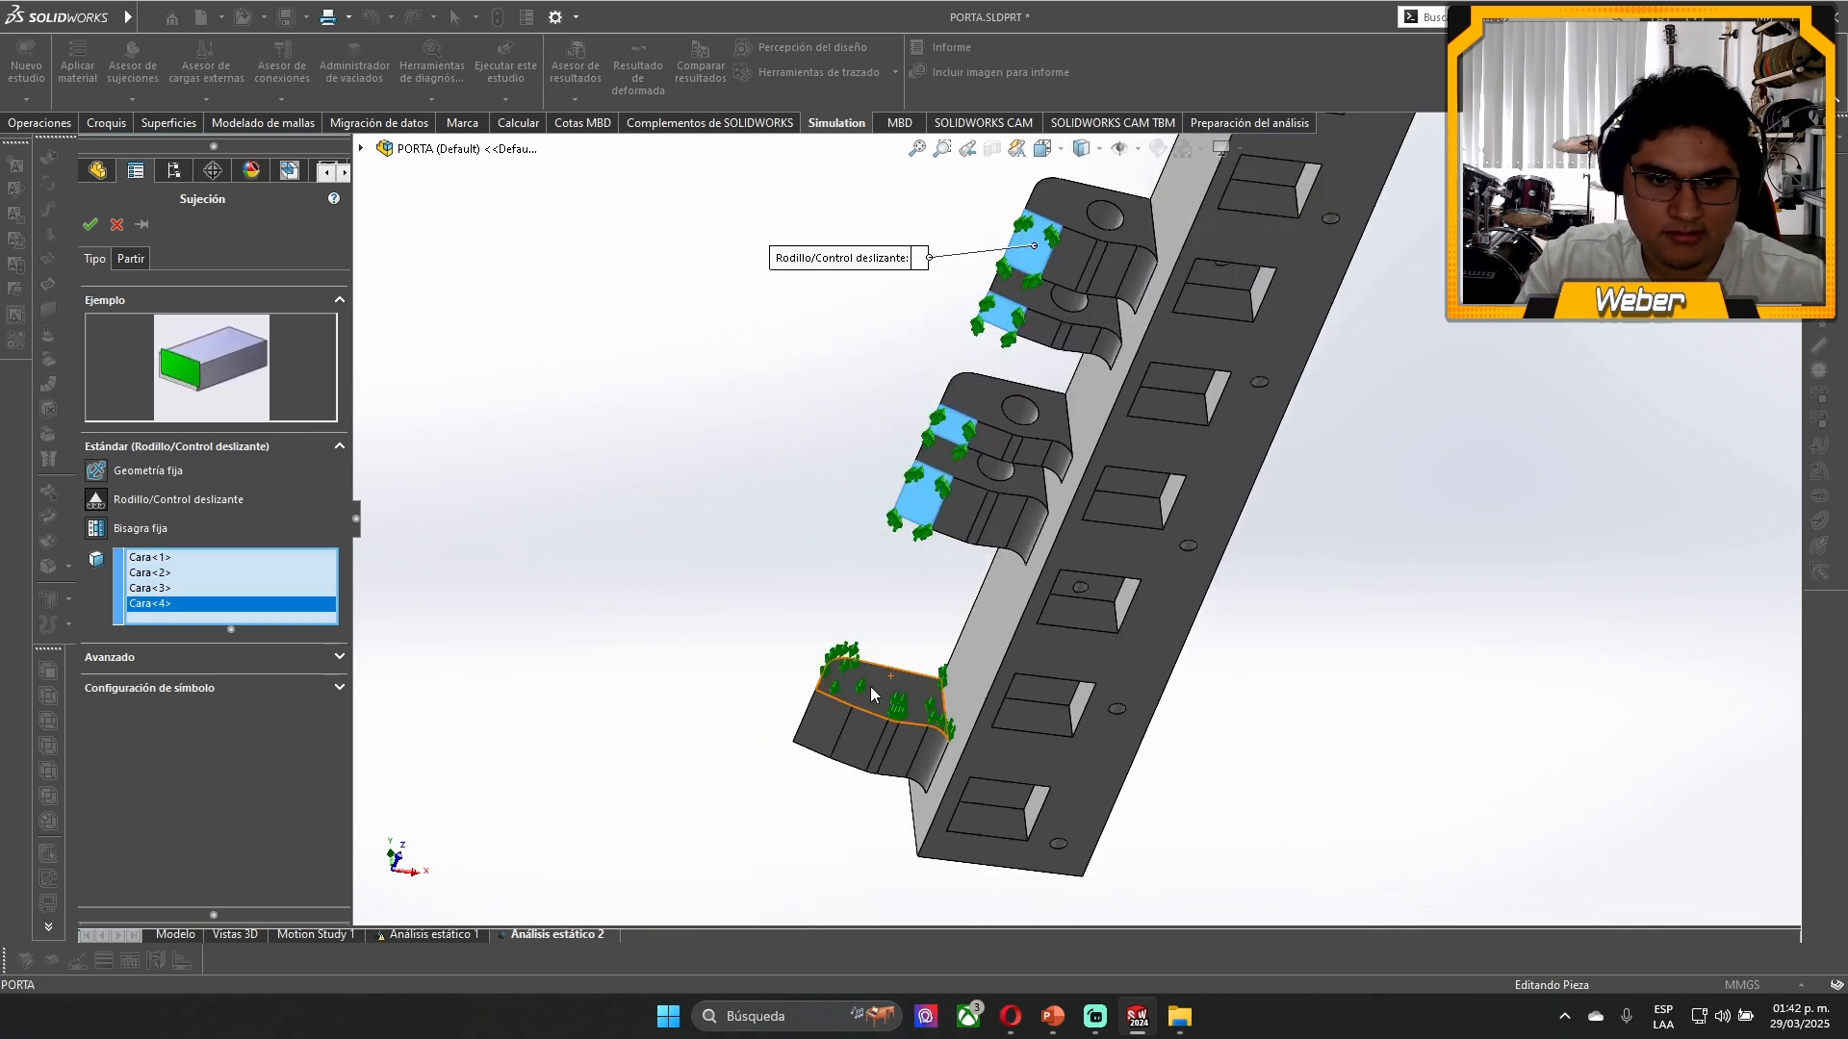
{"action": "left_click", "coordinate": [871, 693]}
{"action": "scroll", "coordinate": [1010, 433], "scroll_direction": "up", "scroll_amount": 3}
{"action": "scroll", "coordinate": [1085, 306], "scroll_direction": "down", "scroll_amount": 2}
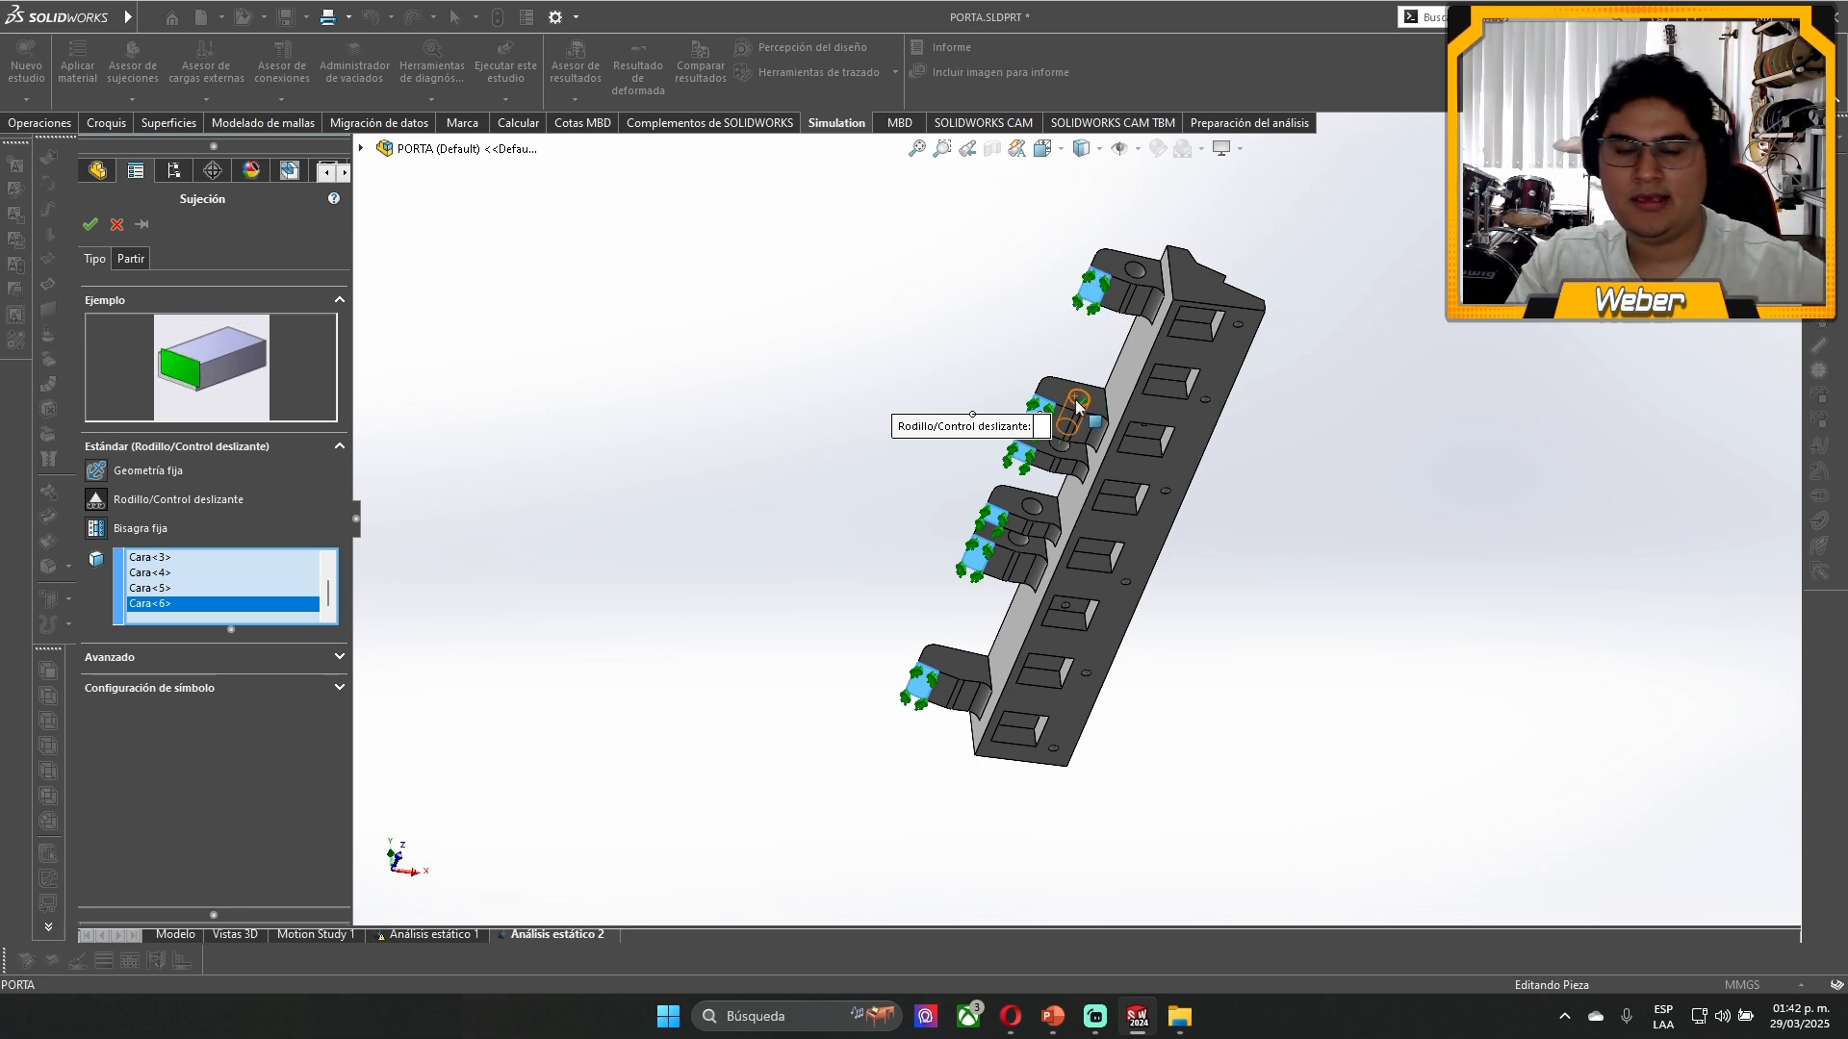
{"action": "scroll", "coordinate": [1076, 407], "scroll_direction": "down", "scroll_amount": 2}
{"action": "middle_click_drag", "start_coordinate": [1076, 408], "coordinate": [1112, 476]}
{"action": "scroll", "coordinate": [1043, 664], "scroll_direction": "down", "scroll_amount": 2}
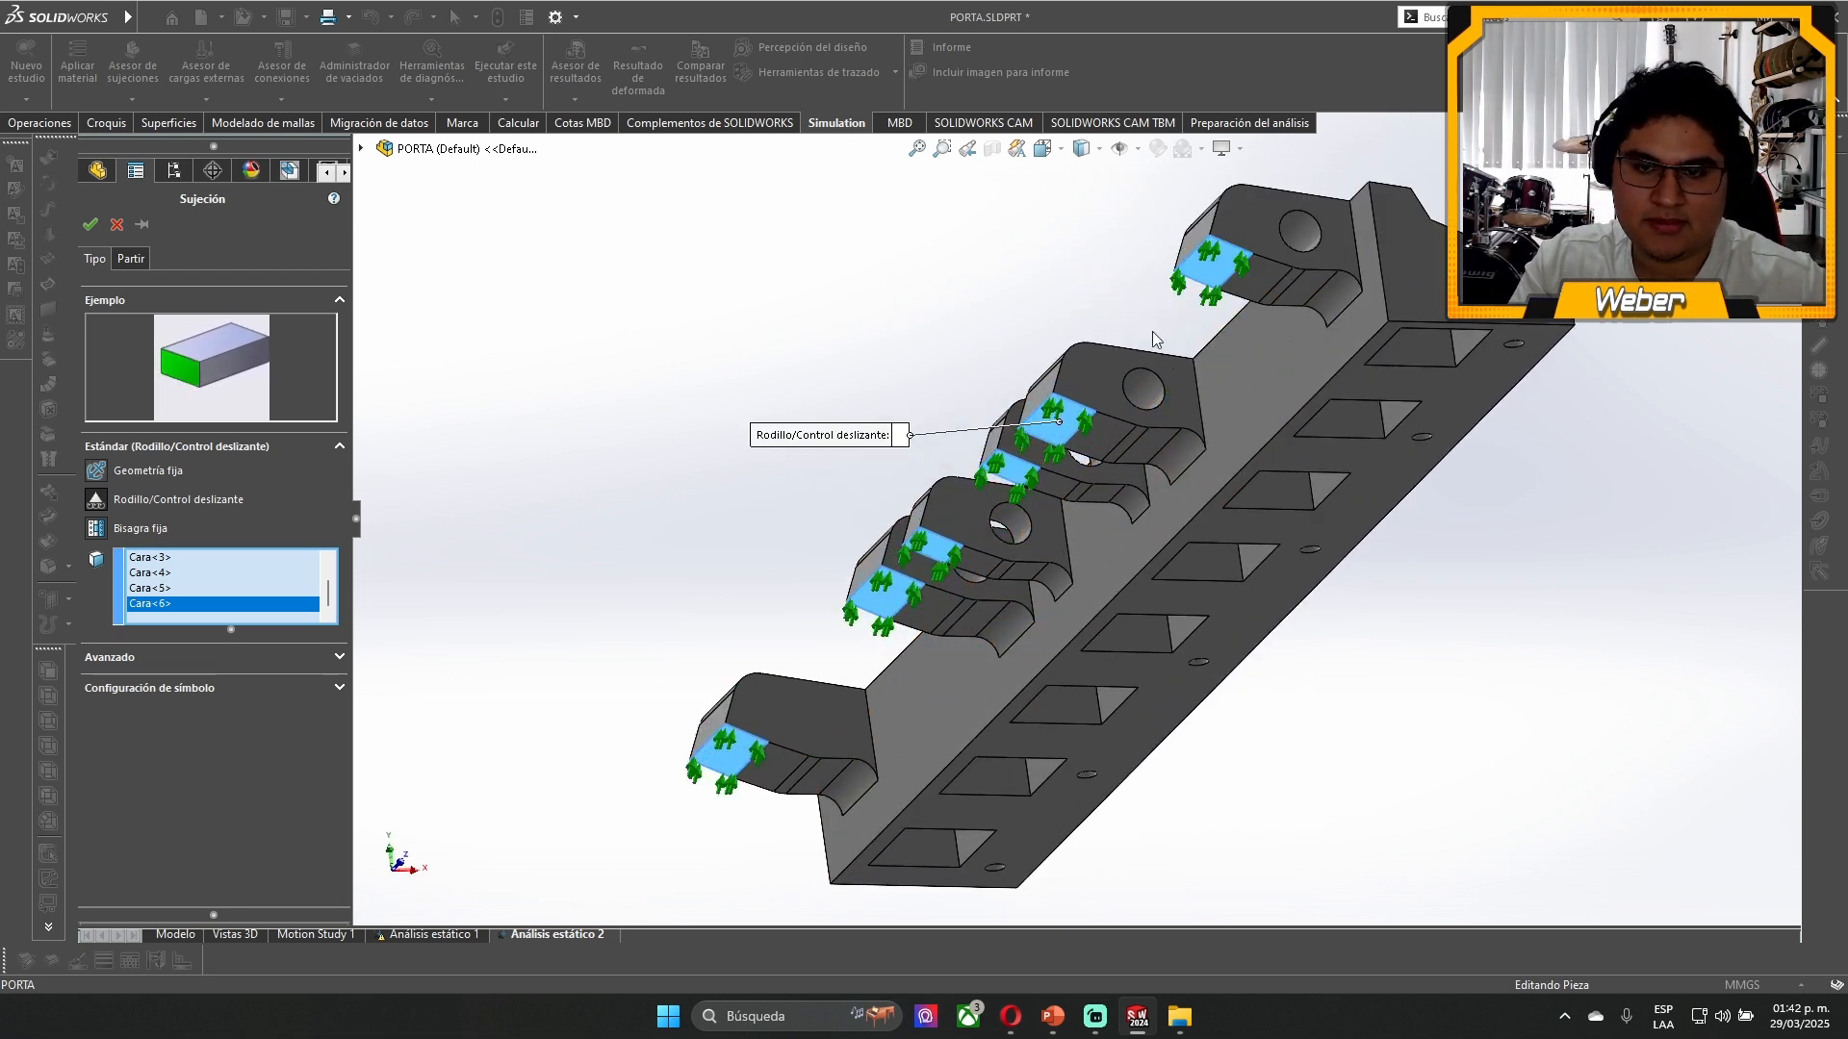
{"action": "middle_click_drag", "start_coordinate": [1077, 335], "coordinate": [1051, 356]}
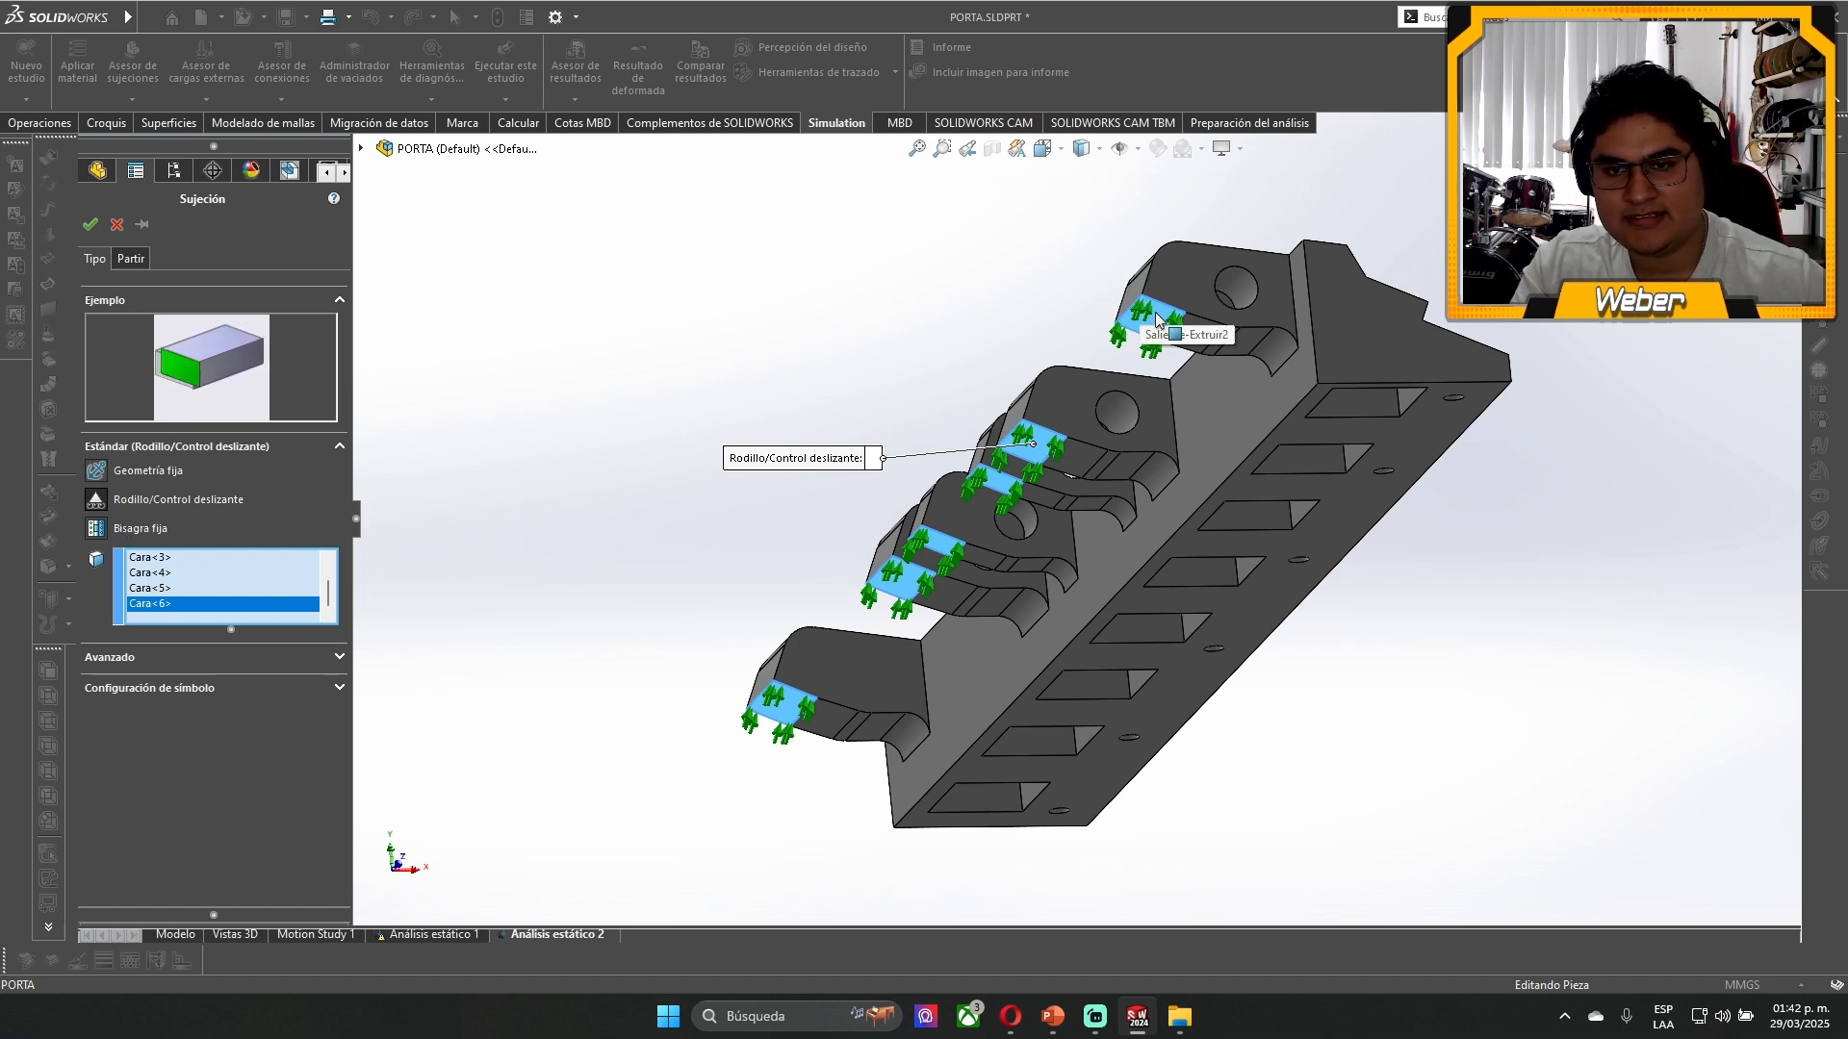
{"action": "left_click", "coordinate": [89, 226]}
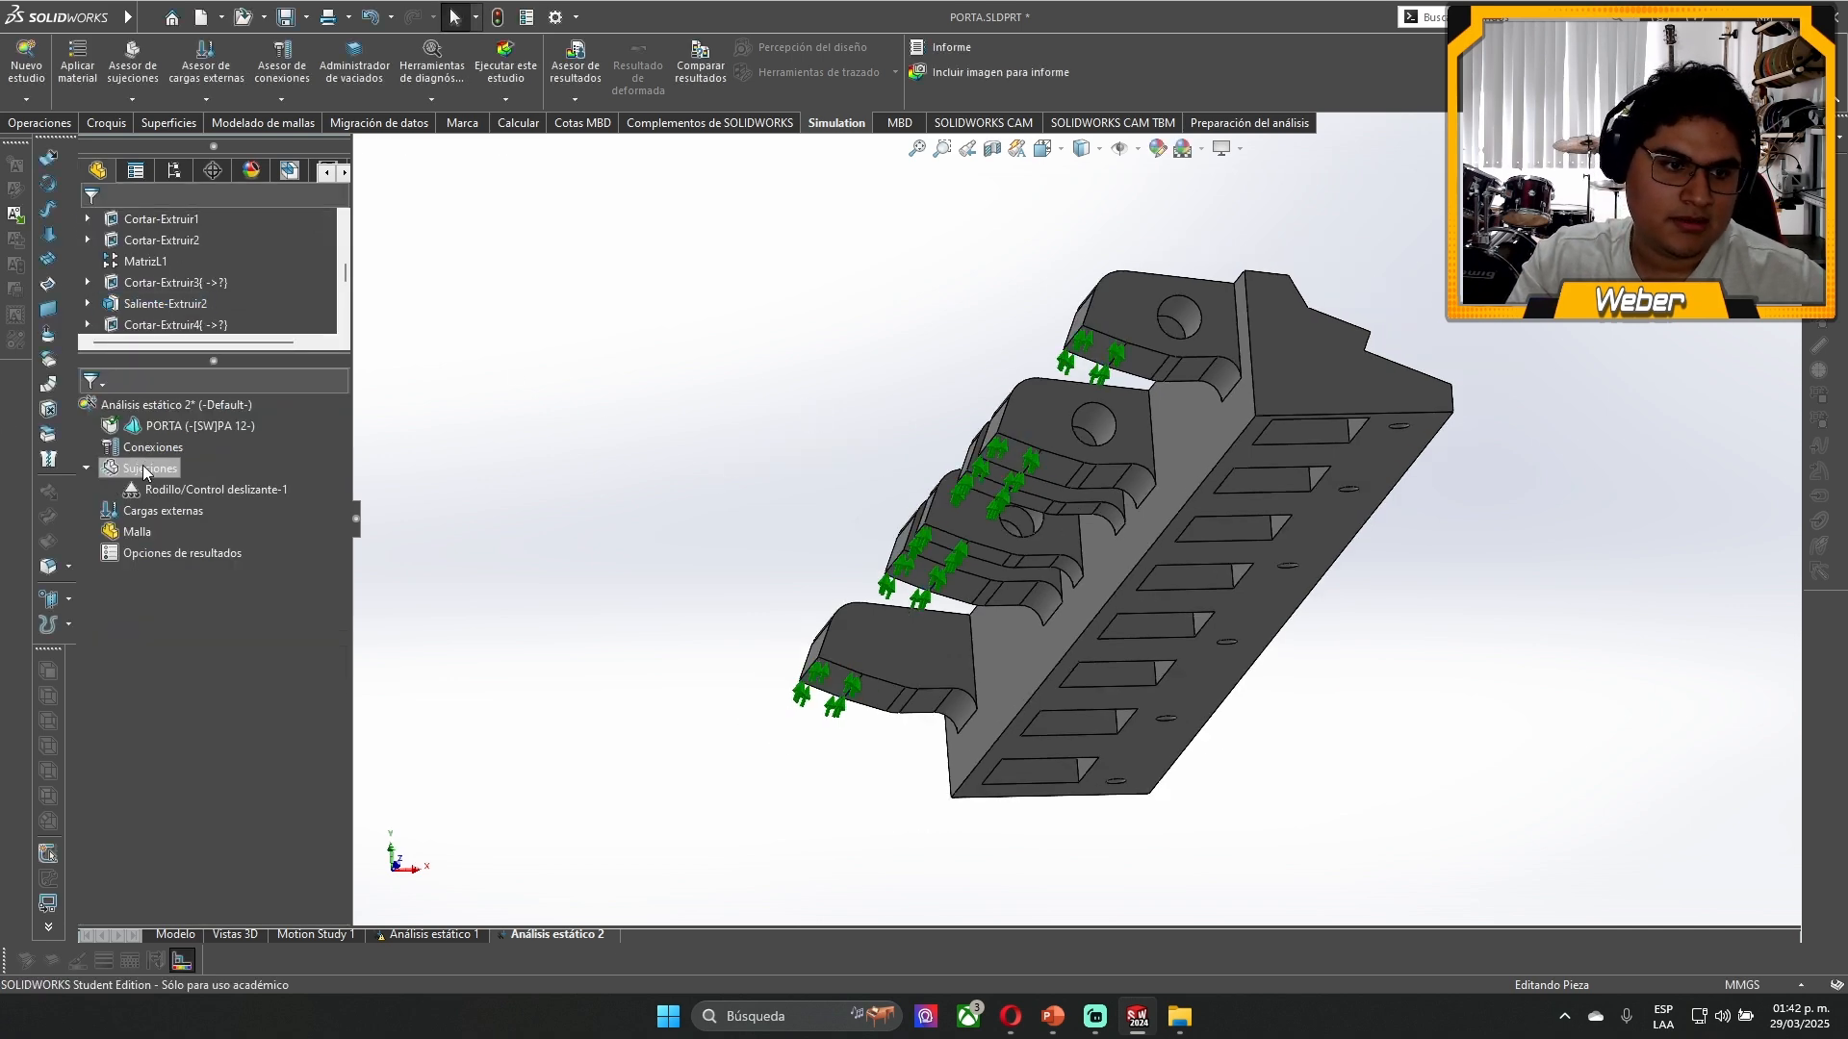
- Begin a fixed hinge fixture and select the first three cylindrical hole faces in the lugs
{"action": "right_click", "coordinate": [142, 468]}
{"action": "left_click", "coordinate": [204, 558]}
{"action": "scroll", "coordinate": [1145, 288], "scroll_direction": "down", "scroll_amount": 5}
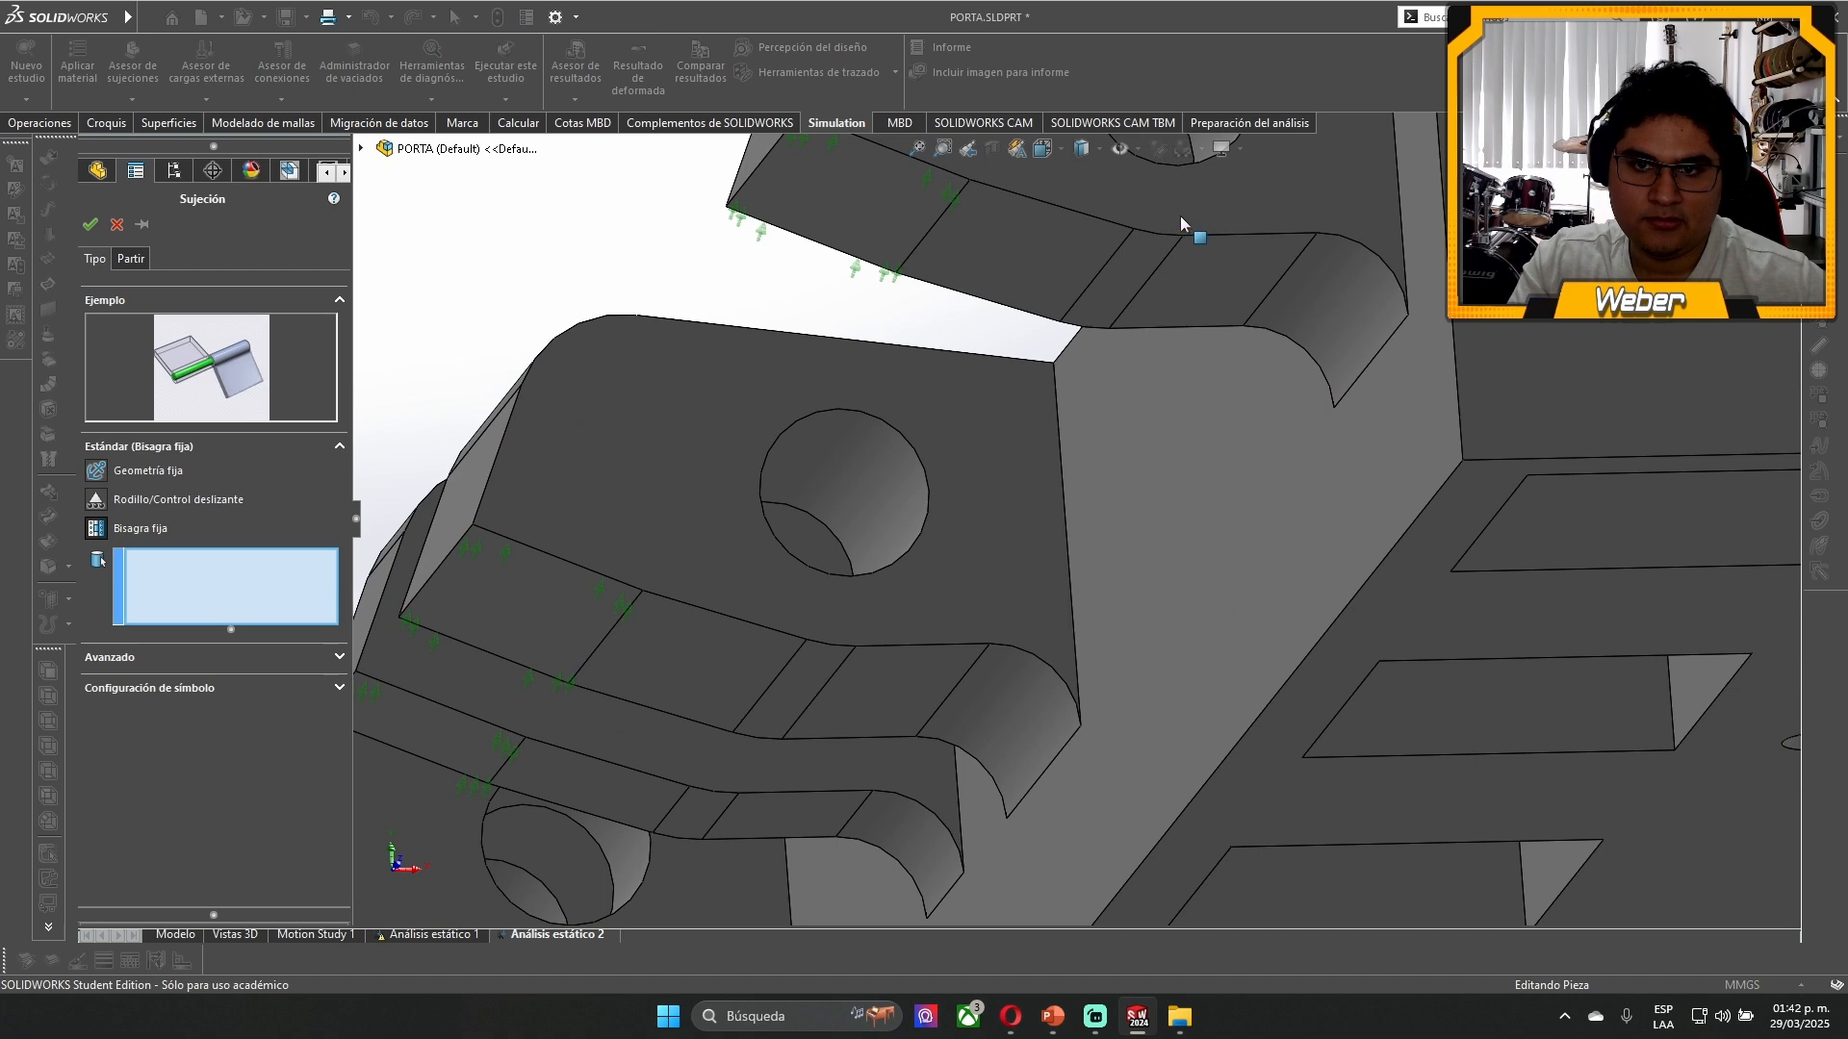
{"action": "left_click", "coordinate": [1145, 269]}
{"action": "left_click", "coordinate": [821, 659]}
{"action": "scroll", "coordinate": [878, 693], "scroll_direction": "down", "scroll_amount": 3}
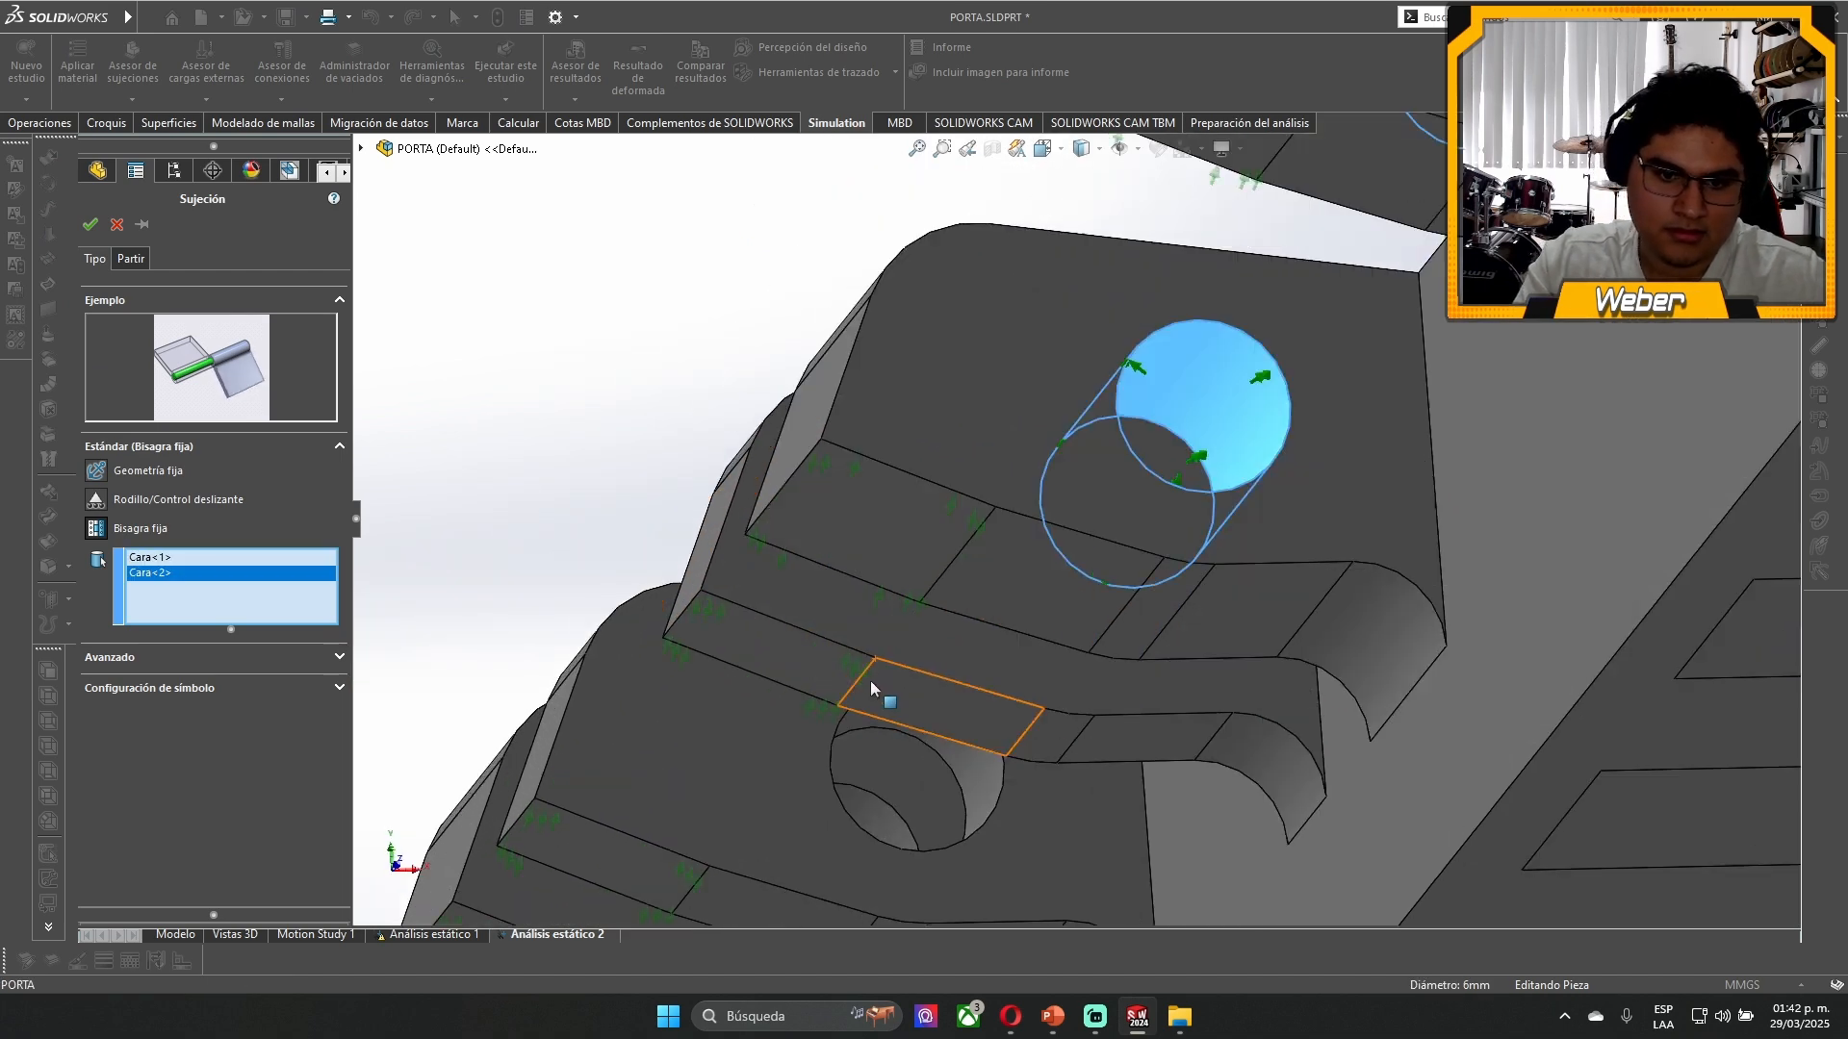
{"action": "left_click", "coordinate": [928, 802]}
{"action": "middle_click_drag", "start_coordinate": [929, 801], "coordinate": [1369, 504]}
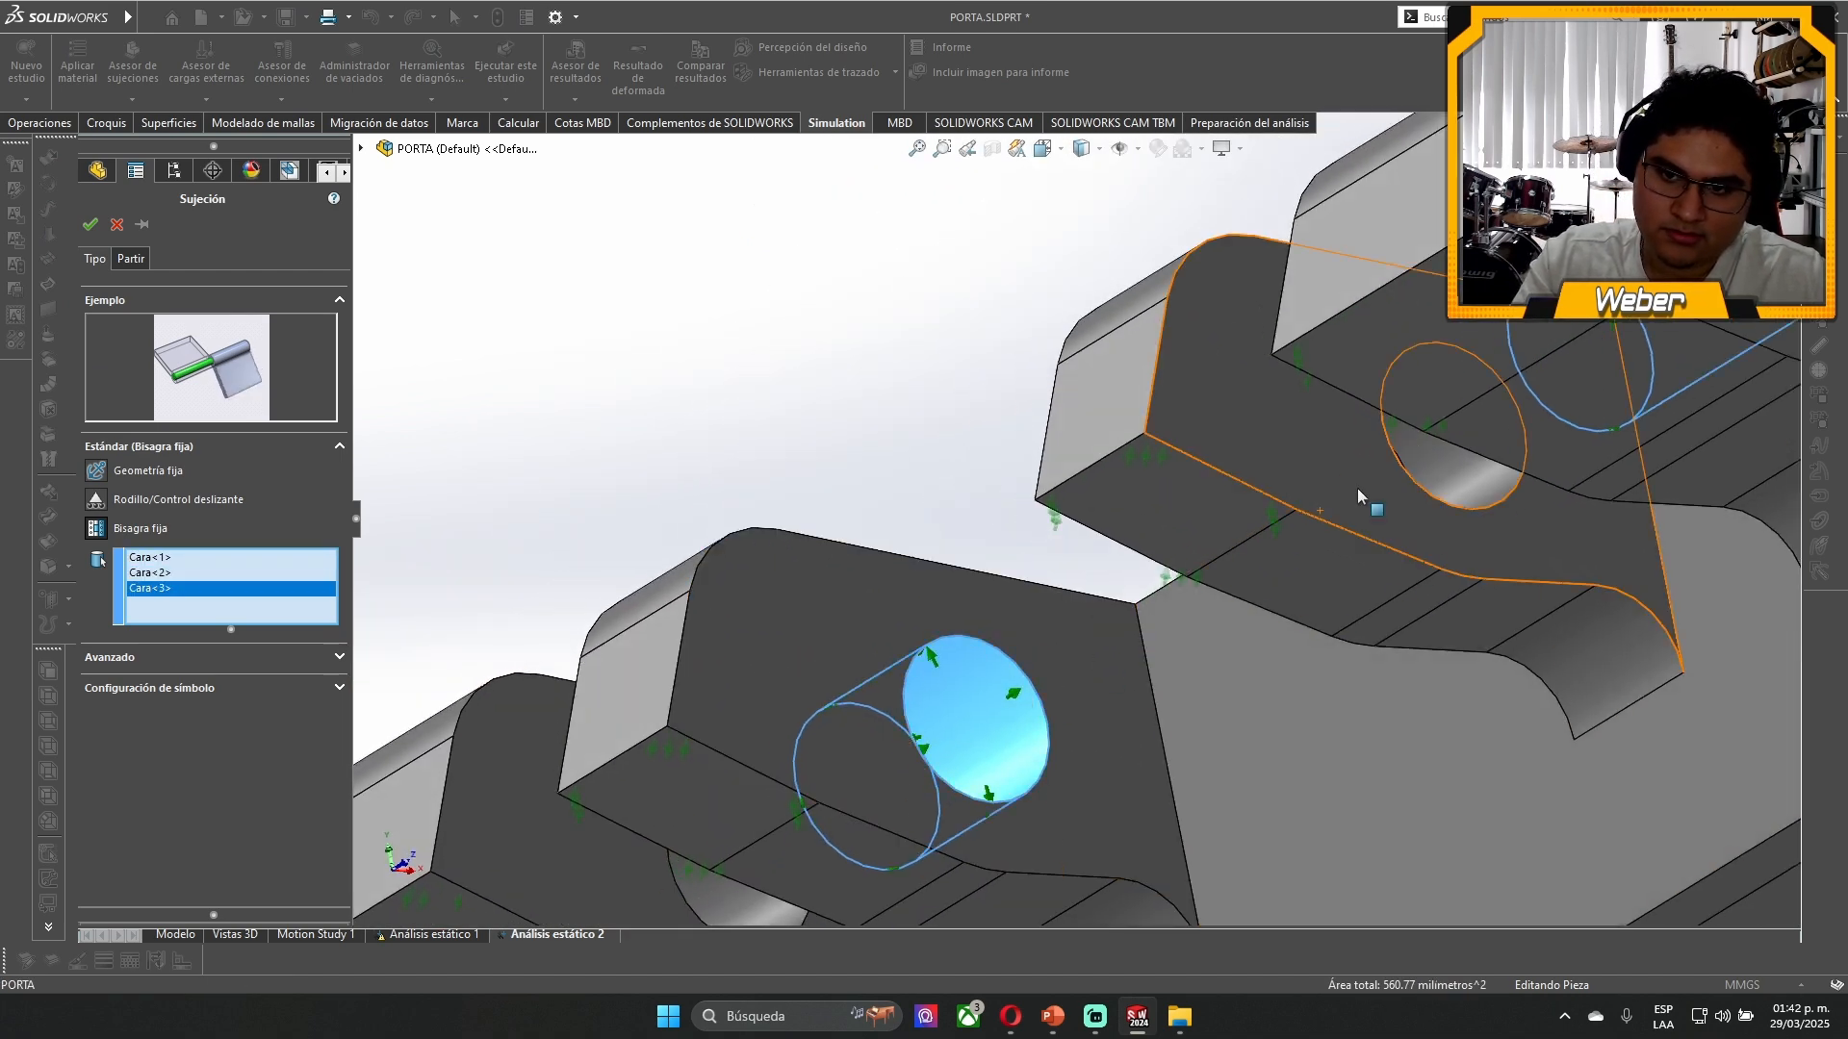
- Add the remaining cylindrical lug hole faces to the fixed hinge and accept the fixture
{"action": "left_click", "coordinate": [1456, 469]}
{"action": "scroll", "coordinate": [1425, 486], "scroll_direction": "up", "scroll_amount": 4}
{"action": "scroll", "coordinate": [1020, 710], "scroll_direction": "down", "scroll_amount": 4}
{"action": "left_click", "coordinate": [813, 688]}
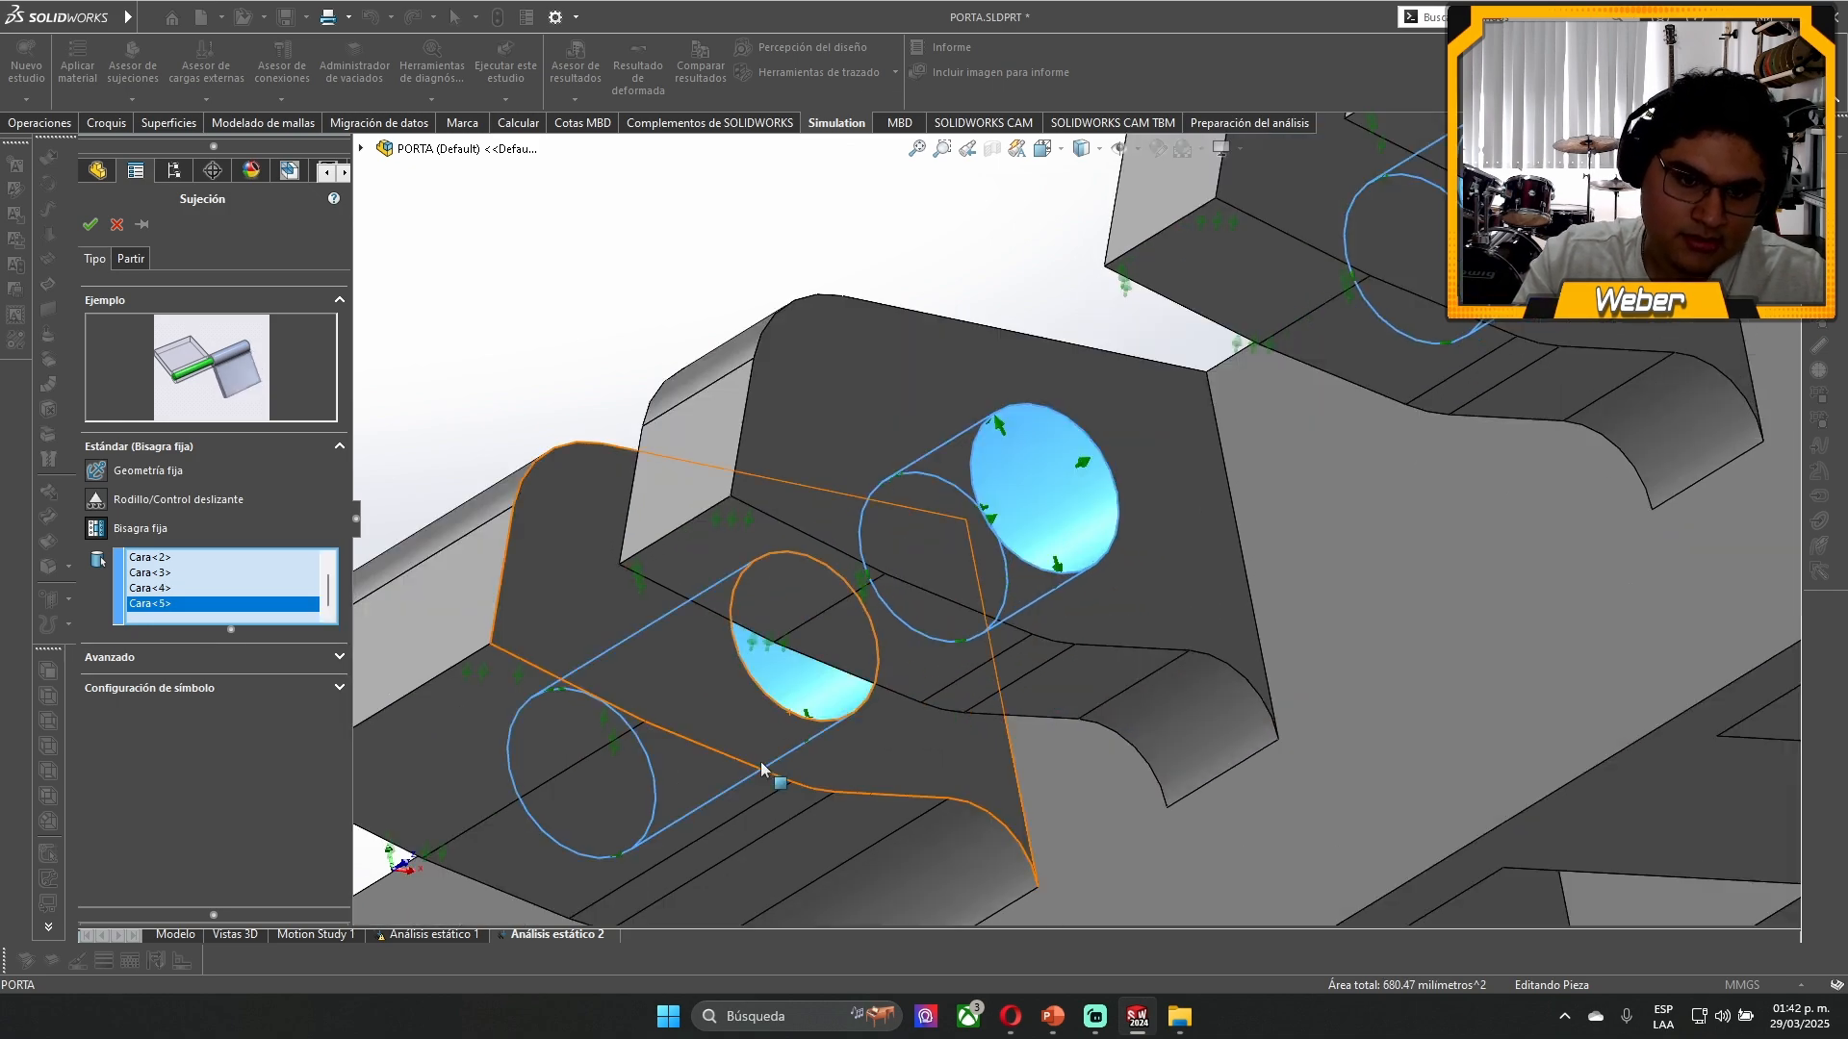
{"action": "scroll", "coordinate": [761, 771], "scroll_direction": "up", "scroll_amount": 5}
{"action": "scroll", "coordinate": [671, 791], "scroll_direction": "down", "scroll_amount": 3}
{"action": "scroll", "coordinate": [670, 791], "scroll_direction": "up", "scroll_amount": 5}
{"action": "middle_click_drag", "start_coordinate": [929, 678], "coordinate": [1155, 537]}
{"action": "left_click", "coordinate": [935, 592]}
{"action": "left_click", "coordinate": [100, 226]}
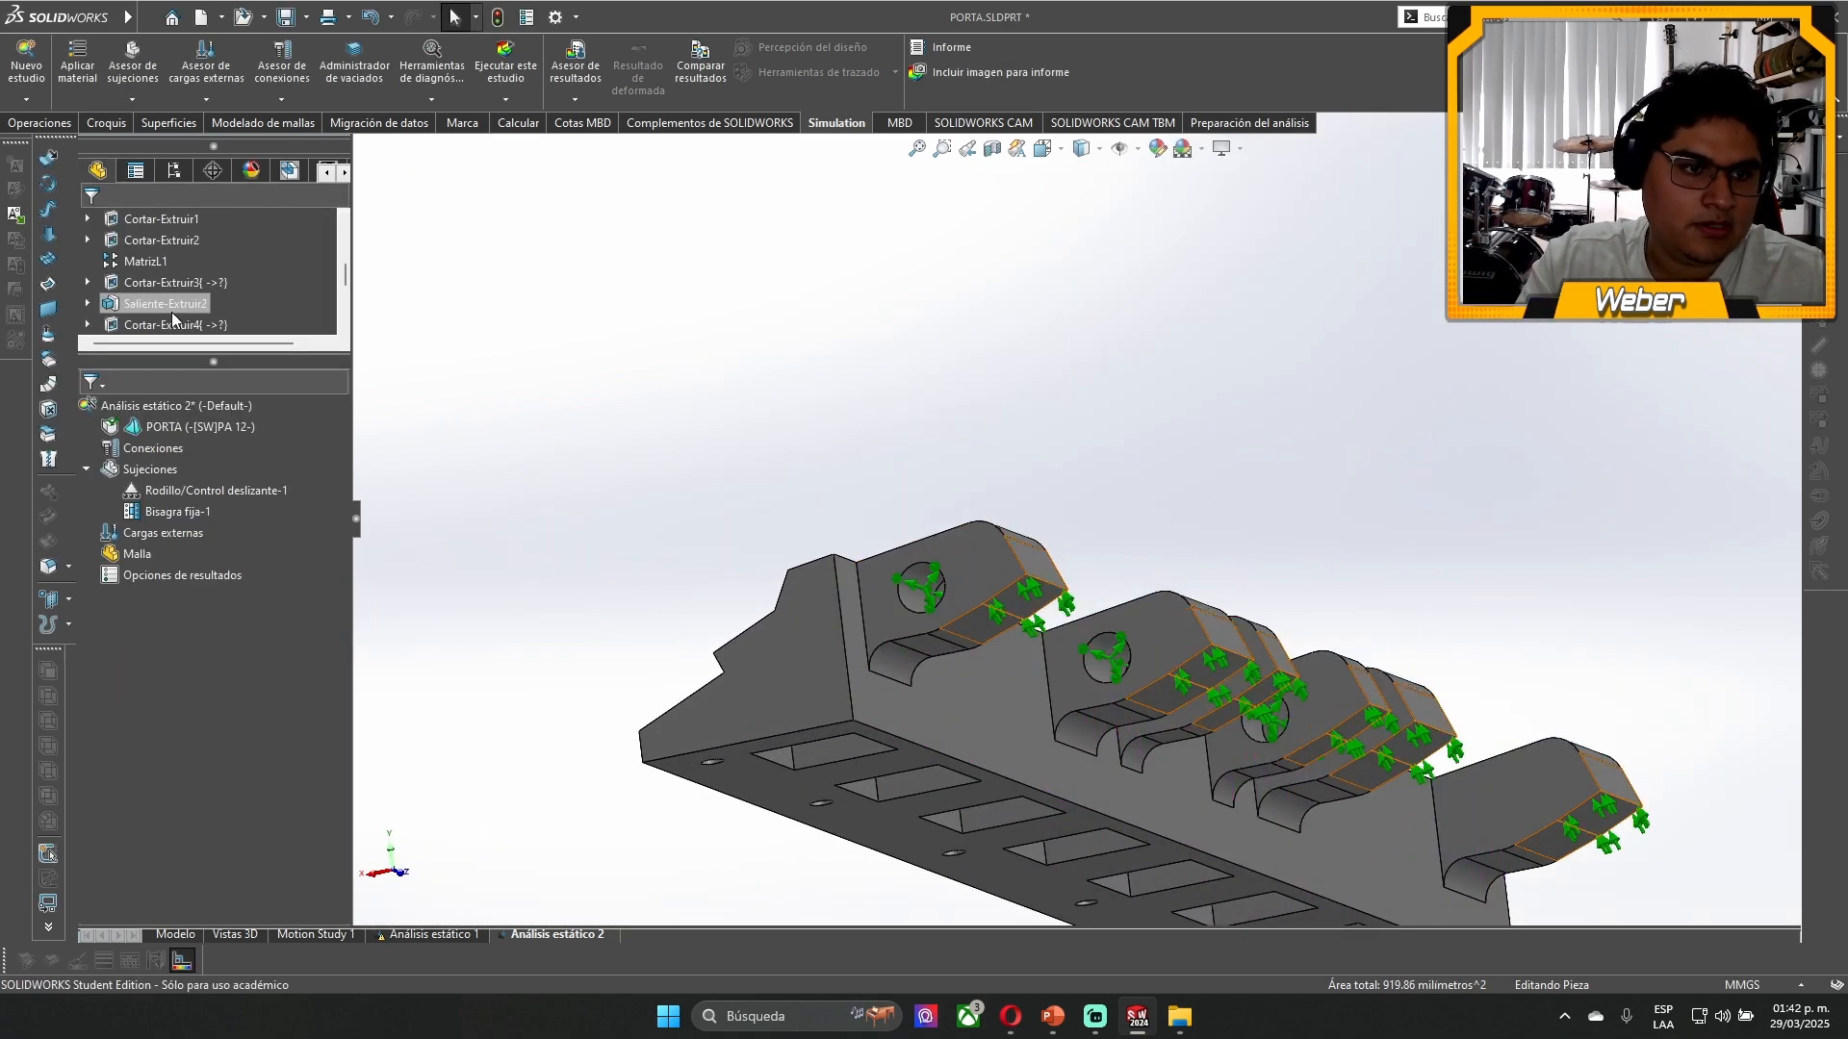
- Examine the restrained lug holes from several angles, including the flat face inside the end lug's hole
{"action": "middle_click_drag", "start_coordinate": [837, 621], "coordinate": [1256, 686]}
{"action": "scroll", "coordinate": [1256, 685], "scroll_direction": "down", "scroll_amount": 6}
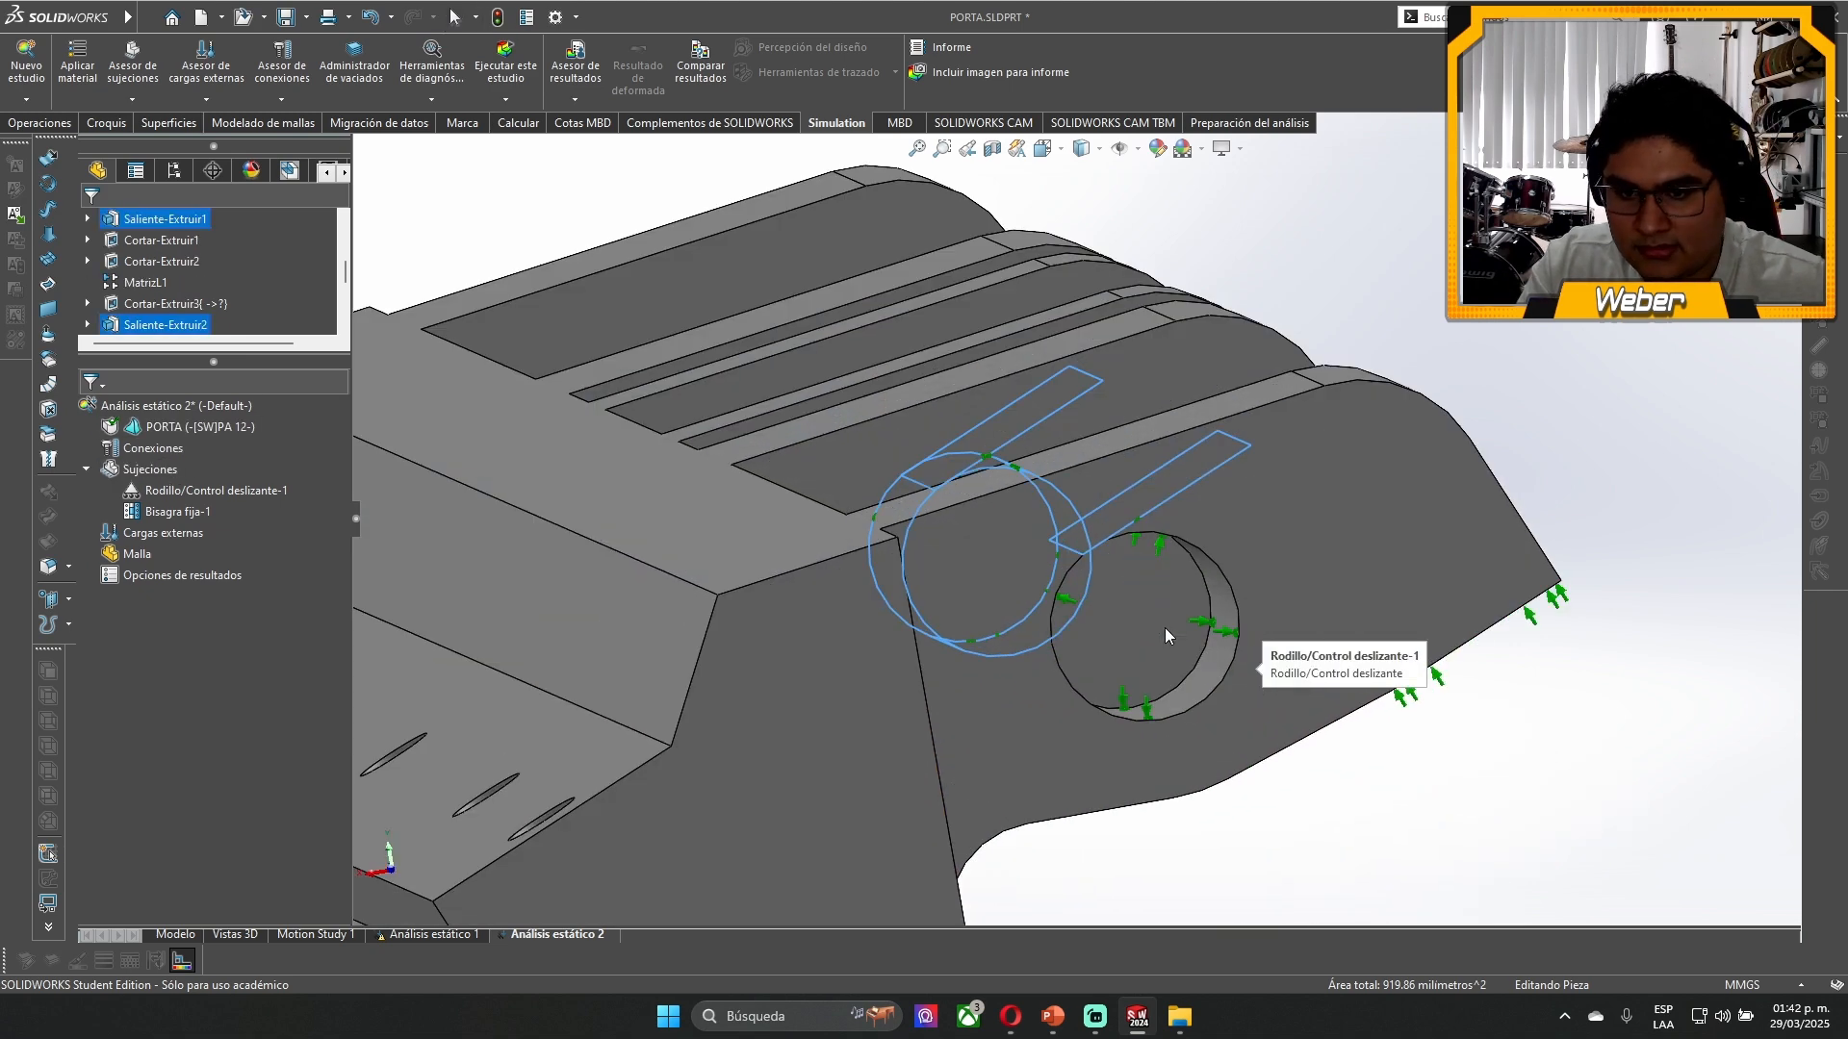
{"action": "left_click", "coordinate": [1169, 666]}
{"action": "scroll", "coordinate": [1078, 509], "scroll_direction": "up", "scroll_amount": 4}
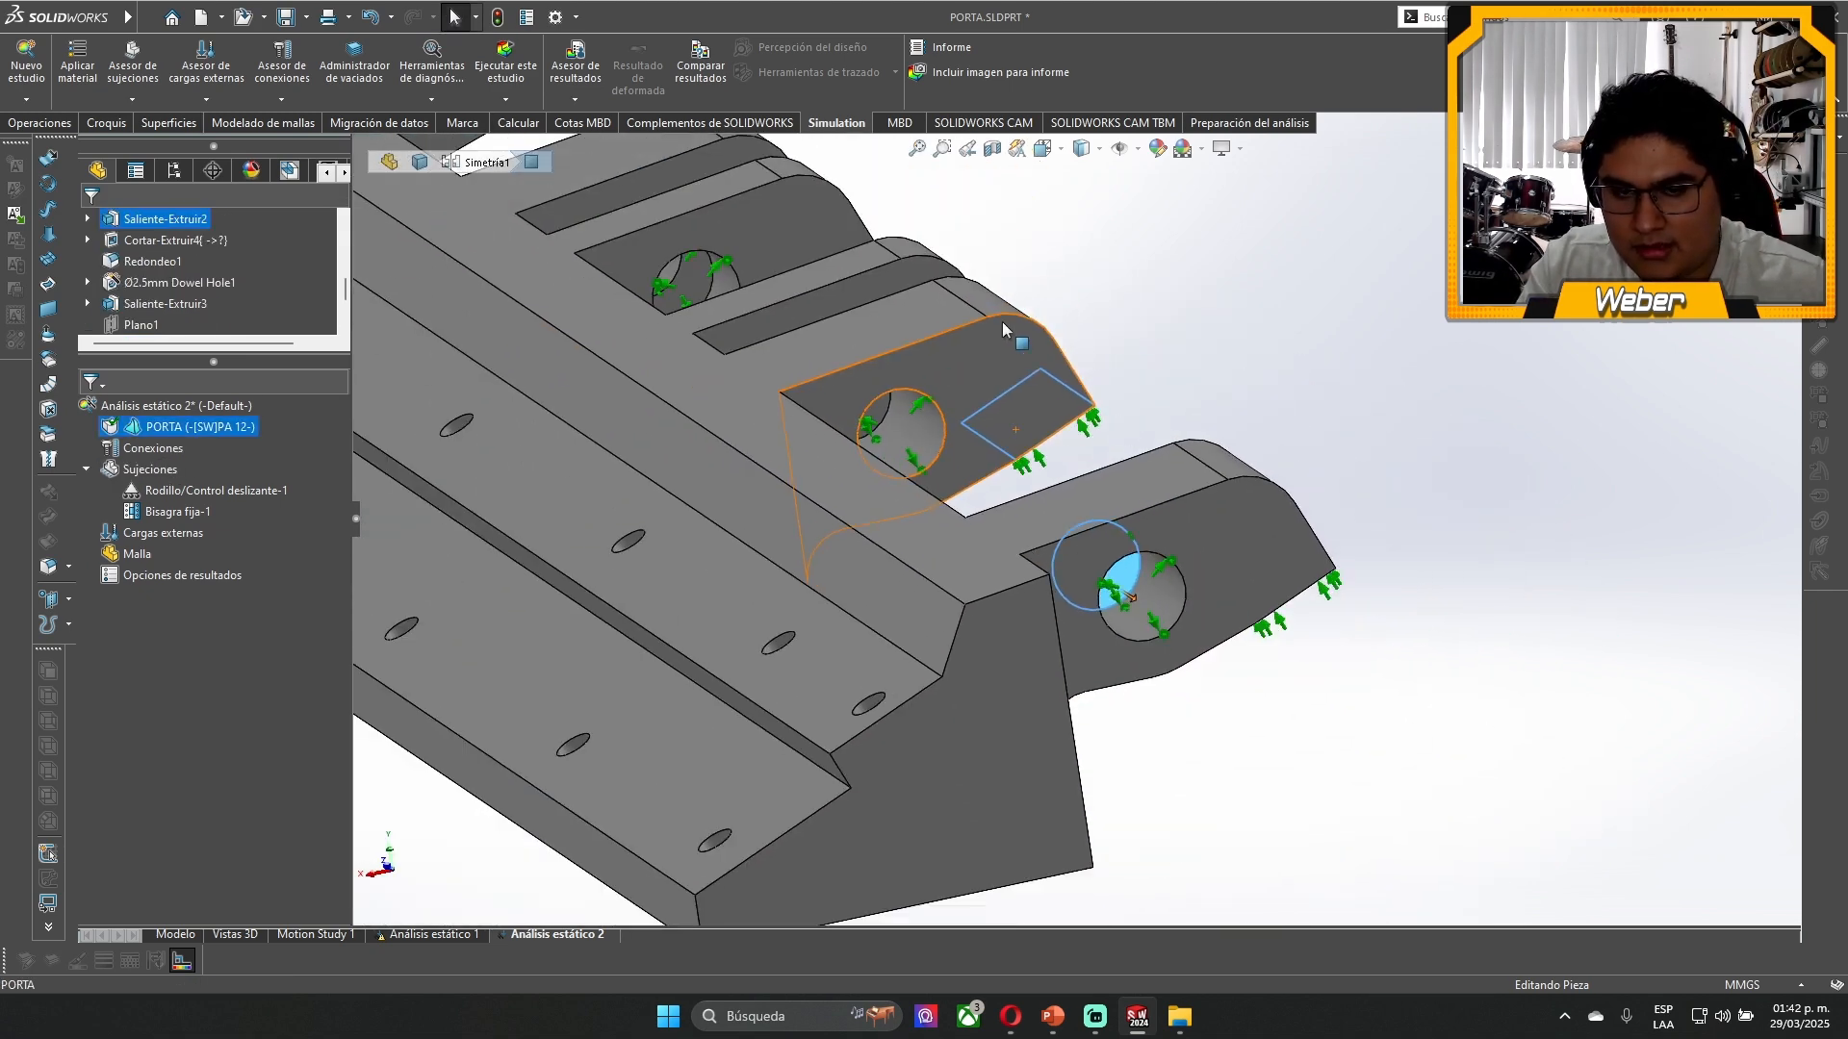
{"action": "middle_click_drag", "start_coordinate": [1002, 321], "coordinate": [805, 403]}
{"action": "scroll", "coordinate": [805, 403], "scroll_direction": "up", "scroll_amount": 4}
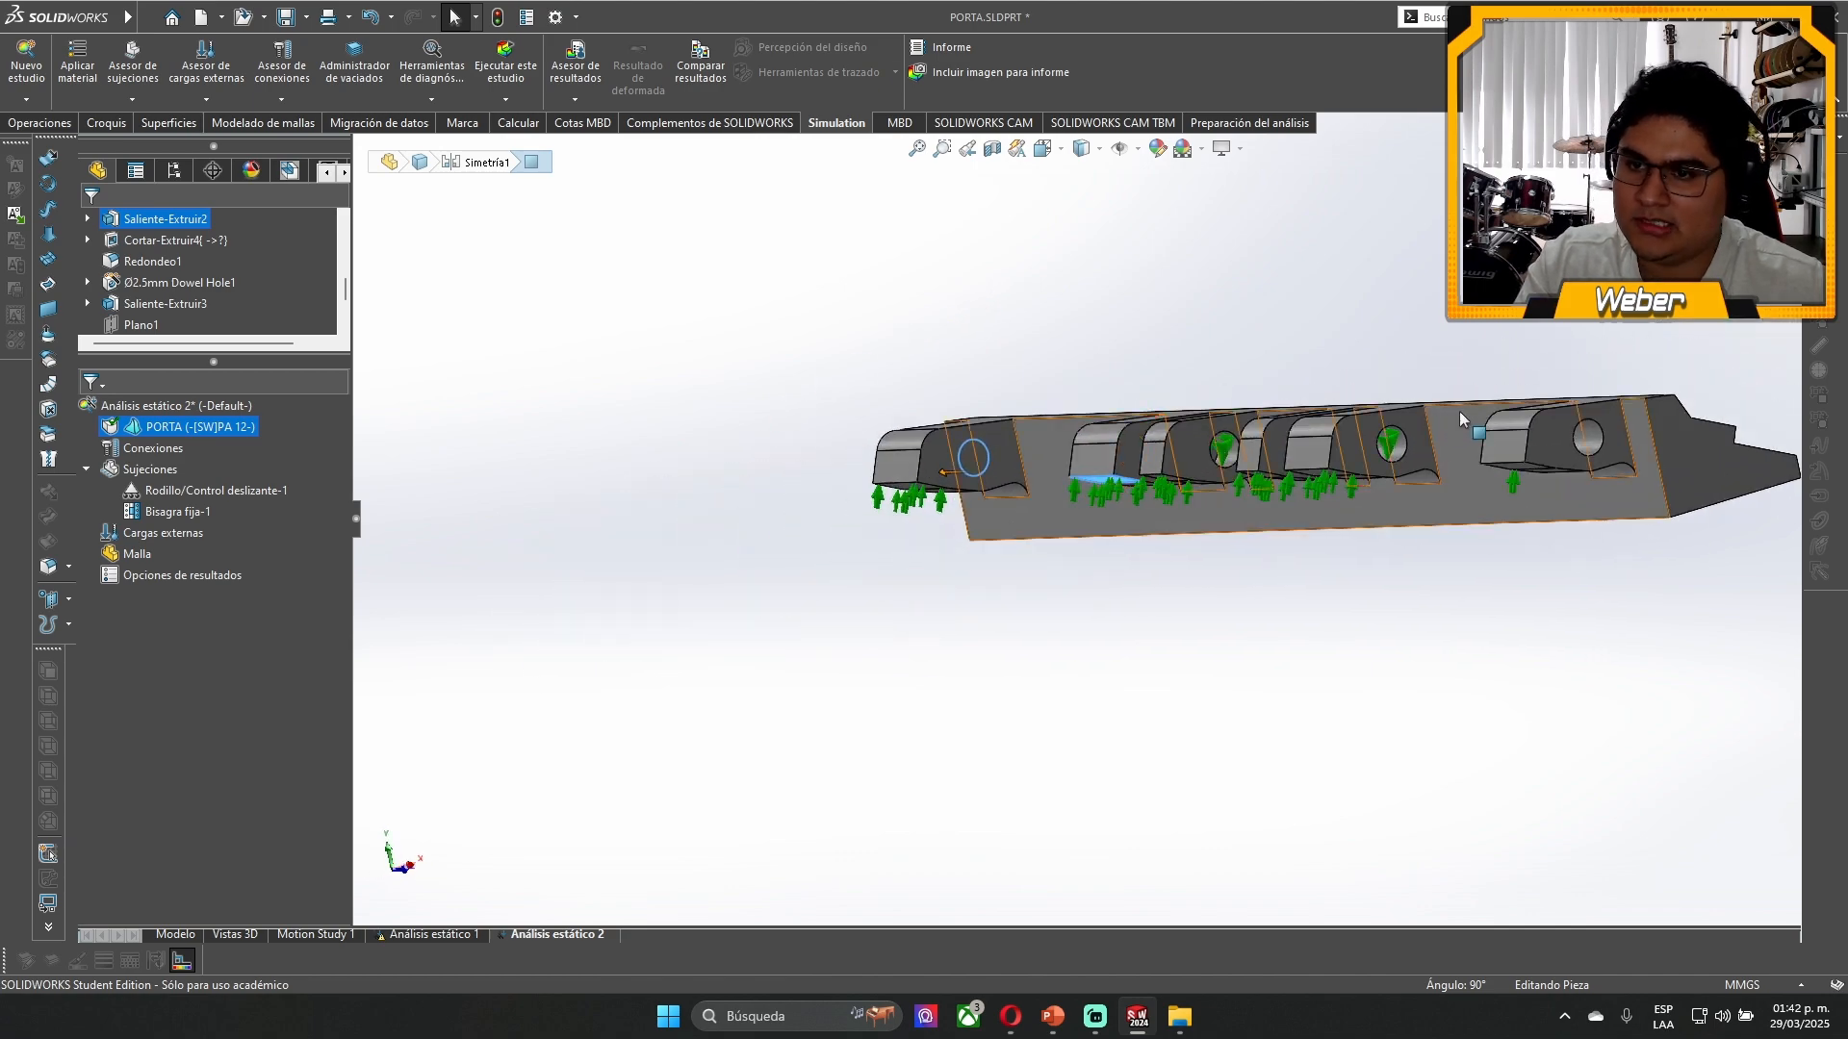
{"action": "scroll", "coordinate": [1547, 515], "scroll_direction": "down", "scroll_amount": 8}
{"action": "middle_click_drag", "start_coordinate": [1547, 515], "coordinate": [1430, 512]}
{"action": "scroll", "coordinate": [1447, 502], "scroll_direction": "down", "scroll_amount": 3}
{"action": "scroll", "coordinate": [1396, 500], "scroll_direction": "up", "scroll_amount": 5}
{"action": "scroll", "coordinate": [835, 373], "scroll_direction": "up", "scroll_amount": 2}
{"action": "scroll", "coordinate": [833, 366], "scroll_direction": "down", "scroll_amount": 2}
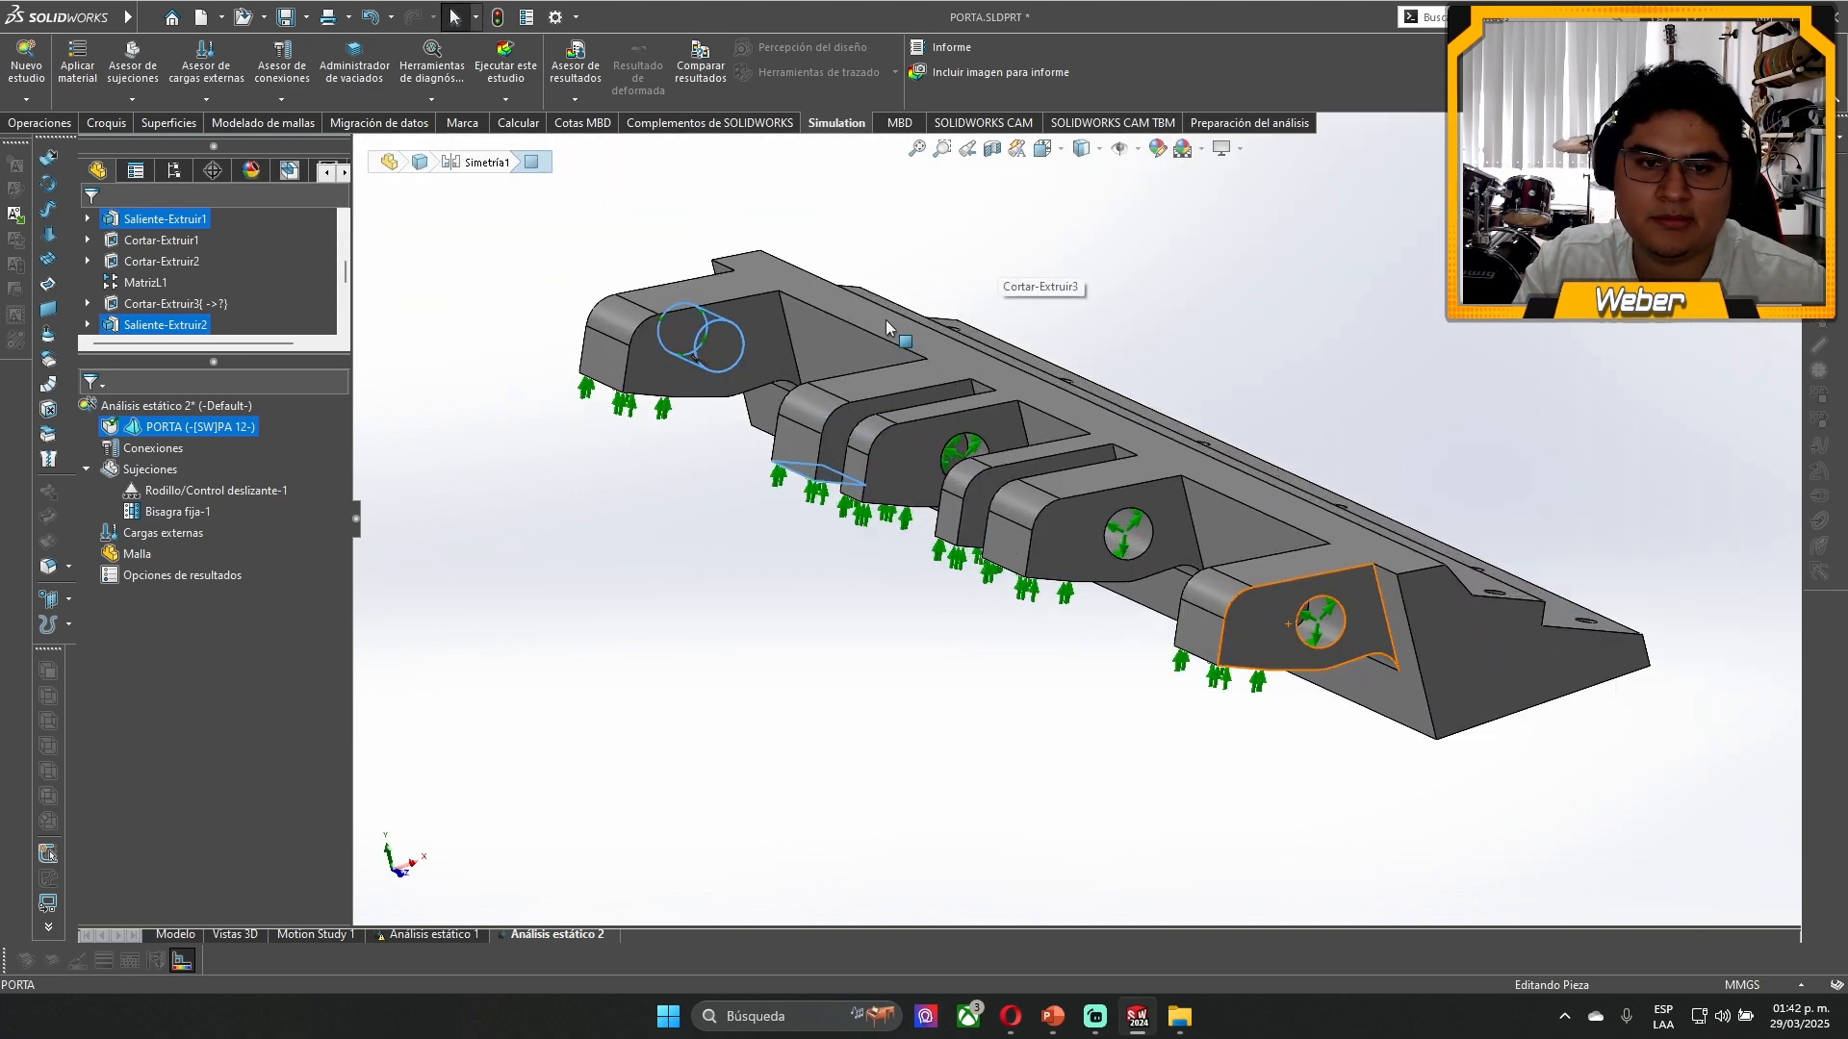
{"action": "left_click", "coordinate": [599, 673]}
- Apply a second roller/slider fixture to the two flat blind end faces inside the lug holes
{"action": "right_click", "coordinate": [146, 476]}
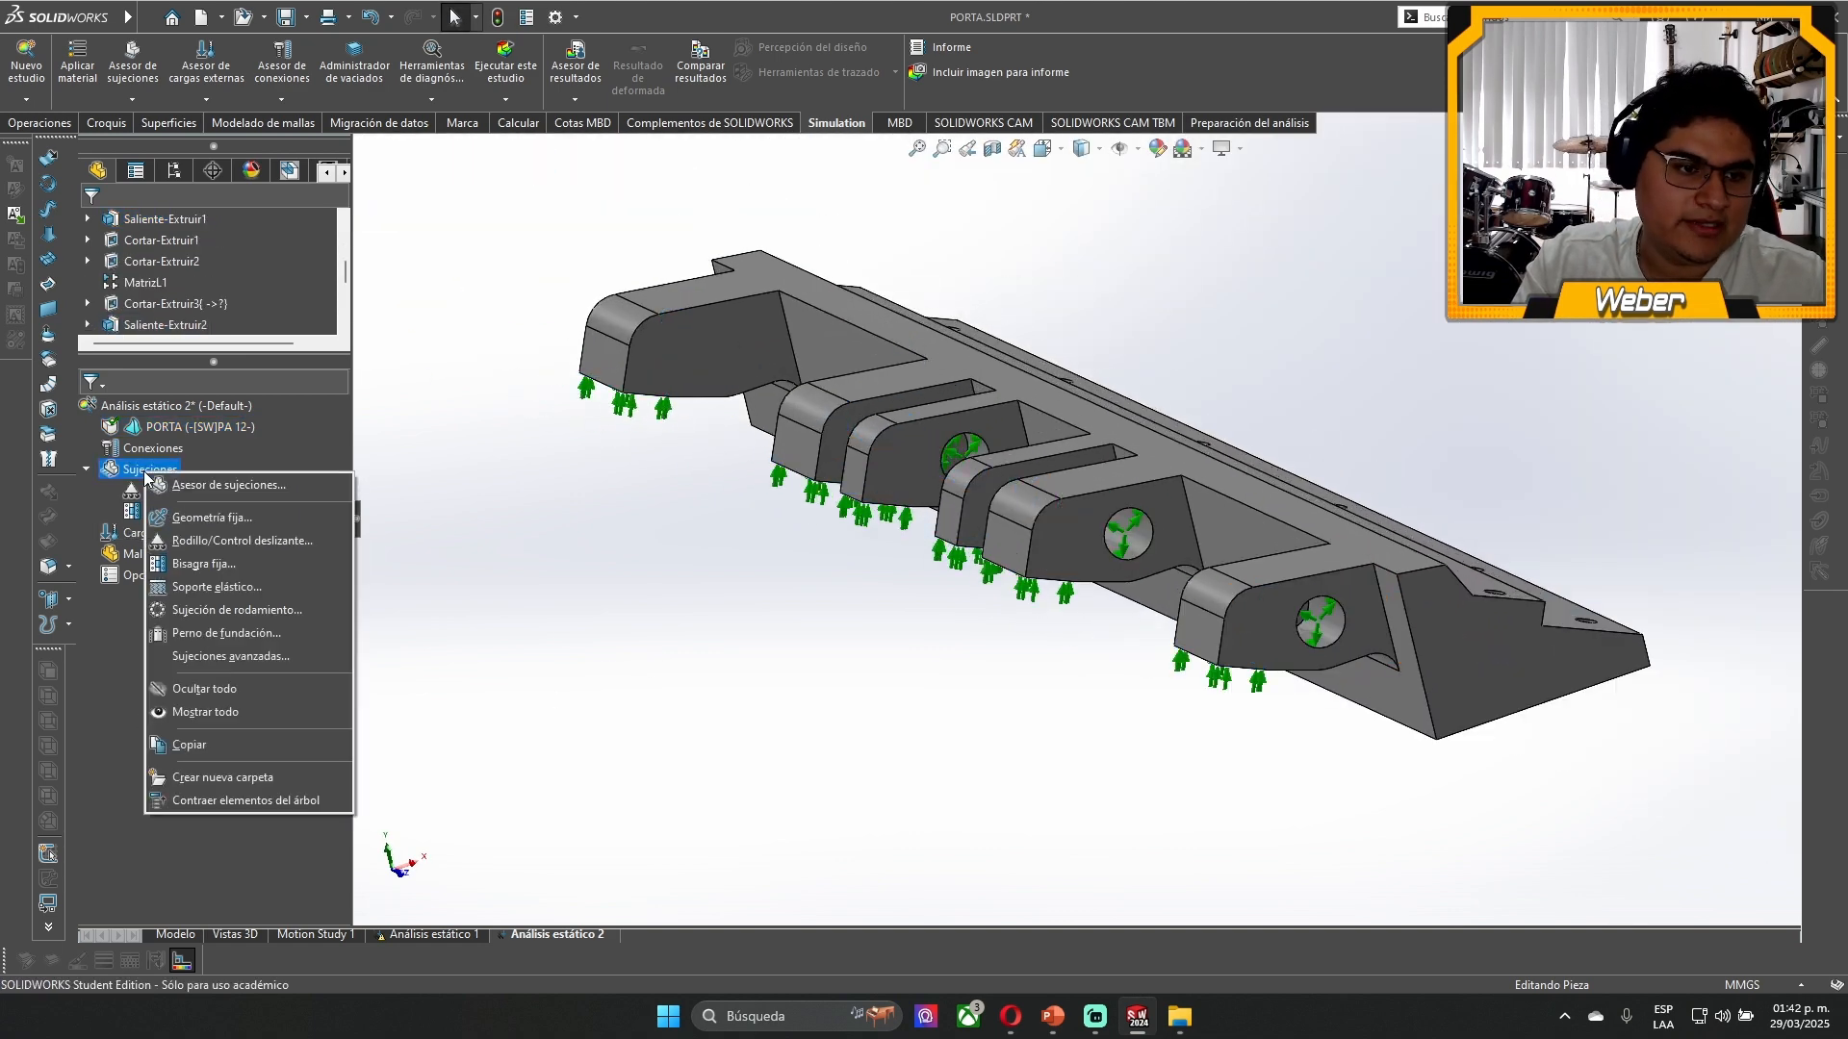
{"action": "left_click", "coordinate": [220, 545]}
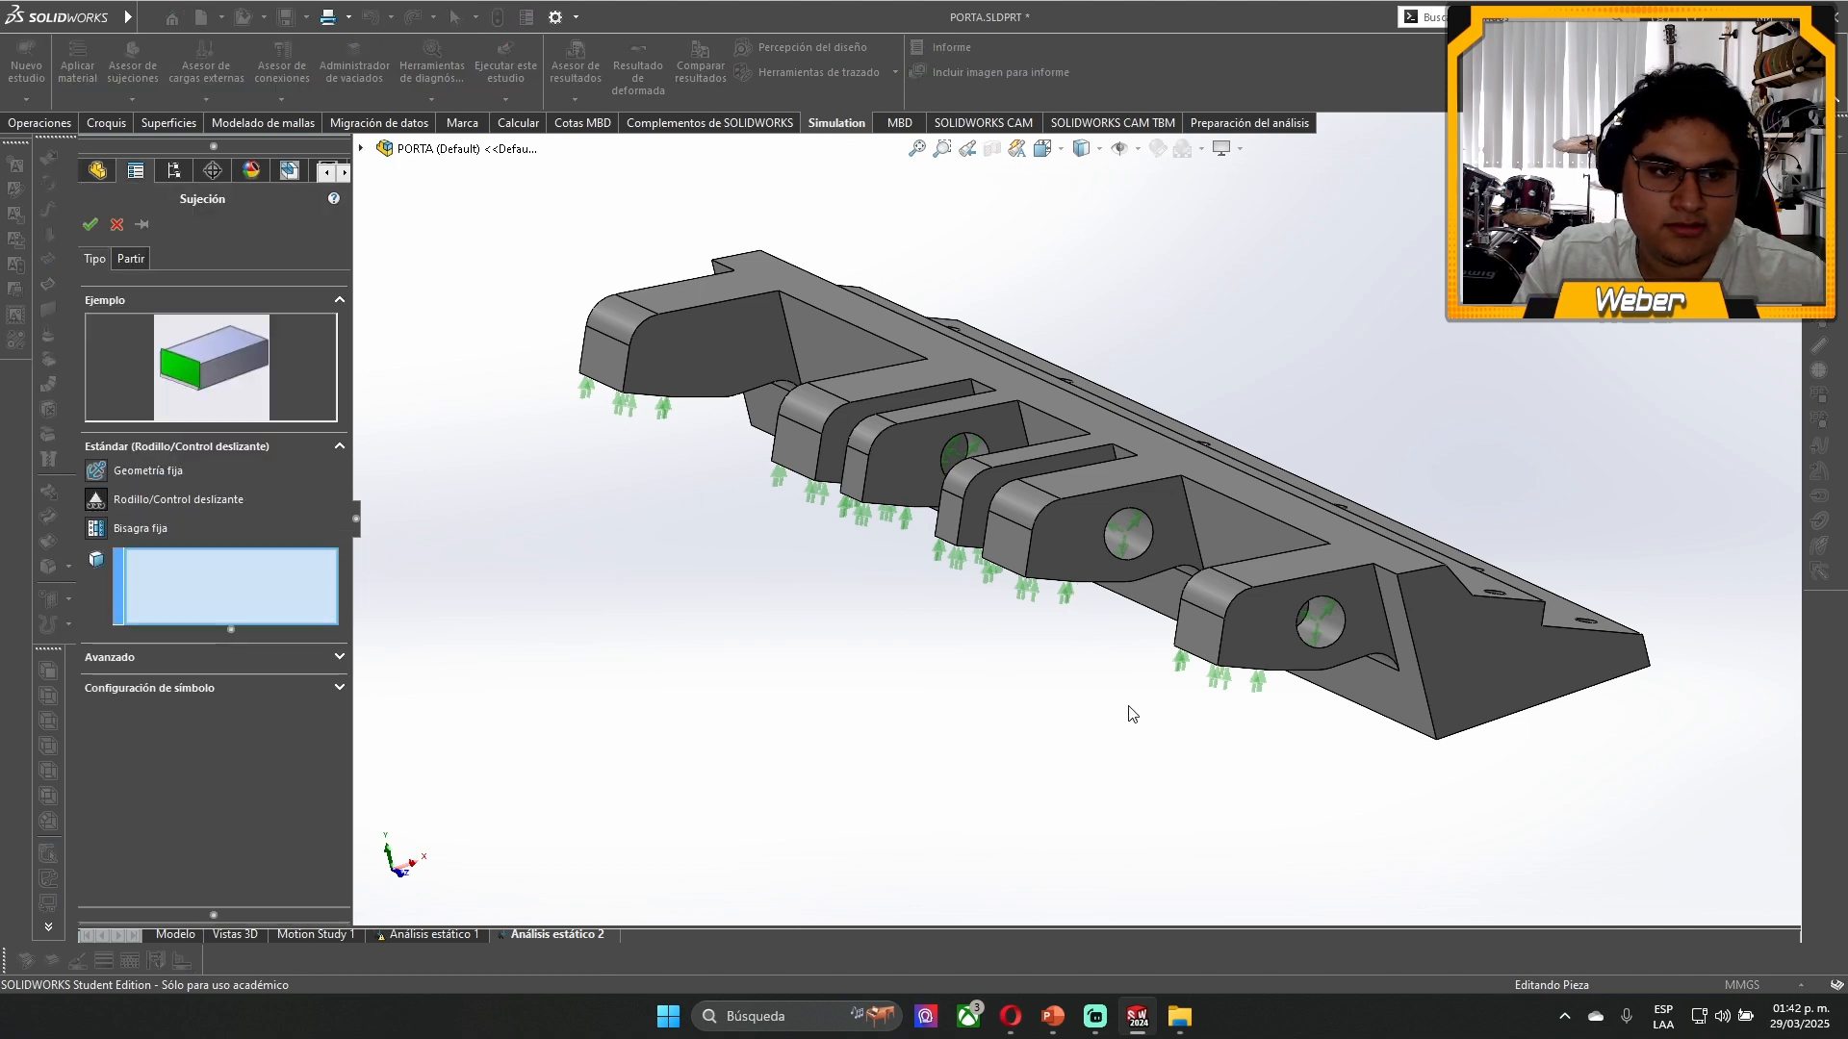
{"action": "middle_click_drag", "start_coordinate": [1130, 710], "coordinate": [1396, 539]}
{"action": "scroll", "coordinate": [991, 376], "scroll_direction": "down", "scroll_amount": 3}
{"action": "left_click", "coordinate": [994, 374]}
{"action": "scroll", "coordinate": [998, 372], "scroll_direction": "up", "scroll_amount": 4}
{"action": "scroll", "coordinate": [905, 630], "scroll_direction": "down", "scroll_amount": 5}
{"action": "left_click", "coordinate": [1026, 735]}
{"action": "middle_click_drag", "start_coordinate": [1028, 724], "coordinate": [938, 674]}
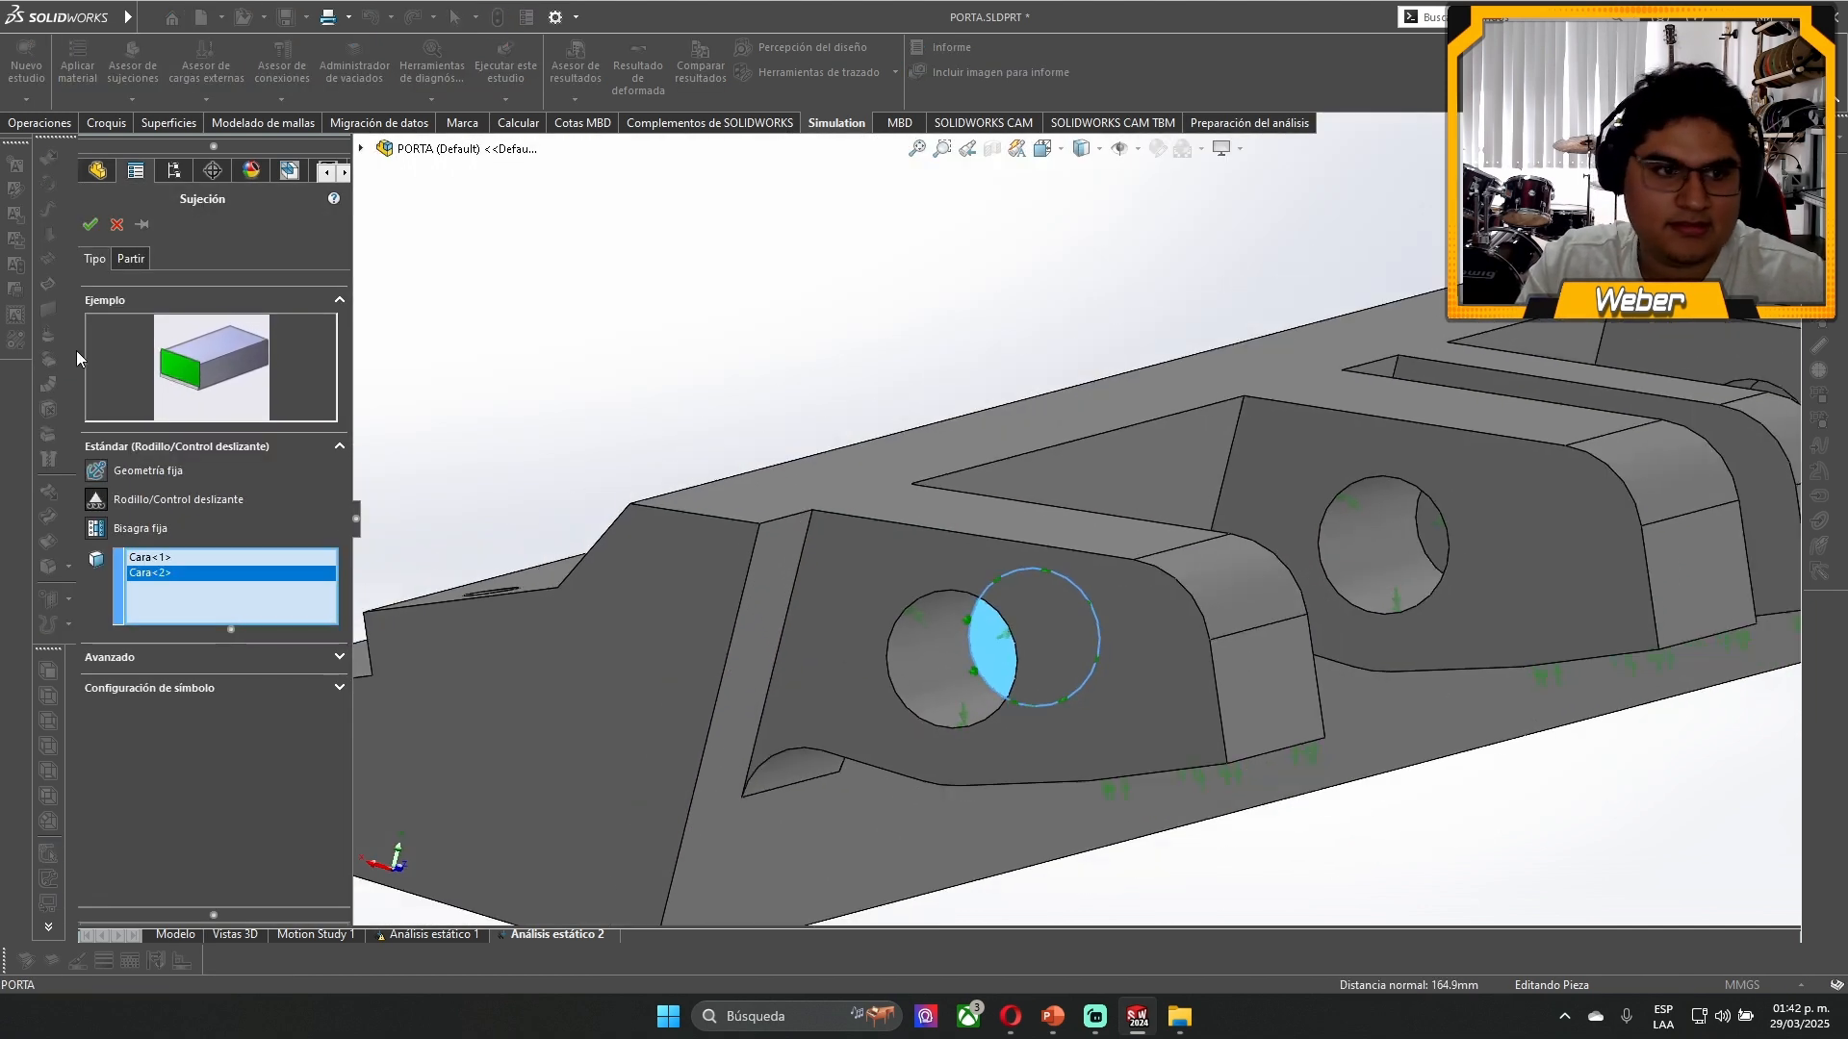
{"action": "left_click", "coordinate": [88, 225]}
- Apply a 2400 N force per item, normal to the body's large slotted underside face, with a symbol size of 240
{"action": "scroll", "coordinate": [1155, 577], "scroll_direction": "up", "scroll_amount": 5}
{"action": "middle_click_drag", "start_coordinate": [1154, 578], "coordinate": [1145, 442]}
{"action": "scroll", "coordinate": [1203, 598], "scroll_direction": "down", "scroll_amount": 5}
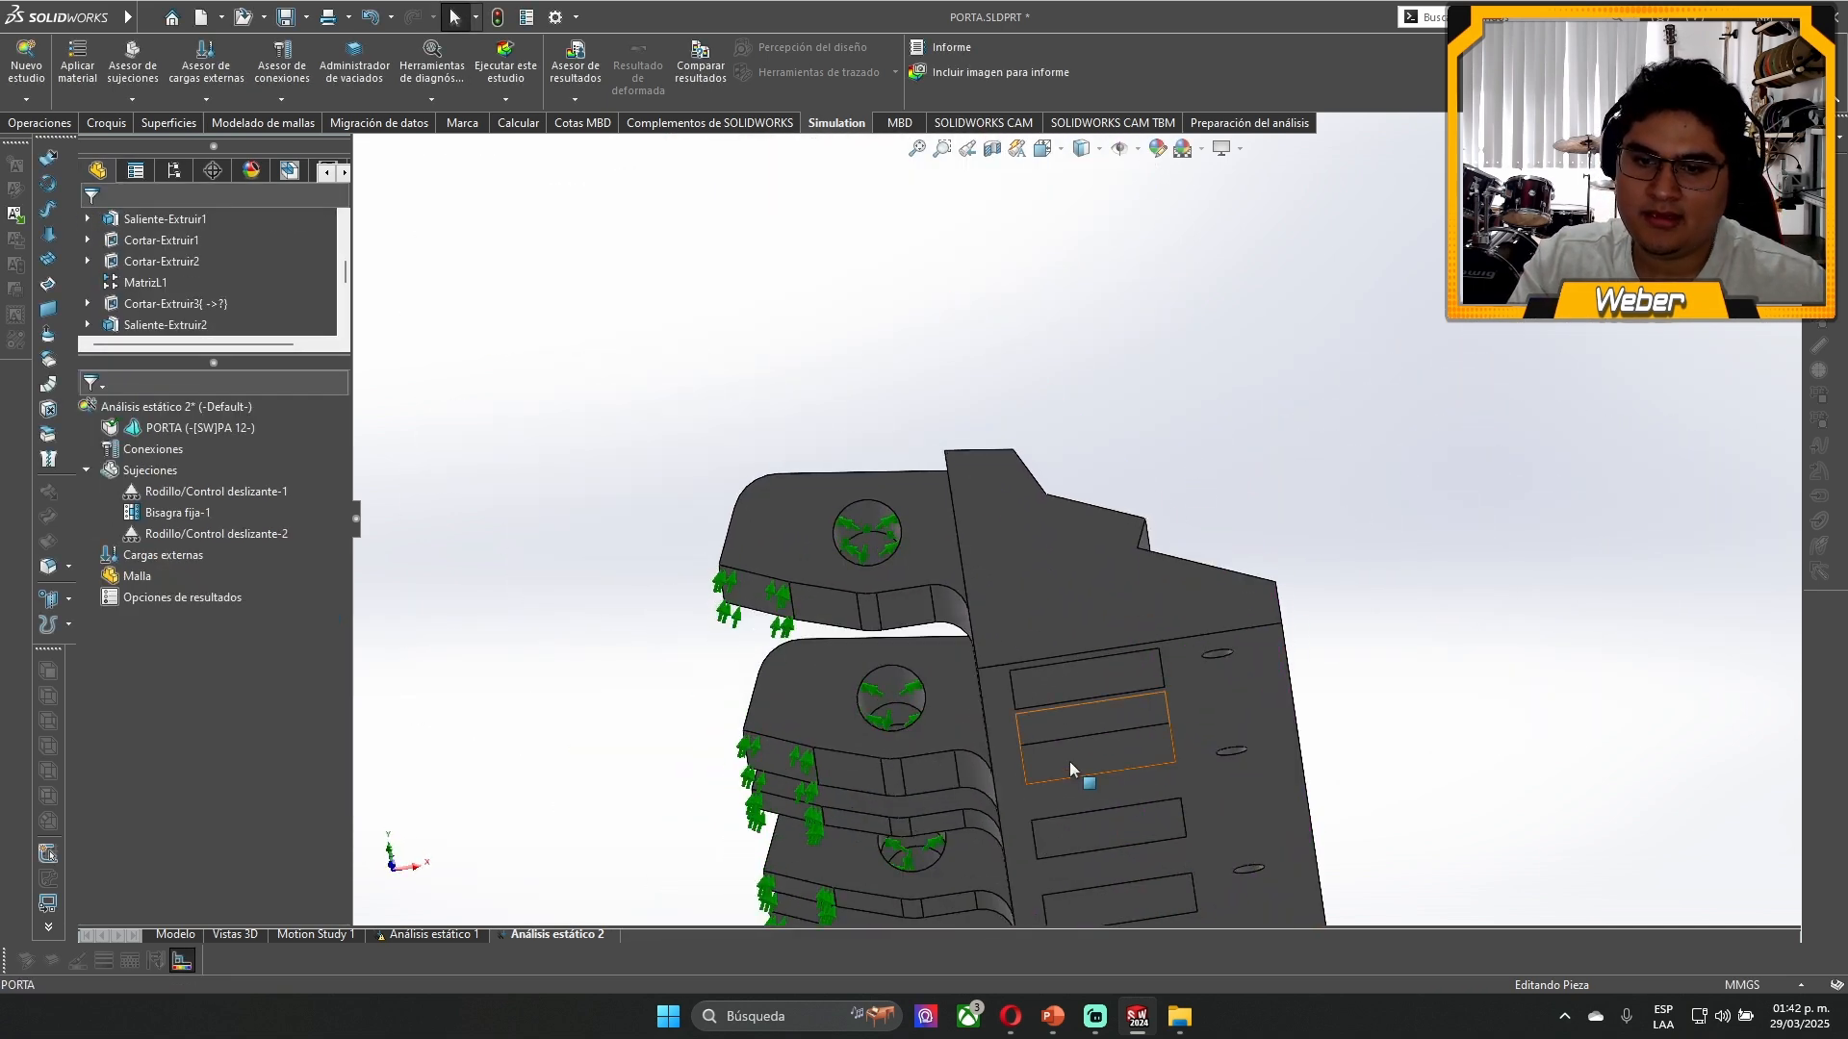
{"action": "left_click", "coordinate": [1221, 712]}
{"action": "middle_click_drag", "start_coordinate": [1238, 747], "coordinate": [1251, 819]}
{"action": "scroll", "coordinate": [1101, 664], "scroll_direction": "down", "scroll_amount": 3}
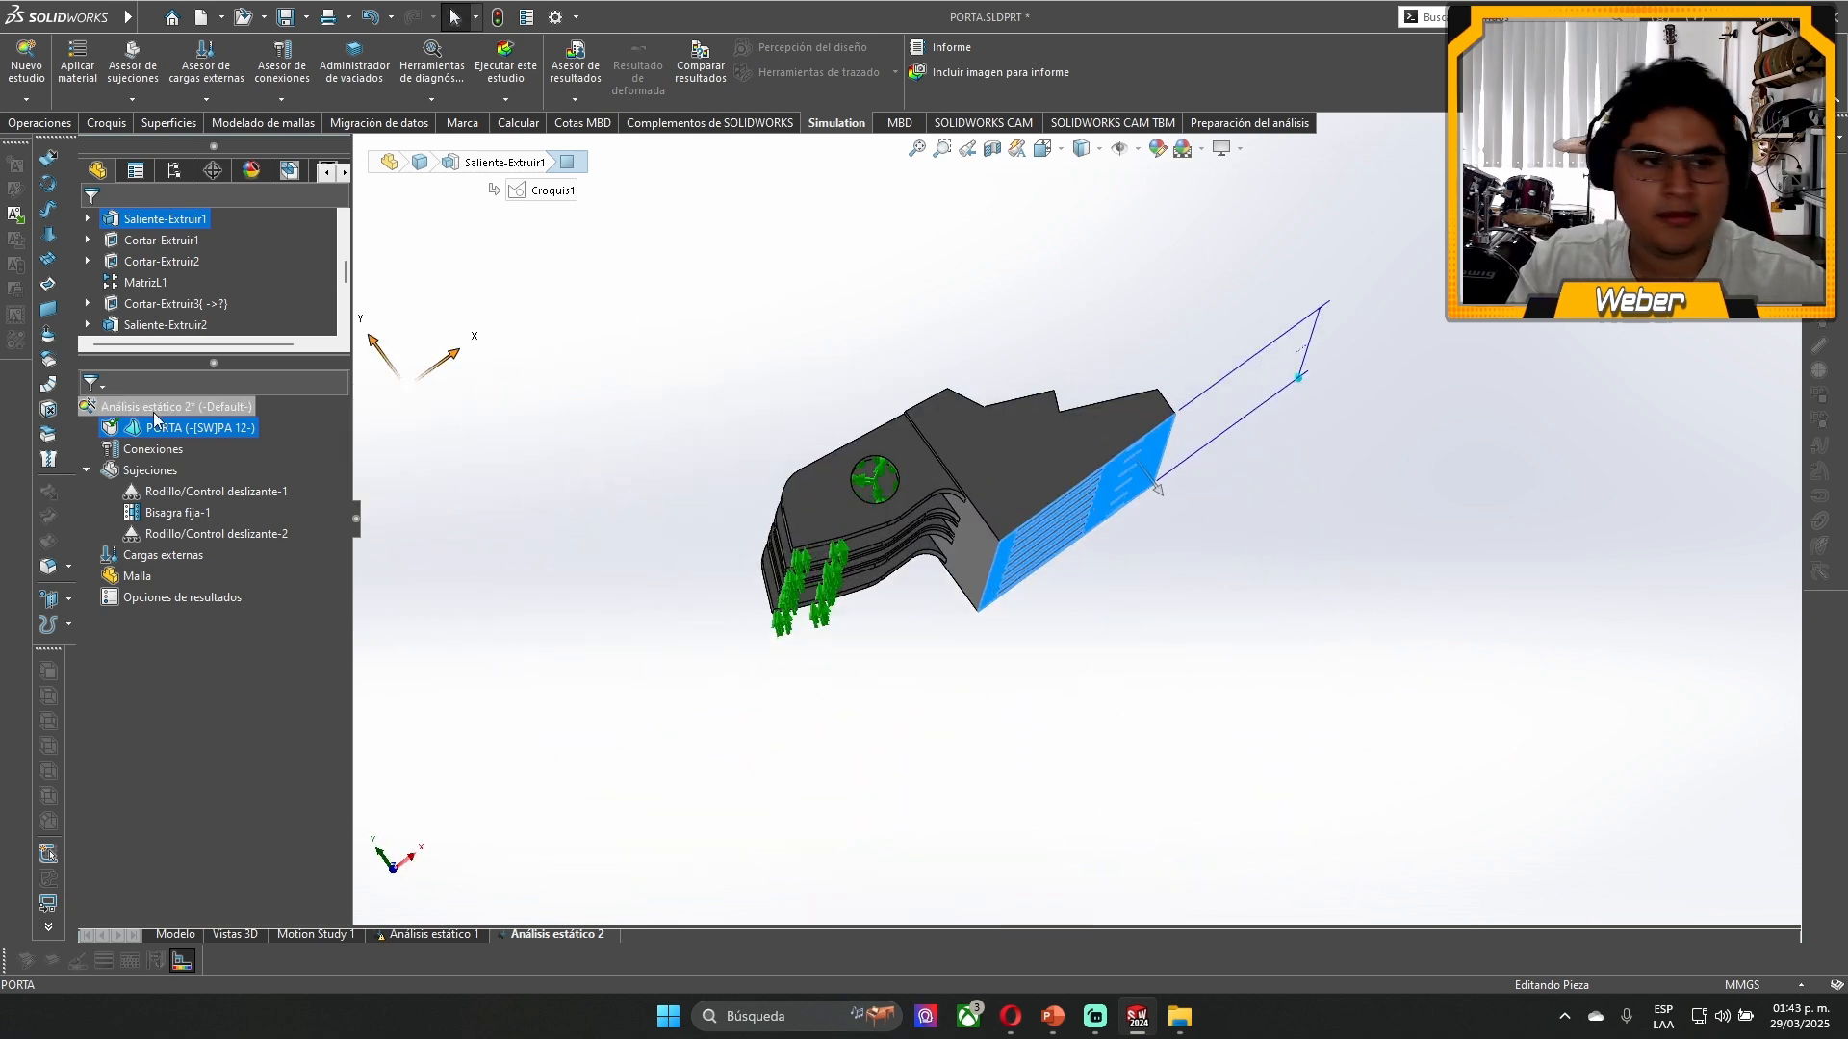
{"action": "right_click", "coordinate": [145, 557]}
{"action": "left_click", "coordinate": [226, 130]}
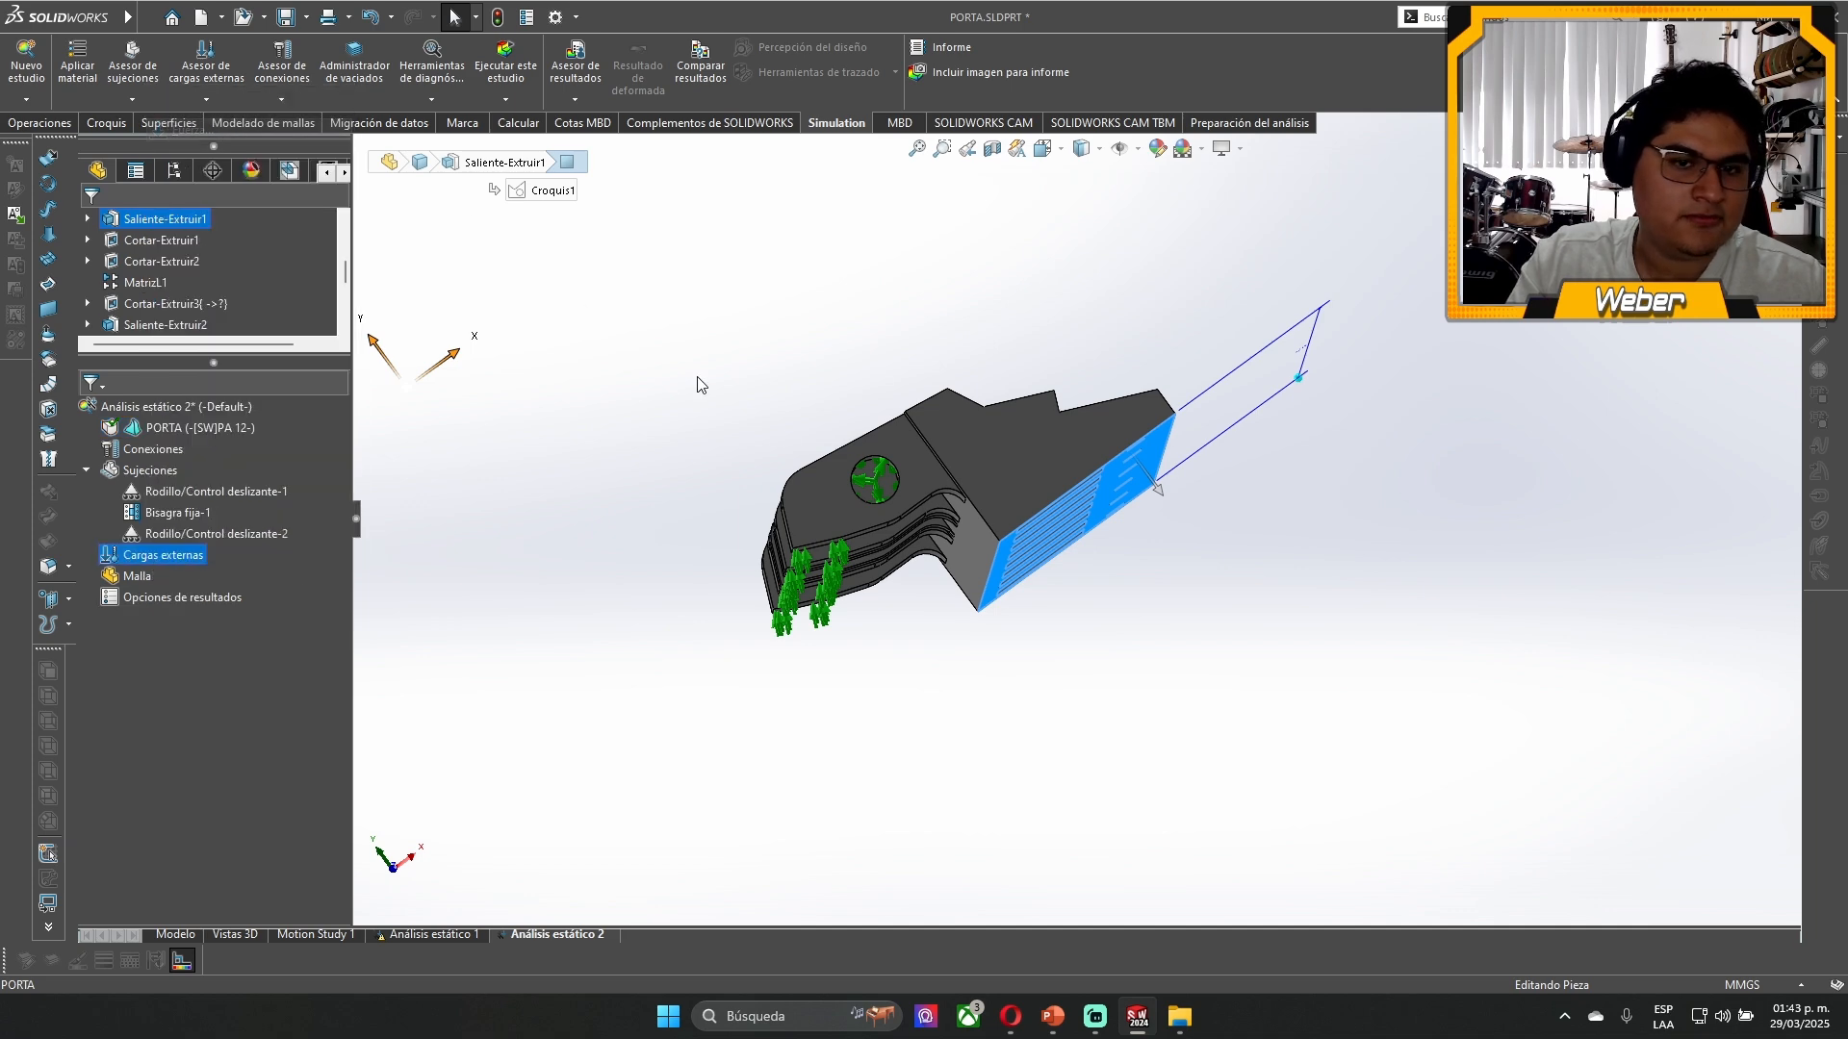
{"action": "middle_click_drag", "start_coordinate": [1250, 798], "coordinate": [1191, 715]}
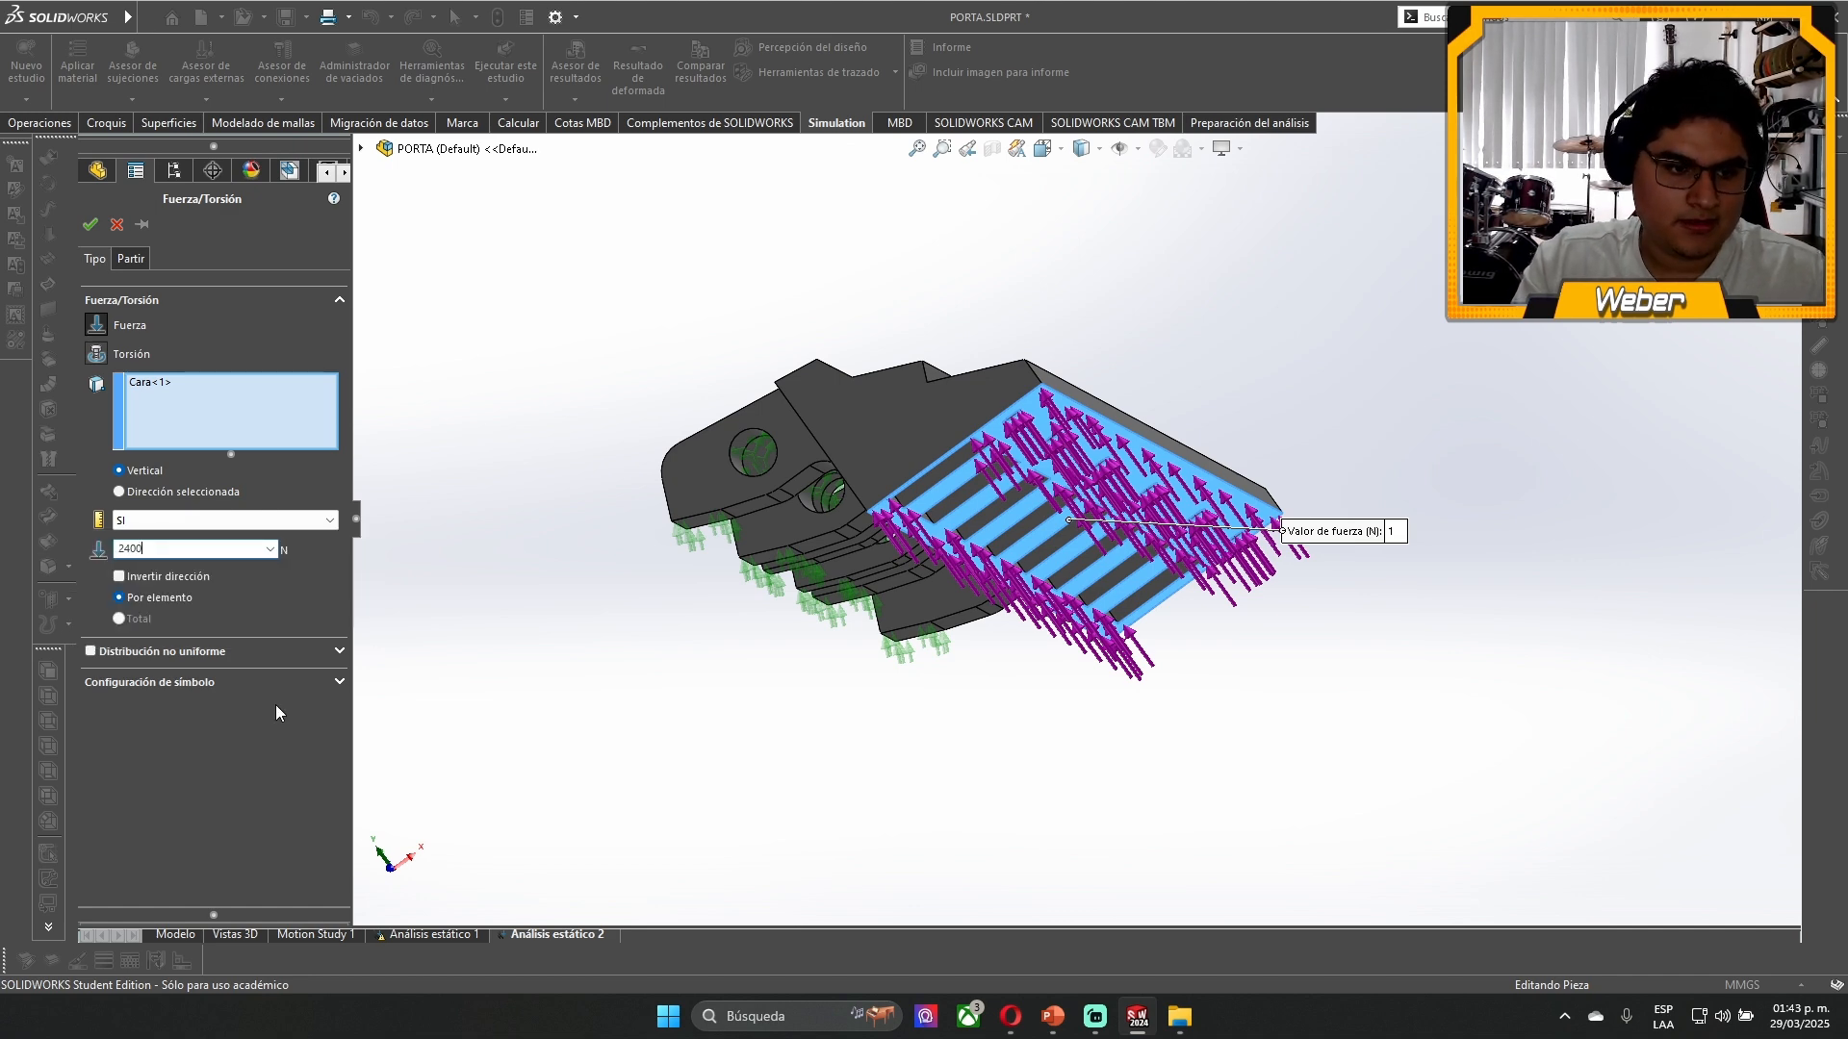
{"action": "left_click", "coordinate": [186, 683]}
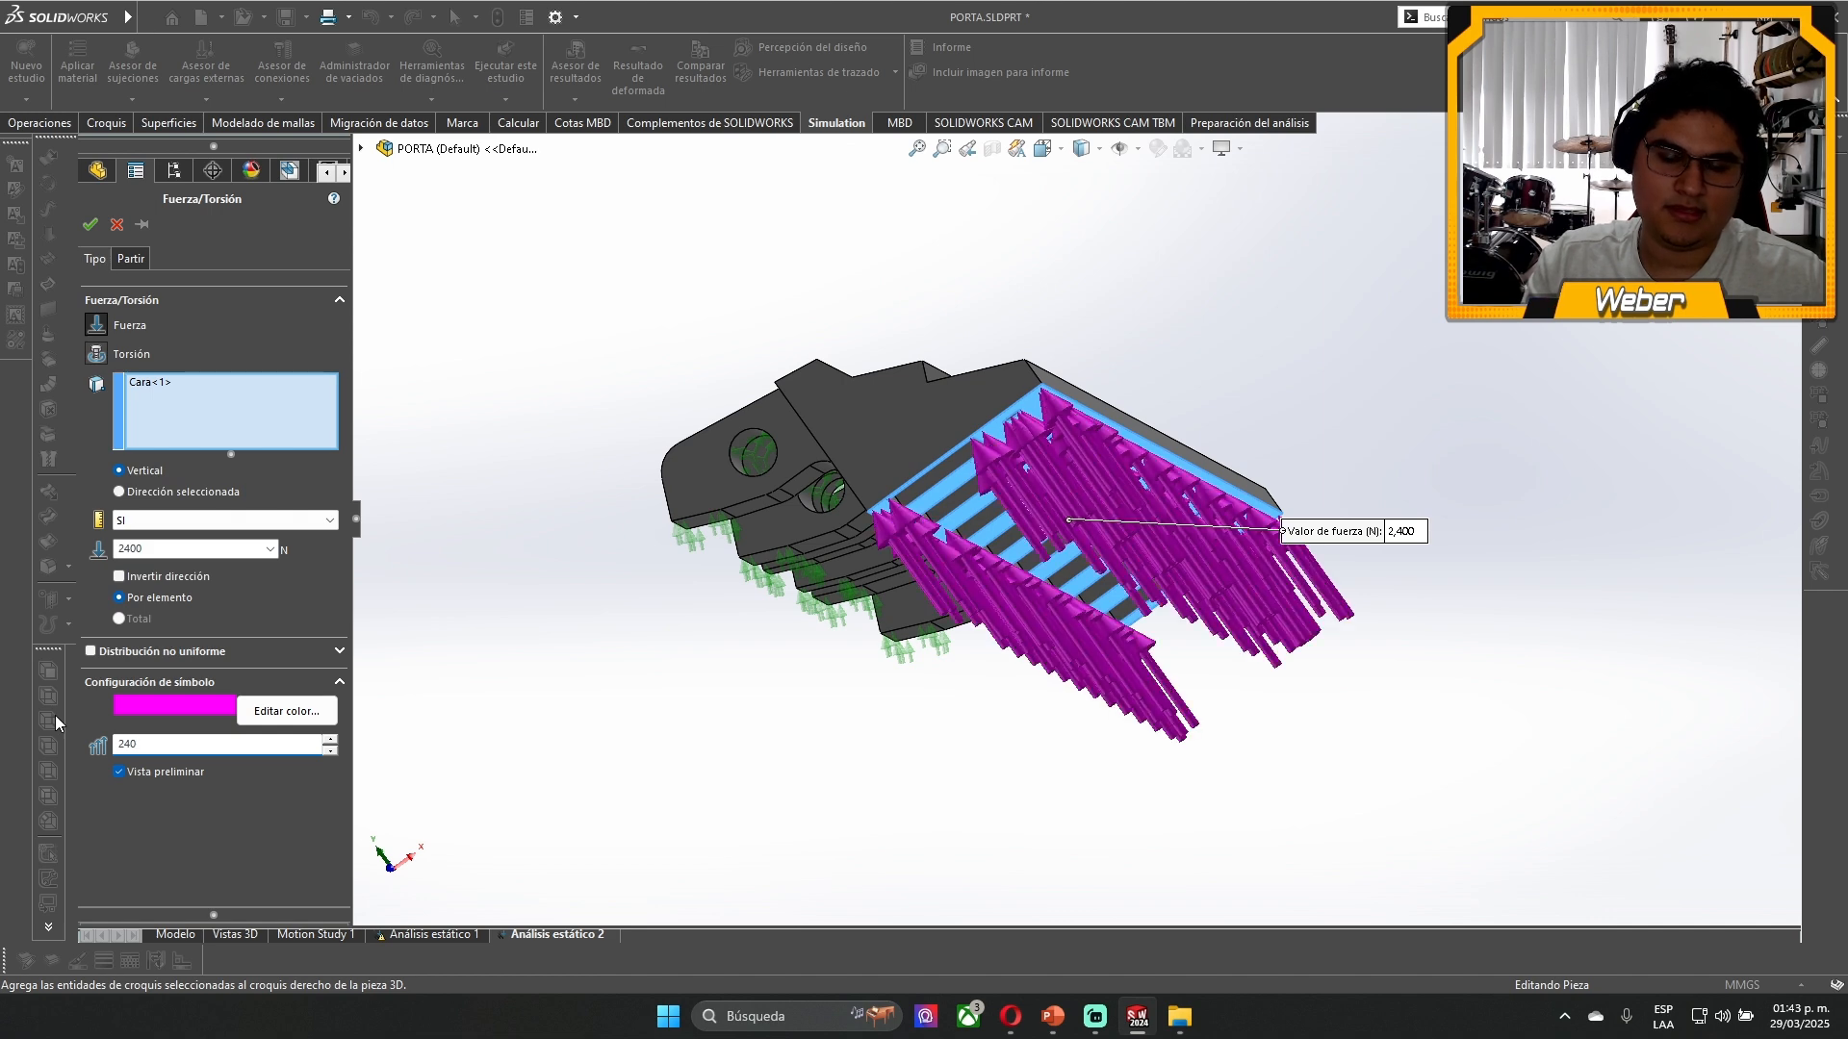
{"action": "left_click", "coordinate": [90, 225]}
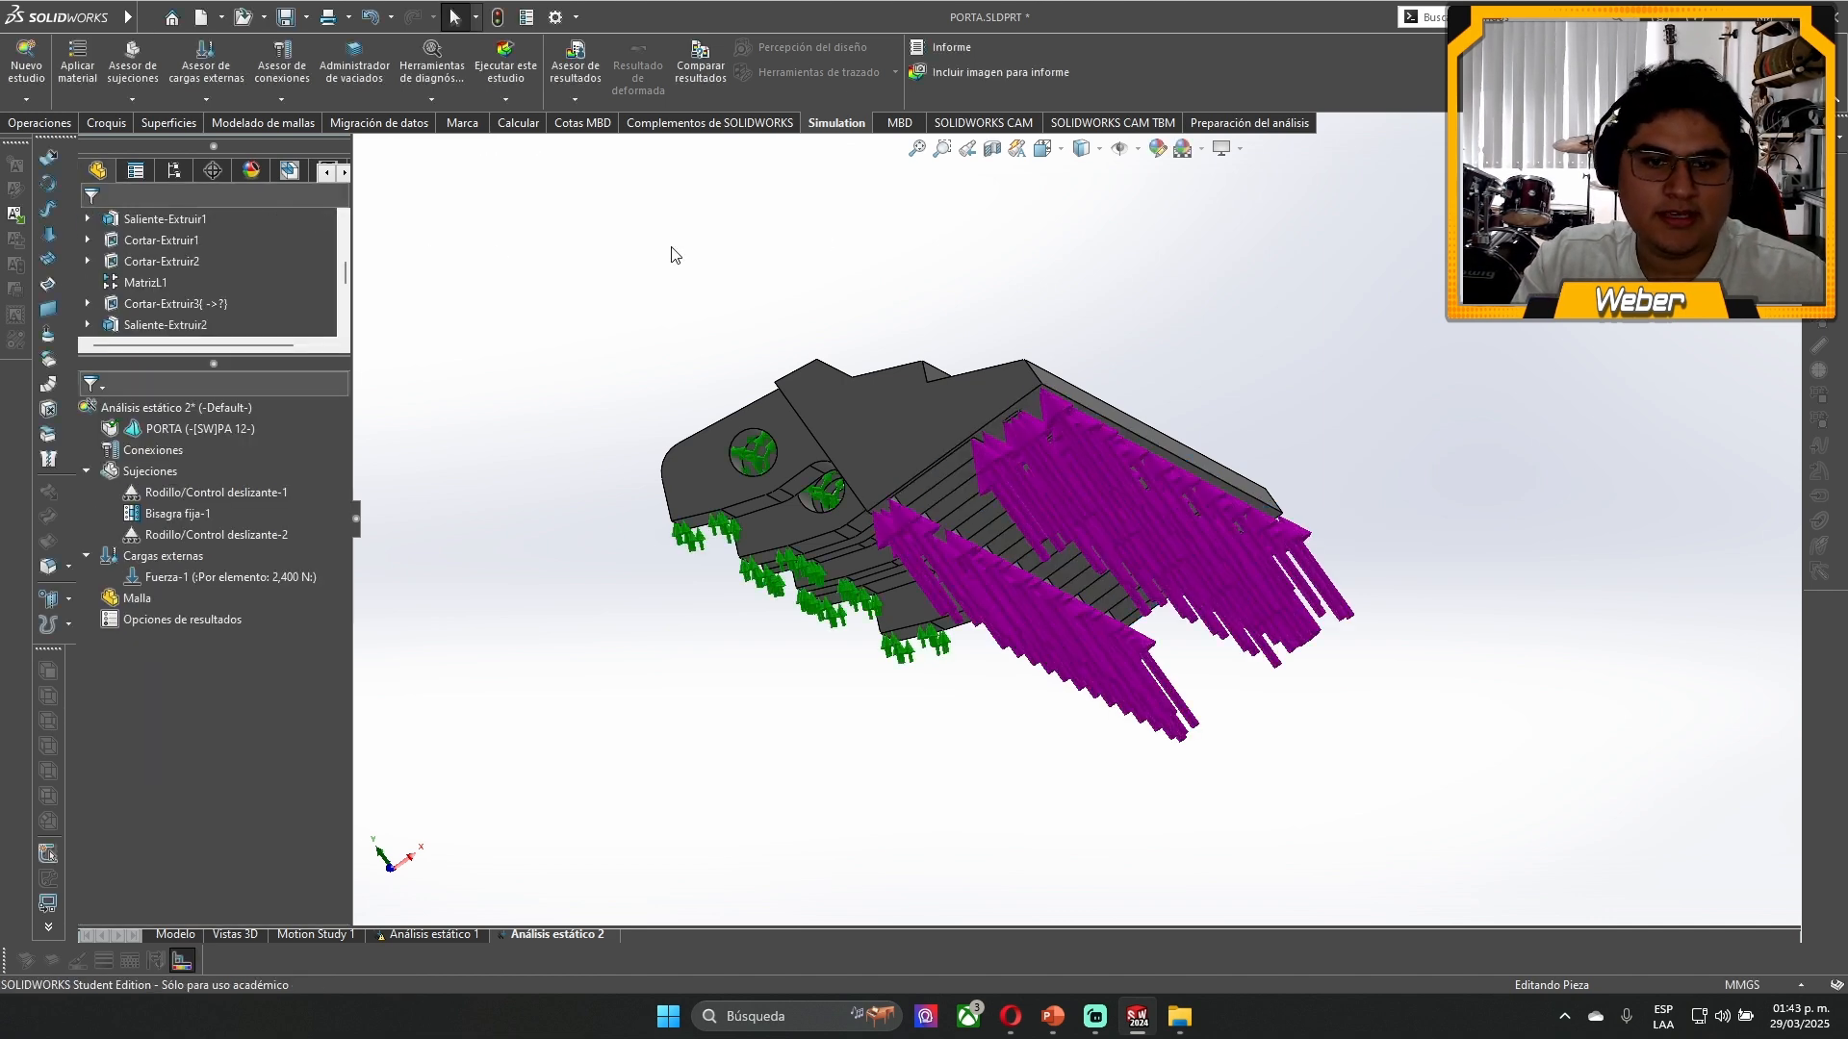
- Create a blended curvature-based mesh at the finest density, with a maximum element size of 4.04474986 mm and minimum of 0.20223749 mm
{"action": "middle_click_drag", "start_coordinate": [672, 256], "coordinate": [895, 298]}
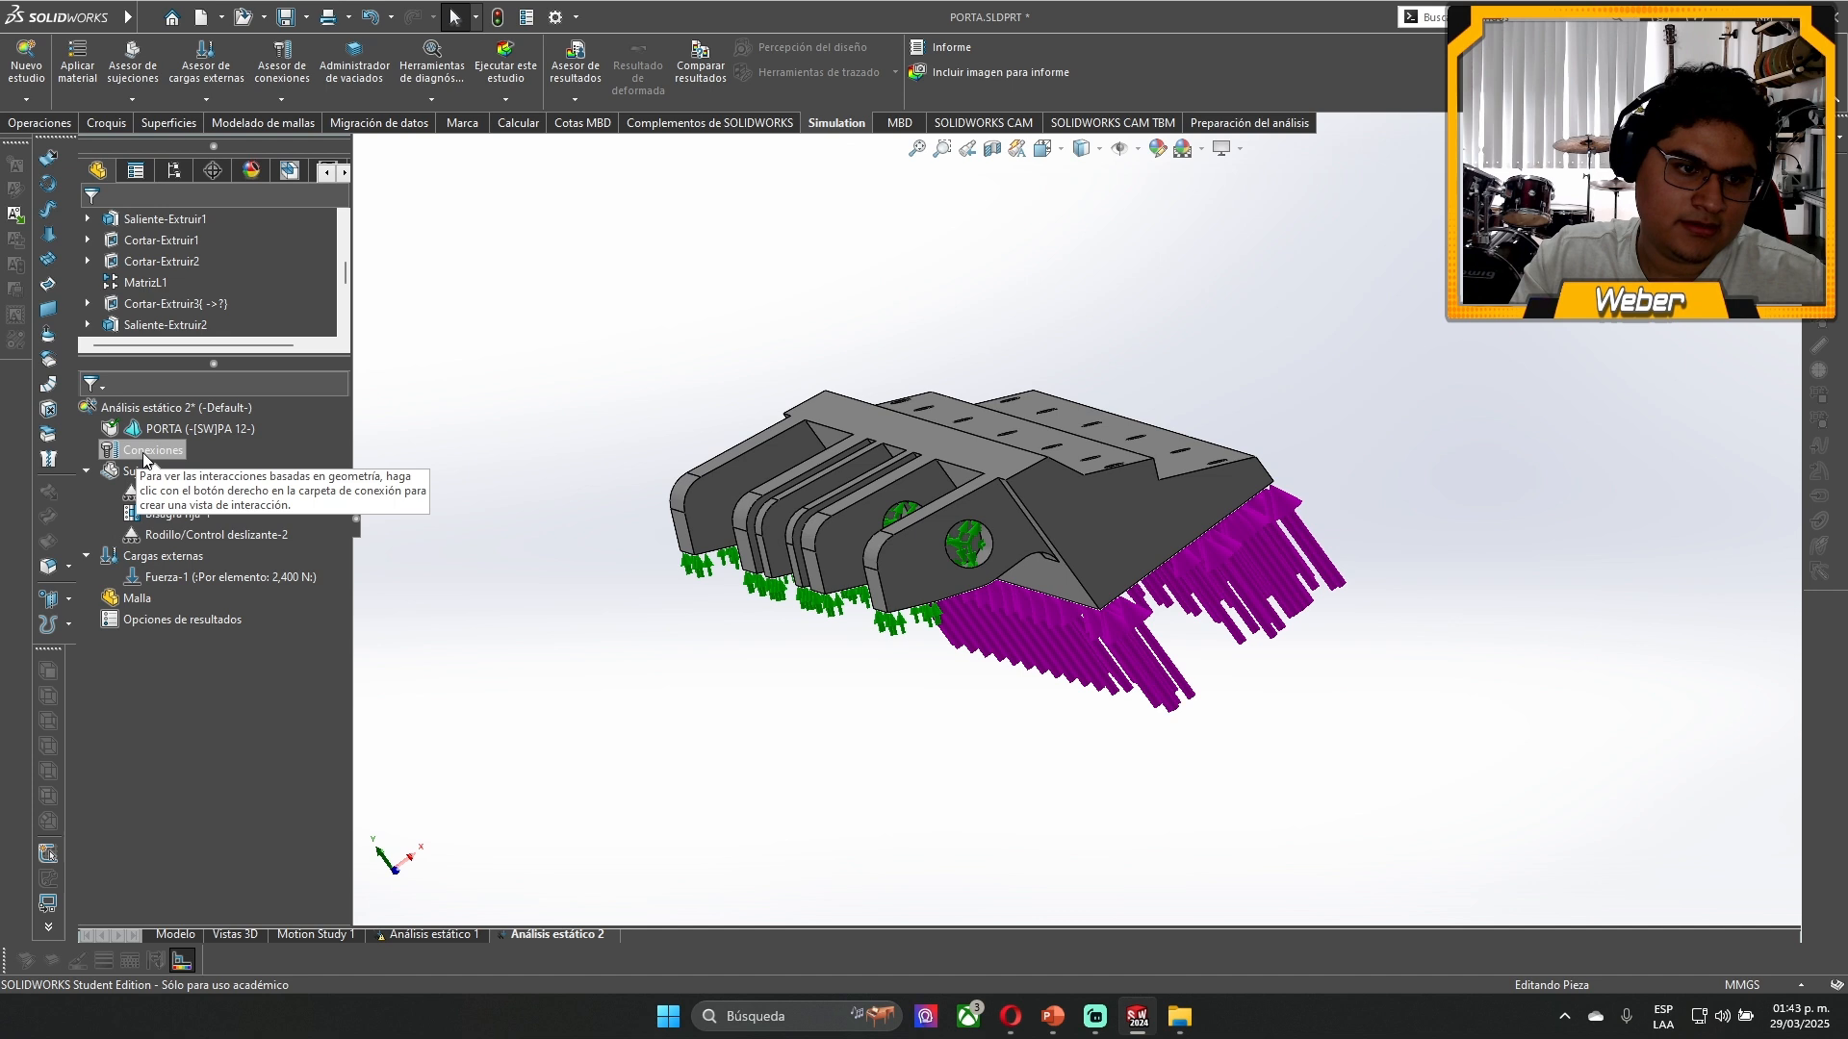
{"action": "right_click", "coordinate": [135, 598]}
{"action": "left_click", "coordinate": [210, 671]}
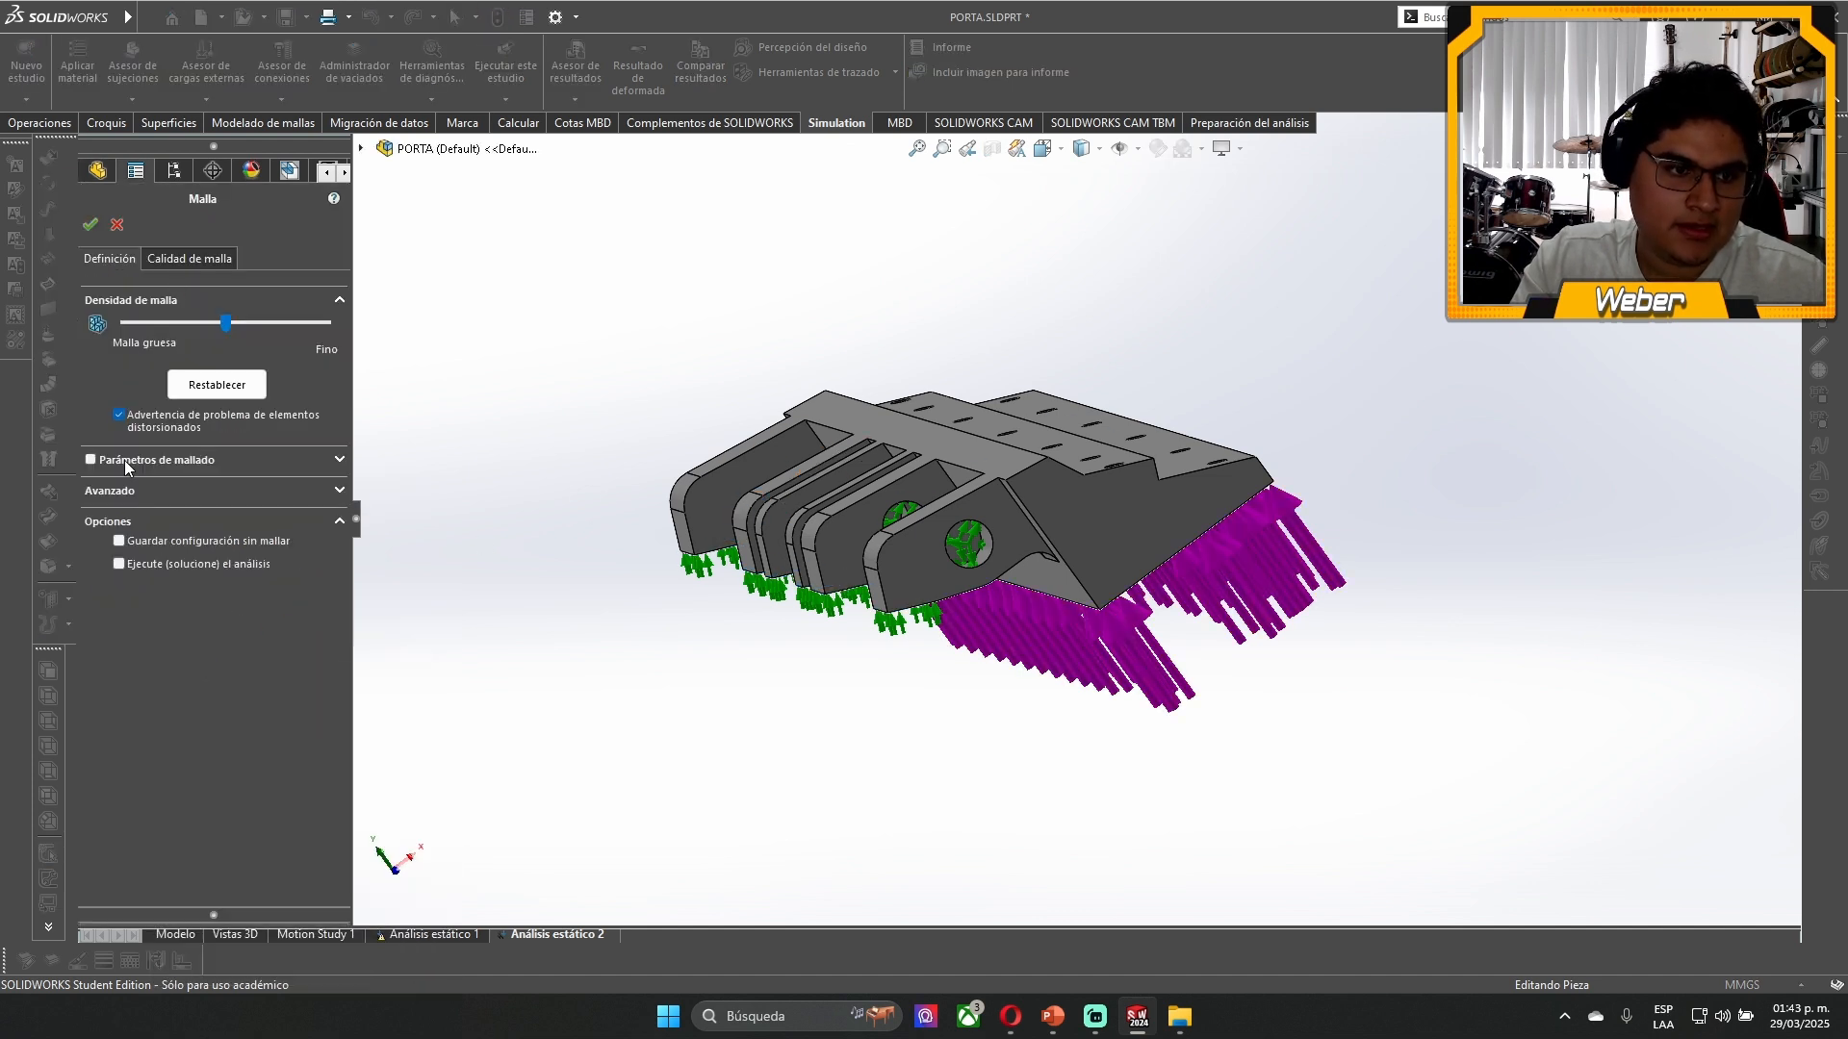
{"action": "left_click", "coordinate": [125, 460]}
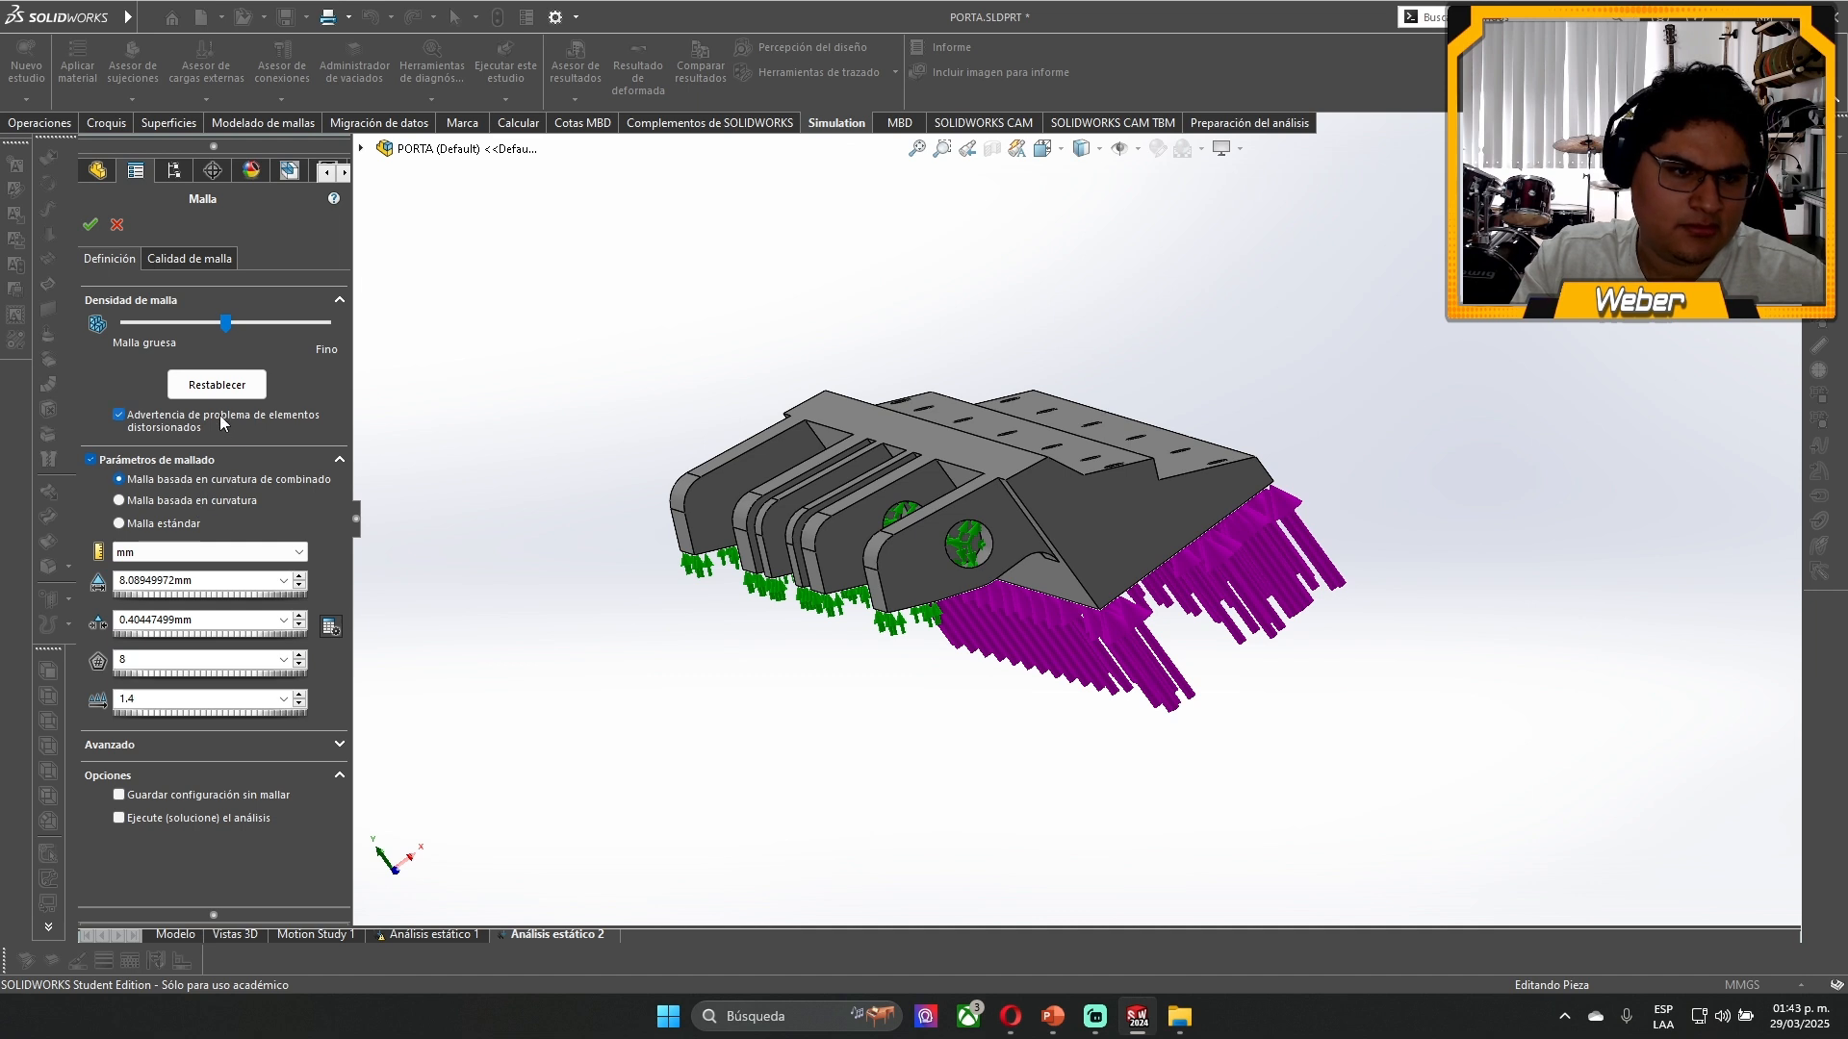
{"action": "left_click", "coordinate": [89, 226]}
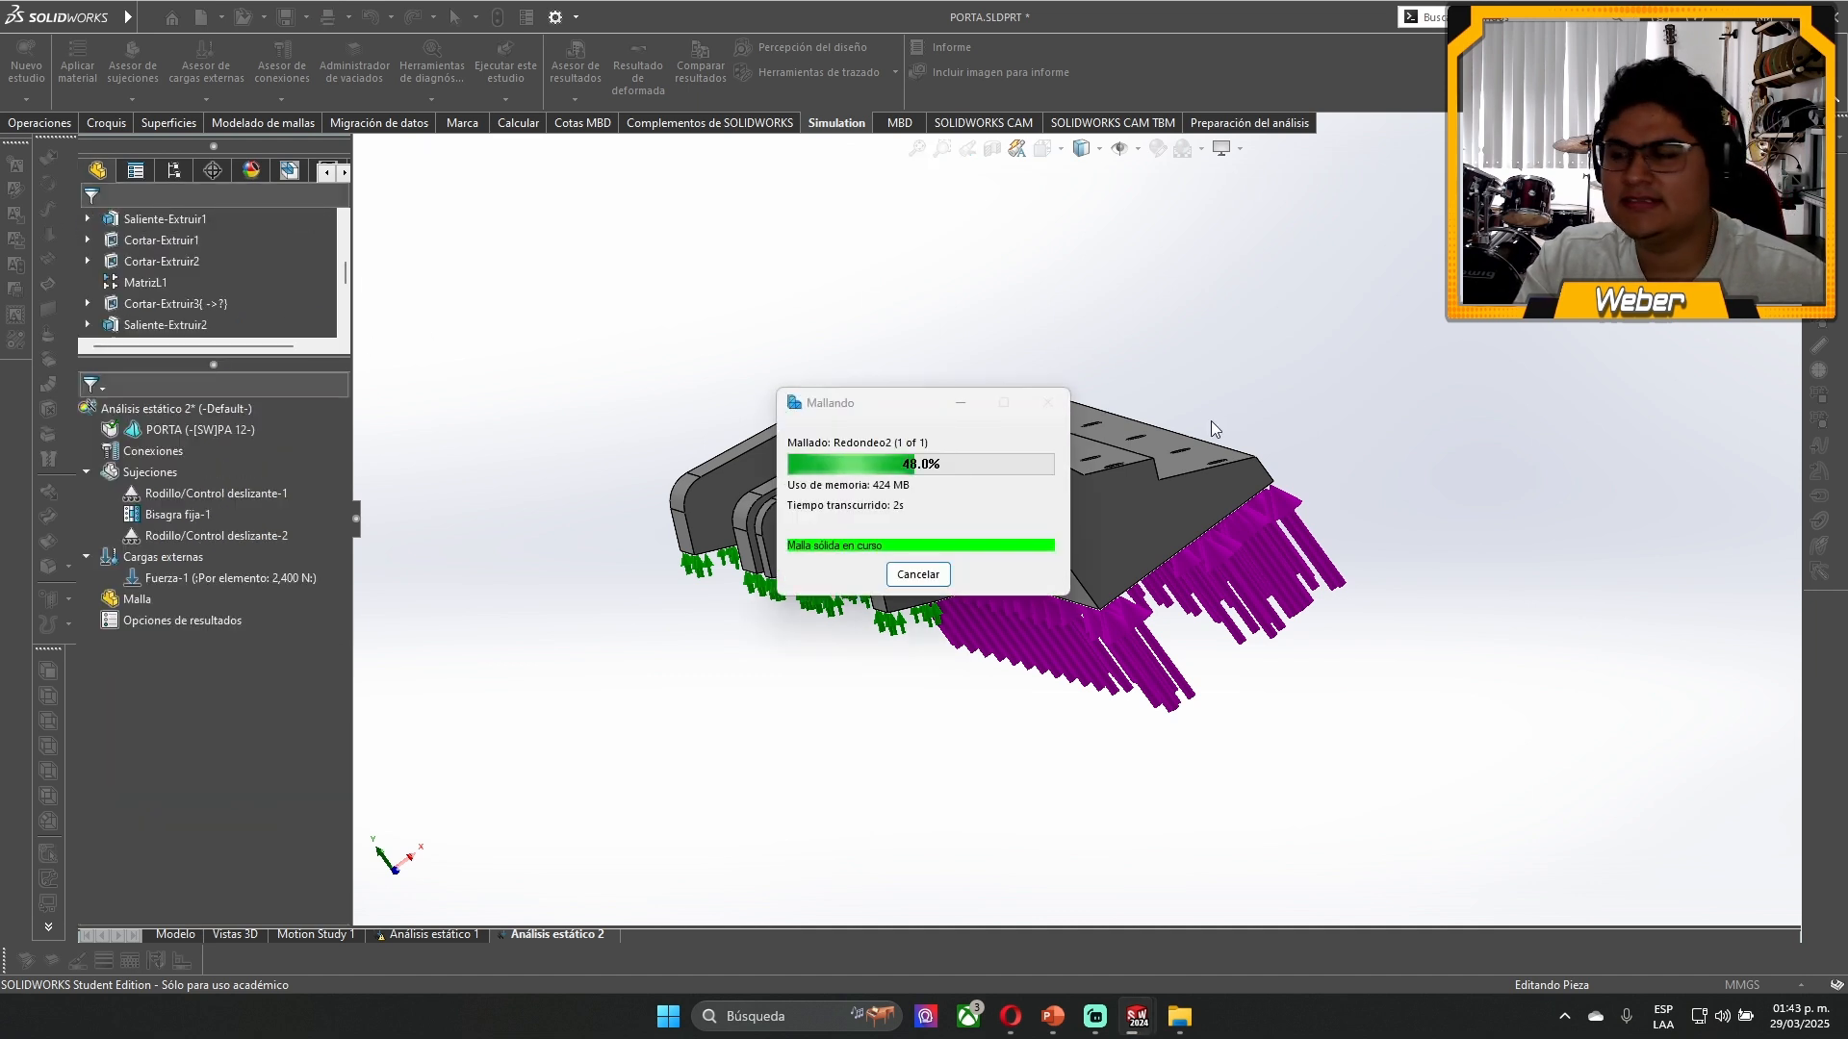
- Inspect the meshed blade holder and run the static study
{"action": "left_click_drag", "start_coordinate": [915, 414], "coordinate": [1381, 274]}
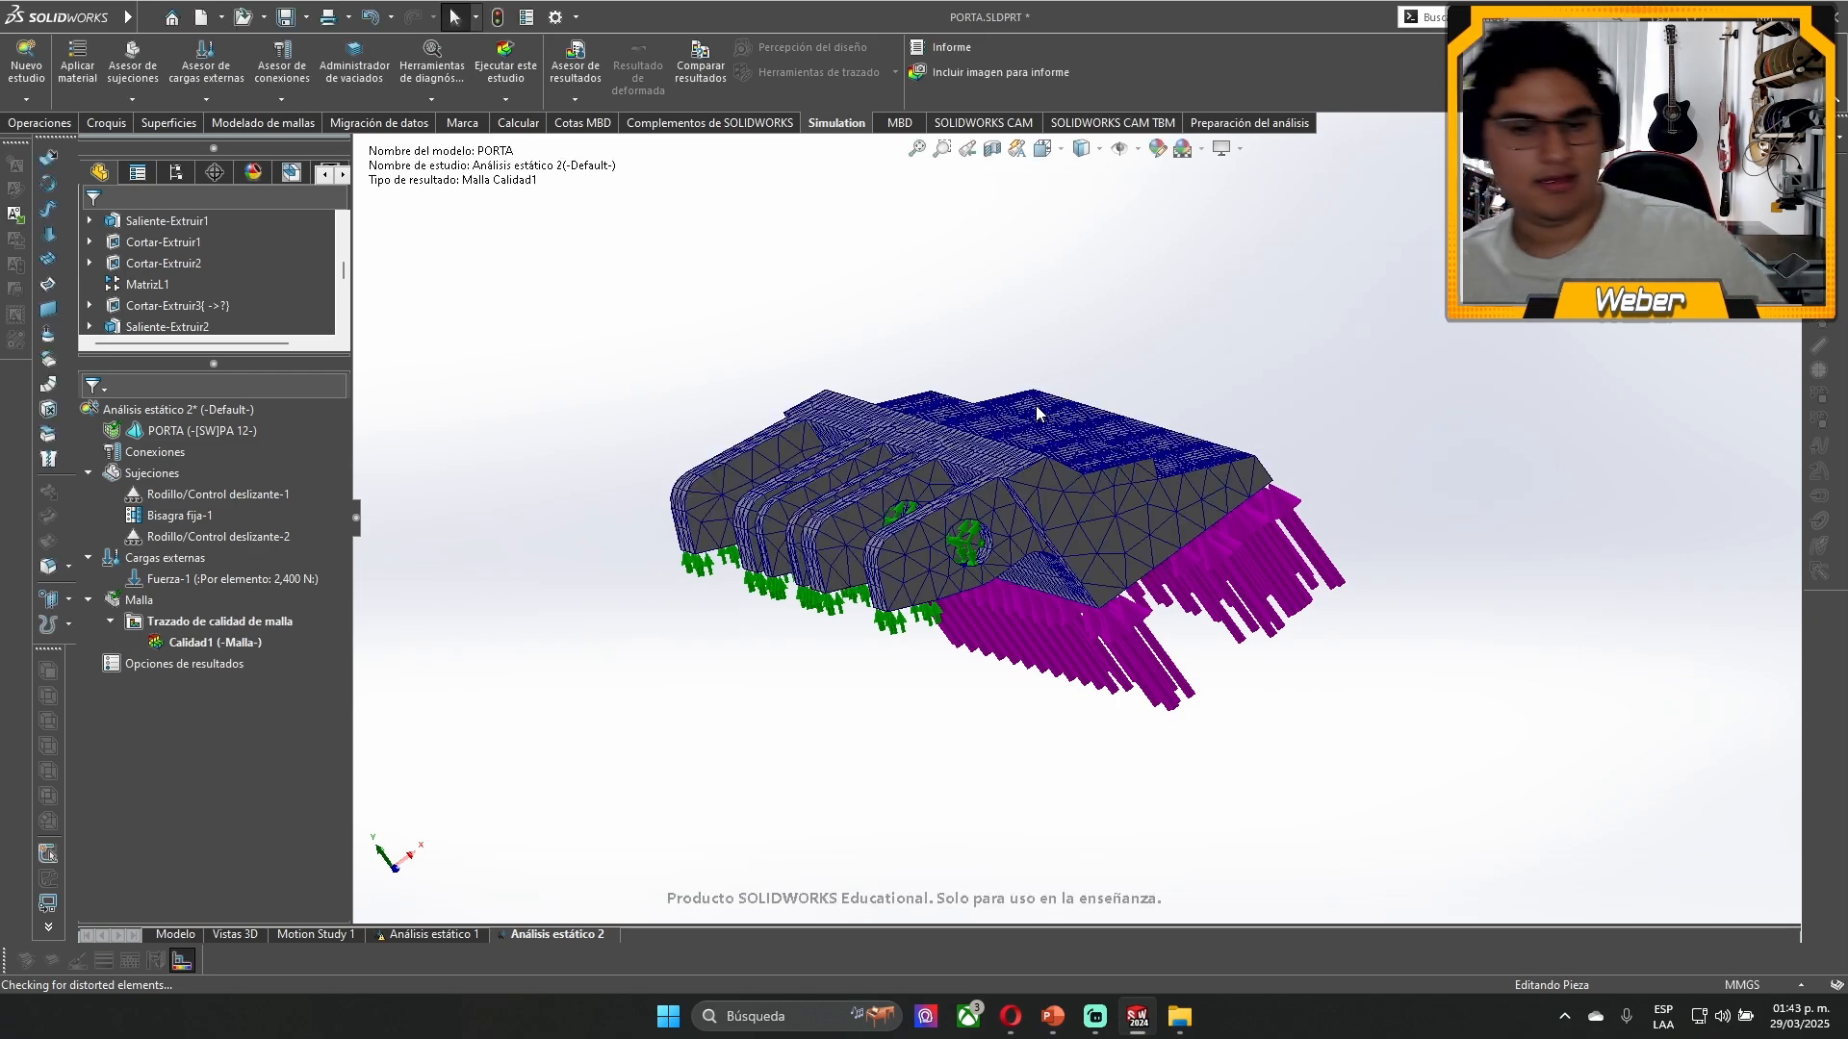
{"action": "mouse_move", "coordinate": [1037, 413]}
{"action": "middle_mouse_down"}
{"action": "mouse_move", "coordinate": [1019, 276]}
{"action": "mouse_move", "coordinate": [1050, 207]}
{"action": "mouse_move", "coordinate": [1060, 391]}
{"action": "middle_mouse_up"}
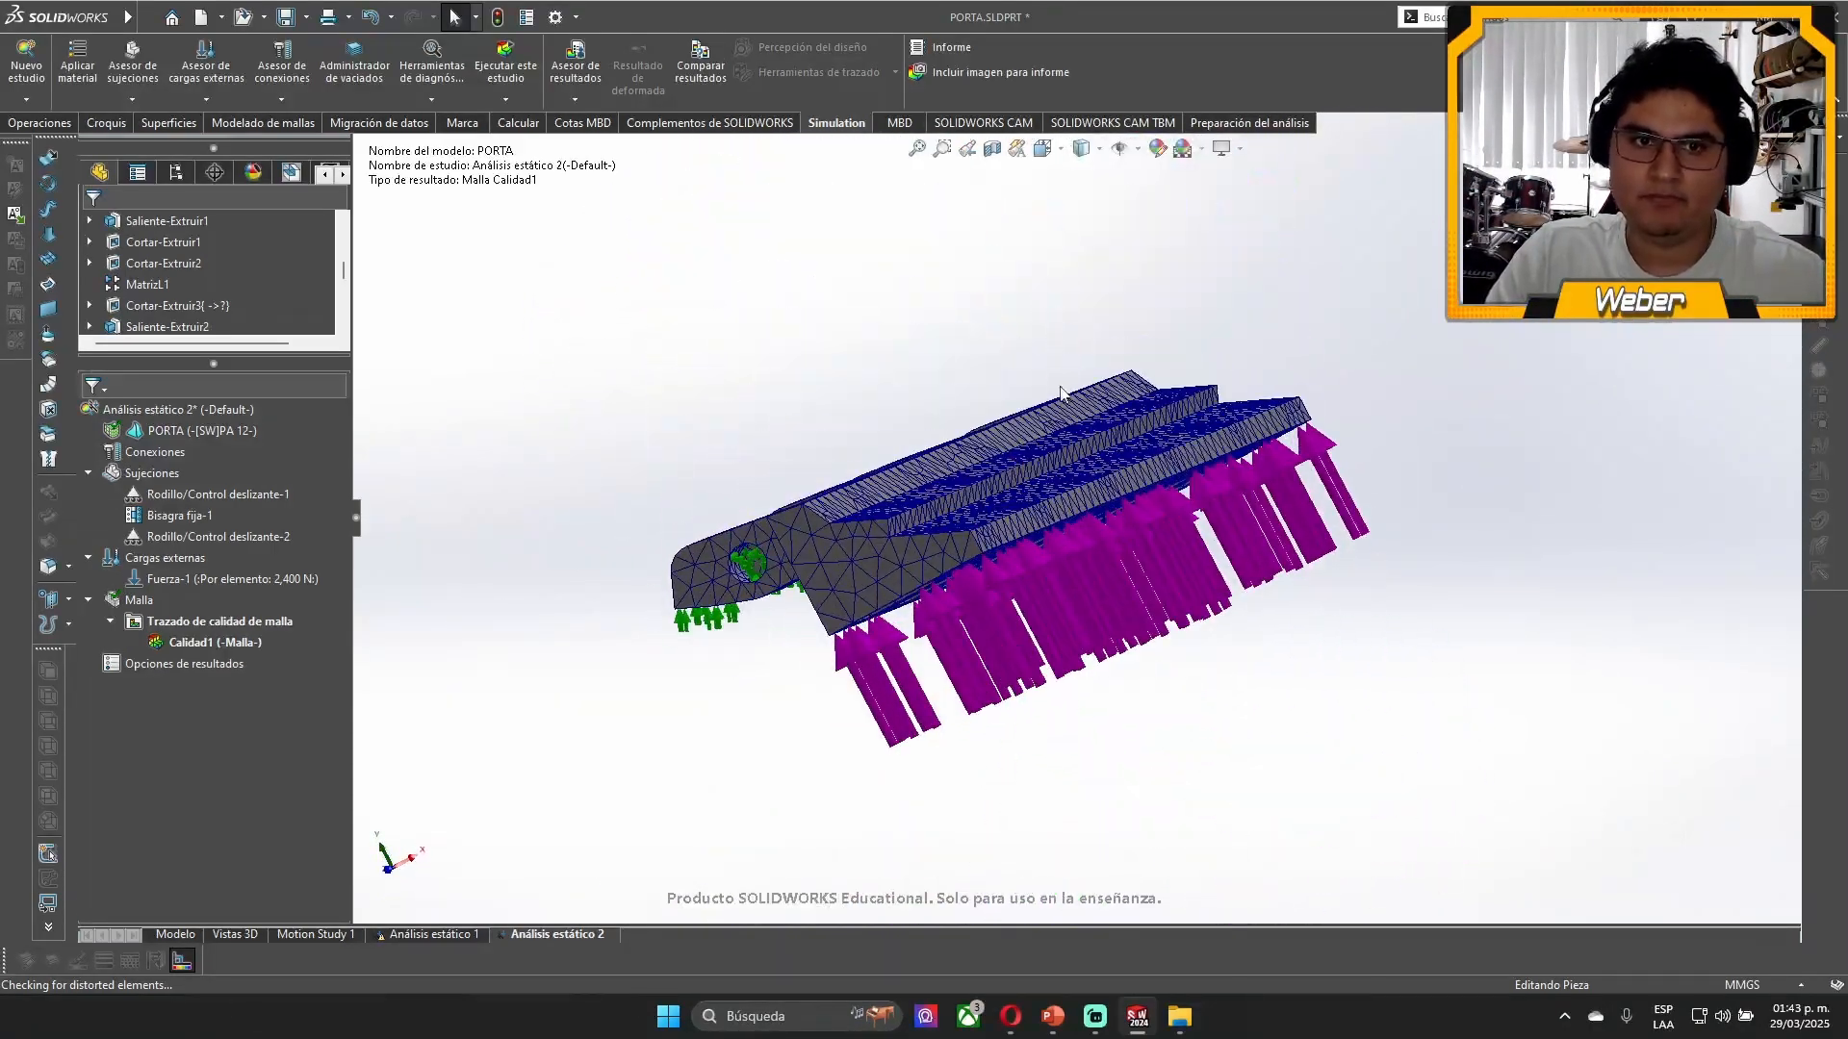
{"action": "left_click", "coordinate": [498, 59]}
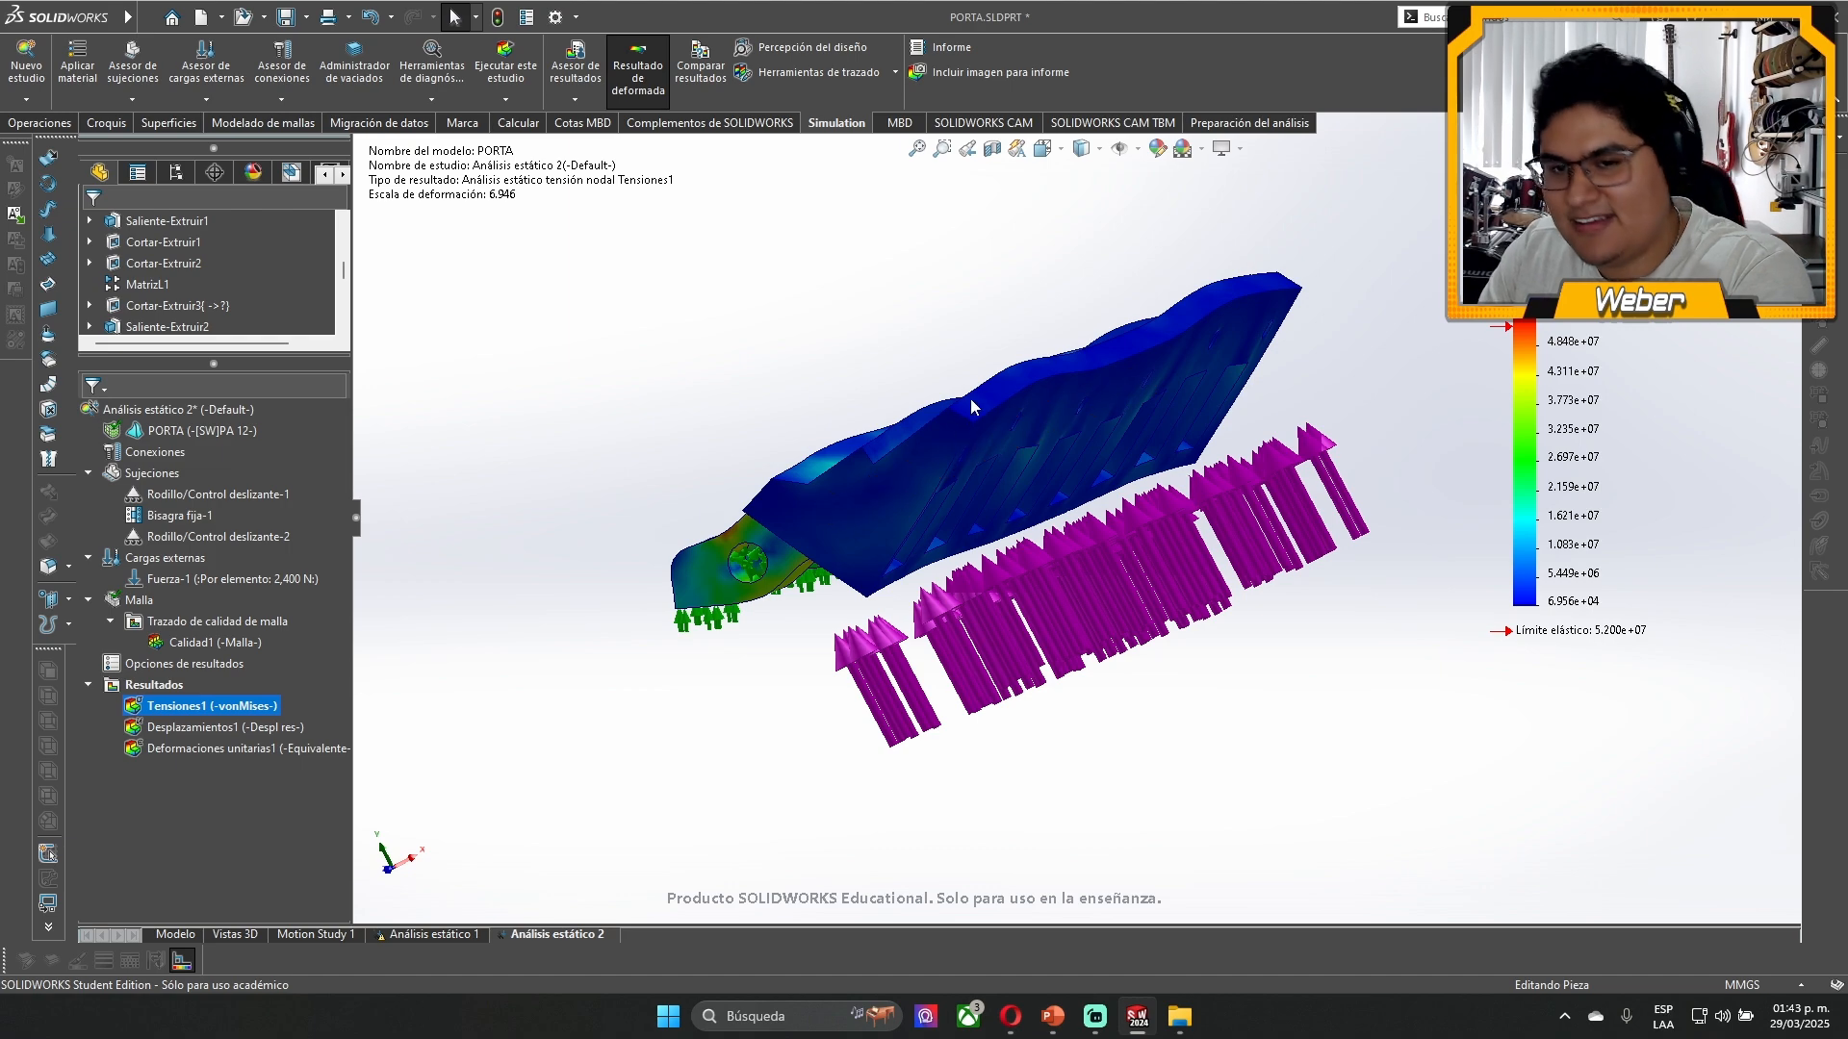
- View the deformed stress plot and move the von Mises colour legend to the lug side of the model
{"action": "middle_click_drag", "start_coordinate": [1060, 353], "coordinate": [1186, 532]}
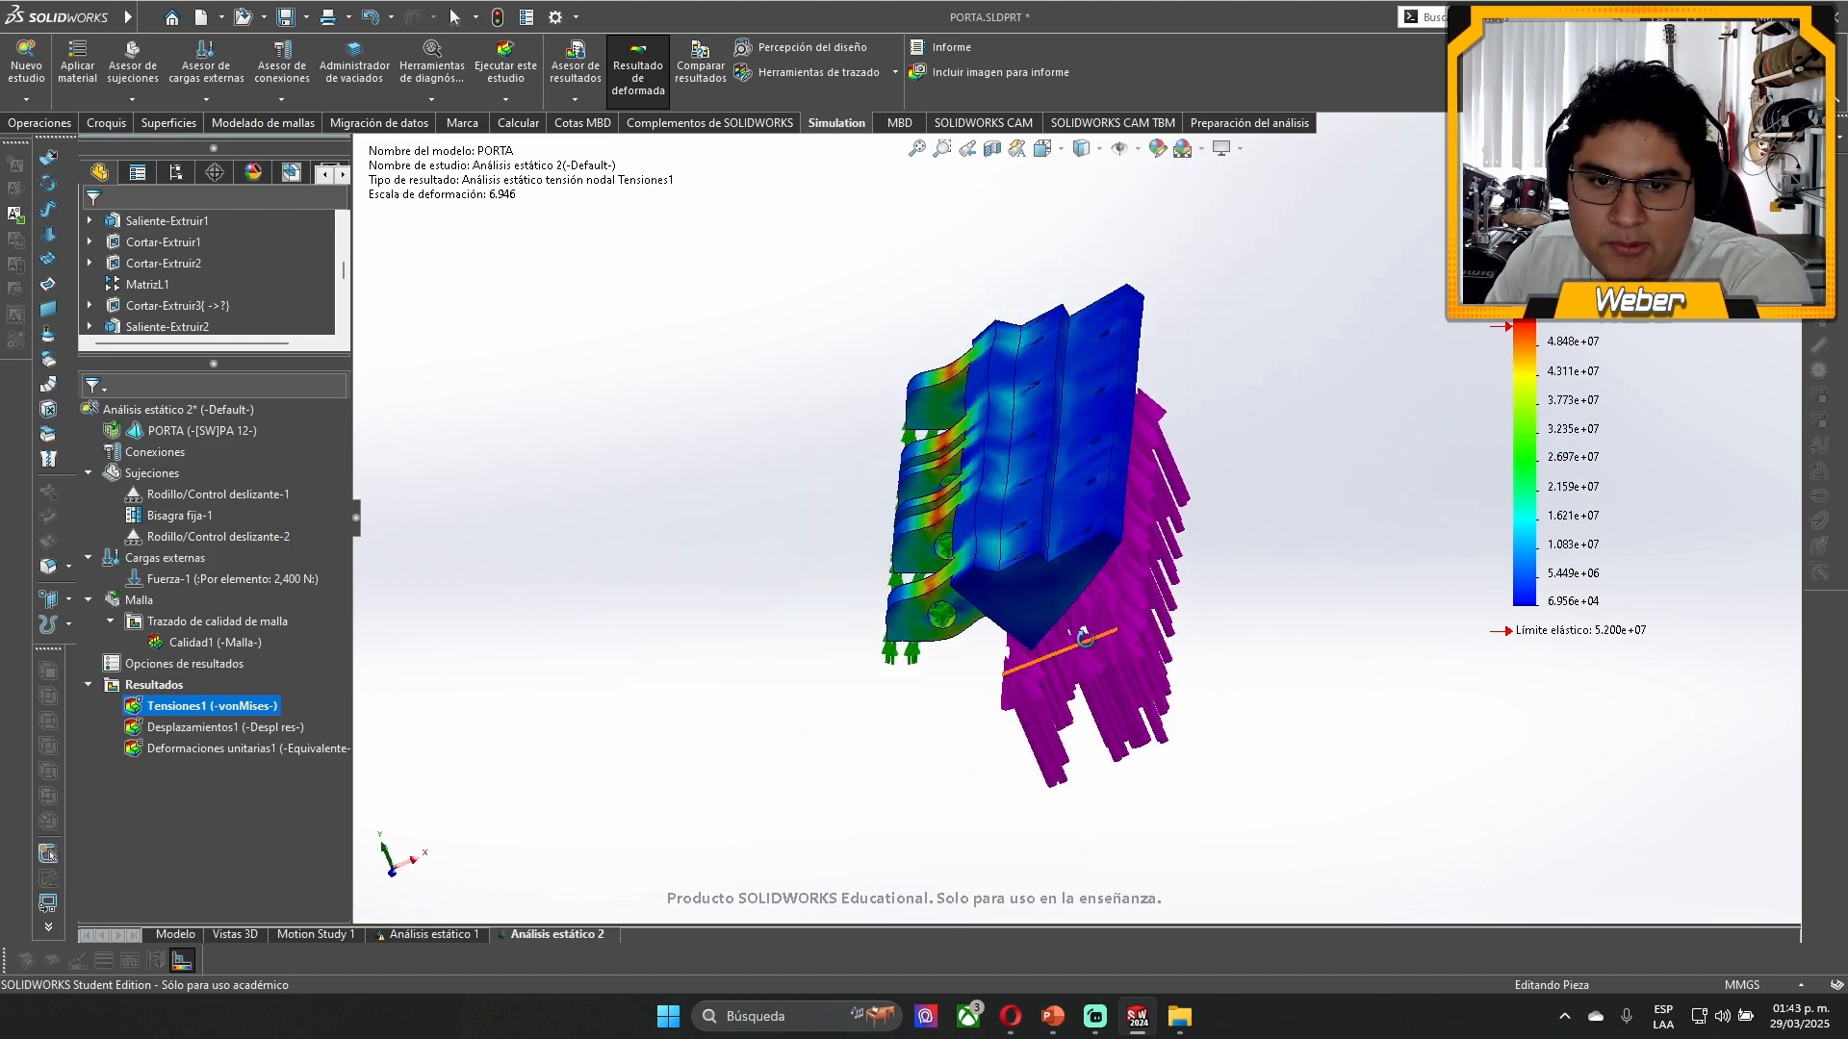
{"action": "middle_click_drag", "start_coordinate": [1084, 636], "coordinate": [1107, 500]}
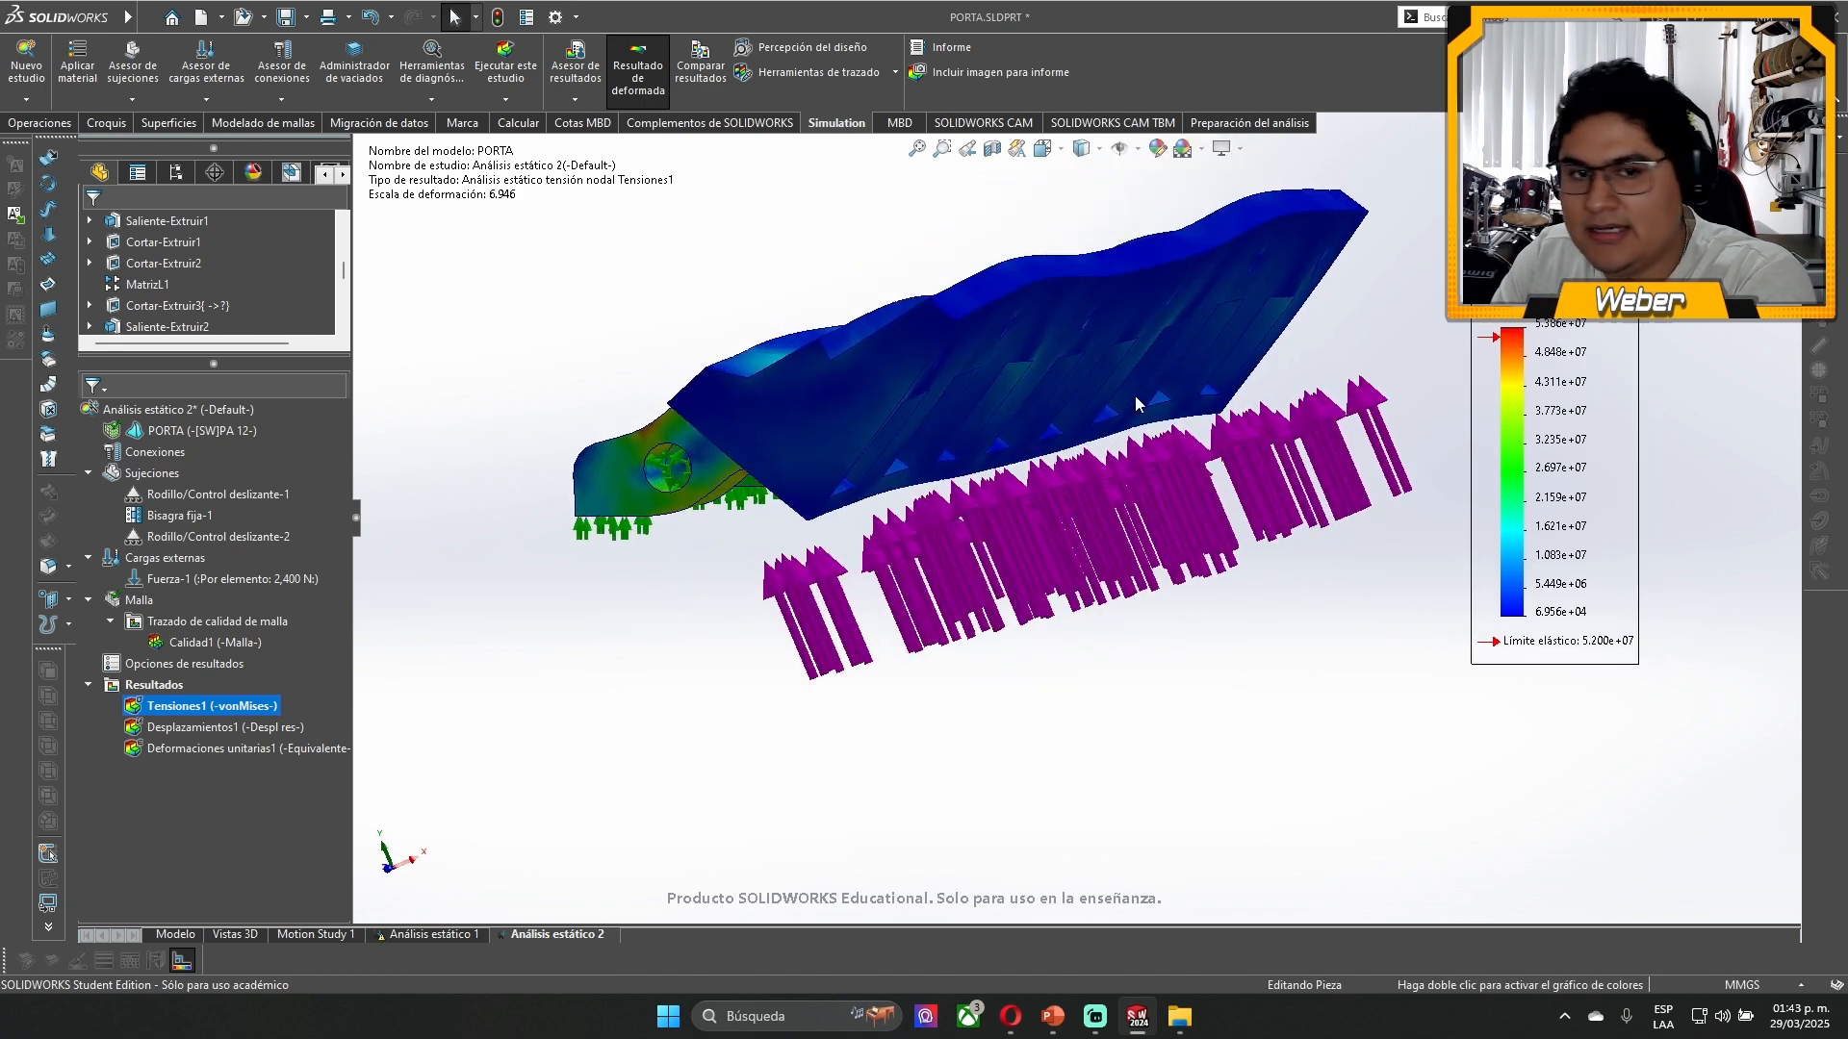
{"action": "left_click_drag", "start_coordinate": [1532, 373], "coordinate": [620, 474]}
{"action": "left_click_drag", "start_coordinate": [483, 545], "coordinate": [441, 522]}
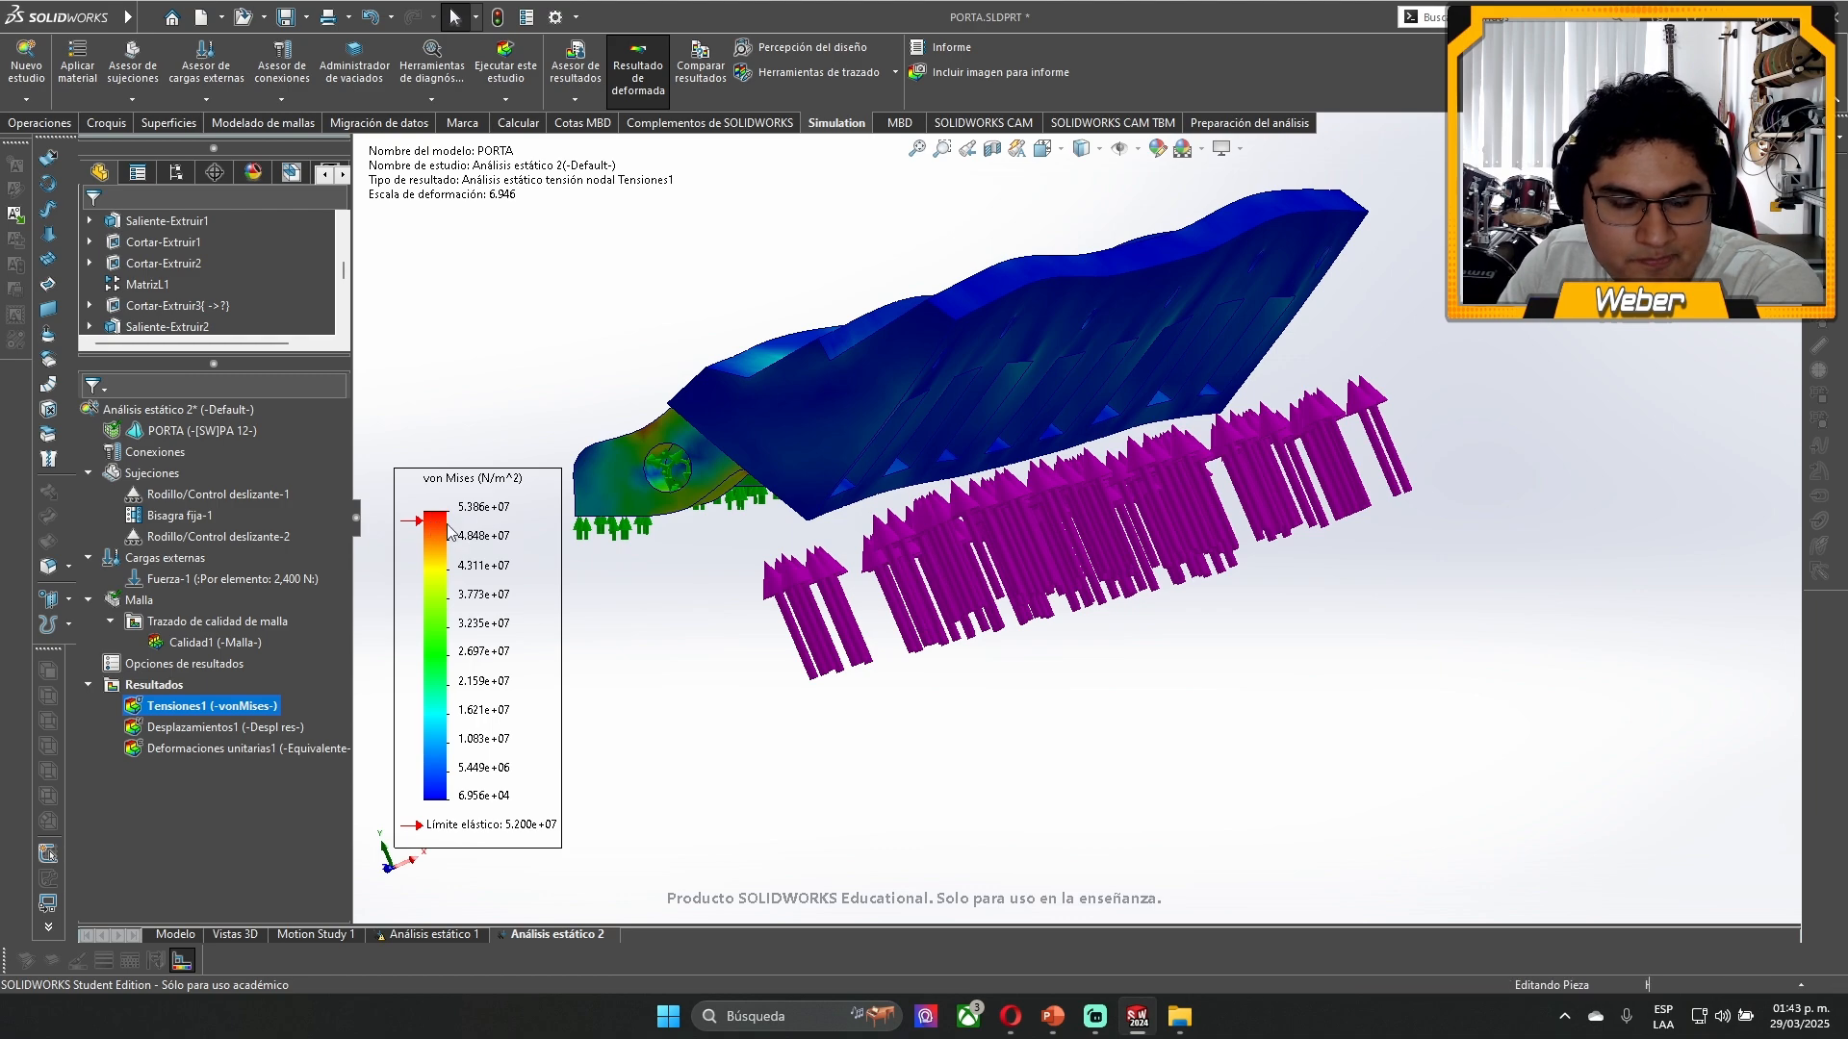
- Examine the von Mises stress distribution along the lugs and the body from above and below
{"action": "middle_click_drag", "start_coordinate": [847, 339], "coordinate": [1039, 433]}
{"action": "scroll", "coordinate": [559, 323], "scroll_direction": "down", "scroll_amount": 2}
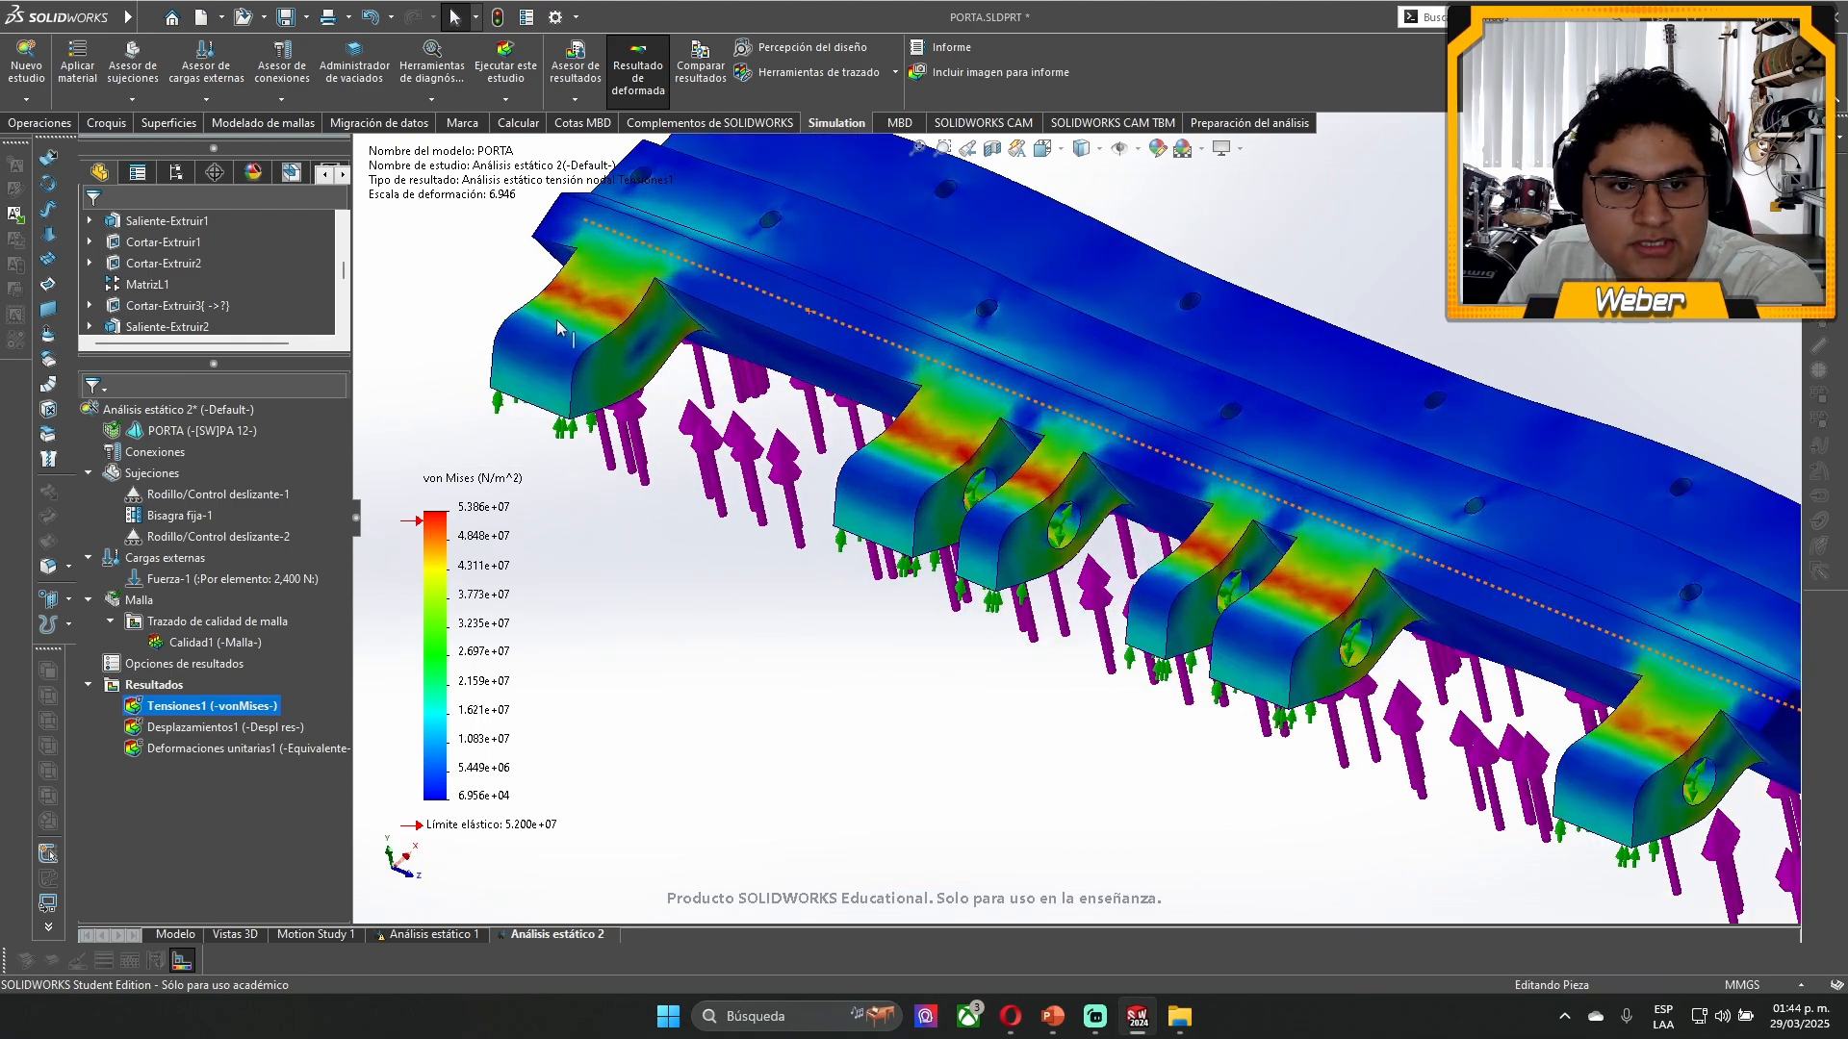
{"action": "scroll", "coordinate": [558, 327], "scroll_direction": "up", "scroll_amount": 1}
{"action": "scroll", "coordinate": [1485, 621], "scroll_direction": "up", "scroll_amount": 3}
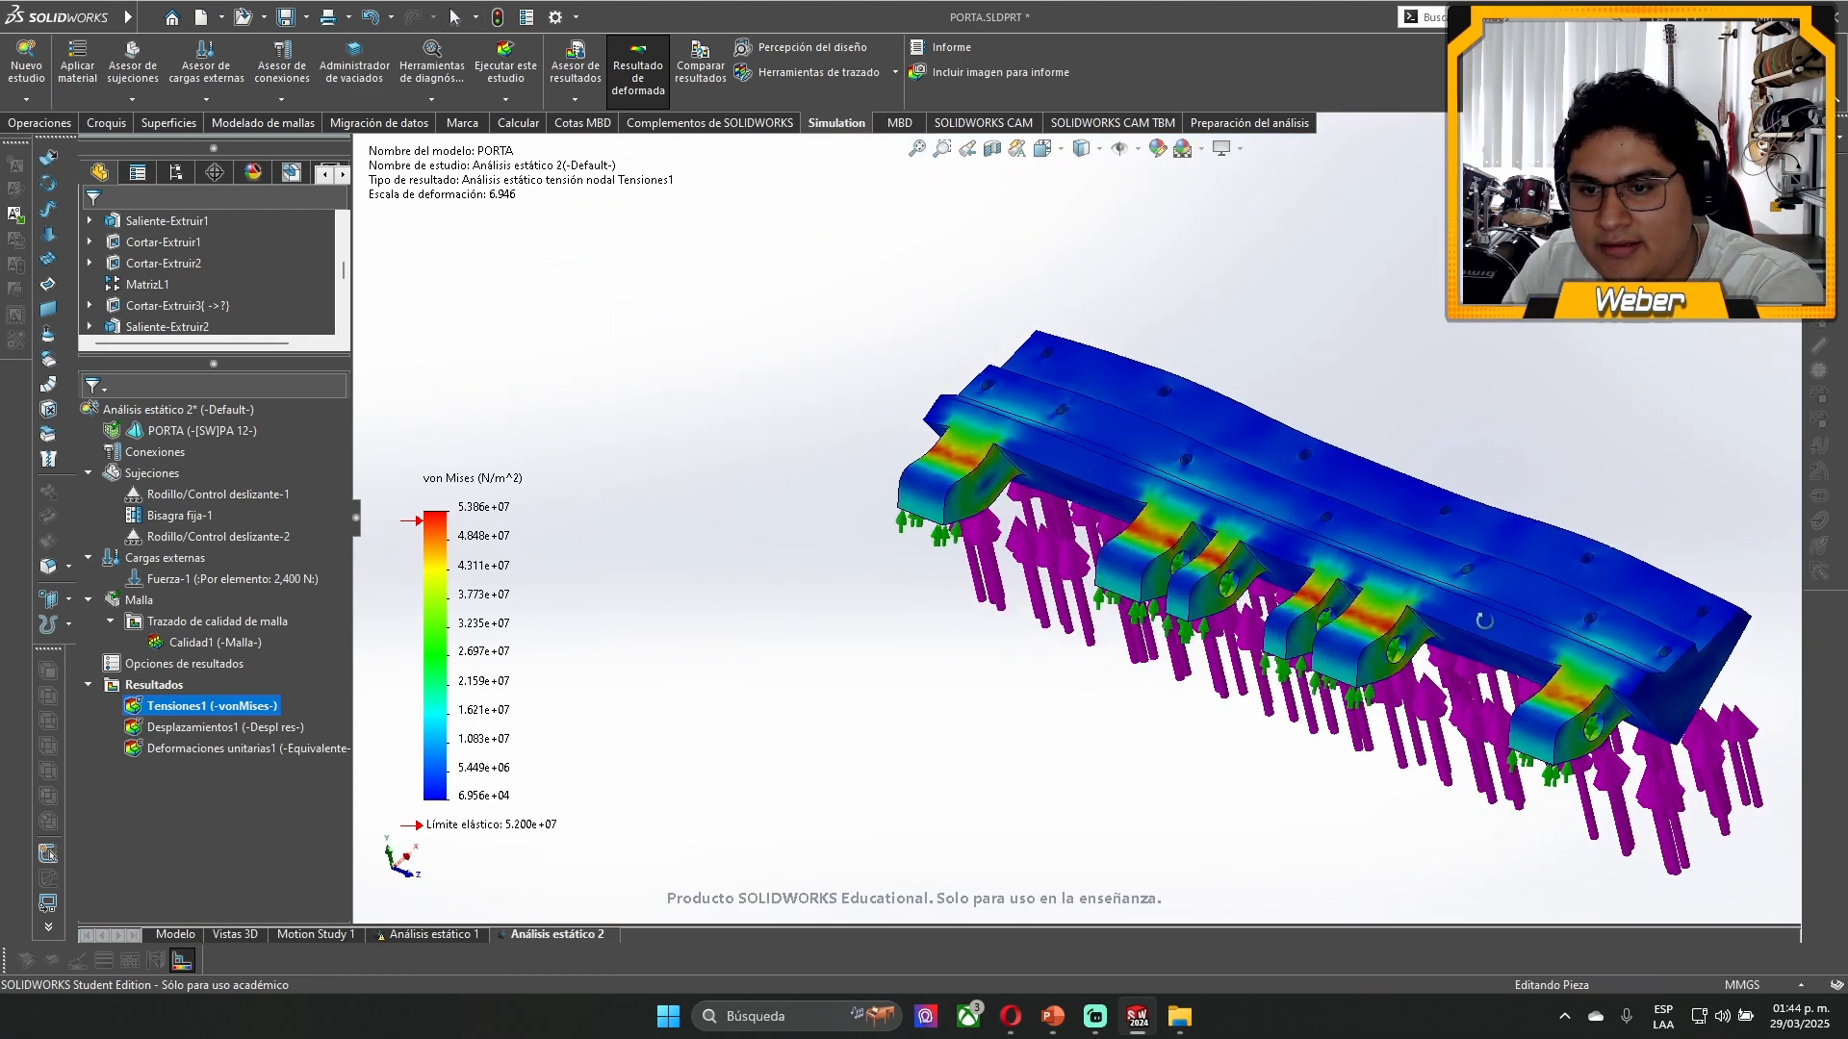
{"action": "middle_click_drag", "start_coordinate": [1485, 620], "coordinate": [1347, 506]}
{"action": "scroll", "coordinate": [1332, 510], "scroll_direction": "down", "scroll_amount": 4}
{"action": "scroll", "coordinate": [1430, 193], "scroll_direction": "up", "scroll_amount": 2}
{"action": "scroll", "coordinate": [1293, 213], "scroll_direction": "down", "scroll_amount": 2}
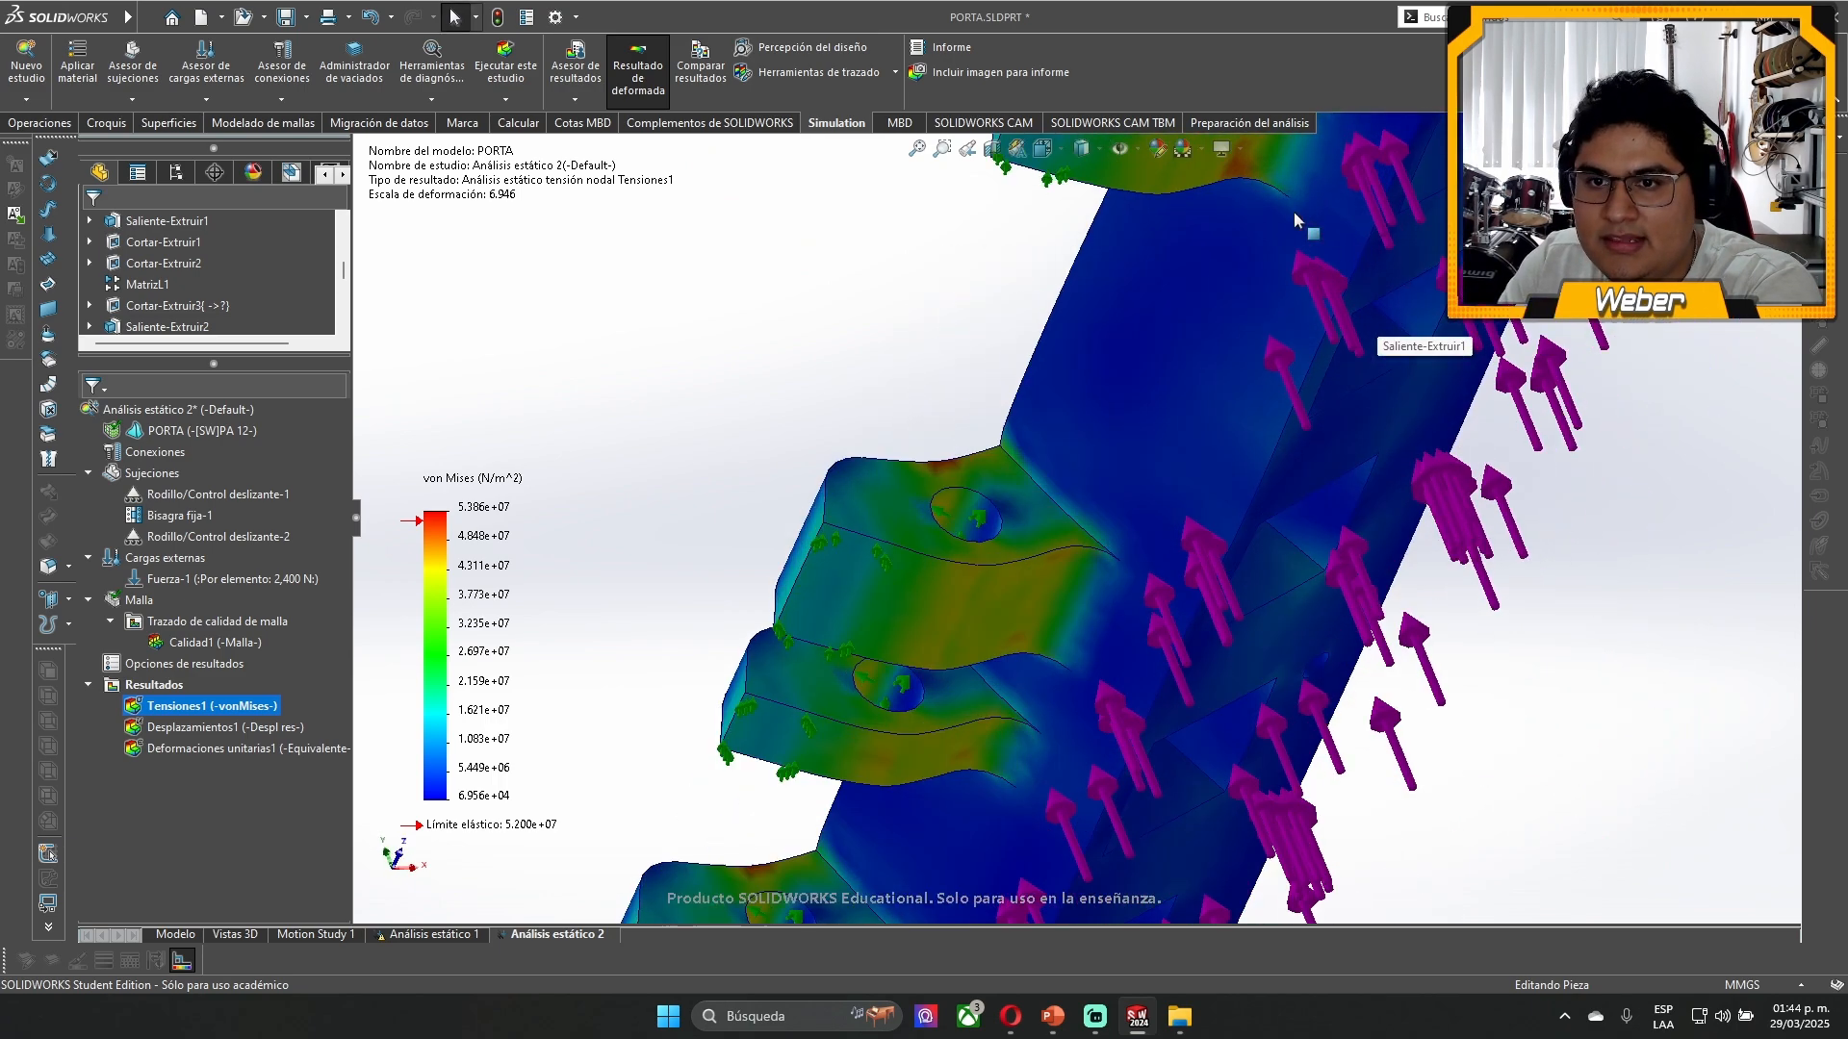
{"action": "scroll", "coordinate": [1078, 591], "scroll_direction": "up", "scroll_amount": 3}
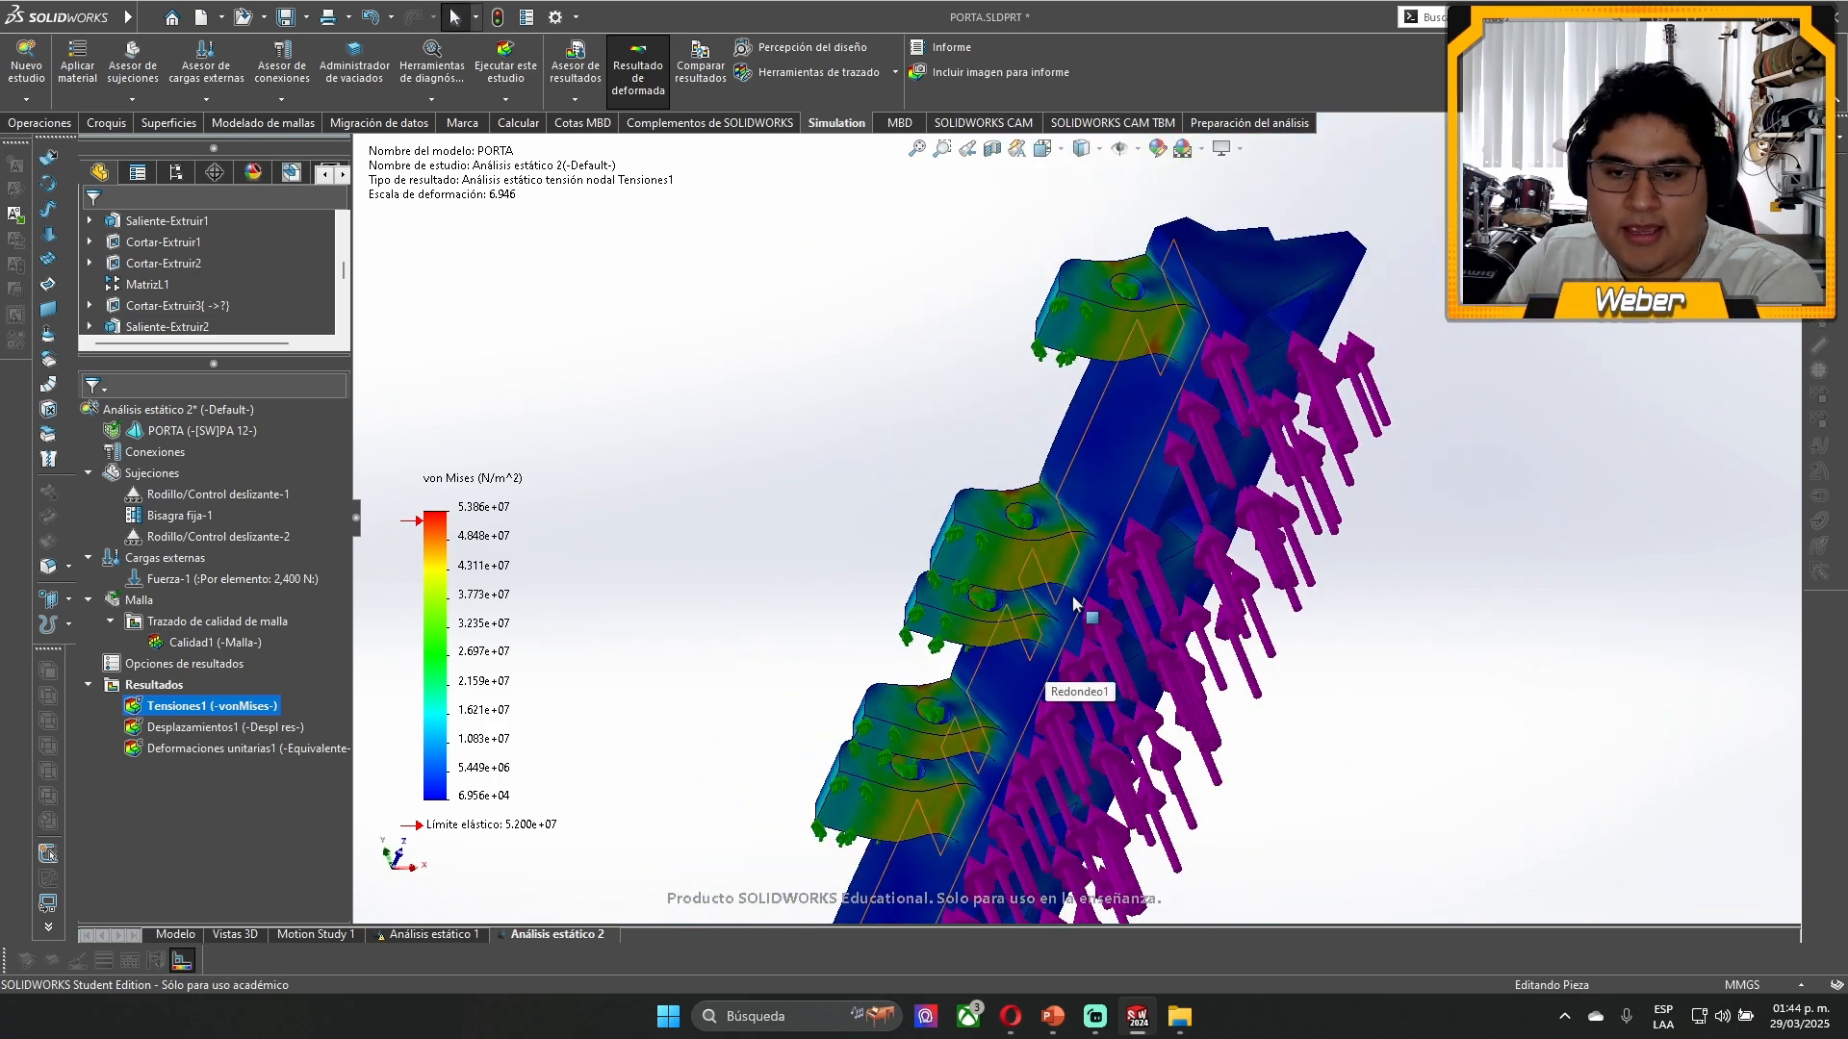
{"action": "middle_click_drag", "start_coordinate": [1075, 604], "coordinate": [1045, 851]}
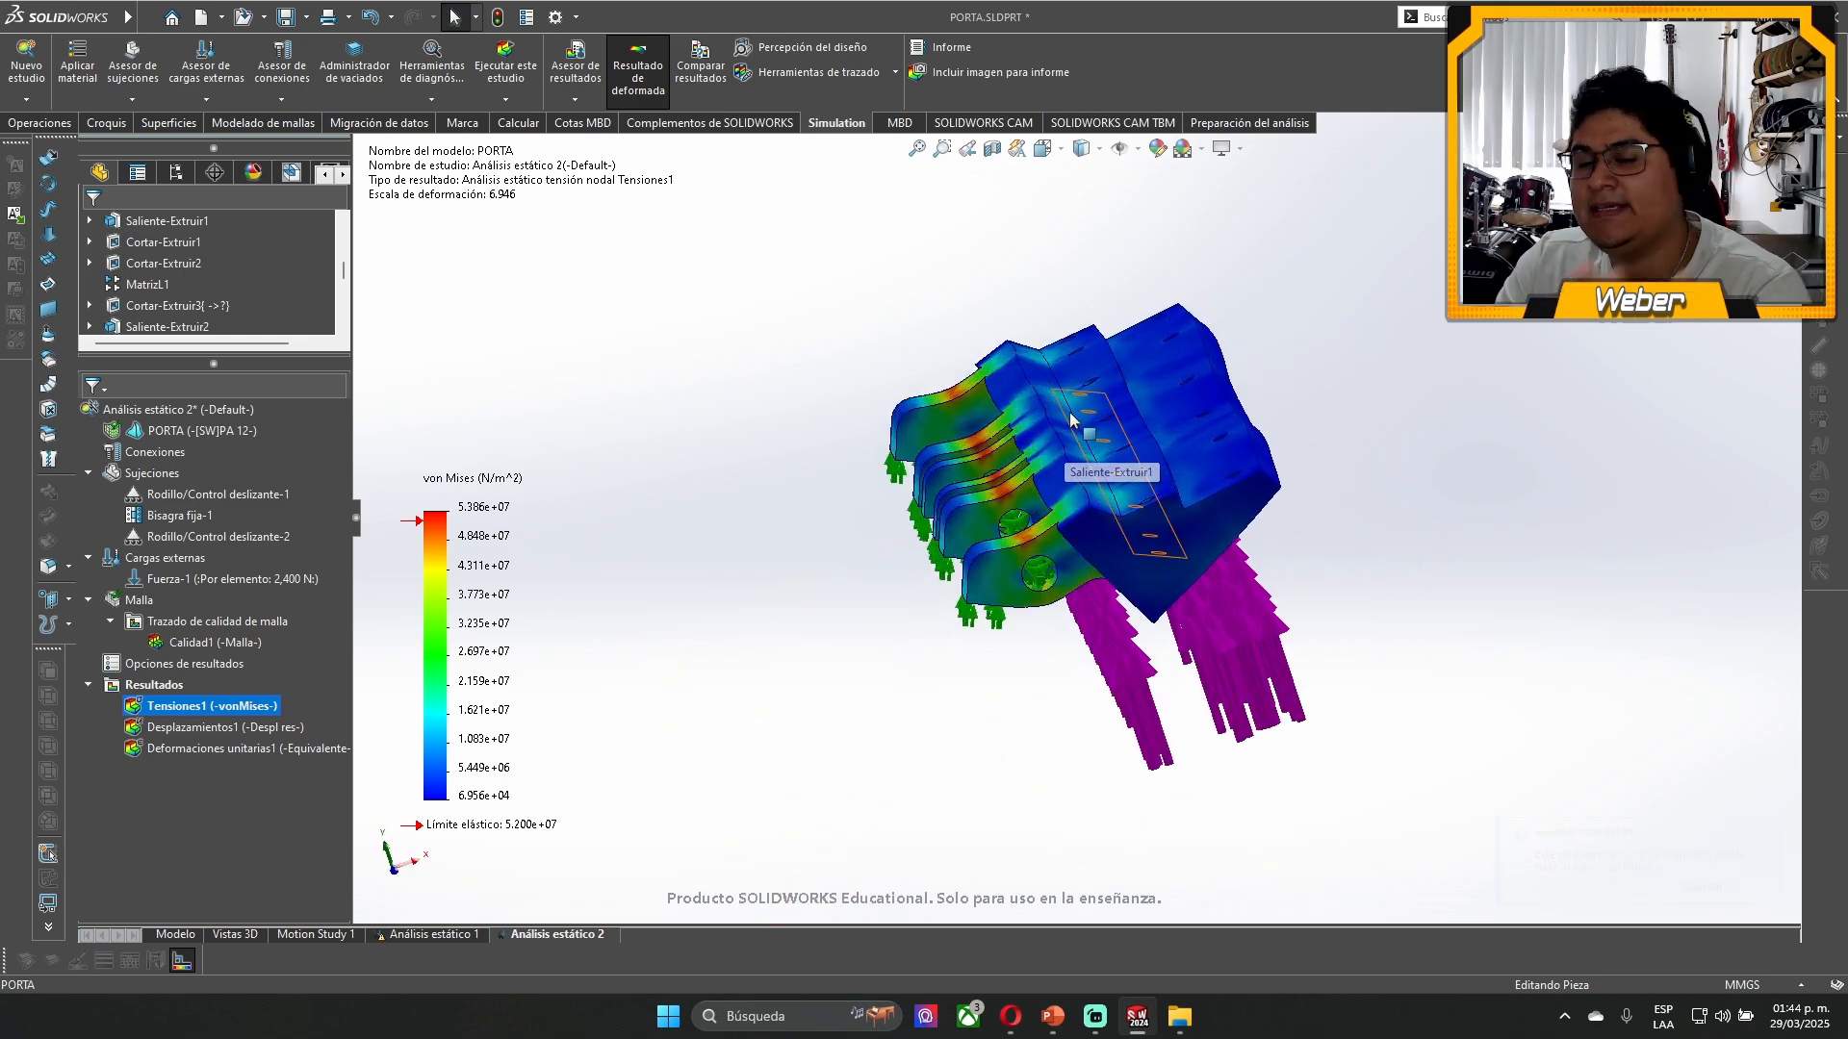
- Inspect the stress concentrations on the curved lug tops and around the pin holes at close range
{"action": "scroll", "coordinate": [898, 585], "scroll_direction": "down", "scroll_amount": 5}
{"action": "middle_click_drag", "start_coordinate": [898, 585], "coordinate": [895, 625]}
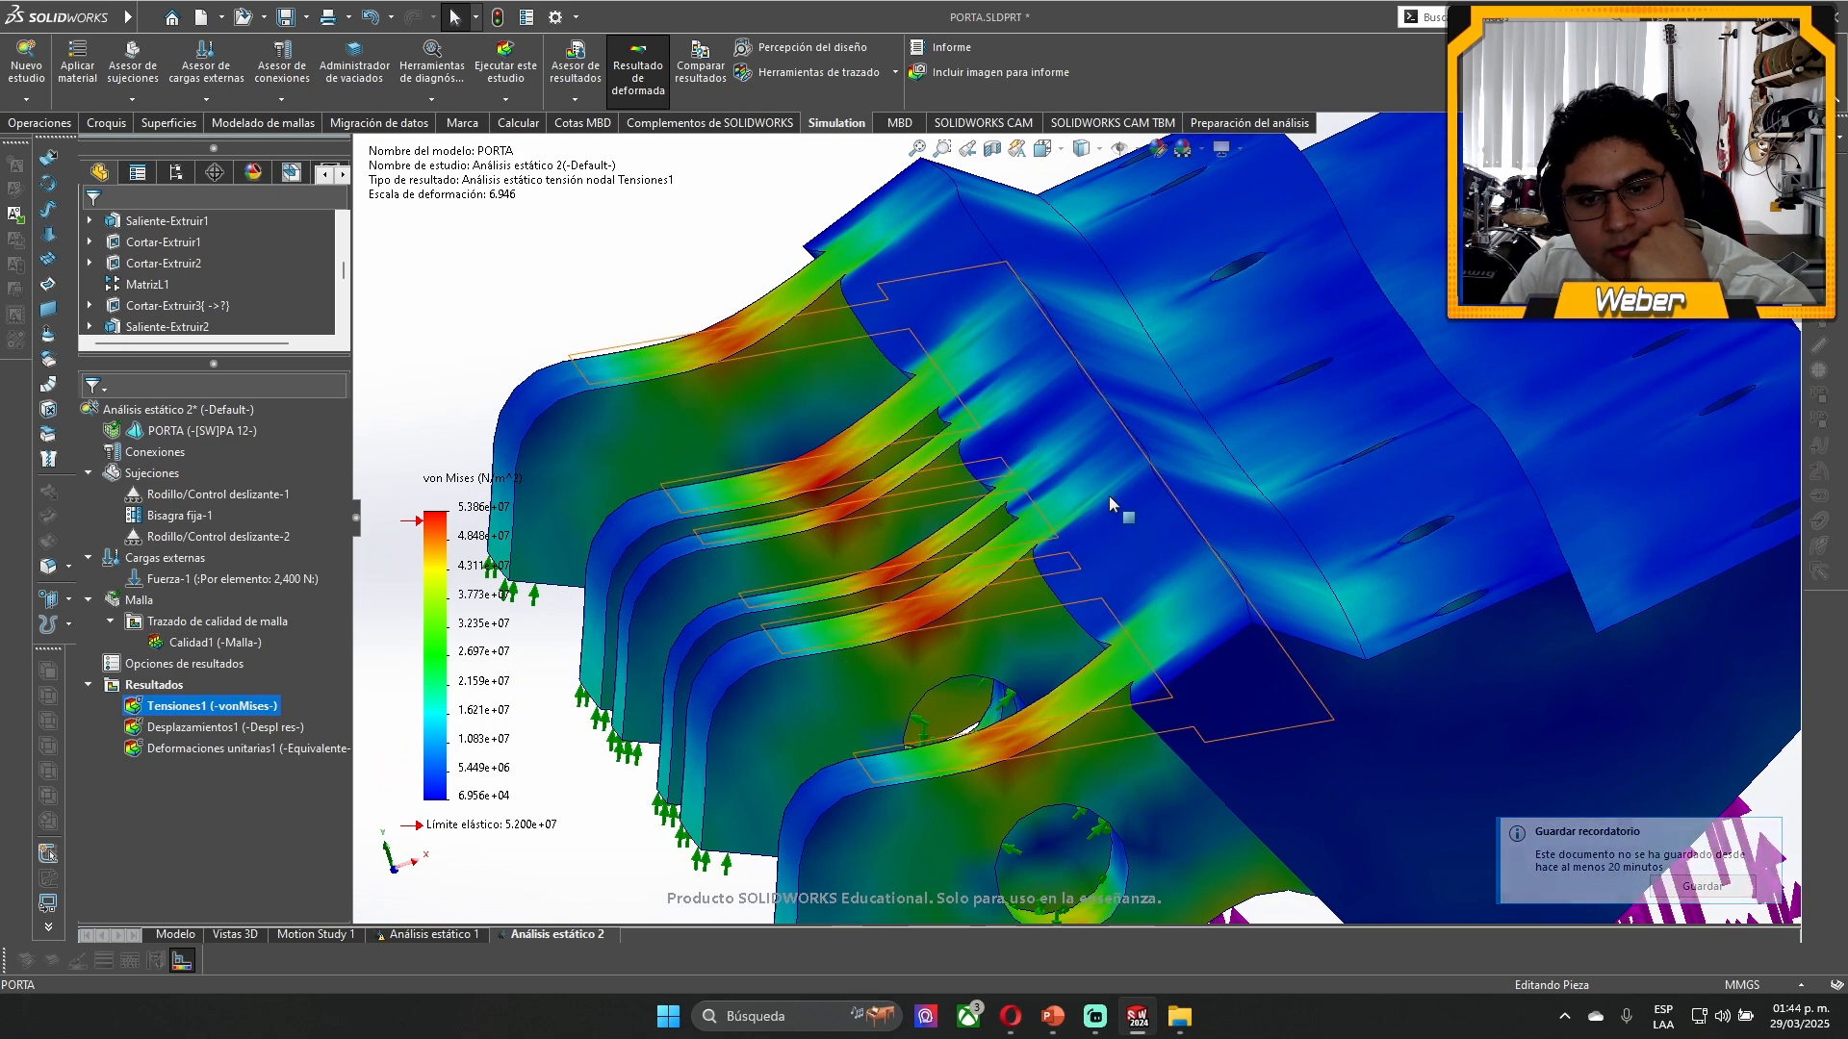
{"action": "scroll", "coordinate": [904, 641], "scroll_direction": "down", "scroll_amount": 5}
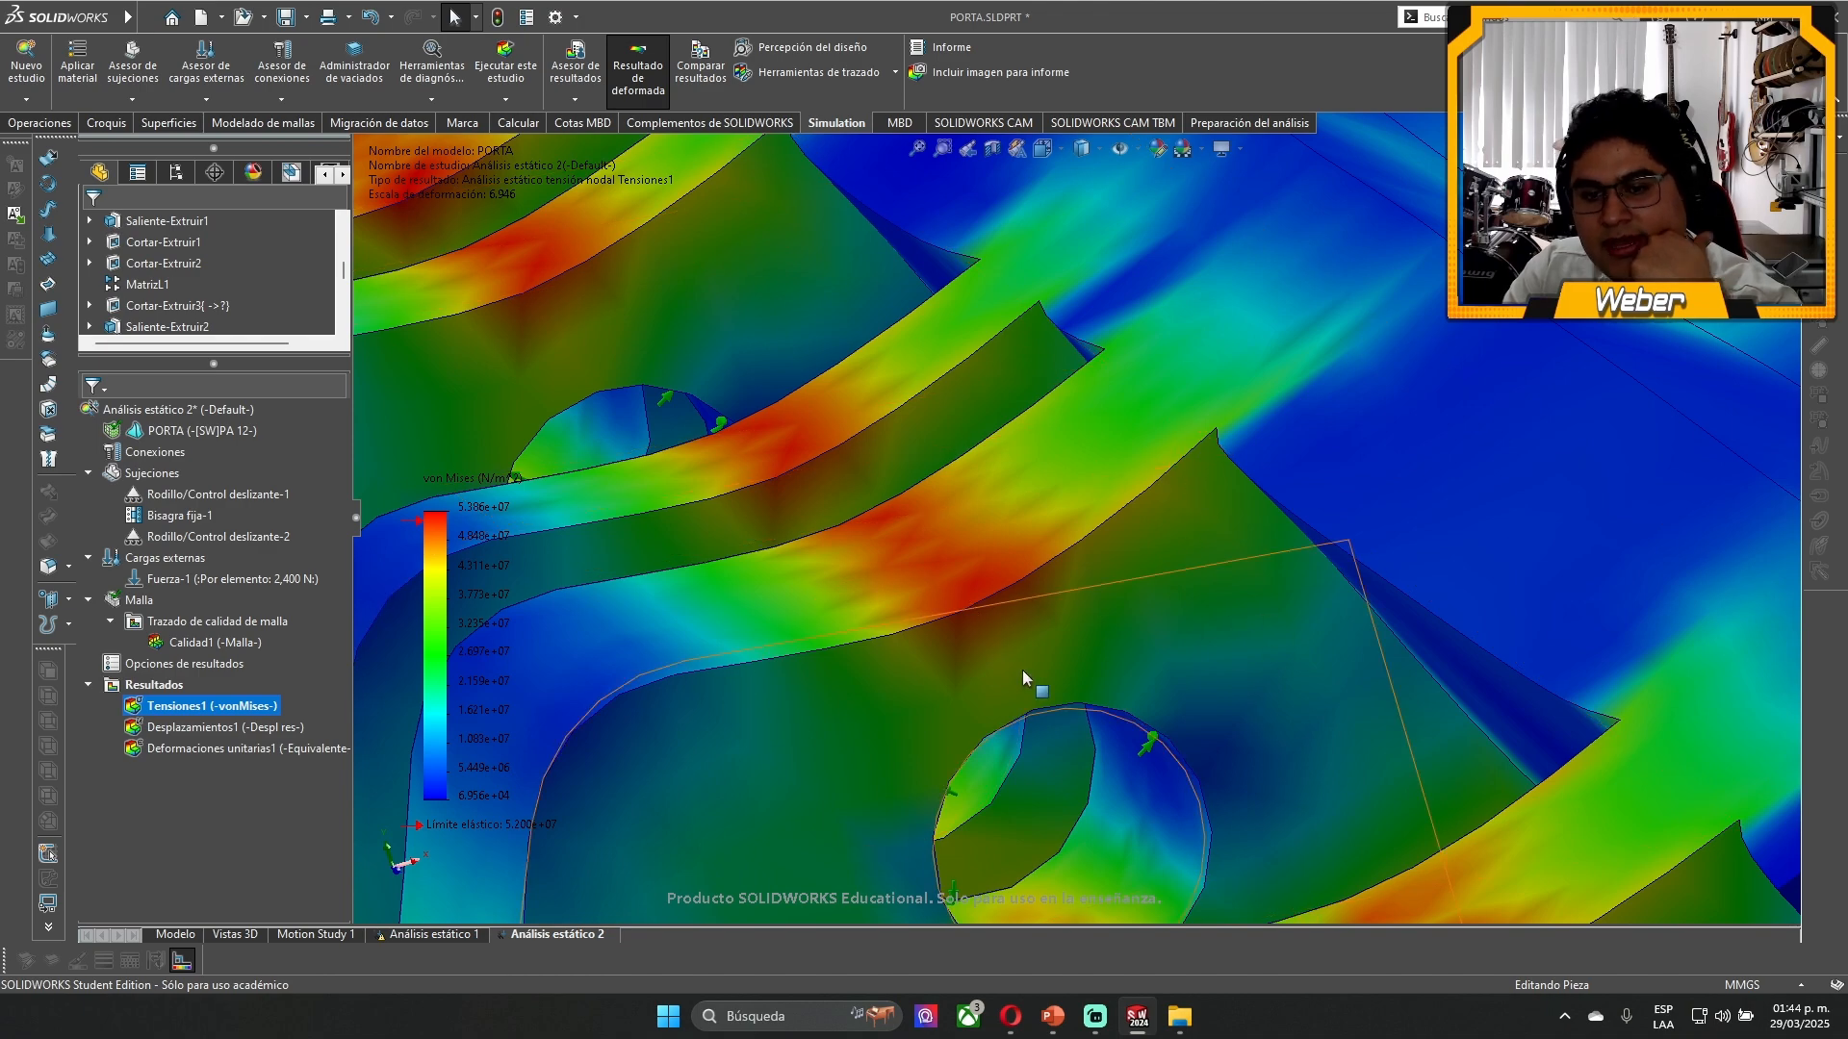
{"action": "key", "text": "f"}
{"action": "mouse_move", "coordinate": [1207, 445]}
{"action": "middle_mouse_down"}
{"action": "mouse_move", "coordinate": [1195, 413]}
{"action": "mouse_move", "coordinate": [1184, 455]}
{"action": "middle_mouse_up"}
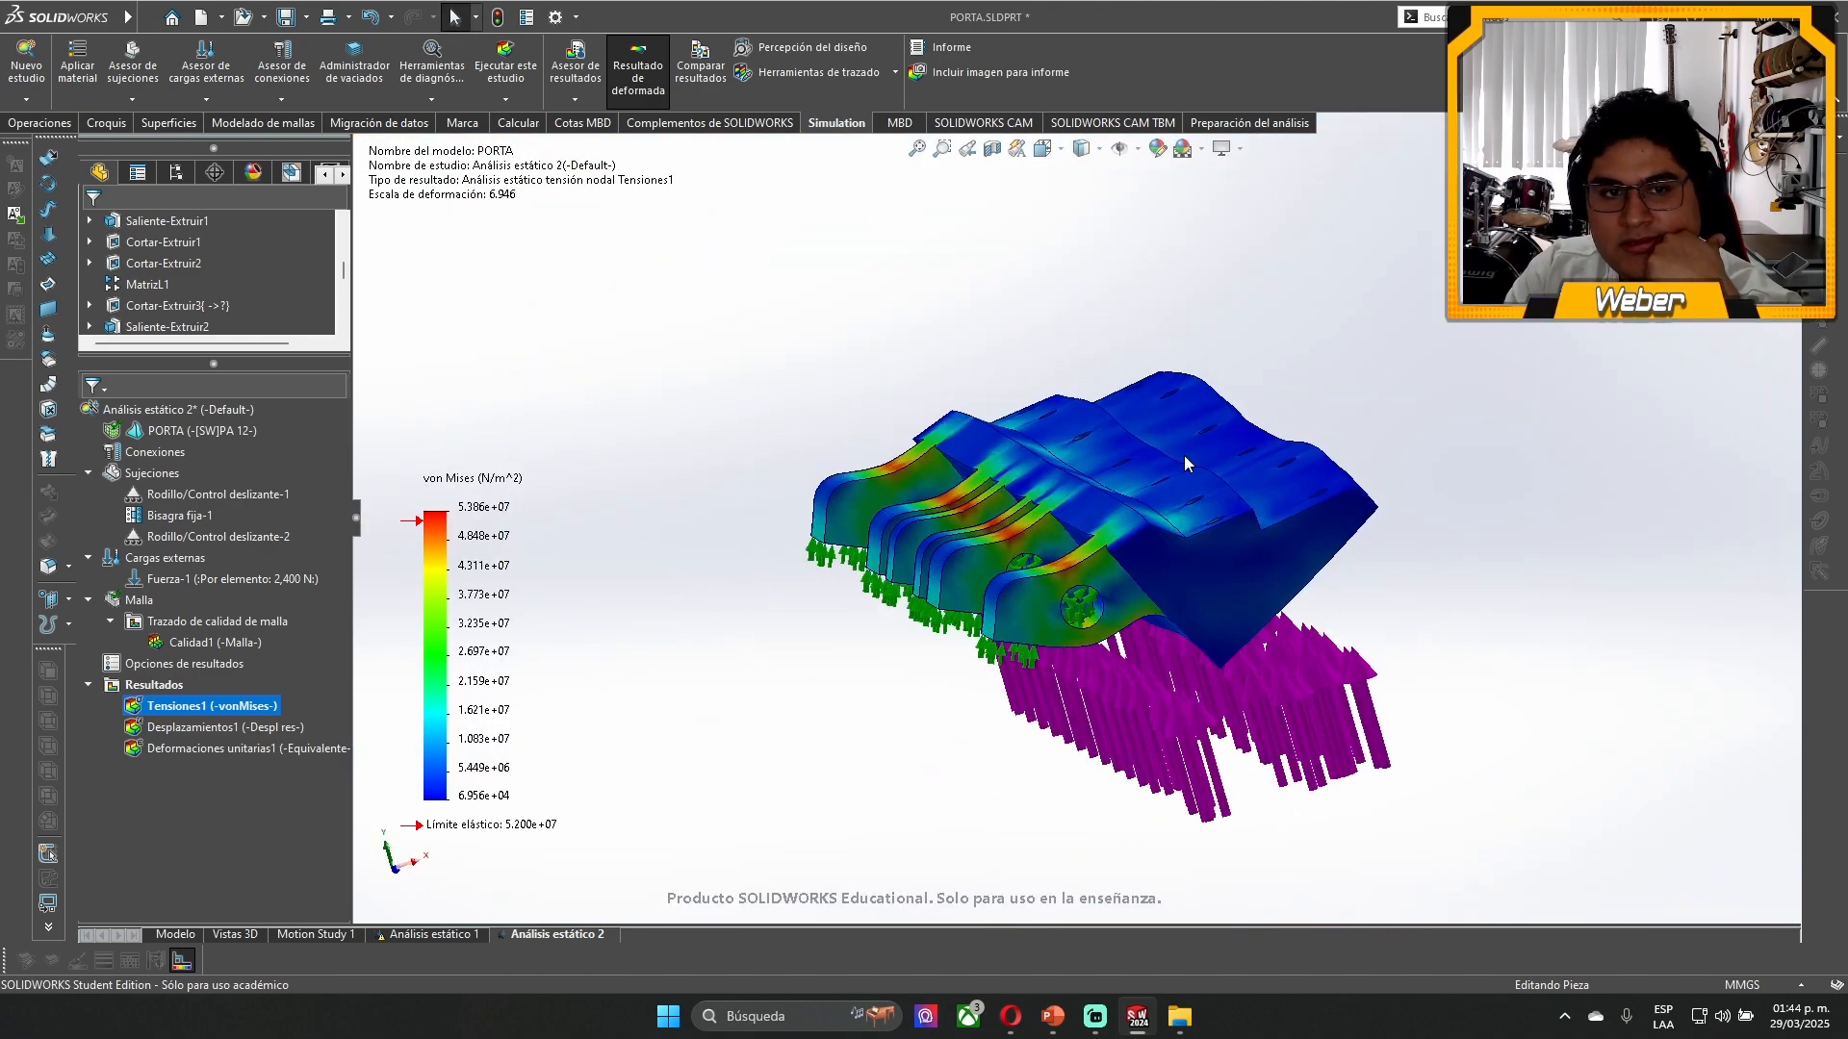
- Display the resultant displacement plot, and examine the equivalent strain plot on the lugs from several angles
{"action": "double_click", "coordinate": [217, 736]}
{"action": "middle_click_drag", "start_coordinate": [1238, 493], "coordinate": [983, 571]}
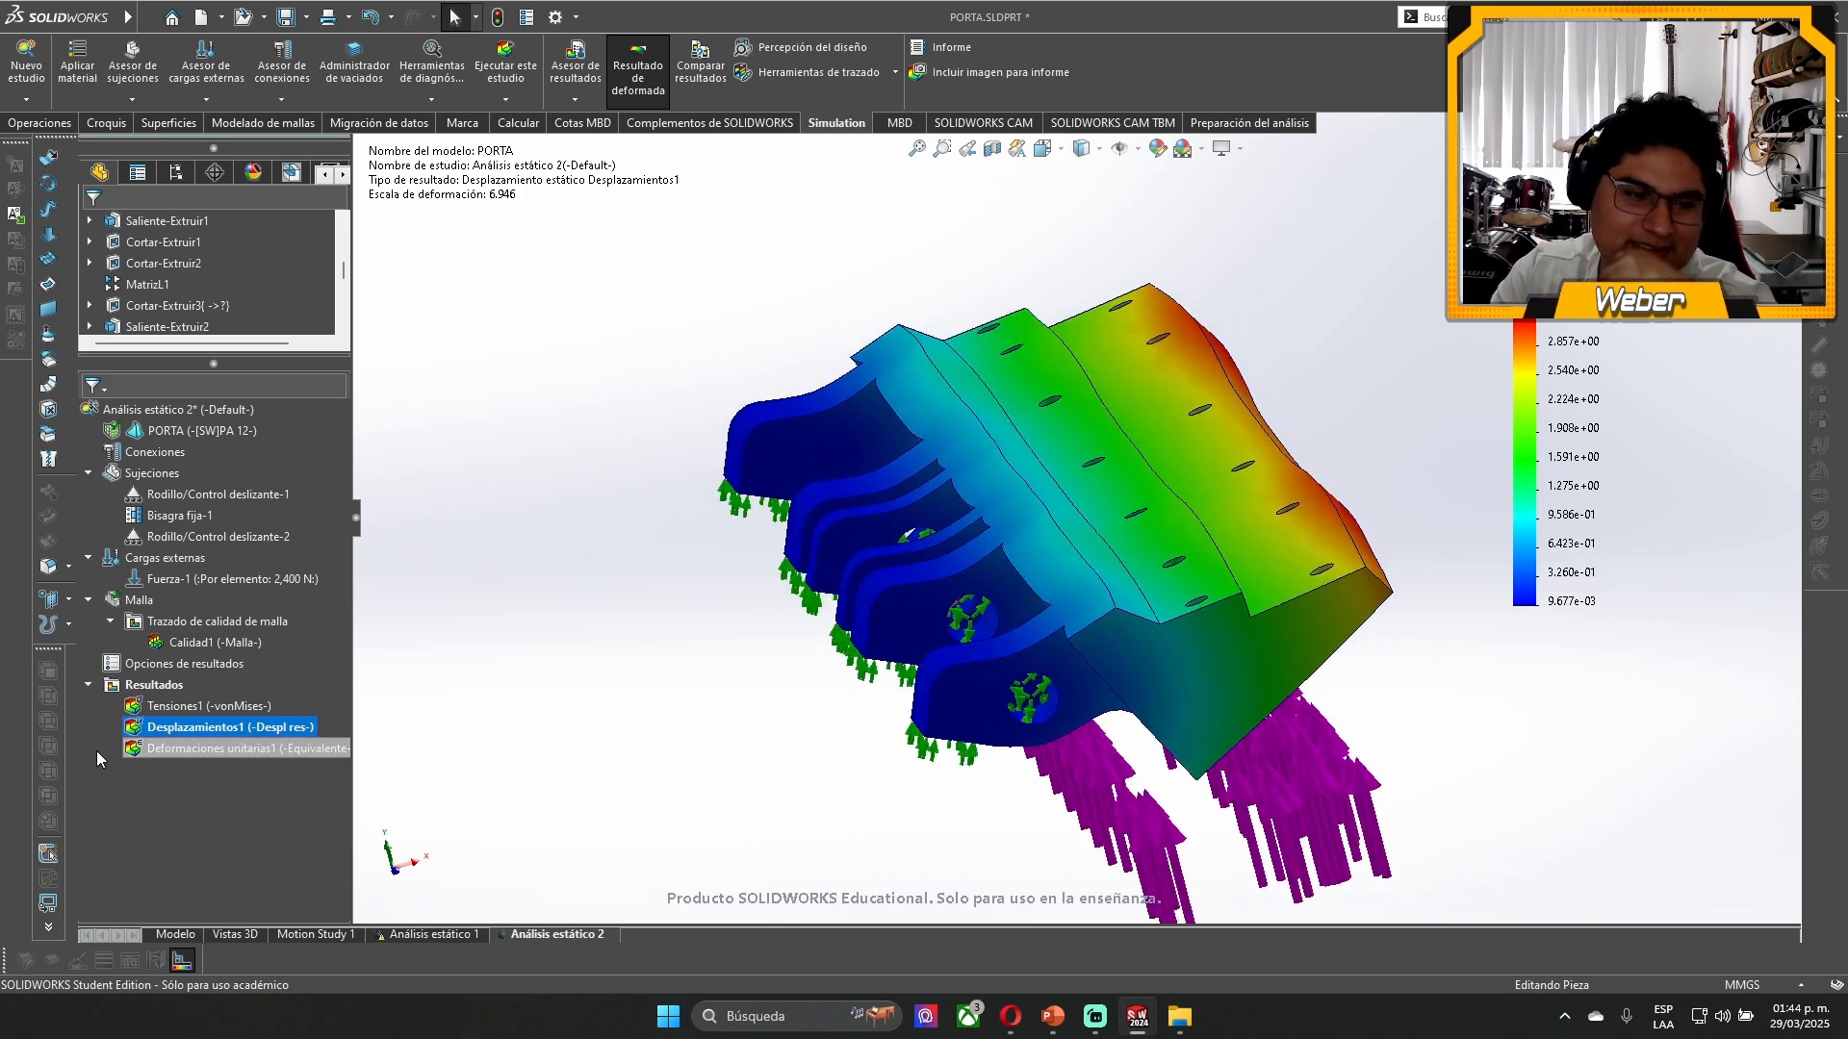
{"action": "double_click", "coordinate": [138, 749]}
{"action": "scroll", "coordinate": [996, 530], "scroll_direction": "down", "scroll_amount": 3}
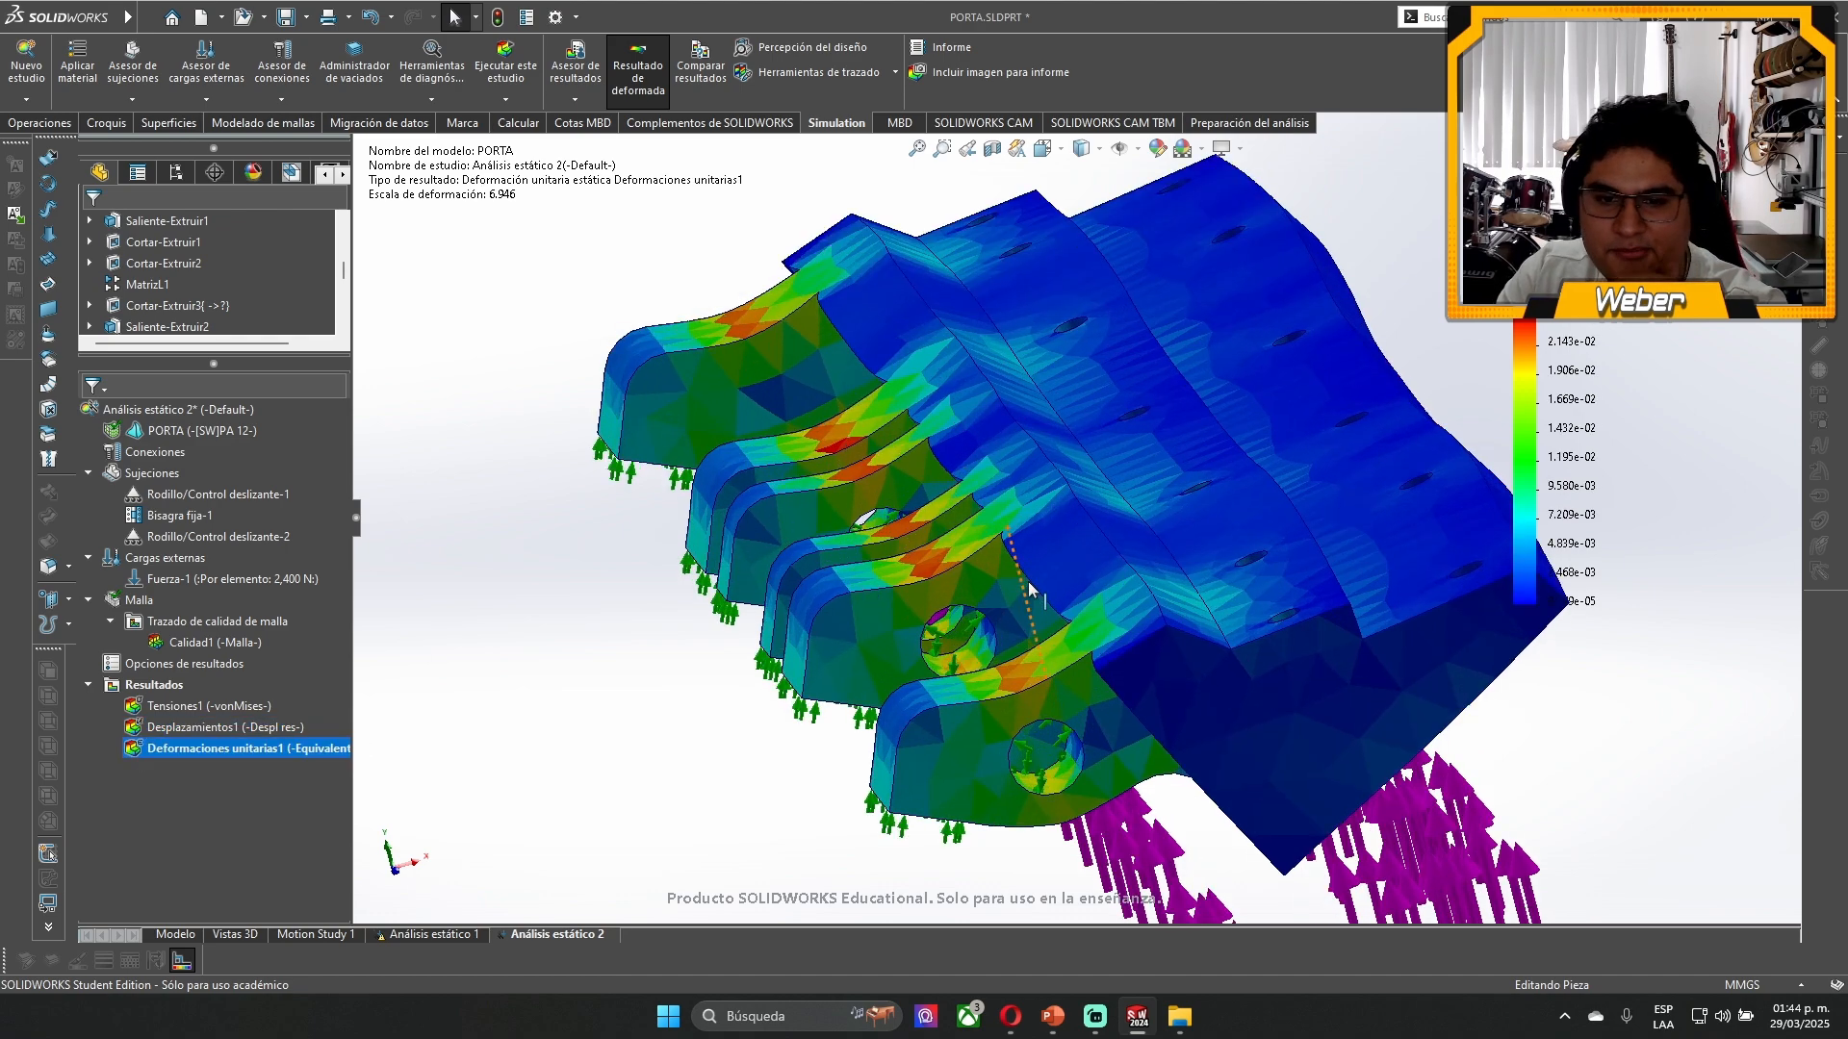
{"action": "middle_click_drag", "start_coordinate": [1011, 578], "coordinate": [844, 543]}
{"action": "middle_click_drag", "start_coordinate": [1266, 859], "coordinate": [1226, 837]}
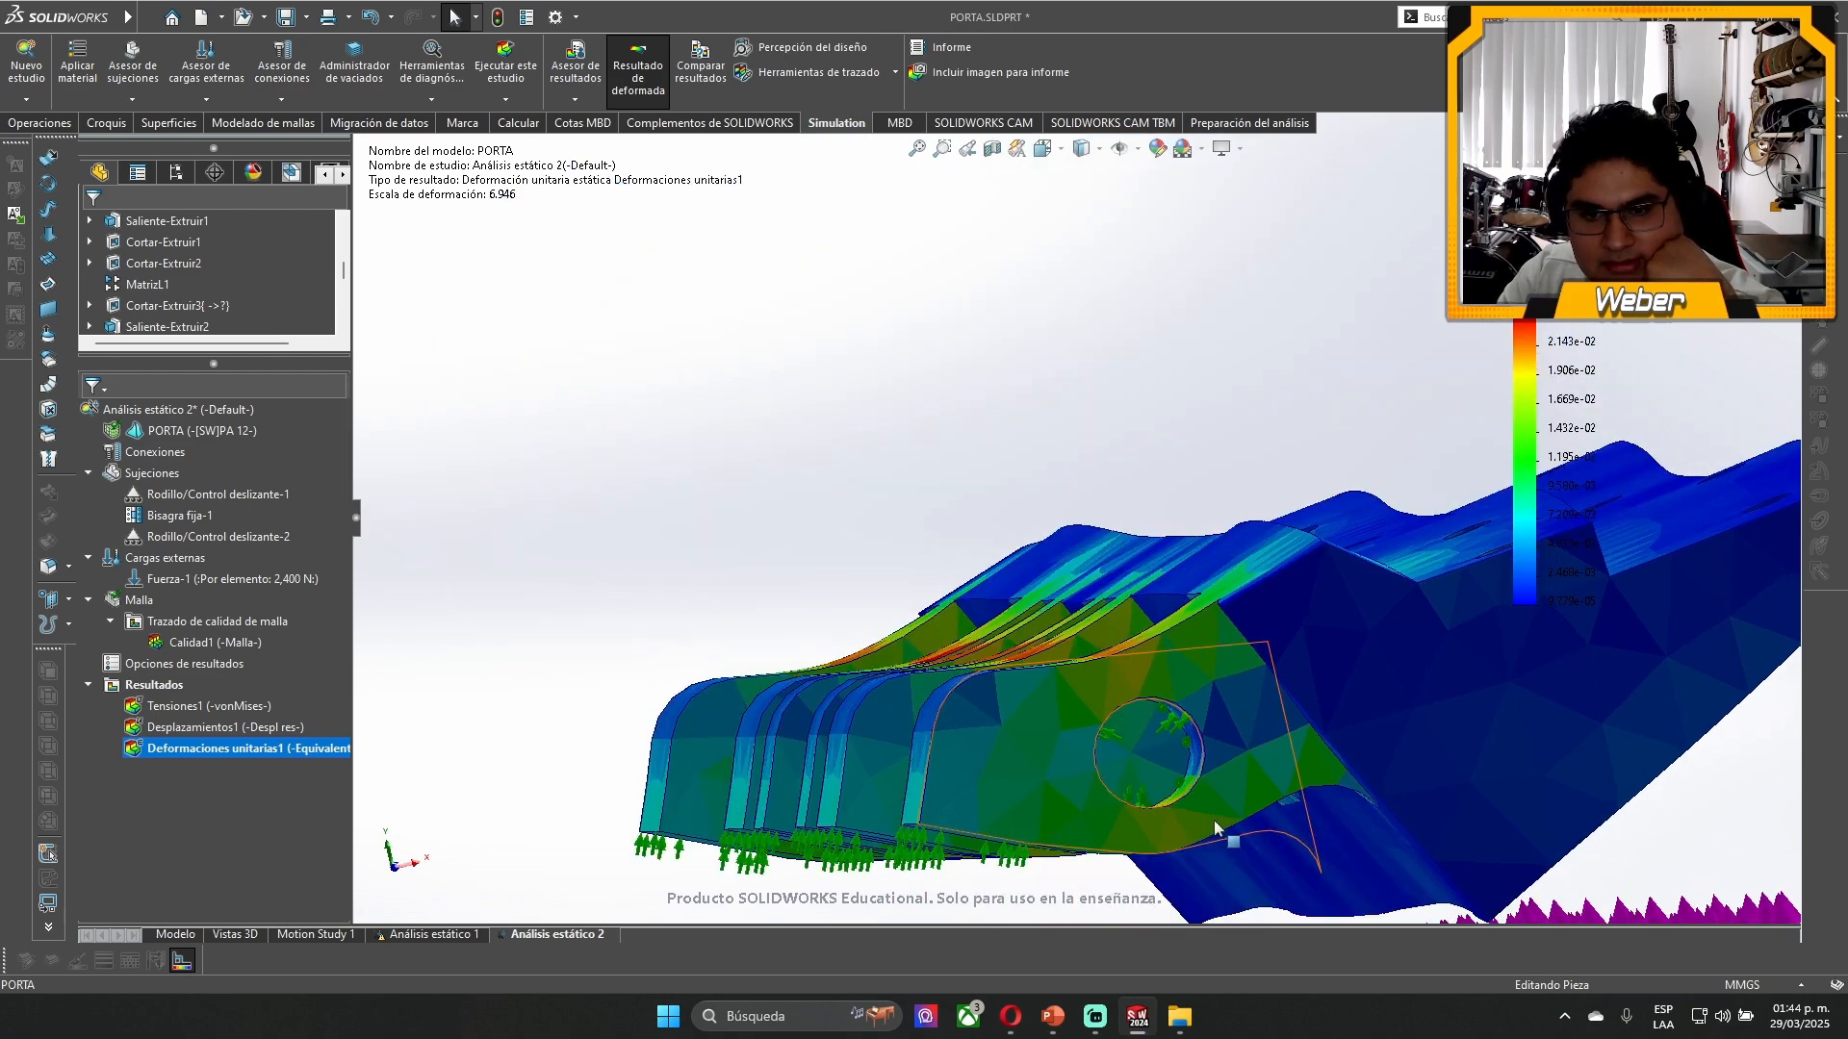
{"action": "middle_click_drag", "start_coordinate": [906, 753], "coordinate": [956, 783]}
{"action": "scroll", "coordinate": [1280, 635], "scroll_direction": "up", "scroll_amount": 5}
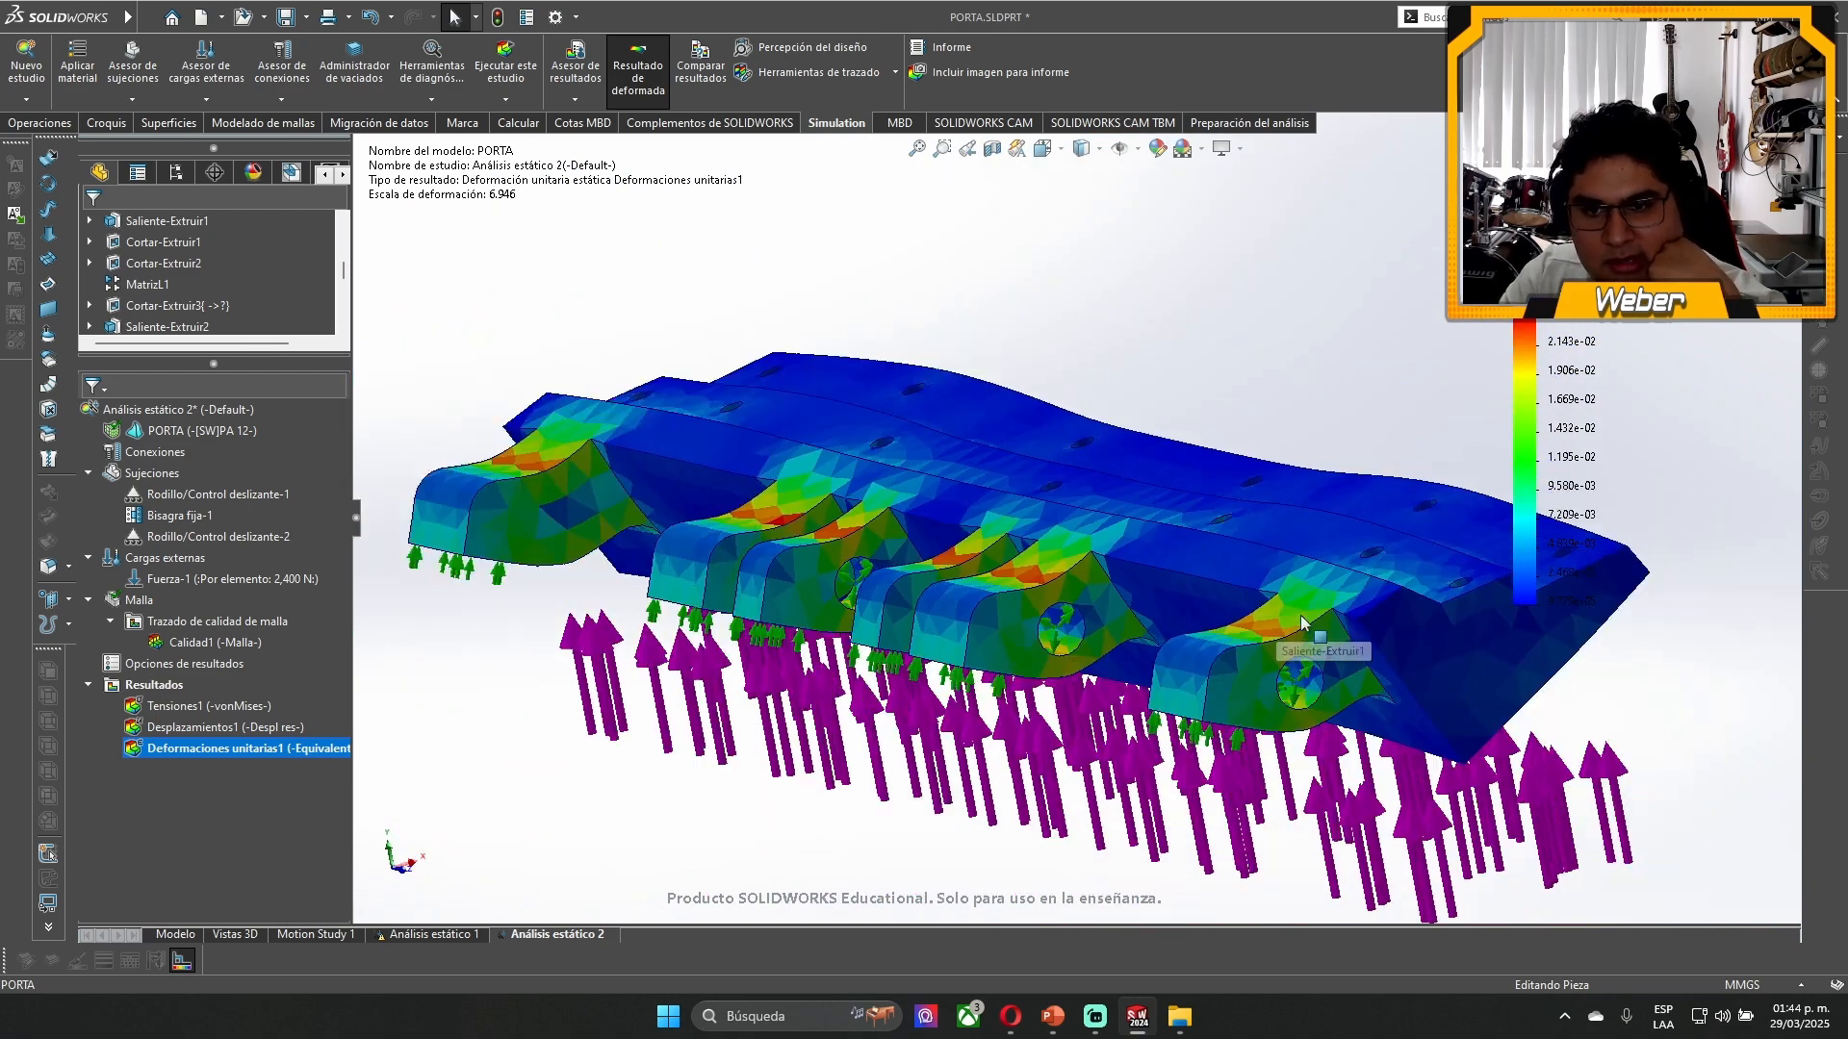
- Change the lugs' rounded outer corners to sharp ones in the part model and return to Análisis estático 2
{"action": "left_click", "coordinate": [175, 934]}
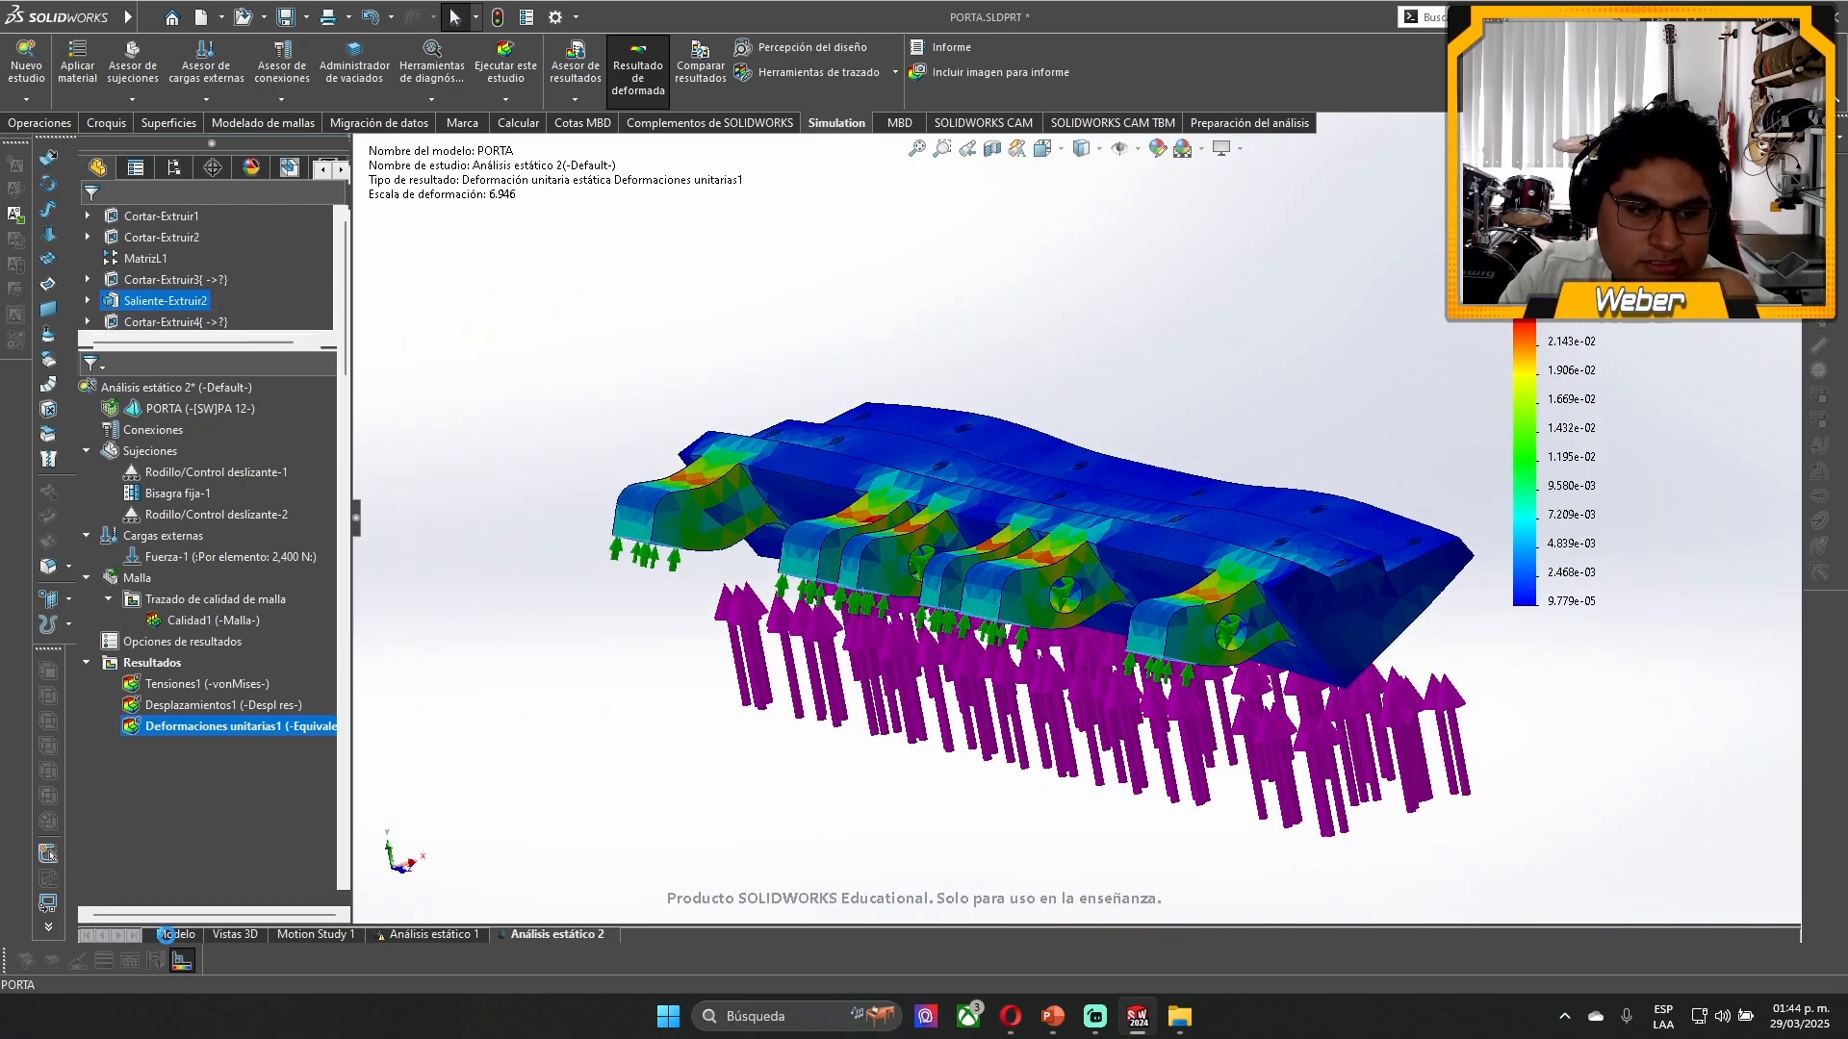
{"action": "left_click_drag", "start_coordinate": [286, 690], "coordinate": [294, 762]}
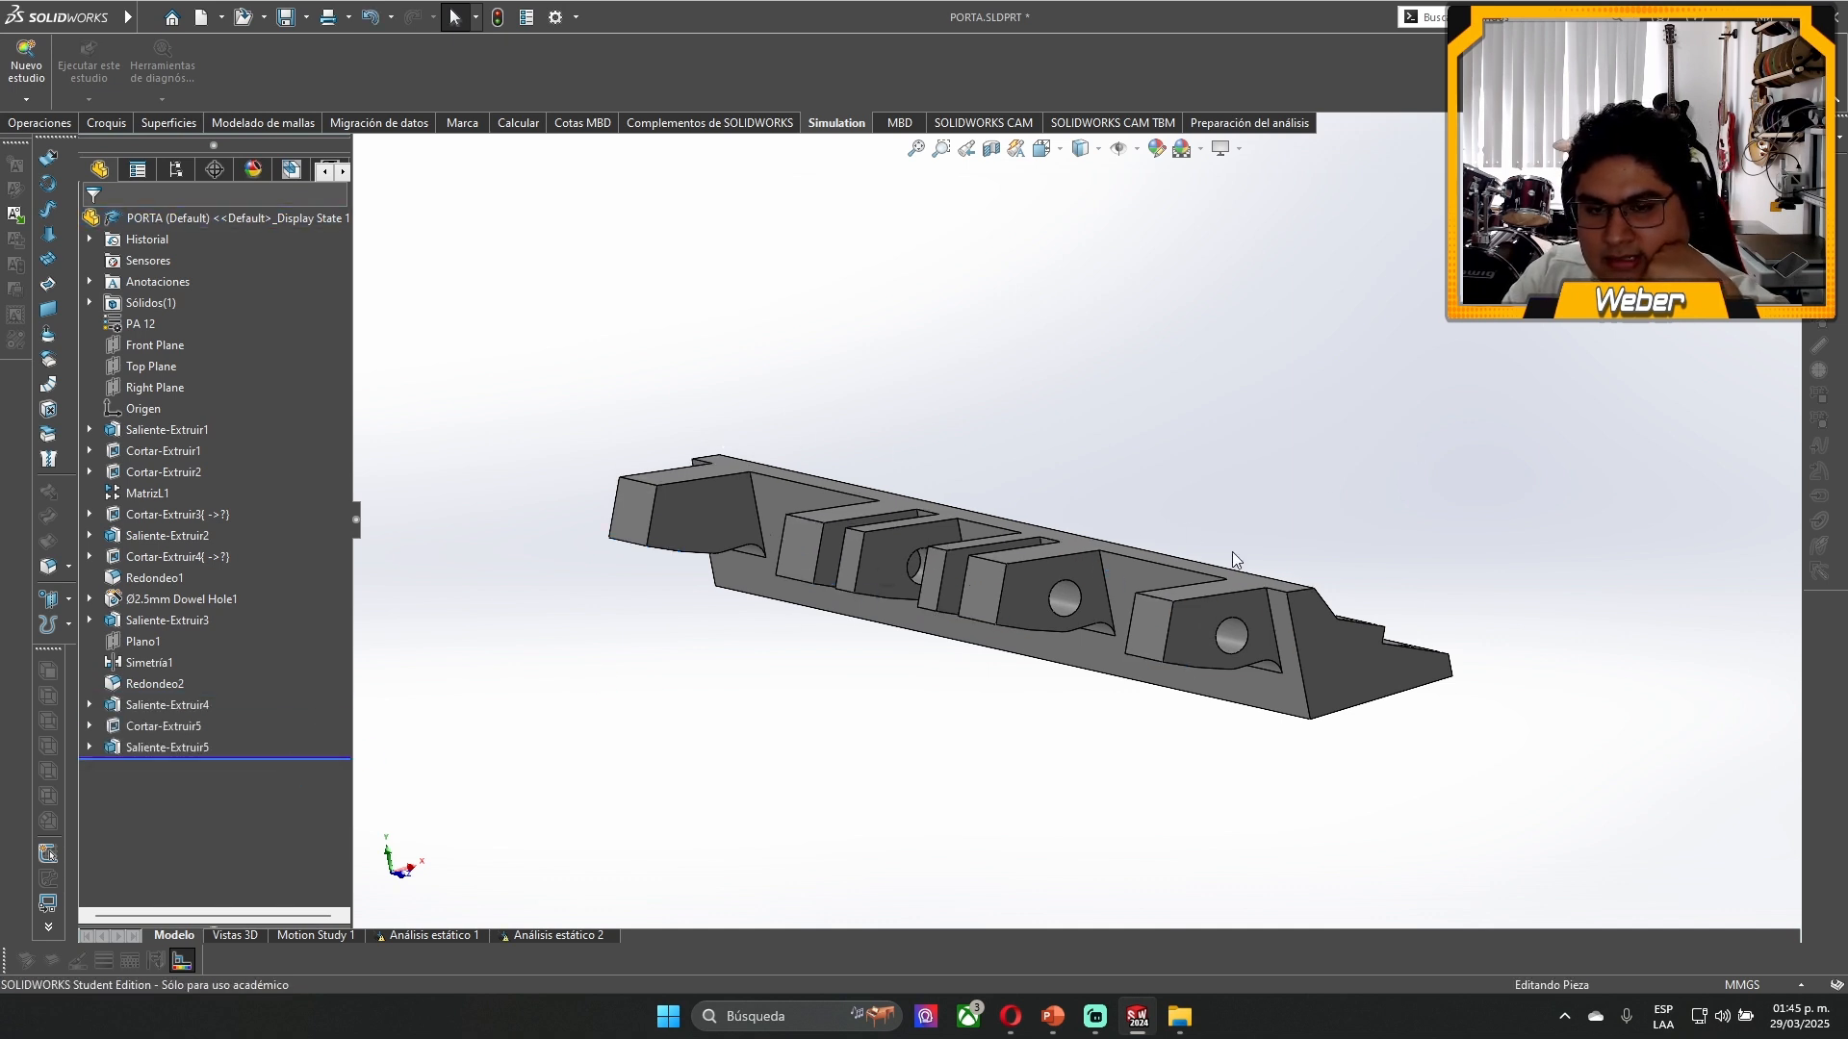
{"action": "left_click", "coordinate": [553, 935]}
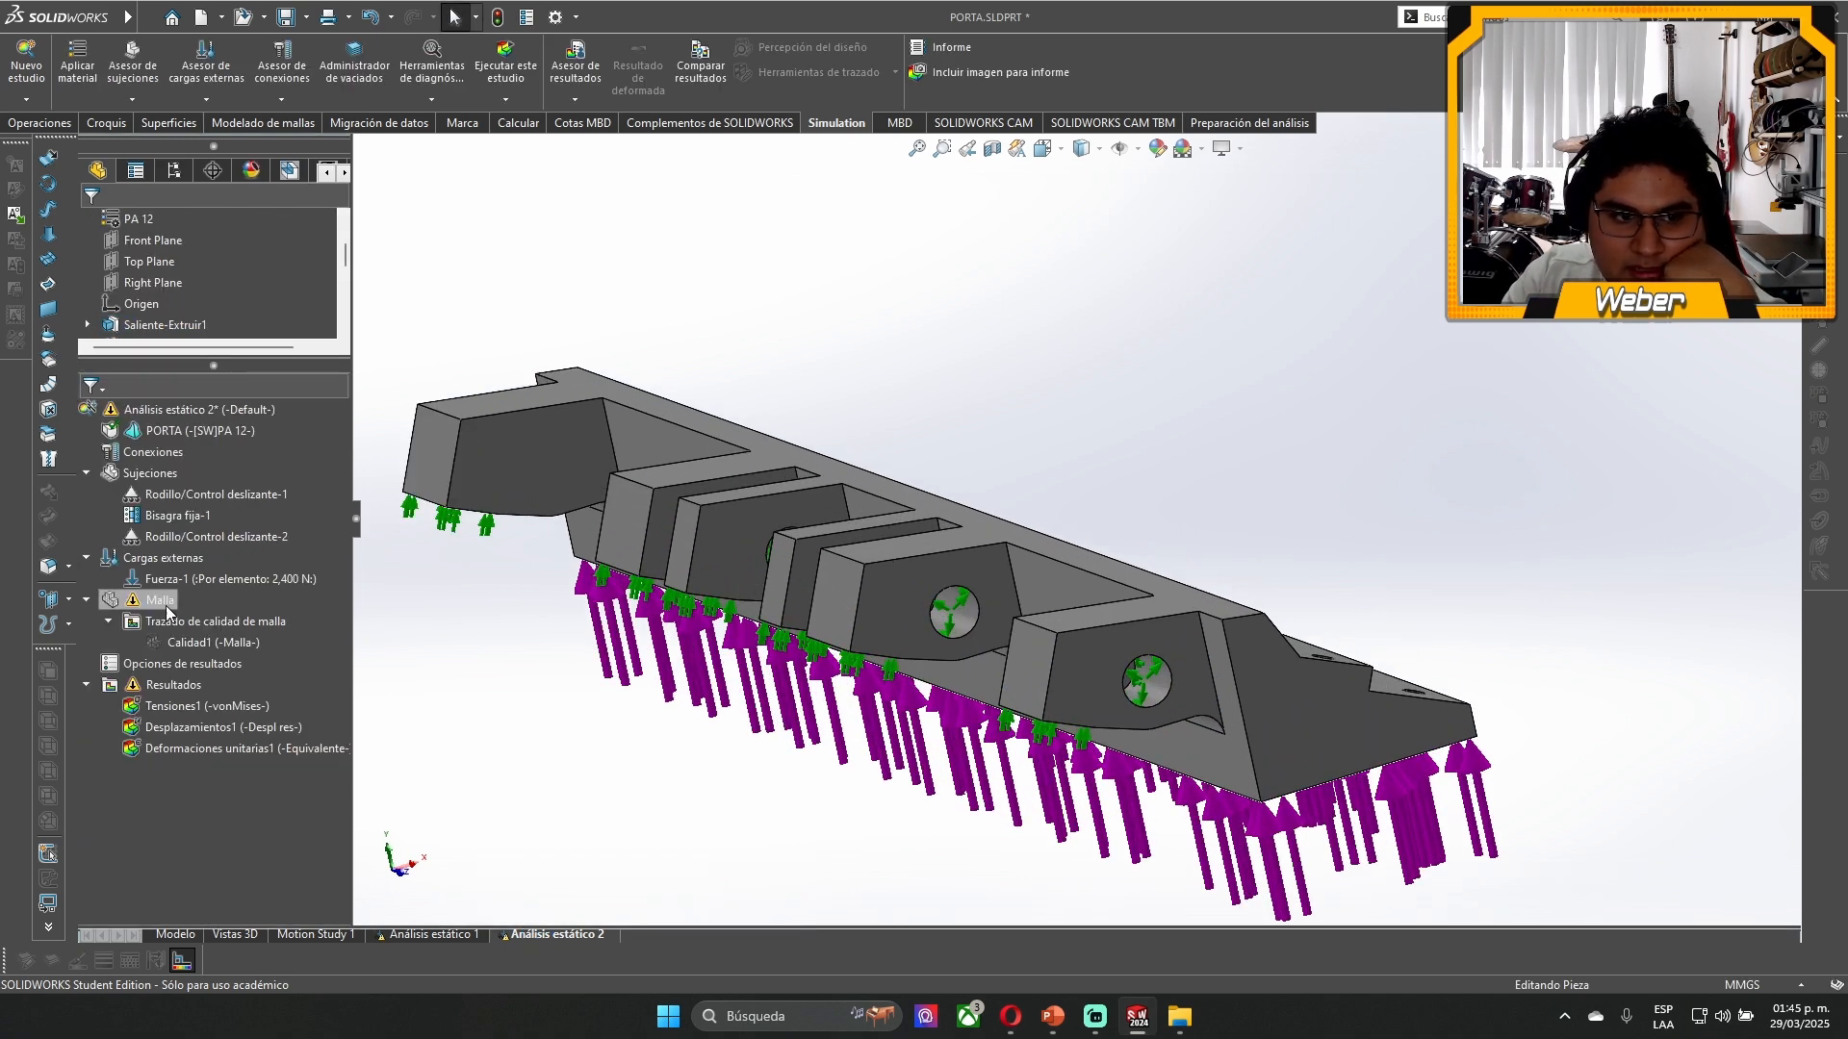
- Regenerate the outdated mesh with the existing finest-density settings and rerun the static study
{"action": "right_click", "coordinate": [154, 601]}
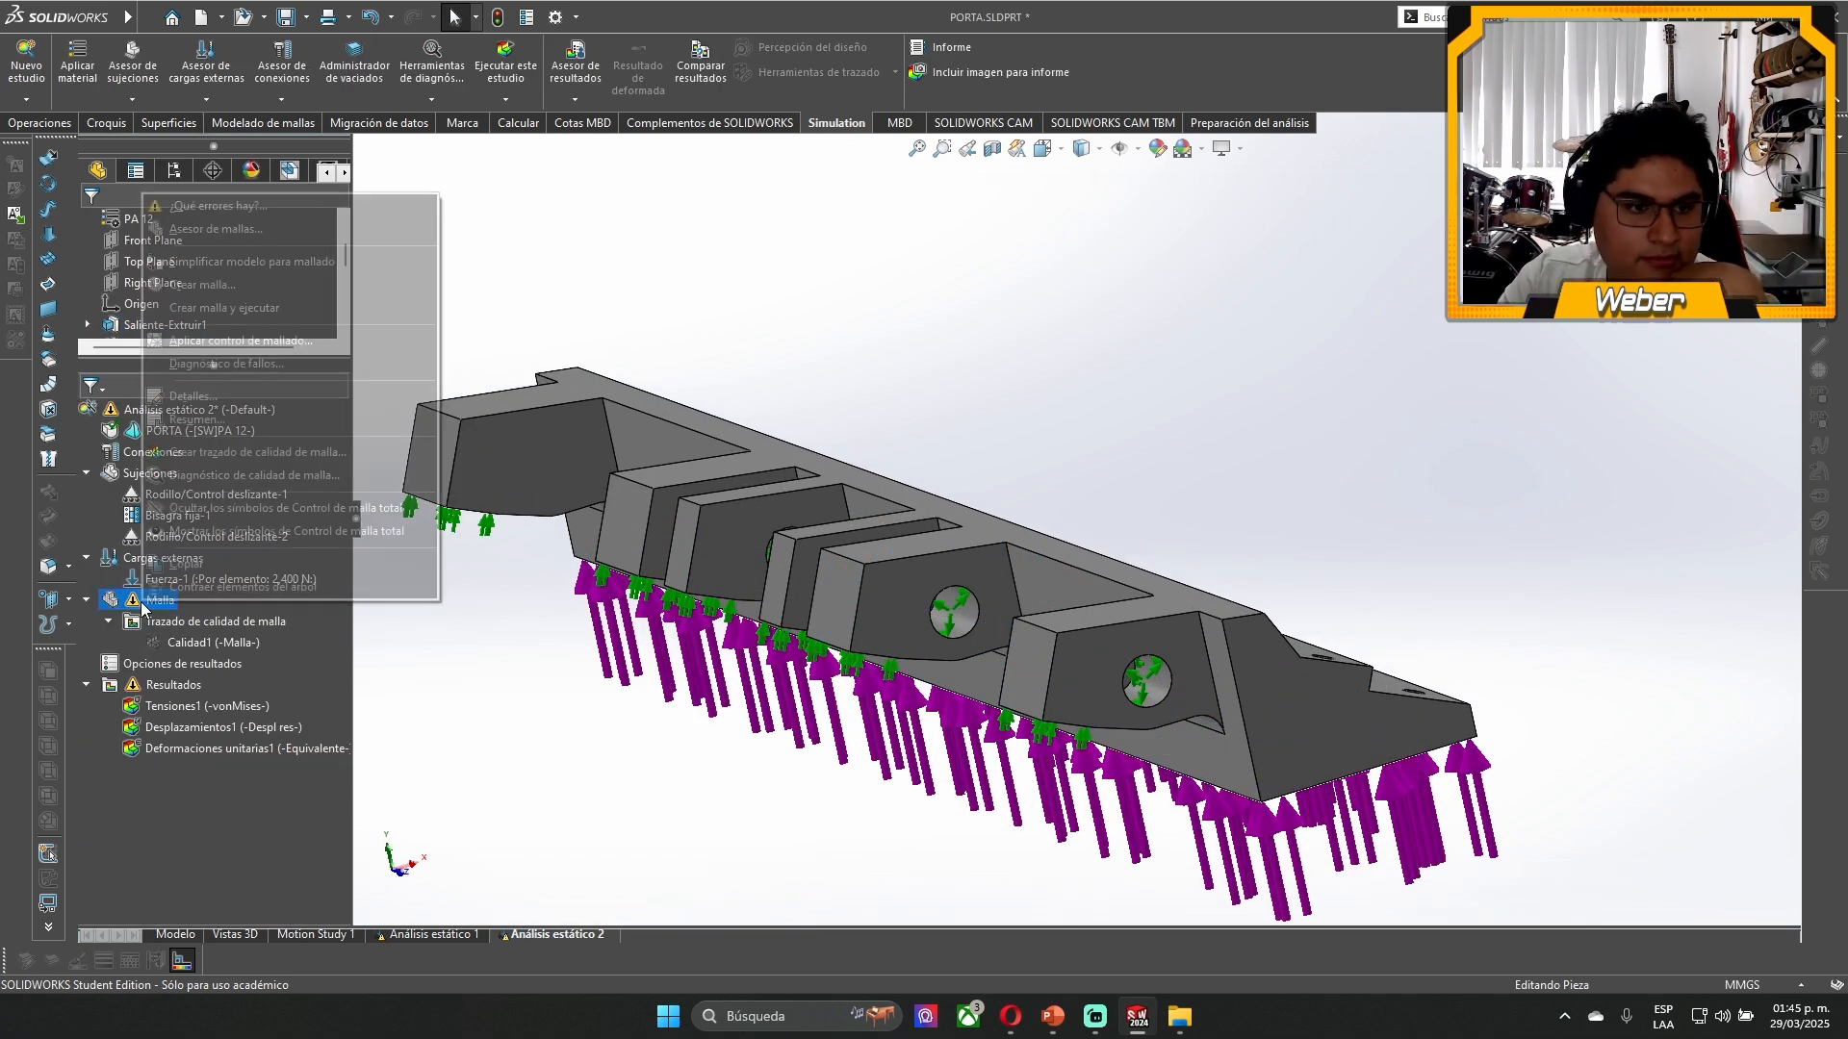
{"action": "left_click", "coordinate": [273, 283]}
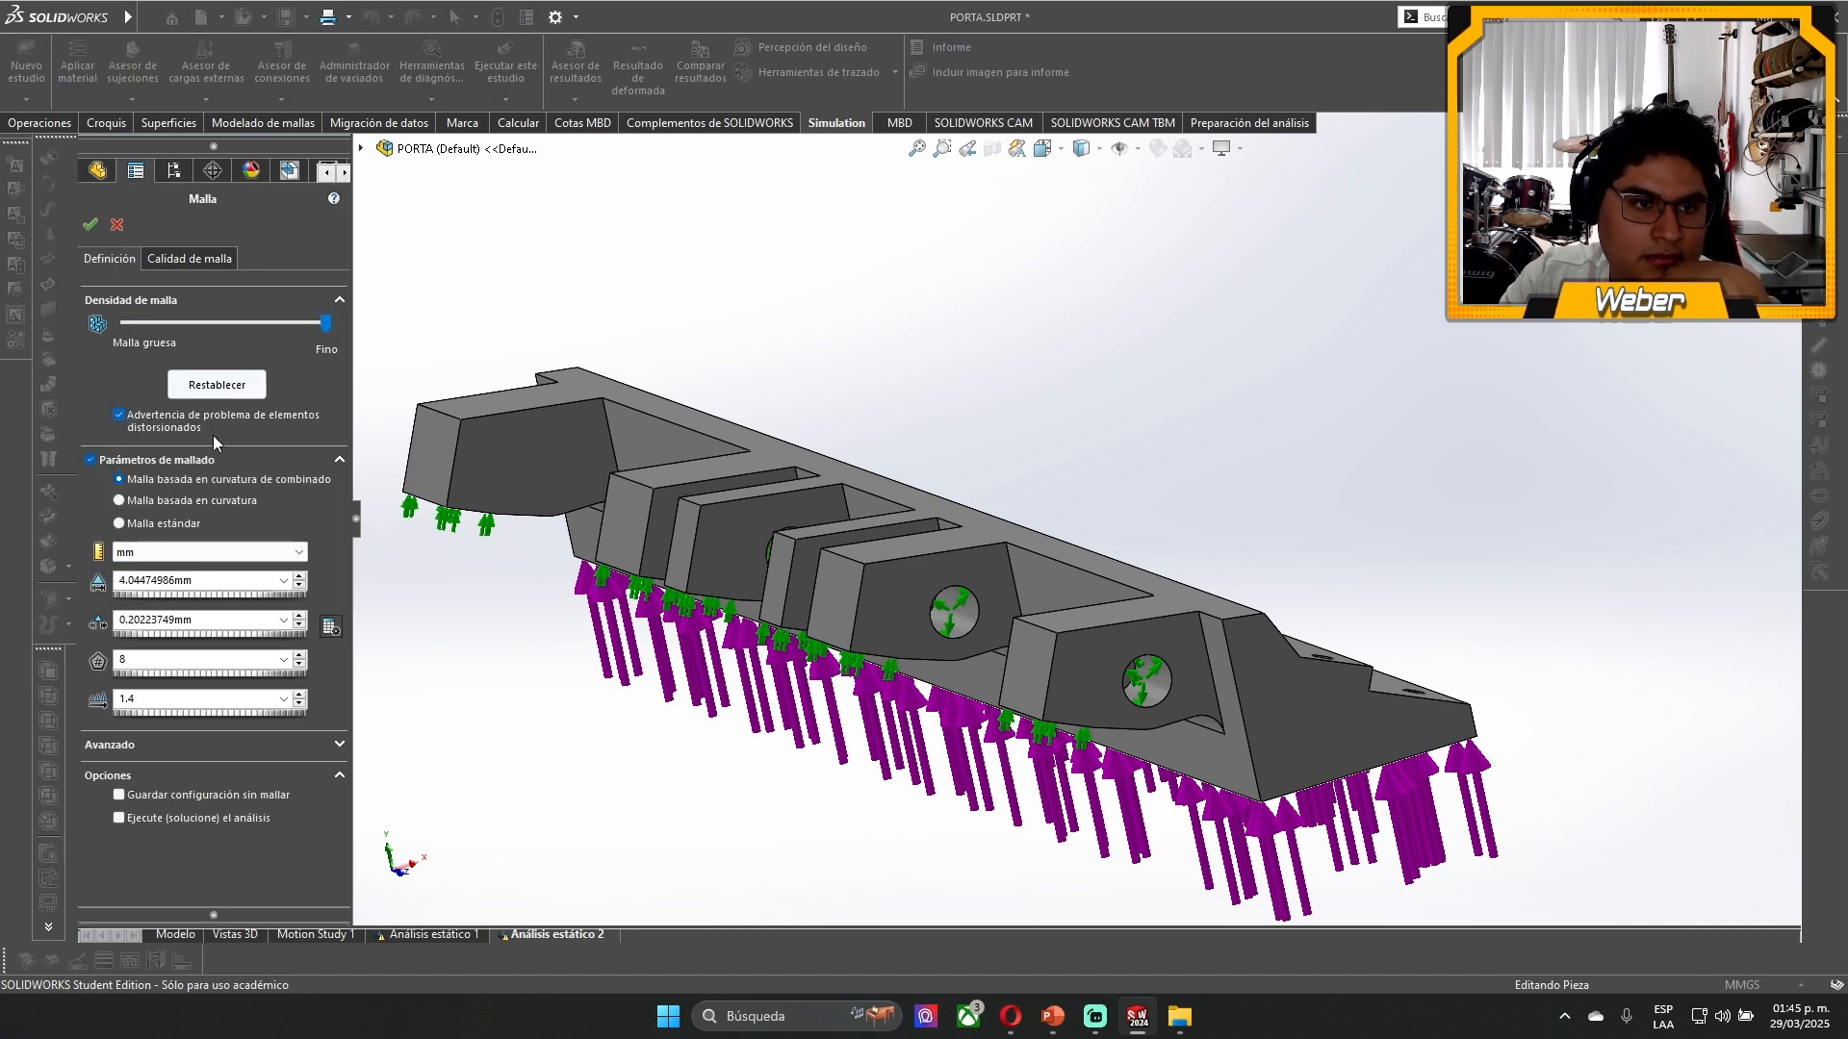
{"action": "left_click", "coordinate": [89, 233]}
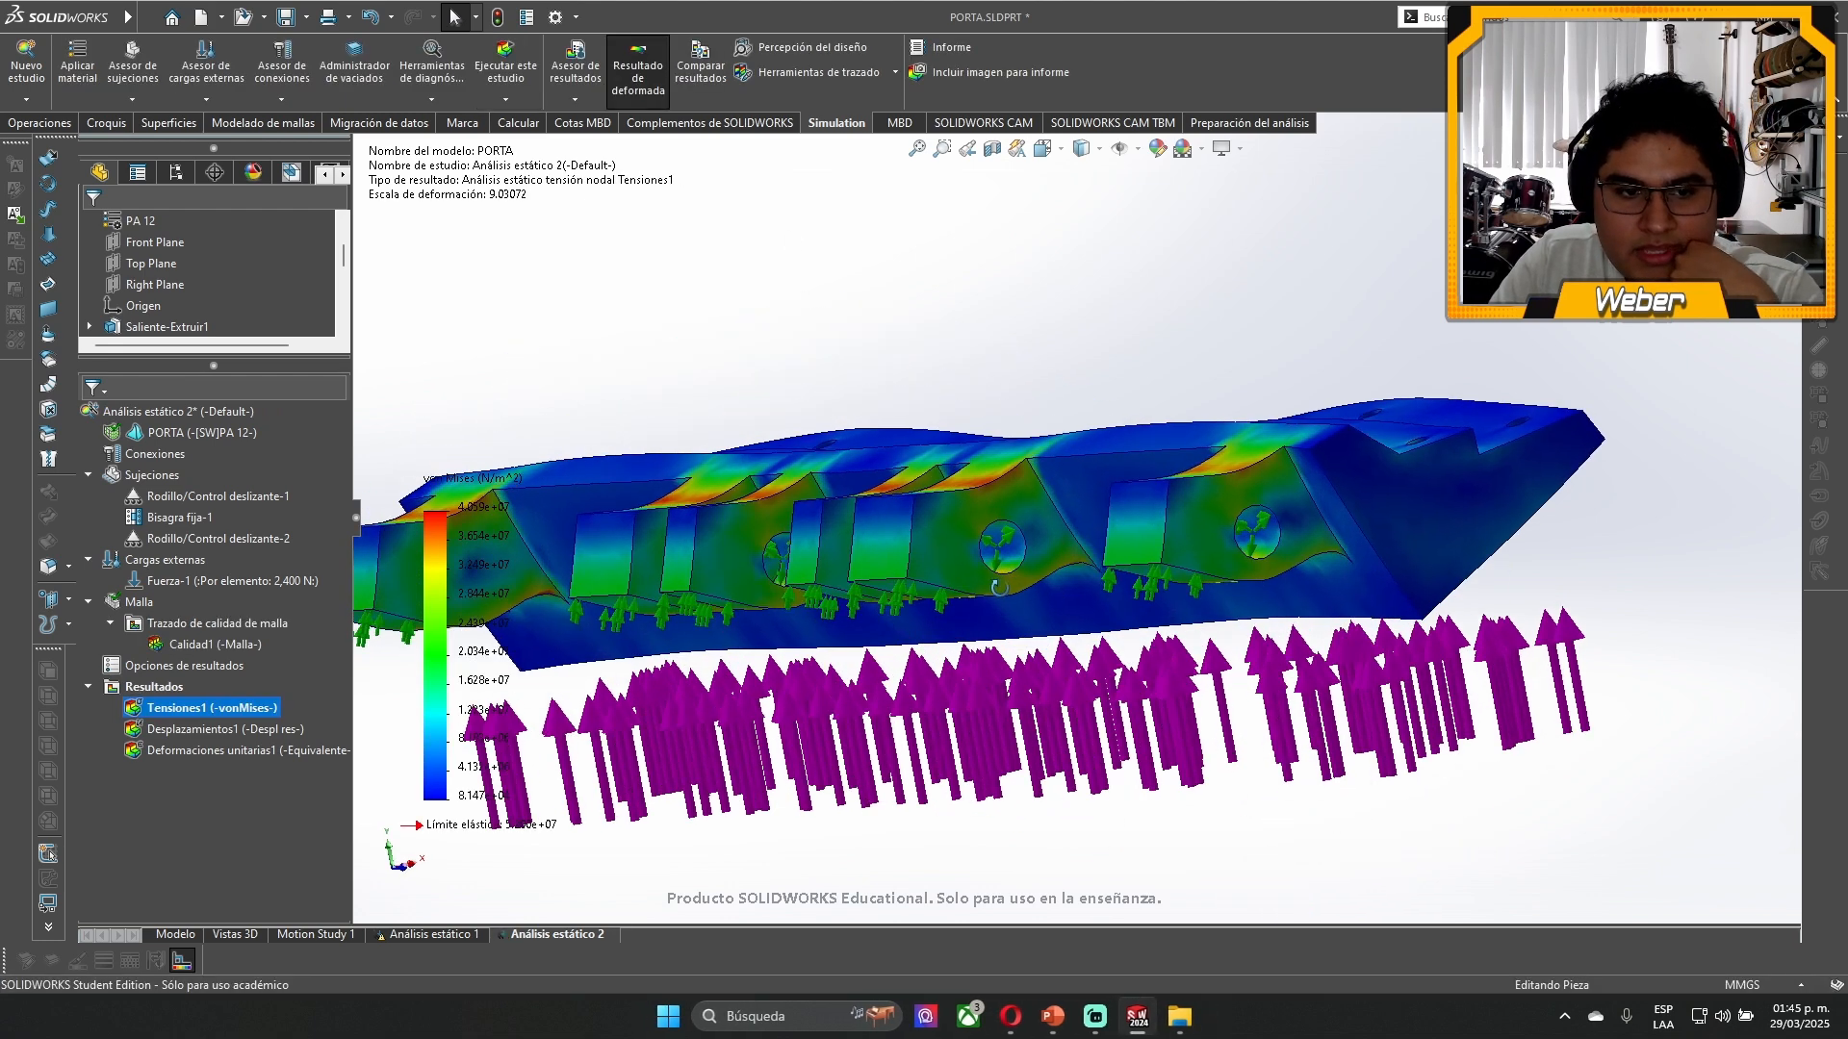
- Examine the updated von Mises stress plot on the sharp-cornered lugs
{"action": "scroll", "coordinate": [999, 588], "scroll_direction": "up", "scroll_amount": 5}
{"action": "middle_click_drag", "start_coordinate": [999, 588], "coordinate": [984, 676]}
{"action": "scroll", "coordinate": [1067, 539], "scroll_direction": "down", "scroll_amount": 5}
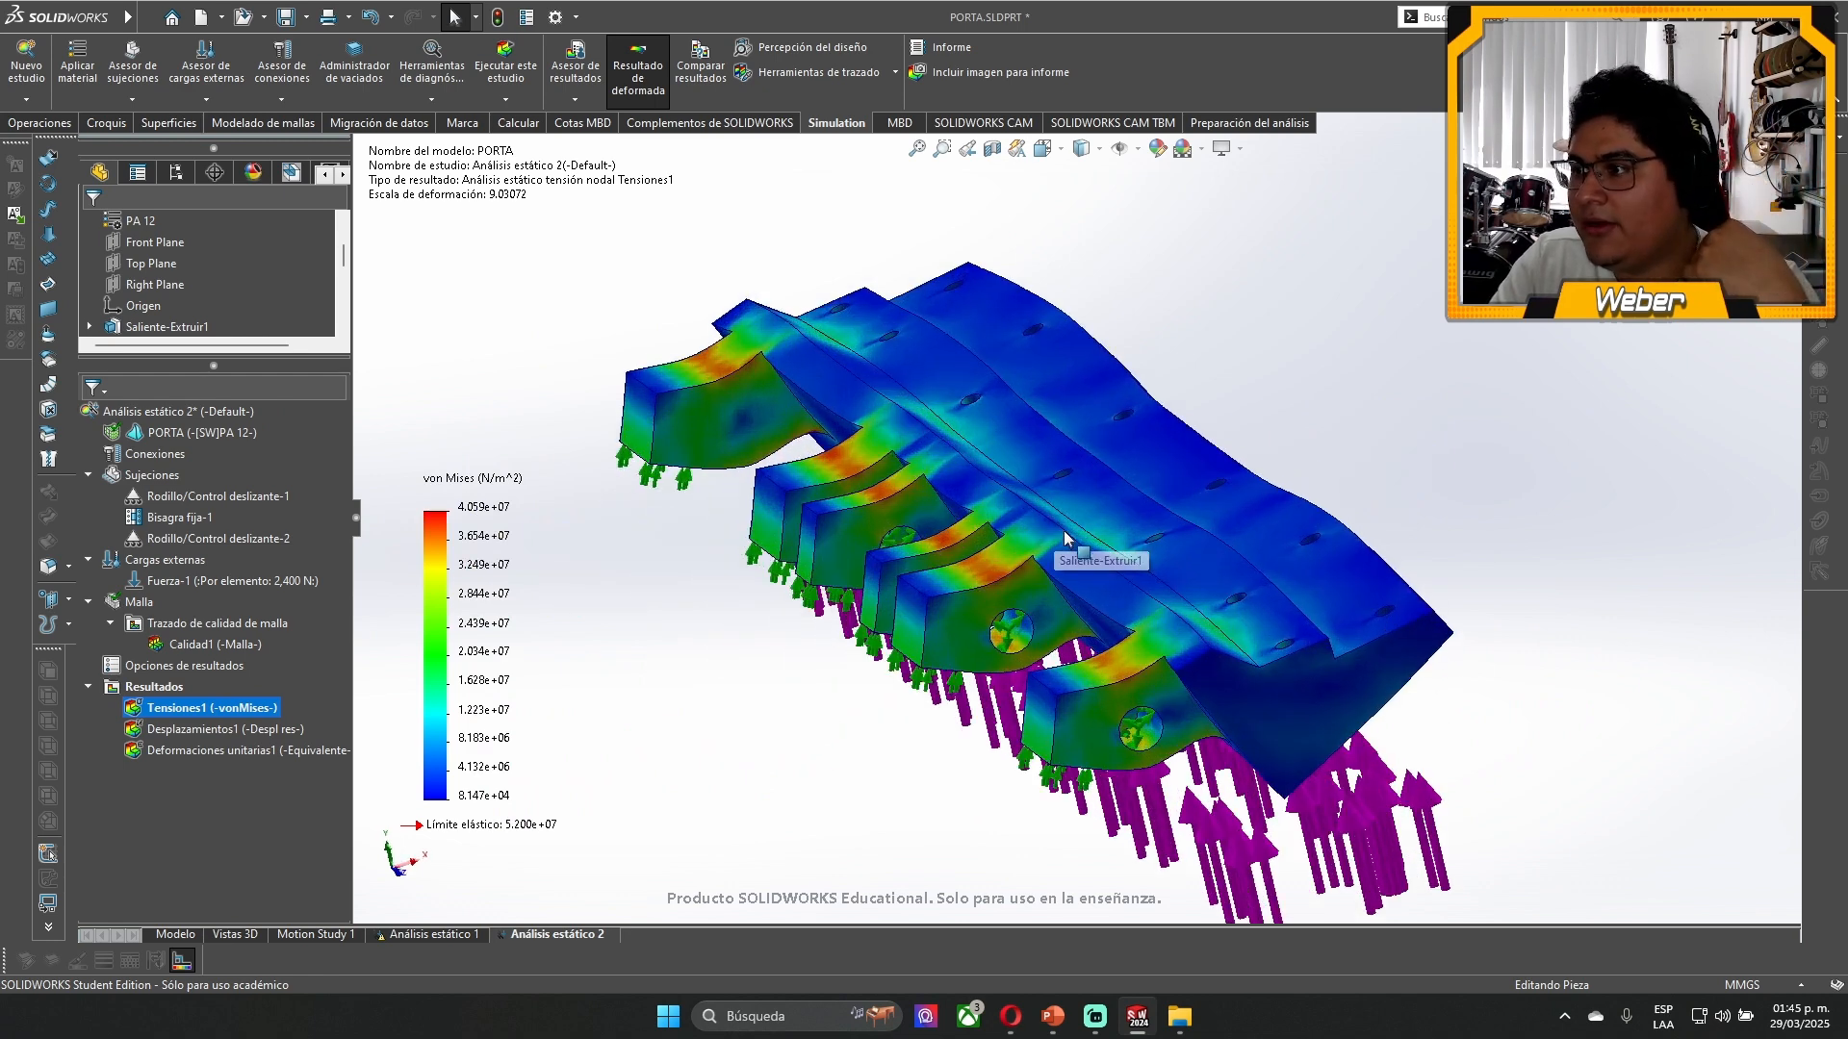
- Move the von Mises color legend up beside the deformed blade holder, clear of the lugs
{"action": "scroll", "coordinate": [1066, 539], "scroll_direction": "up", "scroll_amount": 3}
{"action": "left_click_drag", "start_coordinate": [495, 580], "coordinate": [493, 351]}
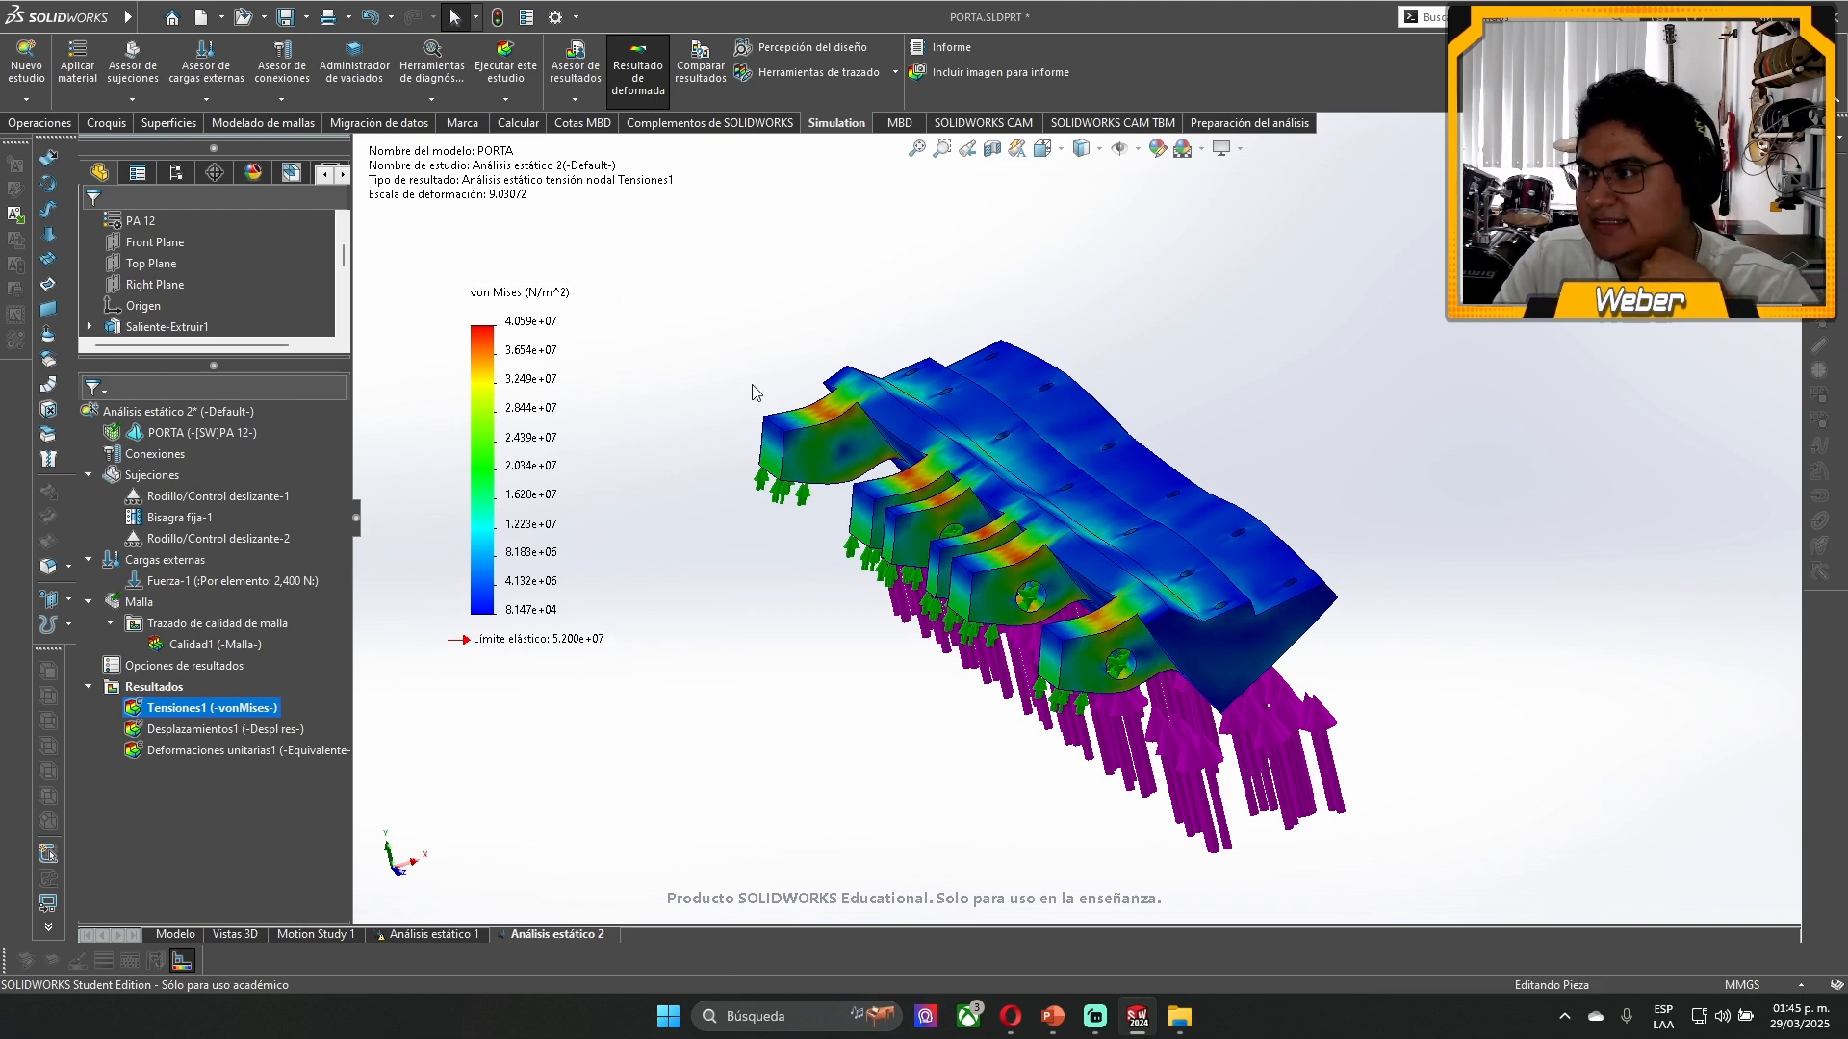
{"action": "scroll", "coordinate": [1136, 563], "scroll_direction": "down", "scroll_amount": 2}
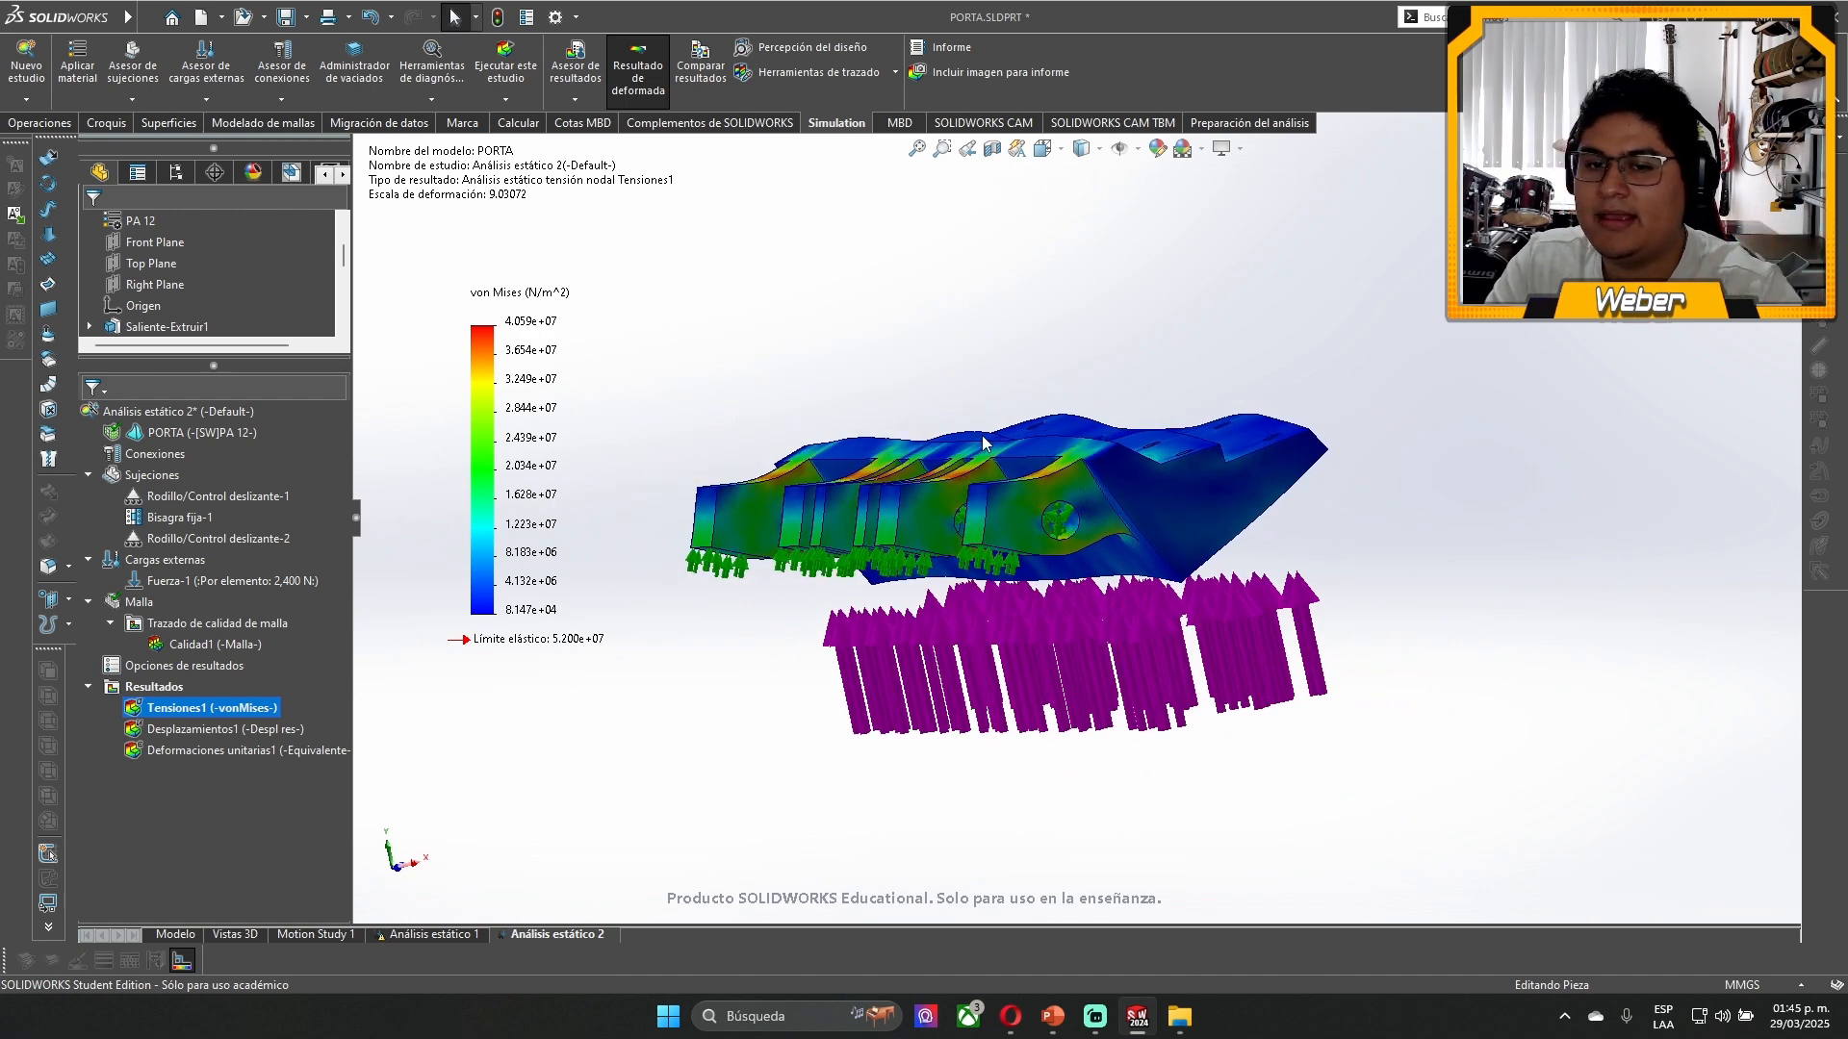
- Display the updated resultant displacement plot, and examine the equivalent strain distribution around the sharp-cornered lugs
{"action": "double_click", "coordinate": [183, 751]}
{"action": "double_click", "coordinate": [171, 730]}
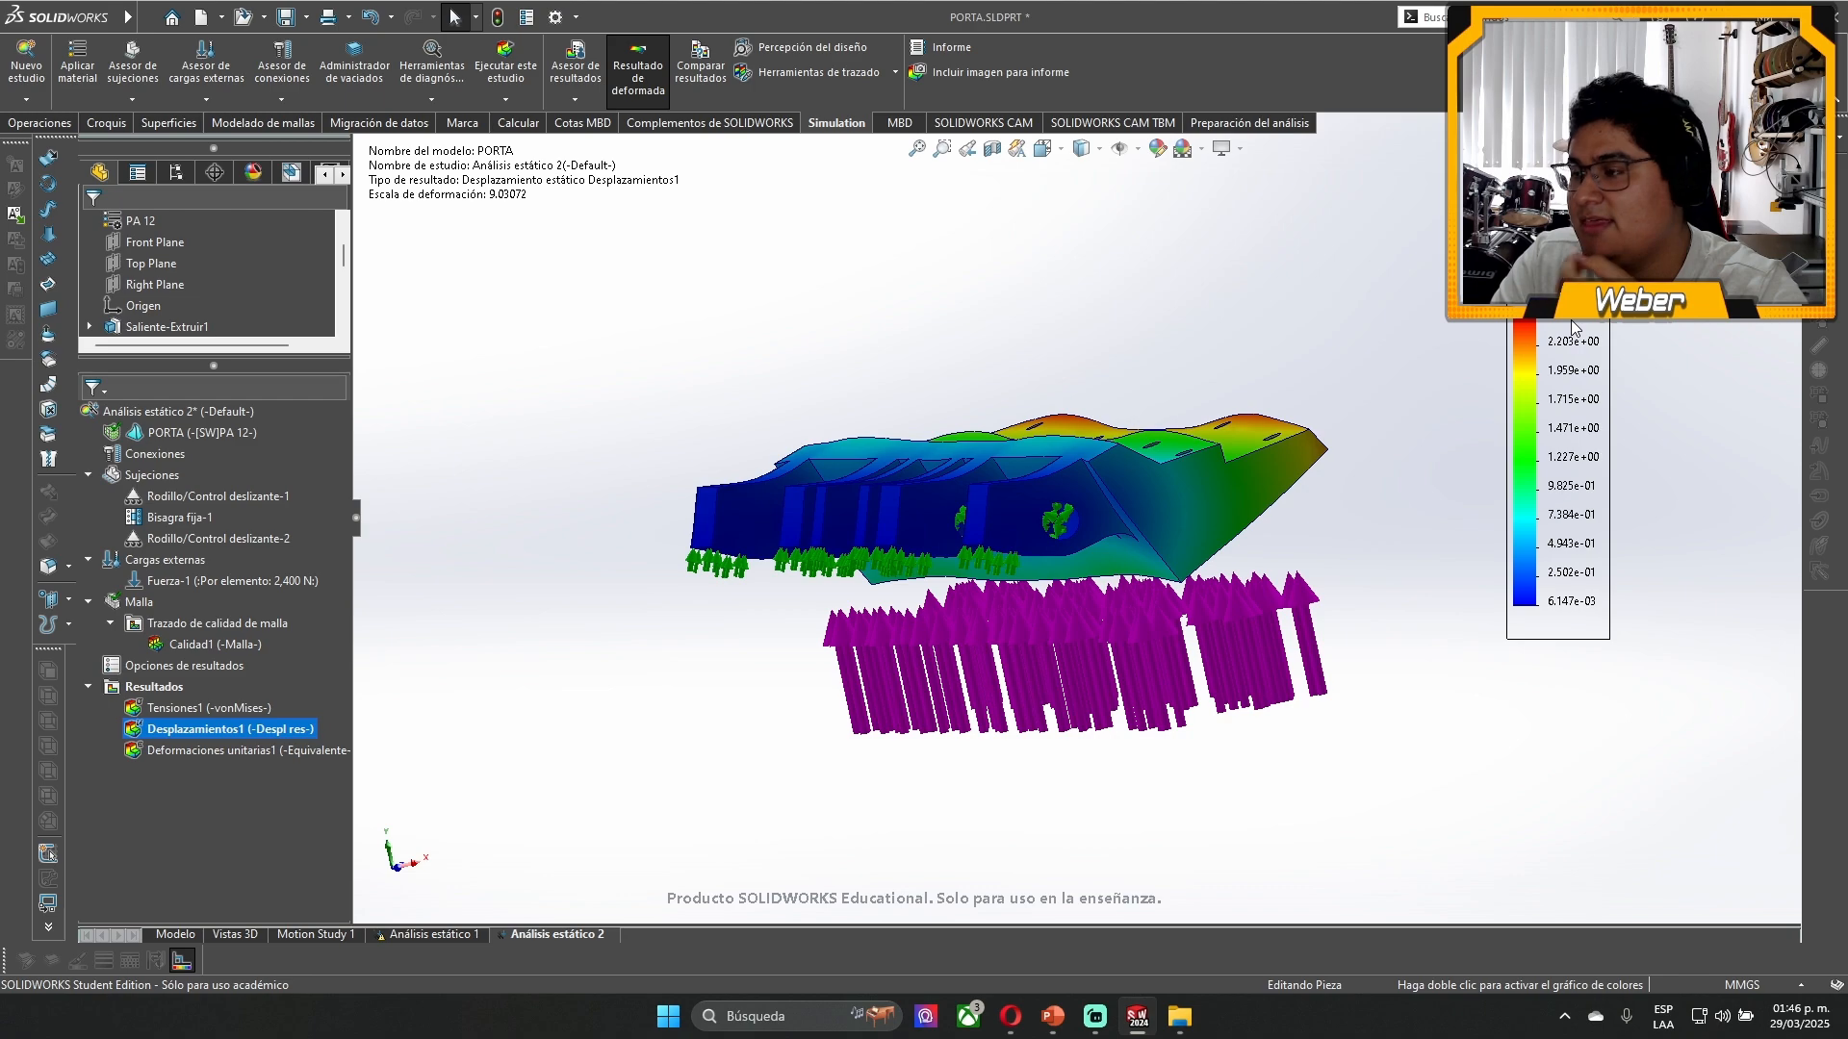
{"action": "double_click", "coordinate": [204, 750]}
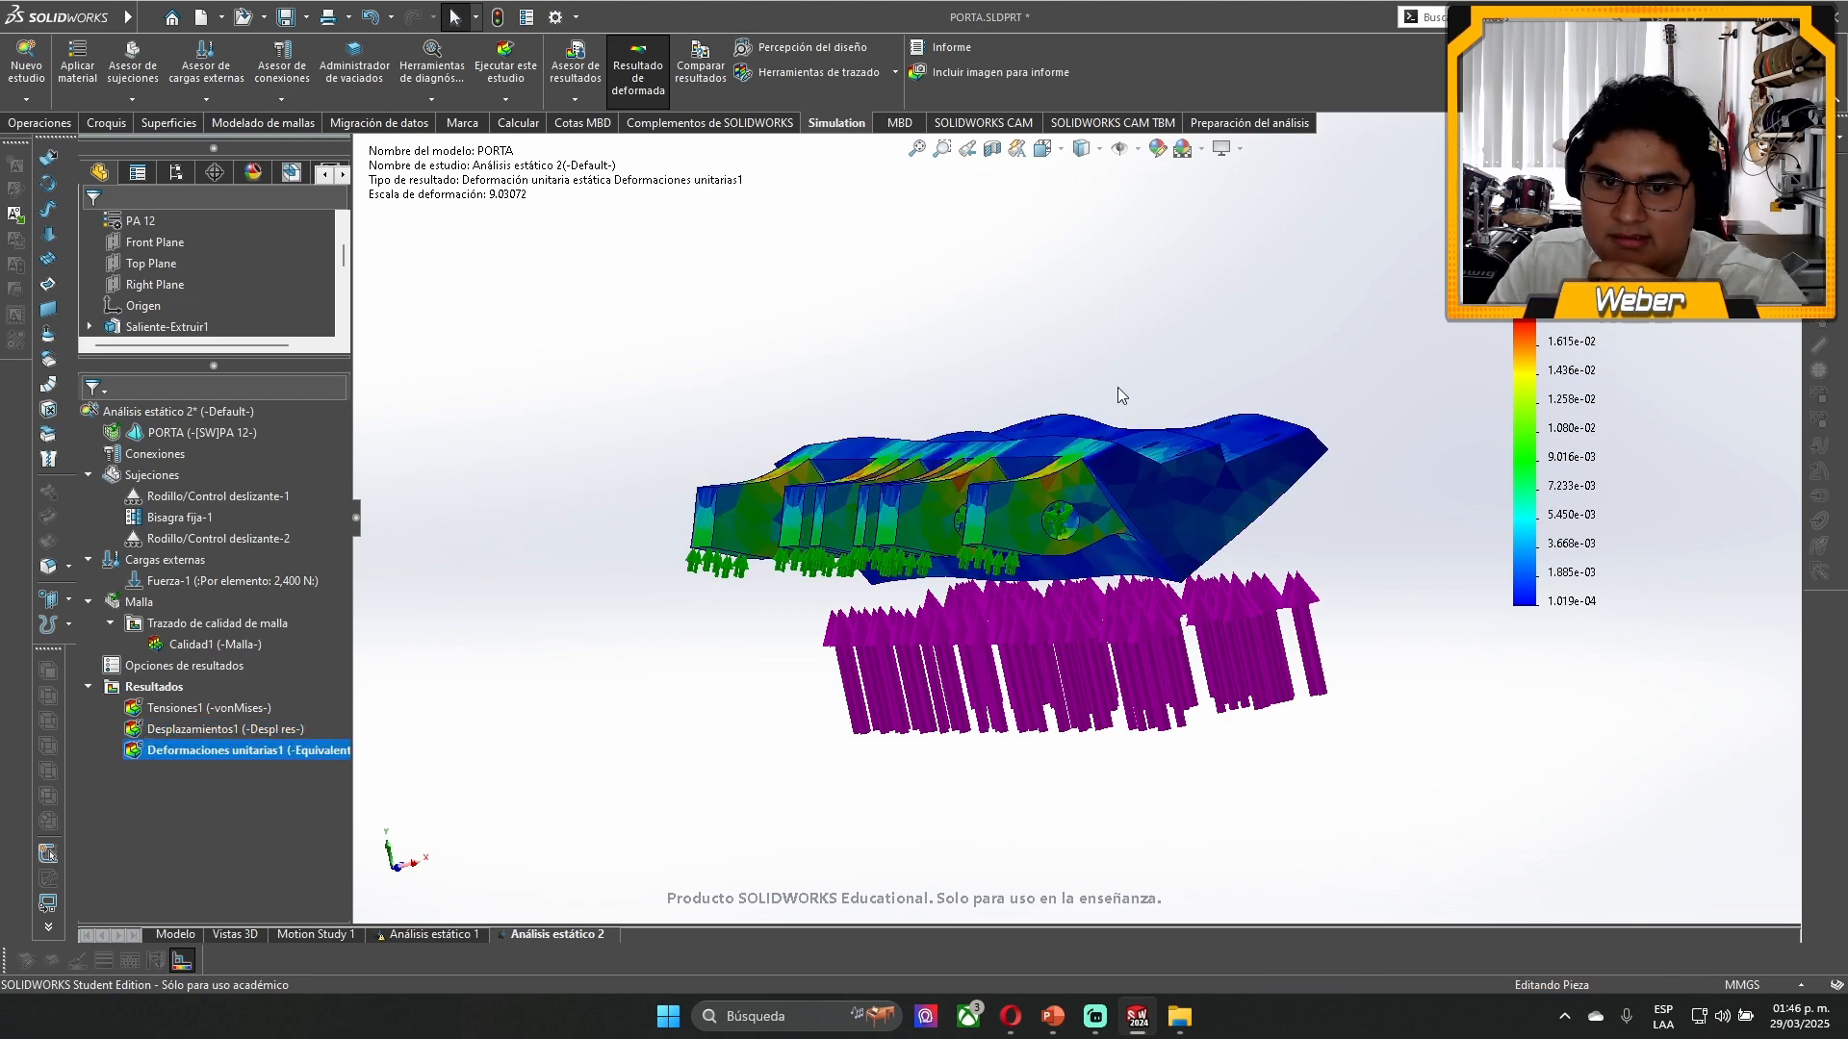
{"action": "scroll", "coordinate": [1046, 489], "scroll_direction": "down", "scroll_amount": 6}
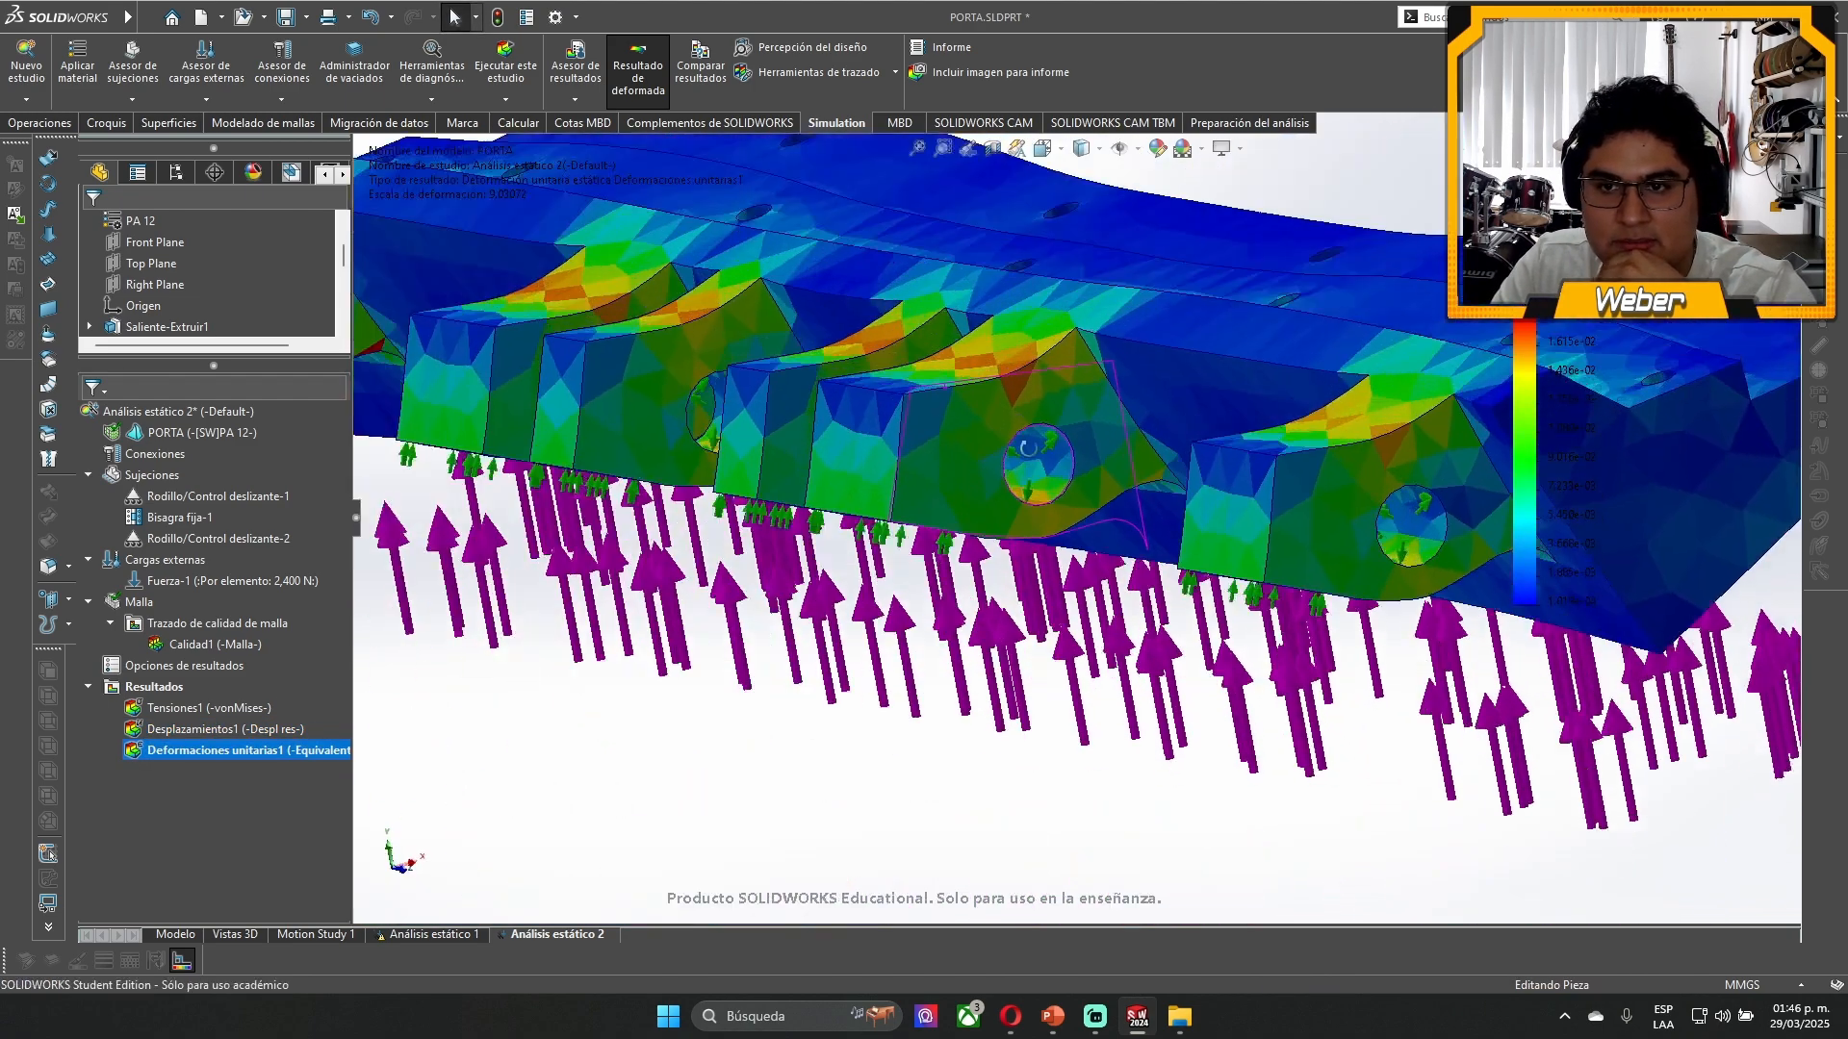
{"action": "scroll", "coordinate": [1028, 447], "scroll_direction": "up", "scroll_amount": 5}
- Display the von Mises stress plot again and inspect the lugs and the stepped blade seat from several angles
{"action": "double_click", "coordinate": [207, 708]}
{"action": "scroll", "coordinate": [1151, 469], "scroll_direction": "up", "scroll_amount": 2}
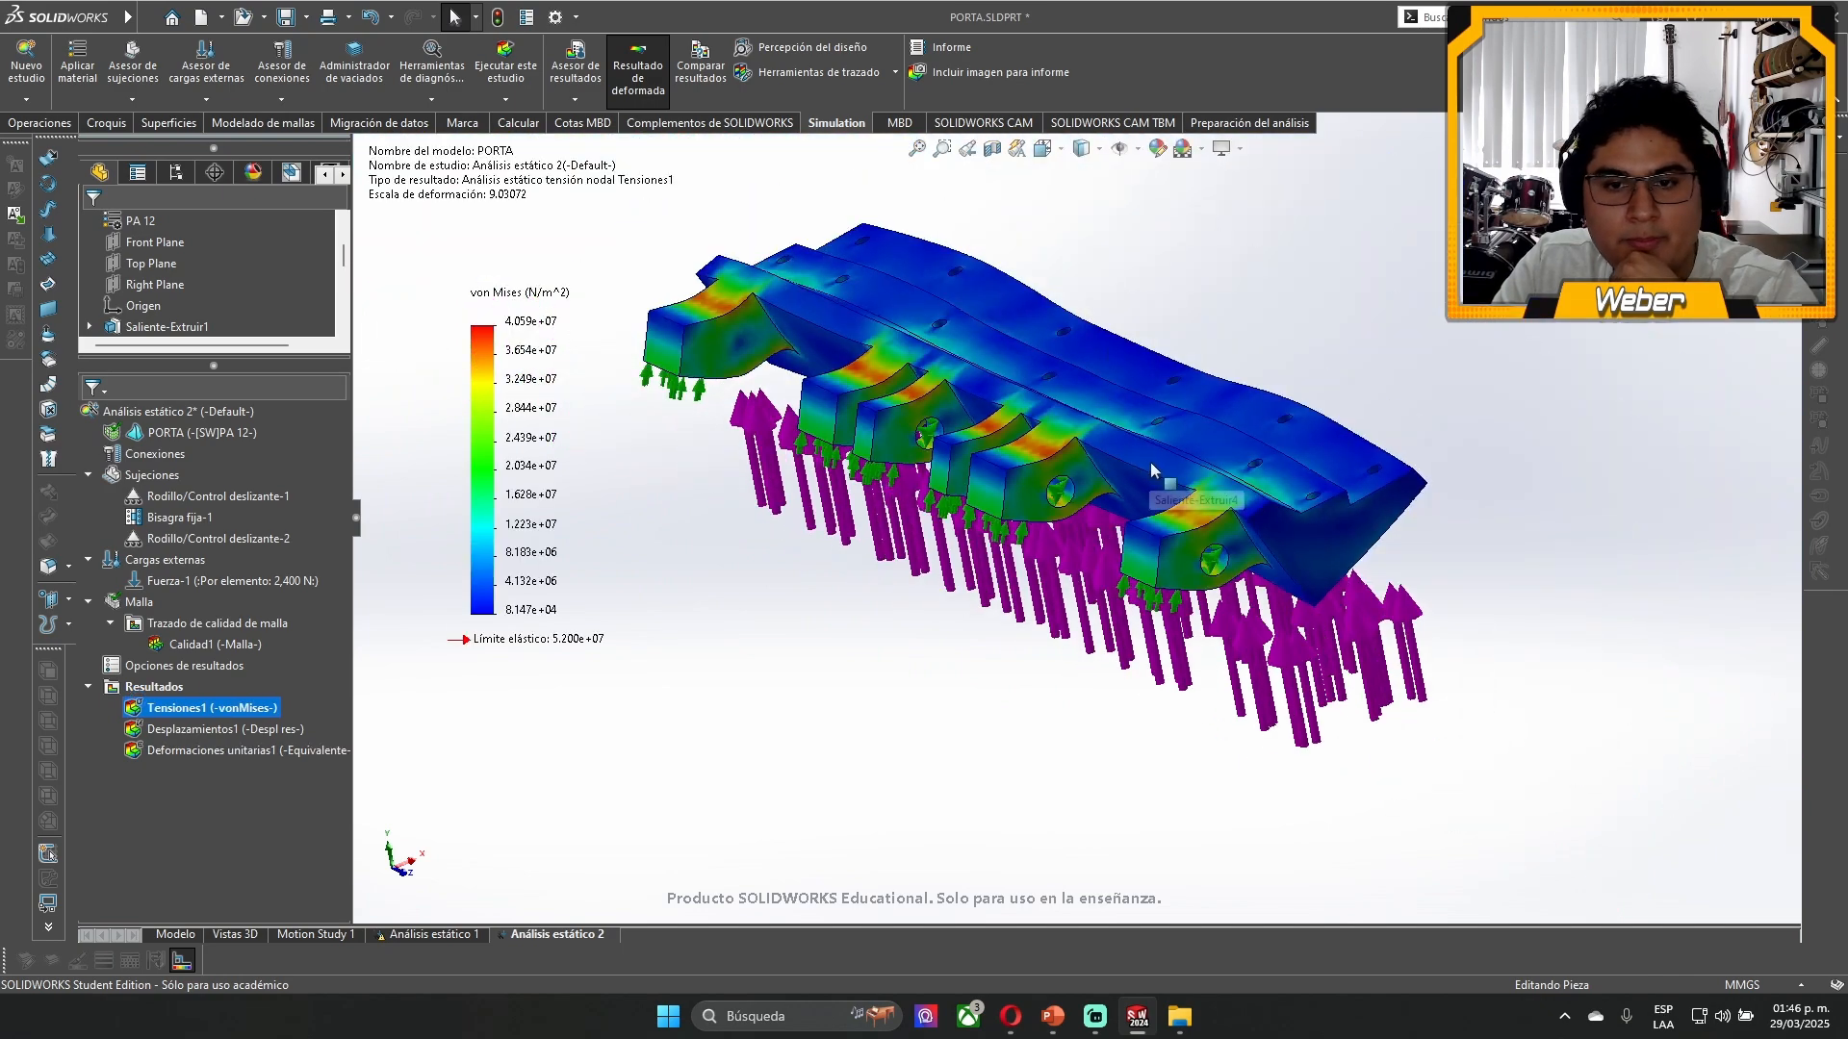
{"action": "middle_click_drag", "start_coordinate": [1151, 464], "coordinate": [1164, 394]}
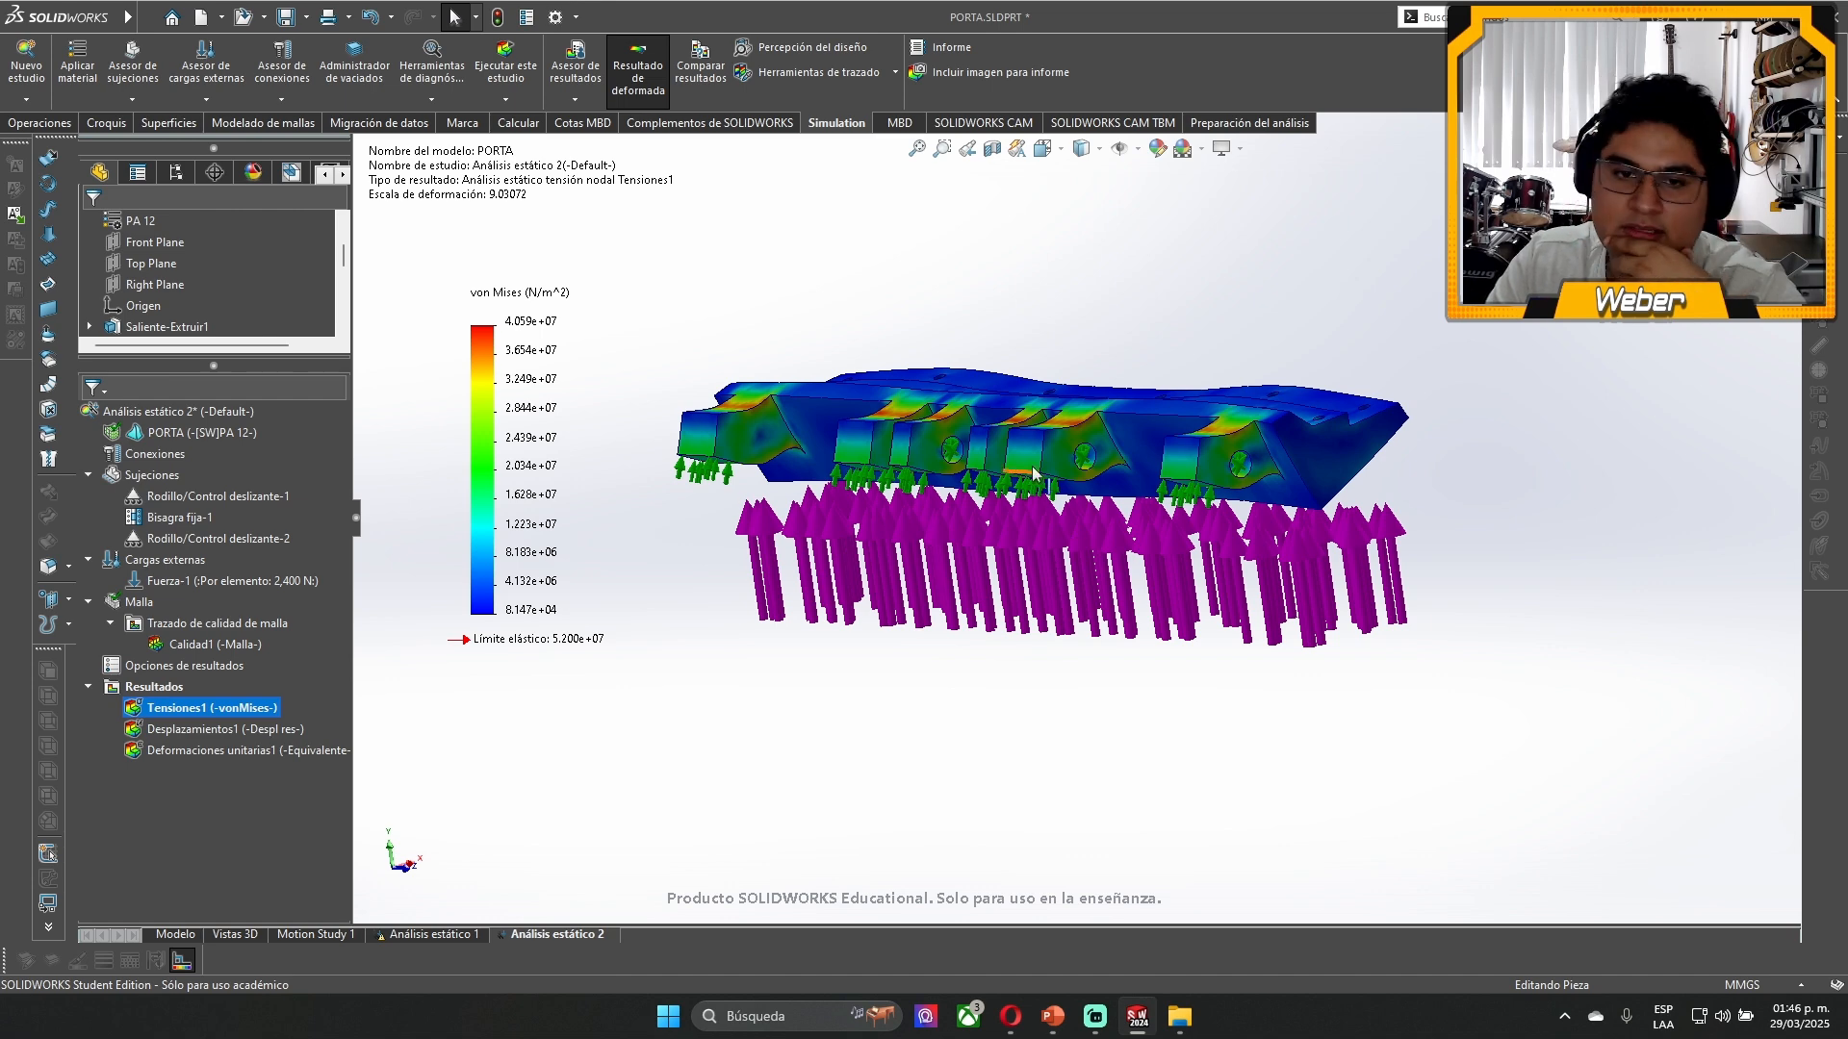
{"action": "middle_click_drag", "start_coordinate": [1228, 361], "coordinate": [1080, 450]}
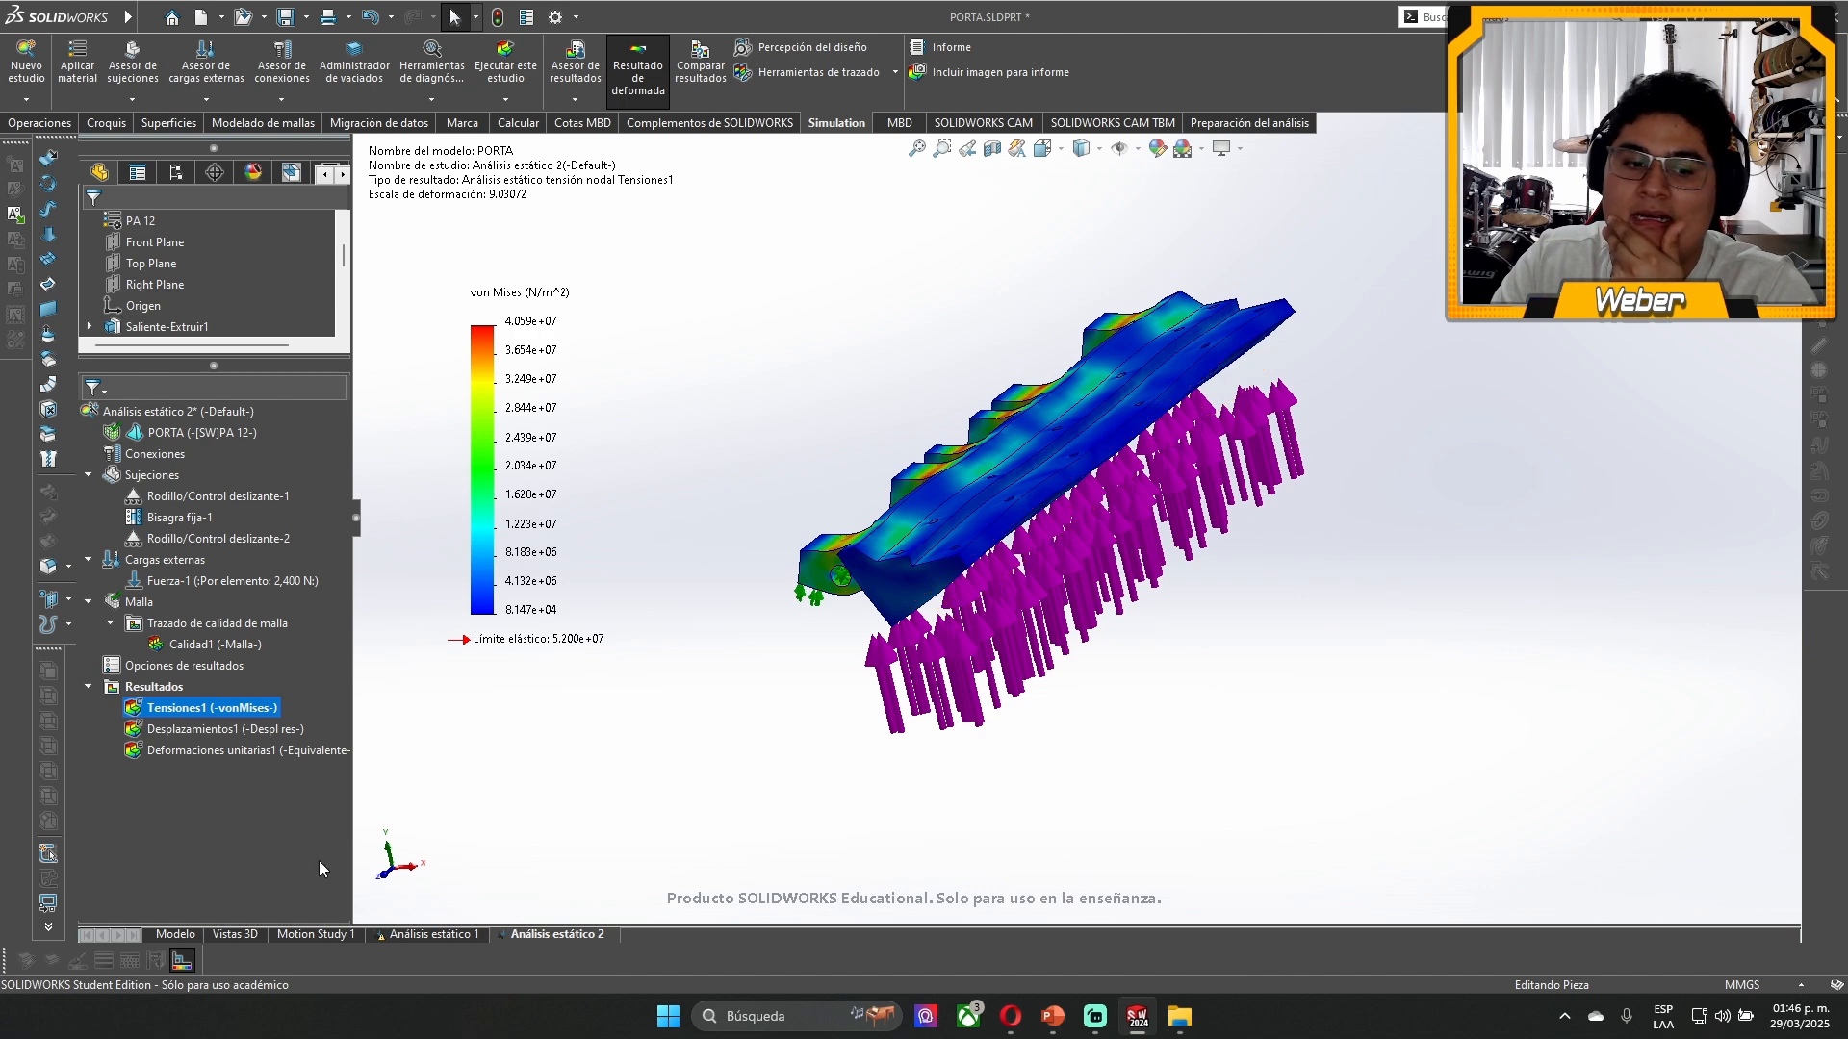
- Return to the undeformed part model and examine the sharp-cornered lugs and the stepped faces with the dowel holes
{"action": "left_click", "coordinate": [174, 934]}
{"action": "scroll", "coordinate": [1143, 383], "scroll_direction": "down", "scroll_amount": 3}
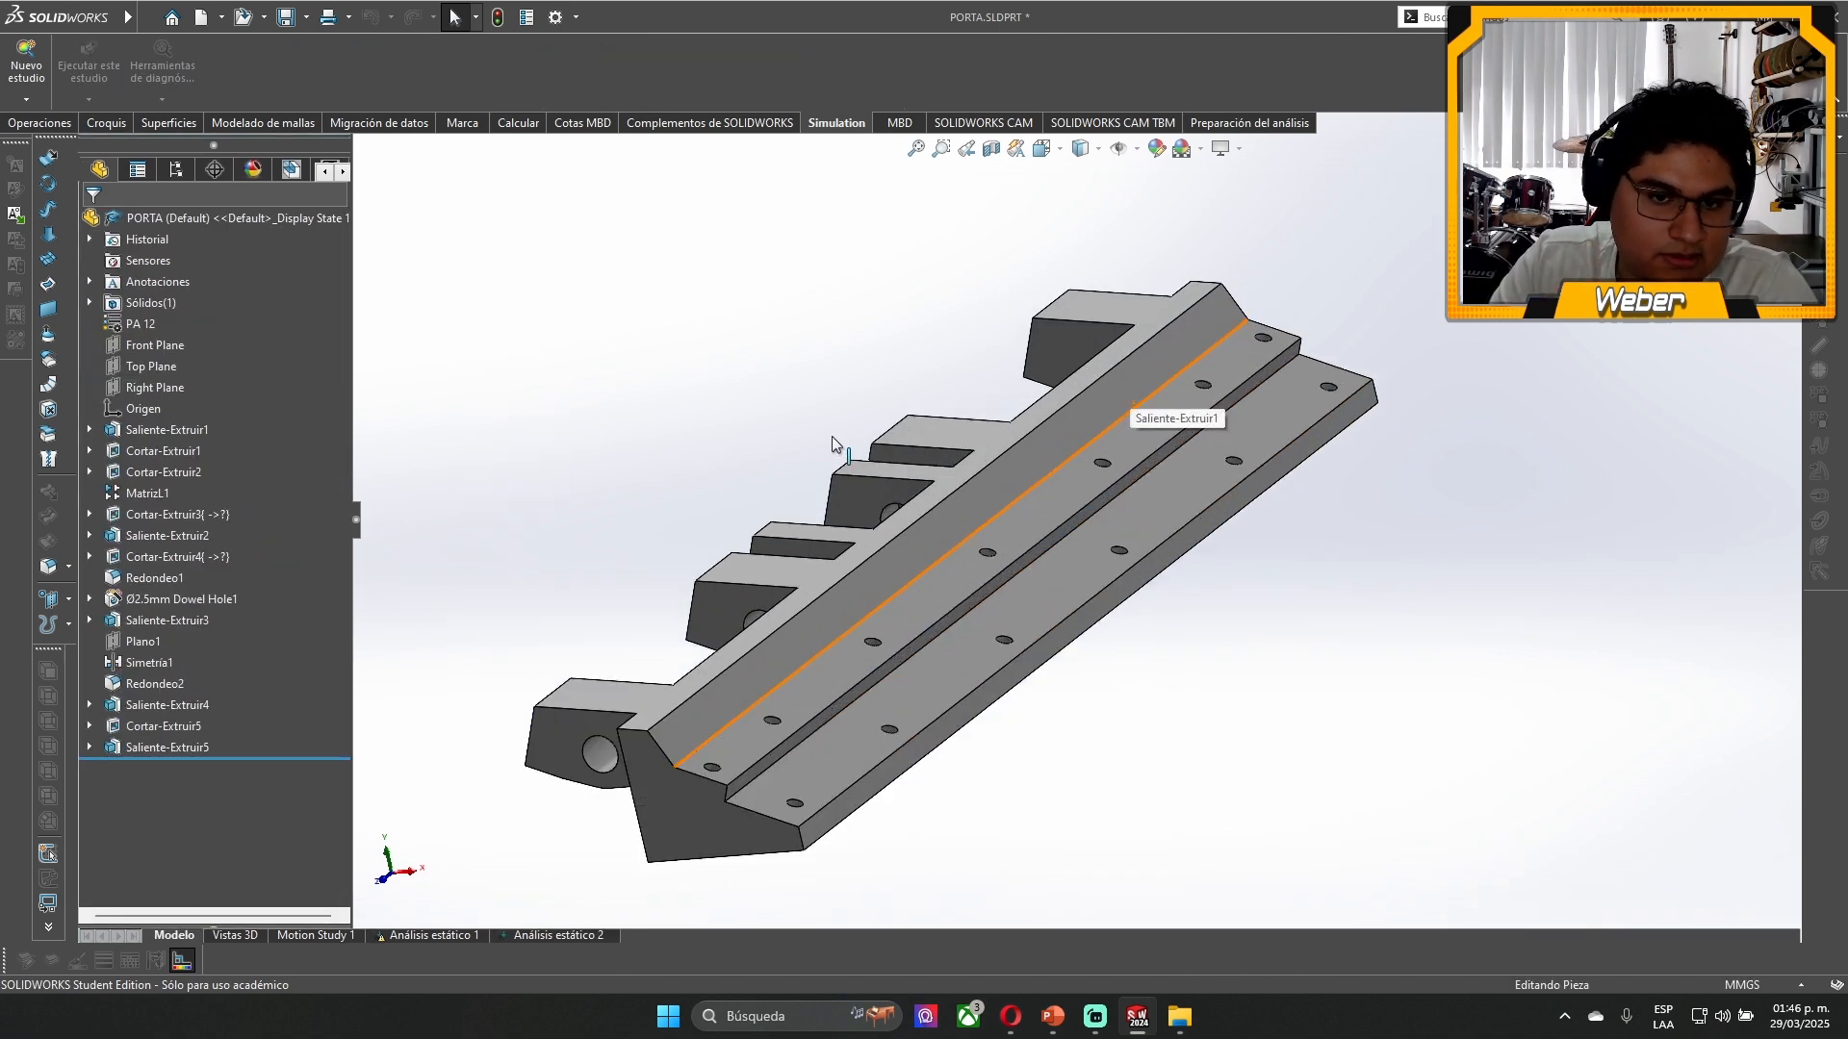
{"action": "scroll", "coordinate": [814, 460], "scroll_direction": "up", "scroll_amount": 4}
{"action": "scroll", "coordinate": [811, 462], "scroll_direction": "down", "scroll_amount": 1}
{"action": "scroll", "coordinate": [829, 562], "scroll_direction": "down", "scroll_amount": 2}
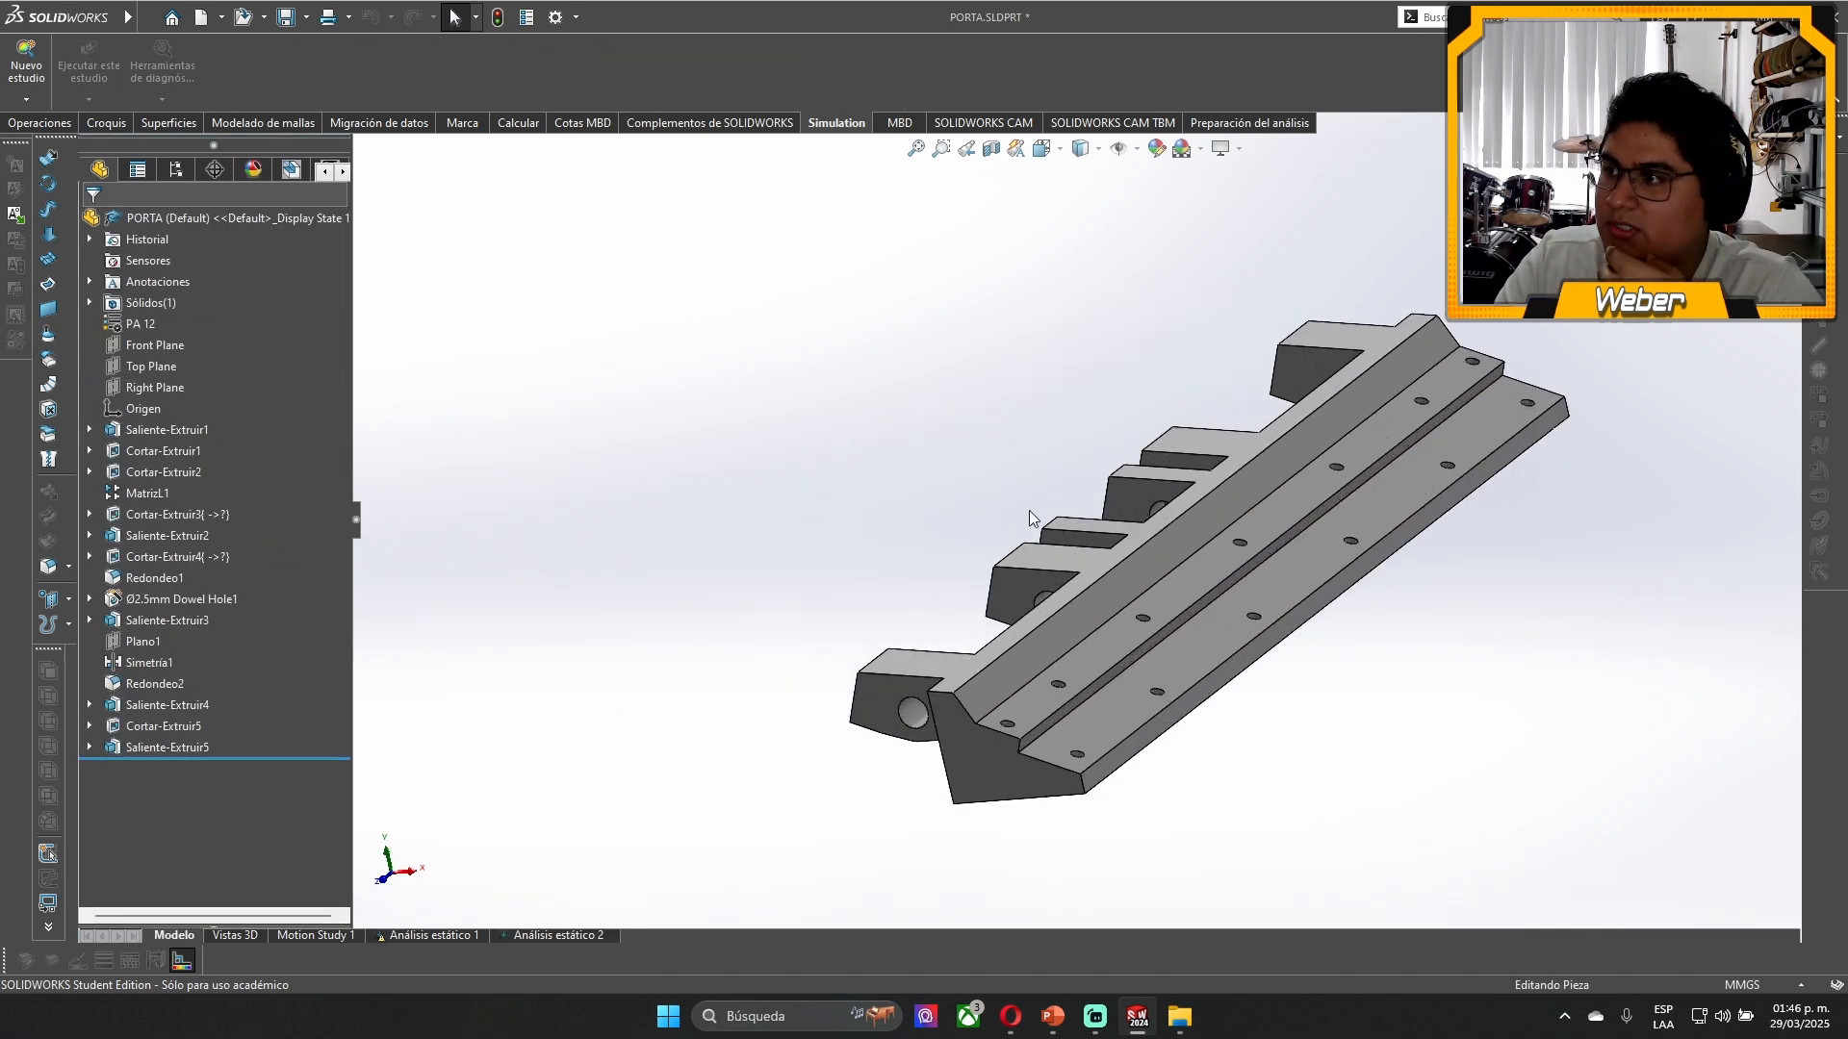
{"action": "scroll", "coordinate": [1349, 466], "scroll_direction": "up", "scroll_amount": 1}
{"action": "scroll", "coordinate": [1353, 465], "scroll_direction": "down", "scroll_amount": 2}
{"action": "scroll", "coordinate": [1181, 575], "scroll_direction": "down", "scroll_amount": 2}
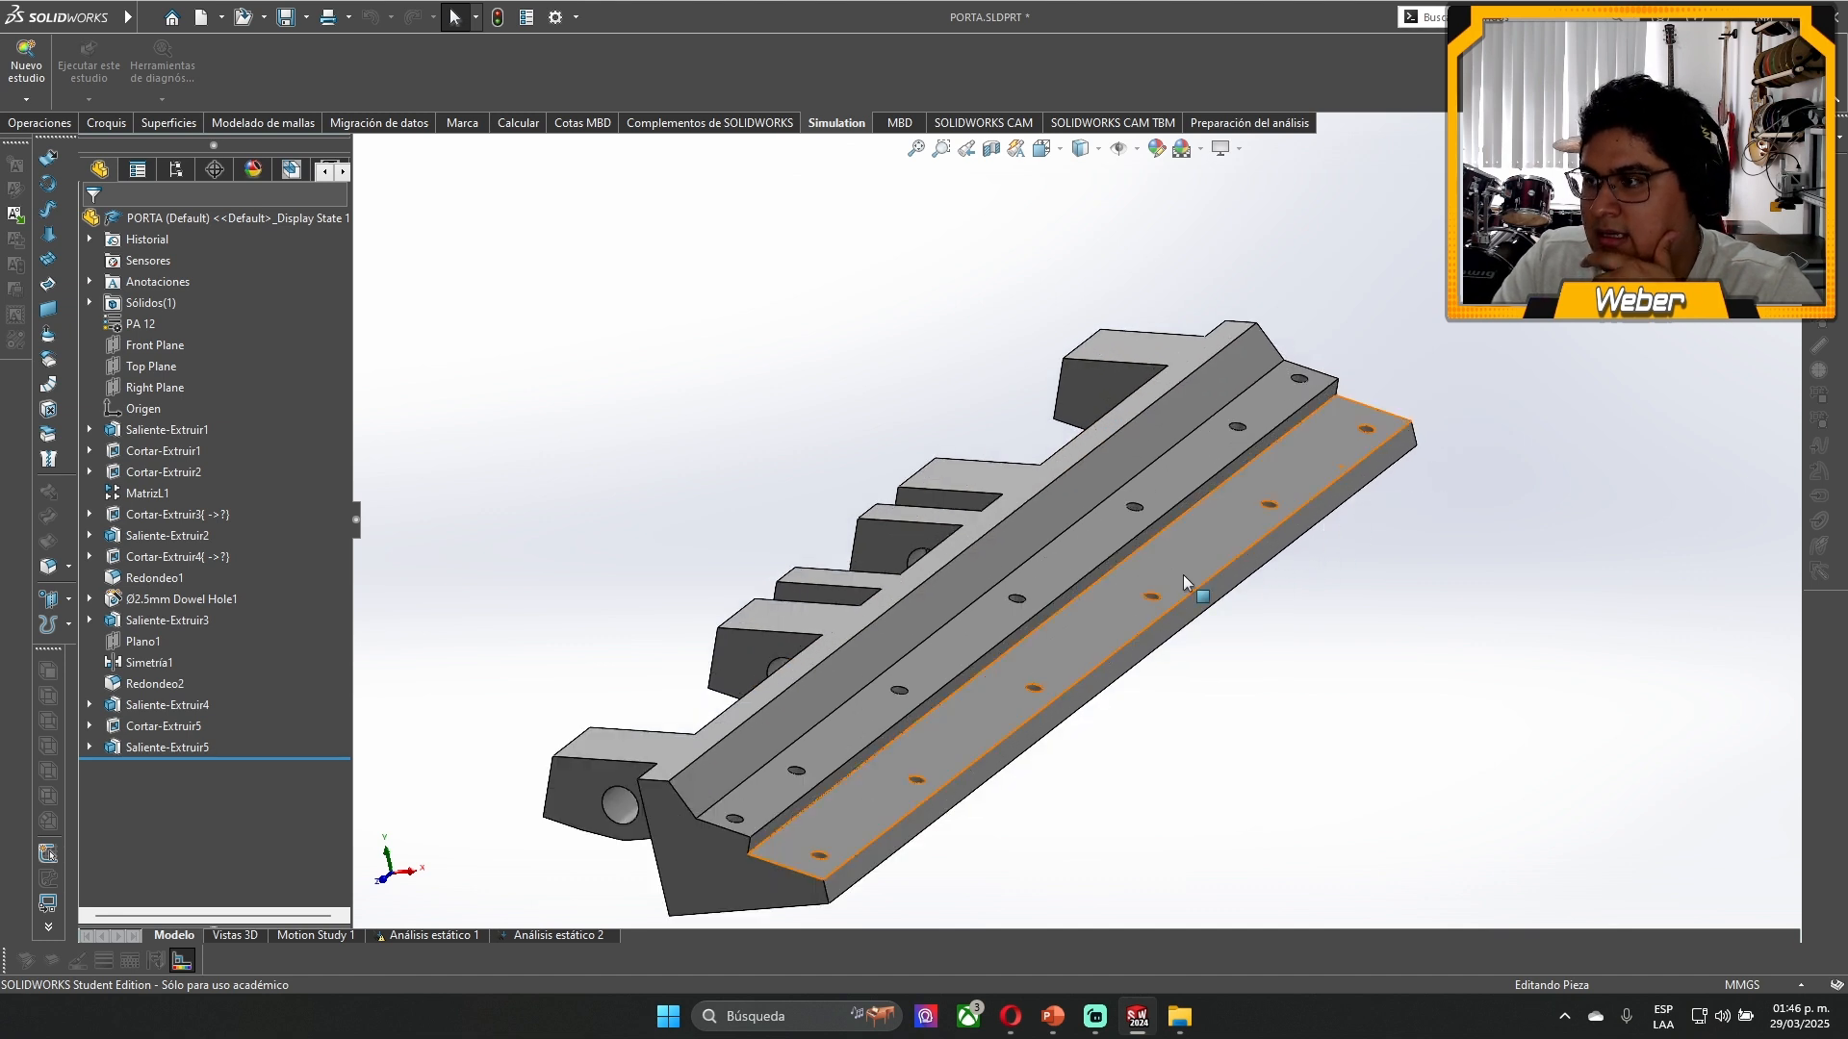
{"action": "scroll", "coordinate": [1135, 592], "scroll_direction": "up", "scroll_amount": 2}
{"action": "scroll", "coordinate": [953, 627], "scroll_direction": "down", "scroll_amount": 2}
{"action": "scroll", "coordinate": [948, 625], "scroll_direction": "up", "scroll_amount": 1}
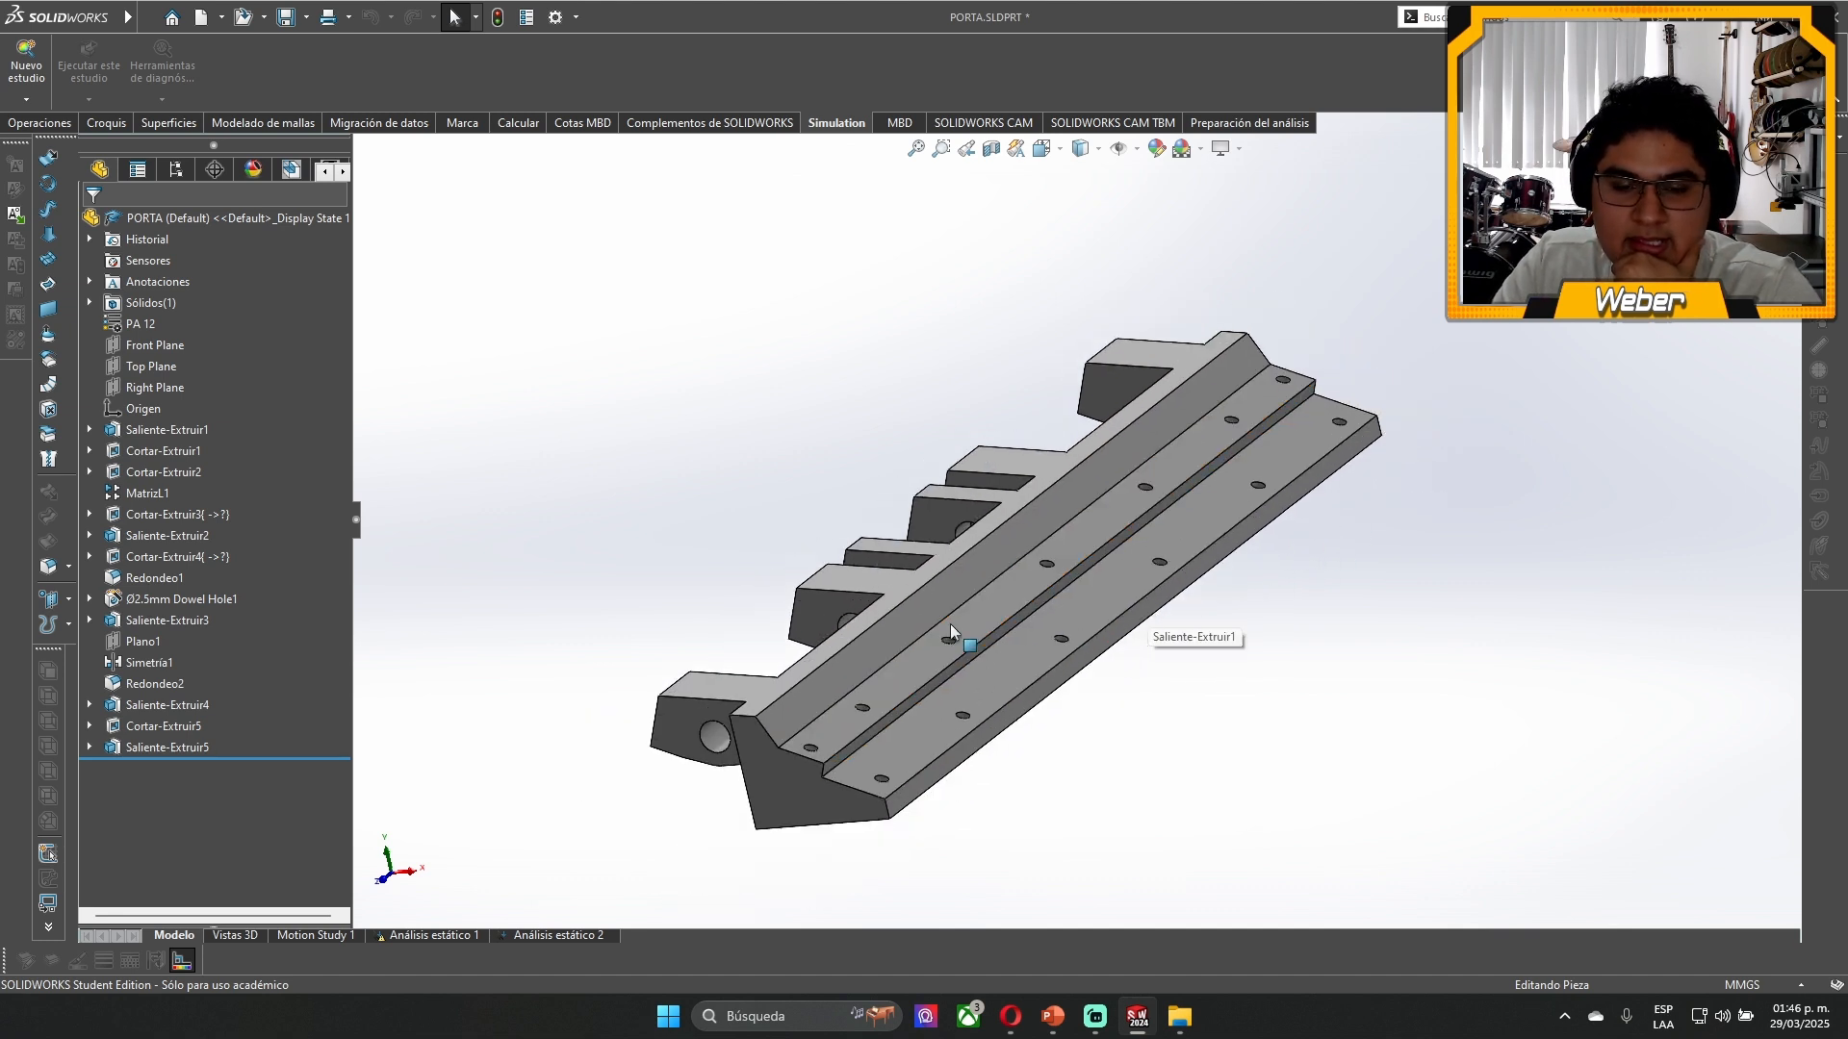